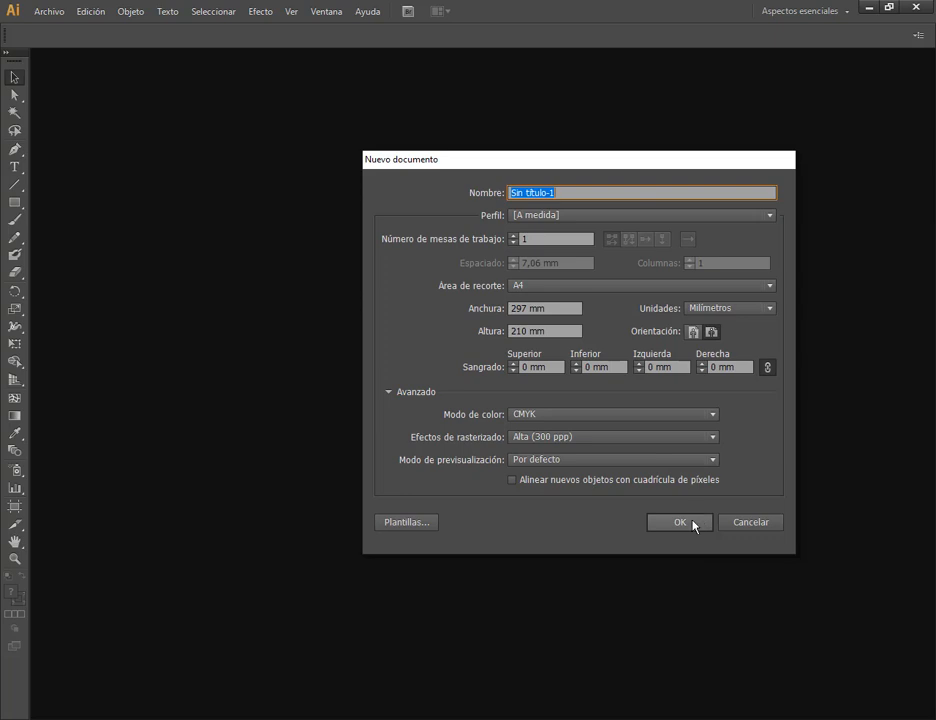
- Create a one-artboard A4 landscape document in CMYK and add the text "Tai chi" to the page
{"action": "left_click", "coordinate": [695, 522]}
{"action": "left_click", "coordinate": [15, 167]}
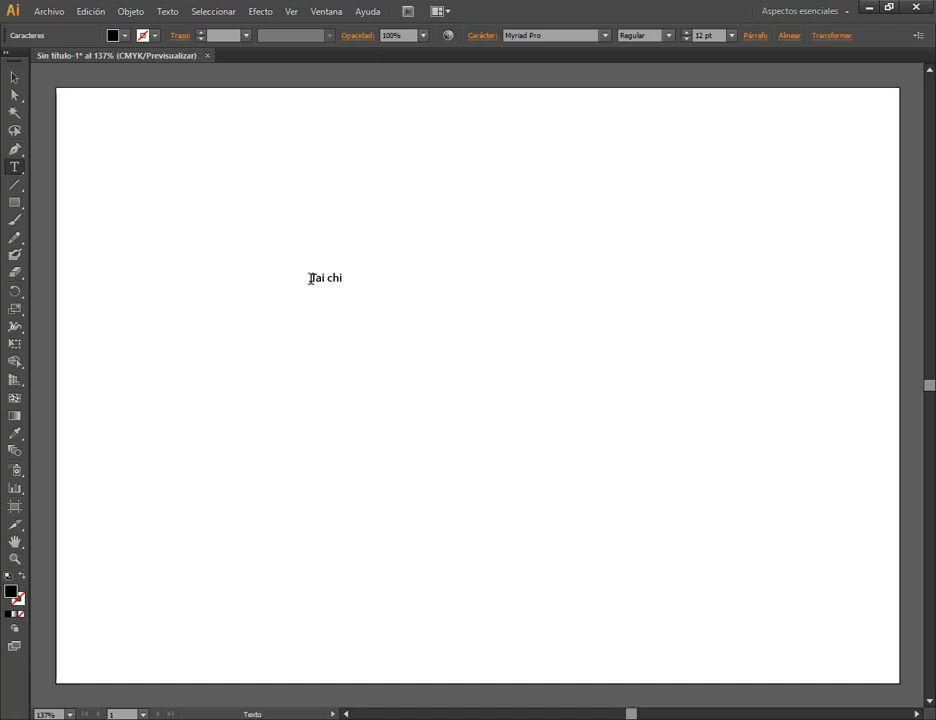
{"action": "left_click", "coordinate": [15, 77]}
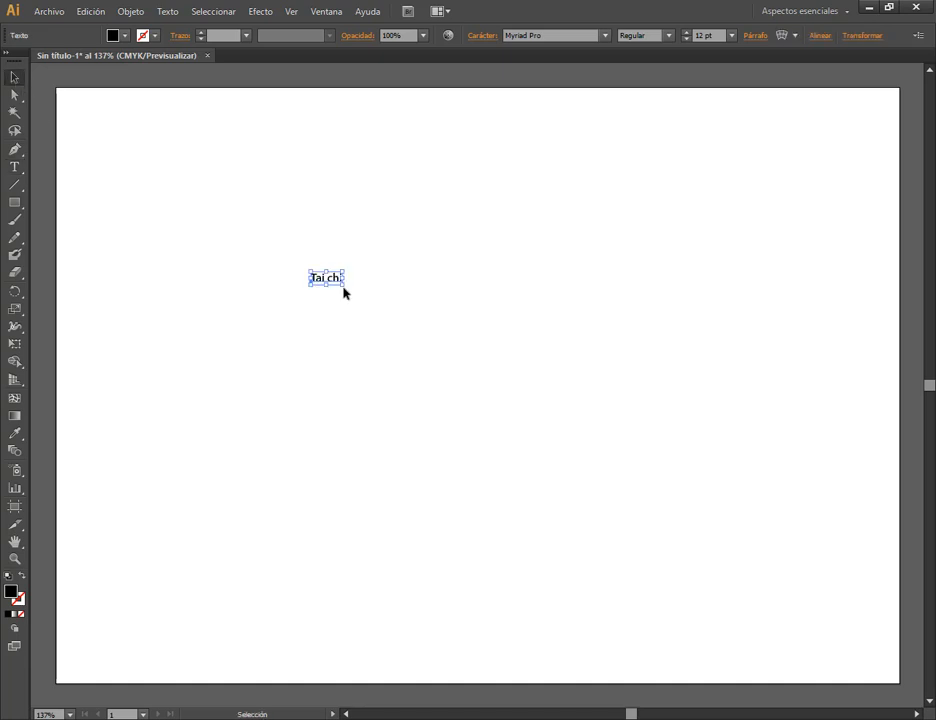
- Enlarge the "Tai chi" text to about 135 pt and move it to the upper part of the page
{"action": "left_click_drag", "start_coordinate": [341, 287], "coordinate": [662, 418]}
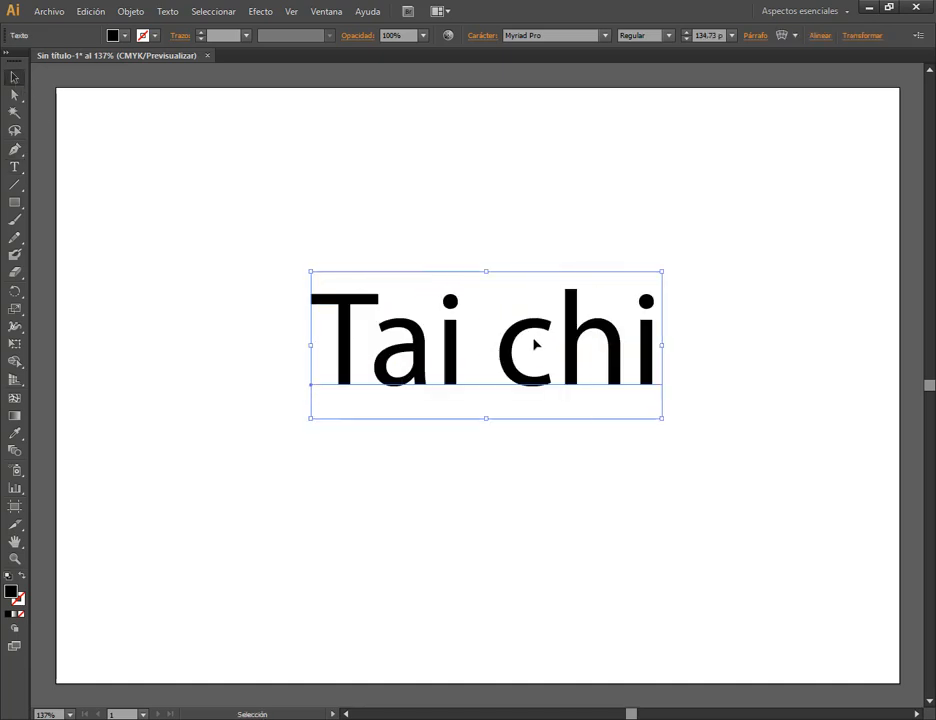
{"action": "left_click_drag", "start_coordinate": [537, 340], "coordinate": [401, 200]}
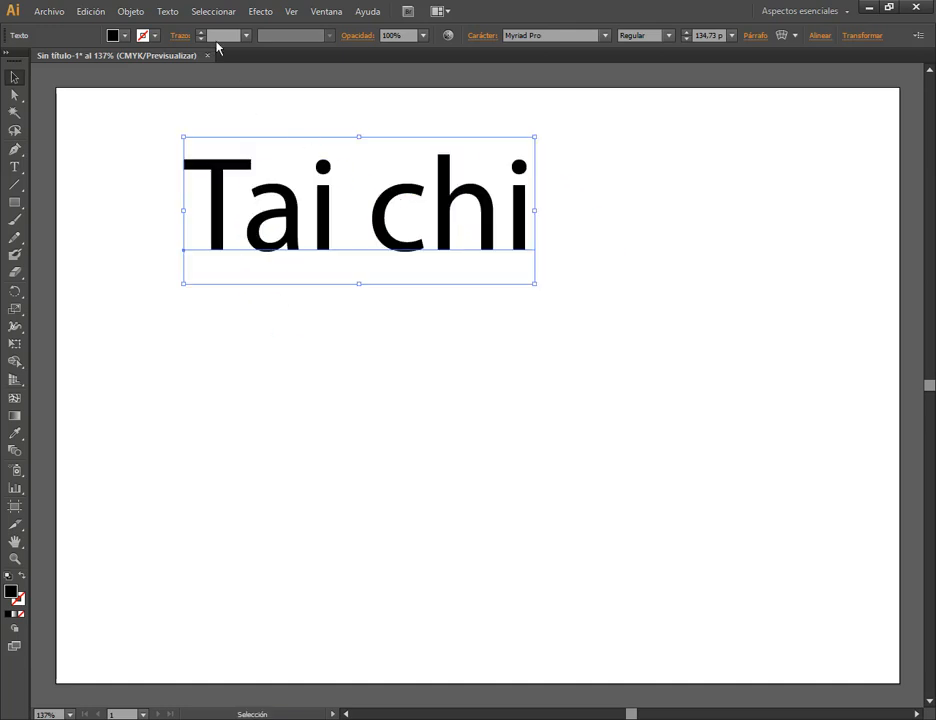
{"action": "key", "text": "ctrl+shift+b"}
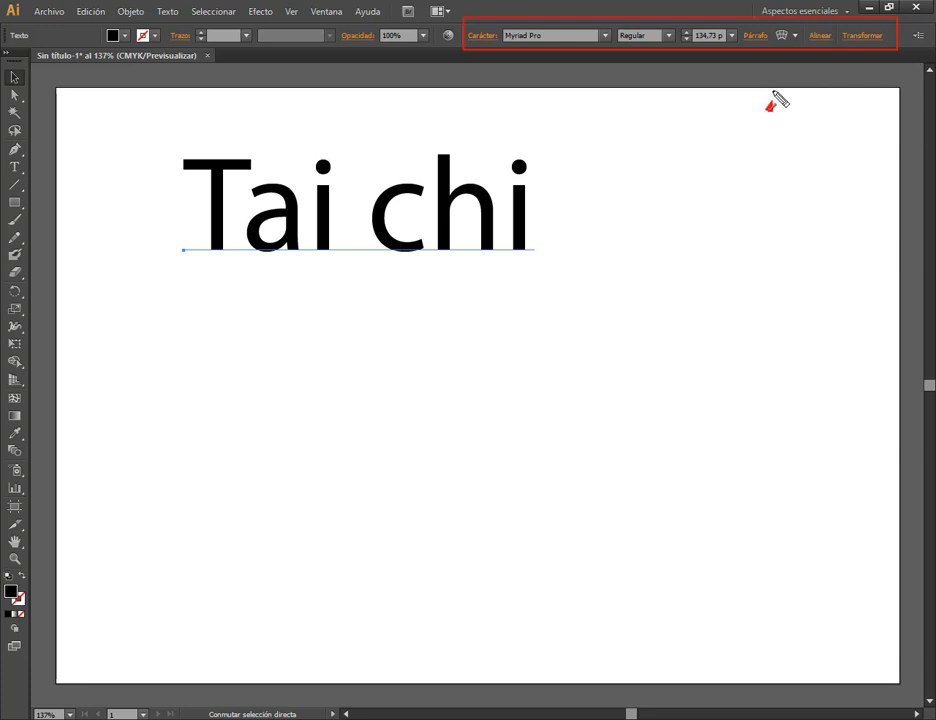
- Preview the Arco, Arco inferior and Arco superior warp styles on the text at 50% bend, and cancel the warp
{"action": "left_click", "coordinate": [787, 37]}
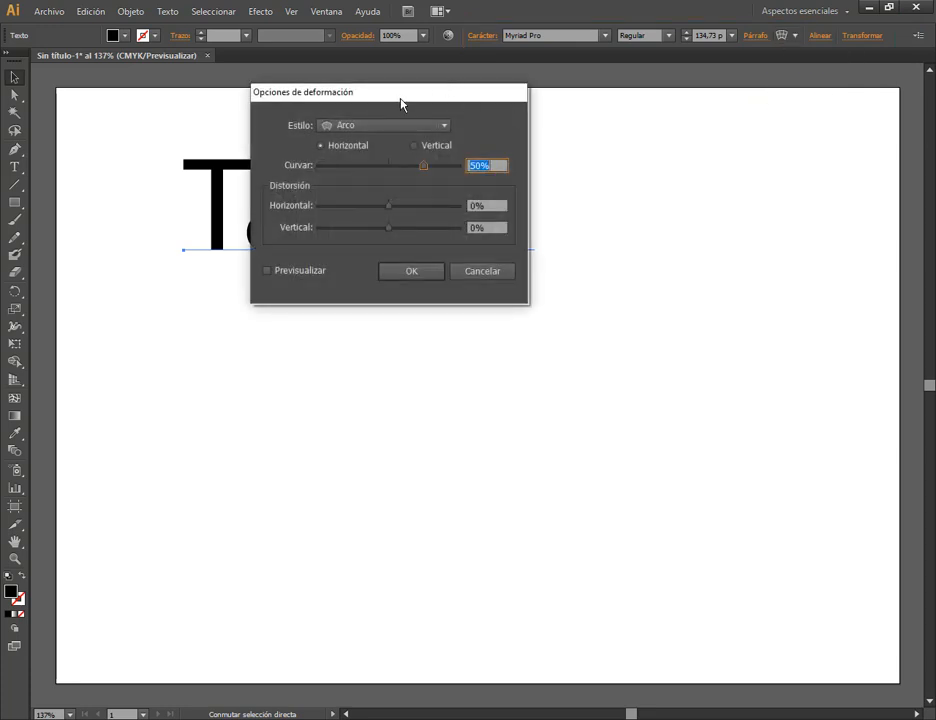
{"action": "left_click_drag", "start_coordinate": [400, 98], "coordinate": [495, 332]}
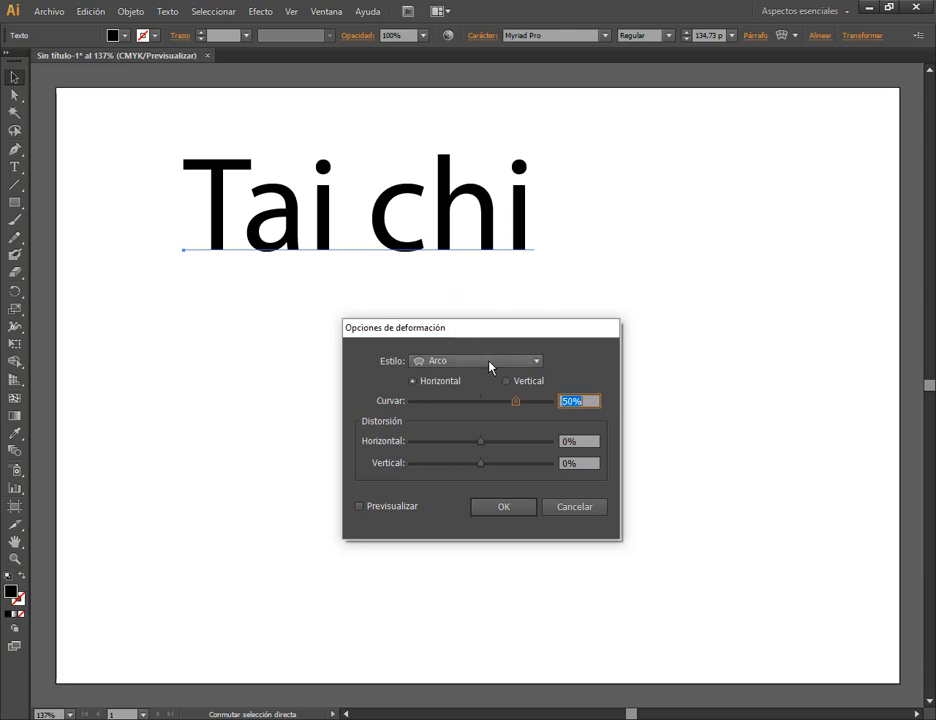
{"action": "left_click", "coordinate": [392, 507]}
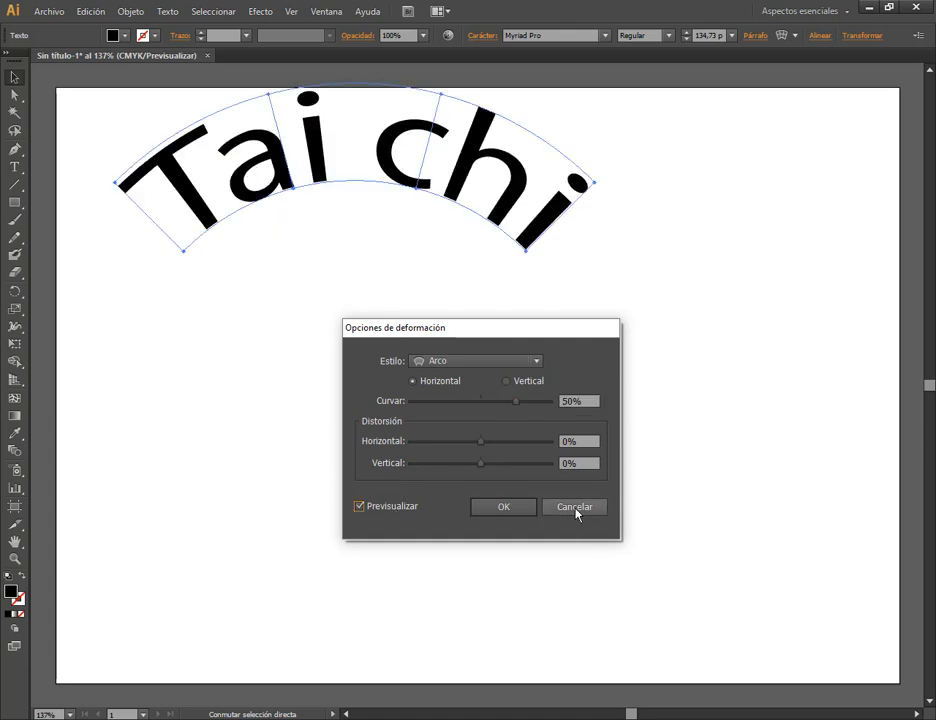
{"action": "left_click", "coordinate": [536, 361]}
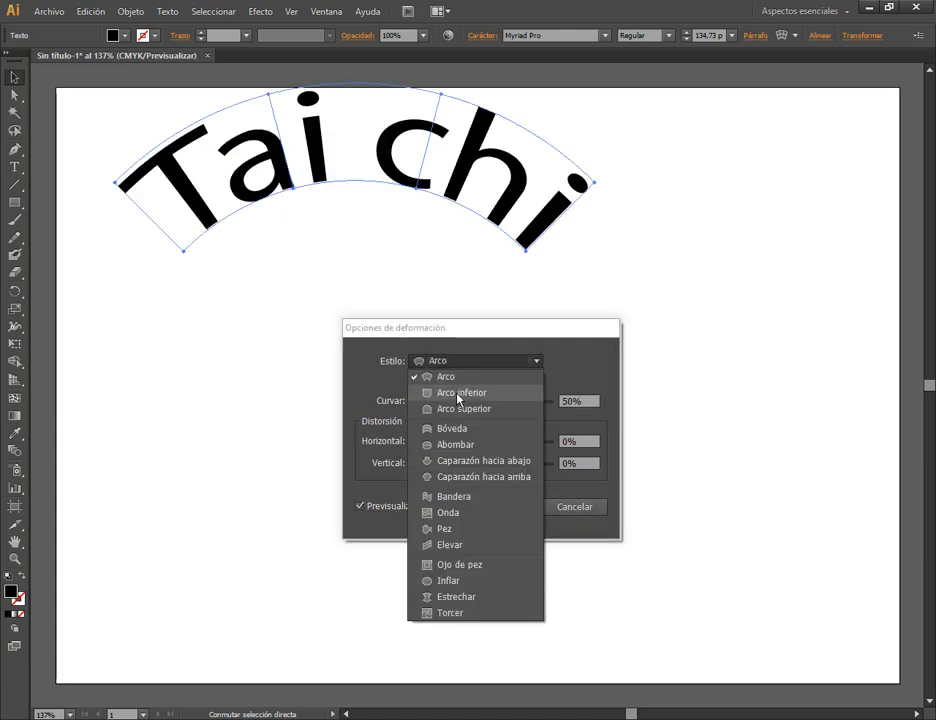
{"action": "left_click", "coordinate": [458, 397]}
{"action": "left_click", "coordinate": [468, 361]}
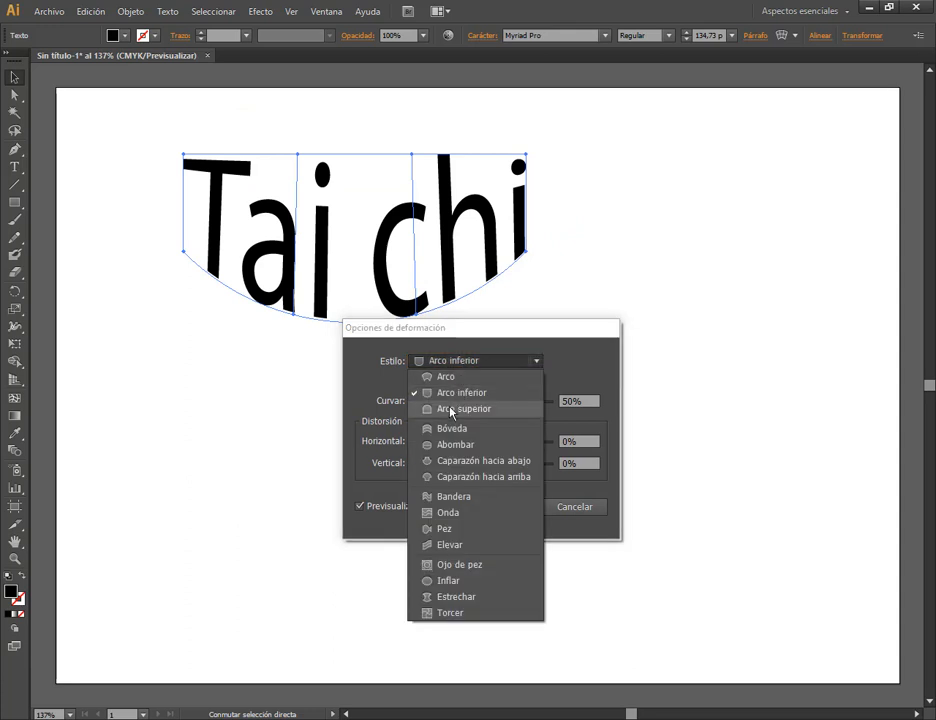
{"action": "left_click", "coordinate": [445, 411]}
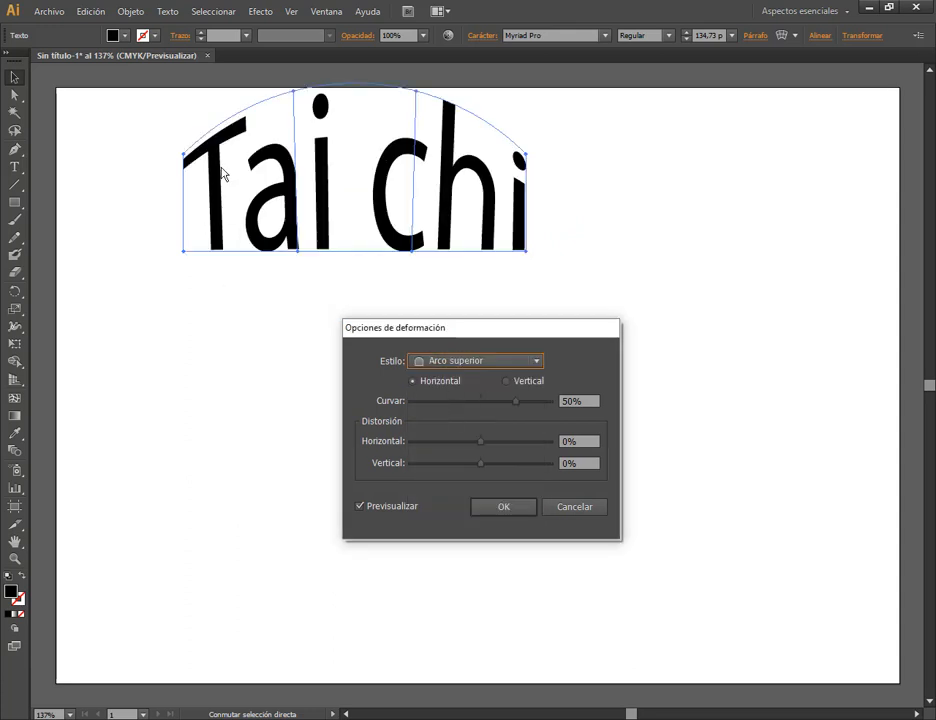
{"action": "left_click", "coordinate": [591, 510]}
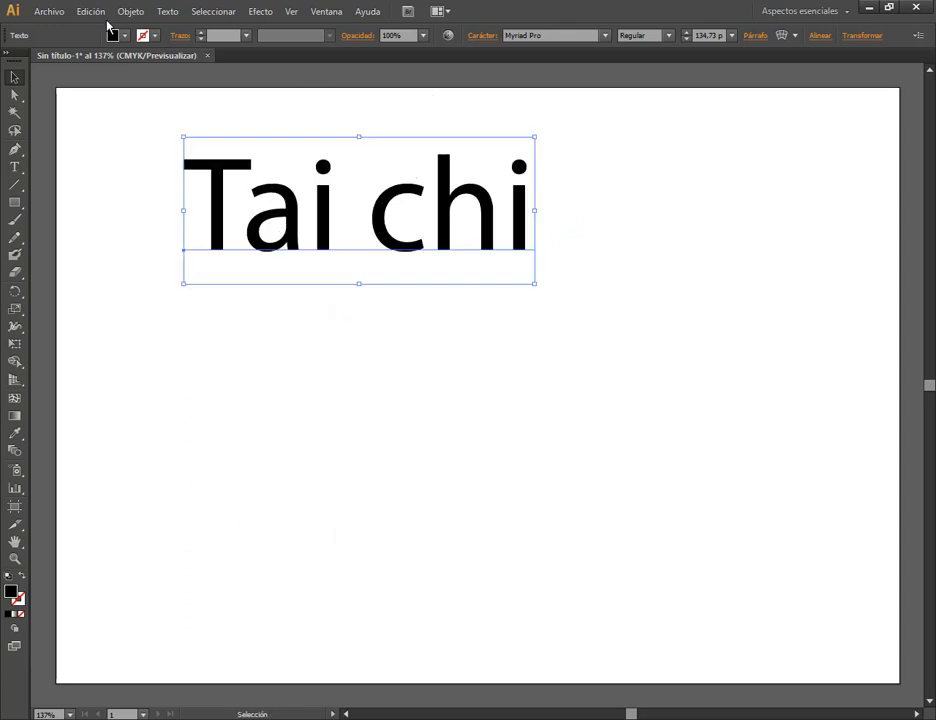
- Open the warp options of the envelope distortion for the text and cancel them
{"action": "left_click", "coordinate": [137, 14]}
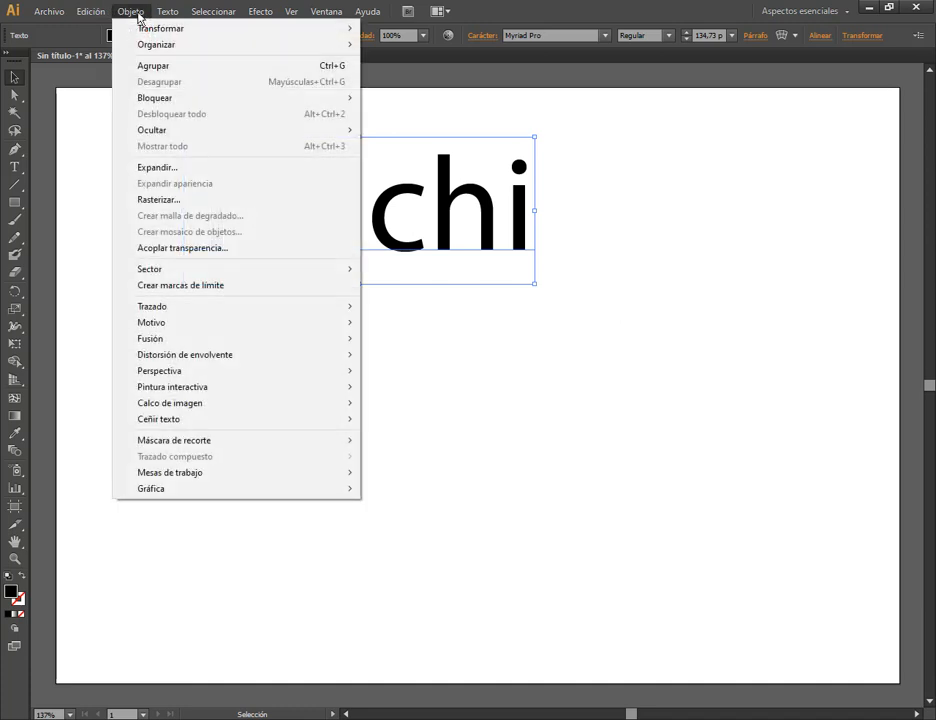
{"action": "mouse_move", "coordinate": [236, 358]}
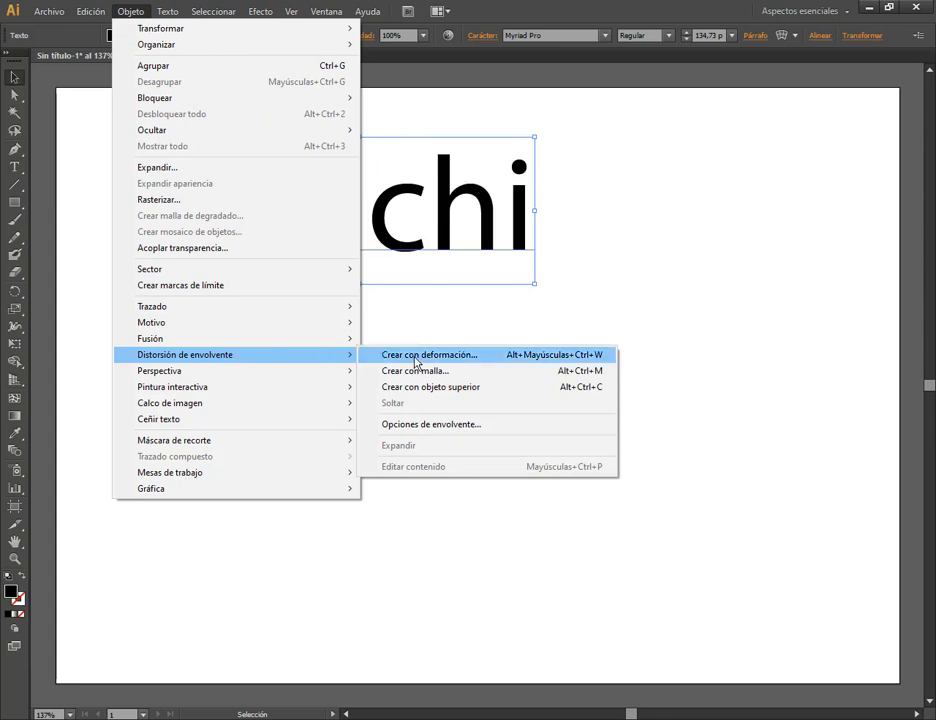
{"action": "left_click", "coordinate": [476, 359]}
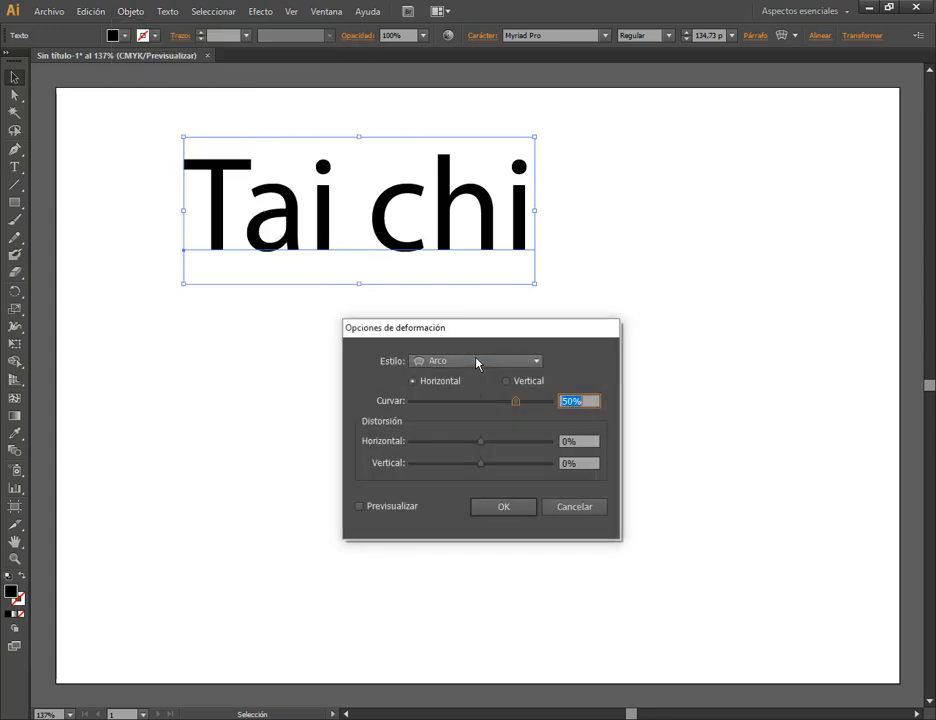
{"action": "left_click", "coordinate": [562, 509]}
- Preview an envelope mesh with 3 rows and 3 columns on the text and cancel it
{"action": "left_click", "coordinate": [131, 11]}
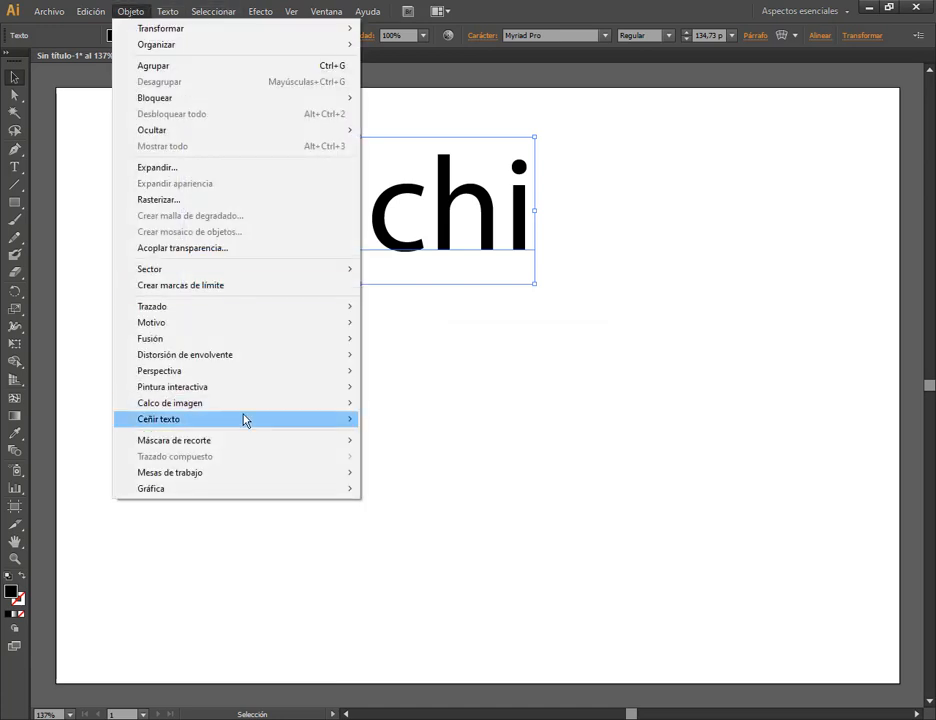
{"action": "mouse_move", "coordinate": [274, 363]}
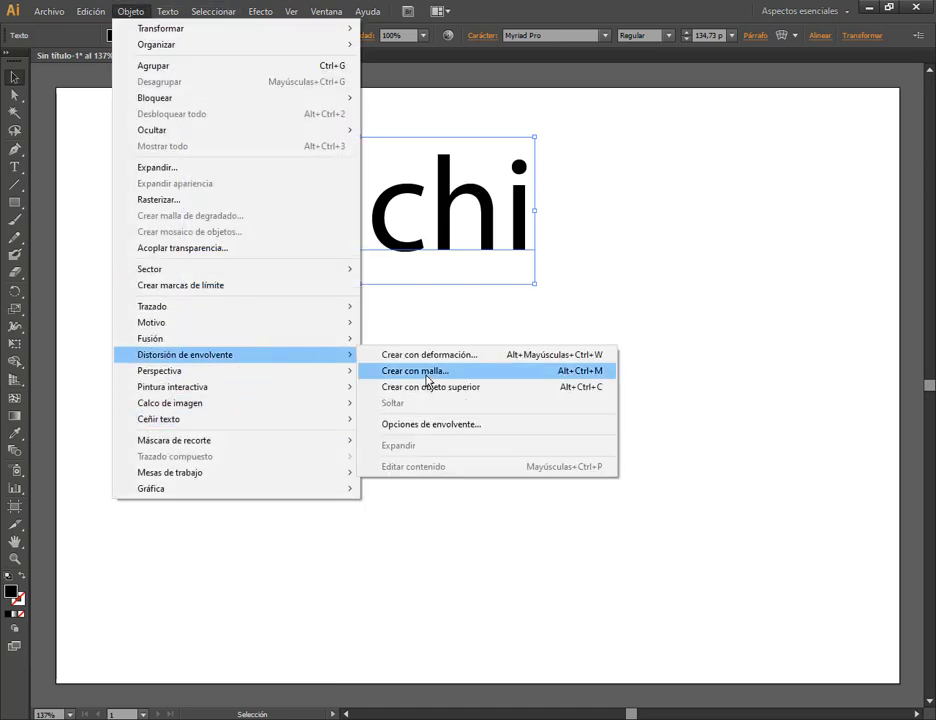
{"action": "left_click", "coordinate": [428, 379]}
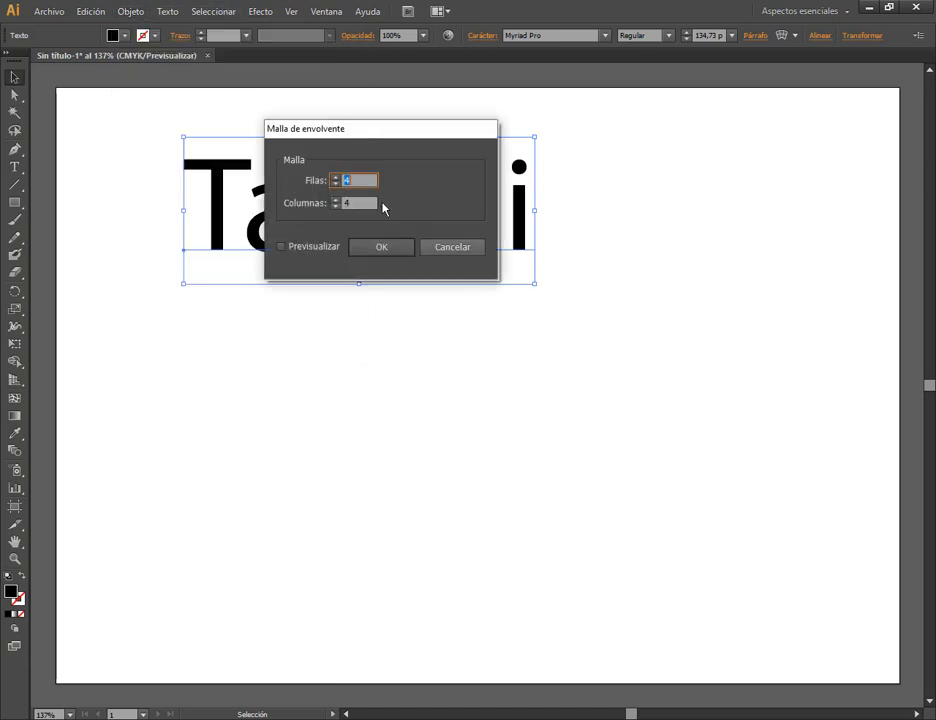
{"action": "left_click_drag", "start_coordinate": [468, 151], "coordinate": [839, 188]}
{"action": "left_click", "coordinate": [650, 284]}
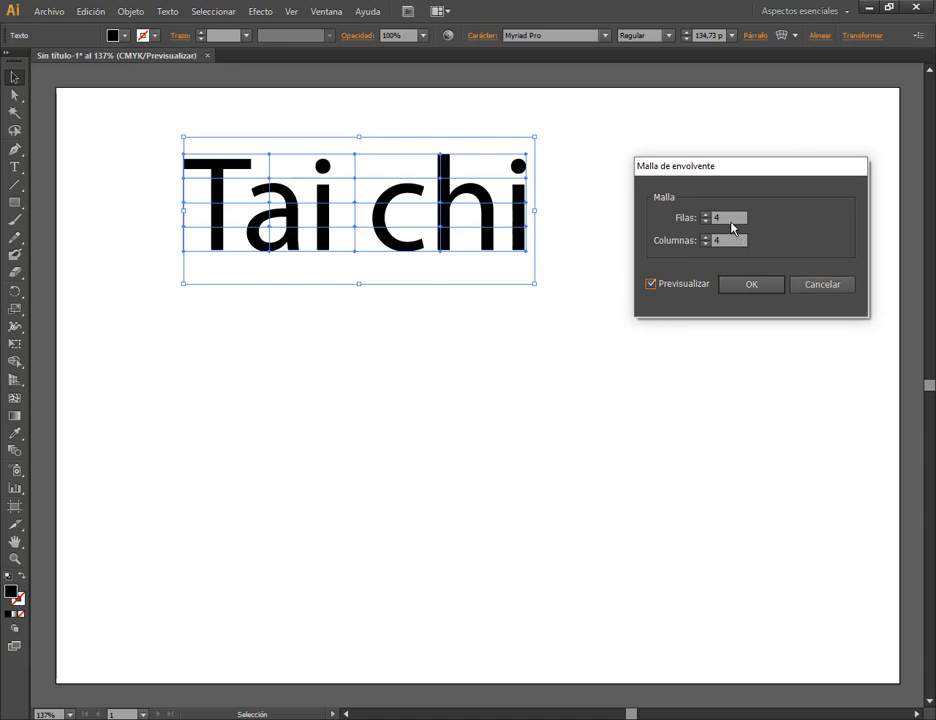
{"action": "scroll", "coordinate": [732, 221], "scroll_direction": "down", "scroll_amount": 1}
{"action": "scroll", "coordinate": [732, 221], "scroll_direction": "down", "scroll_amount": 1}
{"action": "scroll", "coordinate": [732, 241], "scroll_direction": "down", "scroll_amount": 1}
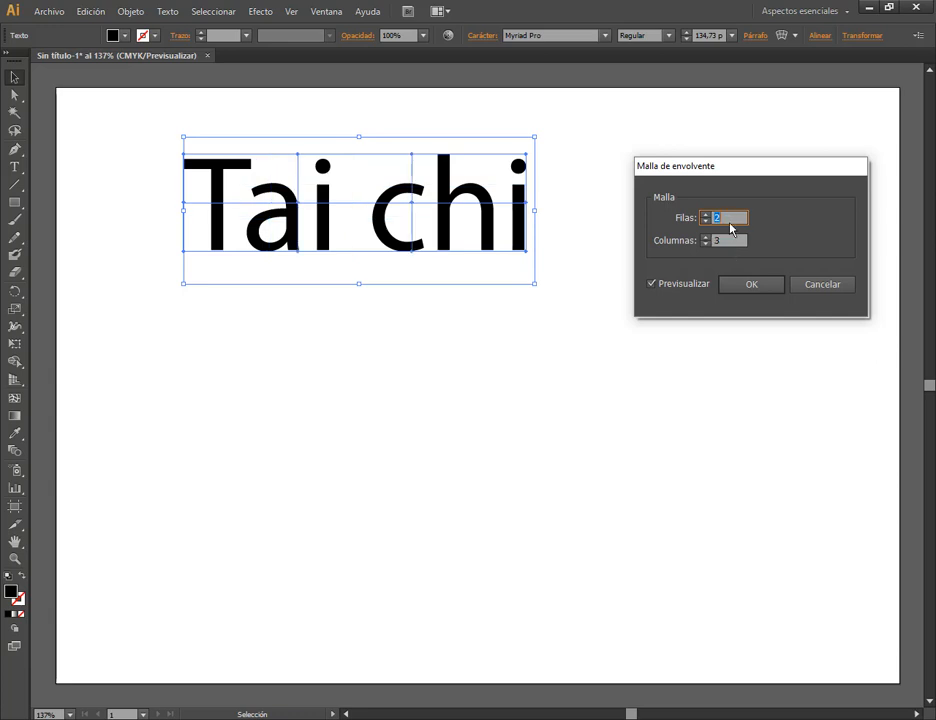
{"action": "scroll", "coordinate": [731, 219], "scroll_direction": "up", "scroll_amount": 1}
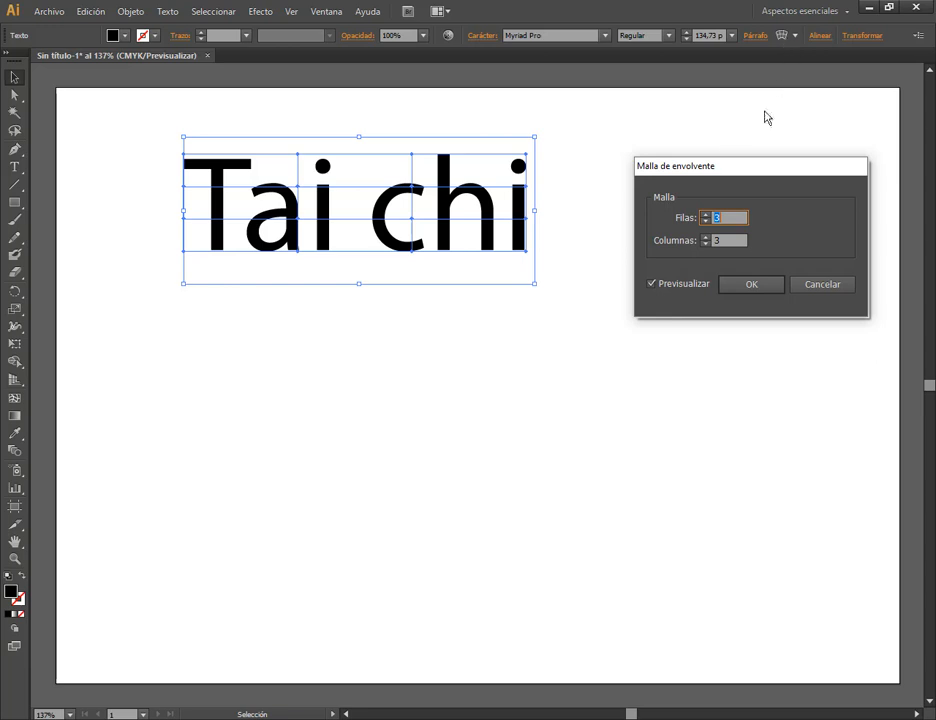
{"action": "left_click_drag", "start_coordinate": [720, 168], "coordinate": [684, 119]}
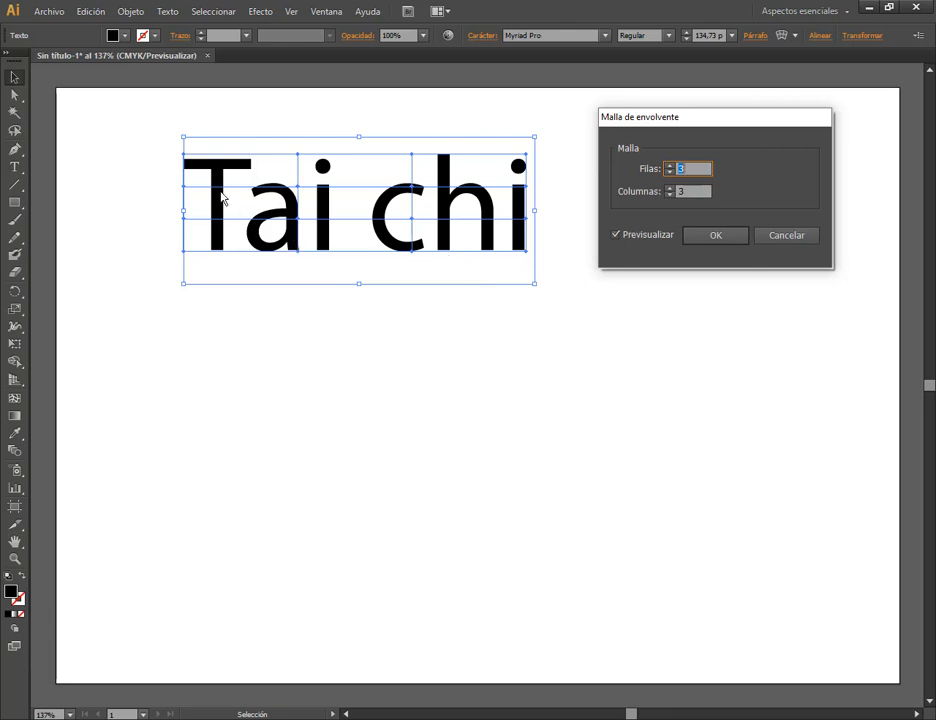
{"action": "left_click", "coordinate": [787, 236]}
- Shift the text slightly up and draw a rectangle below it with the default white fill and 1 pt black stroke
{"action": "left_click_drag", "start_coordinate": [472, 205], "coordinate": [454, 168]}
{"action": "left_click", "coordinate": [346, 322]}
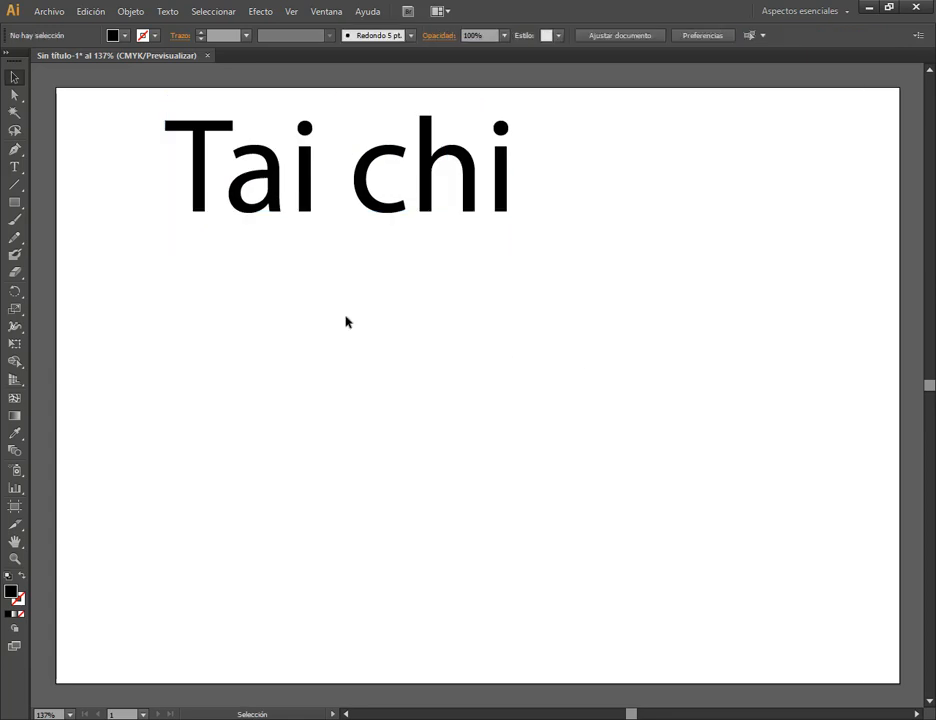
{"action": "left_click", "coordinate": [14, 203]}
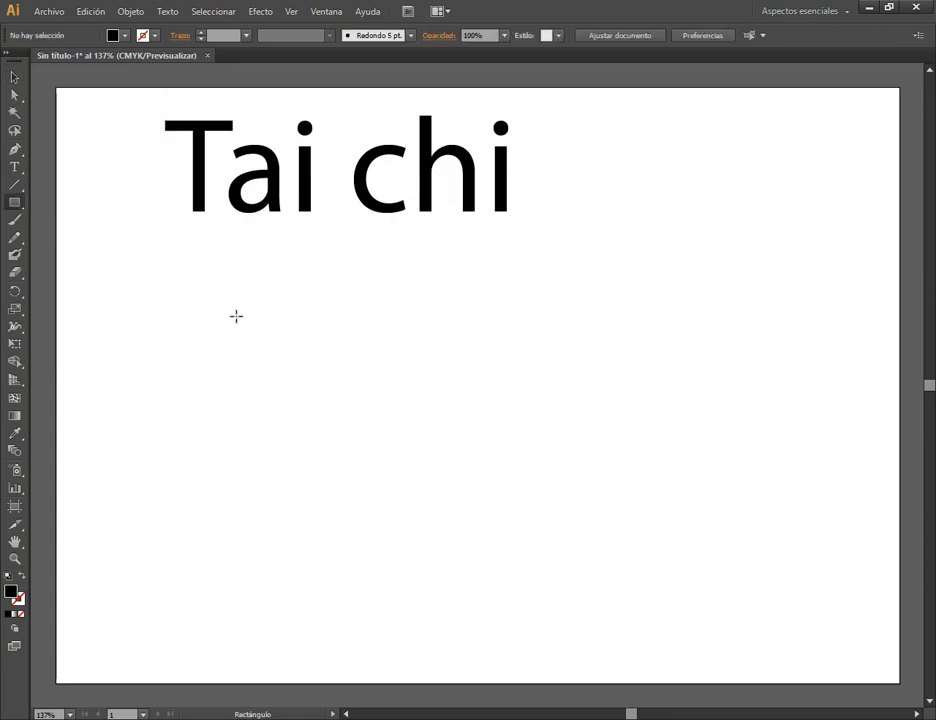
{"action": "left_click_drag", "start_coordinate": [253, 314], "coordinate": [566, 487]}
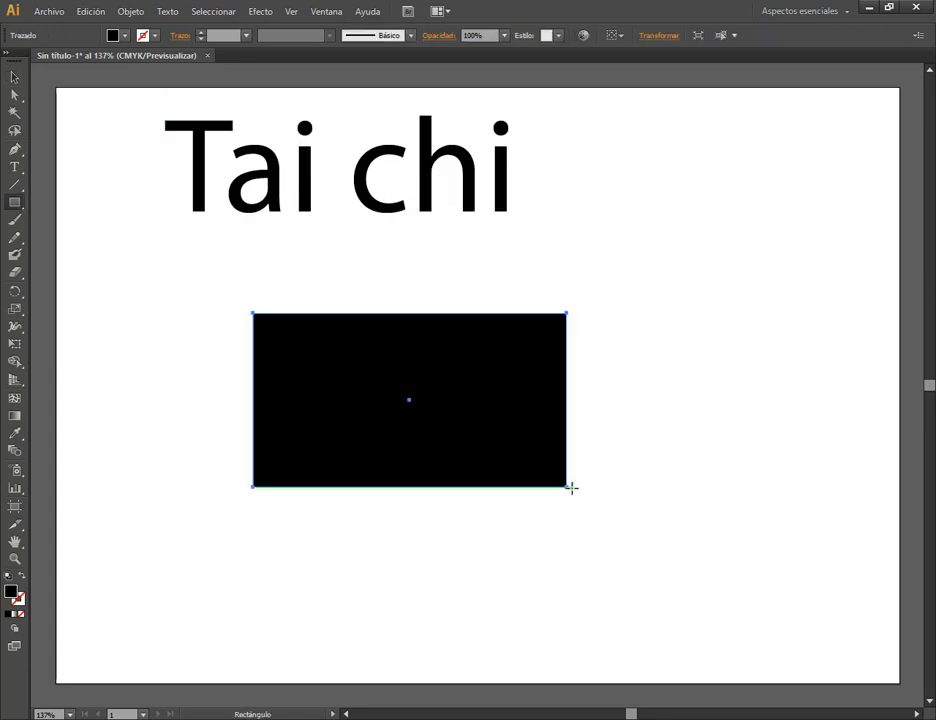
{"action": "left_click", "coordinate": [7, 577]}
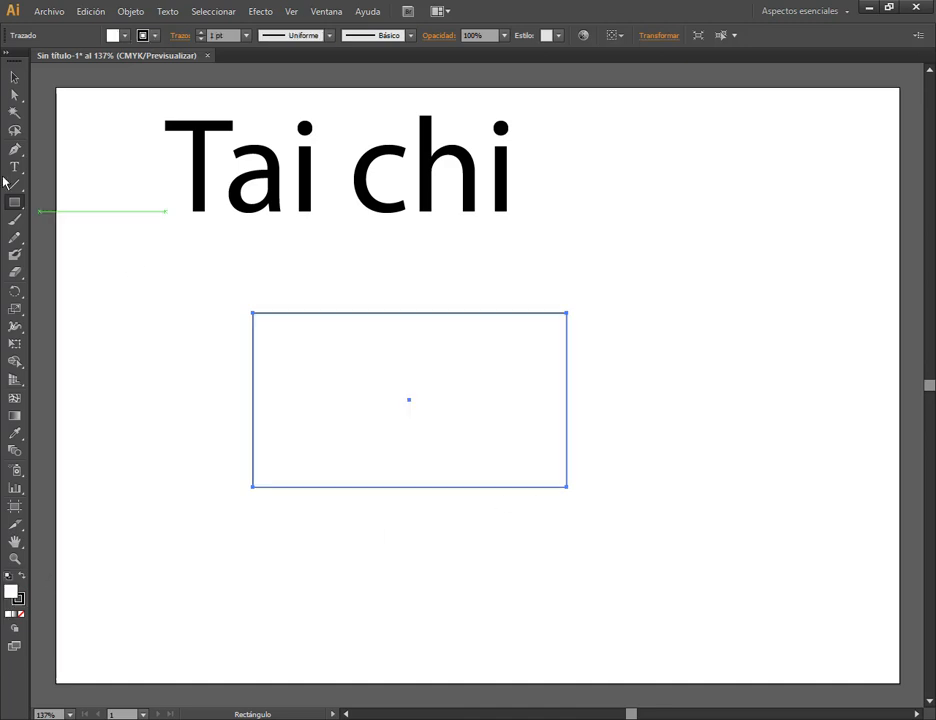
- Add an anchor point near the middle of the rectangle's upper edge and another near the middle of its lower edge
{"action": "left_click", "coordinate": [14, 95]}
{"action": "left_click", "coordinate": [566, 313]}
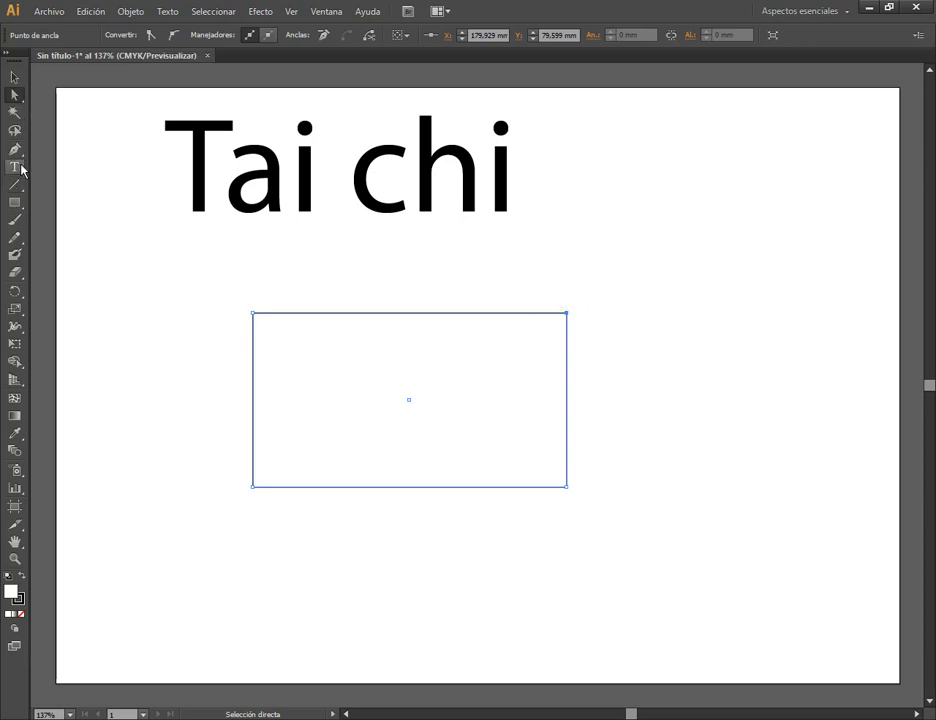
{"action": "left_click_drag", "start_coordinate": [14, 148], "coordinate": [289, 168]}
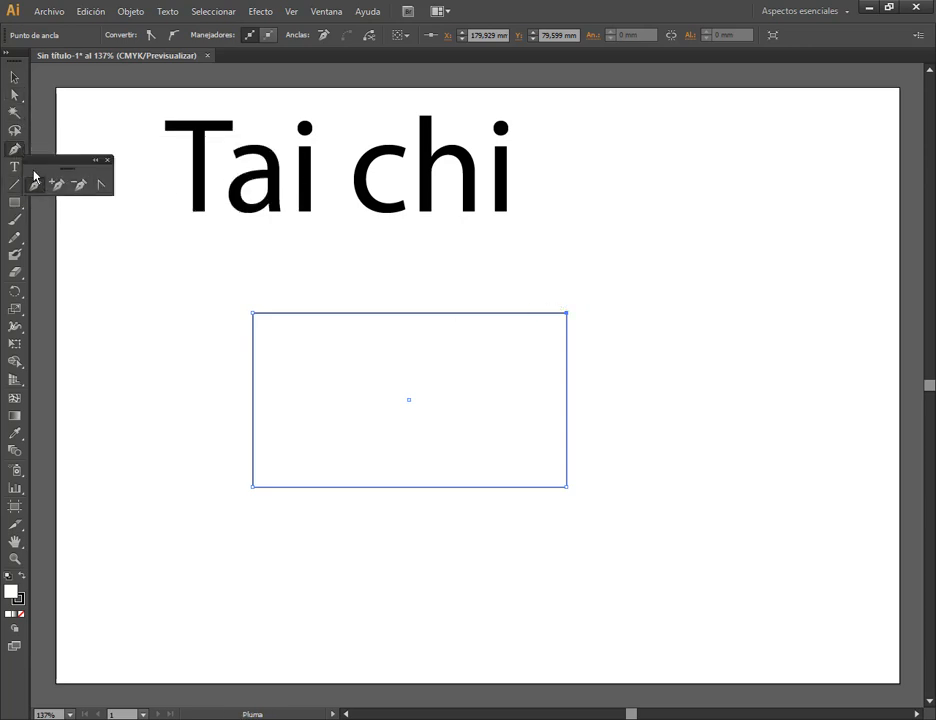
{"action": "left_click_drag", "start_coordinate": [45, 163], "coordinate": [698, 145]}
{"action": "left_click", "coordinate": [706, 165]}
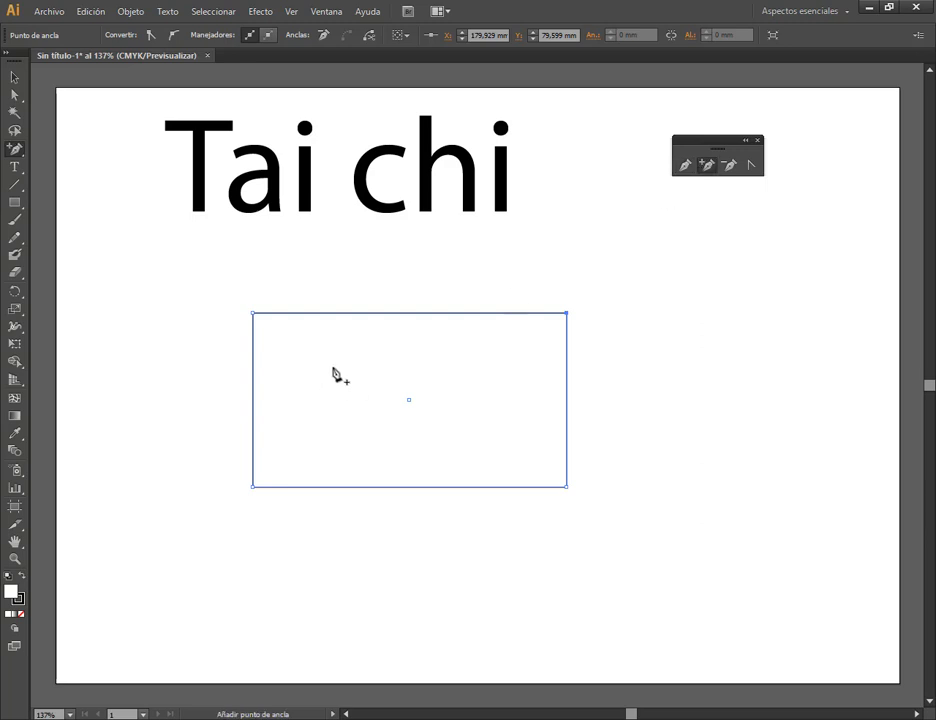
{"action": "left_click", "coordinate": [405, 315]}
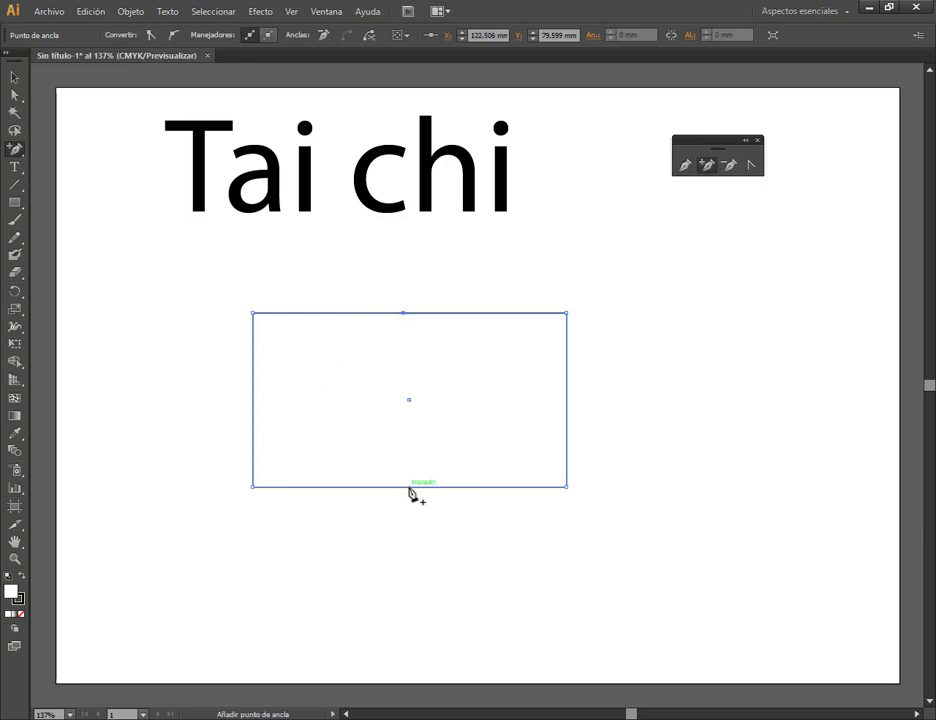
{"action": "left_click", "coordinate": [408, 488]}
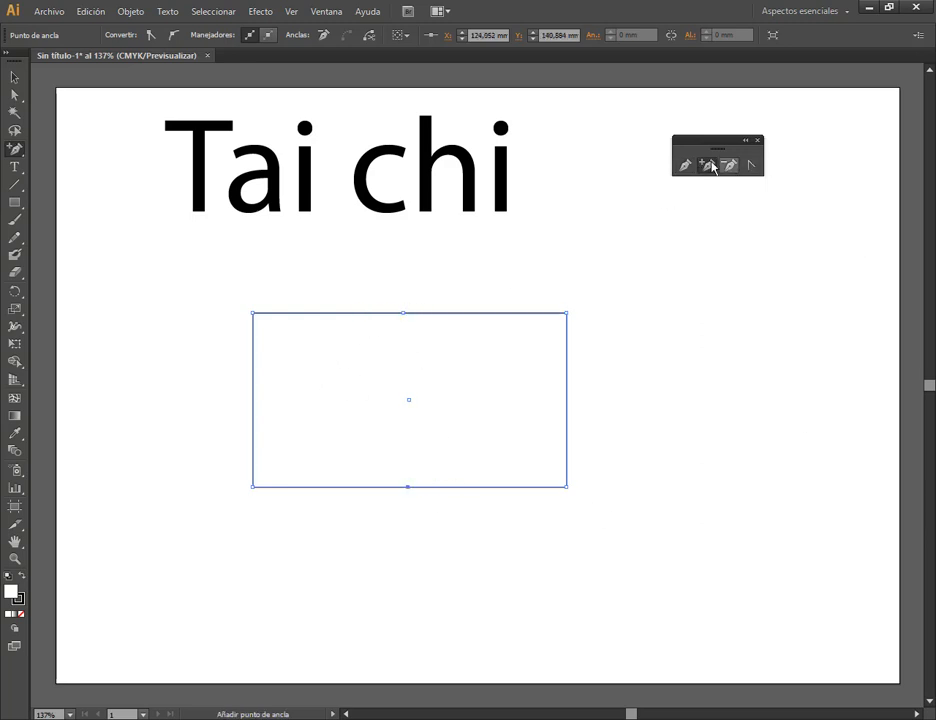
- Align the two middle anchor points vertically above each other and scale them towards the centre to form a bow-tie shape
{"action": "left_click", "coordinate": [14, 94]}
{"action": "left_click_drag", "start_coordinate": [390, 295], "coordinate": [431, 517]}
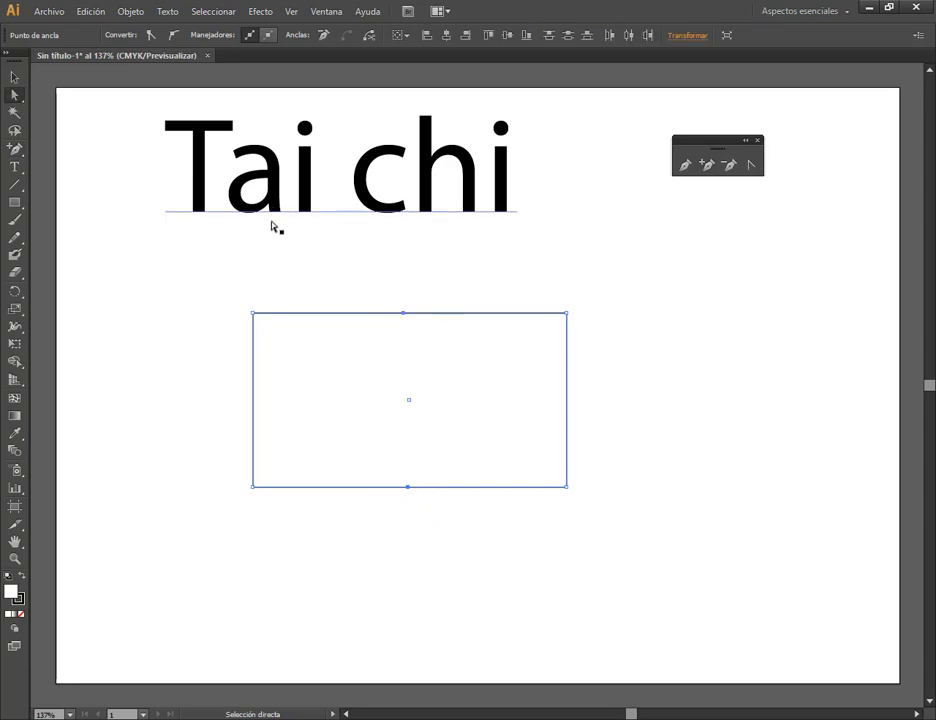
{"action": "left_click", "coordinate": [447, 36]}
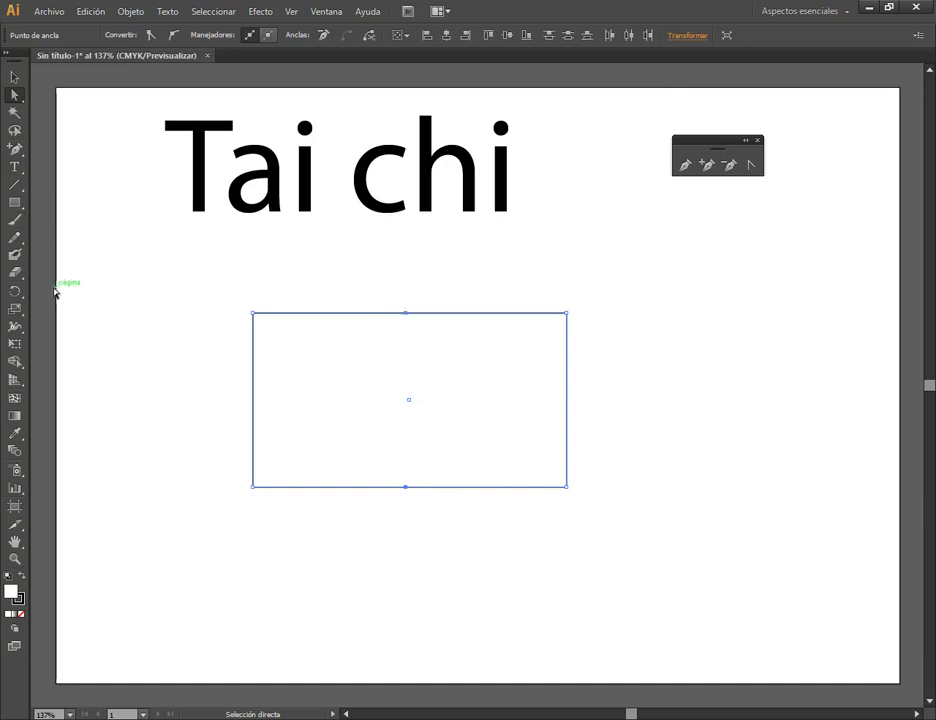
{"action": "left_click", "coordinate": [16, 312]}
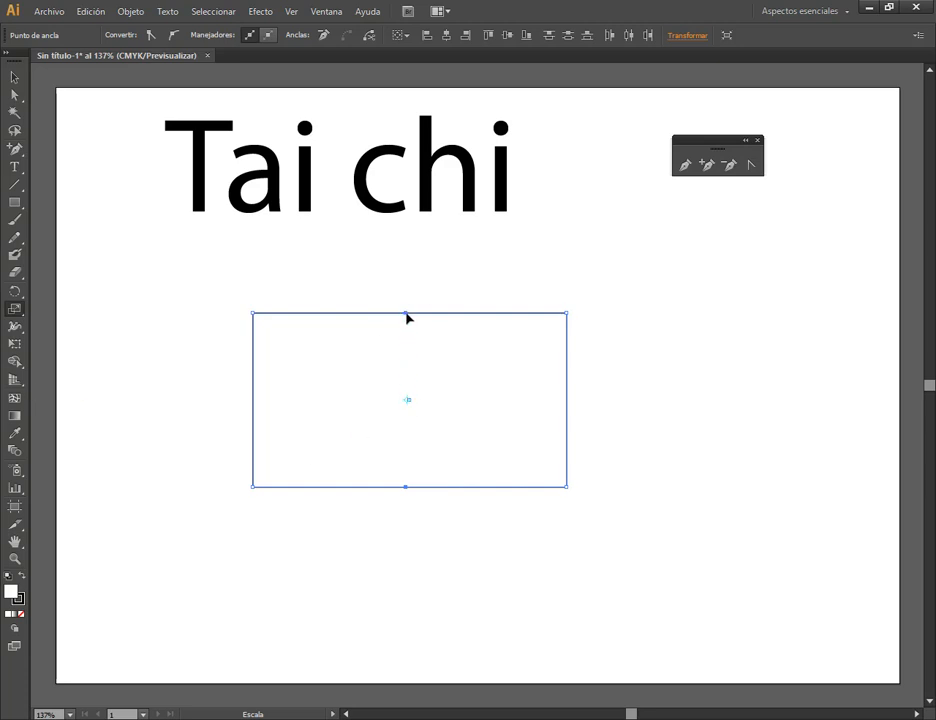
{"action": "left_click_drag", "start_coordinate": [406, 317], "coordinate": [410, 381]}
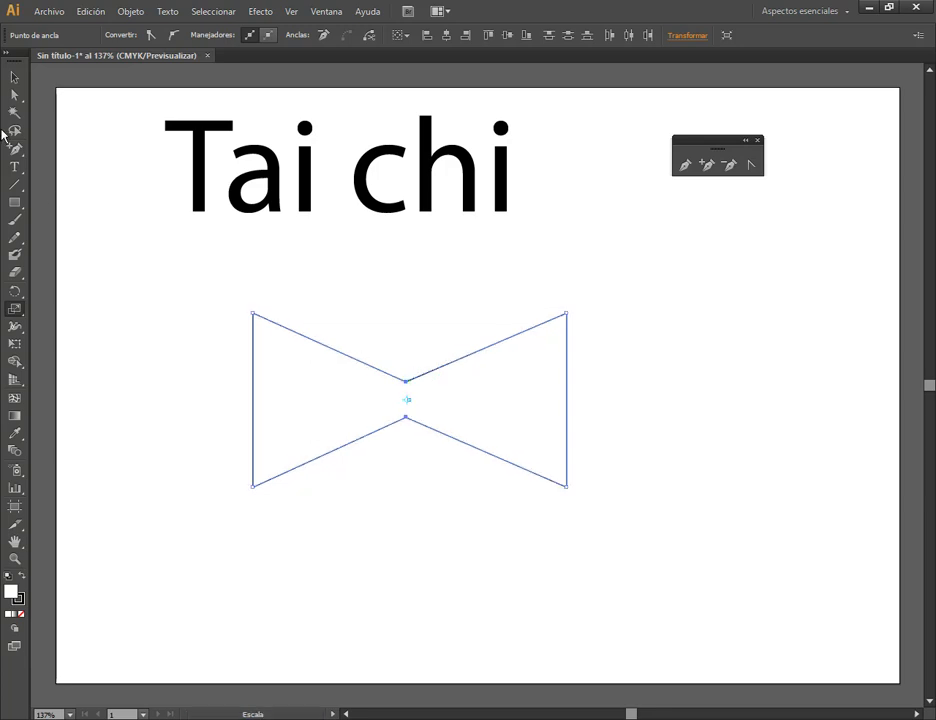
- Rearrange the two objects so the bow-tie shape sits above the "Tai chi" text instead of overlapping it
{"action": "left_click", "coordinate": [14, 77]}
{"action": "left_click", "coordinate": [675, 330]}
{"action": "left_click_drag", "start_coordinate": [478, 355], "coordinate": [489, 284]}
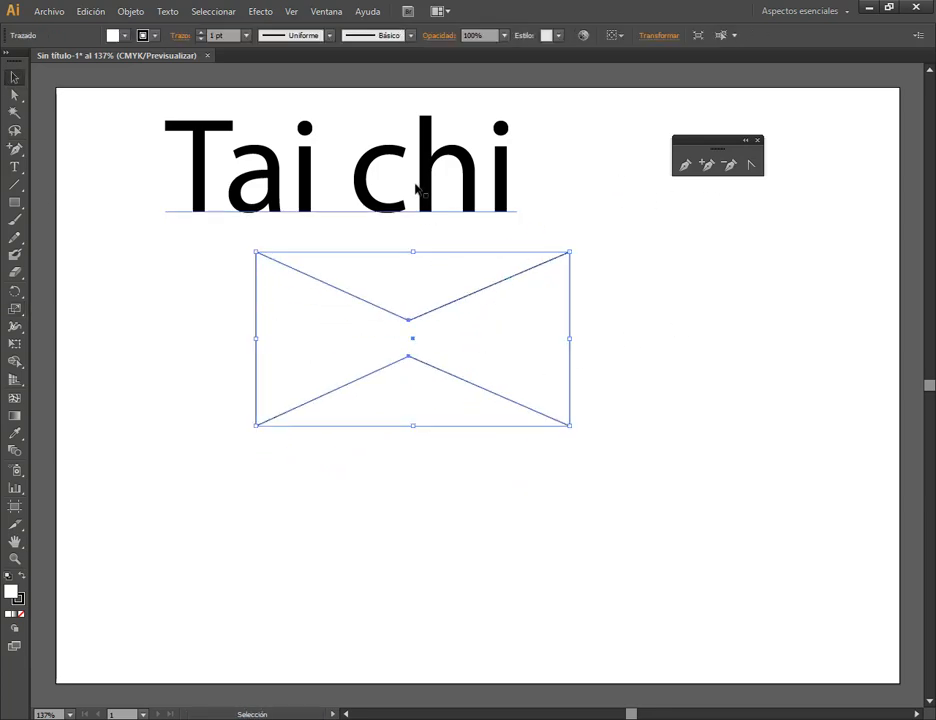
{"action": "left_click_drag", "start_coordinate": [416, 190], "coordinate": [490, 345]}
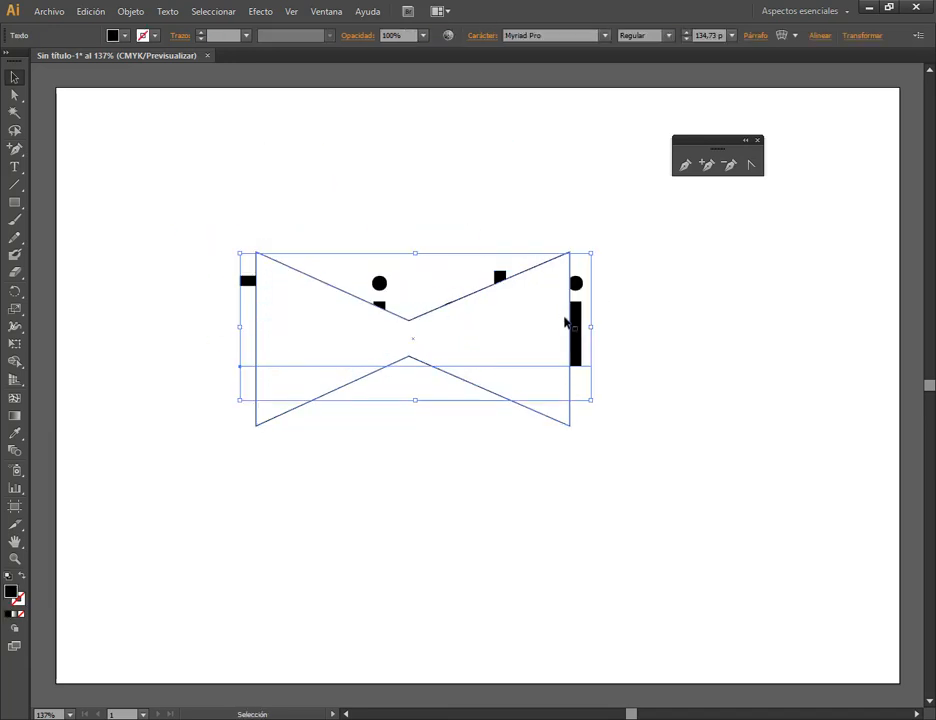
{"action": "left_click_drag", "start_coordinate": [565, 322], "coordinate": [582, 156]}
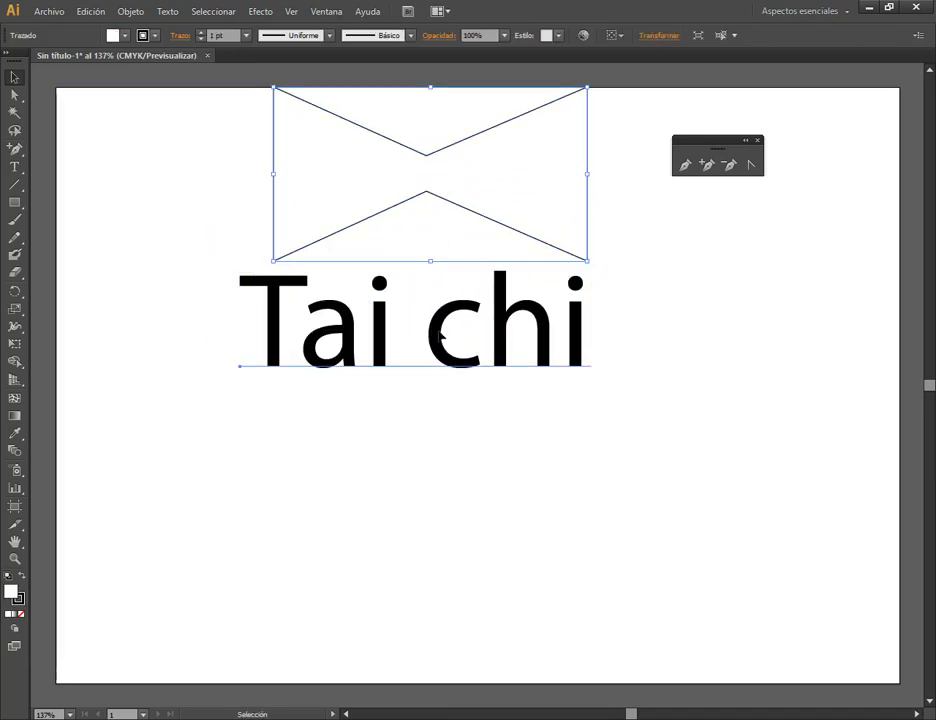
{"action": "left_click_drag", "start_coordinate": [440, 335], "coordinate": [459, 457]}
{"action": "left_click_drag", "start_coordinate": [424, 160], "coordinate": [439, 260]}
- Scale the bow-tie's two middle anchor points away from each other to widen its waist, and deselect the shape
{"action": "left_click", "coordinate": [14, 95]}
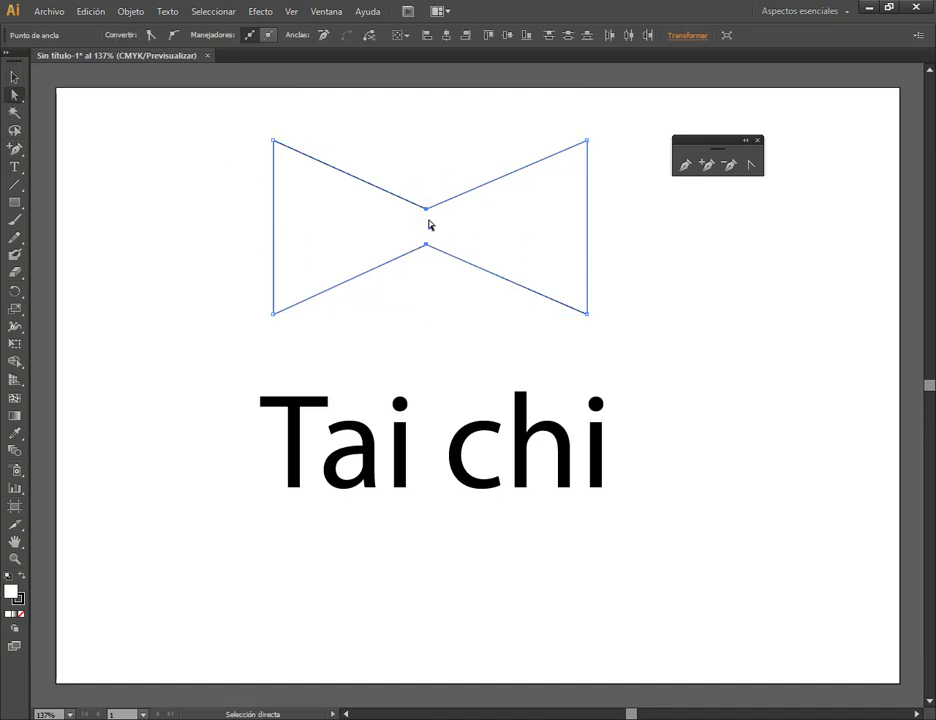
{"action": "left_click", "coordinate": [14, 310]}
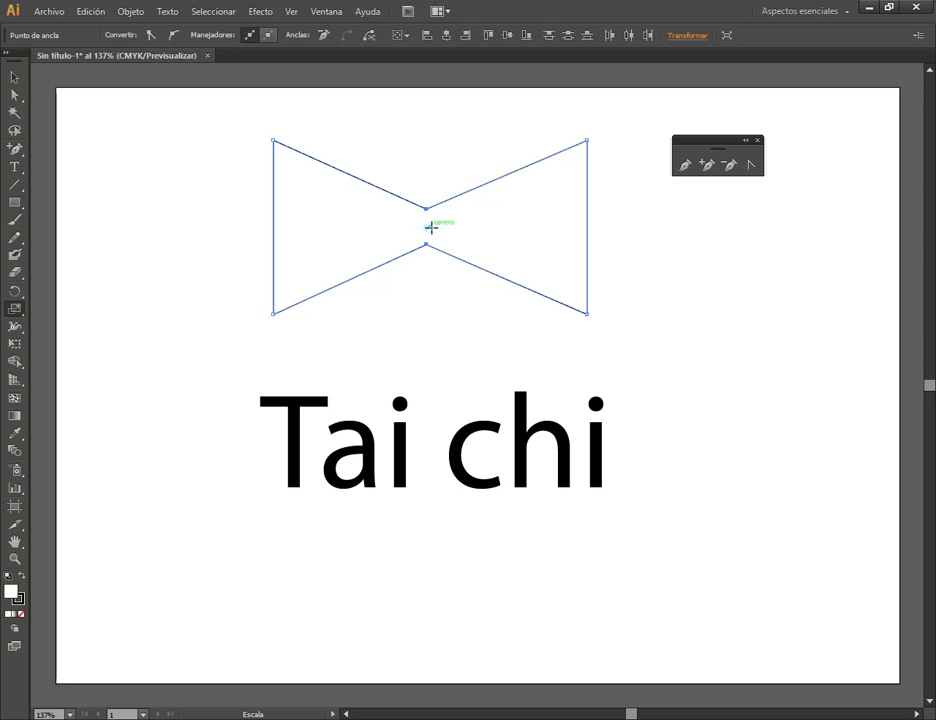
{"action": "left_click_drag", "start_coordinate": [424, 246], "coordinate": [426, 280]}
{"action": "left_click", "coordinate": [14, 77]}
{"action": "left_click", "coordinate": [650, 330]}
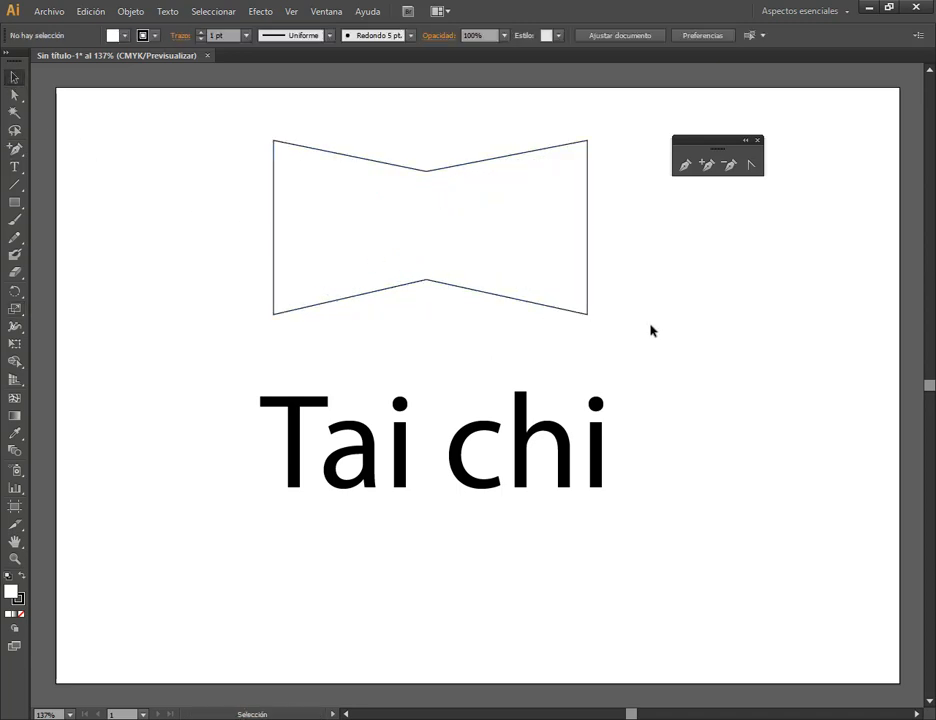
- Move the bow-tie shape slightly down, closer to the text below it
{"action": "left_click", "coordinate": [543, 284]}
{"action": "left_click_drag", "start_coordinate": [543, 284], "coordinate": [552, 330]}
{"action": "left_click", "coordinate": [492, 427]}
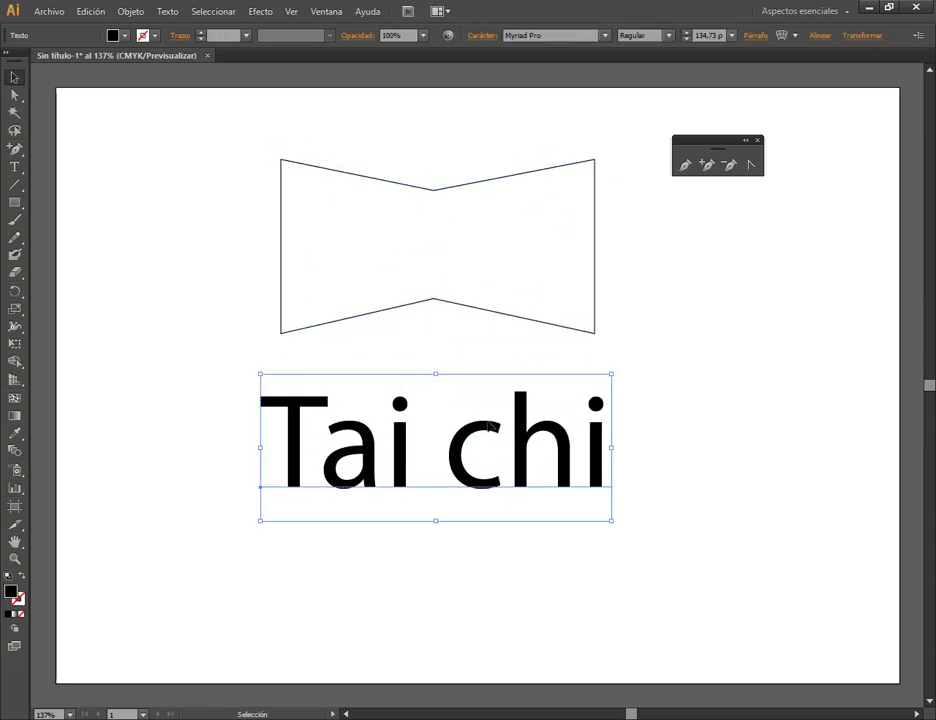
{"action": "left_click_drag", "start_coordinate": [190, 264], "coordinate": [484, 505]}
{"action": "left_click", "coordinate": [88, 217]}
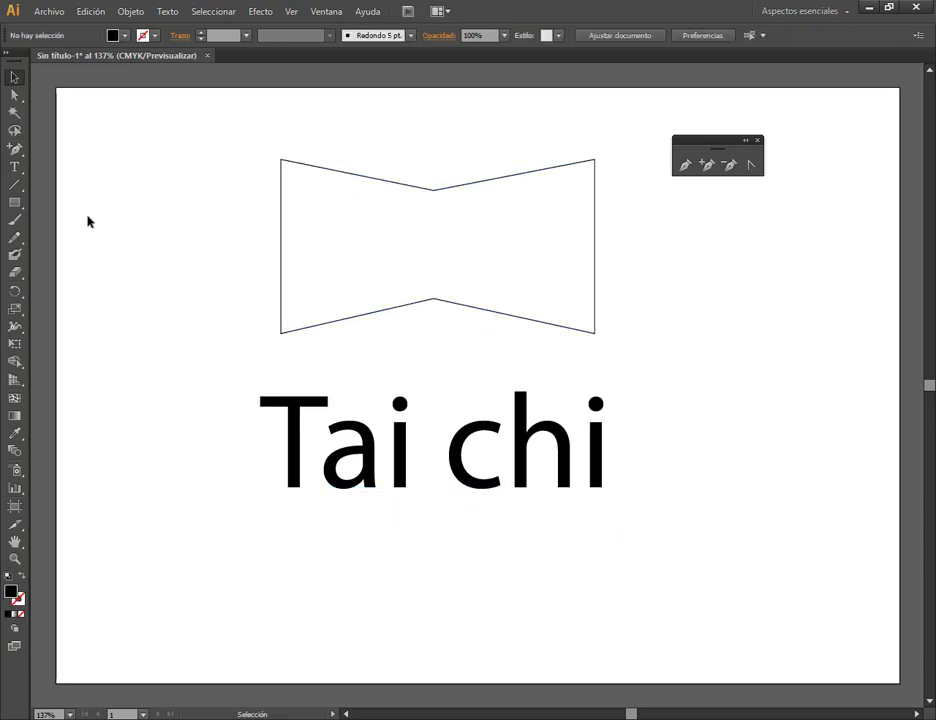
- Move the bow-tie and text together to the artboard's upper left and scale them down proportionally until the text is about 94 pt
{"action": "left_click_drag", "start_coordinate": [148, 232], "coordinate": [428, 501]}
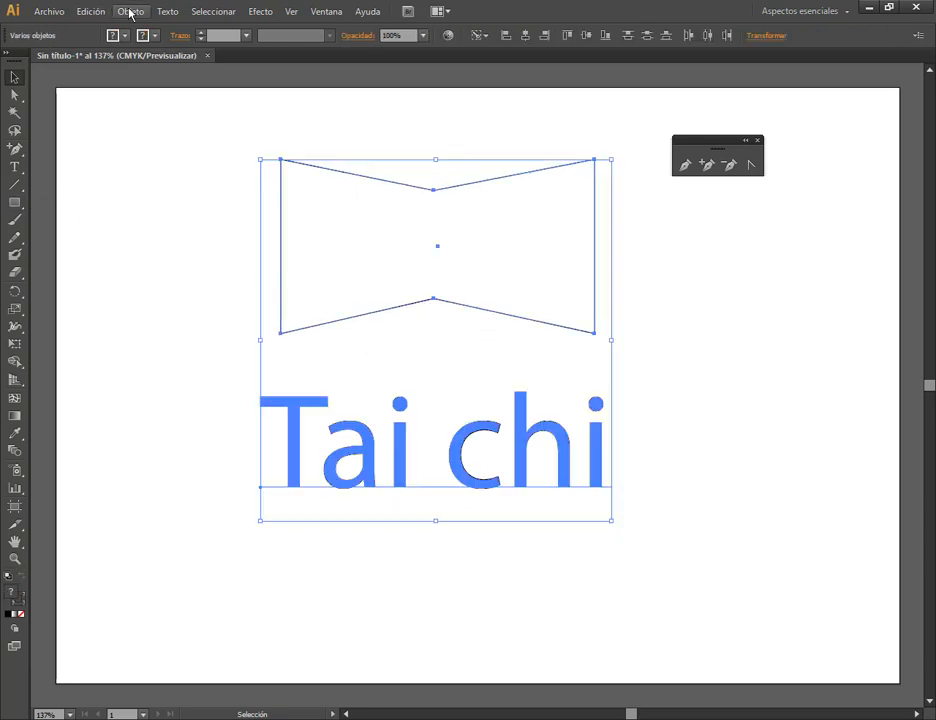
{"action": "left_click", "coordinate": [299, 282]}
{"action": "left_click_drag", "start_coordinate": [171, 205], "coordinate": [460, 495]}
{"action": "left_click_drag", "start_coordinate": [476, 280], "coordinate": [307, 268]}
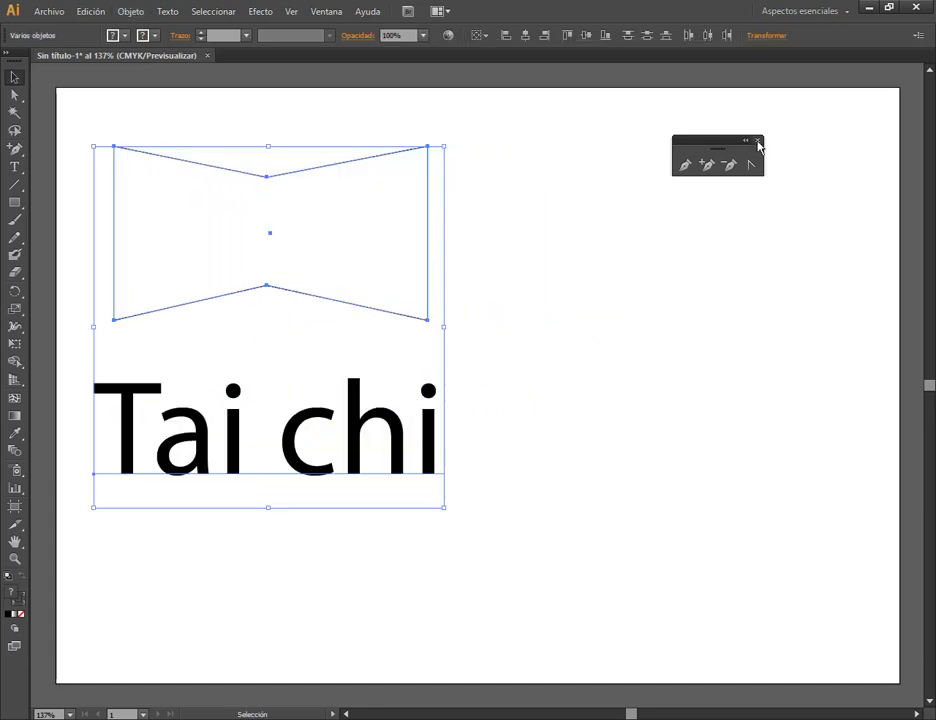
{"action": "left_click", "coordinate": [757, 140]}
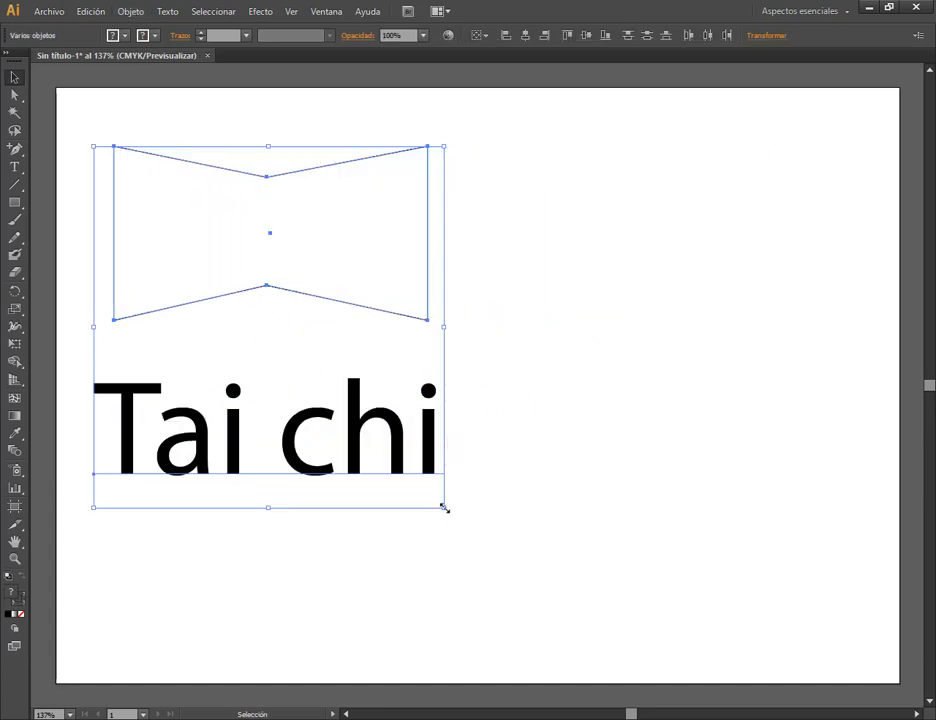
{"action": "left_click_drag", "start_coordinate": [444, 507], "coordinate": [341, 397]}
{"action": "left_click", "coordinate": [339, 340]}
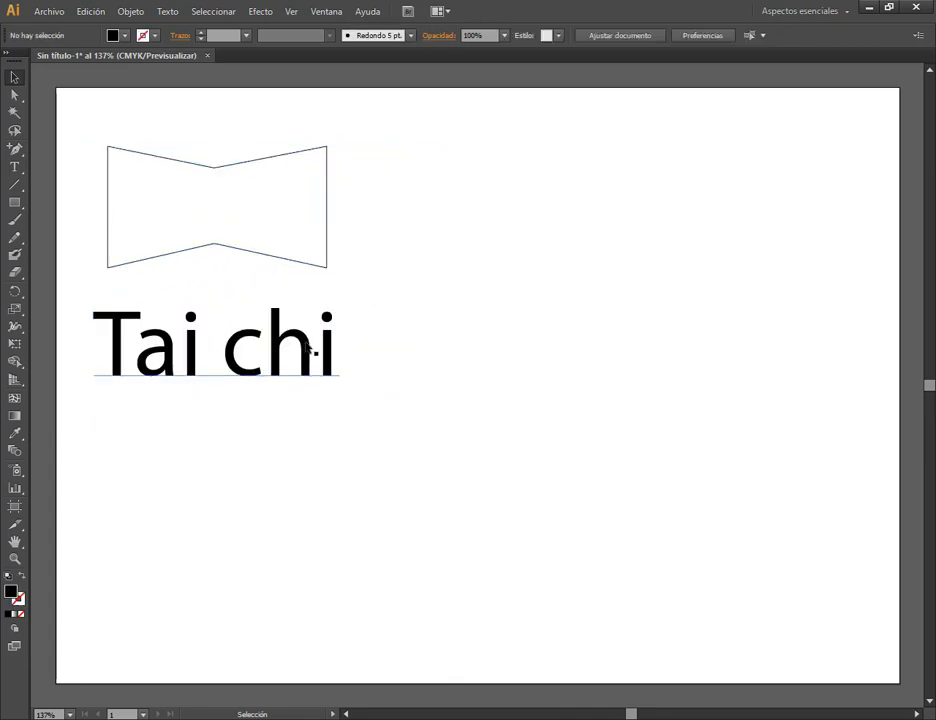
- Duplicate the text to the right and draw a wide ellipse above the copy with the default white fill and 1 pt black stroke
{"action": "left_click_drag", "start_coordinate": [307, 347], "coordinate": [643, 347]}
{"action": "left_click_drag", "start_coordinate": [16, 204], "coordinate": [56, 238]}
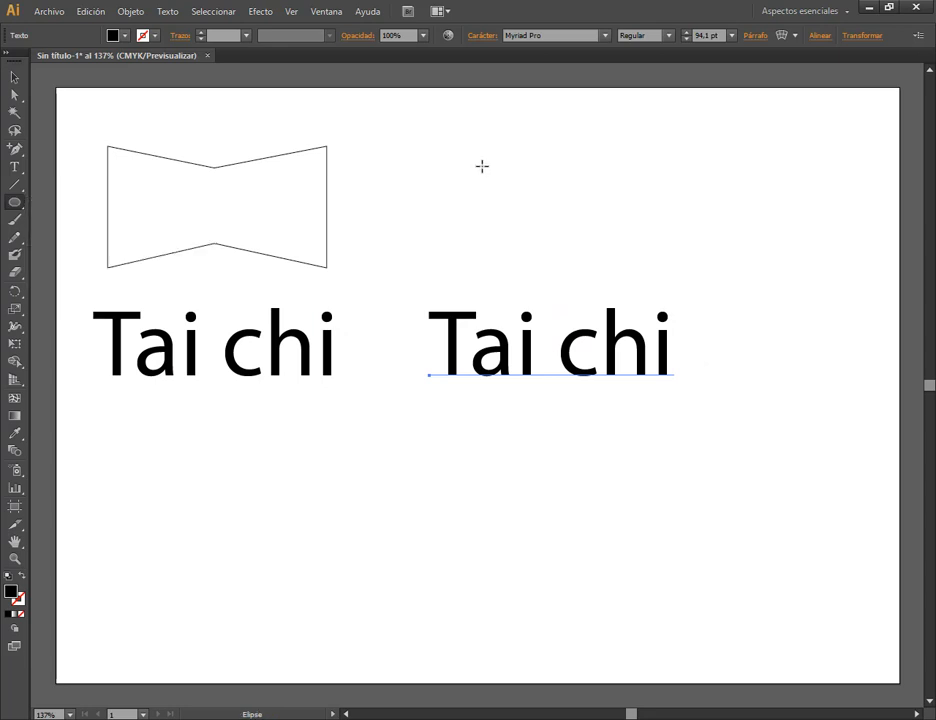
{"action": "left_click_drag", "start_coordinate": [420, 148], "coordinate": [701, 257]}
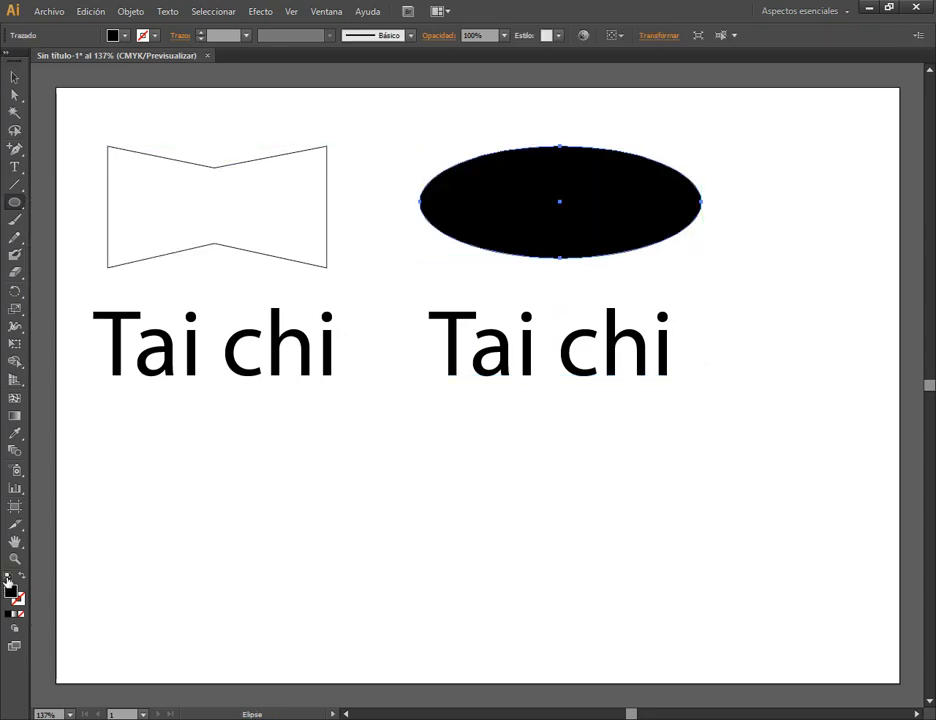
{"action": "left_click", "coordinate": [8, 577]}
{"action": "left_click", "coordinate": [14, 78]}
{"action": "left_click", "coordinate": [218, 160]}
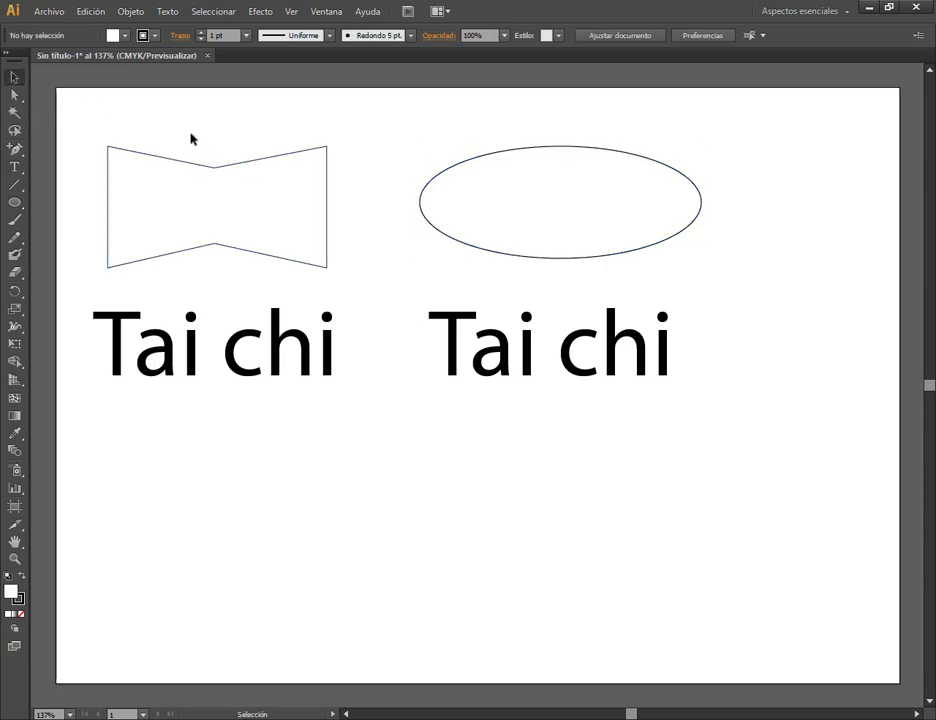
- Move the original text closer to the bow-tie and distort it with the bow-tie as the envelope's top object
{"action": "left_click", "coordinate": [210, 190]}
{"action": "mouse_move", "coordinate": [241, 303]}
{"action": "left_mouse_down"}
{"action": "mouse_move", "coordinate": [252, 390]}
{"action": "mouse_move", "coordinate": [246, 279]}
{"action": "left_mouse_up"}
{"action": "left_click_drag", "start_coordinate": [173, 119], "coordinate": [255, 315]}
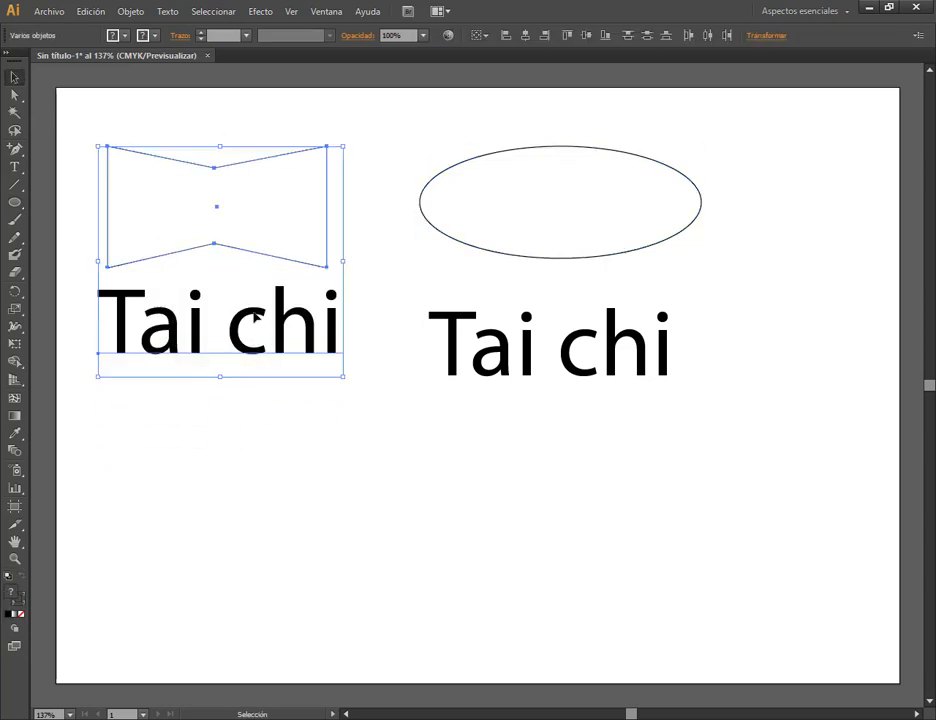
{"action": "left_click", "coordinate": [139, 14]}
{"action": "mouse_move", "coordinate": [241, 357]}
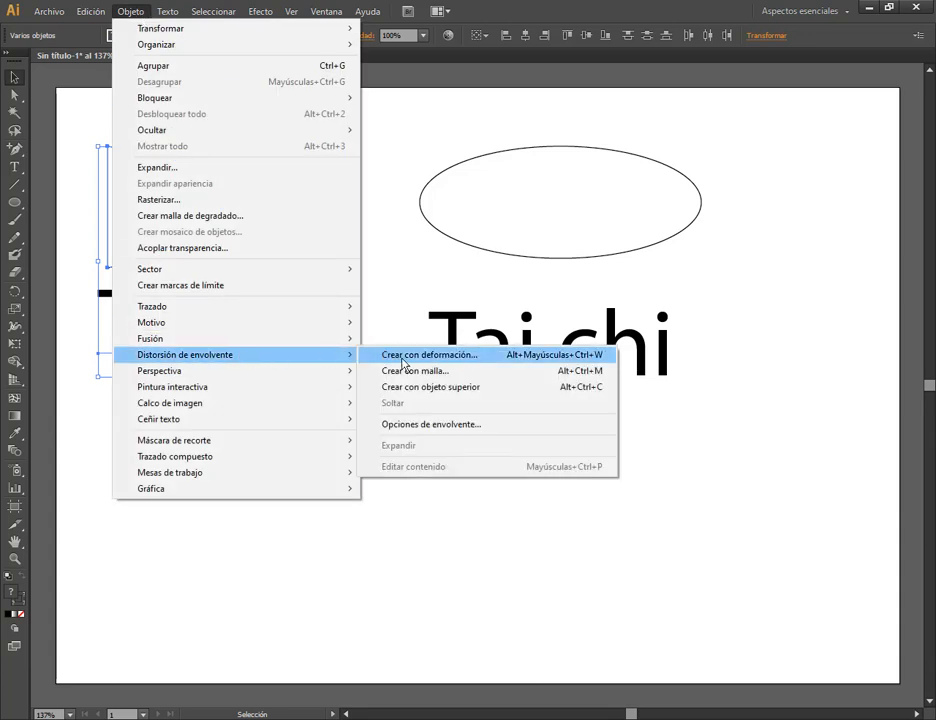
{"action": "left_click", "coordinate": [465, 392]}
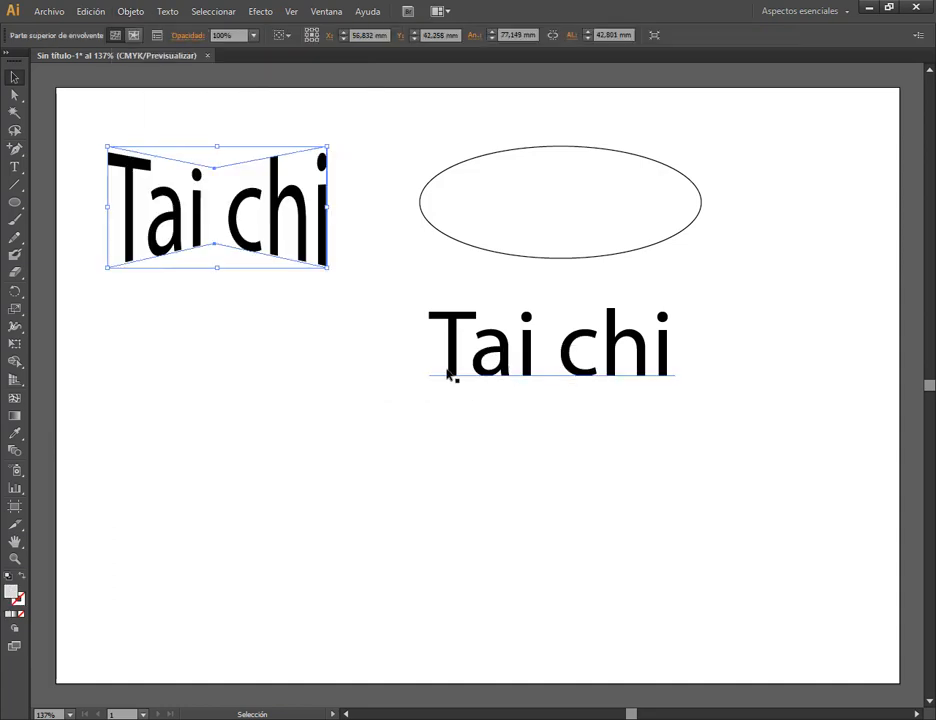
{"action": "left_click", "coordinate": [297, 138]}
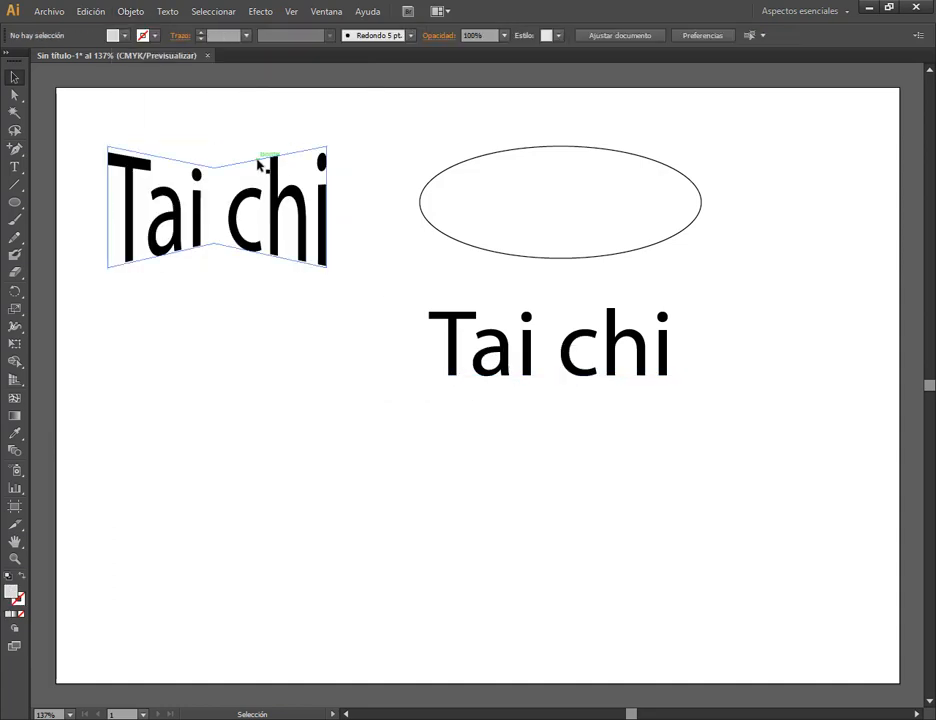
- Move the distorted text down and pull the envelope's two middle points towards each other to narrow its waist
{"action": "left_click_drag", "start_coordinate": [249, 236], "coordinate": [267, 343]}
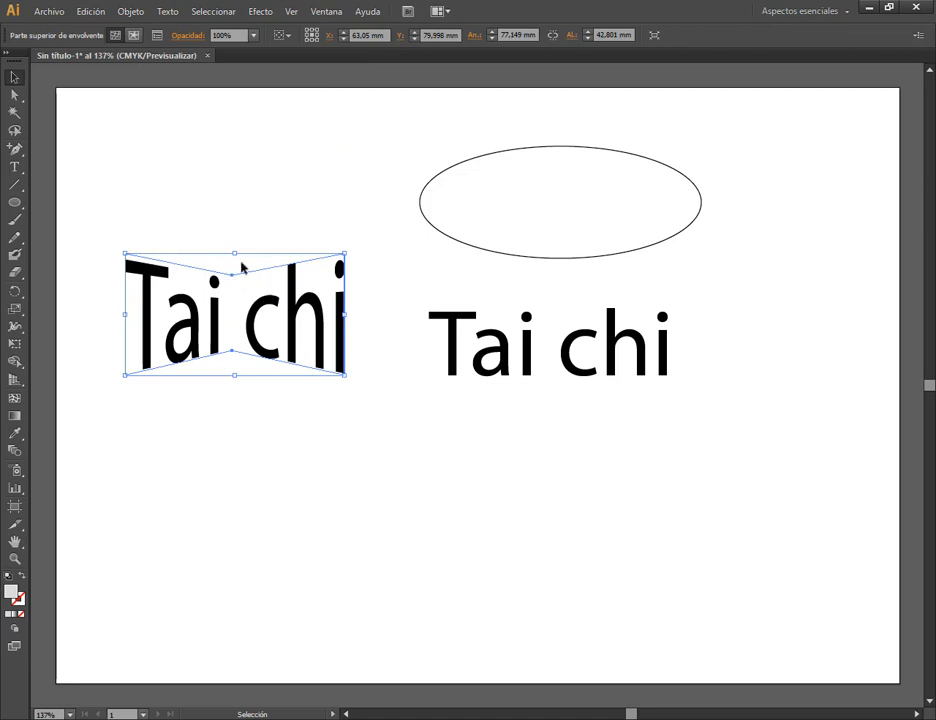
{"action": "key", "text": "a"}
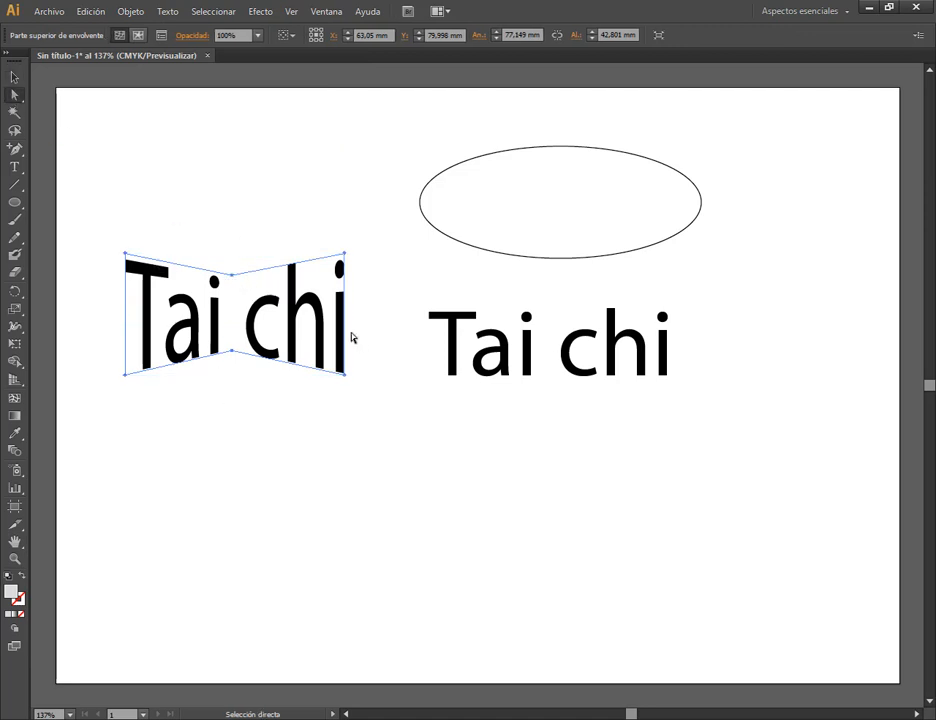
{"action": "left_click", "coordinate": [232, 276]}
{"action": "left_click_drag", "start_coordinate": [232, 276], "coordinate": [232, 338]}
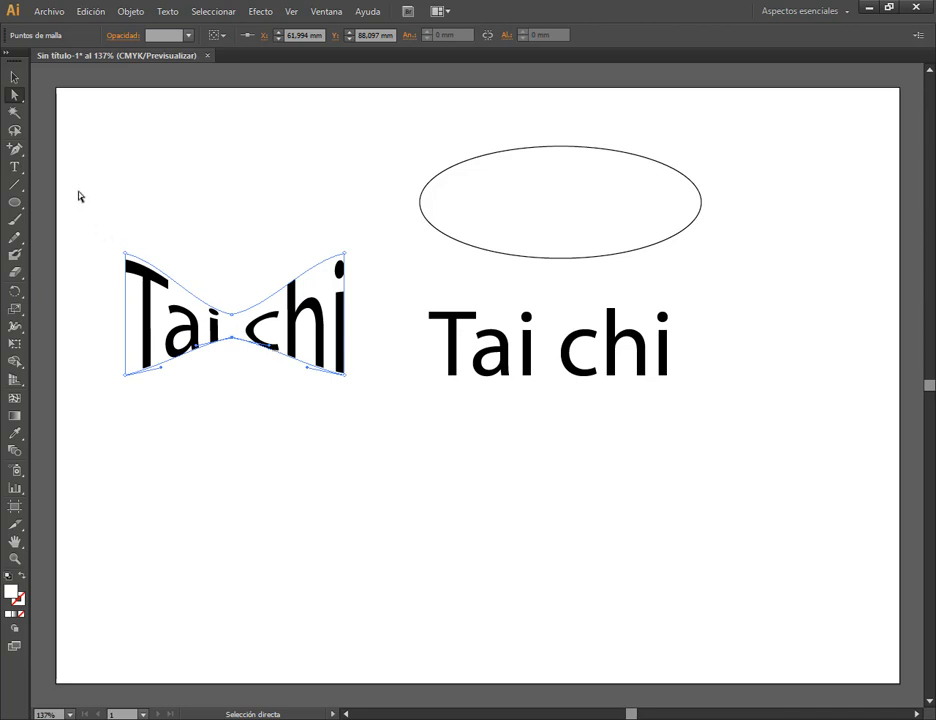
- Curve the envelope at its middle and right corner points with the Convert Anchor Point tool, bending the right edge inward
{"action": "left_click", "coordinate": [14, 148]}
{"action": "left_click", "coordinate": [222, 202]}
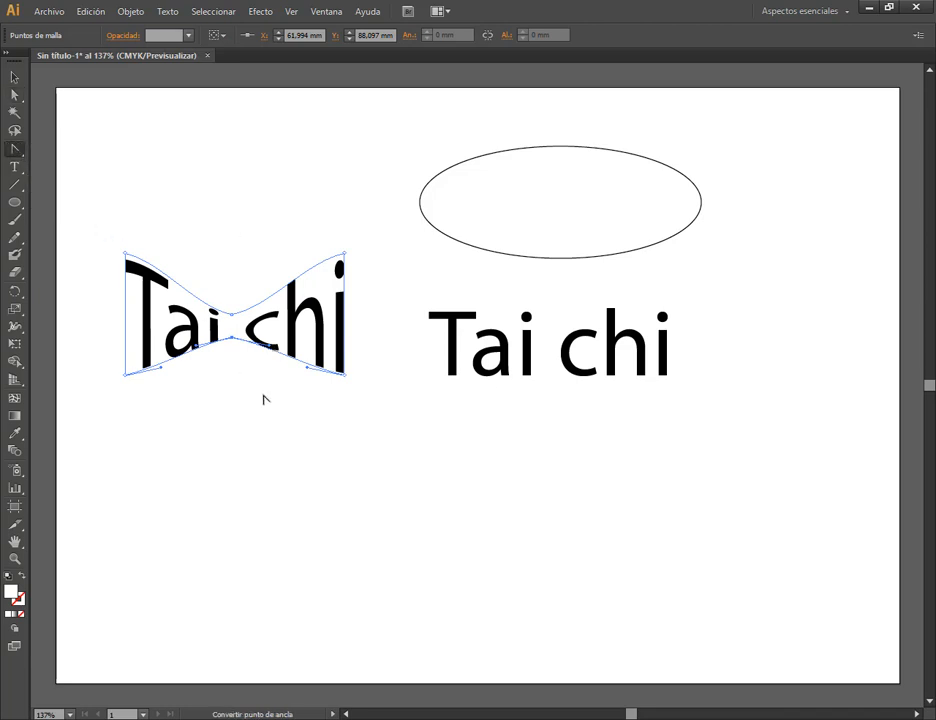
{"action": "left_click_drag", "start_coordinate": [234, 340], "coordinate": [210, 314]}
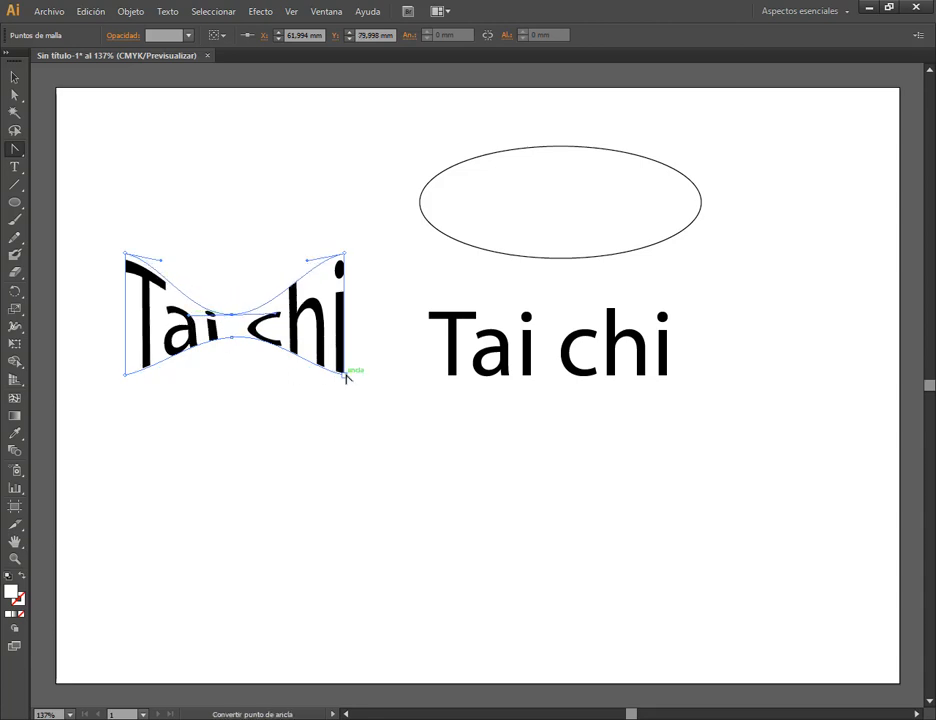
{"action": "left_click_drag", "start_coordinate": [346, 376], "coordinate": [287, 388]}
{"action": "left_click_drag", "start_coordinate": [326, 320], "coordinate": [300, 320]}
{"action": "left_click_drag", "start_coordinate": [345, 256], "coordinate": [307, 261]}
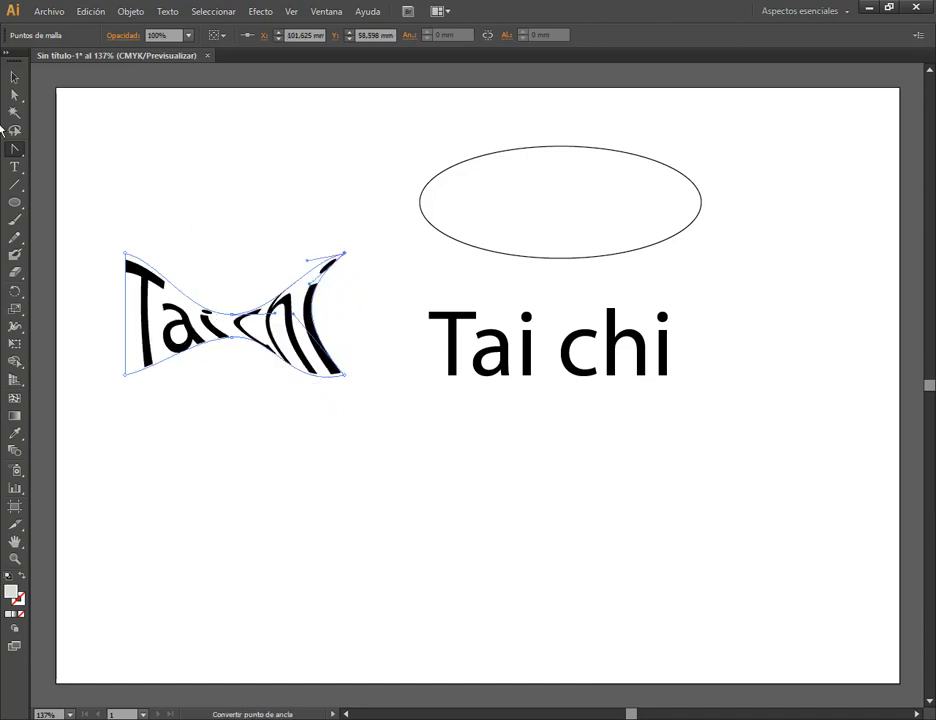
- Move the distorted text up into the upper-left area of the artboard, beside the ellipse
{"action": "left_click", "coordinate": [13, 79]}
{"action": "left_click_drag", "start_coordinate": [203, 323], "coordinate": [193, 267]}
{"action": "left_click", "coordinate": [219, 188]}
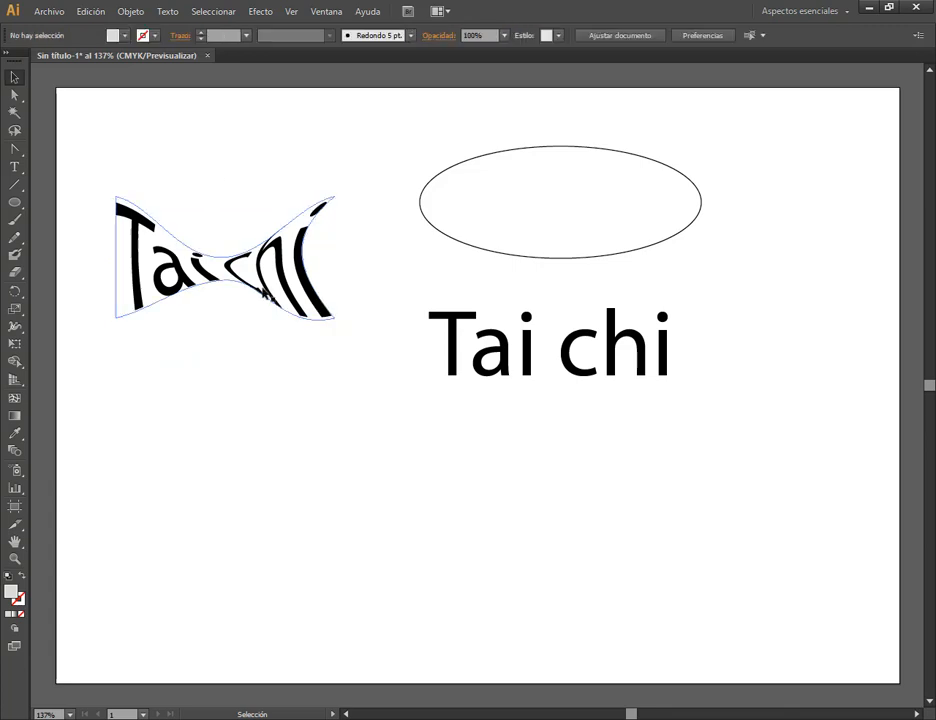
{"action": "left_click_drag", "start_coordinate": [265, 293], "coordinate": [265, 273]}
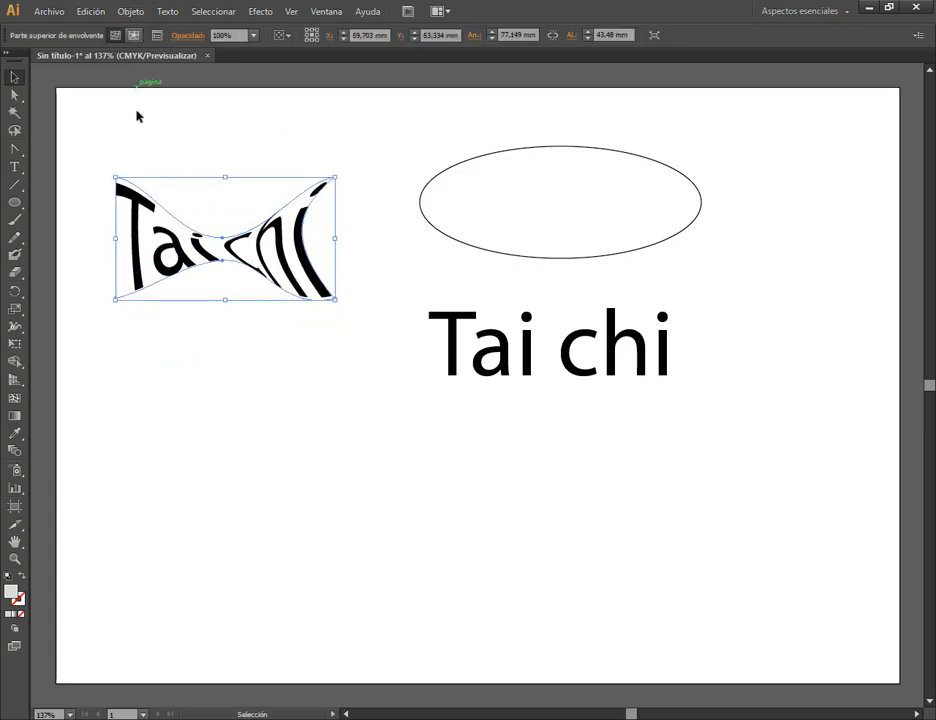
- Switch to editing the envelope's contents to view the original text, and return to editing the envelope
{"action": "key", "text": "a"}
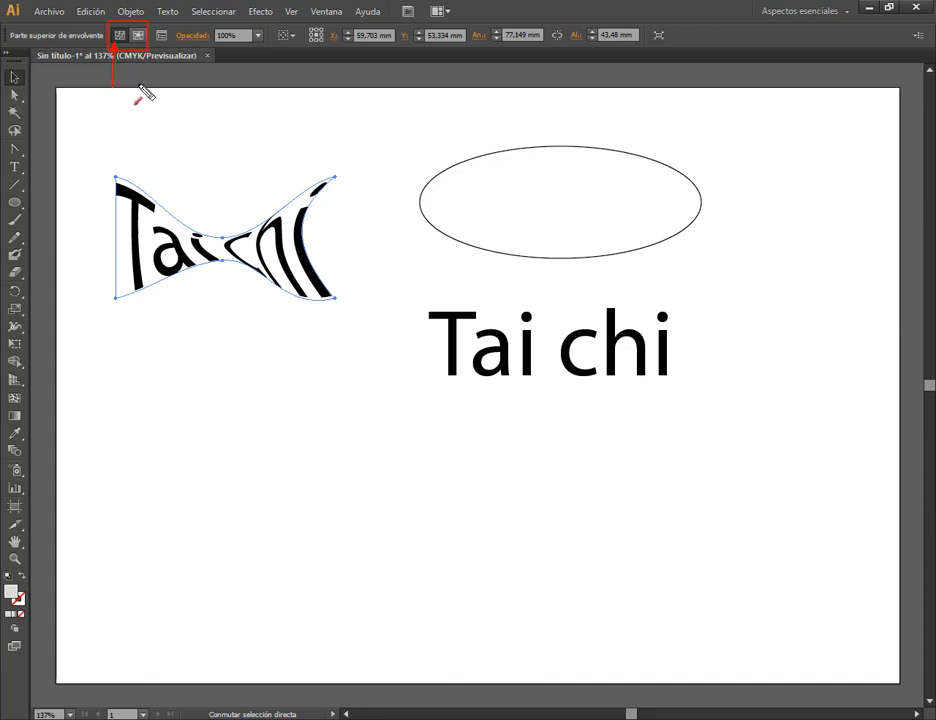
{"action": "left_click", "coordinate": [139, 36]}
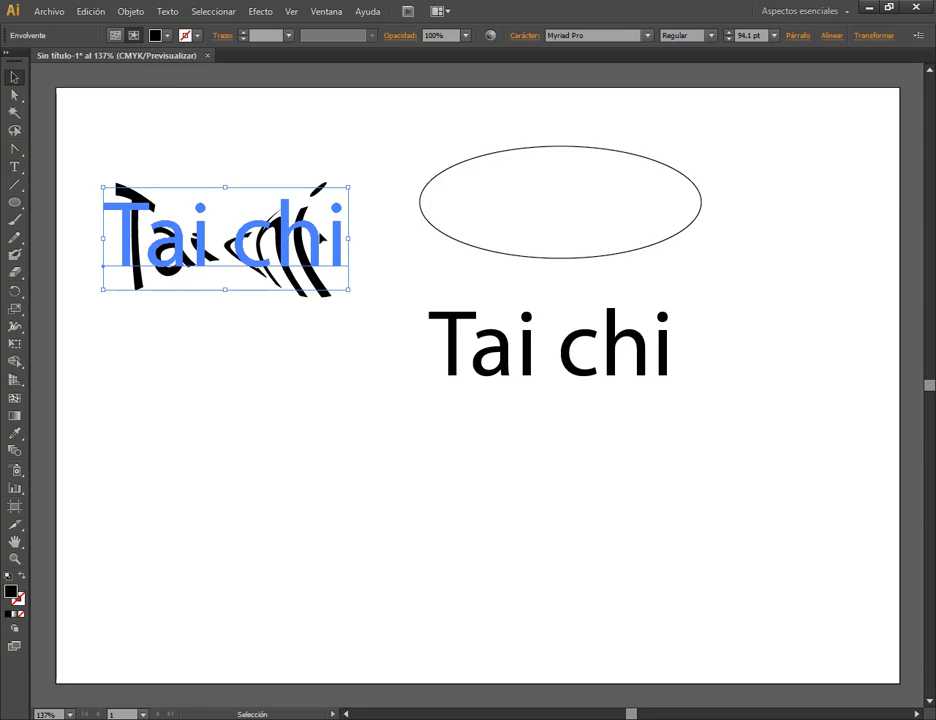
{"action": "left_click", "coordinate": [115, 35]}
- Release the envelope distortion on the curved bow-tie text and deselect the resulting objects
{"action": "left_click", "coordinate": [131, 12]}
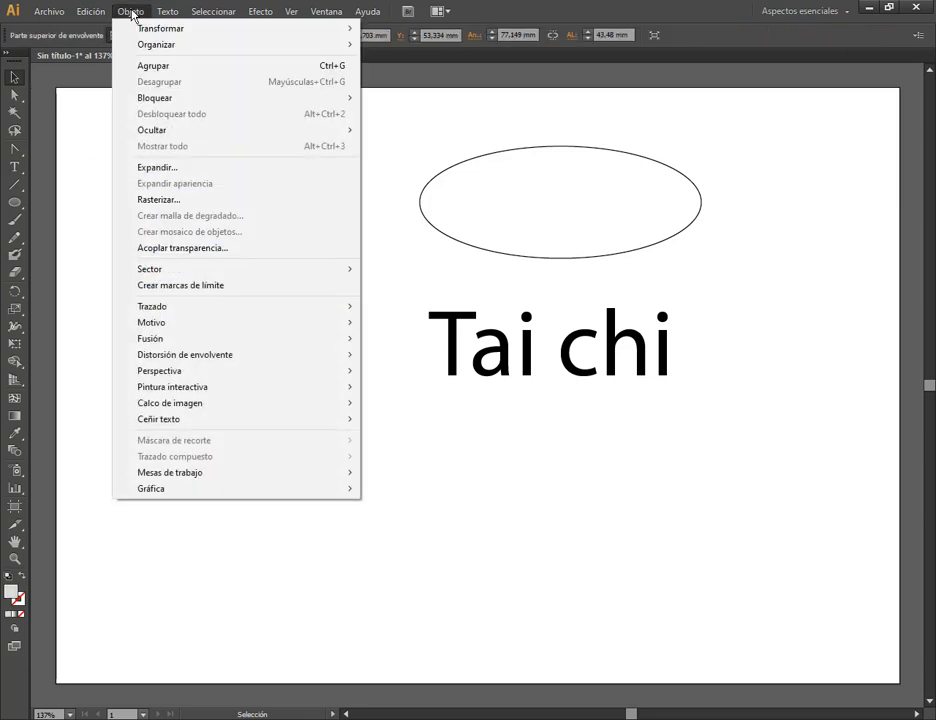
{"action": "mouse_move", "coordinate": [185, 358]}
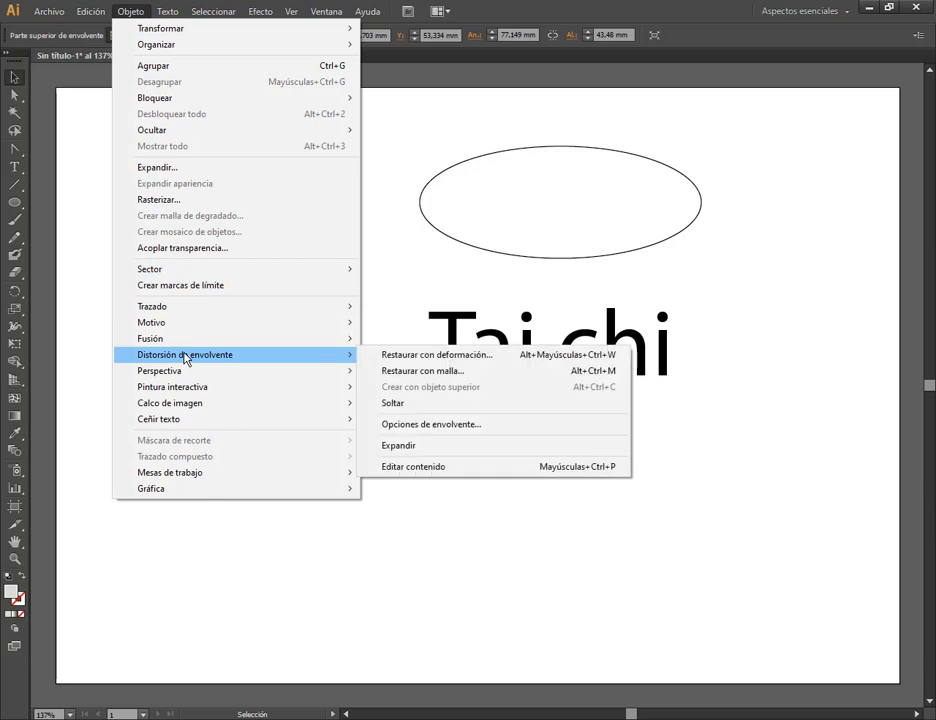
{"action": "left_click", "coordinate": [393, 404]}
{"action": "left_click", "coordinate": [297, 360]}
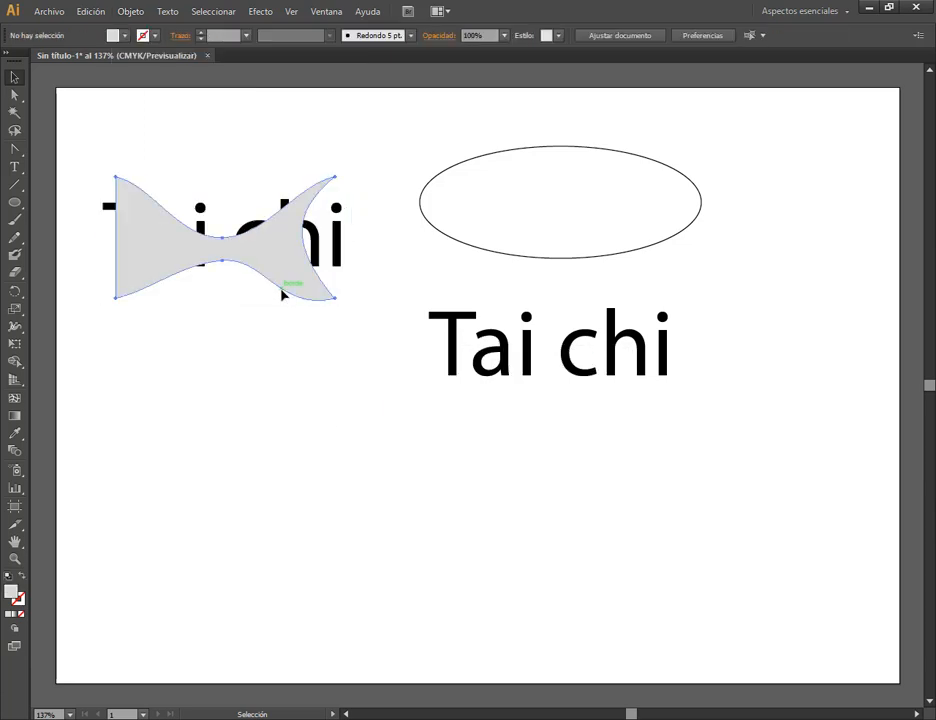
- Separate the released objects, placing the gray mesh shape below and the "Tai chi" text directly above it
{"action": "left_click_drag", "start_coordinate": [283, 292], "coordinate": [300, 410]}
{"action": "left_click_drag", "start_coordinate": [281, 212], "coordinate": [281, 172]}
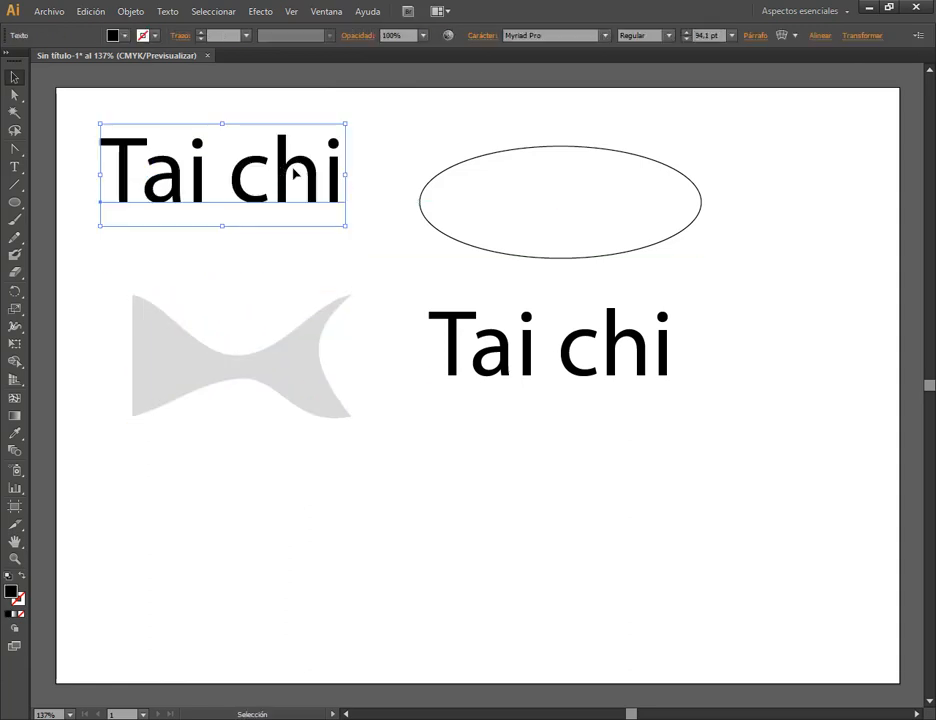
{"action": "left_click_drag", "start_coordinate": [301, 359], "coordinate": [312, 381]}
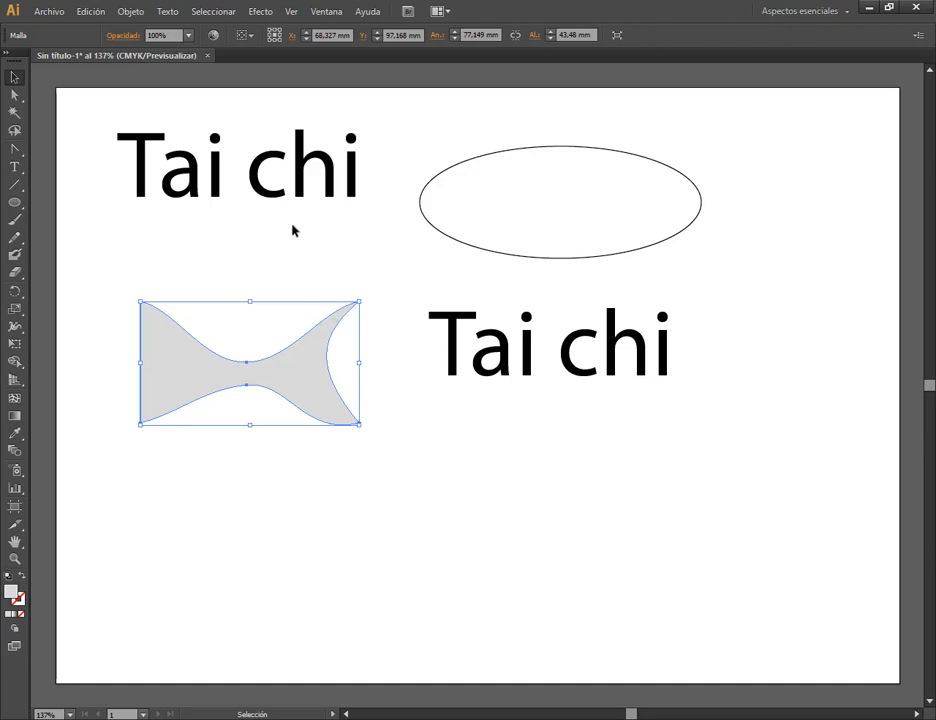
{"action": "left_click_drag", "start_coordinate": [309, 171], "coordinate": [303, 235]}
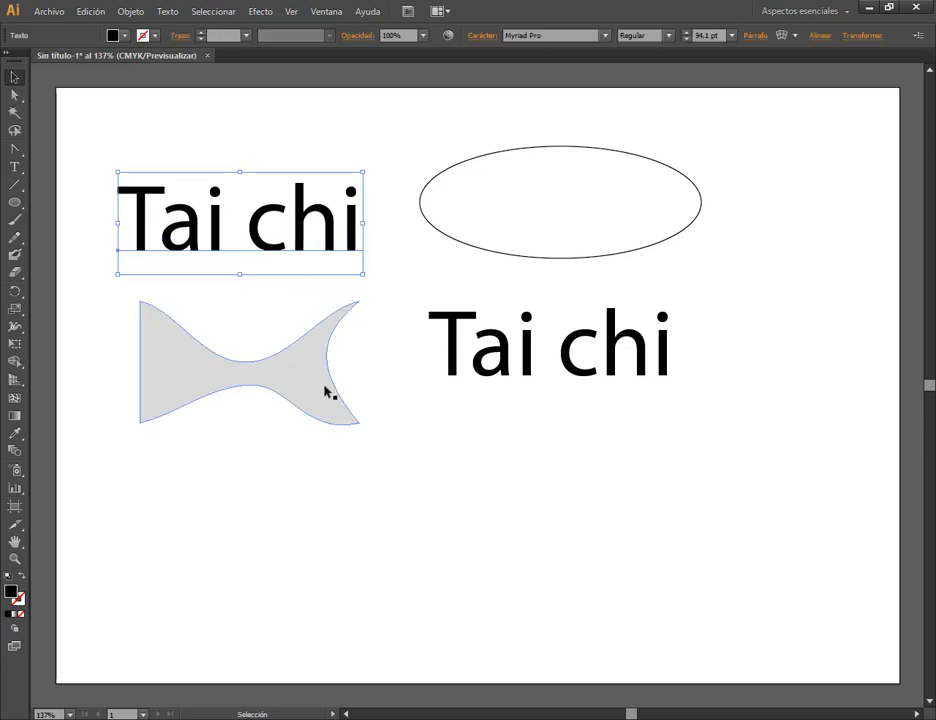
- Delete the gray mesh shape and move the ellipse slightly down toward the "Tai chi" text below it
{"action": "left_click_drag", "start_coordinate": [325, 392], "coordinate": [325, 414]}
{"action": "key", "text": "Delete"}
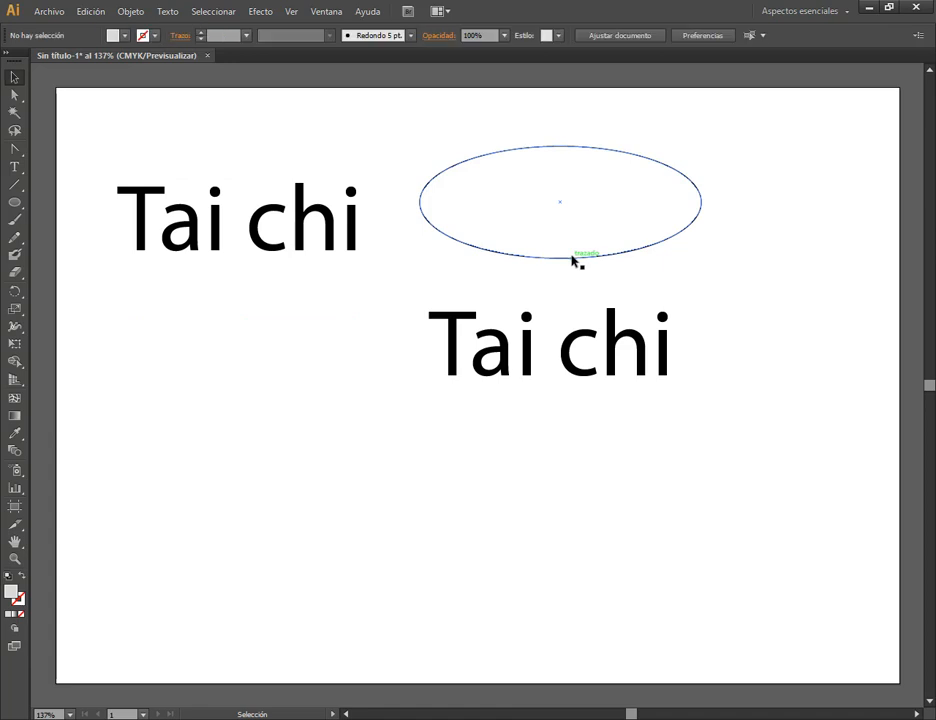
{"action": "left_click_drag", "start_coordinate": [575, 260], "coordinate": [570, 275]}
- Select the ellipse with the "Tai chi" text below it, make an envelope distortion with the top object, and deselect the result
{"action": "left_click_drag", "start_coordinate": [535, 130], "coordinate": [590, 388]}
{"action": "left_click", "coordinate": [130, 12]}
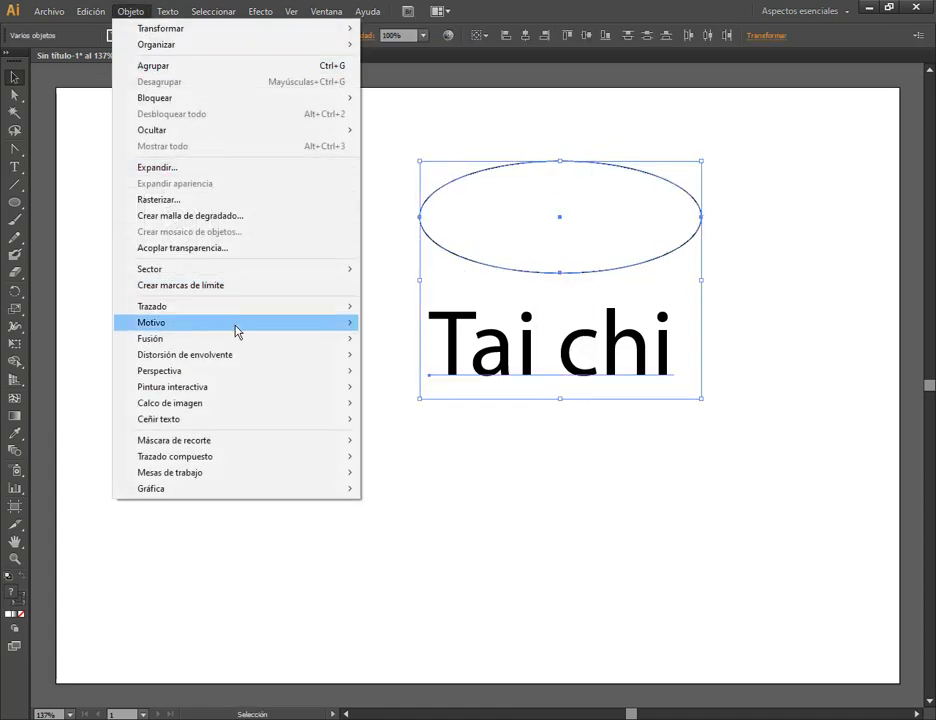
{"action": "mouse_move", "coordinate": [249, 357]}
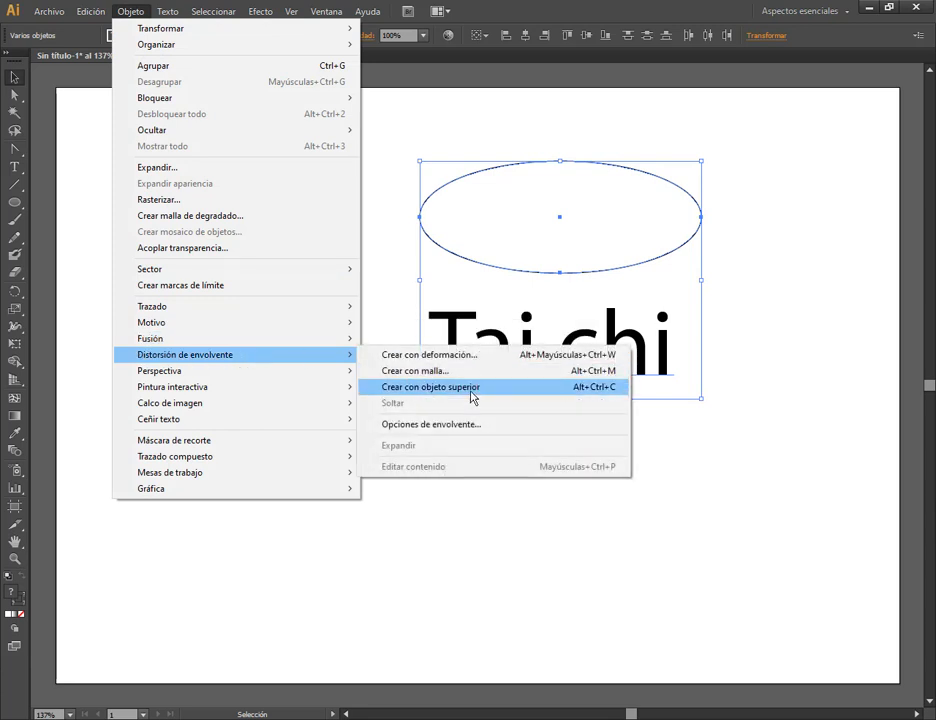
{"action": "left_click", "coordinate": [472, 390]}
{"action": "left_click", "coordinate": [600, 378]}
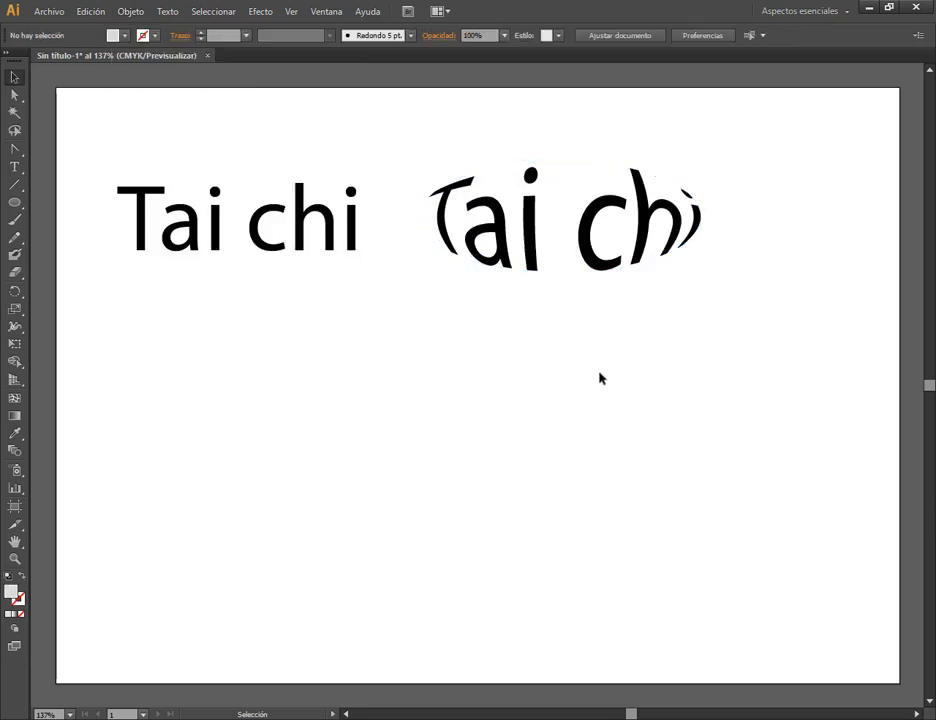
- Delete the ellipse-distorted text and the remaining plain "Tai chi" text to empty the artboard
{"action": "left_click", "coordinate": [604, 258]}
{"action": "key", "text": "Delete"}
{"action": "left_click_drag", "start_coordinate": [362, 252], "coordinate": [455, 298]}
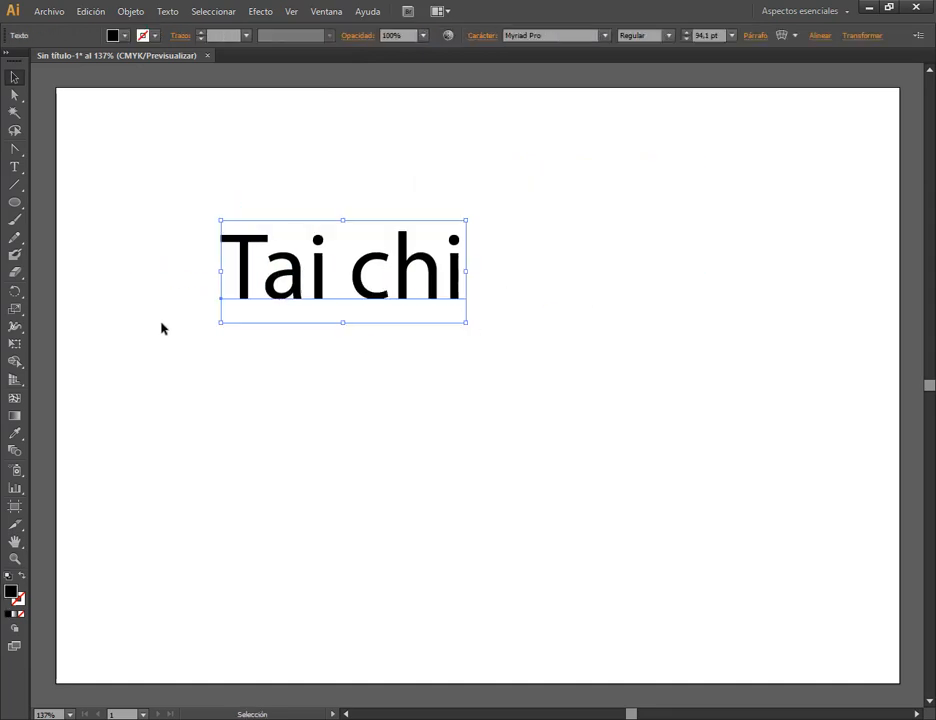
{"action": "key", "text": "Delete"}
- Draw a single wide rectangle in the upper middle of the artboard, undoing any stray extra shapes
{"action": "left_click_drag", "start_coordinate": [14, 202], "coordinate": [50, 203]}
{"action": "left_click_drag", "start_coordinate": [356, 200], "coordinate": [558, 283]}
{"action": "left_click_drag", "start_coordinate": [579, 290], "coordinate": [608, 300]}
{"action": "left_click_drag", "start_coordinate": [607, 300], "coordinate": [627, 304]}
{"action": "key", "text": "ctrl+z"}
{"action": "key", "text": "ctrl+z"}
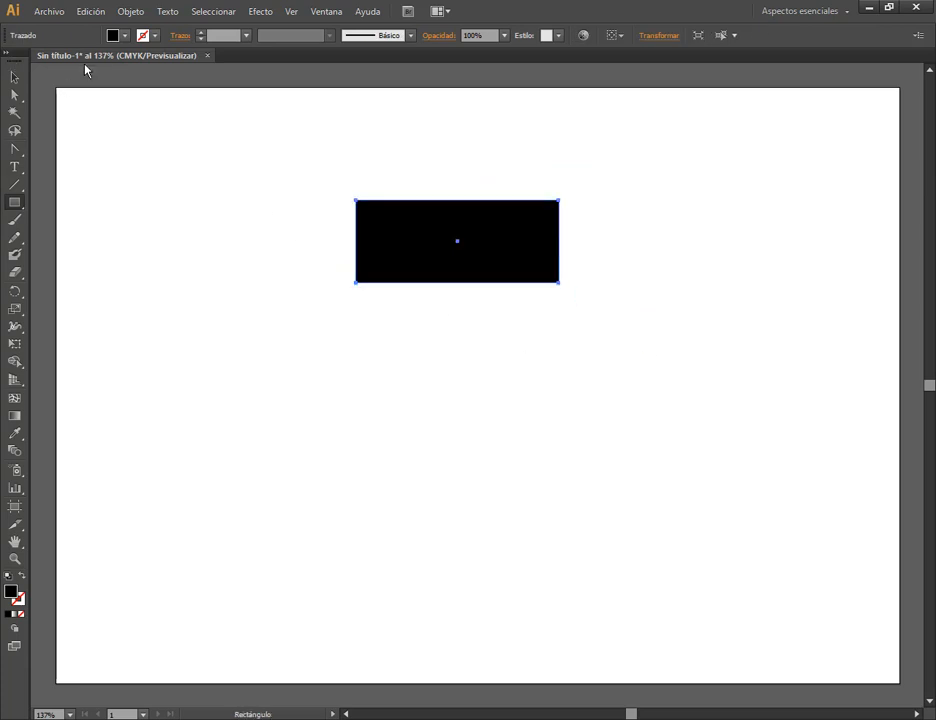
- Apply the default white fill and black stroke to the rectangle and enlarge it to about 107 by 44 mm
{"action": "left_click", "coordinate": [9, 578]}
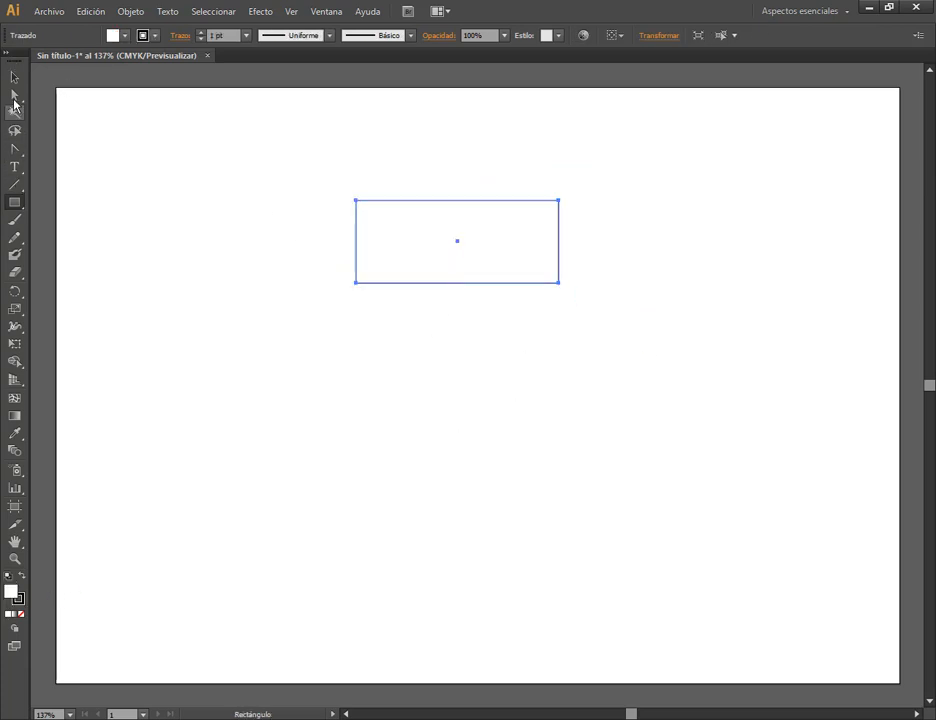
{"action": "left_click", "coordinate": [14, 76]}
{"action": "left_click_drag", "start_coordinate": [558, 283], "coordinate": [659, 324]}
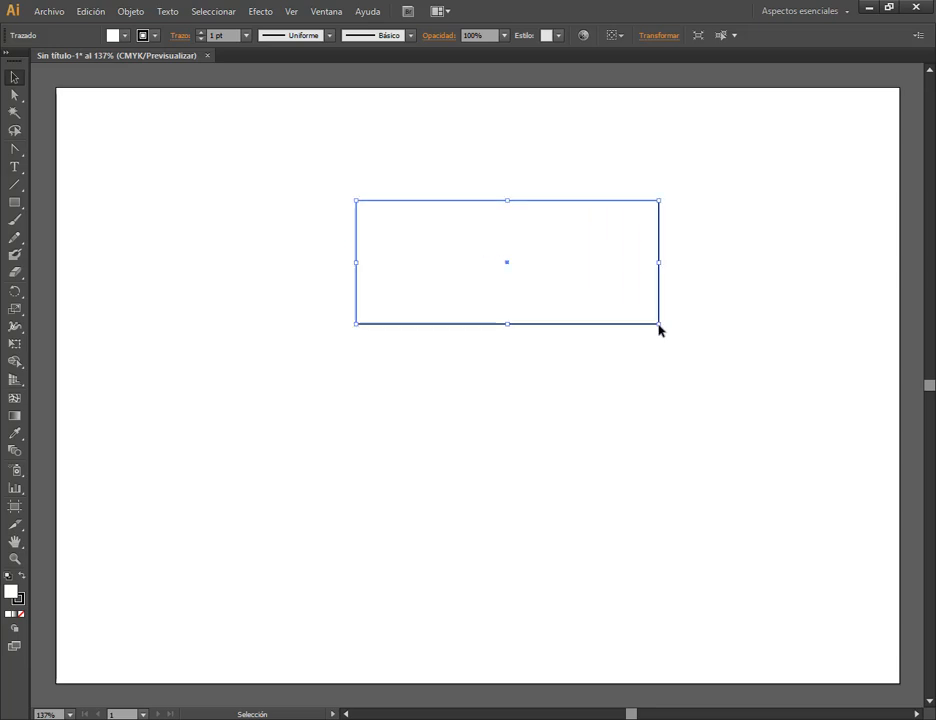
- Detach the pen tool group as a floating palette and add anchor points at the midpoints of the rectangle's top and bottom edges
{"action": "left_click", "coordinate": [14, 151]}
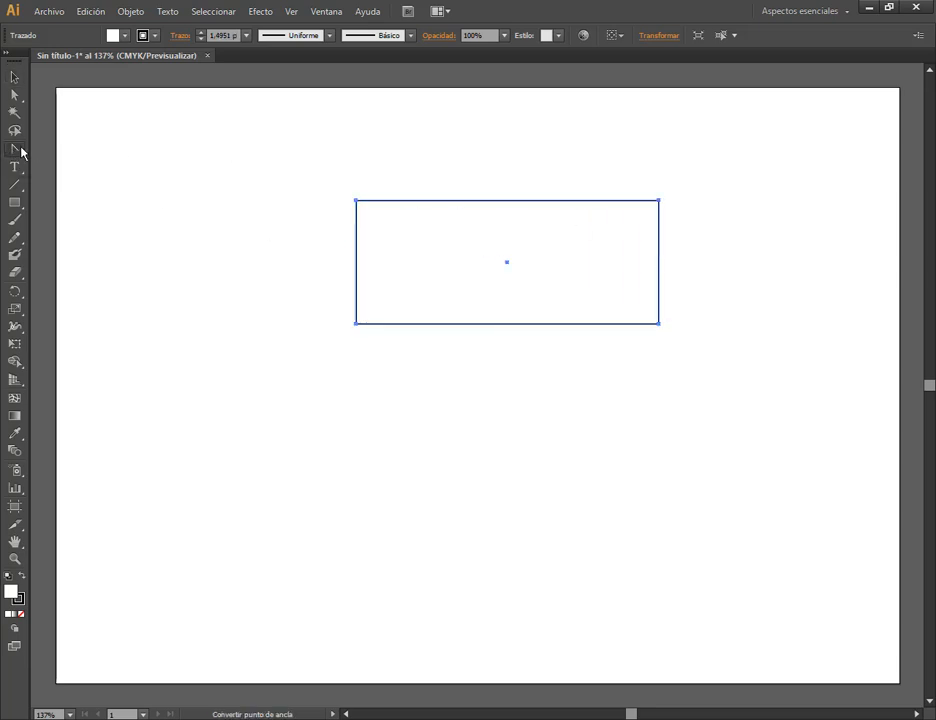
{"action": "left_click_drag", "start_coordinate": [17, 152], "coordinate": [298, 186]}
{"action": "left_click_drag", "start_coordinate": [75, 162], "coordinate": [587, 113]}
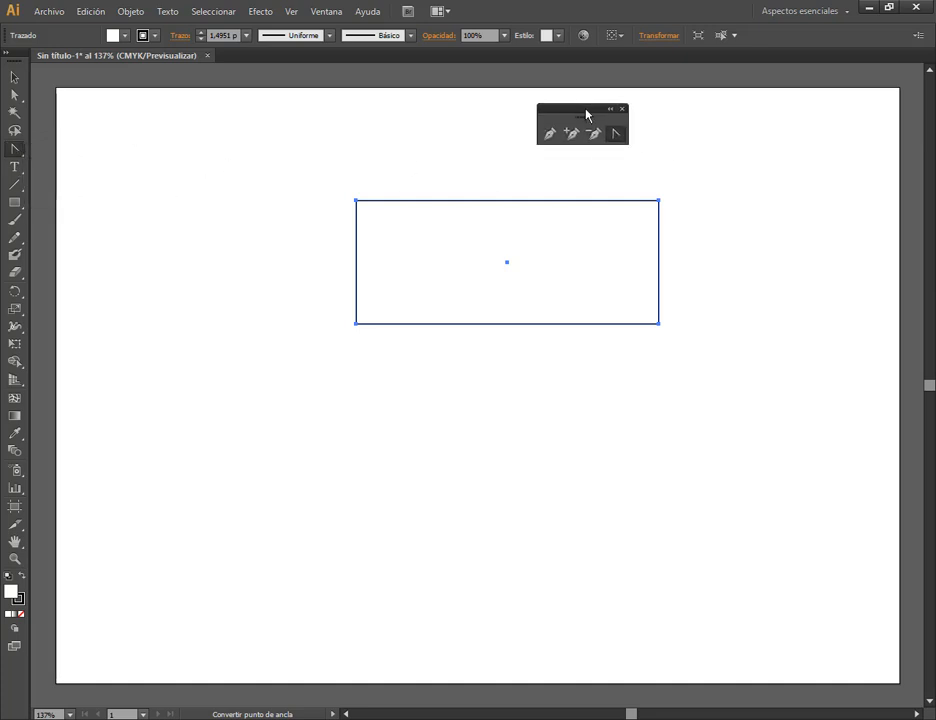
{"action": "left_click", "coordinate": [571, 135]}
{"action": "left_click", "coordinate": [507, 200]}
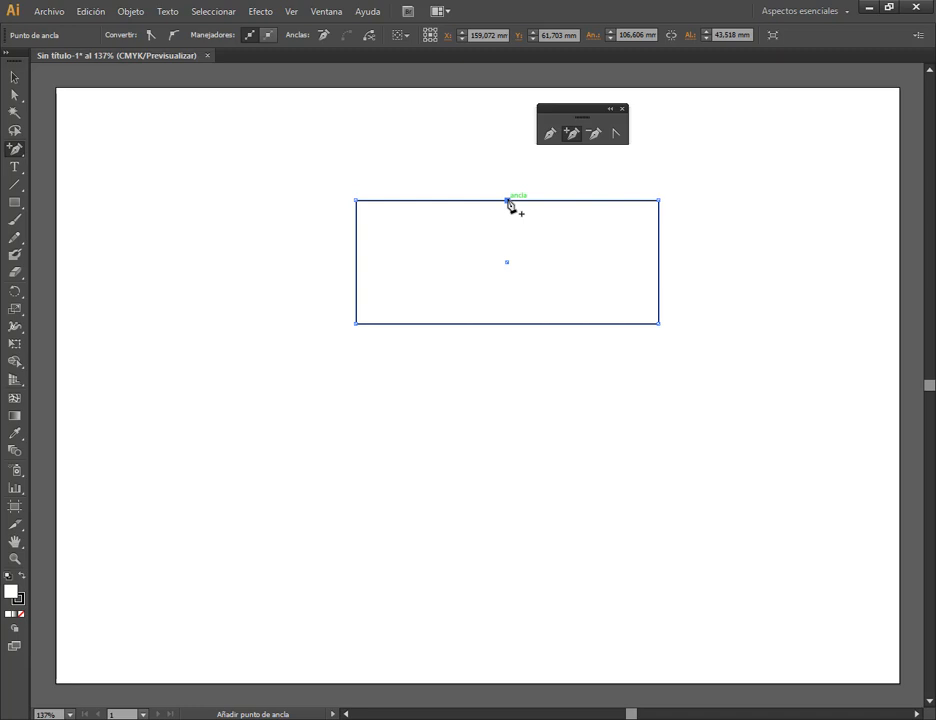
{"action": "left_click", "coordinate": [508, 323]}
- Scale the two midpoint anchors vertically toward the rectangle's center to form a bow-tie shape, and deselect it
{"action": "key", "text": "a"}
{"action": "left_click_drag", "start_coordinate": [489, 178], "coordinate": [537, 361]}
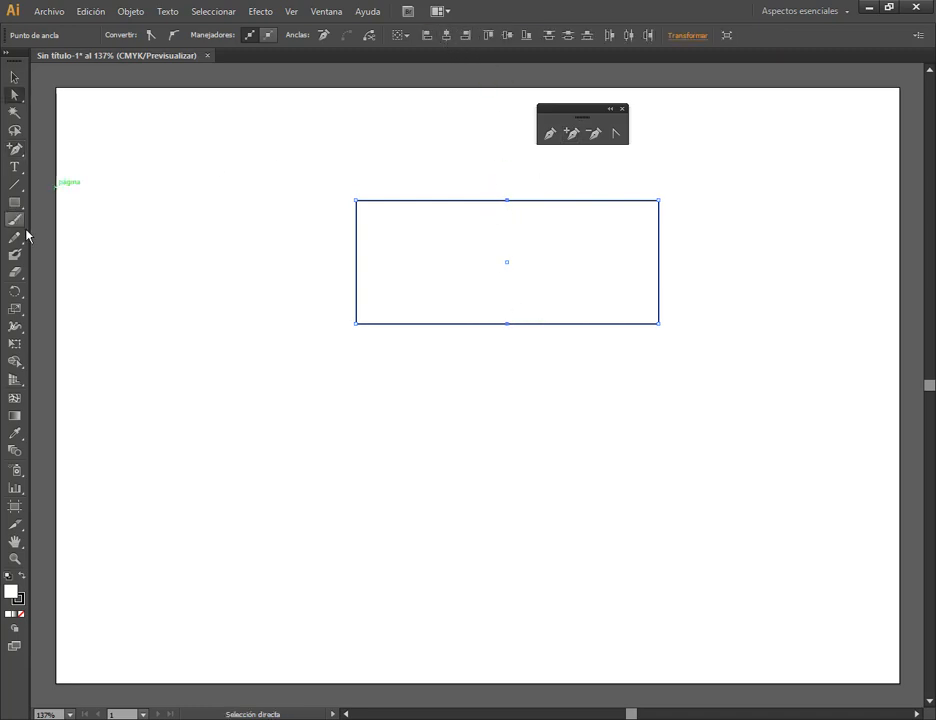
{"action": "left_click", "coordinate": [15, 308]}
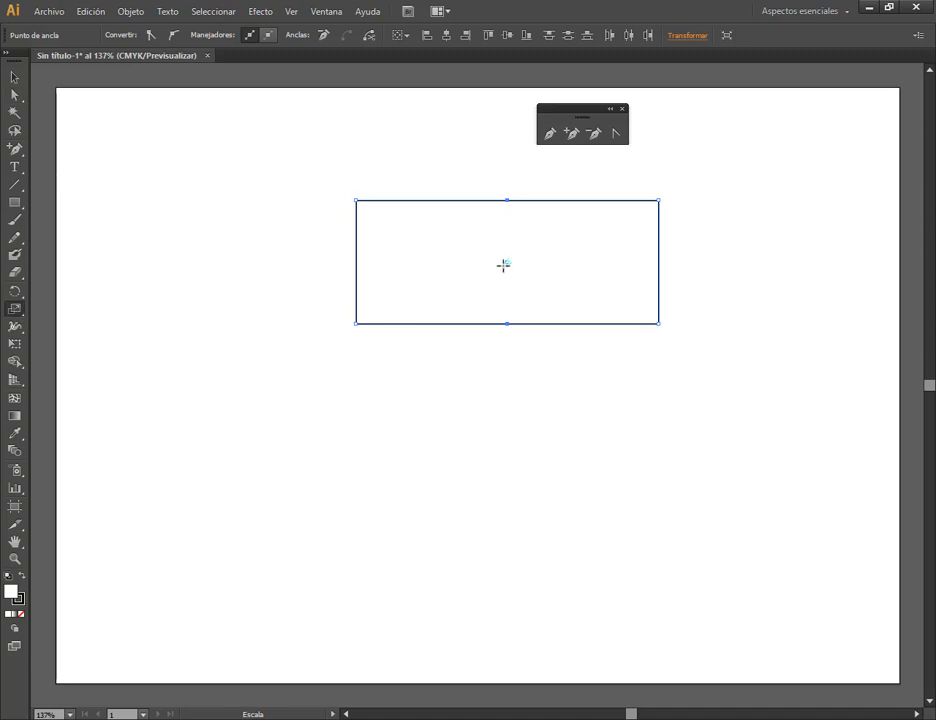
{"action": "left_click_drag", "start_coordinate": [510, 328], "coordinate": [510, 288]}
{"action": "left_click", "coordinate": [15, 77]}
{"action": "left_click", "coordinate": [342, 192]}
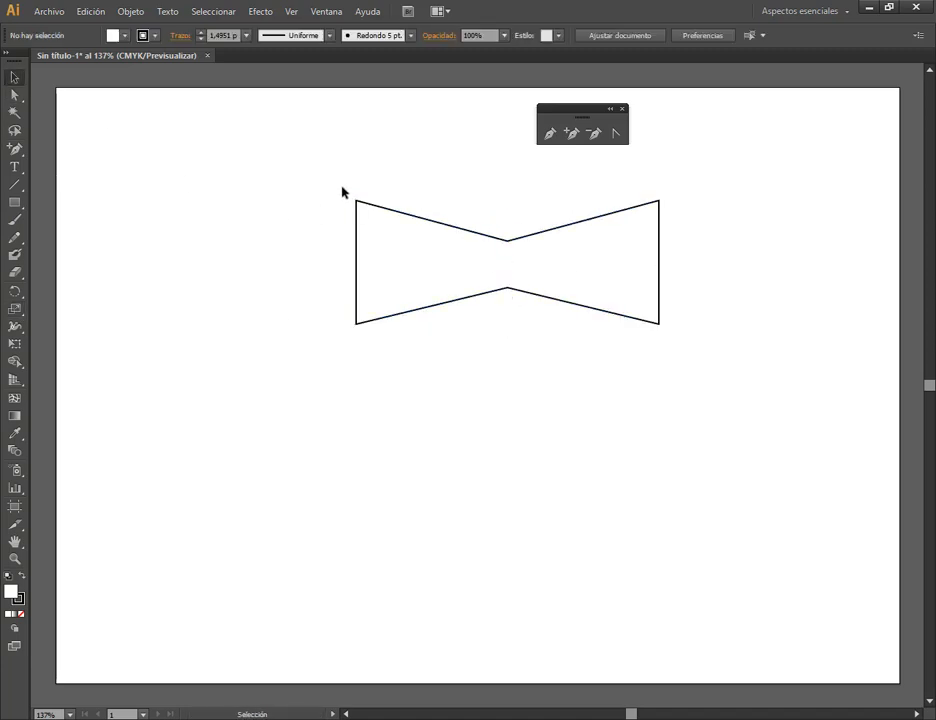
- Add the text "Tai Chi", enlarge it to about 93 pt, and place it just below the bow-tie shape
{"action": "left_click", "coordinate": [15, 167]}
{"action": "left_click", "coordinate": [411, 479]}
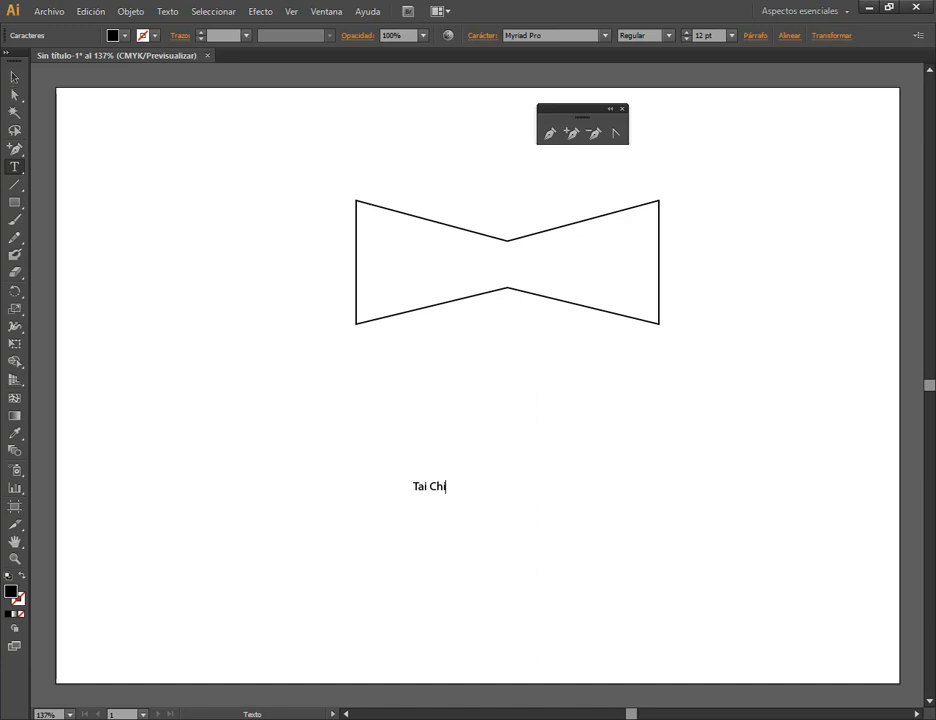
{"action": "left_click", "coordinate": [14, 77]}
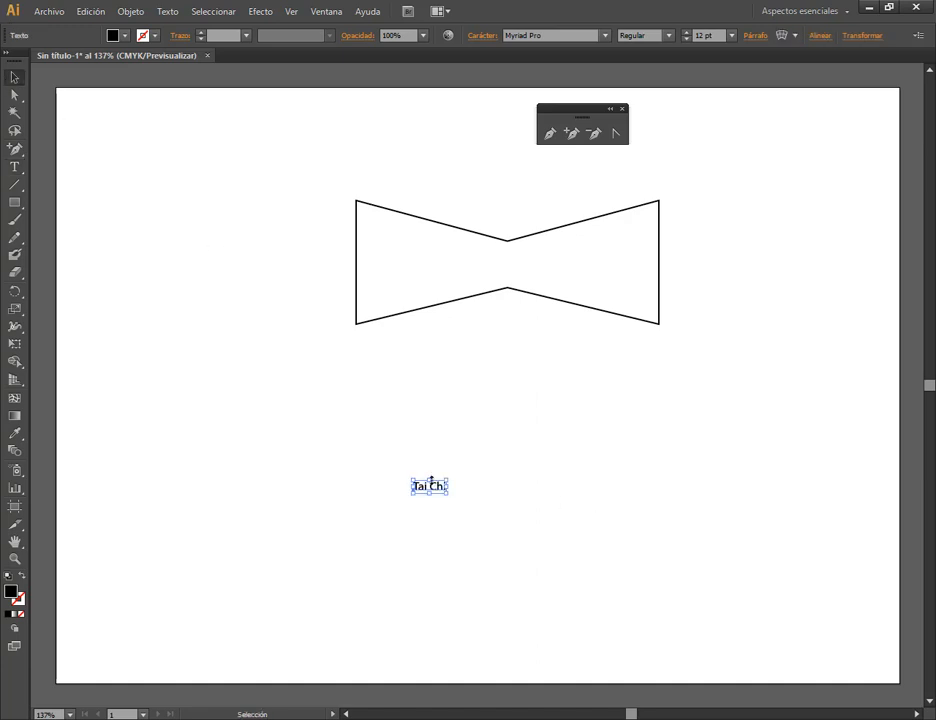
{"action": "left_click_drag", "start_coordinate": [461, 477], "coordinate": [710, 373]}
{"action": "left_click_drag", "start_coordinate": [666, 428], "coordinate": [627, 388]}
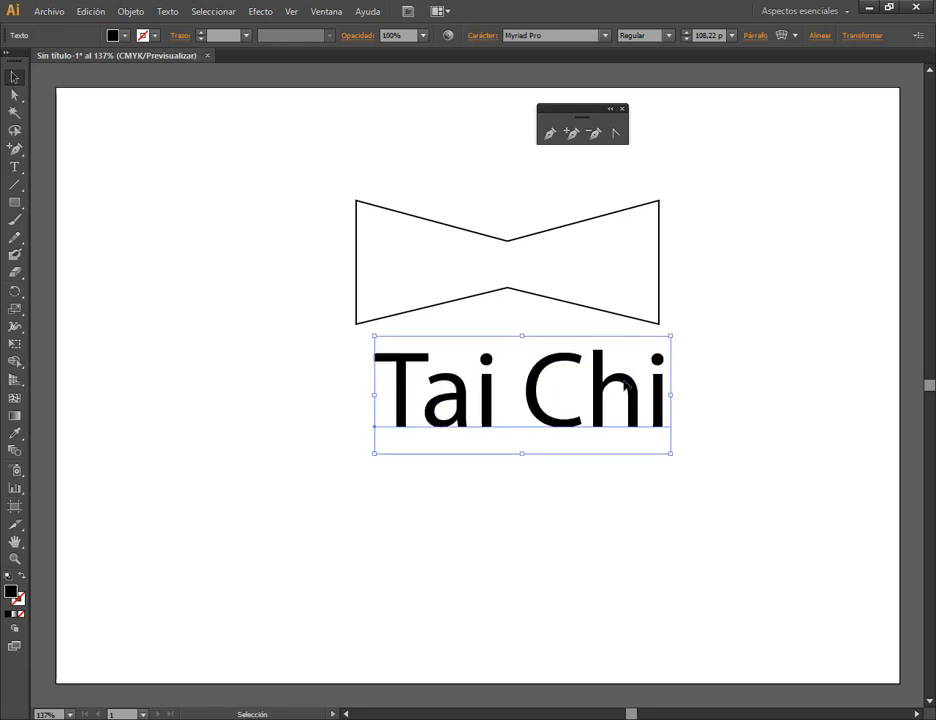
{"action": "left_click_drag", "start_coordinate": [671, 334], "coordinate": [627, 357]}
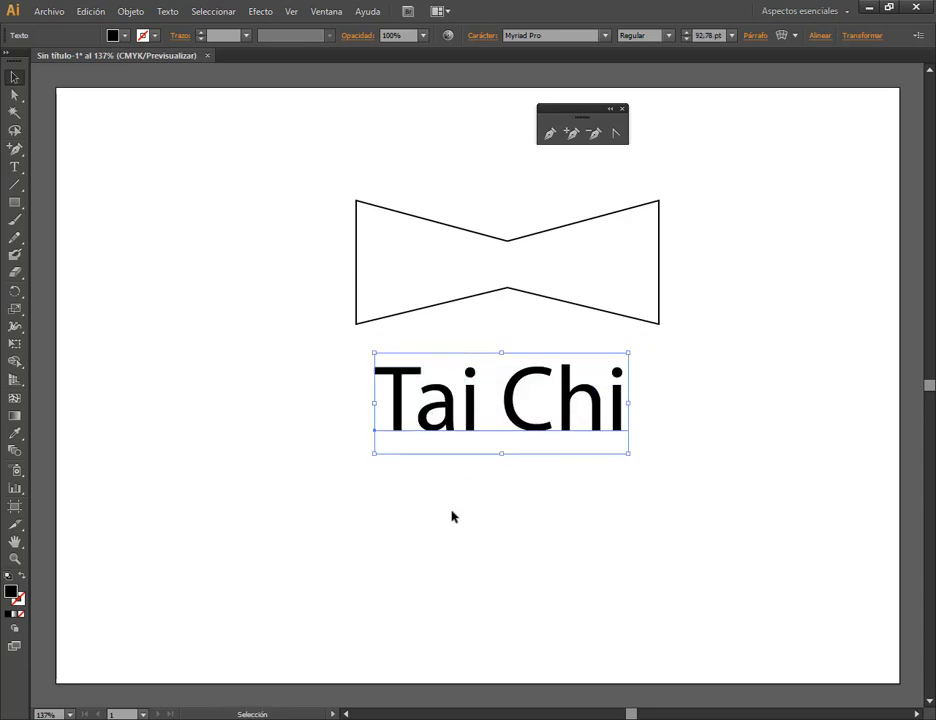
- Try to envelope-distort the "Tai Chi" text using the bow-tie shape as the top object
{"action": "left_click_drag", "start_coordinate": [453, 516], "coordinate": [560, 252]}
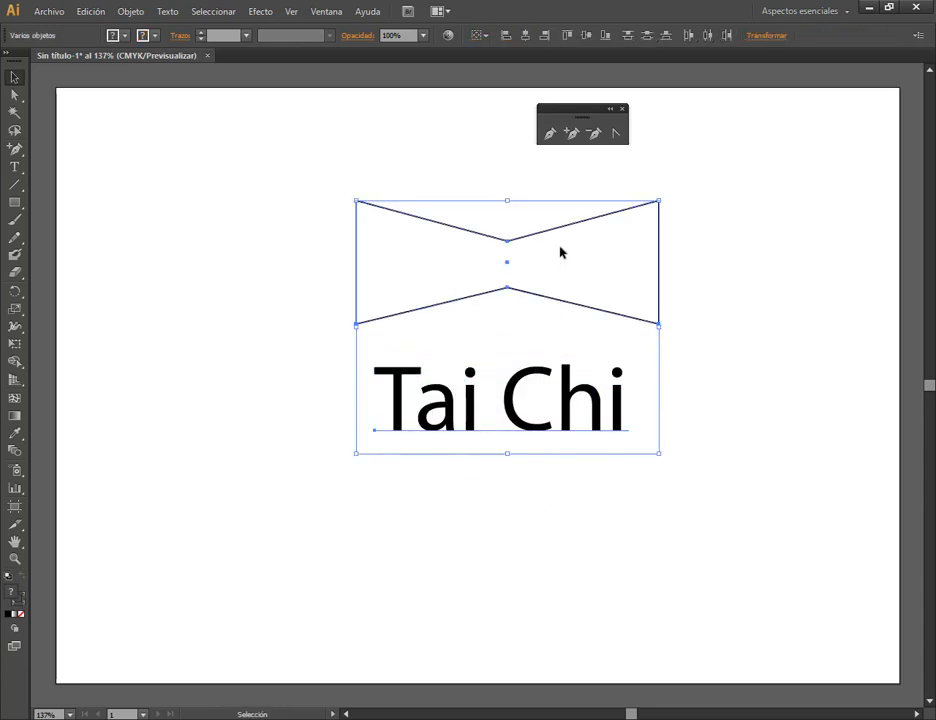
{"action": "left_click", "coordinate": [127, 11]}
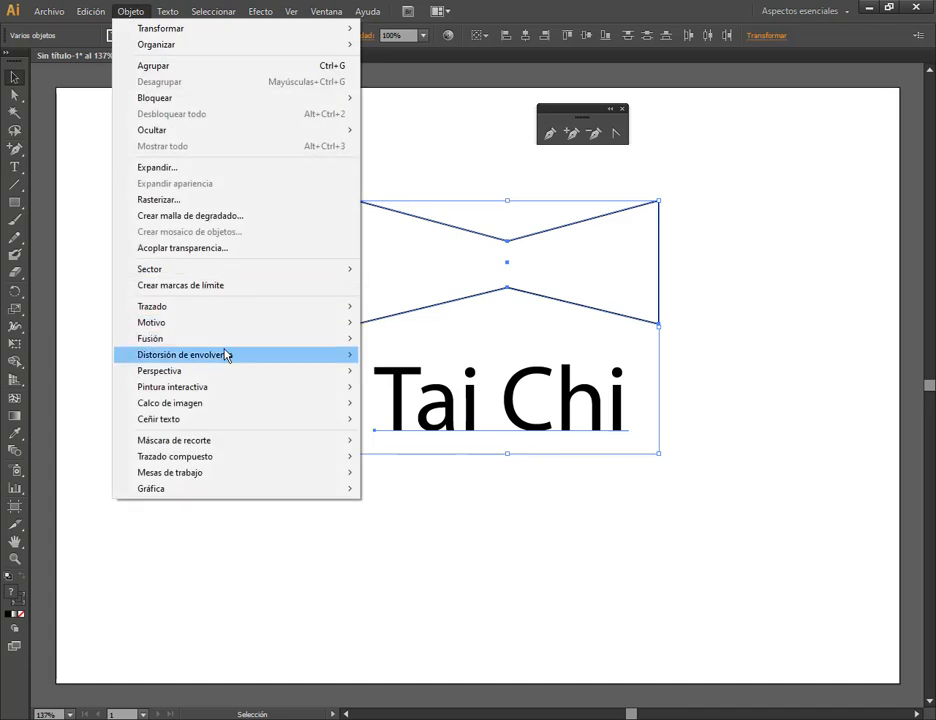
{"action": "mouse_move", "coordinate": [226, 355]}
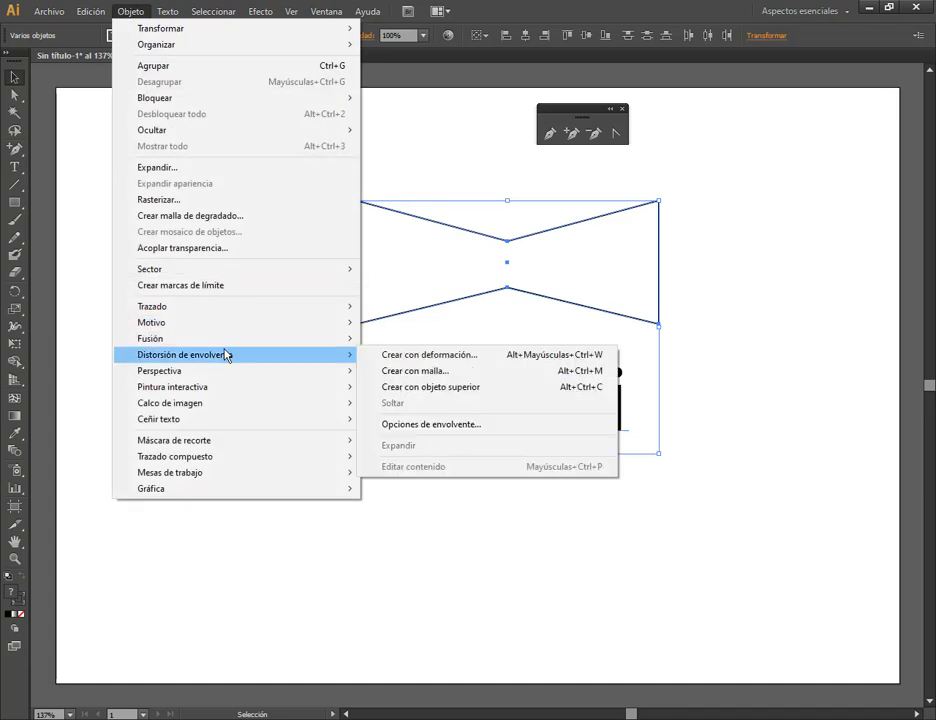
{"action": "left_click", "coordinate": [445, 388]}
{"action": "left_click_drag", "start_coordinate": [493, 330], "coordinate": [516, 276]}
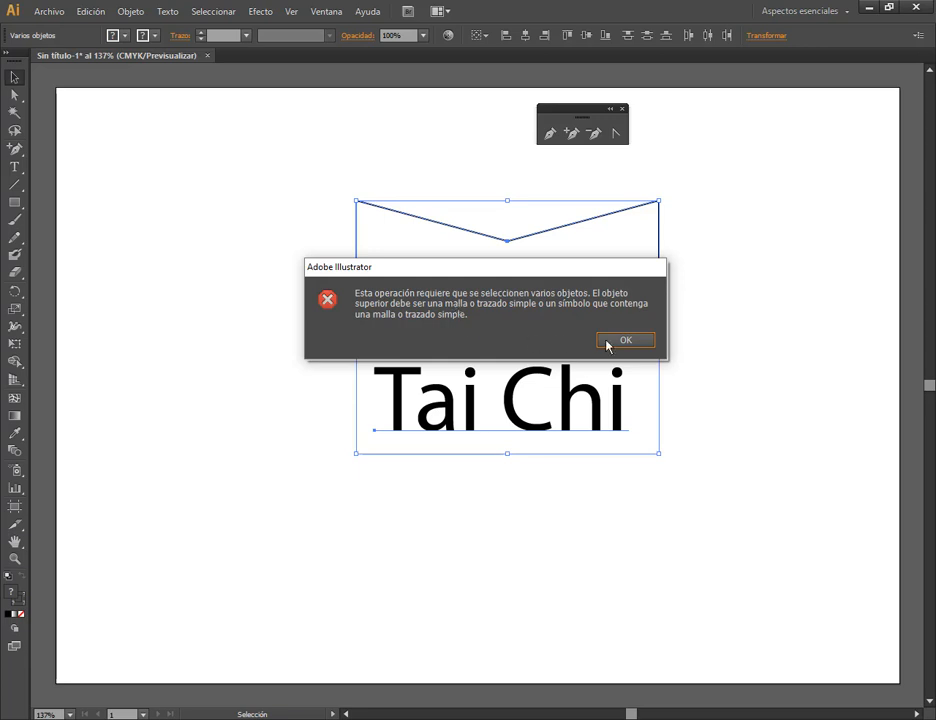
{"action": "left_click_drag", "start_coordinate": [578, 272], "coordinate": [572, 188]}
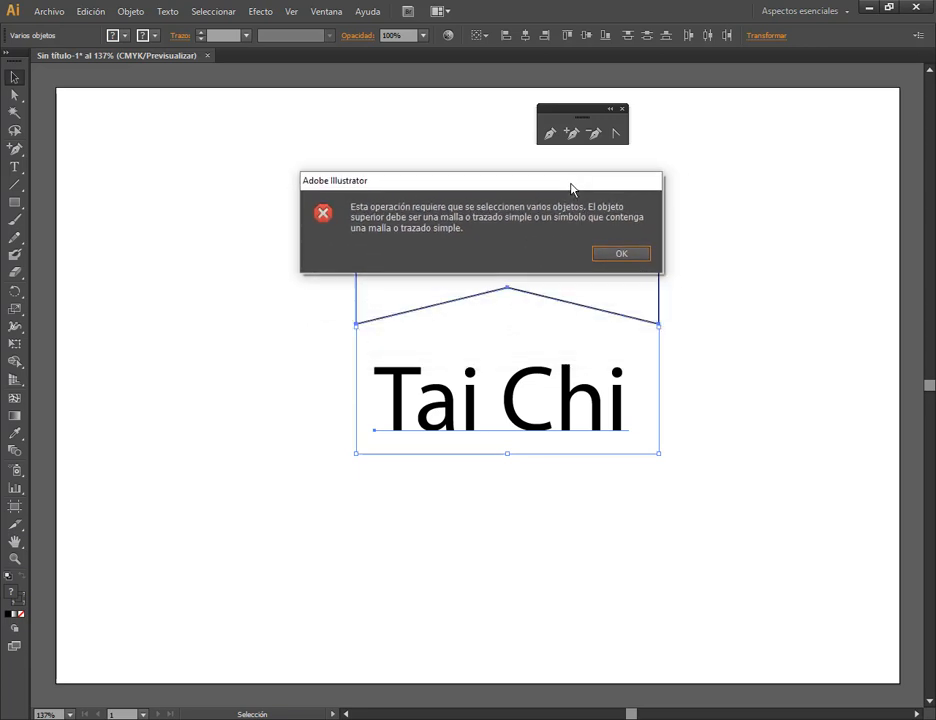
{"action": "left_click", "coordinate": [627, 262]}
{"action": "left_click", "coordinate": [737, 297]}
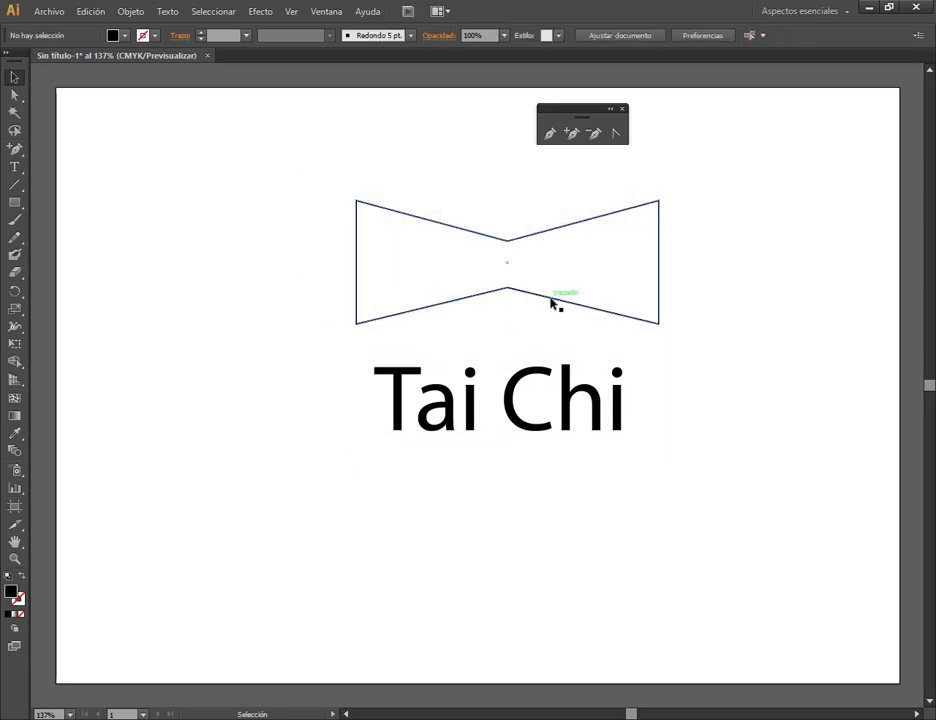
- Move the bow-tie shape down so it overlaps the "Tai Chi" text, and fill it with blue
{"action": "left_click_drag", "start_coordinate": [554, 301], "coordinate": [546, 407]}
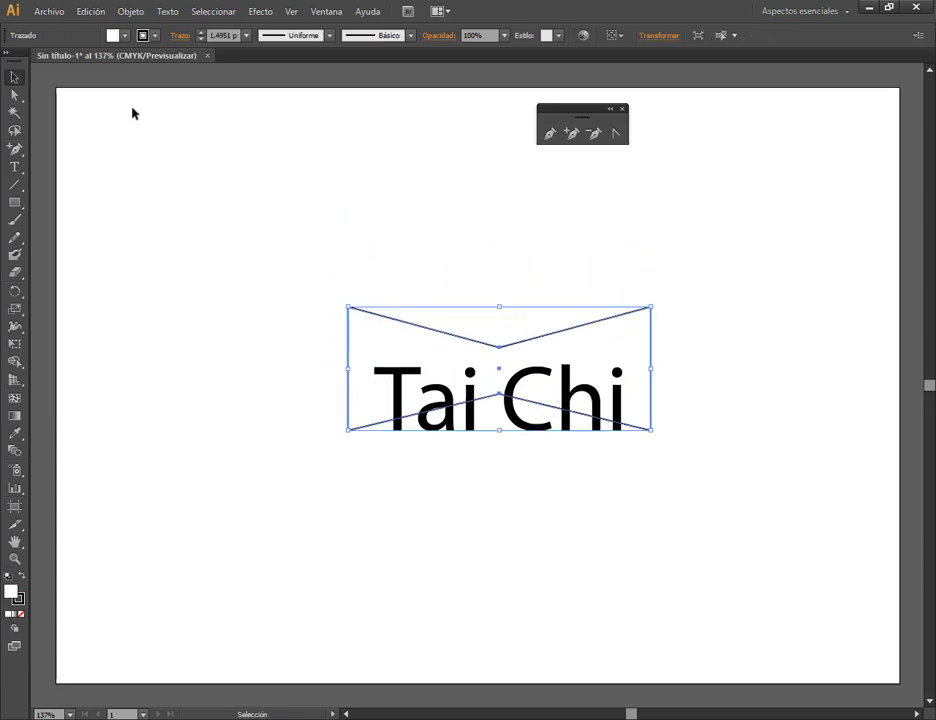
{"action": "left_click", "coordinate": [125, 36]}
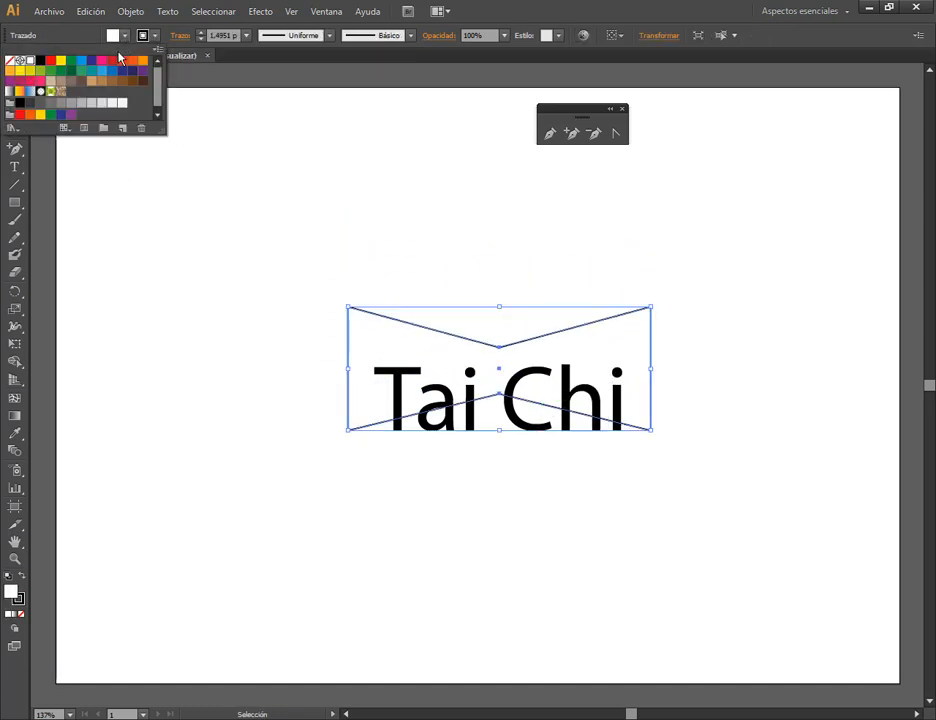
{"action": "left_click", "coordinate": [76, 52]}
{"action": "left_click", "coordinate": [769, 593]}
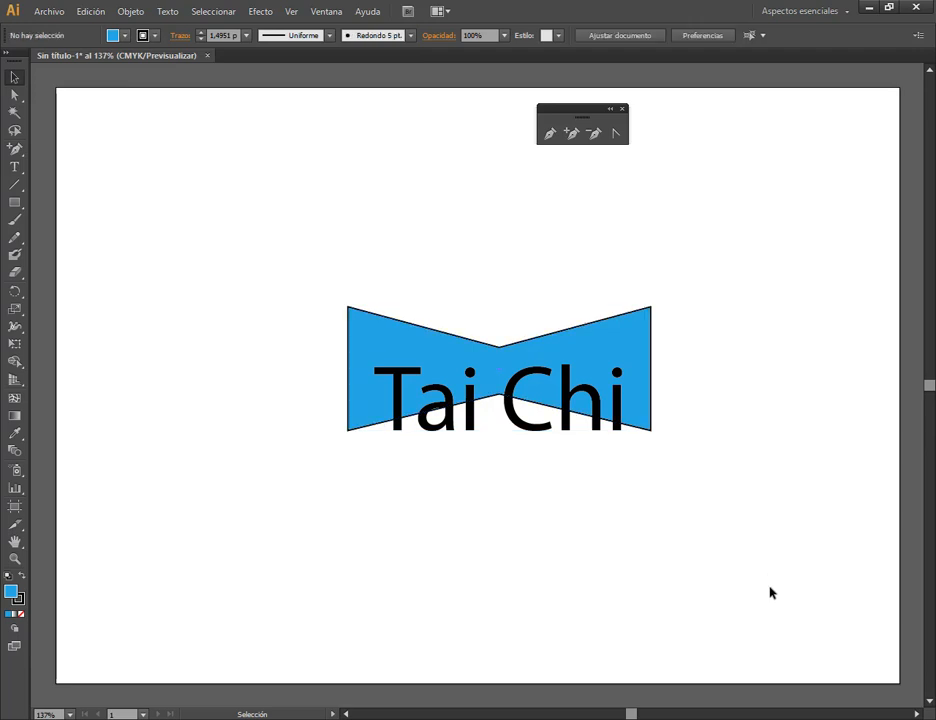
- Bring the blue bow-tie shape to the front and move it back up above the "Tai Chi" text
{"action": "left_click", "coordinate": [631, 359]}
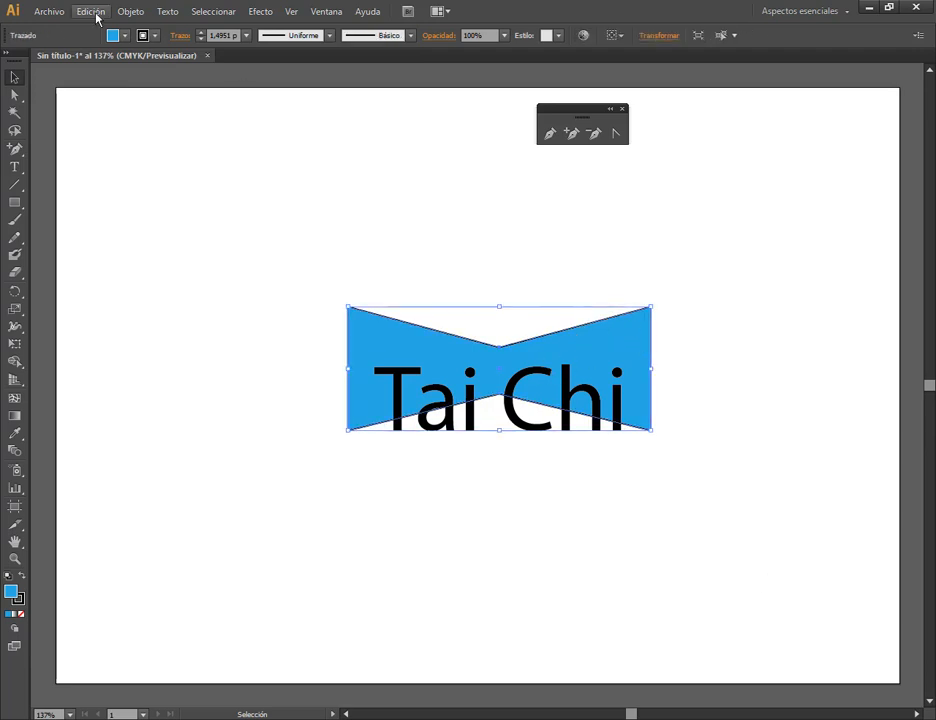
{"action": "left_click", "coordinate": [130, 11]}
{"action": "mouse_move", "coordinate": [148, 52]}
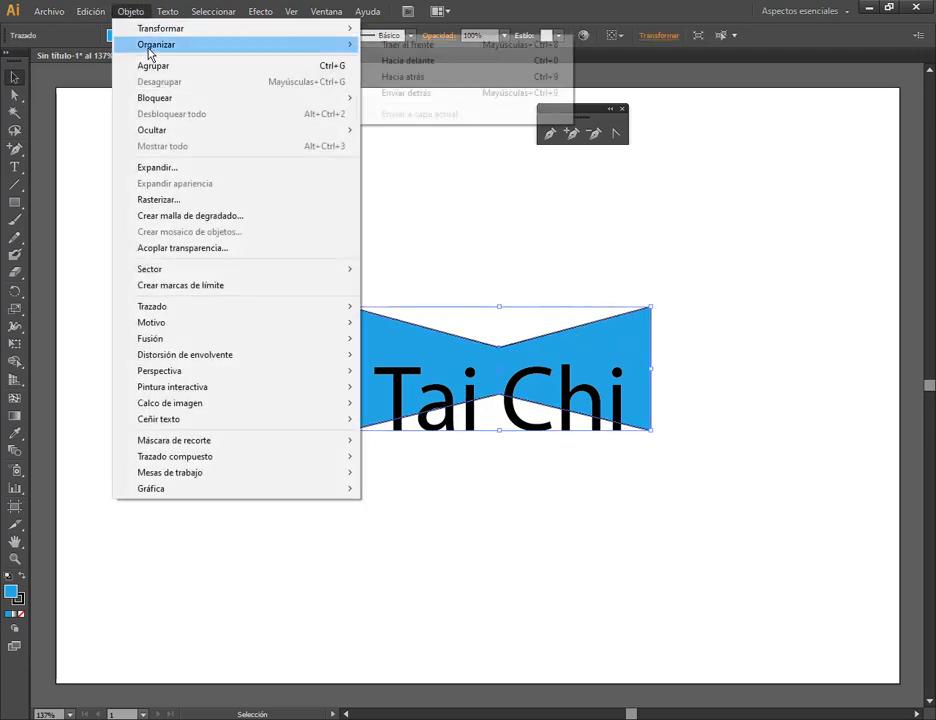
{"action": "left_click", "coordinate": [418, 45]}
{"action": "left_click_drag", "start_coordinate": [640, 312], "coordinate": [597, 295]}
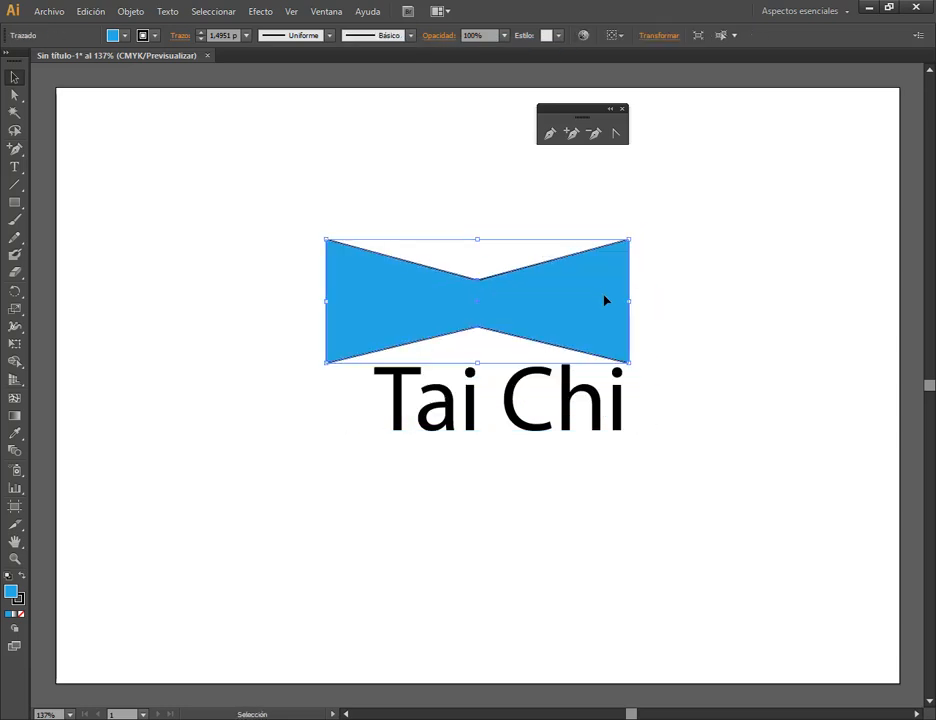
{"action": "left_click_drag", "start_coordinate": [614, 315], "coordinate": [628, 252]}
- Select the text and the blue bow-tie, make an envelope distortion with the top object, and deselect the result
{"action": "left_click_drag", "start_coordinate": [466, 529], "coordinate": [558, 265]}
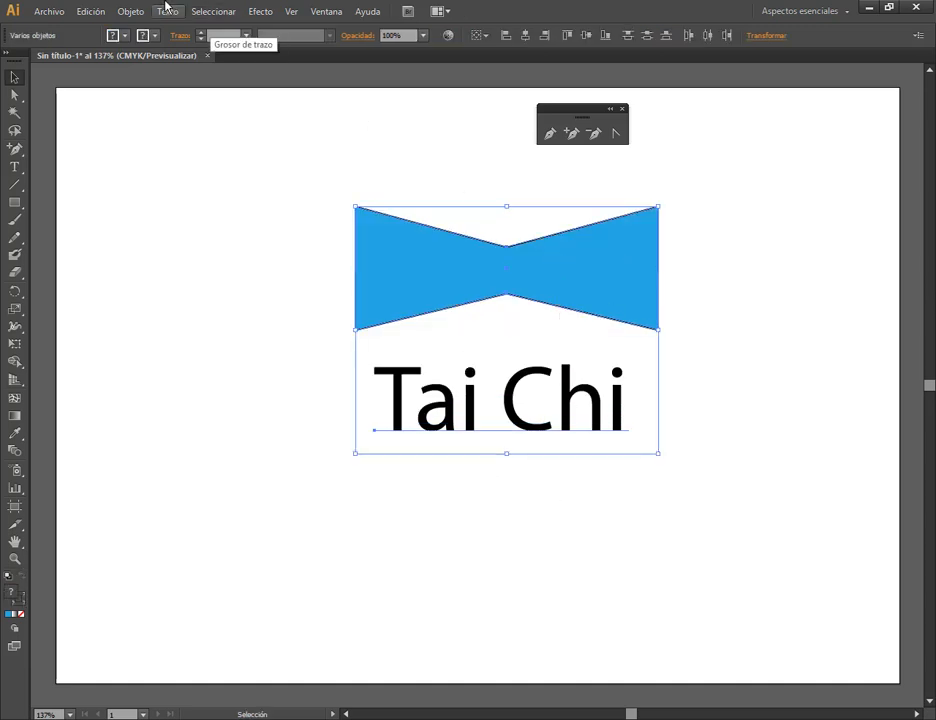
{"action": "left_click", "coordinate": [130, 11]}
{"action": "mouse_move", "coordinate": [219, 357]}
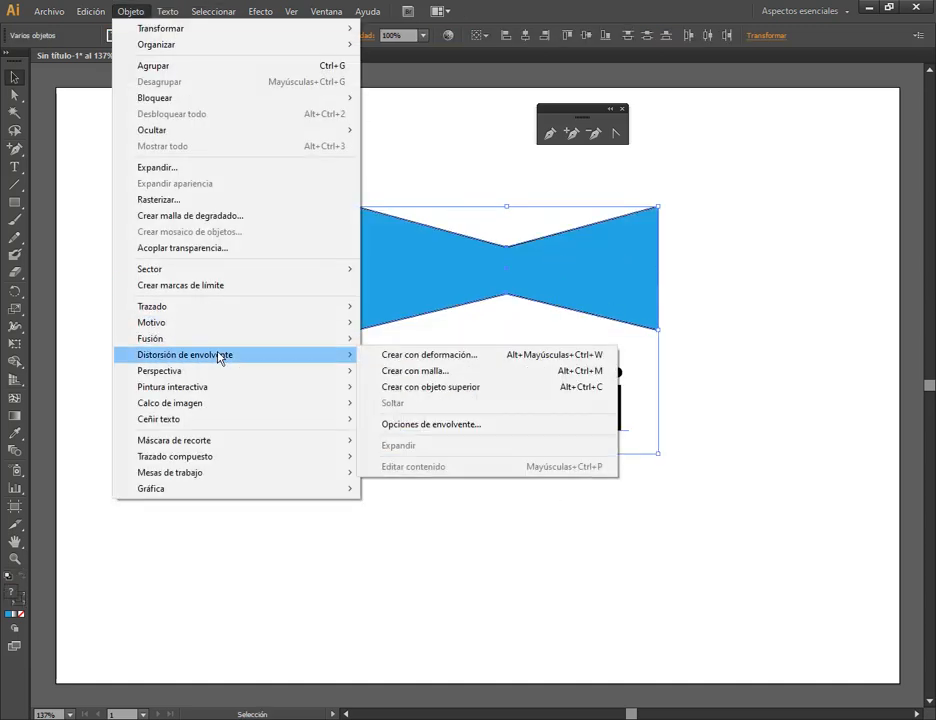
{"action": "left_click", "coordinate": [433, 389]}
{"action": "left_click", "coordinate": [491, 227]}
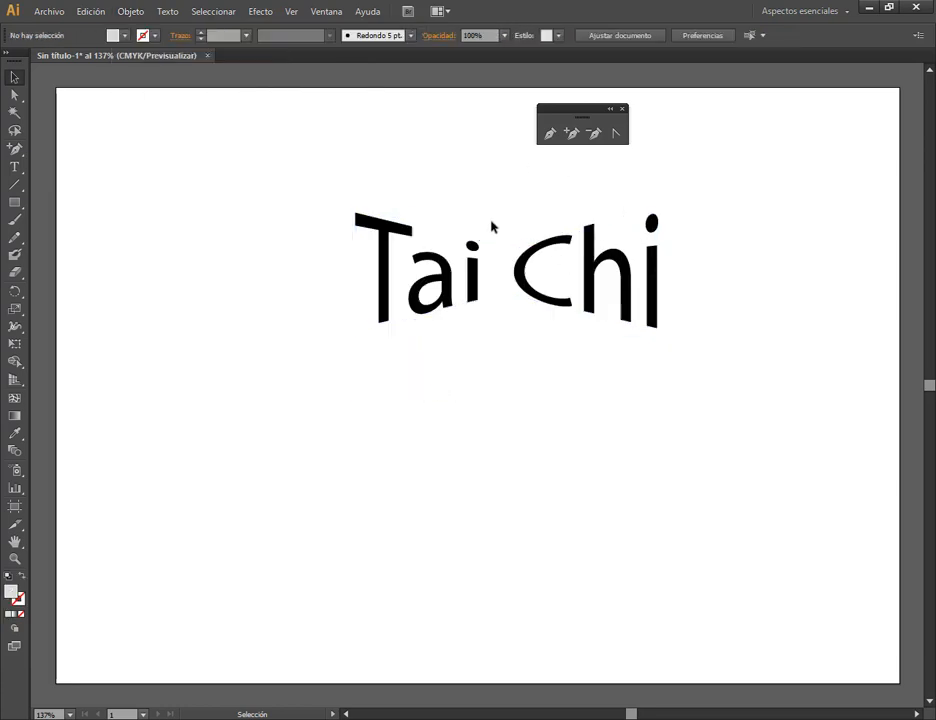
- Move the bow-tie-distorted "Tai Chi" text to the upper-left area of the artboard and deselect it
{"action": "left_click", "coordinate": [491, 232]}
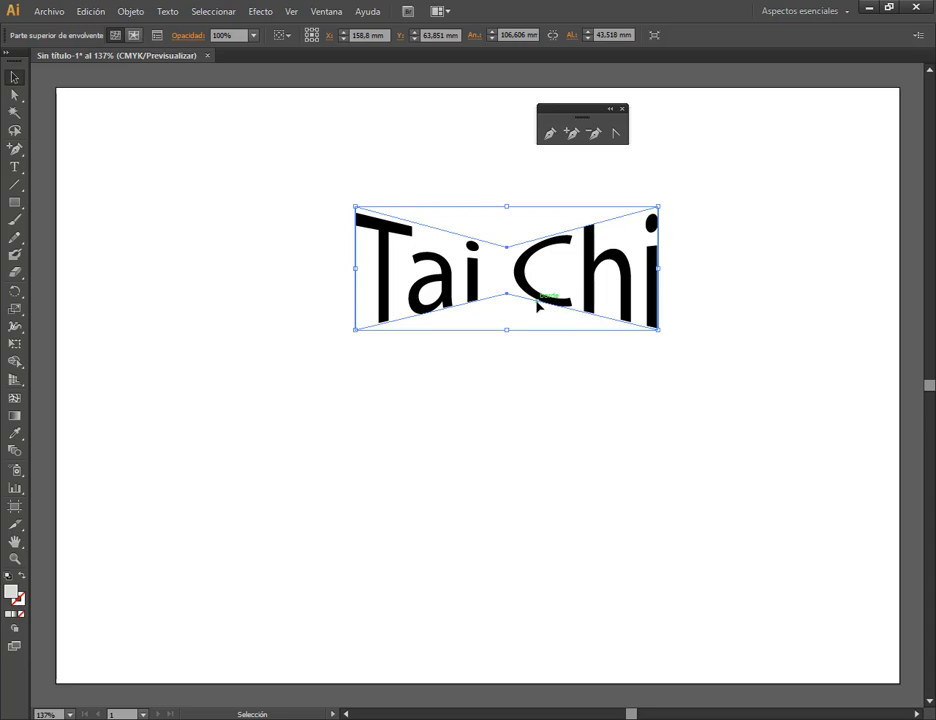
{"action": "left_click_drag", "start_coordinate": [538, 305], "coordinate": [355, 309]}
{"action": "left_click", "coordinate": [470, 249]}
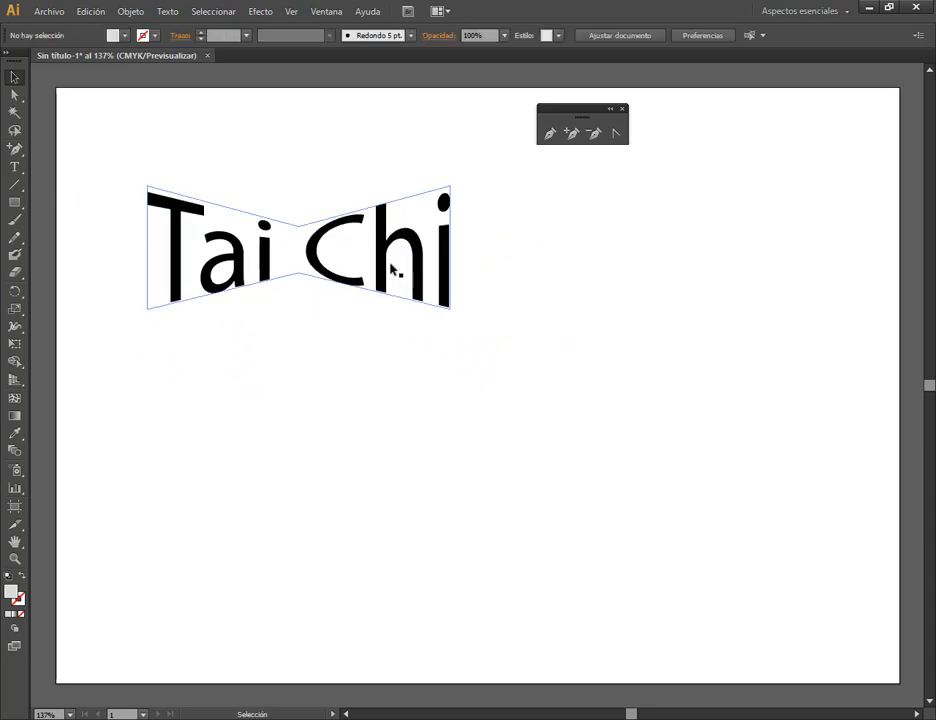
- Switch to the Google Meet call to check its chat messages, and return to Illustrator
{"action": "left_click", "coordinate": [392, 270]}
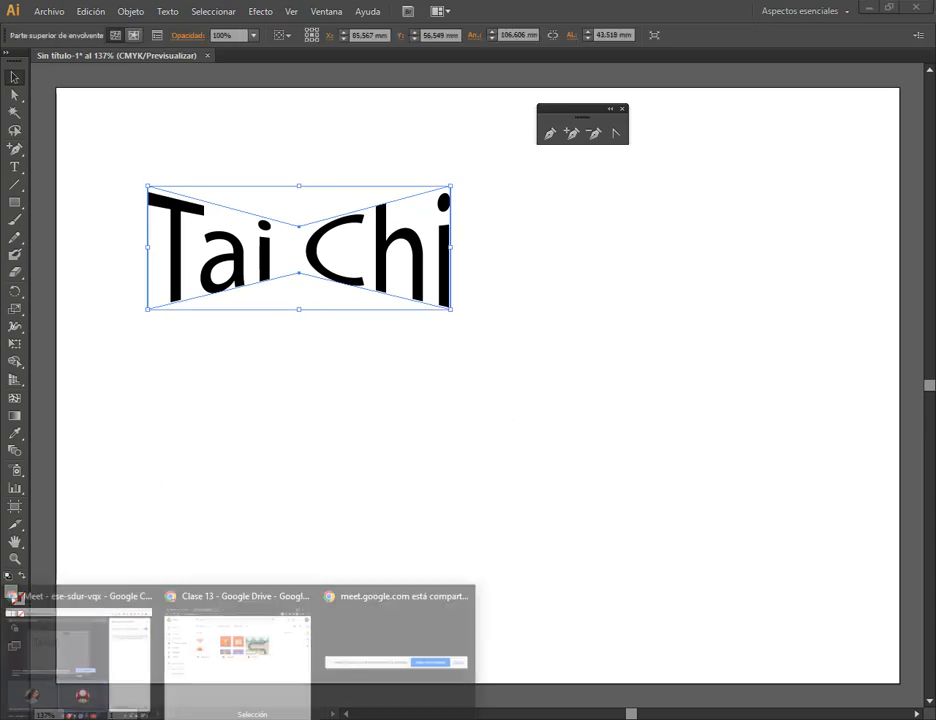
{"action": "left_click", "coordinate": [138, 671]}
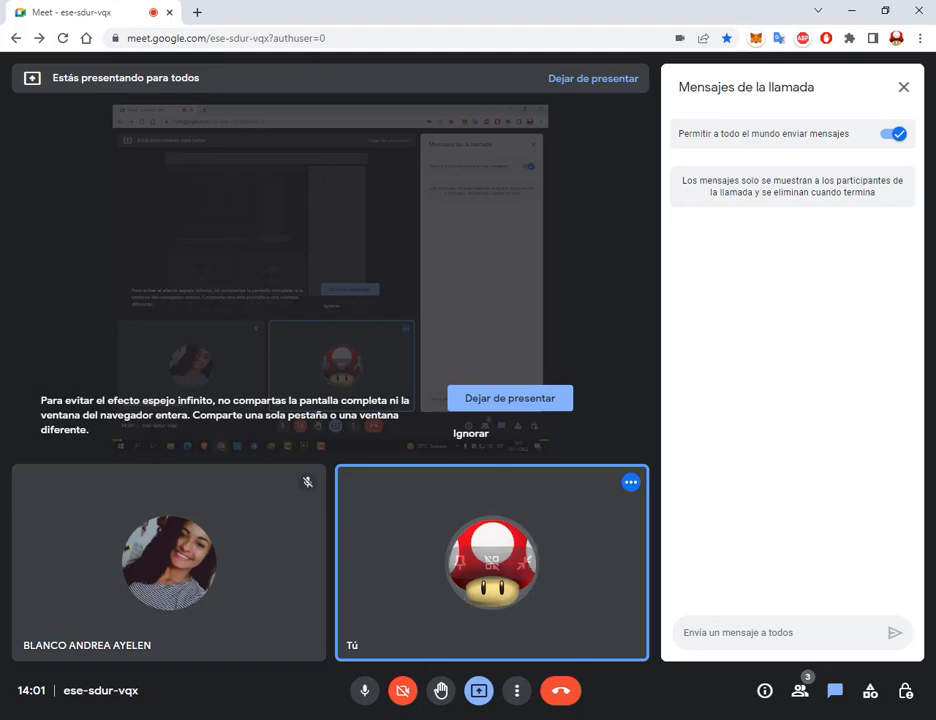
{"action": "mouse_move", "coordinate": [412, 719]}
{"action": "left_click", "coordinate": [414, 650]}
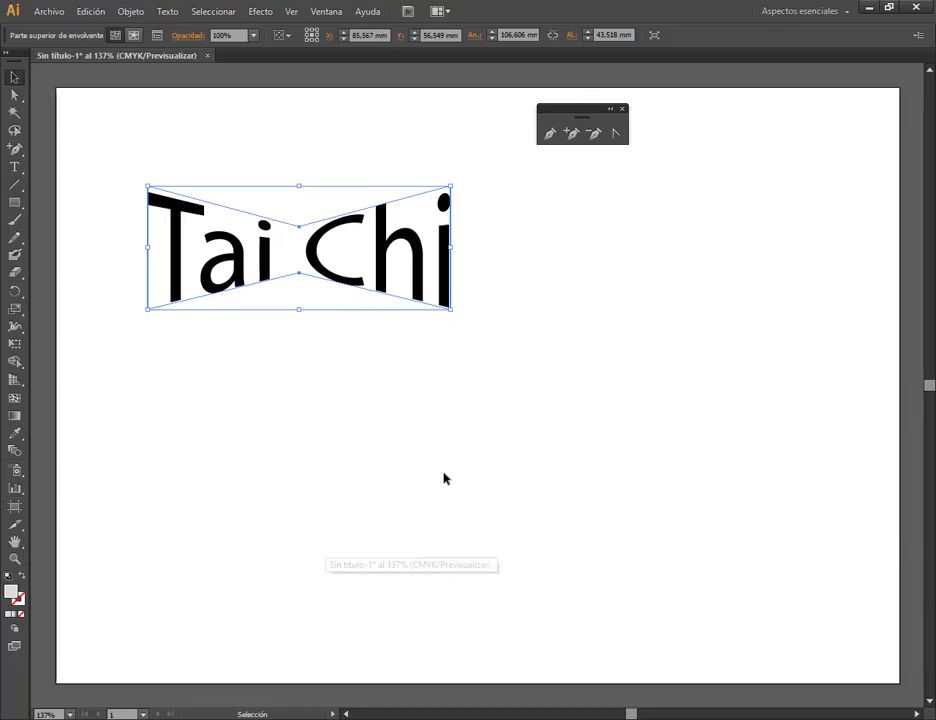
- Close the untitled "Tai Chi" document without saving its changes
{"action": "left_click", "coordinate": [443, 477]}
{"action": "left_click", "coordinate": [240, 286]}
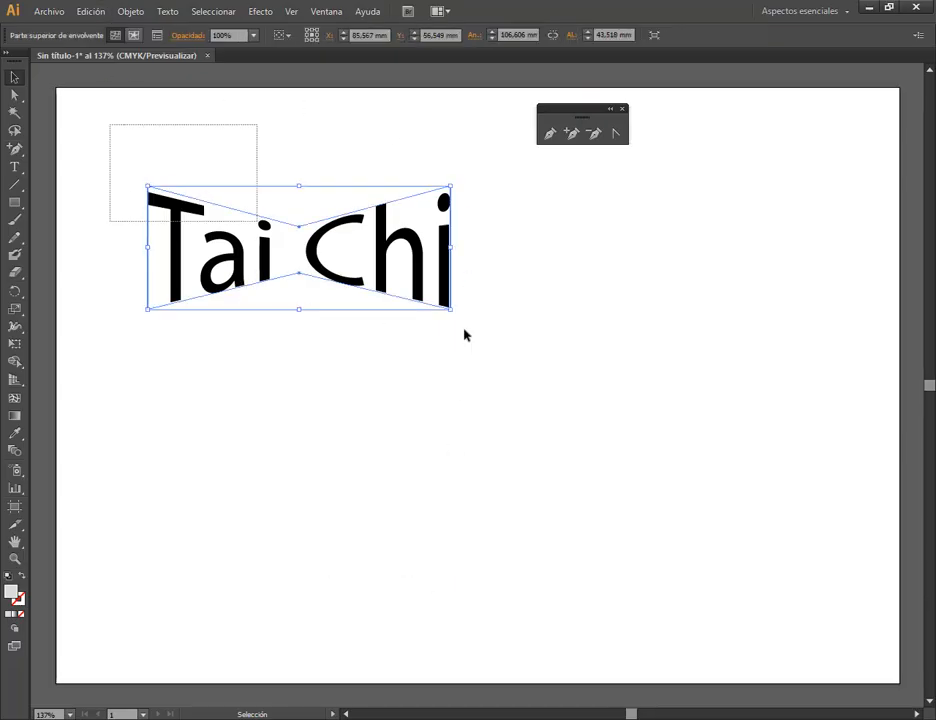
{"action": "left_click", "coordinate": [208, 56]}
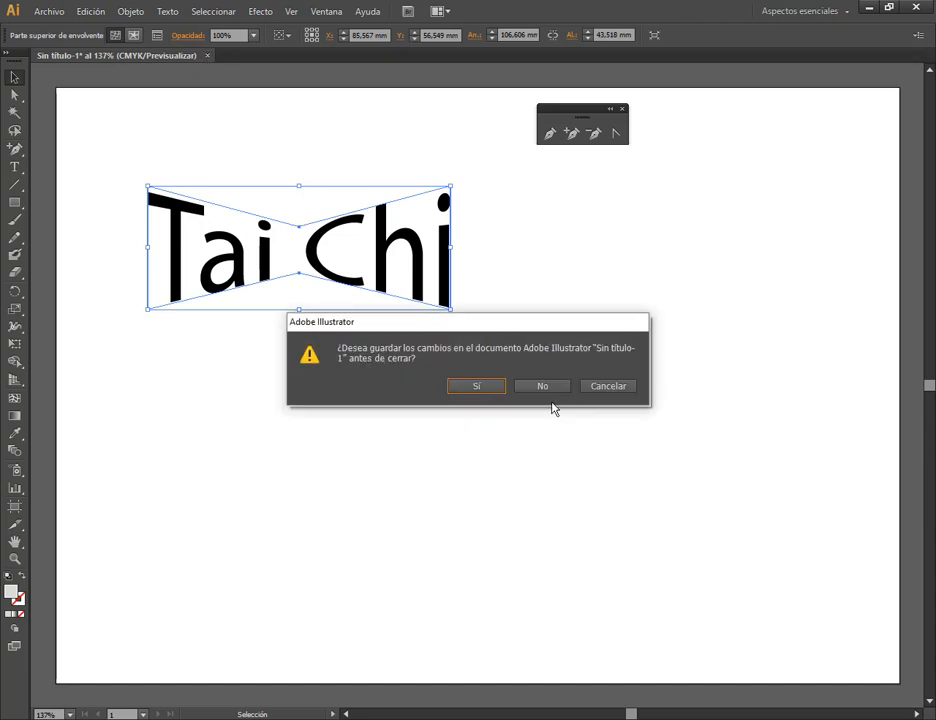
{"action": "left_click", "coordinate": [543, 387]}
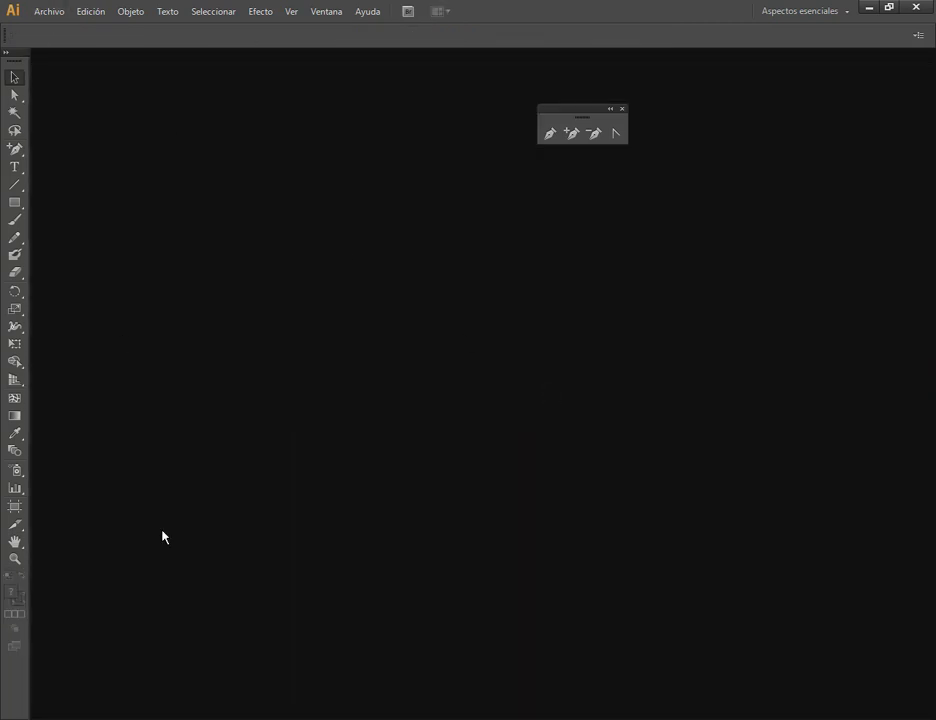
- Switch to the Google Classroom window and copy the OPERADOR GRÁFICO class's invitation link from its stream page
{"action": "left_click", "coordinate": [140, 675]}
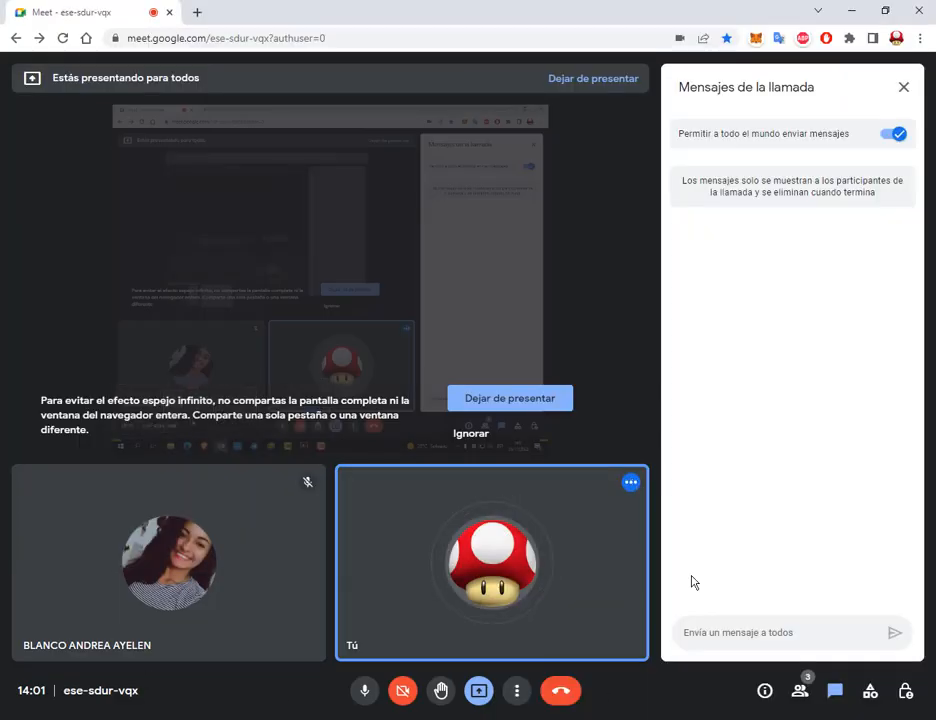
{"action": "left_click", "coordinate": [253, 690]}
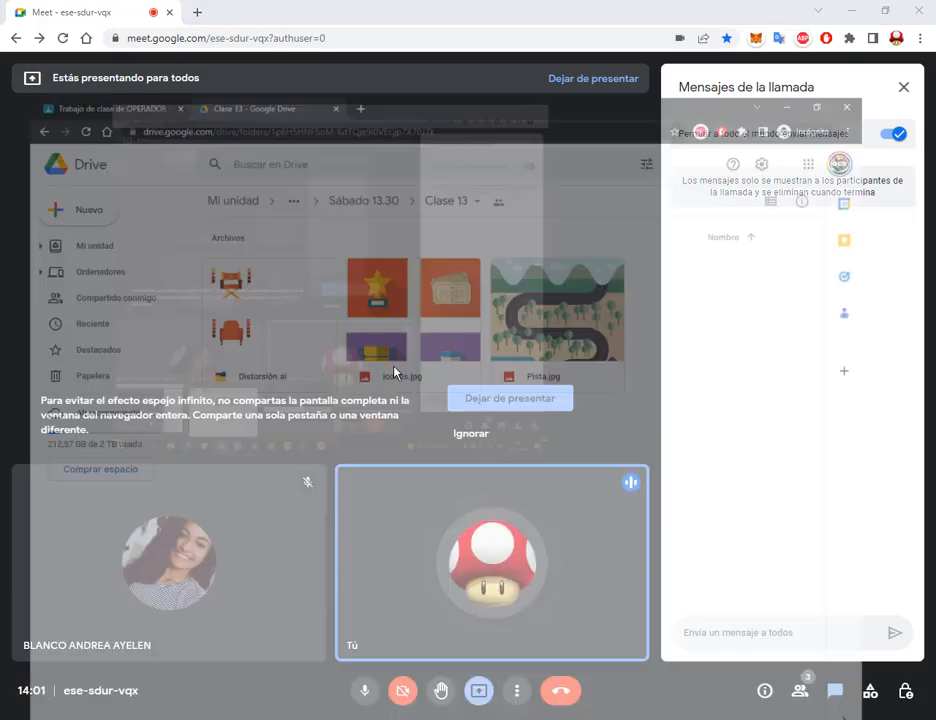
{"action": "left_click", "coordinate": [130, 5]}
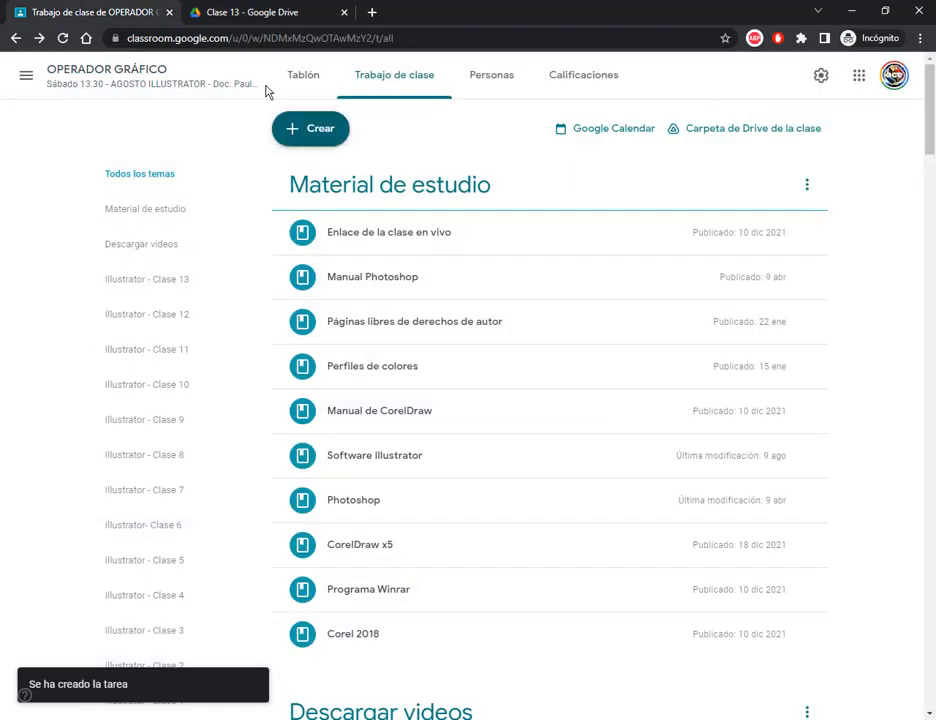
{"action": "left_click", "coordinate": [302, 75]}
{"action": "left_click", "coordinate": [187, 358]}
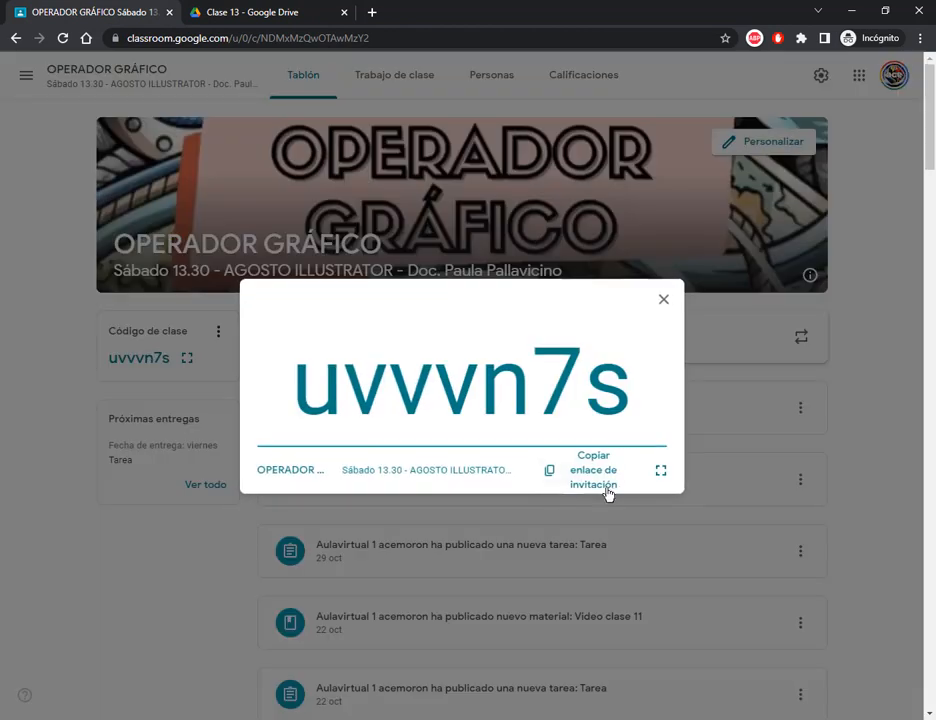
{"action": "left_click", "coordinate": [598, 478]}
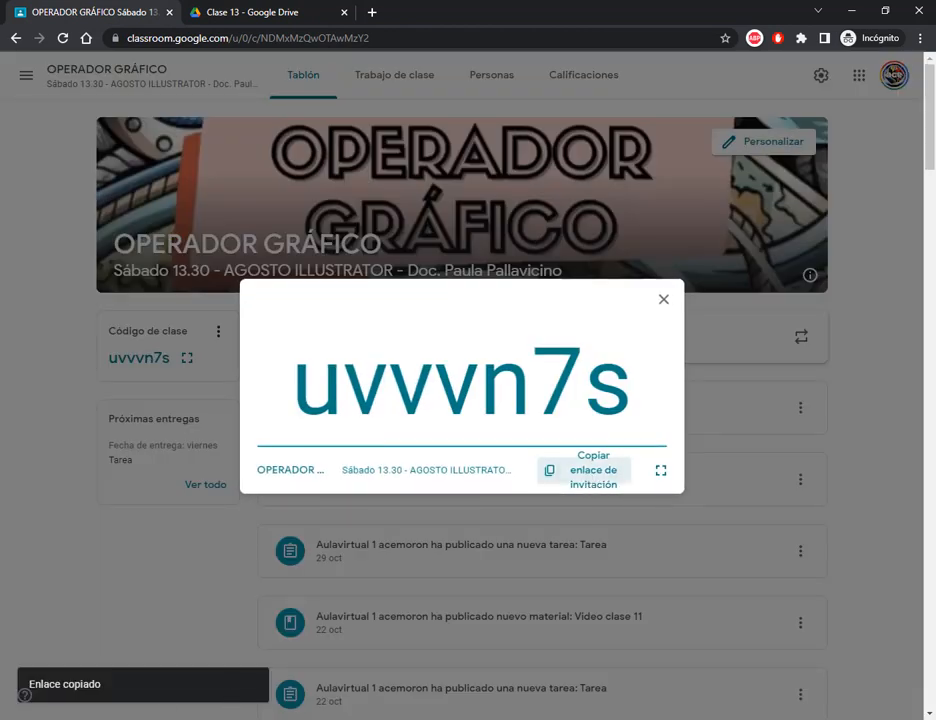
- Open the copied class invitation link in a new tab of the Google Meet browser window
{"action": "mouse_move", "coordinate": [178, 688]}
{"action": "left_click", "coordinate": [78, 650]}
{"action": "left_click", "coordinate": [194, 12]}
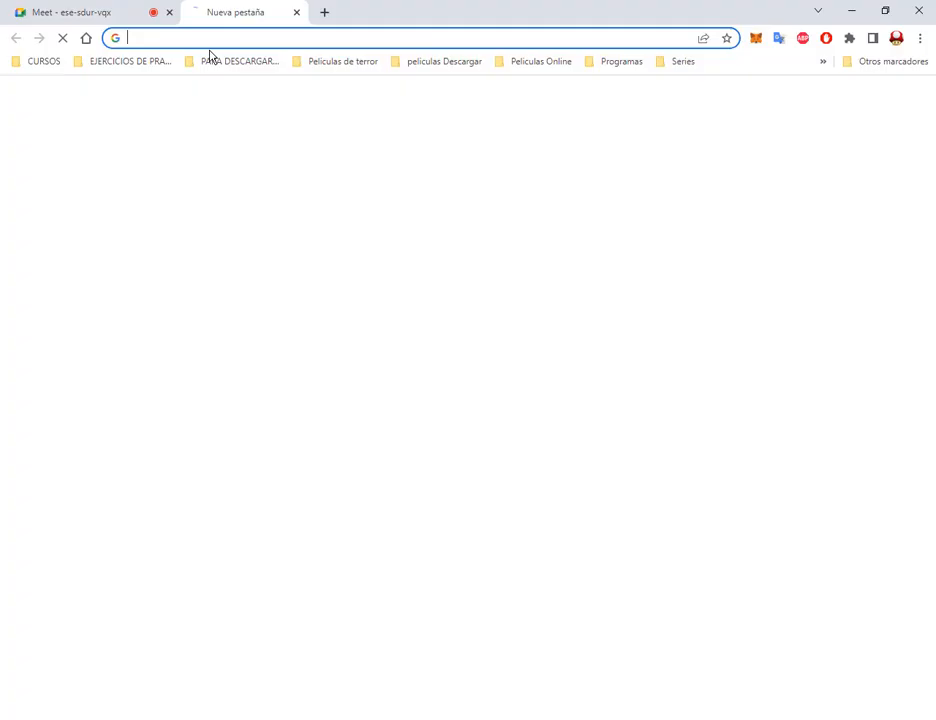
{"action": "right_click", "coordinate": [215, 42]}
{"action": "left_click", "coordinate": [358, 158]}
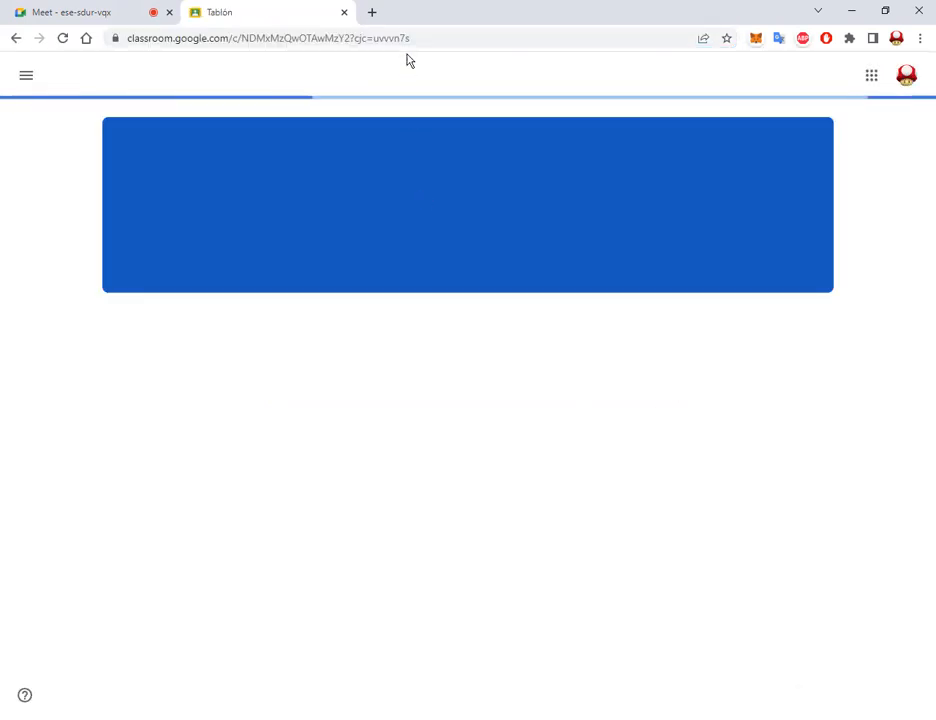
- Find the Tarea under Illustrator - Clase 13 in the class's classwork, and open its linked Drive folder
{"action": "left_click", "coordinate": [443, 85]}
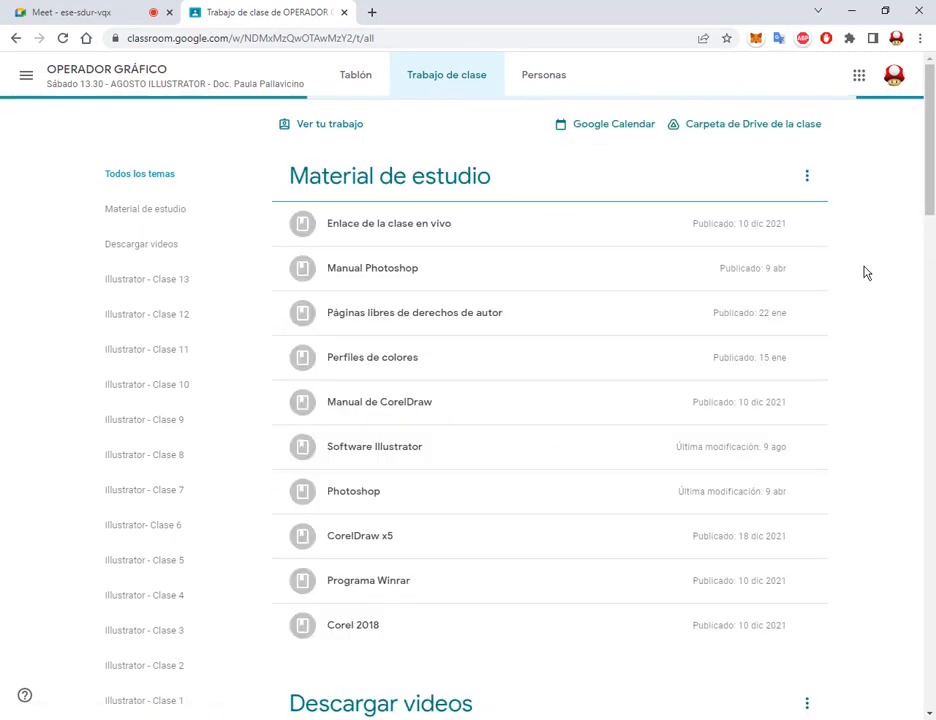
{"action": "scroll", "coordinate": [868, 271], "scroll_direction": "down", "scroll_amount": 5}
{"action": "scroll", "coordinate": [868, 271], "scroll_direction": "down", "scroll_amount": 7}
{"action": "scroll", "coordinate": [704, 267], "scroll_direction": "up", "scroll_amount": 6}
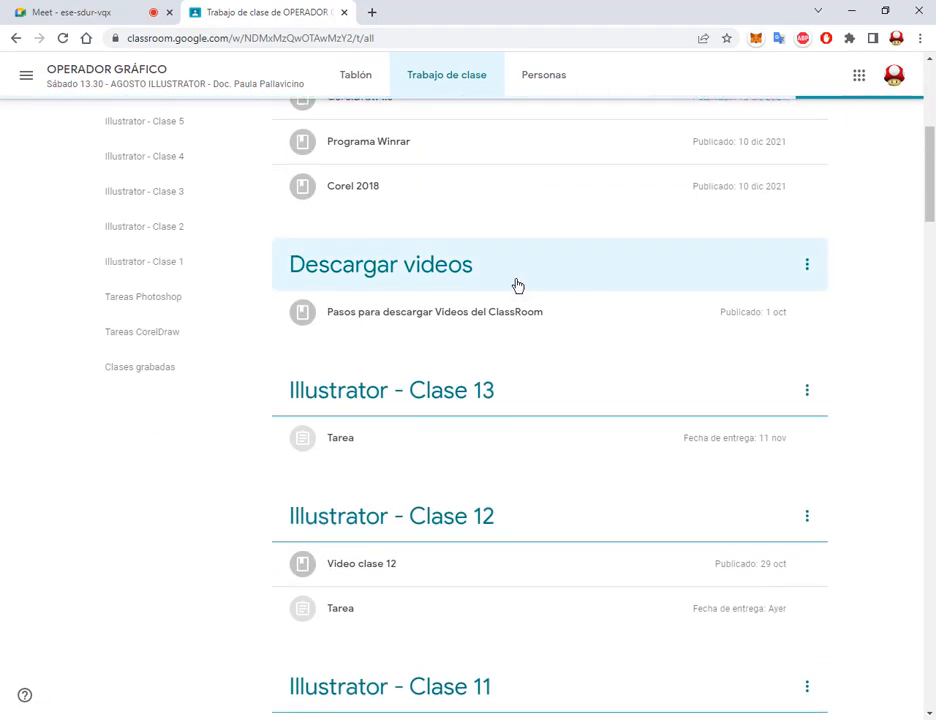
{"action": "left_click", "coordinate": [356, 442]}
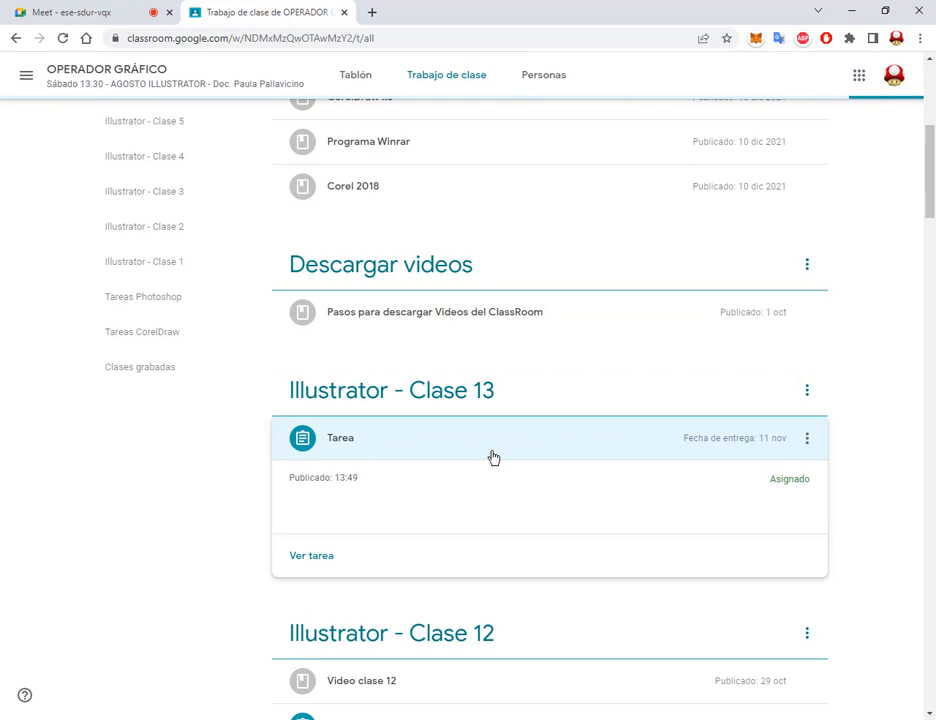
{"action": "left_click", "coordinate": [406, 528]}
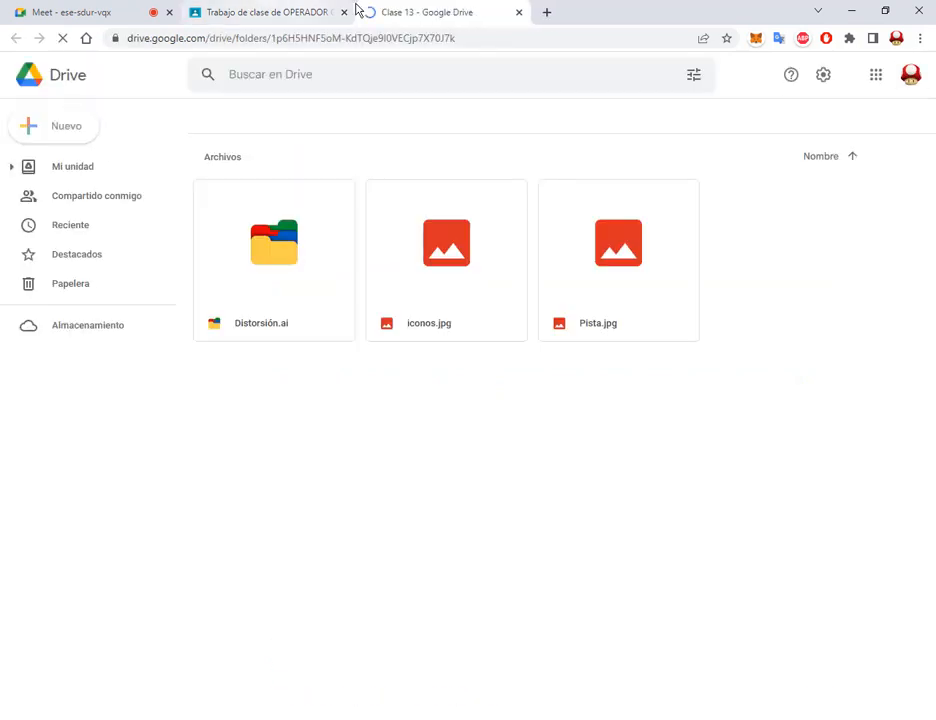
- Place the Clase 13 Drive tab ahead of the classwork tab, and view the file options for Distorsión.ai
{"action": "left_click_drag", "start_coordinate": [314, 10], "coordinate": [255, 12]}
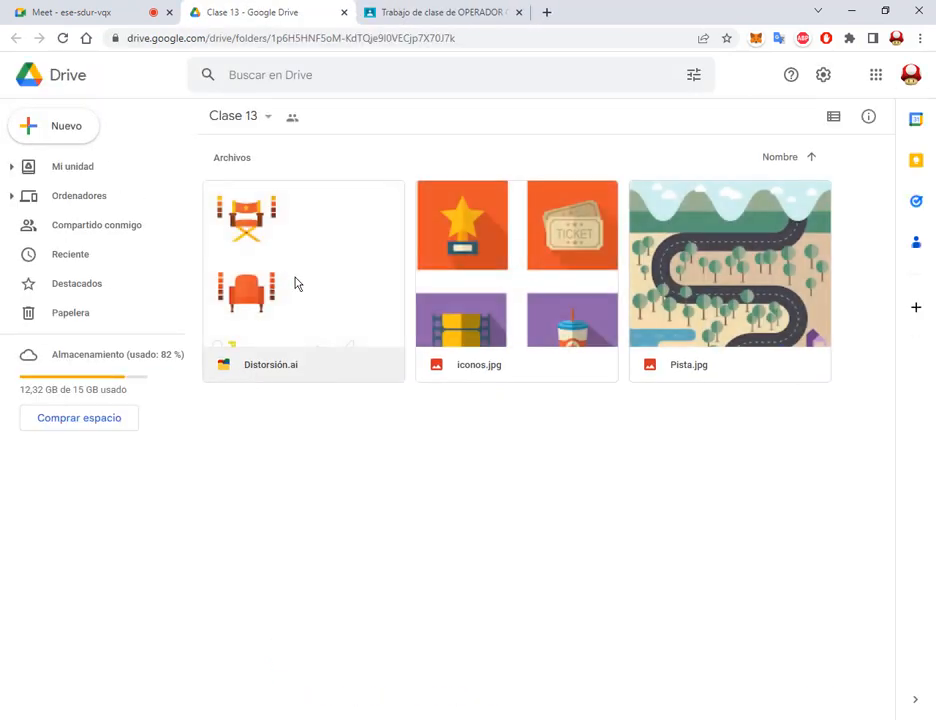
{"action": "left_click", "coordinate": [296, 308]}
{"action": "right_click", "coordinate": [296, 300]}
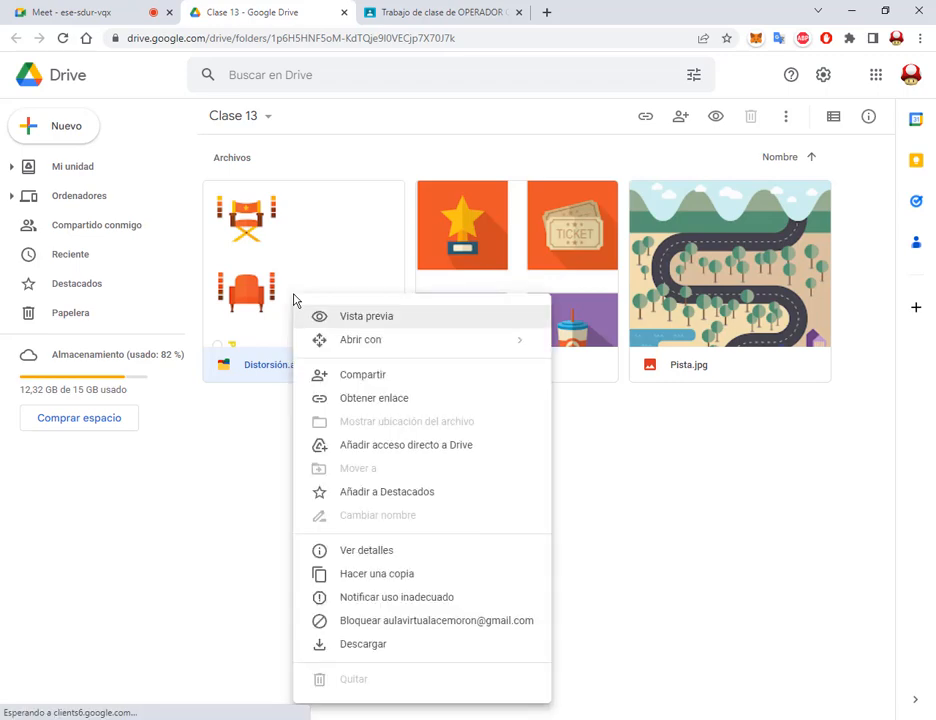
{"action": "left_click", "coordinate": [242, 552]}
- Switch to the Descargas folder in File Explorer and close its window
{"action": "mouse_move", "coordinate": [237, 719]}
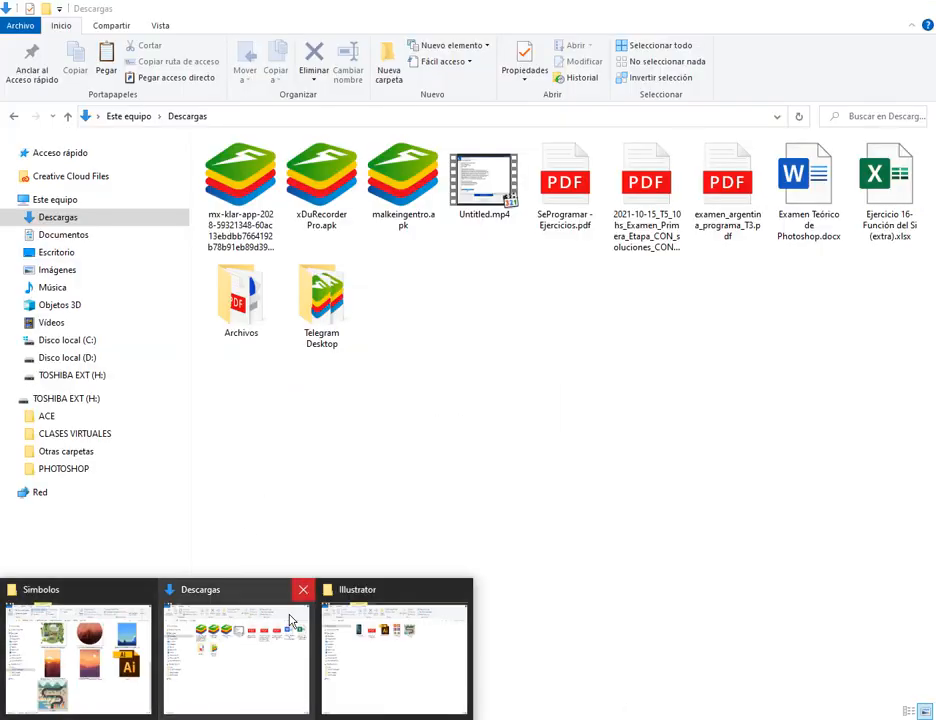
{"action": "left_click", "coordinate": [280, 630]}
{"action": "left_click", "coordinate": [917, 8]}
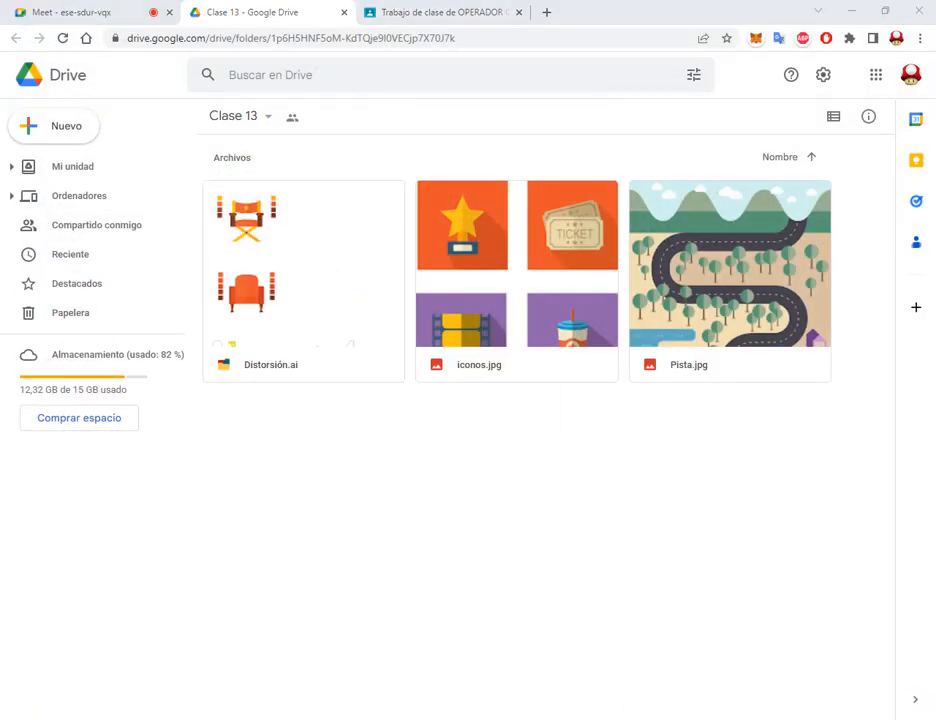
- Open Distorsión.ai from the Illustrator folder in File Explorer, and maximize the Illustrator window
{"action": "mouse_move", "coordinate": [237, 715]}
{"action": "left_click", "coordinate": [255, 662]}
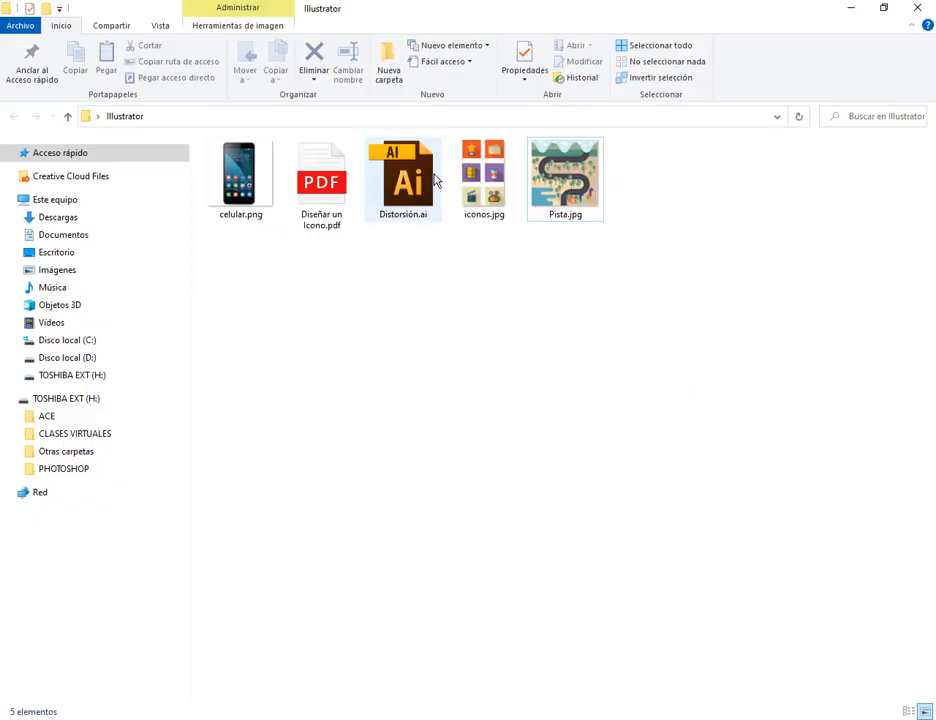
{"action": "double_click", "coordinate": [427, 180]}
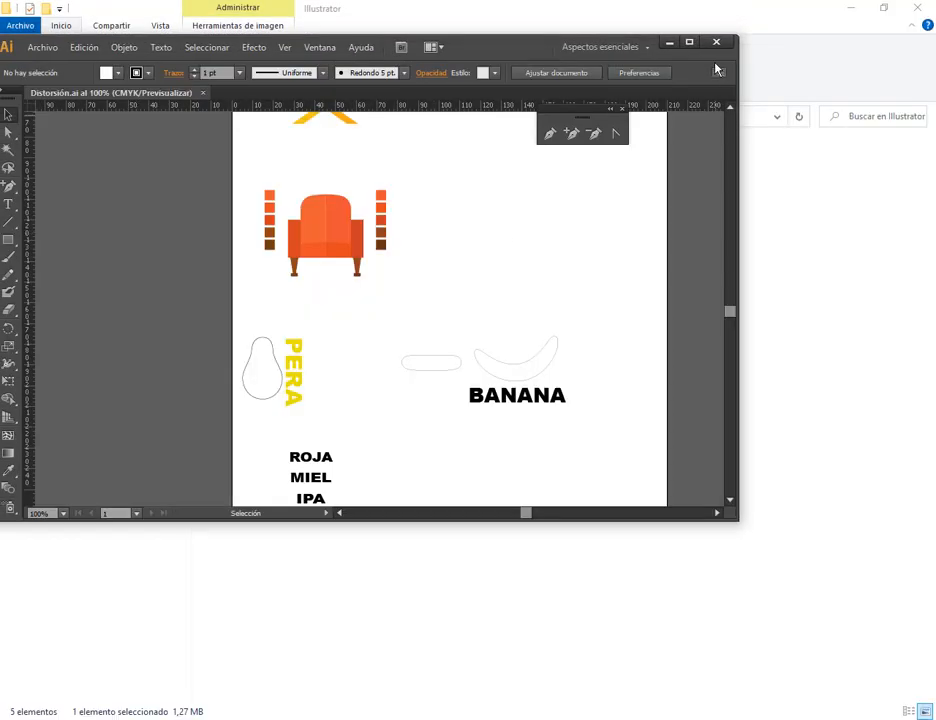
{"action": "left_click", "coordinate": [689, 42]}
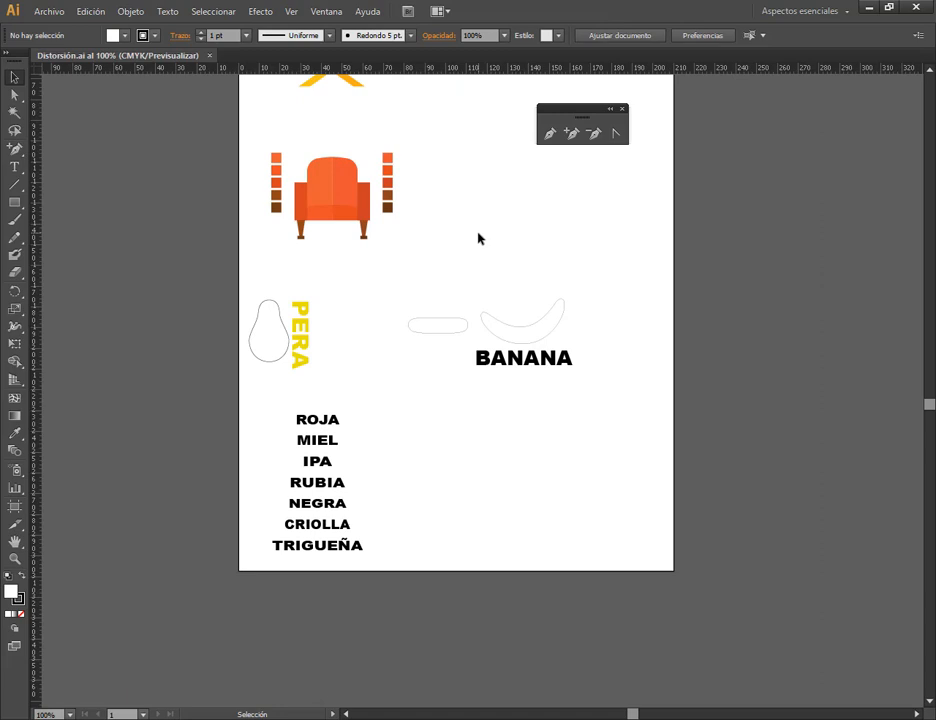
- Close the floating Pen tools panel and examine the director's chair and its colour swatches on the artboard
{"action": "scroll", "coordinate": [505, 288], "scroll_direction": "up", "scroll_amount": 4}
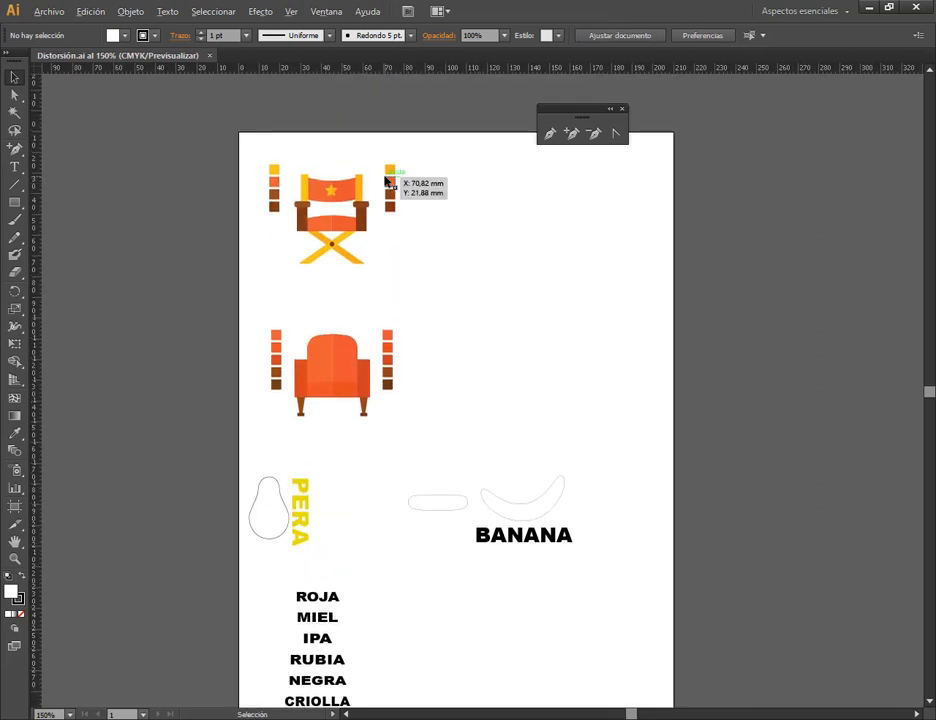
{"action": "scroll", "coordinate": [409, 177], "scroll_direction": "up", "scroll_amount": 3, "text": "alt"}
{"action": "left_click", "coordinate": [622, 110]}
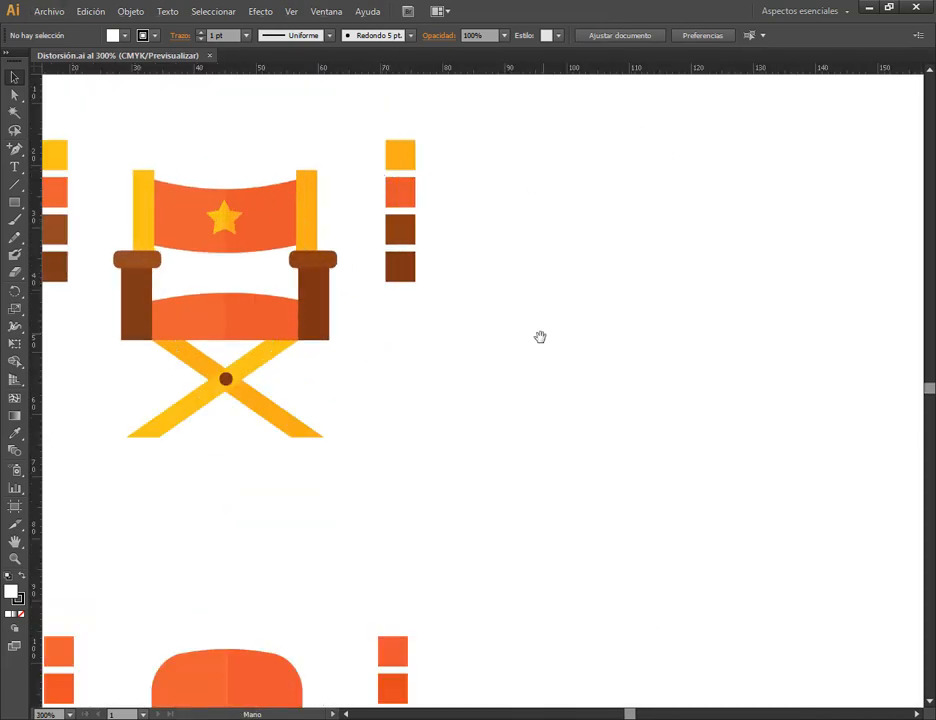
{"action": "left_click_drag", "start_coordinate": [539, 336], "coordinate": [664, 323]}
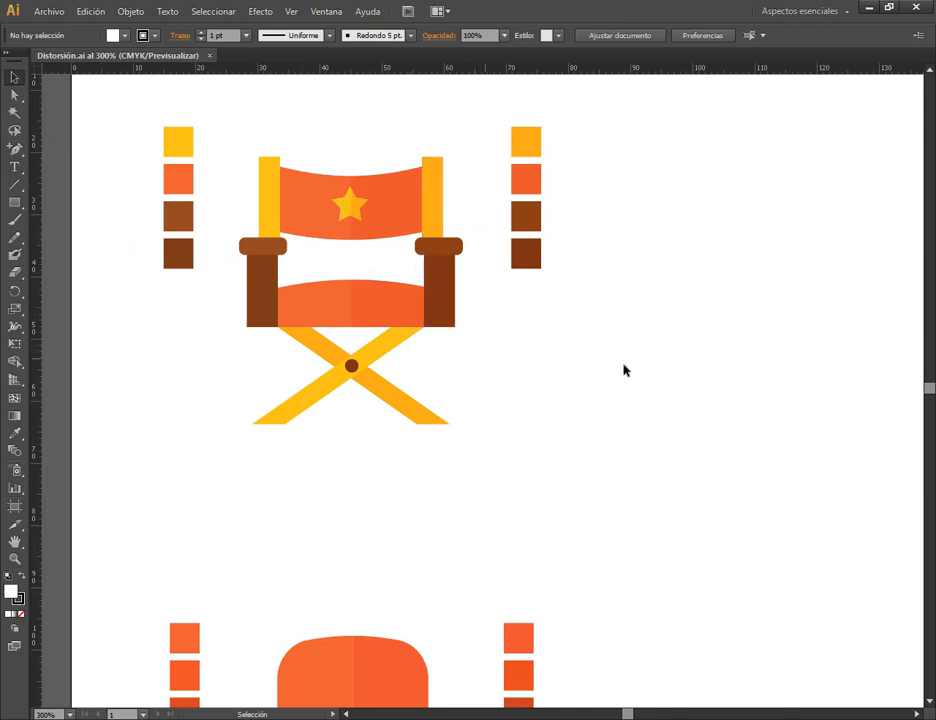
{"action": "scroll", "coordinate": [650, 371], "scroll_direction": "right", "scroll_amount": 3}
{"action": "scroll", "coordinate": [650, 371], "scroll_direction": "up", "scroll_amount": 1}
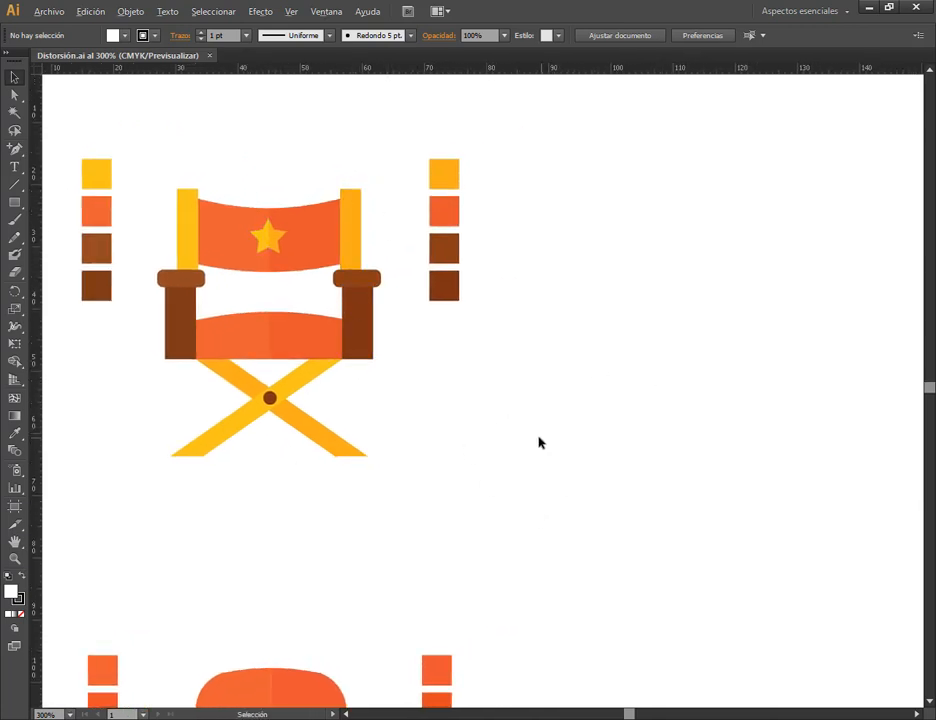
{"action": "scroll", "coordinate": [539, 442], "scroll_direction": "down", "scroll_amount": 1, "text": "alt"}
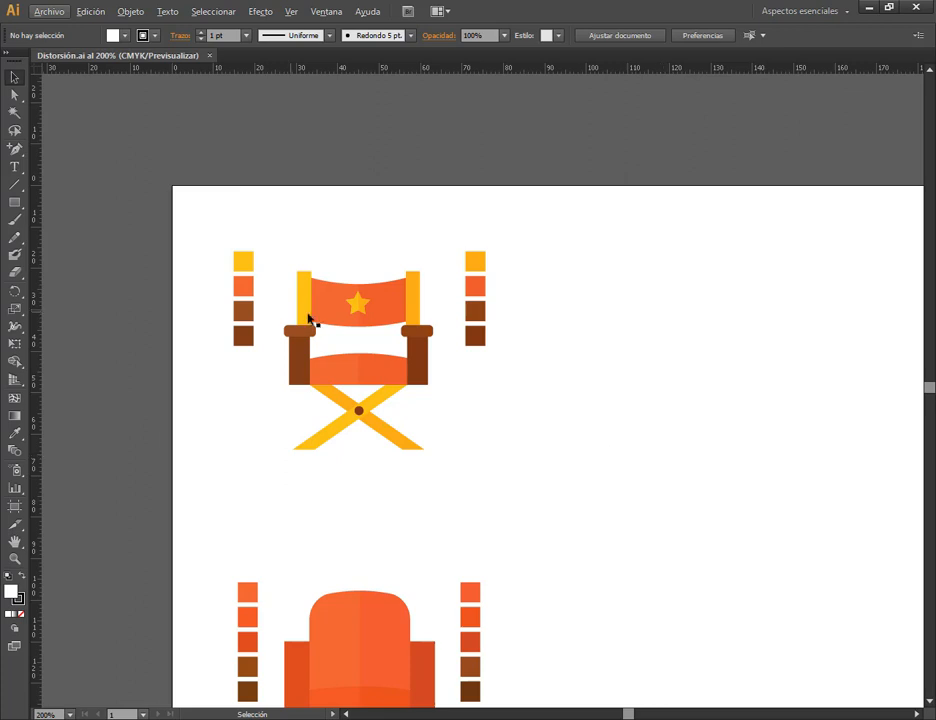
{"action": "scroll", "coordinate": [691, 317], "scroll_direction": "up", "scroll_amount": 1, "text": "alt"}
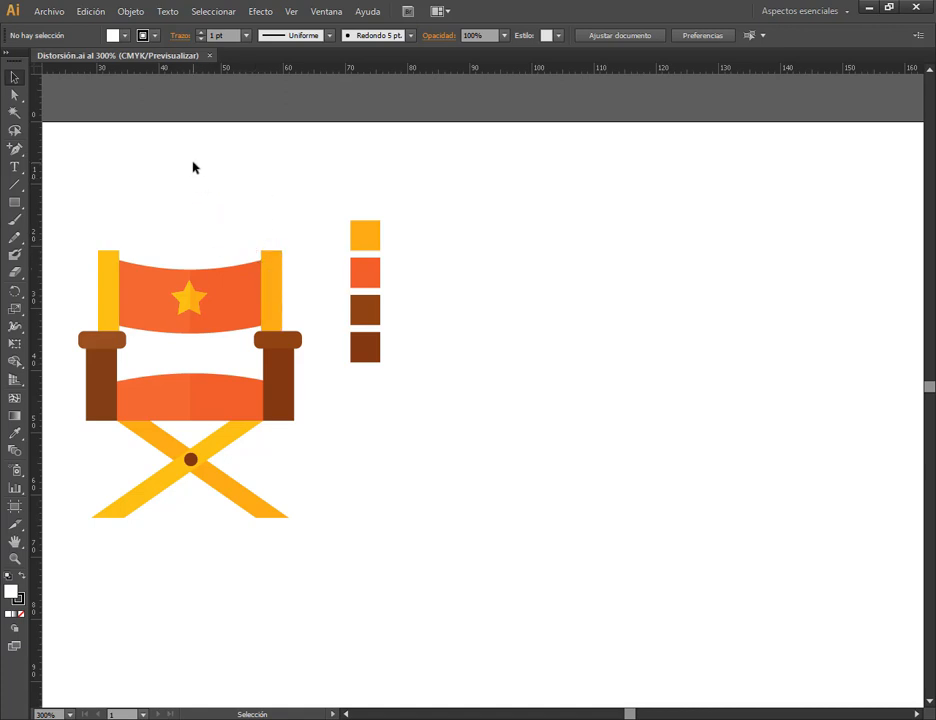
- Try drawing two small rectangles in the empty area beside the director's chair, and undo both
{"action": "left_click", "coordinate": [15, 204]}
{"action": "left_click_drag", "start_coordinate": [543, 251], "coordinate": [571, 273]}
{"action": "left_click_drag", "start_coordinate": [598, 295], "coordinate": [696, 341]}
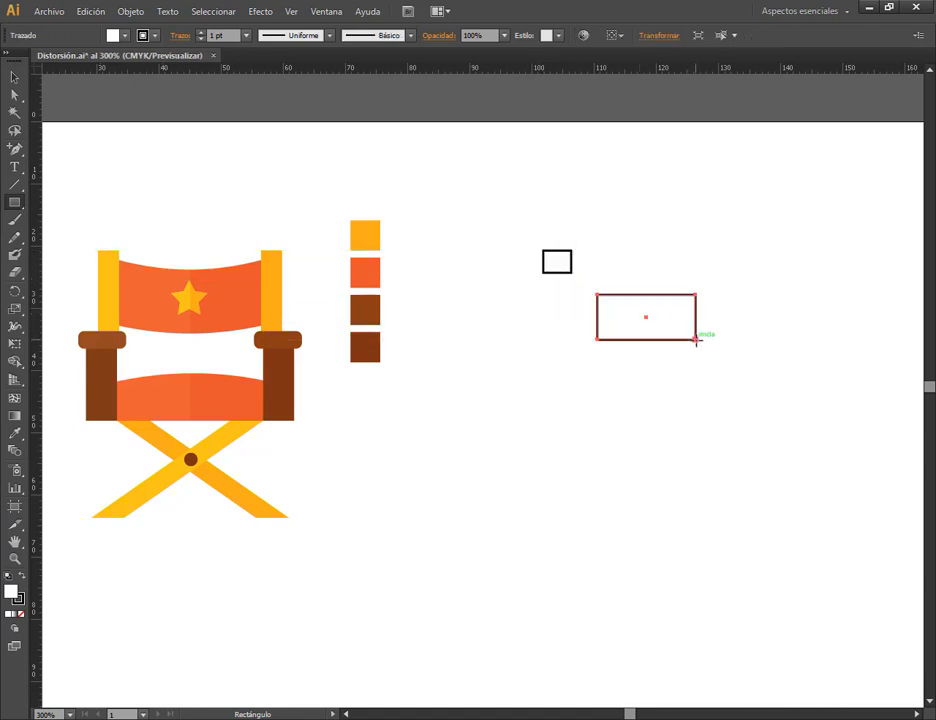
{"action": "key", "text": "ctrl+z"}
{"action": "key", "text": "ctrl+z"}
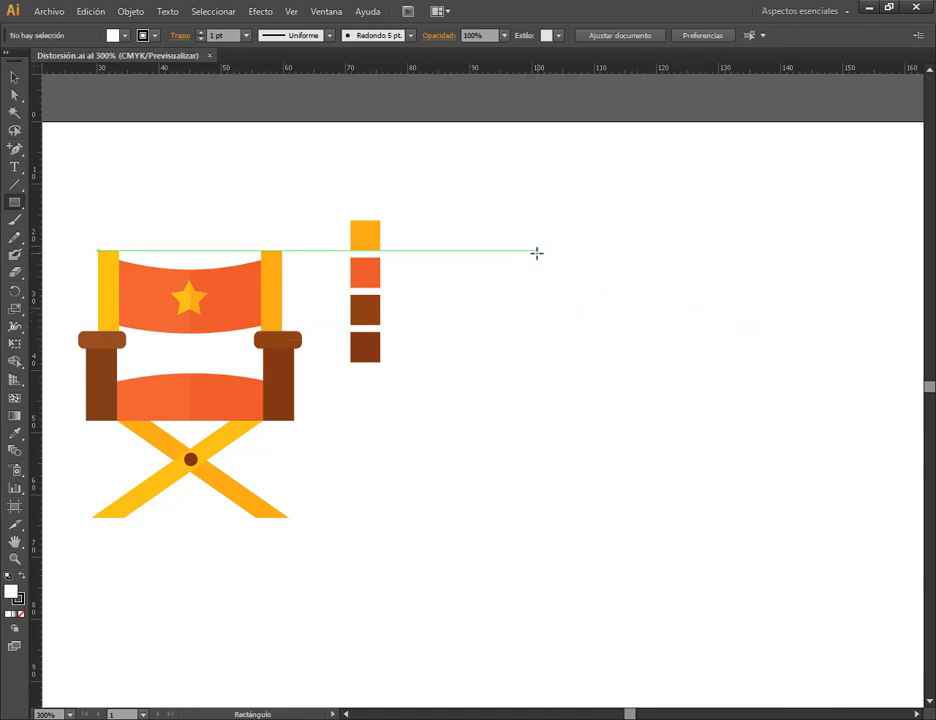
- Draw a rectangle about 36 mm by 14 mm beside the chair's swatches, and shift it slightly towards the chair
{"action": "left_click_drag", "start_coordinate": [537, 251], "coordinate": [764, 339]}
{"action": "left_click", "coordinate": [10, 76]}
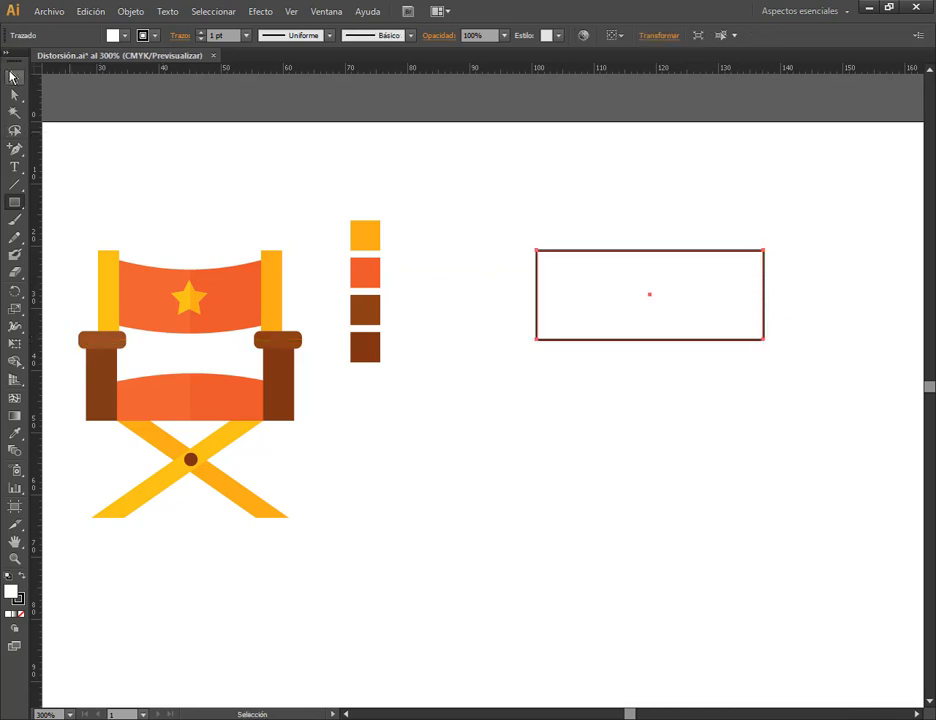
{"action": "left_click_drag", "start_coordinate": [616, 275], "coordinate": [604, 274]}
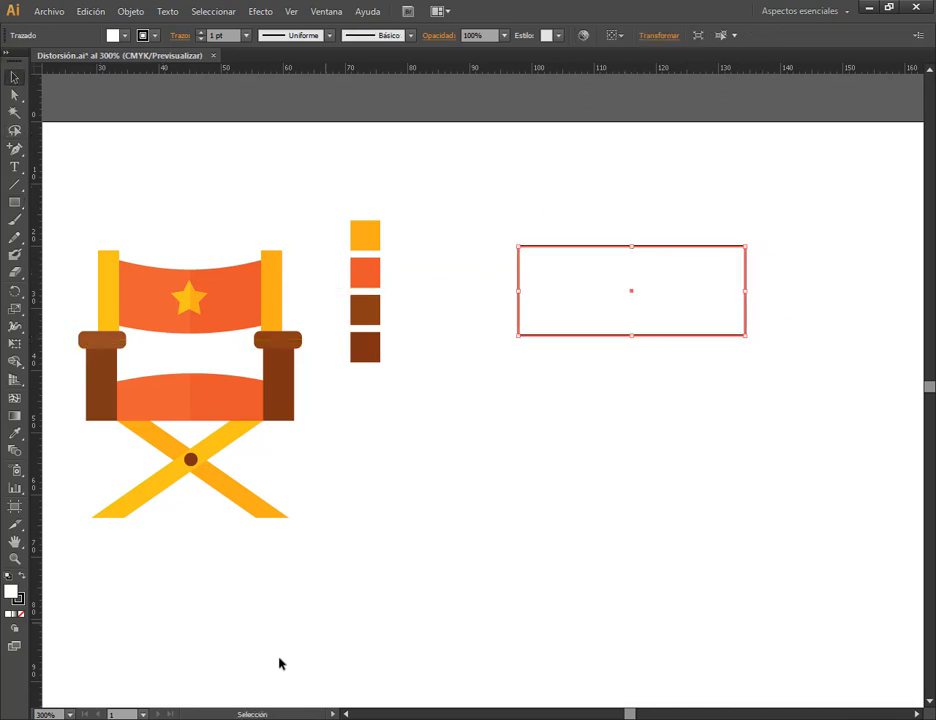
- Switch to the Google Meet call and check its chat and notifications
{"action": "left_click", "coordinate": [146, 694]}
{"action": "left_click", "coordinate": [60, 12]}
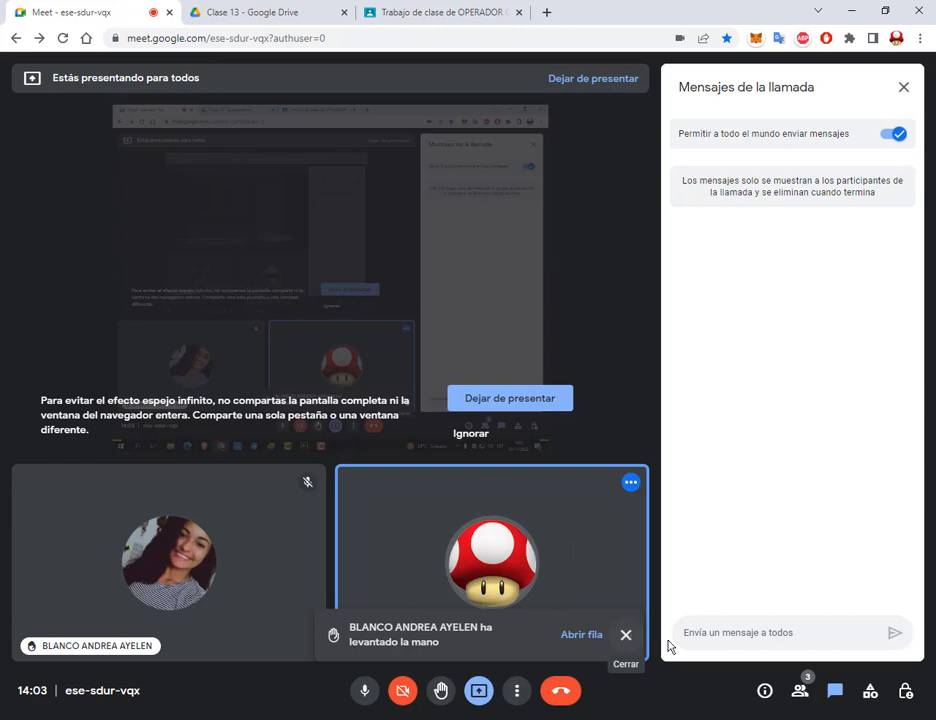
- Mute the microphone and send the message "Si, dime :D" in the call chat
{"action": "left_click", "coordinate": [730, 634]}
{"action": "left_click", "coordinate": [367, 692]}
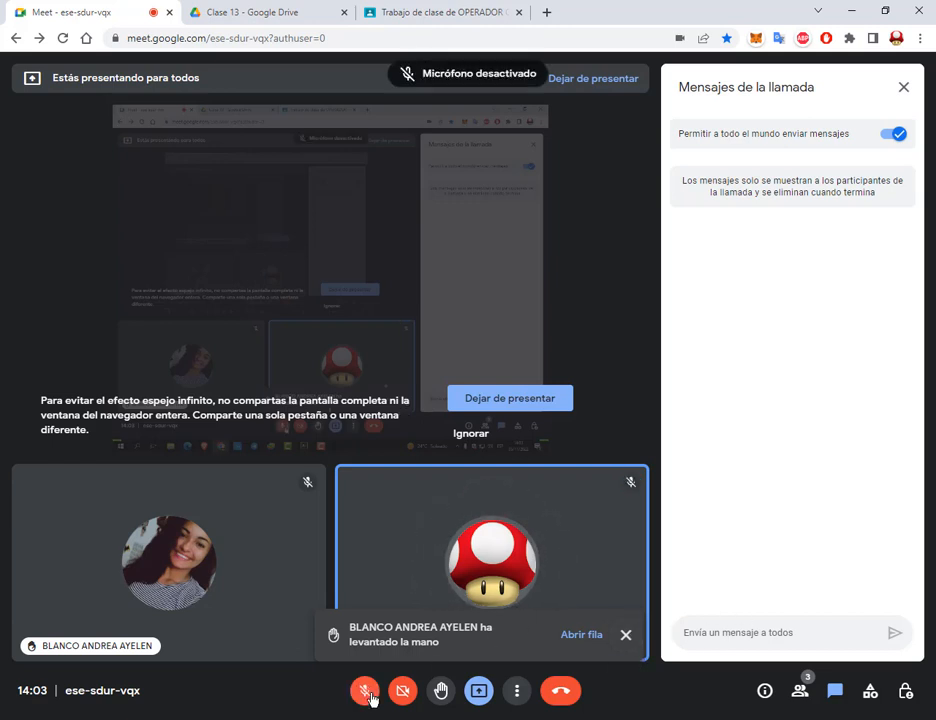
{"action": "left_click", "coordinate": [730, 630]}
{"action": "type", "text": "s"}
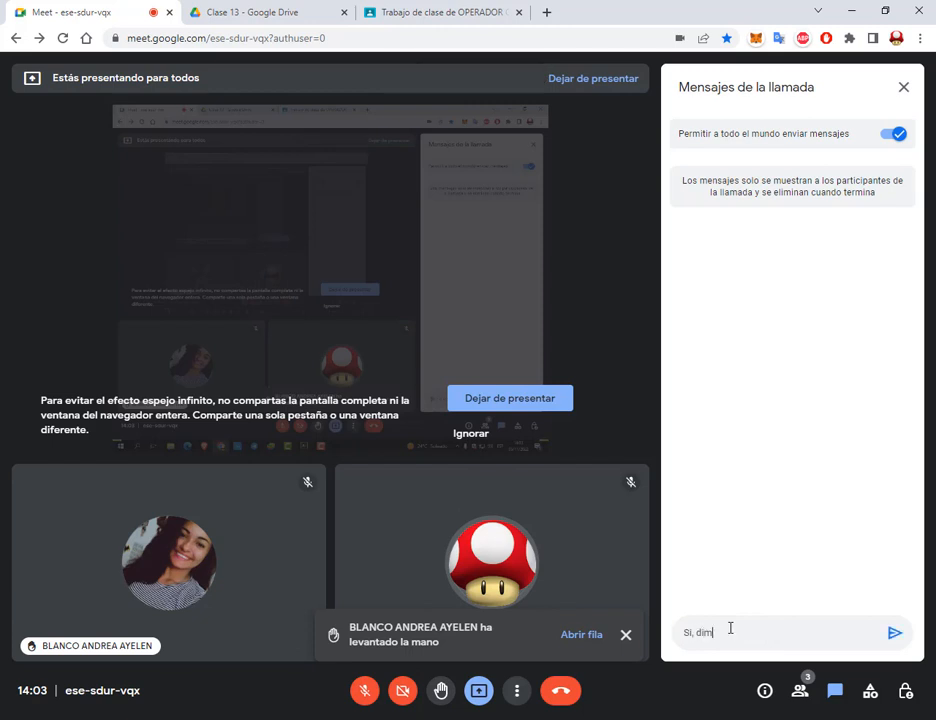
{"action": "type", "text": "i, dime :D"}
{"action": "key", "text": "Return"}
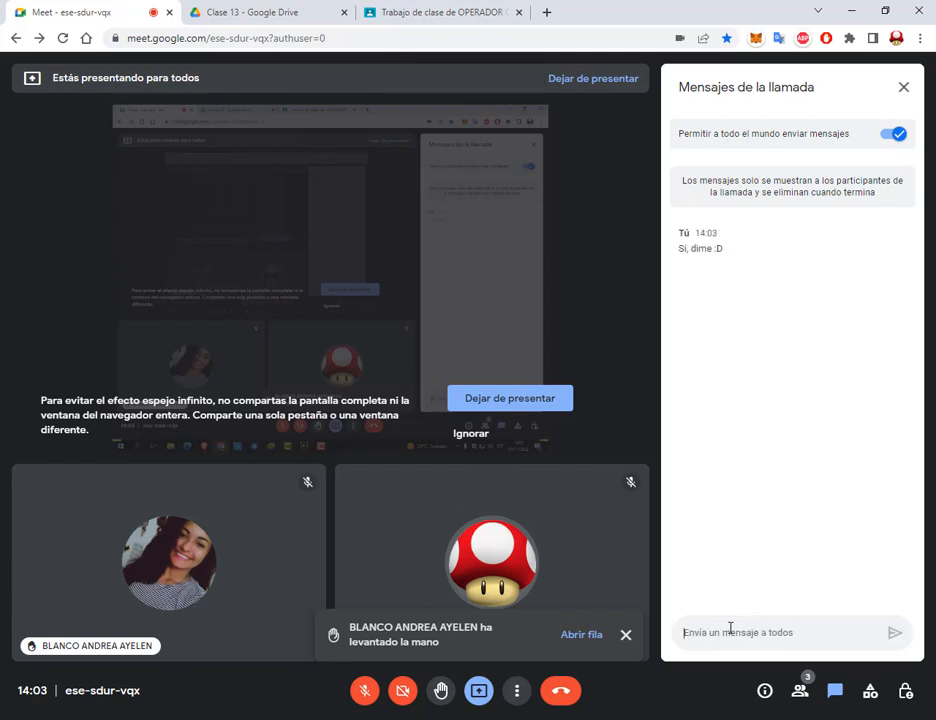
- Unmute the microphone and send the message "Se escucha?" in the call chat
{"action": "left_click", "coordinate": [364, 690]}
{"action": "left_click", "coordinate": [760, 636]}
{"action": "type", "text": "Se e"}
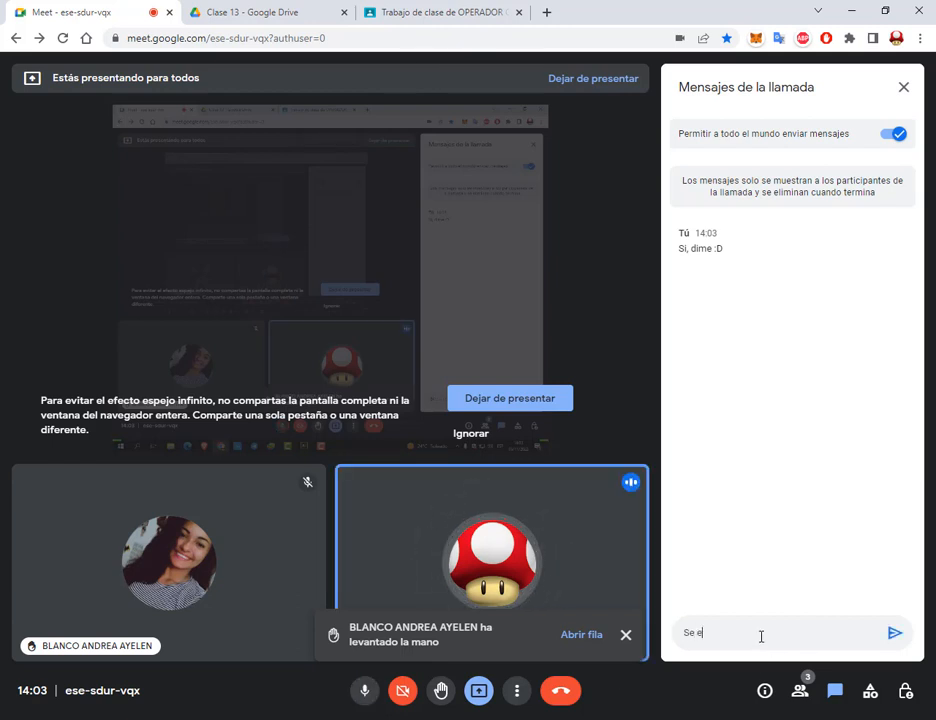
{"action": "type", "text": "scucha"}
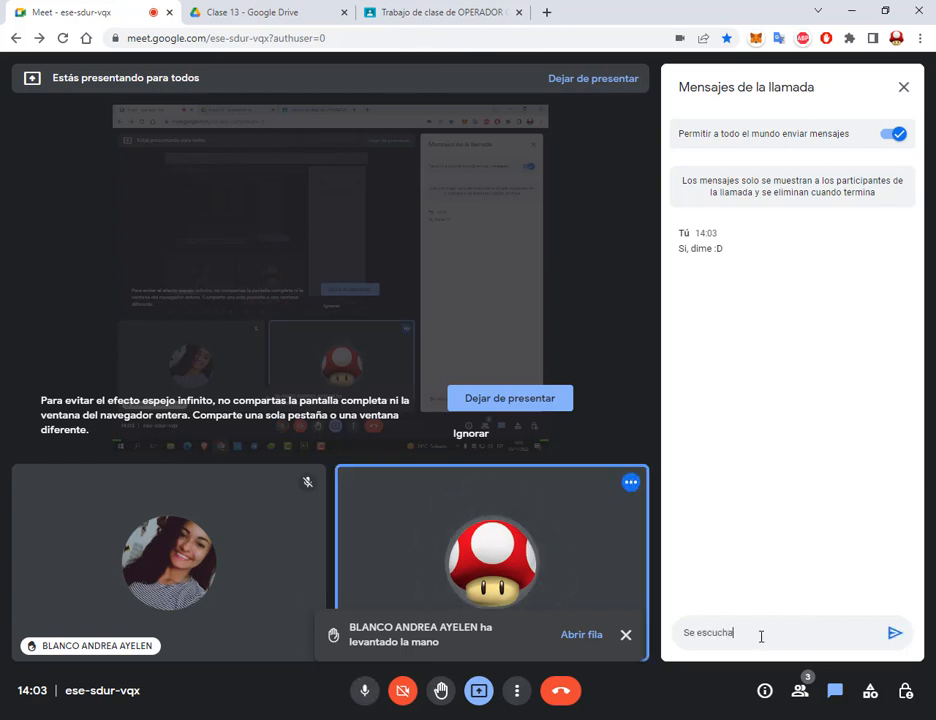
{"action": "type", "text": "?"}
{"action": "key", "text": "Return"}
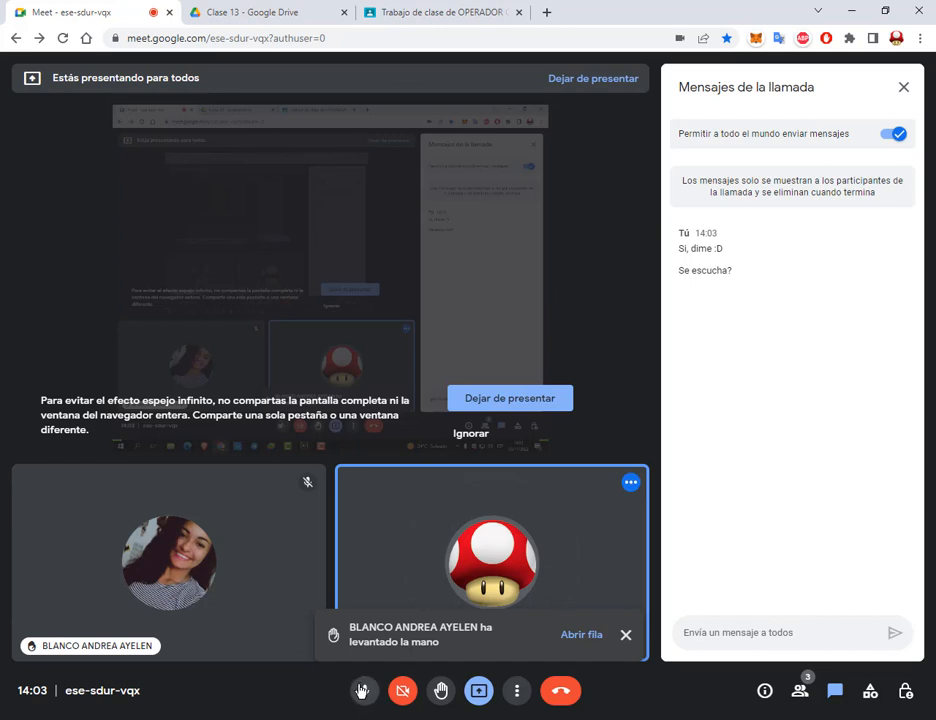
- Mute and unmute the microphone twice to test the call audio
{"action": "left_click", "coordinate": [362, 690]}
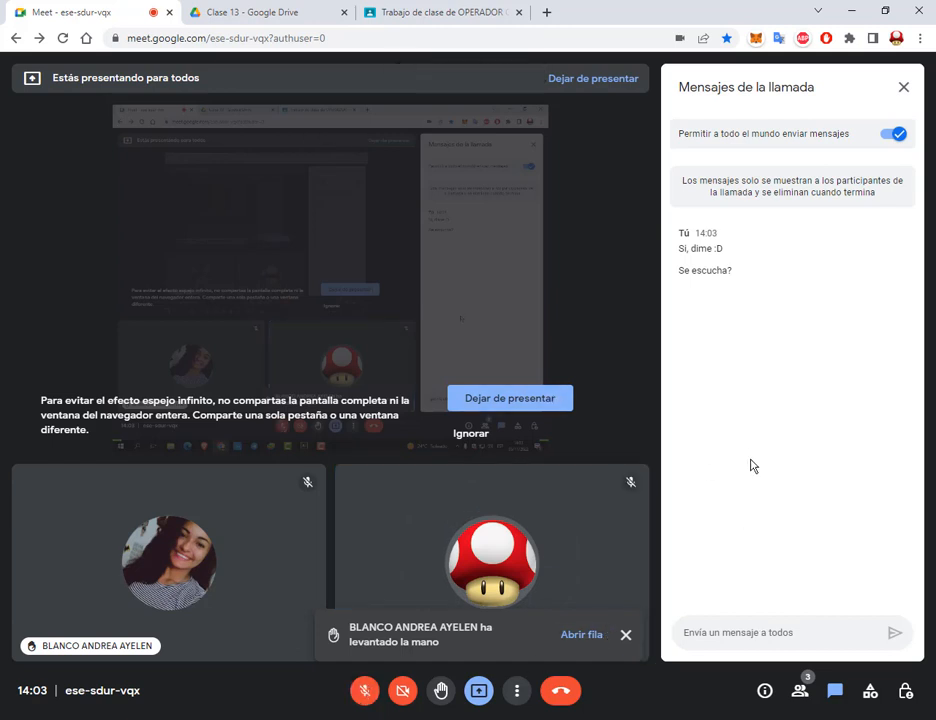
{"action": "left_click", "coordinate": [365, 690]}
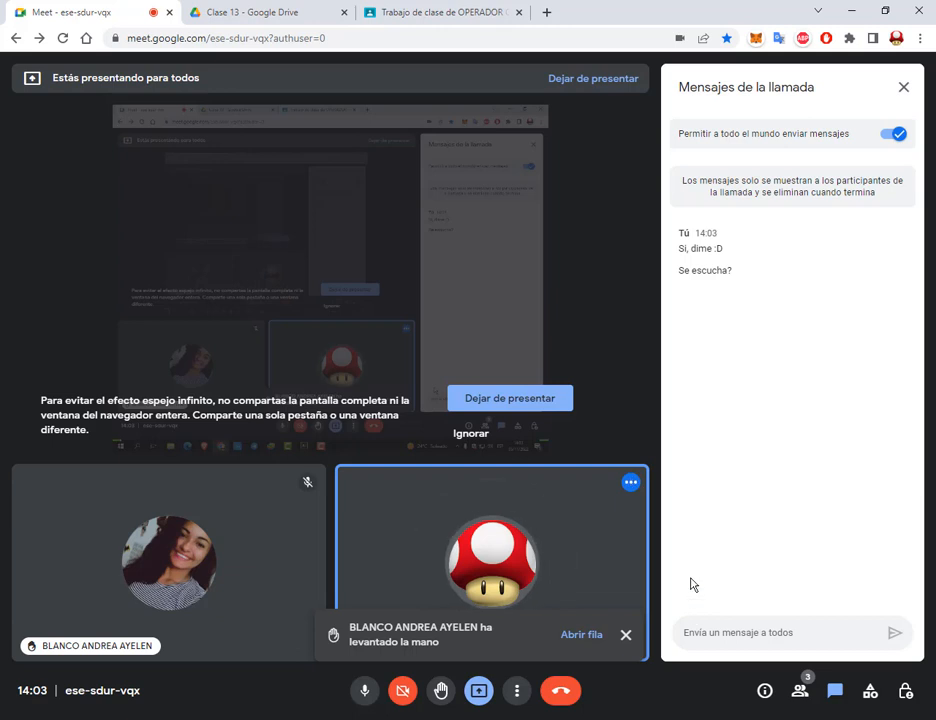
{"action": "left_click", "coordinate": [366, 690]}
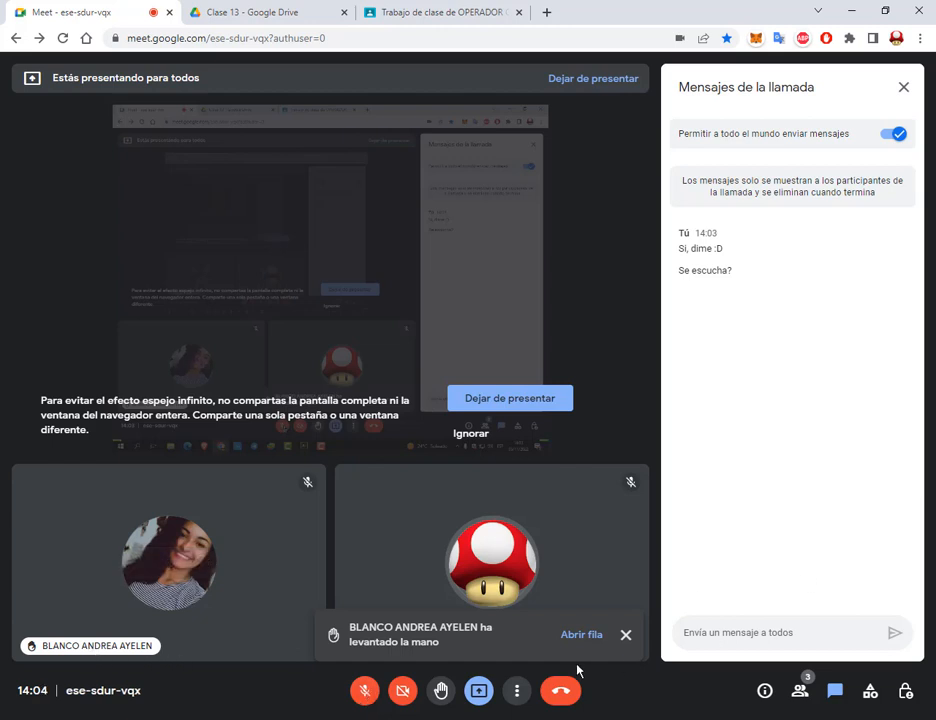
{"action": "left_click", "coordinate": [366, 692]}
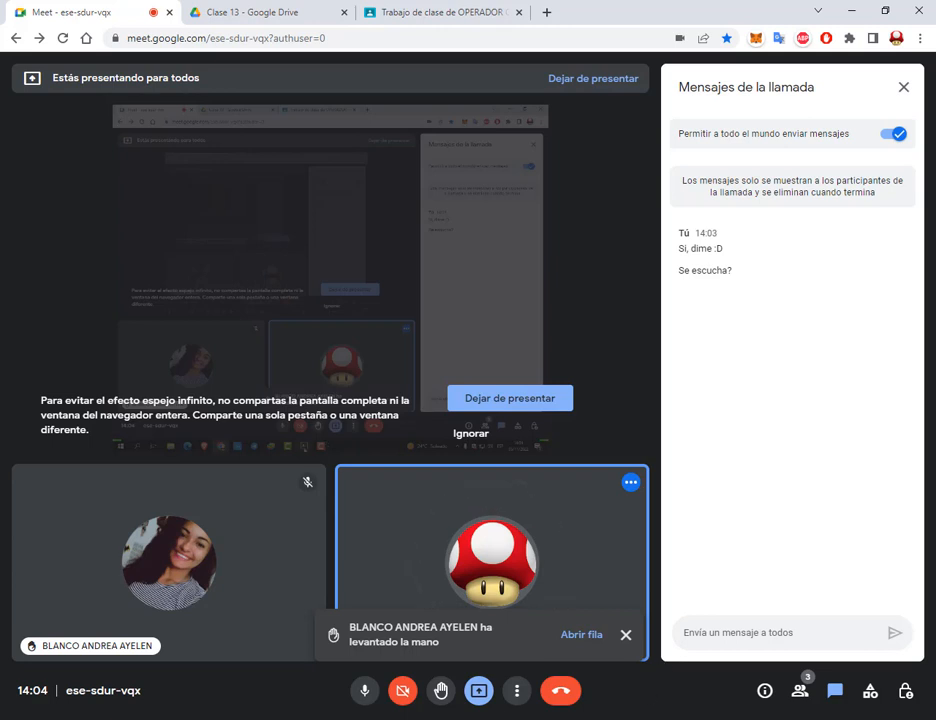
- Switch back to Illustrator, place a copy of the rectangle diagonally below it, and move the original higher
{"action": "mouse_move", "coordinate": [412, 714]}
{"action": "left_click", "coordinate": [425, 690]}
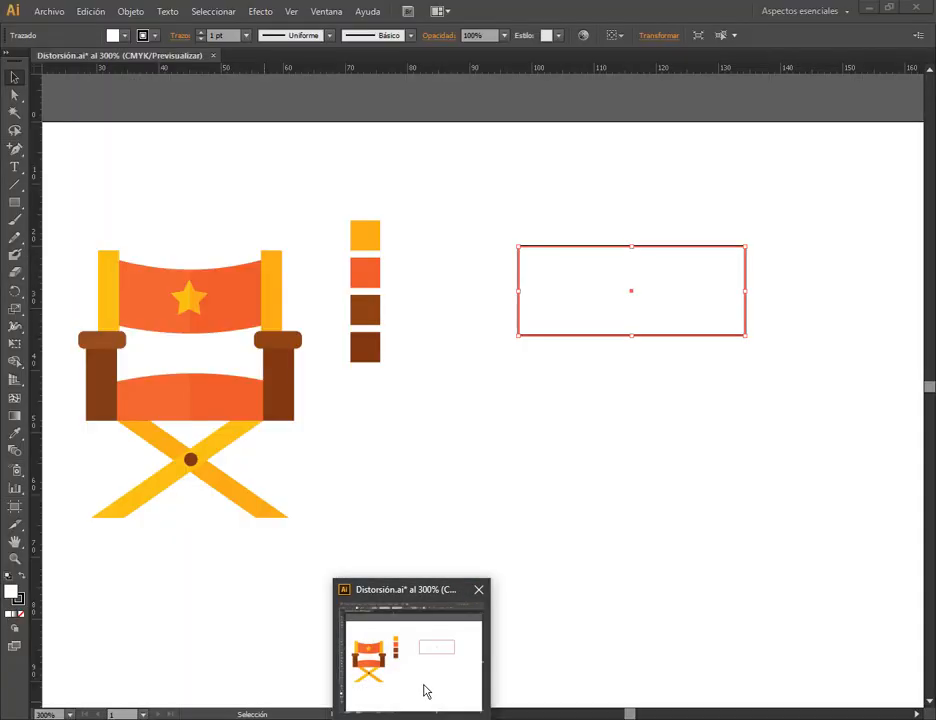
{"action": "left_click", "coordinate": [539, 564]}
{"action": "mouse_move", "coordinate": [616, 304]}
{"action": "left_mouse_down"}
{"action": "mouse_move", "coordinate": [604, 327]}
{"action": "mouse_move", "coordinate": [626, 272]}
{"action": "mouse_move", "coordinate": [630, 306]}
{"action": "mouse_move", "coordinate": [616, 304]}
{"action": "left_mouse_up"}
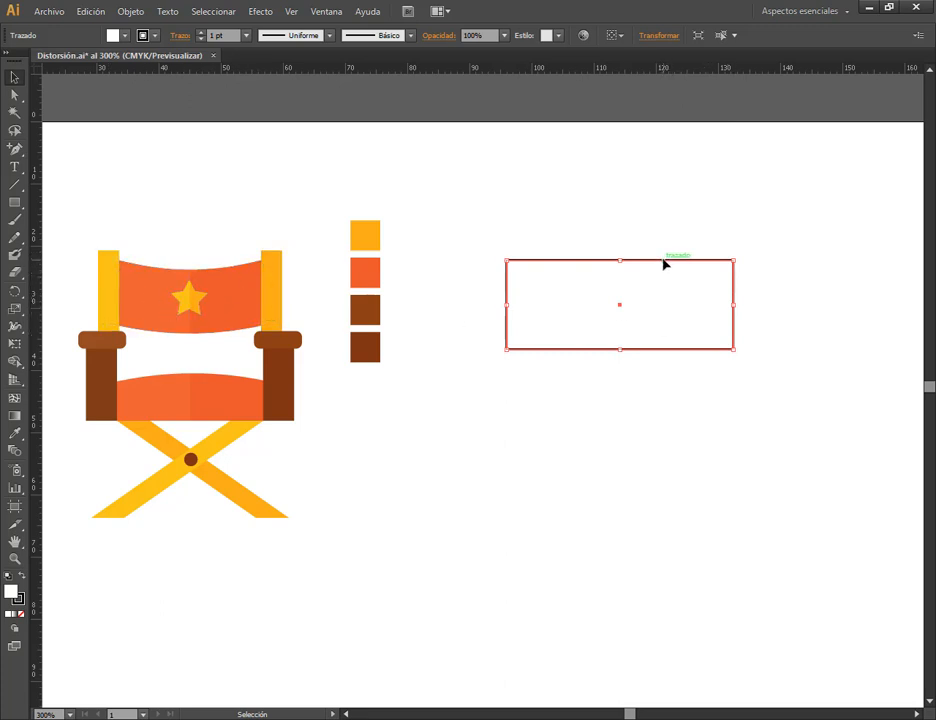
{"action": "left_click_drag", "start_coordinate": [664, 263], "coordinate": [864, 400], "text": "alt"}
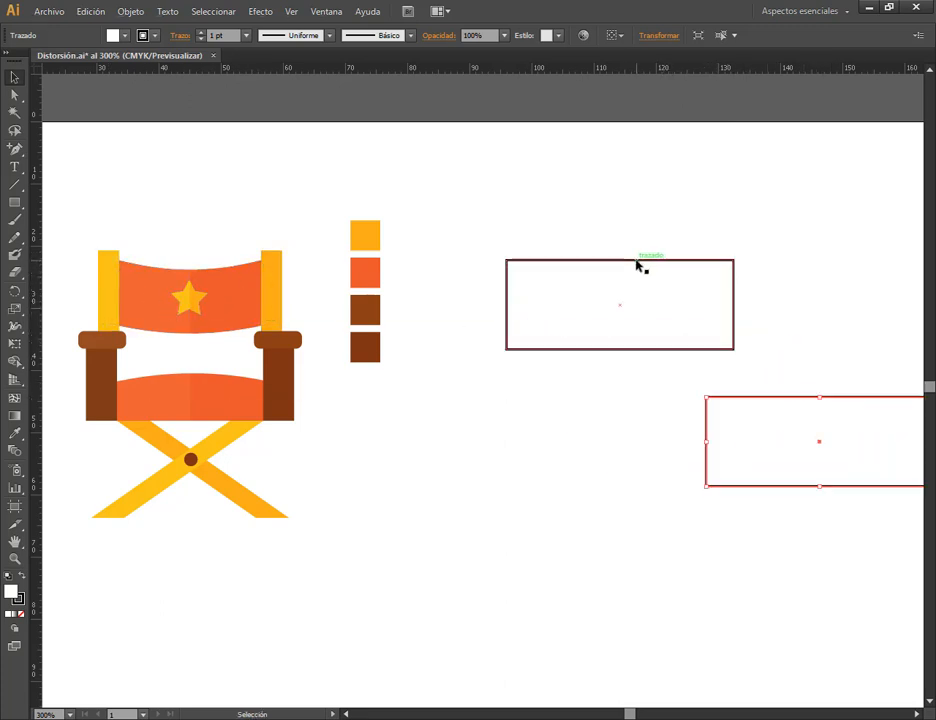
{"action": "left_click_drag", "start_coordinate": [637, 263], "coordinate": [615, 202]}
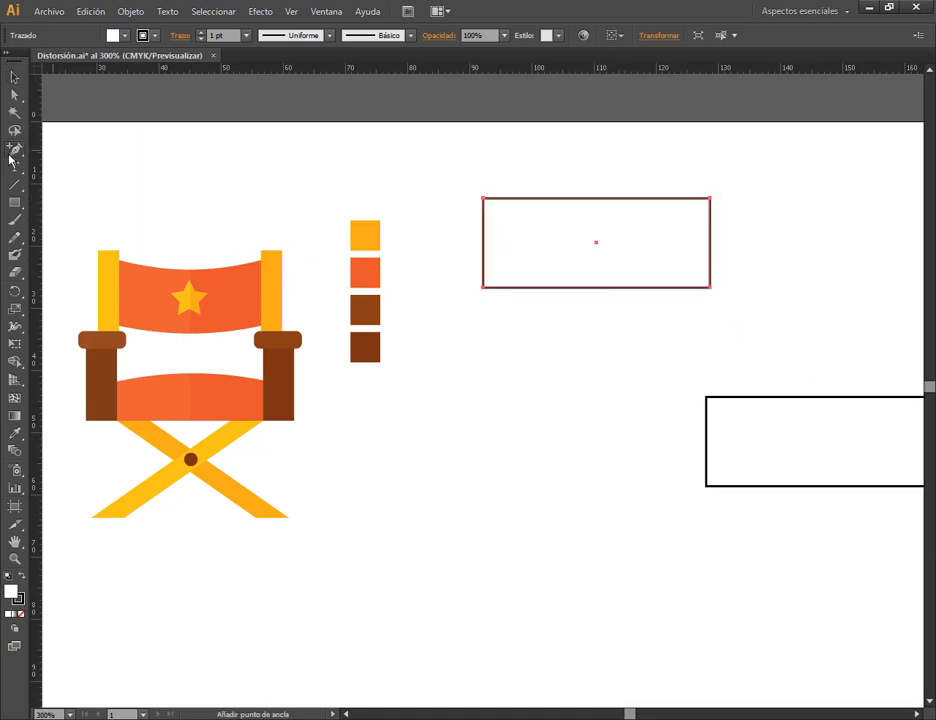
- Detach the Pen tools and add an anchor point at the middle of the upper rectangle's top and bottom edges
{"action": "left_click_drag", "start_coordinate": [14, 148], "coordinate": [370, 132]}
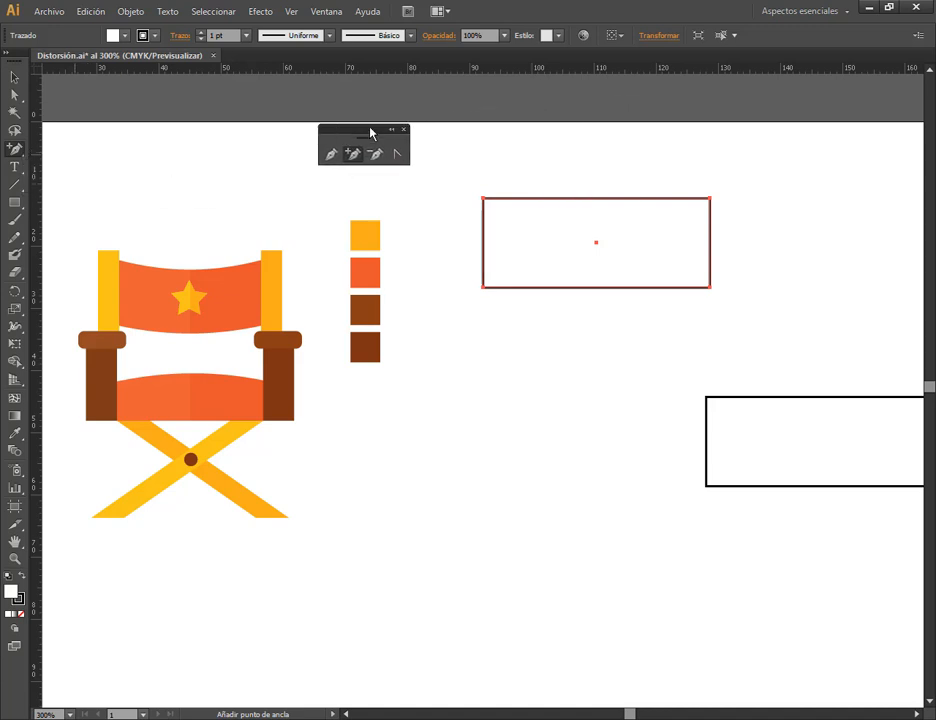
{"action": "left_click", "coordinate": [597, 200]}
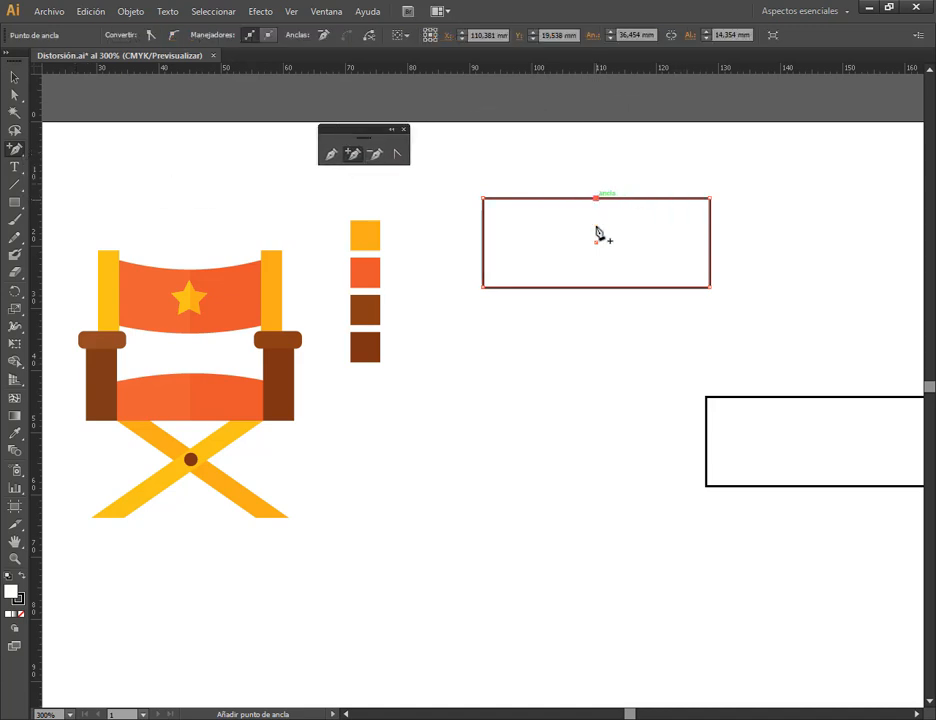
{"action": "left_click", "coordinate": [597, 288]}
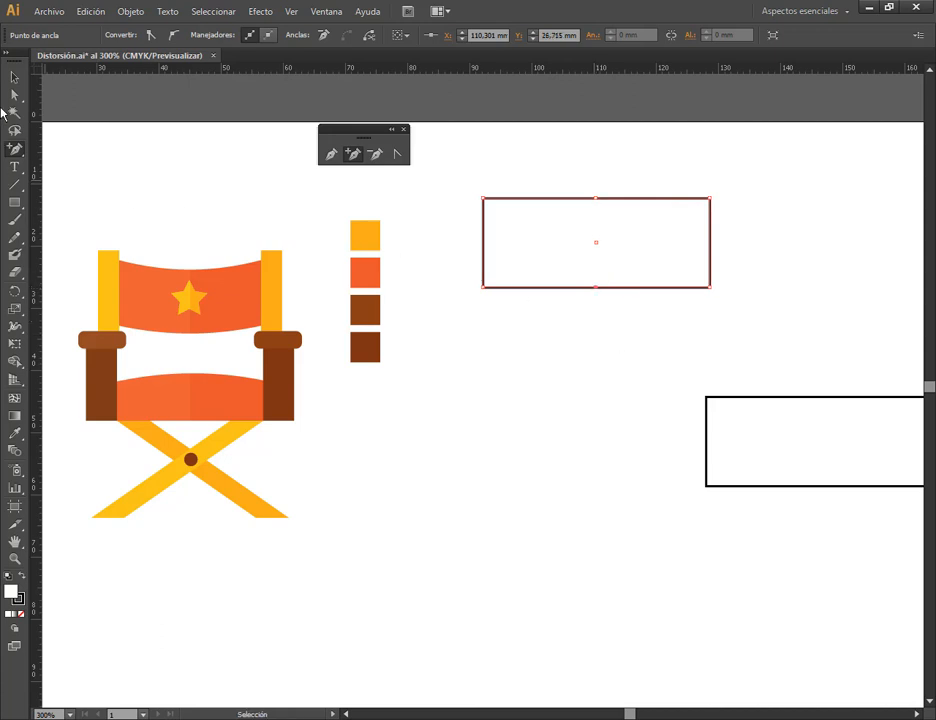
- Select both middle anchor points of the upper rectangle and shift them straight down about 2.7 mm
{"action": "left_click", "coordinate": [14, 94]}
{"action": "left_click_drag", "start_coordinate": [568, 167], "coordinate": [622, 324]}
{"action": "left_click", "coordinate": [599, 206]}
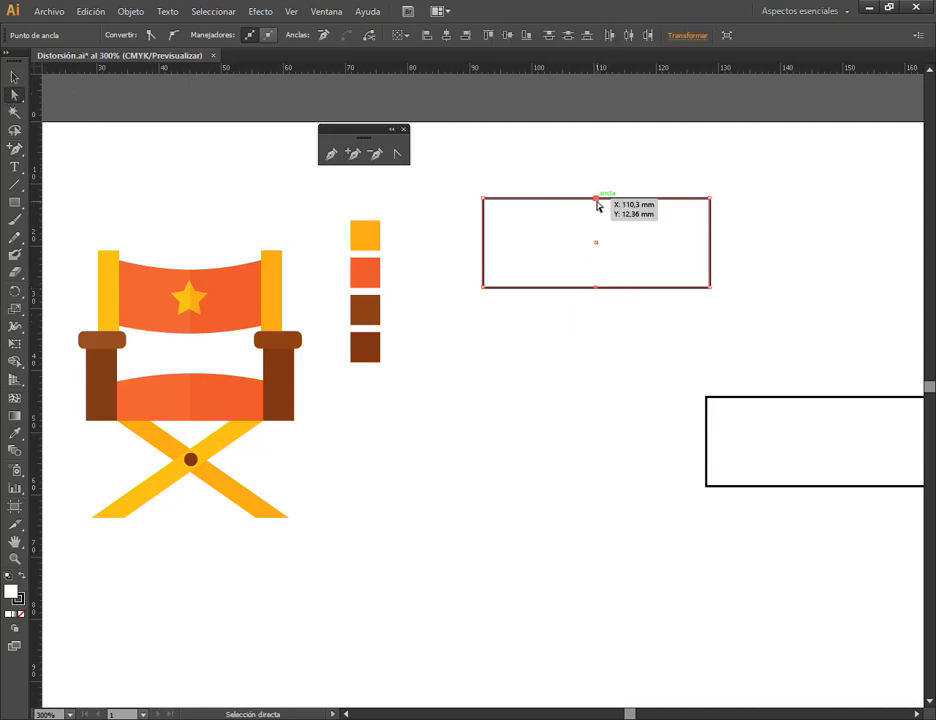
{"action": "left_click_drag", "start_coordinate": [597, 206], "coordinate": [606, 228]}
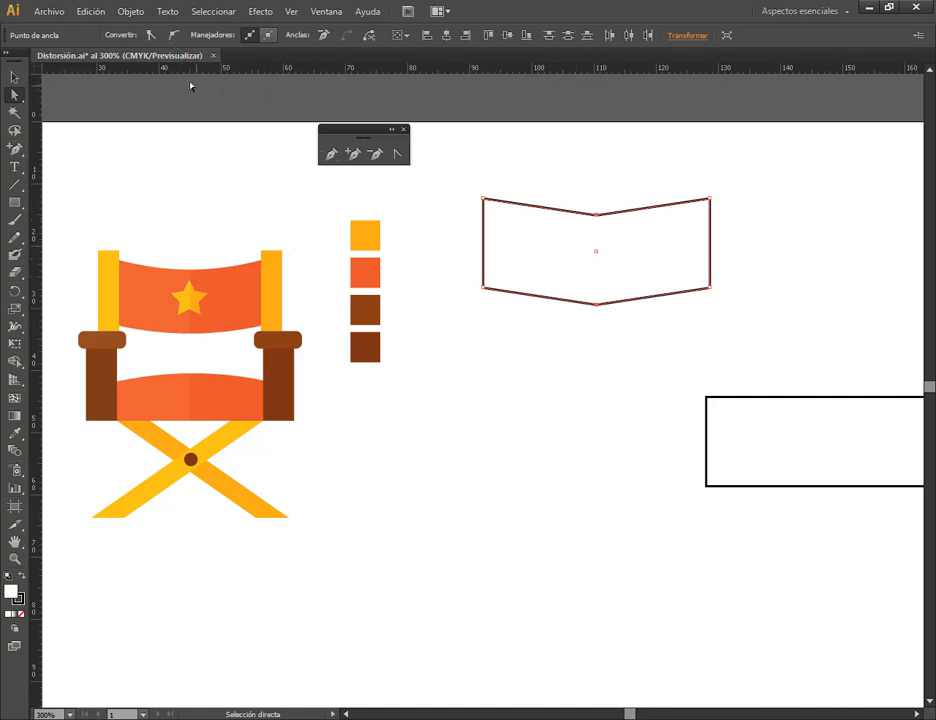
- Convert the two middle anchor points to smooth and lengthen their horizontal handles to round the top and bottom edges
{"action": "key", "text": "ctrl+shift+d"}
{"action": "mouse_move", "coordinate": [133, 43]}
{"action": "left_mouse_down"}
{"action": "mouse_move", "coordinate": [103, 24]}
{"action": "mouse_move", "coordinate": [190, 49]}
{"action": "left_mouse_up"}
{"action": "left_click_drag", "start_coordinate": [185, 103], "coordinate": [168, 43]}
{"action": "left_click", "coordinate": [174, 35]}
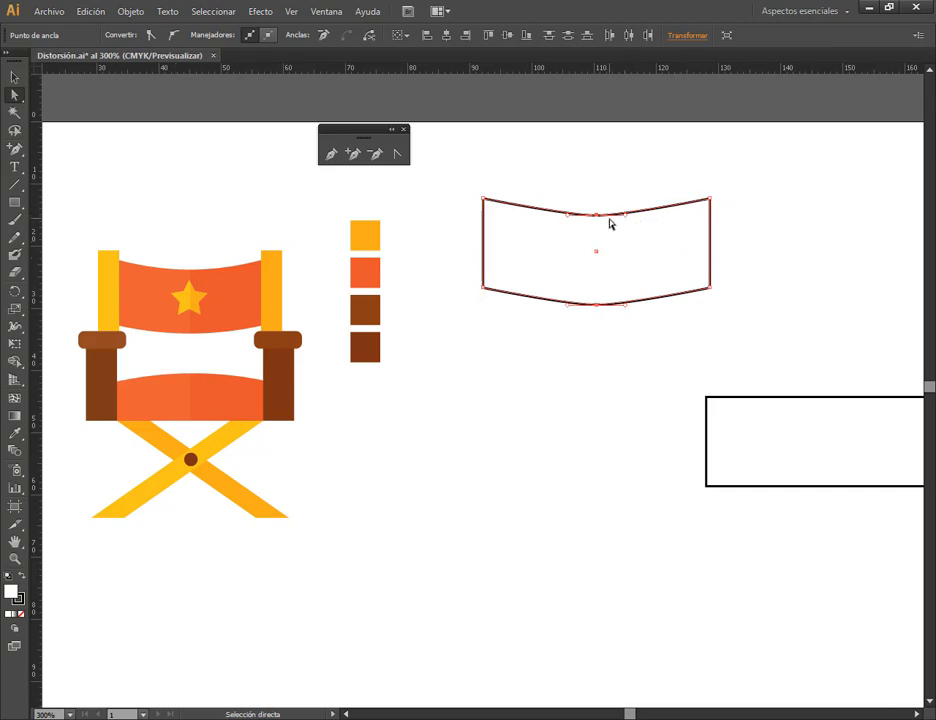
{"action": "left_click", "coordinate": [397, 154]}
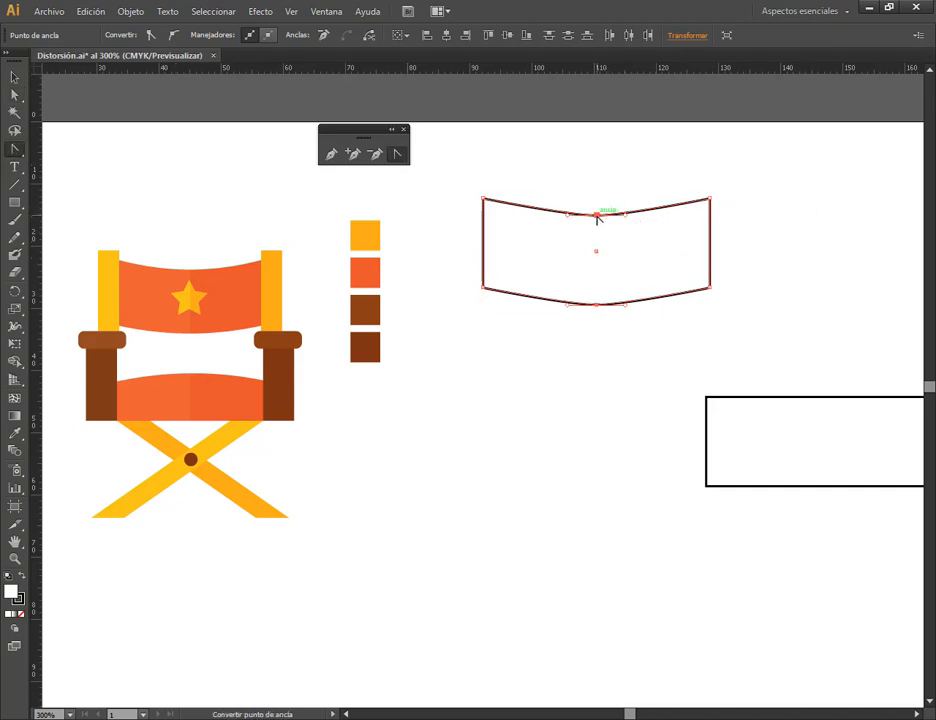
{"action": "left_click_drag", "start_coordinate": [597, 217], "coordinate": [656, 222]}
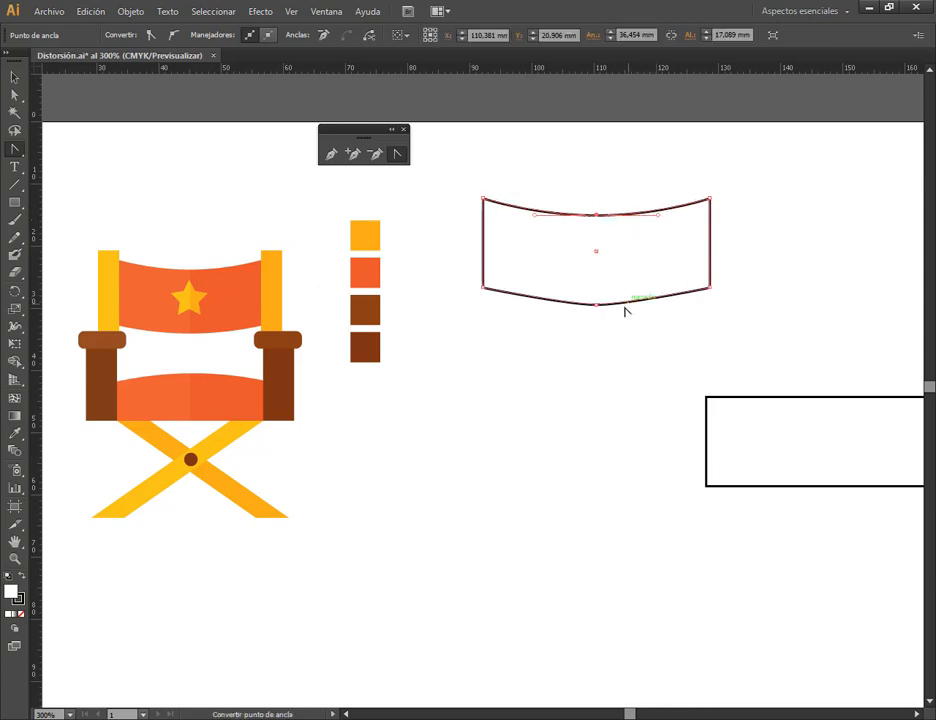
{"action": "left_click_drag", "start_coordinate": [598, 309], "coordinate": [533, 307]}
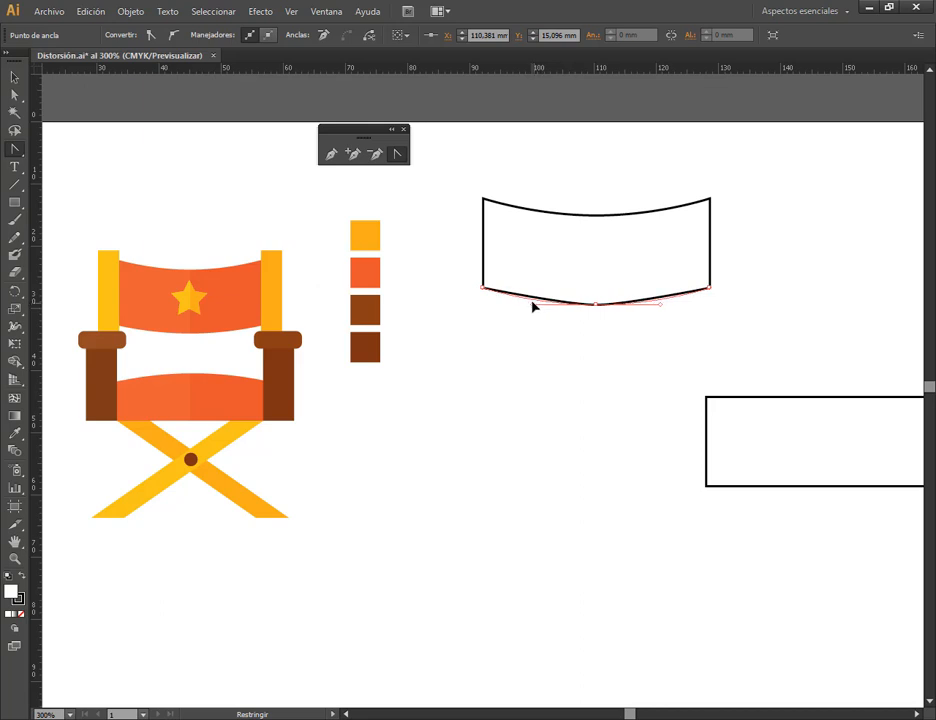
- Move the curved shape slightly up and place the duplicate rectangle directly beneath it
{"action": "left_click", "coordinate": [14, 77]}
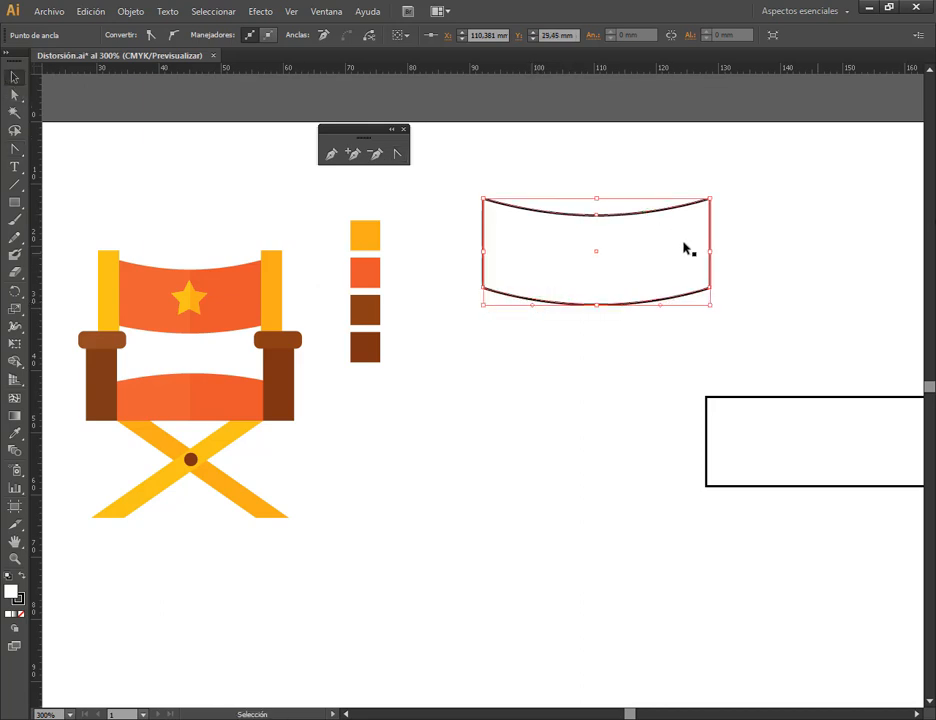
{"action": "left_click", "coordinate": [633, 175]}
{"action": "left_click_drag", "start_coordinate": [633, 214], "coordinate": [627, 184]}
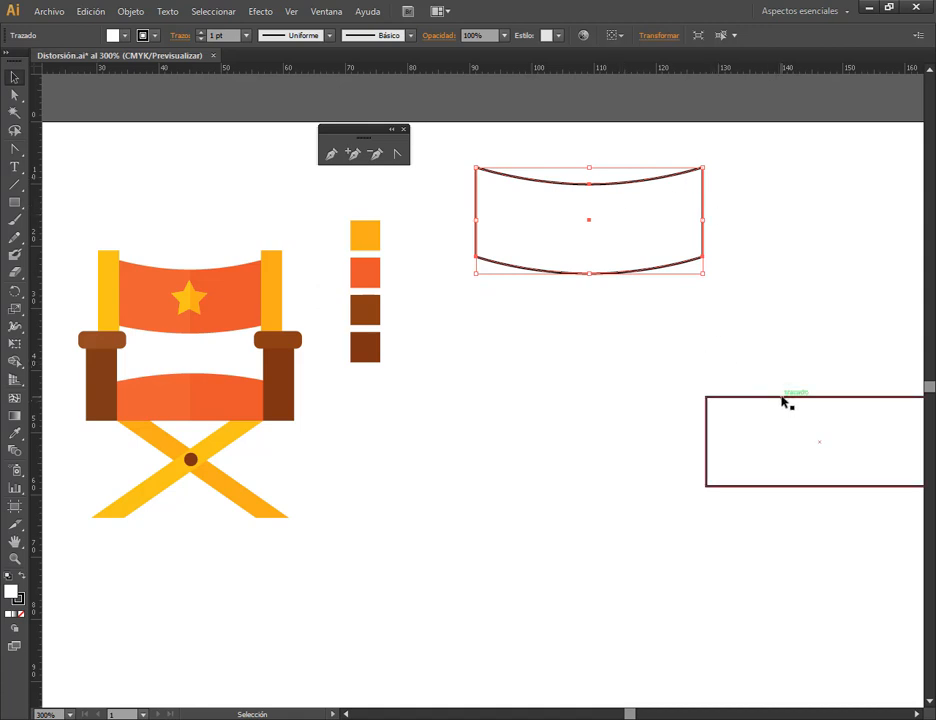
{"action": "left_click_drag", "start_coordinate": [783, 398], "coordinate": [559, 342]}
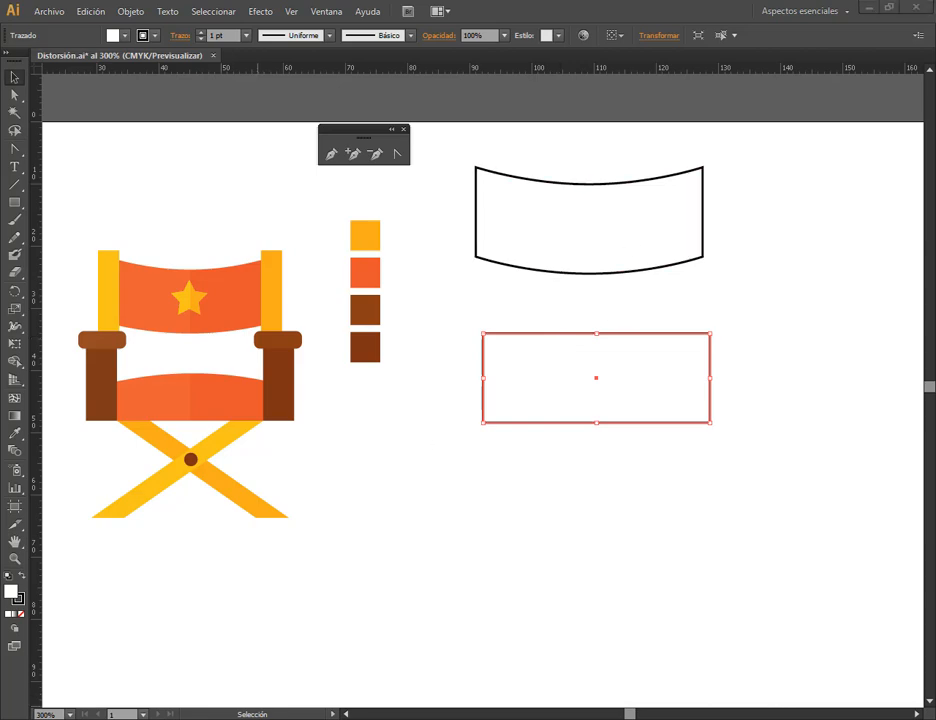
- Check the chat in the Google Meet call and return to Illustrator
{"action": "left_click", "coordinate": [80, 650]}
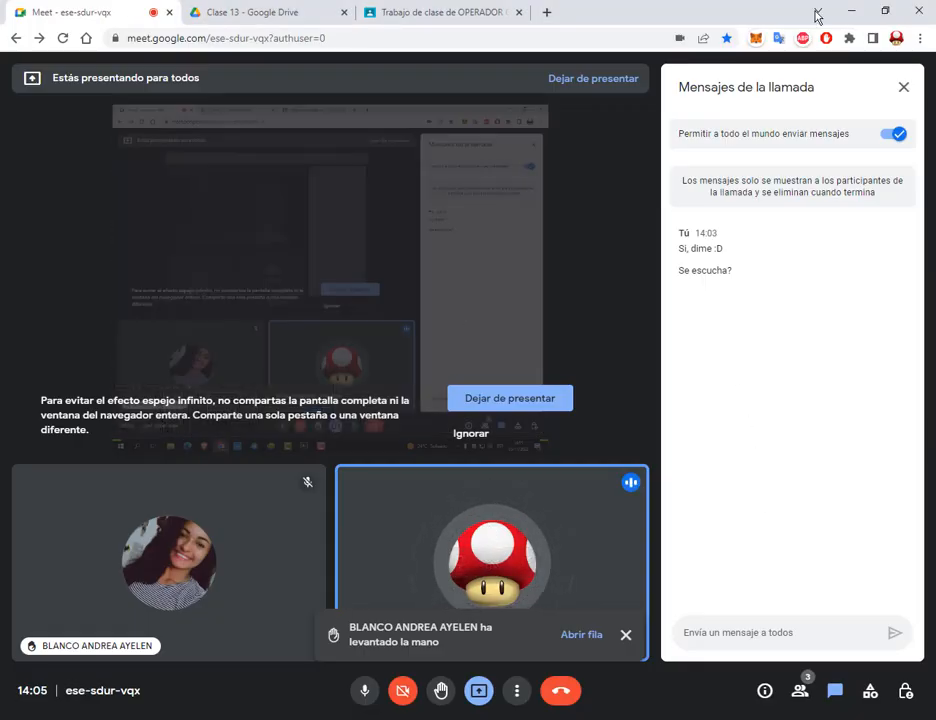
{"action": "left_click", "coordinate": [851, 11]}
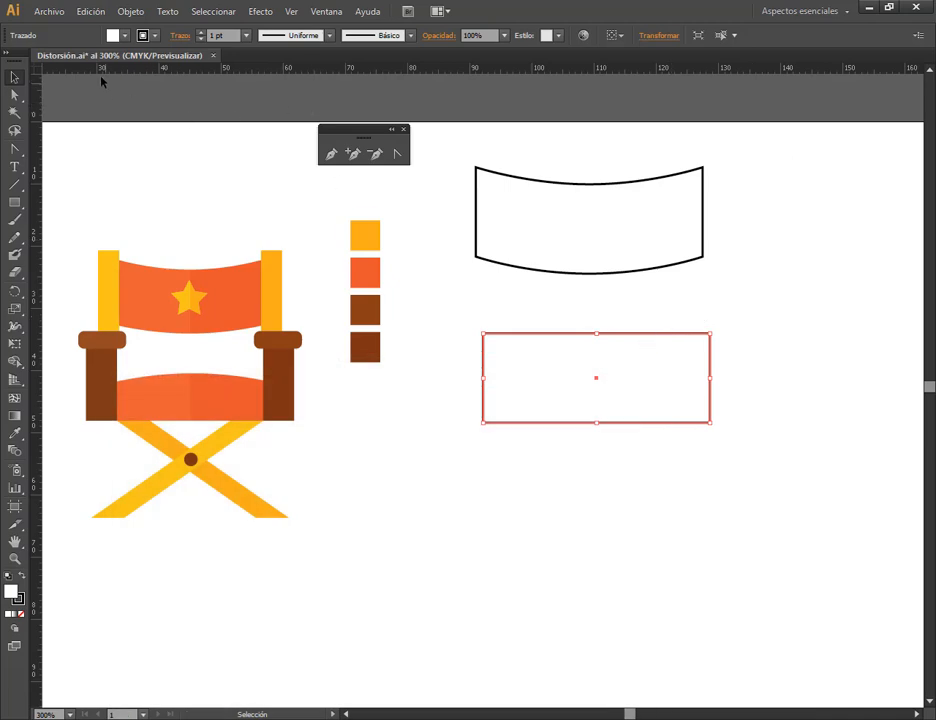
- Start a warp envelope distortion on the lower rectangle with preview on, using a horizontal Arco style and a -20% bend
{"action": "left_click", "coordinate": [129, 12]}
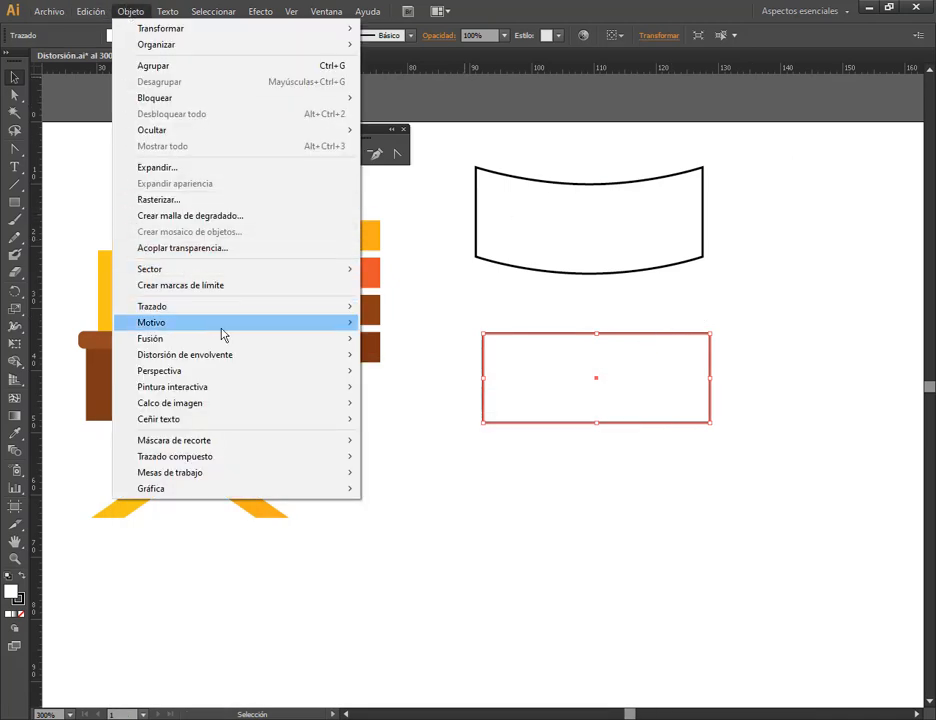
{"action": "mouse_move", "coordinate": [281, 358]}
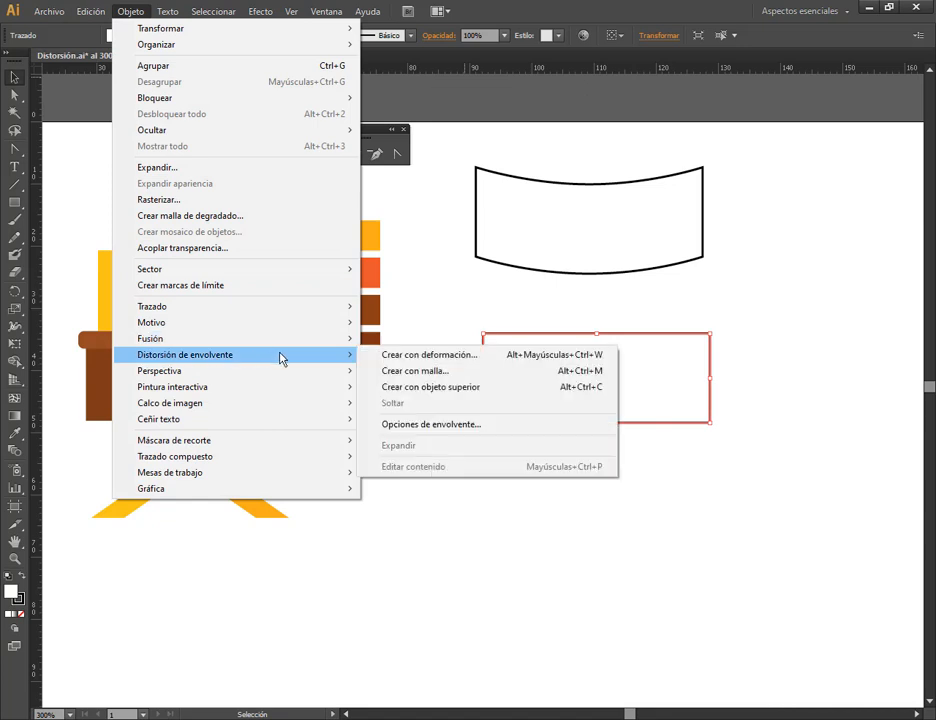
{"action": "left_click", "coordinate": [440, 356]}
{"action": "left_click_drag", "start_coordinate": [506, 340], "coordinate": [709, 108]}
{"action": "left_click", "coordinate": [619, 251]}
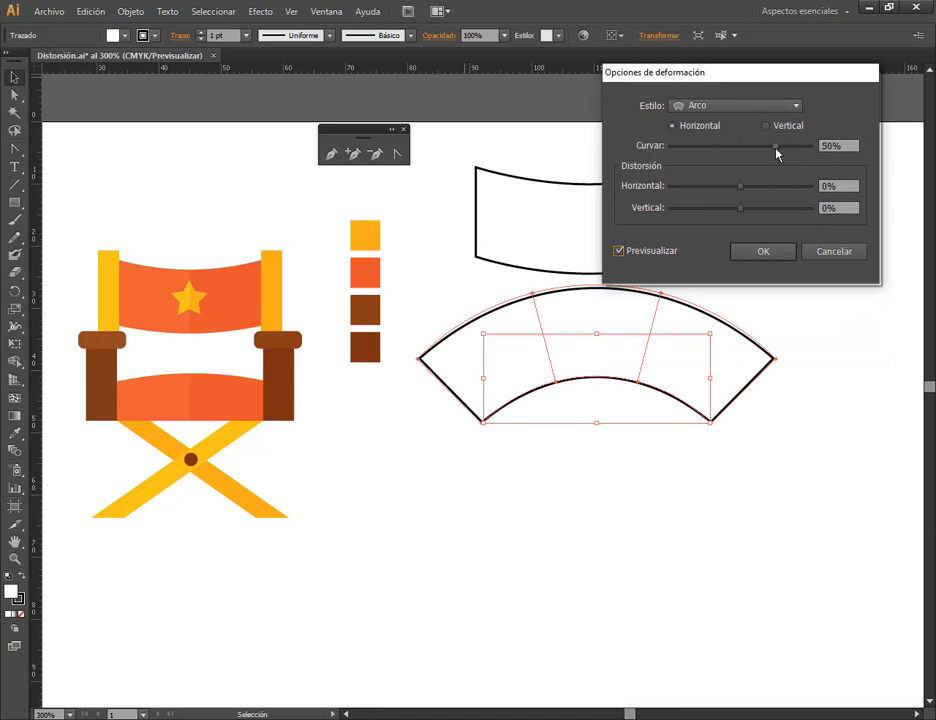
{"action": "left_click_drag", "start_coordinate": [776, 146], "coordinate": [726, 149]}
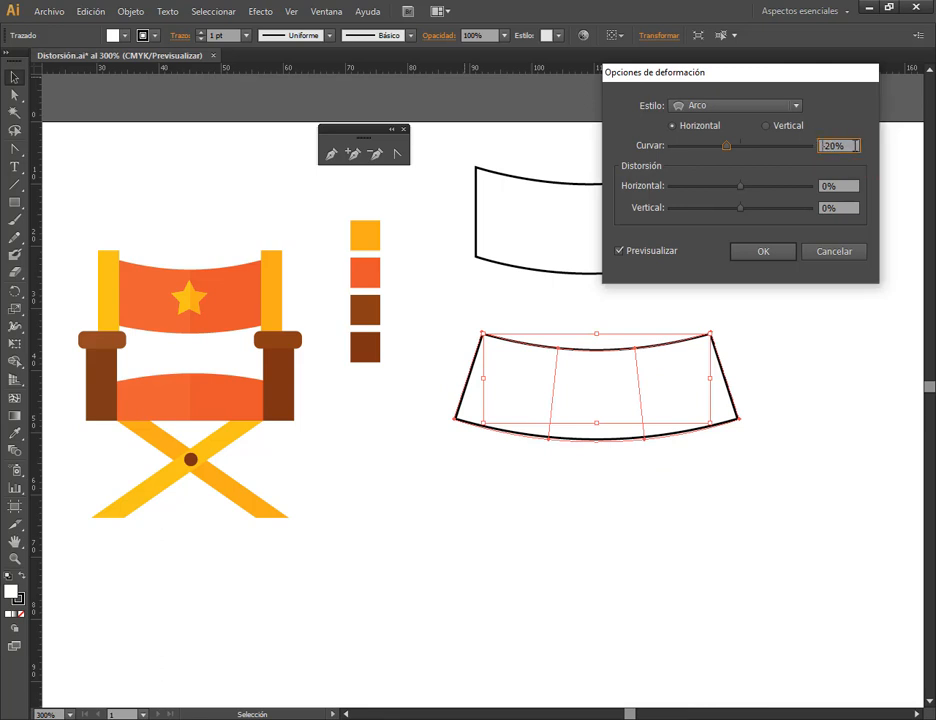
- Try a bend of -16%, set it back to -20%, and apply the Arco warp to the lower rectangle
{"action": "left_click", "coordinate": [838, 146]}
{"action": "key", "text": "Up"}
{"action": "key", "text": "Up"}
{"action": "key", "text": "Up"}
{"action": "key", "text": "Up"}
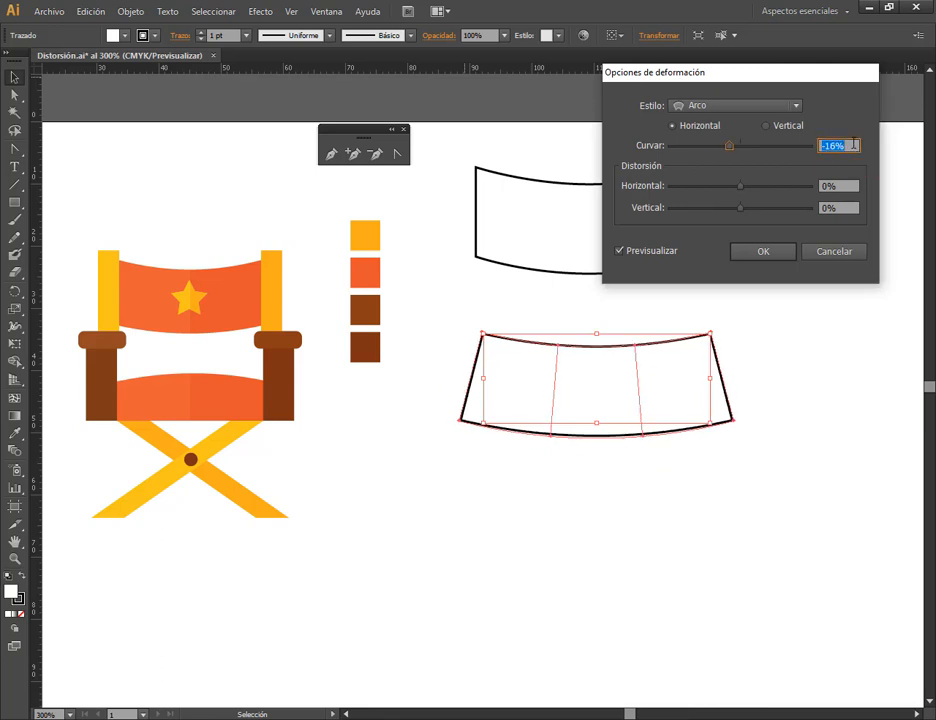
{"action": "key", "text": "Down"}
{"action": "key", "text": "Down"}
{"action": "key", "text": "Down"}
{"action": "key", "text": "Down"}
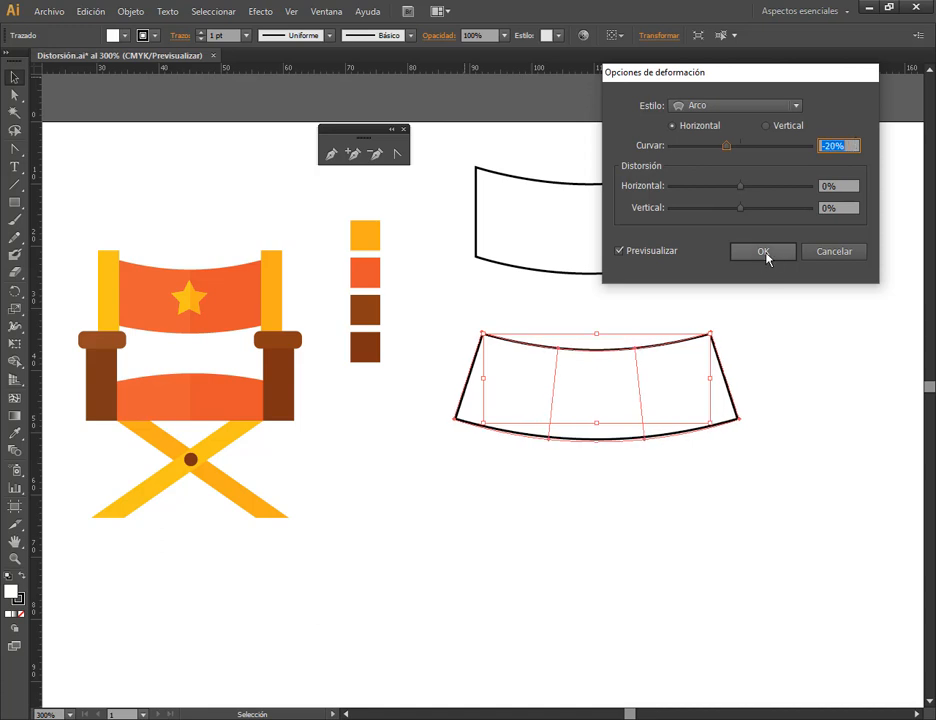
{"action": "left_click", "coordinate": [763, 253]}
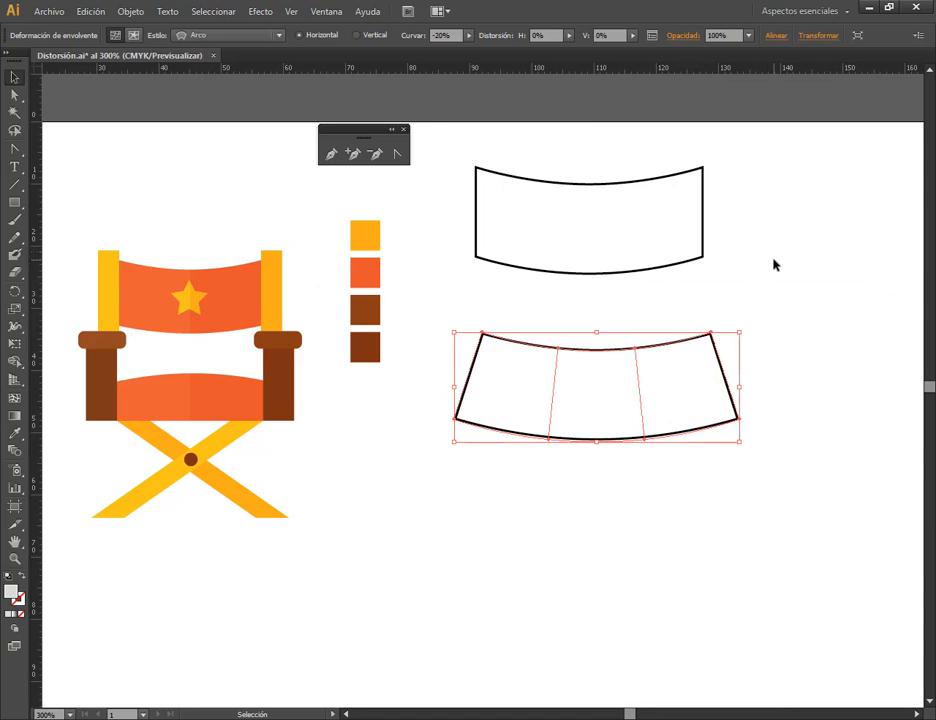
- Move the warped shape slightly up, closer to the upper curved shape
{"action": "left_click", "coordinate": [773, 264]}
{"action": "left_click", "coordinate": [654, 348]}
{"action": "left_click_drag", "start_coordinate": [654, 349], "coordinate": [654, 332]}
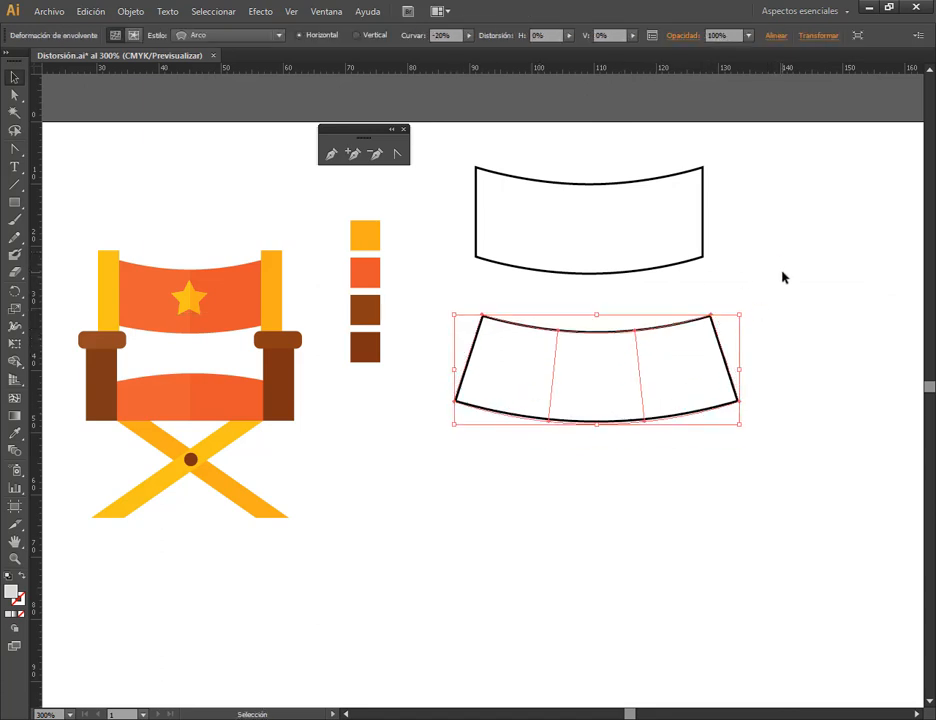
{"action": "key", "text": "a"}
{"action": "left_click_drag", "start_coordinate": [442, 289], "coordinate": [494, 429]}
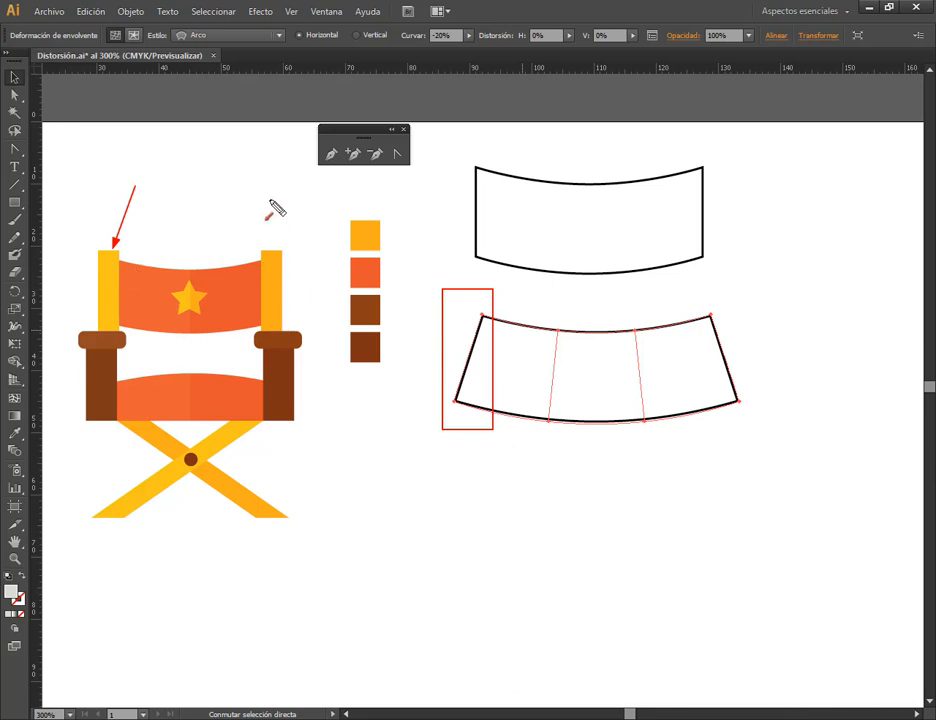
{"action": "key", "text": "Escape"}
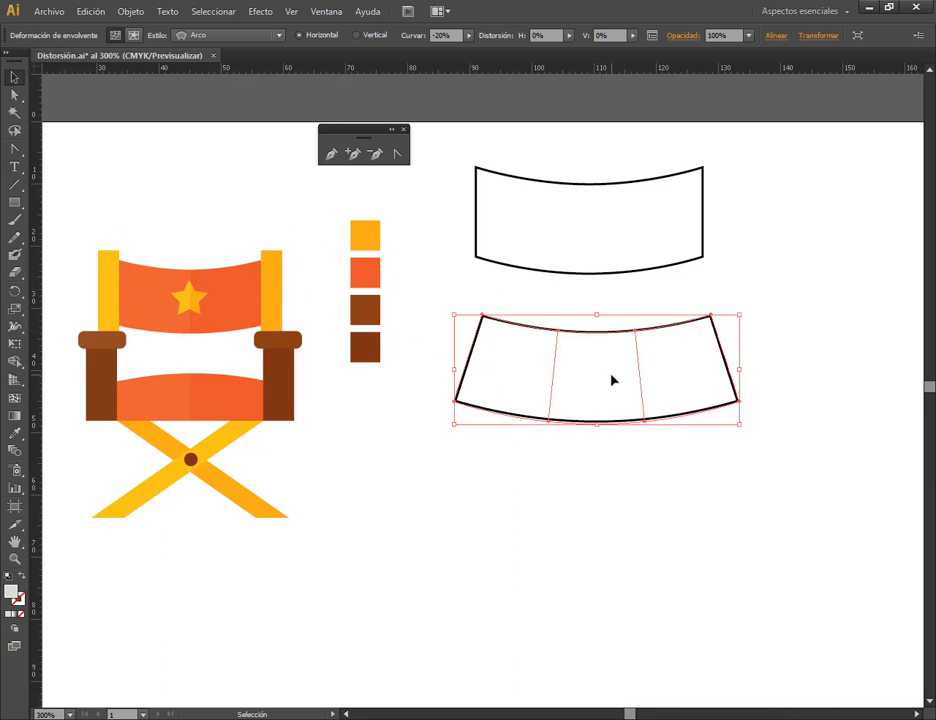
- Align the warped shape's upper corners directly beneath the sides of the upper curved shape
{"action": "left_click", "coordinate": [753, 286]}
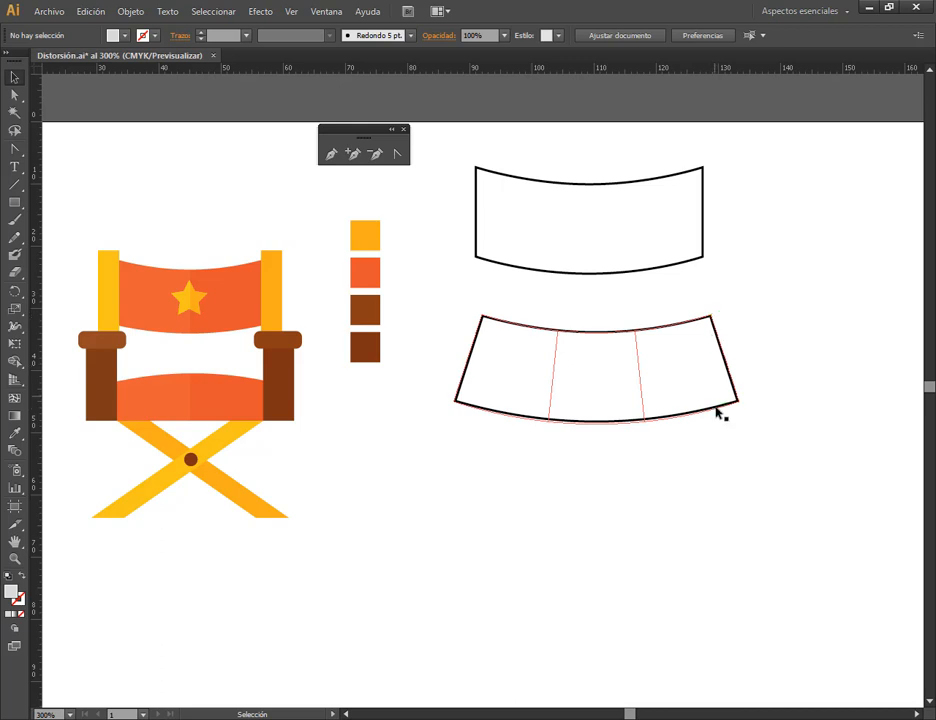
{"action": "left_click", "coordinate": [535, 370]}
{"action": "mouse_move", "coordinate": [538, 333]}
{"action": "left_mouse_down"}
{"action": "mouse_move", "coordinate": [600, 324]}
{"action": "mouse_move", "coordinate": [558, 343]}
{"action": "mouse_move", "coordinate": [540, 340]}
{"action": "left_mouse_up"}
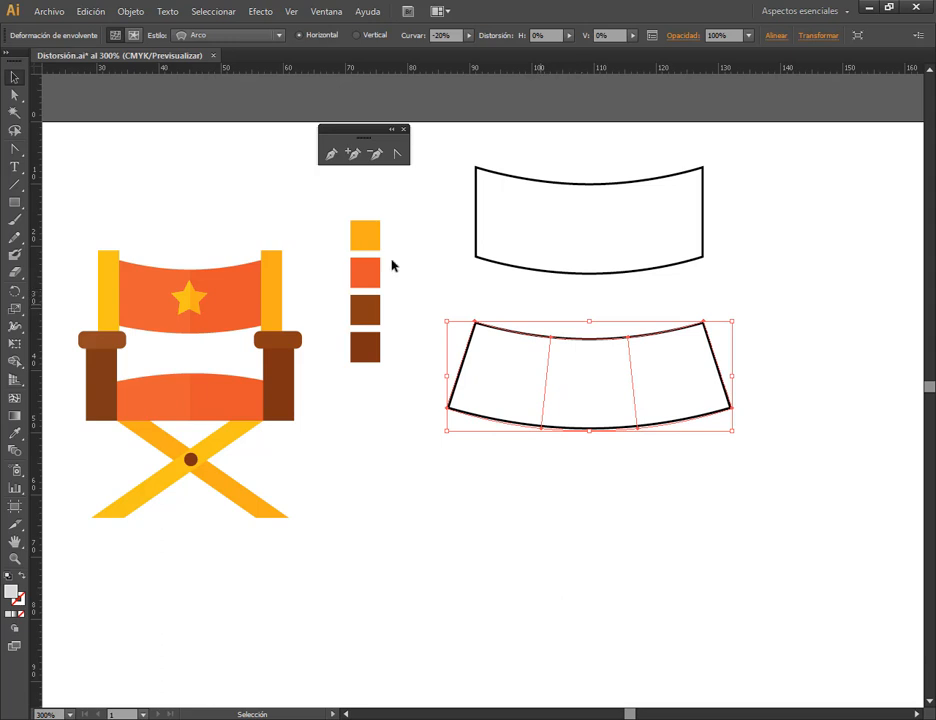
- Draw a tall grey rectangle over the warped shape's left slanted end and copy it over the right end
{"action": "key", "text": "m"}
{"action": "mouse_move", "coordinate": [383, 462]}
{"action": "left_mouse_down"}
{"action": "mouse_move", "coordinate": [422, 581]}
{"action": "mouse_move", "coordinate": [437, 589]}
{"action": "left_mouse_up"}
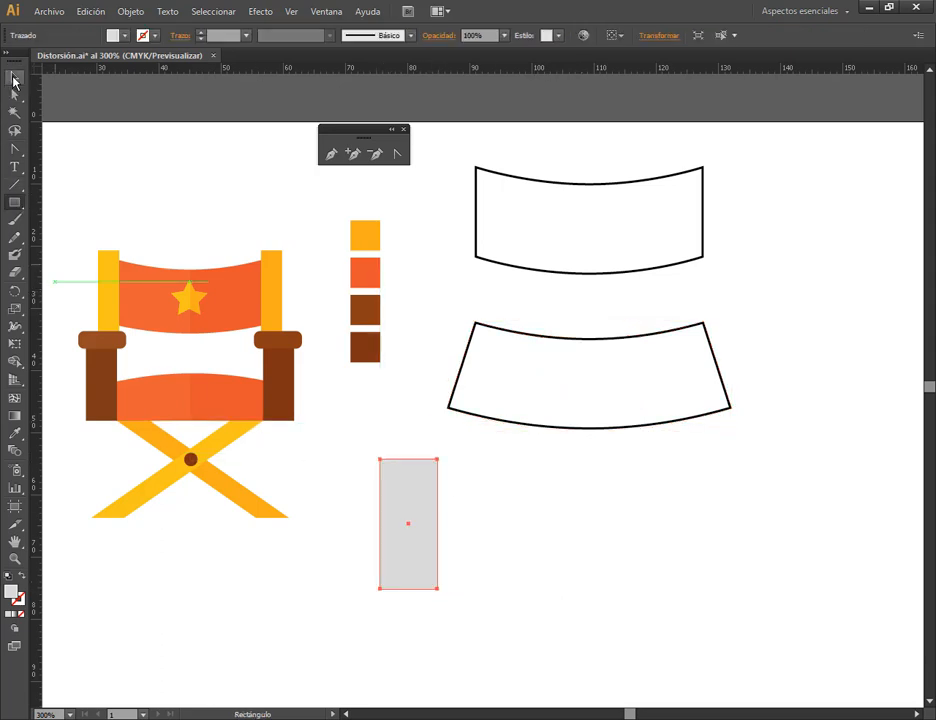
{"action": "left_click", "coordinate": [14, 78]}
{"action": "left_click_drag", "start_coordinate": [378, 512], "coordinate": [445, 389]}
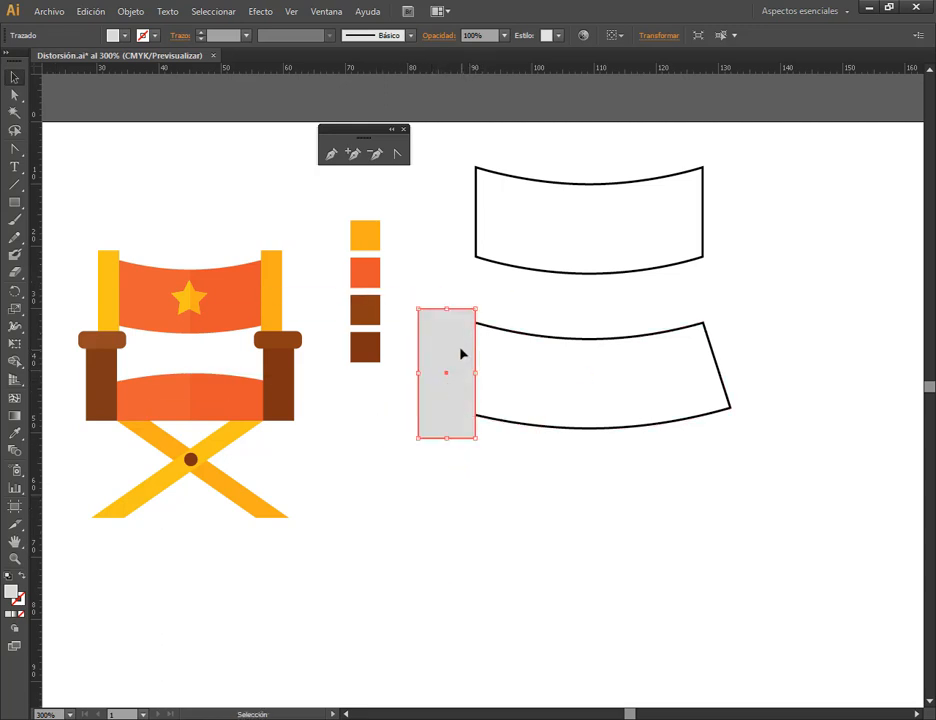
{"action": "left_click_drag", "start_coordinate": [442, 353], "coordinate": [729, 355]}
{"action": "left_click", "coordinate": [757, 300]}
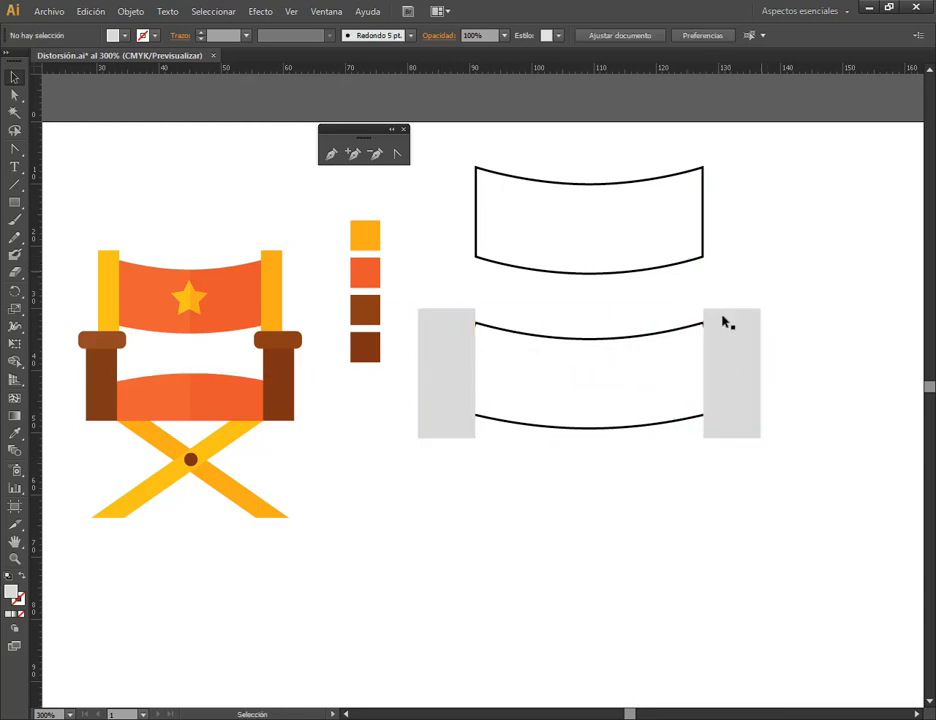
- Delete both grey rectangles covering the slanted ends of the warped shape
{"action": "left_click", "coordinate": [453, 352]}
{"action": "key", "text": "Delete"}
{"action": "left_click", "coordinate": [730, 371]}
{"action": "key", "text": "Delete"}
- Select the warped shape's lower-left mesh point and place a vertical guide at its upper-left corner
{"action": "left_click", "coordinate": [707, 383]}
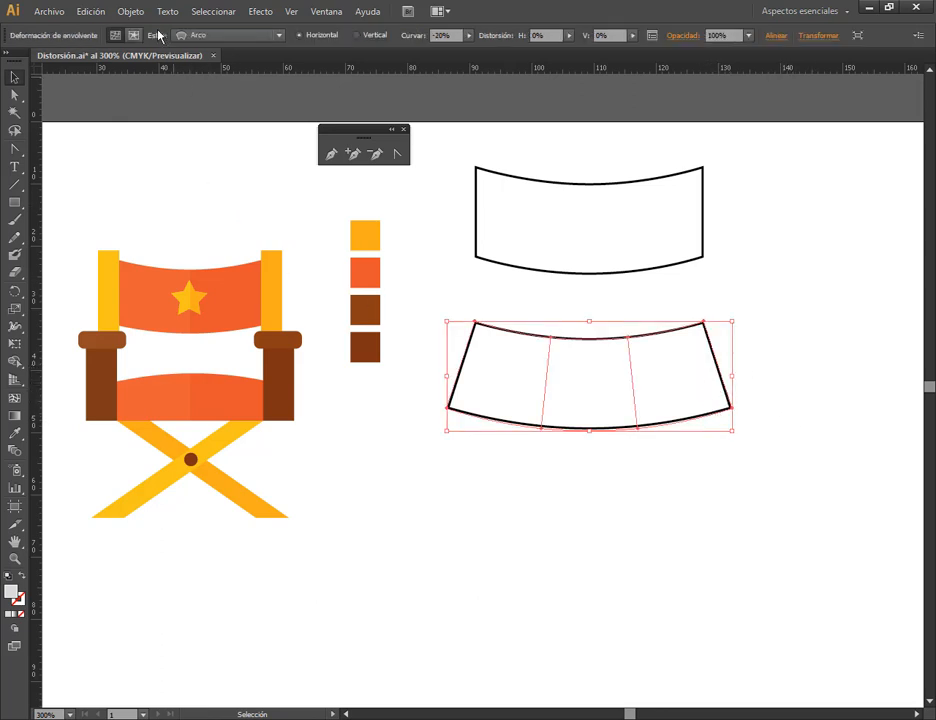
{"action": "left_click", "coordinate": [14, 96]}
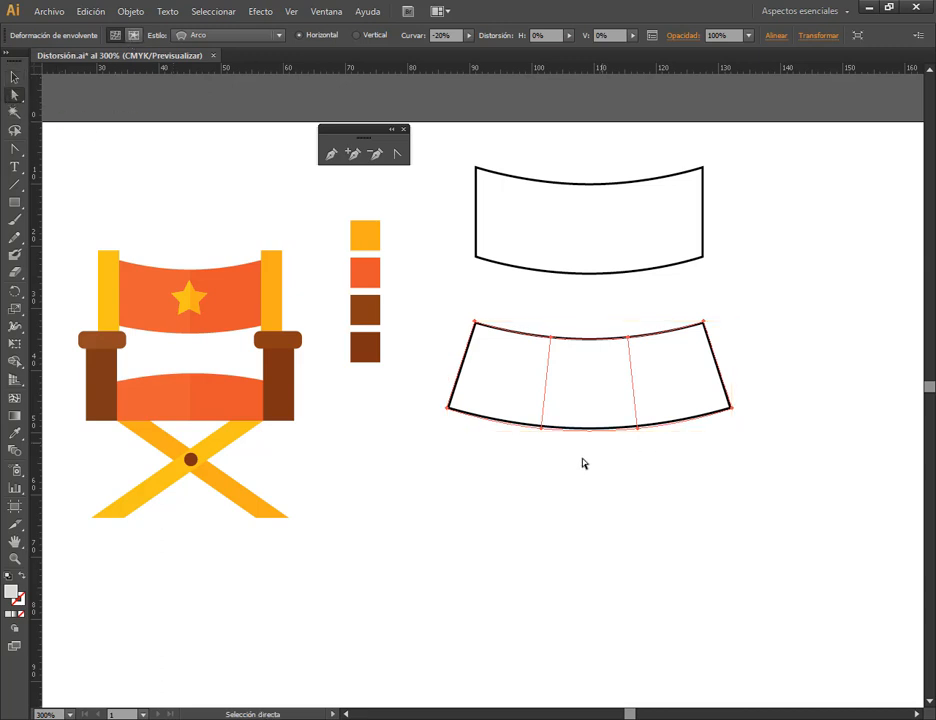
{"action": "left_click", "coordinate": [448, 409]}
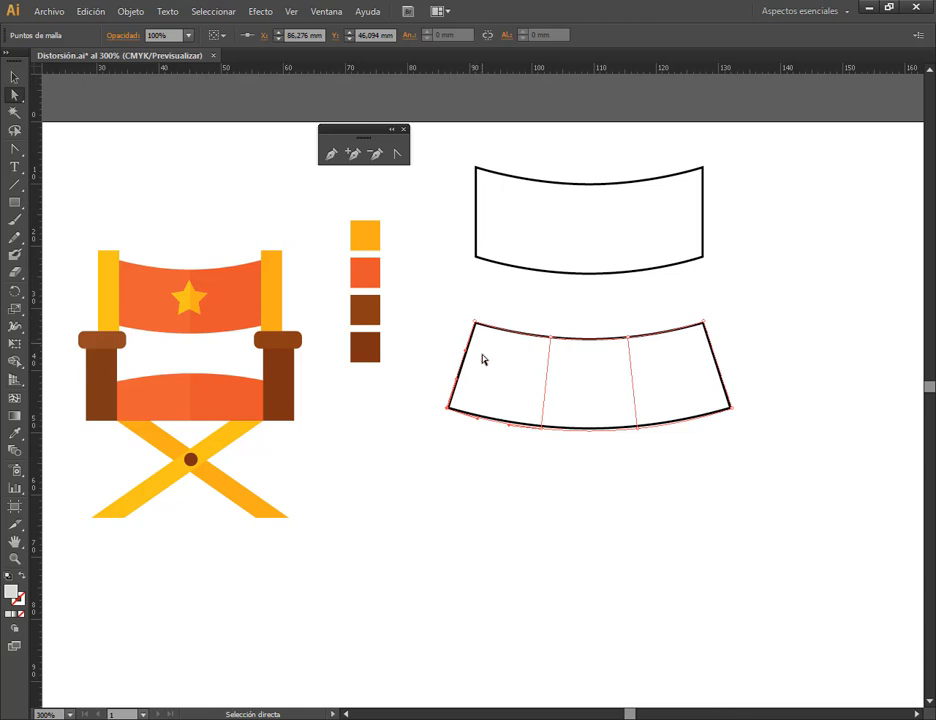
{"action": "scroll", "coordinate": [650, 395], "scroll_direction": "up", "scroll_amount": 2}
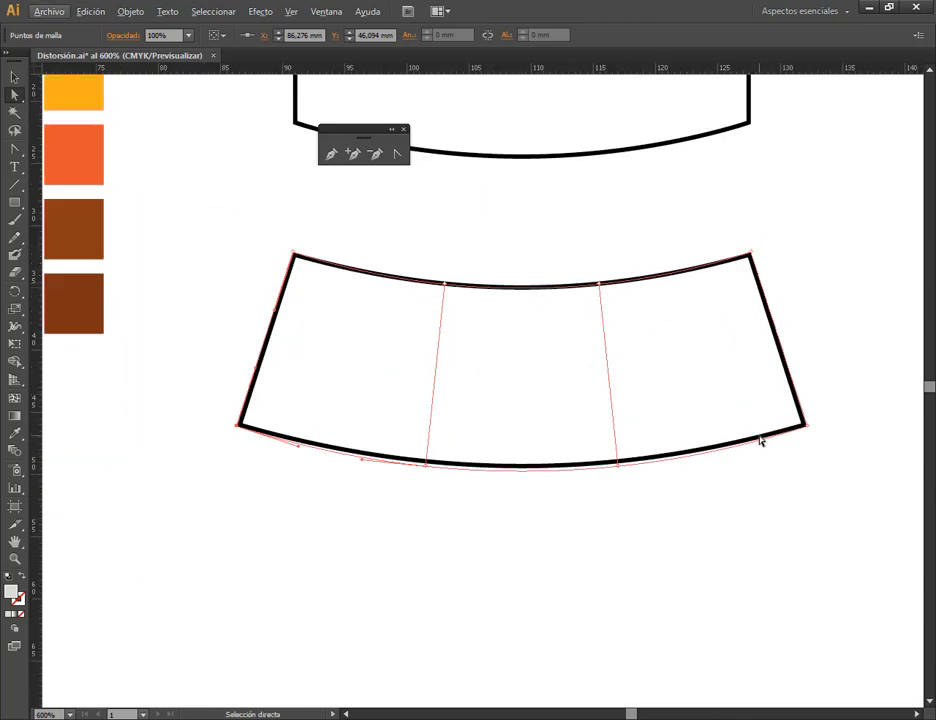
{"action": "left_click", "coordinate": [355, 156]}
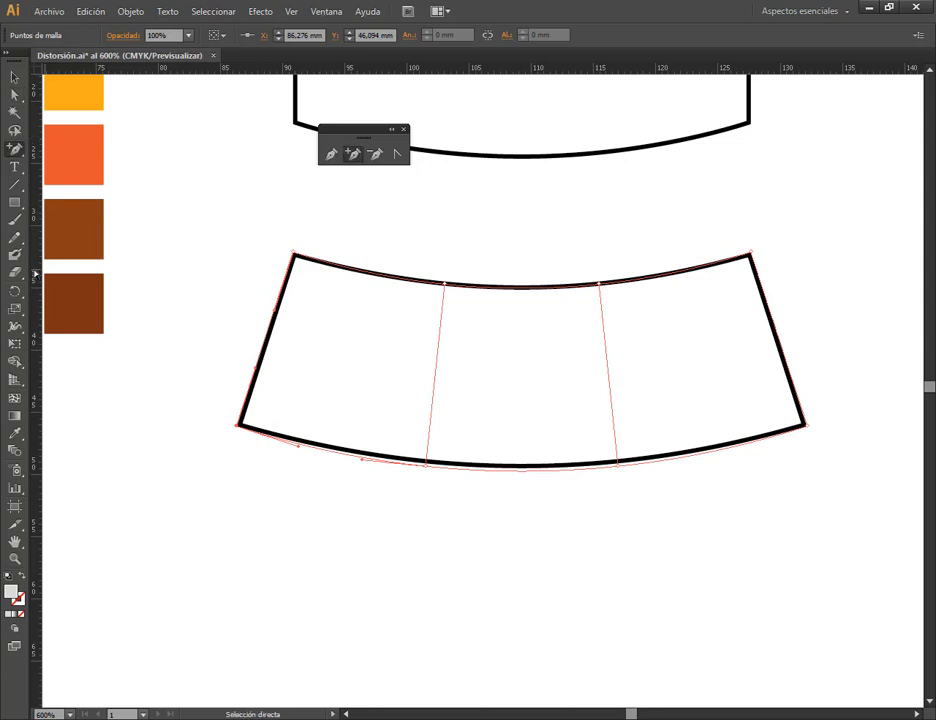
{"action": "left_click_drag", "start_coordinate": [35, 271], "coordinate": [294, 255]}
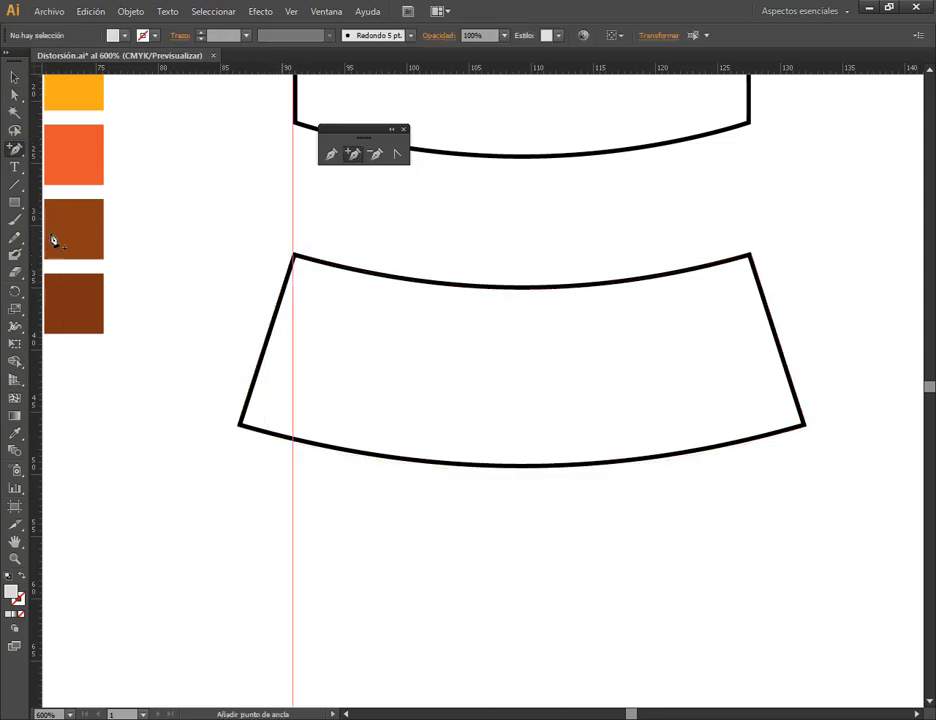
{"action": "left_click", "coordinate": [14, 94]}
{"action": "left_click", "coordinate": [623, 326]}
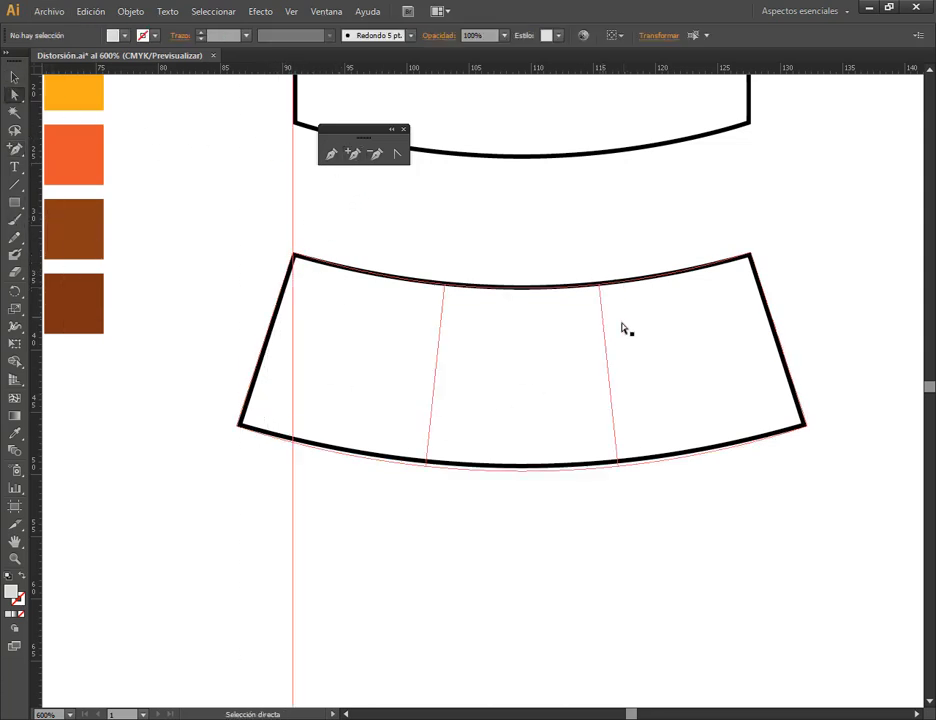
{"action": "left_click", "coordinate": [575, 291]}
{"action": "left_click_drag", "start_coordinate": [43, 301], "coordinate": [771, 317]}
{"action": "key", "text": "ctrl+z"}
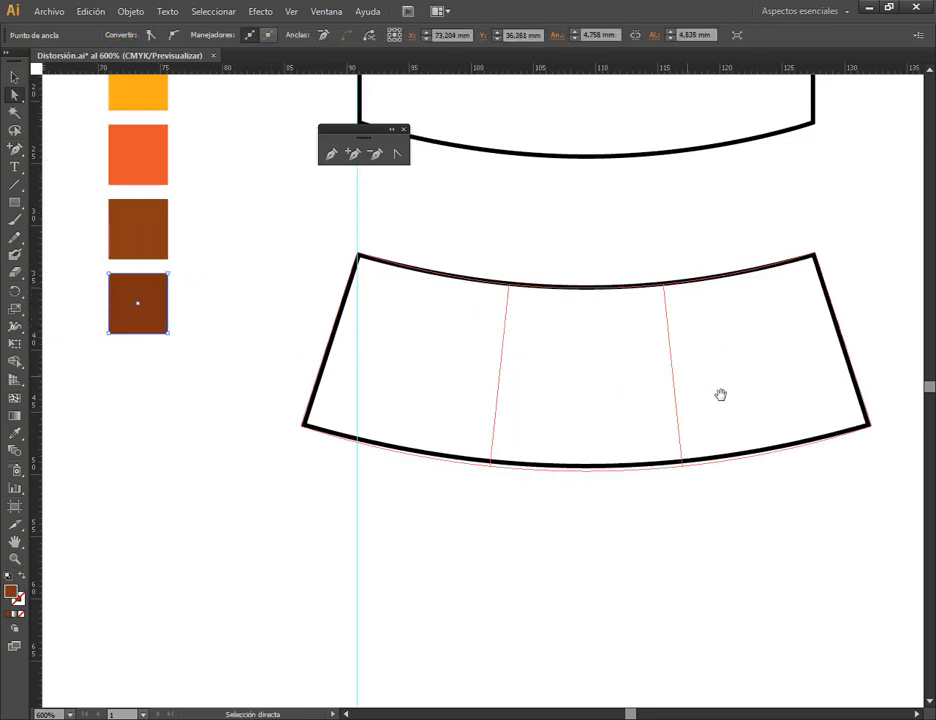
- Place a vertical guide at the warped shape's upper-right corner and add anchor points where both guides cross the lower edge
{"action": "left_click_drag", "start_coordinate": [719, 393], "coordinate": [587, 424]}
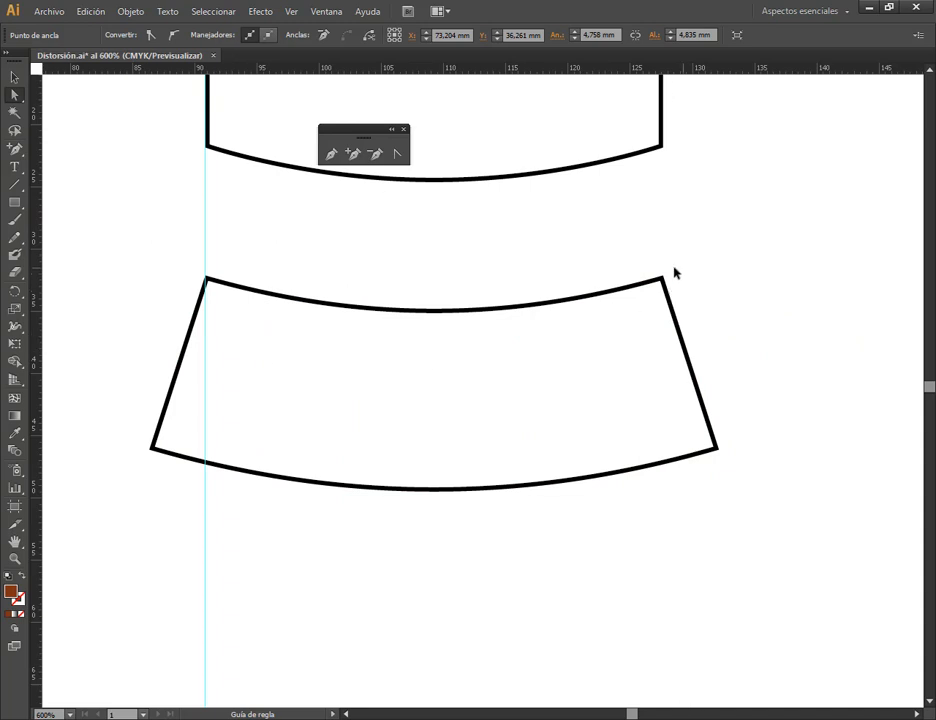
{"action": "left_click_drag", "start_coordinate": [674, 272], "coordinate": [662, 278]}
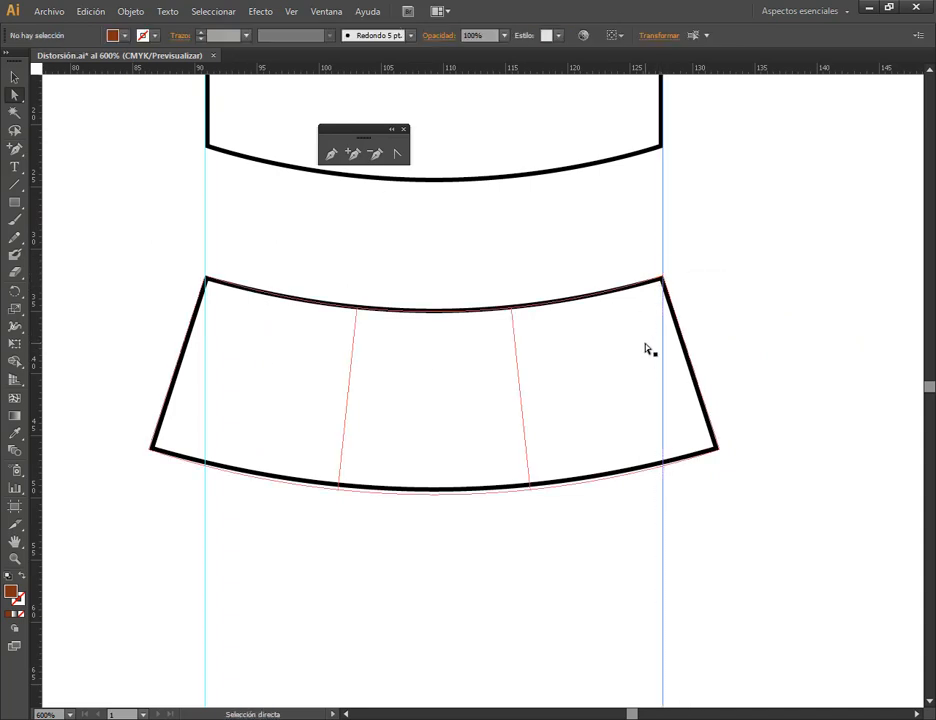
{"action": "left_click", "coordinate": [646, 349]}
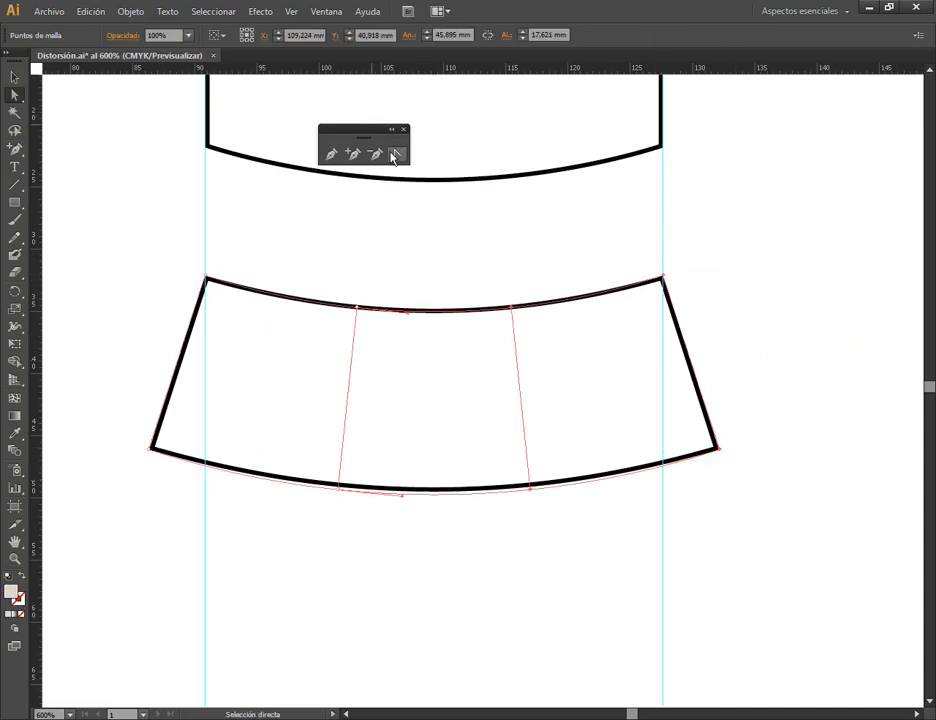
{"action": "left_click", "coordinate": [352, 153]}
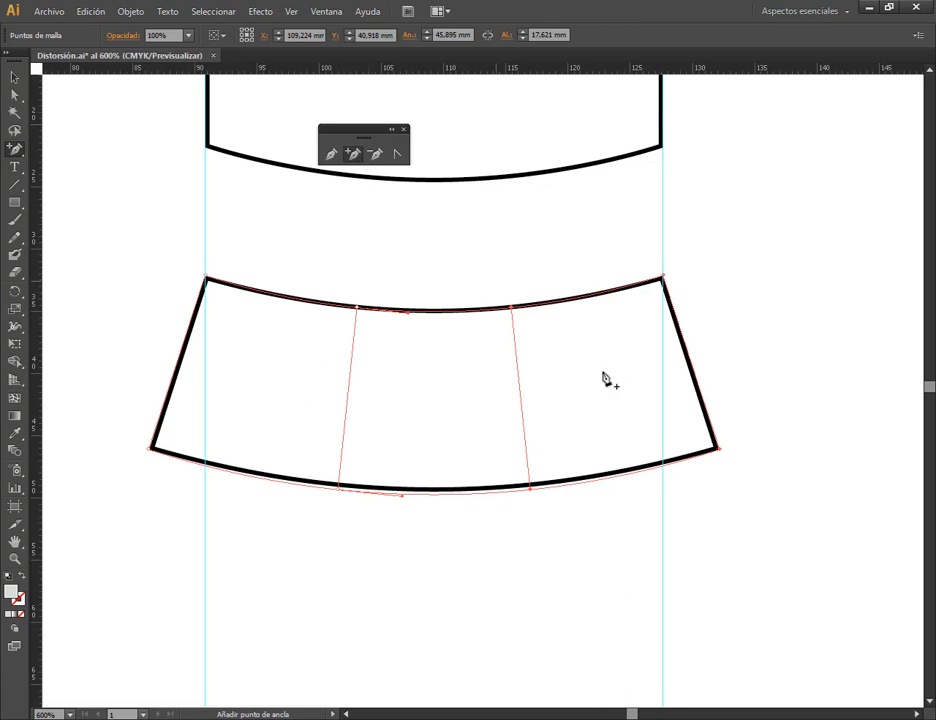
{"action": "left_click", "coordinate": [663, 466]}
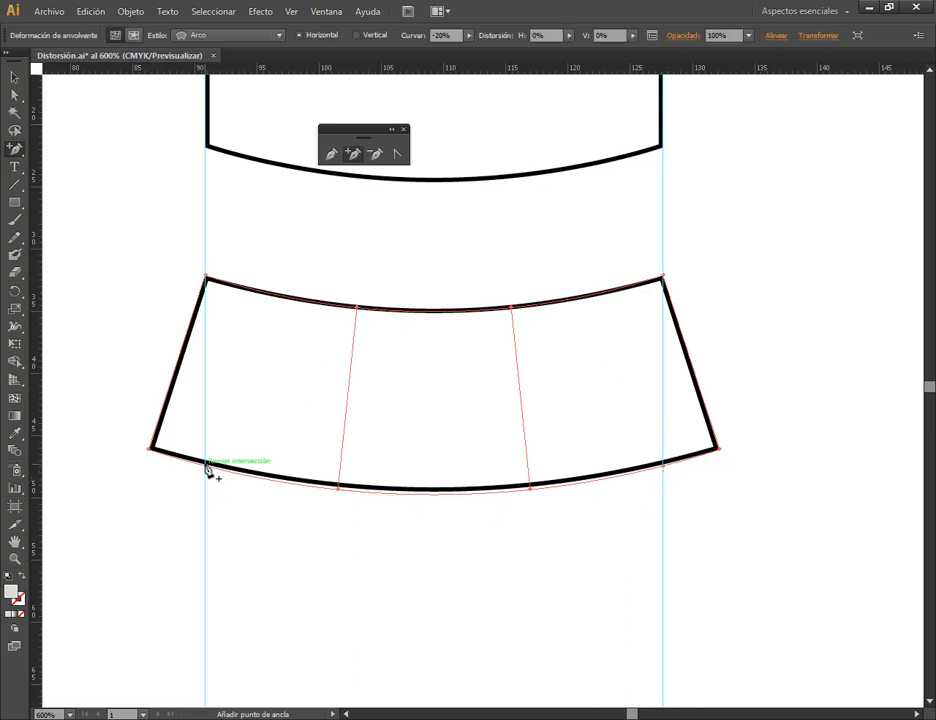
- Try pulling the warped shape's lower-left mesh point inward, undo the move, and reselect the point
{"action": "key", "text": "a"}
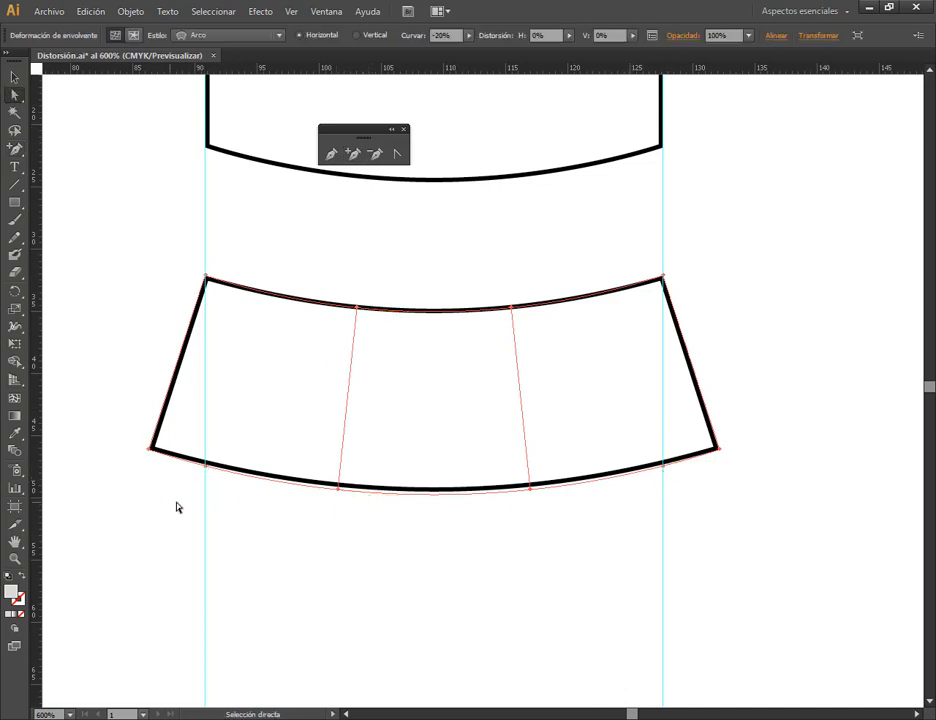
{"action": "left_click_drag", "start_coordinate": [150, 447], "coordinate": [185, 388]}
{"action": "key", "text": "ctrl+z"}
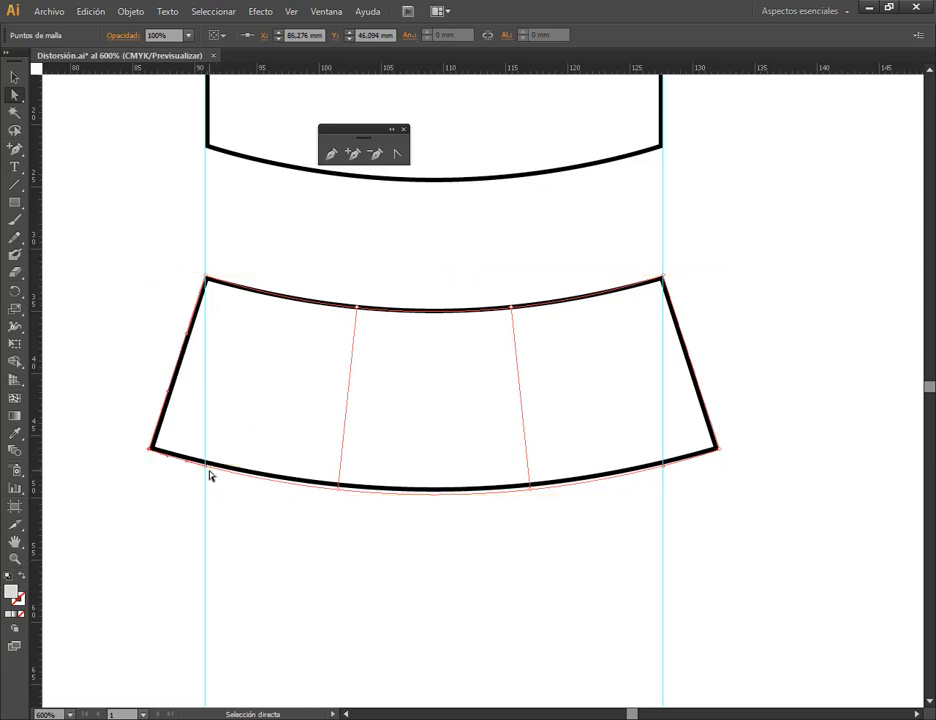
{"action": "left_click", "coordinate": [151, 448]}
{"action": "left_click", "coordinate": [152, 449]}
- Delete both vertical guides running through the curved shapes
{"action": "left_click", "coordinate": [18, 92], "text": "alt"}
{"action": "scroll", "coordinate": [455, 272], "scroll_direction": "down", "scroll_amount": 2}
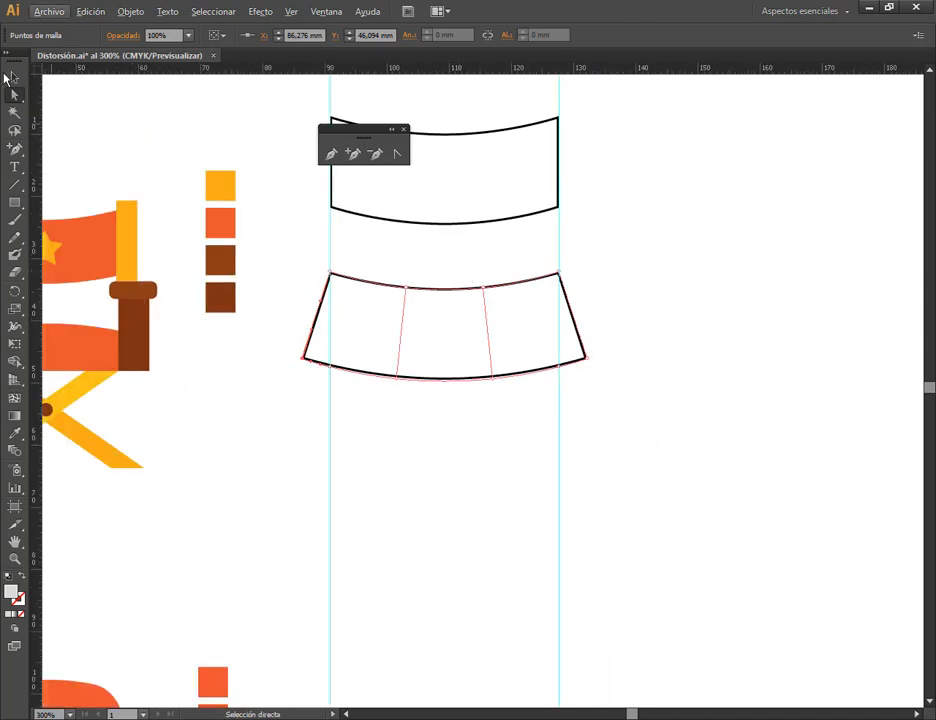
{"action": "left_click_drag", "start_coordinate": [352, 230], "coordinate": [413, 295]}
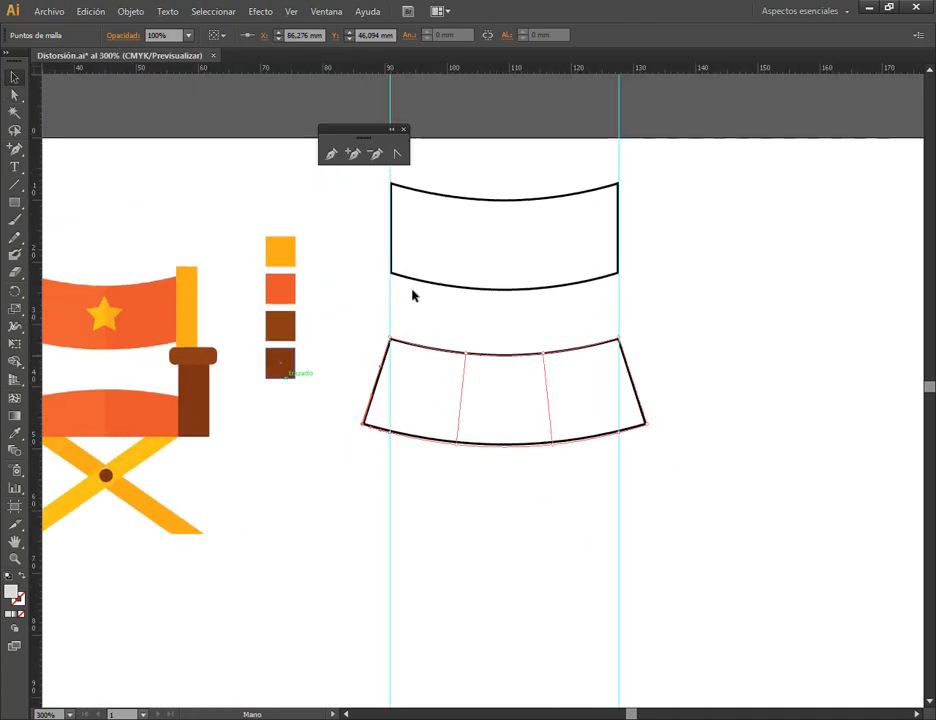
{"action": "left_click_drag", "start_coordinate": [355, 302], "coordinate": [689, 307]}
{"action": "key", "text": "Delete"}
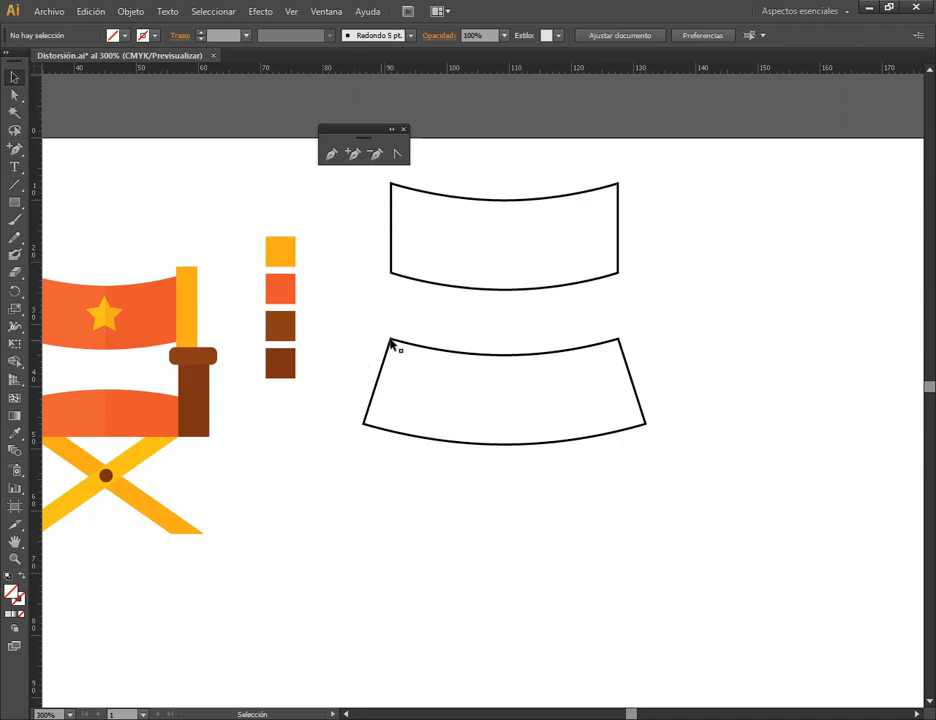
- Draw a narrow vertical rectangle over the warped shape's left slanted end with the default white fill and black stroke
{"action": "key", "text": "m"}
{"action": "left_click_drag", "start_coordinate": [390, 323], "coordinate": [363, 482]}
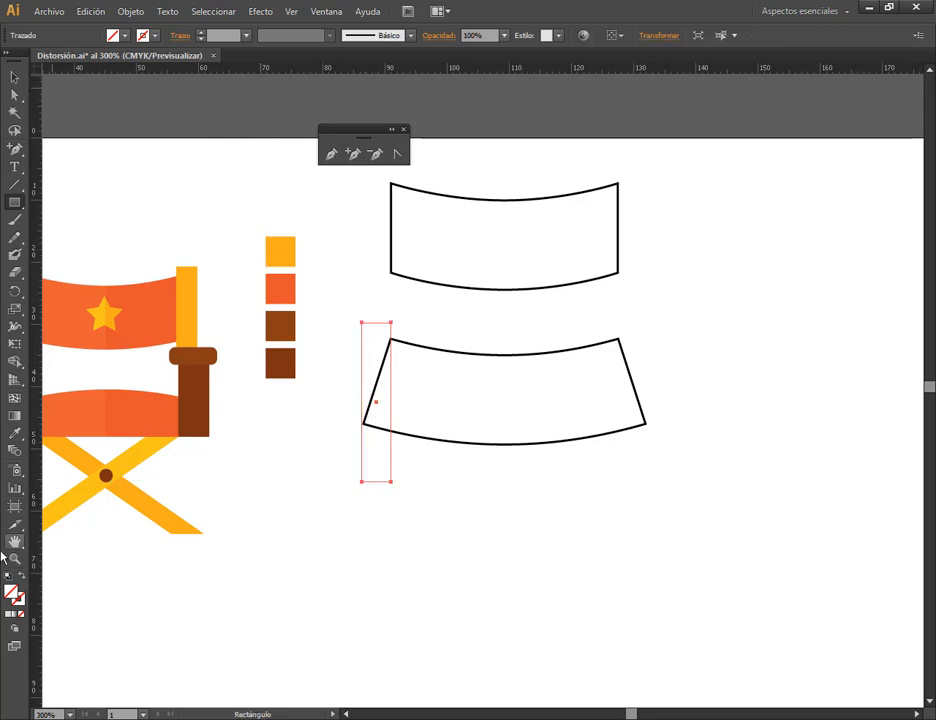
{"action": "key", "text": "d"}
{"action": "left_click", "coordinate": [14, 77]}
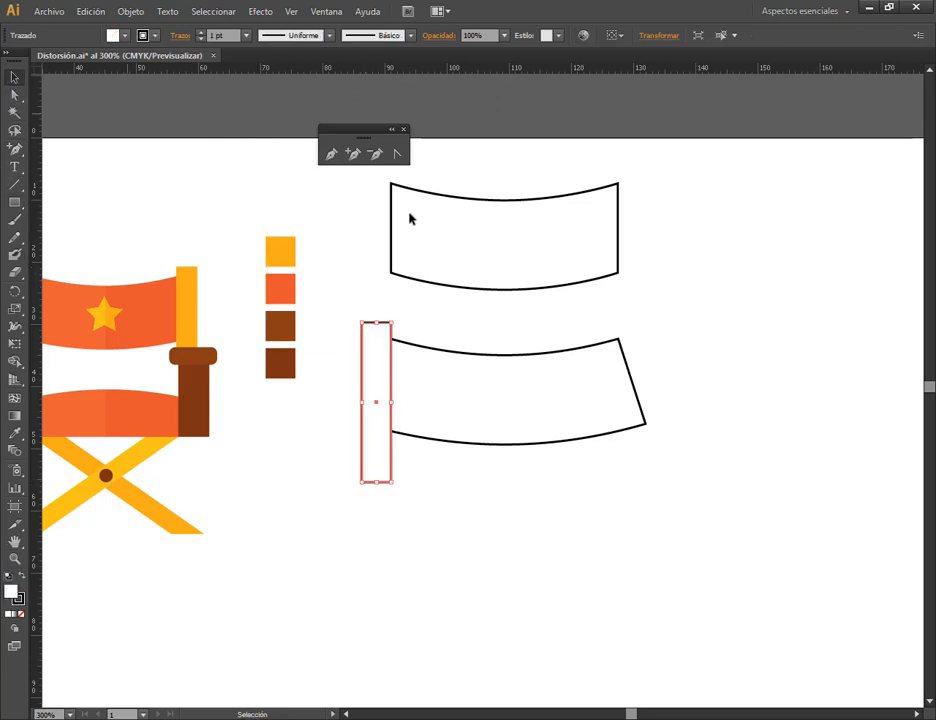
{"action": "left_click", "coordinate": [698, 353]}
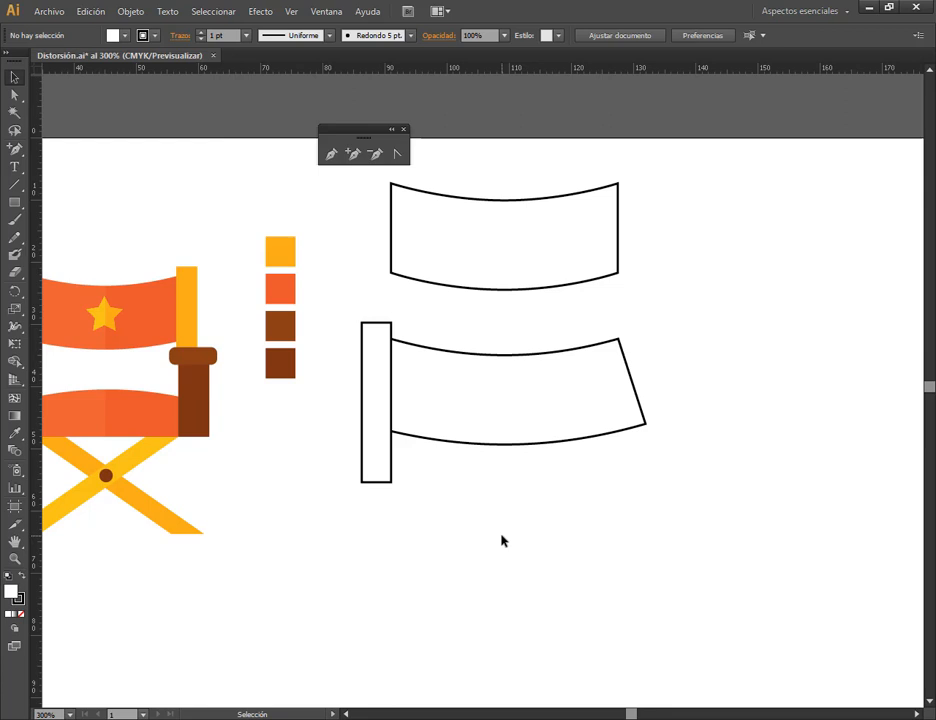
- Move the narrow rectangle aside to expose the slanted end and place it back over that end
{"action": "left_click_drag", "start_coordinate": [366, 403], "coordinate": [697, 380]}
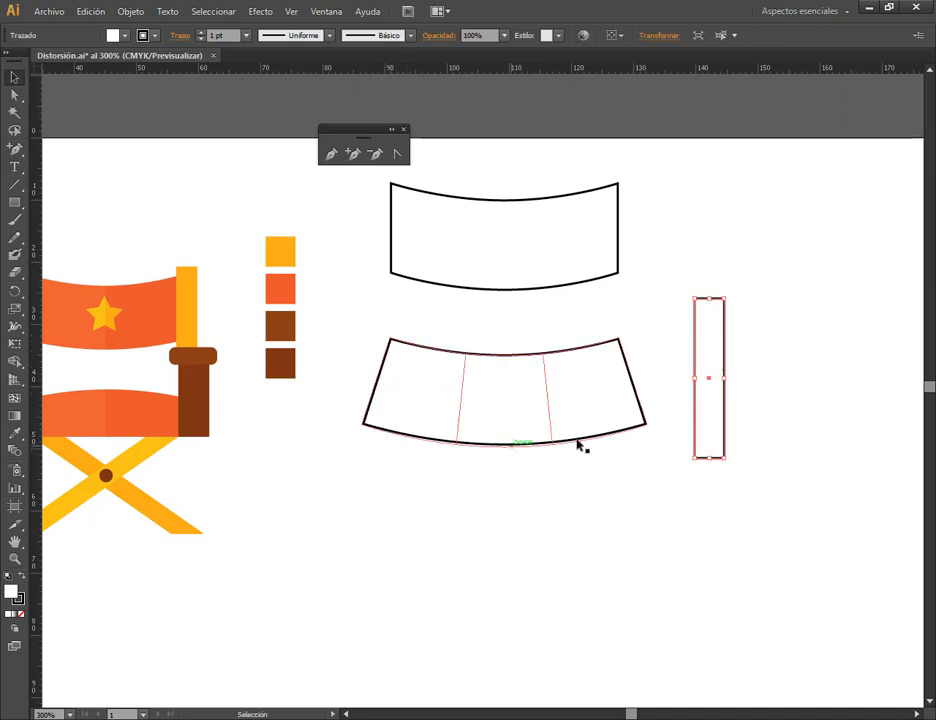
{"action": "left_click_drag", "start_coordinate": [704, 366], "coordinate": [370, 382]}
{"action": "left_click", "coordinate": [461, 332]}
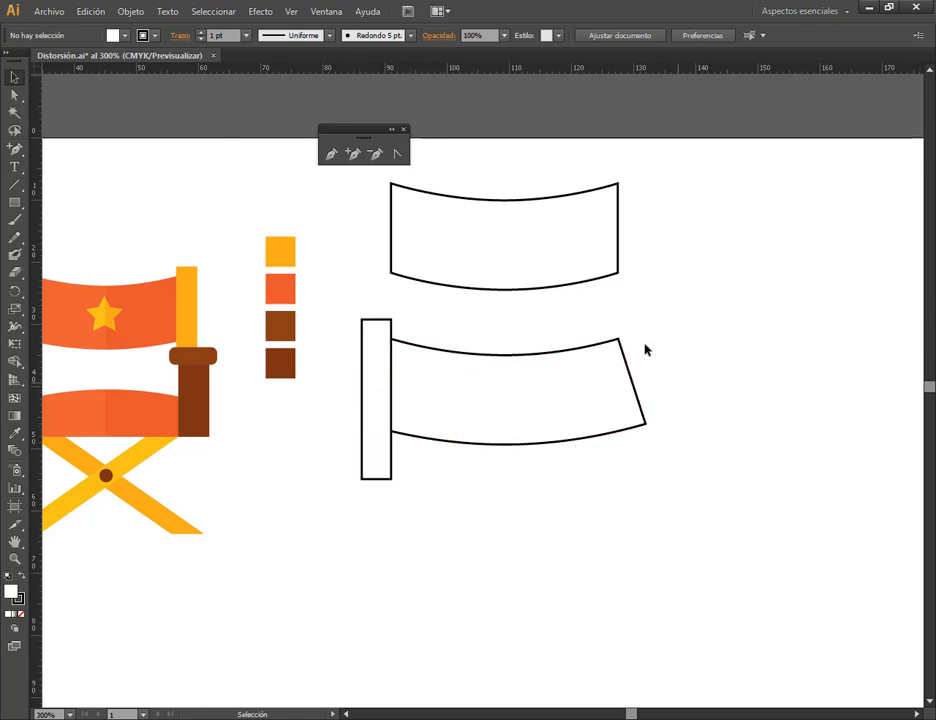
- Copy the narrow rectangle over the warped shape's right slanted end, and delete the copy
{"action": "left_click_drag", "start_coordinate": [670, 369], "coordinate": [714, 371]}
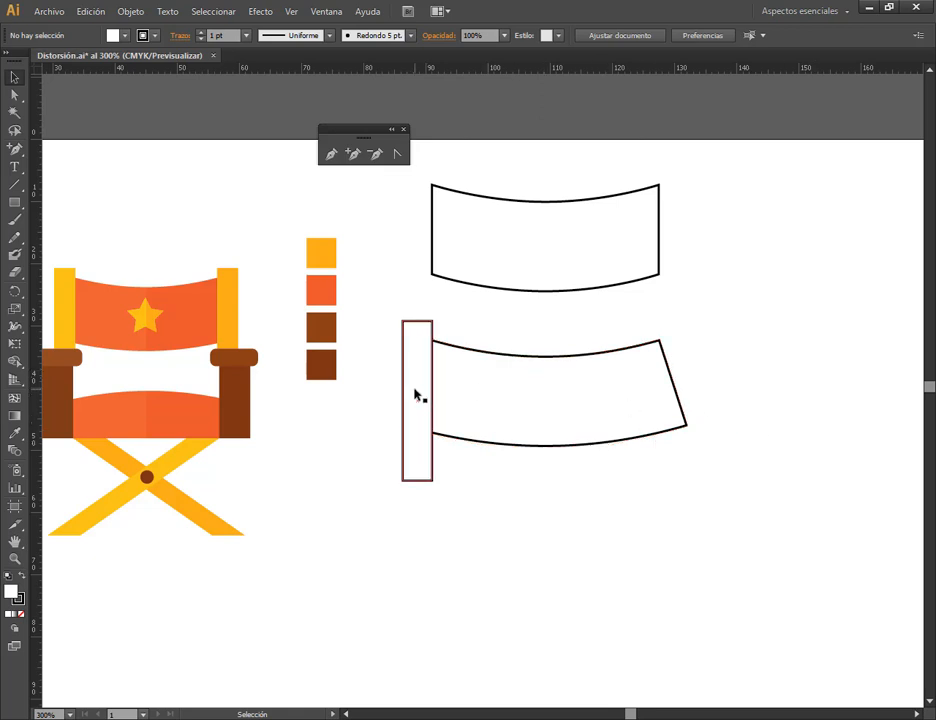
{"action": "left_click_drag", "start_coordinate": [416, 395], "coordinate": [672, 390]}
{"action": "left_click", "coordinate": [766, 419]}
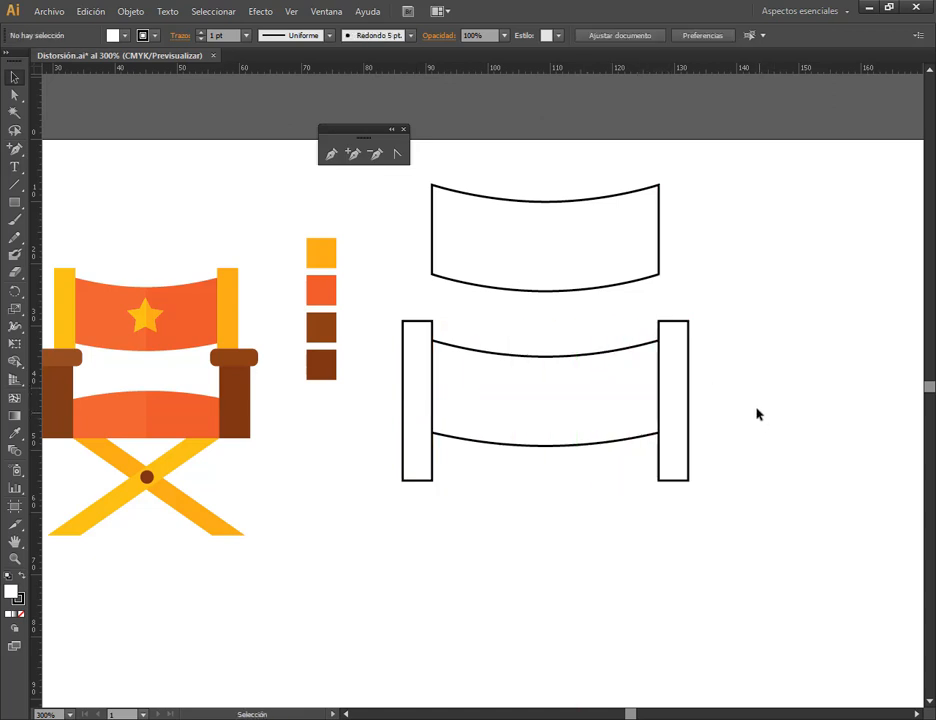
{"action": "left_click", "coordinate": [679, 442]}
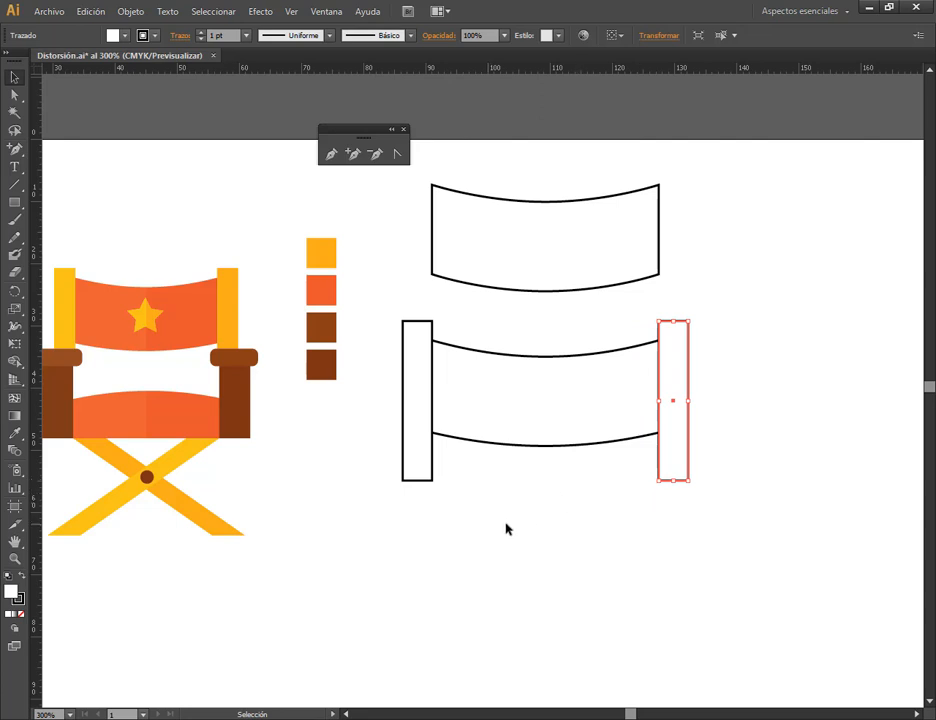
{"action": "key", "text": "Delete"}
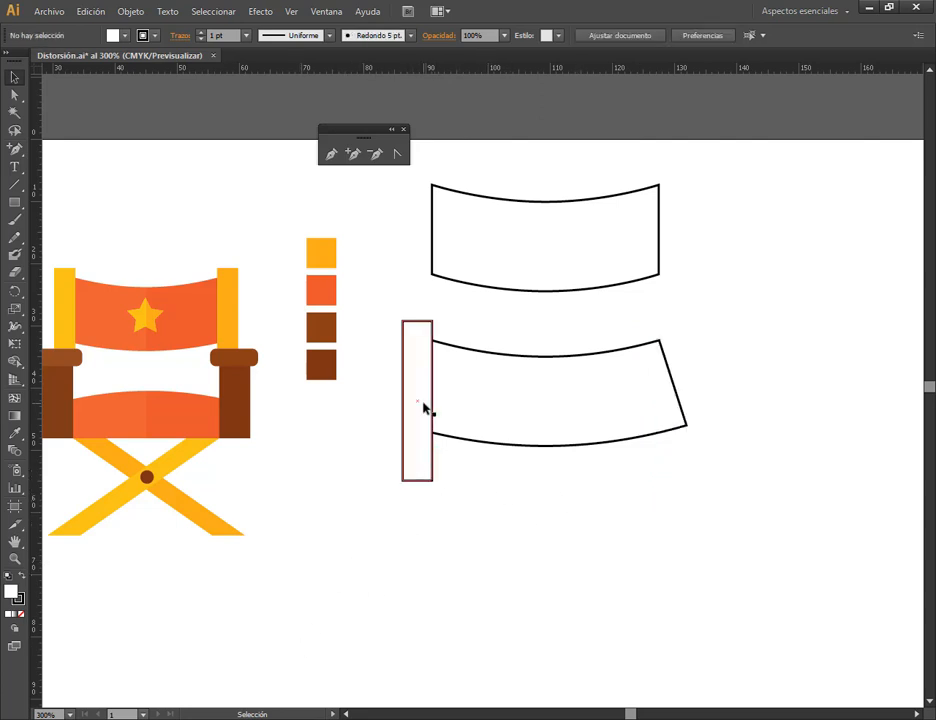
- Shorten the narrow post from its lower end so it stops just below the warped backrest
{"action": "left_click", "coordinate": [428, 335]}
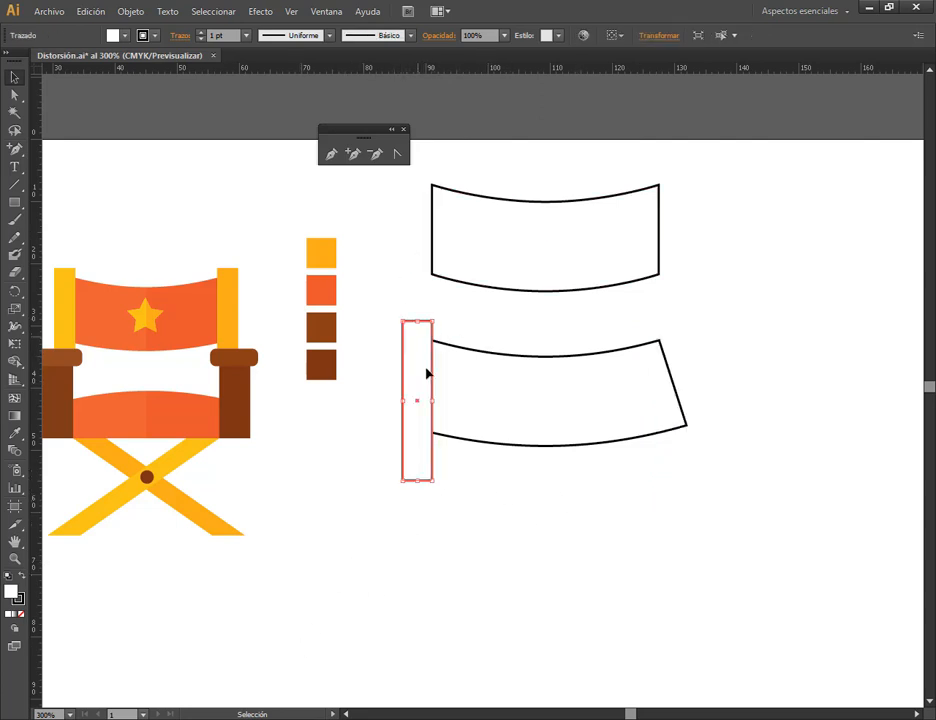
{"action": "left_click_drag", "start_coordinate": [418, 481], "coordinate": [424, 448]}
{"action": "left_click", "coordinate": [464, 485]}
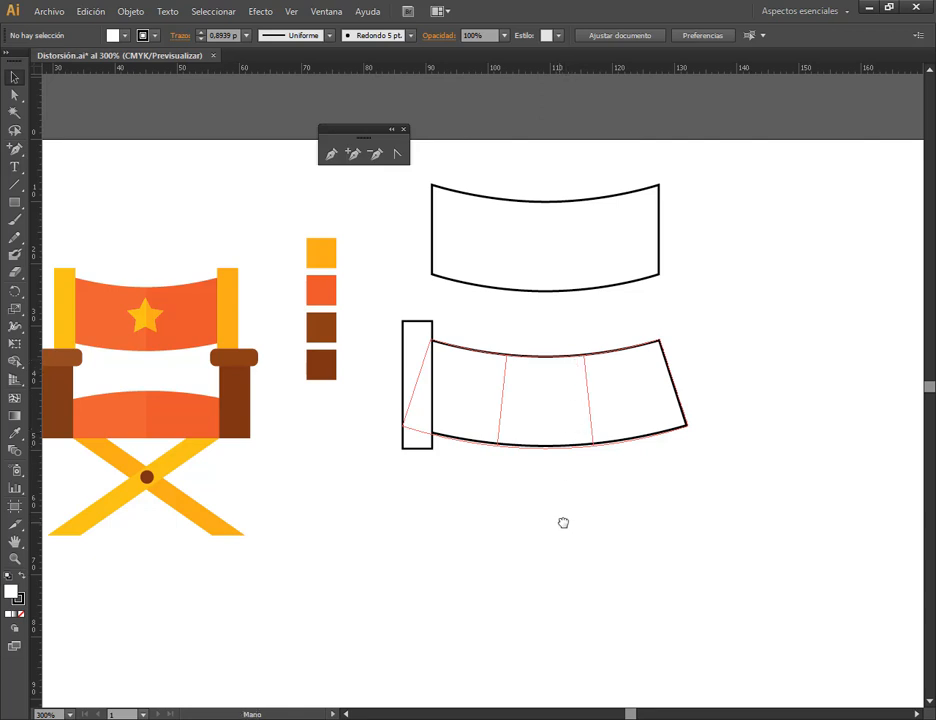
- Examine the post, armrest and crossed leg on the reference chair's left side, marking them with temporary screen annotations
{"action": "left_click_drag", "start_coordinate": [562, 522], "coordinate": [613, 500]}
{"action": "mouse_move", "coordinate": [73, 223]}
{"action": "left_mouse_down"}
{"action": "mouse_move", "coordinate": [196, 509]}
{"action": "mouse_move", "coordinate": [169, 434]}
{"action": "mouse_move", "coordinate": [147, 420]}
{"action": "mouse_move", "coordinate": [136, 446]}
{"action": "left_mouse_up"}
{"action": "key", "text": "a"}
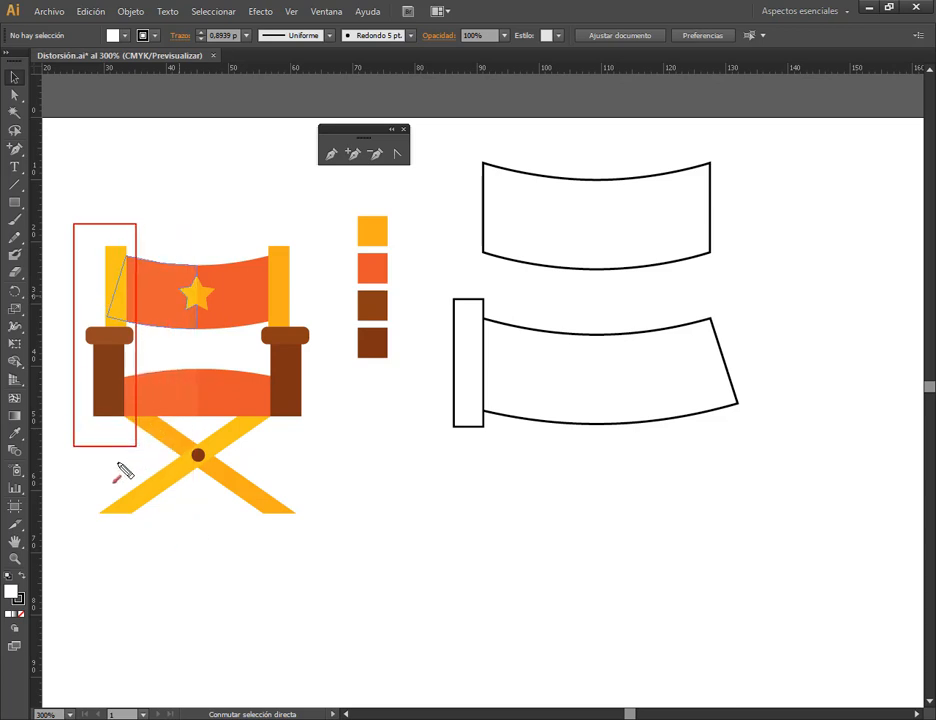
{"action": "left_click_drag", "start_coordinate": [71, 481], "coordinate": [168, 440]}
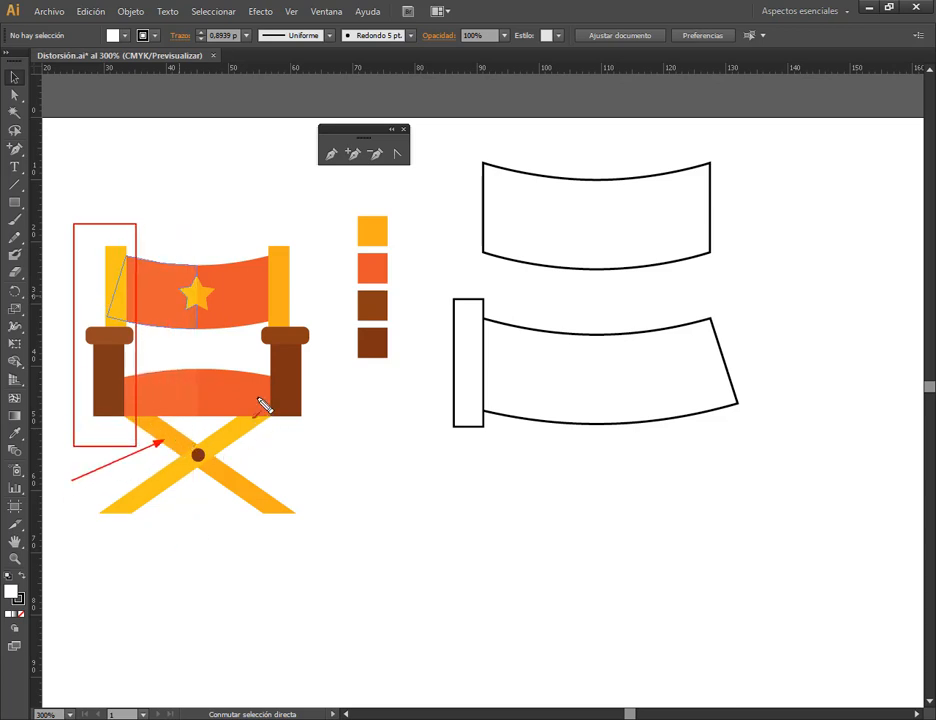
{"action": "key", "text": "Escape"}
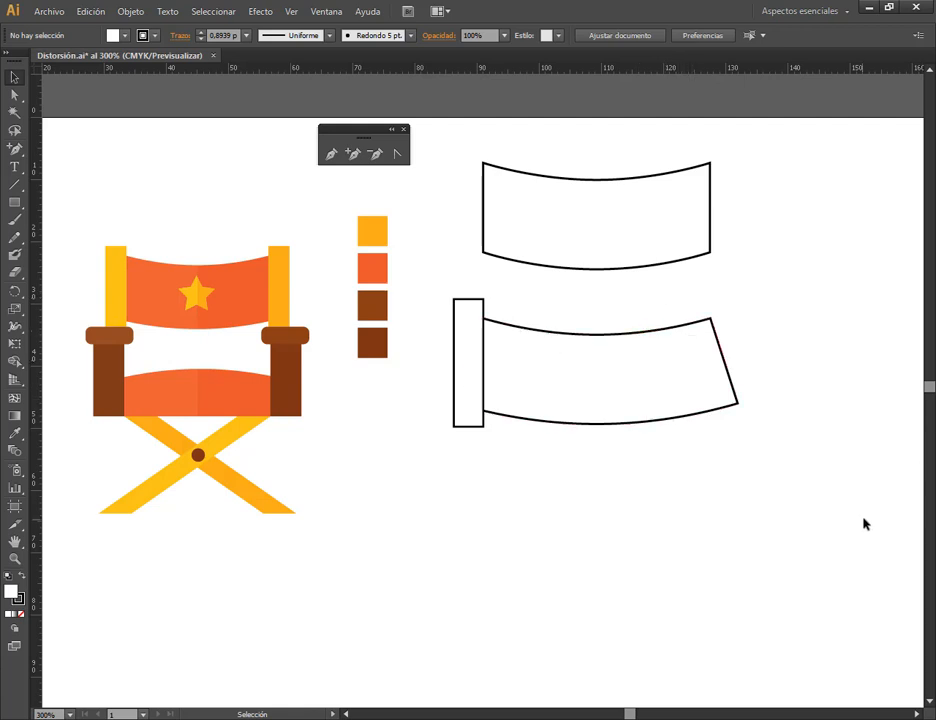
- Switch the shape tool to Rounded Rectangle and return to the Selection tool
{"action": "left_click", "coordinate": [16, 202]}
{"action": "left_click", "coordinate": [100, 219]}
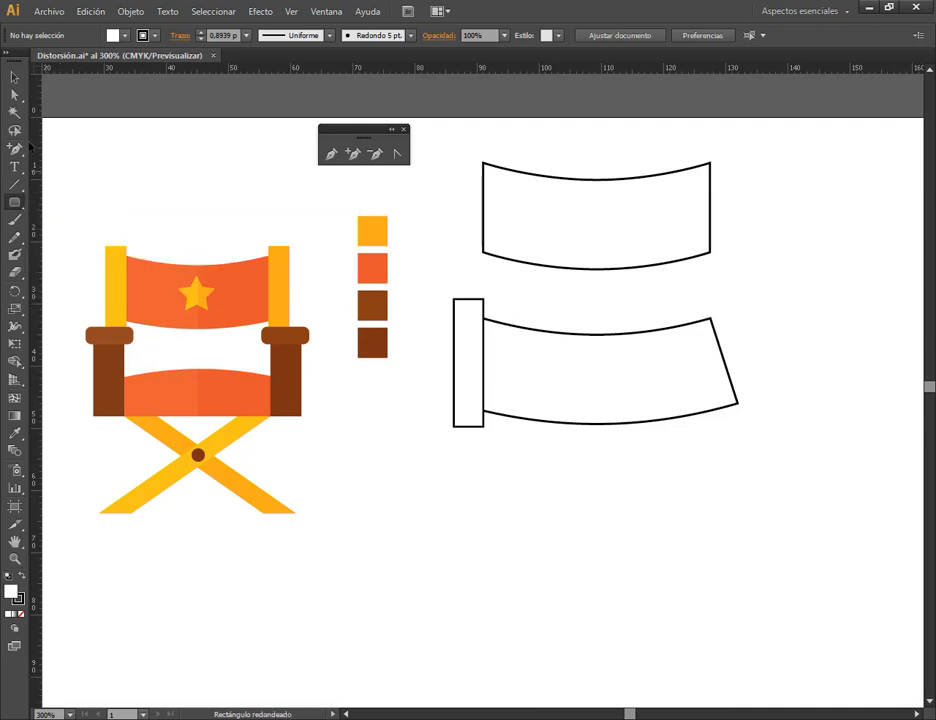
{"action": "left_click", "coordinate": [14, 78]}
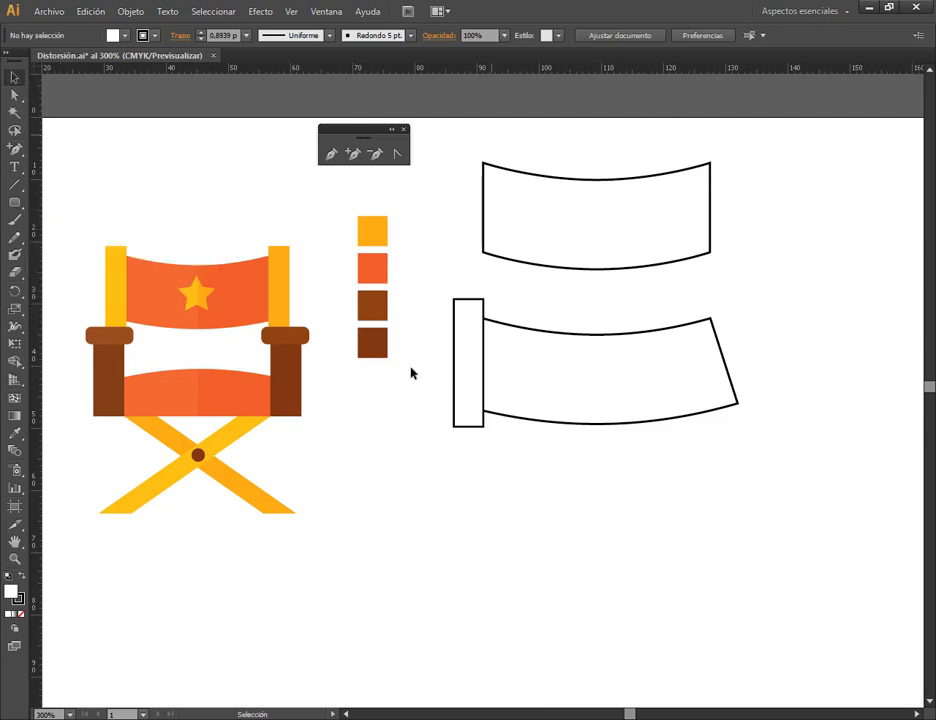
- Switch to Google Meet to check the call chat for questions, and return to the Distorsión.ai drawing in Illustrator
{"action": "left_click", "coordinate": [125, 681]}
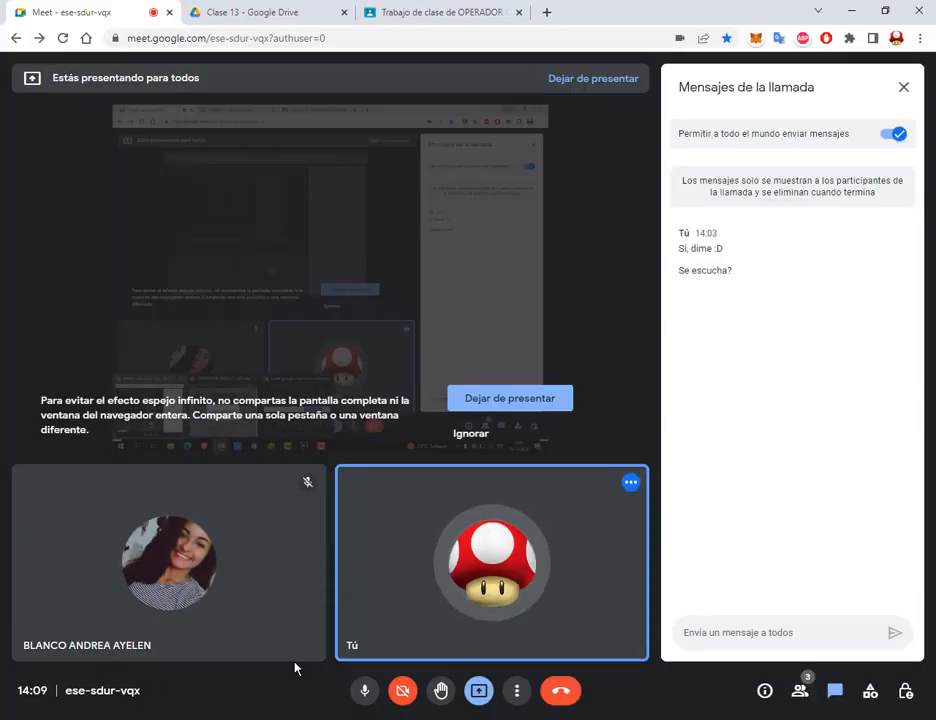
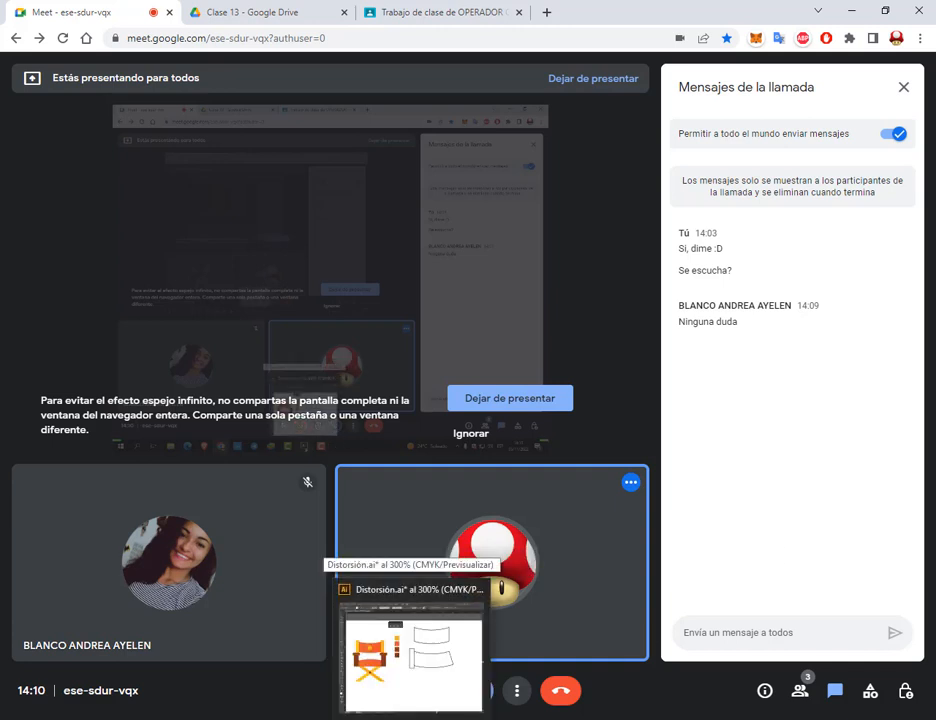
{"action": "left_click", "coordinate": [403, 699]}
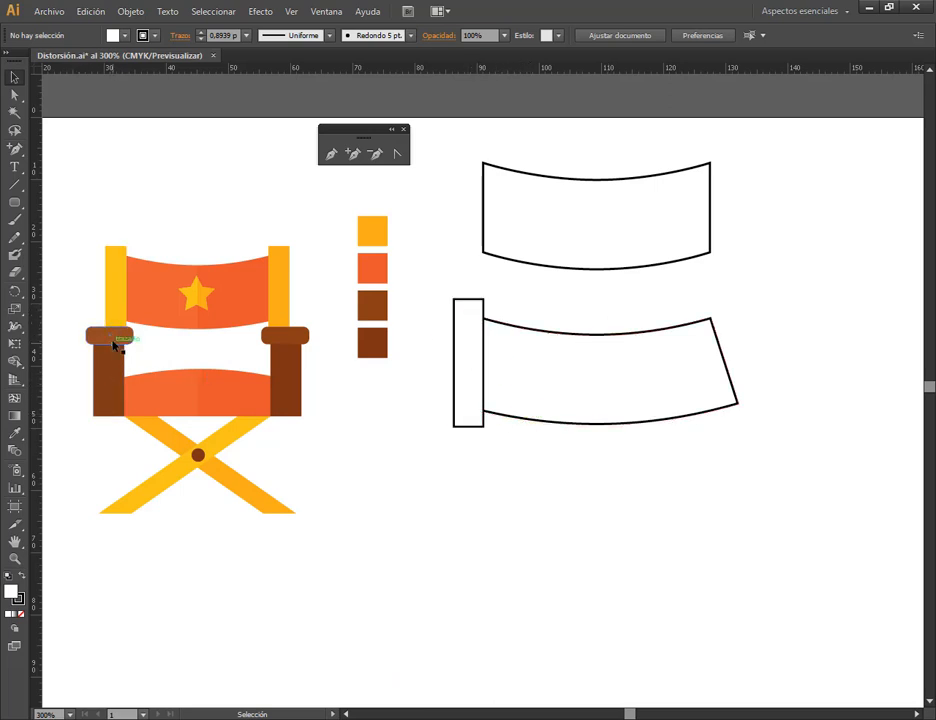
- Draw a rounded rectangle about 11.6 × 4.6 mm with reduced corner radius directly below the post as the armrest
{"action": "left_click", "coordinate": [14, 203]}
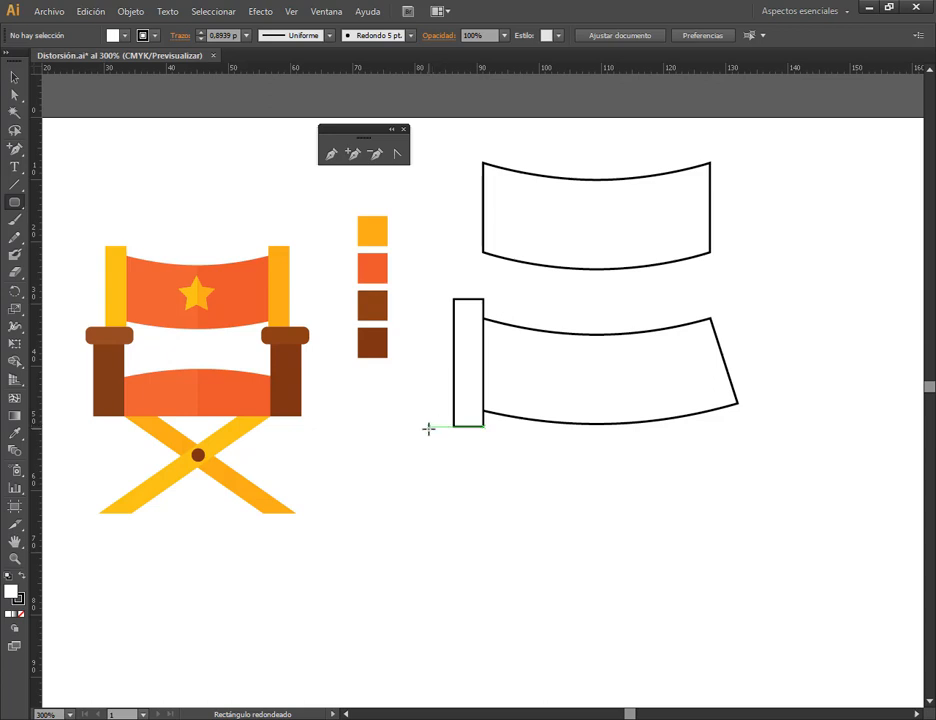
{"action": "left_click_drag", "start_coordinate": [426, 428], "coordinate": [497, 455]}
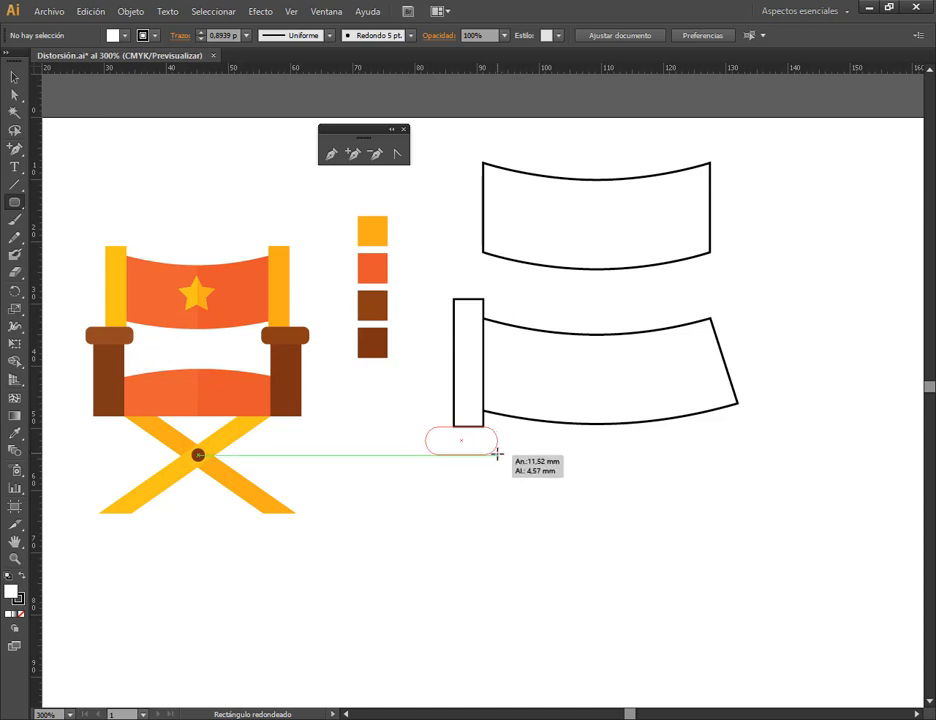
{"action": "left_click_drag", "start_coordinate": [497, 455], "coordinate": [498, 456]}
{"action": "key", "text": "Left"}
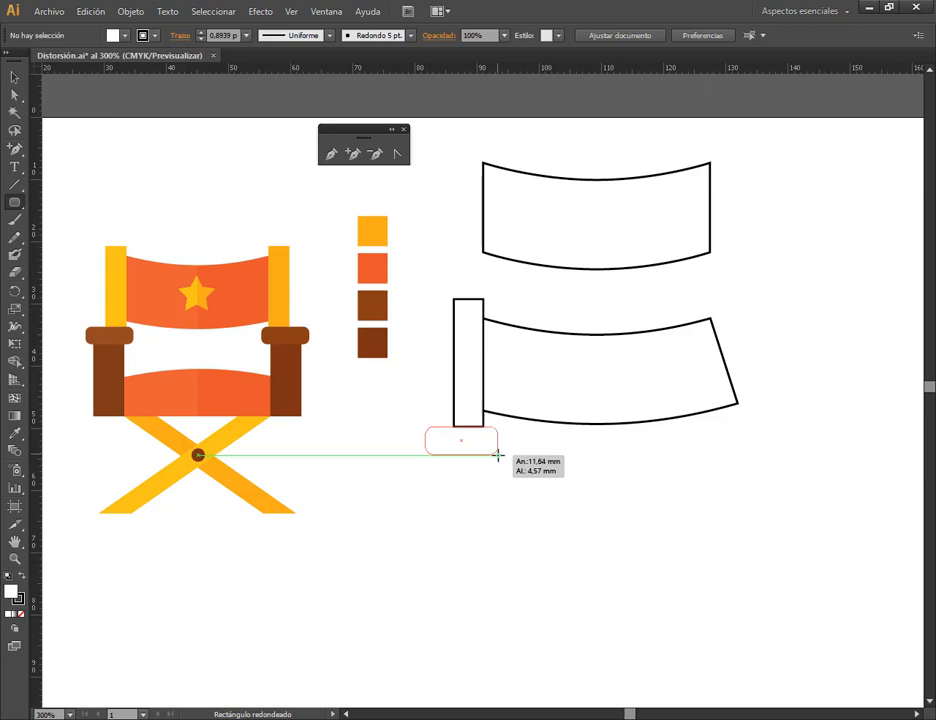
{"action": "left_click_drag", "start_coordinate": [497, 455], "coordinate": [497, 455]}
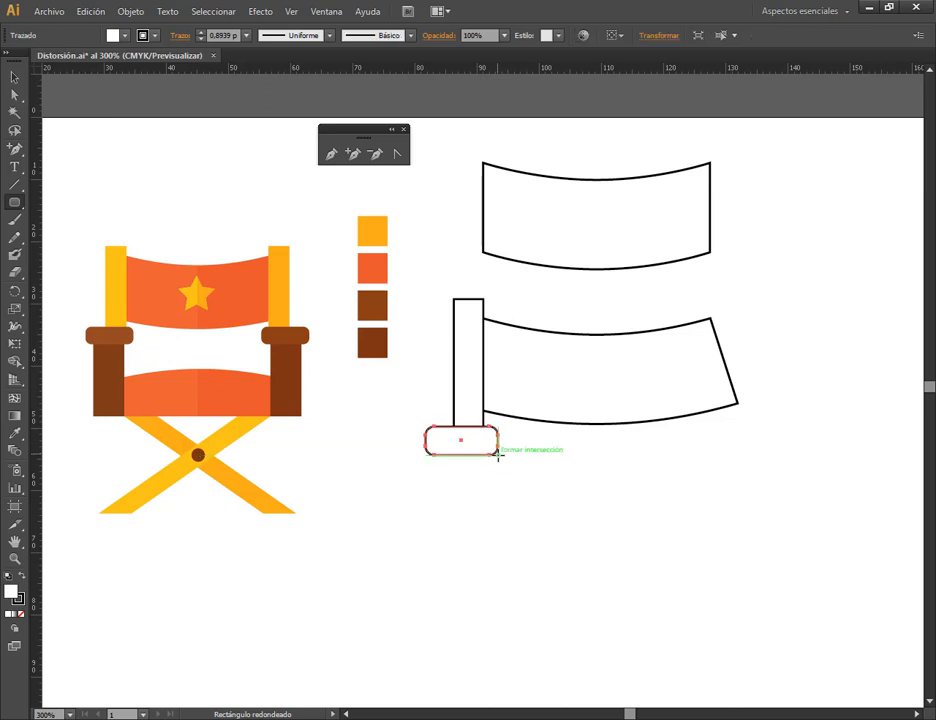
{"action": "left_click", "coordinate": [14, 77]}
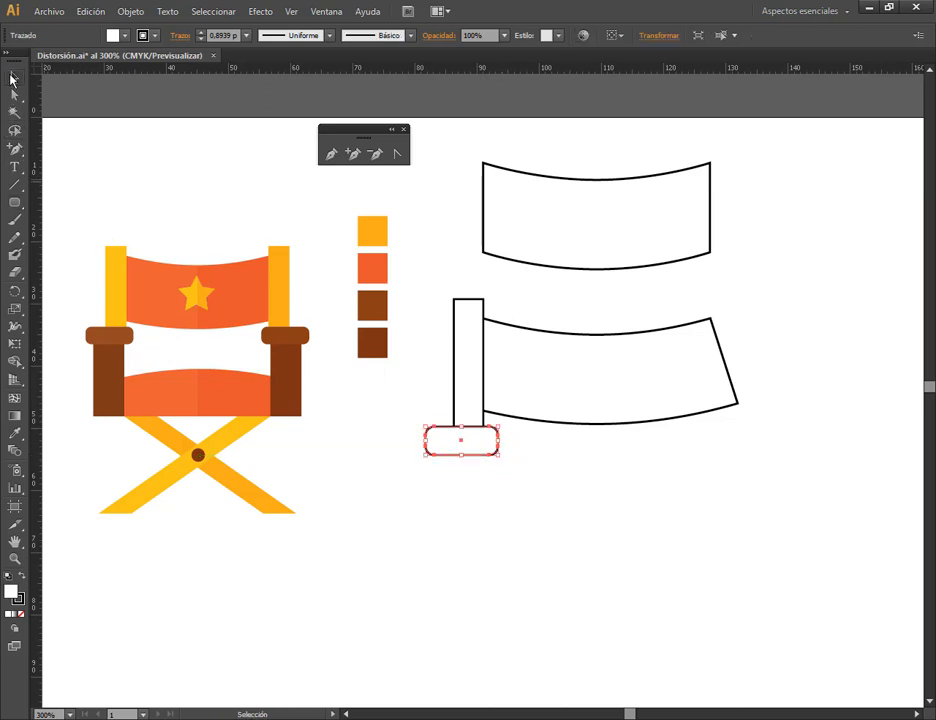
{"action": "left_click", "coordinate": [545, 625]}
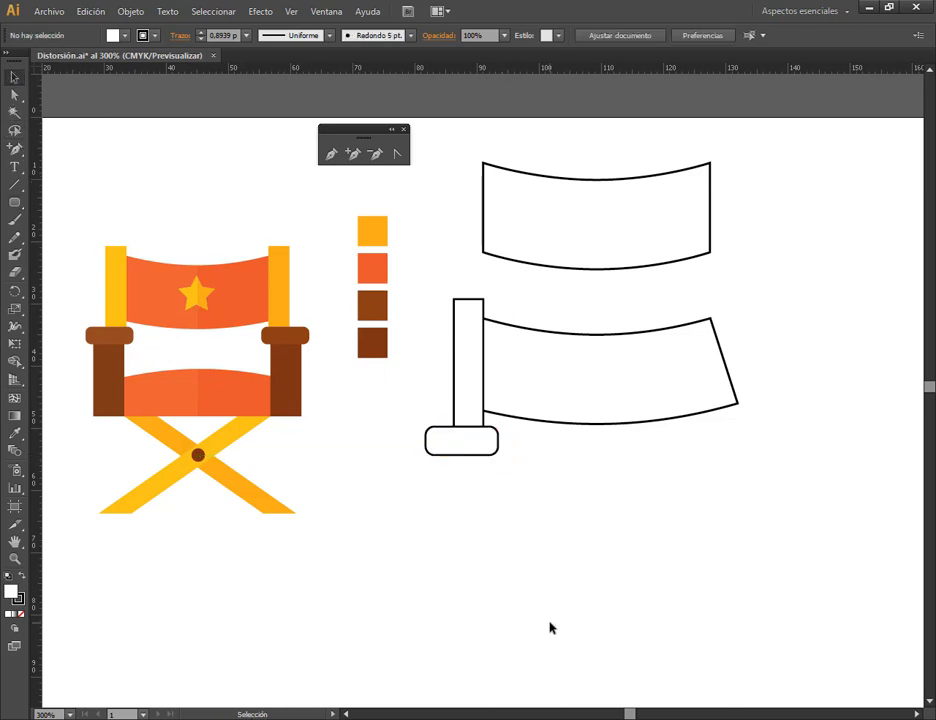
{"action": "left_click", "coordinate": [430, 453]}
{"action": "left_click", "coordinate": [553, 536]}
- Draw a vertical rectangle about 6.4 × 16.4 mm directly below the armrest as its support
{"action": "left_click_drag", "start_coordinate": [14, 201], "coordinate": [48, 200]}
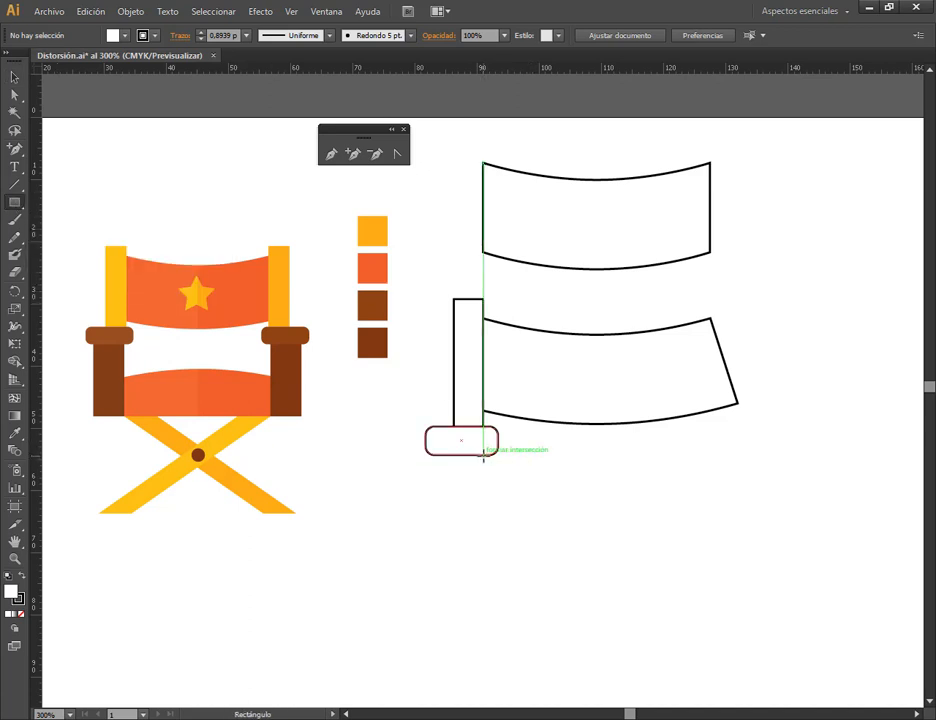
{"action": "left_click_drag", "start_coordinate": [482, 454], "coordinate": [438, 556]}
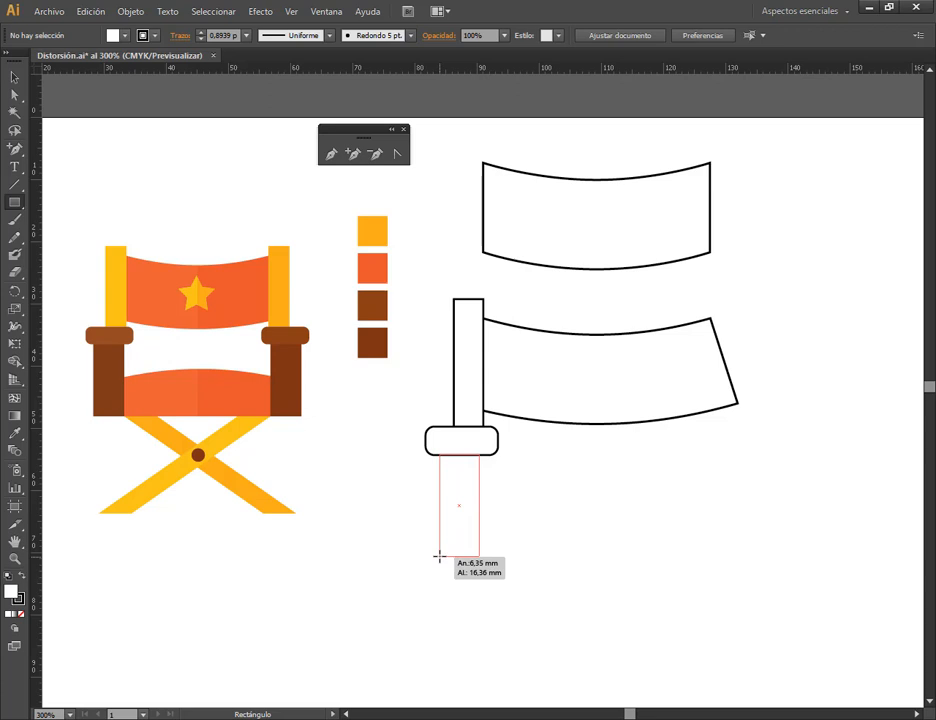
{"action": "left_click_drag", "start_coordinate": [438, 556], "coordinate": [438, 556]}
{"action": "key", "text": "v"}
{"action": "left_click", "coordinate": [631, 510]}
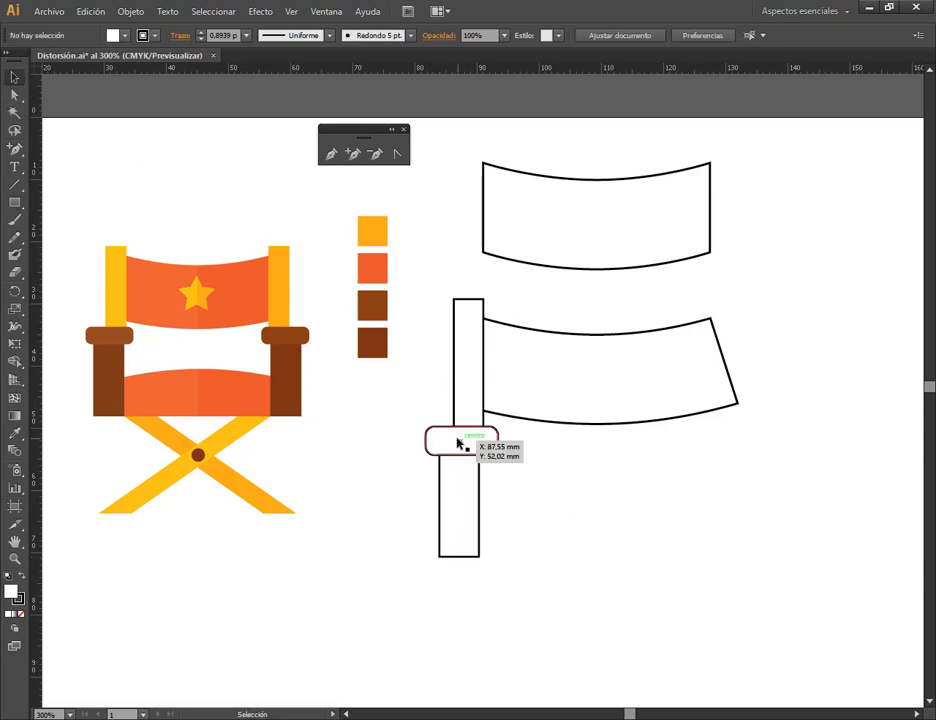
- Align the armrest and its support to each other by their horizontal centers
{"action": "scroll", "coordinate": [491, 514], "scroll_direction": "up", "scroll_amount": 1}
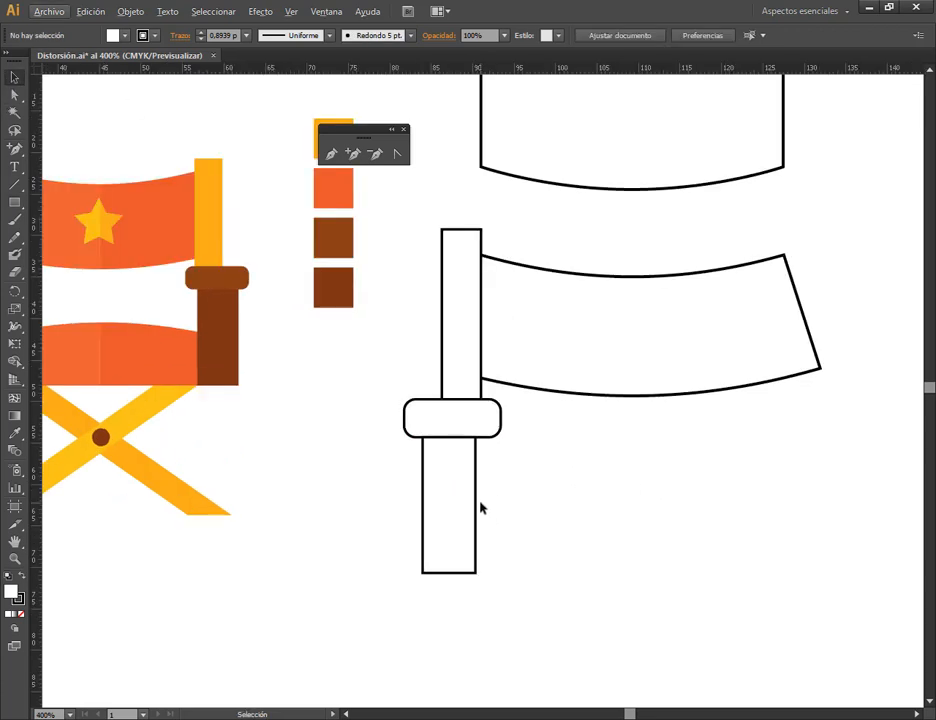
{"action": "left_click", "coordinate": [478, 505]}
{"action": "left_click", "coordinate": [483, 416], "text": "shift"}
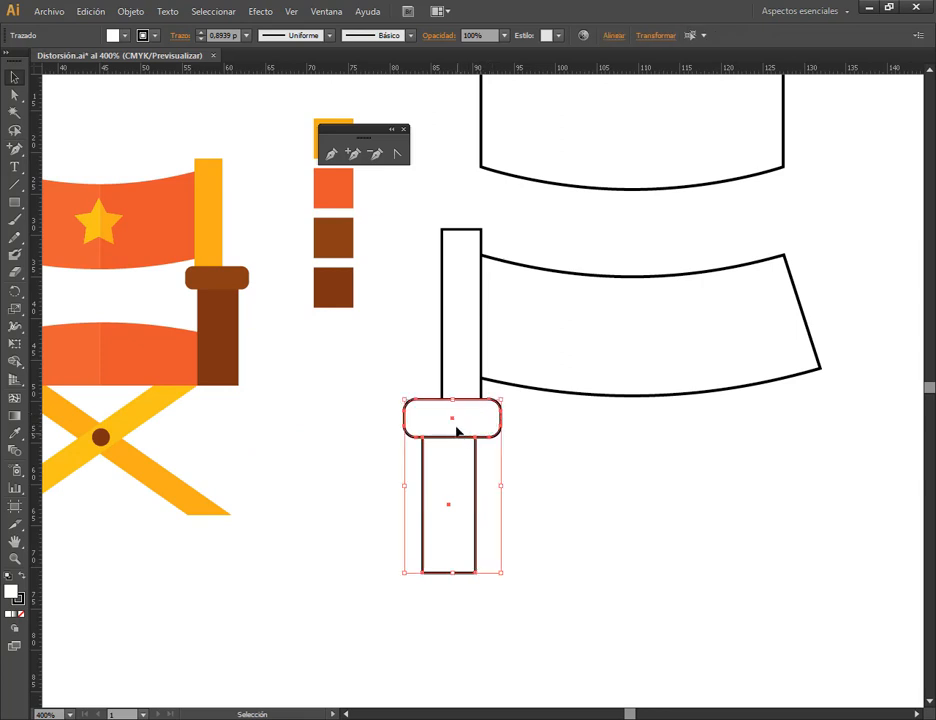
{"action": "left_click", "coordinate": [612, 36]}
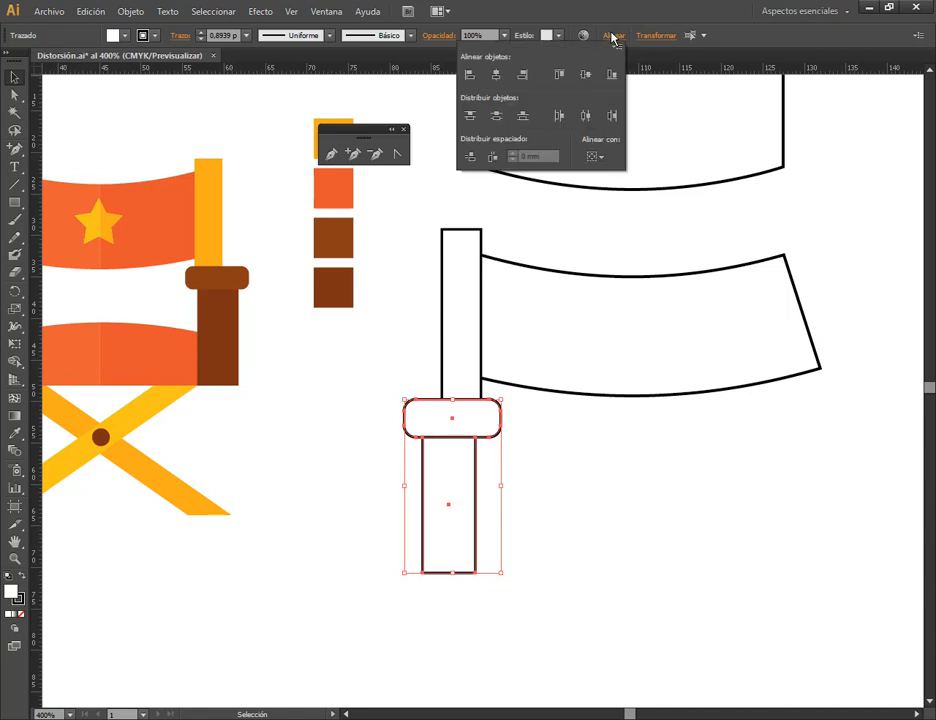
{"action": "left_click", "coordinate": [495, 75]}
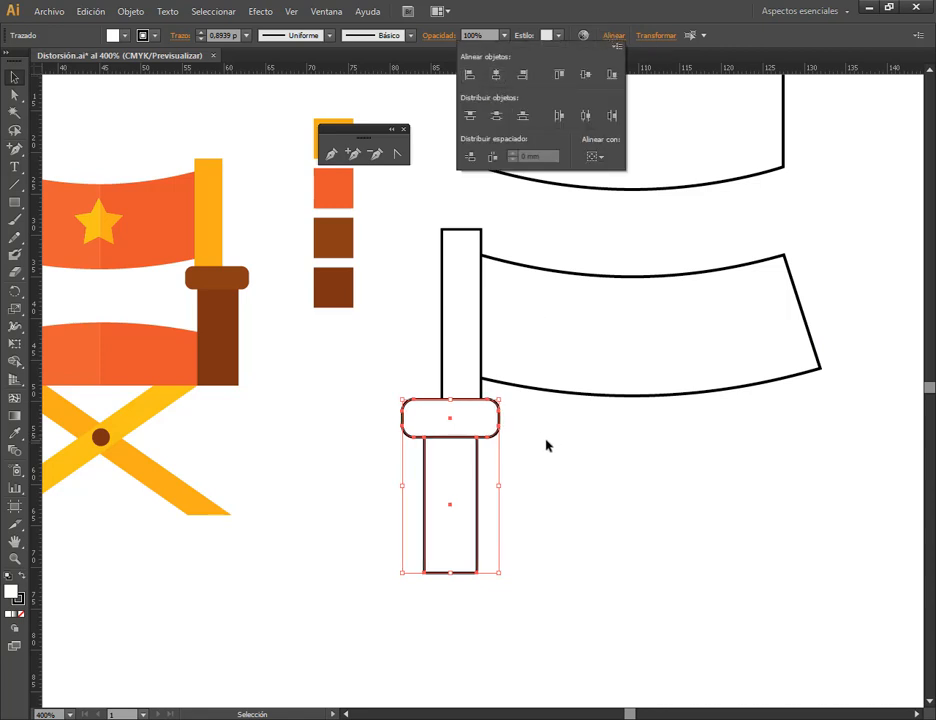
{"action": "left_click", "coordinate": [510, 478]}
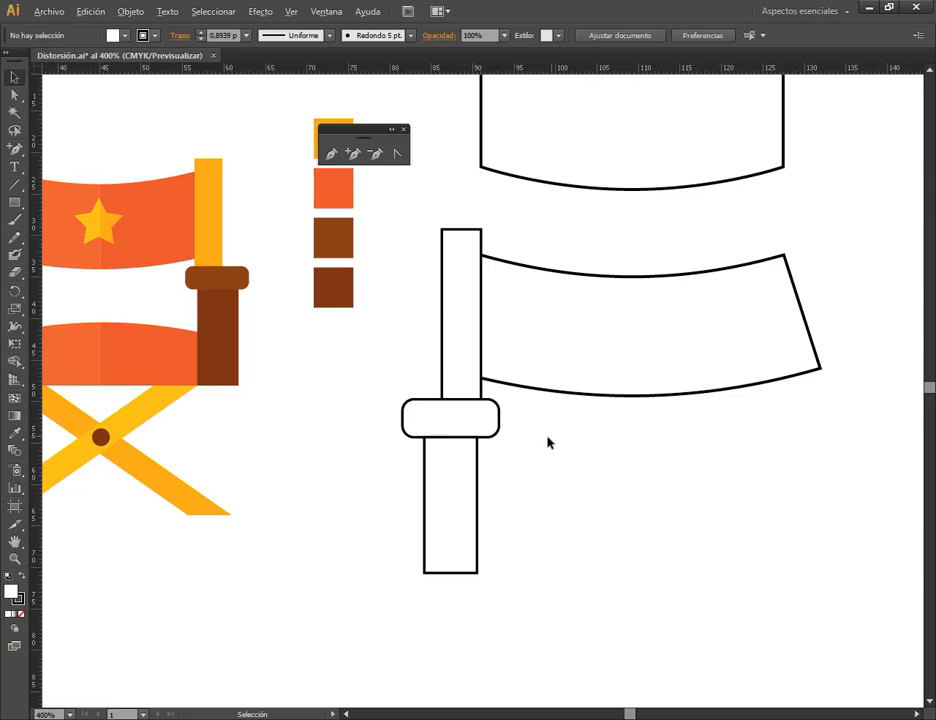
- Place a vertical guide just outside the backrest's upper right corner and a horizontal guide along the armrest support's base
{"action": "scroll", "coordinate": [548, 442], "scroll_direction": "down", "scroll_amount": 1}
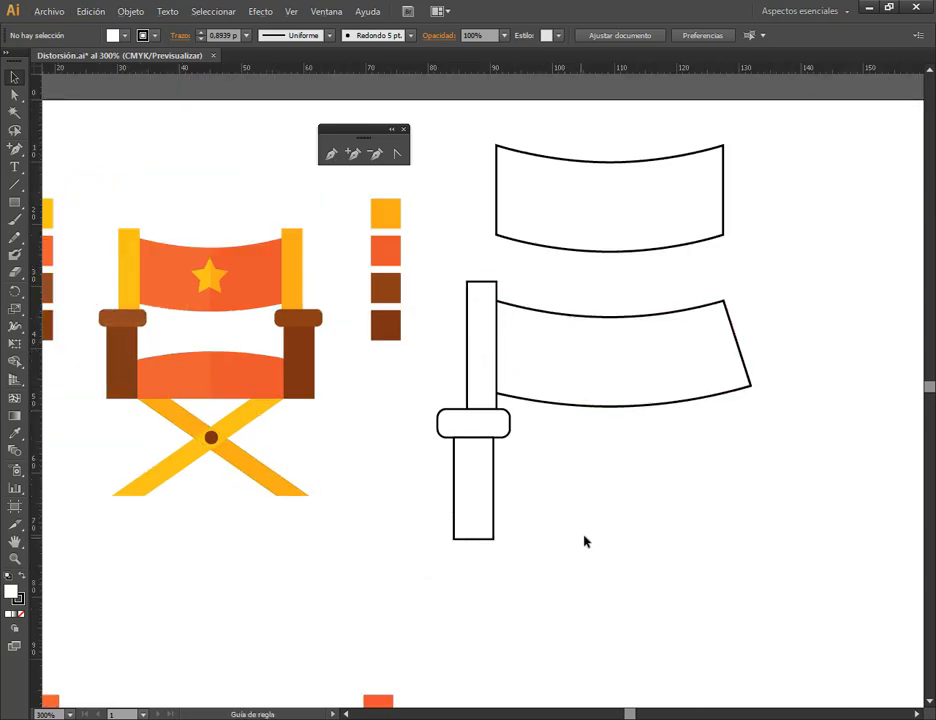
{"action": "left_click_drag", "start_coordinate": [585, 541], "coordinate": [725, 303]}
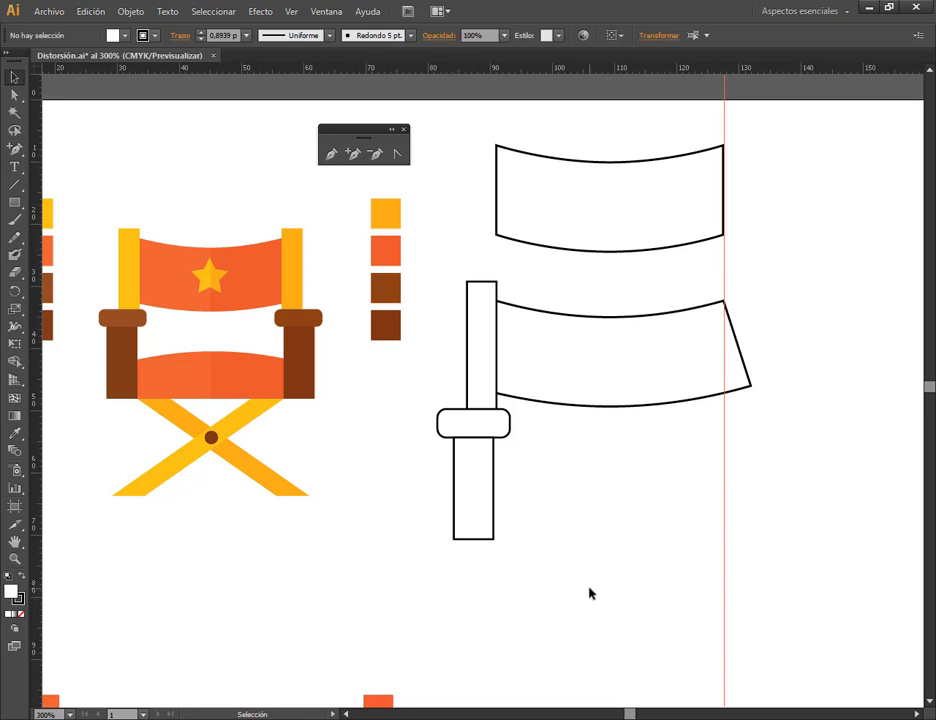
{"action": "left_click_drag", "start_coordinate": [724, 508], "coordinate": [731, 512]}
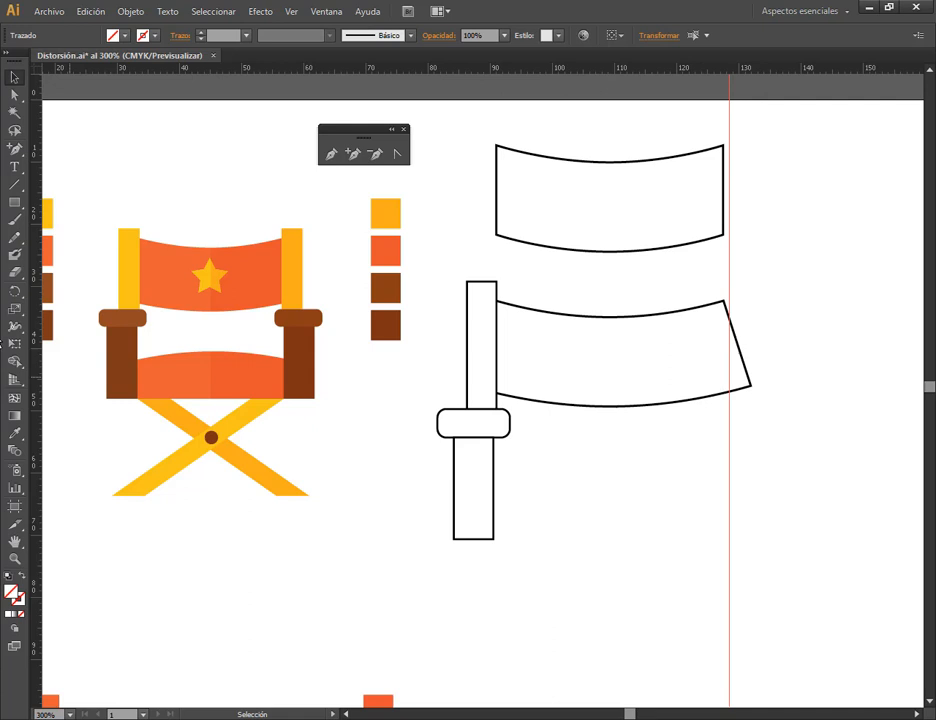
{"action": "left_click", "coordinate": [14, 202]}
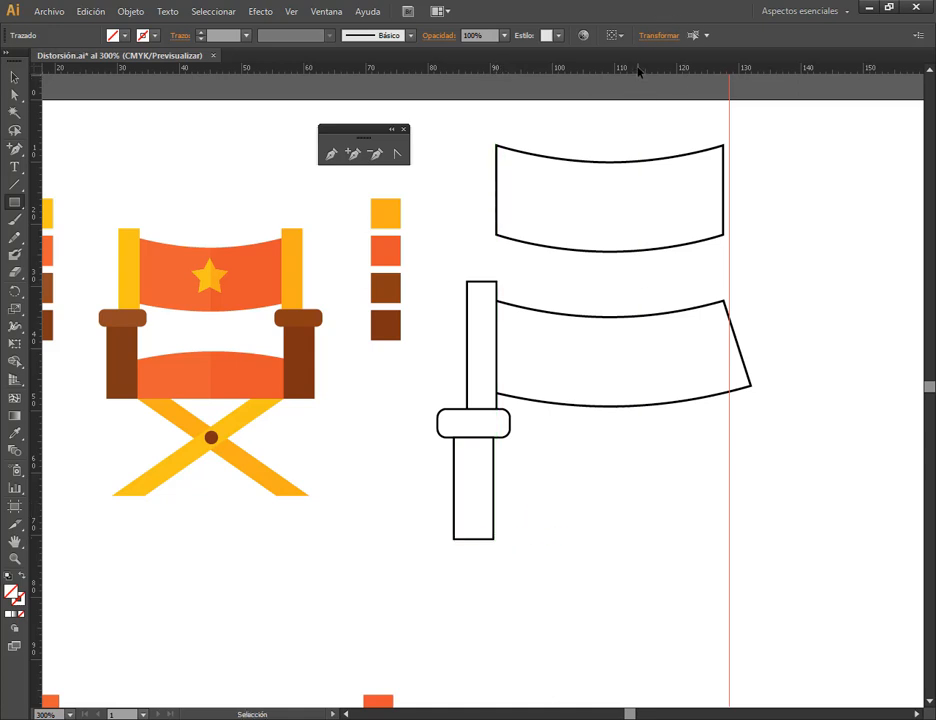
{"action": "left_click_drag", "start_coordinate": [535, 68], "coordinate": [540, 541]}
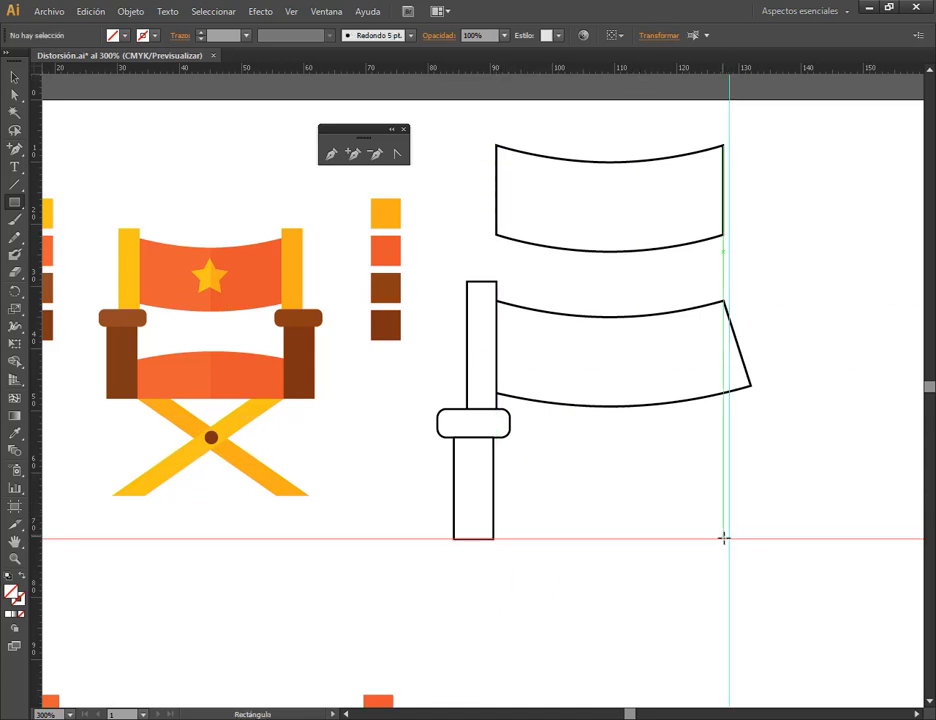
- Draw a wide seat rectangle from the guides' intersection to overlap the armrest support, with default white fill and black stroke
{"action": "left_click_drag", "start_coordinate": [729, 539], "coordinate": [486, 487]}
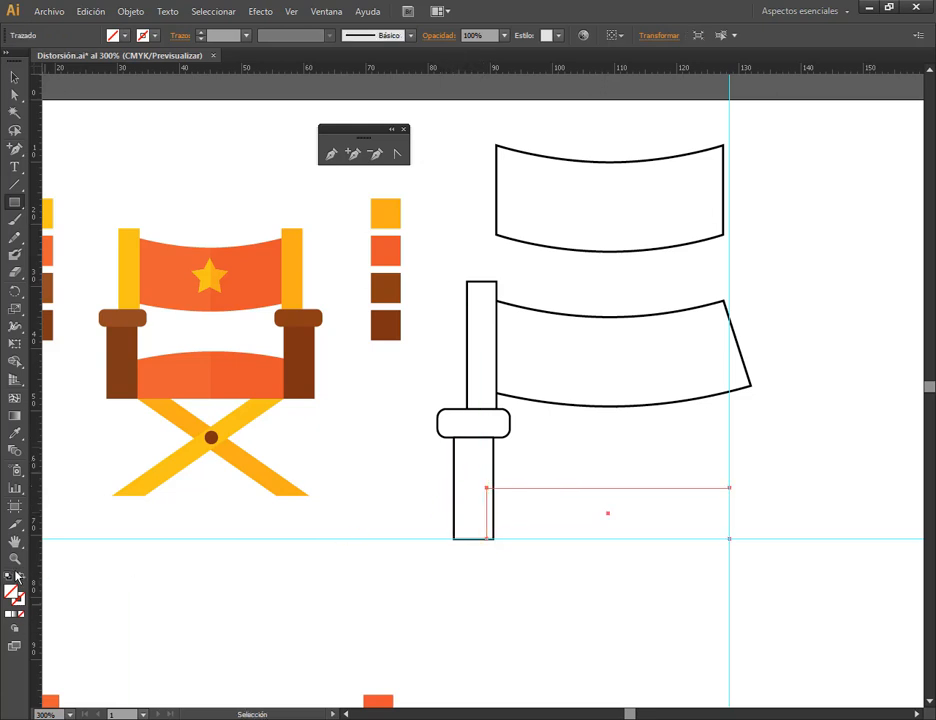
{"action": "key", "text": "d"}
{"action": "left_click", "coordinate": [15, 75]}
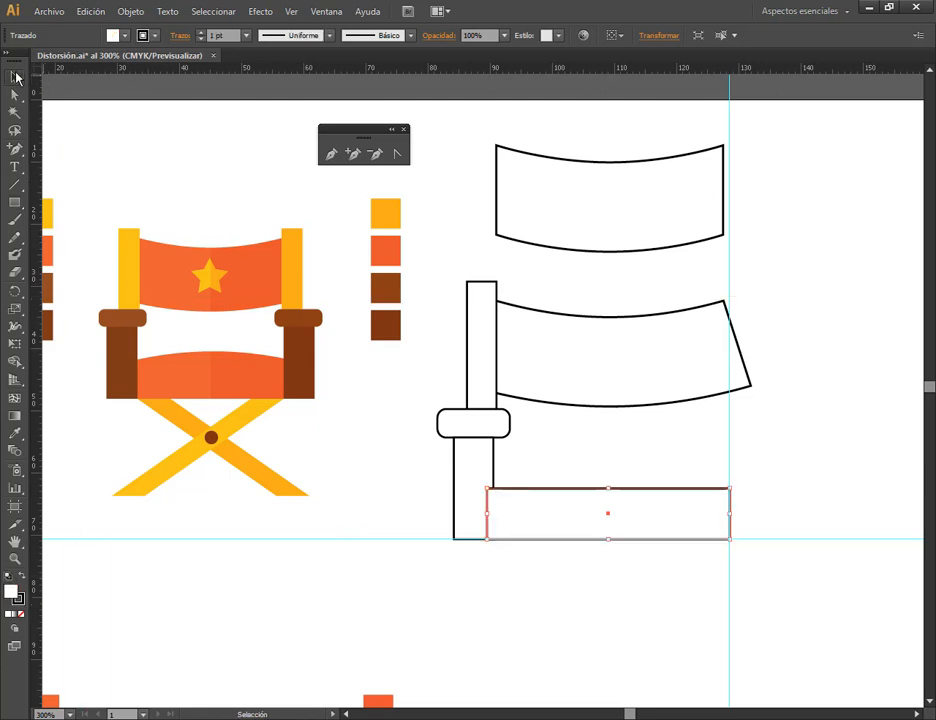
{"action": "left_click", "coordinate": [698, 462]}
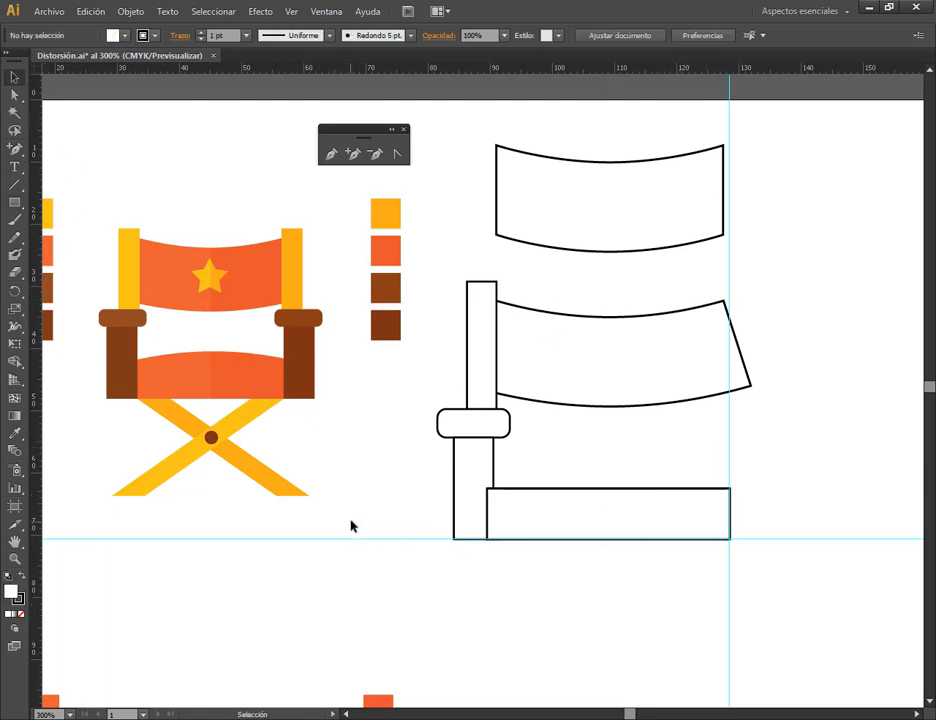
- Delete the horizontal guide at the seat's base and the manually curved shape above the warped backrest
{"action": "left_click", "coordinate": [370, 539]}
{"action": "left_click", "coordinate": [403, 575]}
{"action": "left_click", "coordinate": [705, 516]}
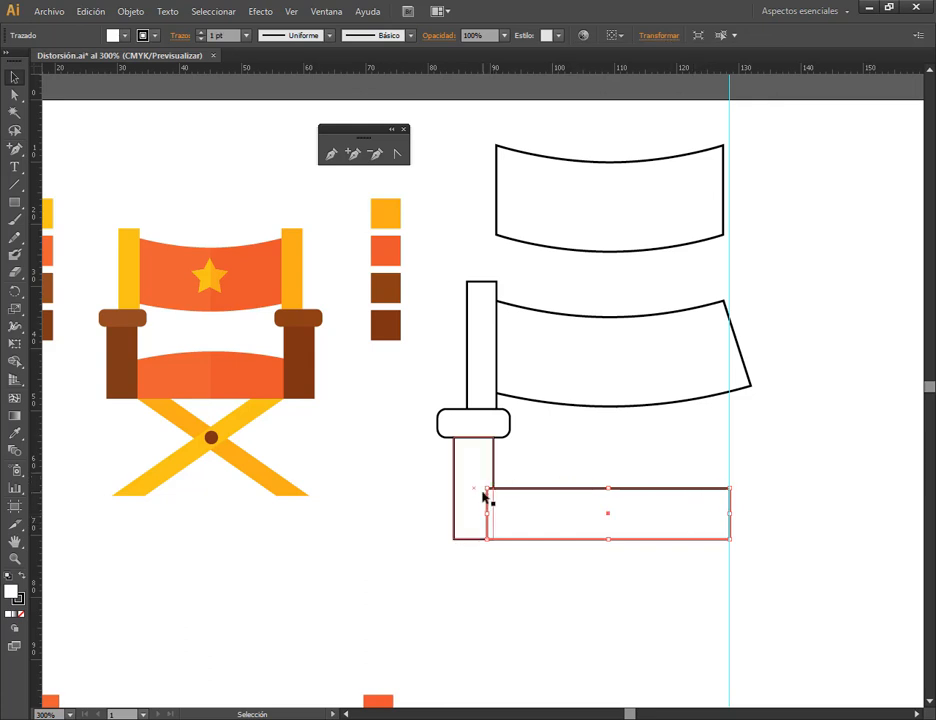
{"action": "left_click", "coordinate": [602, 165]}
{"action": "key", "text": "Delete"}
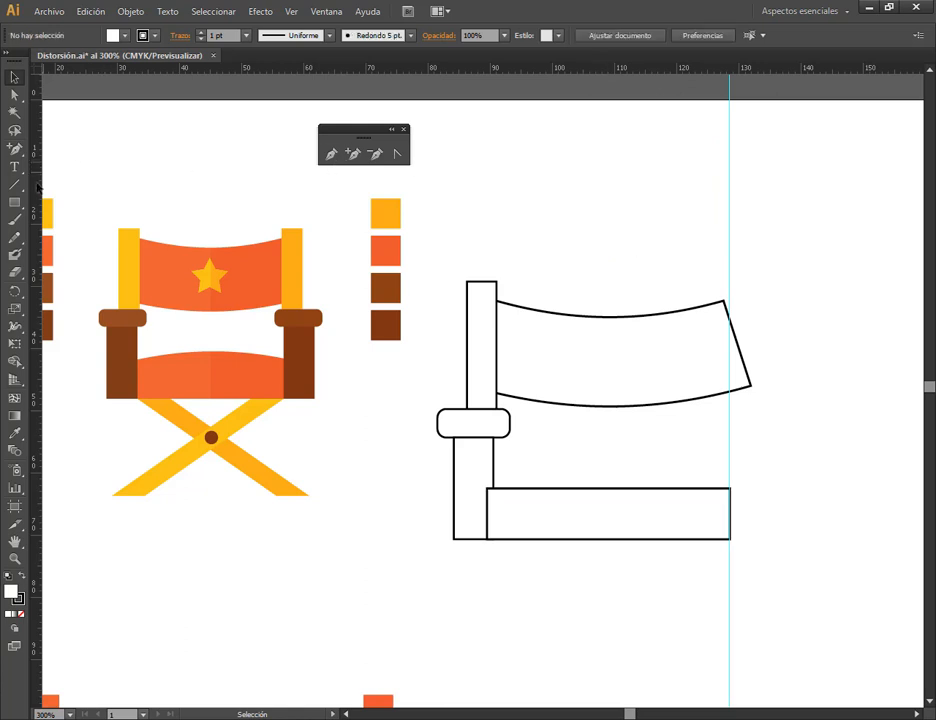
- Draw a demonstration rectangle above the backrest and add an anchor point at the middle of its top edge
{"action": "left_click", "coordinate": [15, 202]}
{"action": "mouse_move", "coordinate": [521, 152]}
{"action": "left_mouse_down"}
{"action": "mouse_move", "coordinate": [727, 226]}
{"action": "mouse_move", "coordinate": [718, 213]}
{"action": "left_mouse_up"}
{"action": "left_click", "coordinate": [352, 154]}
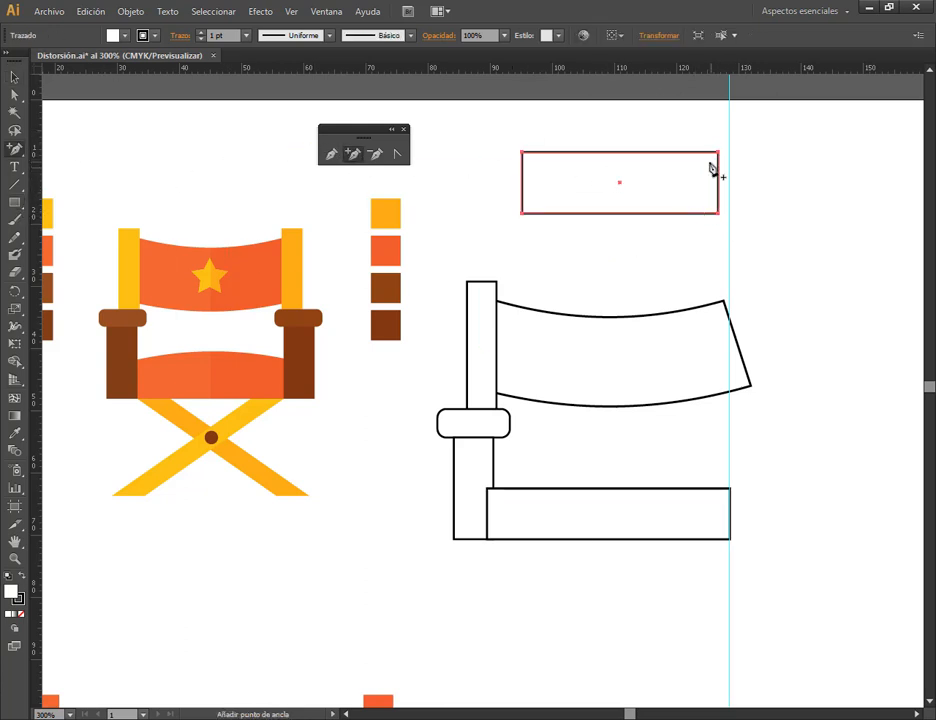
{"action": "left_click", "coordinate": [619, 153]}
- Raise the new middle anchor of the demonstration rectangle and convert it to a smooth point so the top edge arches upward
{"action": "left_click", "coordinate": [15, 94]}
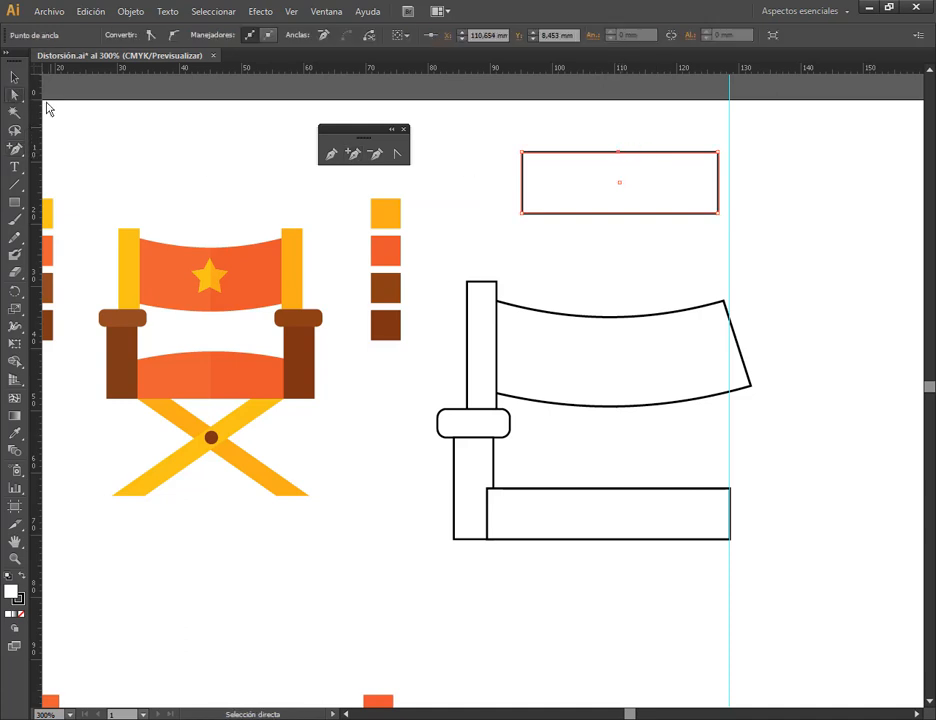
{"action": "left_click", "coordinate": [619, 149]}
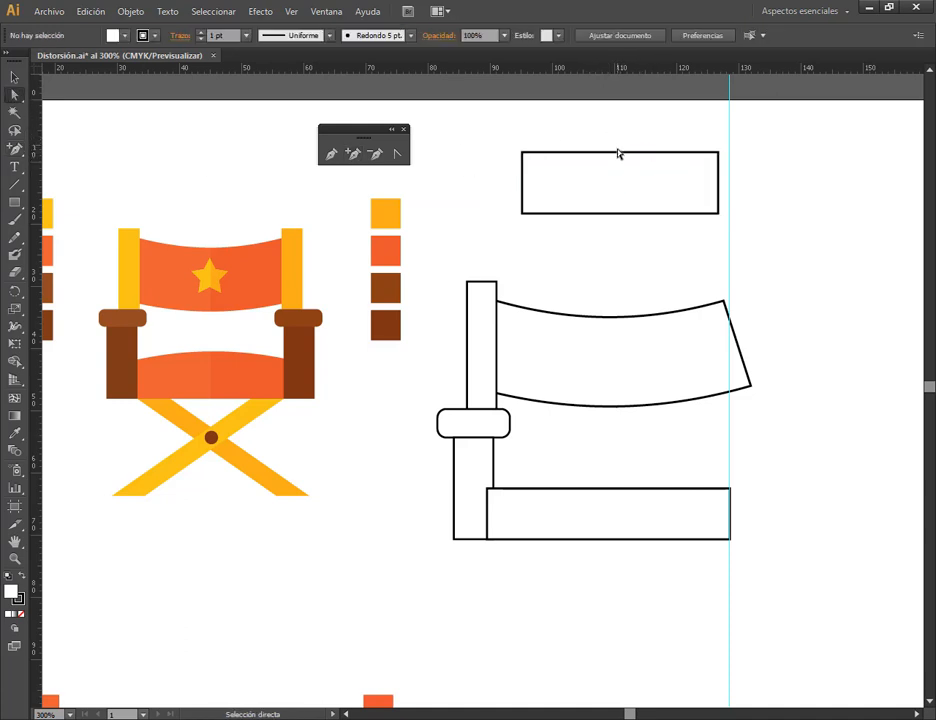
{"action": "left_click_drag", "start_coordinate": [620, 157], "coordinate": [688, 144]}
{"action": "left_click", "coordinate": [397, 155]}
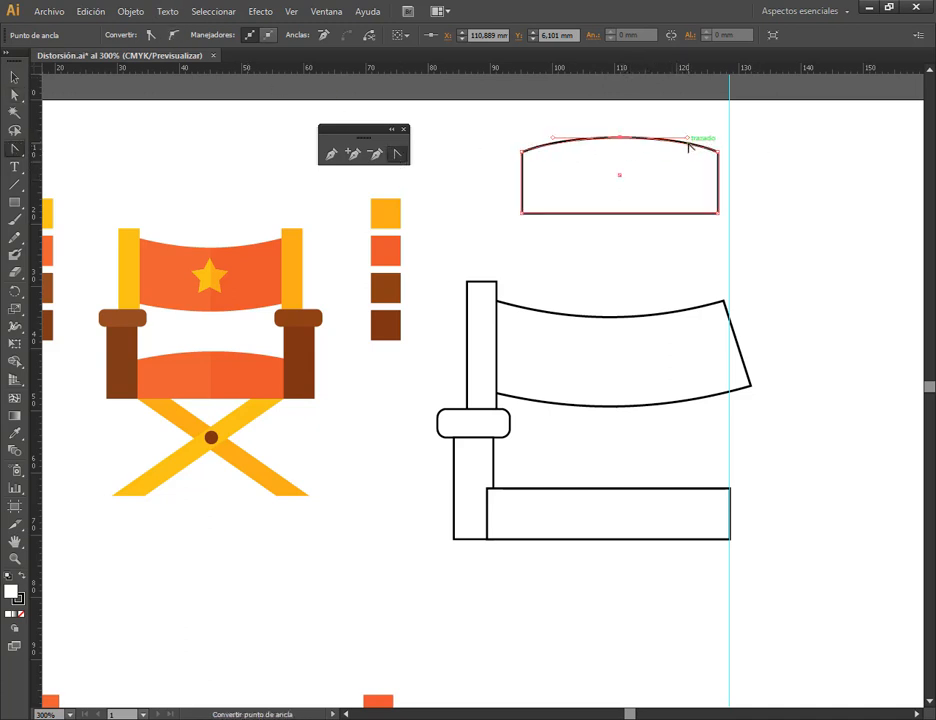
{"action": "left_click", "coordinate": [14, 77]}
{"action": "left_click", "coordinate": [706, 185]}
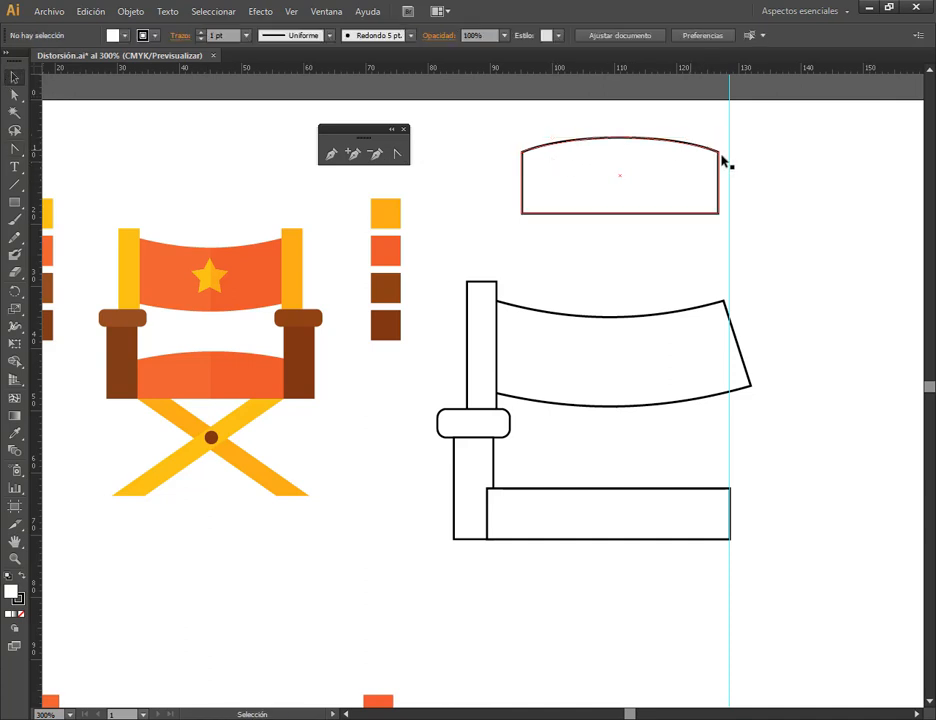
- Start an envelope distortion with warp on the seat rectangle, enable preview and set the horizontal Arco bend to 11%
{"action": "left_click", "coordinate": [675, 497]}
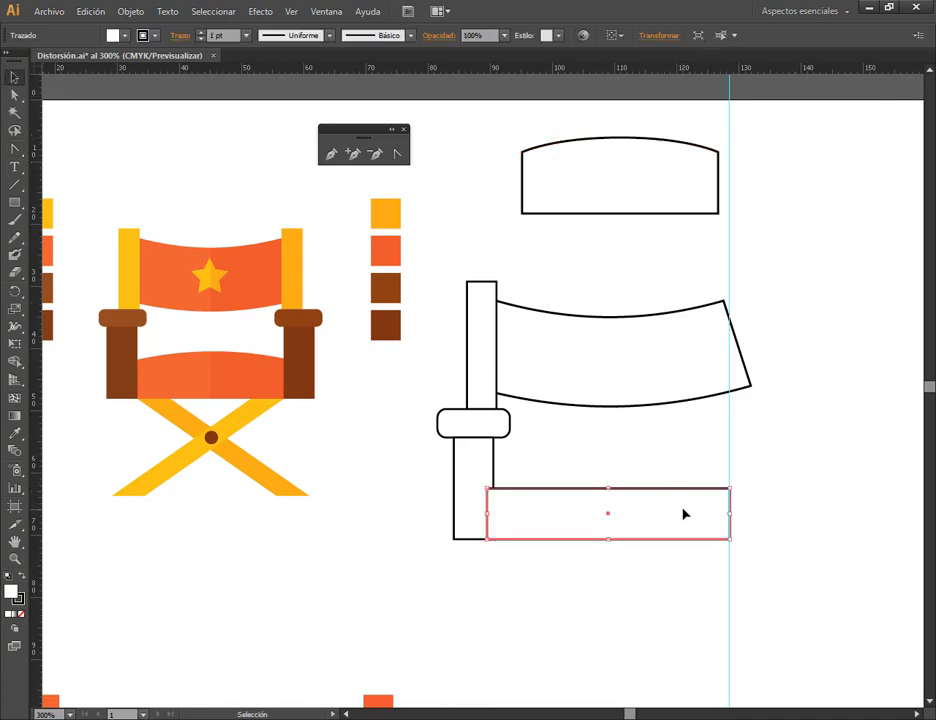
{"action": "left_click", "coordinate": [130, 12]}
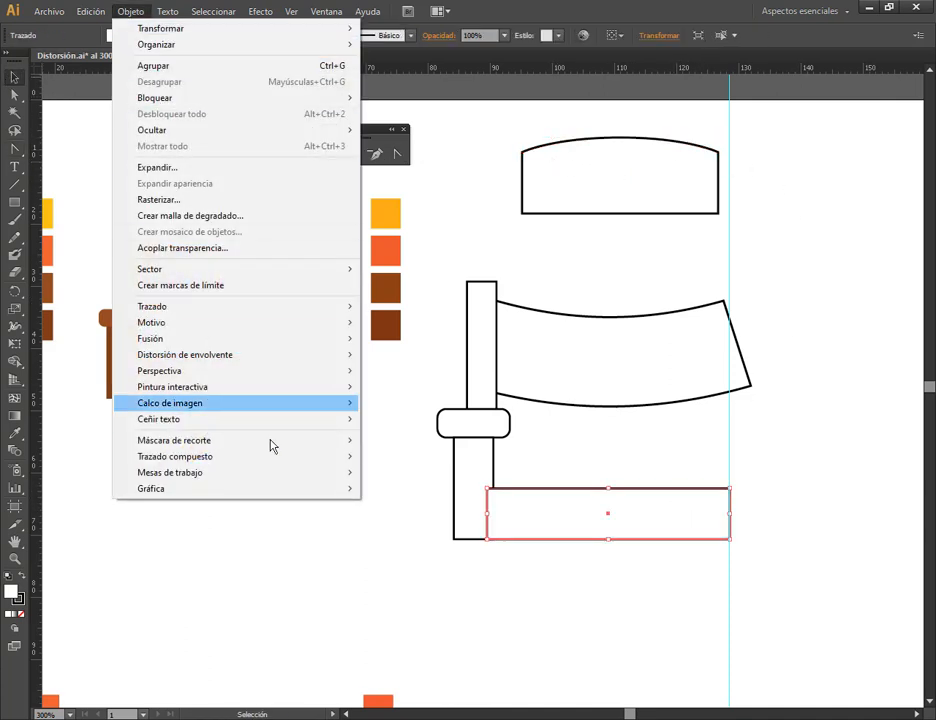
{"action": "mouse_move", "coordinate": [287, 365]}
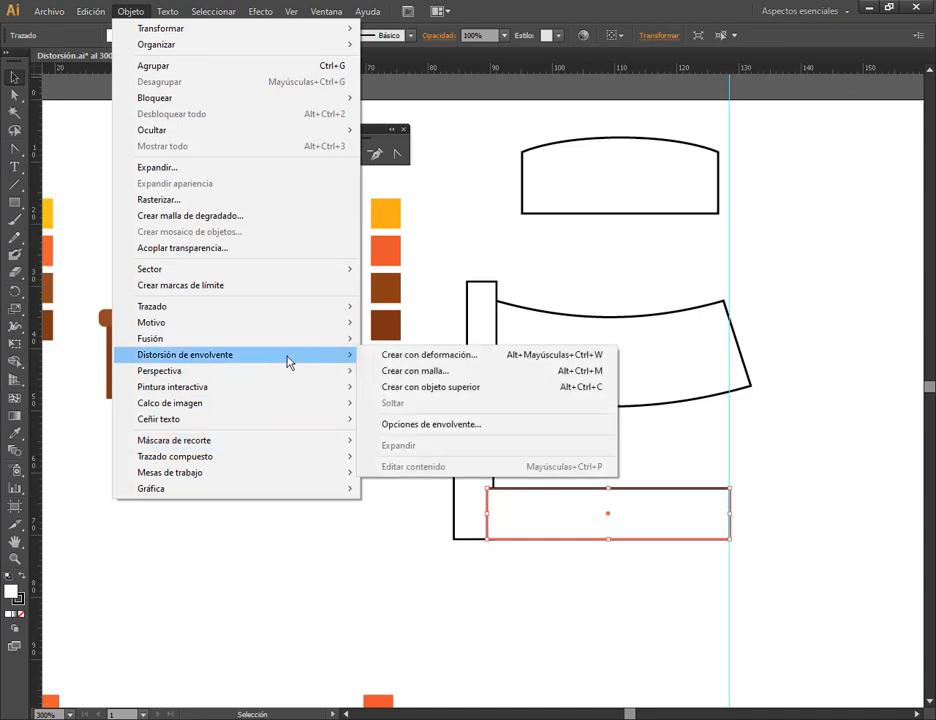
{"action": "left_click", "coordinate": [463, 355]}
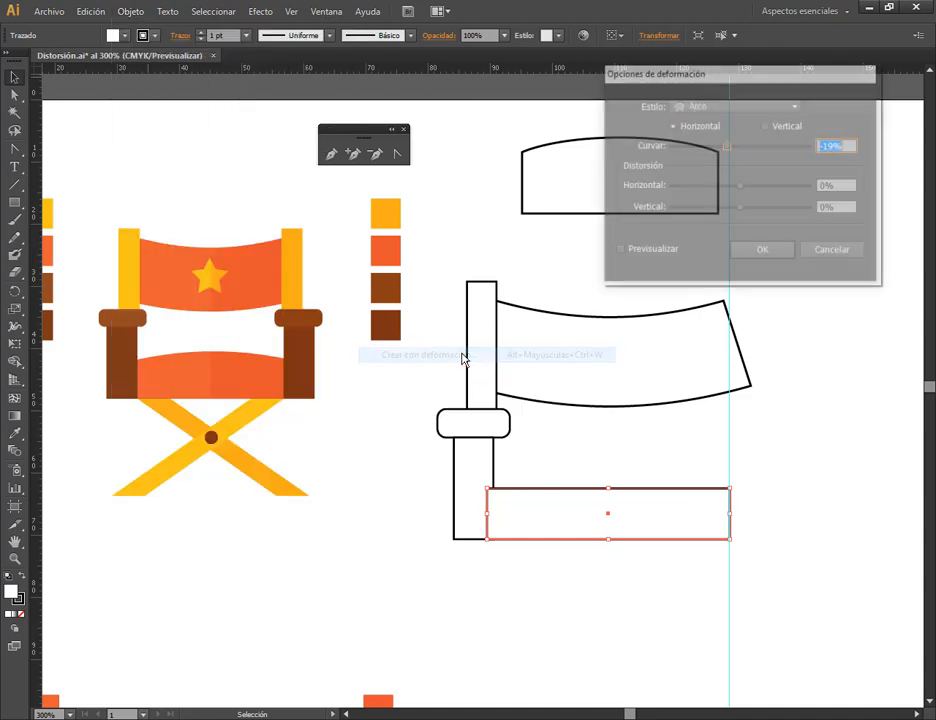
{"action": "left_click_drag", "start_coordinate": [744, 85], "coordinate": [304, 186]}
{"action": "left_click", "coordinate": [193, 355]}
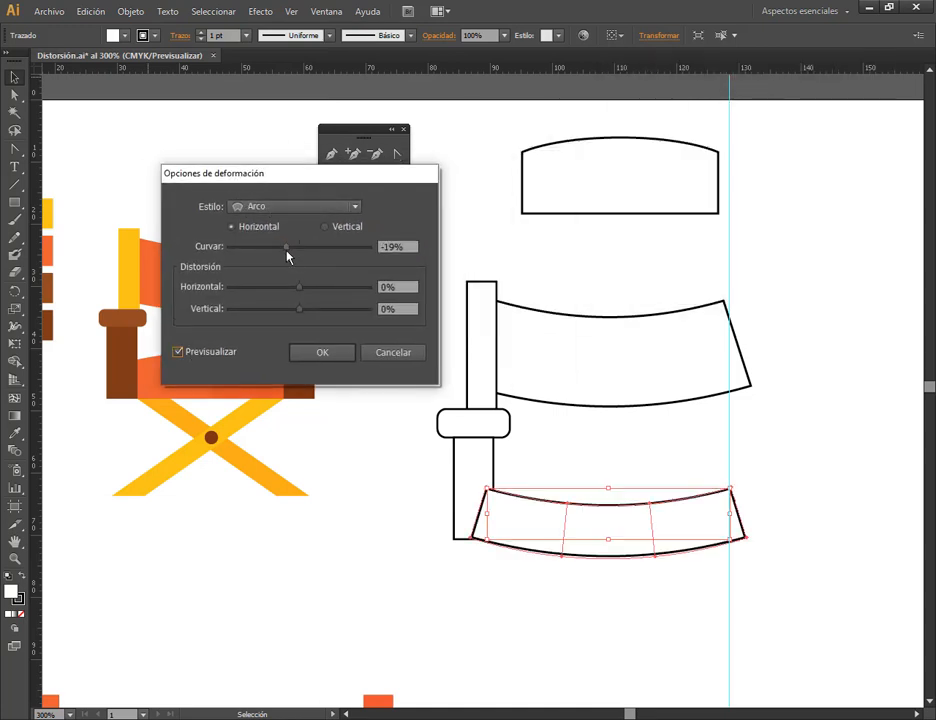
{"action": "scroll", "coordinate": [415, 247], "scroll_direction": "up", "scroll_amount": 20}
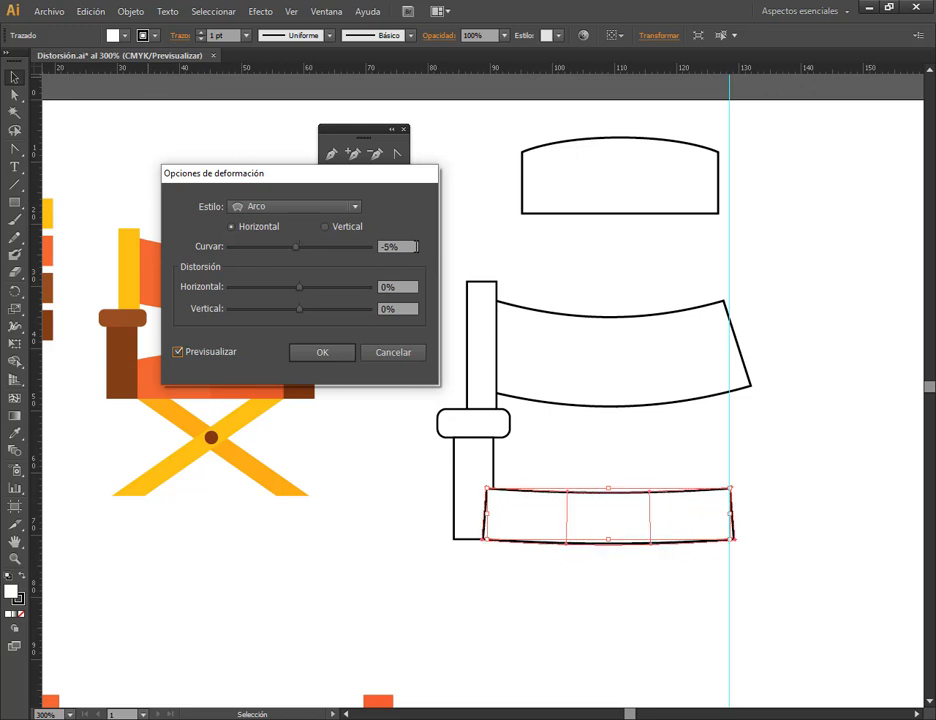
{"action": "scroll", "coordinate": [415, 247], "scroll_direction": "up", "scroll_amount": 8}
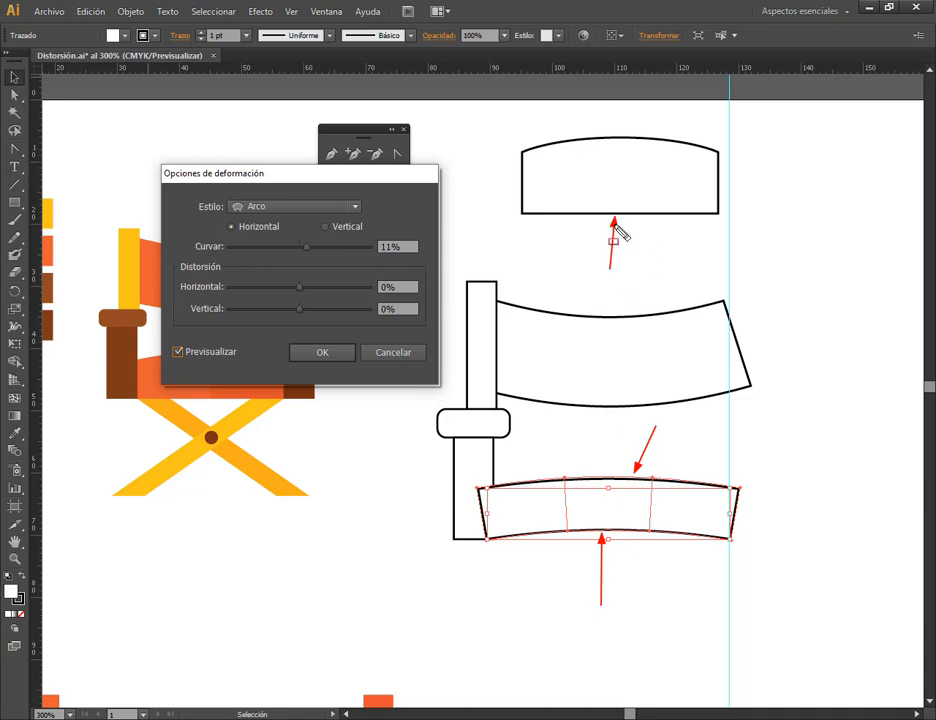
- Switch the seat's warp style to Arco superior and adjust its horizontal bend to 16%
{"action": "left_click", "coordinate": [284, 209]}
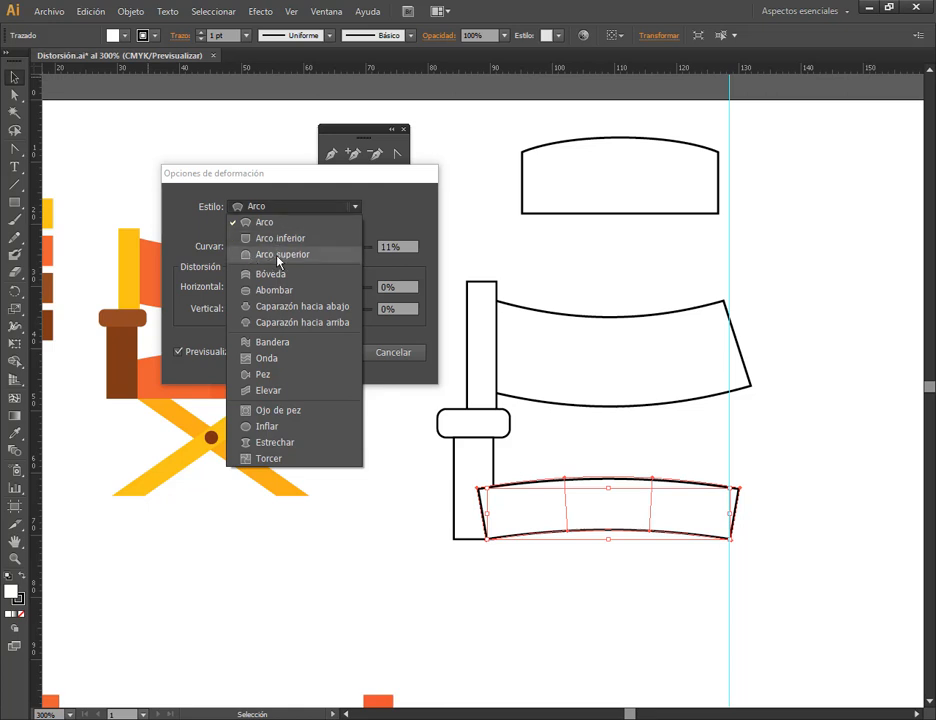
{"action": "left_click", "coordinate": [279, 256]}
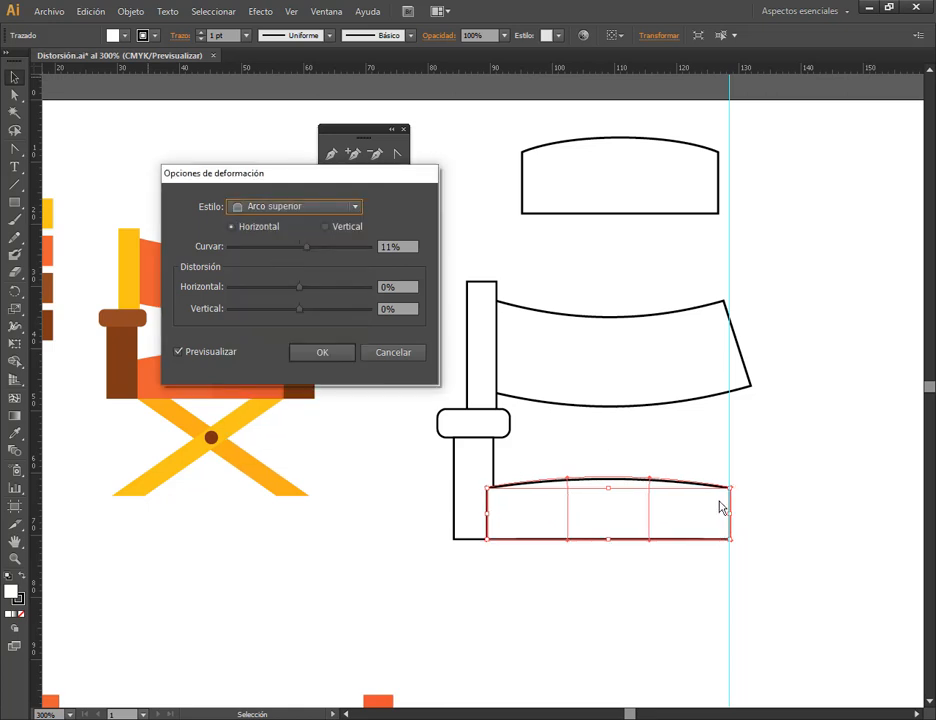
{"action": "scroll", "coordinate": [410, 248], "scroll_direction": "up", "scroll_amount": 4}
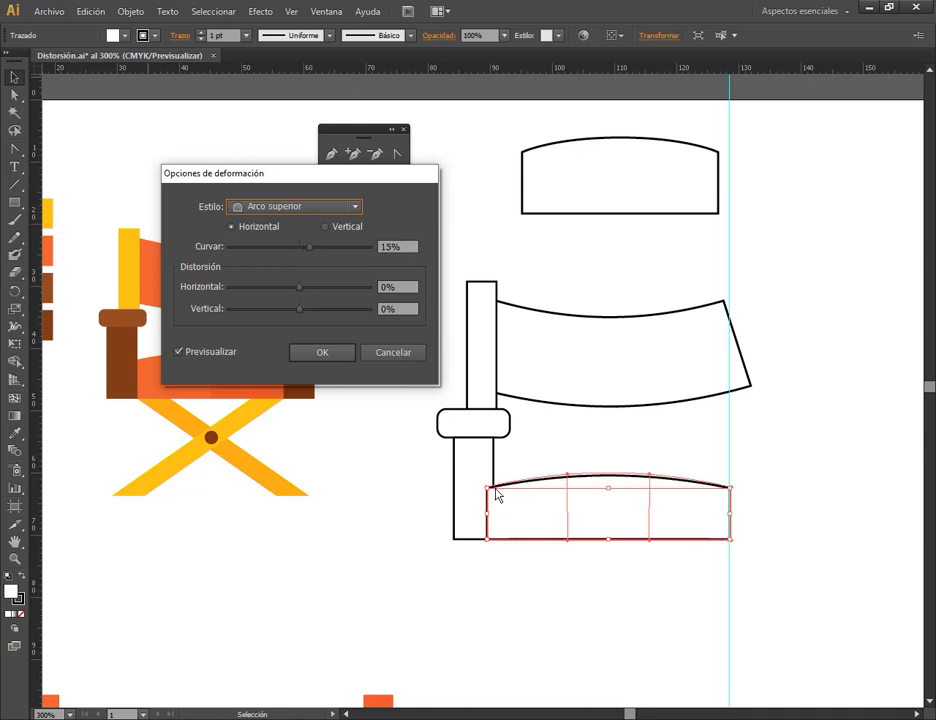
{"action": "left_click_drag", "start_coordinate": [384, 178], "coordinate": [418, 93]}
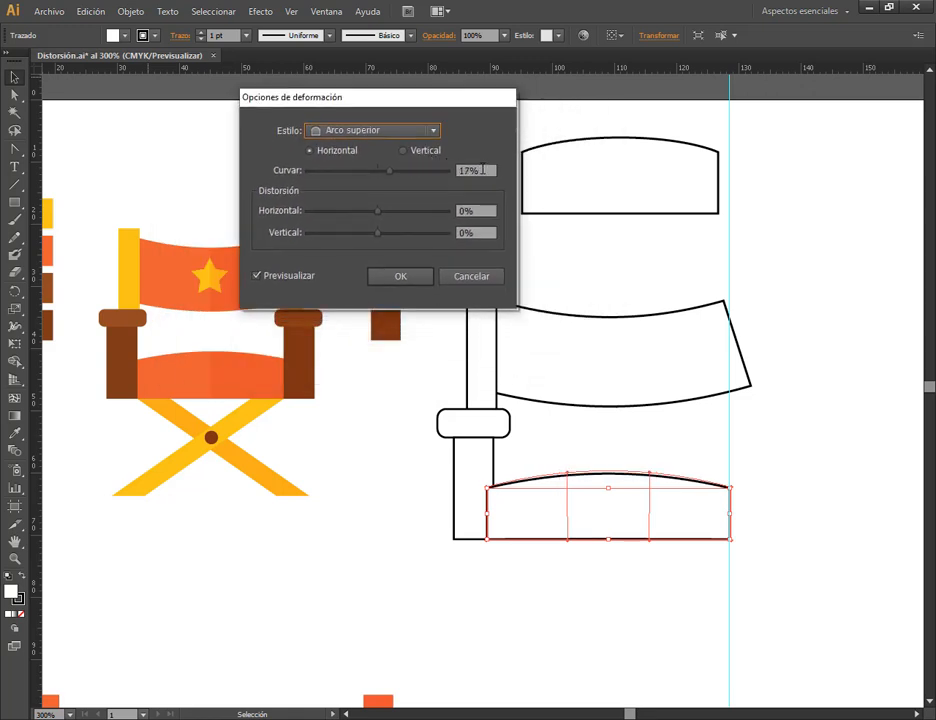
{"action": "scroll", "coordinate": [482, 170], "scroll_direction": "up", "scroll_amount": 1}
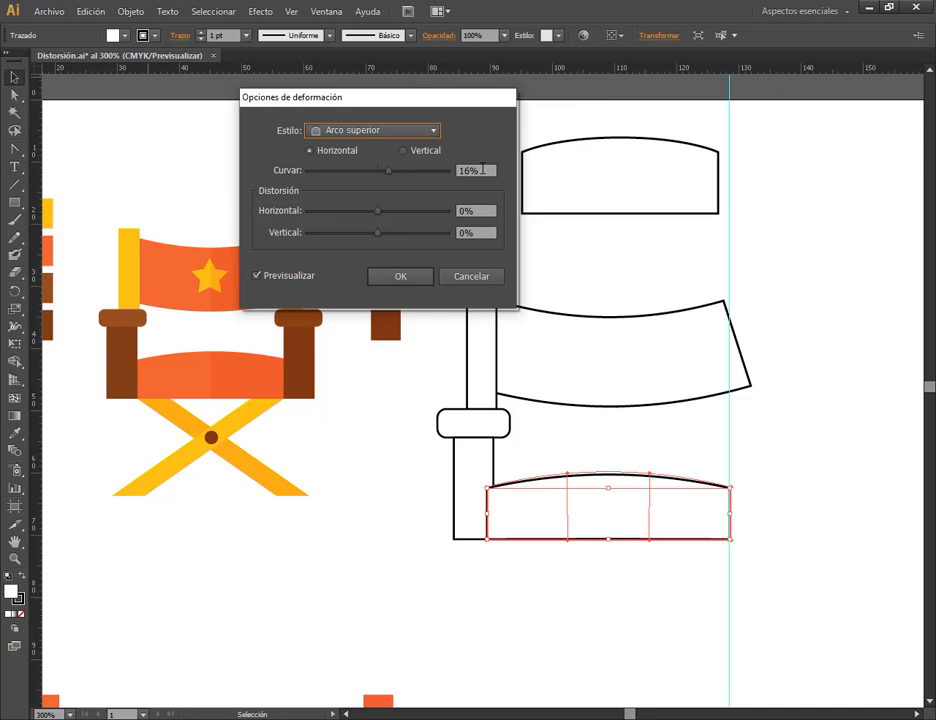
- Test the seat's bend up to 24%, settle on 17% and apply the Arco superior warp
{"action": "key", "text": "Up"}
{"action": "key", "text": "Up"}
{"action": "key", "text": "Up"}
{"action": "key", "text": "Up"}
{"action": "key", "text": "Up"}
{"action": "key", "text": "Up"}
{"action": "key", "text": "Up"}
{"action": "key", "text": "Up"}
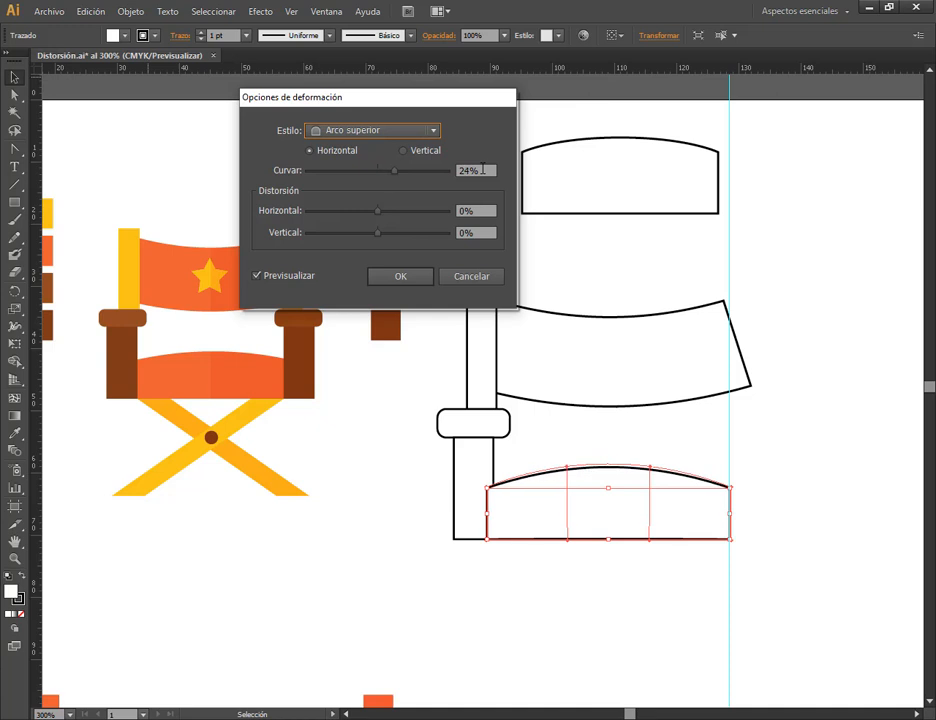
{"action": "key", "text": "Down"}
{"action": "key", "text": "Down"}
{"action": "key", "text": "Down"}
{"action": "key", "text": "Down"}
{"action": "key", "text": "Down"}
{"action": "key", "text": "Down"}
{"action": "key", "text": "Down"}
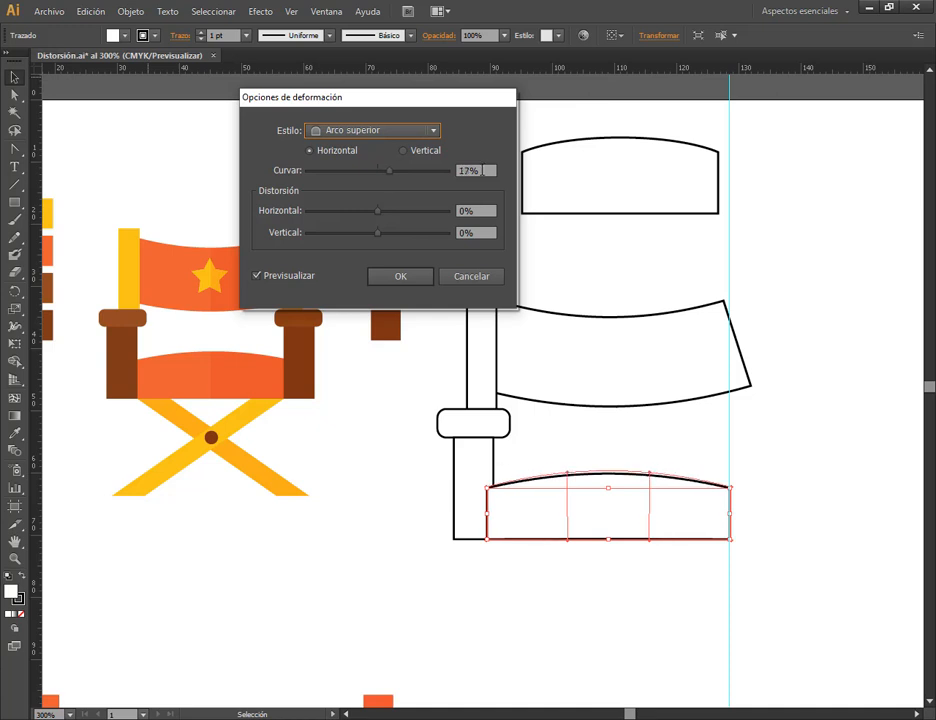
{"action": "key", "text": "Down"}
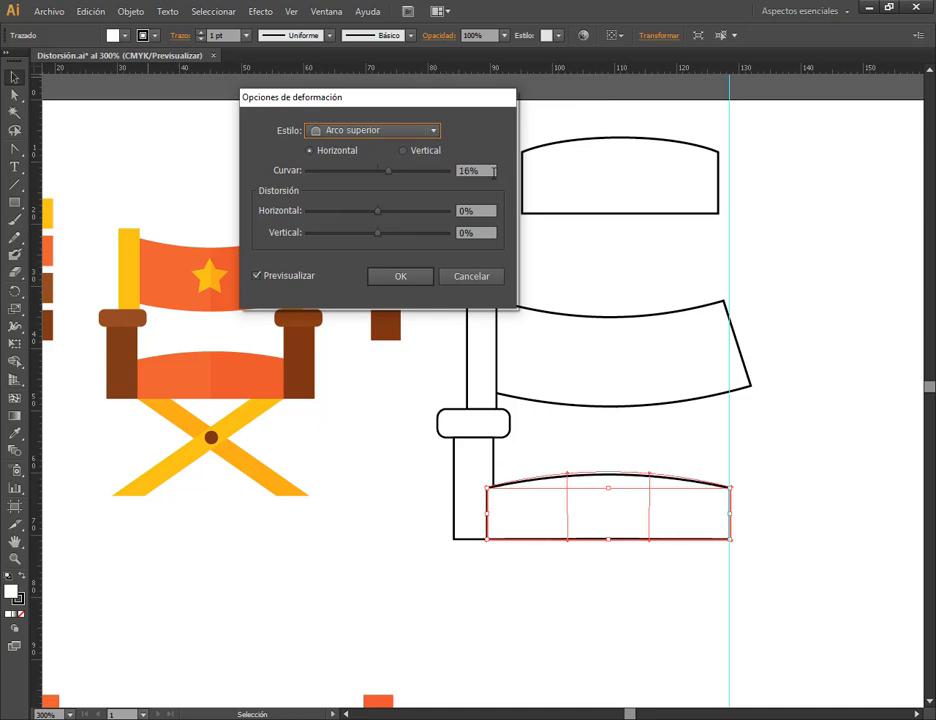
{"action": "key", "text": "Down"}
{"action": "key", "text": "Up"}
{"action": "key", "text": "Up"}
{"action": "left_click", "coordinate": [395, 280]}
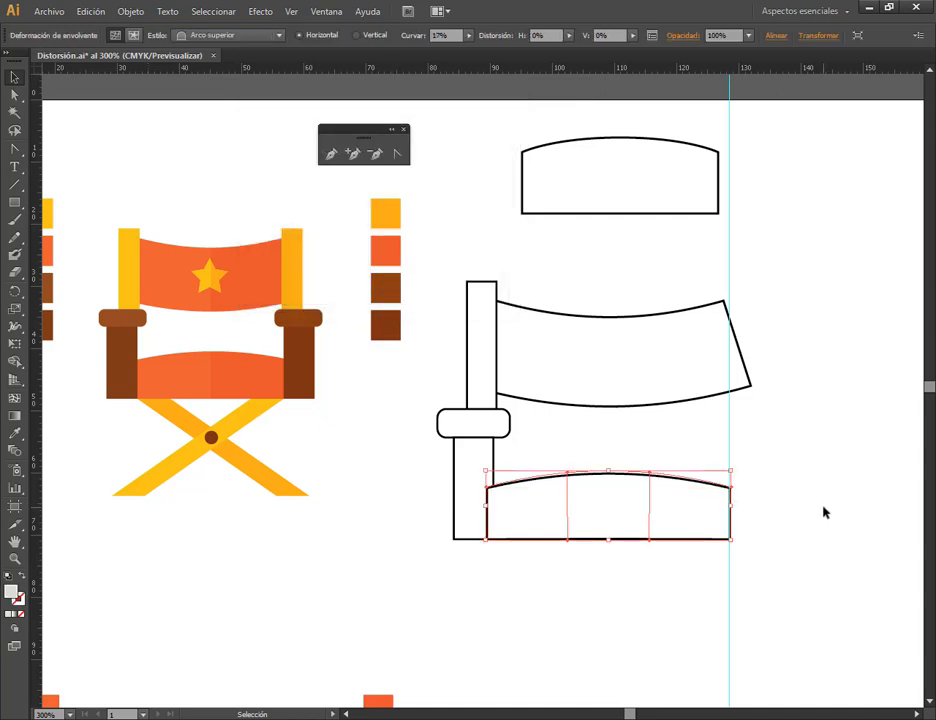
{"action": "left_click", "coordinate": [595, 467]}
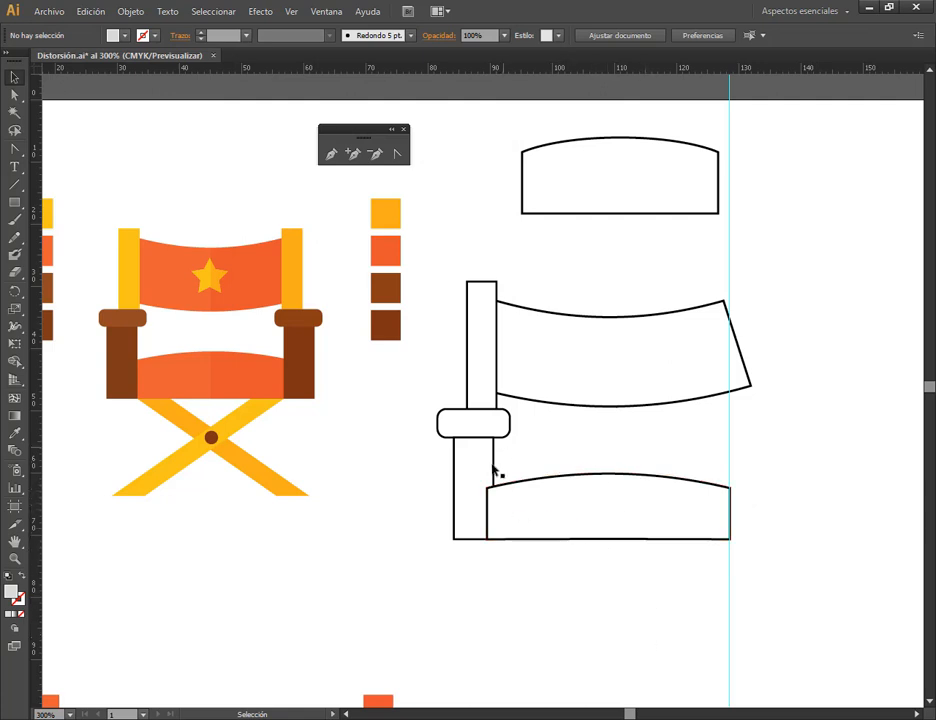
- Place a vertical guide through the shared horizontal center of the warped backrest and seat
{"action": "scroll", "coordinate": [688, 456], "scroll_direction": "down", "scroll_amount": 2}
{"action": "scroll", "coordinate": [686, 452], "scroll_direction": "down", "scroll_amount": 2}
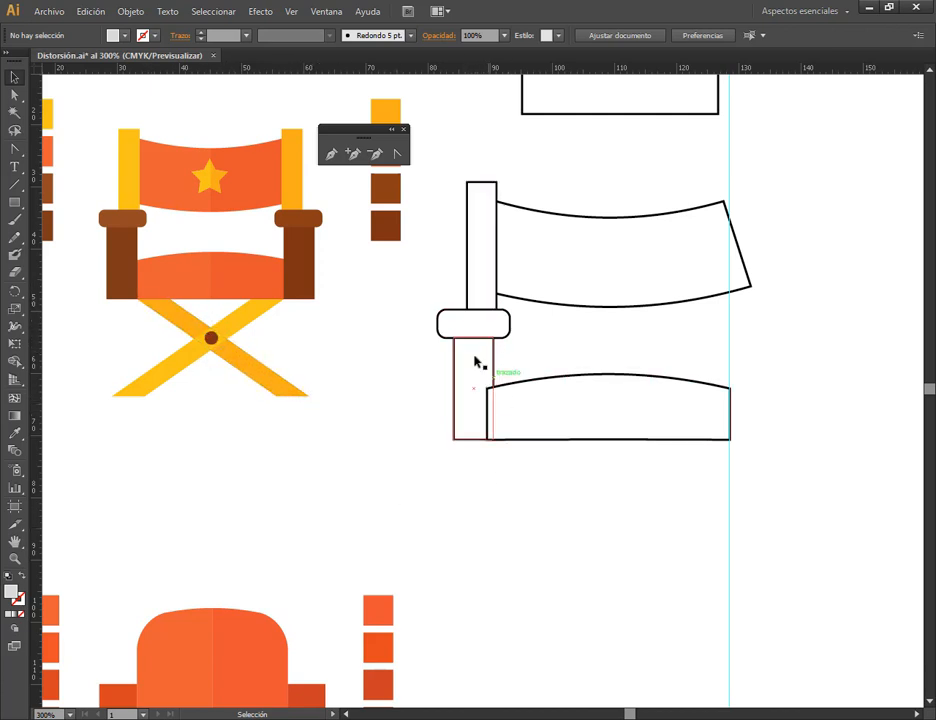
{"action": "left_click_drag", "start_coordinate": [412, 295], "coordinate": [477, 365]}
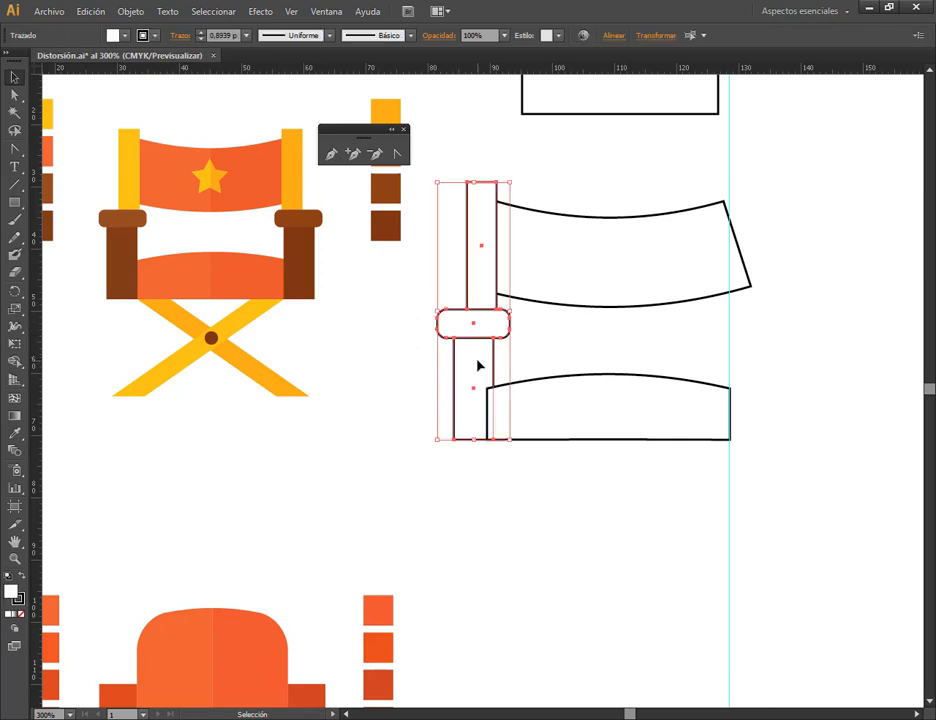
{"action": "left_click", "coordinate": [587, 190]}
{"action": "left_click_drag", "start_coordinate": [587, 190], "coordinate": [605, 472]}
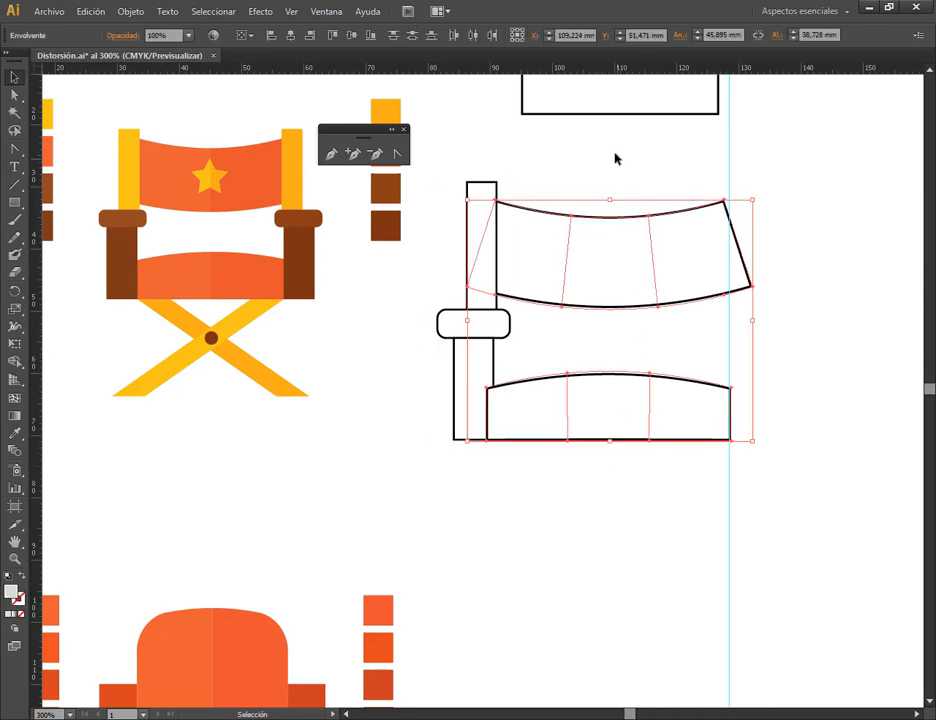
{"action": "left_click_drag", "start_coordinate": [38, 350], "coordinate": [560, 392]}
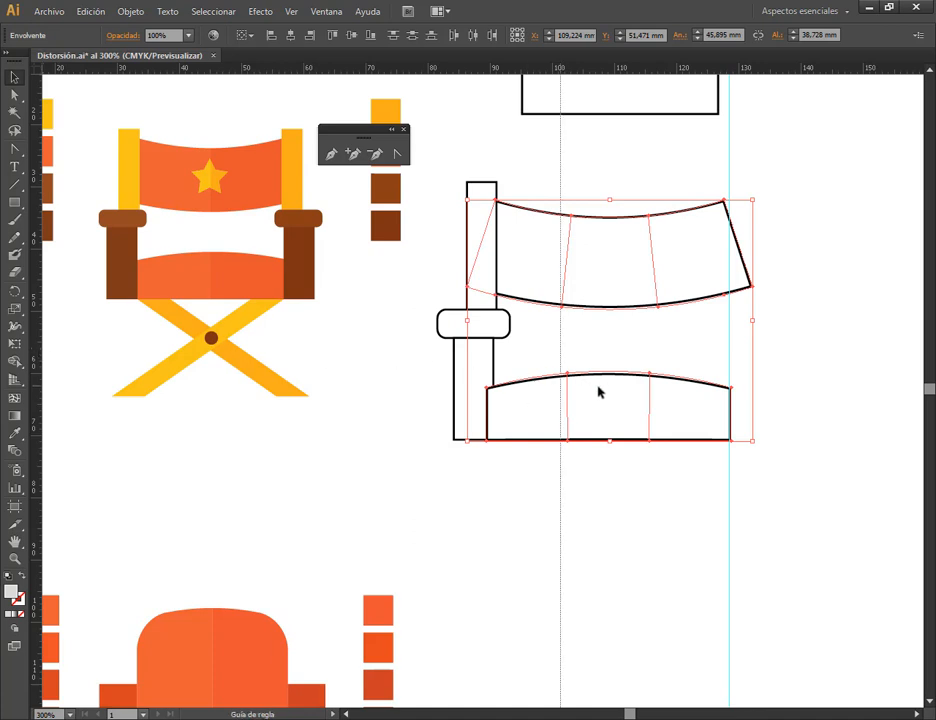
{"action": "left_click_drag", "start_coordinate": [560, 300], "coordinate": [610, 205]}
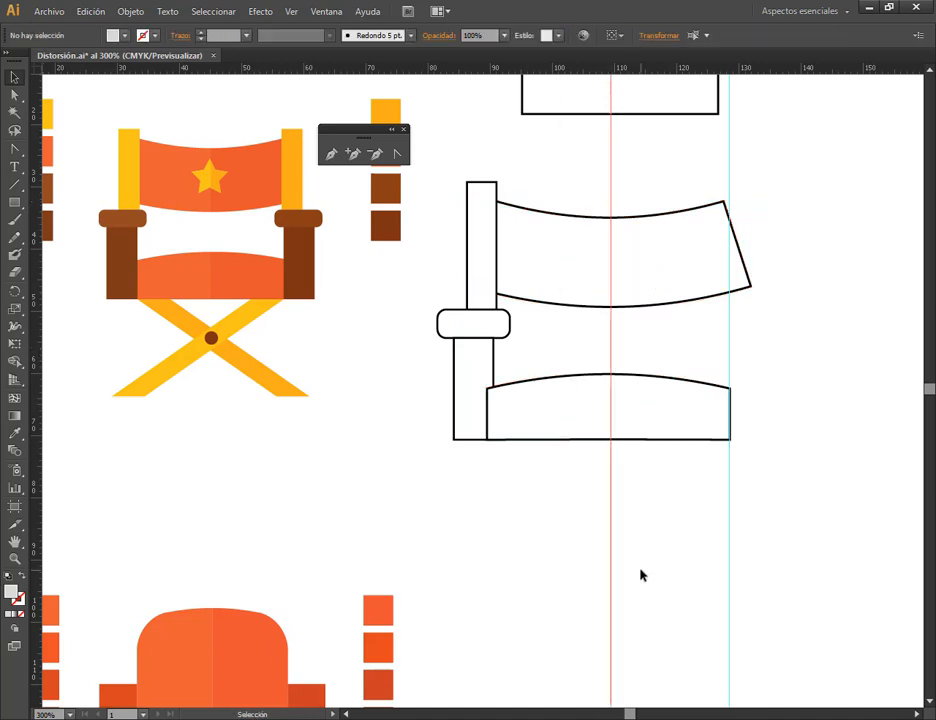
- Reflect a copy of the post, armrest and support on the vertical axis across the central guide
{"action": "left_click_drag", "start_coordinate": [432, 299], "coordinate": [483, 362]}
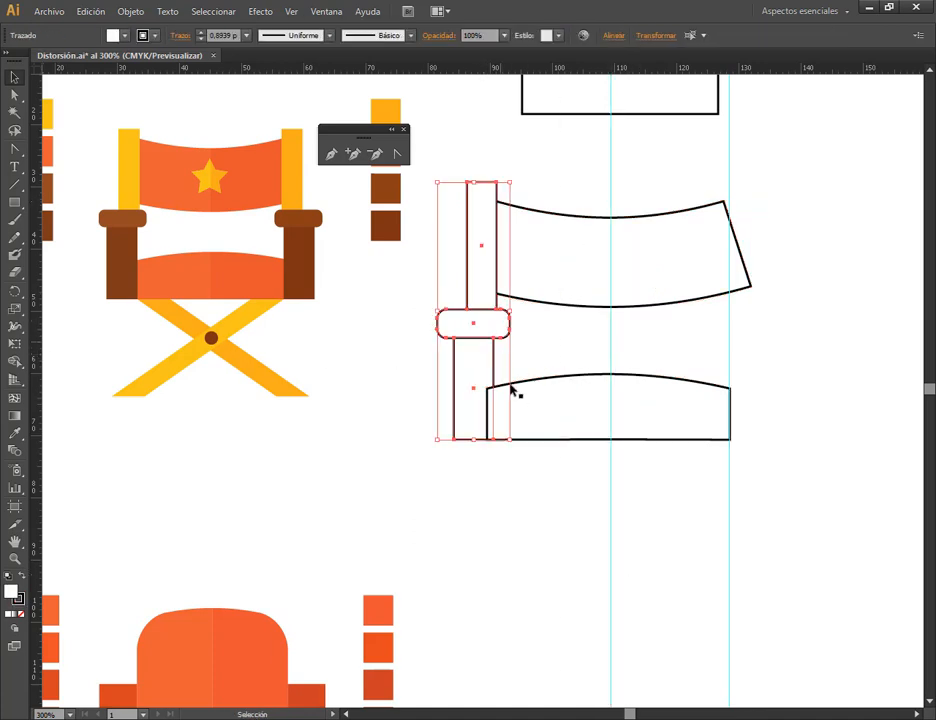
{"action": "left_click", "coordinate": [17, 292]}
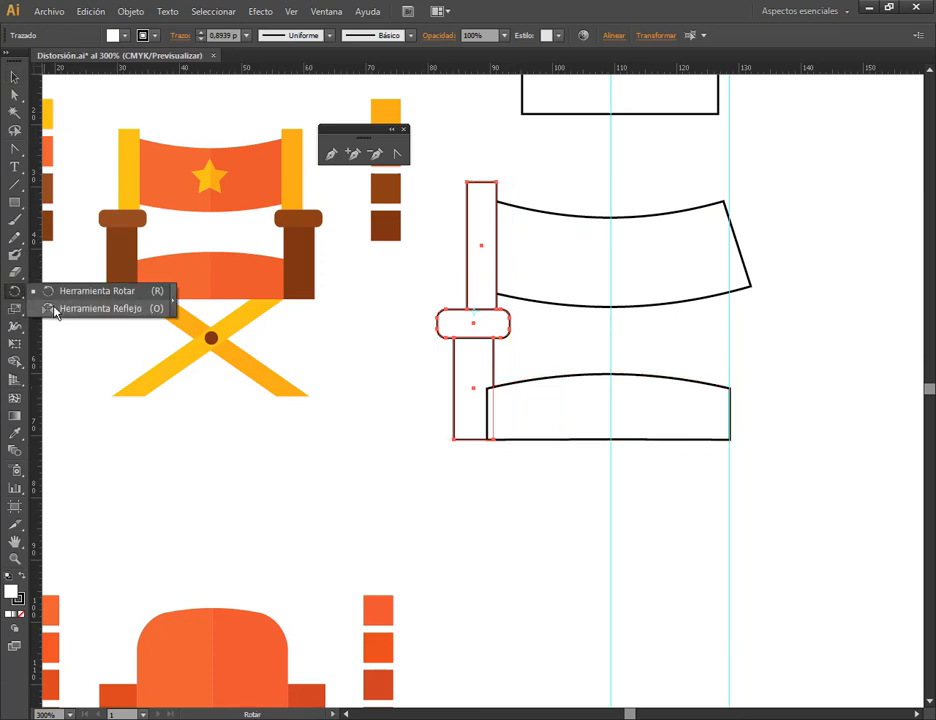
{"action": "left_click", "coordinate": [100, 308]}
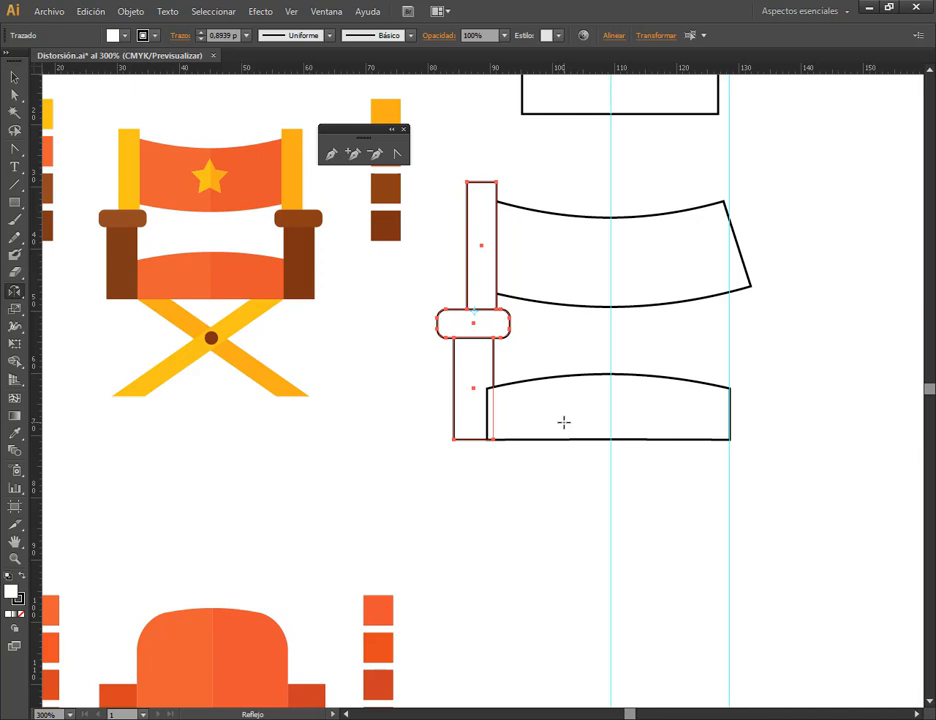
{"action": "left_click", "coordinate": [610, 326], "text": "alt"}
{"action": "key", "text": "alt+Return"}
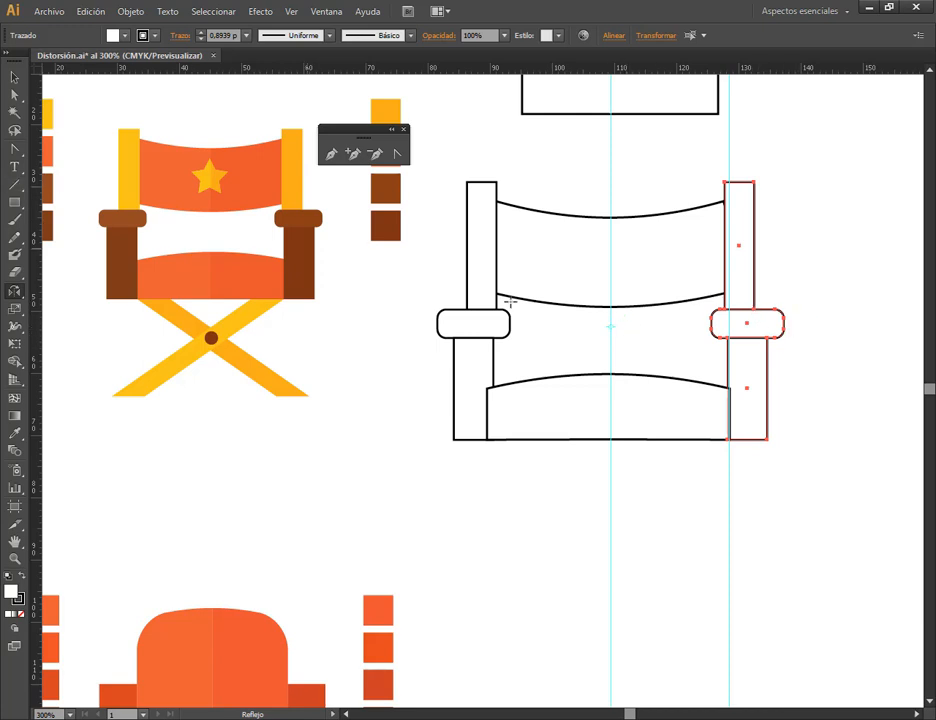
- Review the Reflect options for the vertical axis about the central guide, dismiss them without applying, and deselect the copied parts
{"action": "left_click", "coordinate": [612, 318], "text": "alt"}
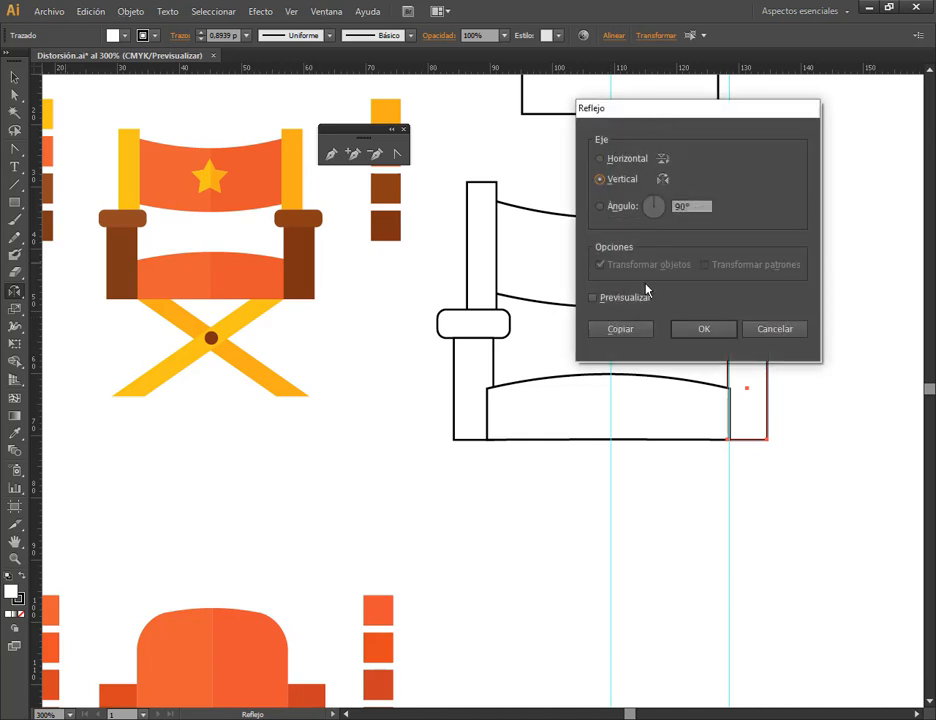
{"action": "left_click_drag", "start_coordinate": [654, 116], "coordinate": [350, 114]}
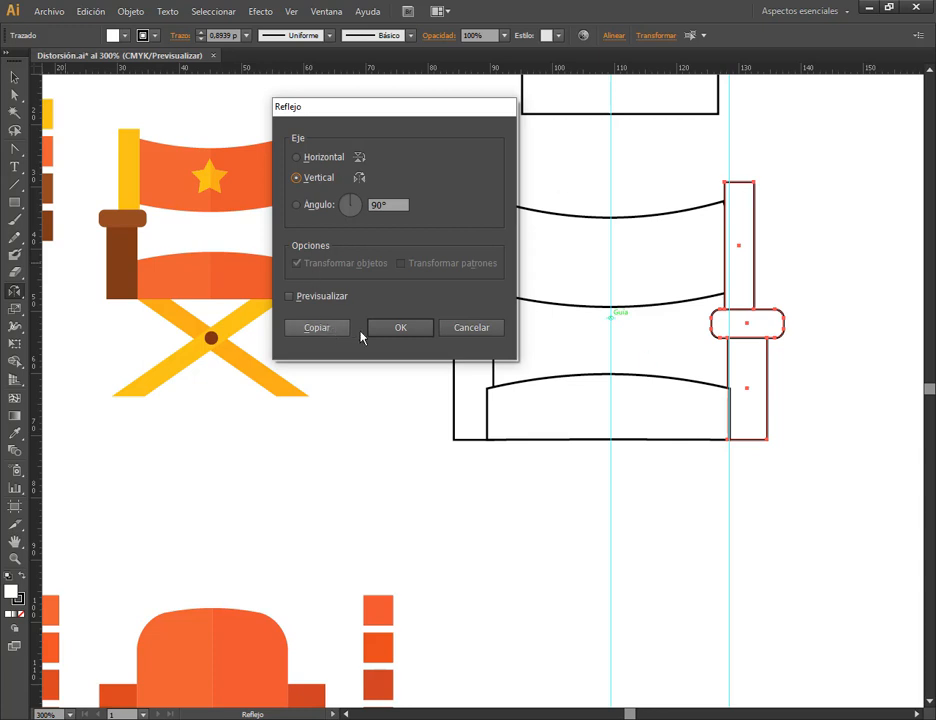
{"action": "left_click", "coordinate": [501, 332]}
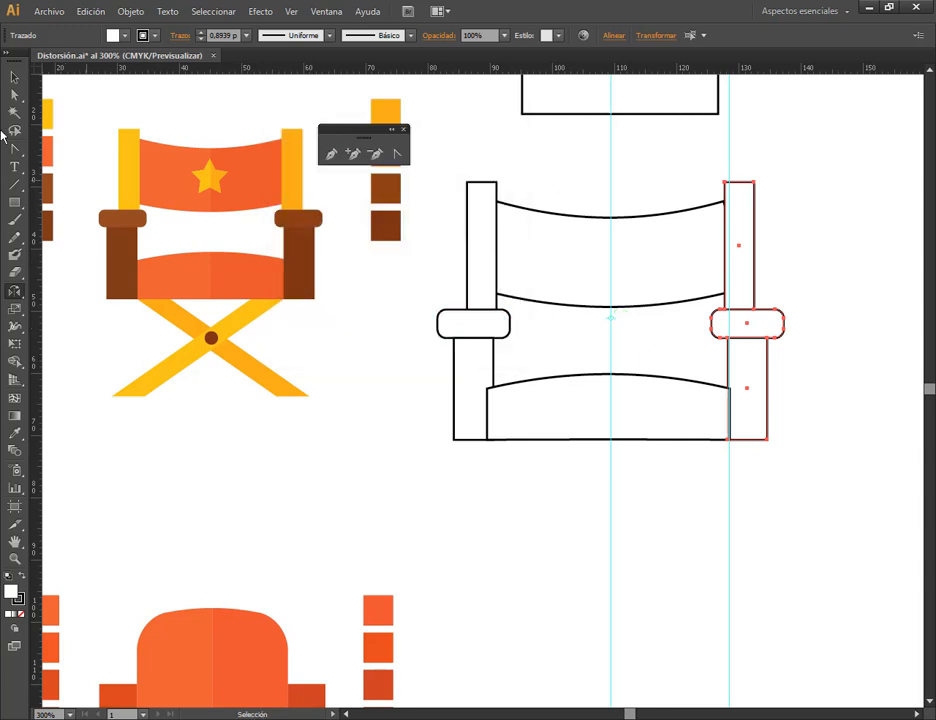
{"action": "left_click", "coordinate": [14, 77]}
{"action": "left_click", "coordinate": [882, 272]}
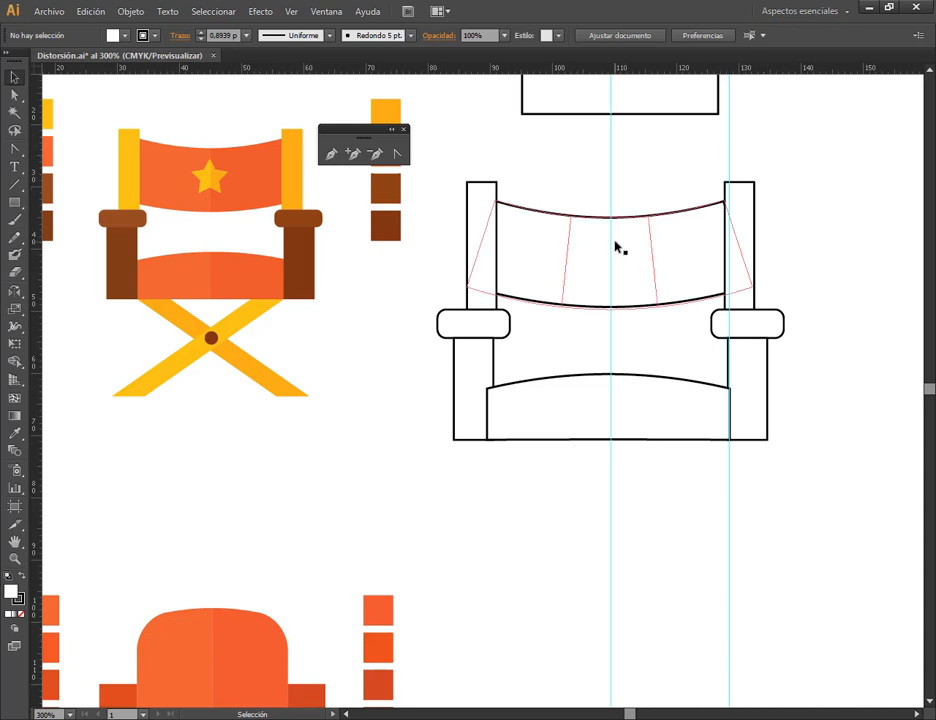
- Check how the mirrored side parts meet the backrest and delete the mirrored post, armrest and support
{"action": "left_click", "coordinate": [620, 403]}
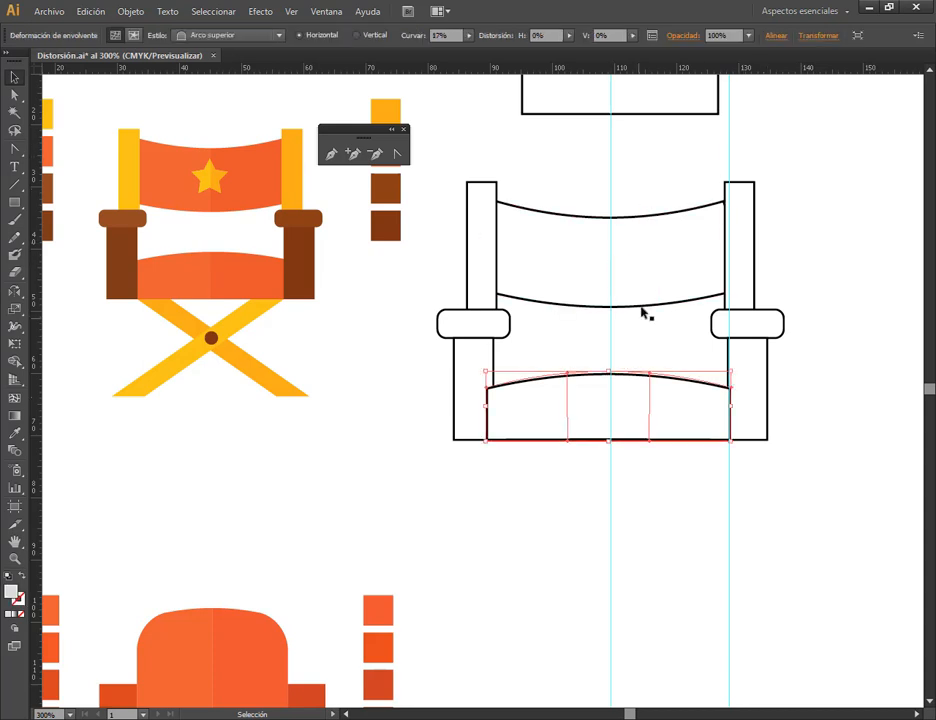
{"action": "left_click", "coordinate": [508, 190]}
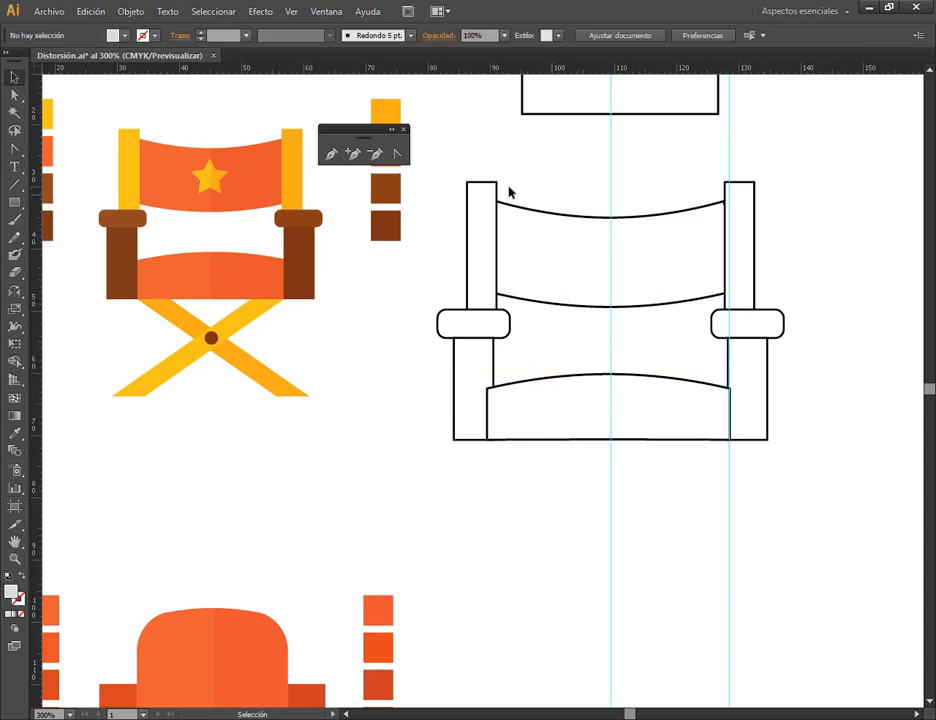
{"action": "scroll", "coordinate": [508, 190], "scroll_direction": "up", "scroll_amount": 3}
{"action": "left_click_drag", "start_coordinate": [517, 260], "coordinate": [224, 366]}
{"action": "left_click_drag", "start_coordinate": [634, 259], "coordinate": [565, 213]}
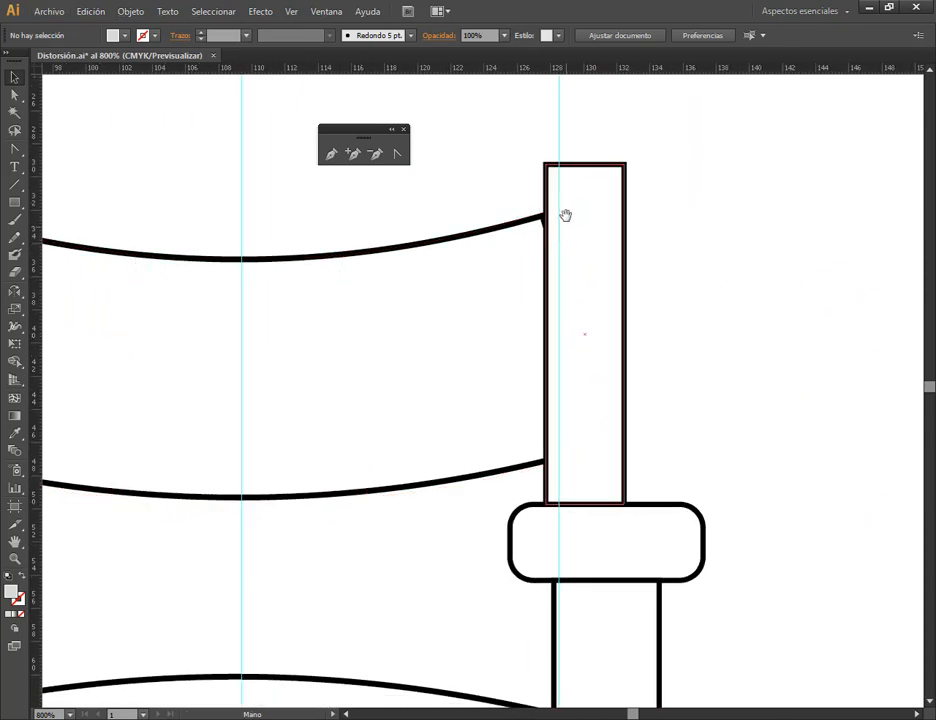
{"action": "left_click_drag", "start_coordinate": [307, 468], "coordinate": [481, 413]}
{"action": "scroll", "coordinate": [477, 412], "scroll_direction": "down", "scroll_amount": 2}
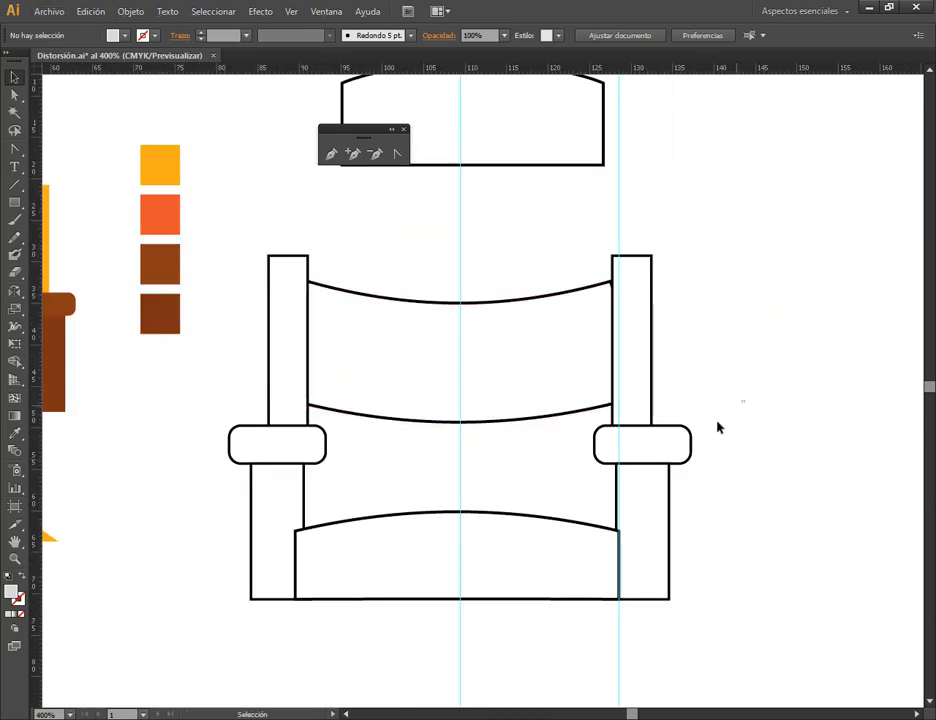
{"action": "left_click_drag", "start_coordinate": [746, 401], "coordinate": [628, 509]}
{"action": "key", "text": "Delete"}
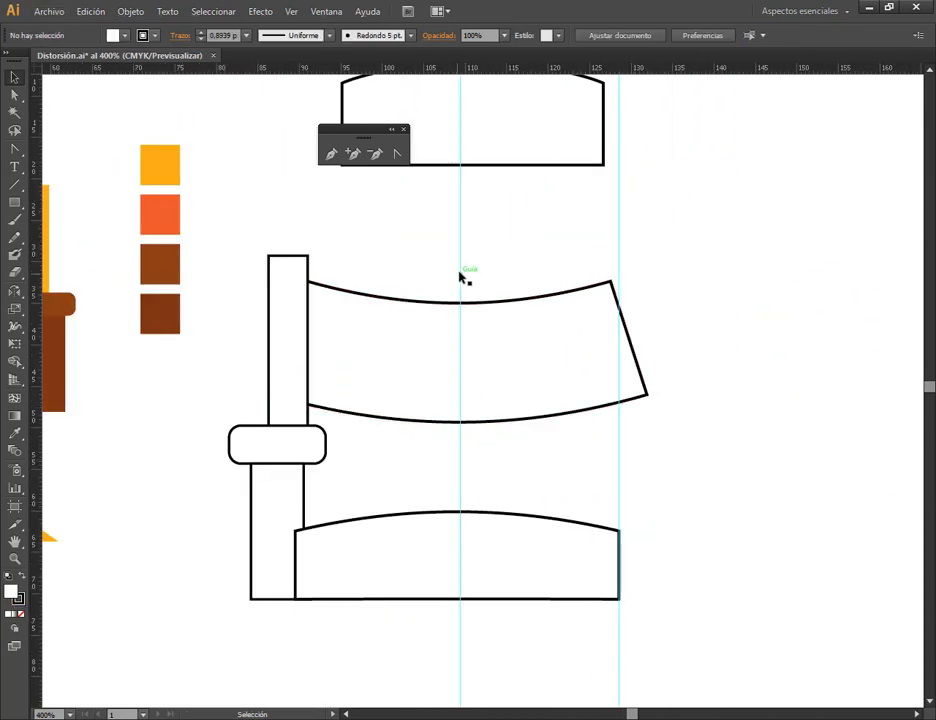
- Replace the central vertical guide with a new one aligned to the horizontal center of the warped backrest
{"action": "left_click", "coordinate": [500, 302]}
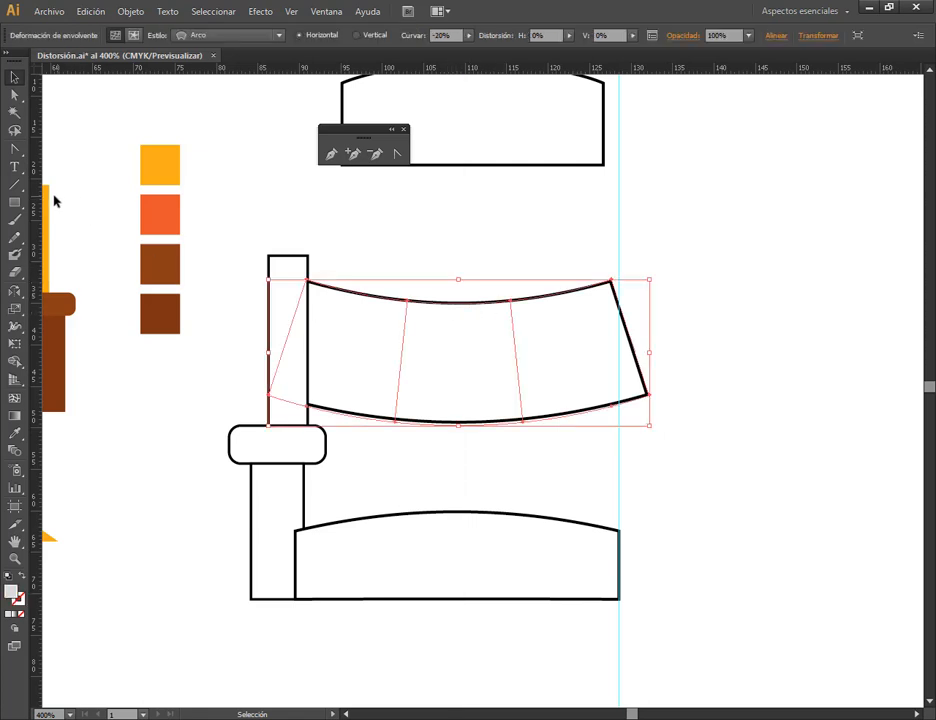
{"action": "left_click_drag", "start_coordinate": [38, 212], "coordinate": [460, 282]}
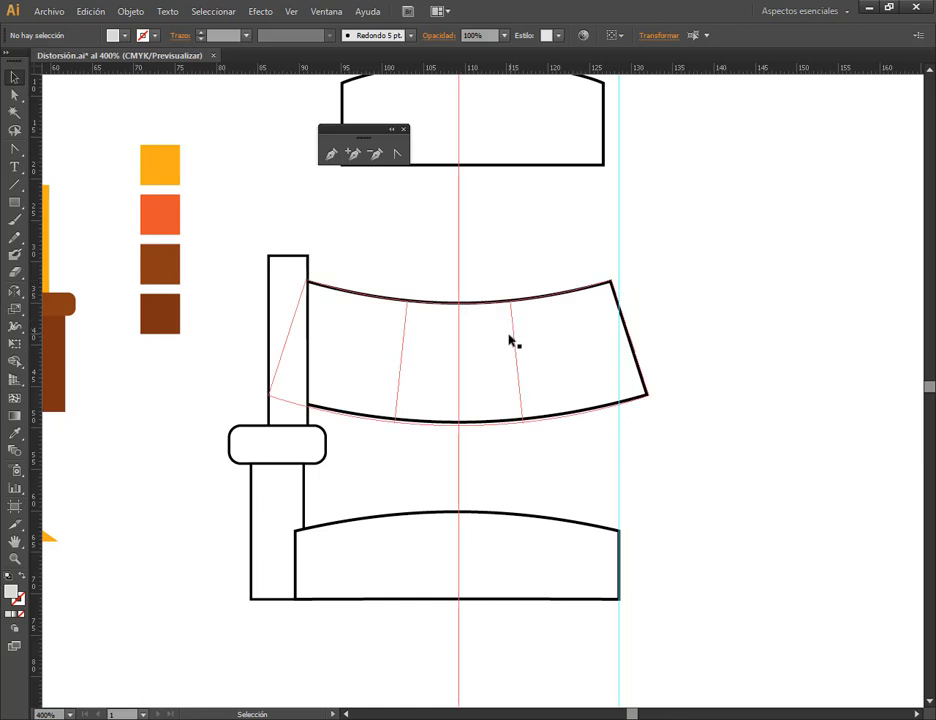
{"action": "left_click", "coordinate": [450, 359]}
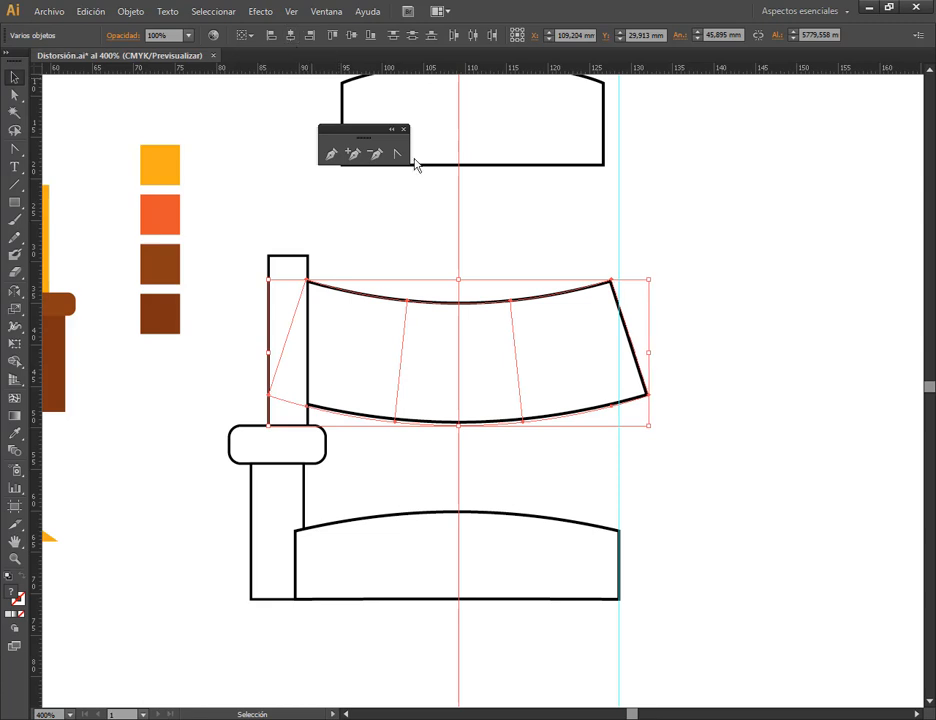
{"action": "left_click", "coordinate": [544, 262]}
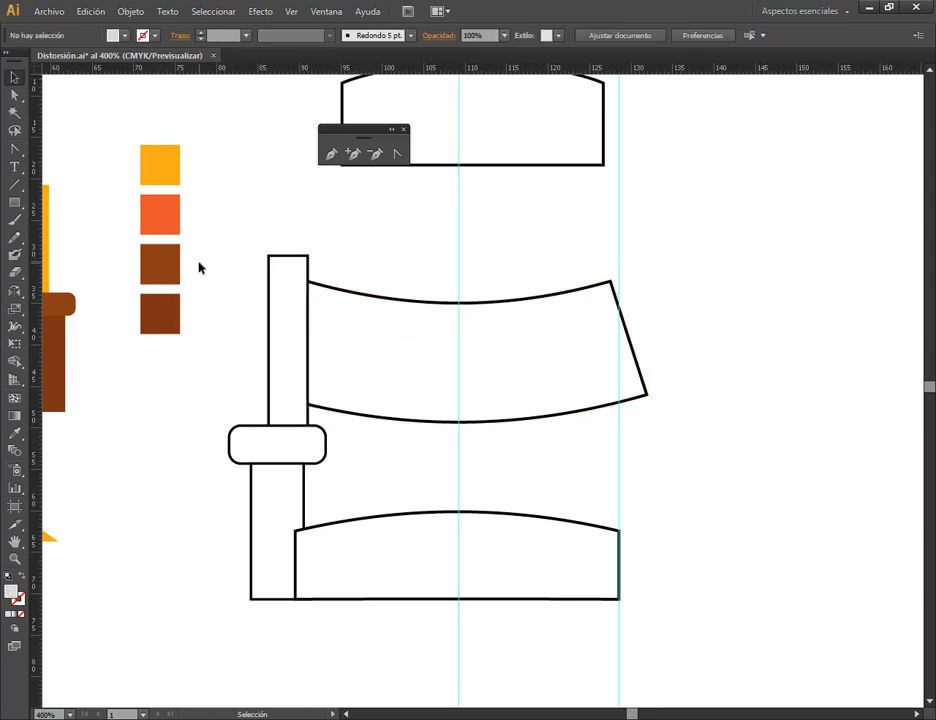
- Reflect a copy of the original post, armrest and support on the vertical axis about the new central guide
{"action": "left_click_drag", "start_coordinate": [200, 393], "coordinate": [282, 495]}
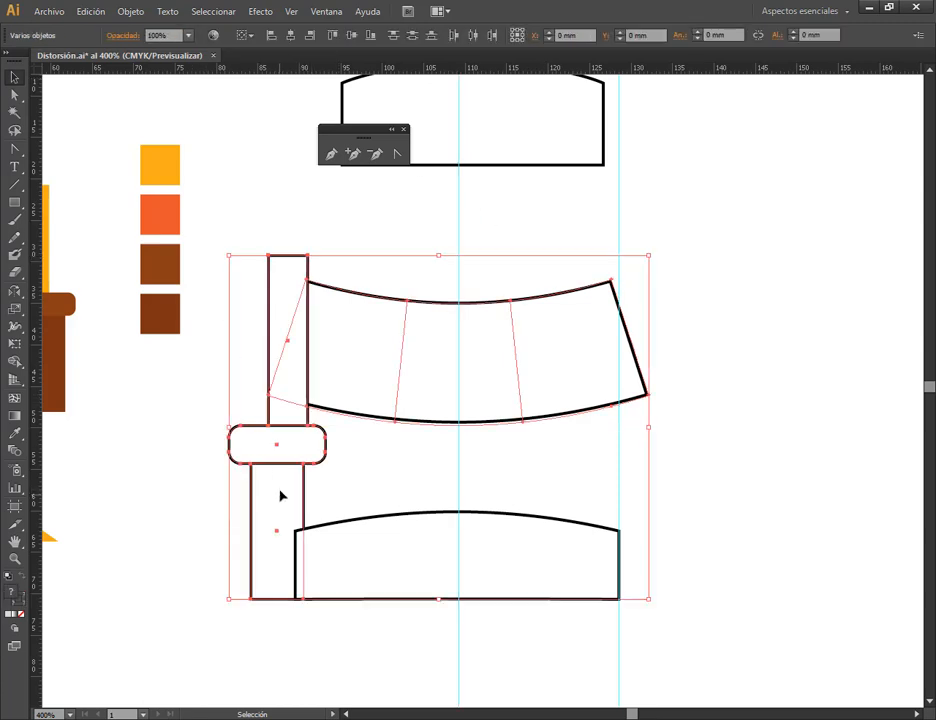
{"action": "left_click_drag", "start_coordinate": [169, 425], "coordinate": [313, 487]}
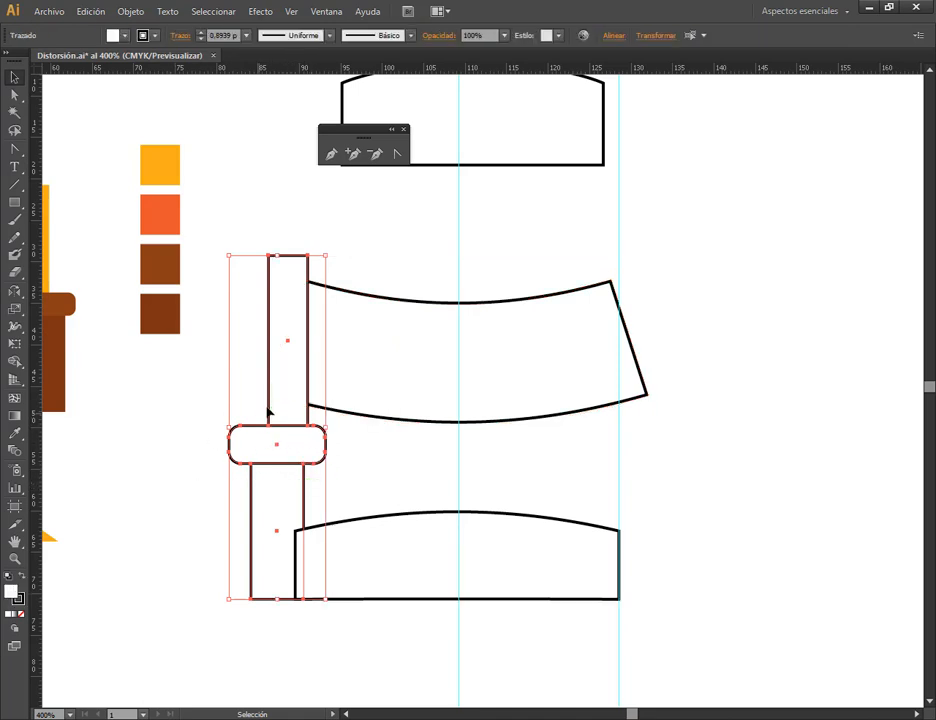
{"action": "left_click", "coordinate": [14, 293]}
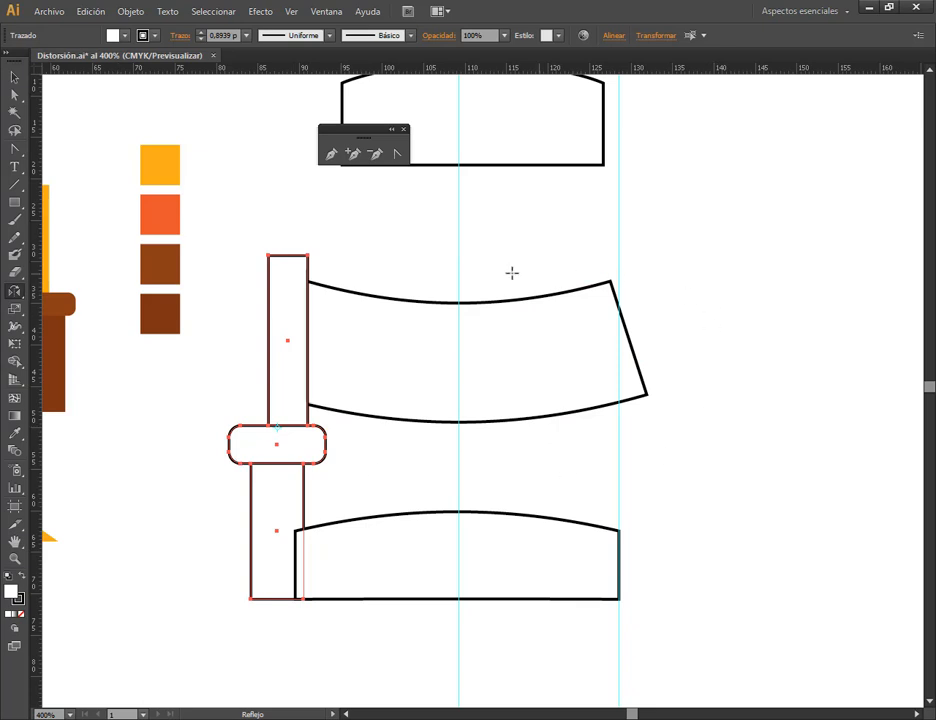
{"action": "left_click_drag", "start_coordinate": [464, 297], "coordinate": [460, 302]}
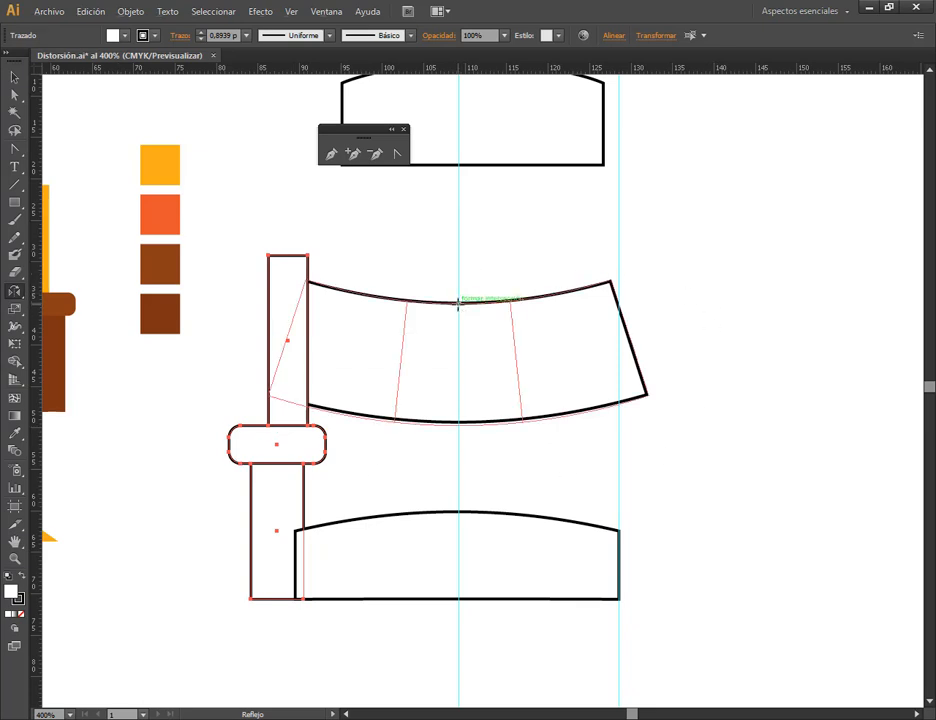
{"action": "left_click", "coordinate": [458, 303], "text": "alt"}
{"action": "left_click_drag", "start_coordinate": [394, 121], "coordinate": [753, 107]}
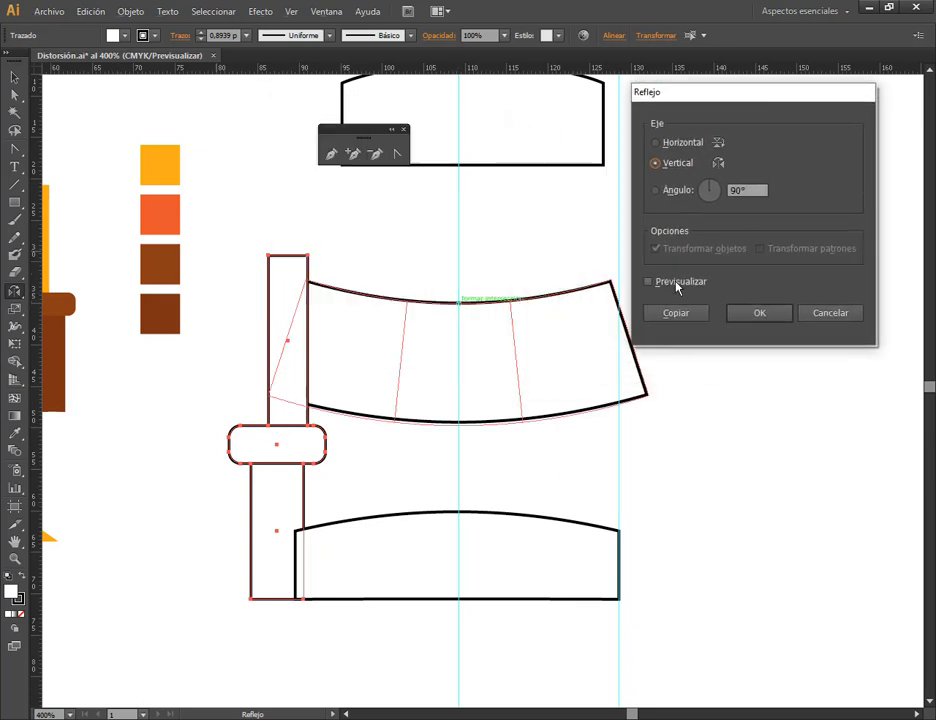
{"action": "left_click", "coordinate": [684, 285]}
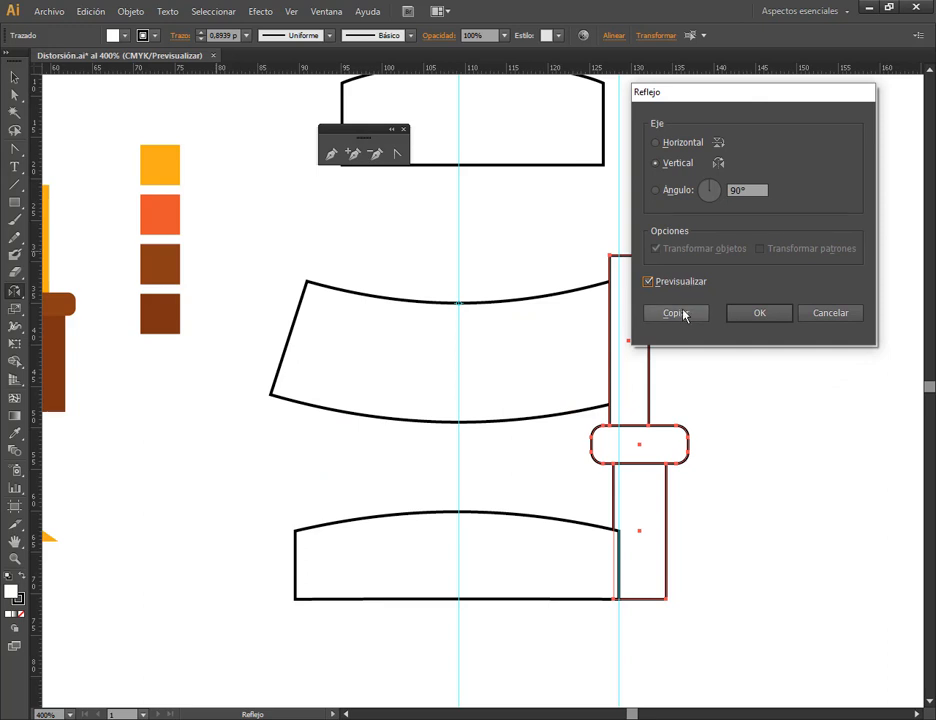
{"action": "left_click", "coordinate": [683, 313]}
{"action": "left_click", "coordinate": [14, 76]}
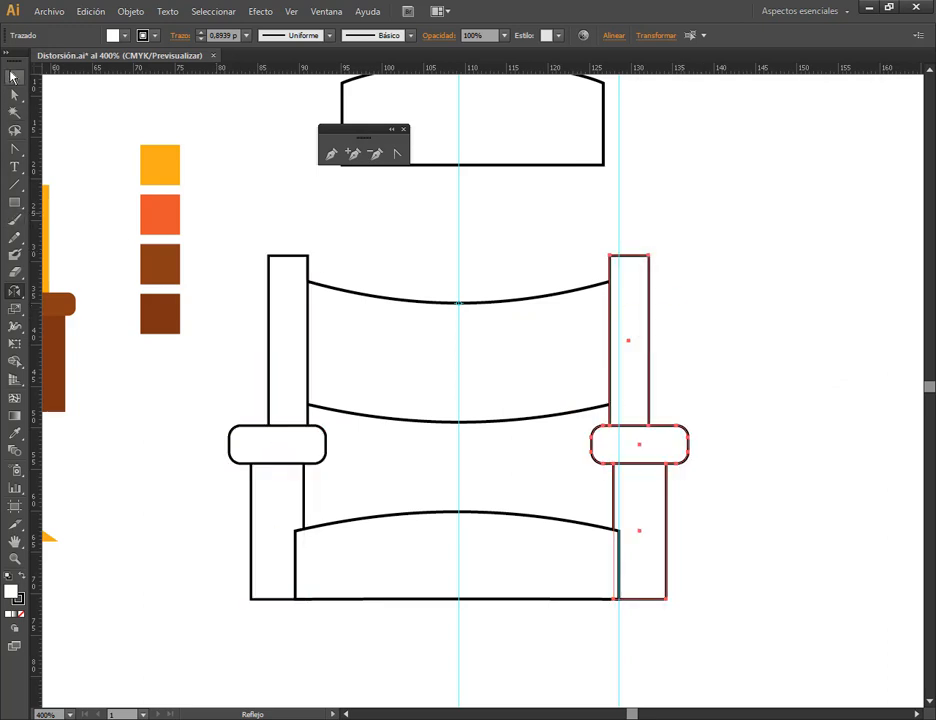
{"action": "left_click", "coordinate": [756, 259]}
- Check the mirrored post's join with the backrest and delete both vertical guides
{"action": "scroll", "coordinate": [585, 285], "scroll_direction": "up", "scroll_amount": 3}
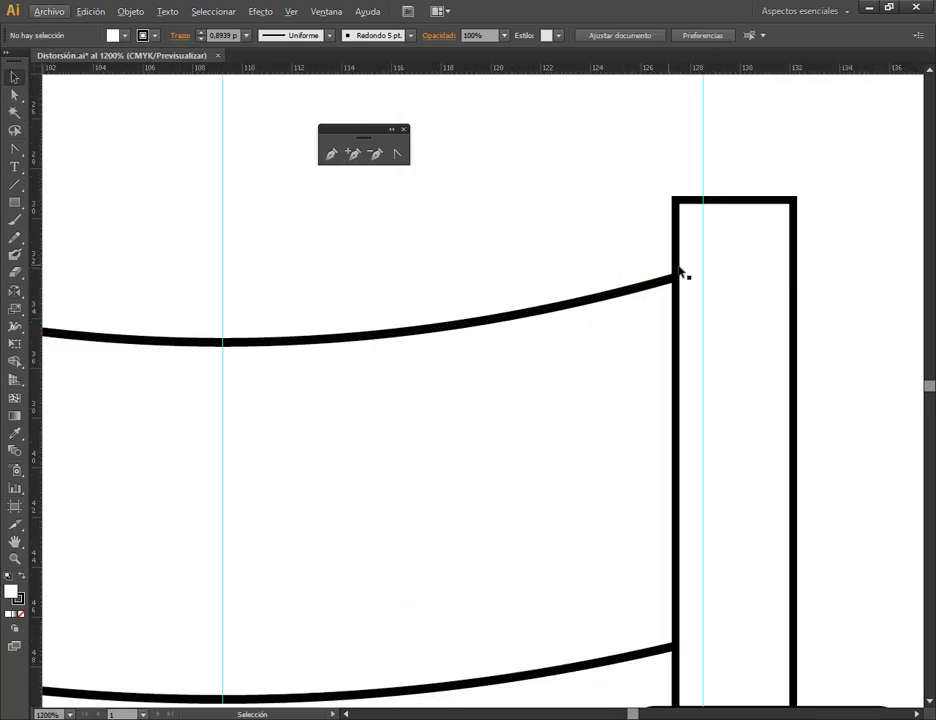
{"action": "scroll", "coordinate": [414, 306], "scroll_direction": "down", "scroll_amount": 3}
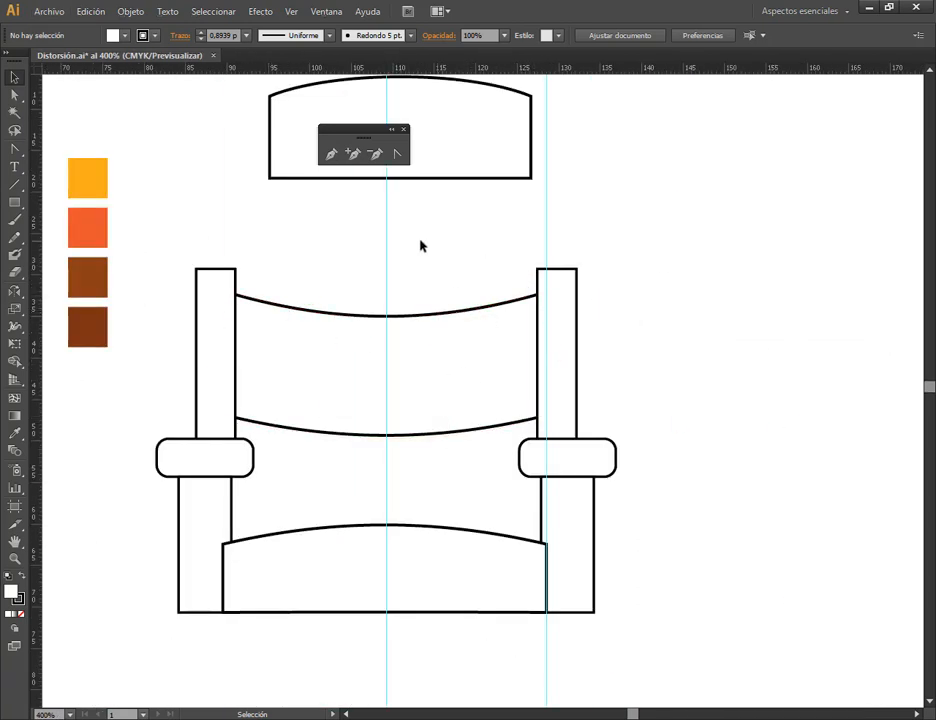
{"action": "left_click_drag", "start_coordinate": [343, 236], "coordinate": [418, 258]}
{"action": "key", "text": "Delete"}
{"action": "left_click_drag", "start_coordinate": [509, 221], "coordinate": [628, 242]}
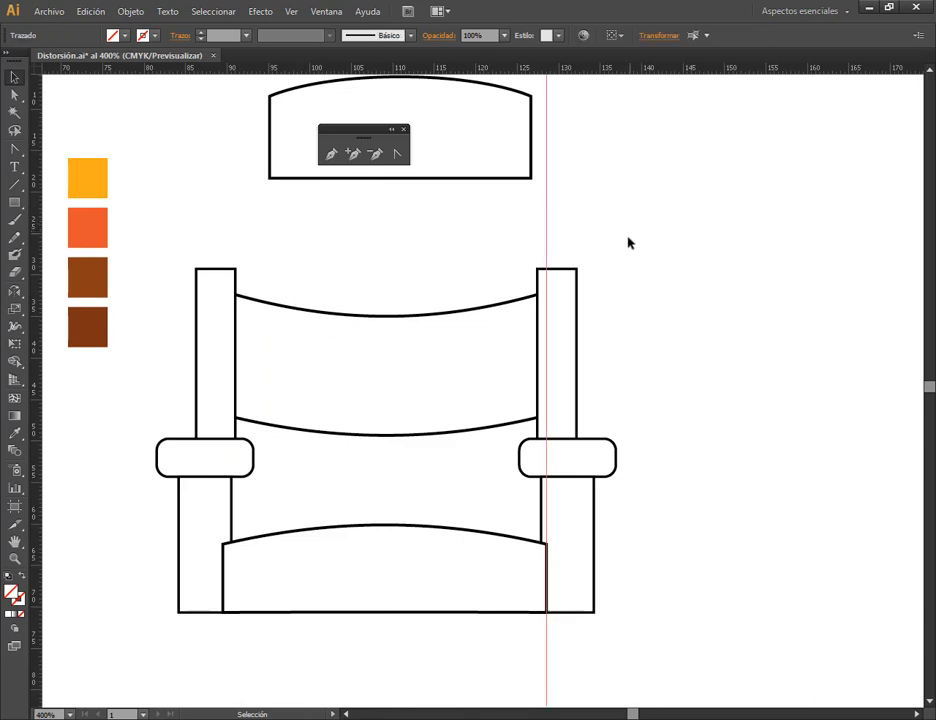
{"action": "key", "text": "Delete"}
- Send the warped seat behind the chair's side supports and save the document
{"action": "scroll", "coordinate": [428, 455], "scroll_direction": "down", "scroll_amount": 3}
{"action": "scroll", "coordinate": [428, 455], "scroll_direction": "left", "scroll_amount": 2}
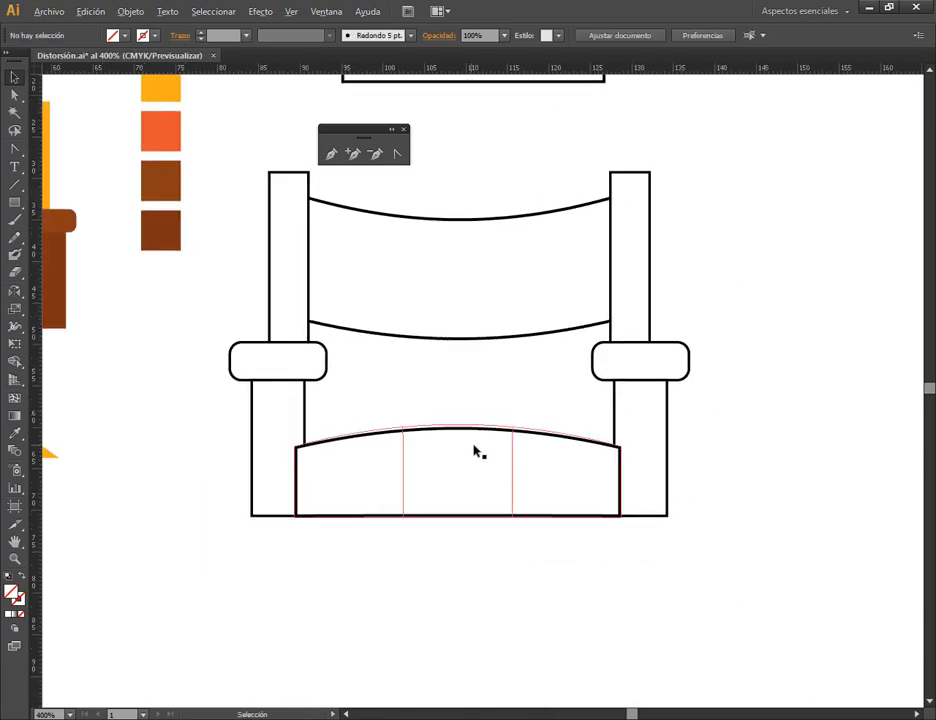
{"action": "scroll", "coordinate": [478, 452], "scroll_direction": "down", "scroll_amount": 2}
{"action": "scroll", "coordinate": [407, 484], "scroll_direction": "up", "scroll_amount": 1}
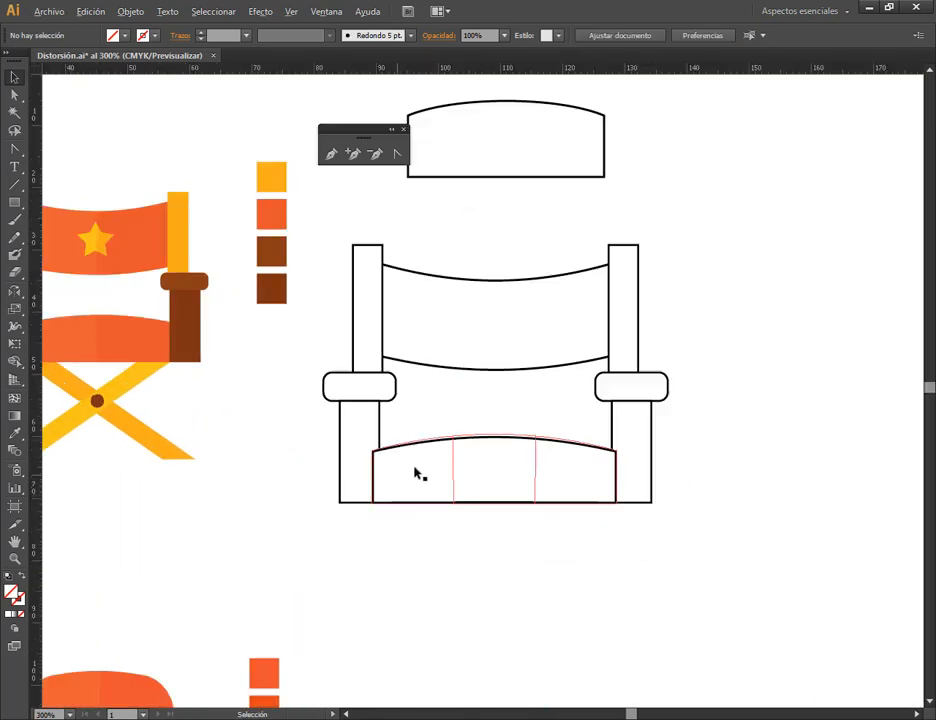
{"action": "left_click_drag", "start_coordinate": [420, 464], "coordinate": [487, 401]}
{"action": "left_click", "coordinate": [502, 401]}
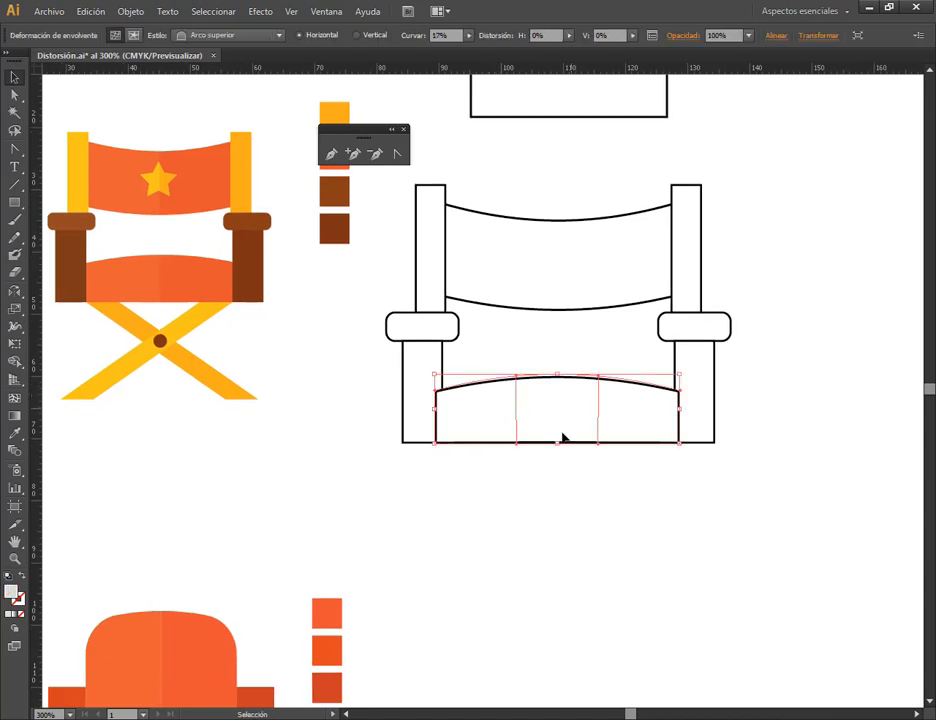
{"action": "left_click", "coordinate": [131, 12]}
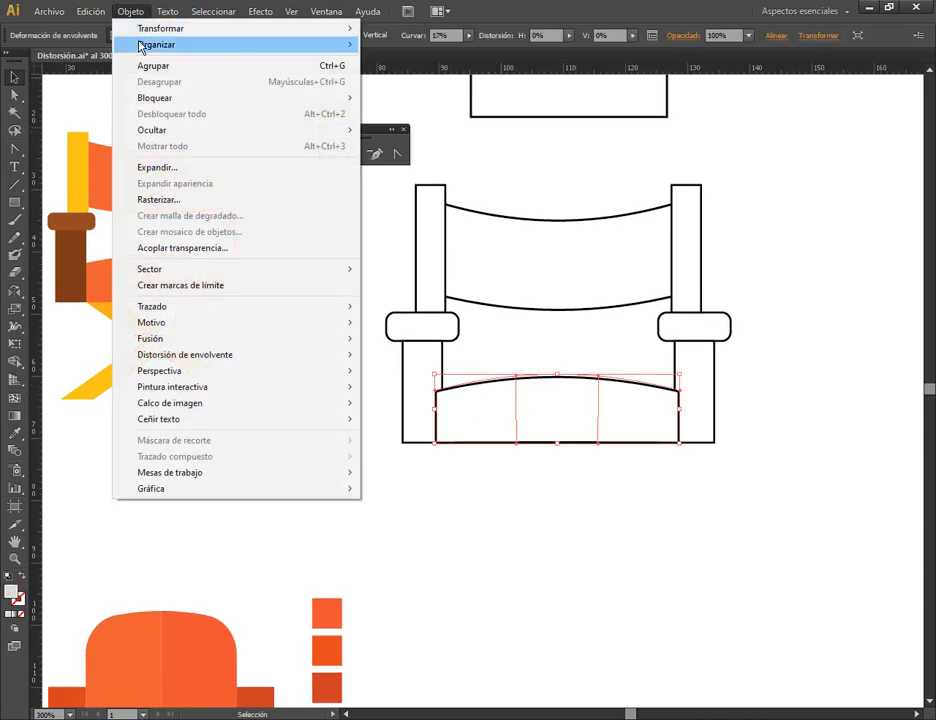
{"action": "mouse_move", "coordinate": [143, 44]}
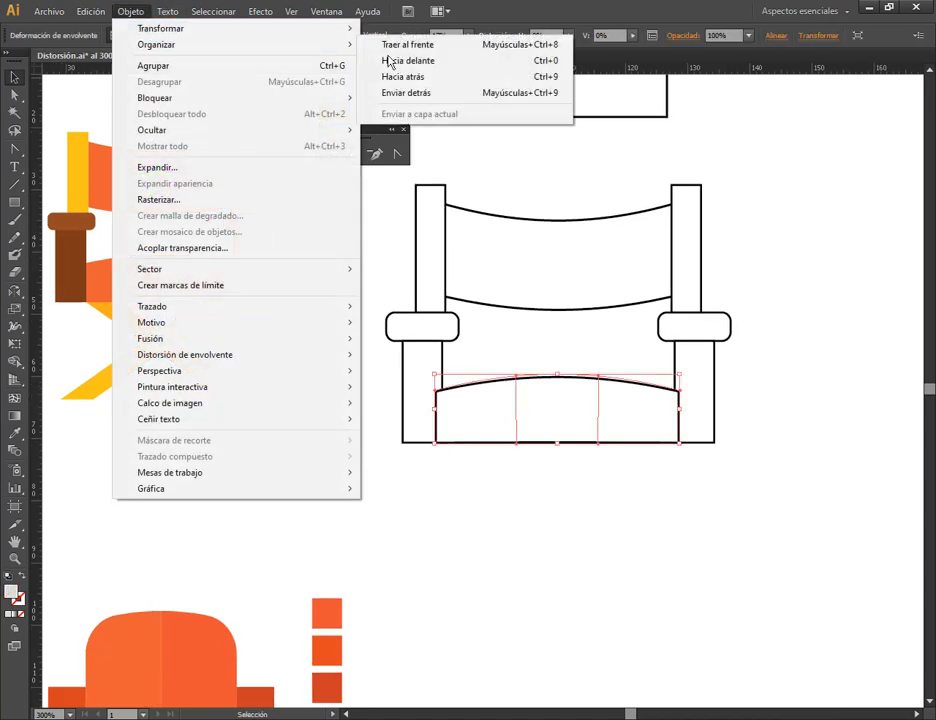
{"action": "left_click", "coordinate": [421, 97]}
{"action": "left_click", "coordinate": [771, 170]}
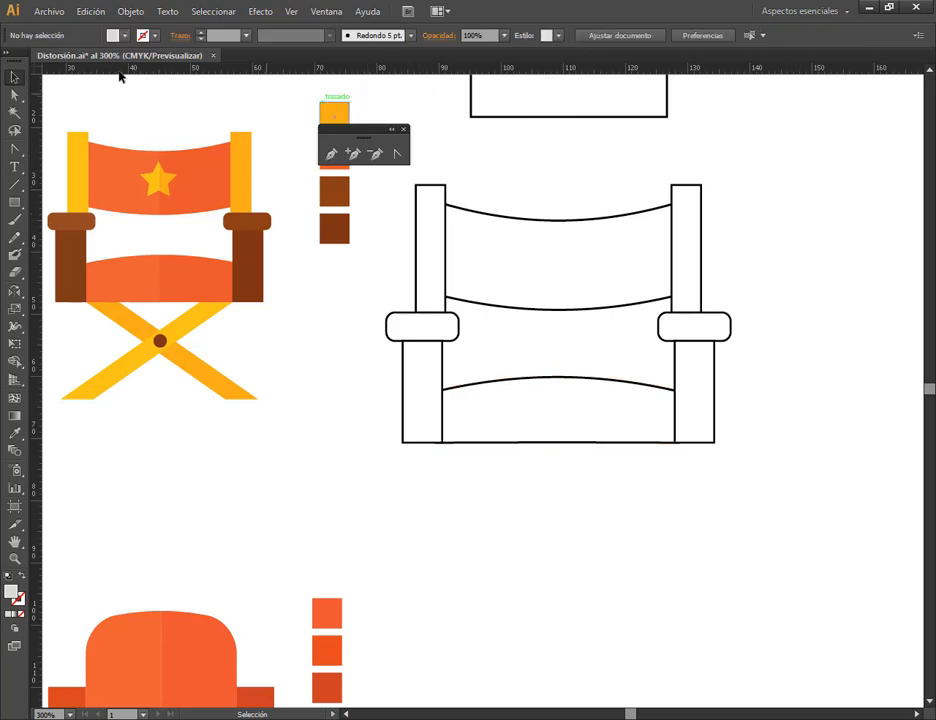
{"action": "left_click", "coordinate": [49, 11]}
{"action": "left_click", "coordinate": [78, 133]}
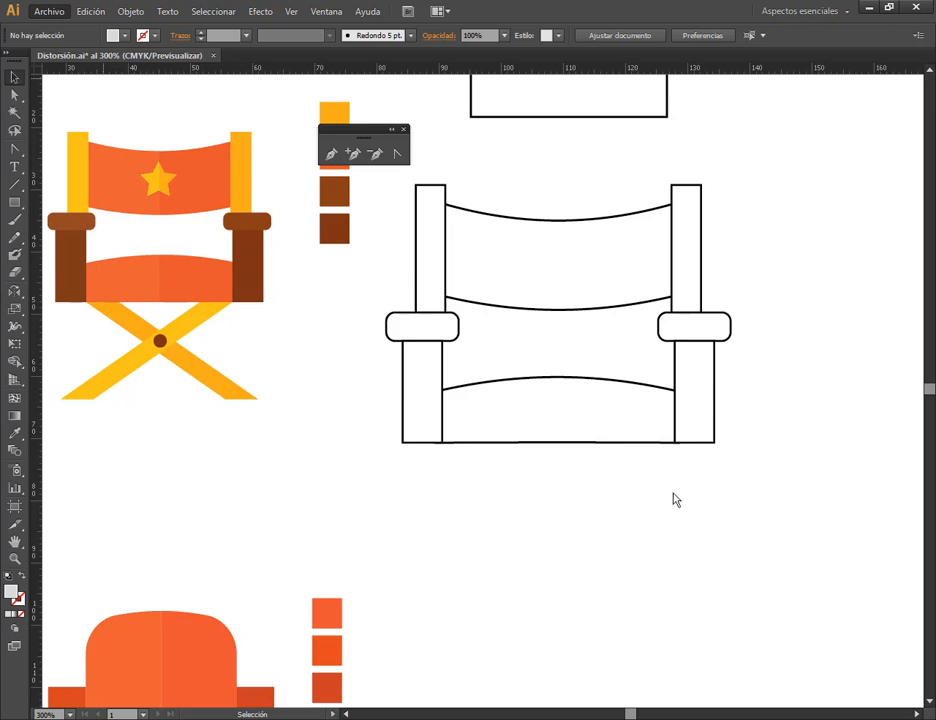
- Place vertical guides on the outer edges of the two supports and a horizontal guide along their bottom edges
{"action": "left_click", "coordinate": [621, 417]}
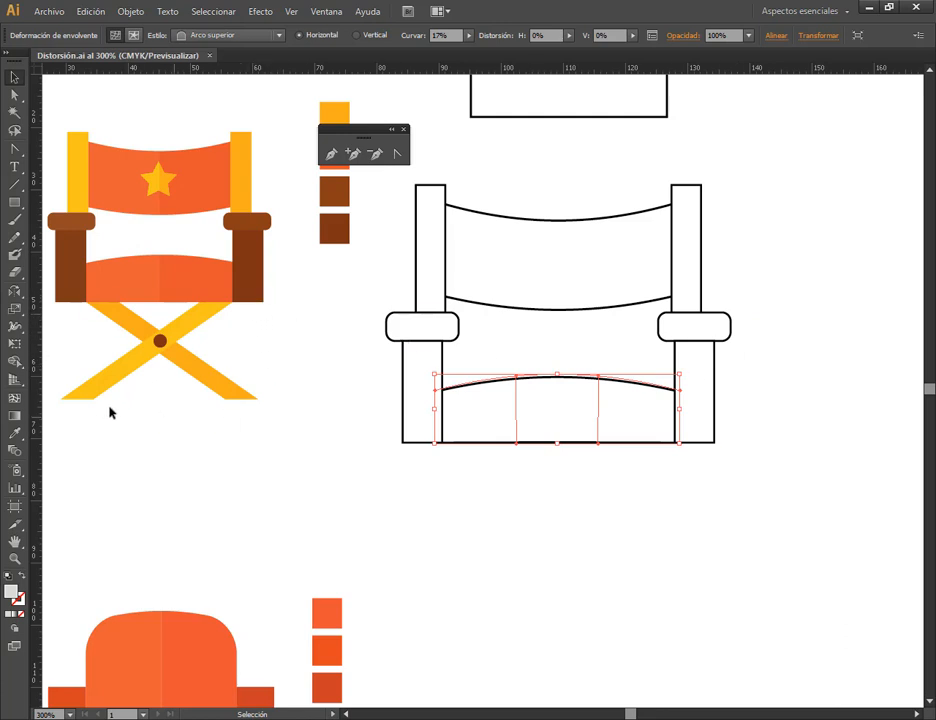
{"action": "left_click_drag", "start_coordinate": [37, 422], "coordinate": [403, 444]}
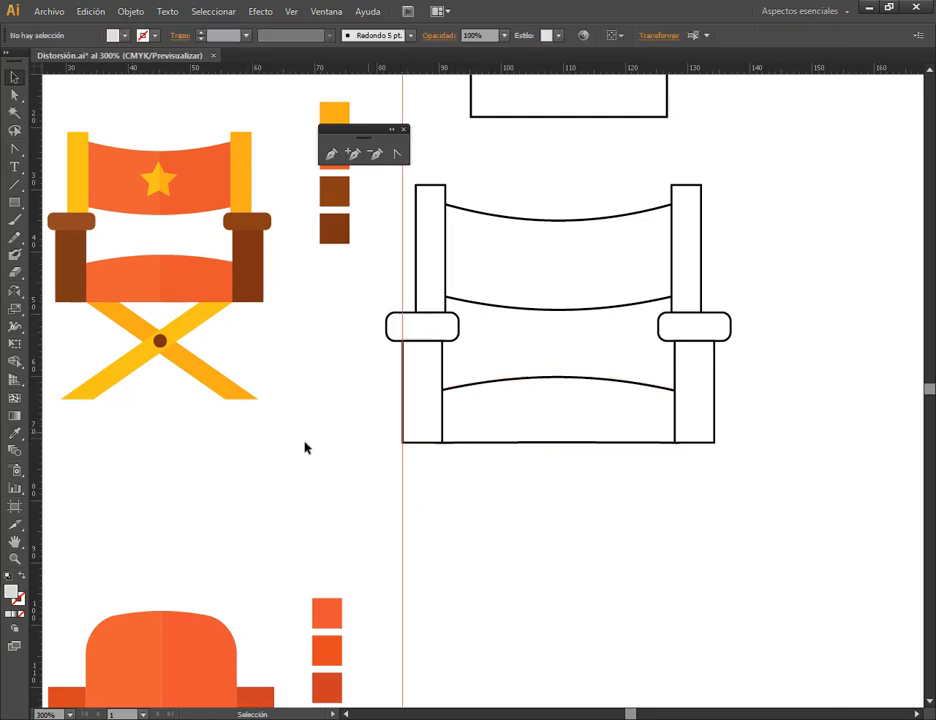
{"action": "left_click_drag", "start_coordinate": [38, 440], "coordinate": [714, 443]}
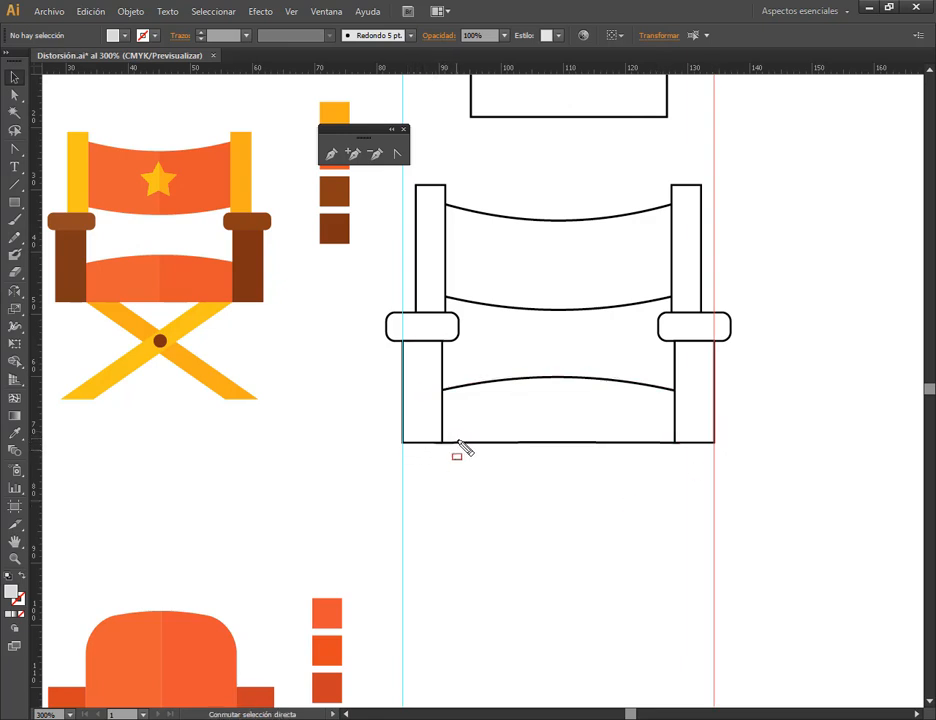
{"action": "mouse_move", "coordinate": [467, 403]}
{"action": "left_mouse_down"}
{"action": "mouse_move", "coordinate": [456, 437]}
{"action": "mouse_move", "coordinate": [696, 567]}
{"action": "mouse_move", "coordinate": [711, 591]}
{"action": "left_mouse_up"}
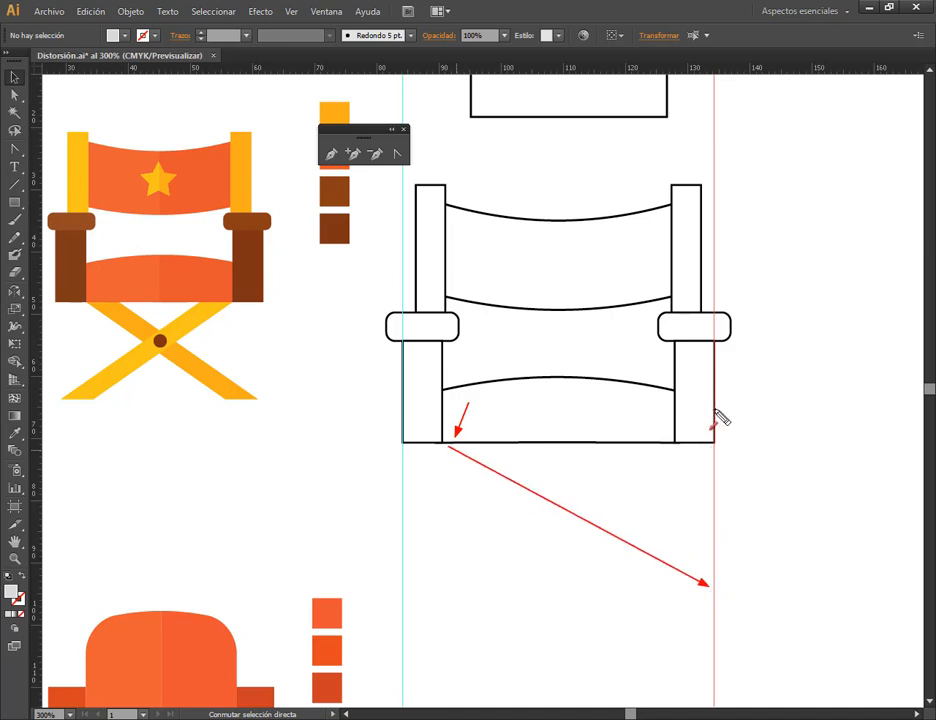
{"action": "key", "text": "Escape"}
{"action": "left_click", "coordinate": [678, 532]}
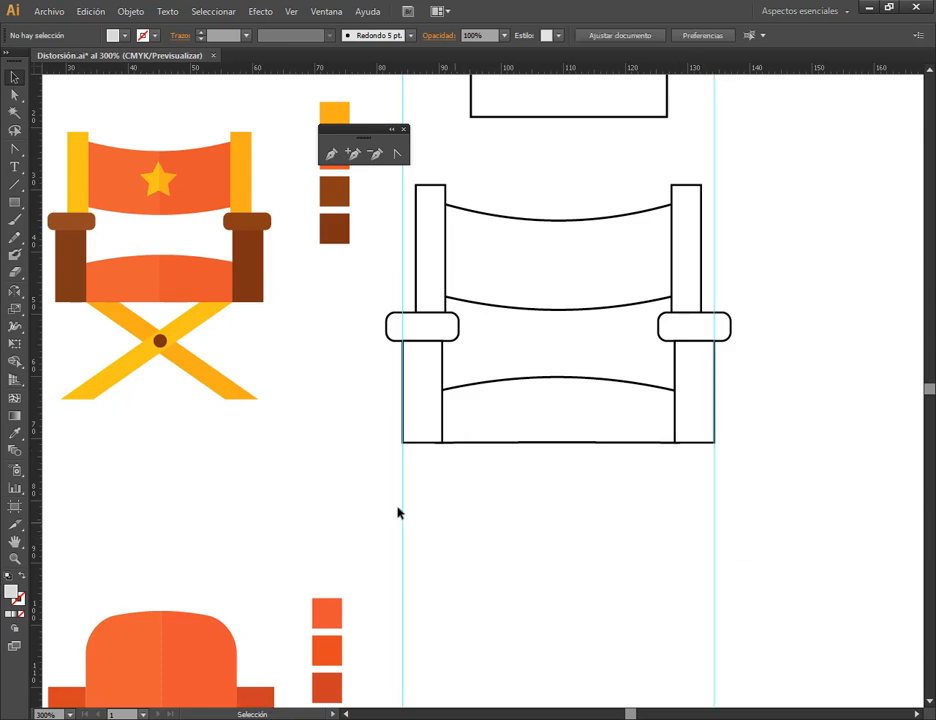
{"action": "left_click", "coordinate": [519, 404]}
{"action": "left_click_drag", "start_coordinate": [572, 70], "coordinate": [426, 446]}
- Resize the warped seat vertically so its bottom edge snaps to the horizontal guide, and deselect it
{"action": "scroll", "coordinate": [545, 468], "scroll_direction": "up", "scroll_amount": 3}
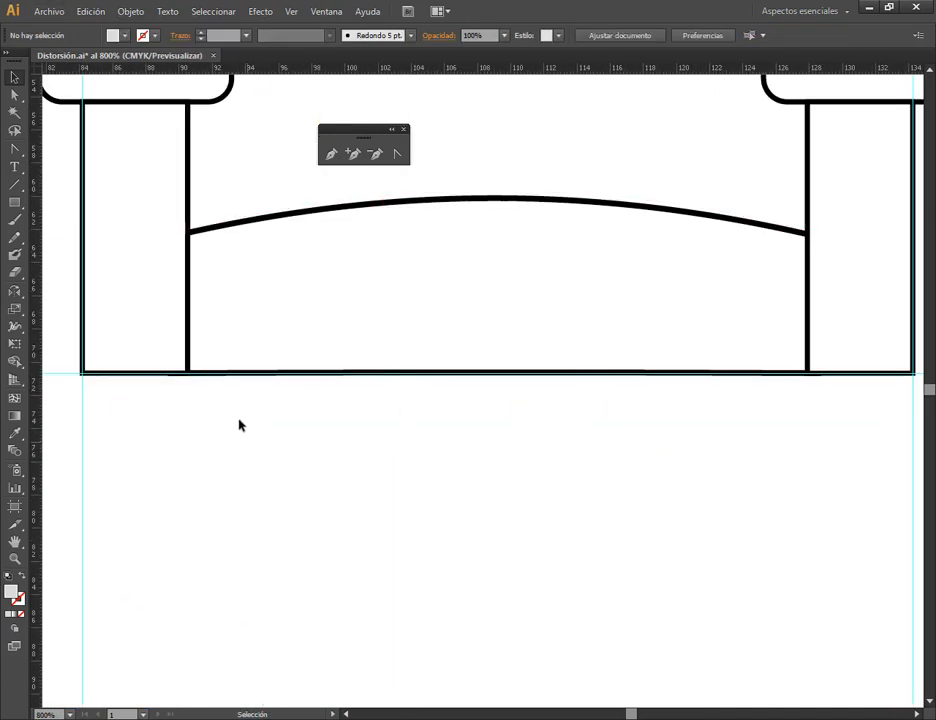
{"action": "left_click", "coordinate": [276, 327]}
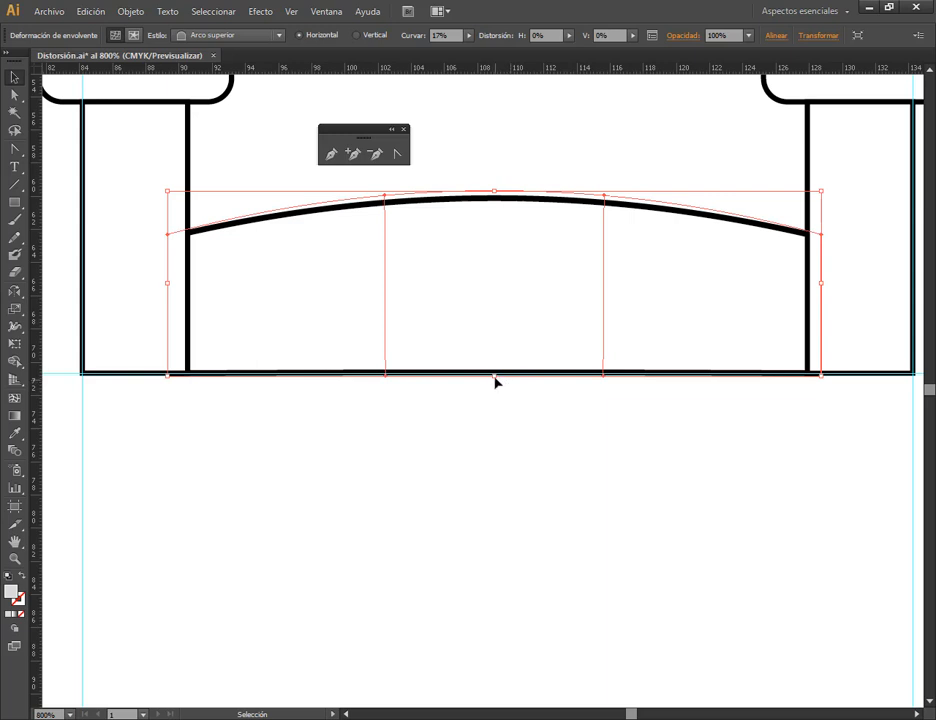
{"action": "left_click_drag", "start_coordinate": [495, 377], "coordinate": [160, 376]}
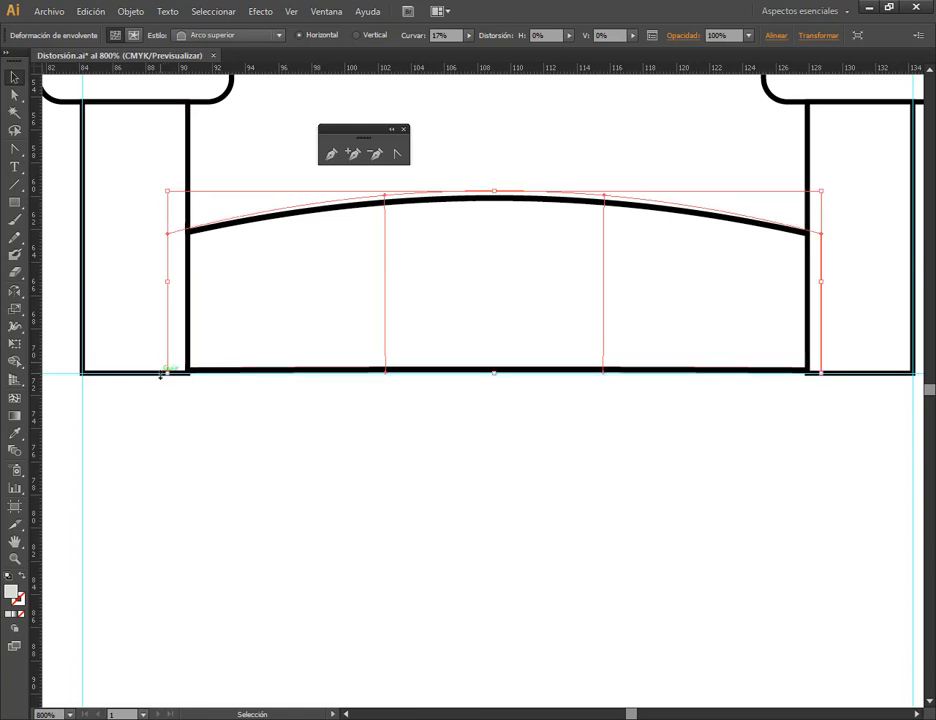
{"action": "left_click", "coordinate": [508, 427]}
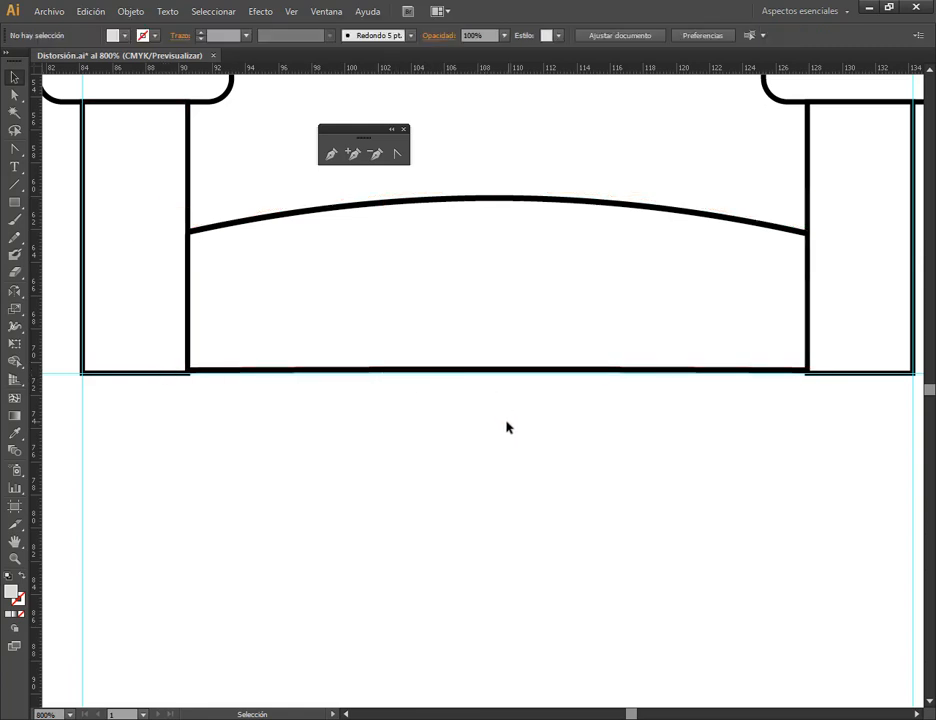
- Select the warped seat and examine its bottom edge against the horizontal guide from one support to the other
{"action": "left_click", "coordinate": [531, 374]}
{"action": "left_click", "coordinate": [414, 301]}
{"action": "scroll", "coordinate": [210, 388], "scroll_direction": "up", "scroll_amount": 5}
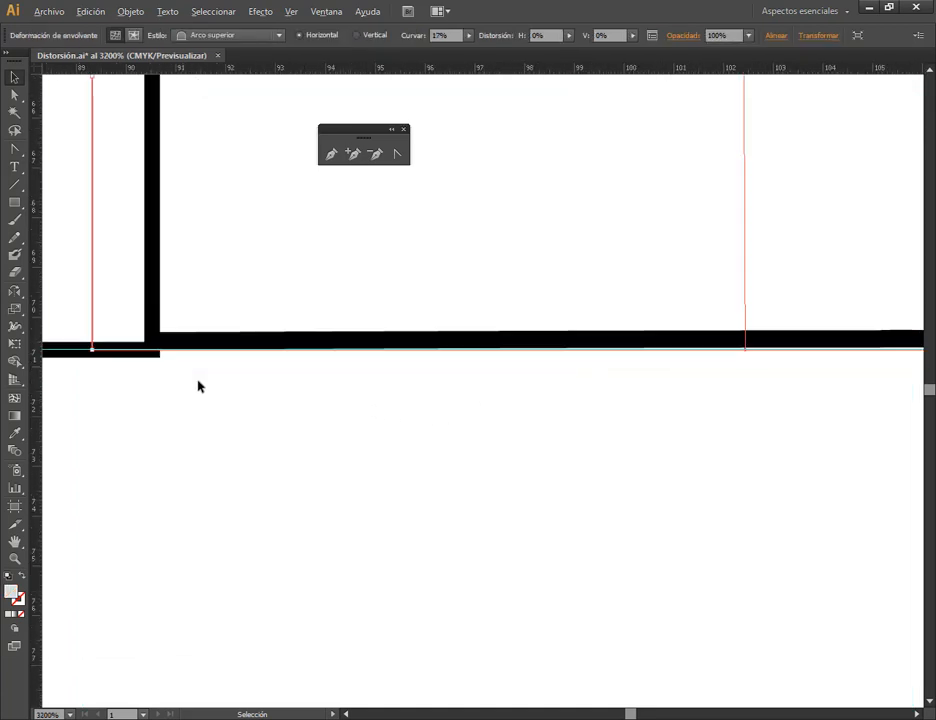
{"action": "scroll", "coordinate": [700, 369], "scroll_direction": "down", "scroll_amount": 5}
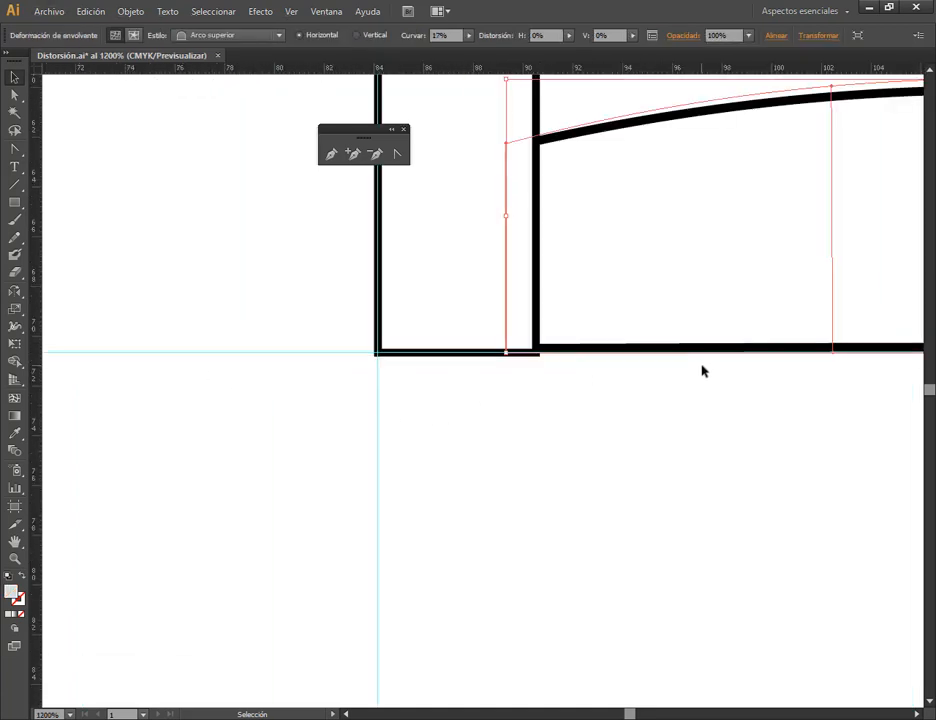
{"action": "scroll", "coordinate": [488, 352], "scroll_direction": "down", "scroll_amount": 1}
{"action": "scroll", "coordinate": [460, 372], "scroll_direction": "right", "scroll_amount": 5}
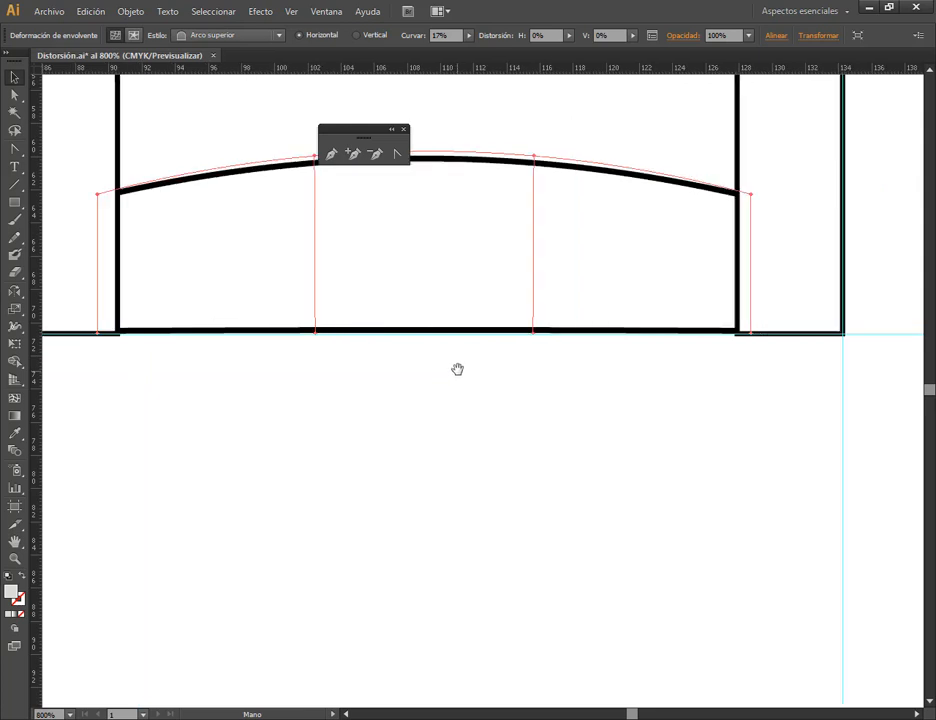
{"action": "scroll", "coordinate": [706, 353], "scroll_direction": "up", "scroll_amount": 5}
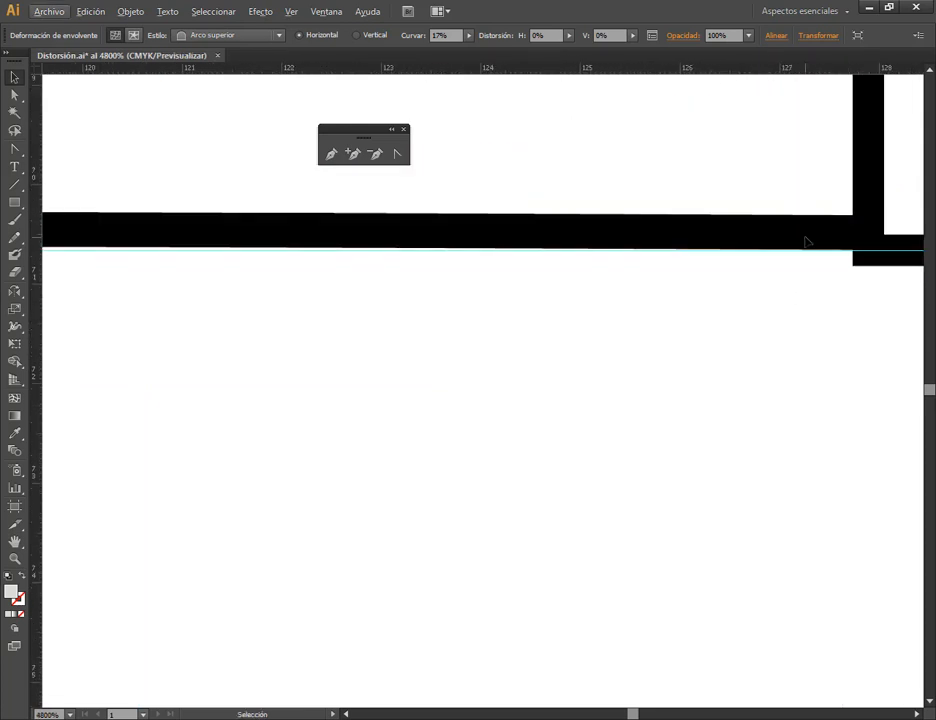
{"action": "left_click_drag", "start_coordinate": [261, 364], "coordinate": [706, 387]}
{"action": "left_click_drag", "start_coordinate": [104, 282], "coordinate": [572, 284]}
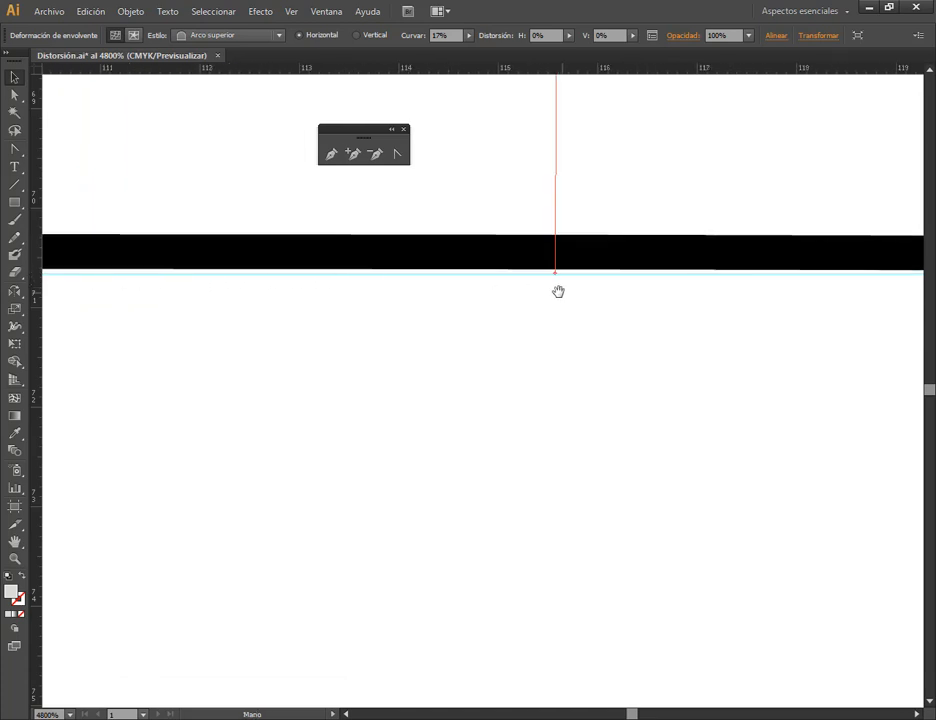
{"action": "scroll", "coordinate": [572, 268], "scroll_direction": "up", "scroll_amount": 1}
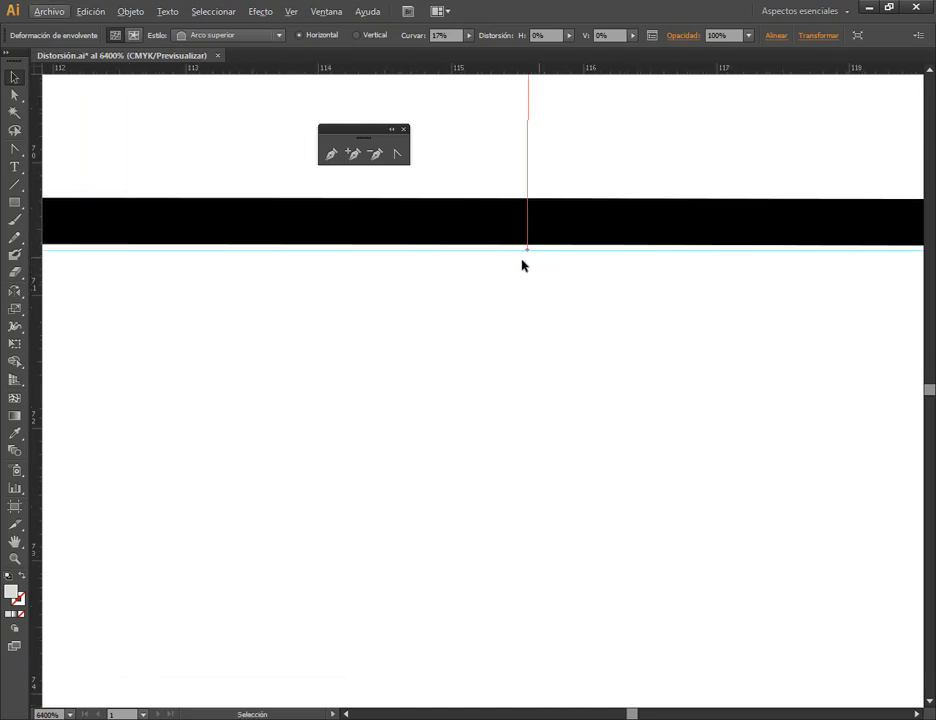
{"action": "scroll", "coordinate": [535, 240], "scroll_direction": "down", "scroll_amount": 4}
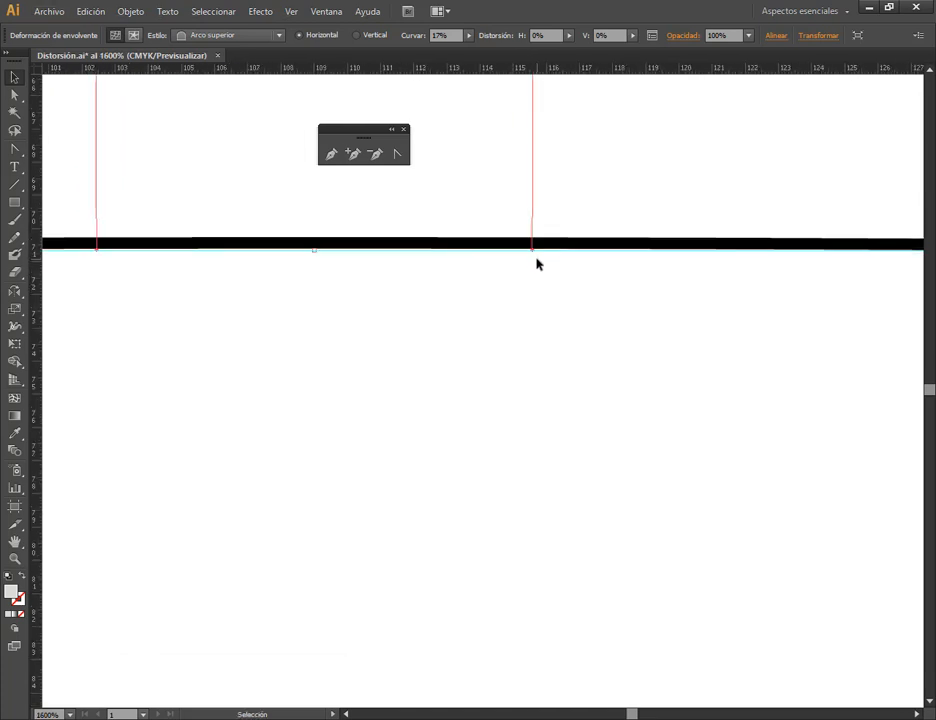
{"action": "left_click_drag", "start_coordinate": [134, 318], "coordinate": [643, 343]}
{"action": "left_click_drag", "start_coordinate": [225, 318], "coordinate": [330, 320]}
{"action": "scroll", "coordinate": [326, 266], "scroll_direction": "up", "scroll_amount": 4}
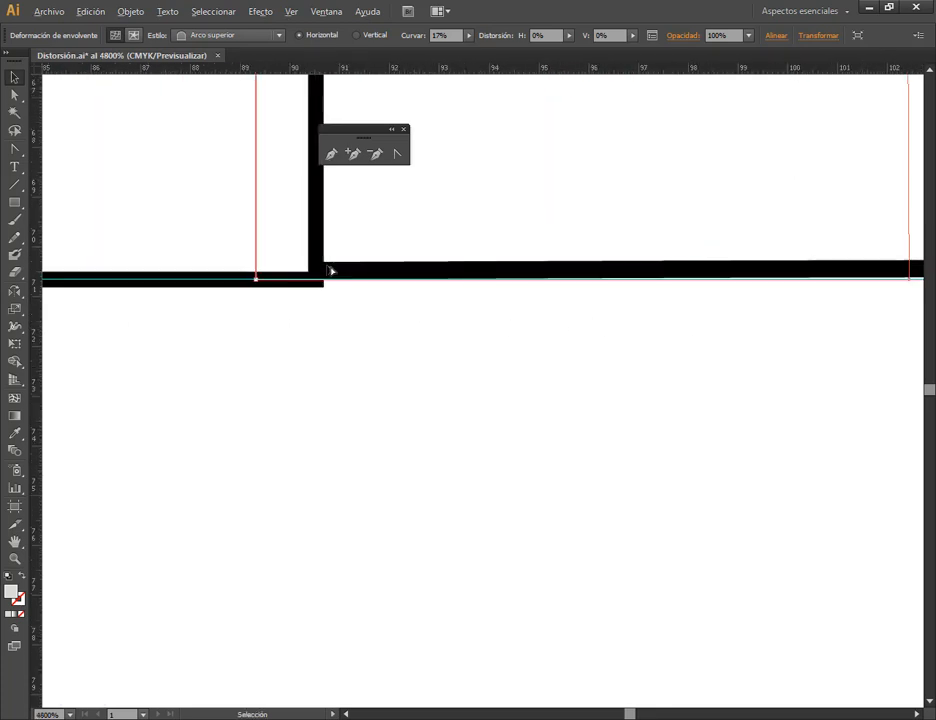
{"action": "scroll", "coordinate": [336, 249], "scroll_direction": "down", "scroll_amount": 9}
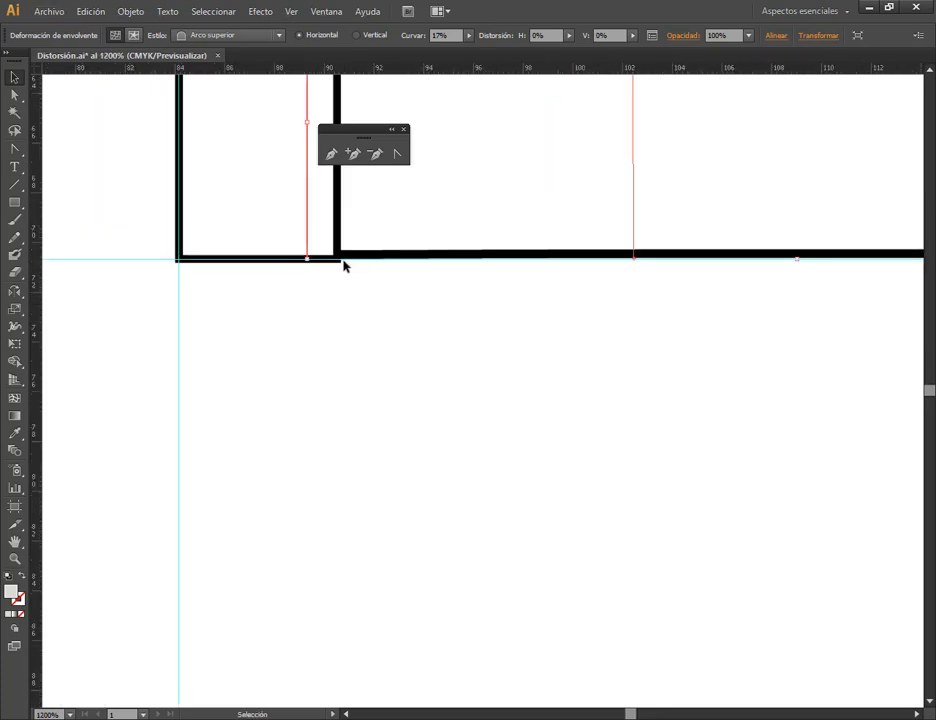
{"action": "scroll", "coordinate": [419, 268], "scroll_direction": "up", "scroll_amount": 4}
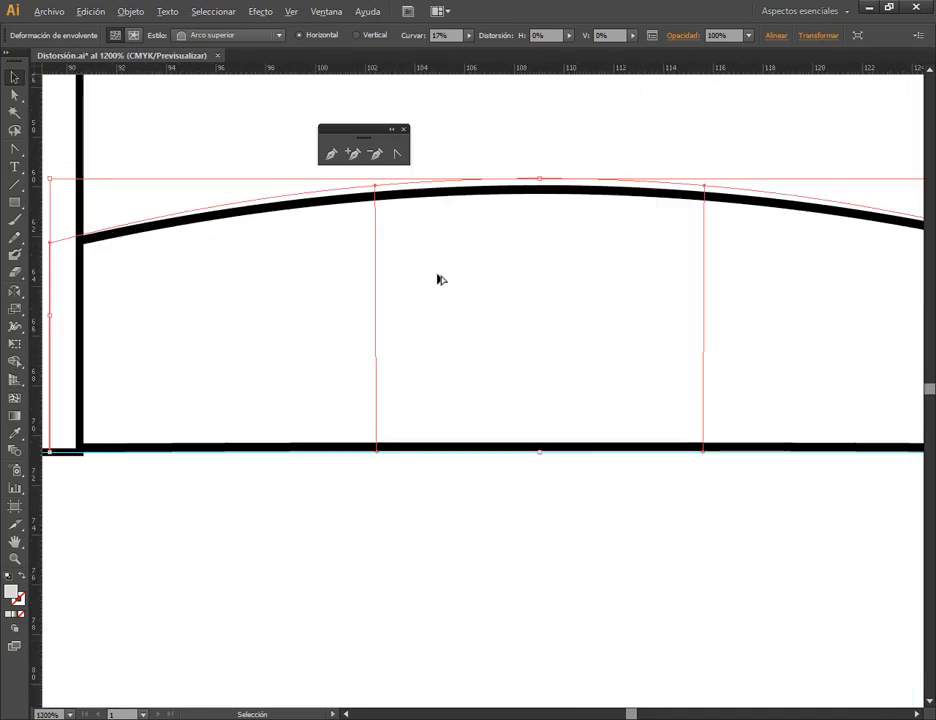
{"action": "scroll", "coordinate": [554, 320], "scroll_direction": "down", "scroll_amount": 3}
- Inspect the envelope mesh points along the seat's bottom edge with Direct Selection, then reselect the whole seat mesh
{"action": "left_click", "coordinate": [15, 93]}
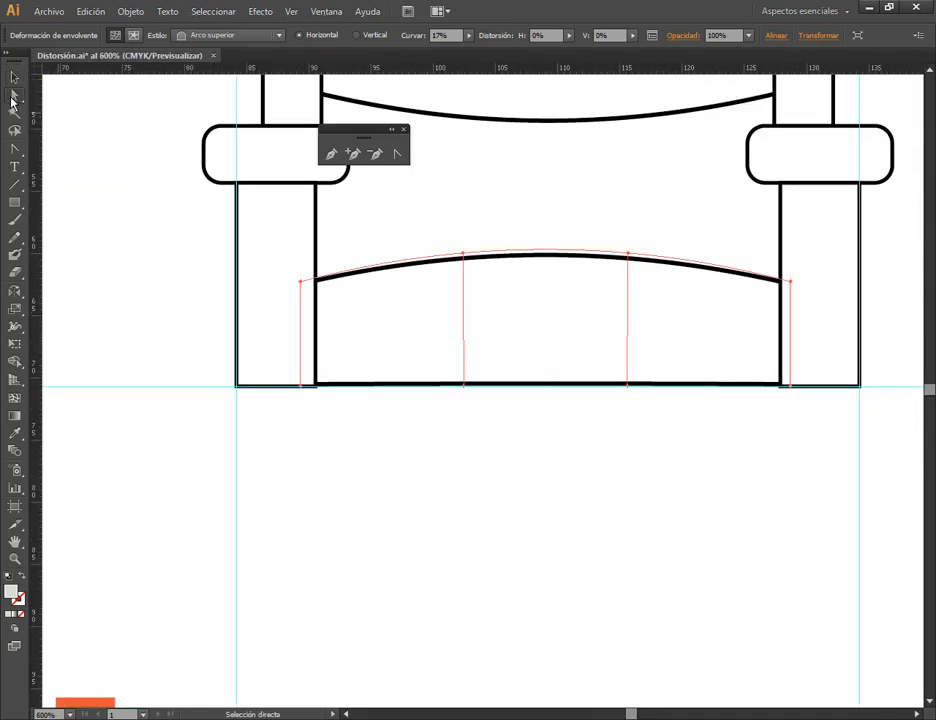
{"action": "scroll", "coordinate": [600, 408], "scroll_direction": "up", "scroll_amount": 1}
{"action": "scroll", "coordinate": [449, 390], "scroll_direction": "up", "scroll_amount": 6}
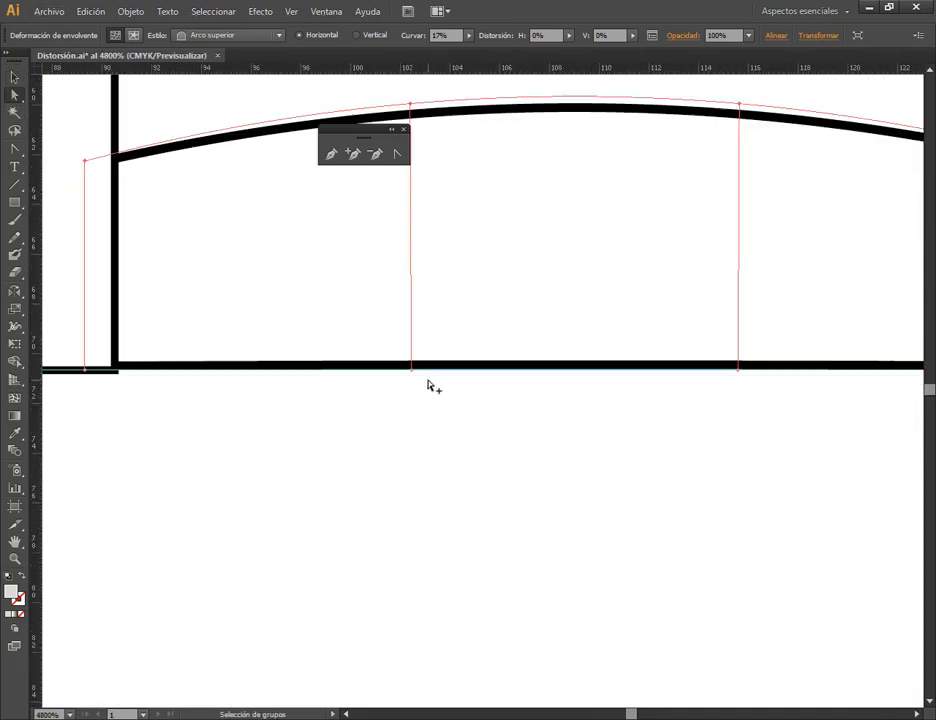
{"action": "left_click", "coordinate": [330, 324]}
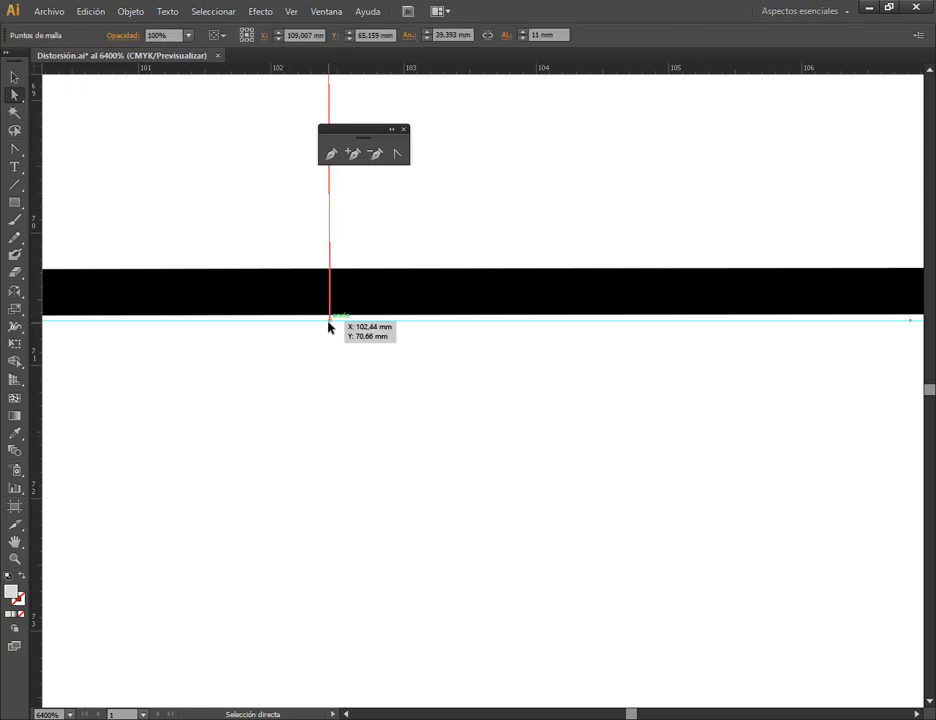
{"action": "scroll", "coordinate": [393, 343], "scroll_direction": "down", "scroll_amount": 4}
{"action": "scroll", "coordinate": [420, 345], "scroll_direction": "down", "scroll_amount": 1}
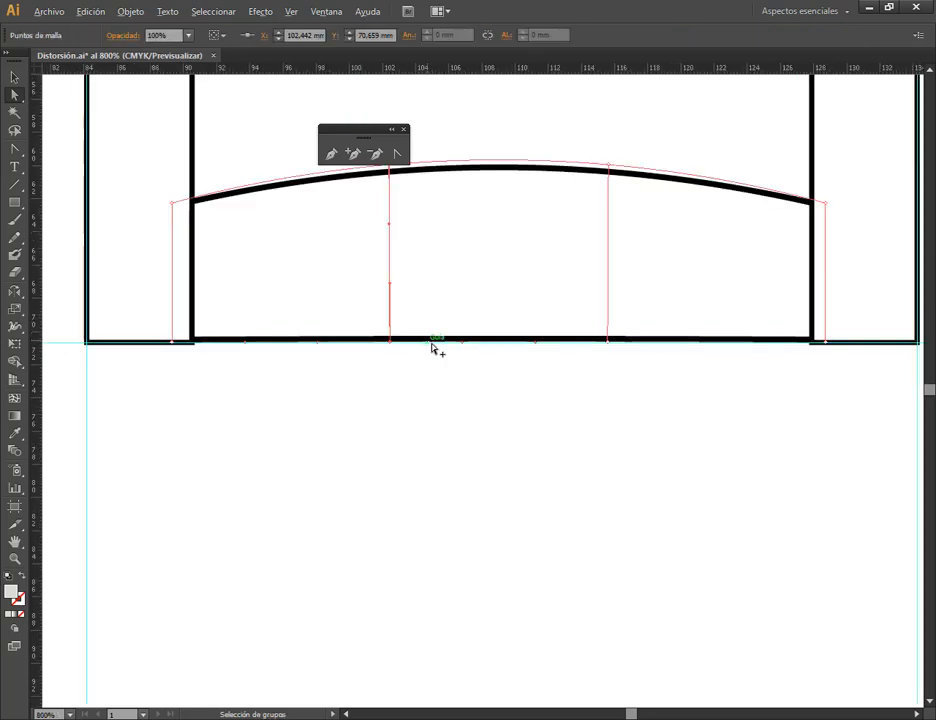
{"action": "left_click", "coordinate": [612, 347]}
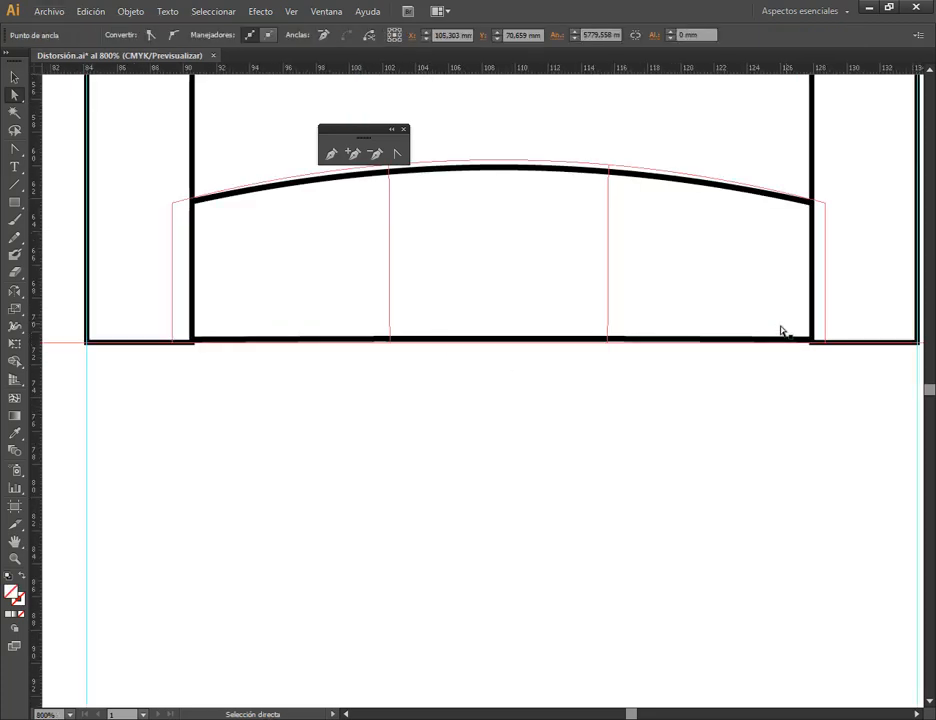
{"action": "left_click", "coordinate": [743, 317]}
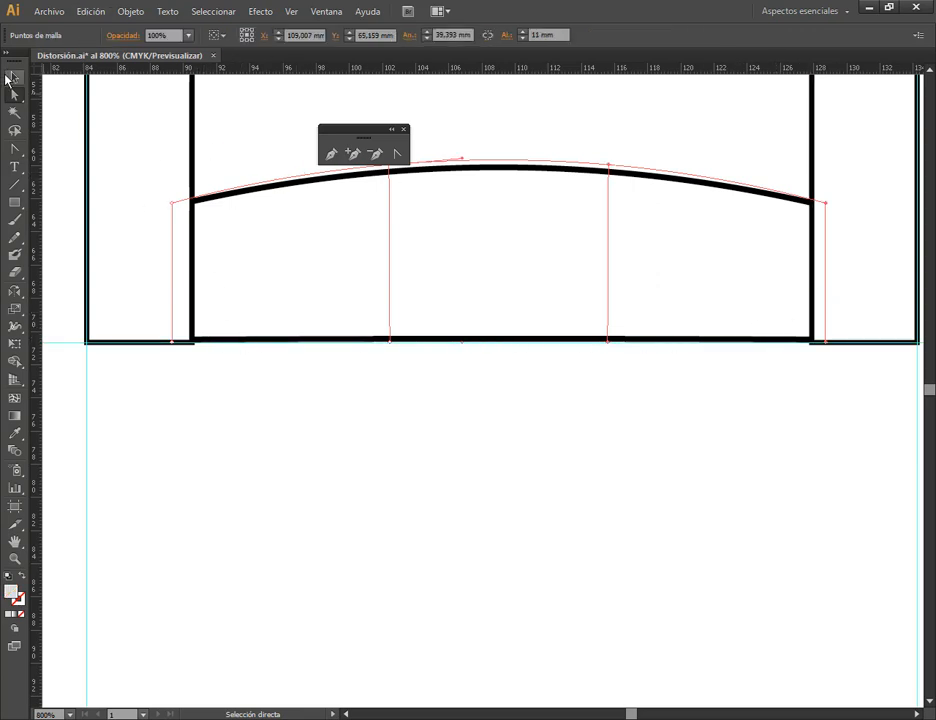
- Expand the seat's envelope distortion into an editable path
{"action": "left_click", "coordinate": [10, 77]}
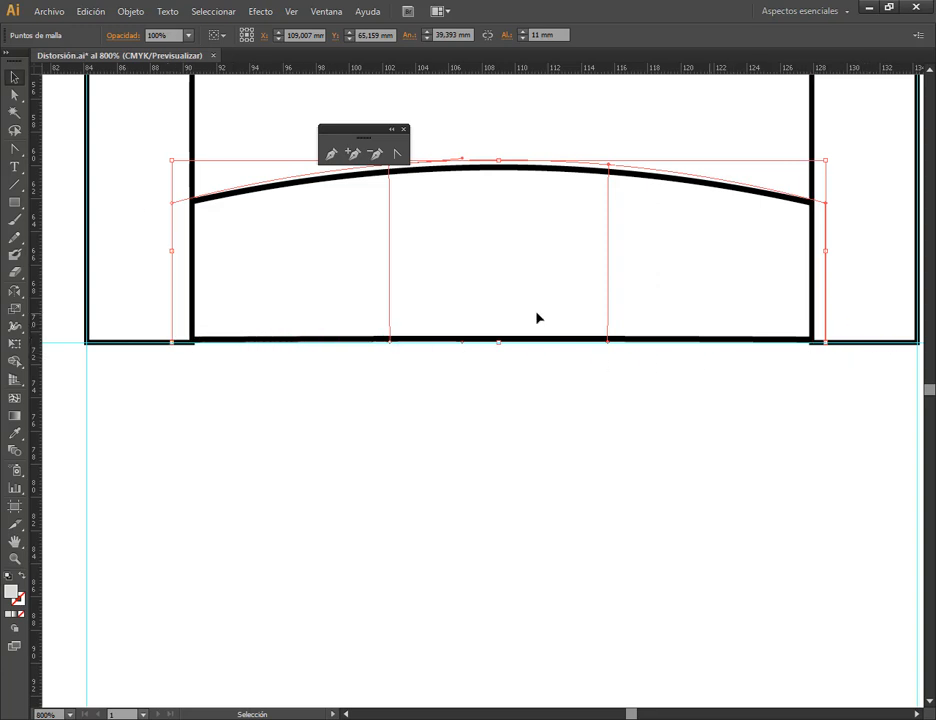
{"action": "scroll", "coordinate": [447, 361], "scroll_direction": "up", "scroll_amount": 2}
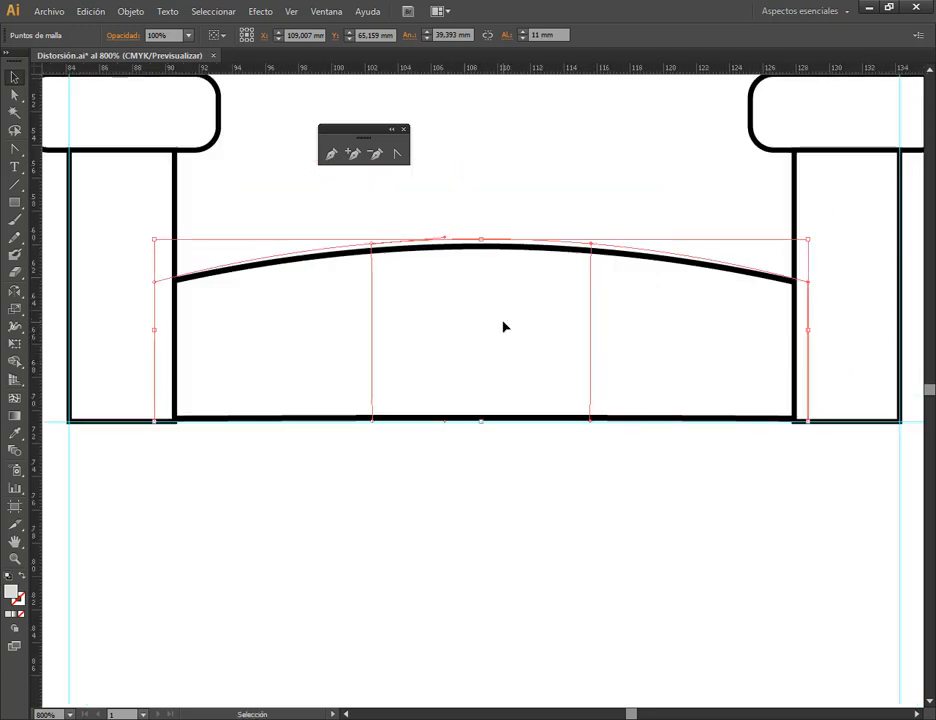
{"action": "left_click", "coordinate": [130, 11]}
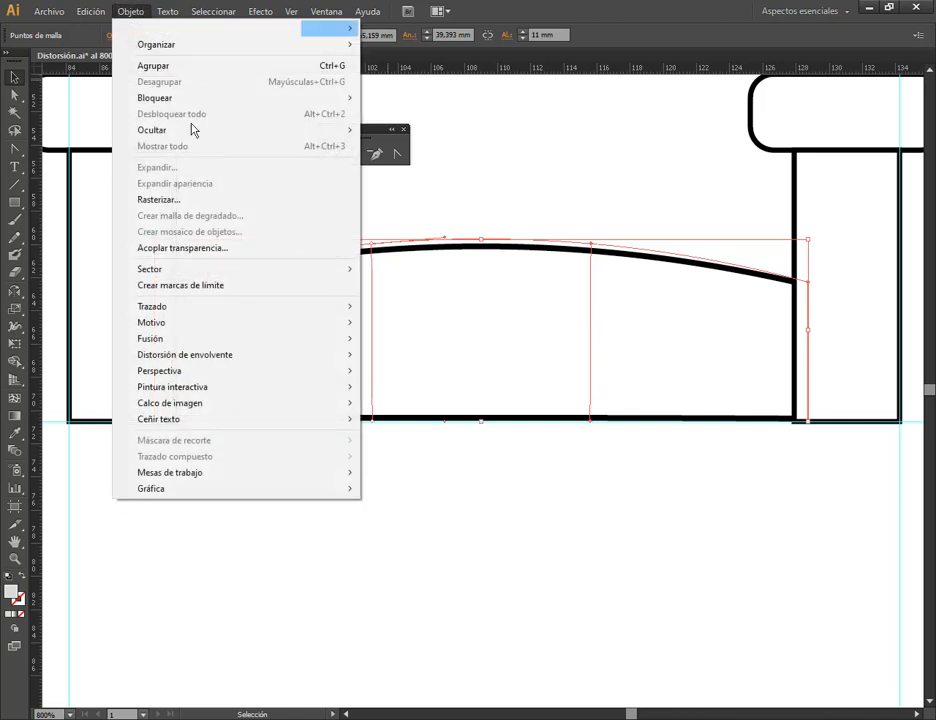
{"action": "mouse_move", "coordinate": [240, 361]}
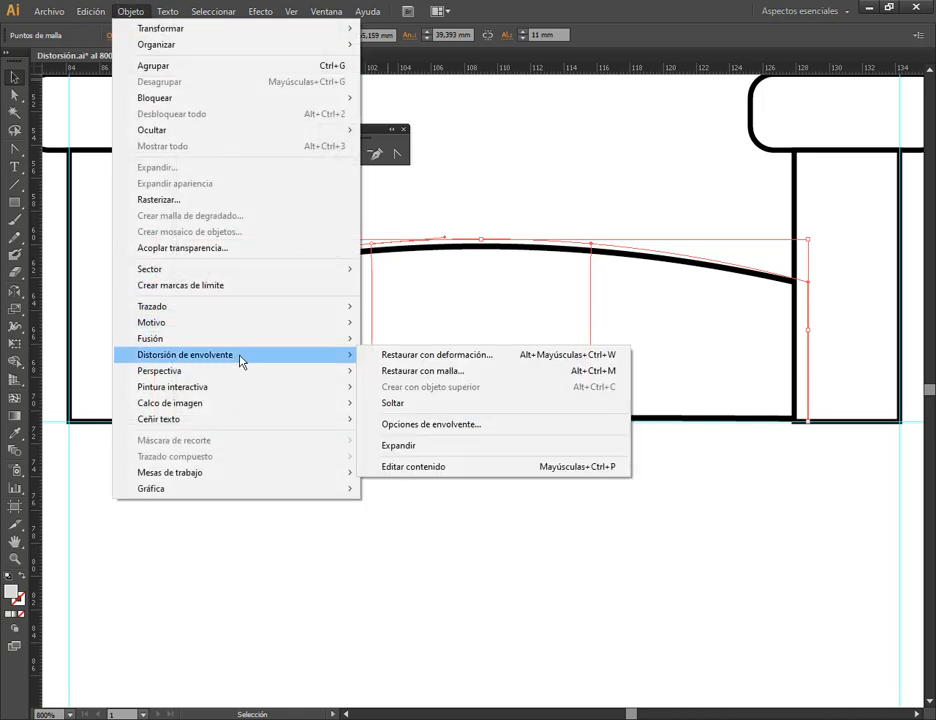
{"action": "left_click", "coordinate": [399, 446]}
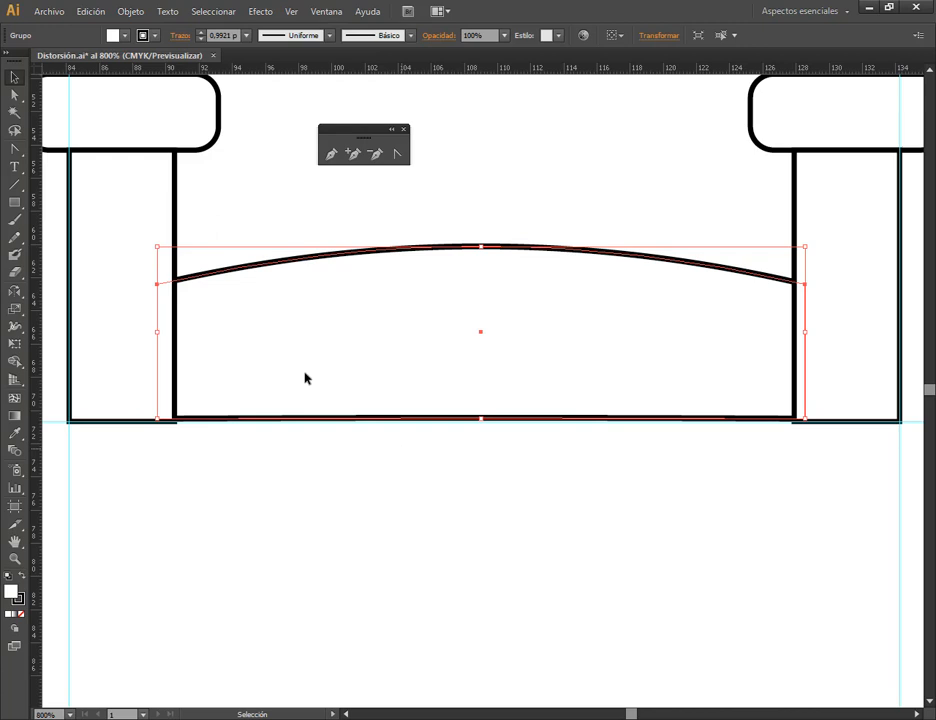
- Try to flatten the expanded seat's bottom edge by slightly lowering the direction handle of its lower-left anchor point
{"action": "left_click", "coordinate": [14, 94]}
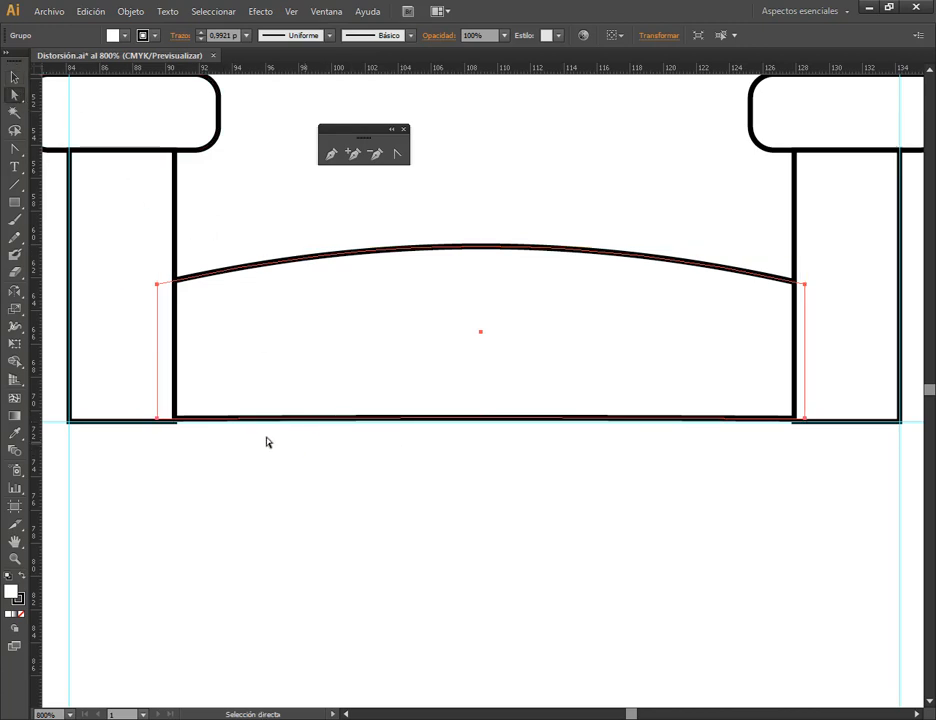
{"action": "left_click", "coordinate": [158, 423]}
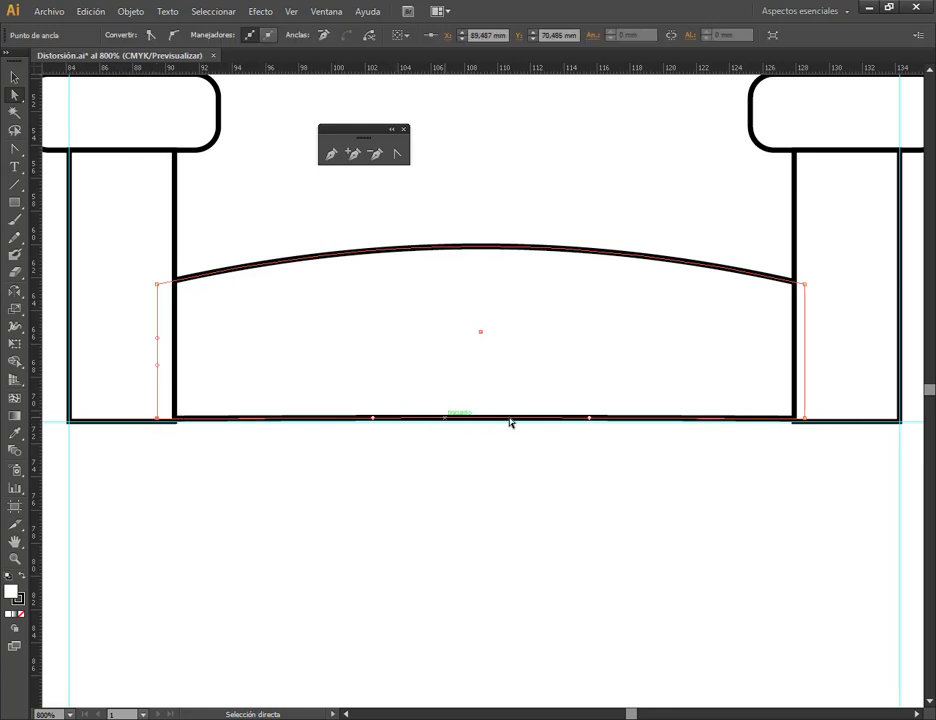
{"action": "scroll", "coordinate": [407, 430], "scroll_direction": "up", "scroll_amount": 4}
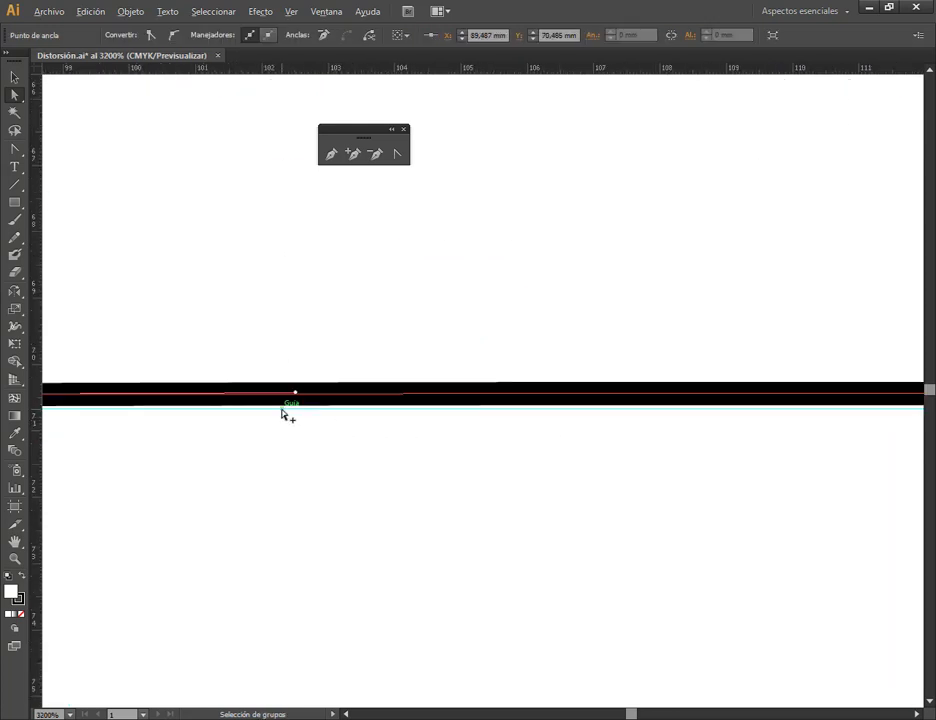
{"action": "scroll", "coordinate": [708, 378], "scroll_direction": "down", "scroll_amount": 2}
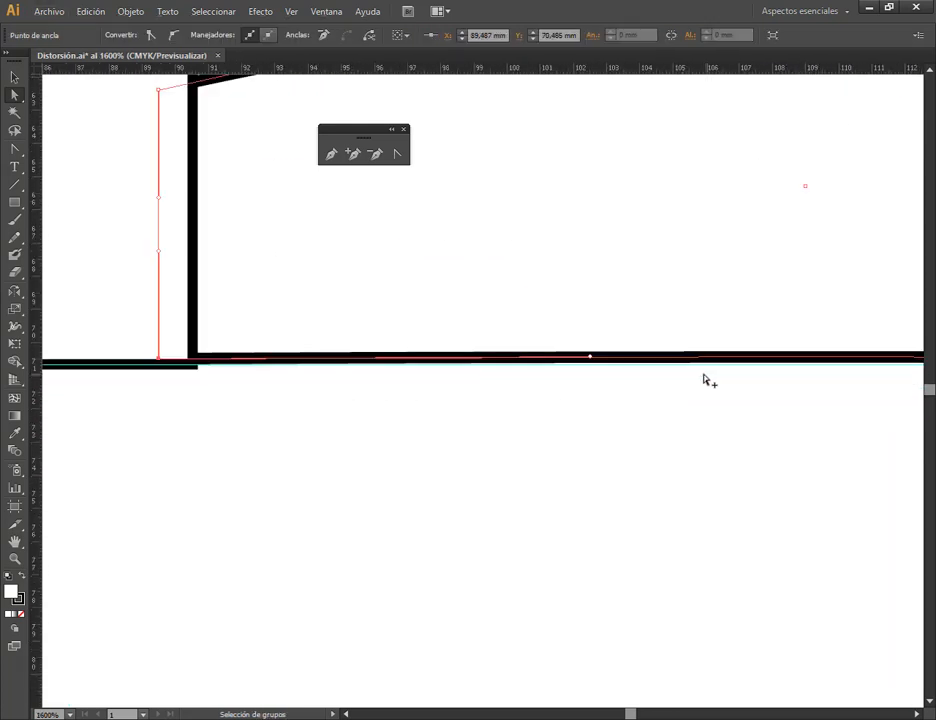
{"action": "scroll", "coordinate": [405, 422], "scroll_direction": "right", "scroll_amount": 5}
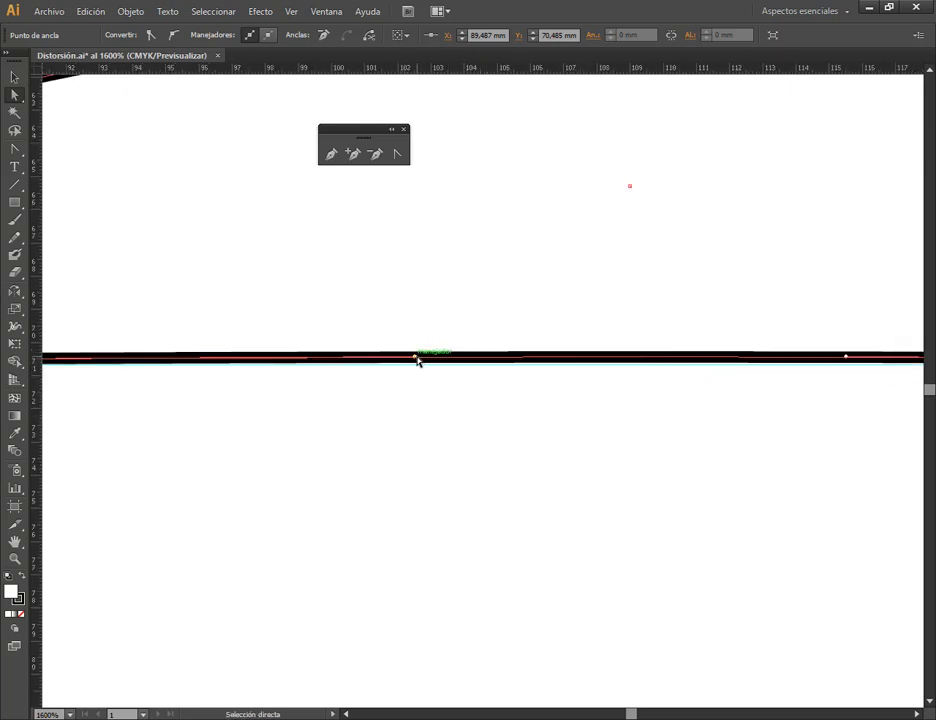
{"action": "left_click_drag", "start_coordinate": [416, 358], "coordinate": [417, 358]}
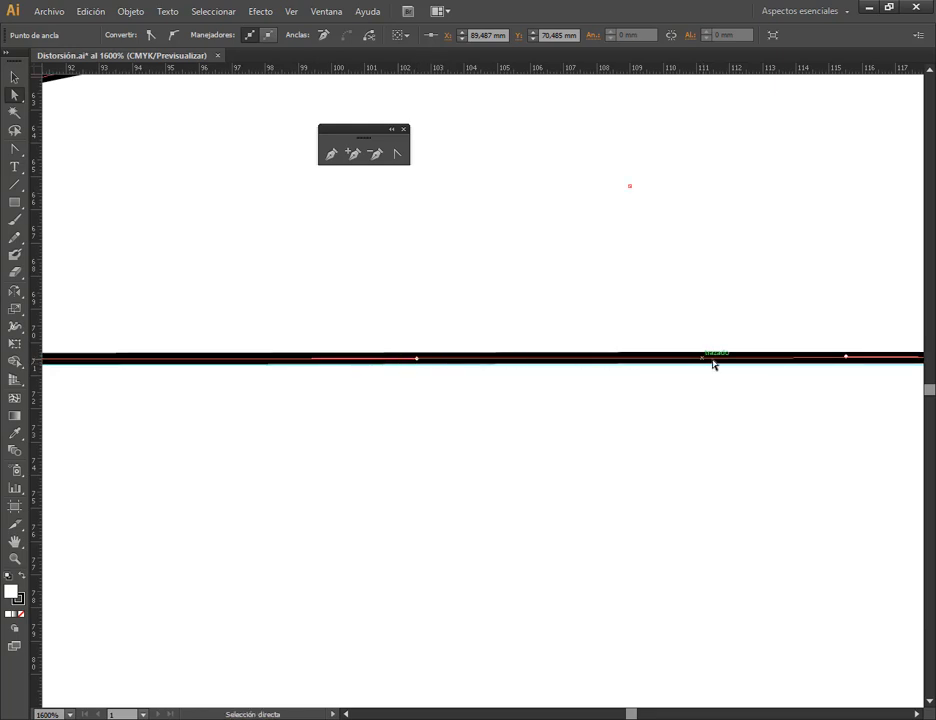
{"action": "left_click", "coordinate": [785, 360], "text": "ctrl+alt"}
{"action": "mouse_move", "coordinate": [709, 373]}
{"action": "left_mouse_down"}
{"action": "mouse_move", "coordinate": [455, 343]}
{"action": "mouse_move", "coordinate": [465, 342]}
{"action": "left_mouse_up"}
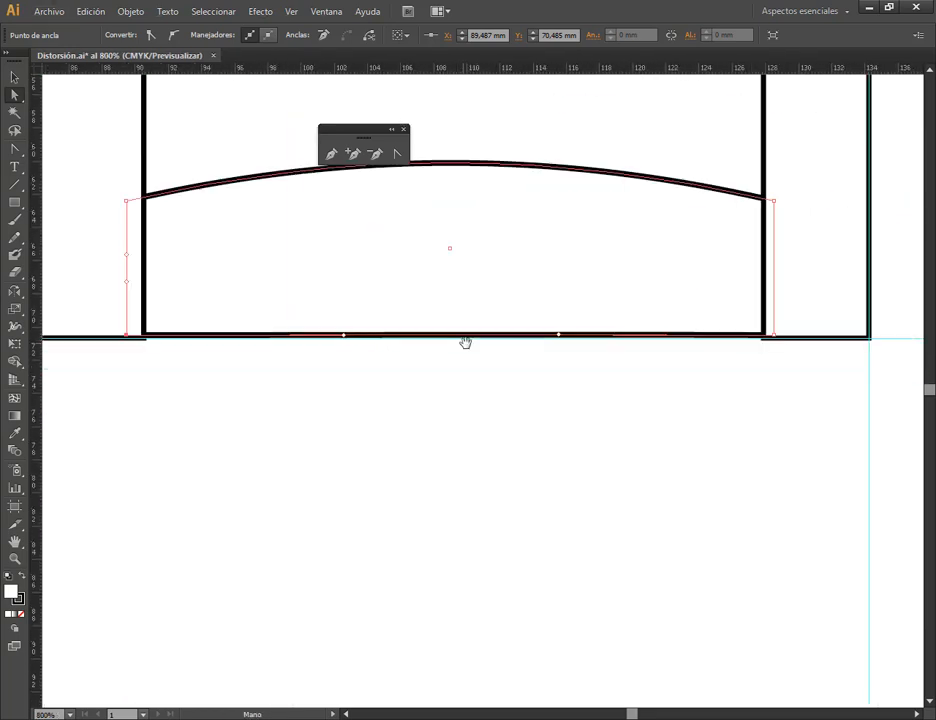
- Straighten the seat's bottom edge by converting its two lower anchor points with the Convert Anchor Point tool, and deselect the seat
{"action": "left_click", "coordinate": [398, 155]}
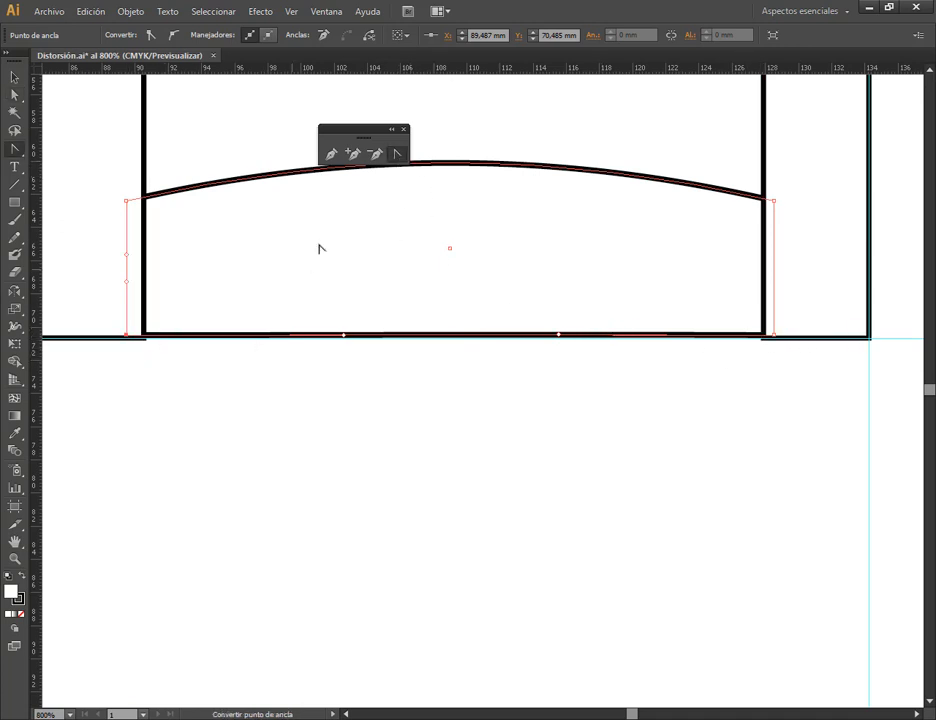
{"action": "left_click", "coordinate": [126, 336]}
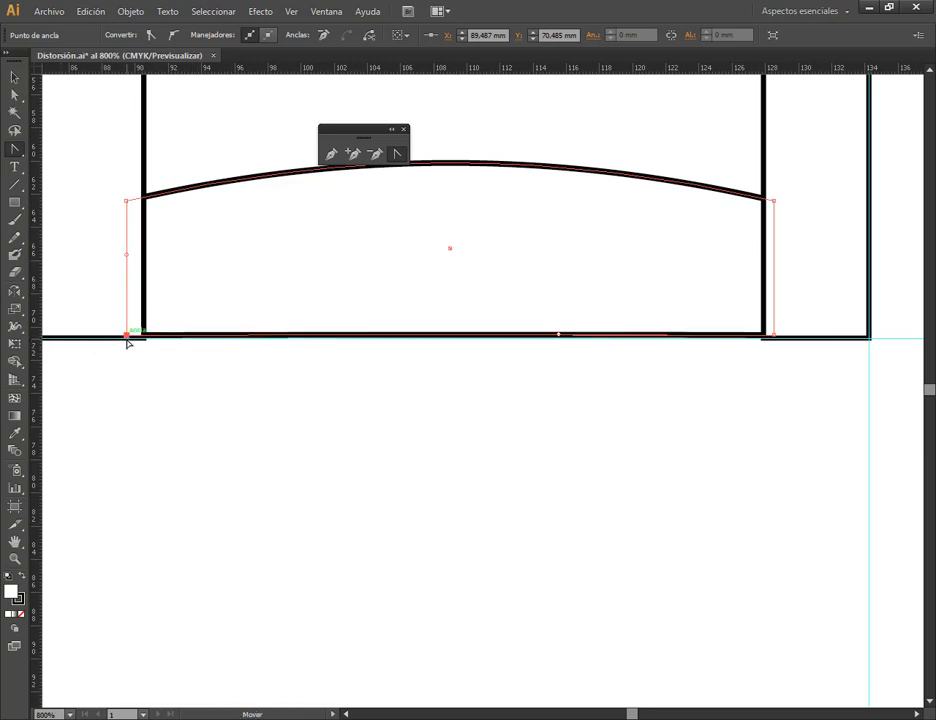
{"action": "left_click", "coordinate": [775, 337]}
{"action": "key", "text": "v"}
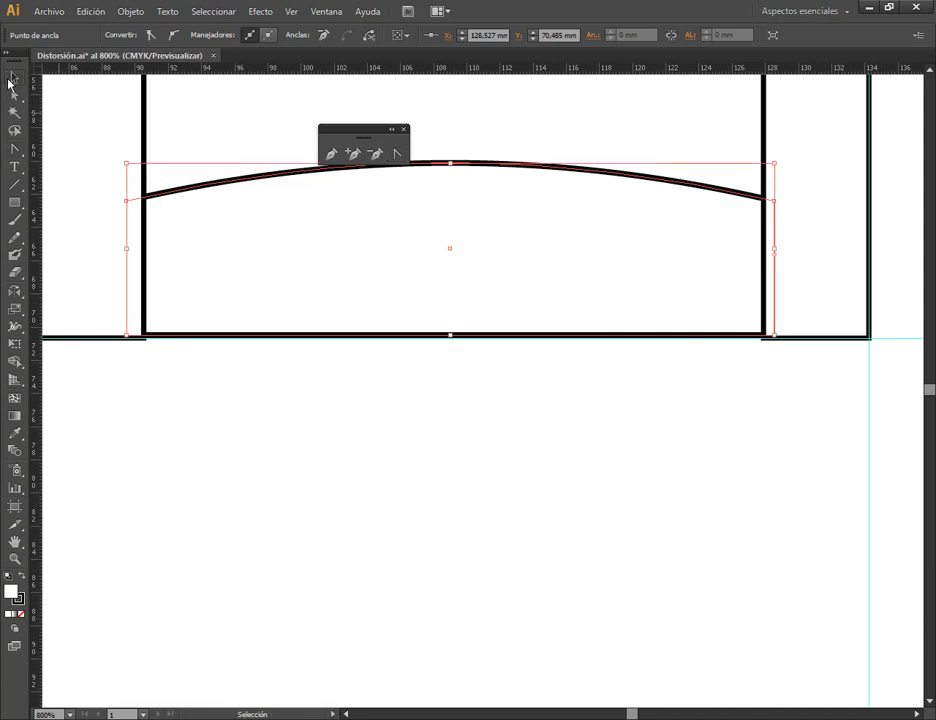
{"action": "left_click", "coordinate": [438, 526]}
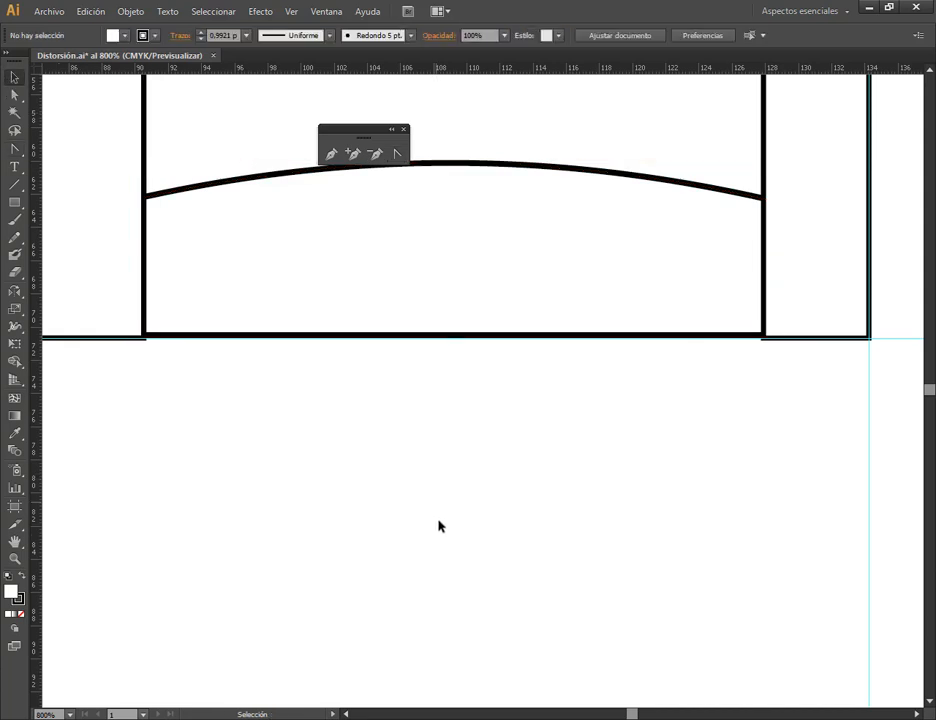
- Stretch the expanded seat downward so its bottom edge snaps to the horizontal guide, and deselect it
{"action": "left_click", "coordinate": [729, 316]}
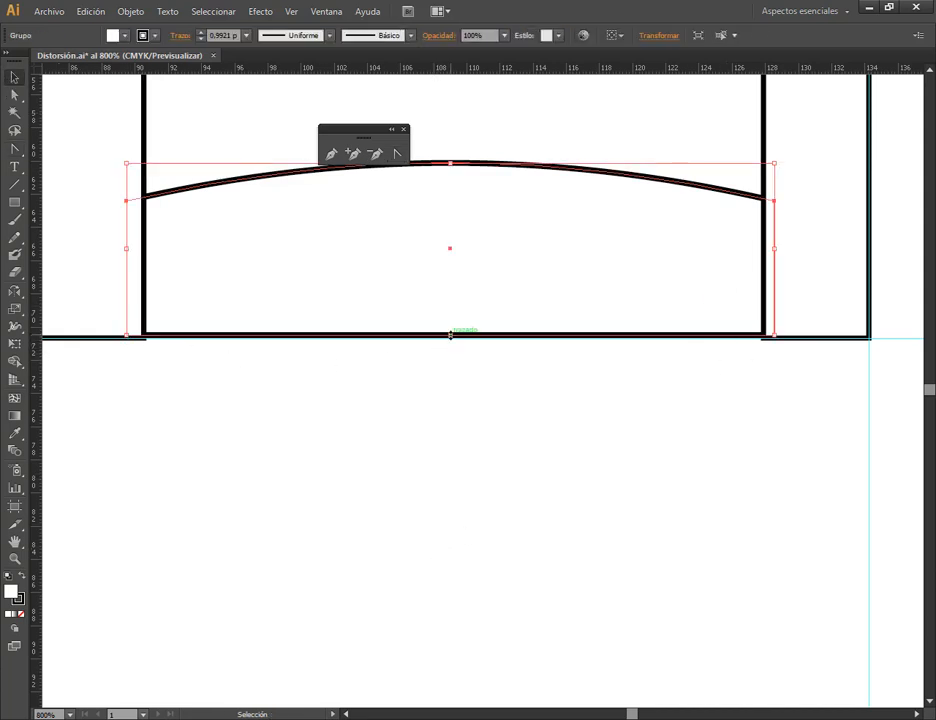
{"action": "left_click_drag", "start_coordinate": [450, 334], "coordinate": [450, 338]}
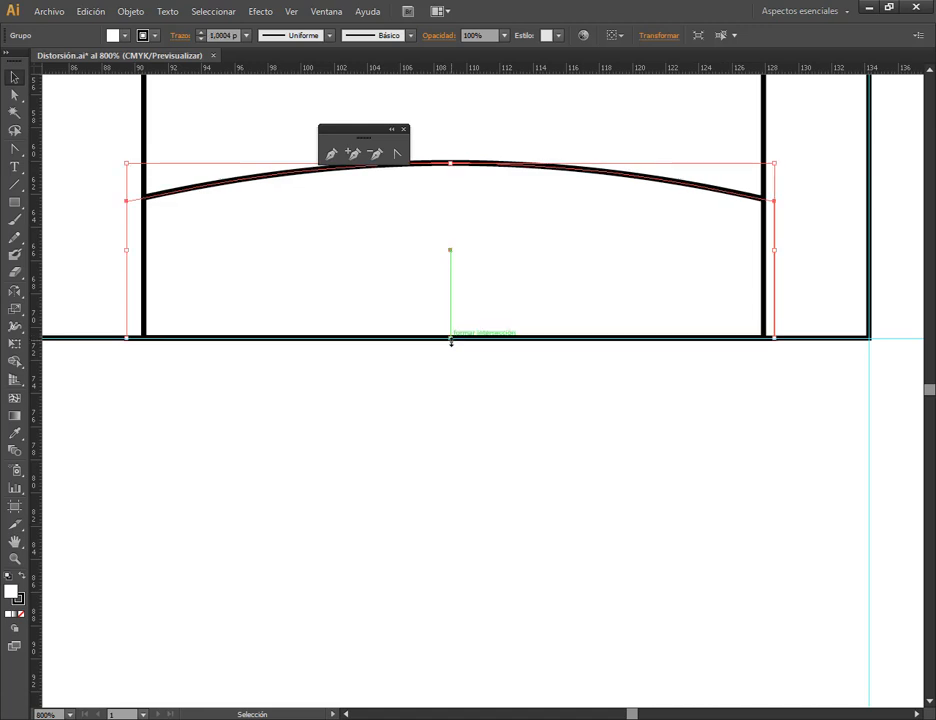
{"action": "left_click", "coordinate": [508, 494]}
{"action": "scroll", "coordinate": [472, 566], "scroll_direction": "down", "scroll_amount": 2}
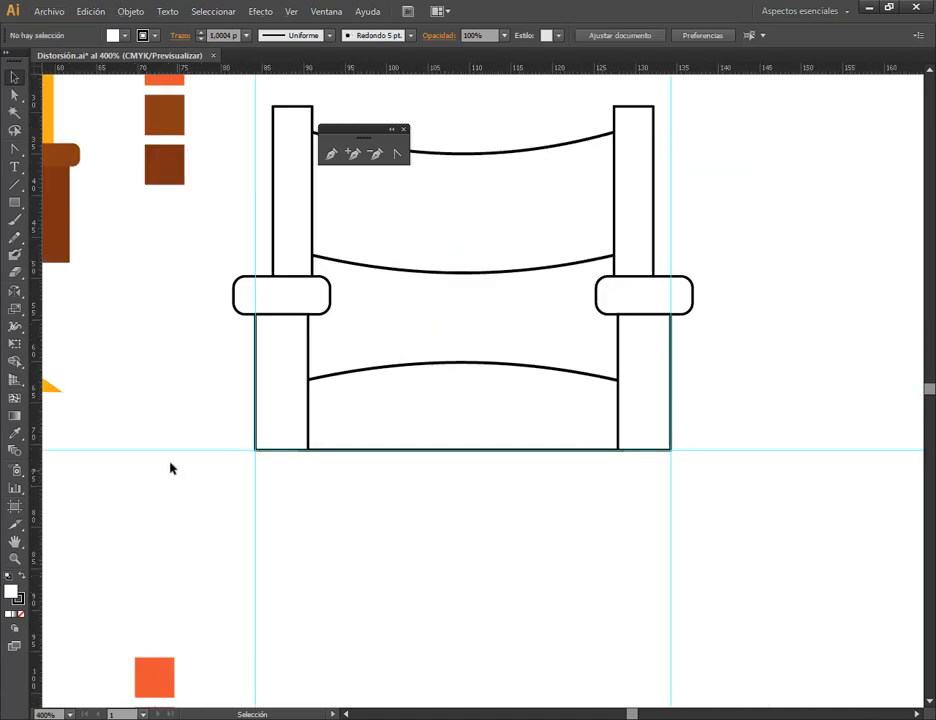
- Delete the horizontal guide along the seat's bottom edge and check how the seat's lower corners meet the side parts
{"action": "left_click_drag", "start_coordinate": [148, 414], "coordinate": [195, 492]}
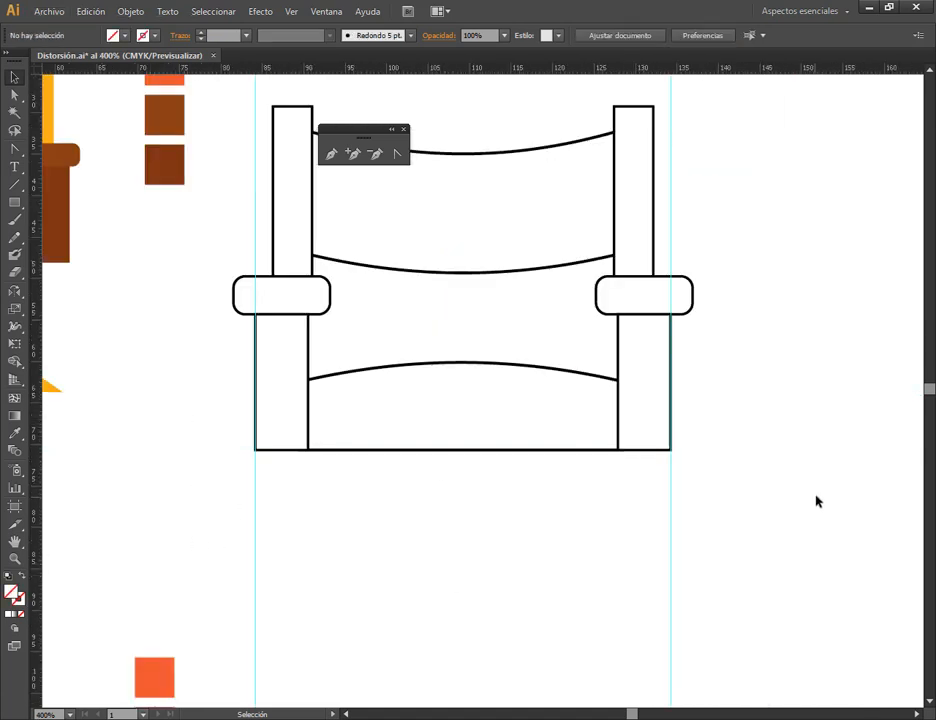
{"action": "scroll", "coordinate": [338, 490], "scroll_direction": "up", "scroll_amount": 4}
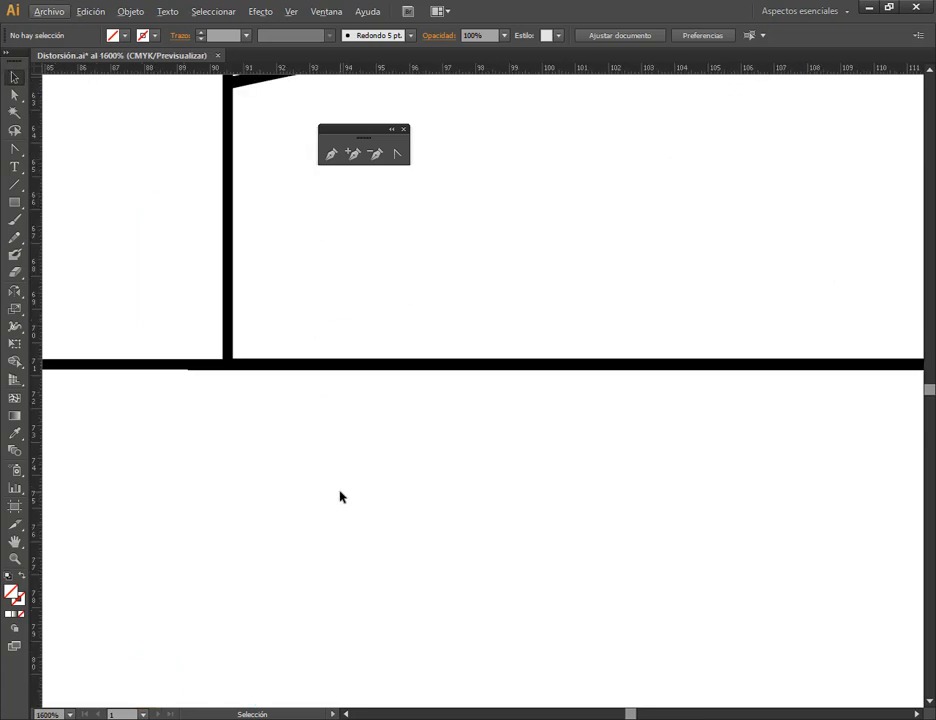
{"action": "scroll", "coordinate": [185, 374], "scroll_direction": "up", "scroll_amount": 2}
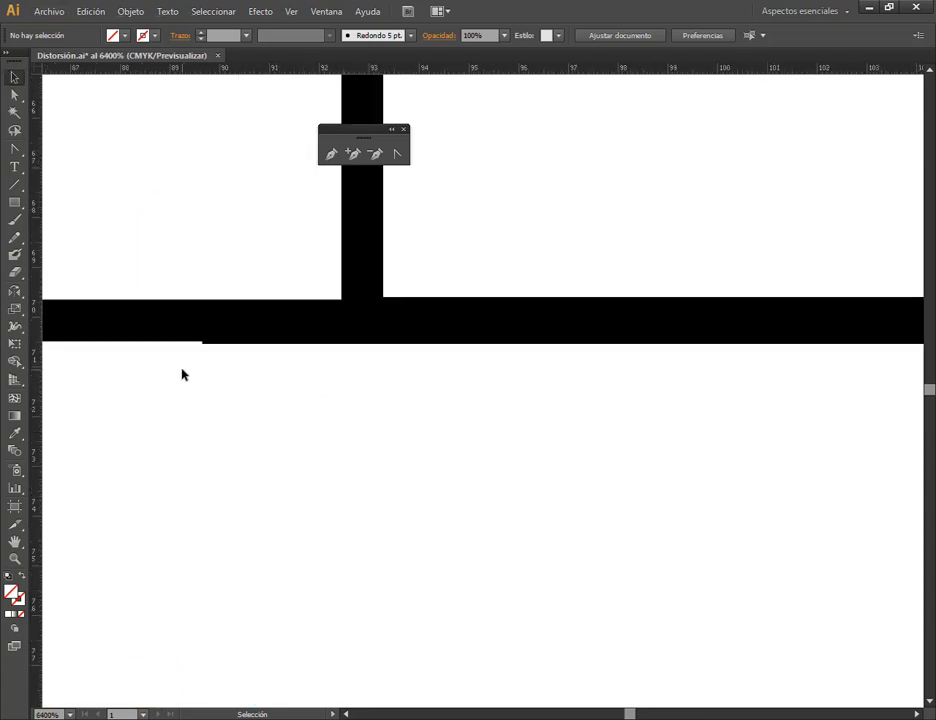
{"action": "scroll", "coordinate": [336, 376], "scroll_direction": "down", "scroll_amount": 5}
{"action": "scroll", "coordinate": [650, 385], "scroll_direction": "up", "scroll_amount": 6}
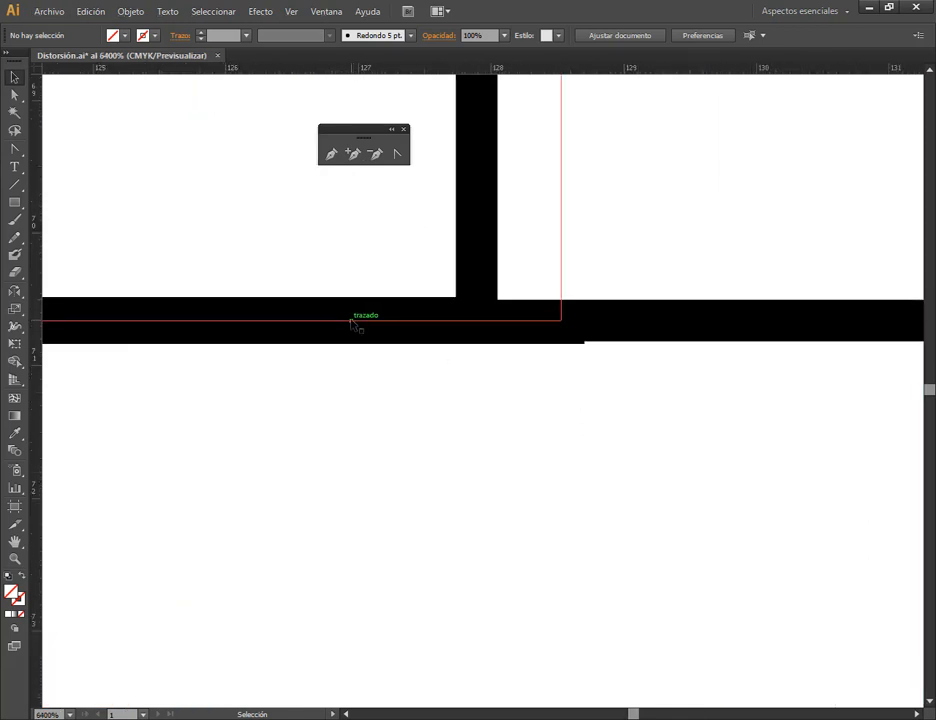
- Try to level the seat's bottom edge with the side part's bottom edge by nudging the seat up and down, and deselect it
{"action": "left_click", "coordinate": [351, 320]}
{"action": "key", "text": "Up"}
{"action": "key", "text": "Down"}
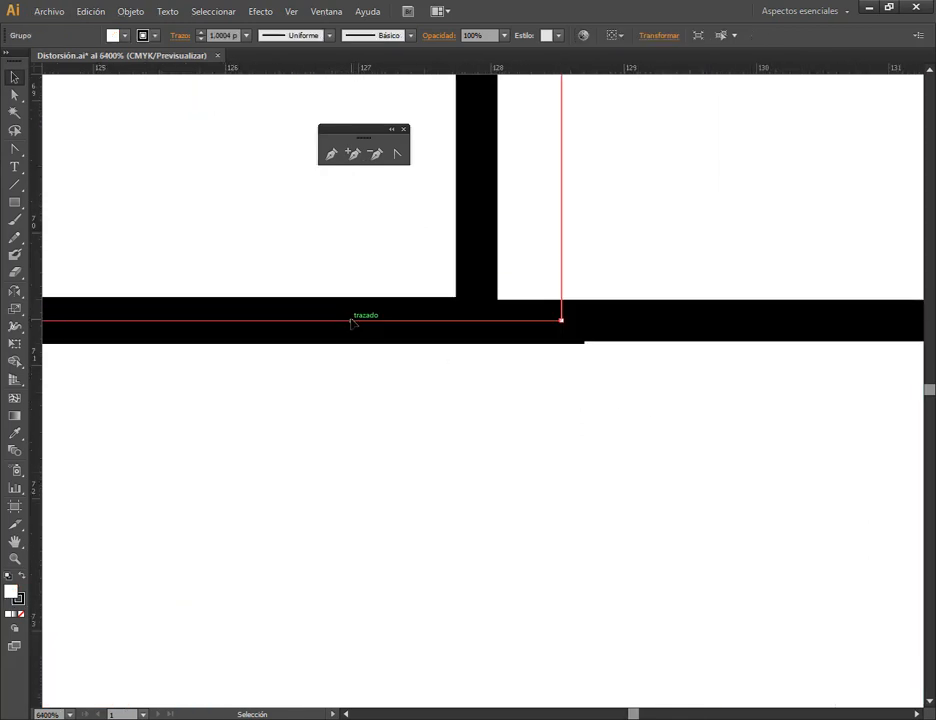
{"action": "left_click_drag", "start_coordinate": [351, 320], "coordinate": [343, 318]}
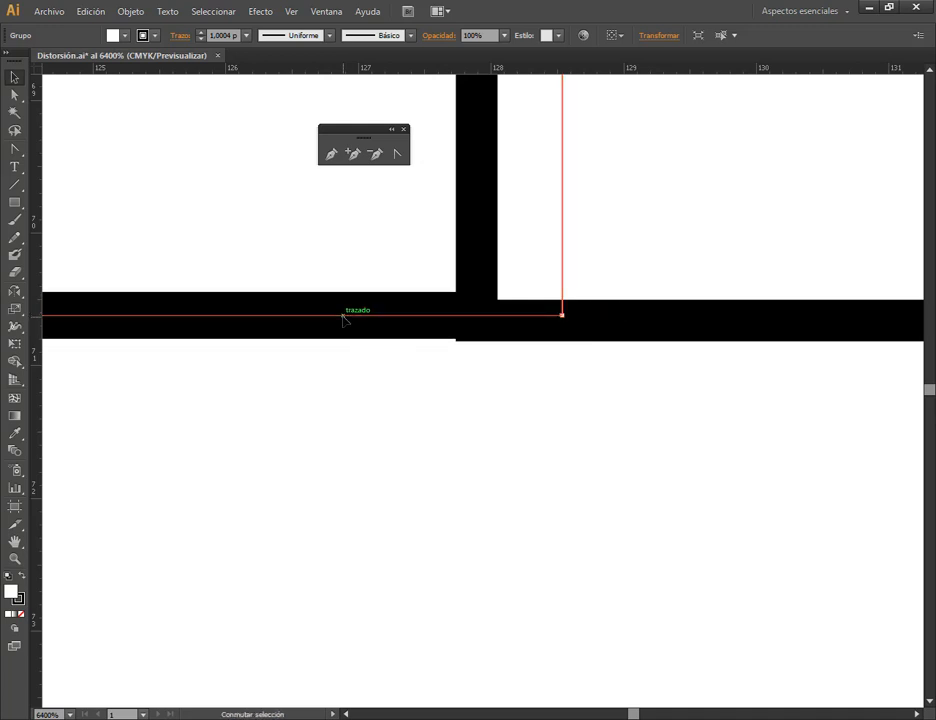
{"action": "left_click", "coordinate": [343, 318], "text": "shift"}
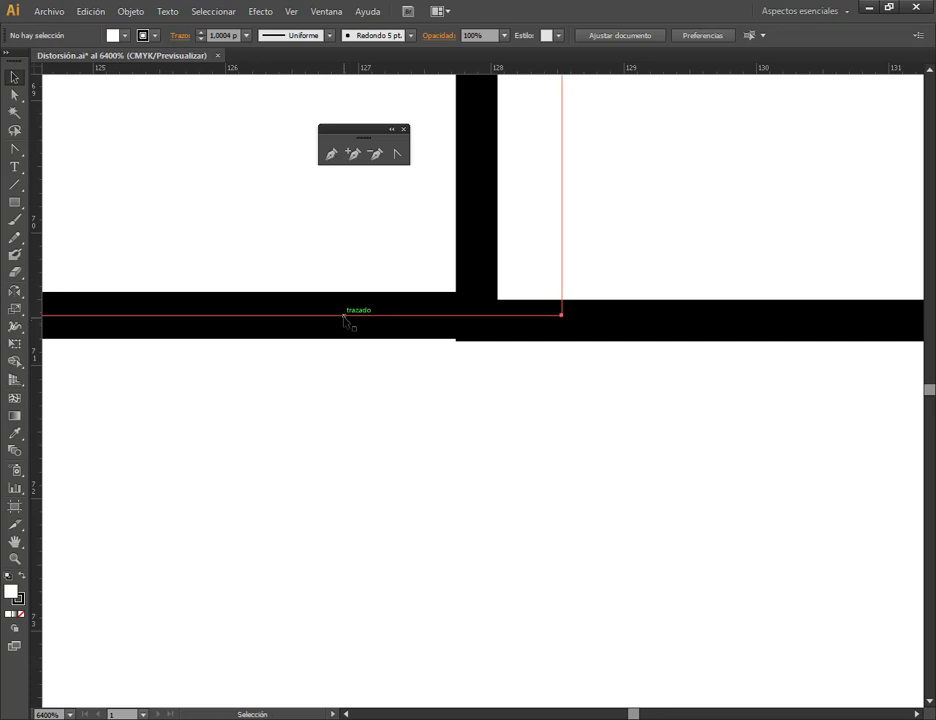
{"action": "left_click_drag", "start_coordinate": [344, 319], "coordinate": [344, 324]}
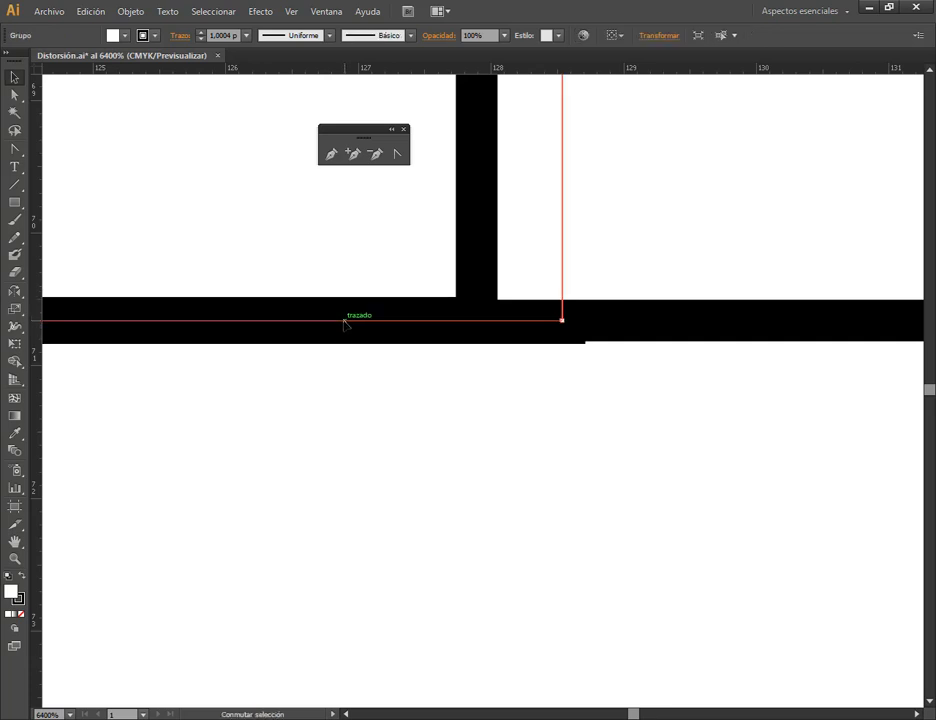
{"action": "left_click", "coordinate": [597, 369]}
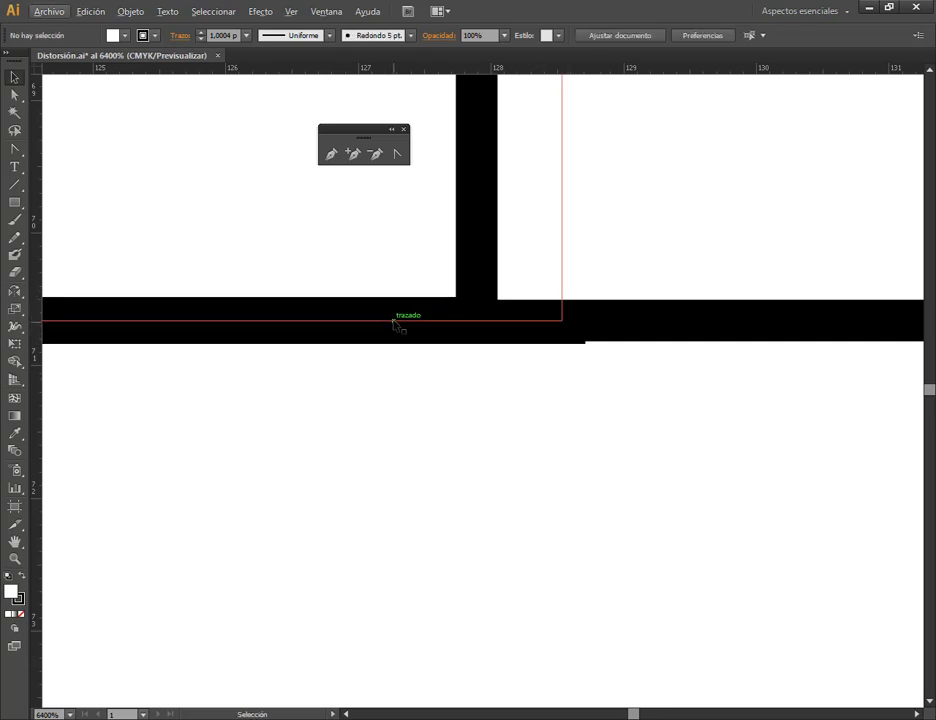
- Select the seat with the two lower side parts, align them by their bottom edges, and deselect
{"action": "scroll", "coordinate": [410, 362], "scroll_direction": "down", "scroll_amount": 4}
{"action": "scroll", "coordinate": [447, 420], "scroll_direction": "down", "scroll_amount": 2}
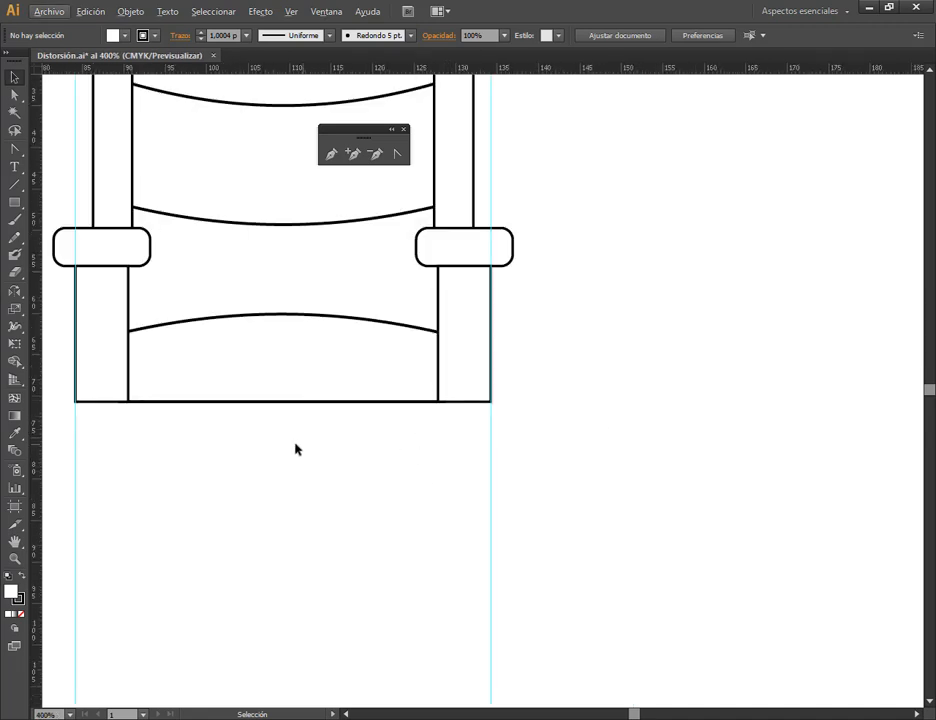
{"action": "scroll", "coordinate": [464, 409], "scroll_direction": "down", "scroll_amount": 2}
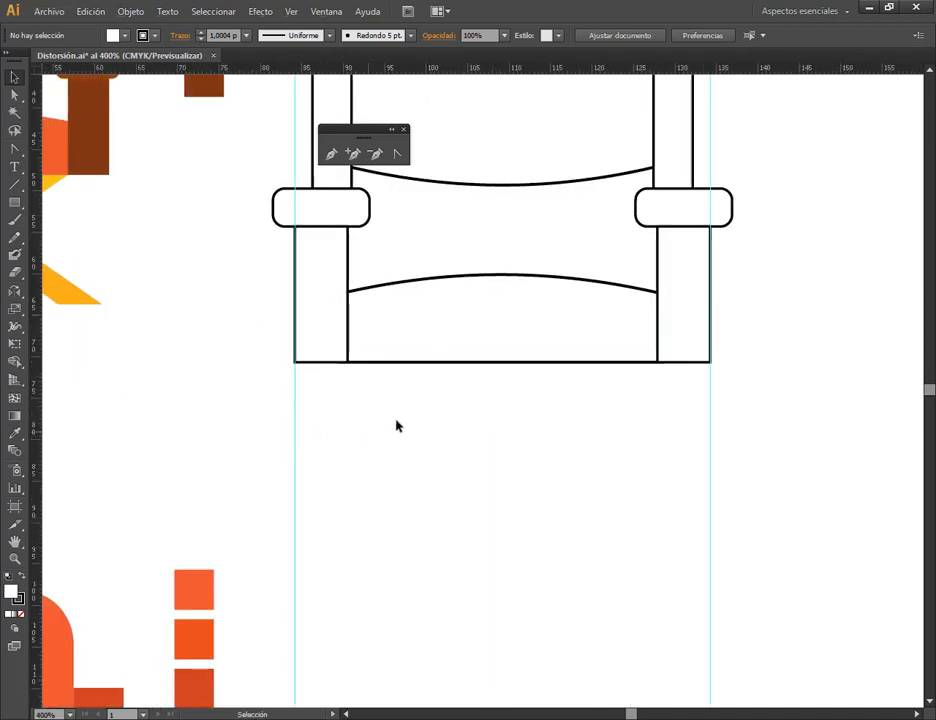
{"action": "left_click_drag", "start_coordinate": [334, 397], "coordinate": [672, 332]}
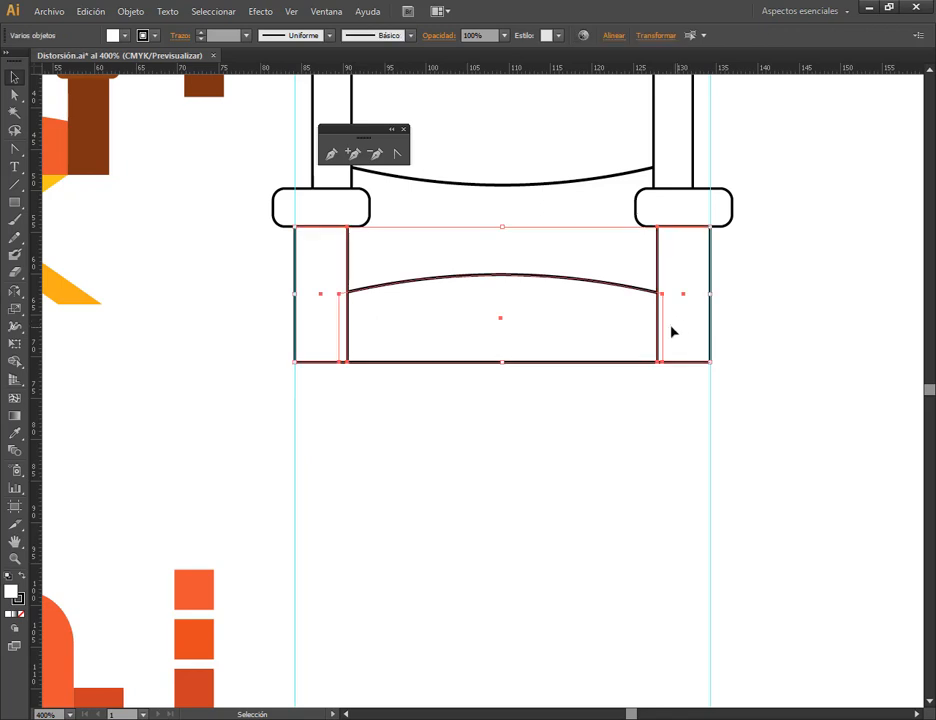
{"action": "left_click", "coordinate": [611, 36]}
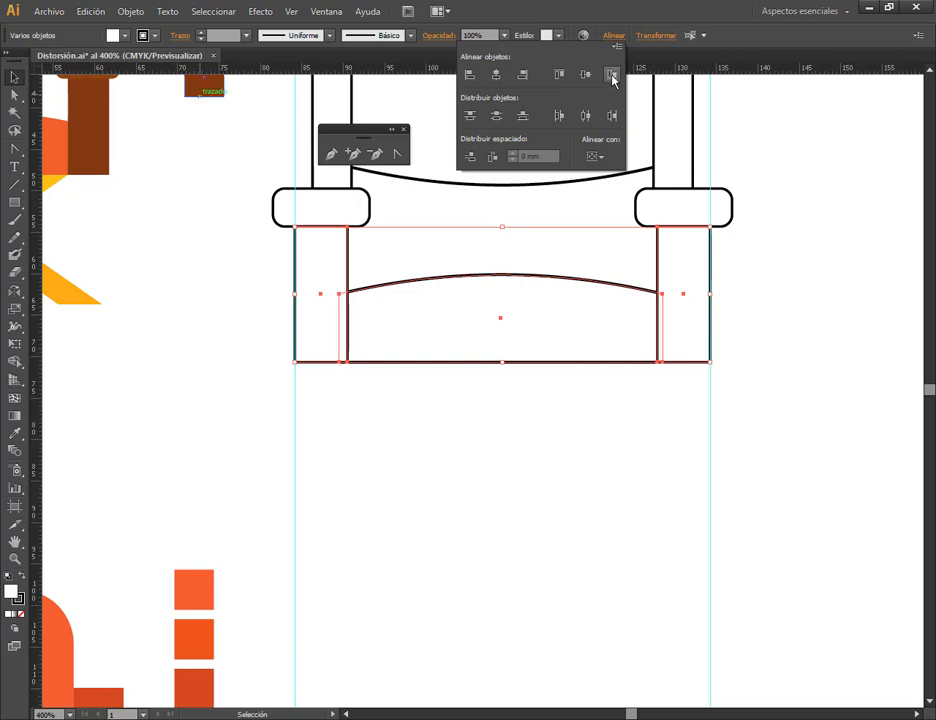
{"action": "left_click", "coordinate": [472, 535]}
{"action": "left_click", "coordinate": [565, 433]}
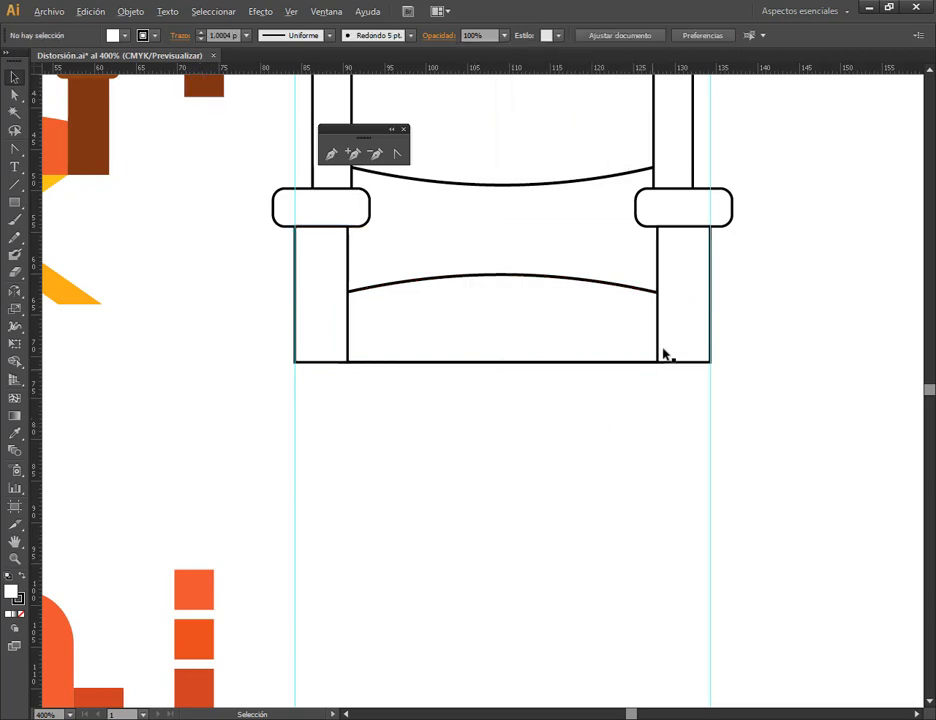
- Move the seat slightly upward, align its bottom edge flush with the bottoms of both lower side parts, and deselect everything
{"action": "scroll", "coordinate": [663, 354], "scroll_direction": "up", "scroll_amount": 6}
{"action": "scroll", "coordinate": [719, 192], "scroll_direction": "down", "scroll_amount": 1}
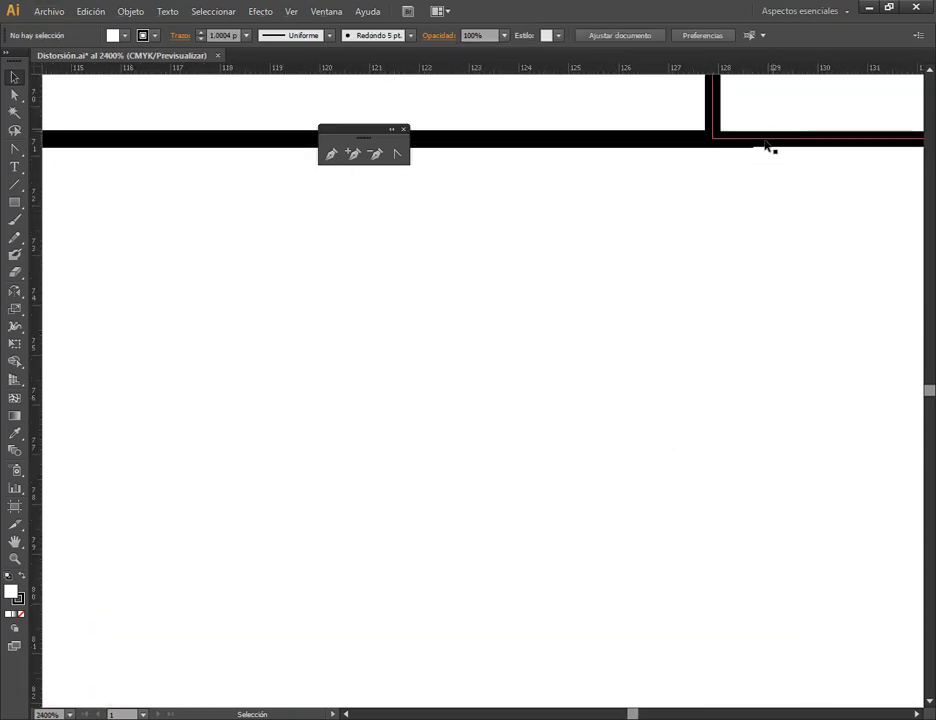
{"action": "scroll", "coordinate": [716, 407], "scroll_direction": "down", "scroll_amount": 3}
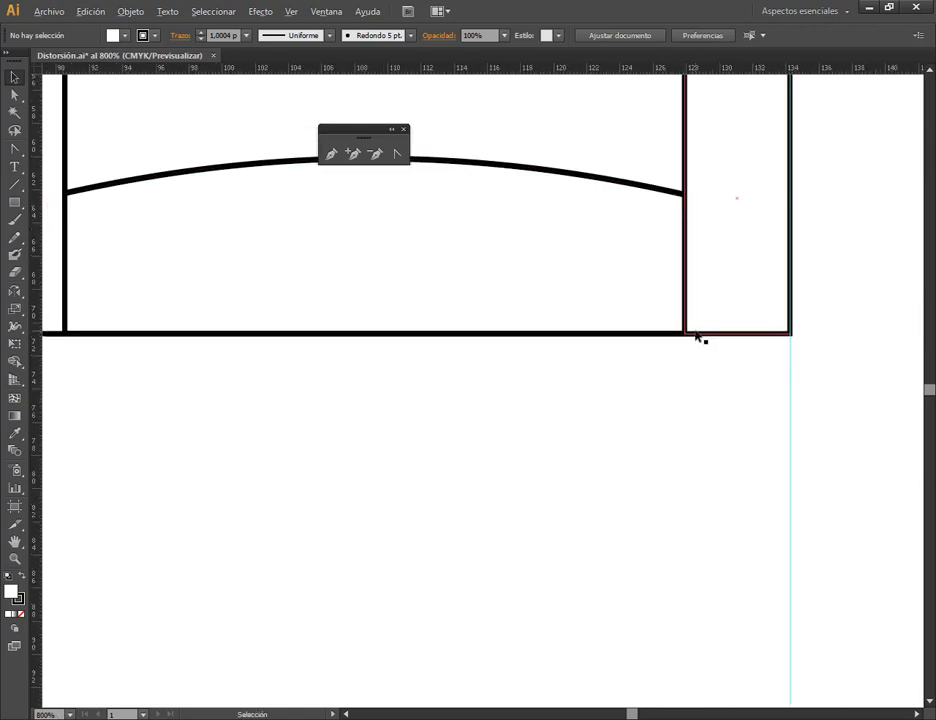
{"action": "scroll", "coordinate": [697, 337], "scroll_direction": "down", "scroll_amount": 3}
{"action": "left_click", "coordinate": [606, 302]}
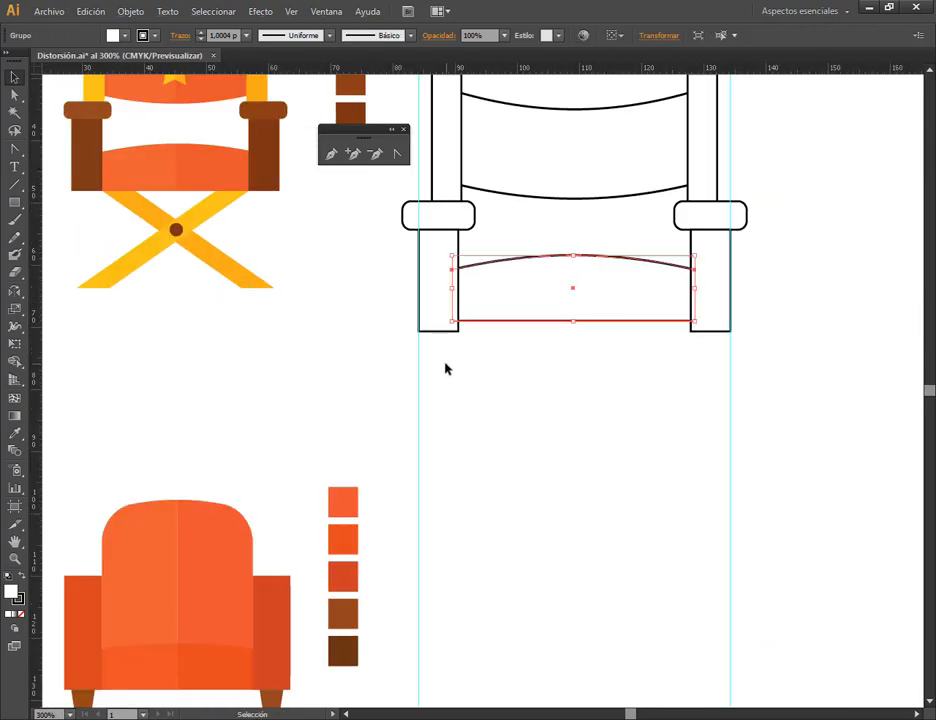
{"action": "left_click_drag", "start_coordinate": [446, 369], "coordinate": [714, 299]}
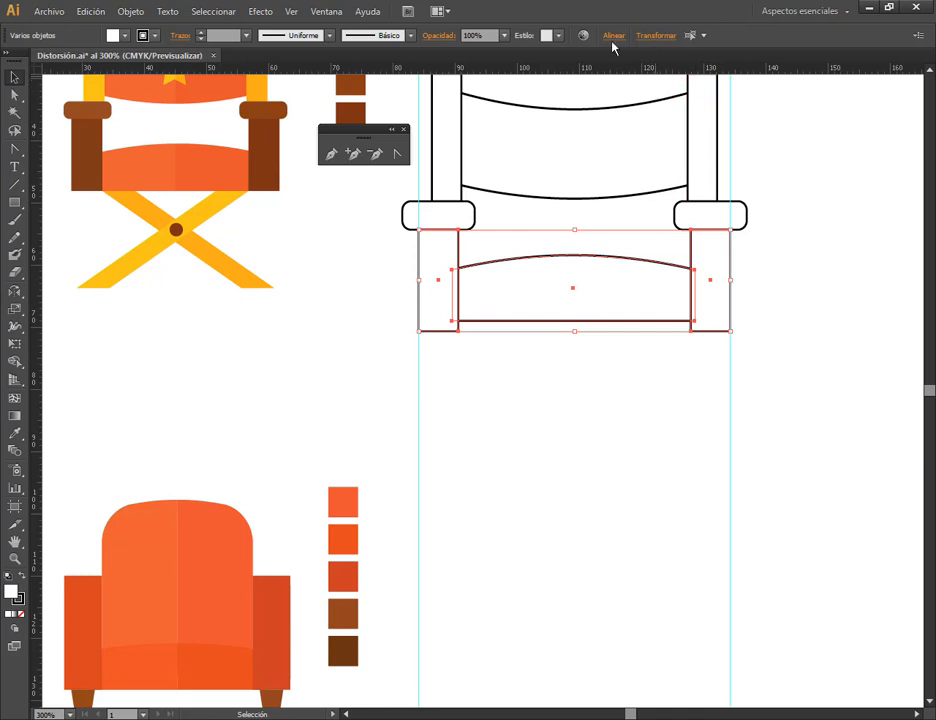
{"action": "left_click", "coordinate": [613, 36]}
{"action": "left_click", "coordinate": [611, 74]}
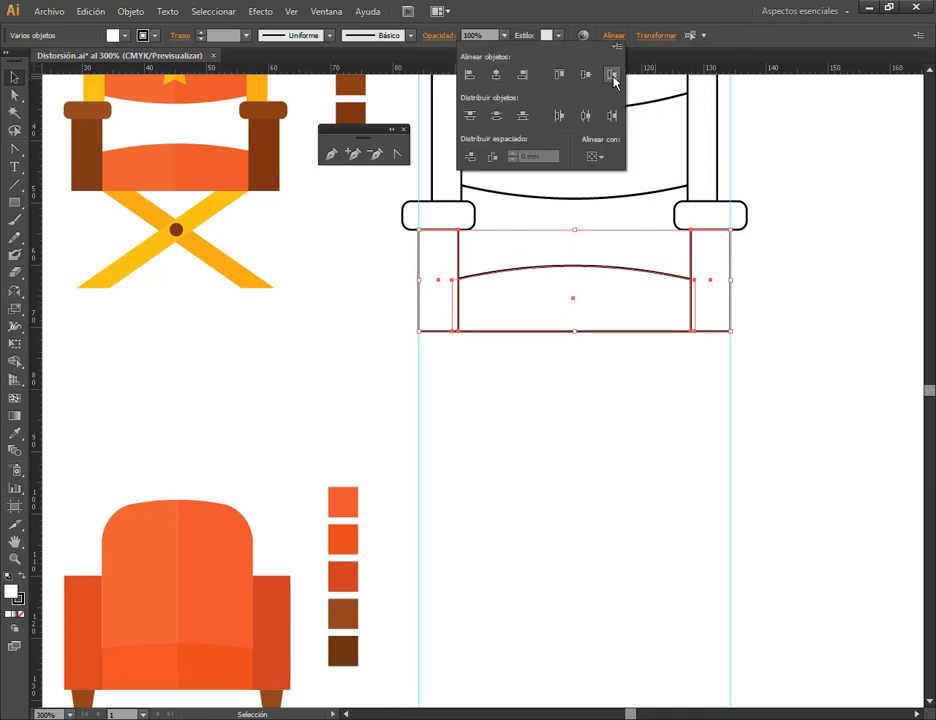
{"action": "left_click", "coordinate": [685, 407]}
{"action": "left_click", "coordinate": [700, 350]}
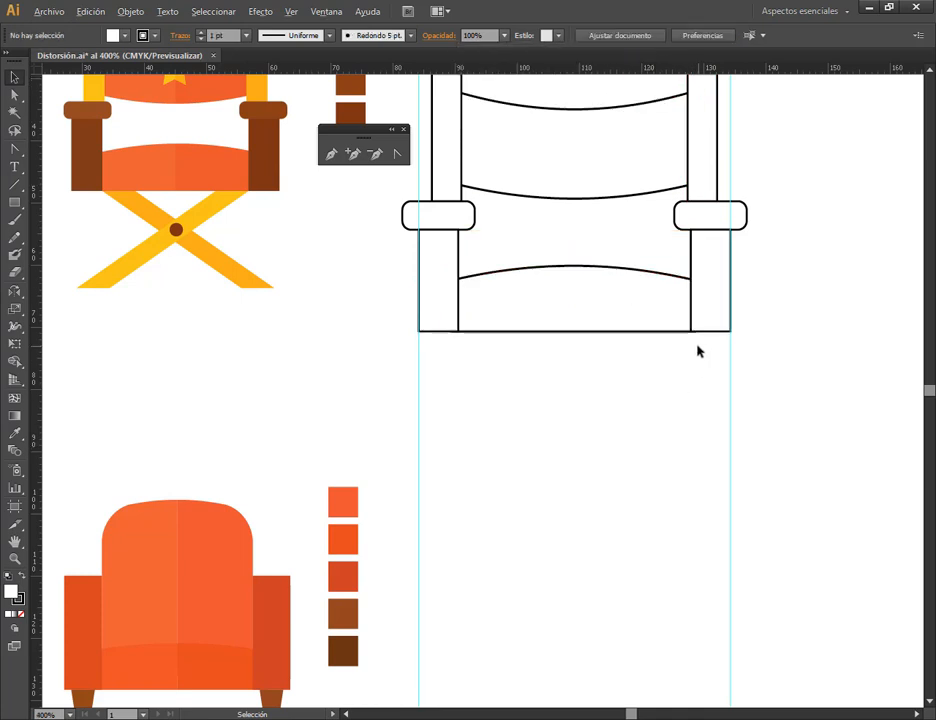
- Inspect how the seat's bottom edge meets both armrest posts in the outline chair and compare it with the coloured reference chair
{"action": "scroll", "coordinate": [675, 298], "scroll_direction": "up", "scroll_amount": 6}
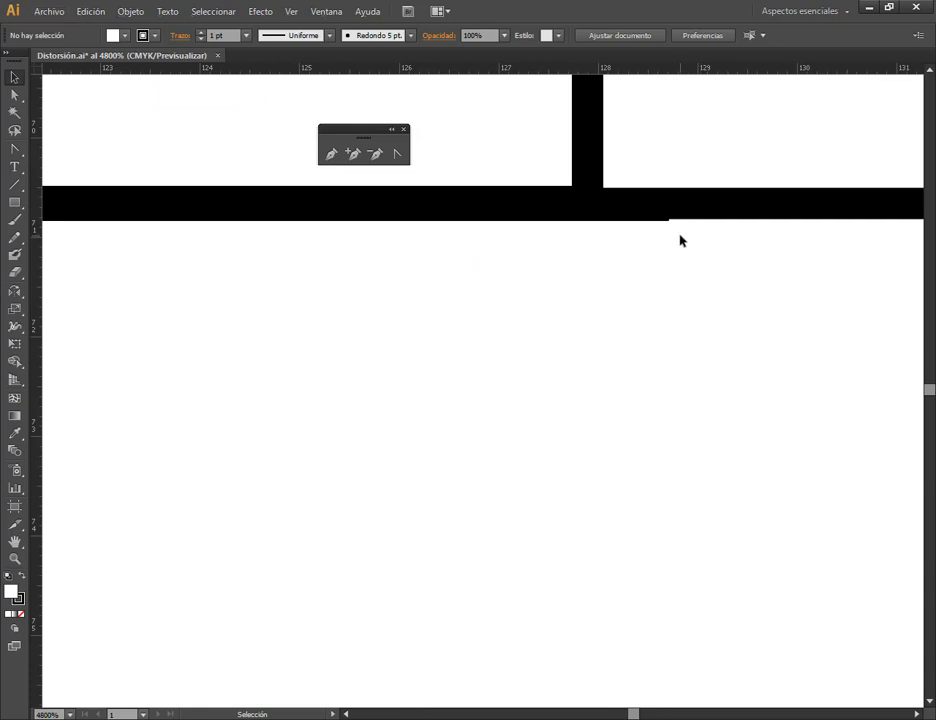
{"action": "scroll", "coordinate": [680, 242], "scroll_direction": "down", "scroll_amount": 4}
{"action": "scroll", "coordinate": [682, 243], "scroll_direction": "up", "scroll_amount": 4}
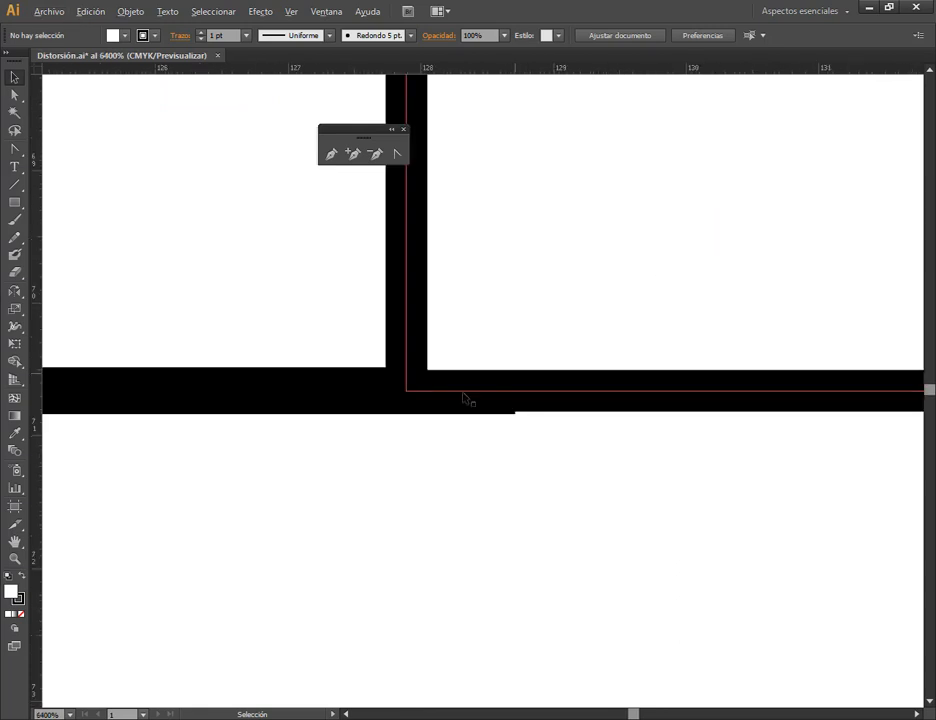
{"action": "scroll", "coordinate": [450, 410], "scroll_direction": "down", "scroll_amount": 6}
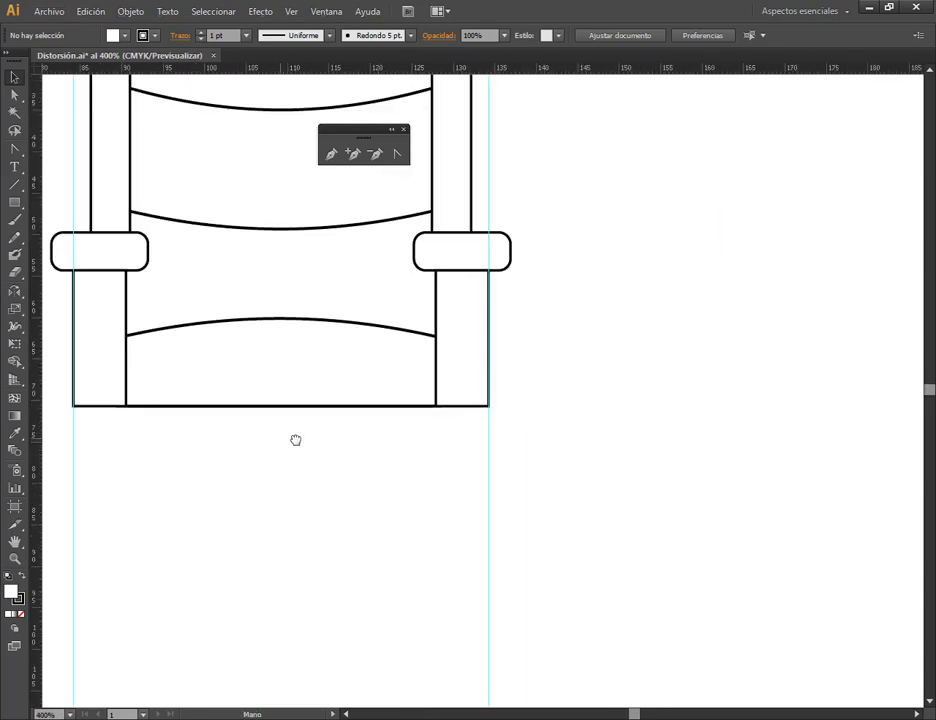
{"action": "left_click_drag", "start_coordinate": [296, 440], "coordinate": [408, 438]}
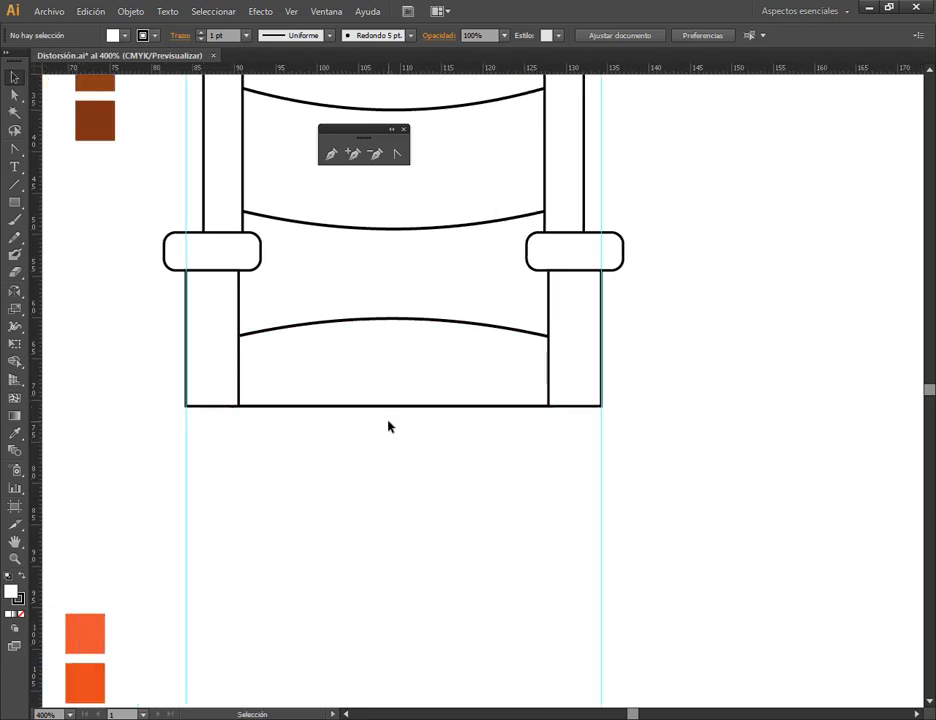
{"action": "left_click", "coordinate": [390, 406]}
{"action": "scroll", "coordinate": [267, 422], "scroll_direction": "up", "scroll_amount": 3}
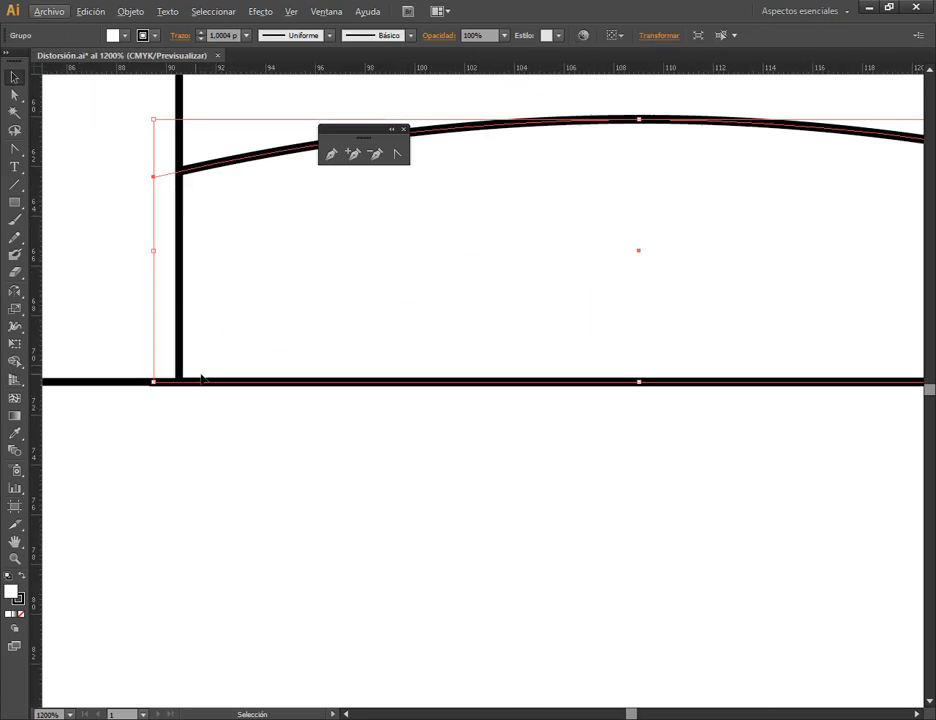
{"action": "scroll", "coordinate": [664, 390], "scroll_direction": "down", "scroll_amount": 2}
{"action": "key", "text": "space"}
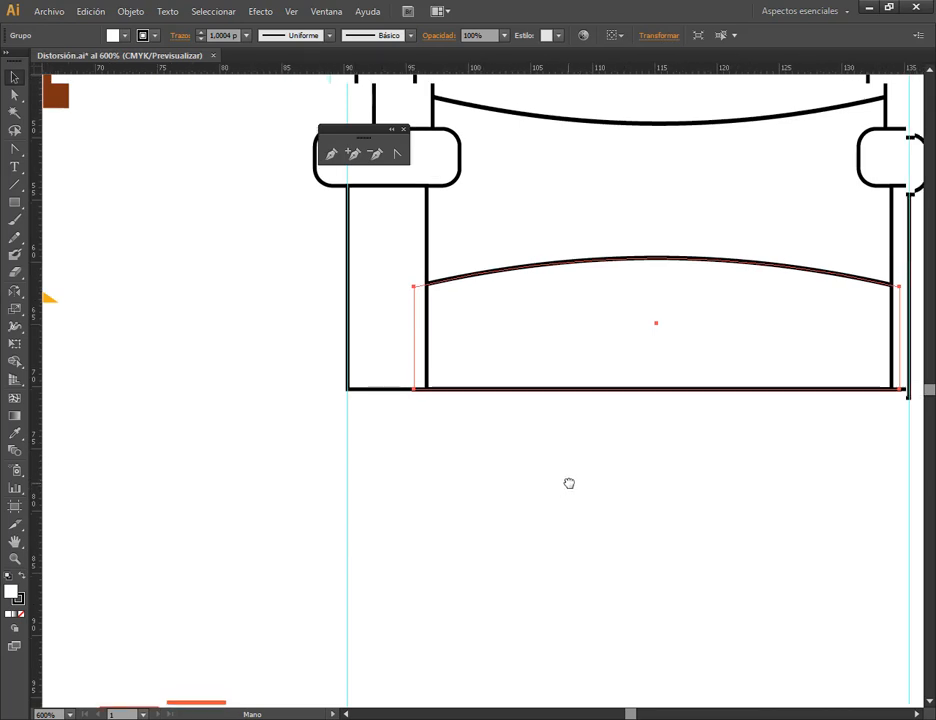
{"action": "scroll", "coordinate": [569, 483], "scroll_direction": "down", "scroll_amount": 2}
{"action": "left_click", "coordinate": [650, 561]}
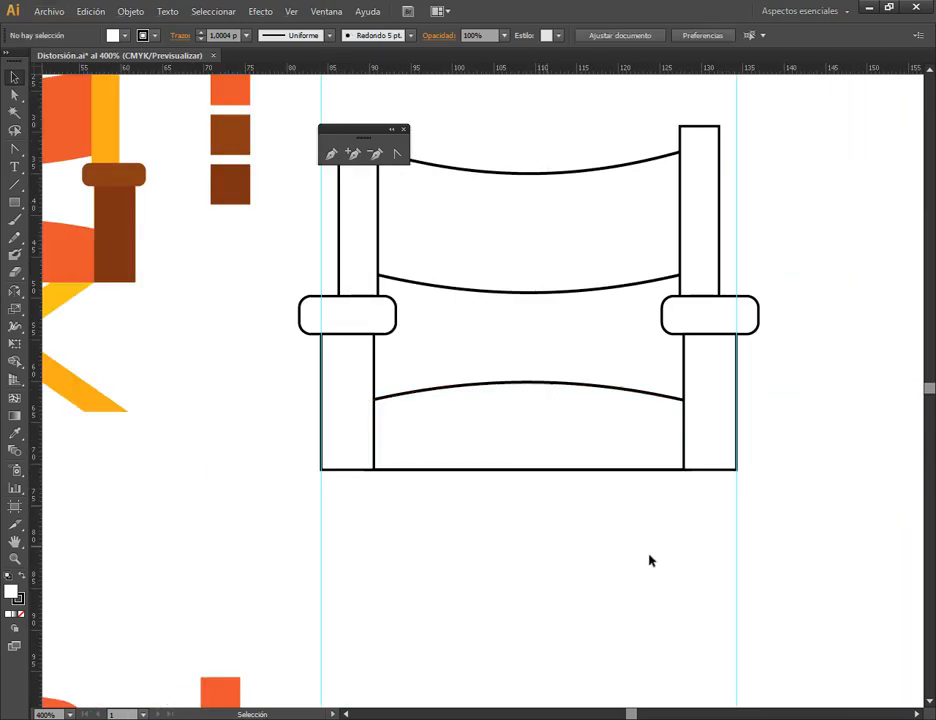
{"action": "scroll", "coordinate": [595, 445], "scroll_direction": "down", "scroll_amount": 2}
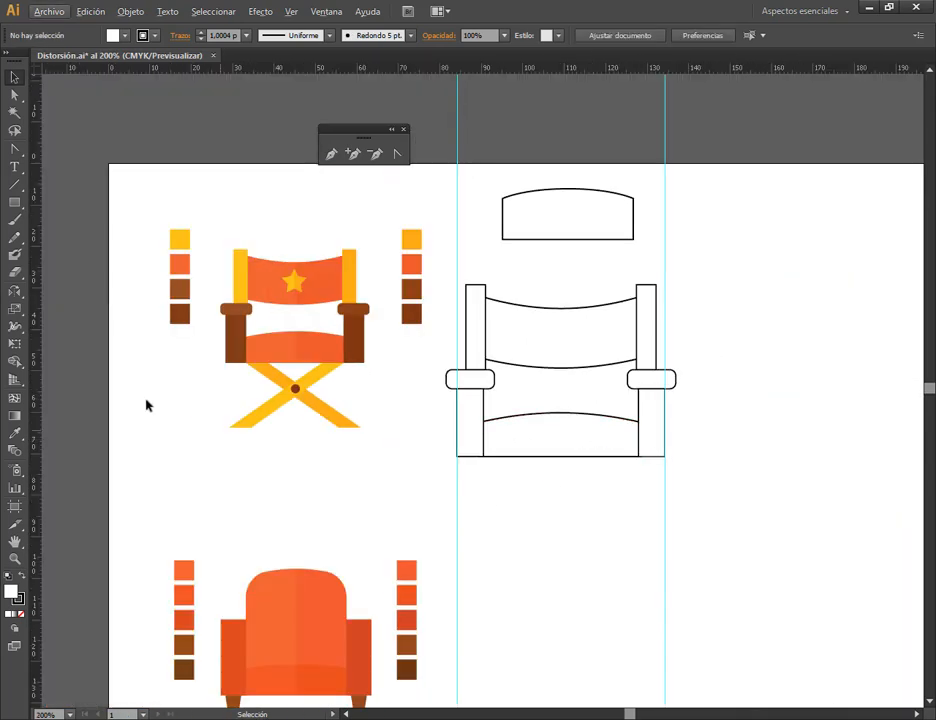
- Draw a vertical leg rectangle about 5 mm wide and 32 mm high, starting at the seat's lower left corner beside the left post
{"action": "scroll", "coordinate": [564, 527], "scroll_direction": "up", "scroll_amount": 1}
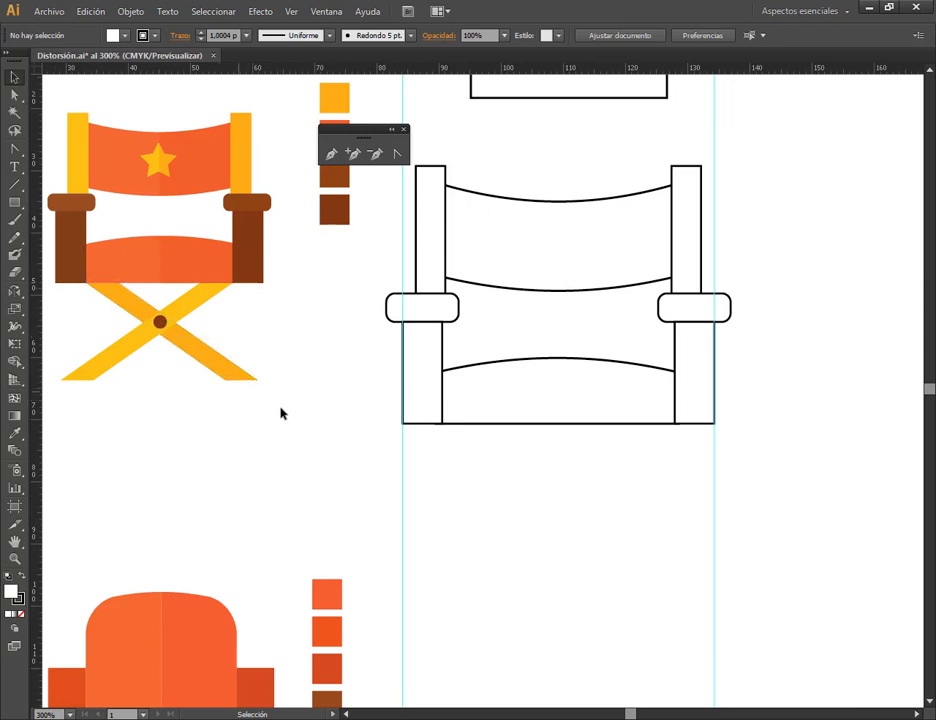
{"action": "left_click", "coordinate": [15, 202]}
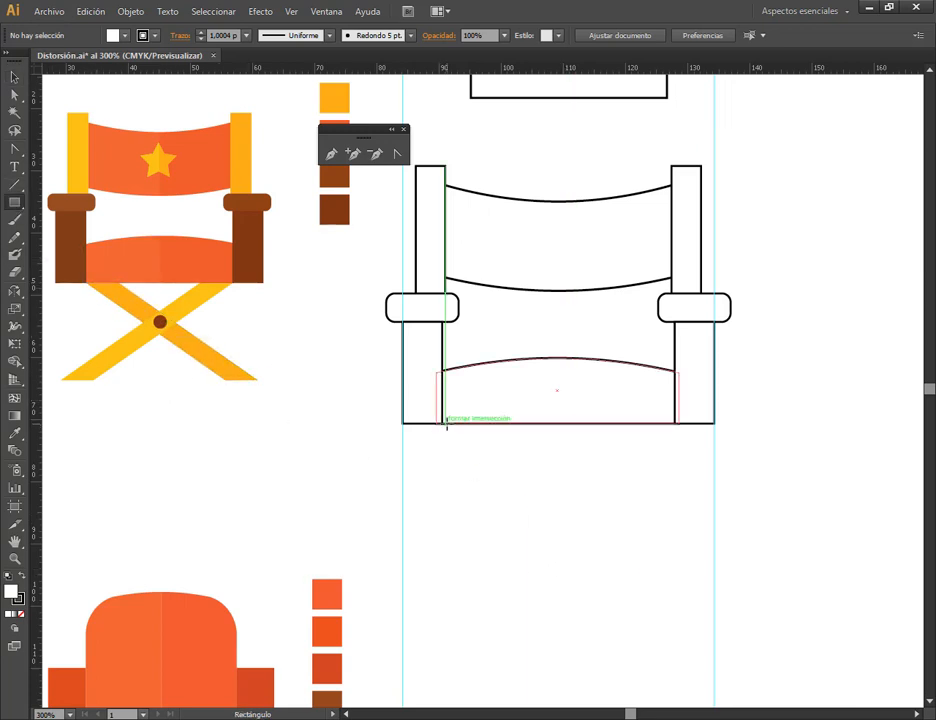
{"action": "left_click_drag", "start_coordinate": [442, 423], "coordinate": [473, 622]}
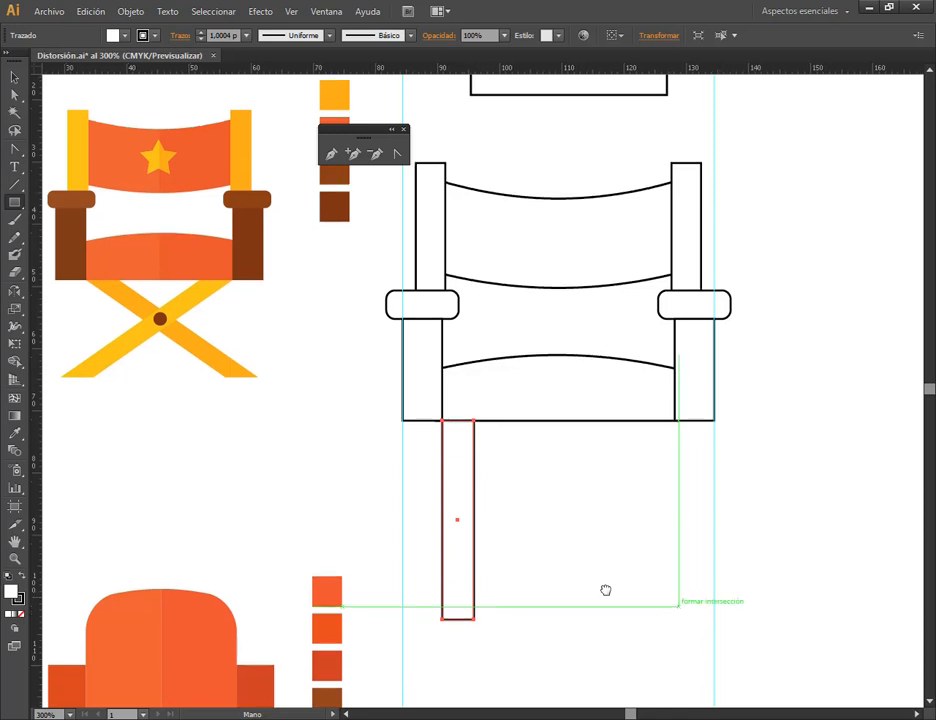
{"action": "left_click_drag", "start_coordinate": [600, 536], "coordinate": [591, 467]}
- Try to place a horizontal guide along the bottom edge of the leg rectangle
{"action": "left_click", "coordinate": [12, 78]}
{"action": "left_click", "coordinate": [14, 94]}
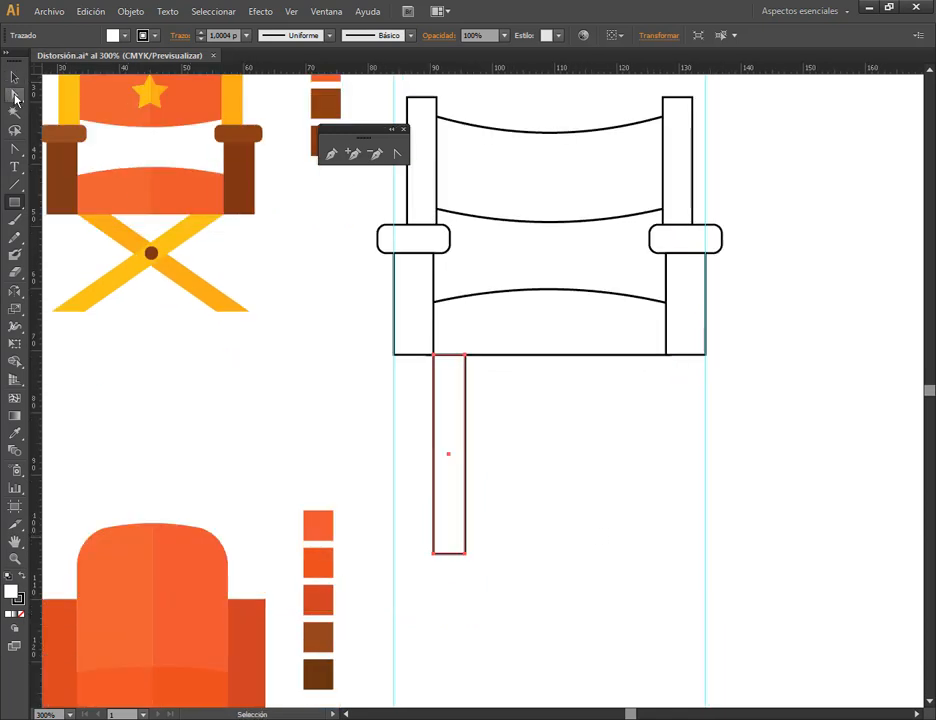
{"action": "left_click", "coordinate": [465, 552]}
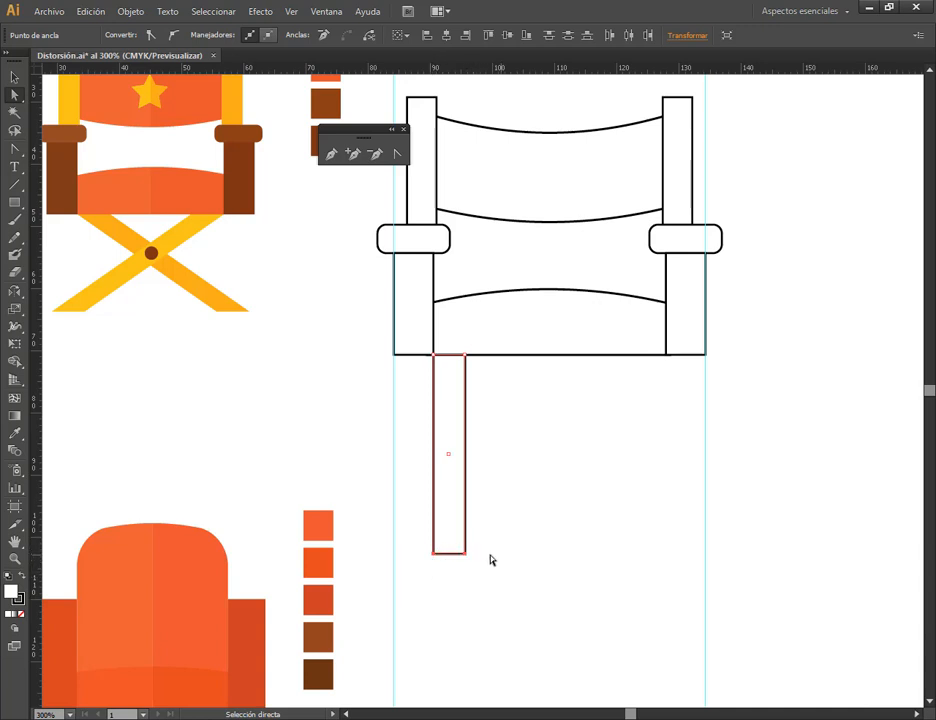
{"action": "mouse_move", "coordinate": [468, 558]}
{"action": "left_mouse_down"}
{"action": "mouse_move", "coordinate": [508, 554]}
{"action": "mouse_move", "coordinate": [530, 574]}
{"action": "mouse_move", "coordinate": [520, 562]}
{"action": "mouse_move", "coordinate": [549, 548]}
{"action": "mouse_move", "coordinate": [560, 557]}
{"action": "mouse_move", "coordinate": [651, 557]}
{"action": "mouse_move", "coordinate": [468, 558]}
{"action": "left_mouse_up"}
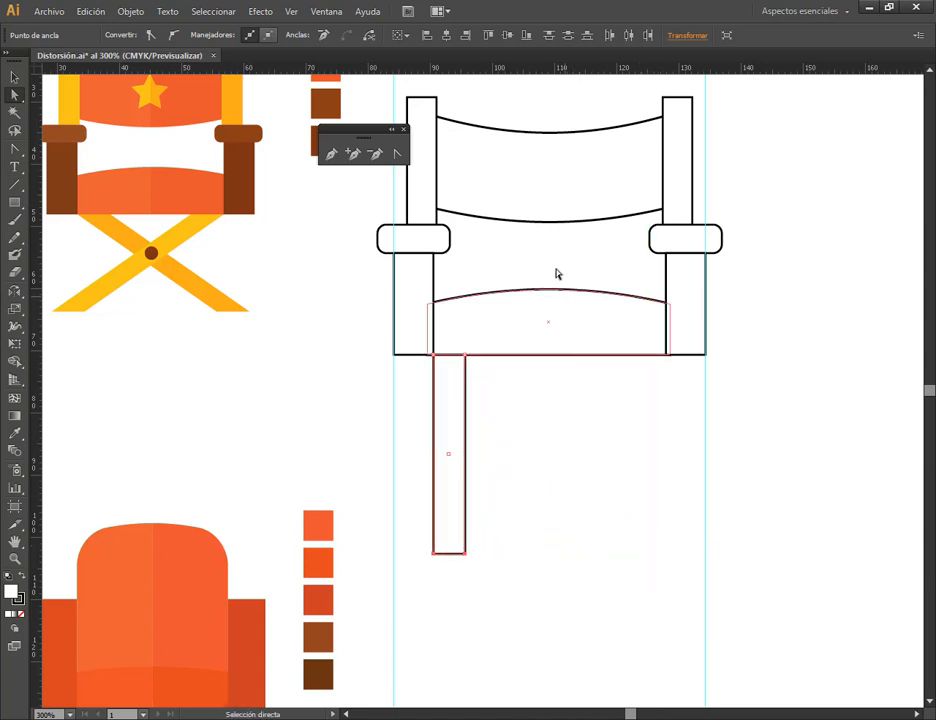
{"action": "left_click_drag", "start_coordinate": [561, 71], "coordinate": [449, 555]}
{"action": "left_click", "coordinate": [414, 543]}
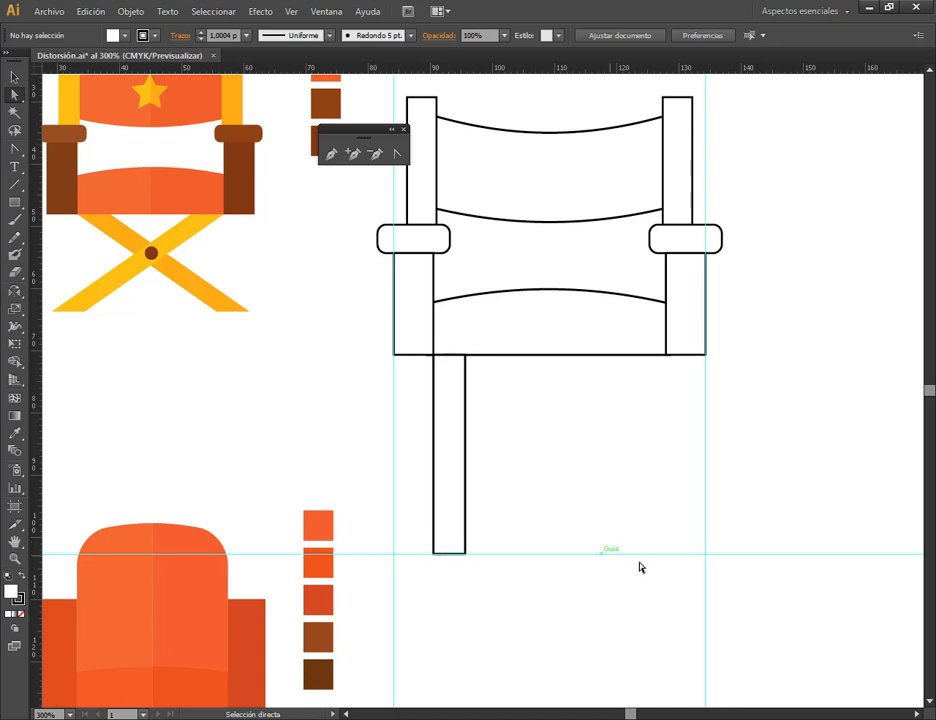
{"action": "key", "text": "ctrl+z"}
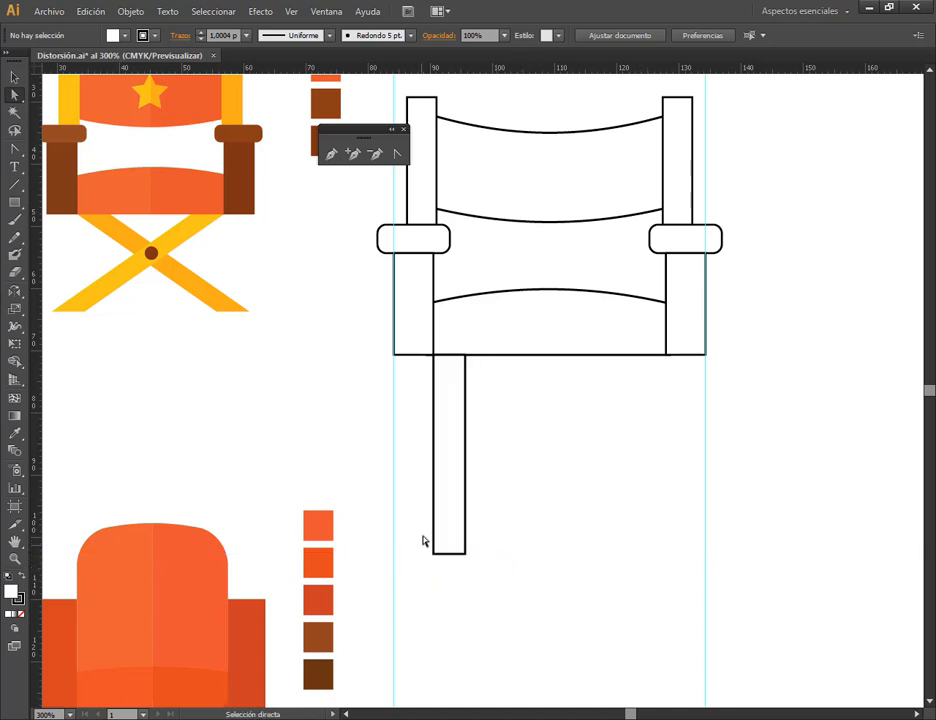
- Try slanting the narrow leg by shifting its two bottom anchor points towards the right vertical guide
{"action": "left_click_drag", "start_coordinate": [422, 535], "coordinate": [541, 562]}
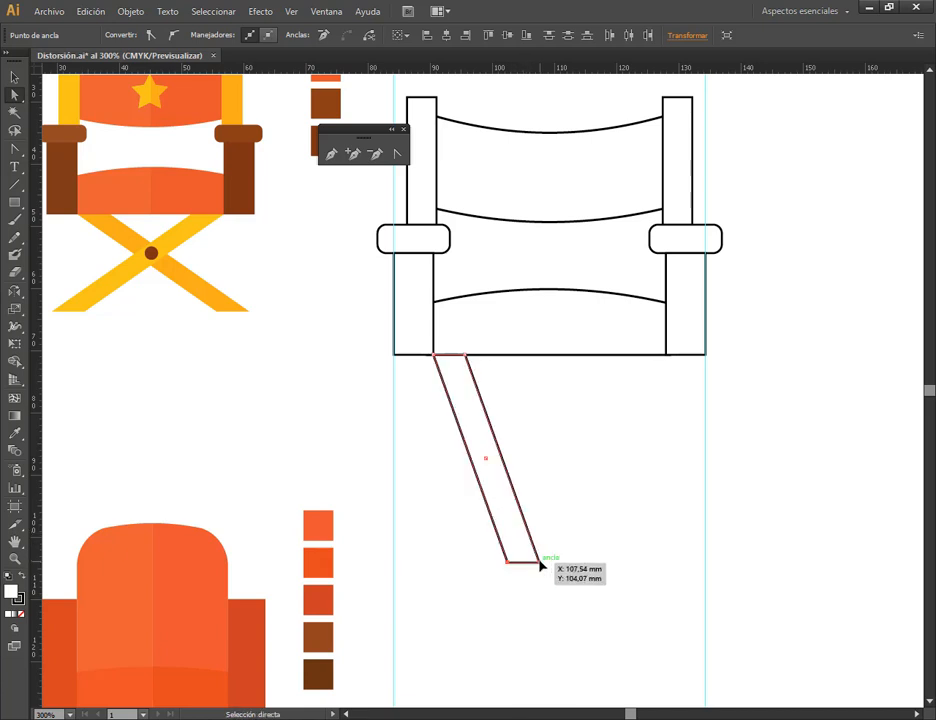
{"action": "key", "text": "ctrl+z"}
{"action": "left_click_drag", "start_coordinate": [417, 583], "coordinate": [487, 551]}
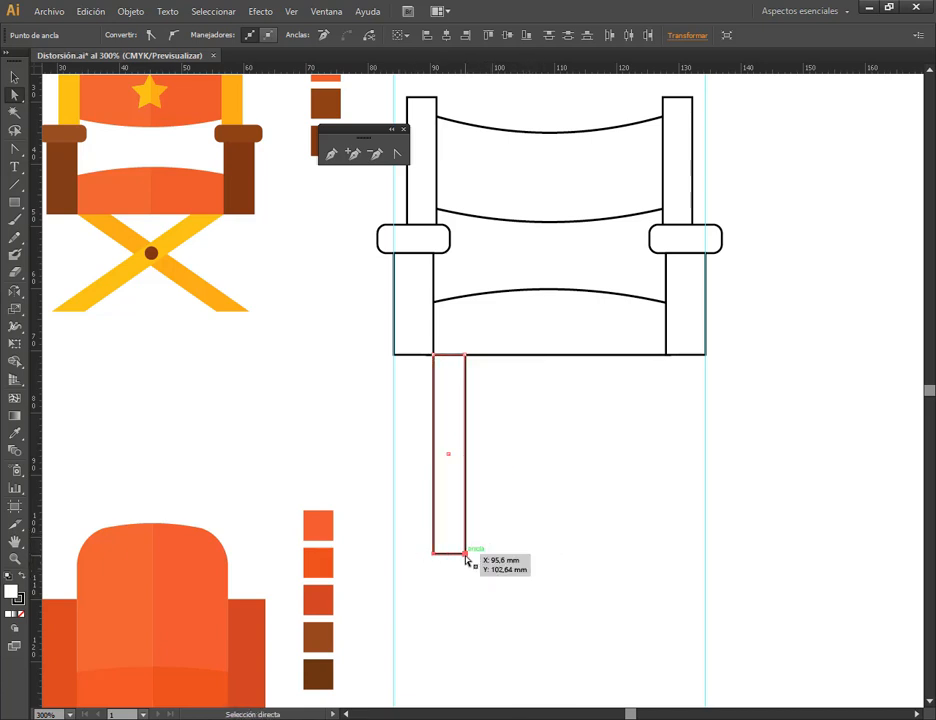
{"action": "left_click_drag", "start_coordinate": [465, 553], "coordinate": [708, 555]}
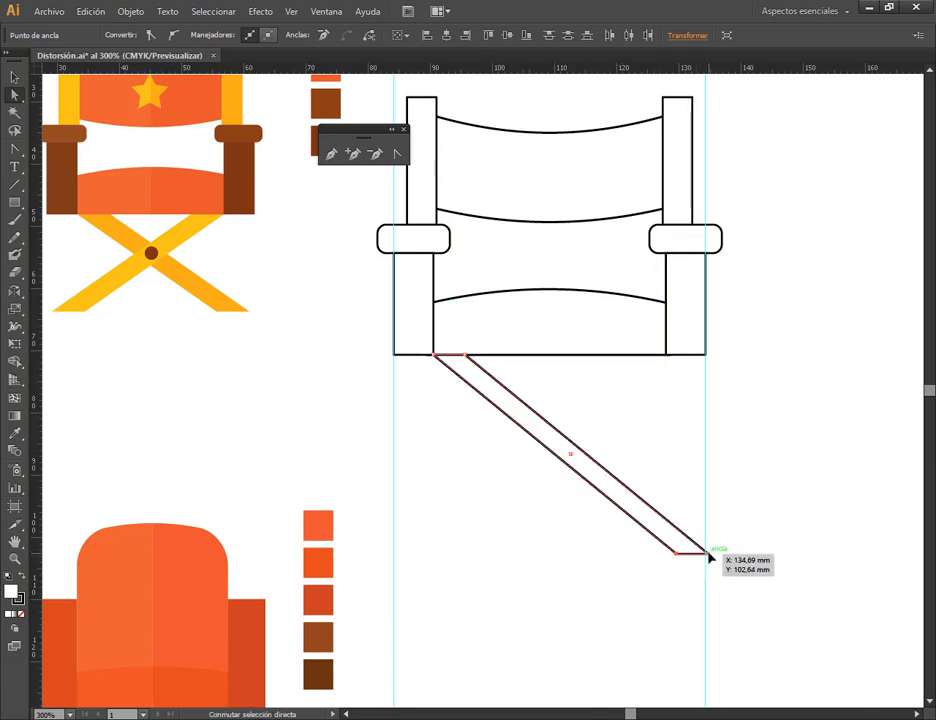
{"action": "key", "text": "ctrl+z"}
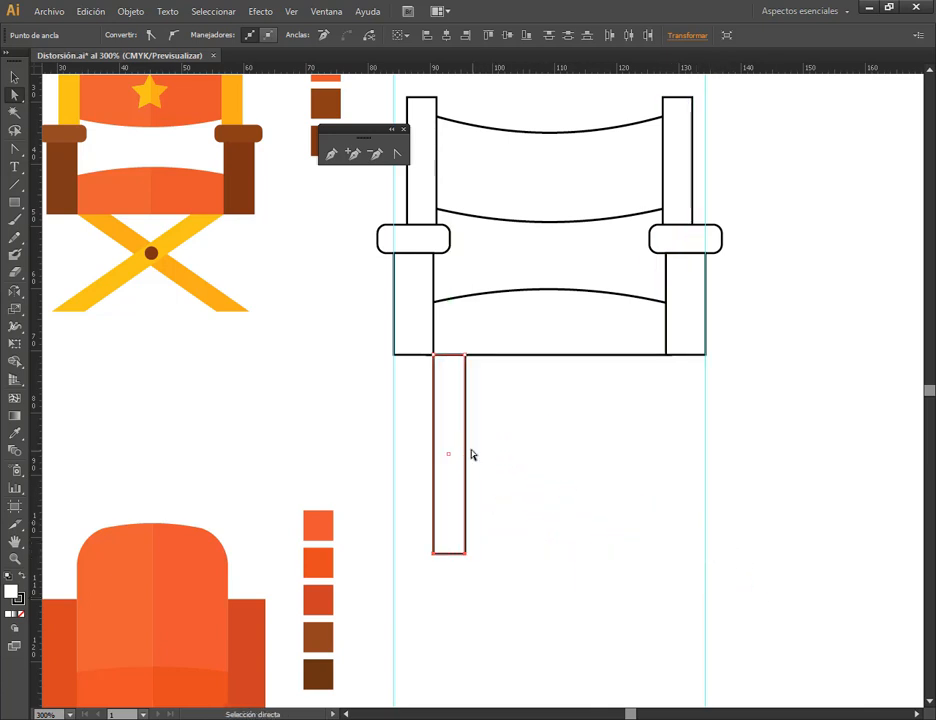
- Widen the leg to about 6.5 mm and slant it so its foot reaches the right vertical guide, about 29 mm below the seat
{"action": "left_click", "coordinate": [14, 77]}
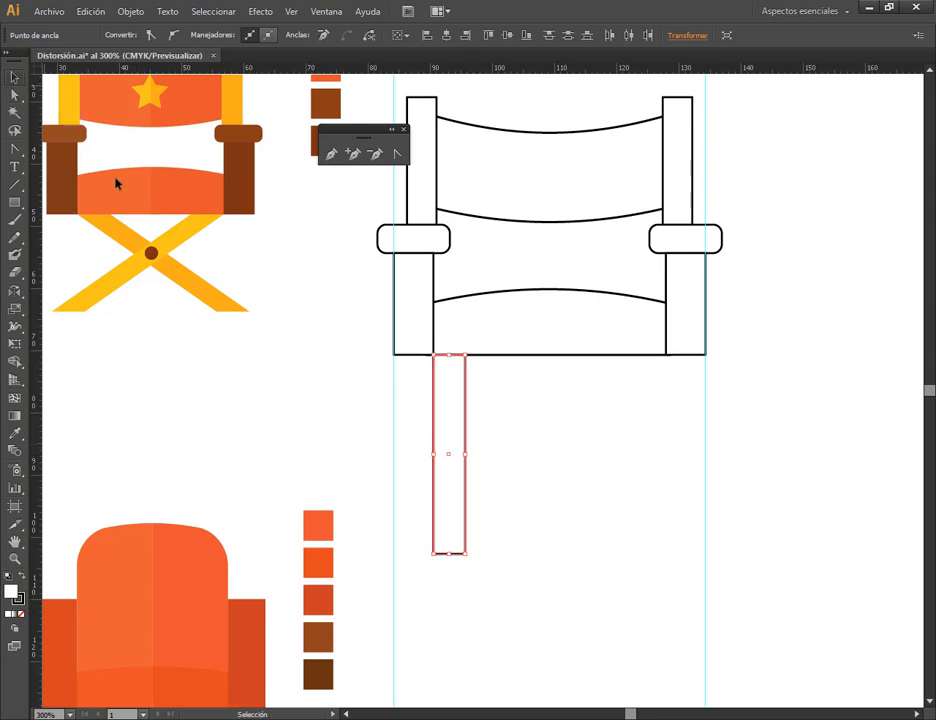
{"action": "left_click_drag", "start_coordinate": [466, 454], "coordinate": [474, 455]}
{"action": "left_click", "coordinate": [14, 94]}
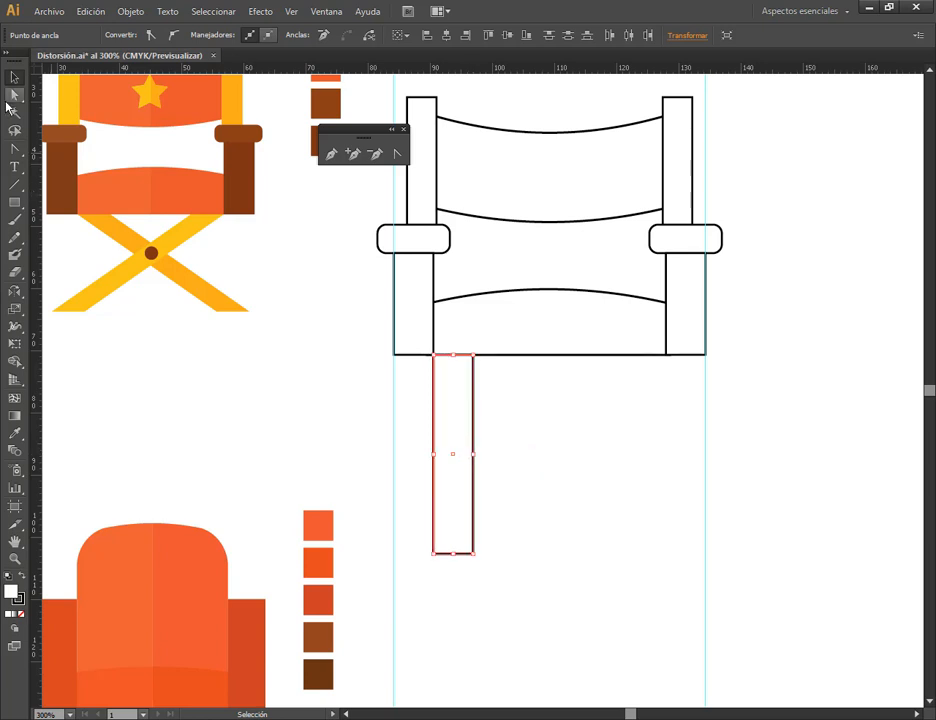
{"action": "left_click_drag", "start_coordinate": [426, 583], "coordinate": [709, 555]}
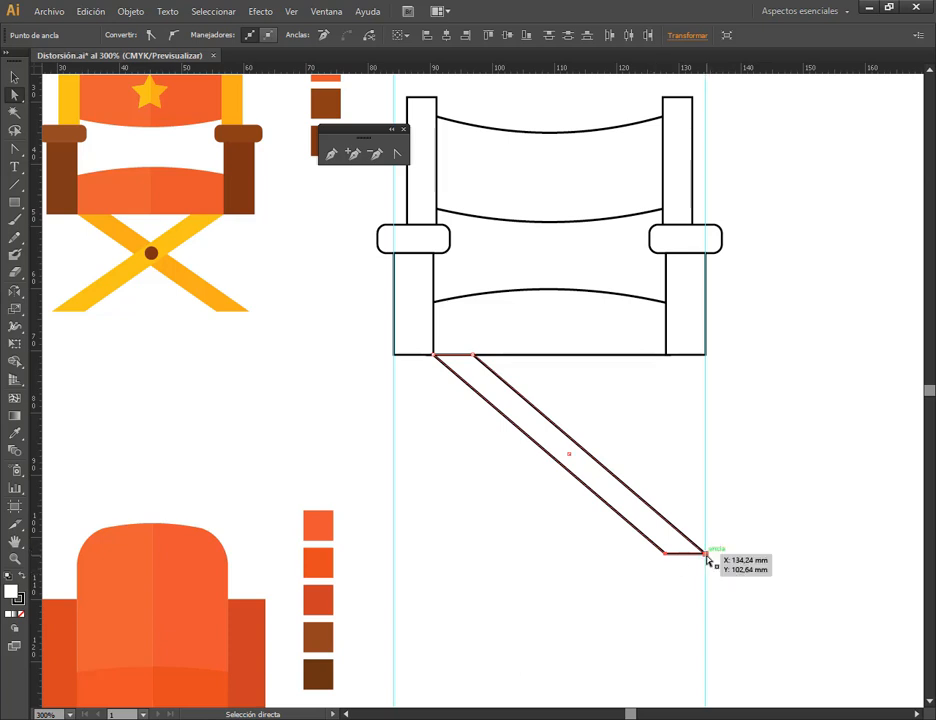
{"action": "left_click_drag", "start_coordinate": [707, 557], "coordinate": [706, 536]}
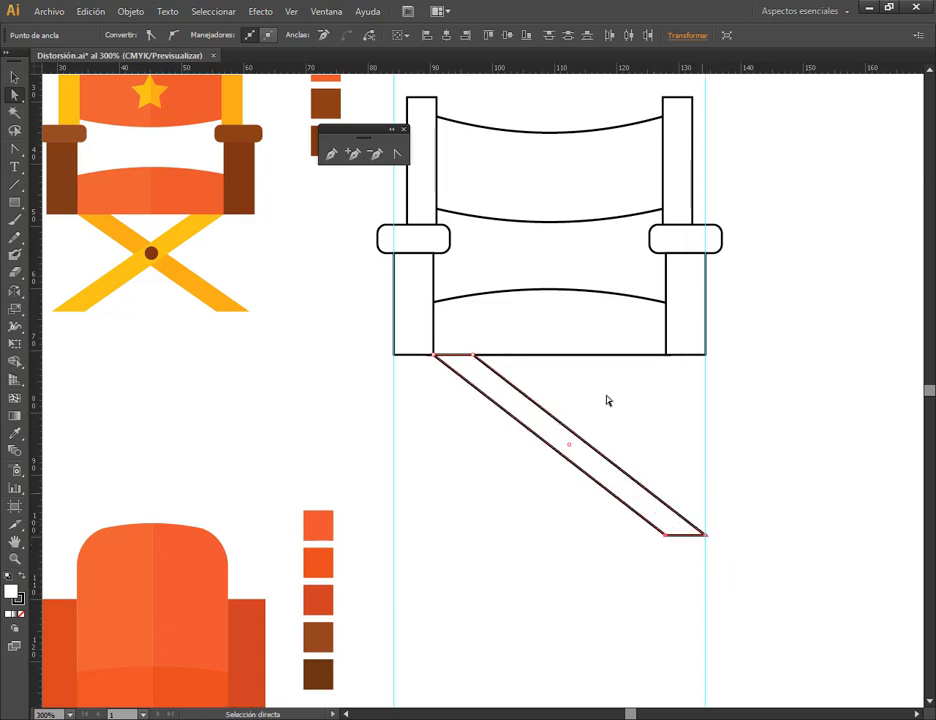
{"action": "left_click", "coordinate": [14, 77]}
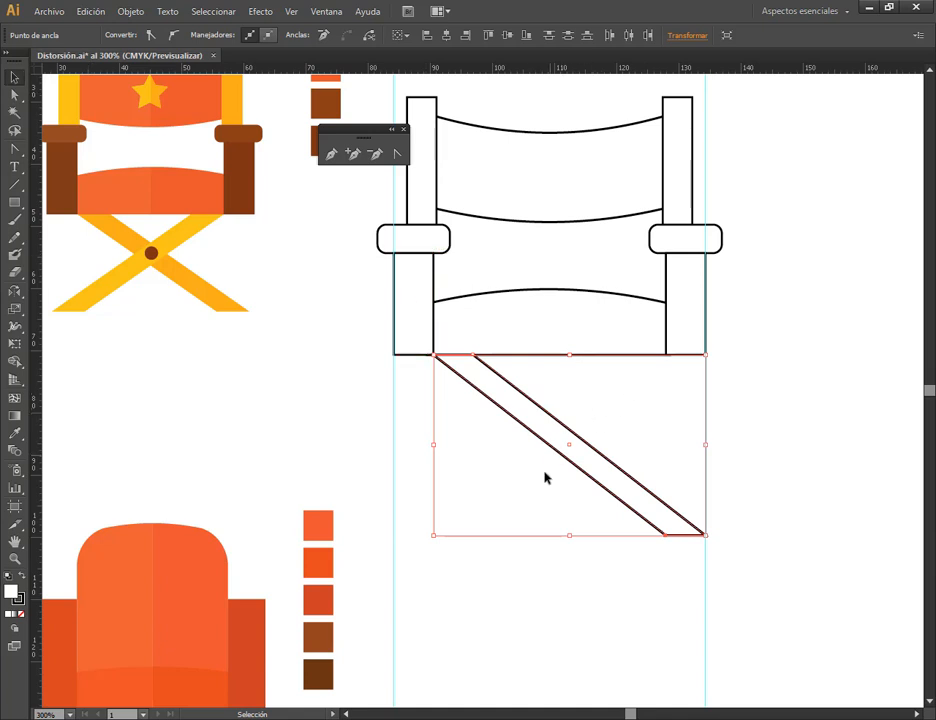
{"action": "left_click", "coordinate": [131, 11]}
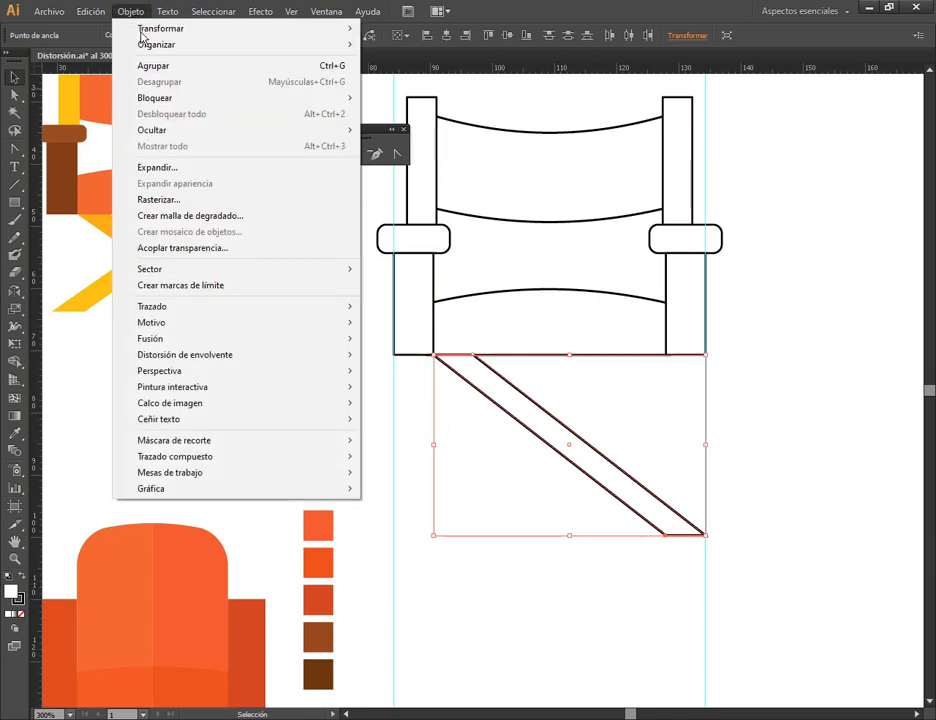
{"action": "mouse_move", "coordinate": [185, 44]}
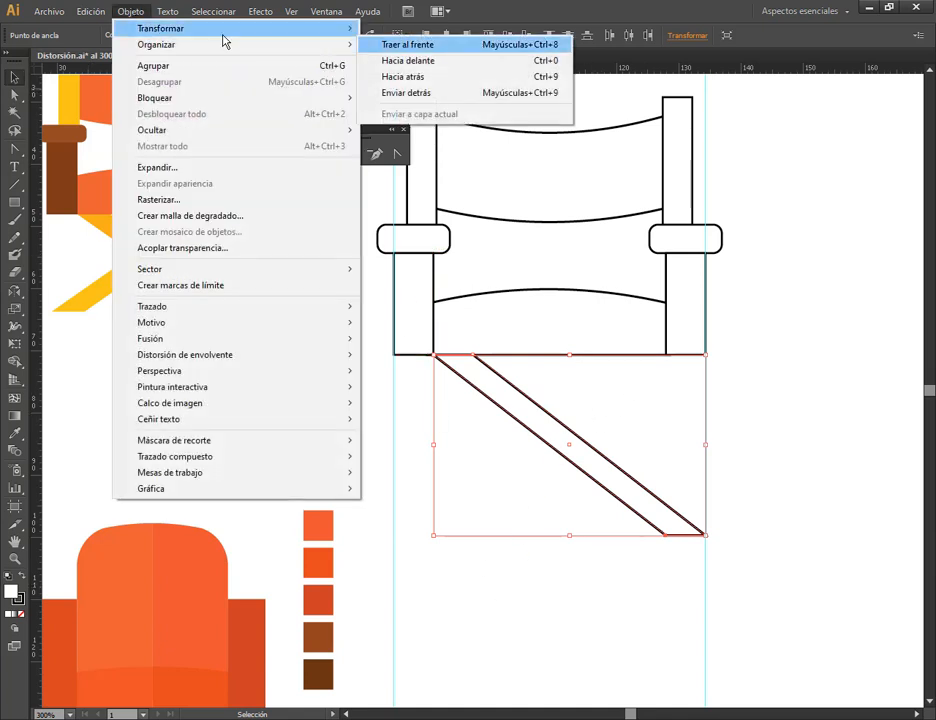
{"action": "mouse_move", "coordinate": [247, 35]}
{"action": "left_click", "coordinate": [405, 82]}
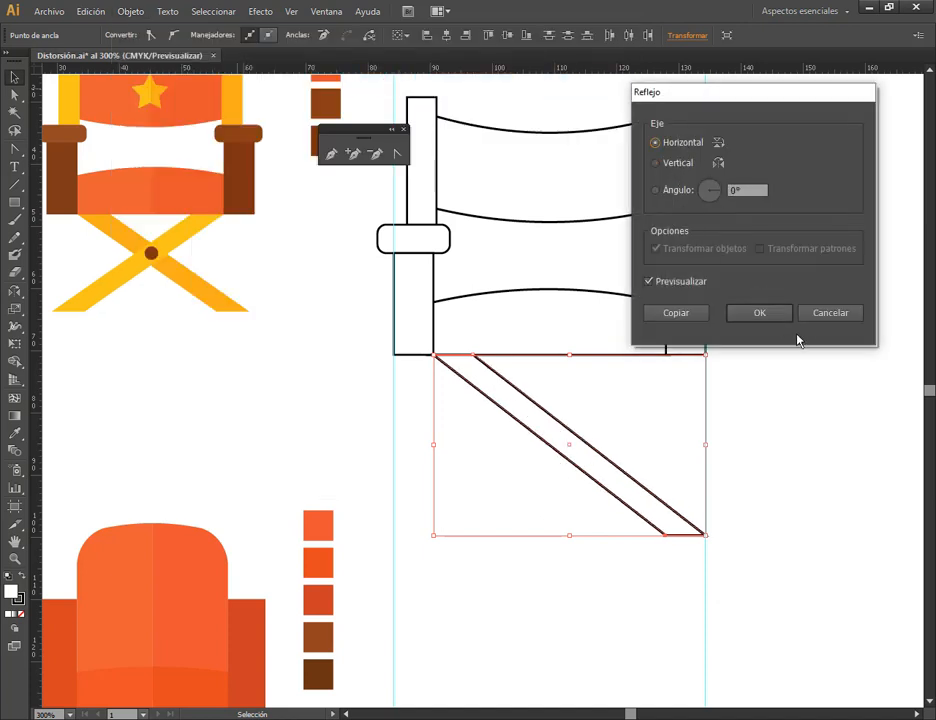
{"action": "left_click", "coordinate": [838, 314]}
{"action": "left_click", "coordinate": [668, 485]}
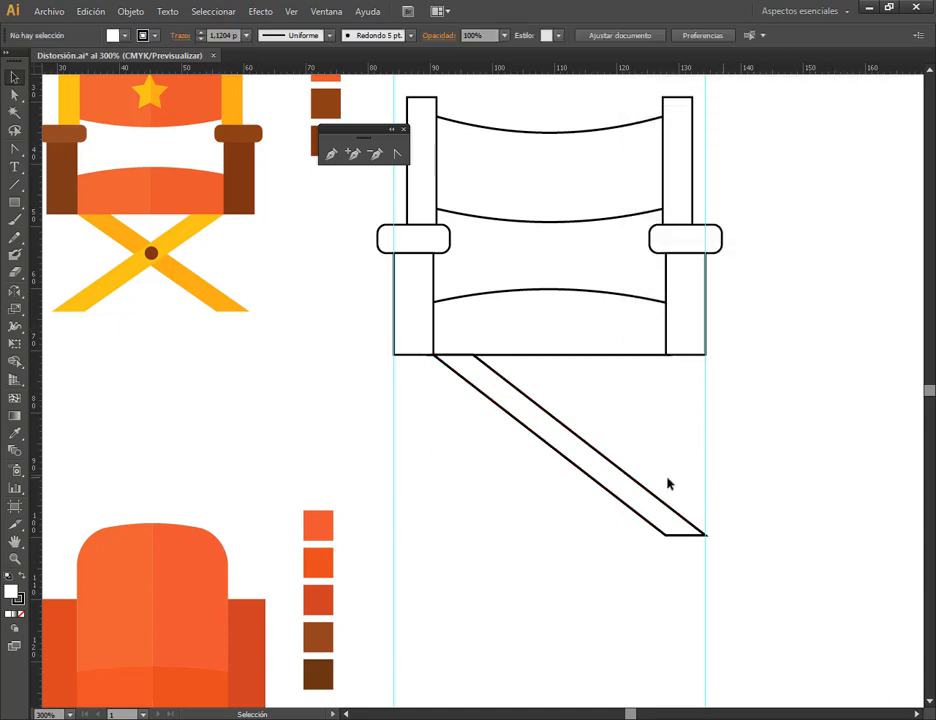
- Create a mirrored copy of the slanted leg with Reflect about the vertical axis
{"action": "left_click", "coordinate": [582, 444]}
{"action": "left_click", "coordinate": [131, 11]}
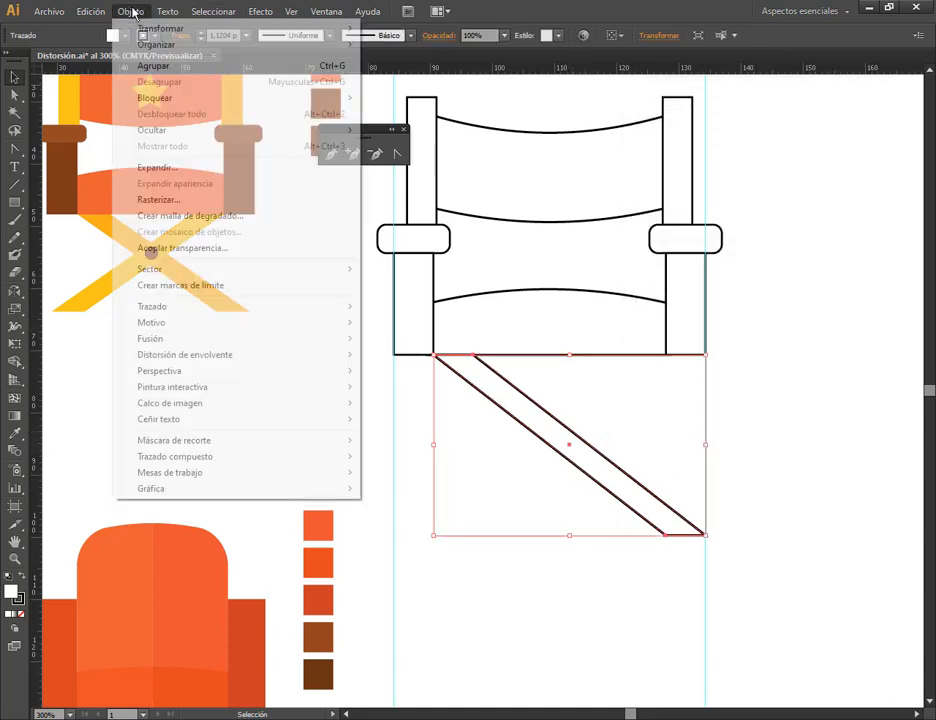
{"action": "mouse_move", "coordinate": [222, 33]}
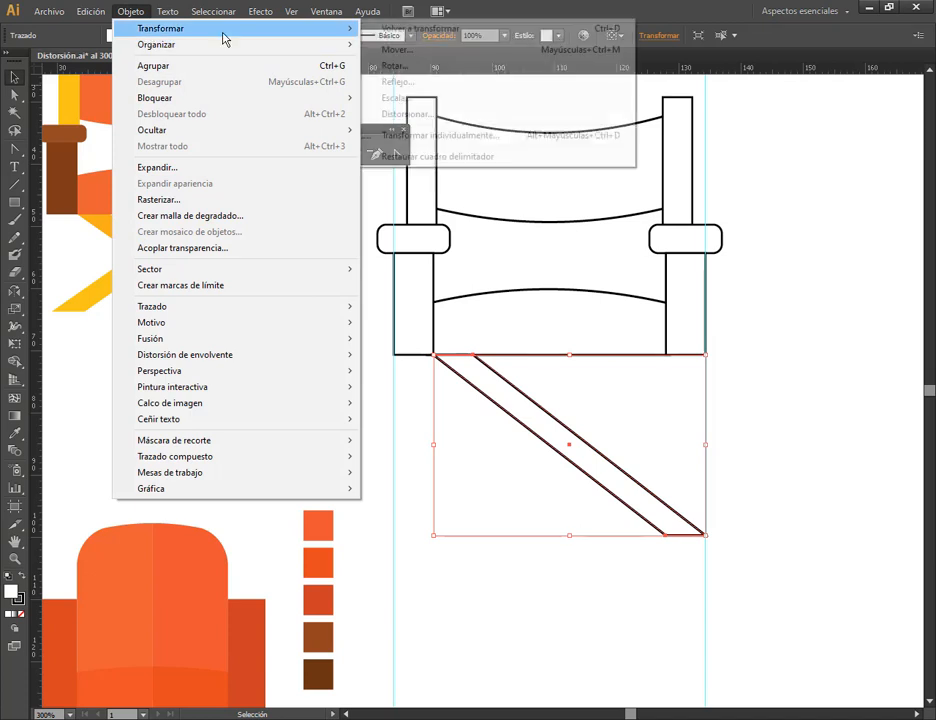
{"action": "left_click", "coordinate": [441, 83]}
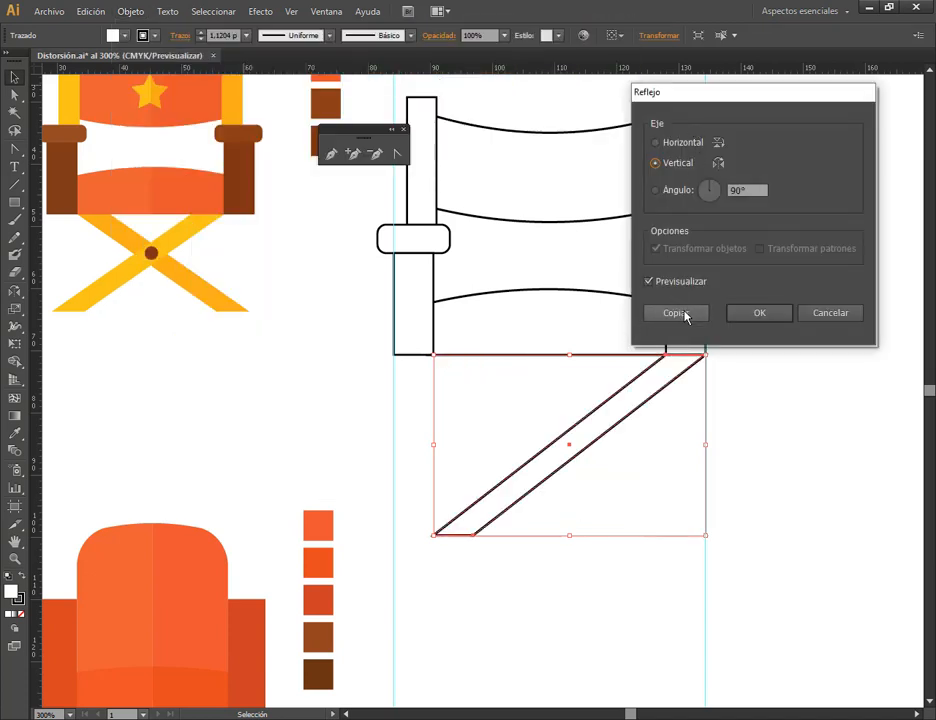
{"action": "left_click", "coordinate": [692, 315]}
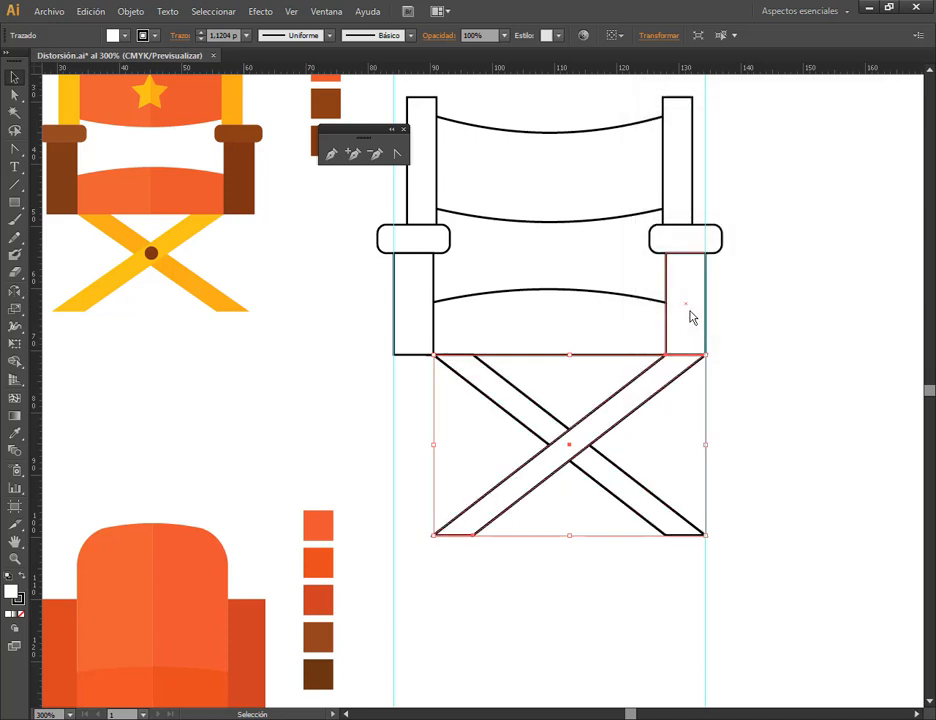
- Shift the mirrored leg horizontally so its foot meets the left vertical guide and its upper end meets the right post's inner edge
{"action": "left_click", "coordinate": [790, 368]}
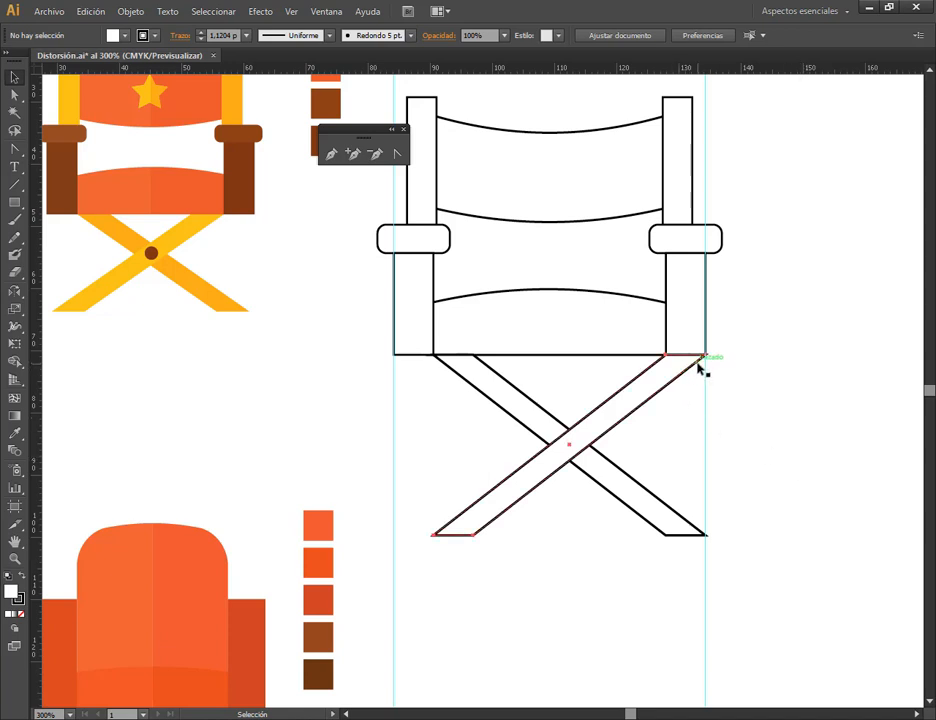
{"action": "left_click_drag", "start_coordinate": [698, 365], "coordinate": [670, 363]}
{"action": "left_click_drag", "start_coordinate": [660, 368], "coordinate": [660, 368]}
{"action": "left_click", "coordinate": [779, 362]}
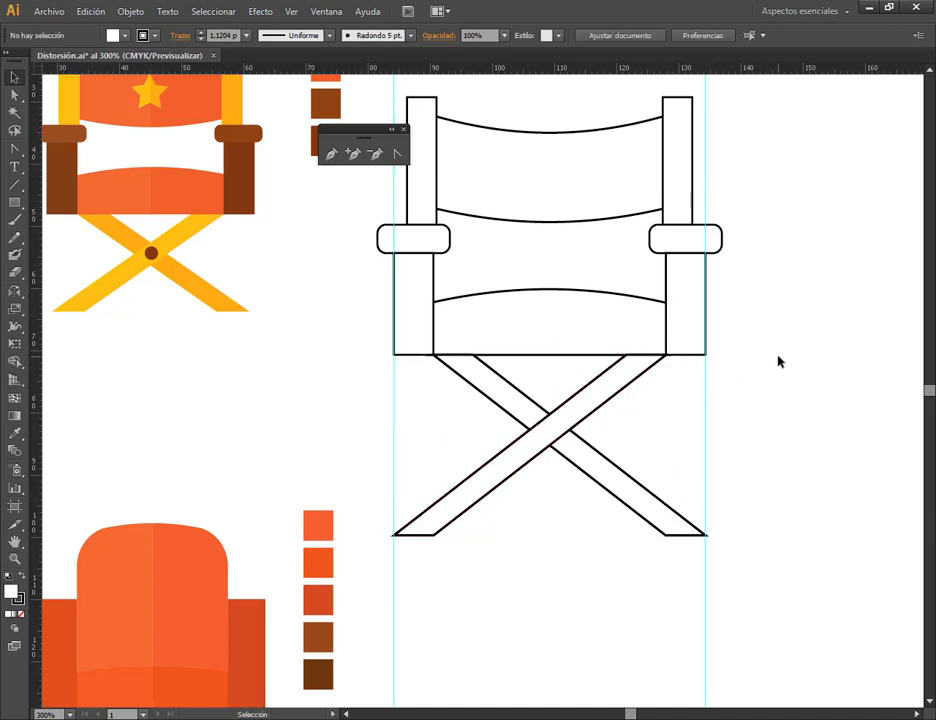
- Delete the two vertical guides flanking the chair
{"action": "left_click_drag", "start_coordinate": [328, 405], "coordinate": [409, 428]}
{"action": "key", "text": "Delete"}
{"action": "left_click_drag", "start_coordinate": [748, 416], "coordinate": [689, 432]}
{"action": "key", "text": "Delete"}
{"action": "scroll", "coordinate": [672, 431], "scroll_direction": "down", "scroll_amount": 1, "text": "alt"}
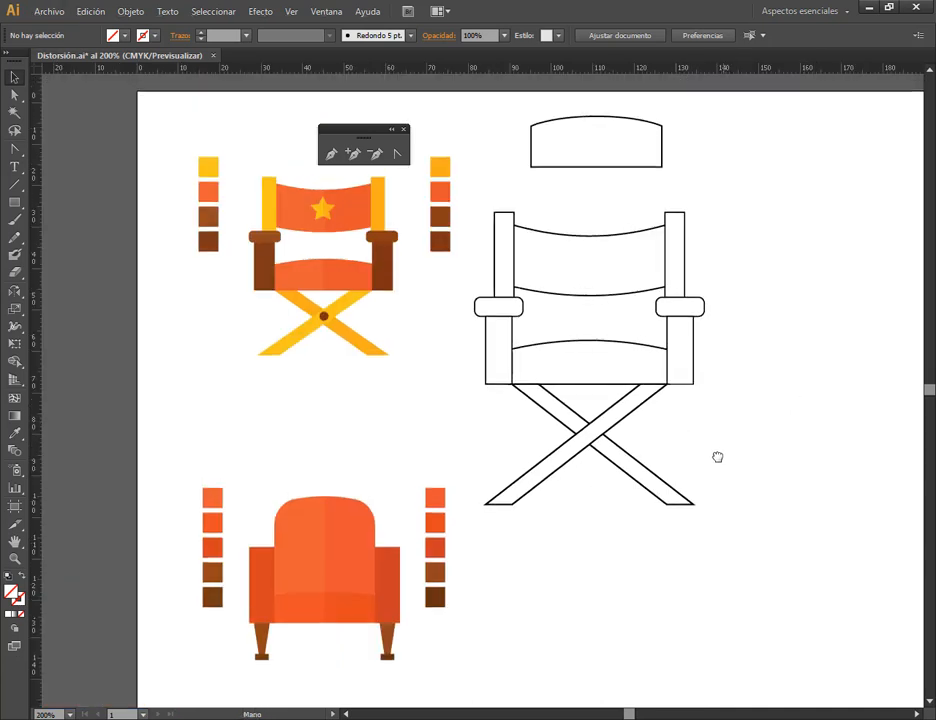
- Shorten both crossed legs together to about 25 mm high, keeping their upper ends at the seat's lower edge
{"action": "left_click_drag", "start_coordinate": [723, 404], "coordinate": [675, 490]}
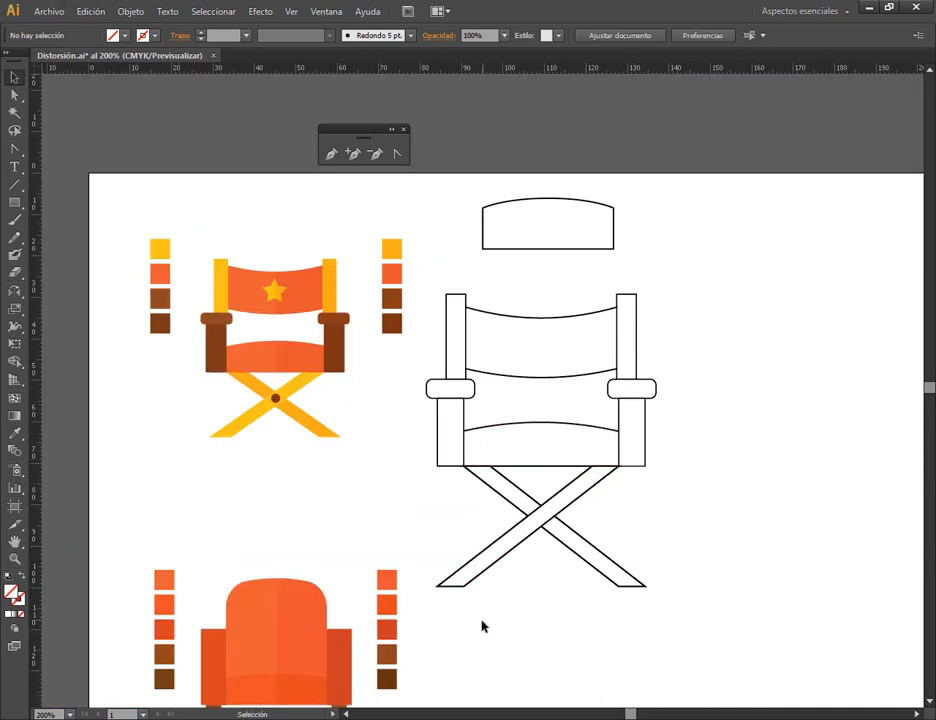
{"action": "mouse_move", "coordinate": [548, 548]}
{"action": "left_mouse_down"}
{"action": "mouse_move", "coordinate": [581, 508]}
{"action": "mouse_move", "coordinate": [544, 595]}
{"action": "mouse_move", "coordinate": [539, 568]}
{"action": "left_mouse_up"}
{"action": "left_click", "coordinate": [549, 633]}
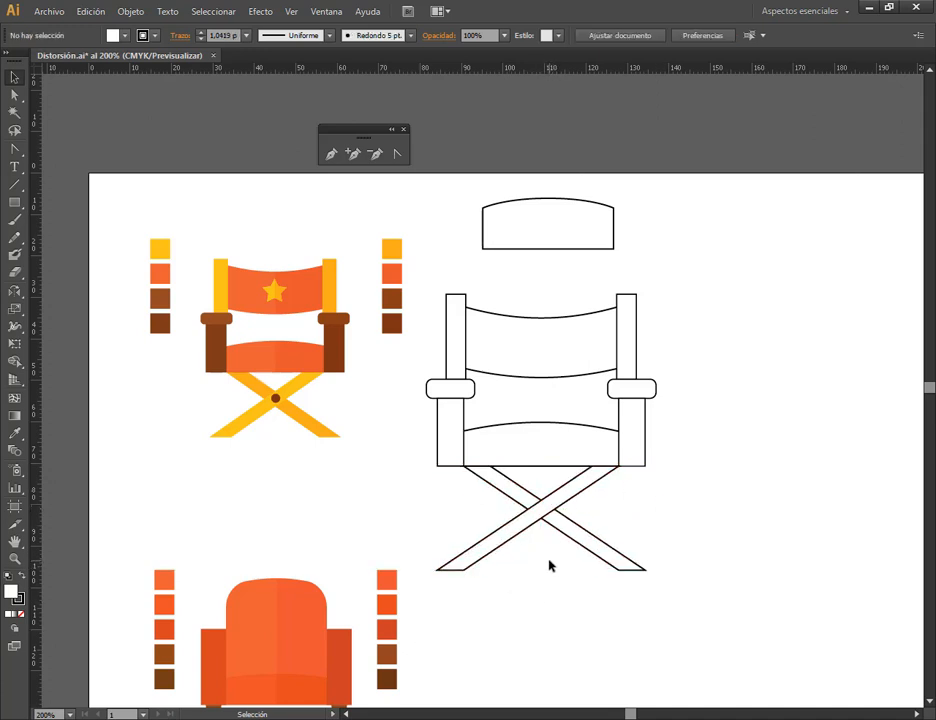
- Draw a circle about 4 mm across with the Ellipse tool and place it where the two legs cross
{"action": "scroll", "coordinate": [549, 566], "scroll_direction": "up", "scroll_amount": 1}
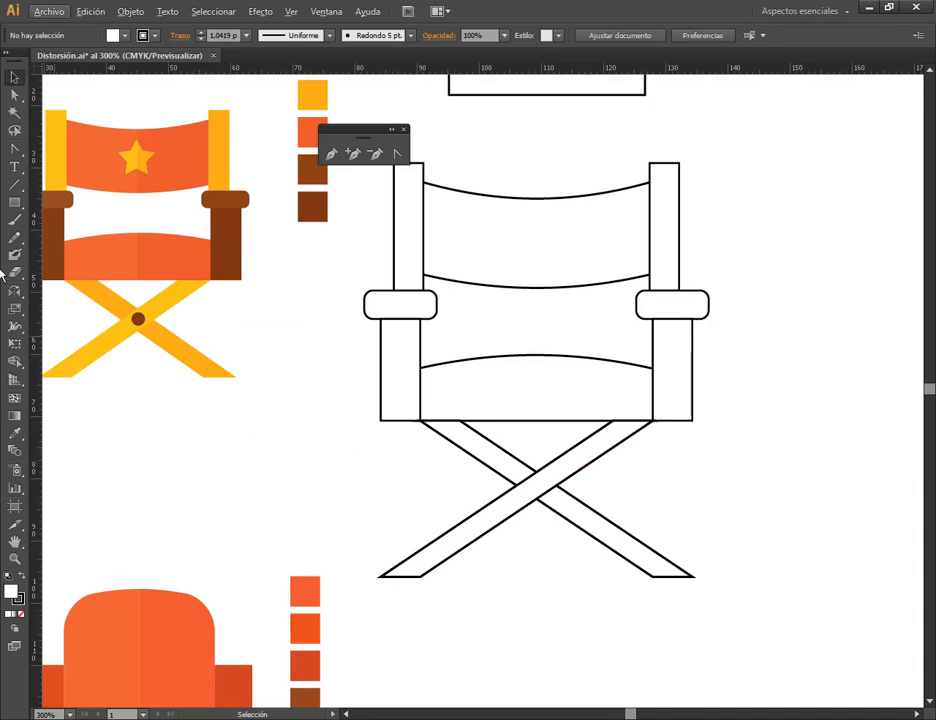
{"action": "left_click", "coordinate": [15, 202]}
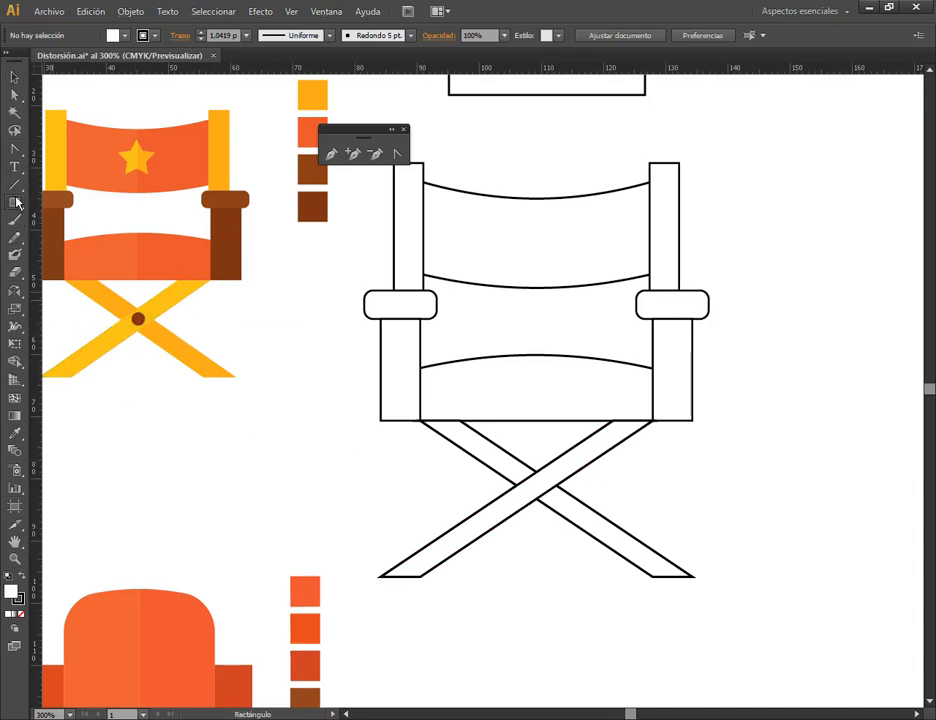
{"action": "left_click_drag", "start_coordinate": [15, 202], "coordinate": [65, 238]}
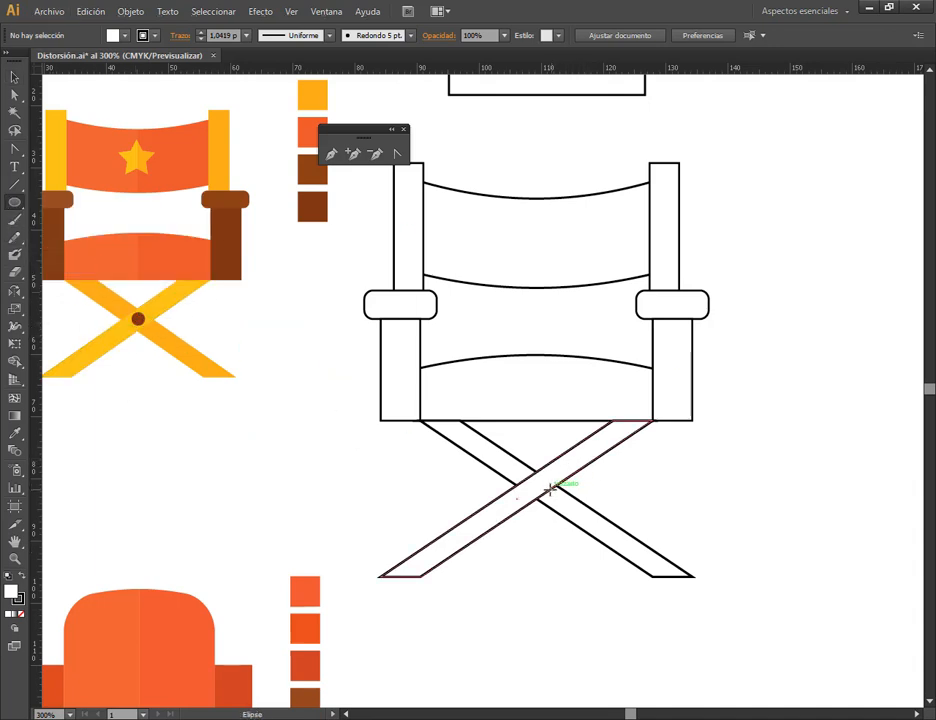
{"action": "left_click_drag", "start_coordinate": [522, 606], "coordinate": [531, 617]}
{"action": "left_click", "coordinate": [15, 77]}
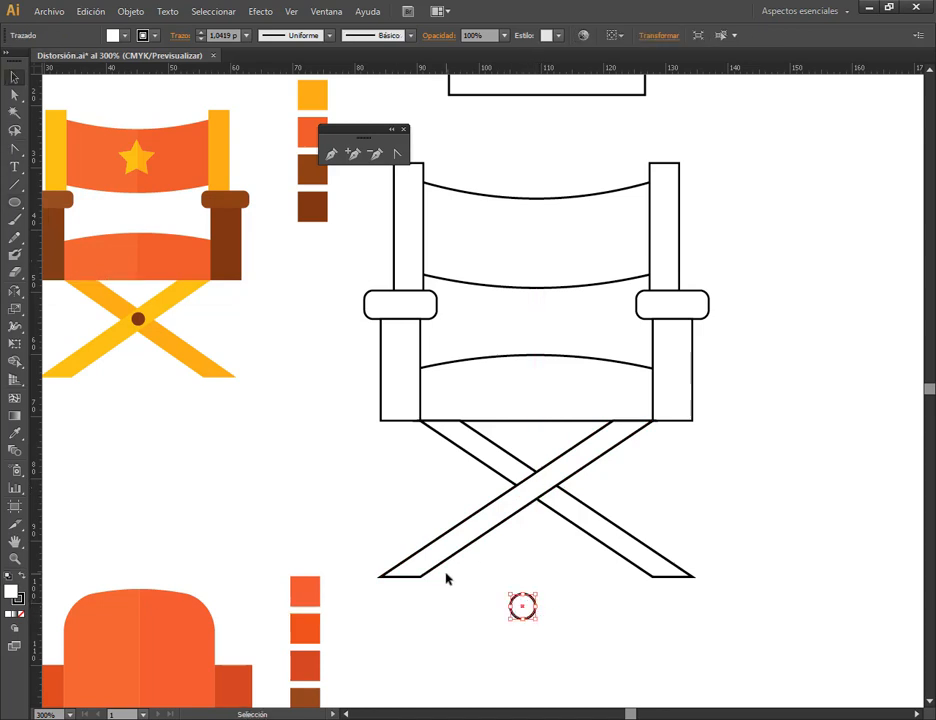
{"action": "left_click_drag", "start_coordinate": [521, 607], "coordinate": [545, 487]}
- Shrink the circle to about 2.7 mm across and centre it on the crossing of the legs
{"action": "scroll", "coordinate": [545, 487], "scroll_direction": "up", "scroll_amount": 5}
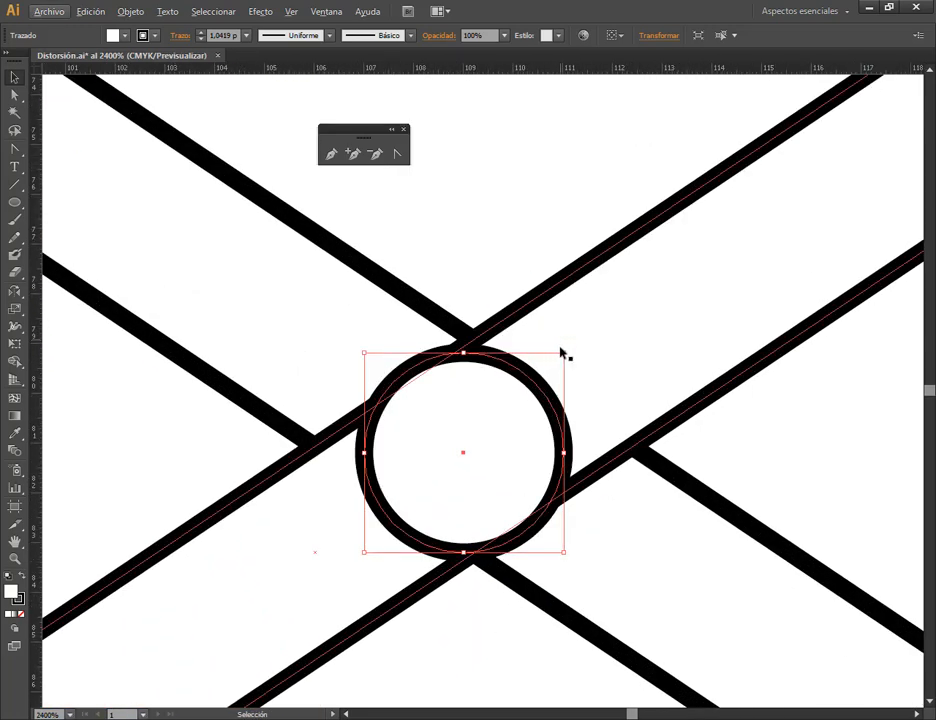
{"action": "mouse_move", "coordinate": [564, 352]}
{"action": "left_mouse_down"}
{"action": "mouse_move", "coordinate": [552, 368]}
{"action": "mouse_move", "coordinate": [554, 392]}
{"action": "mouse_move", "coordinate": [531, 387]}
{"action": "left_mouse_up"}
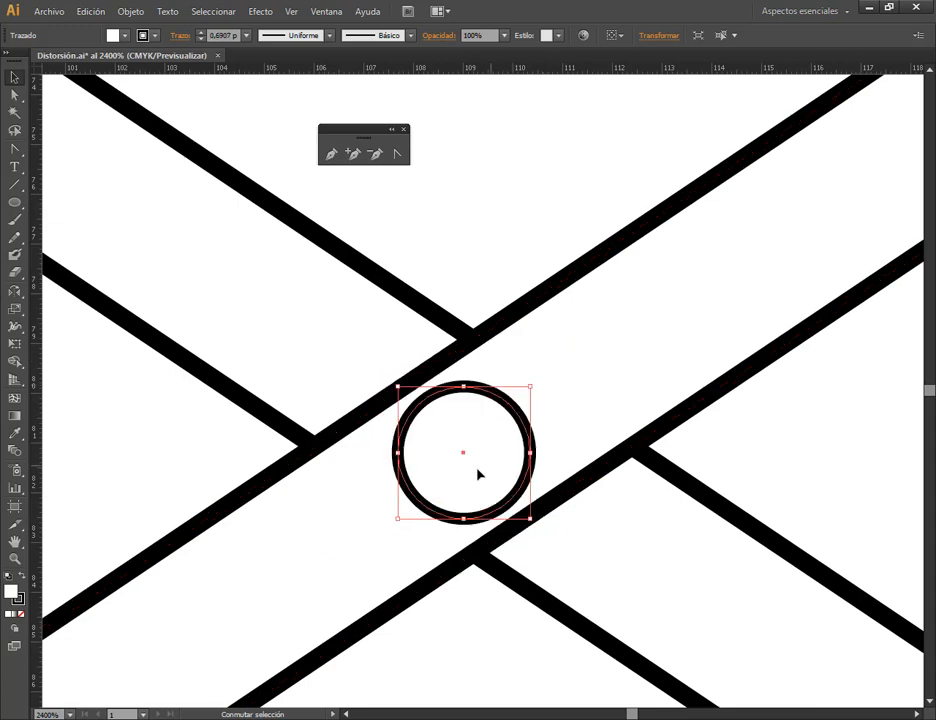
{"action": "mouse_move", "coordinate": [477, 471]}
{"action": "left_mouse_down"}
{"action": "mouse_move", "coordinate": [464, 453]}
{"action": "mouse_move", "coordinate": [473, 450]}
{"action": "left_mouse_up"}
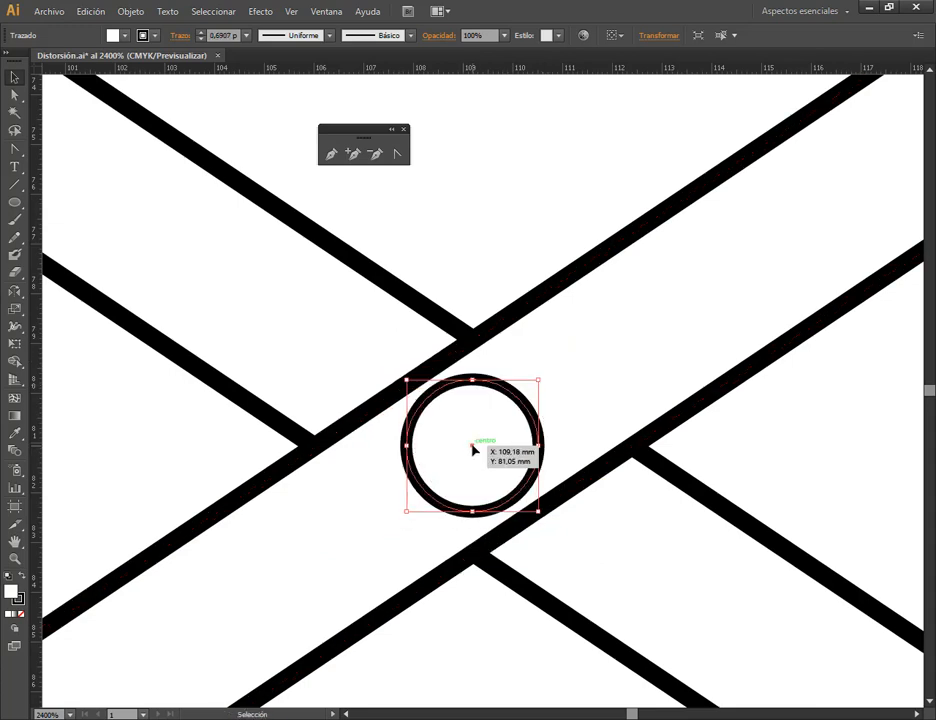
{"action": "left_click", "coordinate": [487, 658]}
{"action": "scroll", "coordinate": [474, 654], "scroll_direction": "down", "scroll_amount": 6}
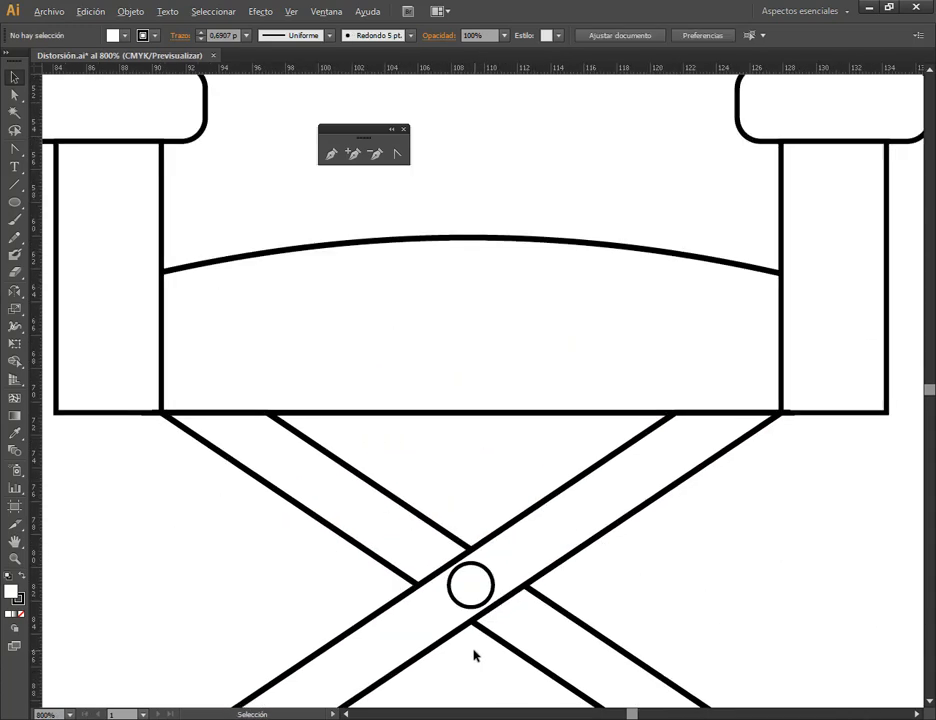
- Reduce the pivot circle to about 2.3 mm across around its centre
{"action": "scroll", "coordinate": [467, 656], "scroll_direction": "up", "scroll_amount": 5}
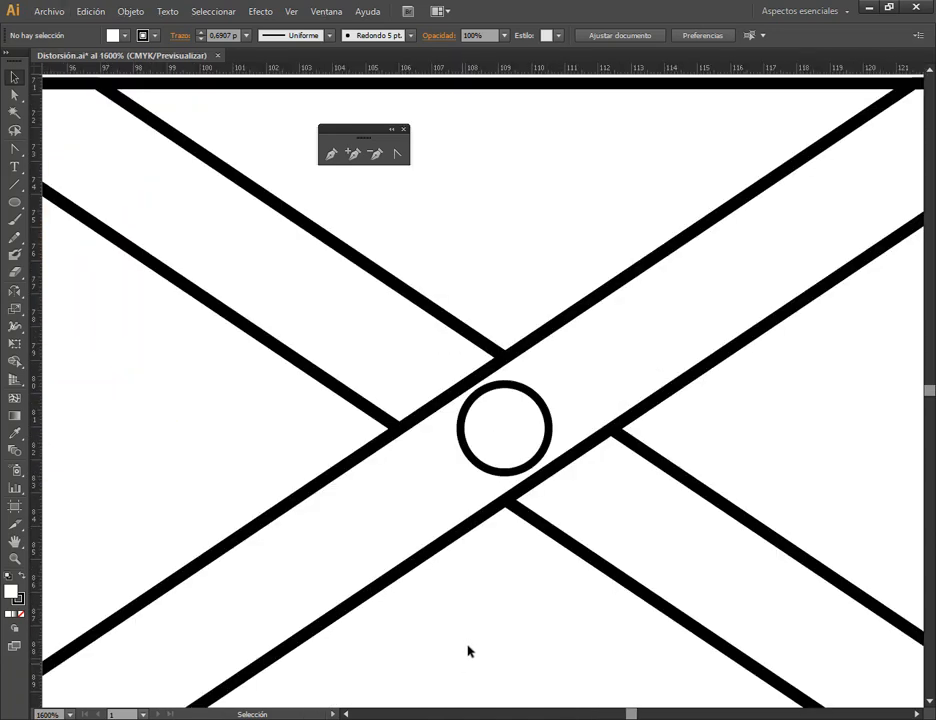
{"action": "left_click", "coordinate": [500, 433]}
{"action": "left_click_drag", "start_coordinate": [548, 382], "coordinate": [547, 390]}
{"action": "left_click", "coordinate": [491, 660]}
{"action": "scroll", "coordinate": [491, 640], "scroll_direction": "down", "scroll_amount": 5}
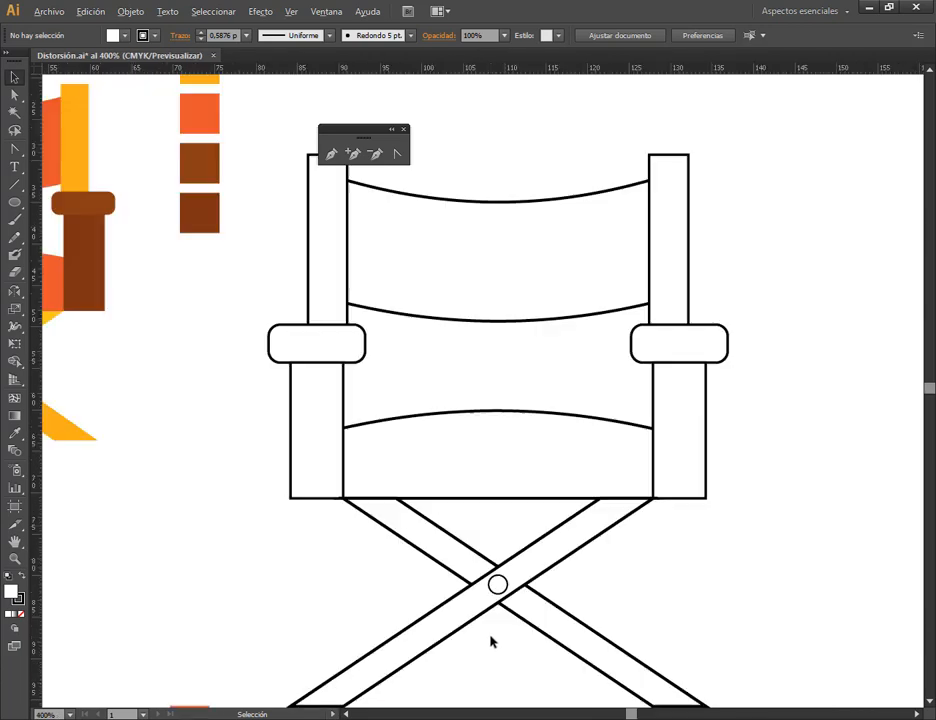
- Enlarge the pivot circle to about 2.5 mm across around its centre
{"action": "scroll", "coordinate": [489, 664], "scroll_direction": "up", "scroll_amount": 1}
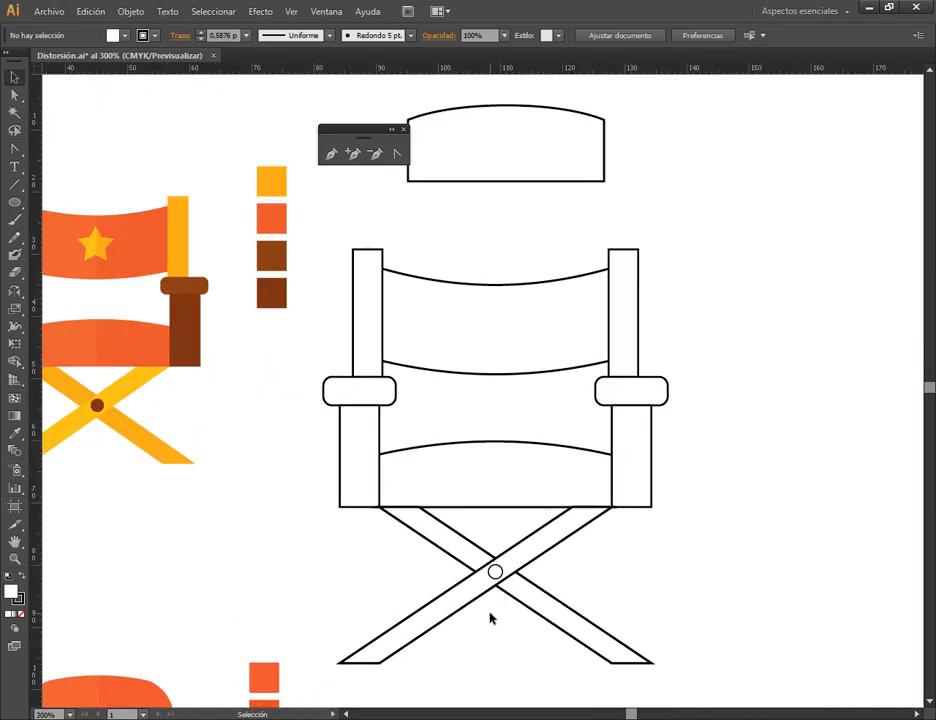
{"action": "scroll", "coordinate": [490, 618], "scroll_direction": "up", "scroll_amount": 6}
{"action": "left_click", "coordinate": [470, 395]}
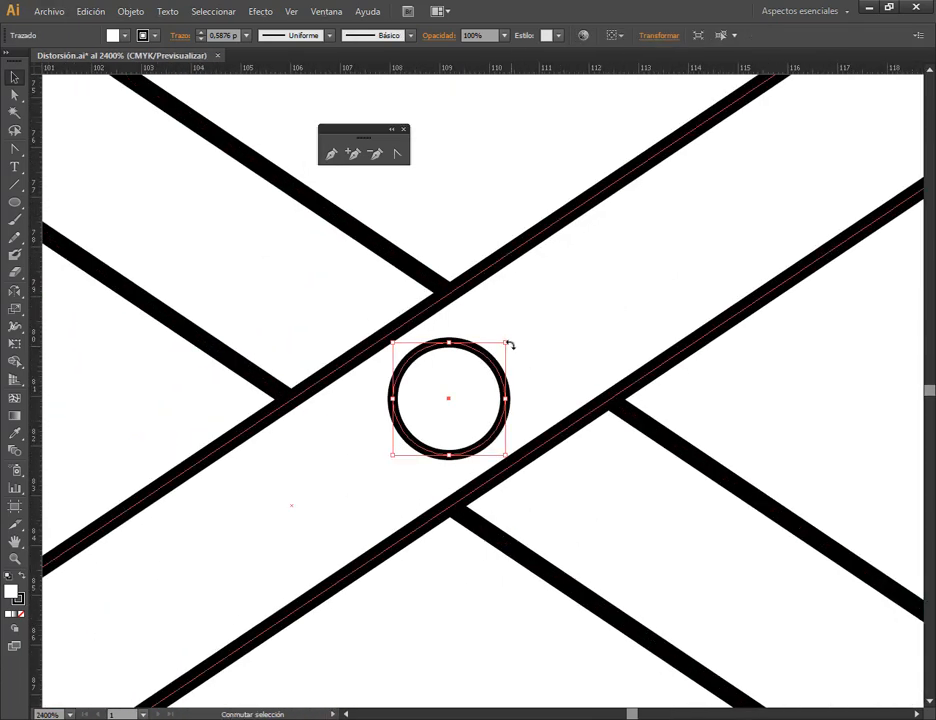
{"action": "left_click_drag", "start_coordinate": [509, 345], "coordinate": [516, 334]}
{"action": "left_click", "coordinate": [463, 471]}
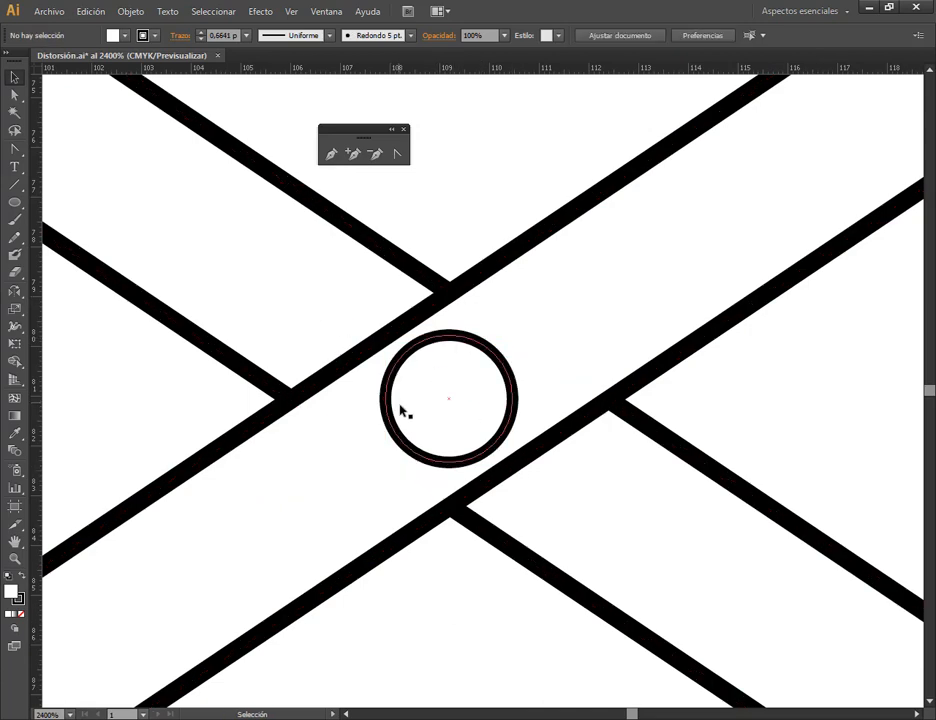
- Draw a narrow upright practice rectangle about 6.5 by 49 mm in the empty area beside the chair
{"action": "scroll", "coordinate": [400, 410], "scroll_direction": "down", "scroll_amount": 6}
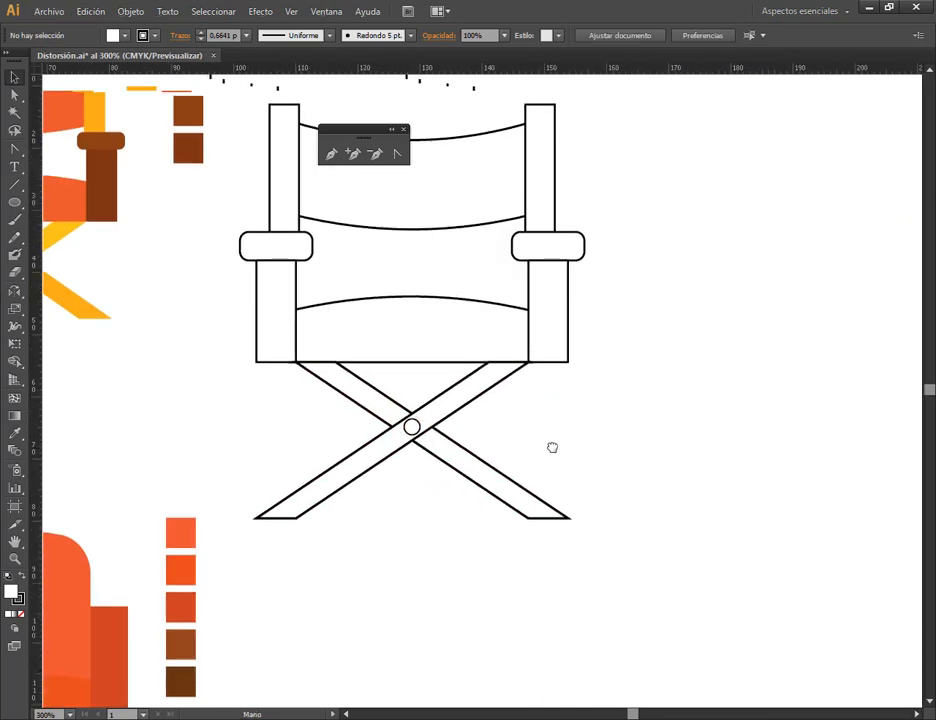
{"action": "scroll", "coordinate": [620, 397], "scroll_direction": "up", "scroll_amount": 2}
{"action": "scroll", "coordinate": [620, 397], "scroll_direction": "right", "scroll_amount": 3}
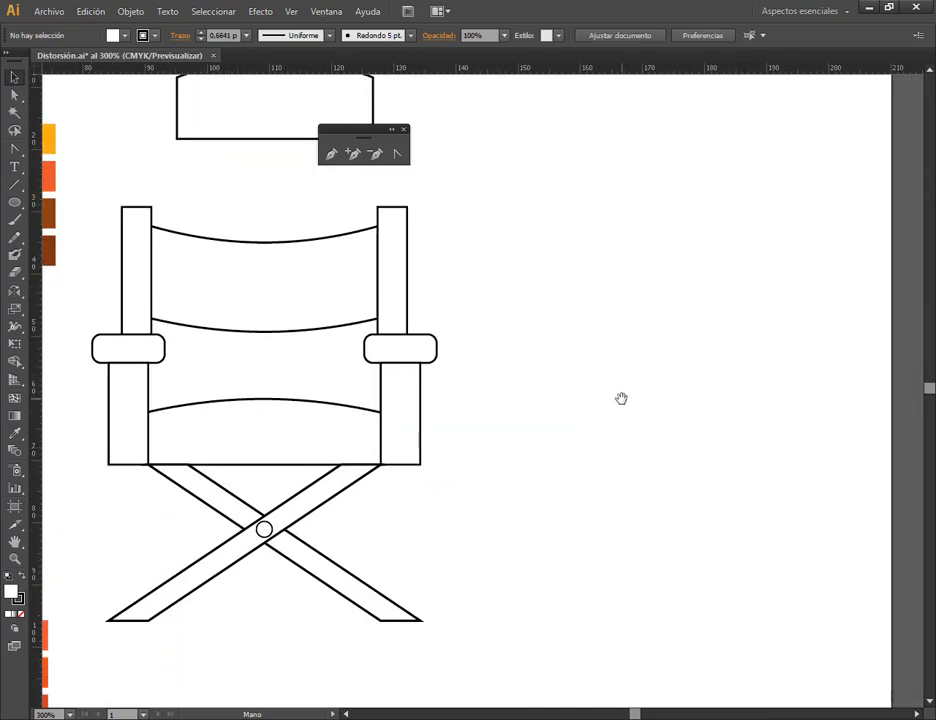
{"action": "left_click", "coordinate": [15, 202]}
{"action": "left_click", "coordinate": [45, 202]}
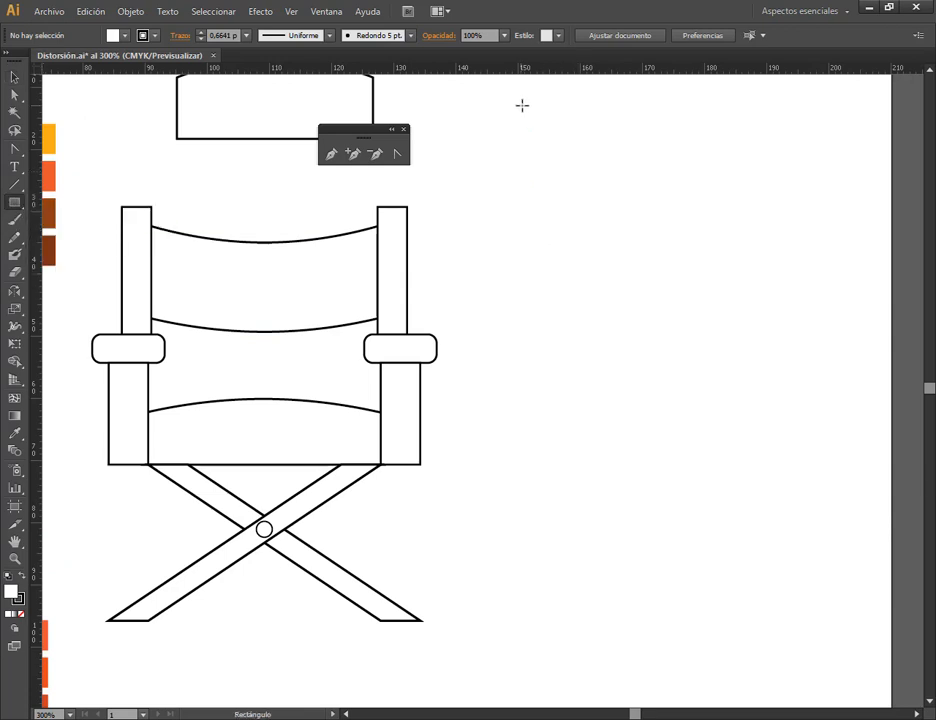
{"action": "left_click_drag", "start_coordinate": [537, 142], "coordinate": [578, 445]}
- Slant the practice rectangle by shifting its two bottom anchor points about 38 mm to the right
{"action": "left_click", "coordinate": [15, 94]}
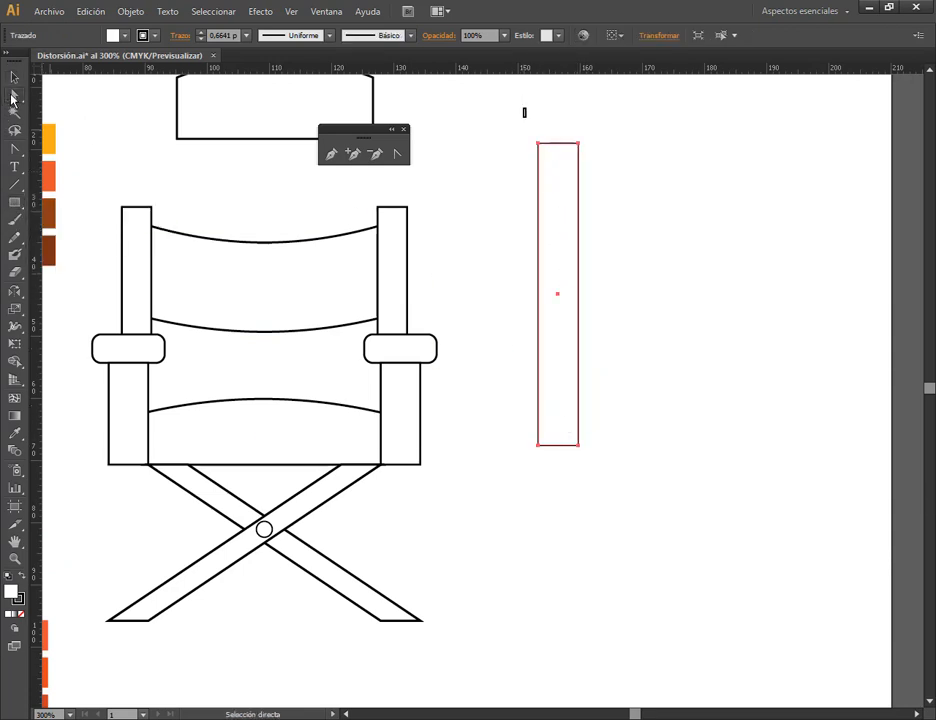
{"action": "left_click", "coordinate": [578, 445]}
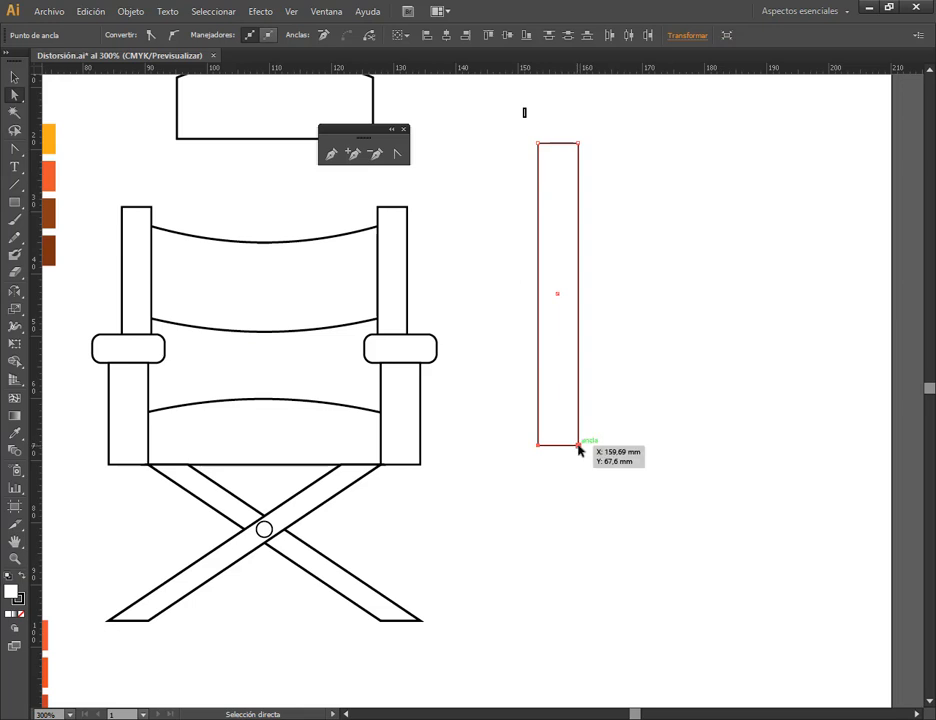
{"action": "left_click_drag", "start_coordinate": [578, 445], "coordinate": [813, 441]}
- Delete the slanted practice shape beside the chair
{"action": "left_click", "coordinate": [15, 77]}
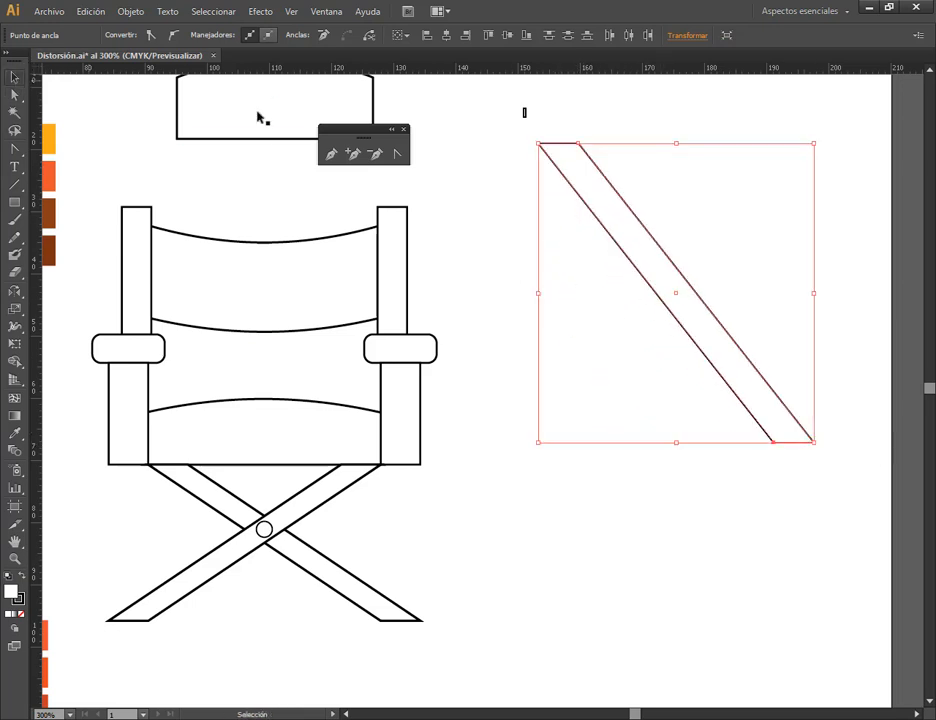
{"action": "left_click_drag", "start_coordinate": [503, 92], "coordinate": [800, 278]}
{"action": "key", "text": "Delete"}
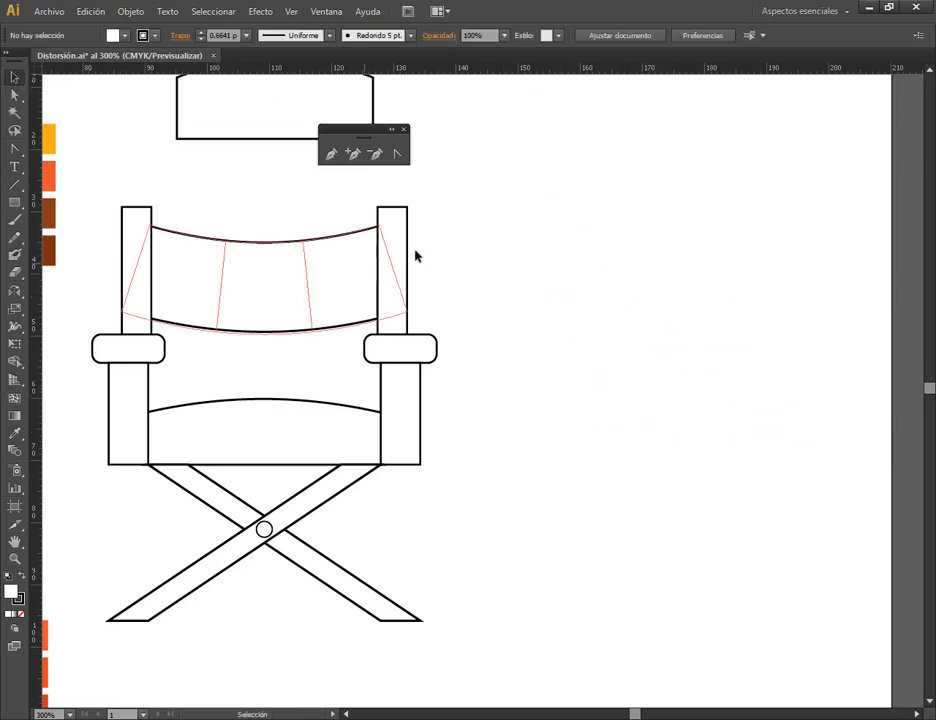
- Draw a new upright rectangle about 5 by 33 mm in the empty area beside the chair and keep it selected
{"action": "left_click", "coordinate": [16, 204]}
{"action": "mouse_move", "coordinate": [543, 191]}
{"action": "left_mouse_down"}
{"action": "mouse_move", "coordinate": [587, 495]}
{"action": "mouse_move", "coordinate": [584, 389]}
{"action": "mouse_move", "coordinate": [575, 398]}
{"action": "left_mouse_up"}
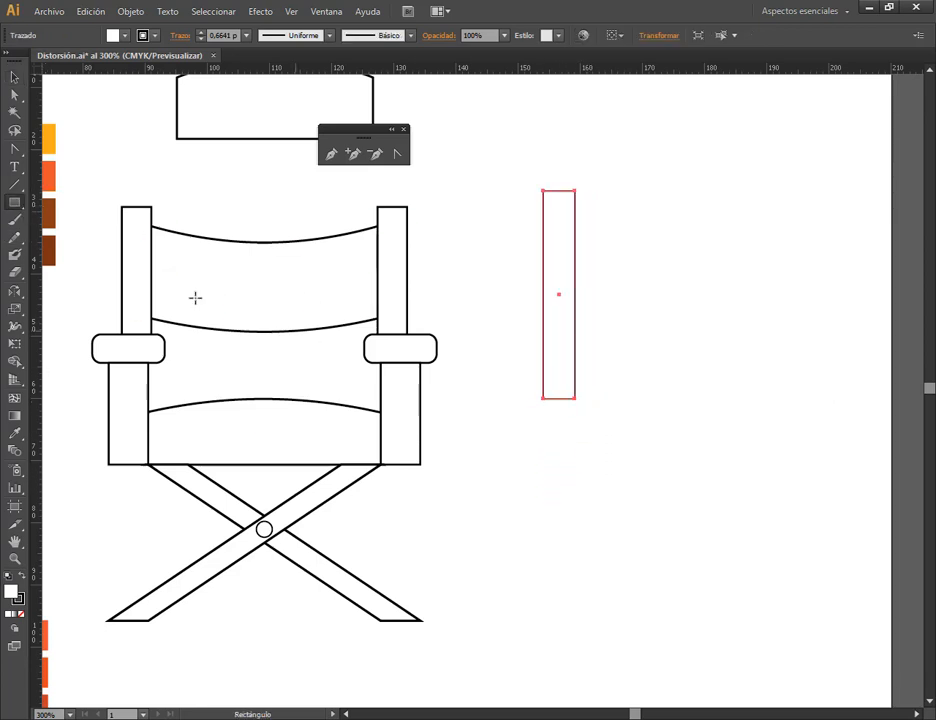
{"action": "left_click", "coordinate": [14, 77]}
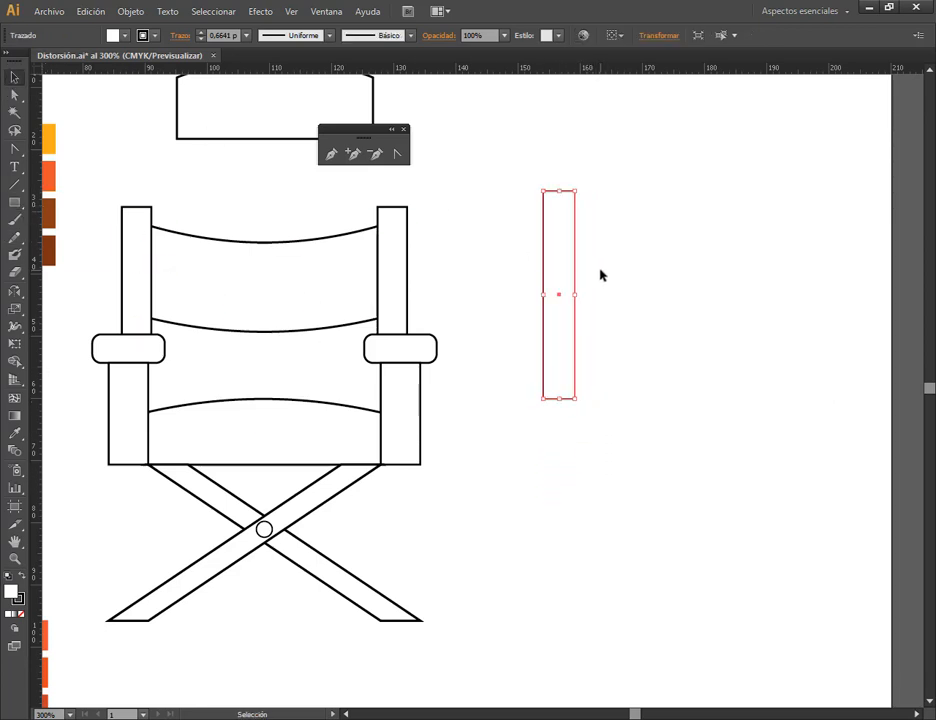
- Shear the rectangle with the Distorsión tool from its top edge's midpoint, shifting its lower edge about 34 mm to the right
{"action": "left_click", "coordinate": [13, 313]}
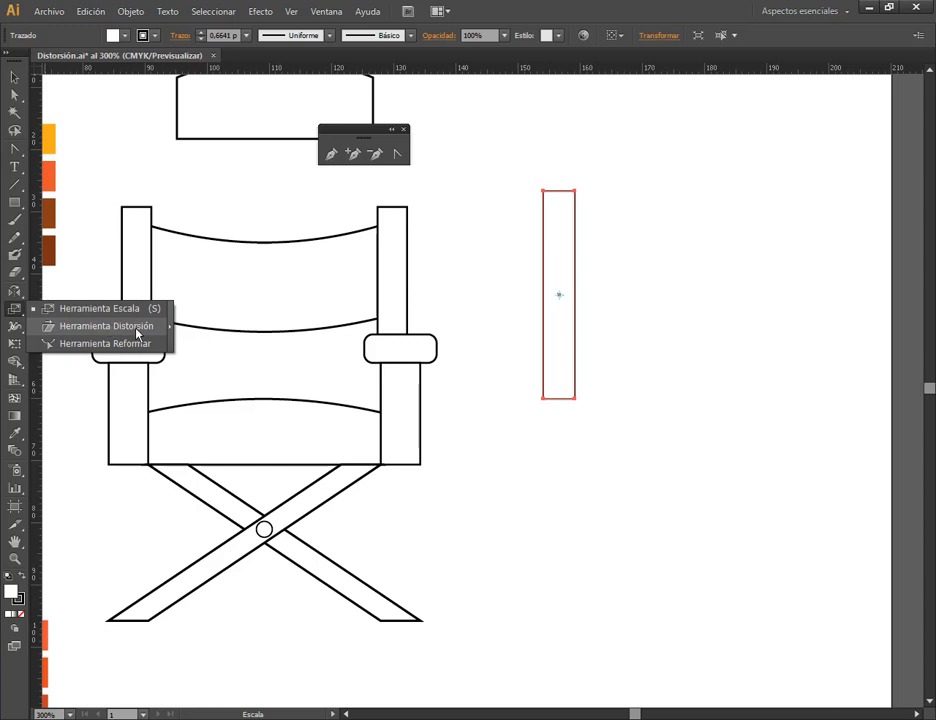
{"action": "left_click", "coordinate": [106, 326]}
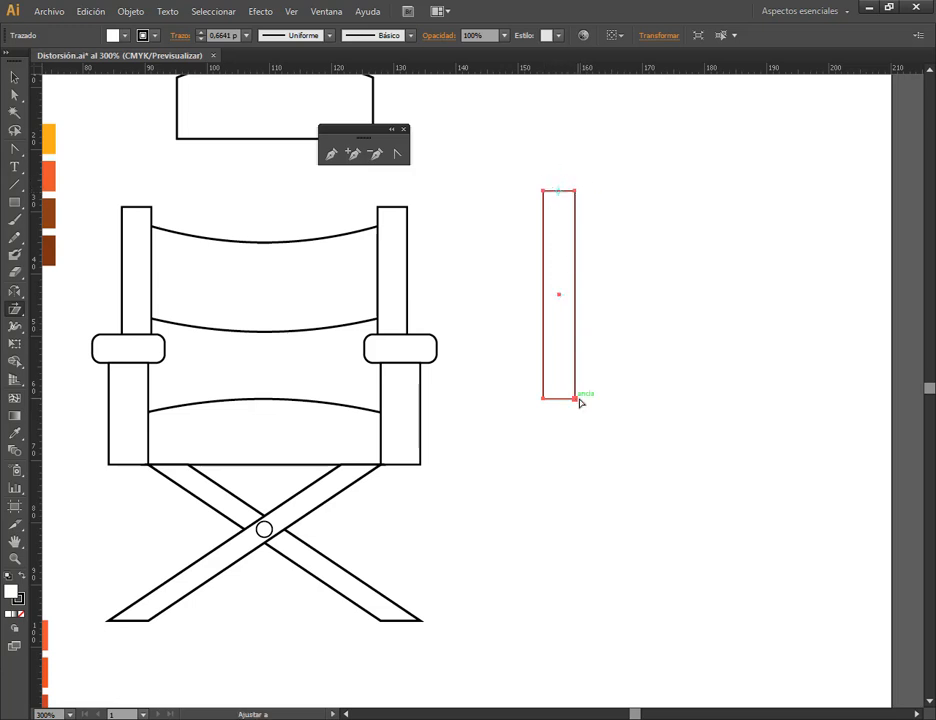
{"action": "left_click_drag", "start_coordinate": [579, 401], "coordinate": [787, 388]}
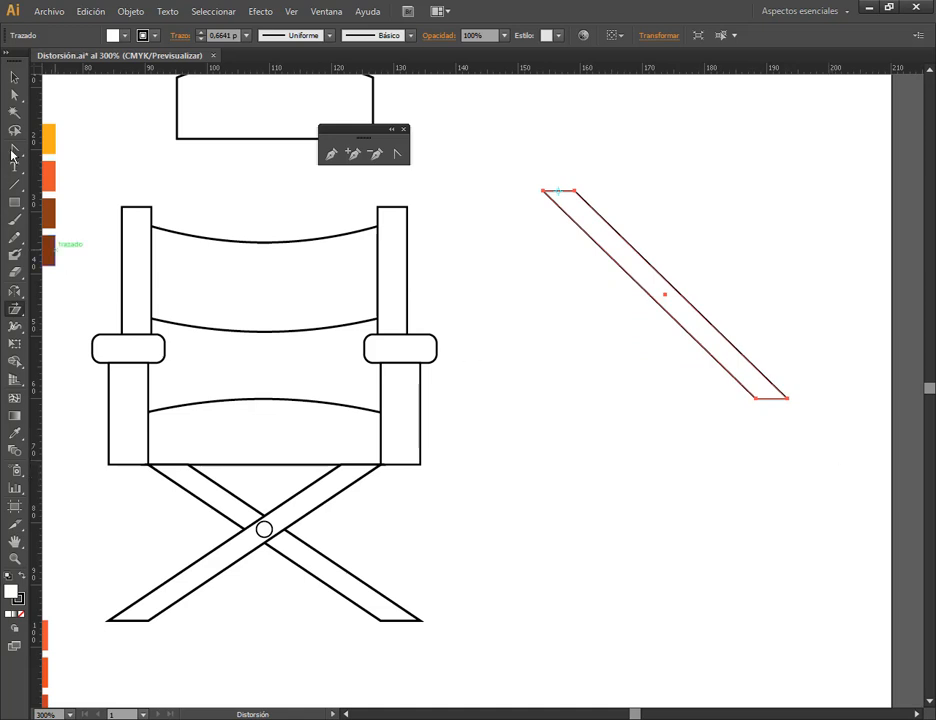
- Move the sheared bar up about 13 mm to free the space beneath it
{"action": "left_click", "coordinate": [14, 77]}
{"action": "left_click", "coordinate": [637, 203]}
{"action": "left_click_drag", "start_coordinate": [650, 277], "coordinate": [650, 196]}
- Draw another upright rectangle about 4 by 37.5 mm below the sheared bar and activate the Distorsión tool
{"action": "left_click", "coordinate": [14, 206]}
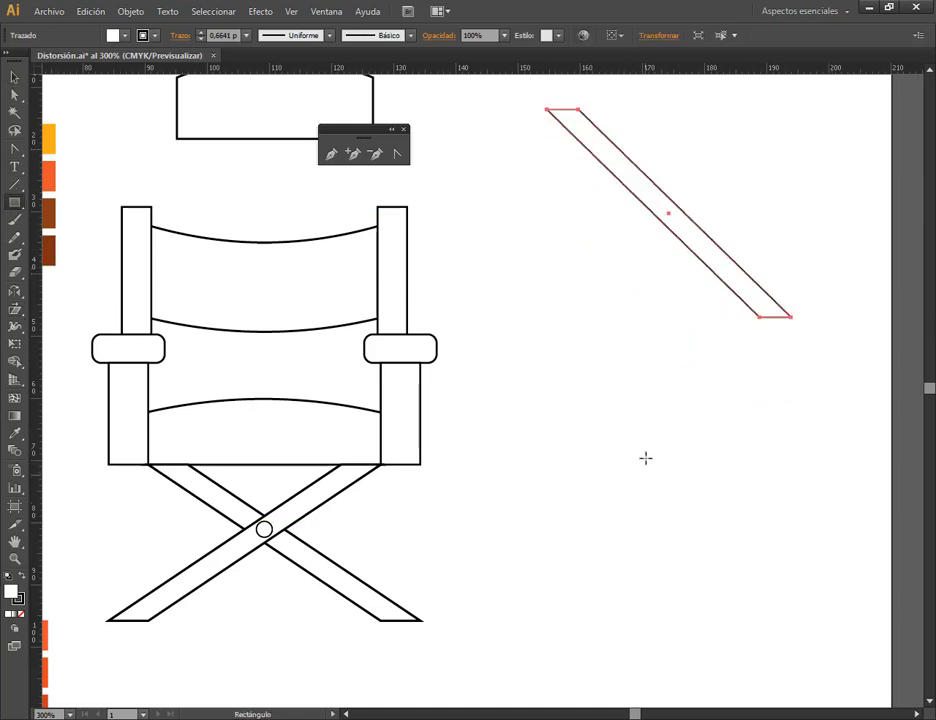
{"action": "mouse_move", "coordinate": [603, 399]}
{"action": "left_mouse_down"}
{"action": "mouse_move", "coordinate": [643, 556]}
{"action": "mouse_move", "coordinate": [628, 631]}
{"action": "left_mouse_up"}
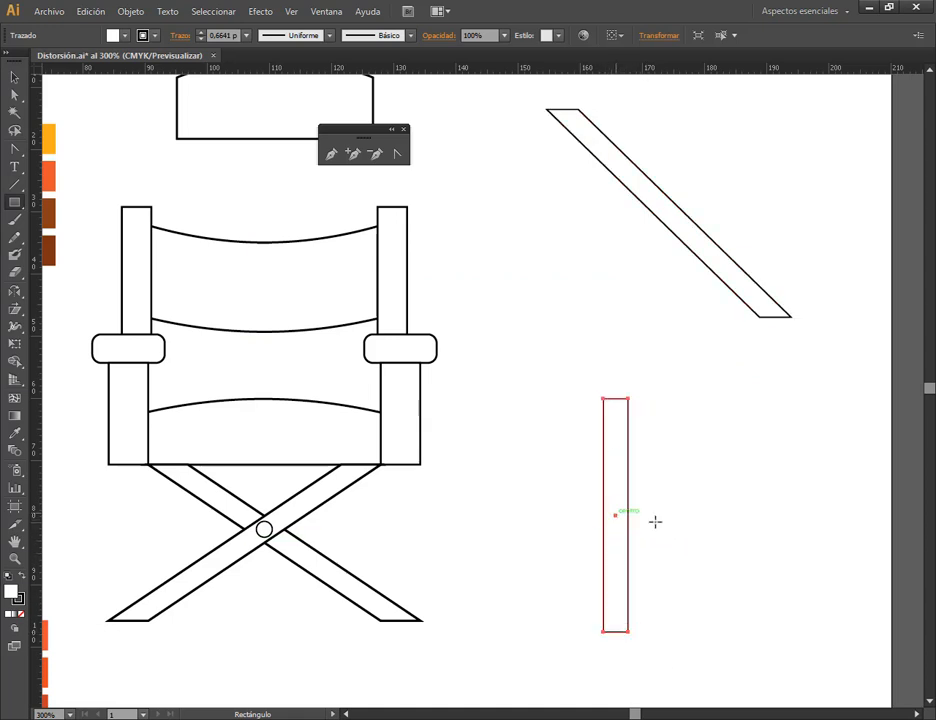
{"action": "left_click", "coordinate": [15, 309]}
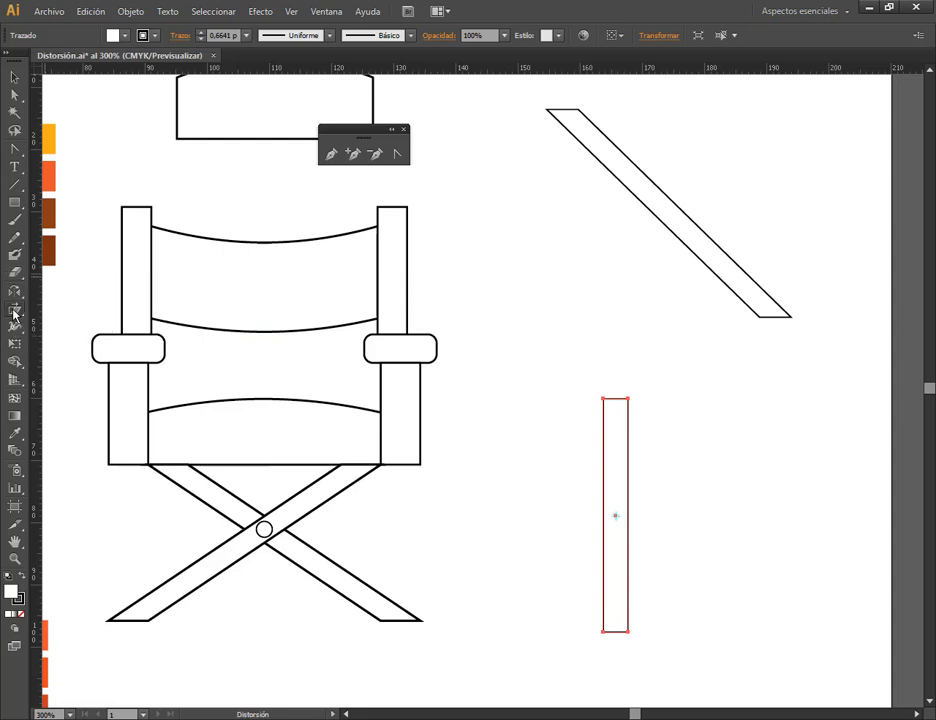
{"action": "left_click_drag", "start_coordinate": [15, 309], "coordinate": [101, 330]}
- Switch to the Google Meet call in the browser and admit the waiting participant
{"action": "mouse_move", "coordinate": [110, 718]}
{"action": "left_click", "coordinate": [98, 633]}
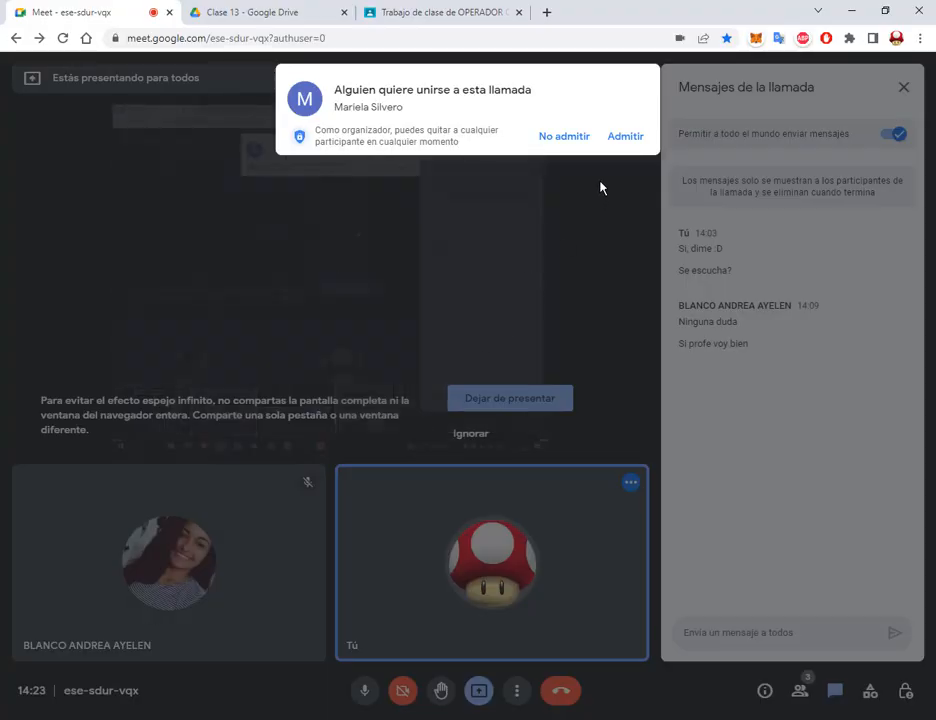
{"action": "left_click", "coordinate": [626, 140]}
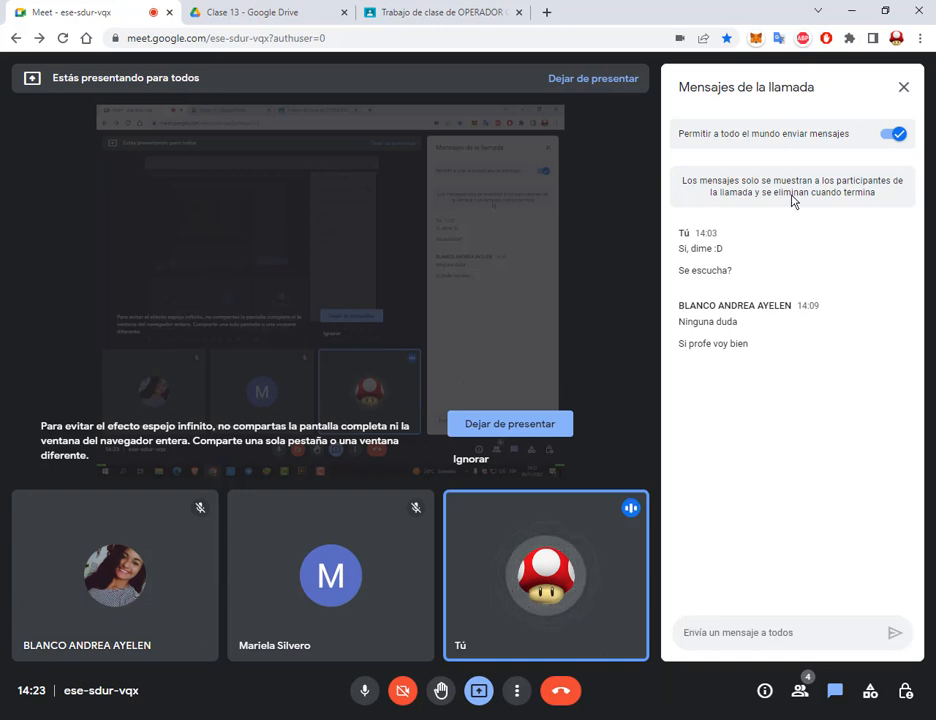
- Close the Clase 13 Google Drive page and bring up the Trabajo de clase page in Google Classroom
{"action": "left_click", "coordinate": [264, 12]}
{"action": "left_click", "coordinate": [440, 12]}
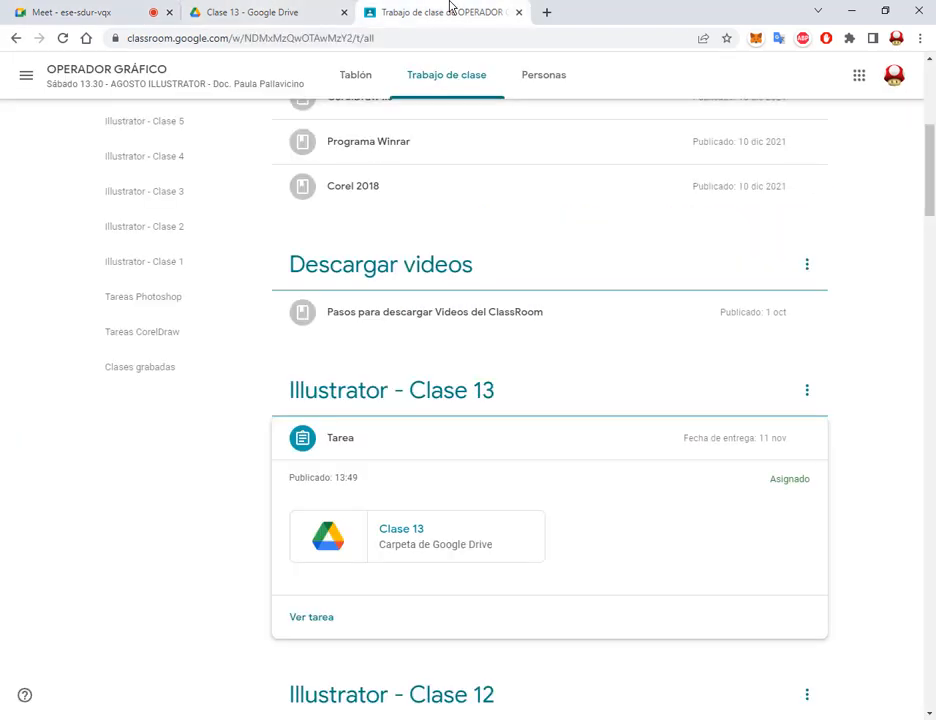
{"action": "left_click", "coordinate": [343, 12]}
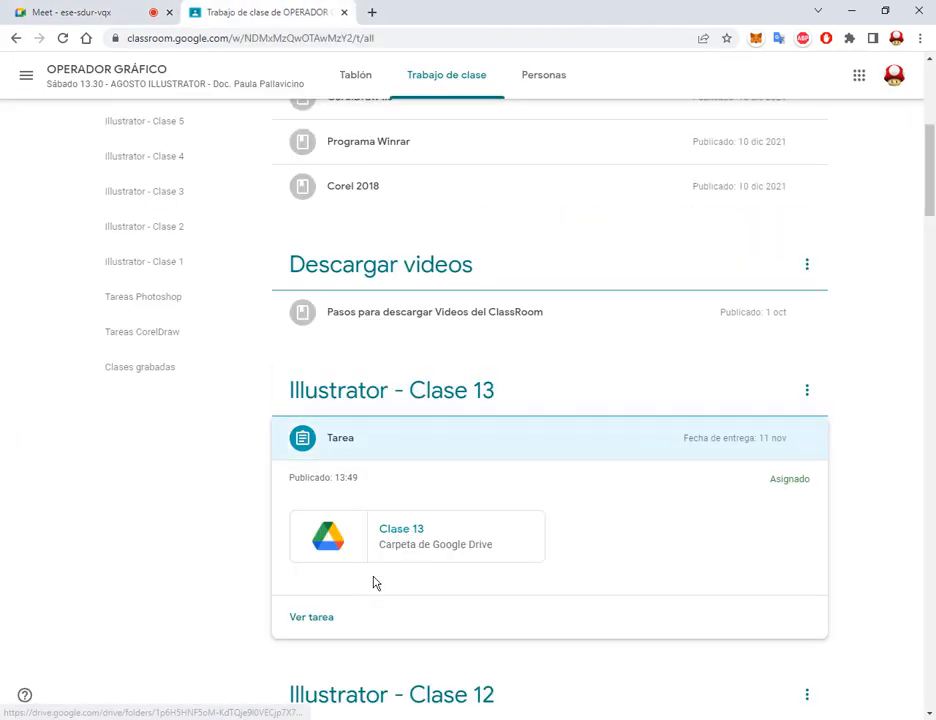
- Open the Clase 13 Drive folder from the class assignment, check the Google Meet chat, and return to Illustrator
{"action": "left_click", "coordinate": [382, 547]}
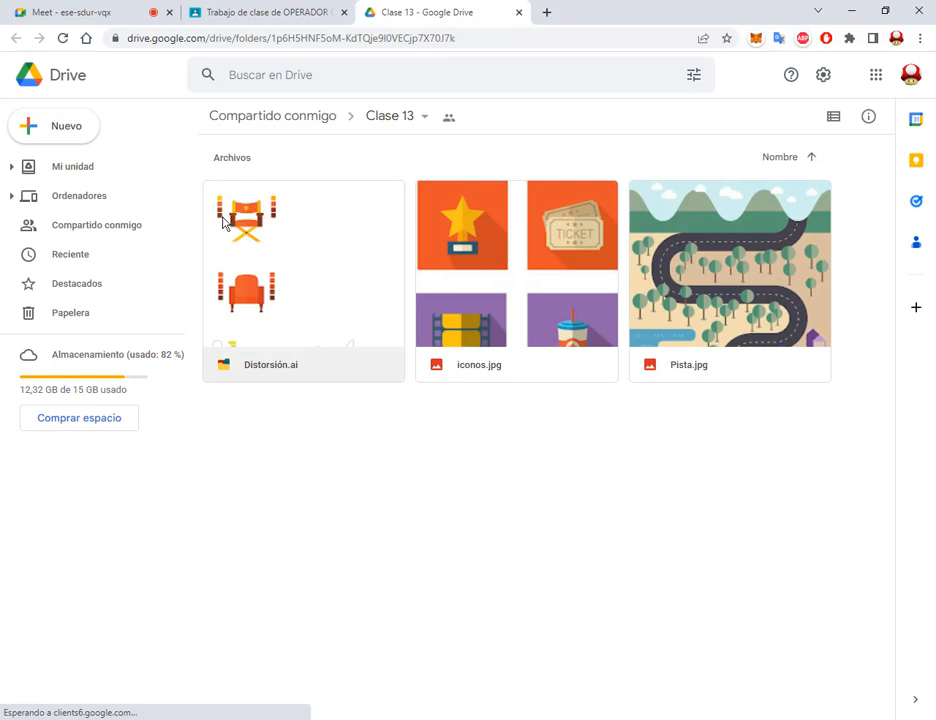
{"action": "left_click", "coordinate": [86, 11]}
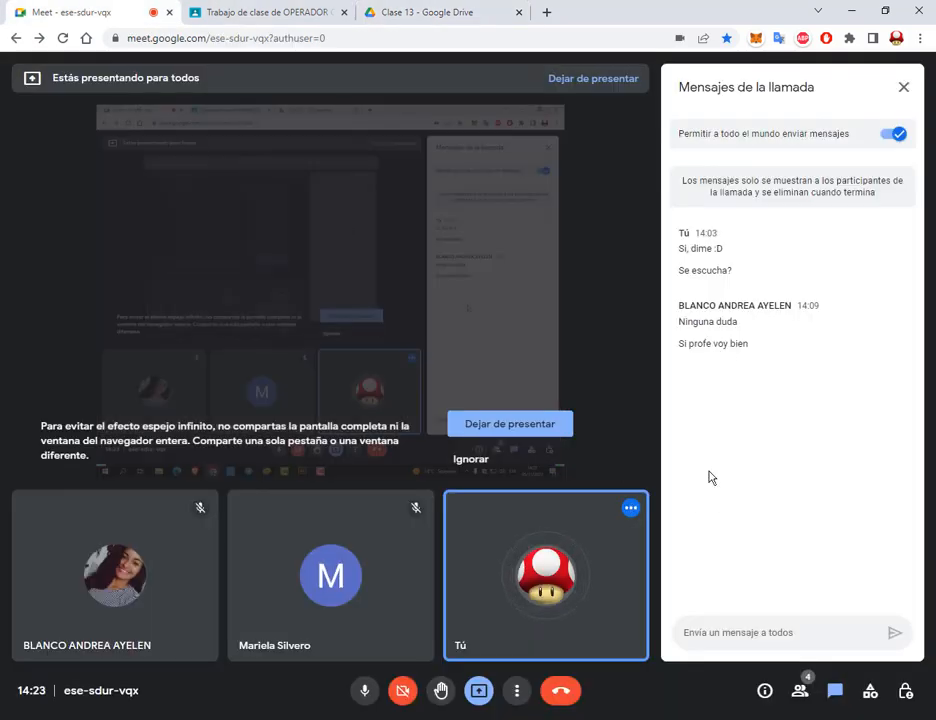
{"action": "key", "text": "alt+Tab"}
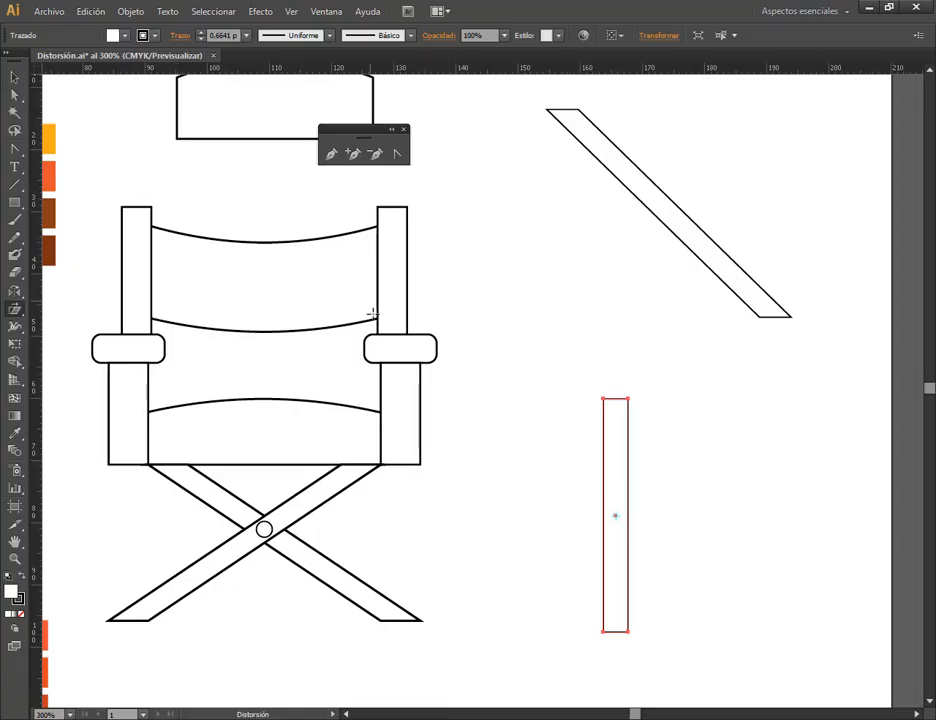
{"action": "key", "text": "alt+Tab"}
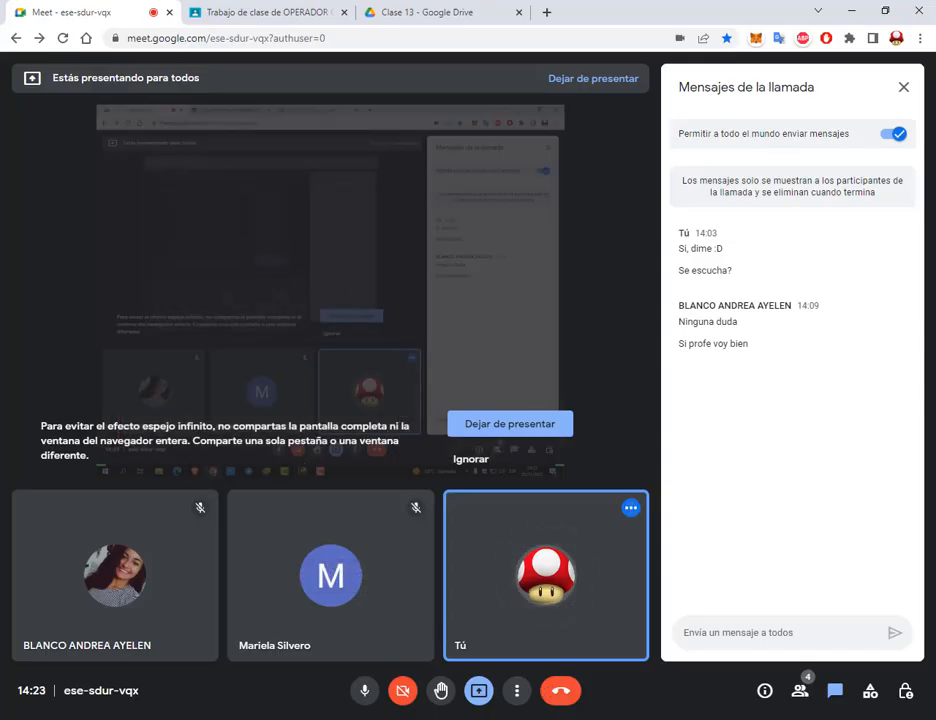
{"action": "left_click", "coordinate": [412, 705]}
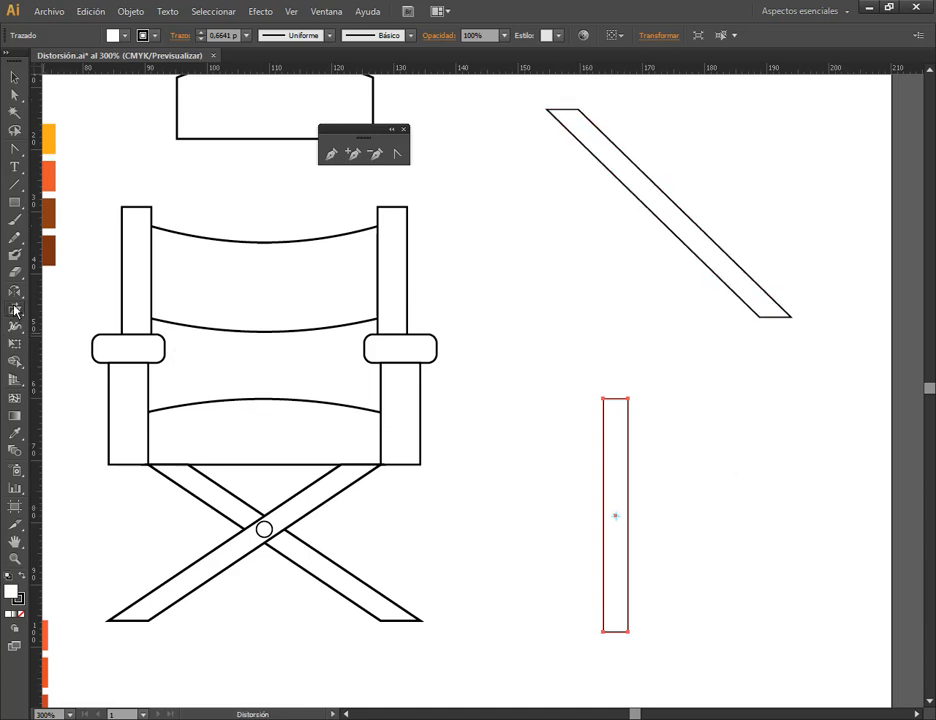
- Shear the upright rectangle with the Distorsión tool into a long diagonal bar descending to the right
{"action": "left_click_drag", "start_coordinate": [15, 311], "coordinate": [62, 326]}
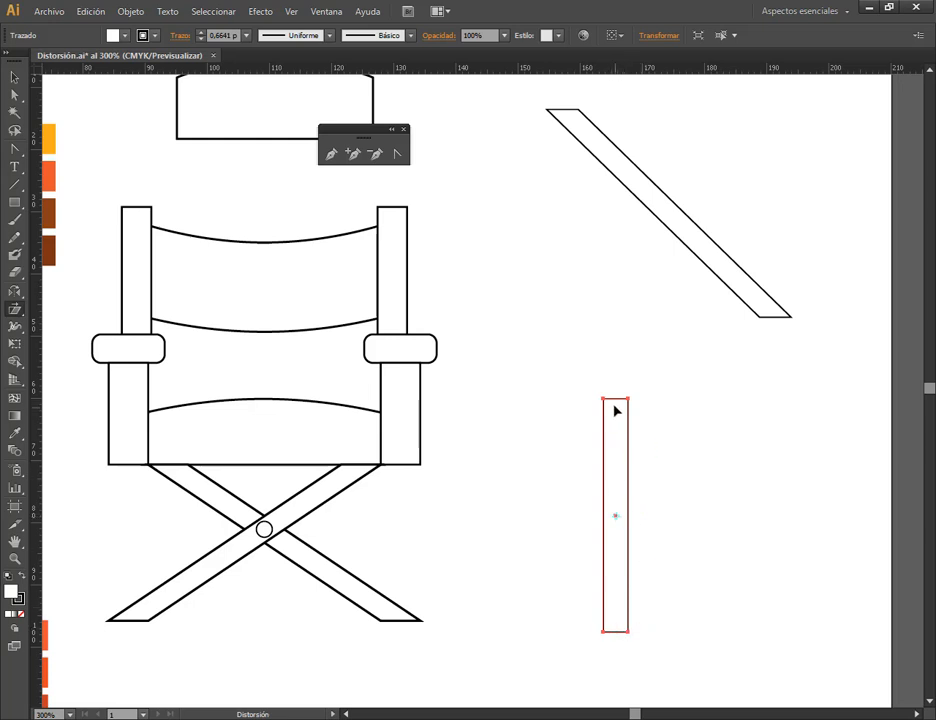
{"action": "left_click_drag", "start_coordinate": [613, 636], "coordinate": [768, 624]}
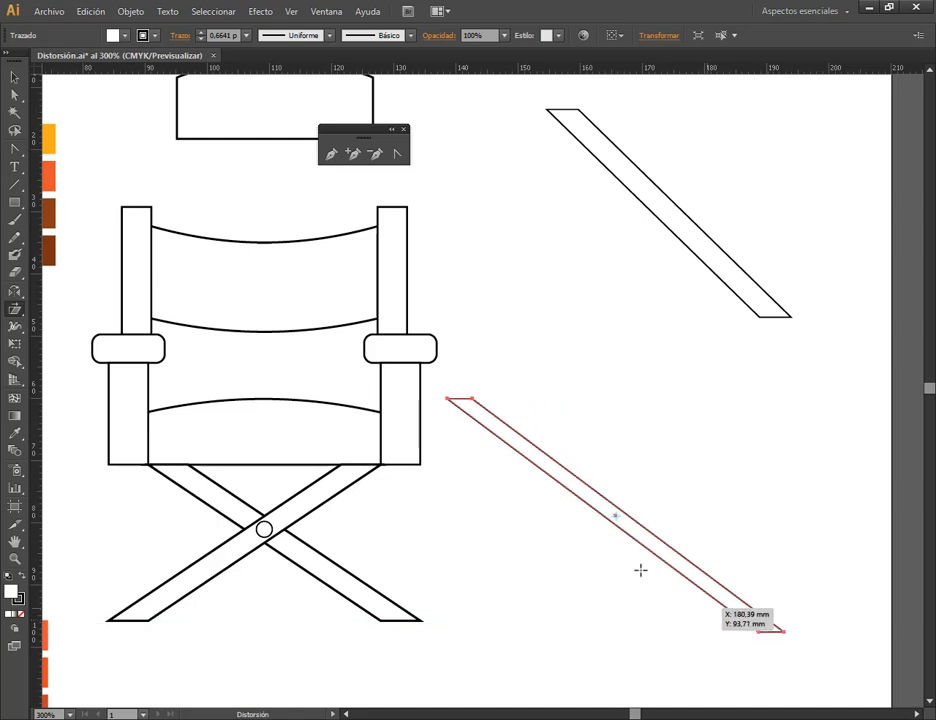
{"action": "left_click", "coordinate": [13, 80]}
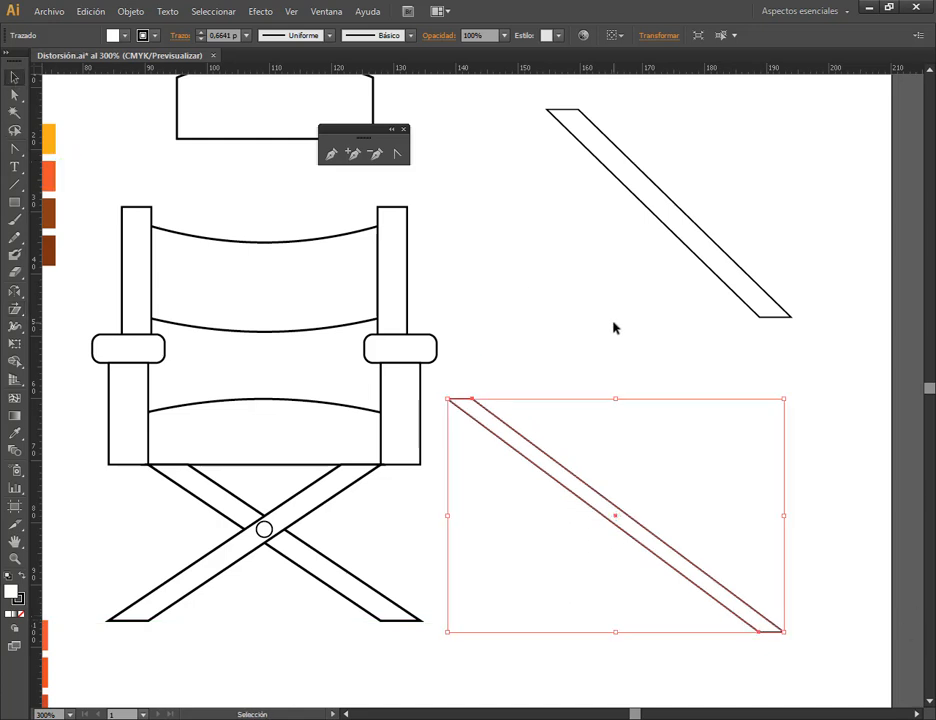
- Delete both slanted practice bars beside the outlined chair
{"action": "left_click", "coordinate": [669, 425]}
{"action": "left_click_drag", "start_coordinate": [784, 213], "coordinate": [617, 648]}
{"action": "key", "text": "Delete"}
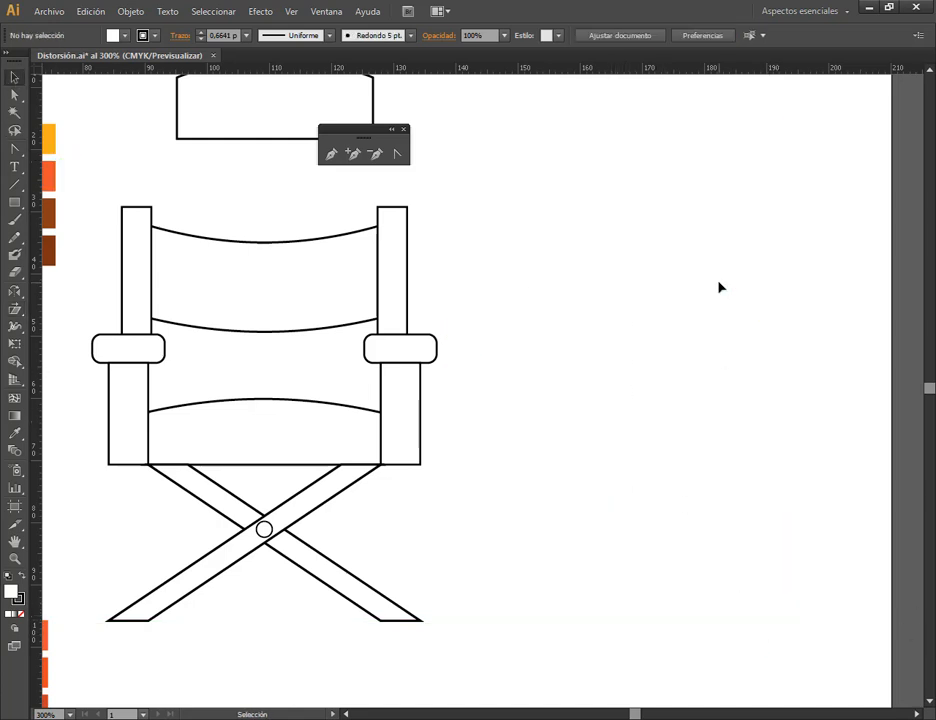
- Delete the leftover curved-top shape above the outlined chair
{"action": "scroll", "coordinate": [630, 460], "scroll_direction": "down", "scroll_amount": 1}
{"action": "left_click_drag", "start_coordinate": [475, 464], "coordinate": [579, 455]}
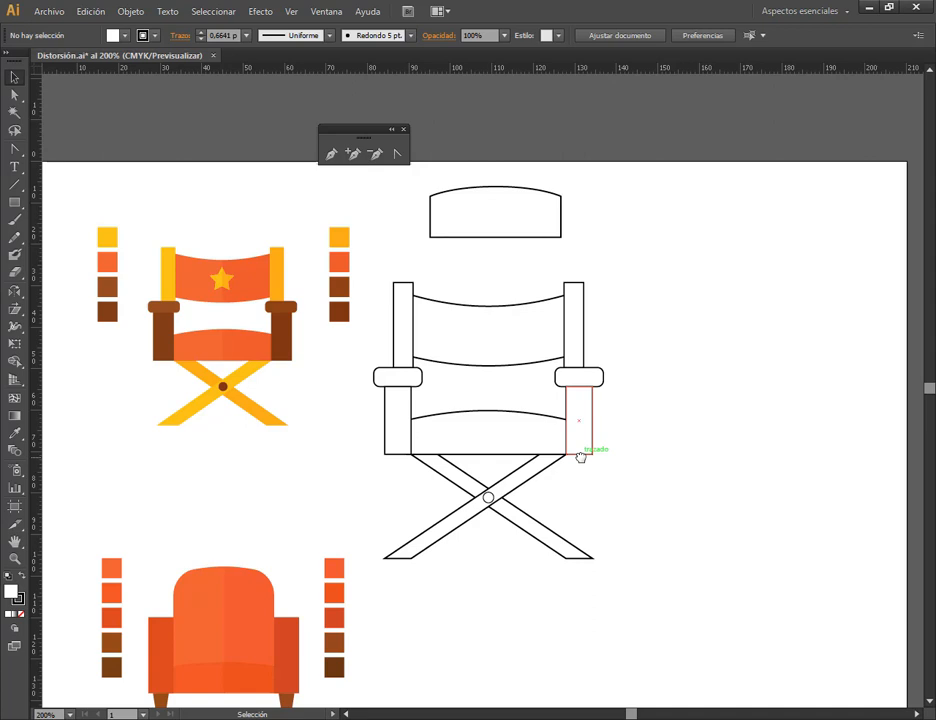
{"action": "left_click_drag", "start_coordinate": [403, 180], "coordinate": [568, 242]}
{"action": "key", "text": "Delete"}
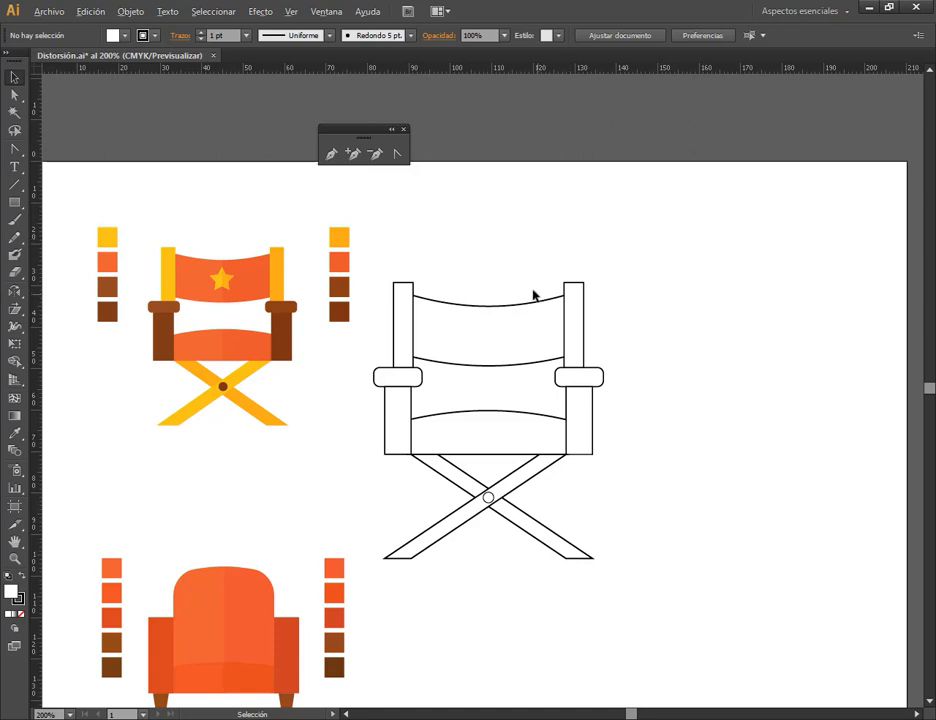
- Shorten both backrest posts together from their upper ends by about 1 mm
{"action": "scroll", "coordinate": [532, 294], "scroll_direction": "up", "scroll_amount": 1}
{"action": "left_click", "coordinate": [620, 293]}
{"action": "left_click", "coordinate": [276, 297], "text": "shift"}
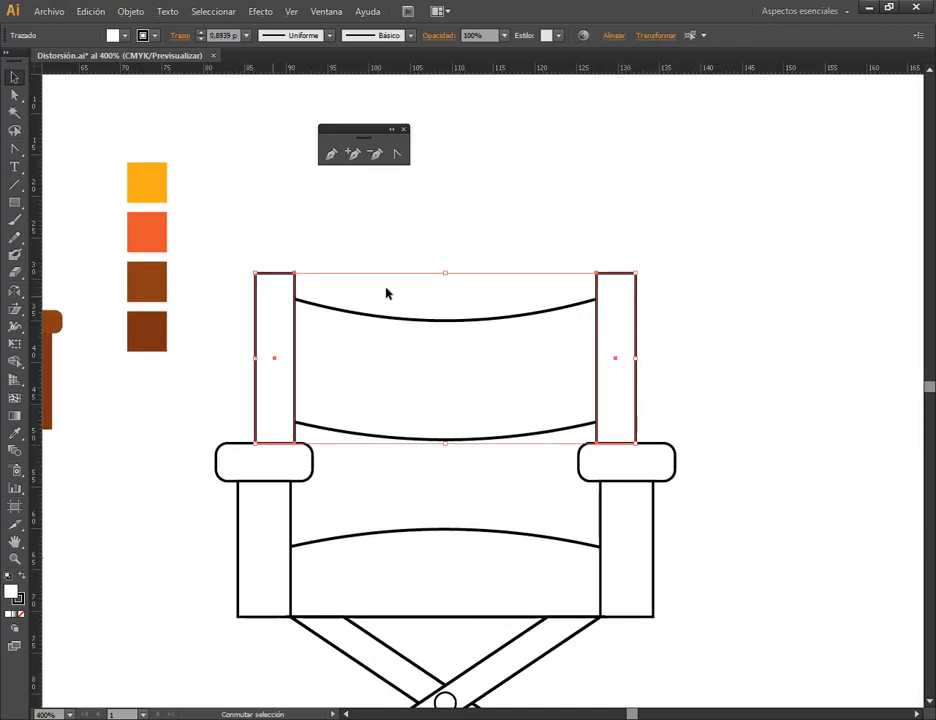
{"action": "left_click_drag", "start_coordinate": [446, 273], "coordinate": [448, 282]}
{"action": "left_click", "coordinate": [486, 227]}
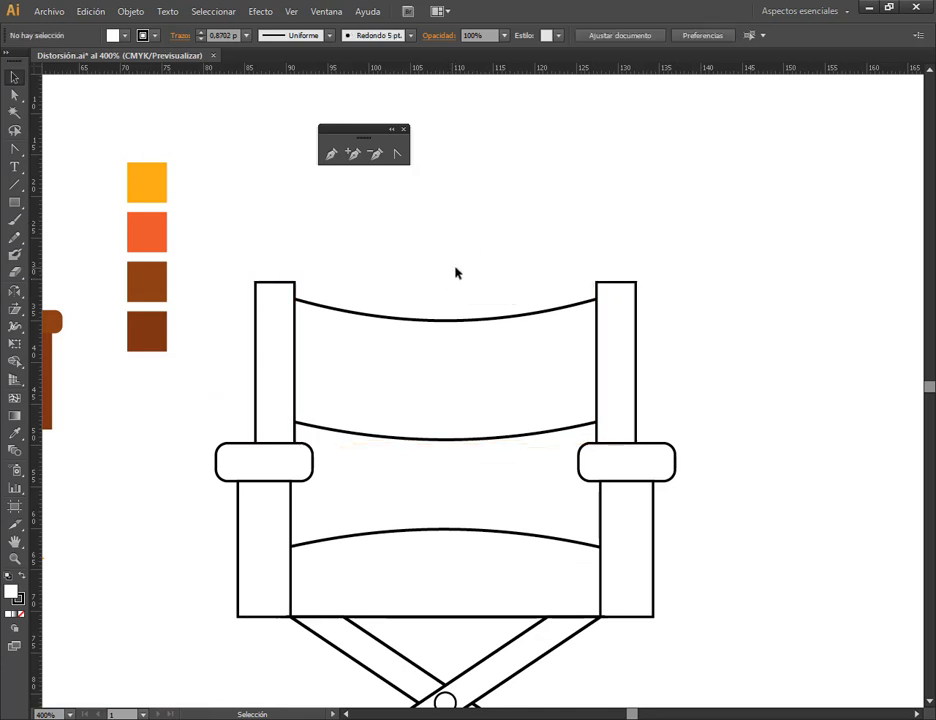
- Draw a five-pointed star about 7.5 mm wide in the middle of the outlined chair's backrest, following the coloured reference
{"action": "left_click_drag", "start_coordinate": [455, 272], "coordinate": [570, 244]}
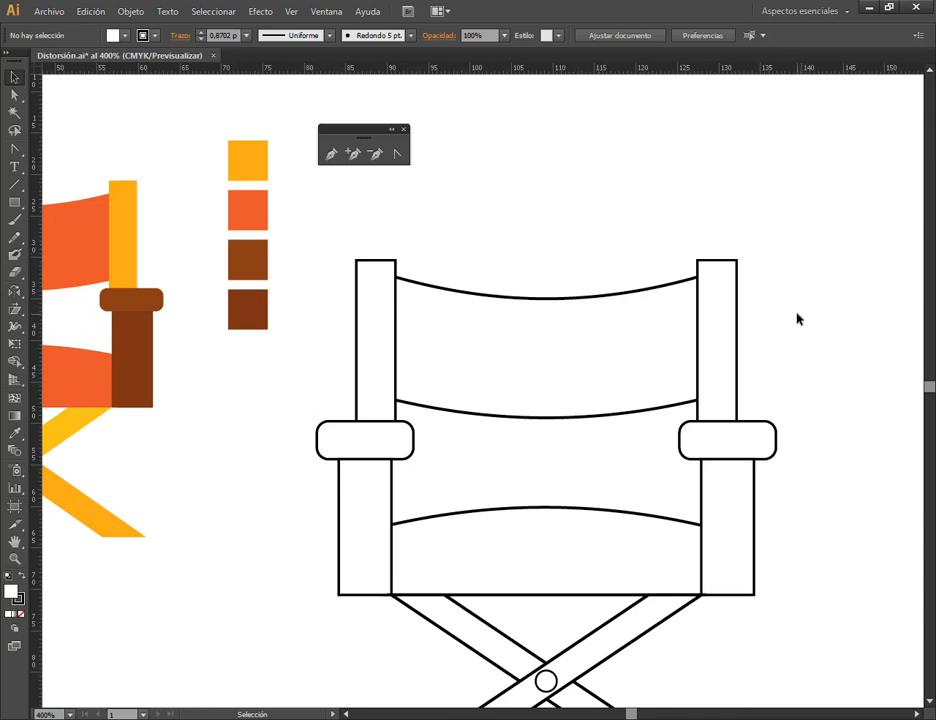
{"action": "left_click_drag", "start_coordinate": [487, 394], "coordinate": [680, 385]}
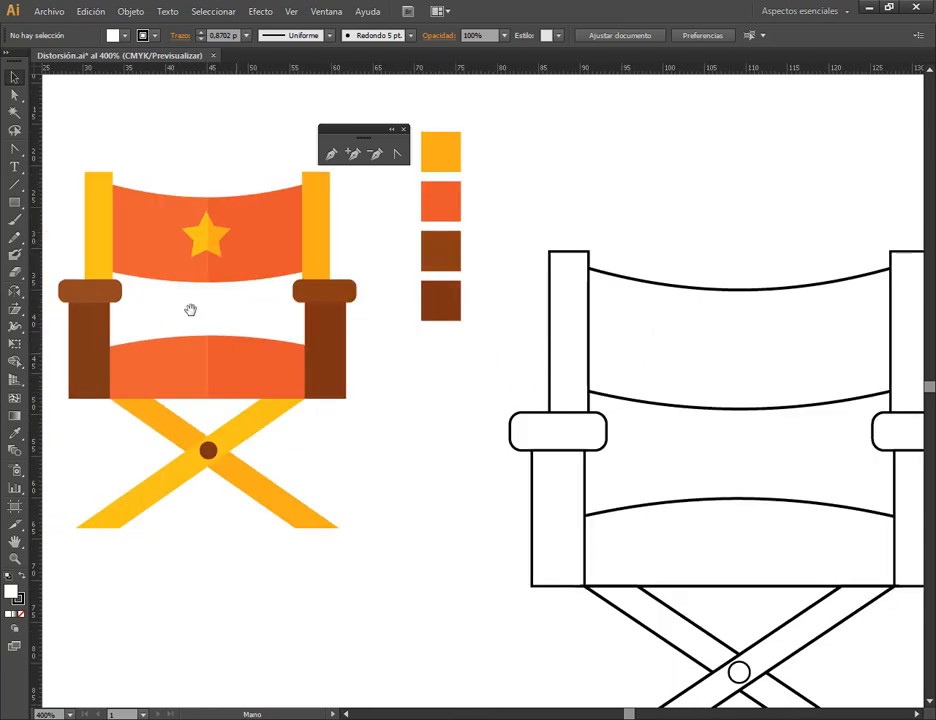
{"action": "left_click_drag", "start_coordinate": [495, 378], "coordinate": [73, 257]}
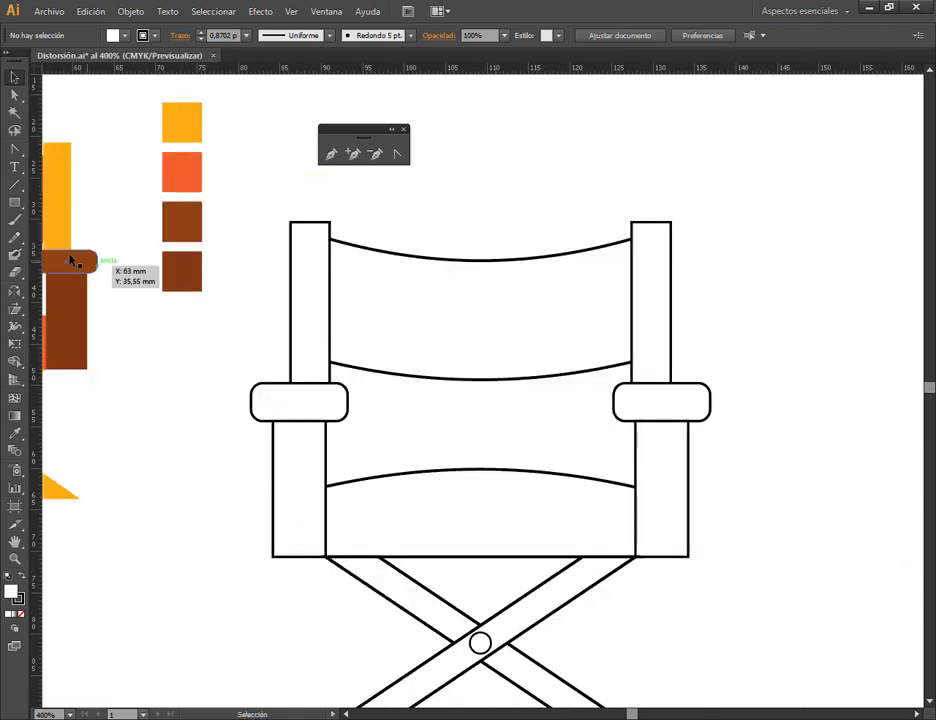
{"action": "left_click", "coordinate": [14, 203]}
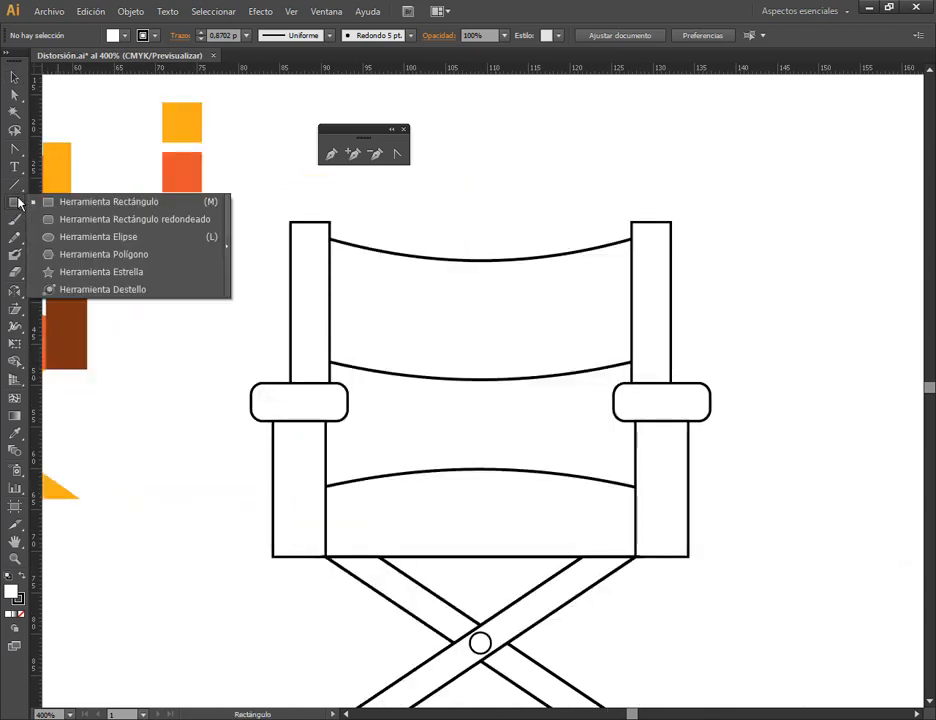
{"action": "left_click", "coordinate": [105, 271]}
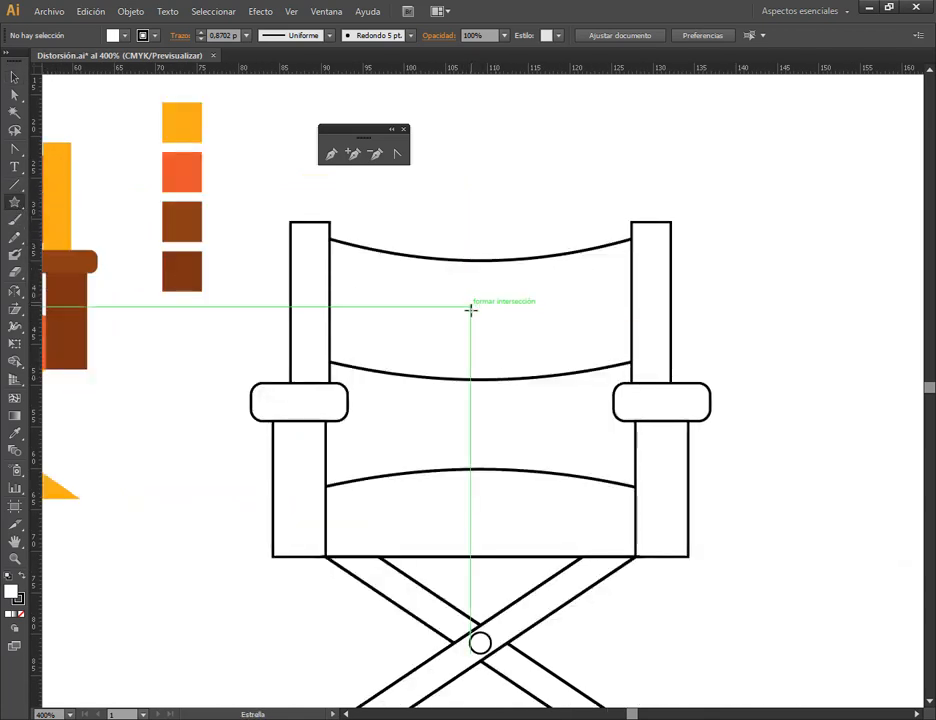
{"action": "left_click_drag", "start_coordinate": [474, 312], "coordinate": [498, 337]}
{"action": "key", "text": "v"}
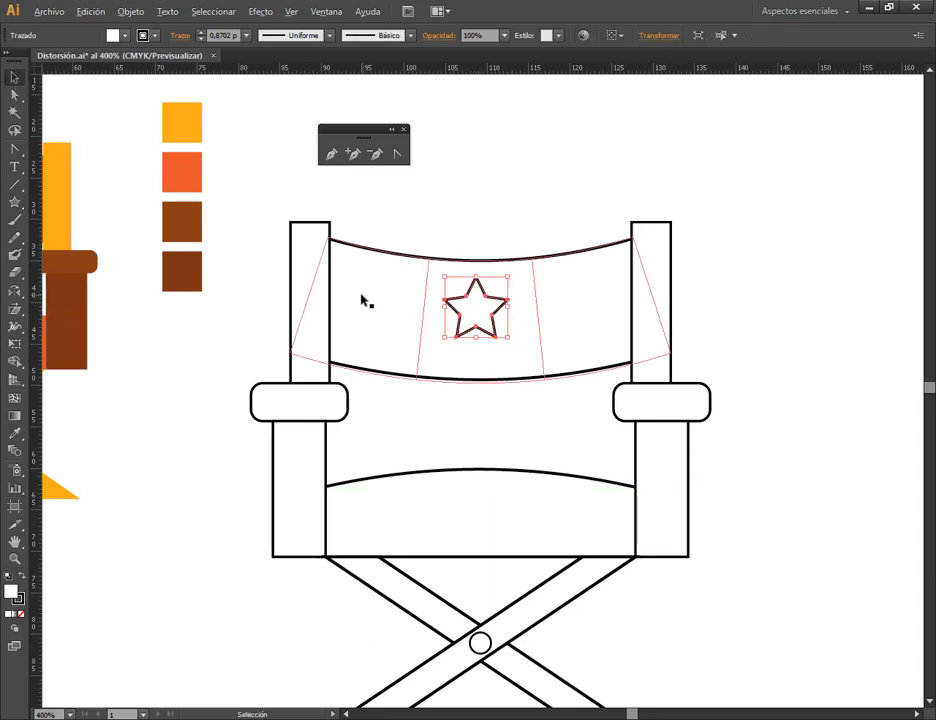
- Enlarge the backrest star proportionally from its centre to about 9 mm wide
{"action": "scroll", "coordinate": [364, 297], "scroll_direction": "down", "scroll_amount": 1}
{"action": "left_click", "coordinate": [460, 217]}
{"action": "left_click_drag", "start_coordinate": [460, 217], "coordinate": [516, 211]}
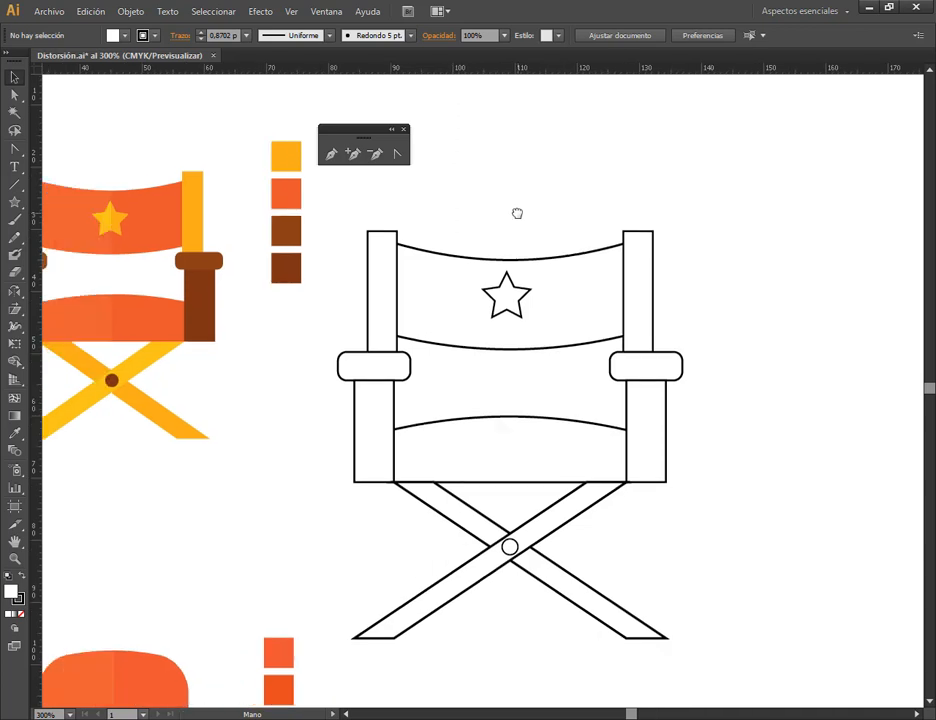
{"action": "left_click", "coordinate": [510, 297]}
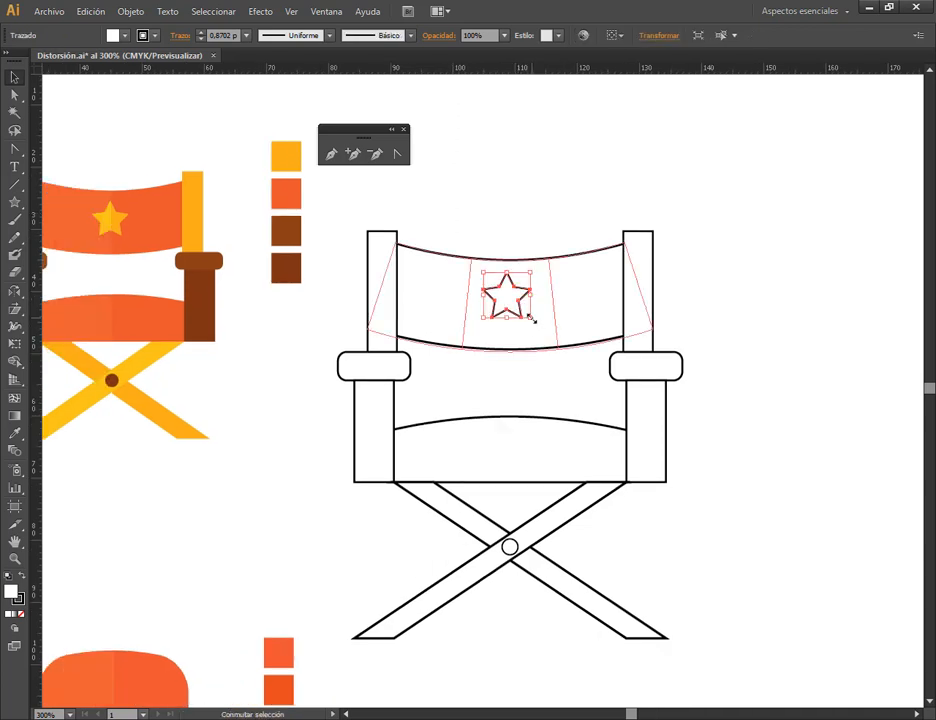
{"action": "left_click_drag", "start_coordinate": [533, 321], "coordinate": [539, 327]}
{"action": "left_click", "coordinate": [512, 185]}
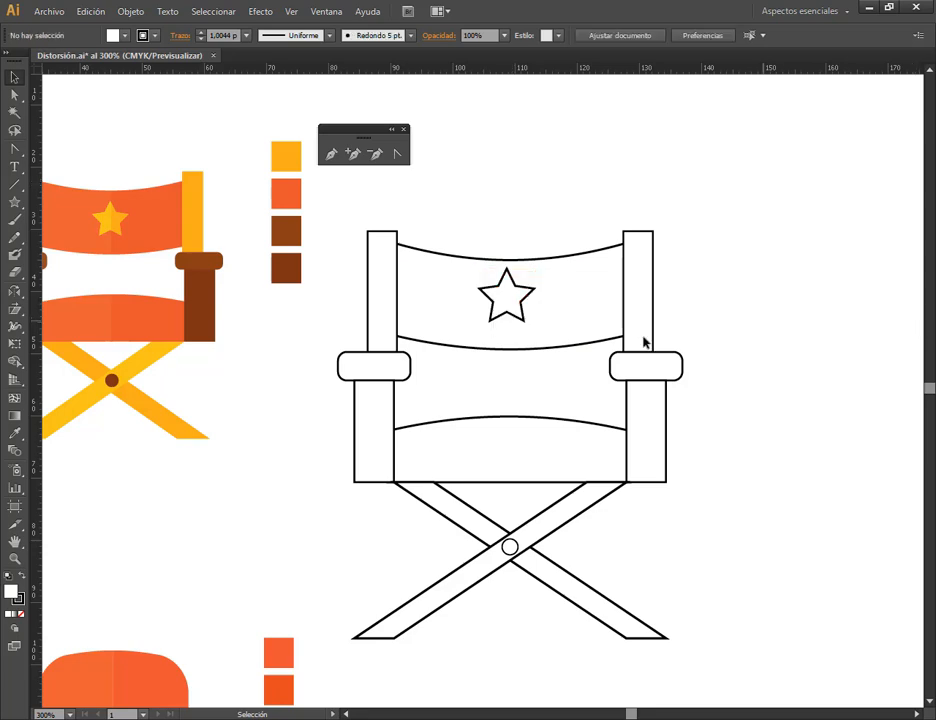
- Move the whole outlined chair about 22 mm to the right and 15 mm up, away from the reference chair
{"action": "scroll", "coordinate": [669, 405], "scroll_direction": "down", "scroll_amount": 1}
{"action": "left_click_drag", "start_coordinate": [722, 262], "coordinate": [466, 570]}
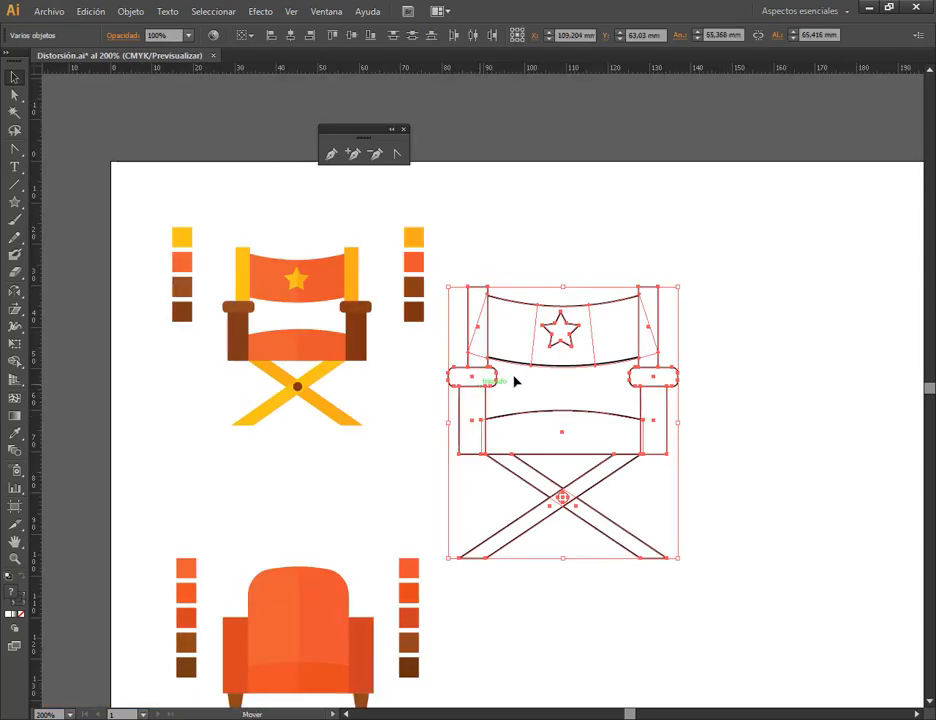
{"action": "left_click_drag", "start_coordinate": [514, 380], "coordinate": [606, 318]}
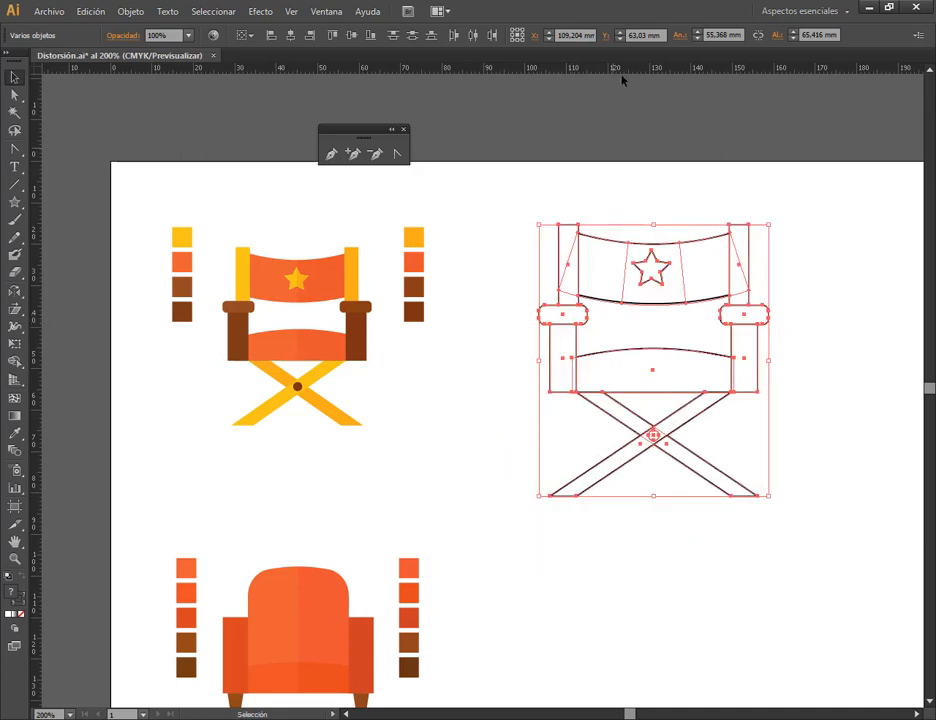
{"action": "left_click", "coordinate": [694, 188]}
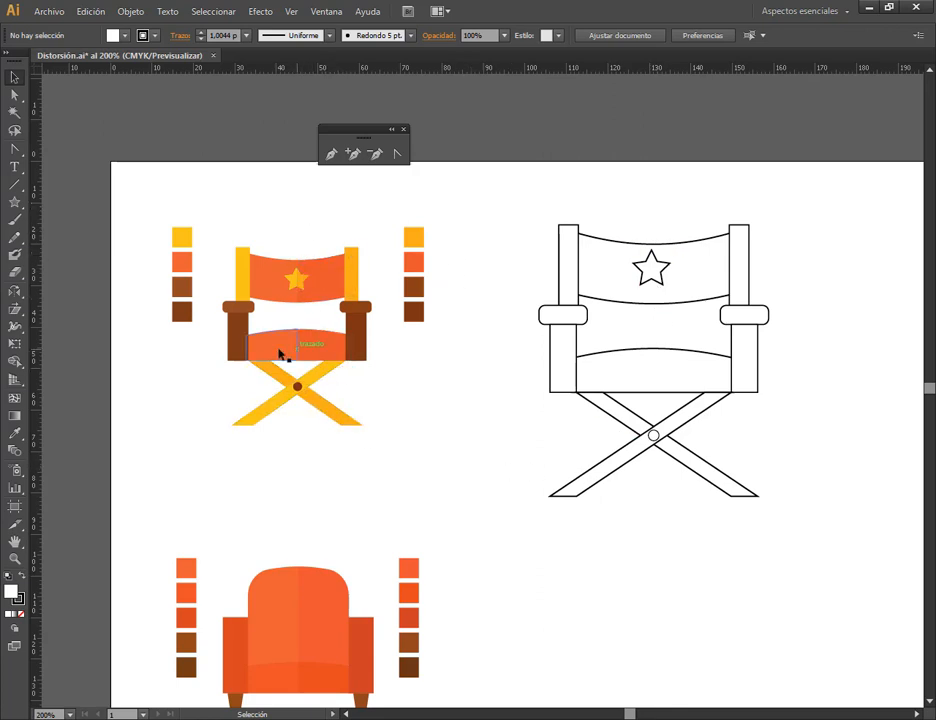
- Draw a vertical line about 76 mm long through the star's centre using a temporary guide, and move the floating pen palette clear of the chair
{"action": "scroll", "coordinate": [825, 345], "scroll_direction": "up", "scroll_amount": 1, "text": "alt"}
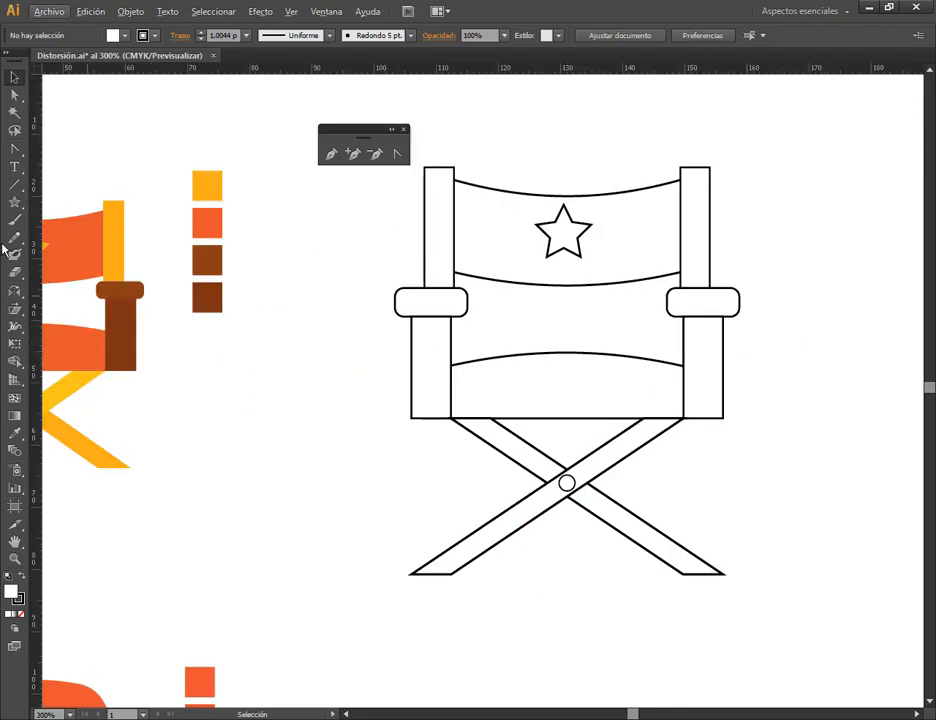
{"action": "left_click", "coordinate": [568, 228]}
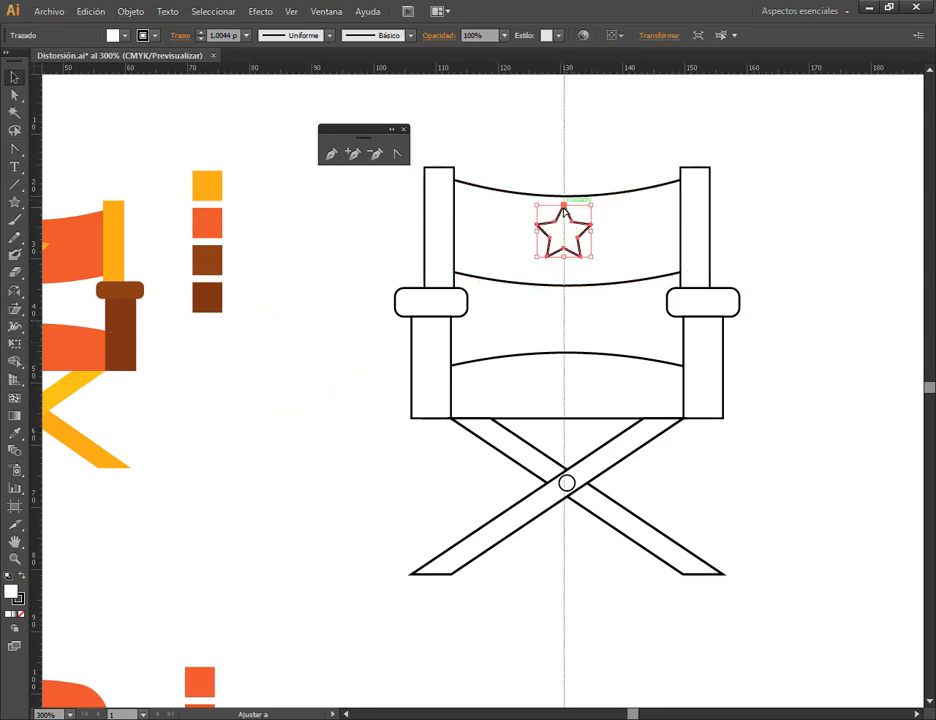
{"action": "left_click", "coordinate": [574, 150]}
{"action": "left_click", "coordinate": [14, 185]}
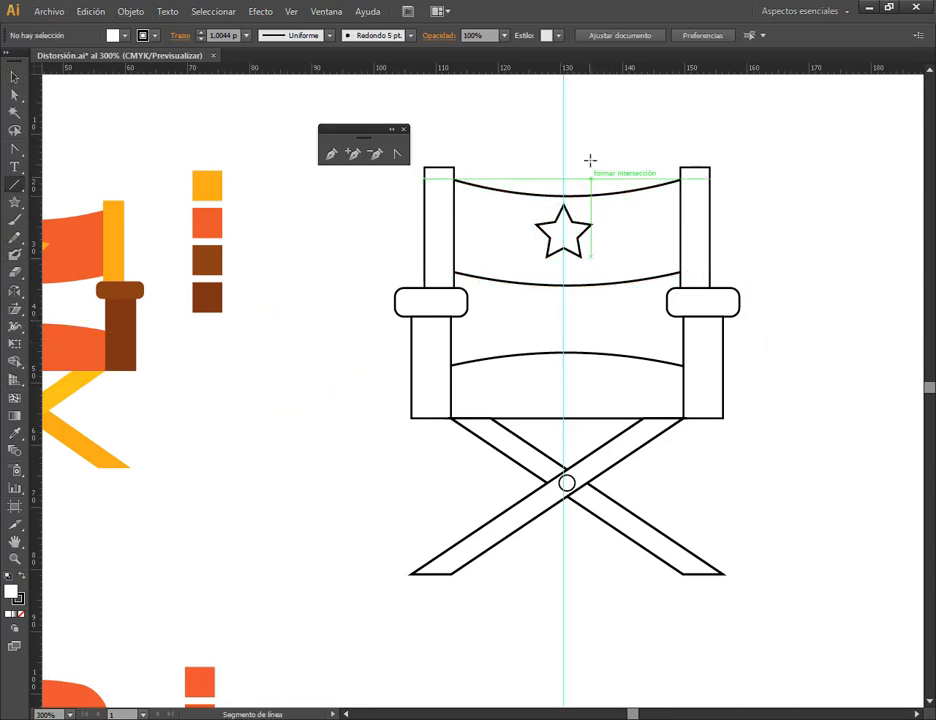
{"action": "left_click_drag", "start_coordinate": [563, 140], "coordinate": [563, 615]}
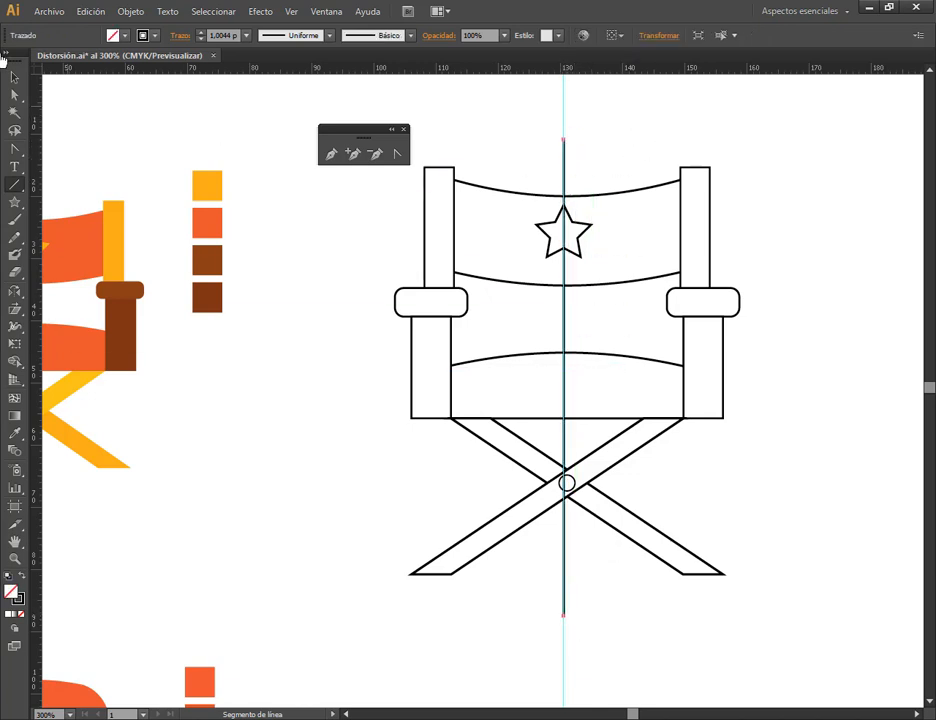
{"action": "left_click", "coordinate": [14, 77]}
{"action": "left_click", "coordinate": [590, 105]}
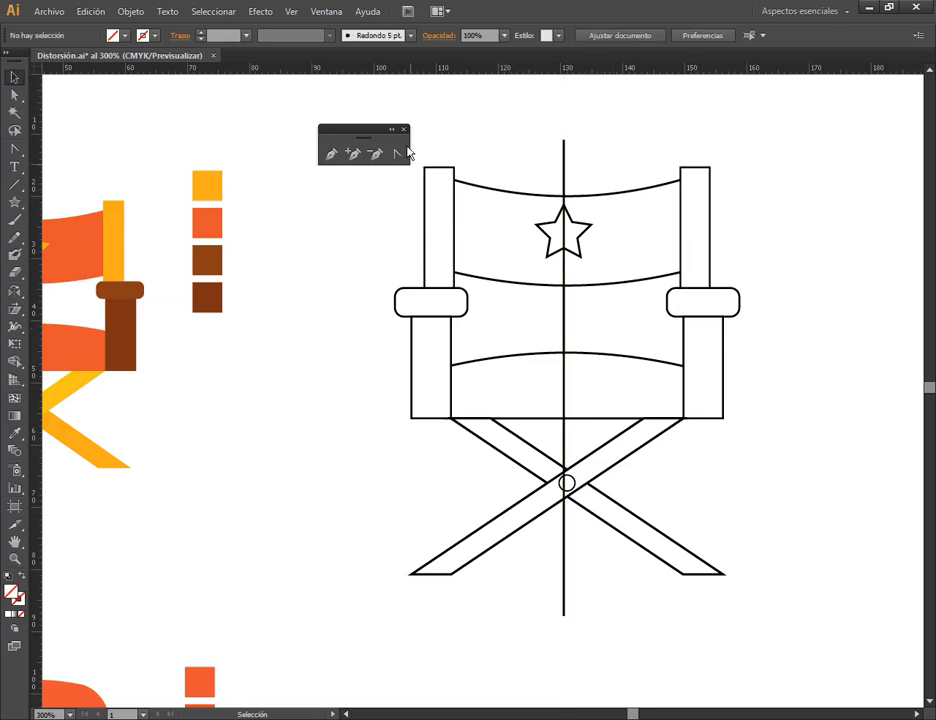
{"action": "left_click_drag", "start_coordinate": [382, 132], "coordinate": [312, 106]}
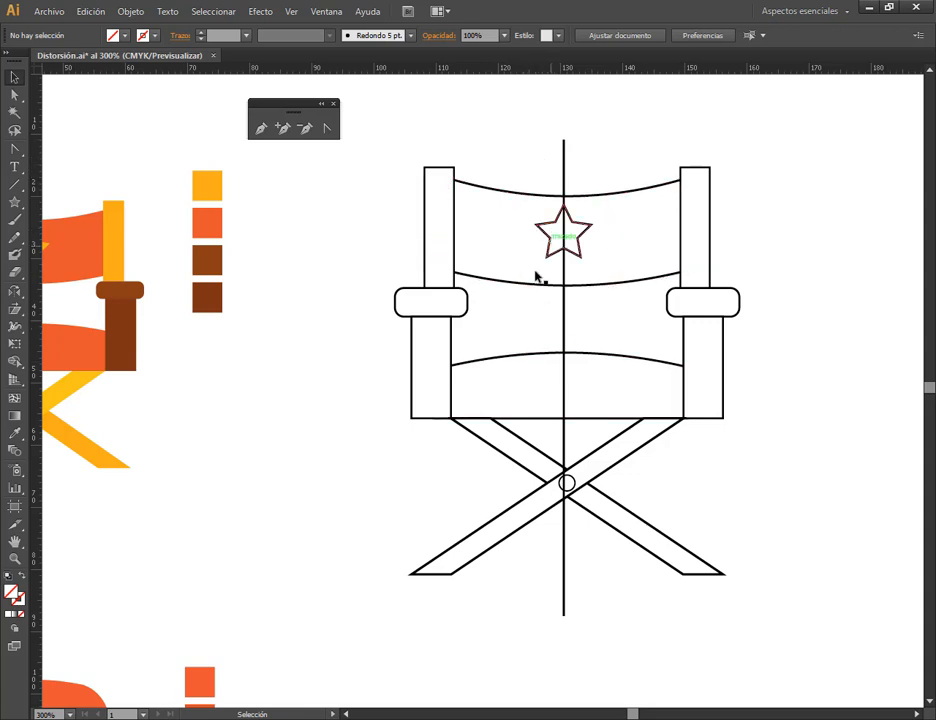
- Examine the outlined chair's posts, arm supports, legs and star against the reference to see which parts the centre line should divide
{"action": "left_click", "coordinate": [438, 313]}
{"action": "left_click", "coordinate": [437, 346]}
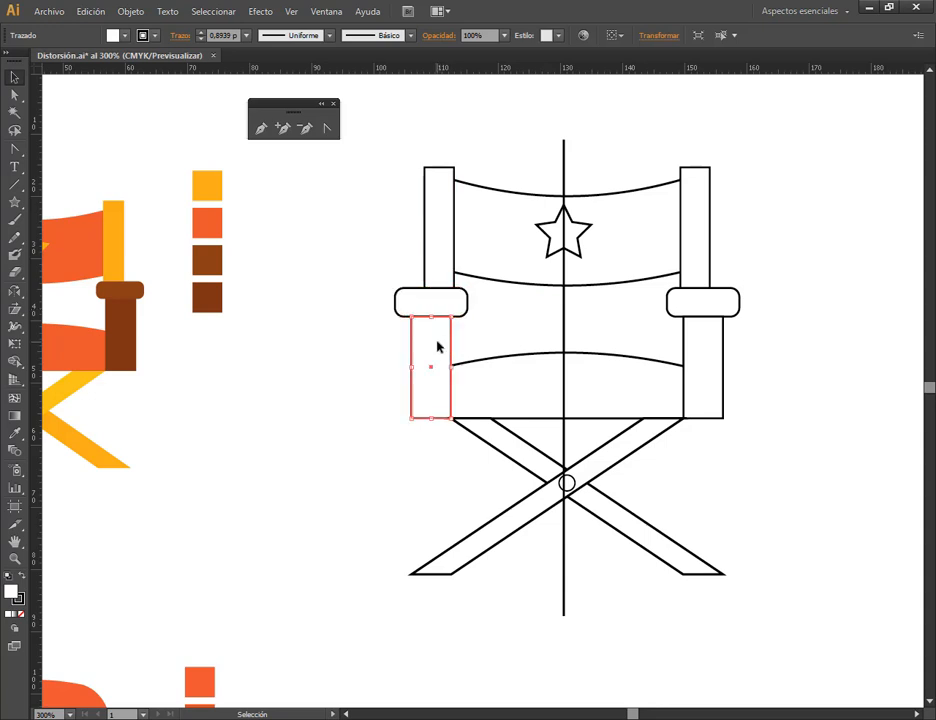
{"action": "left_click", "coordinate": [449, 236]}
{"action": "left_click", "coordinate": [431, 400], "text": "shift"}
{"action": "key", "text": "space"}
{"action": "left_click_drag", "start_coordinate": [431, 400], "coordinate": [601, 390]}
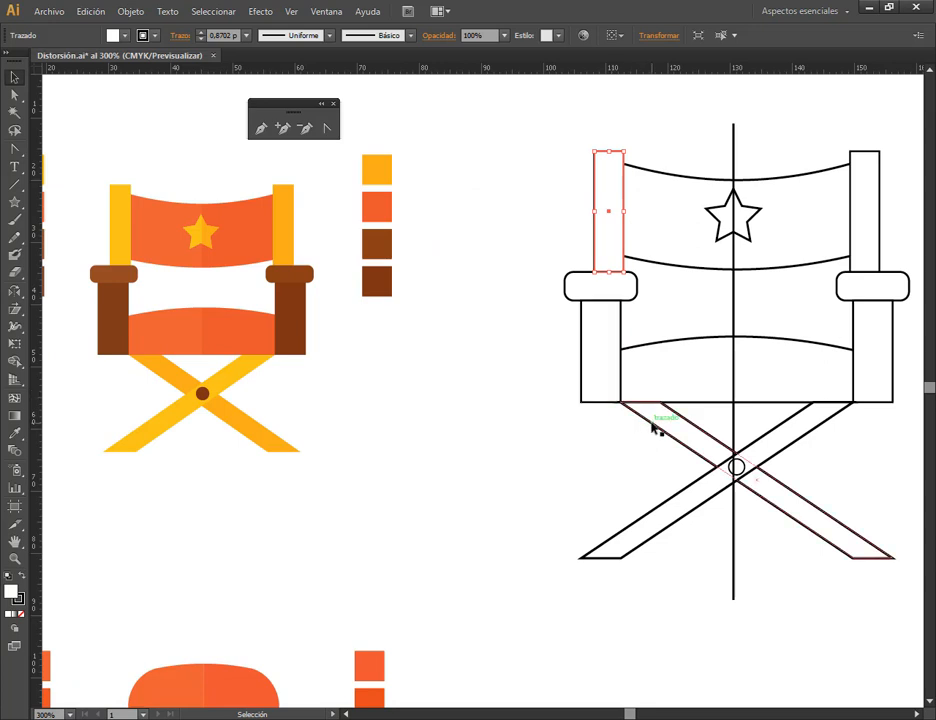
{"action": "left_click", "coordinate": [652, 428]}
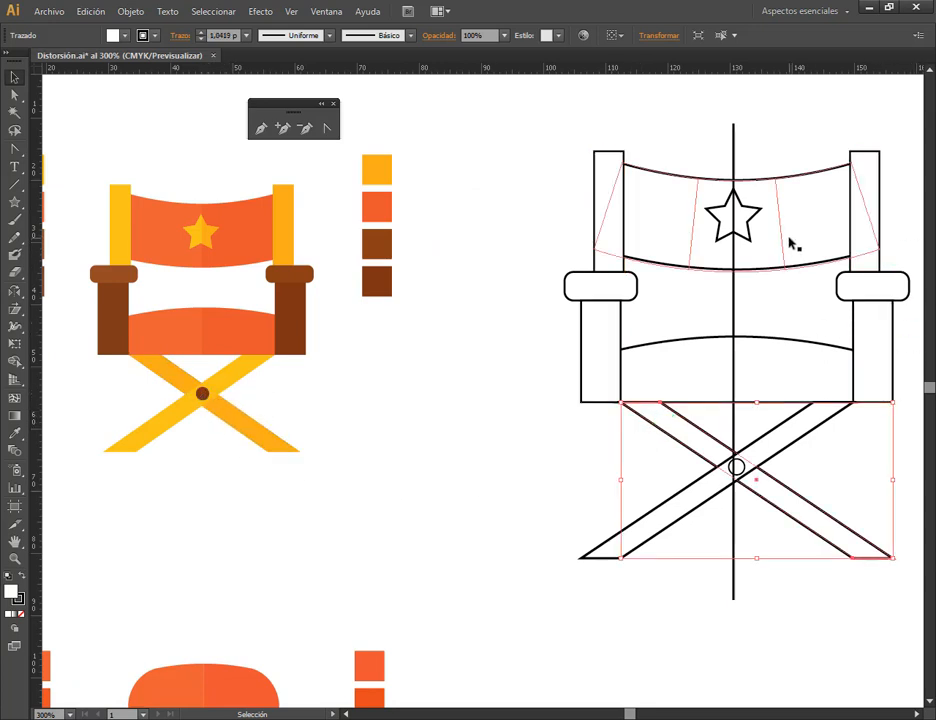
{"action": "left_click", "coordinate": [750, 220]}
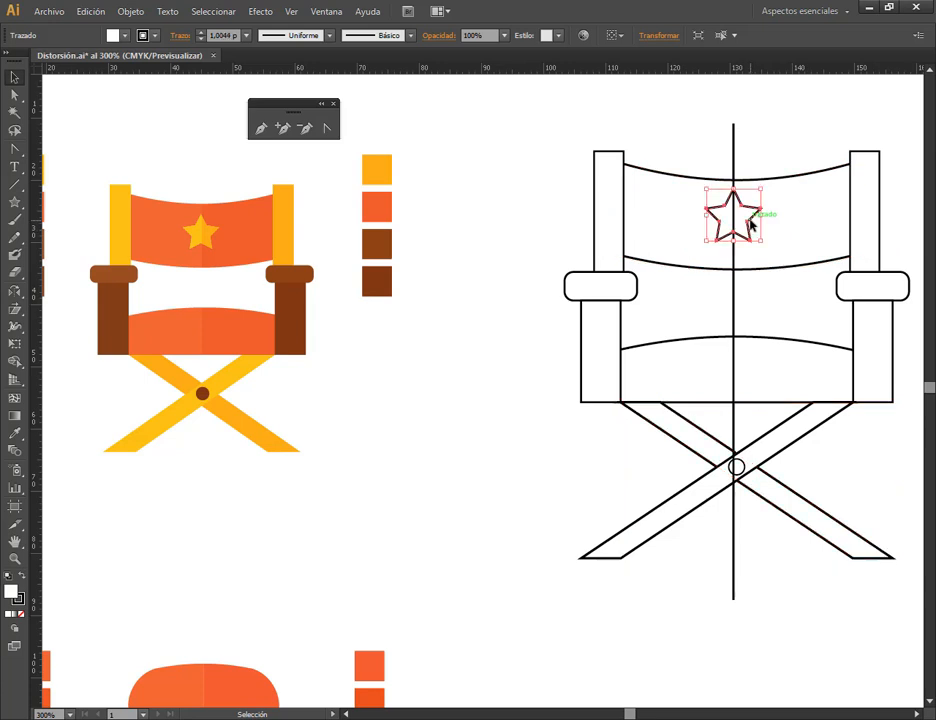
- Examine which outlined chair parts cross the centre line, checking the backrest, star and seat against the side posts
{"action": "left_click", "coordinate": [771, 378]}
{"action": "left_click", "coordinate": [785, 194]}
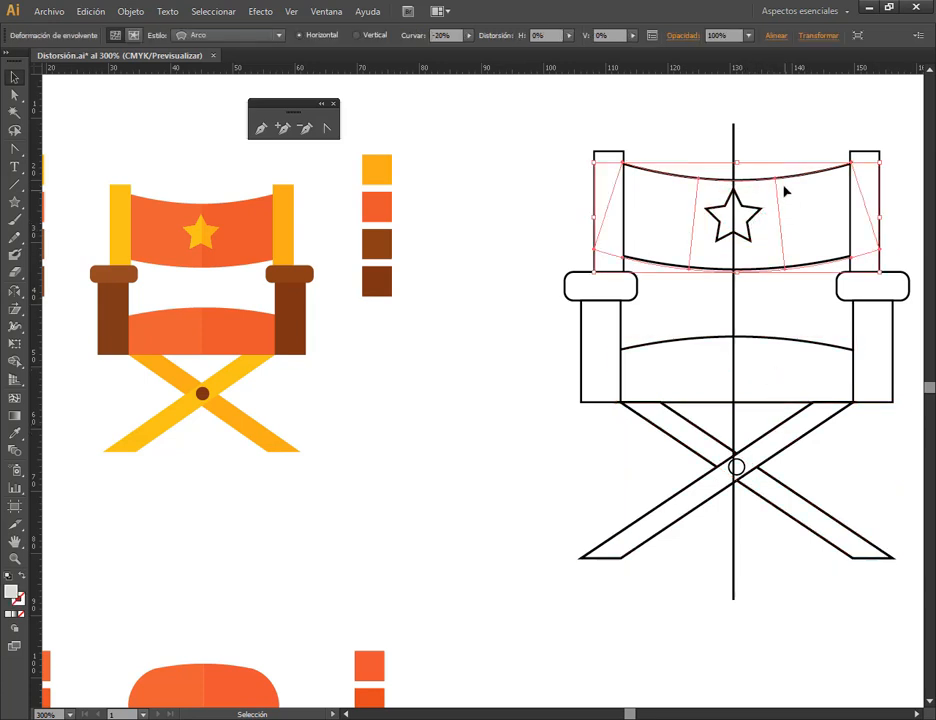
{"action": "left_click", "coordinate": [776, 131]}
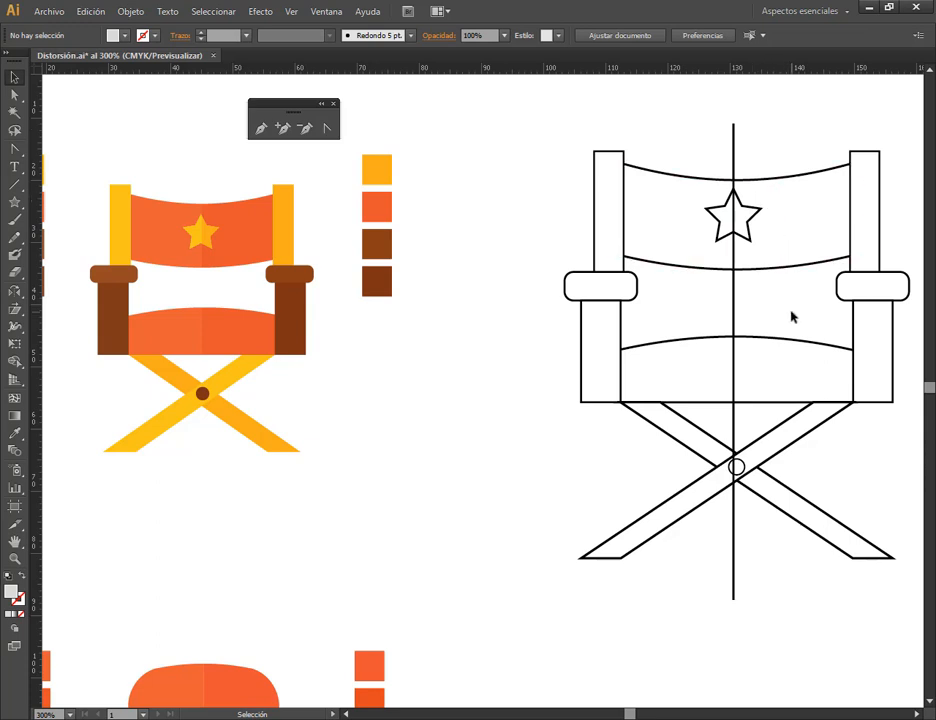
{"action": "scroll", "coordinate": [670, 521], "scroll_direction": "right", "scroll_amount": 1}
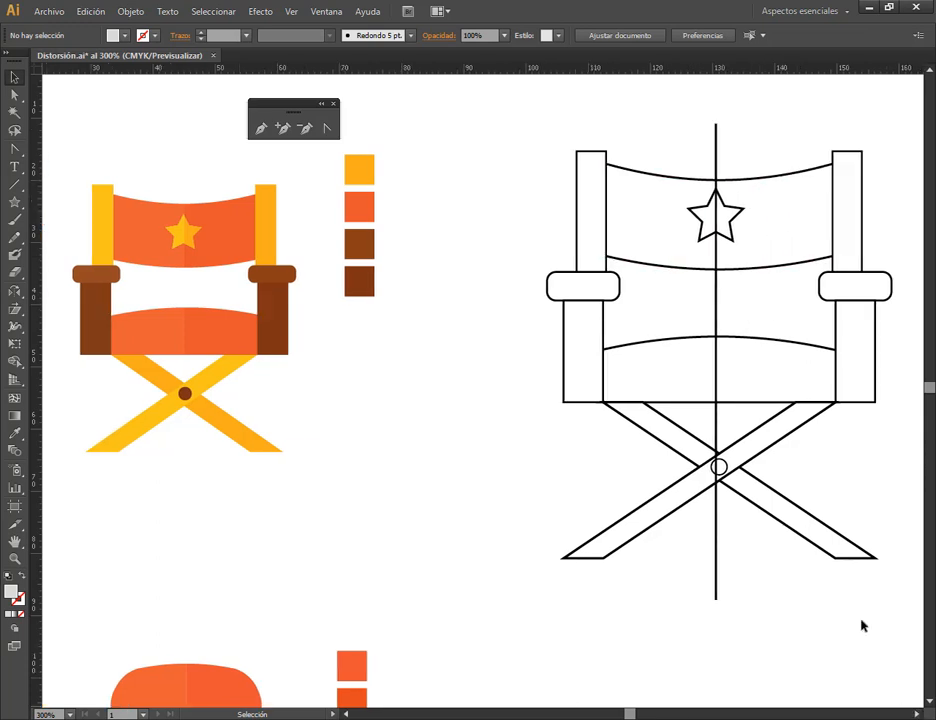
{"action": "left_click_drag", "start_coordinate": [525, 127], "coordinate": [872, 613]}
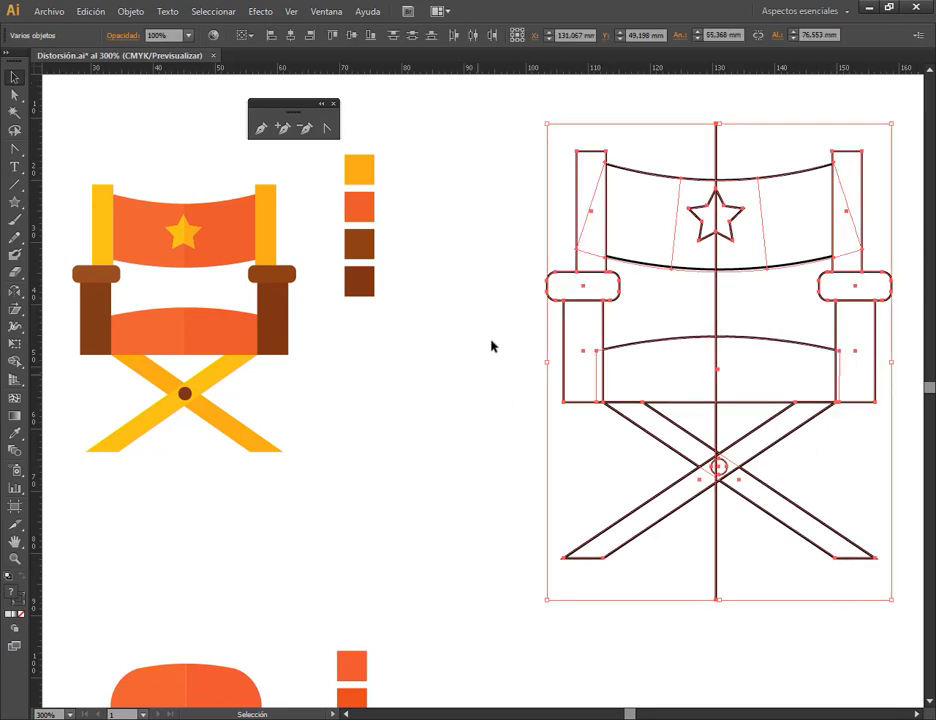
{"action": "left_click", "coordinate": [506, 172]}
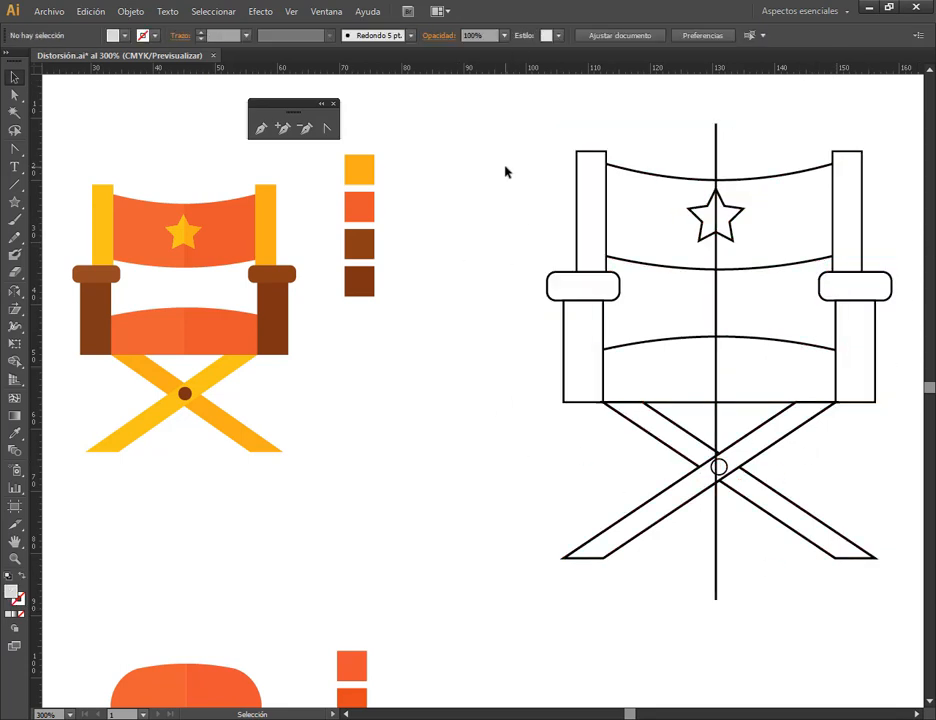
{"action": "left_click", "coordinate": [589, 212]}
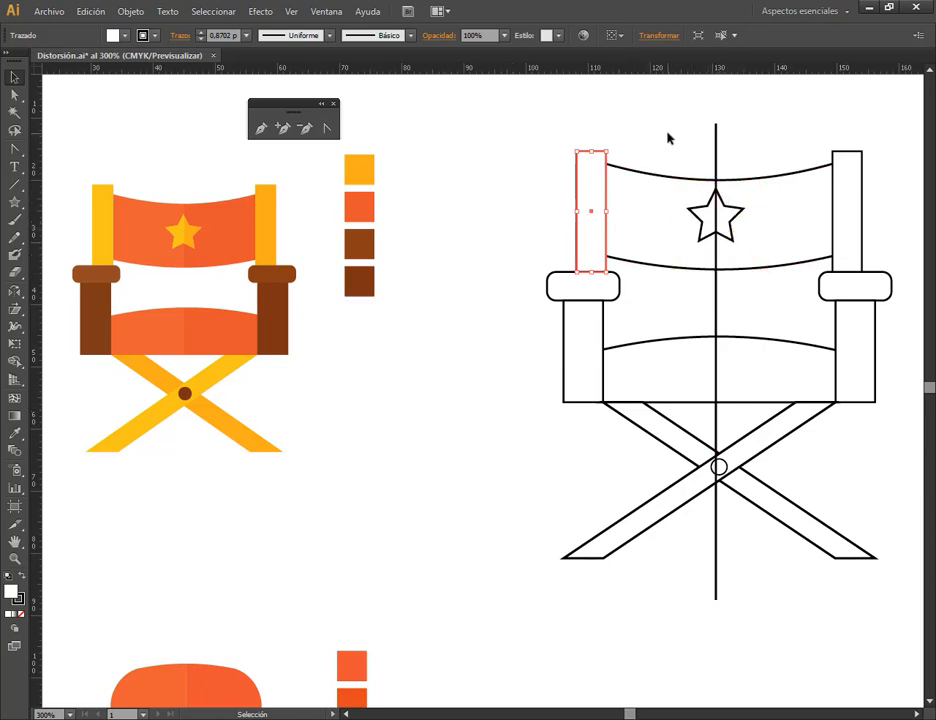
{"action": "left_click_drag", "start_coordinate": [687, 143], "coordinate": [754, 368]}
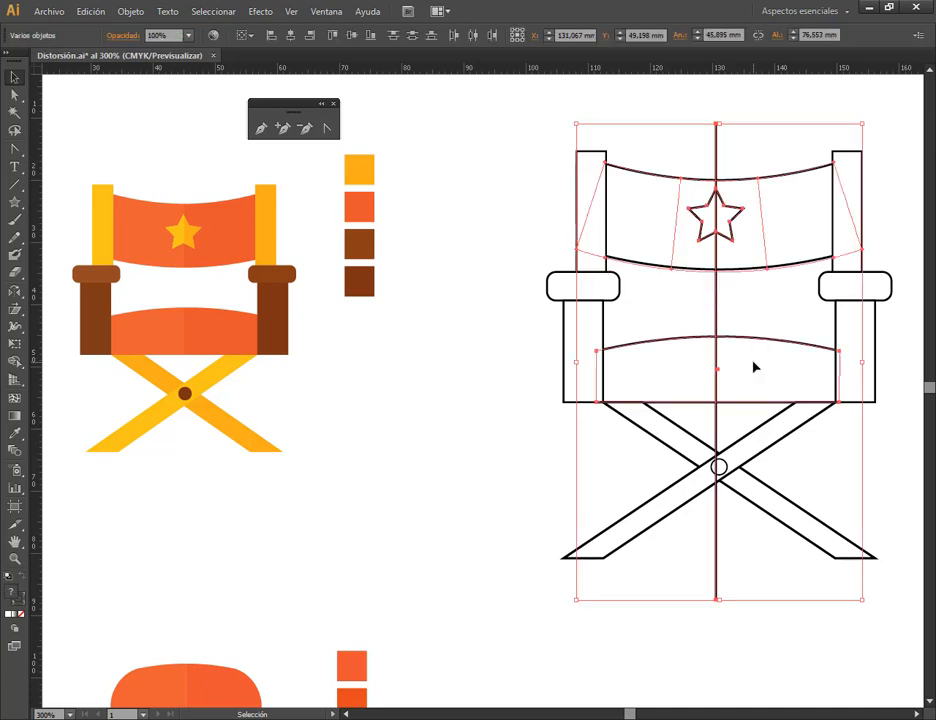
{"action": "left_click", "coordinate": [771, 102]}
- Centre the seat, both crossed legs and the pivot circle horizontally on one another
{"action": "left_click", "coordinate": [700, 370]}
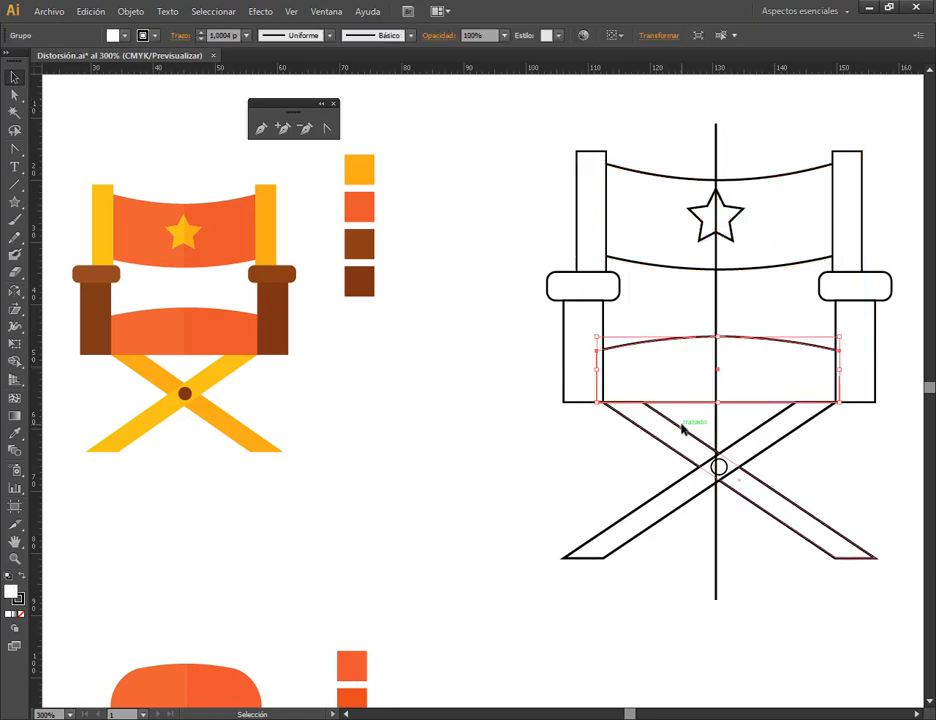
{"action": "left_click", "coordinate": [685, 428], "text": "shift"}
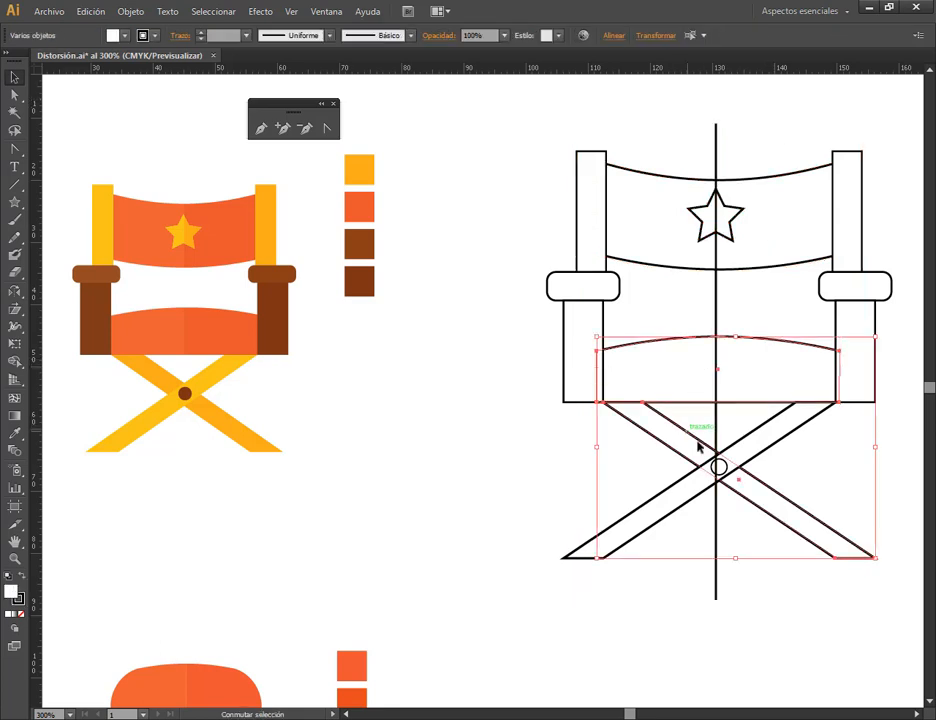
{"action": "left_click", "coordinate": [677, 505], "text": "shift"}
{"action": "left_click", "coordinate": [613, 36]}
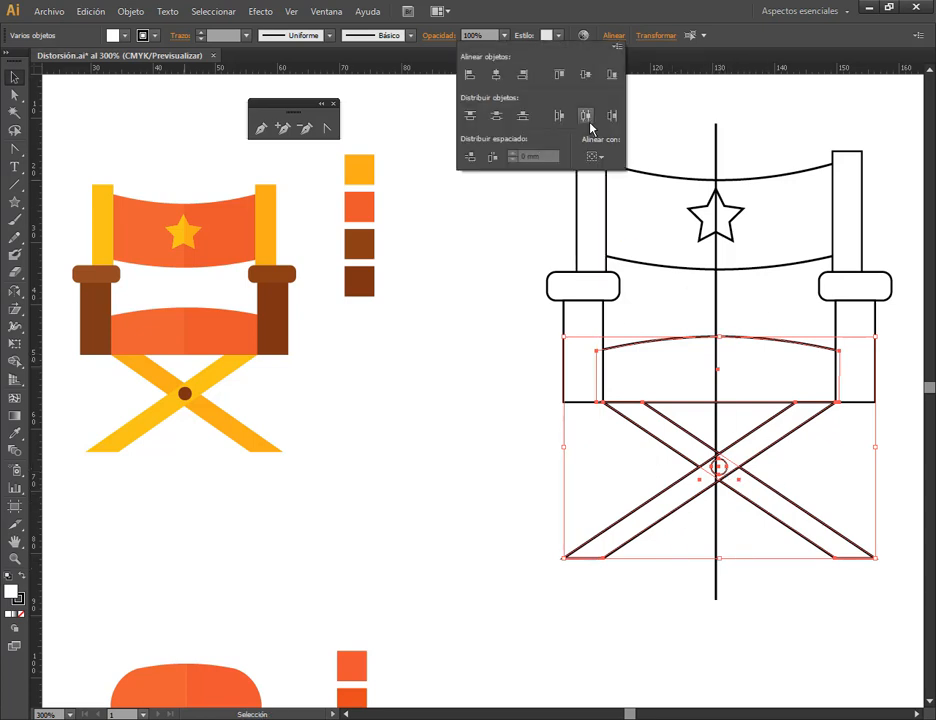
{"action": "left_click", "coordinate": [496, 75]}
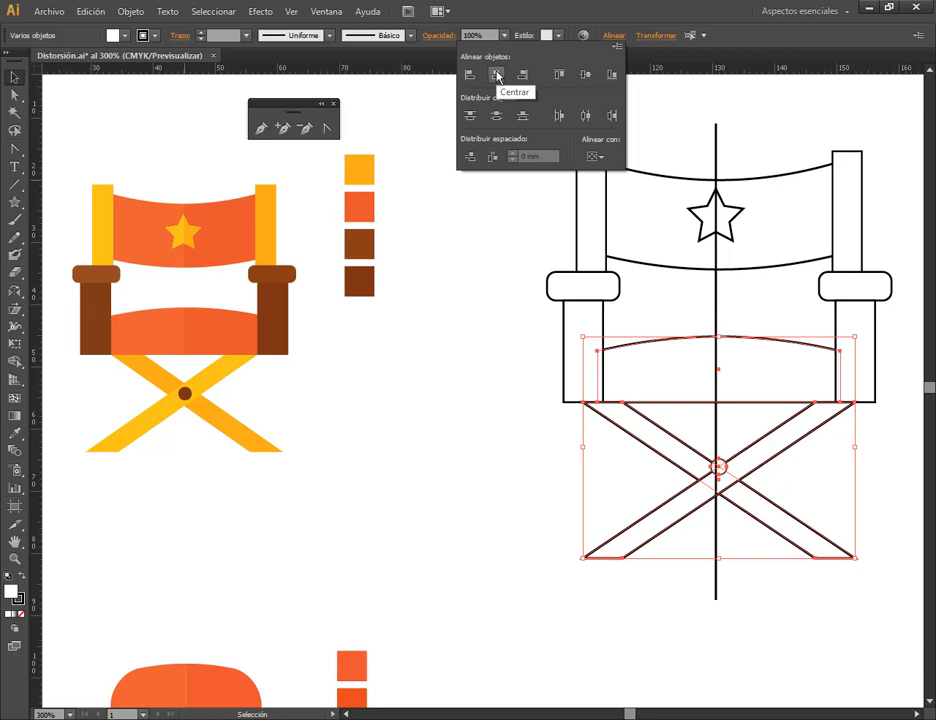
{"action": "left_click", "coordinate": [731, 344]}
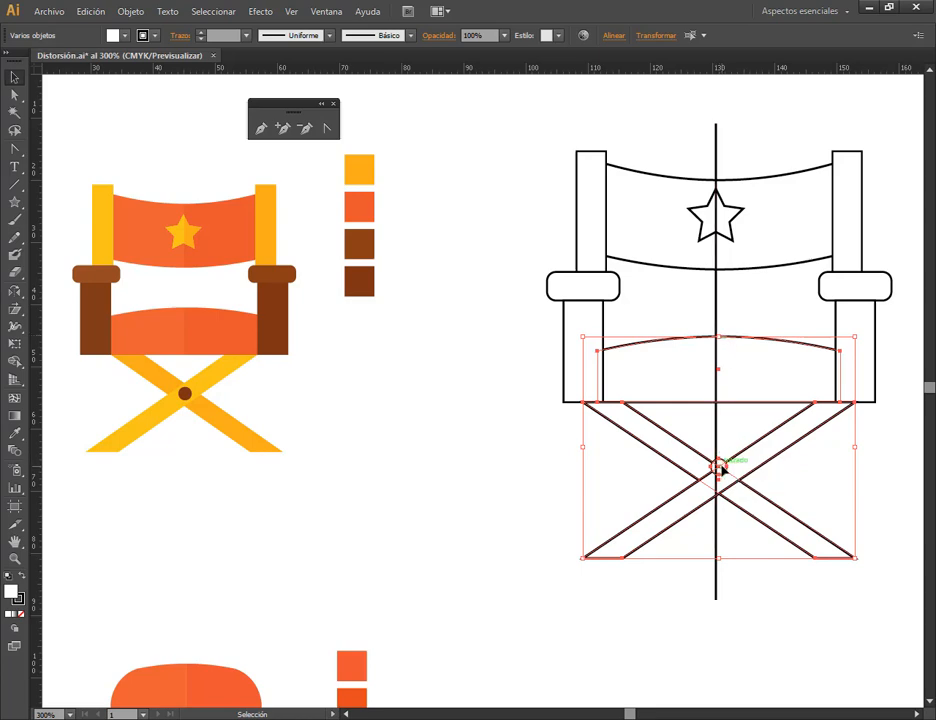
- Move the seat, crossed legs and pivot circle together about 0.5 mm left onto the vertical centre line
{"action": "scroll", "coordinate": [725, 486], "scroll_direction": "up", "scroll_amount": 3}
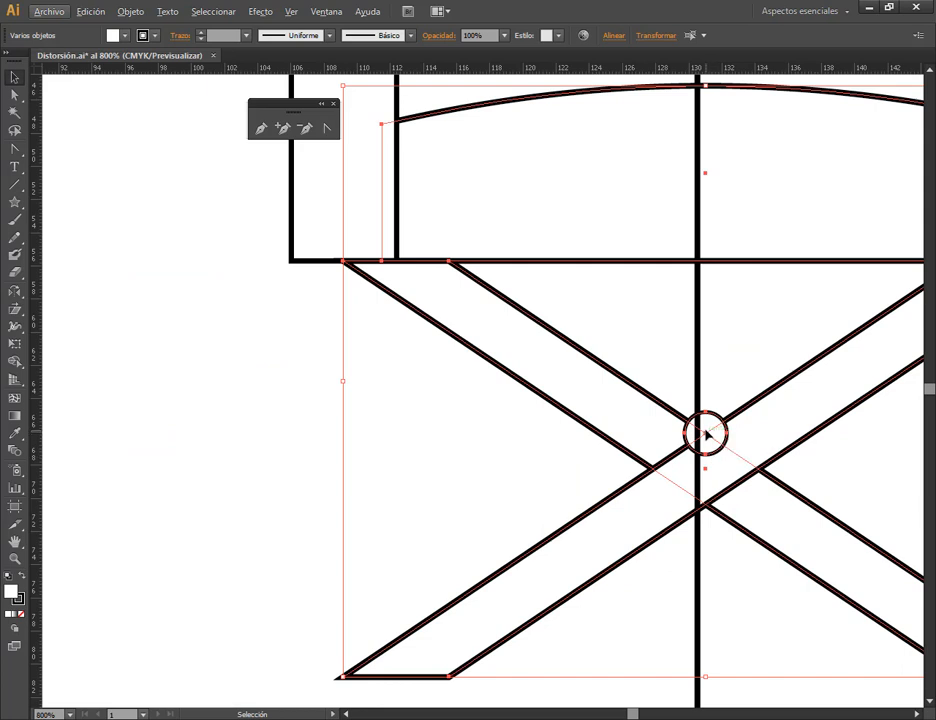
{"action": "left_click_drag", "start_coordinate": [703, 437], "coordinate": [694, 435]}
{"action": "left_click", "coordinate": [433, 406]}
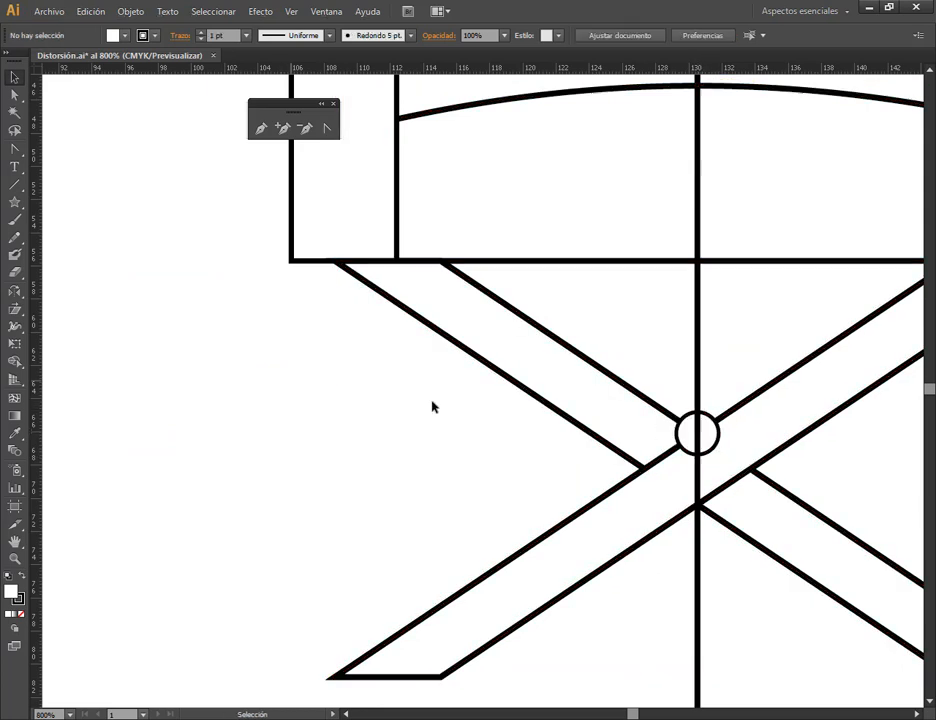
- Move the pivot circle about 1.7 mm straight down into the area where the legs cross
{"action": "left_click", "coordinate": [711, 426]}
{"action": "left_click_drag", "start_coordinate": [698, 435], "coordinate": [698, 464]}
{"action": "left_click", "coordinate": [363, 463]}
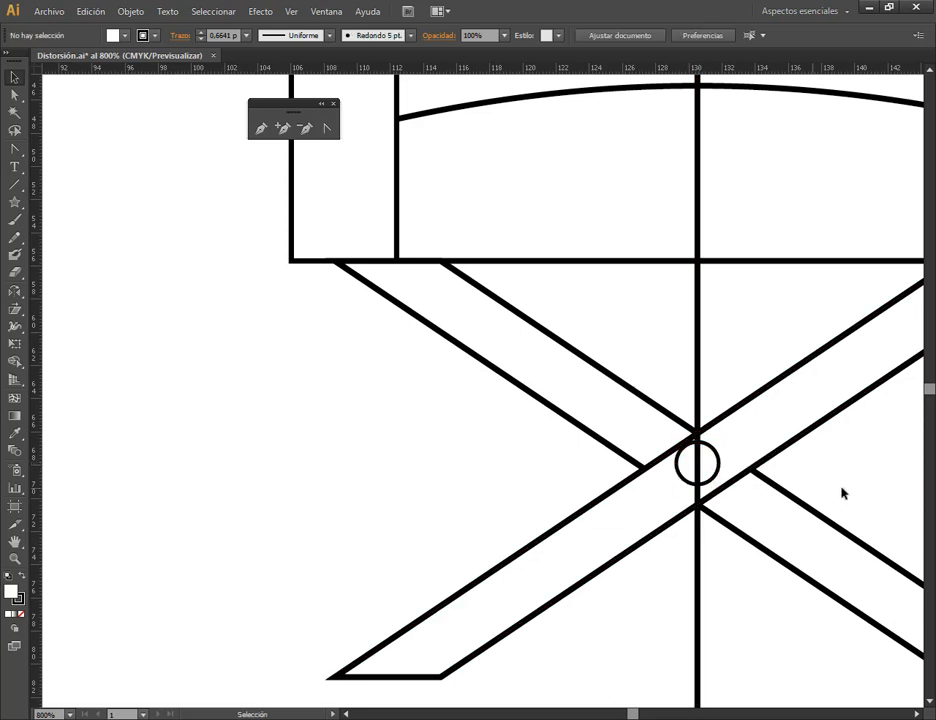
- Centre the pivot circle and both legs vertically on one another, and bring the legs back flush with the seat's bottom edge
{"action": "left_click", "coordinate": [710, 463]}
{"action": "left_click", "coordinate": [796, 526], "text": "shift"}
{"action": "left_click", "coordinate": [792, 428], "text": "shift"}
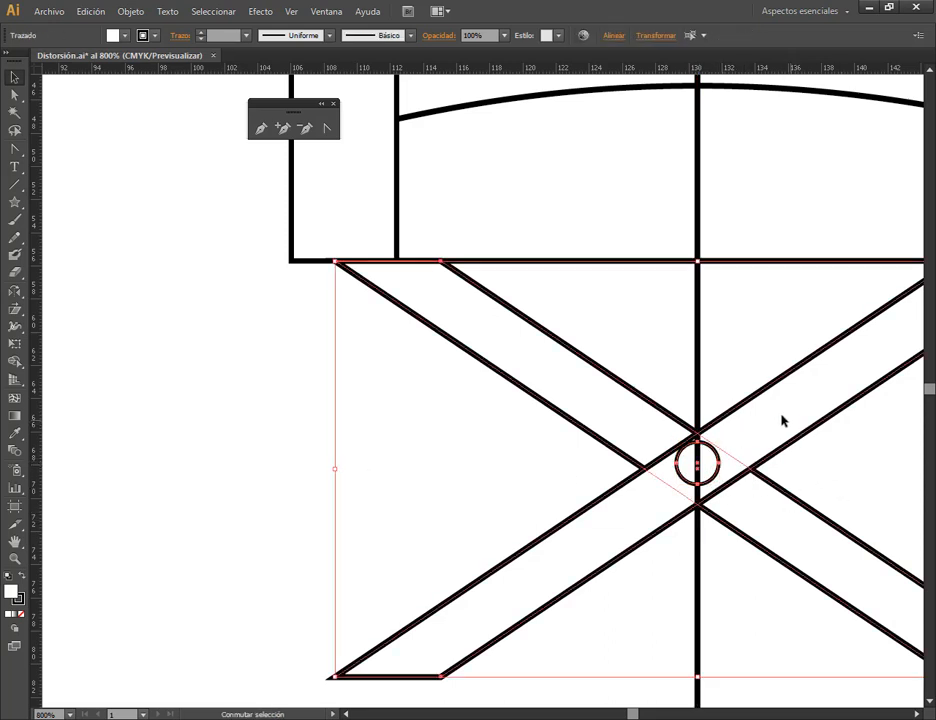
{"action": "left_click", "coordinate": [612, 37]}
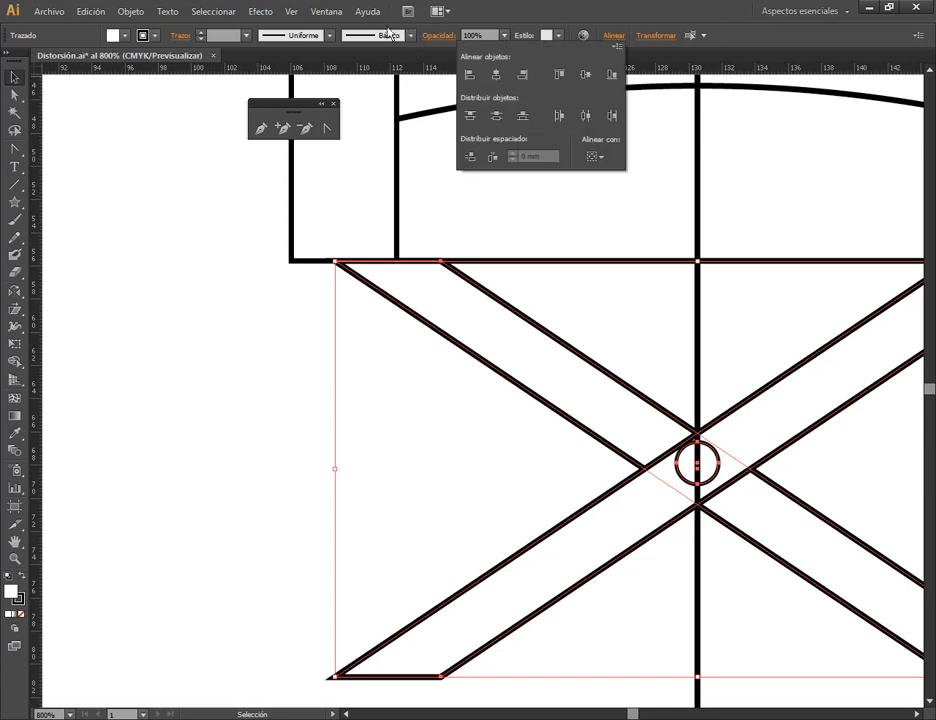
{"action": "left_click", "coordinate": [585, 74]}
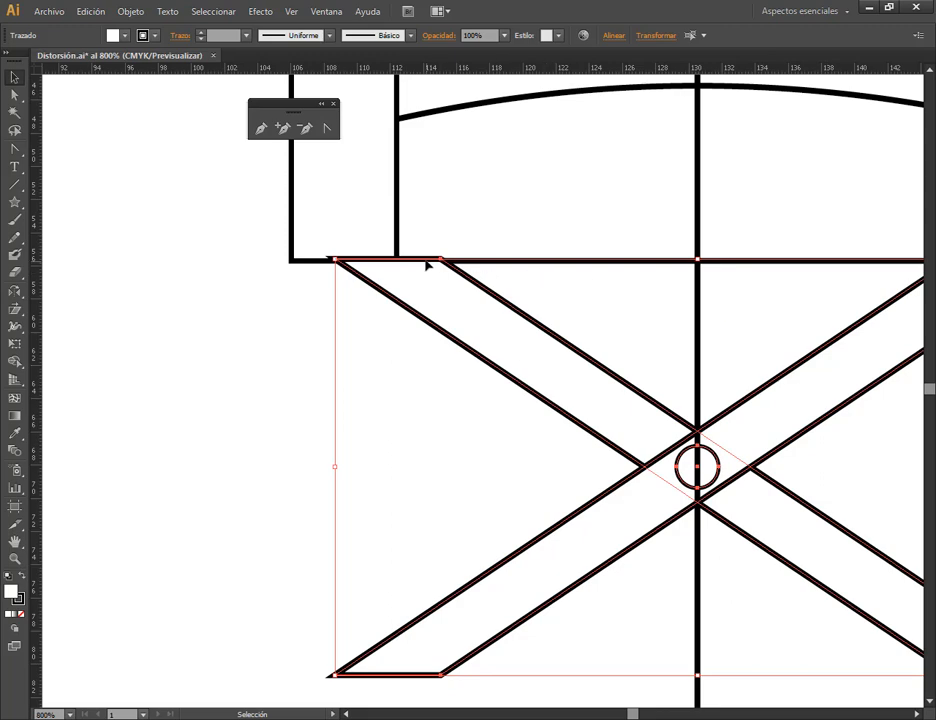
{"action": "left_click_drag", "start_coordinate": [423, 262], "coordinate": [422, 265]}
{"action": "key", "text": "ctrl+z"}
{"action": "left_click", "coordinate": [474, 495]}
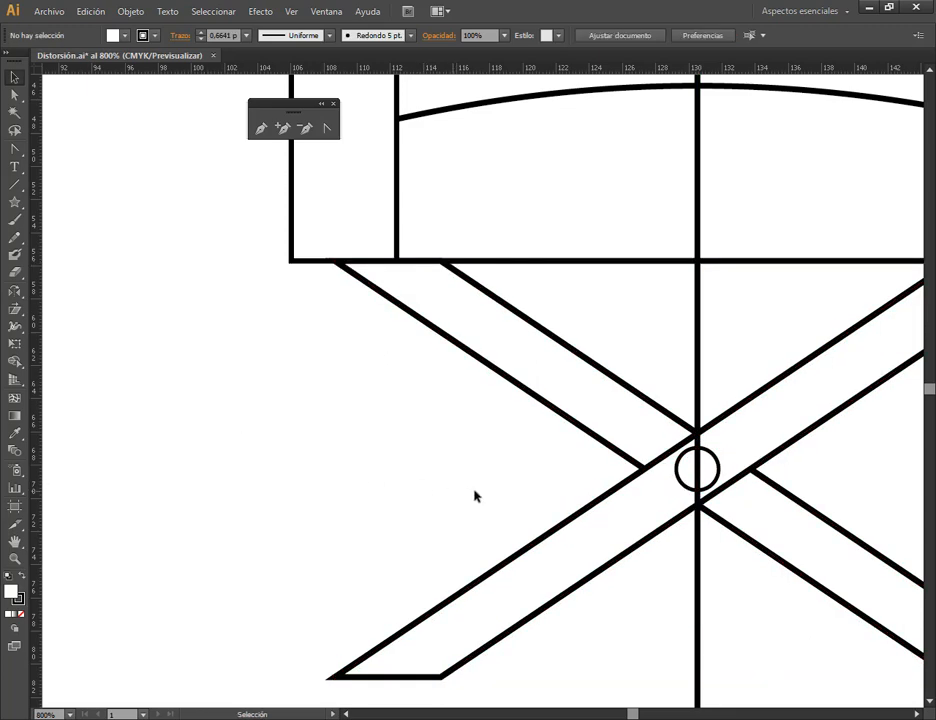
- Select the backrest, star, seat and centre line, and detach the Shape Builder tool group as a floating palette above the chair
{"action": "scroll", "coordinate": [658, 501], "scroll_direction": "down", "scroll_amount": 4}
{"action": "left_click_drag", "start_coordinate": [796, 476], "coordinate": [745, 529]}
{"action": "left_click_drag", "start_coordinate": [570, 205], "coordinate": [664, 414]}
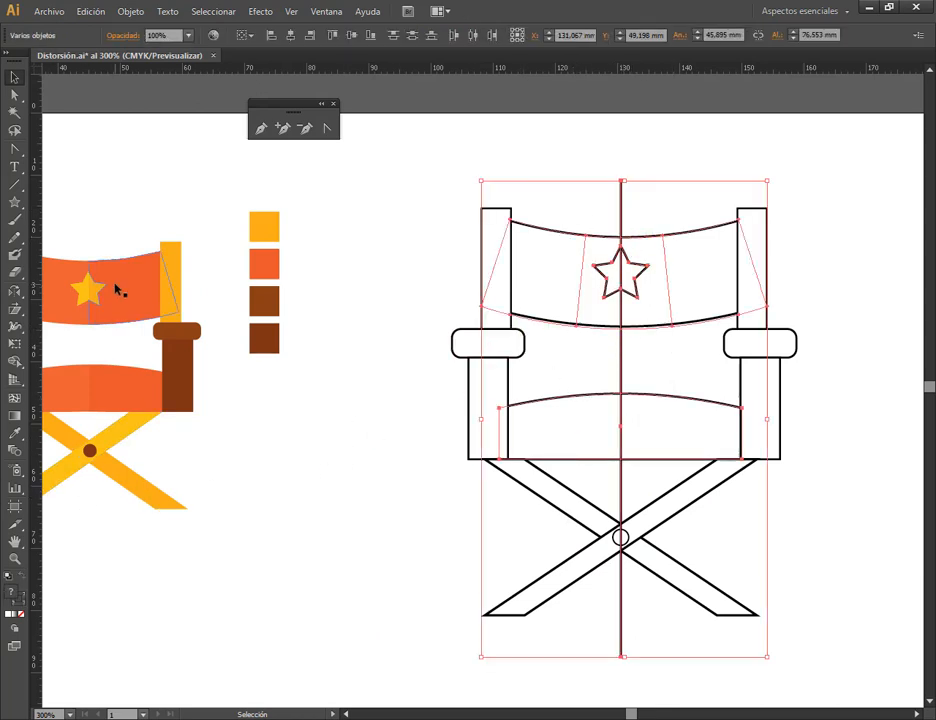
{"action": "left_click", "coordinate": [15, 363]}
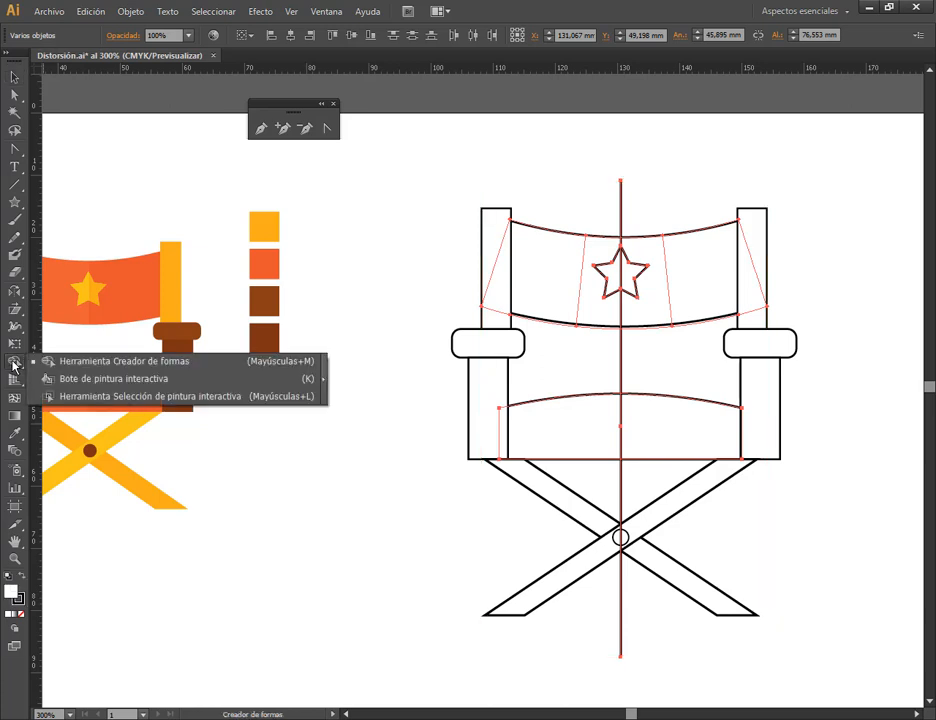
{"action": "left_click", "coordinate": [325, 381]}
{"action": "left_click_drag", "start_coordinate": [49, 380], "coordinate": [495, 102]}
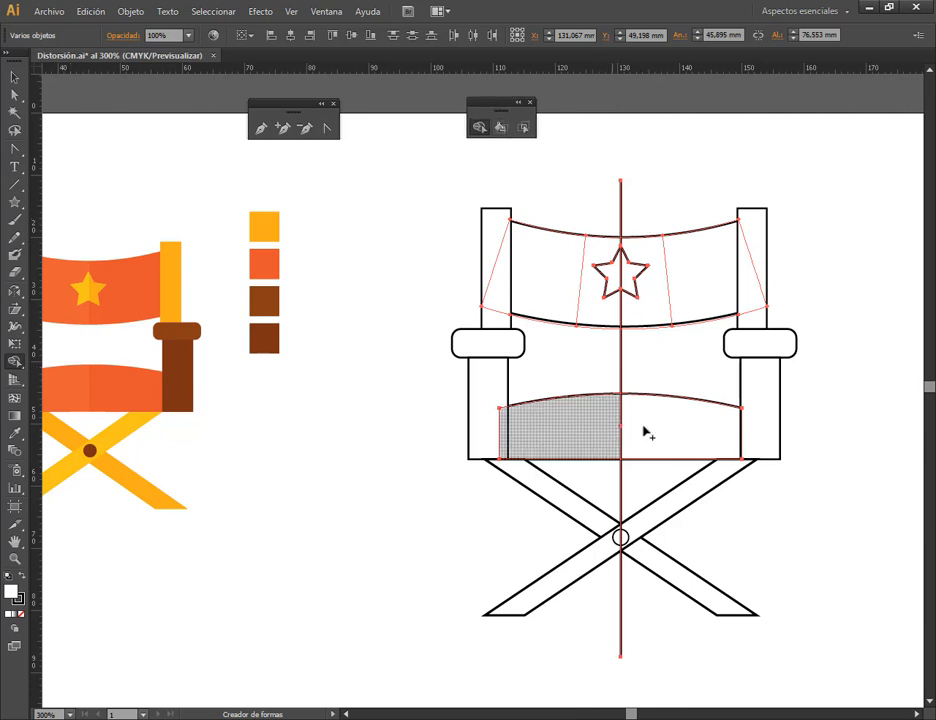
- Try to convert the selected backrest, star, seat and centre line into a Live Paint group with the Live Paint Bucket
{"action": "left_click", "coordinate": [502, 129]}
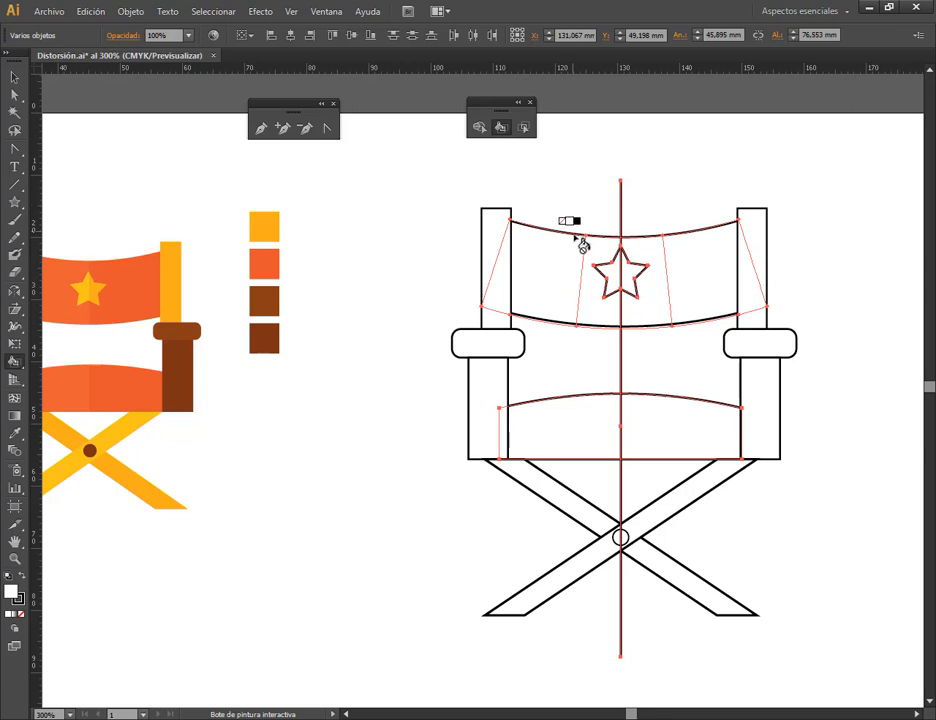
{"action": "left_click", "coordinate": [597, 420]}
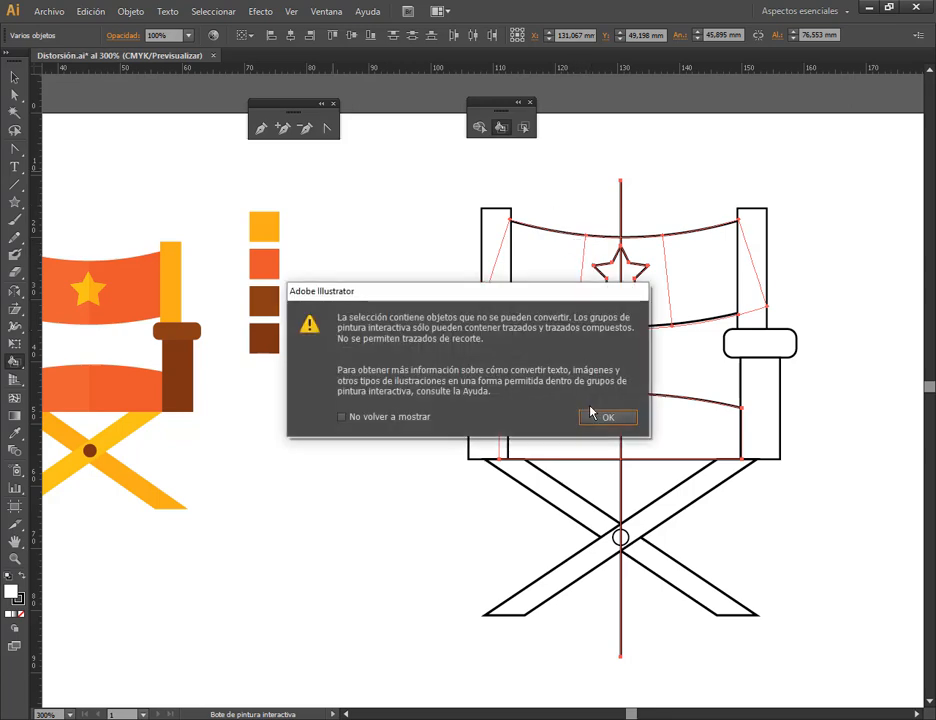
{"action": "mouse_move", "coordinate": [468, 290]}
{"action": "left_mouse_down"}
{"action": "mouse_move", "coordinate": [273, 173]}
{"action": "mouse_move", "coordinate": [291, 167]}
{"action": "left_mouse_up"}
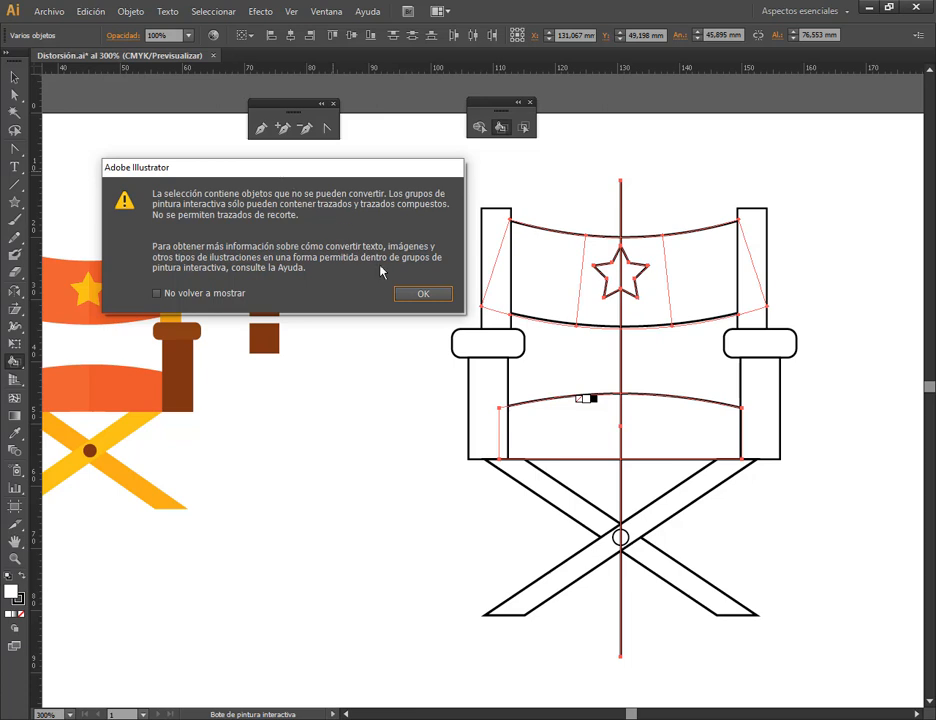
{"action": "left_click", "coordinate": [423, 293]}
- Expand the backrest's arc envelope distortion into ordinary editable paths, after comparing it with the already expanded seat
{"action": "left_click", "coordinate": [14, 78]}
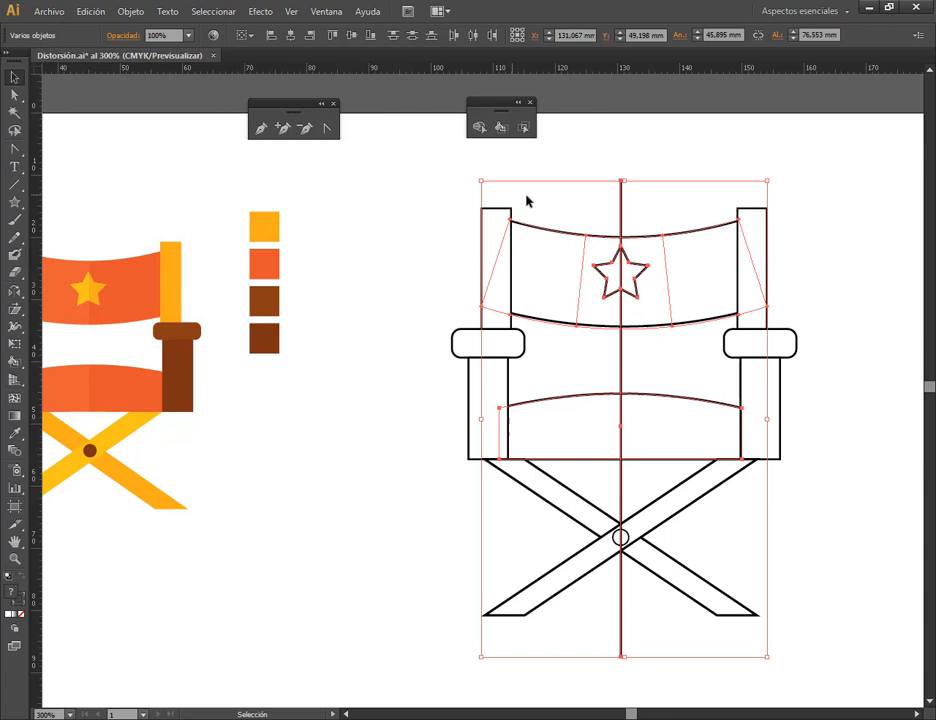
{"action": "left_click", "coordinate": [579, 147]}
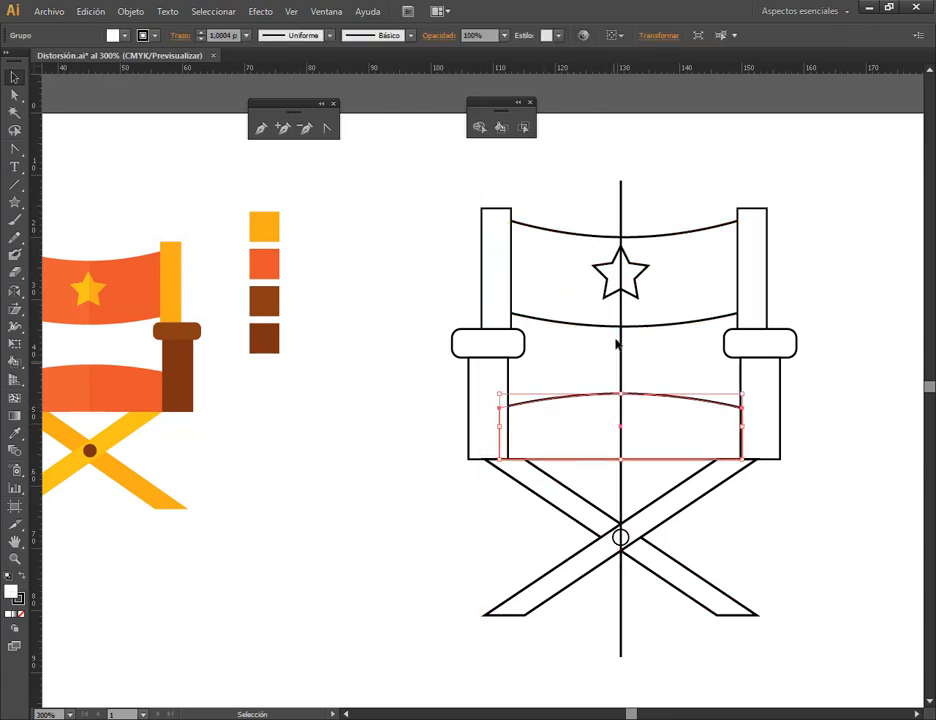
{"action": "left_click", "coordinate": [560, 265]}
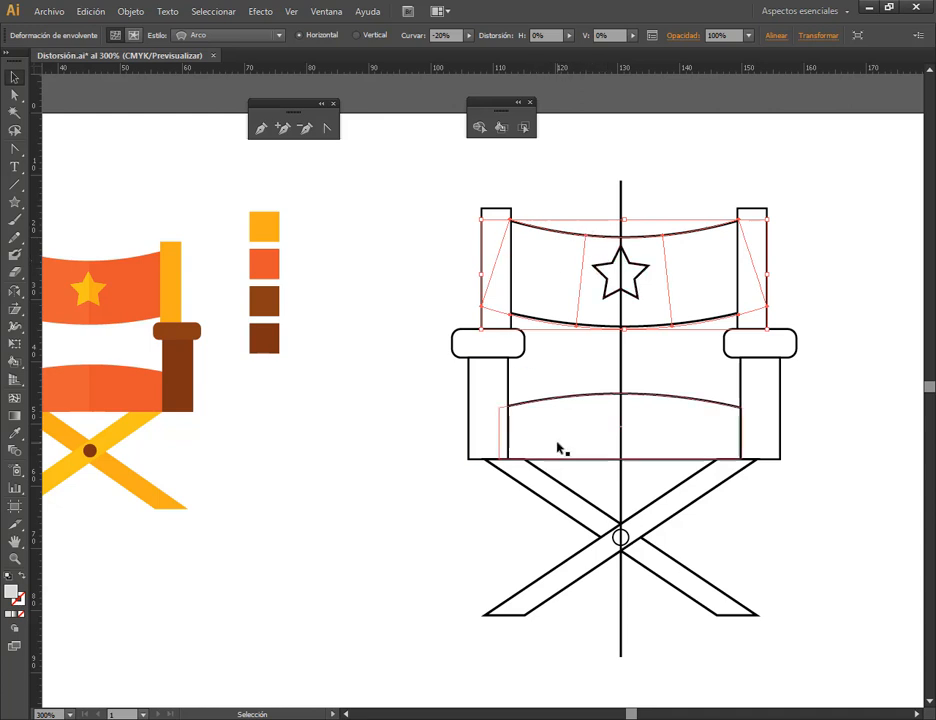
{"action": "left_click", "coordinate": [591, 445]}
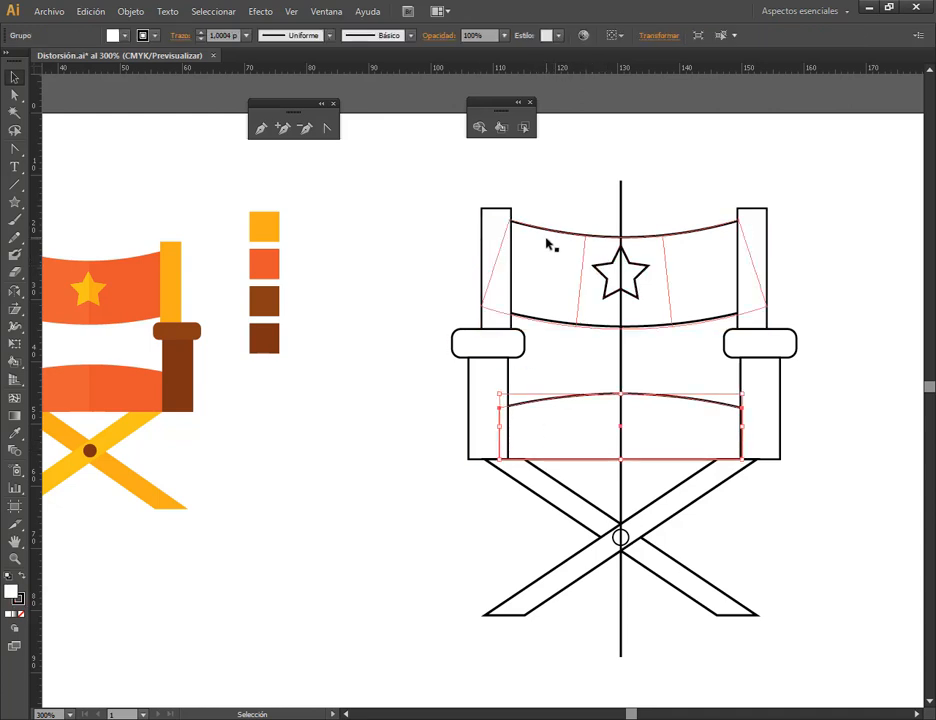
{"action": "left_click", "coordinate": [564, 178]}
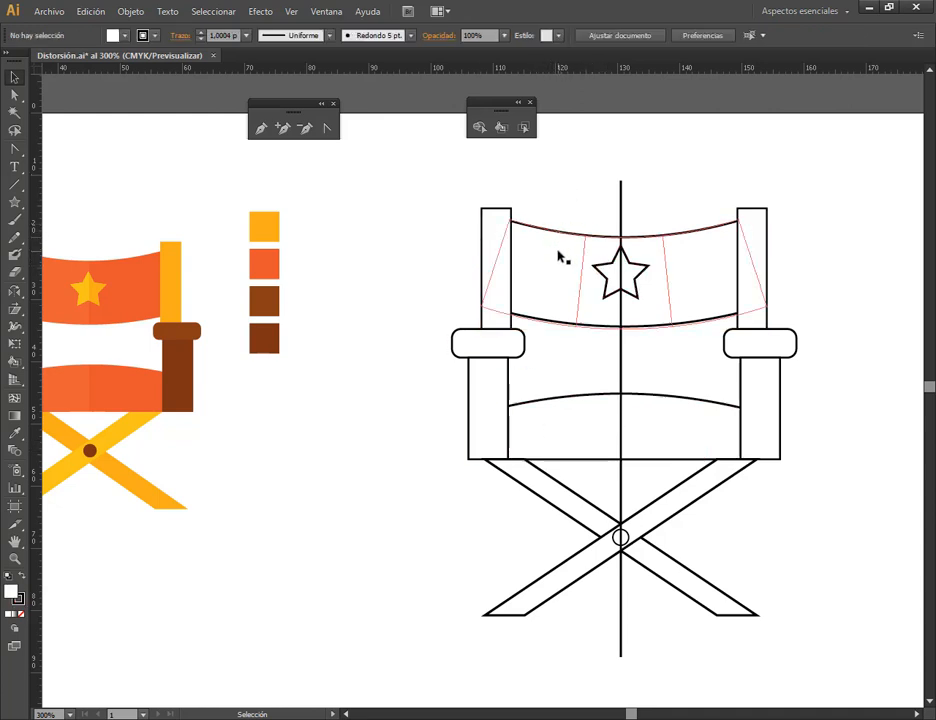
{"action": "left_click", "coordinate": [585, 236]}
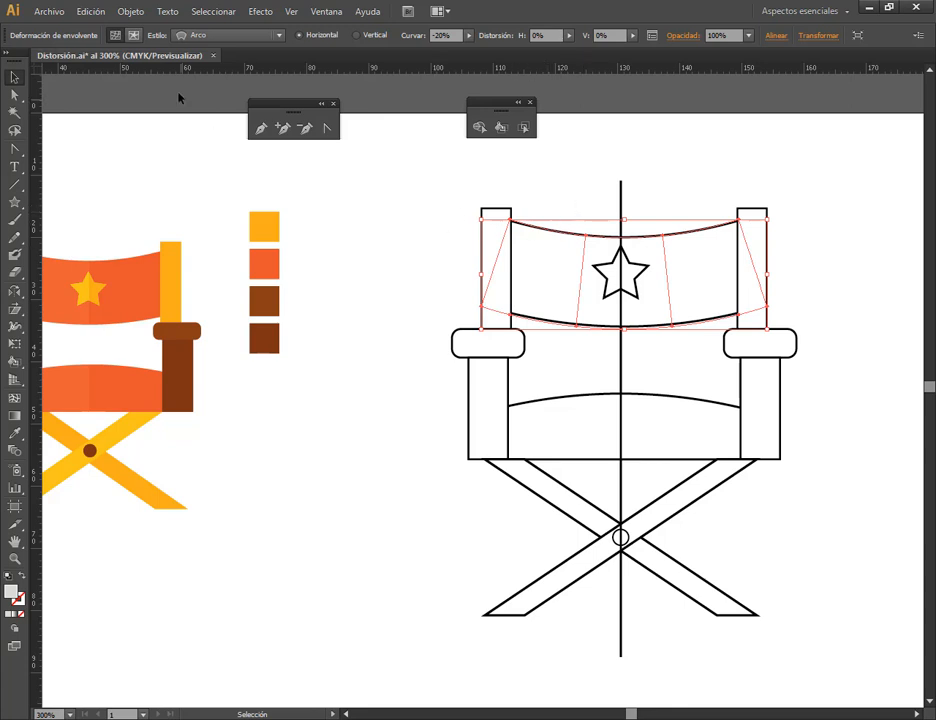
{"action": "left_click", "coordinate": [135, 16]}
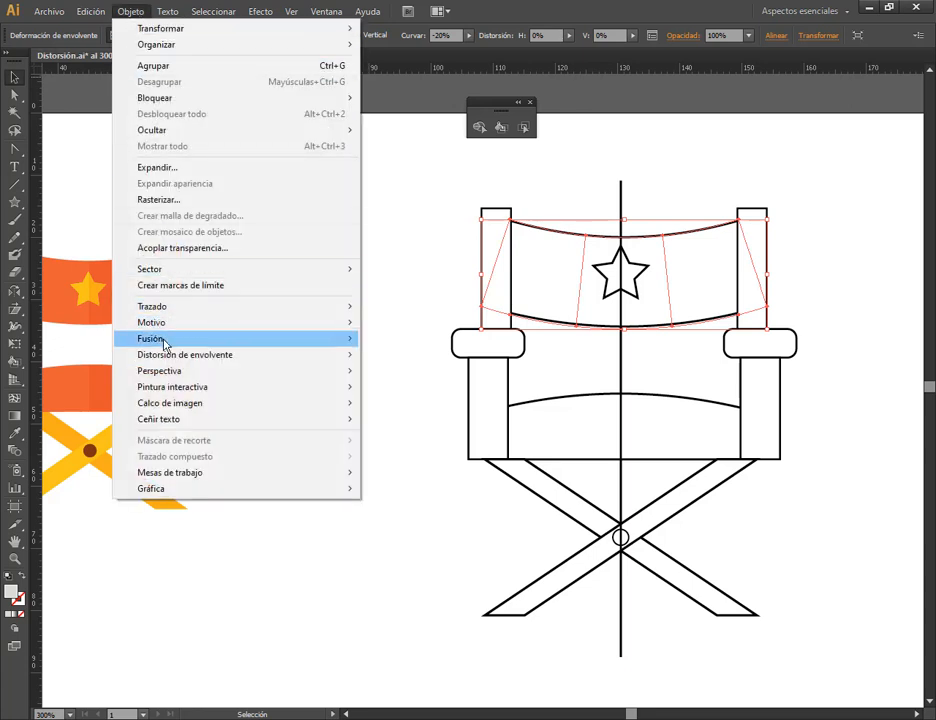
{"action": "mouse_move", "coordinate": [168, 360]}
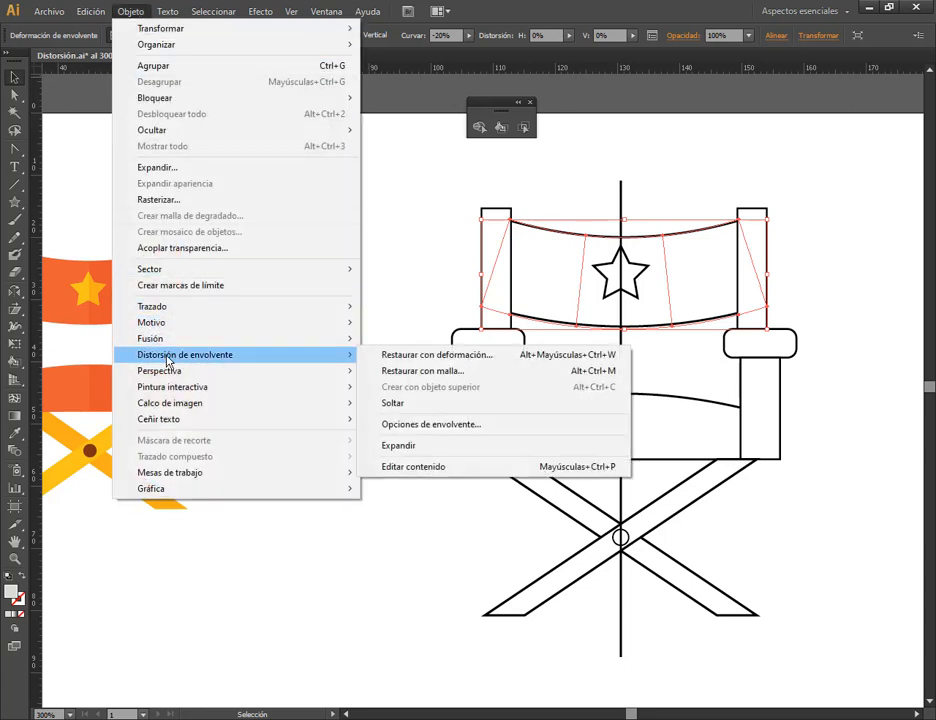
{"action": "left_click", "coordinate": [395, 453]}
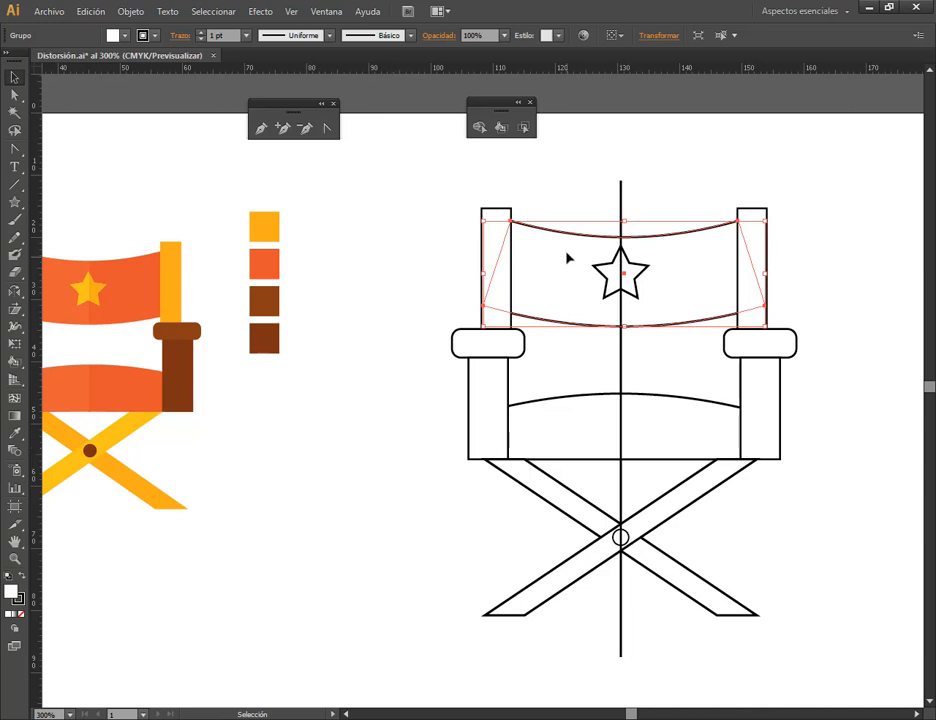
- Convert the backrest, star, seat and centre line into one Live Paint group
{"action": "left_click_drag", "start_coordinate": [576, 193], "coordinate": [661, 407]}
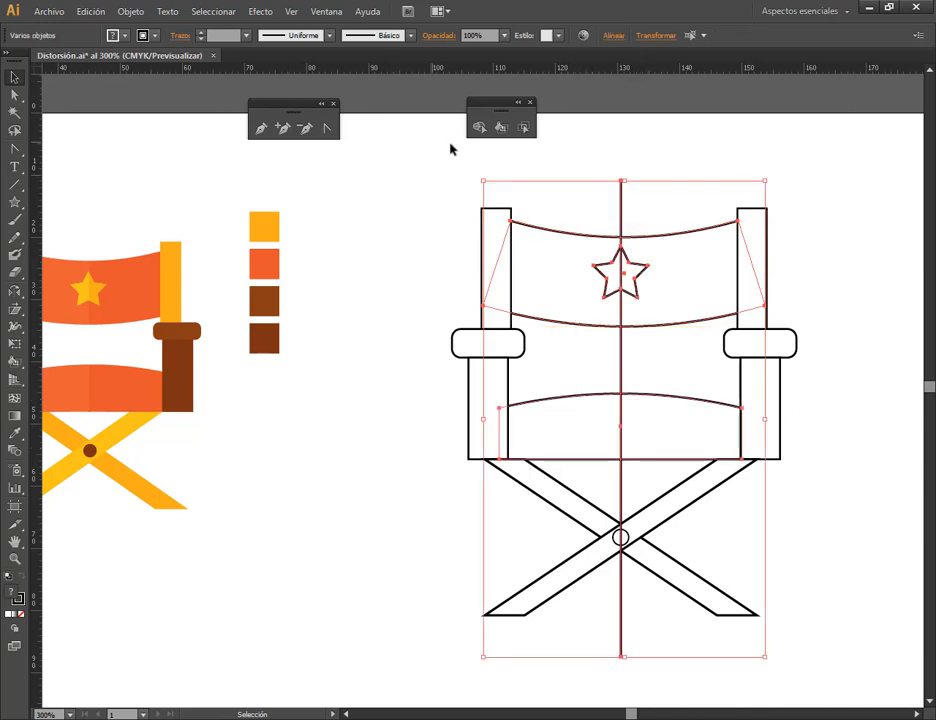
{"action": "left_click", "coordinate": [501, 127]}
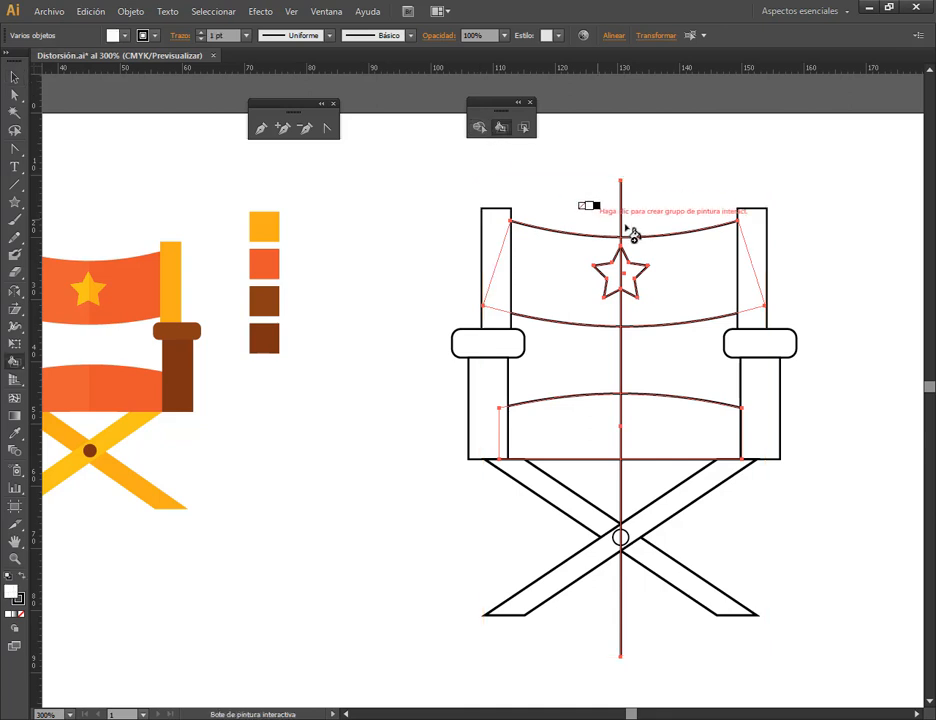
{"action": "left_click", "coordinate": [562, 275]}
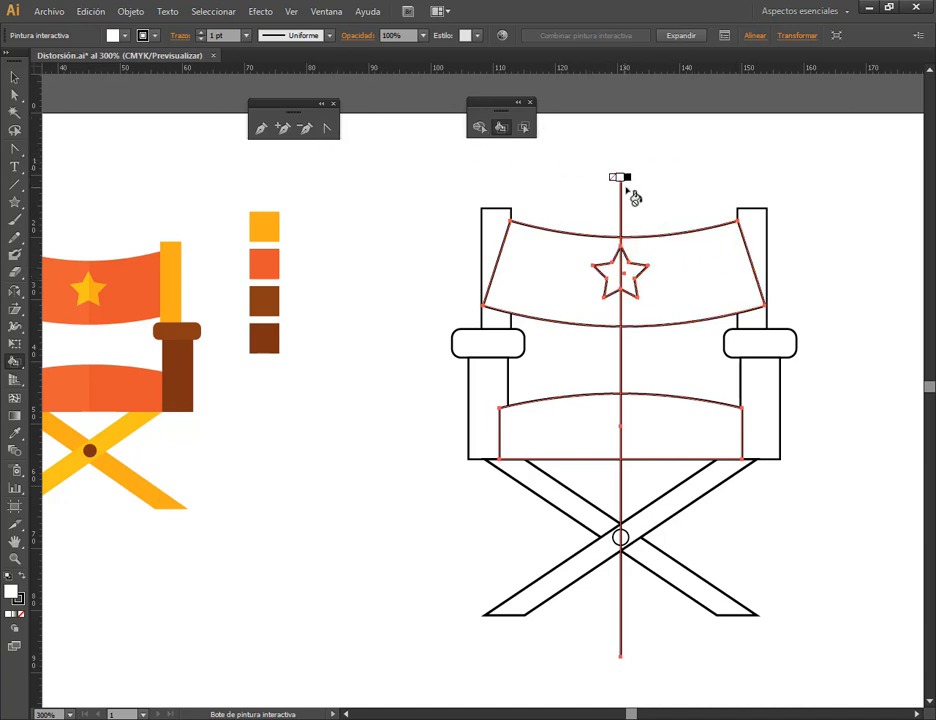
- Fill the right half of the backrest with the orange swatch and the star's right half with the yellow swatch, using Live Paint selection
{"action": "left_click", "coordinate": [523, 127]}
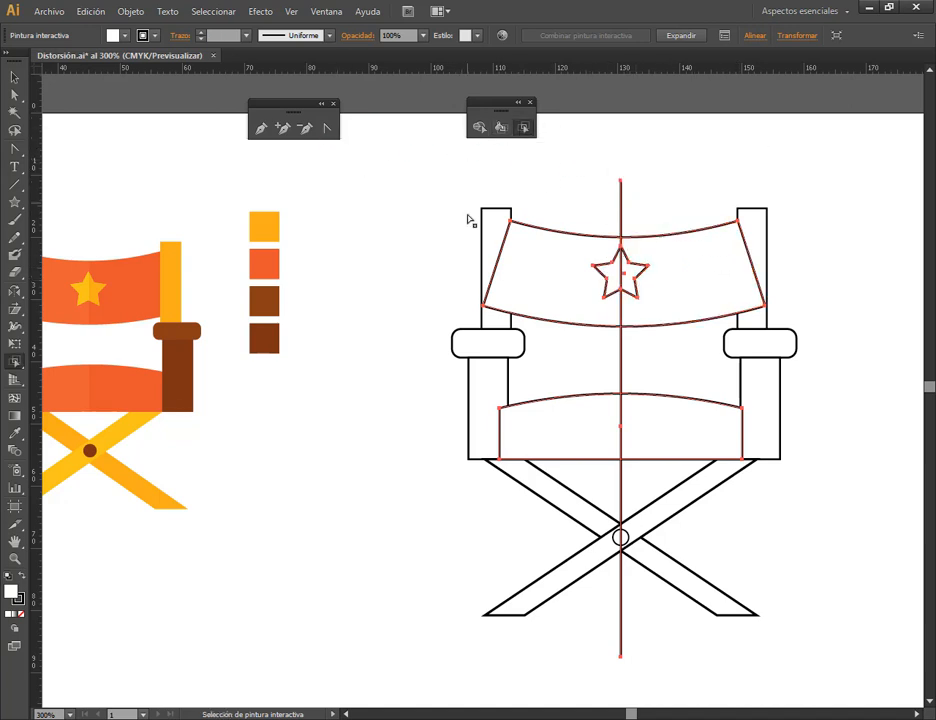
{"action": "left_click", "coordinate": [708, 272]}
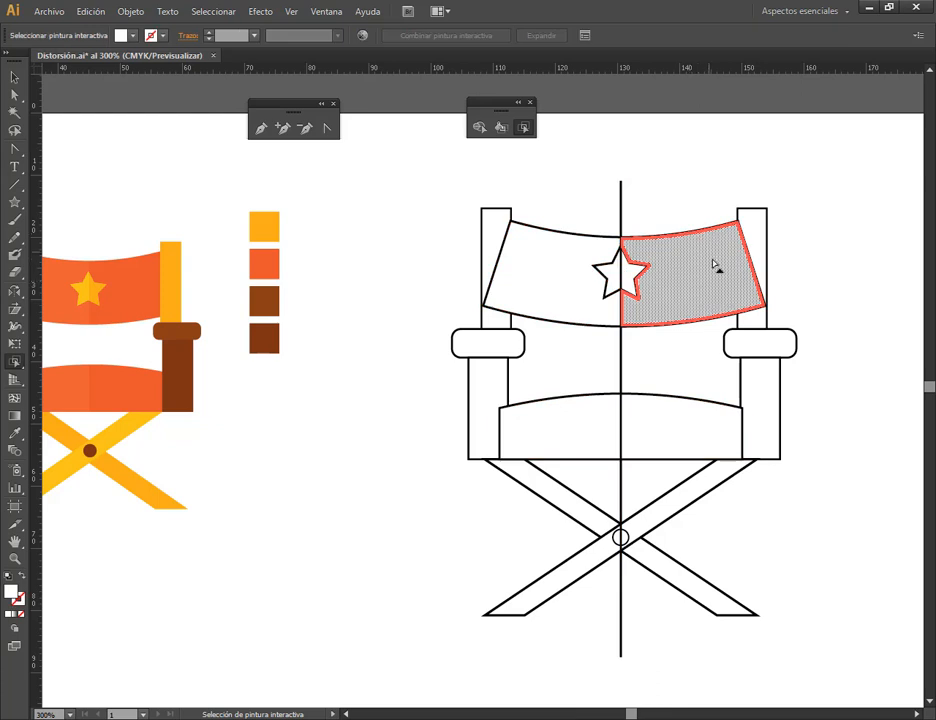
{"action": "left_click", "coordinate": [17, 433]}
{"action": "left_click", "coordinate": [272, 252]}
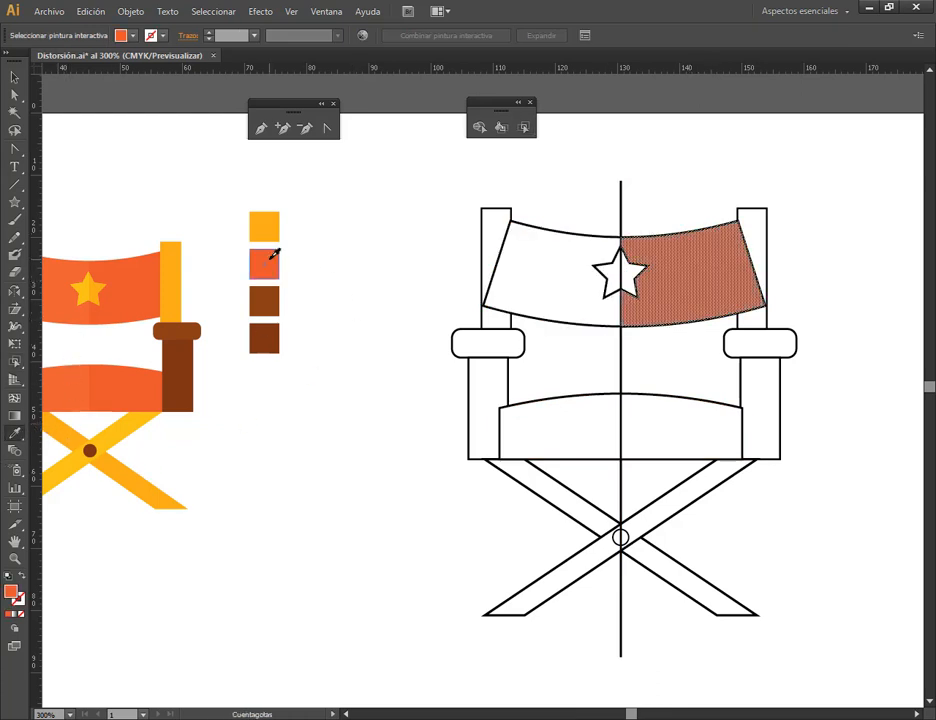
{"action": "left_click", "coordinate": [523, 128]}
{"action": "left_click", "coordinate": [632, 273]}
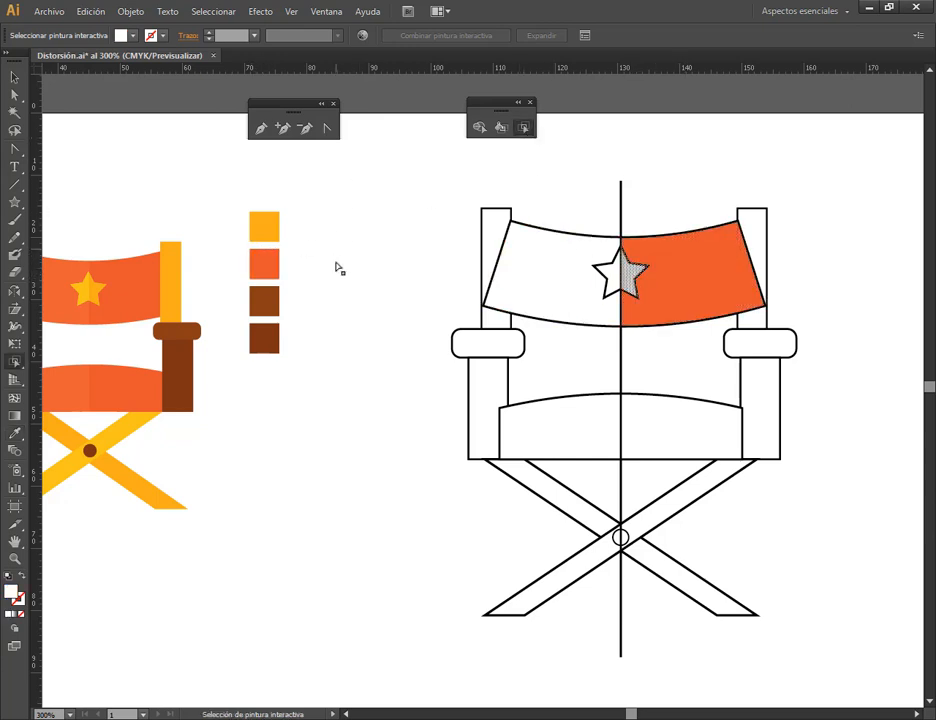
{"action": "key", "text": "i"}
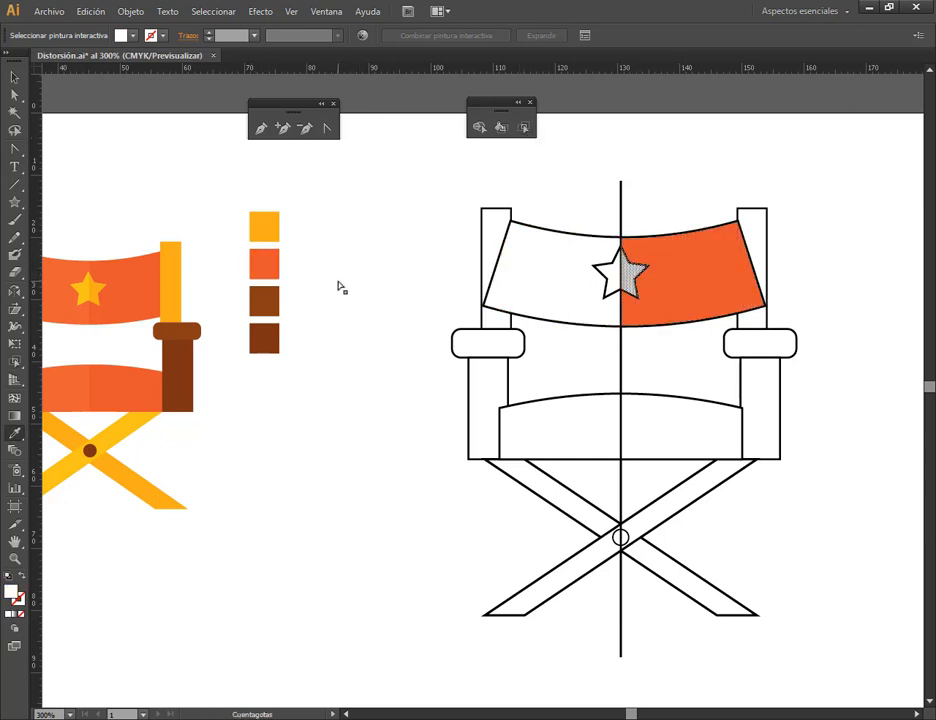
{"action": "left_click", "coordinate": [268, 222]}
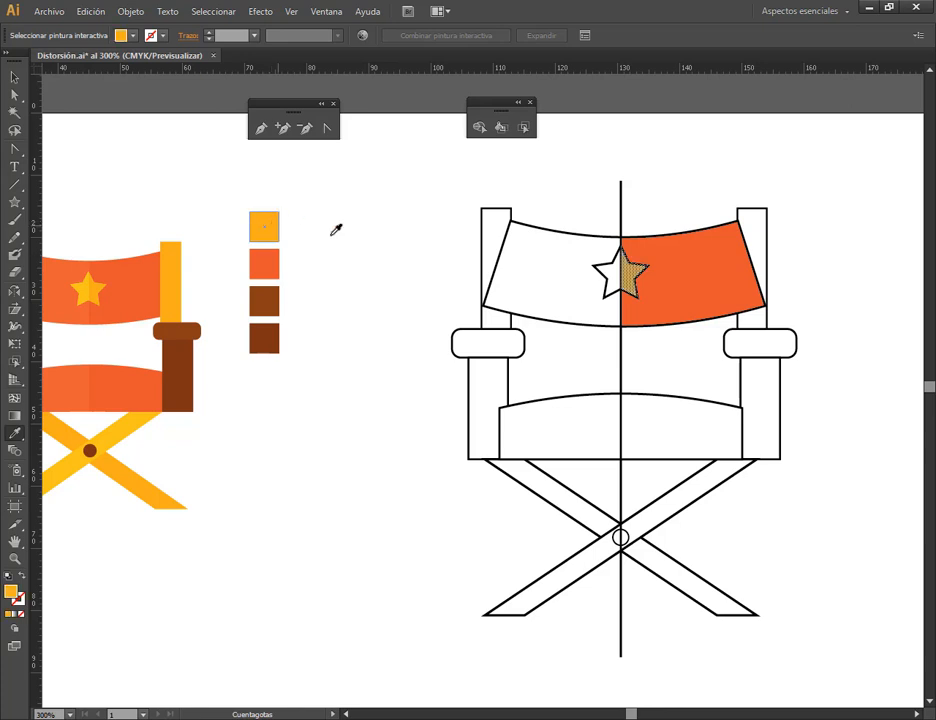
- Fill the right half of the seat with the orange swatch colour
{"action": "left_click", "coordinate": [523, 128]}
{"action": "left_click", "coordinate": [654, 428]}
{"action": "key", "text": "i"}
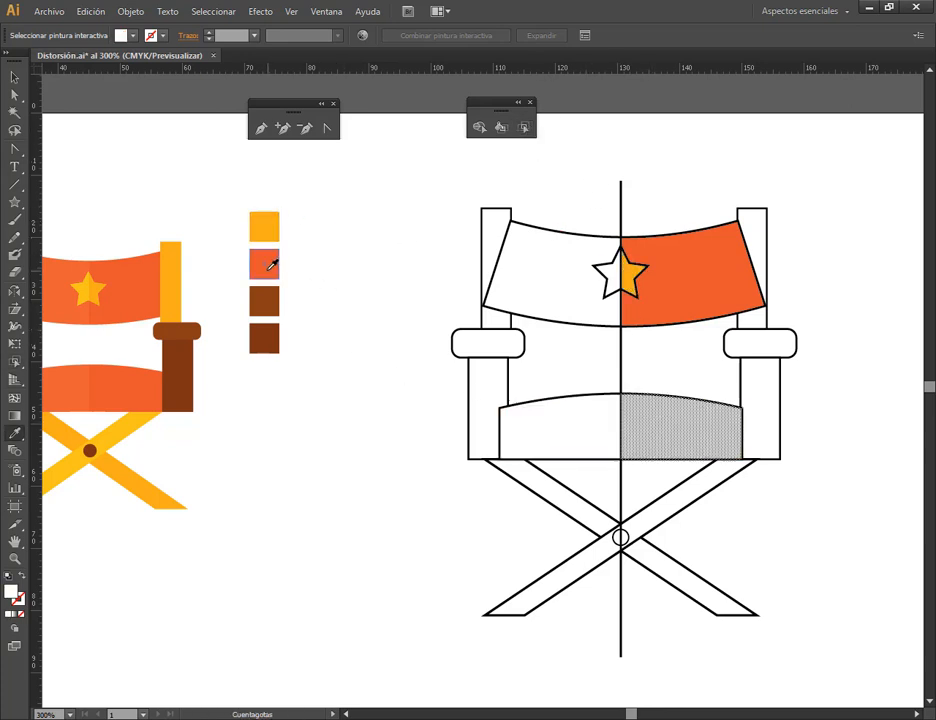
{"action": "left_click", "coordinate": [266, 263]}
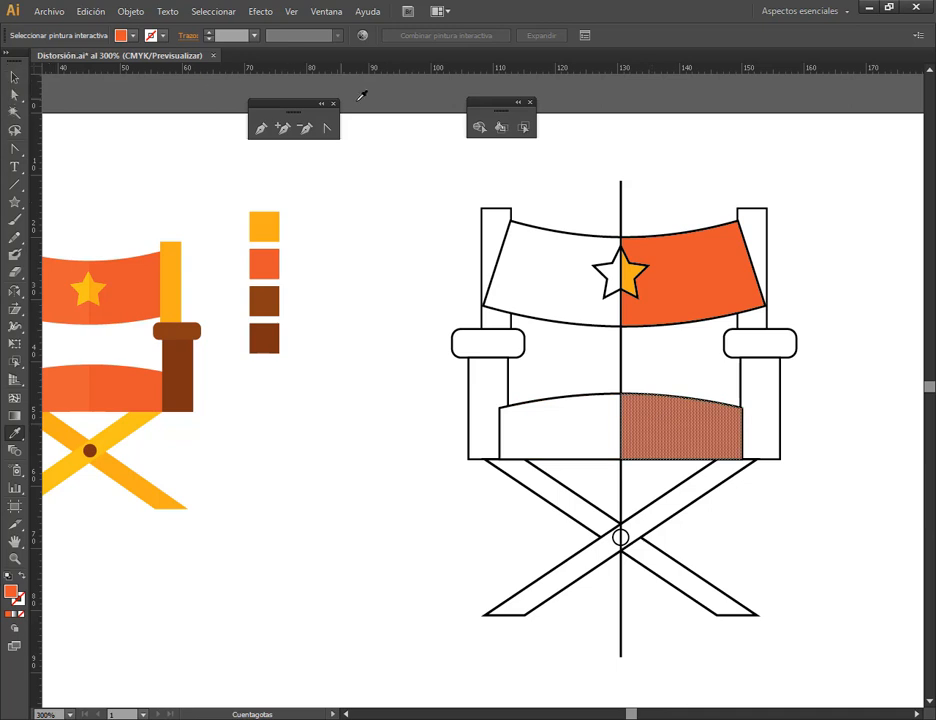
- Fill the left halves of the backrest and seat with the lighter orange sampled from the reference chair
{"action": "left_click", "coordinate": [523, 128]}
{"action": "left_click", "coordinate": [547, 268]}
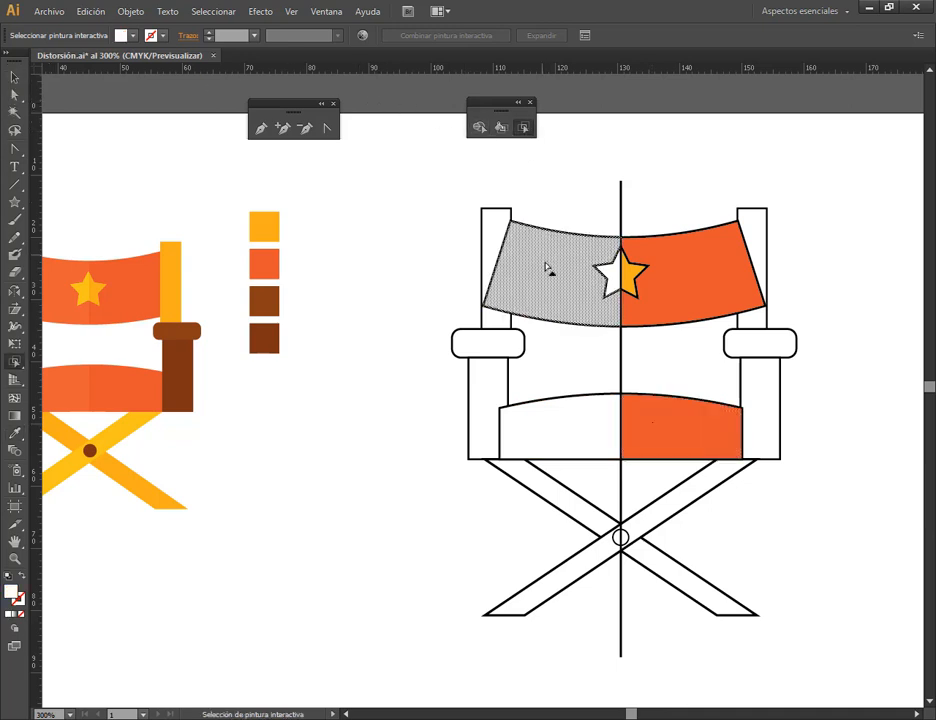
{"action": "key", "text": "i"}
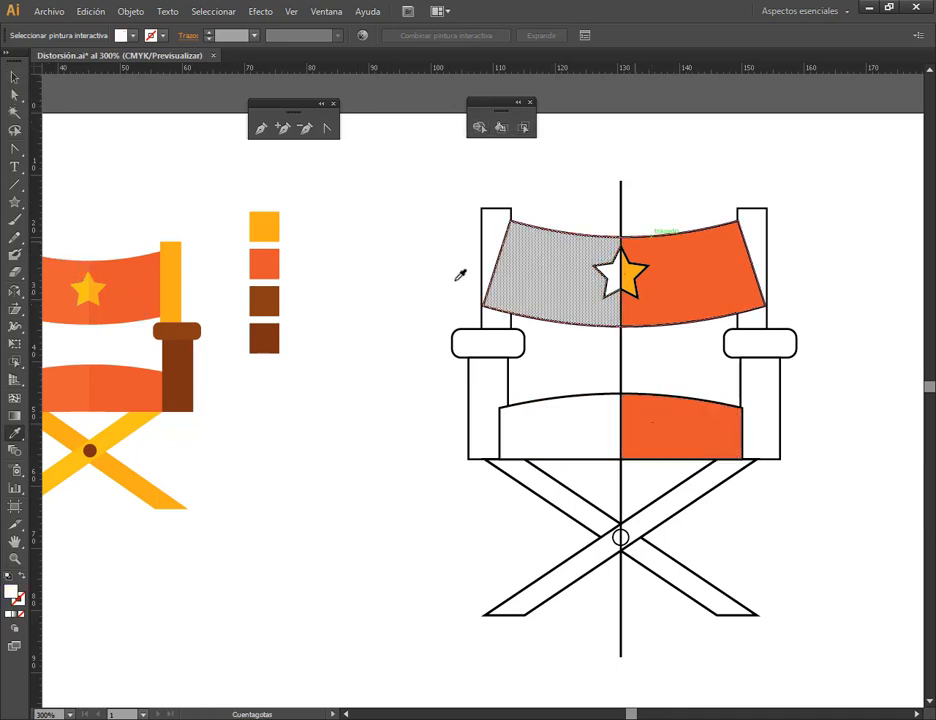
{"action": "left_click", "coordinate": [74, 270]}
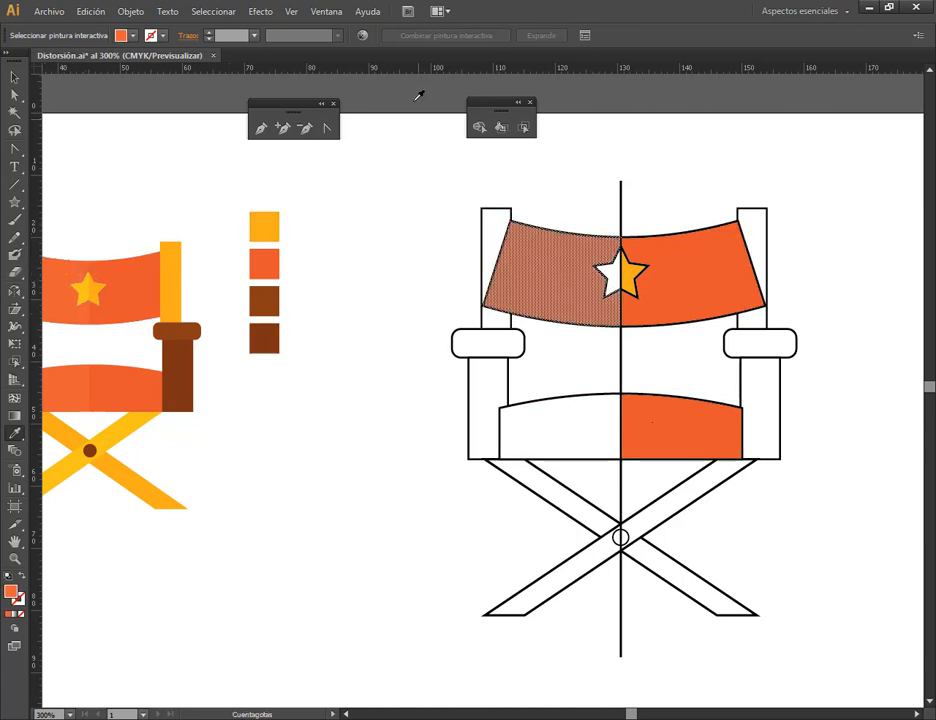
{"action": "left_click", "coordinate": [522, 128]}
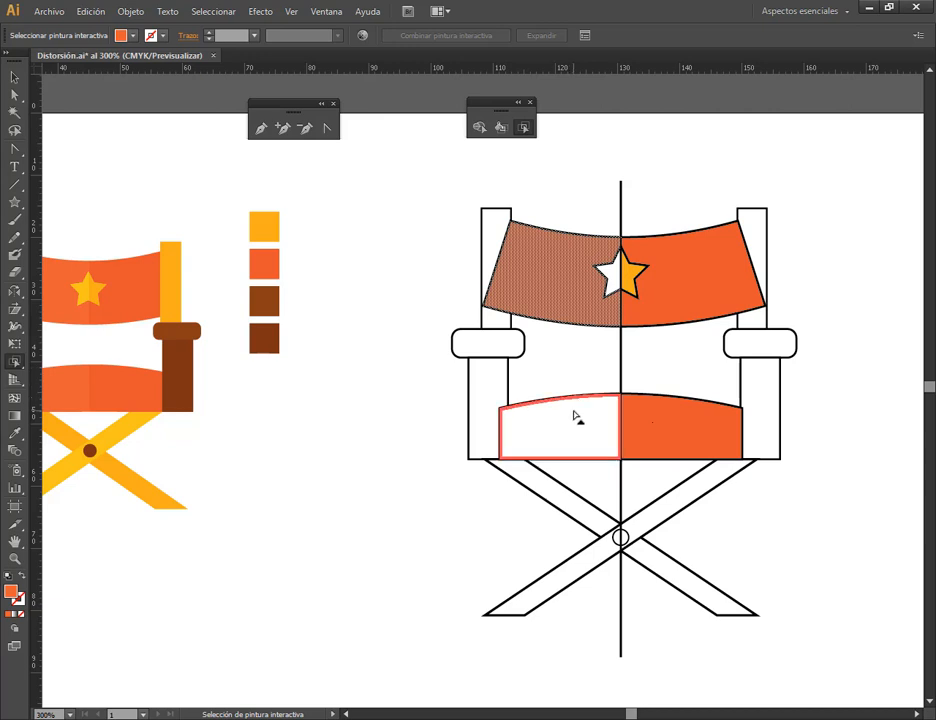
{"action": "left_click", "coordinate": [575, 416]}
{"action": "key", "text": "i"}
{"action": "left_click", "coordinate": [77, 378]}
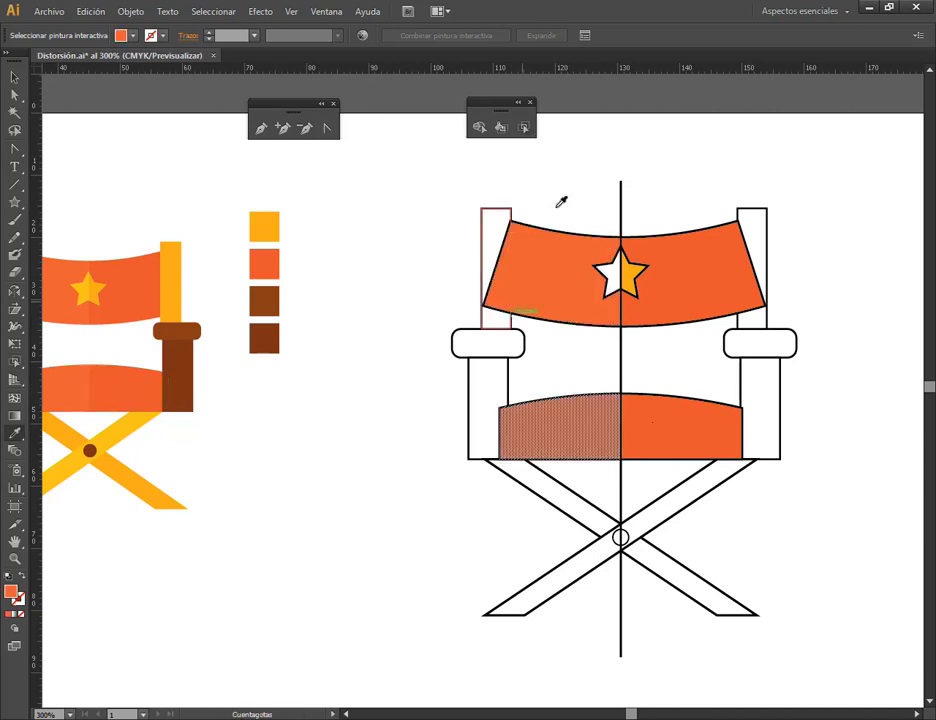
- Fill the star's left half with the lighter yellow sampled from the reference chair's star, and deselect the artwork
{"action": "left_click", "coordinate": [528, 128]}
{"action": "left_click", "coordinate": [606, 276]}
{"action": "key", "text": "i"}
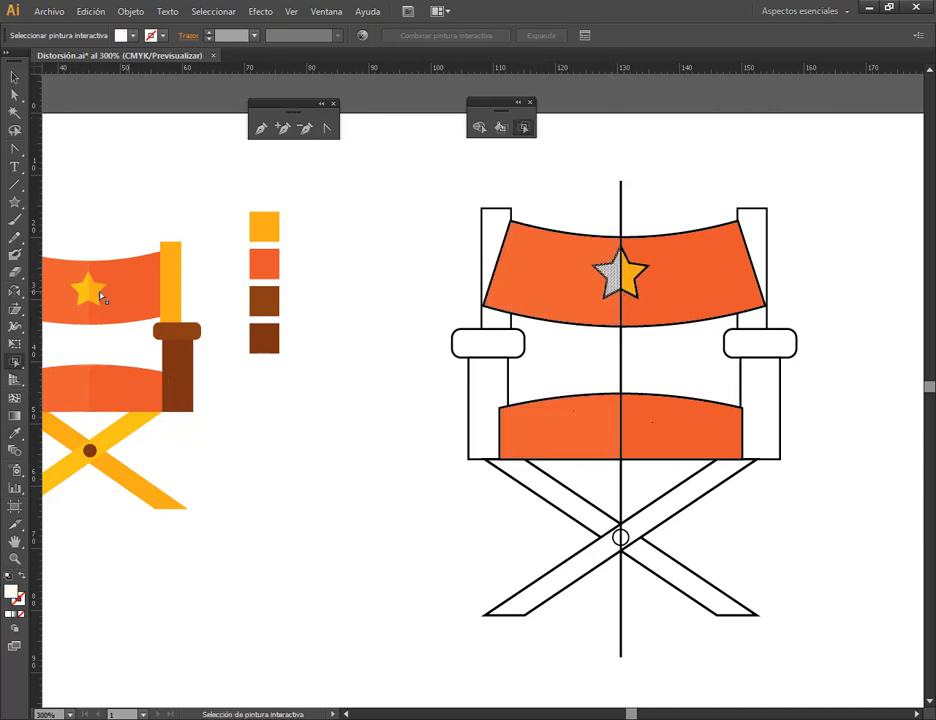
{"action": "left_click", "coordinate": [88, 286]}
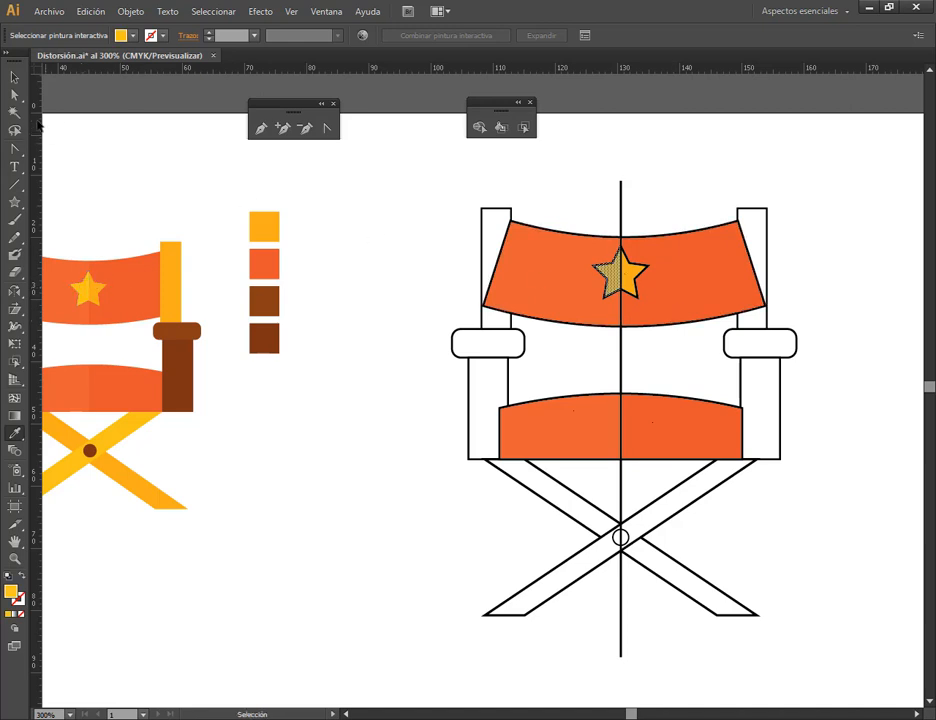
{"action": "left_click", "coordinate": [14, 78]}
{"action": "left_click", "coordinate": [359, 223]}
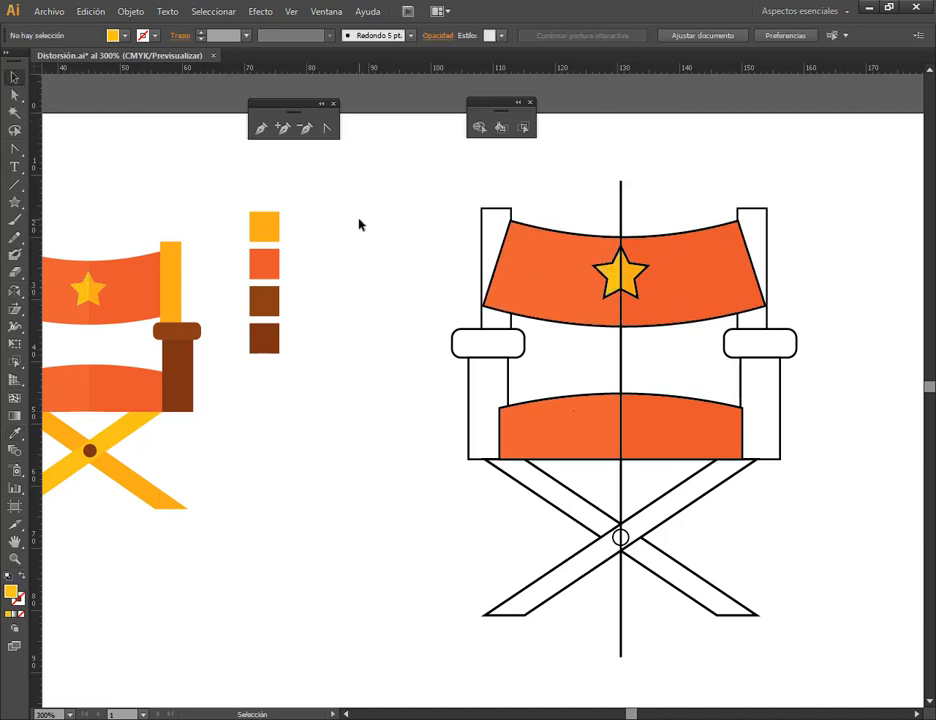
- Set the Live Paint group's stroke to none so its black outlines and centre line are removed
{"action": "left_click", "coordinate": [623, 214]}
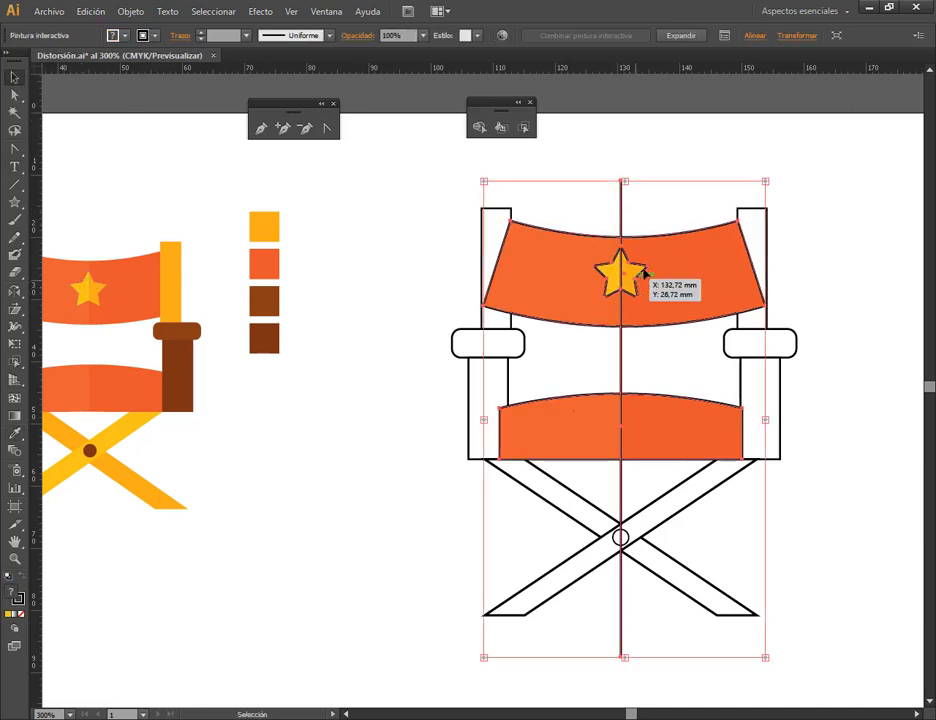
{"action": "left_click", "coordinate": [154, 35]}
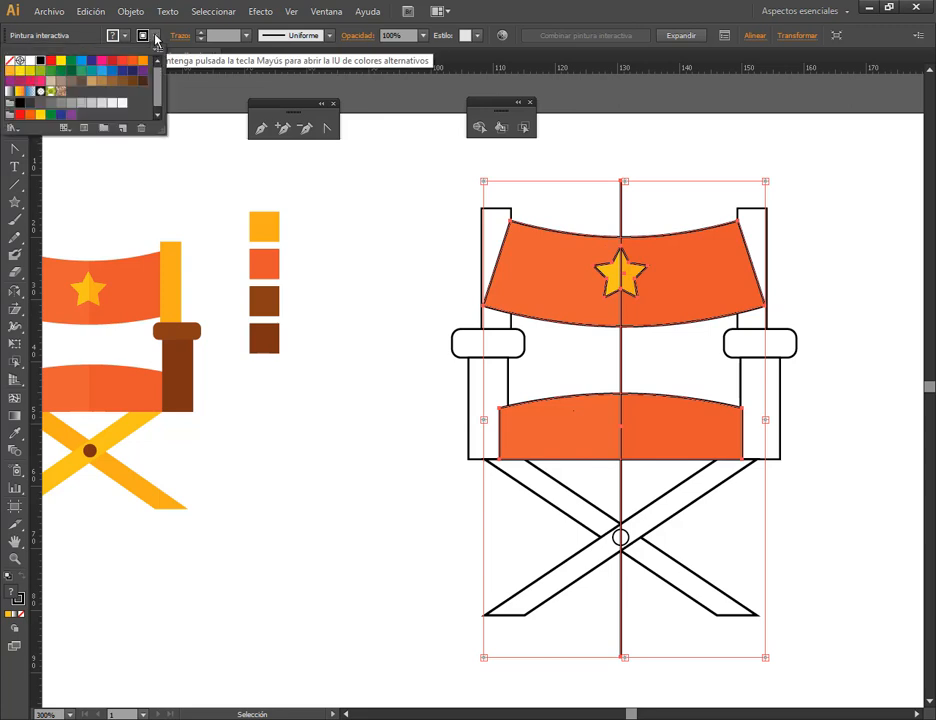
{"action": "left_click", "coordinate": [10, 62]}
{"action": "left_click", "coordinate": [372, 196]}
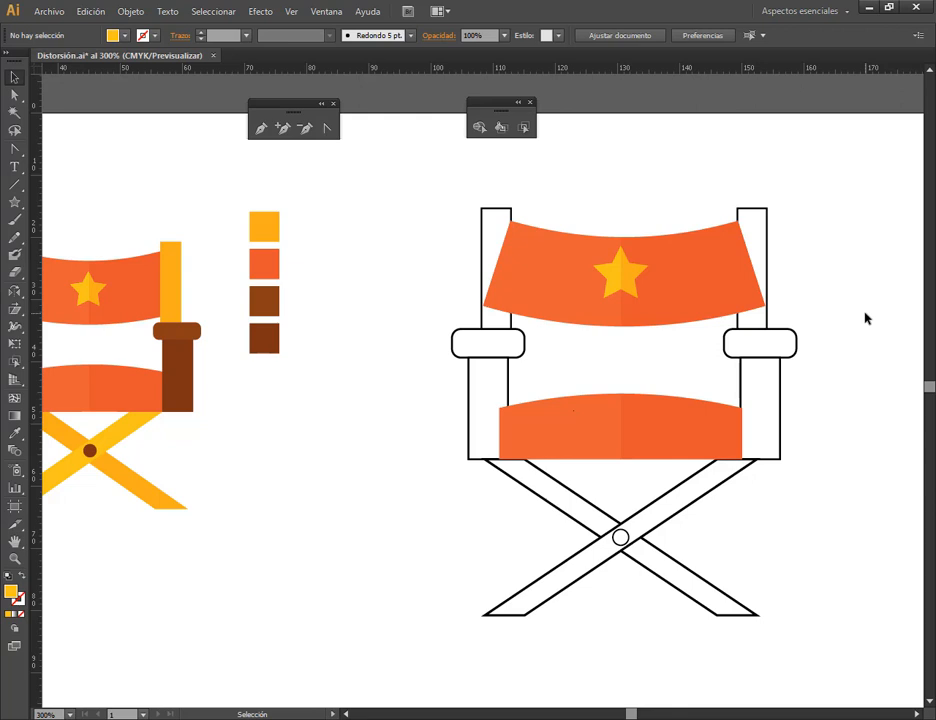
- Send the Live Paint group of backrest, star and seat to the back, behind the posts and armrest supports
{"action": "left_click", "coordinate": [631, 305]}
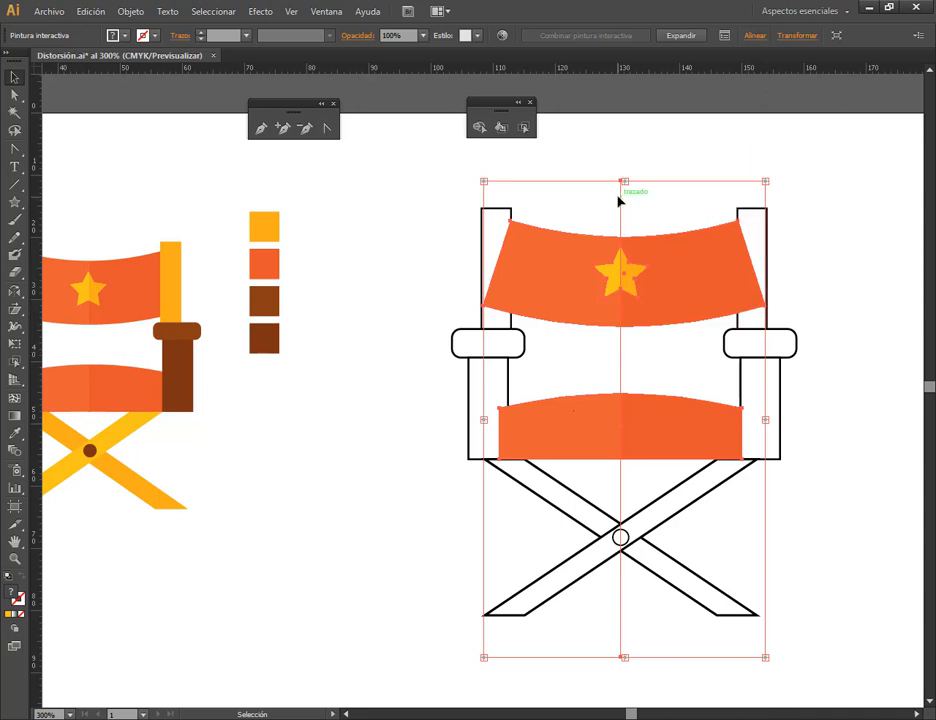
{"action": "left_click", "coordinate": [137, 12]}
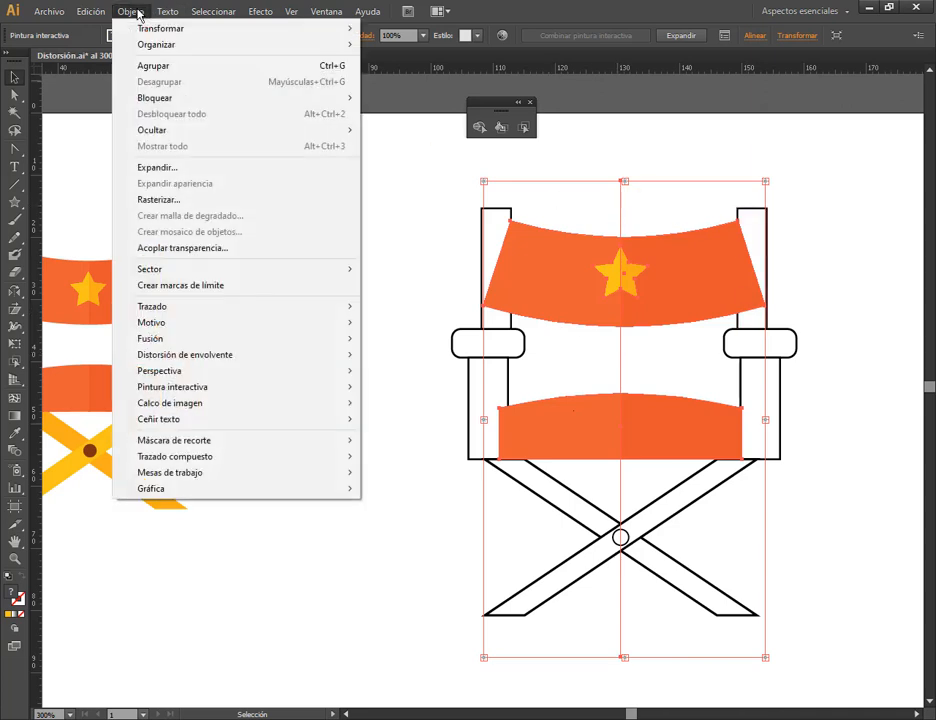
{"action": "mouse_move", "coordinate": [155, 45]}
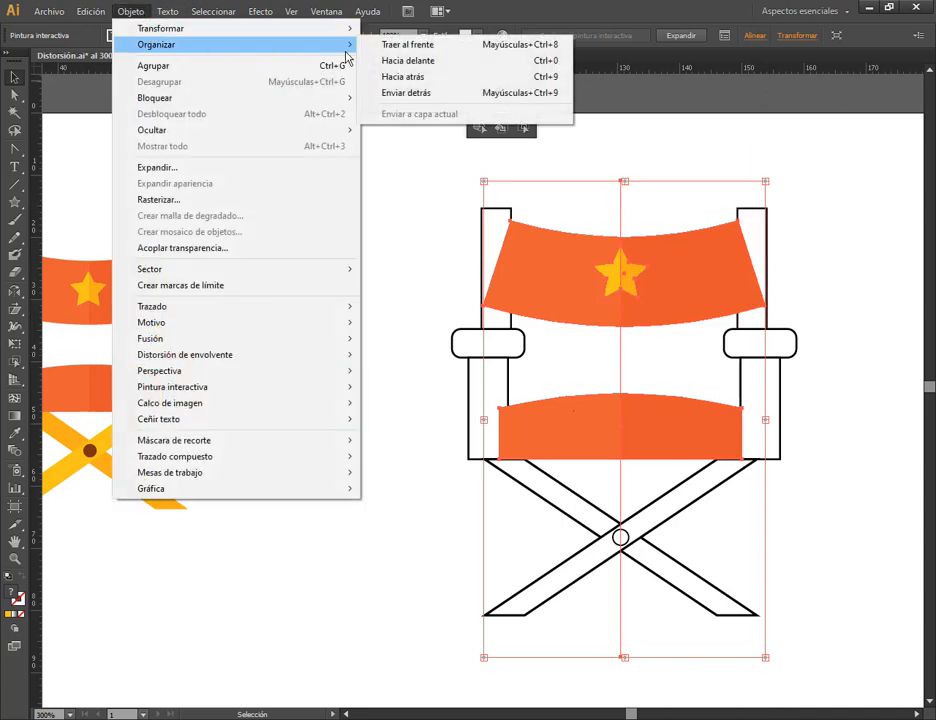
{"action": "left_click", "coordinate": [434, 93]}
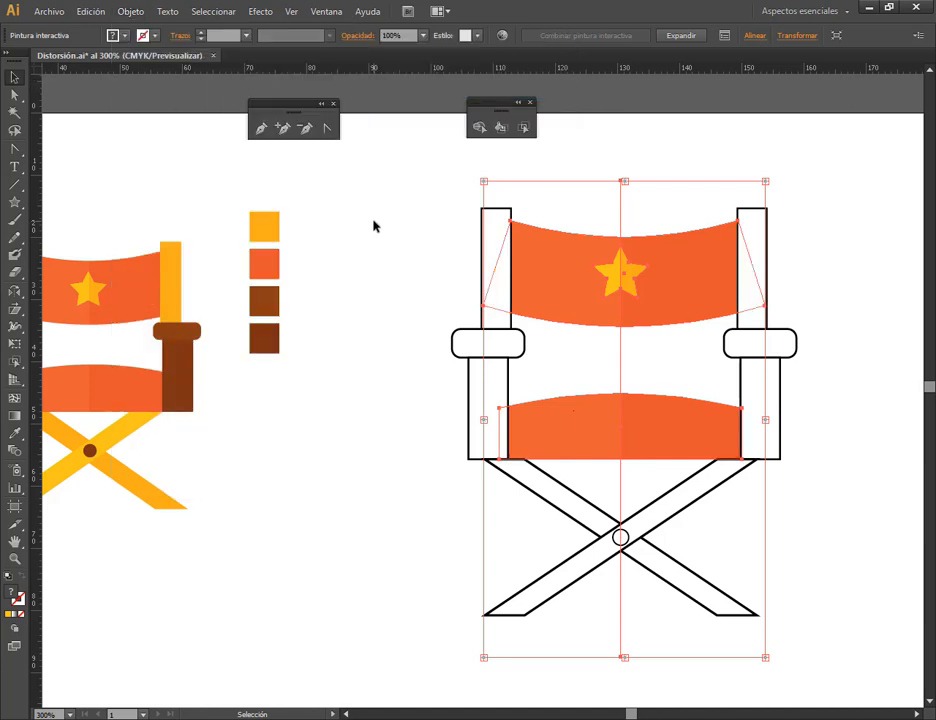
{"action": "left_click", "coordinate": [683, 209]}
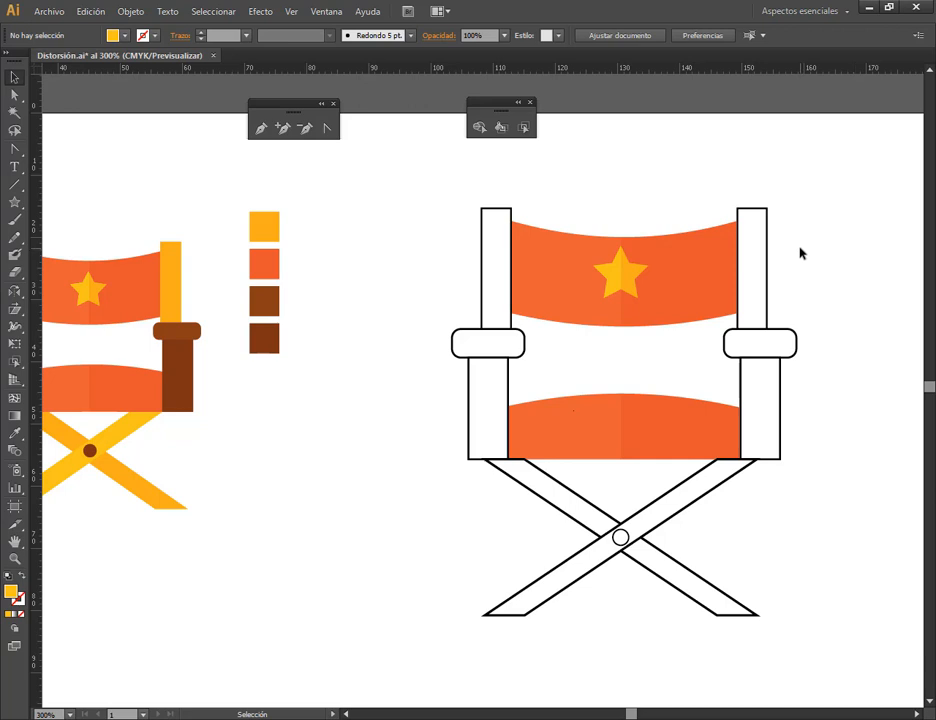
- Apply the yellow swatch's appearance to the right backrest post and the leg running from upper left to lower right
{"action": "left_click", "coordinate": [766, 302]}
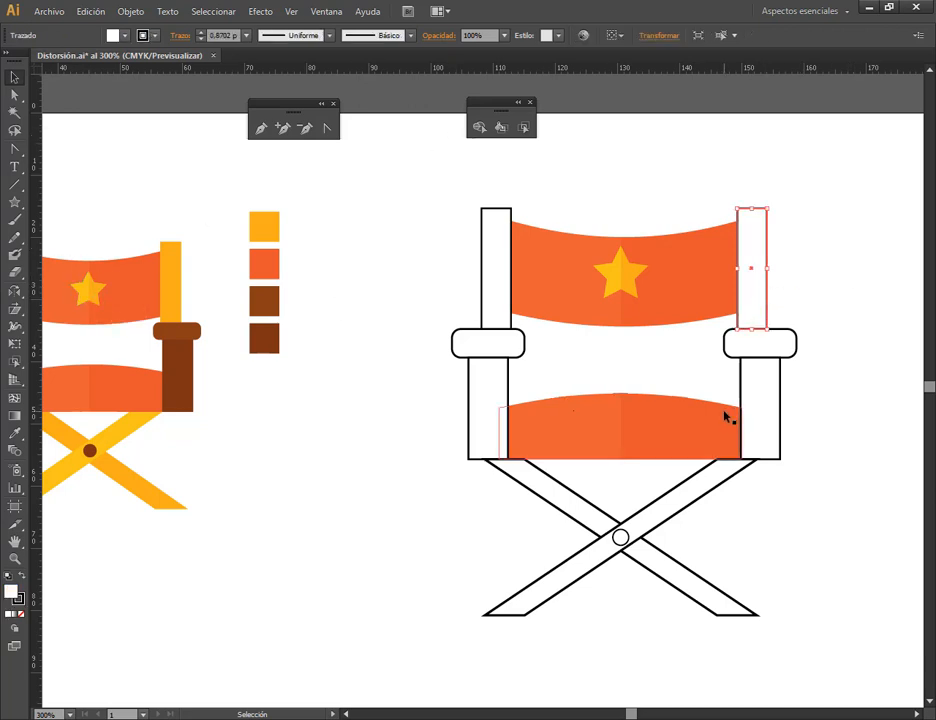
{"action": "left_click", "coordinate": [688, 572], "text": "shift"}
{"action": "left_click", "coordinate": [15, 432]}
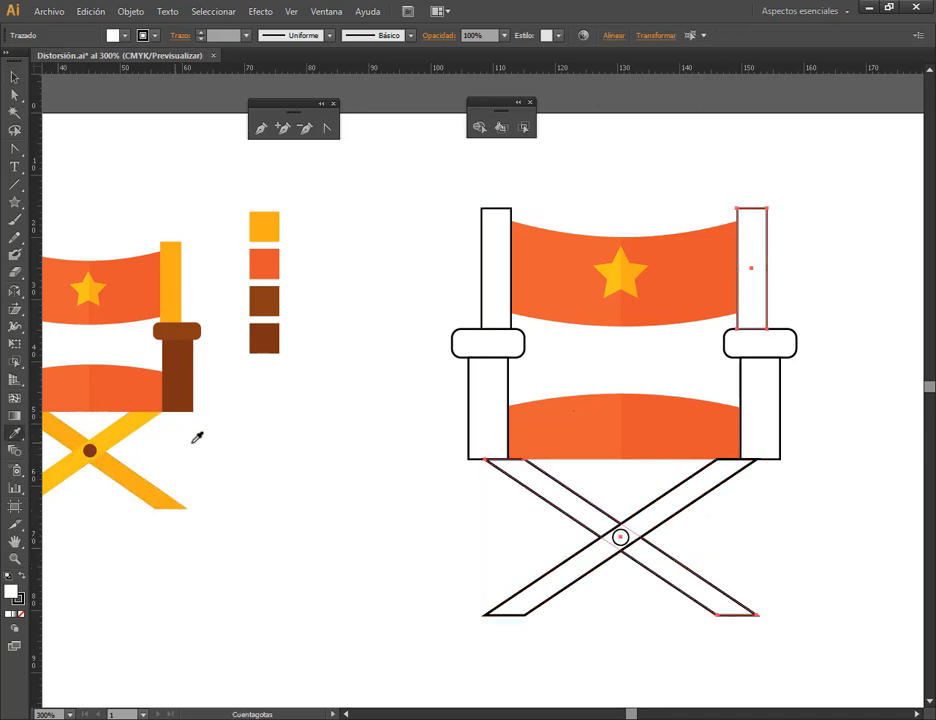
{"action": "left_click", "coordinate": [270, 222]}
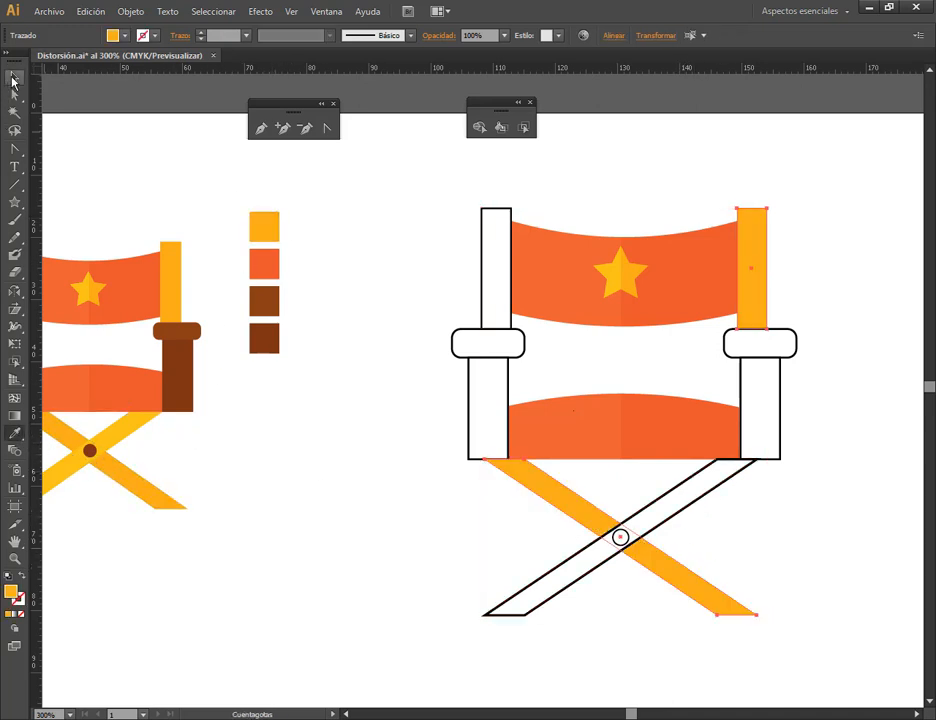
{"action": "left_click", "coordinate": [14, 76]}
{"action": "left_click", "coordinate": [328, 500]}
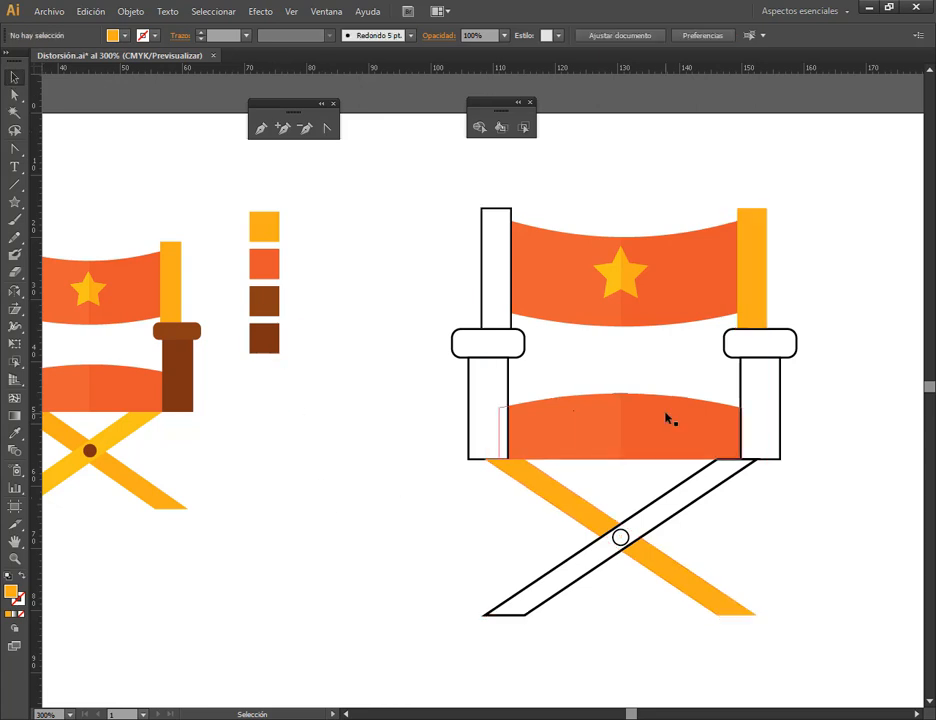
- Colour the right armrest support dark brown and its rounded armrest lighter brown, sampling both from the reference chair
{"action": "left_click", "coordinate": [757, 398]}
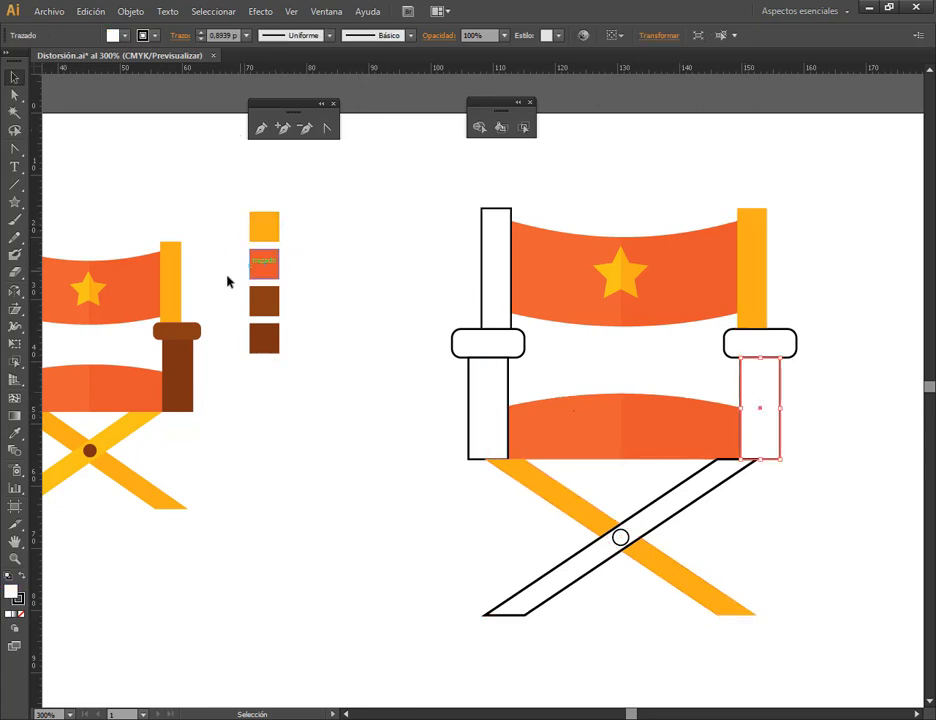
{"action": "key", "text": "i"}
{"action": "left_click", "coordinate": [186, 350]}
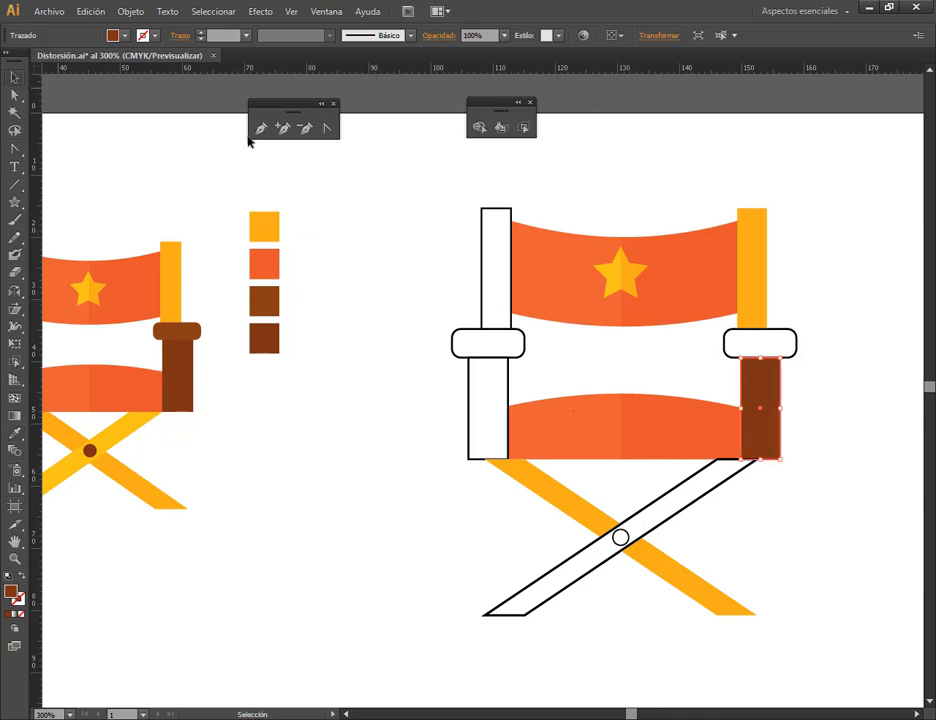
{"action": "left_click", "coordinate": [788, 350], "text": "ctrl"}
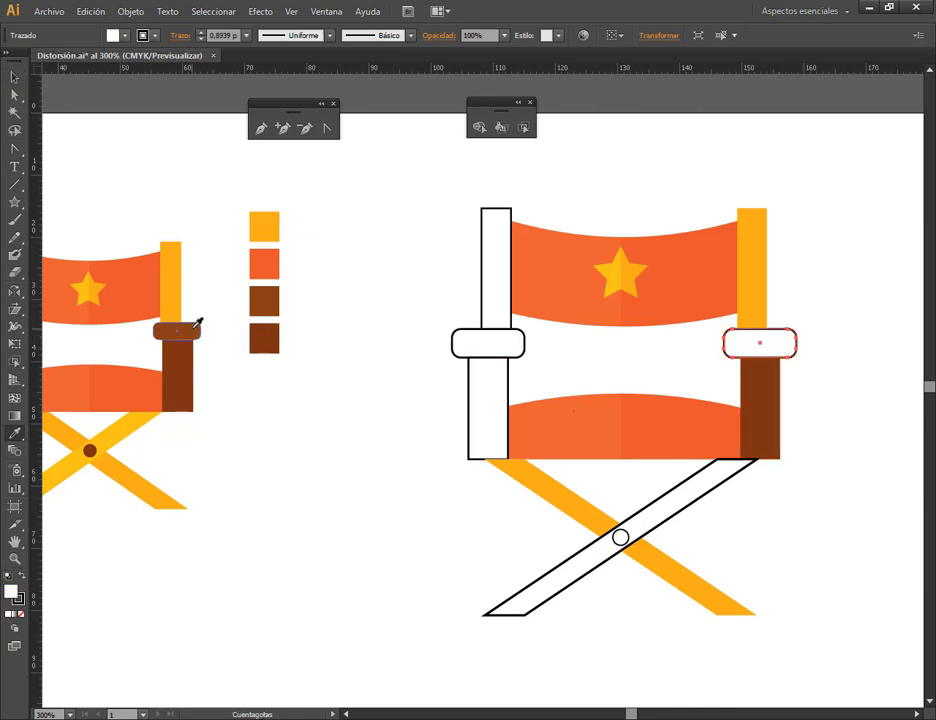
{"action": "left_click", "coordinate": [194, 324]}
{"action": "left_click", "coordinate": [14, 77]}
{"action": "left_click", "coordinate": [395, 342]}
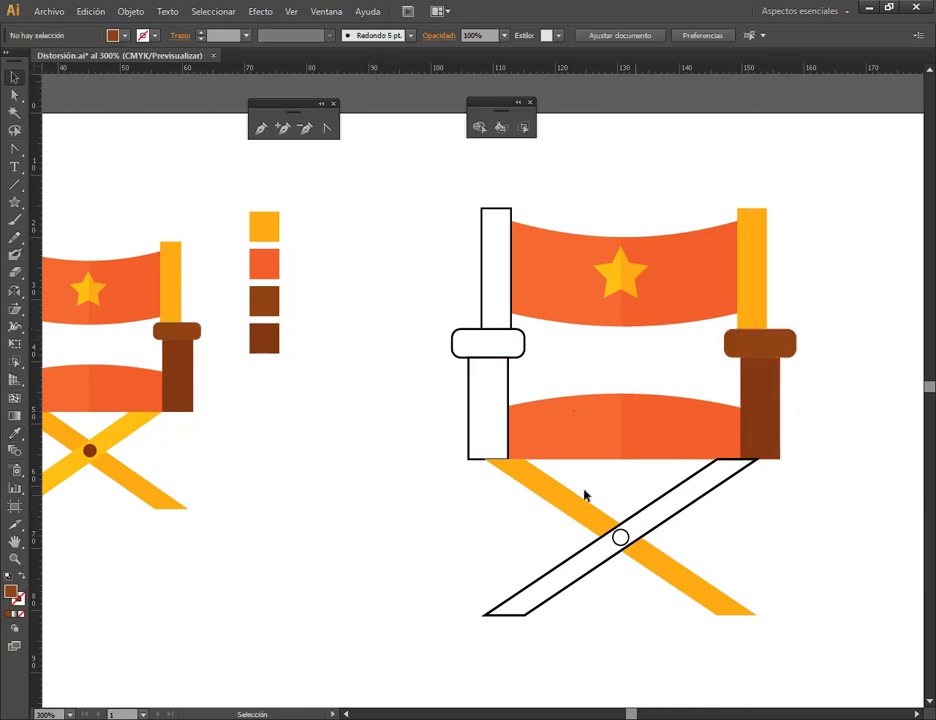
- Colour the left backrest post and the leg rising from lower left to upper right yellow, sampling the reference chair's left post
{"action": "left_click_drag", "start_coordinate": [299, 524], "coordinate": [420, 516]}
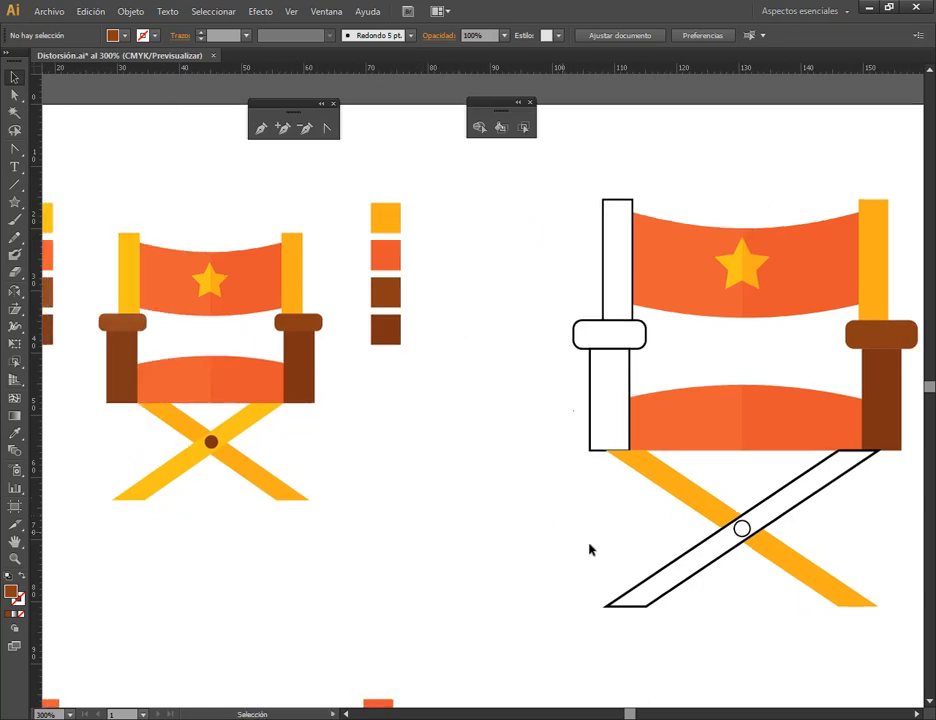
{"action": "left_click", "coordinate": [625, 302]}
{"action": "left_click", "coordinate": [668, 593], "text": "shift"}
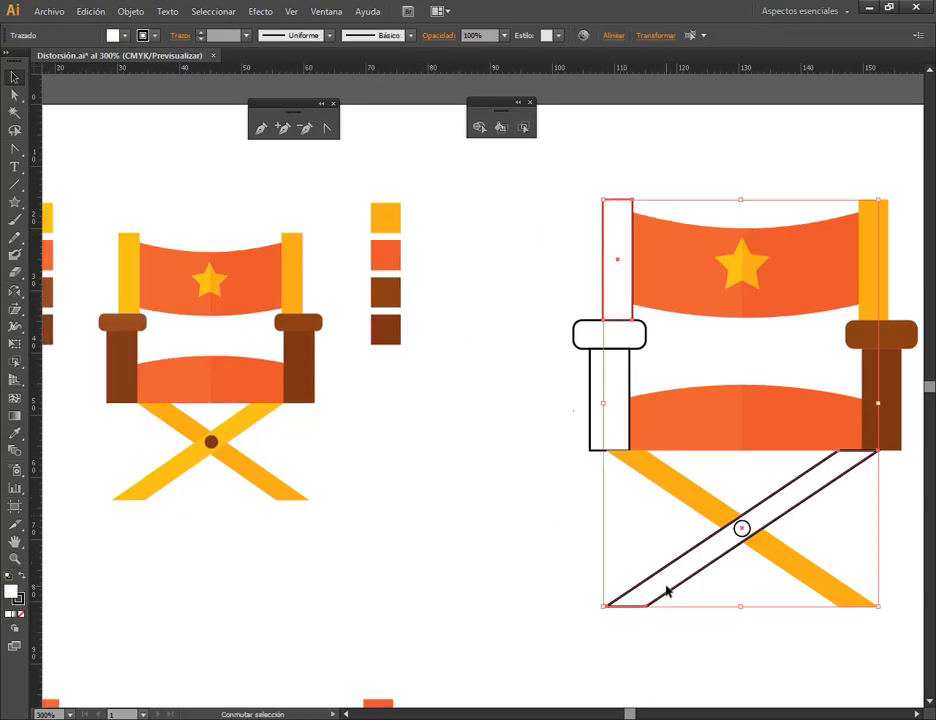
{"action": "left_click", "coordinate": [14, 434]}
{"action": "left_click", "coordinate": [128, 276]}
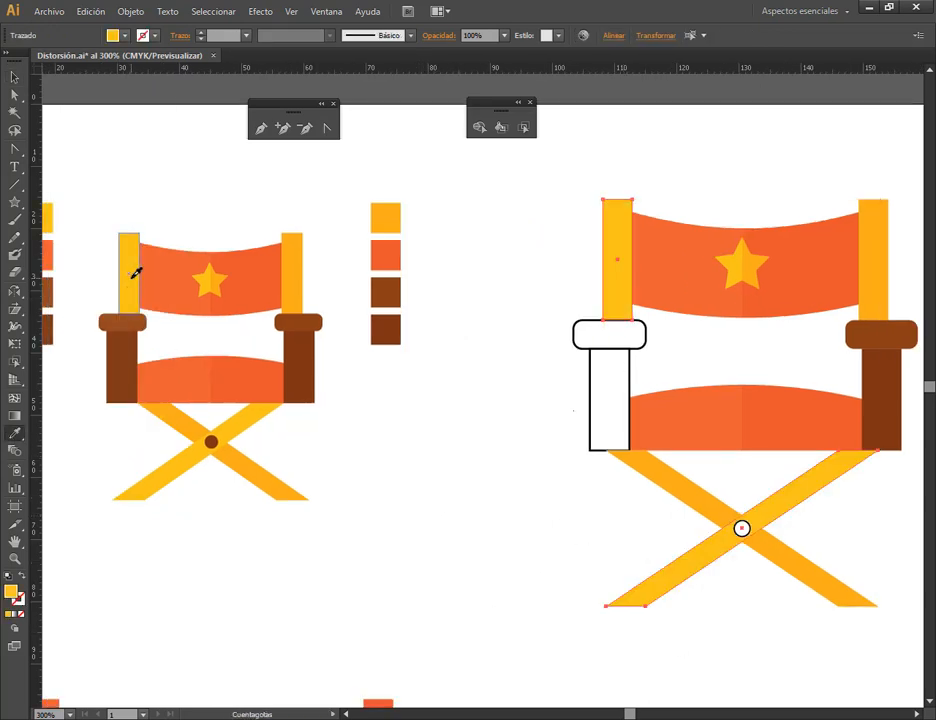
{"action": "left_click", "coordinate": [15, 76]}
{"action": "left_click", "coordinate": [460, 506]}
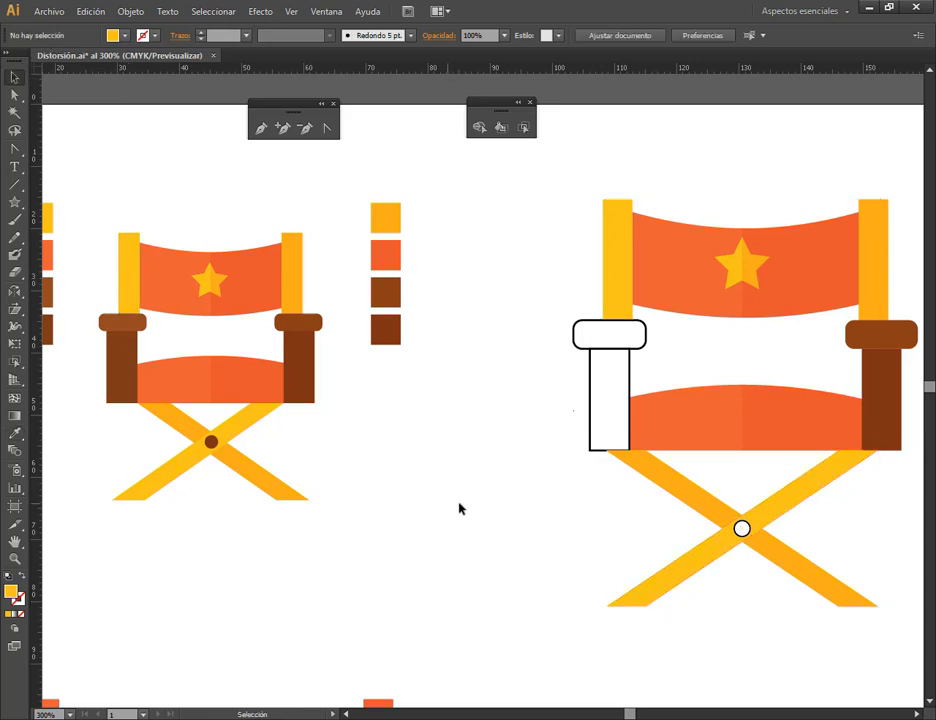
- Colour the small circle where the legs cross dark brown, sampling the lowest swatch beside the reference chair
{"action": "left_click", "coordinate": [743, 530]}
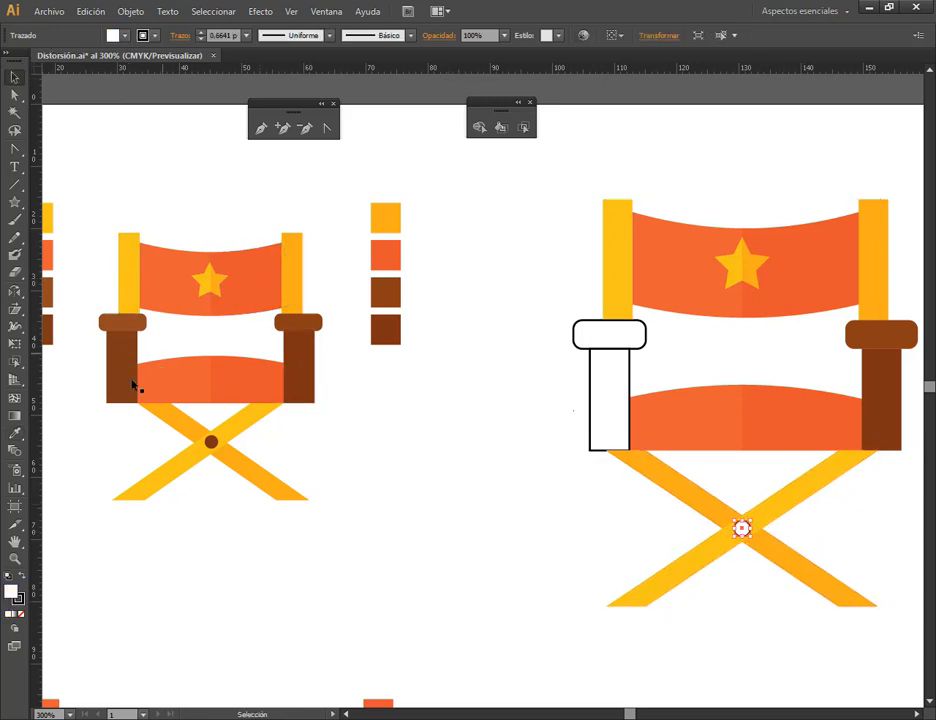
{"action": "left_click", "coordinate": [16, 434]}
{"action": "left_click", "coordinate": [395, 323]}
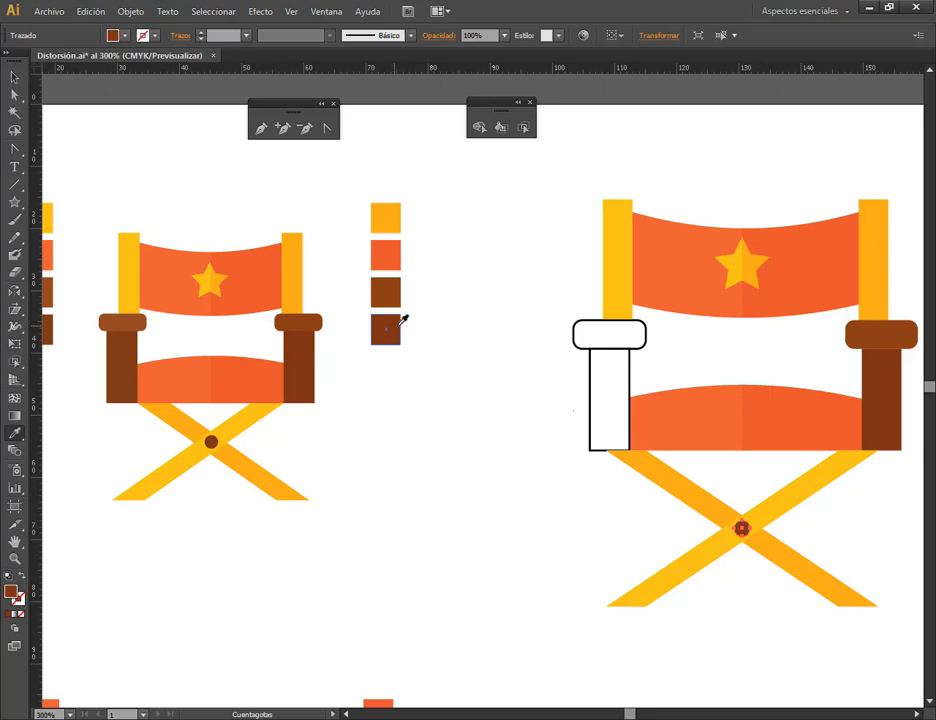
{"action": "left_click", "coordinate": [14, 78]}
{"action": "left_click", "coordinate": [472, 426]}
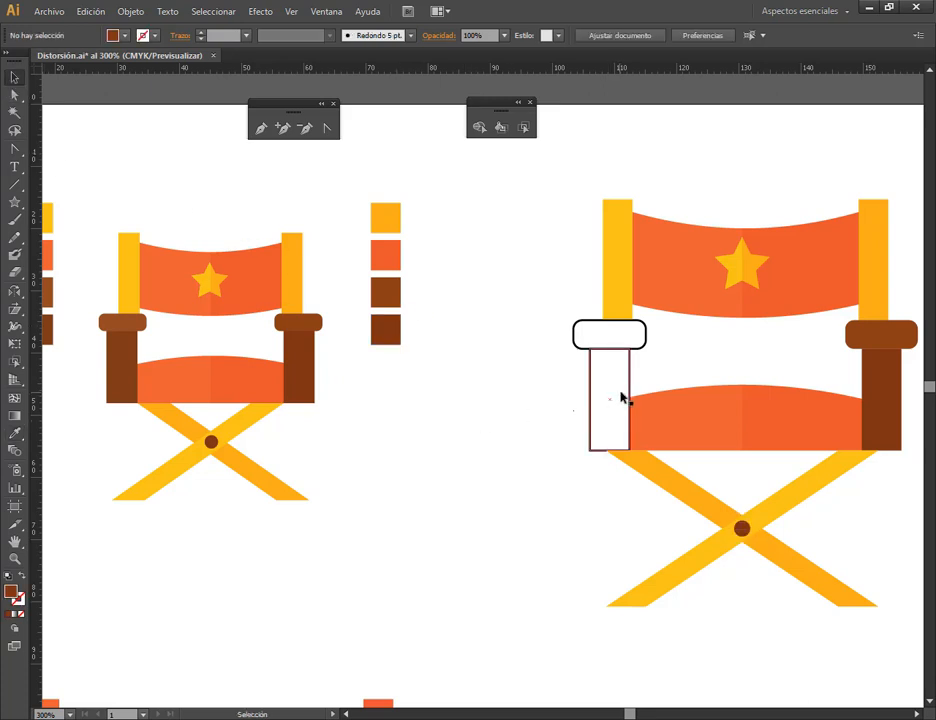
- Colour the left armrest support and its rounded armrest brown, sampling each from the matching left-hand part of the reference chair
{"action": "left_click", "coordinate": [601, 393]}
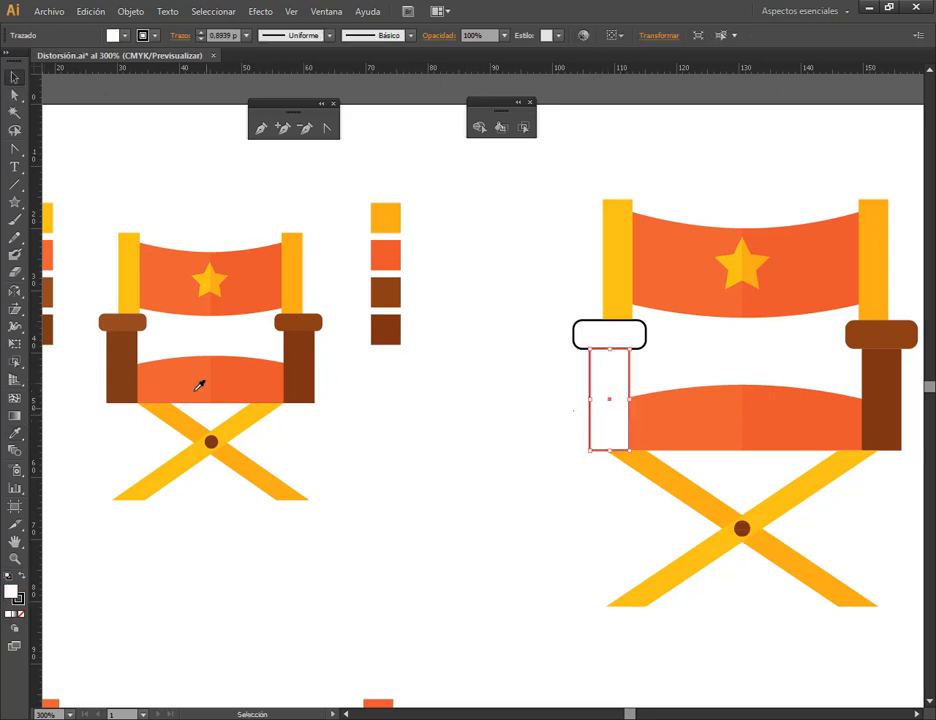
{"action": "left_click", "coordinate": [128, 345]}
{"action": "left_click", "coordinate": [15, 77]}
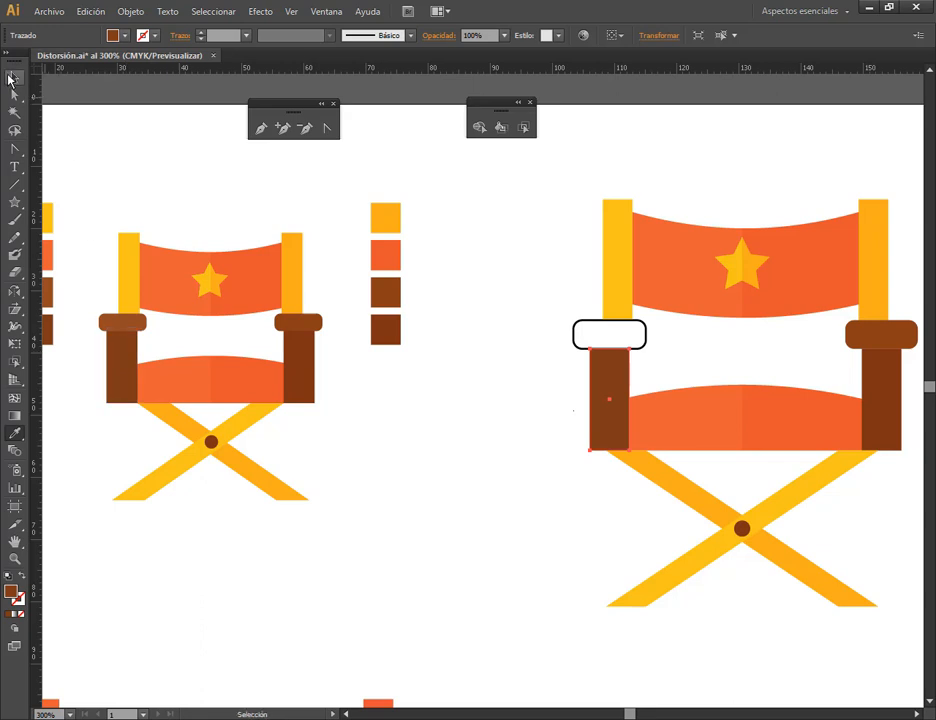
{"action": "left_click", "coordinate": [638, 338]}
{"action": "key", "text": "i"}
{"action": "left_click", "coordinate": [143, 320]}
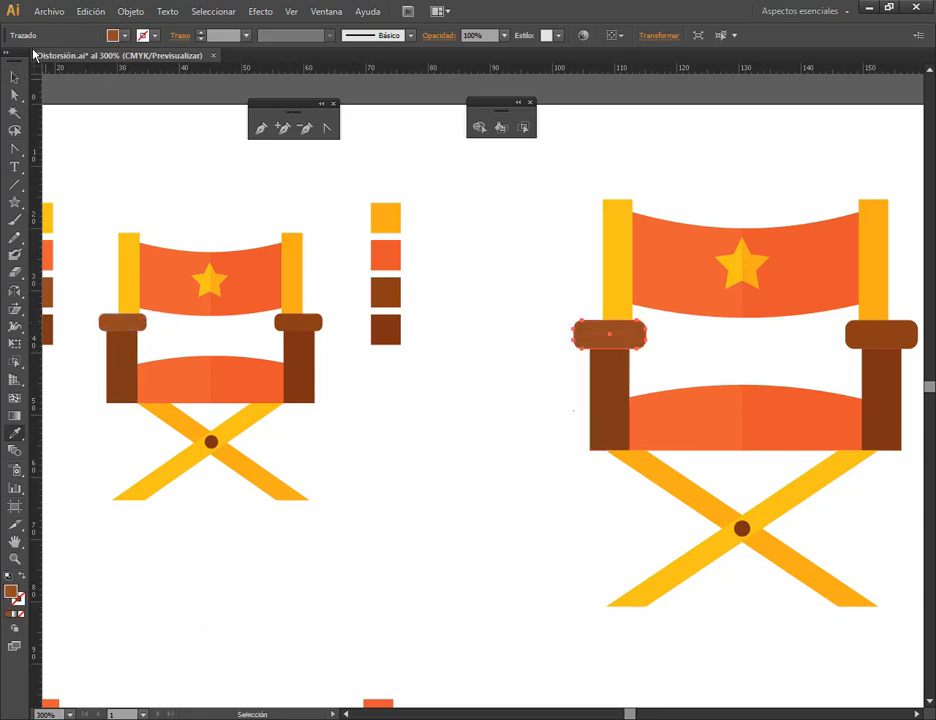
{"action": "key", "text": "v"}
{"action": "left_click", "coordinate": [522, 320]}
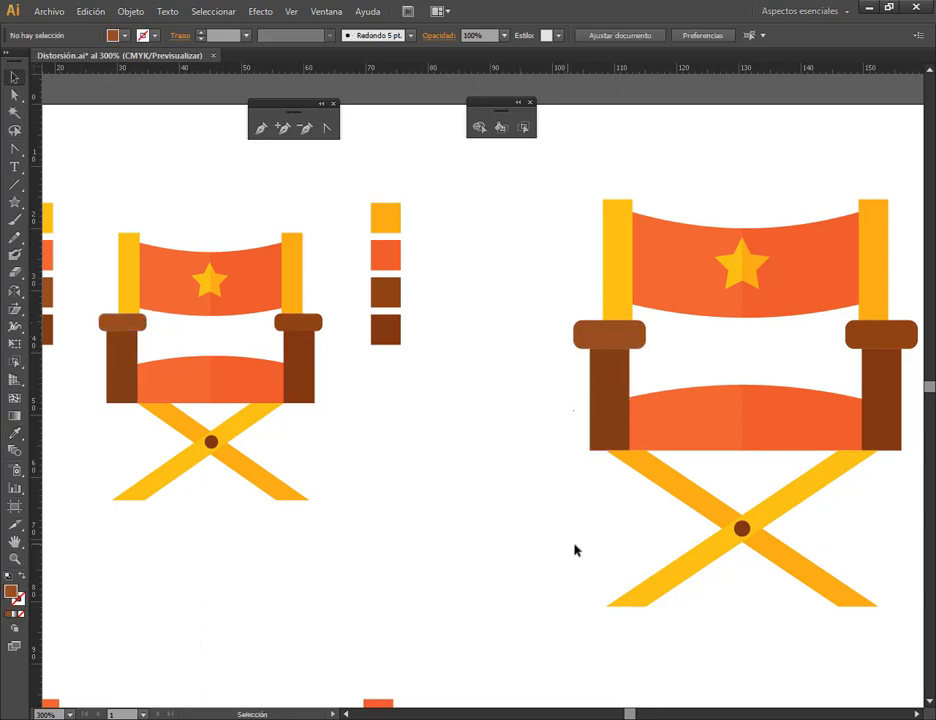
- Try scaling down and repositioning the whole redrawn director's chair, and undo the changes
{"action": "scroll", "coordinate": [650, 542], "scroll_direction": "down", "scroll_amount": 2}
{"action": "key", "text": "space"}
{"action": "left_click_drag", "start_coordinate": [764, 599], "coordinate": [602, 503]}
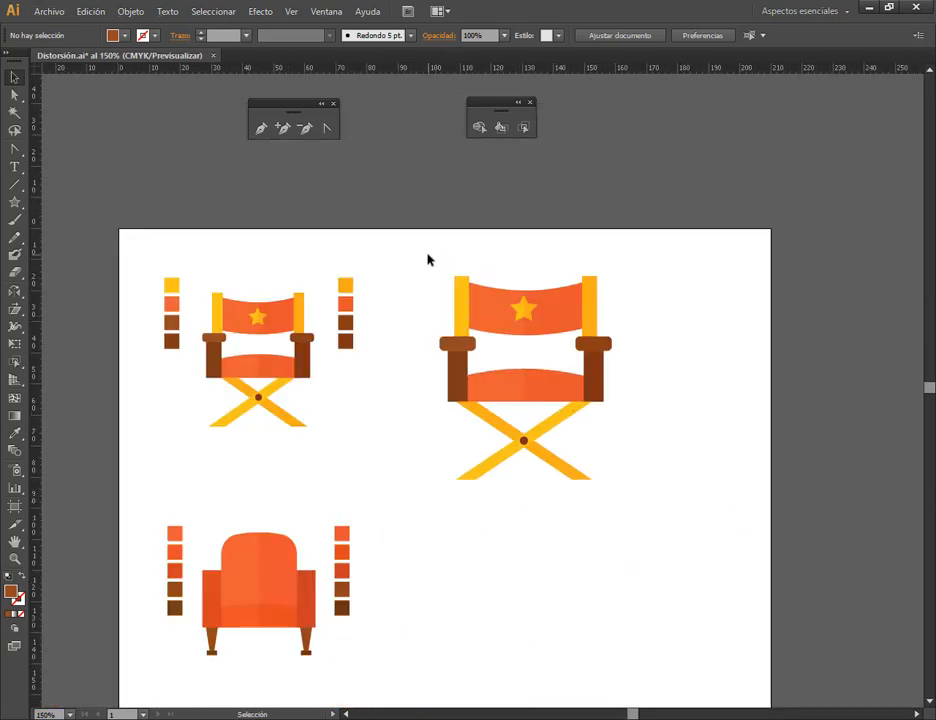
{"action": "left_click_drag", "start_coordinate": [428, 259], "coordinate": [541, 400]}
{"action": "left_click_drag", "start_coordinate": [498, 298], "coordinate": [521, 336]}
{"action": "left_click", "coordinate": [593, 390]}
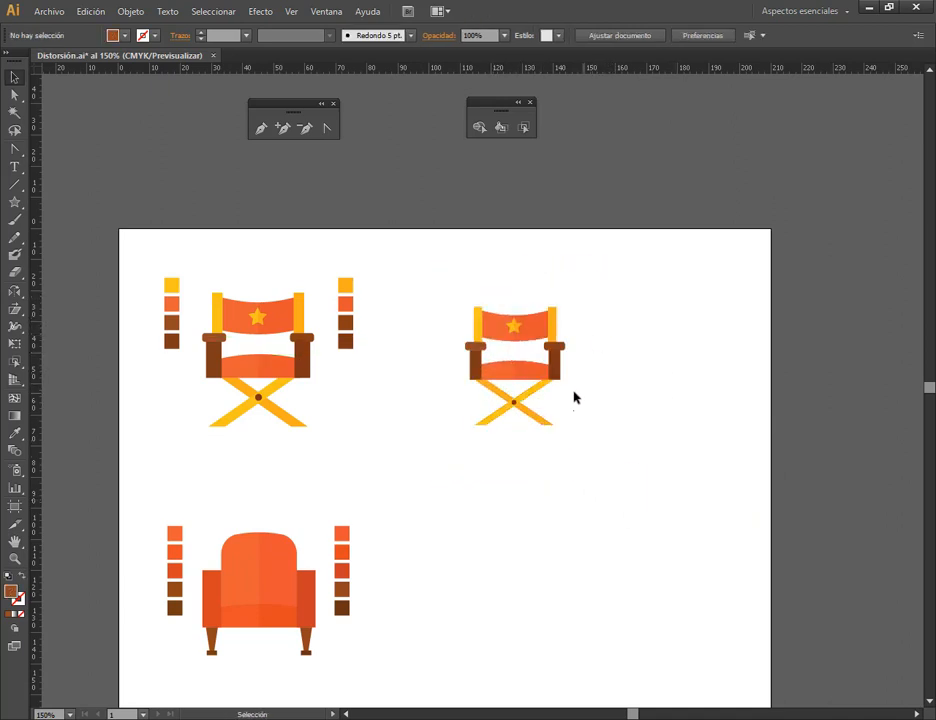
{"action": "key", "text": "ctrl+z"}
{"action": "key", "text": "ctrl+z"}
{"action": "key", "text": "ctrl+z"}
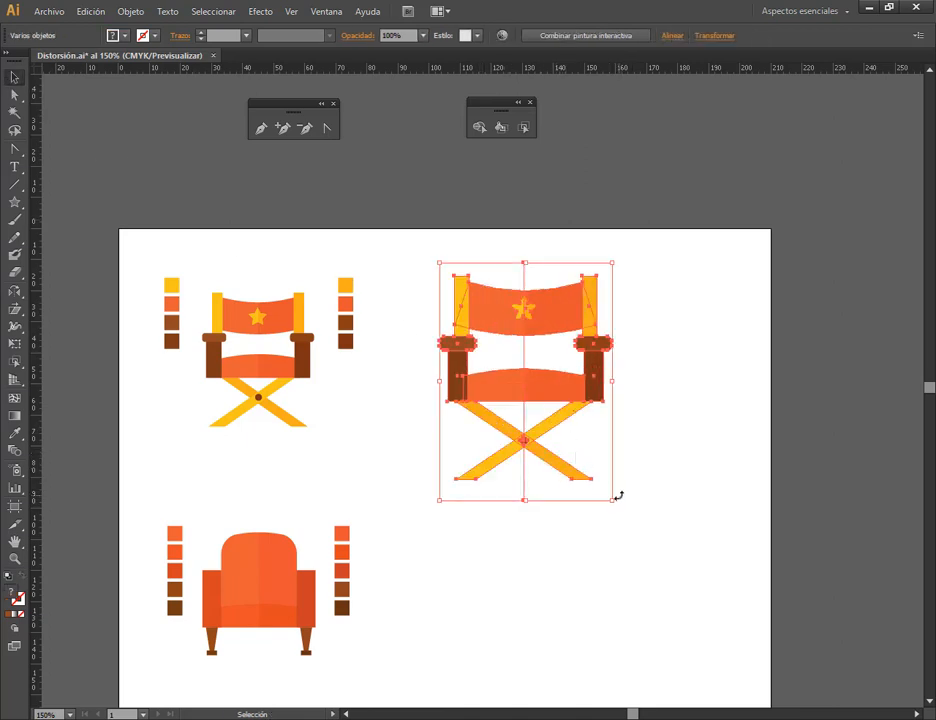
- Scale the redrawn chair down close to the reference's size and shift it to the right, saving the document
{"action": "left_click_drag", "start_coordinate": [604, 491], "coordinate": [565, 437]}
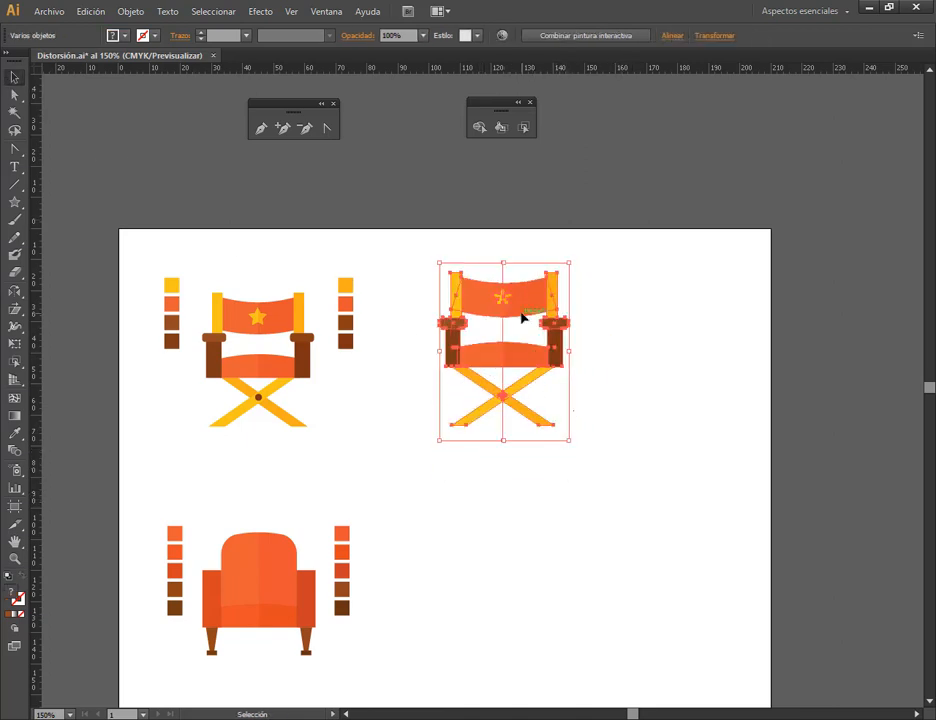
{"action": "left_click_drag", "start_coordinate": [521, 317], "coordinate": [579, 322]}
{"action": "left_click", "coordinate": [292, 207]}
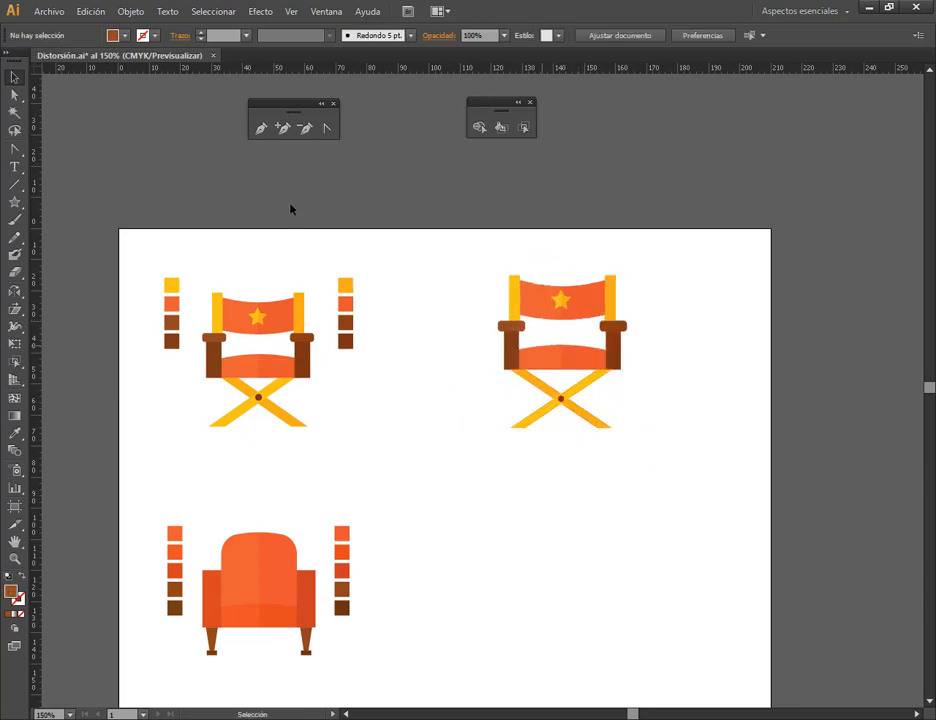
{"action": "left_click", "coordinate": [47, 8]}
{"action": "left_click", "coordinate": [75, 127]}
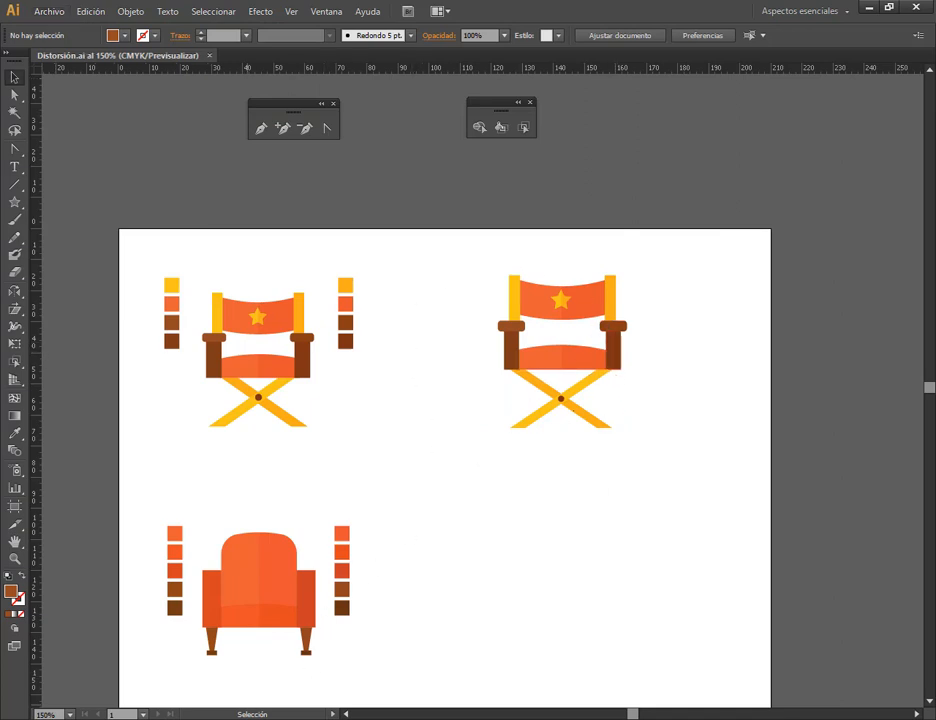
{"action": "mouse_move", "coordinate": [163, 712]}
{"action": "left_click", "coordinate": [90, 665]}
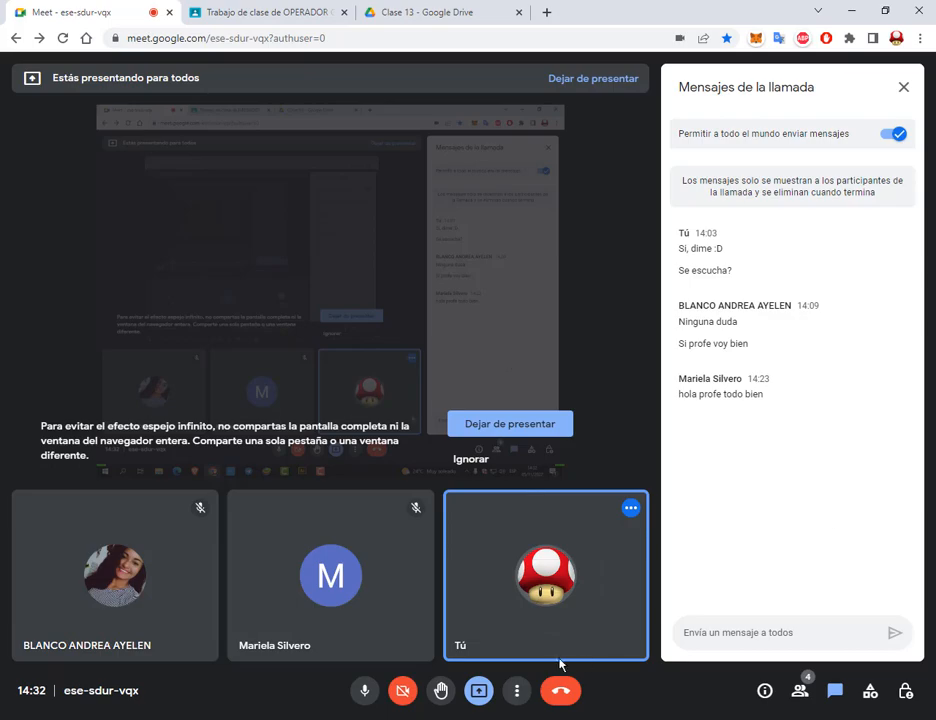
{"action": "left_click", "coordinate": [412, 719]}
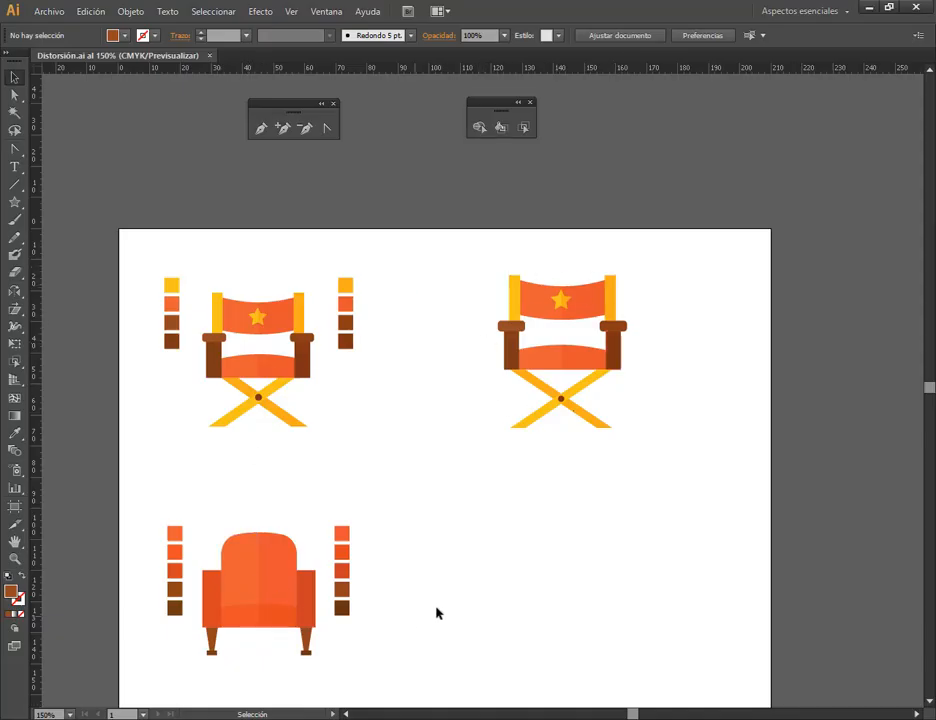
- Draw a rounded rectangle about 30 by 36 mm right of the armchair, with enlarged corner radius and default white fill and black stroke
{"action": "left_click_drag", "start_coordinate": [477, 600], "coordinate": [513, 395]}
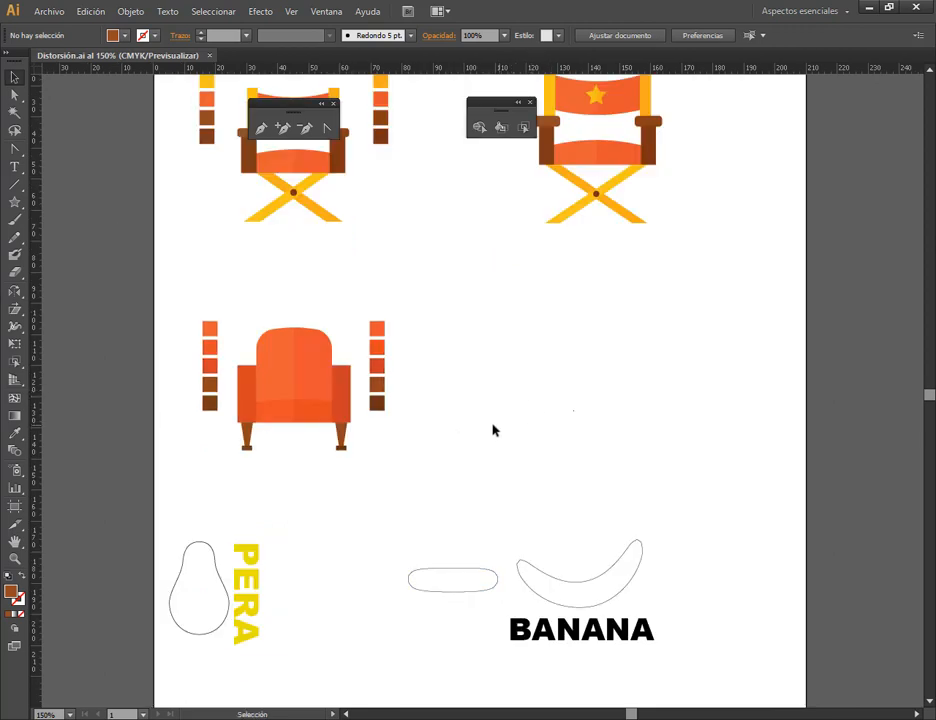
{"action": "scroll", "coordinate": [433, 442], "scroll_direction": "up", "scroll_amount": 1}
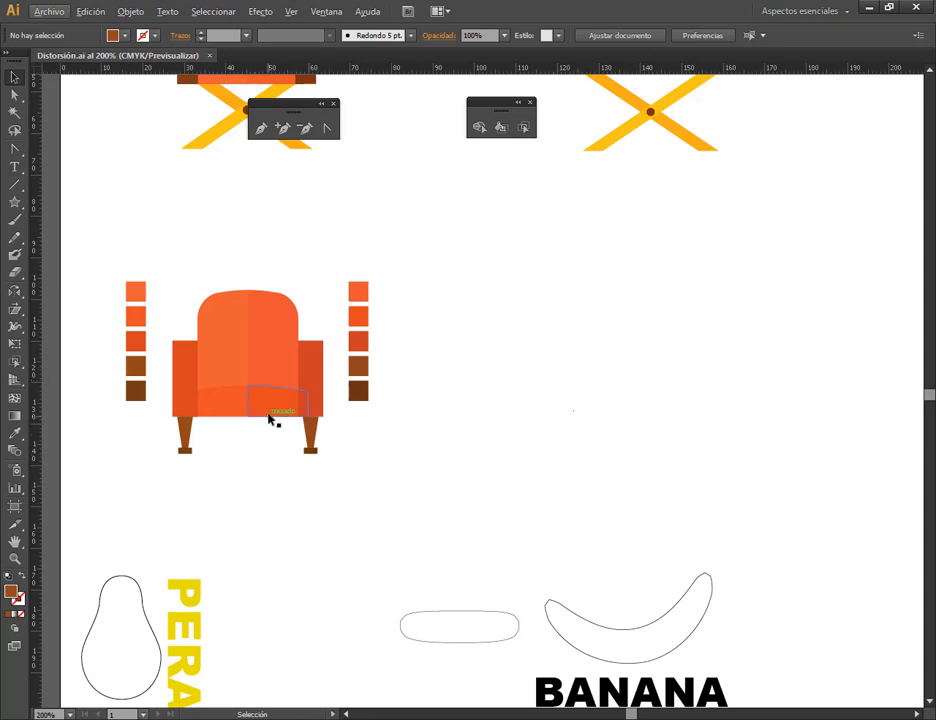
{"action": "left_click_drag", "start_coordinate": [731, 392], "coordinate": [716, 477]}
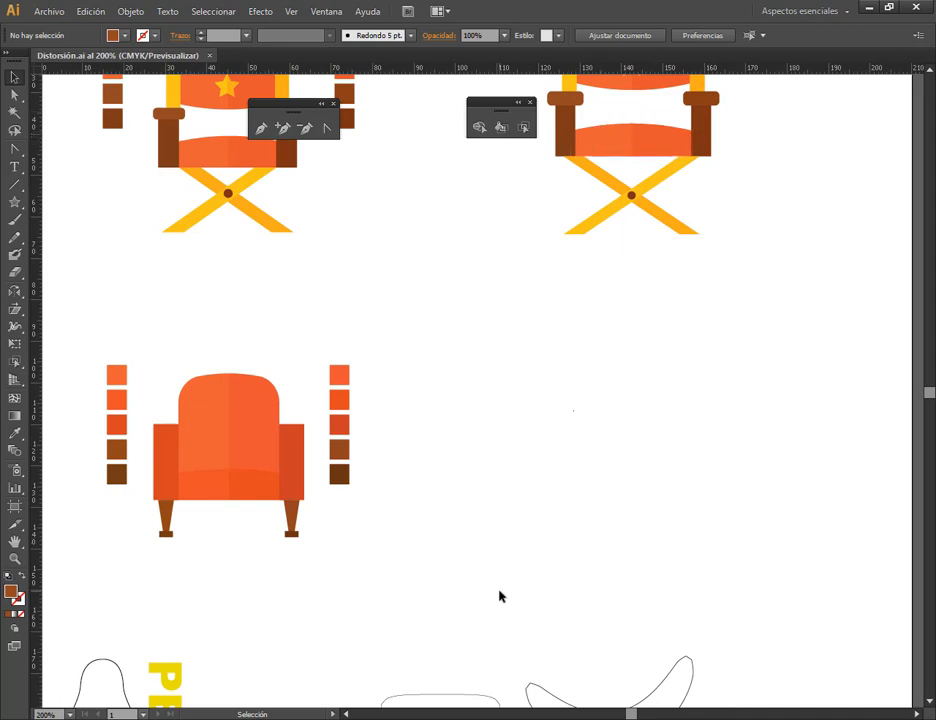
{"action": "scroll", "coordinate": [500, 596], "scroll_direction": "up", "scroll_amount": 1}
{"action": "left_click_drag", "start_coordinate": [427, 552], "coordinate": [541, 556]}
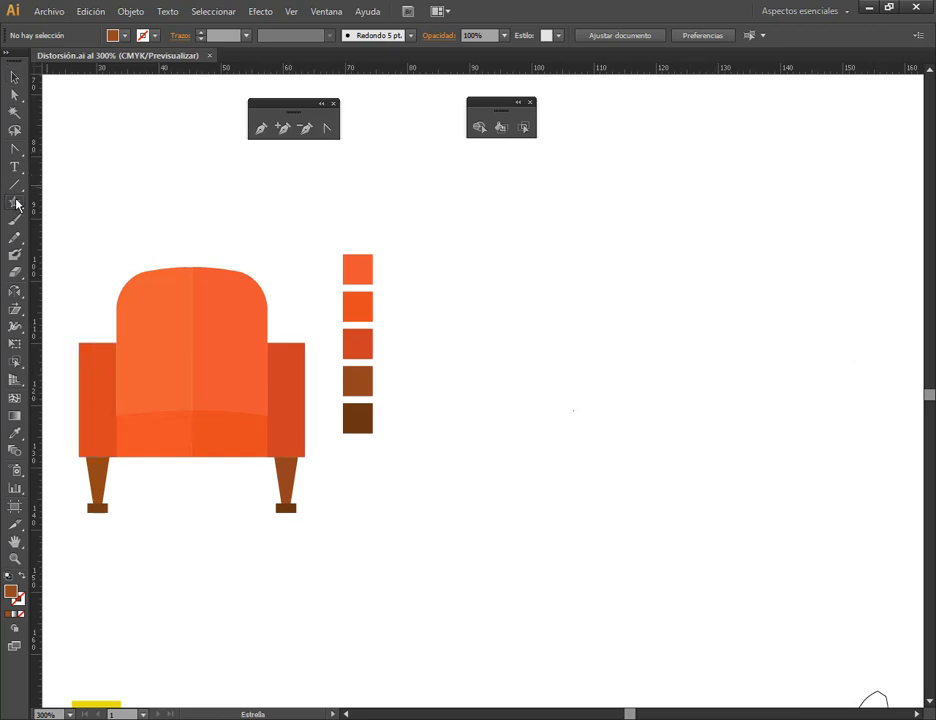
{"action": "left_click_drag", "start_coordinate": [22, 206], "coordinate": [96, 226]}
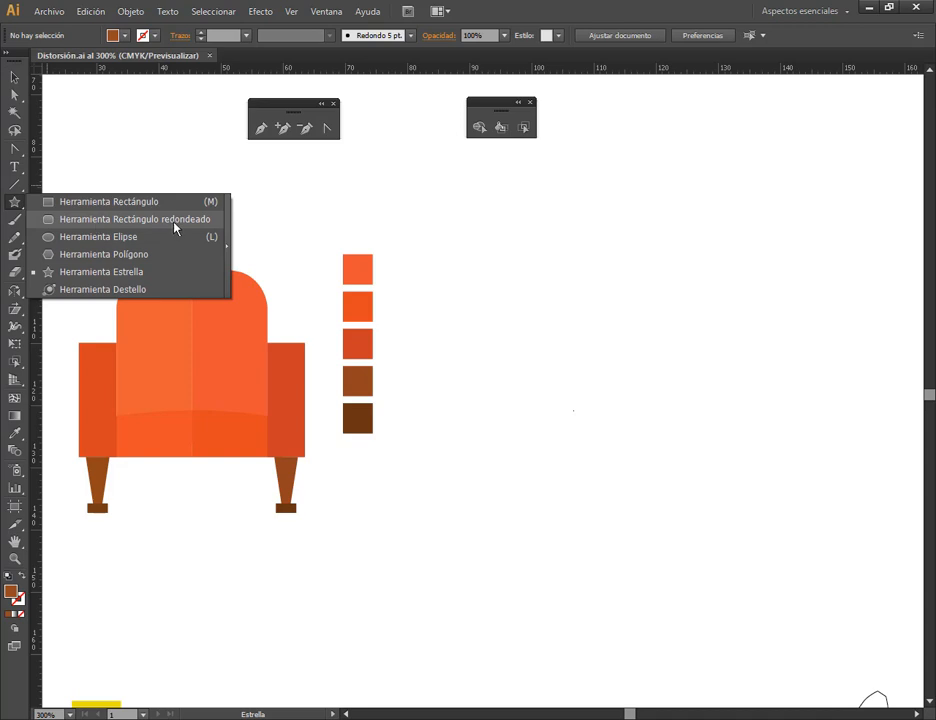
{"action": "left_click_drag", "start_coordinate": [175, 228], "coordinate": [175, 228]}
{"action": "left_click_drag", "start_coordinate": [563, 255], "coordinate": [749, 478]}
{"action": "key", "text": "Up"}
{"action": "key", "text": "Up"}
{"action": "key", "text": "Up"}
{"action": "key", "text": "Up"}
{"action": "key", "text": "Up"}
{"action": "key", "text": "Up"}
{"action": "key", "text": "Up"}
{"action": "key", "text": "Up"}
{"action": "key", "text": "Up"}
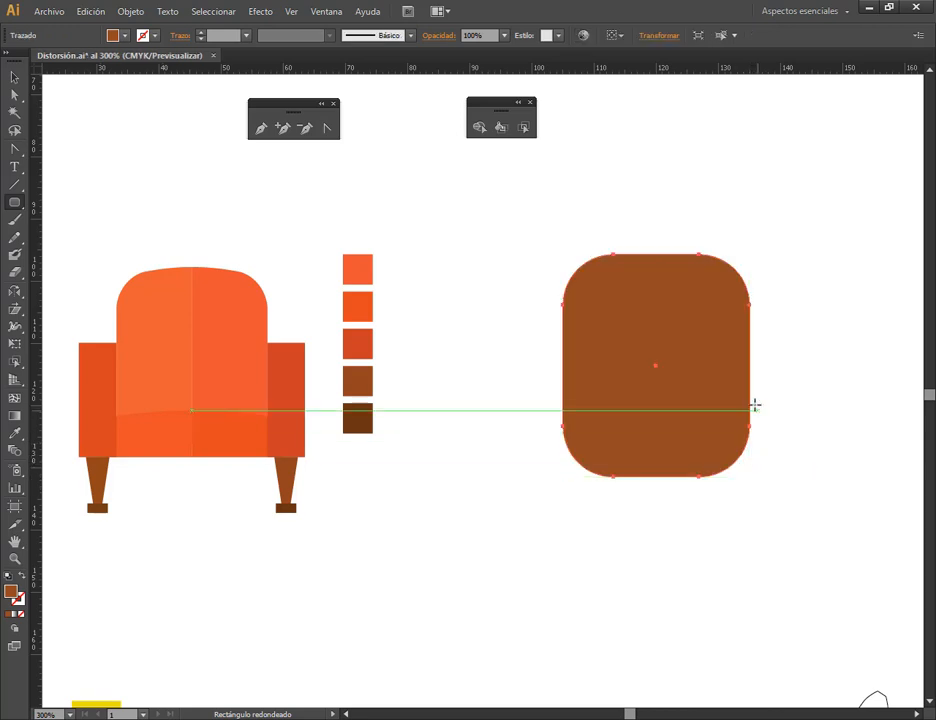
{"action": "left_click", "coordinate": [7, 578]}
{"action": "left_click_drag", "start_coordinate": [195, 531], "coordinate": [210, 458]}
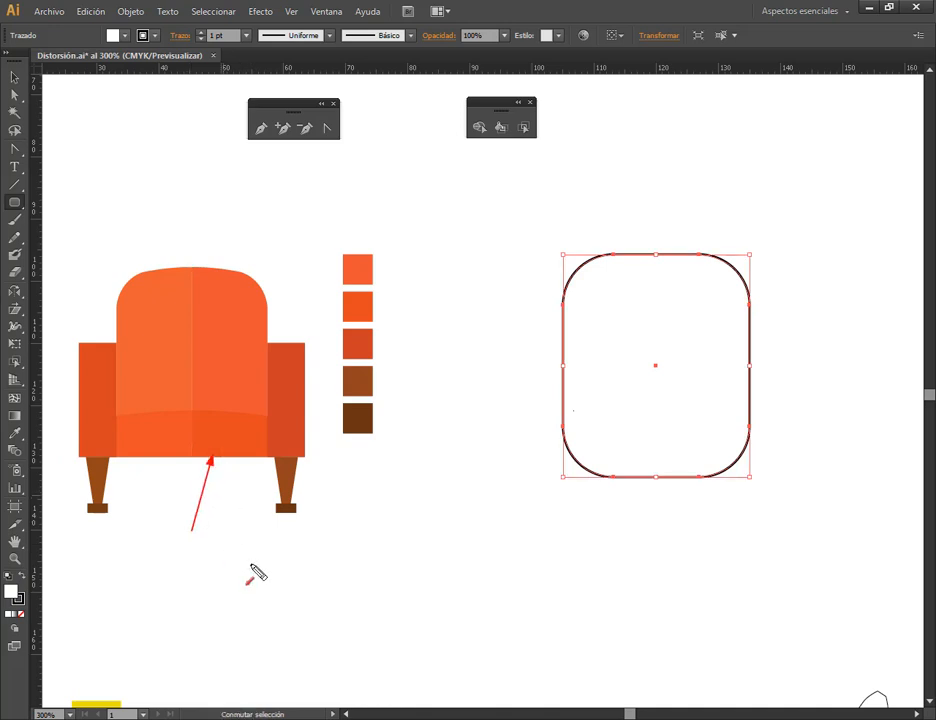
{"action": "key", "text": "b"}
{"action": "left_click_drag", "start_coordinate": [240, 340], "coordinate": [221, 429]}
{"action": "key", "text": "f"}
{"action": "left_click_drag", "start_coordinate": [556, 523], "coordinate": [575, 465]}
{"action": "key", "text": "Escape"}
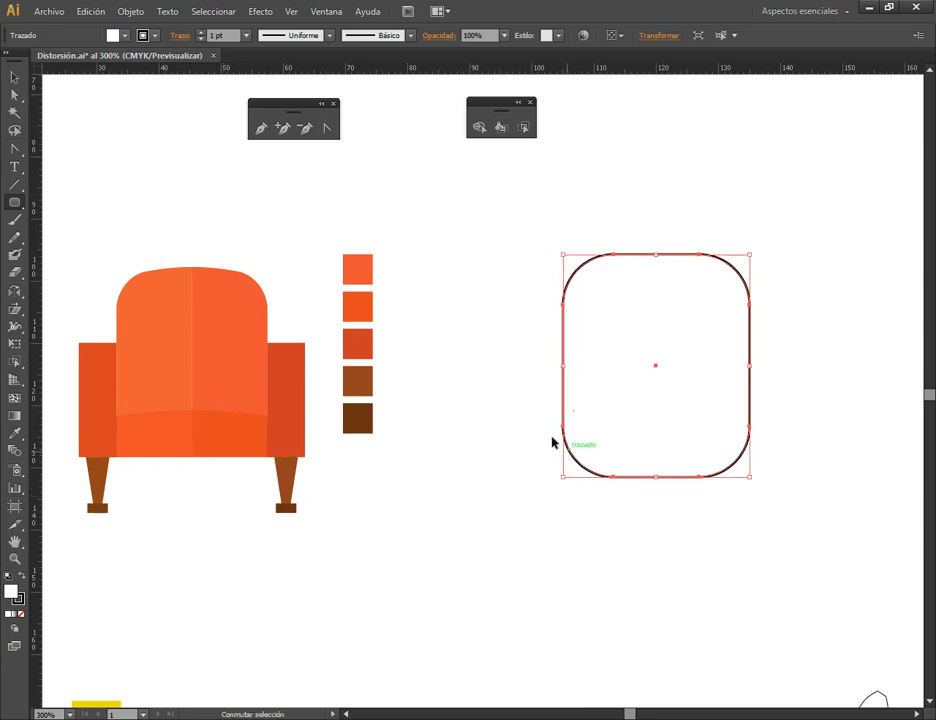
{"action": "left_click_drag", "start_coordinate": [544, 421], "coordinate": [621, 498]}
{"action": "left_click_drag", "start_coordinate": [694, 423], "coordinate": [781, 501]}
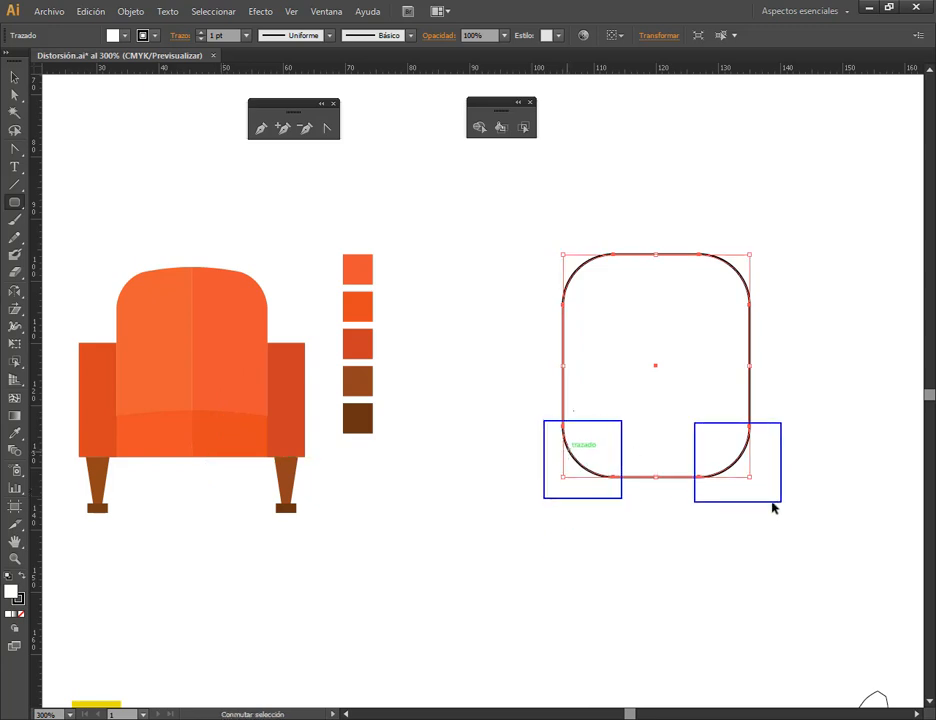
{"action": "key", "text": "Escape"}
- Delete the two bottom anchor points of the rounded rectangle to leave an open arch with straight sides
{"action": "key", "text": "v"}
{"action": "left_click", "coordinate": [770, 261]}
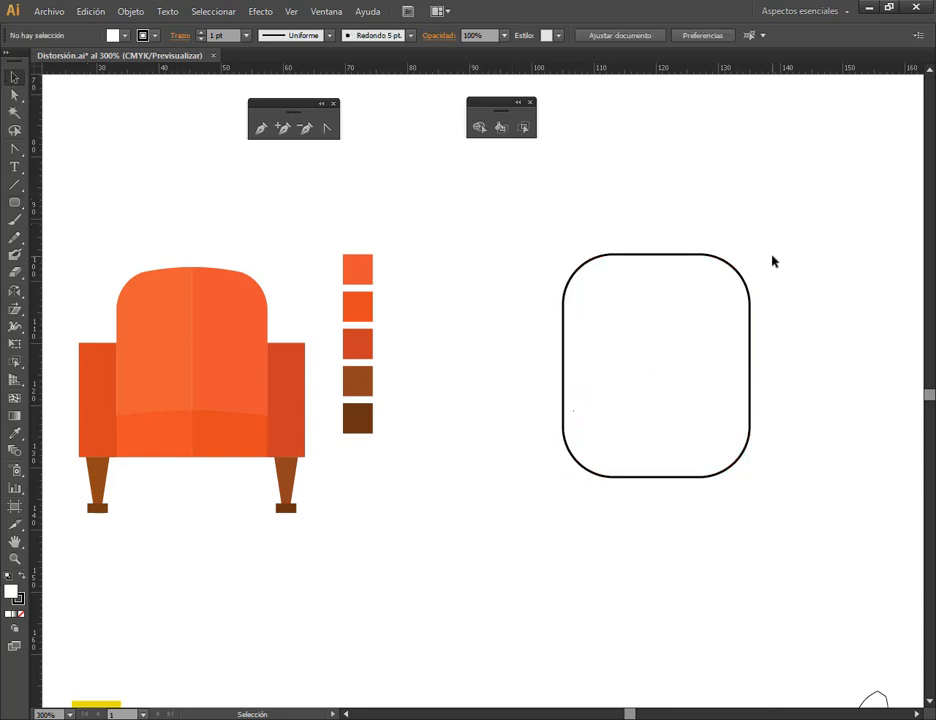
{"action": "left_click", "coordinate": [694, 345]}
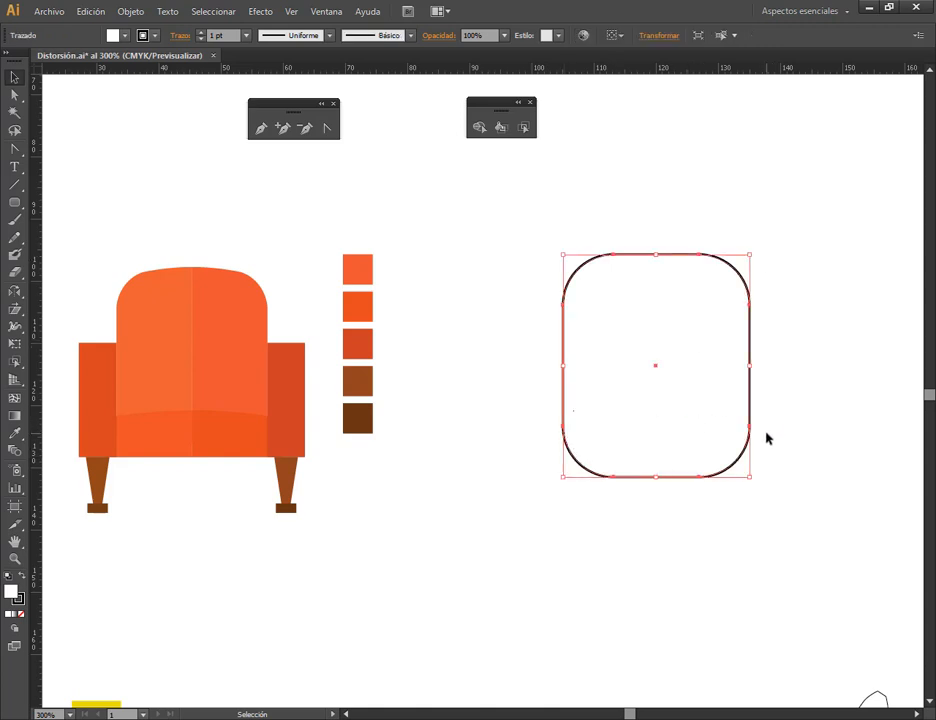
{"action": "left_click", "coordinate": [14, 94]}
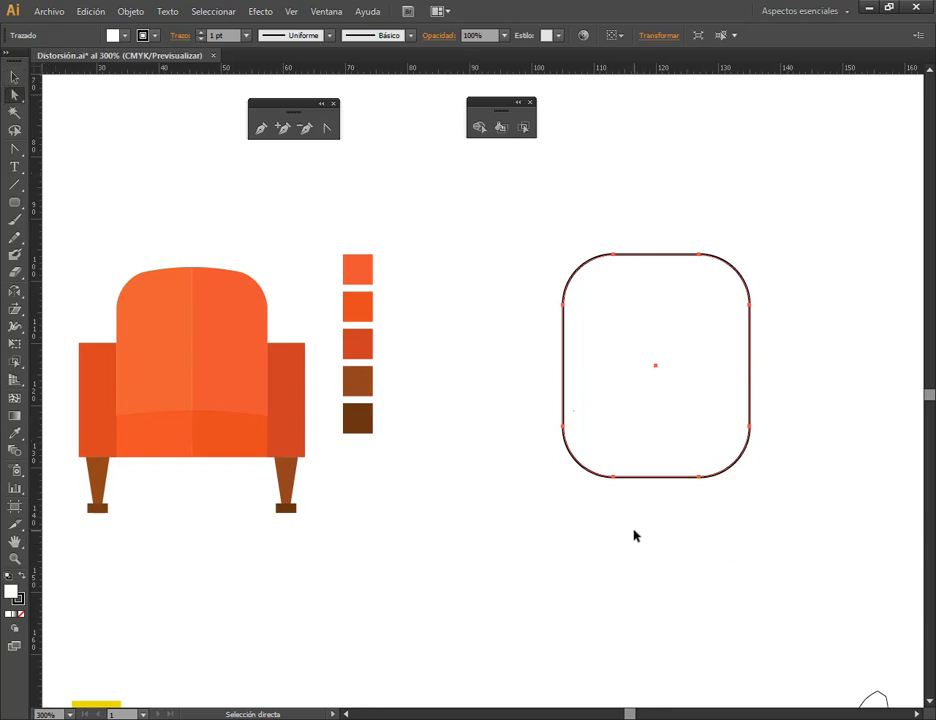
{"action": "left_click_drag", "start_coordinate": [599, 513], "coordinate": [722, 459]}
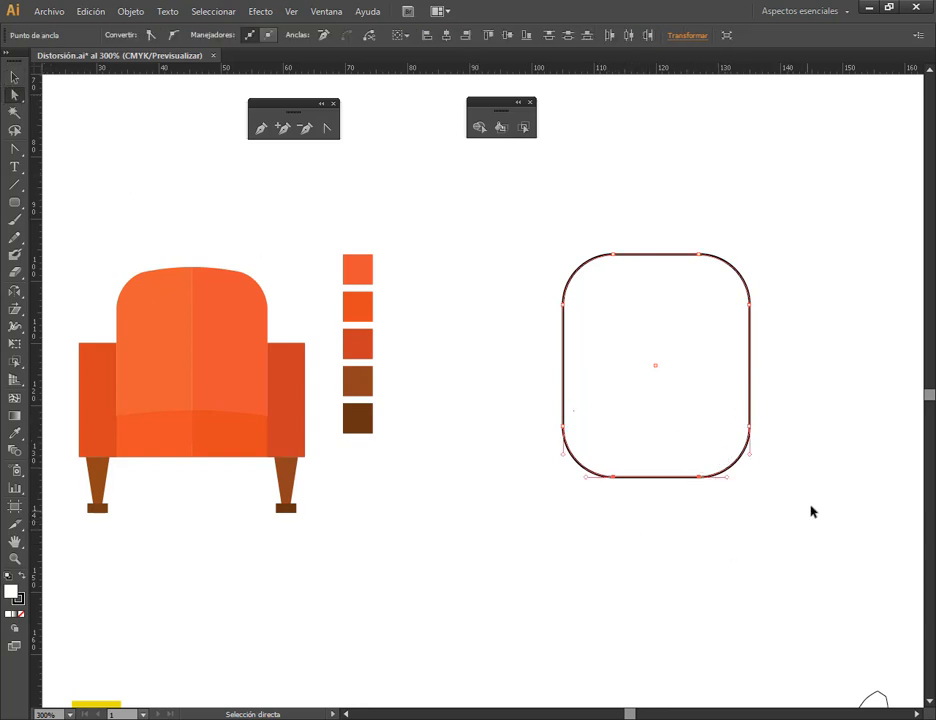
{"action": "key", "text": "Delete"}
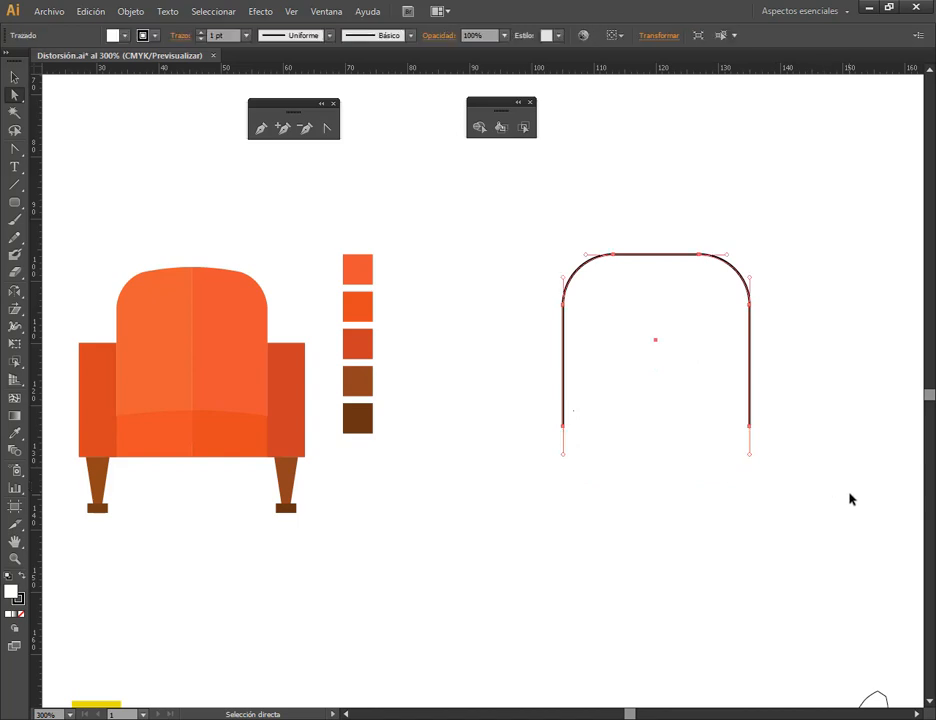
- Join the arch's two bottom endpoints to close the outline with a straight base
{"action": "left_click_drag", "start_coordinate": [538, 417], "coordinate": [782, 442]}
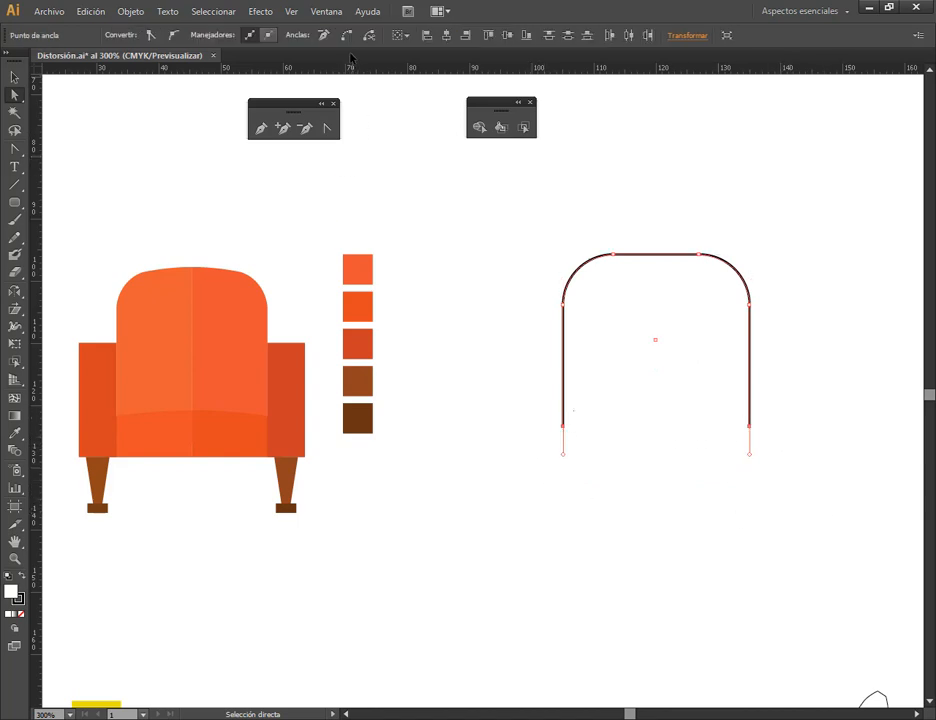
{"action": "left_click_drag", "start_coordinate": [516, 405], "coordinate": [829, 446]}
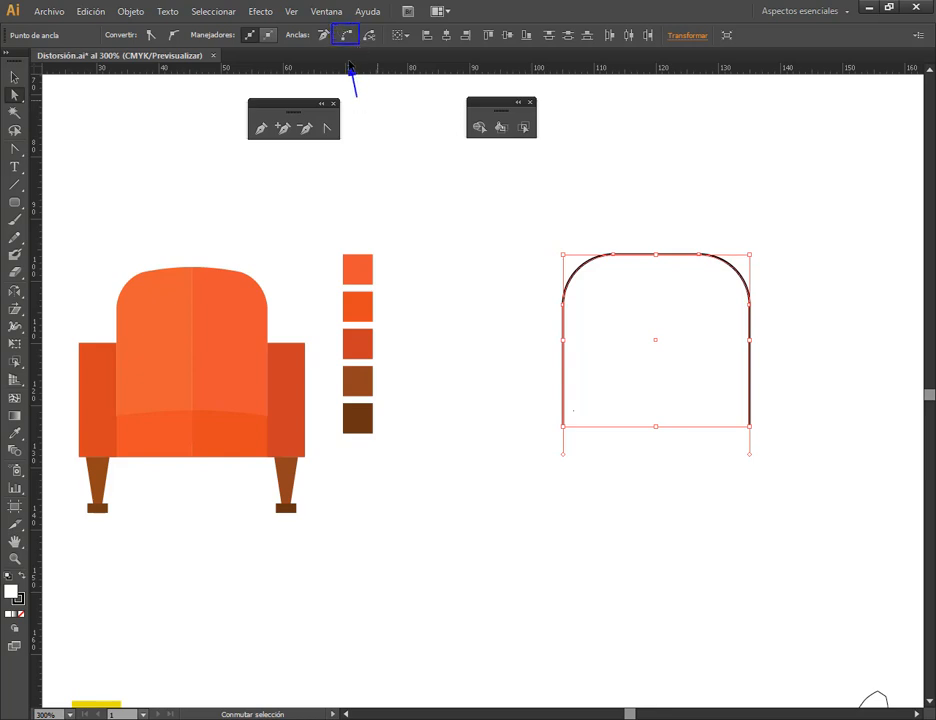
{"action": "left_click", "coordinate": [346, 36]}
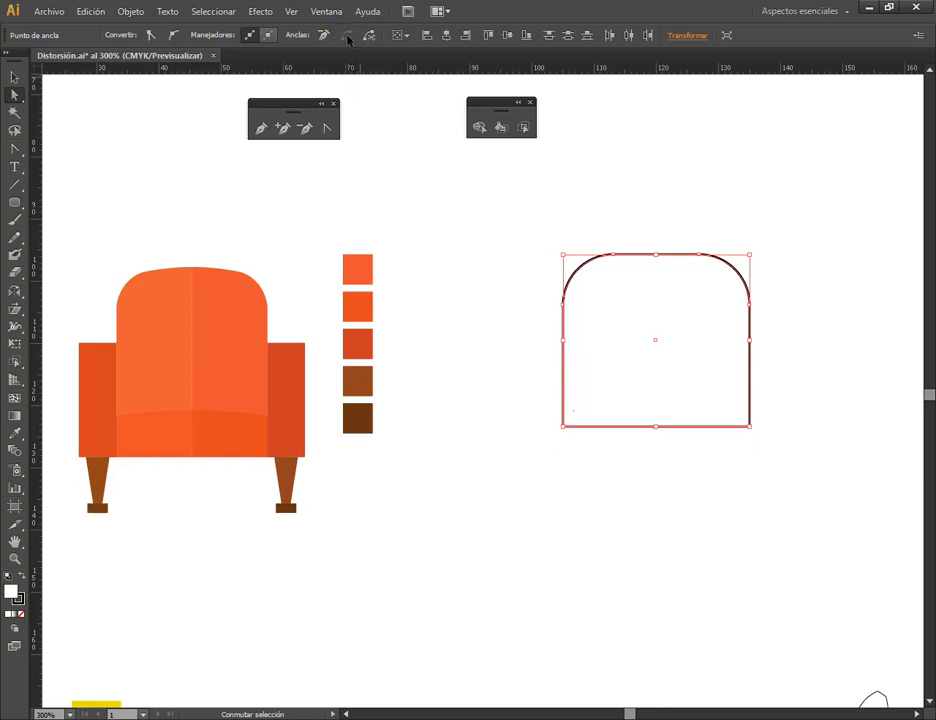
{"action": "left_click", "coordinate": [633, 507]}
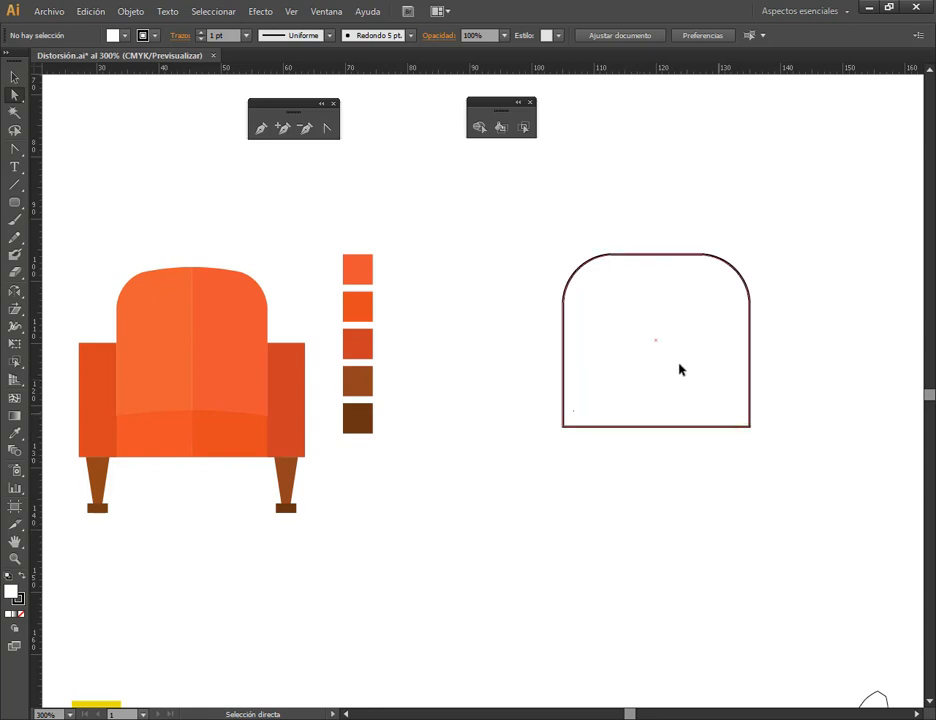
- Lengthen the closed backrest outline by moving its two bottom corner points straight down about 6 mm
{"action": "left_click", "coordinate": [681, 425]}
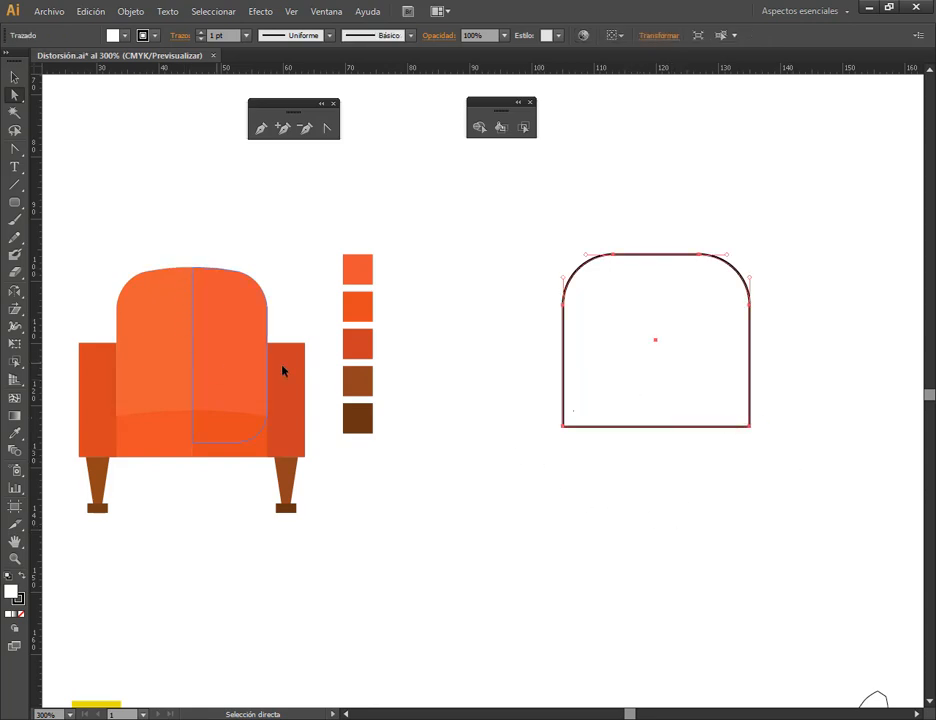
{"action": "left_click_drag", "start_coordinate": [534, 461], "coordinate": [805, 415]}
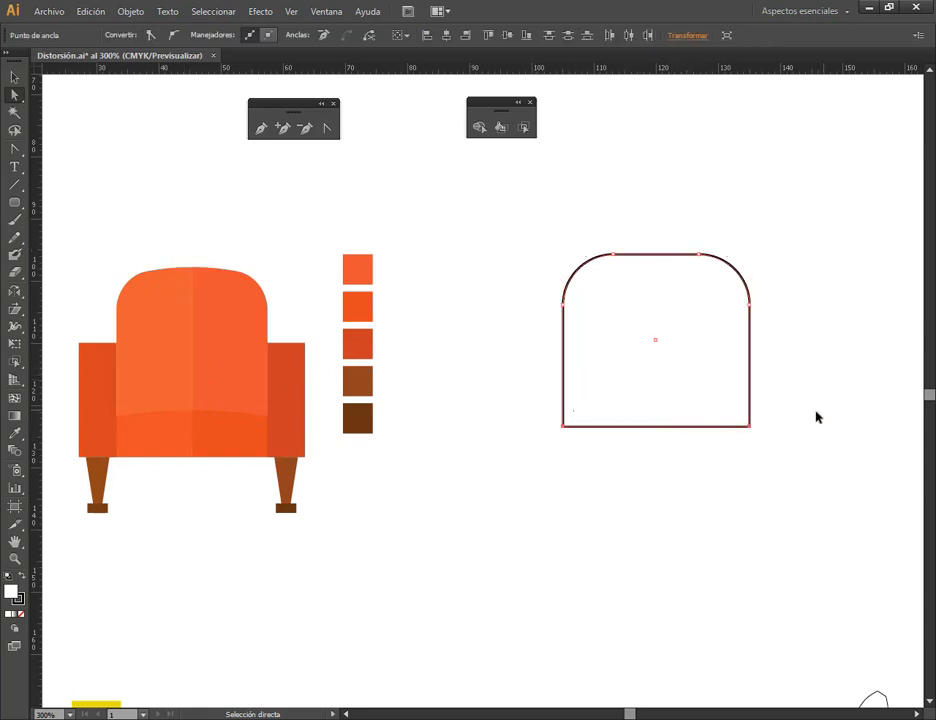
{"action": "left_click_drag", "start_coordinate": [751, 433], "coordinate": [752, 472]}
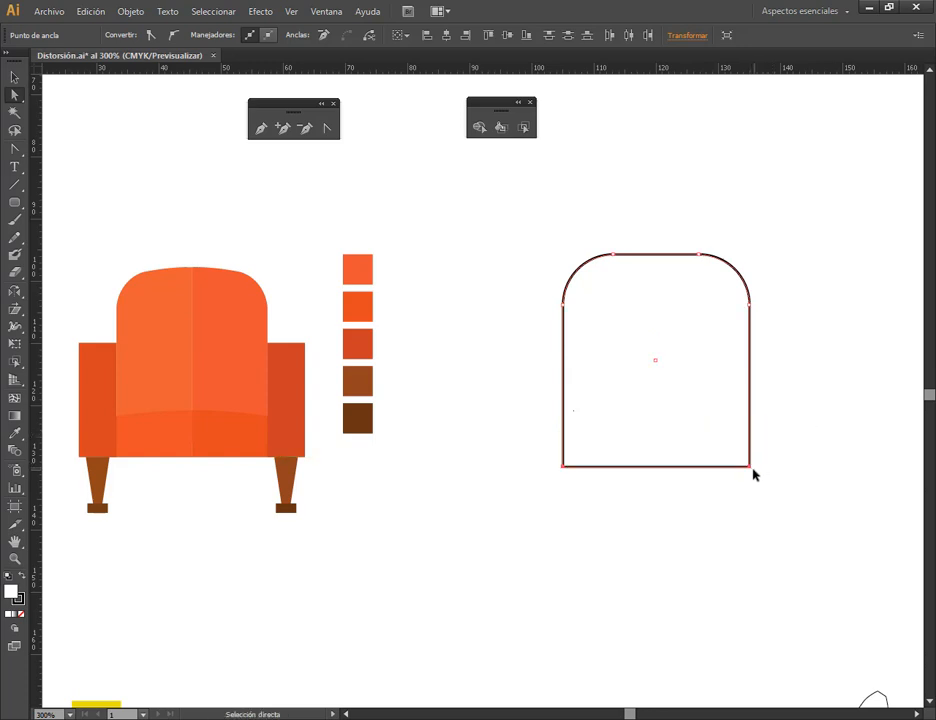
- Reposition the whole backrest outline about 4 mm higher on the canvas
{"action": "key", "text": "v"}
{"action": "left_click", "coordinate": [648, 198]}
{"action": "left_click_drag", "start_coordinate": [636, 293], "coordinate": [626, 291]}
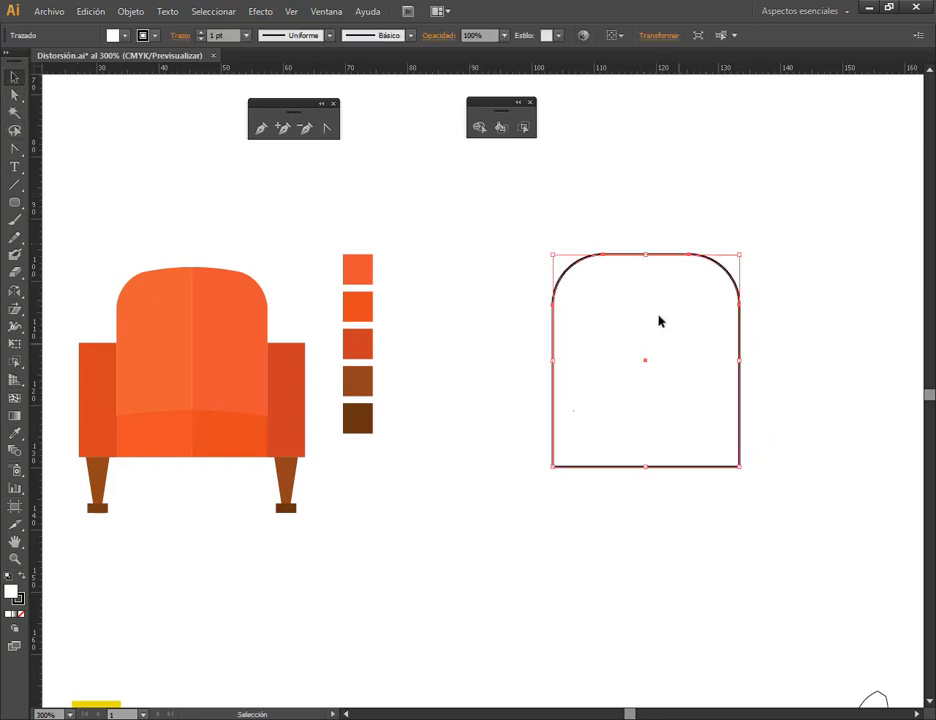
{"action": "left_click", "coordinate": [745, 392]}
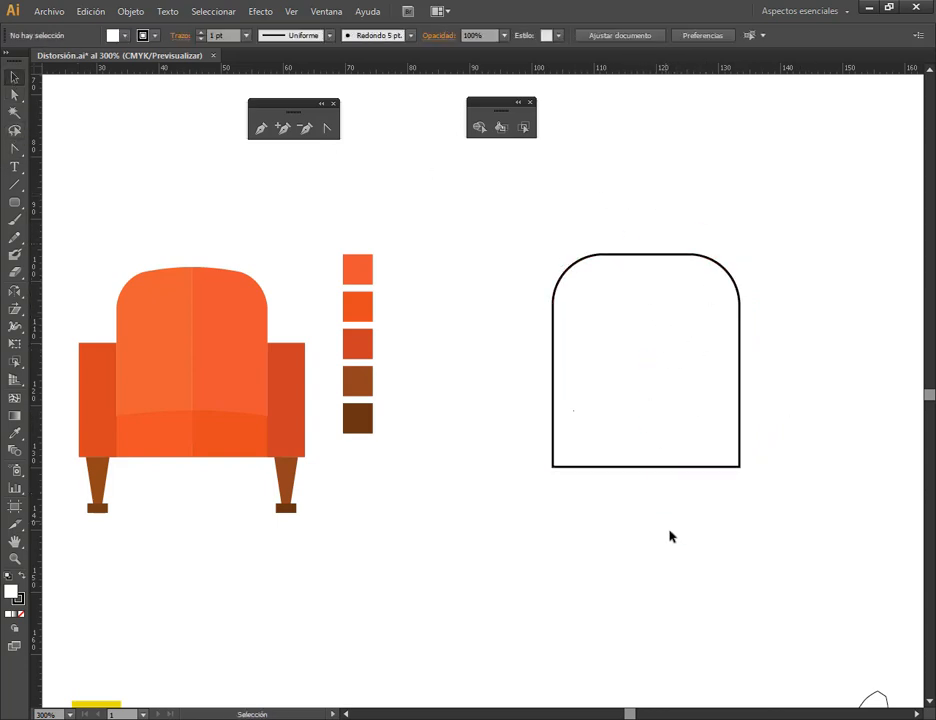
{"action": "left_click_drag", "start_coordinate": [654, 407], "coordinate": [660, 359]}
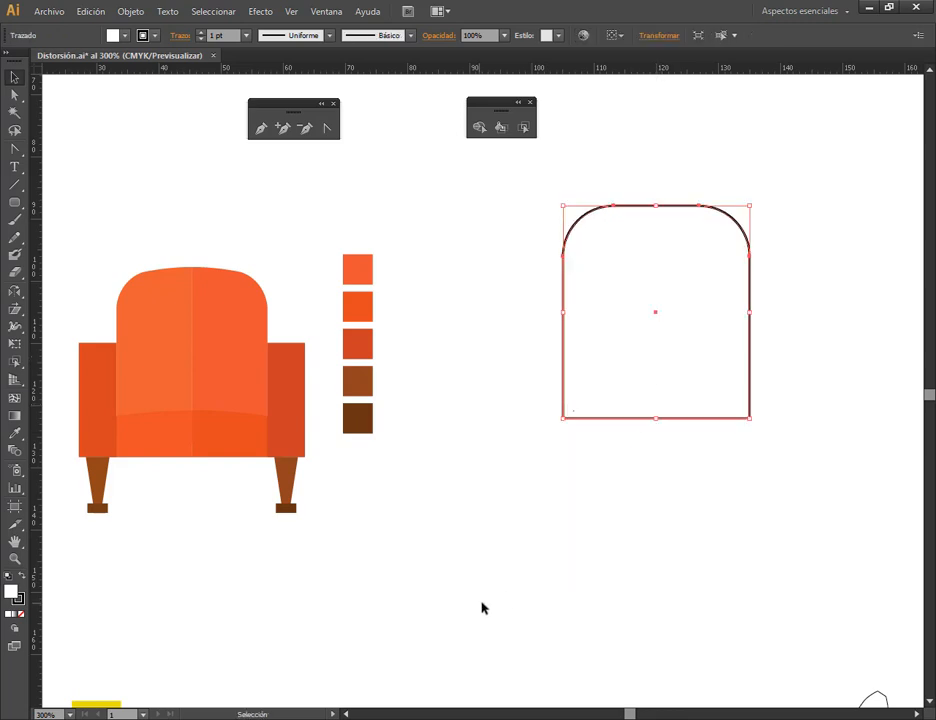
{"action": "left_click", "coordinate": [594, 562]}
{"action": "left_click_drag", "start_coordinate": [636, 401], "coordinate": [633, 424]}
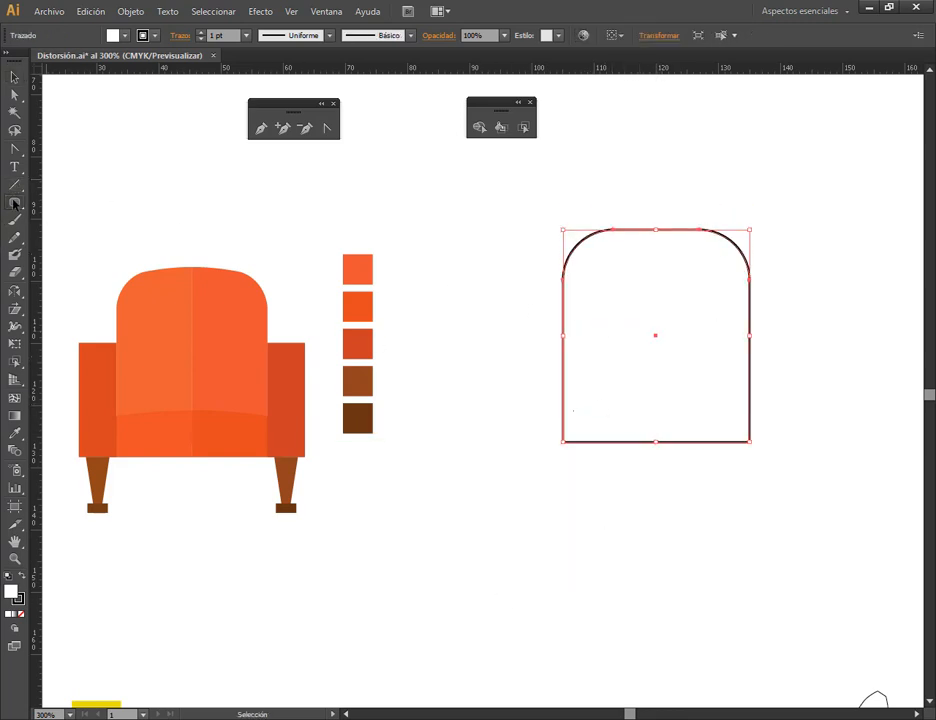
- Draw a rectangle about 30 by 9 mm for the seat, overlapping the backrest's lower edge at the same width
{"action": "left_click_drag", "start_coordinate": [14, 202], "coordinate": [47, 204]}
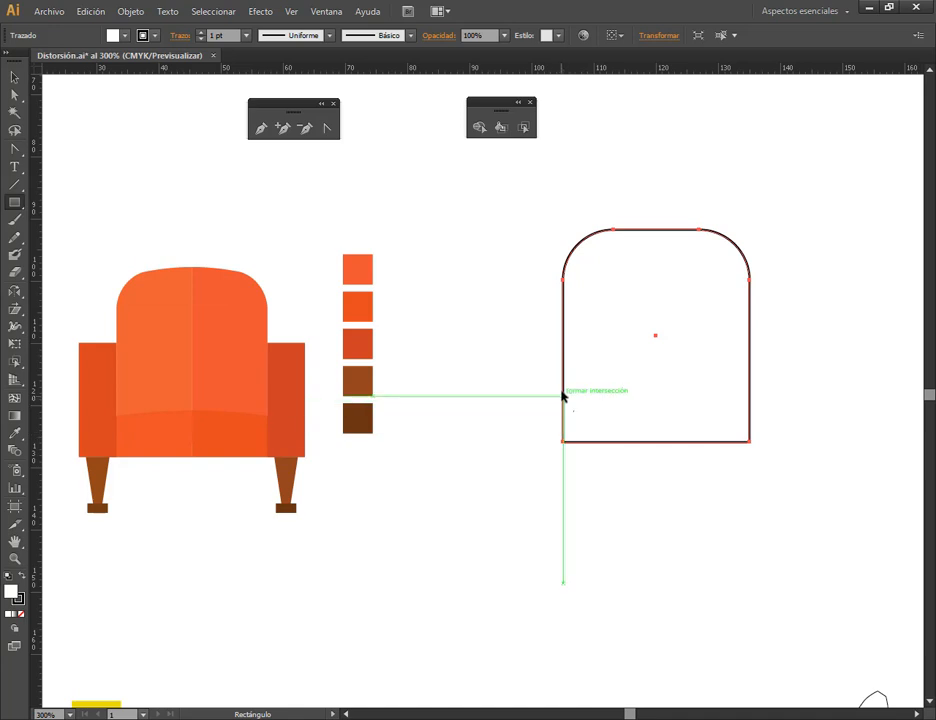
{"action": "left_click_drag", "start_coordinate": [562, 423], "coordinate": [751, 479]}
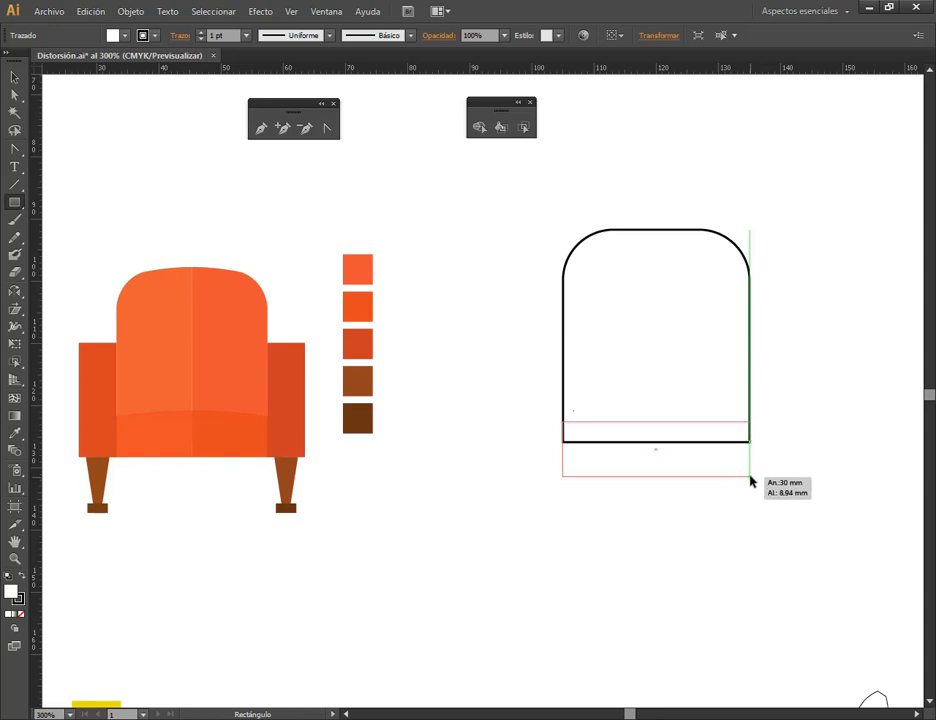
{"action": "left_click_drag", "start_coordinate": [751, 479], "coordinate": [750, 477]}
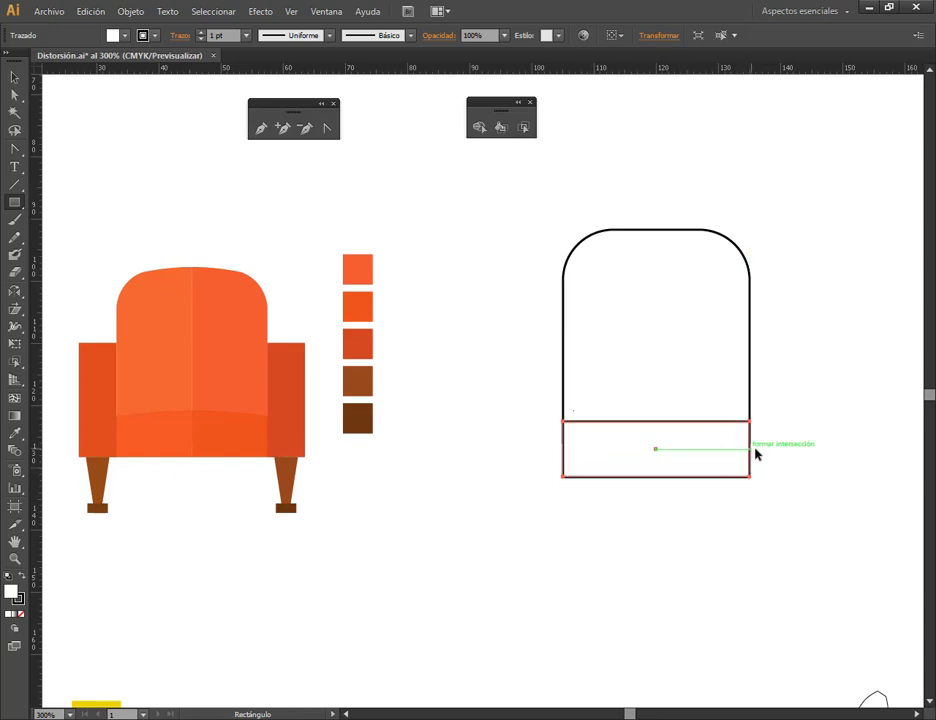
{"action": "key", "text": "v"}
{"action": "left_click", "coordinate": [14, 77]}
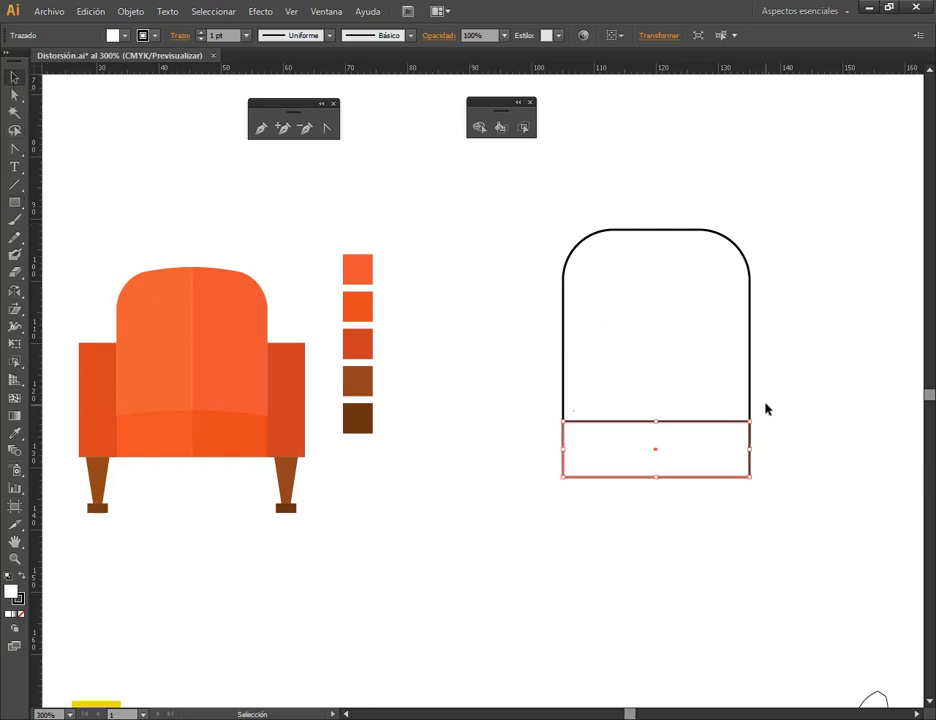
- Save the document and deselect the seat rectangle
{"action": "left_click", "coordinate": [48, 11]}
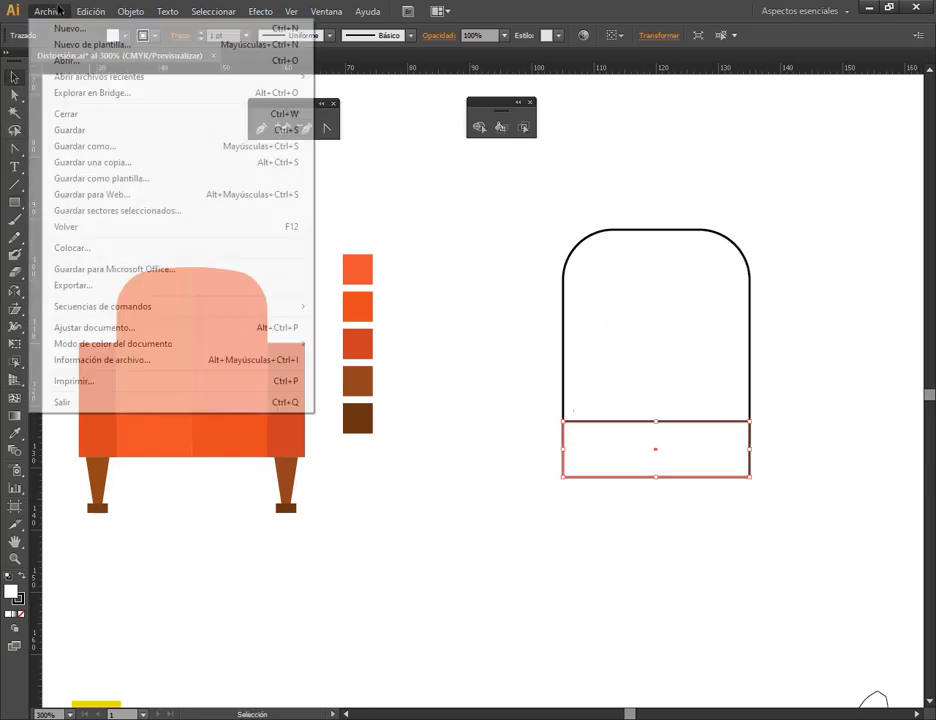
{"action": "left_click", "coordinate": [82, 129]}
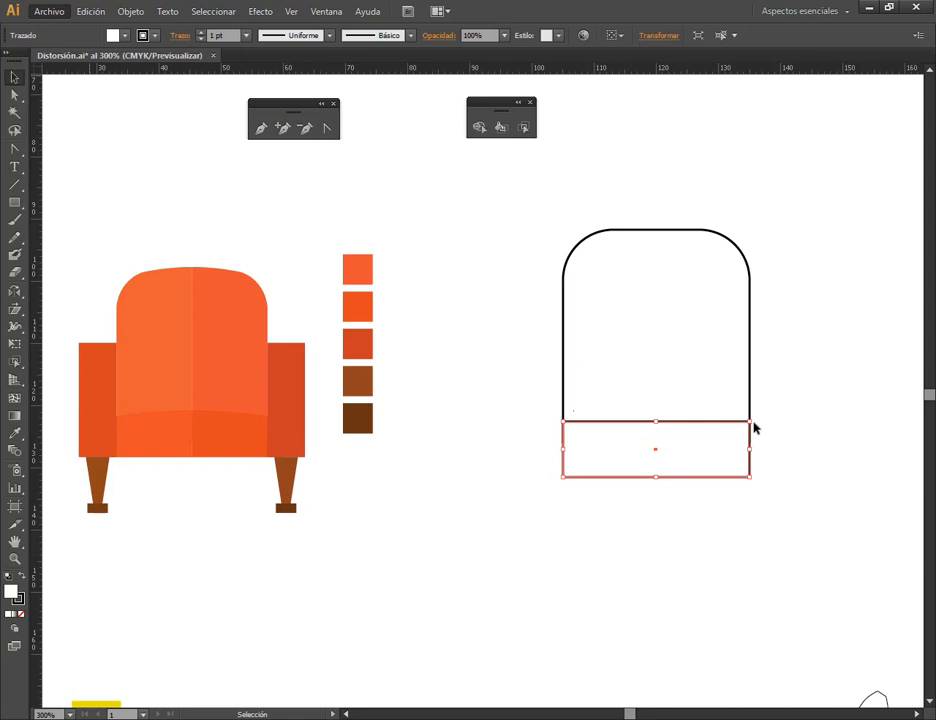
{"action": "left_click", "coordinate": [596, 333], "text": "shift"}
{"action": "key", "text": "ctrl+s"}
{"action": "left_click", "coordinate": [596, 333], "text": "shift"}
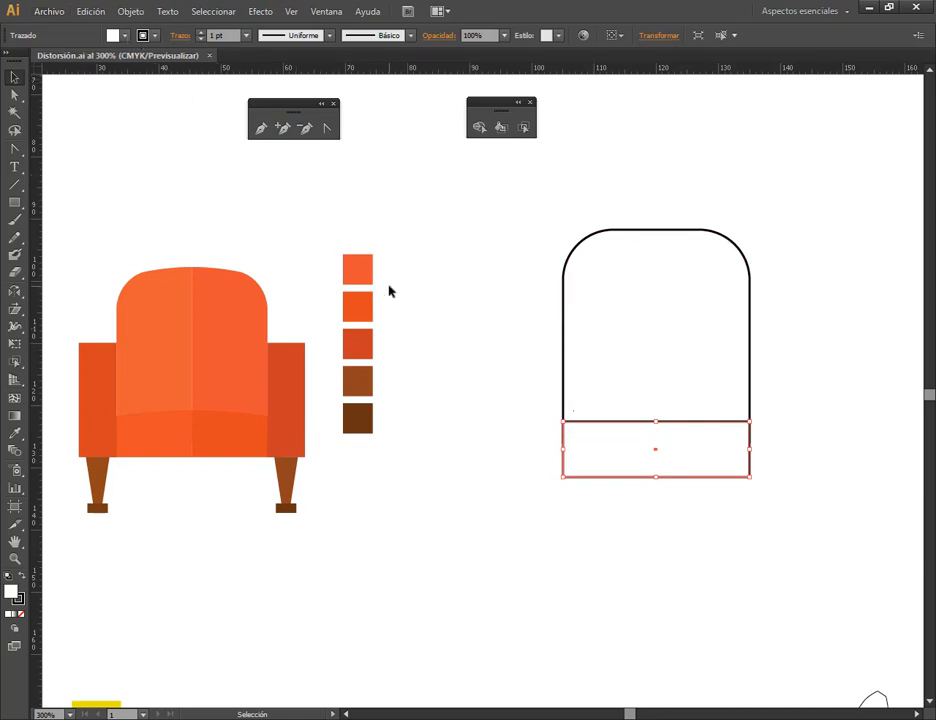
{"action": "left_click", "coordinate": [493, 587]}
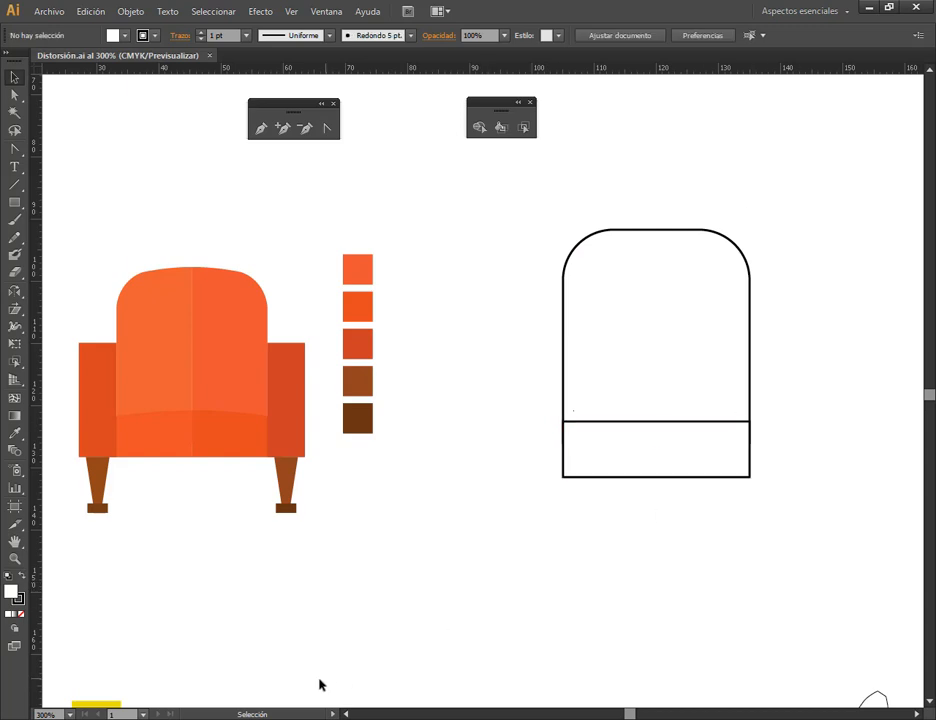
{"action": "left_click", "coordinate": [126, 677]}
- Apply an envelope warp to the seat rectangle with the Arco superior style, horizontal orientation and a 14% bend
{"action": "left_click", "coordinate": [696, 474]}
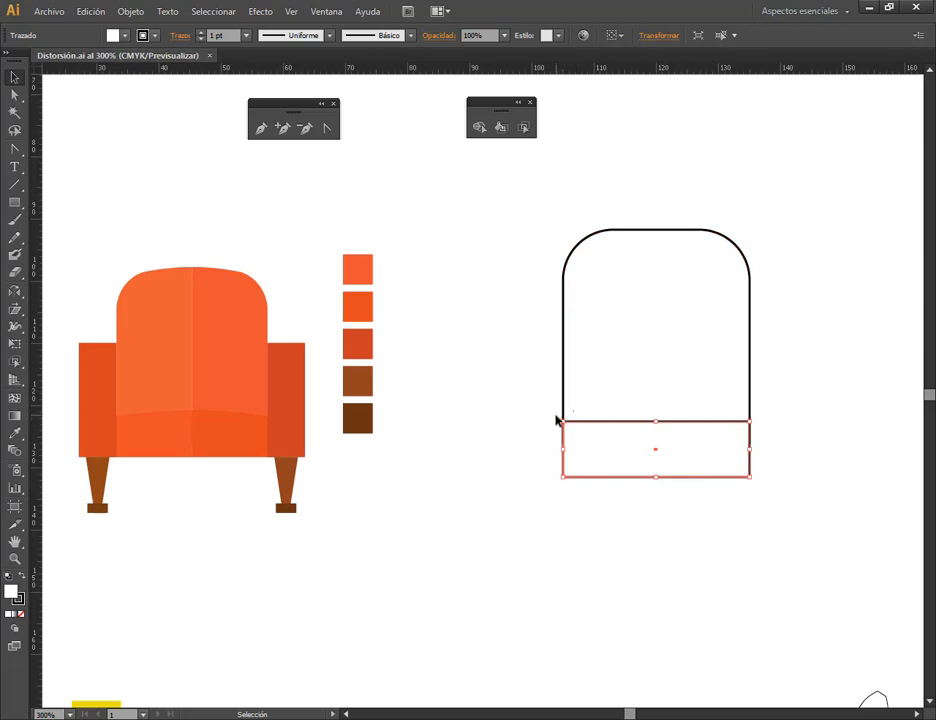
{"action": "left_click", "coordinate": [137, 10]}
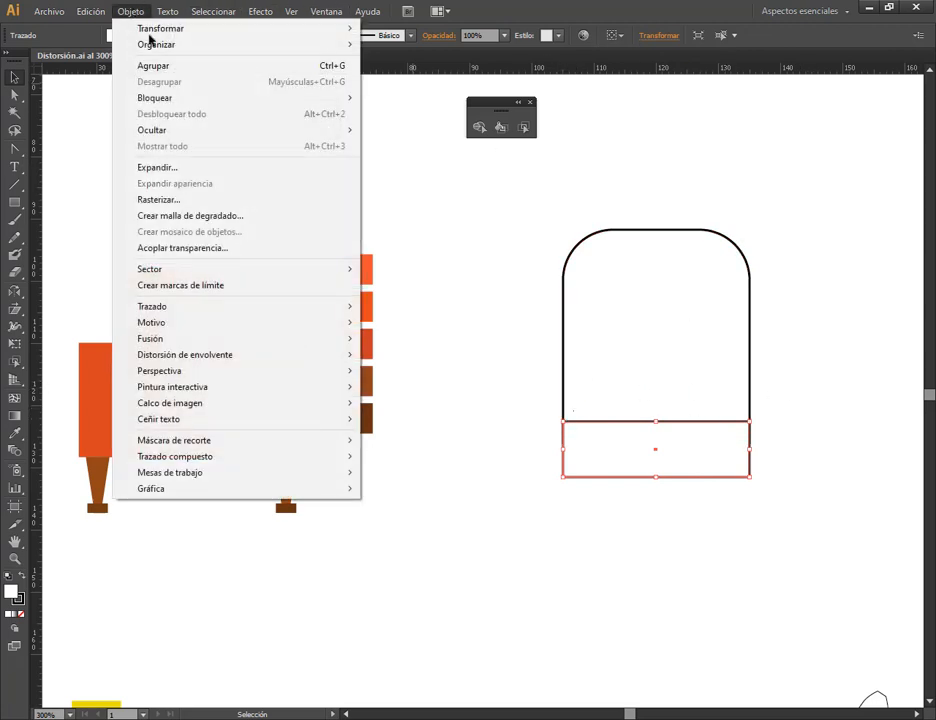
{"action": "mouse_move", "coordinate": [241, 360]}
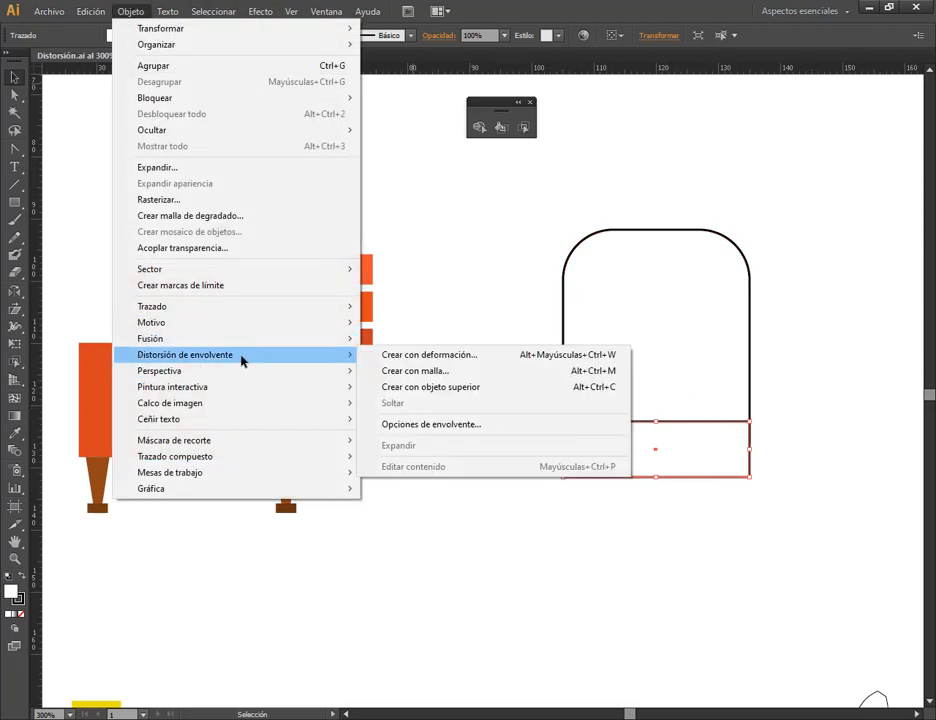
{"action": "left_click", "coordinate": [450, 357]}
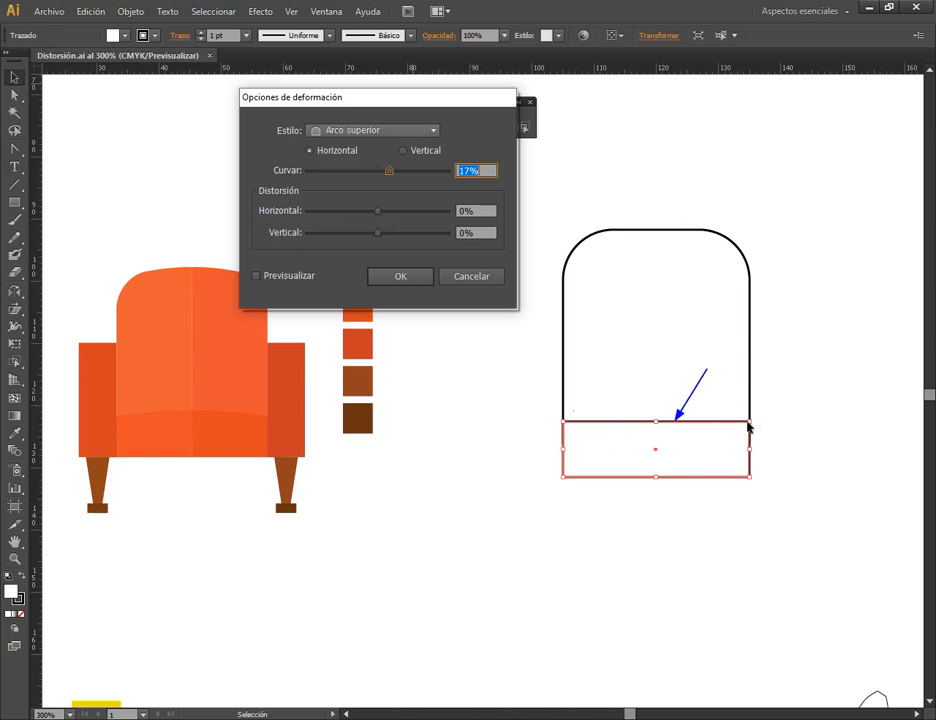
{"action": "left_click", "coordinate": [300, 279]}
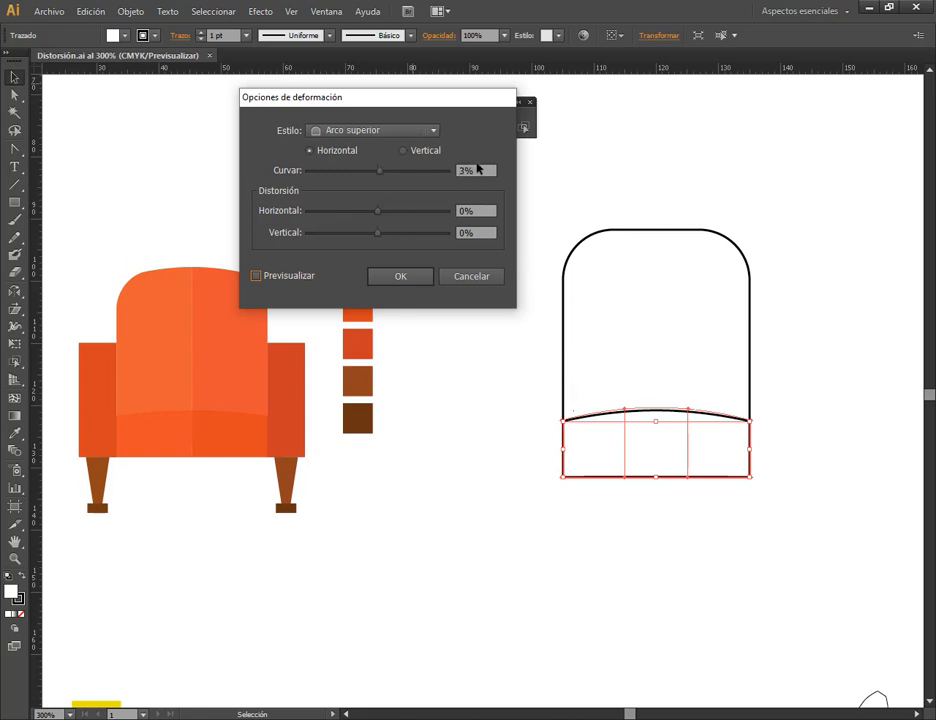
{"action": "type", "text": "-14"}
{"action": "left_click", "coordinate": [257, 276]}
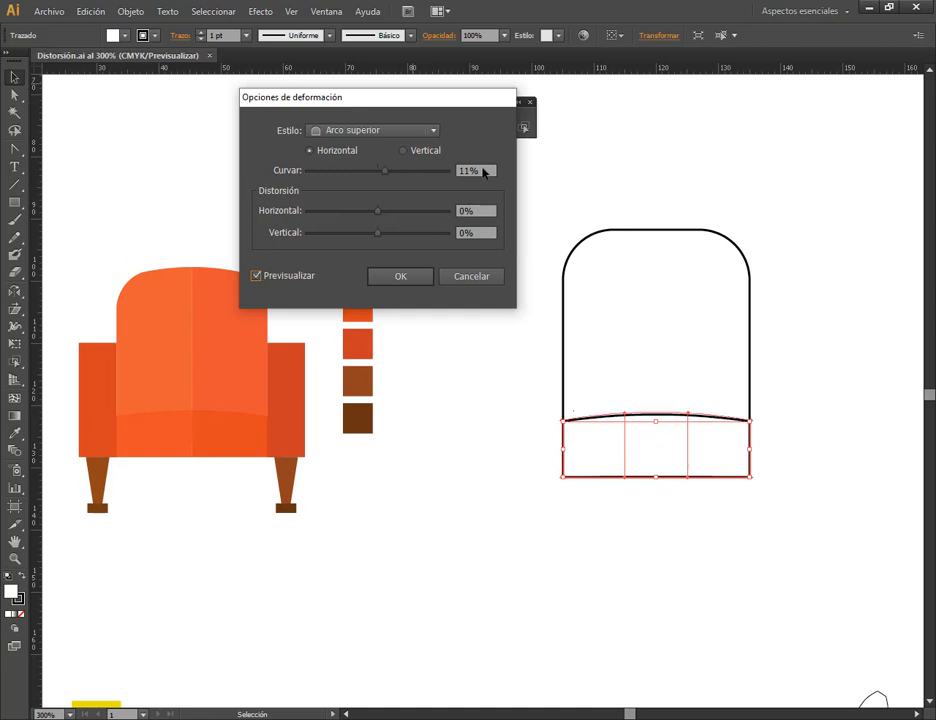
{"action": "scroll", "coordinate": [482, 173], "scroll_direction": "up", "scroll_amount": 2}
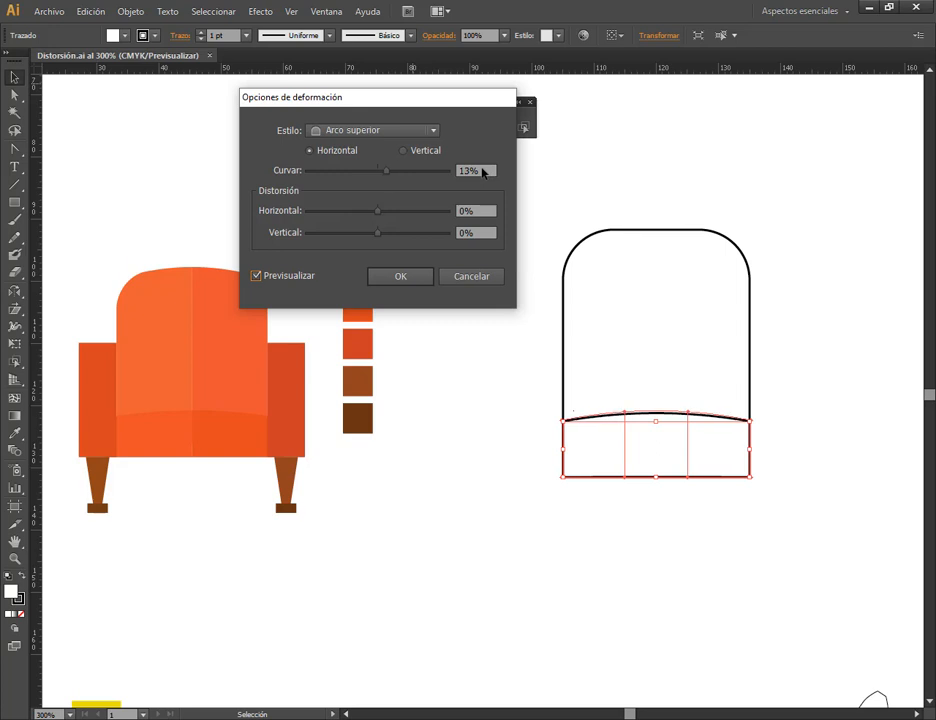
{"action": "scroll", "coordinate": [482, 173], "scroll_direction": "up", "scroll_amount": 1}
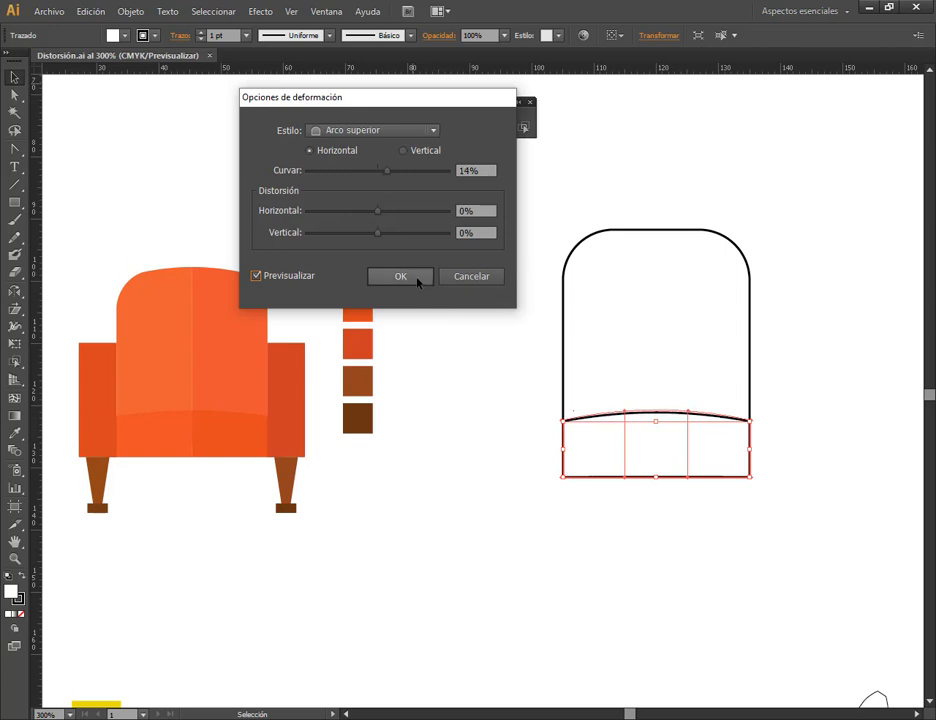
{"action": "left_click", "coordinate": [420, 276]}
{"action": "left_click", "coordinate": [822, 460]}
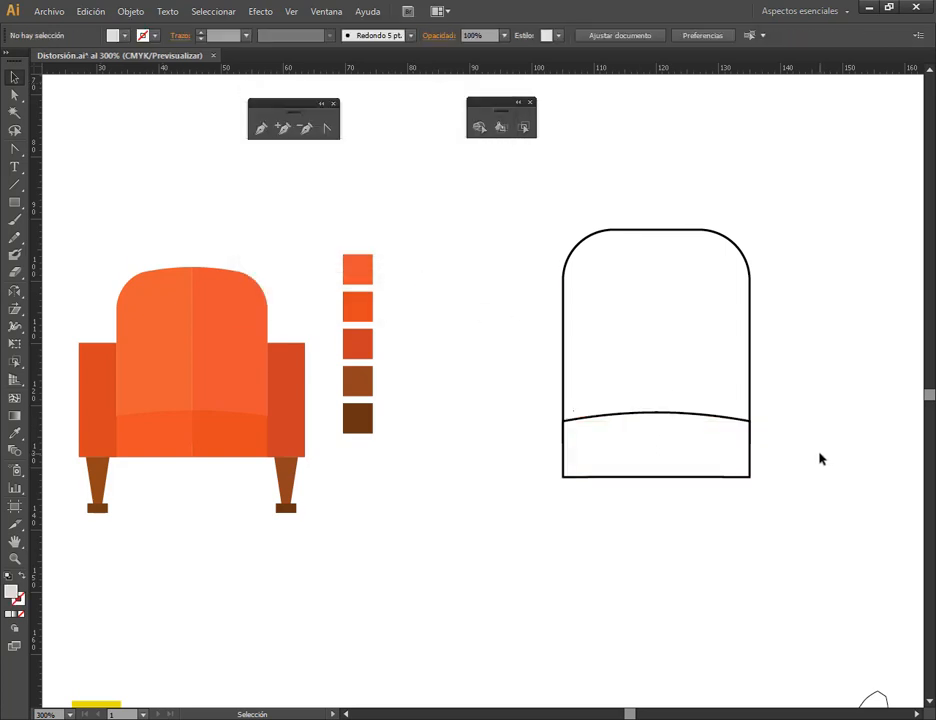
- Switch the warped seat to editing its envelope contents and scale it slightly smaller, reducing the contents' height
{"action": "left_click", "coordinate": [664, 455]}
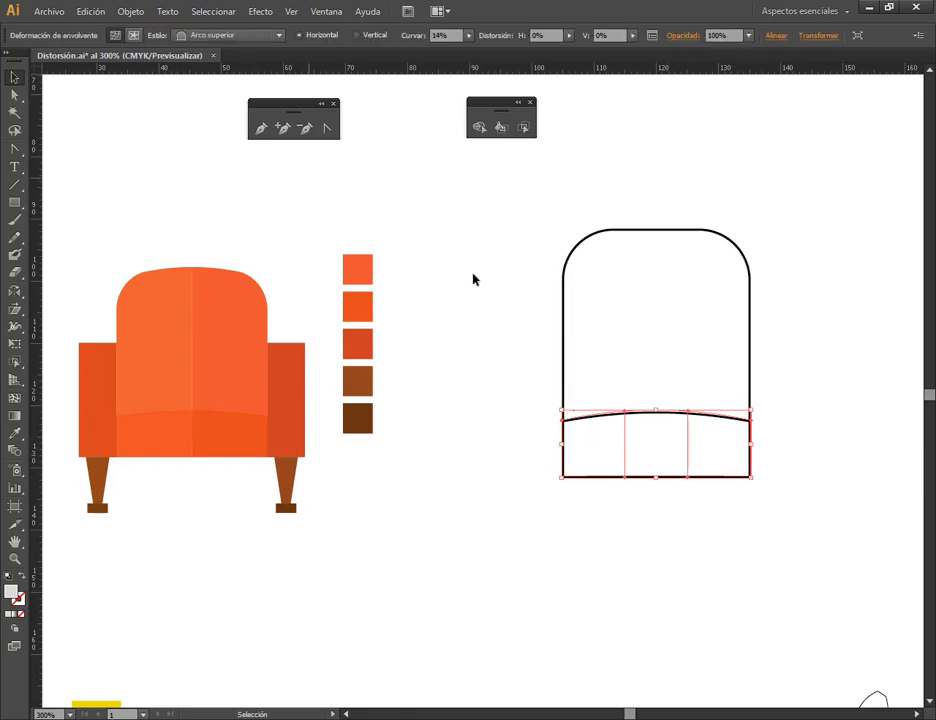
{"action": "key", "text": "ctrl+shift+b"}
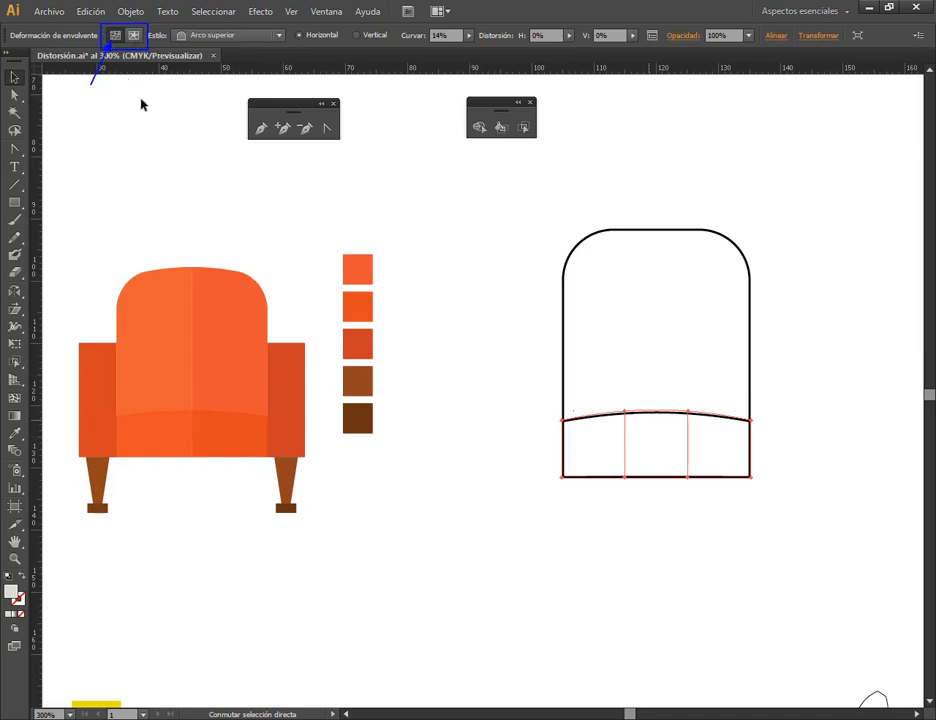
{"action": "key", "text": "Escape"}
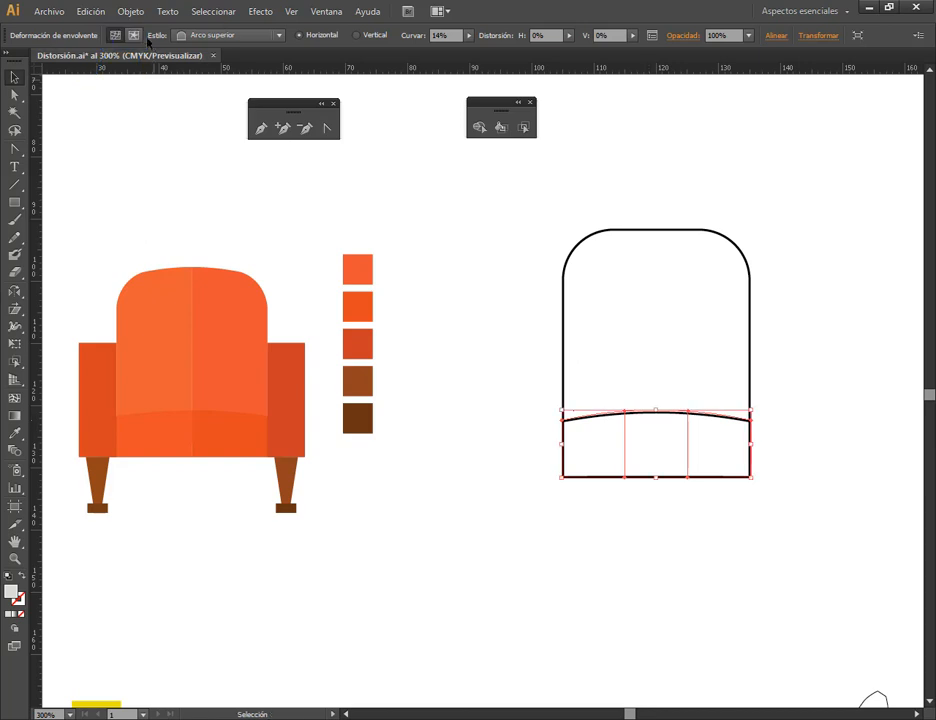
{"action": "left_click", "coordinate": [135, 36]}
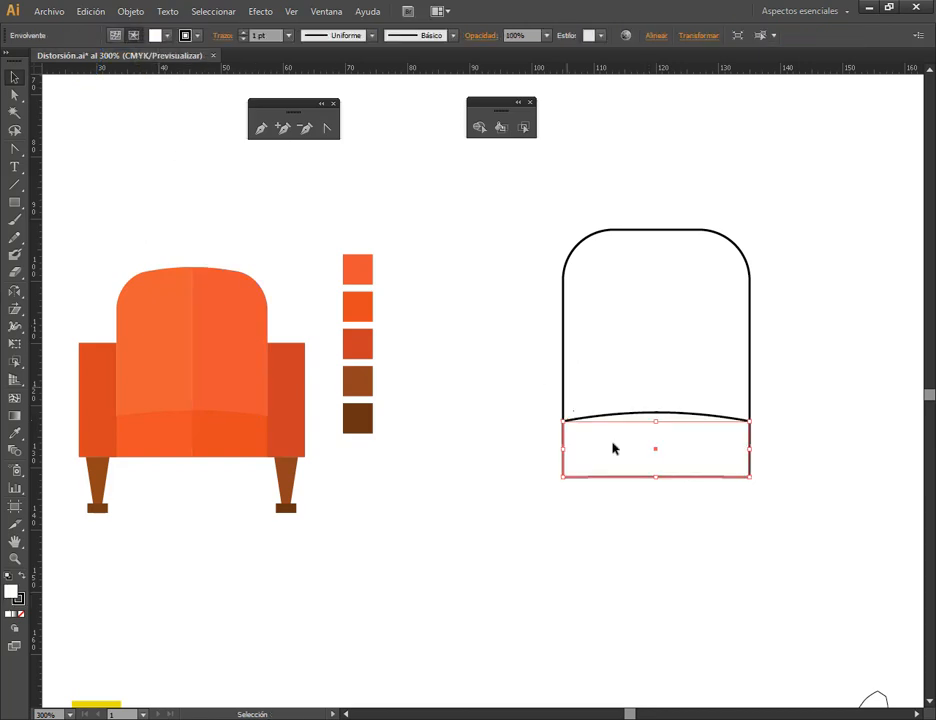
{"action": "left_click", "coordinate": [687, 543]}
{"action": "left_click", "coordinate": [680, 471]}
{"action": "left_click_drag", "start_coordinate": [656, 477], "coordinate": [660, 471]}
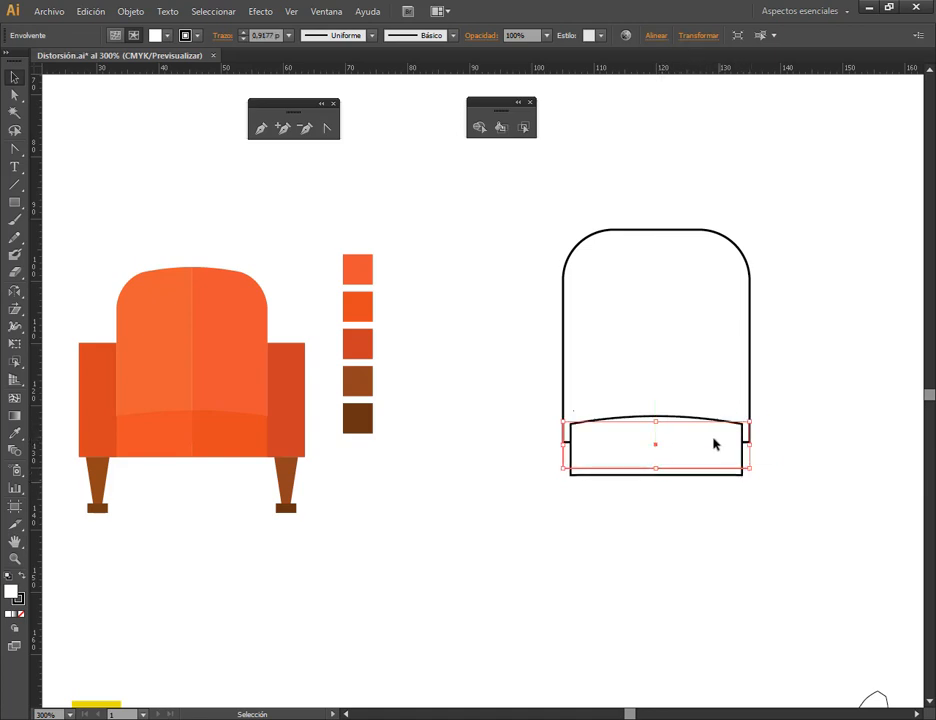
- Return the warped seat to envelope editing and raise its bottom mesh points, reducing the envelope height to about 8.2 mm
{"action": "left_click", "coordinate": [702, 510]}
{"action": "left_click", "coordinate": [685, 443]}
{"action": "mouse_move", "coordinate": [752, 446]}
{"action": "left_mouse_down"}
{"action": "mouse_move", "coordinate": [761, 452]}
{"action": "mouse_move", "coordinate": [750, 459]}
{"action": "left_mouse_up"}
{"action": "left_click", "coordinate": [116, 36]}
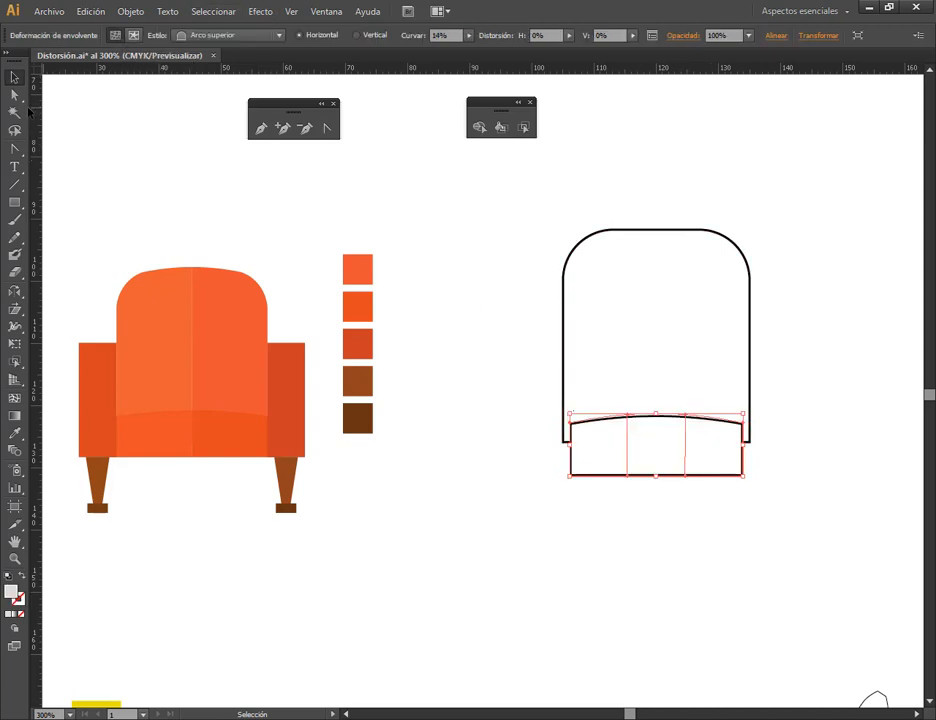
{"action": "left_click", "coordinate": [15, 94]}
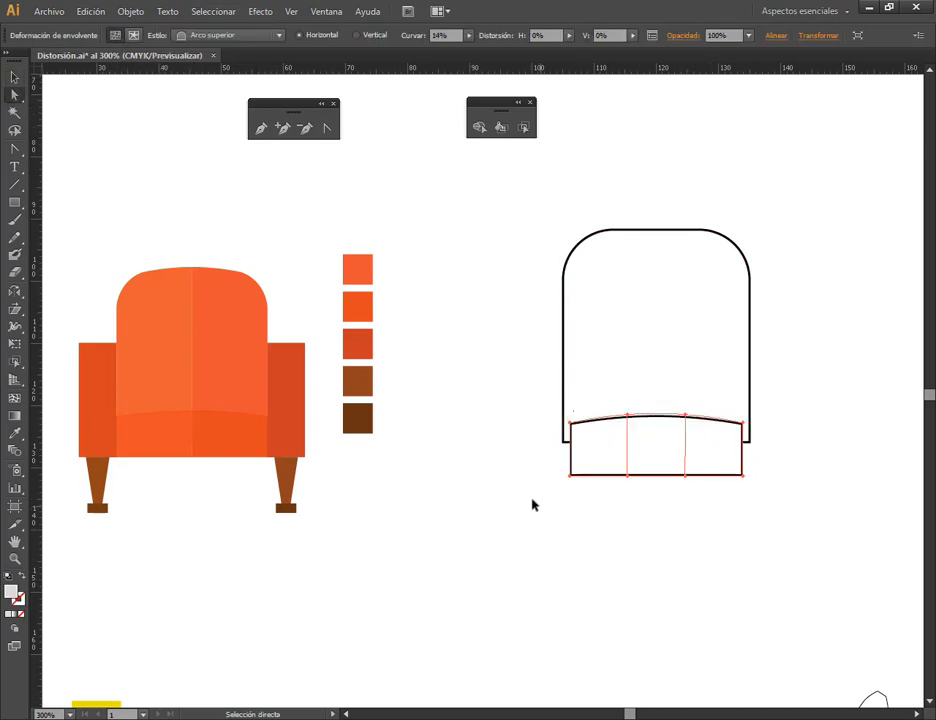
{"action": "left_click_drag", "start_coordinate": [545, 497], "coordinate": [830, 465]}
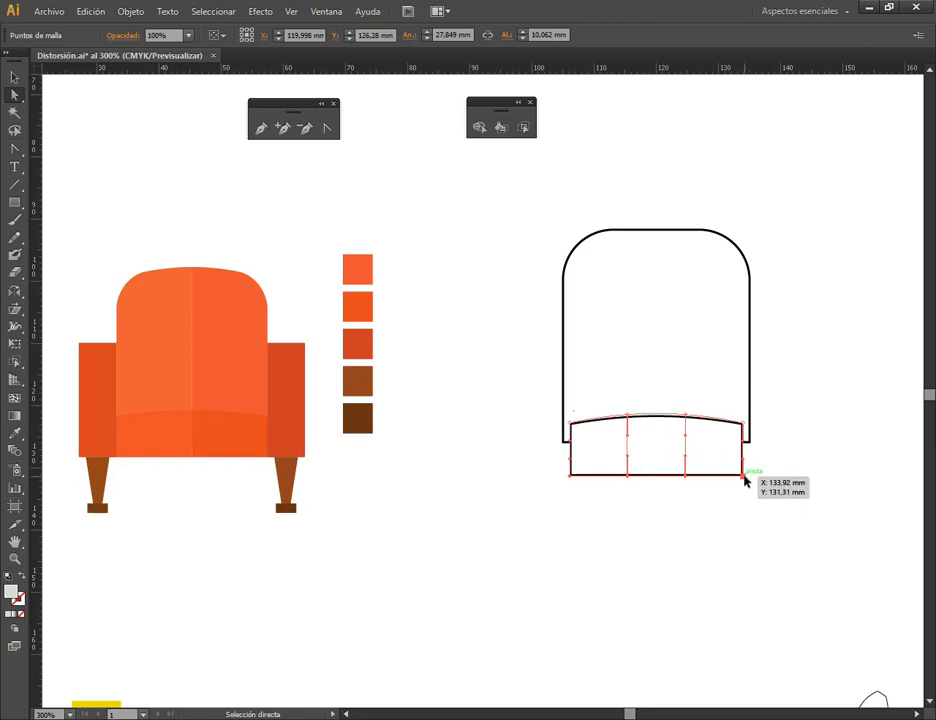
{"action": "left_click_drag", "start_coordinate": [745, 475], "coordinate": [744, 464]}
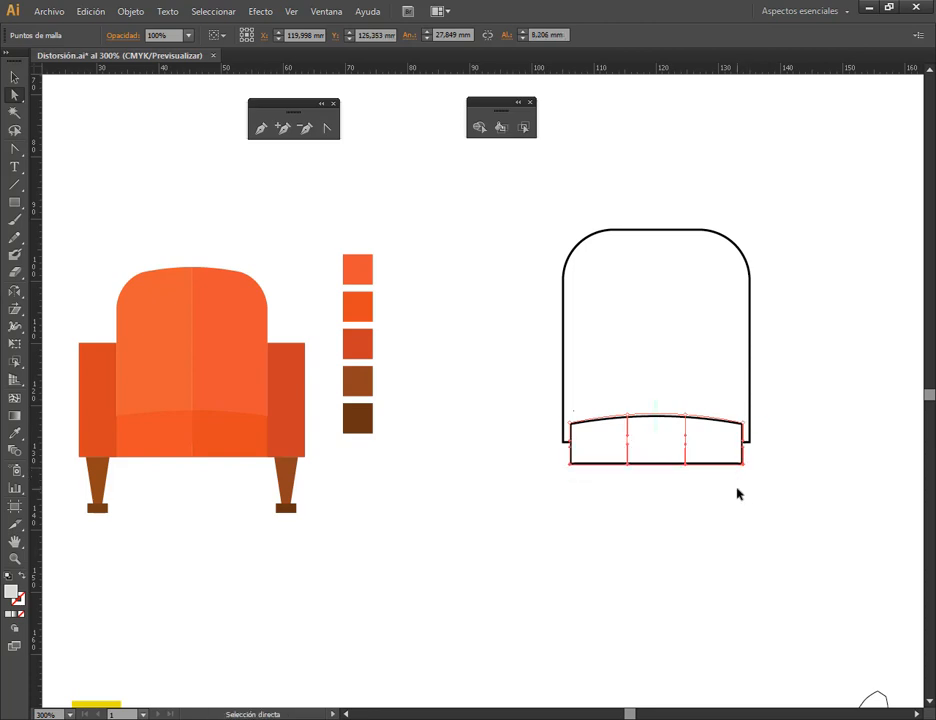
{"action": "left_click", "coordinate": [14, 77]}
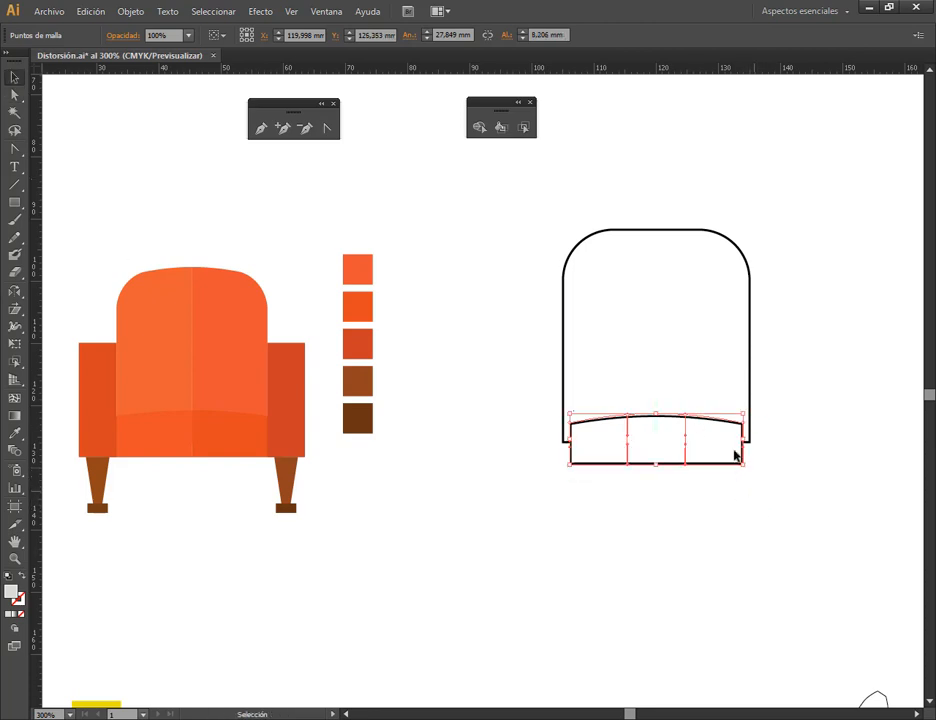
- Scale the seat envelope to about 30.3 by 9.3 mm so it matches the backrest's width, and deselect it
{"action": "left_click_drag", "start_coordinate": [754, 426], "coordinate": [753, 412]}
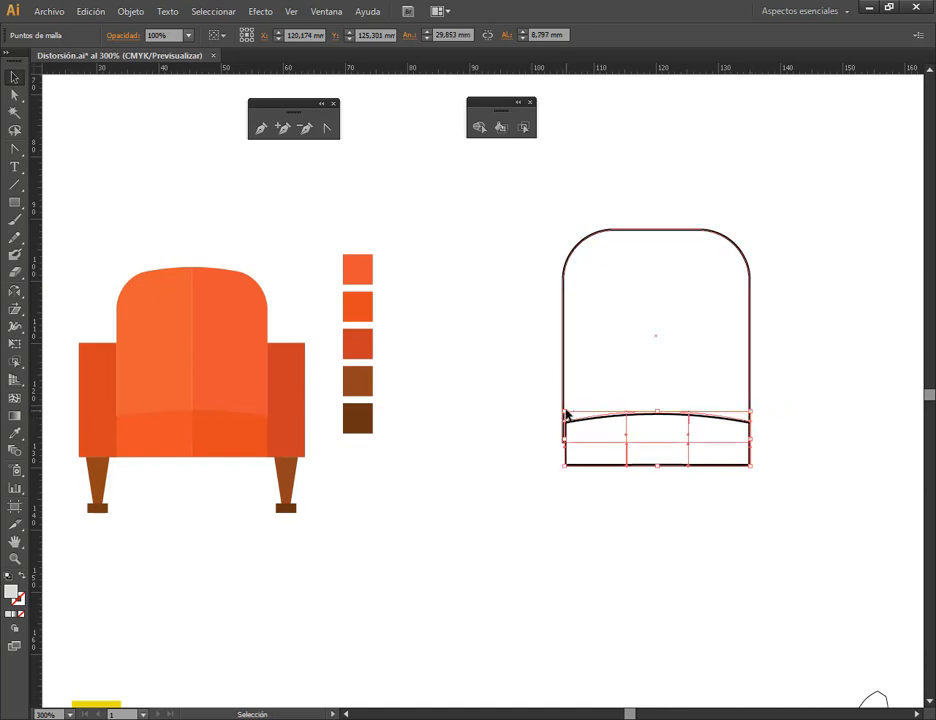
{"action": "left_click_drag", "start_coordinate": [565, 412], "coordinate": [556, 422]}
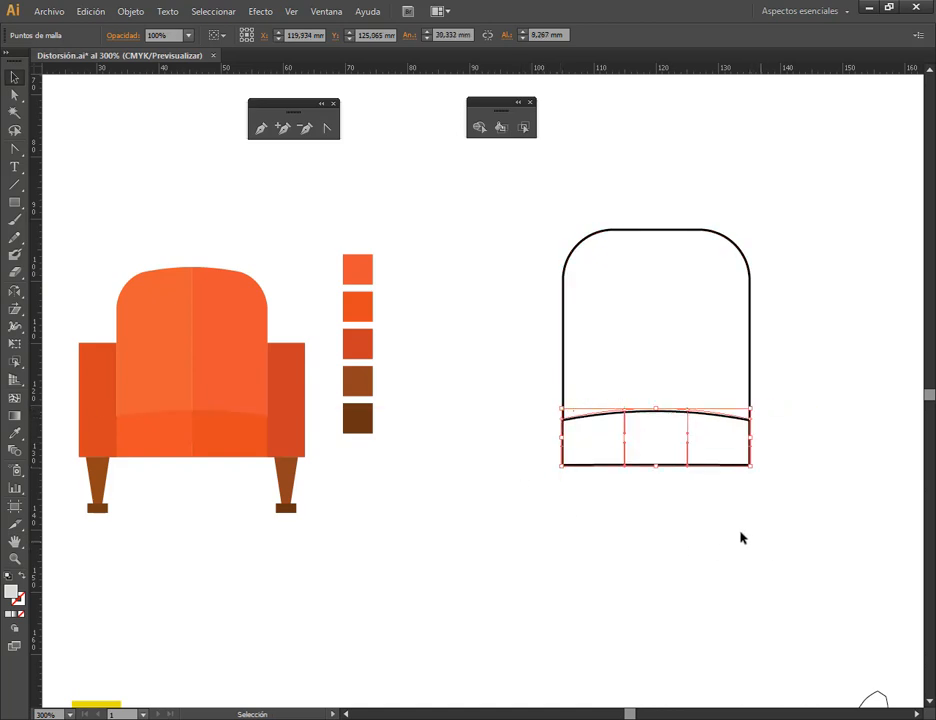
{"action": "left_click", "coordinate": [713, 540]}
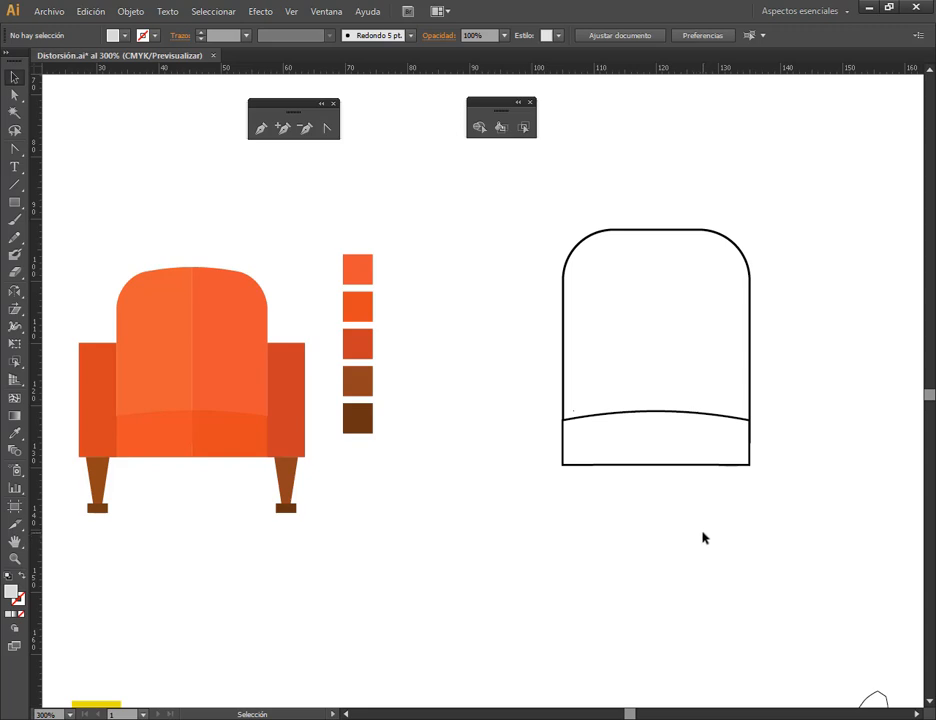
- Widen the warped seat on both sides so it extends slightly past the backrest's side edges
{"action": "left_click", "coordinate": [710, 449]}
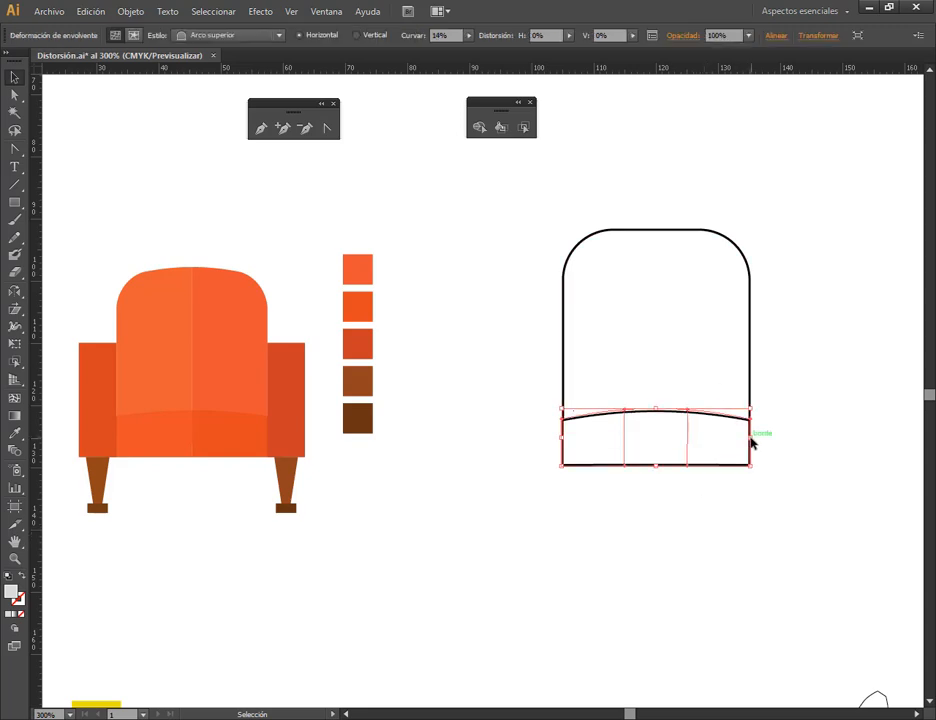
{"action": "left_click_drag", "start_coordinate": [751, 443], "coordinate": [761, 443]}
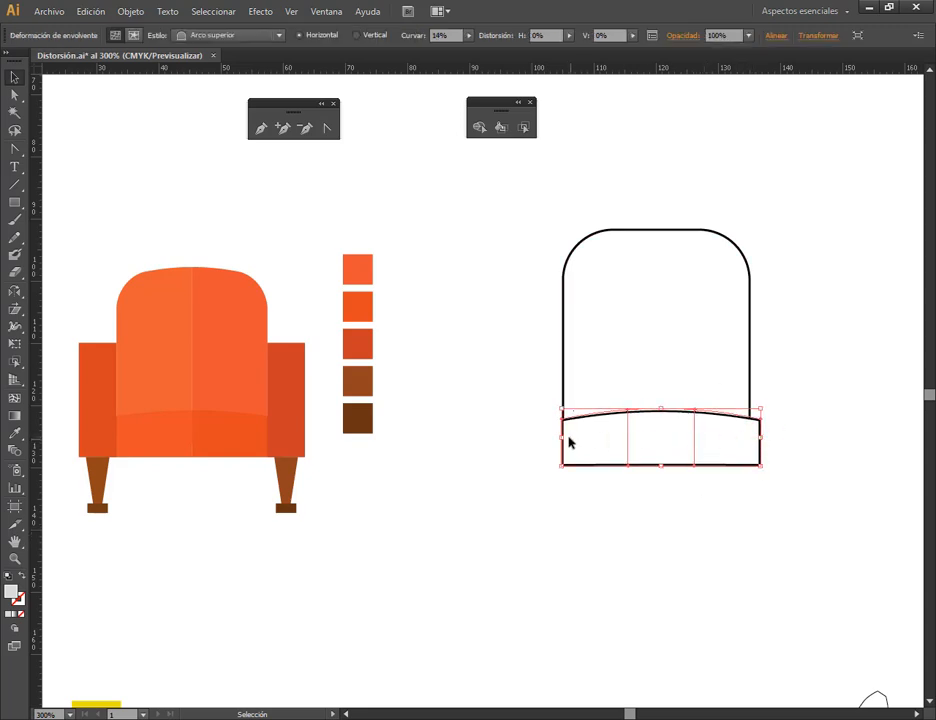
{"action": "left_click_drag", "start_coordinate": [563, 440], "coordinate": [554, 441]}
{"action": "left_click", "coordinate": [805, 443]}
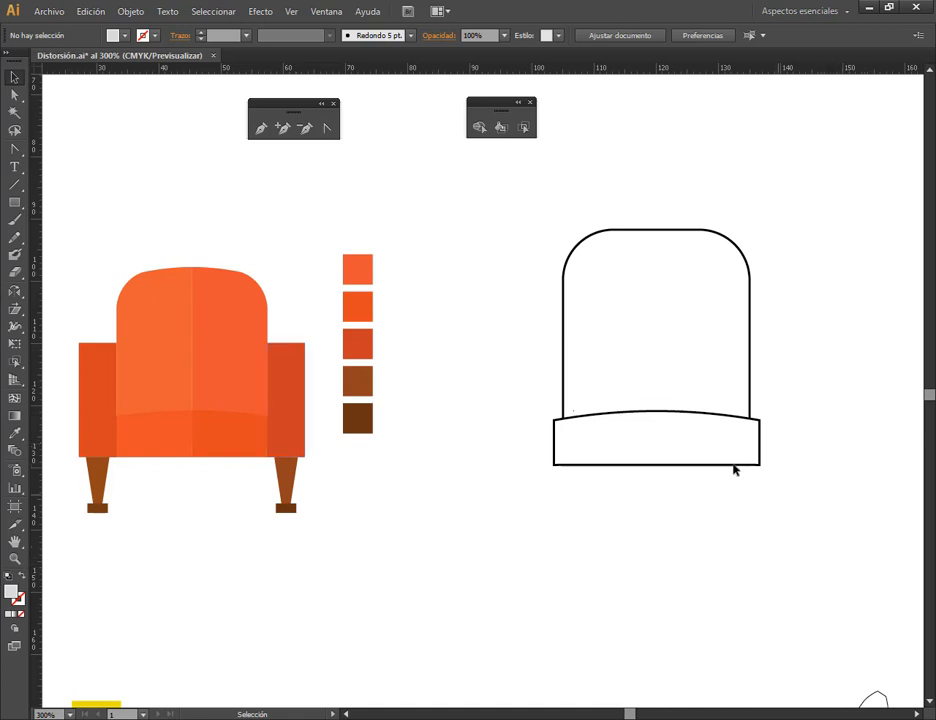
- Draw an armrest rectangle about 7 by 23 mm against the backrest's left edge, with white fill and a 1 pt black stroke
{"action": "left_click", "coordinate": [14, 202]}
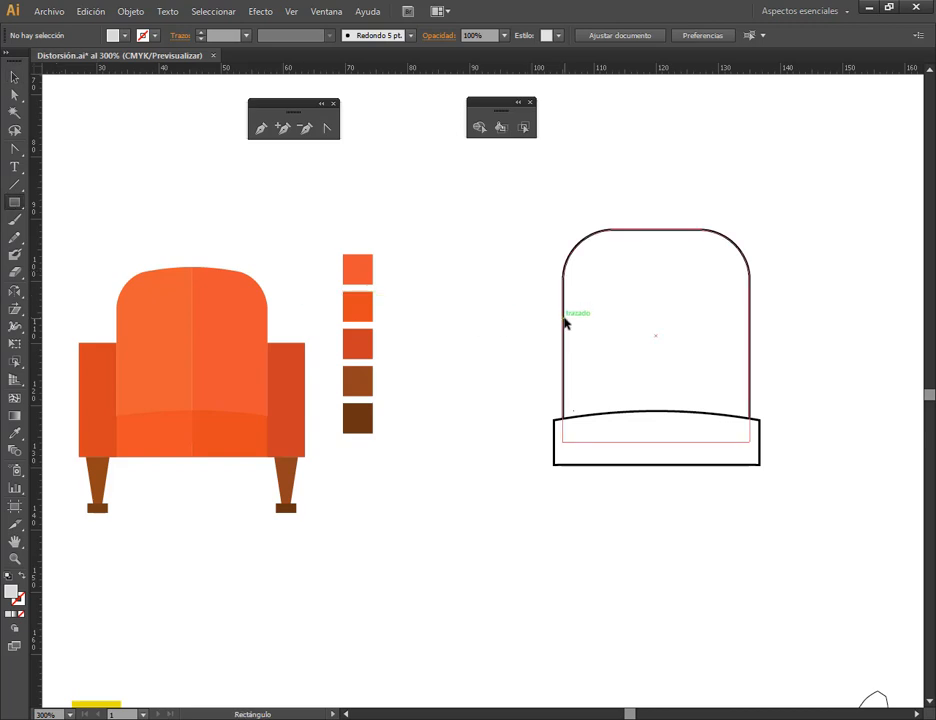
{"action": "left_click_drag", "start_coordinate": [562, 319], "coordinate": [518, 462]}
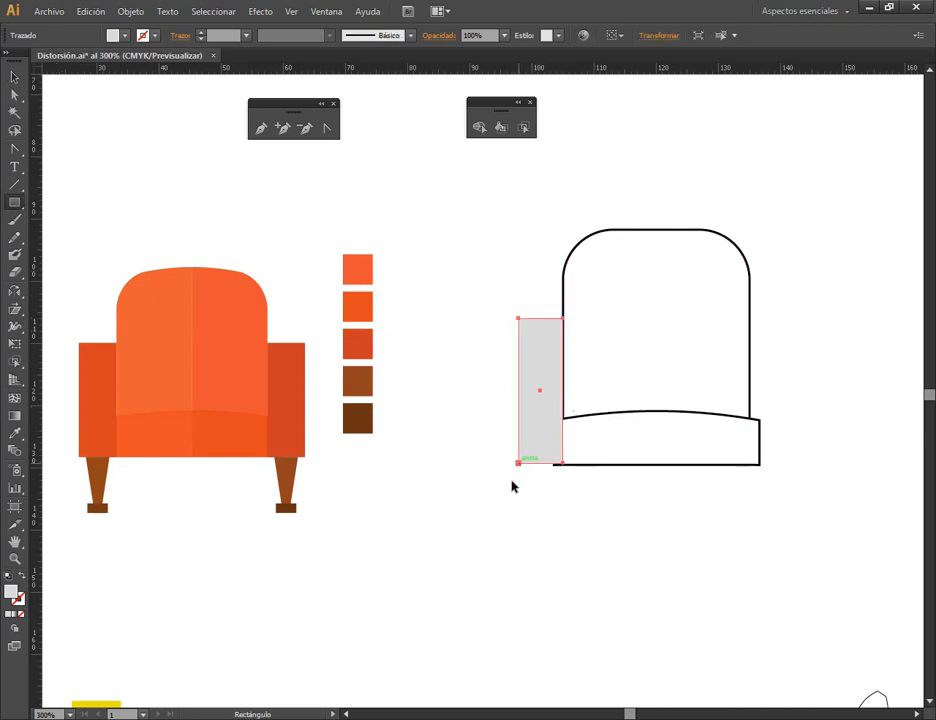
{"action": "key", "text": "v"}
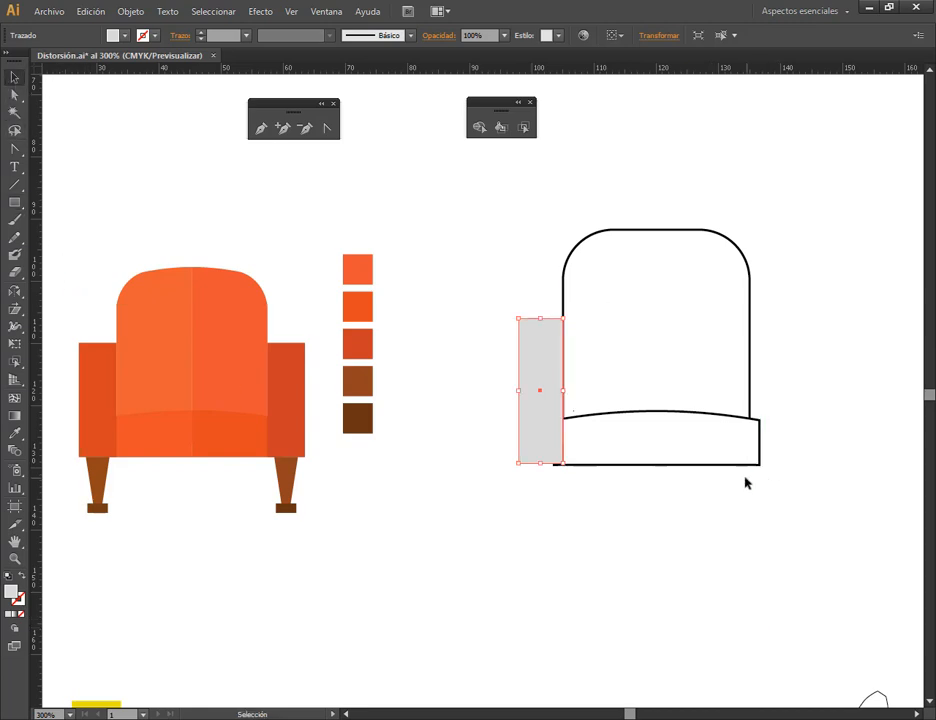
{"action": "left_click", "coordinate": [10, 577]}
{"action": "left_click", "coordinate": [545, 493]}
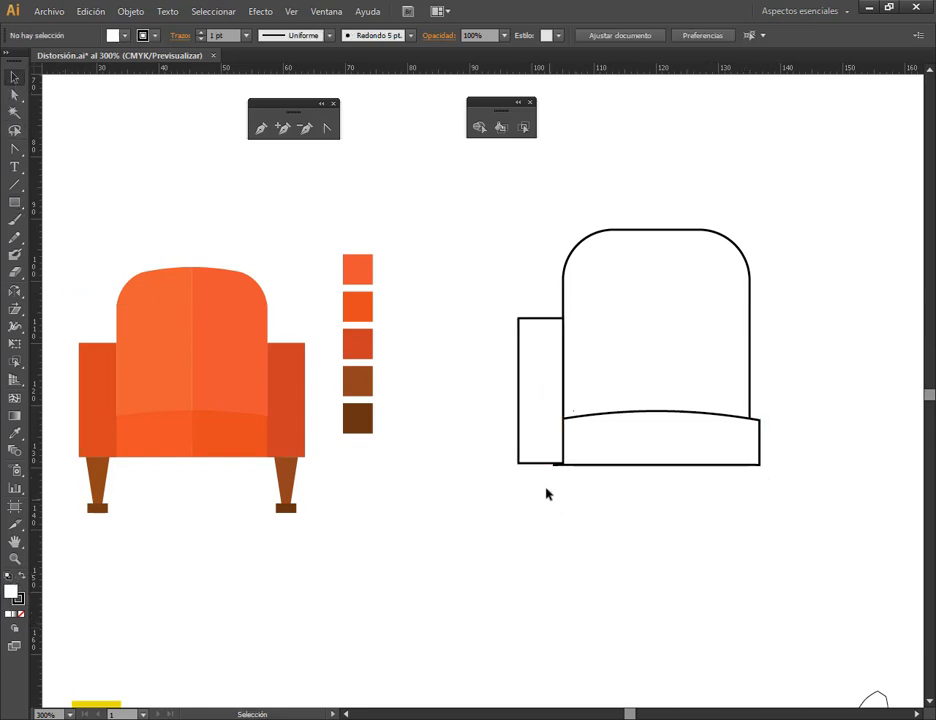
- Lengthen the armrest rectangle slightly downward to cover the seat's bottom-left edge, and deselect it
{"action": "left_click", "coordinate": [544, 463]}
{"action": "left_click_drag", "start_coordinate": [540, 464], "coordinate": [562, 470]}
{"action": "left_click", "coordinate": [567, 565]}
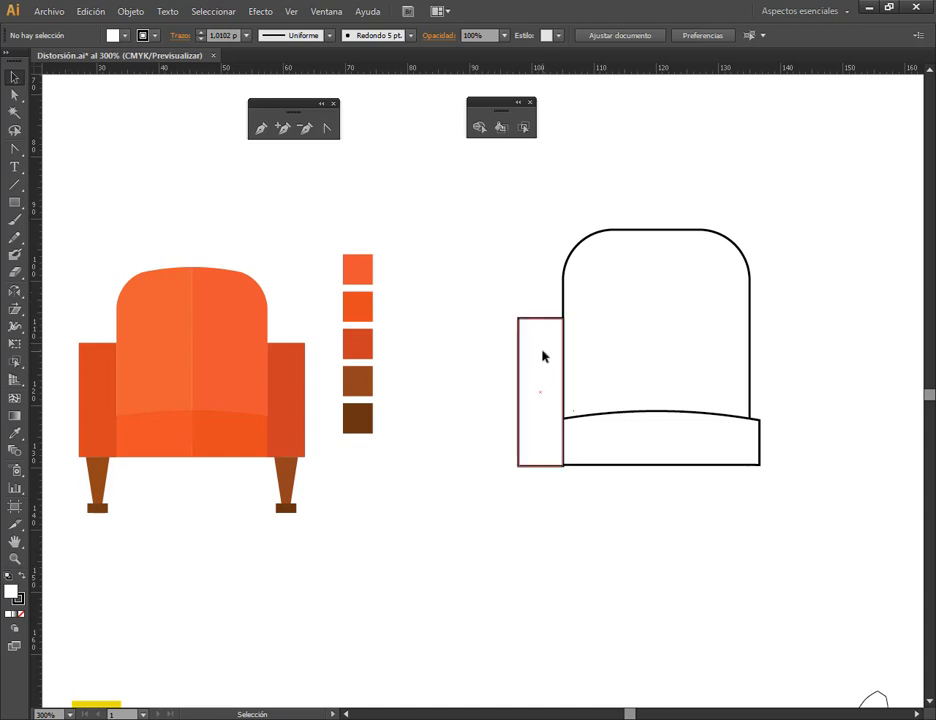
- Try duplicating the armrest against the backrest's opposite side
{"action": "left_click_drag", "start_coordinate": [531, 355], "coordinate": [758, 353]}
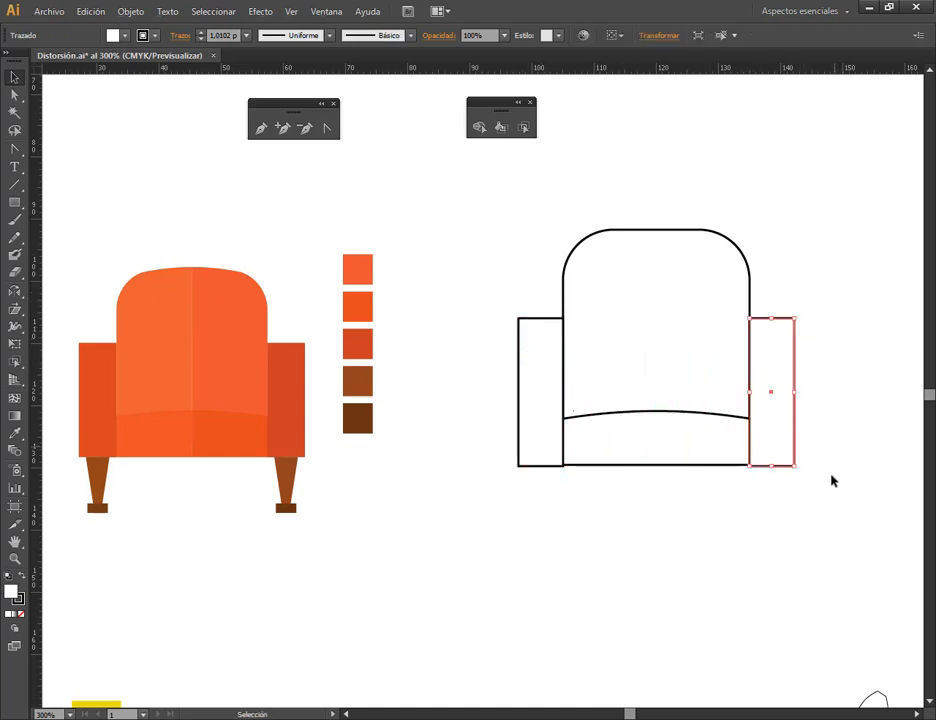
{"action": "key", "text": "Delete"}
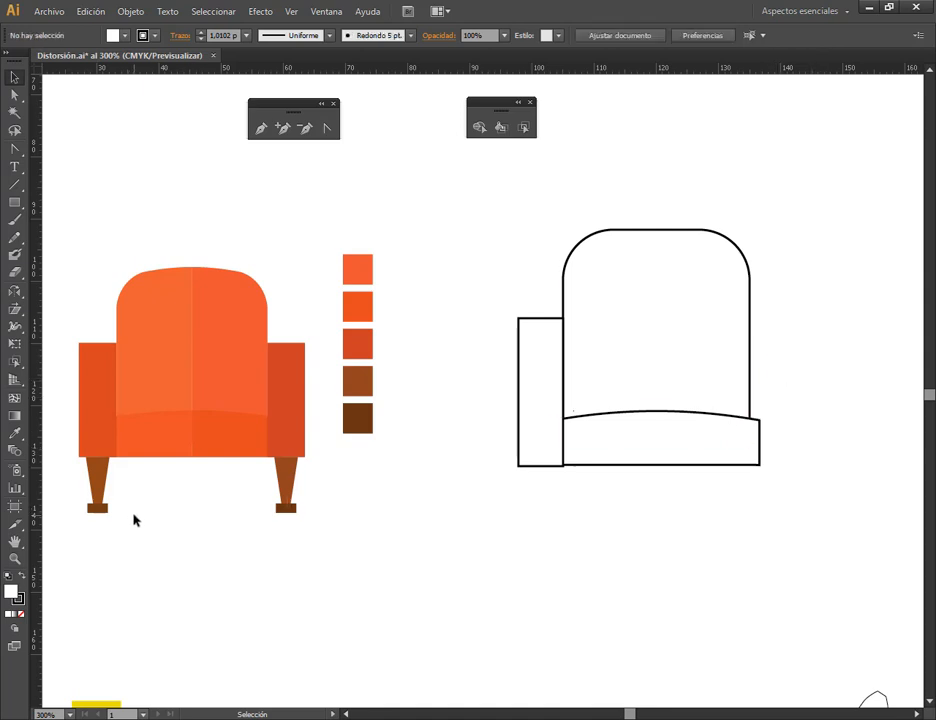
{"action": "left_click_drag", "start_coordinate": [68, 447], "coordinate": [125, 523]}
- Select the warped seat and examine closely how straight its bottom edge runs against the envelope outline and armrest corner
{"action": "scroll", "coordinate": [666, 514], "scroll_direction": "up", "scroll_amount": 4}
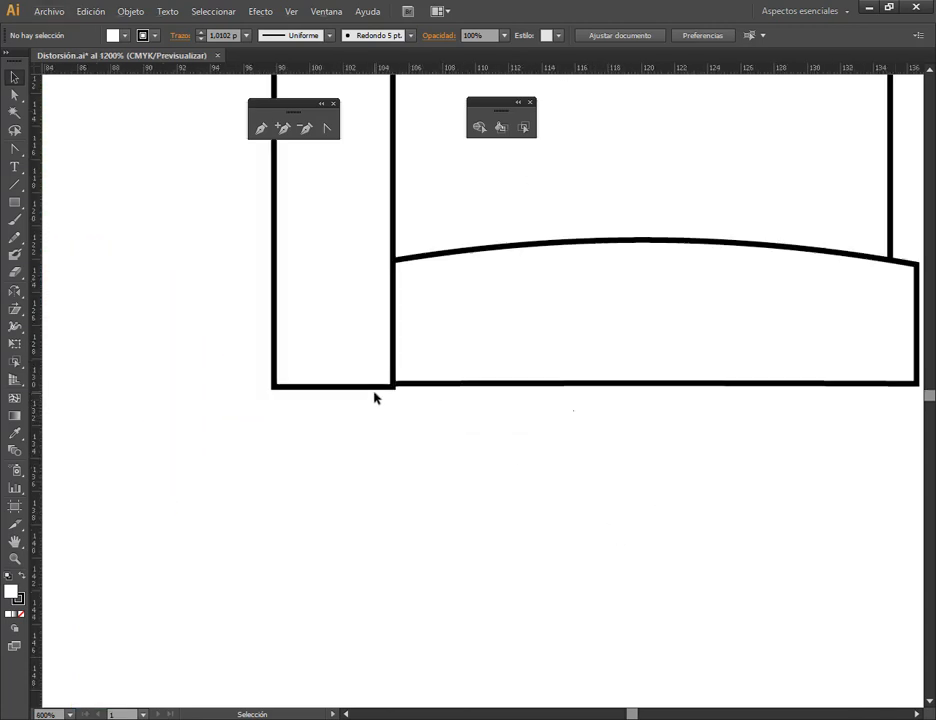
{"action": "scroll", "coordinate": [374, 397], "scroll_direction": "up", "scroll_amount": 2}
{"action": "left_click_drag", "start_coordinate": [503, 378], "coordinate": [506, 368]}
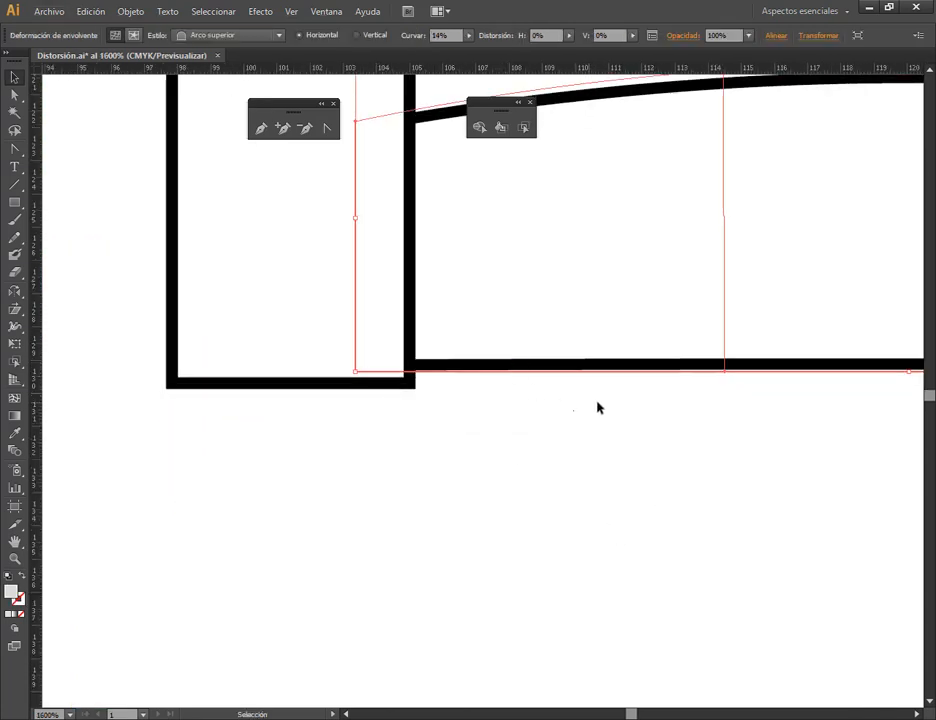
{"action": "scroll", "coordinate": [602, 414], "scroll_direction": "down", "scroll_amount": 3}
{"action": "scroll", "coordinate": [679, 449], "scroll_direction": "right", "scroll_amount": 3}
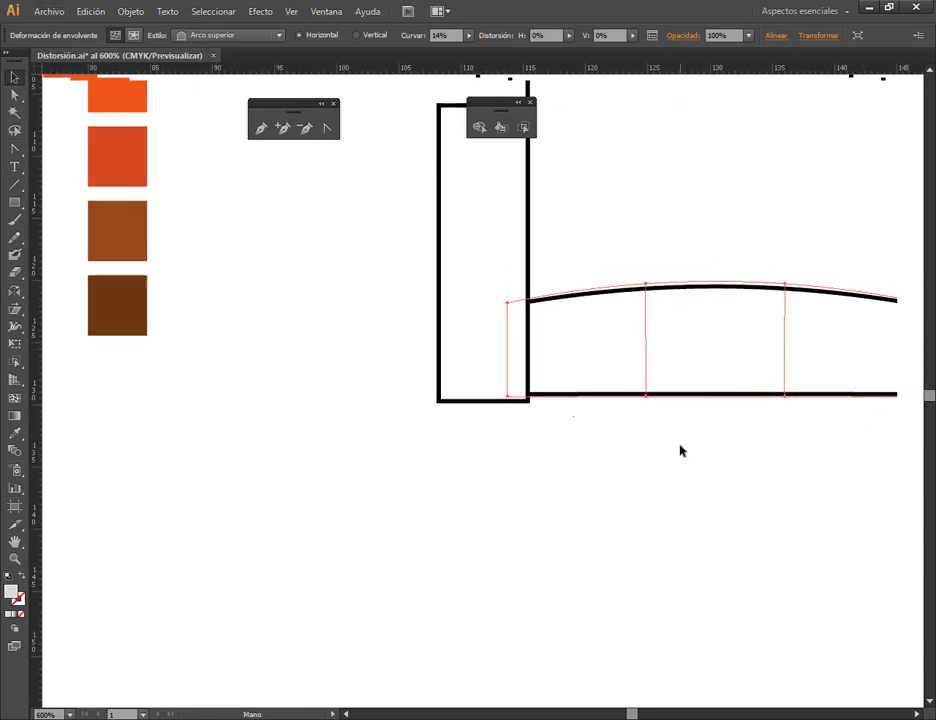
{"action": "scroll", "coordinate": [603, 362], "scroll_direction": "up", "scroll_amount": 4}
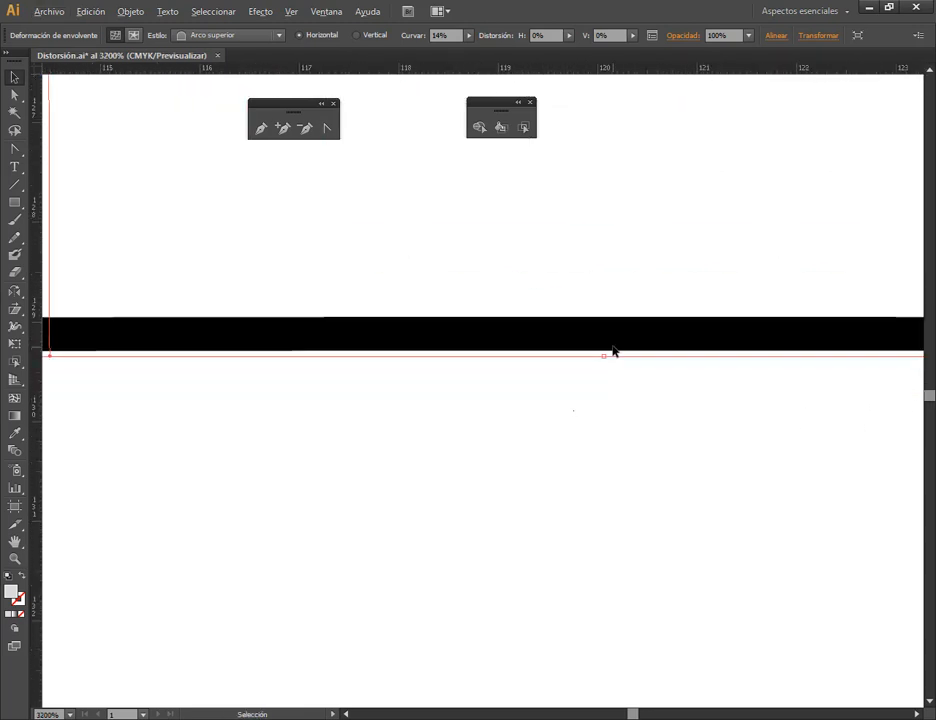
{"action": "scroll", "coordinate": [316, 430], "scroll_direction": "left", "scroll_amount": 10}
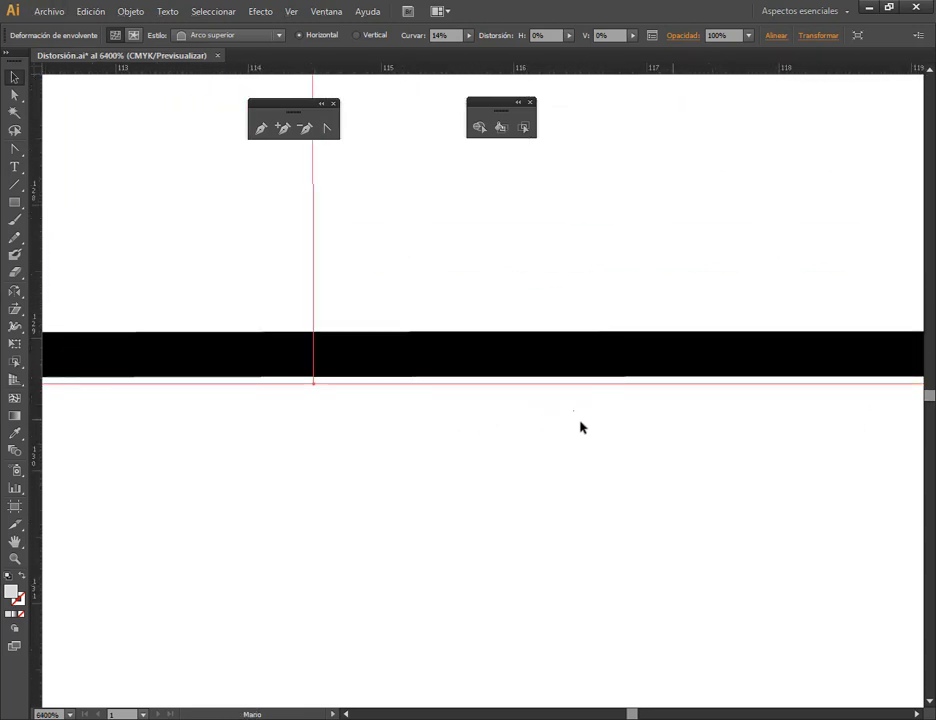
{"action": "scroll", "coordinate": [300, 440], "scroll_direction": "left", "scroll_amount": 3}
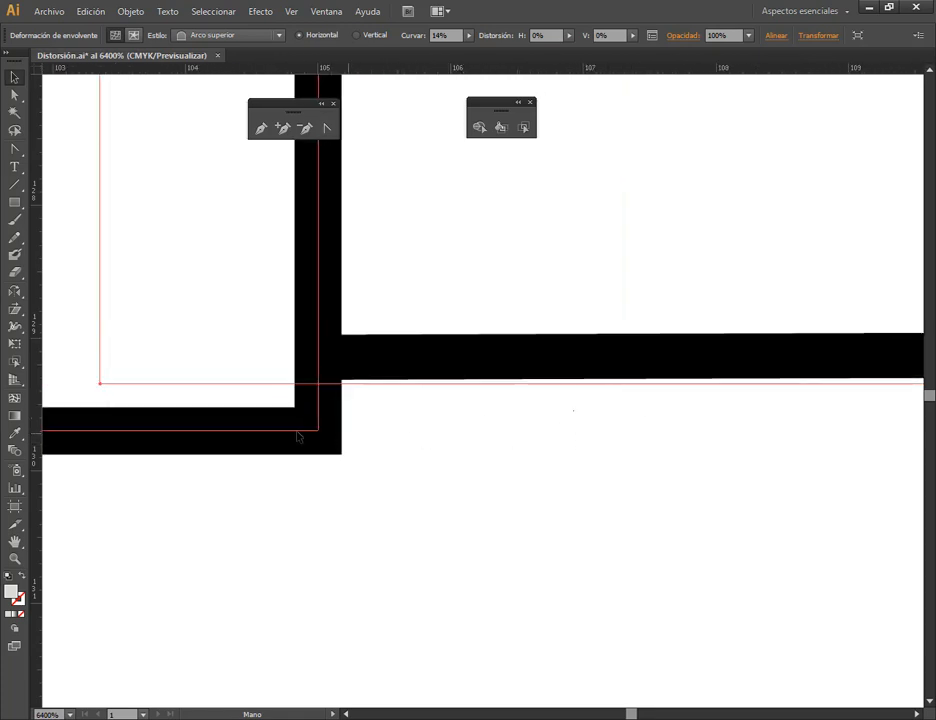
{"action": "left_click_drag", "start_coordinate": [378, 377], "coordinate": [440, 391]}
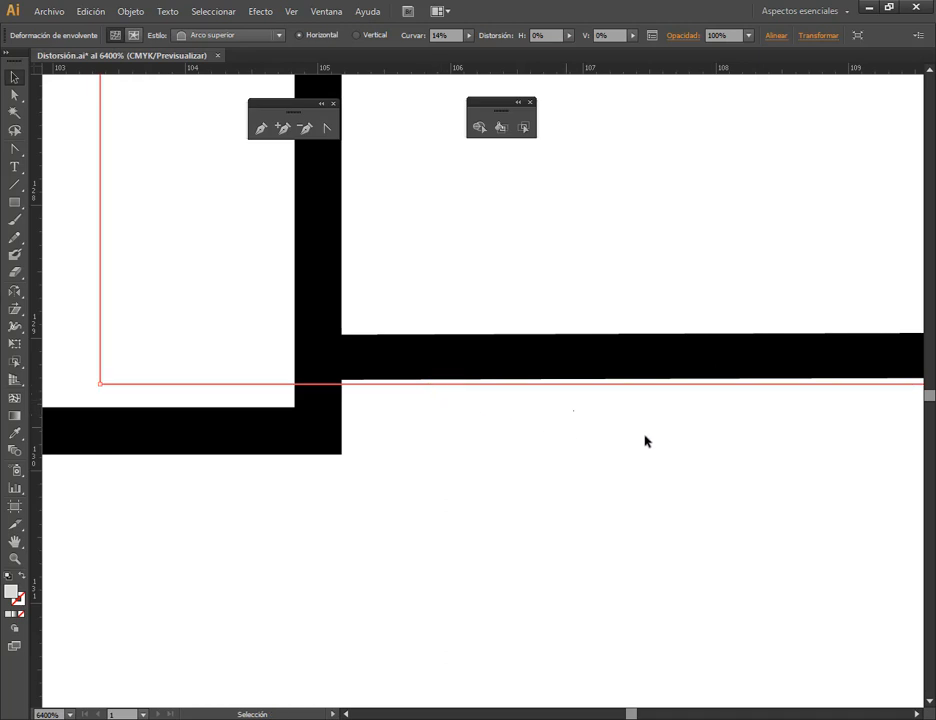
{"action": "scroll", "coordinate": [646, 441], "scroll_direction": "right", "scroll_amount": 10}
{"action": "left_click_drag", "start_coordinate": [855, 424], "coordinate": [270, 420]}
{"action": "left_click_drag", "start_coordinate": [815, 420], "coordinate": [549, 422]}
{"action": "left_click_drag", "start_coordinate": [150, 440], "coordinate": [597, 440]}
{"action": "scroll", "coordinate": [378, 381], "scroll_direction": "down", "scroll_amount": 5}
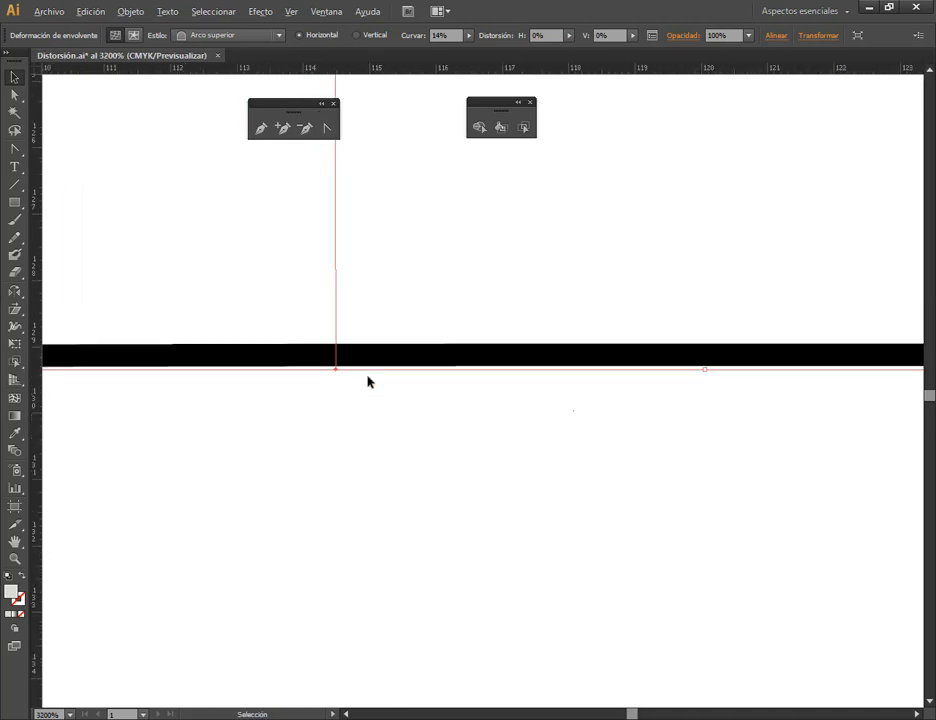
{"action": "scroll", "coordinate": [591, 436], "scroll_direction": "up", "scroll_amount": 2}
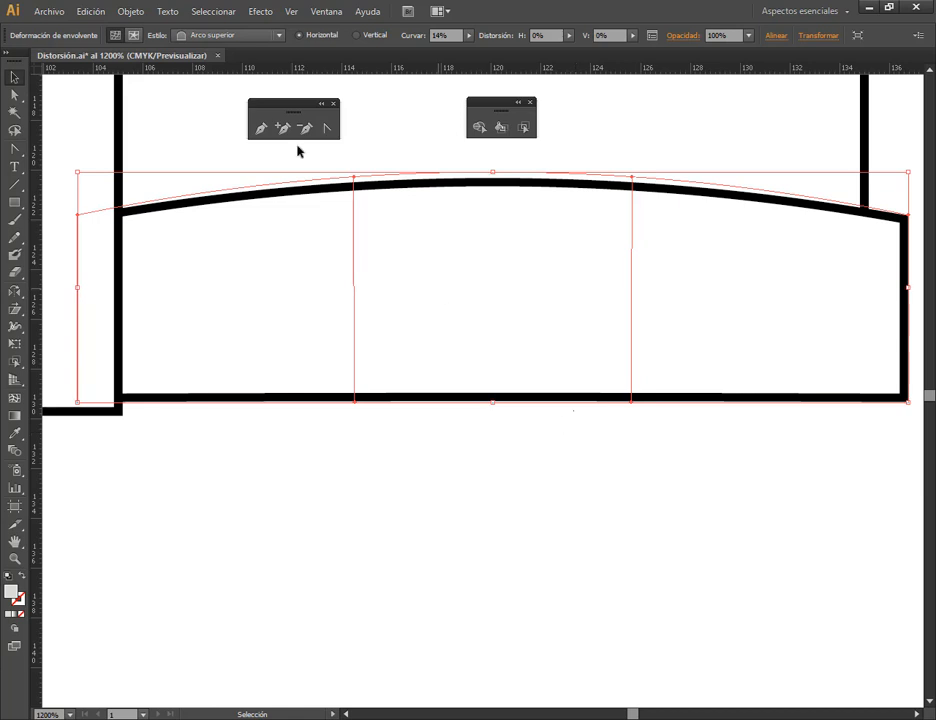
- Expand the seat's envelope distortion into an editable path and reselect the resulting shape
{"action": "left_click", "coordinate": [133, 11]}
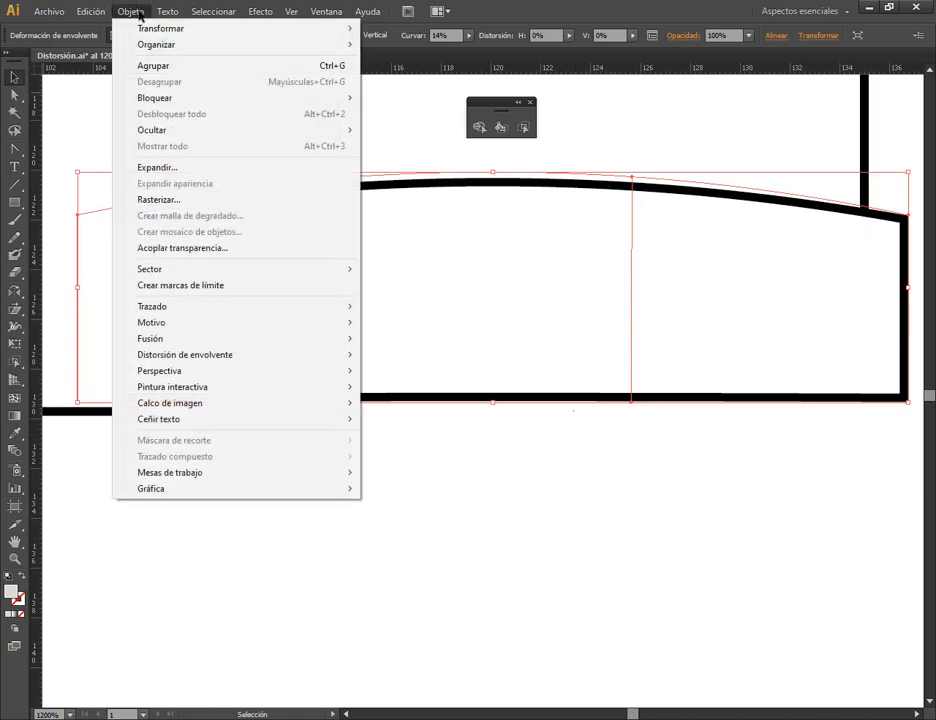
{"action": "mouse_move", "coordinate": [228, 356]}
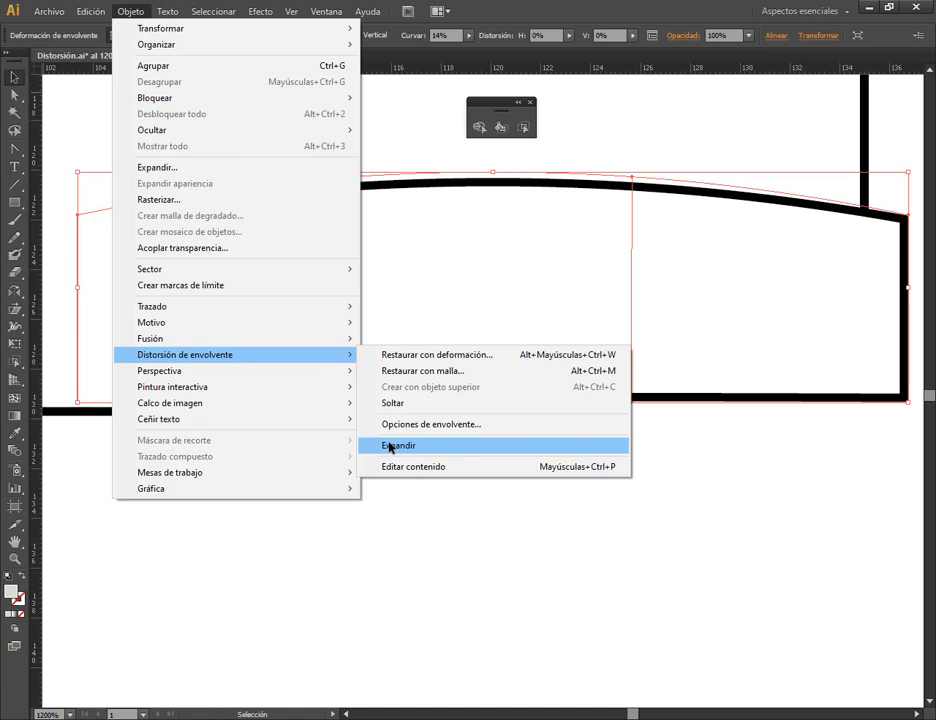
{"action": "left_click", "coordinate": [389, 446]}
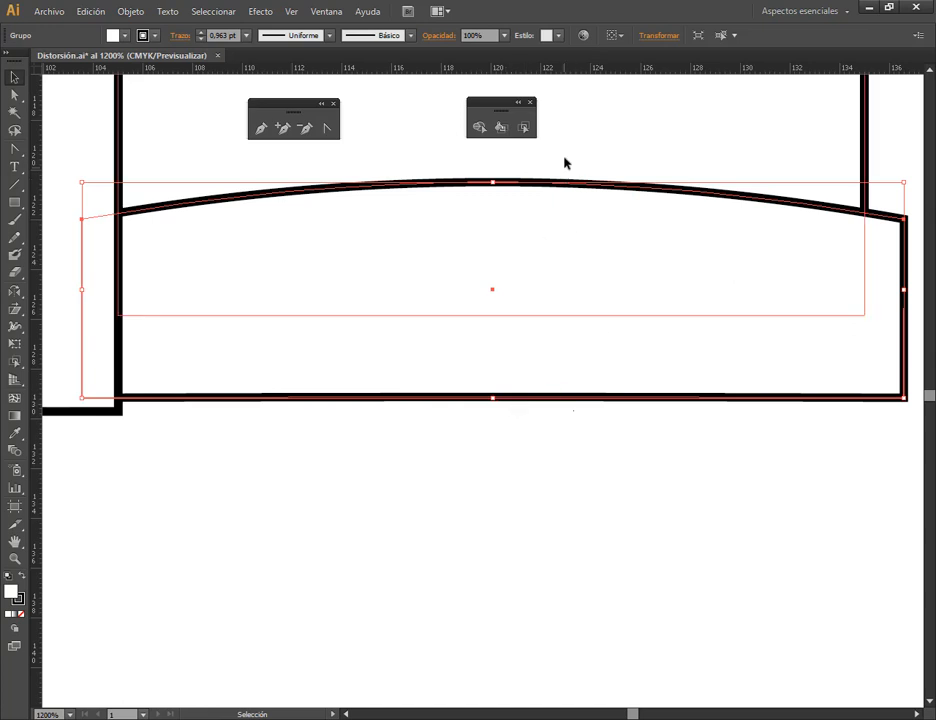
{"action": "left_click", "coordinate": [414, 500]}
{"action": "left_click", "coordinate": [418, 358]}
- Convert the seat's two lower anchor points to corner points, straightening the bottom edge, and deselect the shape
{"action": "left_click", "coordinate": [329, 128]}
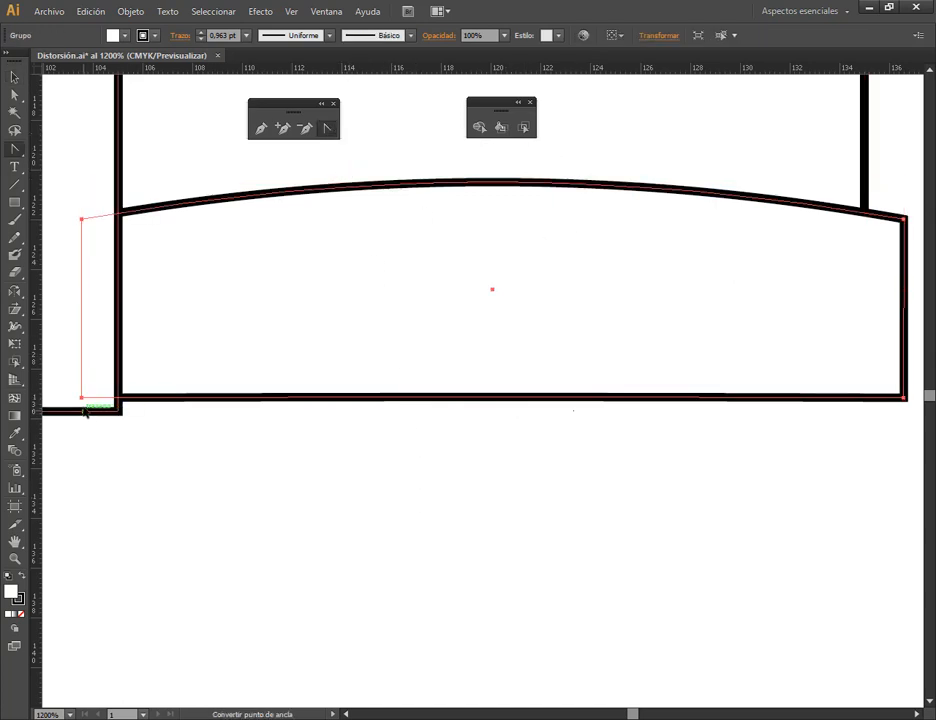
{"action": "left_click", "coordinate": [82, 398]}
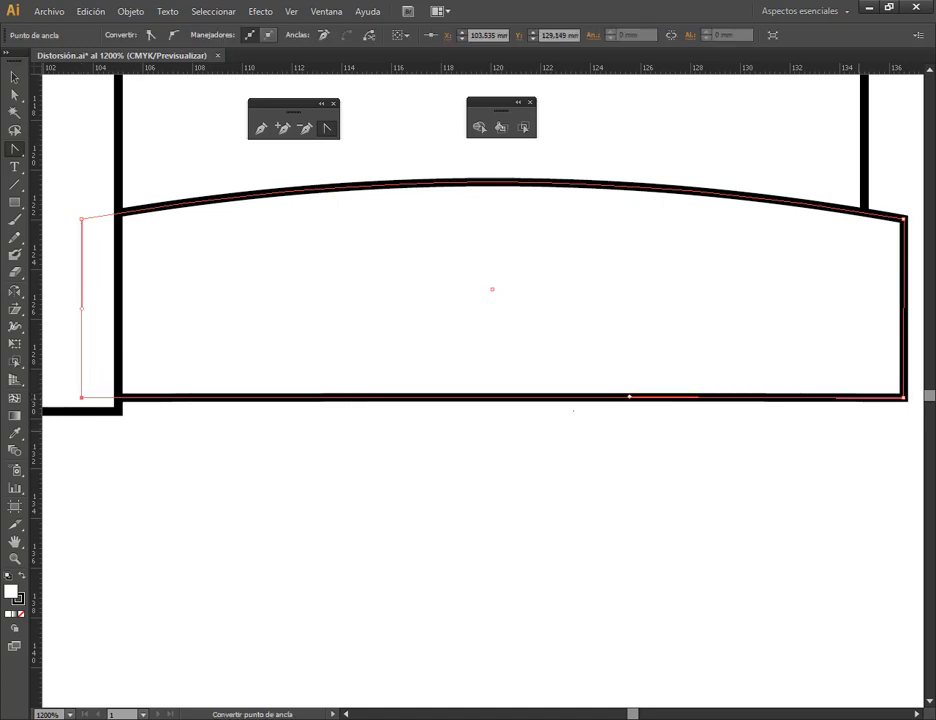
{"action": "left_click", "coordinate": [903, 398]}
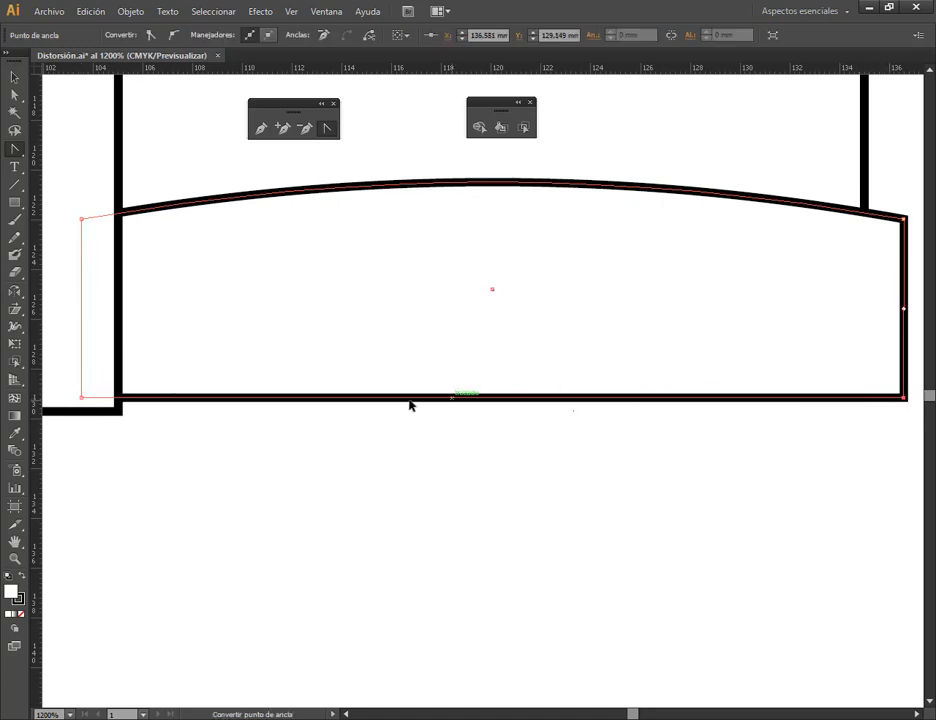
{"action": "left_click", "coordinate": [14, 77]}
{"action": "left_click", "coordinate": [447, 539]}
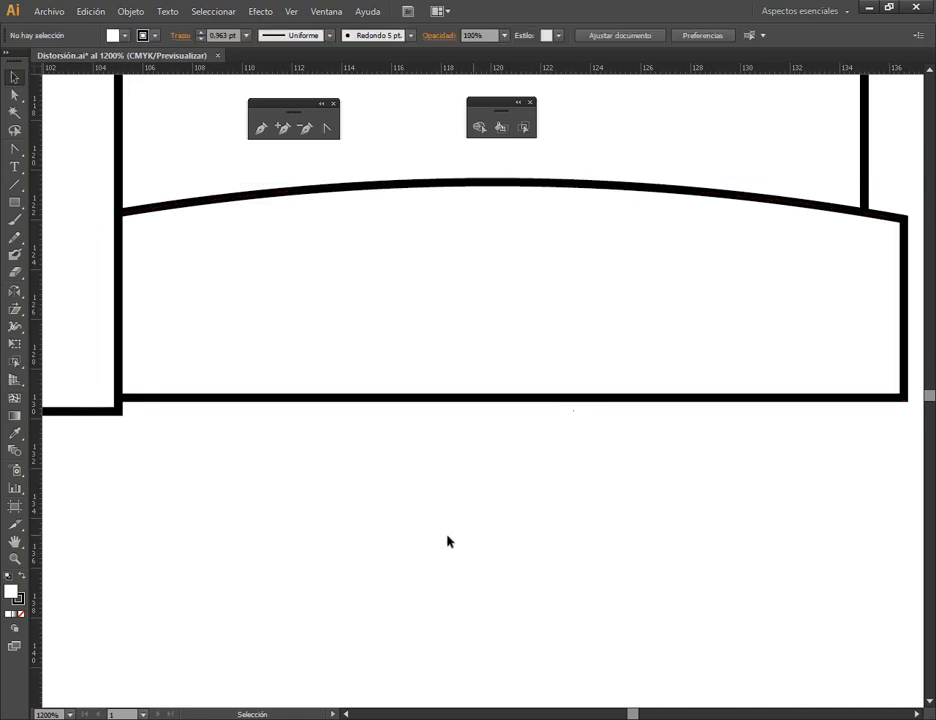
{"action": "scroll", "coordinate": [490, 498], "scroll_direction": "down", "scroll_amount": 3}
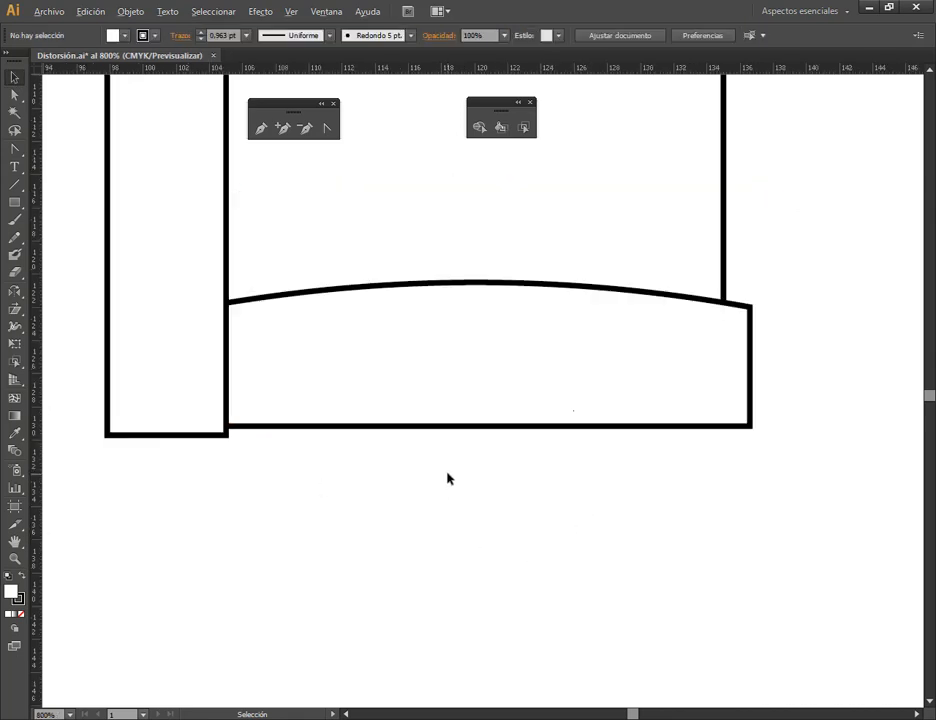
- Align the seat's bottom edge with the armrest's bottom edge and check the corner where they meet
{"action": "left_click_drag", "start_coordinate": [316, 485], "coordinate": [362, 440]}
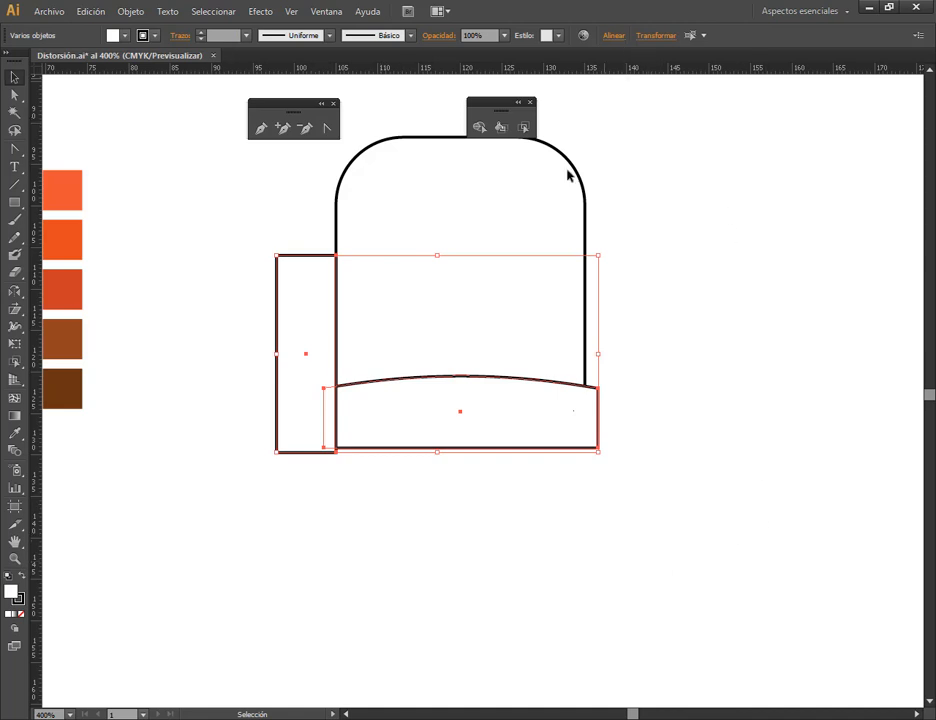
{"action": "left_click", "coordinate": [403, 485]}
{"action": "left_click_drag", "start_coordinate": [356, 453], "coordinate": [357, 440]}
{"action": "left_click", "coordinate": [325, 477]}
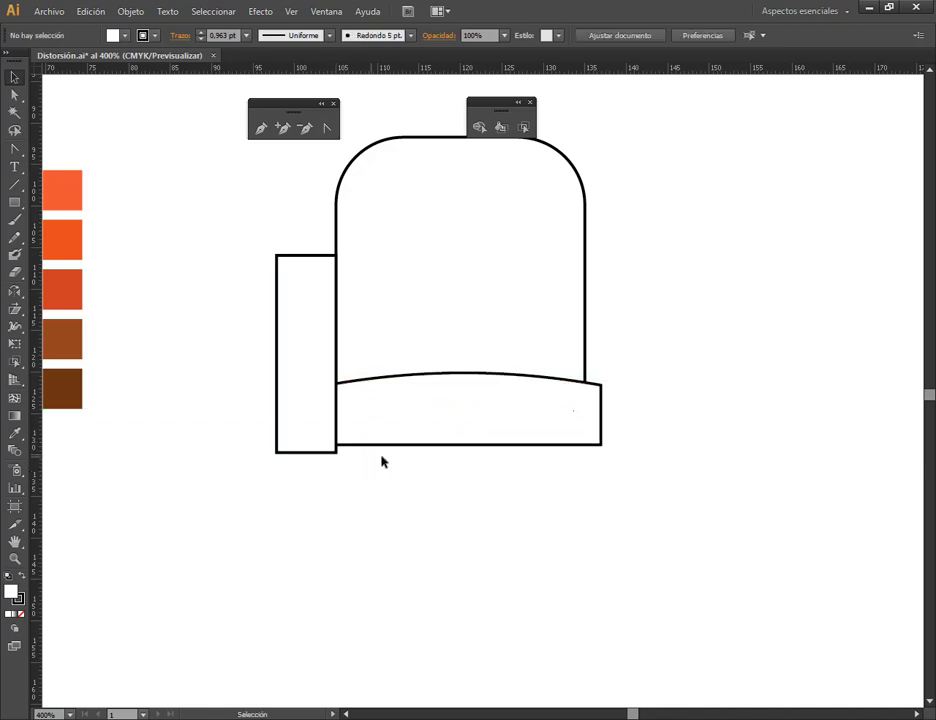
{"action": "left_click_drag", "start_coordinate": [322, 476], "coordinate": [358, 442]}
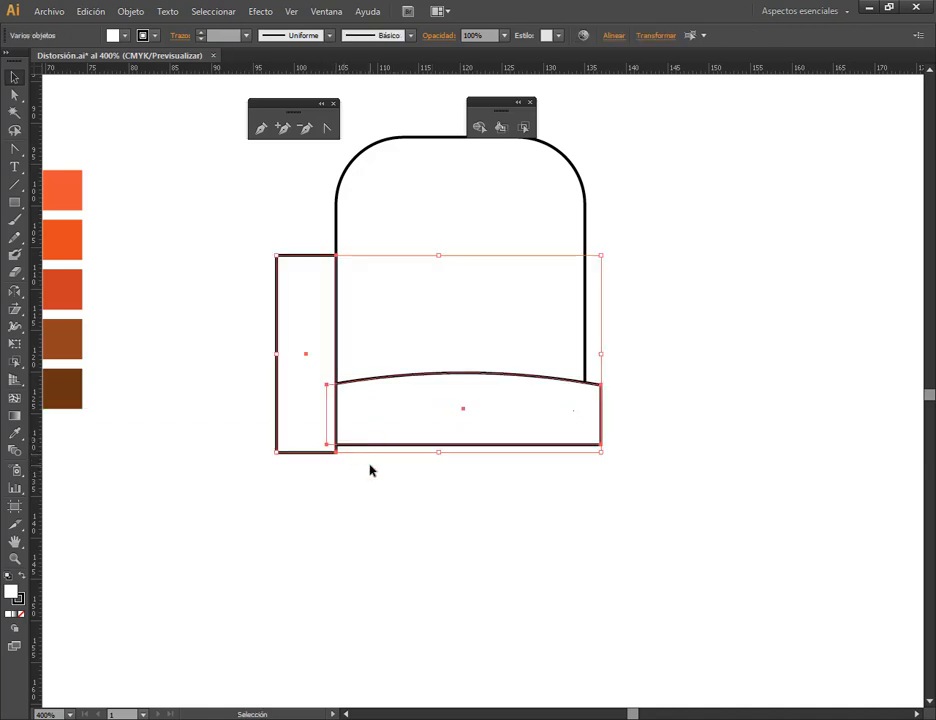
{"action": "left_click", "coordinate": [609, 35]}
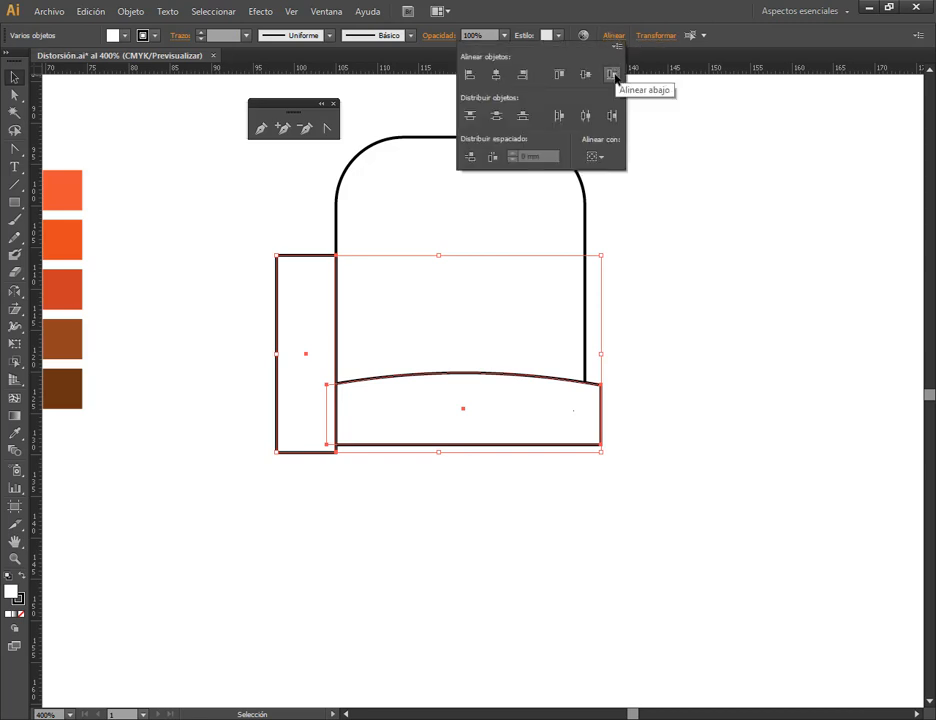
{"action": "left_click", "coordinate": [612, 75]}
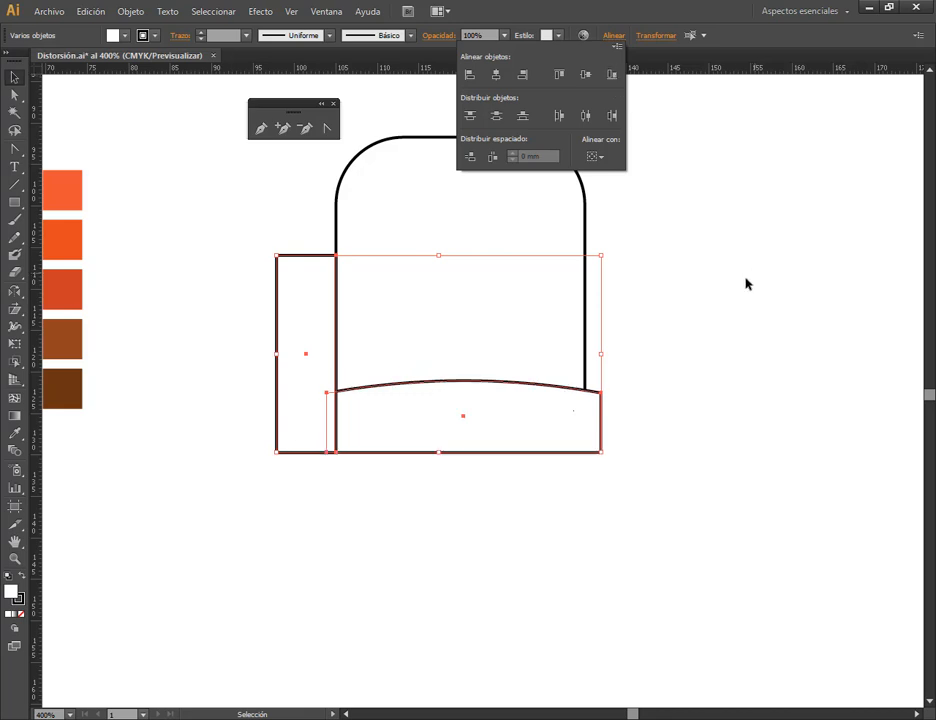
{"action": "left_click", "coordinate": [684, 451]}
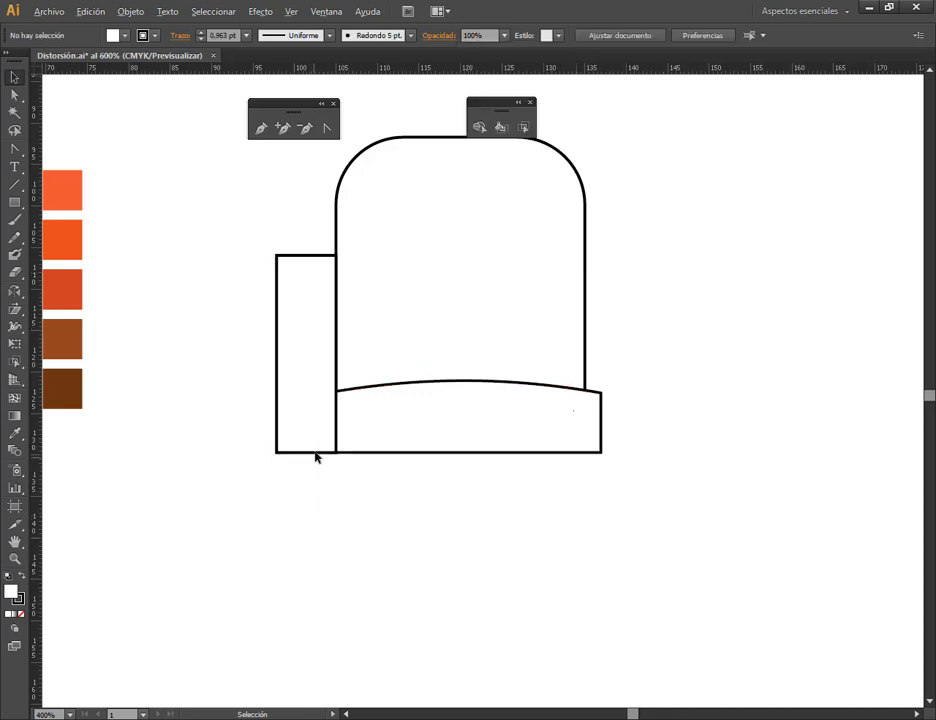
{"action": "scroll", "coordinate": [326, 448], "scroll_direction": "up", "scroll_amount": 5}
{"action": "scroll", "coordinate": [403, 518], "scroll_direction": "up", "scroll_amount": 2}
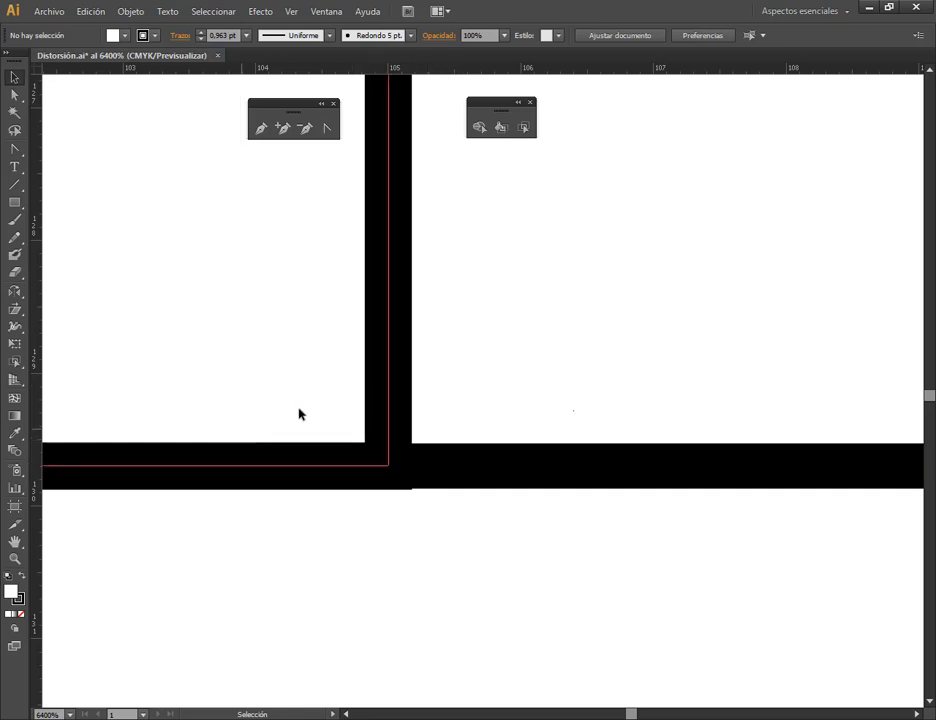
{"action": "scroll", "coordinate": [558, 601], "scroll_direction": "down", "scroll_amount": 7}
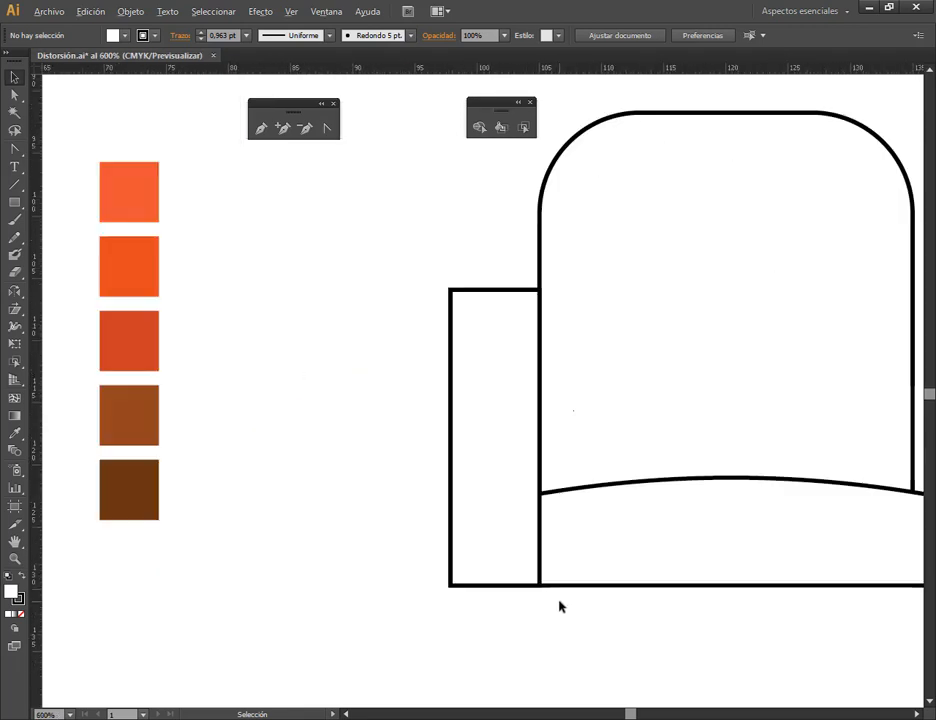
- Draw a leg rectangle about 5 mm wide and 9 mm tall hanging from the armrest's bottom edge
{"action": "scroll", "coordinate": [558, 601], "scroll_direction": "down", "scroll_amount": 3}
{"action": "left_click_drag", "start_coordinate": [610, 652], "coordinate": [572, 557]}
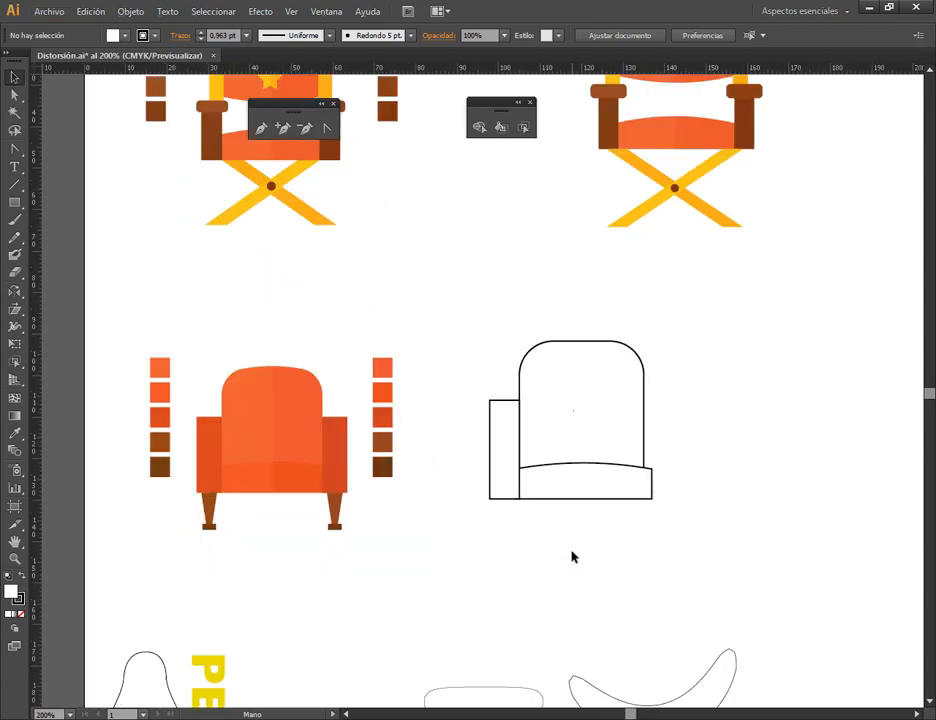
{"action": "scroll", "coordinate": [554, 585], "scroll_direction": "up", "scroll_amount": 2}
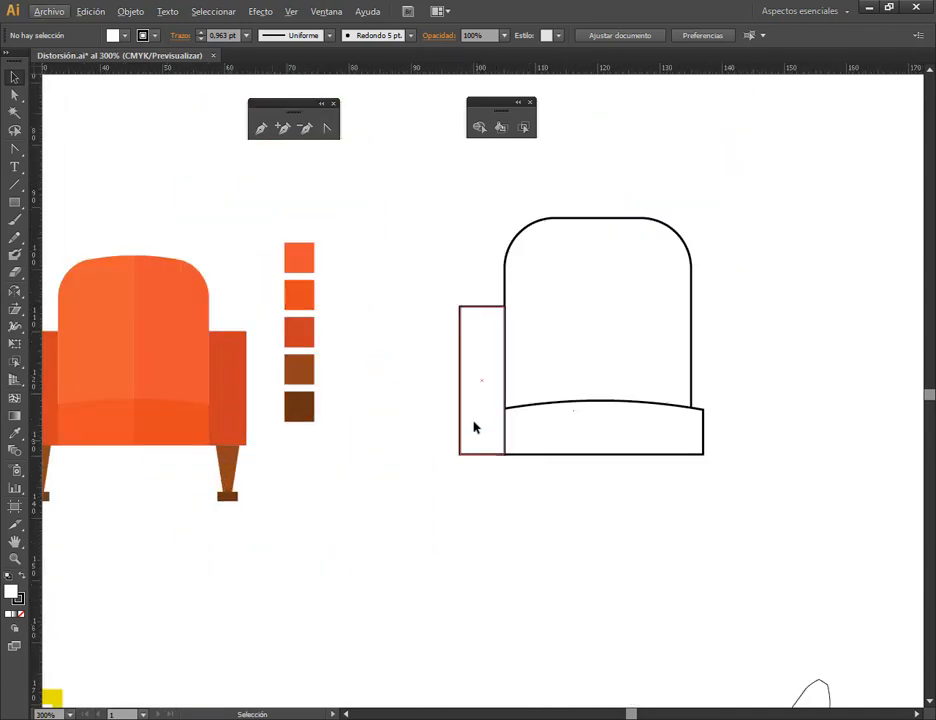
{"action": "left_click_drag", "start_coordinate": [490, 532], "coordinate": [593, 504]}
{"action": "key", "text": "alt"}
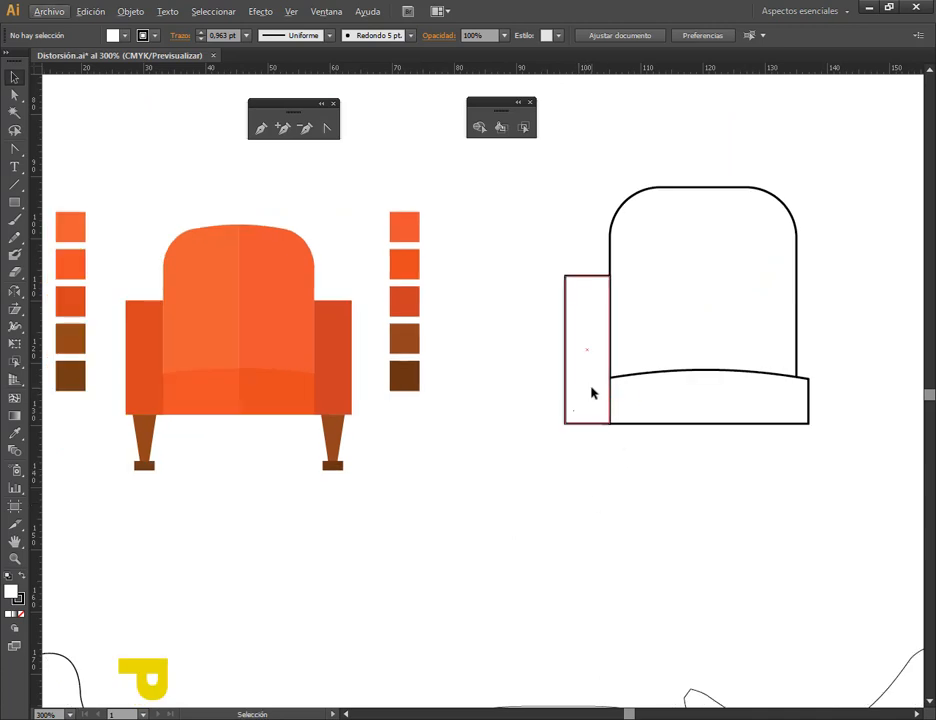
{"action": "scroll", "coordinate": [639, 460], "scroll_direction": "up", "scroll_amount": 2}
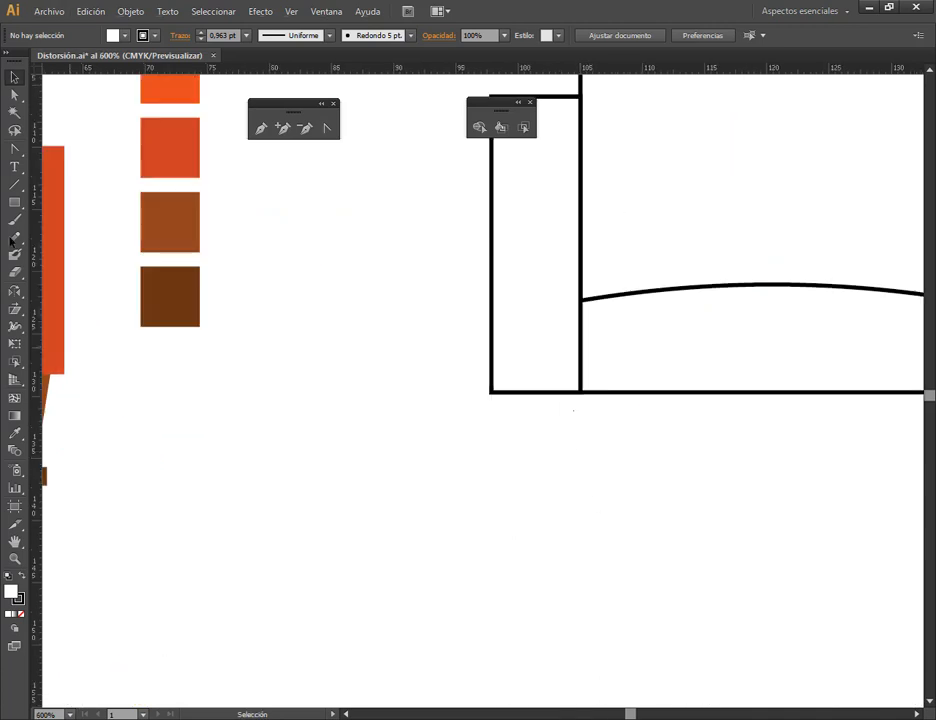
{"action": "left_click", "coordinate": [15, 202]}
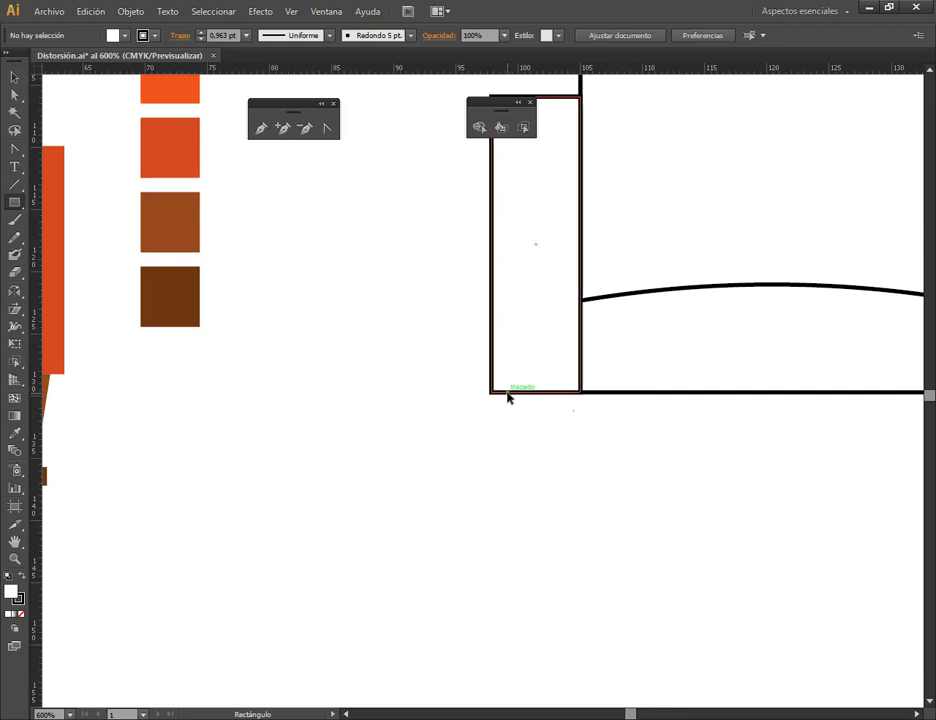
{"action": "left_click_drag", "start_coordinate": [507, 393], "coordinate": [571, 504]}
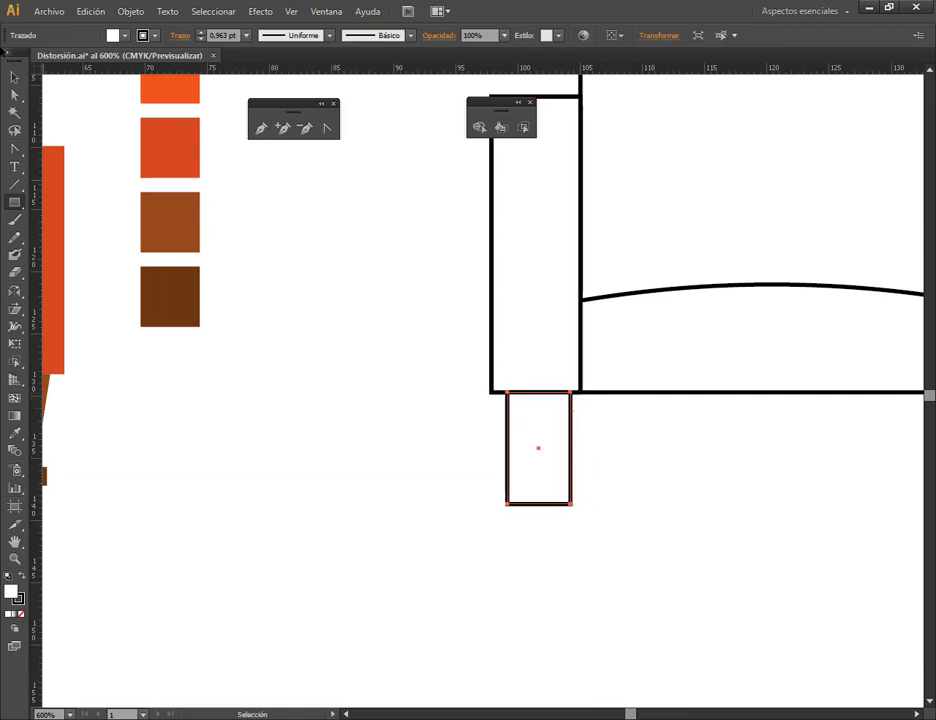
{"action": "left_click", "coordinate": [15, 77]}
{"action": "left_click", "coordinate": [497, 444]}
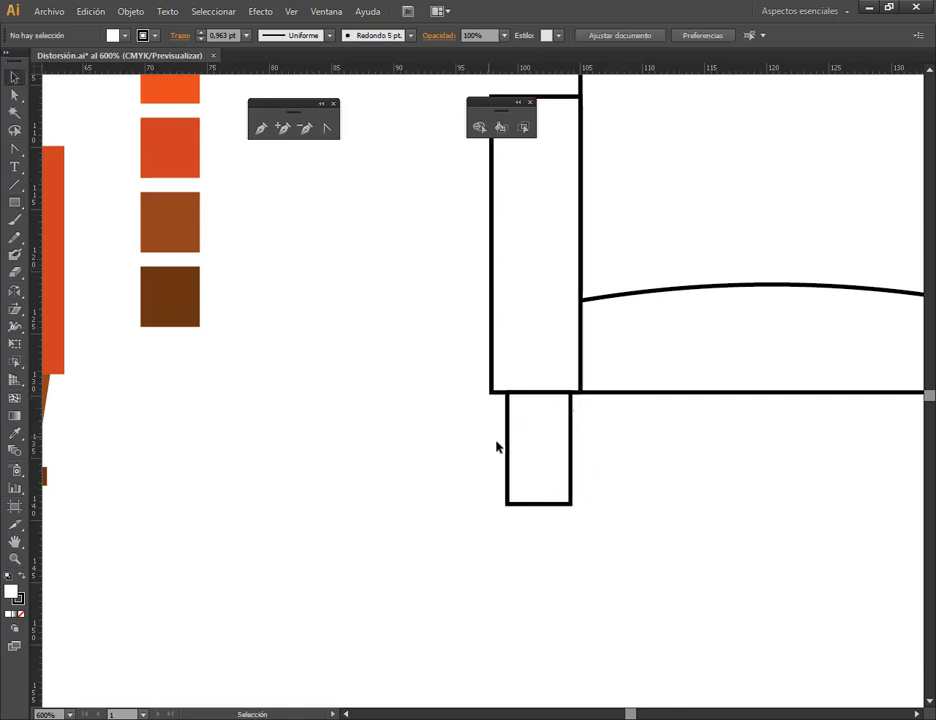
- Compare the leg rectangle and its placement under the armrest with the tapered leg of the reference armchair
{"action": "left_click", "coordinate": [228, 719]}
{"action": "left_click", "coordinate": [78, 655]}
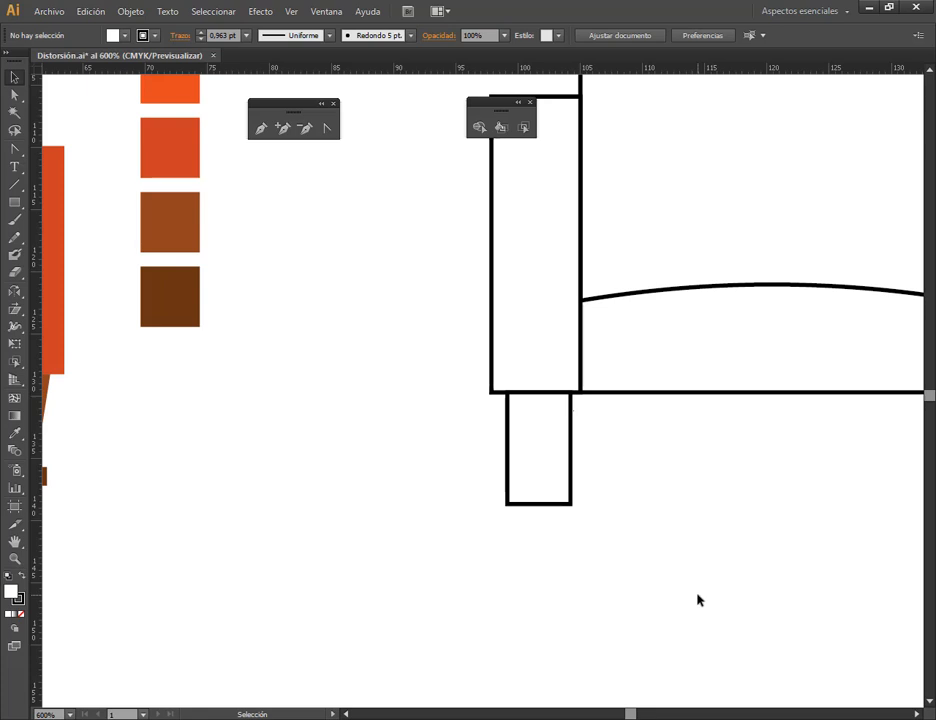
{"action": "left_click", "coordinate": [547, 441]}
{"action": "left_click", "coordinate": [558, 357]}
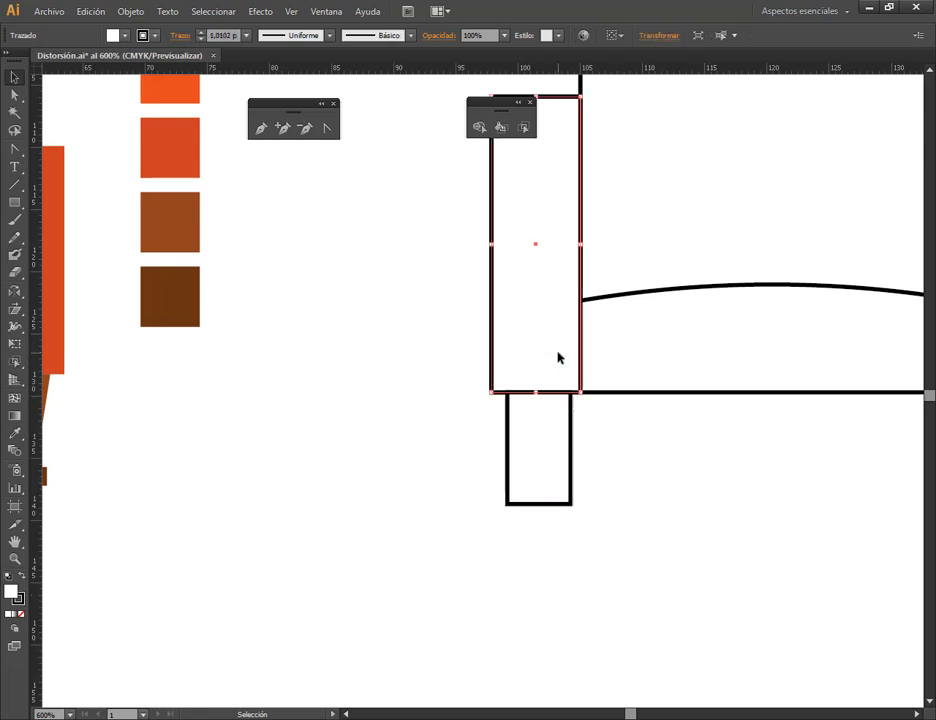
{"action": "left_click", "coordinate": [619, 497]}
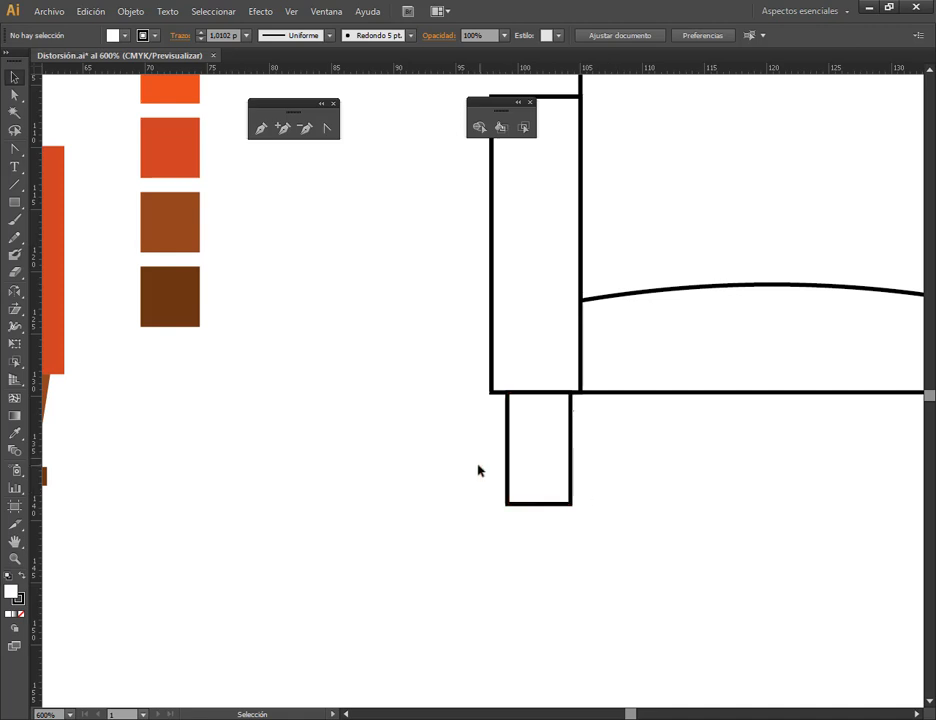
{"action": "left_click_drag", "start_coordinate": [478, 470], "coordinate": [528, 368]}
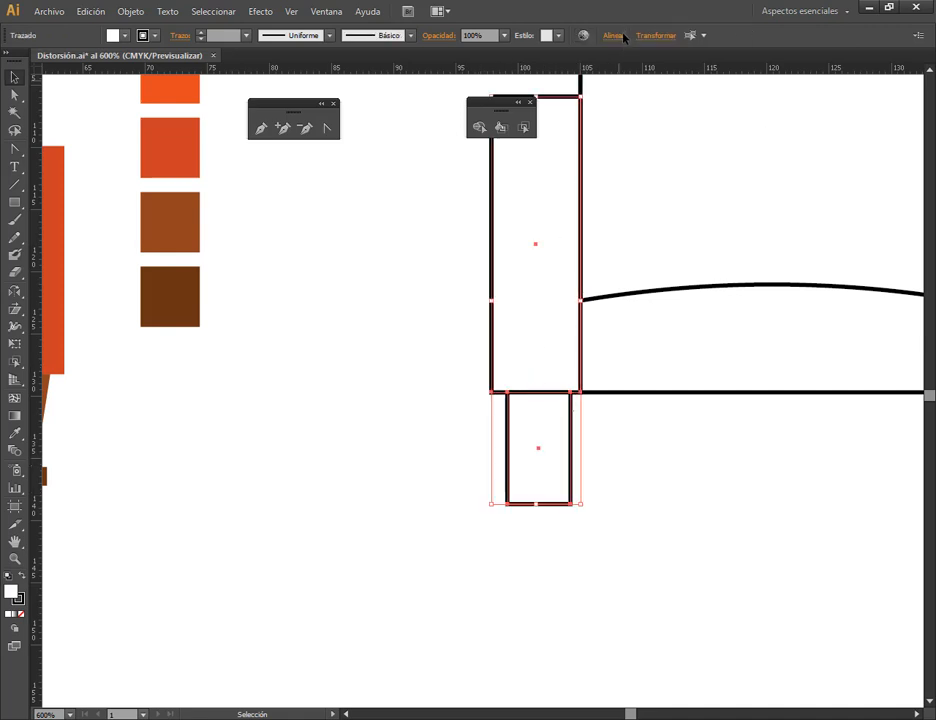
{"action": "left_click", "coordinate": [605, 515]}
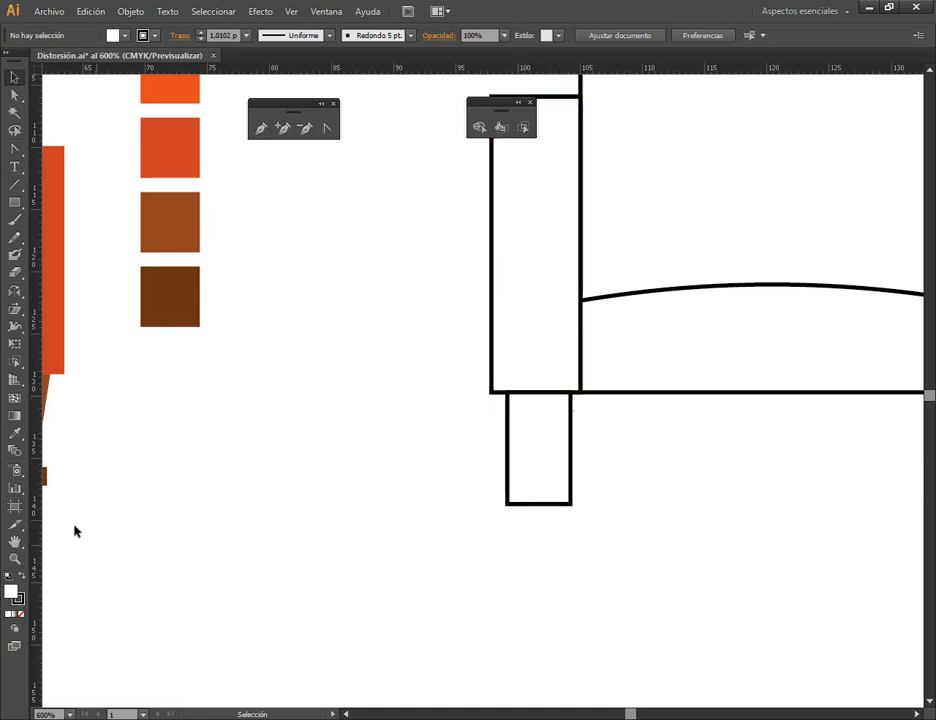
{"action": "left_click", "coordinate": [346, 714]}
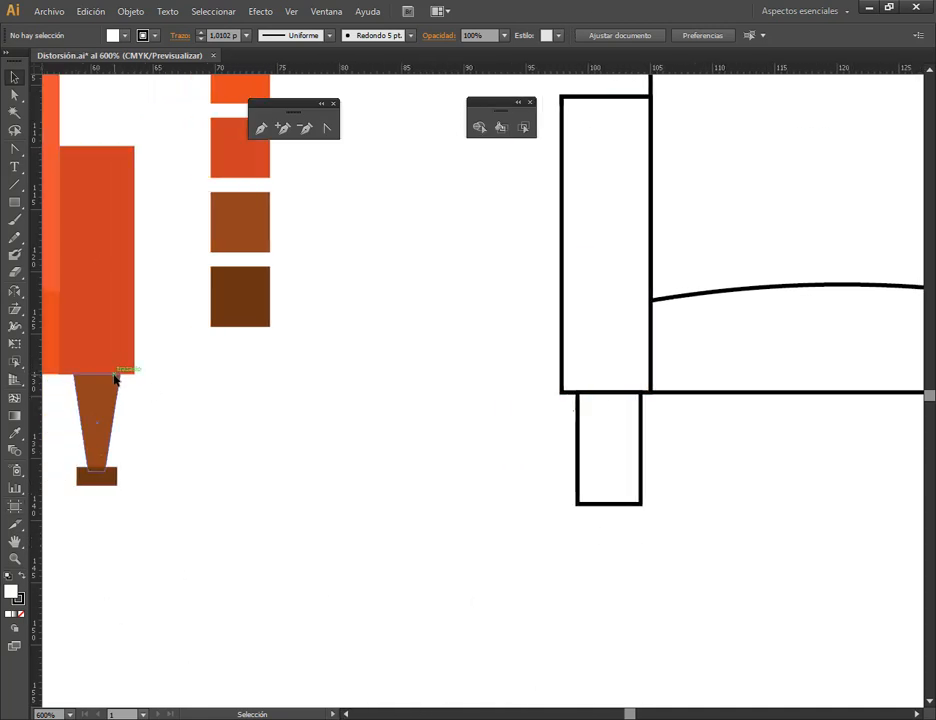
- Duplicate the leg rectangle into the empty area between the colour swatches and the new armchair
{"action": "left_click", "coordinate": [917, 714]}
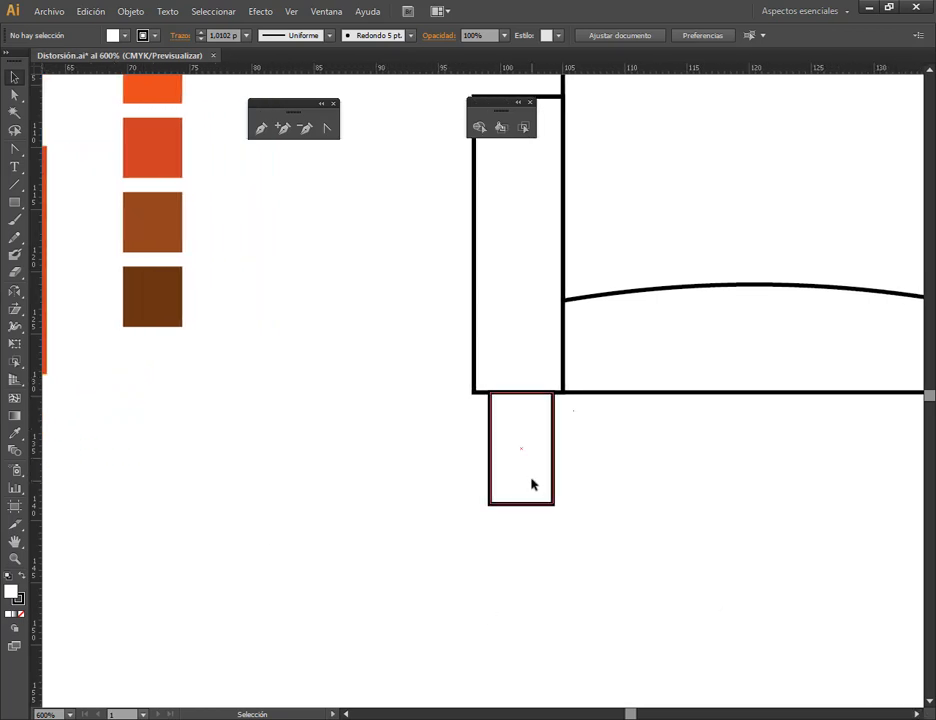
{"action": "left_click", "coordinate": [535, 490]}
{"action": "left_click_drag", "start_coordinate": [511, 446], "coordinate": [307, 416]}
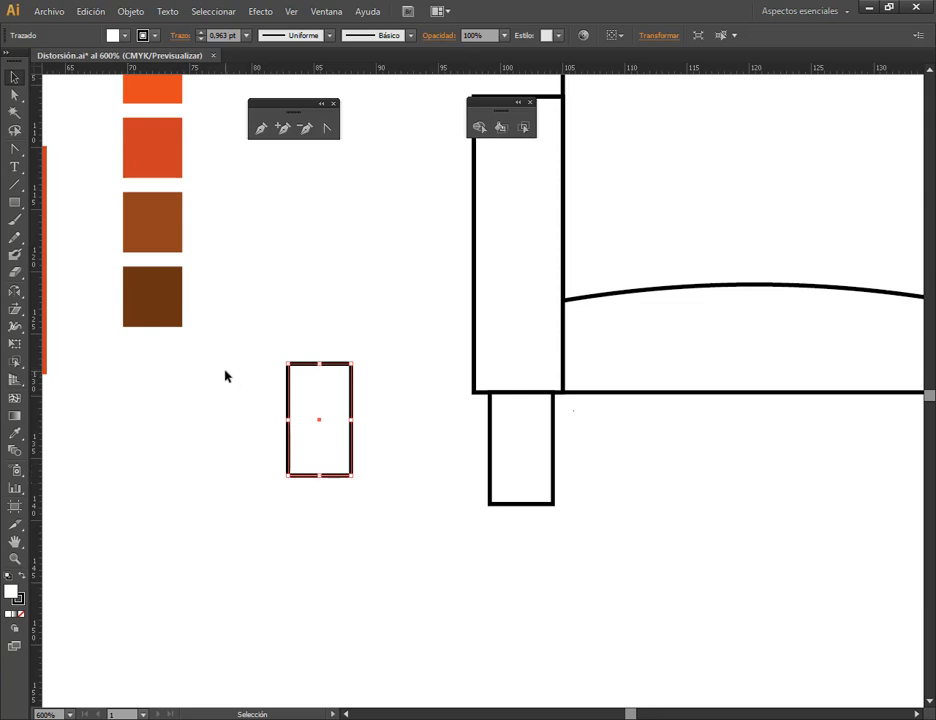
- Taper the duplicated leg by scaling its two bottom anchor points symmetrically inward, and move it slightly upward
{"action": "left_click", "coordinate": [14, 95]}
{"action": "left_click_drag", "start_coordinate": [253, 471], "coordinate": [389, 494]}
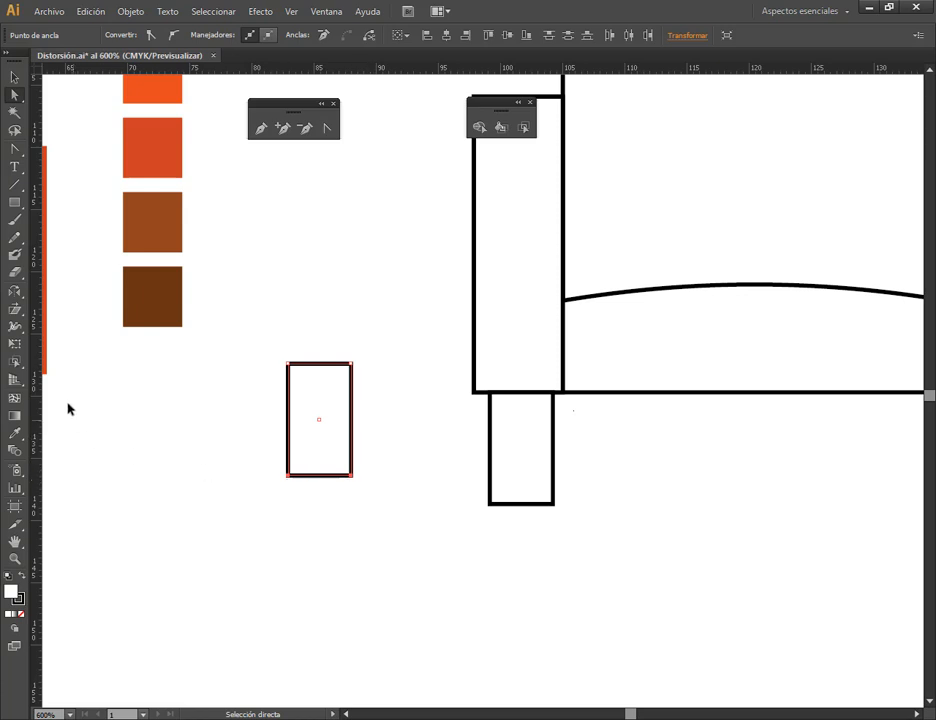
{"action": "left_click", "coordinate": [12, 311]}
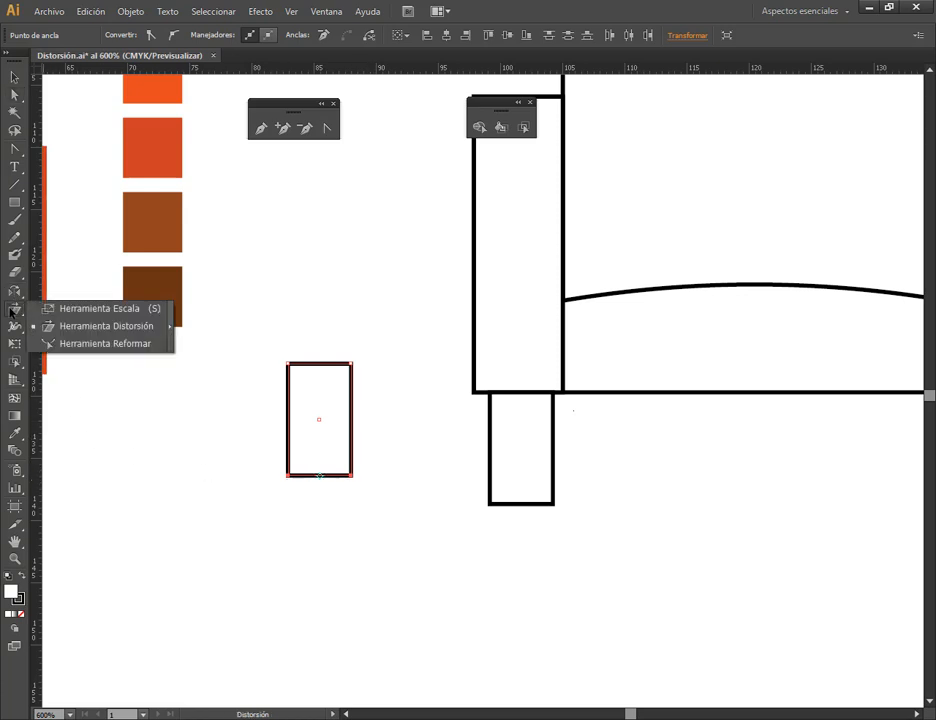
{"action": "left_click", "coordinate": [61, 309]}
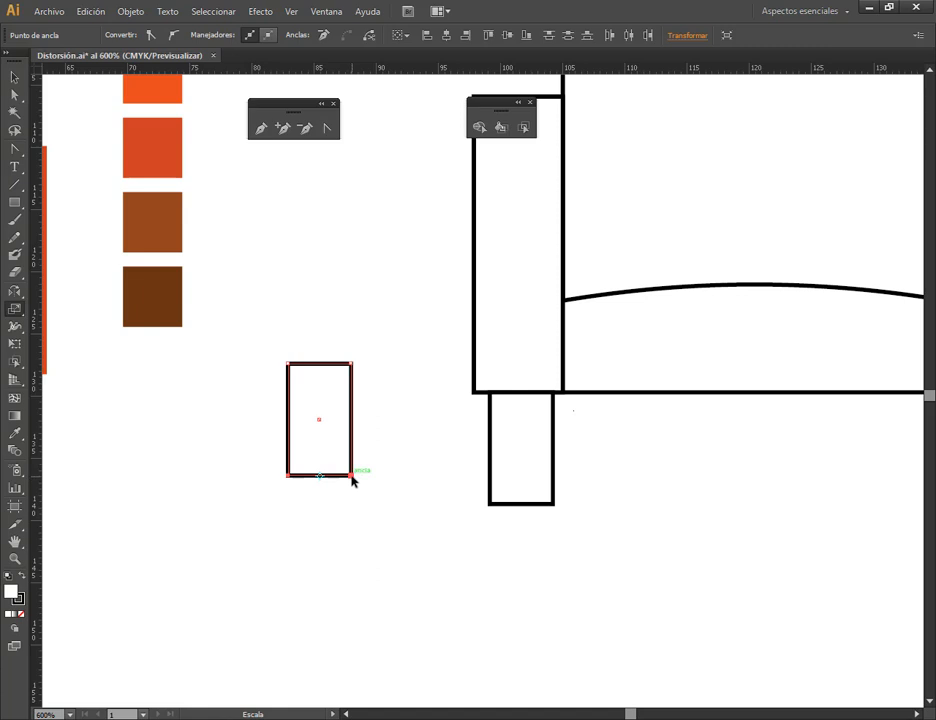
{"action": "left_click_drag", "start_coordinate": [355, 477], "coordinate": [334, 478]}
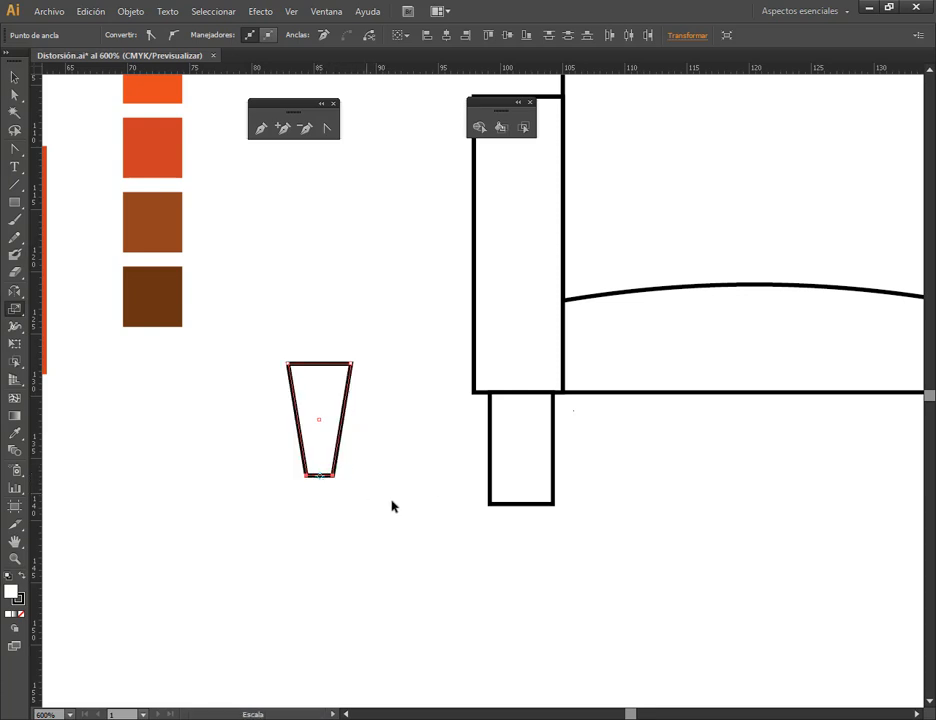
{"action": "left_click", "coordinate": [14, 77]}
{"action": "left_click", "coordinate": [180, 573]}
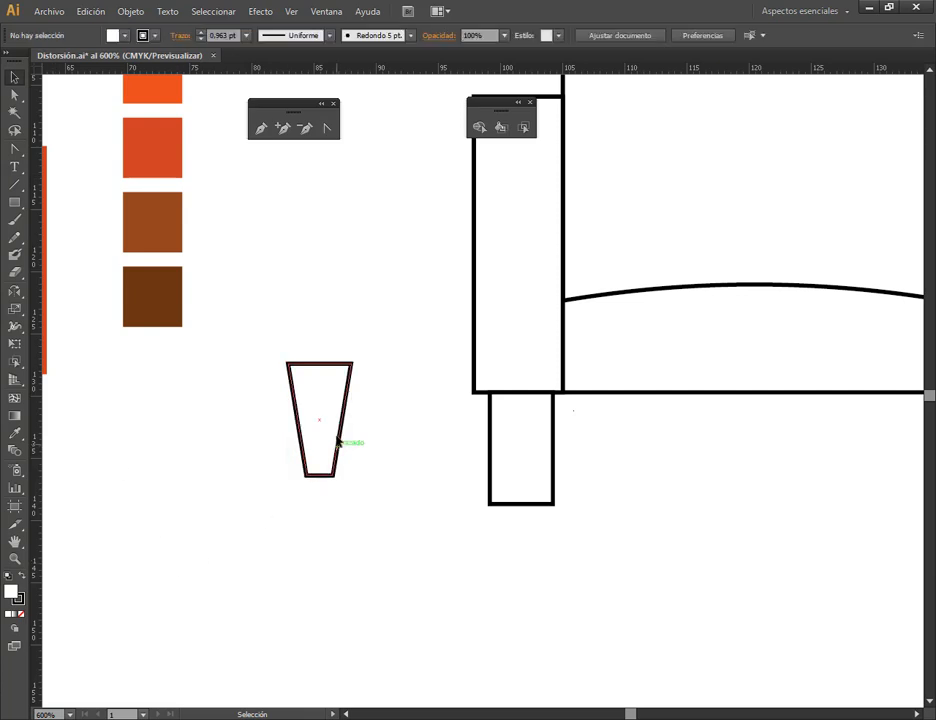
{"action": "left_click_drag", "start_coordinate": [334, 441], "coordinate": [357, 389]}
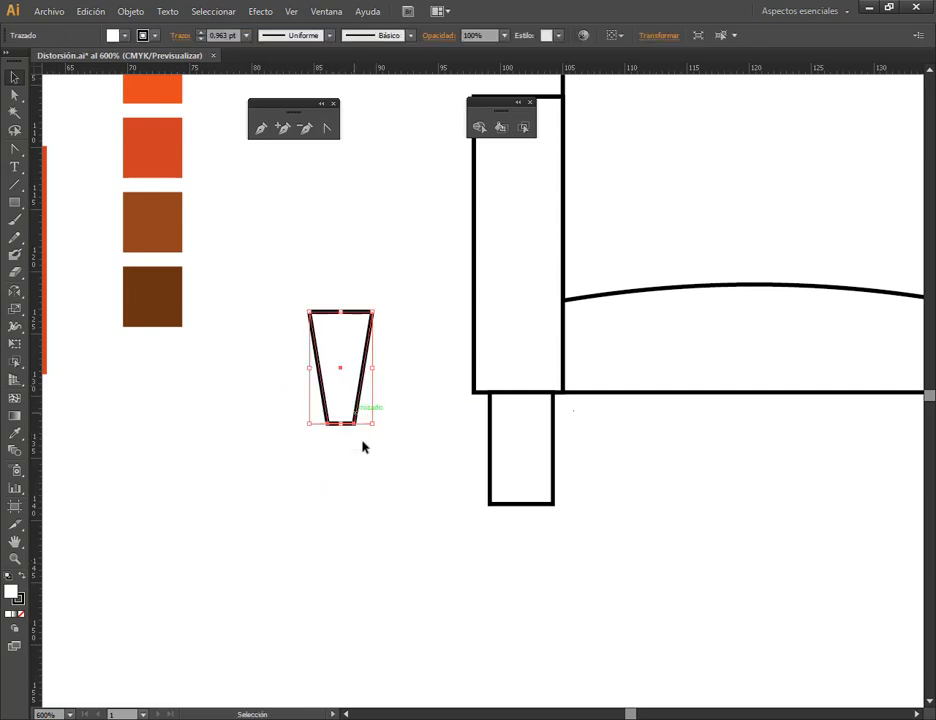
- Taper the original leg under the armrest by narrowing its bottom anchor points symmetrically, and select the whole leg
{"action": "left_click", "coordinate": [520, 504]}
{"action": "left_click", "coordinate": [21, 95]}
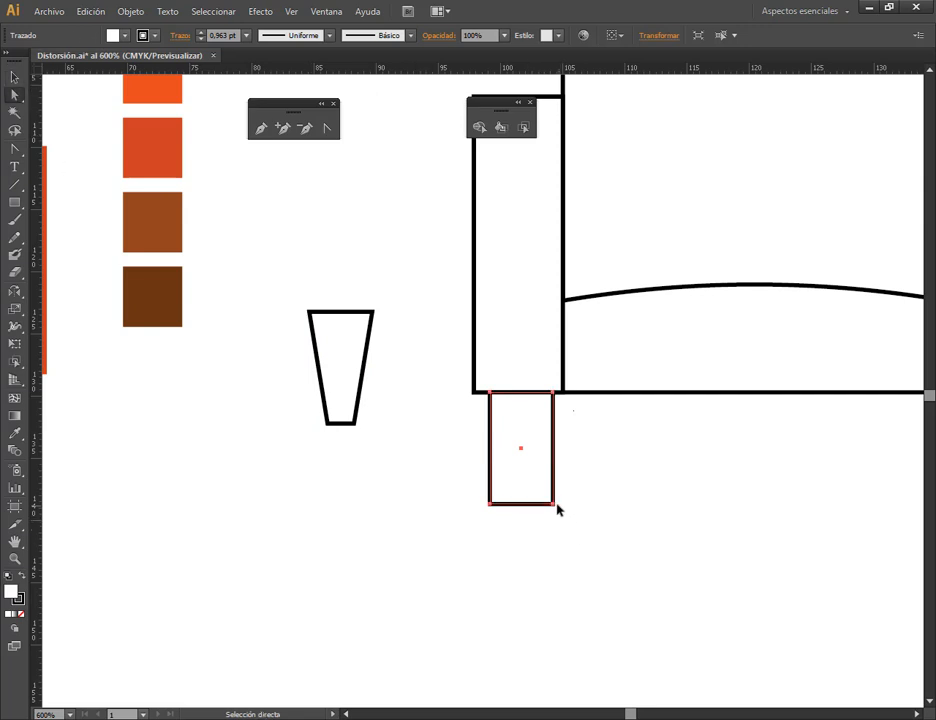
{"action": "left_click_drag", "start_coordinate": [555, 507], "coordinate": [509, 508]}
{"action": "left_click", "coordinate": [592, 560]}
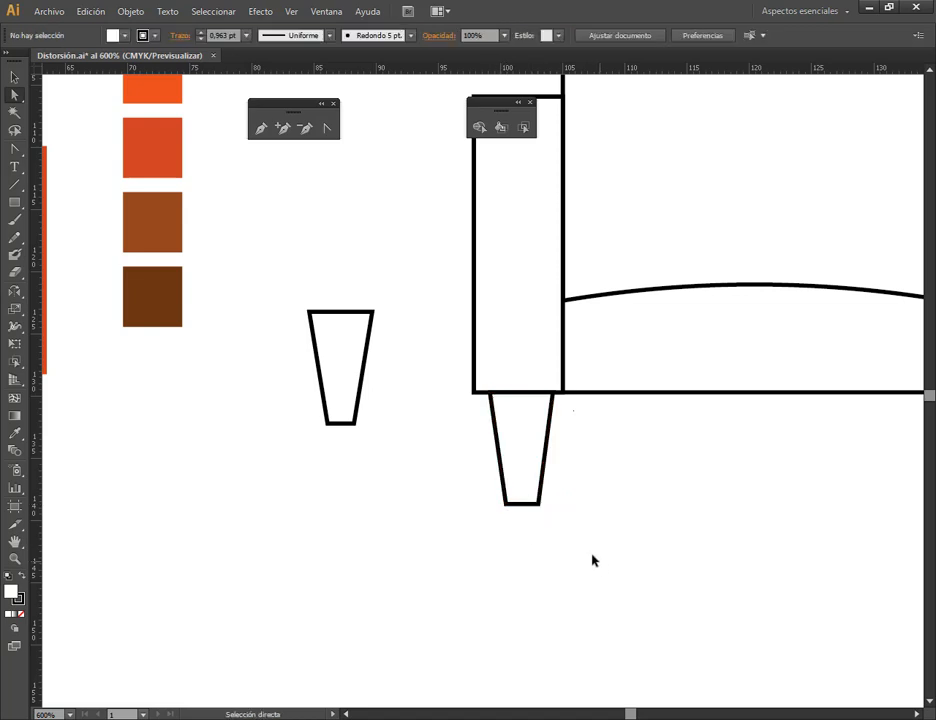
{"action": "left_click", "coordinate": [542, 479]}
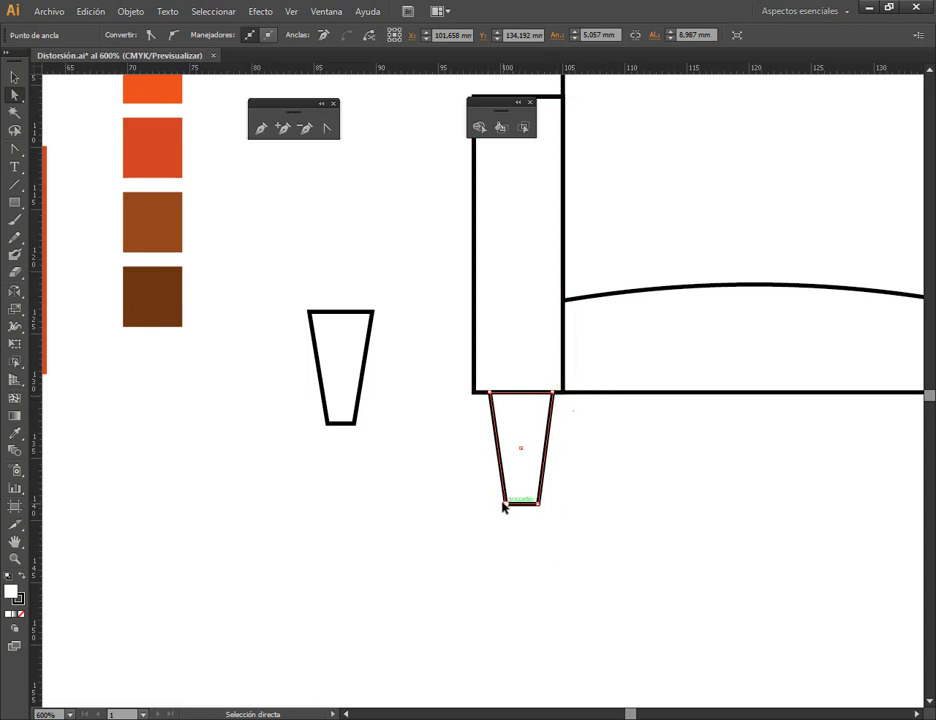
{"action": "left_click", "coordinate": [343, 360]}
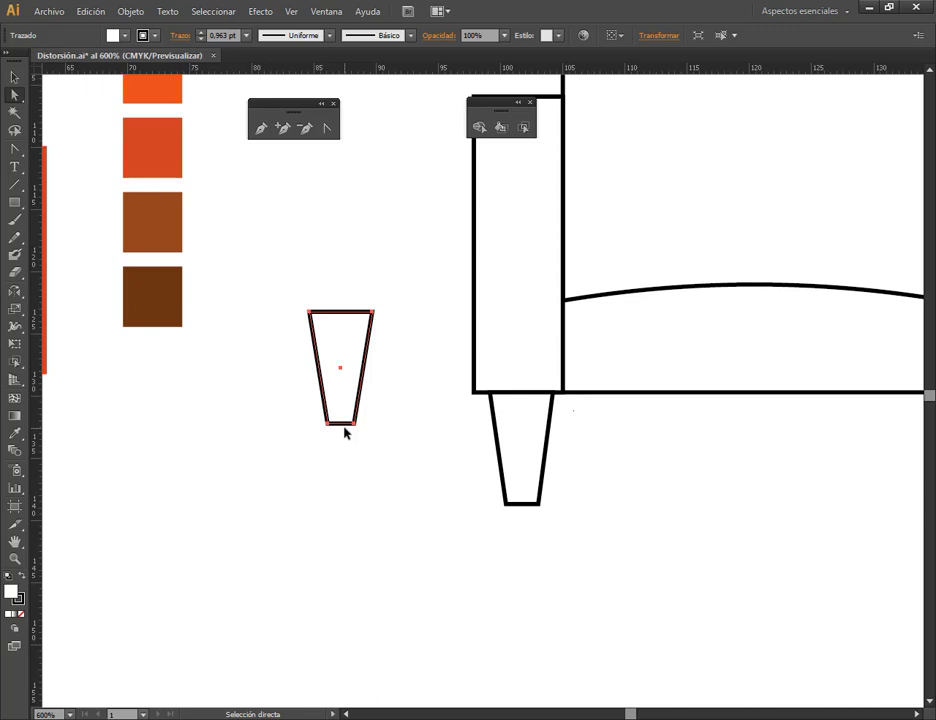
{"action": "left_click", "coordinate": [539, 499]}
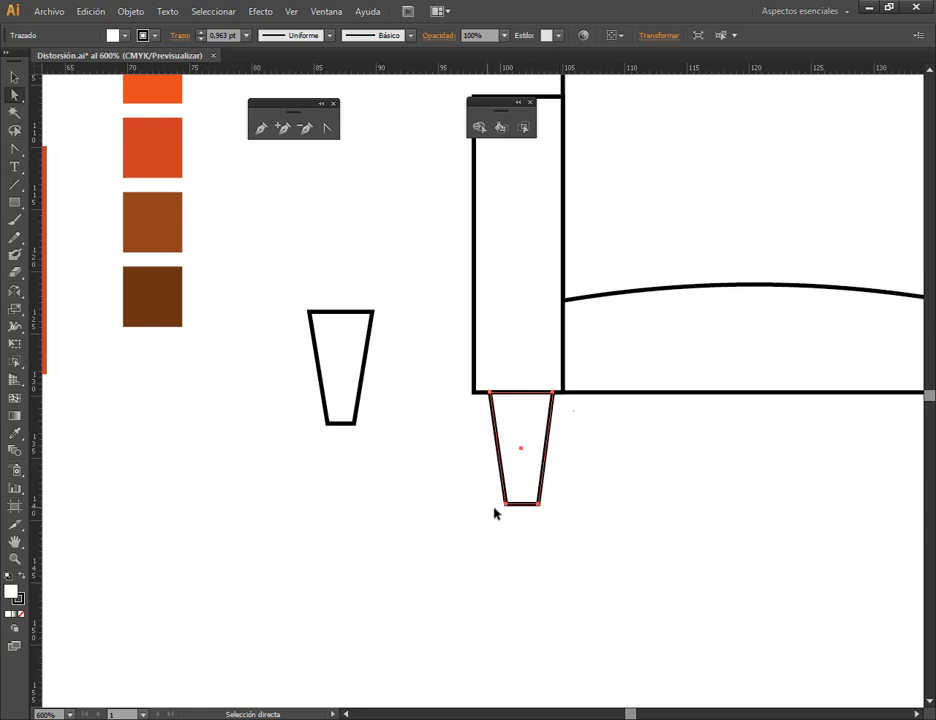
{"action": "left_click", "coordinate": [14, 77]}
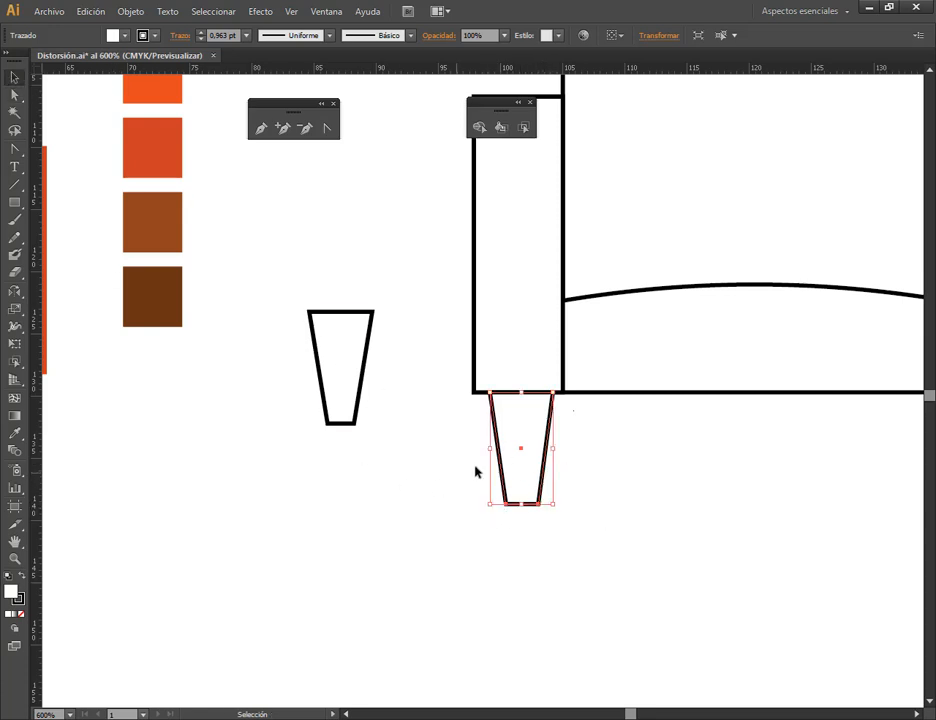
- Delete the leg under the armrest and move the tapered duplicate into its place, flush against the armrest's bottom edge
{"action": "key", "text": "Delete"}
{"action": "left_click_drag", "start_coordinate": [343, 313], "coordinate": [520, 398]}
{"action": "left_click", "coordinate": [660, 468]}
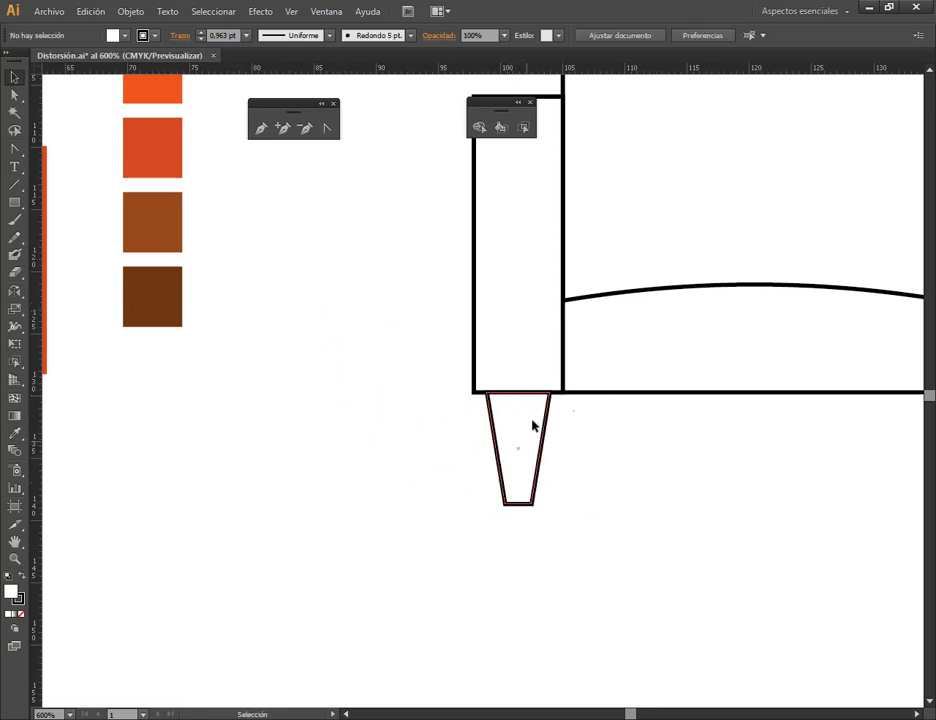
- Narrow the tapered leg slightly from its inner side, keeping its height and its outer edge in place
{"action": "scroll", "coordinate": [547, 443], "scroll_direction": "down", "scroll_amount": 1}
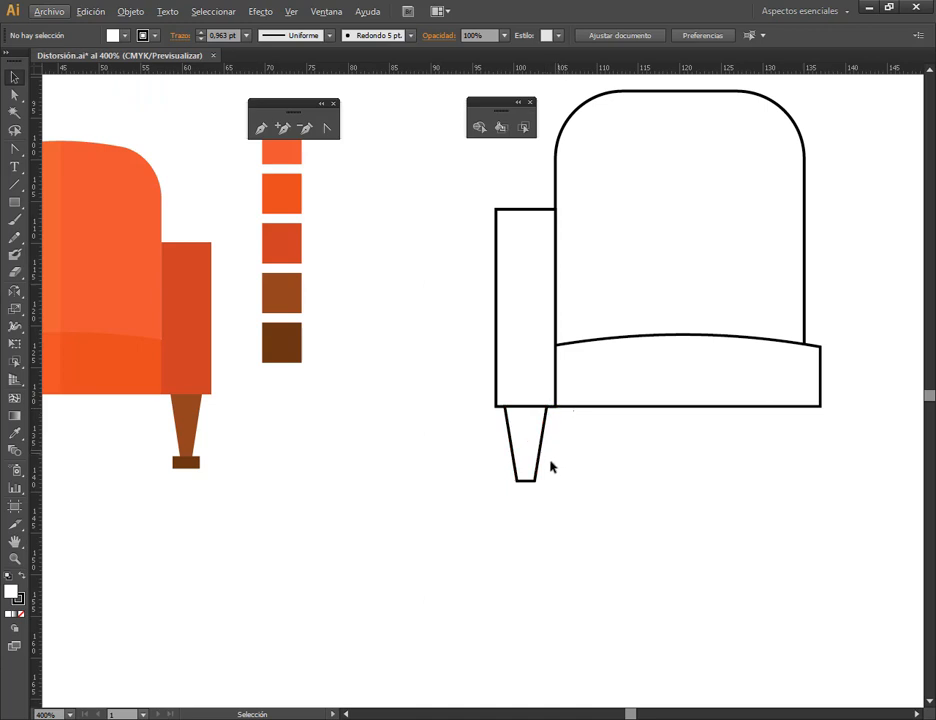
{"action": "scroll", "coordinate": [540, 430], "scroll_direction": "up", "scroll_amount": 2}
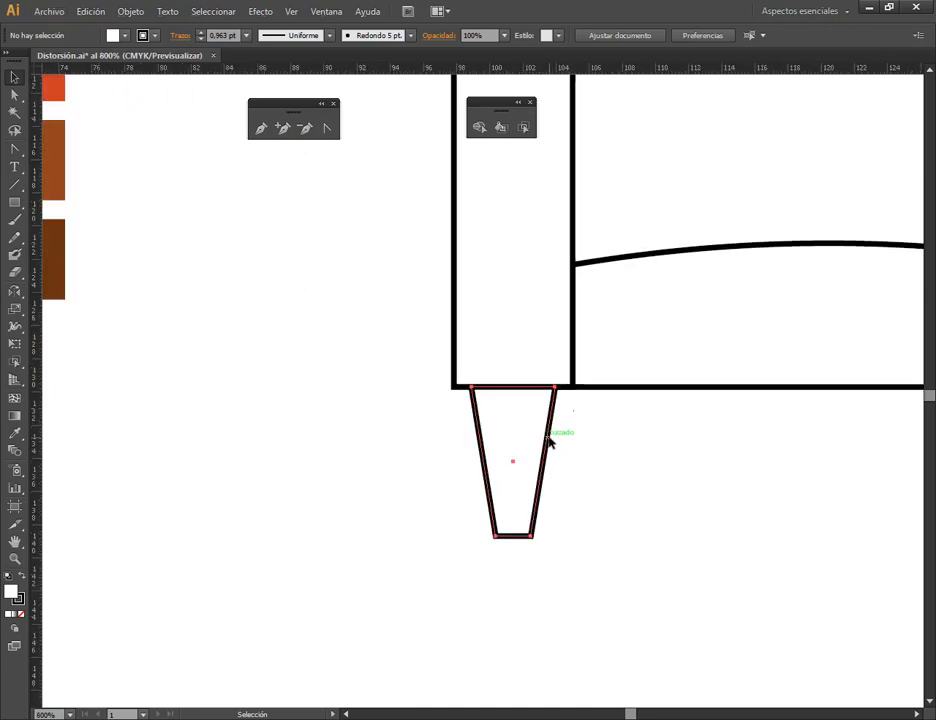
{"action": "left_click", "coordinate": [549, 441]}
{"action": "left_click_drag", "start_coordinate": [556, 467], "coordinate": [541, 458]}
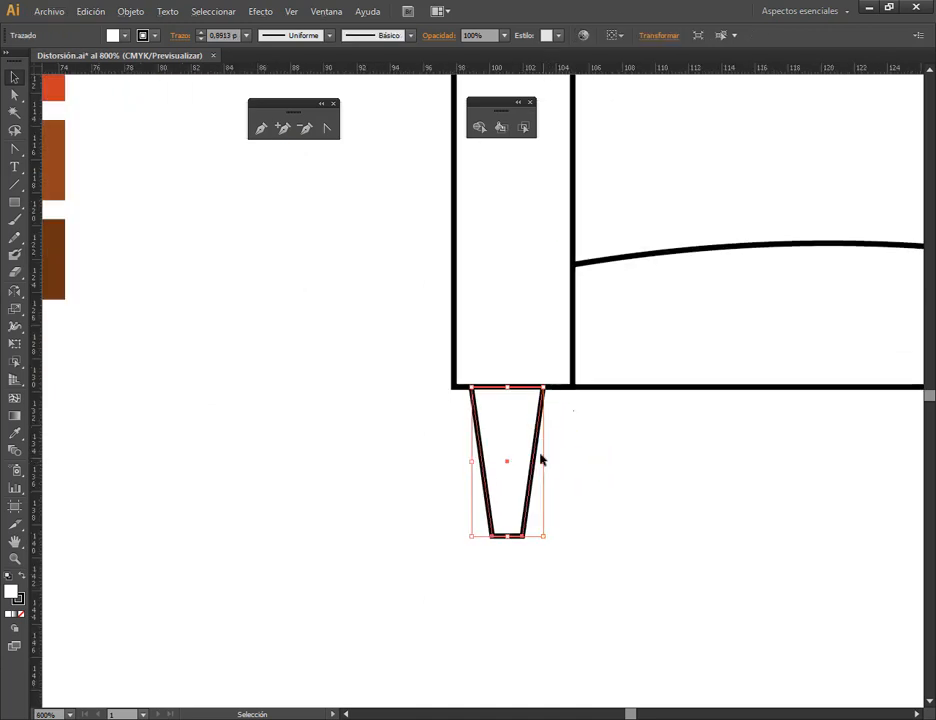
{"action": "left_click", "coordinate": [531, 532]}
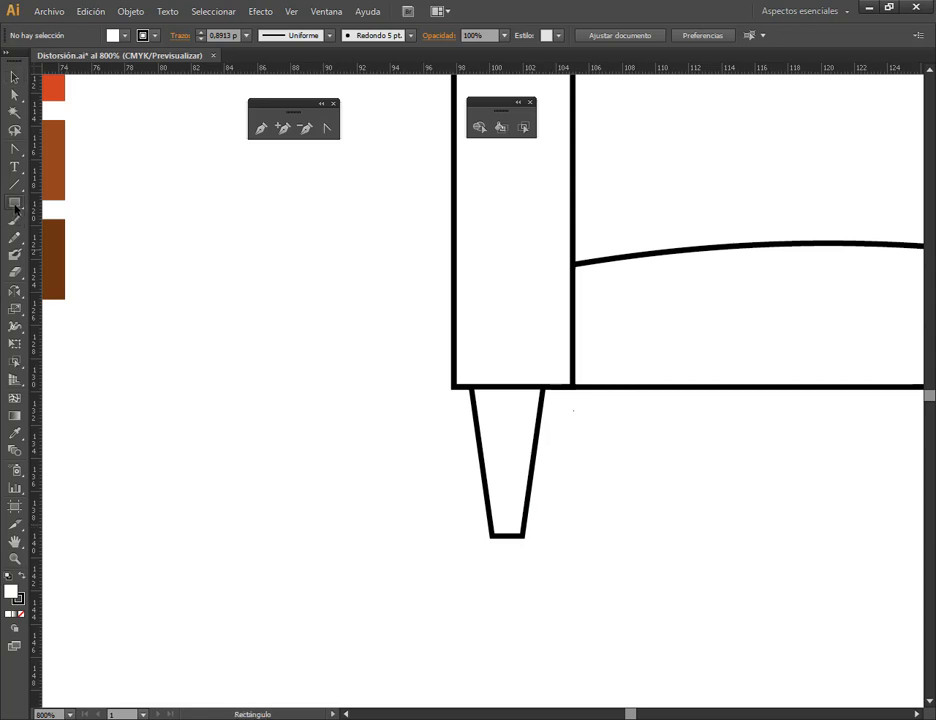
- Draw a flat foot rectangle directly beneath the leg, as wide as the leg's upper edge
{"action": "key", "text": "m"}
{"action": "mouse_move", "coordinate": [471, 536]}
{"action": "left_mouse_down"}
{"action": "mouse_move", "coordinate": [551, 556]}
{"action": "mouse_move", "coordinate": [544, 563]}
{"action": "left_mouse_up"}
{"action": "left_click", "coordinate": [14, 77]}
{"action": "left_click", "coordinate": [503, 671]}
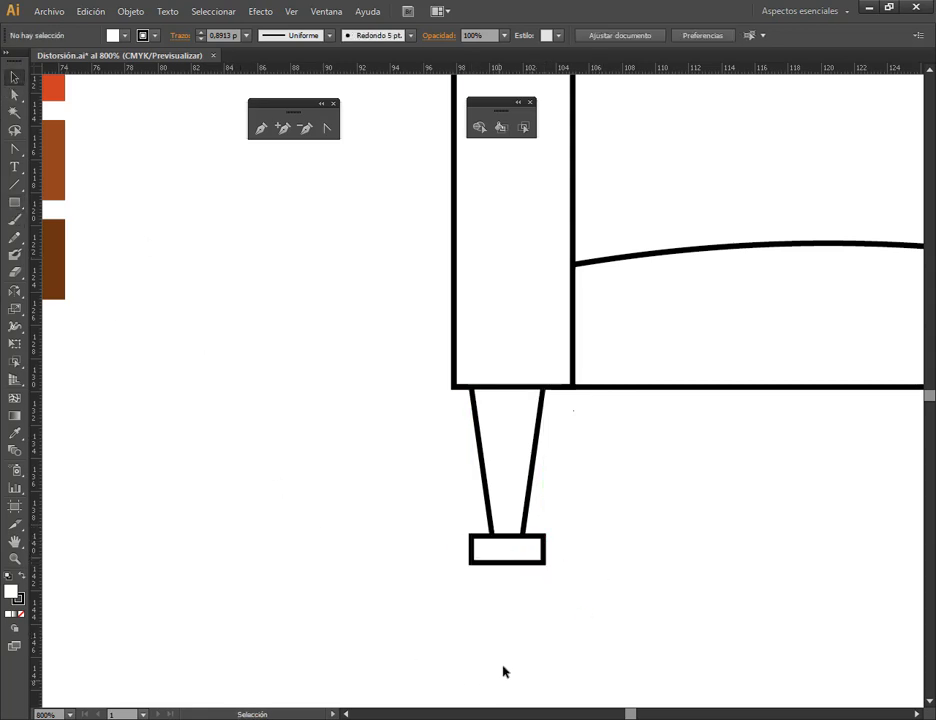
- Make the foot rectangle slightly taller at its bottom edge and narrow it symmetrically about its centre
{"action": "scroll", "coordinate": [504, 592], "scroll_direction": "down", "scroll_amount": 2}
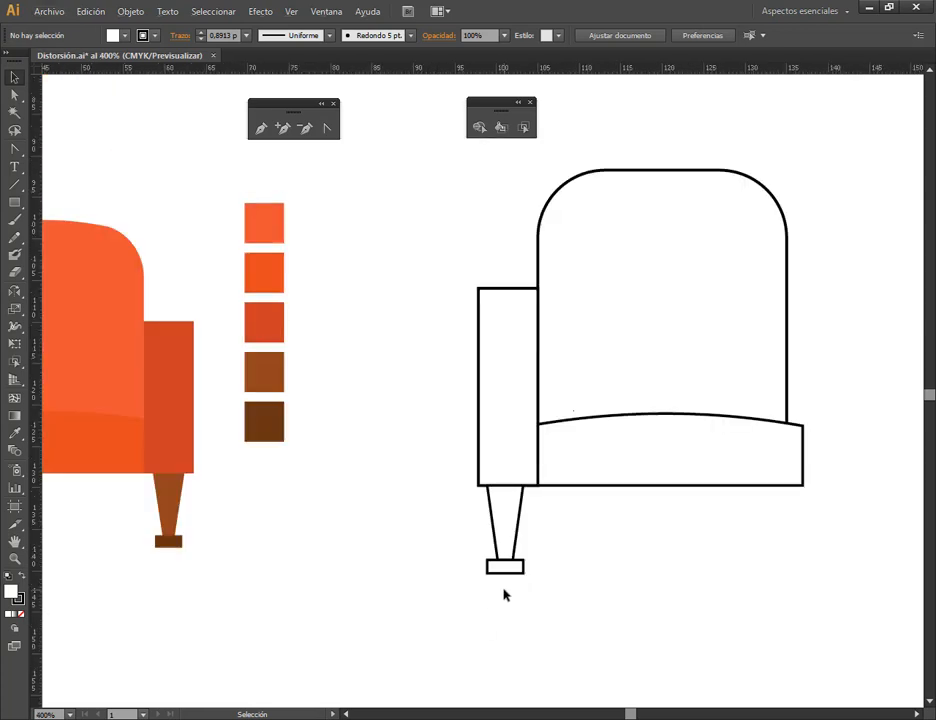
{"action": "scroll", "coordinate": [504, 594], "scroll_direction": "up", "scroll_amount": 3}
{"action": "left_click", "coordinate": [490, 589]}
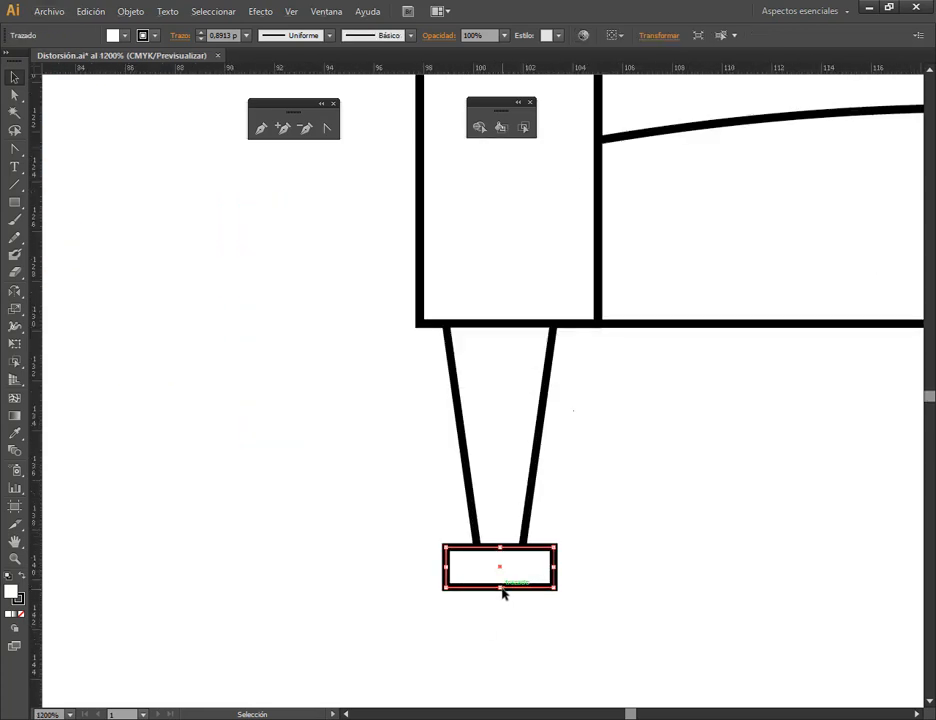
{"action": "left_click_drag", "start_coordinate": [503, 592], "coordinate": [503, 597]}
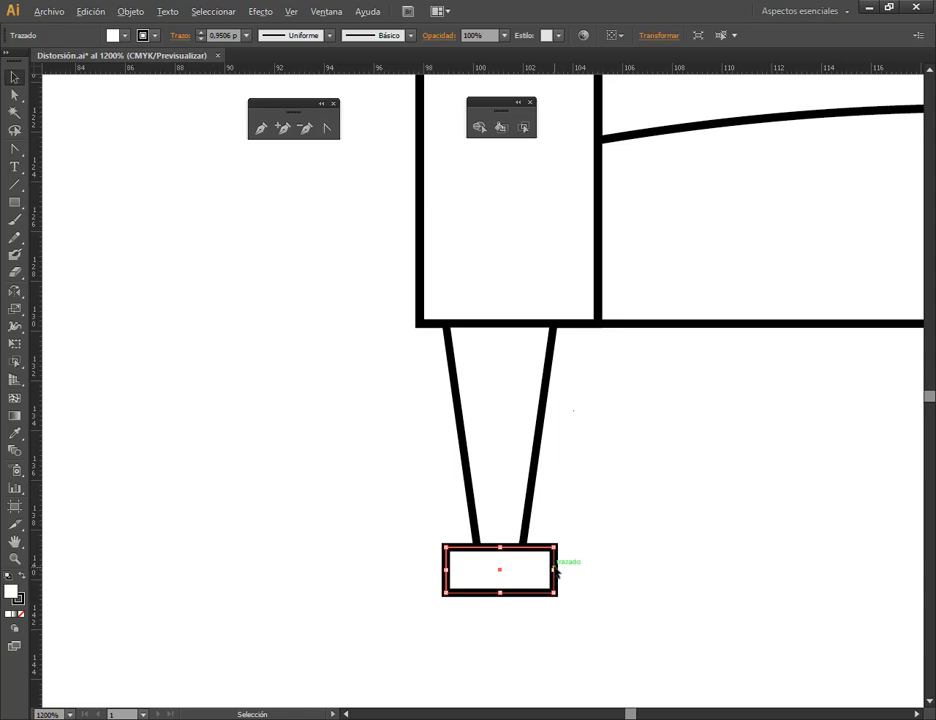
{"action": "left_click_drag", "start_coordinate": [557, 572], "coordinate": [550, 571]}
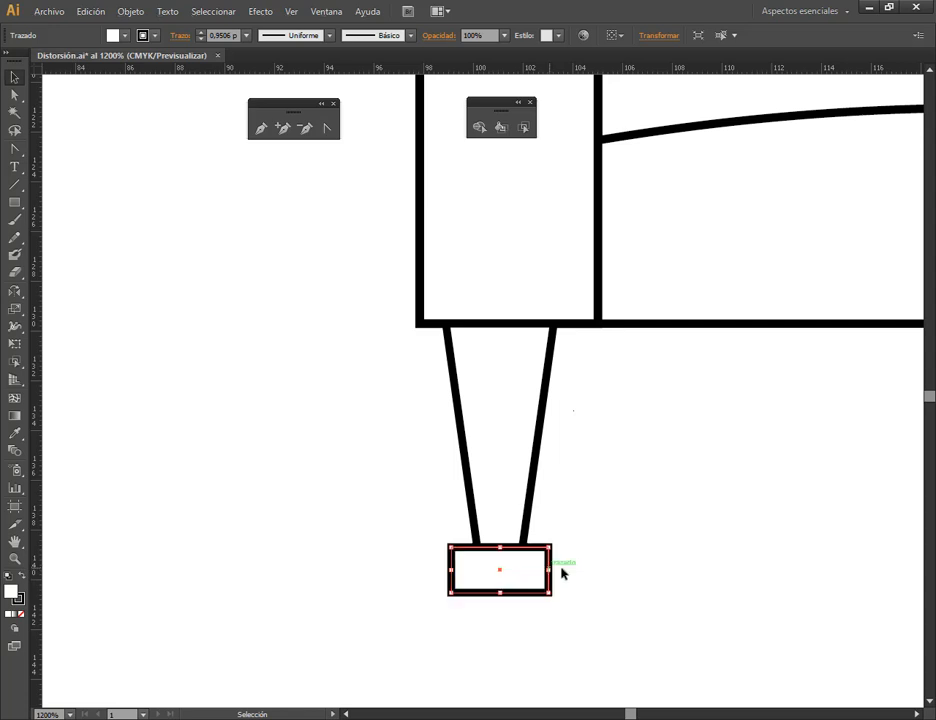
{"action": "left_click", "coordinate": [617, 577]}
{"action": "scroll", "coordinate": [562, 496], "scroll_direction": "down", "scroll_amount": 1}
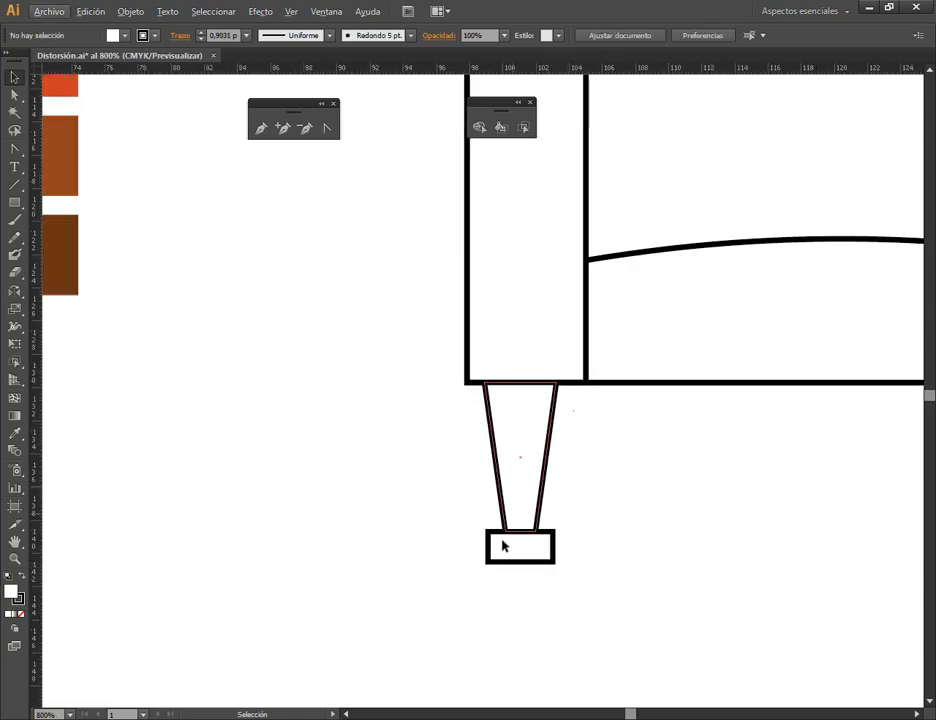
- Align the armrest, the tapered leg and the foot to each other by their horizontal centres
{"action": "left_click_drag", "start_coordinate": [480, 610], "coordinate": [522, 343]}
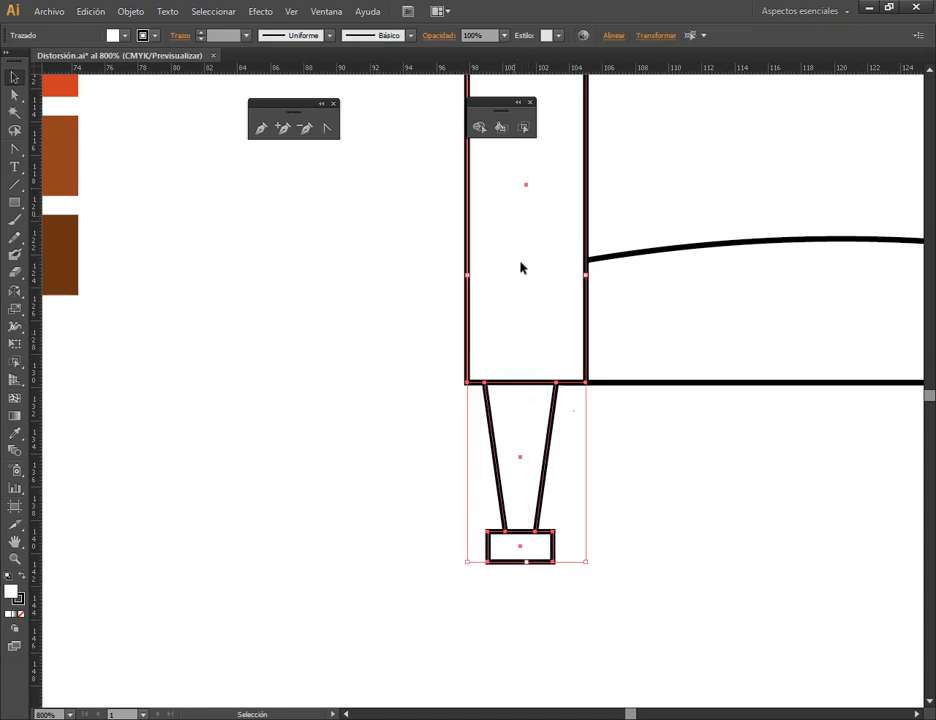
{"action": "left_click", "coordinate": [612, 36]}
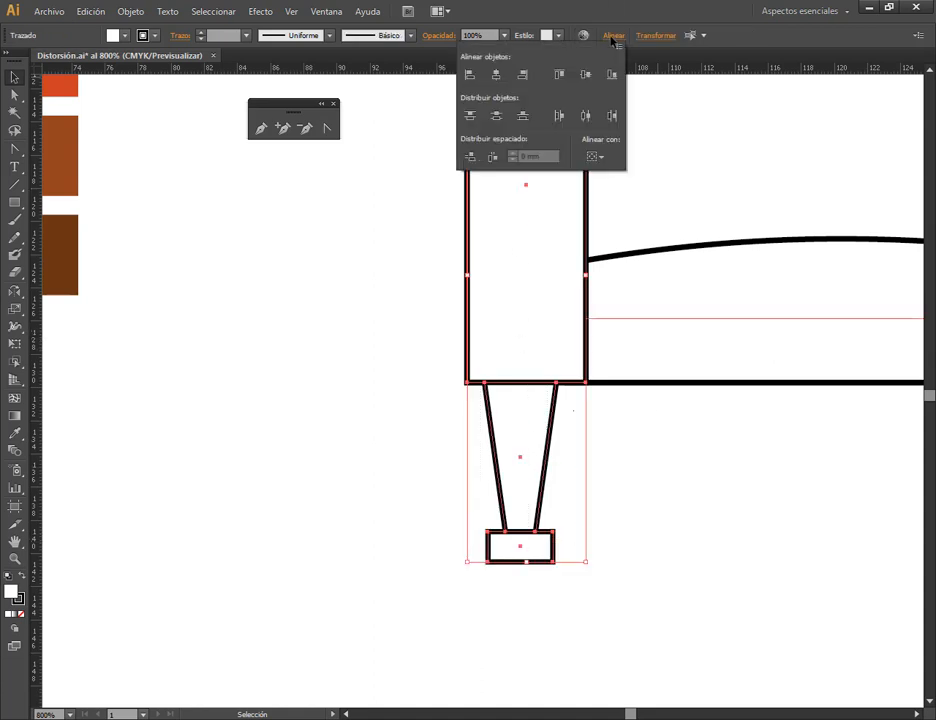
{"action": "left_click", "coordinate": [498, 74]}
{"action": "left_click", "coordinate": [707, 489]}
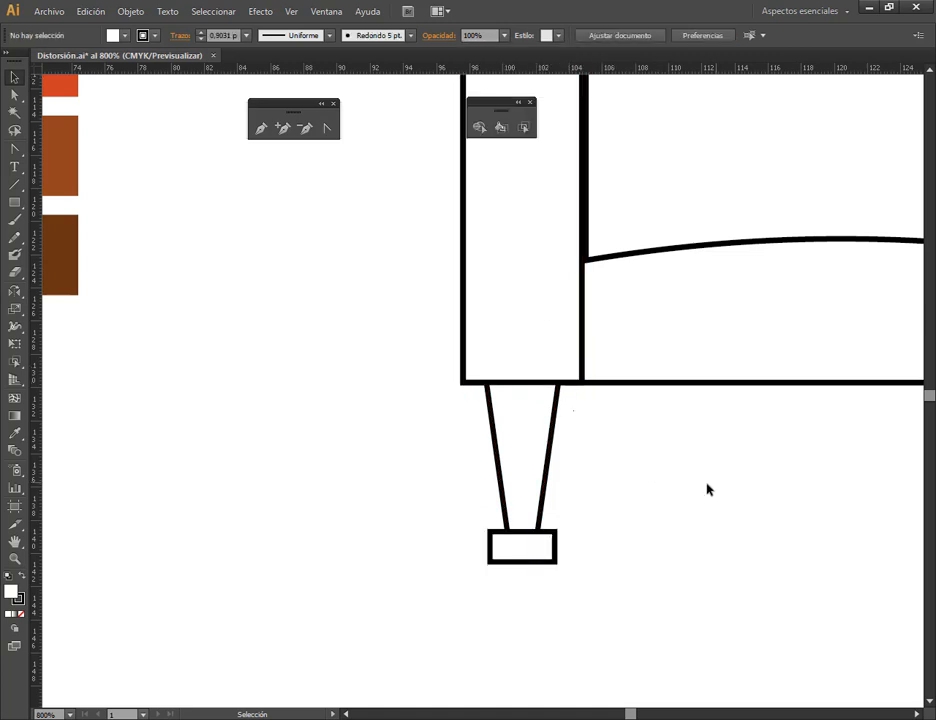
- Move the armrest, leg and foot together so the armrest's inner edge snaps to the backrest's side edge
{"action": "left_click_drag", "start_coordinate": [487, 610], "coordinate": [491, 374]}
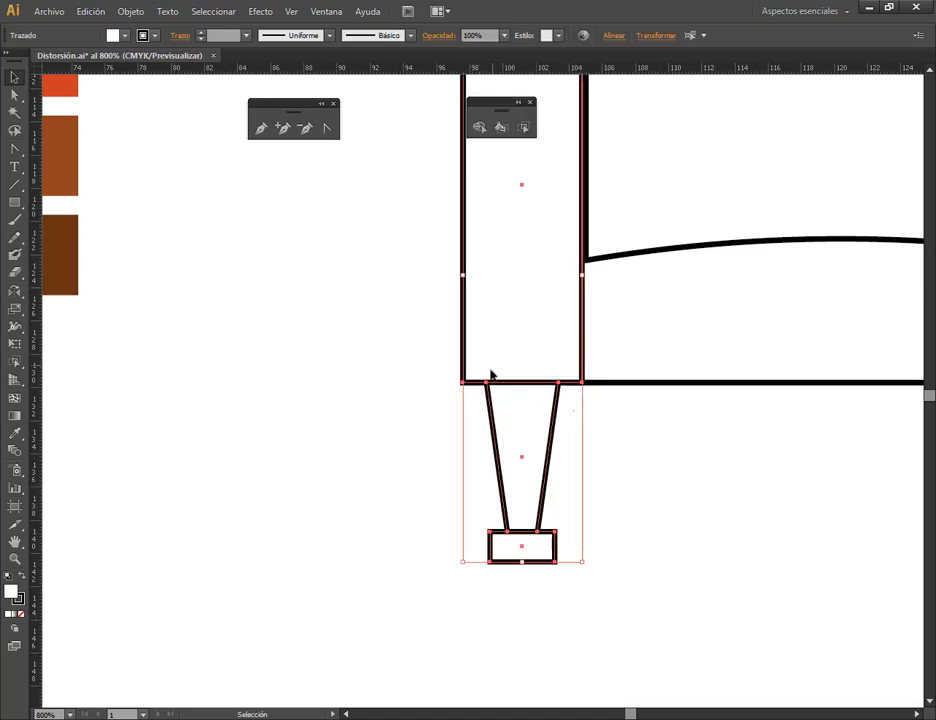
{"action": "key", "text": "space"}
{"action": "left_click_drag", "start_coordinate": [663, 178], "coordinate": [637, 411]}
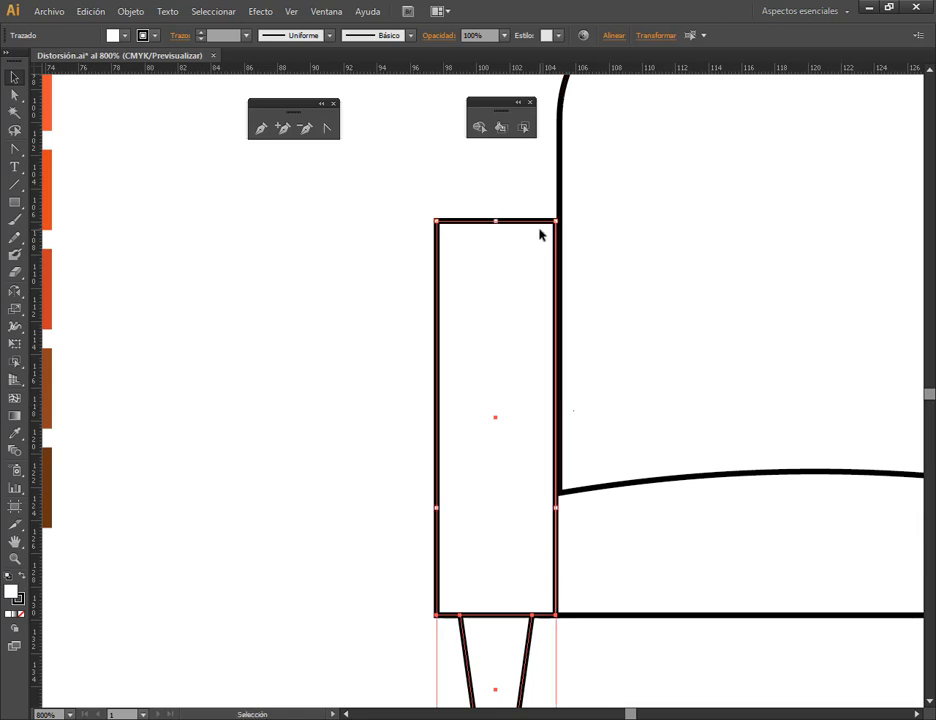
{"action": "left_click_drag", "start_coordinate": [547, 251], "coordinate": [463, 253]}
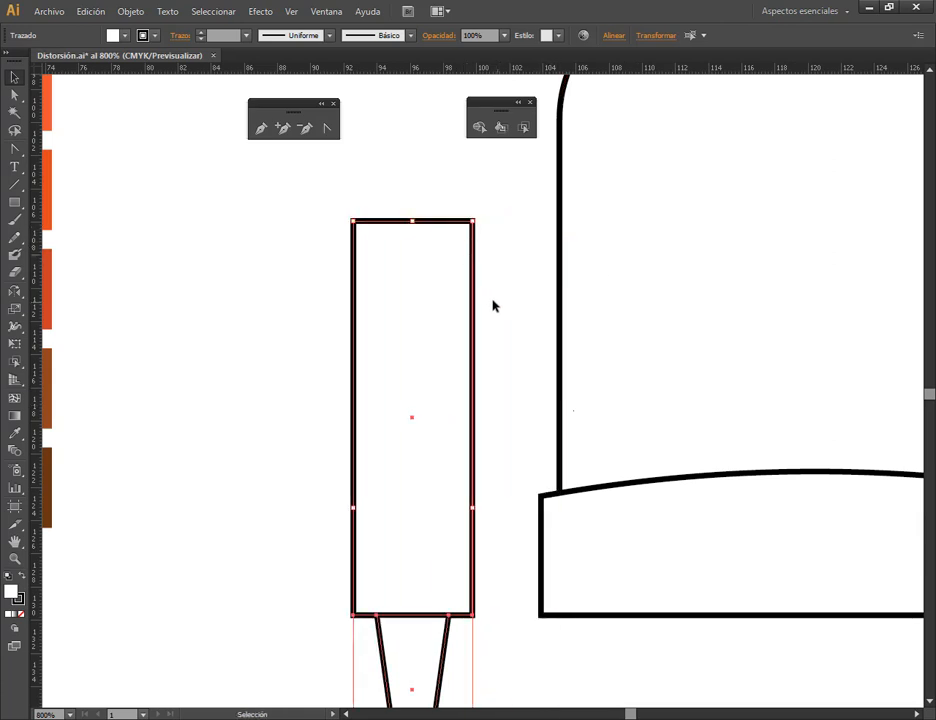
{"action": "left_click_drag", "start_coordinate": [474, 303], "coordinate": [560, 306]}
{"action": "scroll", "coordinate": [358, 362], "scroll_direction": "down", "scroll_amount": 5}
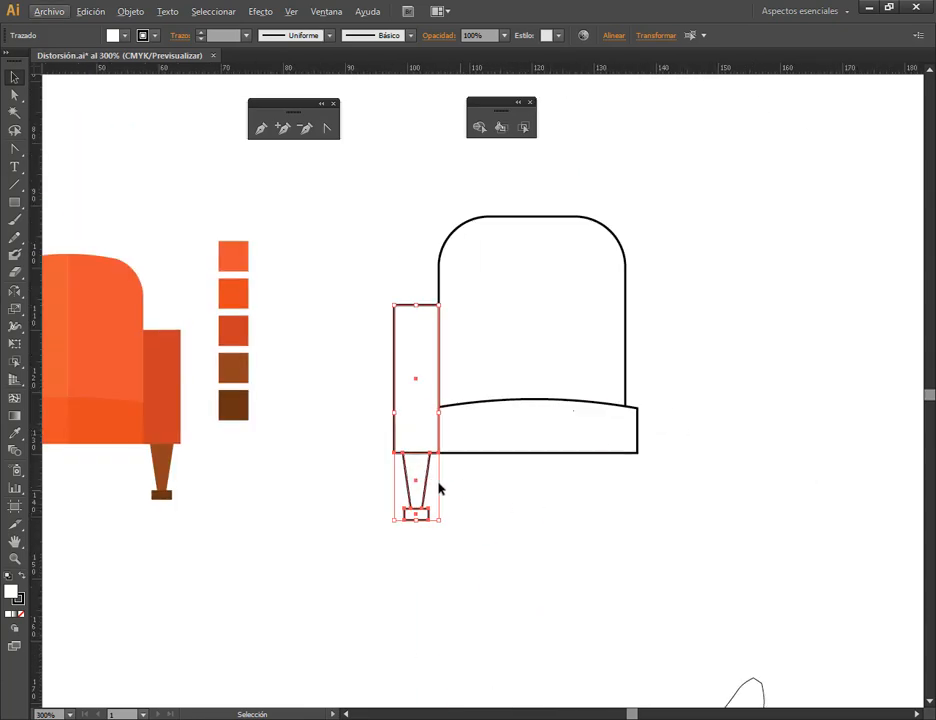
{"action": "key", "text": "ctrl+shift+a"}
- Duplicate the armrest, leg and foot horizontally to the armchair's other side, snapping the copy to the backrest's opposite edge
{"action": "scroll", "coordinate": [583, 405], "scroll_direction": "down", "scroll_amount": 1}
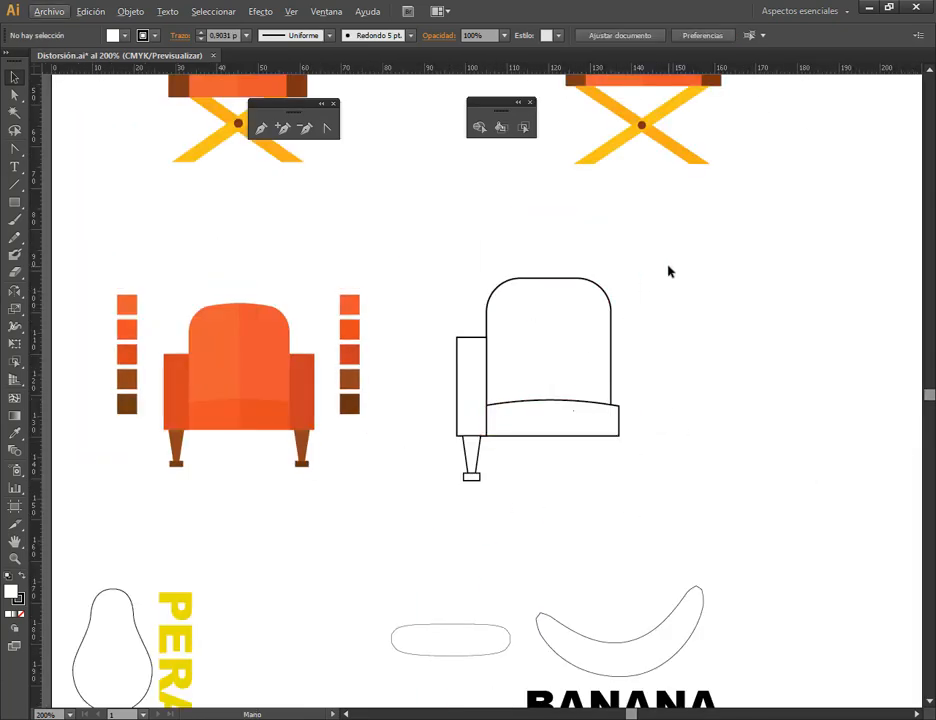
{"action": "left_click_drag", "start_coordinate": [669, 271], "coordinate": [637, 422]}
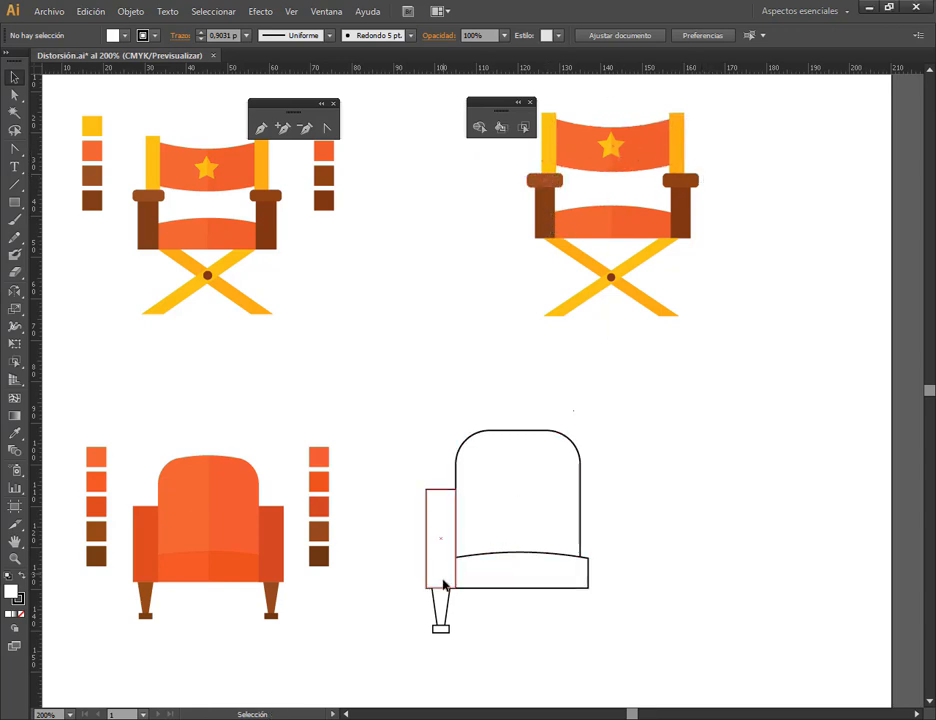
{"action": "left_click", "coordinate": [446, 541]}
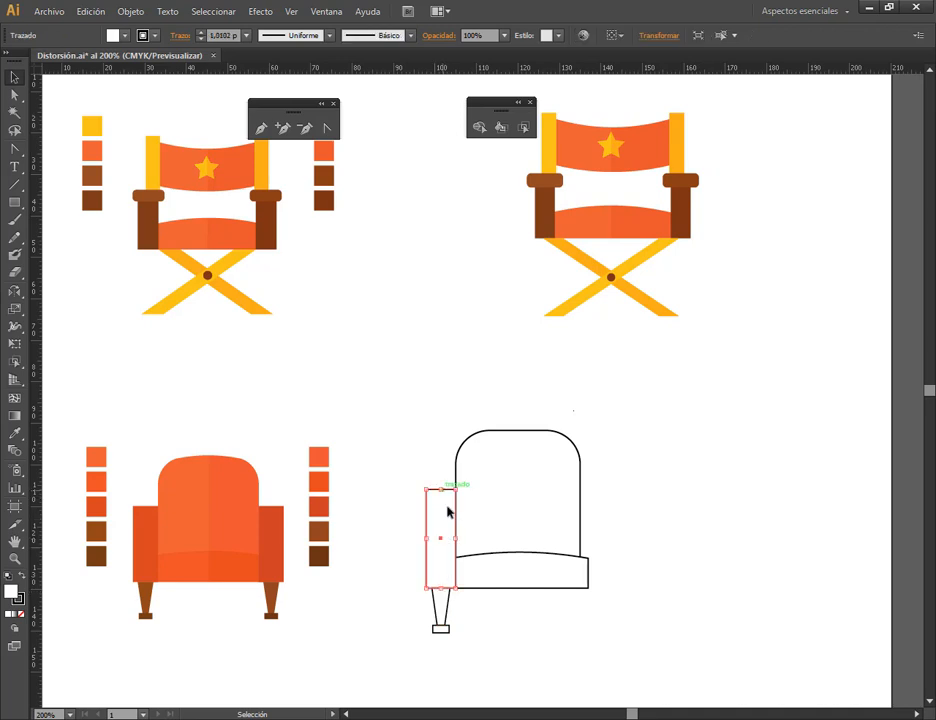
{"action": "scroll", "coordinate": [498, 658], "scroll_direction": "up", "scroll_amount": 1}
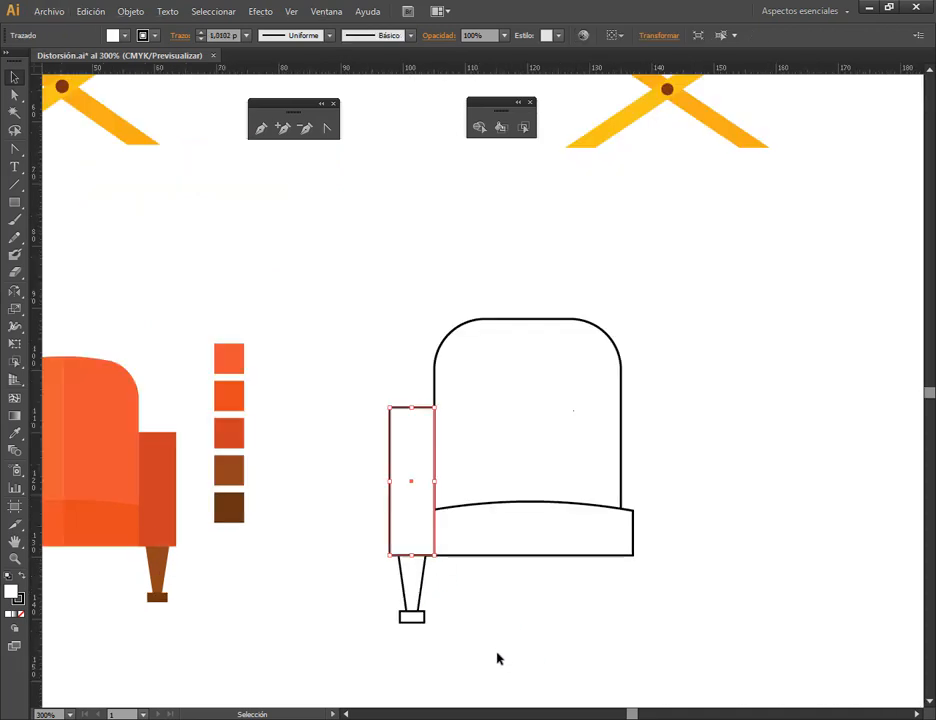
{"action": "left_click_drag", "start_coordinate": [331, 541], "coordinate": [411, 654]}
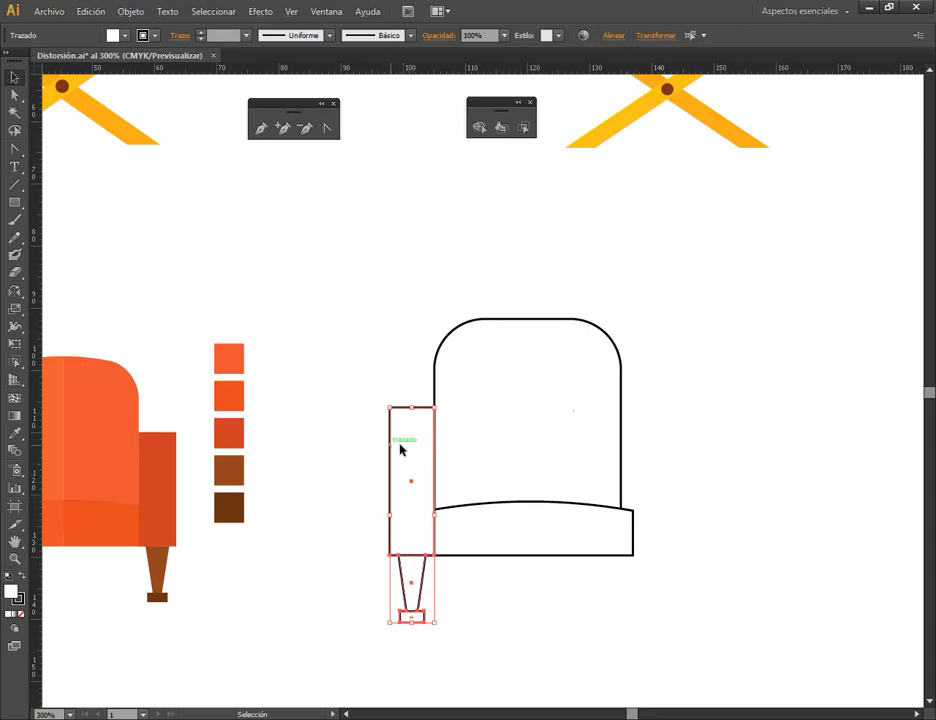
{"action": "left_click_drag", "start_coordinate": [400, 450], "coordinate": [620, 445]}
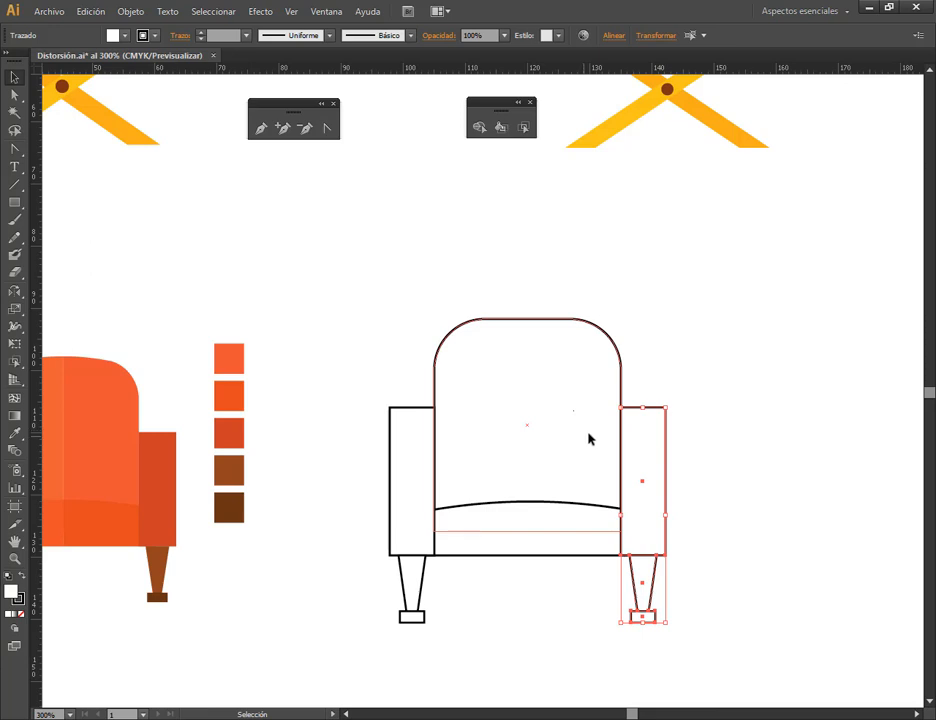
{"action": "left_click", "coordinate": [733, 494]}
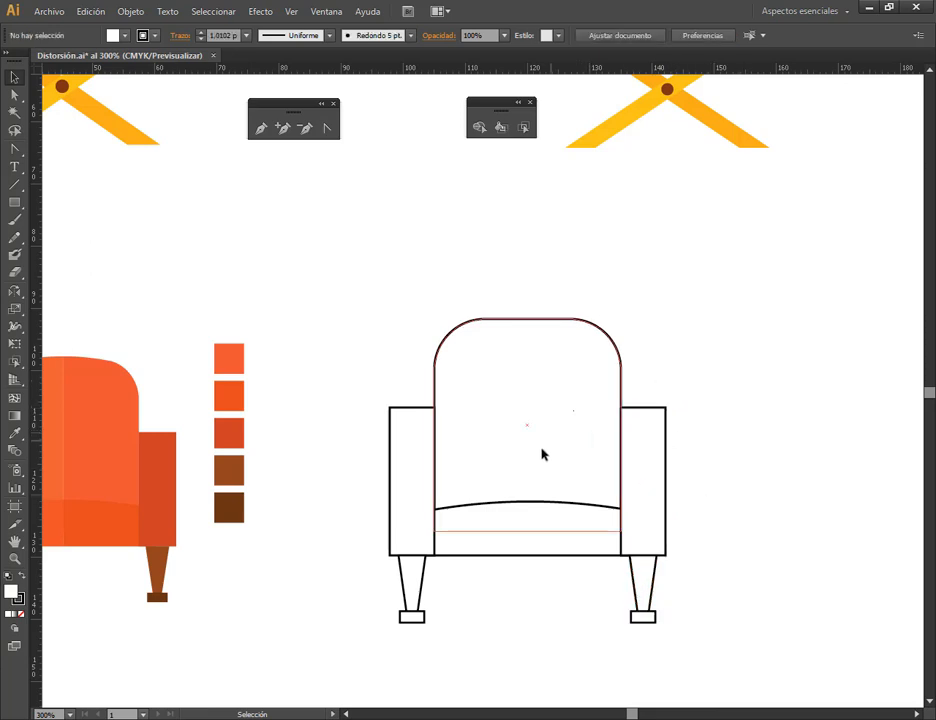
- Shorten the backrest slightly by moving its four upper anchor points straight down, keeping the rounded corners
{"action": "scroll", "coordinate": [736, 530], "scroll_direction": "down", "scroll_amount": 1}
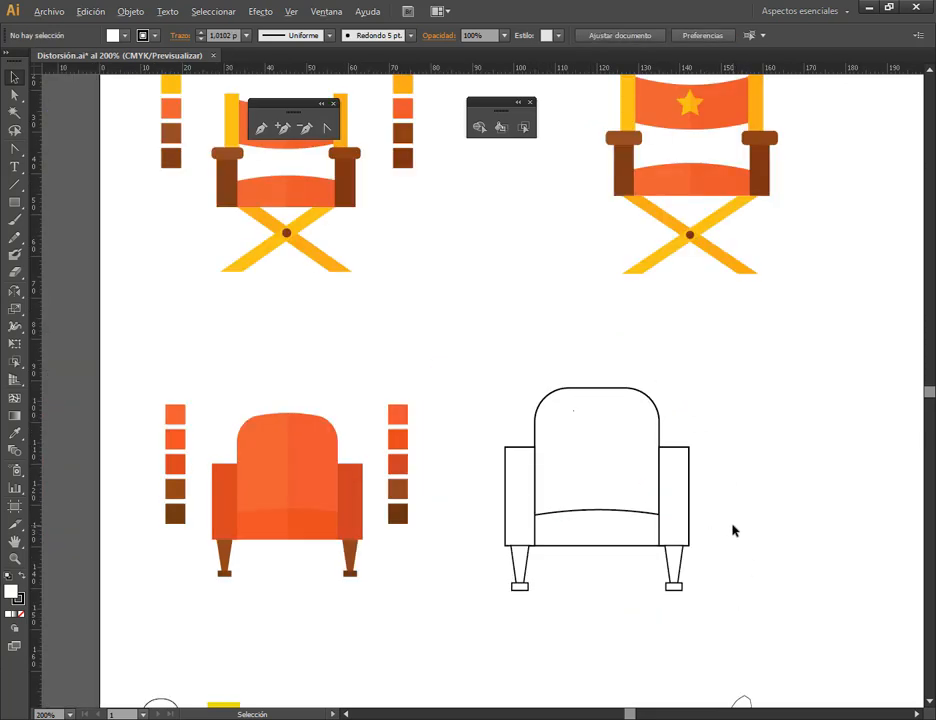
{"action": "left_click", "coordinate": [616, 488]}
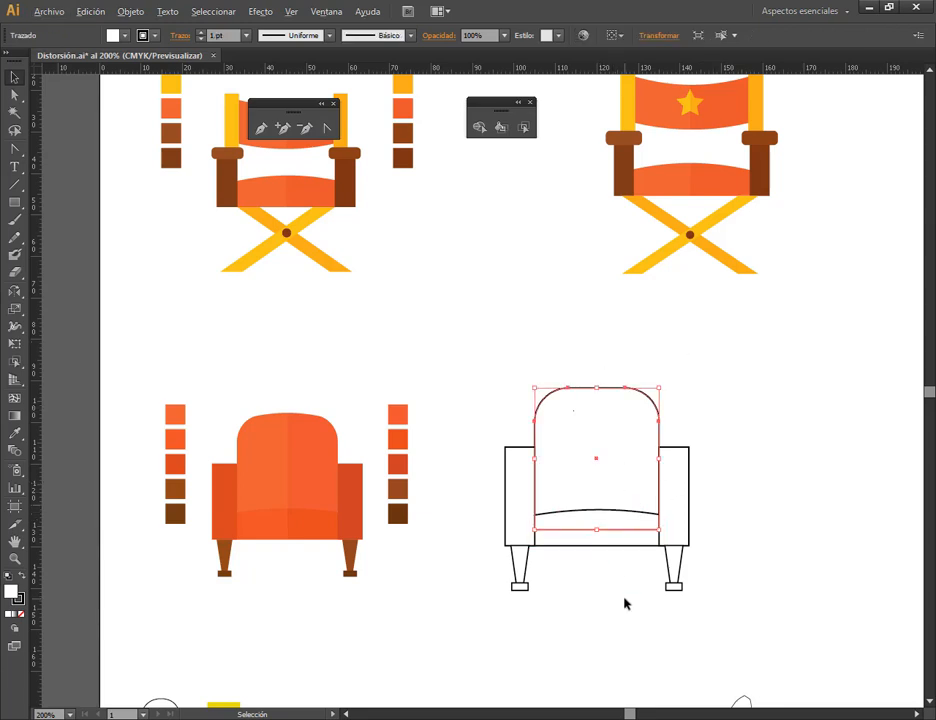
{"action": "scroll", "coordinate": [624, 600], "scroll_direction": "up", "scroll_amount": 2}
{"action": "key", "text": "a"}
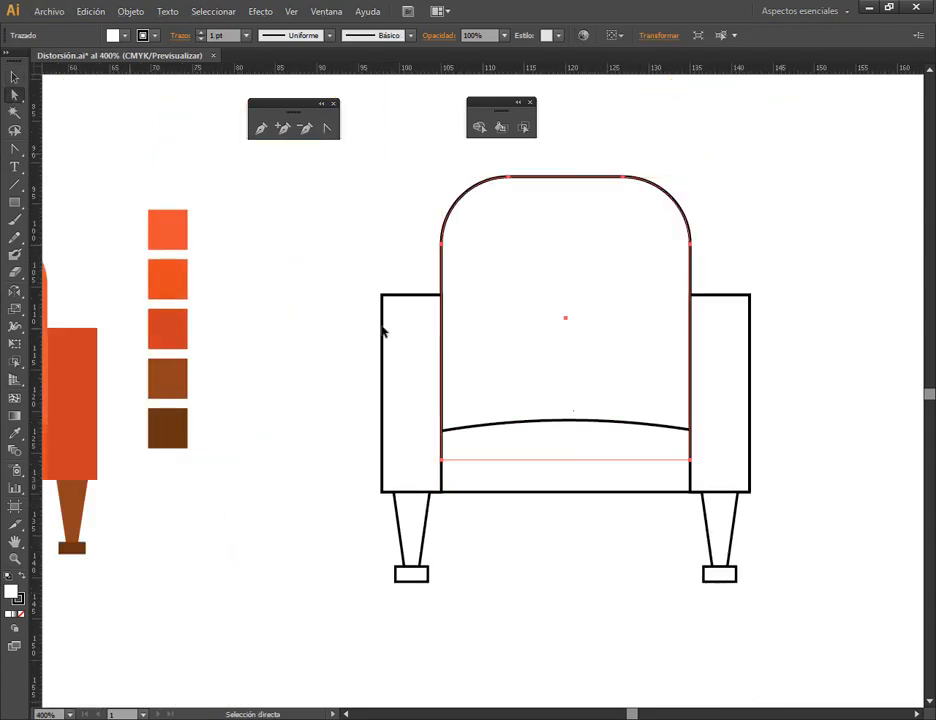
{"action": "left_click", "coordinate": [442, 460]}
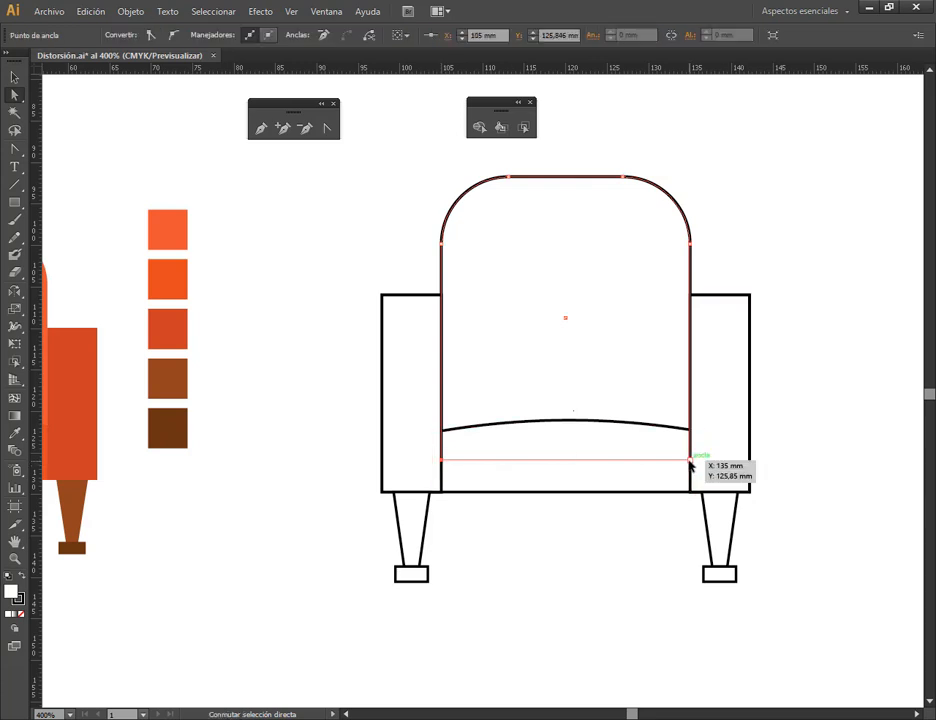
{"action": "left_click_drag", "start_coordinate": [424, 165], "coordinate": [775, 272]}
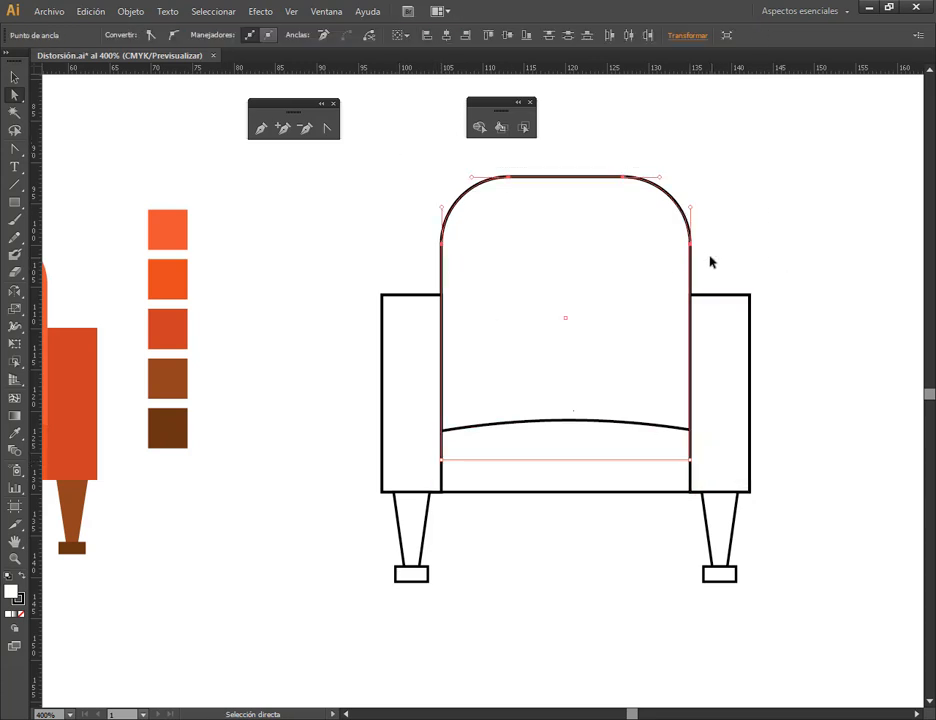
{"action": "left_click_drag", "start_coordinate": [690, 247], "coordinate": [691, 265]}
{"action": "left_click", "coordinate": [757, 345]}
- Shorten both armrests together by lowering their top edges slightly, following the proportions of the reference armchair
{"action": "scroll", "coordinate": [757, 345], "scroll_direction": "down", "scroll_amount": 1}
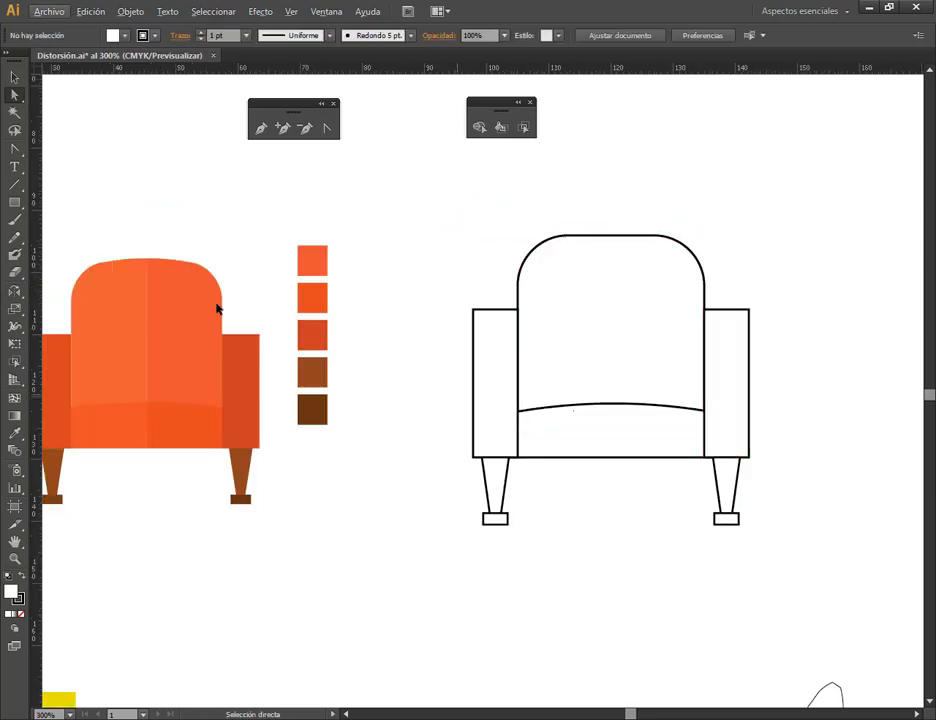
{"action": "left_click", "coordinate": [13, 78]}
{"action": "left_click", "coordinate": [491, 390]}
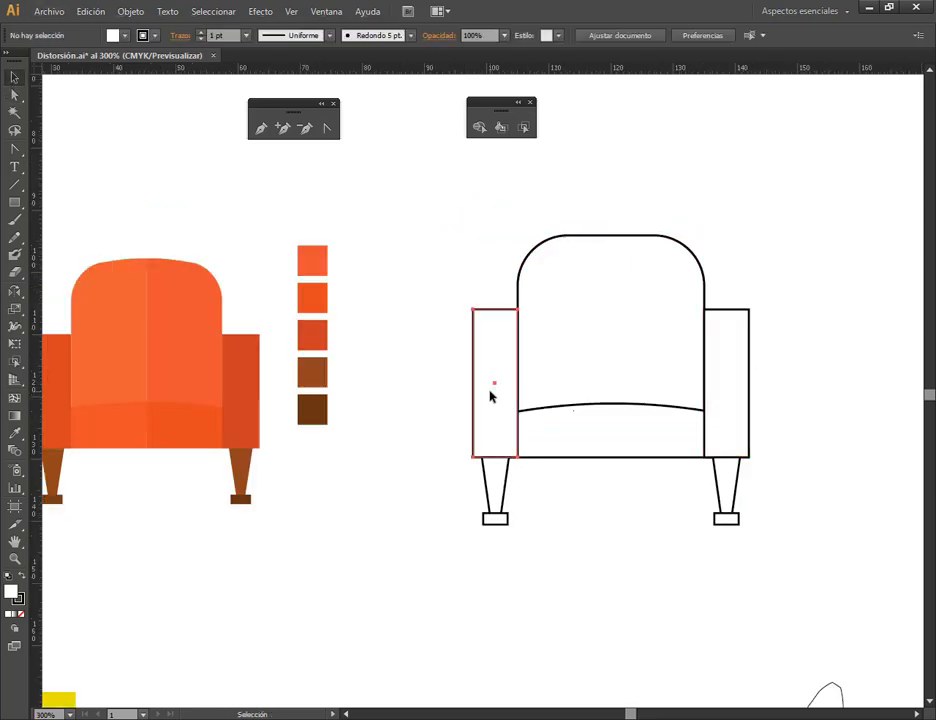
{"action": "left_click", "coordinate": [736, 370], "text": "shift"}
{"action": "left_click", "coordinate": [613, 316], "text": "shift"}
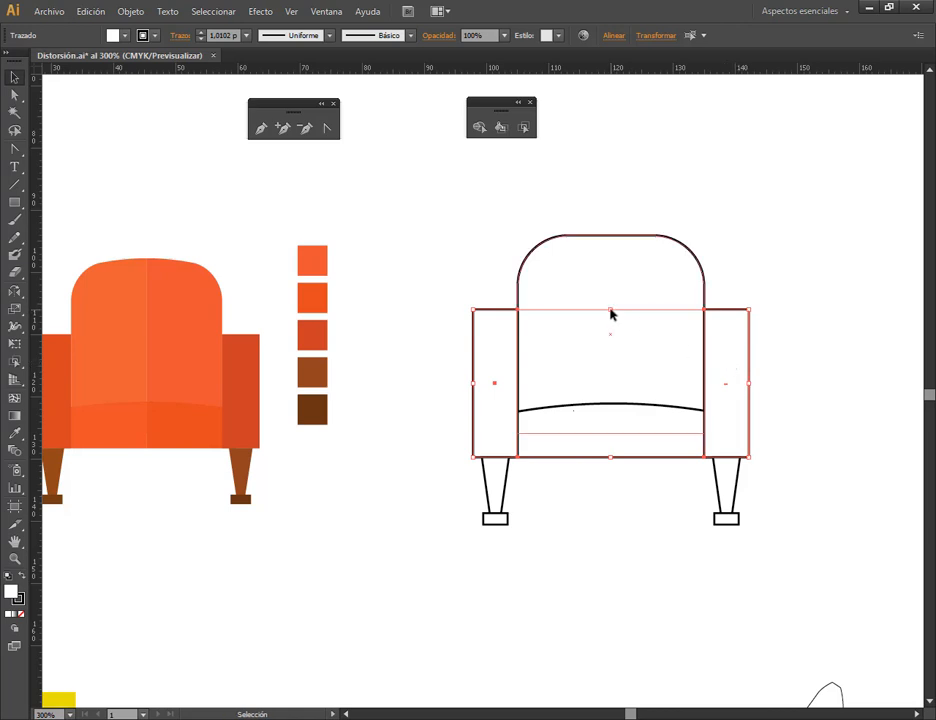
{"action": "left_click_drag", "start_coordinate": [611, 311], "coordinate": [617, 325]}
{"action": "left_click", "coordinate": [829, 256]}
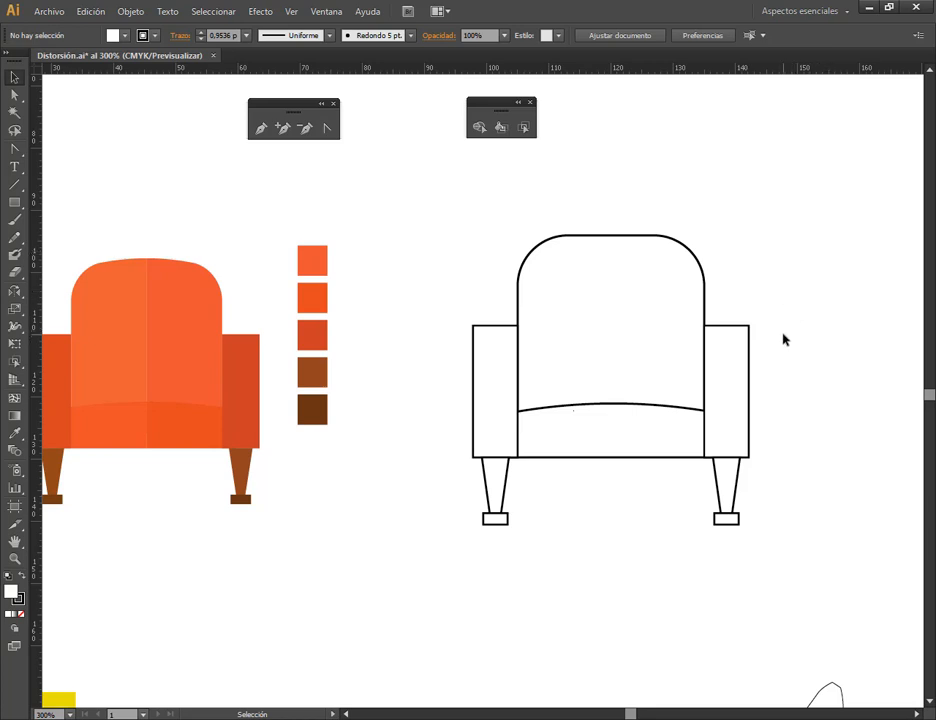
- Examine the armchair's separate armrest, leg, backrest and seat shapes one by one
{"action": "left_click_drag", "start_coordinate": [722, 215], "coordinate": [725, 443]}
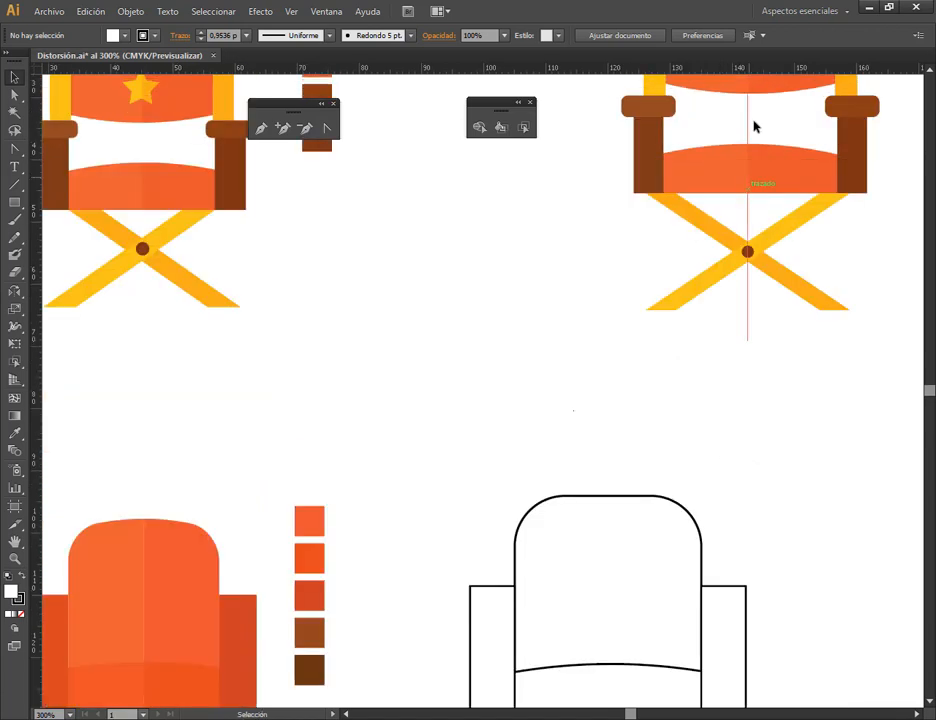
{"action": "scroll", "coordinate": [760, 280], "scroll_direction": "down", "scroll_amount": 5}
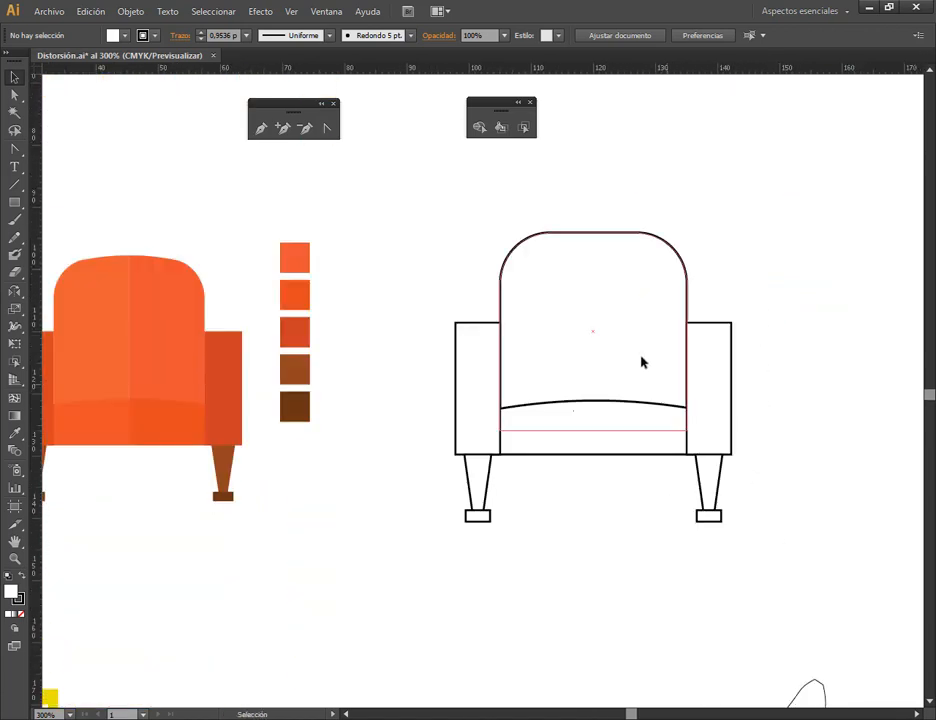
{"action": "left_click", "coordinate": [722, 368]}
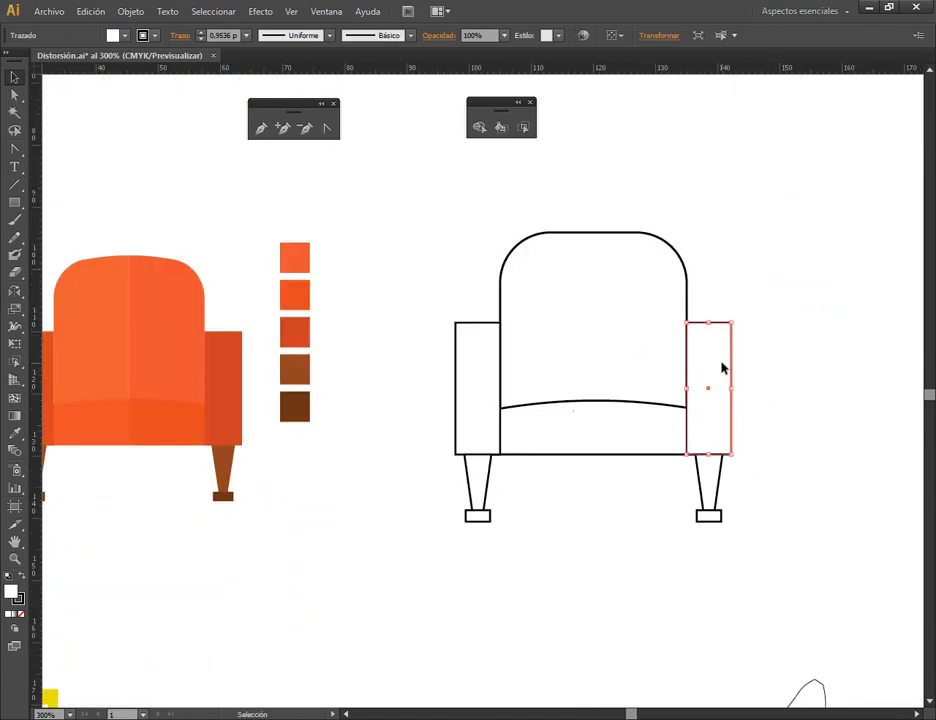
{"action": "left_click", "coordinate": [440, 423]}
{"action": "left_click", "coordinate": [456, 440]}
{"action": "left_click", "coordinate": [480, 492]}
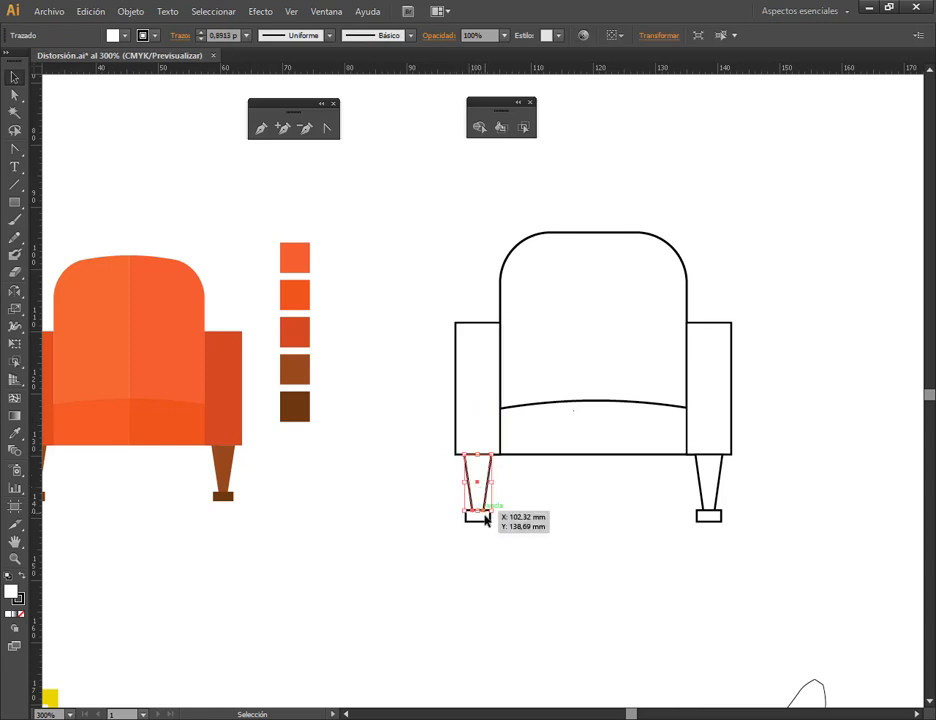
{"action": "left_click", "coordinate": [633, 551]}
{"action": "left_click", "coordinate": [593, 286]}
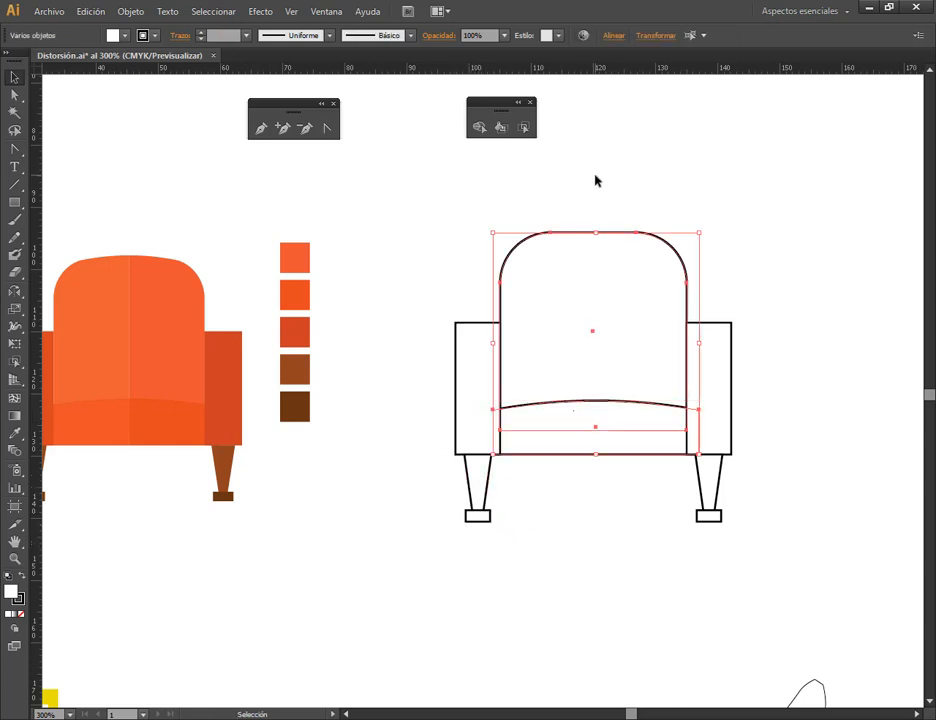
{"action": "left_click", "coordinate": [596, 182]}
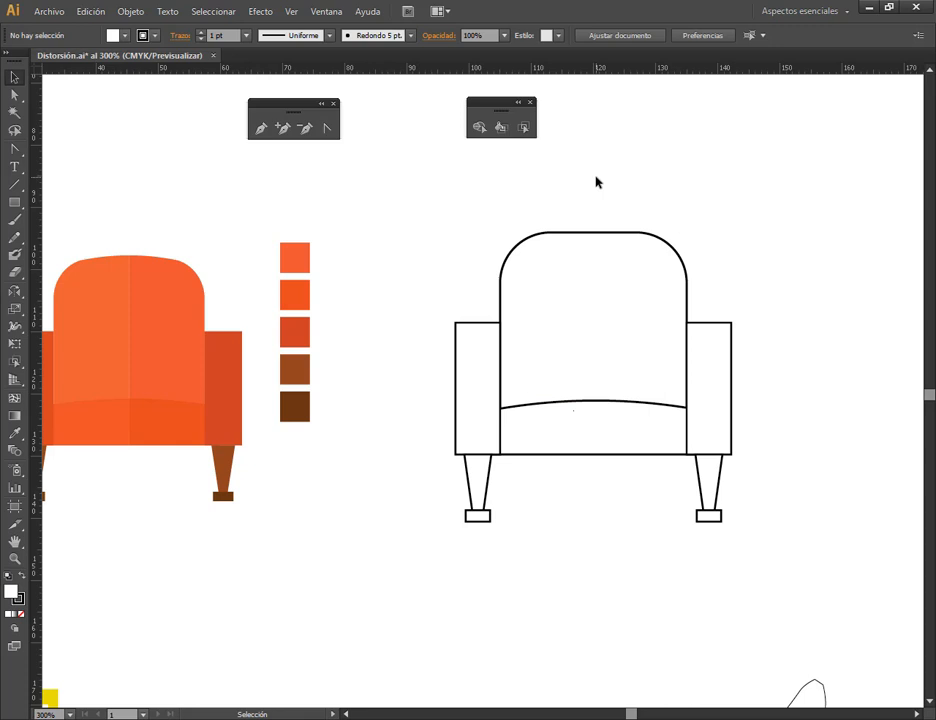
- Review how the seat sits over the backrest and which envelope distortion options are available for the seat
{"action": "left_click", "coordinate": [591, 290]}
{"action": "left_click", "coordinate": [622, 448]}
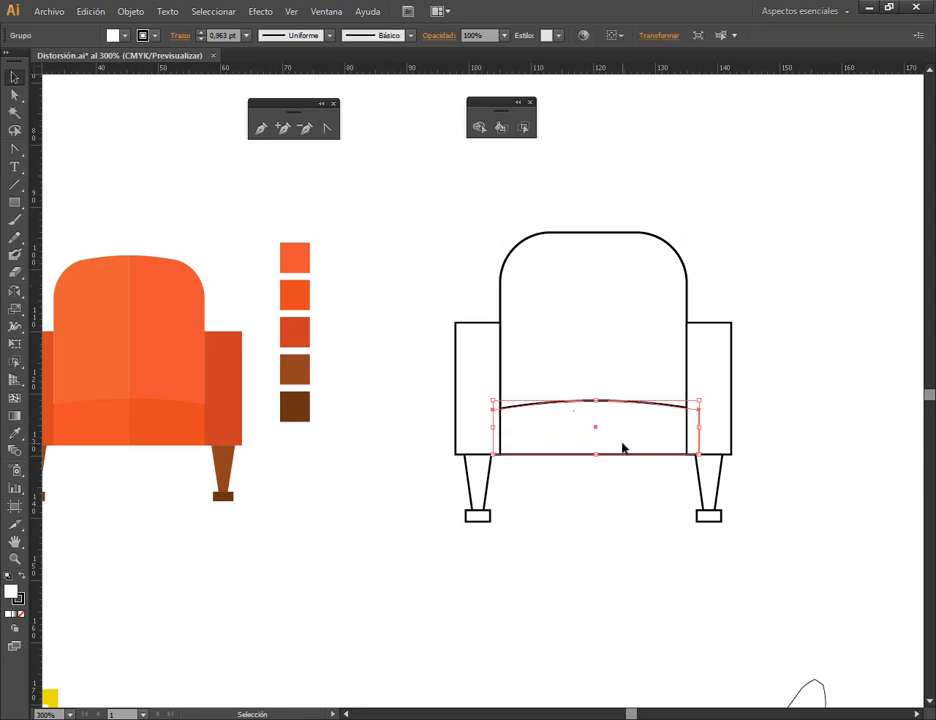
{"action": "left_click", "coordinate": [593, 349]}
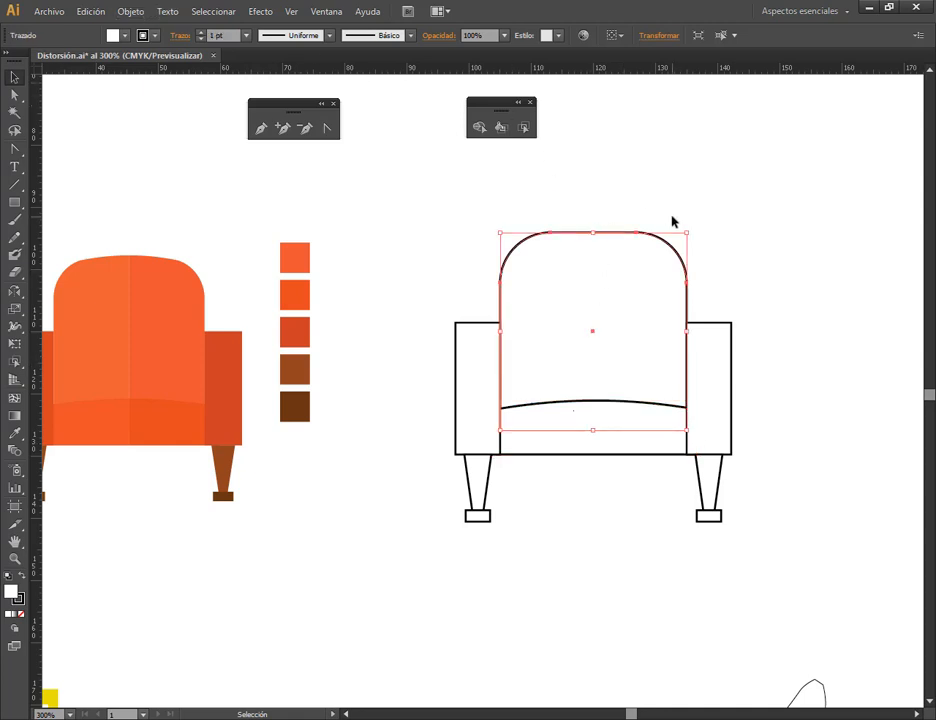
{"action": "left_click", "coordinate": [618, 457]}
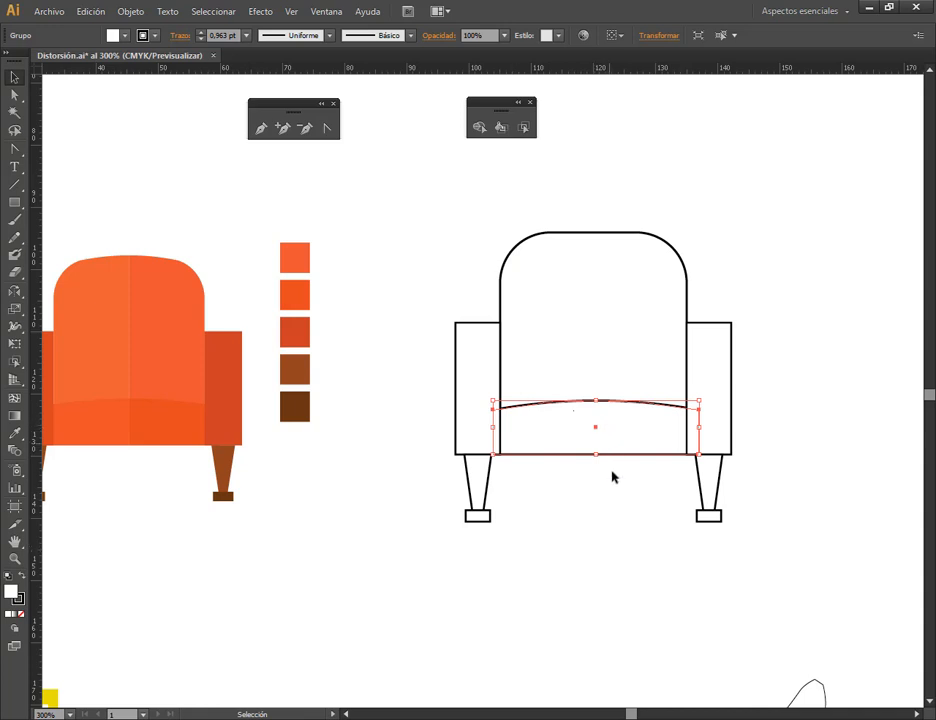
{"action": "left_click", "coordinate": [130, 11]}
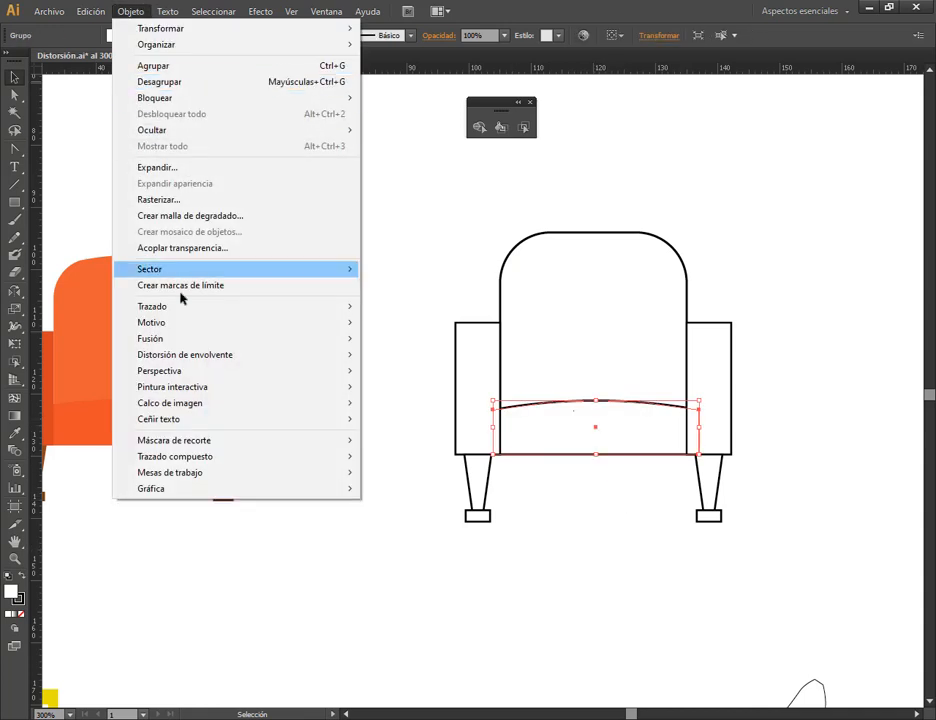
{"action": "mouse_move", "coordinate": [267, 357]}
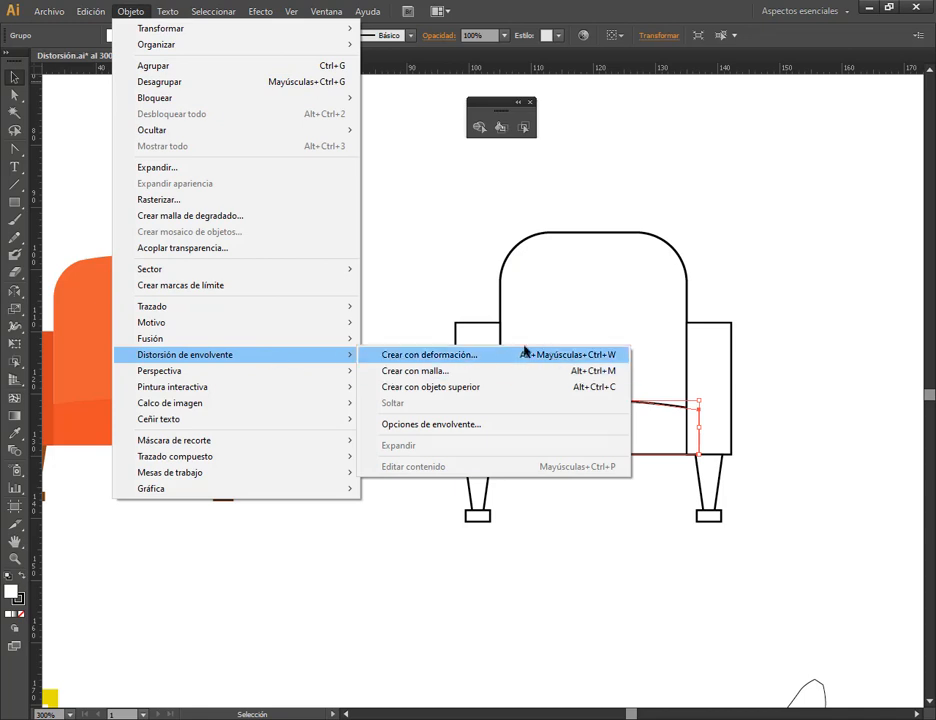
{"action": "left_click", "coordinate": [578, 573]}
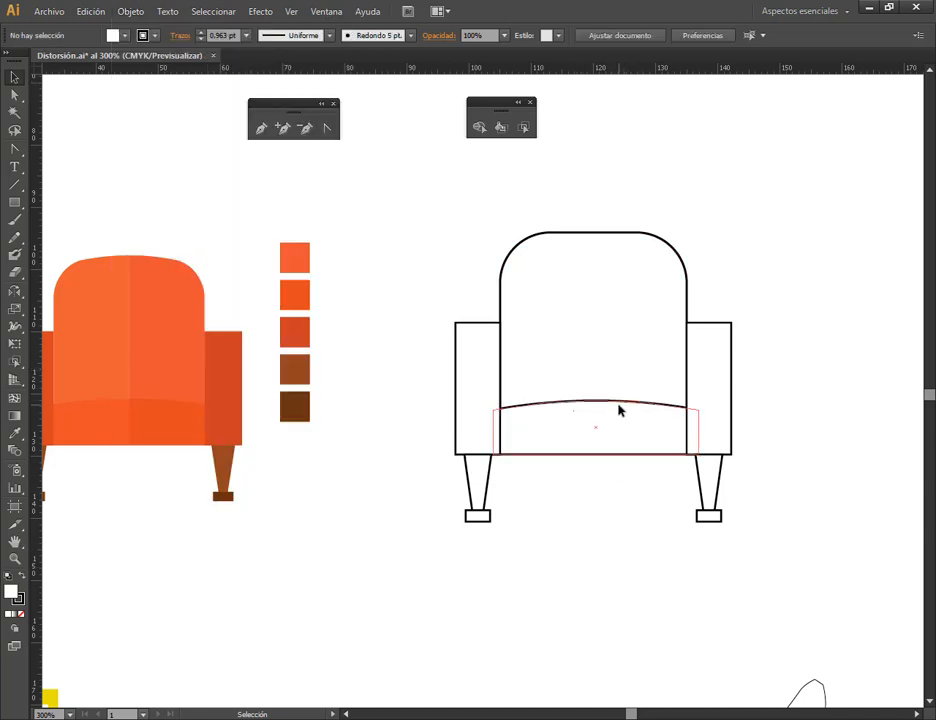
{"action": "left_click", "coordinate": [585, 328]}
{"action": "left_click_drag", "start_coordinate": [38, 326], "coordinate": [593, 238]}
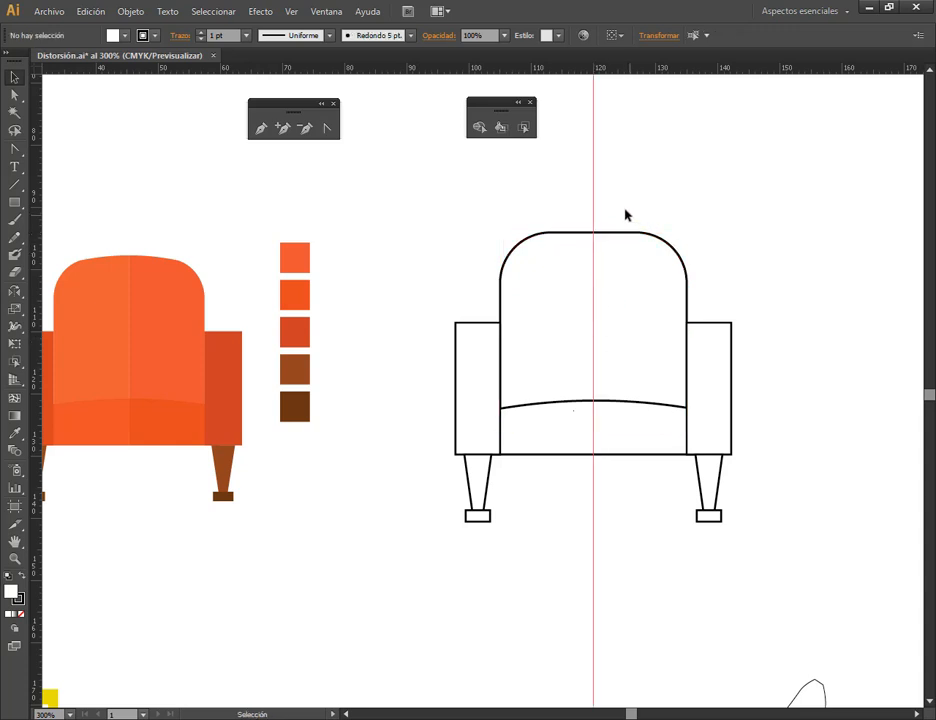
{"action": "left_click_drag", "start_coordinate": [626, 186], "coordinate": [583, 202]}
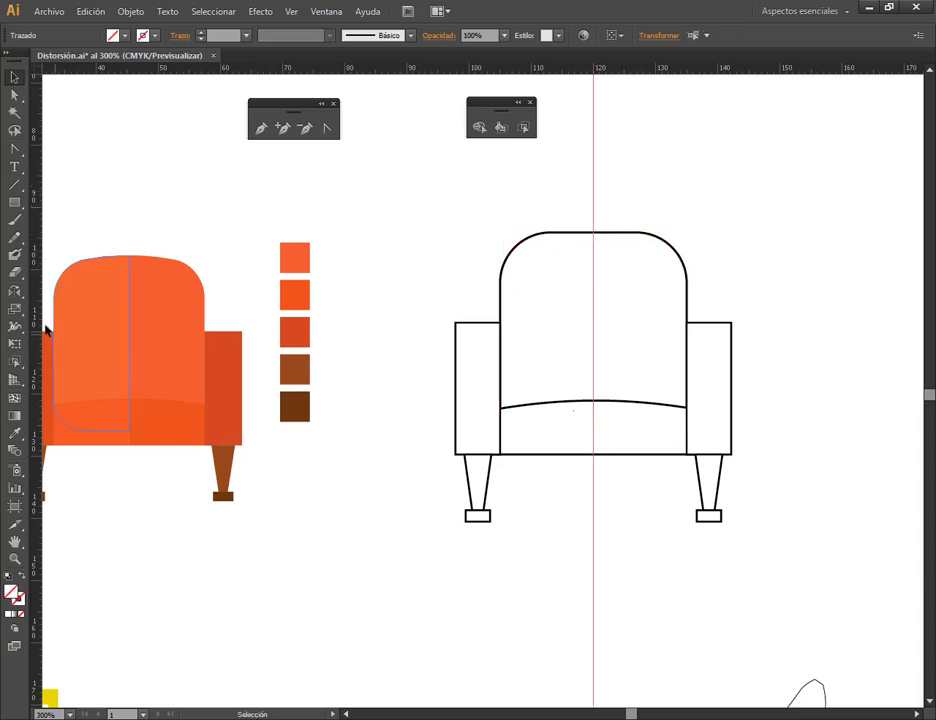
{"action": "key", "text": "Delete"}
- Draw a vertical black line through the armchair's centre, extending above the backrest and below the seat
{"action": "left_click", "coordinate": [17, 184]}
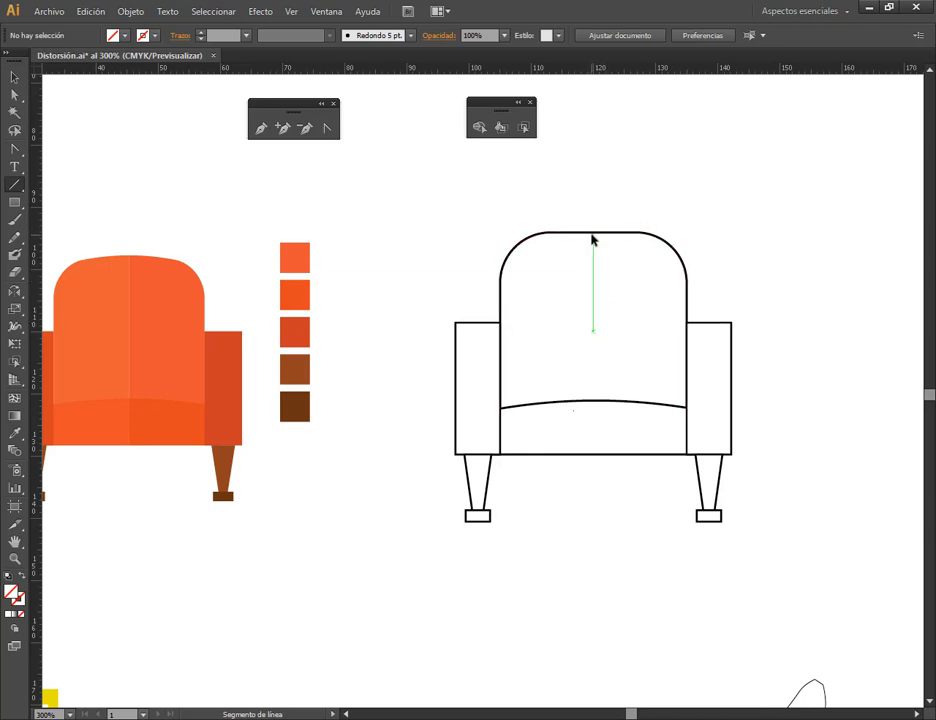
{"action": "left_click_drag", "start_coordinate": [594, 232], "coordinate": [592, 534]}
{"action": "left_click", "coordinate": [14, 75]}
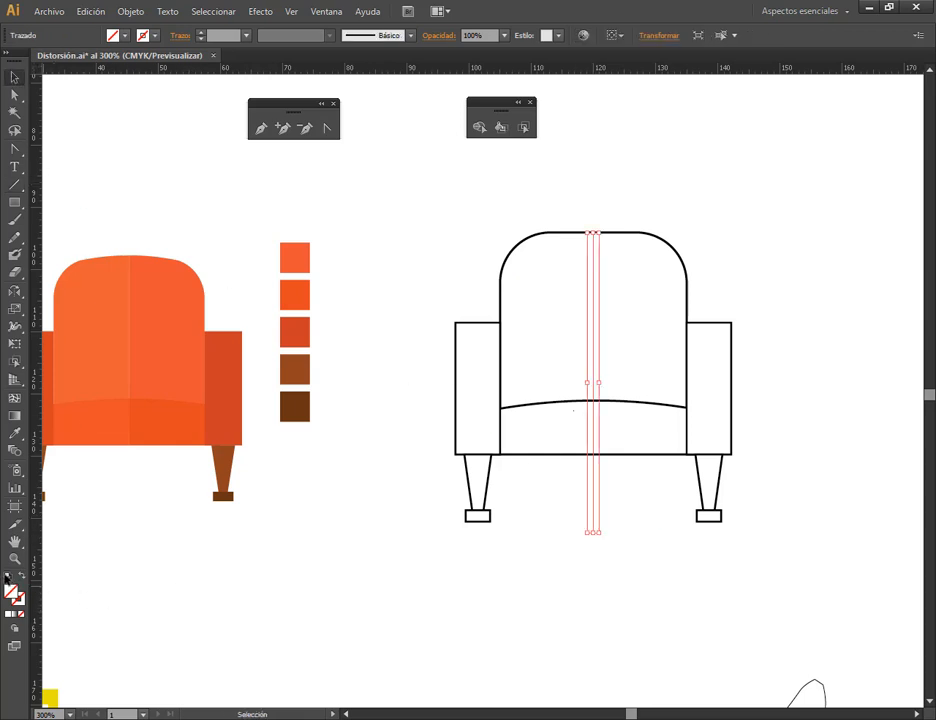
{"action": "left_click_drag", "start_coordinate": [594, 232], "coordinate": [596, 165]}
{"action": "left_click", "coordinate": [867, 445]}
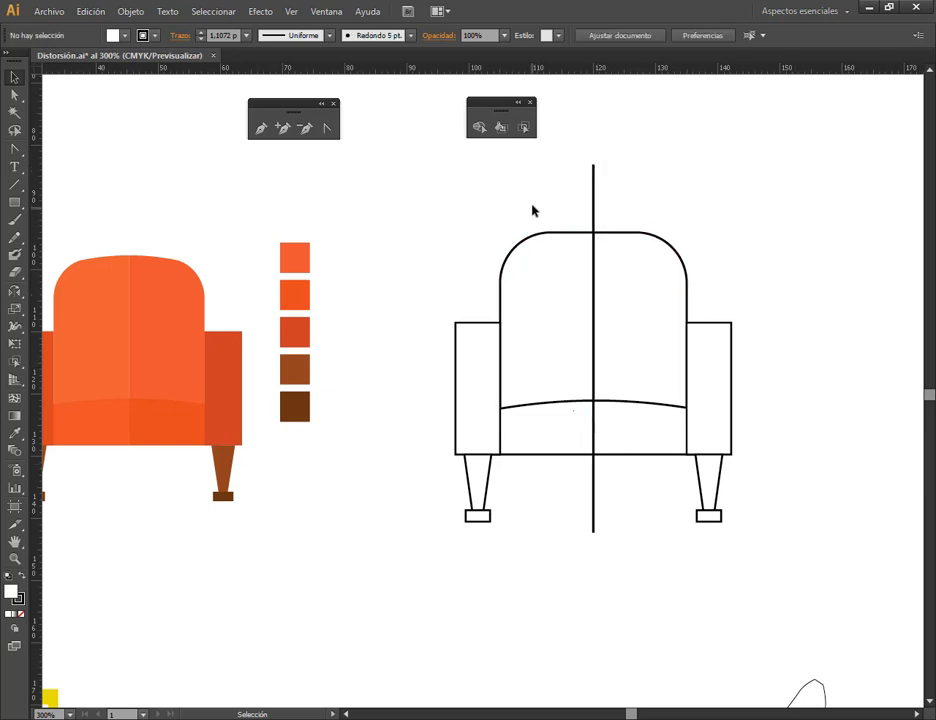
- Turn the backrest, seat and vertical centre line into one Live Paint group
{"action": "left_click_drag", "start_coordinate": [547, 194], "coordinate": [637, 455]}
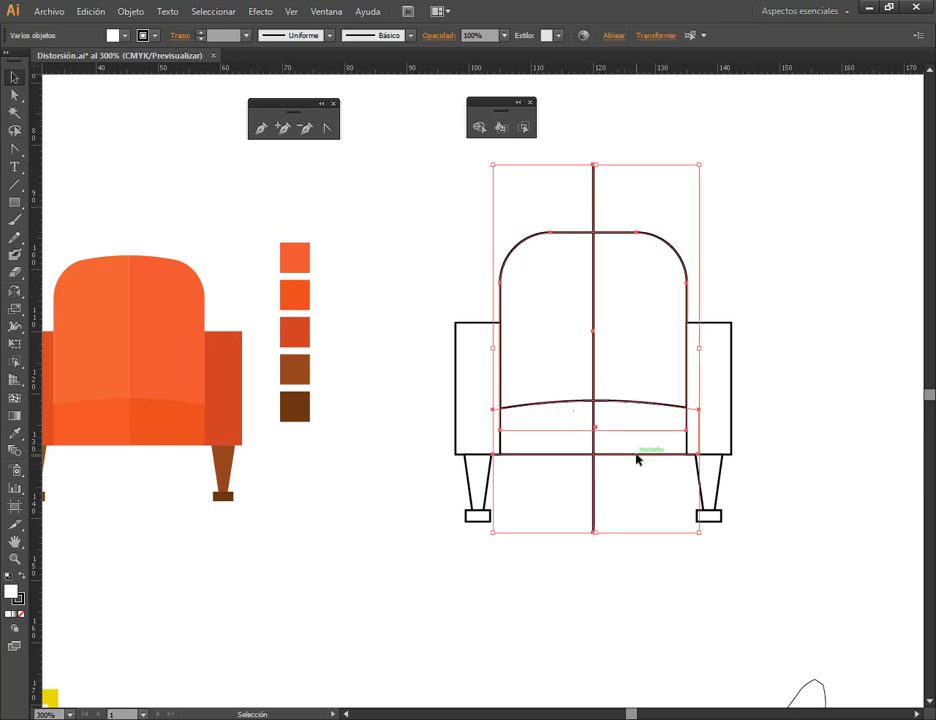
{"action": "left_click", "coordinate": [499, 130]}
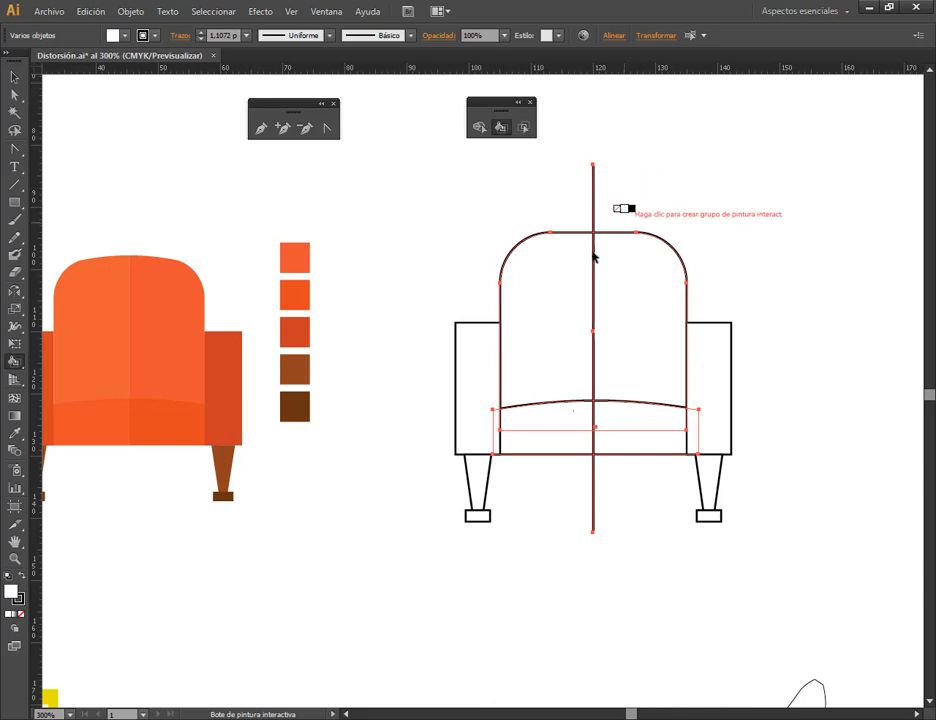
{"action": "left_click", "coordinate": [570, 292]}
- Fill the backrest's left half with the light orange sampled from the reference armchair's left backrest half
{"action": "left_click", "coordinate": [523, 127]}
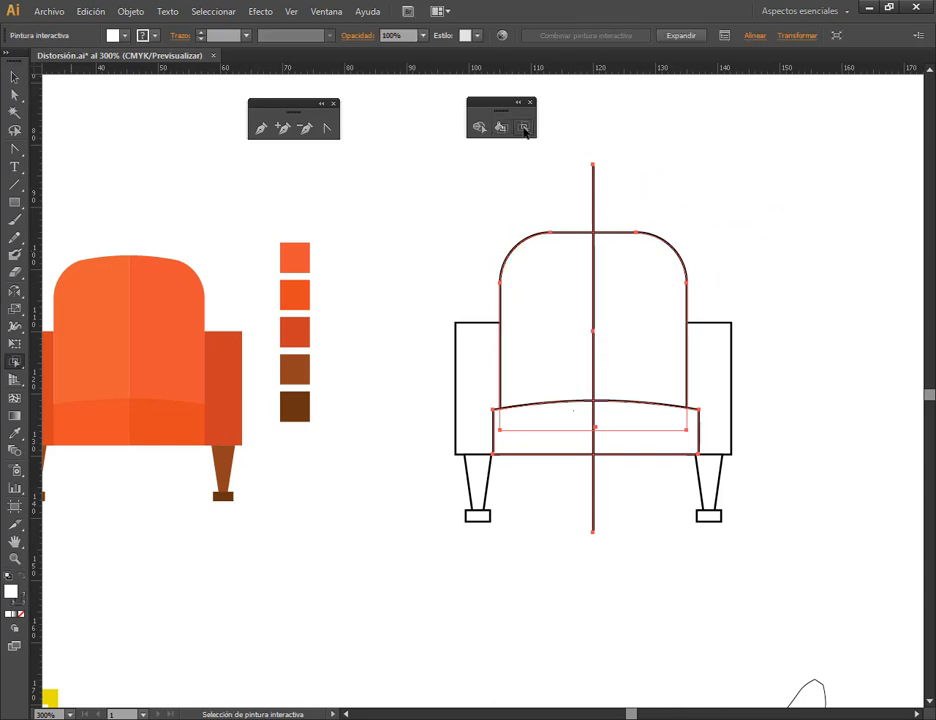
{"action": "left_click", "coordinate": [558, 322]}
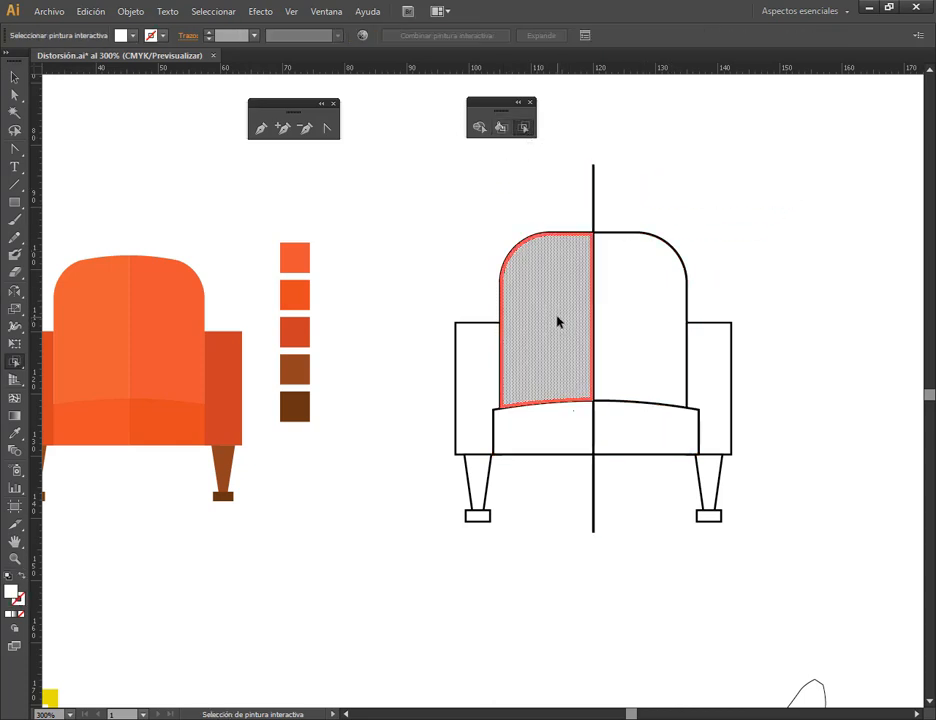
{"action": "key", "text": "i"}
{"action": "left_click", "coordinate": [91, 317]}
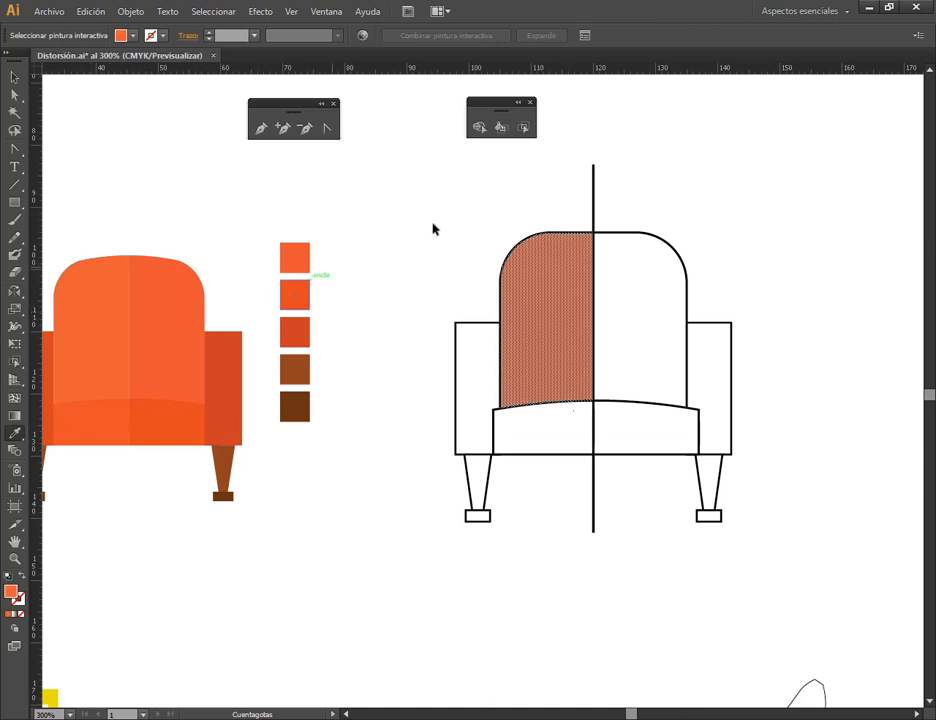
- Try to select the seat's left half as a Live Paint face
{"action": "left_click", "coordinate": [523, 127]}
{"action": "left_click", "coordinate": [575, 433]}
{"action": "left_click", "coordinate": [566, 445]}
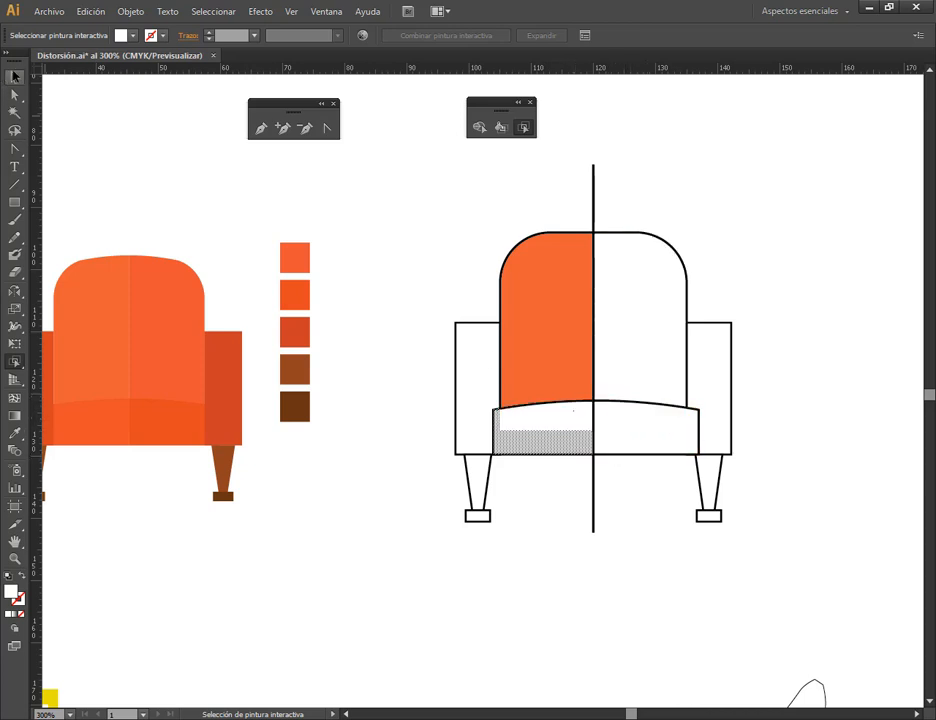
{"action": "left_click", "coordinate": [15, 77]}
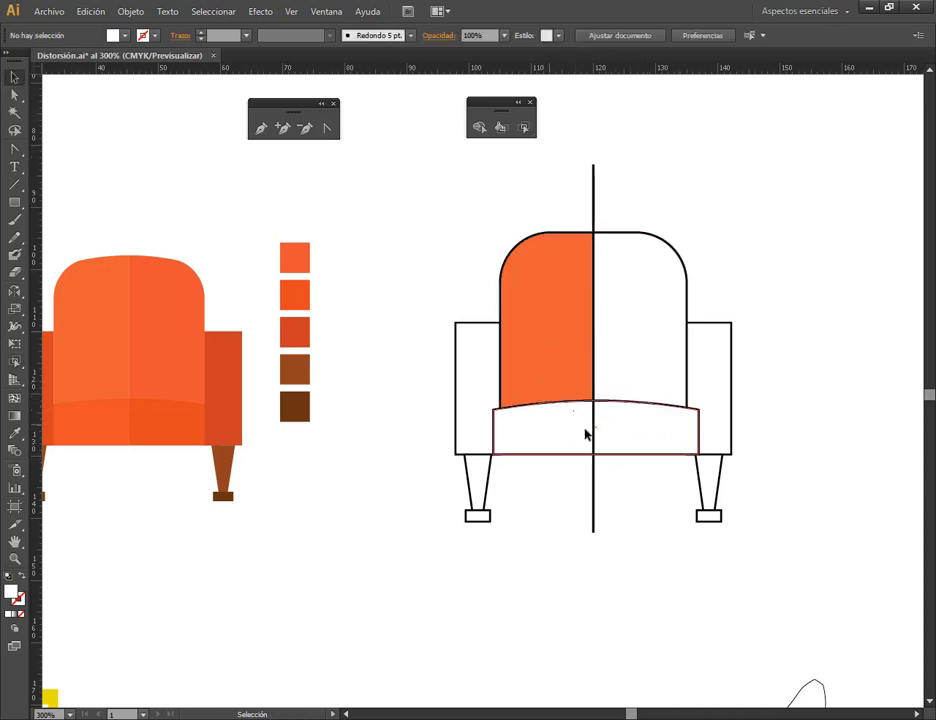
- Undo the orange fill on the backrest's left half
{"action": "key", "text": "ctrl+z"}
{"action": "key", "text": "ctrl+z"}
{"action": "key", "text": "ctrl+z"}
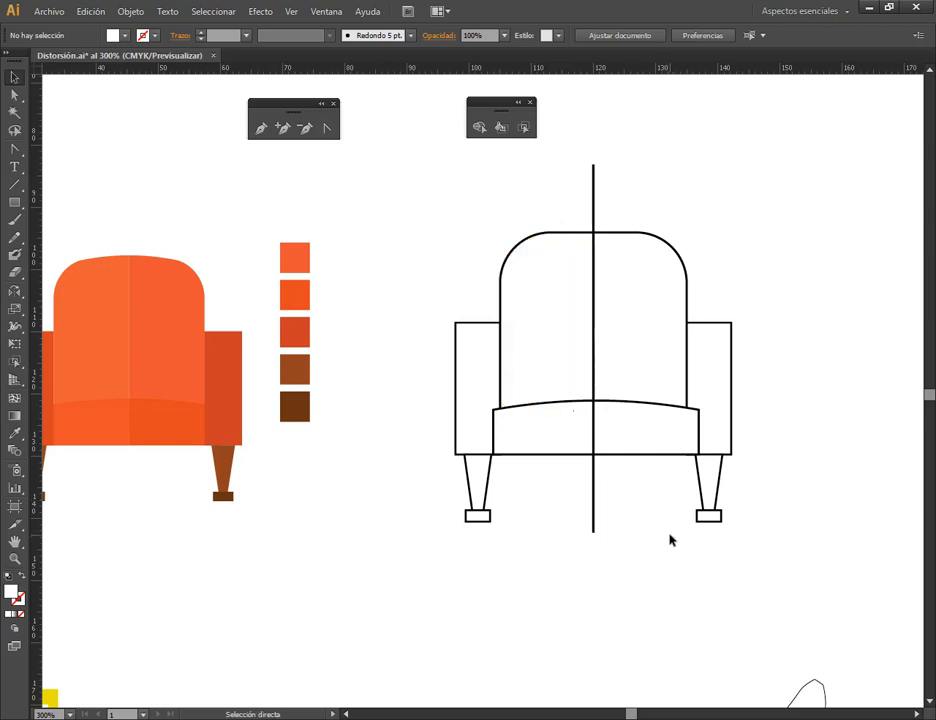
- Extend the armchair's vertical centre line upward so that its upper end rises above the backrest
{"action": "left_click", "coordinate": [638, 381]}
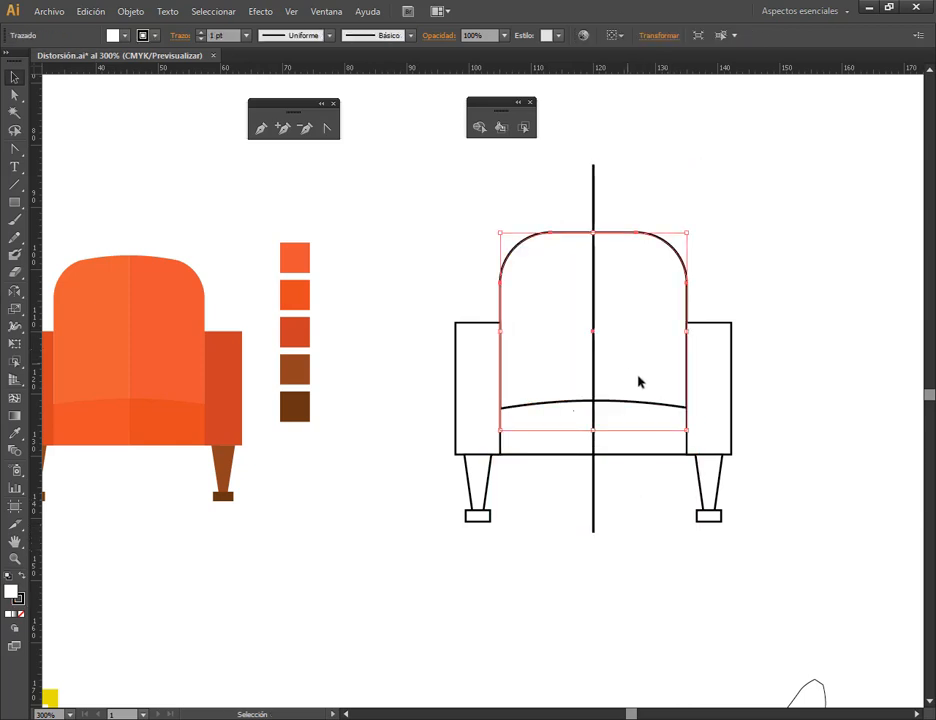
{"action": "left_click", "coordinate": [740, 283]}
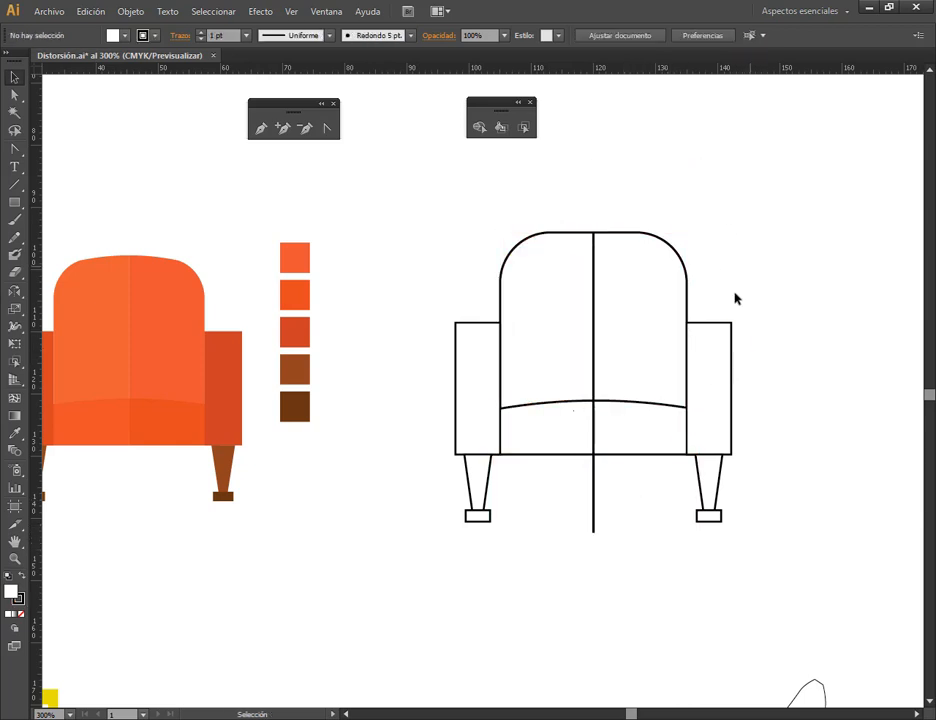
{"action": "left_click", "coordinate": [593, 255]}
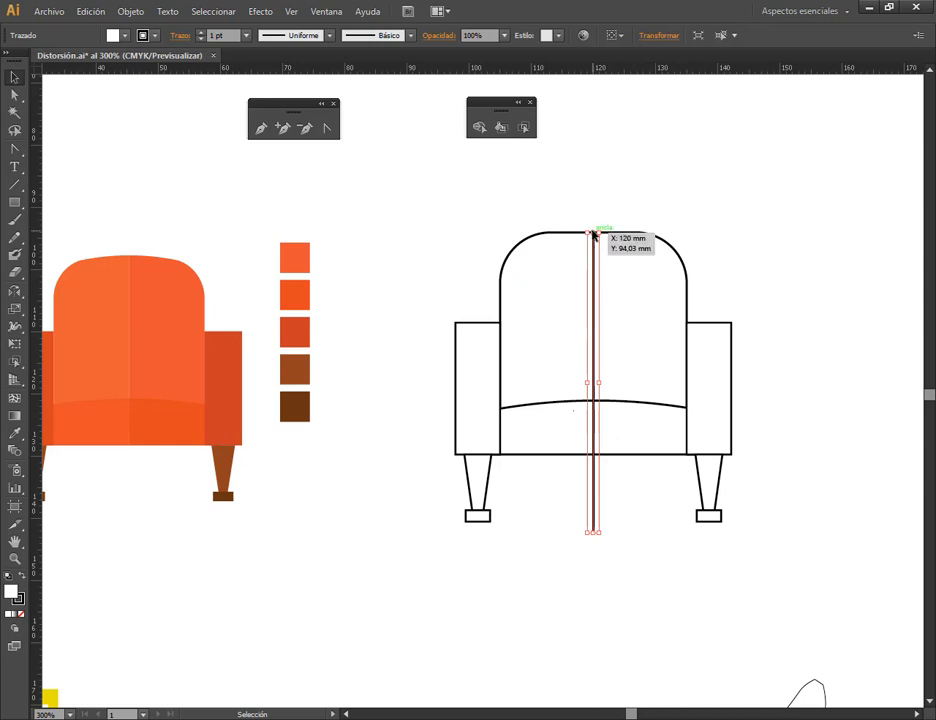
{"action": "left_click_drag", "start_coordinate": [593, 237], "coordinate": [594, 164]}
- Convert the backrest outline and the vertical centre line into a Live Paint group
{"action": "left_click", "coordinate": [577, 278], "text": "shift"}
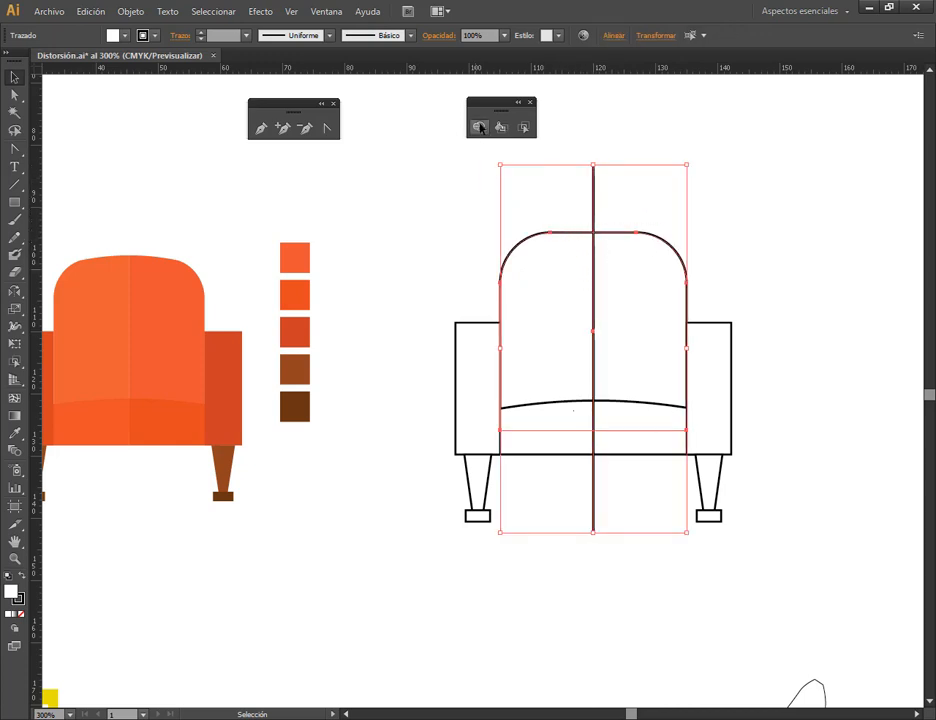
{"action": "left_click", "coordinate": [503, 128]}
{"action": "left_click", "coordinate": [565, 253]}
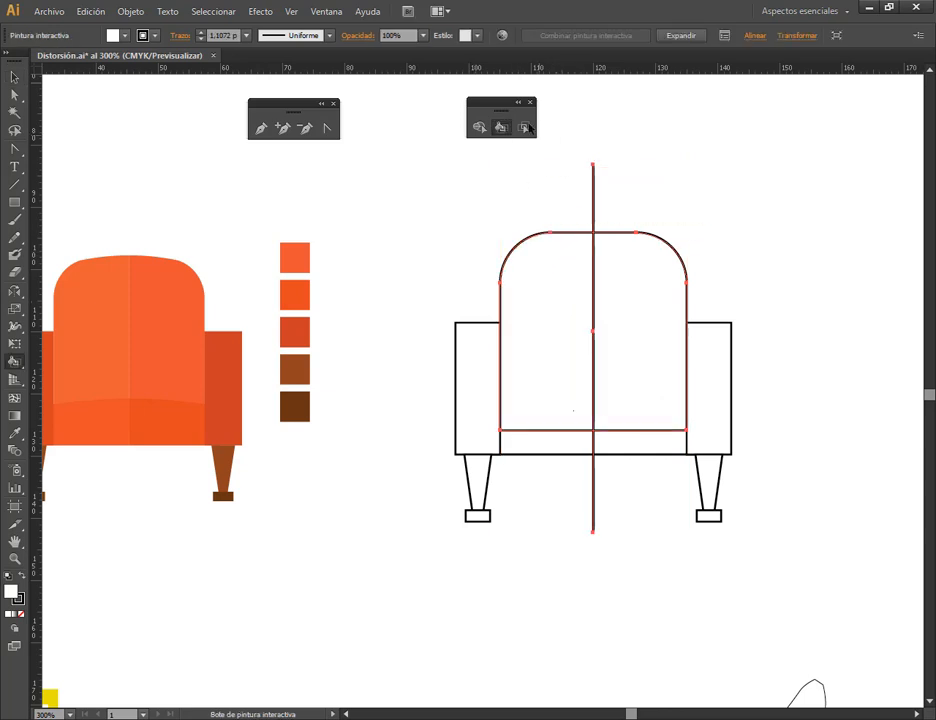
- Fill the left half of the backrest with the lighter orange sampled from the reference chair's left backrest half
{"action": "left_click", "coordinate": [525, 128]}
{"action": "left_click", "coordinate": [550, 280]}
{"action": "left_click", "coordinate": [550, 280]}
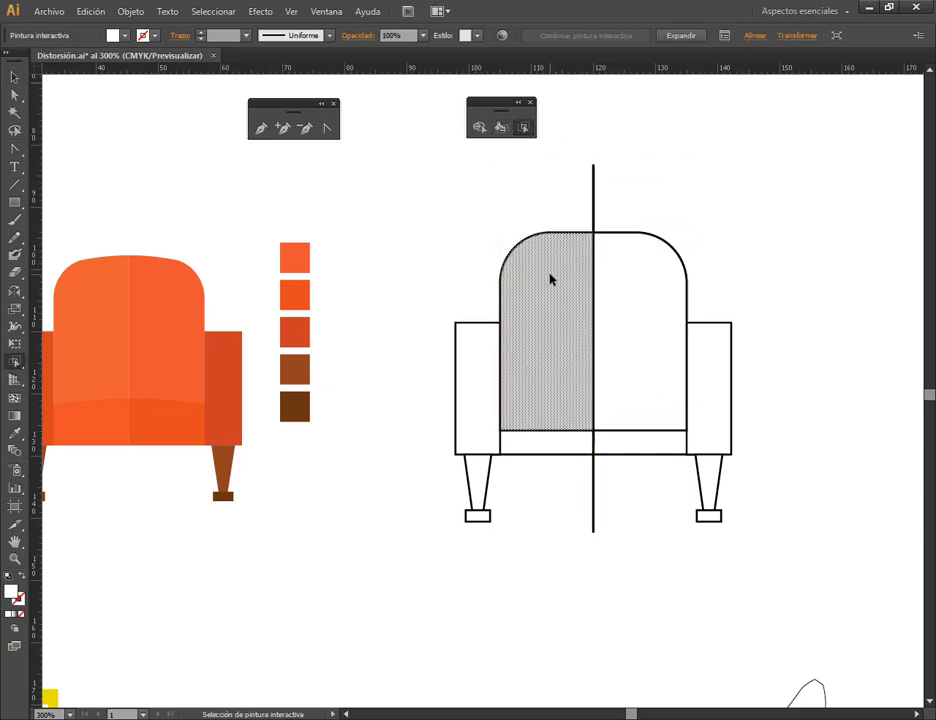
{"action": "key", "text": "i"}
{"action": "left_click", "coordinate": [111, 326]}
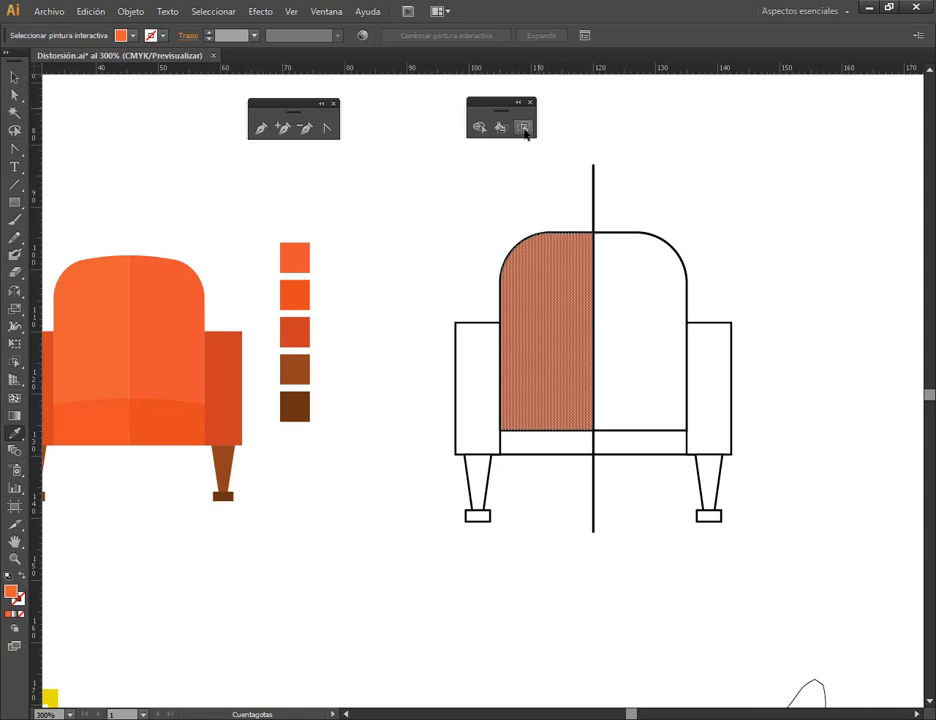
- Fill the right half of the backrest with the orange sampled from the reference chair's right backrest half
{"action": "left_click", "coordinate": [524, 128]}
{"action": "left_click", "coordinate": [656, 314]}
{"action": "key", "text": "i"}
{"action": "left_click", "coordinate": [184, 319]}
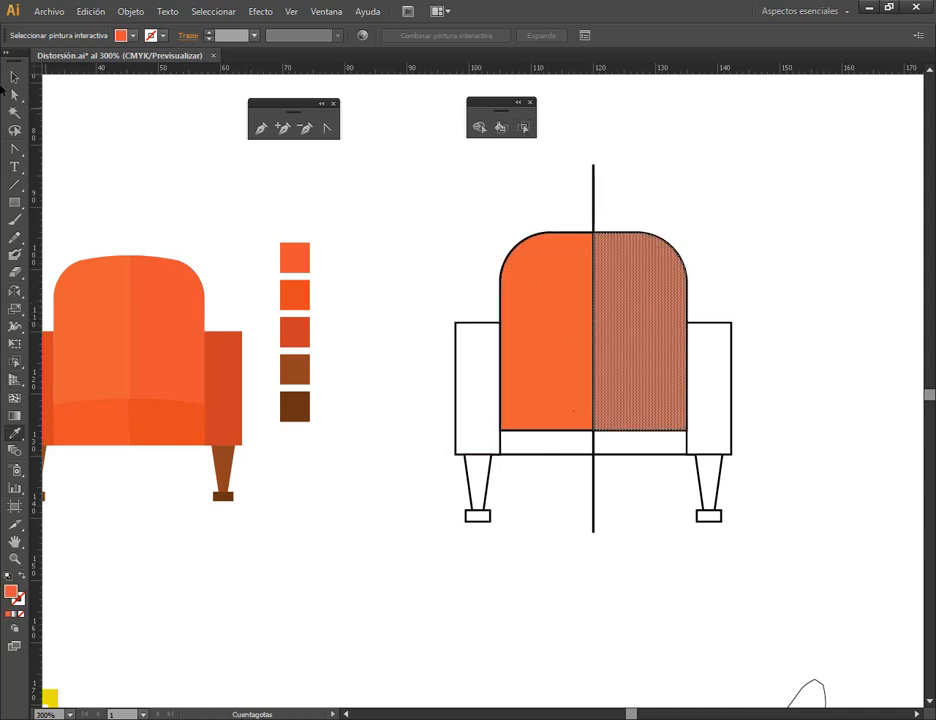
{"action": "key", "text": "v"}
{"action": "left_click", "coordinate": [522, 219]}
{"action": "left_click", "coordinate": [591, 325]}
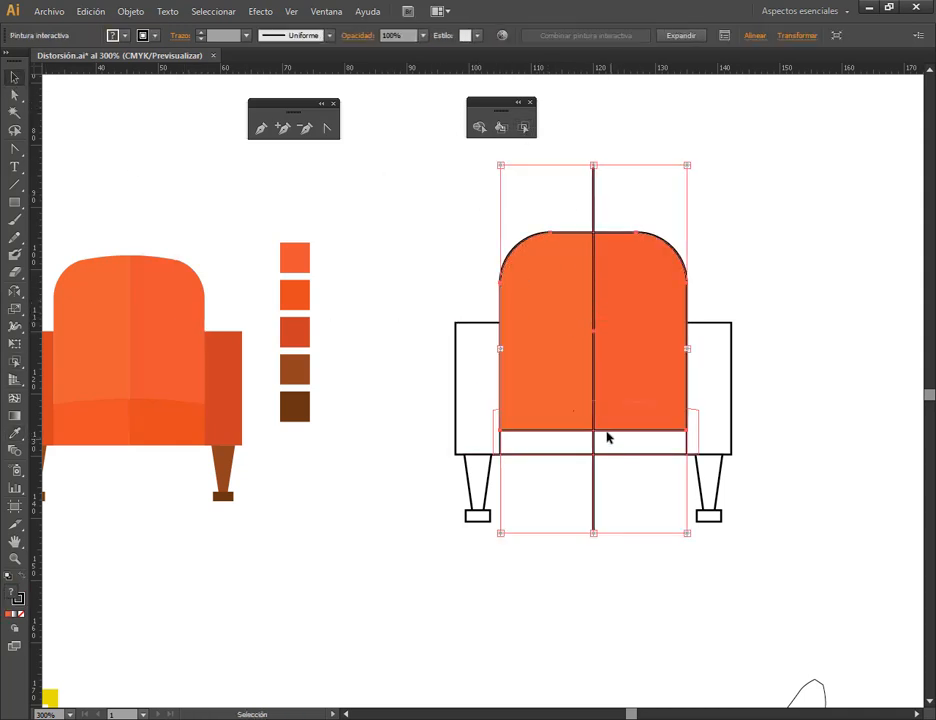
{"action": "left_click", "coordinate": [564, 556]}
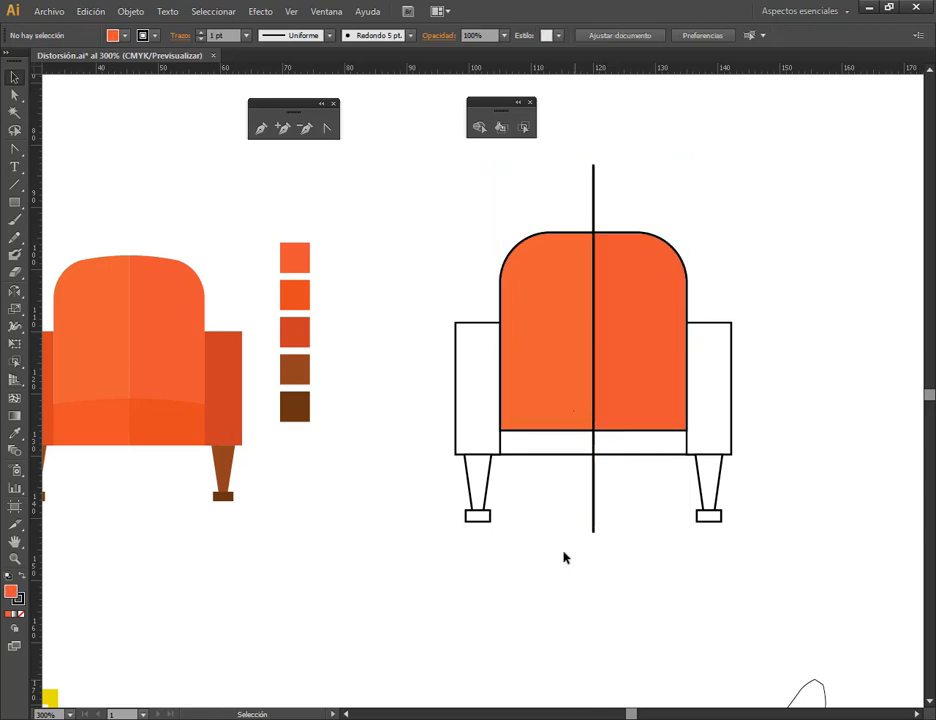
- Try to apply Live Paint to the seat outline together with the backrest group, and dismiss the warning
{"action": "left_click", "coordinate": [560, 452]}
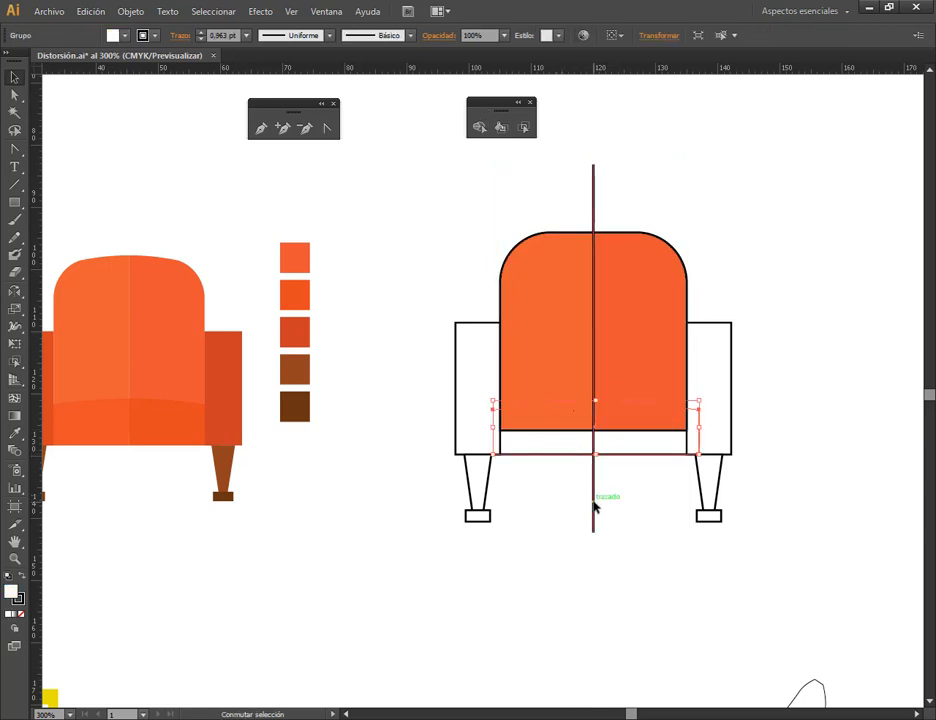
{"action": "left_click", "coordinate": [594, 507], "text": "shift"}
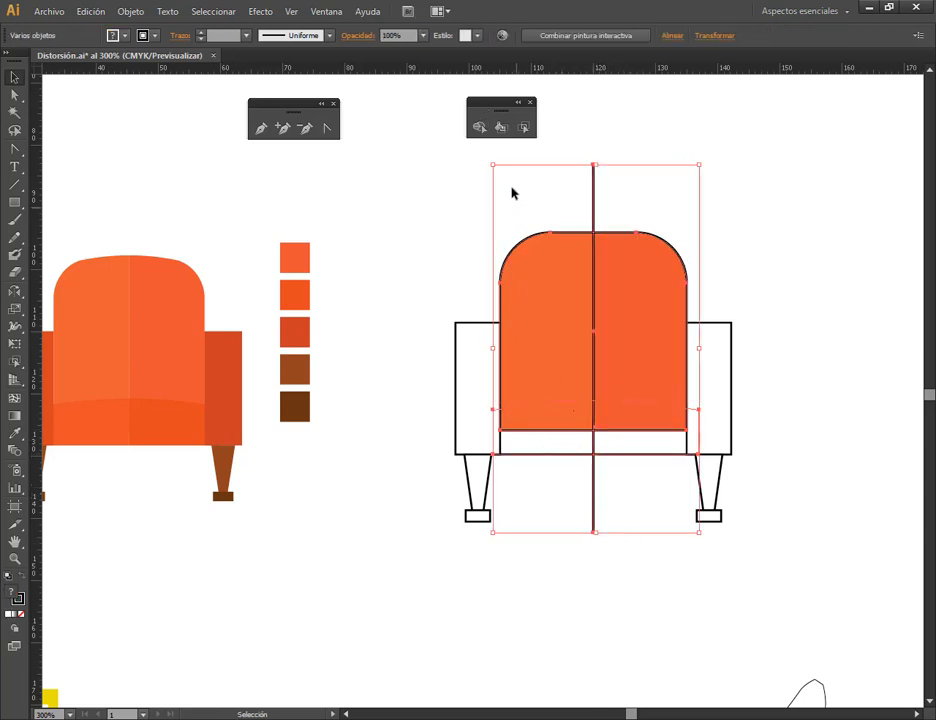
{"action": "left_click", "coordinate": [500, 127]}
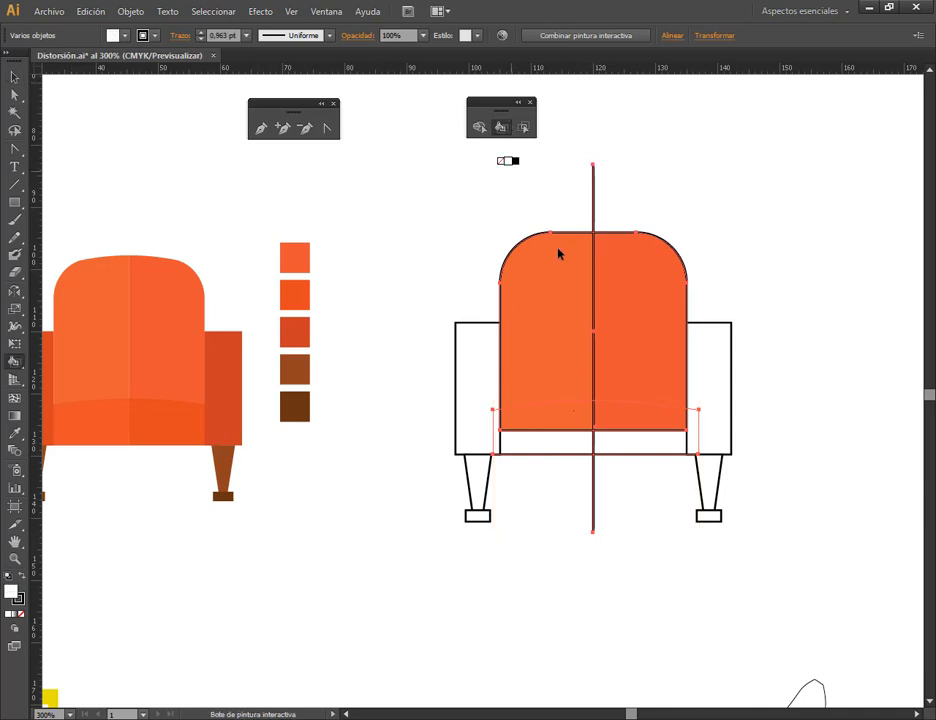
{"action": "left_click", "coordinate": [566, 456]}
{"action": "left_click_drag", "start_coordinate": [518, 321], "coordinate": [364, 188]}
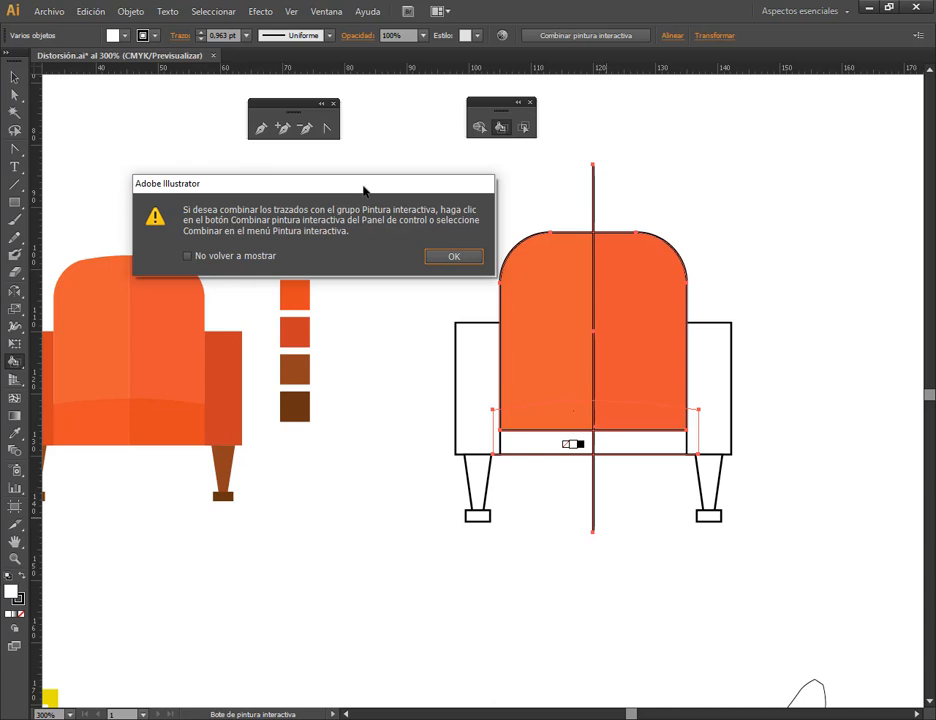
{"action": "left_click", "coordinate": [472, 257]}
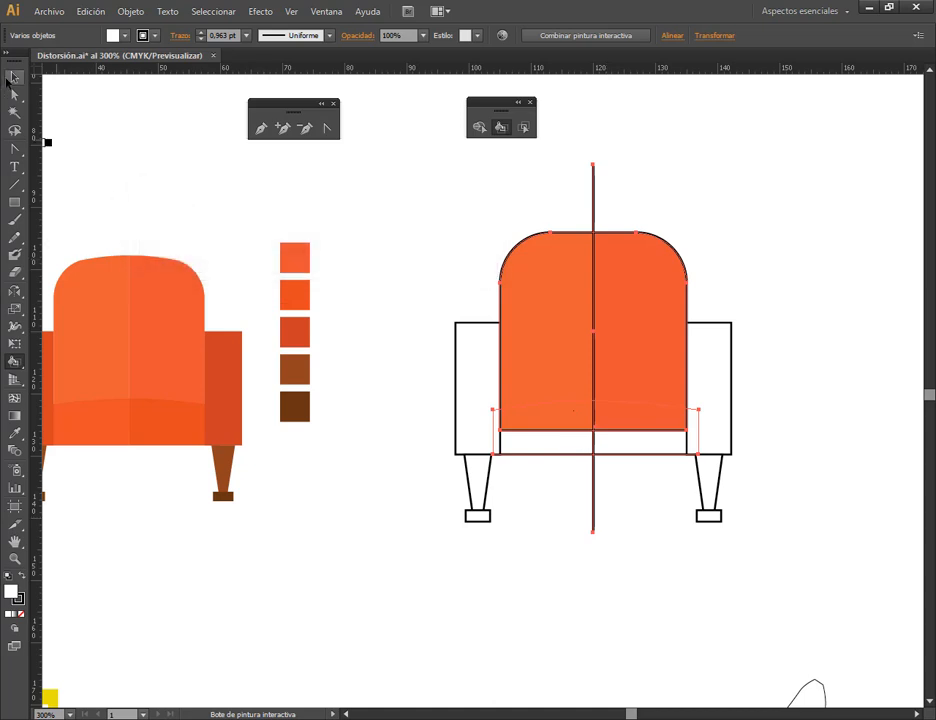
- Merge the seat outline into the backrest's Live Paint group
{"action": "key", "text": "v"}
{"action": "left_click", "coordinate": [603, 602]}
{"action": "left_click", "coordinate": [549, 456]}
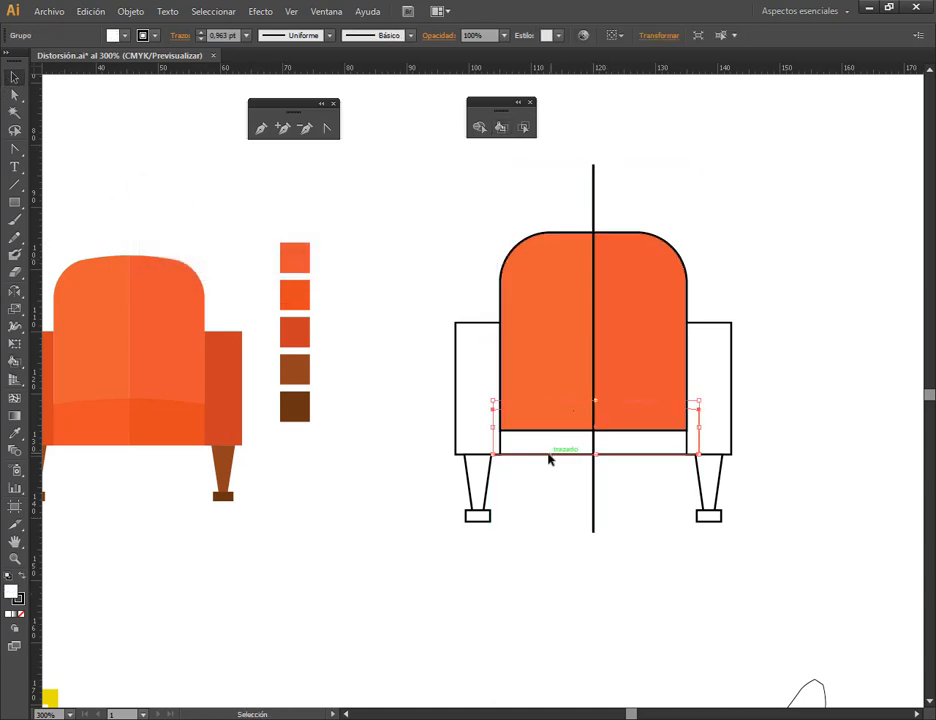
{"action": "left_click", "coordinate": [529, 322]}
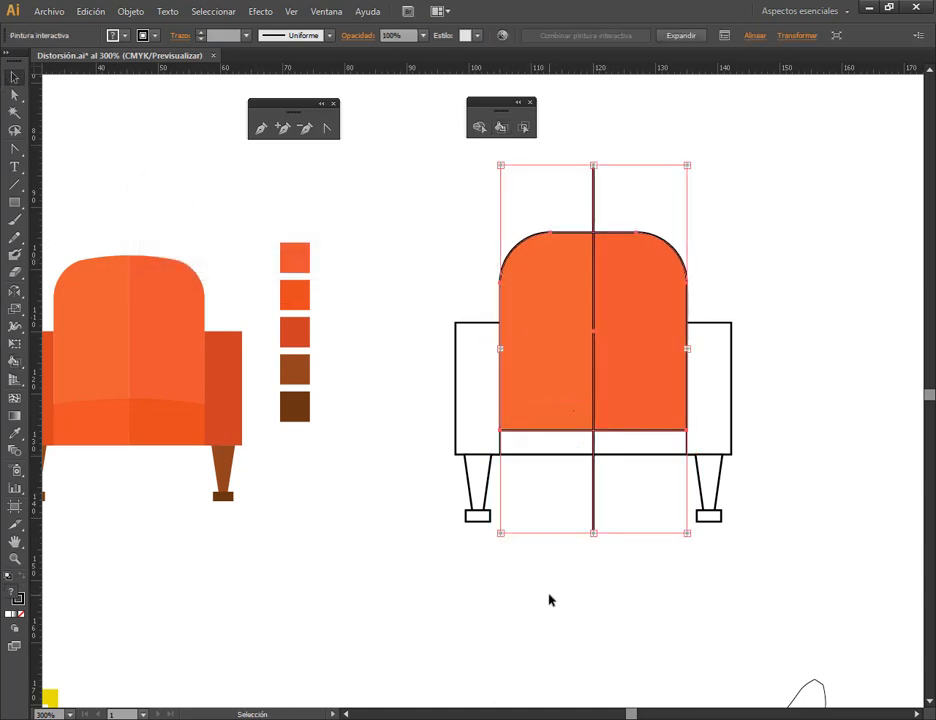
{"action": "mouse_move", "coordinate": [549, 600]}
{"action": "left_mouse_down"}
{"action": "mouse_move", "coordinate": [560, 416]}
{"action": "mouse_move", "coordinate": [568, 426]}
{"action": "left_mouse_up"}
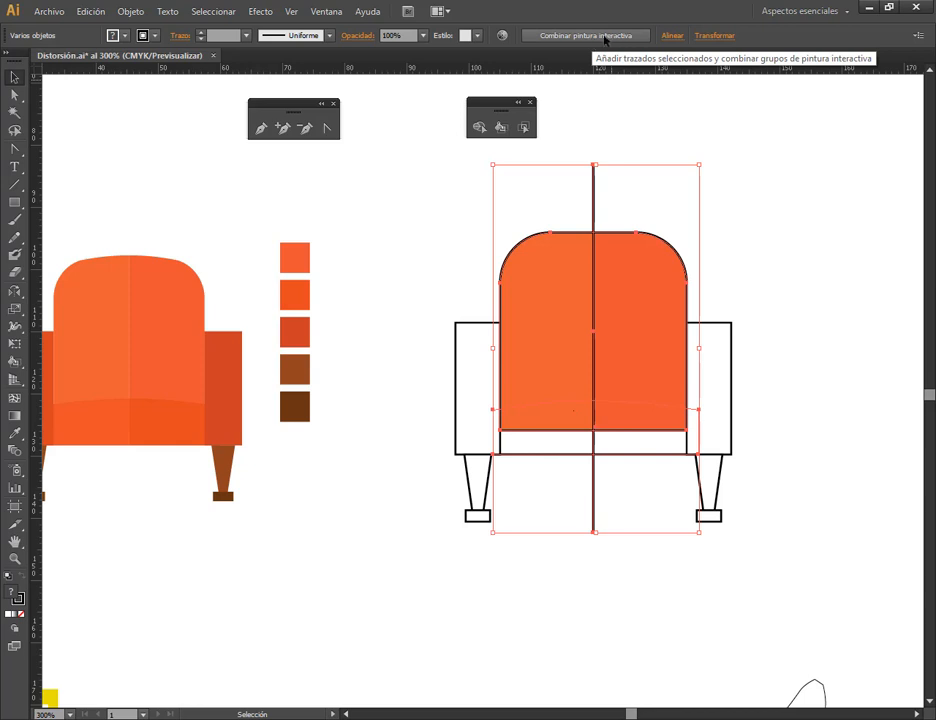
{"action": "left_click", "coordinate": [601, 38]}
{"action": "left_click", "coordinate": [797, 291]}
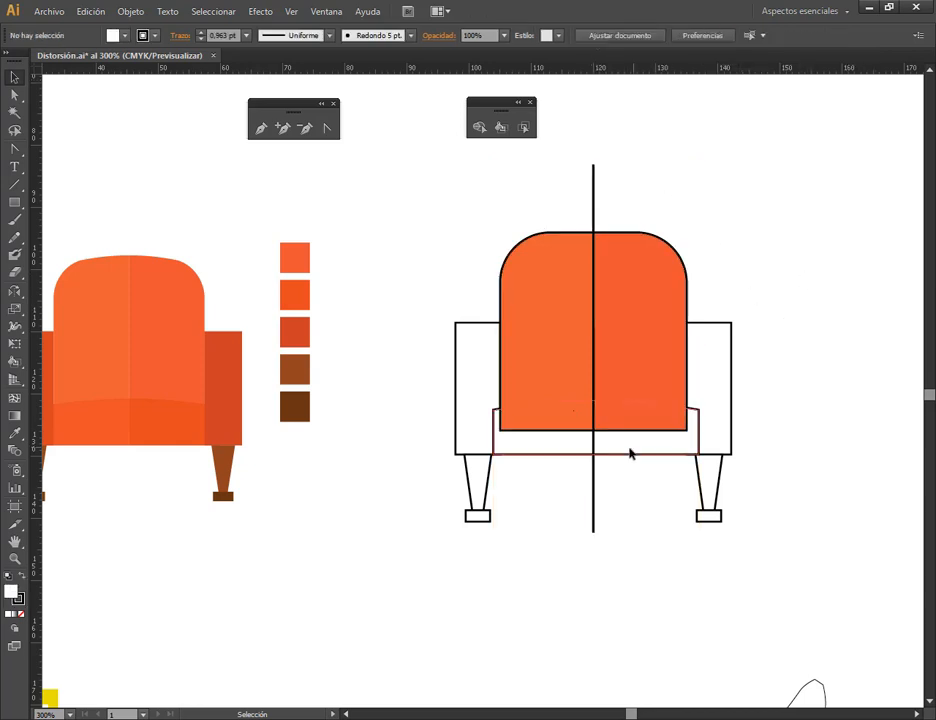
{"action": "left_click", "coordinate": [629, 449]}
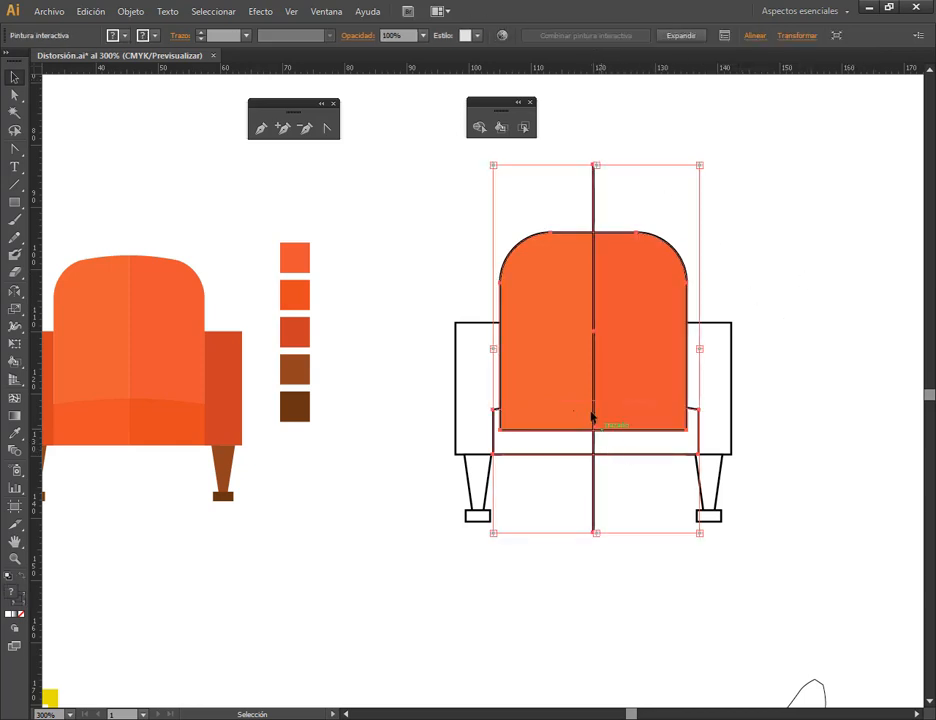
{"action": "left_click", "coordinate": [528, 131]}
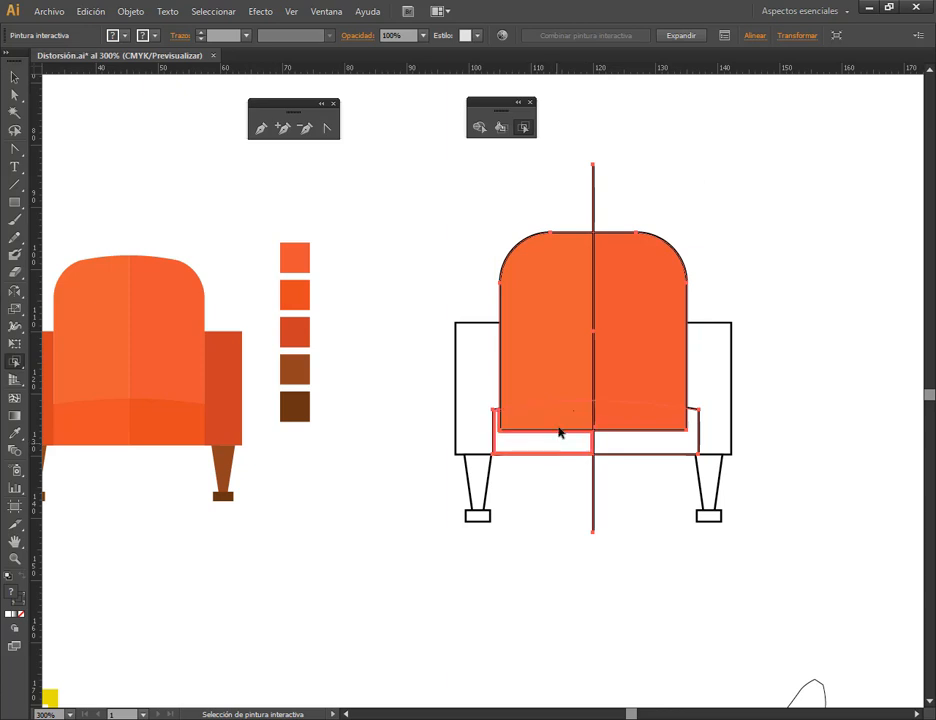
{"action": "key", "text": "v"}
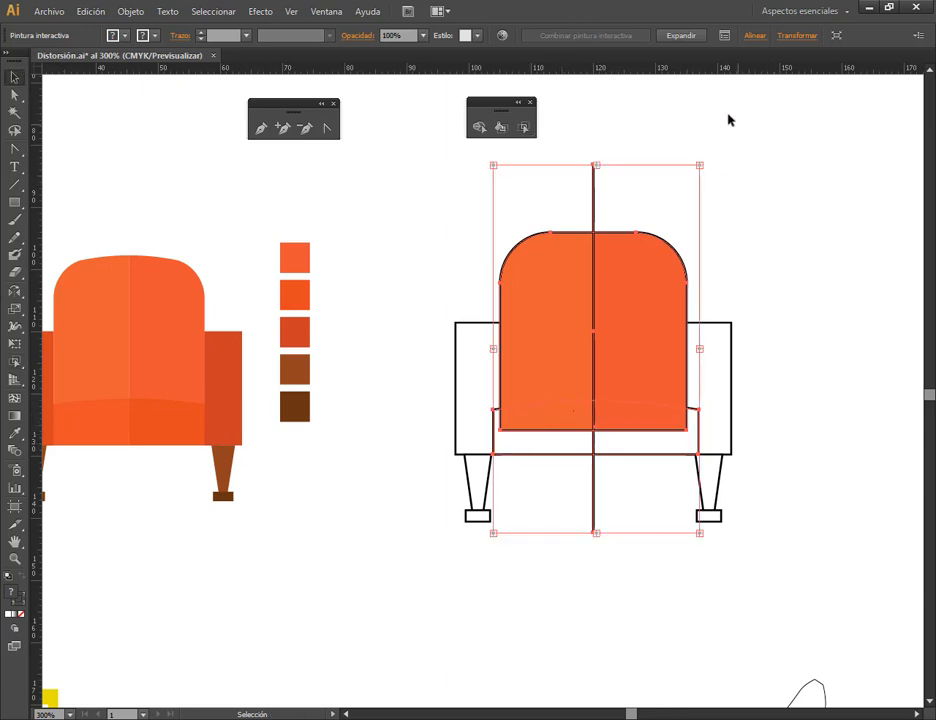
- Undo the Live Paint merge of the seat and backrest
{"action": "left_click", "coordinate": [90, 12]}
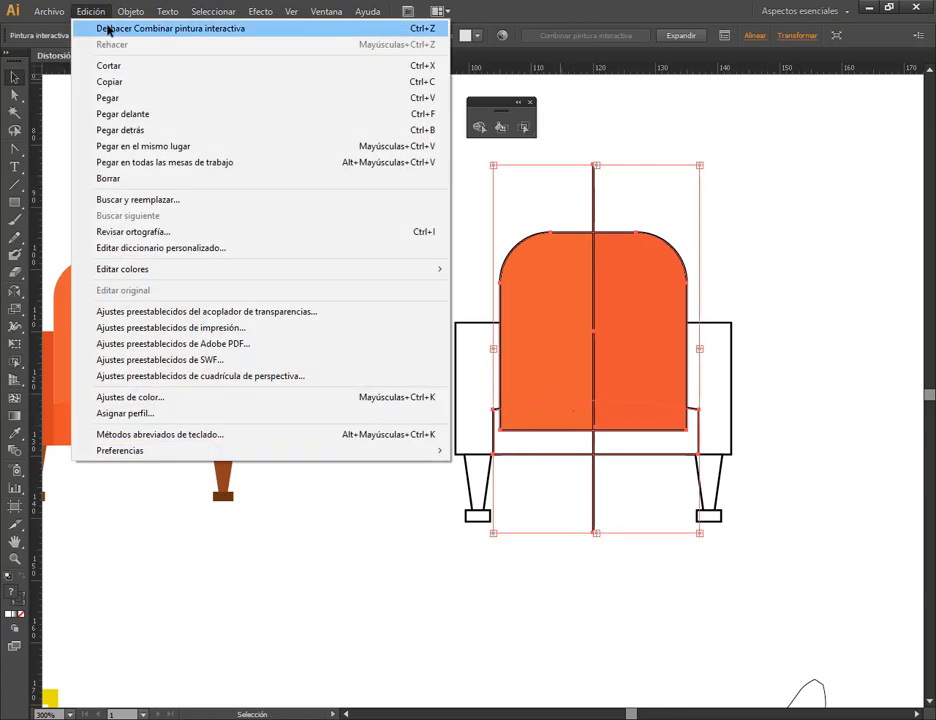
{"action": "left_click", "coordinate": [106, 28]}
{"action": "left_click", "coordinate": [797, 163]}
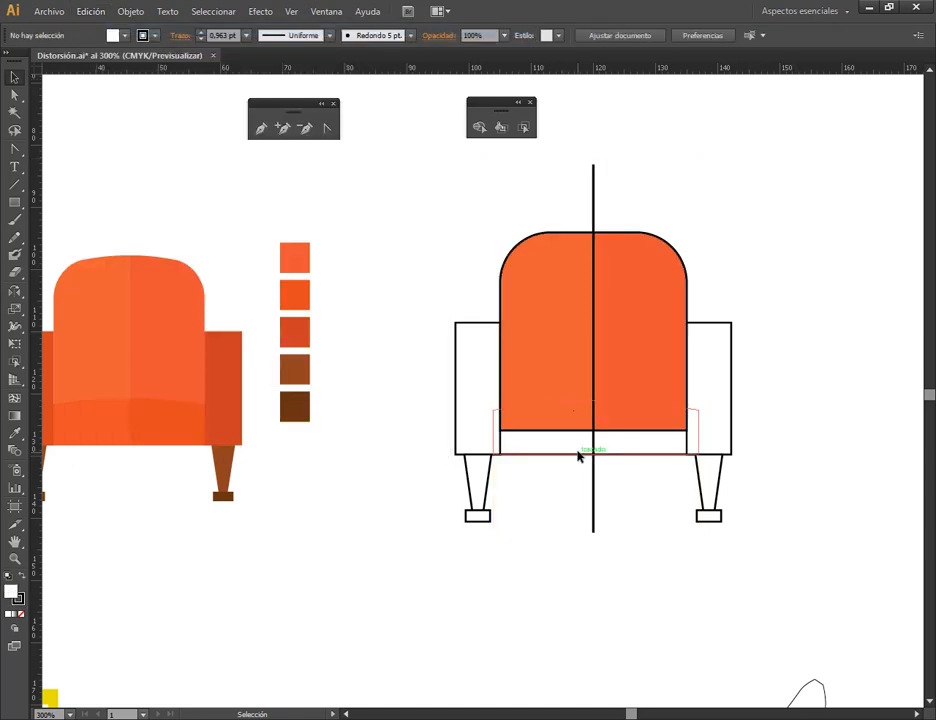
- Bring the seat shape to the front, over the painted backrest
{"action": "left_click", "coordinate": [579, 455]}
{"action": "left_click", "coordinate": [130, 11]}
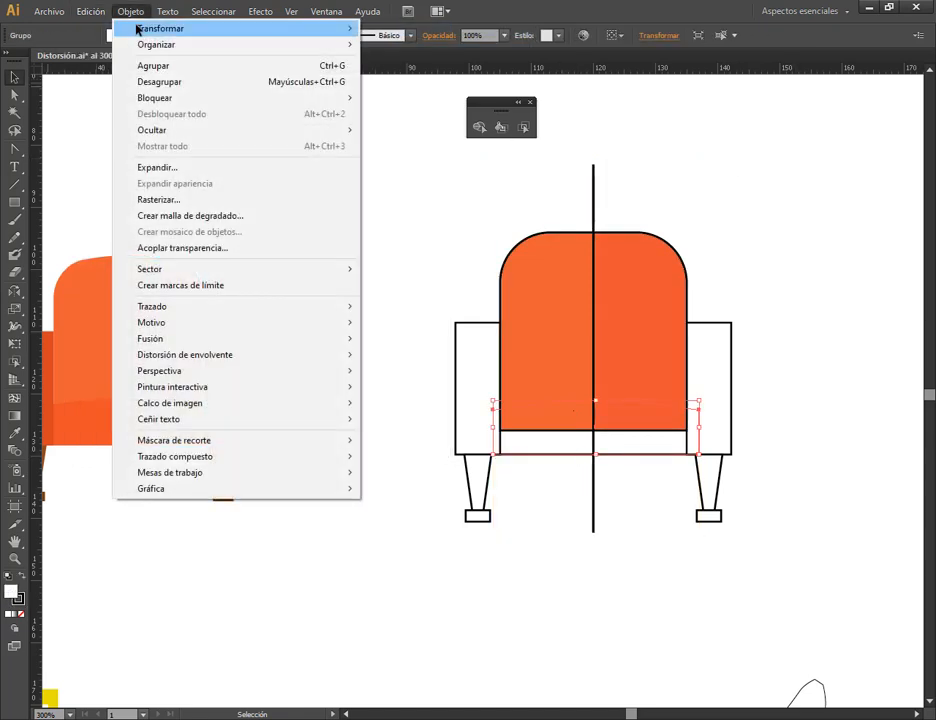
{"action": "mouse_move", "coordinate": [121, 44]}
{"action": "left_click", "coordinate": [474, 58]}
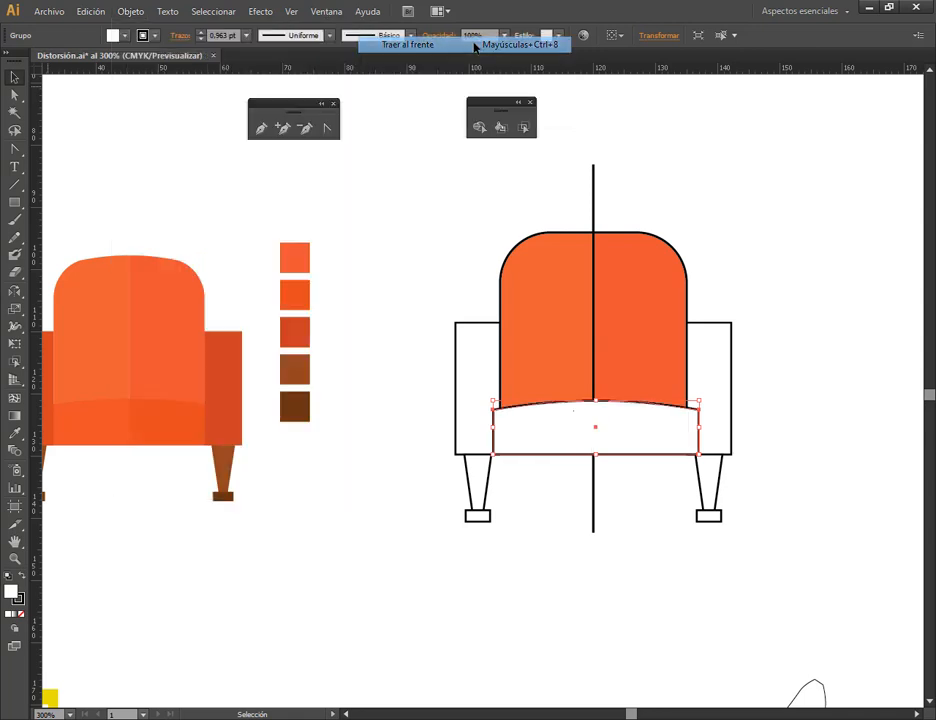
{"action": "left_click", "coordinate": [790, 224]}
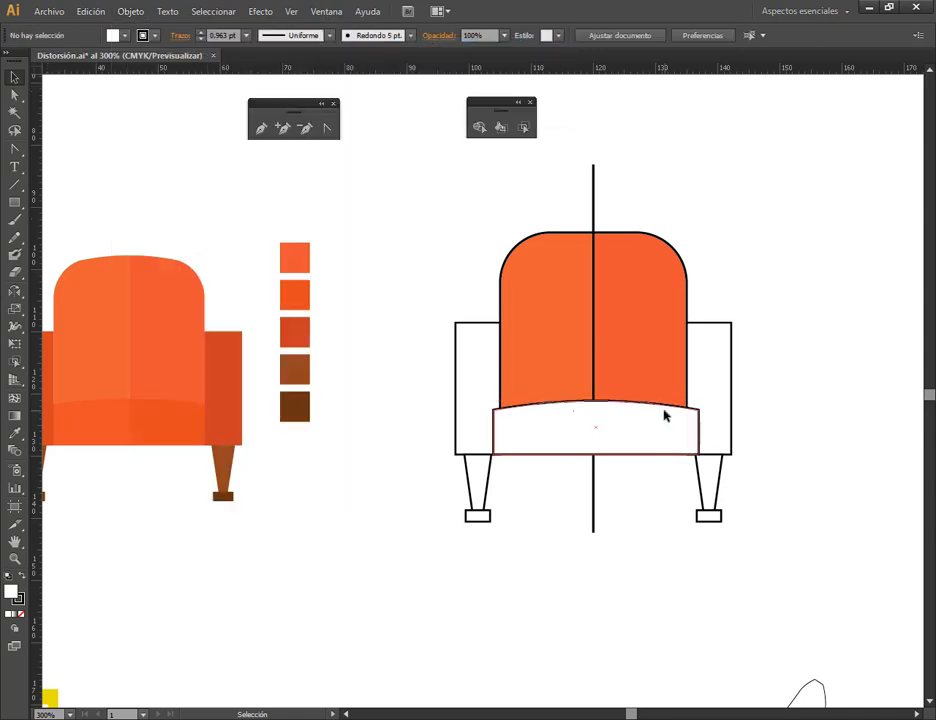
{"action": "left_click", "coordinate": [593, 179]}
{"action": "left_click", "coordinate": [545, 528]}
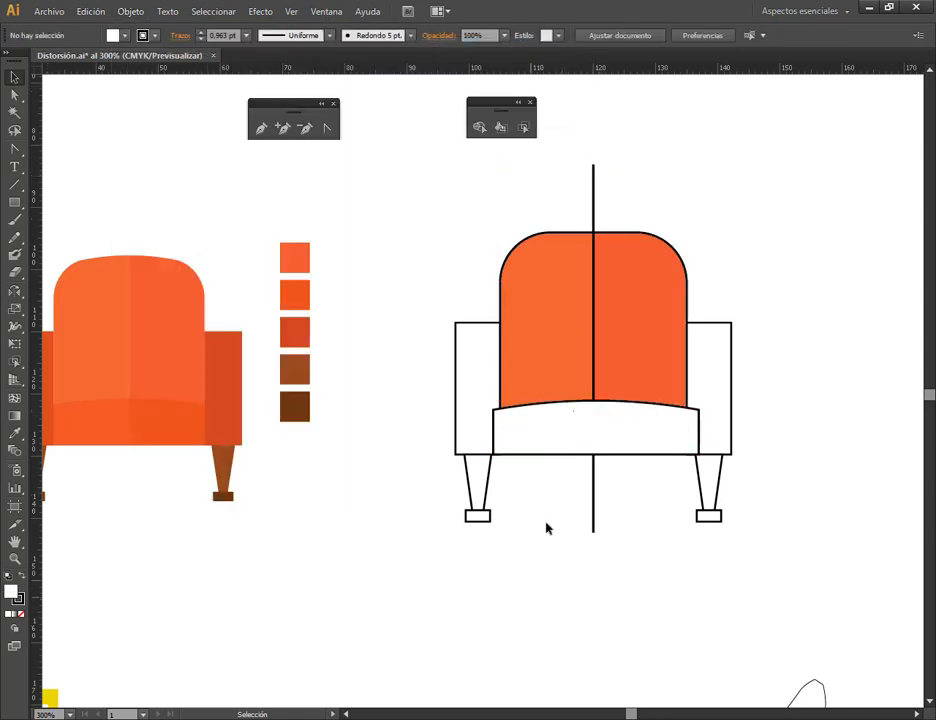
{"action": "left_click", "coordinate": [560, 455]}
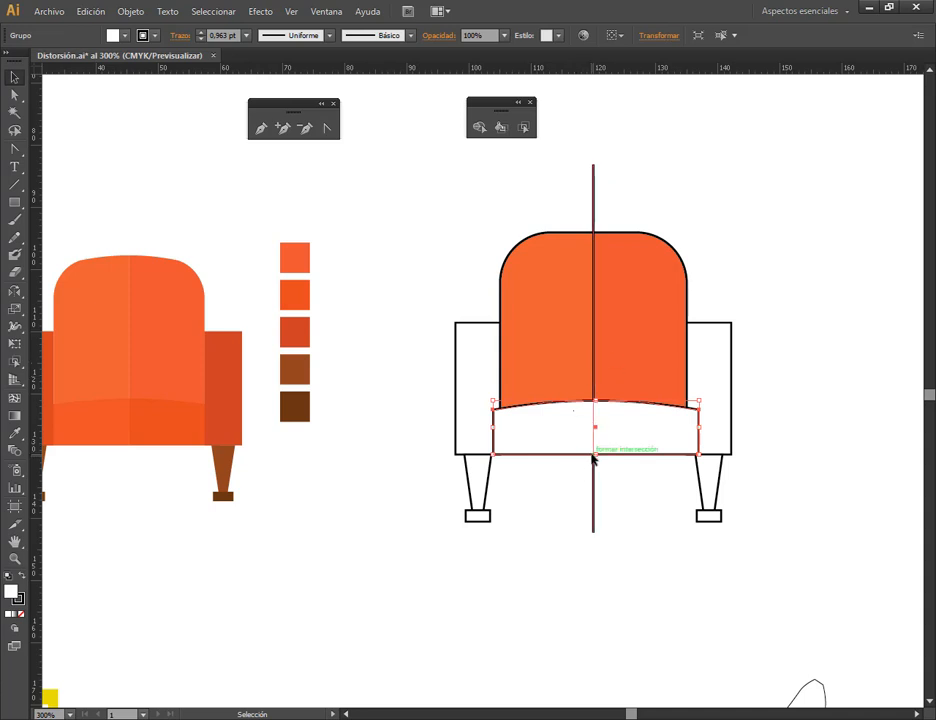
{"action": "left_click", "coordinate": [593, 213]}
{"action": "left_click", "coordinate": [587, 554]}
- Align the seat and the backrest's Live Paint group on their horizontal centres
{"action": "left_click", "coordinate": [575, 440]}
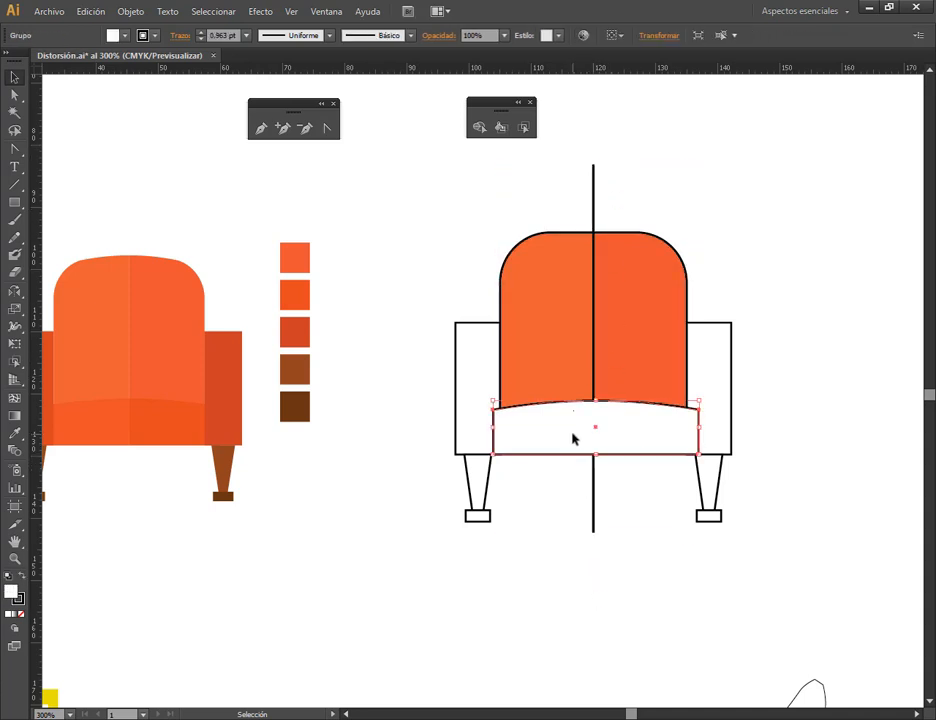
{"action": "left_click", "coordinate": [612, 376], "text": "shift"}
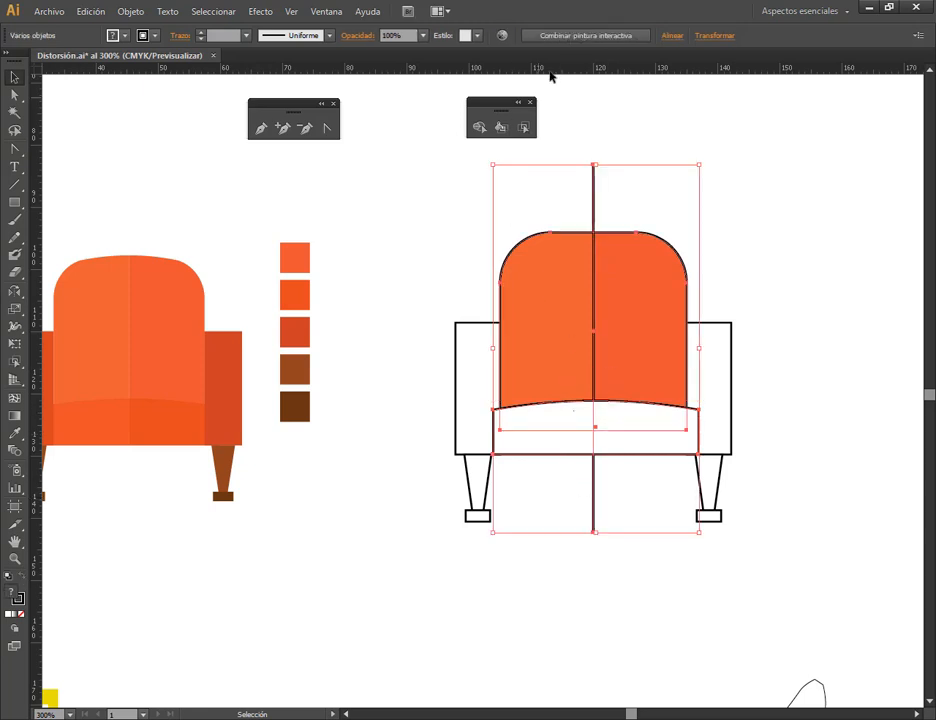
{"action": "left_click", "coordinate": [672, 36]}
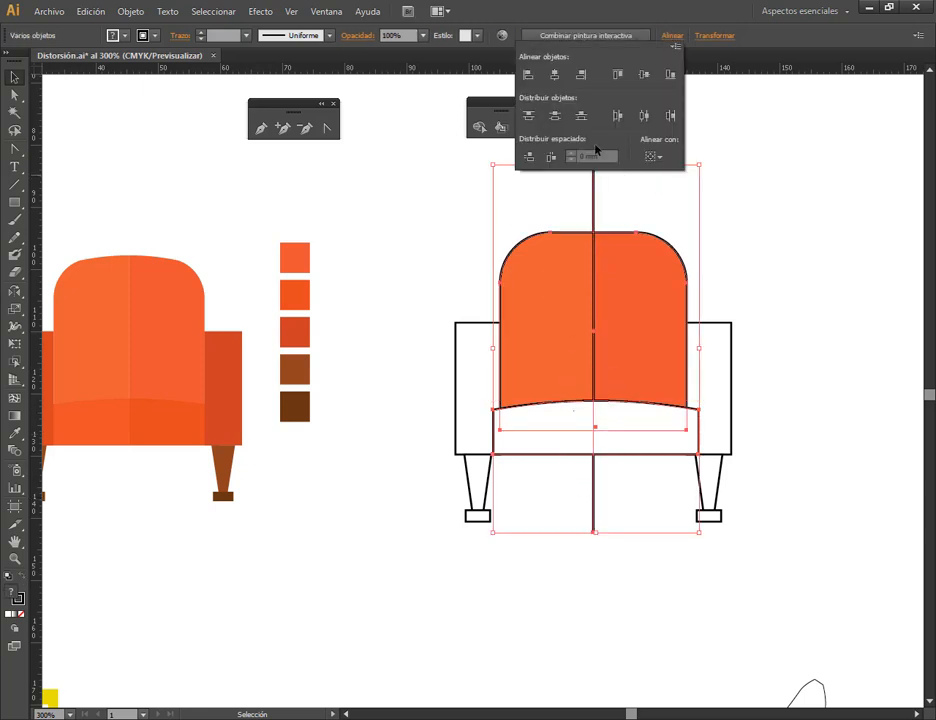
{"action": "left_click", "coordinate": [554, 73]}
{"action": "left_click", "coordinate": [735, 317]}
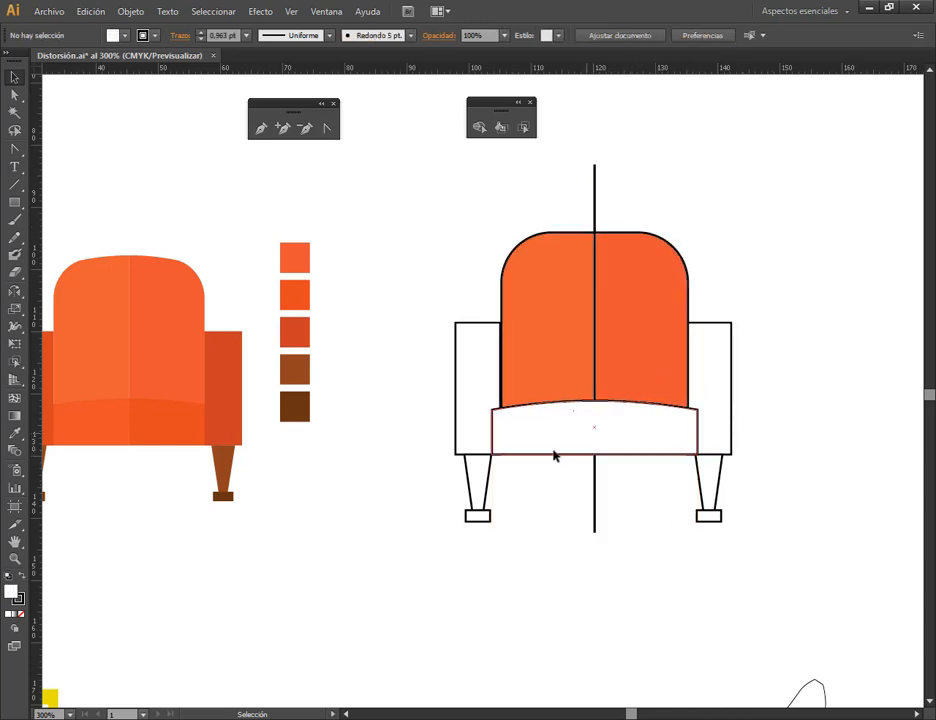
- Merge the seat outline and the painted backrest into a single Live Paint group
{"action": "left_click_drag", "start_coordinate": [543, 497], "coordinate": [600, 416]}
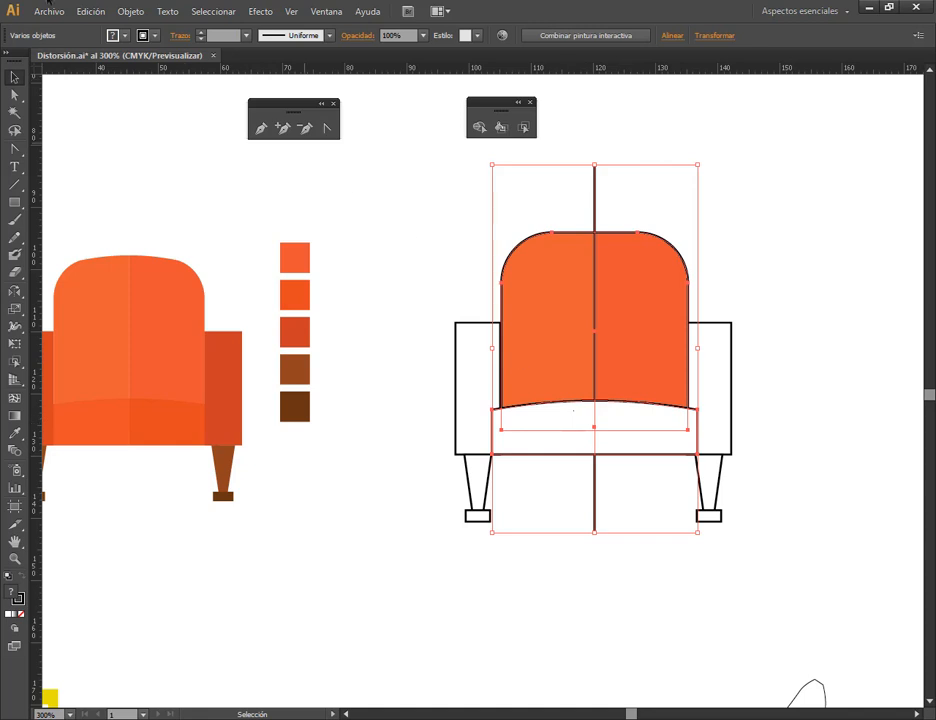
{"action": "left_click", "coordinate": [128, 11]}
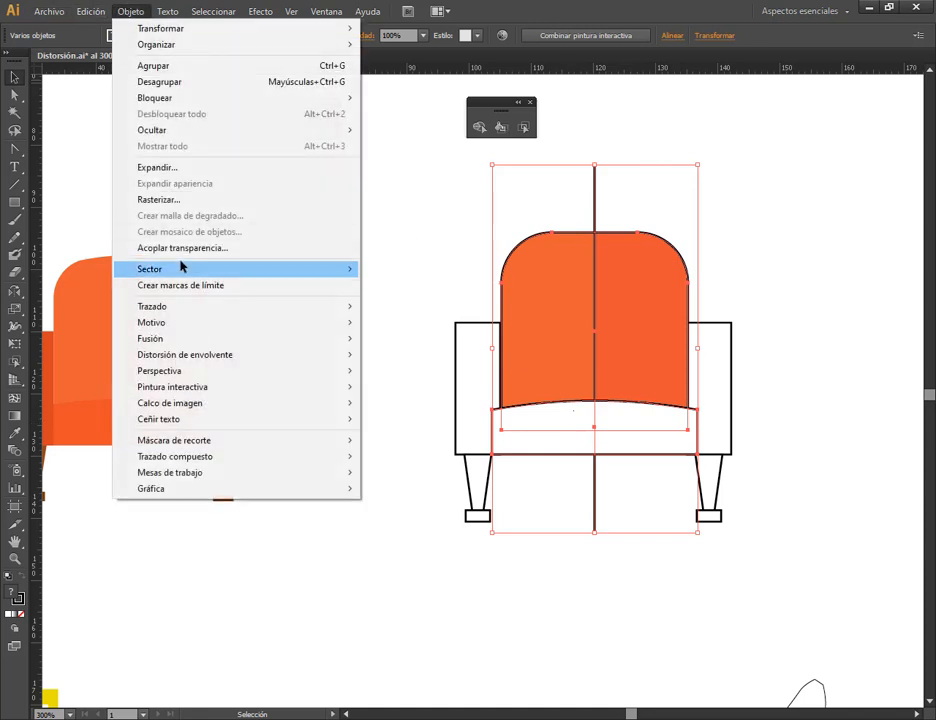
{"action": "mouse_move", "coordinate": [168, 387]}
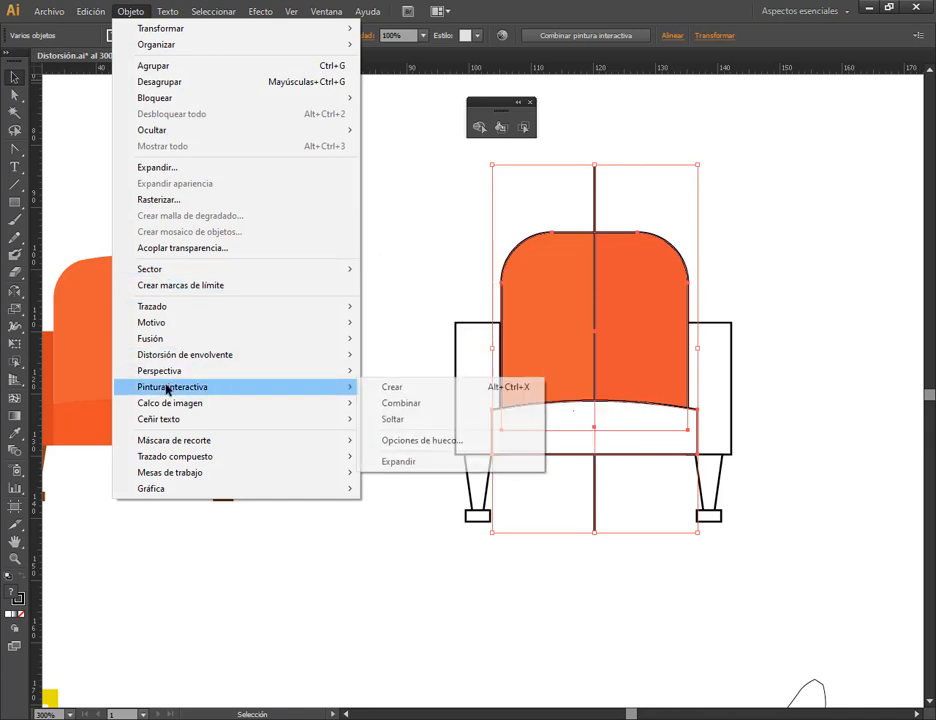
{"action": "left_click", "coordinate": [430, 403]}
{"action": "left_click", "coordinate": [815, 299]}
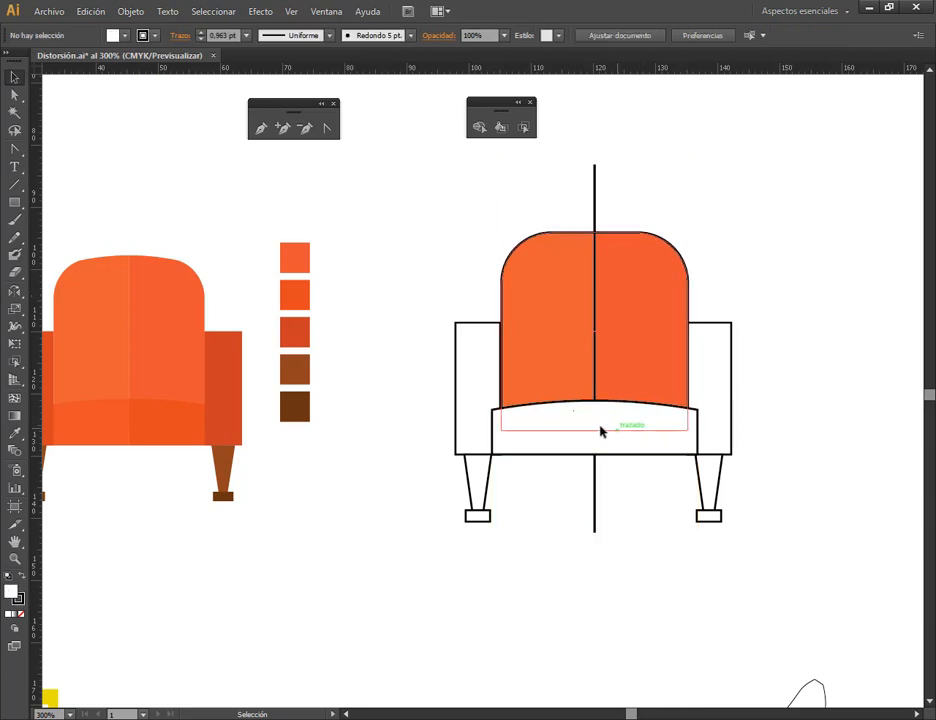
- Fill both Live Paint regions of the seat's left half with the colour sampled from the reference chair's left seat half
{"action": "left_click", "coordinate": [558, 445]}
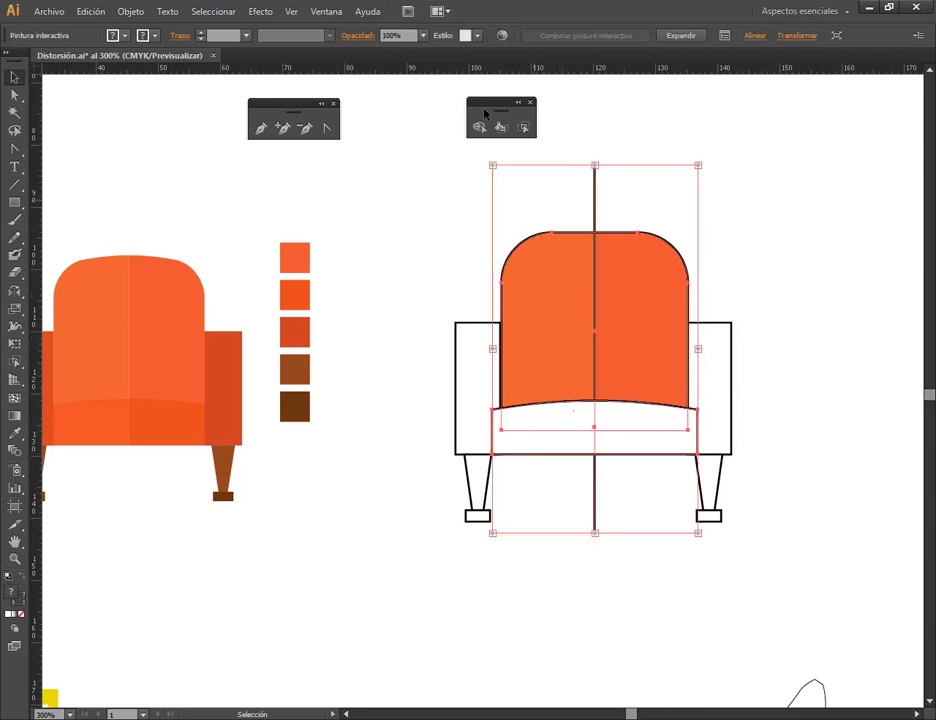
{"action": "left_click", "coordinate": [523, 127]}
{"action": "left_click", "coordinate": [568, 418]}
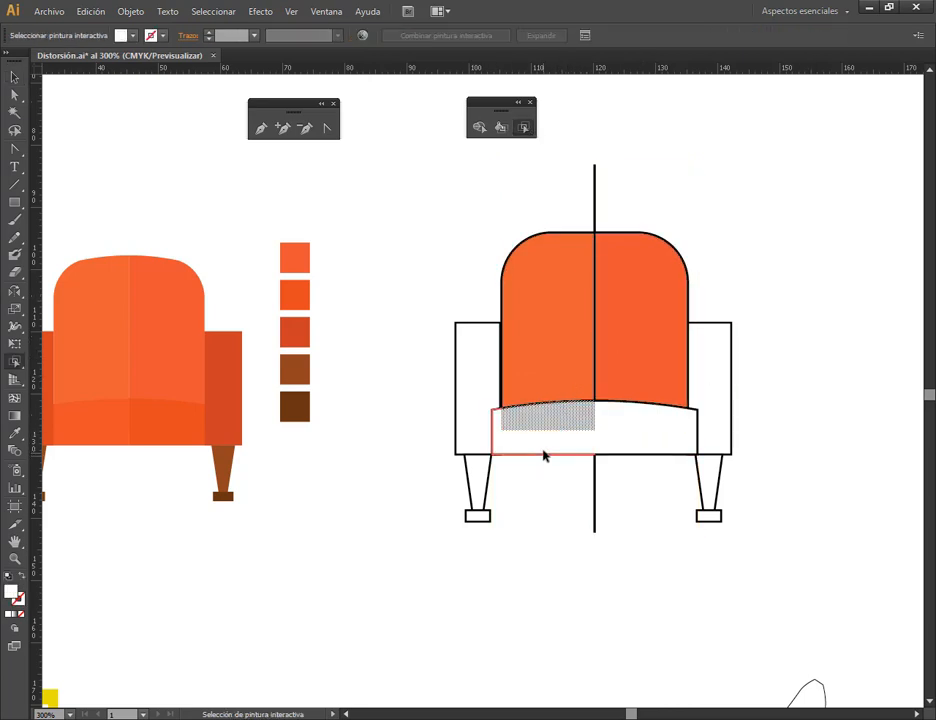
{"action": "left_click", "coordinate": [545, 440], "text": "shift"}
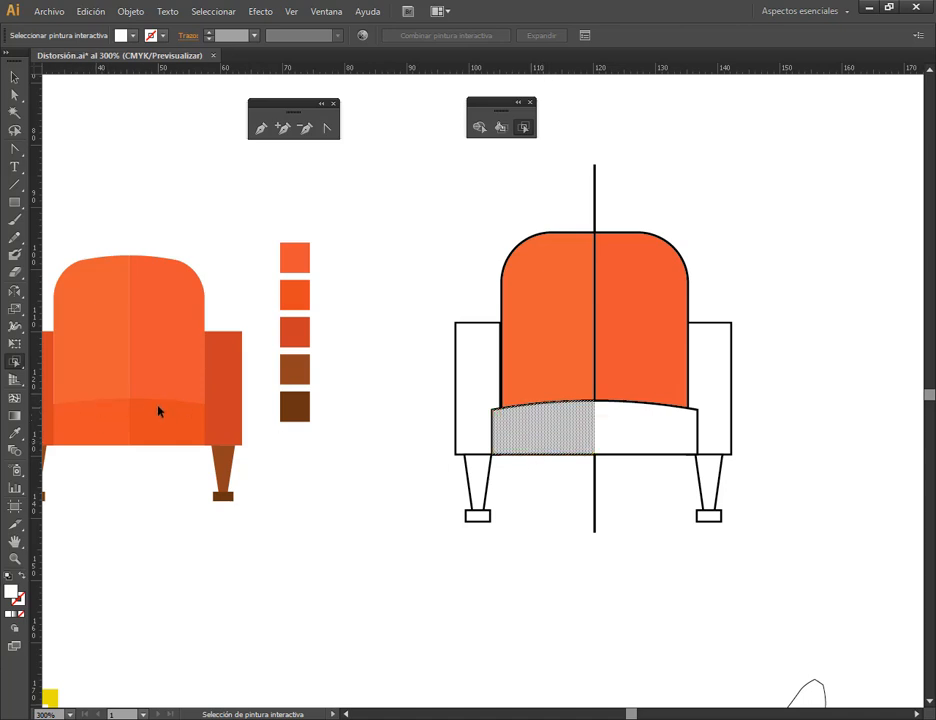
{"action": "key", "text": "i"}
{"action": "left_click", "coordinate": [104, 418]}
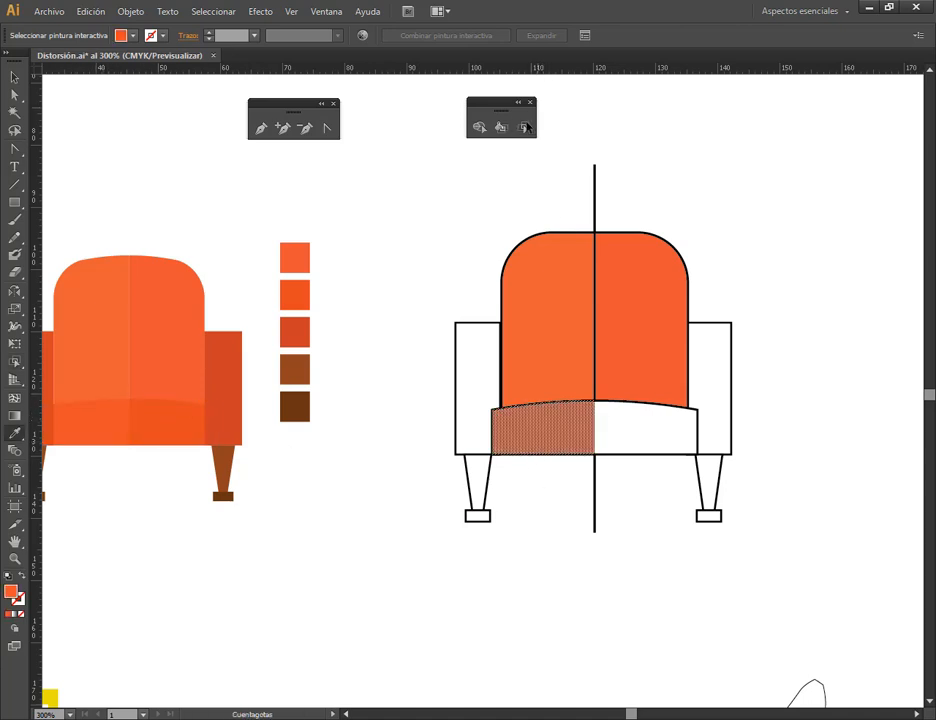
- Fill both Live Paint regions of the seat's right half with the darker orange sampled from the reference chair's right seat half
{"action": "left_click", "coordinate": [525, 127]}
{"action": "left_click", "coordinate": [647, 422]}
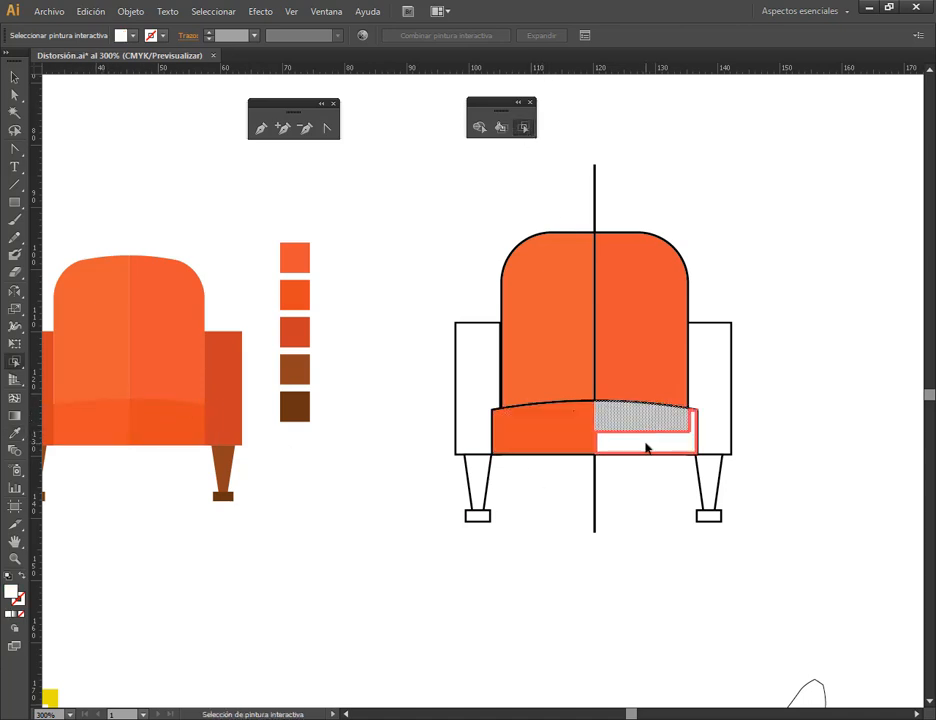
{"action": "left_click", "coordinate": [647, 447], "text": "shift"}
{"action": "key", "text": "i"}
{"action": "left_click", "coordinate": [182, 419]}
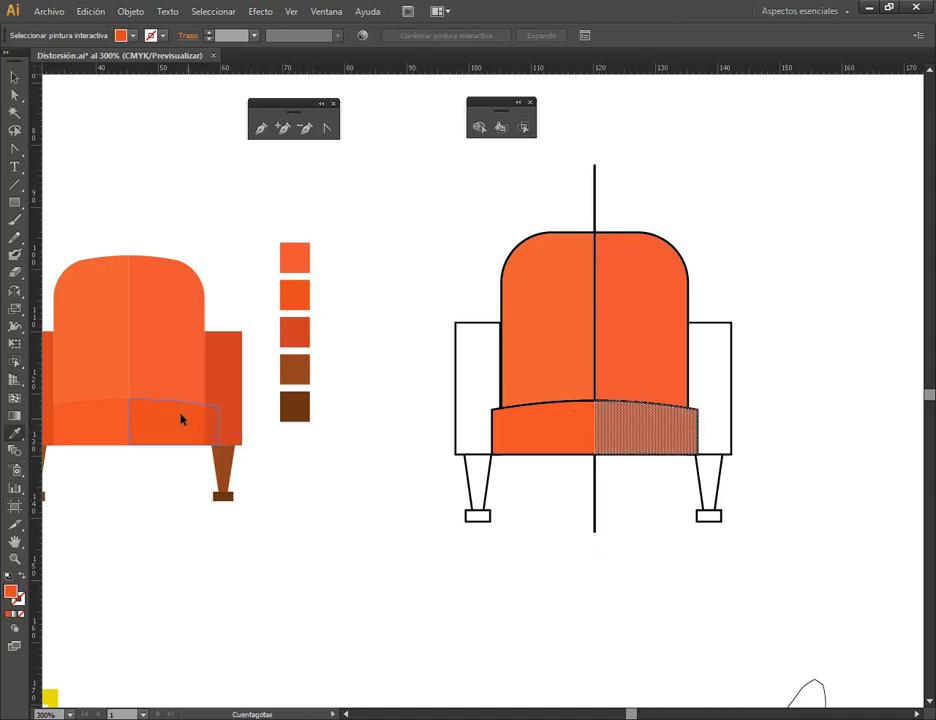
- Remove the stroke from the backrest and seat Live Paint group
{"action": "left_click", "coordinate": [14, 78]}
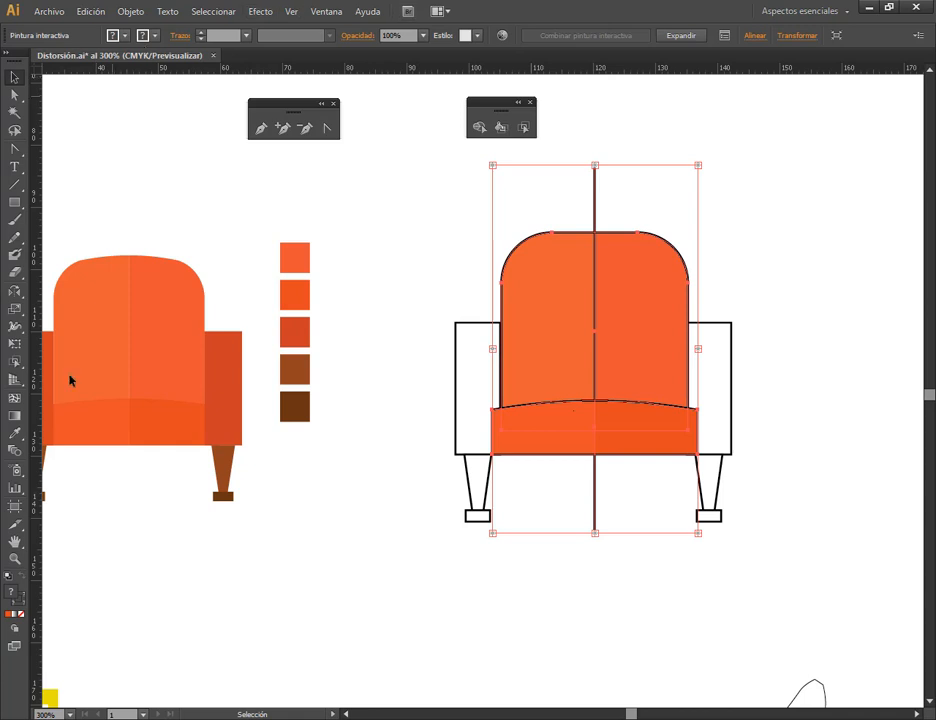
{"action": "left_click", "coordinate": [155, 36]}
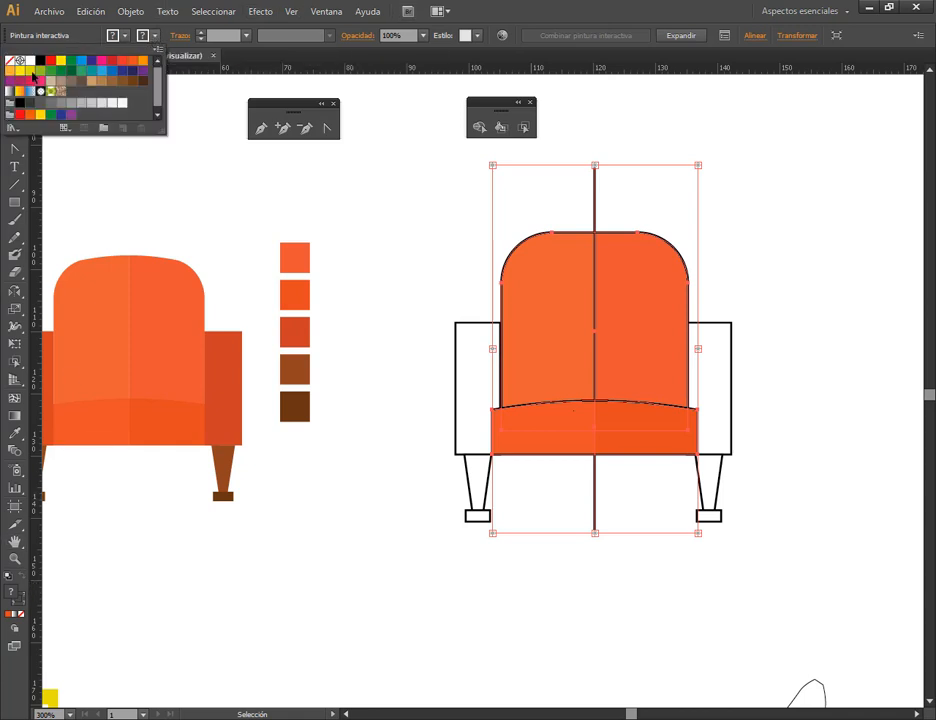
{"action": "left_click", "coordinate": [9, 63]}
{"action": "left_click", "coordinate": [732, 208]}
{"action": "left_click", "coordinate": [835, 283]}
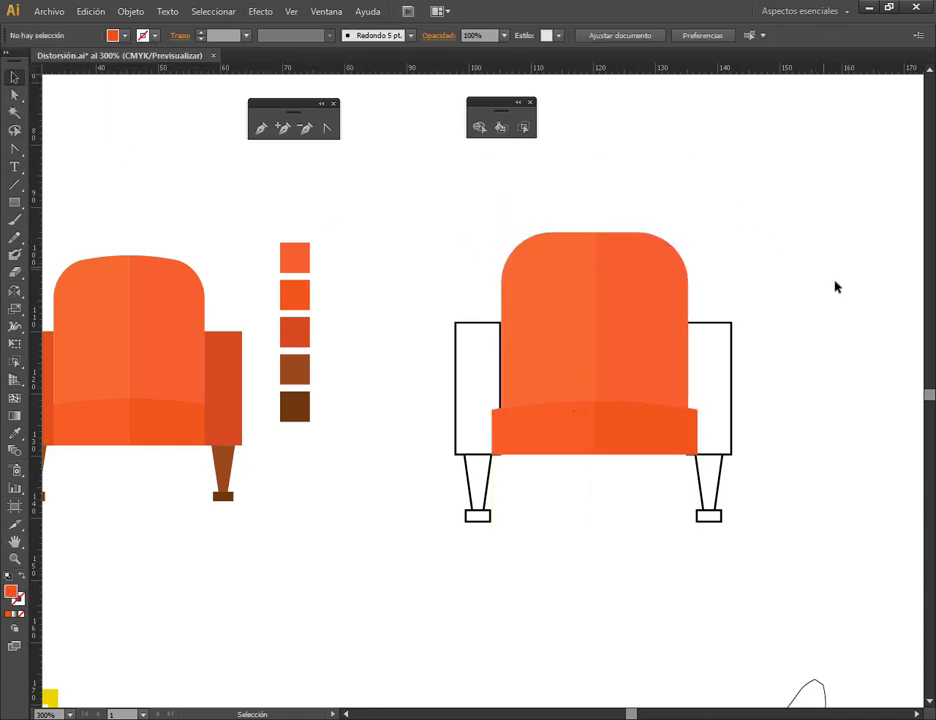
- Send the backrest and seat Live Paint group behind the armrests
{"action": "left_click", "coordinate": [612, 380]}
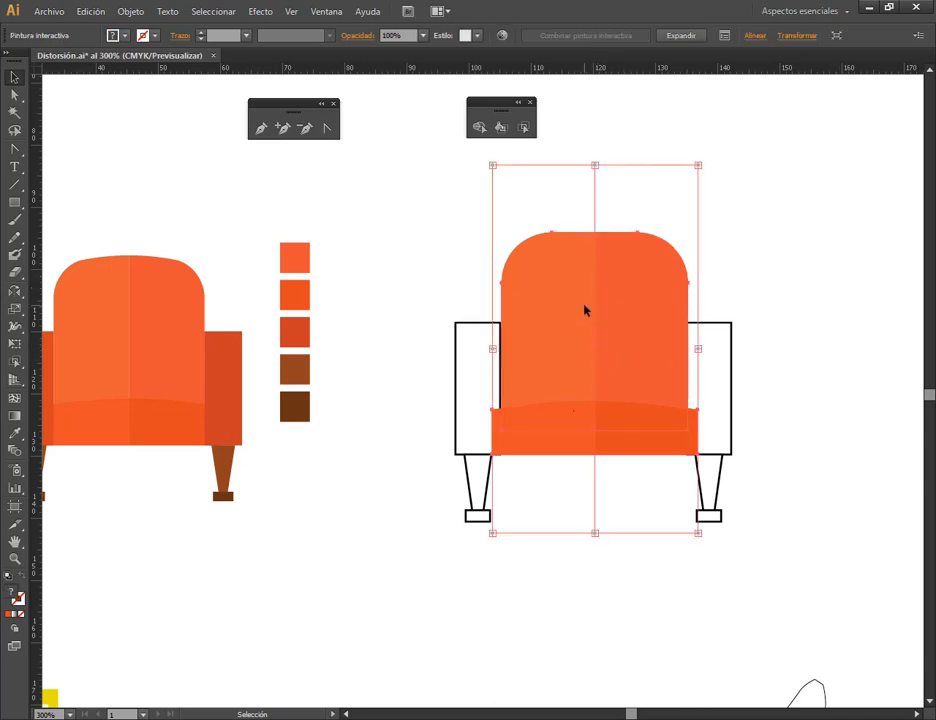
{"action": "left_click", "coordinate": [130, 11]}
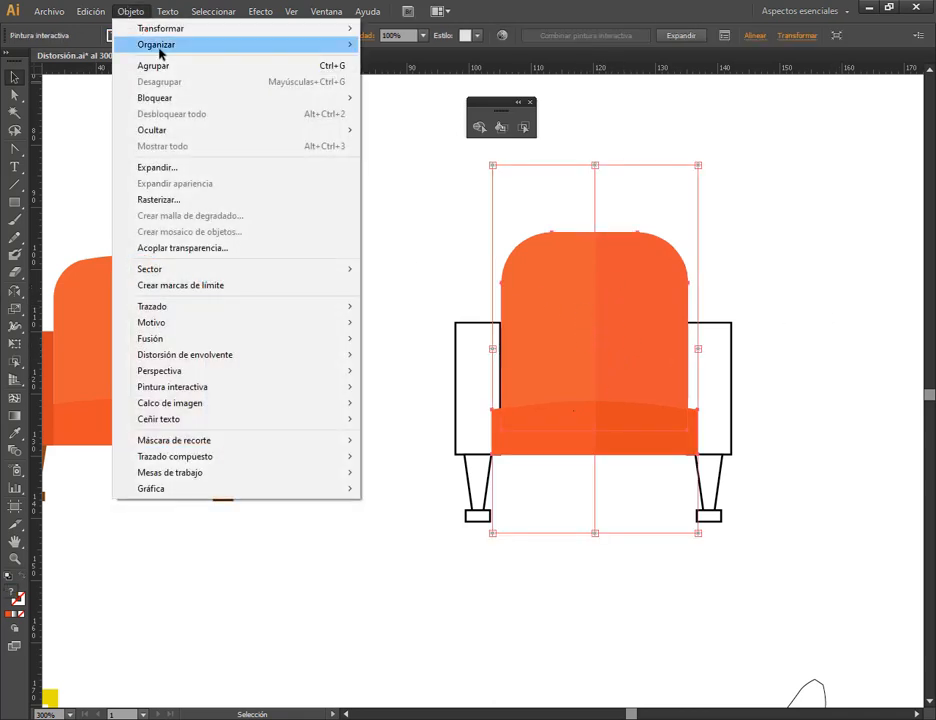
{"action": "mouse_move", "coordinate": [160, 45]}
{"action": "left_click", "coordinate": [441, 90]}
{"action": "left_click", "coordinate": [797, 235]}
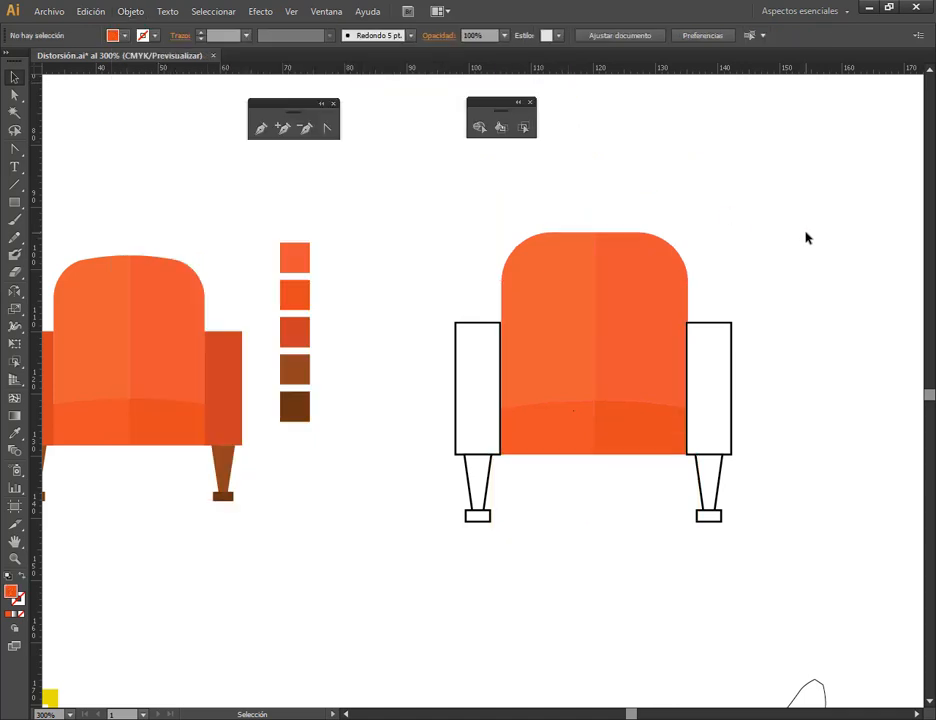
- Examine the Live Paint merge options offered for the left armrest together with the painted group, without applying them
{"action": "left_click", "coordinate": [469, 325]}
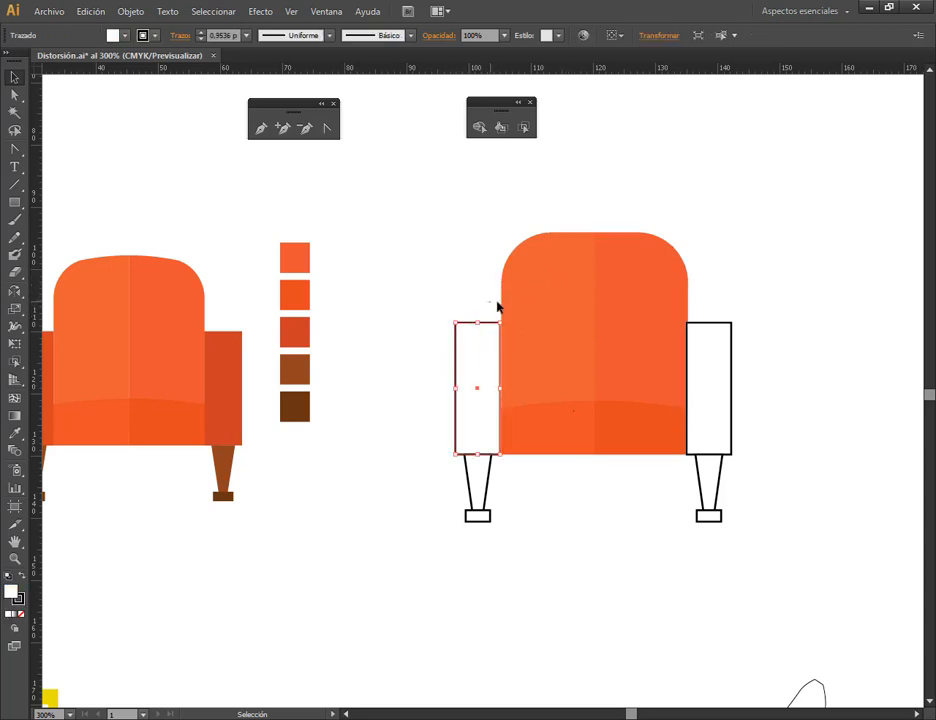
{"action": "left_click", "coordinate": [518, 330], "text": "shift"}
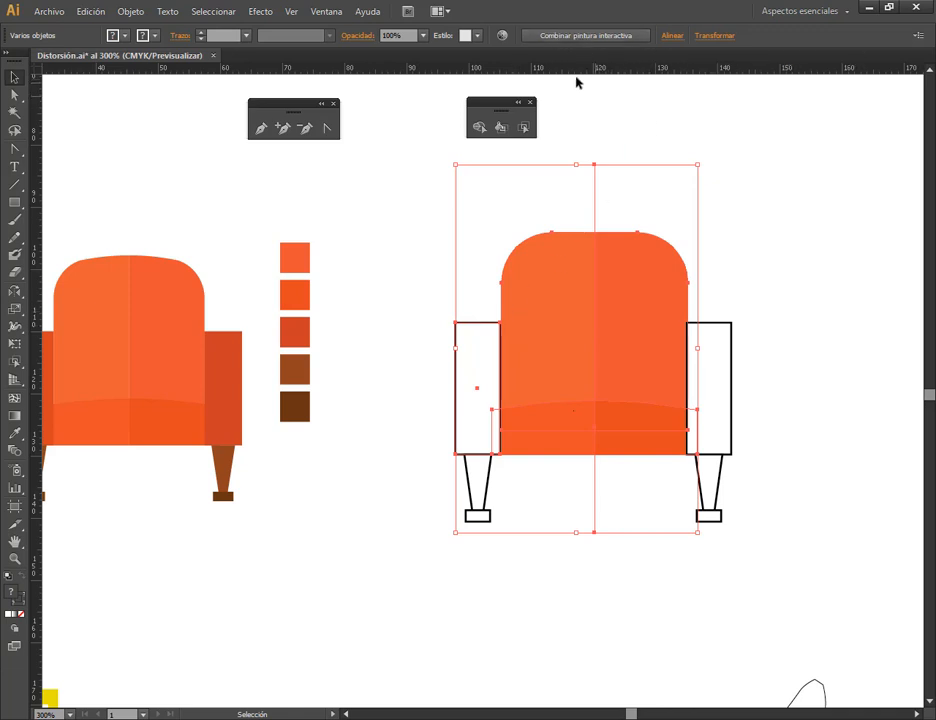
{"action": "key", "text": "a"}
{"action": "left_click_drag", "start_coordinate": [517, 20], "coordinate": [657, 55]}
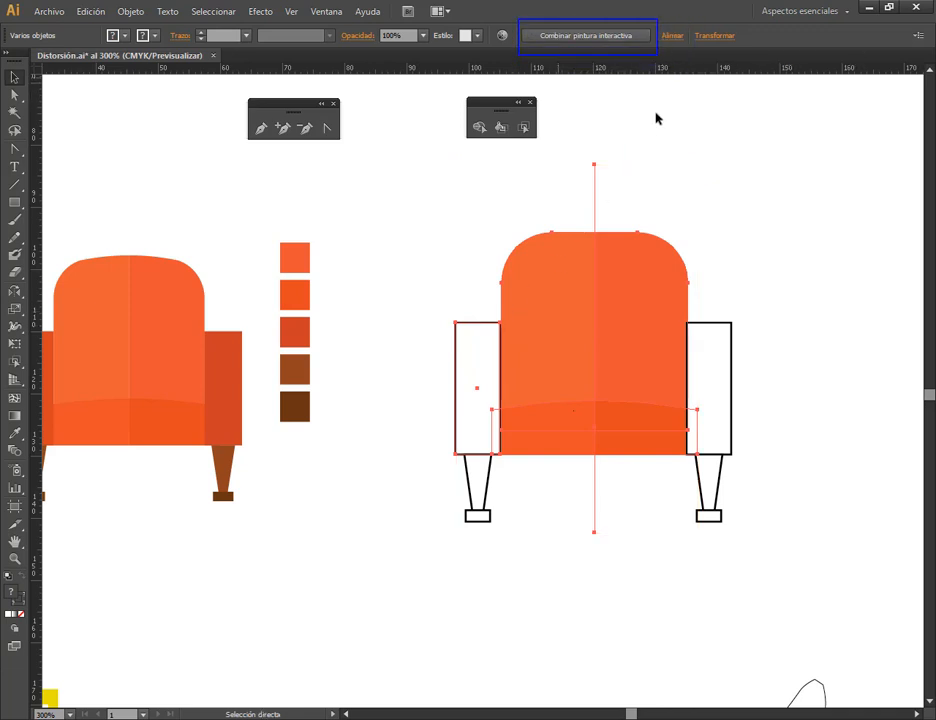
{"action": "left_click_drag", "start_coordinate": [654, 115], "coordinate": [627, 57]}
{"action": "key", "text": "v"}
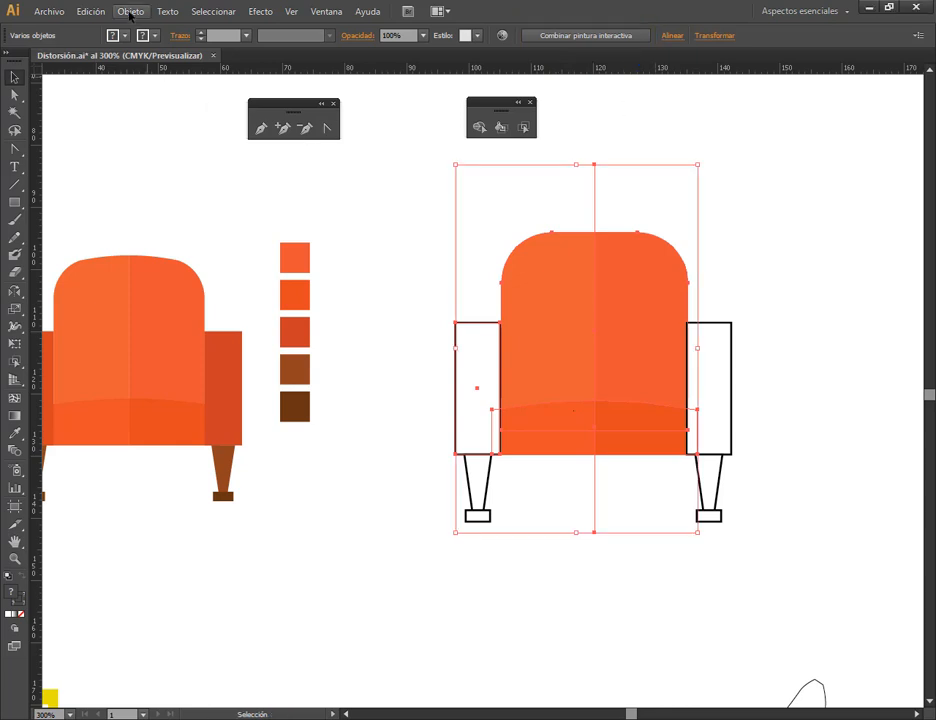
{"action": "left_click", "coordinate": [130, 11]}
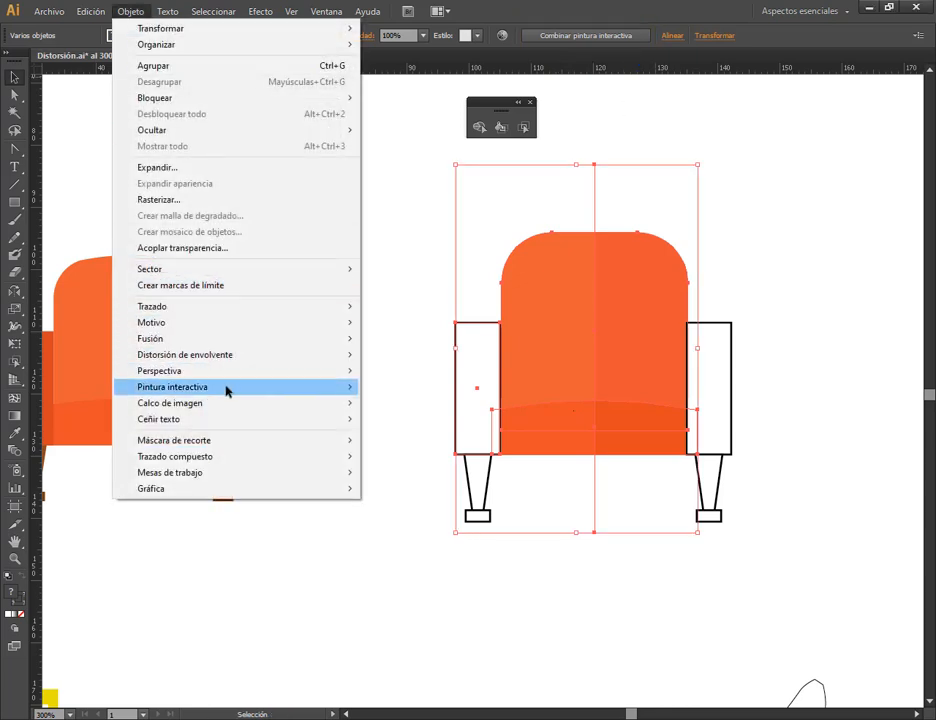
{"action": "mouse_move", "coordinate": [226, 388]}
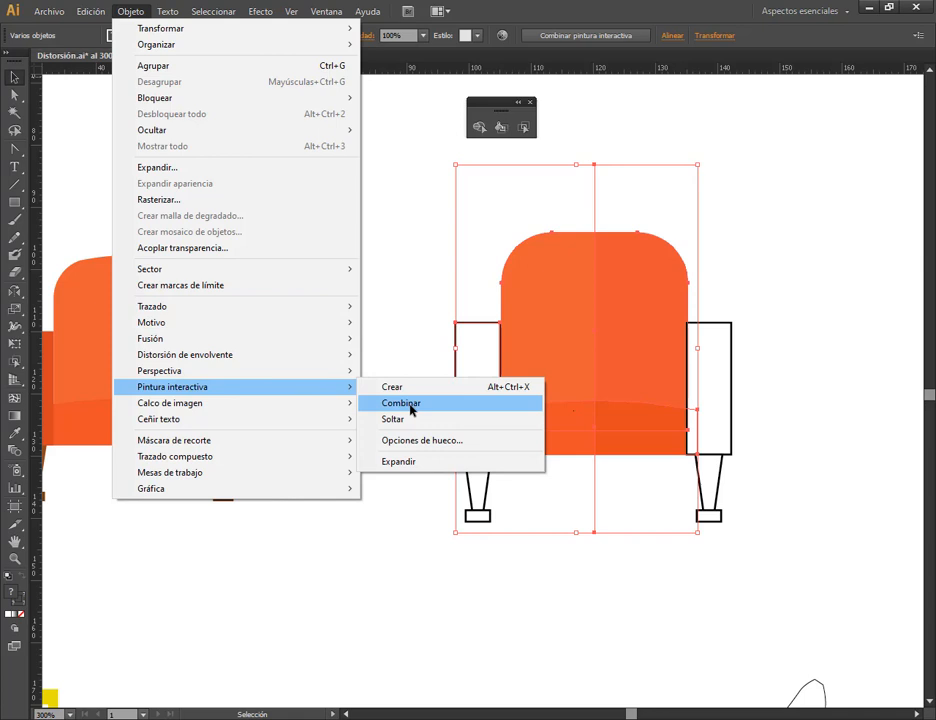
{"action": "left_click", "coordinate": [845, 302]}
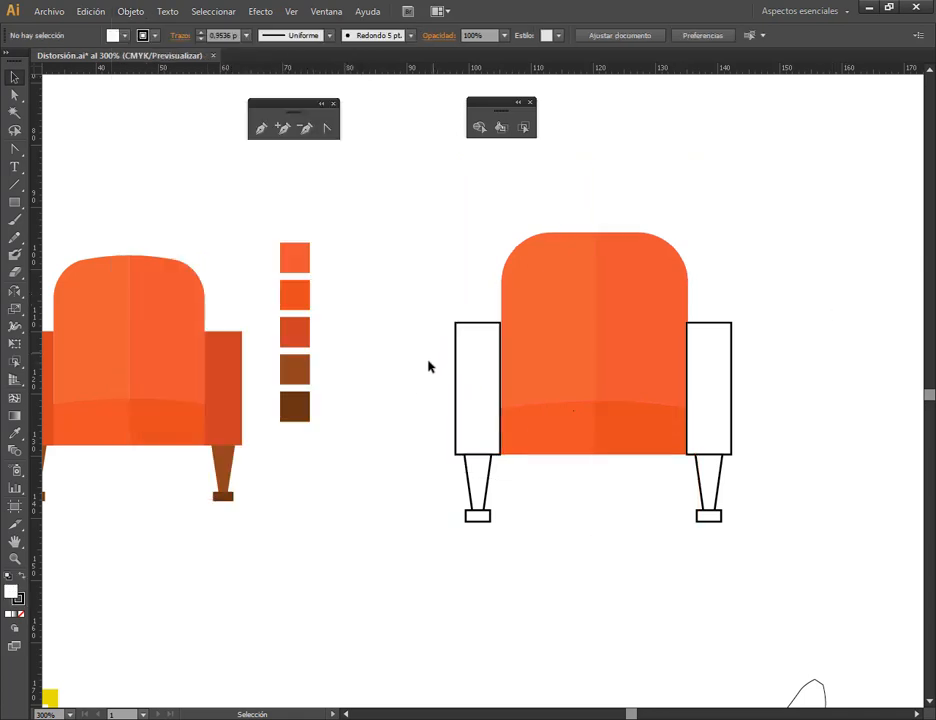
- Move the left armrest with its leg and foot slightly inward over the backrest's left edge
{"action": "left_click_drag", "start_coordinate": [418, 393], "coordinate": [480, 531]}
{"action": "left_click_drag", "start_coordinate": [483, 409], "coordinate": [507, 374]}
{"action": "left_click", "coordinate": [788, 320]}
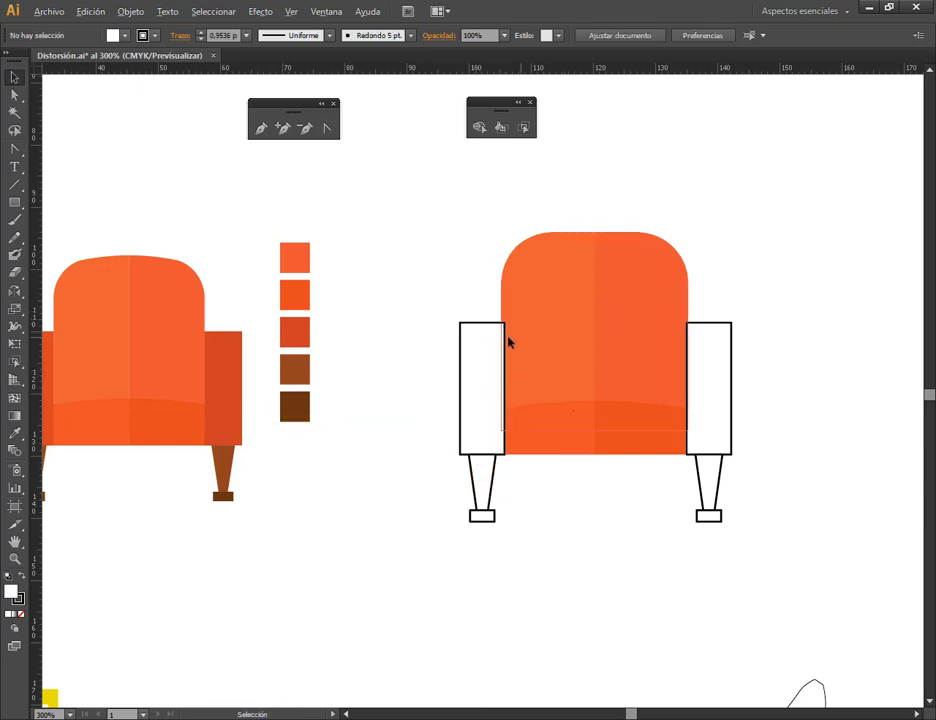
{"action": "scroll", "coordinate": [508, 337], "scroll_direction": "up", "scroll_amount": 3}
{"action": "left_click_drag", "start_coordinate": [476, 552], "coordinate": [420, 345]}
{"action": "left_click_drag", "start_coordinate": [296, 406], "coordinate": [378, 626]}
{"action": "double_click", "coordinate": [328, 376]}
{"action": "left_click", "coordinate": [14, 130]}
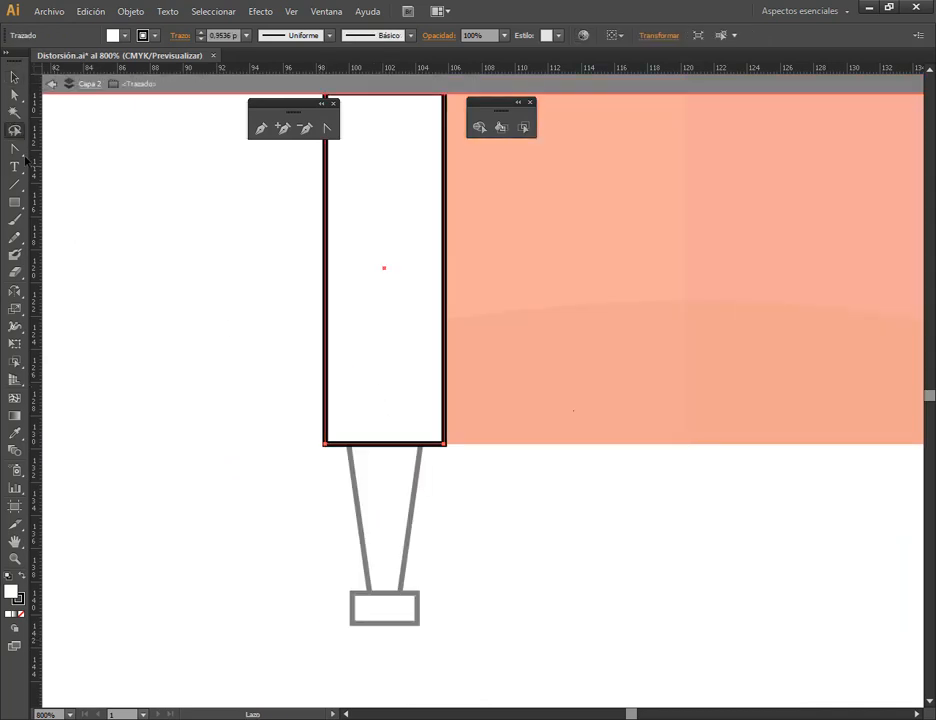
{"action": "left_click", "coordinate": [178, 204]}
{"action": "left_click", "coordinate": [14, 77]}
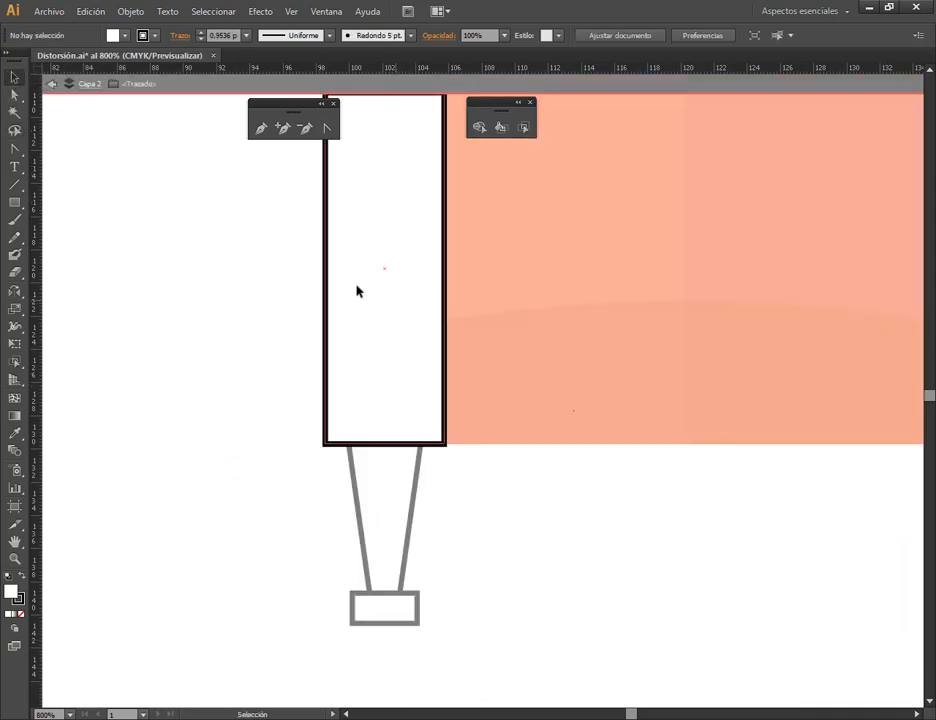
{"action": "double_click", "coordinate": [224, 274]}
- Reposition the left armrest, leg and foot together so the armrest's inner edge meets the backrest's left edge
{"action": "left_click_drag", "start_coordinate": [272, 307], "coordinate": [420, 630]}
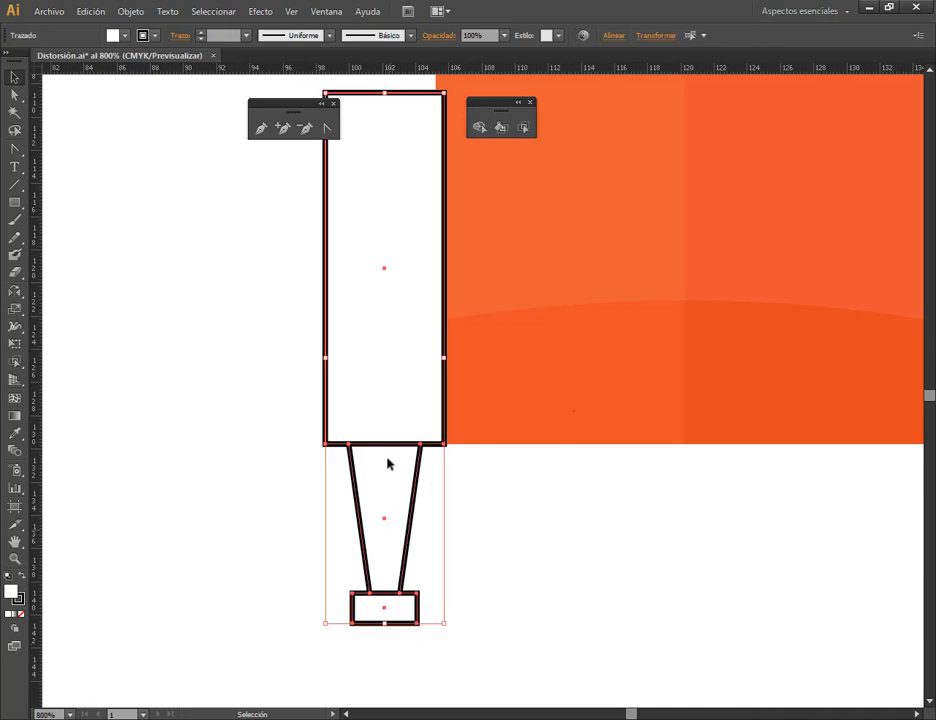
{"action": "left_click_drag", "start_coordinate": [388, 403], "coordinate": [321, 402]}
{"action": "left_click_drag", "start_coordinate": [380, 277], "coordinate": [437, 276]}
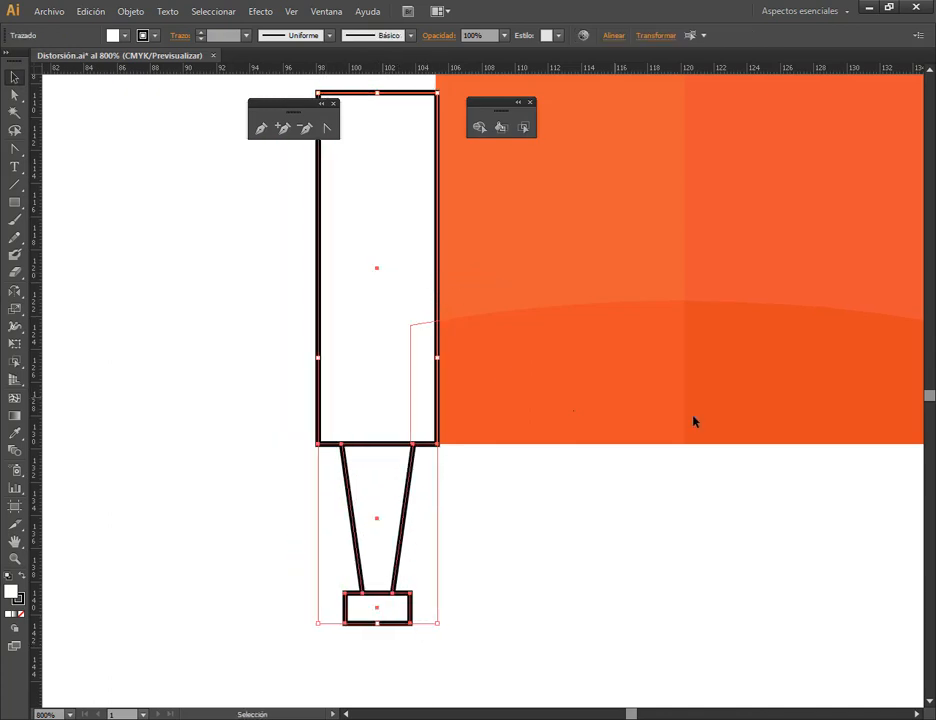
- Move the right armrest, leg and foot together so the armrest's inner edge meets the backrest's right edge
{"action": "key", "text": "space"}
{"action": "left_click_drag", "start_coordinate": [815, 392], "coordinate": [362, 397]}
{"action": "left_click", "coordinate": [664, 430]}
{"action": "left_click_drag", "start_coordinate": [688, 392], "coordinate": [513, 602]}
{"action": "left_click_drag", "start_coordinate": [550, 258], "coordinate": [654, 250]}
{"action": "left_click_drag", "start_coordinate": [577, 207], "coordinate": [474, 209]}
{"action": "left_click", "coordinate": [687, 282]}
- Colour the left armrest with the fill and empty stroke sampled from the reference chair's left armrest
{"action": "scroll", "coordinate": [361, 342], "scroll_direction": "down", "scroll_amount": 2}
{"action": "scroll", "coordinate": [361, 342], "scroll_direction": "down", "scroll_amount": 1}
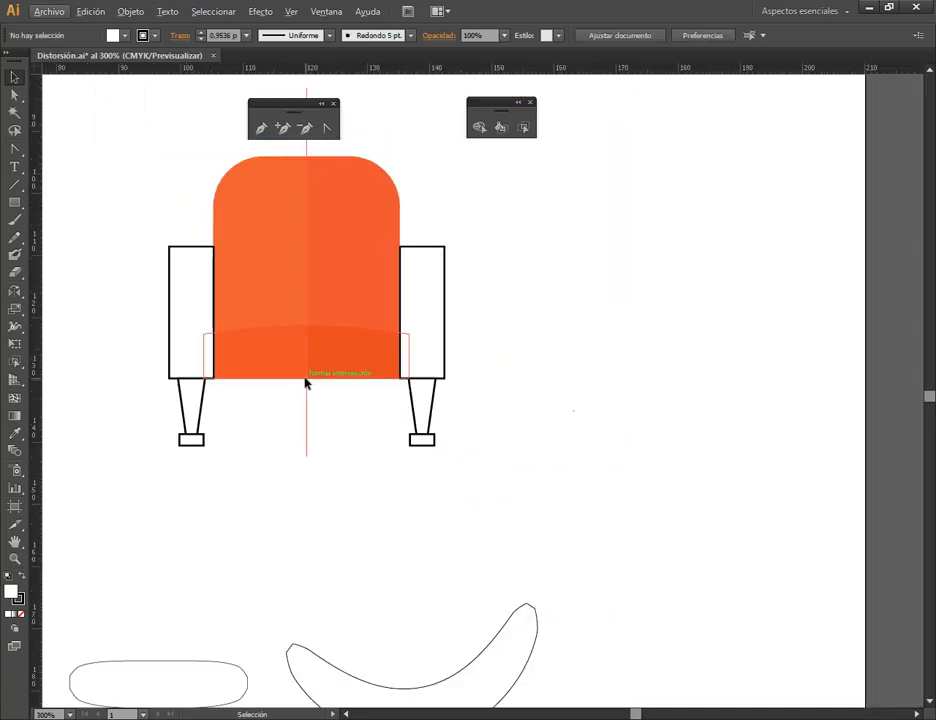
{"action": "scroll", "coordinate": [292, 366], "scroll_direction": "left", "scroll_amount": 5}
{"action": "left_click", "coordinate": [570, 369]}
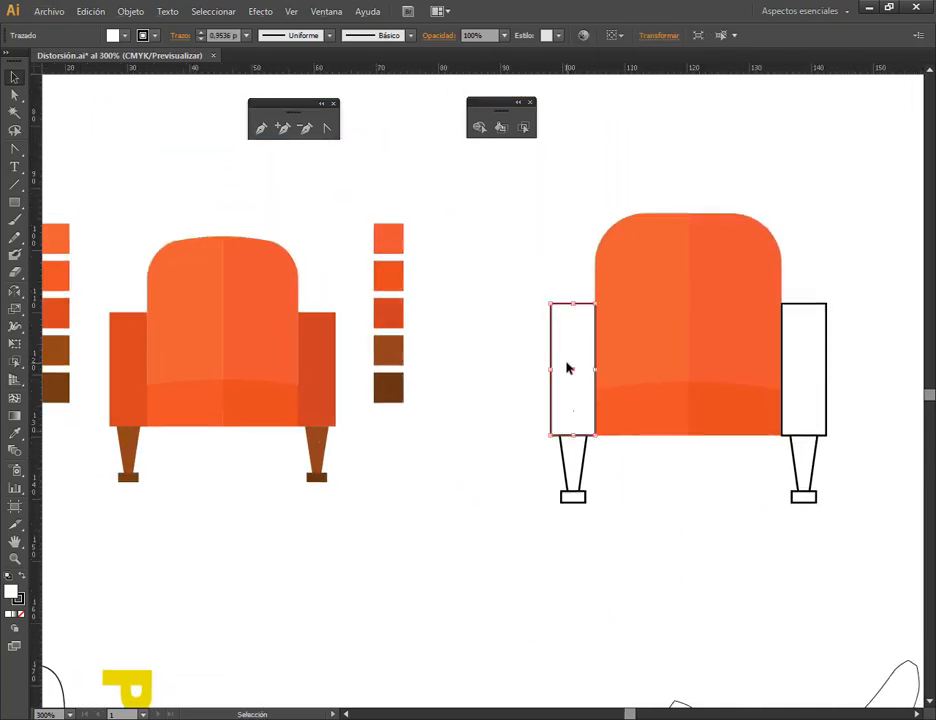
{"action": "key", "text": "i"}
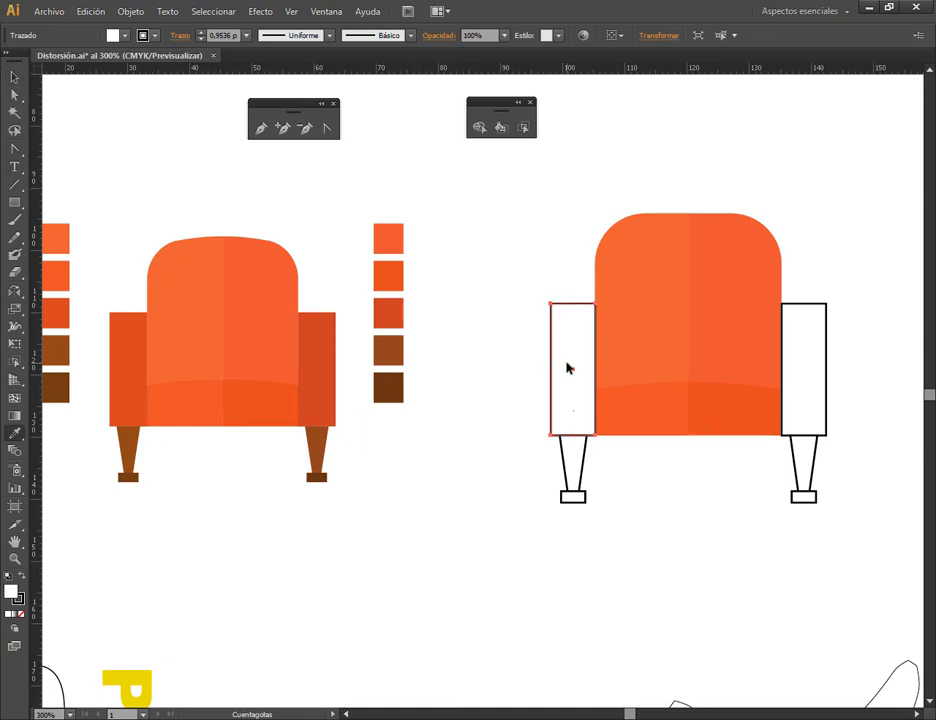
{"action": "left_click", "coordinate": [126, 347]}
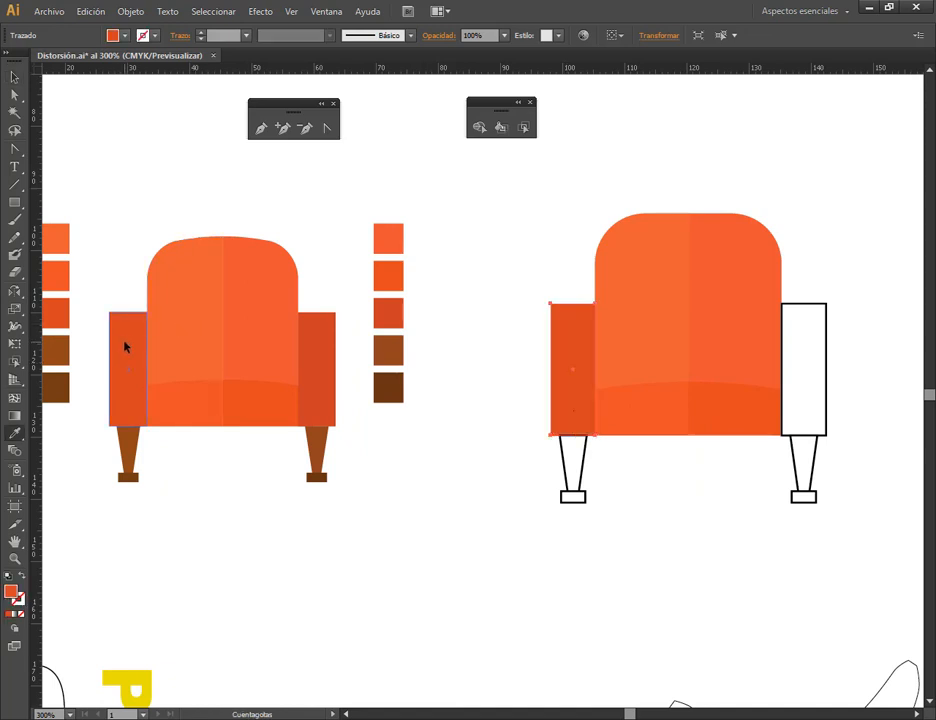
- Colour the left leg and its foot with the browns sampled from the reference chair's left leg and foot
{"action": "key", "text": "v"}
{"action": "left_click", "coordinate": [580, 470]}
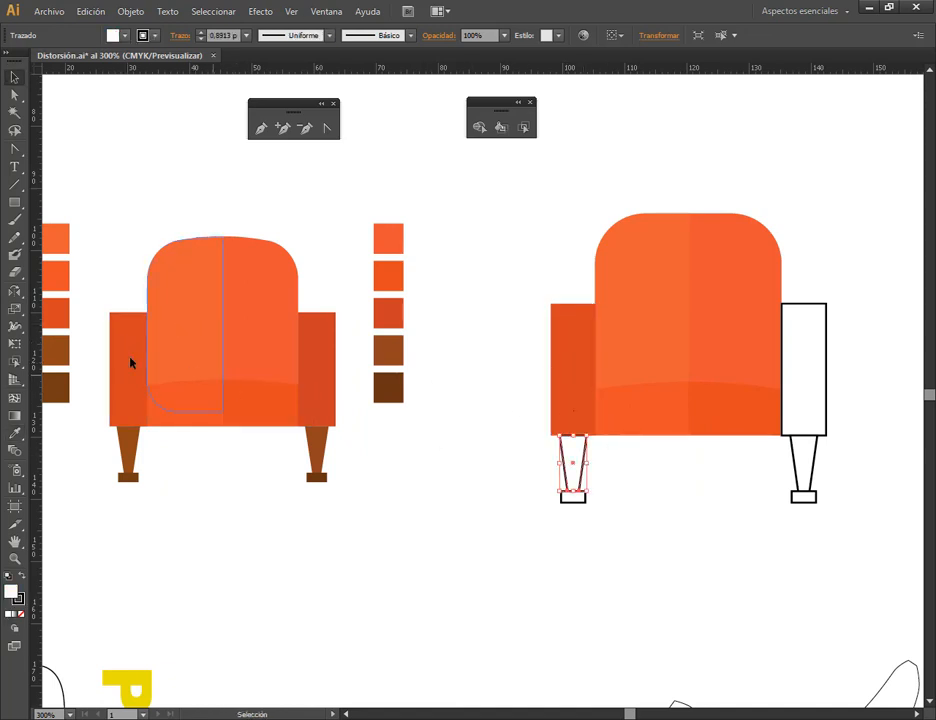
{"action": "key", "text": "i"}
{"action": "left_click", "coordinate": [131, 443]}
{"action": "key", "text": "v"}
{"action": "left_click", "coordinate": [575, 497]}
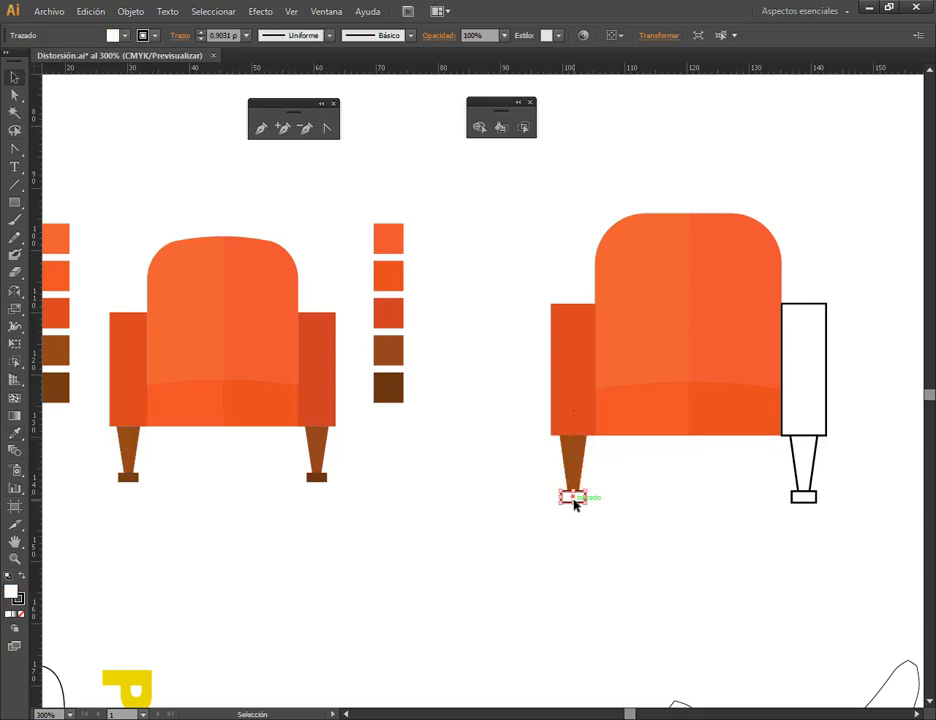
{"action": "key", "text": "i"}
{"action": "left_click", "coordinate": [135, 482]}
- Colour the right armrest with the fill and empty stroke sampled from the reference chair's right armrest
{"action": "key", "text": "v"}
{"action": "left_click", "coordinate": [815, 386]}
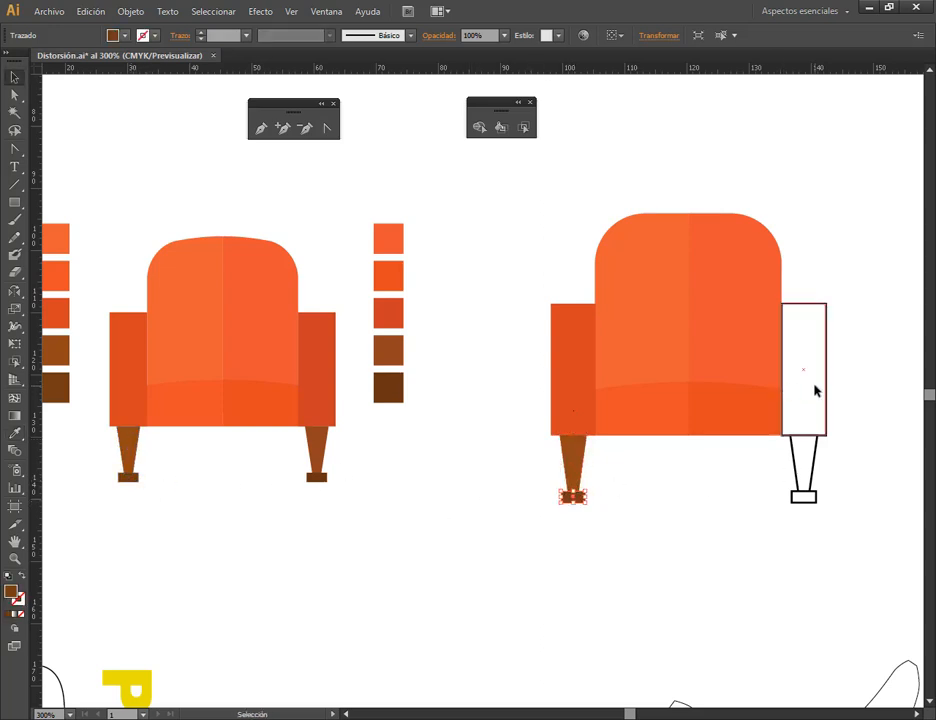
{"action": "key", "text": "i"}
{"action": "left_click", "coordinate": [326, 372]}
{"action": "key", "text": "v"}
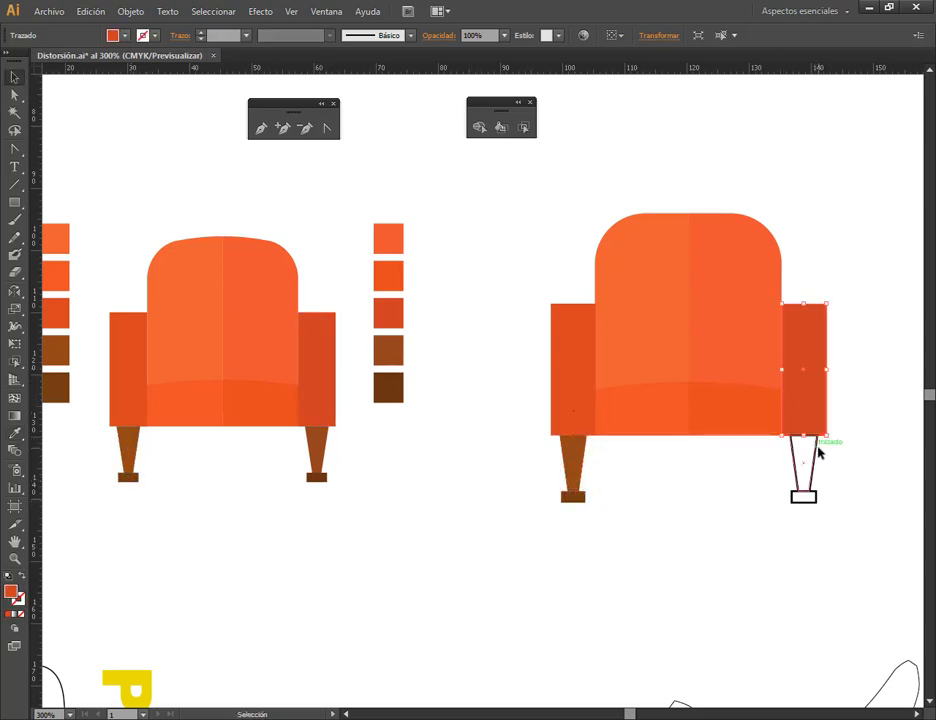
- Colour the right leg and its foot with the browns sampled from the reference chair's right leg and foot
{"action": "left_click", "coordinate": [816, 446]}
{"action": "key", "text": "i"}
{"action": "left_click", "coordinate": [324, 443]}
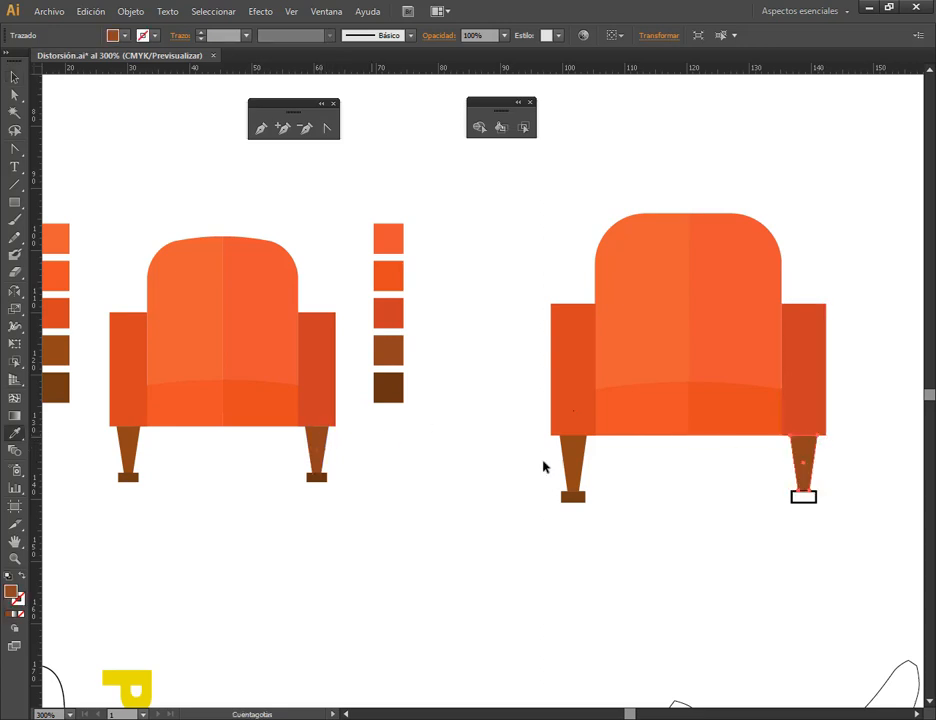
{"action": "key", "text": "v"}
{"action": "left_click", "coordinate": [803, 497]}
{"action": "key", "text": "i"}
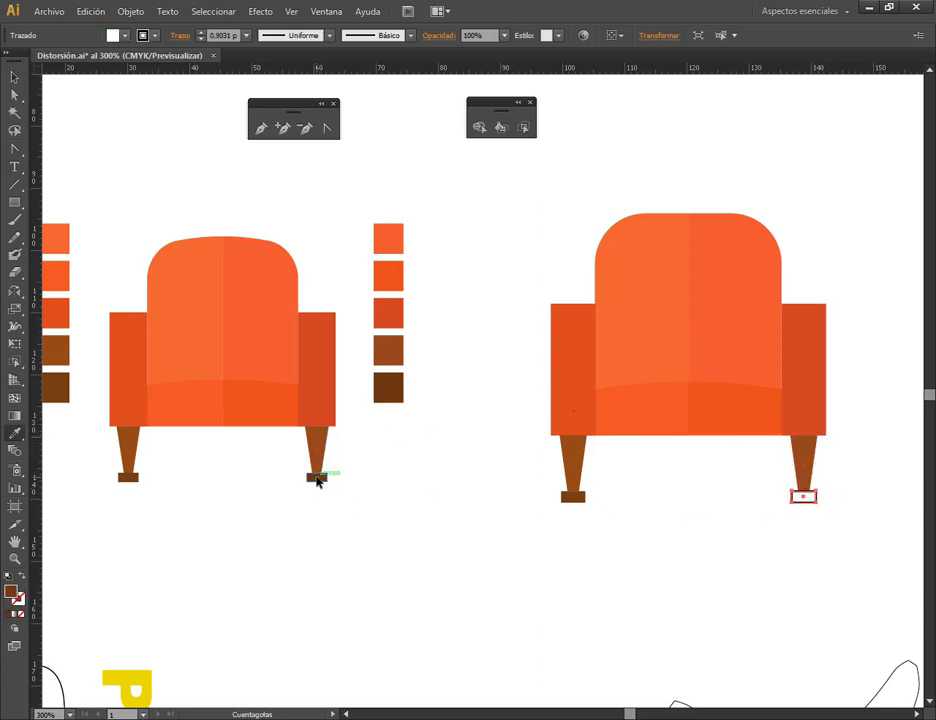
{"action": "left_click", "coordinate": [317, 479]}
{"action": "left_click", "coordinate": [13, 78]}
{"action": "left_click", "coordinate": [498, 233]}
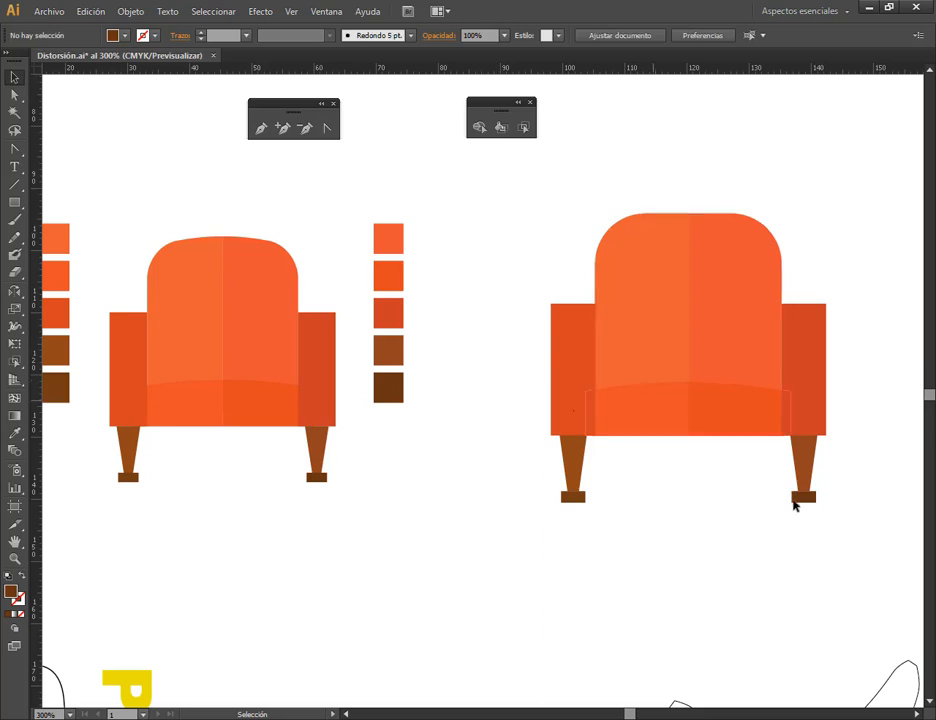
- Move the complete coloured armchair slightly up and to the right, farther away from the reference chair
{"action": "scroll", "coordinate": [698, 541], "scroll_direction": "down", "scroll_amount": 2}
{"action": "key", "text": "space"}
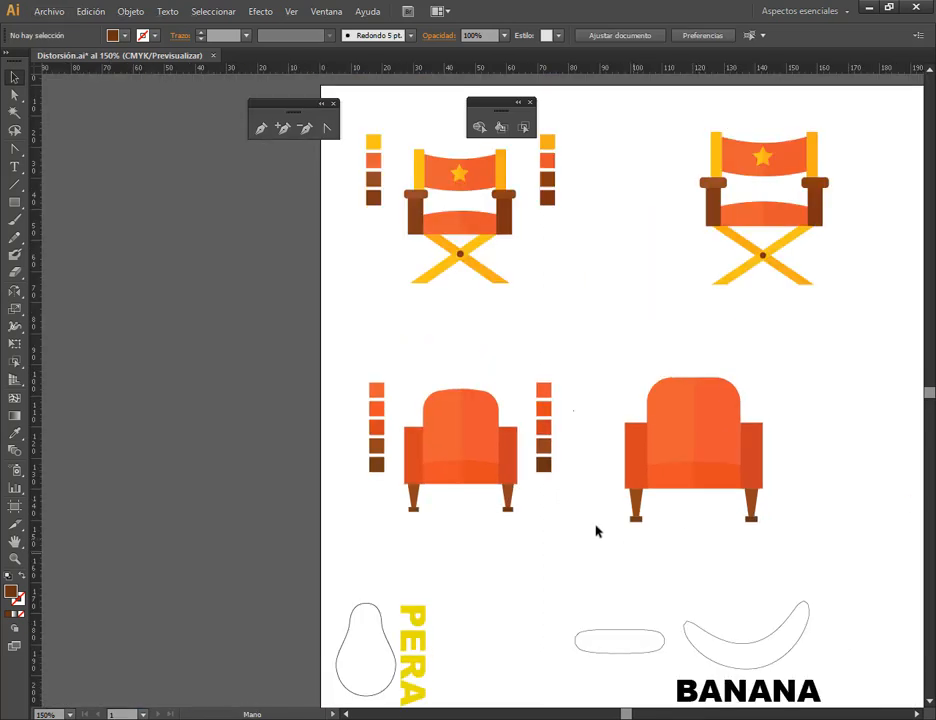
{"action": "left_click_drag", "start_coordinate": [596, 526], "coordinate": [476, 391]}
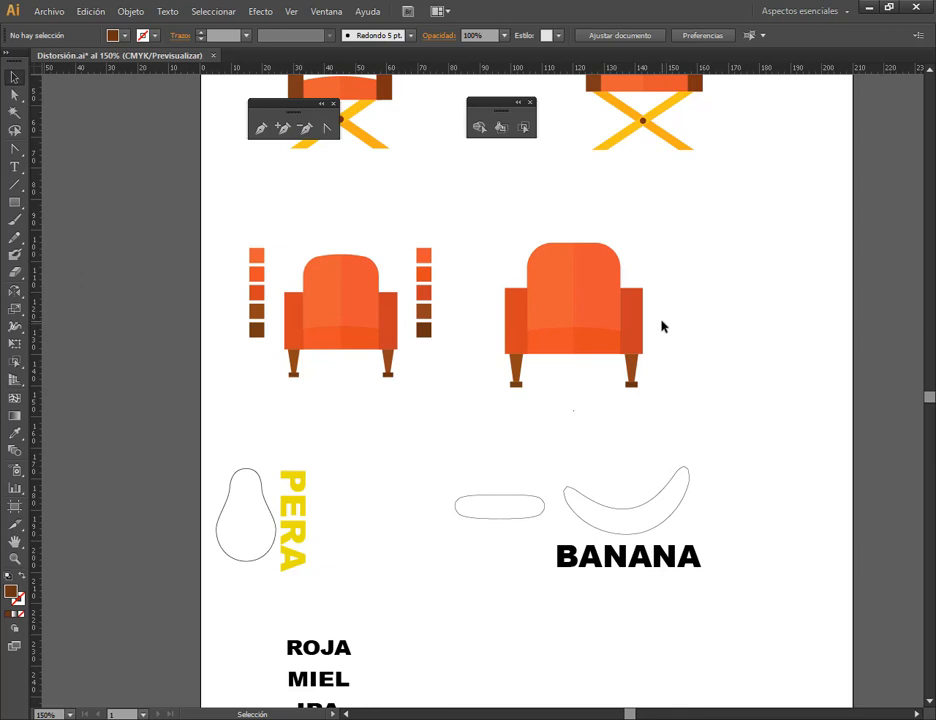
{"action": "scroll", "coordinate": [495, 305], "scroll_direction": "up", "scroll_amount": 1}
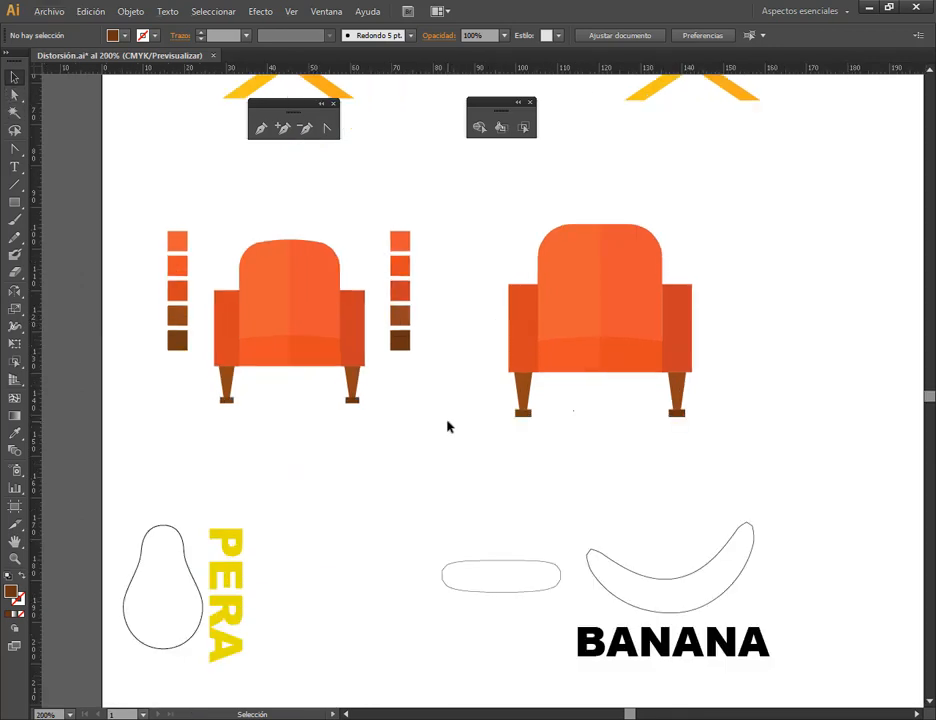
{"action": "key", "text": "i"}
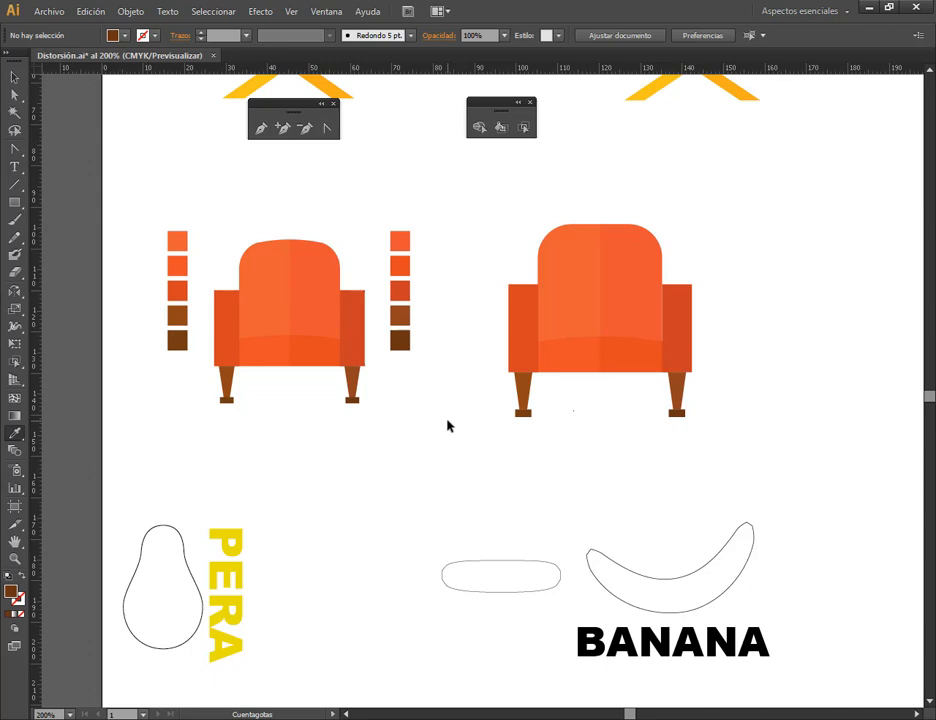
{"action": "key", "text": "v"}
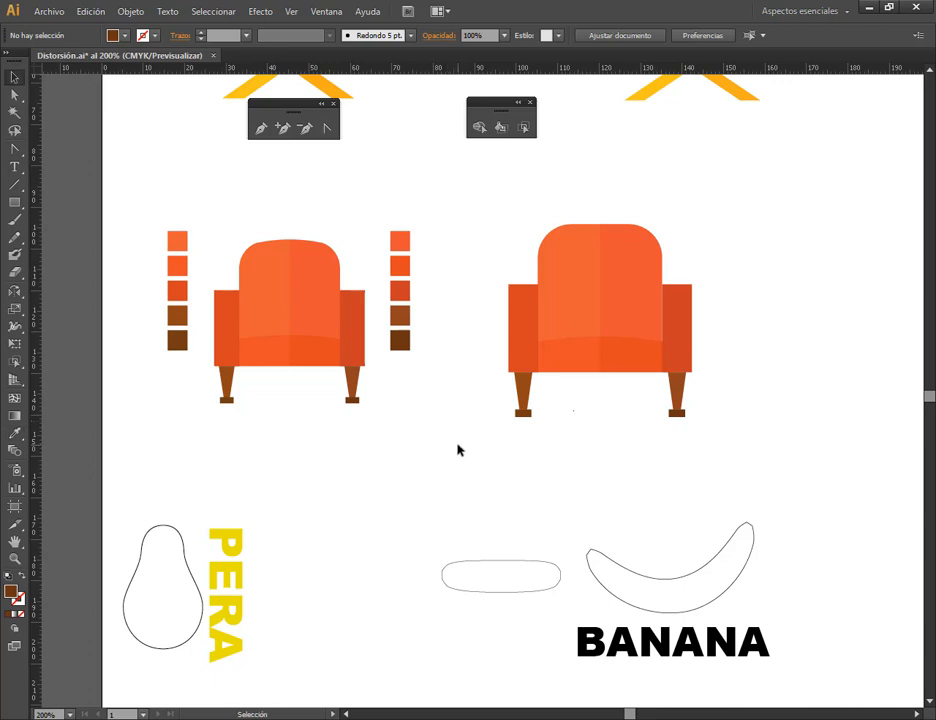
{"action": "left_click_drag", "start_coordinate": [470, 455], "coordinate": [705, 265]}
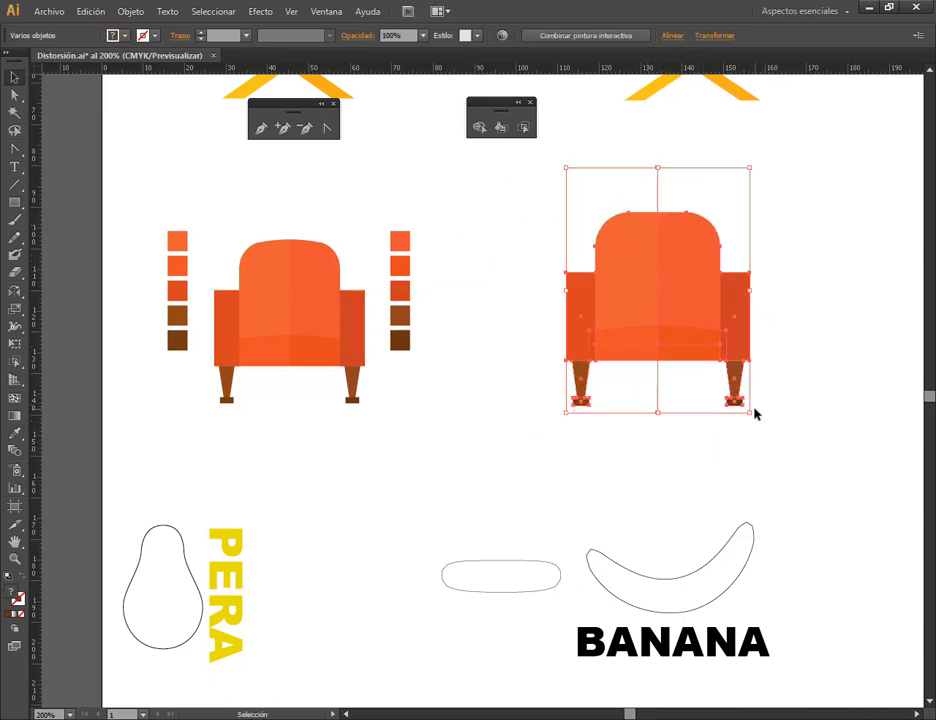
{"action": "left_click", "coordinate": [562, 313]}
{"action": "left_click", "coordinate": [14, 94]}
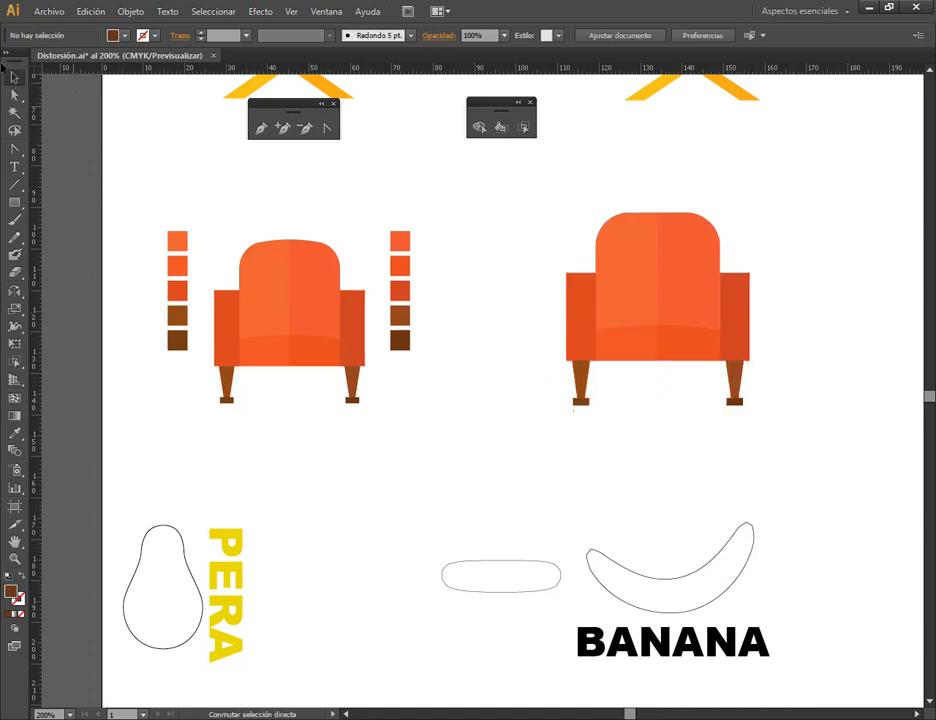
{"action": "left_click_drag", "start_coordinate": [1, 64], "coordinate": [32, 87]}
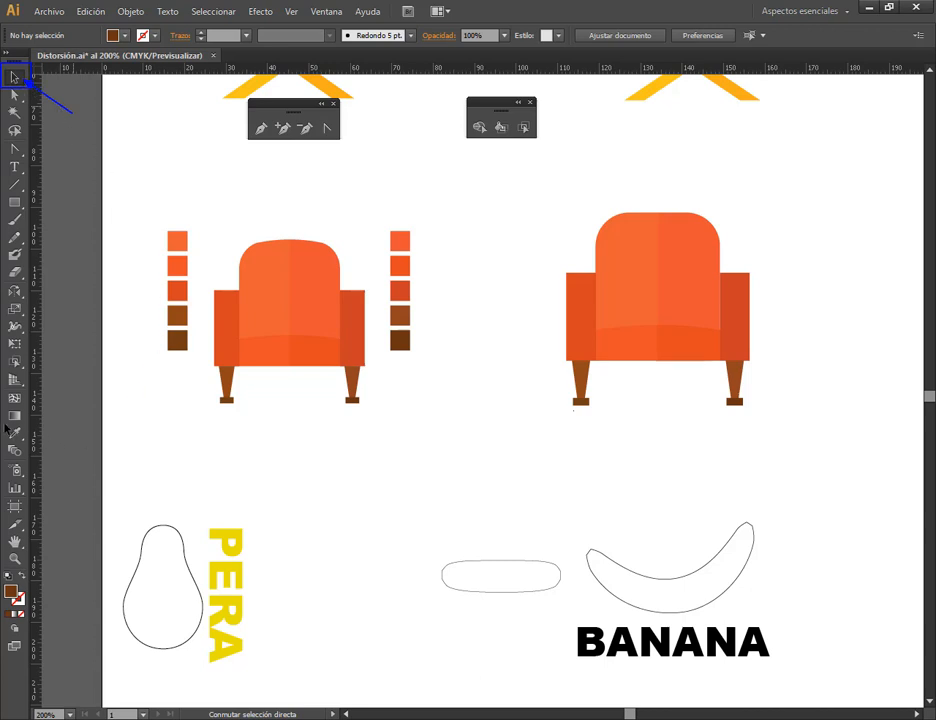
{"action": "left_click_drag", "start_coordinate": [6, 426], "coordinate": [29, 443]}
{"action": "left_click_drag", "start_coordinate": [82, 396], "coordinate": [35, 425]}
{"action": "key", "text": "Escape"}
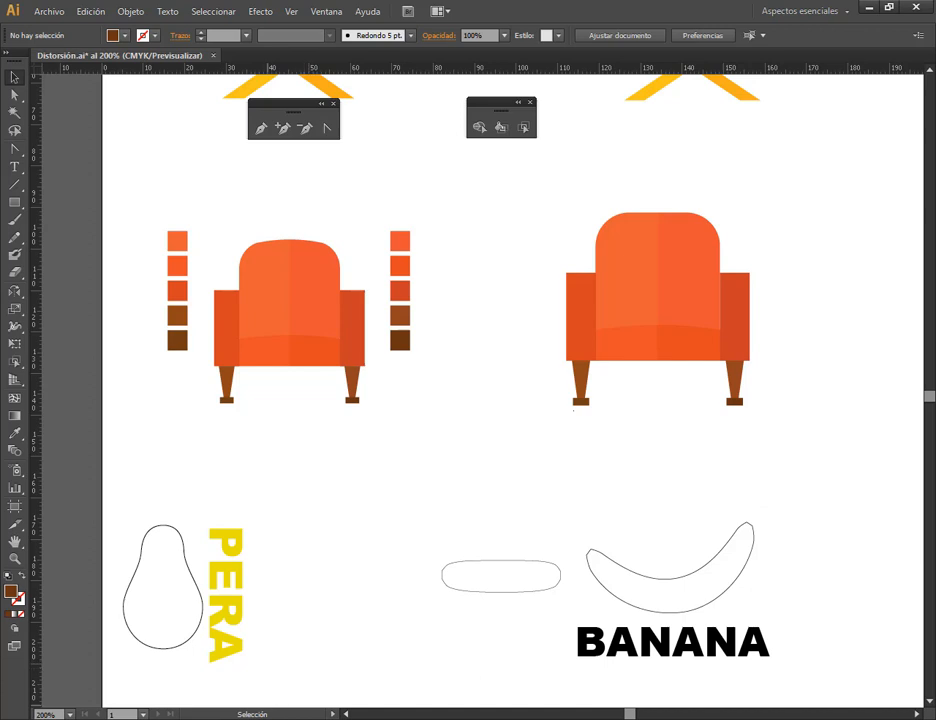
{"action": "left_click", "coordinate": [236, 719]}
{"action": "left_click", "coordinate": [105, 655]}
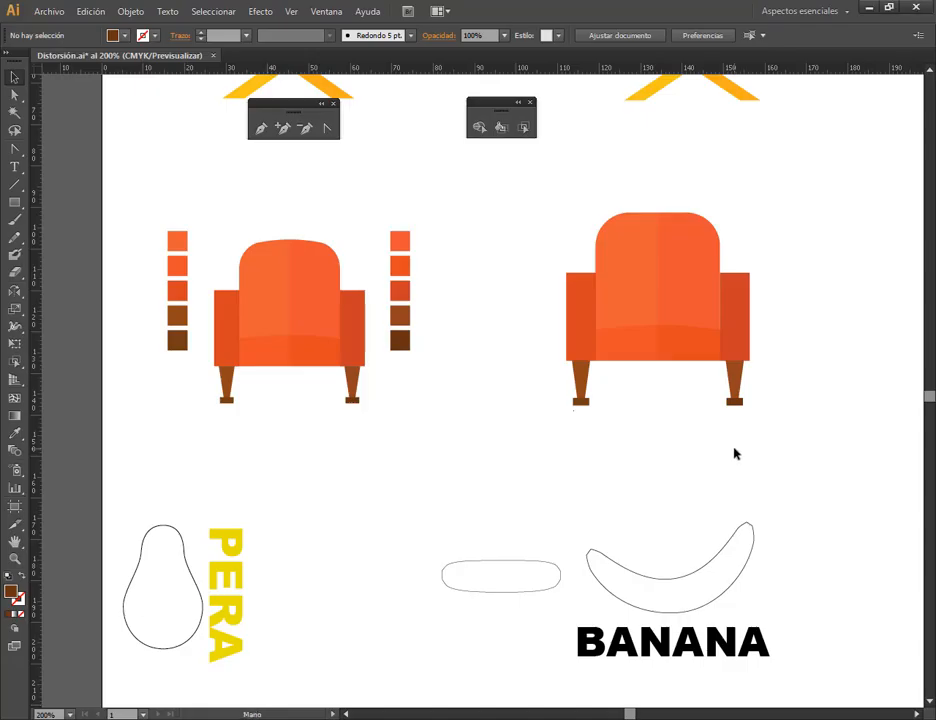
{"action": "left_click_drag", "start_coordinate": [735, 453], "coordinate": [601, 457]}
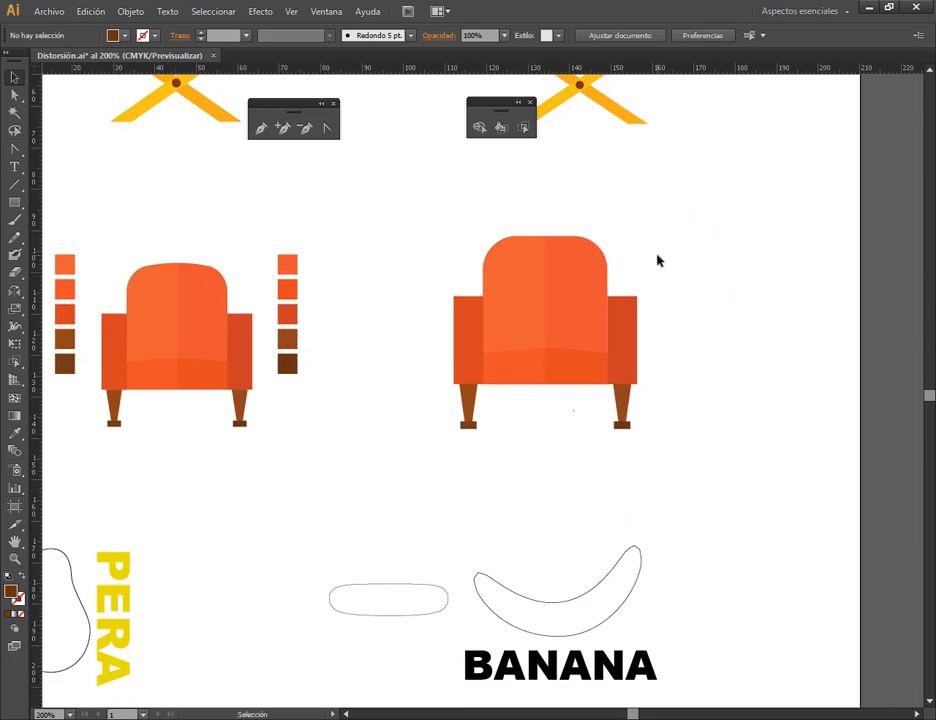
- Try reducing only the height of the whole selected armchair, and undo the distortion
{"action": "left_click_drag", "start_coordinate": [681, 245], "coordinate": [421, 456]}
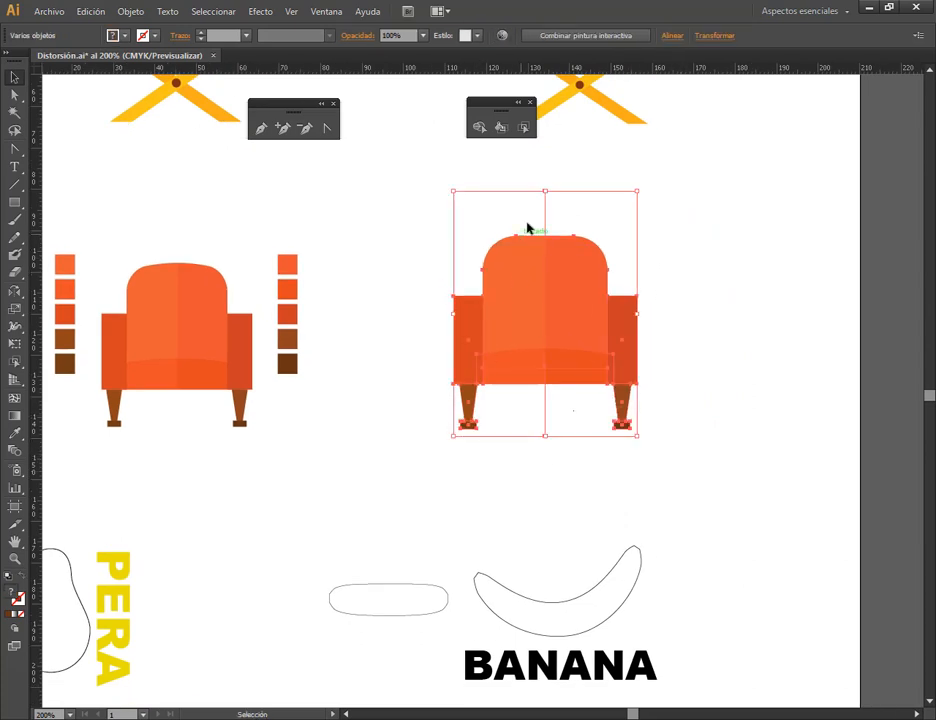
{"action": "left_click", "coordinate": [680, 221]}
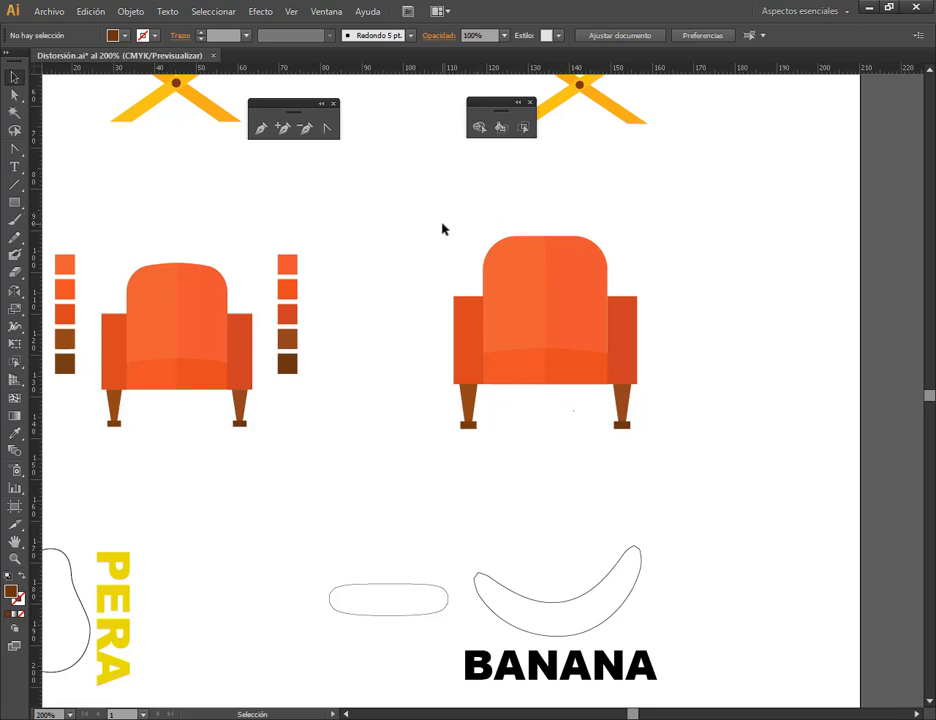
{"action": "left_click_drag", "start_coordinate": [442, 229], "coordinate": [670, 440]}
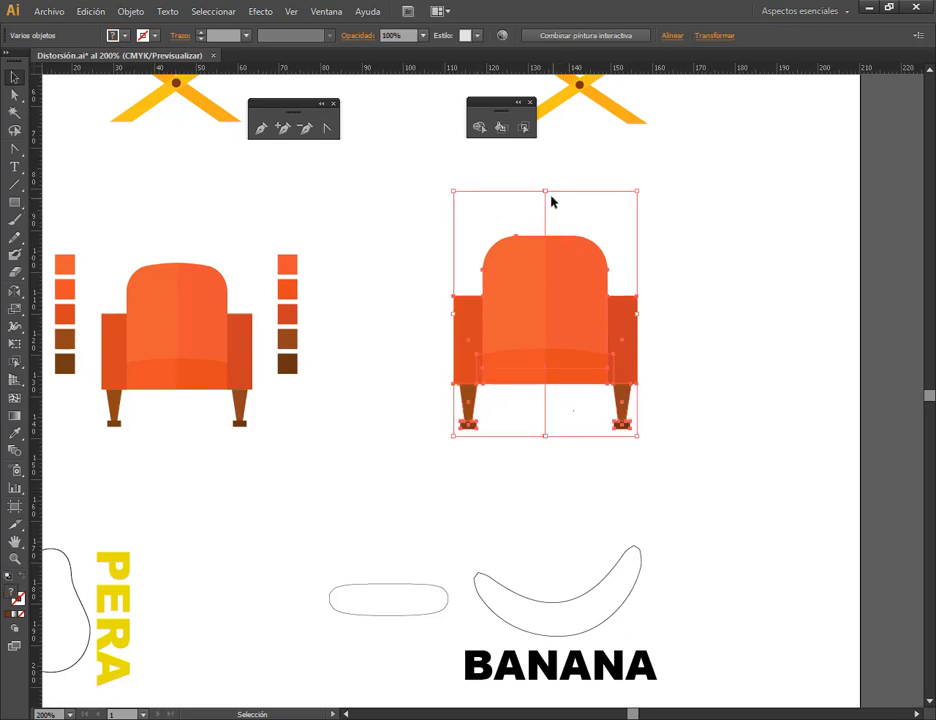
{"action": "left_click_drag", "start_coordinate": [545, 194], "coordinate": [548, 204]}
{"action": "left_click", "coordinate": [725, 337]}
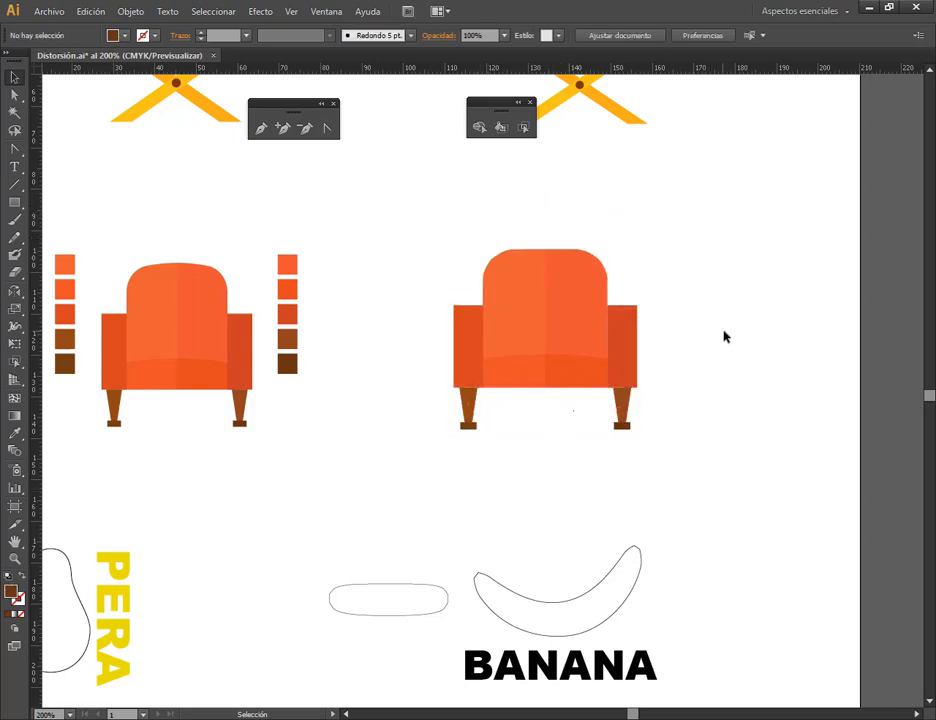
{"action": "key", "text": "ctrl+z"}
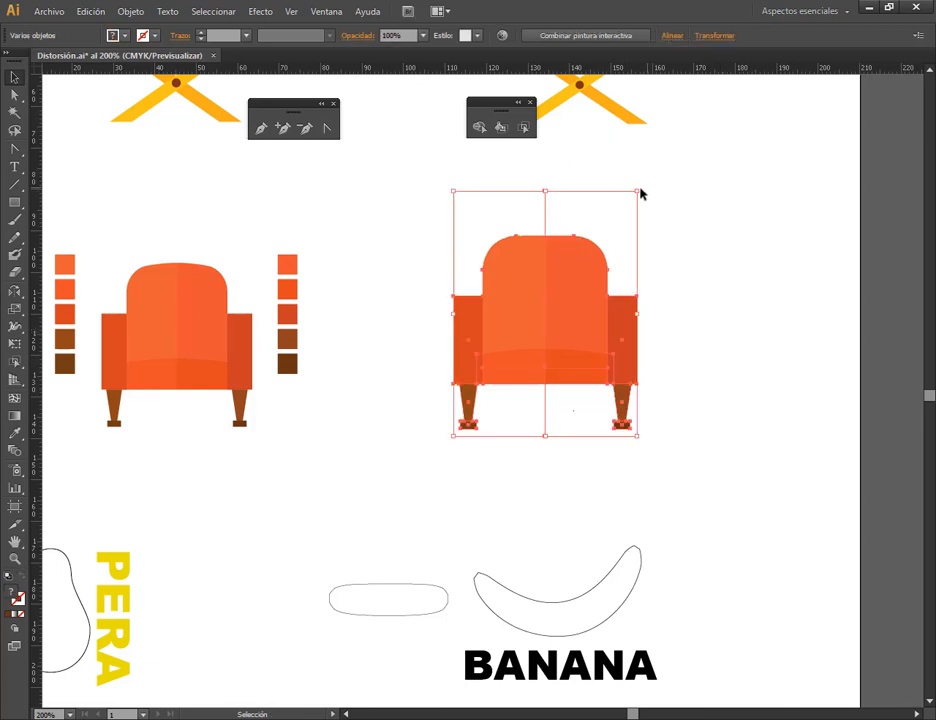
- Scale the whole armchair down proportionally and reposition it slightly up and to the right
{"action": "left_click_drag", "start_coordinate": [637, 192], "coordinate": [610, 219]}
{"action": "left_click_drag", "start_coordinate": [556, 299], "coordinate": [575, 268]}
{"action": "left_click", "coordinate": [685, 300]}
- Try moving the ungrouped armchair's backrest and seat away from its armrests and legs, and undo the move
{"action": "left_click_drag", "start_coordinate": [422, 230], "coordinate": [709, 467]}
{"action": "scroll", "coordinate": [703, 286], "scroll_direction": "up", "scroll_amount": 2}
{"action": "left_click", "coordinate": [691, 359]}
{"action": "left_click_drag", "start_coordinate": [554, 359], "coordinate": [707, 292]}
{"action": "key", "text": "ctrl+z"}
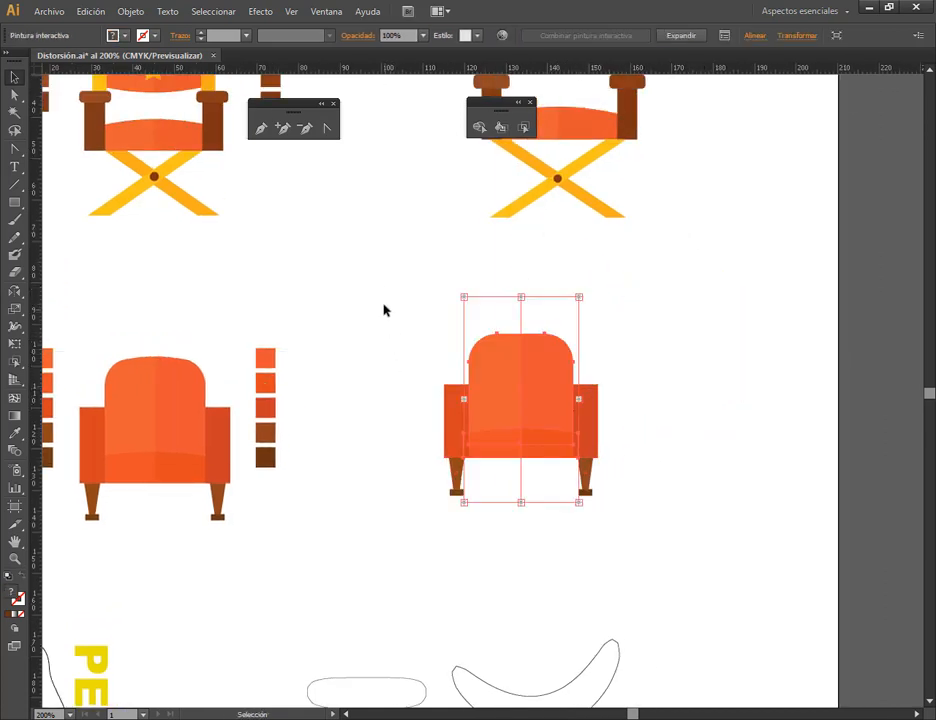
- Group all parts of the coloured armchair into a single object
{"action": "left_click_drag", "start_coordinate": [386, 288], "coordinate": [722, 555]}
{"action": "right_click", "coordinate": [548, 389]}
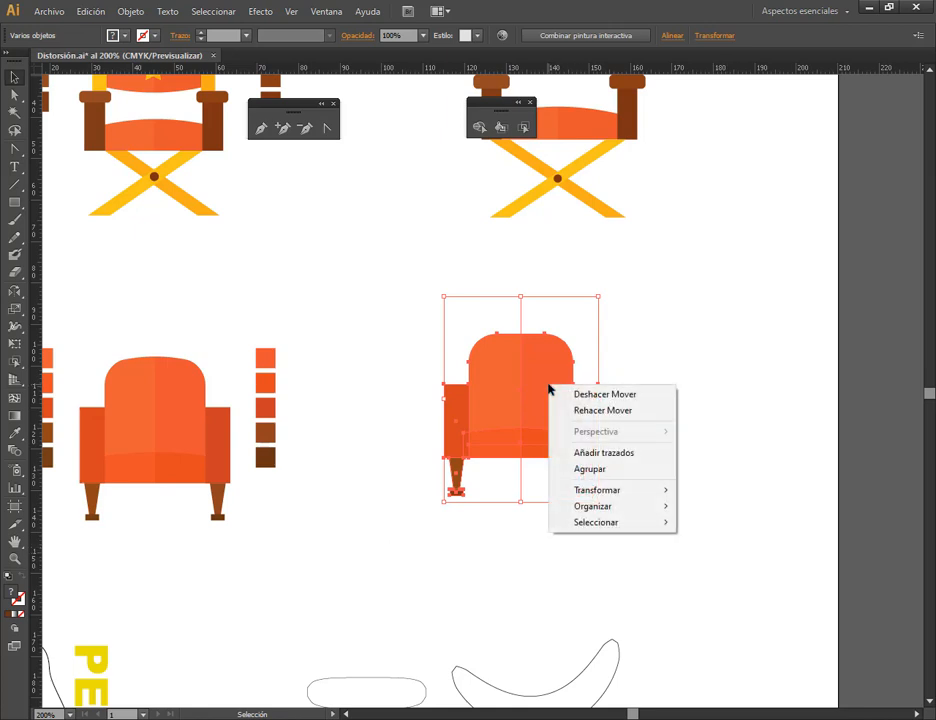
{"action": "left_click", "coordinate": [590, 469]}
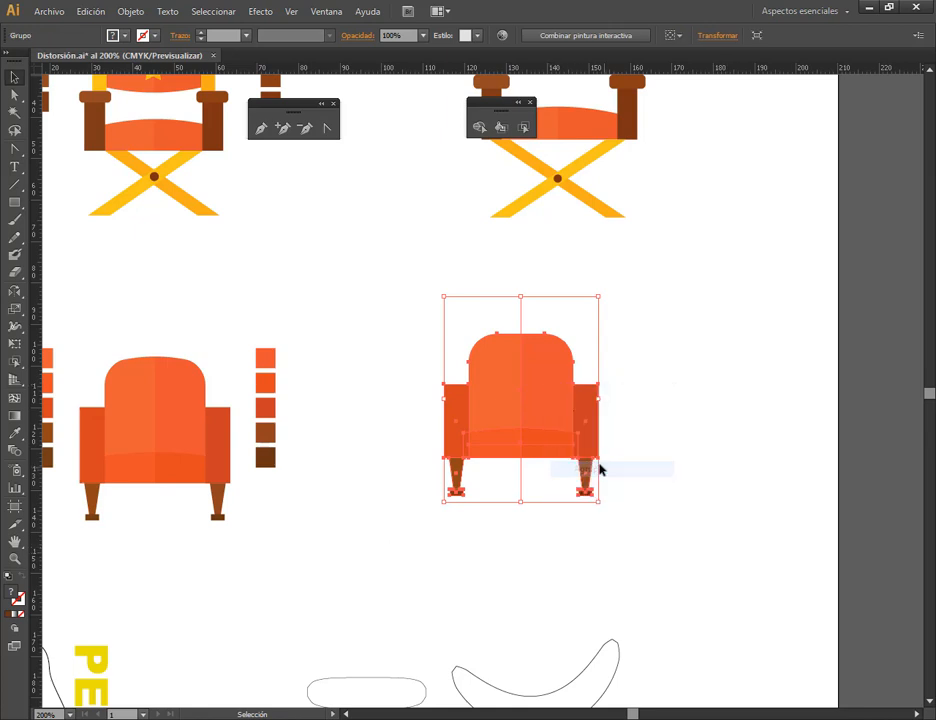
{"action": "left_click", "coordinate": [660, 305]}
- Group all parts of the coloured director's chair above the armchair into a single object
{"action": "scroll", "coordinate": [662, 341], "scroll_direction": "up", "scroll_amount": 3}
{"action": "scroll", "coordinate": [656, 226], "scroll_direction": "up", "scroll_amount": 3}
{"action": "left_click_drag", "start_coordinate": [660, 212], "coordinate": [428, 440]}
{"action": "key", "text": "a"}
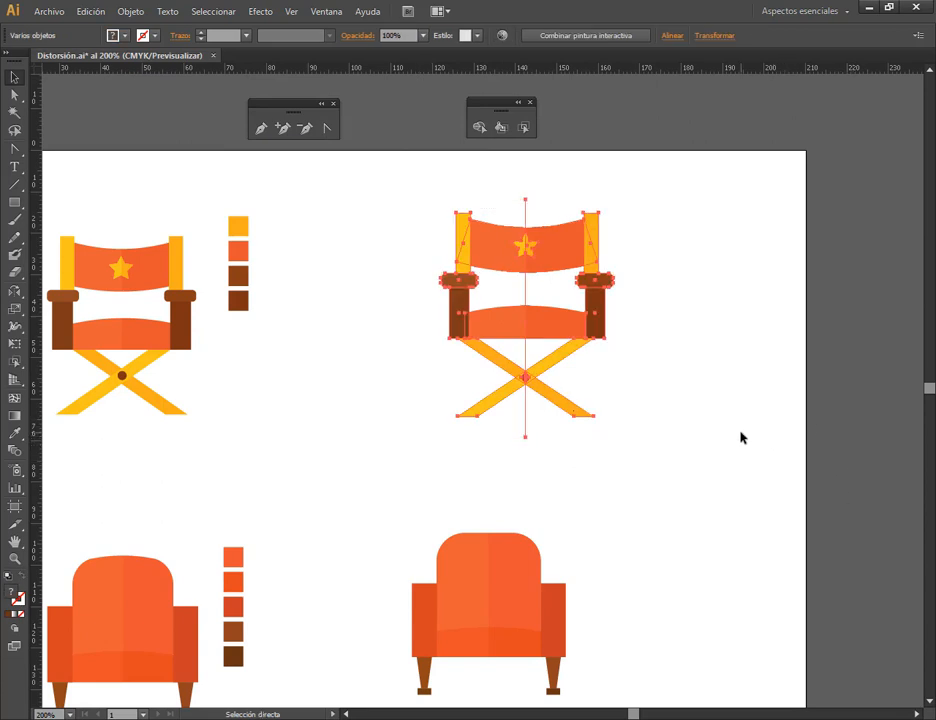
{"action": "key", "text": "ctrl+g"}
{"action": "key", "text": "v"}
{"action": "left_click", "coordinate": [658, 351]}
- Try moving the grouped director's chair and the grouped armchair as whole units, and undo the moves
{"action": "left_click_drag", "start_coordinate": [607, 247], "coordinate": [641, 245]}
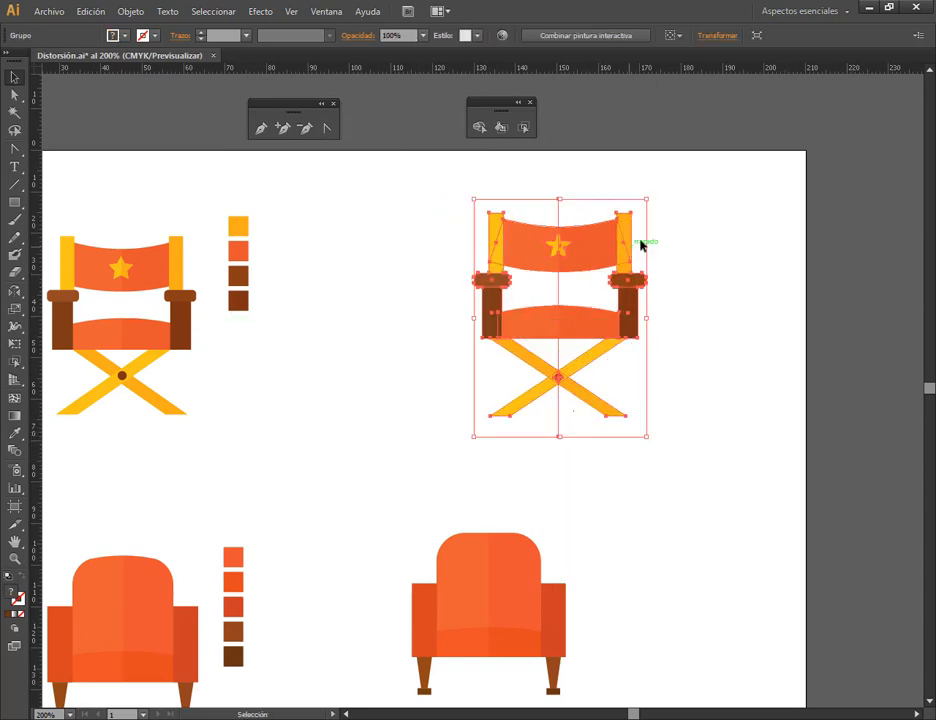
{"action": "key", "text": "ctrl+z"}
{"action": "left_click", "coordinate": [524, 578]}
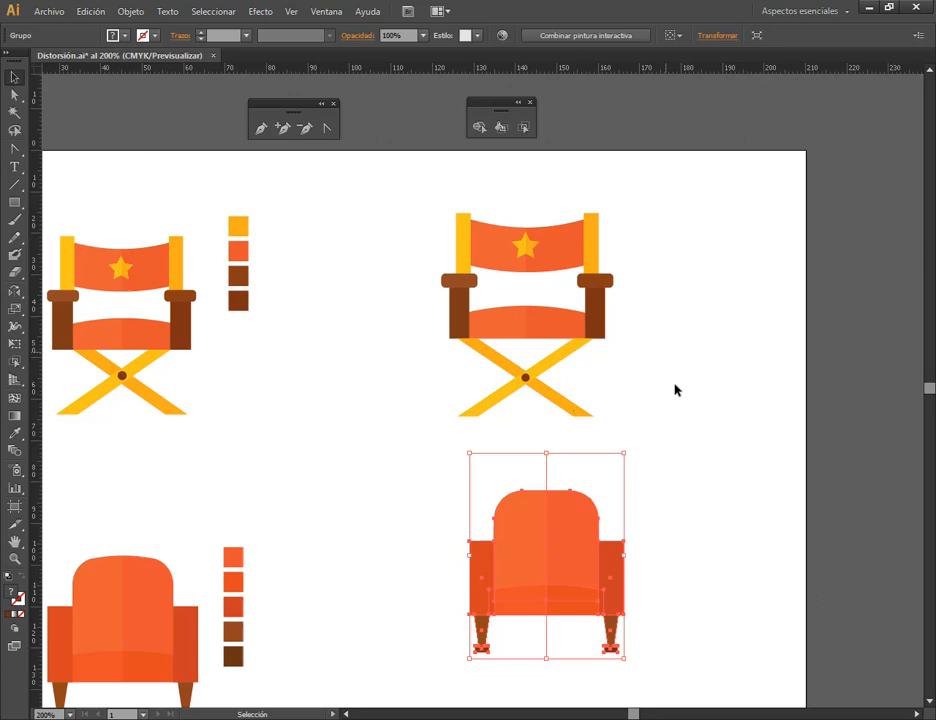
{"action": "left_click", "coordinate": [705, 483]}
{"action": "left_click_drag", "start_coordinate": [505, 622], "coordinate": [572, 265]}
{"action": "left_click_drag", "start_coordinate": [618, 519], "coordinate": [713, 431]}
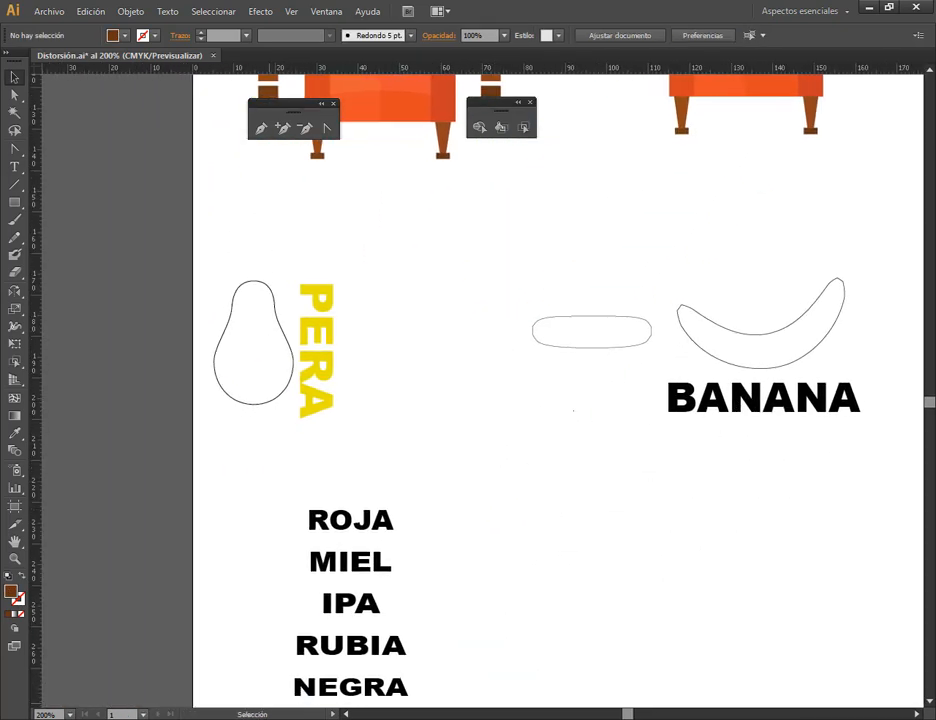
- Switch to the Google Meet call to read the chat messages, and return to the Illustrator document
{"action": "key", "text": "alt+Tab"}
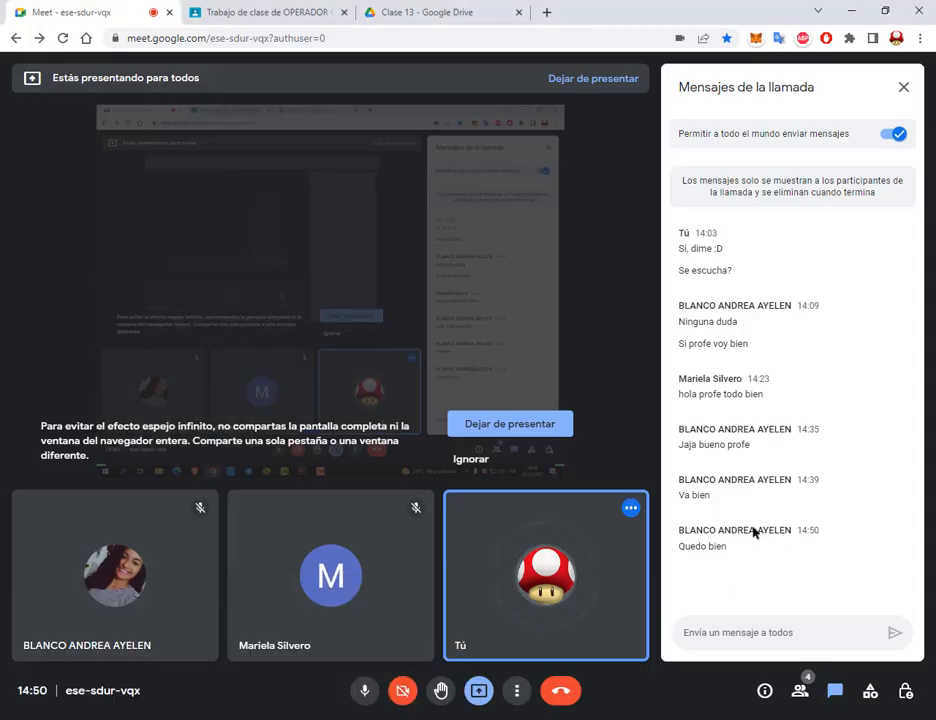
{"action": "left_click", "coordinate": [853, 9]}
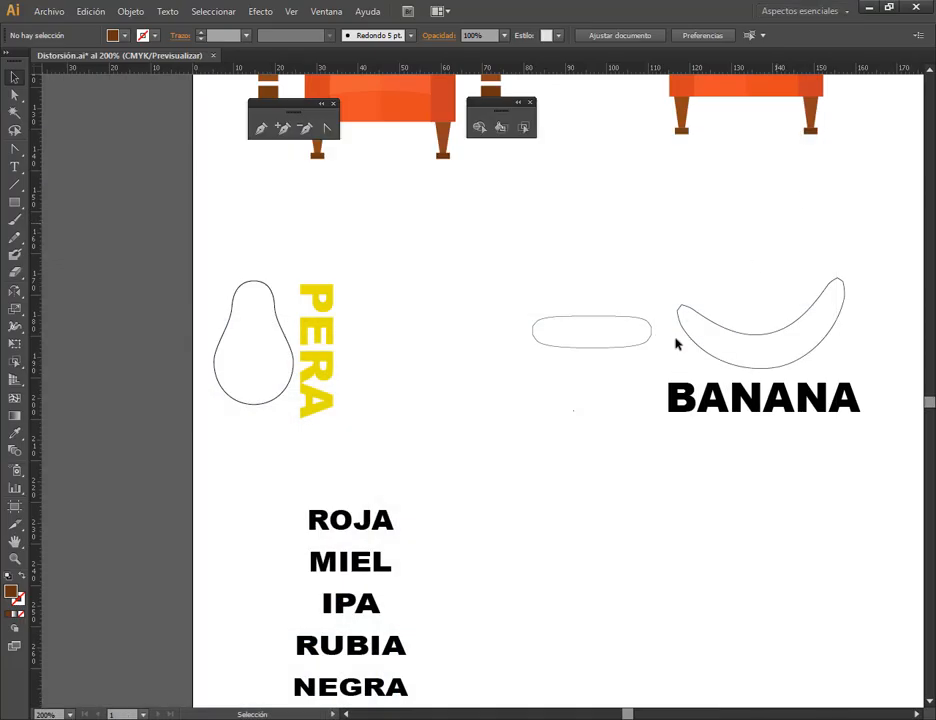
- Move the pear outline sideways so it partly overlaps the vertical PERA text, and fill it with blue
{"action": "scroll", "coordinate": [262, 275], "scroll_direction": "up", "scroll_amount": 1, "text": "alt"}
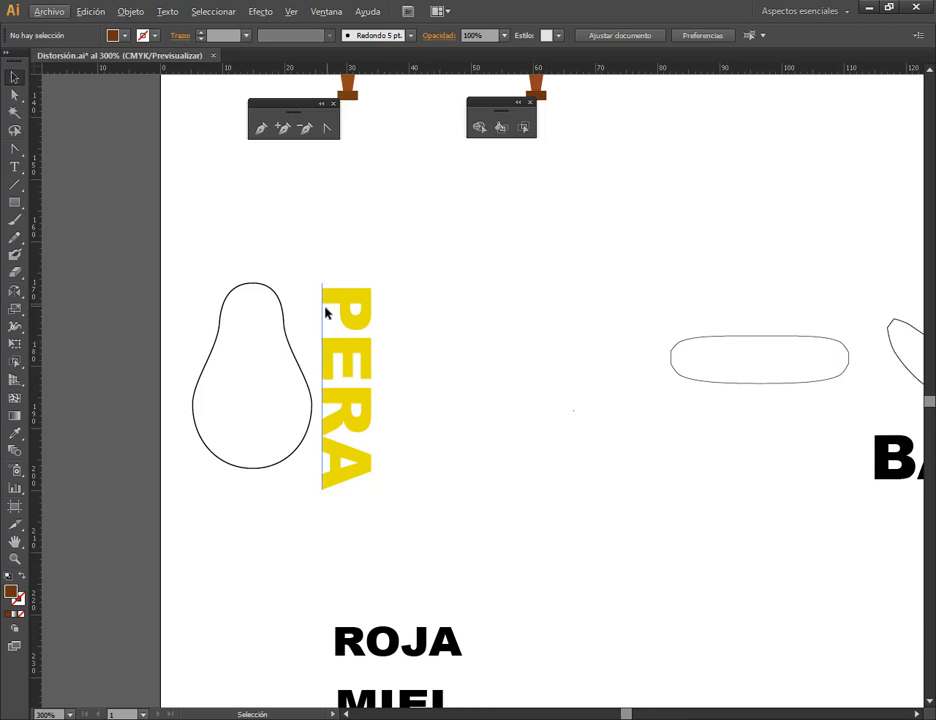
{"action": "left_click", "coordinate": [351, 307]}
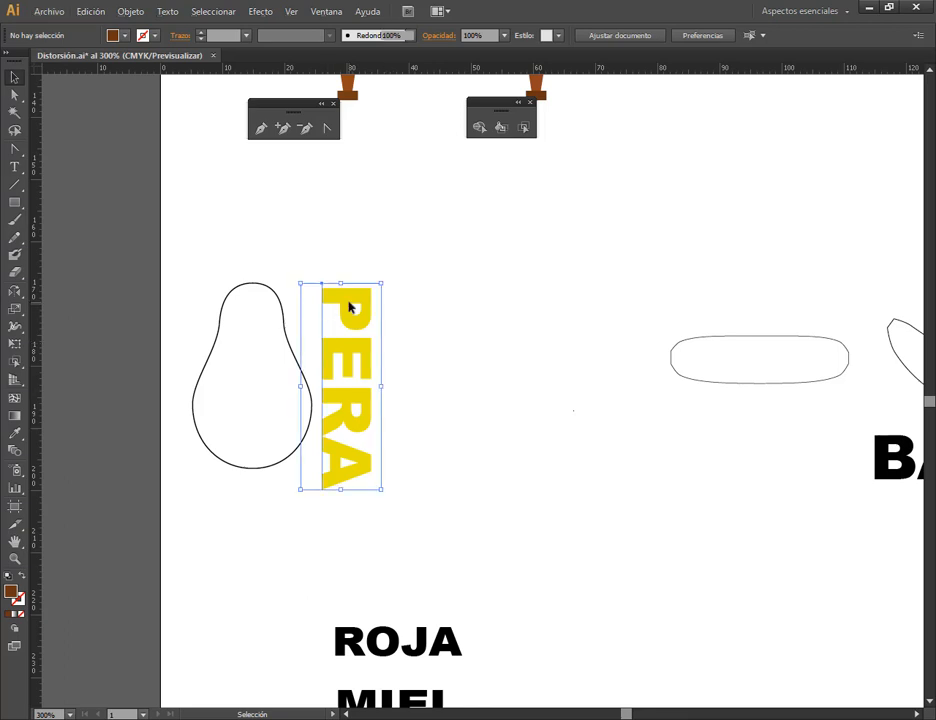
{"action": "left_click", "coordinate": [431, 357]}
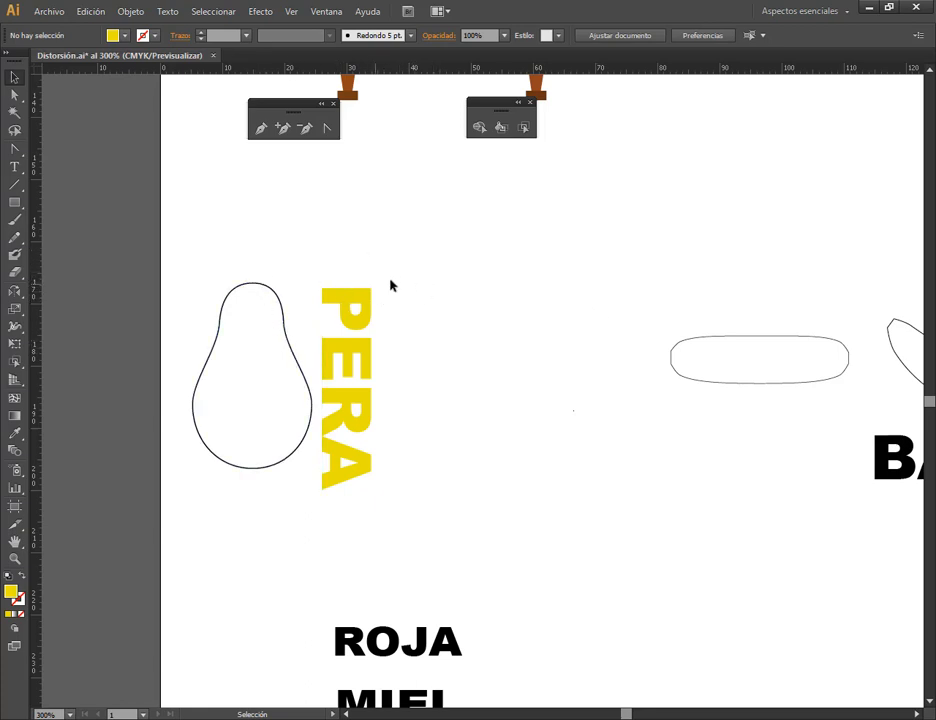
{"action": "left_click_drag", "start_coordinate": [281, 338], "coordinate": [317, 338]}
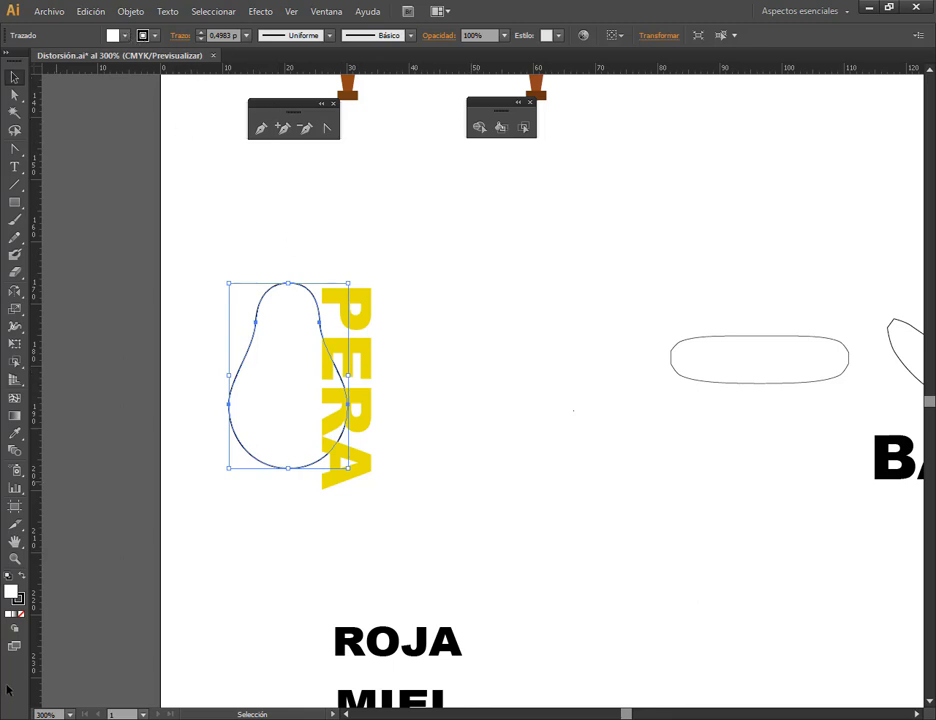
{"action": "left_click", "coordinate": [113, 35]}
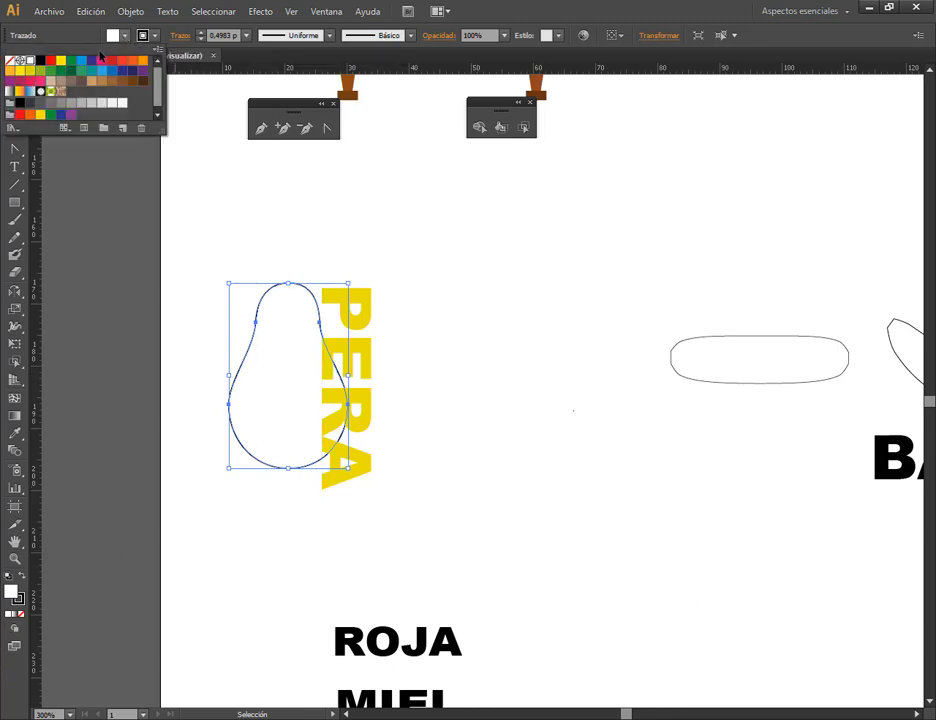
{"action": "left_click", "coordinate": [82, 61]}
{"action": "left_click", "coordinate": [537, 435]}
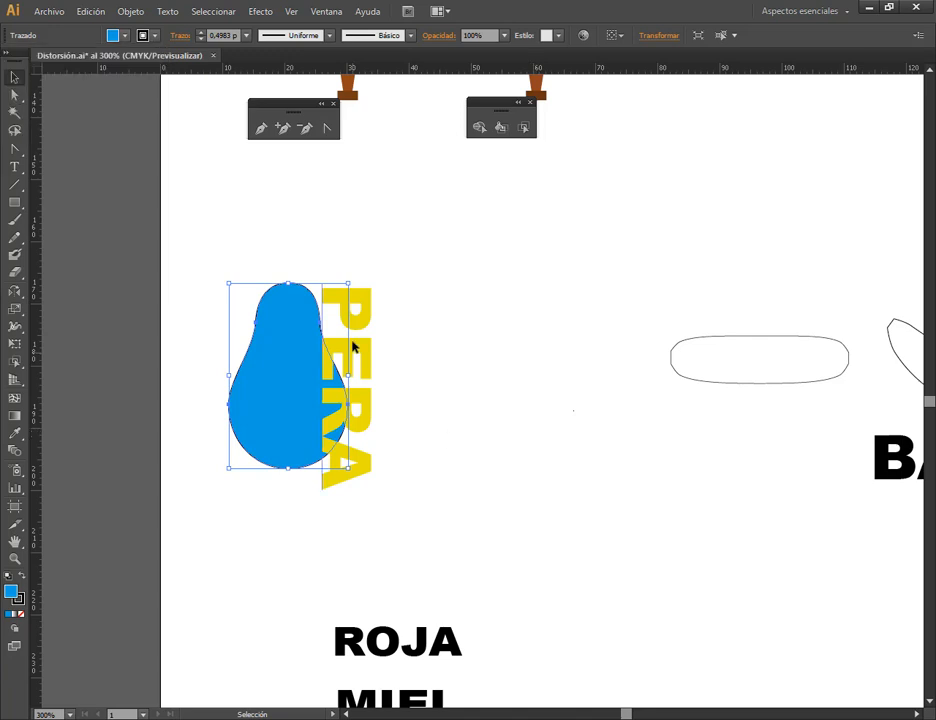
{"action": "left_click", "coordinate": [434, 330]}
- Bring the blue pear shape to the front of the PERA text
{"action": "scroll", "coordinate": [292, 372], "scroll_direction": "up", "scroll_amount": 1}
{"action": "left_click", "coordinate": [290, 380]}
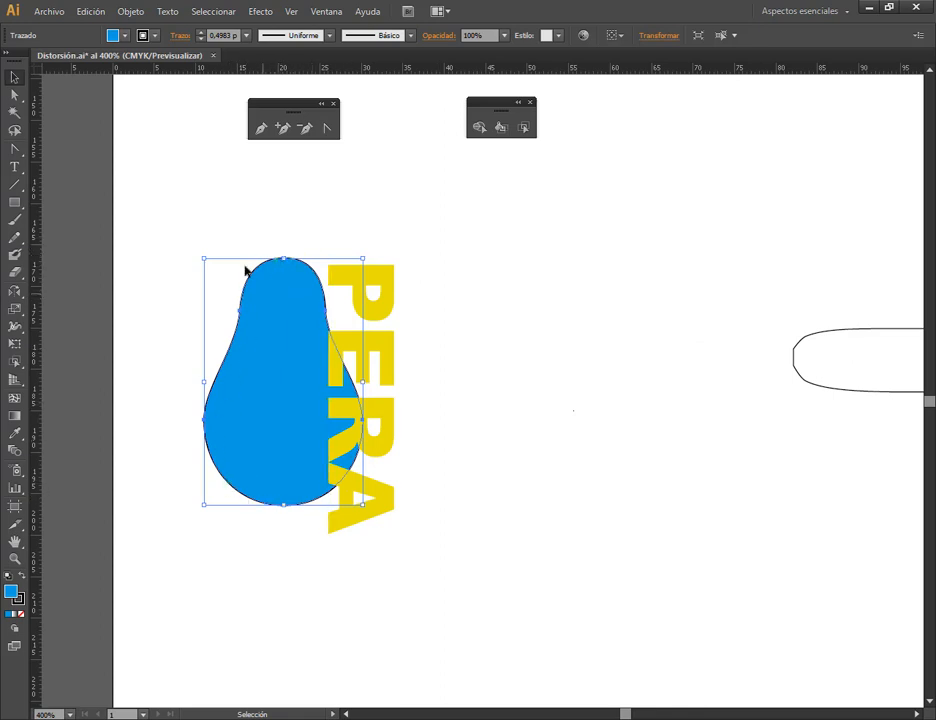
{"action": "left_click", "coordinate": [142, 16]}
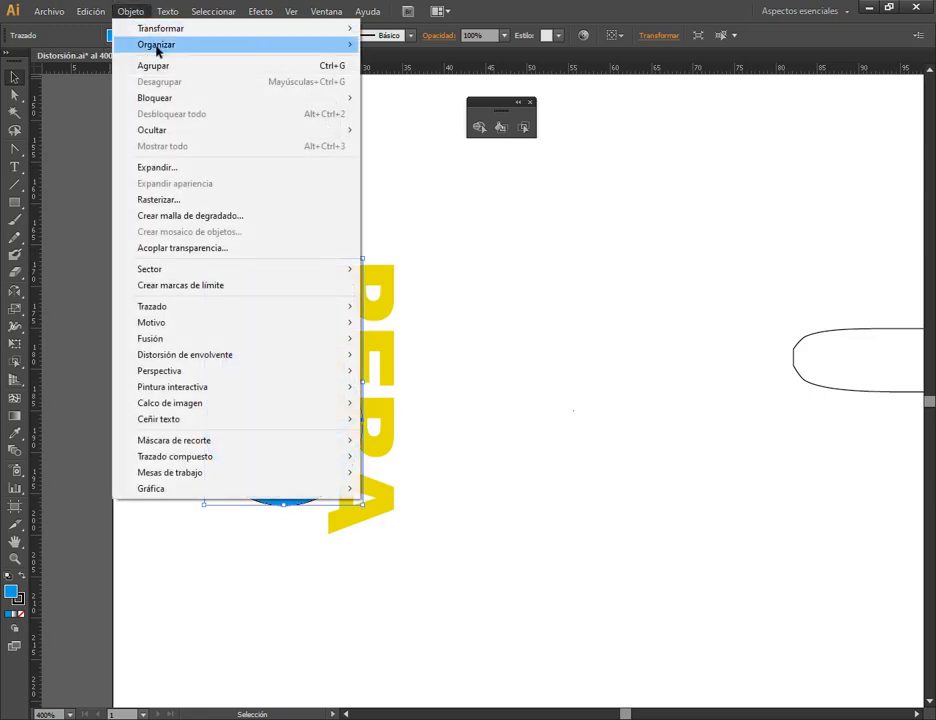
{"action": "mouse_move", "coordinate": [145, 45]}
{"action": "left_click", "coordinate": [431, 46]}
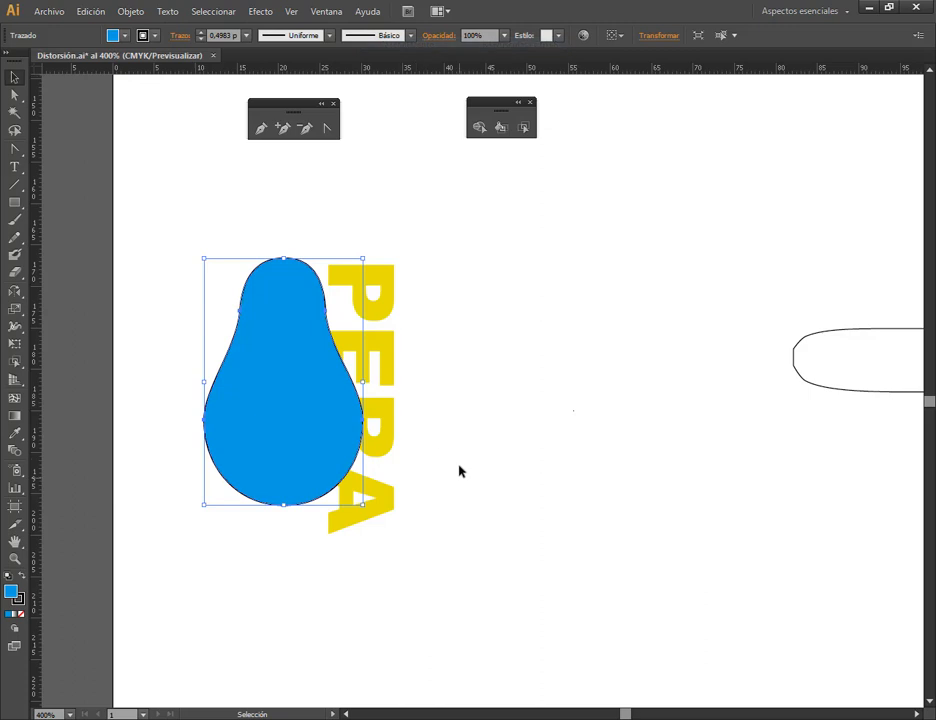
{"action": "left_click", "coordinate": [438, 322]}
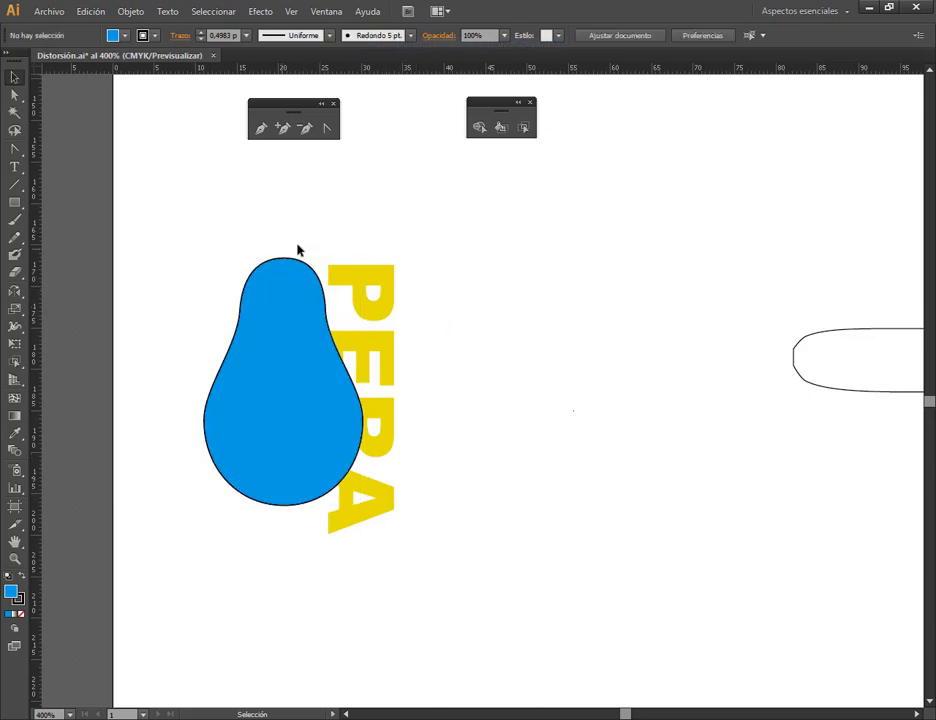
- Select the pear and the PERA text and create an envelope distortion with the top object
{"action": "left_click_drag", "start_coordinate": [280, 238], "coordinate": [412, 295]}
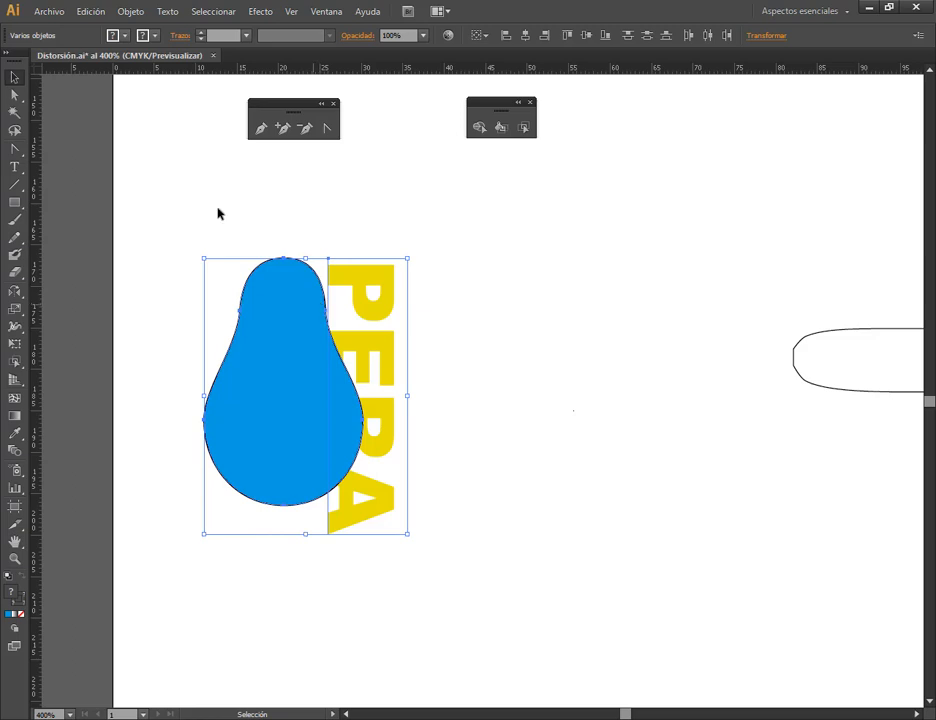
{"action": "left_click", "coordinate": [131, 11]}
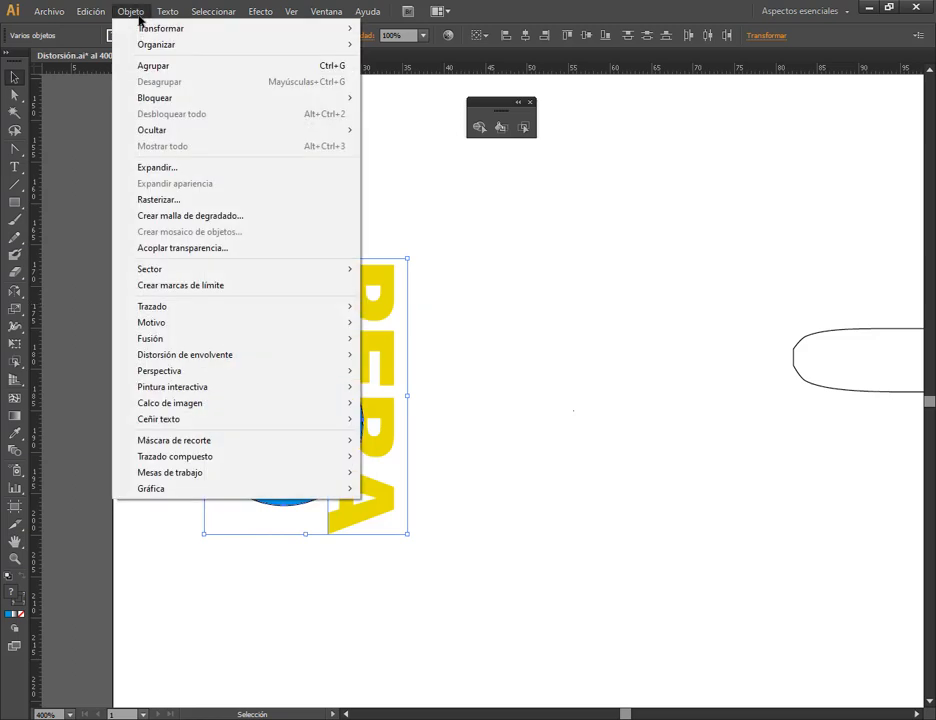
{"action": "mouse_move", "coordinate": [223, 358]}
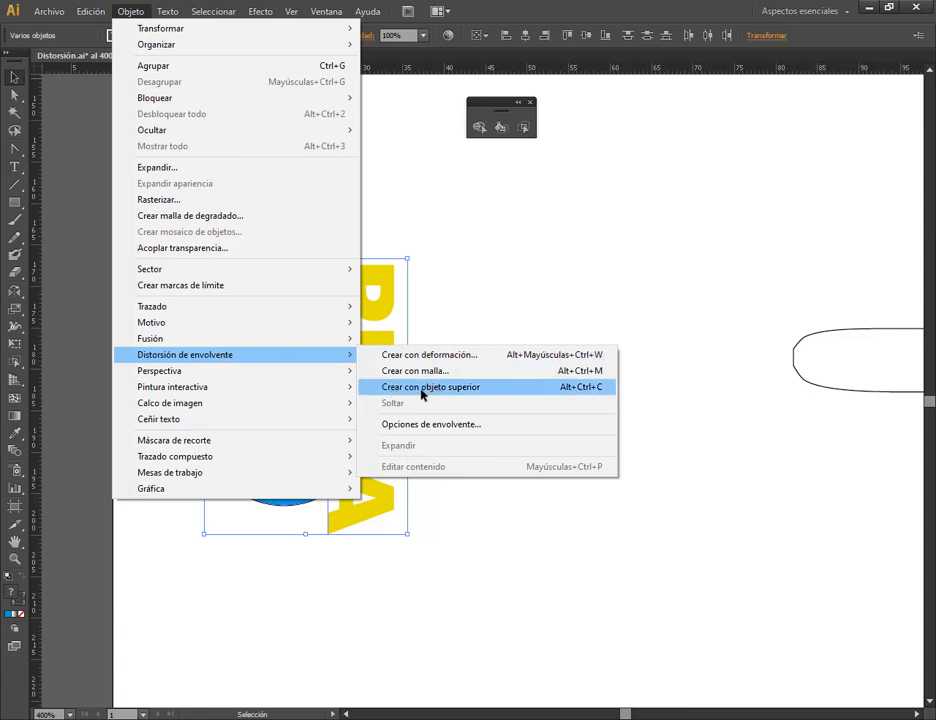
{"action": "left_click", "coordinate": [451, 389]}
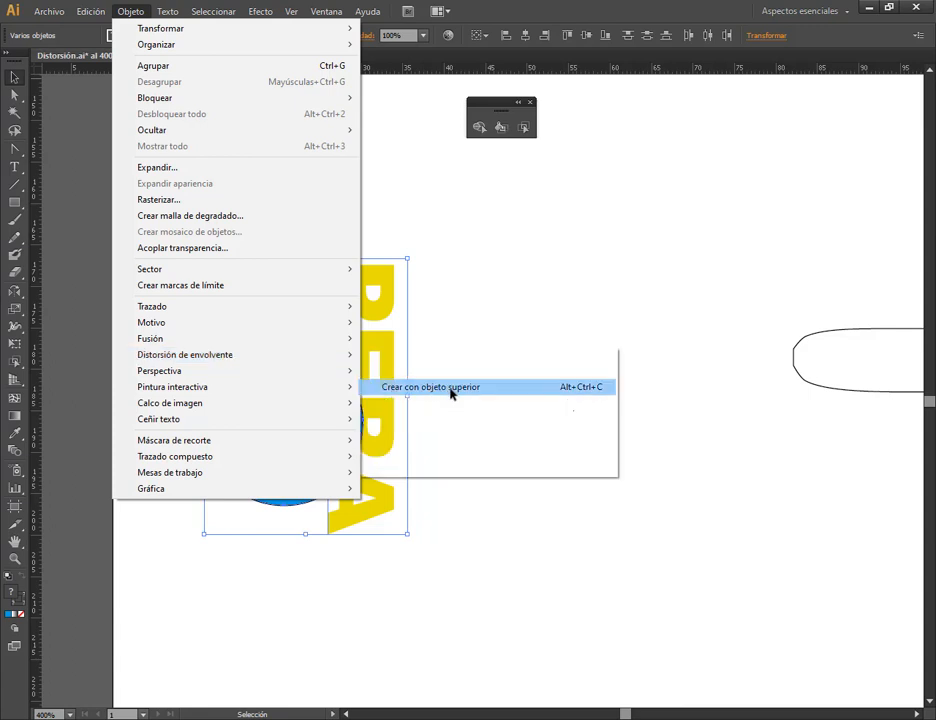
{"action": "left_click", "coordinate": [746, 558]}
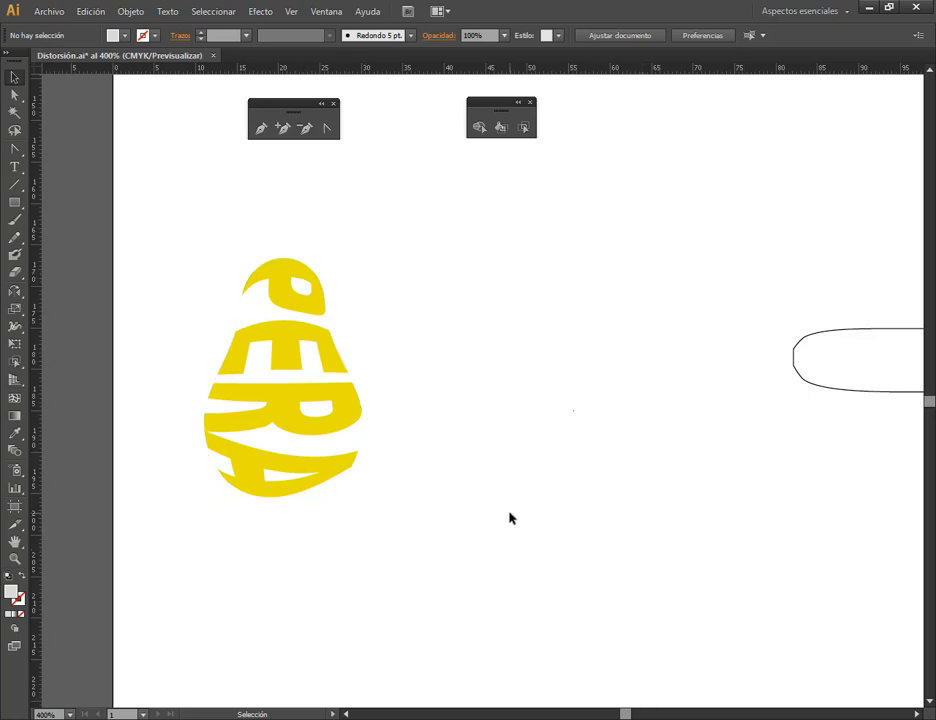
{"action": "scroll", "coordinate": [552, 510], "scroll_direction": "down", "scroll_amount": 1}
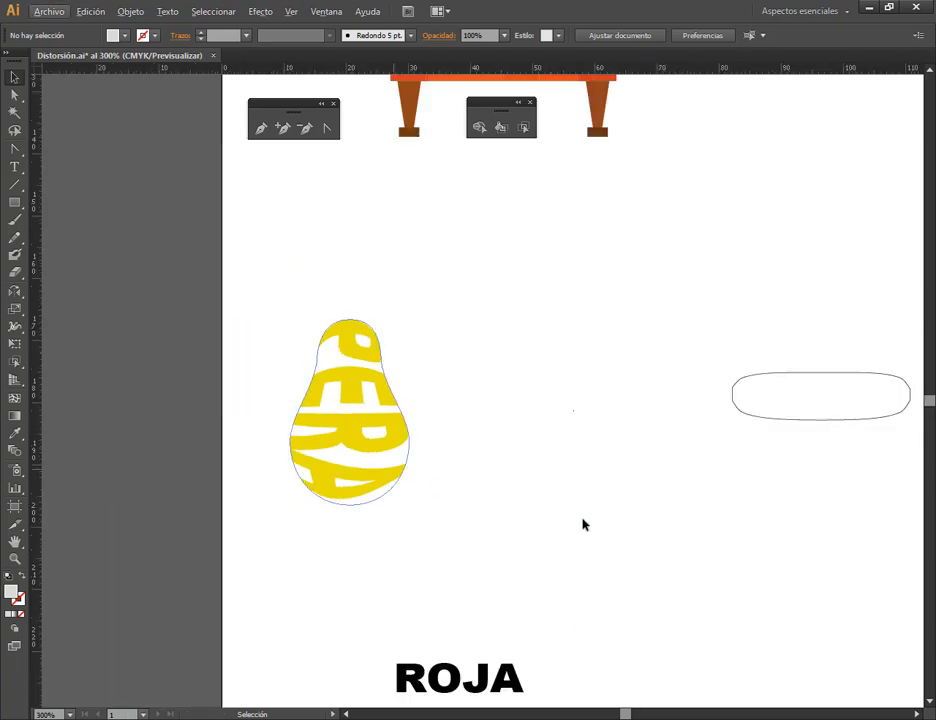
{"action": "left_click_drag", "start_coordinate": [750, 488], "coordinate": [563, 415]}
{"action": "left_click_drag", "start_coordinate": [720, 466], "coordinate": [474, 420]}
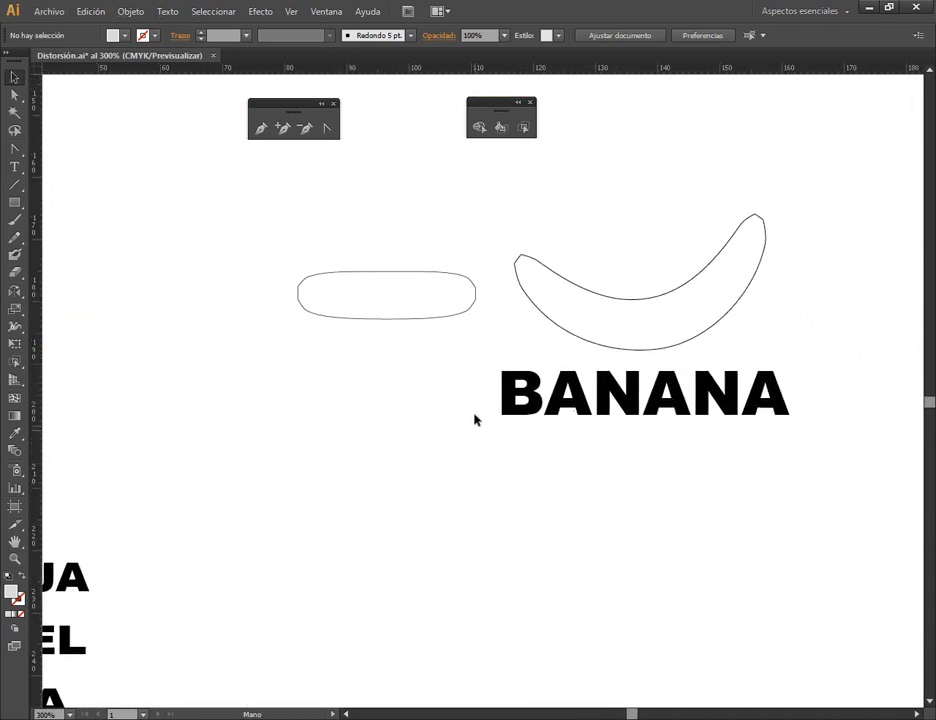
{"action": "scroll", "coordinate": [491, 309], "scroll_direction": "down", "scroll_amount": 1}
{"action": "scroll", "coordinate": [464, 284], "scroll_direction": "up", "scroll_amount": 2}
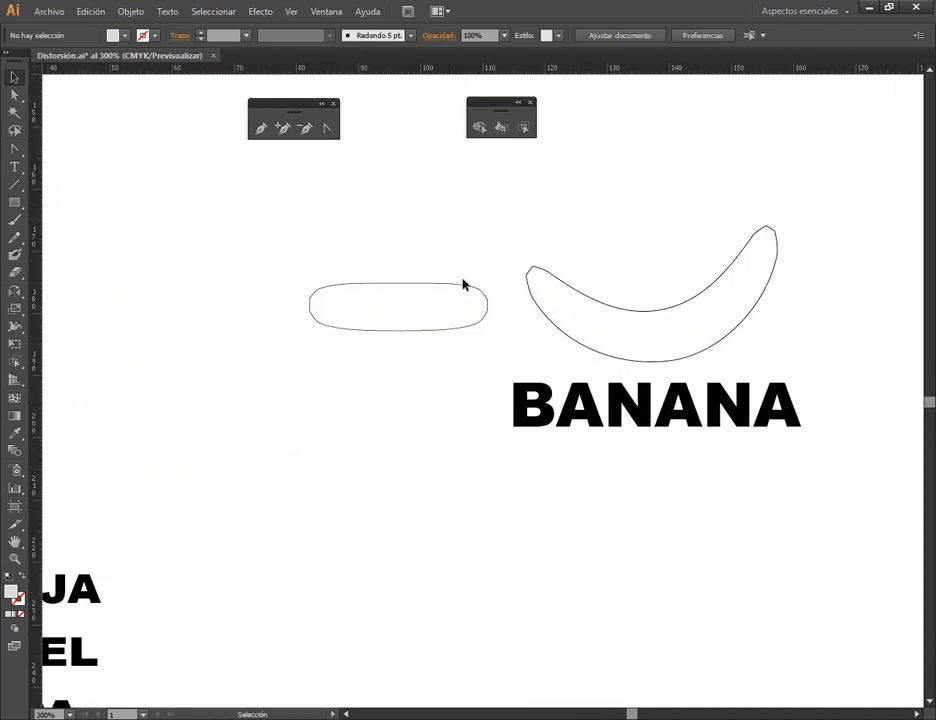
{"action": "left_click_drag", "start_coordinate": [274, 320], "coordinate": [628, 336]}
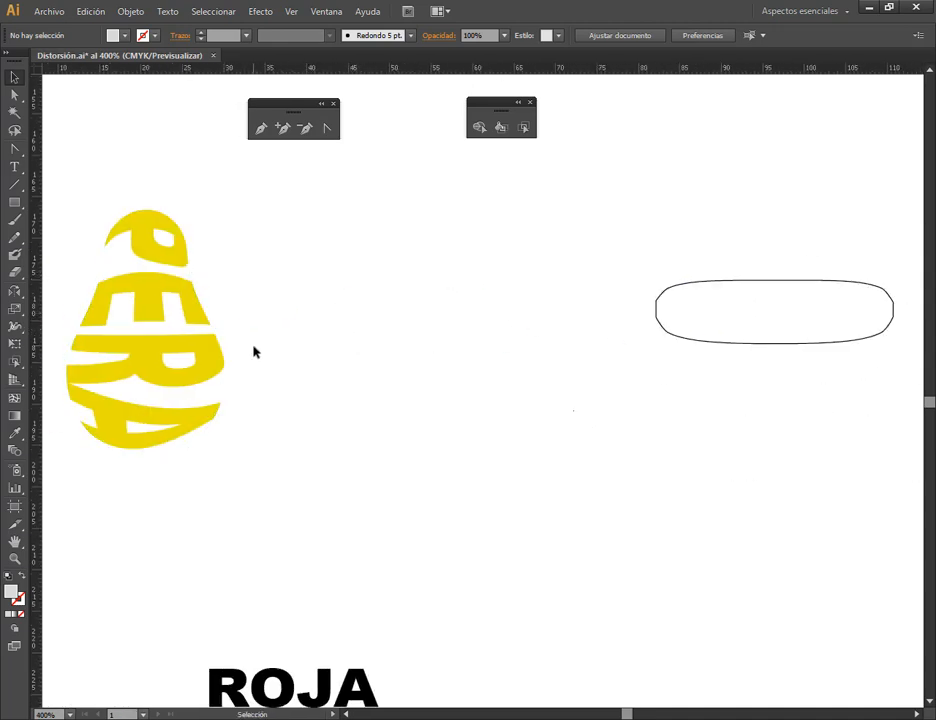
- Undo the envelope distortion of the PERA text and put the blue pear shape back behind the lettering
{"action": "key", "text": "ctrl+z"}
{"action": "left_click", "coordinate": [351, 318]}
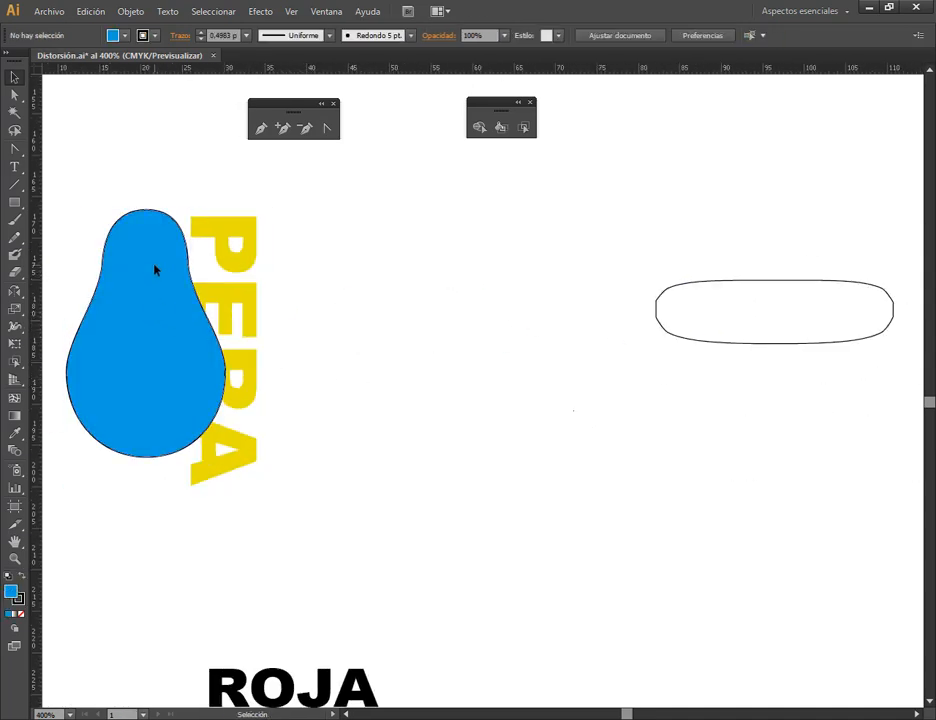
{"action": "left_click", "coordinate": [157, 267]}
{"action": "scroll", "coordinate": [58, 295], "scroll_direction": "up", "scroll_amount": 1}
{"action": "scroll", "coordinate": [58, 295], "scroll_direction": "up", "scroll_amount": 1}
{"action": "scroll", "coordinate": [211, 300], "scroll_direction": "down", "scroll_amount": 1}
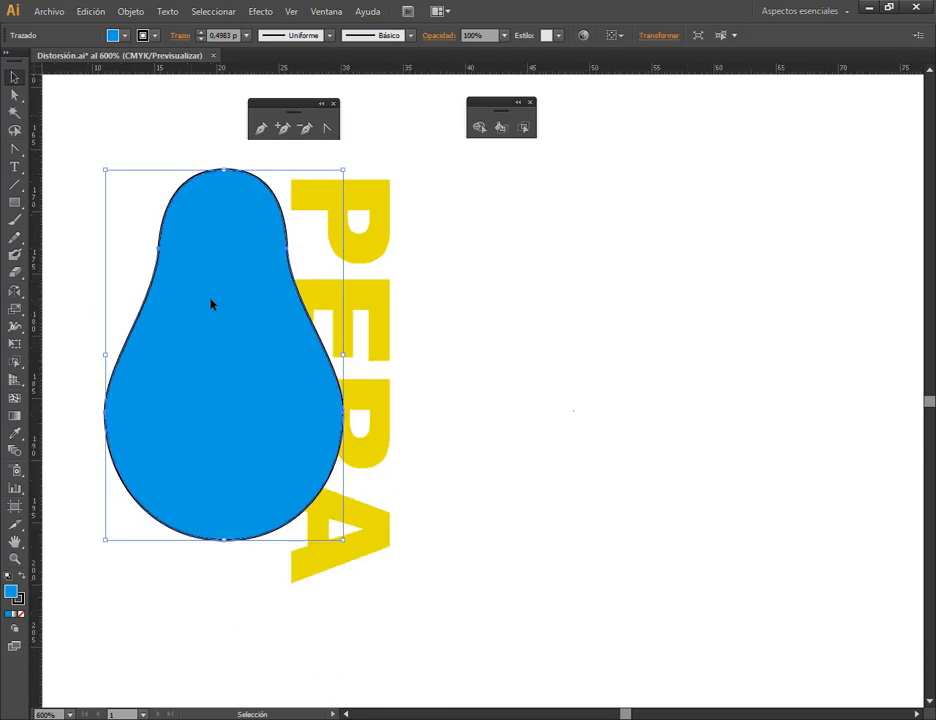
{"action": "key", "text": "ctrl"}
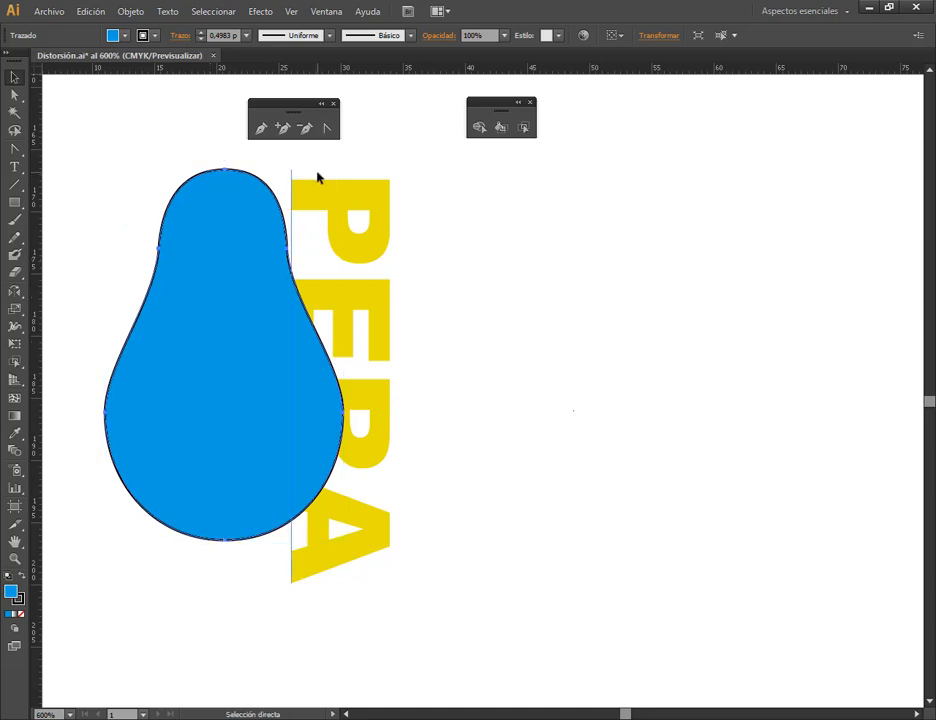
{"action": "key", "text": "ctrl+shift+["}
{"action": "key", "text": "v"}
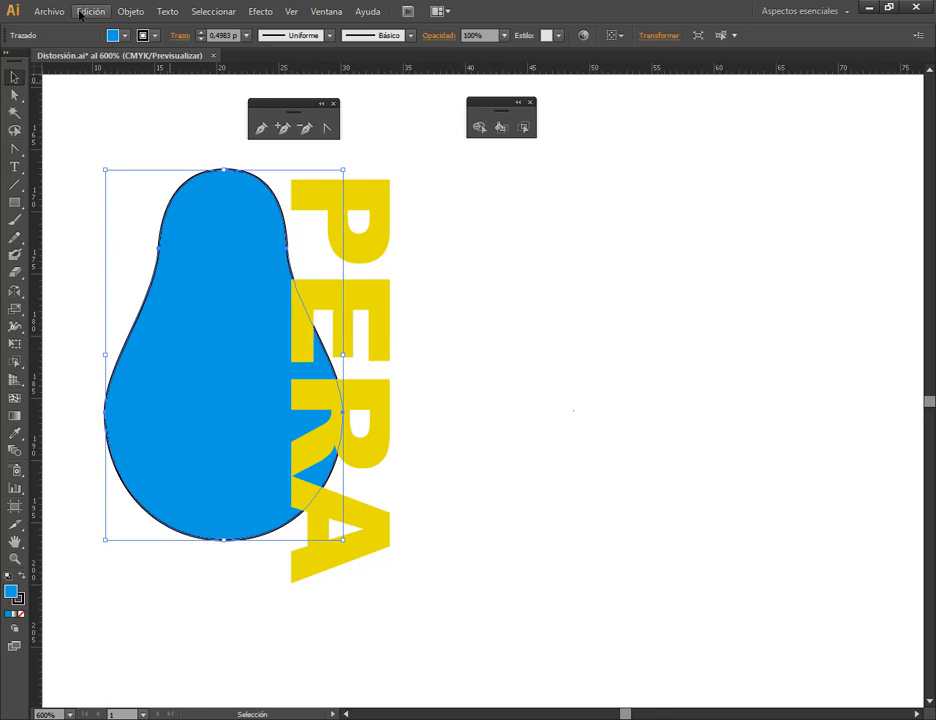
{"action": "key", "text": "ctrl+y"}
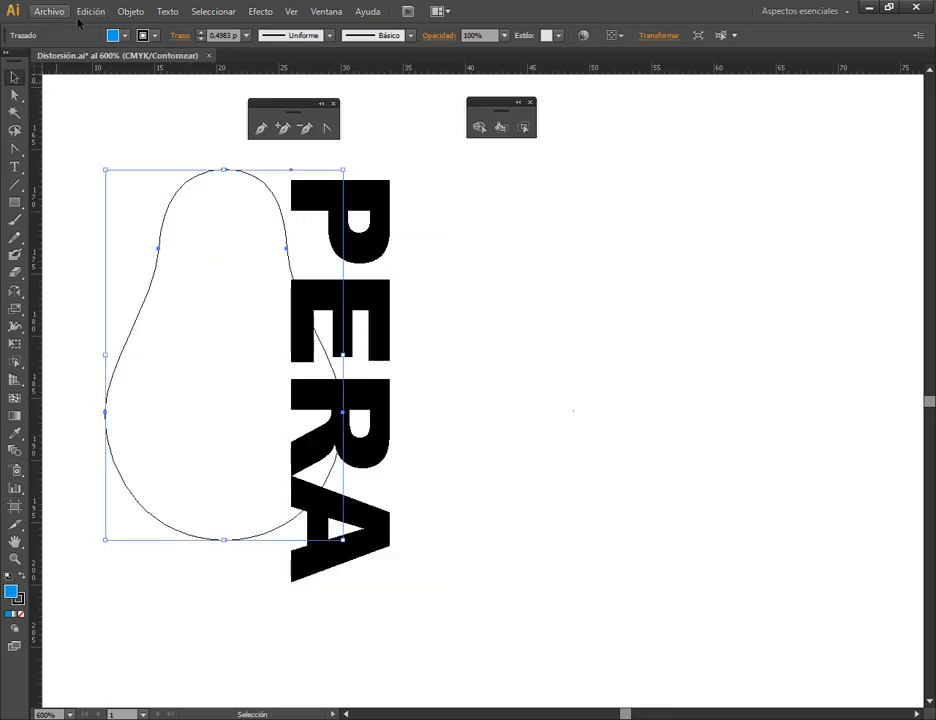
{"action": "key", "text": "ctrl+y"}
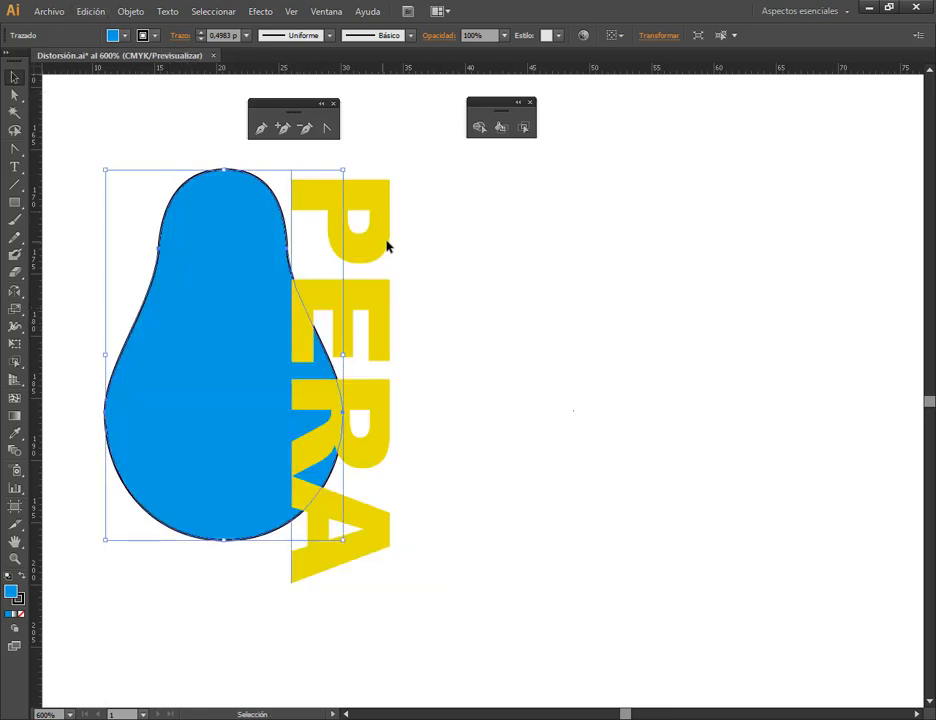
- Bring the blue pear shape to the front so it lies above the PERA text
{"action": "left_click", "coordinate": [166, 184]}
{"action": "left_click", "coordinate": [207, 242]}
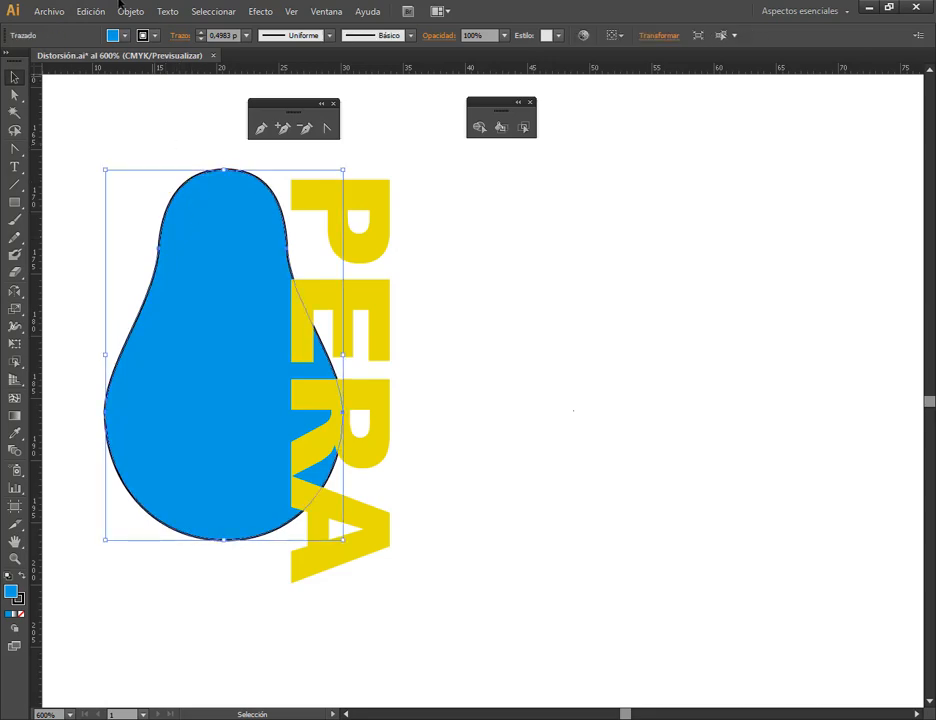
{"action": "left_click", "coordinate": [130, 11]}
{"action": "mouse_move", "coordinate": [175, 46]}
{"action": "left_click", "coordinate": [399, 44]}
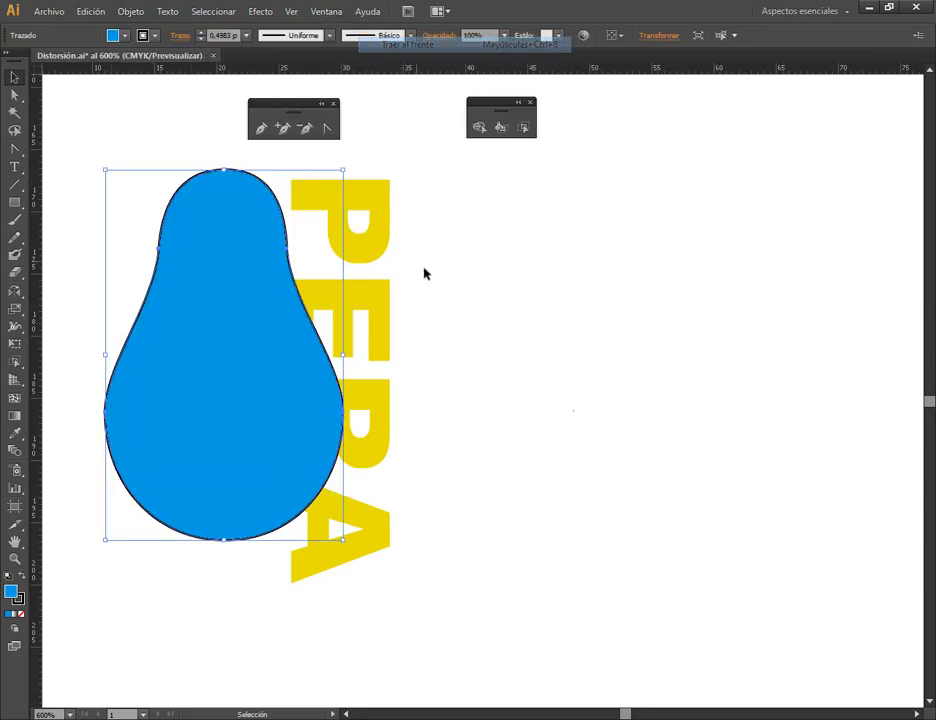
- Warp the PERA text into the pear shape with an envelope distortion made from the top object, and deselect everything
{"action": "left_click_drag", "start_coordinate": [455, 276], "coordinate": [259, 368]}
{"action": "left_click", "coordinate": [130, 11]}
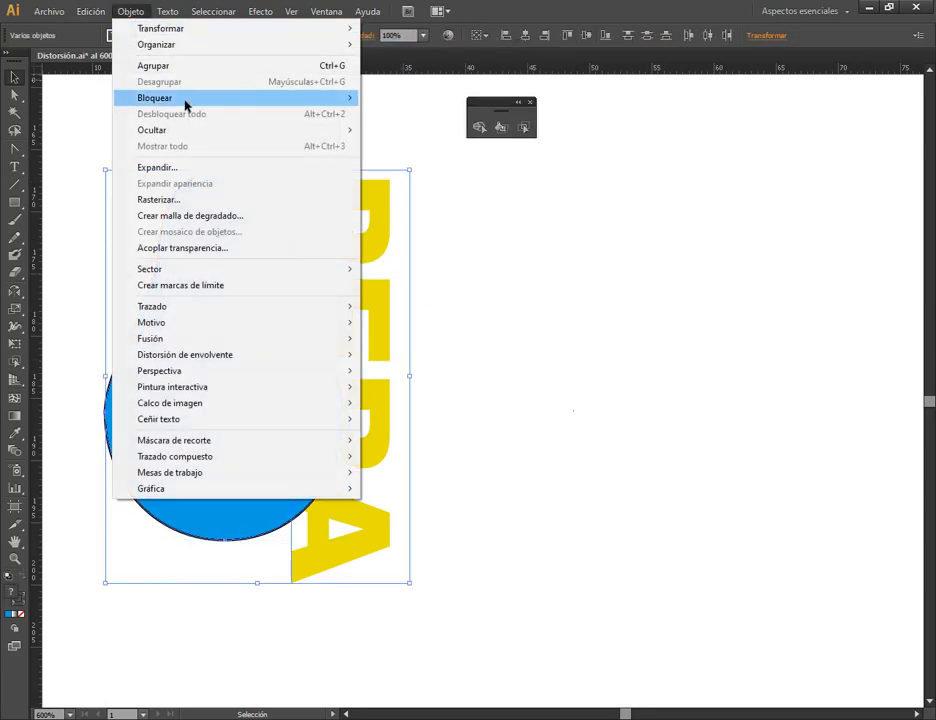
{"action": "mouse_move", "coordinate": [224, 366]}
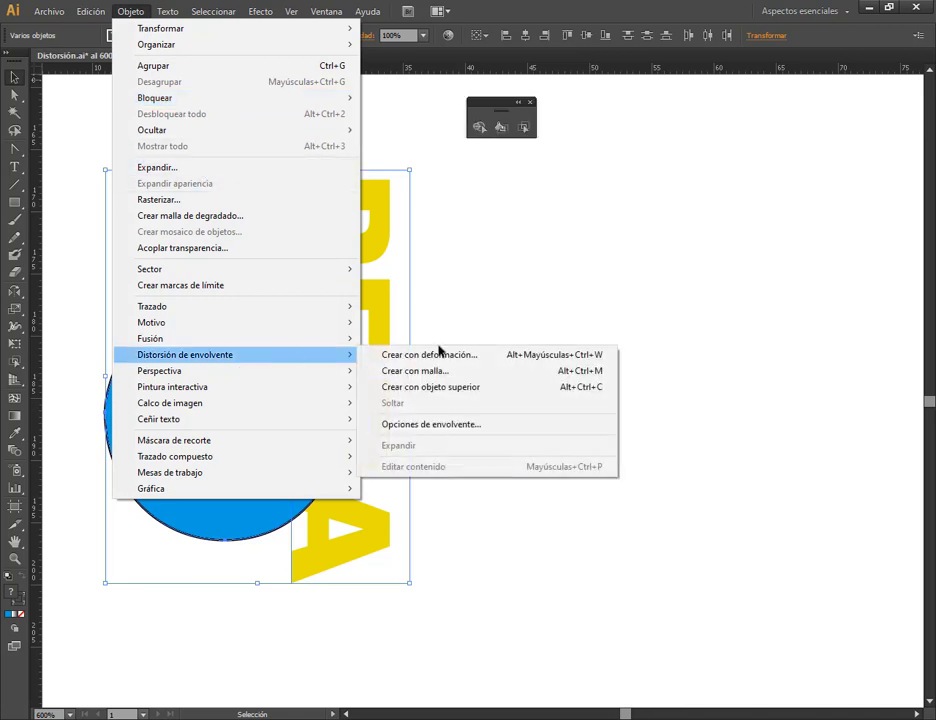
{"action": "left_click", "coordinate": [455, 388]}
{"action": "key", "text": "ctrl+shift+a"}
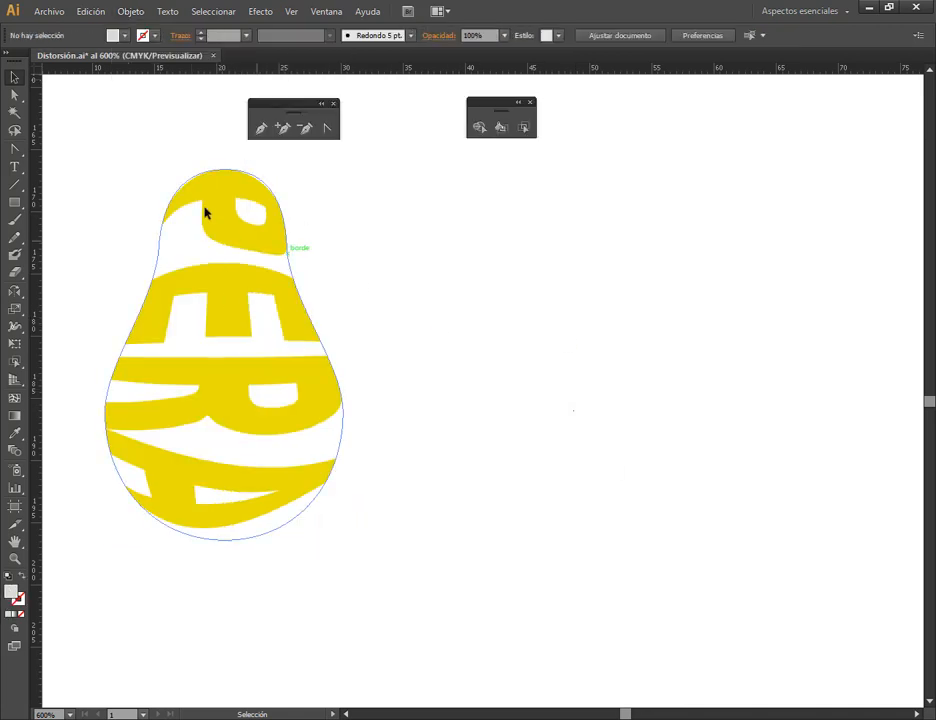
- Draw a narrow upright grey rectangle as the stem, slightly overlapping the top centre of the pear lettering
{"action": "left_click_drag", "start_coordinate": [247, 236], "coordinate": [472, 412]}
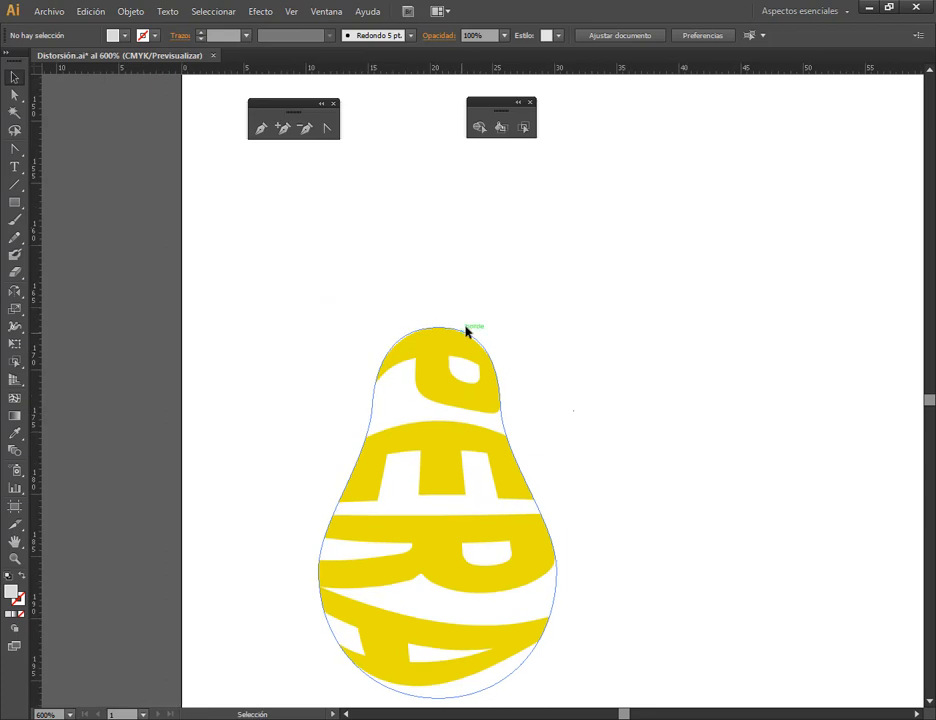
{"action": "scroll", "coordinate": [466, 328], "scroll_direction": "up", "scroll_amount": 2}
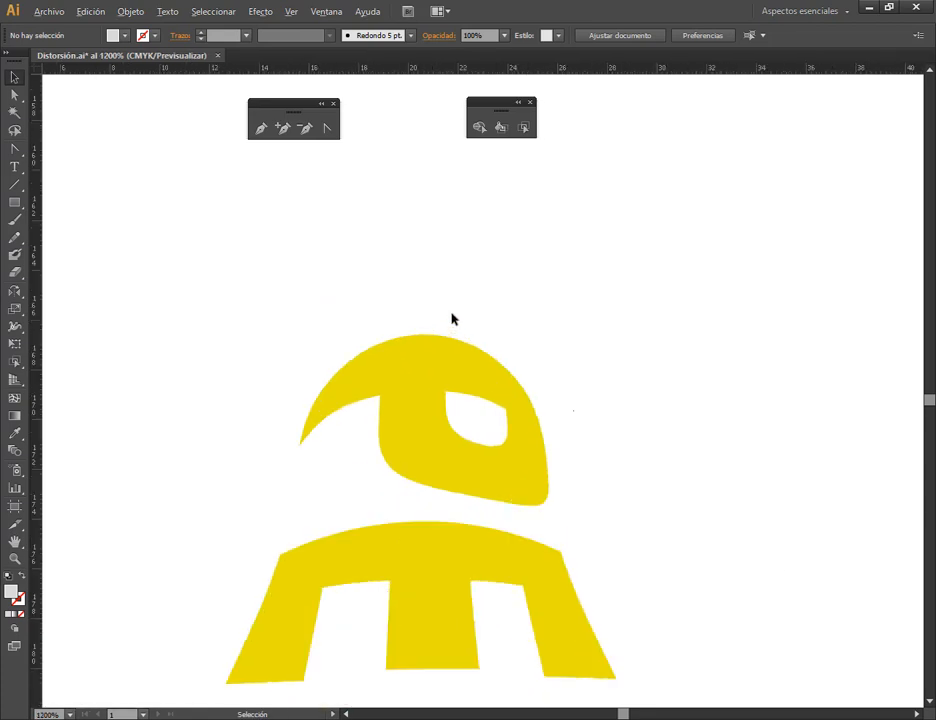
{"action": "left_click", "coordinate": [15, 202]}
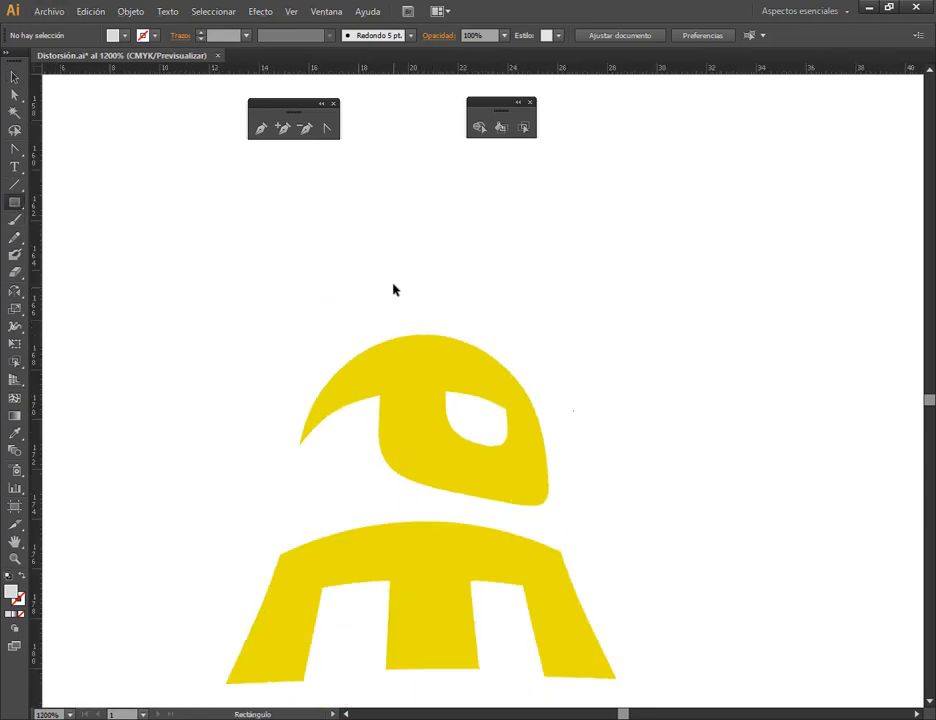
{"action": "left_click_drag", "start_coordinate": [401, 259], "coordinate": [444, 349]}
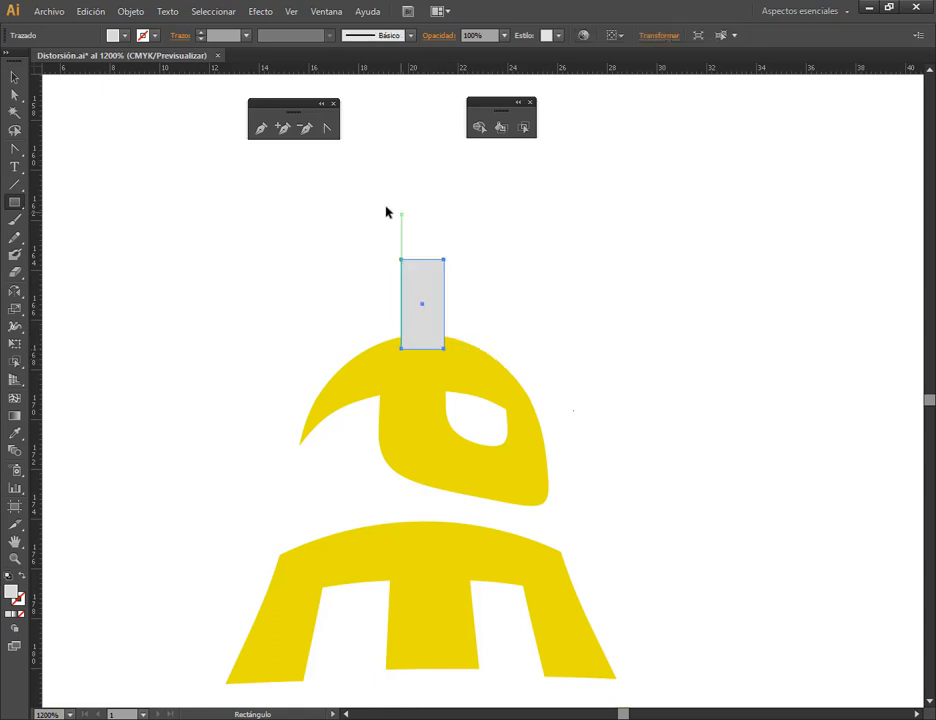
{"action": "left_click", "coordinate": [14, 80]}
{"action": "left_click", "coordinate": [14, 94]}
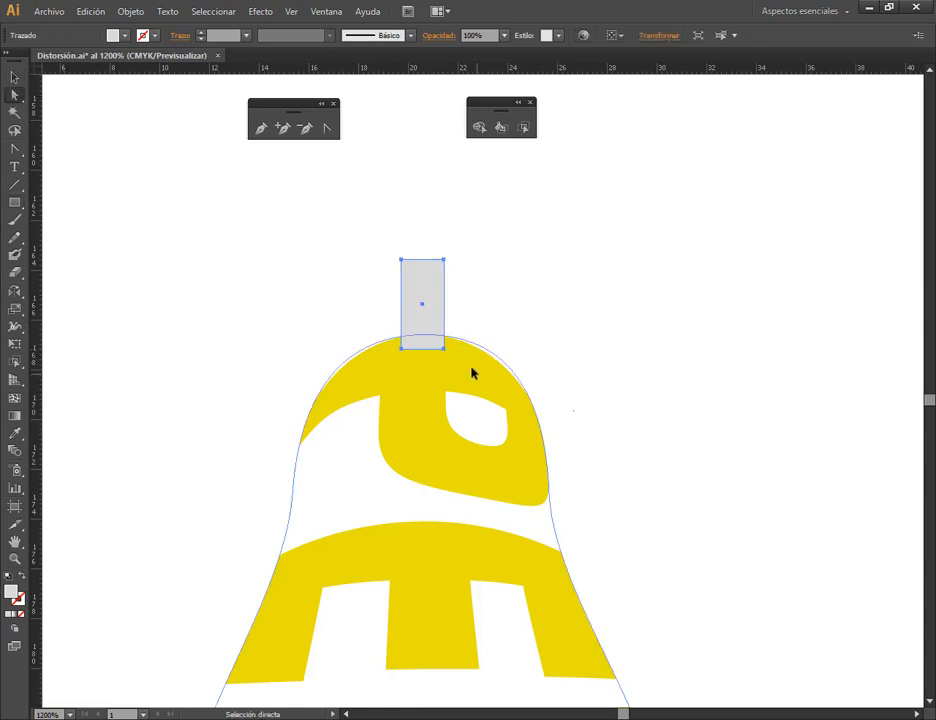
- Move the grey stem rectangle up clear of the pear lettering and stretch it slightly longer downwards
{"action": "key", "text": "v"}
{"action": "left_click_drag", "start_coordinate": [435, 290], "coordinate": [434, 190]}
{"action": "left_click_drag", "start_coordinate": [428, 248], "coordinate": [424, 266]}
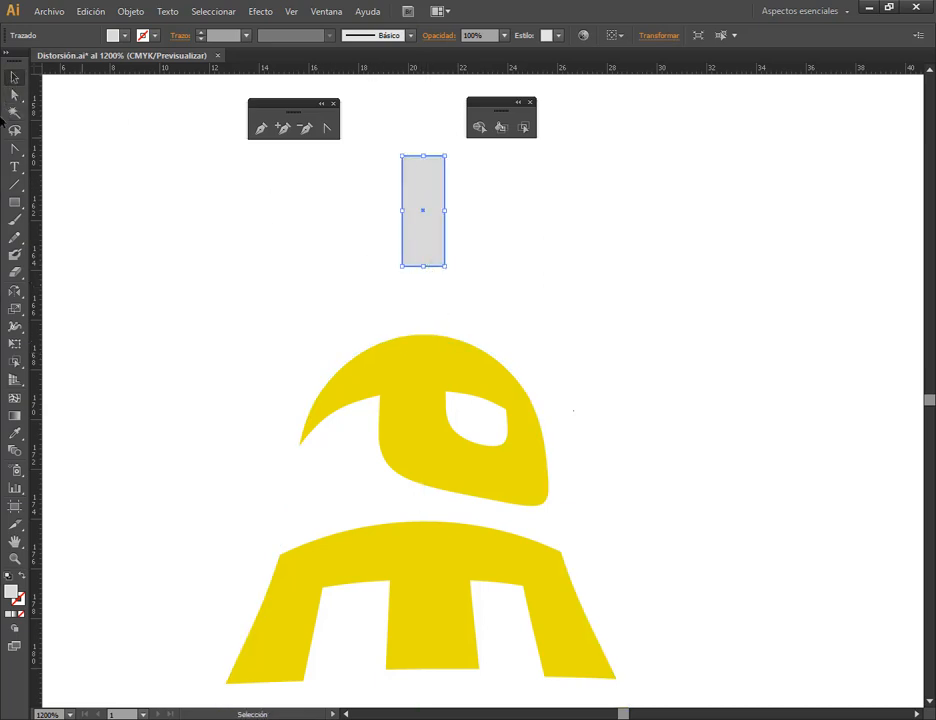
- Scale the rectangle's two lower anchor points inward about the bottom centre so the stem tapers downwards
{"action": "left_click", "coordinate": [15, 97]}
{"action": "left_click_drag", "start_coordinate": [372, 244], "coordinate": [506, 292]}
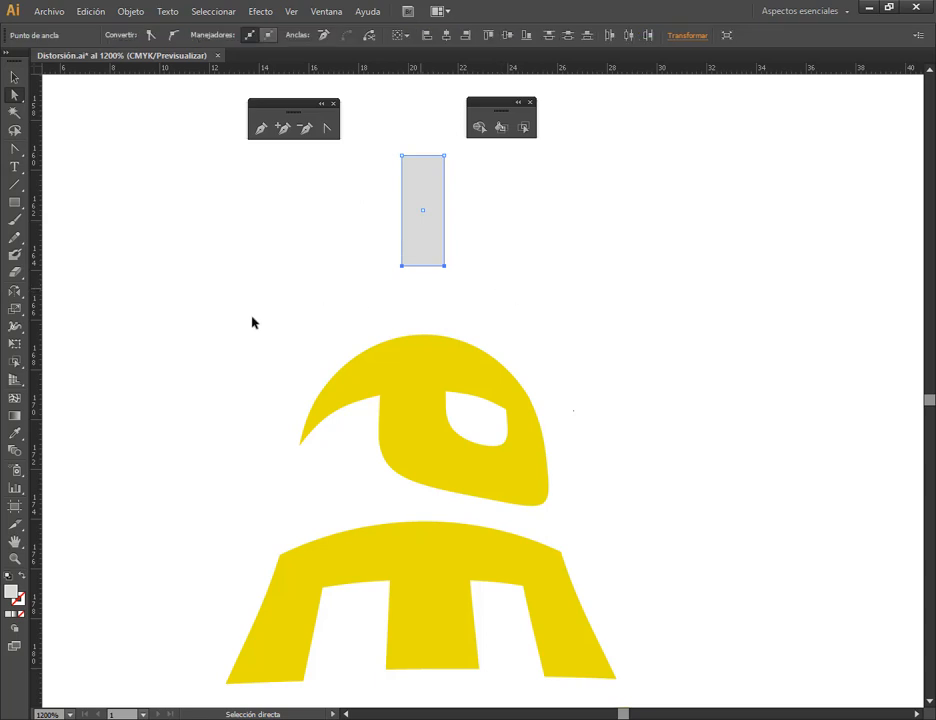
{"action": "left_click", "coordinate": [15, 309]}
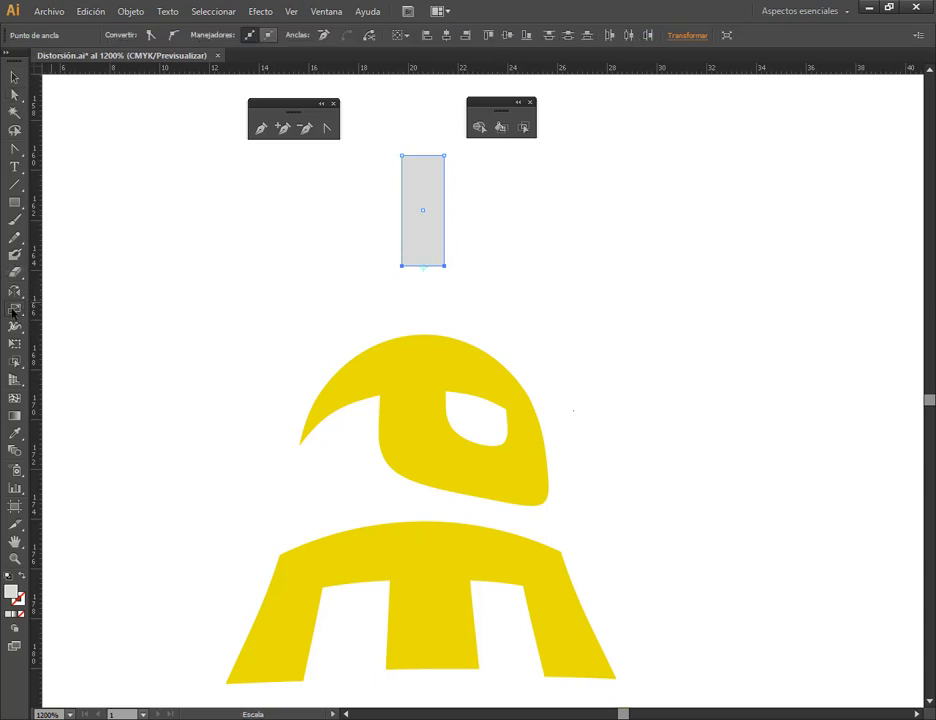
{"action": "left_click", "coordinate": [422, 266]}
{"action": "left_click_drag", "start_coordinate": [443, 267], "coordinate": [432, 272]}
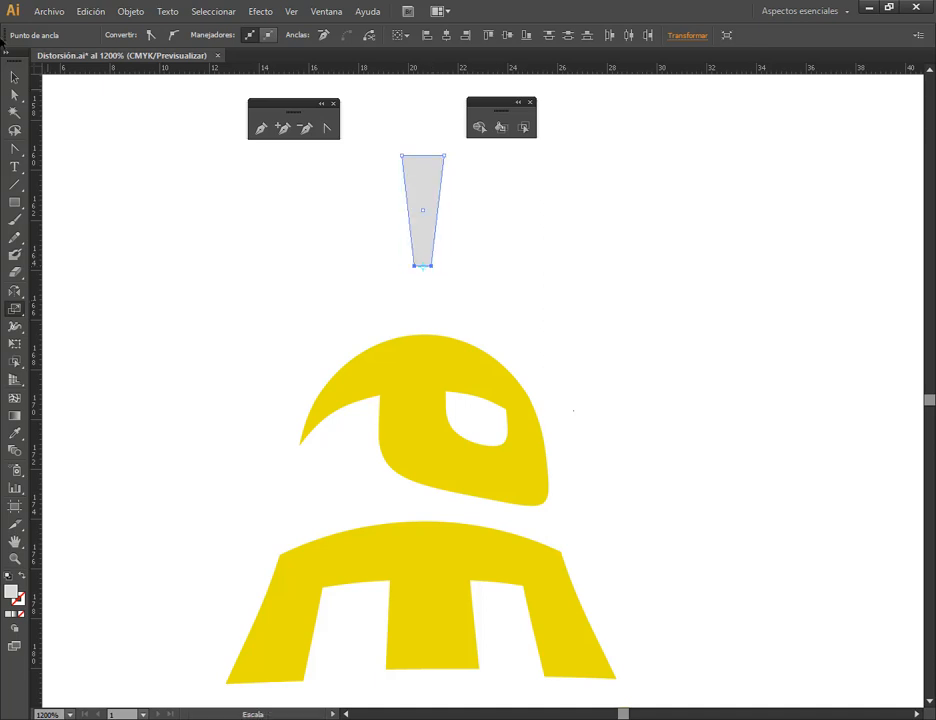
- Place a copy of the tapered stem beside the original and add an anchor point midway along each of its long sides
{"action": "left_click", "coordinate": [13, 77]}
{"action": "left_click_drag", "start_coordinate": [428, 224], "coordinate": [562, 240]}
{"action": "scroll", "coordinate": [573, 226], "scroll_direction": "up", "scroll_amount": 2}
{"action": "left_click_drag", "start_coordinate": [617, 270], "coordinate": [629, 376]}
{"action": "left_click", "coordinate": [281, 126]}
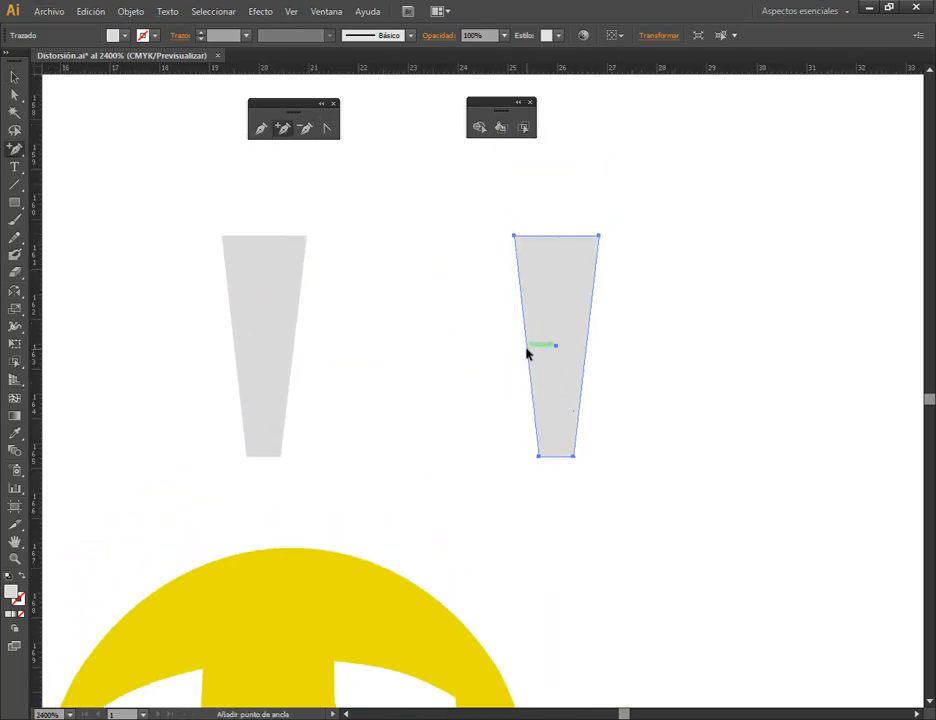
{"action": "left_click", "coordinate": [527, 348]}
{"action": "left_click", "coordinate": [586, 349]}
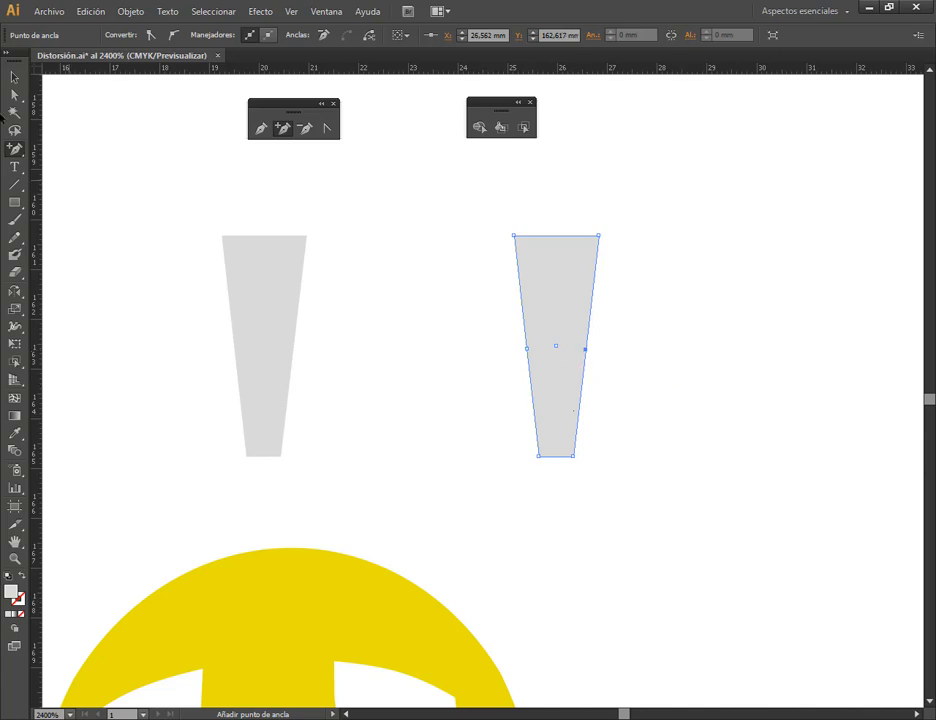
- Bend the copied stem by shifting its two middle anchor points sideways to the right together
{"action": "key", "text": "v"}
{"action": "key", "text": "a"}
{"action": "left_click_drag", "start_coordinate": [484, 337], "coordinate": [690, 386]}
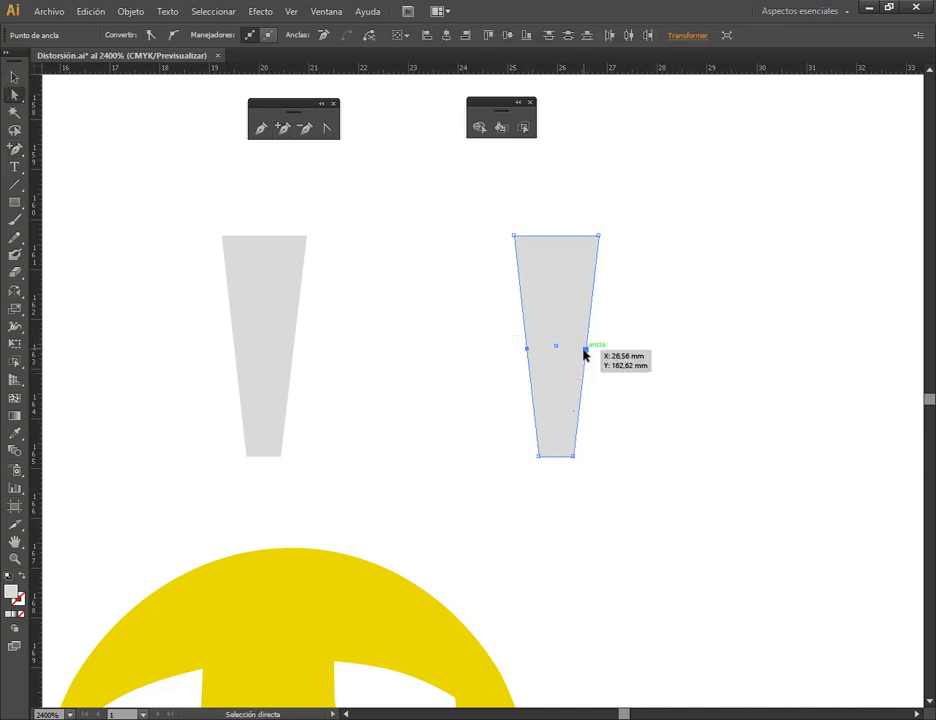
{"action": "left_click_drag", "start_coordinate": [586, 349], "coordinate": [615, 353]}
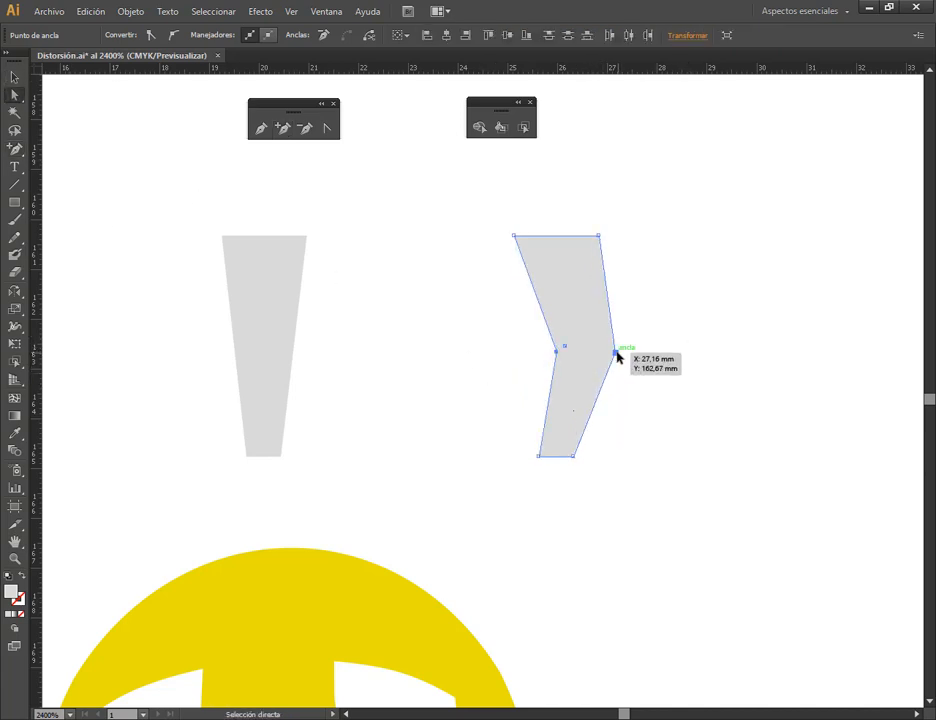
- Convert the copied stem's two middle anchors to smooth points and lengthen their handles for a rounder curve
{"action": "left_click", "coordinate": [174, 35]}
{"action": "left_click", "coordinate": [328, 128]}
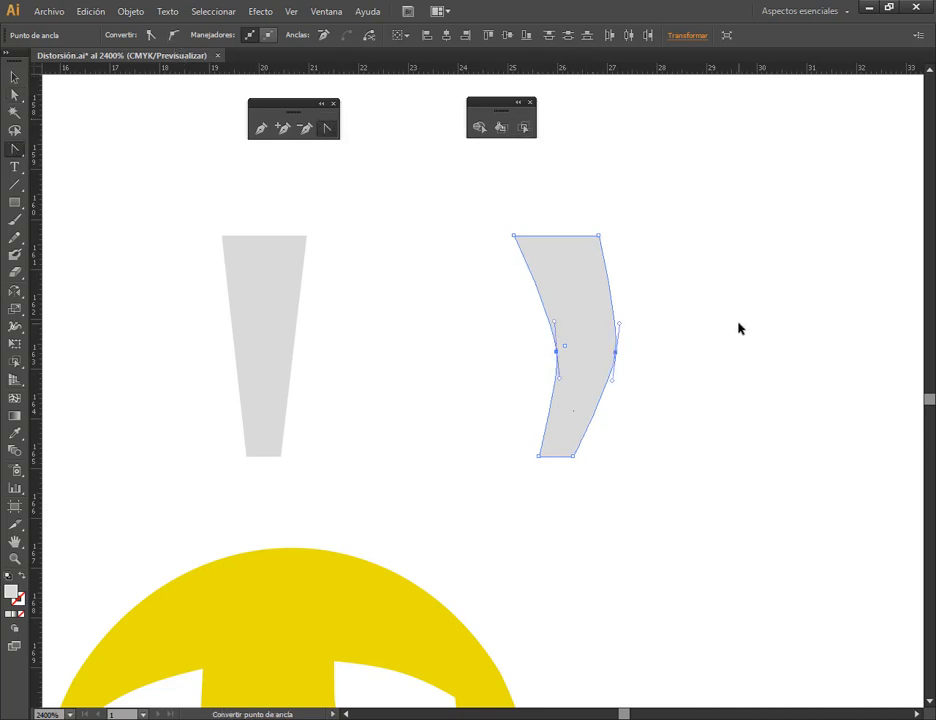
{"action": "left_click", "coordinate": [618, 356]}
{"action": "left_click", "coordinate": [616, 384]}
{"action": "left_click_drag", "start_coordinate": [615, 352], "coordinate": [617, 412]}
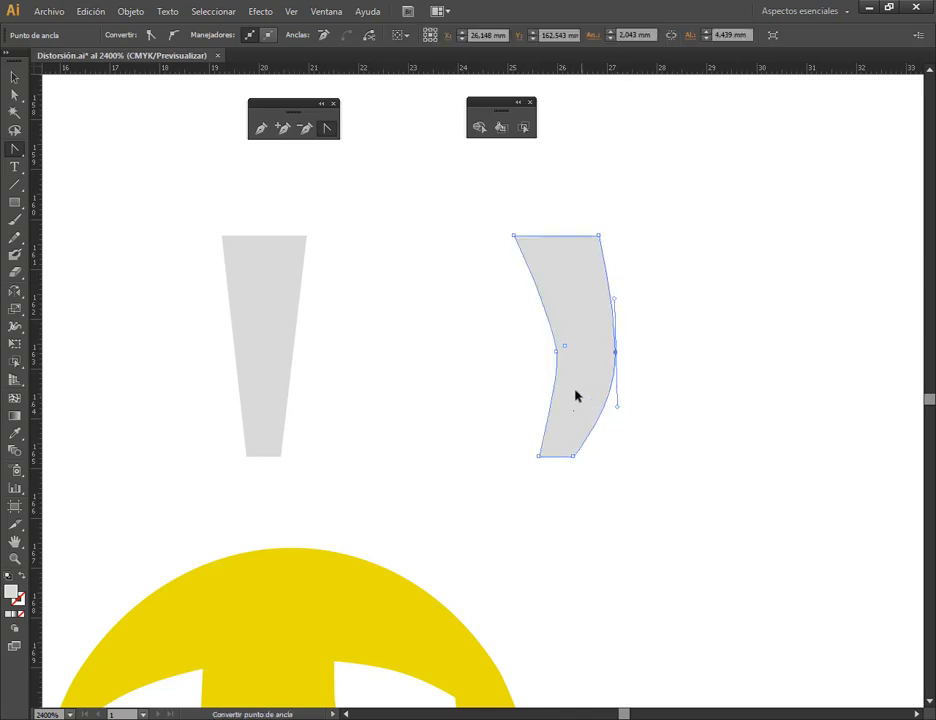
{"action": "left_click_drag", "start_coordinate": [556, 351], "coordinate": [556, 288]}
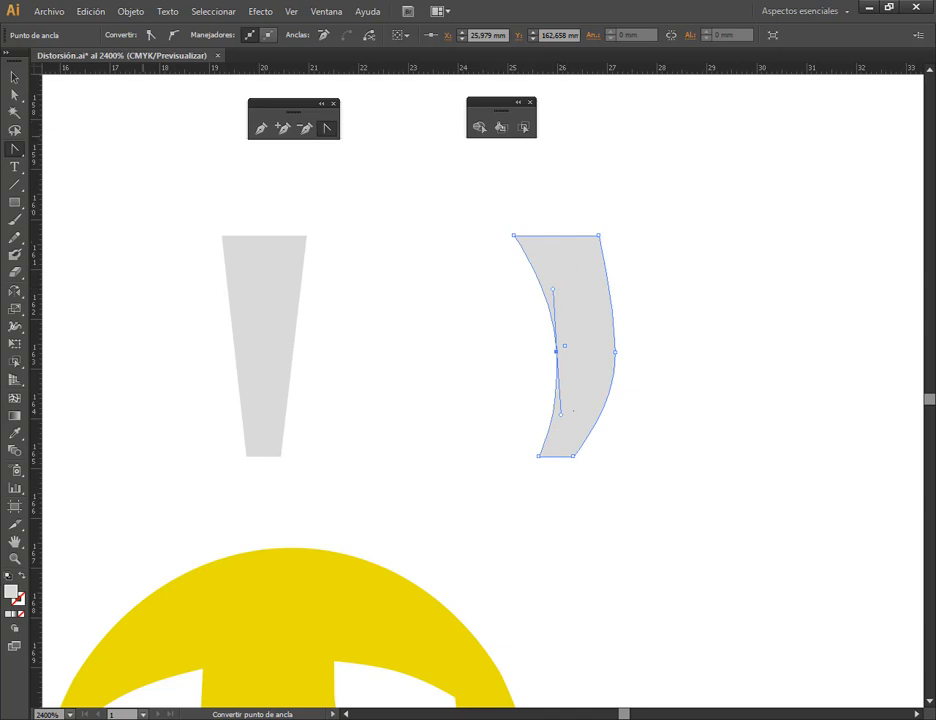
- Lower the copied stem's upper-right corner so its top edge slopes, and deselect the shape
{"action": "left_click", "coordinate": [14, 94]}
{"action": "left_click_drag", "start_coordinate": [599, 237], "coordinate": [598, 266]}
{"action": "left_click", "coordinate": [816, 375]}
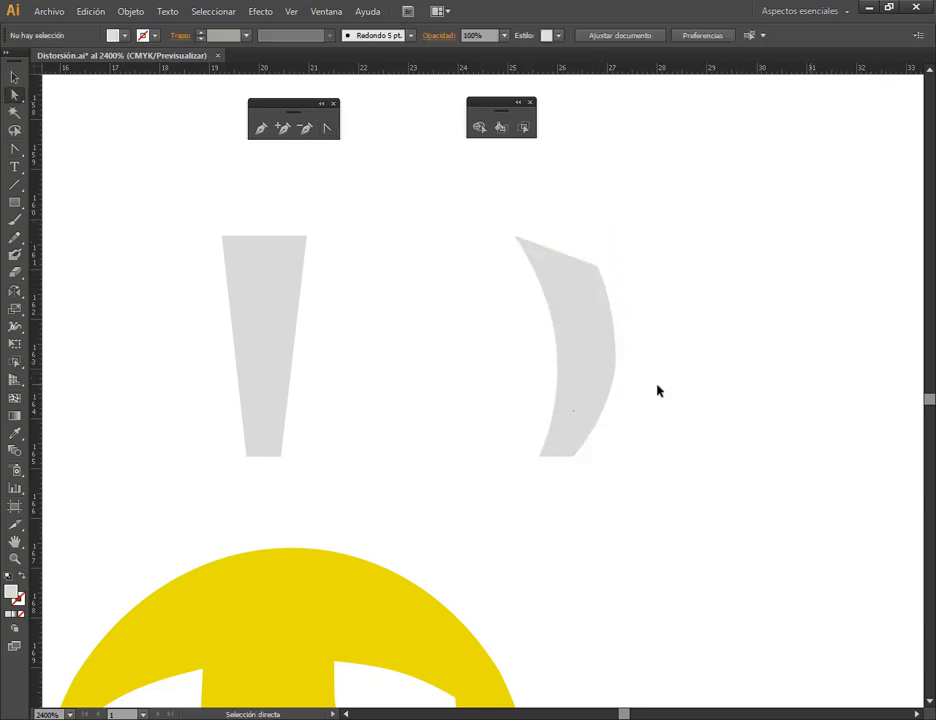
- Start a warp envelope distortion on the original tapered stem with preview on and the Arco style
{"action": "left_click", "coordinate": [251, 290]}
{"action": "left_click", "coordinate": [131, 11]}
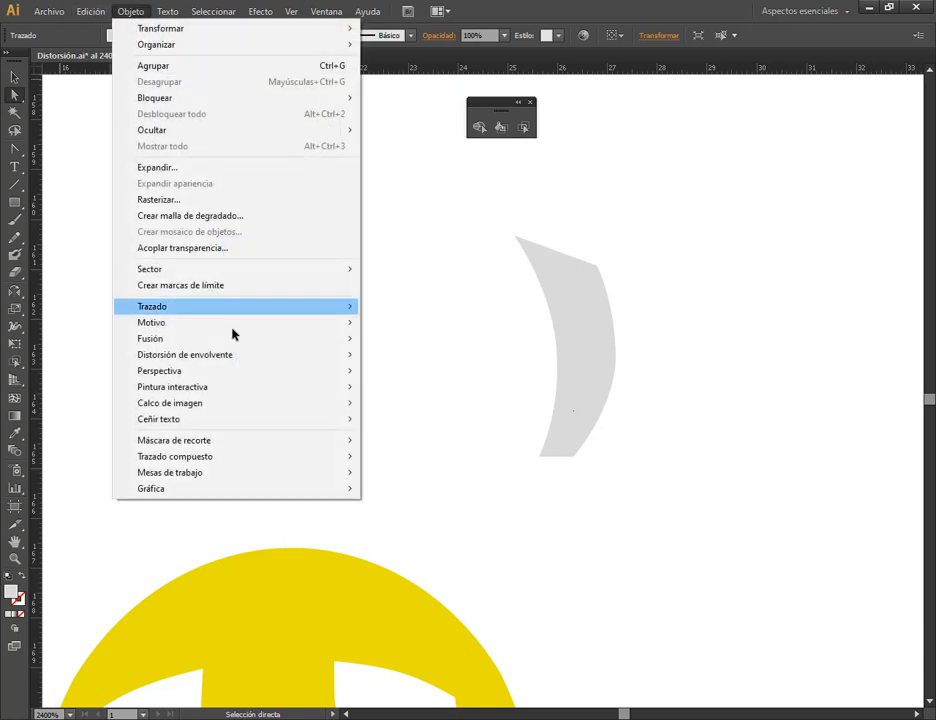
{"action": "mouse_move", "coordinate": [234, 357]}
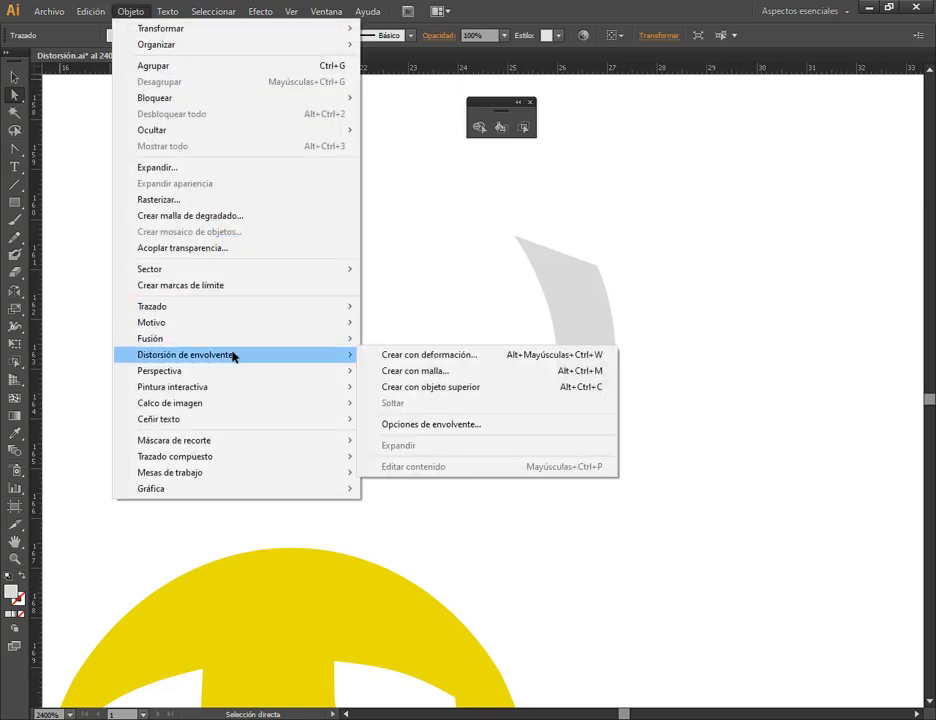
{"action": "left_click", "coordinate": [465, 356]}
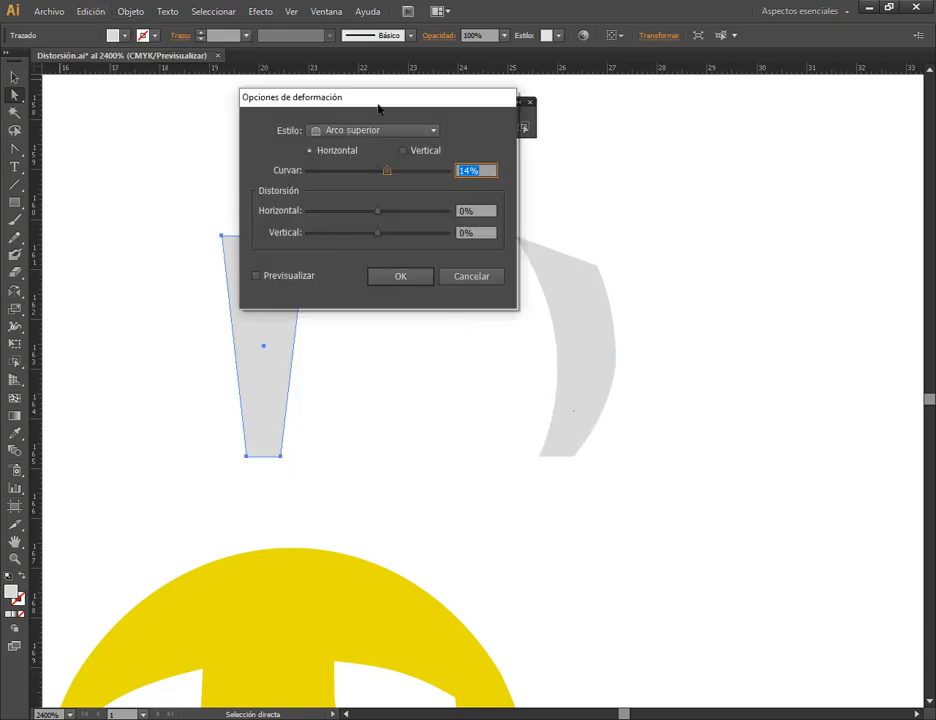
{"action": "left_click_drag", "start_coordinate": [378, 108], "coordinate": [552, 99]}
{"action": "left_click", "coordinate": [462, 266]}
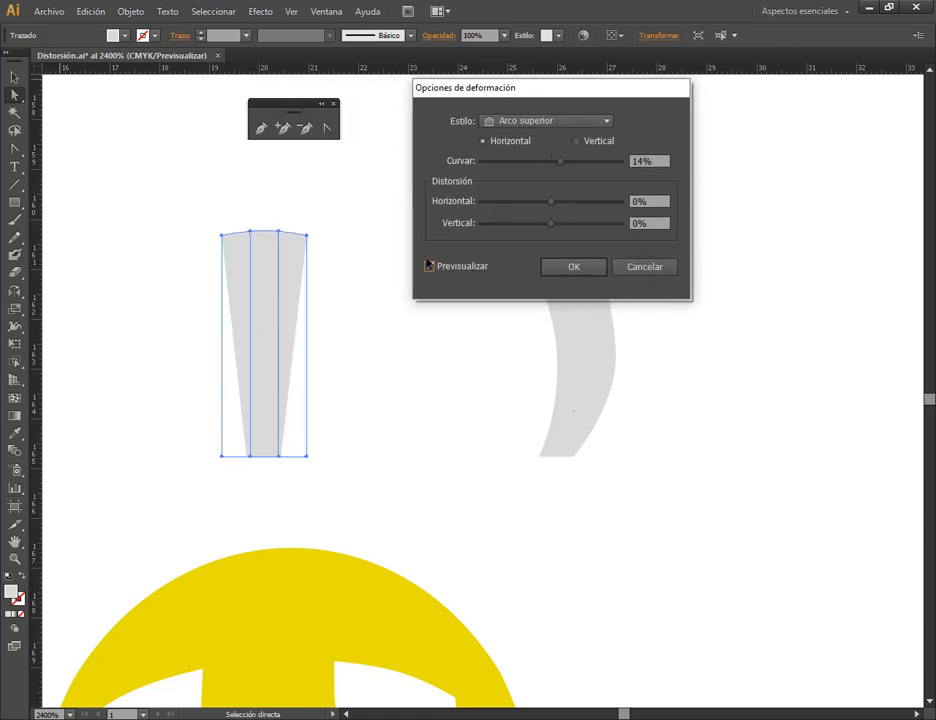
{"action": "left_click", "coordinate": [550, 122]}
{"action": "left_click", "coordinate": [515, 137]}
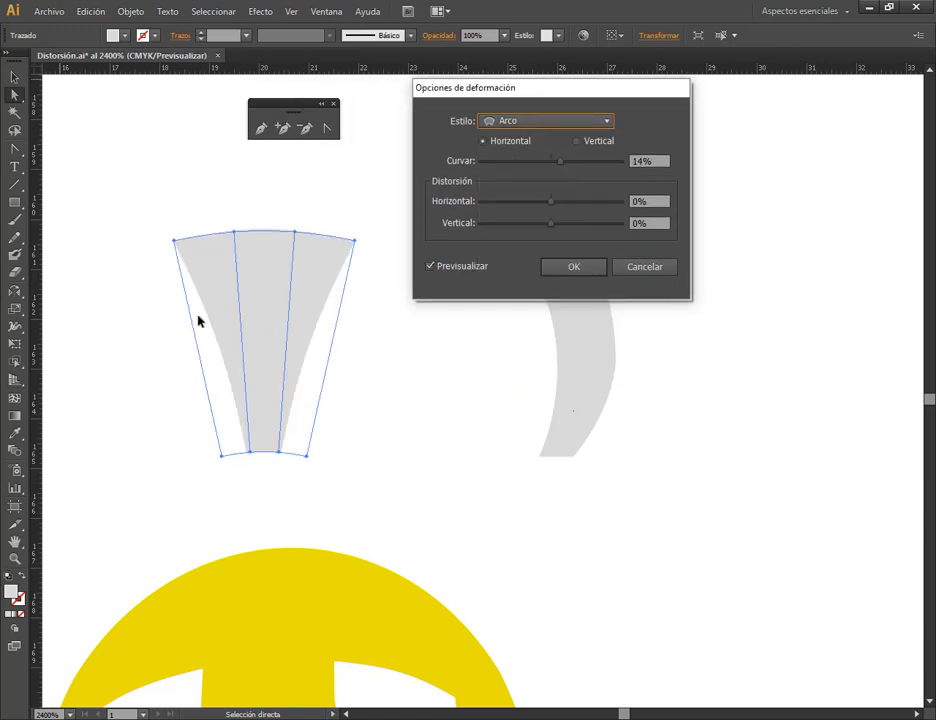
- Make the arc warp vertical with a -30% bend, apply it to the stem and deselect
{"action": "left_click_drag", "start_coordinate": [522, 84], "coordinate": [728, 86]}
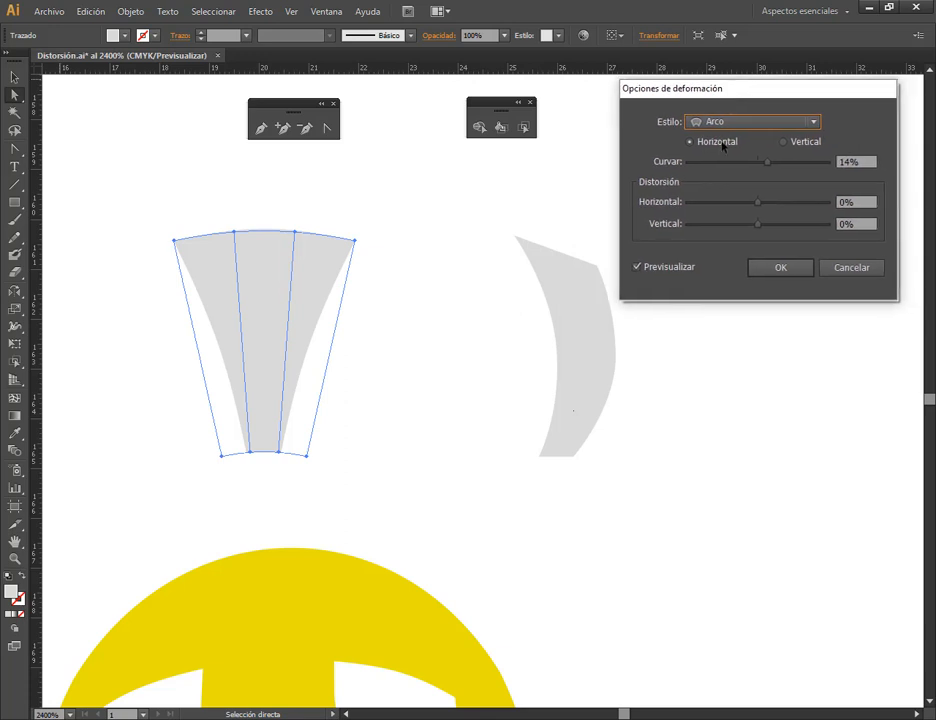
{"action": "left_click", "coordinate": [783, 142]}
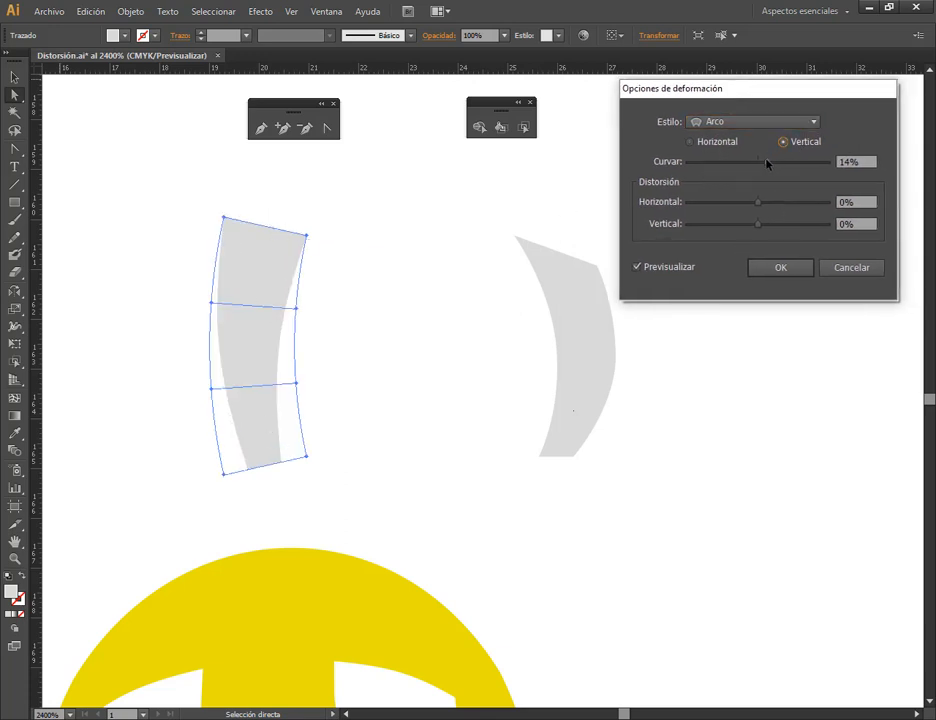
{"action": "left_click_drag", "start_coordinate": [767, 163], "coordinate": [737, 162]}
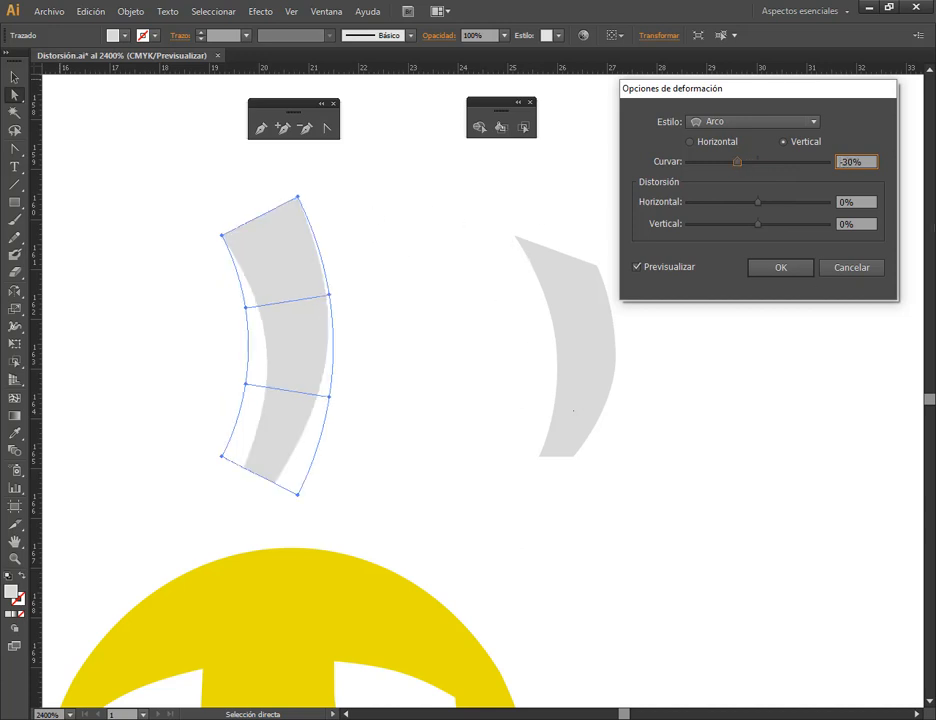
{"action": "left_click", "coordinate": [788, 267]}
{"action": "left_click", "coordinate": [463, 522]}
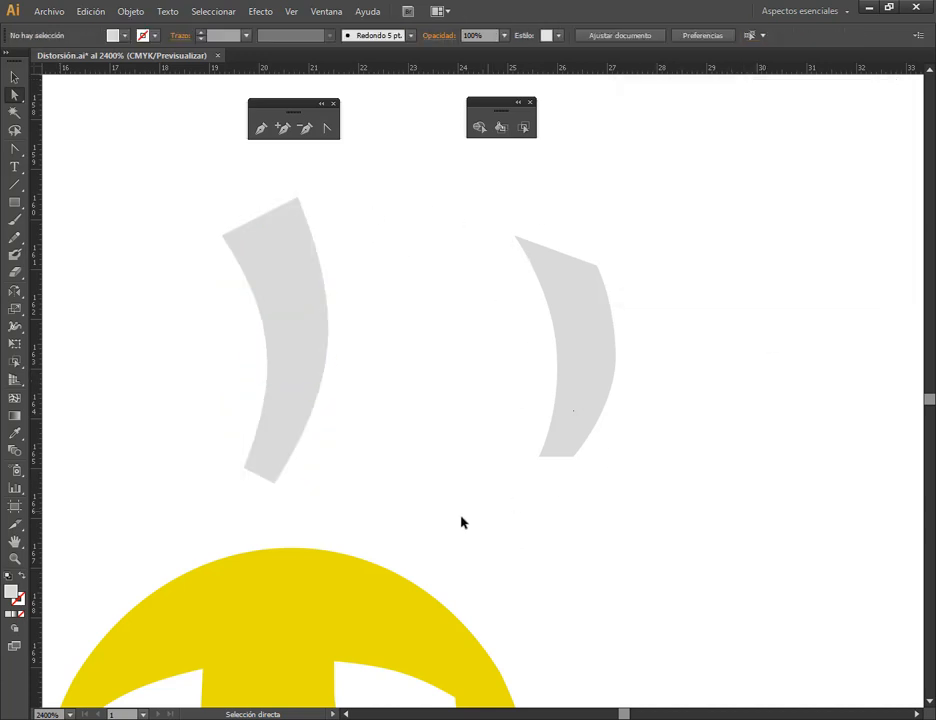
- Pull the warped stem's lower end down onto the top of the pear and delete the hand-curved copy
{"action": "left_click", "coordinate": [288, 443]}
{"action": "left_click_drag", "start_coordinate": [288, 443], "coordinate": [299, 503]}
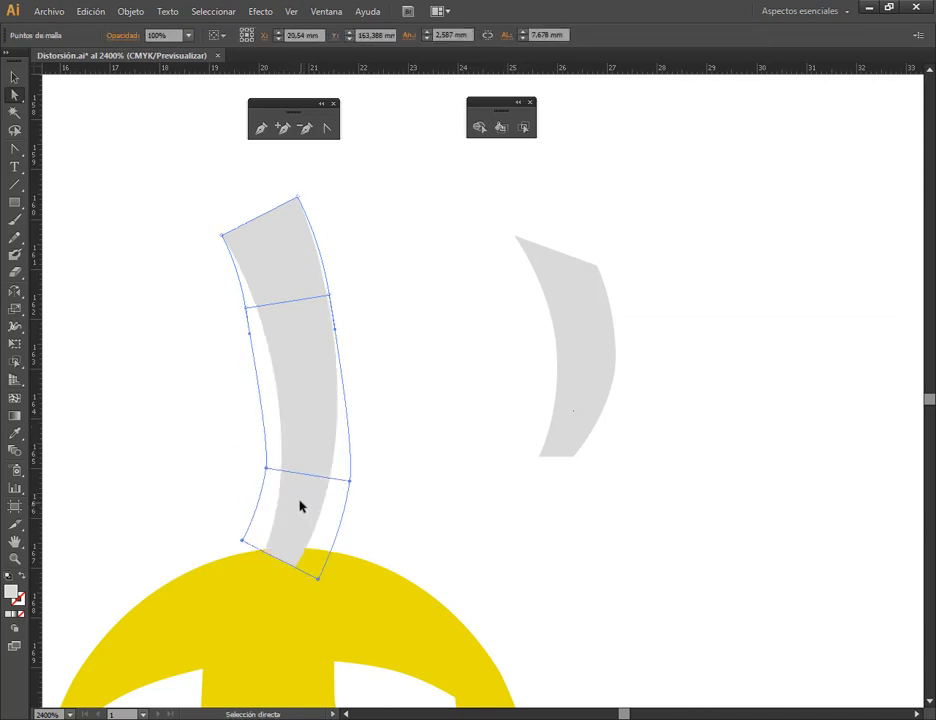
{"action": "left_click", "coordinate": [583, 315]}
{"action": "key", "text": "Delete"}
- Shorten the curved stem from its upper end, keeping its base on the pear, and deselect it
{"action": "left_click", "coordinate": [295, 316]}
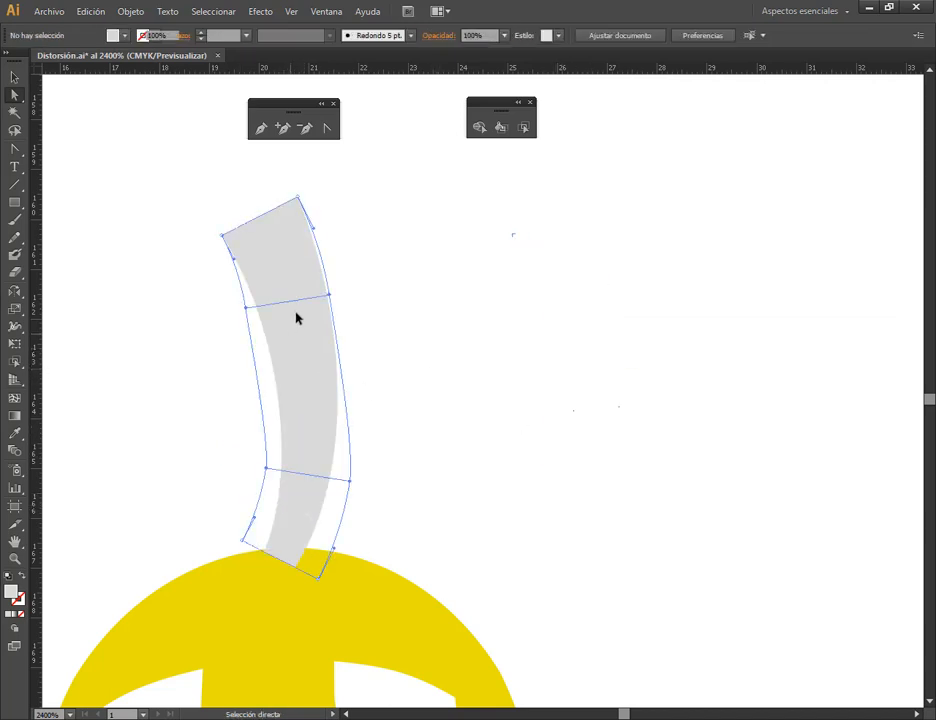
{"action": "left_click", "coordinate": [14, 78]}
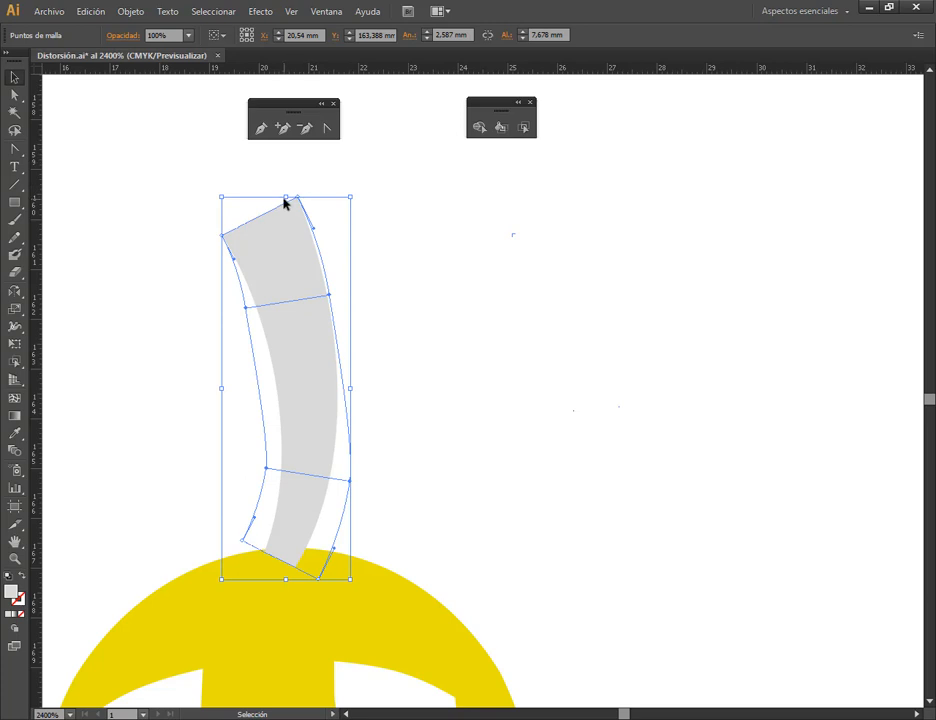
{"action": "left_click_drag", "start_coordinate": [285, 203], "coordinate": [297, 299]}
{"action": "left_click", "coordinate": [467, 451]}
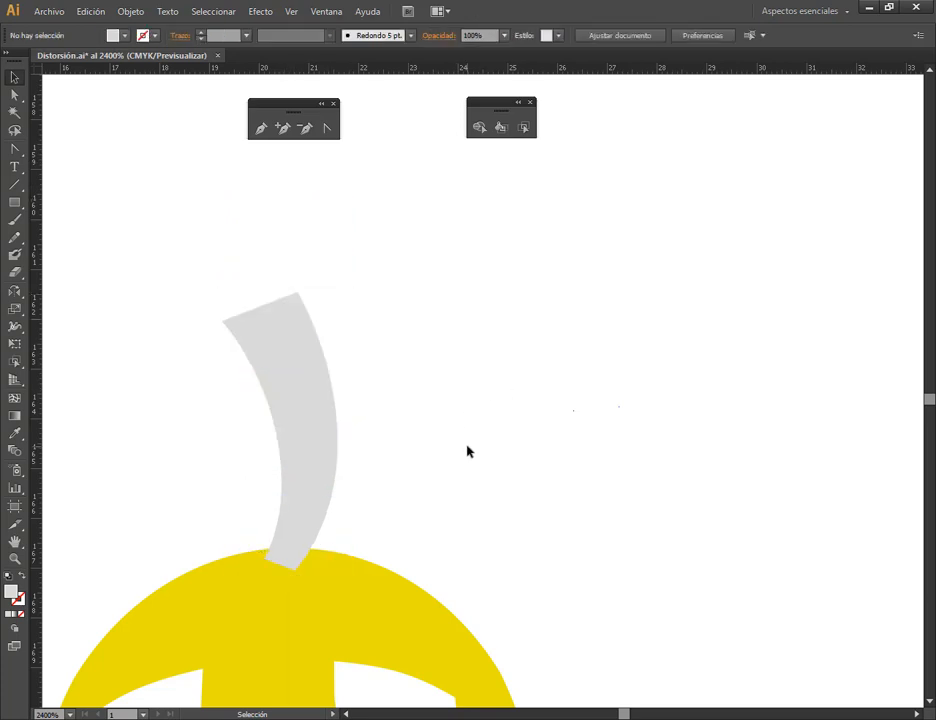
- Try to fill the curved stem's envelope with brown 7C6013
{"action": "scroll", "coordinate": [467, 451], "scroll_direction": "down", "scroll_amount": 5}
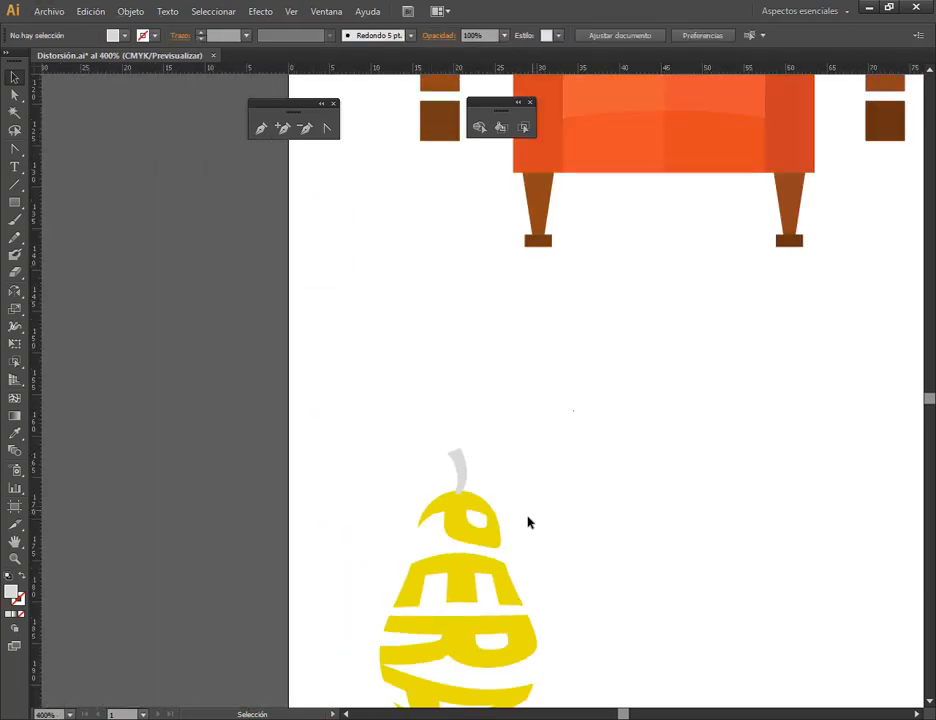
{"action": "scroll", "coordinate": [529, 522], "scroll_direction": "up", "scroll_amount": 3}
{"action": "left_click", "coordinate": [355, 391]}
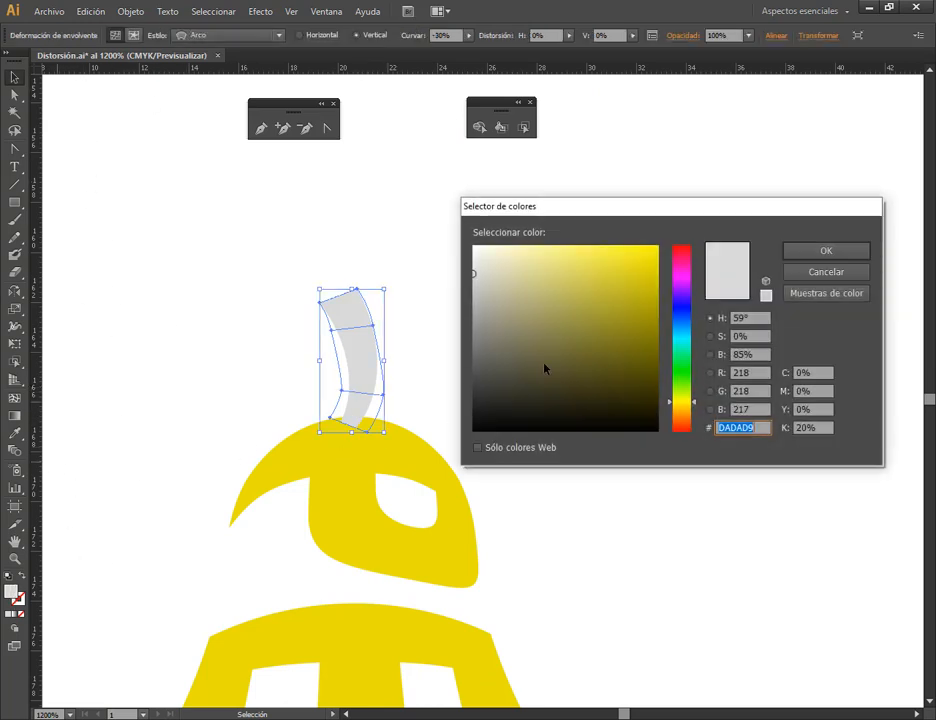
{"action": "left_click", "coordinate": [612, 323]}
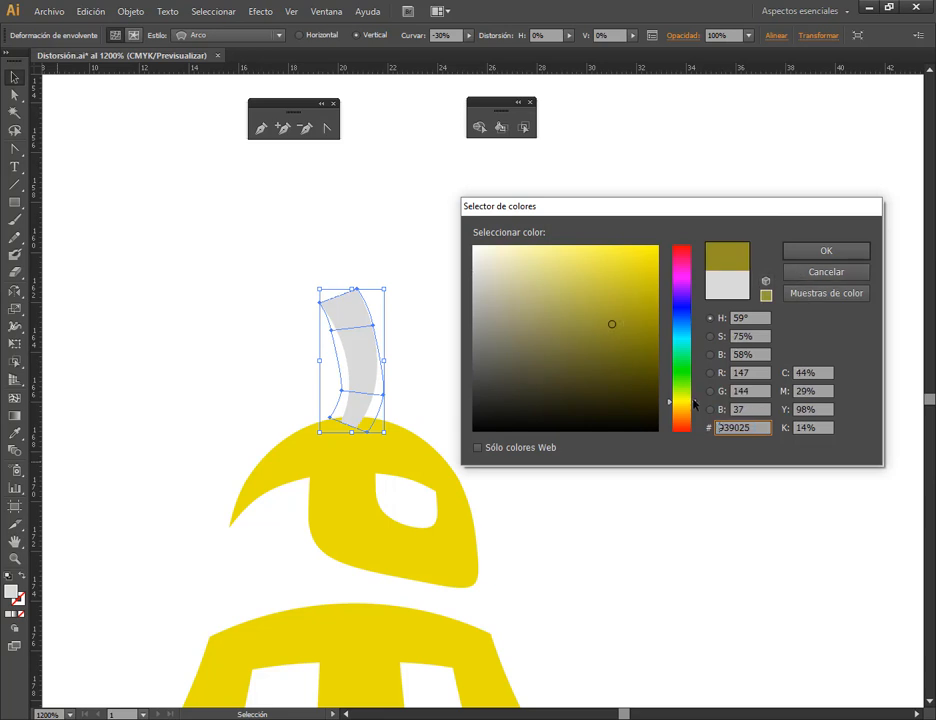
{"action": "left_click_drag", "start_coordinate": [695, 403], "coordinate": [695, 410]}
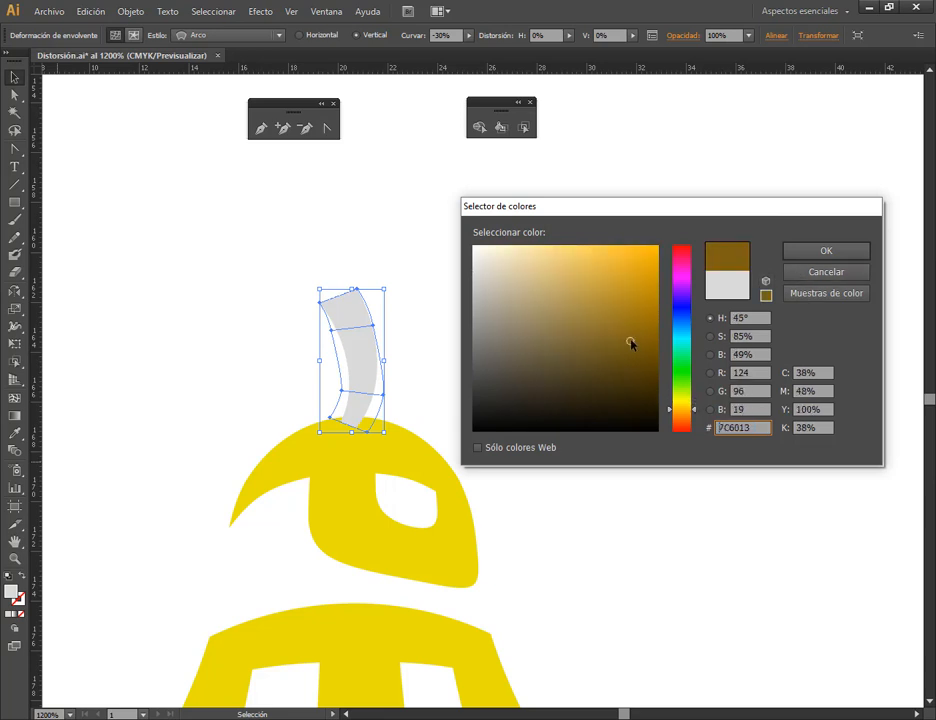
{"action": "left_click", "coordinate": [823, 252]}
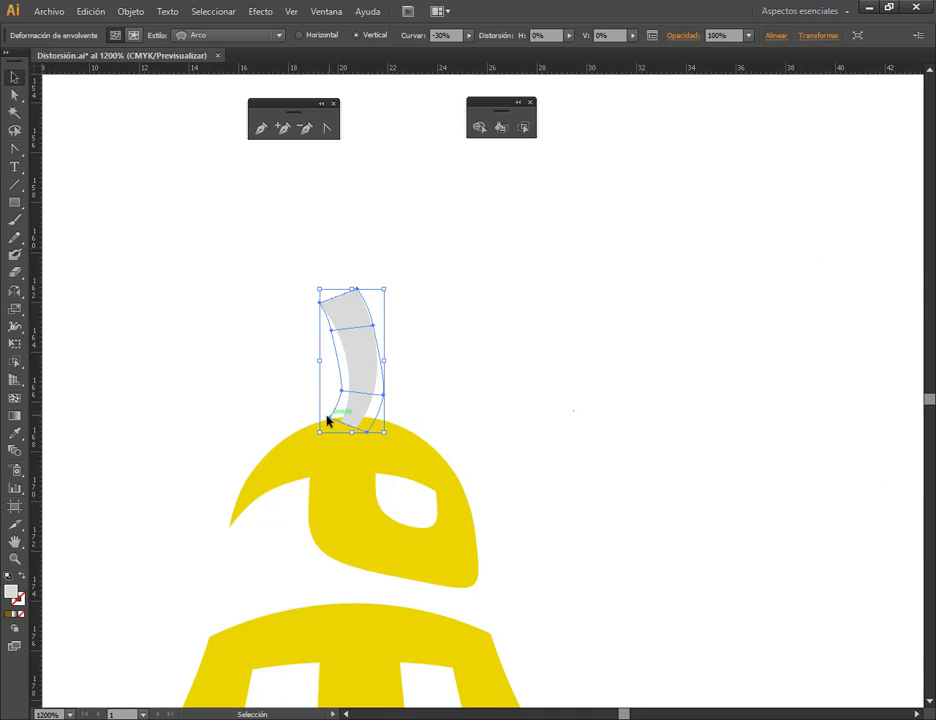
- Edit the contents of the stem's envelope and set the shape's fill to dark brown 664C05
{"action": "left_click", "coordinate": [133, 37]}
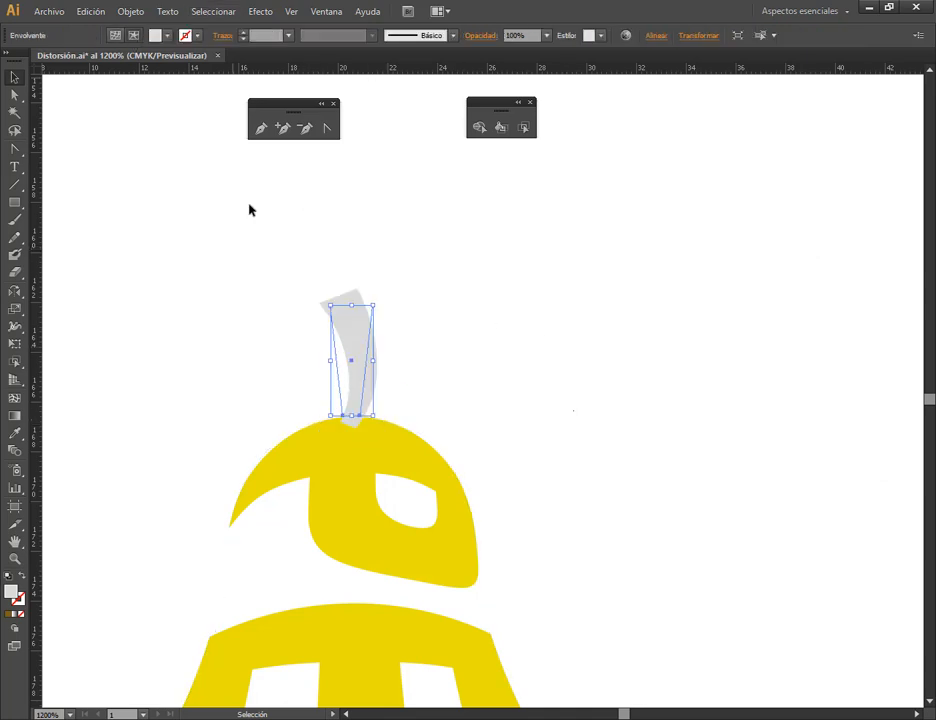
{"action": "left_click", "coordinate": [432, 347]}
{"action": "left_click", "coordinate": [363, 347]}
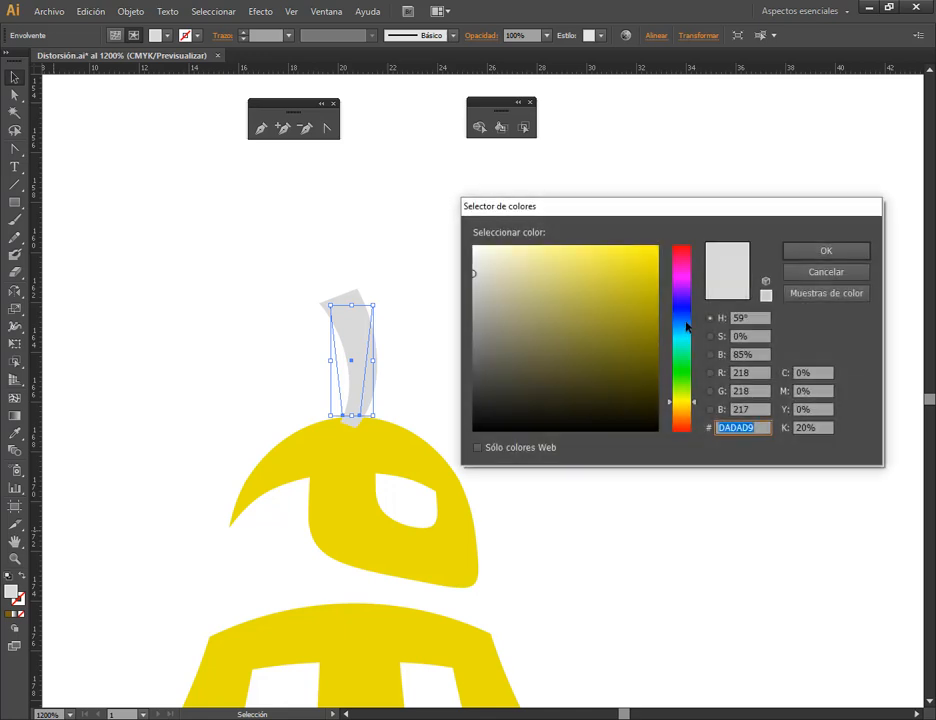
{"action": "left_click_drag", "start_coordinate": [688, 402], "coordinate": [688, 411]}
{"action": "left_click", "coordinate": [650, 359]}
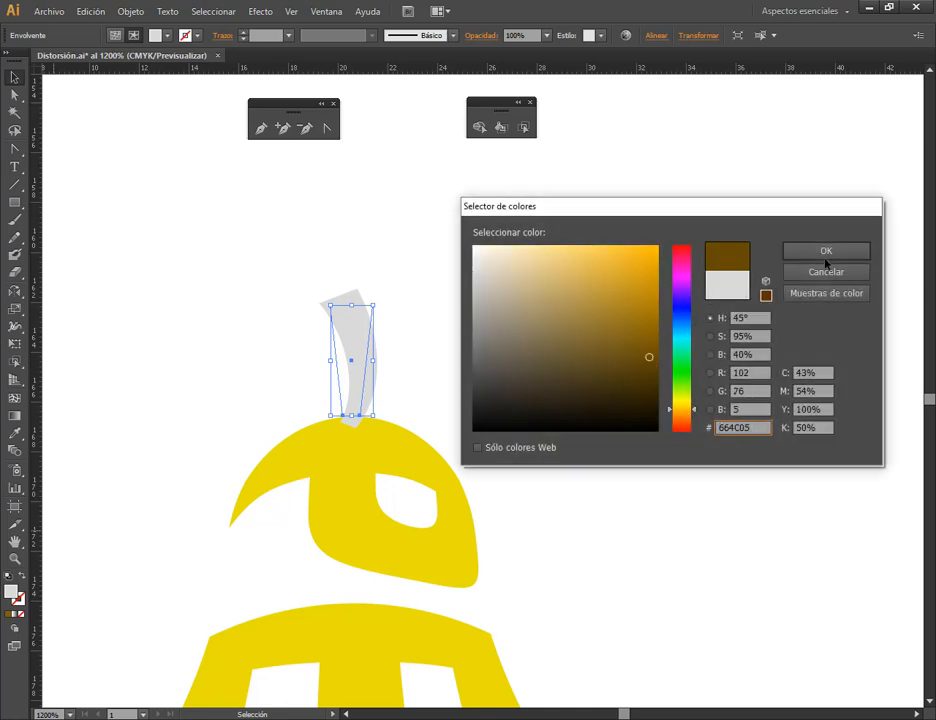
{"action": "left_click", "coordinate": [830, 252]}
{"action": "left_click", "coordinate": [809, 257]}
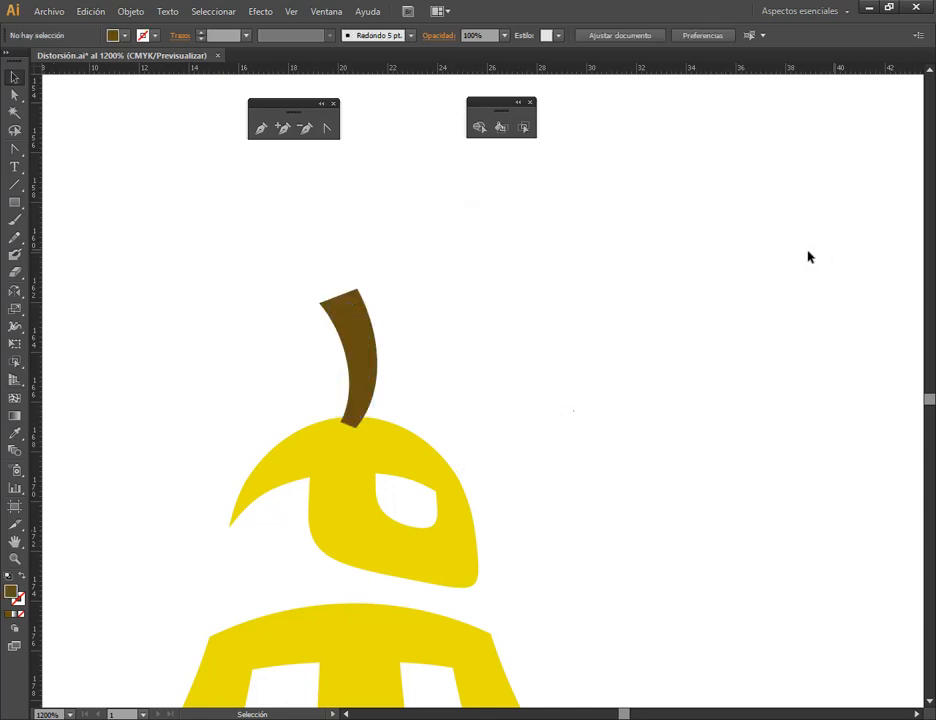
{"action": "left_click", "coordinate": [370, 368]}
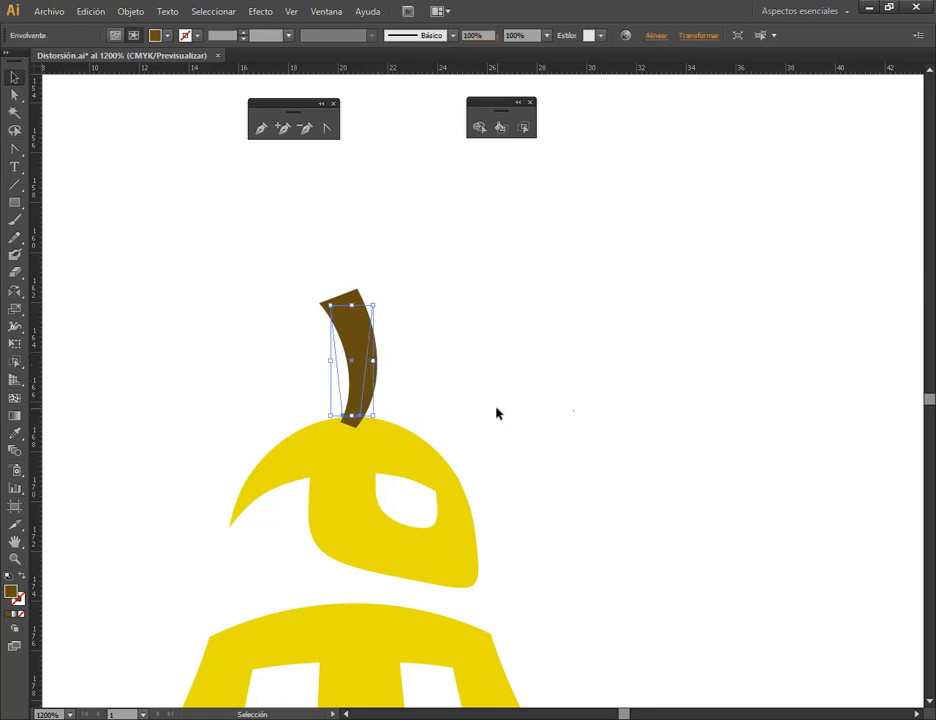
- Send the brown stem behind the pear lettering and deselect it
{"action": "left_click", "coordinate": [497, 413]}
{"action": "left_click", "coordinate": [366, 374]}
{"action": "left_click", "coordinate": [527, 399]}
{"action": "left_click", "coordinate": [368, 340]}
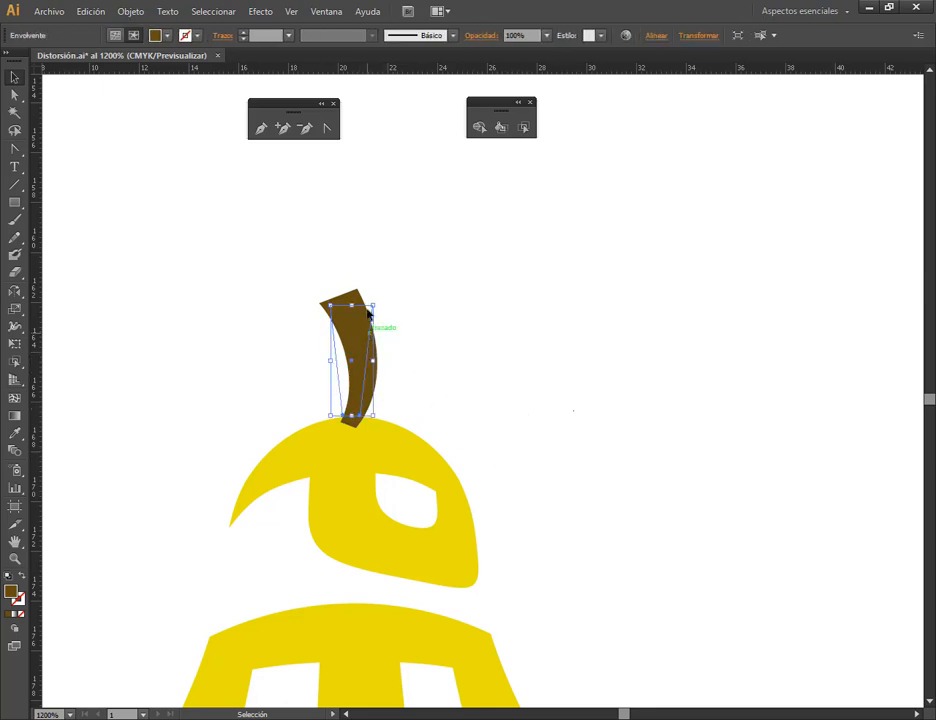
{"action": "left_click", "coordinate": [138, 13]}
{"action": "mouse_move", "coordinate": [159, 45]}
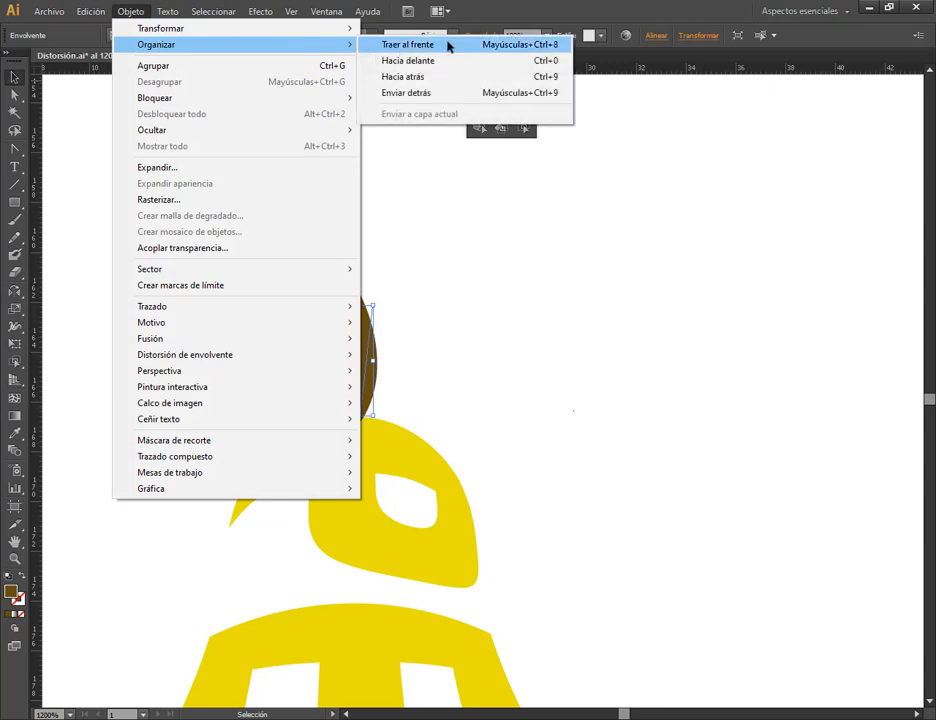
{"action": "left_click", "coordinate": [444, 93]}
{"action": "left_click", "coordinate": [629, 331]}
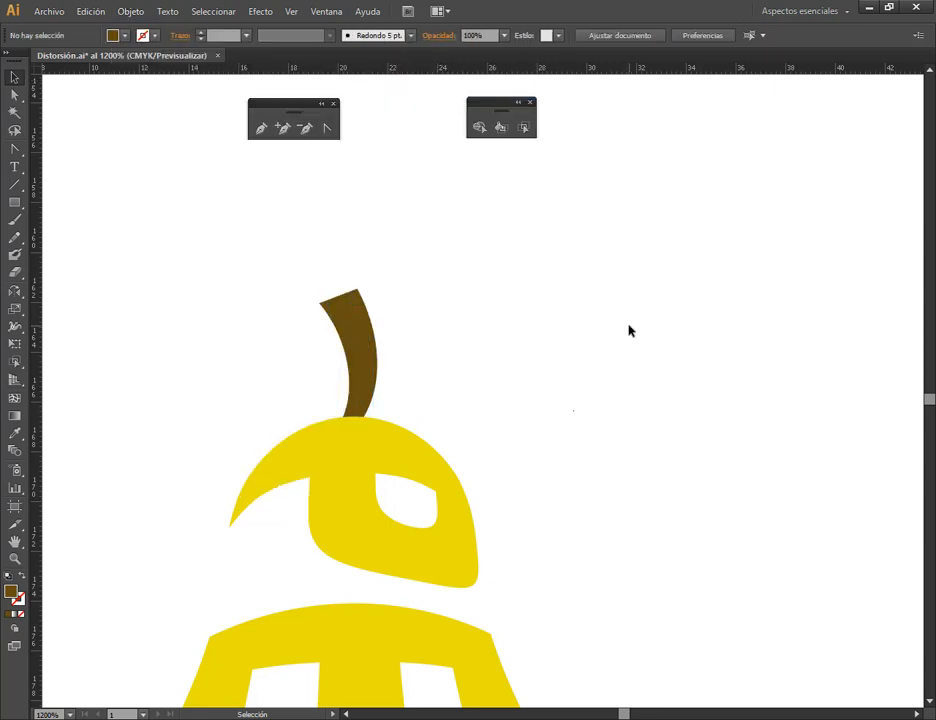
- Move the rounded elongated outline beside the banana shape slightly upward and deselect it
{"action": "scroll", "coordinate": [692, 376], "scroll_direction": "down", "scroll_amount": 4, "text": "alt"}
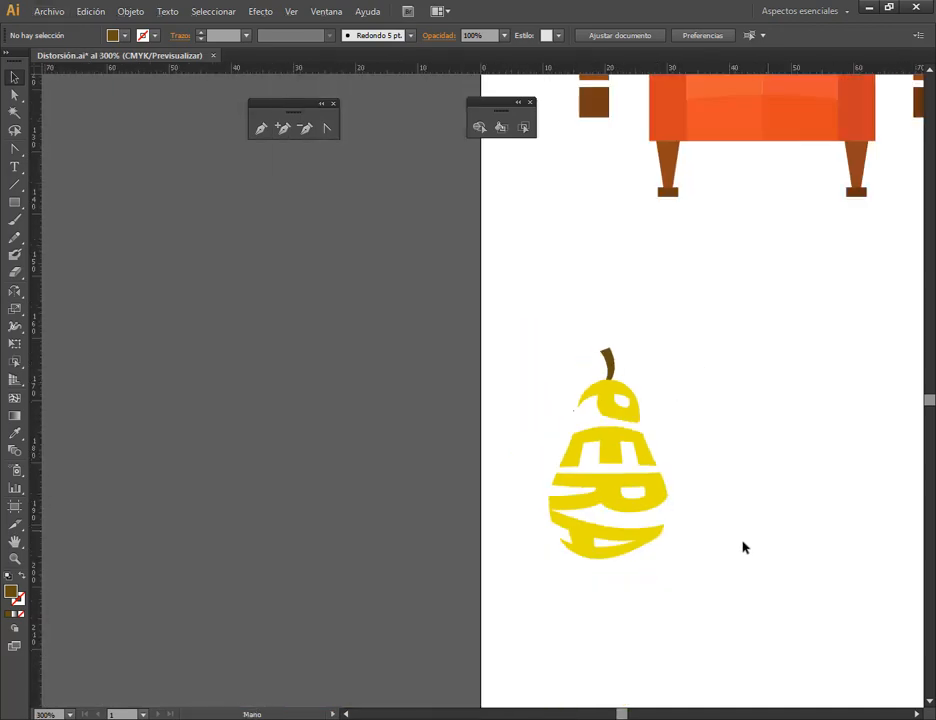
{"action": "scroll", "coordinate": [743, 547], "scroll_direction": "right", "scroll_amount": 10}
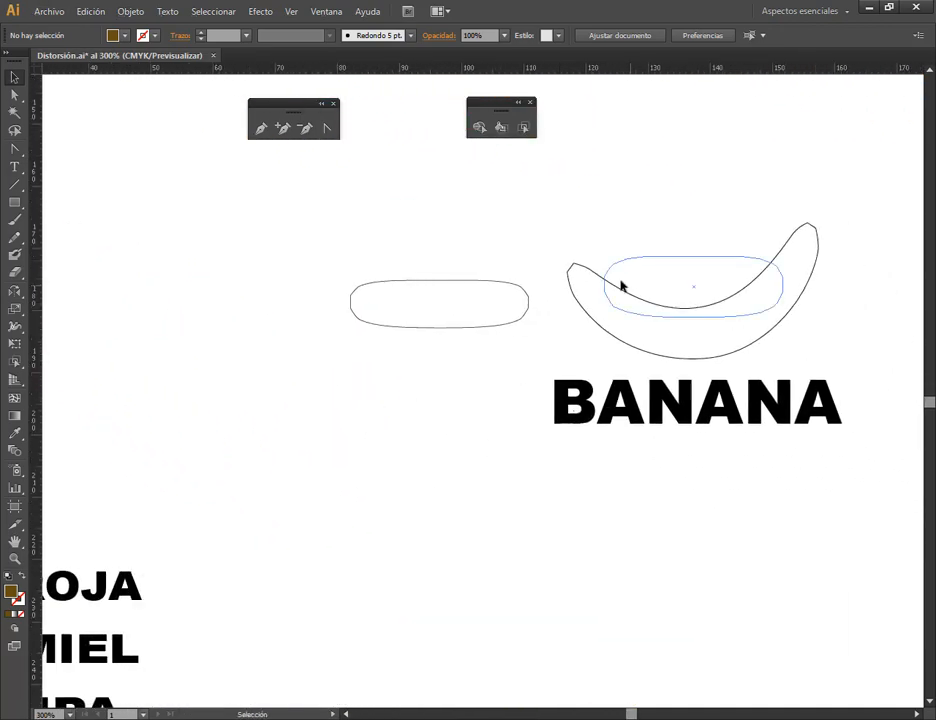
{"action": "scroll", "coordinate": [620, 286], "scroll_direction": "up", "scroll_amount": 2, "text": "alt"}
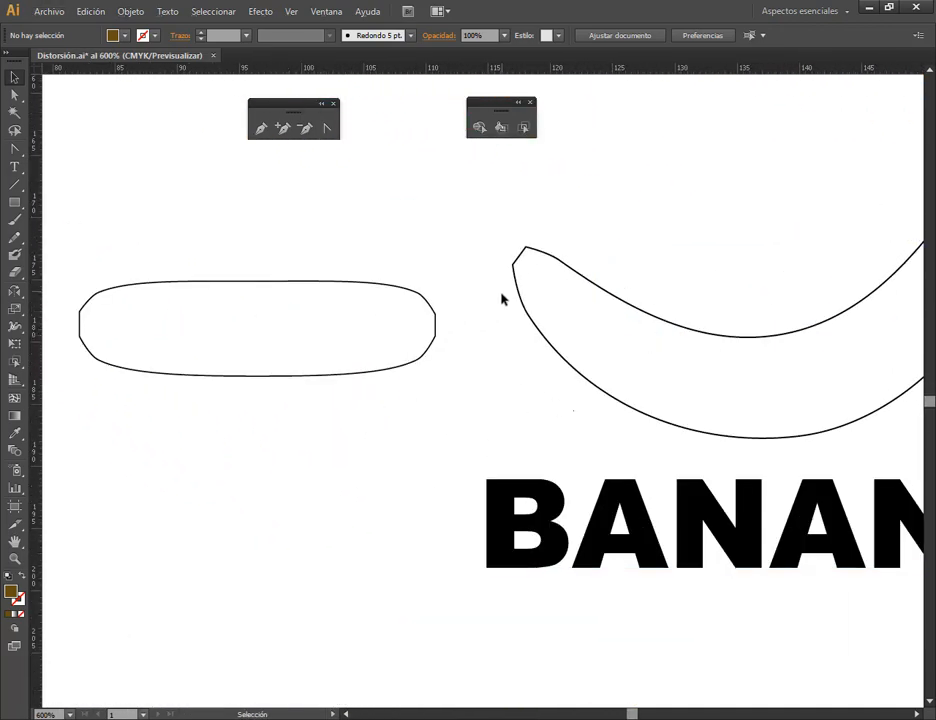
{"action": "scroll", "coordinate": [502, 299], "scroll_direction": "down", "scroll_amount": 1, "text": "alt"}
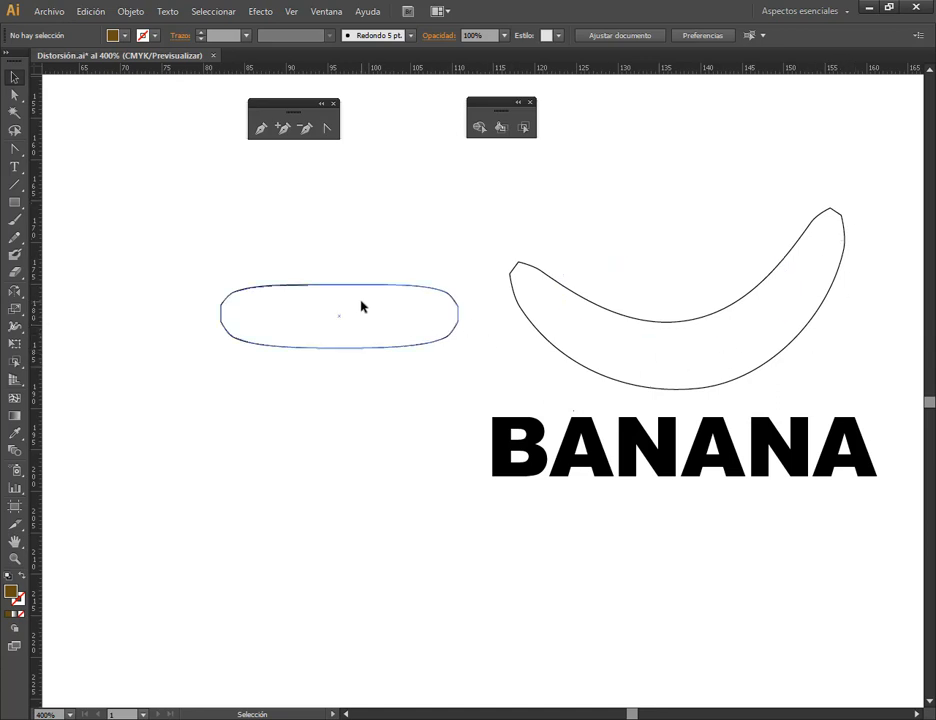
{"action": "mouse_move", "coordinate": [361, 306]}
{"action": "left_mouse_down"}
{"action": "mouse_move", "coordinate": [359, 274]}
{"action": "mouse_move", "coordinate": [360, 293]}
{"action": "left_mouse_up"}
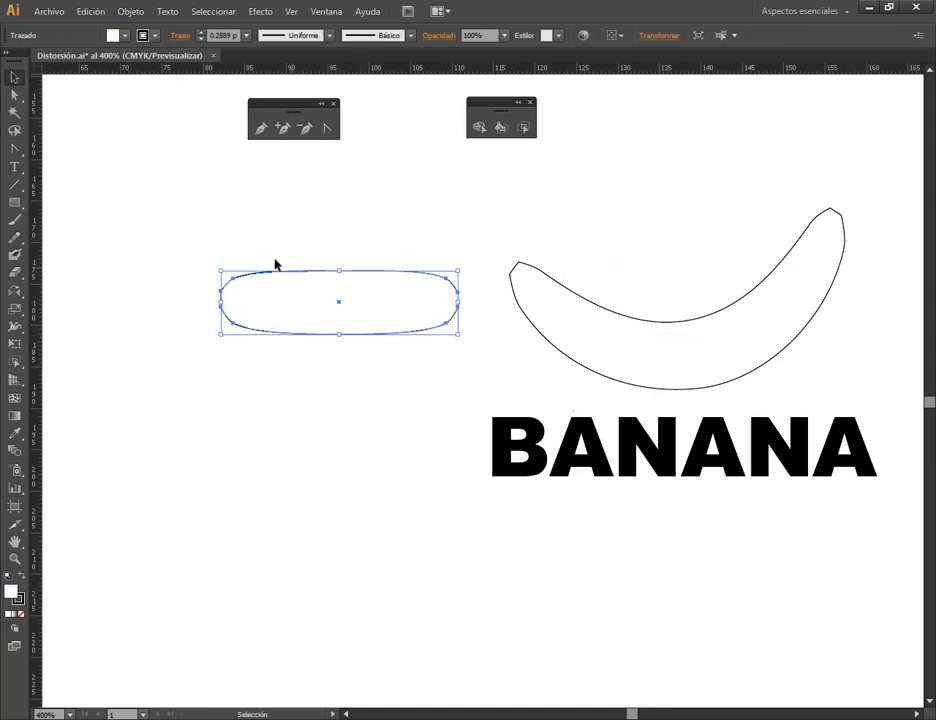
{"action": "left_click", "coordinate": [307, 418]}
- Draw a horizontal rectangle about 27 mm wide below the rounded outline
{"action": "scroll", "coordinate": [279, 335], "scroll_direction": "up", "scroll_amount": 2, "text": "alt"}
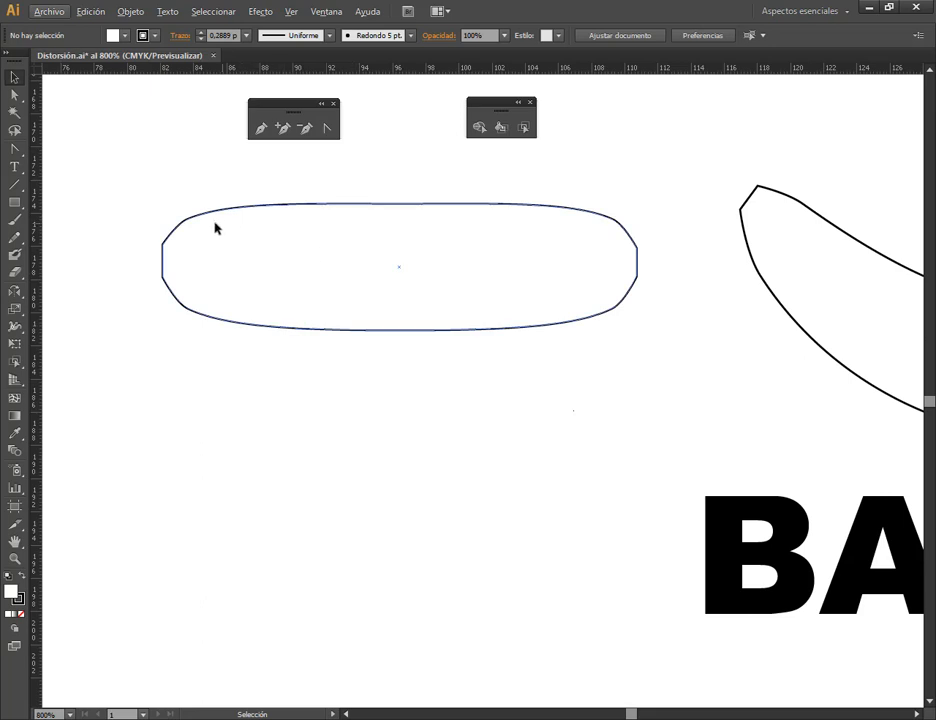
{"action": "left_click", "coordinate": [12, 202]}
{"action": "left_click_drag", "start_coordinate": [175, 437], "coordinate": [630, 558]}
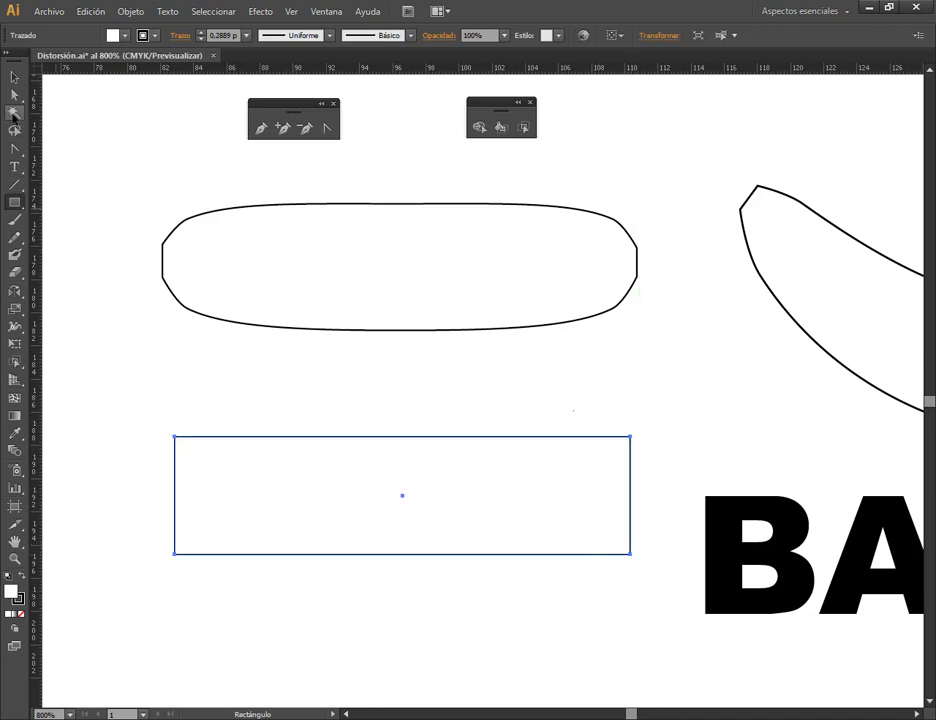
- Add two anchor points to each short side of the new rectangle
{"action": "left_click", "coordinate": [286, 131]}
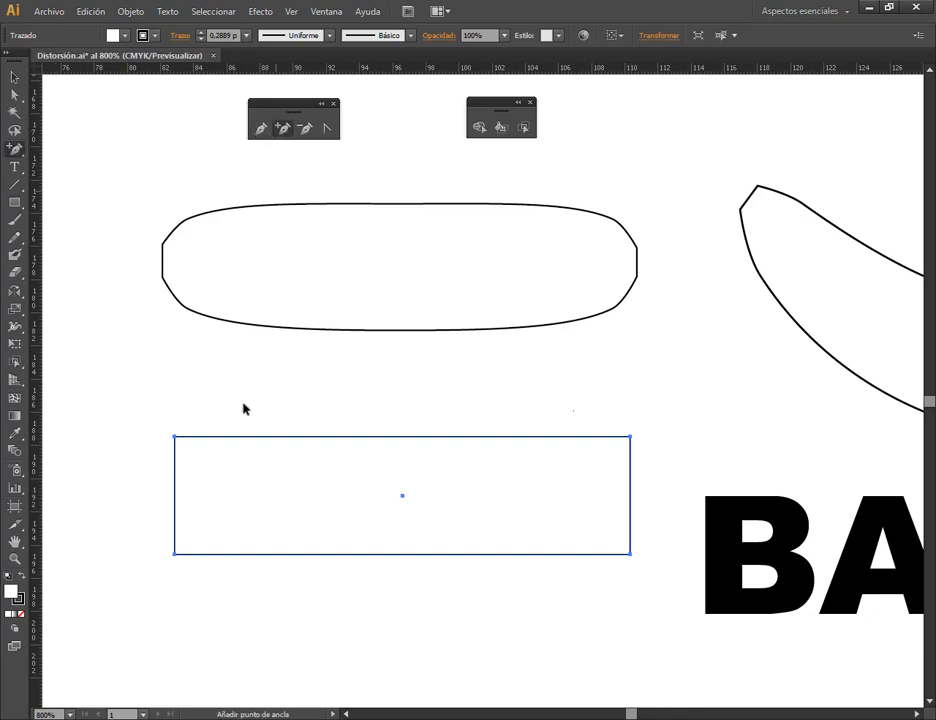
{"action": "left_click", "coordinate": [175, 471]}
{"action": "left_click", "coordinate": [175, 514]}
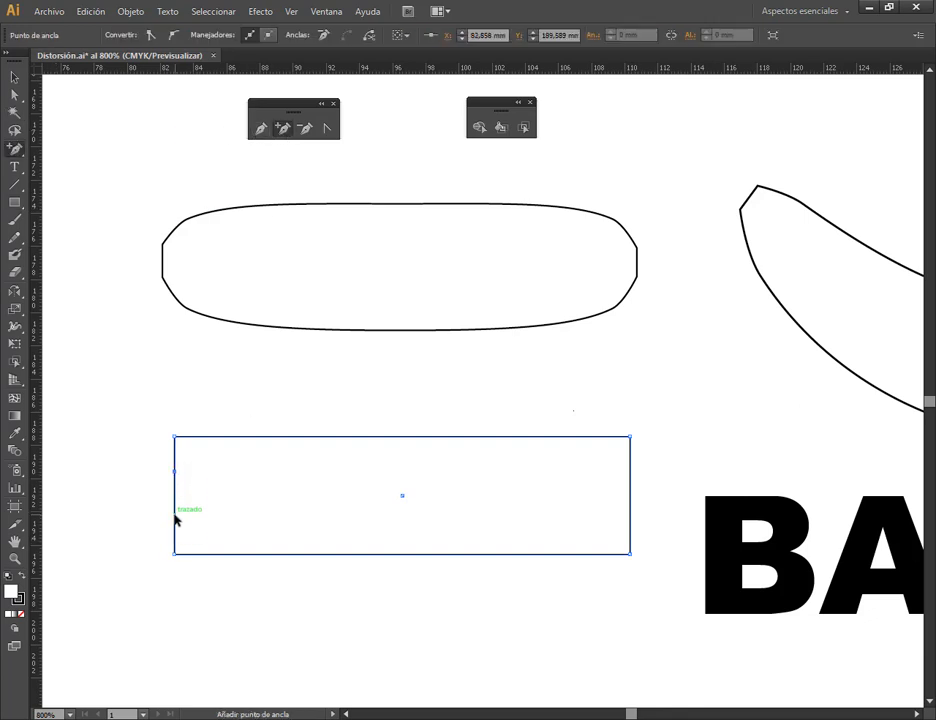
{"action": "left_click", "coordinate": [630, 471]}
{"action": "left_click", "coordinate": [630, 510]}
- Lower the bottom added anchor point on each short side of the rectangle, keeping both at the same height
{"action": "key", "text": "a"}
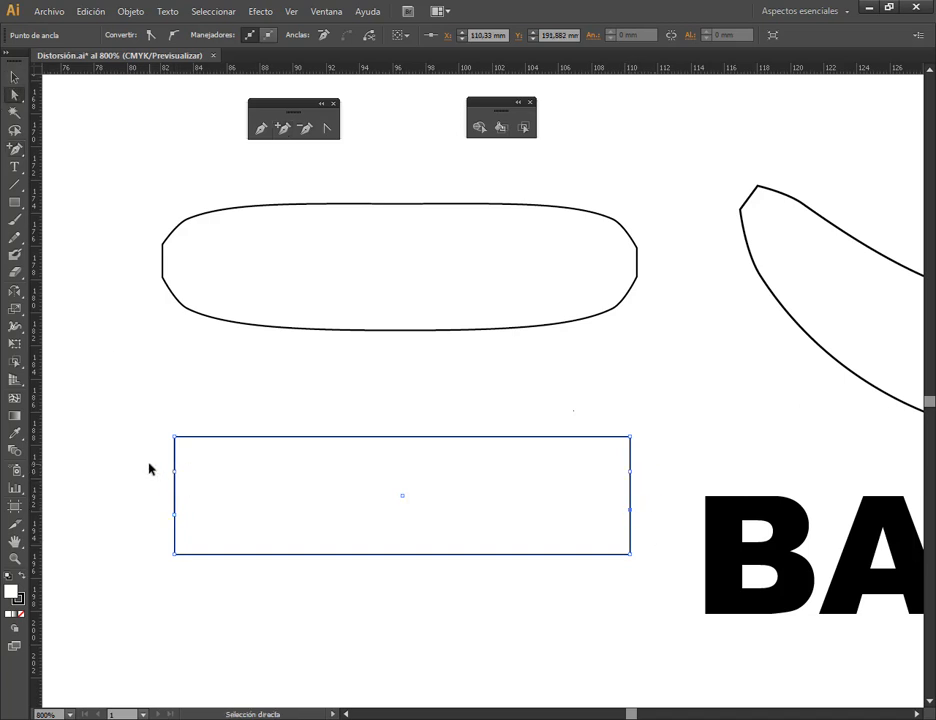
{"action": "left_click_drag", "start_coordinate": [150, 466], "coordinate": [649, 493]}
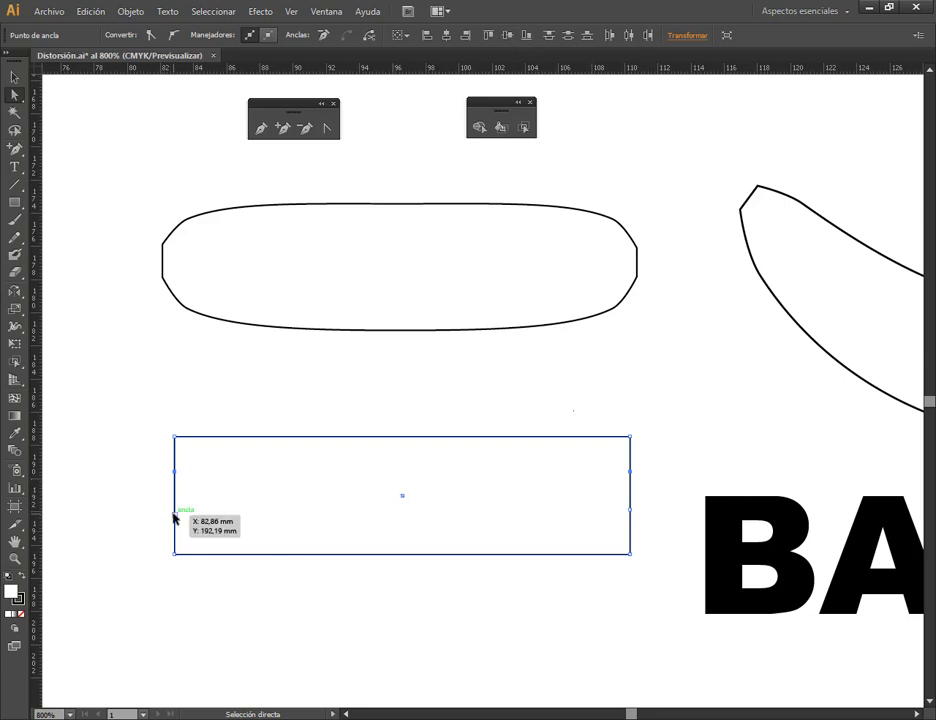
{"action": "left_click_drag", "start_coordinate": [174, 514], "coordinate": [174, 534]}
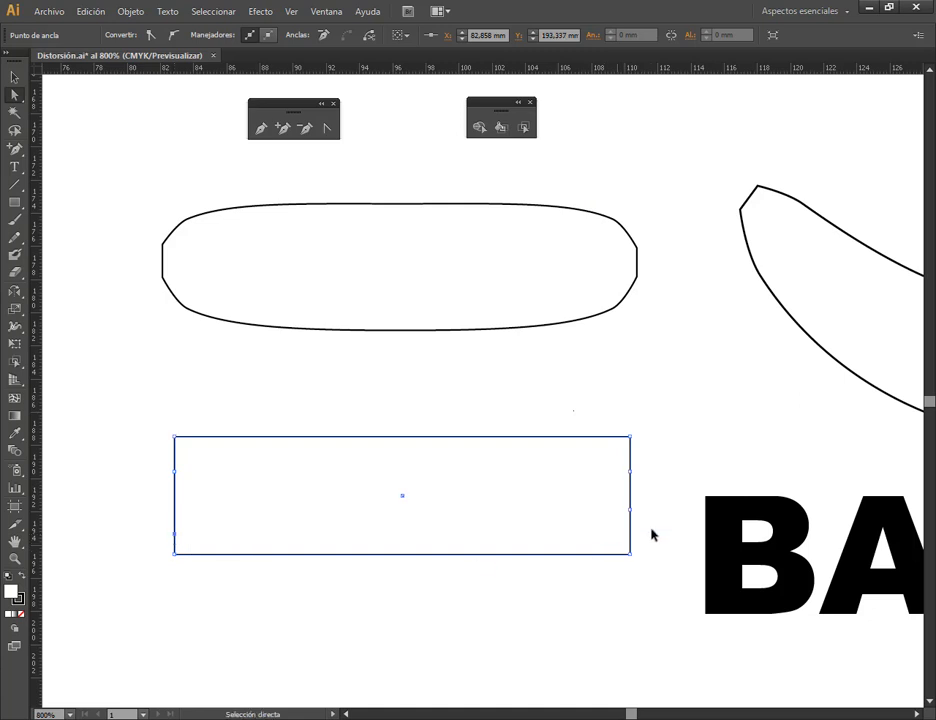
{"action": "left_click", "coordinate": [631, 512]}
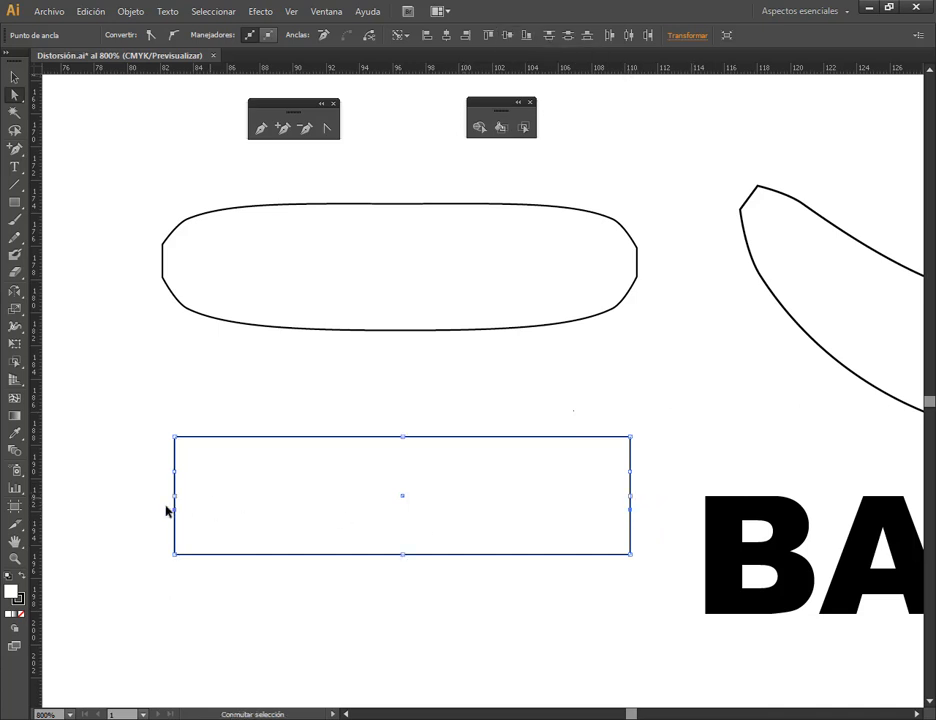
{"action": "left_click_drag", "start_coordinate": [165, 505], "coordinate": [631, 524]}
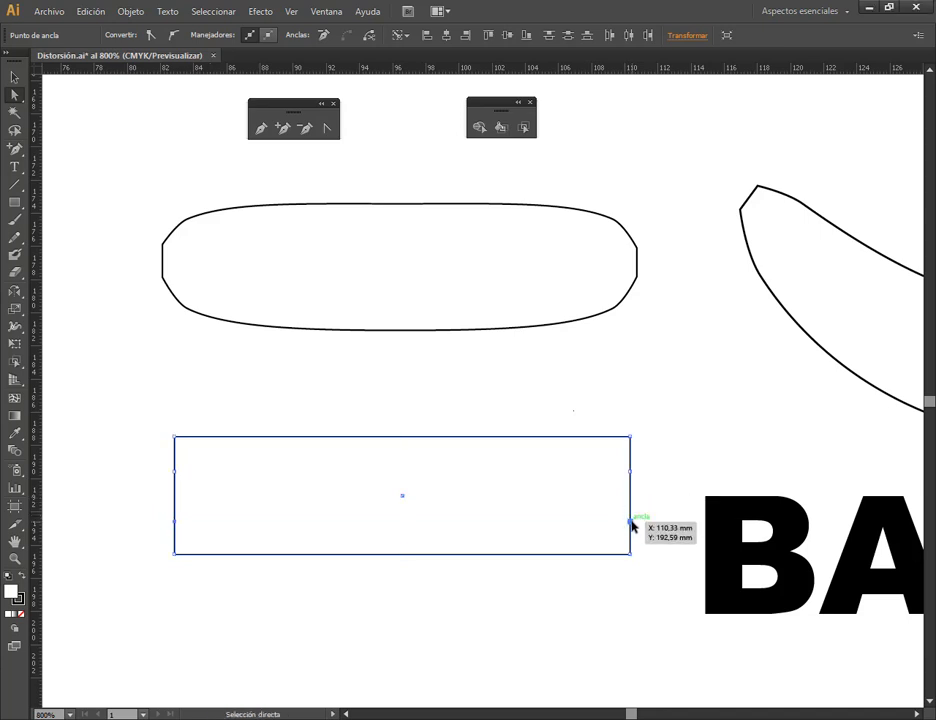
- Distribute the anchor points evenly by vertical centre along each short side of the rectangle
{"action": "left_click_drag", "start_coordinate": [151, 417], "coordinate": [193, 589]}
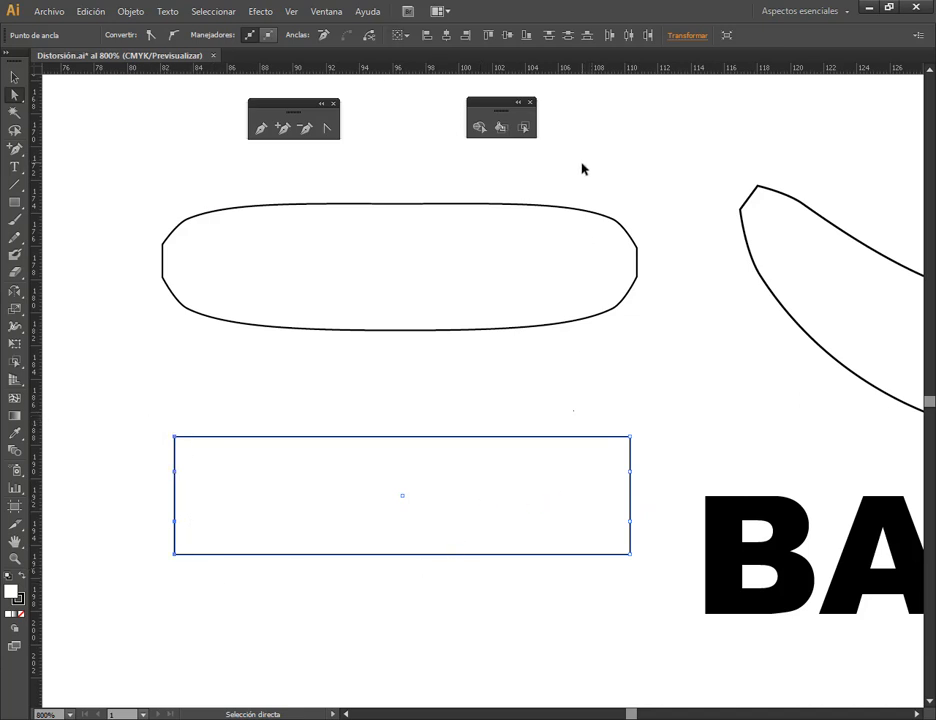
{"action": "left_click", "coordinate": [567, 36]}
{"action": "mouse_move", "coordinate": [669, 413]}
{"action": "left_mouse_down"}
{"action": "mouse_move", "coordinate": [624, 510]}
{"action": "mouse_move", "coordinate": [615, 567]}
{"action": "left_mouse_up"}
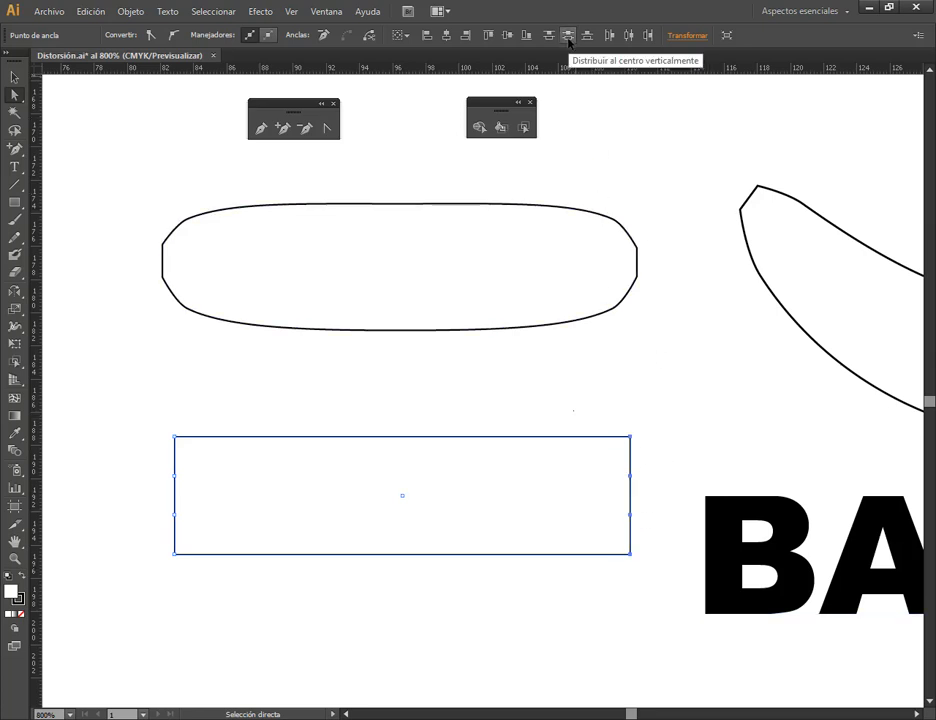
{"action": "left_click", "coordinate": [640, 483]}
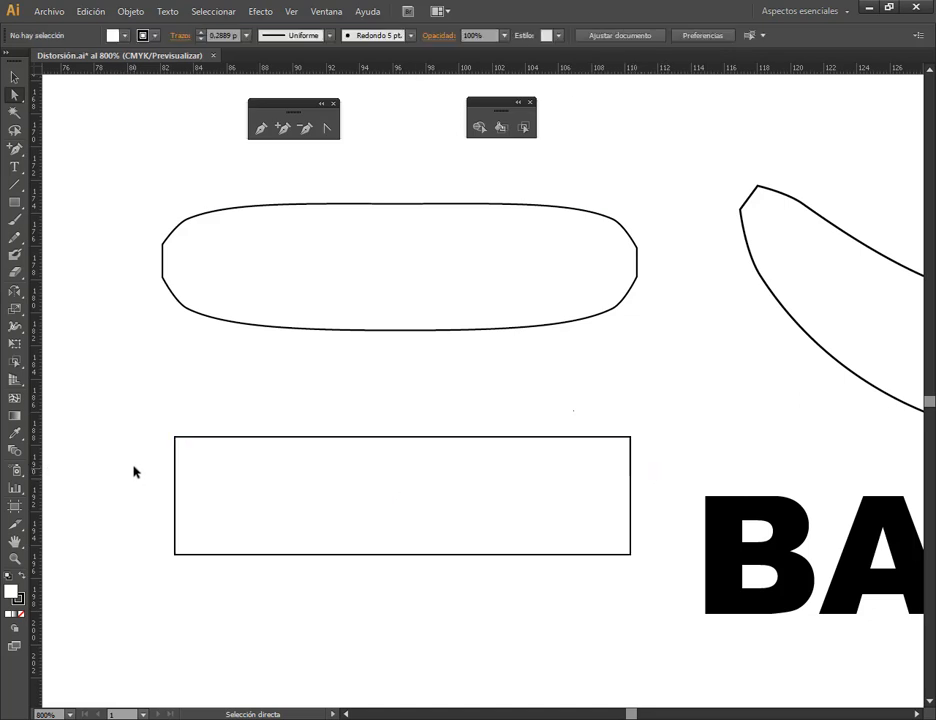
- Scale the four inner side points outward horizontally and closer together vertically, giving the rectangle bevelled ends
{"action": "left_click_drag", "start_coordinate": [134, 471], "coordinate": [652, 486]}
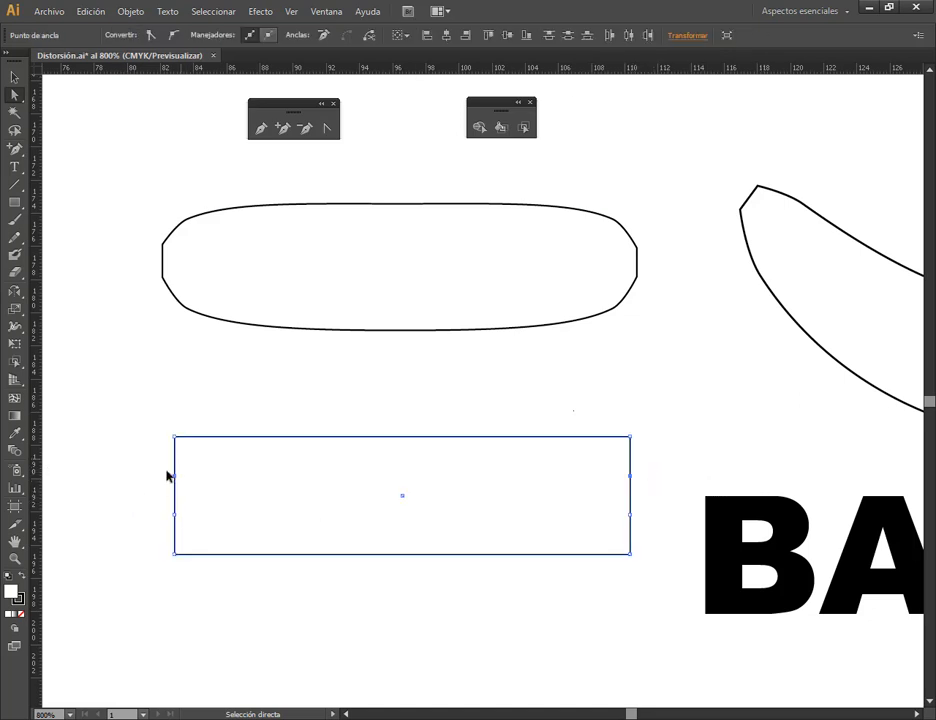
{"action": "left_click_drag", "start_coordinate": [156, 468], "coordinate": [667, 535]}
{"action": "key", "text": "s"}
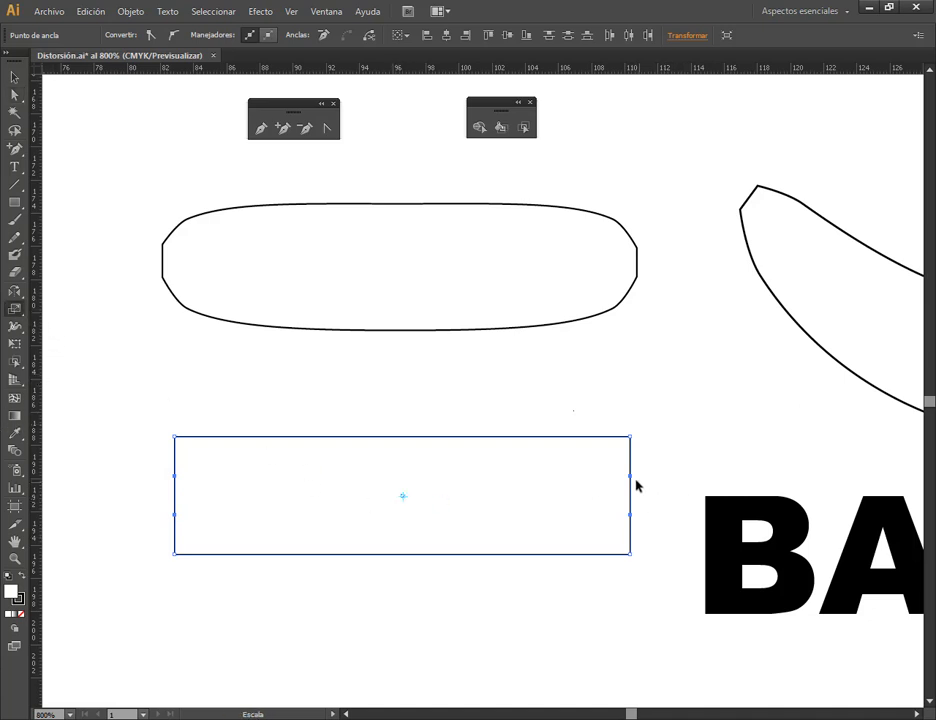
{"action": "left_click_drag", "start_coordinate": [631, 479], "coordinate": [663, 487]}
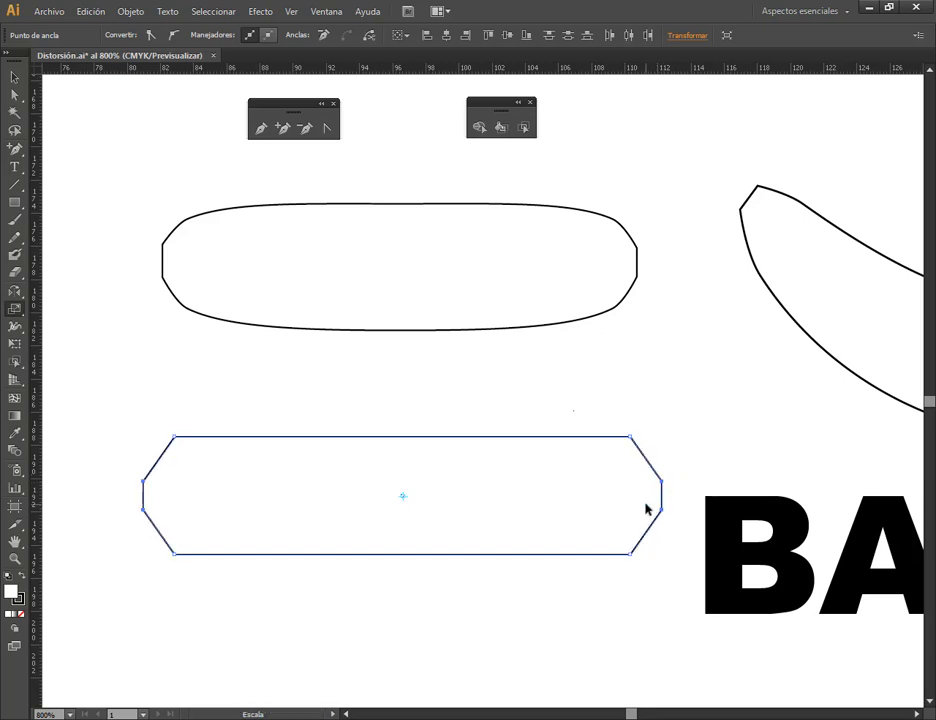
- Convert the four original corner points of the shape to smooth points and deselect it
{"action": "left_click", "coordinate": [15, 94]}
{"action": "left_click_drag", "start_coordinate": [165, 421], "coordinate": [637, 585]}
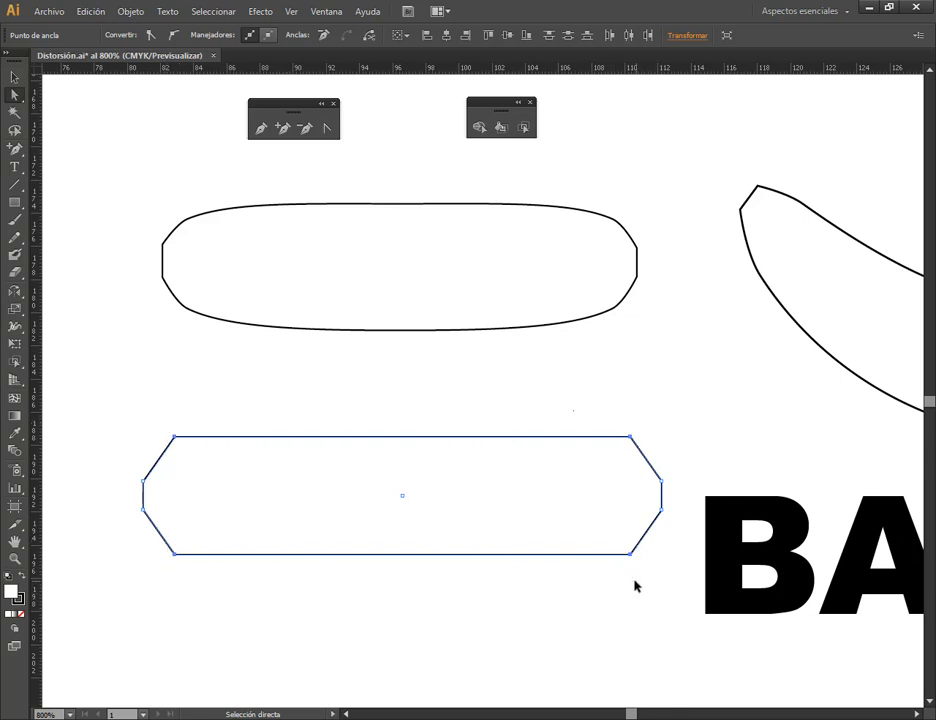
{"action": "left_click", "coordinate": [173, 36]}
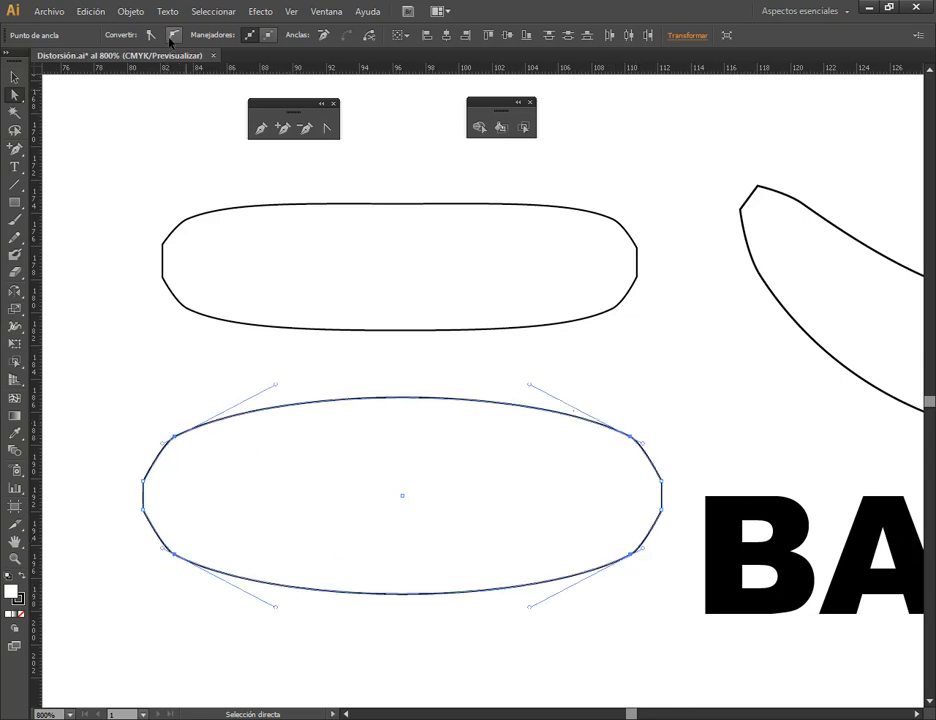
{"action": "left_click", "coordinate": [656, 359]}
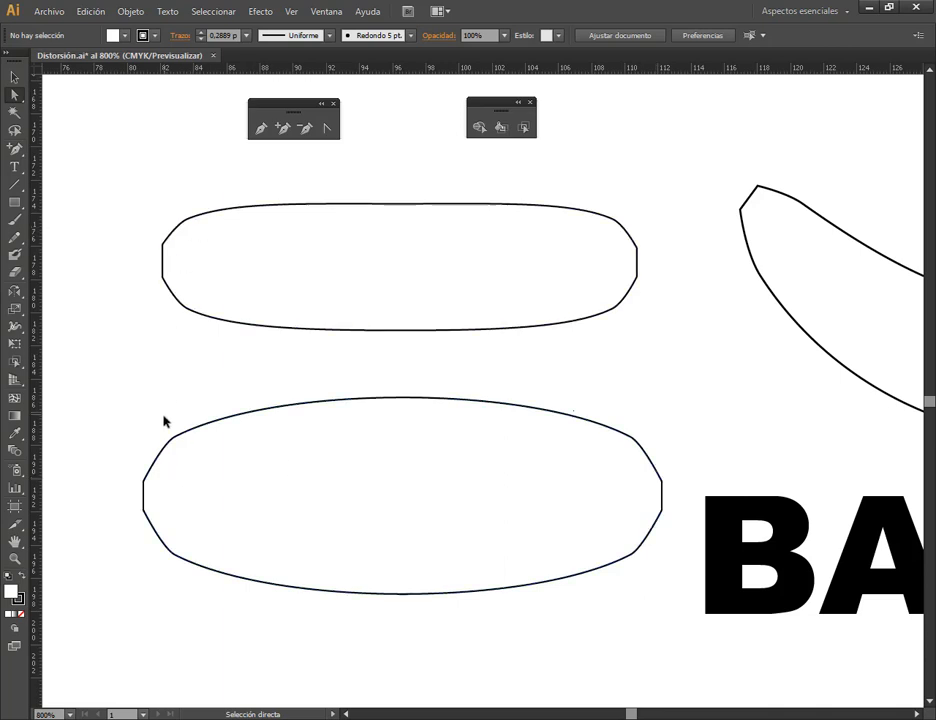
- Add an anchor point at the middle of the shape's upper and lower curves
{"action": "left_click", "coordinate": [406, 397]}
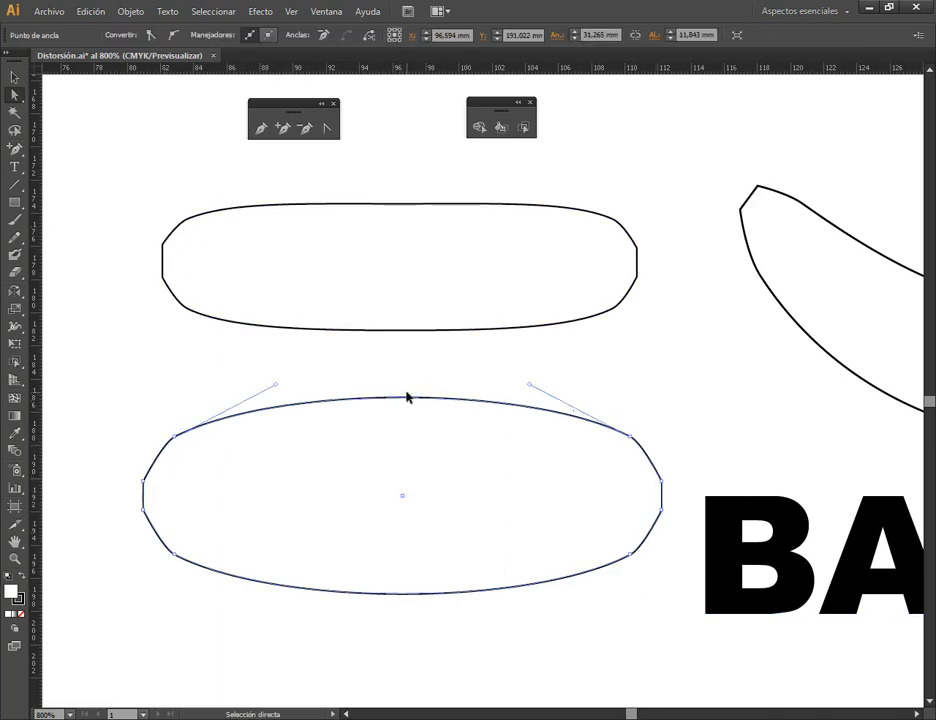
{"action": "left_click", "coordinate": [283, 128]}
{"action": "left_click", "coordinate": [405, 398]}
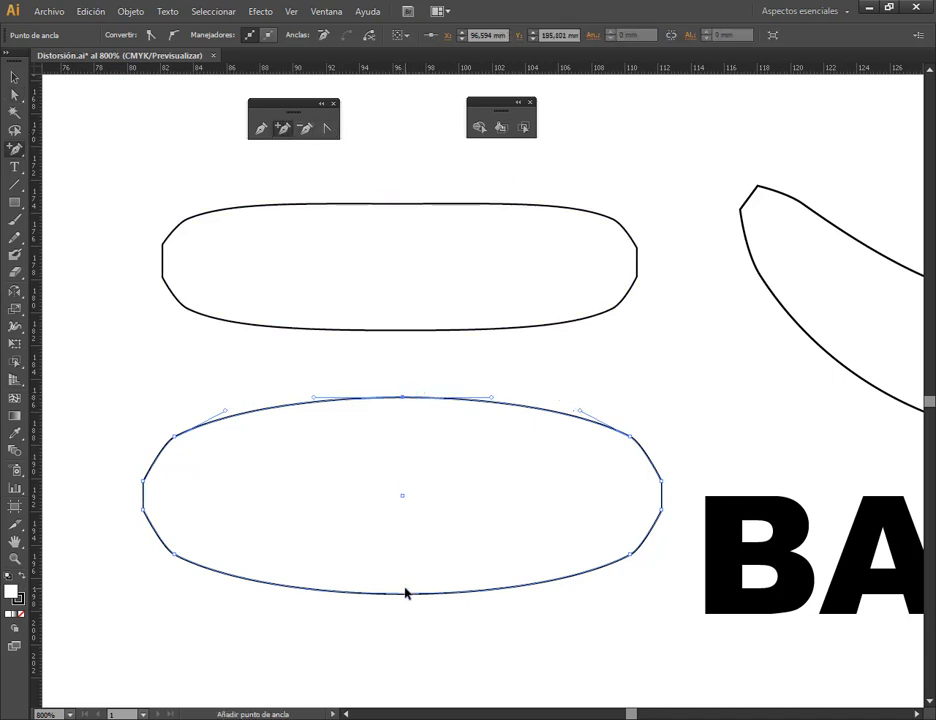
{"action": "left_click", "coordinate": [399, 594]}
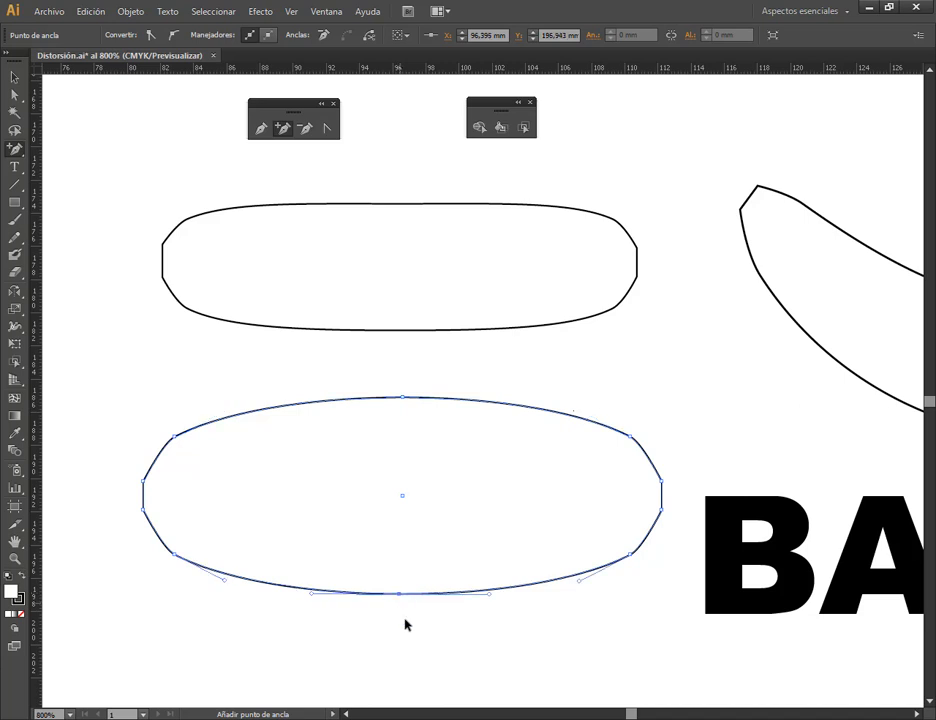
- Align the two middle points on a common vertical axis and scale them toward the shape's centre to flatten the curves
{"action": "left_click", "coordinate": [14, 94]}
{"action": "left_click_drag", "start_coordinate": [374, 370], "coordinate": [450, 624]}
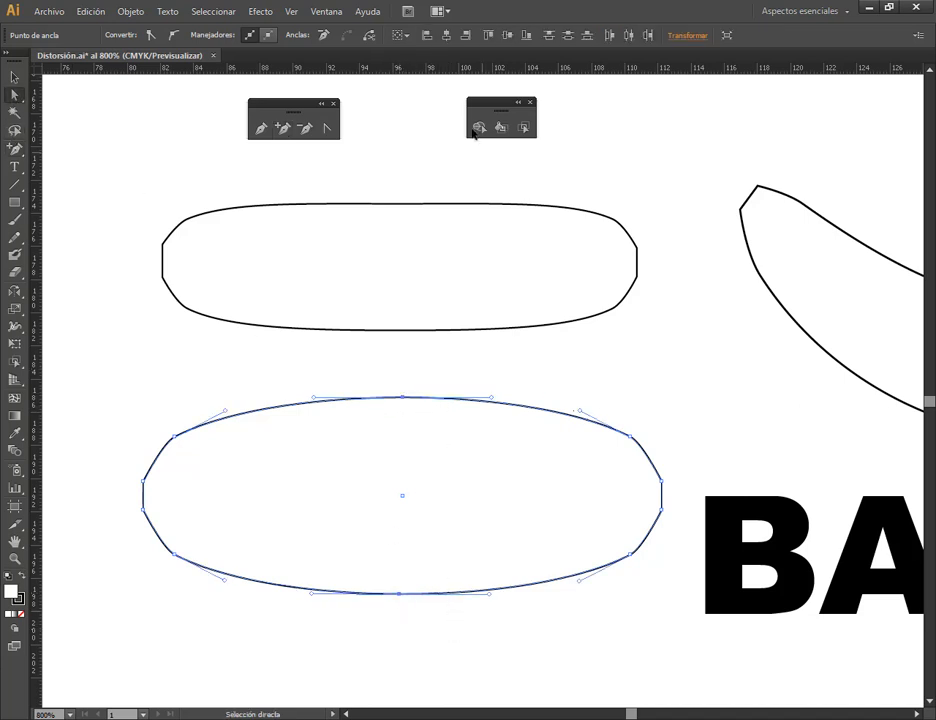
{"action": "left_click", "coordinate": [446, 36]}
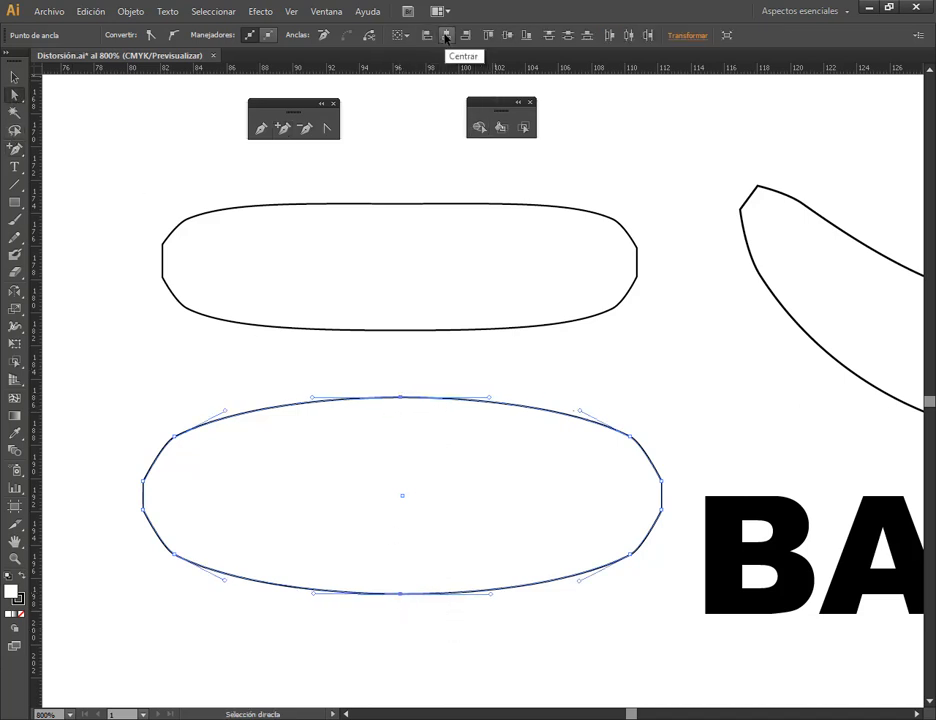
{"action": "left_click", "coordinate": [20, 308]}
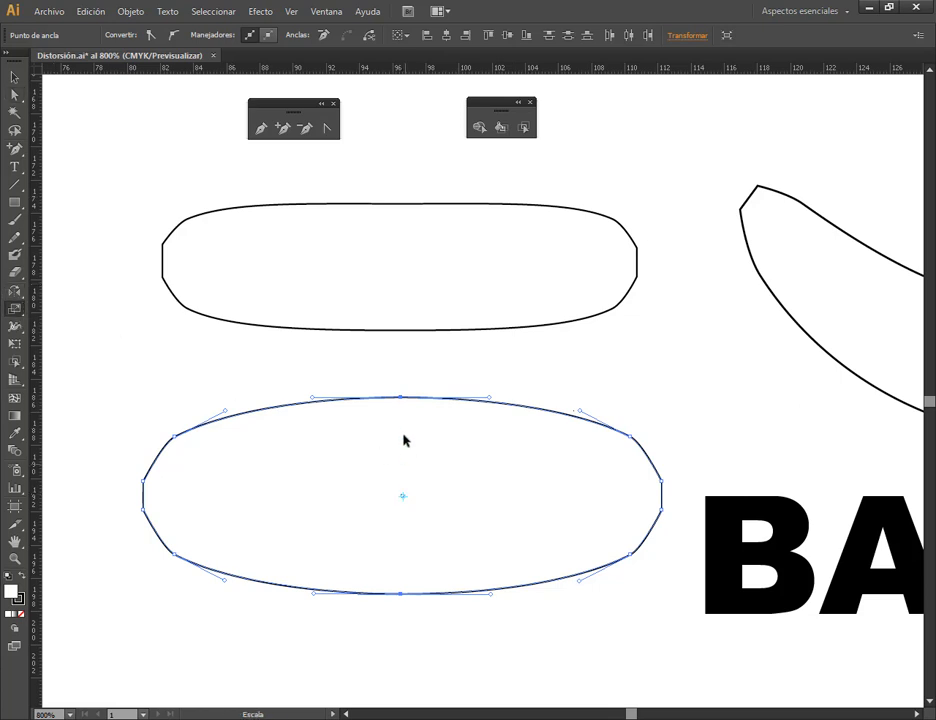
{"action": "mouse_move", "coordinate": [400, 399]}
{"action": "left_mouse_down"}
{"action": "mouse_move", "coordinate": [403, 428]}
{"action": "mouse_move", "coordinate": [404, 420]}
{"action": "left_mouse_up"}
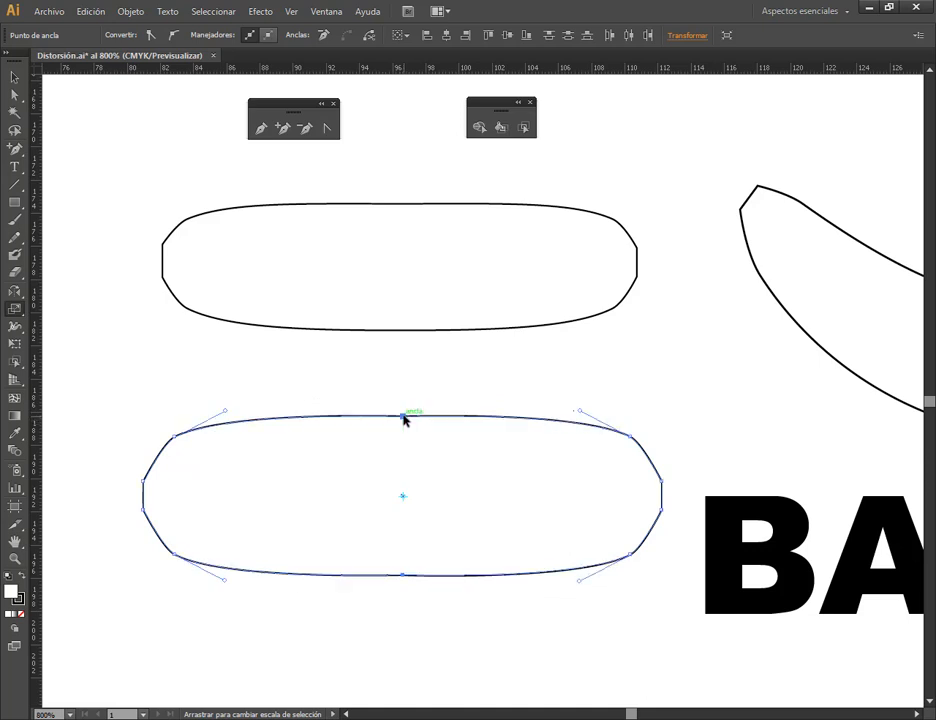
- Select the whole new rounded outline, reduce its height from the upper edge and deselect it
{"action": "left_click", "coordinate": [14, 77]}
{"action": "left_click", "coordinate": [85, 230]}
{"action": "left_click", "coordinate": [545, 467]}
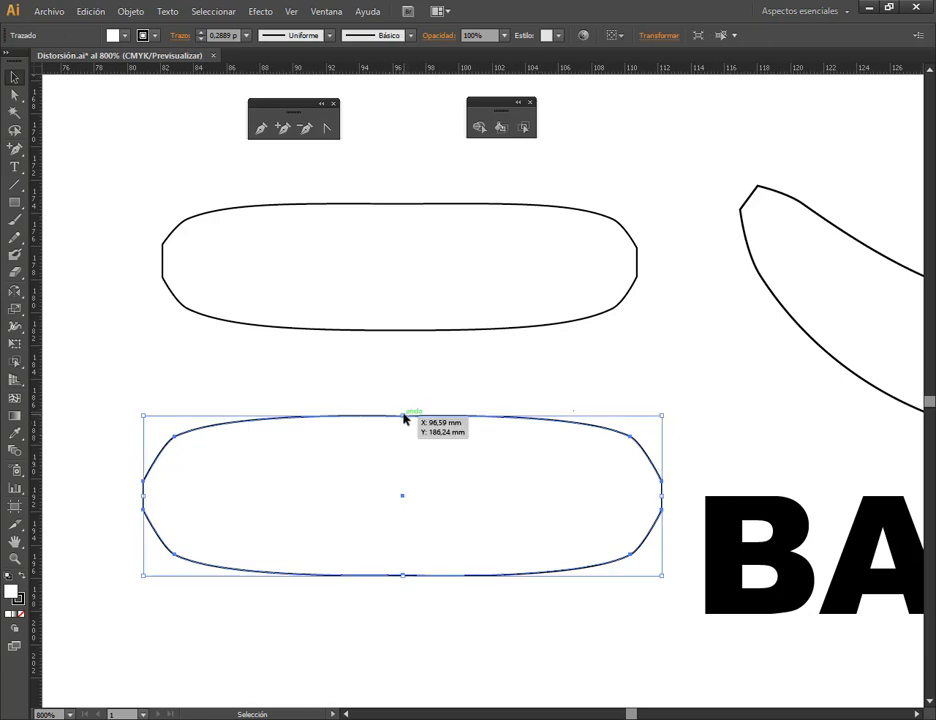
{"action": "left_click_drag", "start_coordinate": [404, 418], "coordinate": [408, 432]}
{"action": "left_click", "coordinate": [613, 519]}
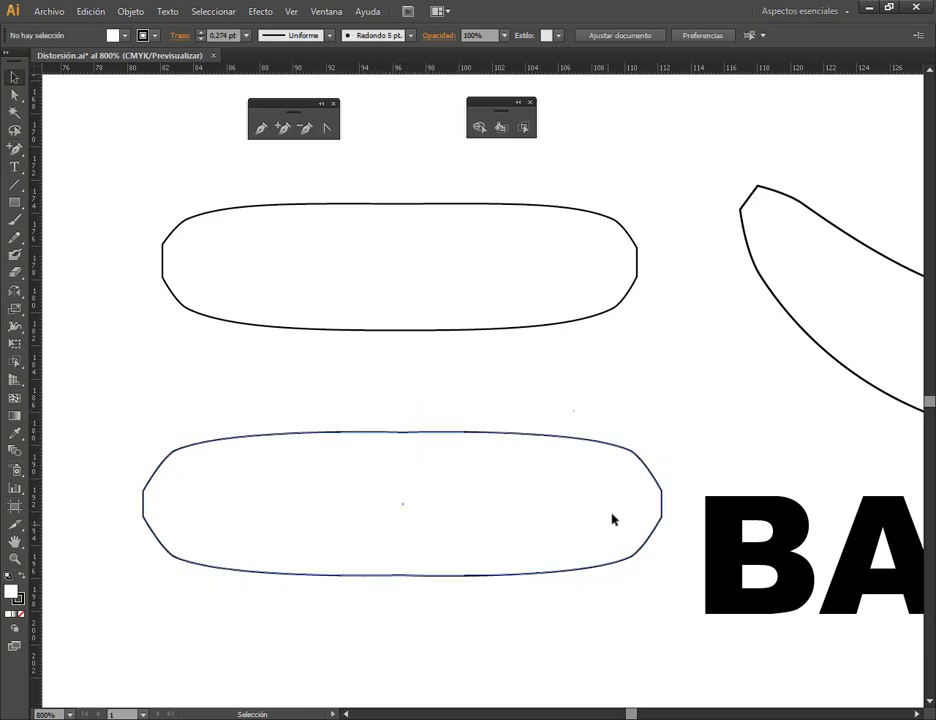
- Move the lower rounded outline up slightly and scale its four outermost end anchor points in toward its centre, leaving it deselected
{"action": "left_click_drag", "start_coordinate": [613, 512], "coordinate": [611, 505]}
{"action": "left_click", "coordinate": [668, 399]}
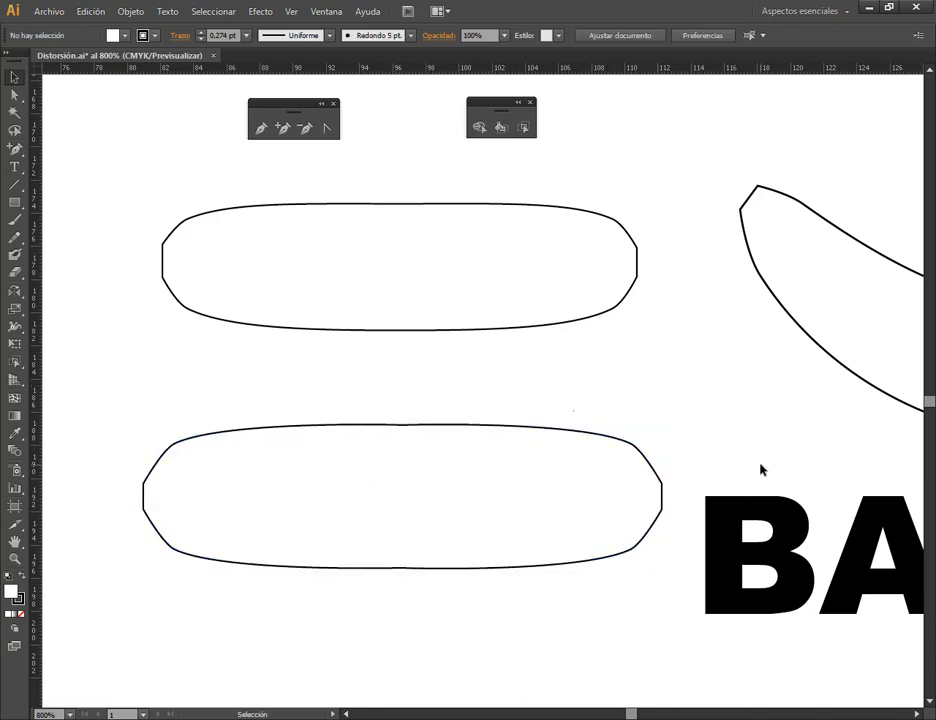
{"action": "left_click", "coordinate": [261, 428]}
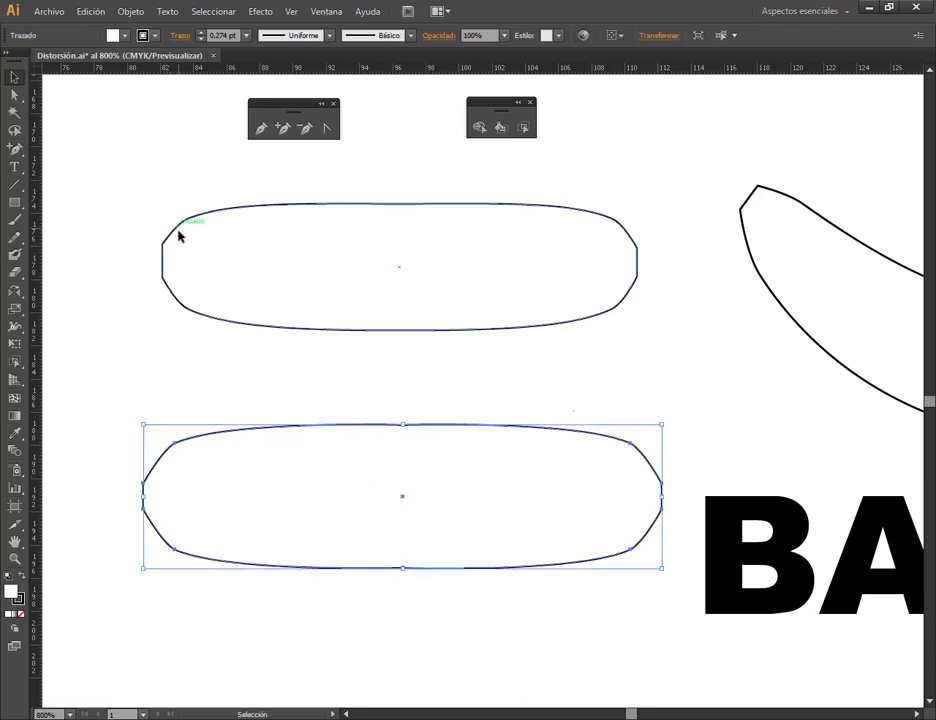
{"action": "left_click", "coordinate": [14, 94]}
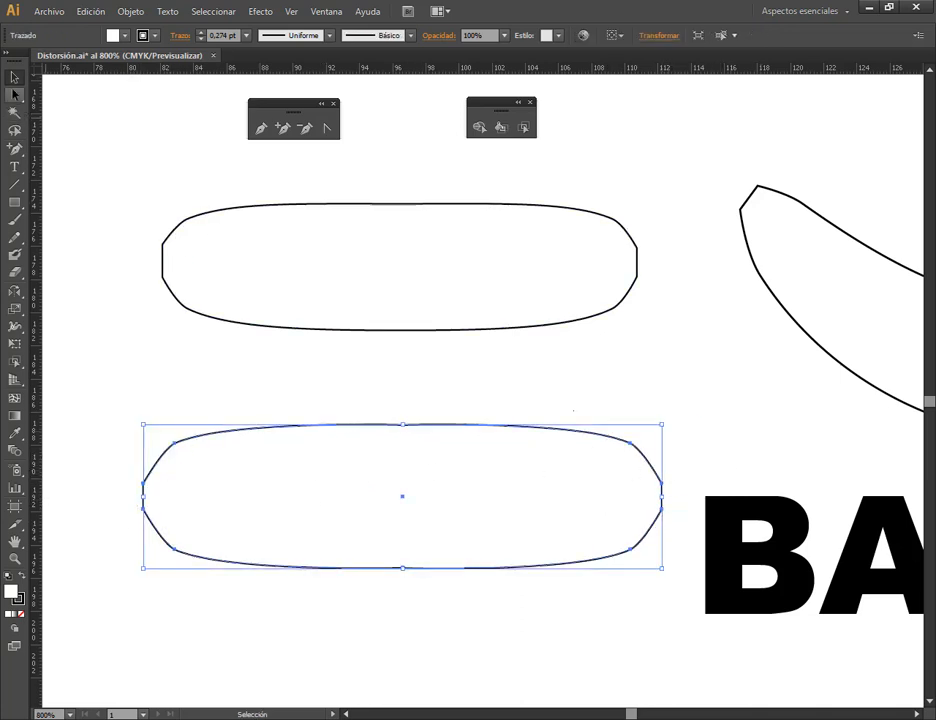
{"action": "left_click_drag", "start_coordinate": [124, 468], "coordinate": [154, 528]}
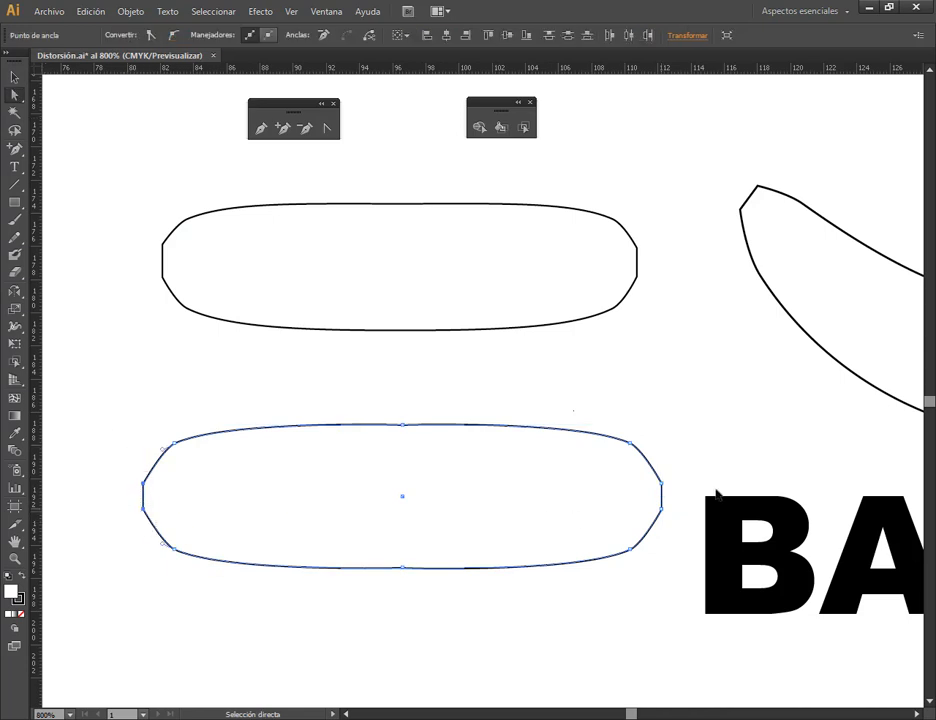
{"action": "left_click_drag", "start_coordinate": [680, 470], "coordinate": [654, 532]}
{"action": "left_click", "coordinate": [14, 309]}
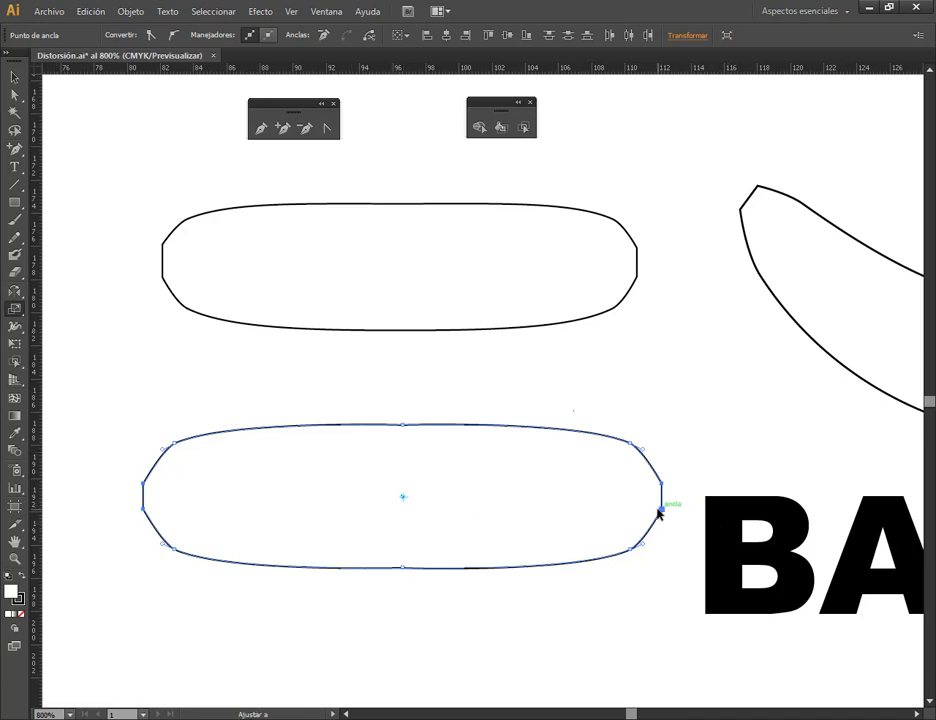
{"action": "left_click_drag", "start_coordinate": [660, 510], "coordinate": [660, 516]}
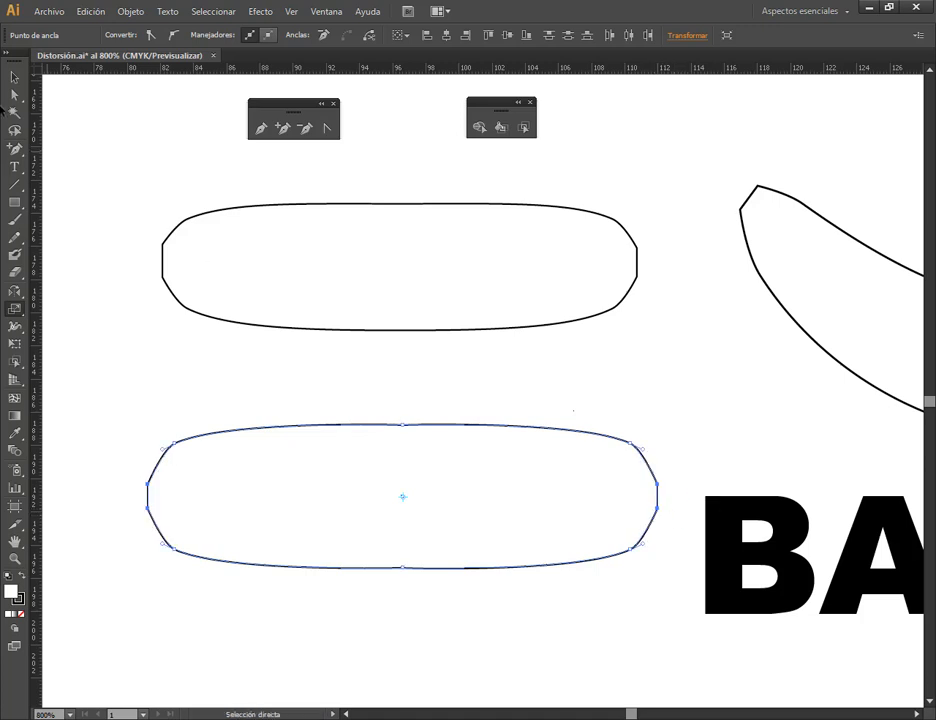
{"action": "left_click", "coordinate": [14, 78]}
{"action": "left_click", "coordinate": [145, 382]}
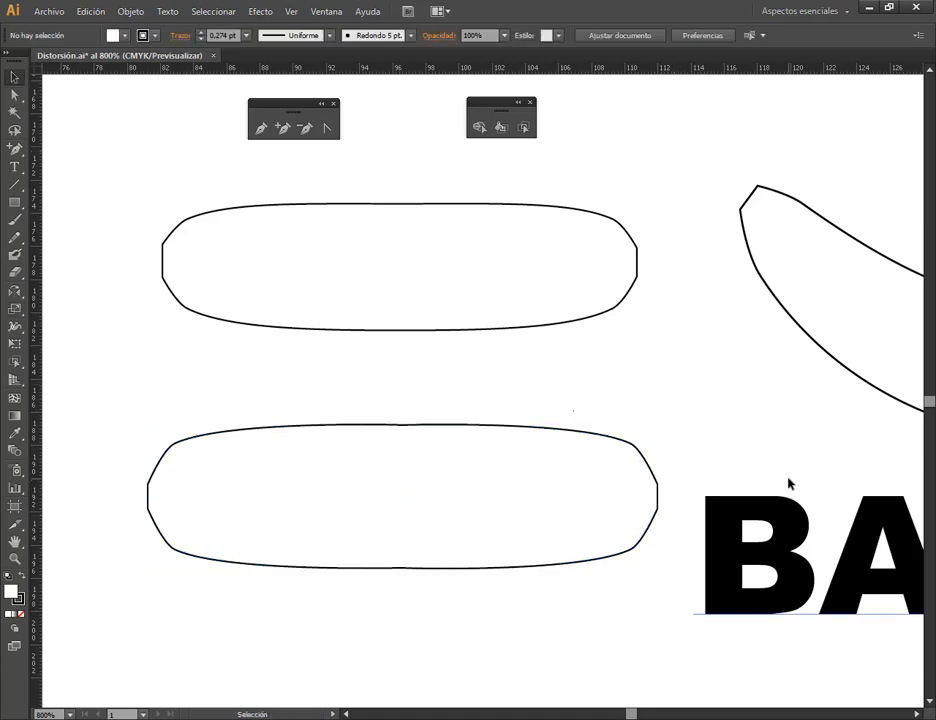
- Select the lower rounded outline and start an envelope distortion made with a warp
{"action": "scroll", "coordinate": [360, 512], "scroll_direction": "down", "scroll_amount": 1}
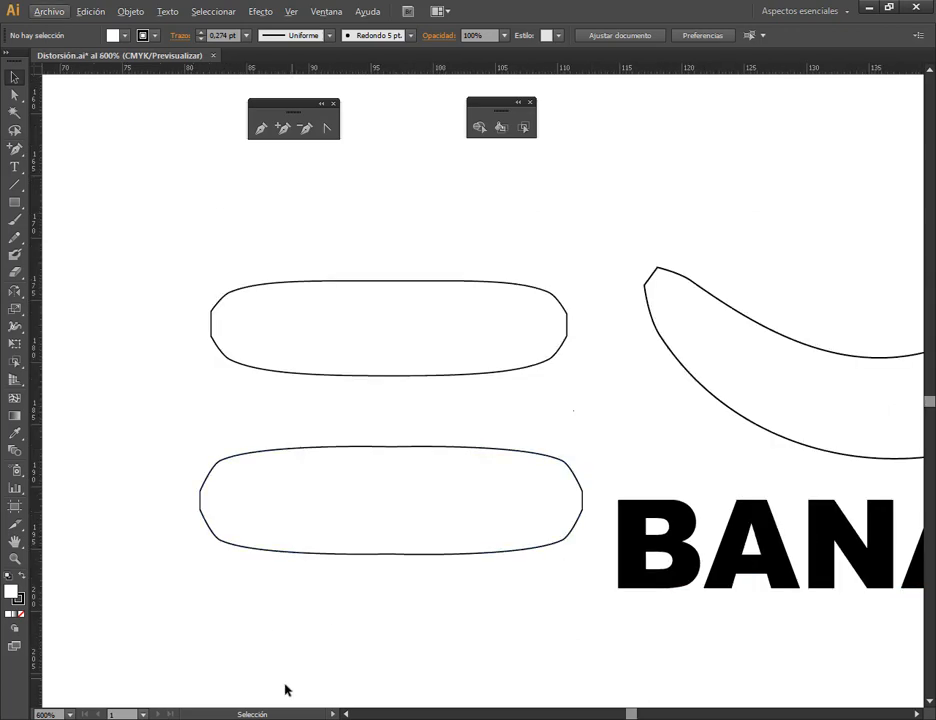
{"action": "mouse_move", "coordinate": [238, 719]}
{"action": "left_click", "coordinate": [115, 645]}
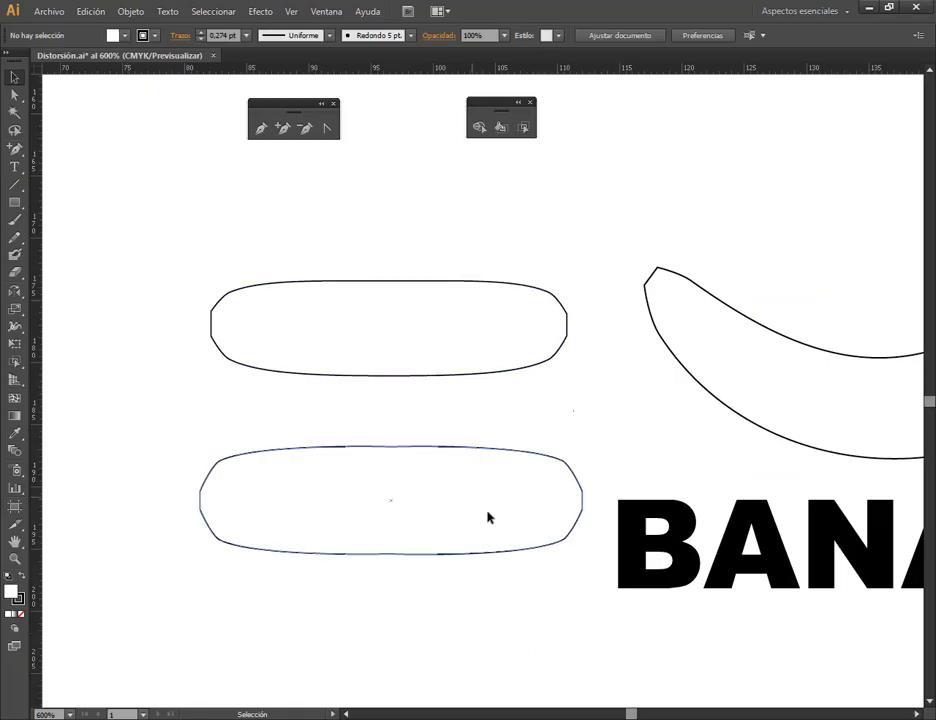
{"action": "left_click", "coordinate": [487, 518]}
{"action": "left_click", "coordinate": [484, 521]}
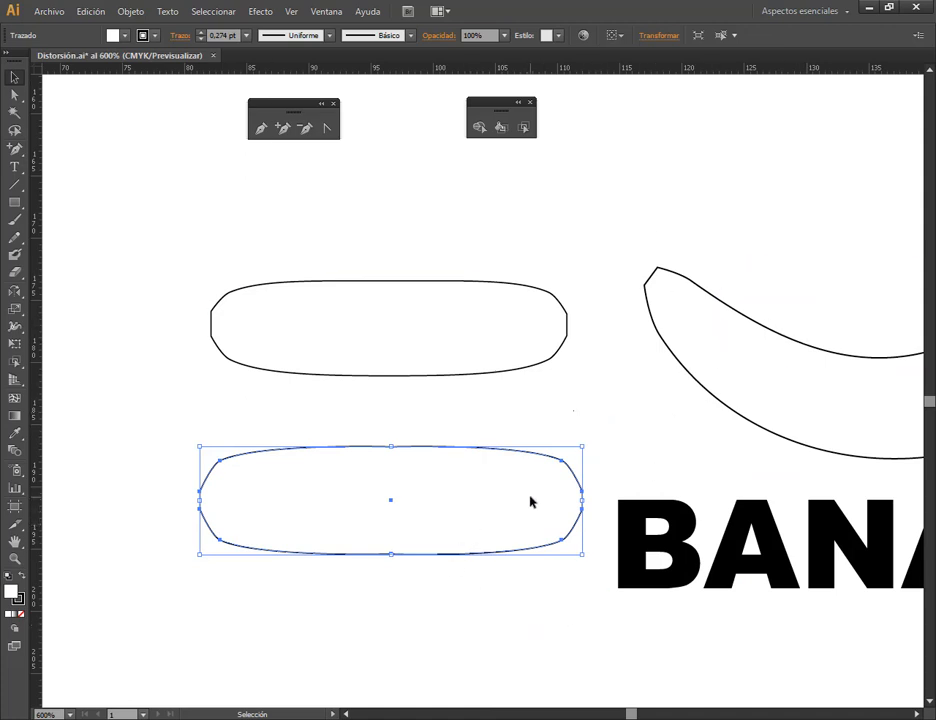
{"action": "scroll", "coordinate": [566, 518], "scroll_direction": "down", "scroll_amount": 3}
{"action": "scroll", "coordinate": [652, 647], "scroll_direction": "up", "scroll_amount": 1}
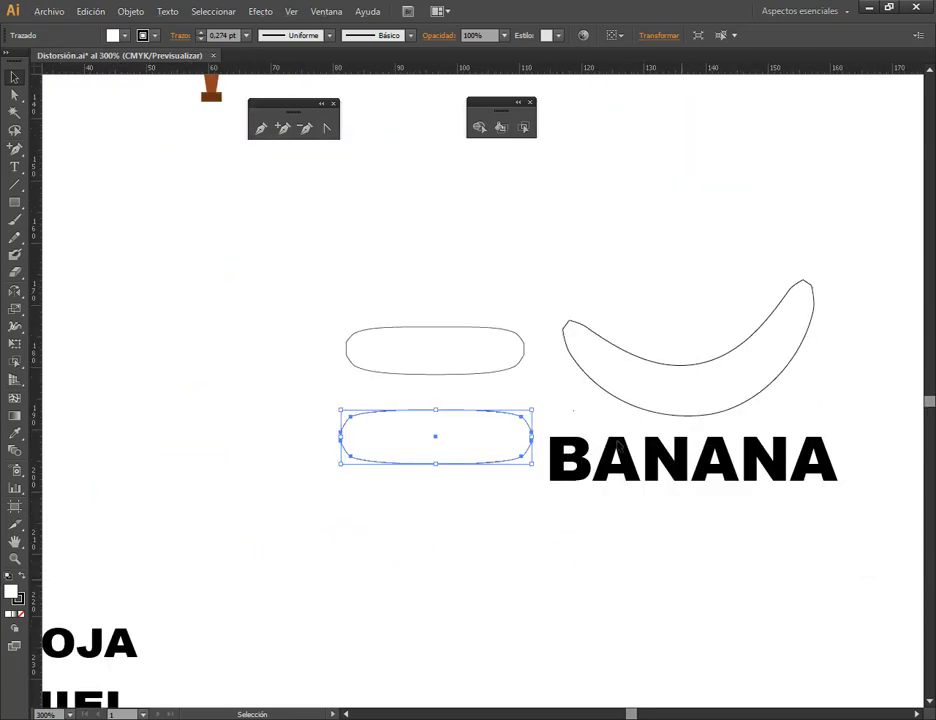
{"action": "left_click", "coordinate": [131, 11]}
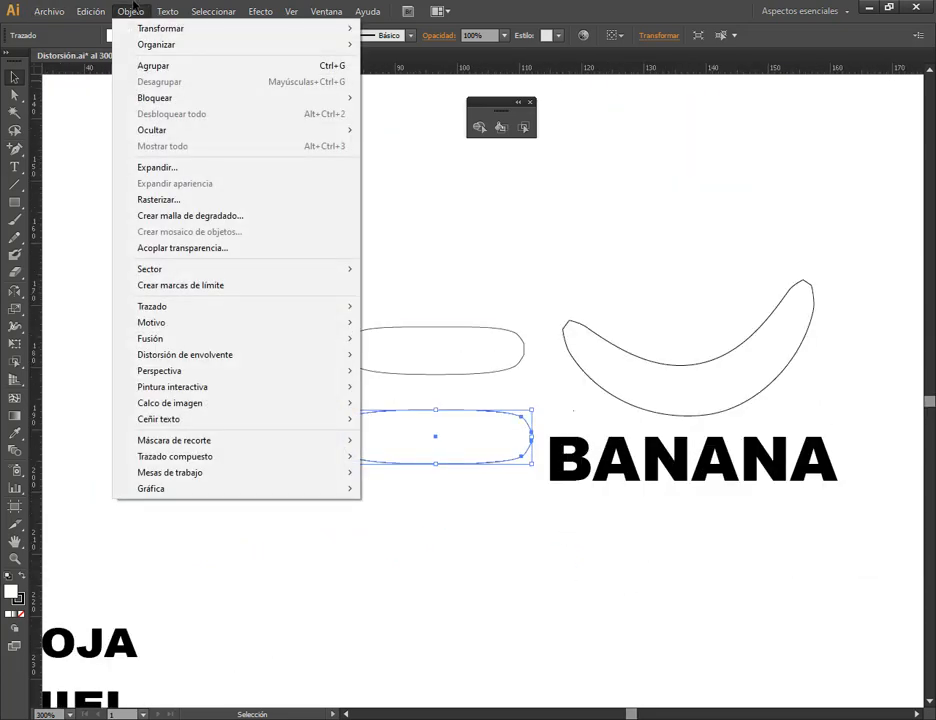
{"action": "mouse_move", "coordinate": [229, 355]}
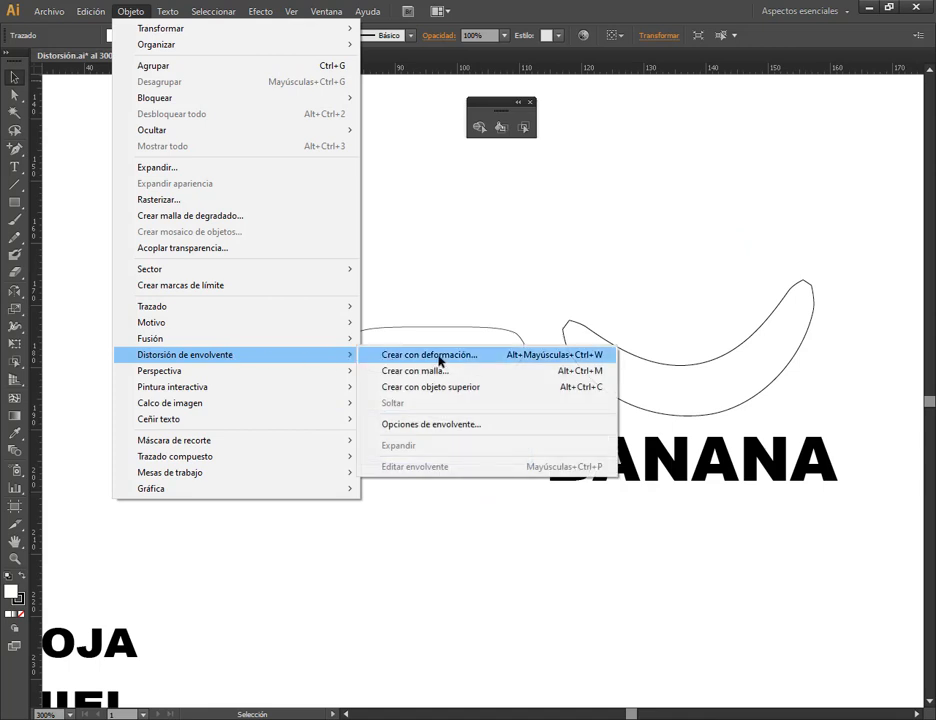
{"action": "left_click", "coordinate": [440, 357]}
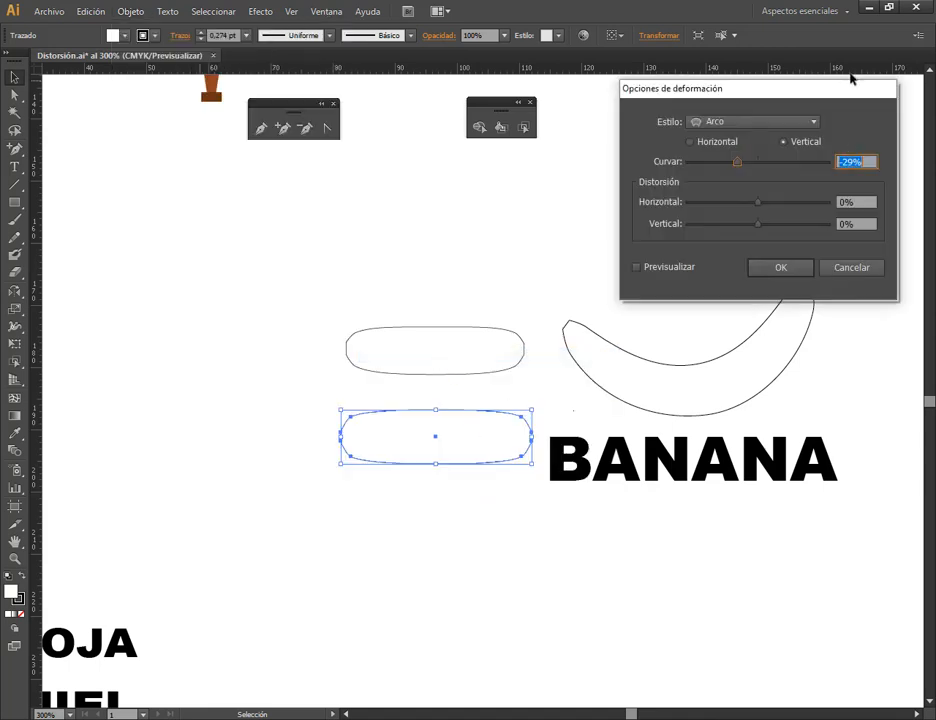
- Preview the Arc warp on the outline and set its orientation to horizontal, keeping the shape in view
{"action": "left_click_drag", "start_coordinate": [815, 95], "coordinate": [363, 126]}
{"action": "left_click", "coordinate": [219, 300]}
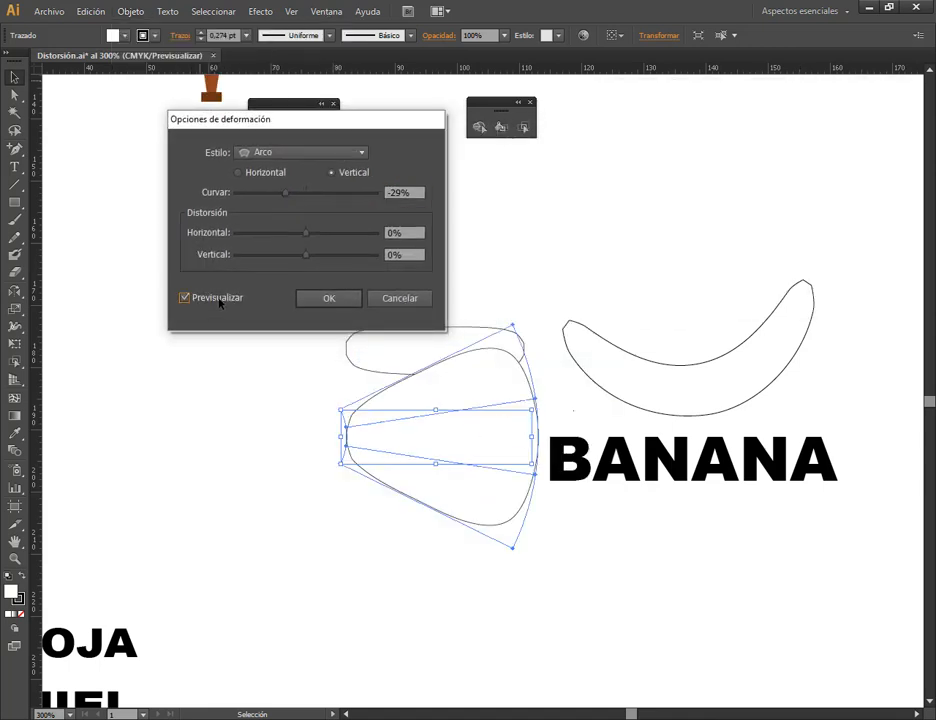
{"action": "left_click", "coordinate": [264, 172]}
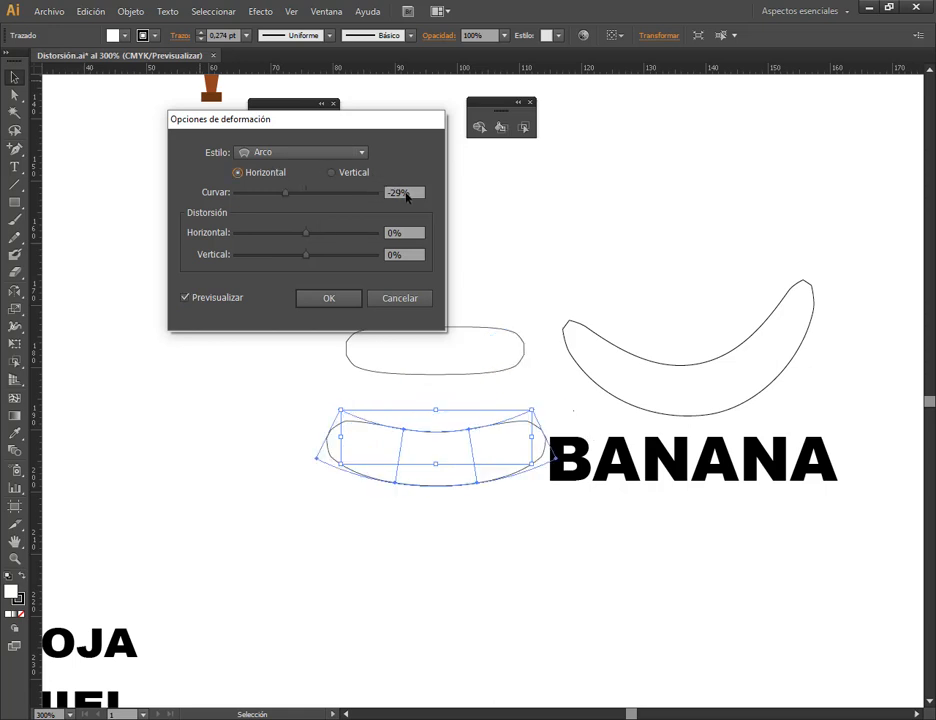
- Set the Arc warp's bend to -77% and apply it to the outline
{"action": "scroll", "coordinate": [406, 197], "scroll_direction": "up", "scroll_amount": 5}
{"action": "scroll", "coordinate": [406, 197], "scroll_direction": "down", "scroll_amount": 12}
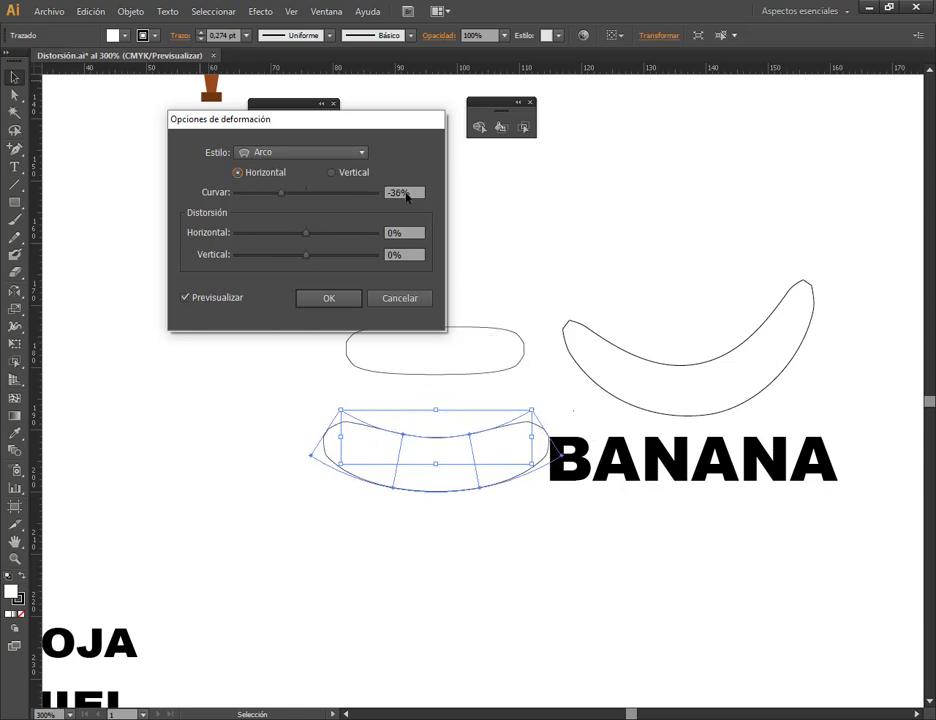
{"action": "scroll", "coordinate": [406, 197], "scroll_direction": "down", "scroll_amount": 7}
{"action": "left_click_drag", "start_coordinate": [276, 197], "coordinate": [257, 194]}
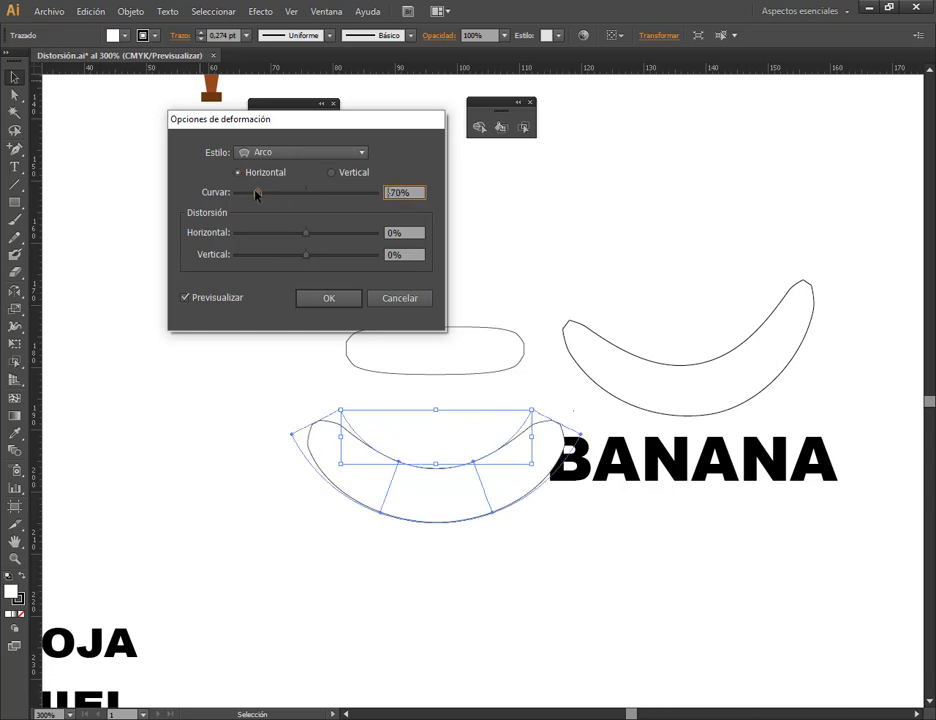
{"action": "scroll", "coordinate": [416, 197], "scroll_direction": "down", "scroll_amount": 6}
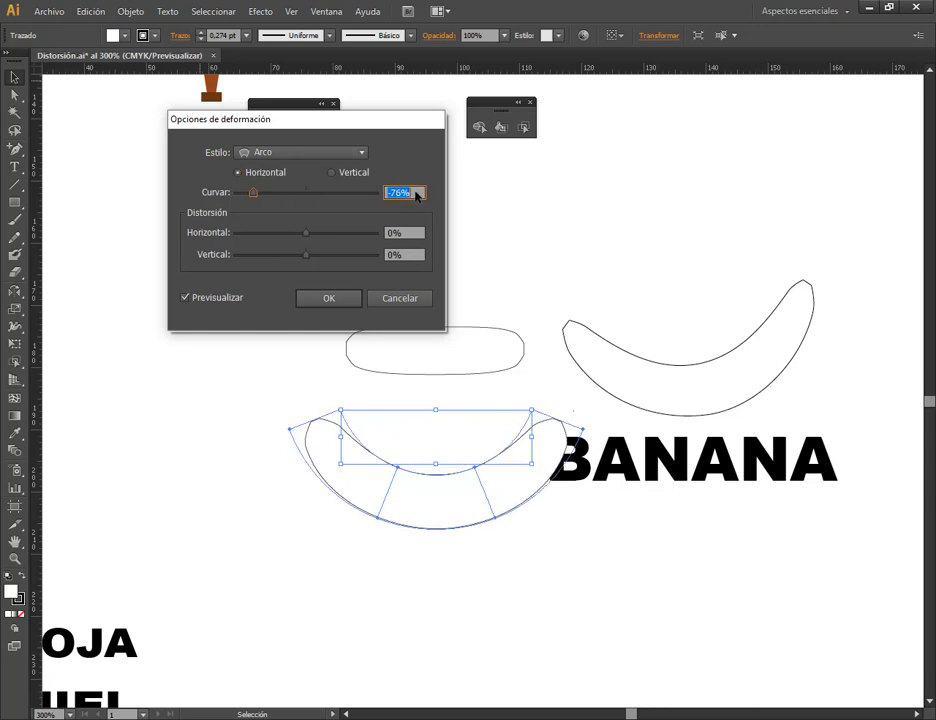
{"action": "scroll", "coordinate": [411, 196], "scroll_direction": "up", "scroll_amount": 3}
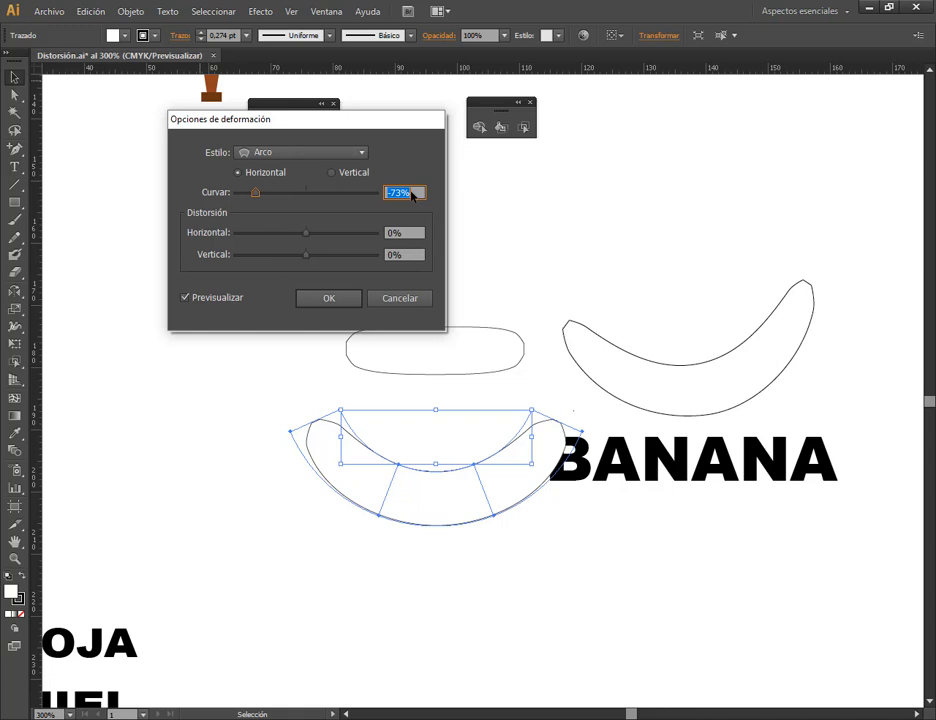
{"action": "key", "text": "Up"}
{"action": "key", "text": "Down"}
{"action": "key", "text": "Down"}
{"action": "key", "text": "Down"}
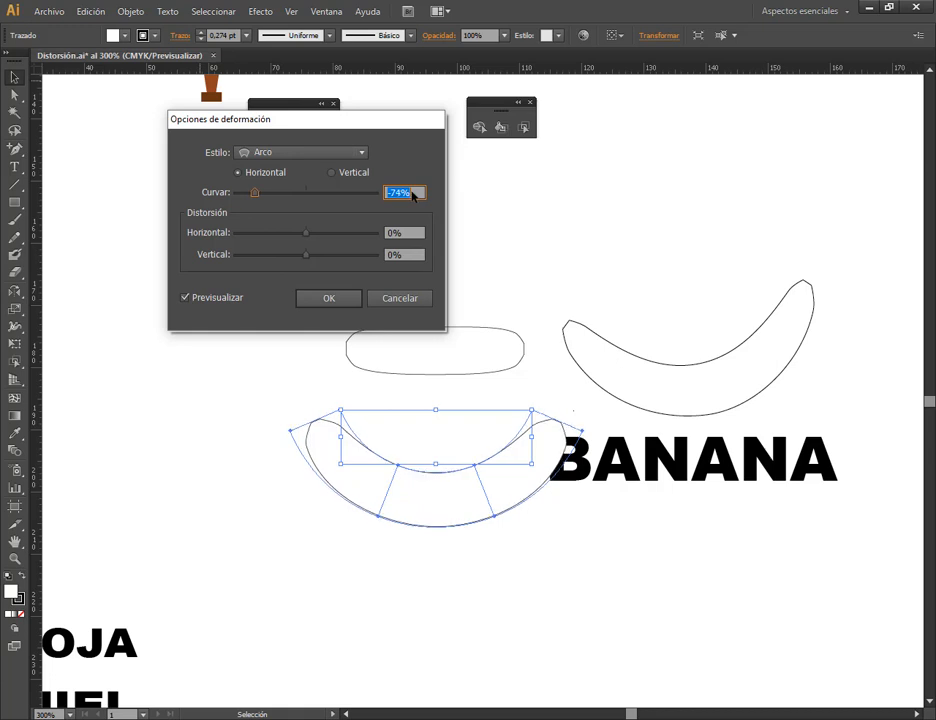
{"action": "key", "text": "Down"}
{"action": "key", "text": "Down"}
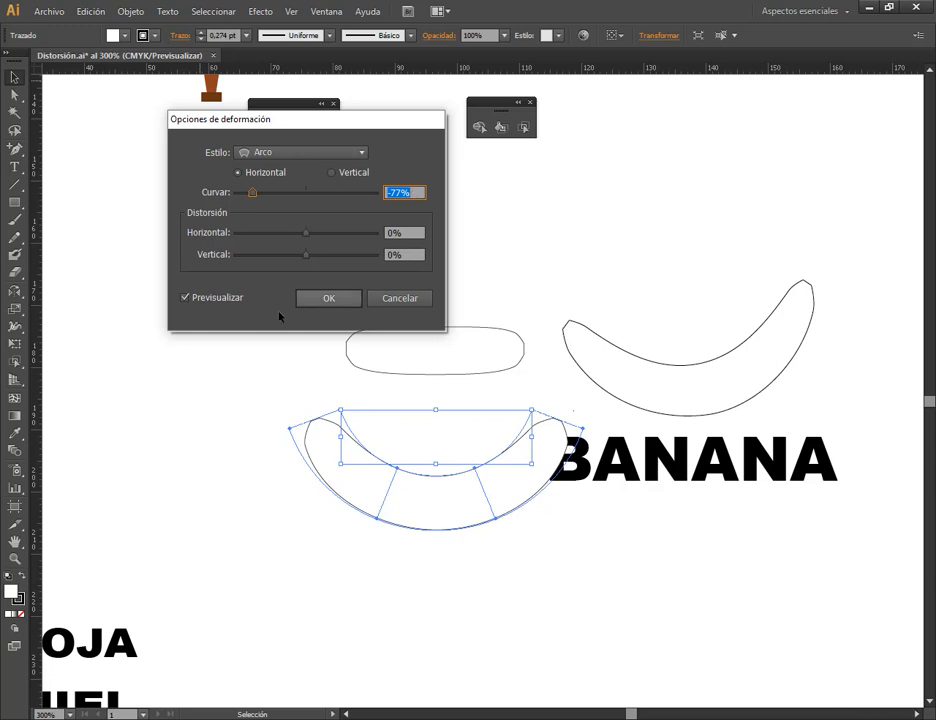
{"action": "left_click", "coordinate": [316, 296]}
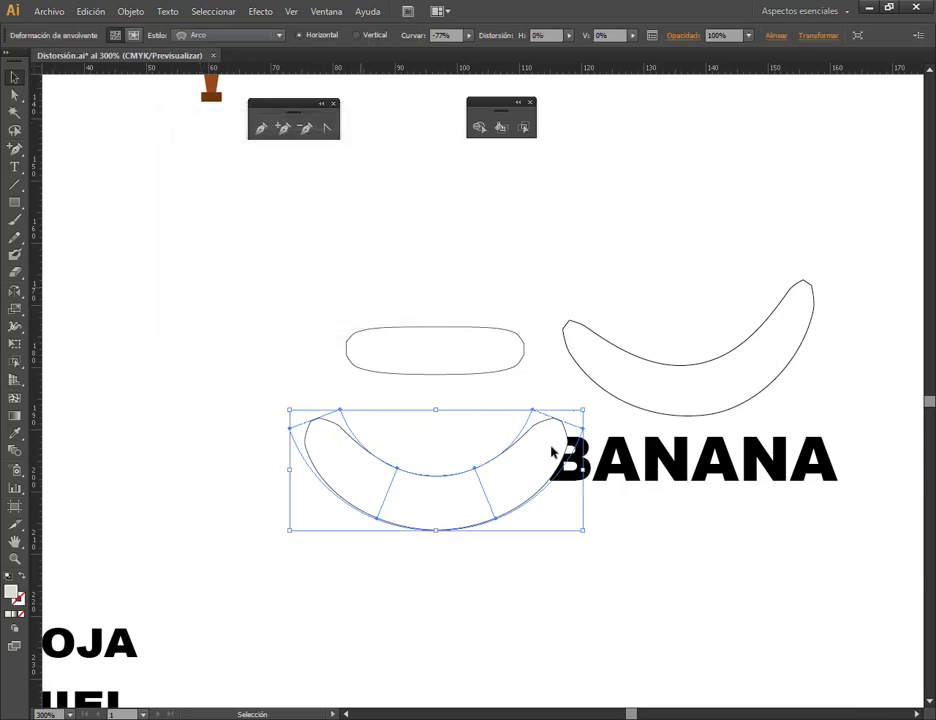
- Move the warped shape clear of the BANANA text and lower its two lower middle mesh points slightly, undoing the excess
{"action": "left_click_drag", "start_coordinate": [524, 443], "coordinate": [447, 414]}
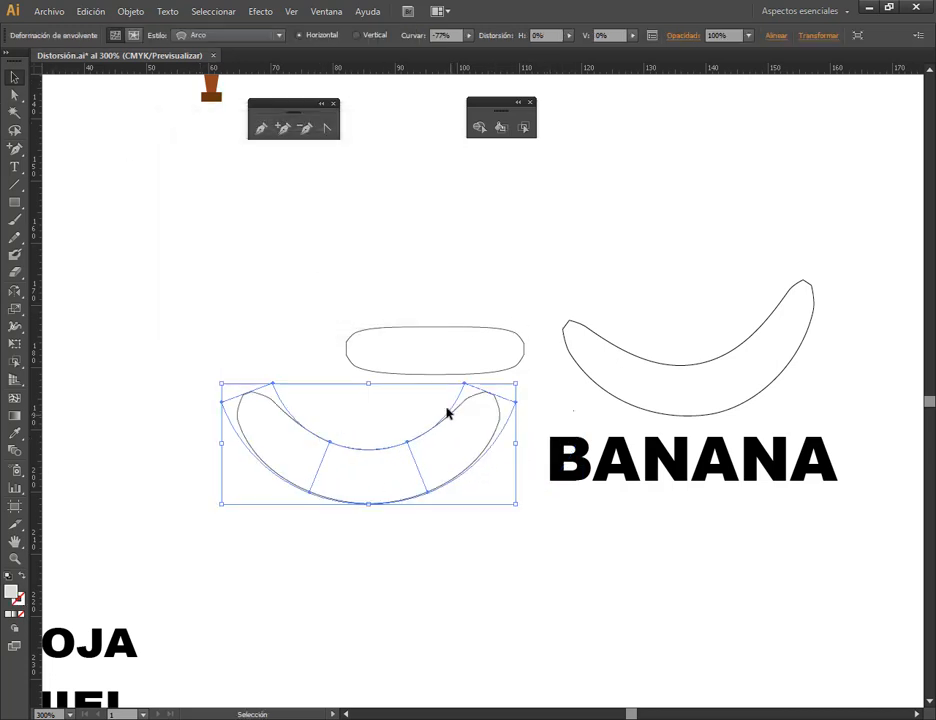
{"action": "left_click", "coordinate": [14, 94]}
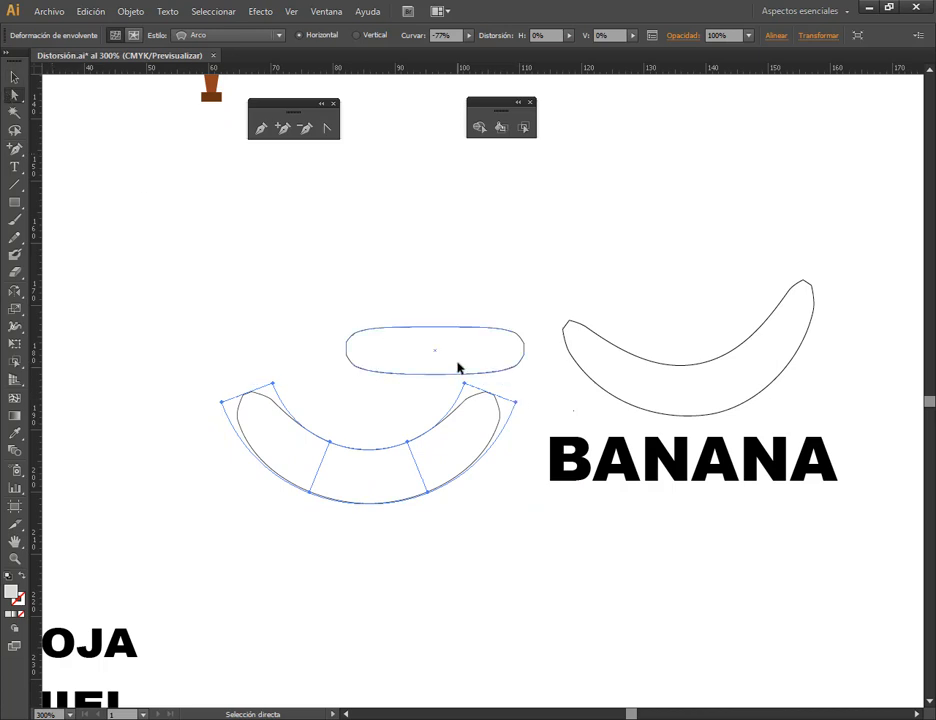
{"action": "left_click", "coordinate": [313, 495]}
{"action": "left_click", "coordinate": [429, 493], "text": "shift"}
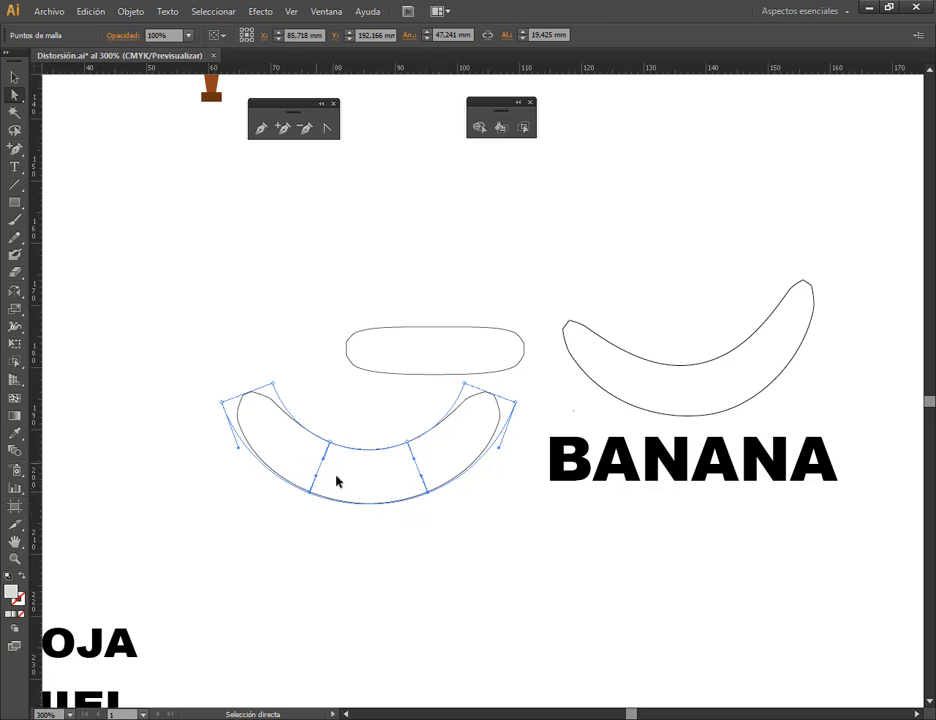
{"action": "left_click_drag", "start_coordinate": [309, 495], "coordinate": [309, 508]}
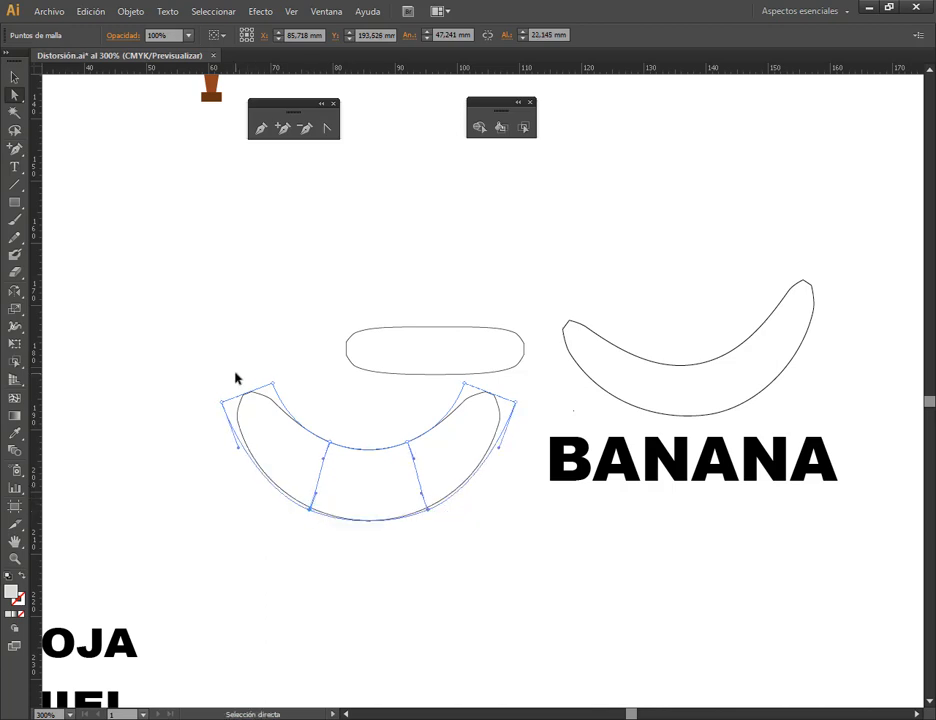
{"action": "key", "text": "ctrl+z"}
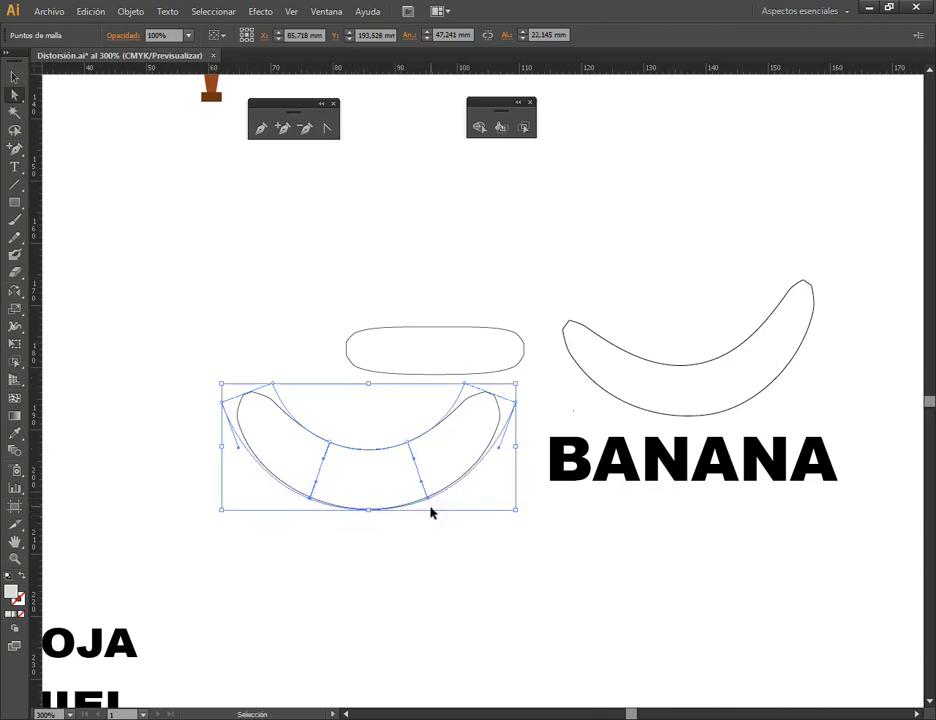
- Shift the upper left corner and the two upper middle mesh points slightly down and to the left
{"action": "left_click_drag", "start_coordinate": [315, 398], "coordinate": [422, 473]}
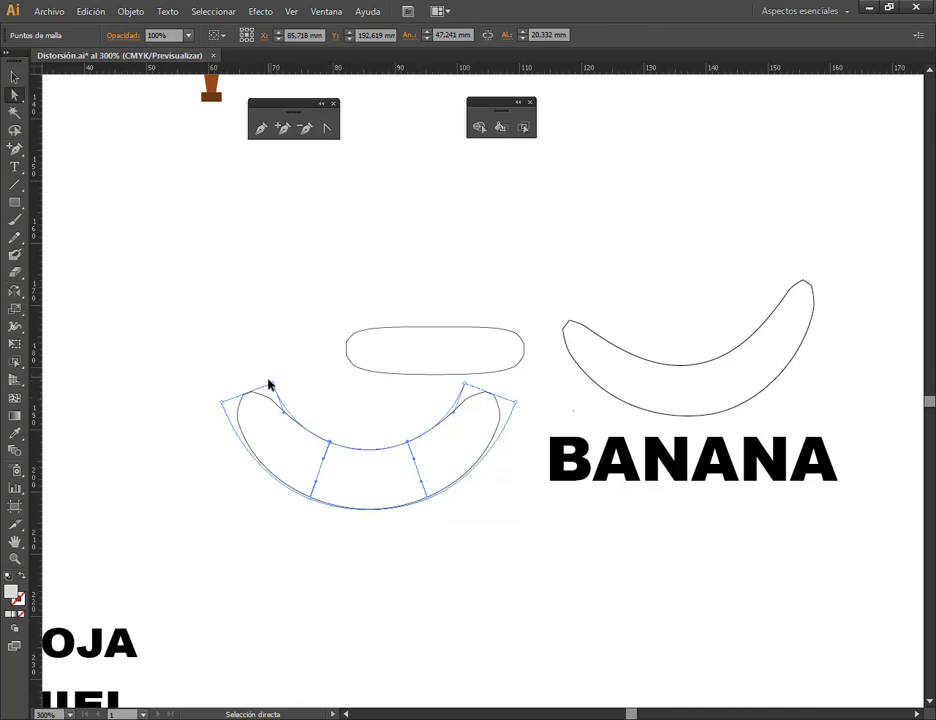
{"action": "left_click_drag", "start_coordinate": [273, 390], "coordinate": [268, 391]}
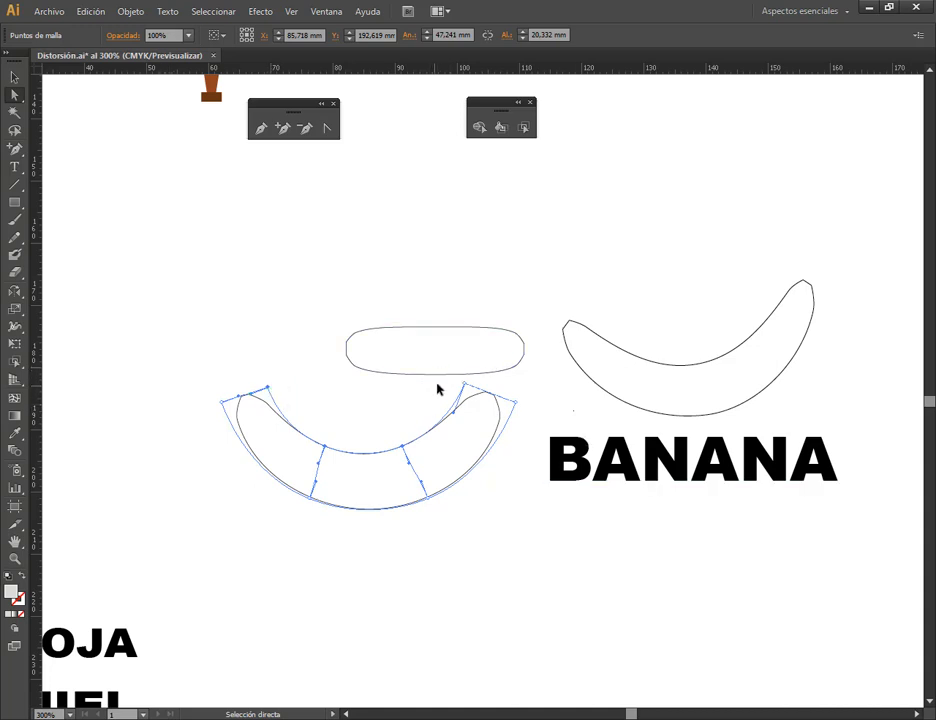
- Move the envelope's right end mesh points up and outward and its left end points down and inward, leaving the shape deselected
{"action": "left_click_drag", "start_coordinate": [449, 378], "coordinate": [523, 388]}
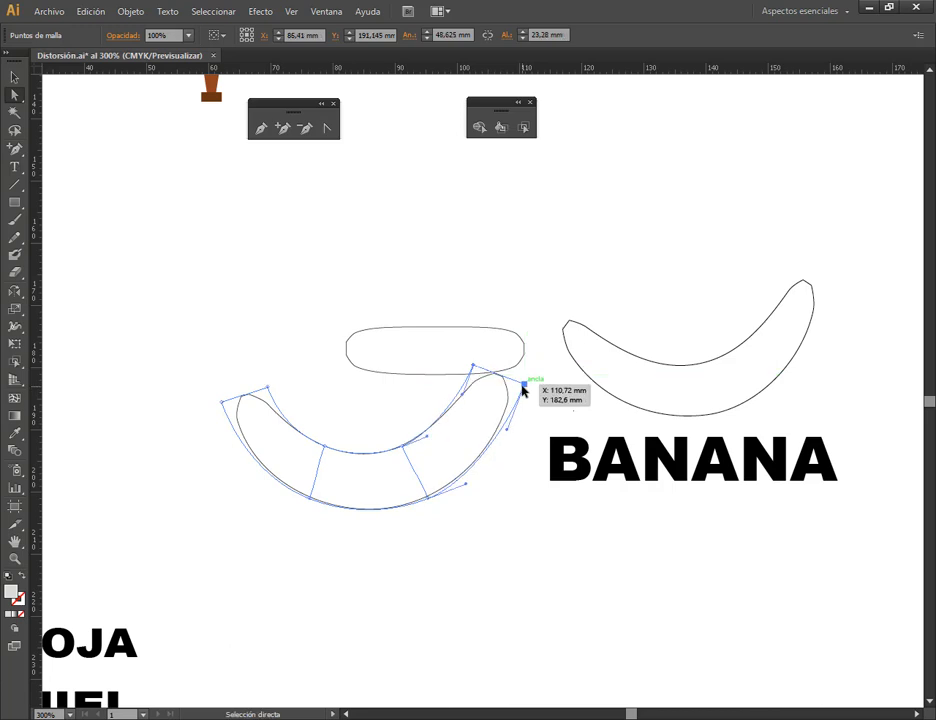
{"action": "left_click", "coordinate": [533, 397]}
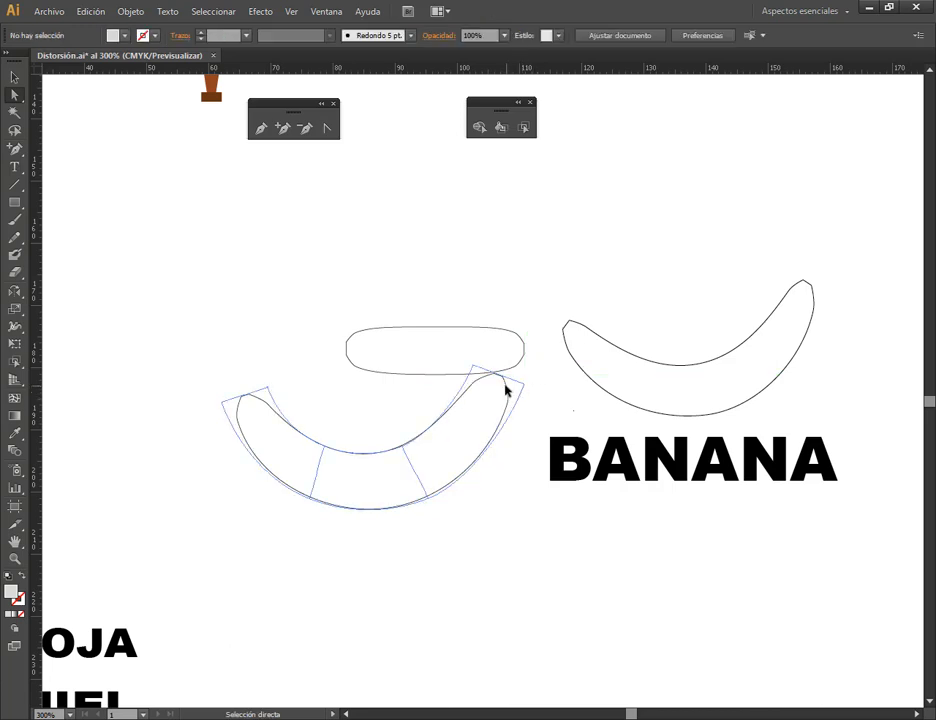
{"action": "left_click", "coordinate": [508, 389]}
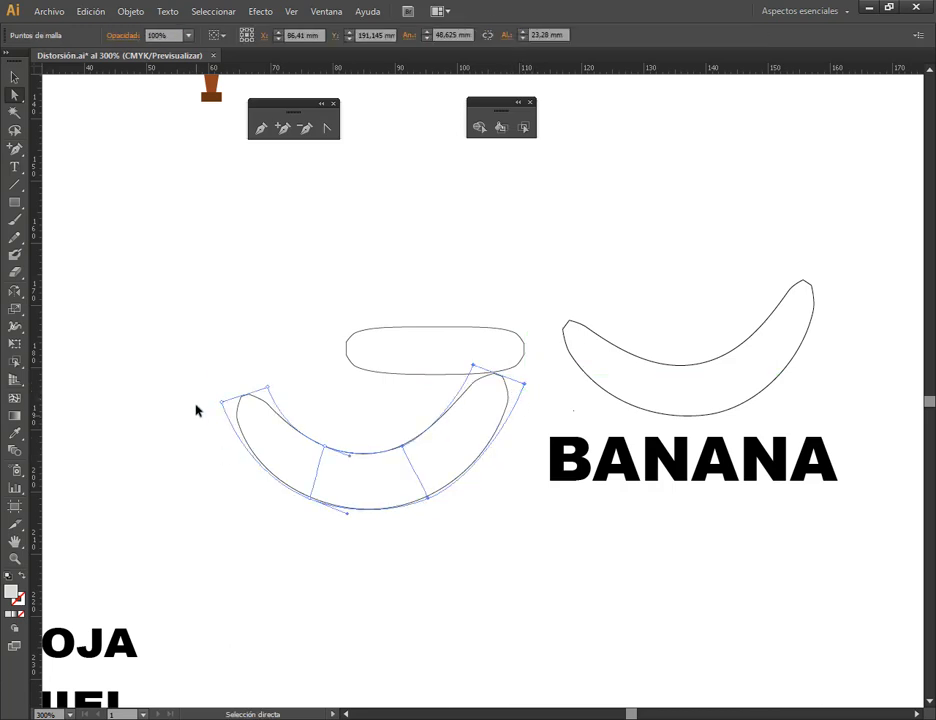
{"action": "left_click_drag", "start_coordinate": [192, 370], "coordinate": [228, 422]}
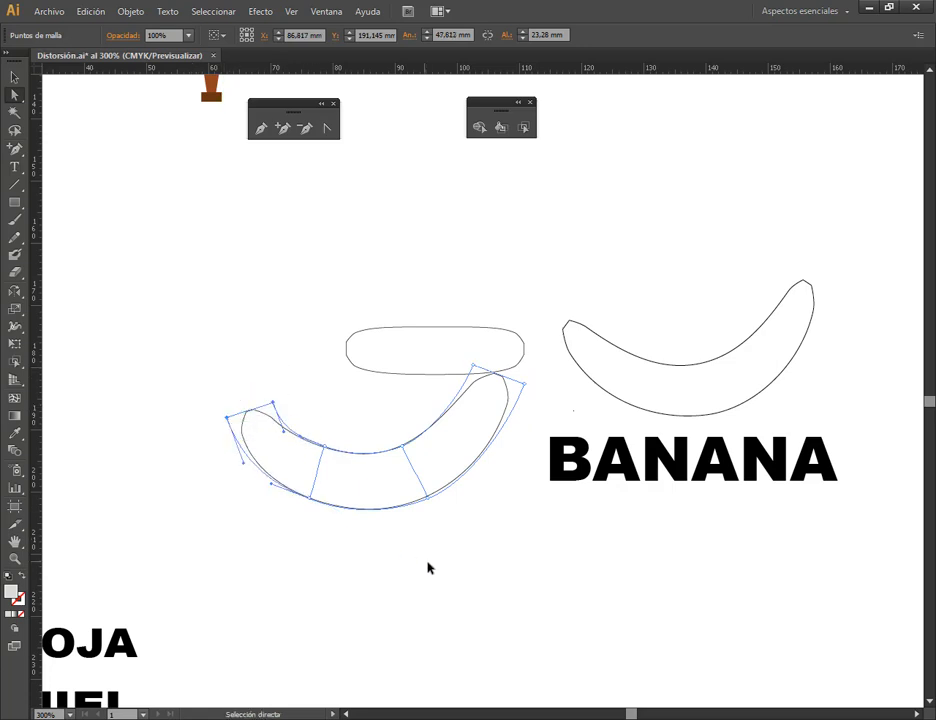
{"action": "left_click", "coordinate": [417, 564]}
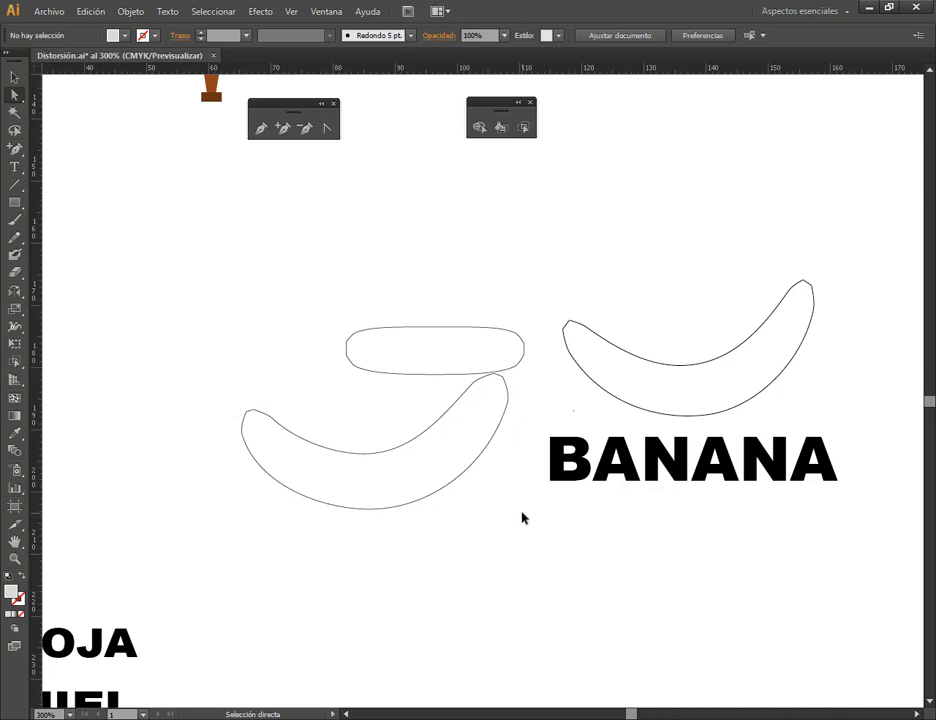
- Shift the lower right middle mesh point slightly up and left, and move the banana shape below the BANANA text
{"action": "left_click", "coordinate": [428, 496]}
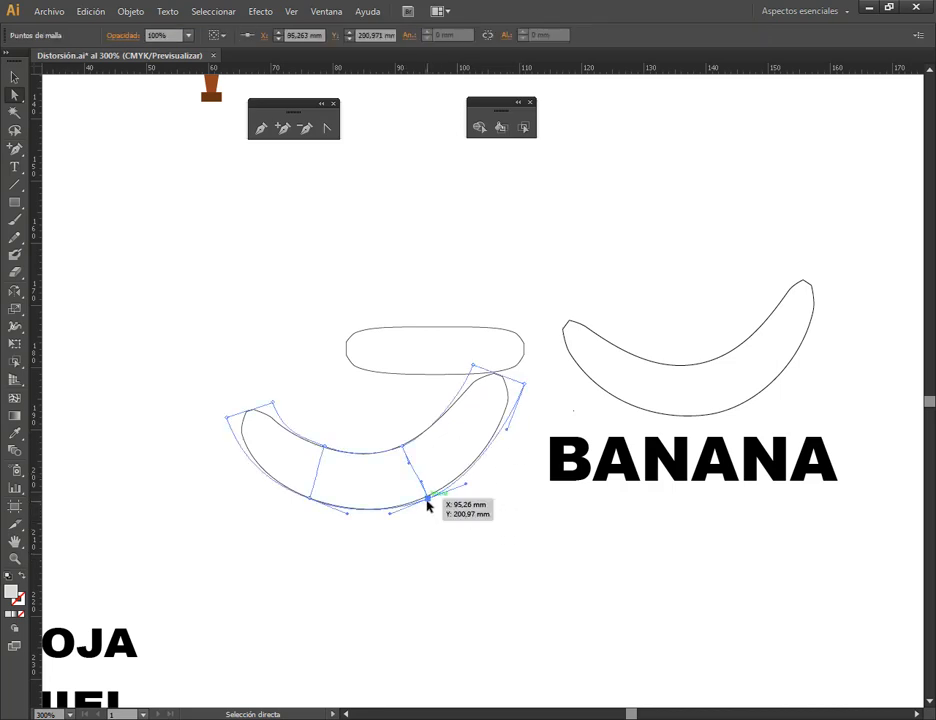
{"action": "left_click_drag", "start_coordinate": [428, 497], "coordinate": [424, 497]}
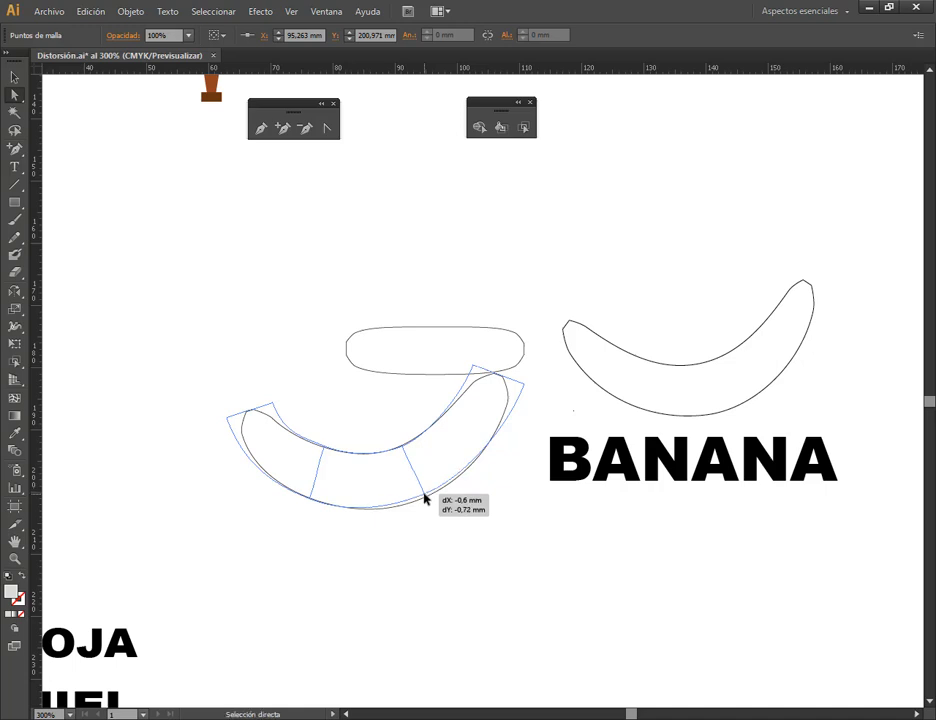
{"action": "left_click", "coordinate": [495, 499]}
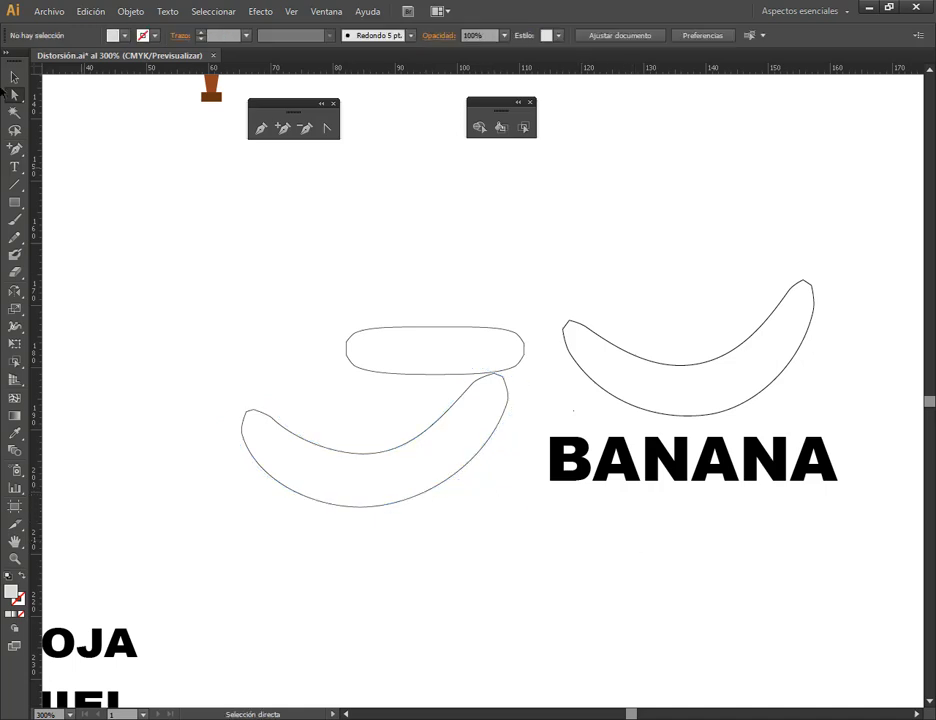
{"action": "key", "text": "v"}
{"action": "left_click_drag", "start_coordinate": [453, 484], "coordinate": [537, 470]}
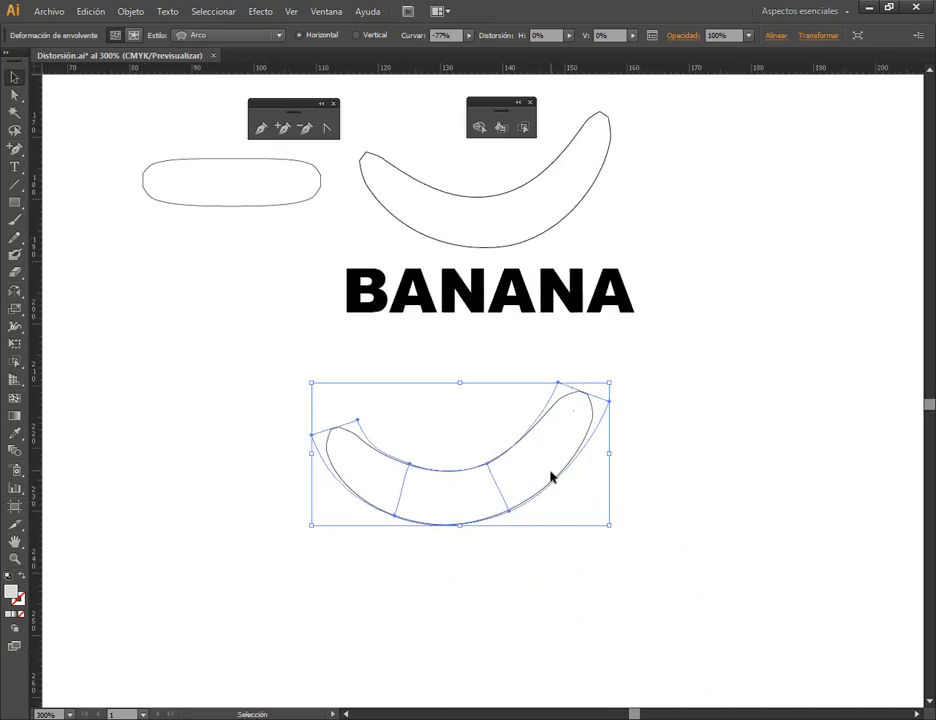
- Edit the envelope's contents and fill the original rounded shape with green, leaving it deselected
{"action": "left_click", "coordinate": [133, 37]}
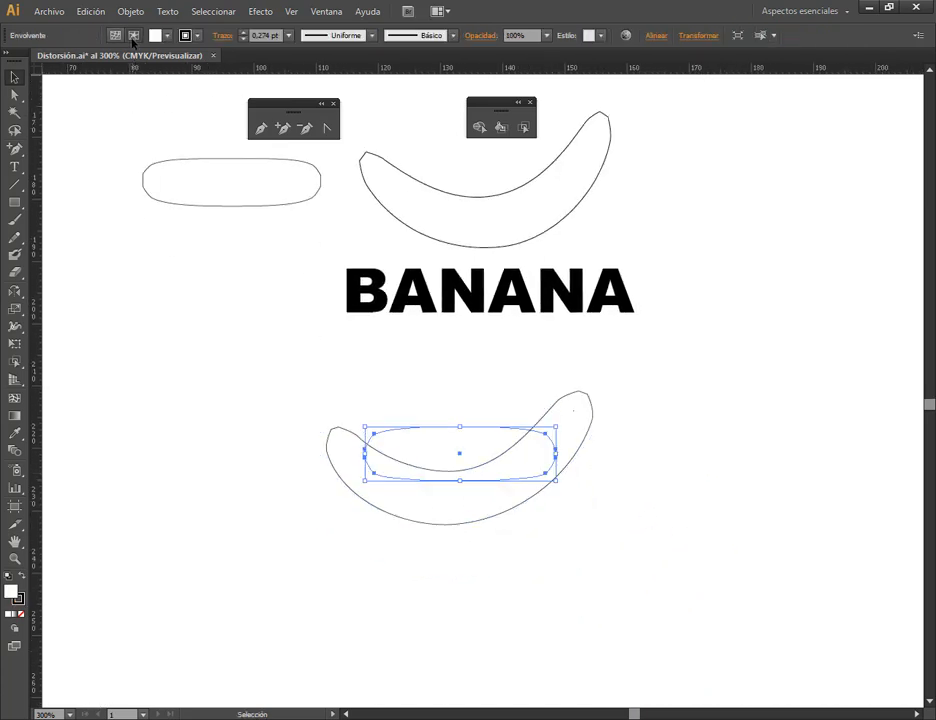
{"action": "left_click", "coordinate": [166, 36]}
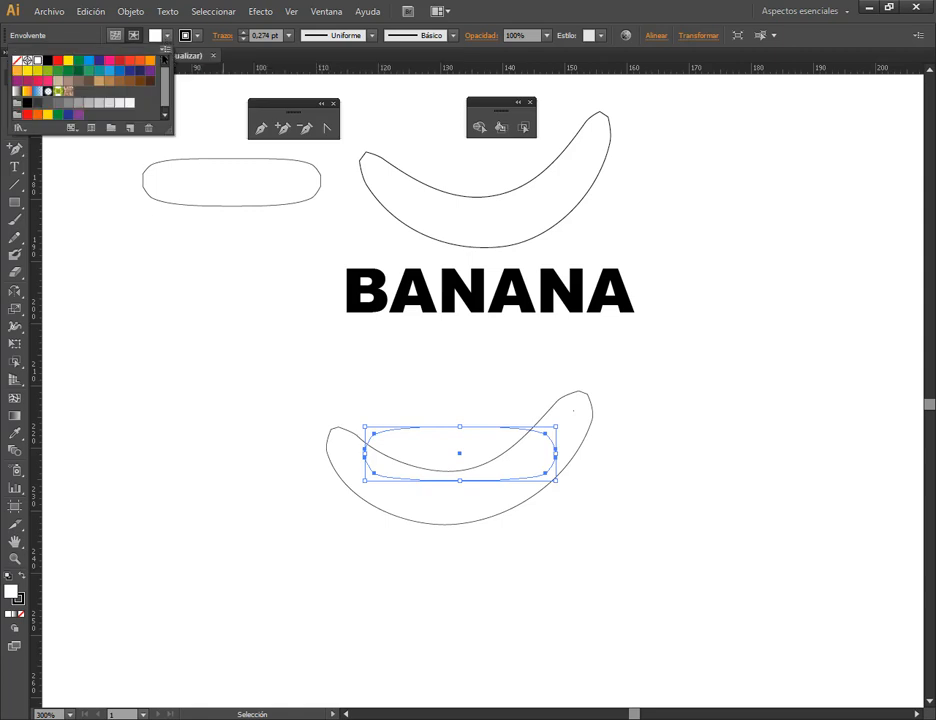
{"action": "left_click", "coordinate": [78, 61]}
{"action": "left_click", "coordinate": [608, 540]}
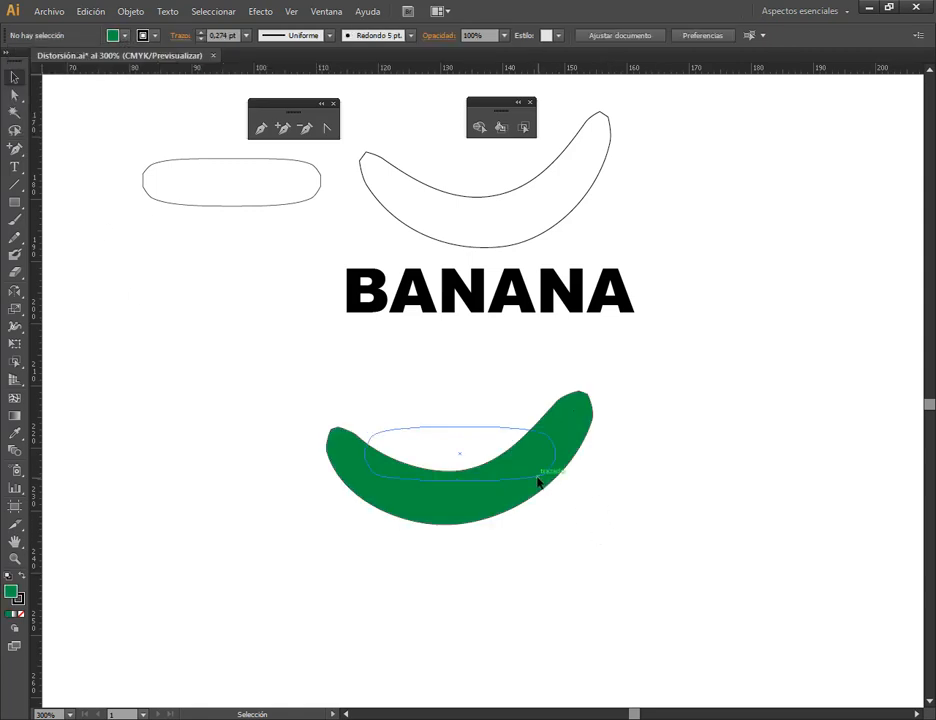
- Return the green banana from content editing to envelope editing and place it just below the BANANA text
{"action": "left_click_drag", "start_coordinate": [539, 480], "coordinate": [564, 343]}
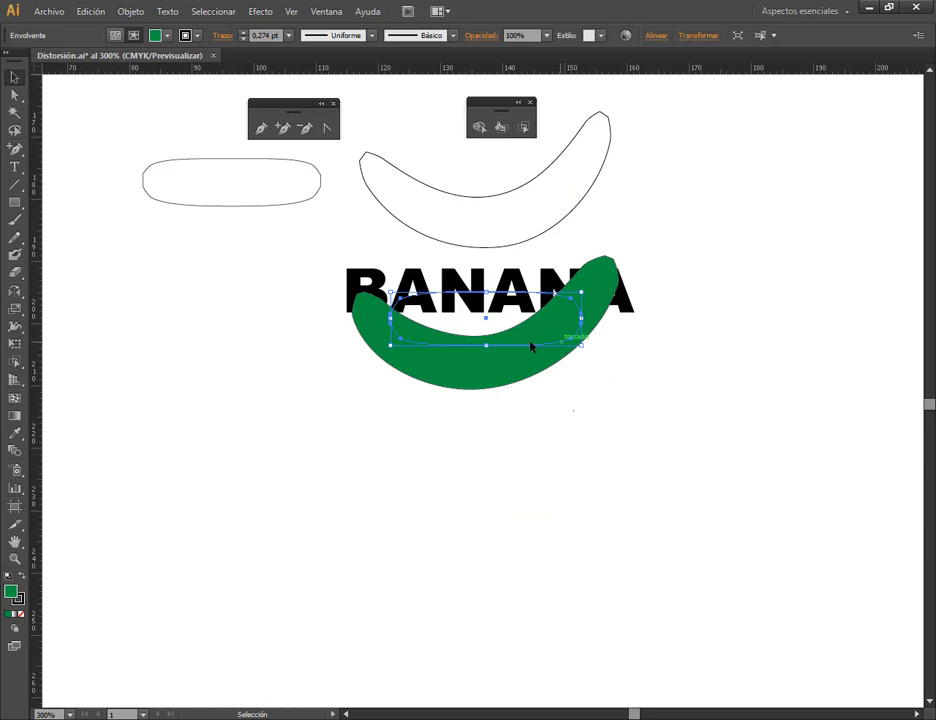
{"action": "left_click", "coordinate": [115, 35]}
{"action": "left_click", "coordinate": [779, 587]}
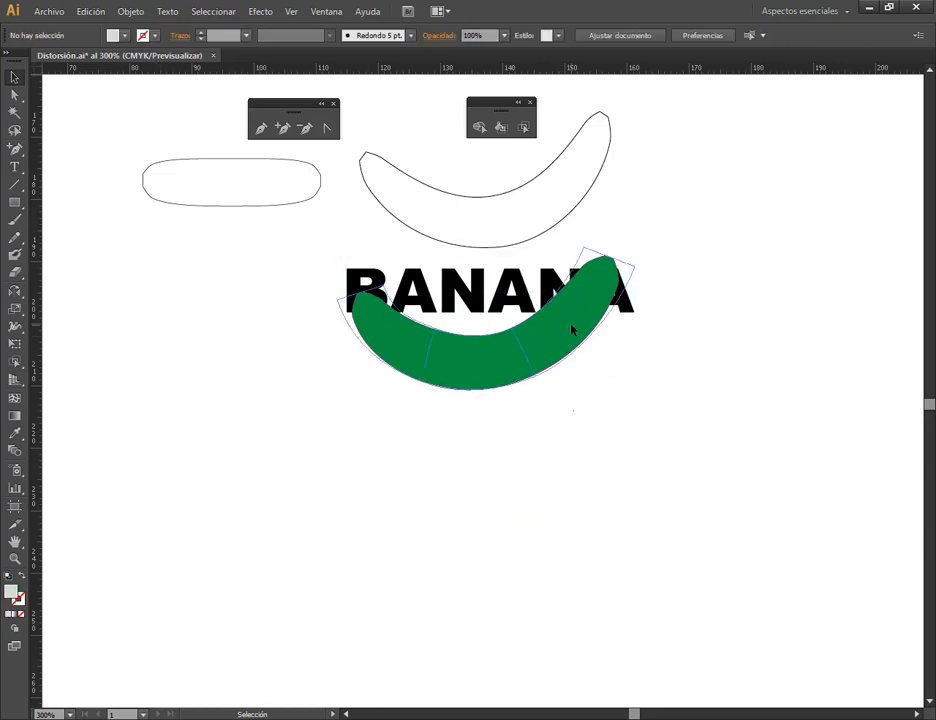
{"action": "left_click_drag", "start_coordinate": [572, 330], "coordinate": [557, 466]}
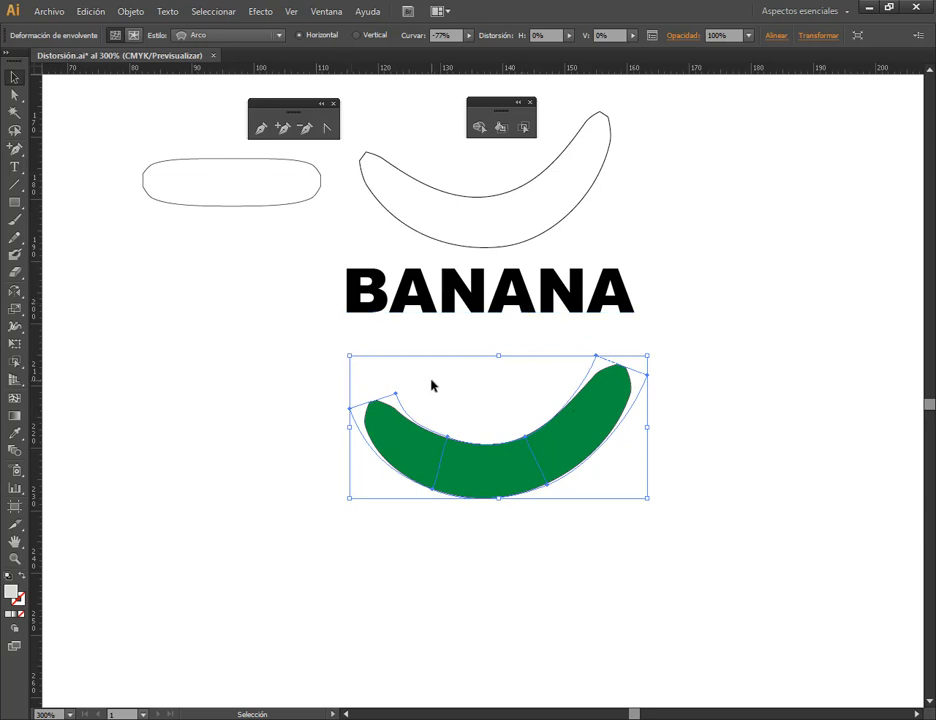
{"action": "scroll", "coordinate": [430, 382], "scroll_direction": "down", "scroll_amount": 2, "text": "alt"}
{"action": "scroll", "coordinate": [502, 376], "scroll_direction": "up", "scroll_amount": 2, "text": "alt"}
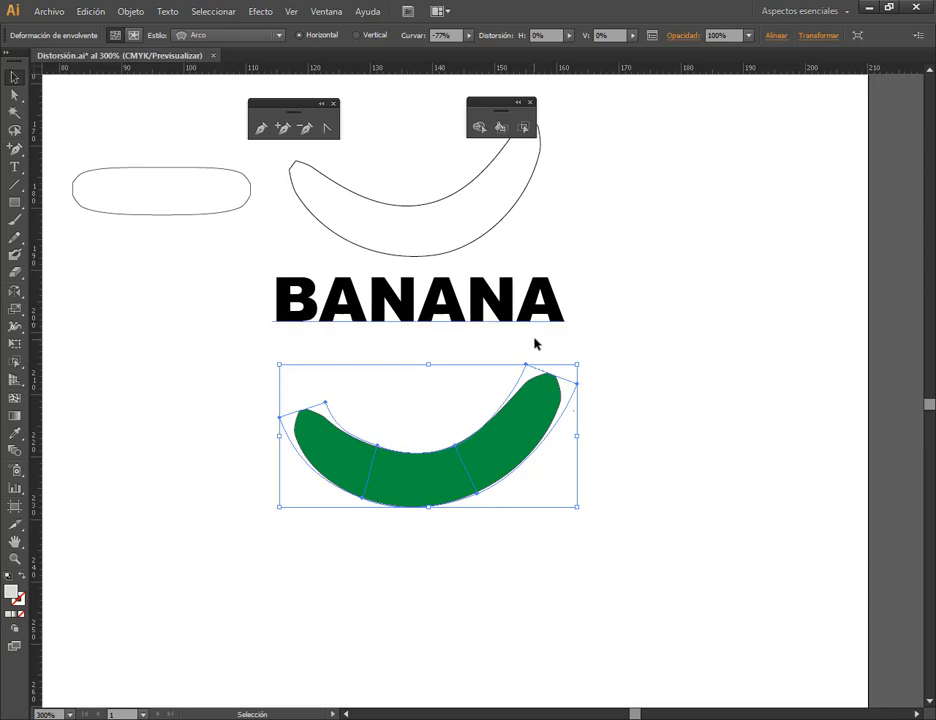
- Try to distort the BANANA text with the green banana envelope using Make with Top Object
{"action": "left_click_drag", "start_coordinate": [606, 271], "coordinate": [552, 438]}
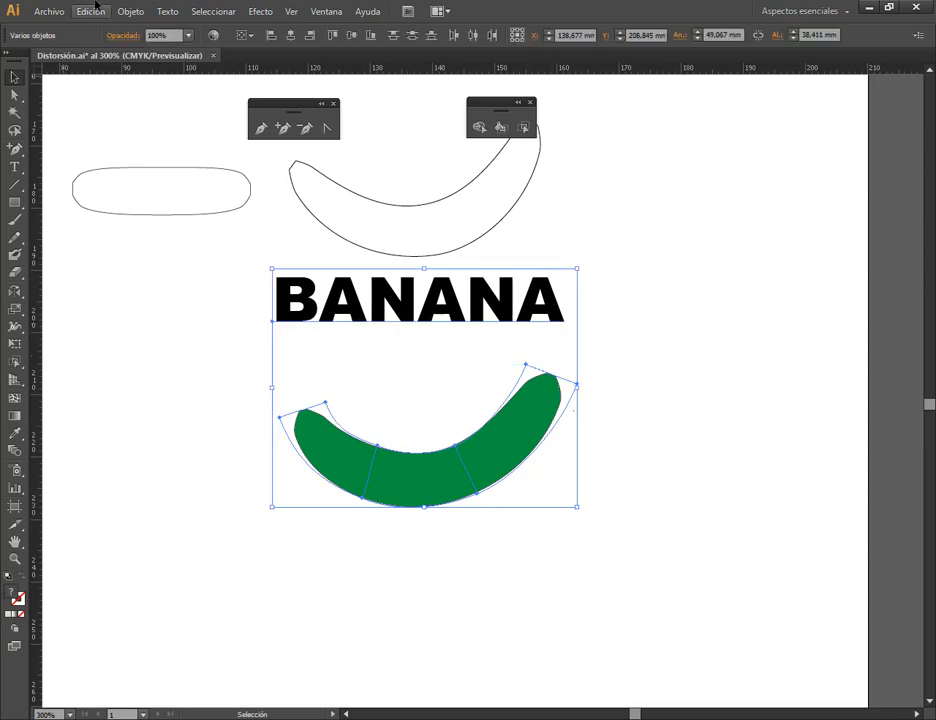
{"action": "left_click", "coordinate": [130, 11]}
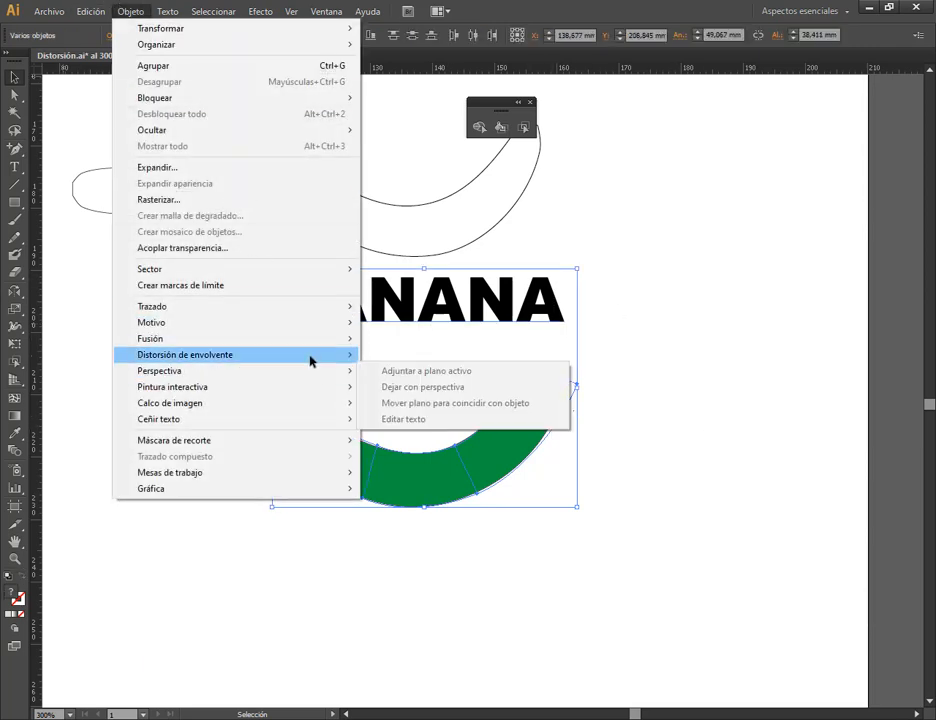
{"action": "mouse_move", "coordinate": [310, 357]}
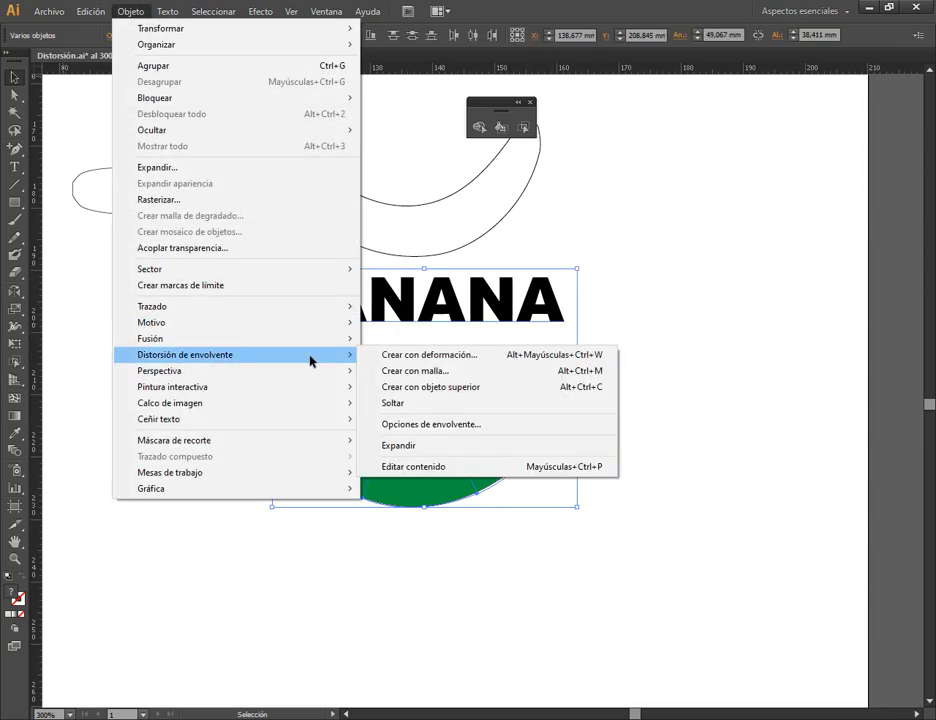
{"action": "left_click", "coordinate": [479, 391]}
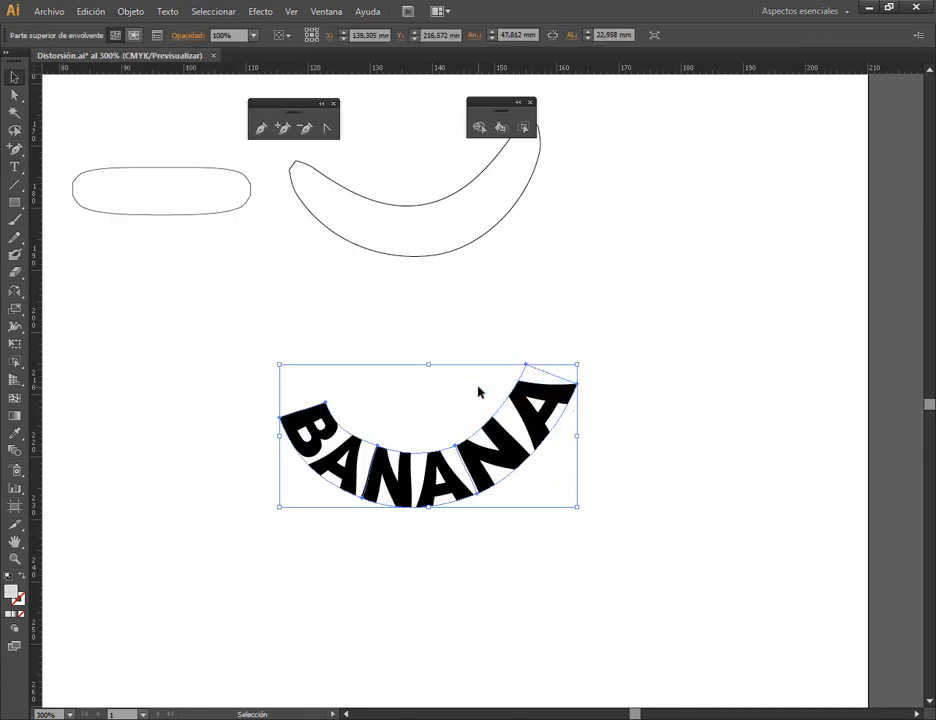
{"action": "left_click", "coordinate": [829, 390]}
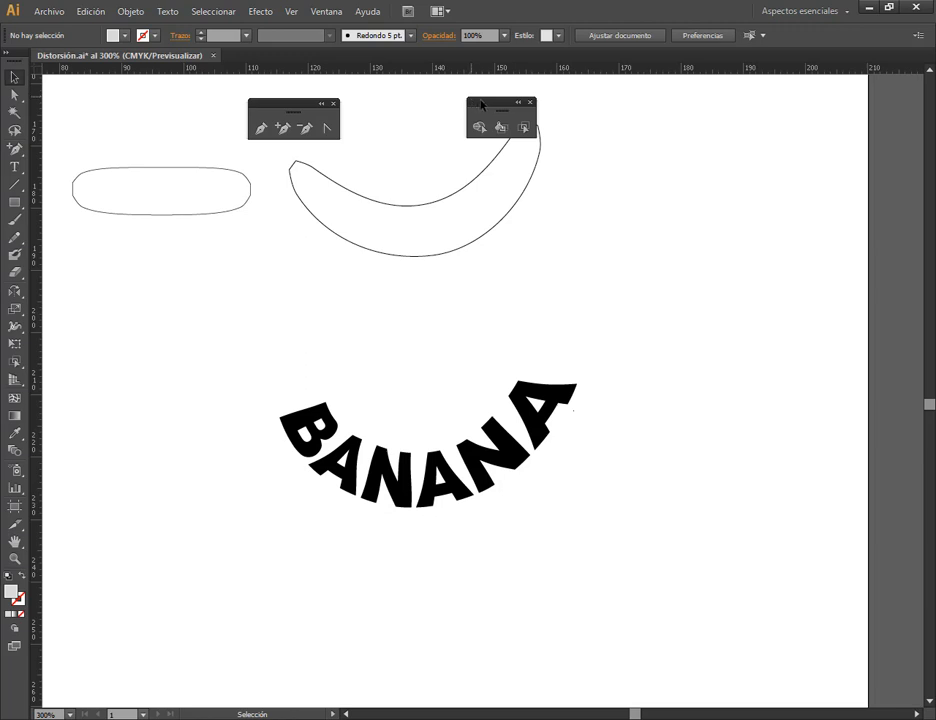
- Move the floating Shape Builder tools panel clear of the upper banana outline and select the distorted BANANA text
{"action": "left_click_drag", "start_coordinate": [481, 104], "coordinate": [653, 95]}
{"action": "left_click", "coordinate": [530, 408]}
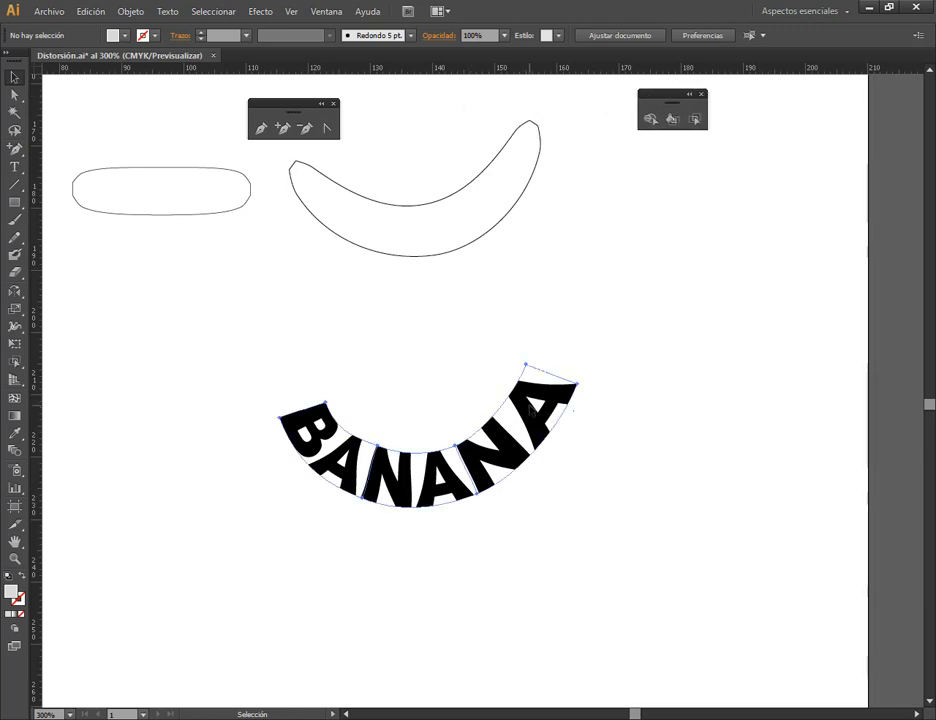
{"action": "left_click", "coordinate": [530, 408]}
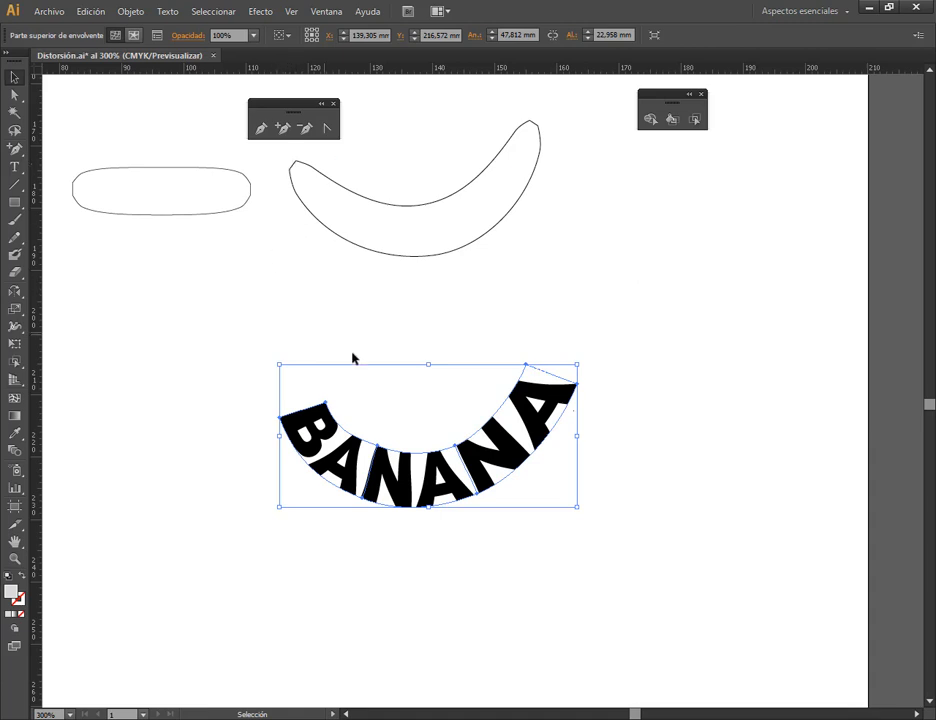
{"action": "key", "text": "ctrl"}
{"action": "left_click_drag", "start_coordinate": [255, 224], "coordinate": [290, 171]}
{"action": "left_click_drag", "start_coordinate": [563, 89], "coordinate": [539, 124]}
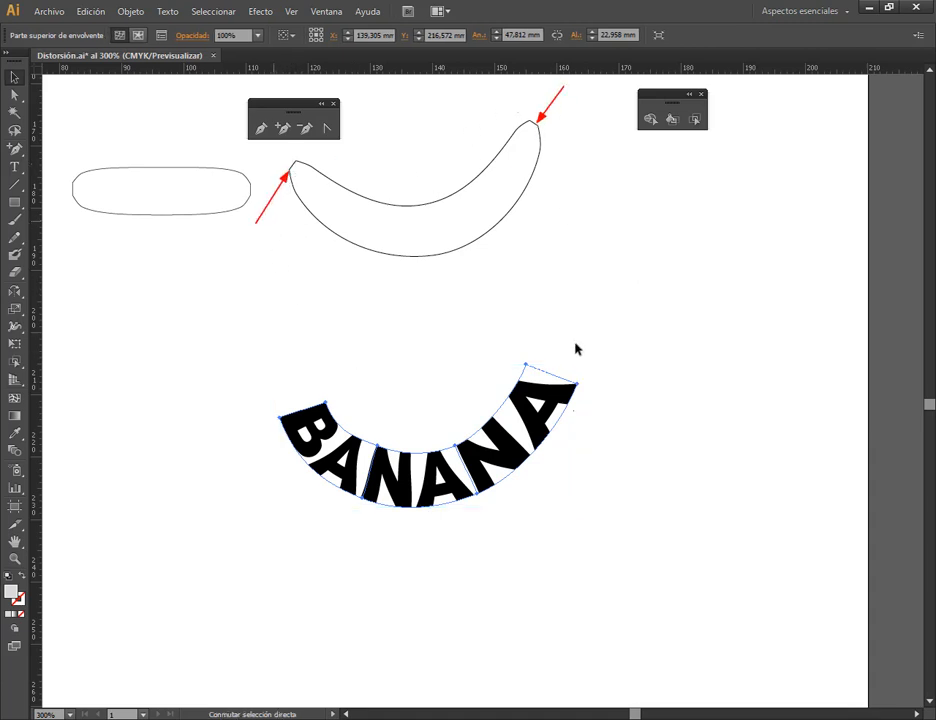
{"action": "left_click_drag", "start_coordinate": [579, 298], "coordinate": [554, 362]}
{"action": "left_click_drag", "start_coordinate": [280, 351], "coordinate": [301, 403]}
{"action": "key", "text": "Escape"}
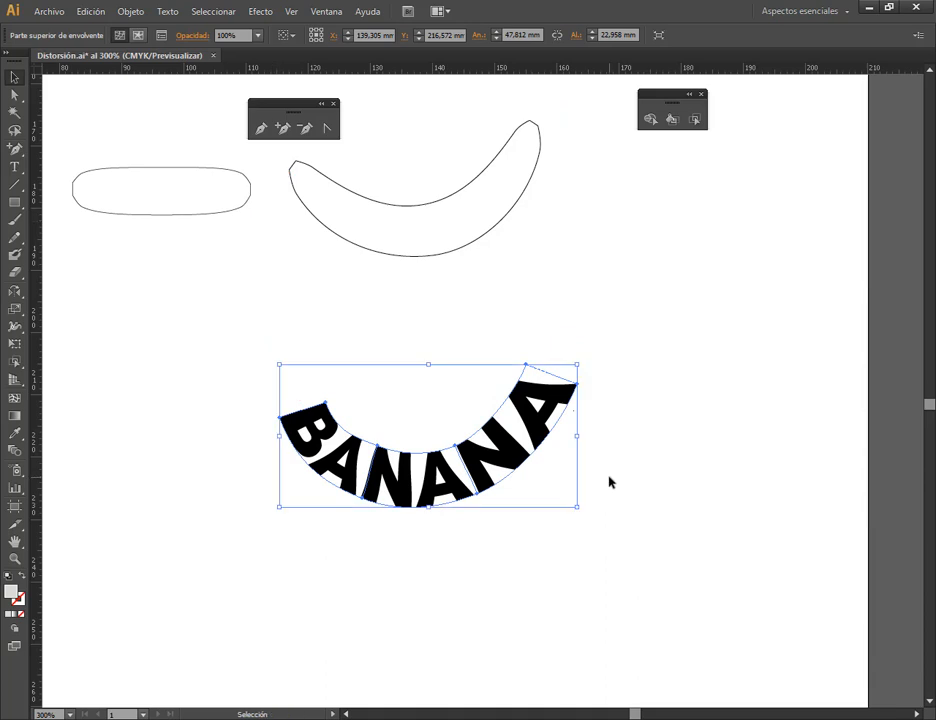
- Release the envelope distortion and move the released grey mesh below the BANANA text
{"action": "left_click", "coordinate": [127, 12]}
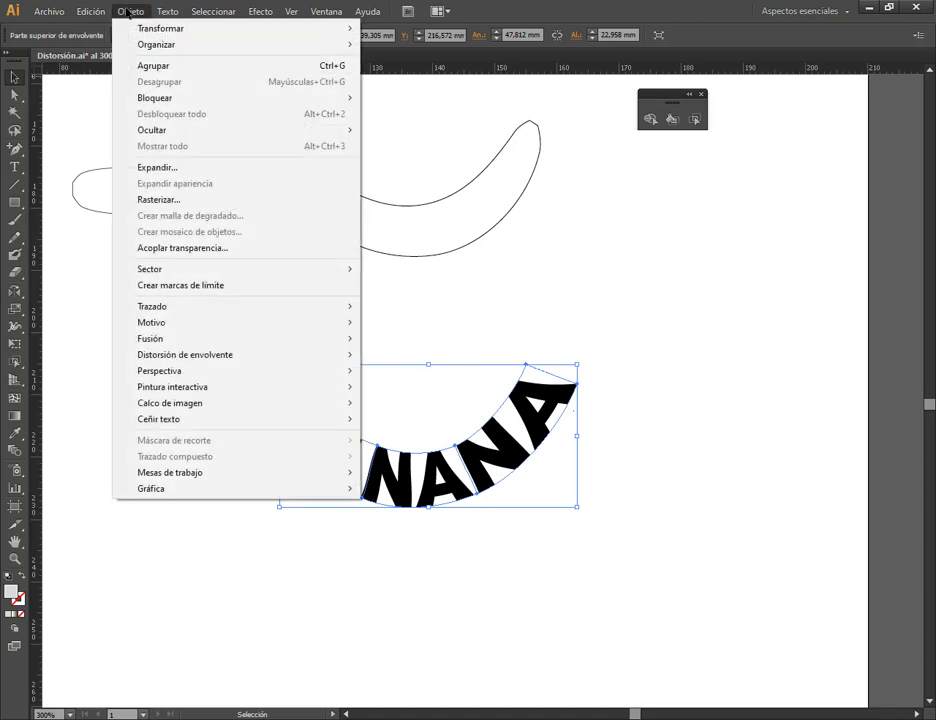
{"action": "mouse_move", "coordinate": [209, 357]}
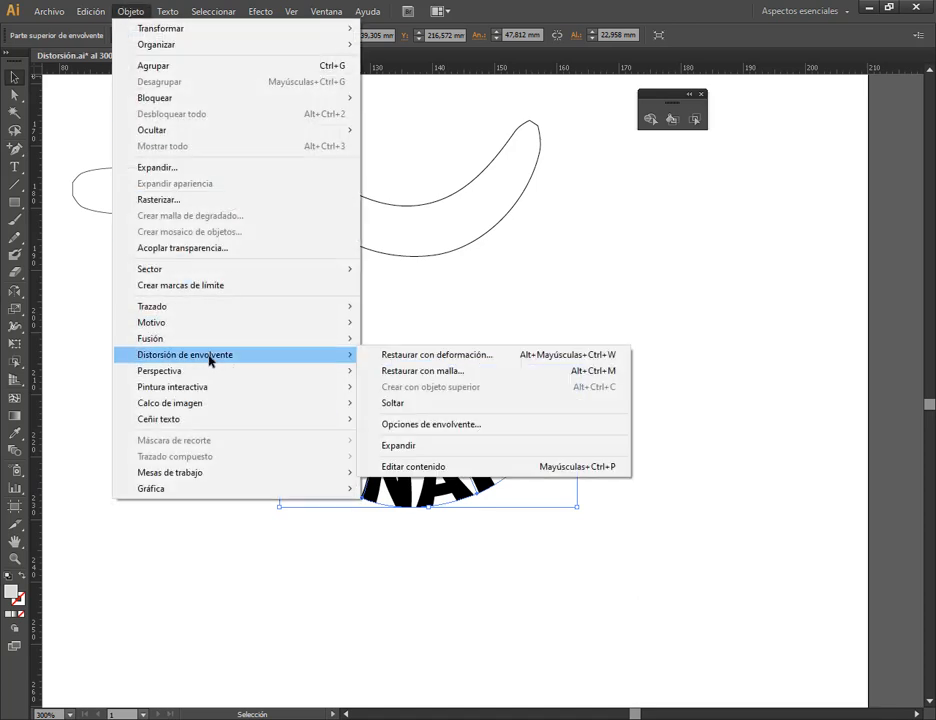
{"action": "left_click", "coordinate": [443, 405]}
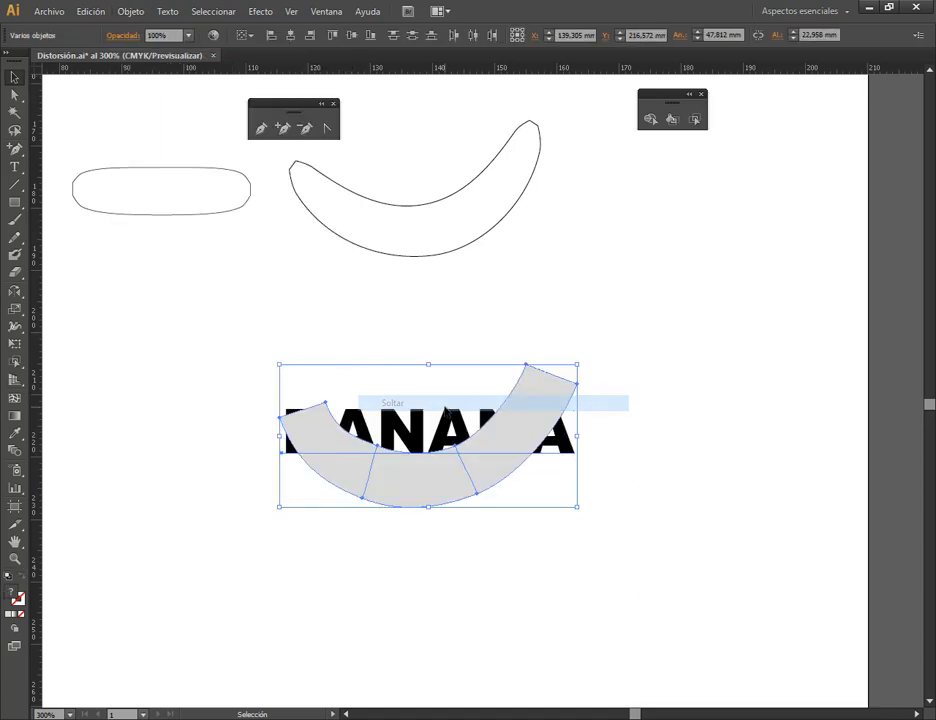
{"action": "left_click", "coordinate": [663, 444]}
{"action": "left_click_drag", "start_coordinate": [537, 414], "coordinate": [537, 495]}
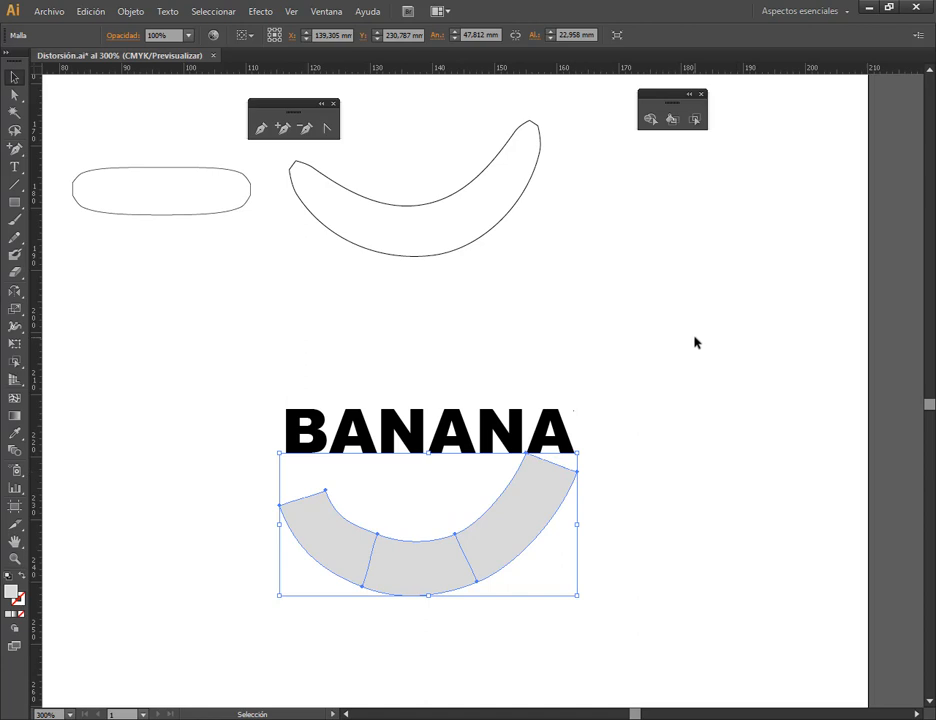
- Undo the mesh move, the release and the text distortion, then deselect everything
{"action": "key", "text": "ctrl+alt+c"}
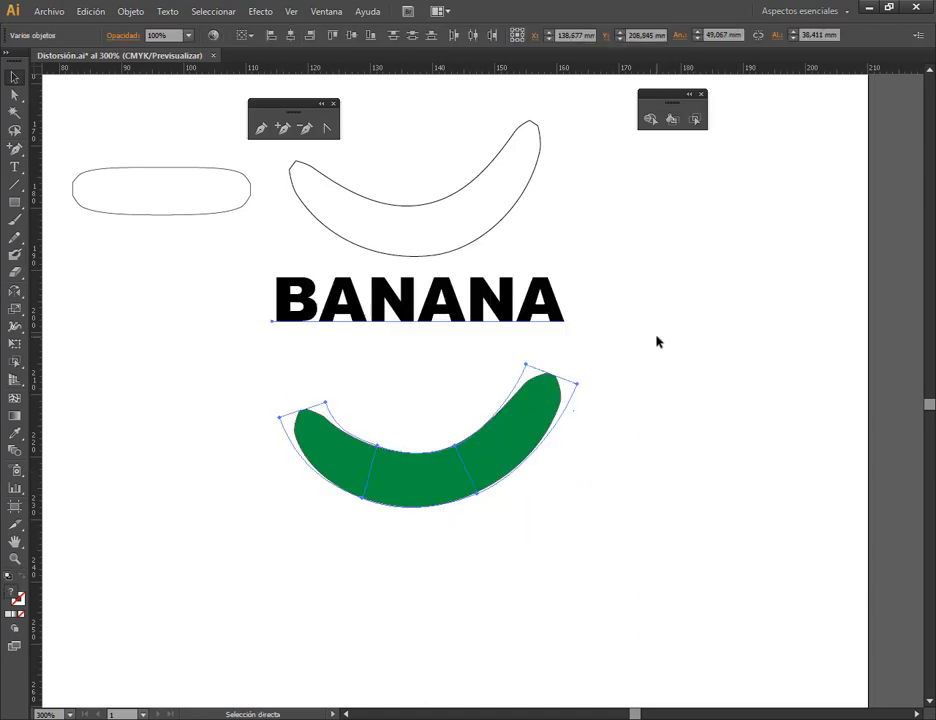
{"action": "key", "text": "v"}
{"action": "left_click", "coordinate": [606, 361]}
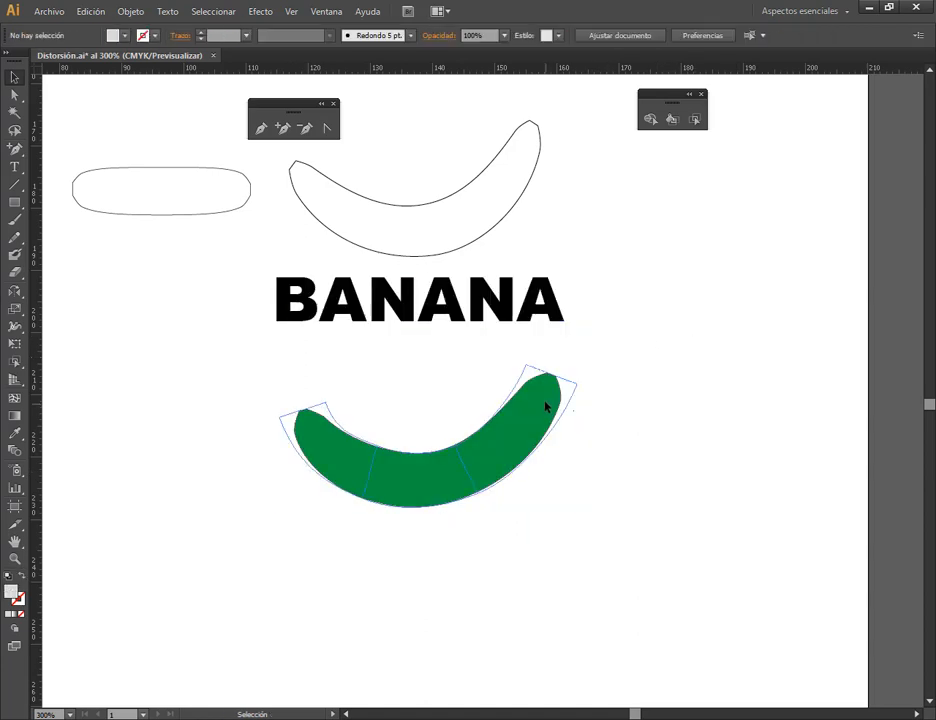
- Edit the green banana's envelope contents and distort the BANANA text with its inner rounded shape using Make with Top Object
{"action": "left_click", "coordinate": [546, 405]}
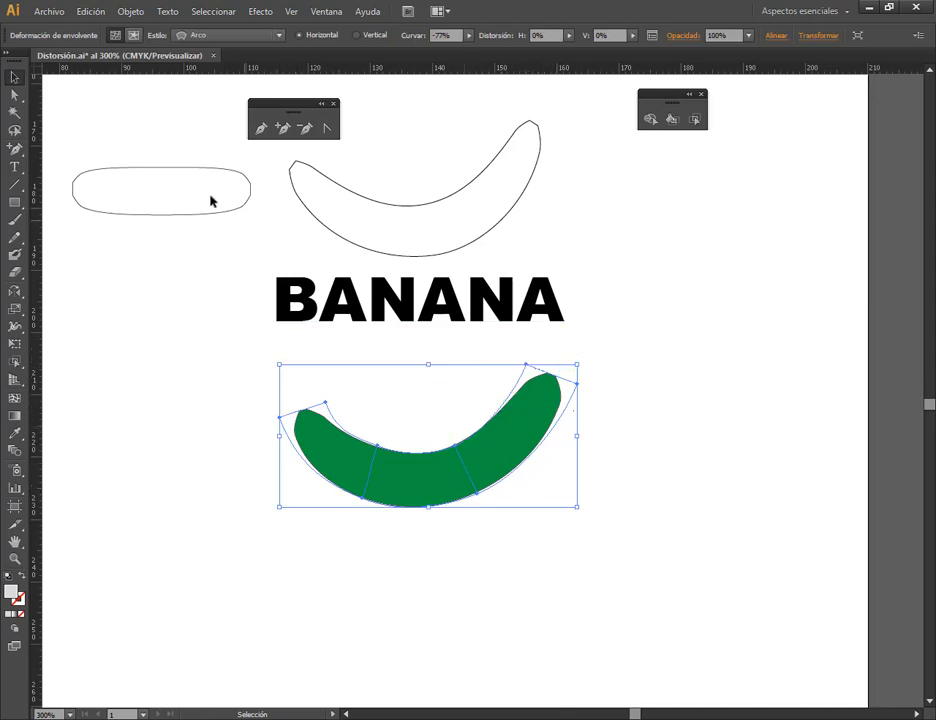
{"action": "left_click", "coordinate": [134, 35]}
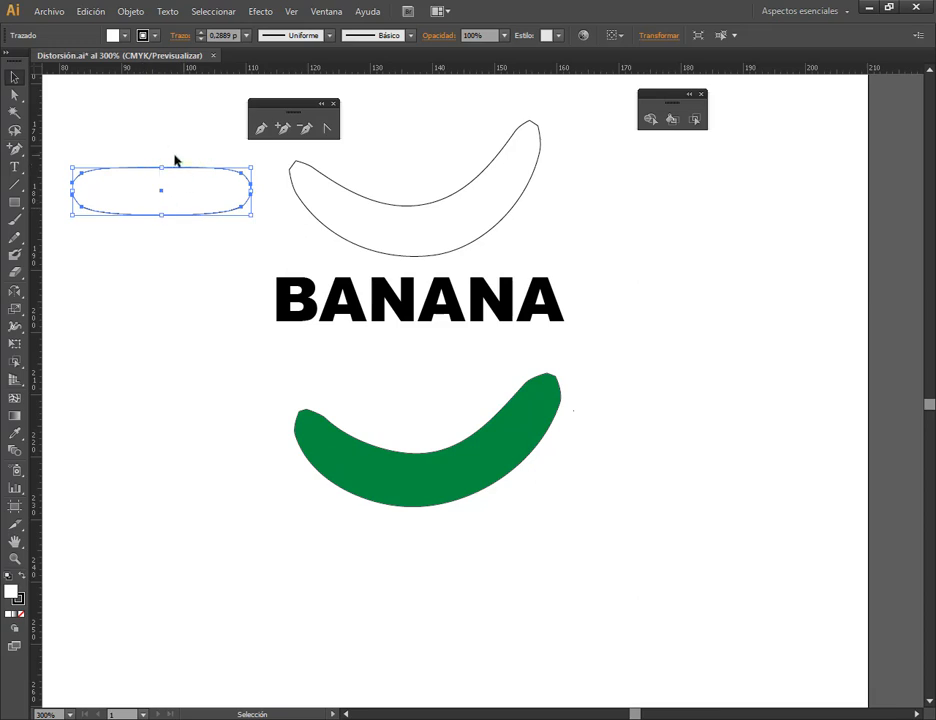
{"action": "left_click_drag", "start_coordinate": [167, 188], "coordinate": [483, 462]}
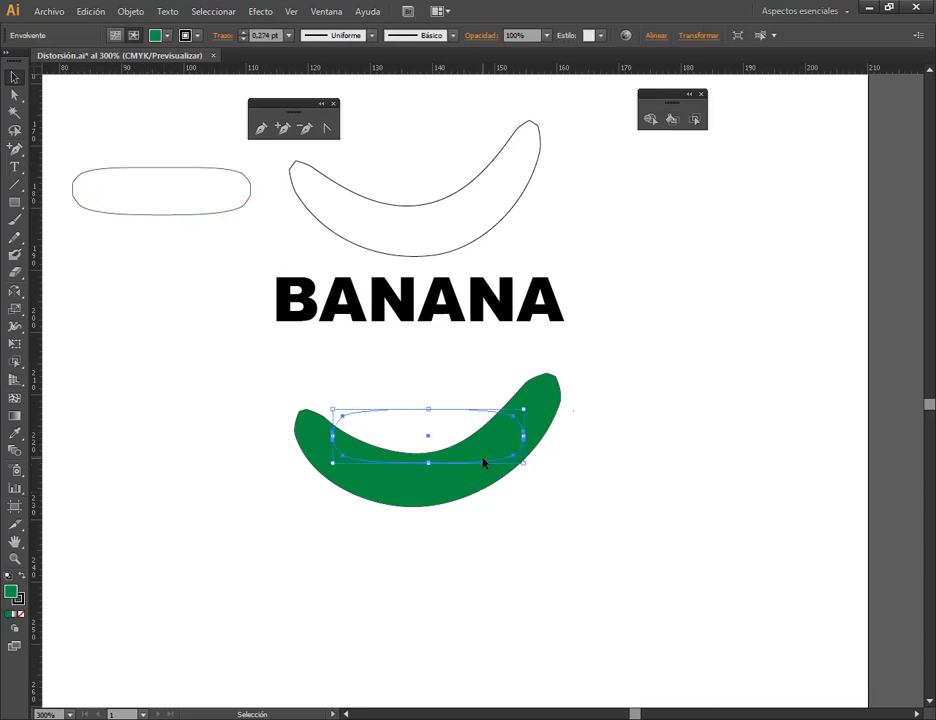
{"action": "left_click_drag", "start_coordinate": [629, 288], "coordinate": [541, 432]}
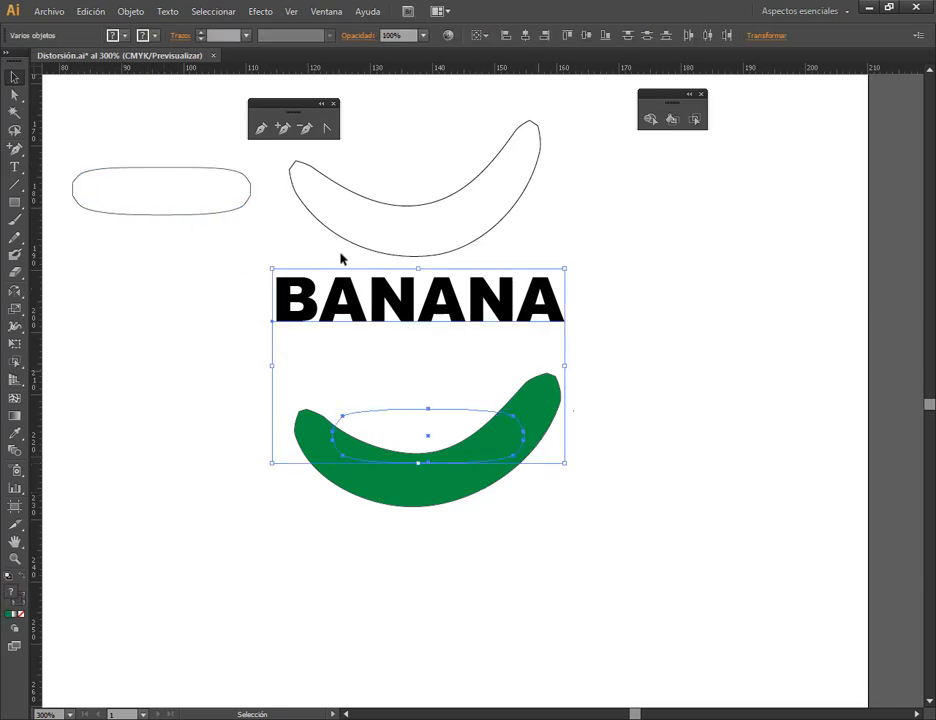
{"action": "left_click", "coordinate": [133, 8]}
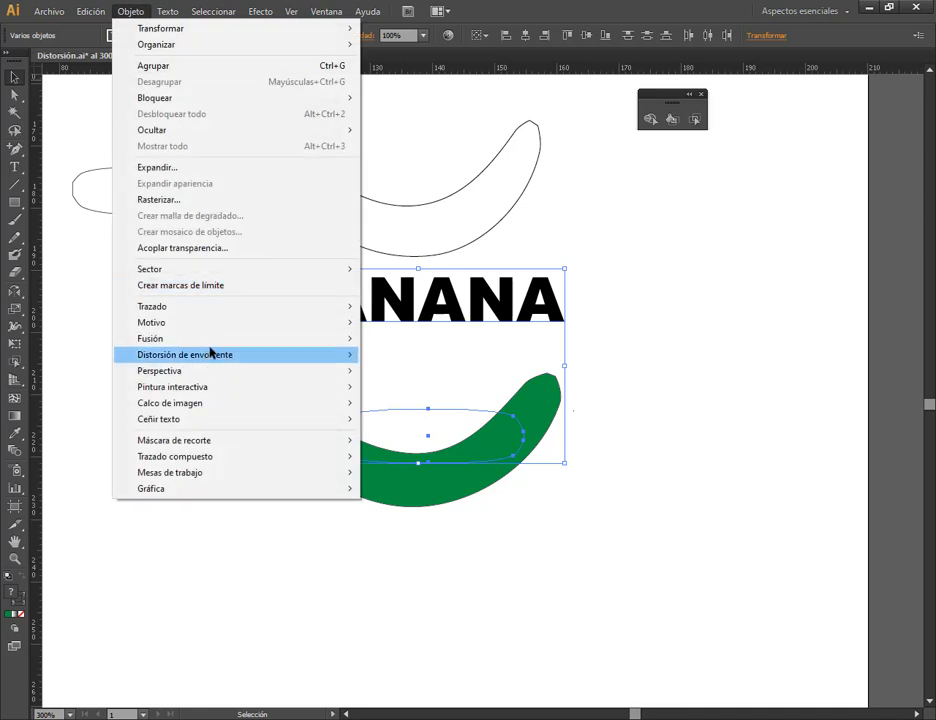
{"action": "mouse_move", "coordinate": [210, 350]}
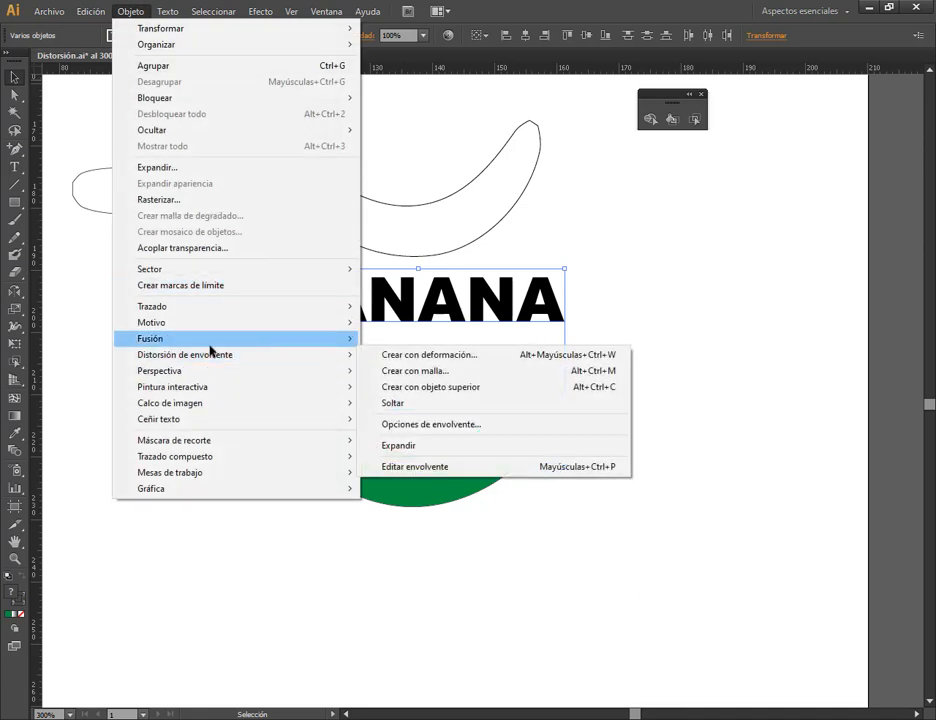
{"action": "left_click", "coordinate": [490, 391]}
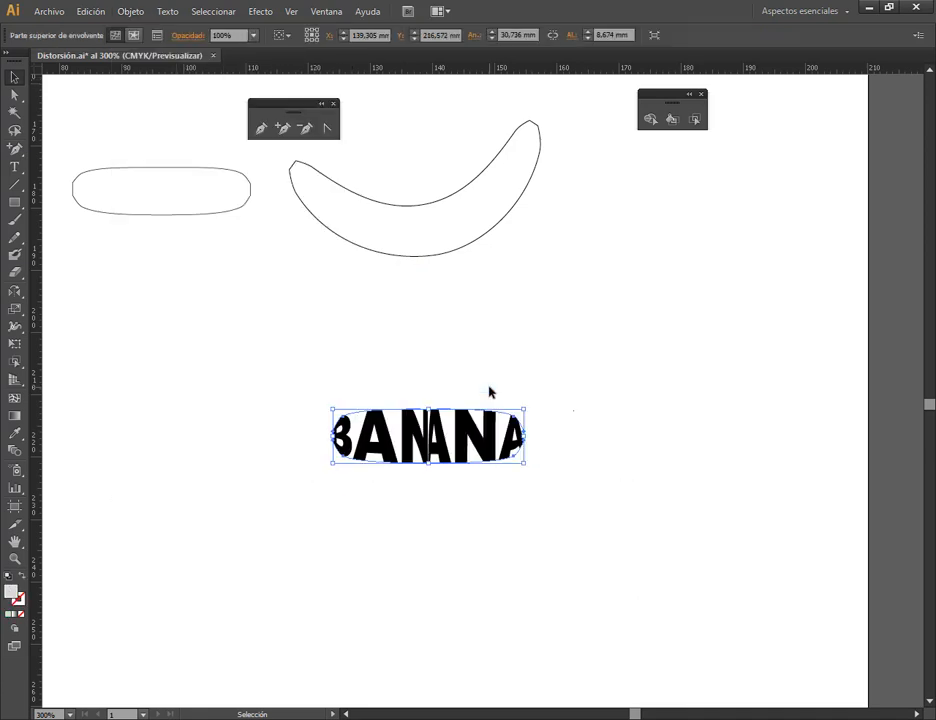
{"action": "left_click", "coordinate": [676, 438]}
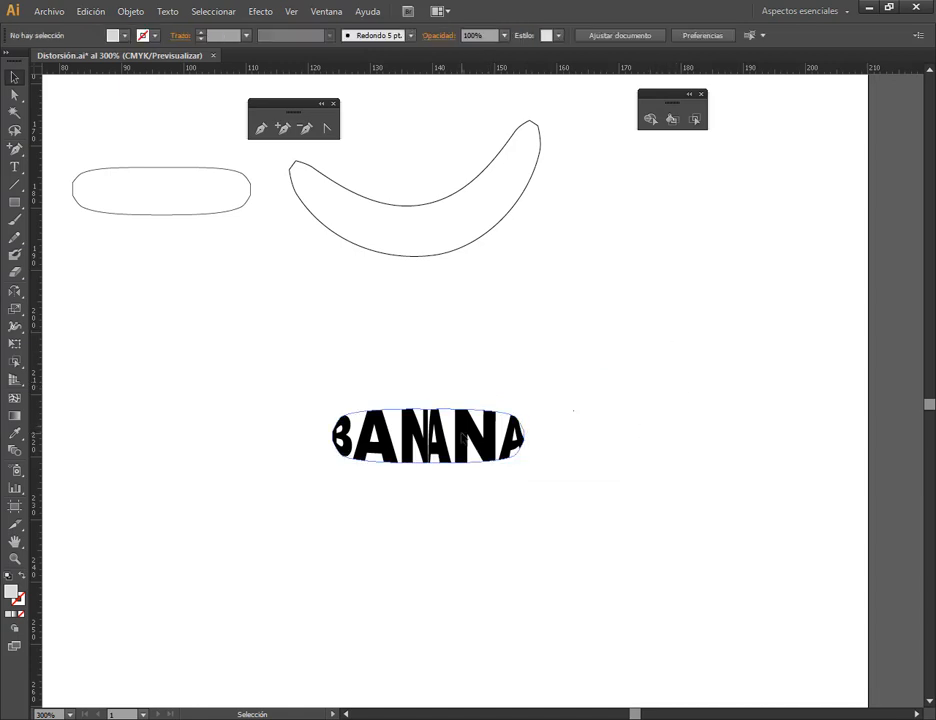
{"action": "left_click_drag", "start_coordinate": [169, 189], "coordinate": [270, 232]}
{"action": "left_click_drag", "start_coordinate": [218, 302], "coordinate": [215, 213]}
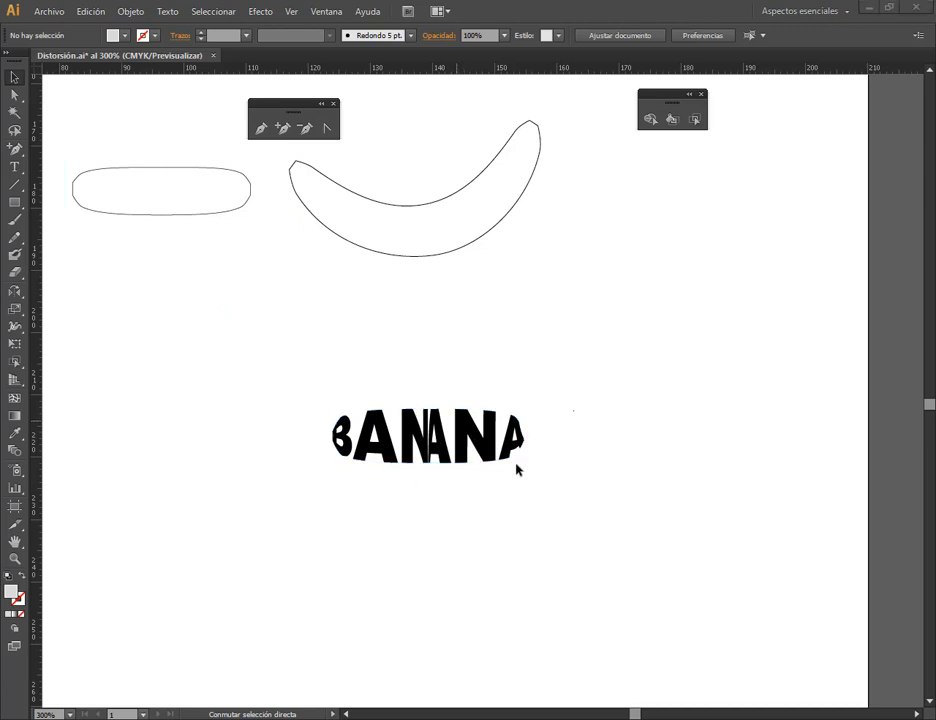
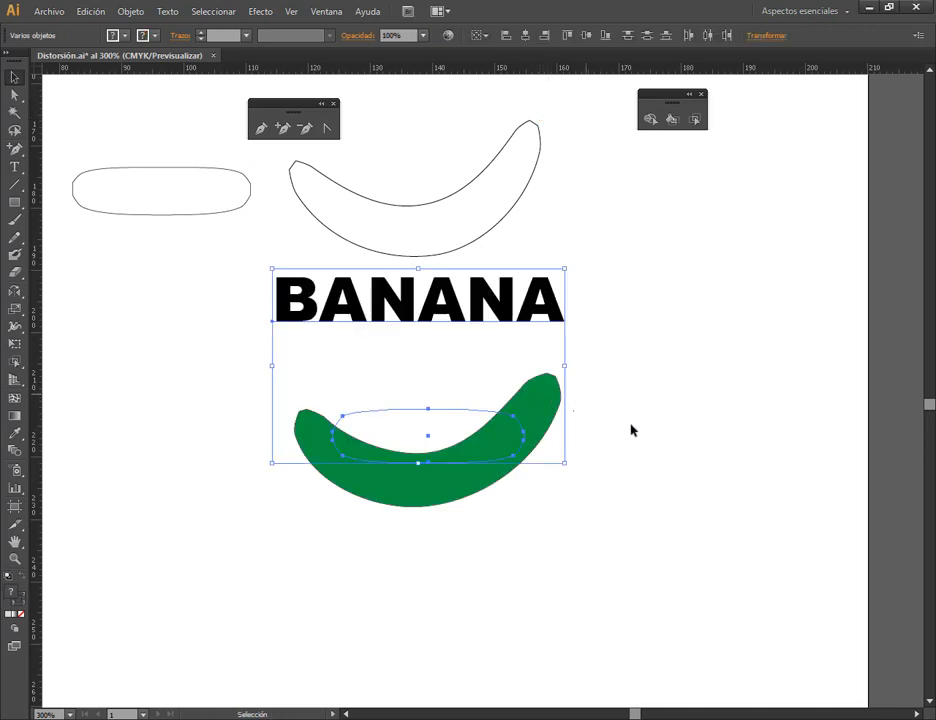
- Switch the green banana back to envelope editing and expand its envelope distortion into plain shapes
{"action": "left_click", "coordinate": [635, 460]}
{"action": "left_click", "coordinate": [493, 453]}
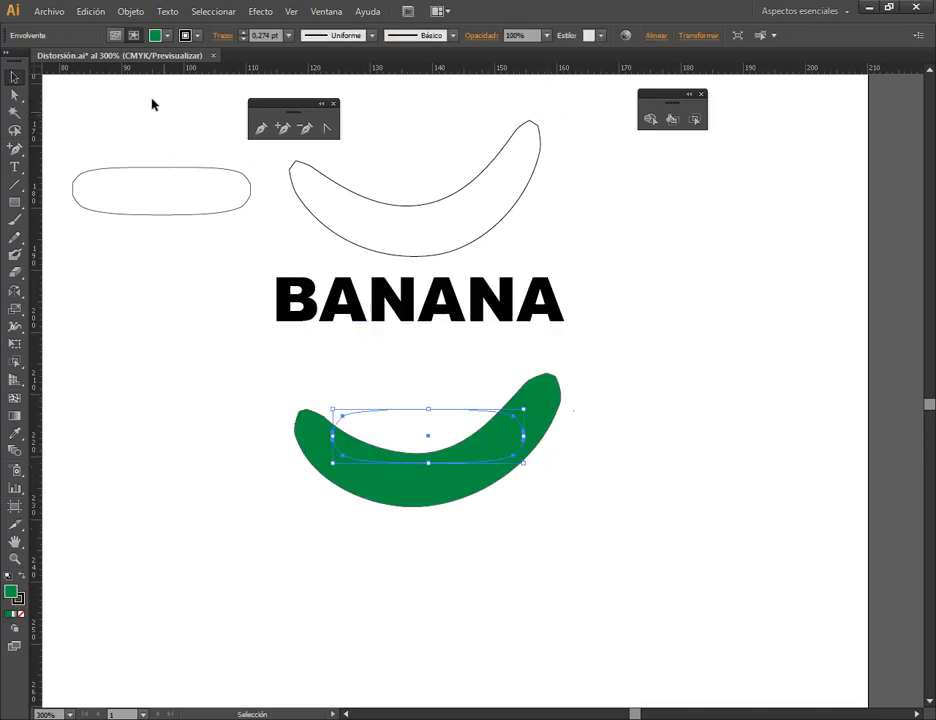
{"action": "left_click", "coordinate": [115, 36]}
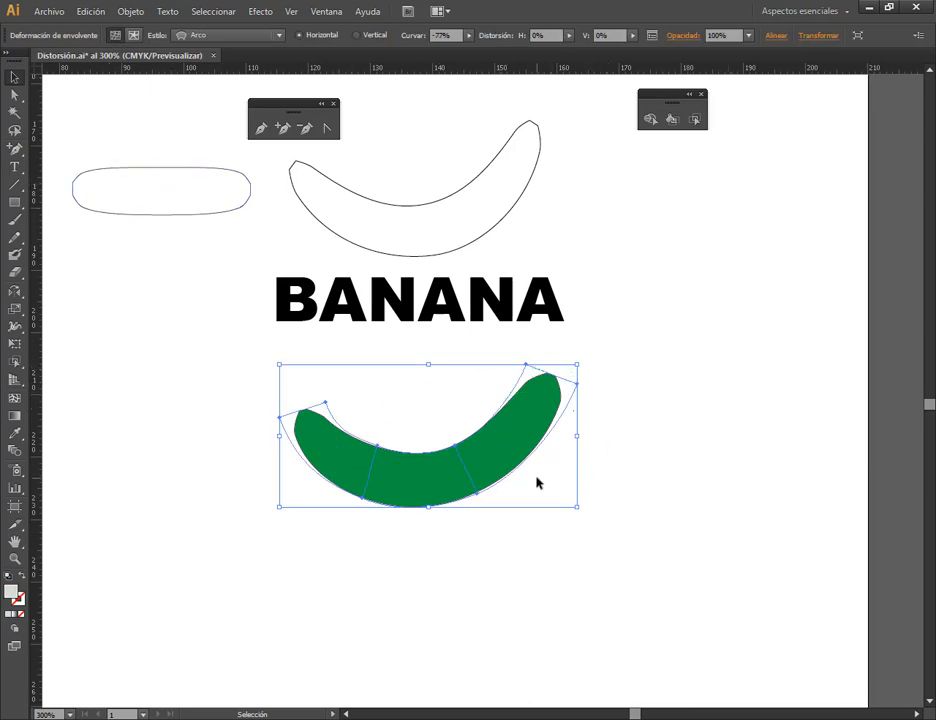
{"action": "left_click", "coordinate": [130, 11]}
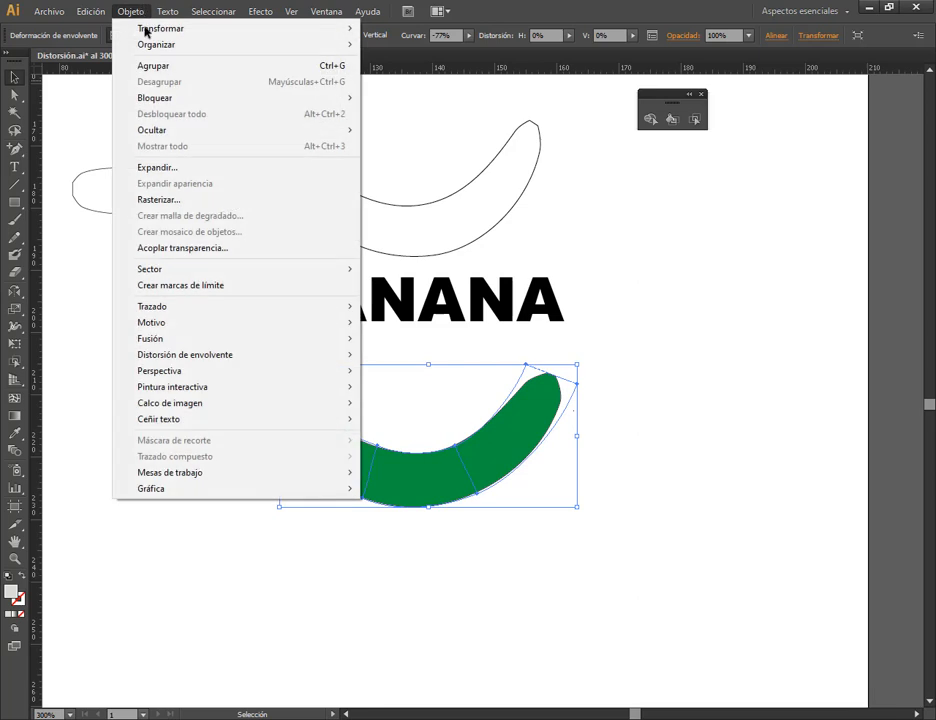
{"action": "mouse_move", "coordinate": [194, 356]}
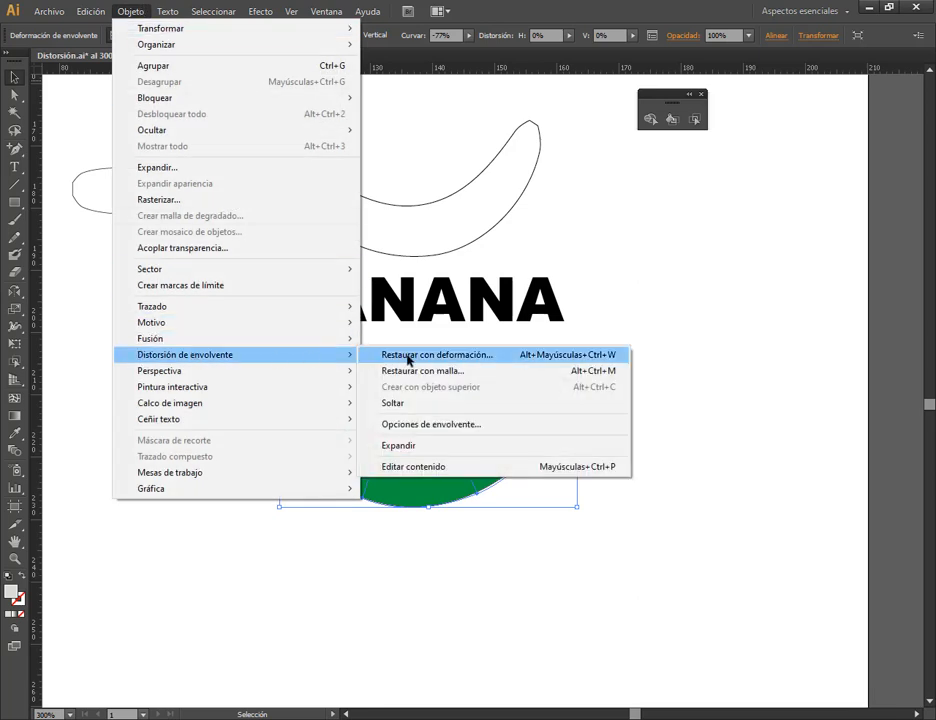
{"action": "left_click", "coordinate": [400, 446]}
{"action": "left_click", "coordinate": [610, 448]}
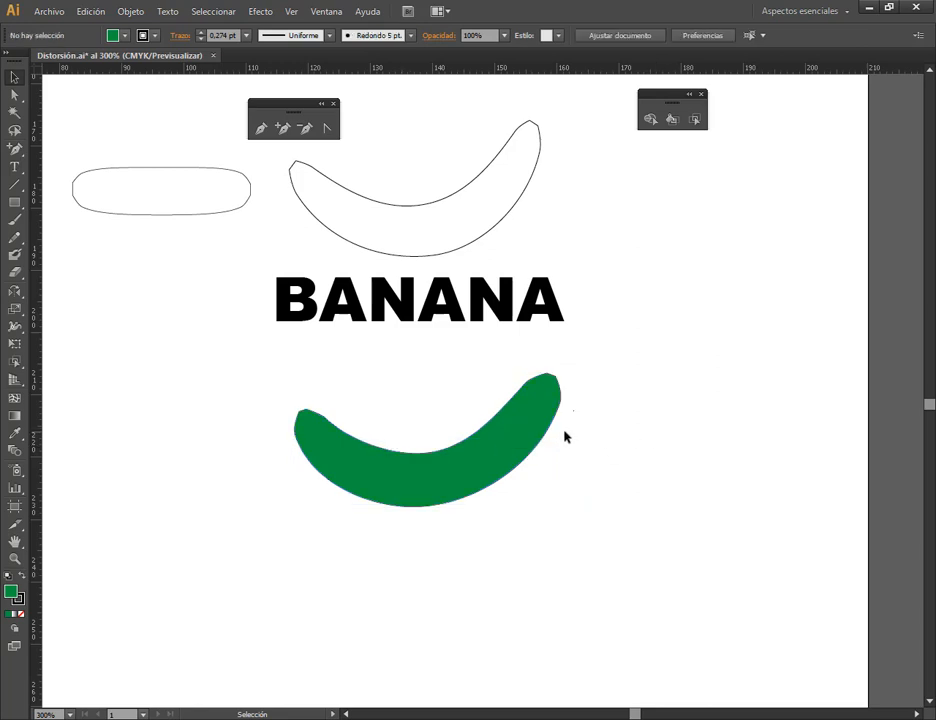
- Distort the BANANA text with the expanded green banana using envelope Make with Top Object
{"action": "left_click", "coordinate": [528, 430]}
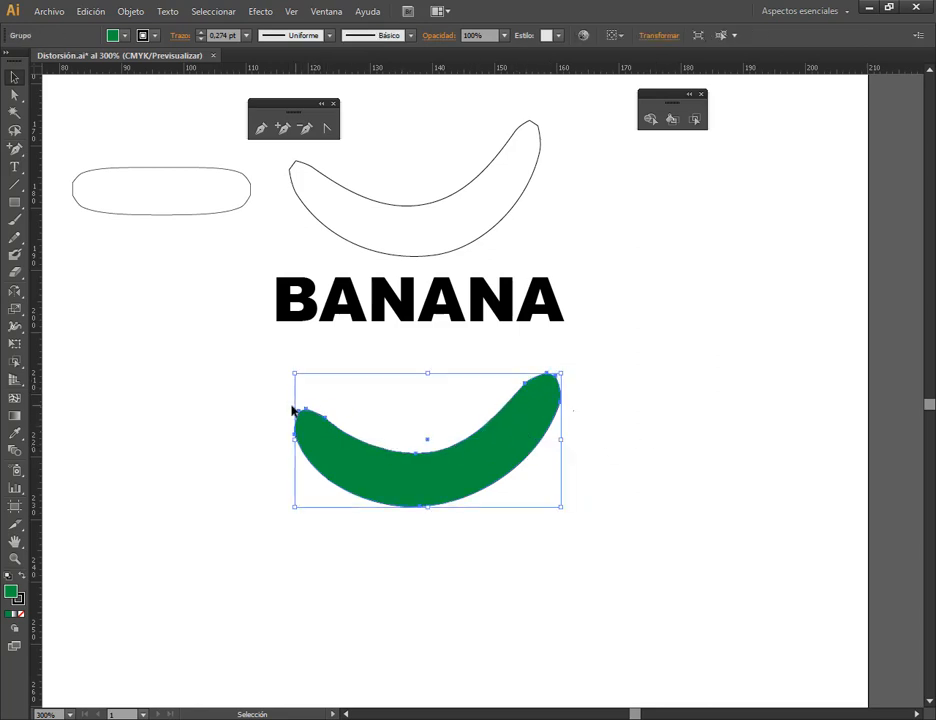
{"action": "left_click", "coordinate": [423, 318], "text": "shift"}
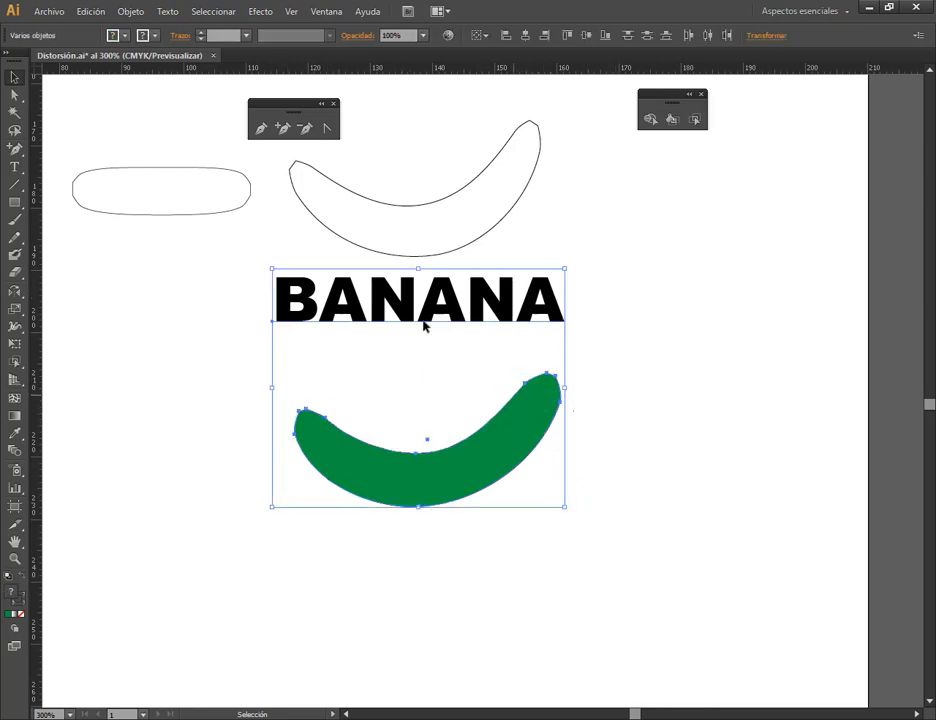
{"action": "left_click", "coordinate": [138, 11]}
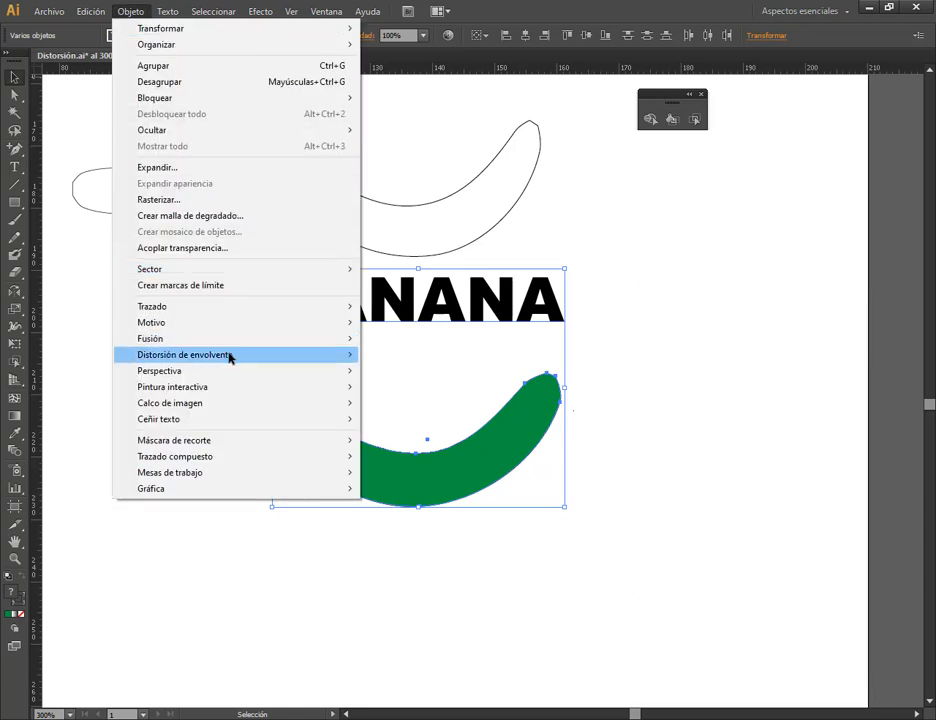
{"action": "mouse_move", "coordinate": [230, 355]}
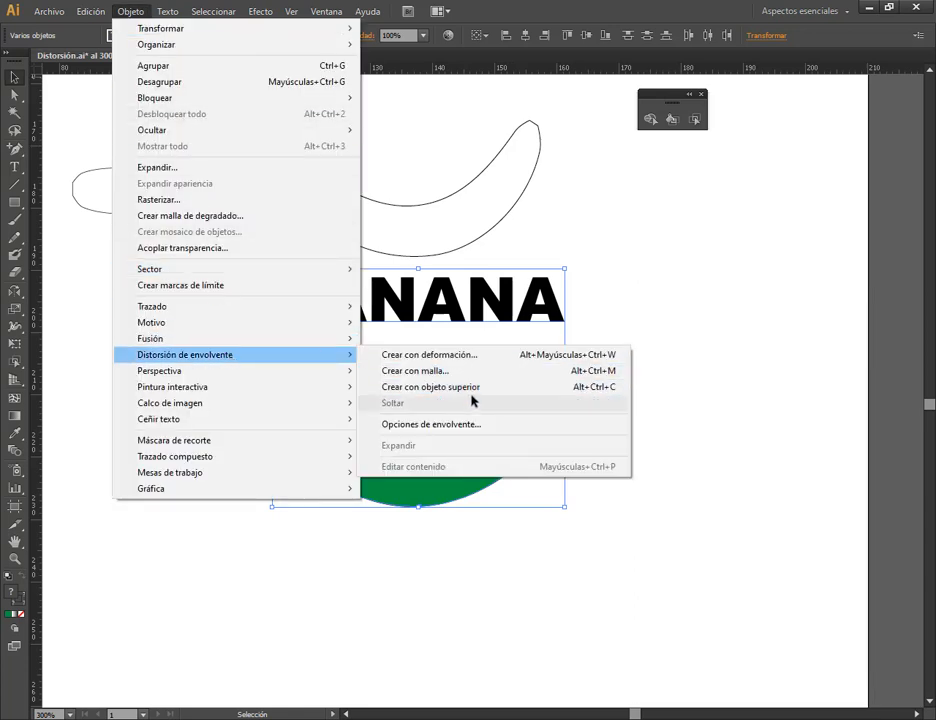
{"action": "left_click", "coordinate": [477, 388]}
{"action": "left_click", "coordinate": [634, 458]}
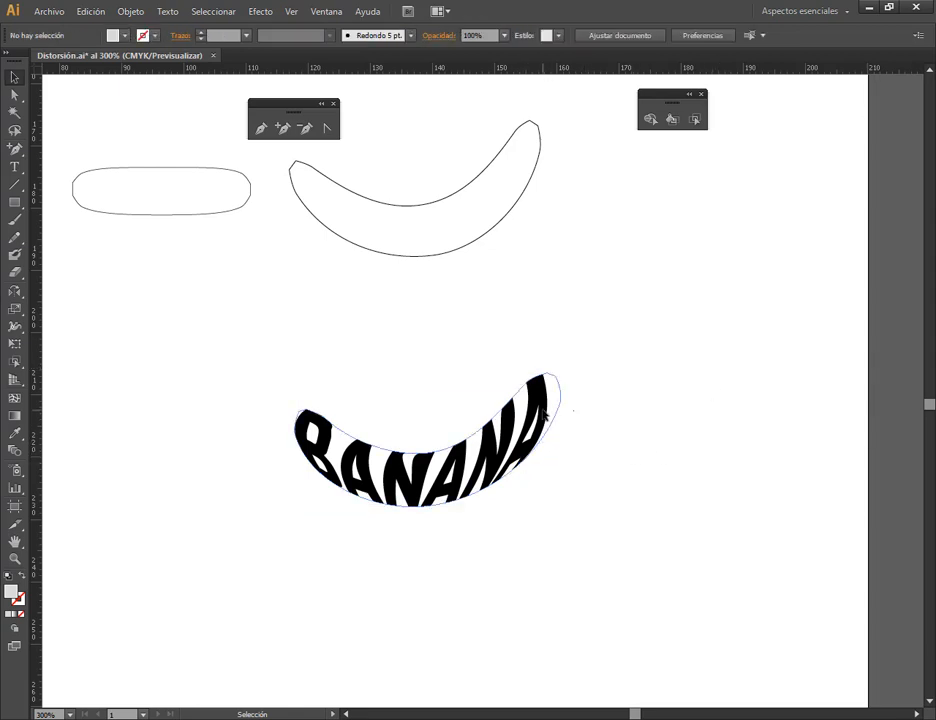
- Examine how the distorted BANANA letters fit inside the banana-shaped envelope, especially around the final A
{"action": "left_click", "coordinate": [544, 413]}
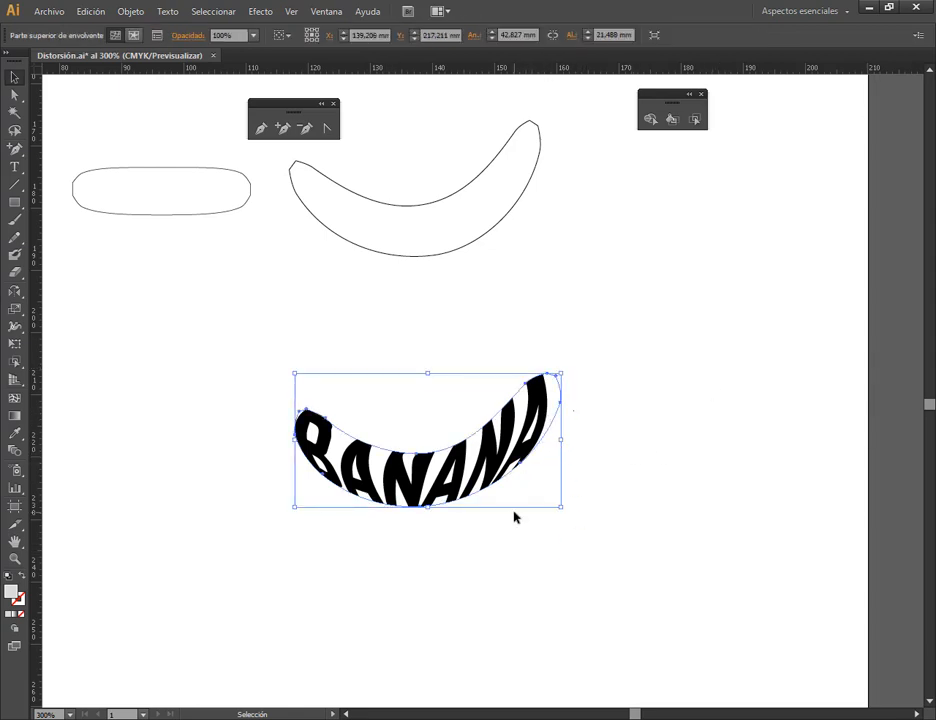
{"action": "scroll", "coordinate": [438, 554], "scroll_direction": "up", "scroll_amount": 3}
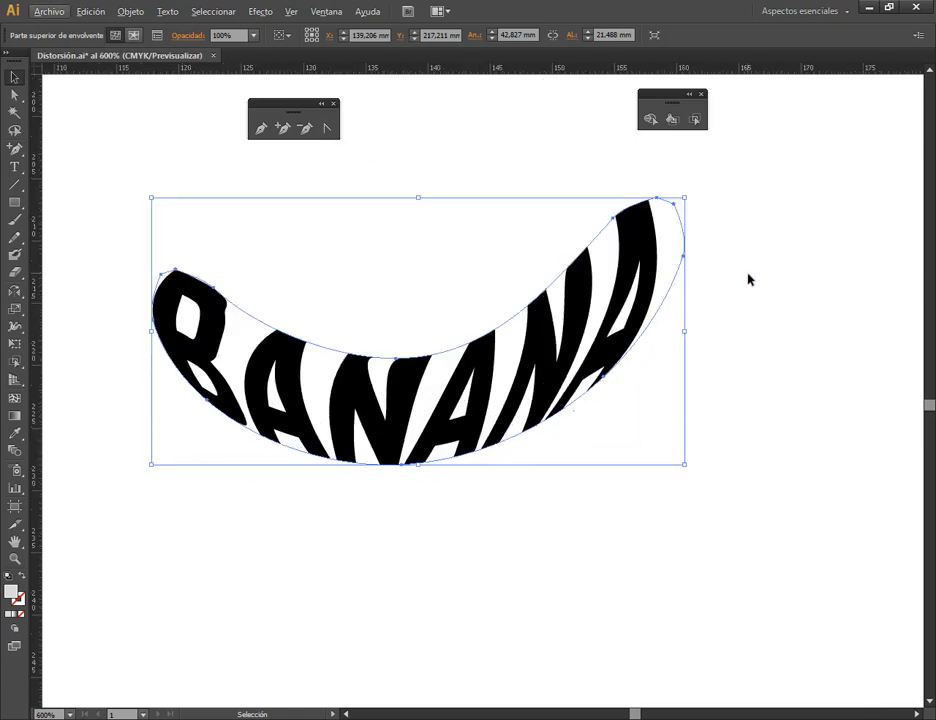
{"action": "left_click", "coordinate": [745, 400]}
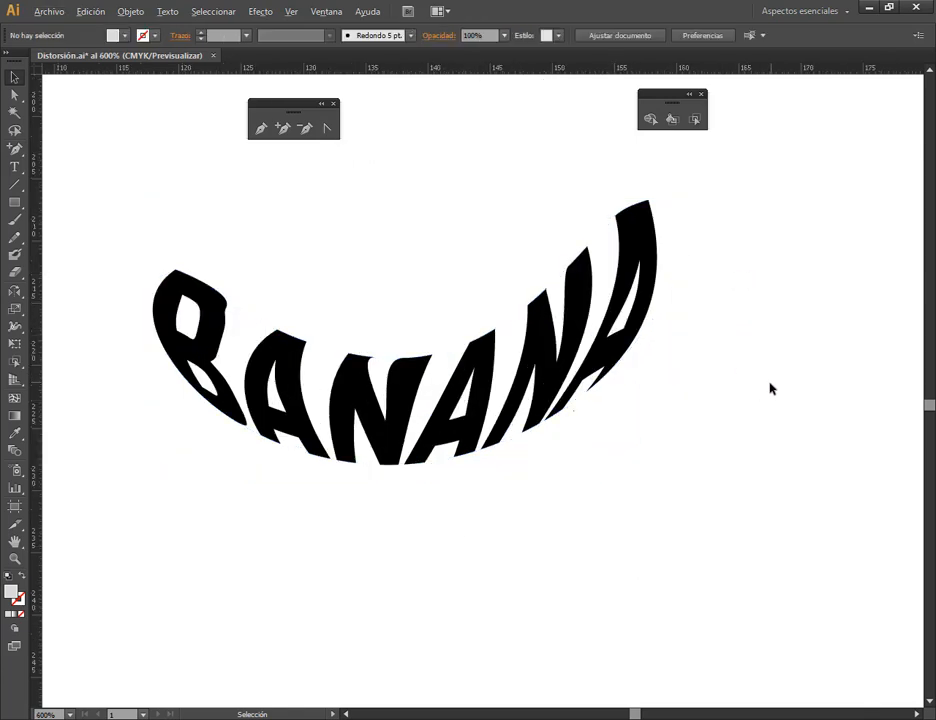
{"action": "scroll", "coordinate": [767, 382], "scroll_direction": "down", "scroll_amount": 2}
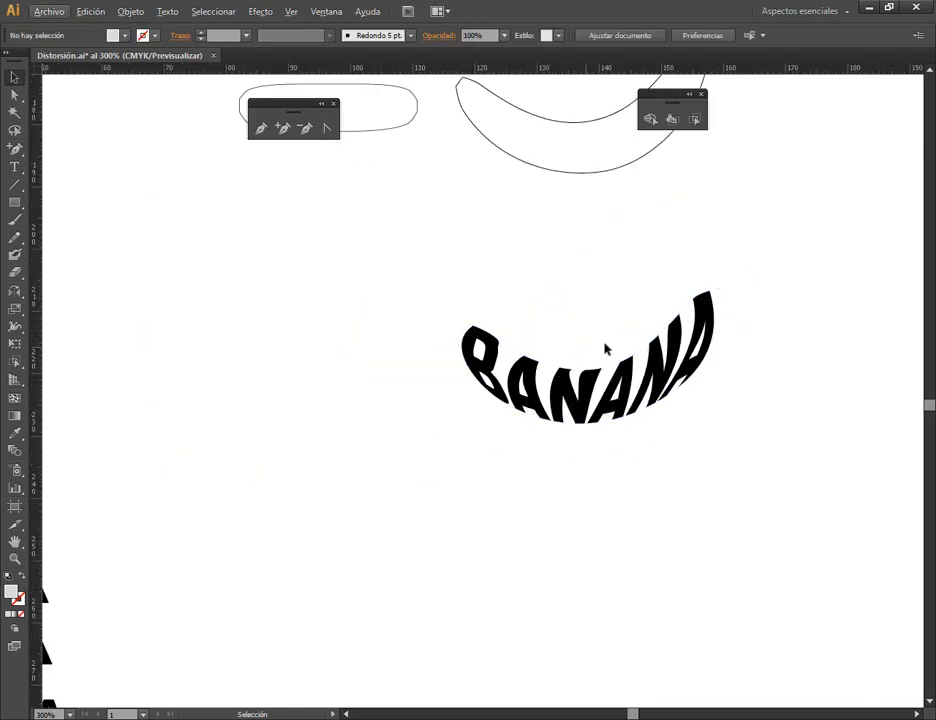
{"action": "left_click", "coordinate": [716, 321]}
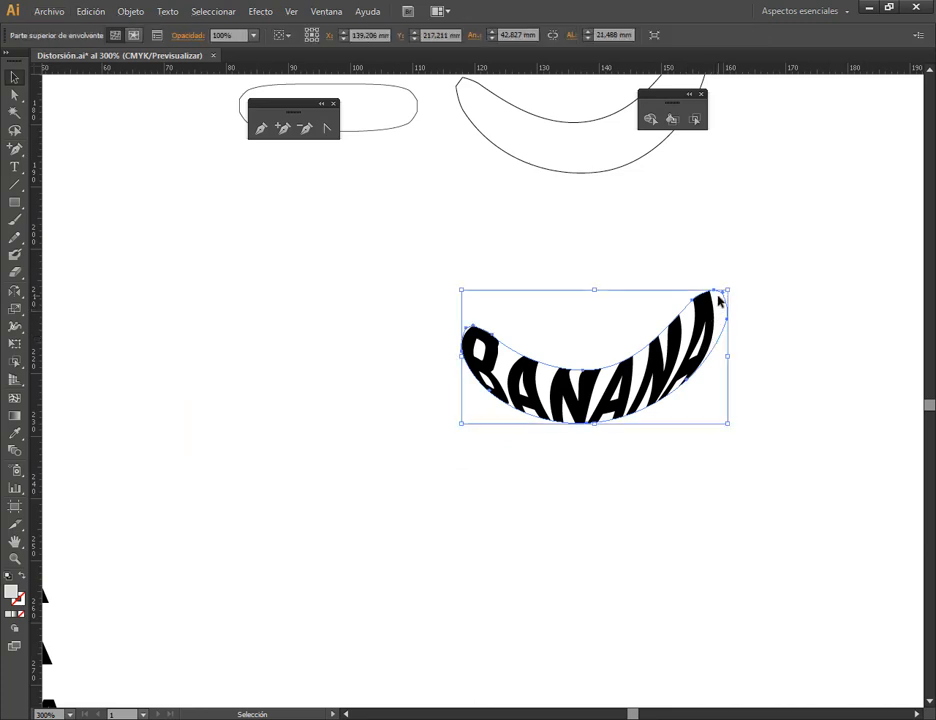
{"action": "left_click", "coordinate": [786, 351]}
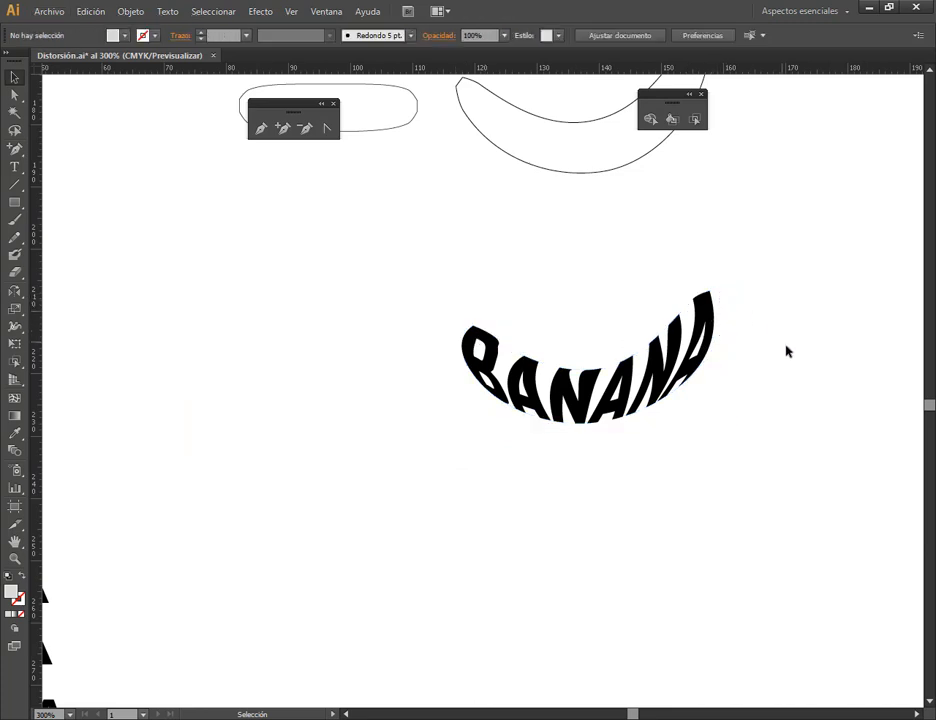
{"action": "scroll", "coordinate": [742, 348], "scroll_direction": "up", "scroll_amount": 1}
- Edit the banana envelope's contents and resize the BANANA text, trying a wider version before narrowing the lettering to about 39 mm
{"action": "left_click", "coordinate": [632, 371]}
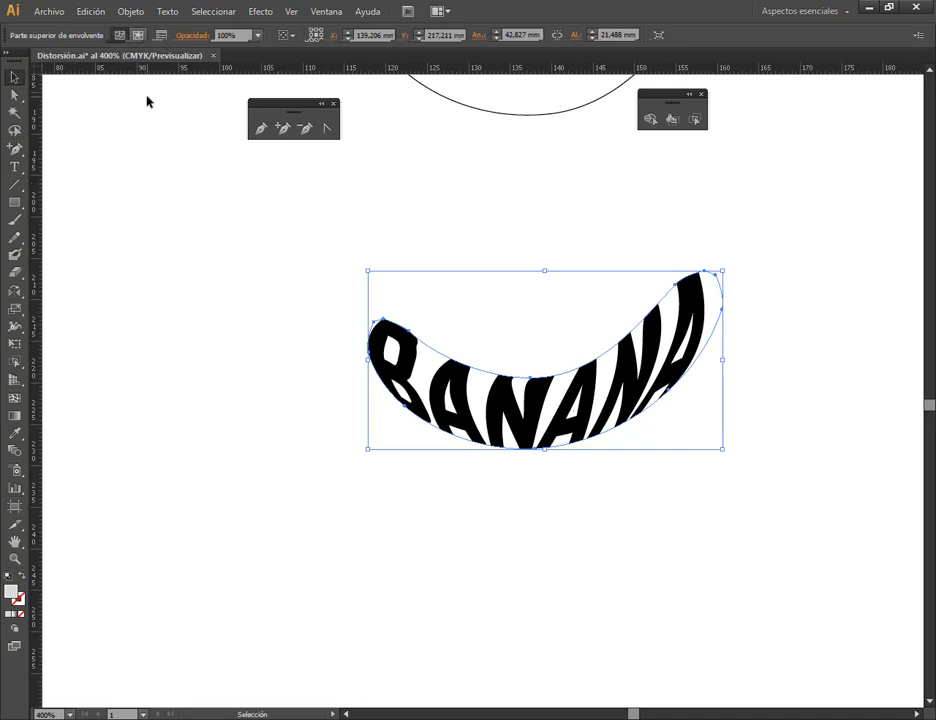
{"action": "key", "text": "ctrl"}
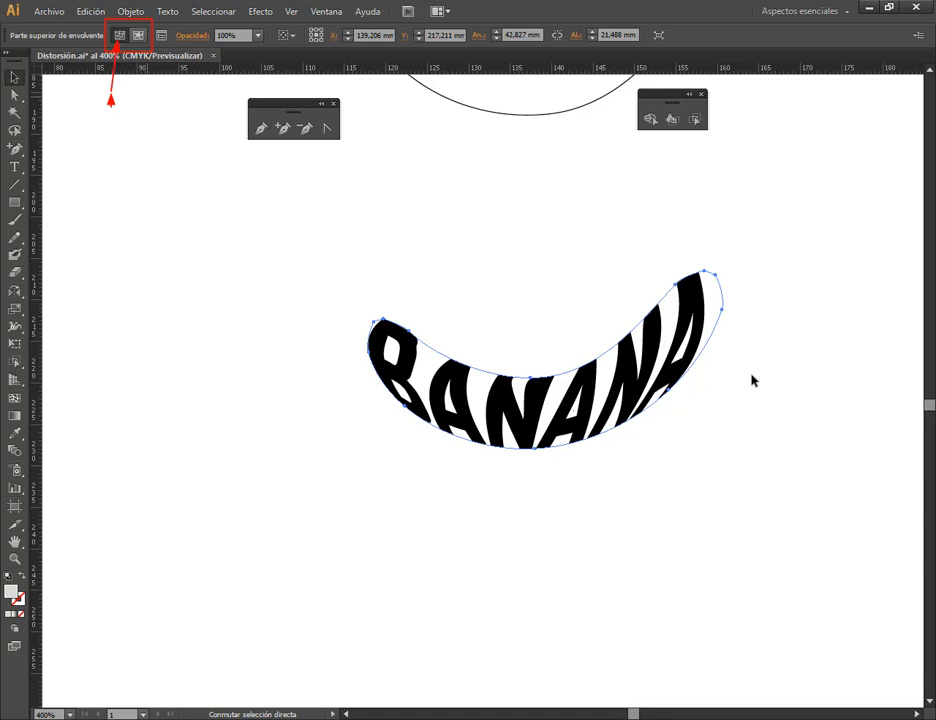
{"action": "left_click", "coordinate": [139, 36]}
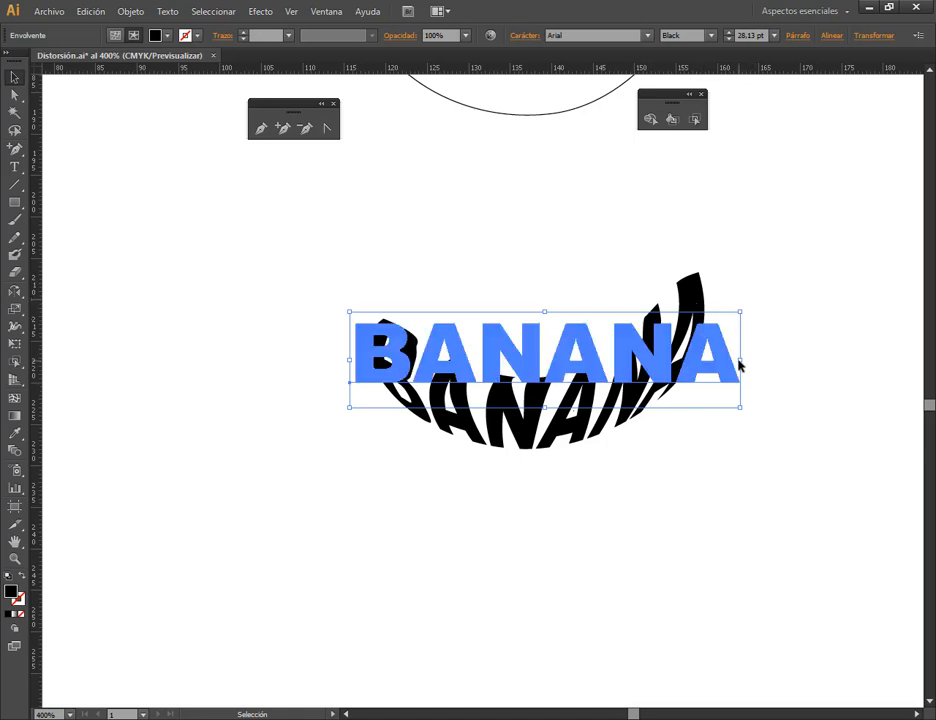
{"action": "left_click_drag", "start_coordinate": [741, 366], "coordinate": [849, 365]}
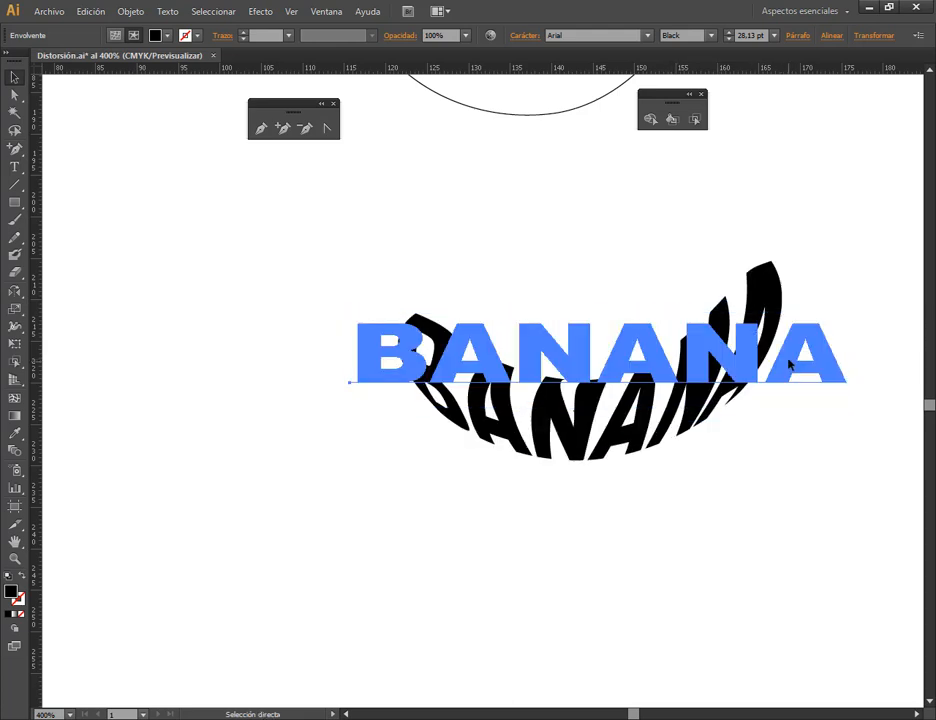
{"action": "key", "text": "ctrl+z"}
{"action": "left_click", "coordinate": [746, 279]}
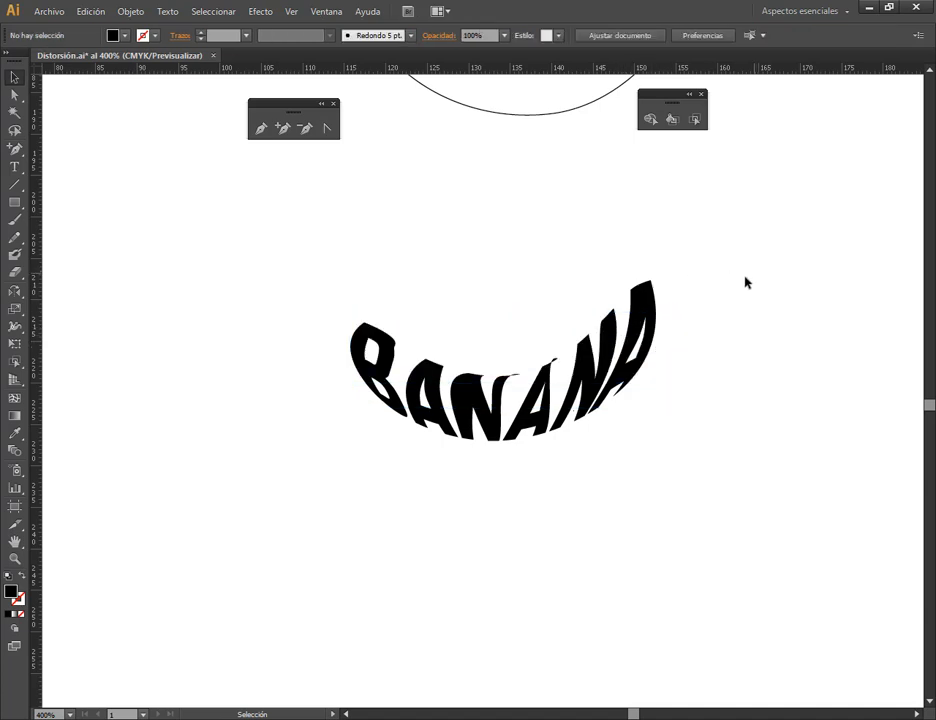
- Return the narrowed lettering to envelope editing, deselect it and undo the last change
{"action": "left_click", "coordinate": [351, 382]}
{"action": "left_click", "coordinate": [115, 36]}
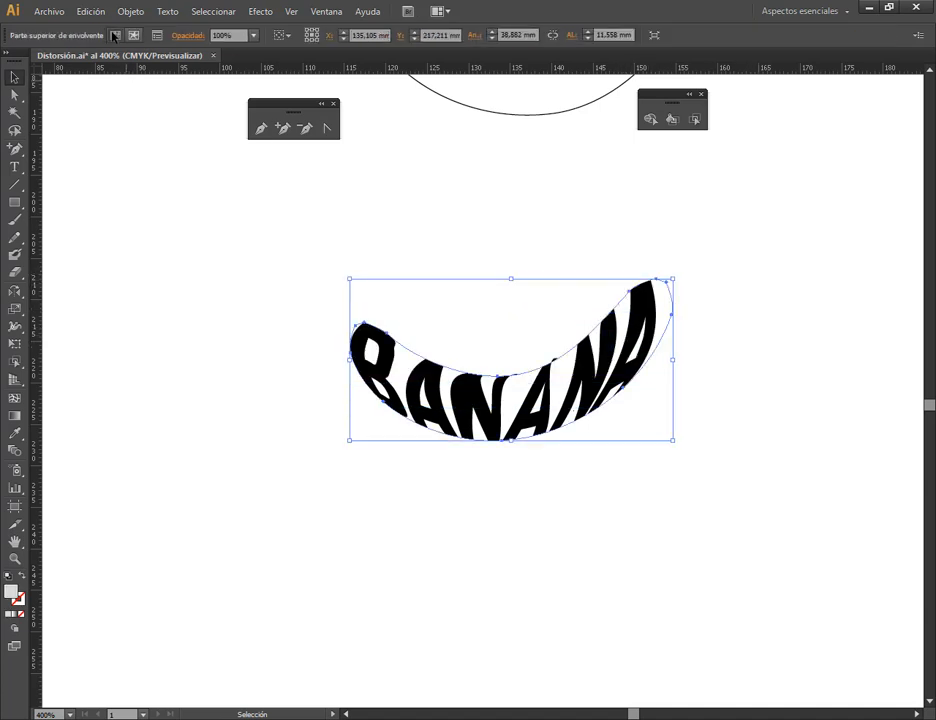
{"action": "left_click", "coordinate": [612, 198]}
{"action": "scroll", "coordinate": [620, 330], "scroll_direction": "up", "scroll_amount": 1}
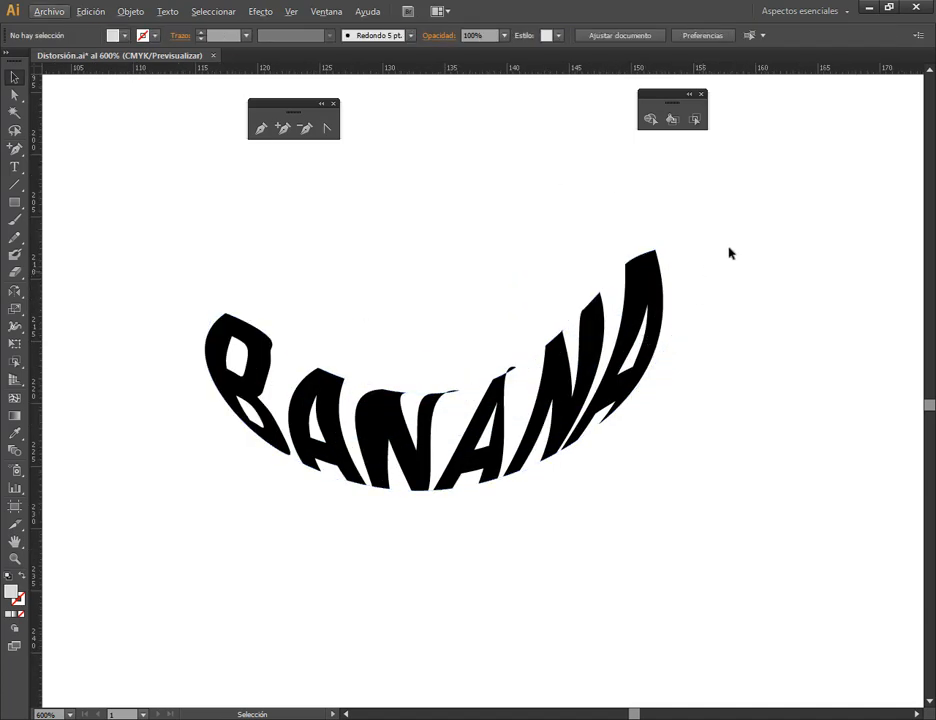
{"action": "key", "text": "ctrl+z"}
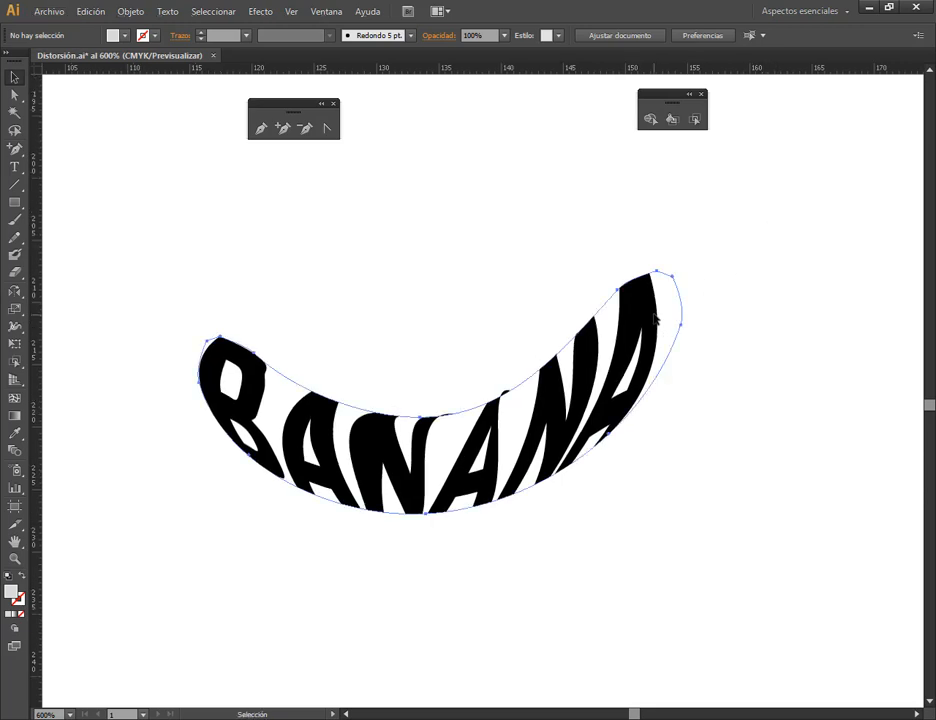
- Edit the envelope's contents to fill the BANANA text with yellow, return to envelope editing and deselect the lettering
{"action": "left_click", "coordinate": [654, 318]}
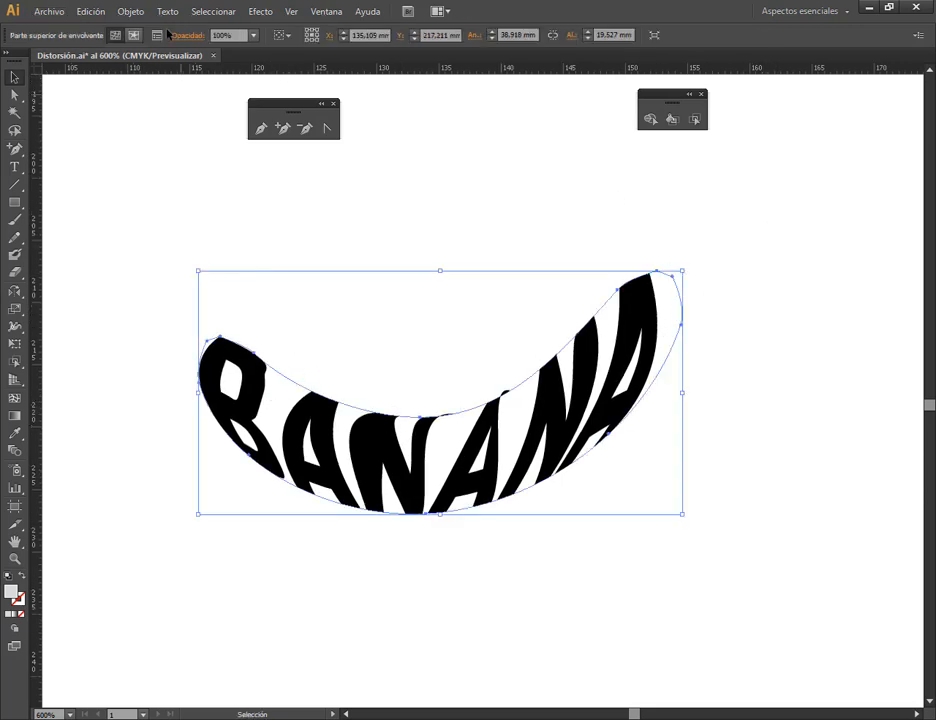
{"action": "left_click", "coordinate": [131, 36]}
{"action": "left_click", "coordinate": [129, 33]}
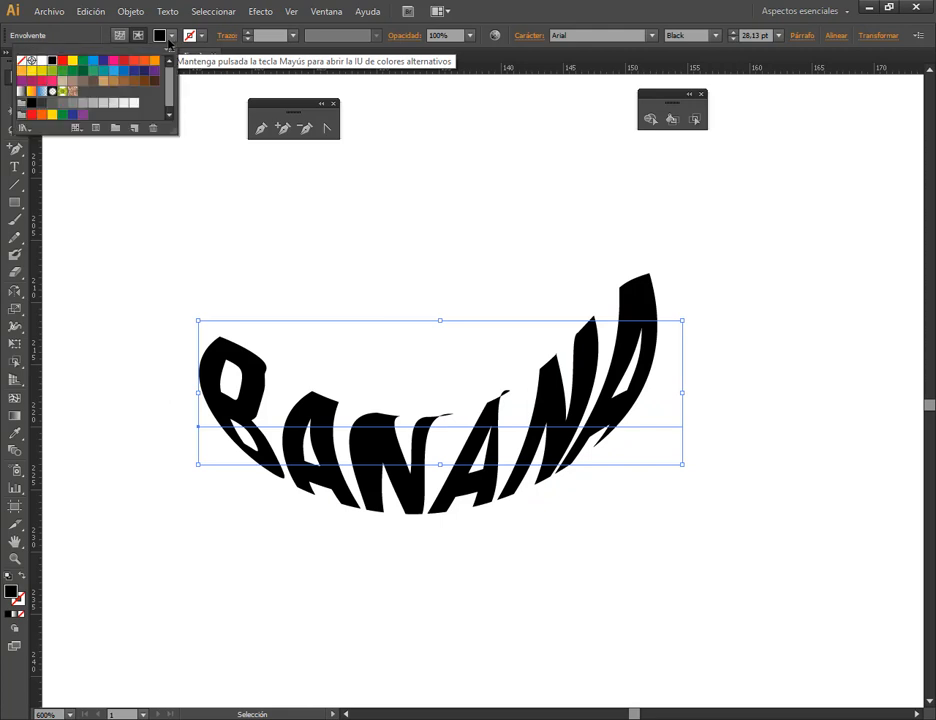
{"action": "left_click", "coordinate": [73, 62]}
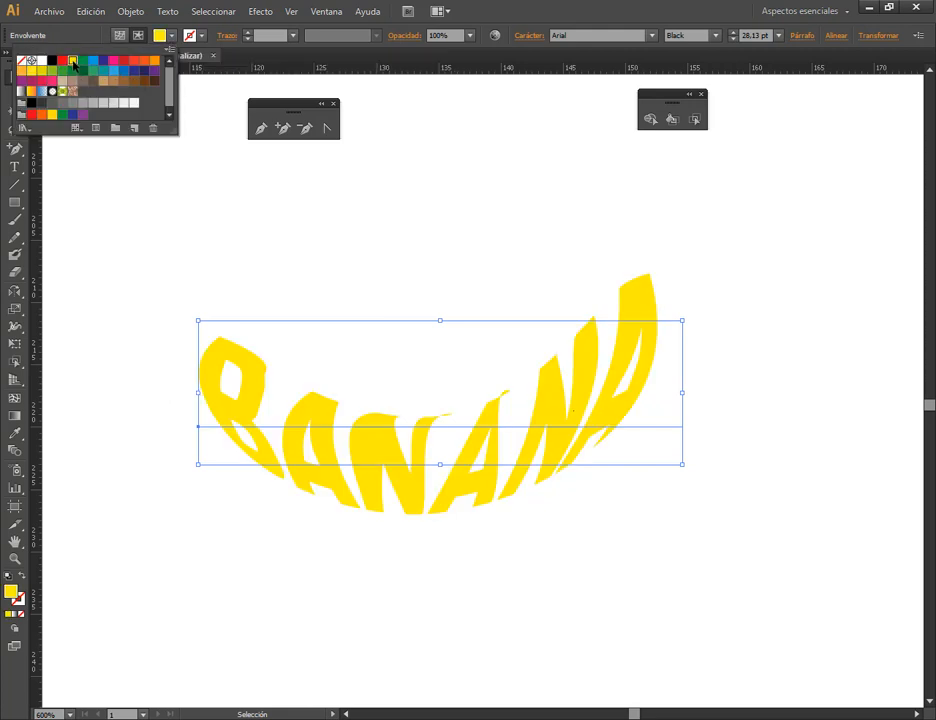
{"action": "left_click", "coordinate": [501, 268]}
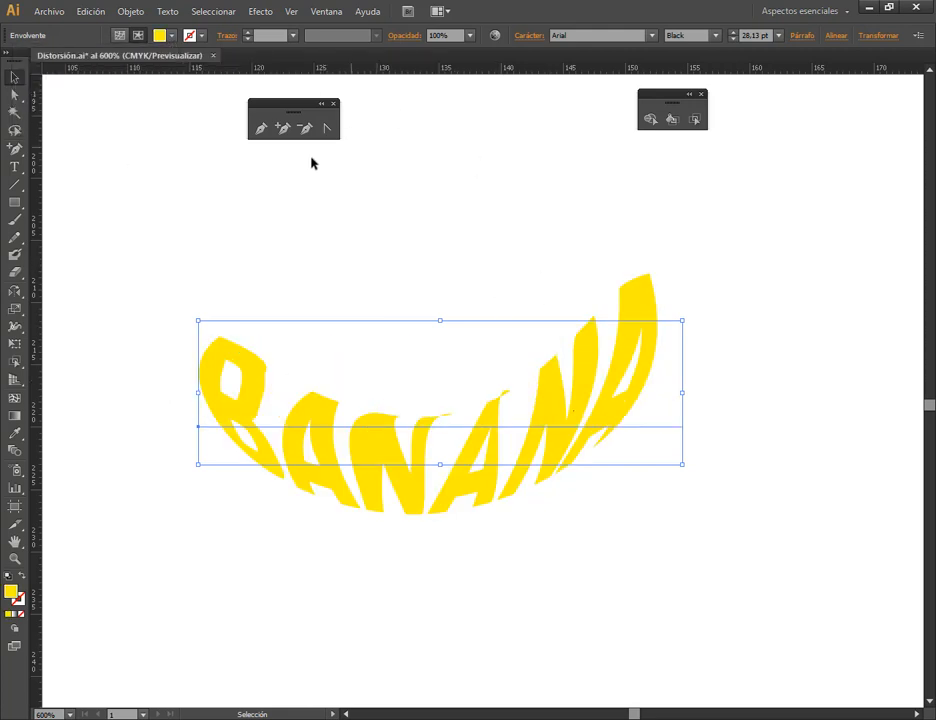
{"action": "left_click", "coordinate": [119, 36]}
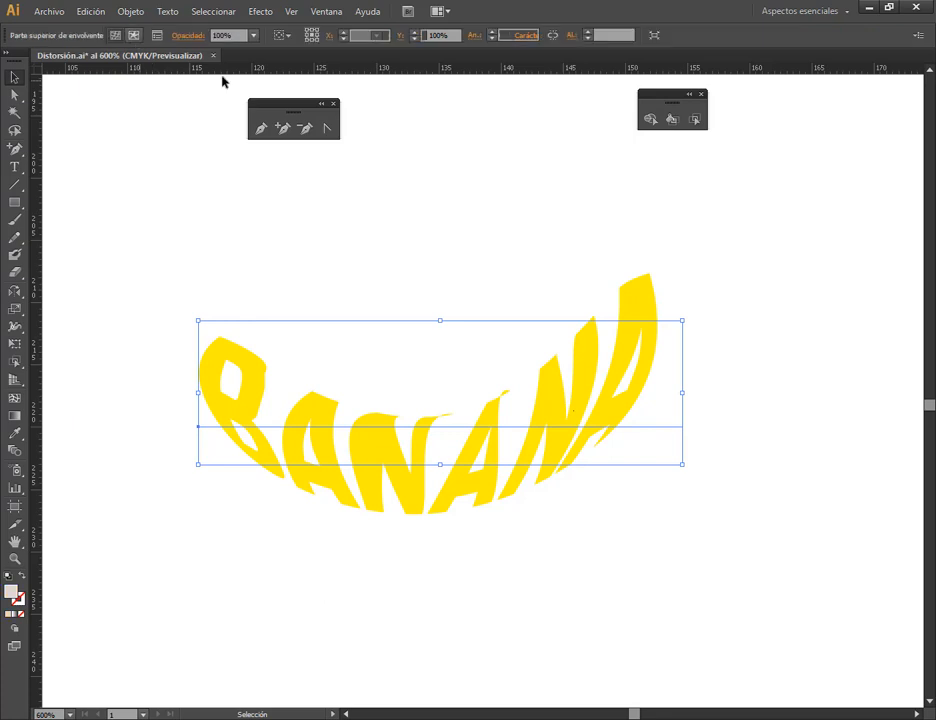
{"action": "left_click", "coordinate": [752, 269]}
{"action": "left_click", "coordinate": [655, 284]}
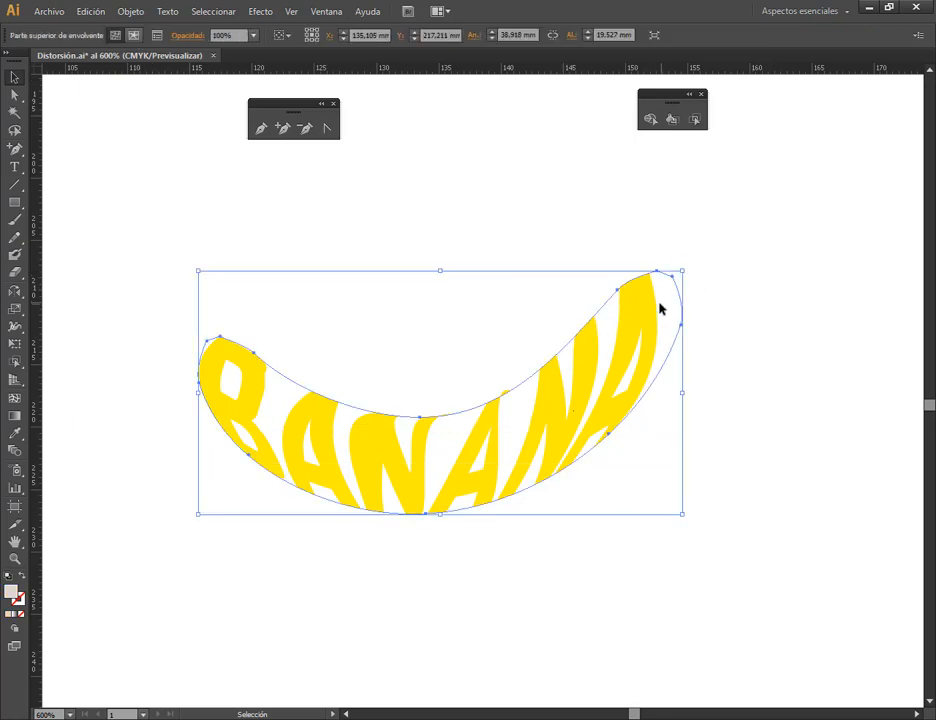
{"action": "left_click", "coordinate": [400, 272]}
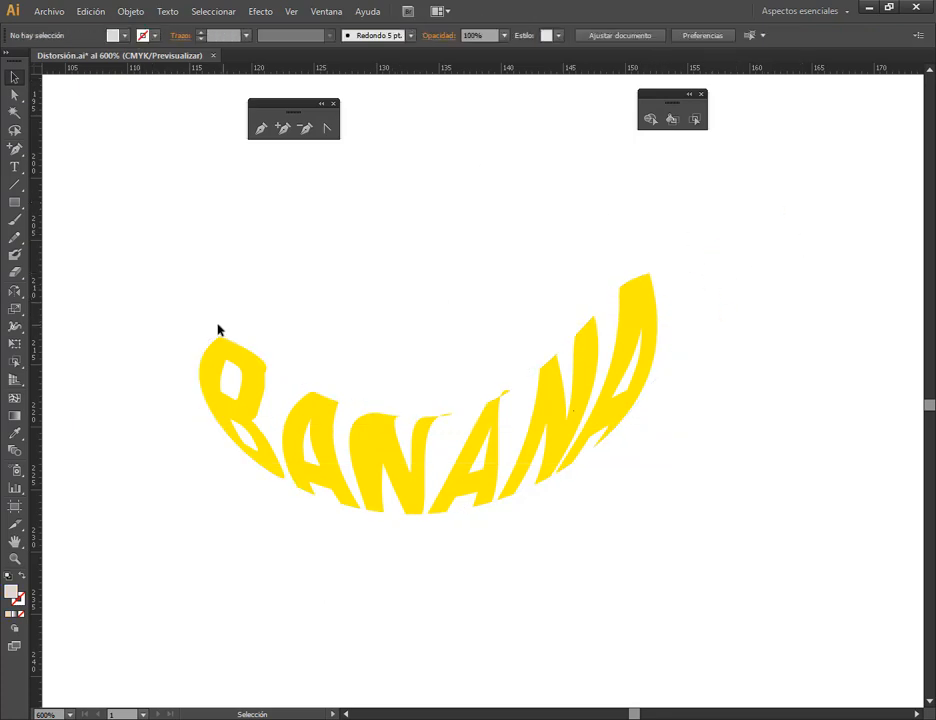
- Draw an upright rectangle about 1.2 mm wide and 2.6 mm high above the letter B and adjust its position slightly
{"action": "scroll", "coordinate": [178, 359], "scroll_direction": "up", "scroll_amount": 1}
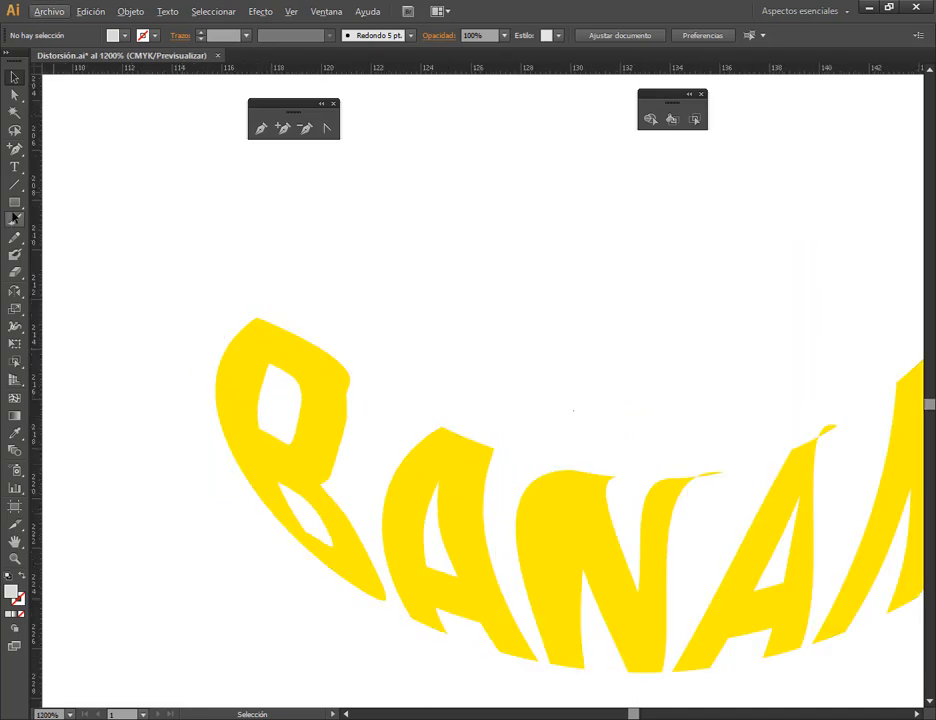
{"action": "left_click", "coordinate": [261, 129]}
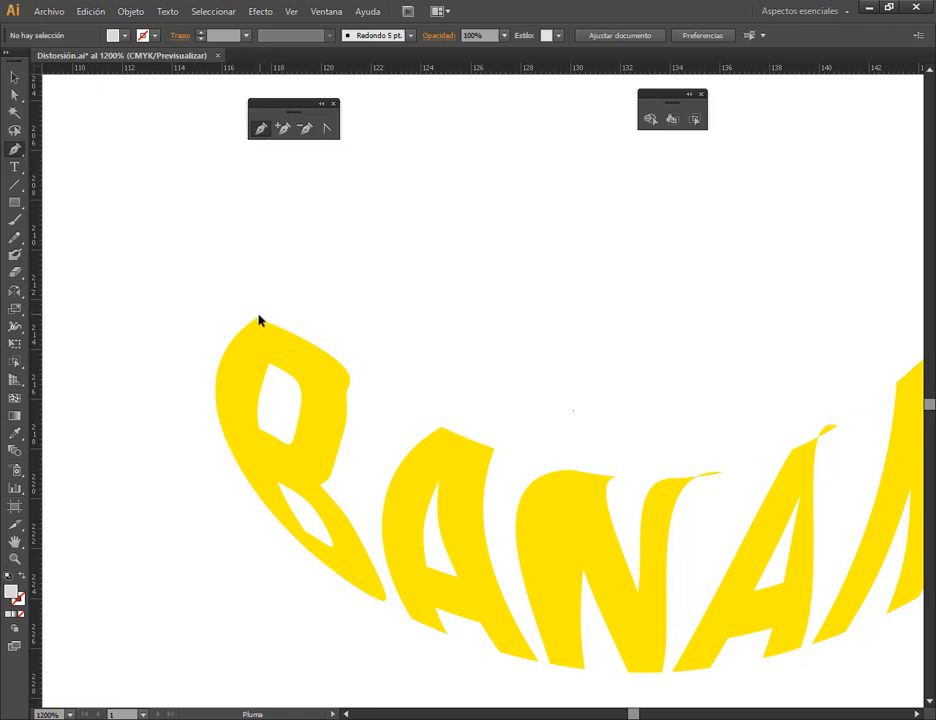
{"action": "left_click", "coordinate": [17, 204]}
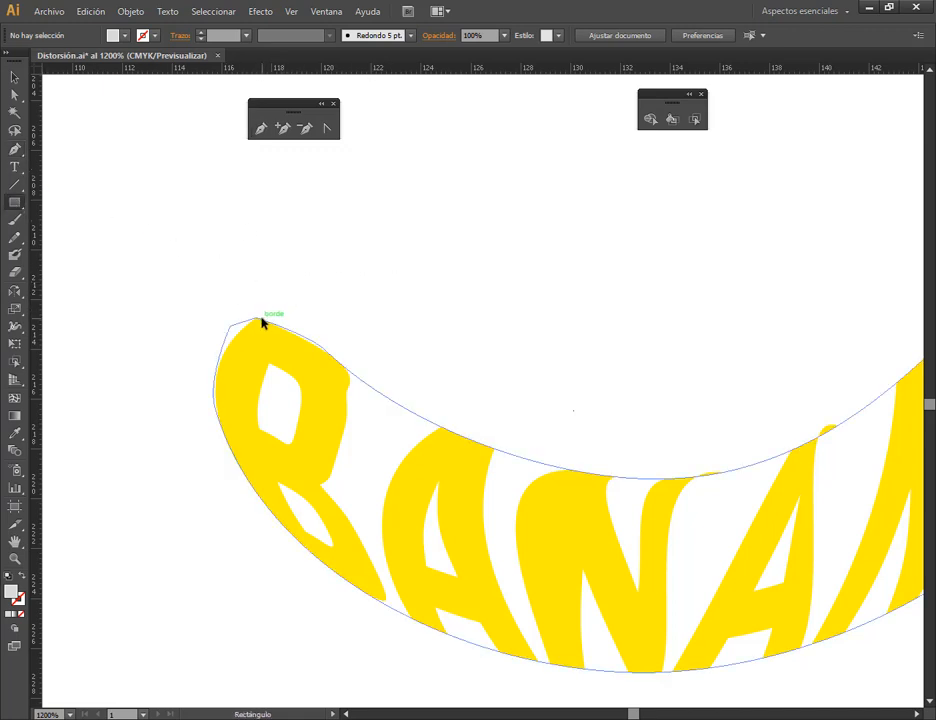
{"action": "left_click_drag", "start_coordinate": [385, 195], "coordinate": [414, 262]}
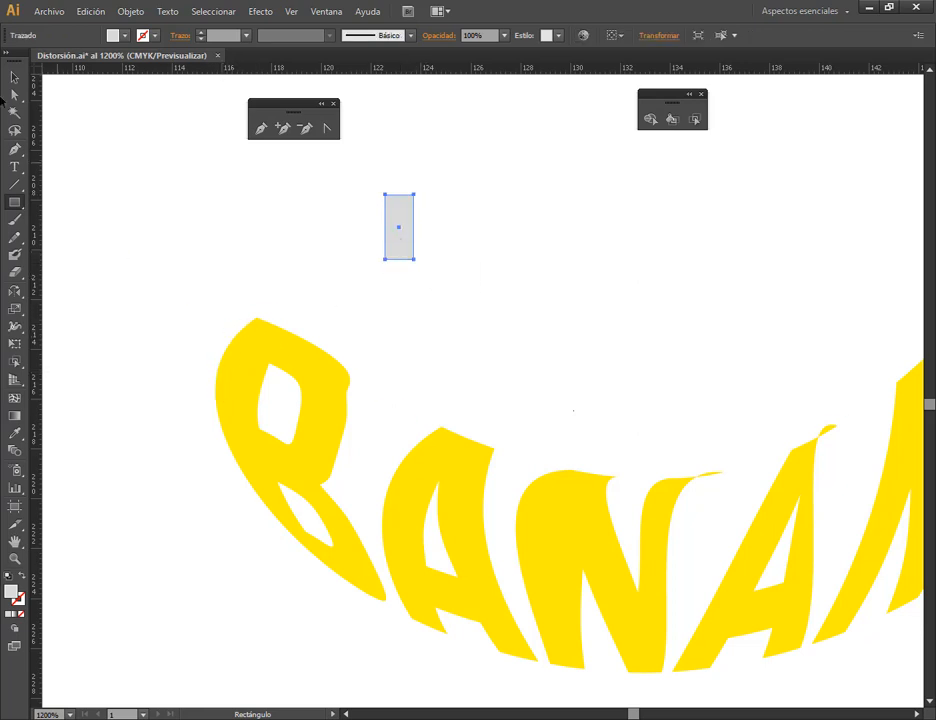
{"action": "left_click", "coordinate": [14, 77]}
{"action": "mouse_move", "coordinate": [414, 221]}
{"action": "left_mouse_down"}
{"action": "mouse_move", "coordinate": [257, 300]}
{"action": "mouse_move", "coordinate": [401, 220]}
{"action": "mouse_move", "coordinate": [397, 228]}
{"action": "left_mouse_up"}
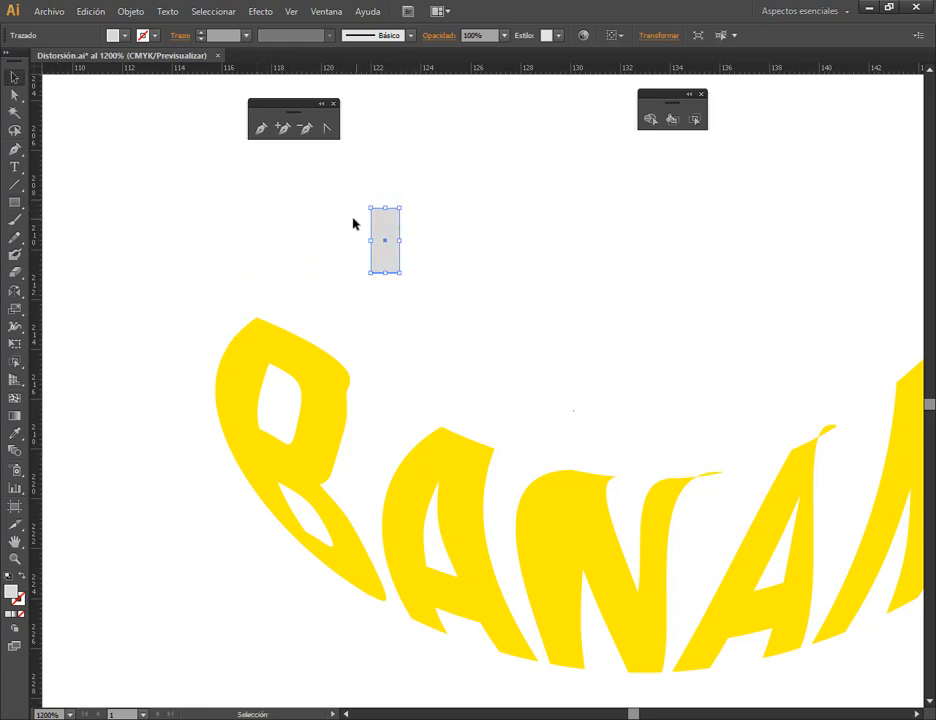
- Scale the rectangle's two upper anchor points inward so the shape tapers toward its top
{"action": "left_click", "coordinate": [14, 94]}
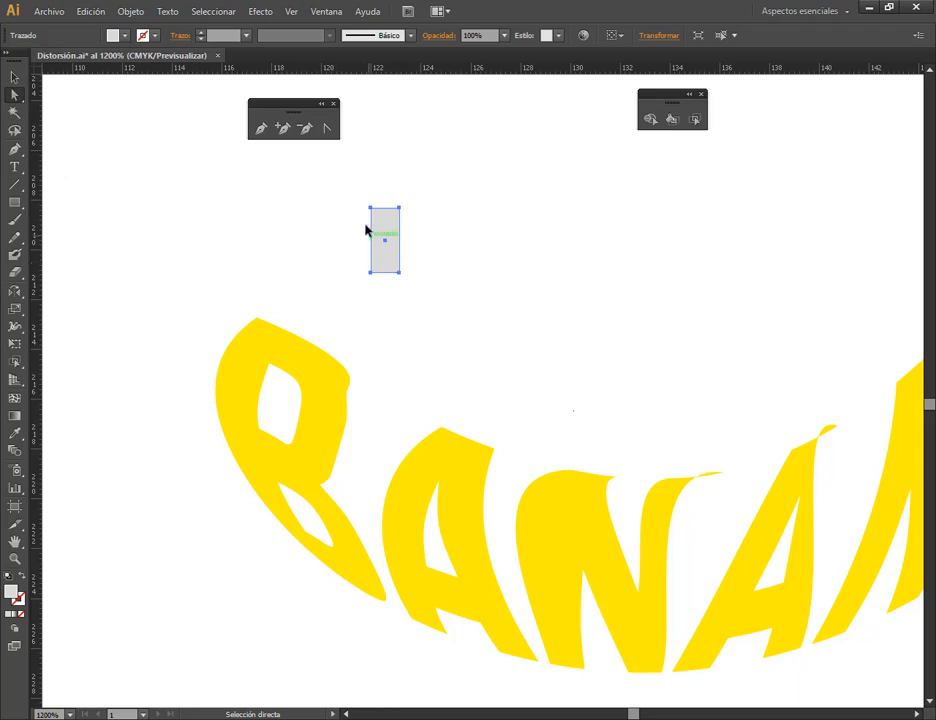
{"action": "left_click_drag", "start_coordinate": [348, 199], "coordinate": [426, 221]}
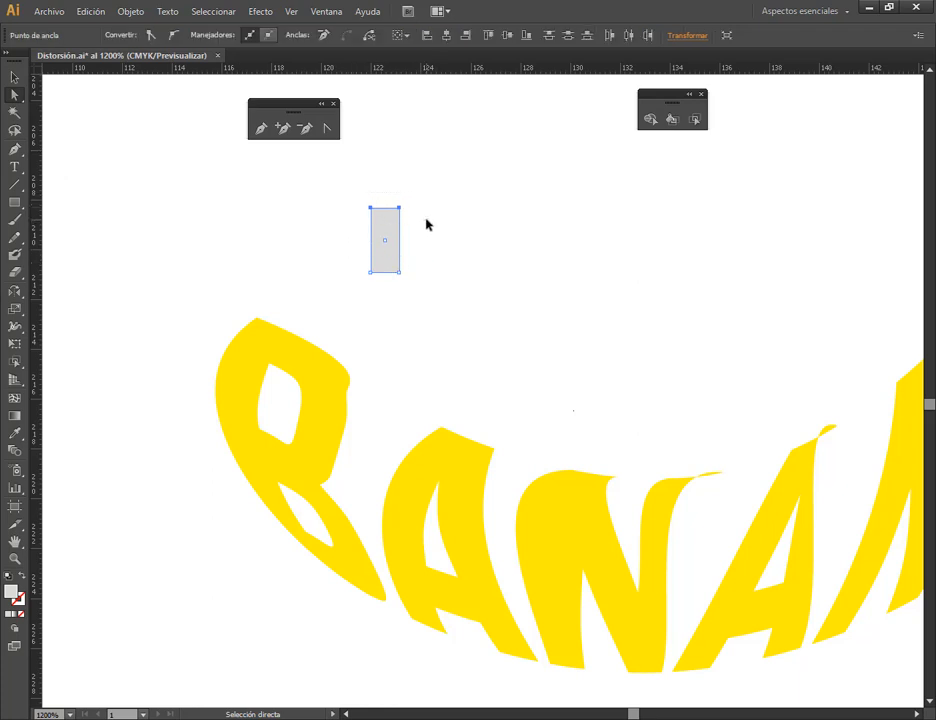
{"action": "left_click", "coordinate": [15, 311]}
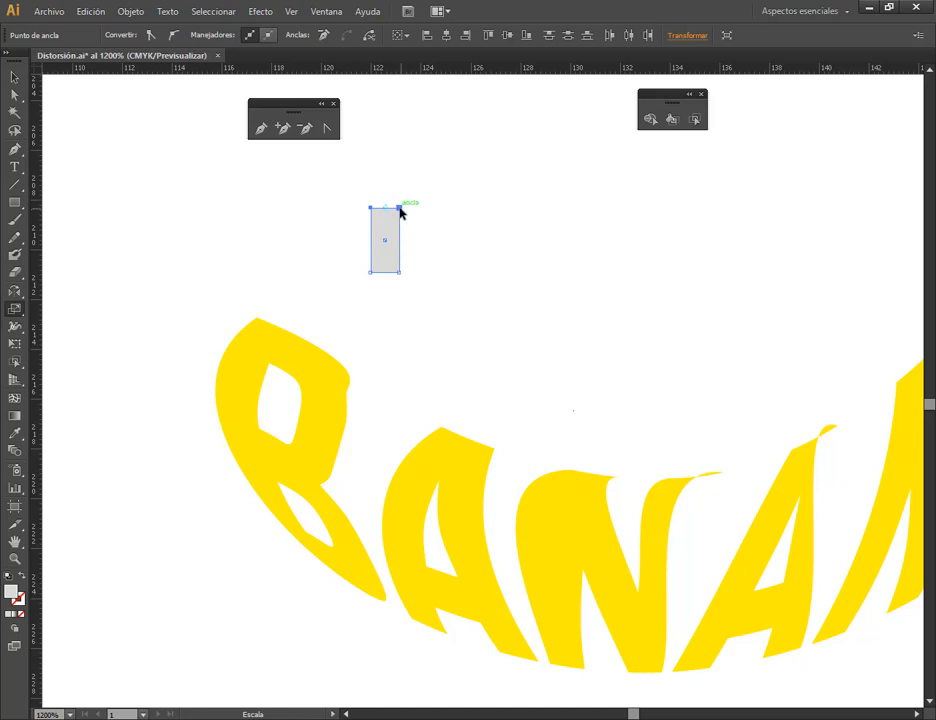
{"action": "left_click_drag", "start_coordinate": [399, 210], "coordinate": [255, 265]}
{"action": "left_click", "coordinate": [14, 77]}
- Fill the tapered shape with light brown, move it about 3 mm to the right and deselect it
{"action": "left_click", "coordinate": [138, 156]}
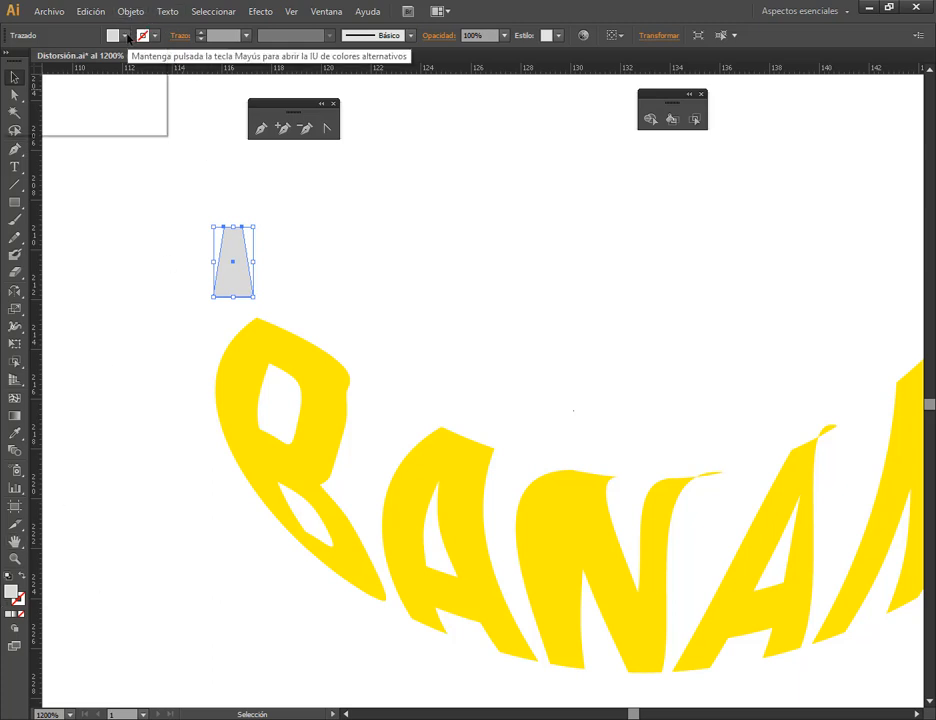
{"action": "left_click", "coordinate": [127, 37]}
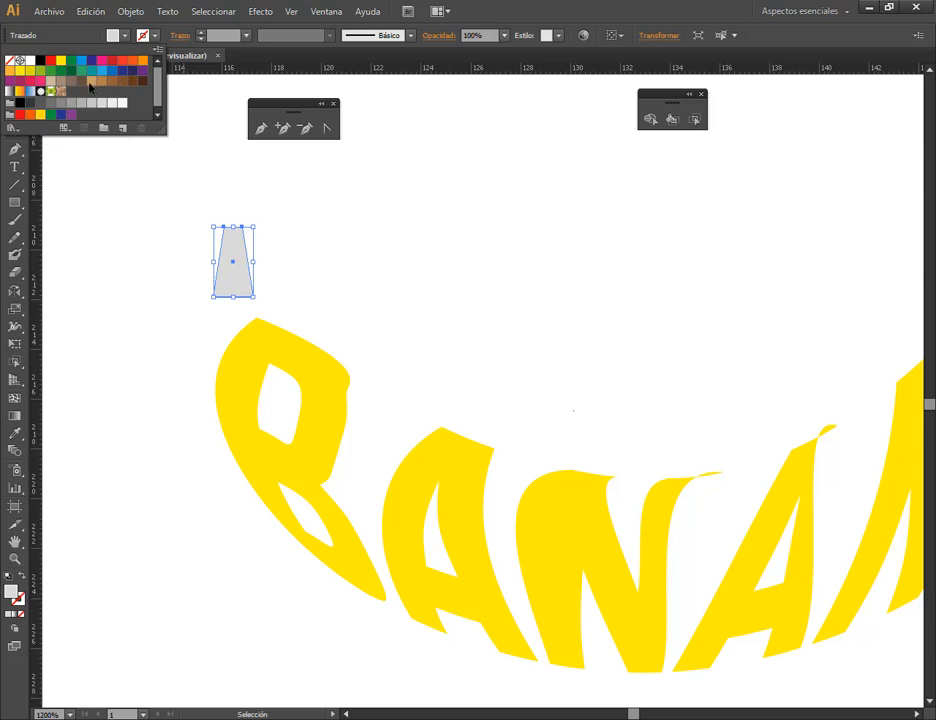
{"action": "left_click", "coordinate": [90, 82]}
{"action": "left_click", "coordinate": [330, 268]}
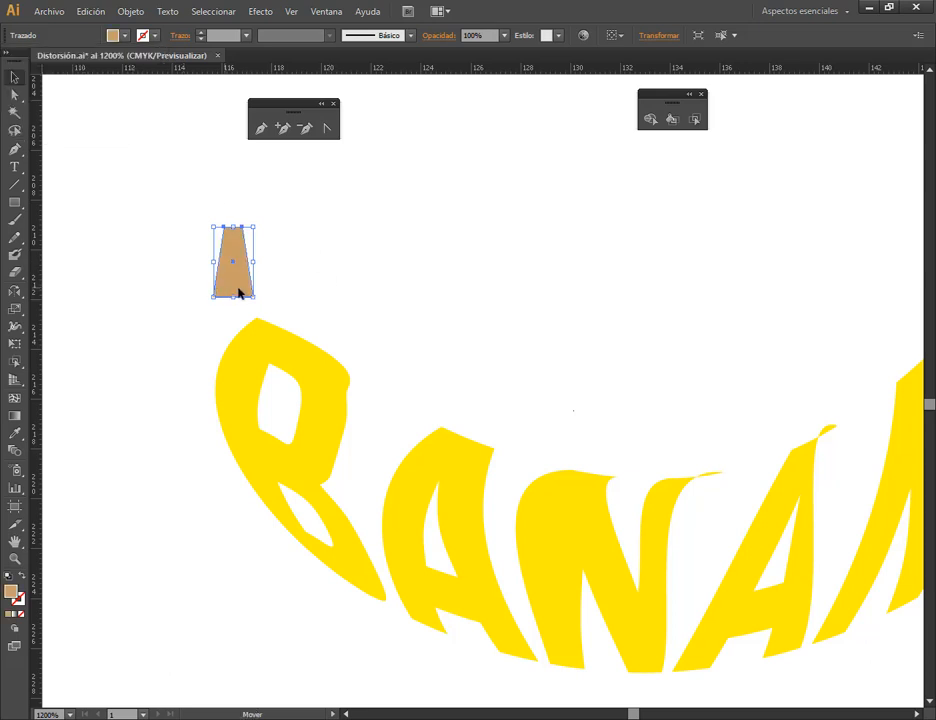
{"action": "left_click_drag", "start_coordinate": [240, 292], "coordinate": [312, 292]}
{"action": "left_click", "coordinate": [386, 277]}
- Apply a linear gradient fill to the tapered shape and set the gradient angle to 90°
{"action": "scroll", "coordinate": [307, 286], "scroll_direction": "up", "scroll_amount": 2}
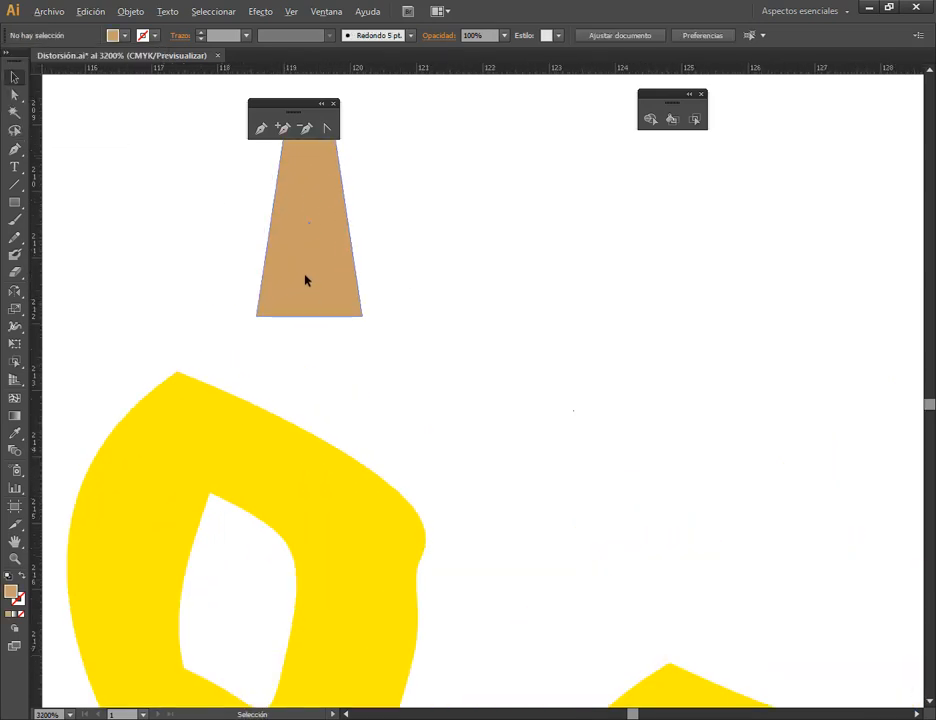
{"action": "scroll", "coordinate": [424, 295], "scroll_direction": "up", "scroll_amount": 1}
{"action": "scroll", "coordinate": [395, 365], "scroll_direction": "down", "scroll_amount": 1}
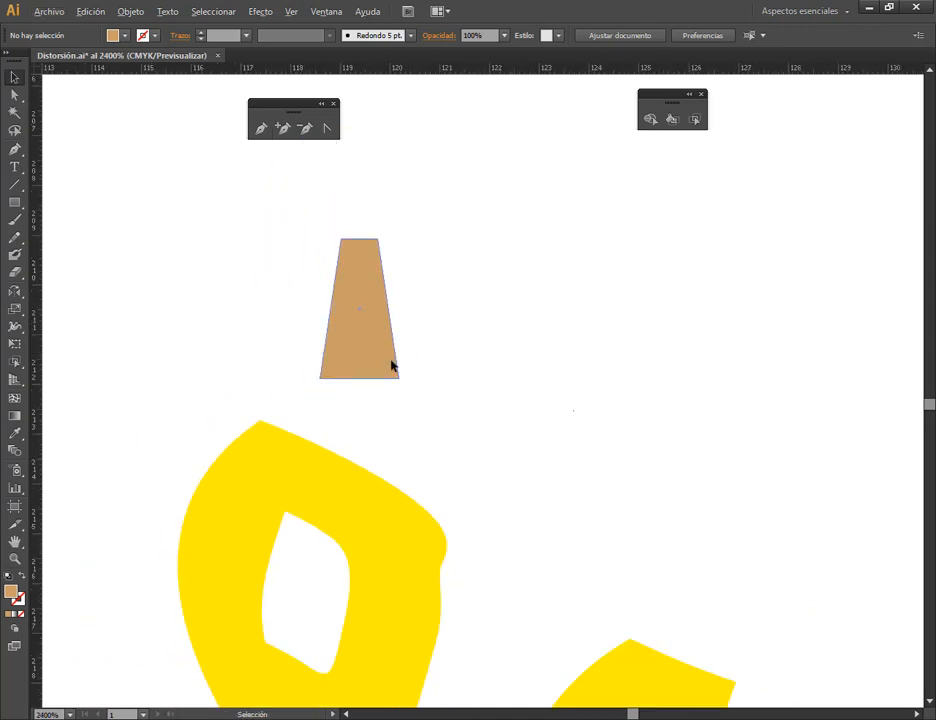
{"action": "left_click", "coordinate": [336, 370]}
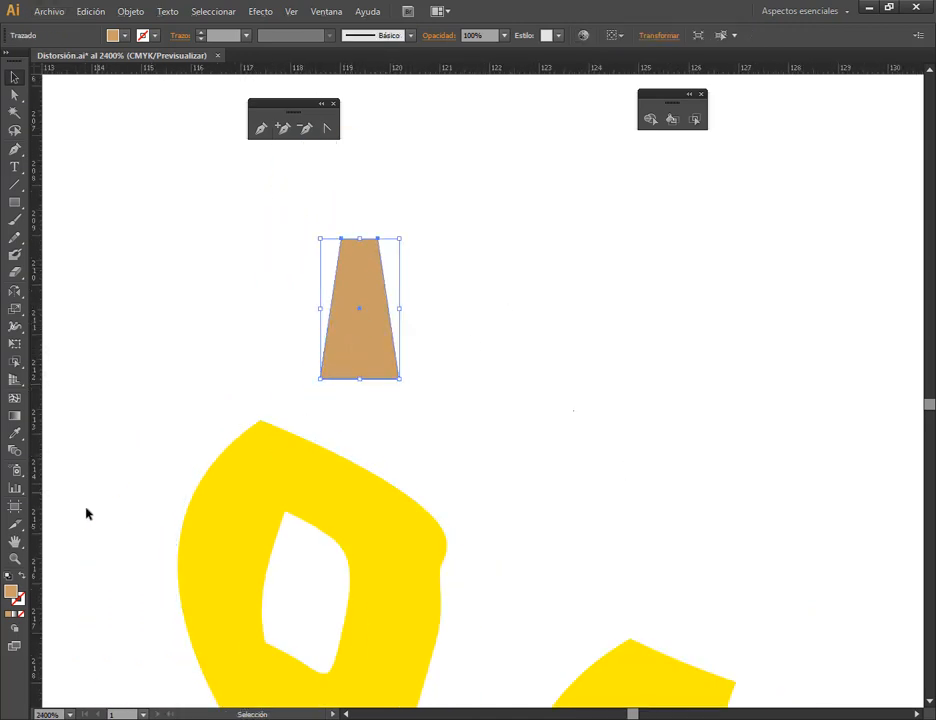
{"action": "left_click", "coordinate": [338, 12]}
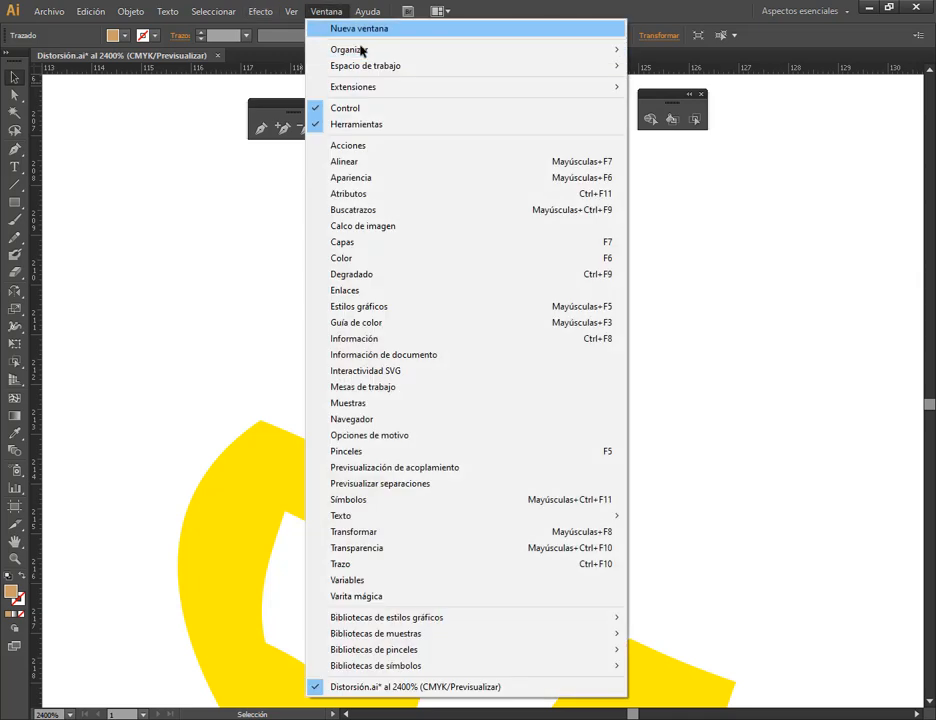
{"action": "left_click", "coordinate": [392, 274]}
{"action": "left_click_drag", "start_coordinate": [654, 115], "coordinate": [577, 191]}
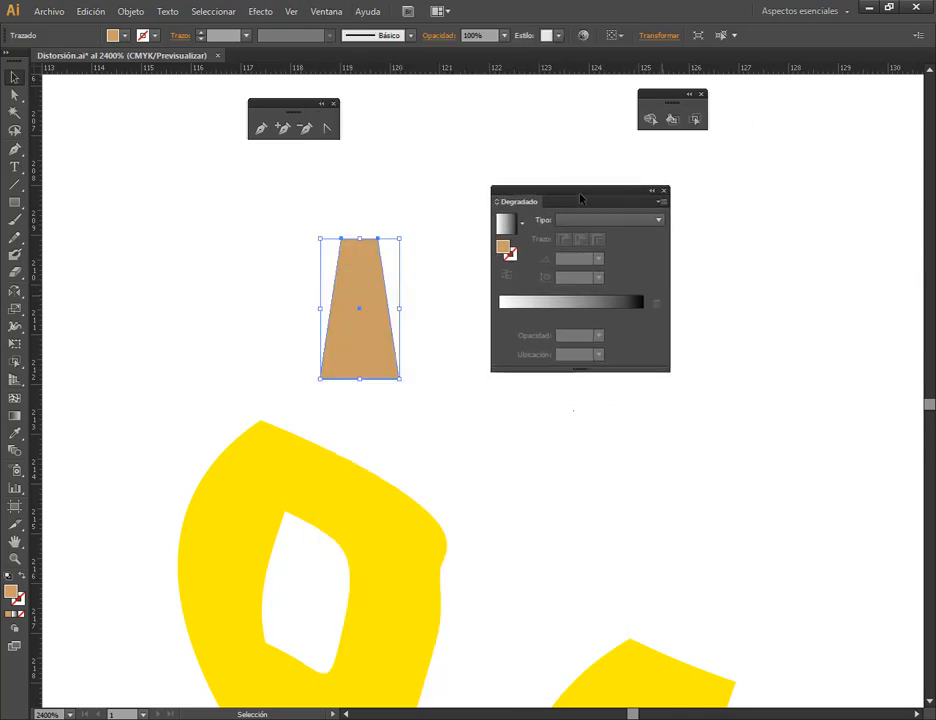
{"action": "left_click", "coordinate": [14, 615]}
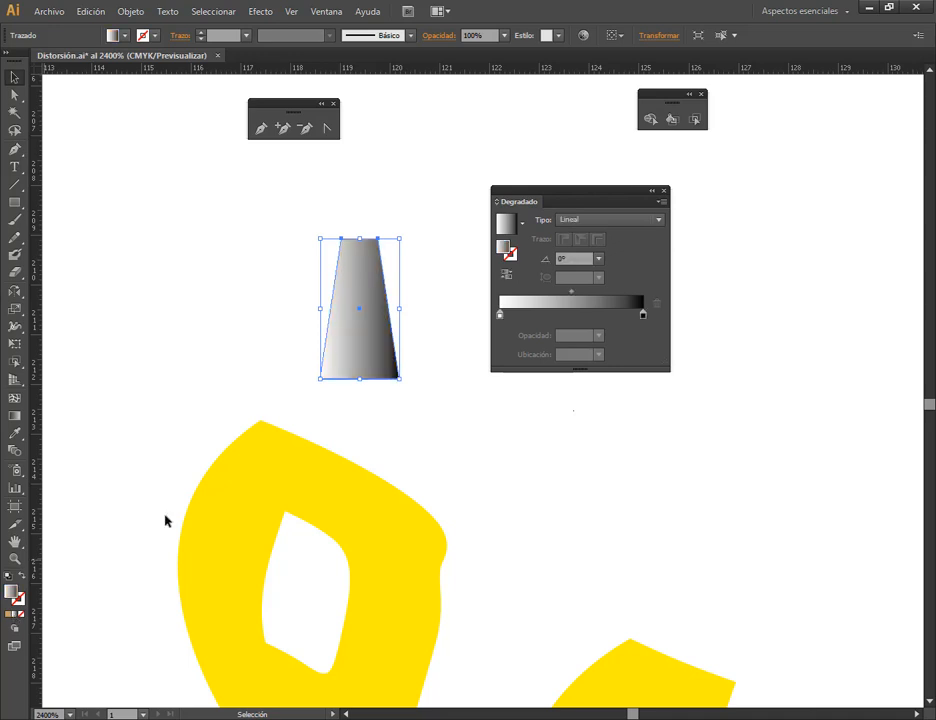
{"action": "left_click", "coordinate": [598, 258]}
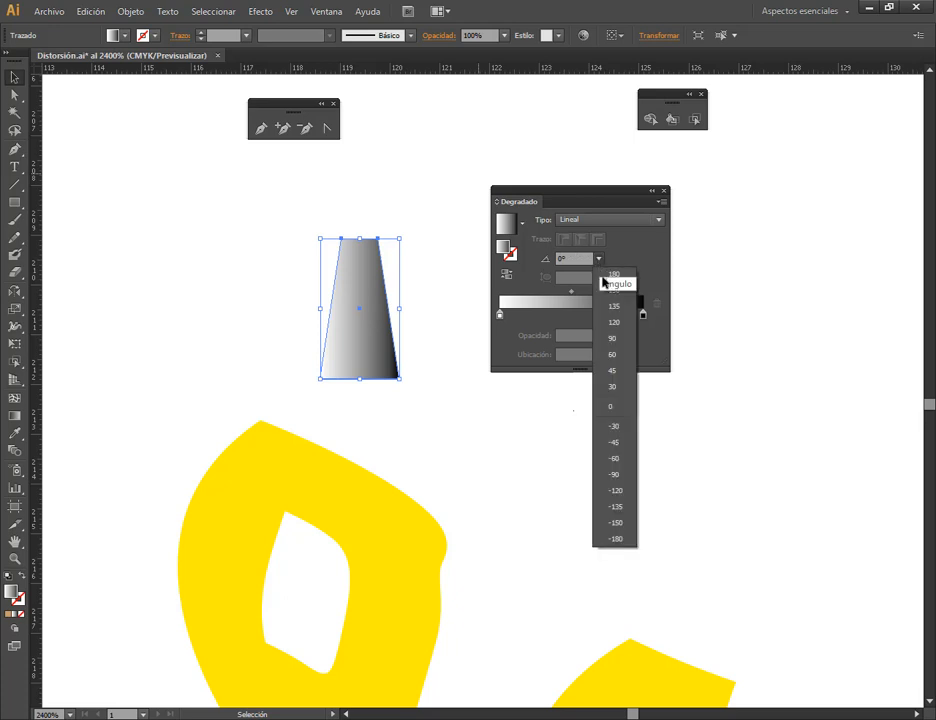
{"action": "left_click", "coordinate": [612, 310]}
- Colour the gradient's start stop yellow and its end stop brown, then close the gradient settings and deselect the shape
{"action": "left_click", "coordinate": [500, 315]}
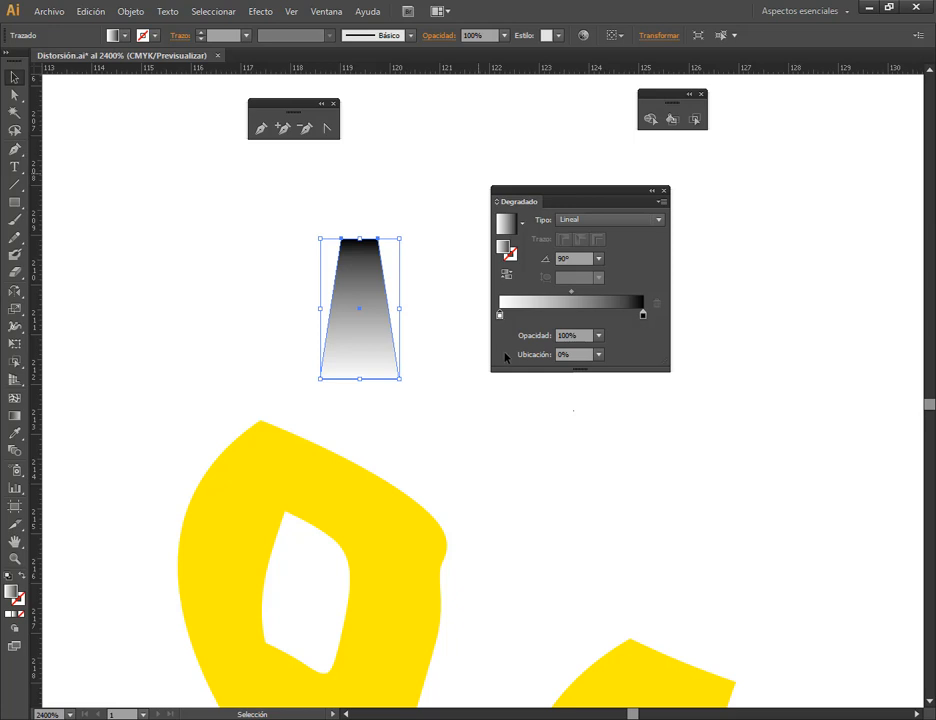
{"action": "double_click", "coordinate": [500, 315]}
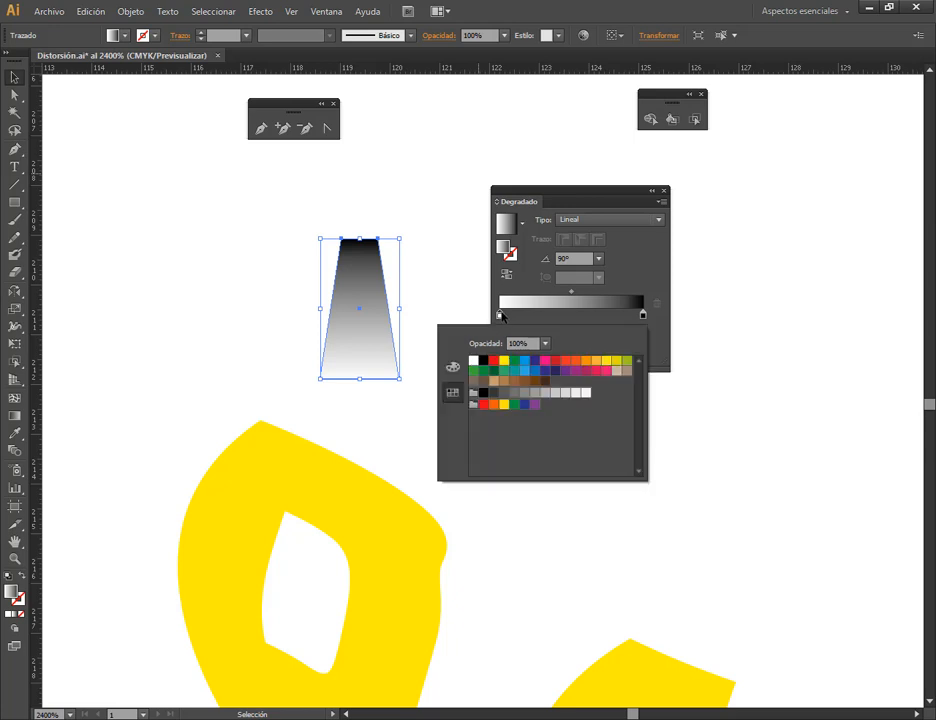
{"action": "left_click", "coordinate": [608, 361]}
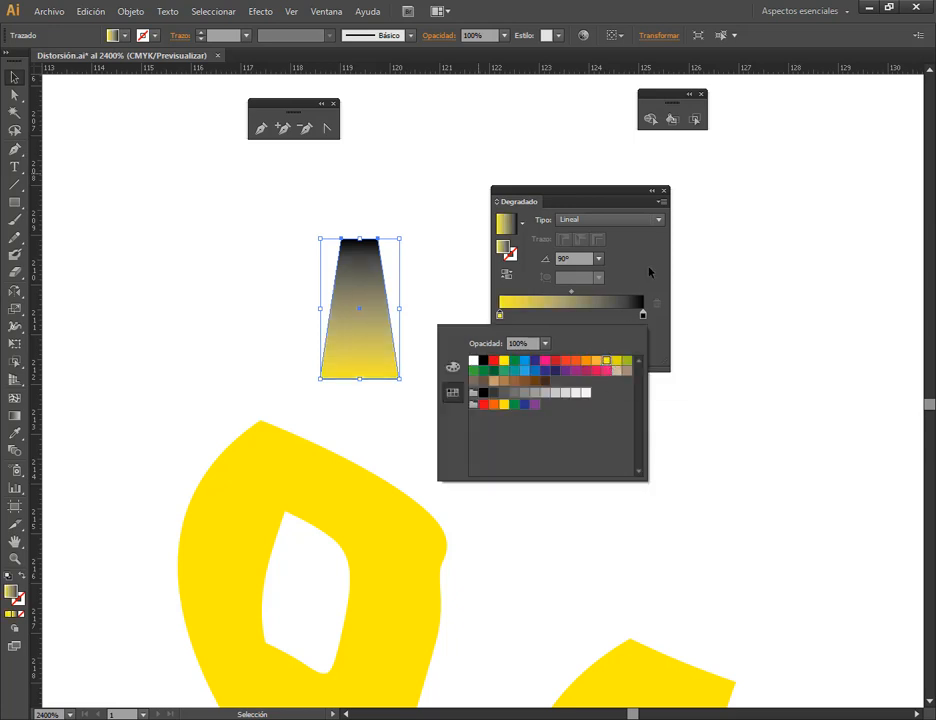
{"action": "left_click", "coordinate": [643, 316]}
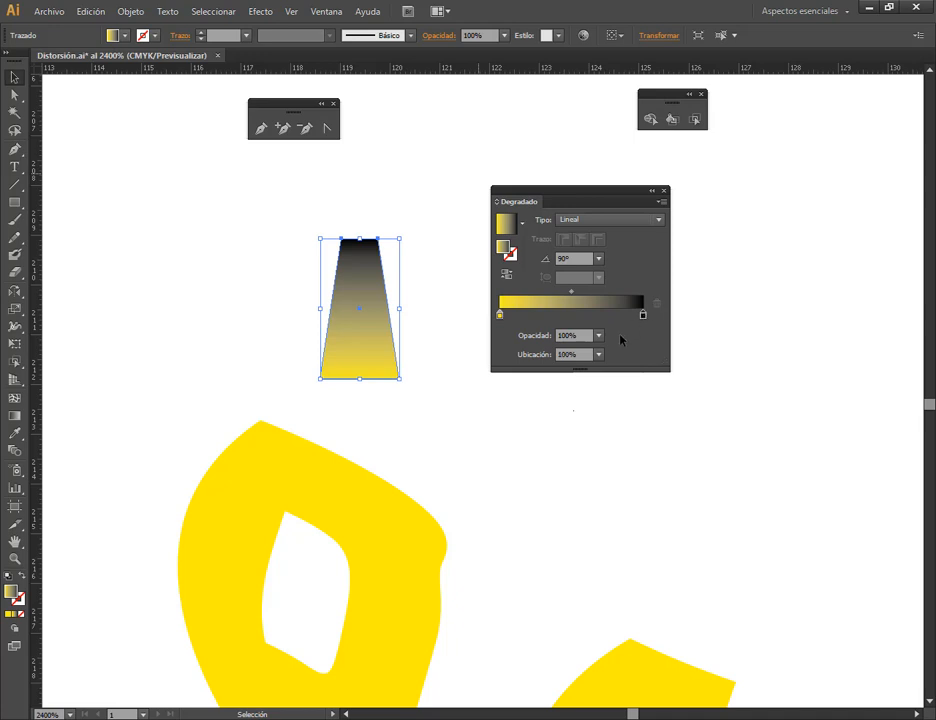
{"action": "double_click", "coordinate": [643, 316]}
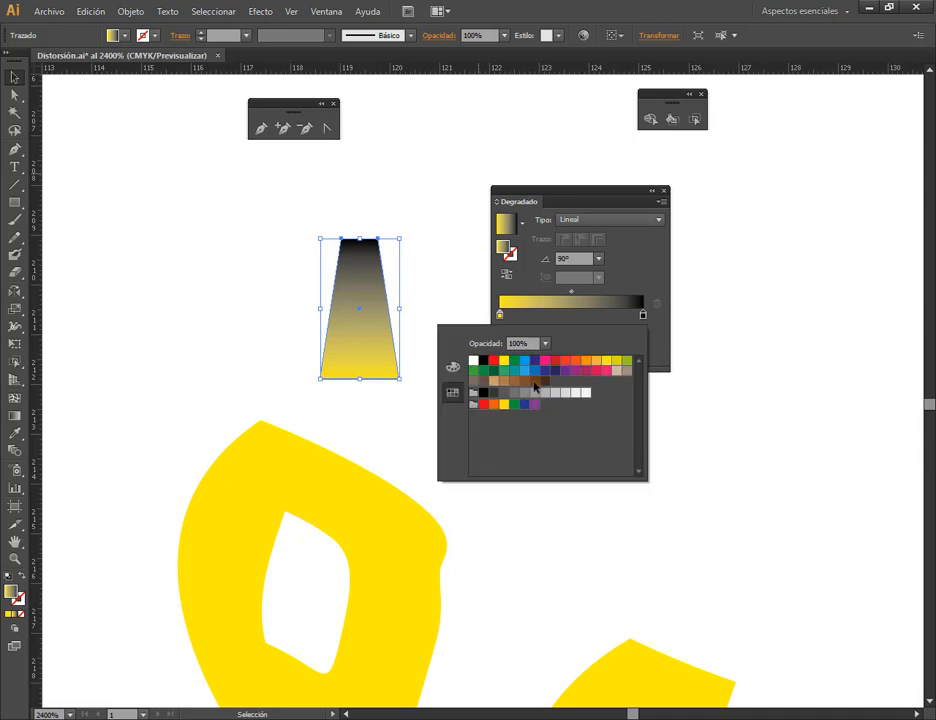
{"action": "left_click", "coordinate": [534, 382]}
{"action": "left_click", "coordinate": [524, 381]}
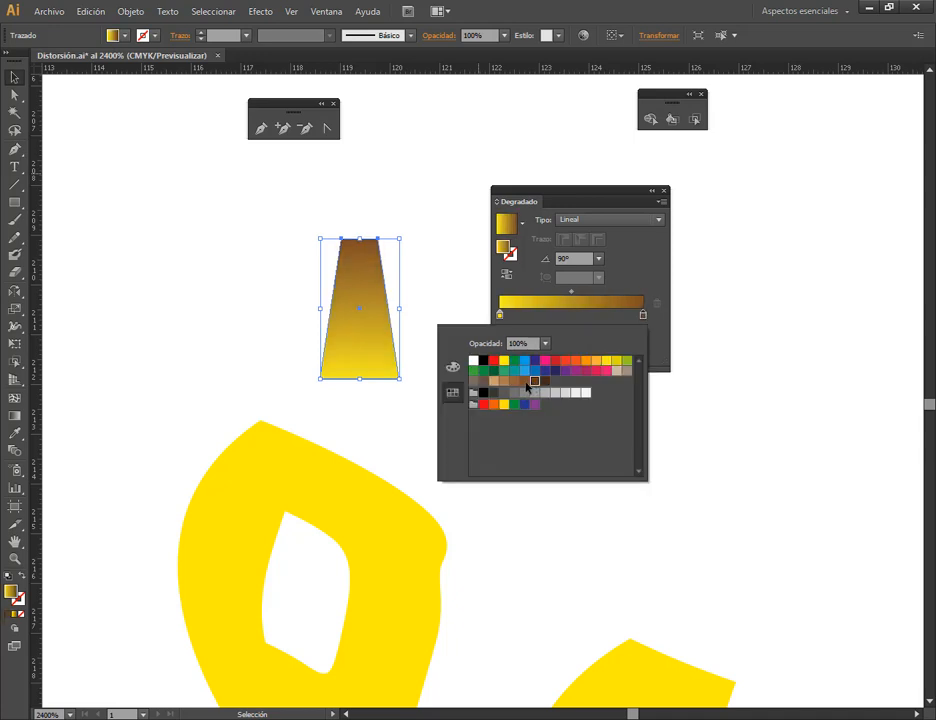
{"action": "left_click", "coordinate": [662, 197]}
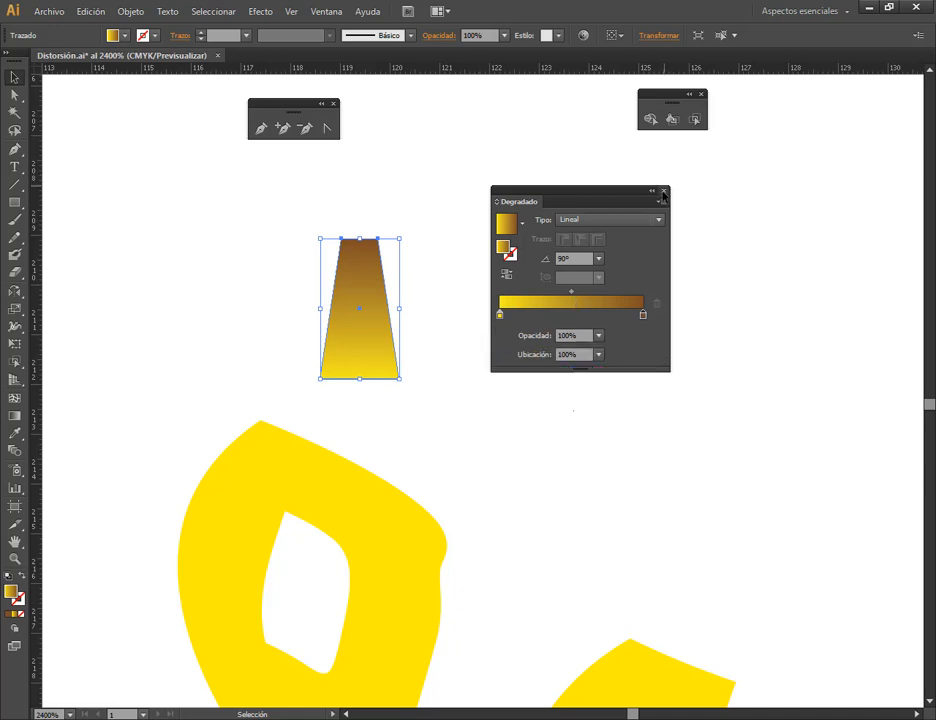
{"action": "left_click", "coordinate": [663, 195]}
{"action": "left_click", "coordinate": [687, 303]}
- Place the gradient stem above the B's upper tip and warp it with a vertical Arc envelope at 25% bend
{"action": "left_click_drag", "start_coordinate": [368, 370], "coordinate": [223, 419]}
{"action": "left_click_drag", "start_coordinate": [230, 345], "coordinate": [222, 295]}
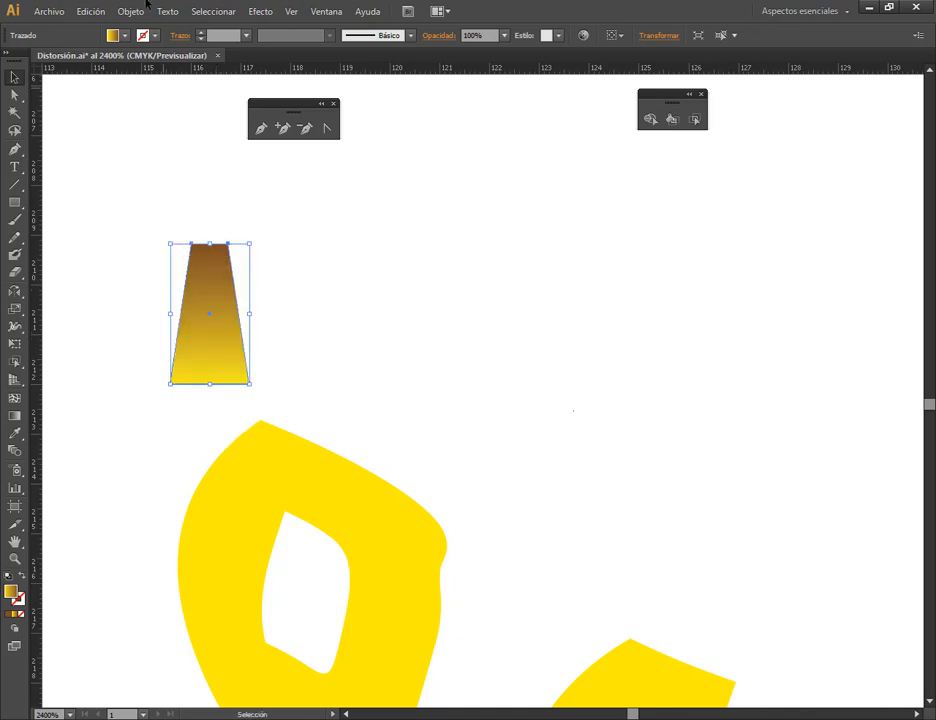
{"action": "left_click", "coordinate": [131, 11]}
{"action": "mouse_move", "coordinate": [356, 354]}
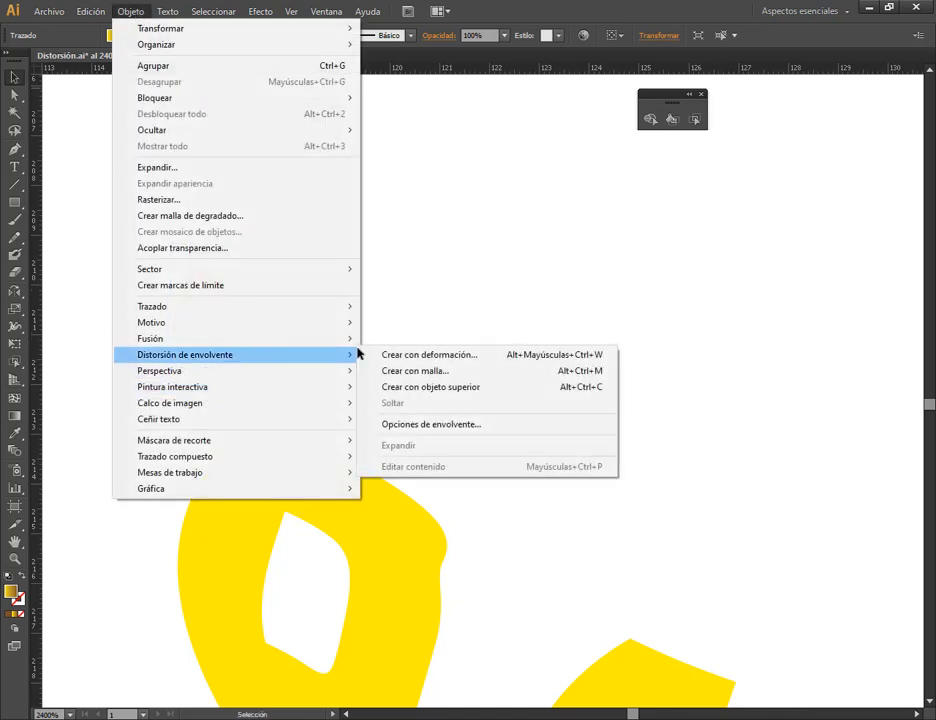
{"action": "left_click", "coordinate": [435, 362]}
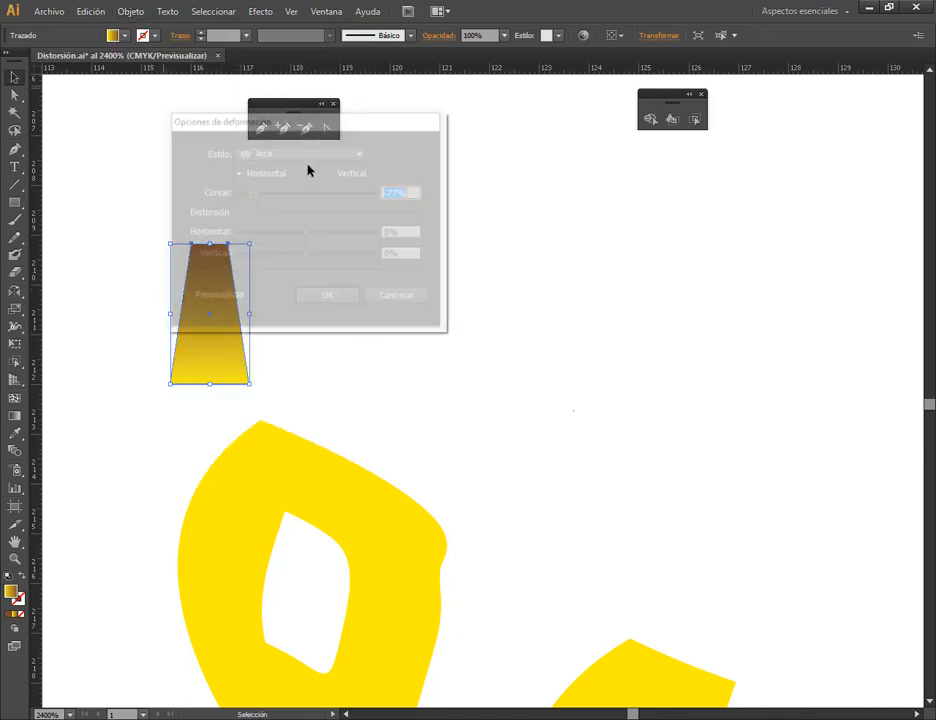
{"action": "left_click", "coordinate": [431, 286]}
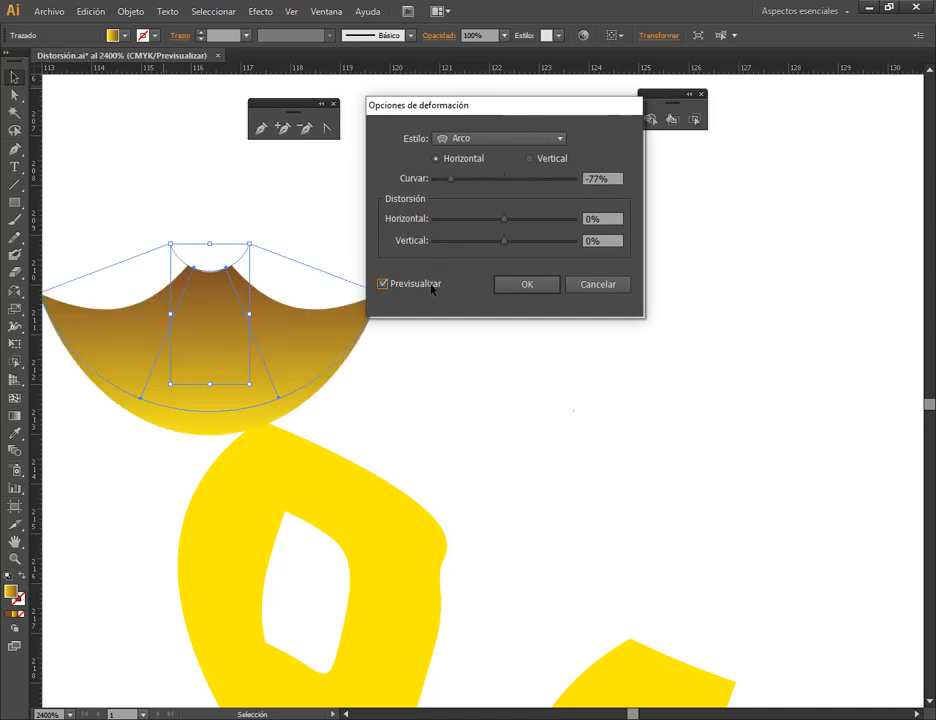
{"action": "left_click_drag", "start_coordinate": [450, 182], "coordinate": [510, 183]}
{"action": "scroll", "coordinate": [611, 178], "scroll_direction": "down", "scroll_amount": 4}
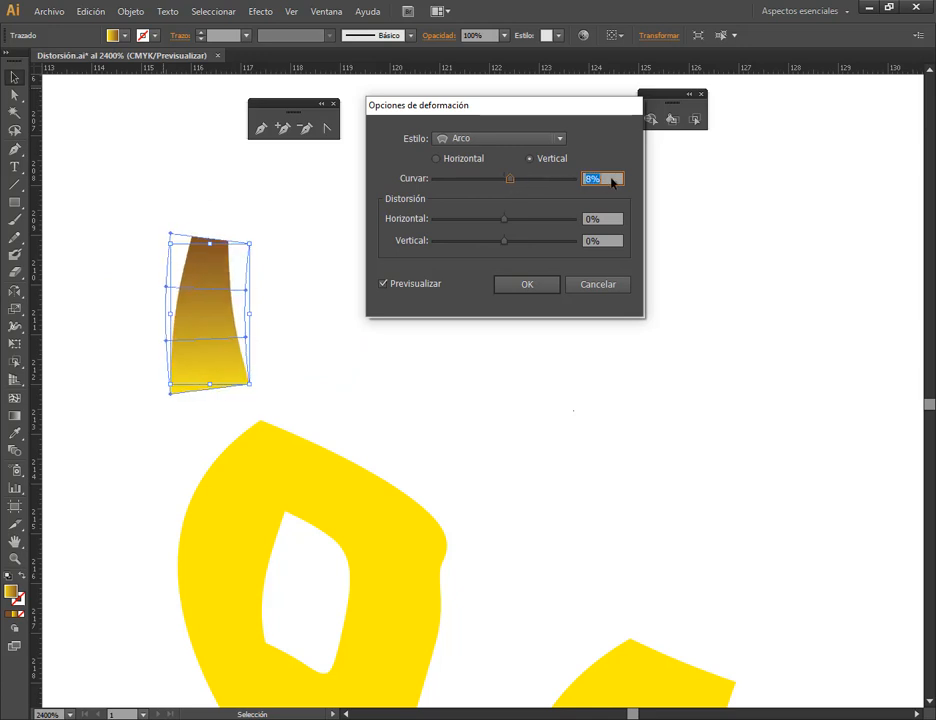
{"action": "scroll", "coordinate": [611, 178], "scroll_direction": "up", "scroll_amount": 19}
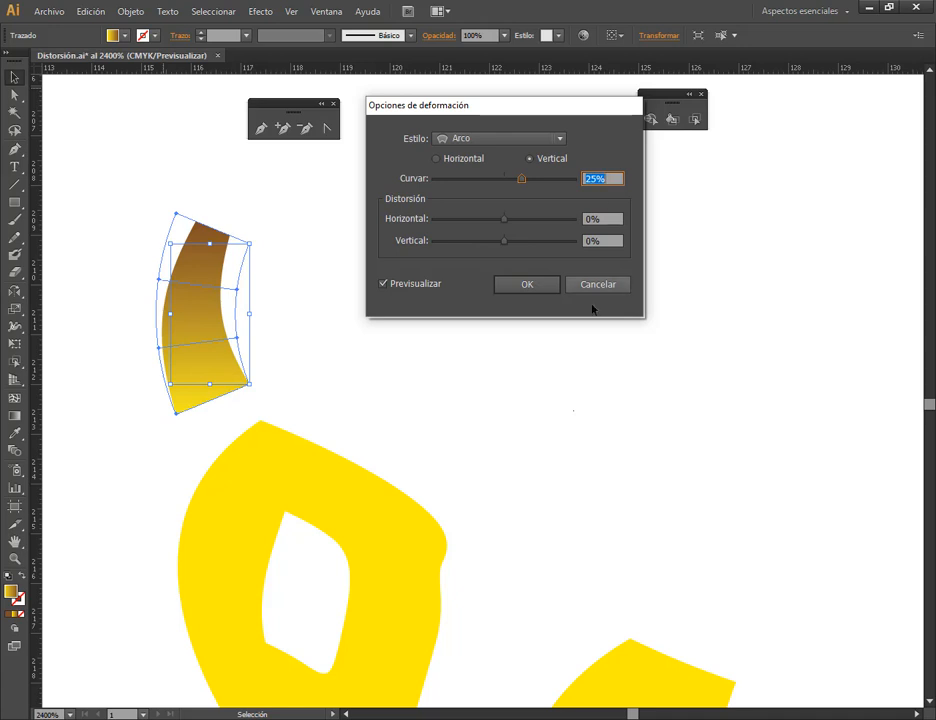
{"action": "left_click", "coordinate": [548, 288]}
- Snap the curved stem to the B's upper tip, rotate it around that corner to fit the letter's edge, and deselect it
{"action": "left_click_drag", "start_coordinate": [230, 366], "coordinate": [237, 405]}
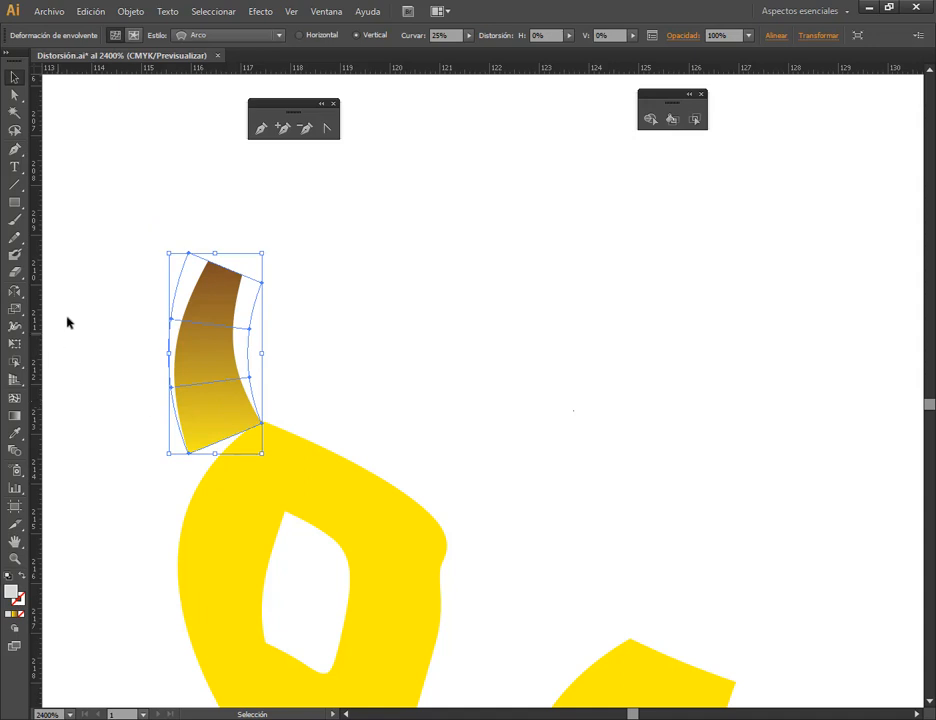
{"action": "left_click", "coordinate": [14, 291]}
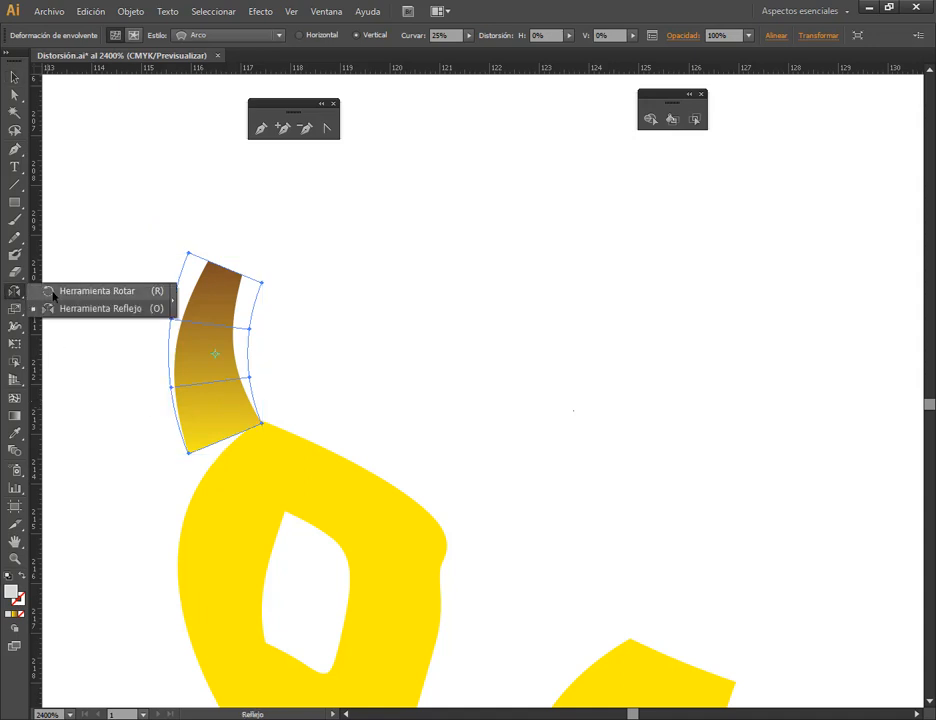
{"action": "left_click", "coordinate": [260, 425]}
{"action": "left_click_drag", "start_coordinate": [190, 456], "coordinate": [209, 479]}
{"action": "left_click", "coordinate": [15, 77]}
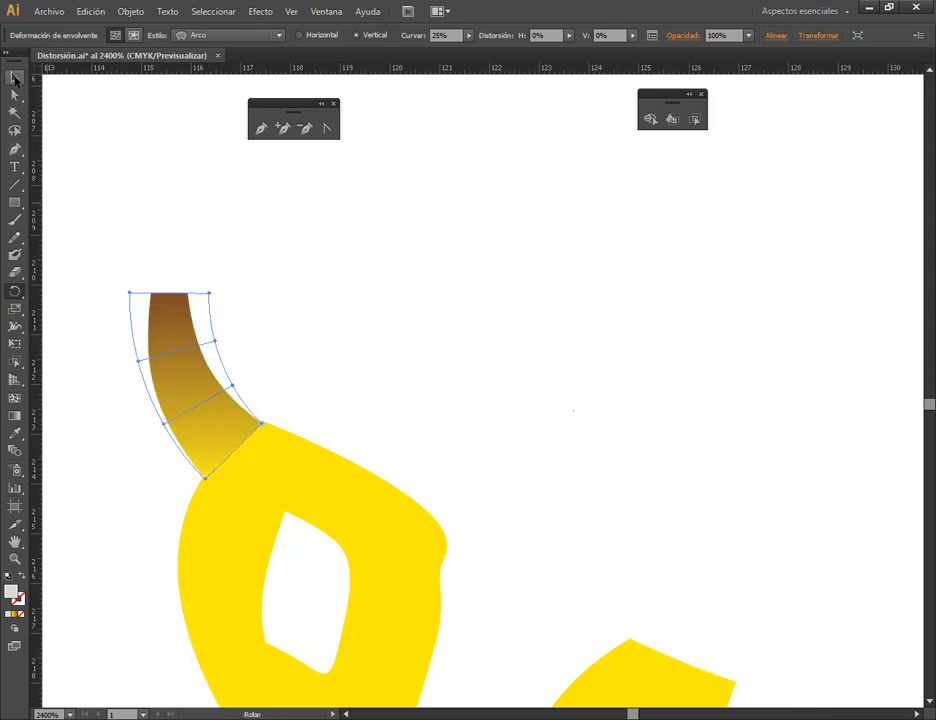
{"action": "left_click", "coordinate": [487, 426]}
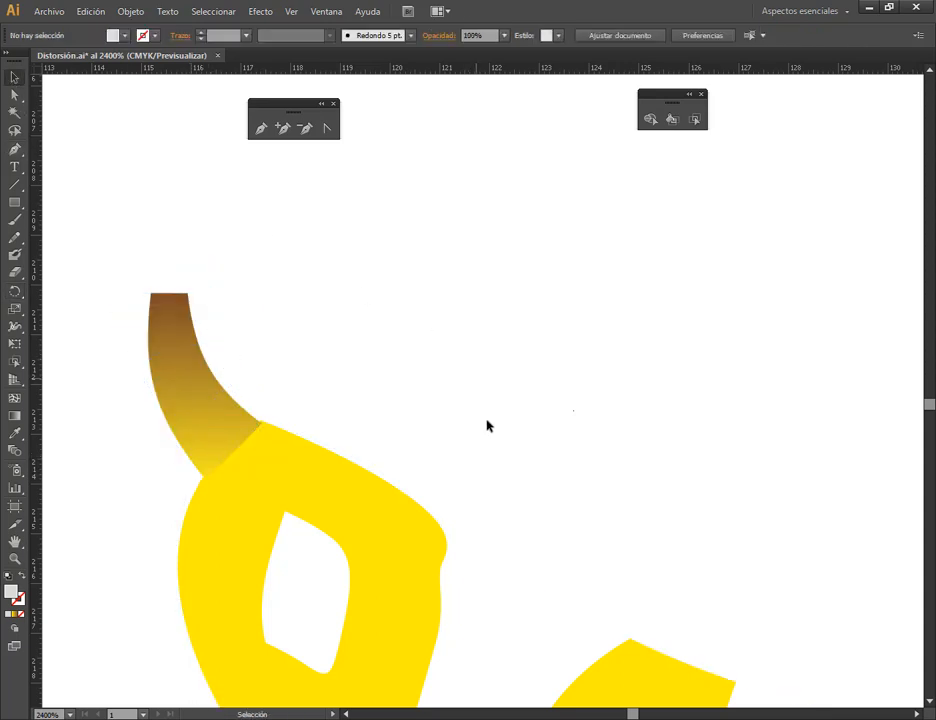
- Edit the stem envelope's contents and redraw its linear gradient diagonally, with brown at the tip and yellow at the base, then deselect it
{"action": "left_click", "coordinate": [196, 423]}
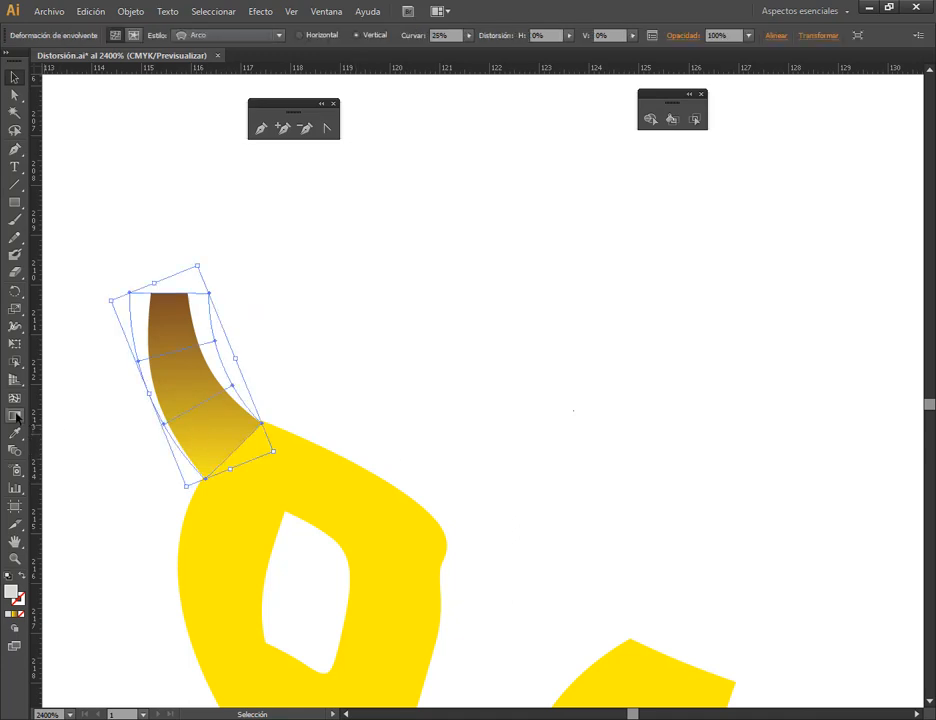
{"action": "left_click", "coordinate": [134, 35]}
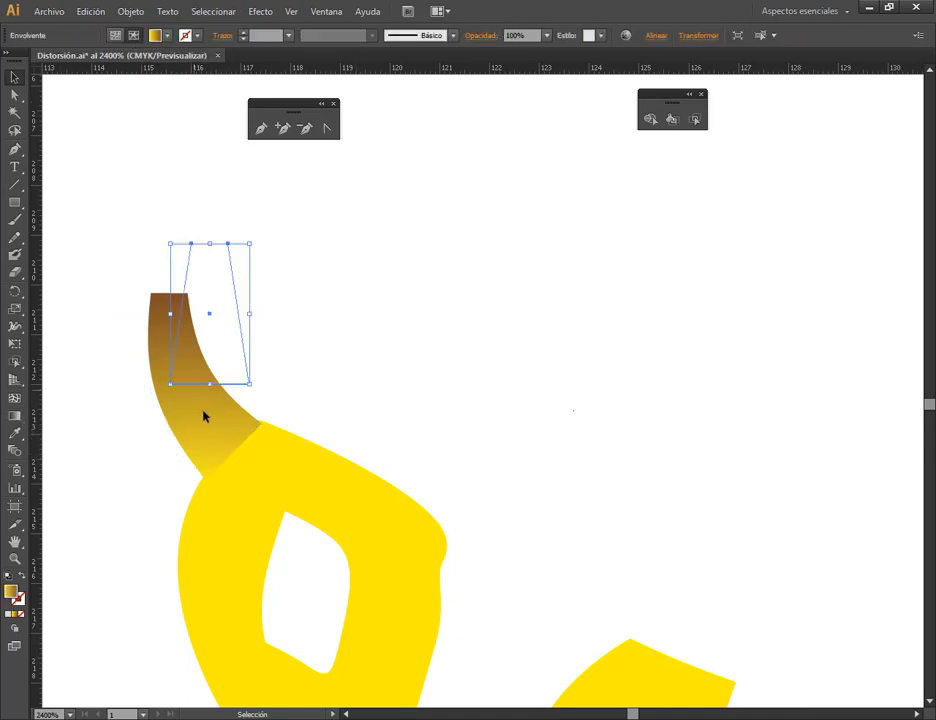
{"action": "left_click", "coordinate": [14, 415]}
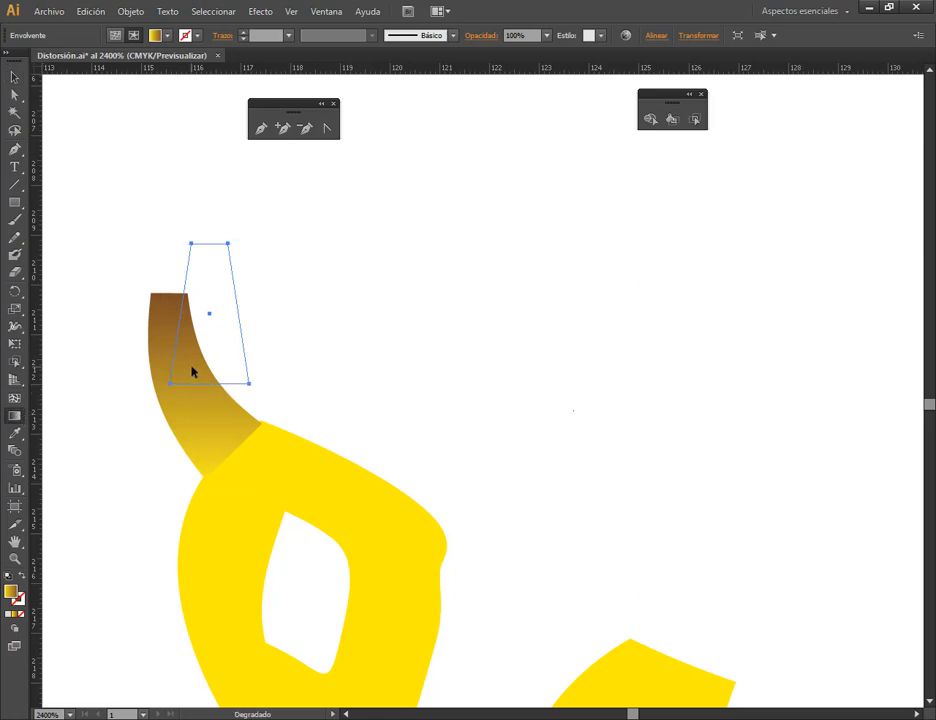
{"action": "left_click_drag", "start_coordinate": [229, 445], "coordinate": [147, 289]}
{"action": "left_click_drag", "start_coordinate": [194, 373], "coordinate": [132, 269]}
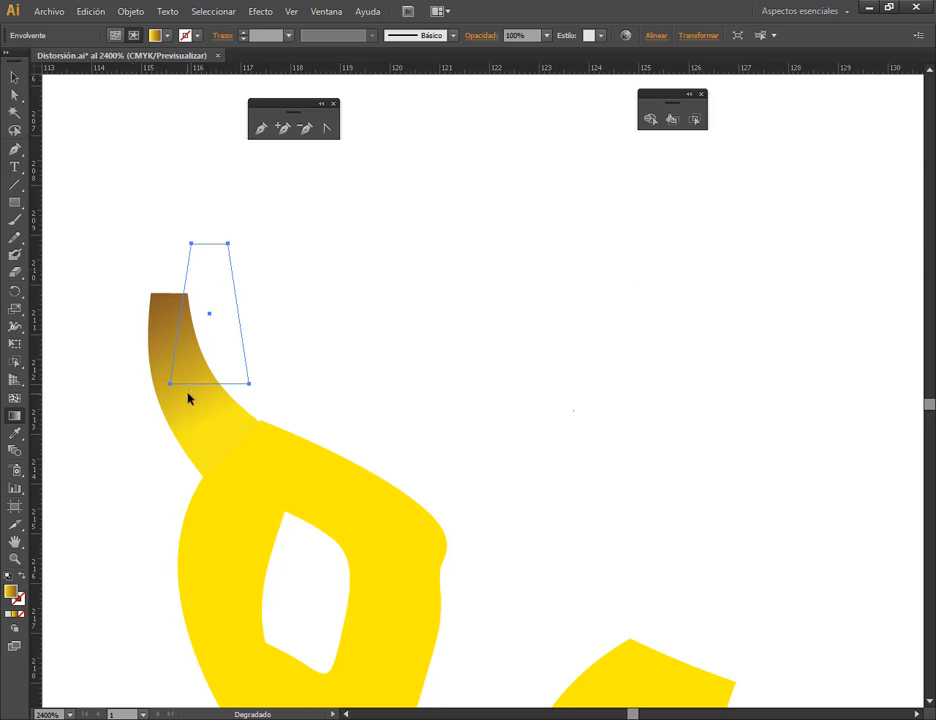
{"action": "left_click_drag", "start_coordinate": [188, 396], "coordinate": [127, 255]}
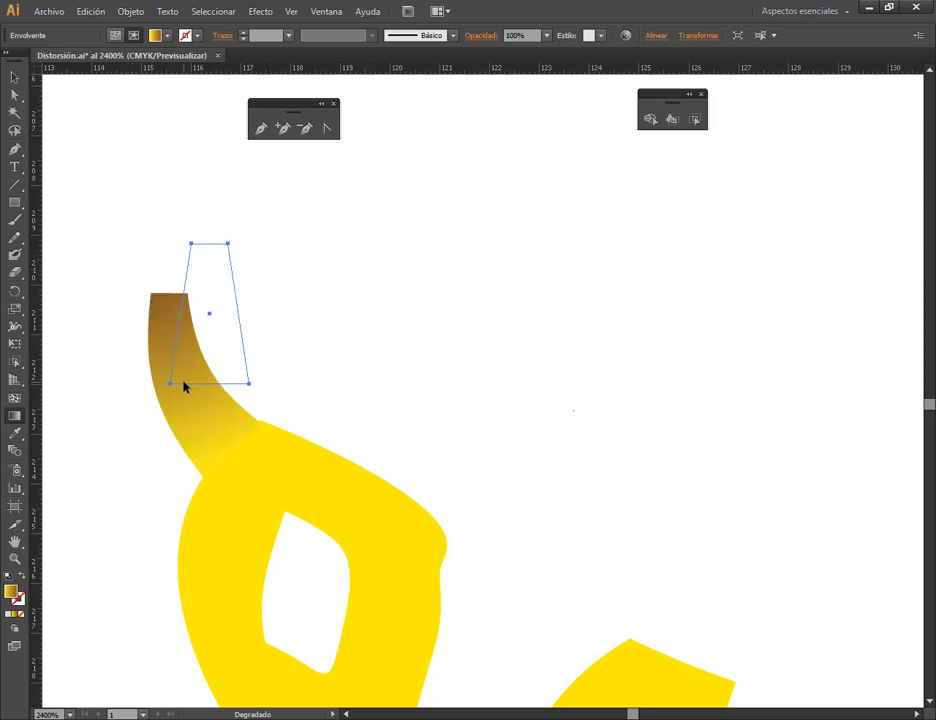
{"action": "left_click_drag", "start_coordinate": [160, 308], "coordinate": [158, 298]}
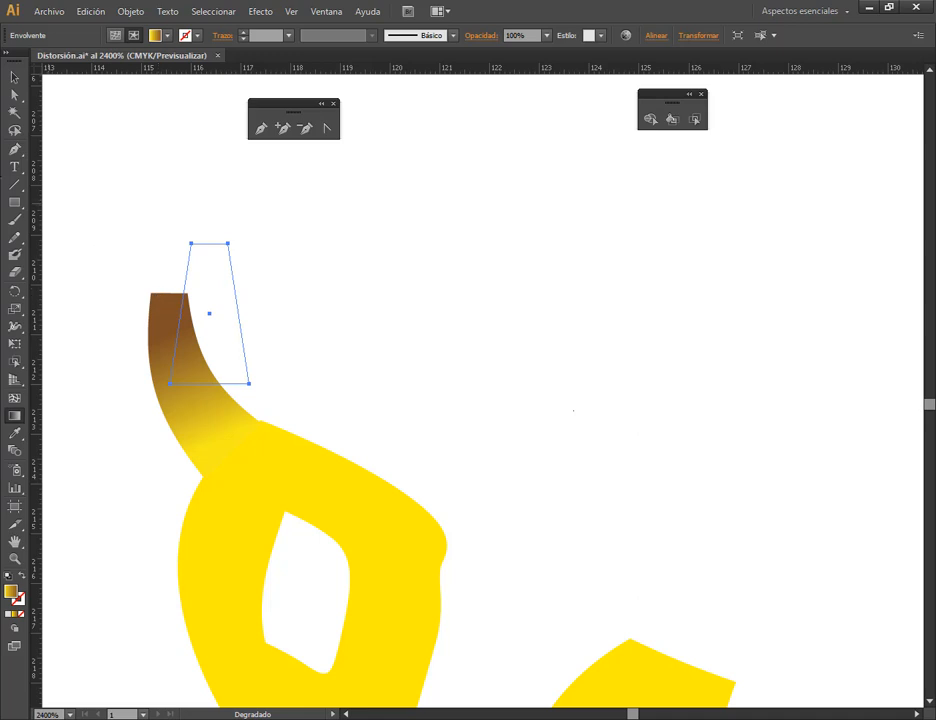
{"action": "left_click", "coordinate": [14, 77]}
{"action": "left_click", "coordinate": [84, 124]}
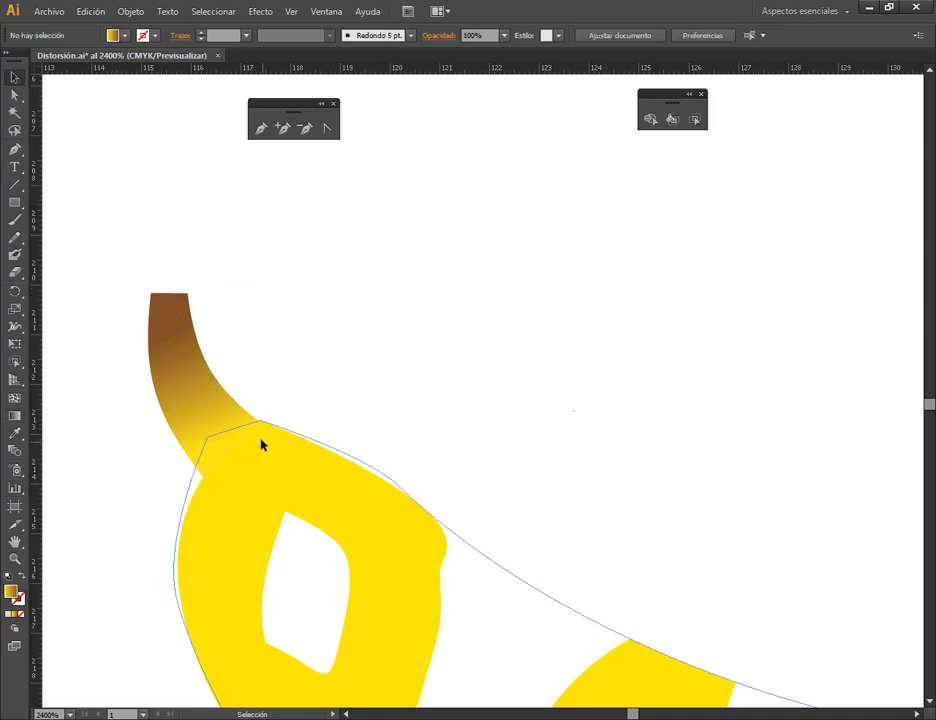
- Return to editing the stem's envelope and move the stem so its base meets the B's upper edge, then deselect it
{"action": "left_click_drag", "start_coordinate": [262, 445], "coordinate": [232, 437]}
{"action": "left_click", "coordinate": [115, 36]}
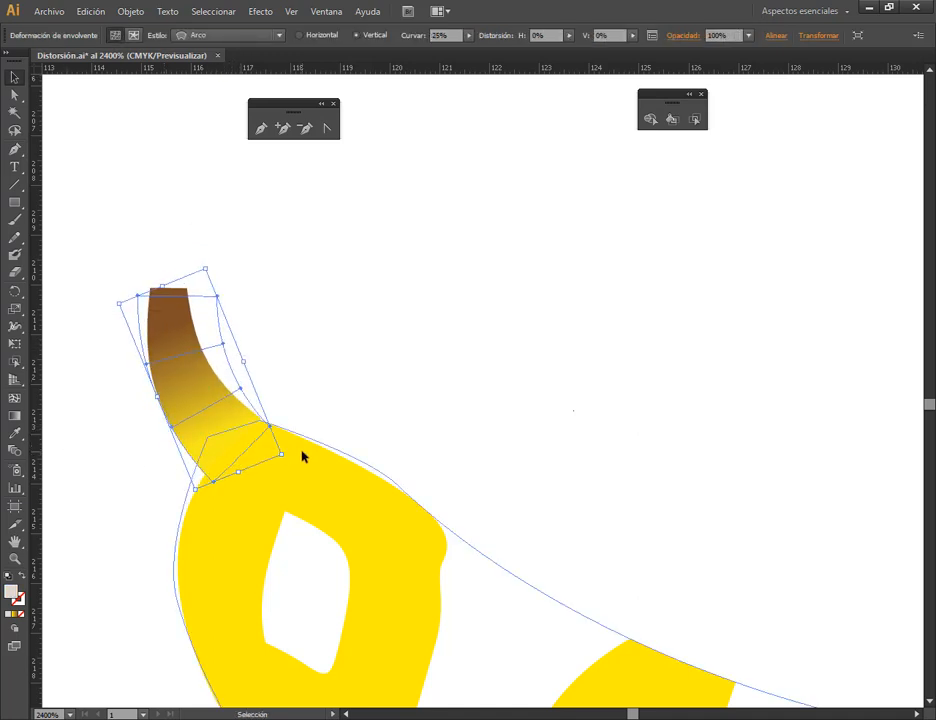
{"action": "scroll", "coordinate": [263, 467], "scroll_direction": "up", "scroll_amount": 3}
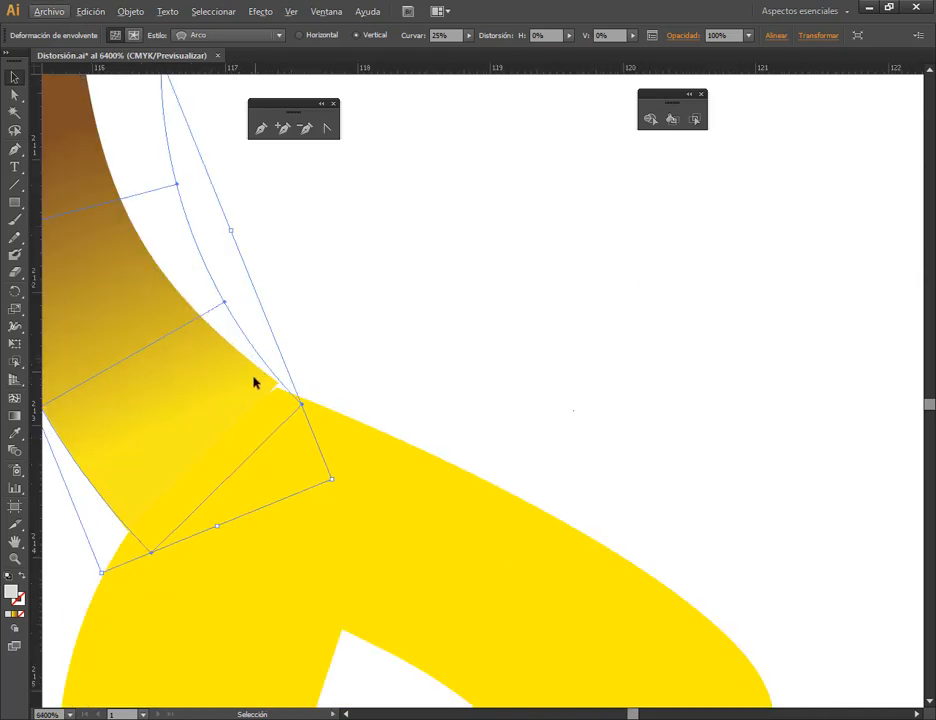
{"action": "left_click_drag", "start_coordinate": [257, 382], "coordinate": [251, 386]}
{"action": "left_click", "coordinate": [399, 401]}
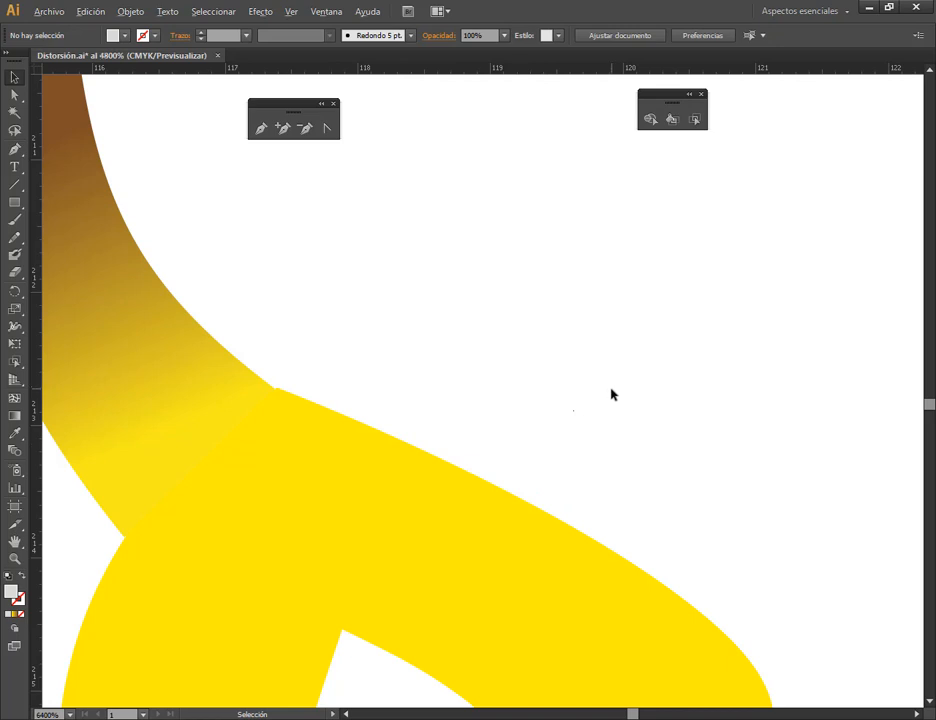
{"action": "scroll", "coordinate": [426, 462], "scroll_direction": "down", "scroll_amount": 3}
{"action": "left_click", "coordinate": [501, 411]}
{"action": "scroll", "coordinate": [437, 355], "scroll_direction": "up", "scroll_amount": 4}
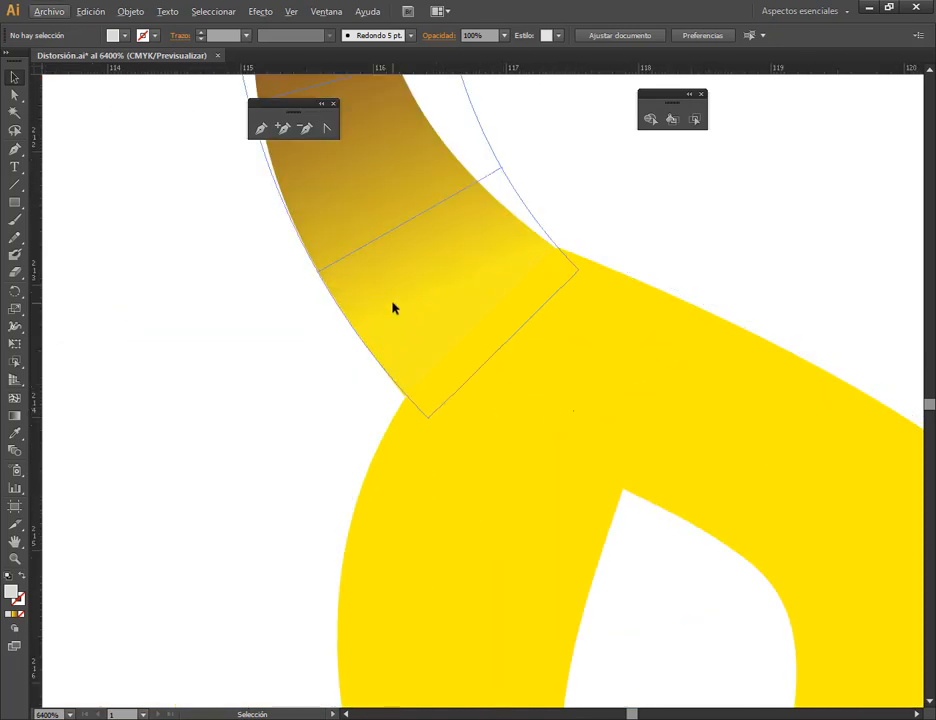
{"action": "scroll", "coordinate": [698, 318], "scroll_direction": "down", "scroll_amount": 6}
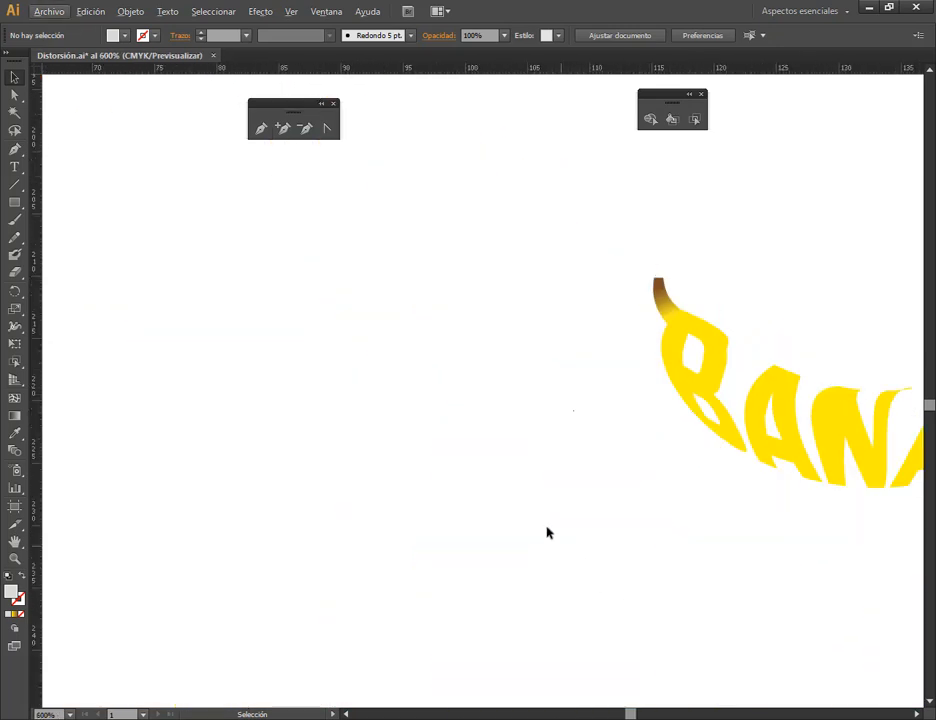
{"action": "left_click_drag", "start_coordinate": [767, 518], "coordinate": [462, 526]}
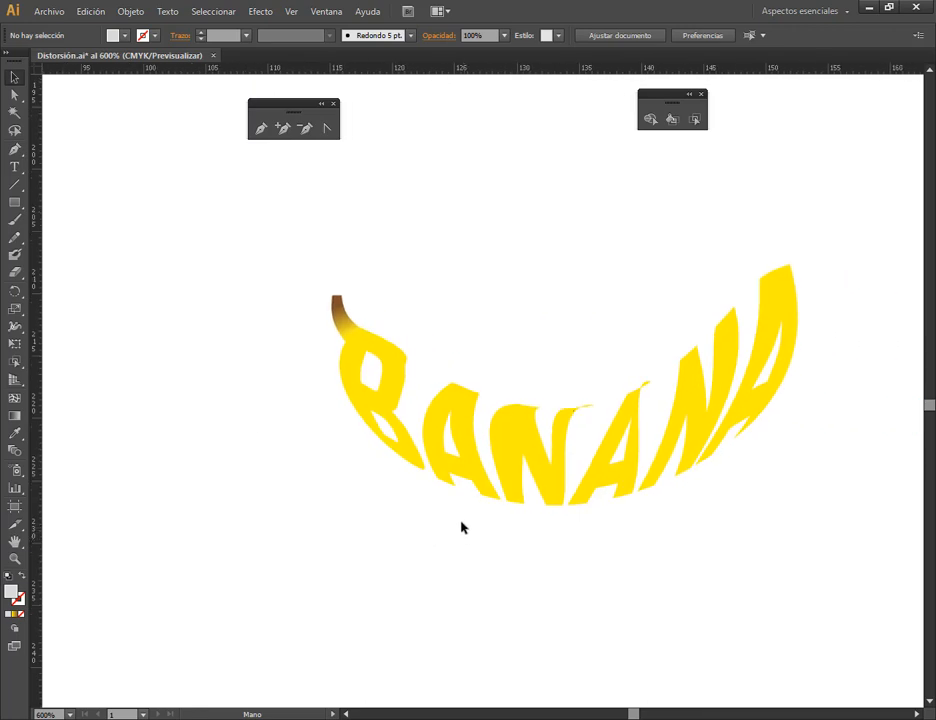
- Enlarge the stem slightly outward from its lower corner to widen its base on the B, then deselect it
{"action": "left_click", "coordinate": [349, 324]}
{"action": "scroll", "coordinate": [349, 330], "scroll_direction": "up", "scroll_amount": 3}
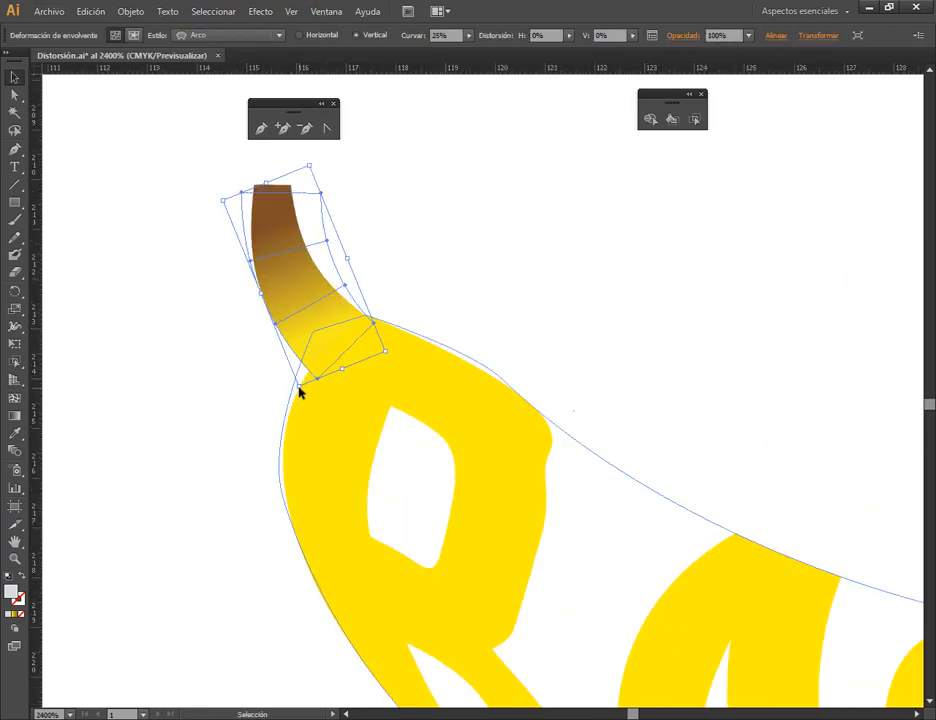
{"action": "left_click_drag", "start_coordinate": [300, 392], "coordinate": [280, 420]}
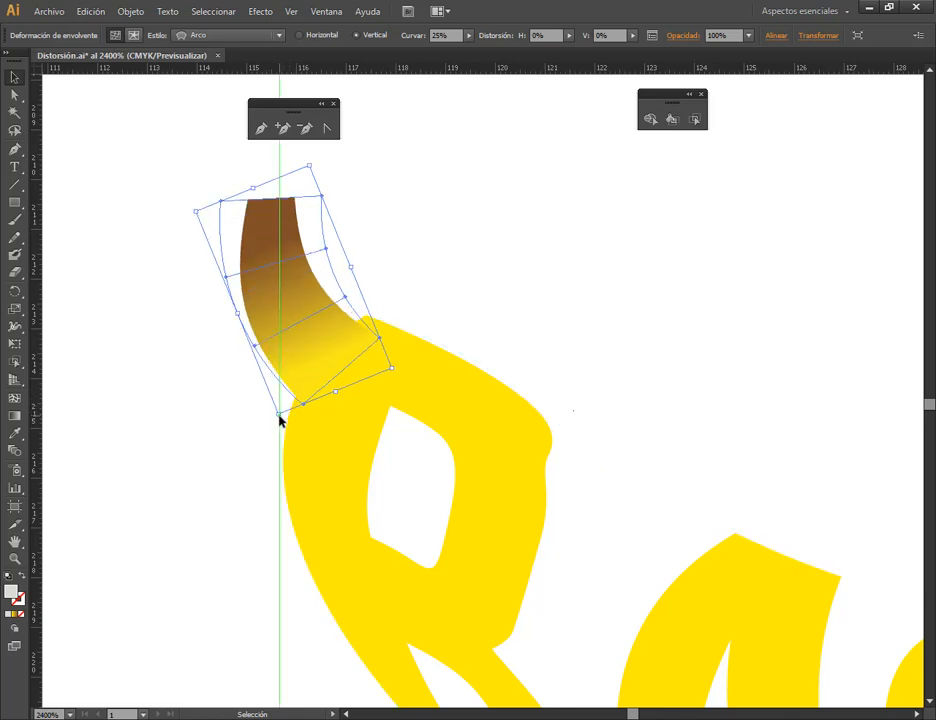
{"action": "left_click", "coordinate": [500, 303]}
{"action": "scroll", "coordinate": [556, 334], "scroll_direction": "down", "scroll_amount": 5}
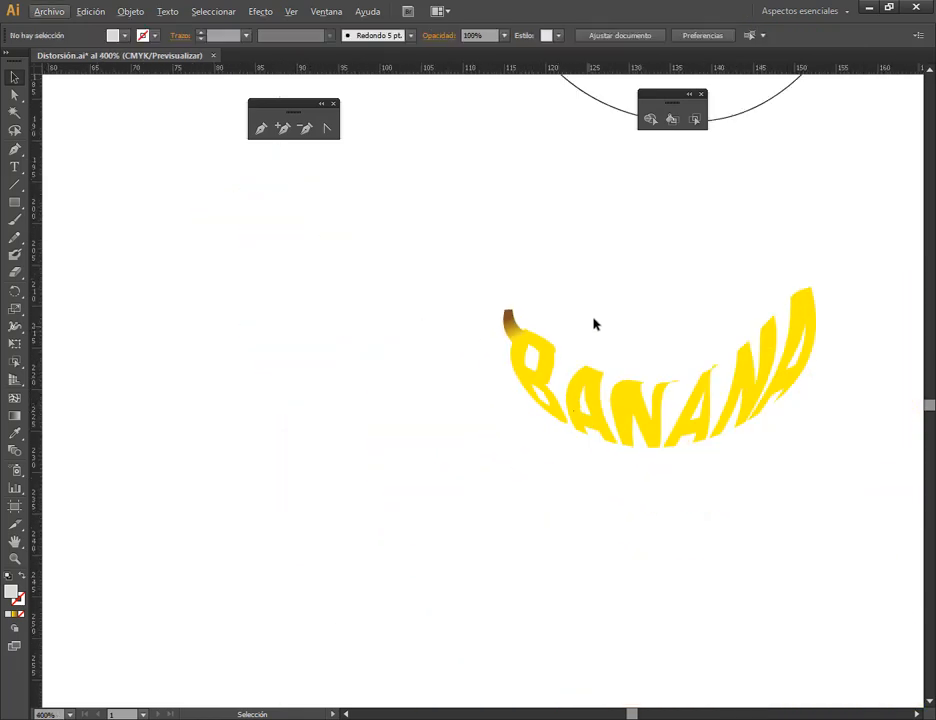
- Nudge the enlarged stem against the B's upper tip to close the joint and deselect it
{"action": "scroll", "coordinate": [529, 328], "scroll_direction": "up", "scroll_amount": 6}
{"action": "left_click_drag", "start_coordinate": [464, 376], "coordinate": [472, 368]}
{"action": "left_click", "coordinate": [735, 372]}
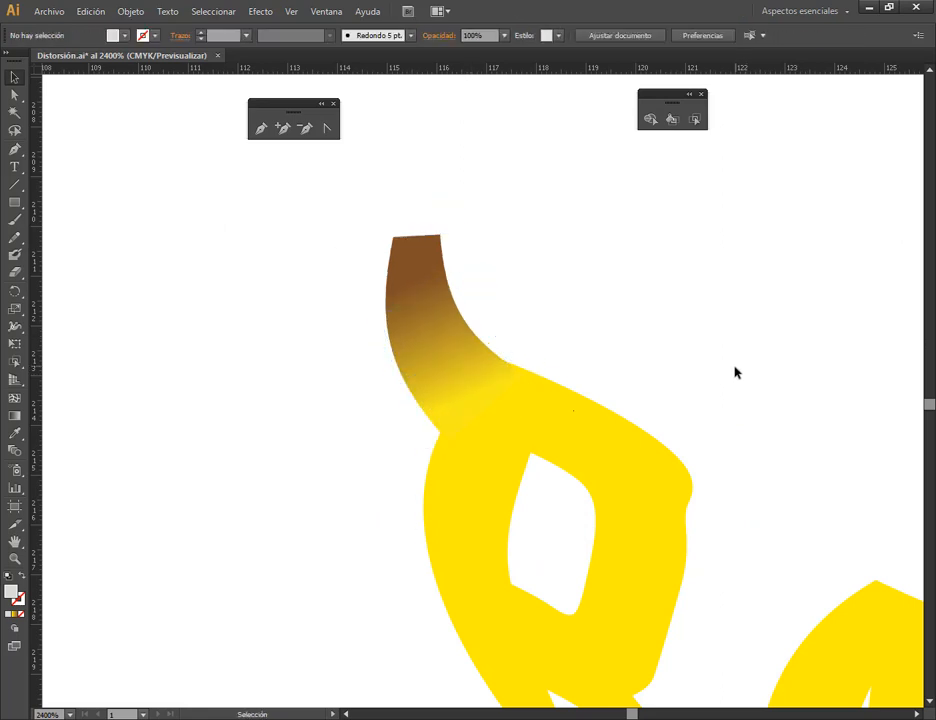
{"action": "scroll", "coordinate": [732, 372], "scroll_direction": "down", "scroll_amount": 8}
{"action": "scroll", "coordinate": [547, 487], "scroll_direction": "up", "scroll_amount": 1}
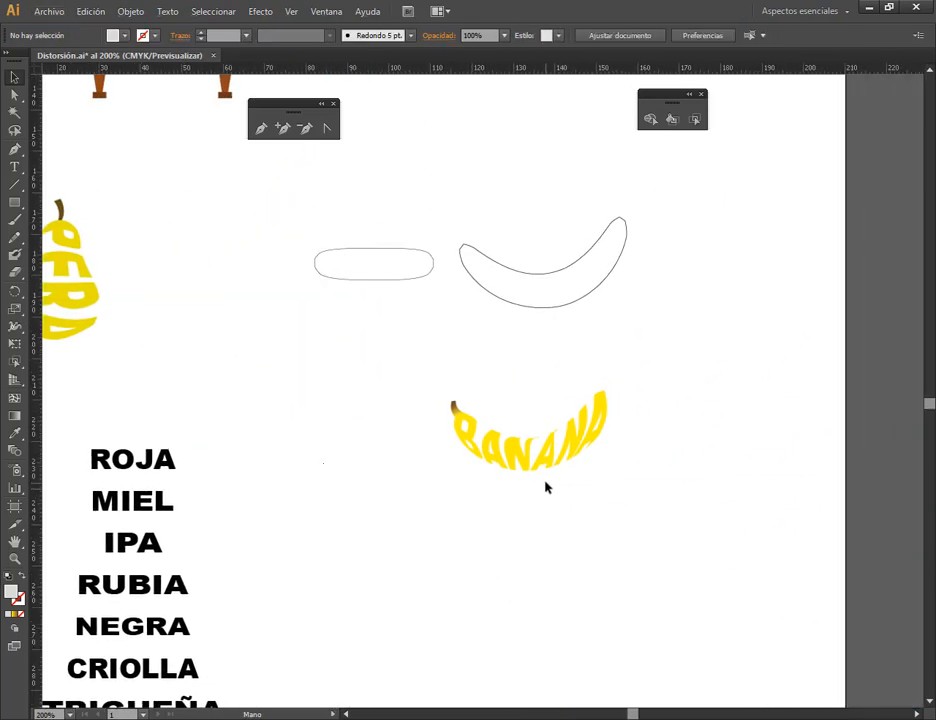
{"action": "scroll", "coordinate": [597, 456], "scroll_direction": "up", "scroll_amount": 3}
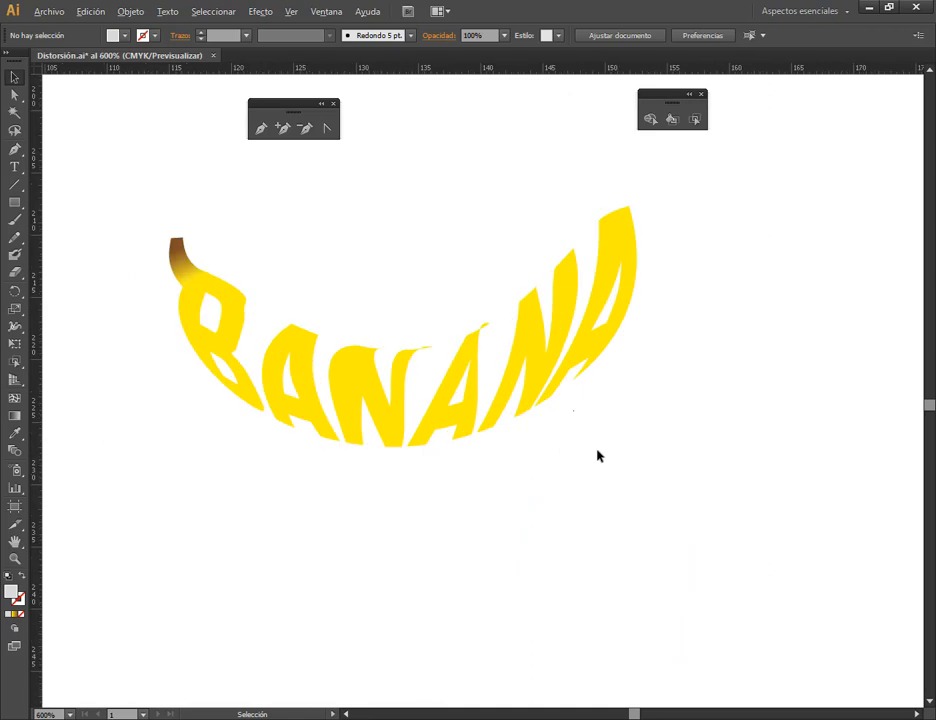
- Duplicate the gradient stem and place the copy near the final A at the banana's other end
{"action": "left_click", "coordinate": [197, 293]}
{"action": "left_click_drag", "start_coordinate": [190, 266], "coordinate": [611, 231]}
{"action": "scroll", "coordinate": [627, 144], "scroll_direction": "up", "scroll_amount": 2}
{"action": "key", "text": "space"}
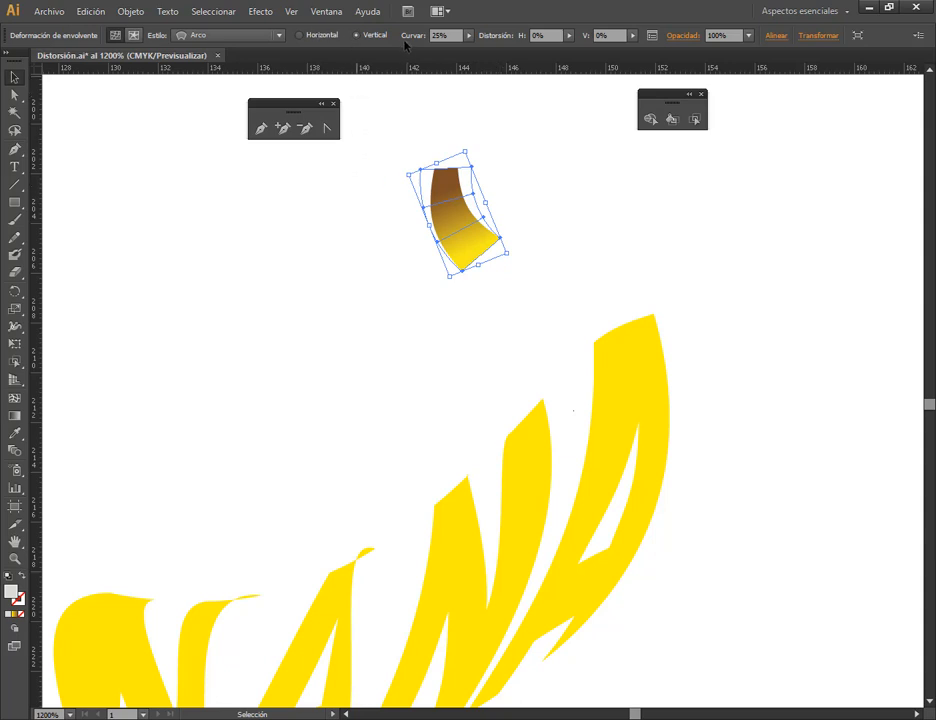
- Try different Arc bend values on the copied stem, ending at 23%, and deselect it
{"action": "left_click", "coordinate": [440, 35]}
{"action": "key", "text": "Down"}
{"action": "key", "text": "Down"}
{"action": "key", "text": "Down"}
{"action": "key", "text": "Down"}
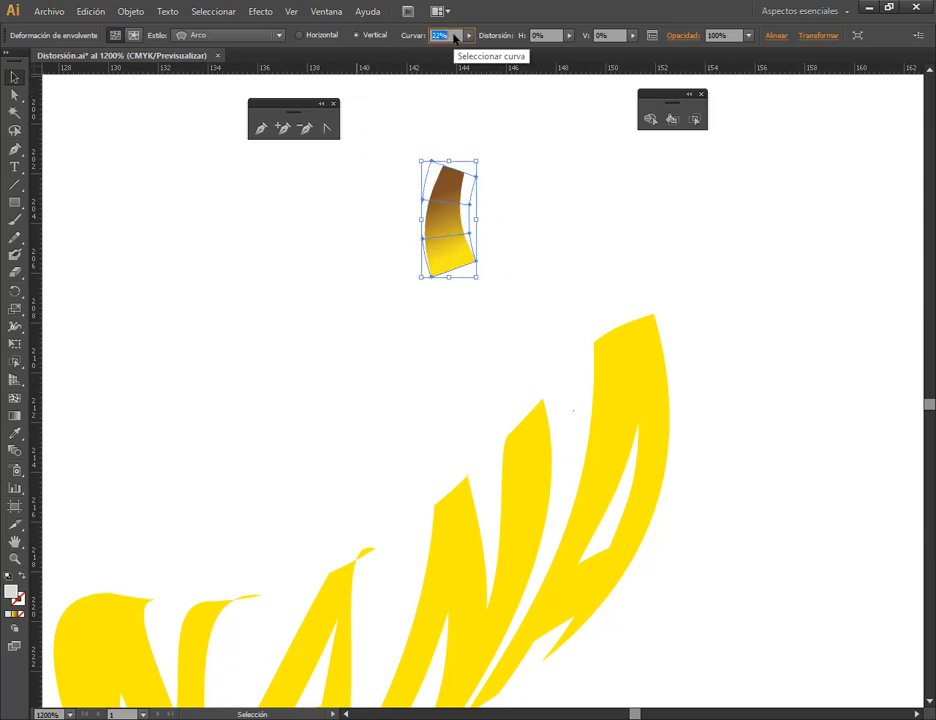
{"action": "key", "text": "Up"}
{"action": "key", "text": "Up"}
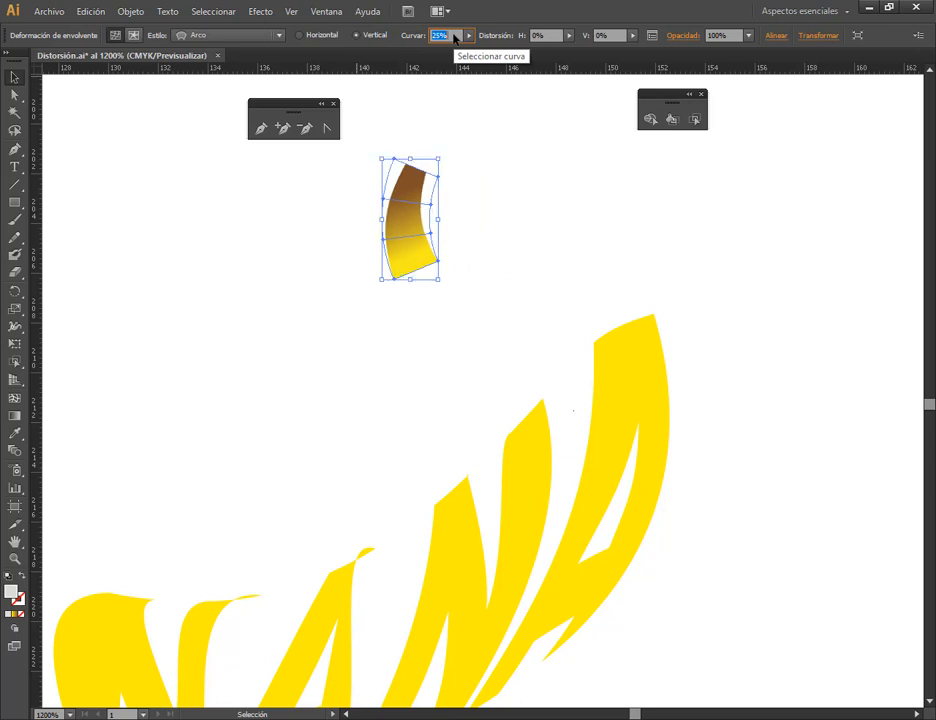
{"action": "left_click", "coordinate": [503, 178]}
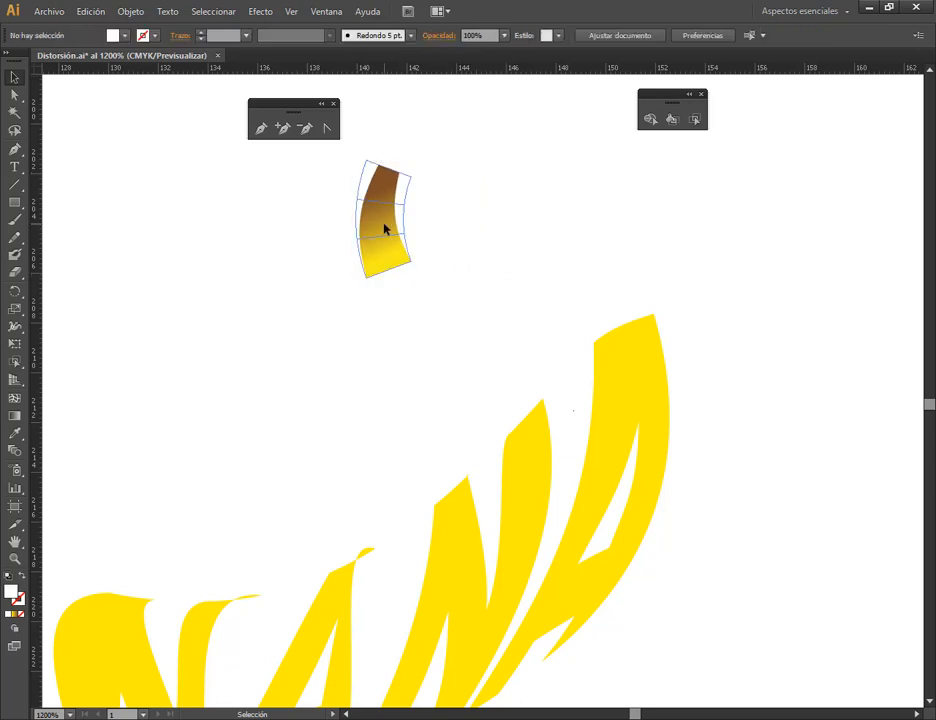
- Move the copied stem just above the final A's upper end and release its envelope distortion
{"action": "left_click_drag", "start_coordinate": [382, 219], "coordinate": [598, 258]}
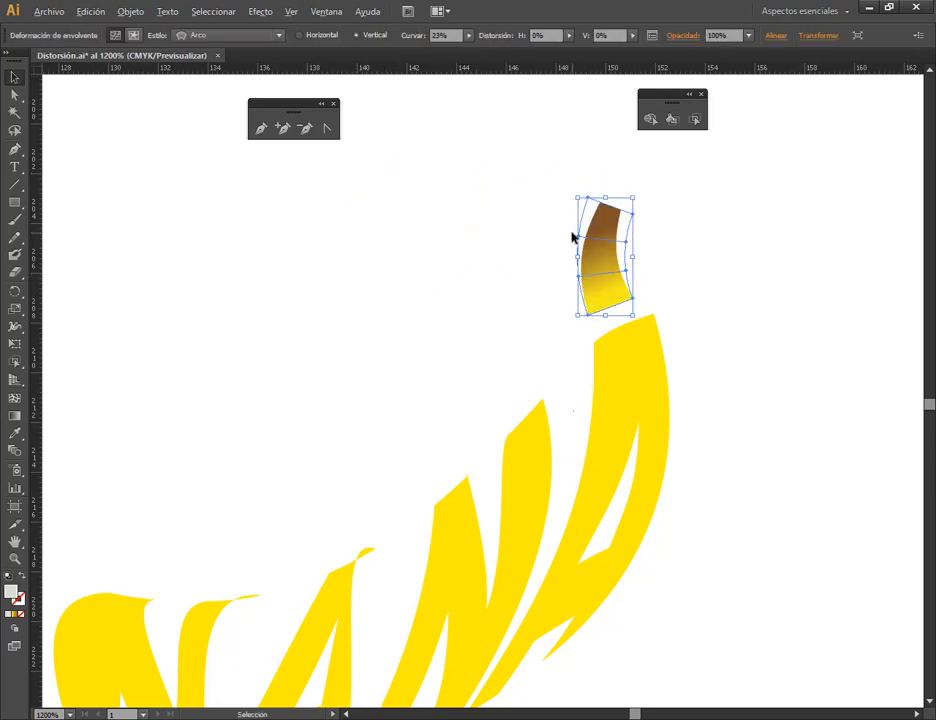
{"action": "scroll", "coordinate": [577, 240], "scroll_direction": "down", "scroll_amount": 5}
{"action": "scroll", "coordinate": [589, 246], "scroll_direction": "up", "scroll_amount": 5}
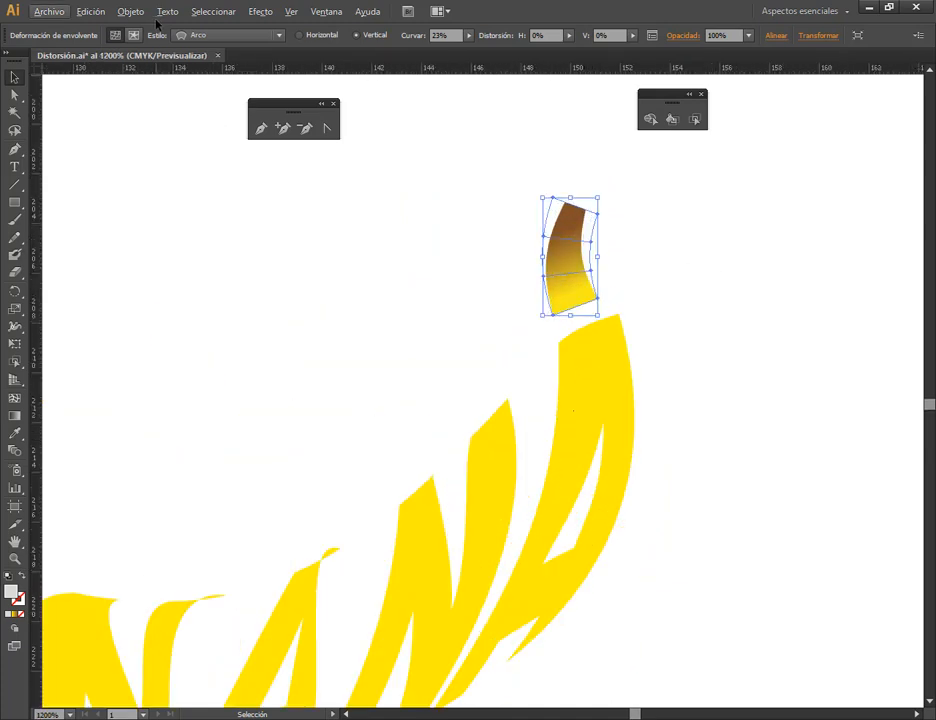
{"action": "left_click", "coordinate": [136, 11]}
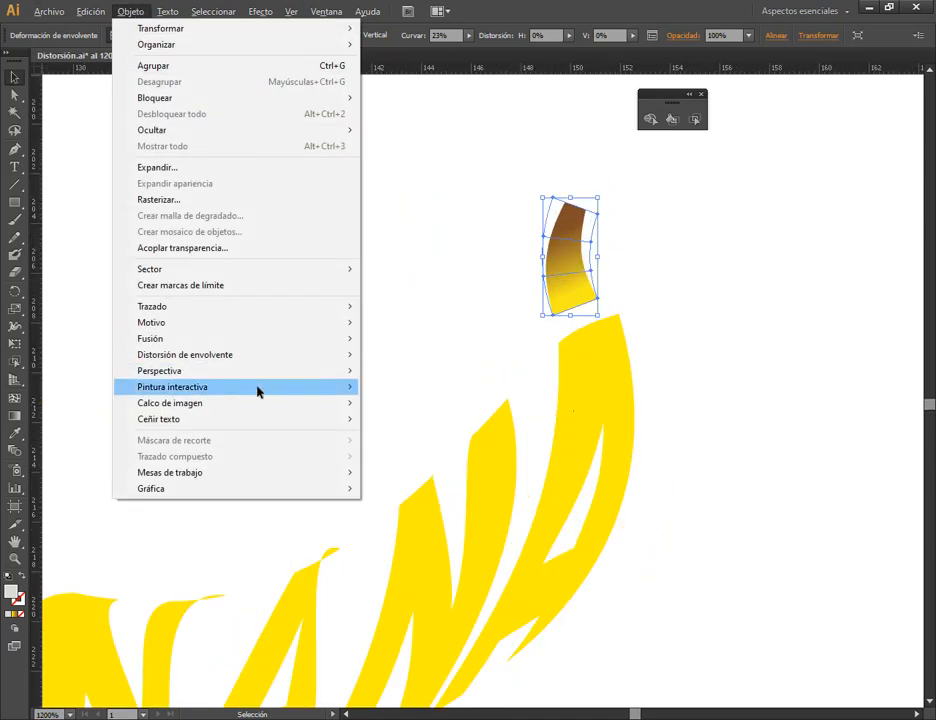
{"action": "mouse_move", "coordinate": [261, 395]}
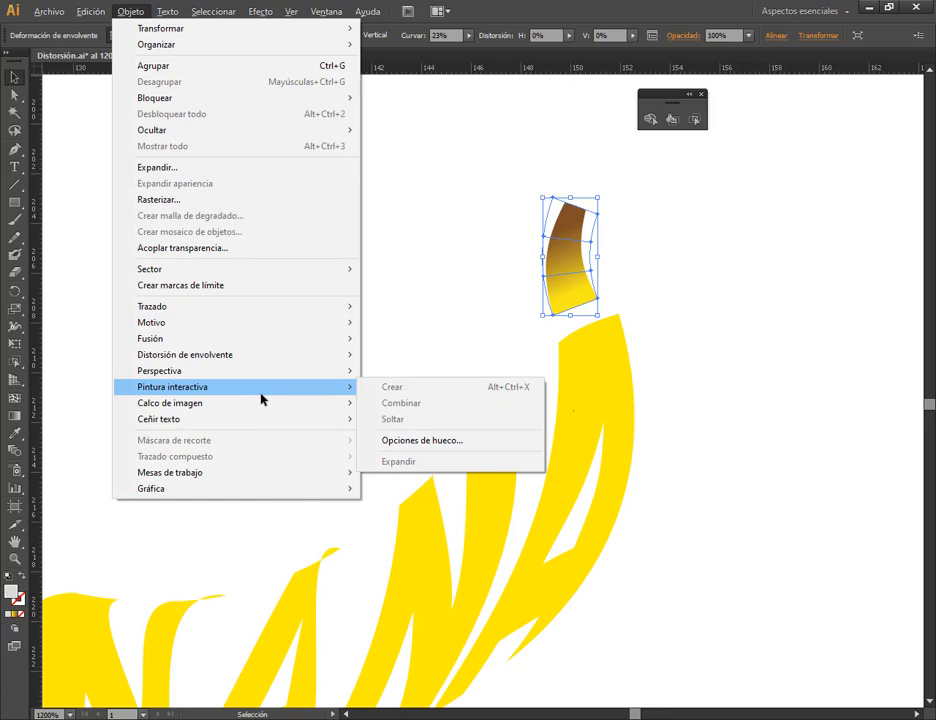
{"action": "mouse_move", "coordinate": [278, 358]}
{"action": "left_click", "coordinate": [447, 402]}
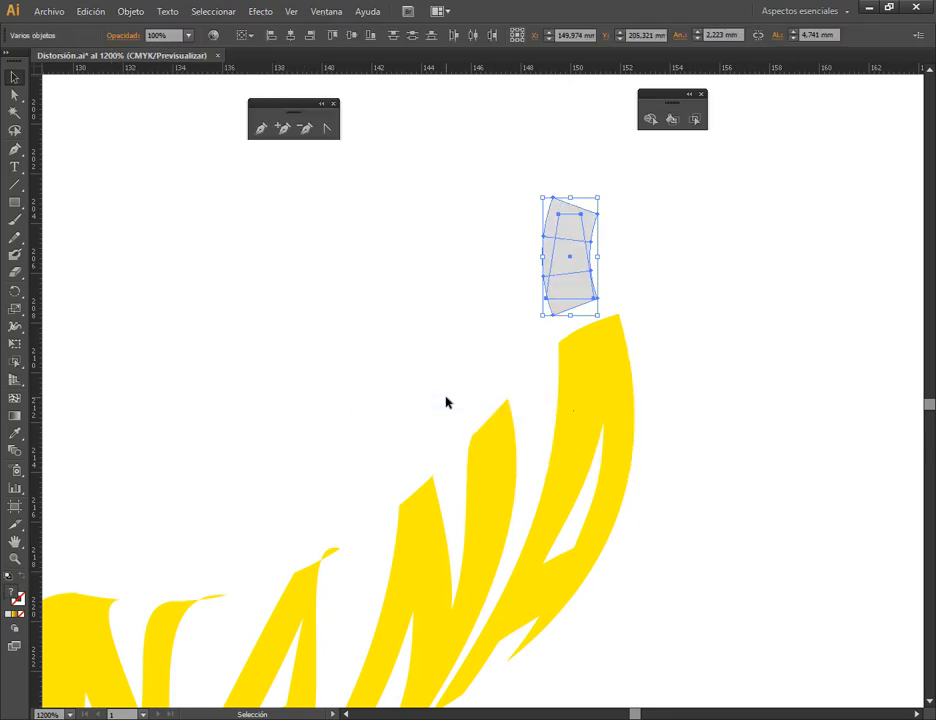
- Delete the released grey mesh and move the remaining tapered gradient shape slightly higher above the final A
{"action": "left_click", "coordinate": [633, 259]}
{"action": "left_click", "coordinate": [579, 244]}
{"action": "left_click_drag", "start_coordinate": [579, 244], "coordinate": [420, 249]}
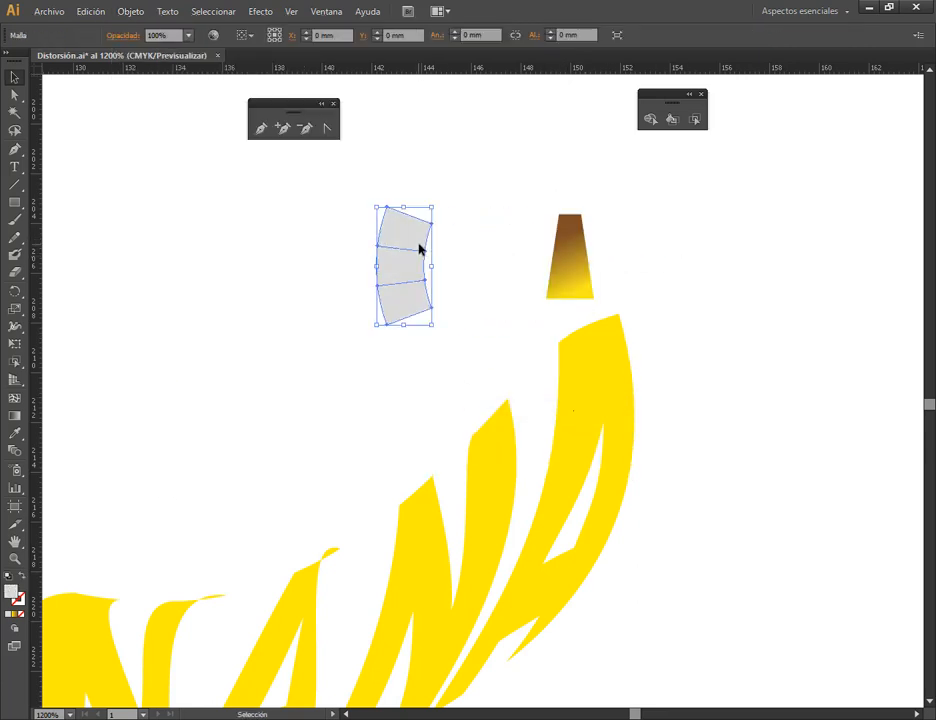
{"action": "key", "text": "Delete"}
{"action": "left_click_drag", "start_coordinate": [566, 282], "coordinate": [577, 263]}
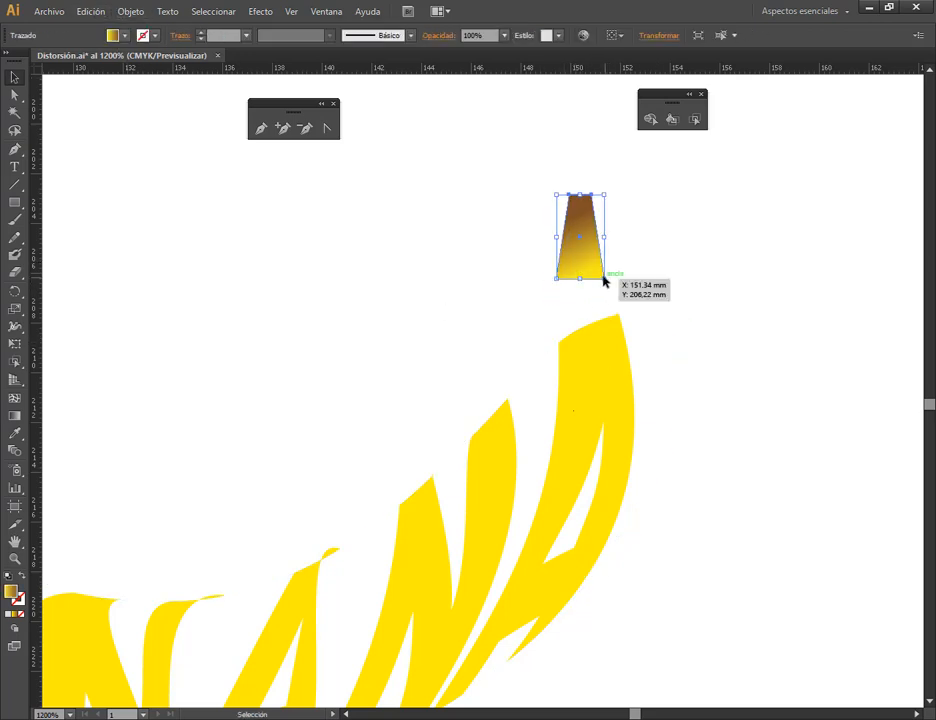
- Enlarge the brown-to-yellow gradient trapezoid above the final letter A
{"action": "left_click", "coordinate": [612, 286]}
{"action": "left_click", "coordinate": [602, 282]}
{"action": "left_click_drag", "start_coordinate": [604, 278], "coordinate": [643, 253]}
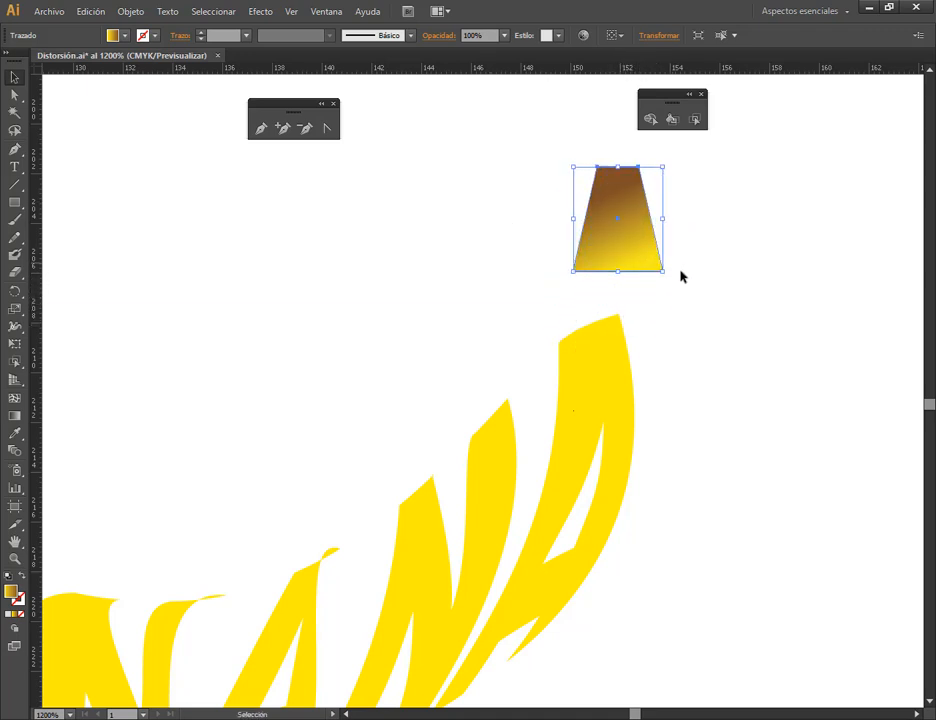
- Apply a vertical Arc envelope warp with a -17% bend to the gradient trapezoid, with the preview enabled
{"action": "left_click", "coordinate": [127, 13]}
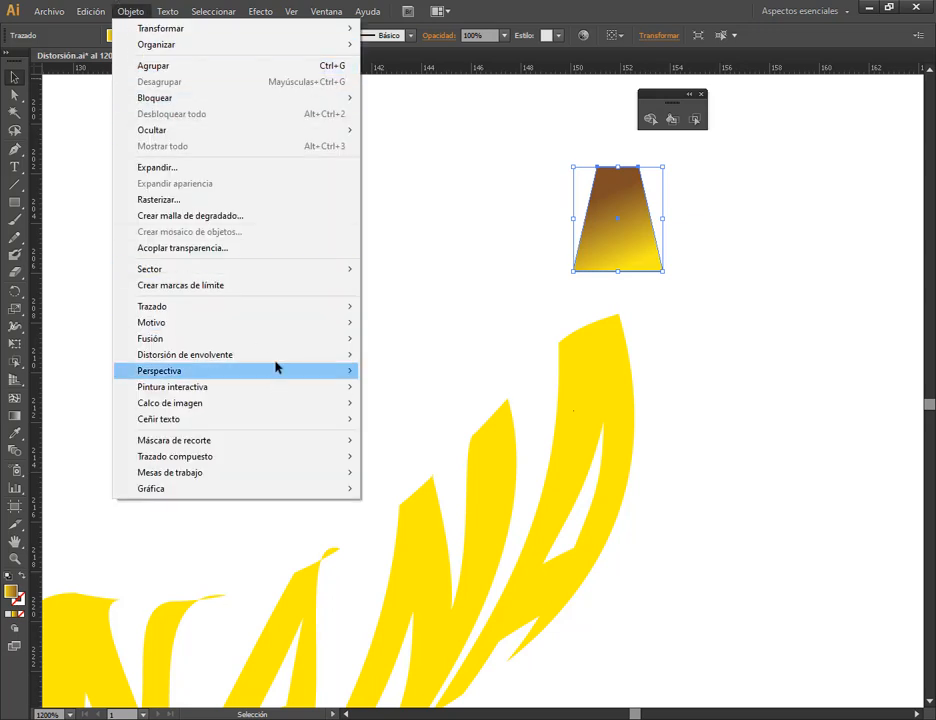
{"action": "mouse_move", "coordinate": [343, 357]}
{"action": "left_click", "coordinate": [473, 356]}
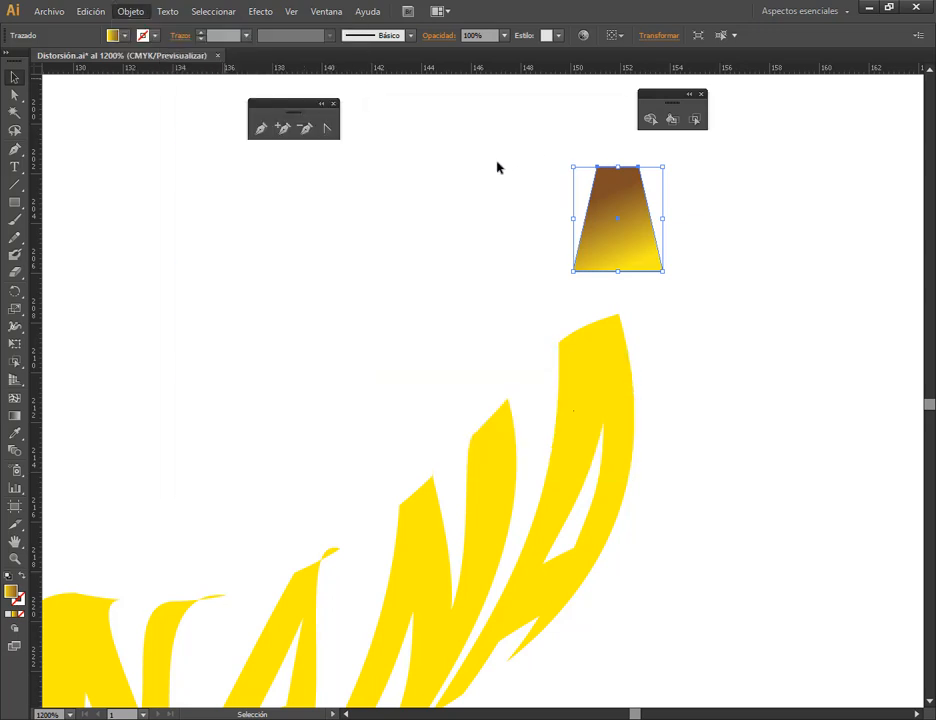
{"action": "left_click_drag", "start_coordinate": [338, 95], "coordinate": [293, 89]}
{"action": "left_click", "coordinate": [222, 264]}
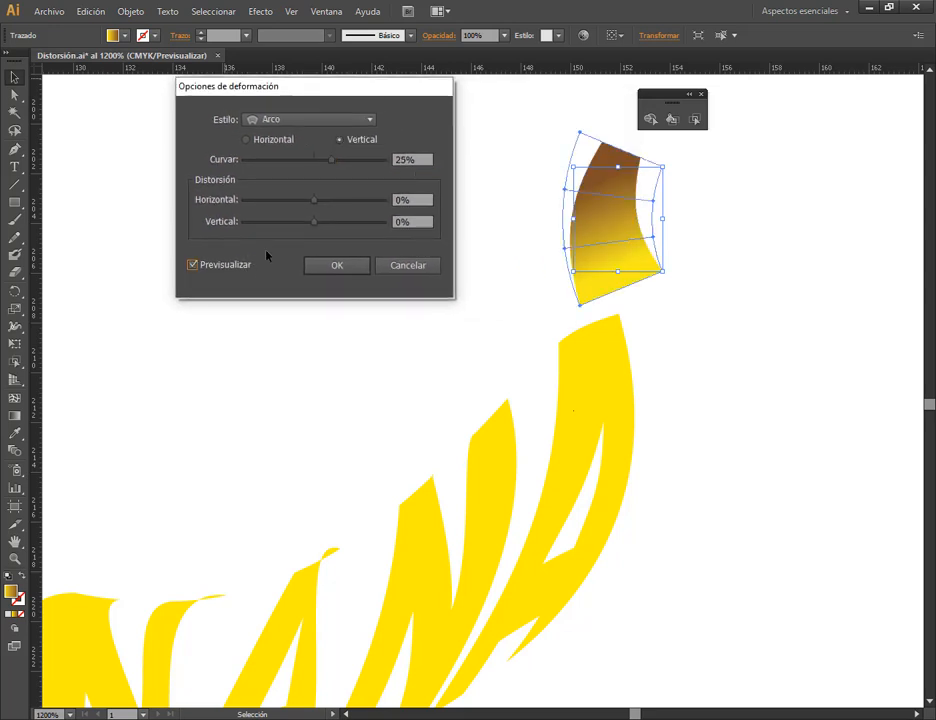
{"action": "left_click", "coordinate": [306, 163]}
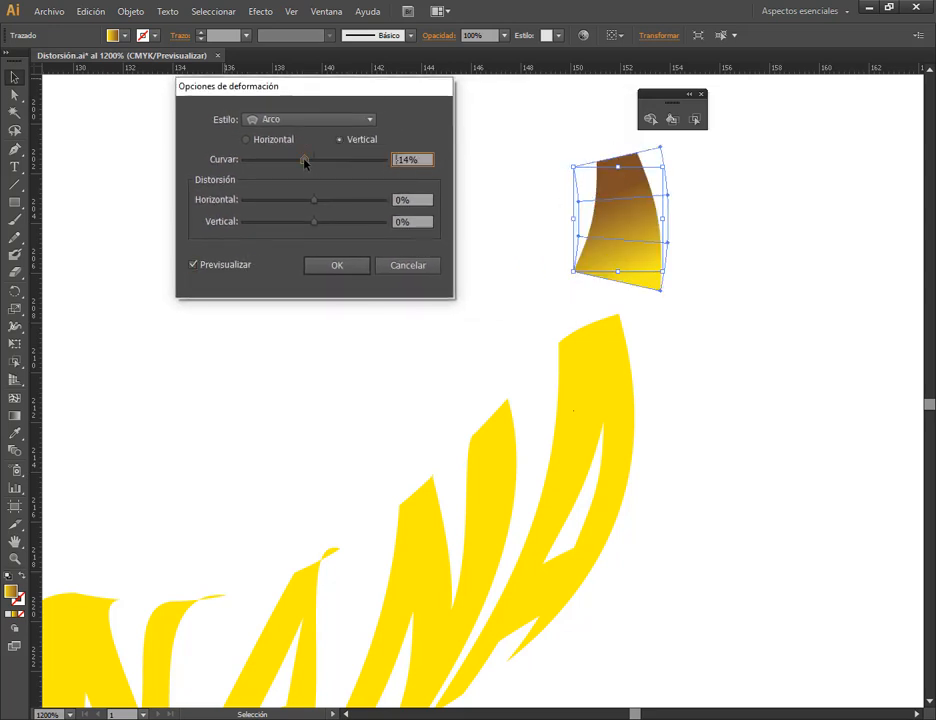
{"action": "left_click", "coordinate": [409, 160]}
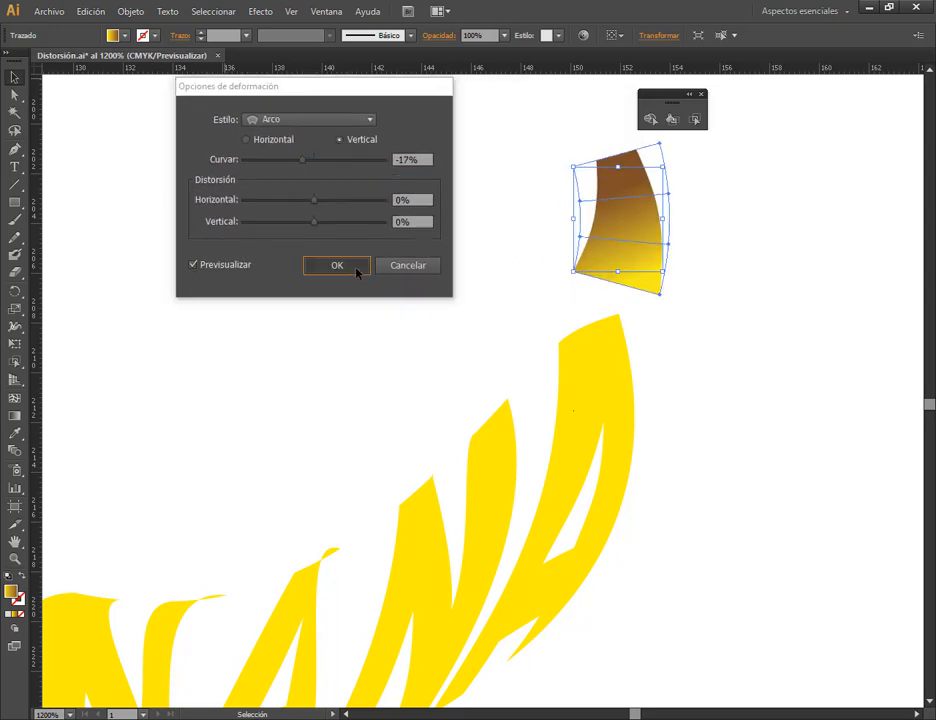
{"action": "left_click", "coordinate": [356, 270]}
- Move the warped stem to the final A's upper corner and rotate it around that corner until its side meets the letter
{"action": "left_click_drag", "start_coordinate": [627, 255], "coordinate": [670, 300]}
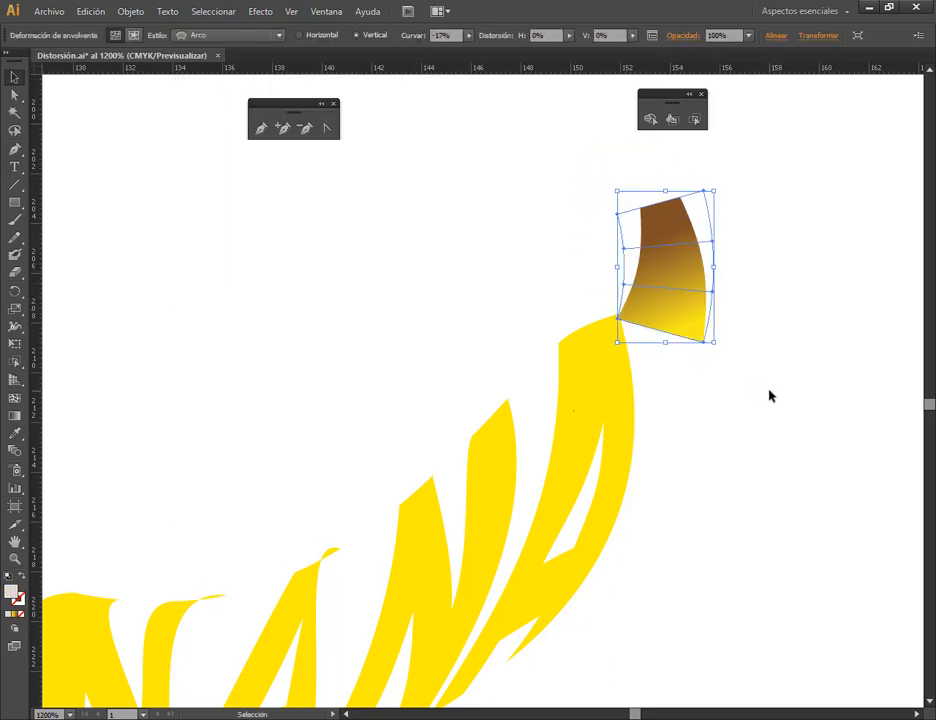
{"action": "left_click", "coordinate": [15, 290]}
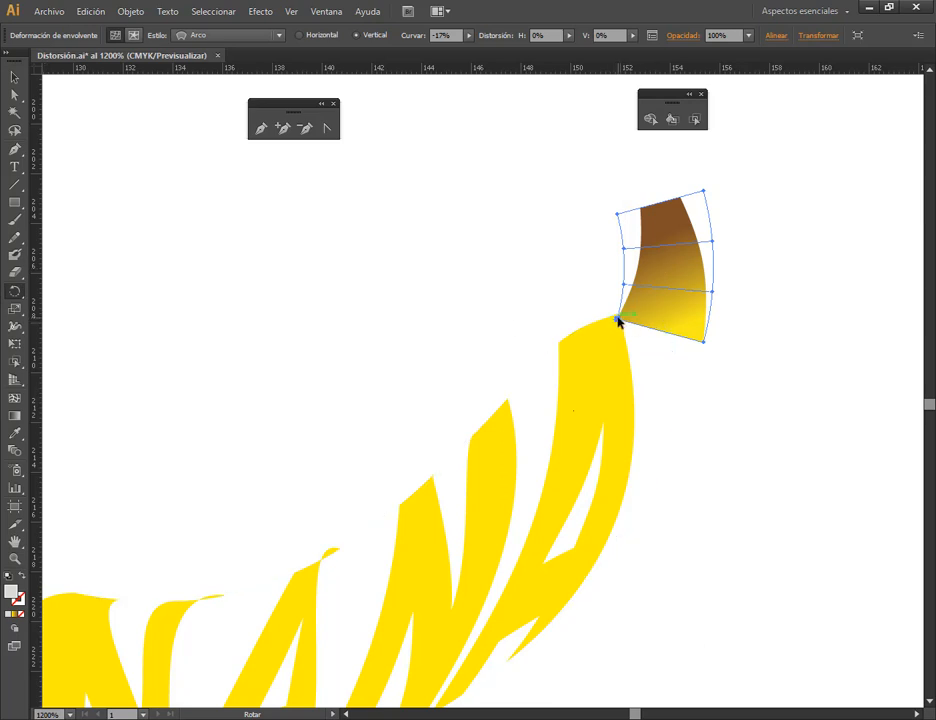
{"action": "left_click_drag", "start_coordinate": [704, 344], "coordinate": [630, 403]}
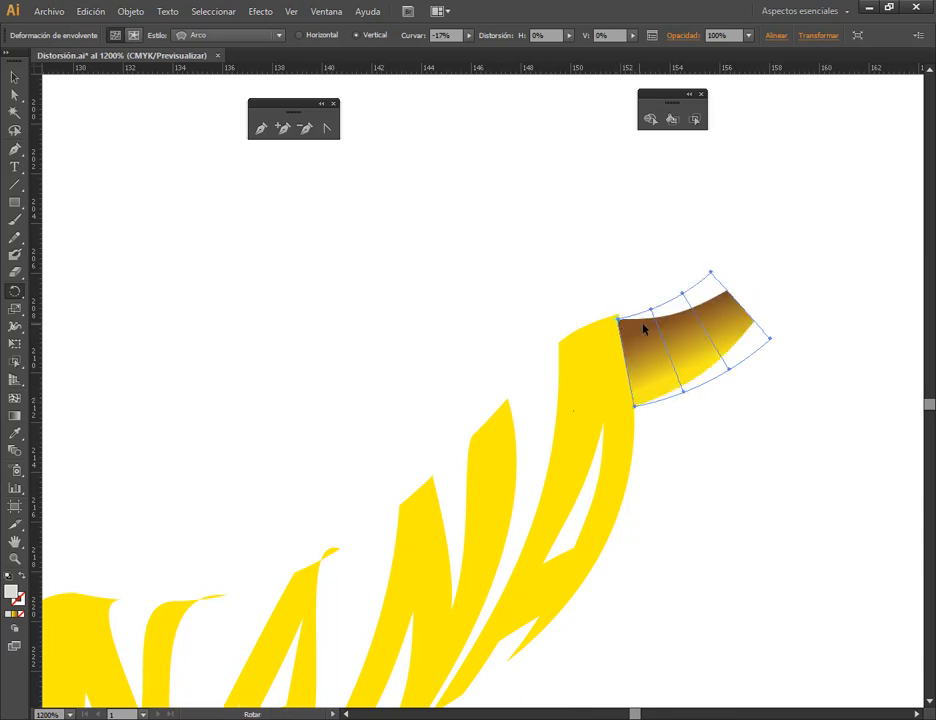
{"action": "left_click", "coordinate": [16, 74]}
{"action": "left_click", "coordinate": [269, 245]}
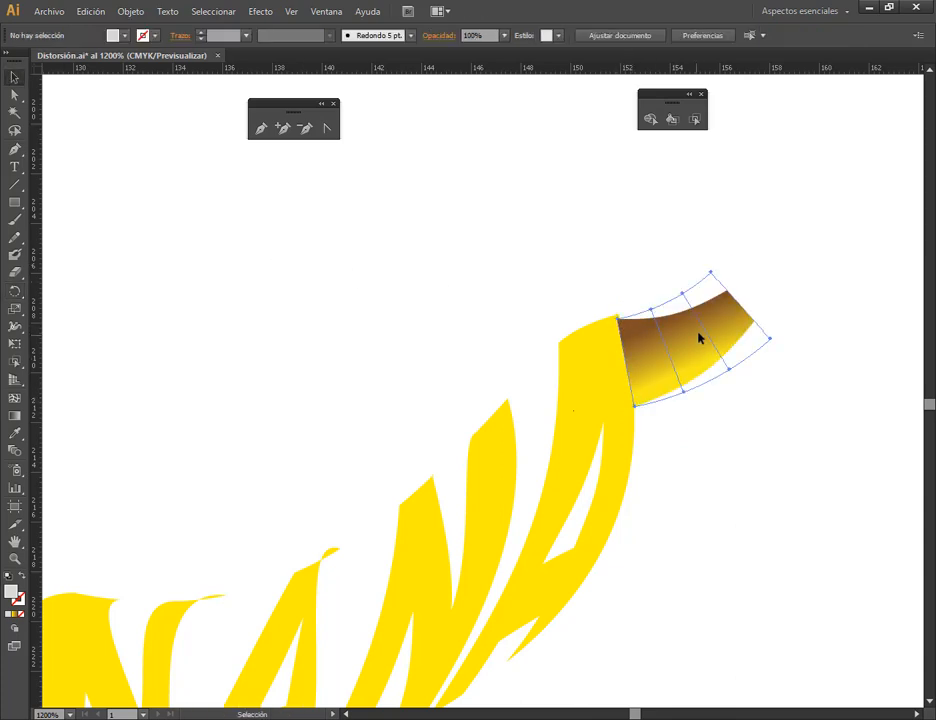
{"action": "left_click", "coordinate": [698, 337]}
{"action": "mouse_move", "coordinate": [698, 347]}
{"action": "left_mouse_down"}
{"action": "mouse_move", "coordinate": [695, 315]}
{"action": "mouse_move", "coordinate": [697, 349]}
{"action": "mouse_move", "coordinate": [686, 350]}
{"action": "left_mouse_up"}
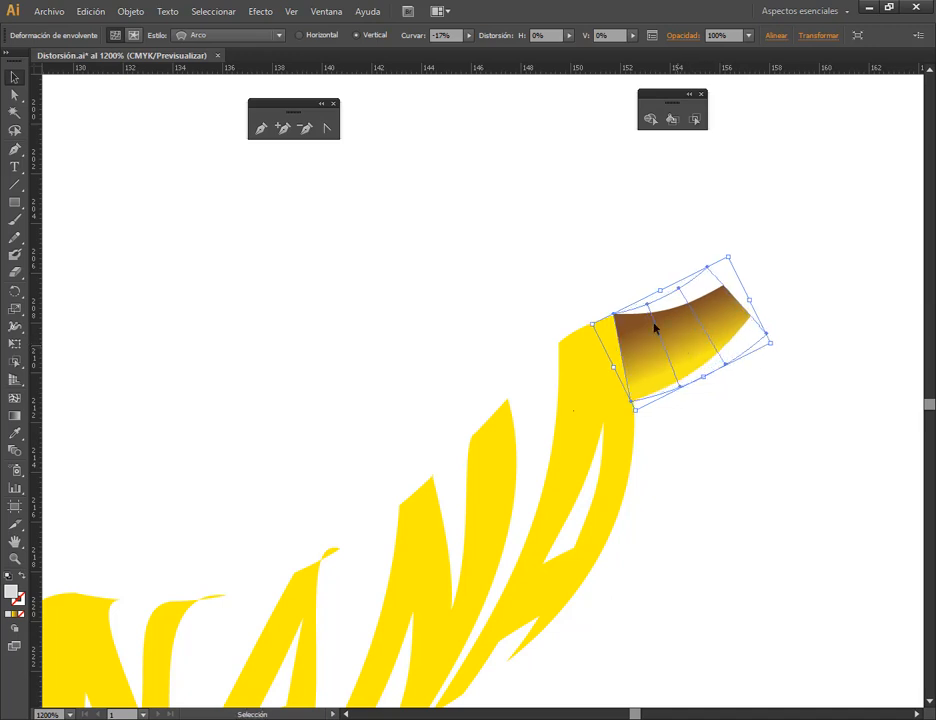
- Edit the stem envelope's contents and redirect the gradient to run from yellow beside the letter to brown at the tip
{"action": "left_click", "coordinate": [643, 258]}
{"action": "left_click", "coordinate": [668, 318]}
{"action": "left_click", "coordinate": [133, 34]}
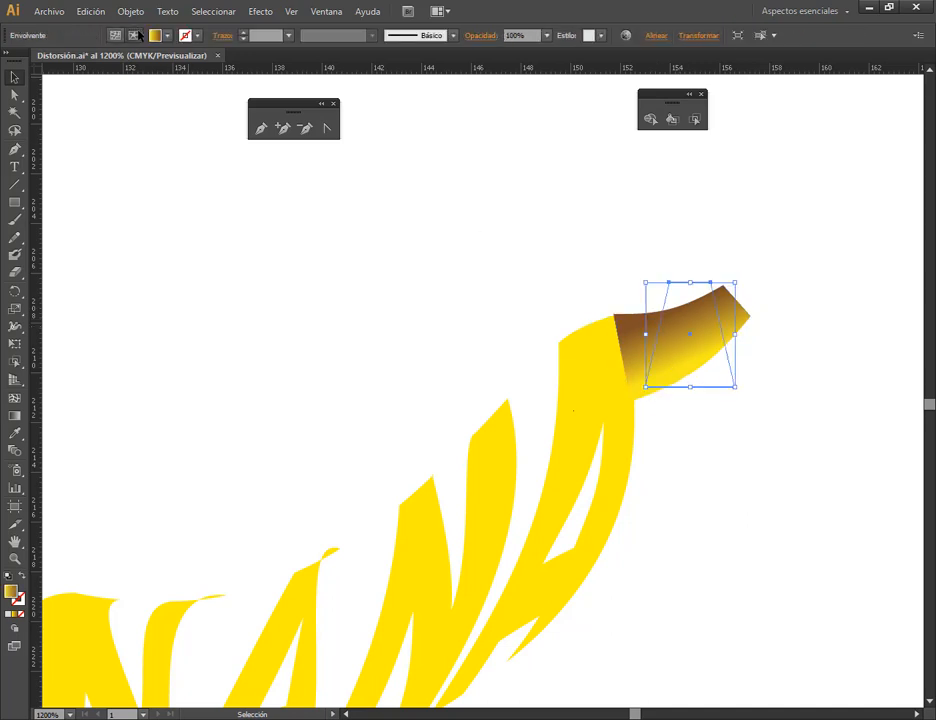
{"action": "left_click", "coordinate": [14, 418]}
{"action": "left_click_drag", "start_coordinate": [641, 352], "coordinate": [765, 284]}
{"action": "left_click_drag", "start_coordinate": [662, 354], "coordinate": [733, 310]}
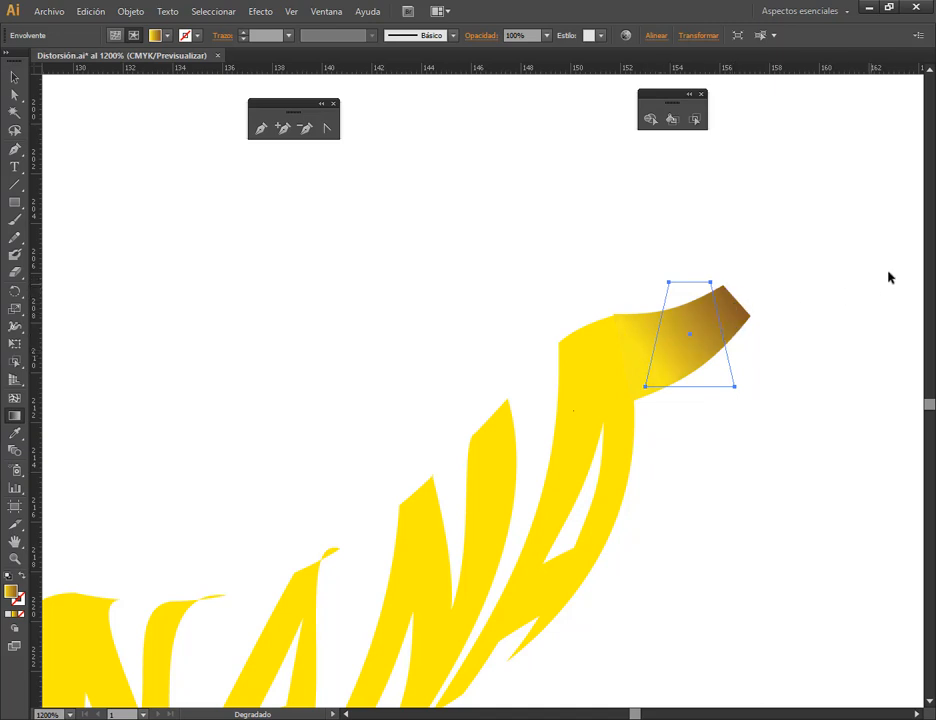
{"action": "left_click", "coordinate": [14, 74]}
{"action": "left_click", "coordinate": [217, 187]}
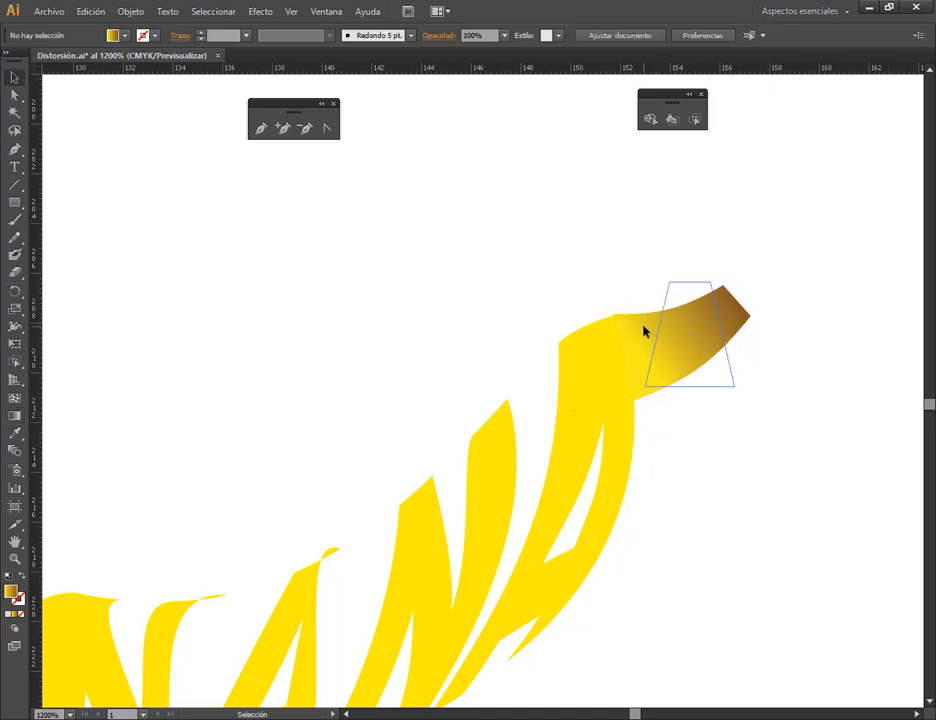
- Return to editing the envelope itself and nudge the stem so its base sits against the final A's edge
{"action": "left_click_drag", "start_coordinate": [644, 331], "coordinate": [656, 331]}
{"action": "left_click", "coordinate": [119, 36]}
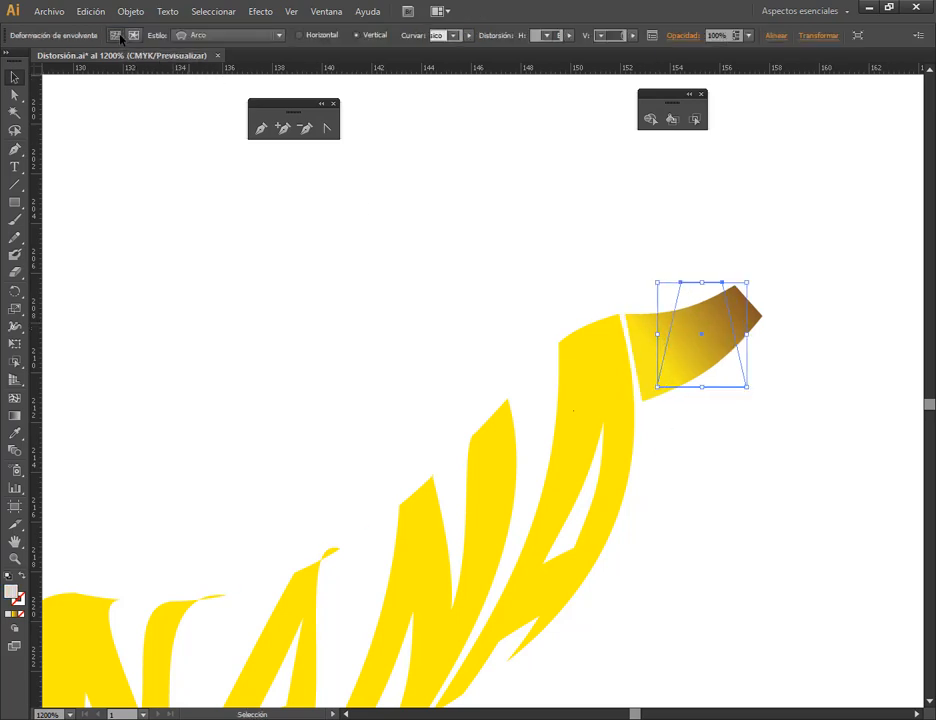
{"action": "left_click", "coordinate": [689, 241]}
{"action": "left_click_drag", "start_coordinate": [636, 318], "coordinate": [631, 320]}
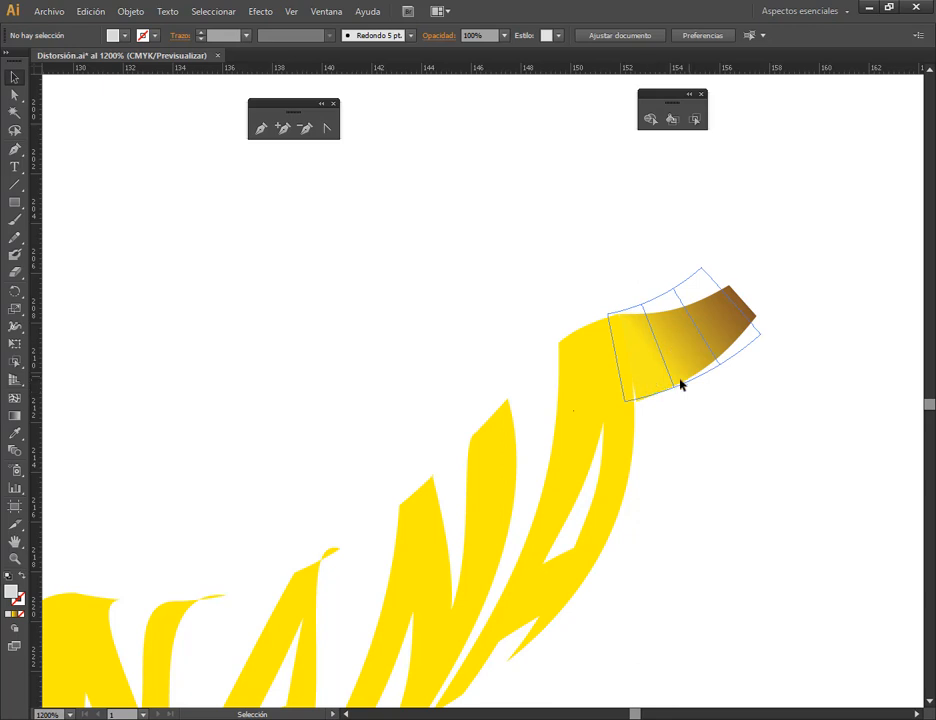
{"action": "scroll", "coordinate": [670, 384], "scroll_direction": "up", "scroll_amount": 5}
{"action": "mouse_move", "coordinate": [561, 349]}
{"action": "left_mouse_down"}
{"action": "mouse_move", "coordinate": [550, 358]}
{"action": "mouse_move", "coordinate": [564, 330]}
{"action": "left_mouse_up"}
{"action": "left_click_drag", "start_coordinate": [511, 288], "coordinate": [616, 428]}
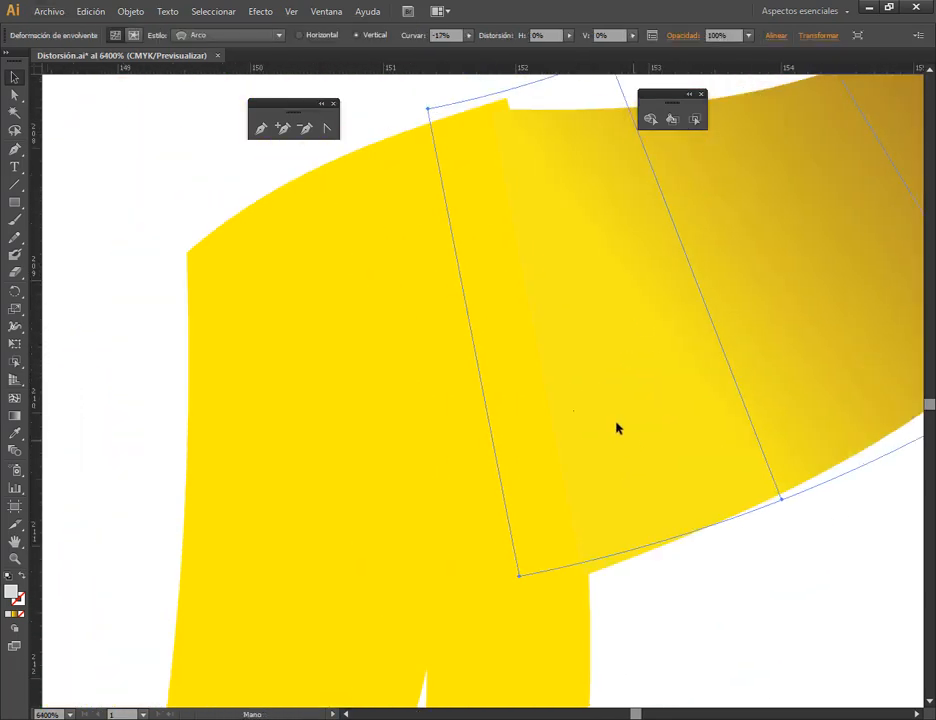
{"action": "mouse_move", "coordinate": [582, 205]}
{"action": "left_mouse_down"}
{"action": "mouse_move", "coordinate": [658, 224]}
{"action": "mouse_move", "coordinate": [594, 197]}
{"action": "left_mouse_up"}
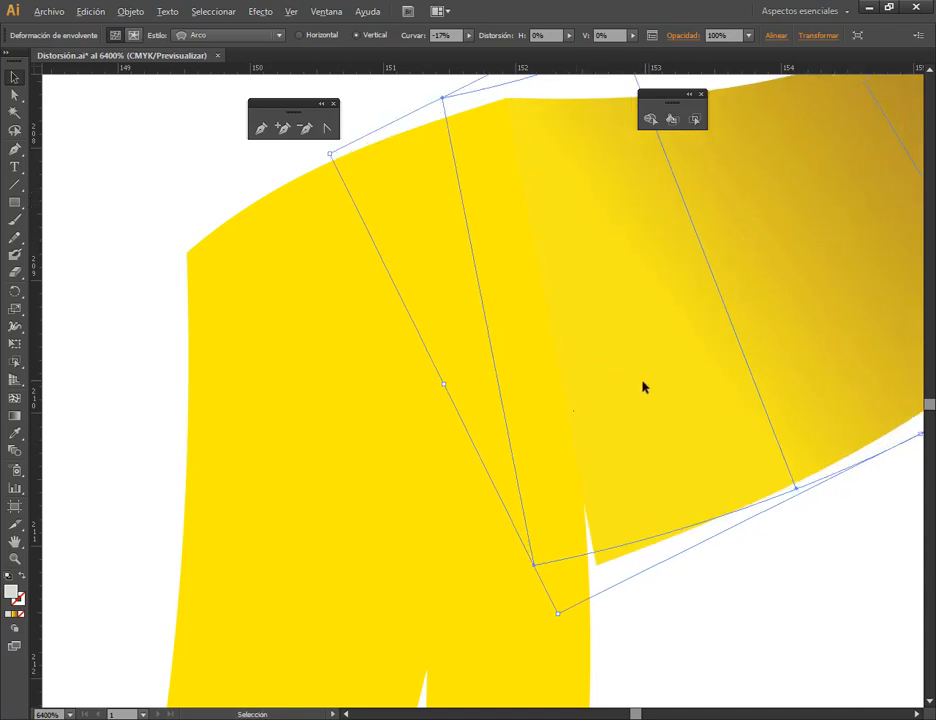
{"action": "scroll", "coordinate": [643, 387], "scroll_direction": "down", "scroll_amount": 4}
{"action": "scroll", "coordinate": [876, 323], "scroll_direction": "up", "scroll_amount": 3}
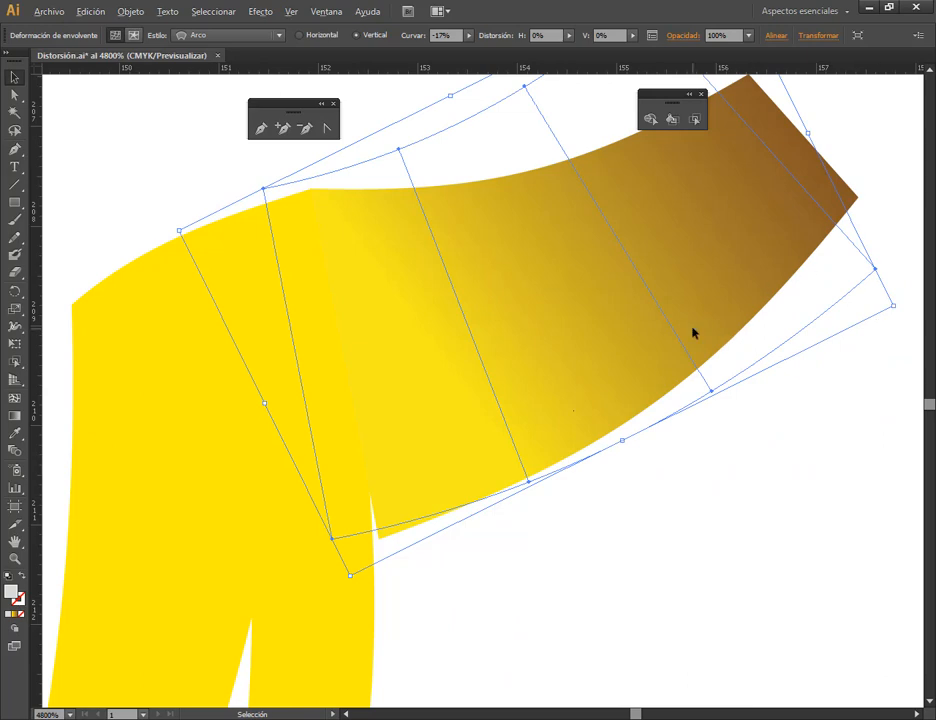
{"action": "scroll", "coordinate": [693, 333], "scroll_direction": "down", "scroll_amount": 2}
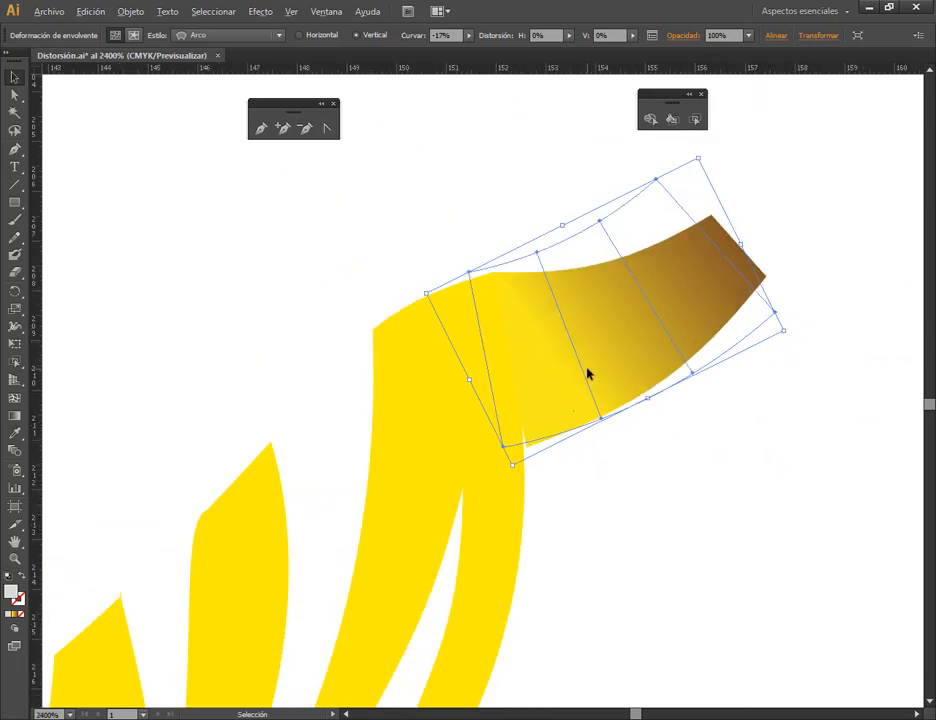
- Expand the stem's envelope distortion into an editable shape
{"action": "left_click", "coordinate": [130, 11]}
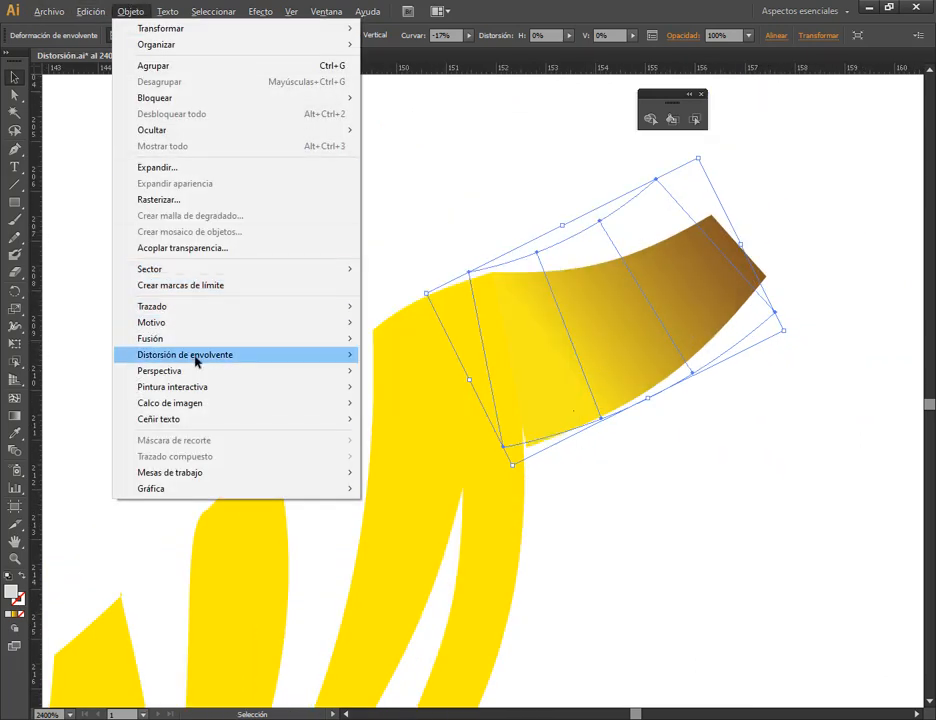
{"action": "mouse_move", "coordinate": [230, 357]}
{"action": "left_click", "coordinate": [446, 451]}
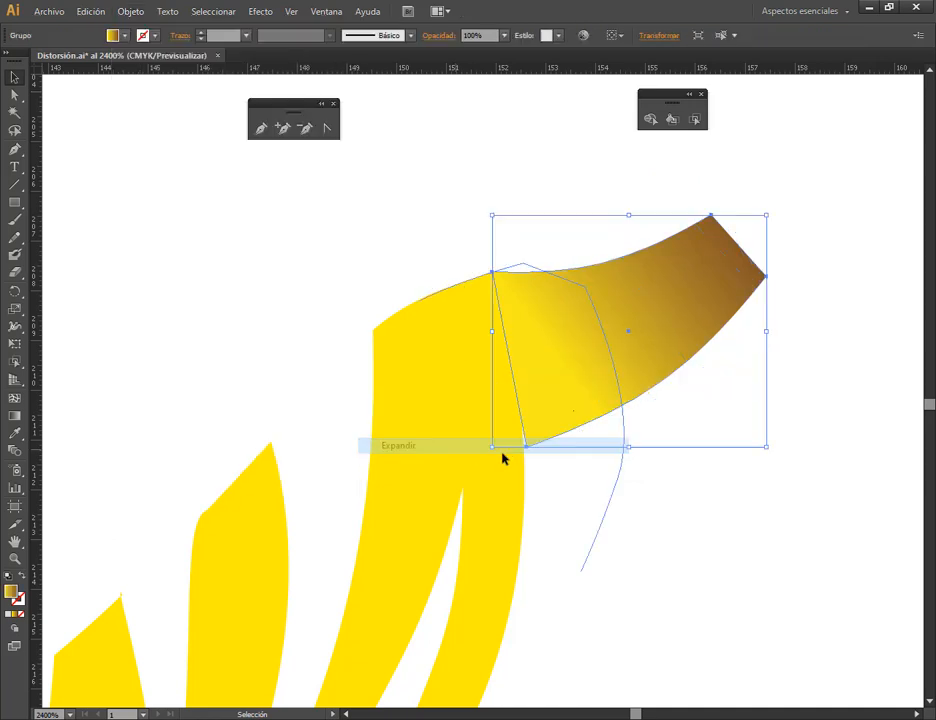
{"action": "left_click", "coordinate": [786, 524]}
{"action": "left_click", "coordinate": [563, 431]}
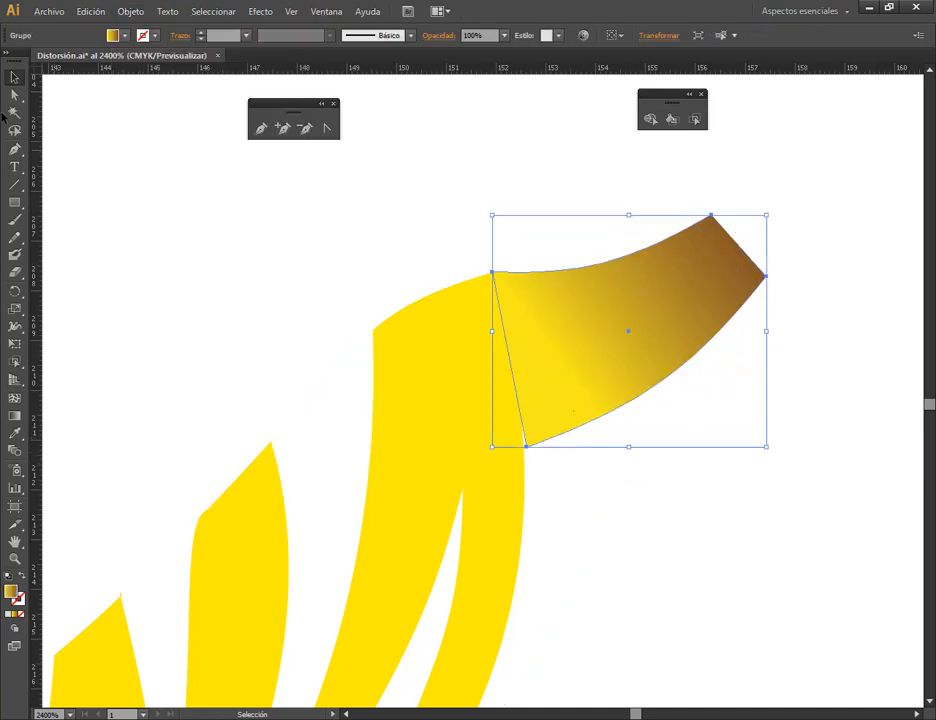
- Move the stem's lower base anchor point onto the edge of the final A to close the gap
{"action": "key", "text": "a"}
{"action": "left_click", "coordinate": [526, 446]}
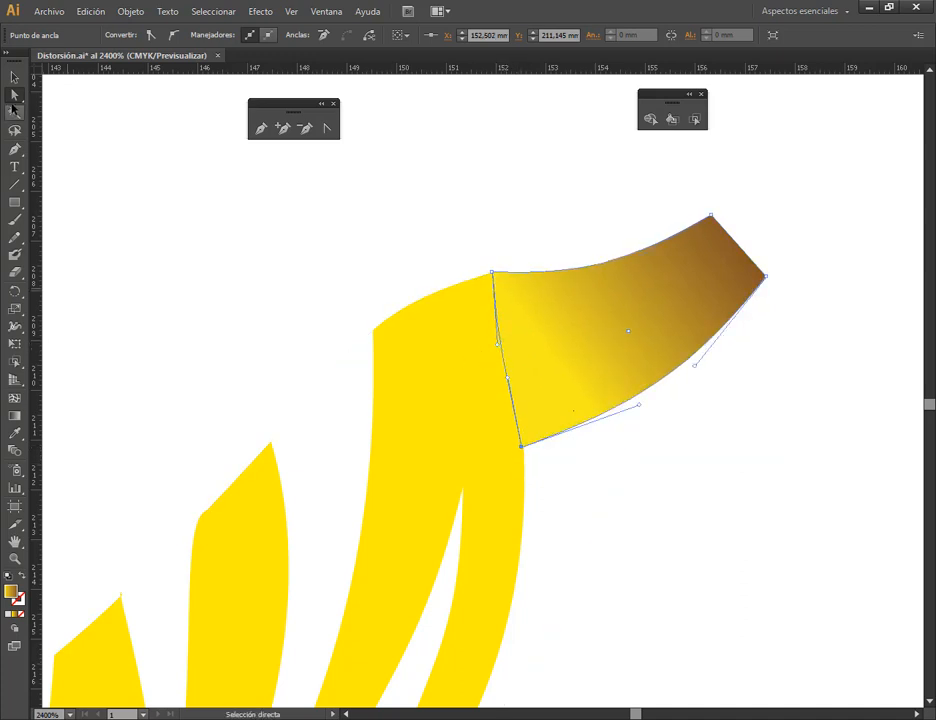
{"action": "left_click", "coordinate": [66, 155]}
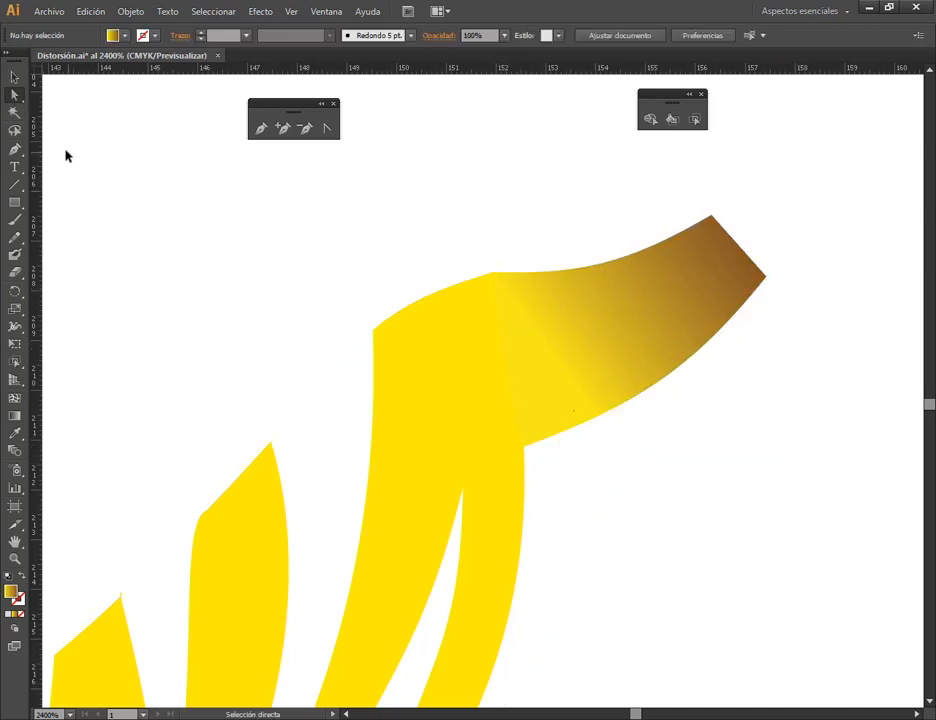
- Redraw the expanded stem's gradient so the yellow extends farther from the letter before fading to brown at the tip
{"action": "left_click", "coordinate": [602, 376]}
{"action": "key", "text": "g"}
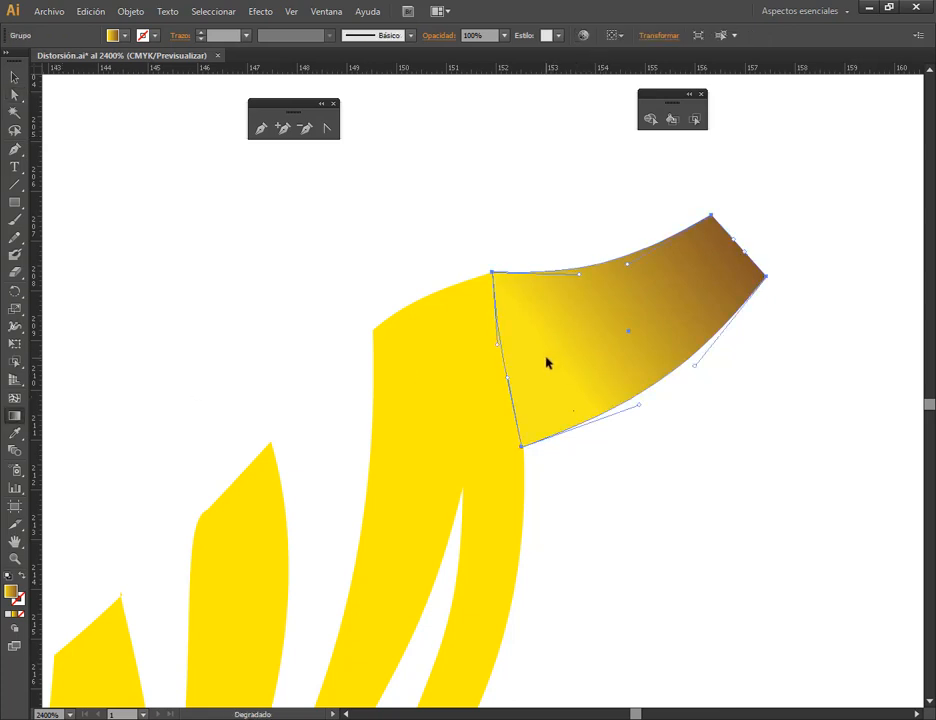
{"action": "left_click_drag", "start_coordinate": [547, 362], "coordinate": [748, 269]}
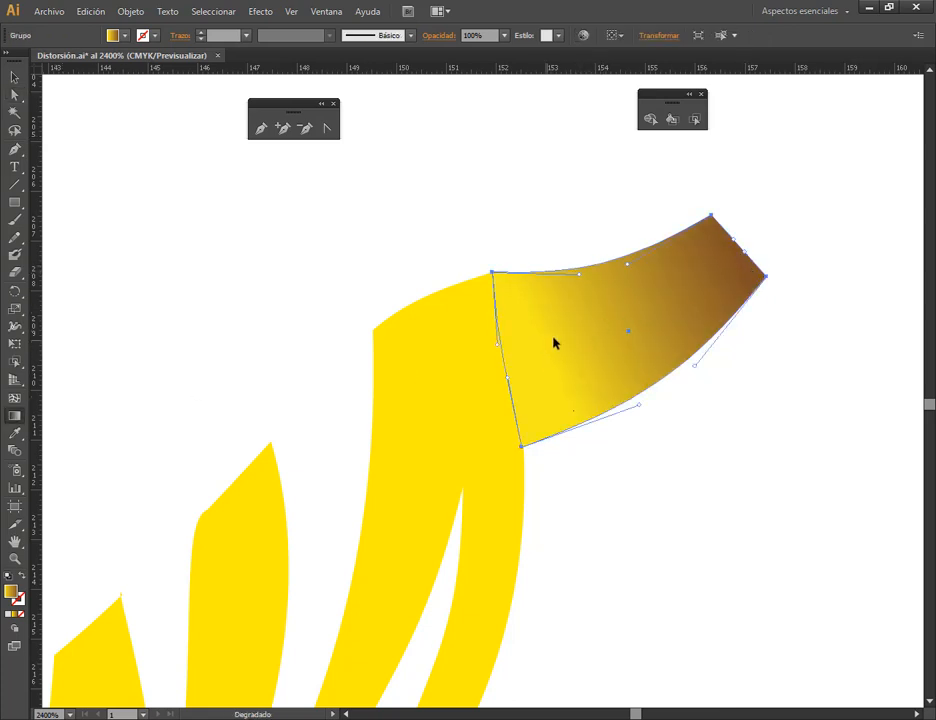
{"action": "left_click_drag", "start_coordinate": [579, 332], "coordinate": [765, 252]}
{"action": "key", "text": "a"}
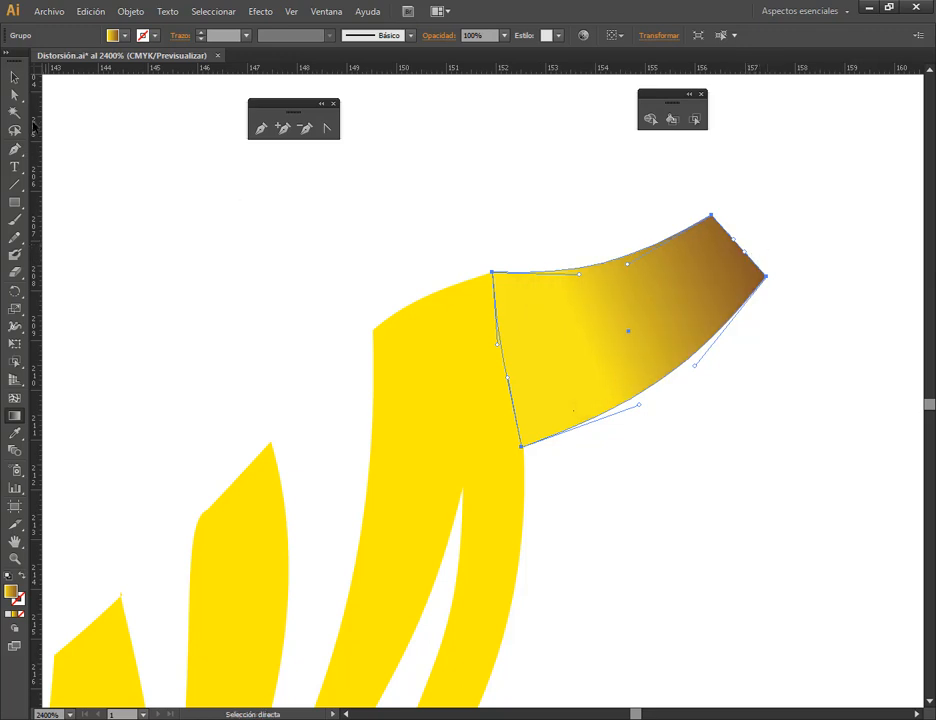
{"action": "key", "text": "v"}
{"action": "left_click", "coordinate": [637, 403]}
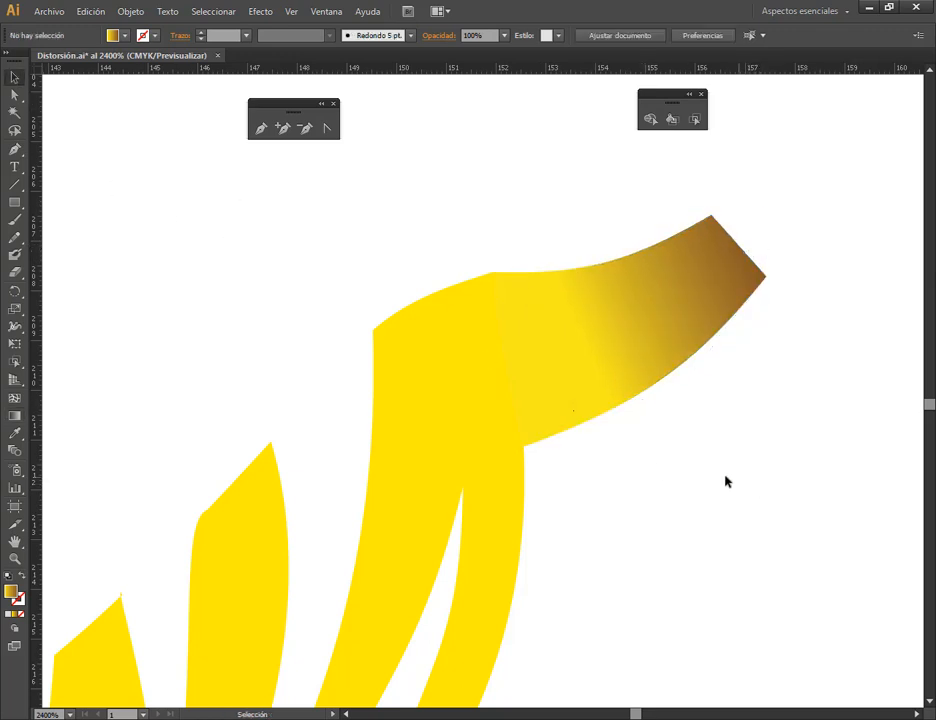
- Move the stem above the final A so that its lower corner meets the letter's upper corner
{"action": "scroll", "coordinate": [726, 481], "scroll_direction": "down", "scroll_amount": 5}
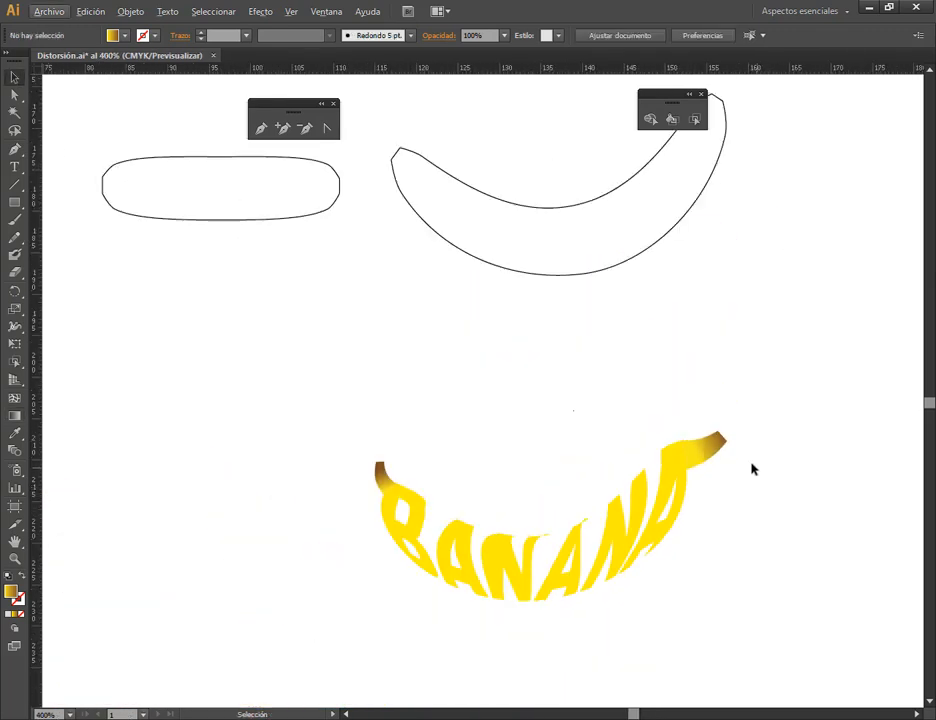
{"action": "left_click_drag", "start_coordinate": [712, 440], "coordinate": [690, 420]}
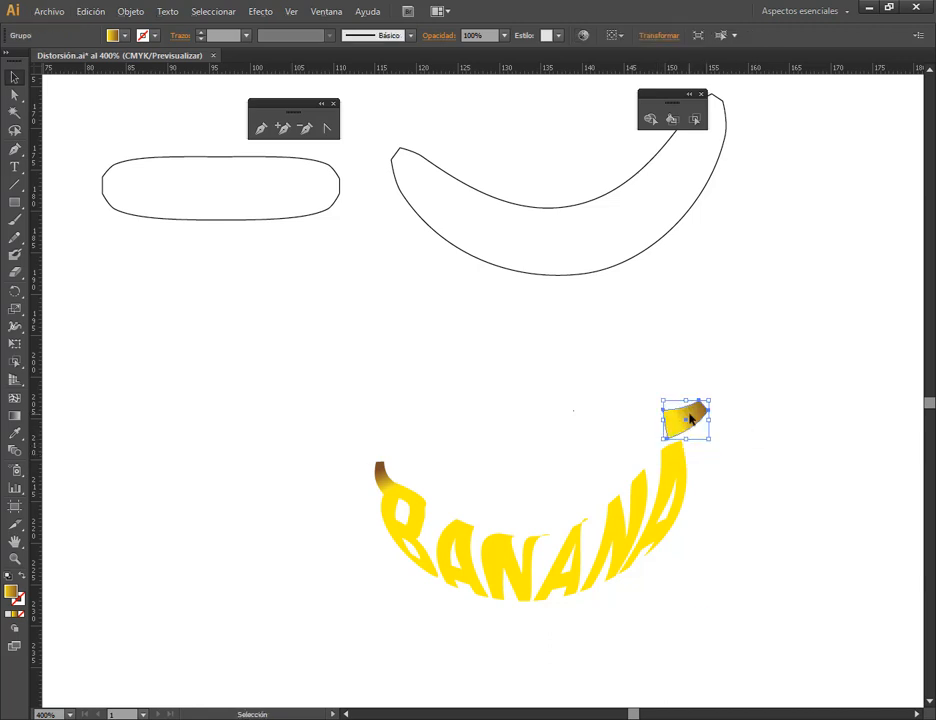
{"action": "scroll", "coordinate": [690, 420], "scroll_direction": "up", "scroll_amount": 5}
{"action": "left_click_drag", "start_coordinate": [629, 443], "coordinate": [672, 460]}
- Rotate the stem around its lower corner so its base lies along the top edge of the final A
{"action": "left_click", "coordinate": [14, 290]}
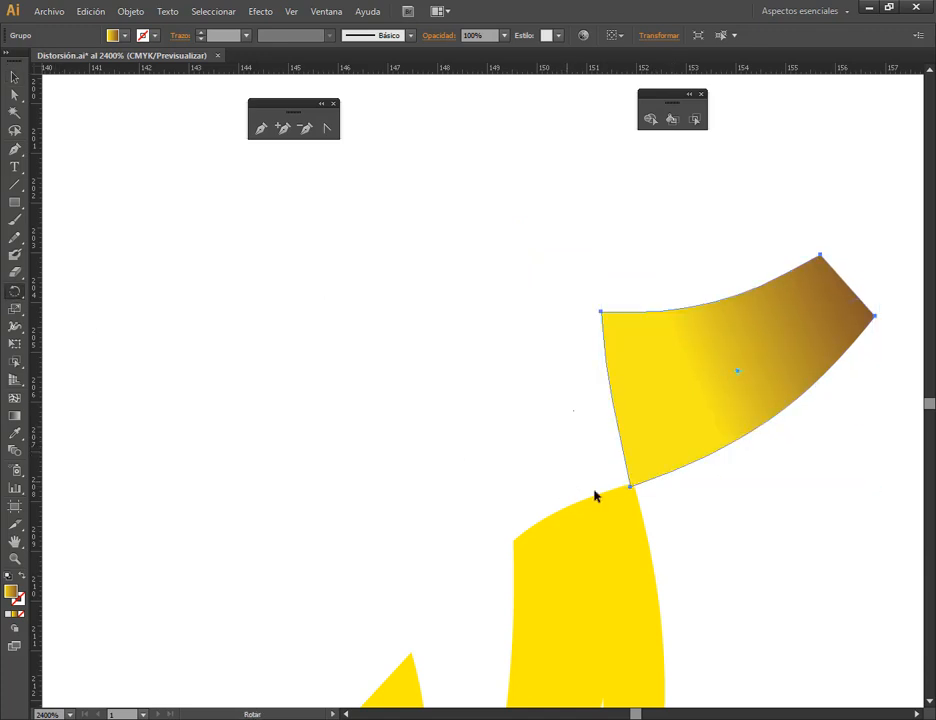
{"action": "left_click", "coordinate": [630, 488]}
{"action": "left_click_drag", "start_coordinate": [604, 317], "coordinate": [545, 531]}
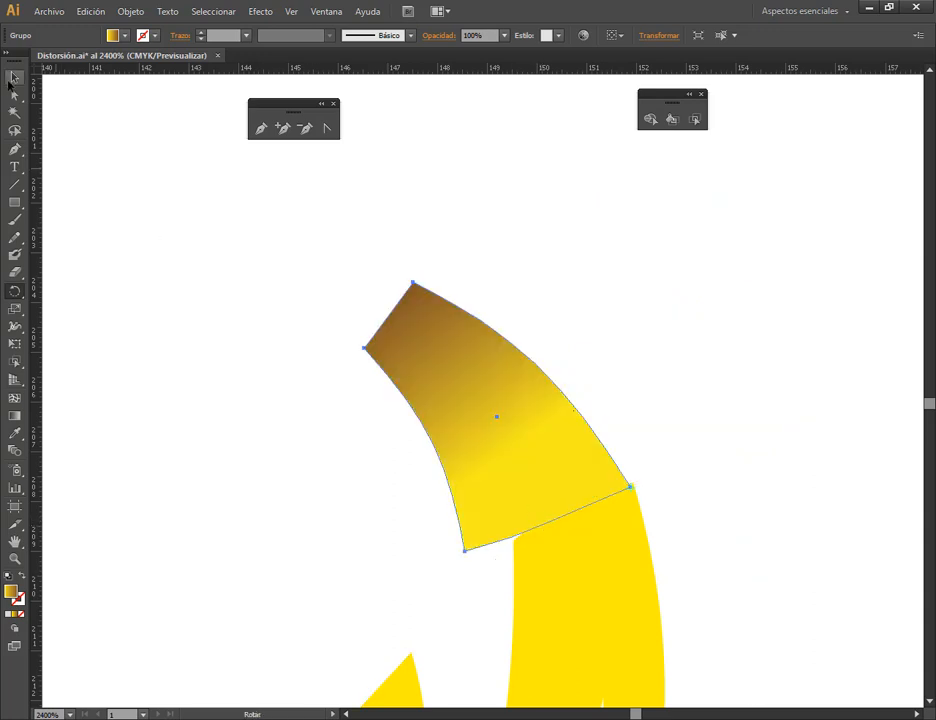
{"action": "left_click", "coordinate": [14, 77]}
- Scale the stem down to match the width of the final A's top edge, and isolate the stem's group for editing
{"action": "left_click_drag", "start_coordinate": [356, 298], "coordinate": [425, 354]}
{"action": "left_click", "coordinate": [332, 459]}
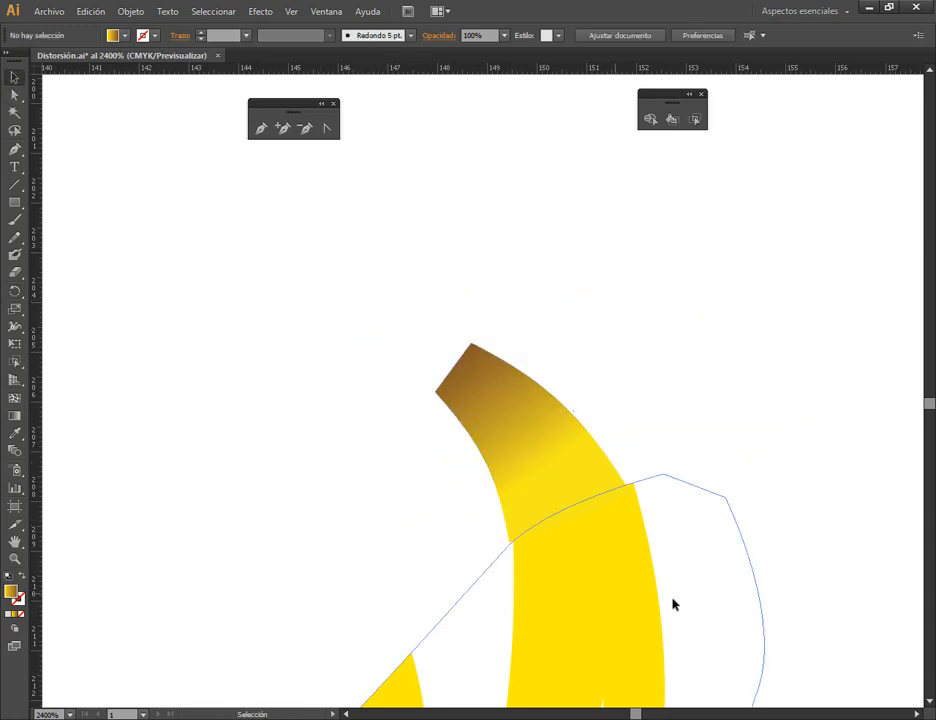
{"action": "scroll", "coordinate": [602, 566], "scroll_direction": "up", "scroll_amount": 2}
{"action": "left_click_drag", "start_coordinate": [528, 375], "coordinate": [539, 369]}
{"action": "key", "text": "ctrl+shift+a"}
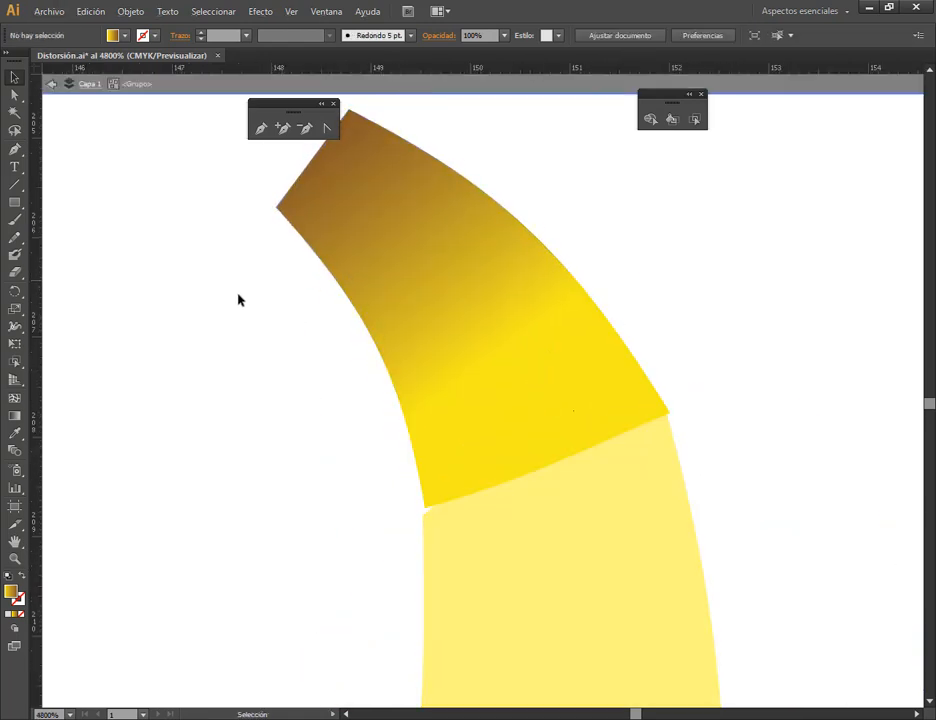
- Fit the stem onto the final A by moving its two lower anchor points onto the letter's upper corners
{"action": "left_click_drag", "start_coordinate": [638, 395], "coordinate": [657, 426]}
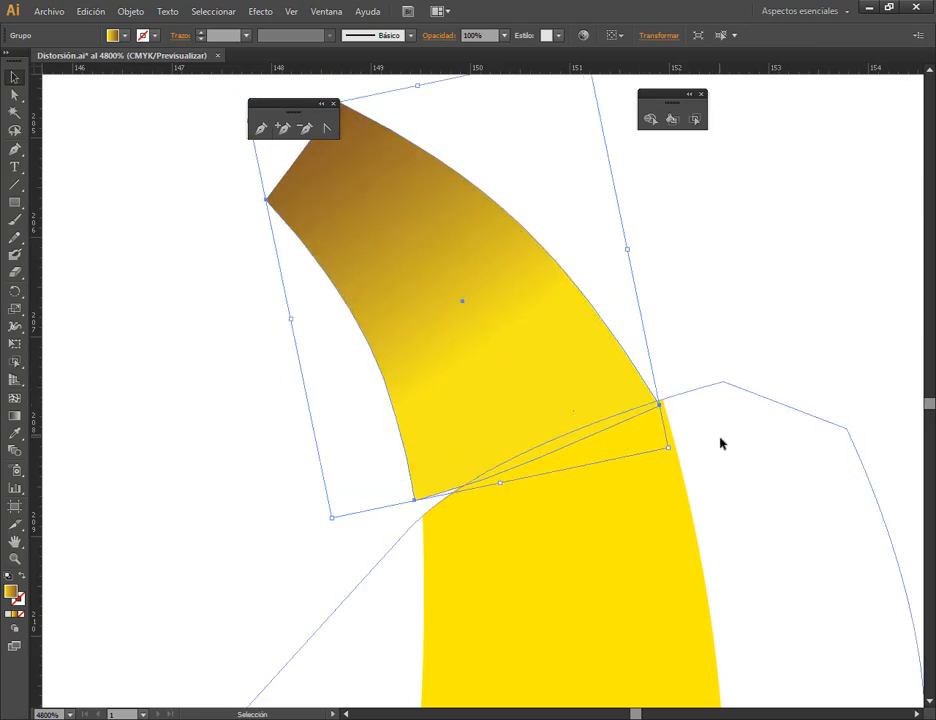
{"action": "left_click", "coordinate": [650, 334]}
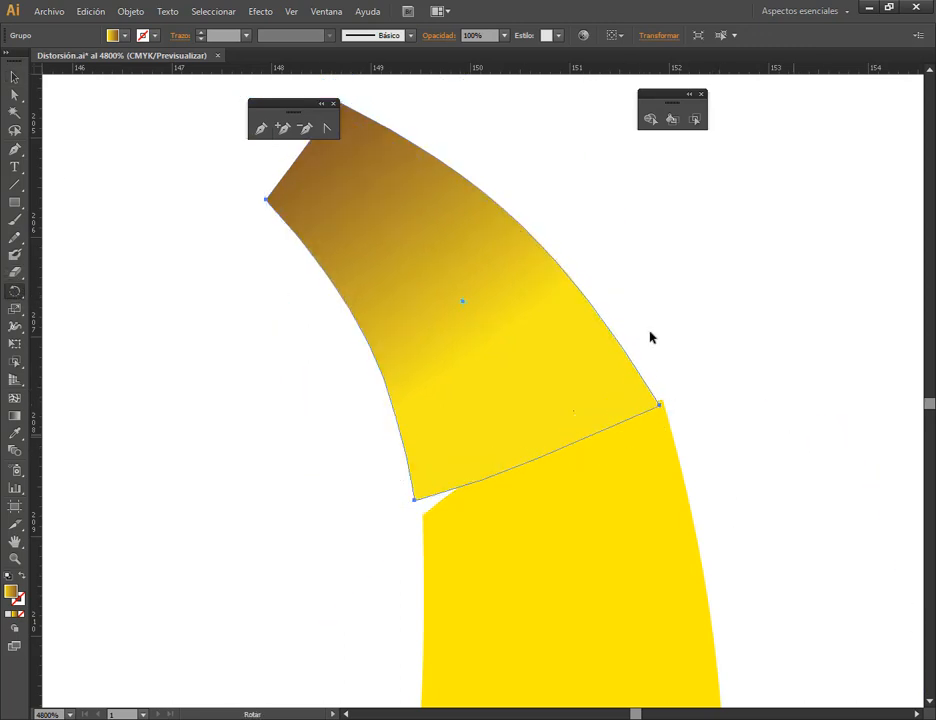
{"action": "key", "text": "a"}
{"action": "left_click", "coordinate": [668, 397]}
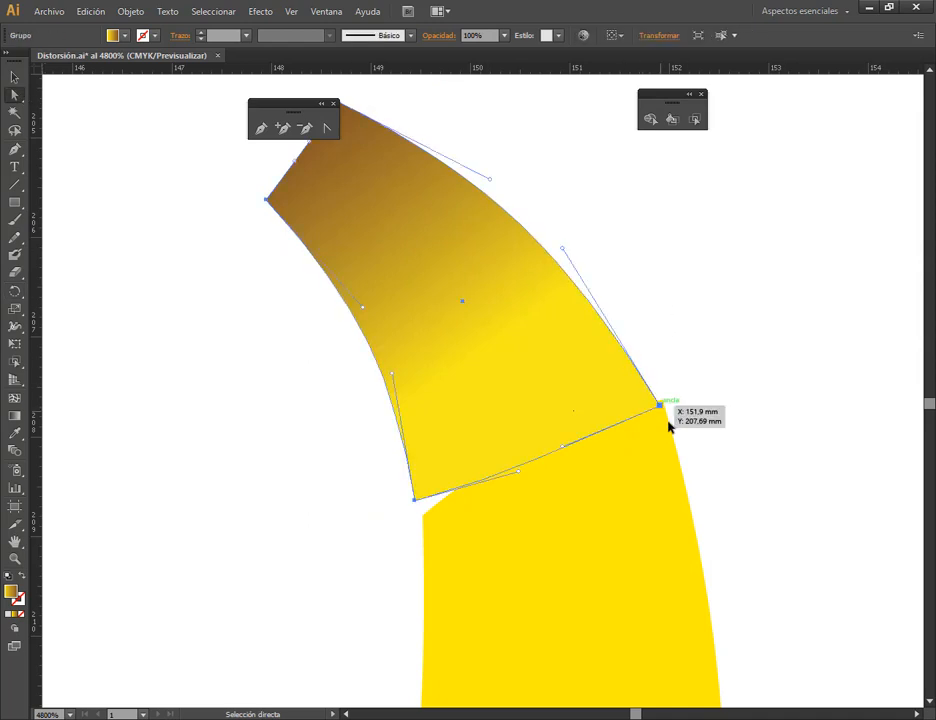
{"action": "left_click", "coordinate": [660, 405]}
{"action": "mouse_move", "coordinate": [660, 405]}
{"action": "left_mouse_down"}
{"action": "mouse_move", "coordinate": [664, 382]}
{"action": "mouse_move", "coordinate": [663, 405]}
{"action": "left_mouse_up"}
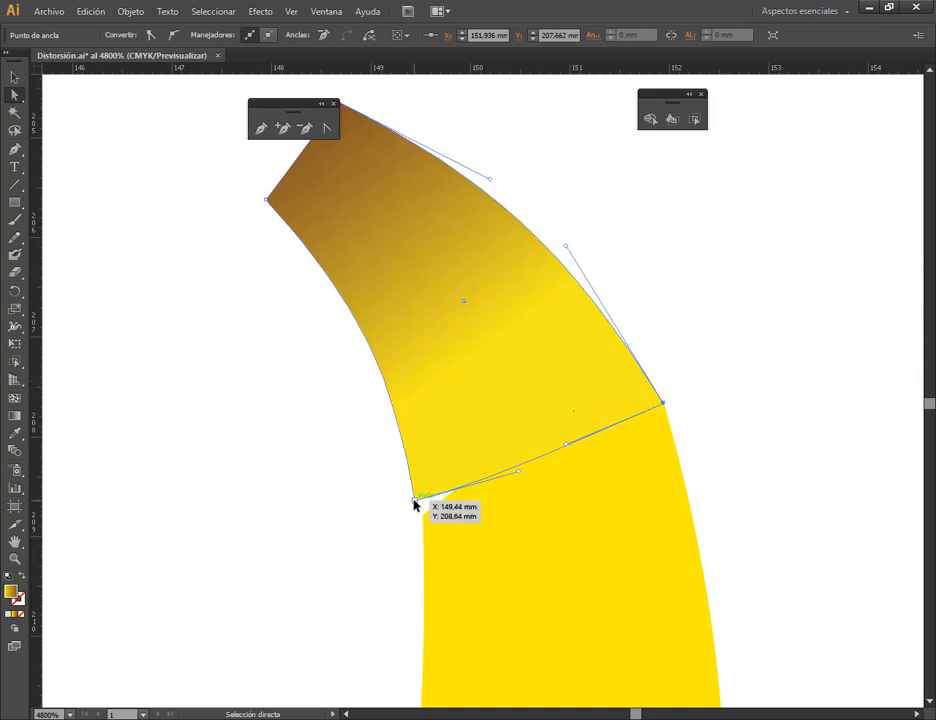
{"action": "left_click_drag", "start_coordinate": [415, 498], "coordinate": [424, 522]}
{"action": "left_click", "coordinate": [274, 547]}
{"action": "left_click", "coordinate": [14, 77]}
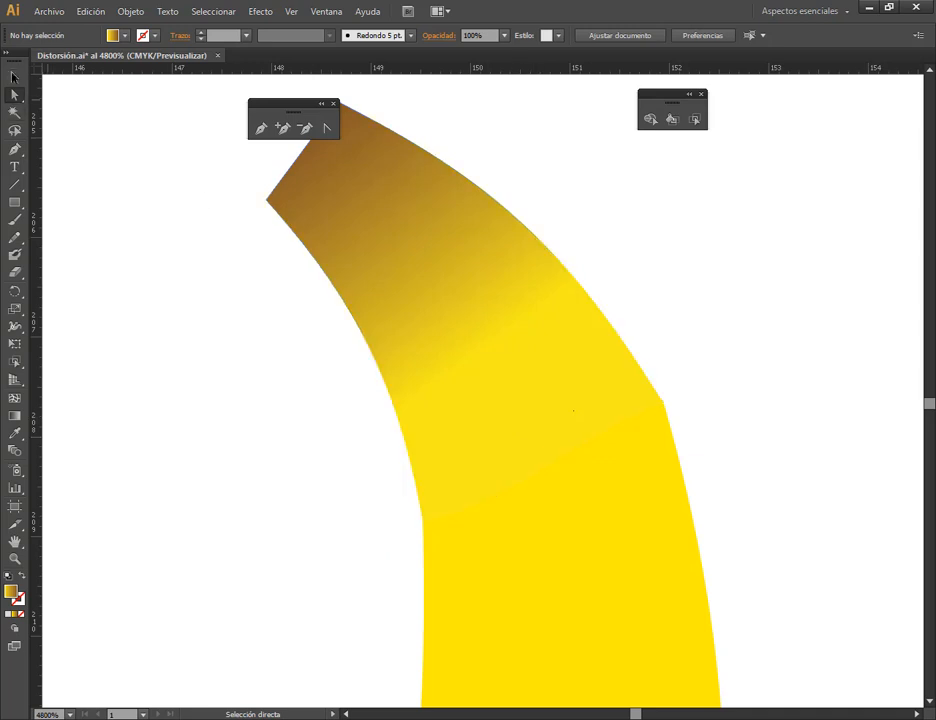
- Try to redraw the stem's gradient along its length with the Gradient tool, varying the direction and extent
{"action": "left_click", "coordinate": [487, 317]}
{"action": "left_click", "coordinate": [15, 416]}
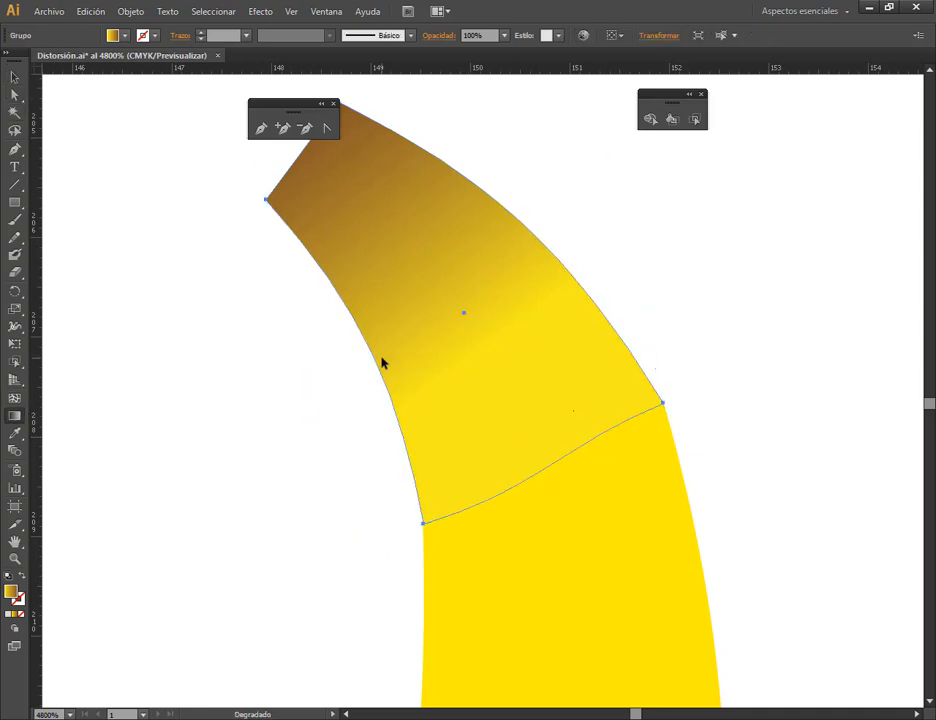
{"action": "left_click_drag", "start_coordinate": [537, 432], "coordinate": [366, 144]}
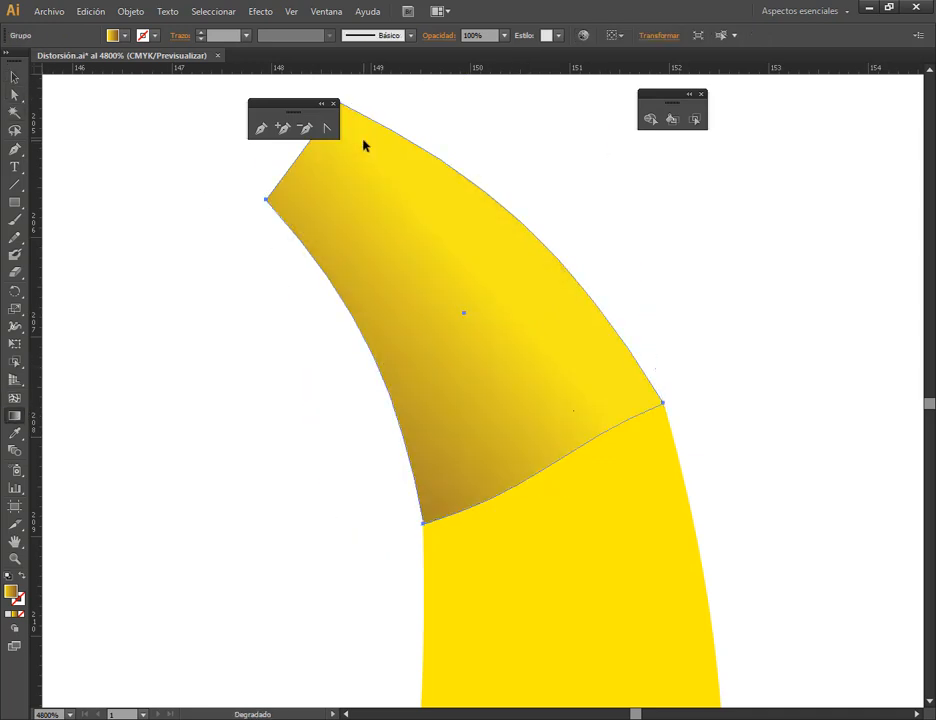
{"action": "left_click_drag", "start_coordinate": [545, 476], "coordinate": [449, 190]}
{"action": "left_click_drag", "start_coordinate": [525, 323], "coordinate": [246, 208]}
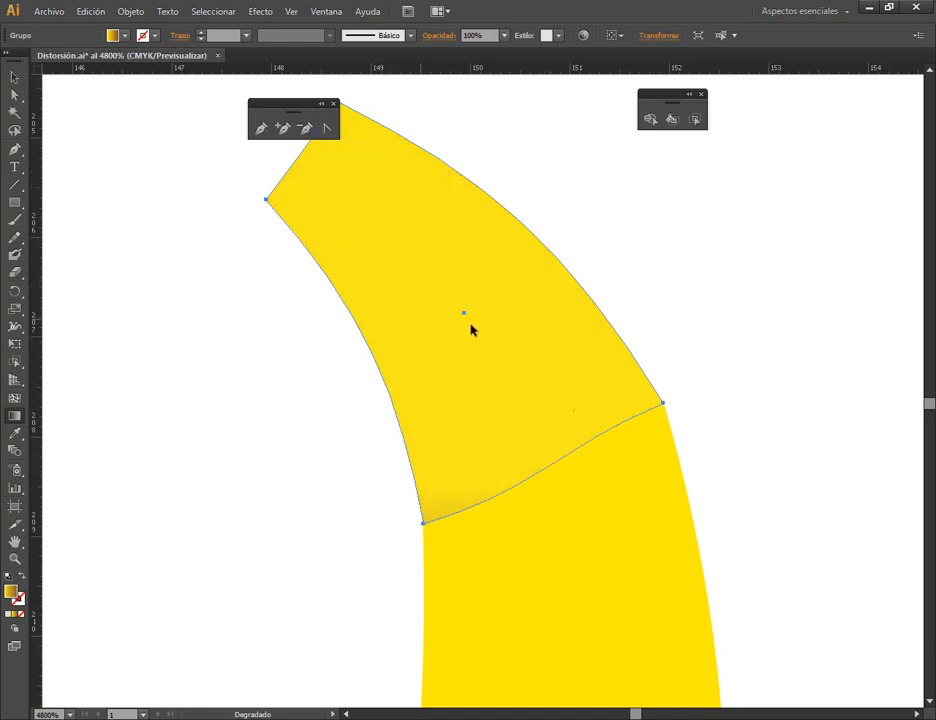
{"action": "left_click_drag", "start_coordinate": [566, 338], "coordinate": [538, 333]}
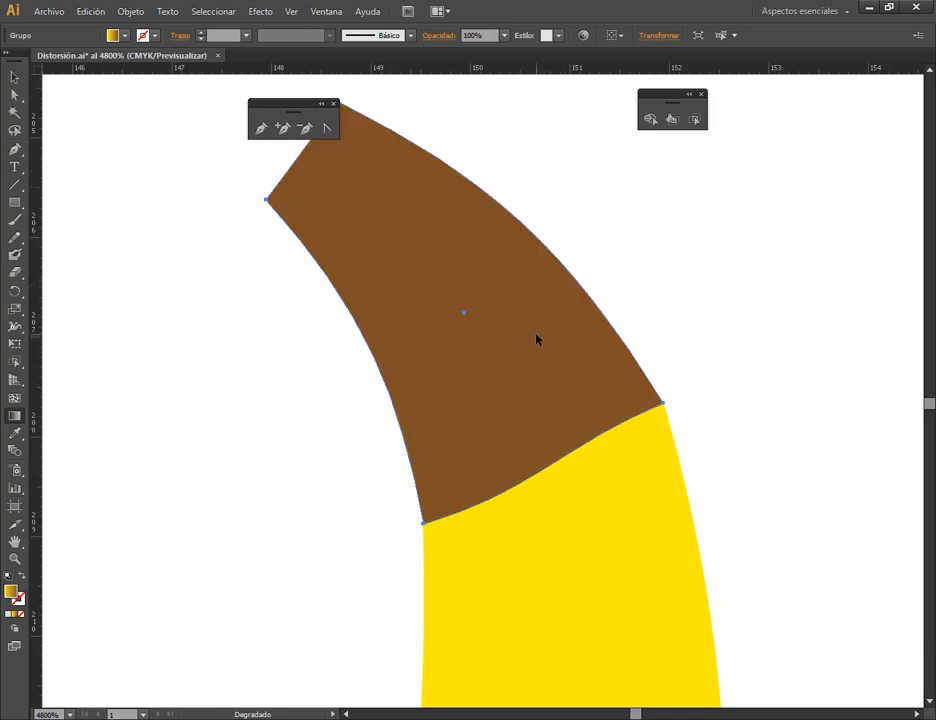
{"action": "left_click_drag", "start_coordinate": [520, 466], "coordinate": [472, 261]}
{"action": "scroll", "coordinate": [476, 277], "scroll_direction": "down", "scroll_amount": 2}
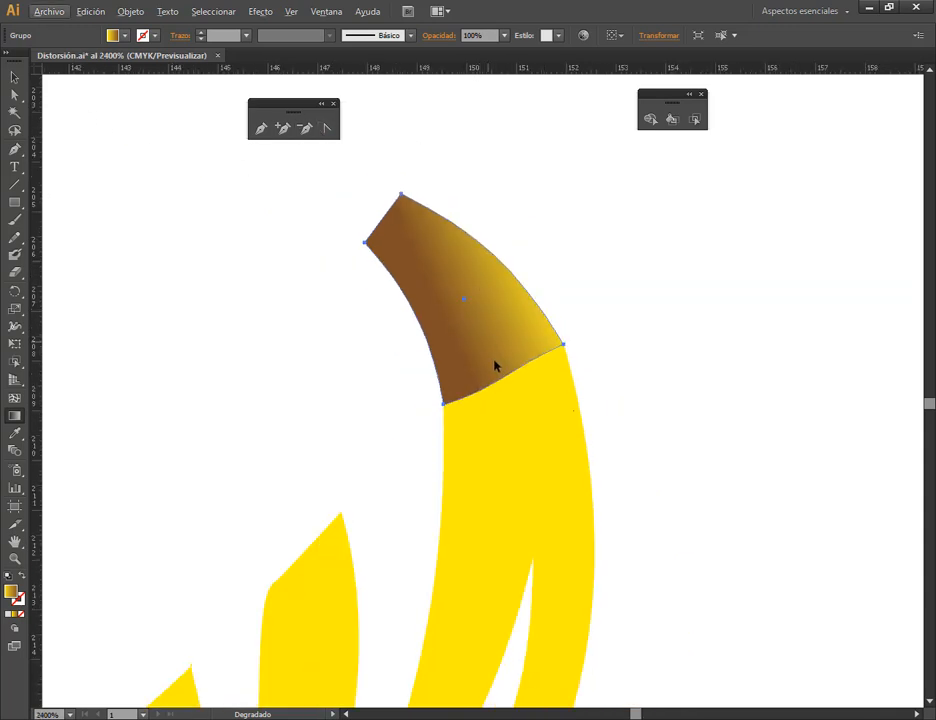
{"action": "mouse_move", "coordinate": [483, 366]}
{"action": "left_mouse_down"}
{"action": "mouse_move", "coordinate": [365, 215]}
{"action": "mouse_move", "coordinate": [428, 226]}
{"action": "mouse_move", "coordinate": [487, 364]}
{"action": "left_mouse_up"}
{"action": "left_click_drag", "start_coordinate": [410, 212], "coordinate": [486, 312]}
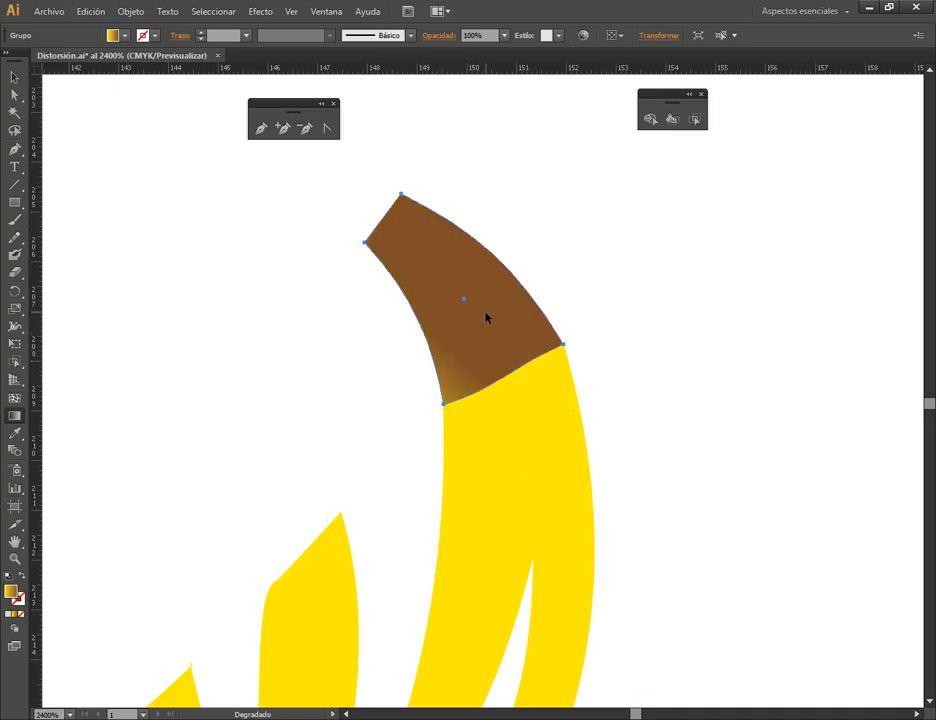
{"action": "mouse_move", "coordinate": [359, 209]}
{"action": "left_mouse_down"}
{"action": "mouse_move", "coordinate": [434, 238]}
{"action": "mouse_move", "coordinate": [416, 306]}
{"action": "mouse_move", "coordinate": [461, 269]}
{"action": "mouse_move", "coordinate": [441, 293]}
{"action": "left_mouse_up"}
{"action": "scroll", "coordinate": [460, 279], "scroll_direction": "up", "scroll_amount": 1}
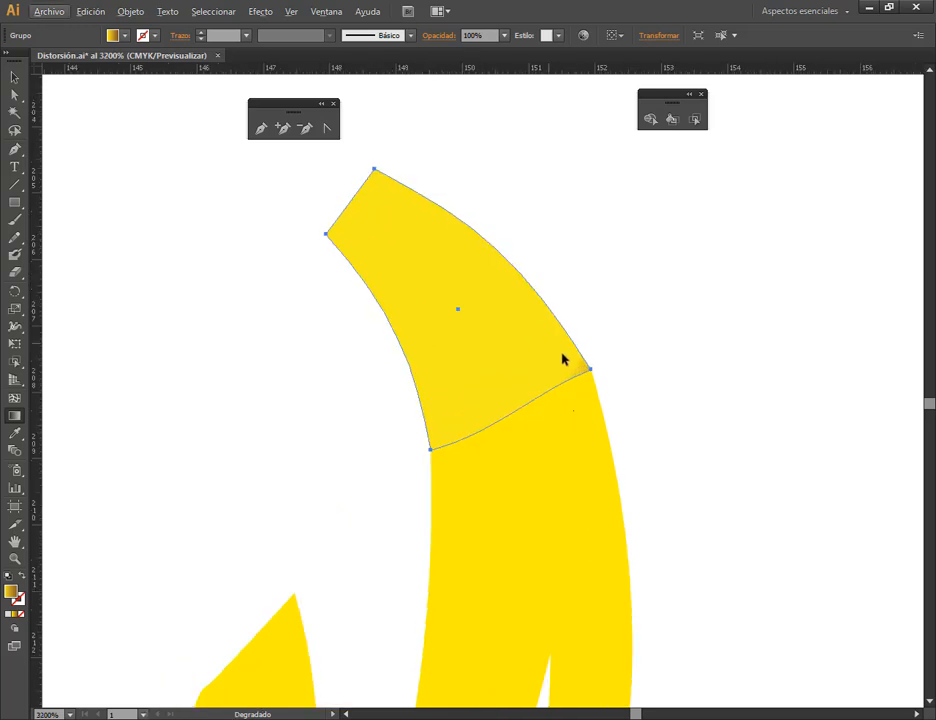
{"action": "left_click_drag", "start_coordinate": [625, 363], "coordinate": [427, 312]}
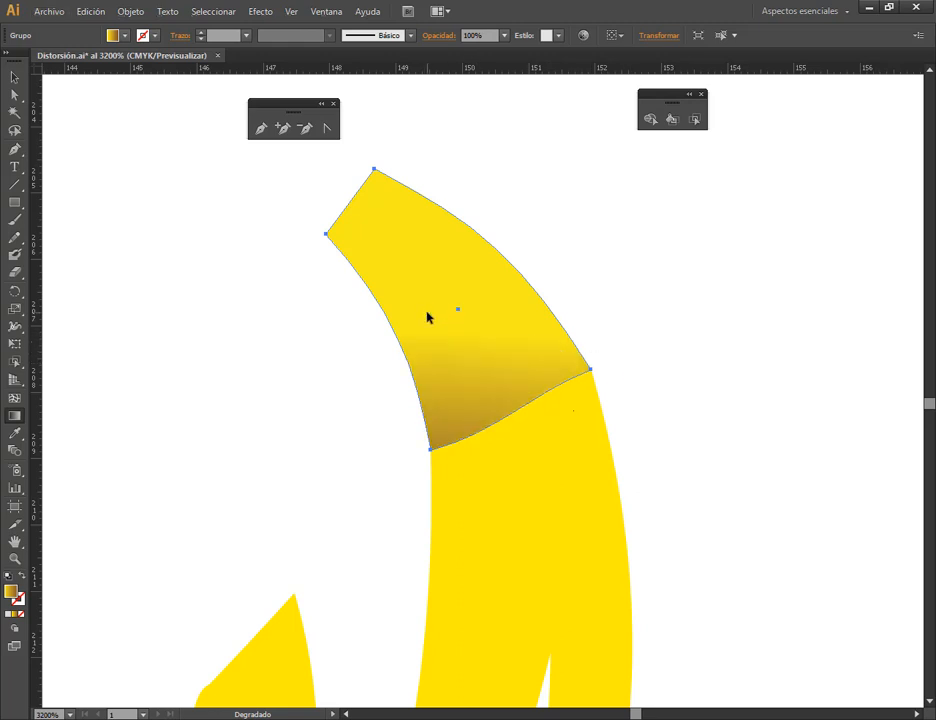
{"action": "left_click_drag", "start_coordinate": [308, 250], "coordinate": [478, 298]}
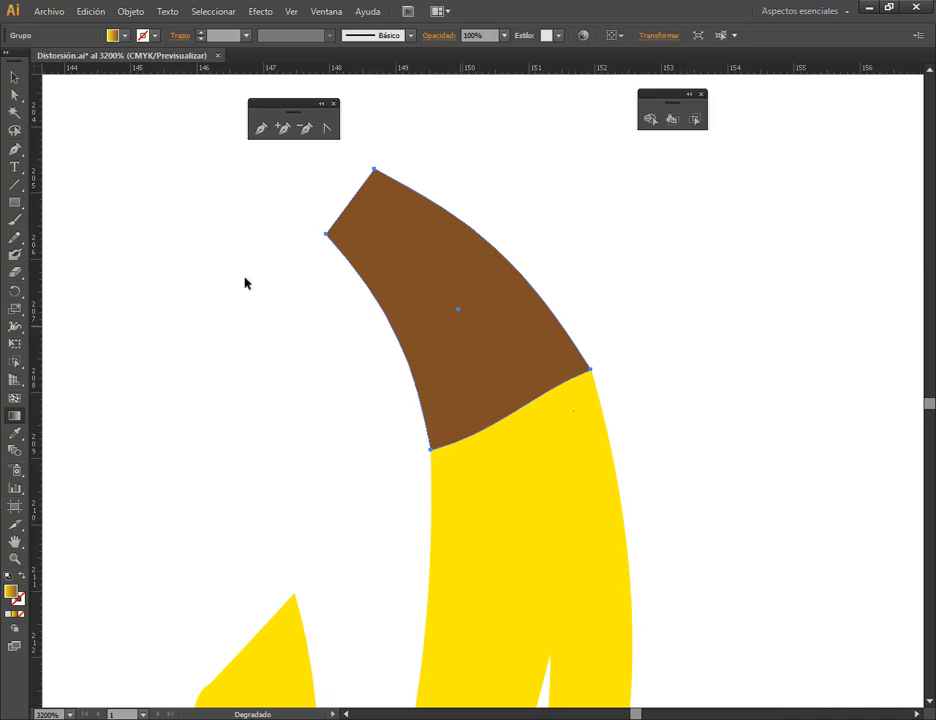
- Show the gradient settings beside the artwork and set the stem's linear gradient angle to 0°
{"action": "key", "text": "v"}
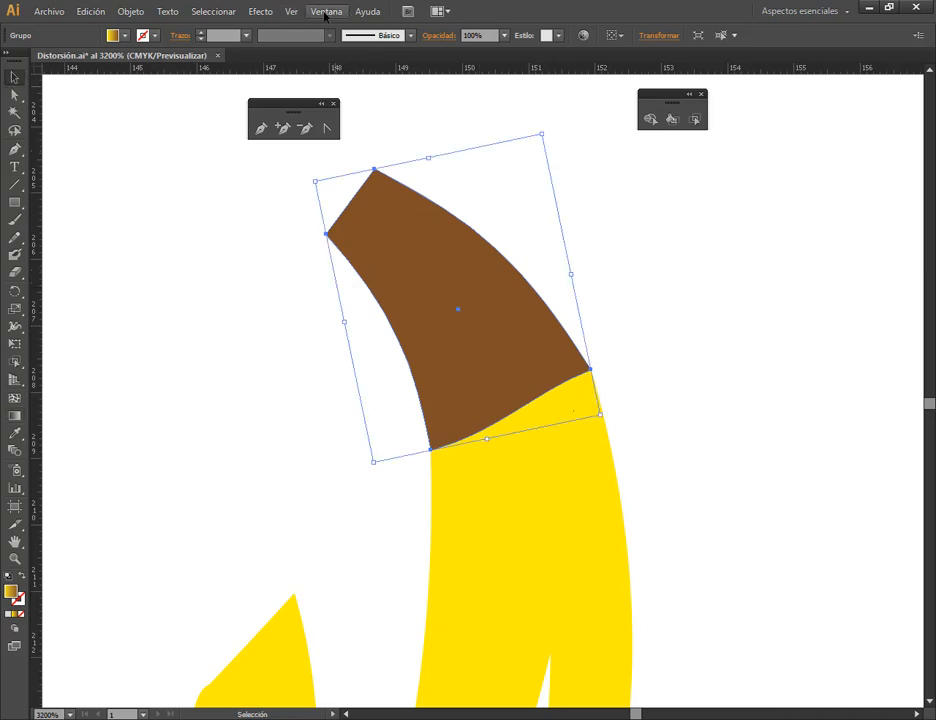
{"action": "left_click", "coordinate": [326, 11]}
{"action": "left_click", "coordinate": [412, 274]}
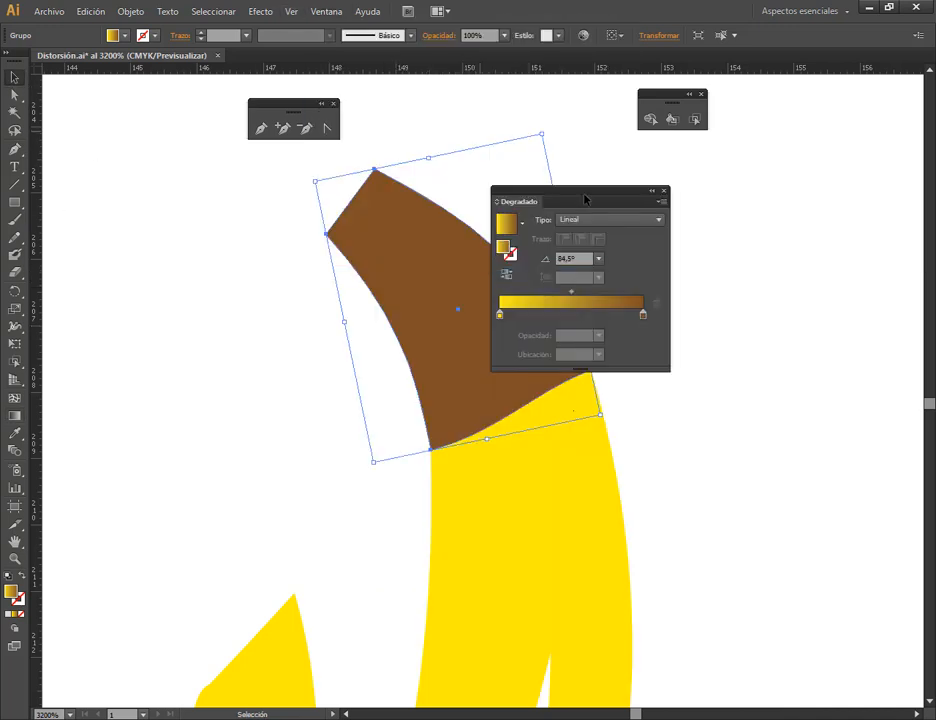
{"action": "left_click_drag", "start_coordinate": [587, 200], "coordinate": [775, 173]}
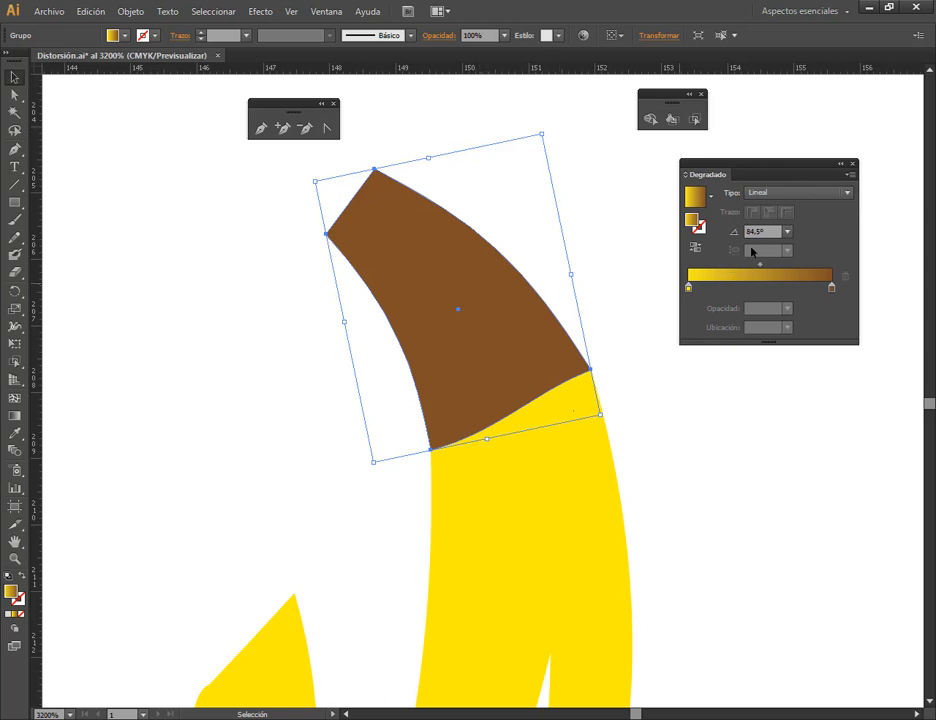
{"action": "left_click", "coordinate": [789, 231]}
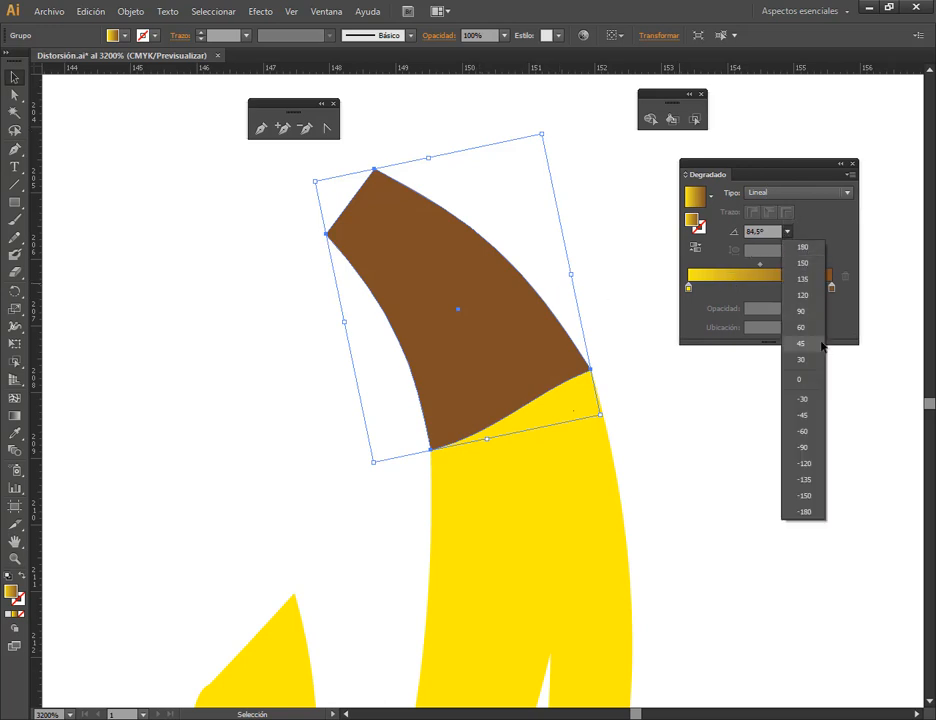
{"action": "left_click", "coordinate": [812, 381]}
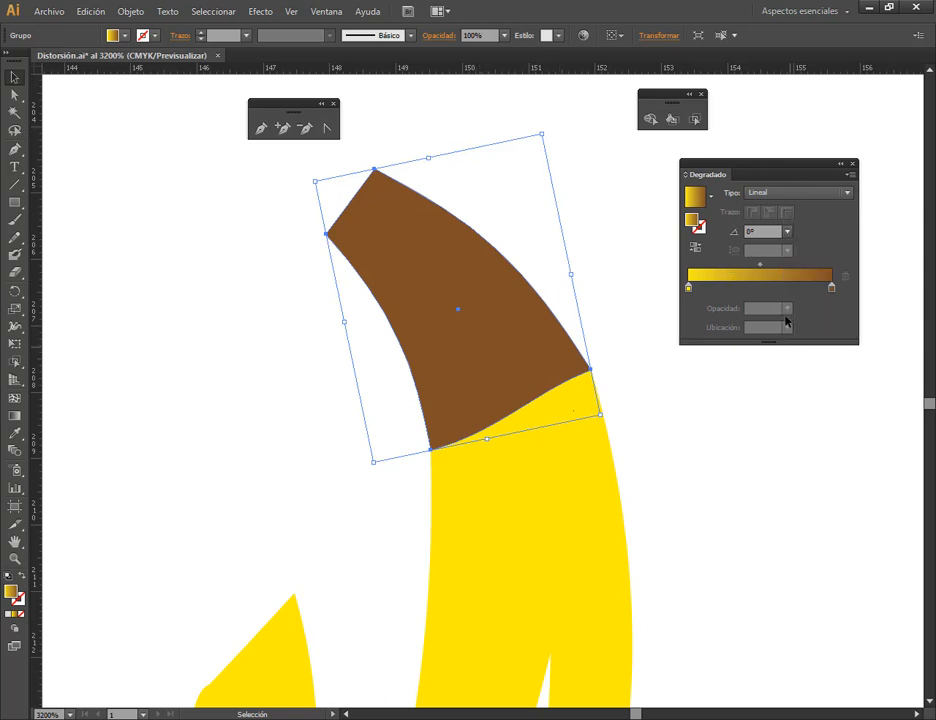
- Try to redraw the stem's gradient from its base up toward the tip, reselecting the stem after the first attempt
{"action": "left_click", "coordinate": [14, 415]}
{"action": "left_click_drag", "start_coordinate": [379, 250], "coordinate": [487, 324]}
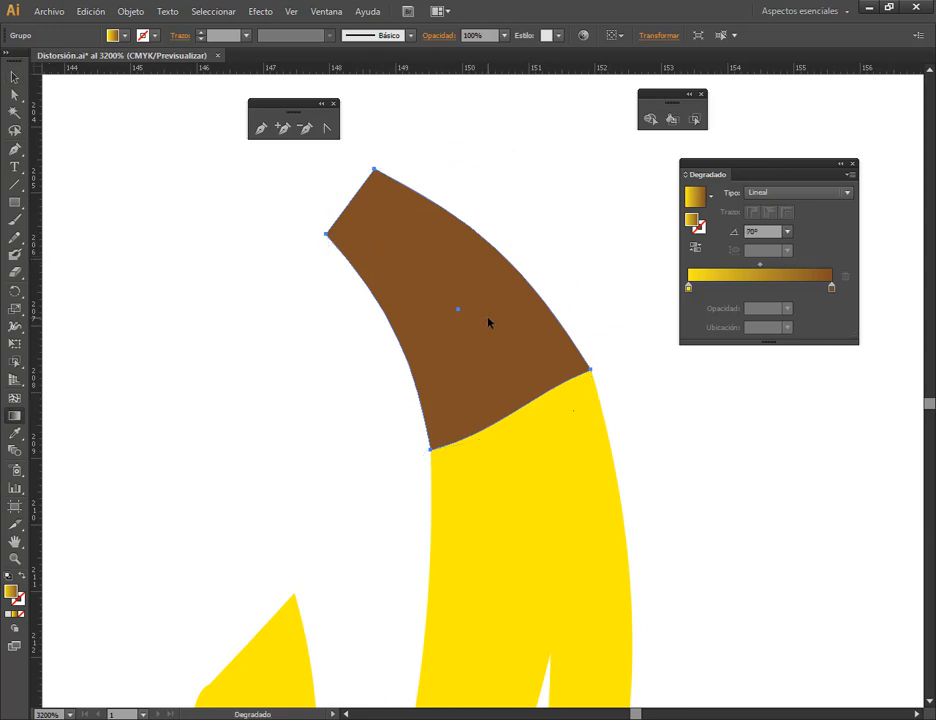
{"action": "left_click", "coordinate": [14, 79]}
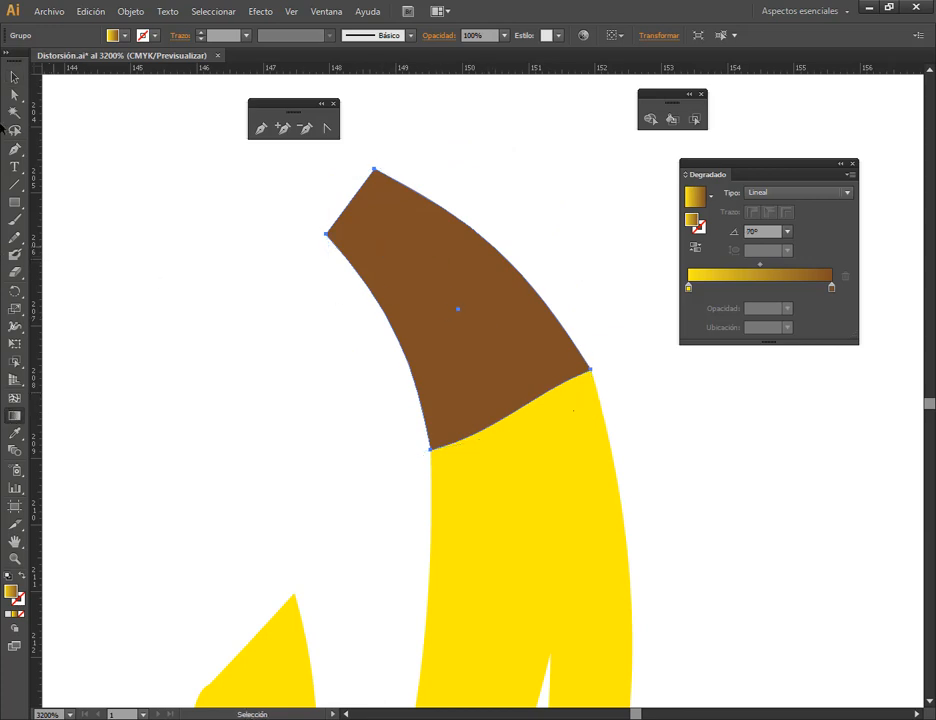
{"action": "left_click", "coordinate": [209, 282]}
{"action": "left_click", "coordinate": [510, 303]}
{"action": "left_click", "coordinate": [14, 418]}
{"action": "left_click_drag", "start_coordinate": [485, 325], "coordinate": [389, 263]}
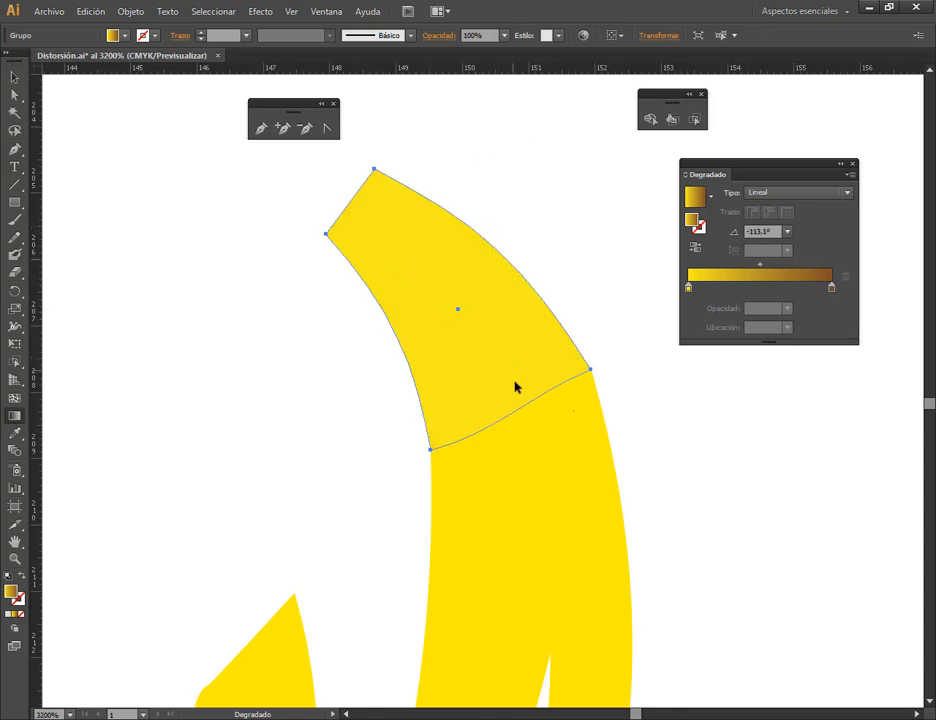
{"action": "left_click_drag", "start_coordinate": [520, 426], "coordinate": [365, 218]}
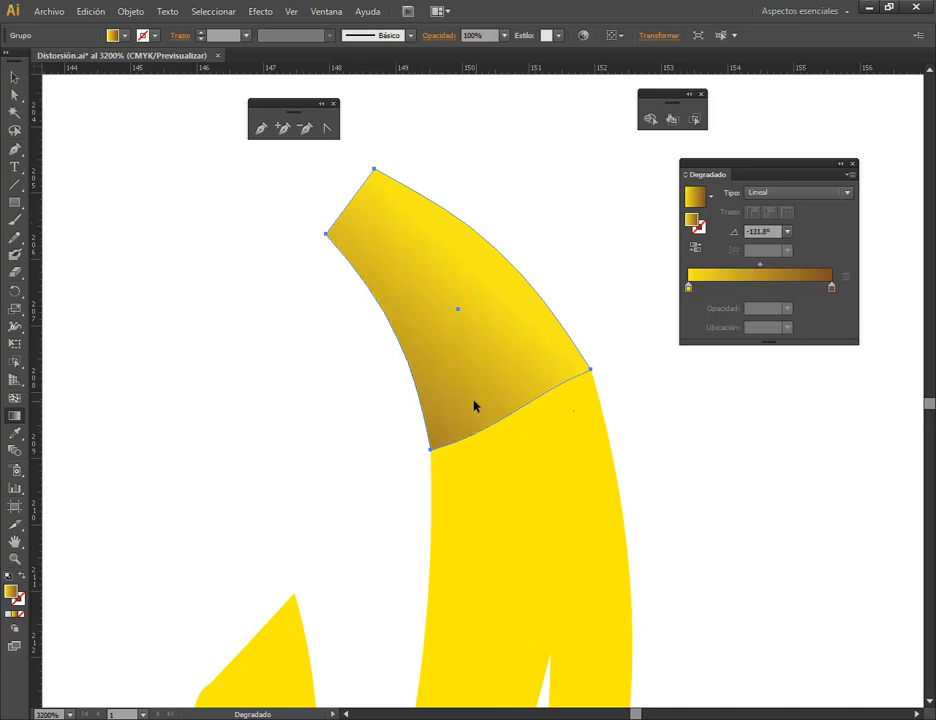
{"action": "left_click_drag", "start_coordinate": [447, 436], "coordinate": [444, 208]}
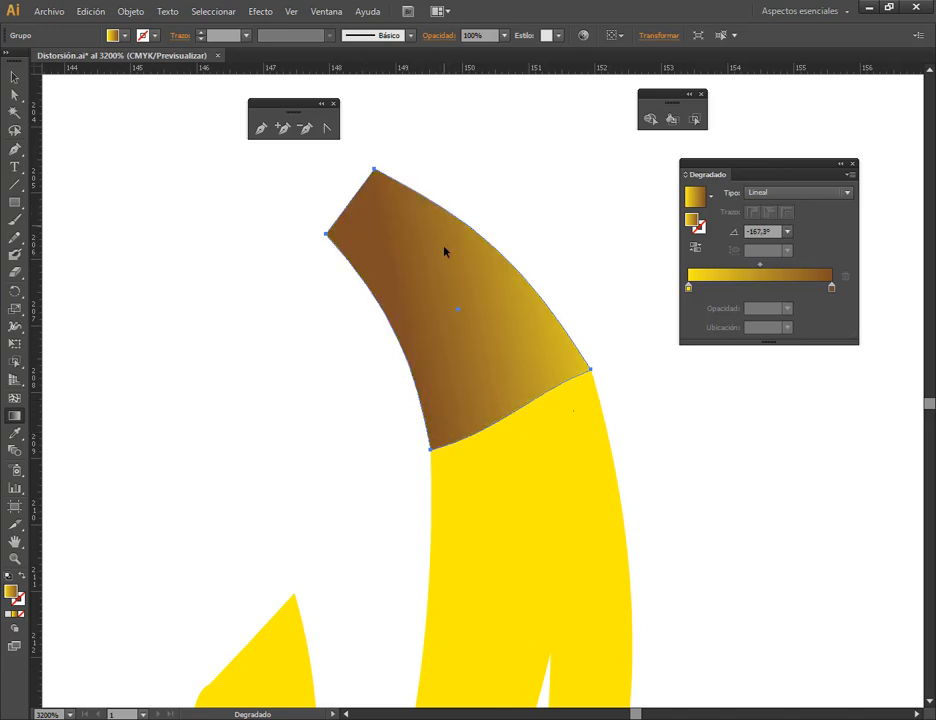
{"action": "left_click_drag", "start_coordinate": [417, 430], "coordinate": [439, 289]}
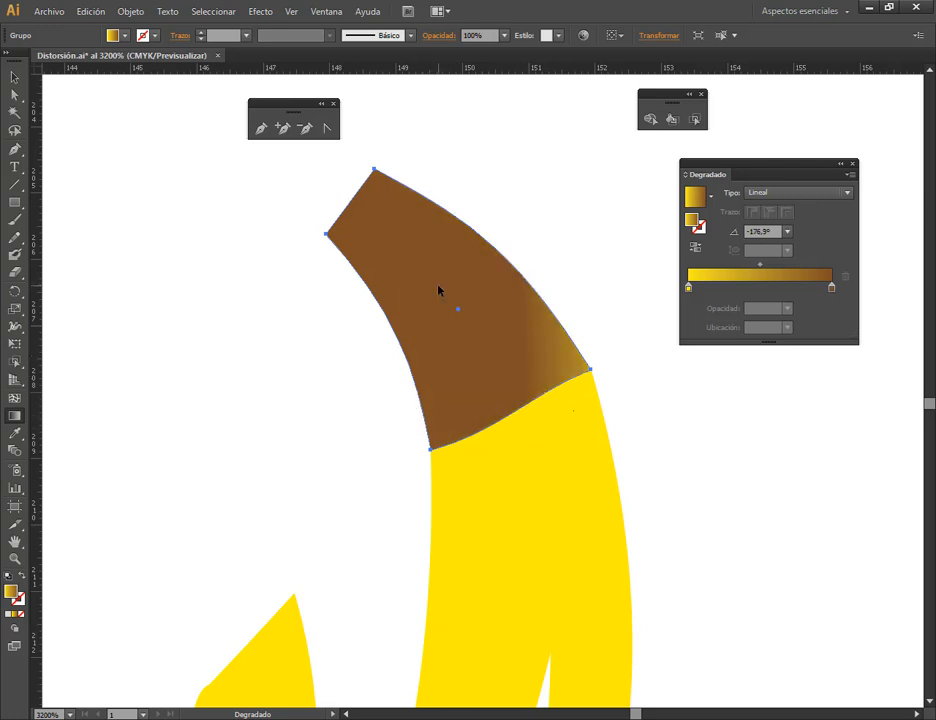
{"action": "left_click_drag", "start_coordinate": [351, 369], "coordinate": [405, 269]}
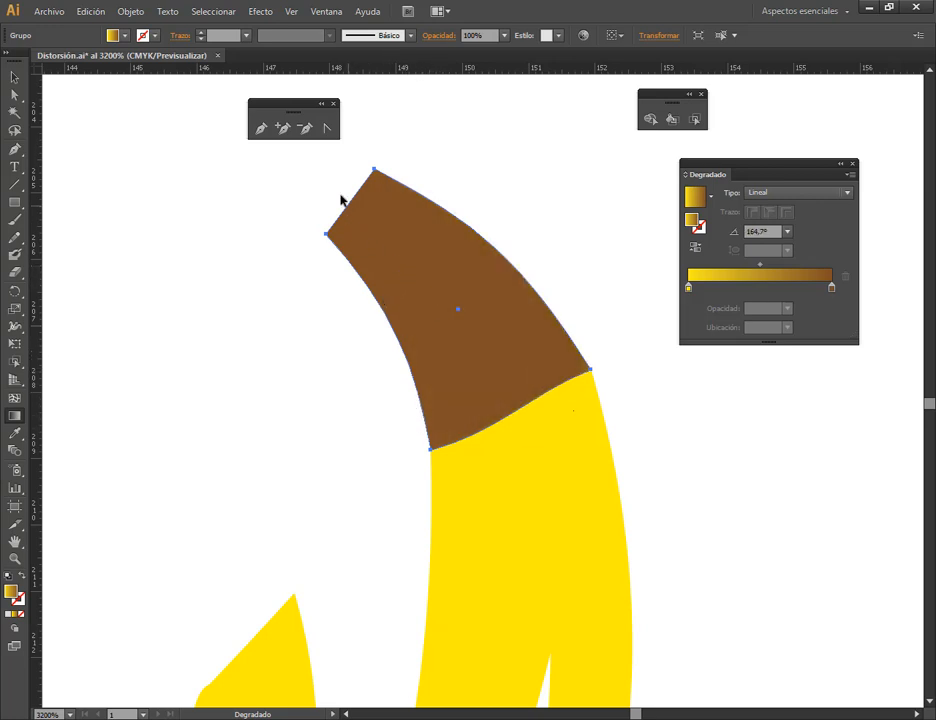
- Try to redraw the stem's gradient with strokes running across its width instead of along its length
{"action": "left_click_drag", "start_coordinate": [330, 190], "coordinate": [445, 232]}
{"action": "left_click_drag", "start_coordinate": [483, 289], "coordinate": [481, 288]}
{"action": "left_click_drag", "start_coordinate": [430, 265], "coordinate": [511, 303]}
{"action": "left_click_drag", "start_coordinate": [434, 290], "coordinate": [434, 295]}
{"action": "left_click_drag", "start_coordinate": [634, 331], "coordinate": [446, 289]}
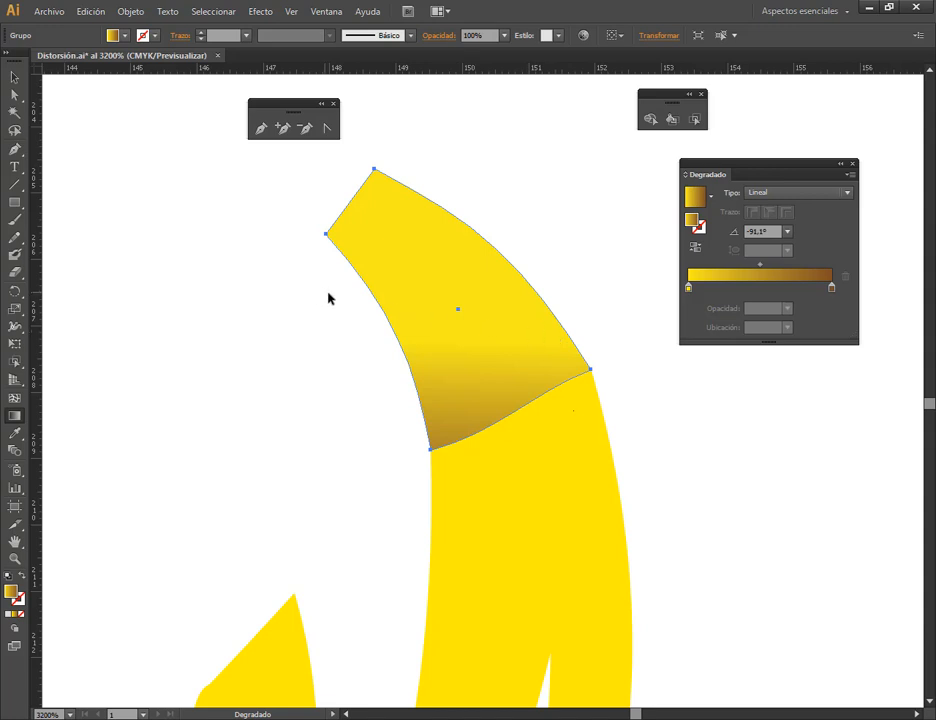
{"action": "left_click_drag", "start_coordinate": [329, 298], "coordinate": [661, 320]}
{"action": "left_click_drag", "start_coordinate": [440, 248], "coordinate": [559, 257]}
{"action": "left_click_drag", "start_coordinate": [474, 278], "coordinate": [596, 288]}
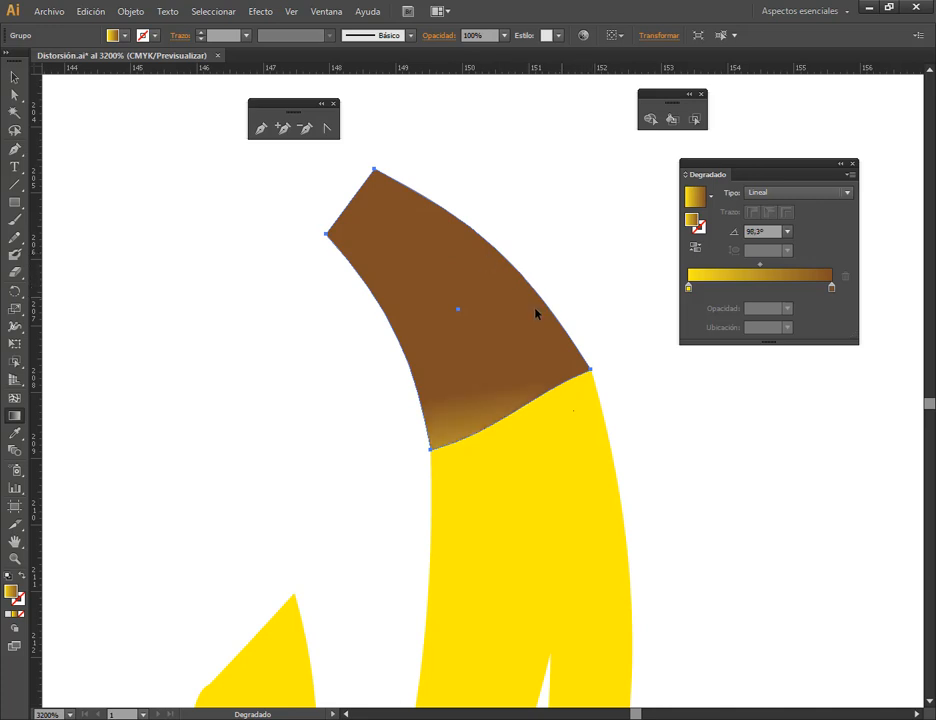
- Redraw the stem's gradient with long, nearly horizontal strokes, blending yellow at the base into brown at the tip at about 102°
{"action": "left_click_drag", "start_coordinate": [428, 268], "coordinate": [702, 296]}
{"action": "left_click_drag", "start_coordinate": [449, 263], "coordinate": [711, 284]}
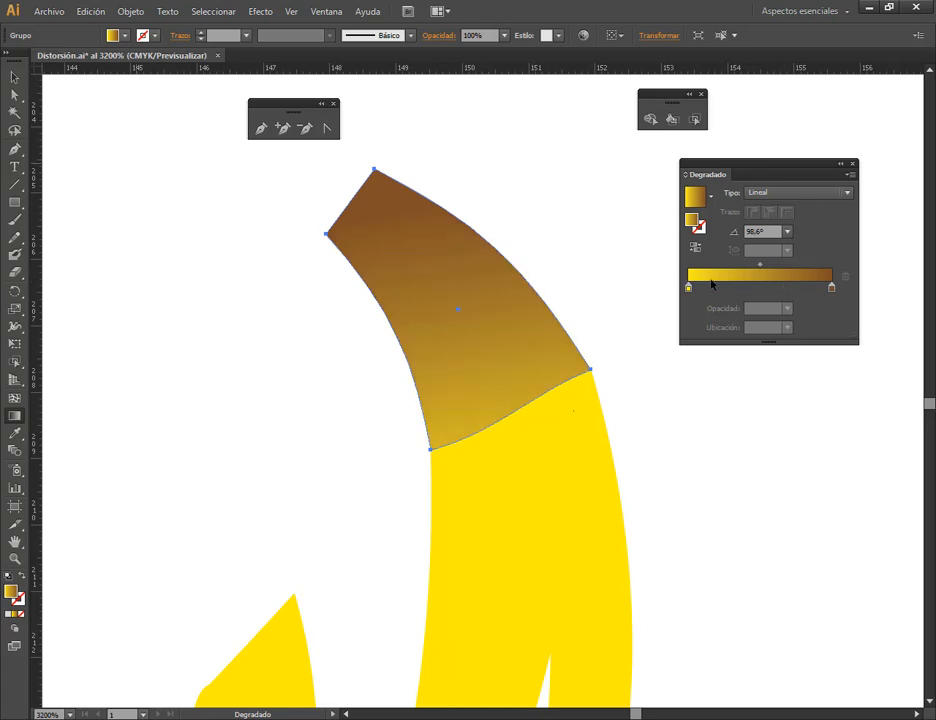
{"action": "left_click_drag", "start_coordinate": [376, 226], "coordinate": [625, 247]}
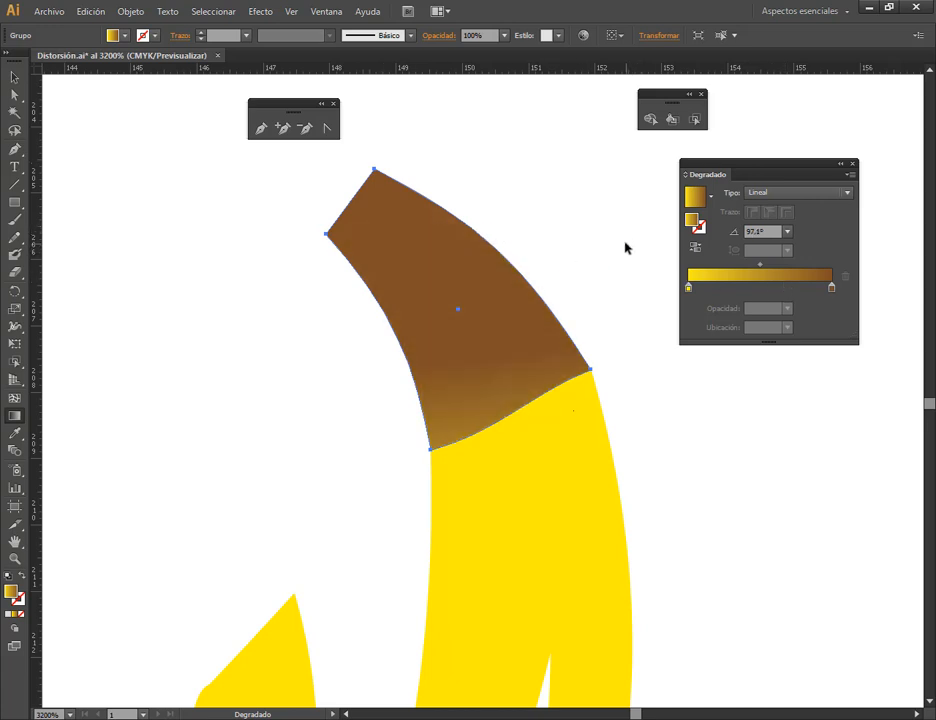
{"action": "left_click_drag", "start_coordinate": [483, 342], "coordinate": [664, 357]}
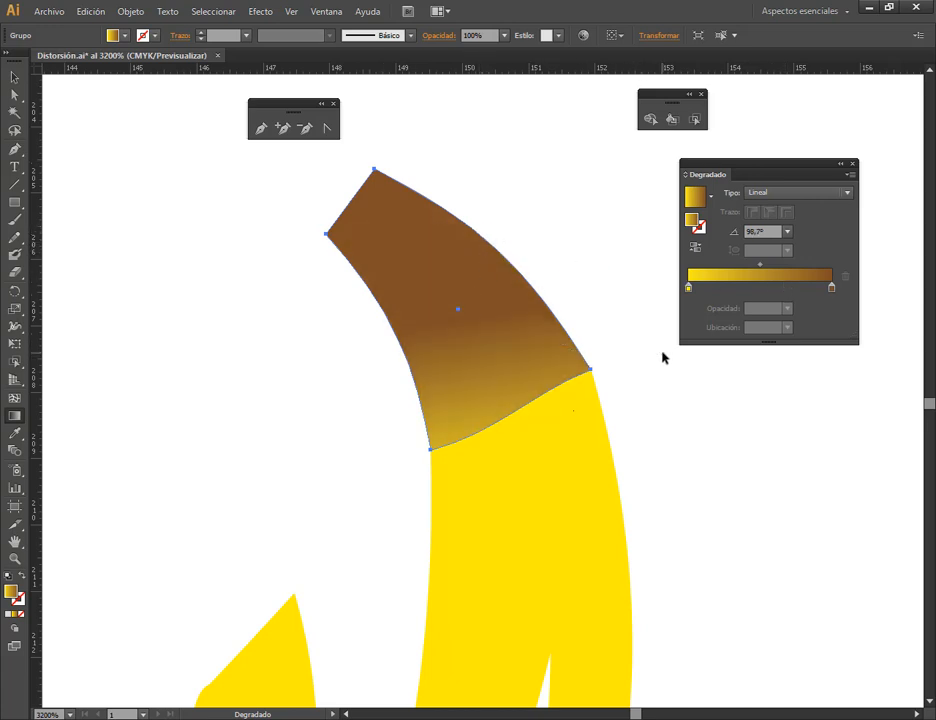
{"action": "left_click_drag", "start_coordinate": [444, 432], "coordinate": [511, 426]}
{"action": "left_click_drag", "start_coordinate": [539, 351], "coordinate": [815, 355]}
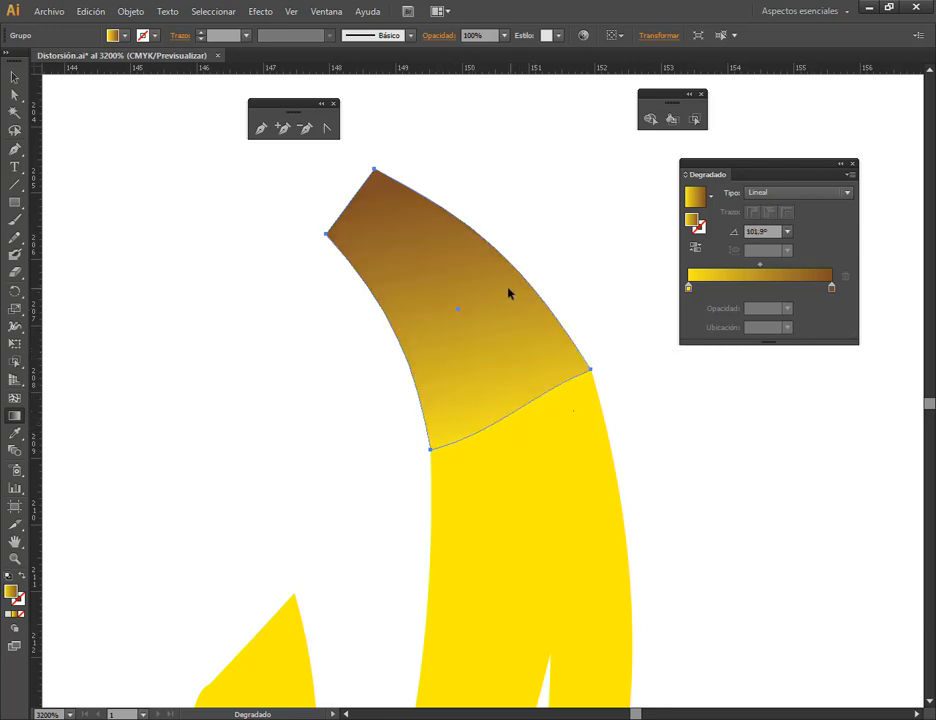
{"action": "left_click_drag", "start_coordinate": [564, 368], "coordinate": [840, 374]}
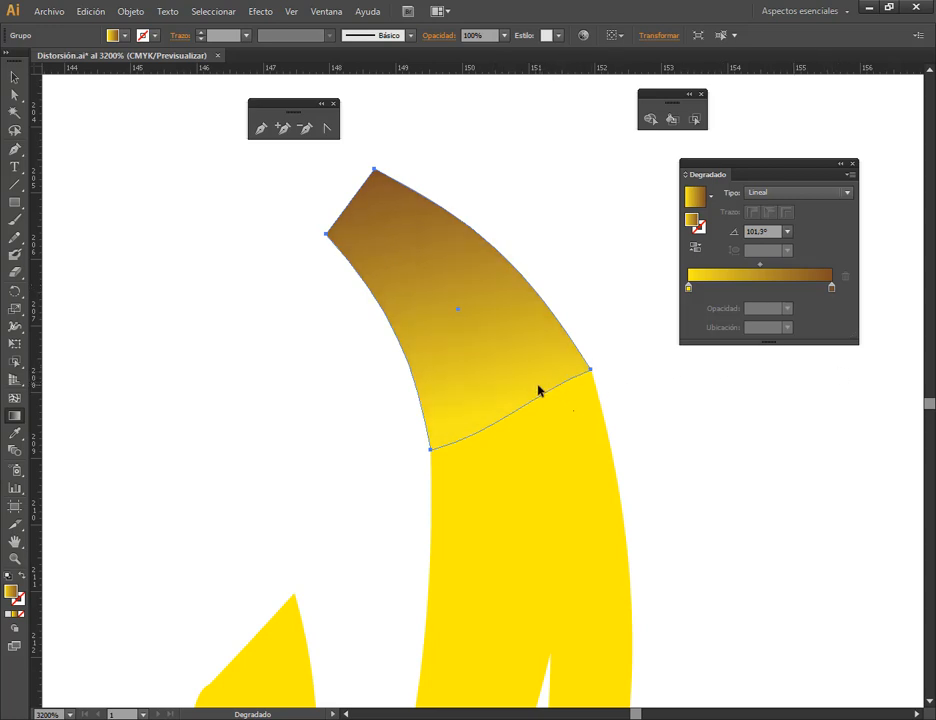
{"action": "left_click_drag", "start_coordinate": [543, 387], "coordinate": [908, 391]}
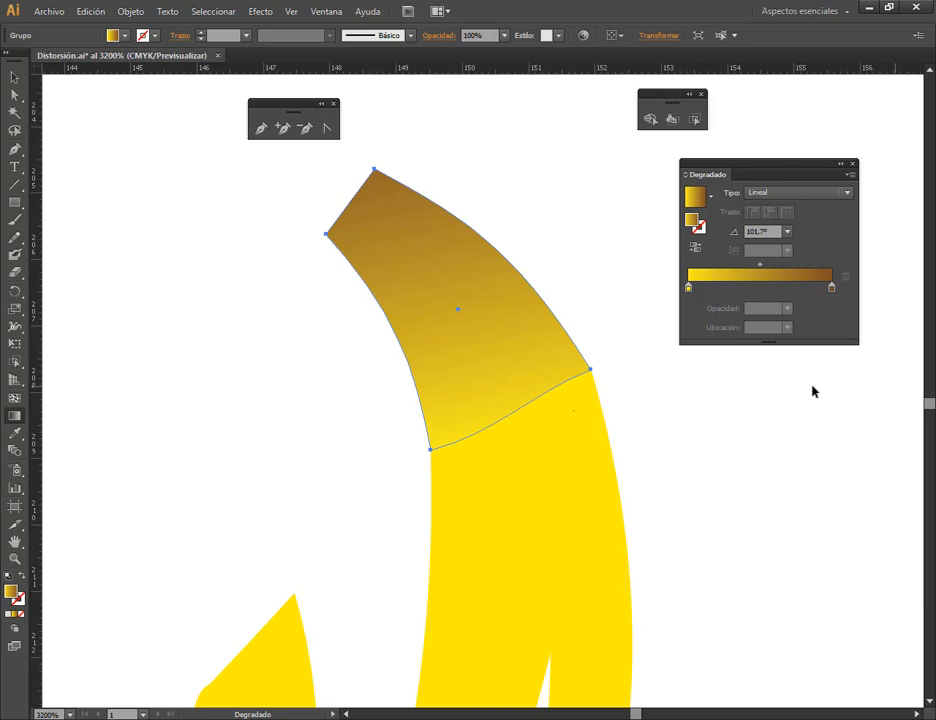
{"action": "left_click_drag", "start_coordinate": [573, 372], "coordinate": [888, 371]}
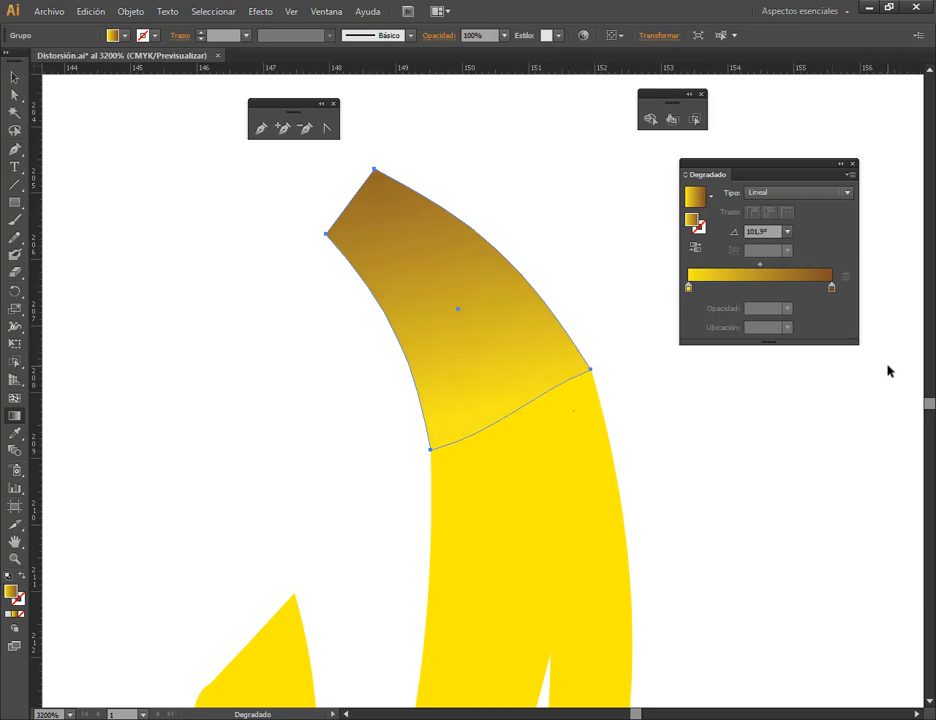
- Examine how the stem's gradient blends into the final A, with the stem selected and deselected and in the whole lettering
{"action": "left_click", "coordinate": [14, 76]}
{"action": "left_click", "coordinate": [117, 298]}
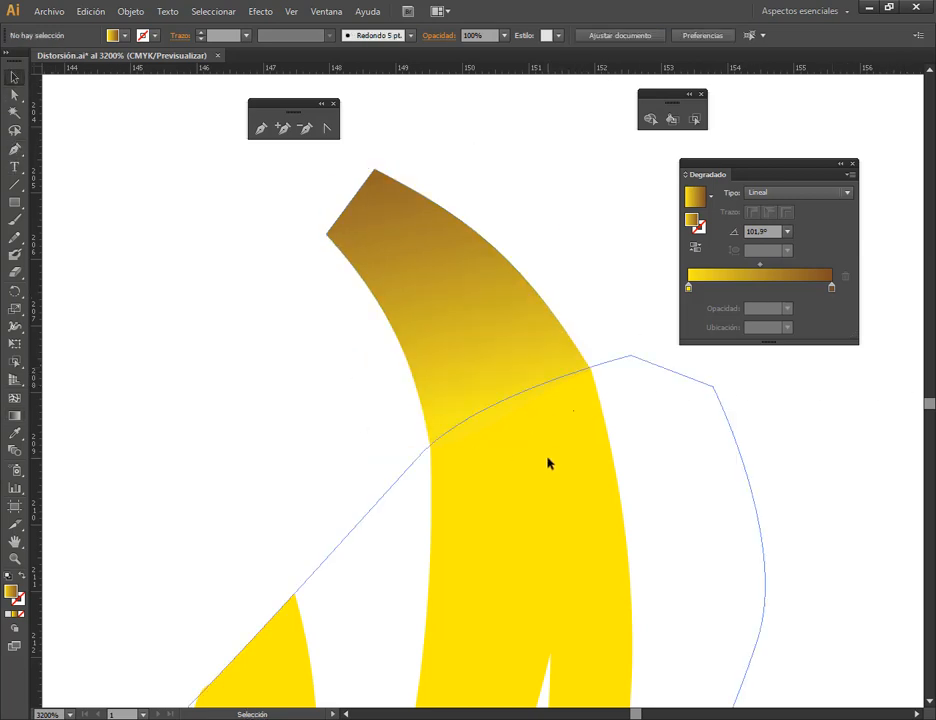
{"action": "left_click", "coordinate": [524, 328]}
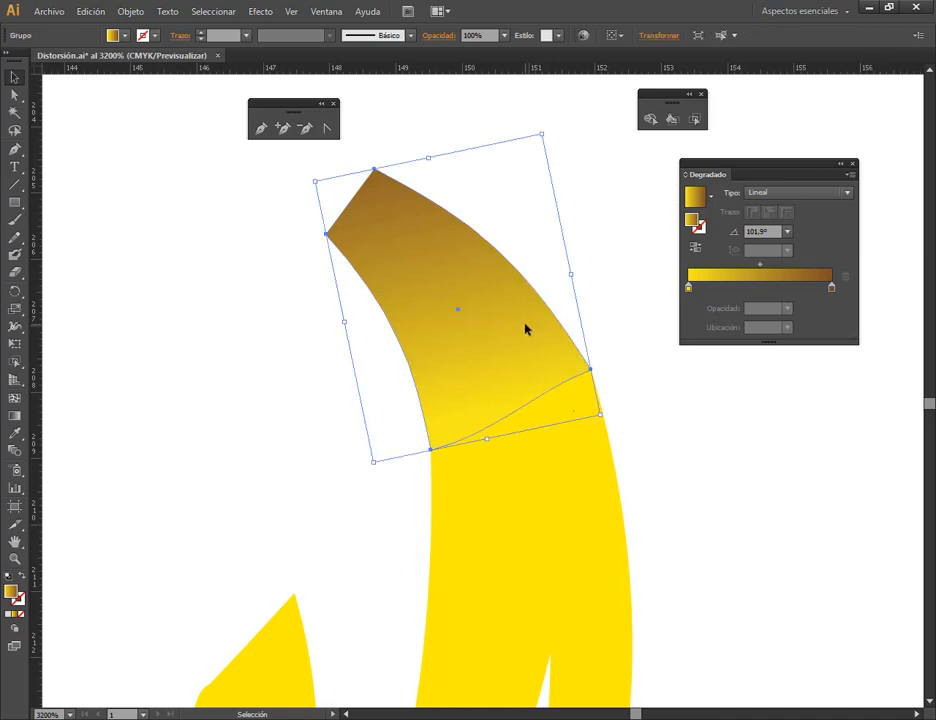
{"action": "left_click", "coordinate": [605, 269]}
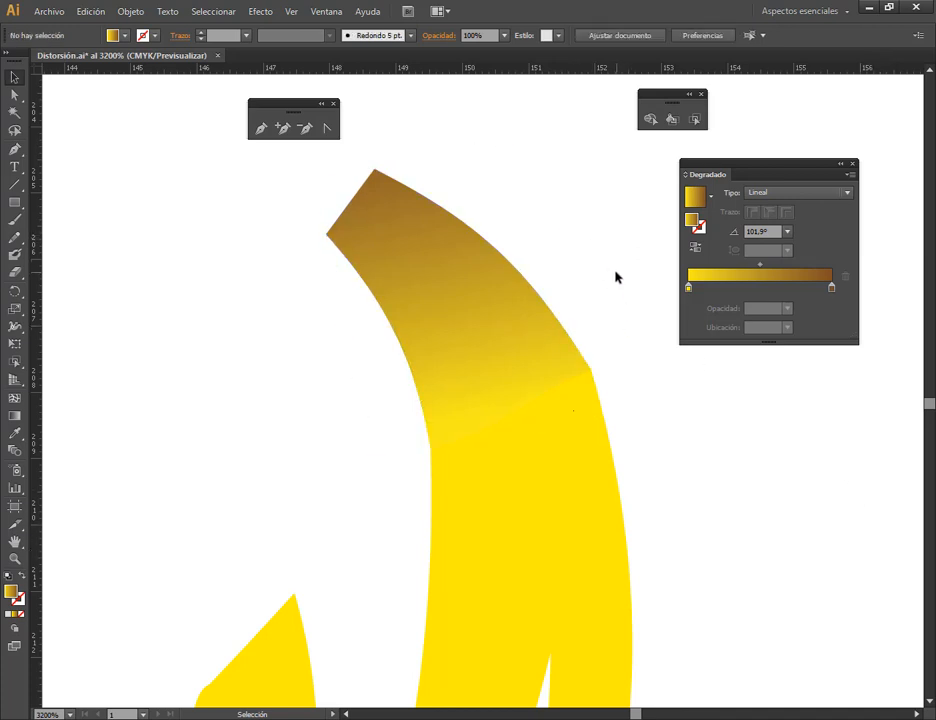
{"action": "left_click", "coordinate": [382, 203]}
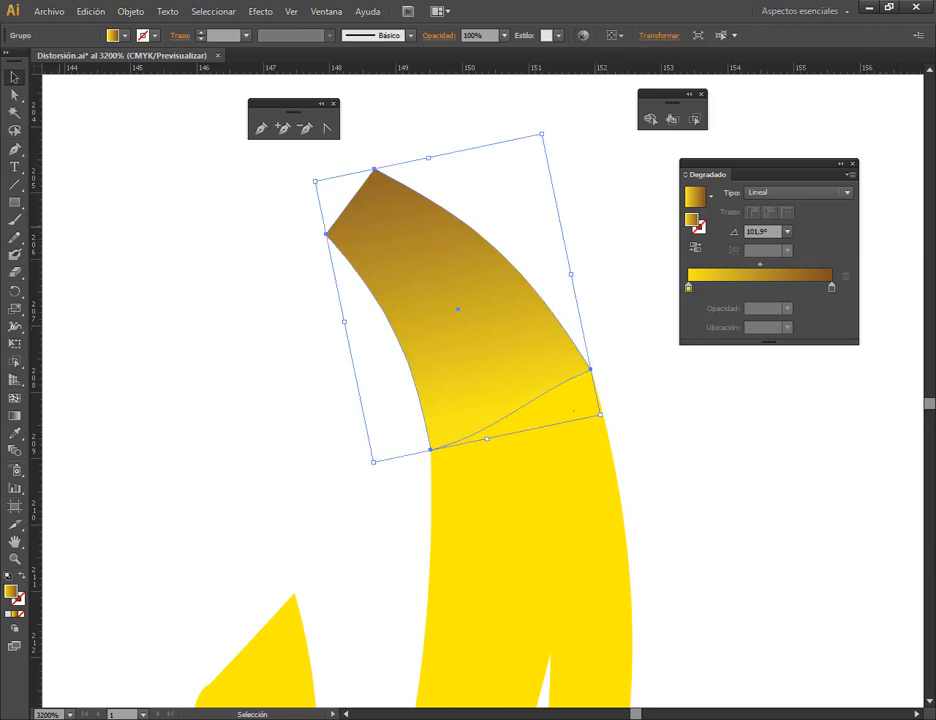
{"action": "key", "text": "g"}
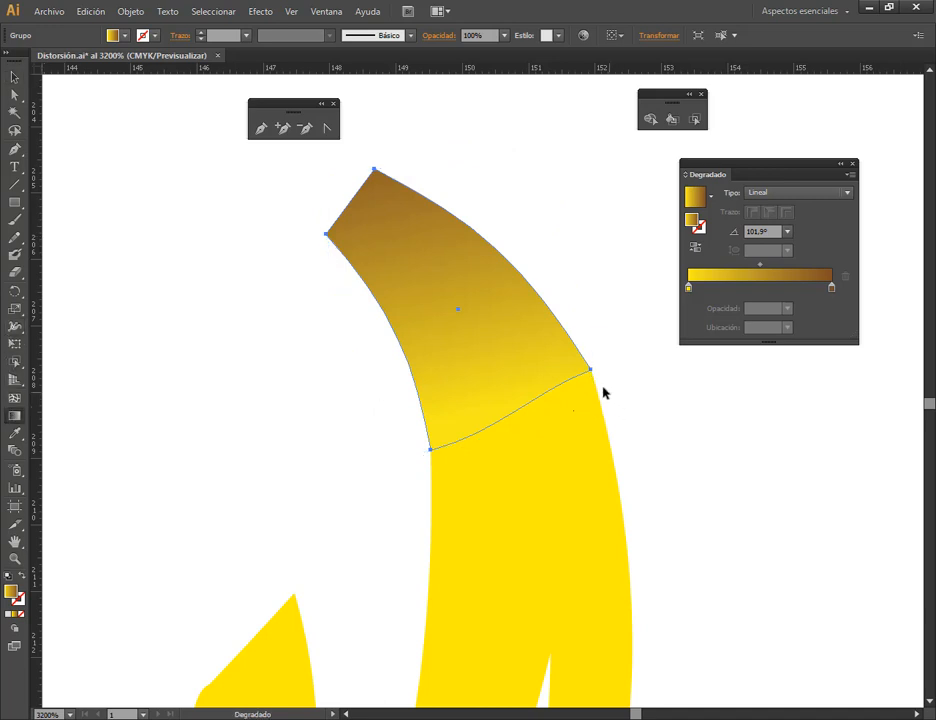
{"action": "left_click", "coordinate": [16, 77]}
{"action": "left_click", "coordinate": [683, 375]}
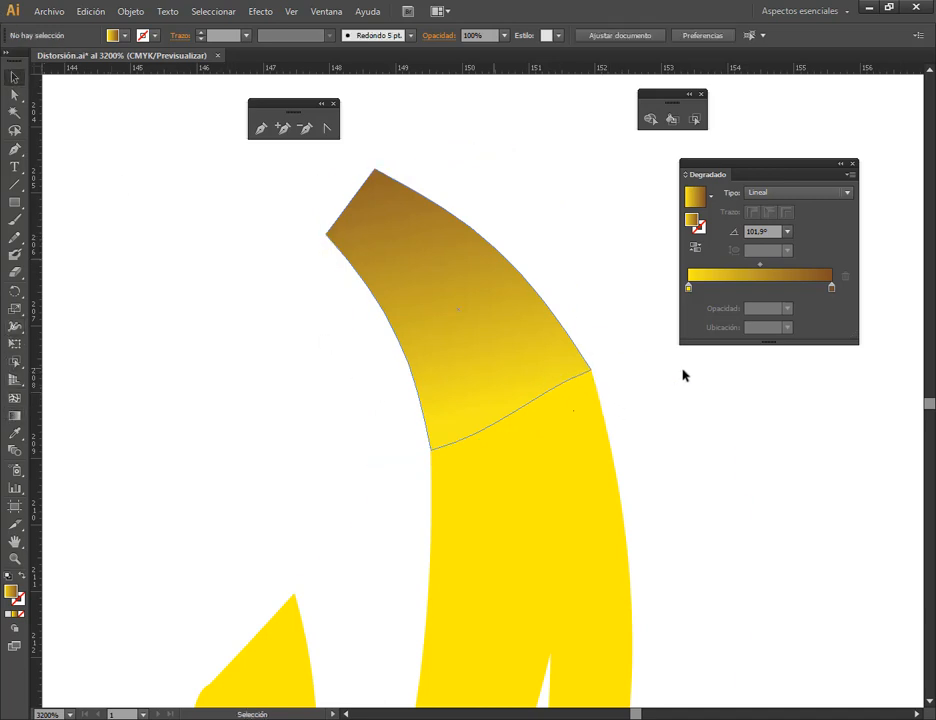
{"action": "scroll", "coordinate": [745, 512], "scroll_direction": "down", "scroll_amount": 5}
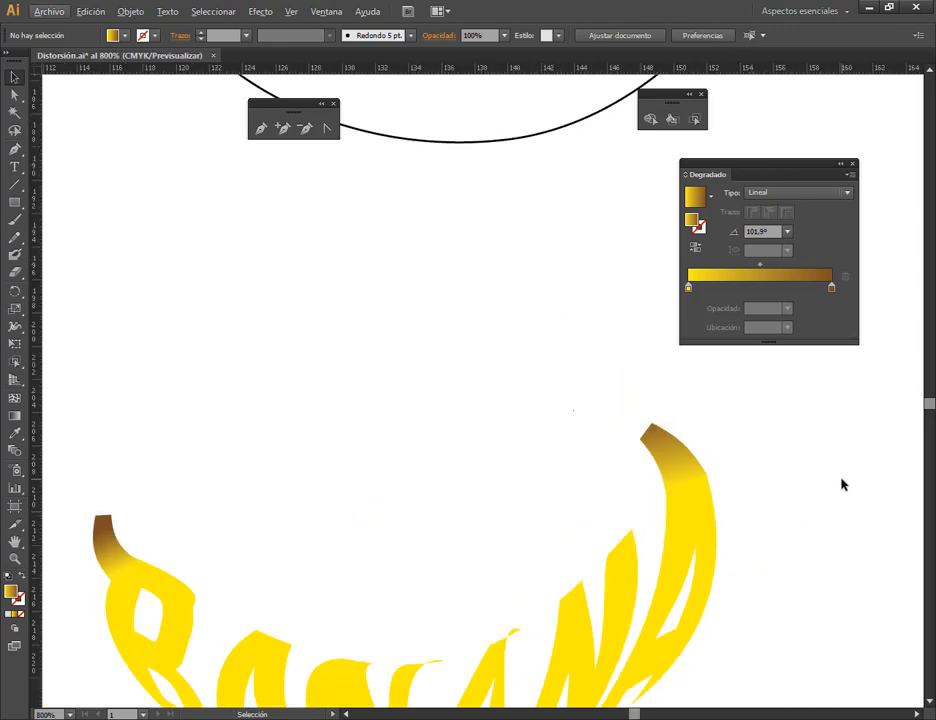
- Select the final A's stem, move the gradient settings clear of it, and set its gradient angle to 0°
{"action": "scroll", "coordinate": [744, 570], "scroll_direction": "up", "scroll_amount": 4}
{"action": "left_click", "coordinate": [529, 278]}
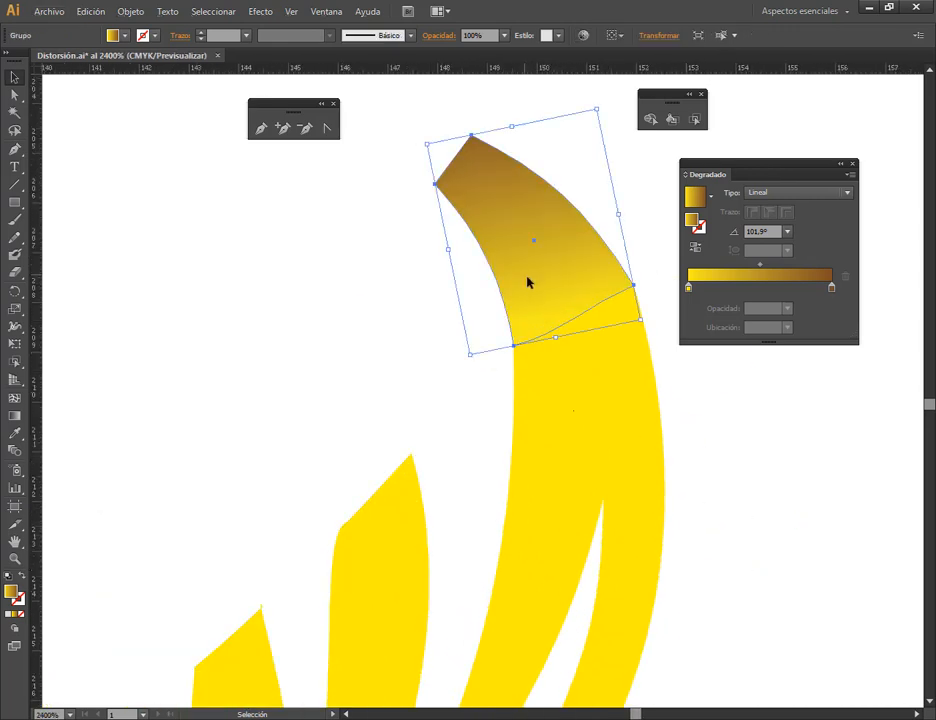
{"action": "left_click_drag", "start_coordinate": [757, 171], "coordinate": [167, 211]}
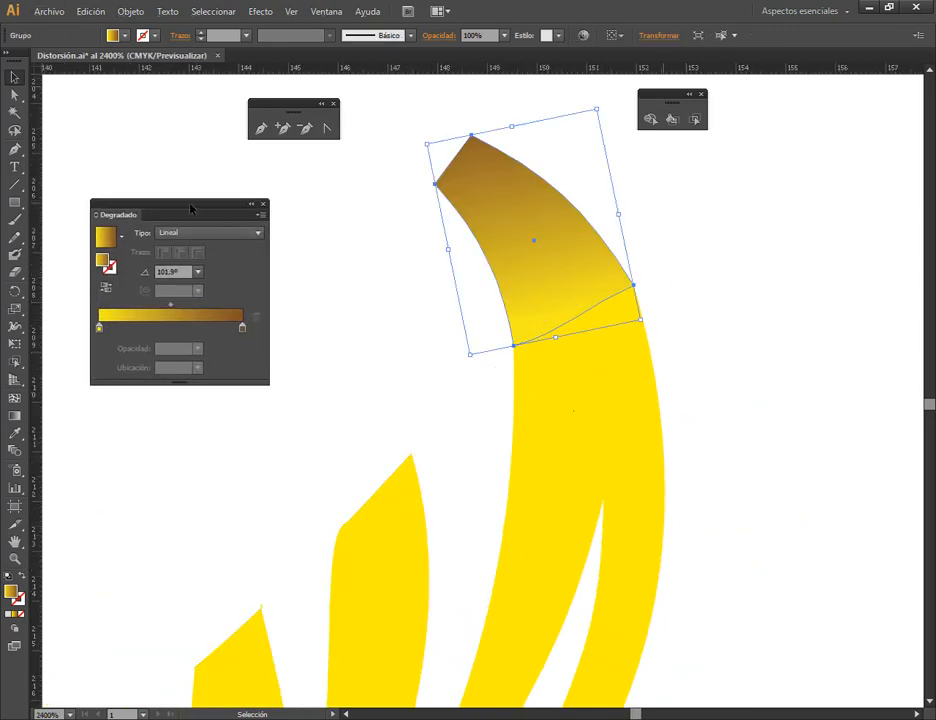
{"action": "left_click", "coordinate": [198, 272]}
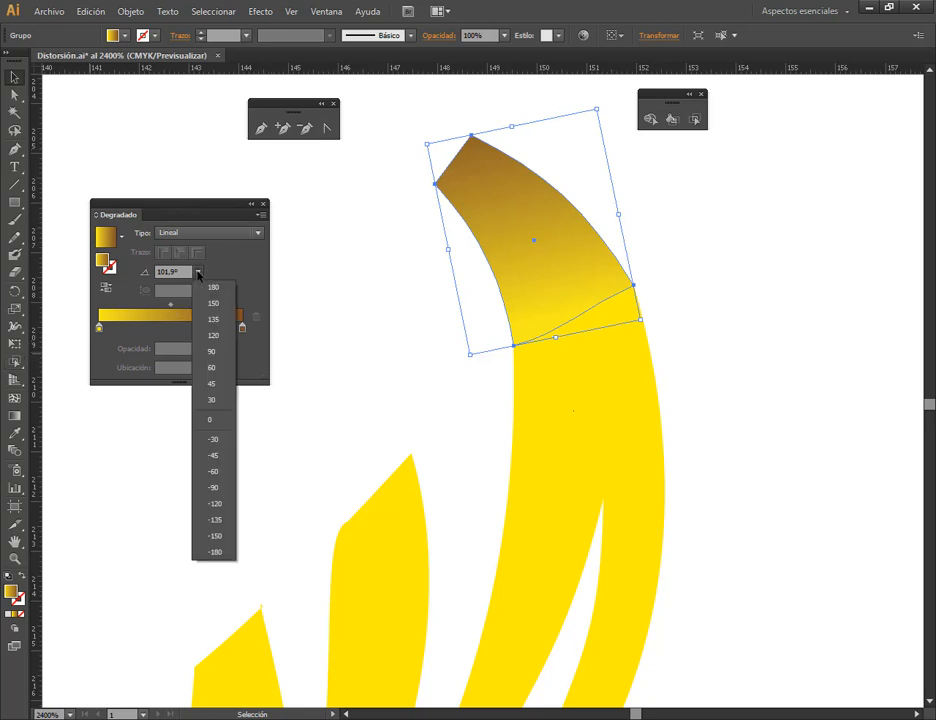
{"action": "left_click", "coordinate": [212, 418]}
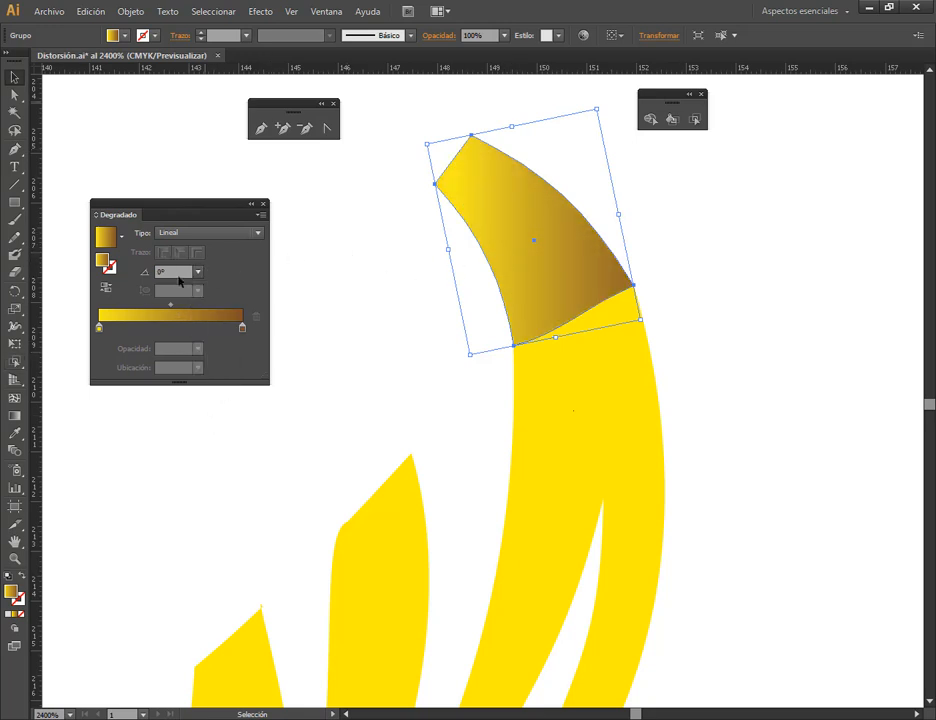
- Try to redraw the stem's gradient with diagonal strokes over the stem and the upper part of the letter
{"action": "left_click", "coordinate": [14, 416]}
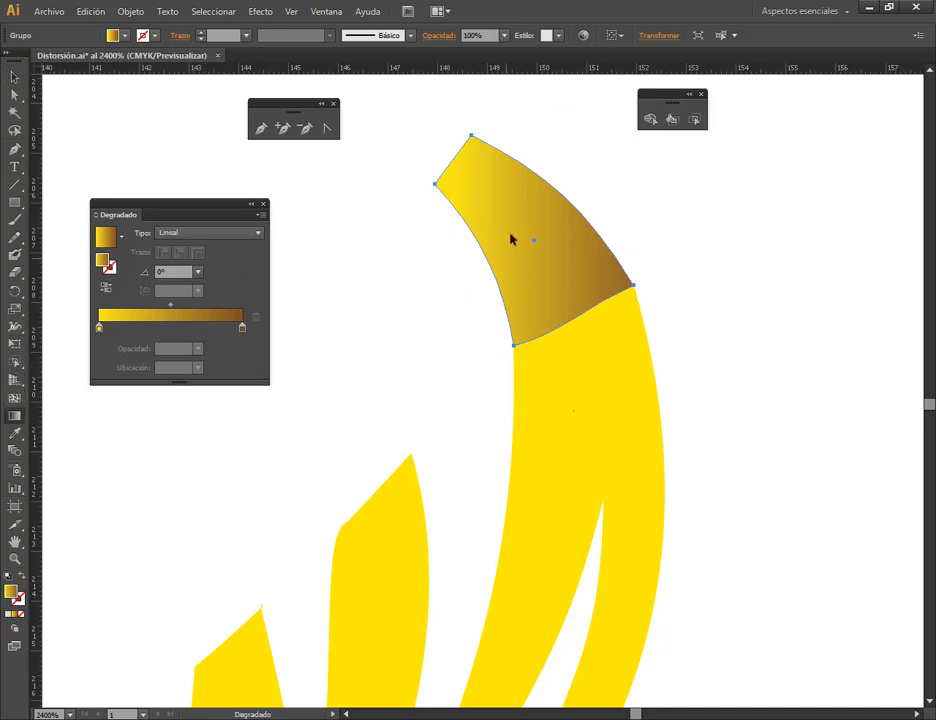
{"action": "left_click_drag", "start_coordinate": [456, 173], "coordinate": [566, 267]}
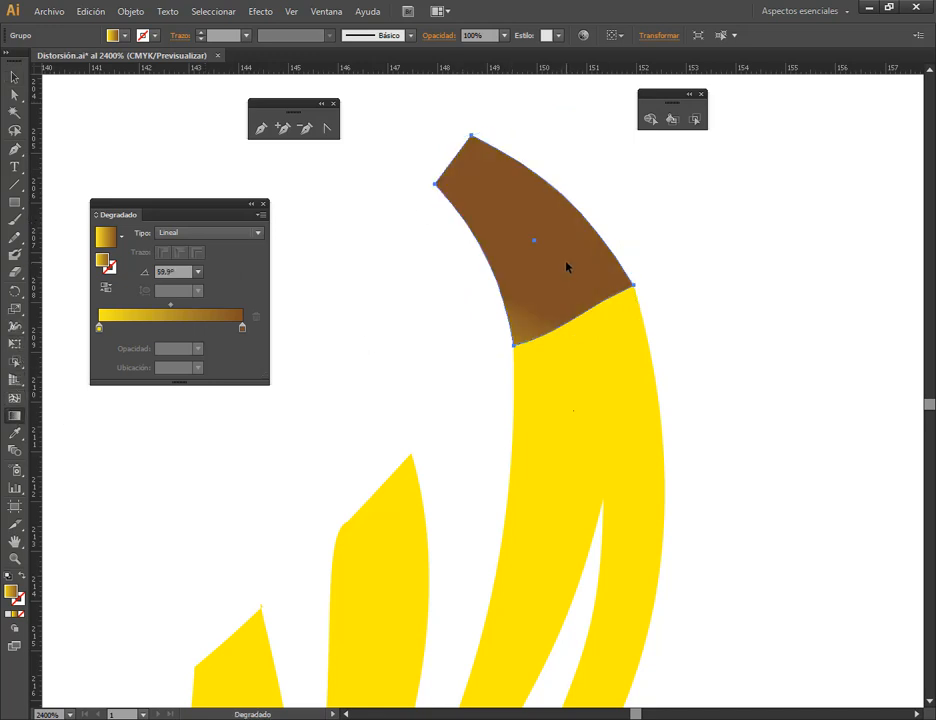
{"action": "left_click_drag", "start_coordinate": [519, 226], "coordinate": [475, 199]}
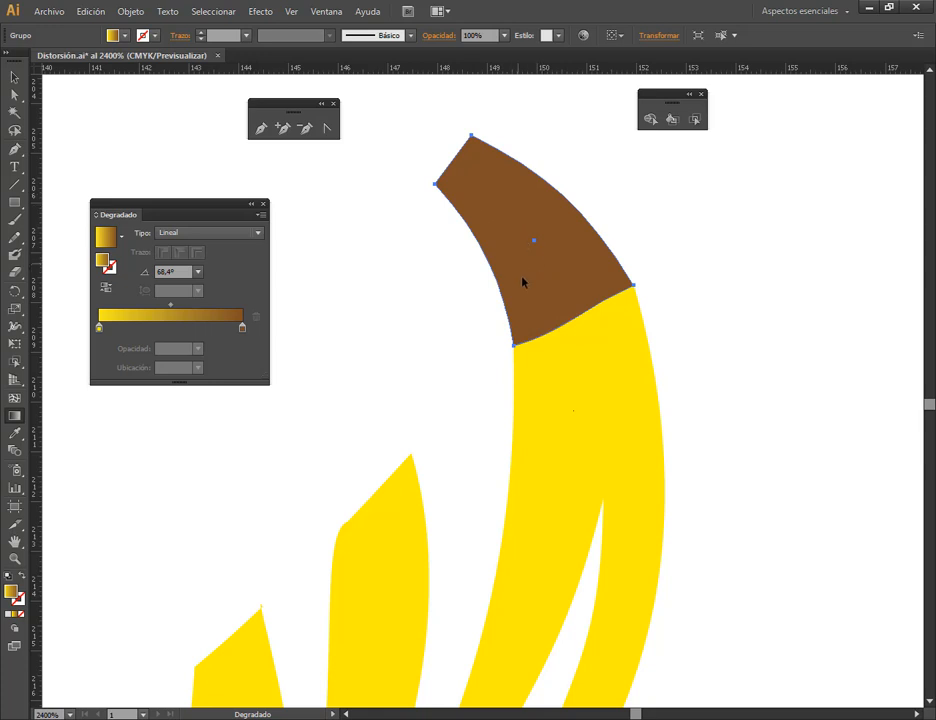
{"action": "left_click_drag", "start_coordinate": [539, 294], "coordinate": [686, 444]}
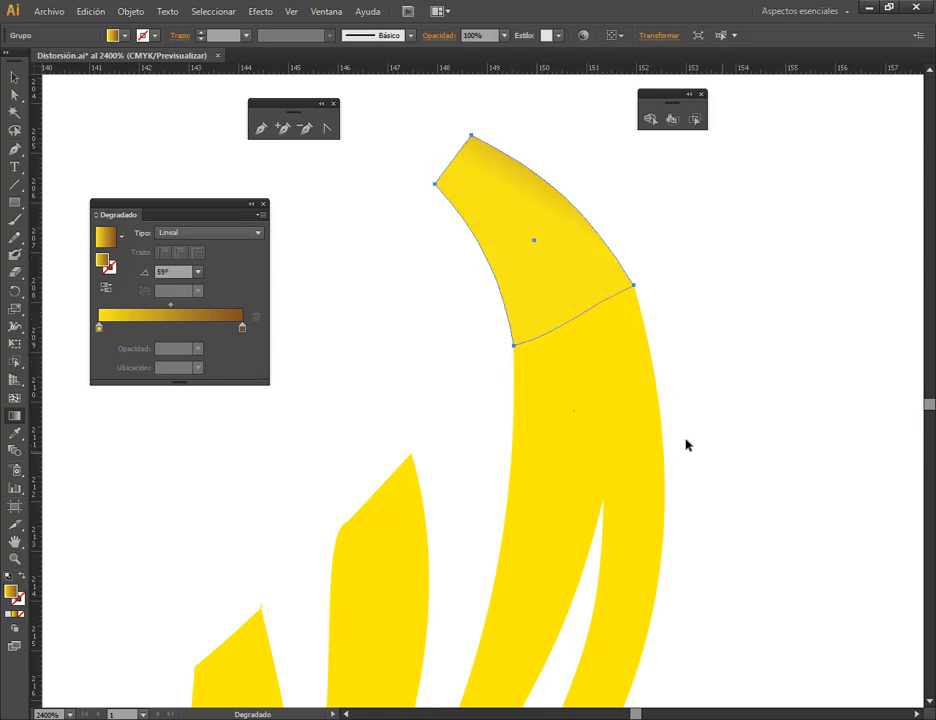
{"action": "left_click_drag", "start_coordinate": [575, 380], "coordinate": [675, 470]}
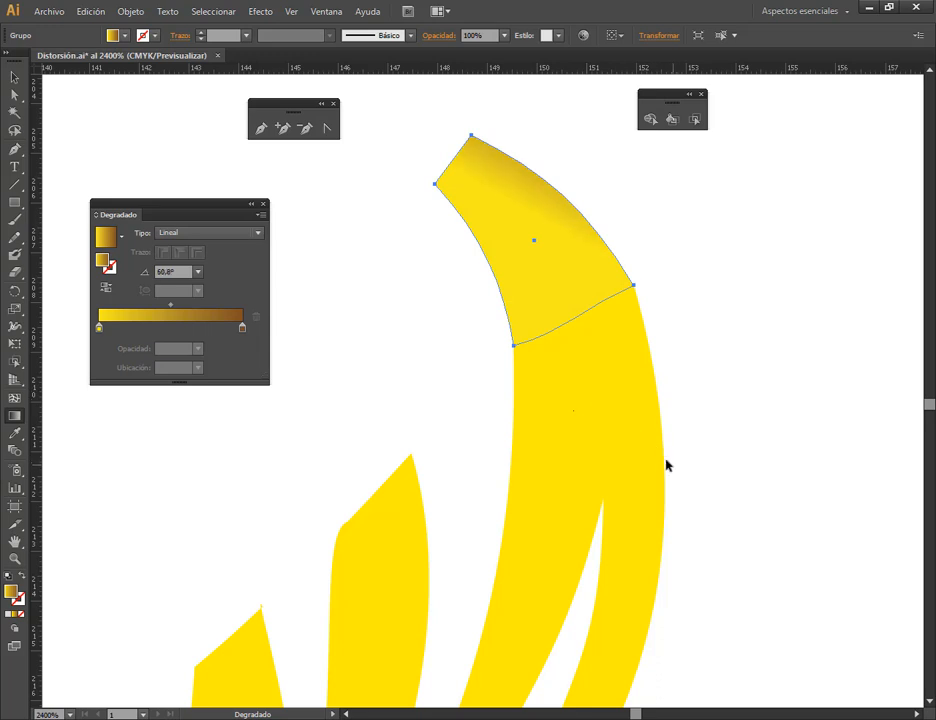
{"action": "mouse_move", "coordinate": [598, 396]}
{"action": "left_mouse_down"}
{"action": "mouse_move", "coordinate": [556, 494]}
{"action": "mouse_move", "coordinate": [611, 381]}
{"action": "left_mouse_up"}
{"action": "left_click_drag", "start_coordinate": [544, 272], "coordinate": [740, 347]}
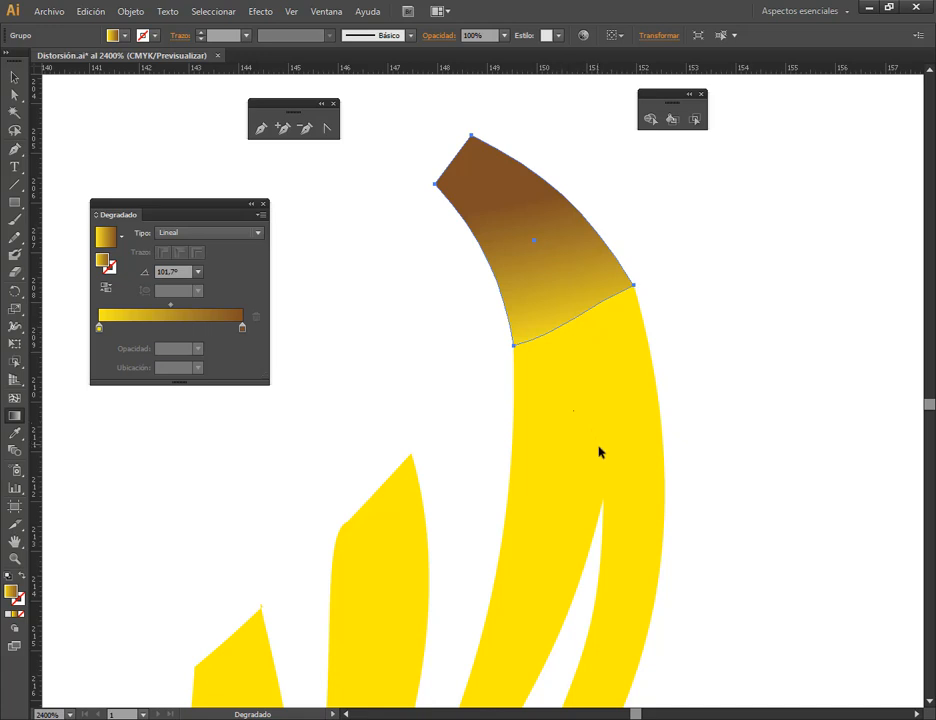
- Redraw the stem's gradient with nearly horizontal strokes, blending yellow at the base into brown at the tip at about 101°, and deselect it
{"action": "left_click_drag", "start_coordinate": [599, 447], "coordinate": [798, 453]}
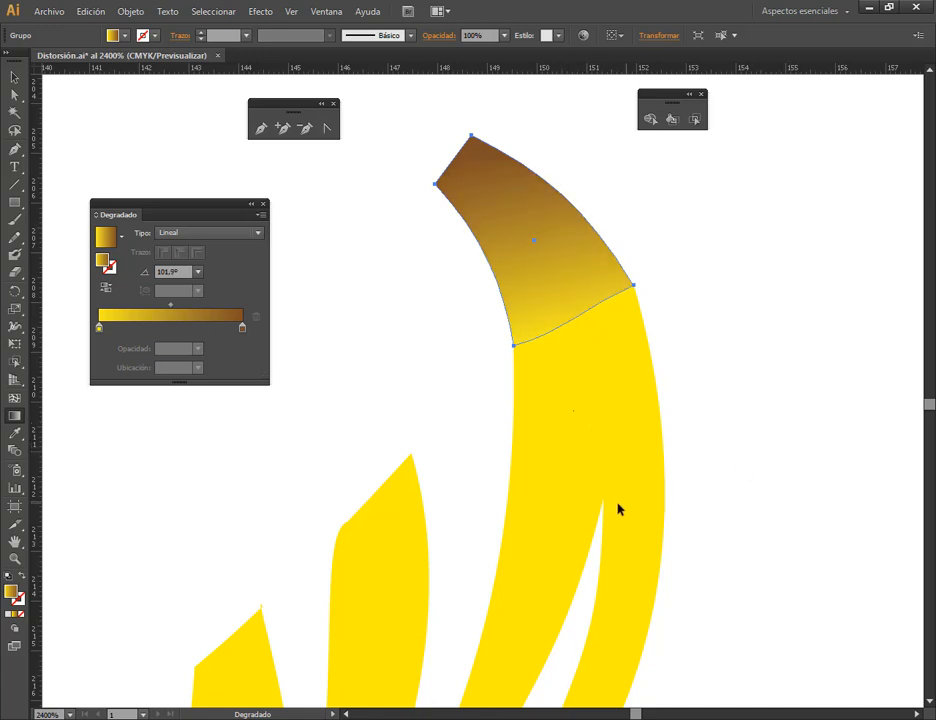
{"action": "left_click_drag", "start_coordinate": [595, 493], "coordinate": [903, 501]}
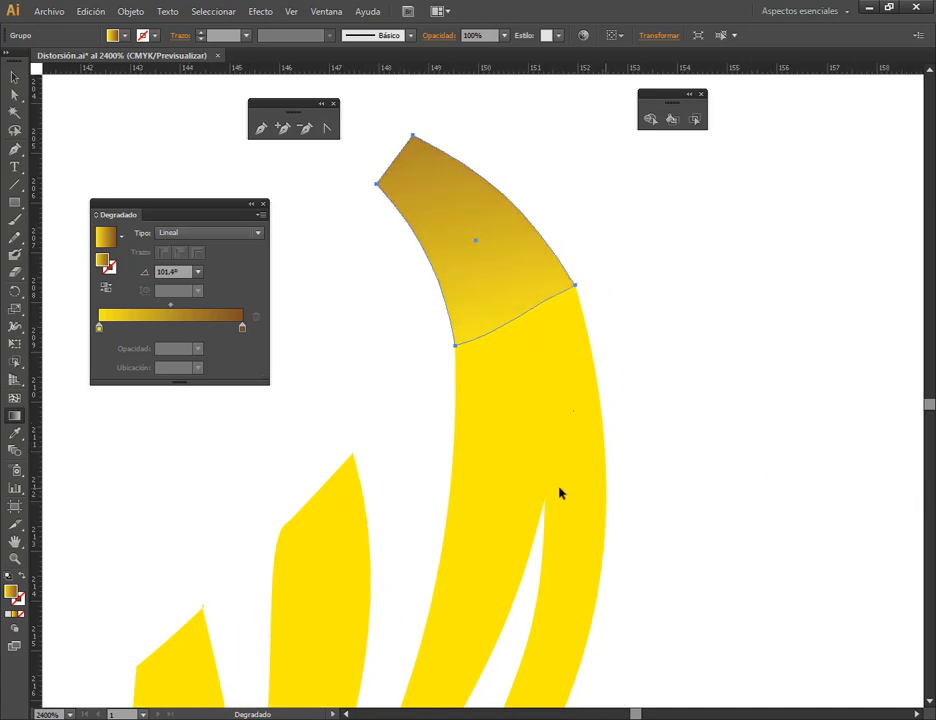
{"action": "left_click_drag", "start_coordinate": [499, 484], "coordinate": [776, 489]}
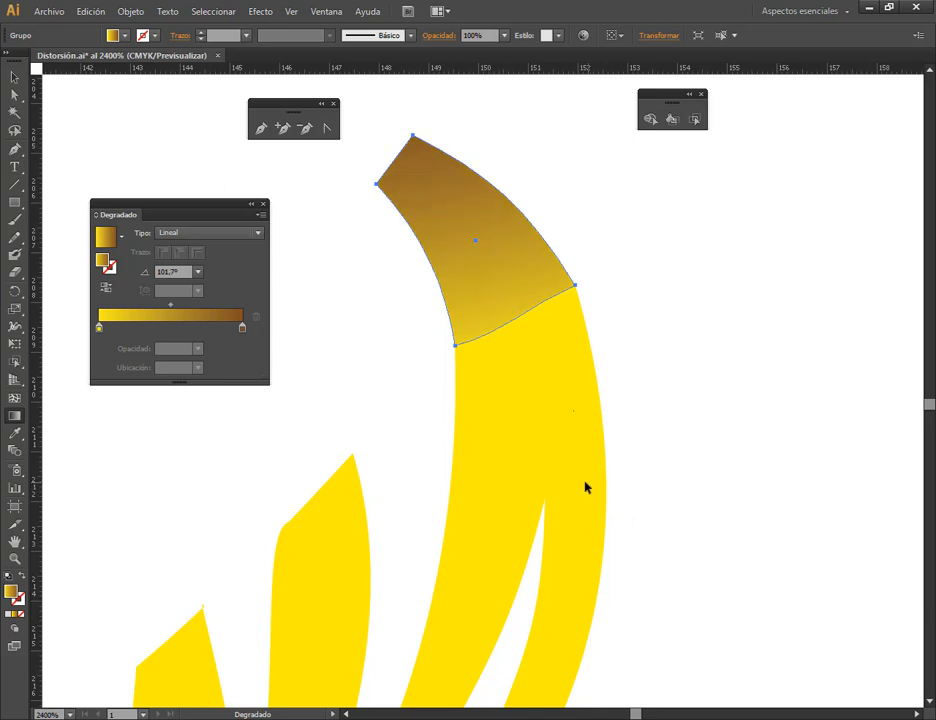
{"action": "left_click_drag", "start_coordinate": [586, 487], "coordinate": [707, 489]}
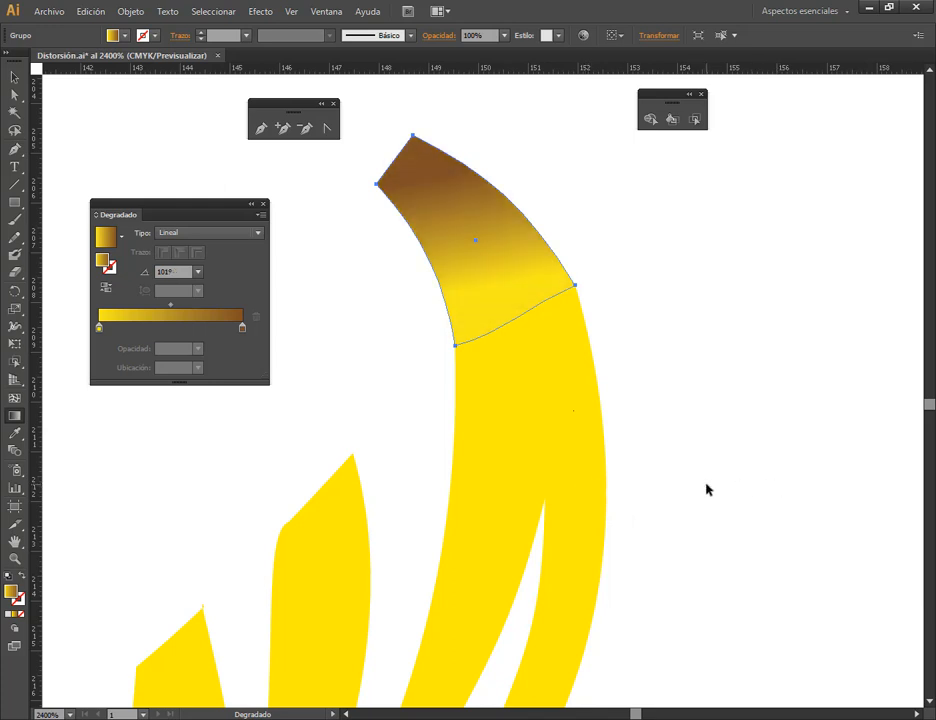
{"action": "left_click", "coordinate": [14, 78]}
{"action": "left_click", "coordinate": [785, 327]}
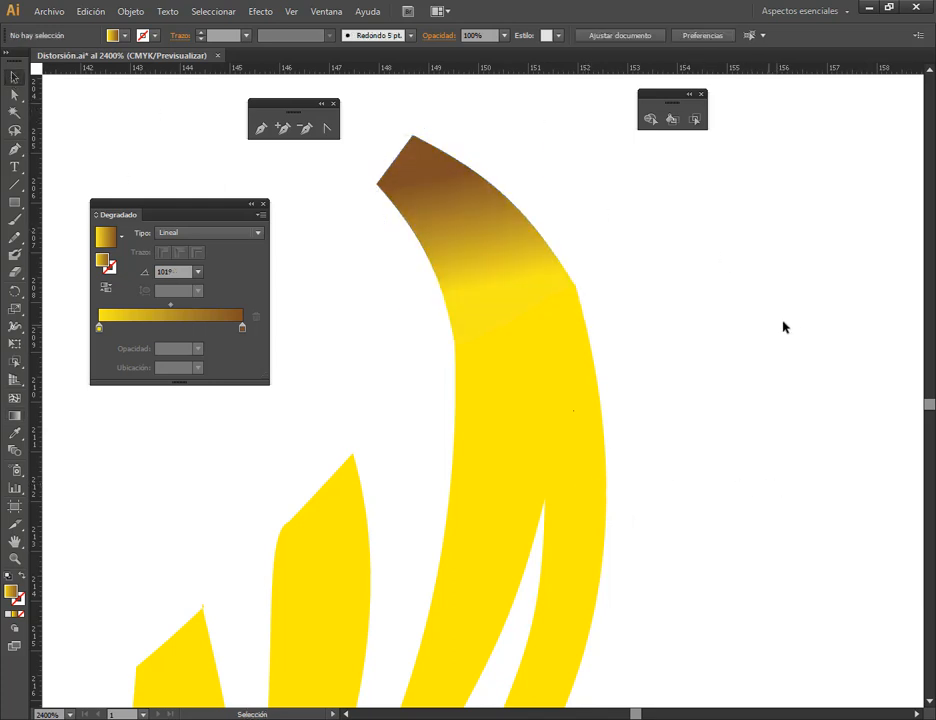
- Close the gradient settings and save the document Distorsión.ai with the finished BANANA lettering
{"action": "scroll", "coordinate": [798, 378], "scroll_direction": "down", "scroll_amount": 5}
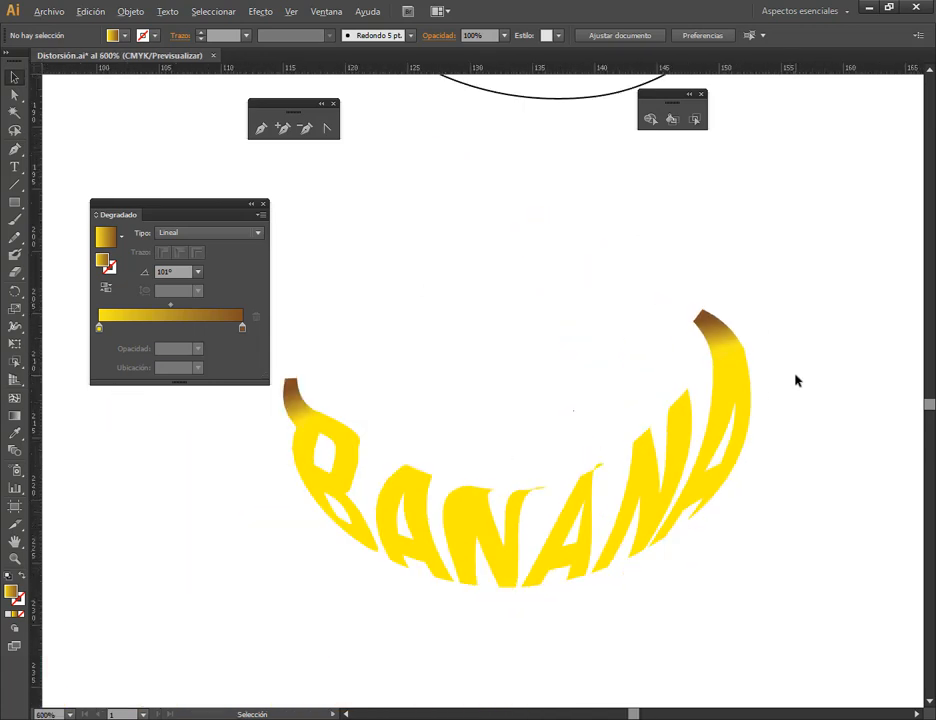
{"action": "key", "text": "alt"}
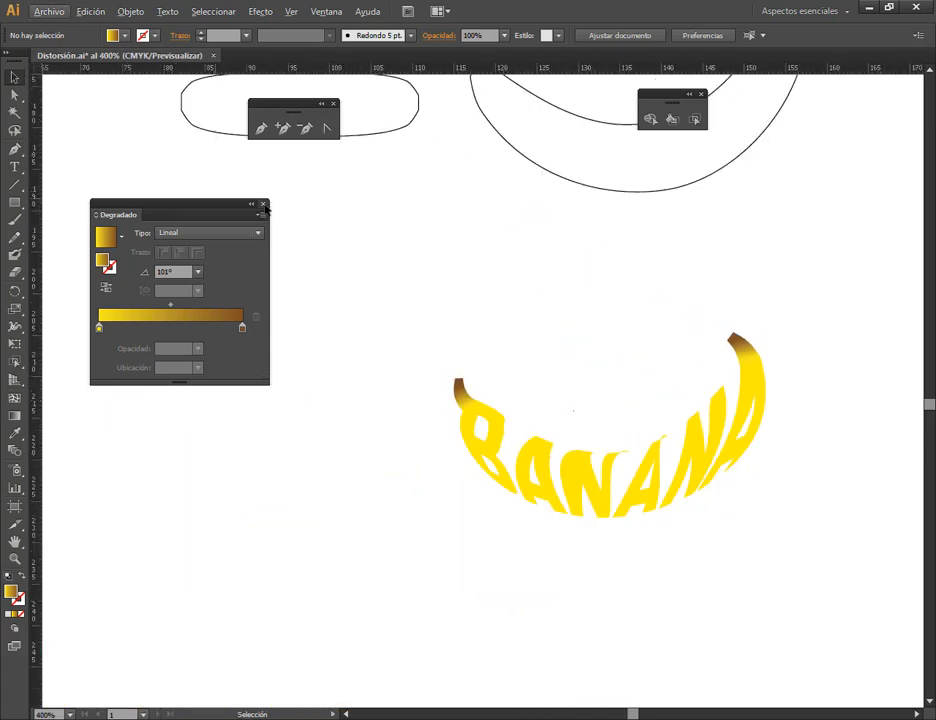
{"action": "left_click", "coordinate": [263, 204]}
{"action": "scroll", "coordinate": [462, 451], "scroll_direction": "down", "scroll_amount": 1}
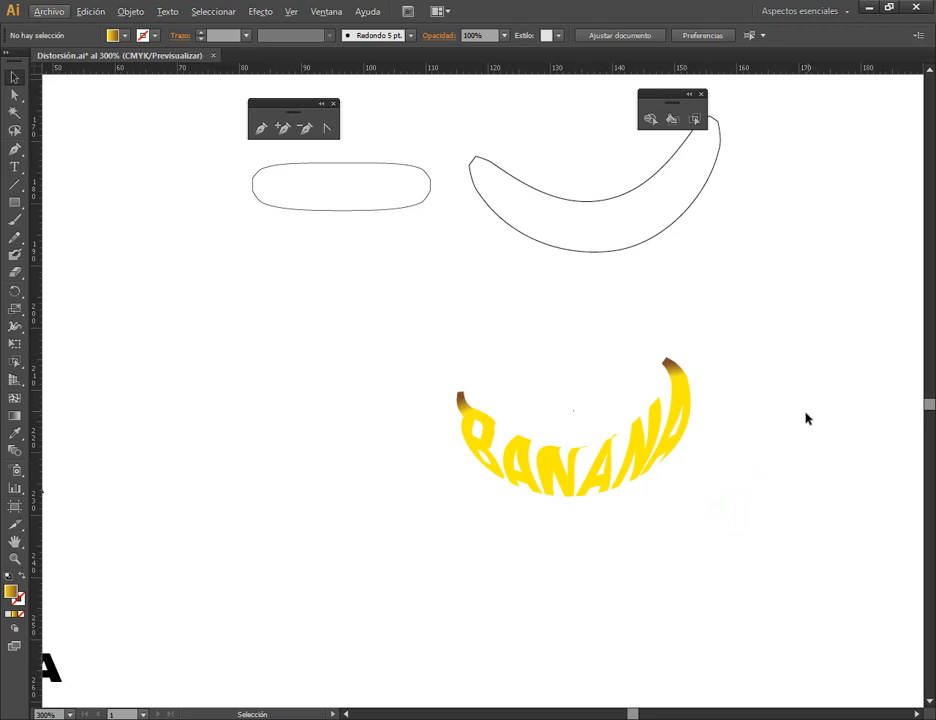
{"action": "scroll", "coordinate": [805, 418], "scroll_direction": "down", "scroll_amount": 2}
{"action": "left_click_drag", "start_coordinate": [815, 490], "coordinate": [705, 380]}
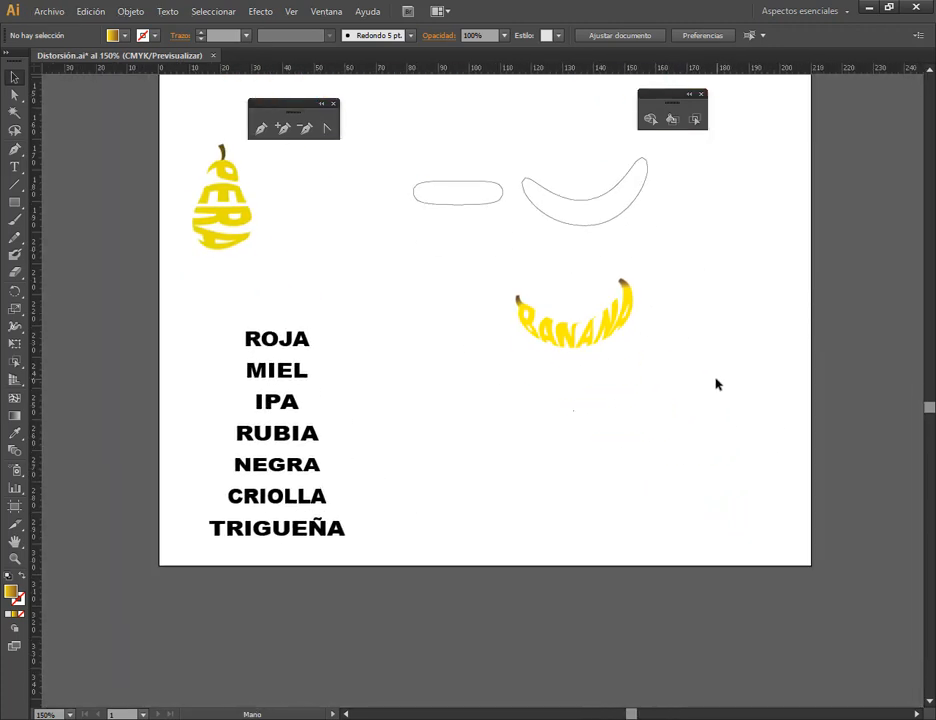
{"action": "left_click", "coordinate": [58, 11]}
{"action": "left_click", "coordinate": [80, 132]}
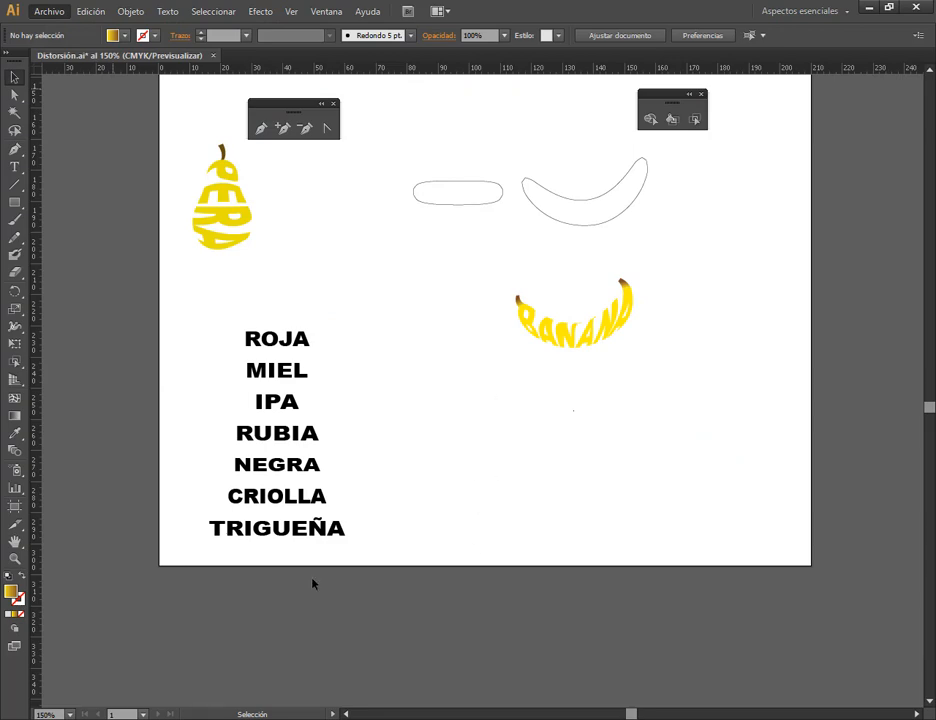
{"action": "left_click", "coordinate": [78, 640]}
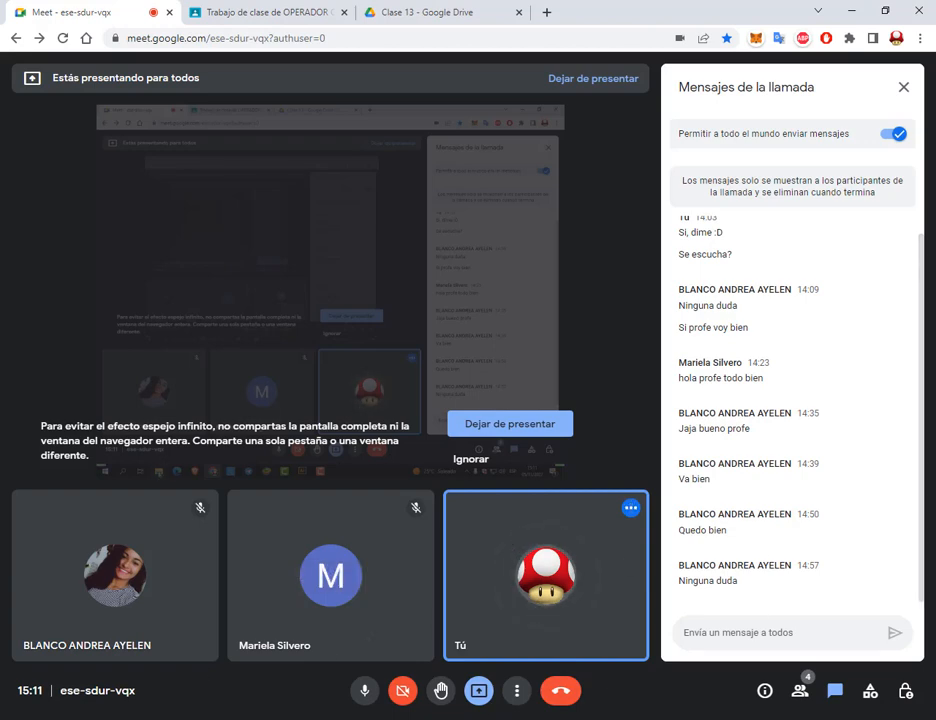
{"action": "left_click", "coordinate": [124, 719]}
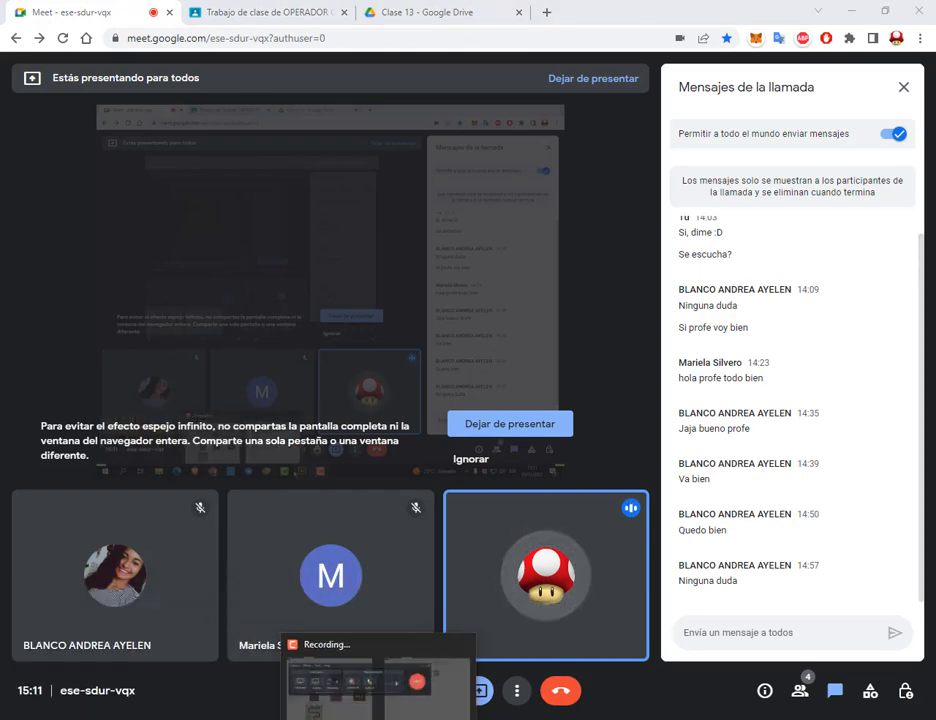
{"action": "left_click", "coordinate": [412, 719]}
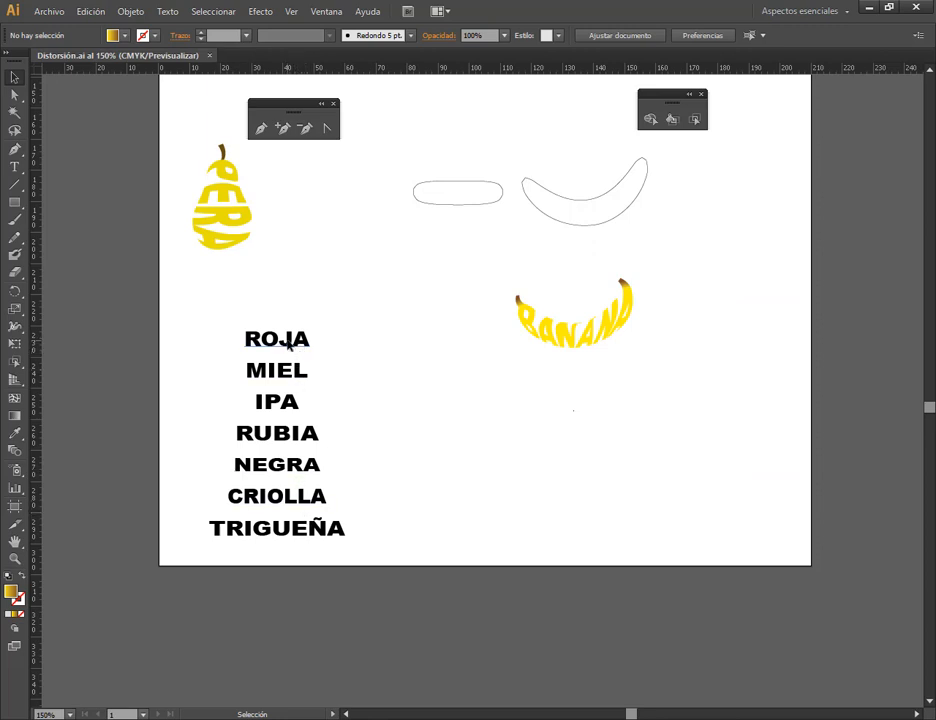
- Switch to the browser, search Google Images for "botella vector" in a new tab, and return to Illustrator
{"action": "left_click", "coordinate": [77, 655]}
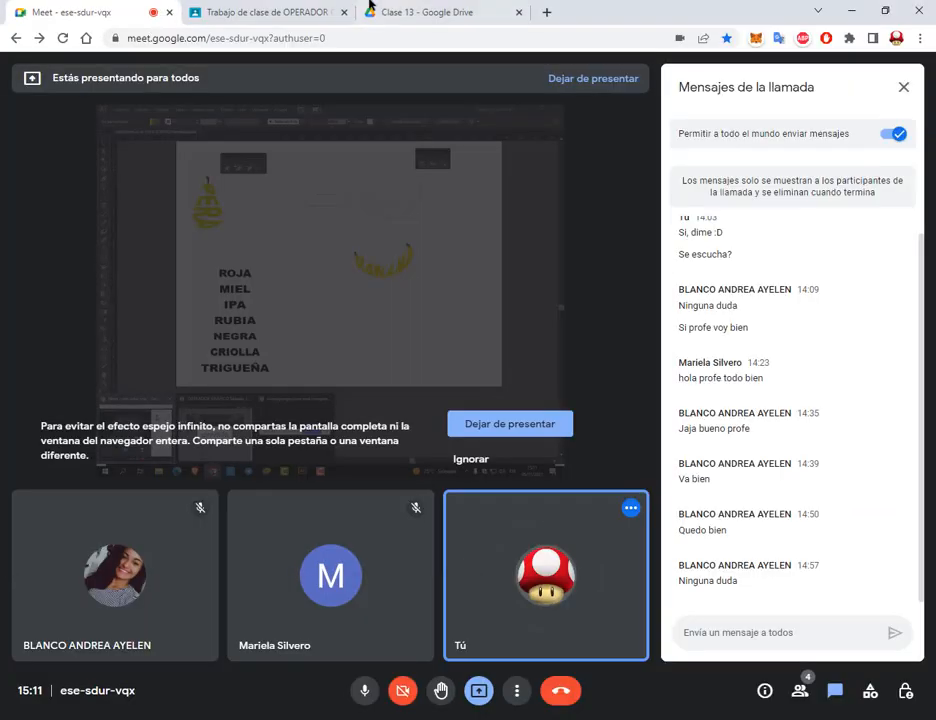
{"action": "left_click", "coordinate": [542, 12]}
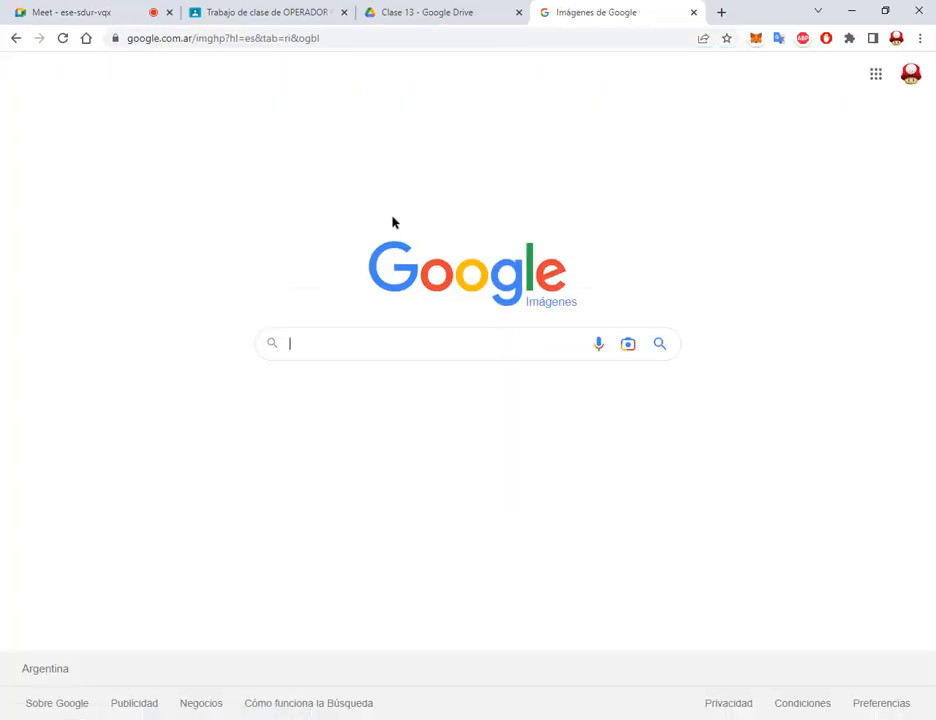
{"action": "type", "text": "botella v"}
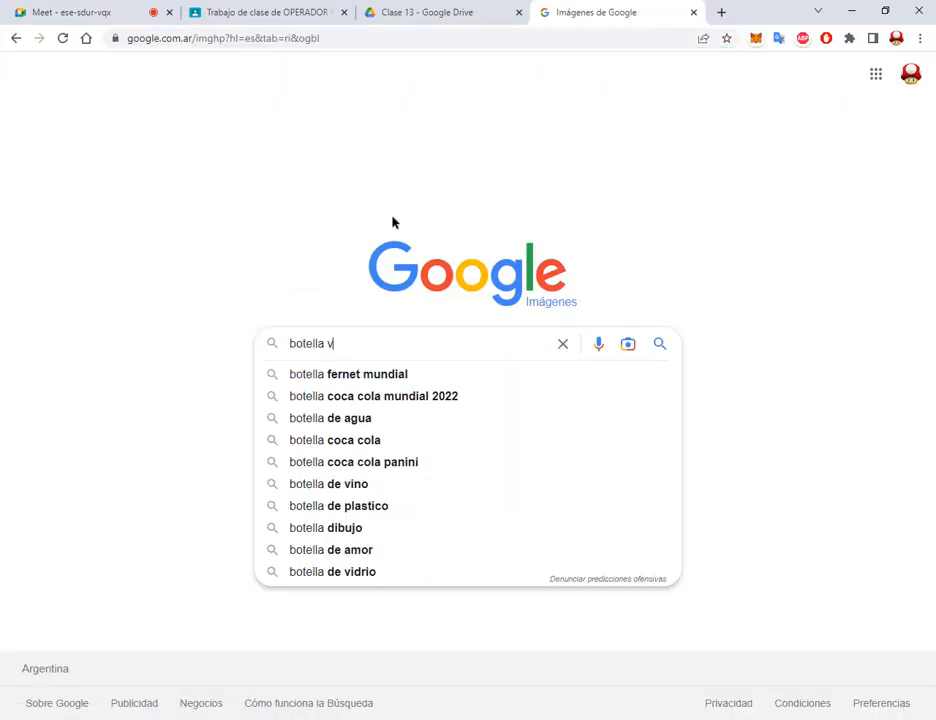
{"action": "type", "text": "ector"}
{"action": "key", "text": "Return"}
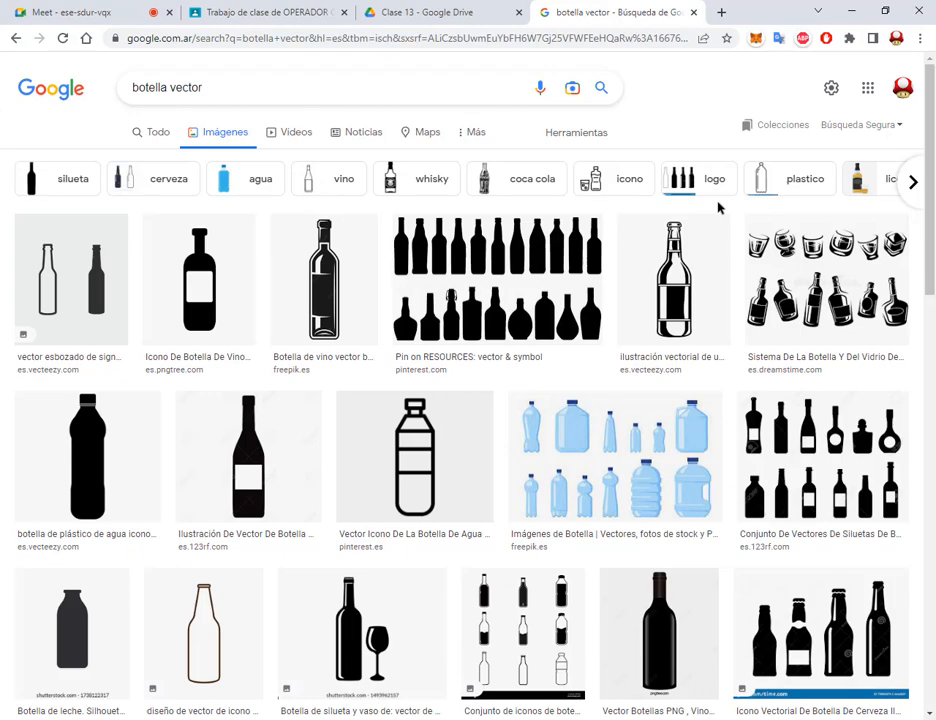
{"action": "key", "text": "alt+Tab"}
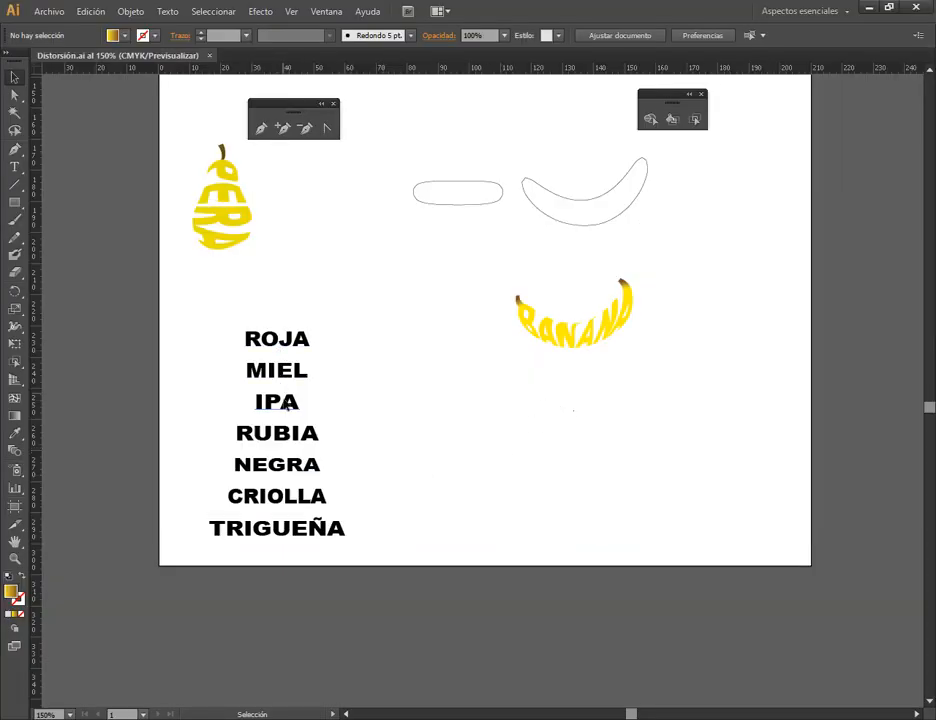
- Switch to the browser, search Google Images for "botella cerveza vector" and open the solid black bottle silhouette from freepng.es
{"action": "key", "text": "alt+Tab"}
{"action": "left_click", "coordinate": [168, 92]}
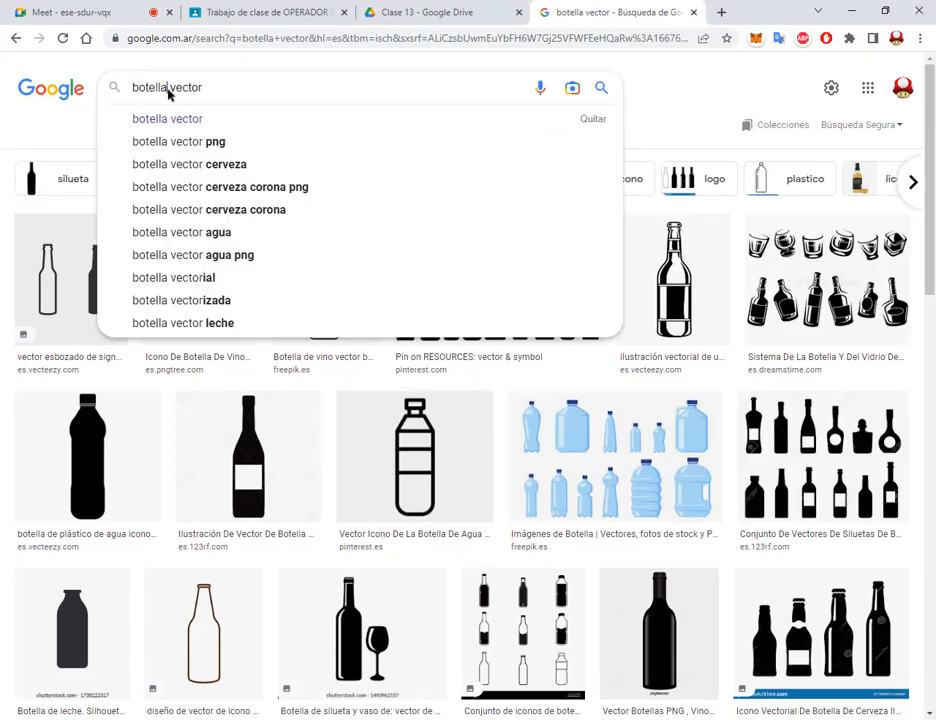
{"action": "type", "text": "cerveza"}
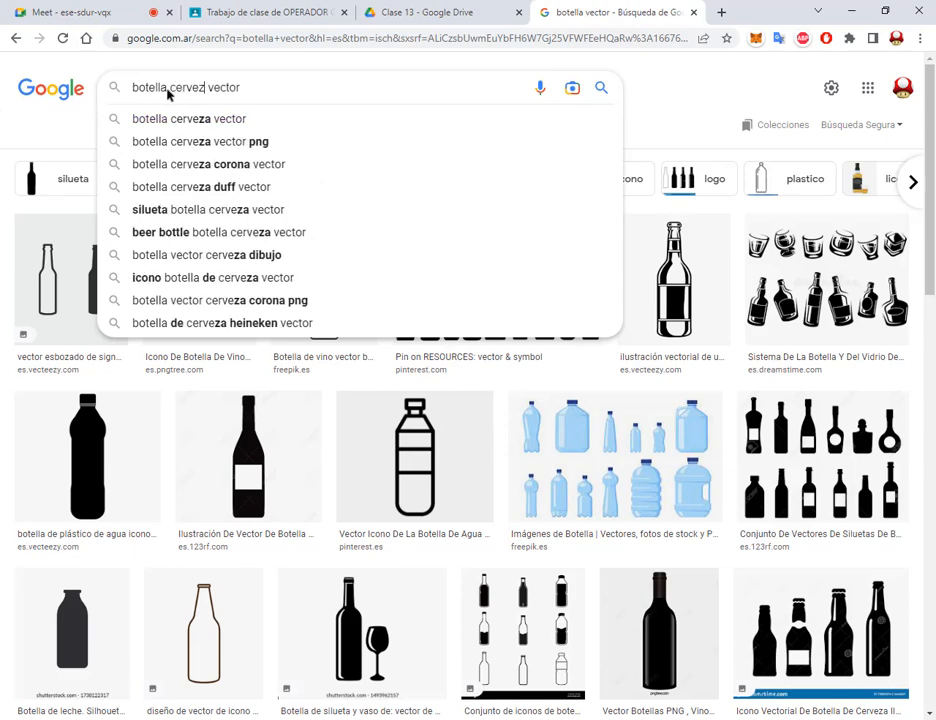
{"action": "key", "text": "Return"}
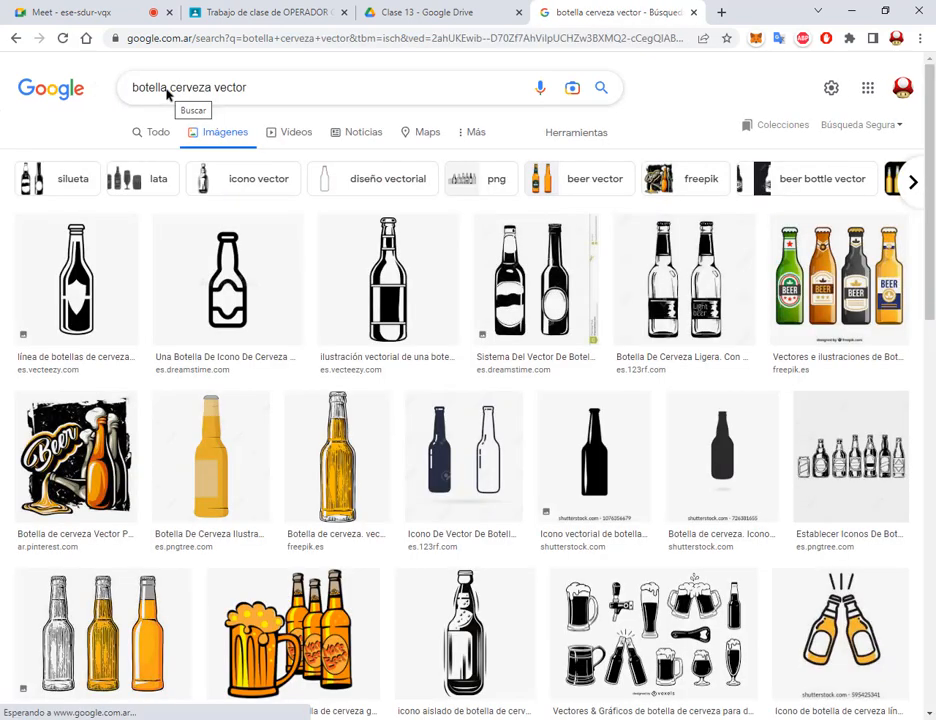
{"action": "scroll", "coordinate": [740, 308], "scroll_direction": "down", "scroll_amount": 3}
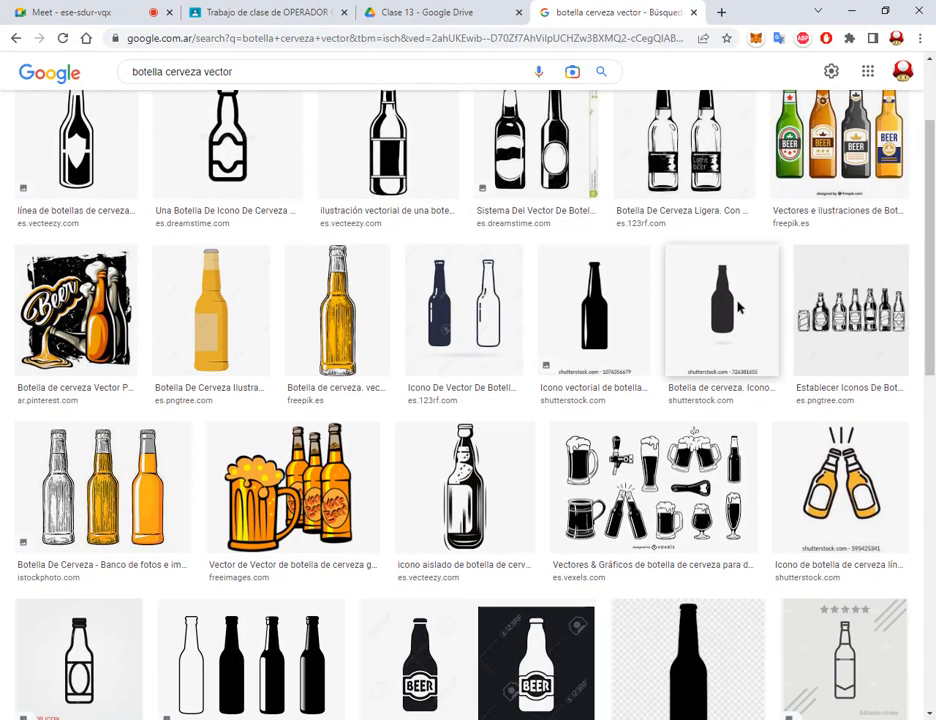
{"action": "scroll", "coordinate": [740, 310], "scroll_direction": "down", "scroll_amount": 2}
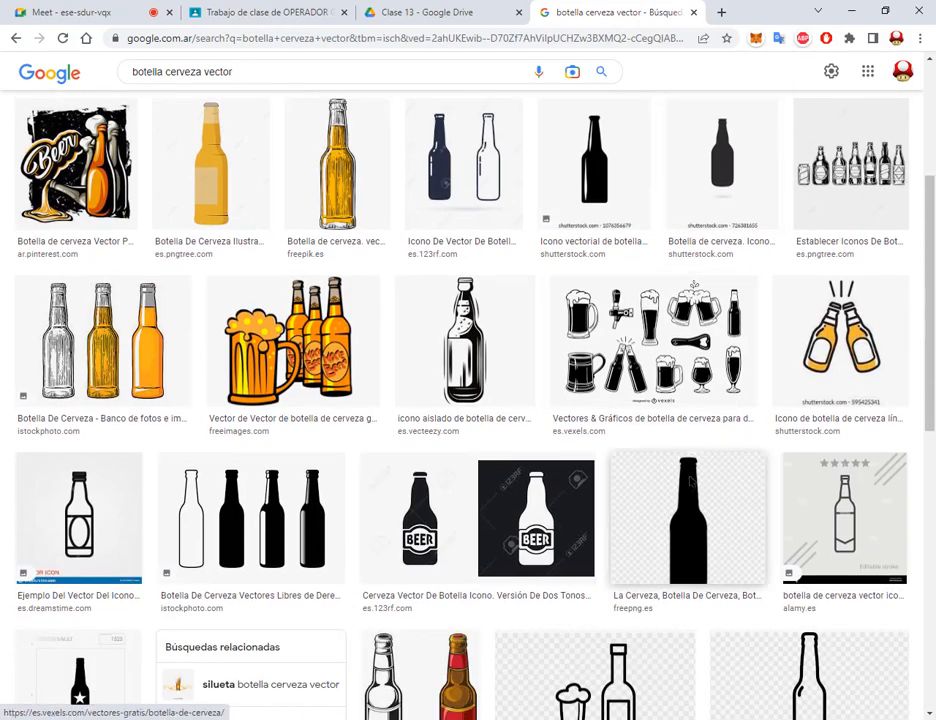
{"action": "left_click", "coordinate": [700, 505]}
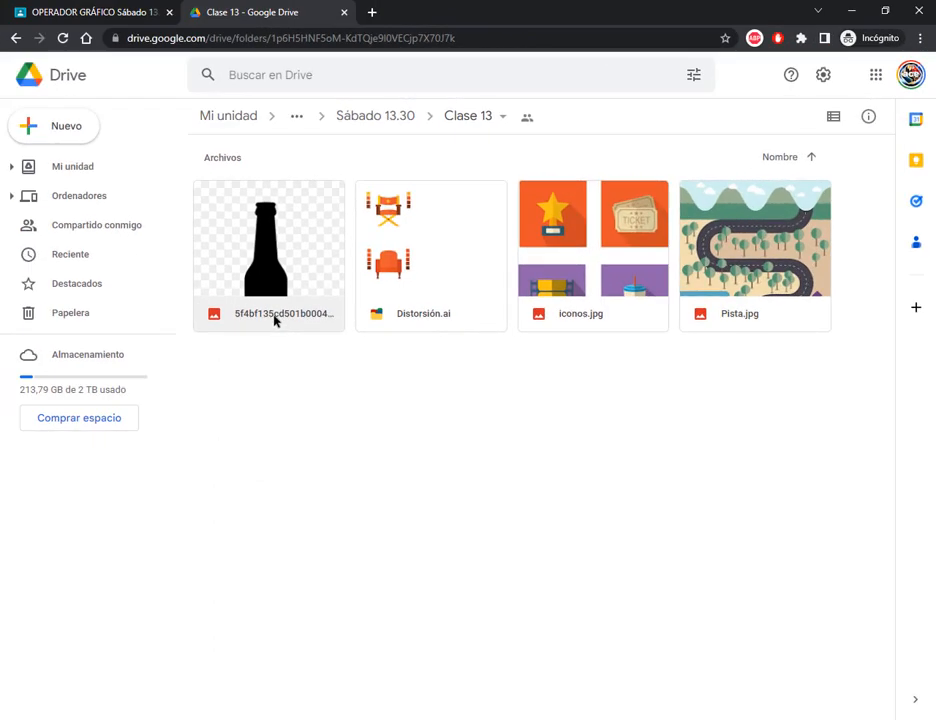
- Rename the bottle image in the Clase 13 Drive folder as silueta de botella.png
{"action": "right_click", "coordinate": [274, 318]}
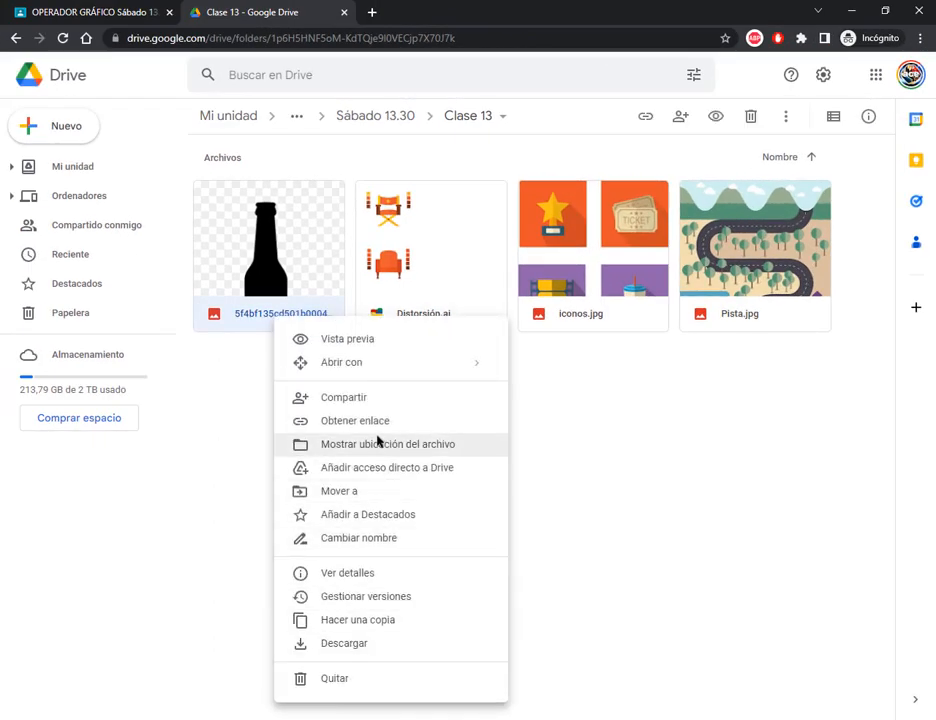
{"action": "left_click", "coordinate": [359, 538]}
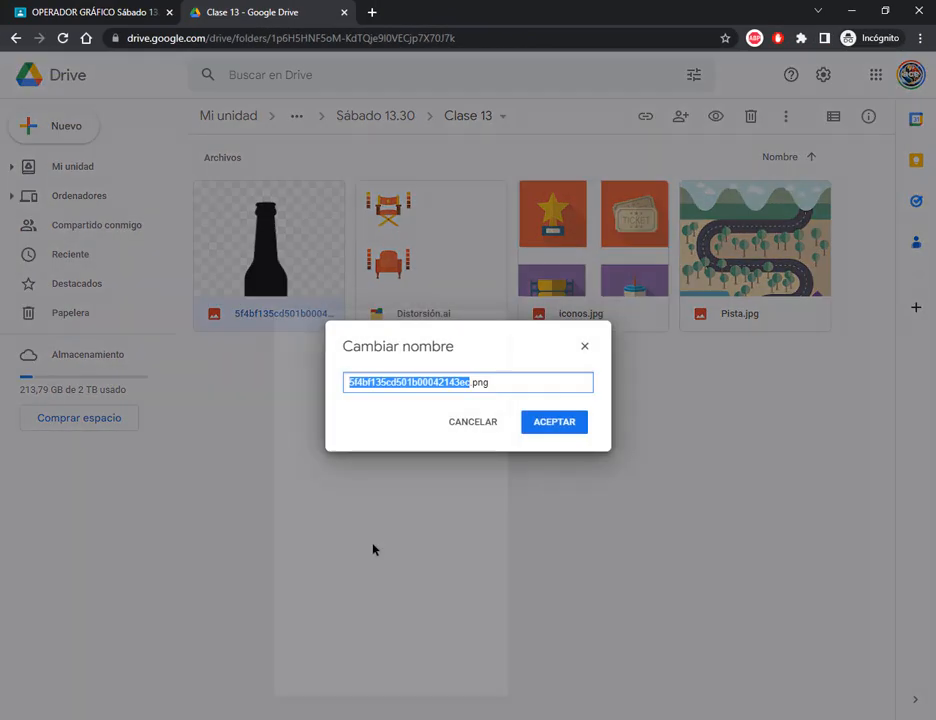
{"action": "type", "text": "sl"}
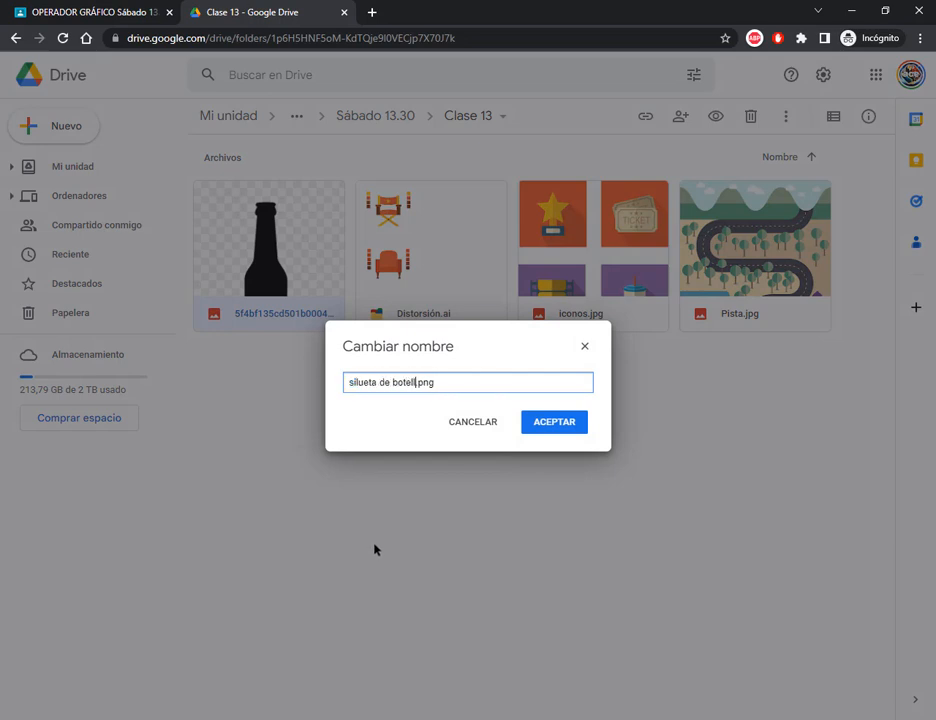
{"action": "key", "text": "Return"}
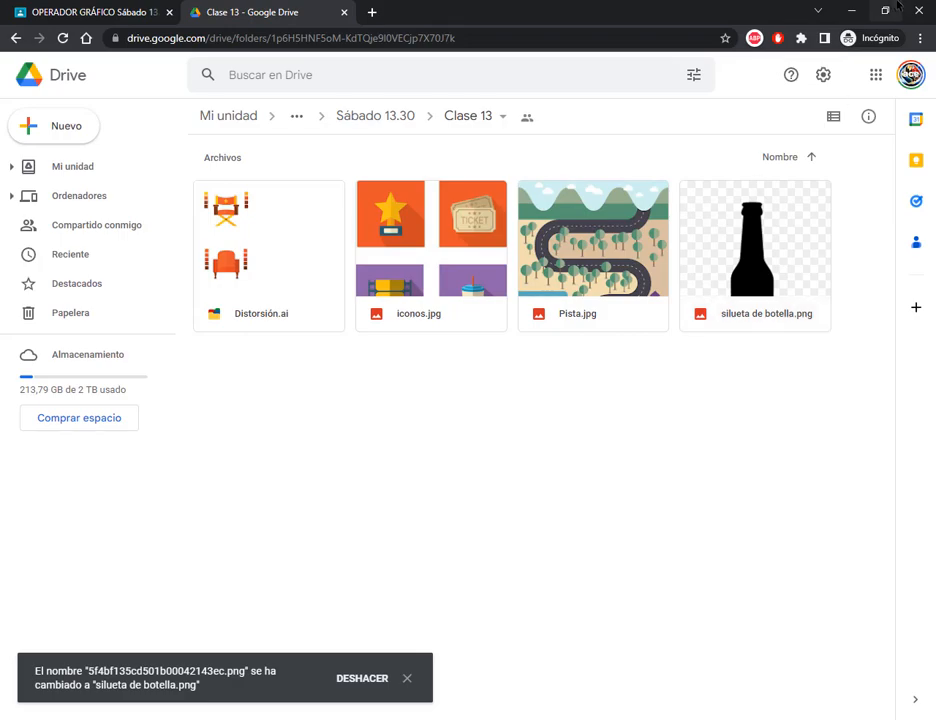
- Minimize the browser and place the bottle PNG from the desktop into the Illustrator document Distorsión.ai
{"action": "left_click", "coordinate": [851, 11]}
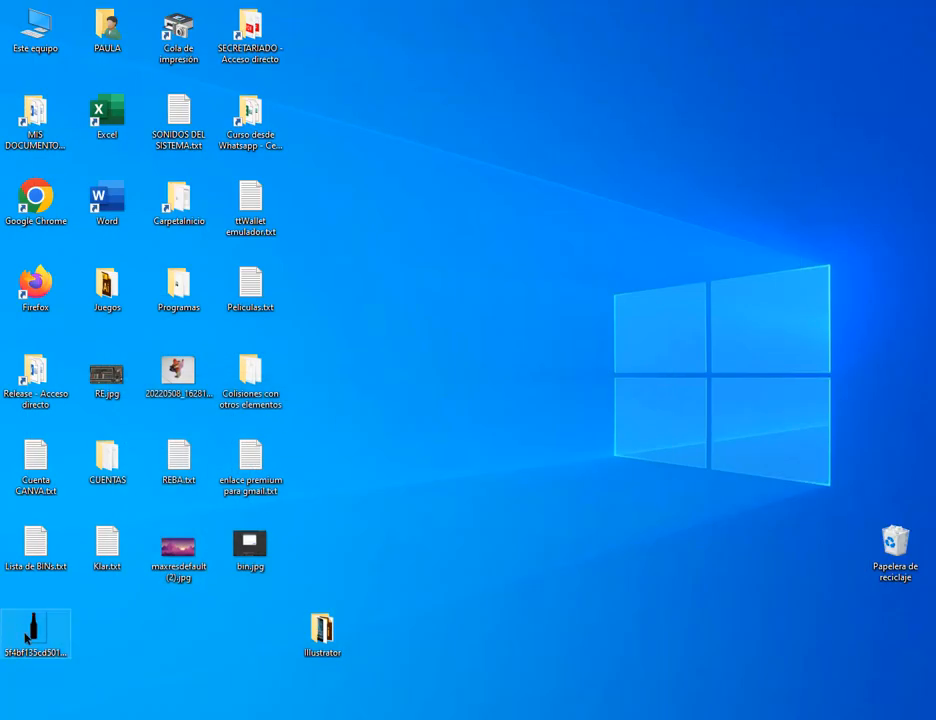
{"action": "left_click_drag", "start_coordinate": [28, 625], "coordinate": [503, 538]}
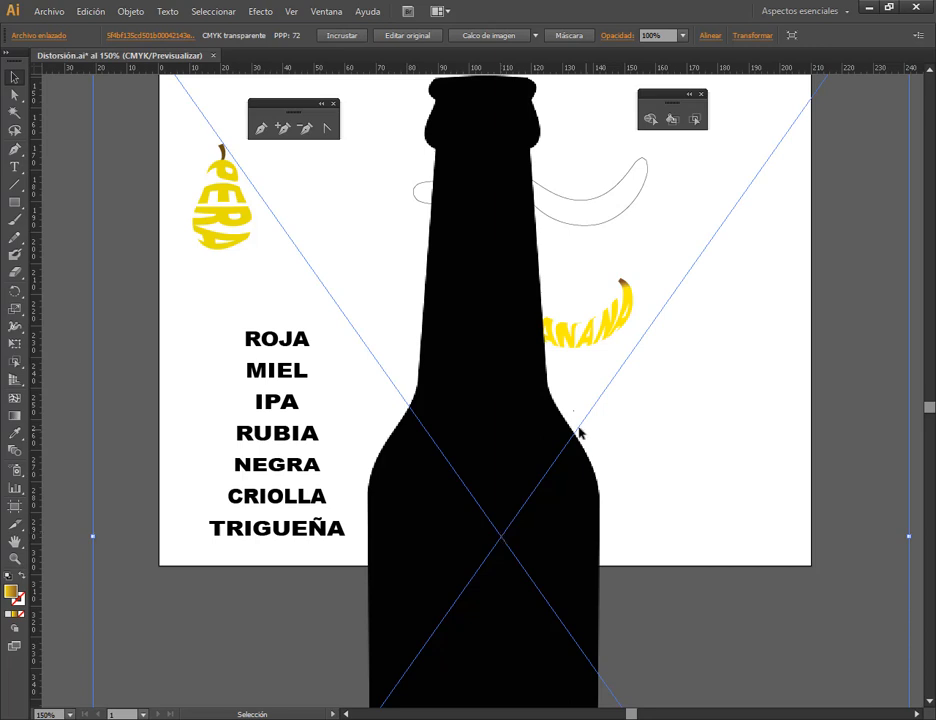
{"action": "scroll", "coordinate": [566, 422], "scroll_direction": "down", "scroll_amount": 3}
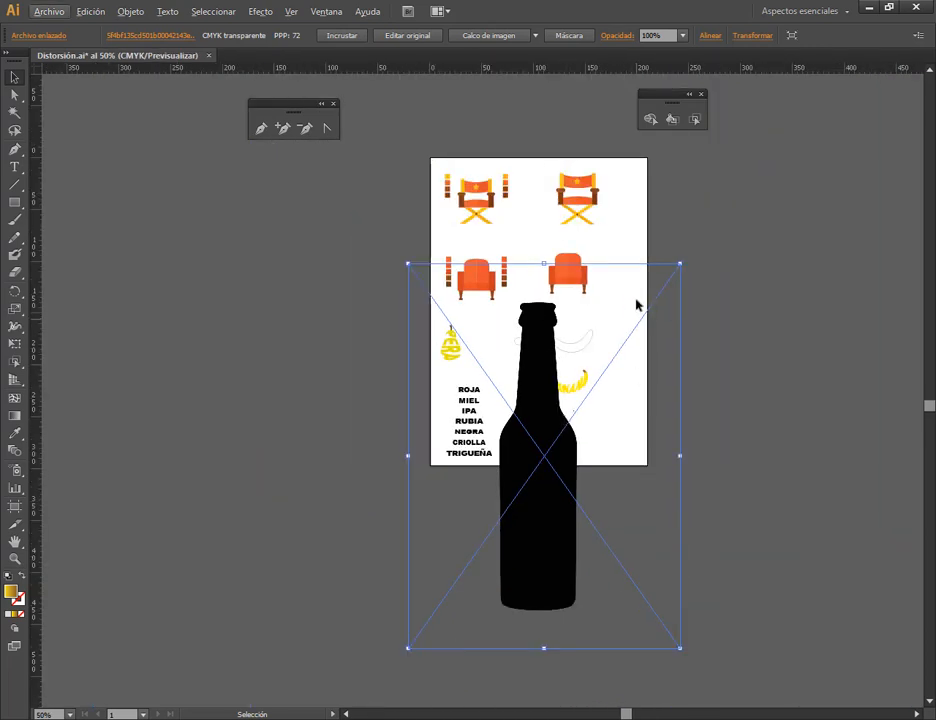
- Move the bottle image so the silhouette sits beyond the artboard's right edge, and apply Image Trace to it
{"action": "left_click_drag", "start_coordinate": [680, 264], "coordinate": [564, 428]}
{"action": "key", "text": "ctrl+z"}
{"action": "left_click_drag", "start_coordinate": [542, 526], "coordinate": [720, 425]}
{"action": "left_click_drag", "start_coordinate": [600, 245], "coordinate": [469, 272]}
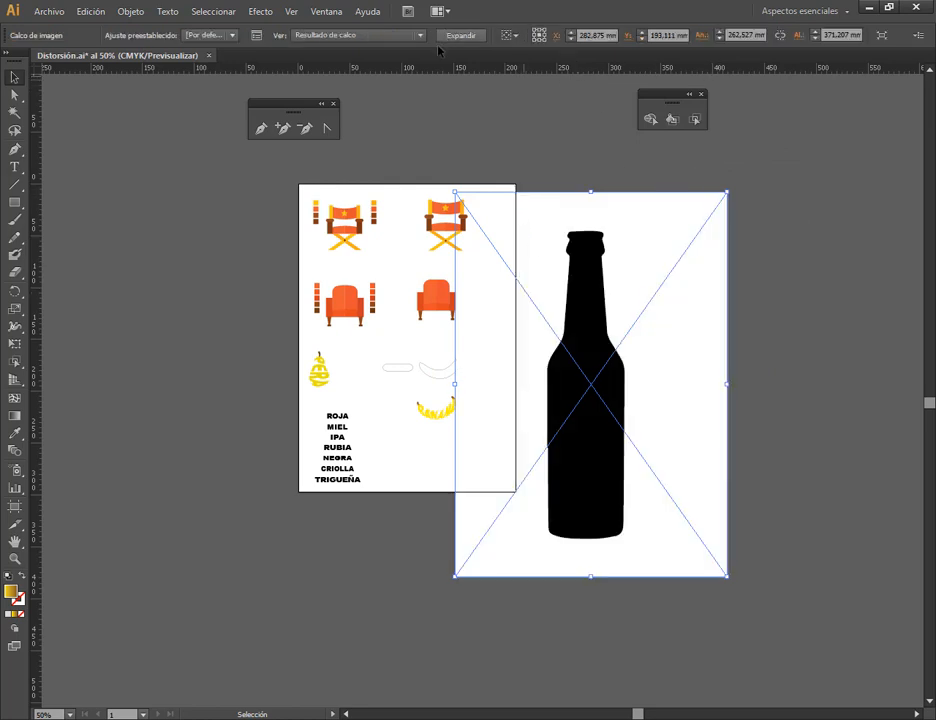
- Expand the bottle's image trace into vector paths and ungroup them
{"action": "left_click", "coordinate": [474, 35]}
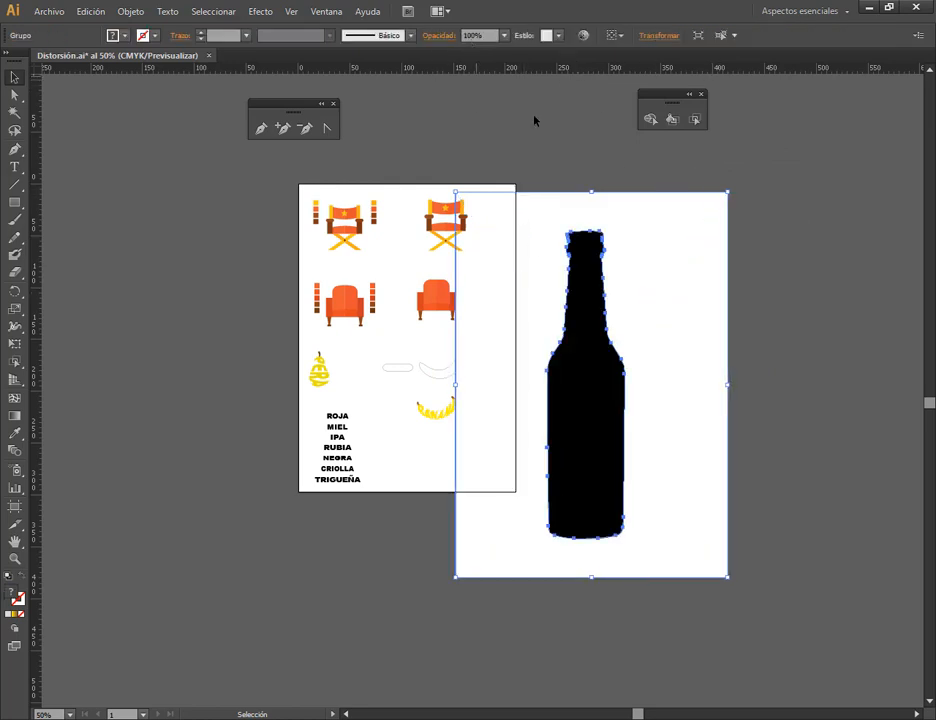
{"action": "right_click", "coordinate": [682, 259]}
{"action": "left_click", "coordinate": [686, 343]}
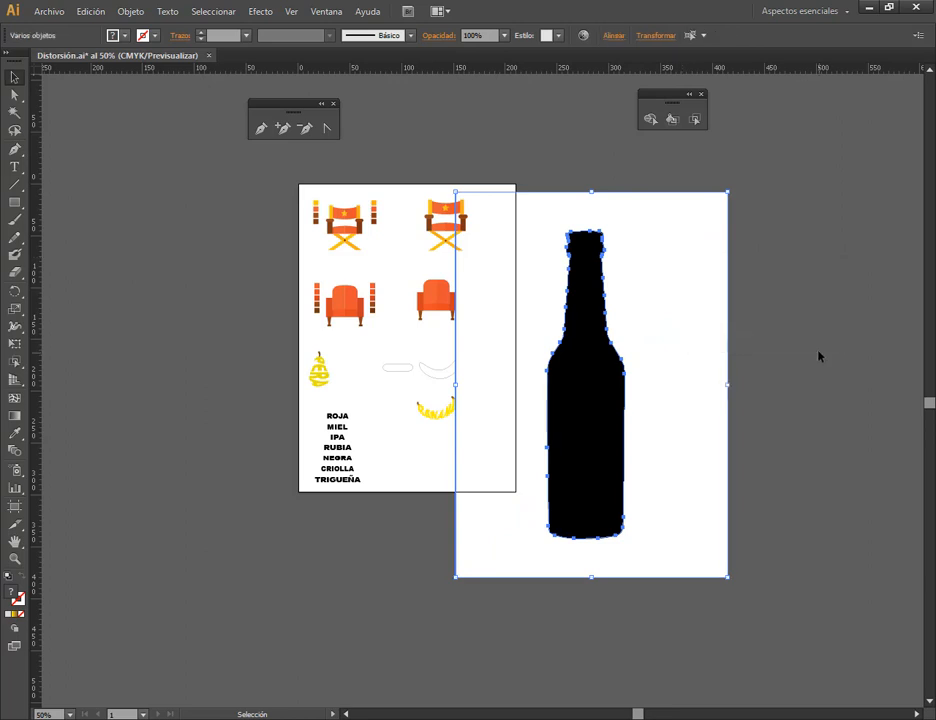
- Delete the white background shape around the traced bottle
{"action": "left_click", "coordinate": [820, 357]}
{"action": "left_click", "coordinate": [675, 332]}
{"action": "key", "text": "Delete"}
- Scale the bottle silhouette proportionally to about 84 mm tall and place it on the artboard beside the beer-type words
{"action": "left_click_drag", "start_coordinate": [581, 364], "coordinate": [556, 408]}
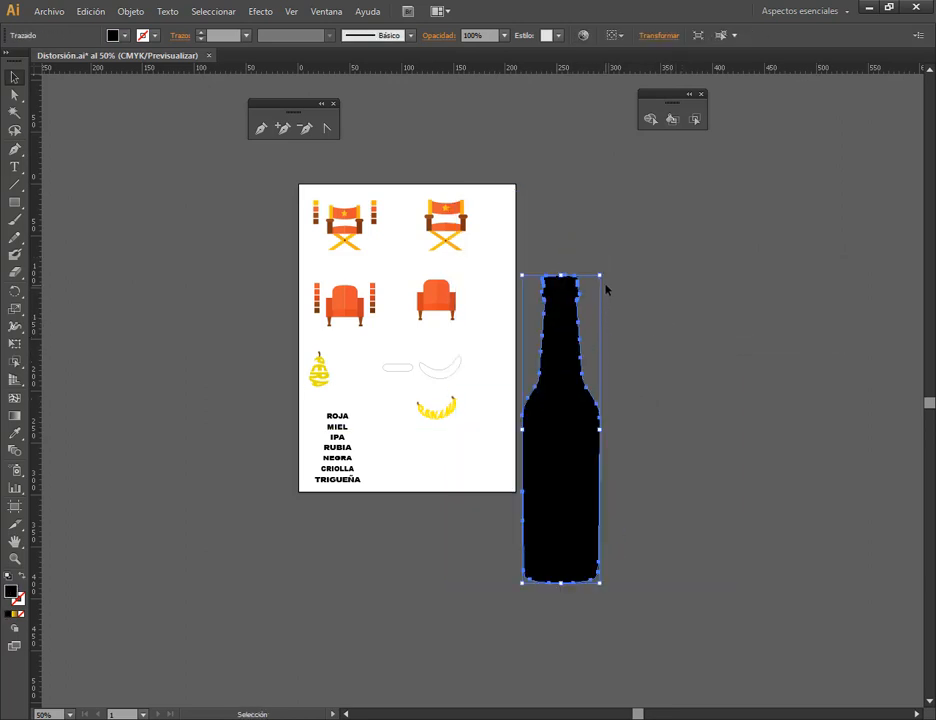
{"action": "left_click_drag", "start_coordinate": [600, 276], "coordinate": [508, 474]}
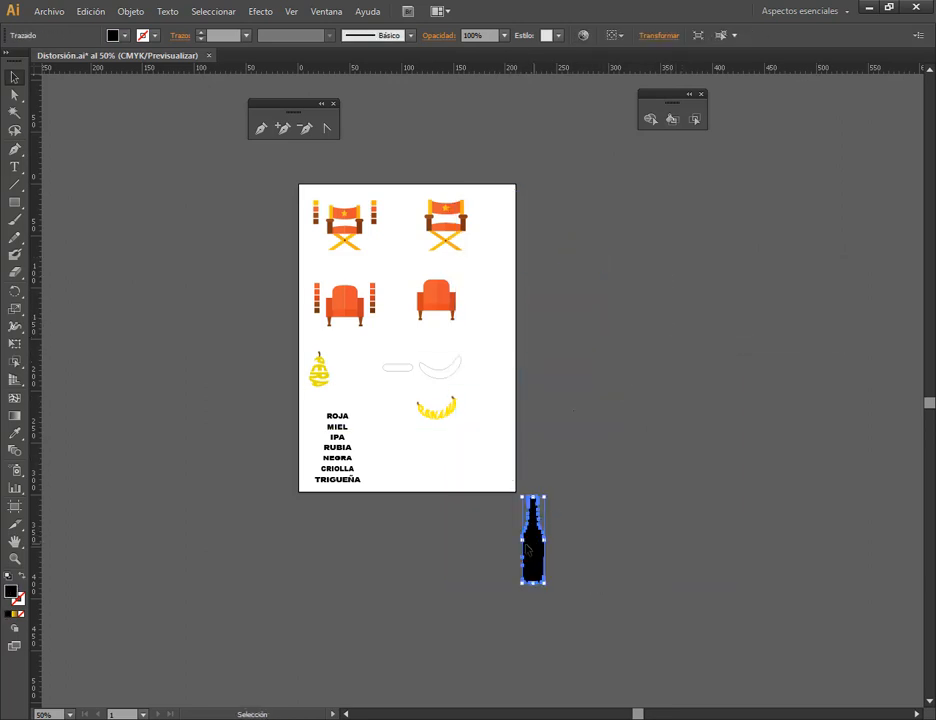
{"action": "left_click_drag", "start_coordinate": [533, 540], "coordinate": [380, 443]}
{"action": "key", "text": "ctrl+shift+a"}
{"action": "scroll", "coordinate": [375, 439], "scroll_direction": "up", "scroll_amount": 1}
{"action": "scroll", "coordinate": [373, 437], "scroll_direction": "up", "scroll_amount": 1}
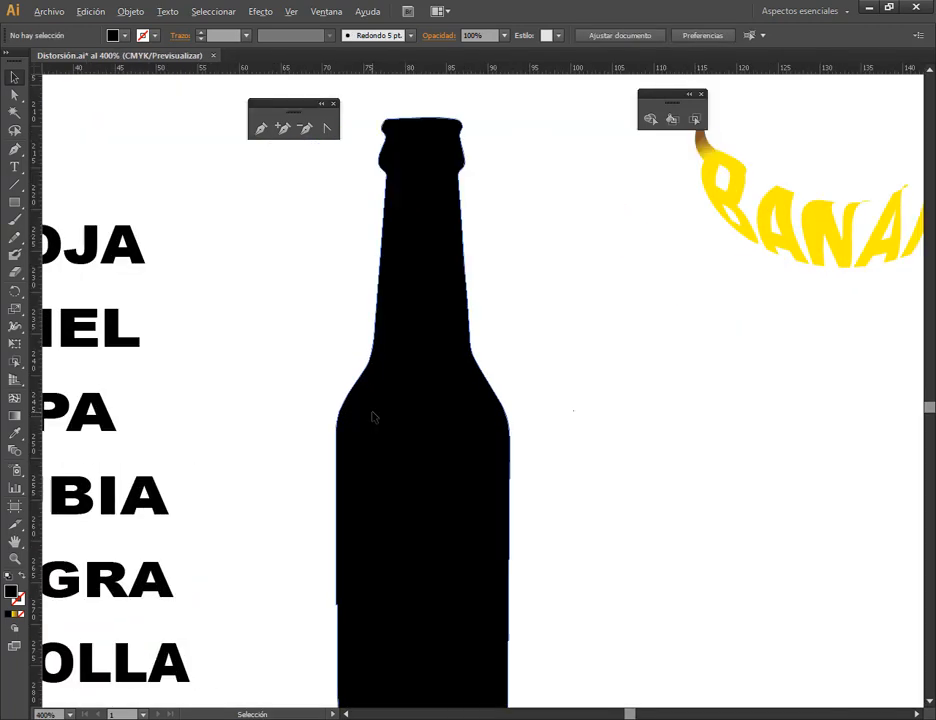
{"action": "scroll", "coordinate": [654, 441], "scroll_direction": "down", "scroll_amount": 1}
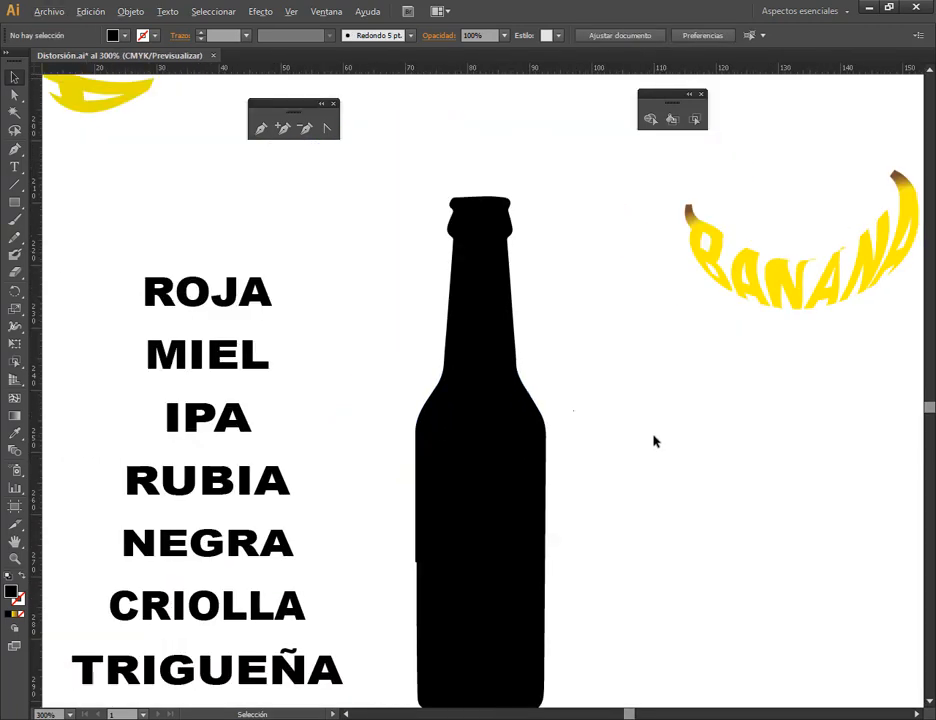
{"action": "scroll", "coordinate": [550, 450], "scroll_direction": "down", "scroll_amount": 2}
- Delete the two anchor points forming the small notch in the bottle's left side, and deselect the path
{"action": "left_click", "coordinate": [532, 472]}
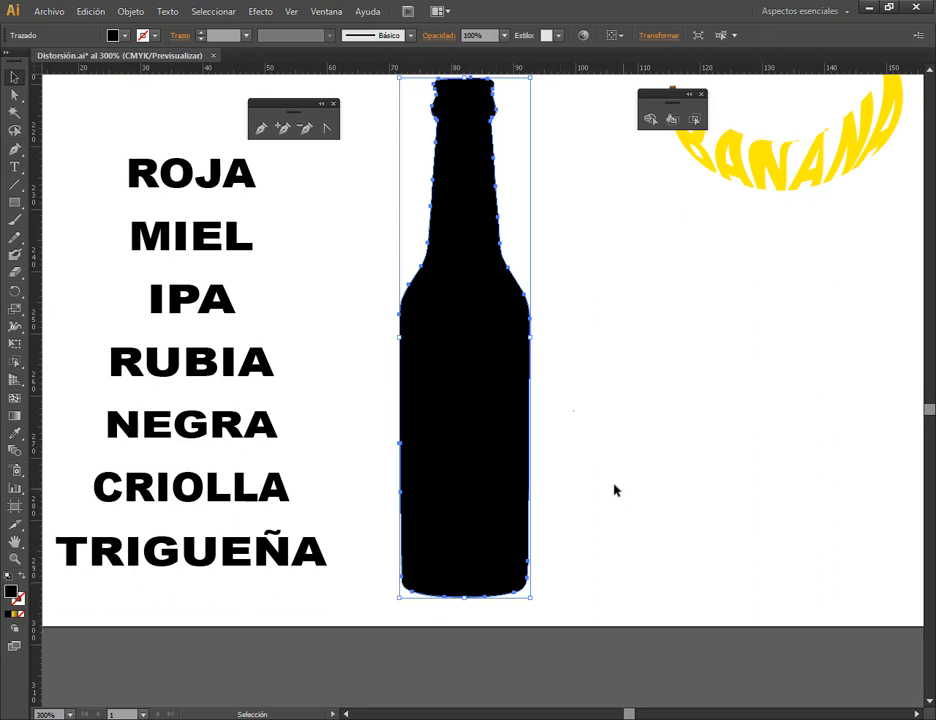
{"action": "left_click", "coordinate": [15, 97]}
{"action": "left_click", "coordinate": [611, 413]}
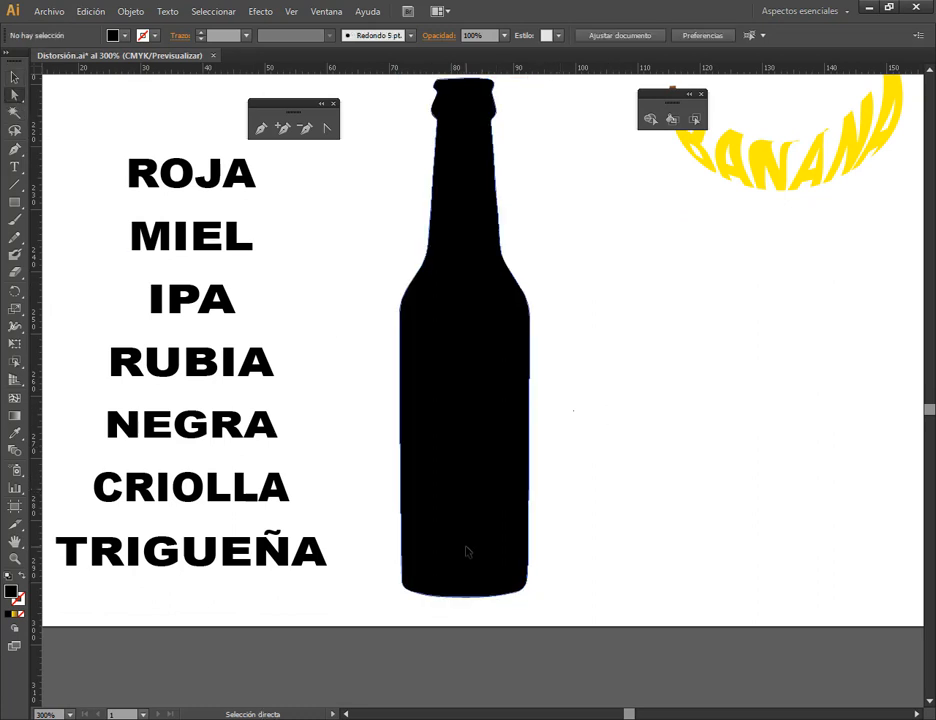
{"action": "scroll", "coordinate": [437, 540], "scroll_direction": "up", "scroll_amount": 2}
{"action": "left_click", "coordinate": [437, 540]}
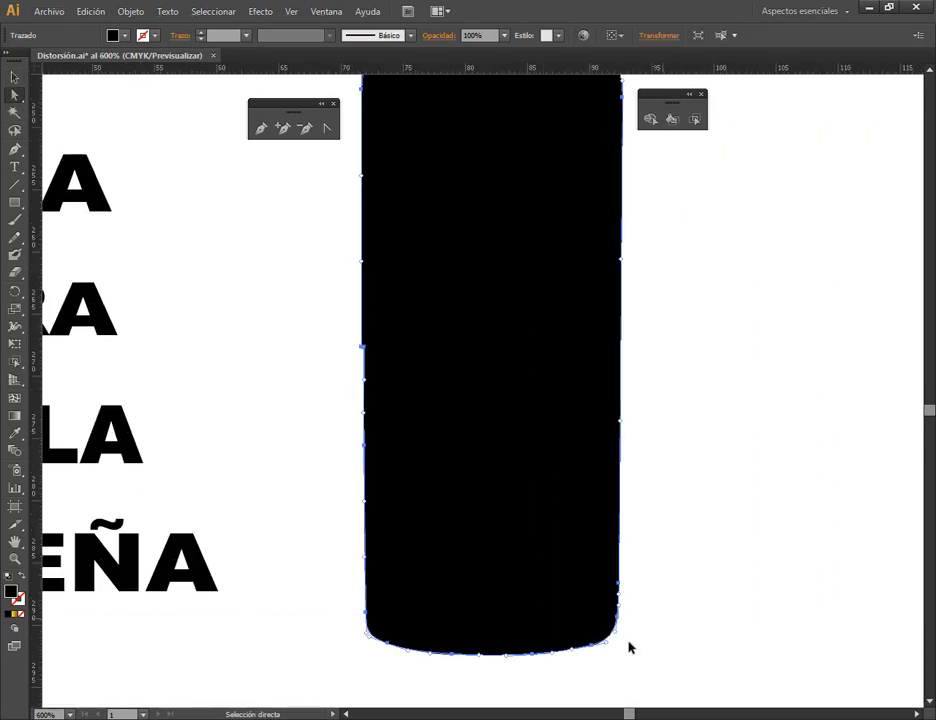
{"action": "scroll", "coordinate": [391, 349], "scroll_direction": "up", "scroll_amount": 3}
{"action": "scroll", "coordinate": [330, 245], "scroll_direction": "up", "scroll_amount": 4}
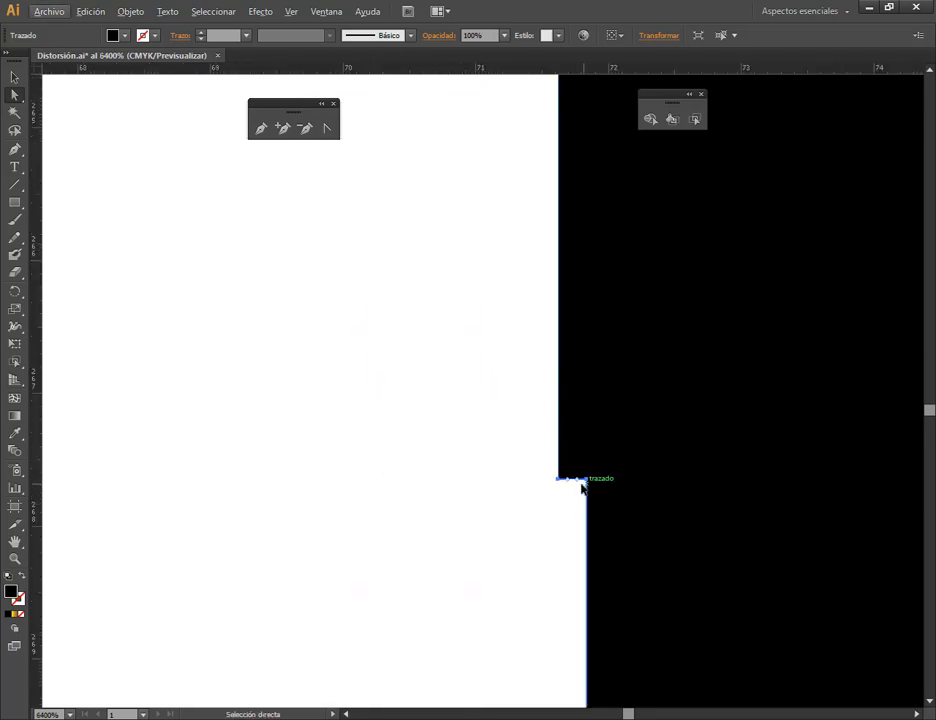
{"action": "left_click", "coordinate": [566, 465]}
{"action": "left_click", "coordinate": [558, 479]}
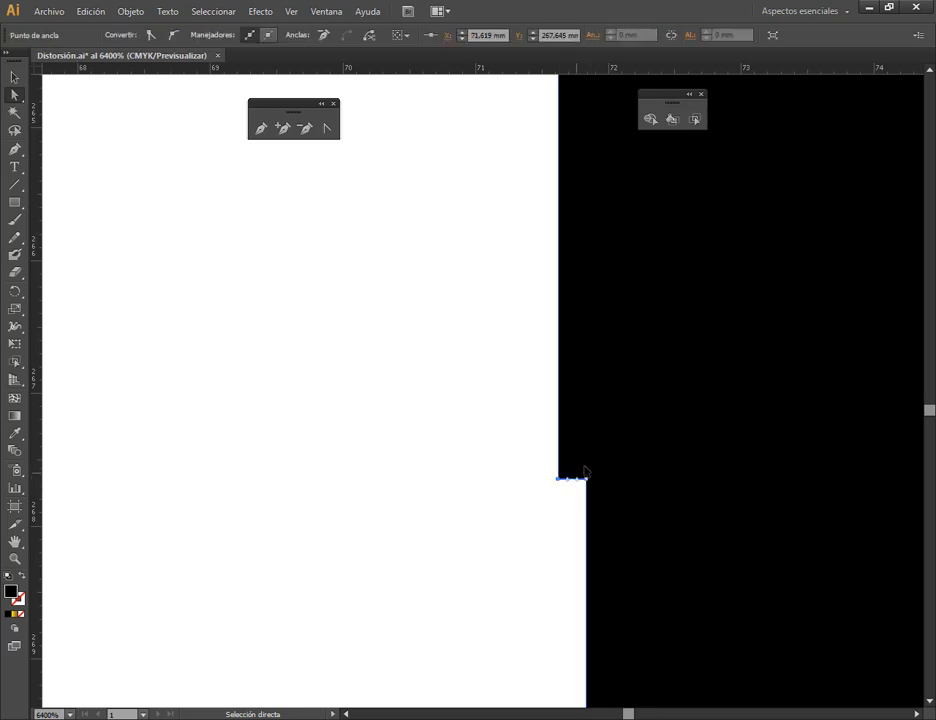
{"action": "scroll", "coordinate": [586, 470], "scroll_direction": "down", "scroll_amount": 2}
{"action": "scroll", "coordinate": [587, 436], "scroll_direction": "up", "scroll_amount": 1}
{"action": "left_click", "coordinate": [305, 129]}
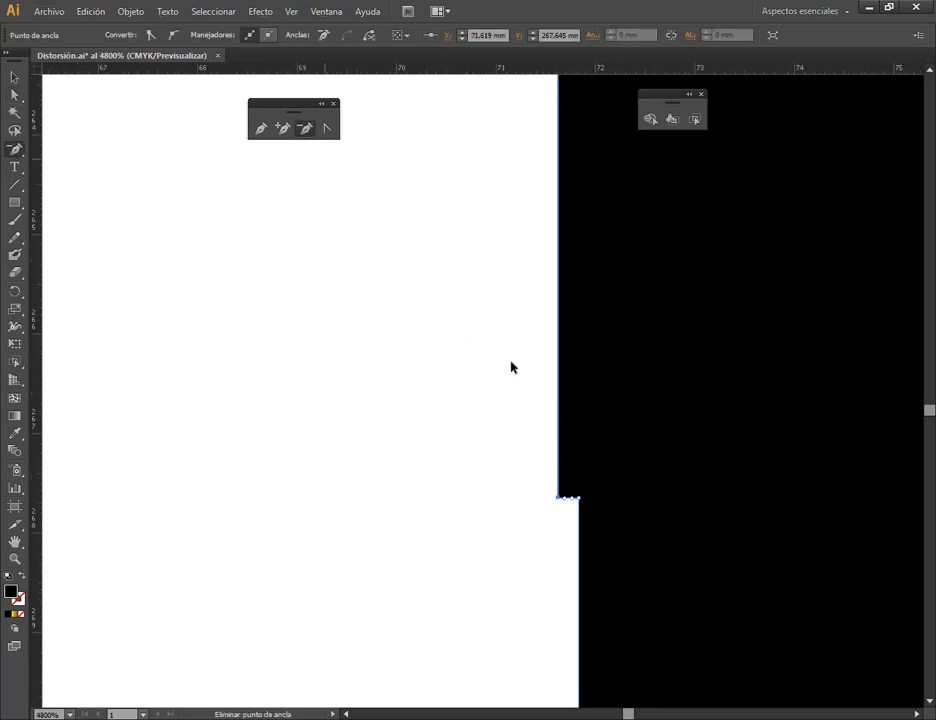
{"action": "left_click", "coordinate": [580, 498]}
{"action": "left_click", "coordinate": [559, 497]}
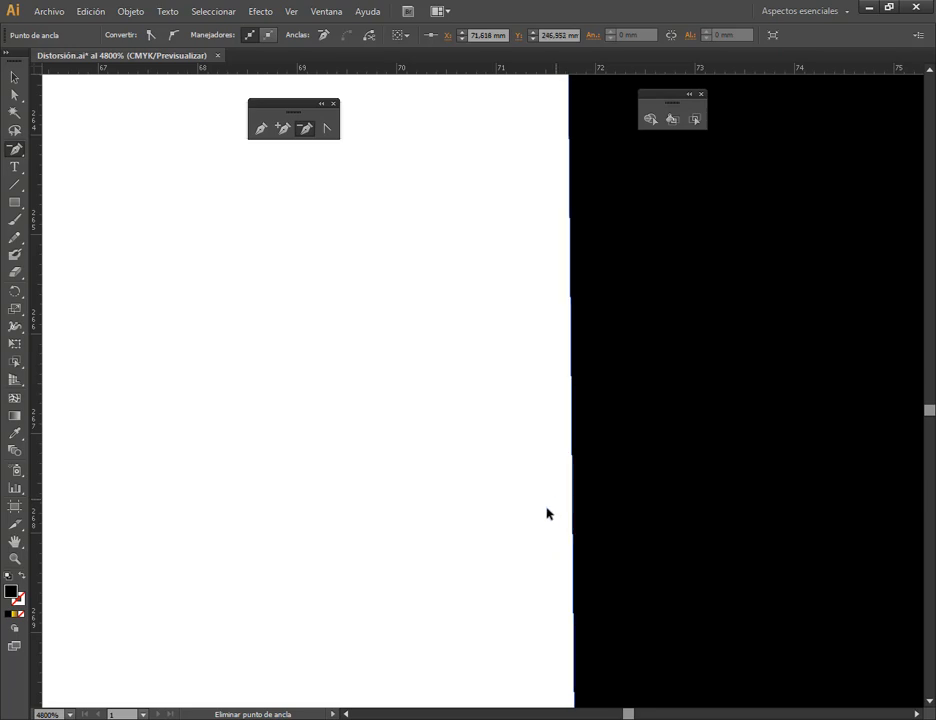
{"action": "left_click", "coordinate": [12, 78]}
{"action": "left_click", "coordinate": [445, 360]}
- Examine the bottle outline up close along its sides, shoulders, neck, mouth and base for irregularities
{"action": "scroll", "coordinate": [487, 361], "scroll_direction": "down", "scroll_amount": 7}
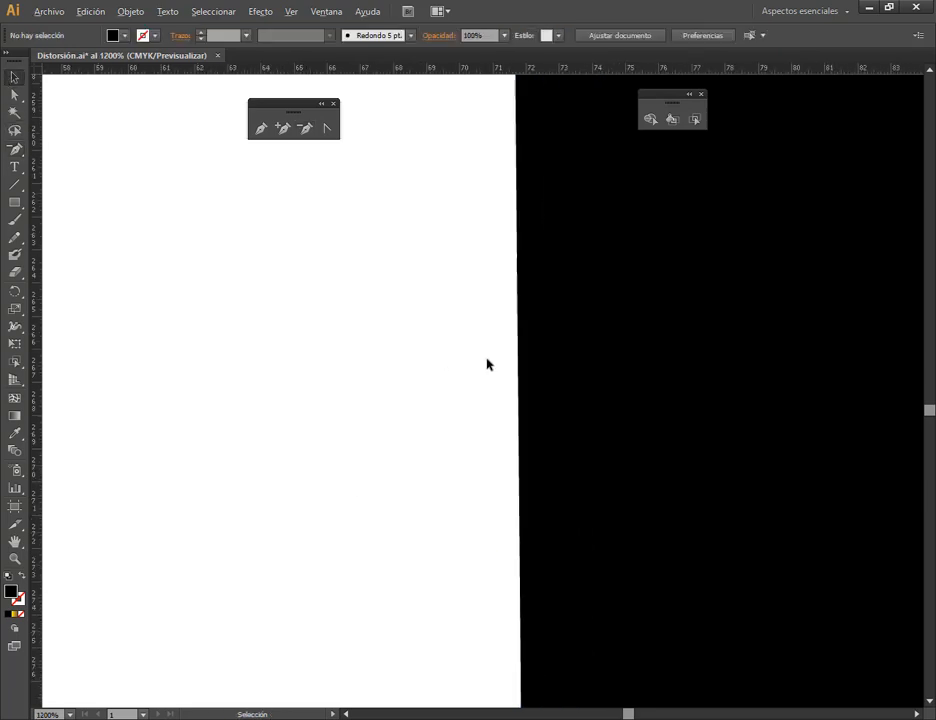
{"action": "scroll", "coordinate": [513, 371], "scroll_direction": "down", "scroll_amount": 2}
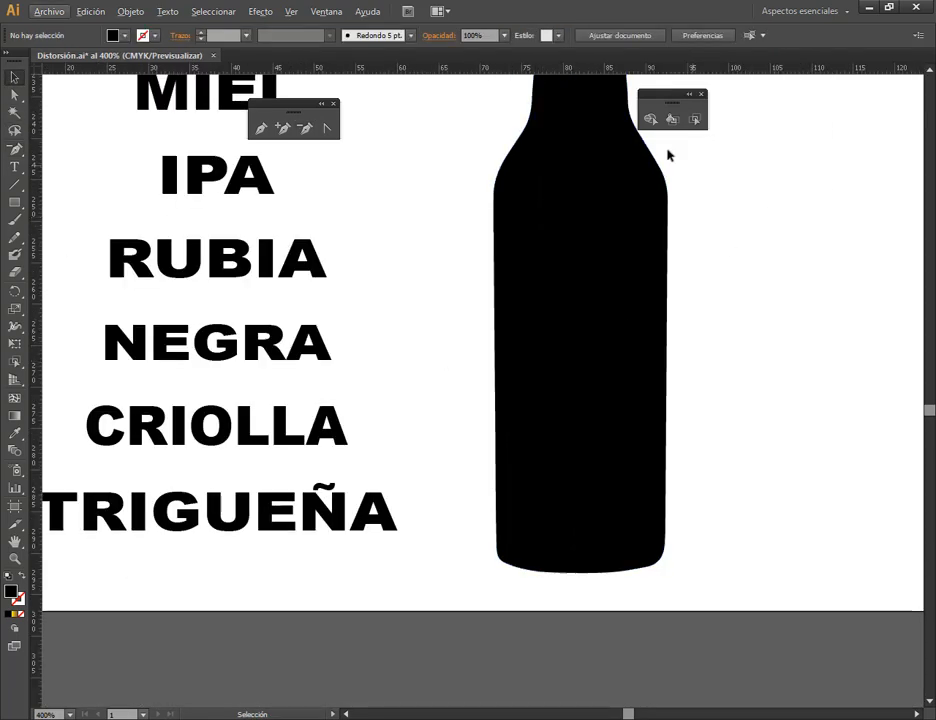
{"action": "scroll", "coordinate": [672, 195], "scroll_direction": "up", "scroll_amount": 4}
{"action": "scroll", "coordinate": [730, 302], "scroll_direction": "up", "scroll_amount": 3}
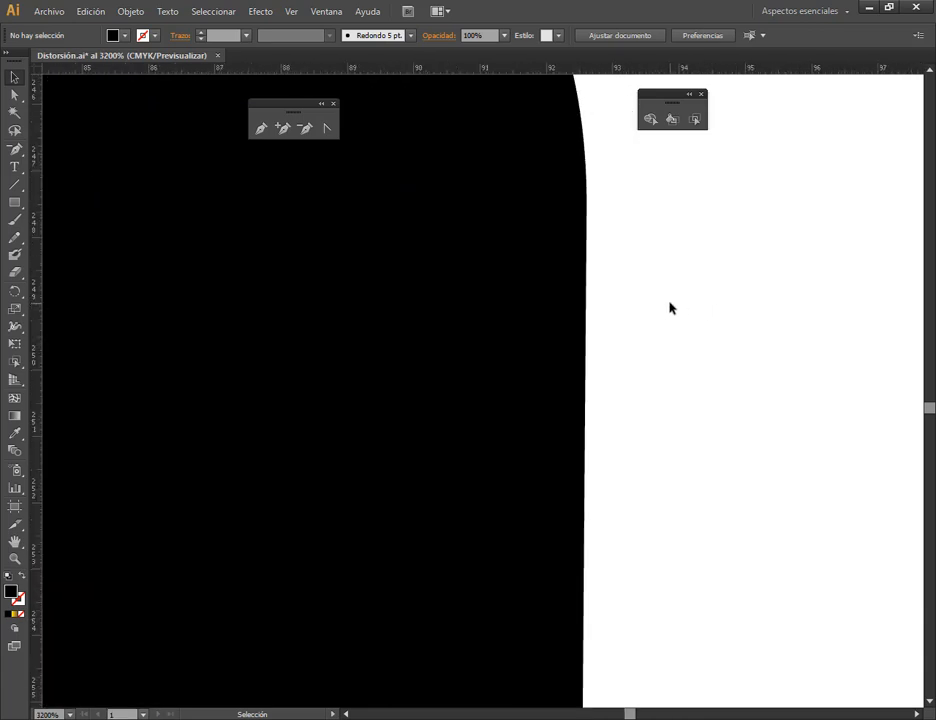
{"action": "scroll", "coordinate": [670, 308], "scroll_direction": "down", "scroll_amount": 4}
{"action": "scroll", "coordinate": [365, 251], "scroll_direction": "up", "scroll_amount": 4}
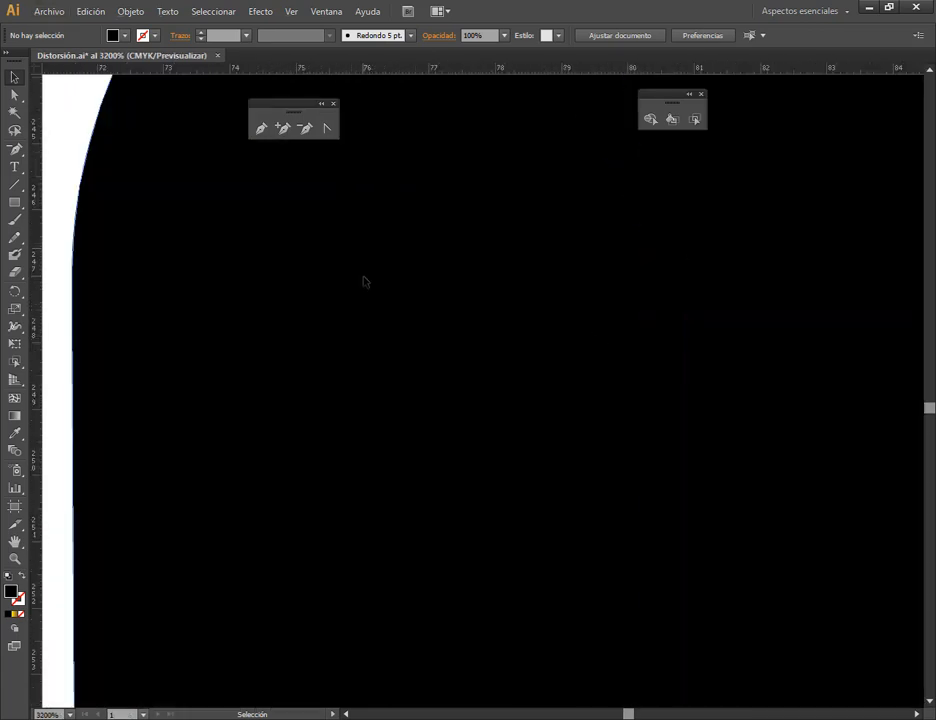
{"action": "scroll", "coordinate": [45, 210], "scroll_direction": "down", "scroll_amount": 5}
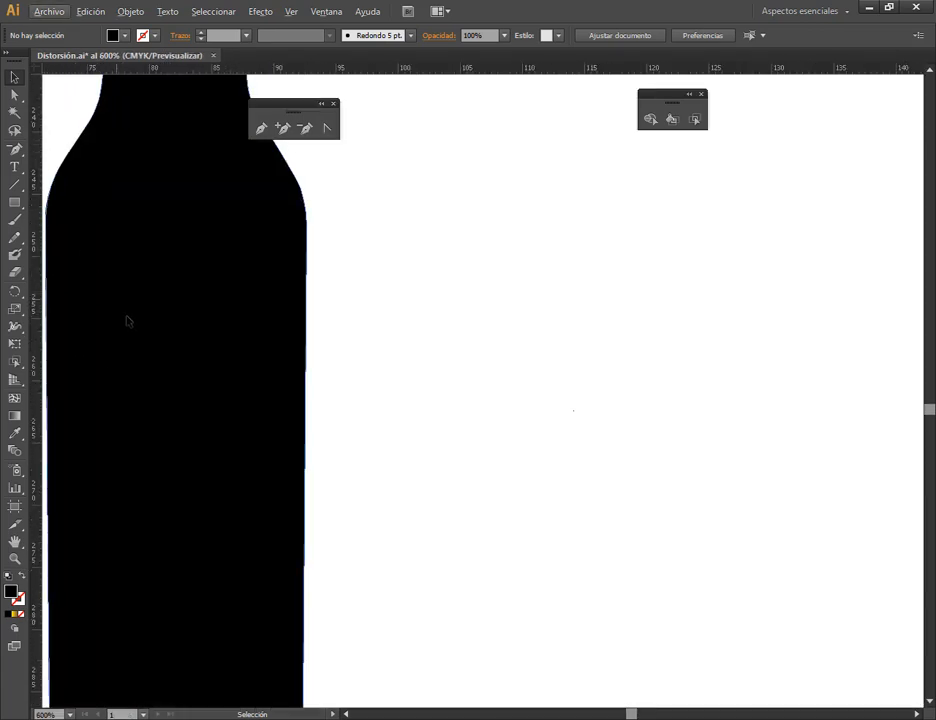
{"action": "left_click_drag", "start_coordinate": [253, 330], "coordinate": [409, 642]}
{"action": "left_click_drag", "start_coordinate": [361, 315], "coordinate": [403, 537]}
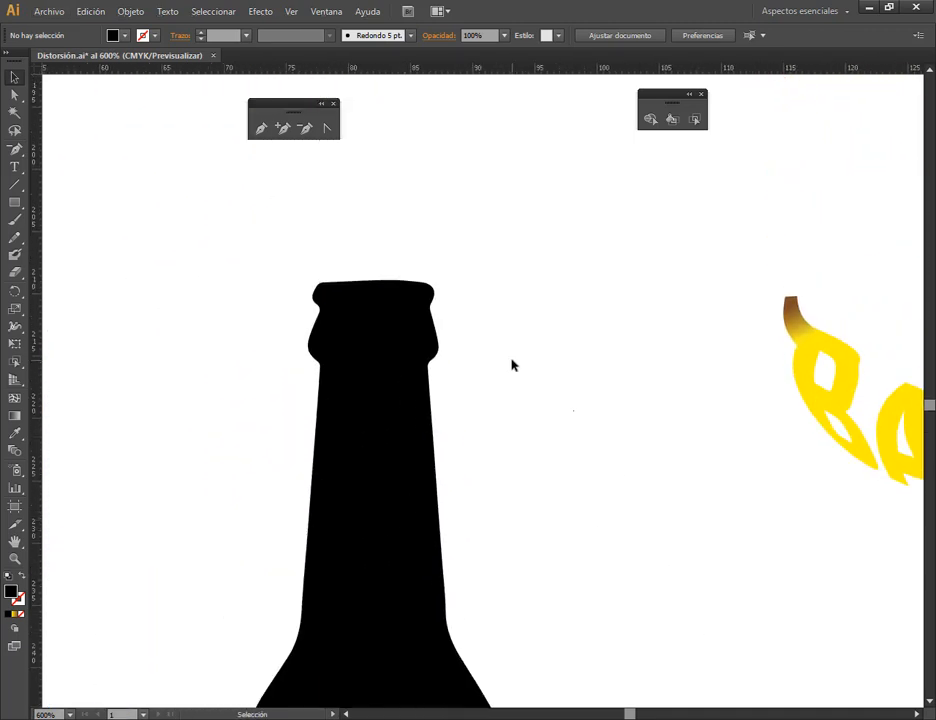
{"action": "scroll", "coordinate": [437, 334], "scroll_direction": "up", "scroll_amount": 2}
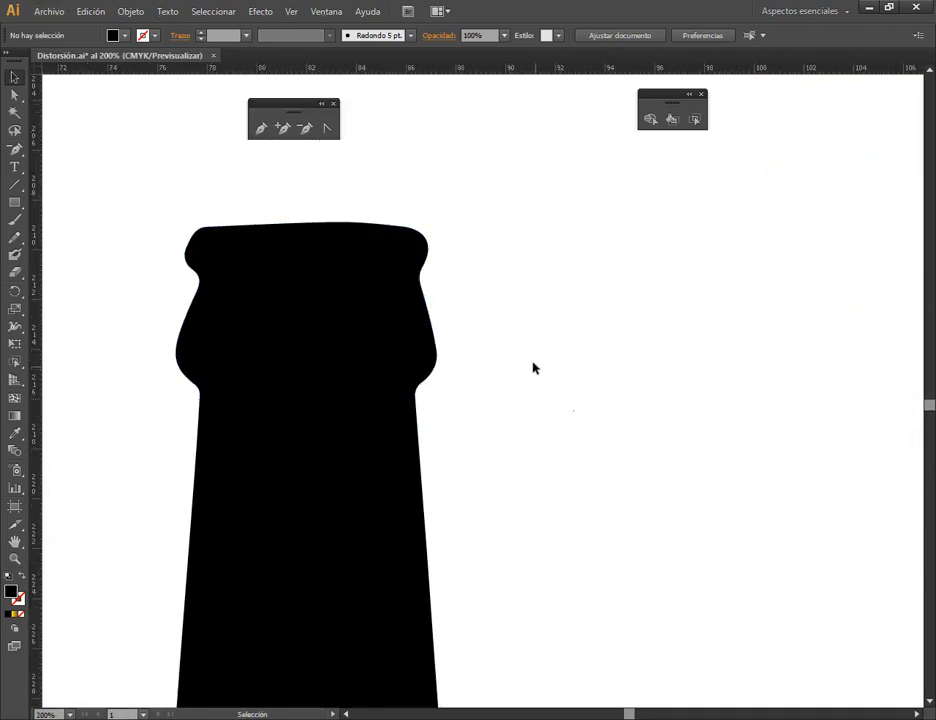
{"action": "scroll", "coordinate": [534, 367], "scroll_direction": "down", "scroll_amount": 5}
{"action": "left_click_drag", "start_coordinate": [606, 587], "coordinate": [510, 472]}
{"action": "scroll", "coordinate": [458, 509], "scroll_direction": "up", "scroll_amount": 4}
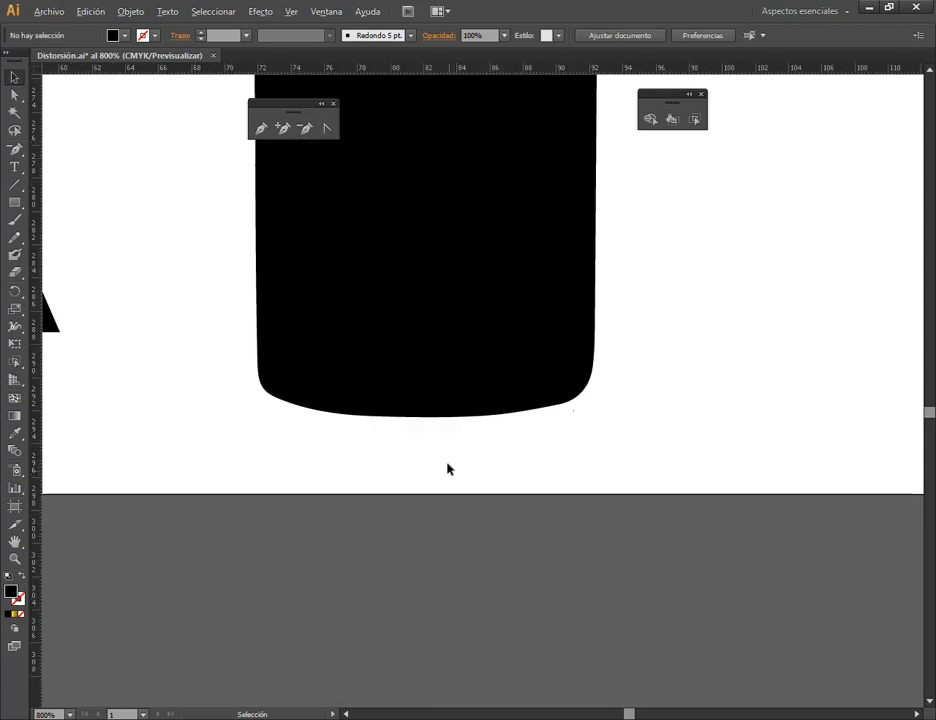
- Give the bottle silhouette a white fill with a 1 pt black stroke, and deselect it
{"action": "scroll", "coordinate": [448, 468], "scroll_direction": "up", "scroll_amount": 3}
{"action": "scroll", "coordinate": [453, 455], "scroll_direction": "down", "scroll_amount": 5}
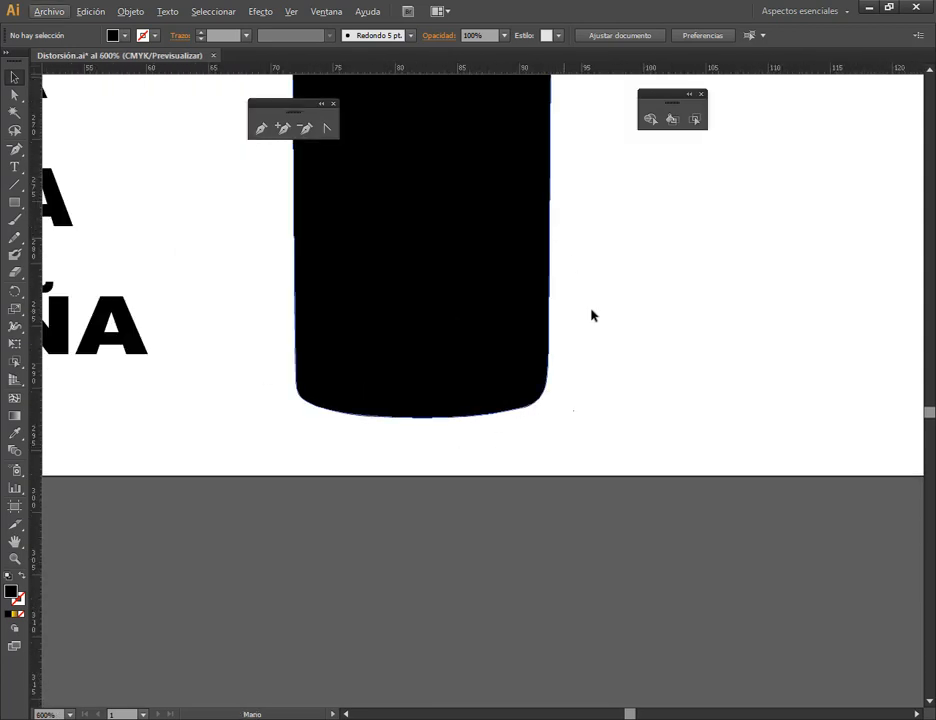
{"action": "scroll", "coordinate": [585, 470], "scroll_direction": "down", "scroll_amount": 3}
{"action": "left_click", "coordinate": [605, 370]}
{"action": "scroll", "coordinate": [685, 338], "scroll_direction": "up", "scroll_amount": 1}
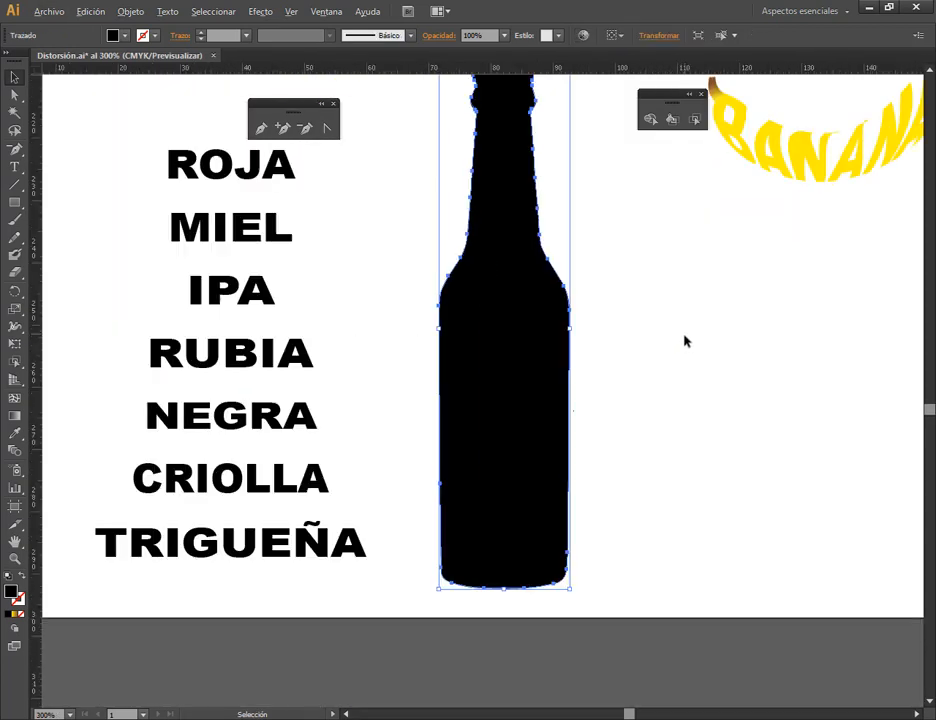
{"action": "left_click", "coordinate": [9, 577]}
{"action": "left_click", "coordinate": [681, 392]}
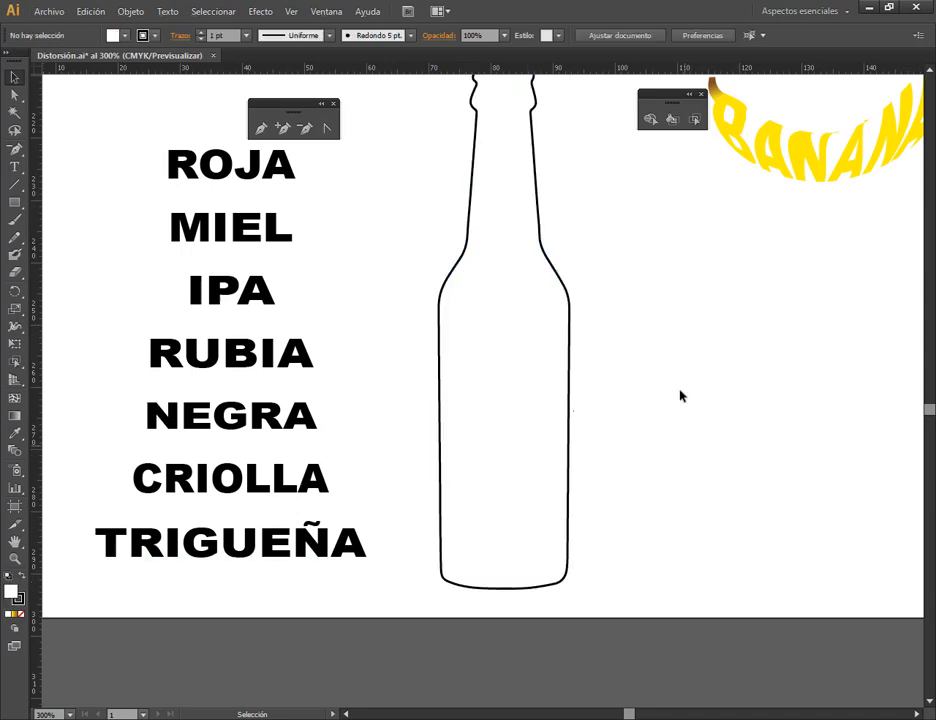
- Bring the whole bottle outline into view and save the document
{"action": "left_click_drag", "start_coordinate": [698, 338], "coordinate": [670, 412]}
{"action": "left_click", "coordinate": [46, 11]}
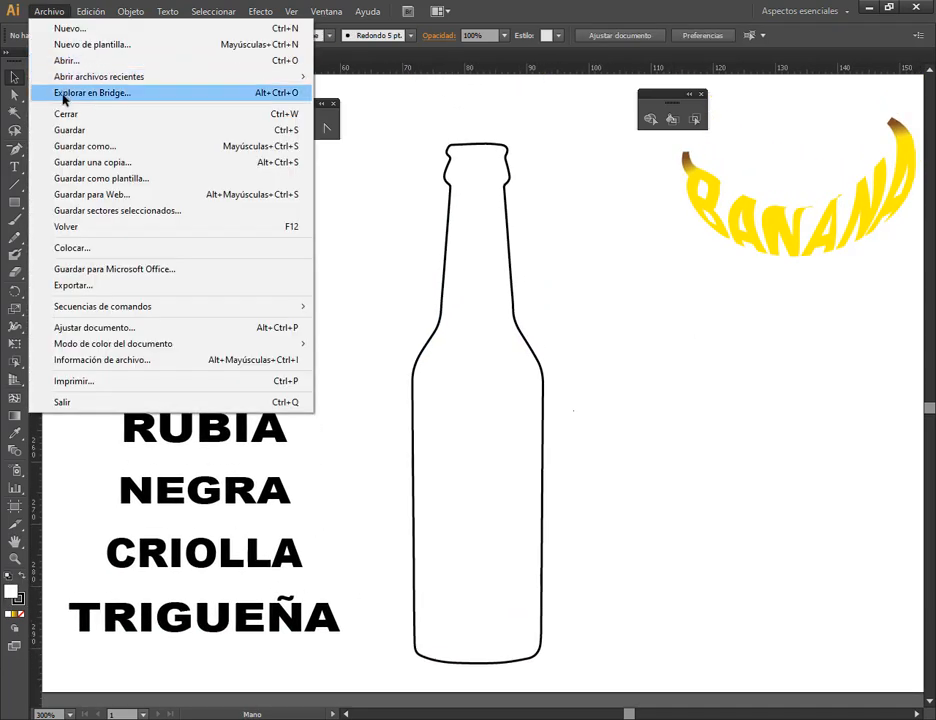
{"action": "left_click", "coordinate": [76, 130]}
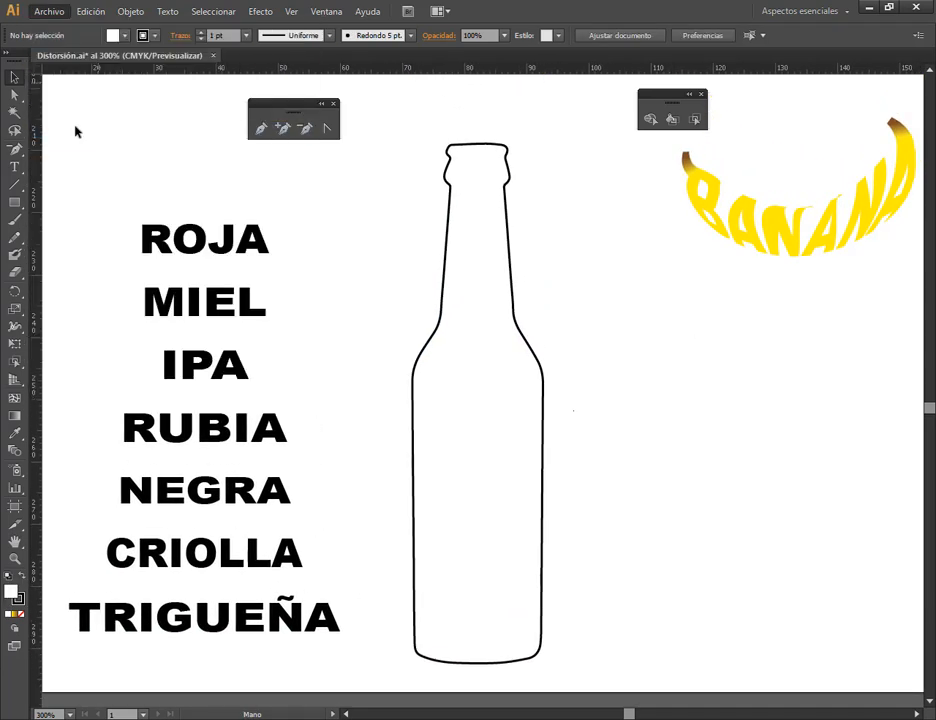
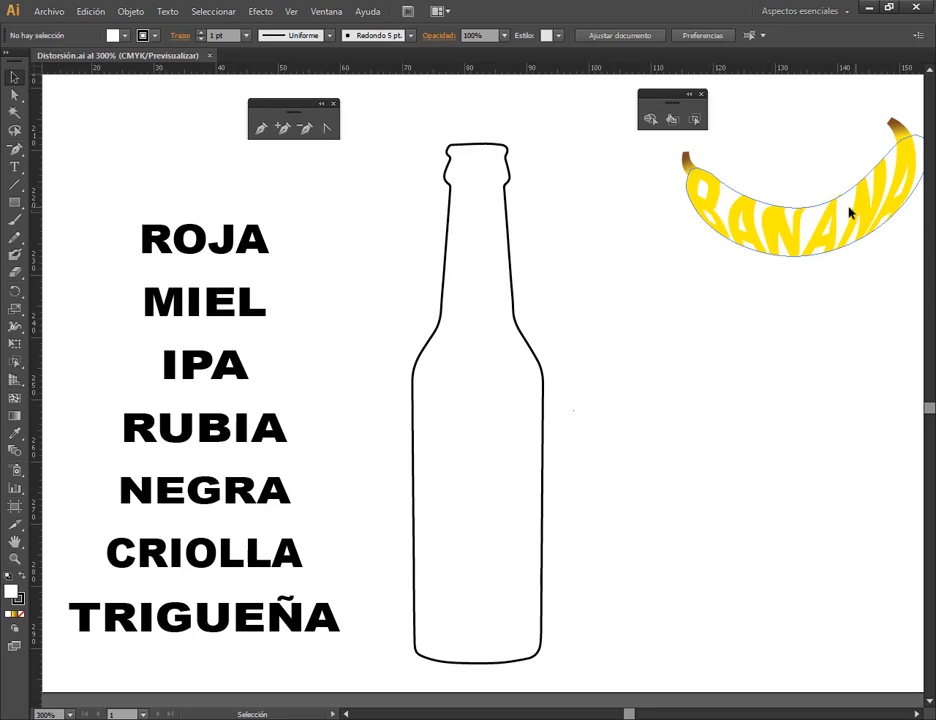
- Draw a horizontal line about 28 mm long across the bottle's neck, just below the lip
{"action": "scroll", "coordinate": [848, 212], "scroll_direction": "up", "scroll_amount": 3}
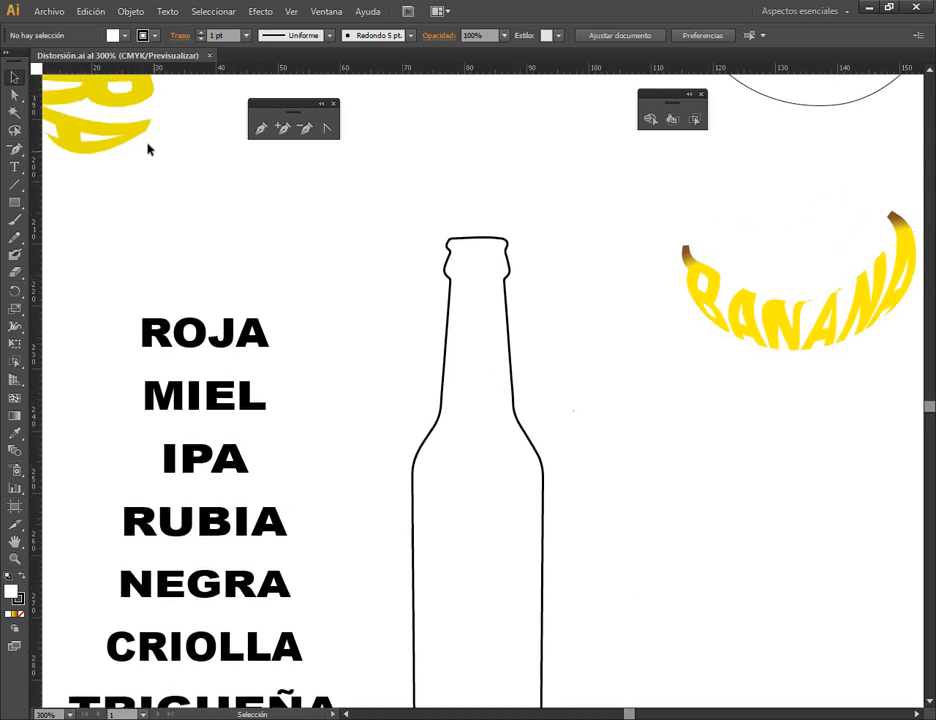
{"action": "scroll", "coordinate": [145, 175], "scroll_direction": "up", "scroll_amount": 1}
{"action": "scroll", "coordinate": [485, 393], "scroll_direction": "down", "scroll_amount": 2}
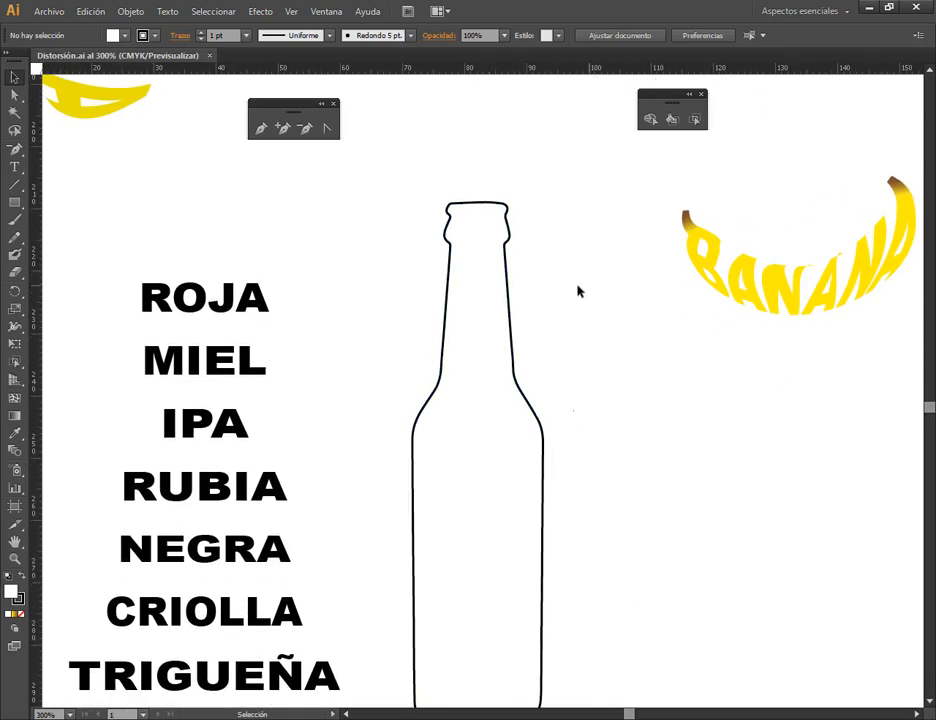
{"action": "scroll", "coordinate": [577, 291], "scroll_direction": "down", "scroll_amount": 1}
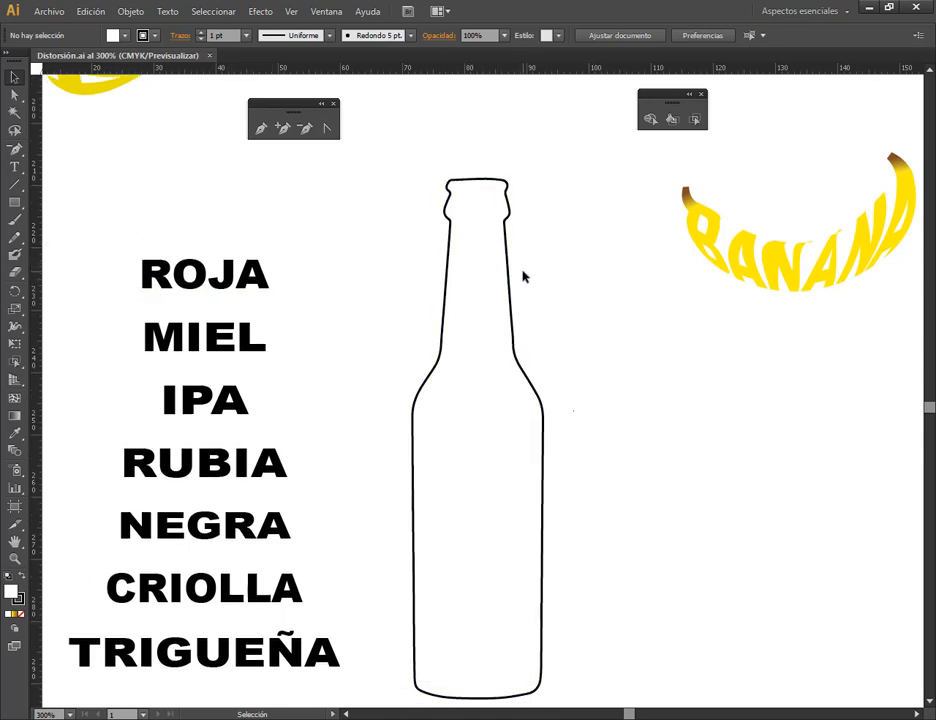
{"action": "scroll", "coordinate": [579, 276], "scroll_direction": "down", "scroll_amount": 1}
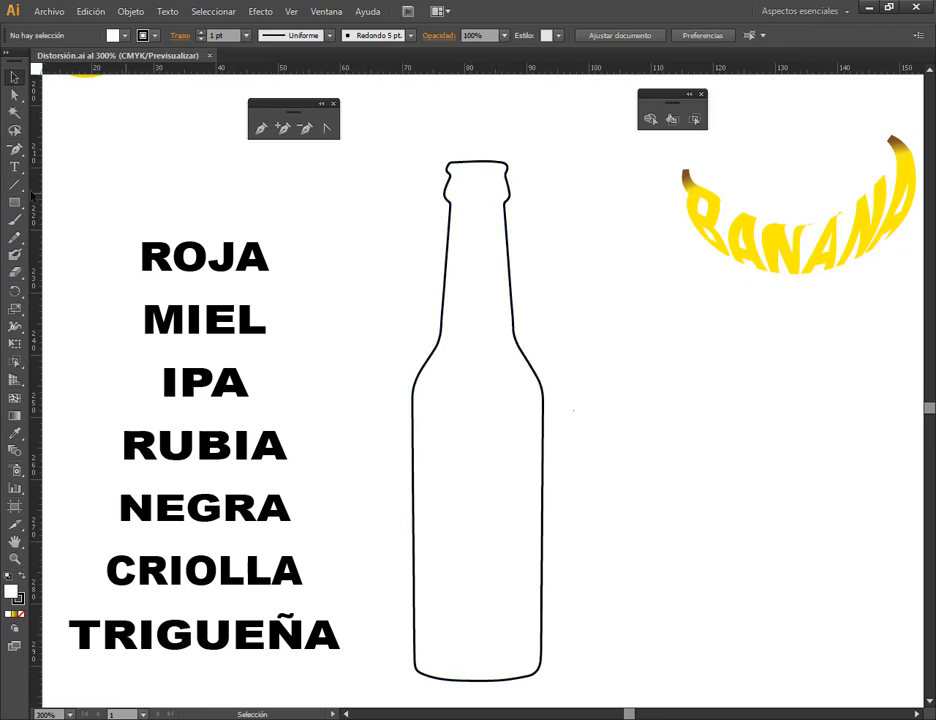
{"action": "left_click", "coordinate": [11, 185]}
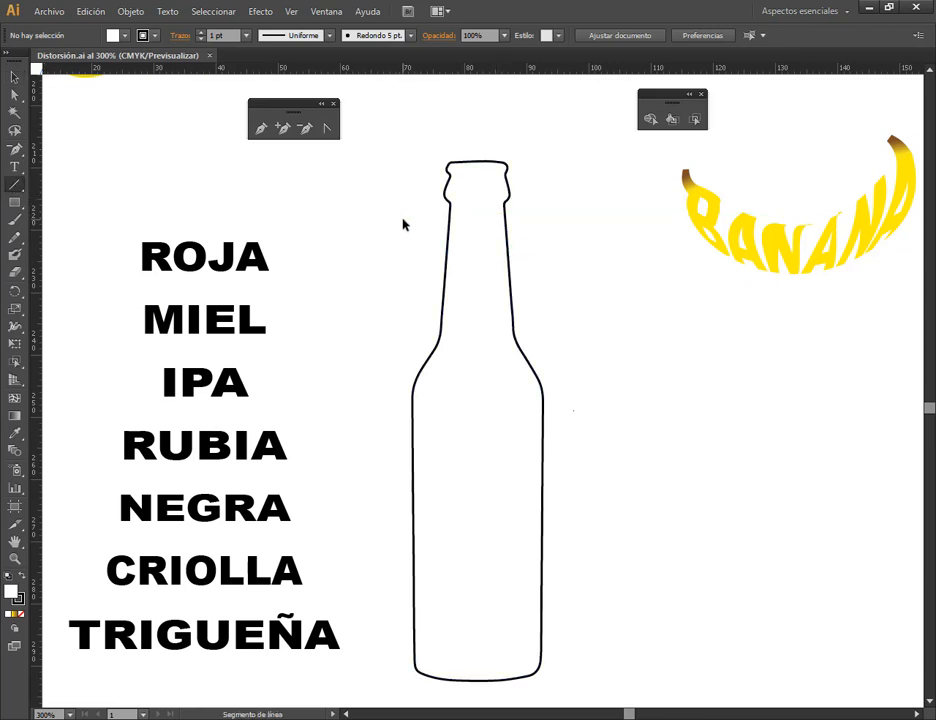
{"action": "left_click_drag", "start_coordinate": [396, 228], "coordinate": [574, 228]}
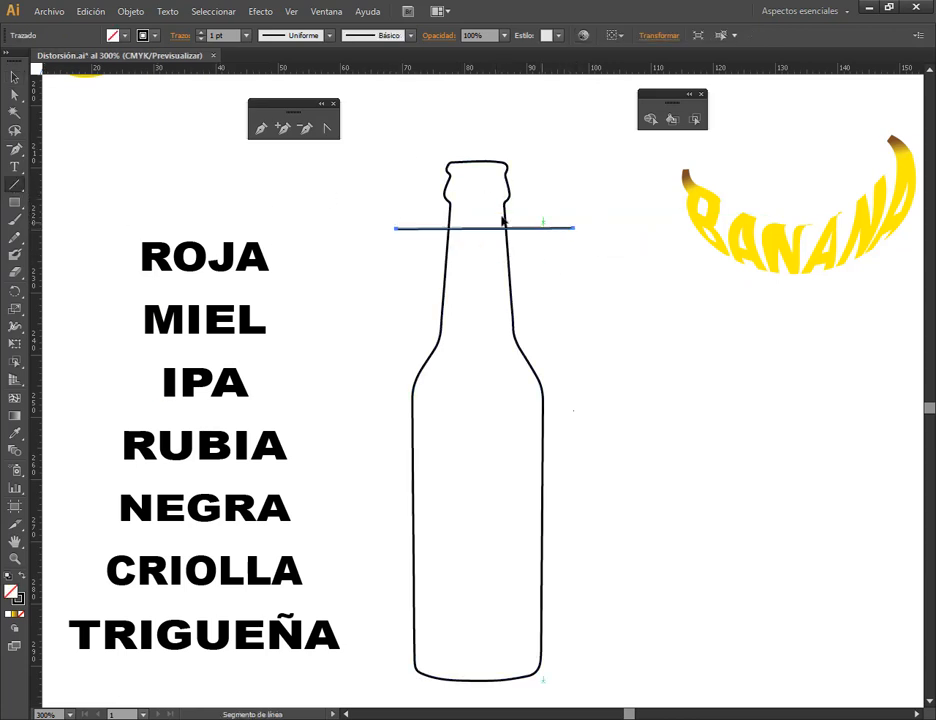
- Bend the line across the neck into a shallow, downward-bulging curve by pulling handles from both end anchor points
{"action": "left_click", "coordinate": [326, 128]}
{"action": "left_click_drag", "start_coordinate": [397, 230], "coordinate": [473, 251]}
{"action": "left_click_drag", "start_coordinate": [574, 230], "coordinate": [606, 214]}
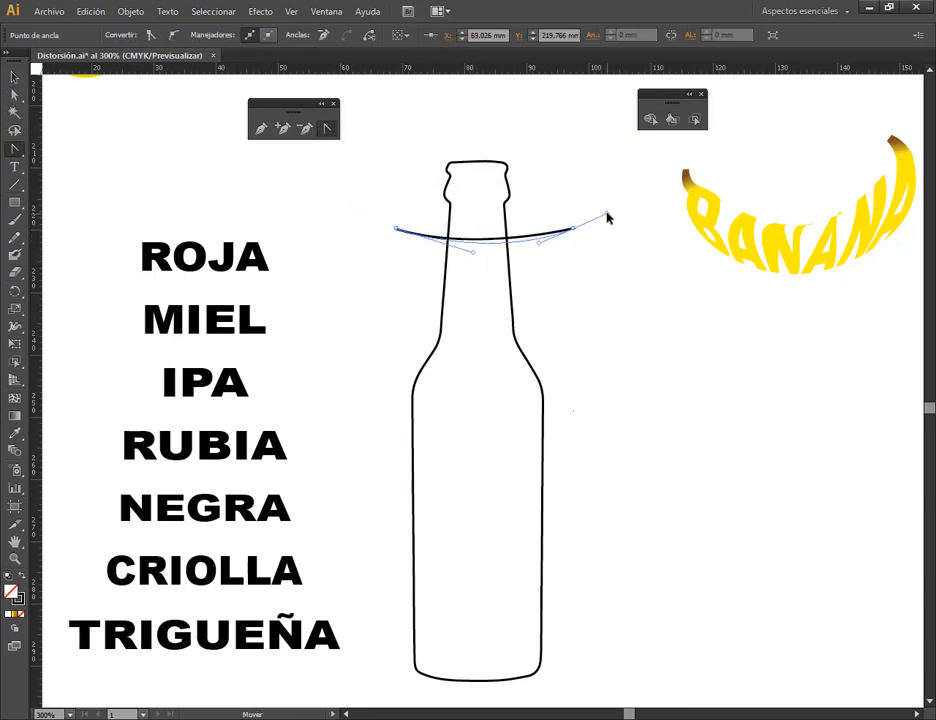
- Duplicate the neck curve across the bottle's lower body, just above the base
{"action": "left_click", "coordinate": [15, 78]}
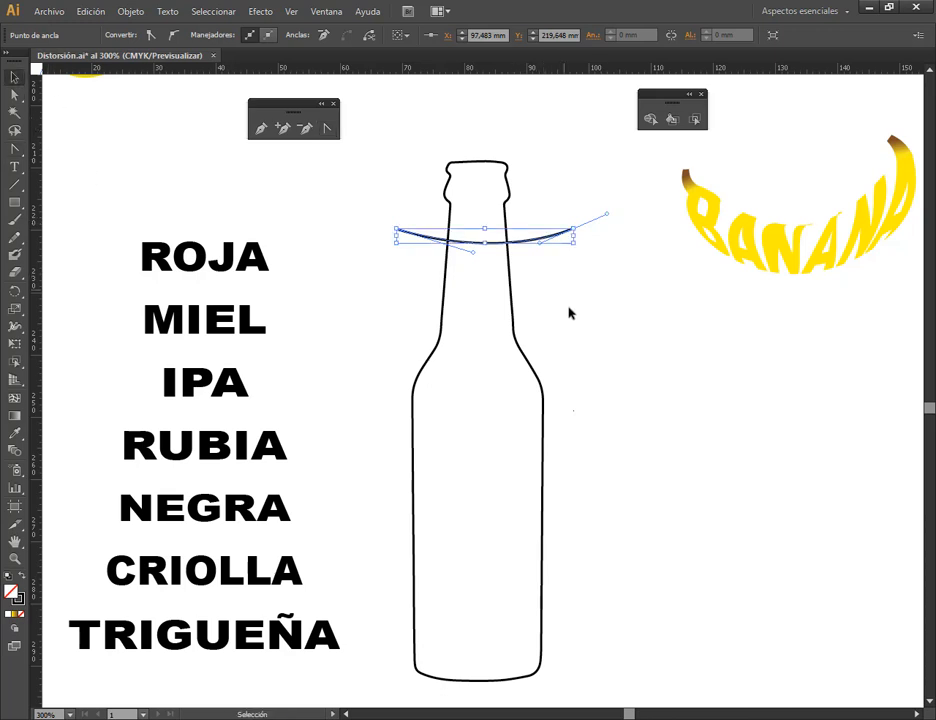
{"action": "left_click", "coordinate": [533, 292]}
{"action": "left_click_drag", "start_coordinate": [529, 246], "coordinate": [516, 636]}
{"action": "left_click", "coordinate": [639, 551]}
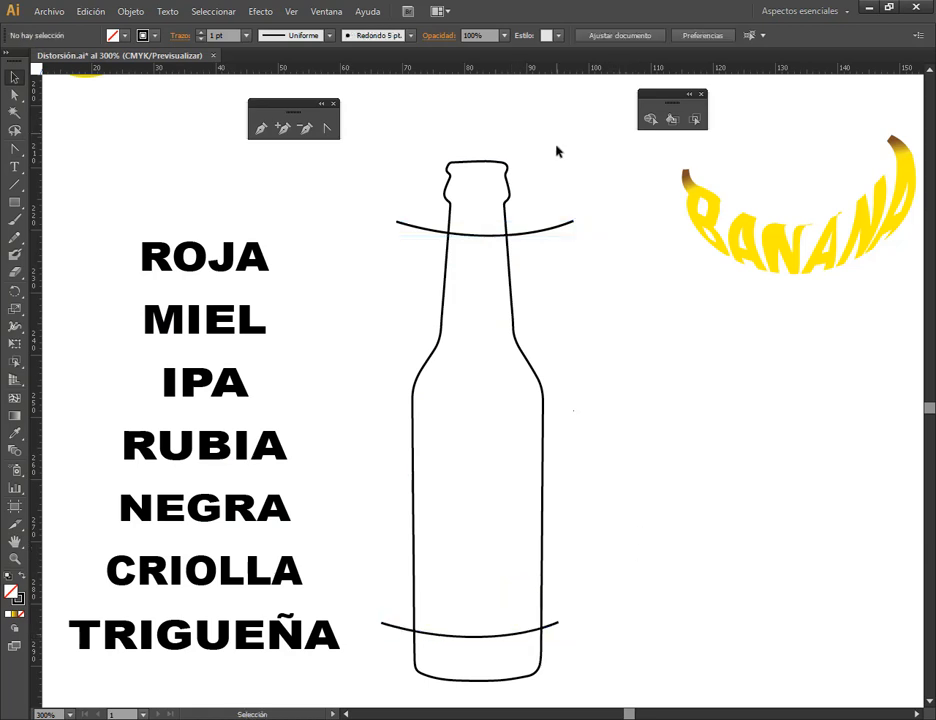
- Select the bottle outline with both curves, and open the Pathfinder (Buscatrazos) panel clear of the artwork
{"action": "left_click_drag", "start_coordinate": [557, 151], "coordinate": [439, 668]}
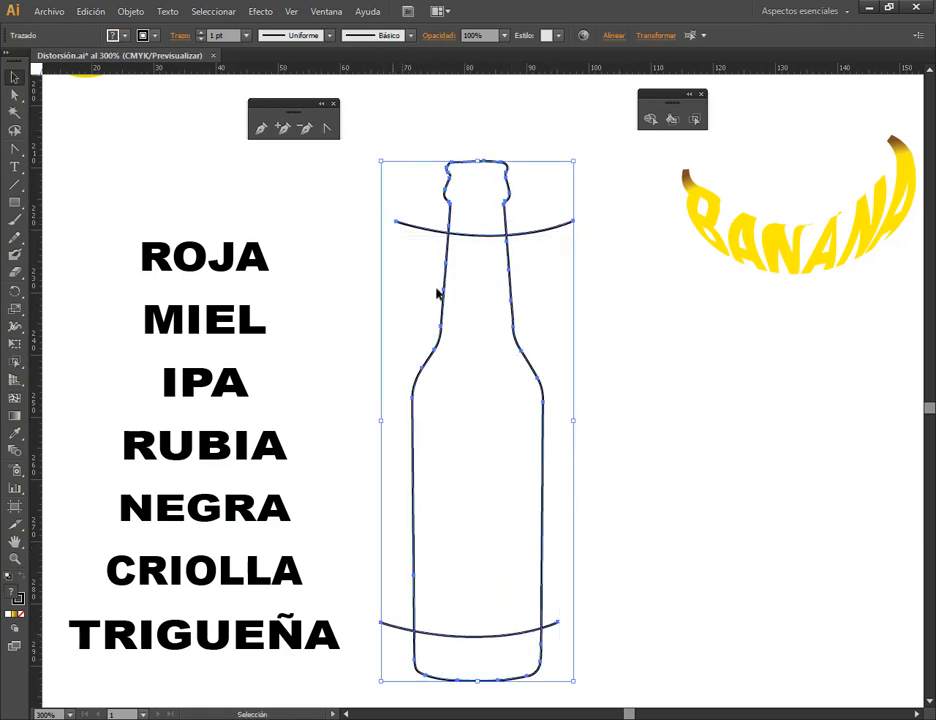
{"action": "left_click", "coordinate": [661, 370]}
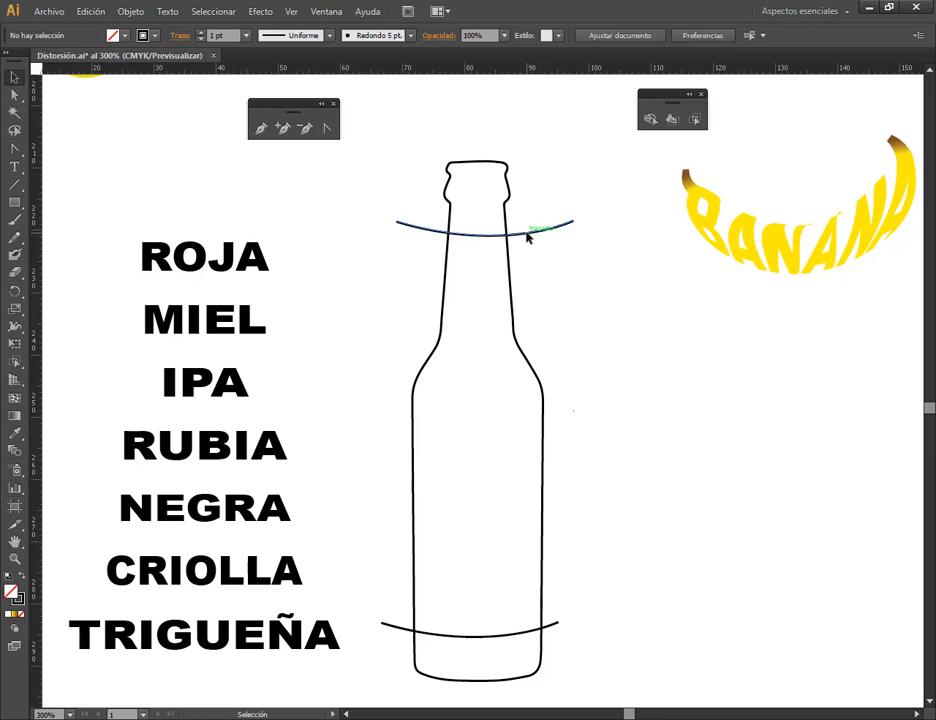
{"action": "left_click_drag", "start_coordinate": [576, 185], "coordinate": [518, 672]}
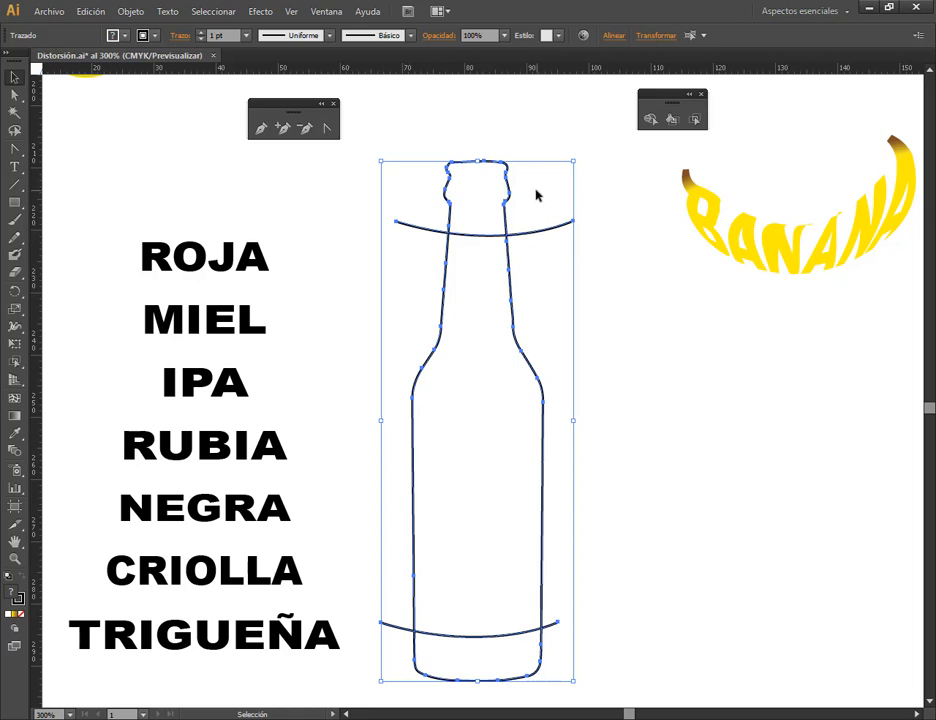
{"action": "key", "text": "a"}
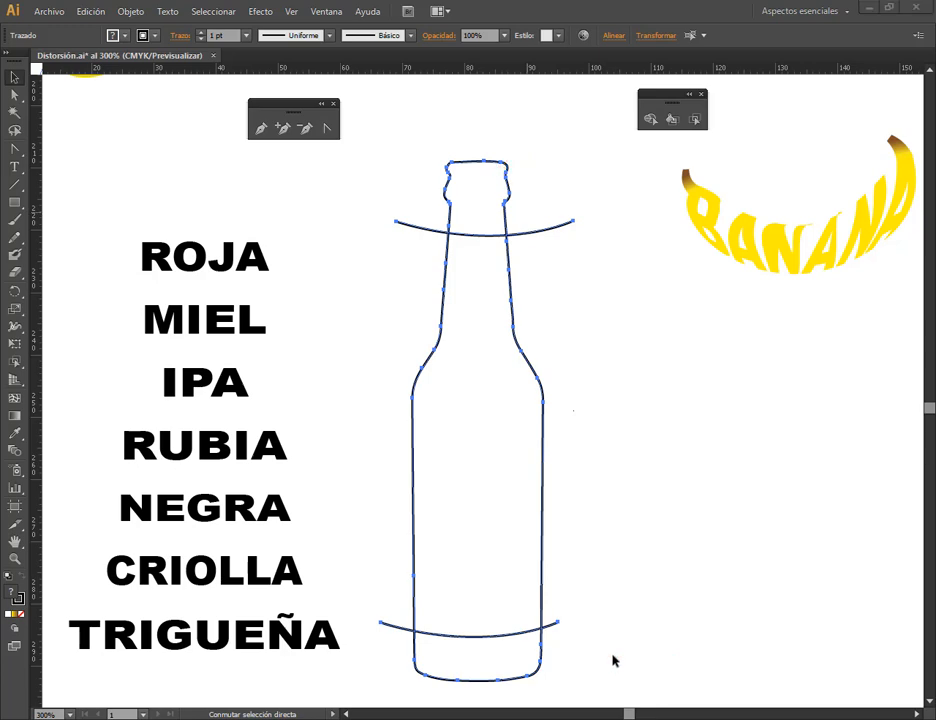
{"action": "key", "text": "v"}
{"action": "left_click", "coordinate": [328, 11]}
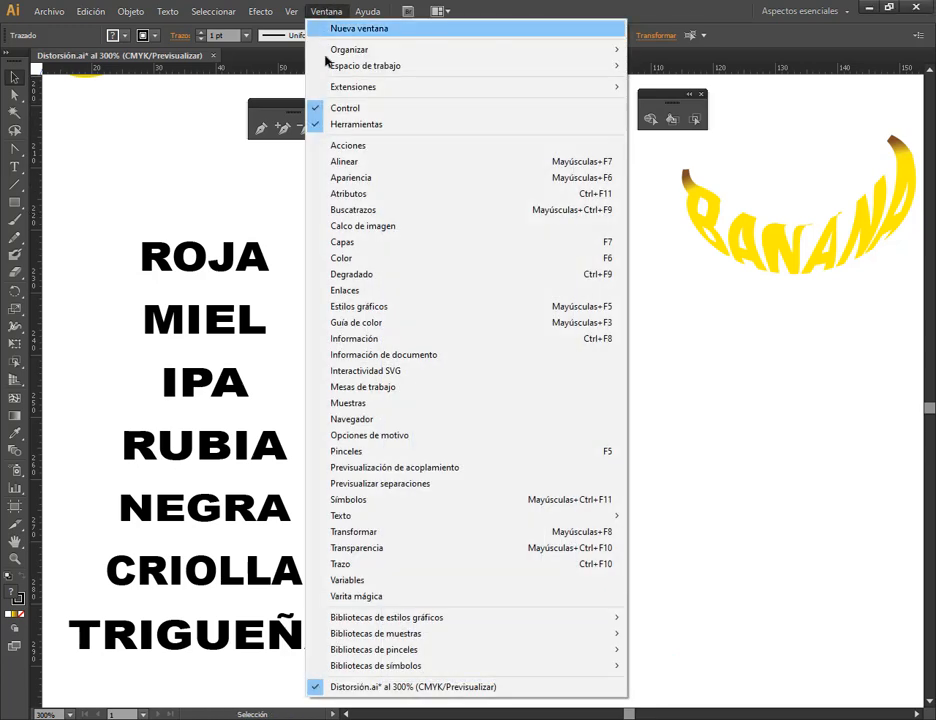
{"action": "left_click", "coordinate": [352, 210]}
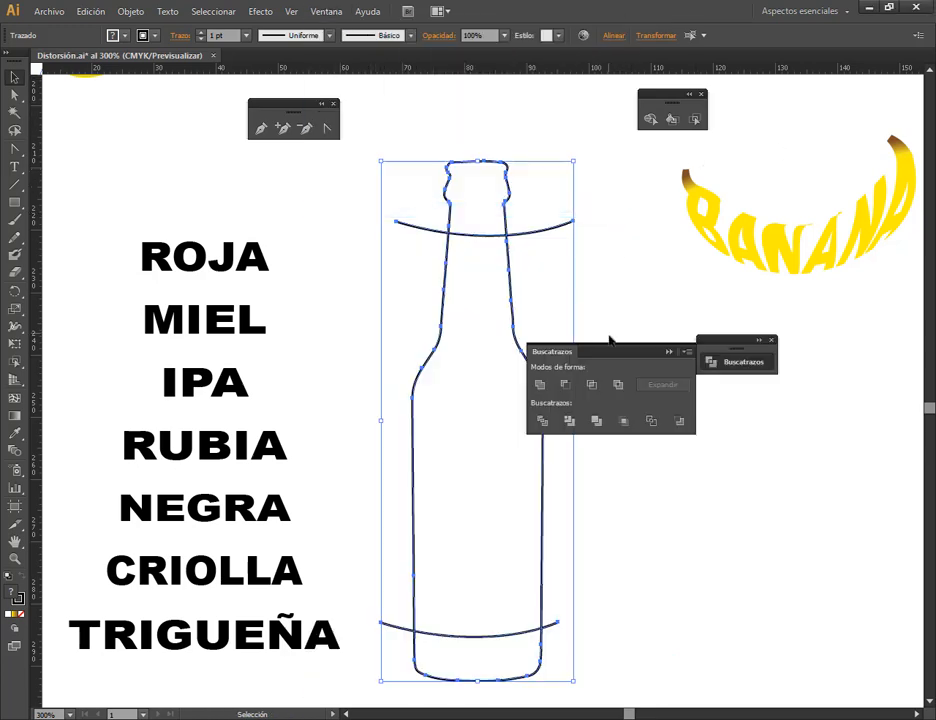
{"action": "left_click_drag", "start_coordinate": [656, 348], "coordinate": [826, 308]}
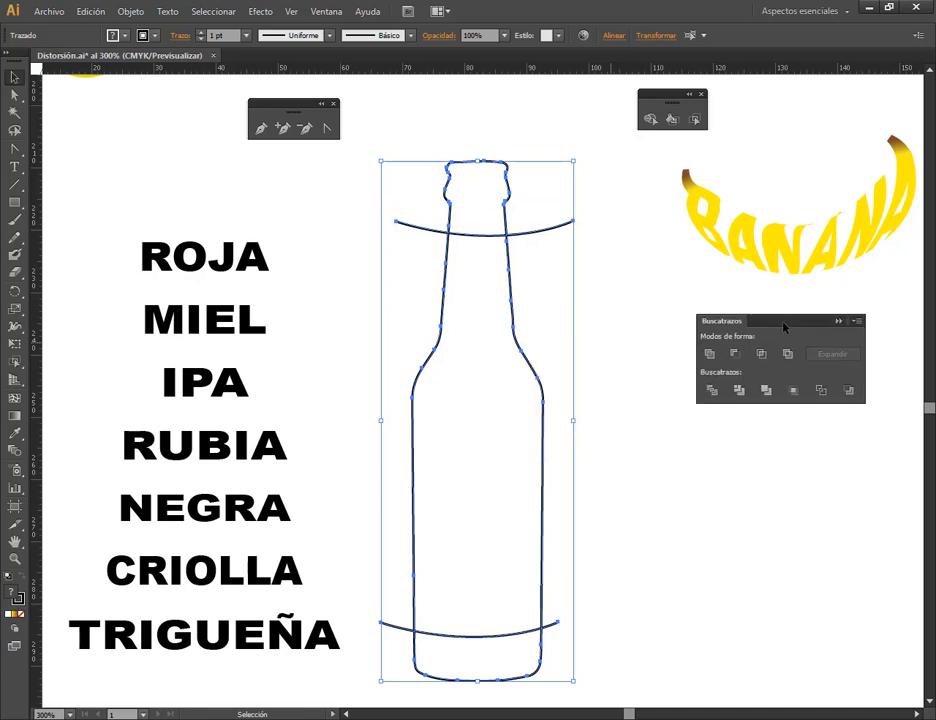
- Try to divide the bottle along the two curves, then undo the division and deselect everything
{"action": "left_click", "coordinate": [711, 391]}
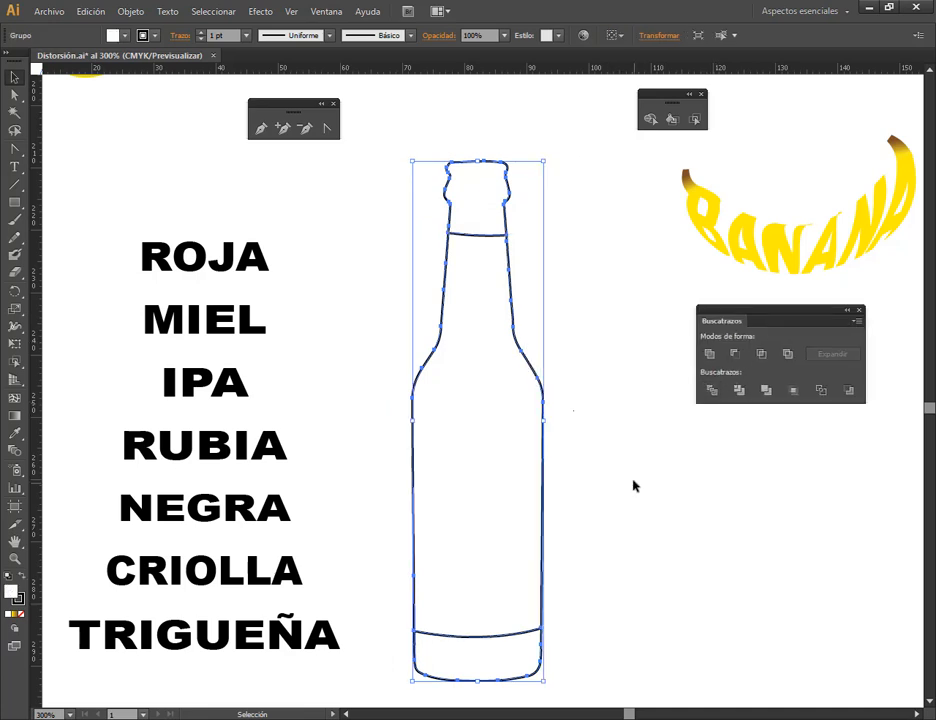
{"action": "left_click", "coordinate": [787, 497]}
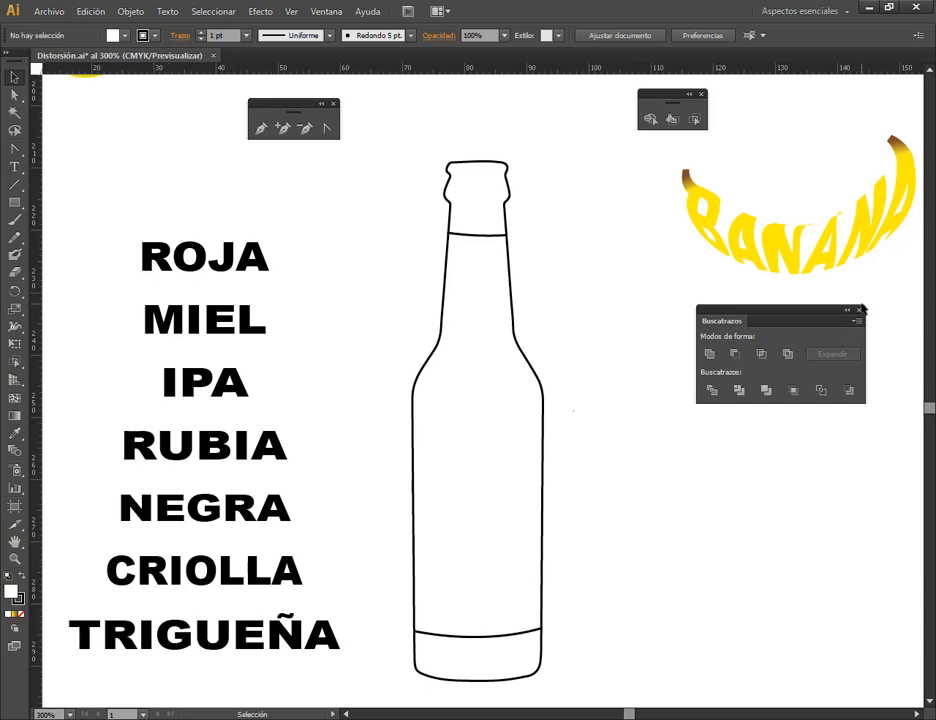
{"action": "key", "text": "ctrl+z"}
{"action": "left_click", "coordinate": [548, 265]}
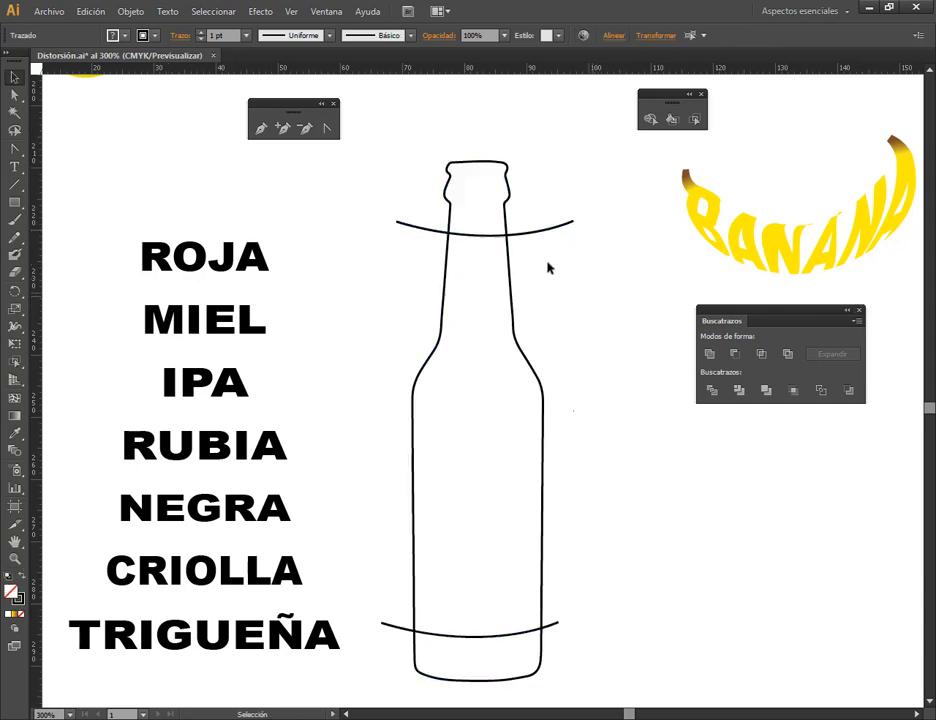
- Align the bottle outline and both curves to each other by their horizontal centres
{"action": "left_click", "coordinate": [500, 233]}
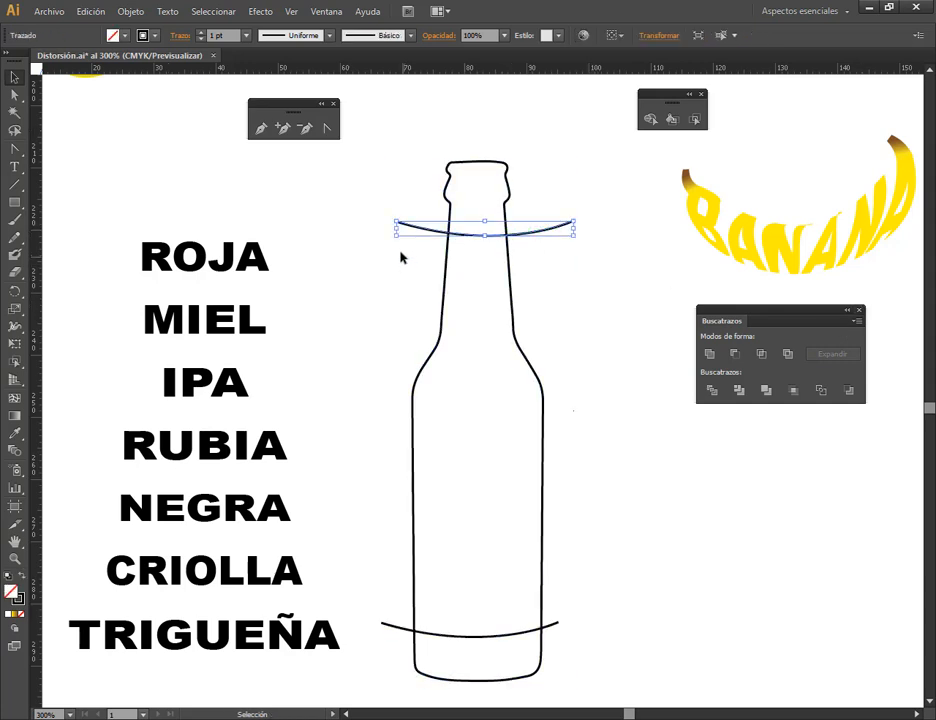
{"action": "left_click_drag", "start_coordinate": [359, 198], "coordinate": [591, 675]}
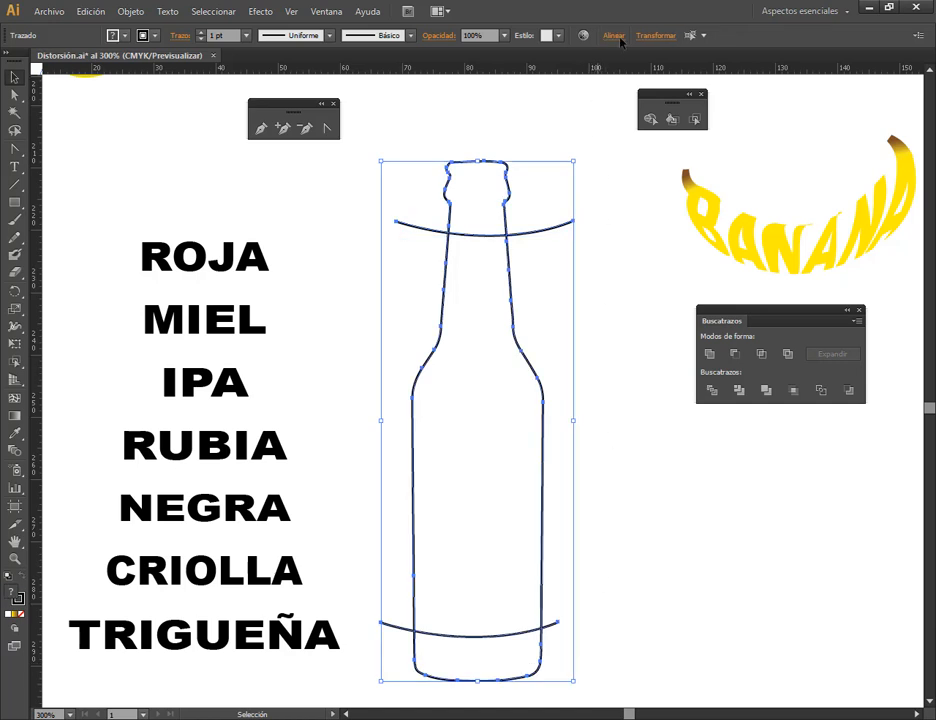
{"action": "left_click", "coordinate": [612, 36]}
{"action": "left_click", "coordinate": [495, 75]}
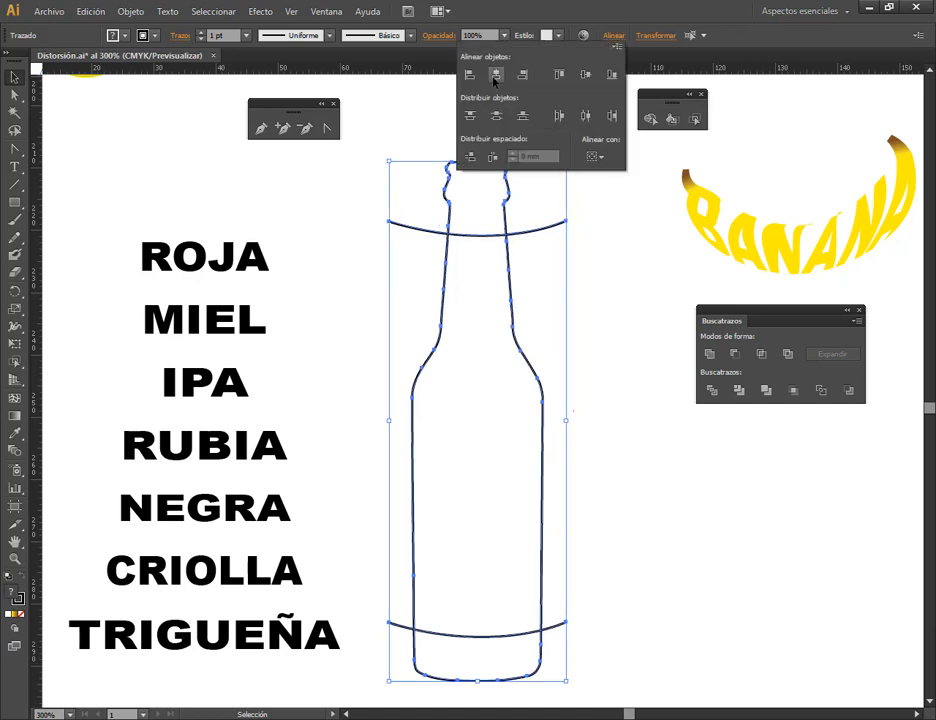
{"action": "left_click", "coordinate": [527, 208]}
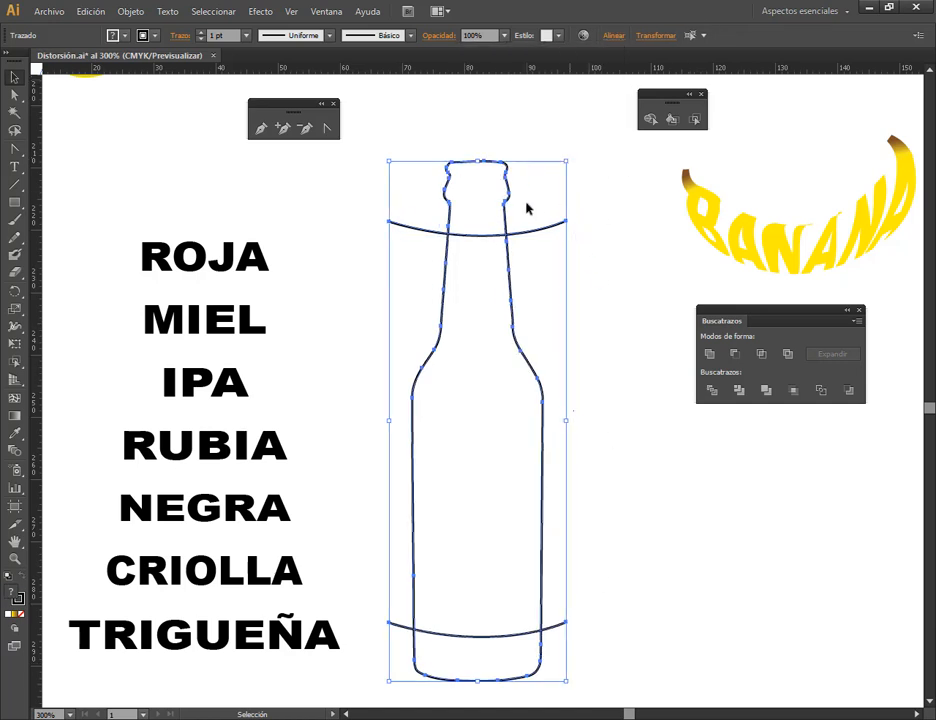
{"action": "left_click", "coordinate": [649, 291]}
- Divide the bottle along both centred curves with Pathfinder's Divide, and close the Pathfinder panel
{"action": "left_click_drag", "start_coordinate": [612, 188], "coordinate": [524, 645]}
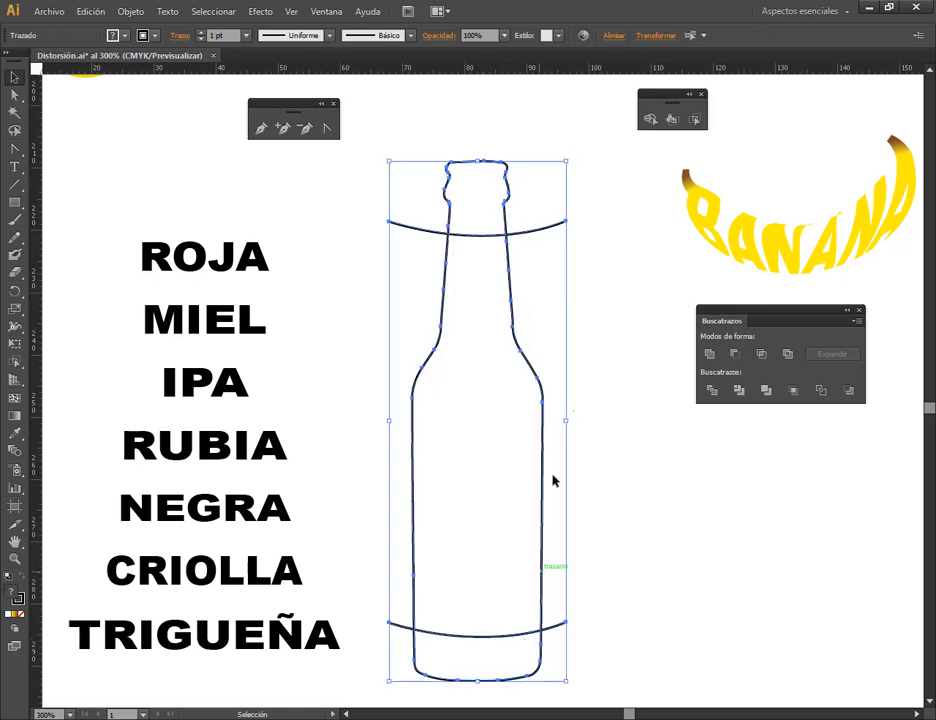
{"action": "left_click", "coordinate": [713, 391]}
{"action": "left_click", "coordinate": [727, 459]}
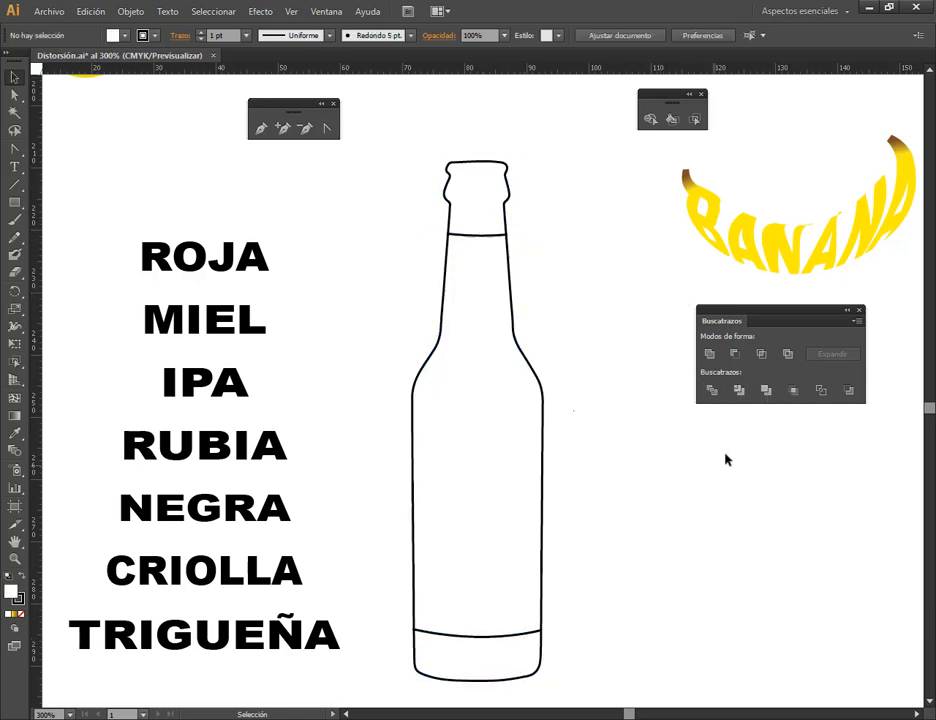
{"action": "left_click", "coordinate": [860, 310]}
- Ungroup the divided bottle so its cap, body and base become separate shapes, and deselect them
{"action": "left_click", "coordinate": [518, 362]}
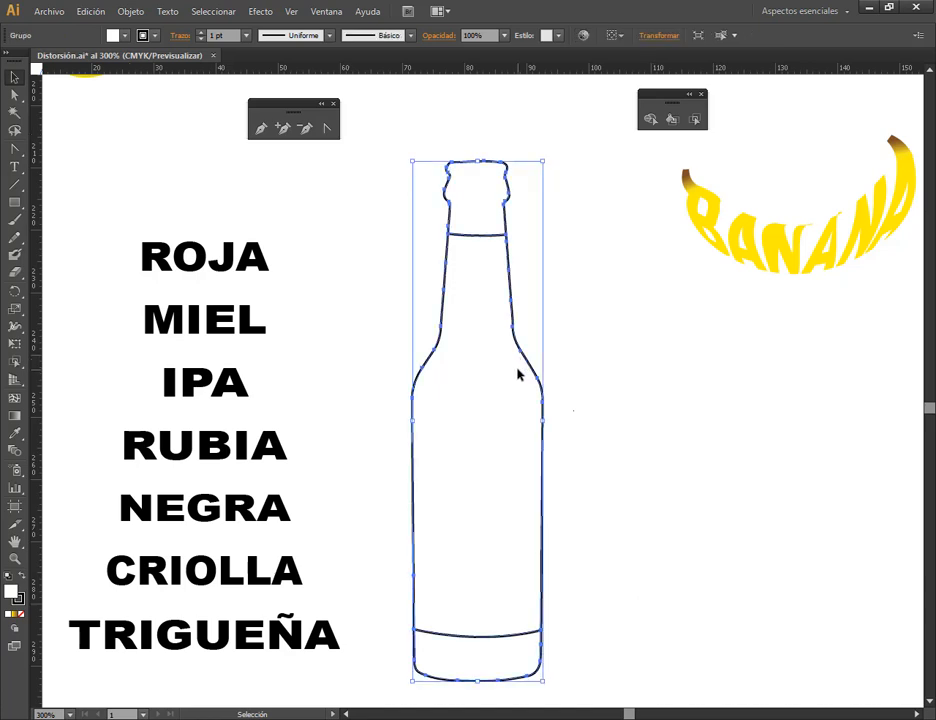
{"action": "right_click", "coordinate": [510, 285]}
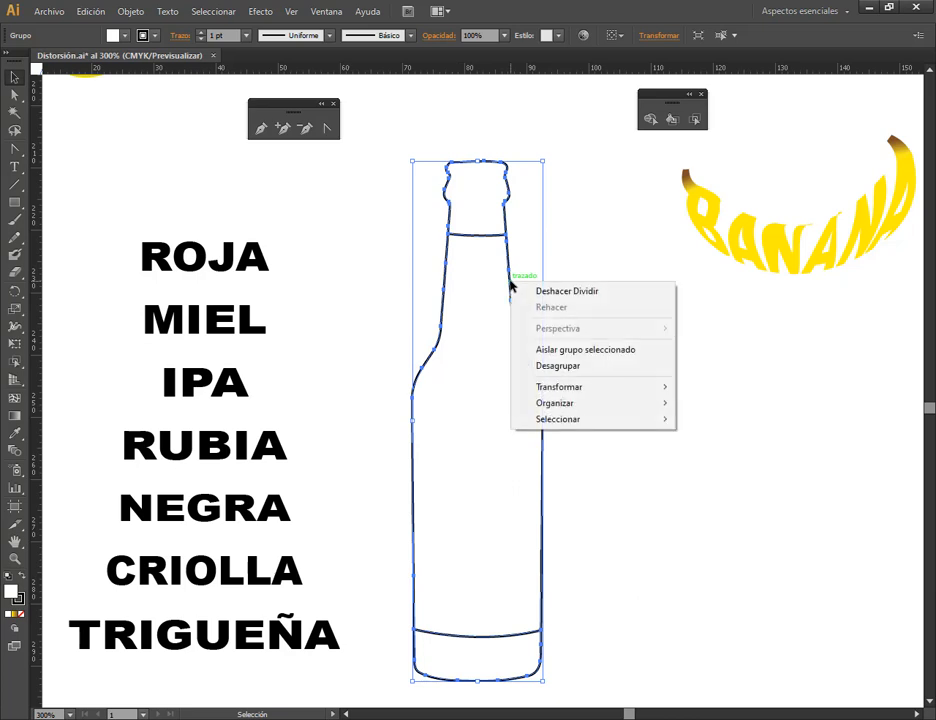
{"action": "left_click", "coordinate": [712, 422]}
{"action": "left_click", "coordinate": [461, 276]}
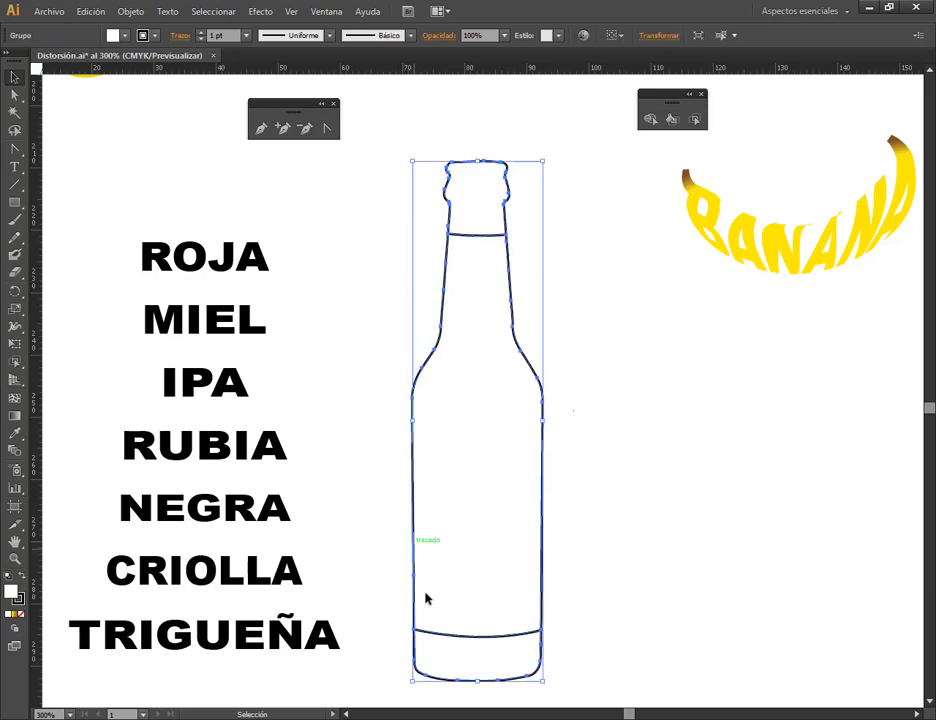
{"action": "right_click", "coordinate": [481, 220]}
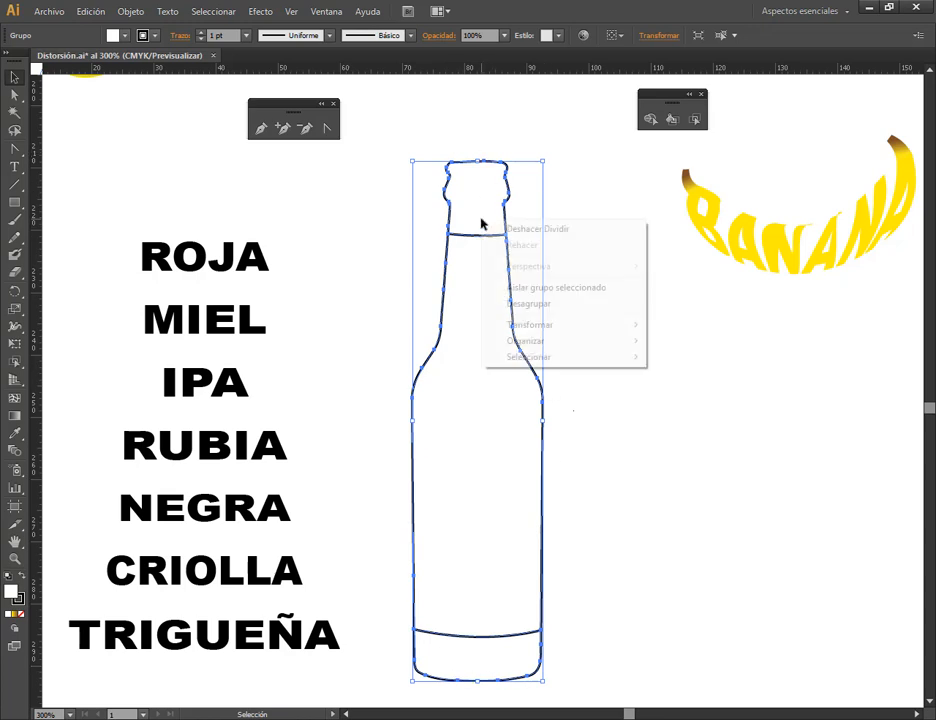
{"action": "left_click", "coordinate": [528, 303]}
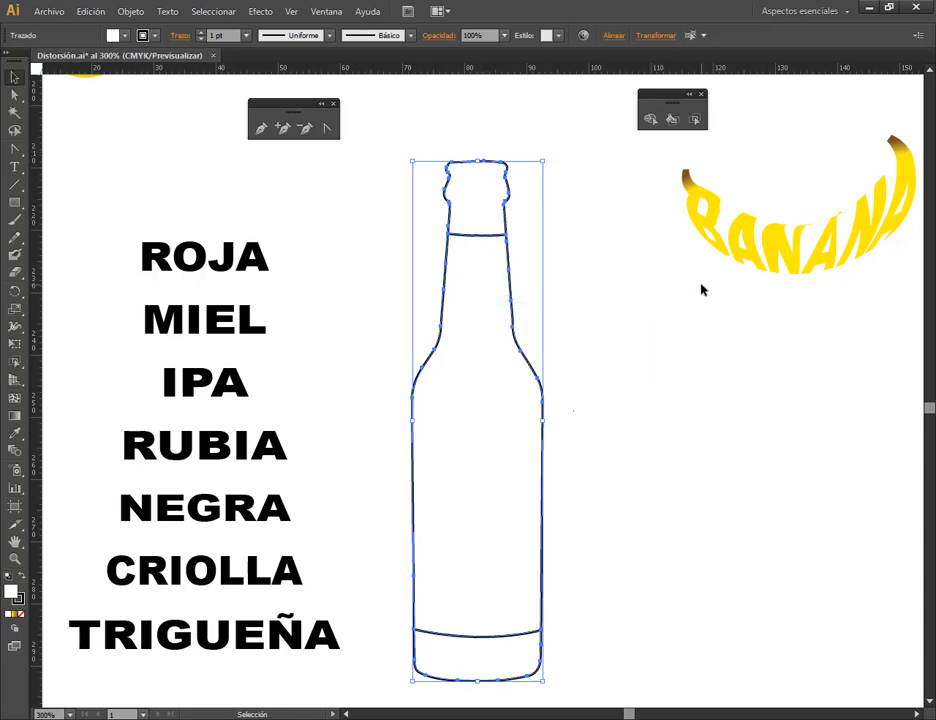
{"action": "left_click", "coordinate": [702, 289]}
- Try moving the bottle's cap section upward and its base section downward, undoing each move
{"action": "left_click_drag", "start_coordinate": [485, 227], "coordinate": [502, 169]}
{"action": "key", "text": "ctrl+z"}
{"action": "left_click_drag", "start_coordinate": [487, 663], "coordinate": [487, 704]}
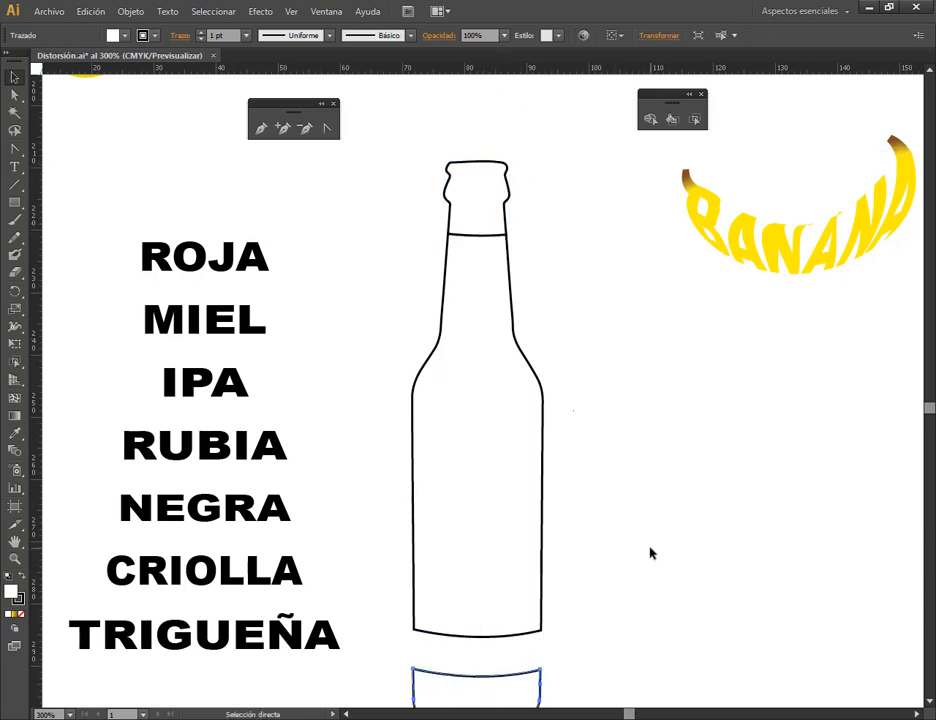
{"action": "key", "text": "ctrl+z"}
{"action": "left_click", "coordinate": [660, 560]}
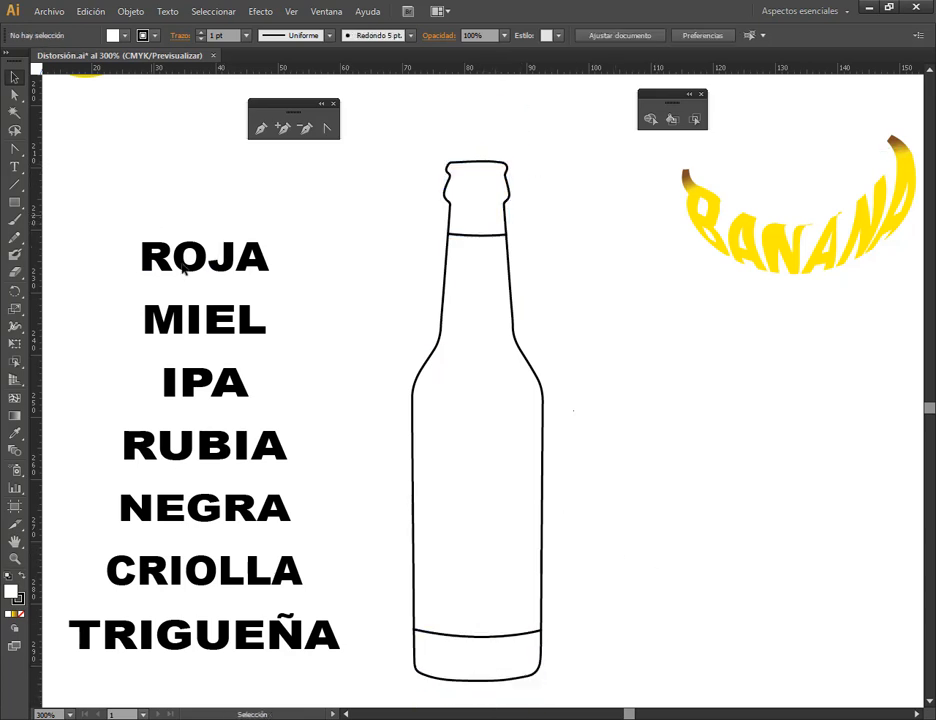
{"action": "left_click_drag", "start_coordinate": [150, 209], "coordinate": [286, 673]}
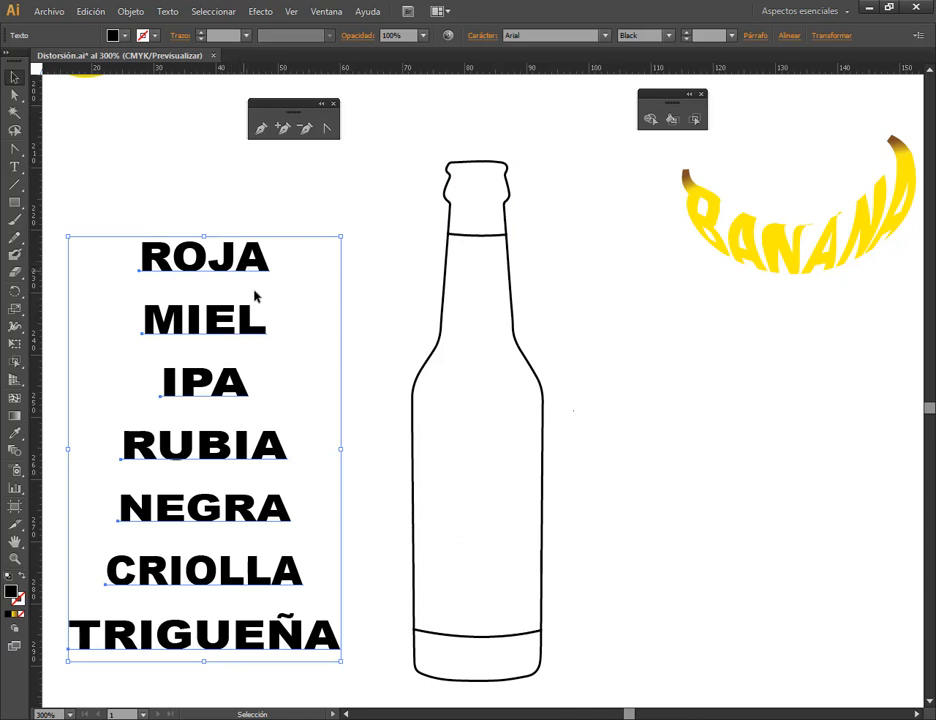
{"action": "left_click_drag", "start_coordinate": [170, 217], "coordinate": [292, 560]}
{"action": "left_click_drag", "start_coordinate": [293, 672], "coordinate": [293, 672]}
{"action": "left_click", "coordinate": [470, 505], "text": "shift"}
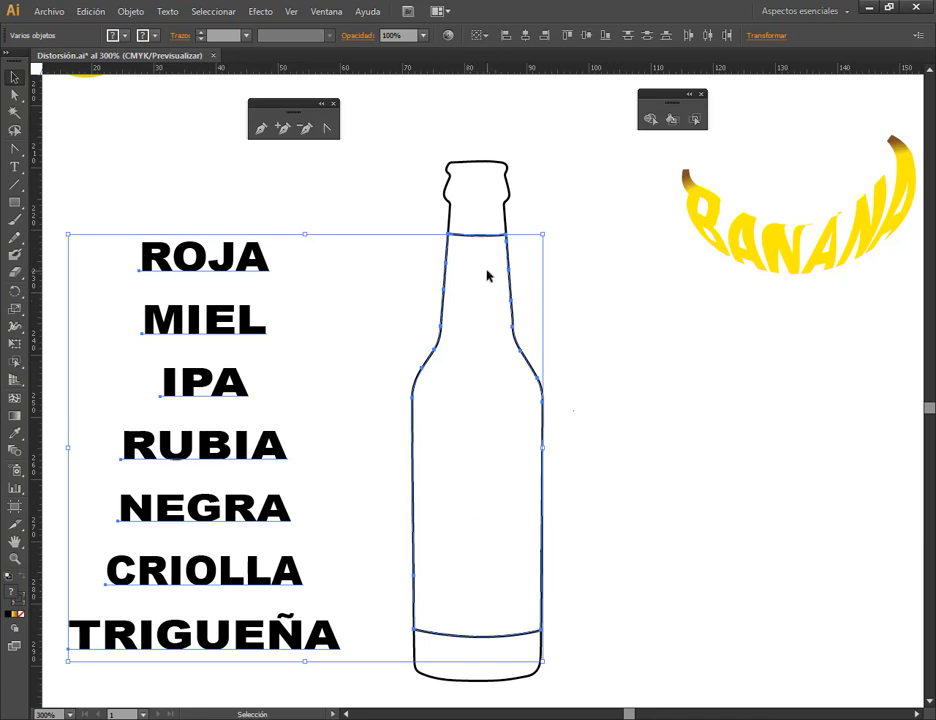
{"action": "left_click", "coordinate": [131, 11]}
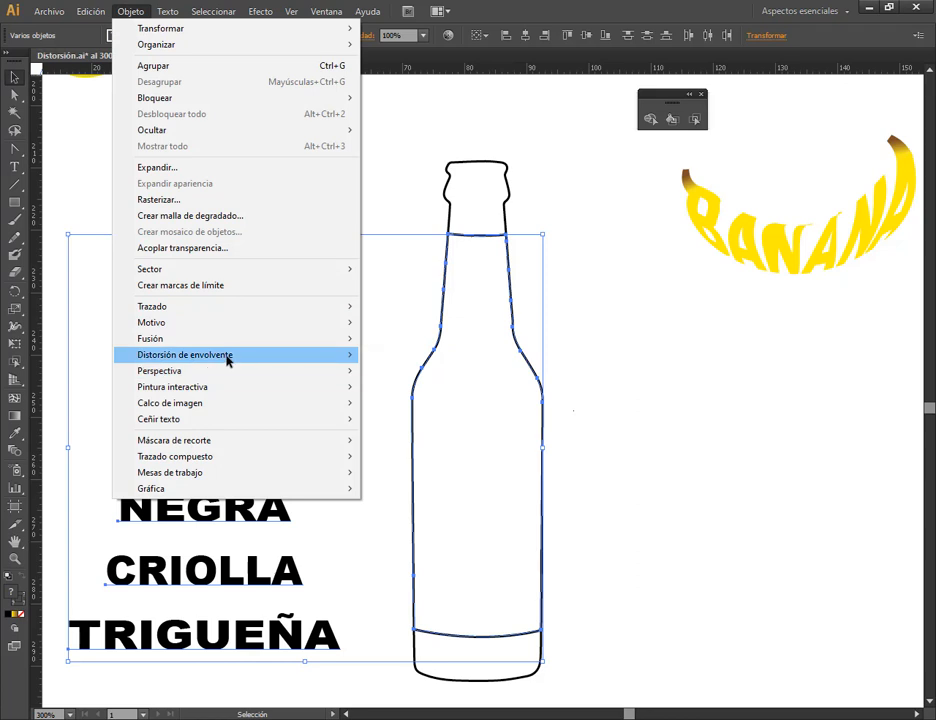
{"action": "mouse_move", "coordinate": [228, 361]}
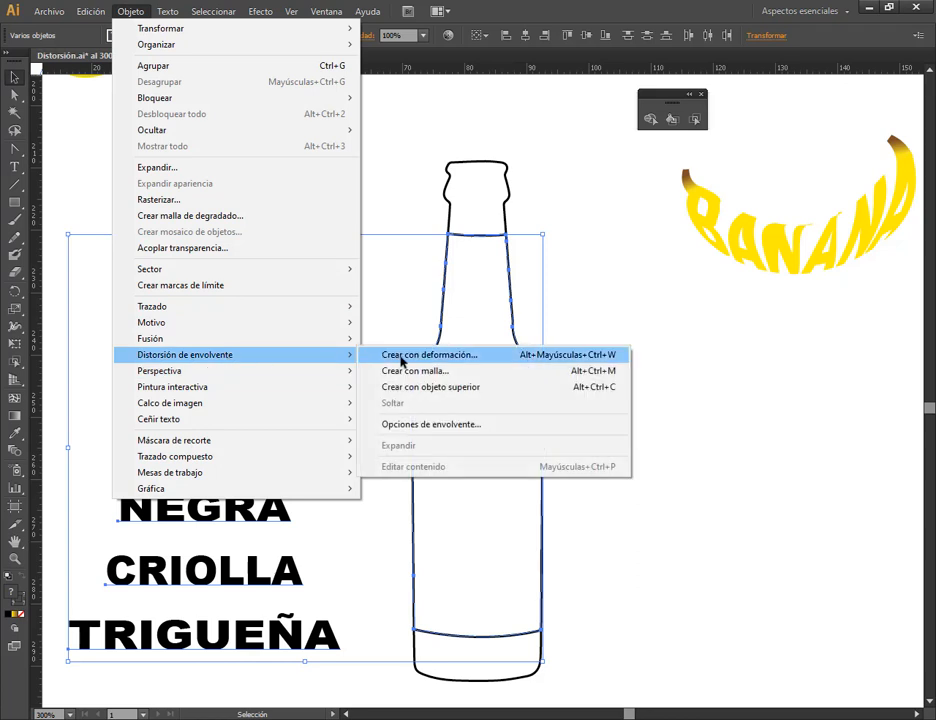
{"action": "left_click", "coordinate": [620, 340]}
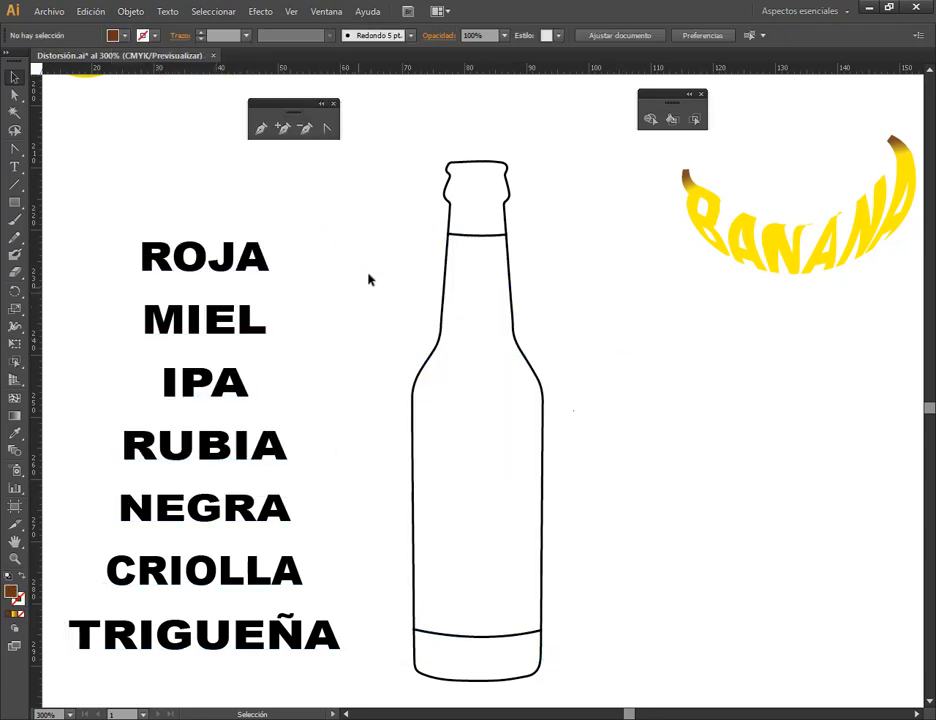
- Fill the bottle's middle section with blue and keep it in its original position
{"action": "left_click", "coordinate": [453, 340]}
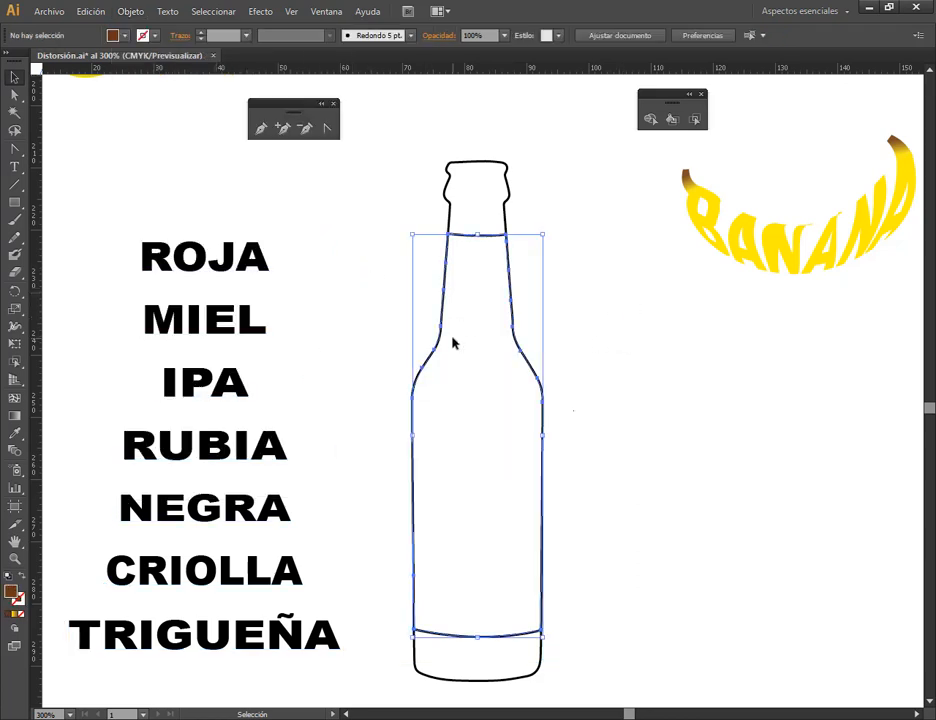
{"action": "left_click", "coordinate": [124, 35]}
{"action": "left_click", "coordinate": [104, 73]}
{"action": "left_click_drag", "start_coordinate": [413, 390], "coordinate": [193, 366]}
{"action": "key", "text": "ctrl+z"}
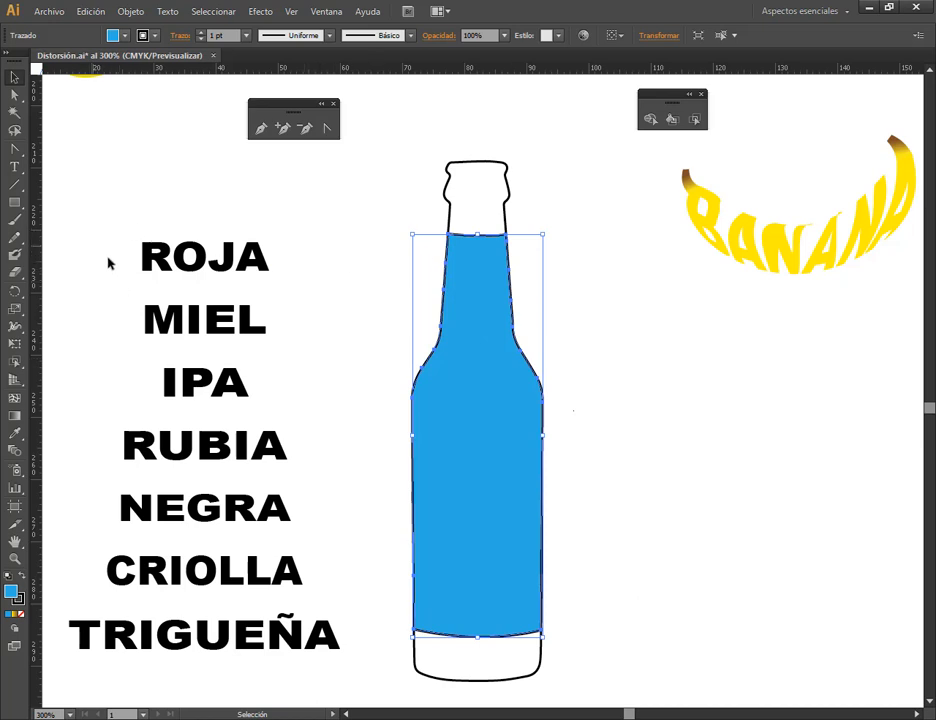
- Distort all seven beer words with the blue bottle section as the top-object envelope, and deselect the result
{"action": "left_click_drag", "start_coordinate": [92, 244], "coordinate": [362, 652]}
{"action": "left_click", "coordinate": [462, 490], "text": "shift"}
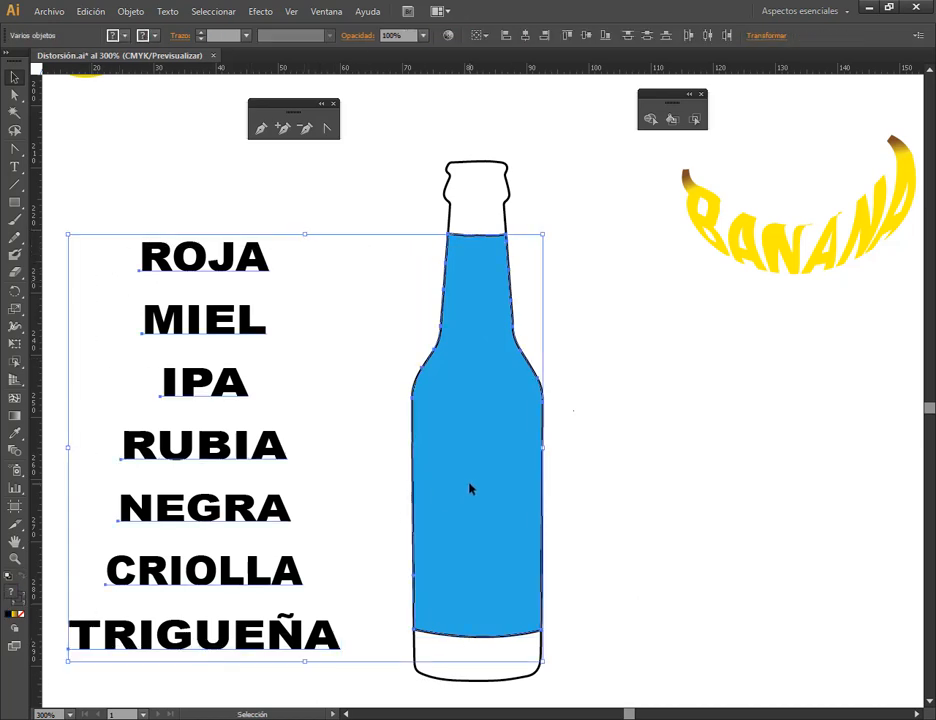
{"action": "left_click", "coordinate": [131, 12]}
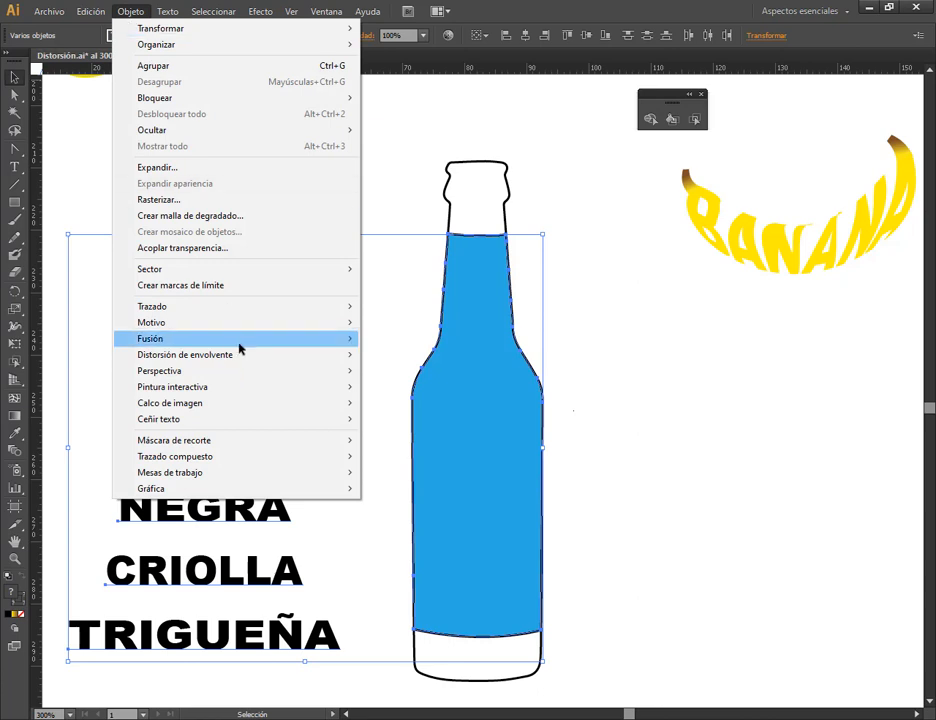
{"action": "mouse_move", "coordinate": [240, 357]}
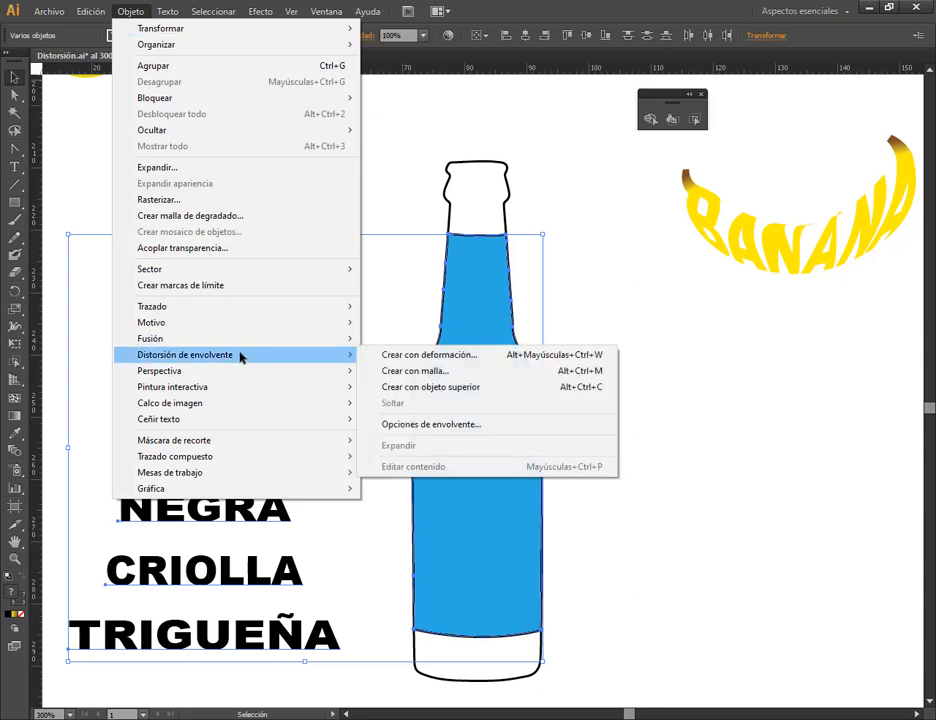
{"action": "left_click", "coordinate": [488, 398]}
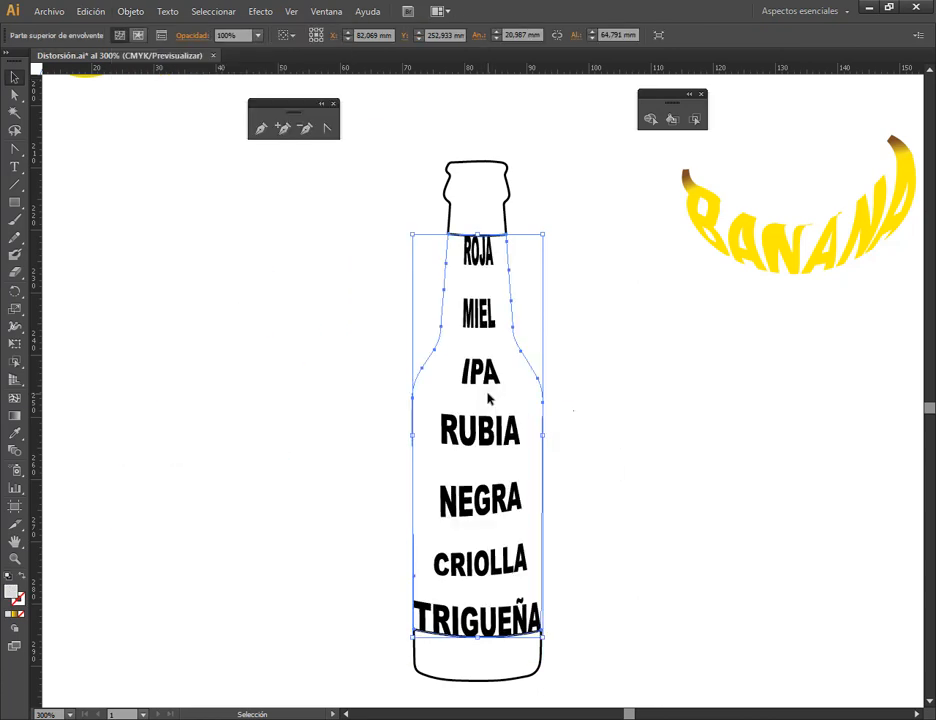
{"action": "left_click", "coordinate": [751, 436]}
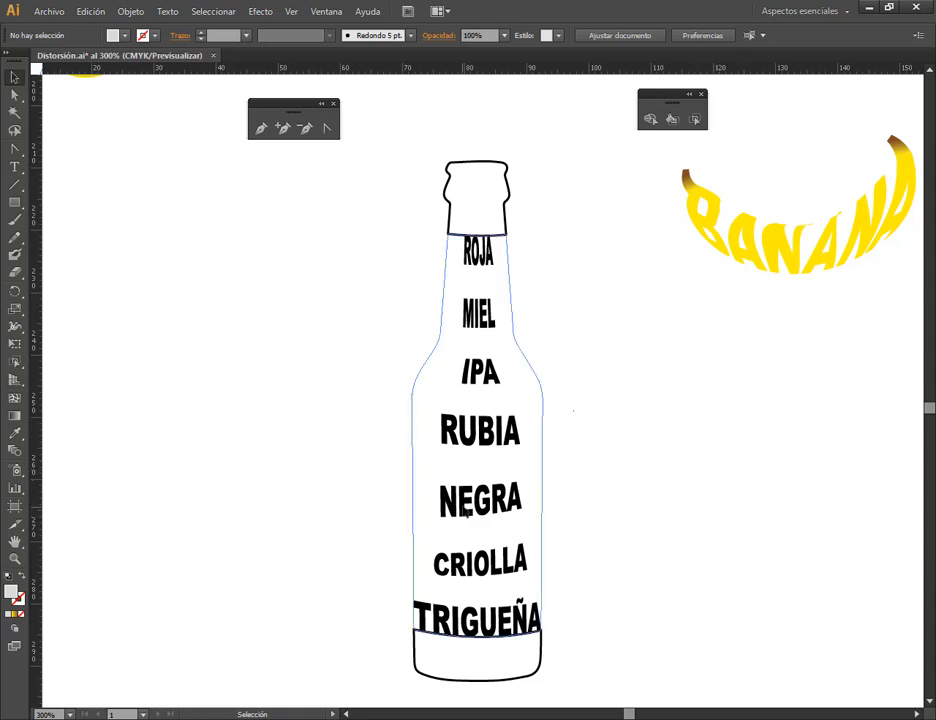
- Switch the bottle-shaped envelope to editing its contents and select the words inside it
{"action": "left_click", "coordinate": [491, 294]}
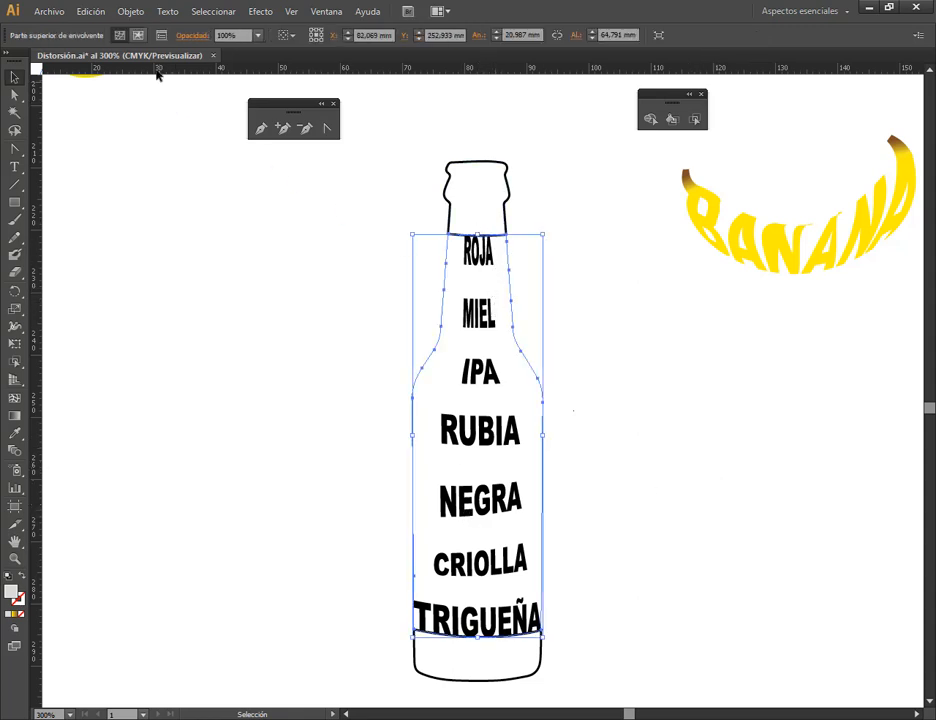
{"action": "left_click", "coordinate": [139, 36]}
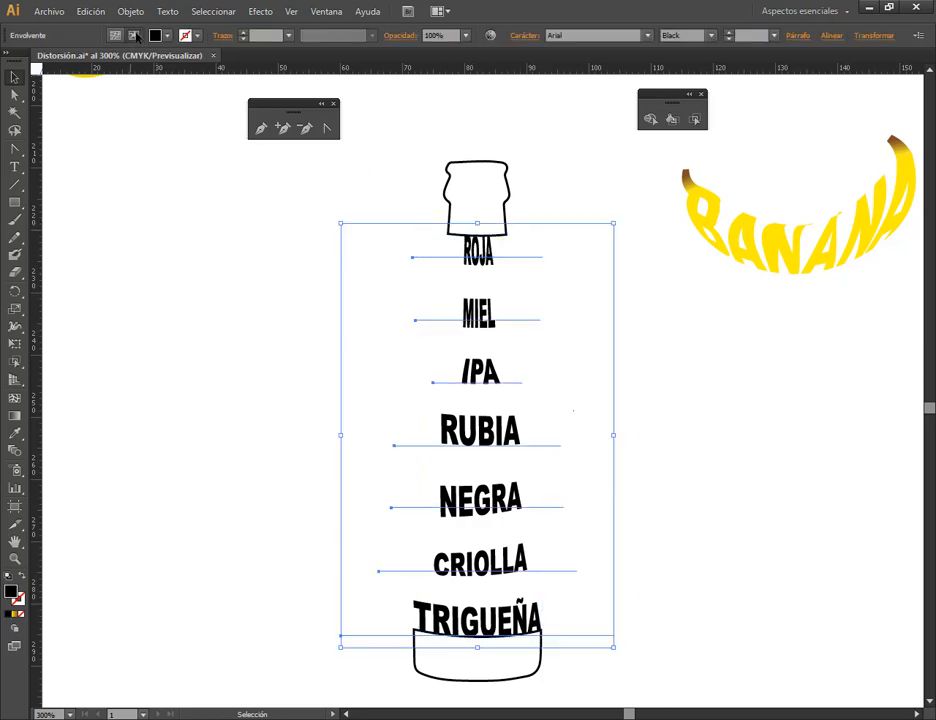
{"action": "left_click", "coordinate": [630, 293]}
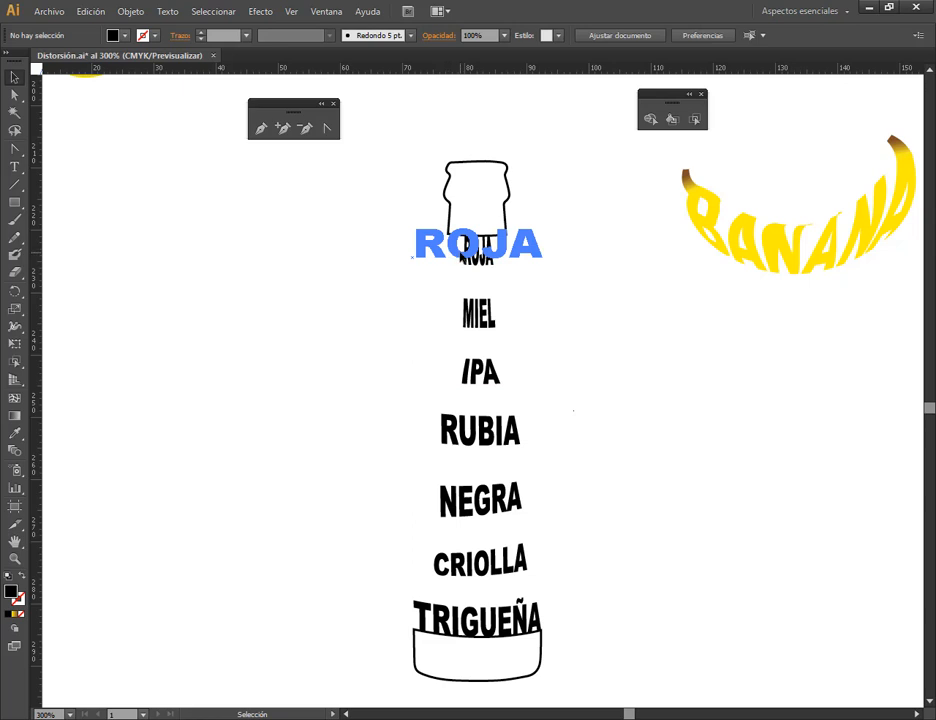
{"action": "left_click", "coordinate": [507, 252]}
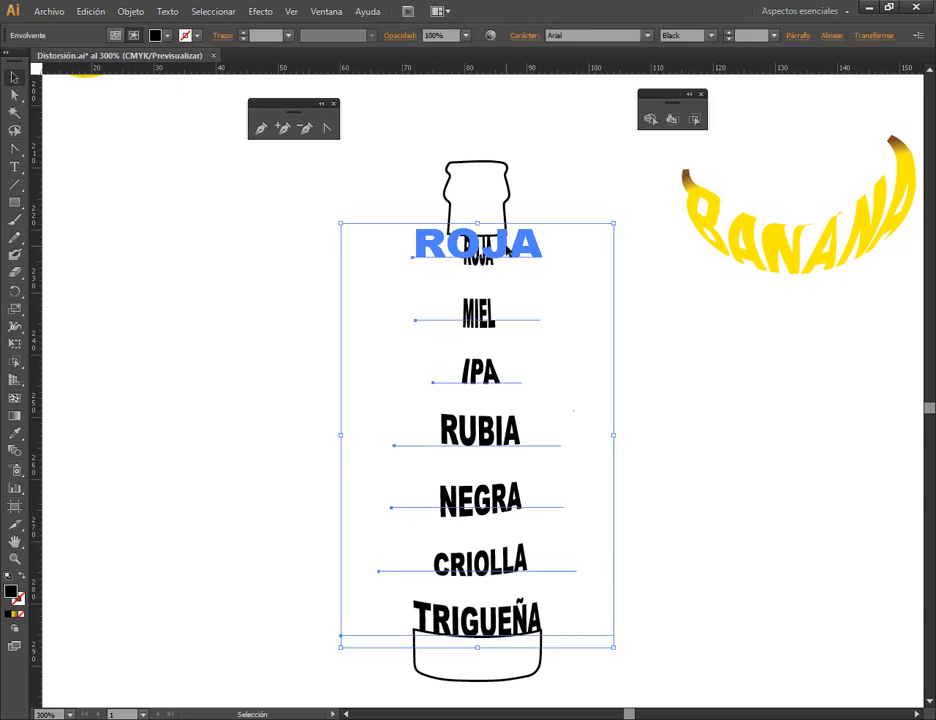
{"action": "left_click", "coordinate": [541, 203]}
{"action": "left_click", "coordinate": [506, 250]}
{"action": "scroll", "coordinate": [510, 290], "scroll_direction": "up", "scroll_amount": 1}
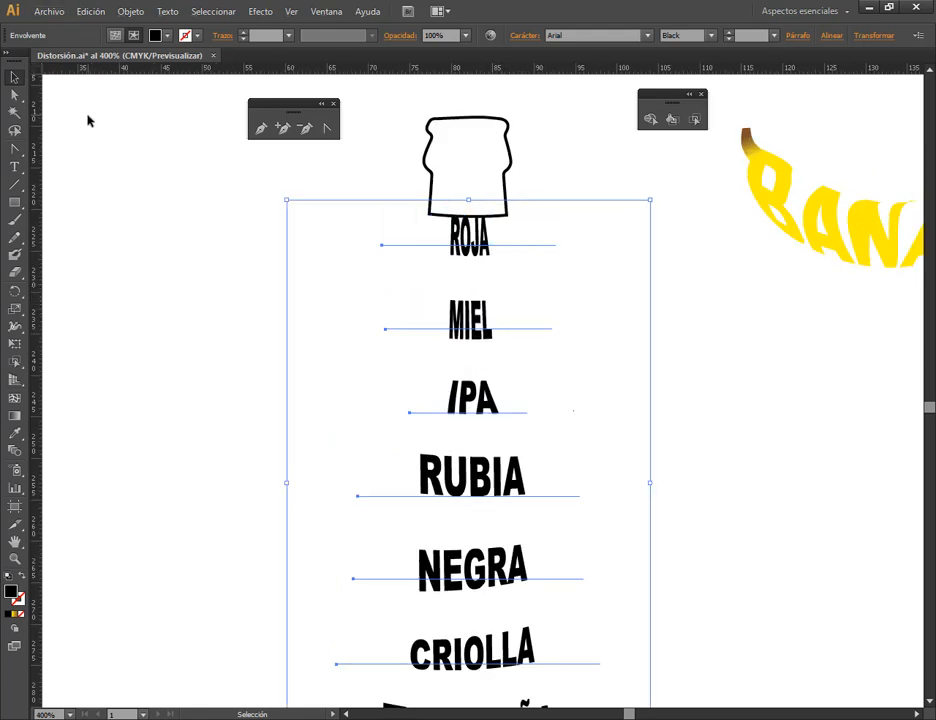
- Select only the word ROJA inside the envelope and widen it from its centre to fill the bottle neck
{"action": "left_click", "coordinate": [19, 170]}
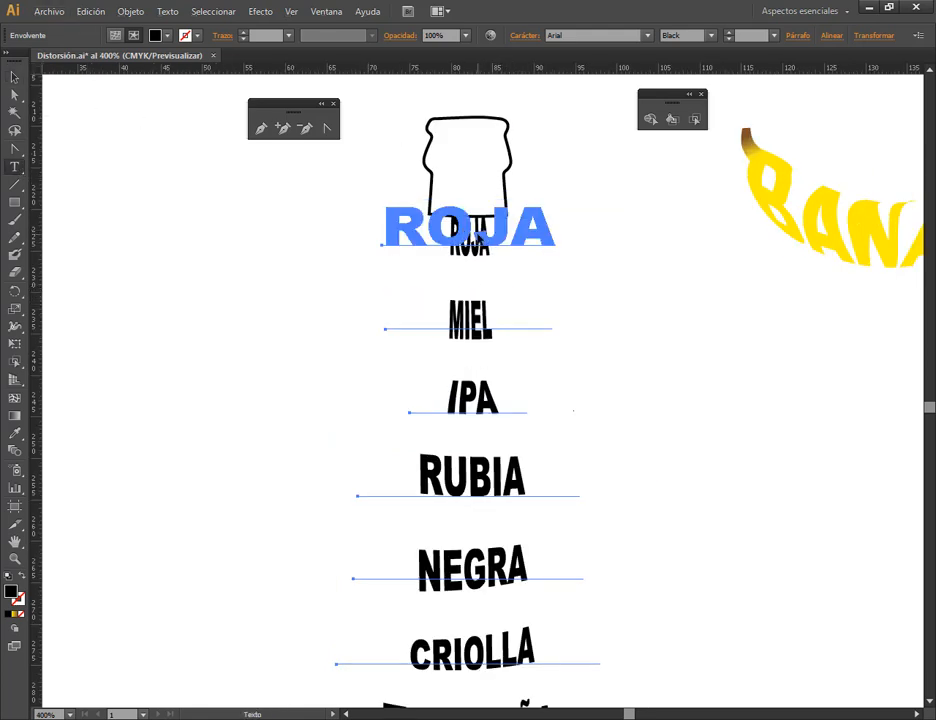
{"action": "left_click", "coordinate": [475, 240]}
{"action": "left_click", "coordinate": [14, 78]}
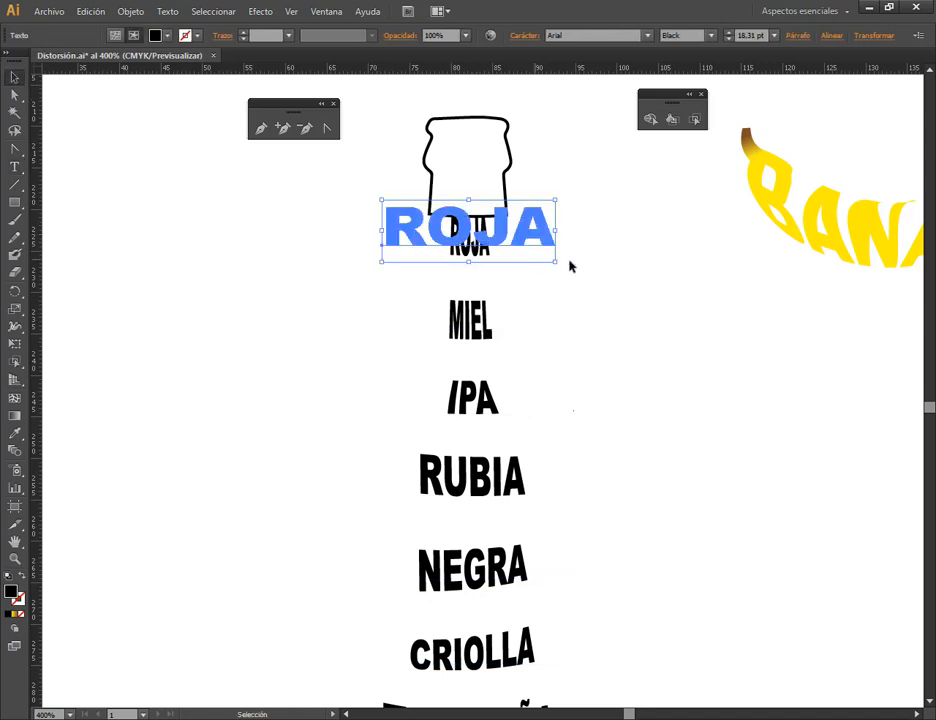
{"action": "left_click_drag", "start_coordinate": [556, 232], "coordinate": [627, 237]}
{"action": "left_click_drag", "start_coordinate": [394, 232], "coordinate": [395, 232]}
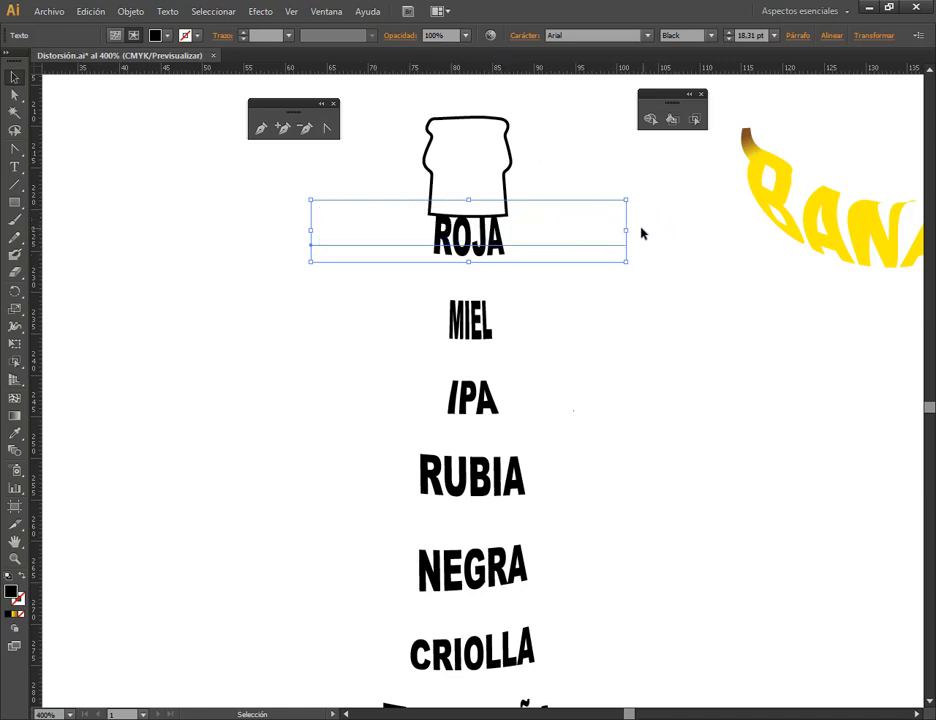
{"action": "left_click_drag", "start_coordinate": [627, 233], "coordinate": [704, 232]}
{"action": "left_click", "coordinate": [534, 157]}
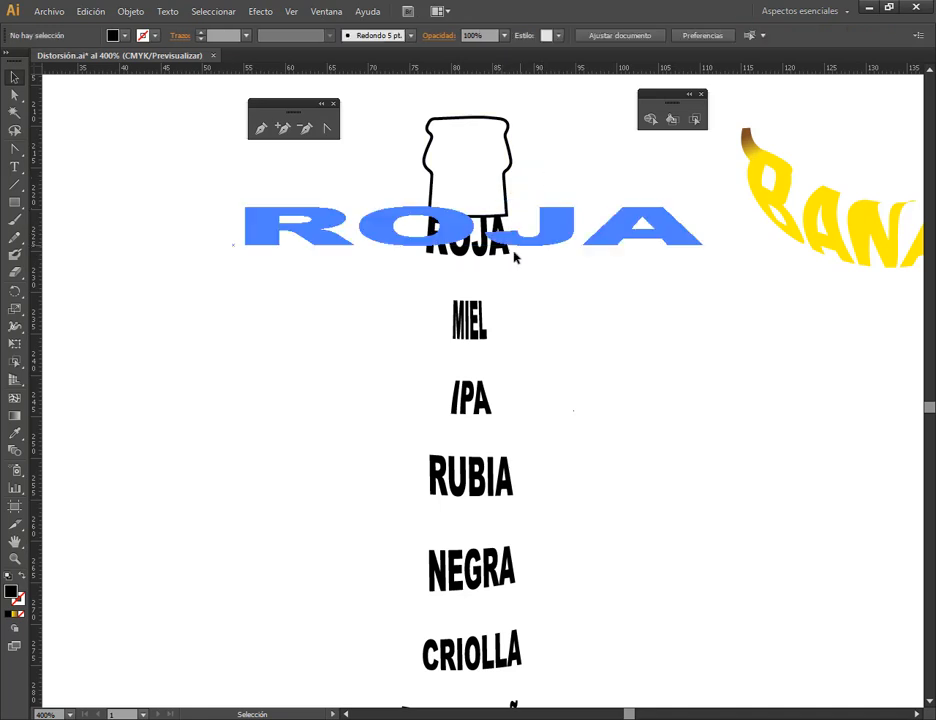
- Isolate the envelope's contents and widen MIEL, IPA, RUBIA, NEGRA, CRIOLLA and TRIGUEÑA from their centres to fill the bottle's width
{"action": "double_click", "coordinate": [498, 324]}
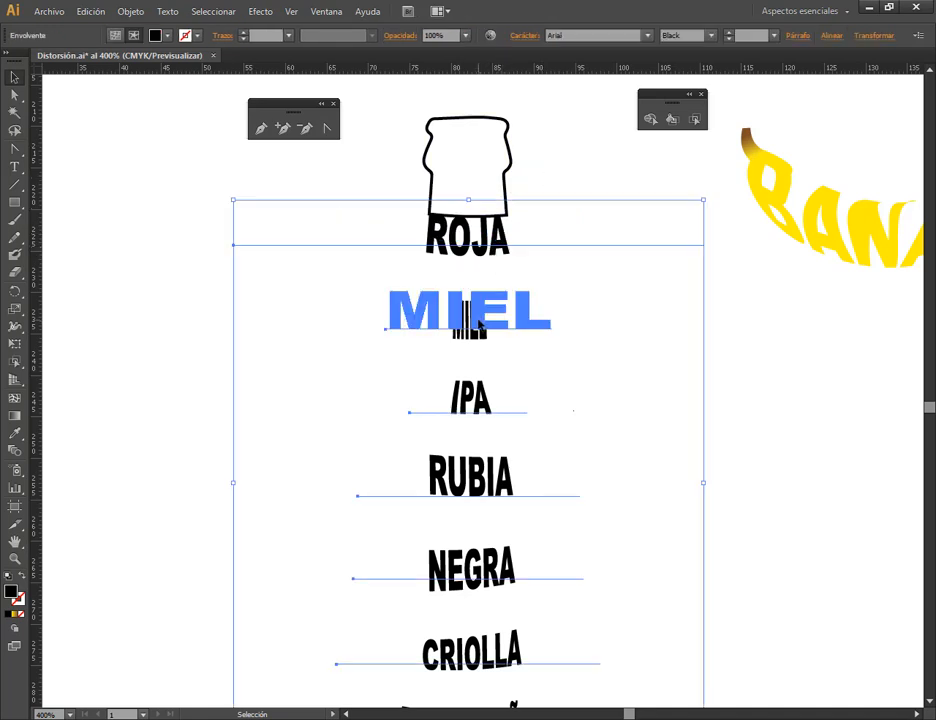
{"action": "left_click_drag", "start_coordinate": [552, 314], "coordinate": [790, 317]}
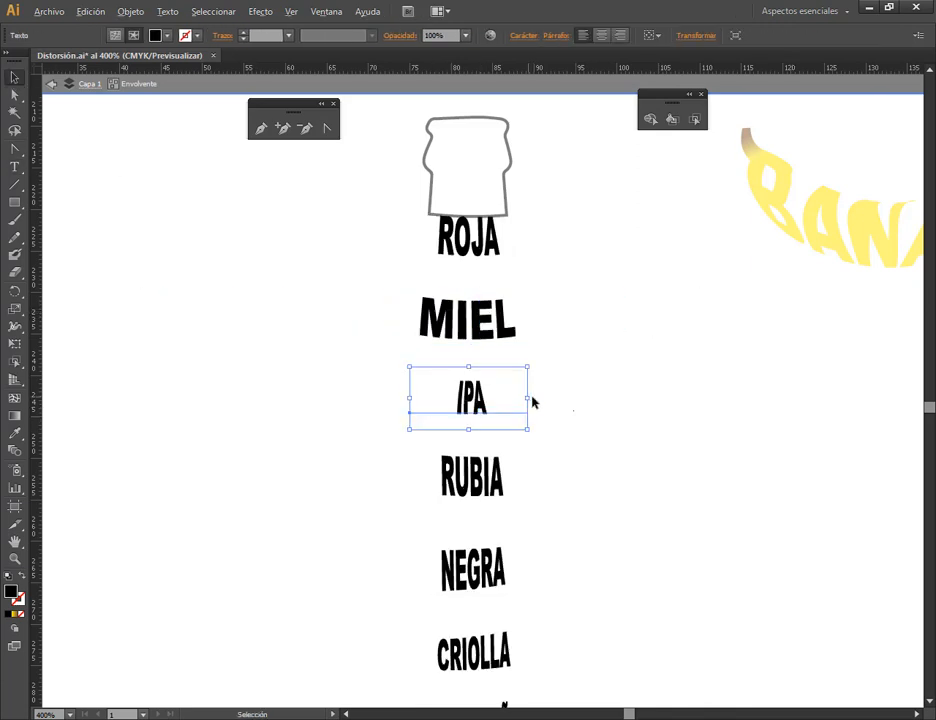
{"action": "left_click_drag", "start_coordinate": [580, 481], "coordinate": [508, 483]}
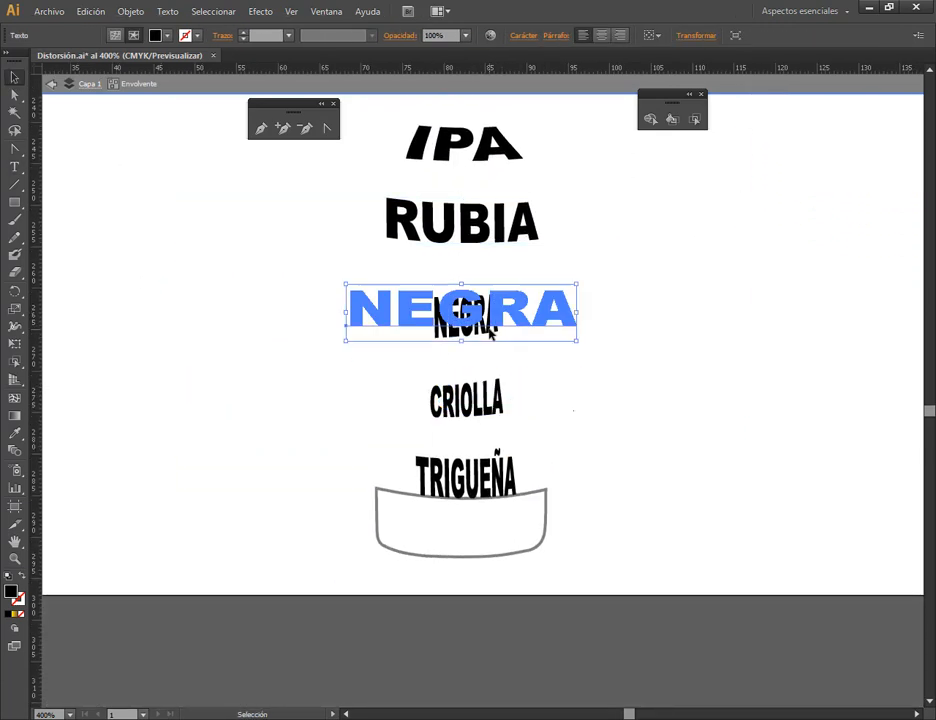
{"action": "left_click_drag", "start_coordinate": [572, 309], "coordinate": [778, 318]}
{"action": "left_click", "coordinate": [596, 401]}
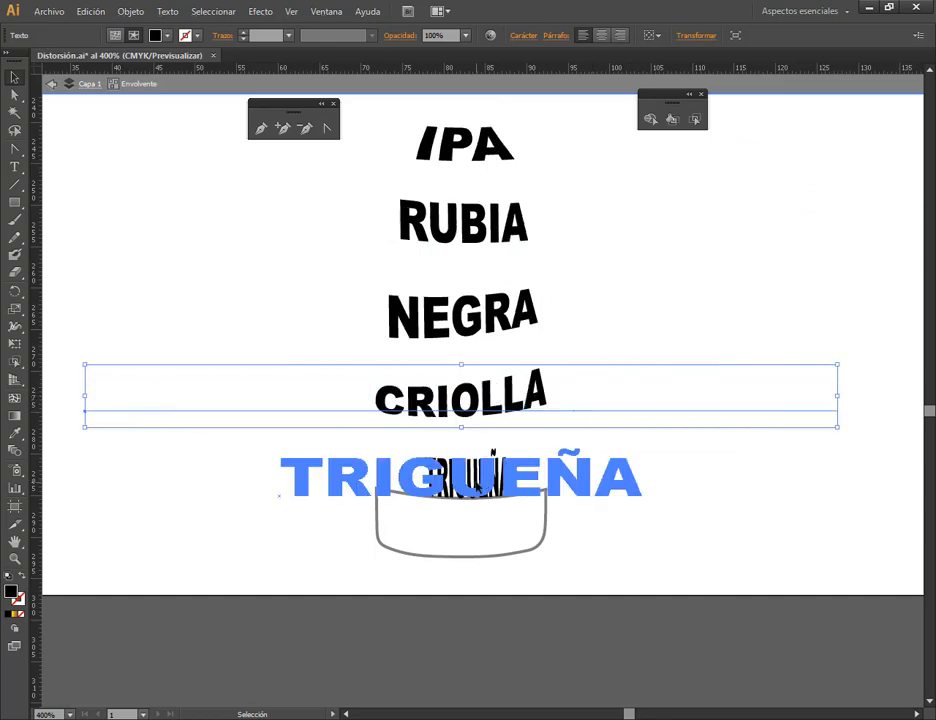
{"action": "left_click_drag", "start_coordinate": [640, 487], "coordinate": [853, 480]}
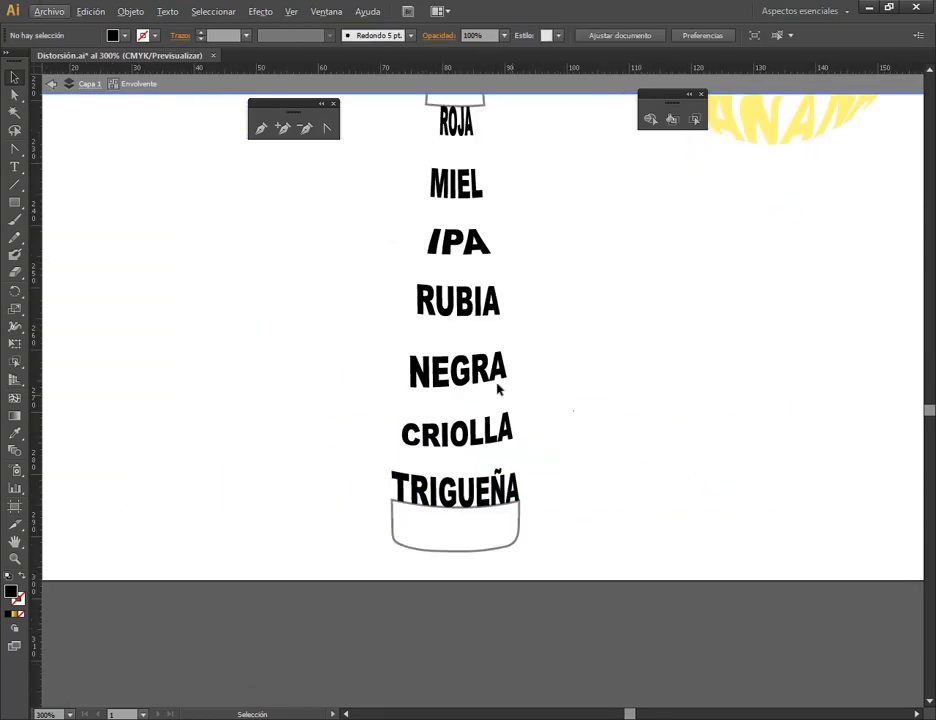
- Increase the height of TRIGUEÑA, CRIOLLA, NEGRA, RUBIA, IPA, MIEL and ROJA inside the envelope to close the gaps between the words
{"action": "left_click", "coordinate": [458, 470]}
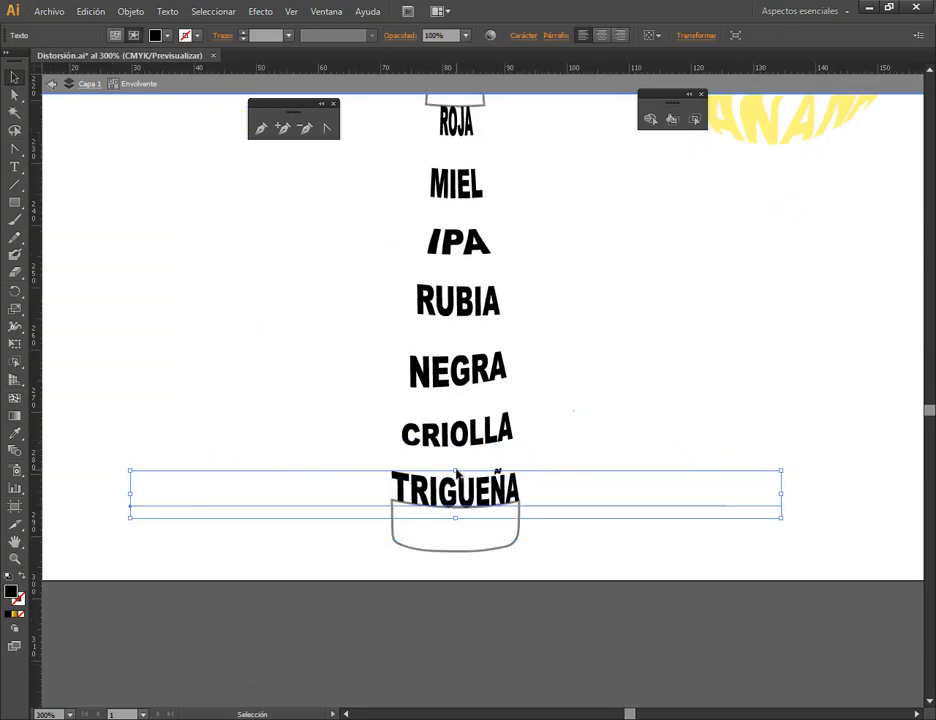
{"action": "left_click", "coordinate": [460, 400]}
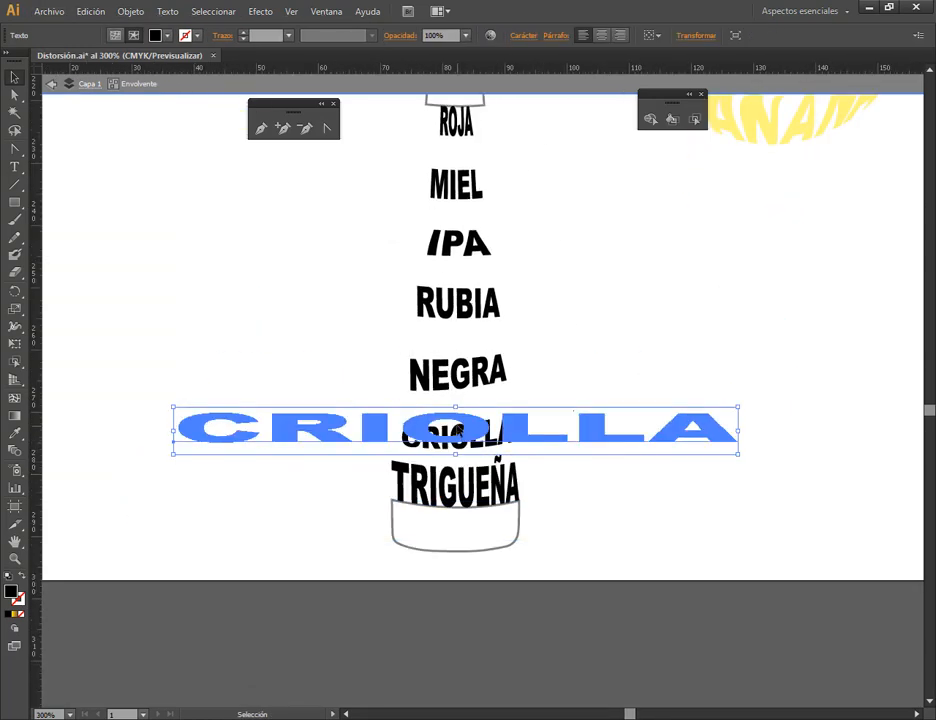
{"action": "left_click_drag", "start_coordinate": [457, 397], "coordinate": [458, 391]}
{"action": "left_click", "coordinate": [459, 370]}
{"action": "left_click_drag", "start_coordinate": [457, 347], "coordinate": [461, 213]}
{"action": "scroll", "coordinate": [460, 320], "scroll_direction": "up", "scroll_amount": 1}
{"action": "left_click", "coordinate": [472, 328]}
{"action": "left_click", "coordinate": [458, 272]}
{"action": "mouse_move", "coordinate": [461, 213]}
{"action": "left_mouse_down"}
{"action": "mouse_move", "coordinate": [468, 281]}
{"action": "mouse_move", "coordinate": [470, 217]}
{"action": "mouse_move", "coordinate": [469, 235]}
{"action": "left_mouse_up"}
{"action": "left_click", "coordinate": [467, 278]}
{"action": "left_click", "coordinate": [463, 213]}
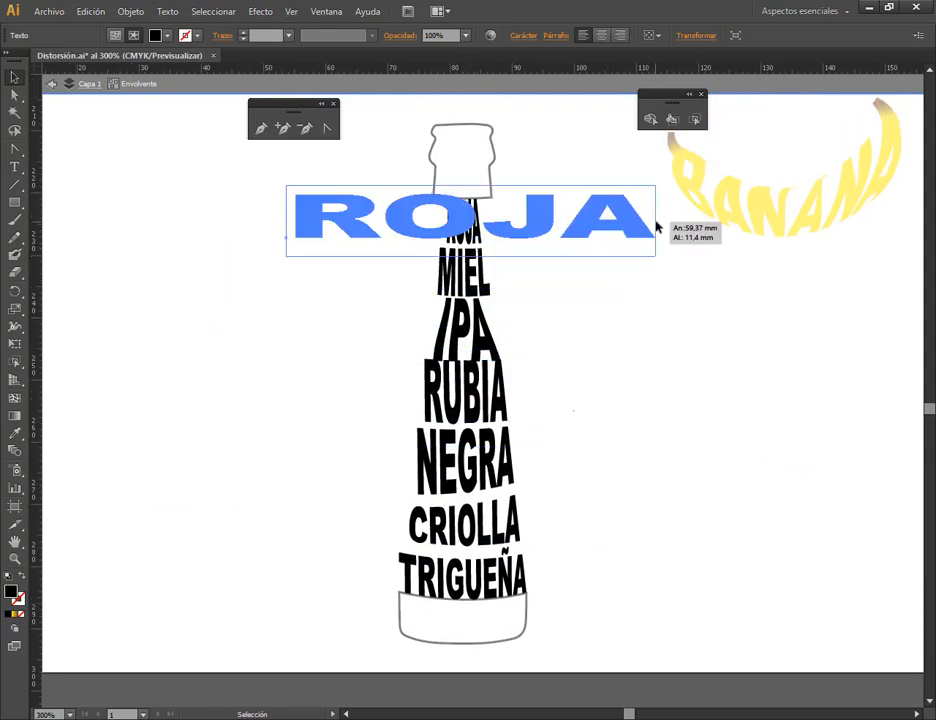
- Widen ROJA, IPA and RUBIA from their centres inside the envelope to fill more of the bottle's width
{"action": "left_click_drag", "start_coordinate": [654, 226], "coordinate": [671, 223]}
{"action": "left_click", "coordinate": [467, 334]}
{"action": "left_click_drag", "start_coordinate": [637, 333], "coordinate": [797, 338]}
{"action": "key", "text": "ctrl+z"}
{"action": "left_click", "coordinate": [464, 393]}
{"action": "left_click_drag", "start_coordinate": [673, 398], "coordinate": [704, 399]}
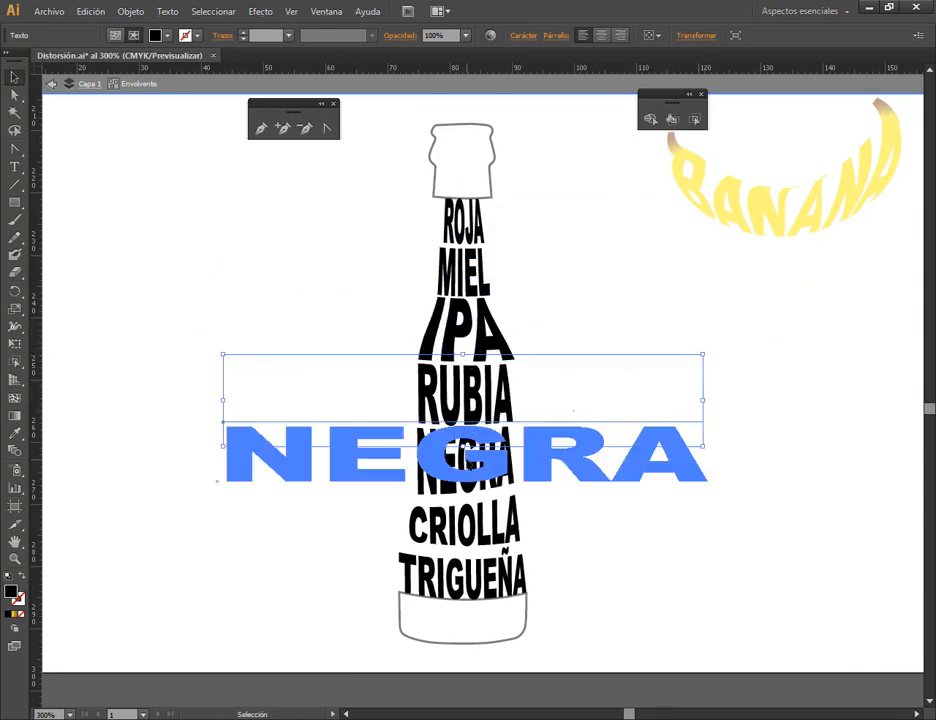
{"action": "left_click", "coordinate": [464, 460]}
- Enlarge CRIOLLA from its centre to about 94.74 by 16.16 mm, and leave the envelope's isolated contents
{"action": "left_click", "coordinate": [463, 518]}
{"action": "left_click_drag", "start_coordinate": [746, 523], "coordinate": [848, 525]}
{"action": "key", "text": "ctrl+z"}
{"action": "key", "text": "ctrl+z"}
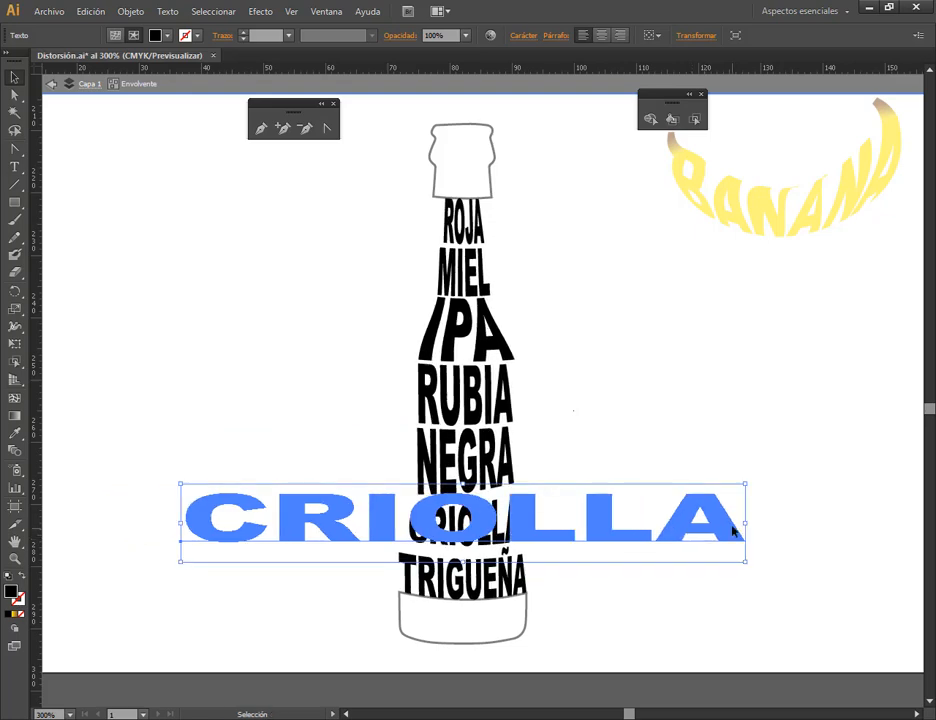
{"action": "left_click_drag", "start_coordinate": [746, 523], "coordinate": [758, 523]}
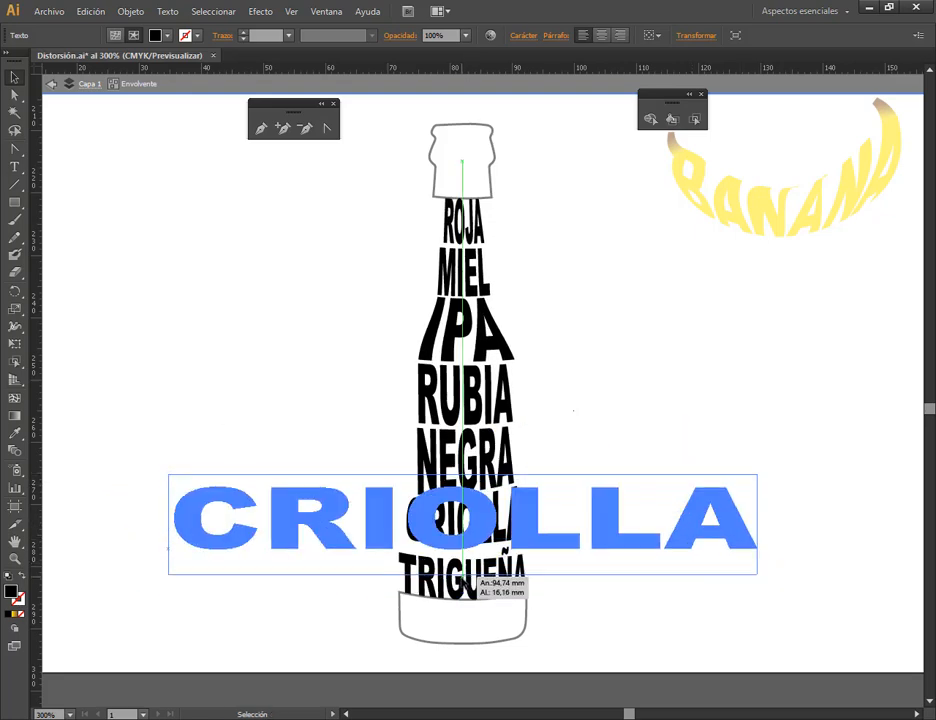
{"action": "left_click", "coordinate": [184, 260]}
{"action": "left_click", "coordinate": [464, 330]}
{"action": "left_click", "coordinate": [86, 86]}
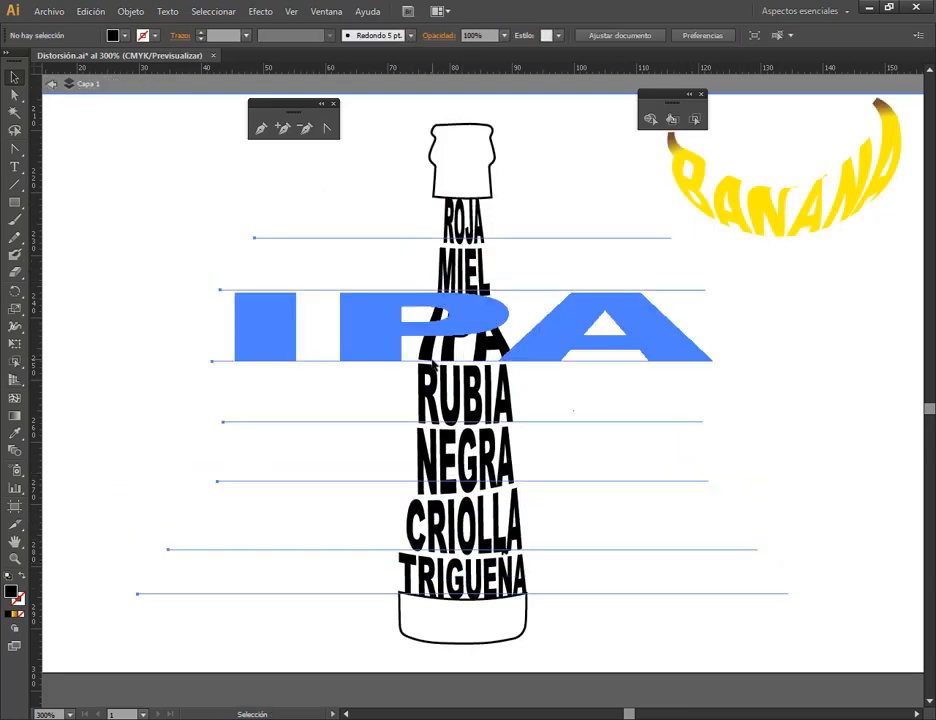
- Try to delete an anchor point on the left side of the bottle-shaped envelope, and undo the deletion
{"action": "left_click", "coordinate": [460, 584]}
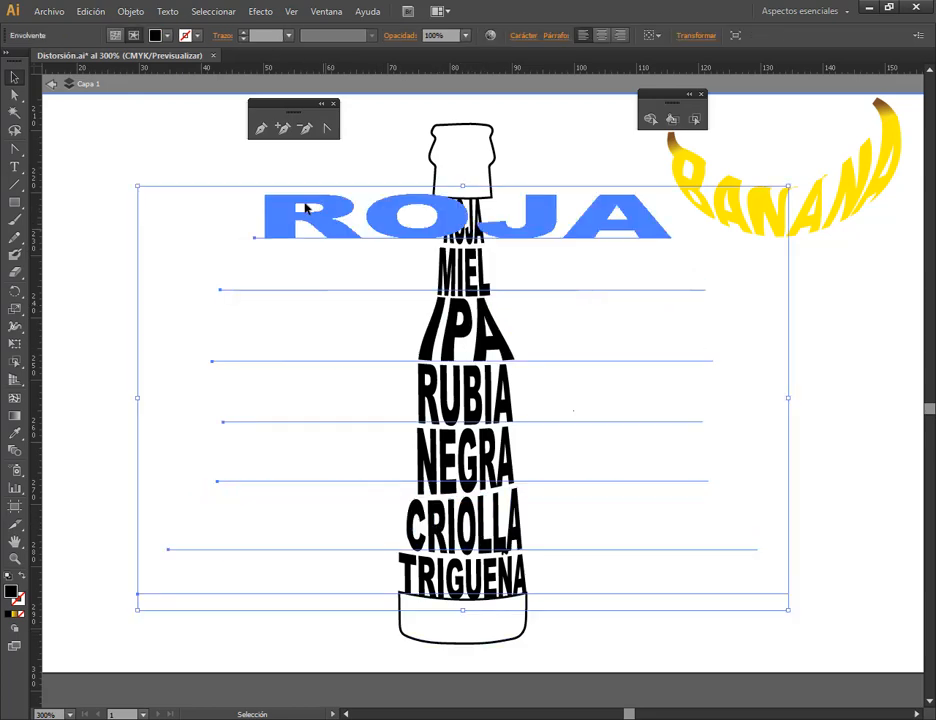
{"action": "left_click", "coordinate": [120, 35]}
{"action": "scroll", "coordinate": [481, 596], "scroll_direction": "up", "scroll_amount": 2}
{"action": "left_click", "coordinate": [17, 95]}
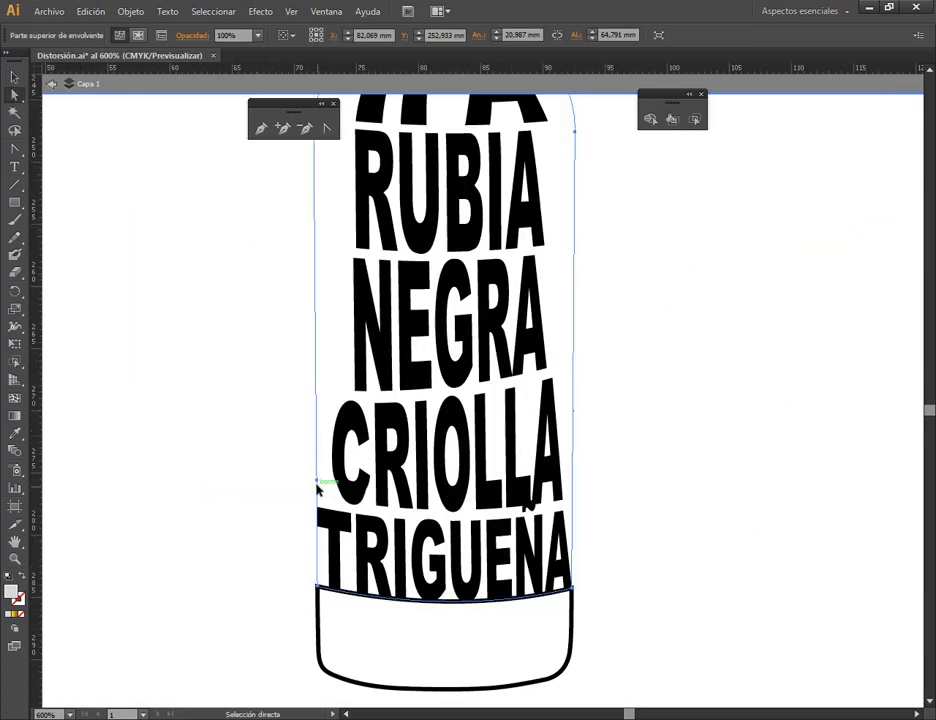
{"action": "left_click", "coordinate": [305, 130]}
{"action": "left_click_drag", "start_coordinate": [318, 208], "coordinate": [301, 287]}
{"action": "left_click", "coordinate": [298, 289]}
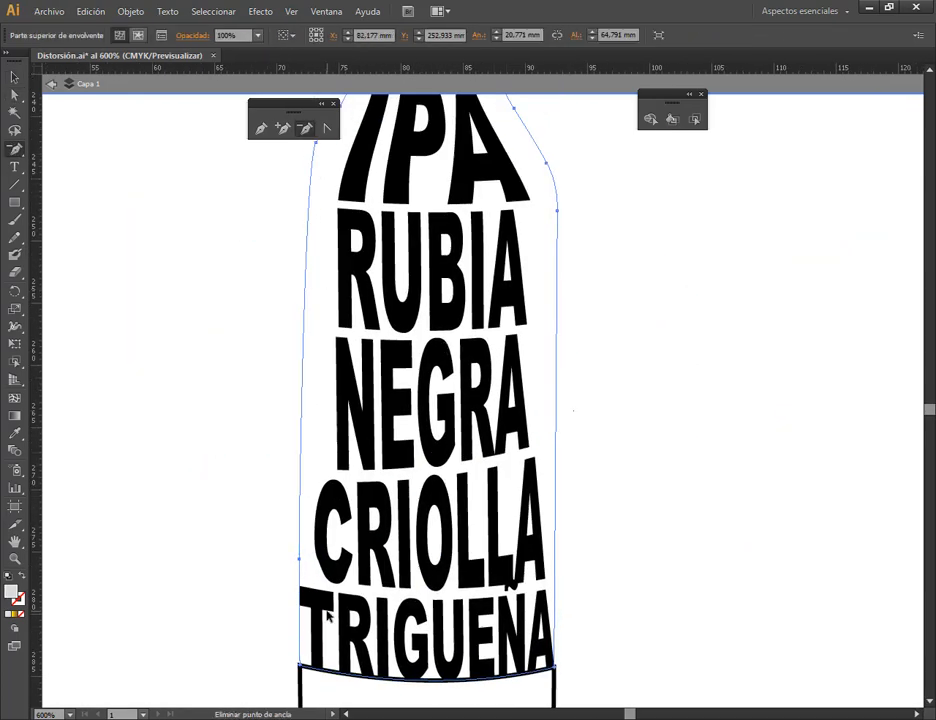
{"action": "key", "text": "ctrl+z"}
{"action": "left_click", "coordinate": [14, 77]}
{"action": "left_click", "coordinate": [111, 115]}
{"action": "left_click", "coordinate": [348, 225]}
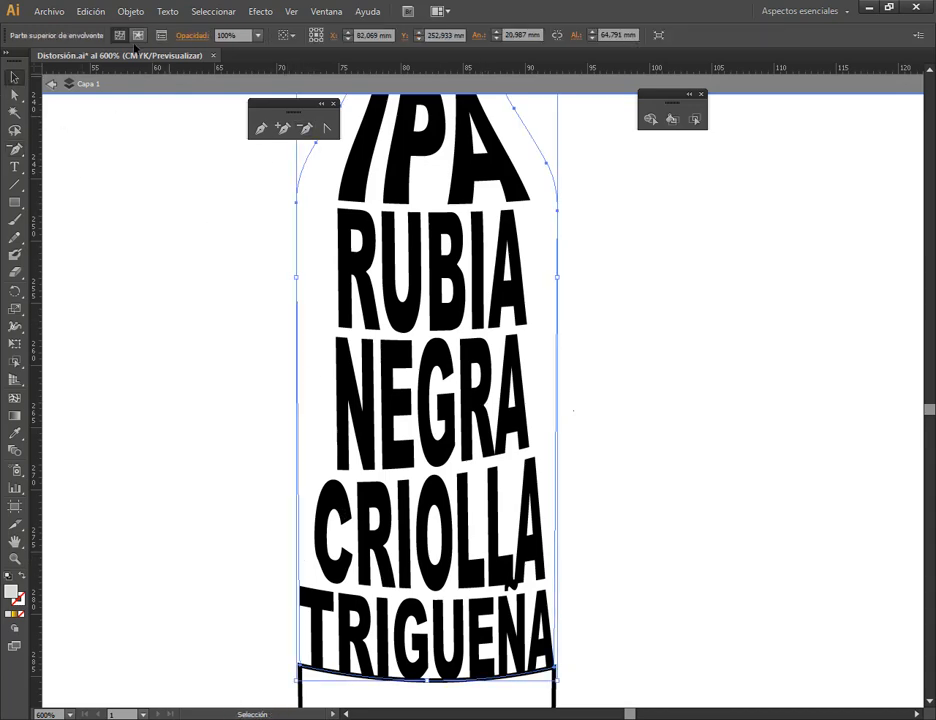
- Switch the bottle envelope back to content editing, isolate its words, and select TRIGUEÑA
{"action": "left_click", "coordinate": [138, 36]}
{"action": "scroll", "coordinate": [462, 512], "scroll_direction": "down", "scroll_amount": 3}
{"action": "double_click", "coordinate": [457, 513]}
{"action": "left_click", "coordinate": [478, 506]}
{"action": "scroll", "coordinate": [473, 541], "scroll_direction": "up", "scroll_amount": 1}
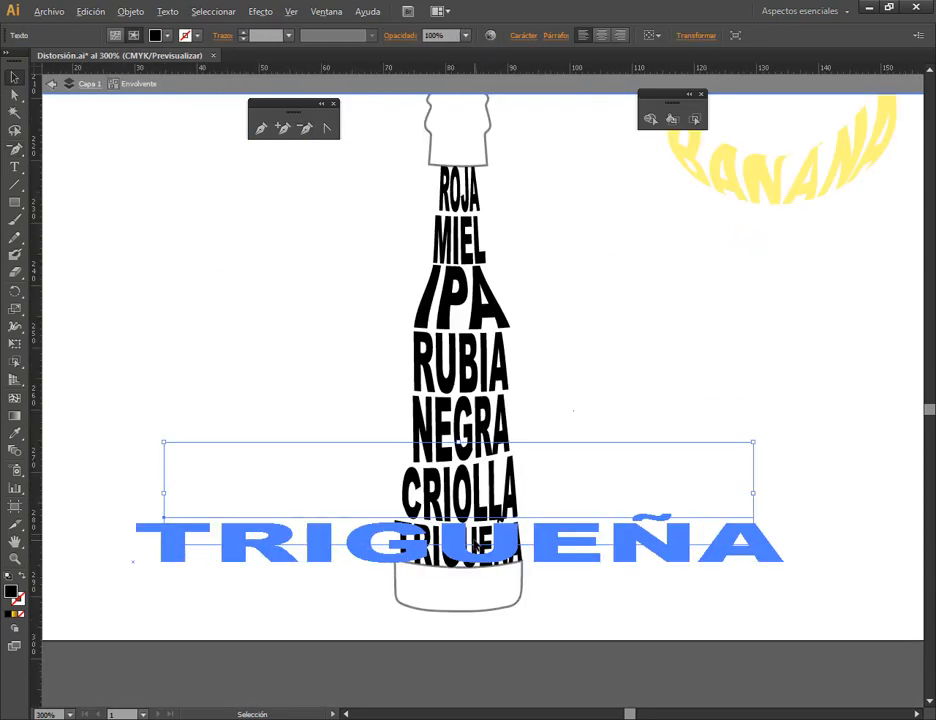
{"action": "left_click_drag", "start_coordinate": [165, 493], "coordinate": [133, 493]}
{"action": "key", "text": "ctrl+z"}
{"action": "left_click", "coordinate": [470, 508], "text": "shift"}
{"action": "left_click", "coordinate": [456, 548]}
- Raise TRIGUEÑA and CRIOLLA slightly inside the envelope, and leave the isolated contents
{"action": "scroll", "coordinate": [455, 552], "scroll_direction": "up", "scroll_amount": 1}
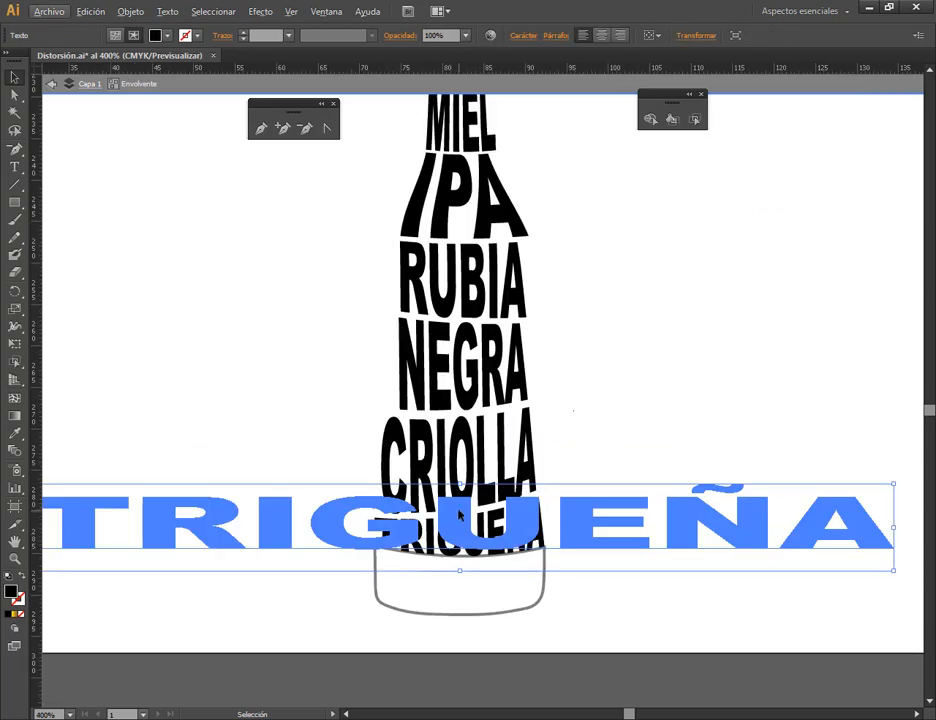
{"action": "left_click_drag", "start_coordinate": [486, 522], "coordinate": [452, 522]}
{"action": "key", "text": "ctrl+z"}
{"action": "double_click", "coordinate": [452, 522]}
{"action": "key", "text": "Escape"}
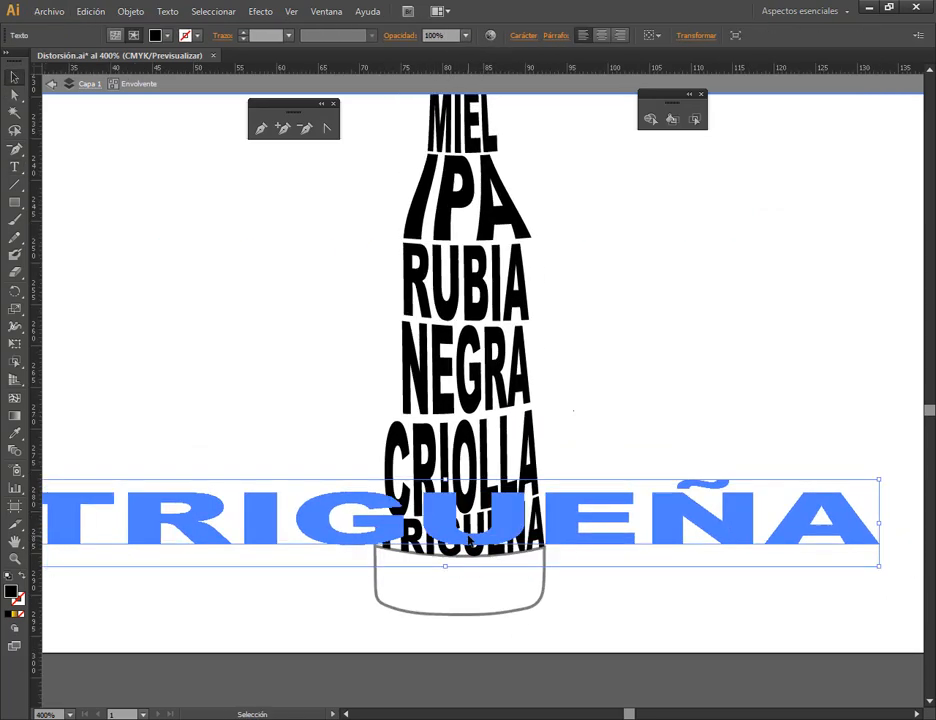
{"action": "left_click_drag", "start_coordinate": [460, 571], "coordinate": [445, 524]}
{"action": "left_click", "coordinate": [460, 482]}
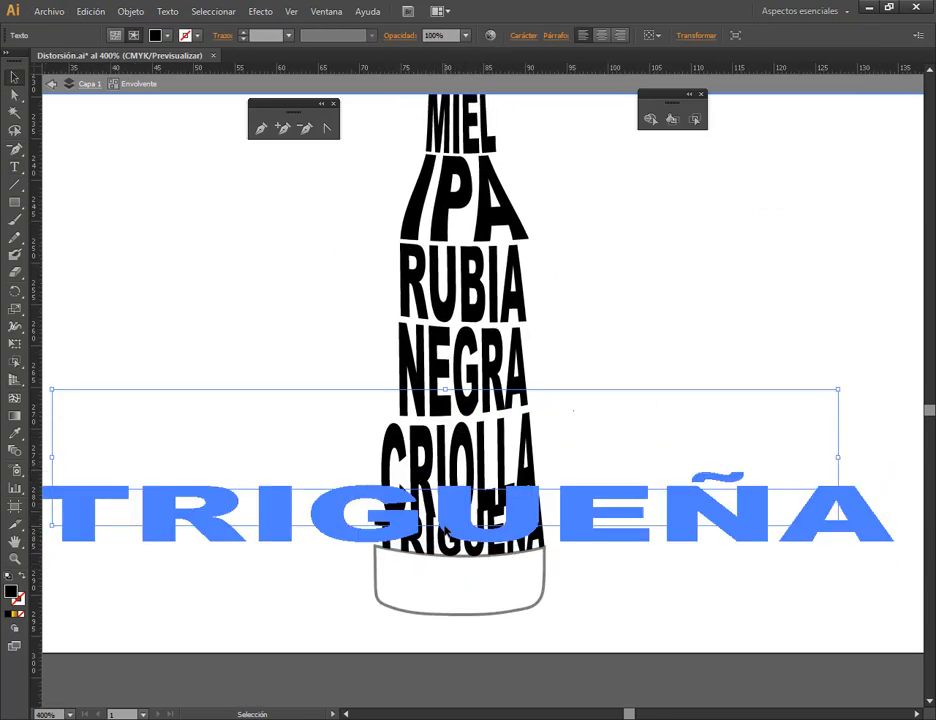
{"action": "left_click", "coordinate": [460, 380]}
{"action": "left_click", "coordinate": [55, 108]}
{"action": "left_click", "coordinate": [460, 380]}
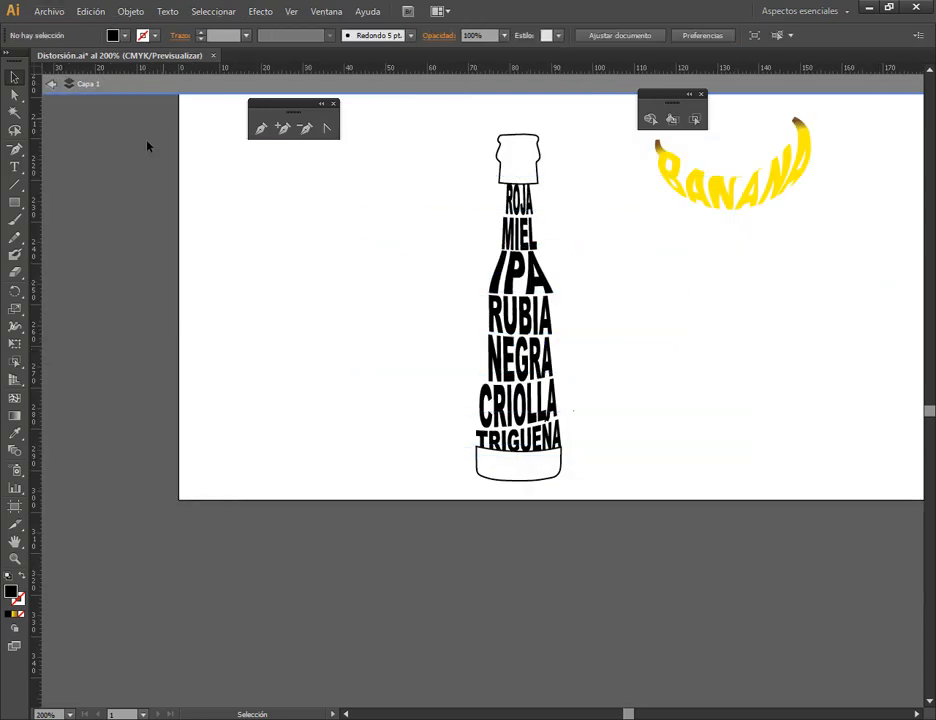
- Release the bottle envelope back into the separate words and the grey bottle shape
{"action": "left_click", "coordinate": [518, 345]}
{"action": "left_click", "coordinate": [130, 11]}
{"action": "left_click", "coordinate": [414, 394]}
{"action": "scroll", "coordinate": [646, 286], "scroll_direction": "up", "scroll_amount": 3}
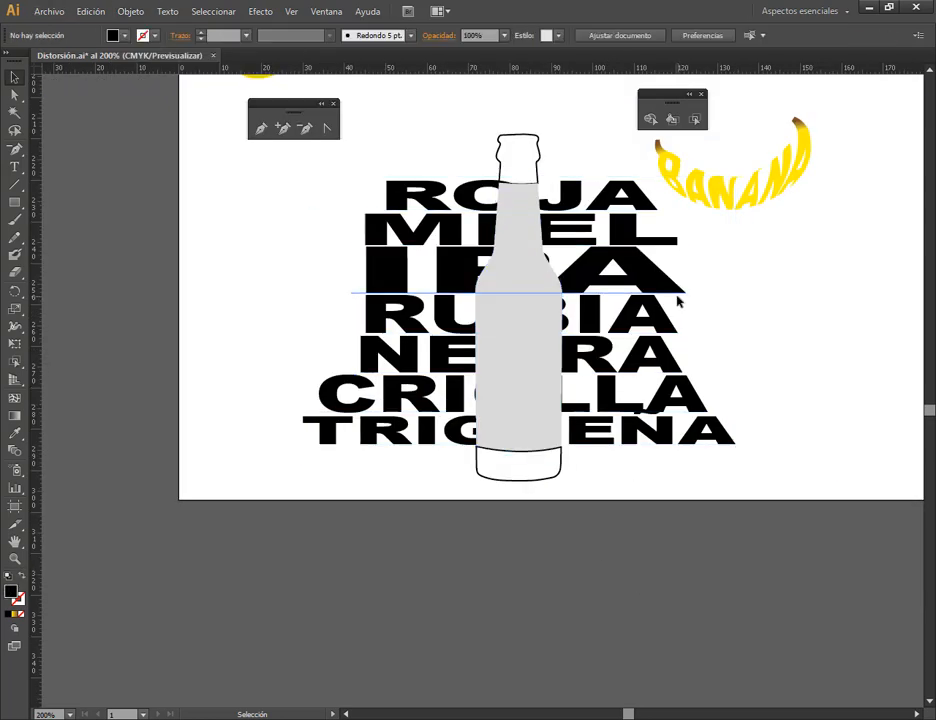
- Try to distort the released words with the grey bottle shape as the top-object envelope, and undo the attempt
{"action": "left_click_drag", "start_coordinate": [583, 120], "coordinate": [669, 568]}
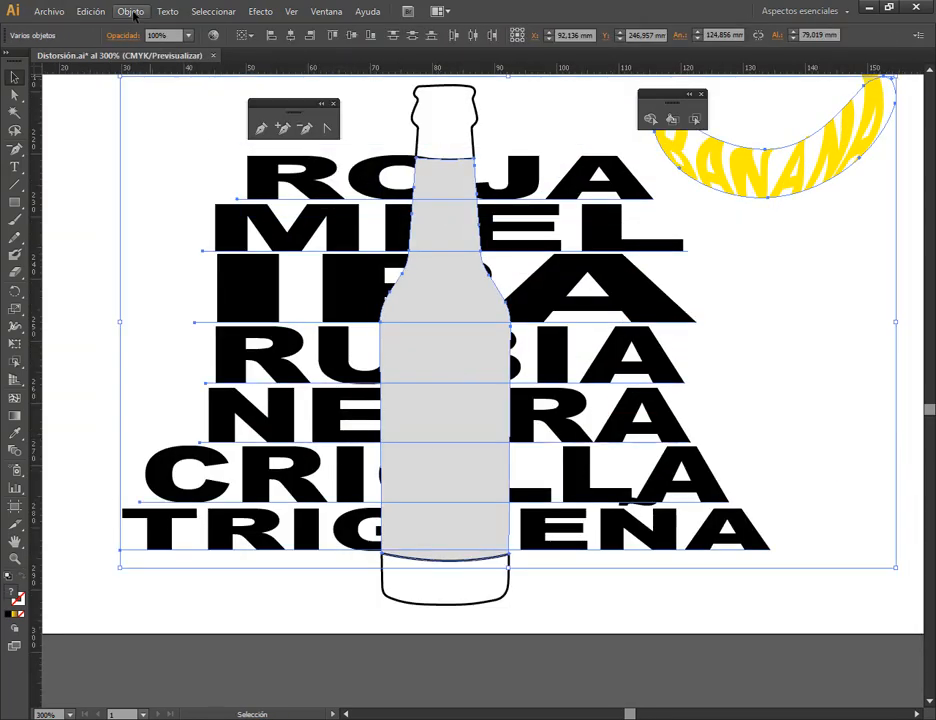
{"action": "left_click", "coordinate": [130, 11]}
{"action": "mouse_move", "coordinate": [230, 354]}
{"action": "left_click", "coordinate": [412, 388]}
{"action": "key", "text": "ctrl+z"}
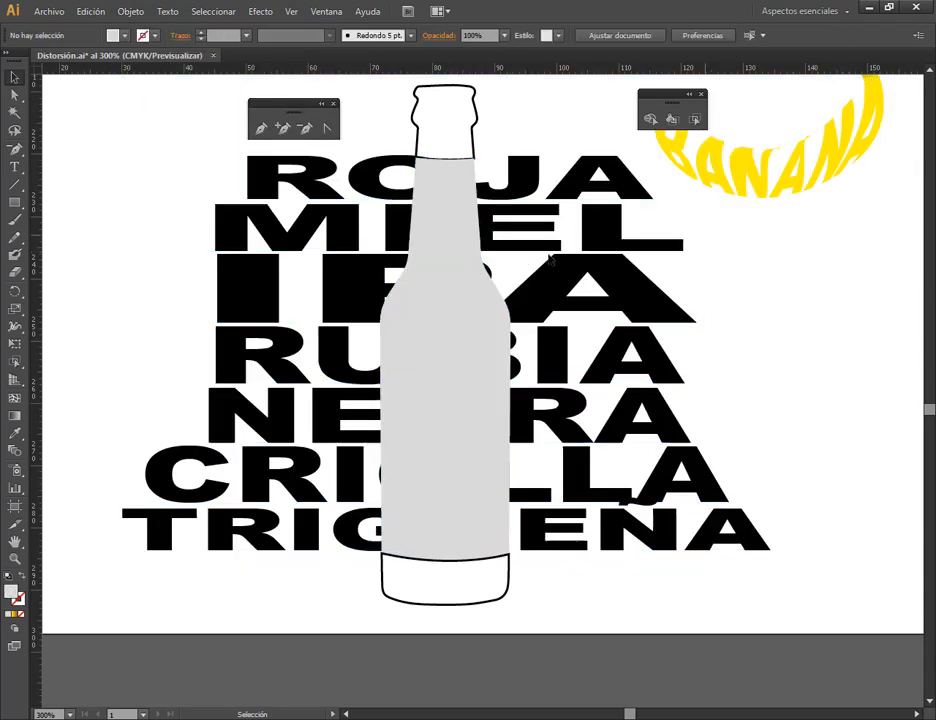
{"action": "left_click", "coordinate": [313, 553]}
{"action": "left_click", "coordinate": [740, 260]}
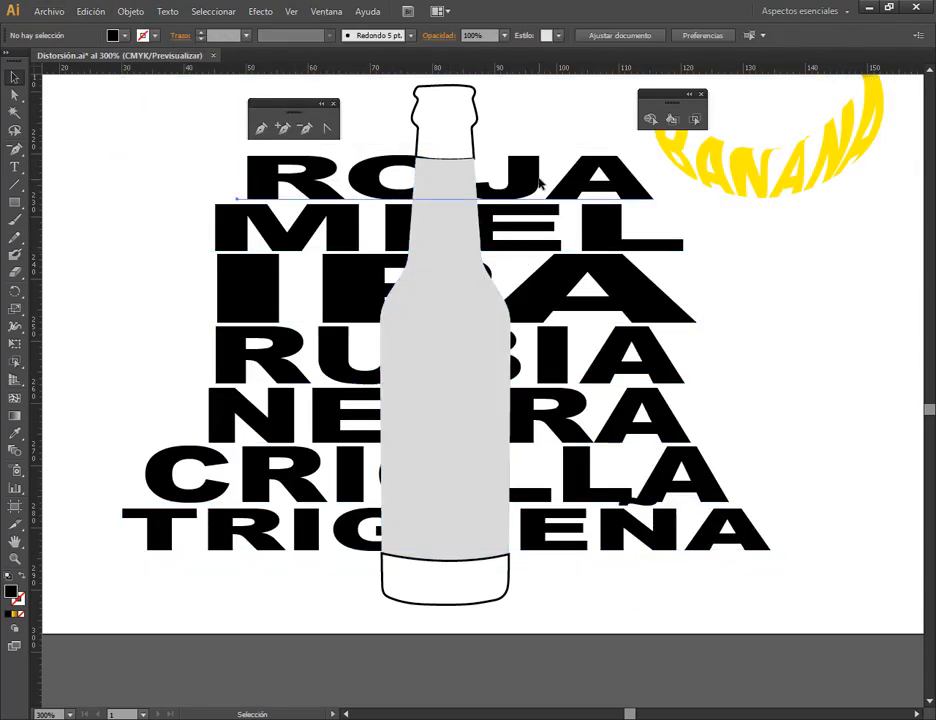
- Select all seven beer words and scale them down together from their centre, keeping them centred on the bottle, and deselect them
{"action": "left_click", "coordinate": [541, 186]}
{"action": "left_click", "coordinate": [550, 240], "text": "shift"}
{"action": "left_click", "coordinate": [587, 368], "text": "shift"}
{"action": "left_click", "coordinate": [609, 426], "text": "shift"}
{"action": "left_click", "coordinate": [640, 485], "text": "shift"}
{"action": "left_click", "coordinate": [665, 535], "text": "shift"}
{"action": "left_click_drag", "start_coordinate": [771, 568], "coordinate": [739, 546]}
{"action": "left_click", "coordinate": [184, 198]}
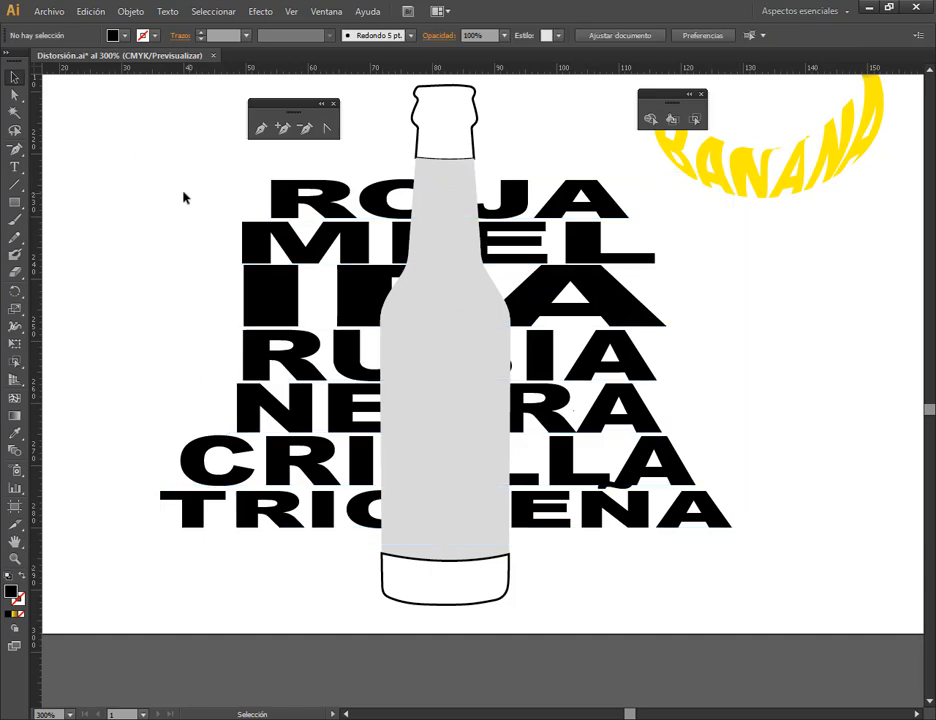
- Distort the seven scaled-down words with the grey bottle shape as the top-object envelope
{"action": "left_click_drag", "start_coordinate": [184, 198], "coordinate": [420, 400]}
{"action": "left_click", "coordinate": [130, 11]}
{"action": "left_click", "coordinate": [412, 388]}
{"action": "left_click", "coordinate": [571, 488]}
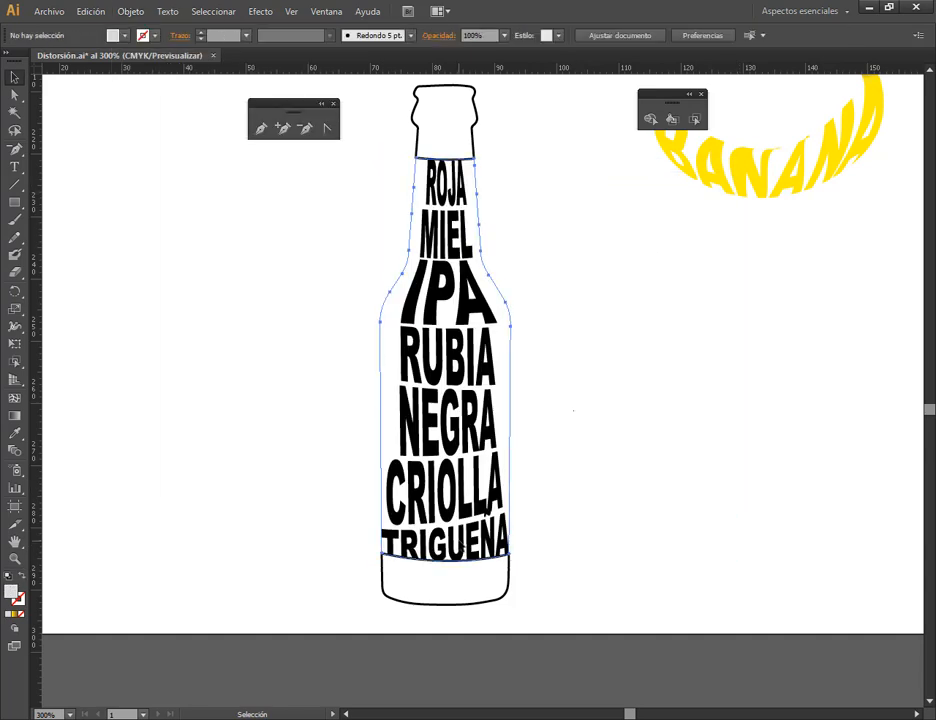
- Isolate the envelope's contents, rotate TRIGUEÑA very slightly to level it above the bottle base, and leave isolation
{"action": "left_click", "coordinate": [430, 543]}
{"action": "double_click", "coordinate": [461, 550]}
{"action": "double_click", "coordinate": [455, 520]}
{"action": "left_click", "coordinate": [14, 77]}
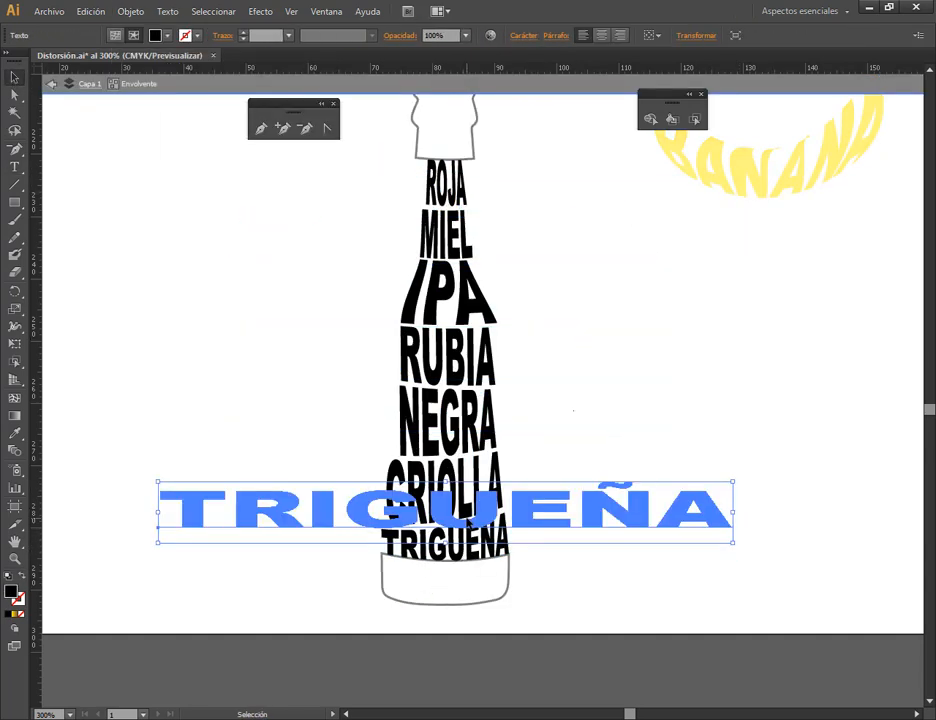
{"action": "scroll", "coordinate": [447, 592], "scroll_direction": "up", "scroll_amount": 1}
{"action": "key", "text": "r"}
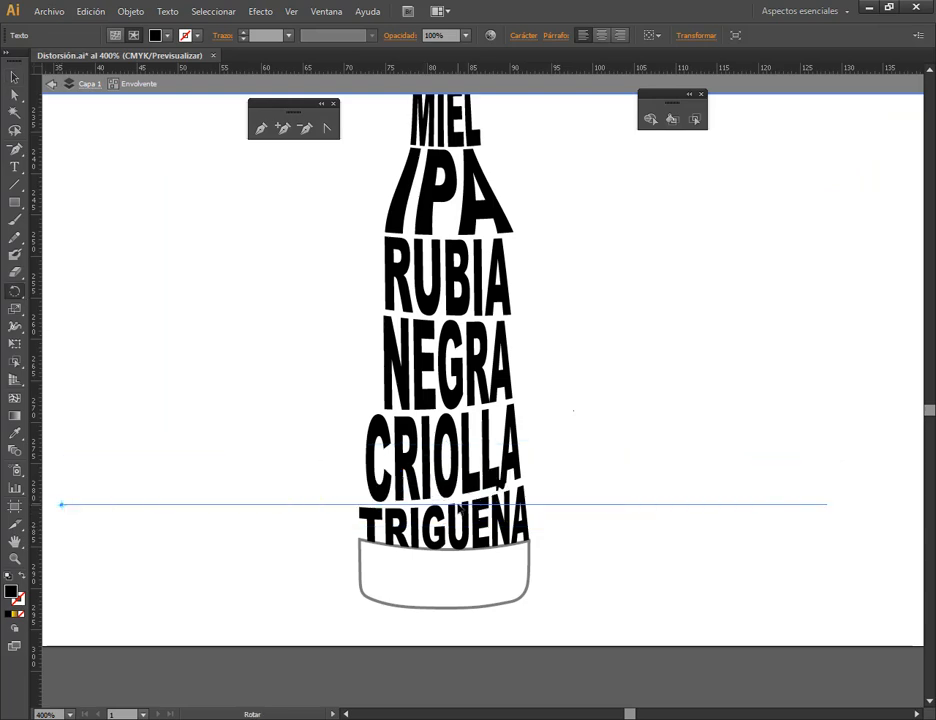
{"action": "left_click_drag", "start_coordinate": [61, 504], "coordinate": [62, 502]}
{"action": "key", "text": "v"}
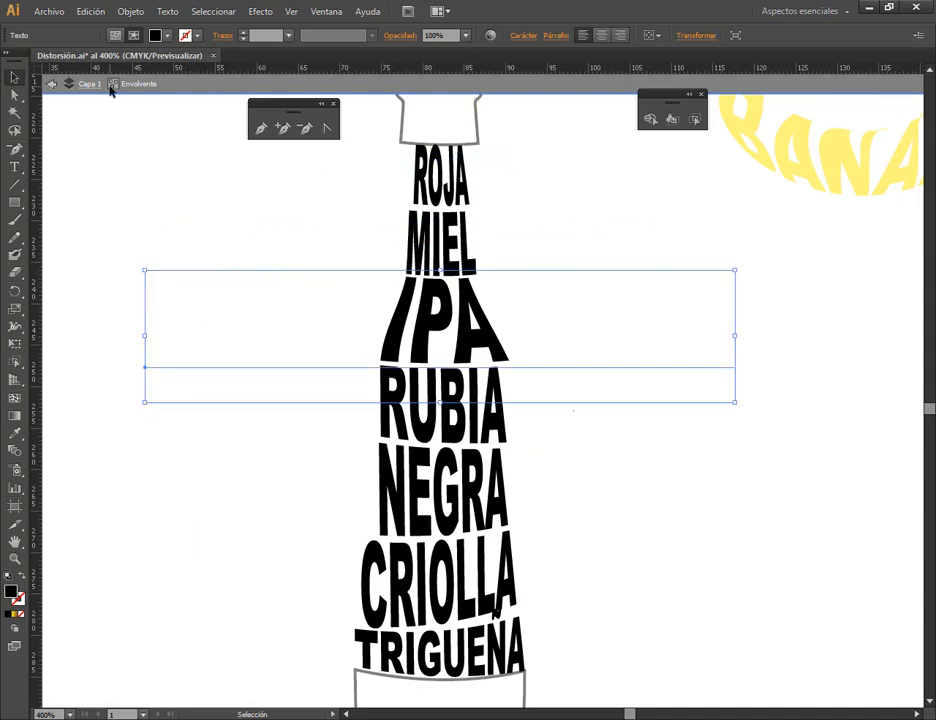
{"action": "left_click", "coordinate": [98, 85]}
- Scale down the bottle's cap outline to match the width of ROJA, keep it resting just above the word, and deselect it
{"action": "scroll", "coordinate": [495, 227], "scroll_direction": "down", "scroll_amount": 2}
{"action": "left_click", "coordinate": [489, 148]}
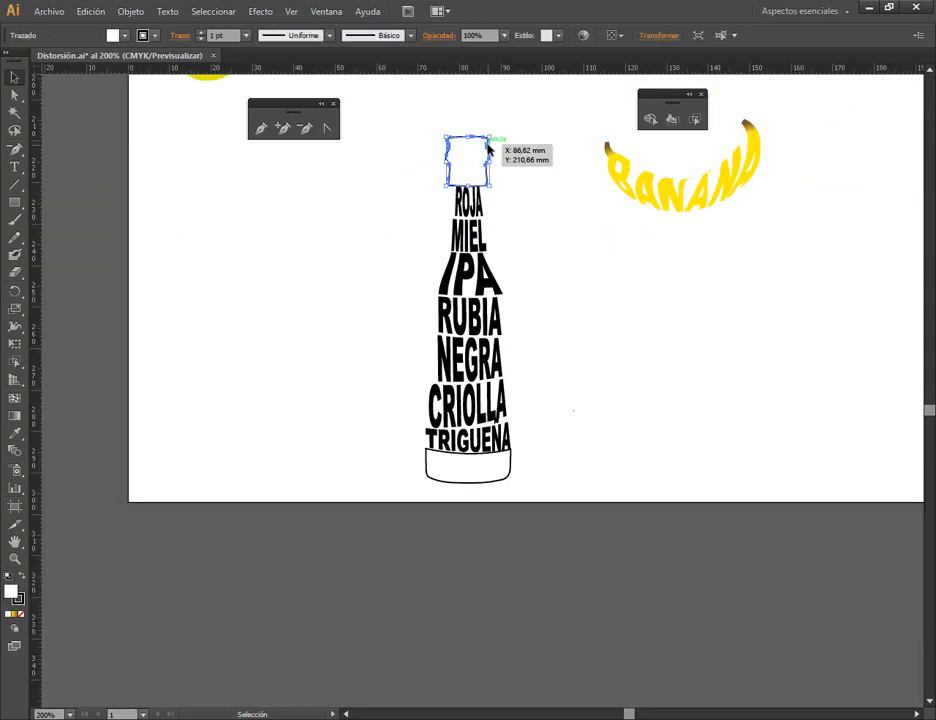
{"action": "scroll", "coordinate": [475, 154], "scroll_direction": "up", "scroll_amount": 3}
{"action": "left_click_drag", "start_coordinate": [519, 98], "coordinate": [514, 120]}
{"action": "left_click_drag", "start_coordinate": [482, 185], "coordinate": [483, 204]}
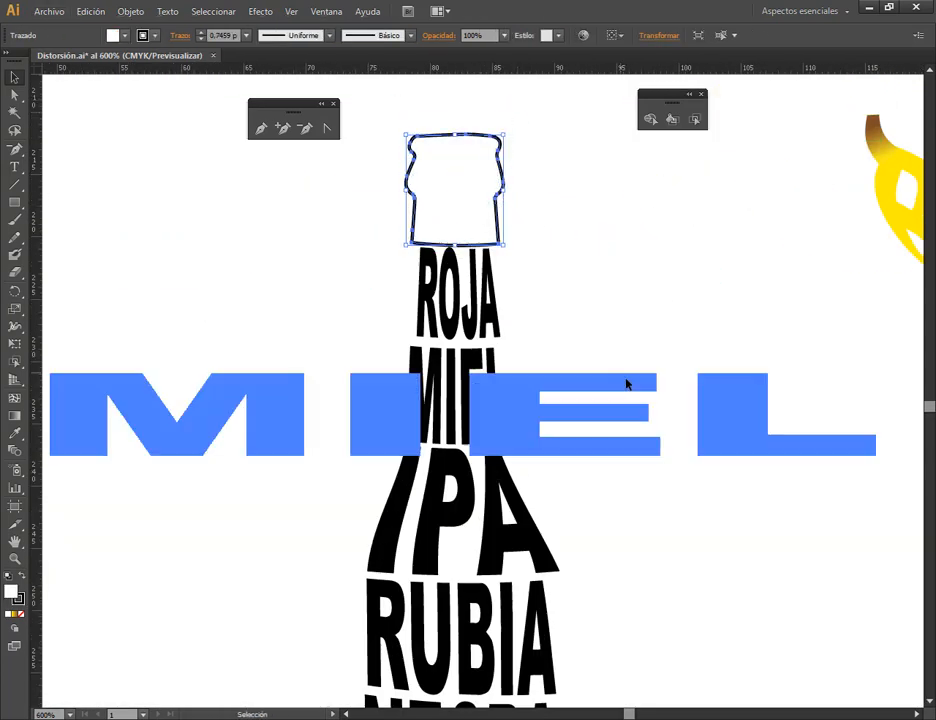
{"action": "mouse_move", "coordinate": [503, 245]}
{"action": "left_mouse_down"}
{"action": "mouse_move", "coordinate": [478, 238]}
{"action": "mouse_move", "coordinate": [499, 241]}
{"action": "left_mouse_up"}
{"action": "left_click_drag", "start_coordinate": [411, 142], "coordinate": [441, 192]}
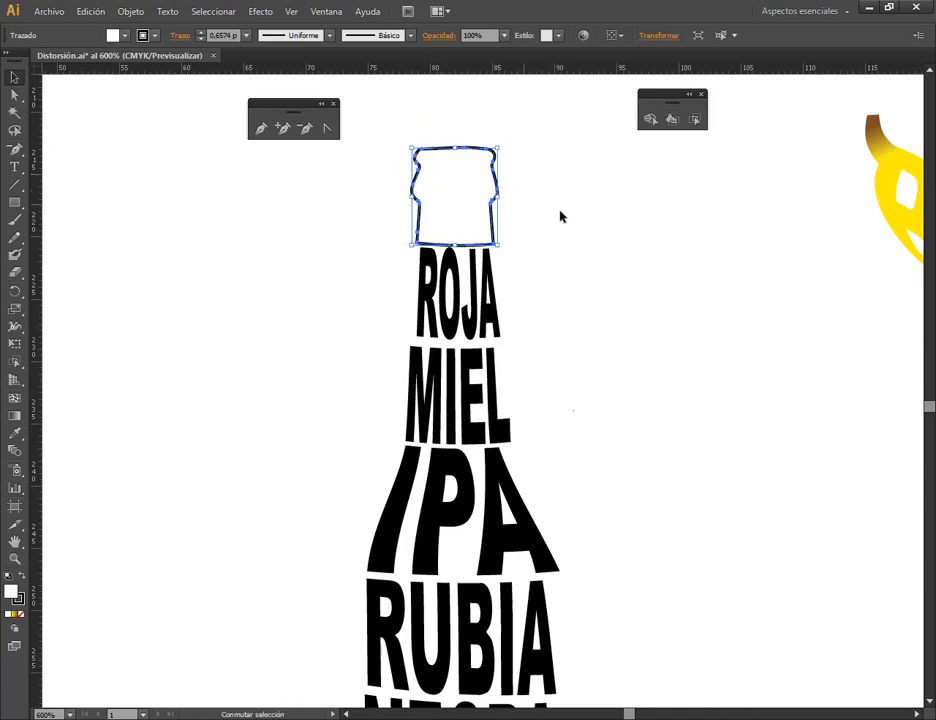
{"action": "left_click", "coordinate": [580, 254]}
{"action": "scroll", "coordinate": [574, 263], "scroll_direction": "down", "scroll_amount": 4}
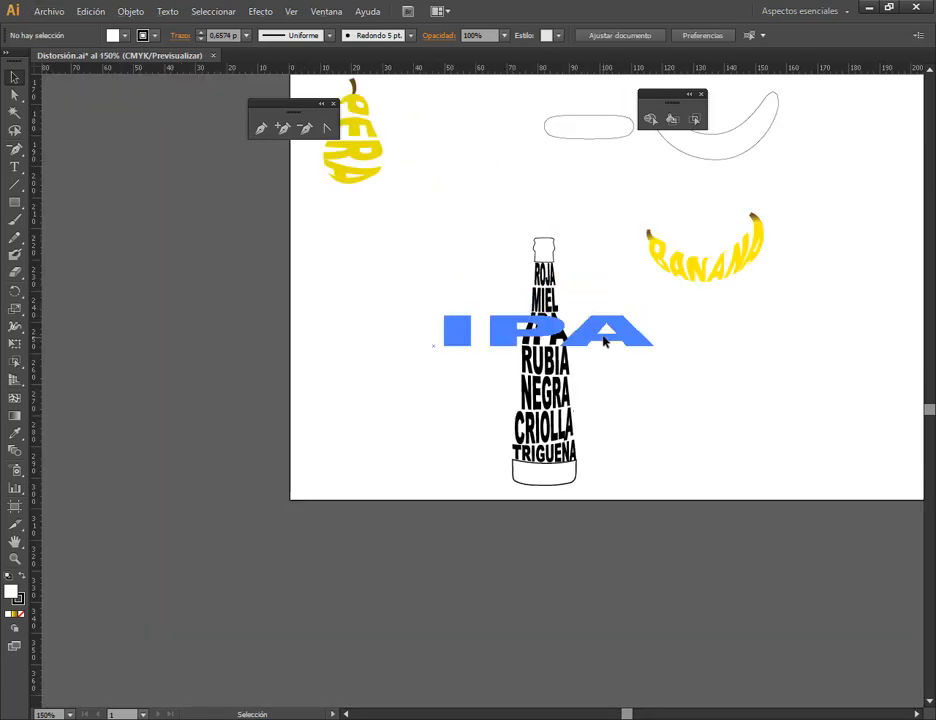
{"action": "scroll", "coordinate": [600, 327], "scroll_direction": "up", "scroll_amount": 2}
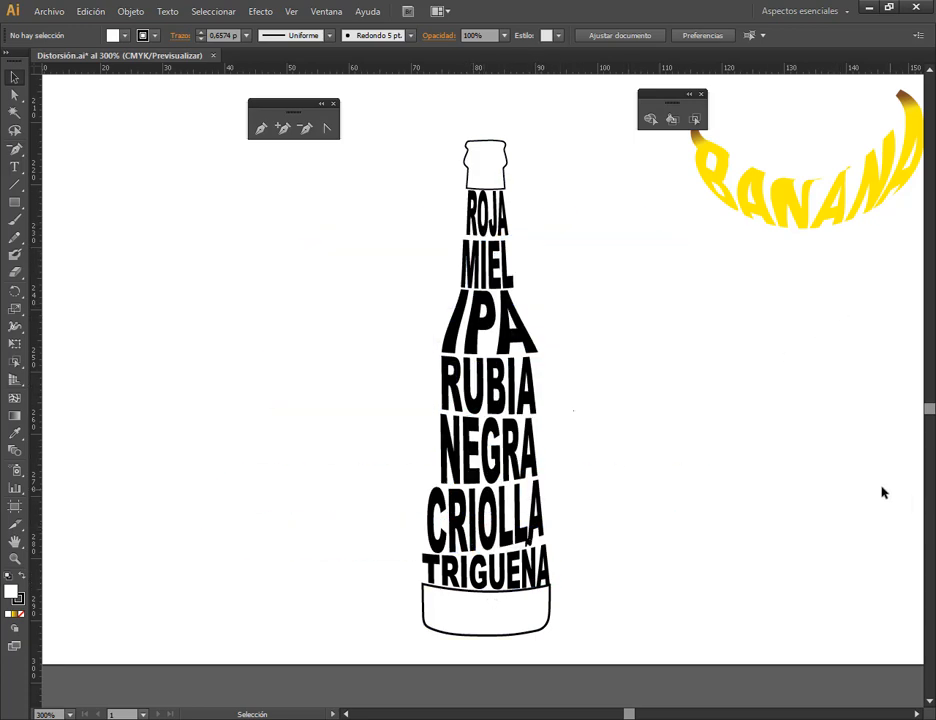
- Switch to the Google Meet call in the browser and check its chat messages for questions
{"action": "mouse_move", "coordinate": [235, 718]}
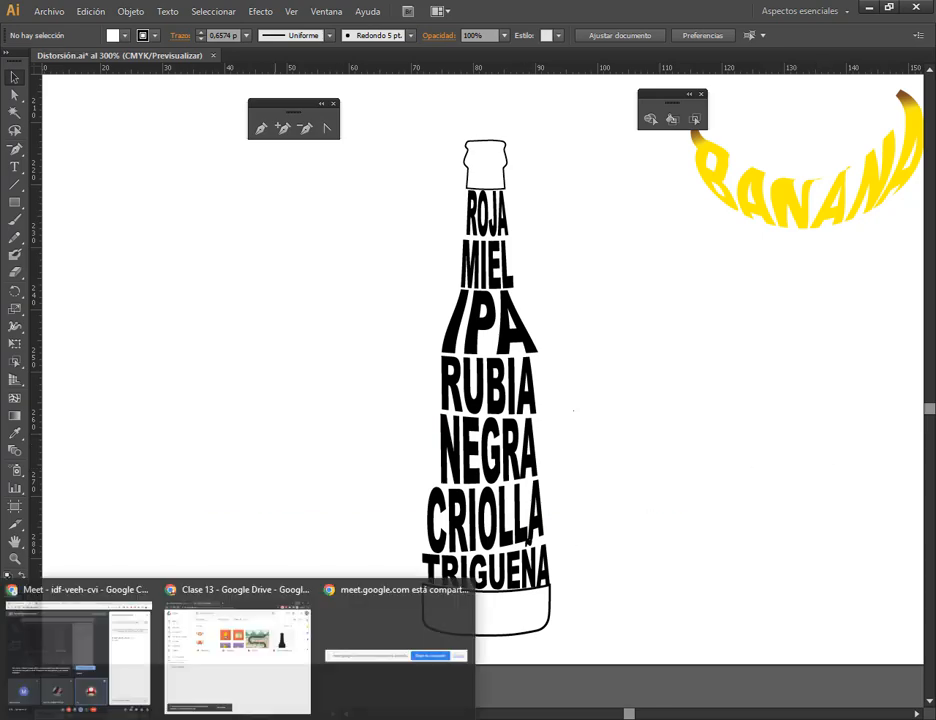
{"action": "left_click", "coordinate": [82, 655]}
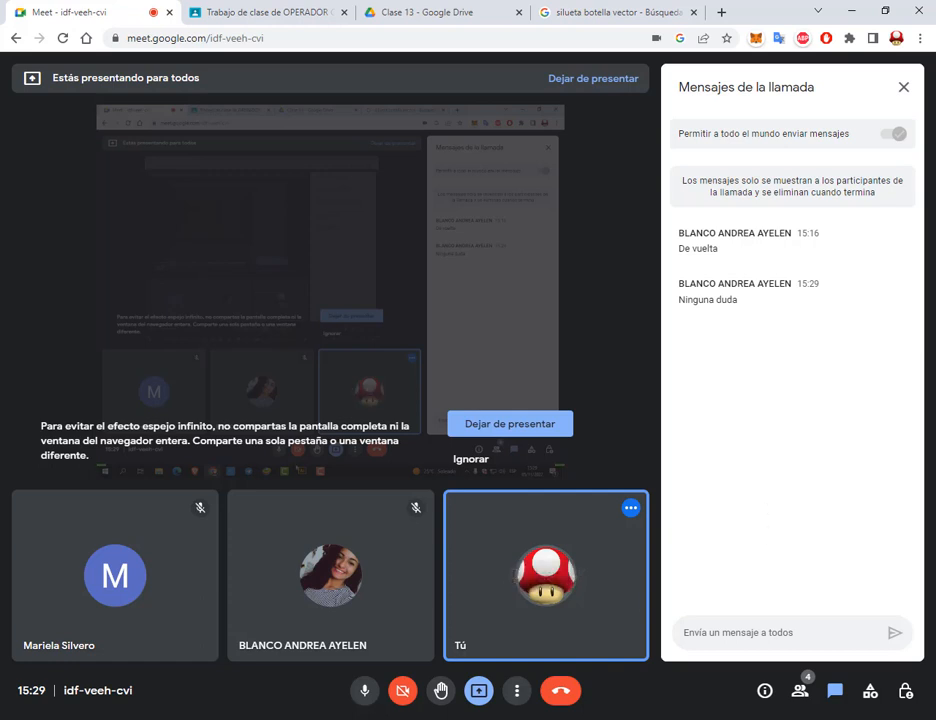
{"action": "mouse_move", "coordinate": [570, 610]}
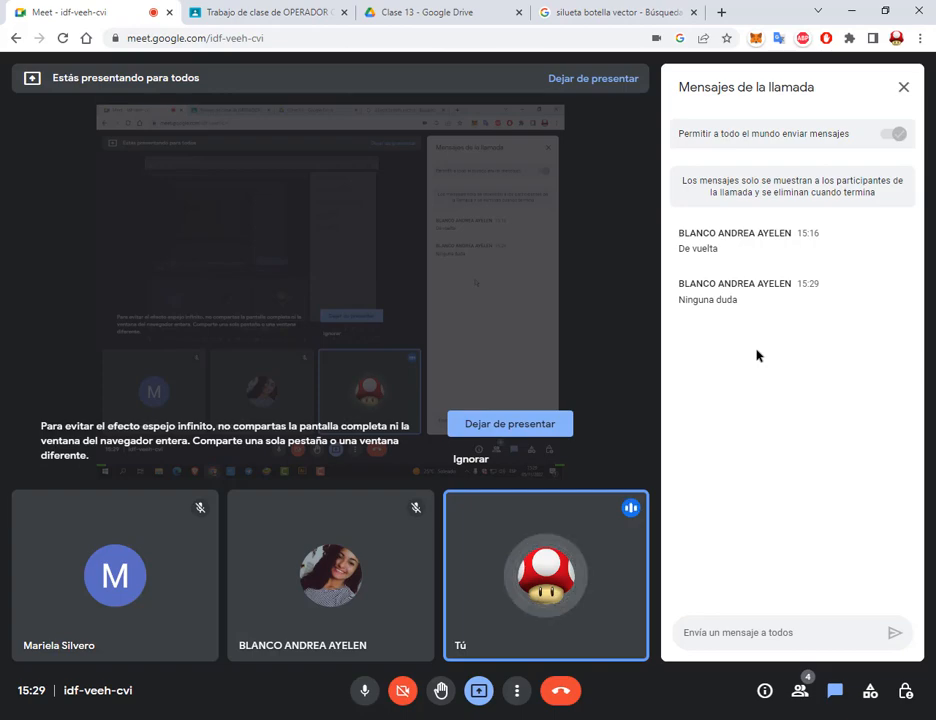
- Return to Illustrator, close Distorsión.ai with its changes saved, and close both floating tool palettes
{"action": "left_click", "coordinate": [408, 719]}
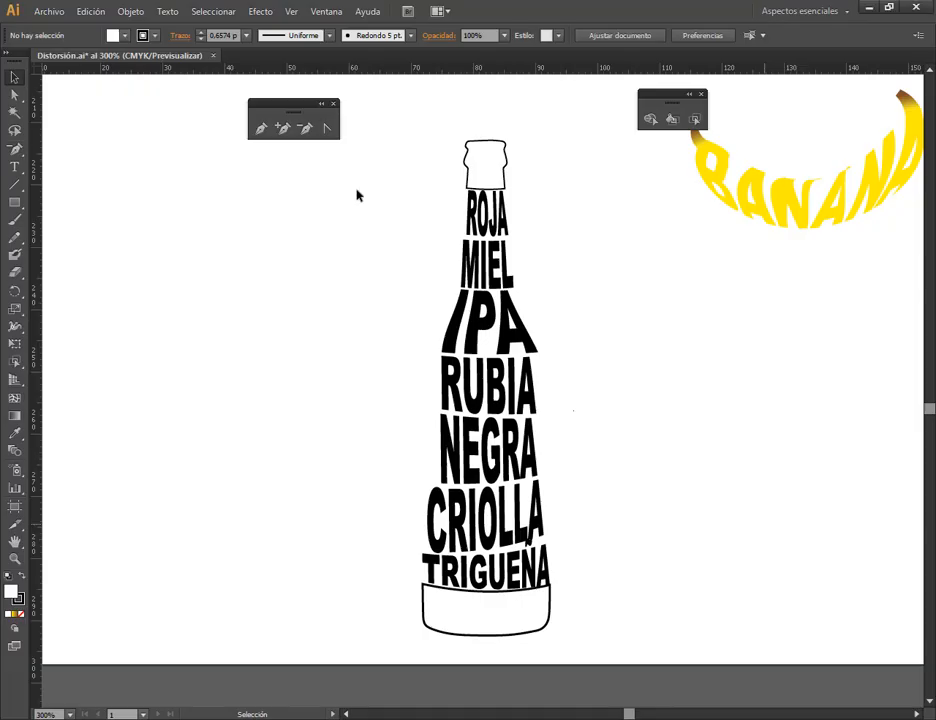
{"action": "left_click", "coordinate": [213, 57]}
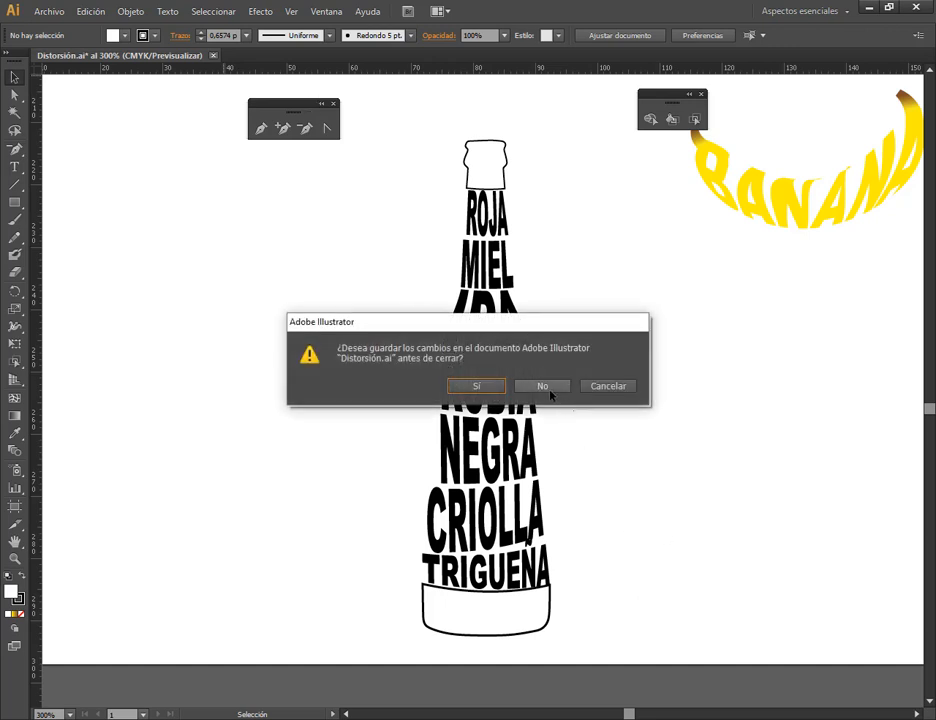
{"action": "left_click", "coordinate": [494, 389]}
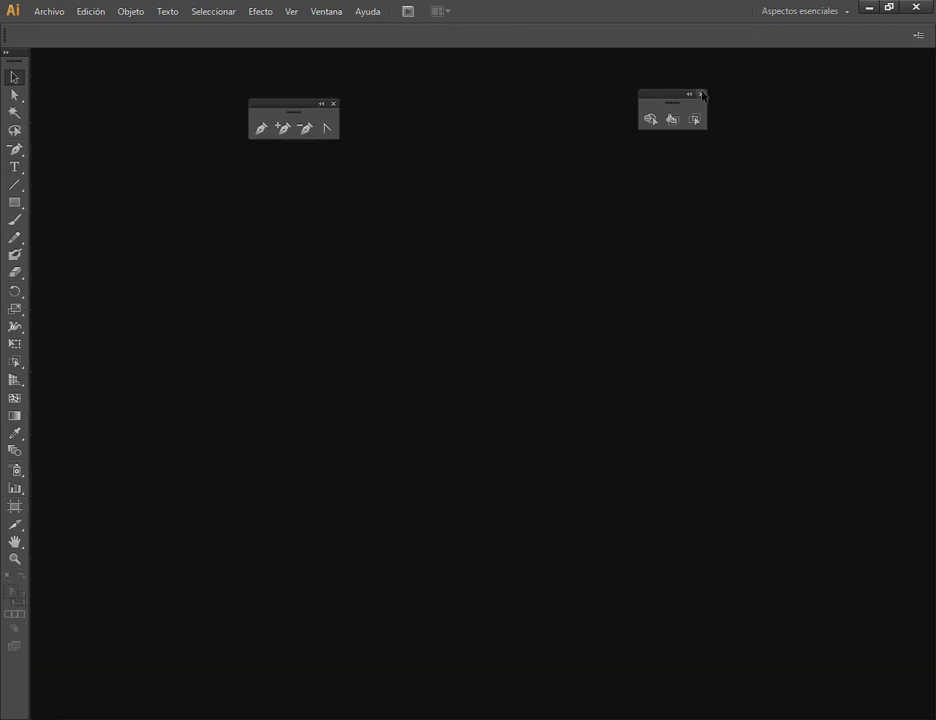
{"action": "left_click", "coordinate": [701, 94]}
{"action": "left_click", "coordinate": [333, 105]}
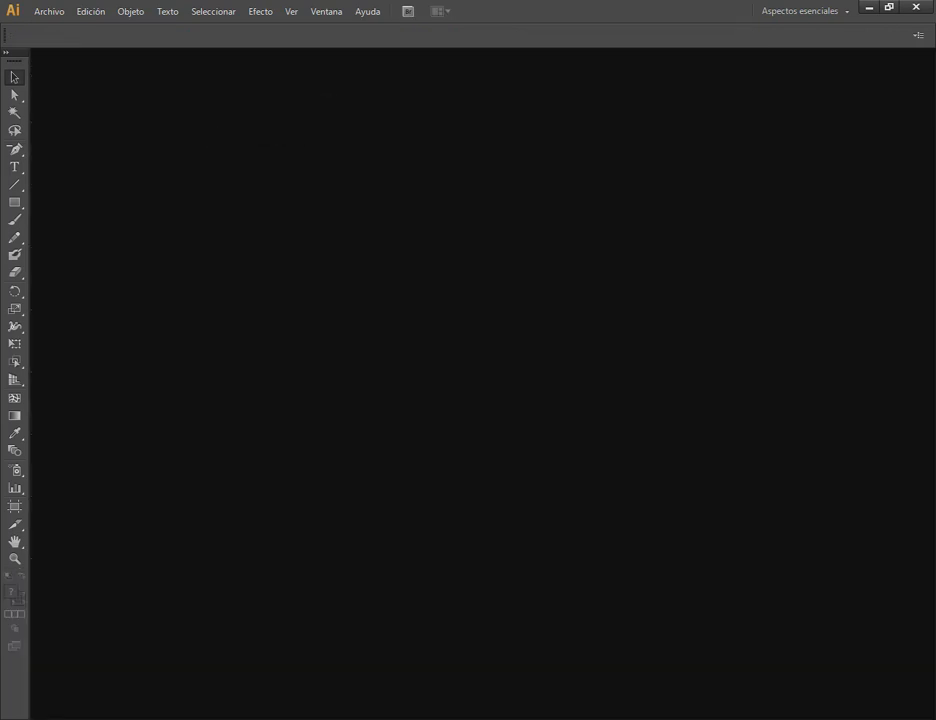
- Switch to the Clase 13 folder in Google Drive and preview Pista.jpg
{"action": "left_click", "coordinate": [150, 719]}
{"action": "left_click", "coordinate": [211, 672]}
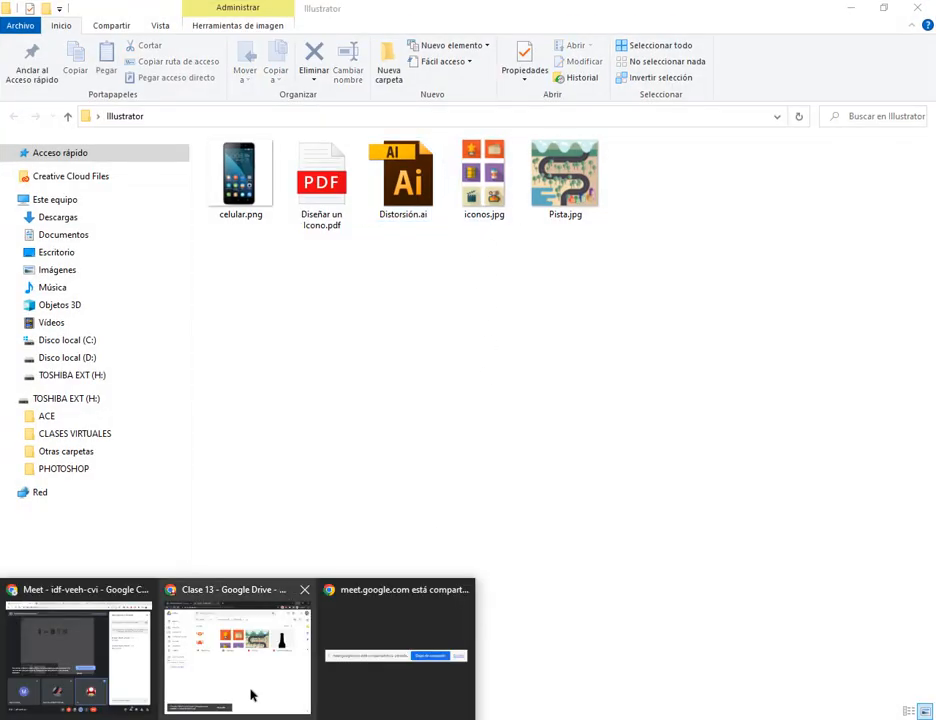
{"action": "left_click", "coordinate": [251, 696]}
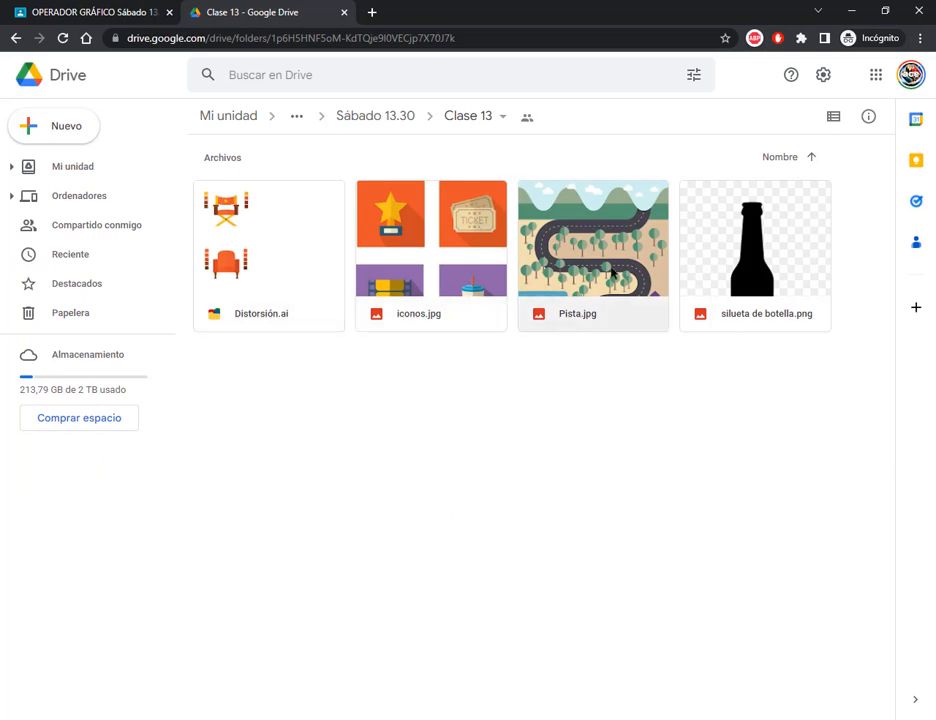
{"action": "left_click", "coordinate": [575, 316]}
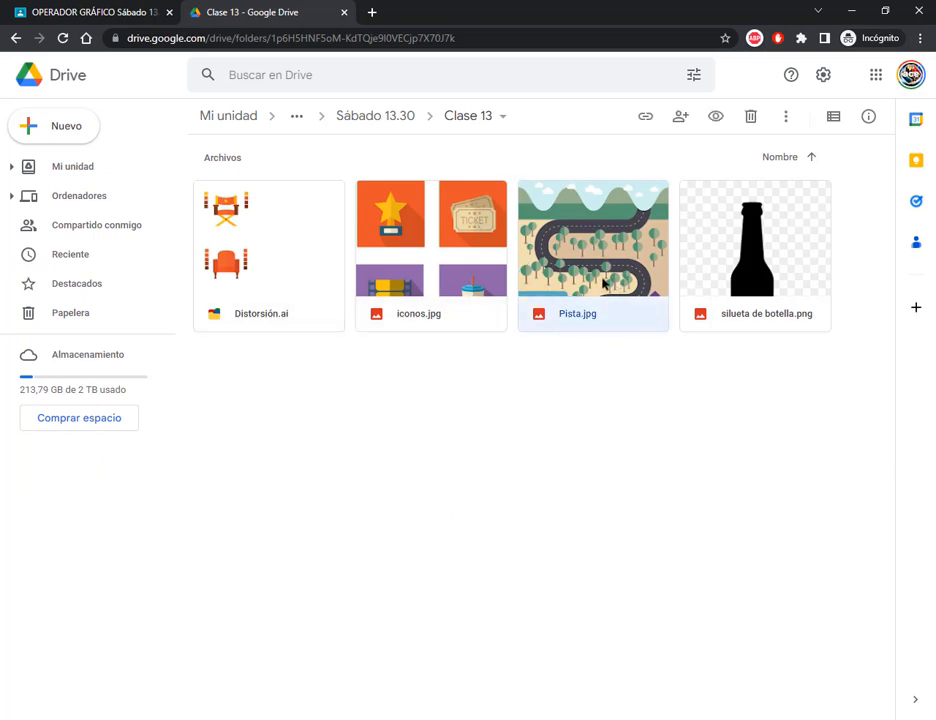
{"action": "double_click", "coordinate": [604, 284]}
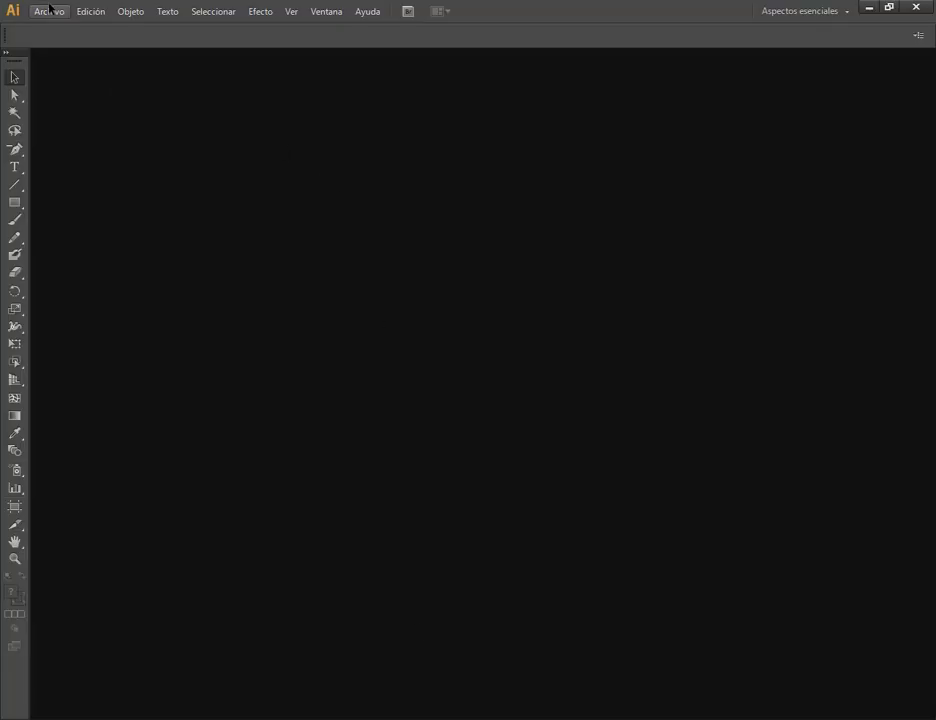
- Back in Illustrator, create a new landscape A4 document of 297 × 210 mm in CMYK at 300 ppi
{"action": "left_click", "coordinate": [40, 11]}
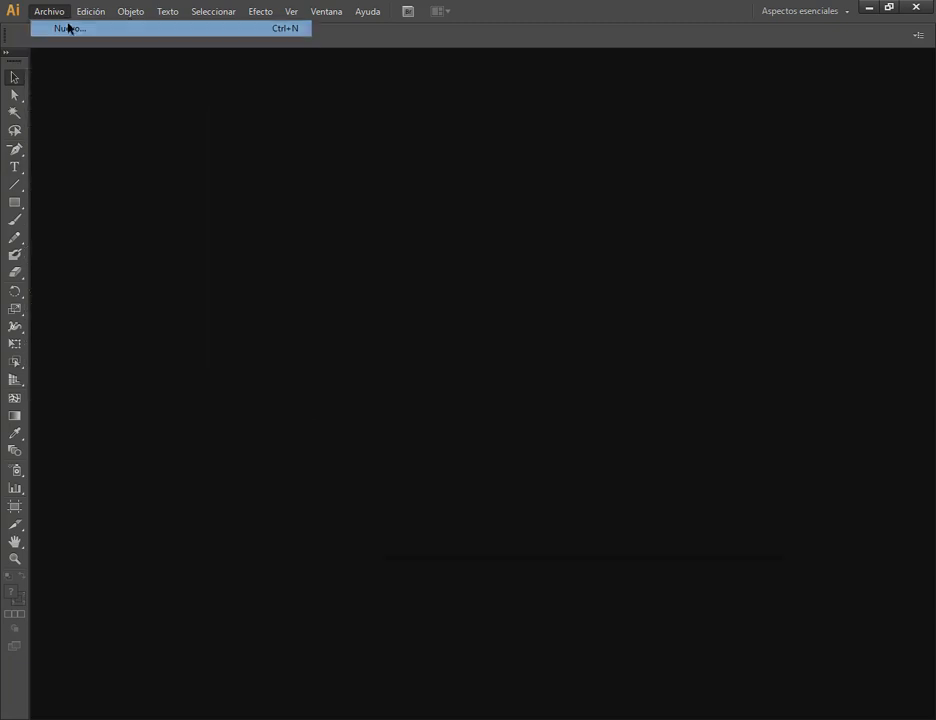
{"action": "left_click", "coordinate": [68, 28]}
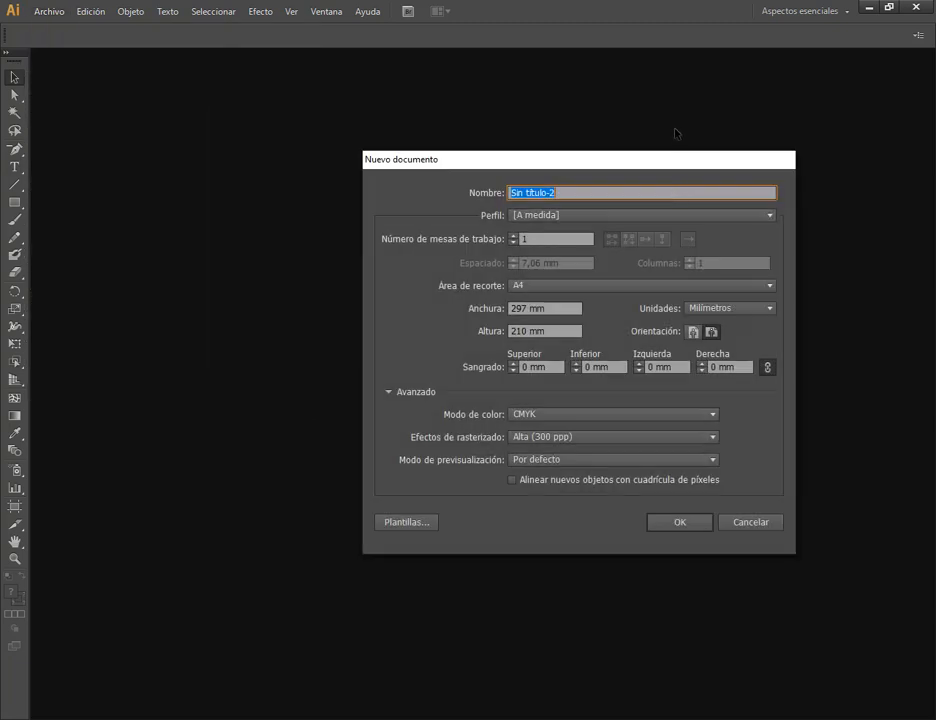
{"action": "left_click", "coordinate": [703, 521]}
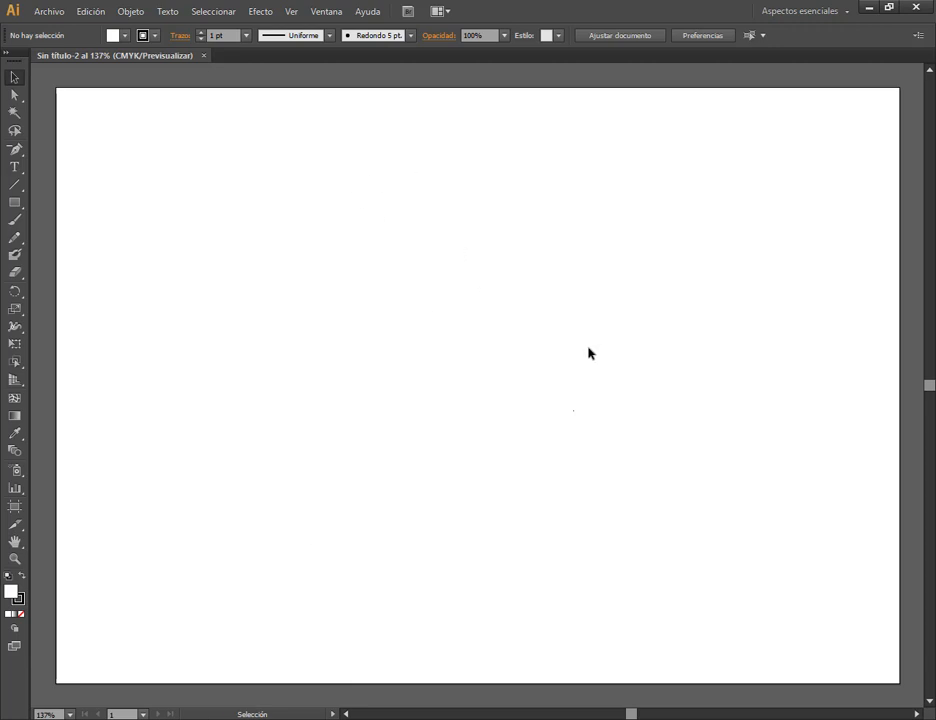
- Show the Brushes panel (Pinceles) beside the empty drawing area and look through its brush library categories
{"action": "left_click", "coordinate": [328, 12]}
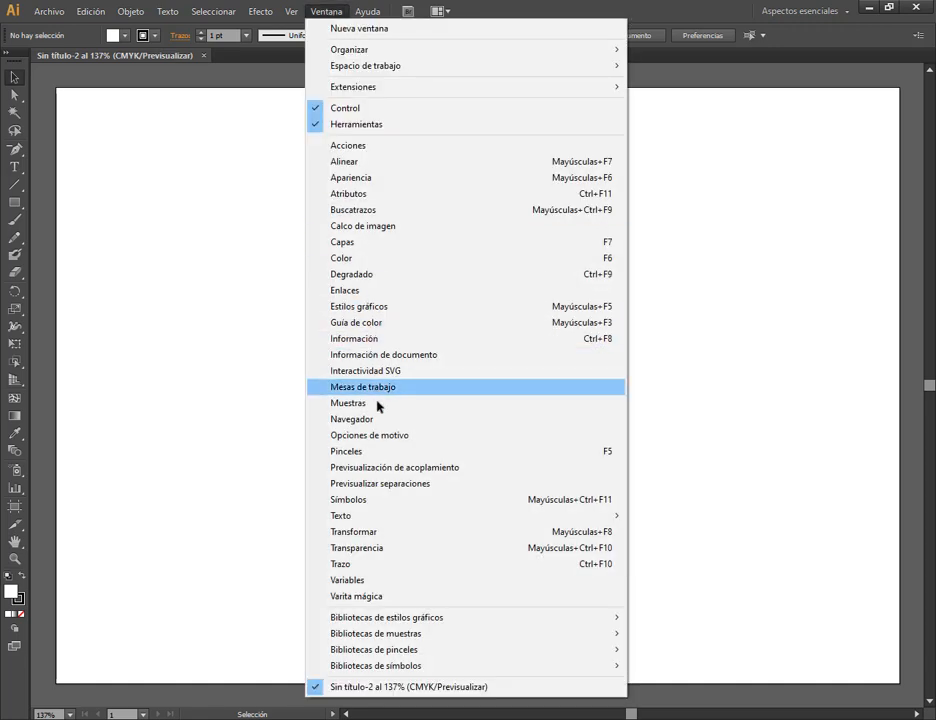
{"action": "left_click", "coordinate": [386, 451]}
{"action": "mouse_move", "coordinate": [468, 142]}
{"action": "left_mouse_down"}
{"action": "mouse_move", "coordinate": [701, 133]}
{"action": "mouse_move", "coordinate": [738, 110]}
{"action": "left_mouse_up"}
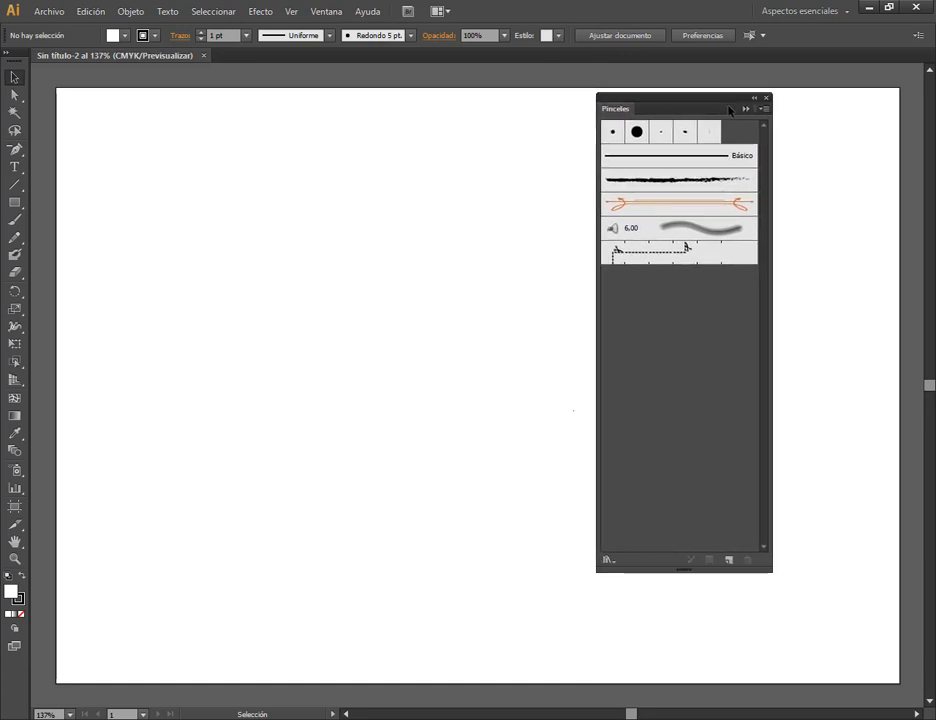
{"action": "left_click", "coordinate": [608, 560]}
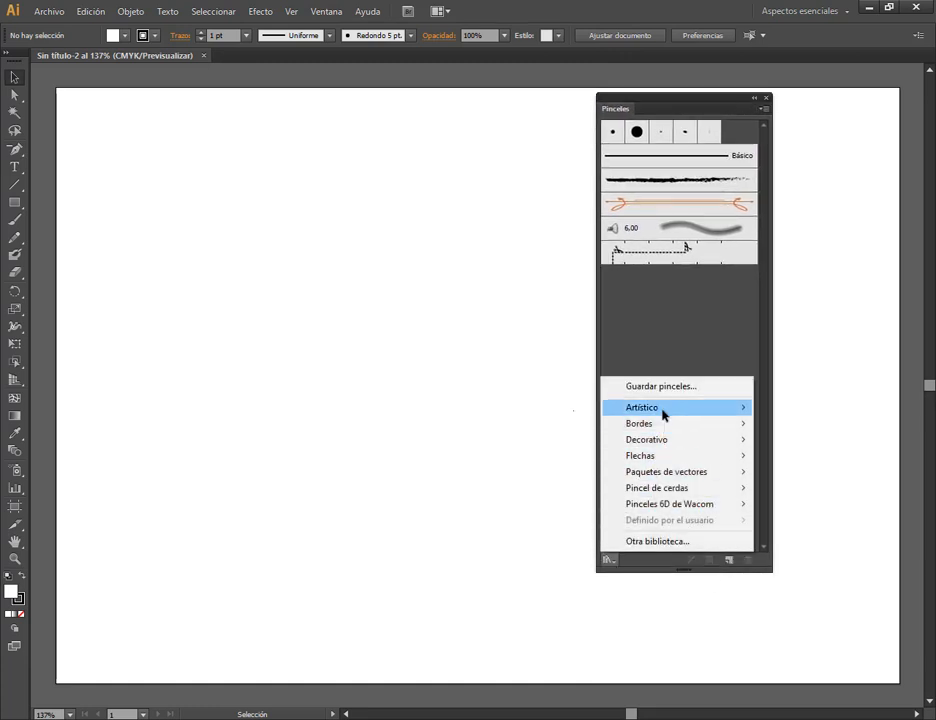
{"action": "mouse_move", "coordinate": [662, 410]}
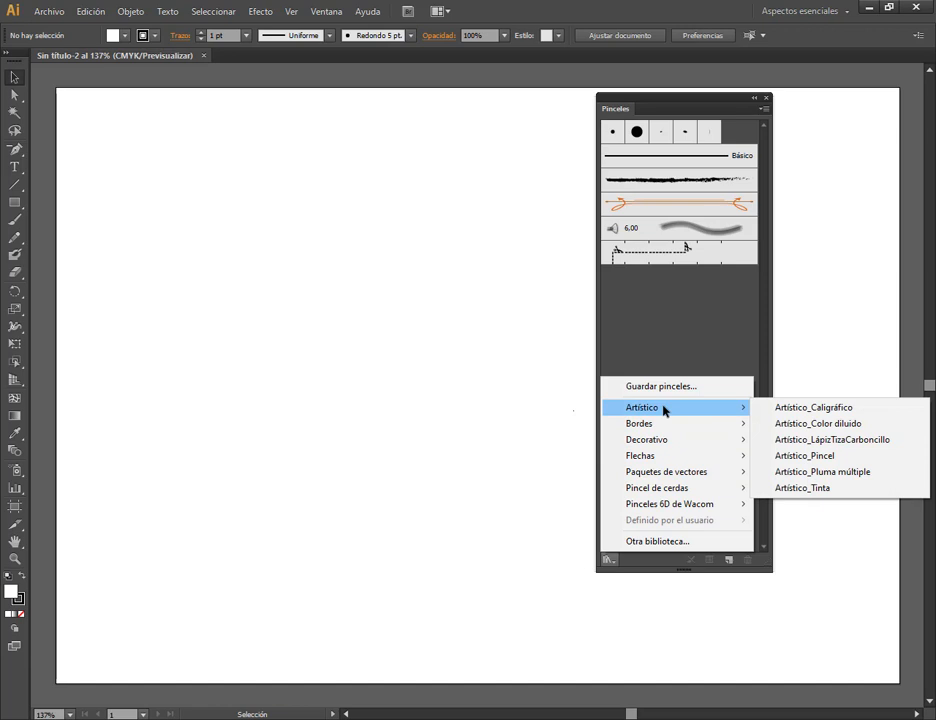
{"action": "mouse_move", "coordinate": [670, 463]}
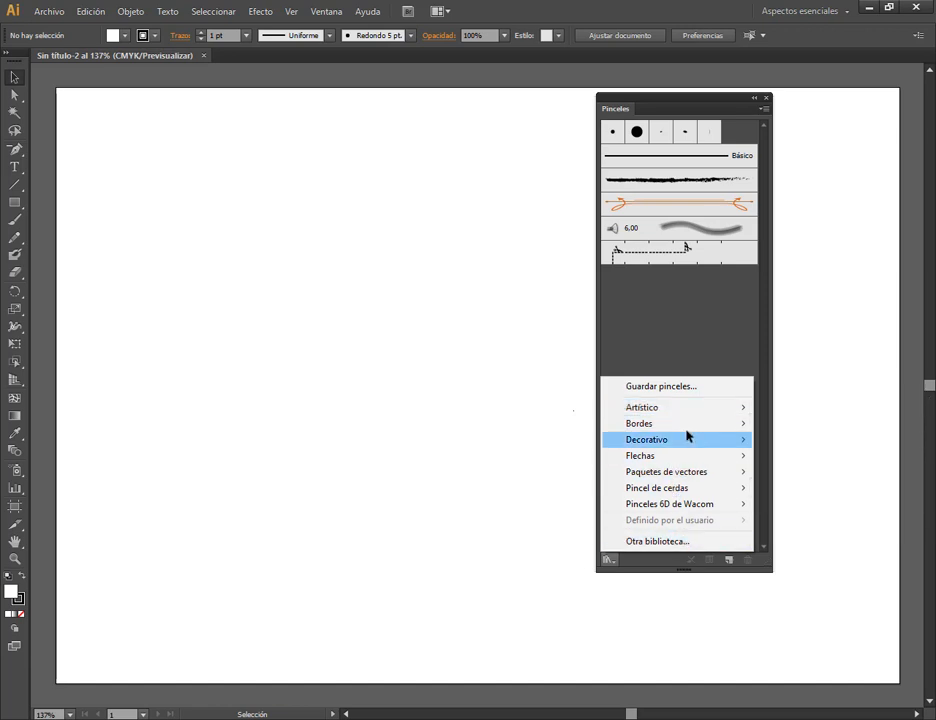
{"action": "left_click", "coordinate": [666, 302]}
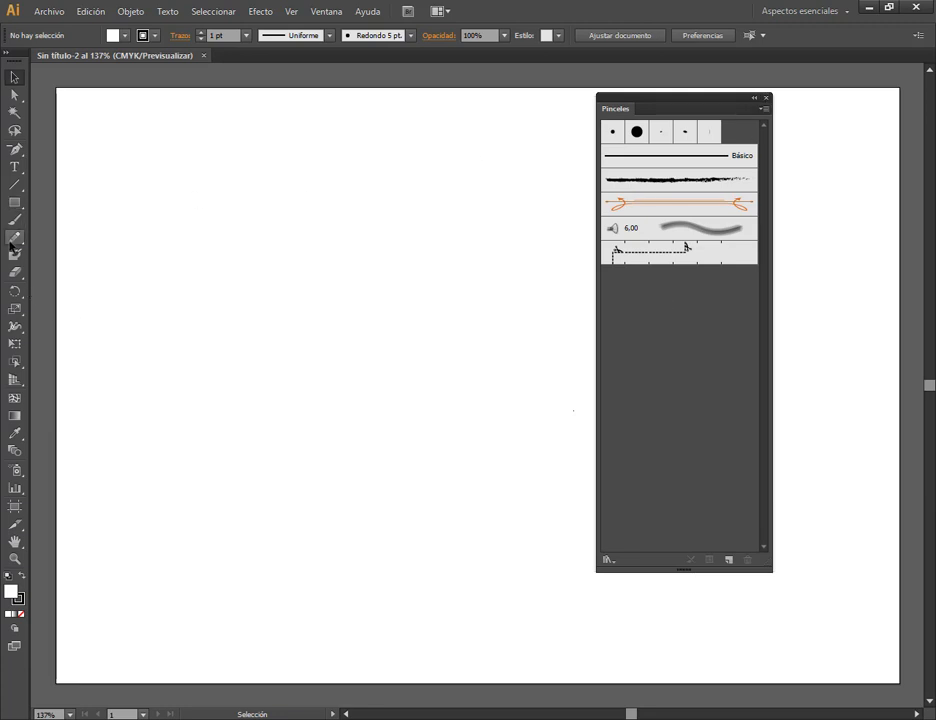
- Draw a small five-pointed star on the artboard and fill it with green, keeping its black stroke
{"action": "left_click_drag", "start_coordinate": [15, 203], "coordinate": [92, 272]}
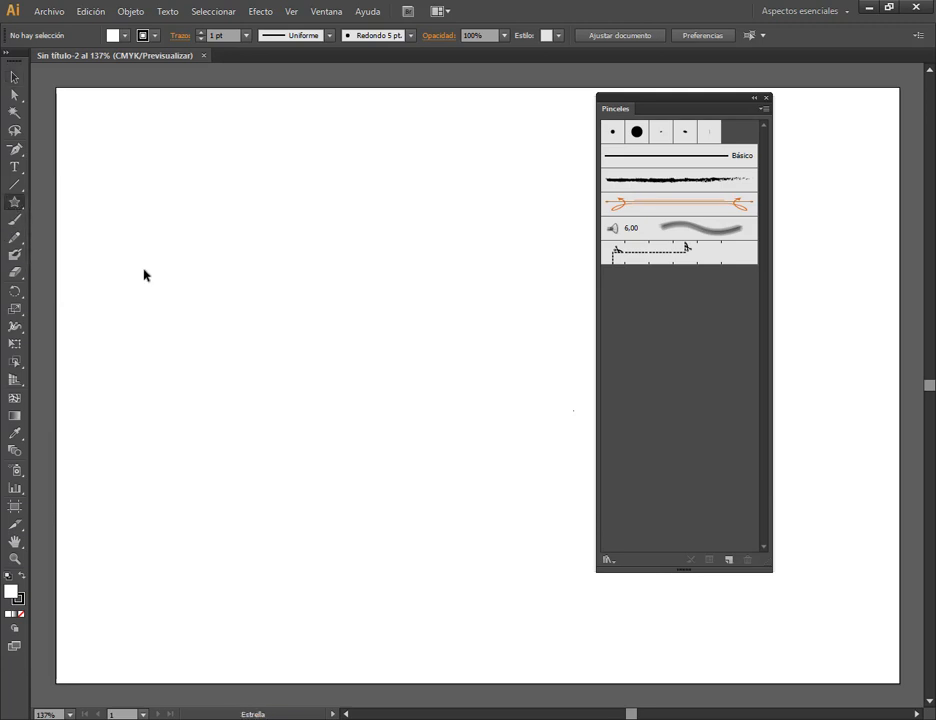
{"action": "left_click_drag", "start_coordinate": [231, 272], "coordinate": [299, 312]}
{"action": "left_click", "coordinate": [15, 77]}
{"action": "left_click", "coordinate": [124, 35]}
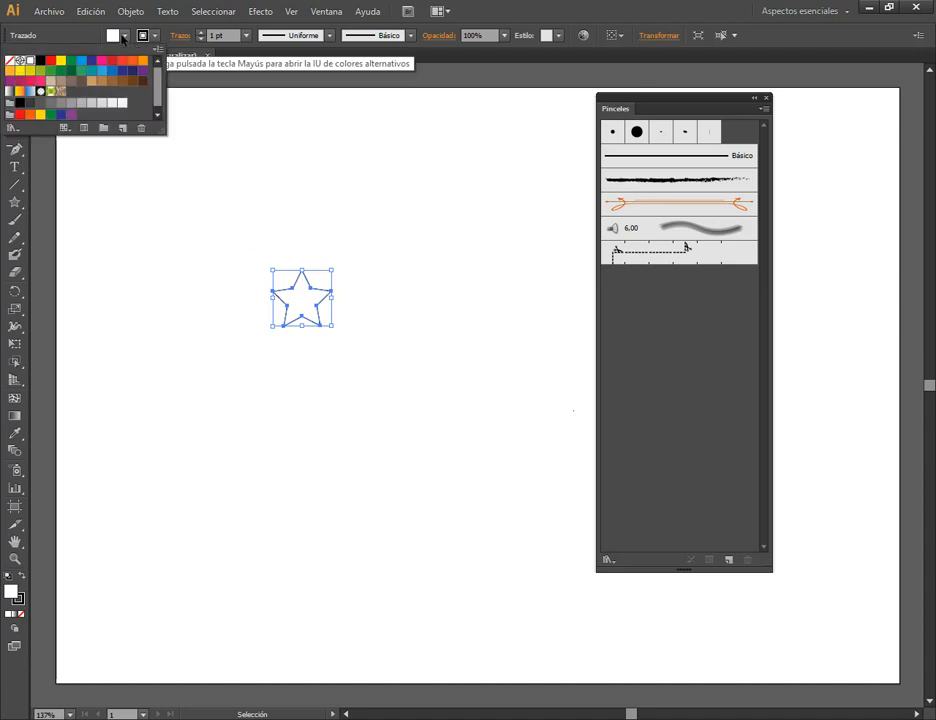
{"action": "left_click", "coordinate": [44, 47]}
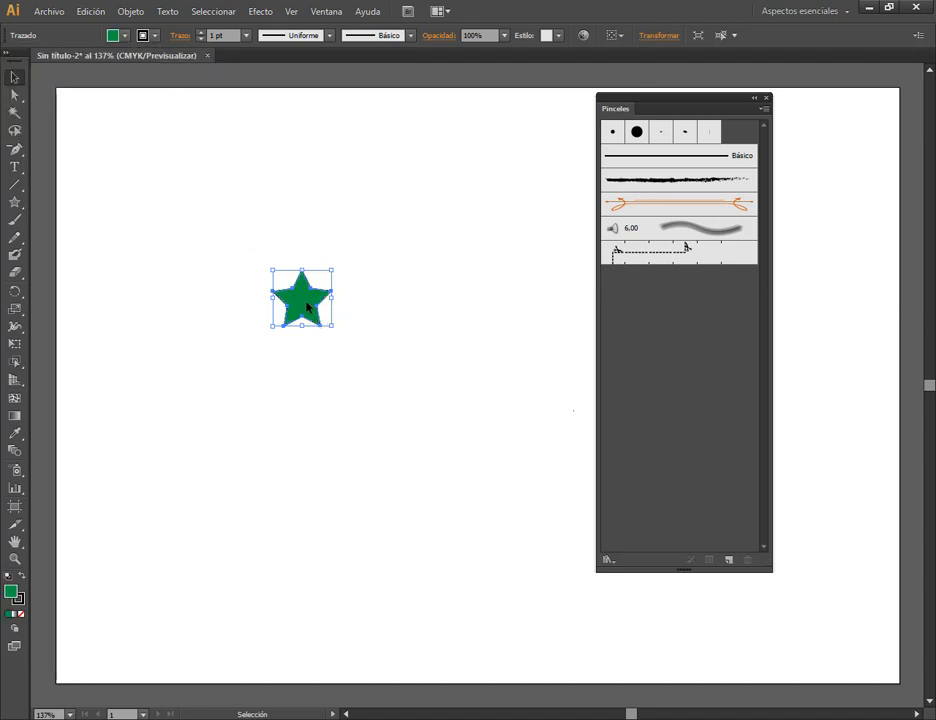
- Start a new scatter brush (Pincel de dispersión) from the green star and place its options dialog beside the artwork
{"action": "left_click", "coordinate": [730, 560]}
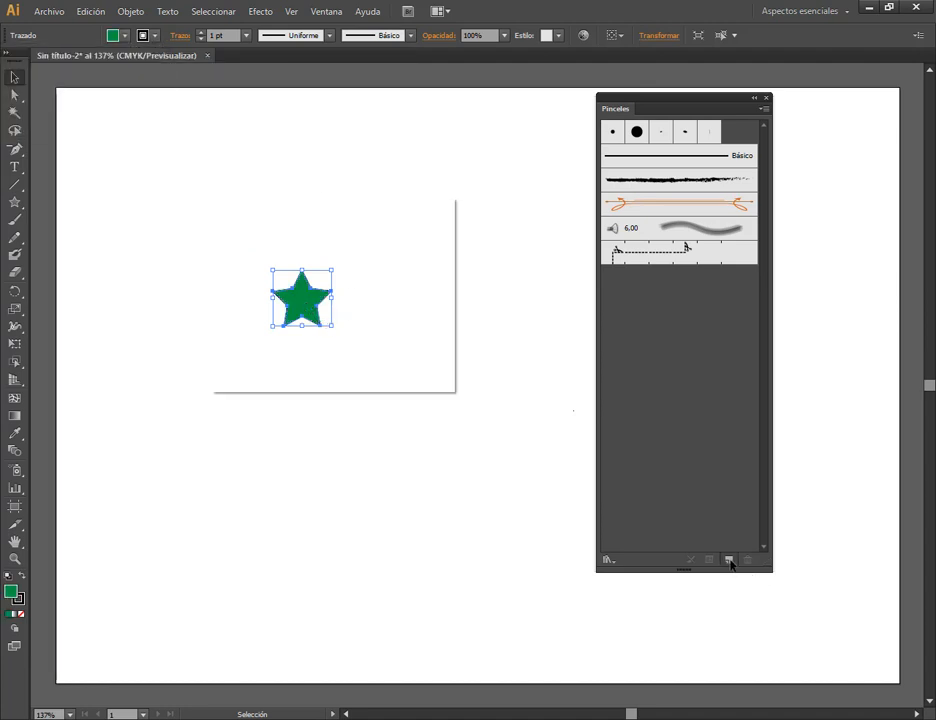
{"action": "left_click", "coordinate": [297, 272]}
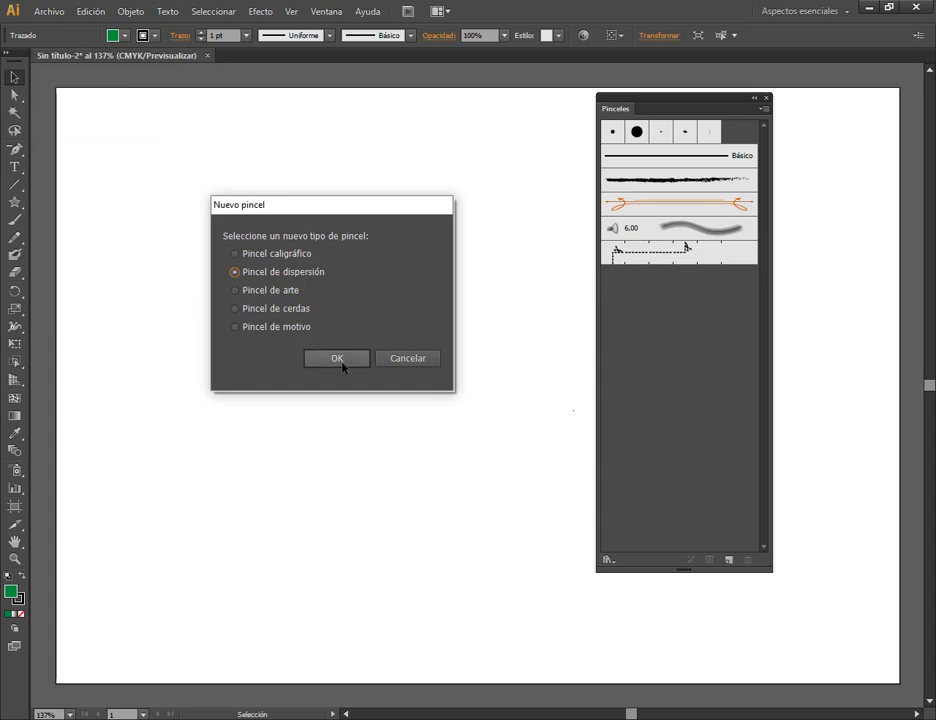
{"action": "left_click", "coordinate": [337, 358]}
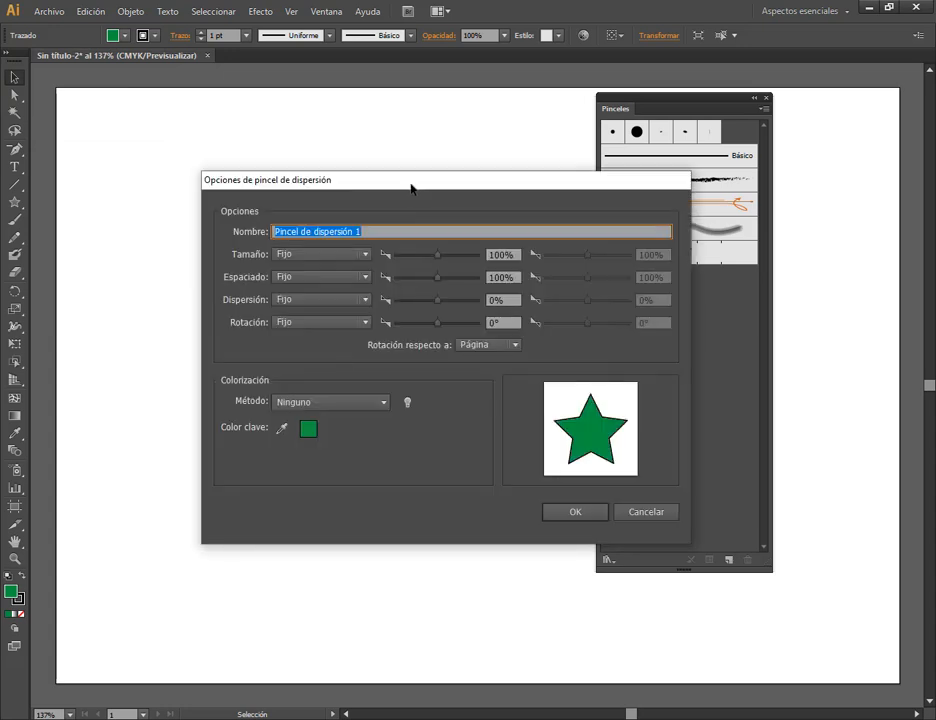
{"action": "left_click_drag", "start_coordinate": [412, 188], "coordinate": [410, 377]}
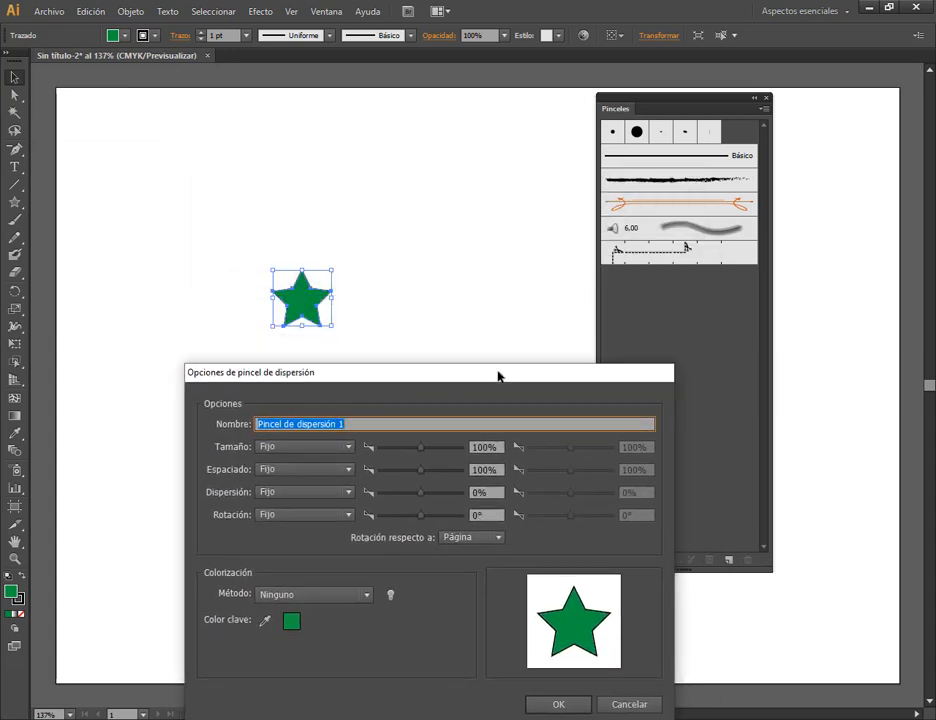
{"action": "left_click_drag", "start_coordinate": [497, 376], "coordinate": [799, 141]}
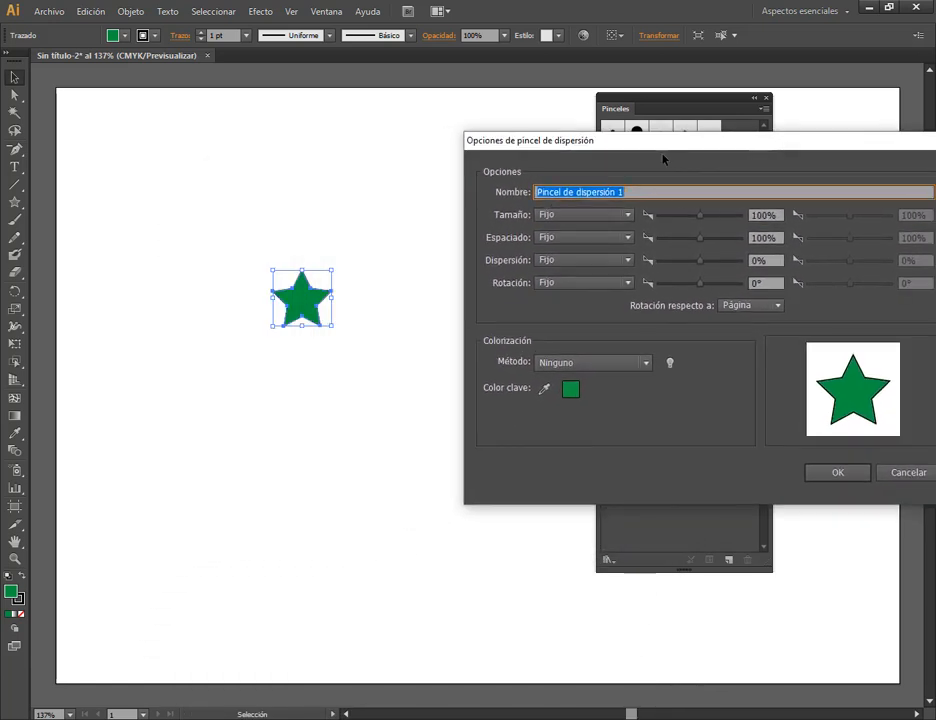
{"action": "left_click_drag", "start_coordinate": [663, 159], "coordinate": [645, 99]}
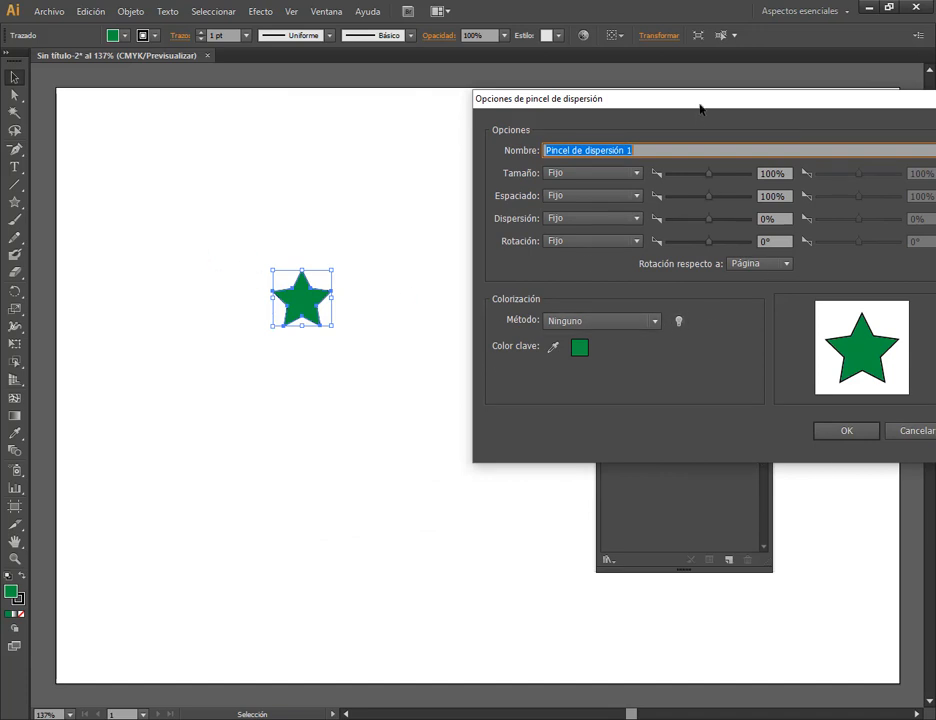
{"action": "left_click_drag", "start_coordinate": [701, 109], "coordinate": [563, 100]}
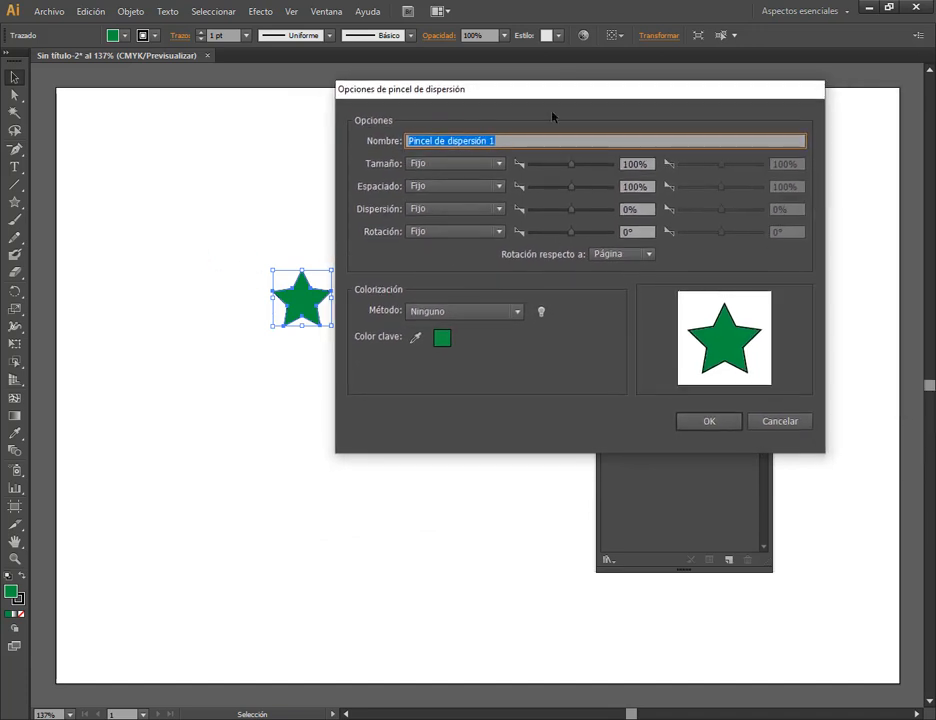
- Set the scatter brush's size, spacing, scatter and rotation all to random (Al azar)
{"action": "left_click", "coordinate": [497, 164]}
{"action": "left_click", "coordinate": [455, 198]}
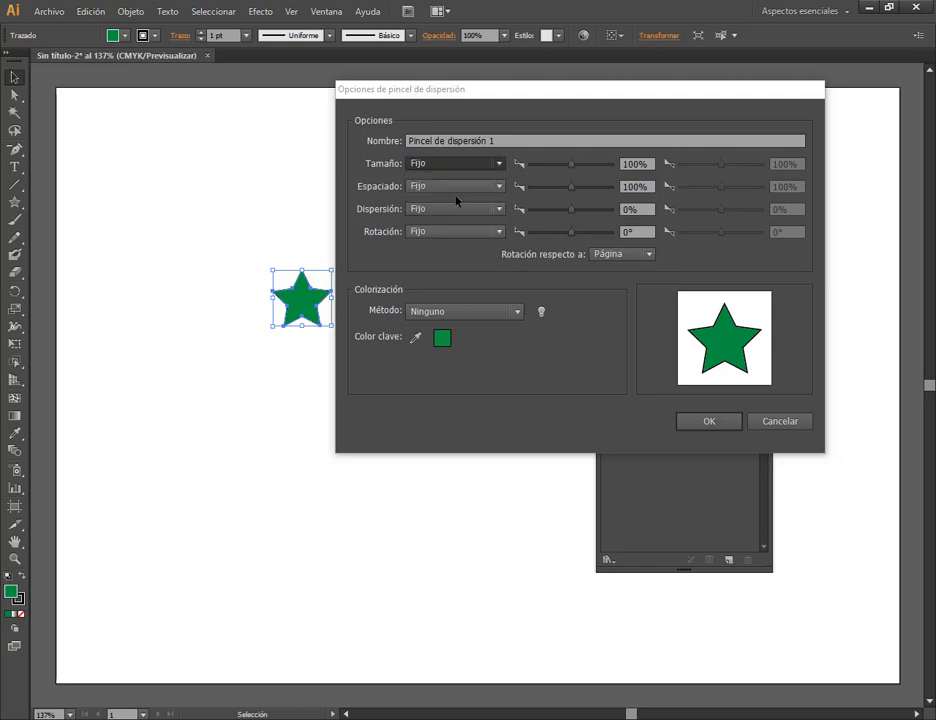
{"action": "left_click", "coordinate": [478, 187]}
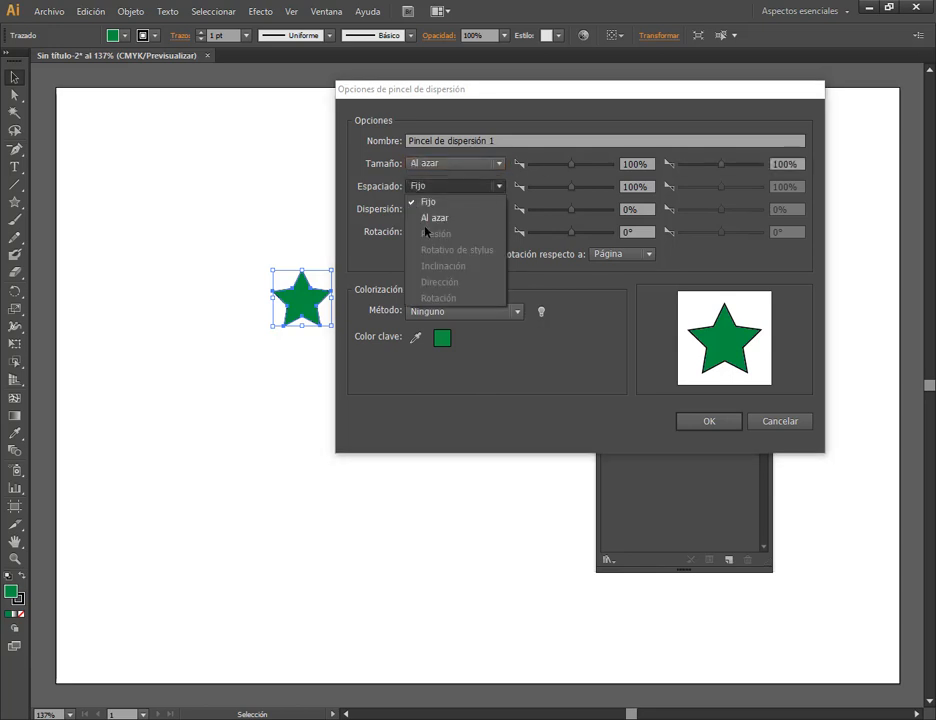
{"action": "left_click", "coordinate": [440, 218]}
{"action": "left_click", "coordinate": [432, 209]}
{"action": "left_click", "coordinate": [434, 240]}
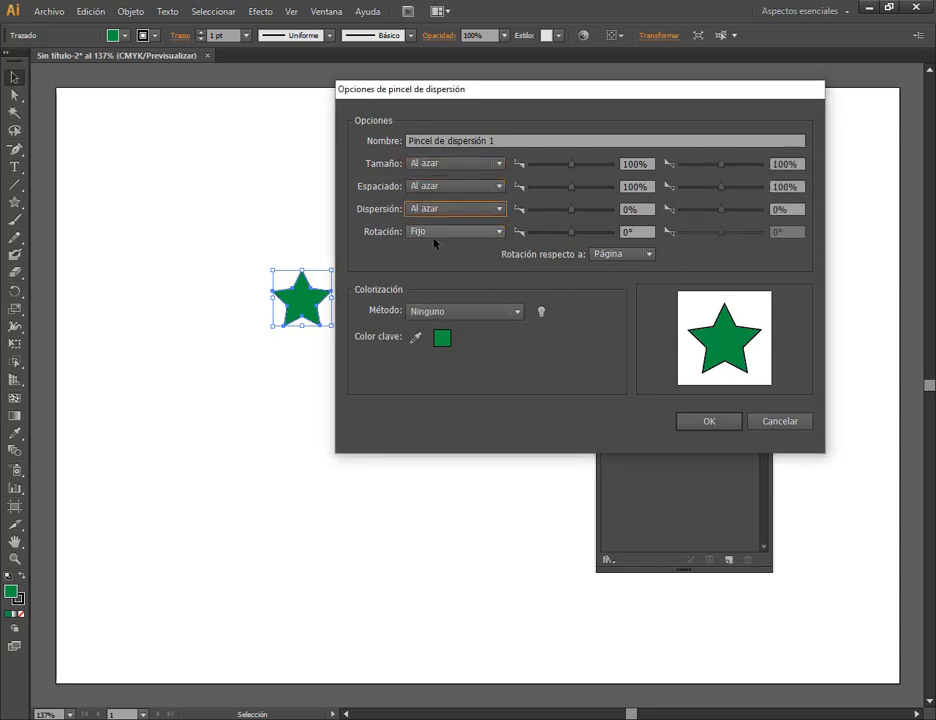
{"action": "left_click", "coordinate": [436, 232]}
{"action": "left_click", "coordinate": [438, 264]}
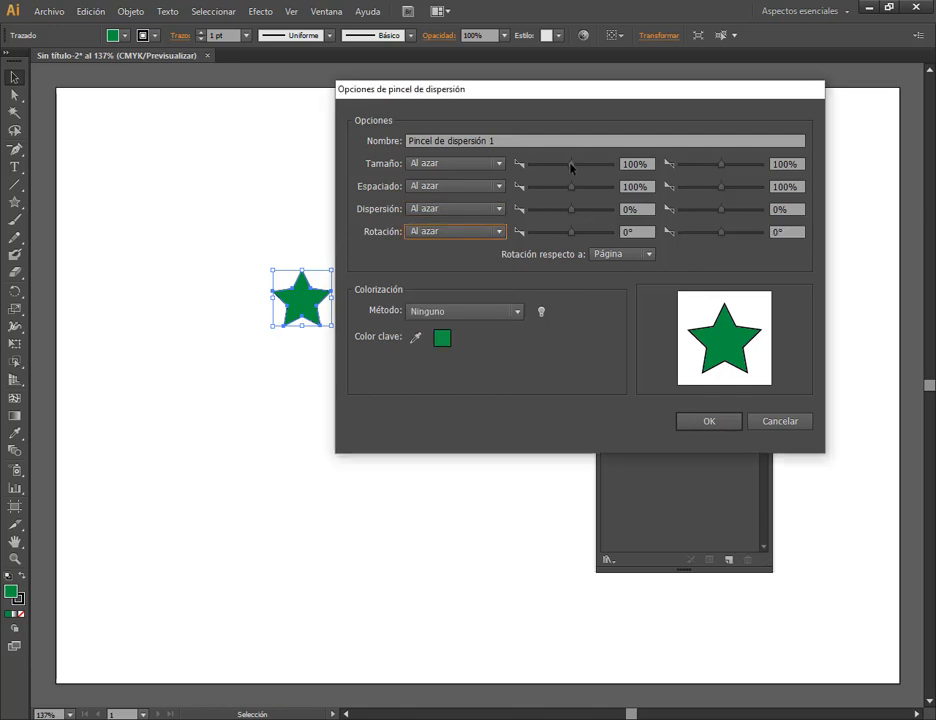
- Set the brush ranges to size 70–381%, spacing 87–183%, scatter -110% to 110%, and rotation -63° to 119°
{"action": "left_click_drag", "start_coordinate": [571, 165], "coordinate": [559, 166]}
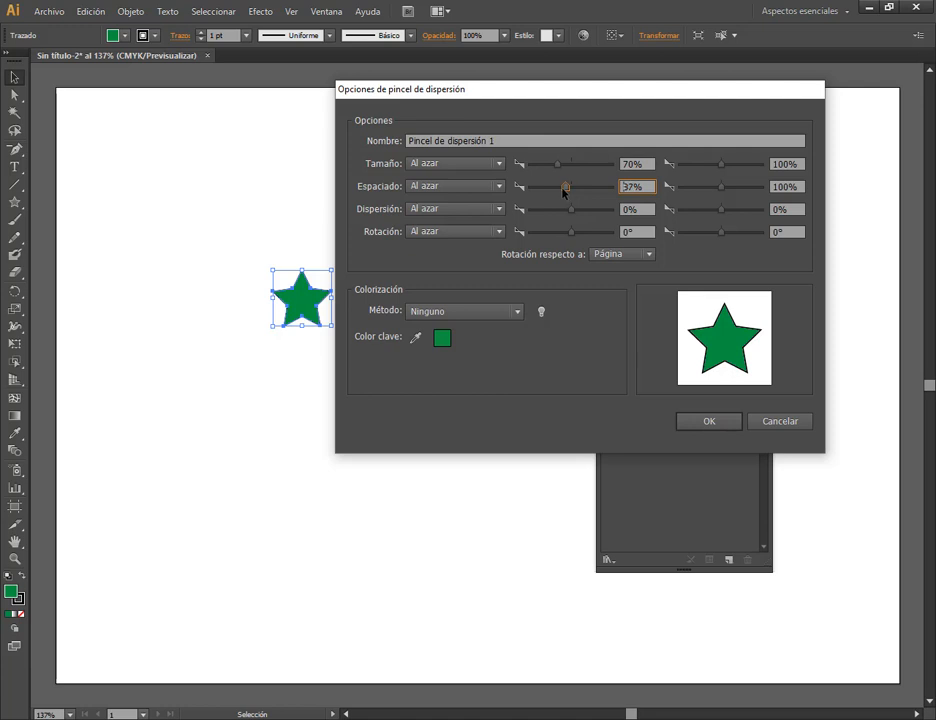
{"action": "left_click_drag", "start_coordinate": [571, 210], "coordinate": [578, 236]}
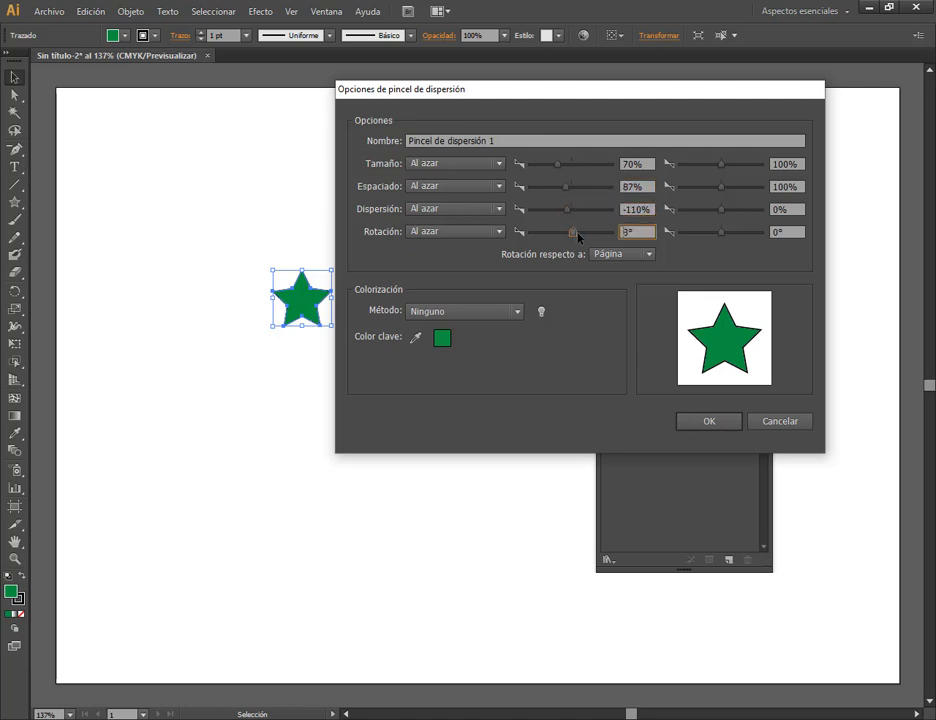
{"action": "left_click_drag", "start_coordinate": [742, 238], "coordinate": [727, 170]}
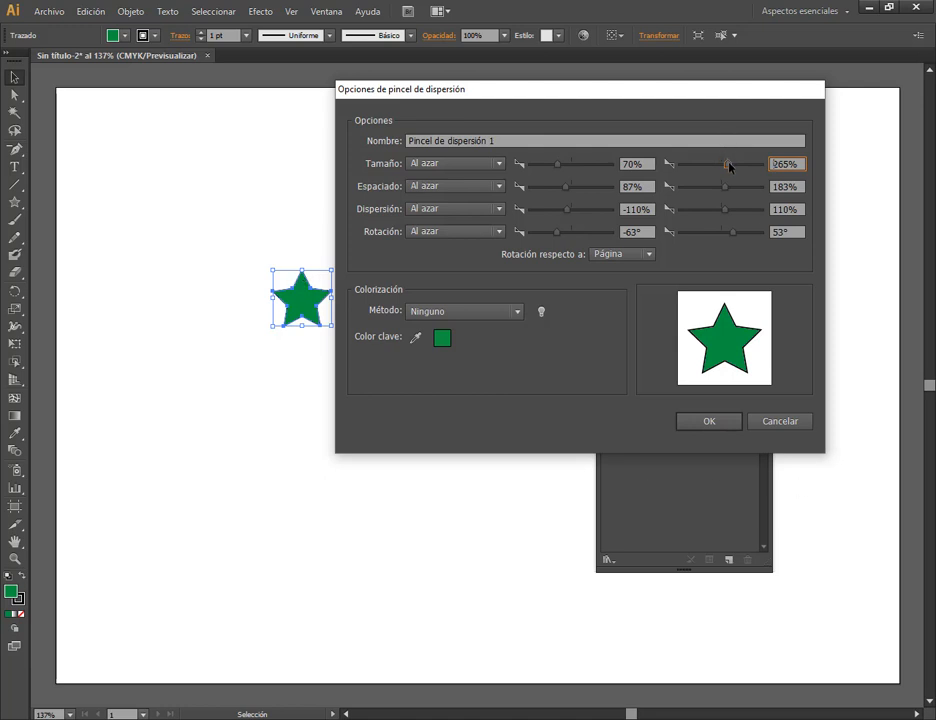
{"action": "left_click_drag", "start_coordinate": [729, 167], "coordinate": [736, 170]}
{"action": "left_click_drag", "start_coordinate": [731, 234], "coordinate": [746, 234]}
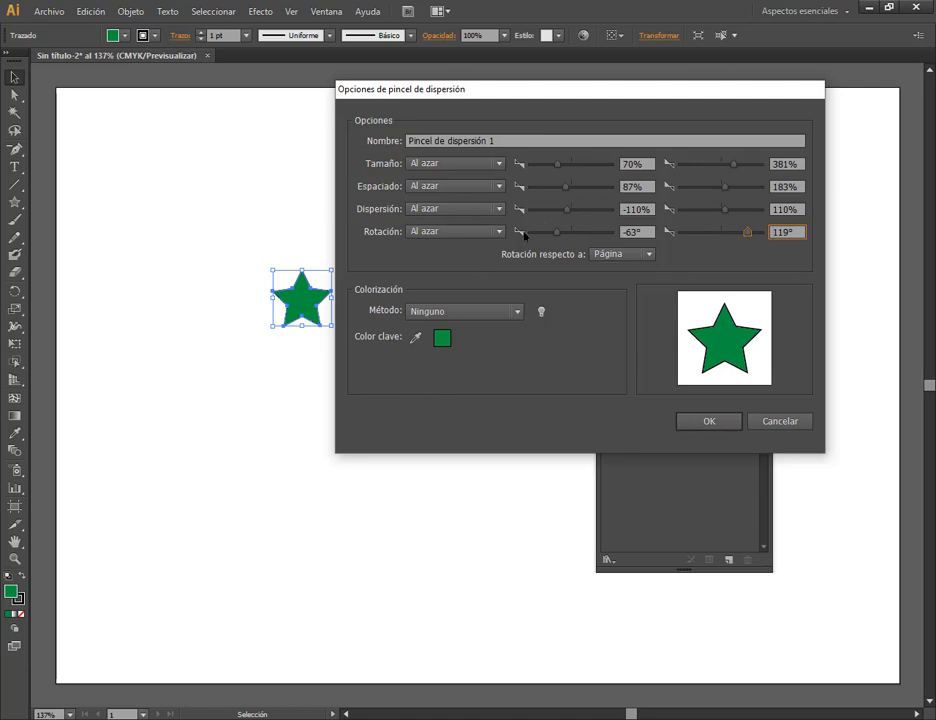
- Set the scatter brush's minimum rotation to -83° and create the brush
{"action": "left_click_drag", "start_coordinate": [560, 236], "coordinate": [552, 235]}
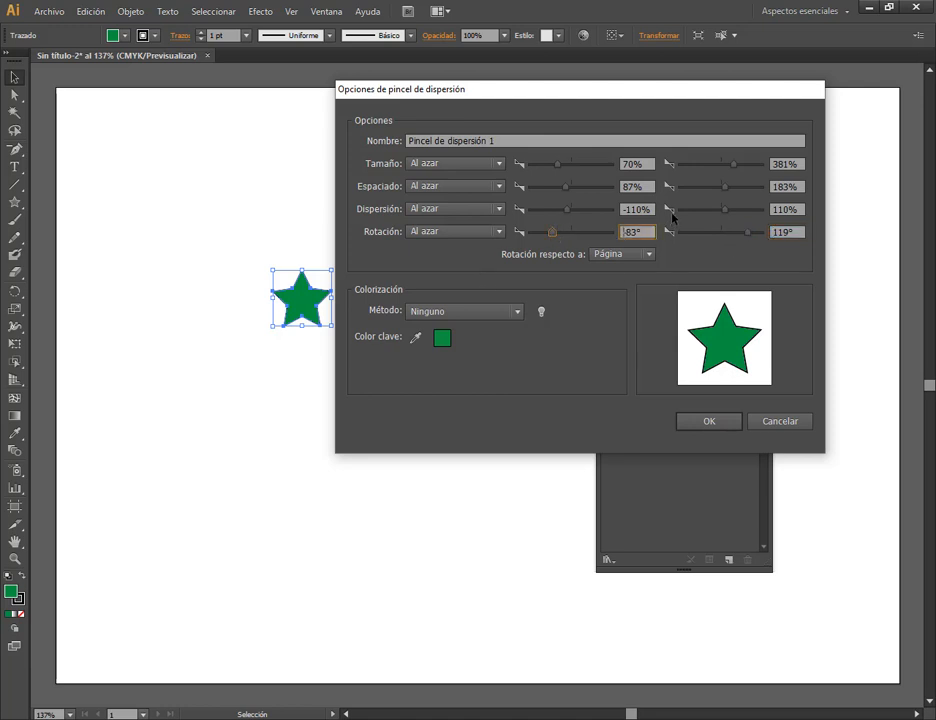
{"action": "left_click", "coordinate": [709, 421]}
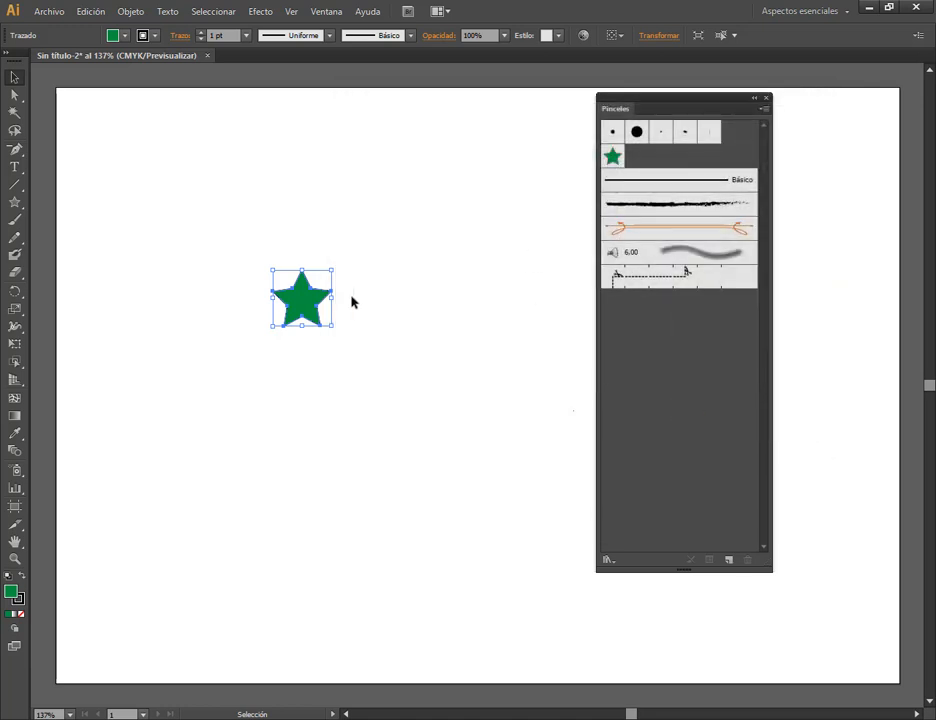
- Move the source star to the artboard's upper-left corner, then paint a curved stroke below it with the new star brush
{"action": "left_click_drag", "start_coordinate": [279, 273], "coordinate": [150, 117]}
{"action": "left_click", "coordinate": [34, 220]}
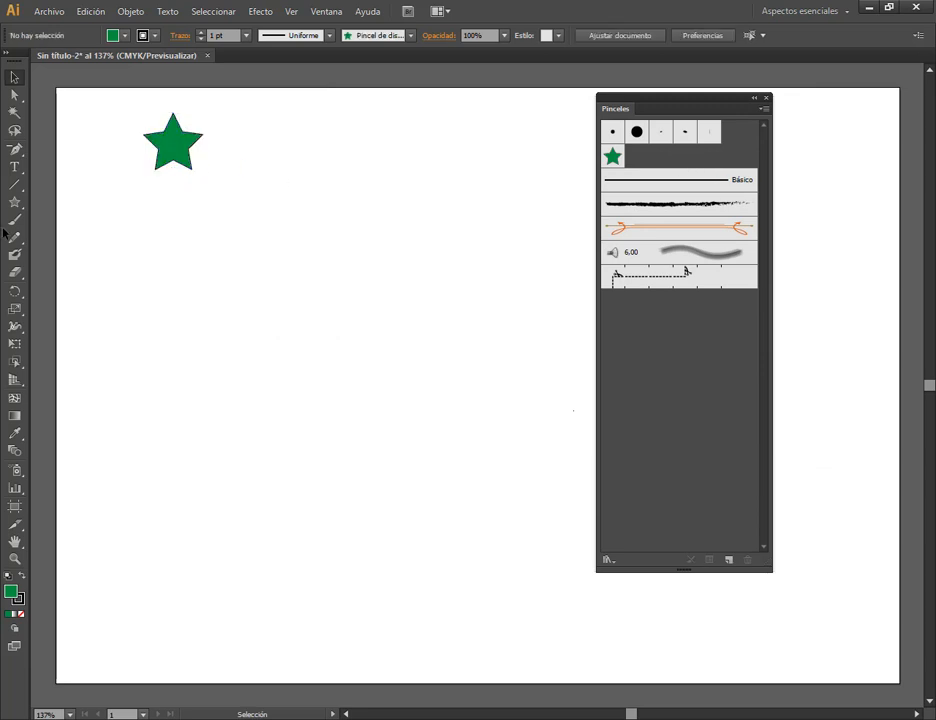
{"action": "left_click", "coordinate": [15, 220]}
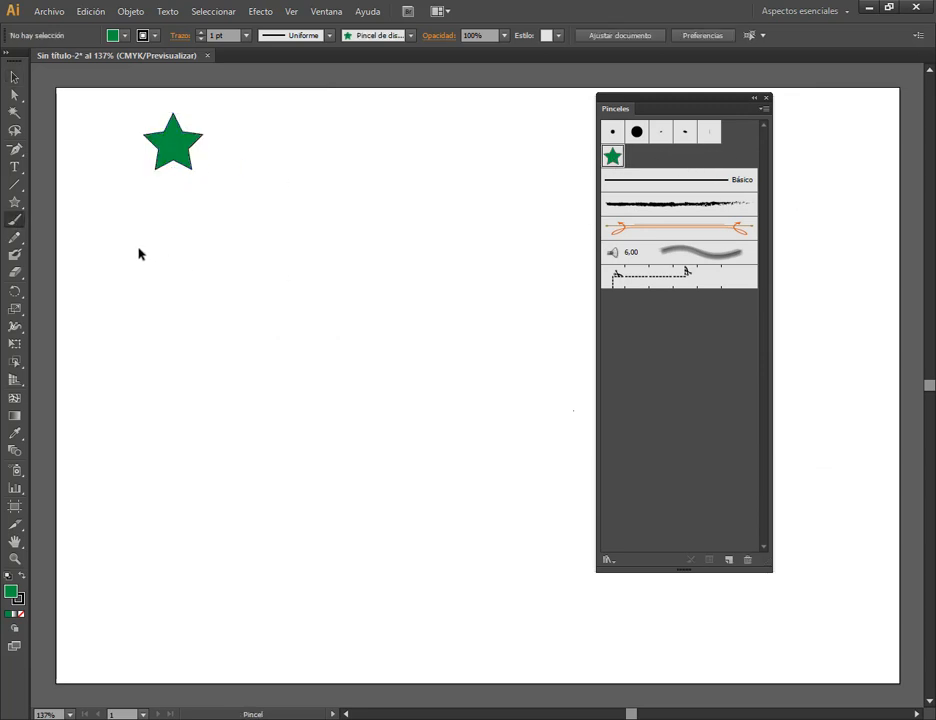
{"action": "mouse_move", "coordinate": [131, 245]}
{"action": "left_mouse_down"}
{"action": "mouse_move", "coordinate": [312, 335]}
{"action": "mouse_move", "coordinate": [602, 568]}
{"action": "left_mouse_up"}
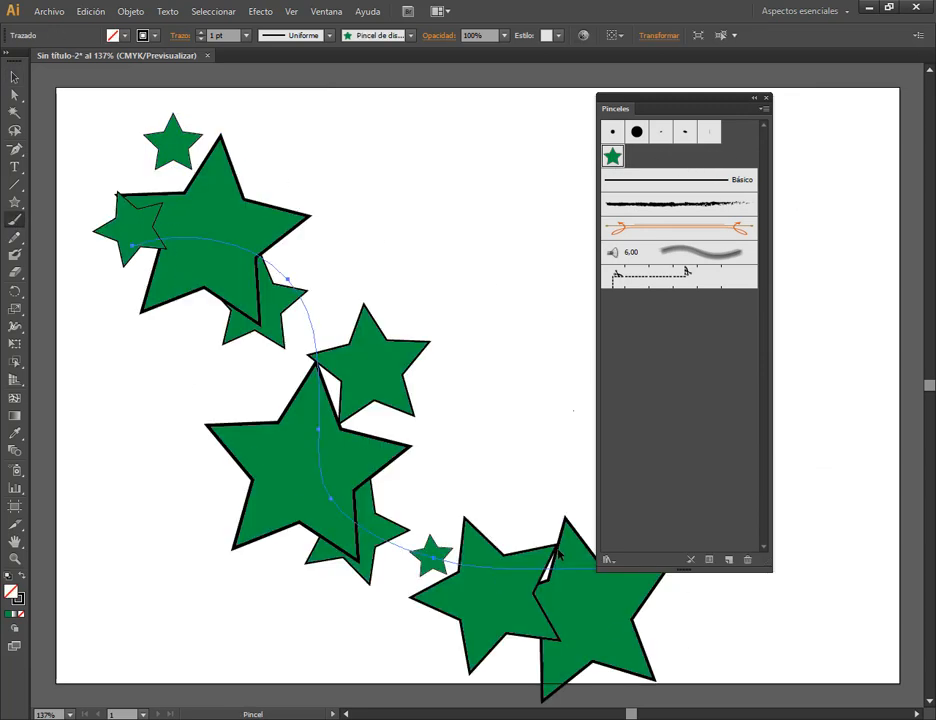
{"action": "left_click", "coordinate": [15, 77]}
{"action": "left_click_drag", "start_coordinate": [258, 255], "coordinate": [244, 246]}
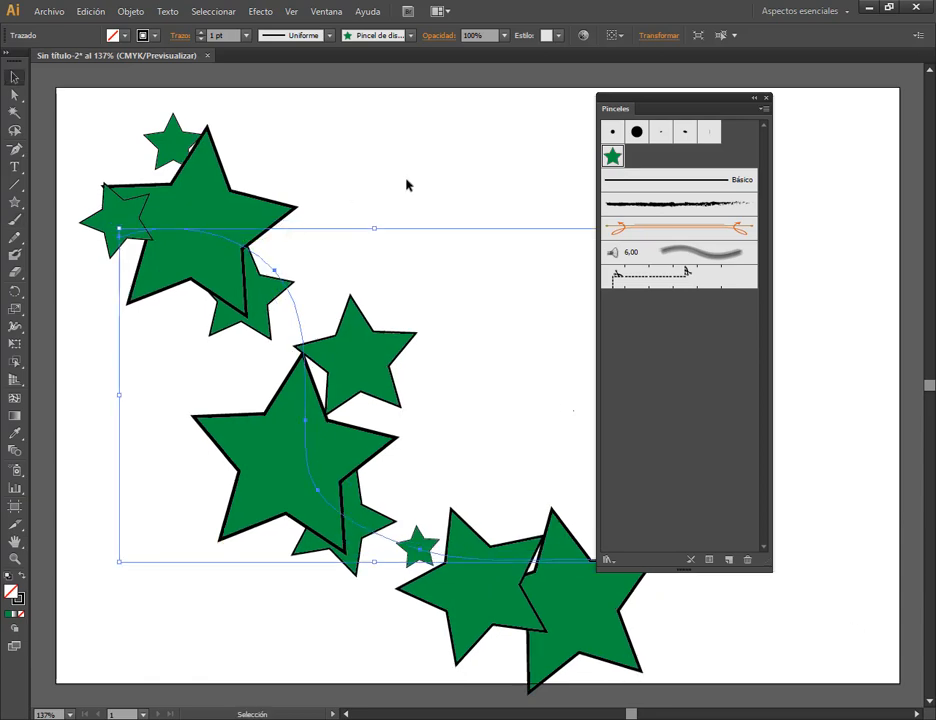
{"action": "left_click", "coordinate": [407, 184]}
{"action": "left_click", "coordinate": [240, 200]}
- Set the star brush's size range to 52–69% and spacing to 97–133%, applying the changes to the existing stroke
{"action": "double_click", "coordinate": [612, 156]}
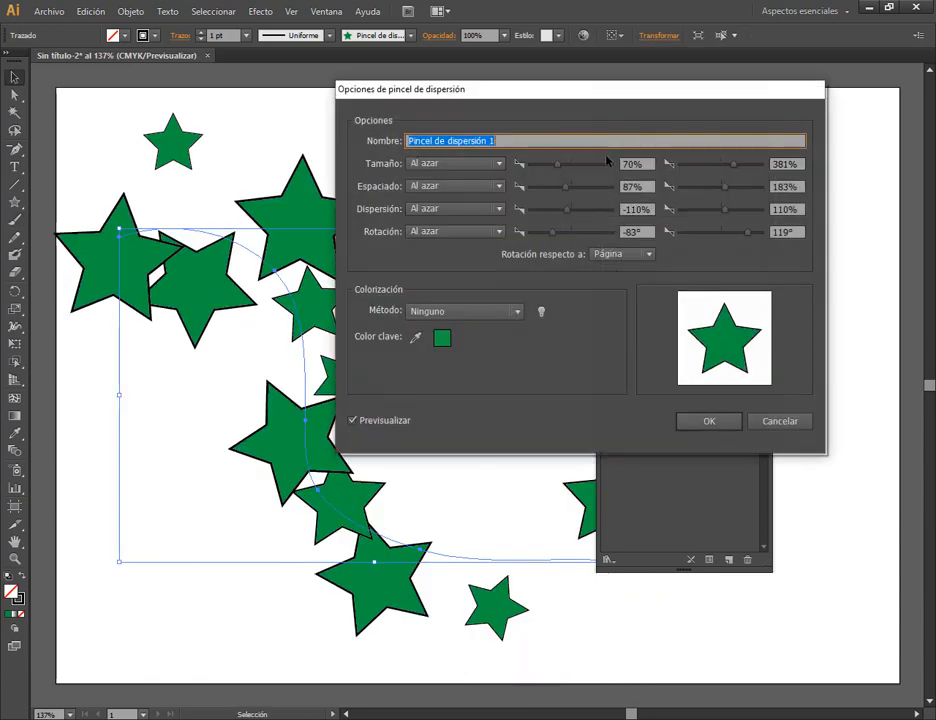
{"action": "left_click_drag", "start_coordinate": [733, 165], "coordinate": [705, 164]}
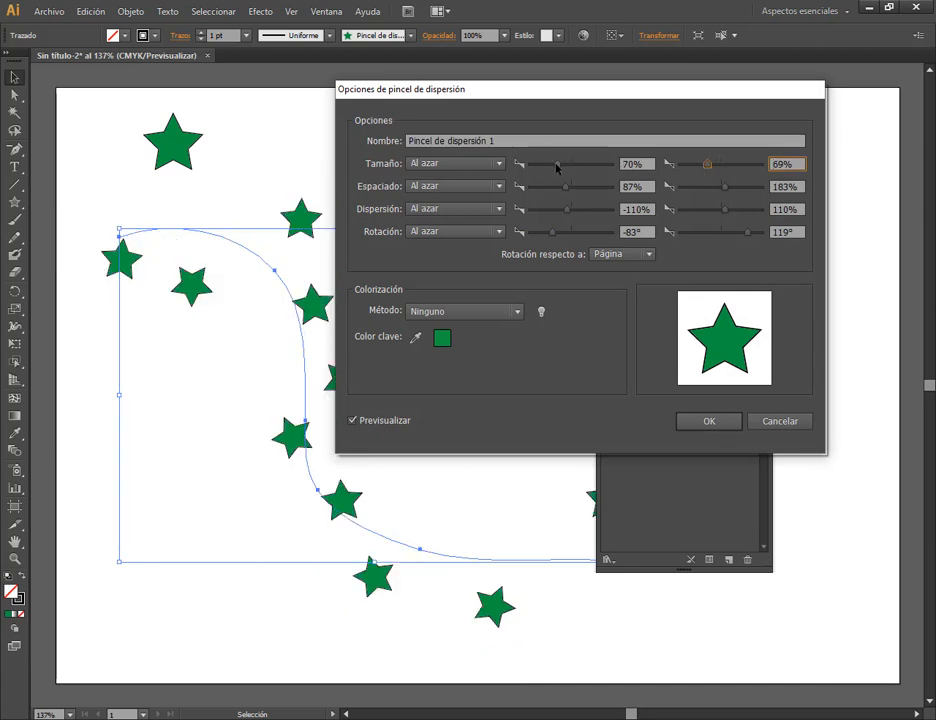
{"action": "left_click_drag", "start_coordinate": [557, 164], "coordinate": [570, 184]}
{"action": "left_click_drag", "start_coordinate": [724, 188], "coordinate": [721, 188]}
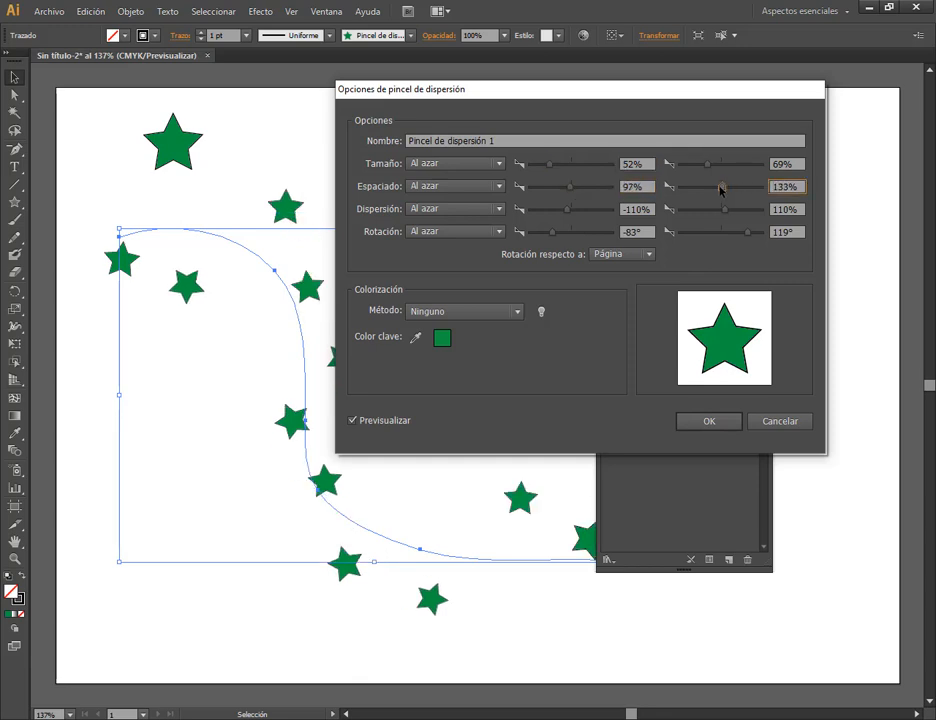
{"action": "left_click", "coordinate": [718, 422]}
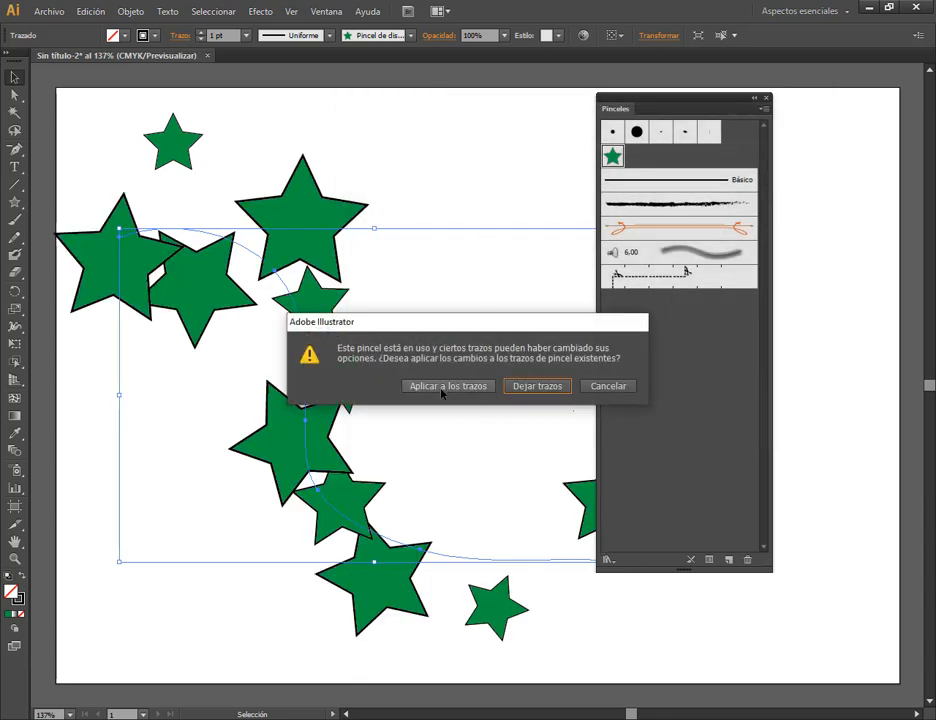
{"action": "left_click", "coordinate": [442, 386]}
{"action": "left_click", "coordinate": [418, 193]}
{"action": "left_click", "coordinate": [338, 361]}
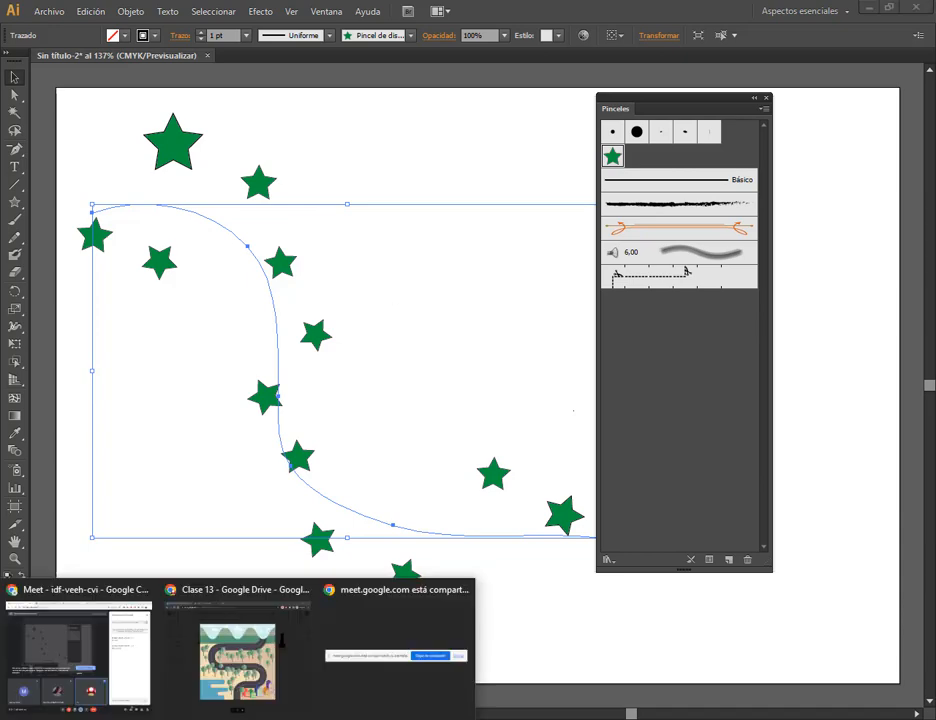
- Switch to Chrome to examine the Pista.jpg road illustration in Google Drive, then return to Illustrator
{"action": "left_click", "coordinate": [240, 650]}
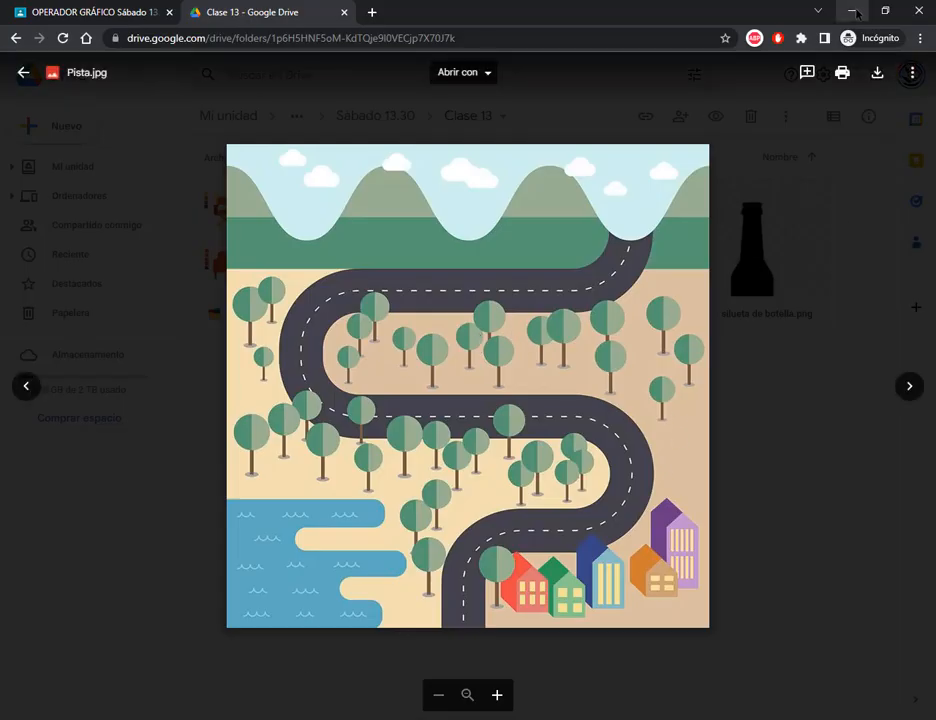
{"action": "key", "text": "alt+Tab"}
{"action": "left_click", "coordinate": [281, 160]}
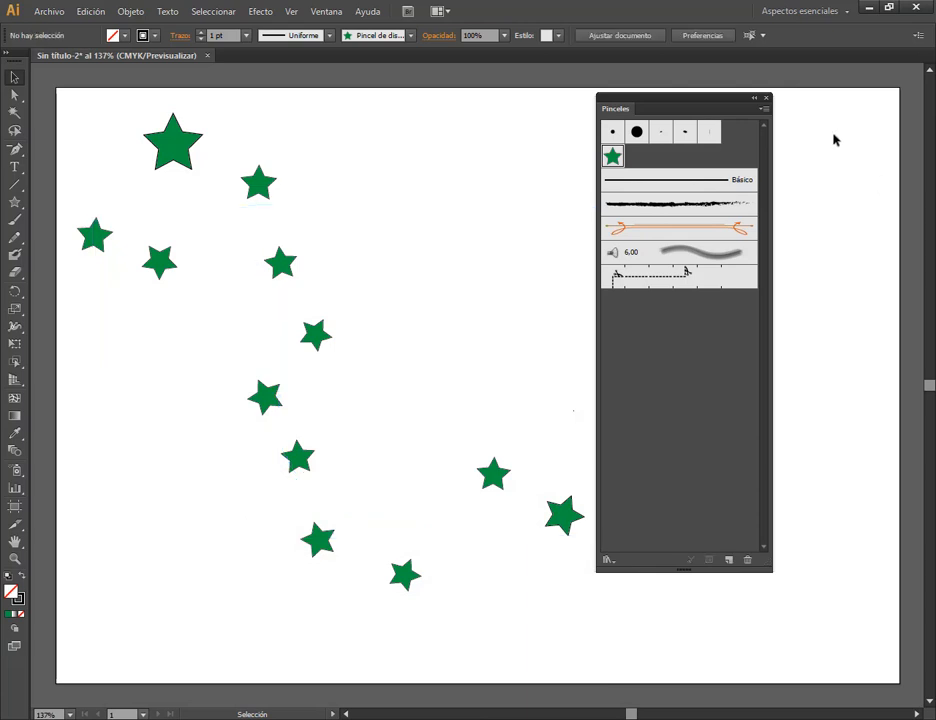
- Shift the star stroke toward the artboard's centre and expand its appearance (Expandir apariencia)
{"action": "left_click", "coordinate": [754, 98]}
{"action": "mouse_move", "coordinate": [343, 349]}
{"action": "left_mouse_down"}
{"action": "mouse_move", "coordinate": [380, 351]}
{"action": "mouse_move", "coordinate": [414, 334]}
{"action": "mouse_move", "coordinate": [469, 356]}
{"action": "mouse_move", "coordinate": [398, 338]}
{"action": "left_mouse_up"}
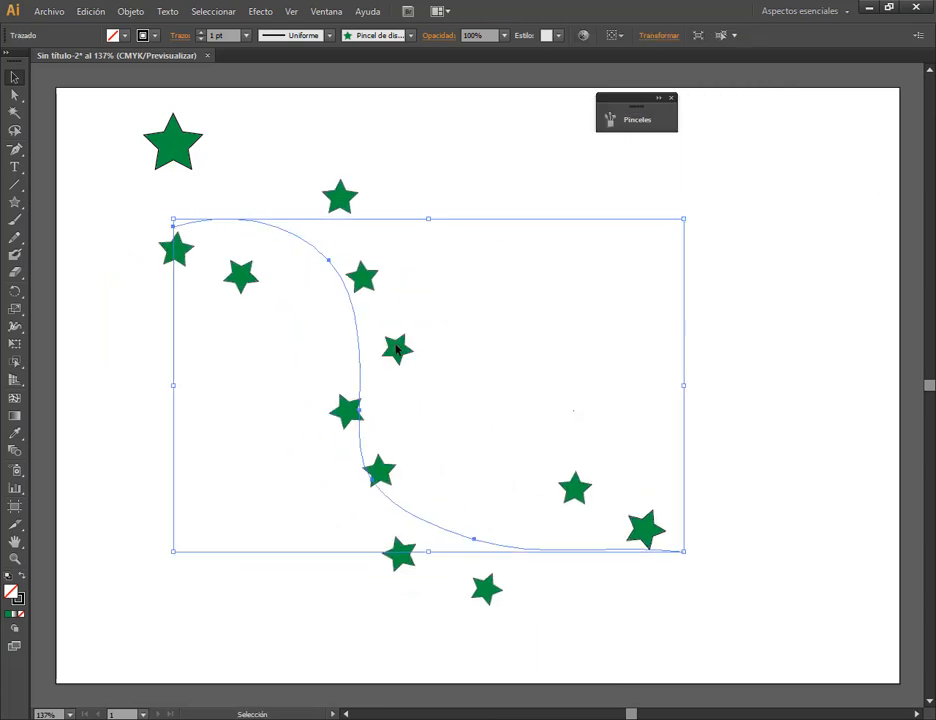
{"action": "left_click", "coordinate": [128, 11]}
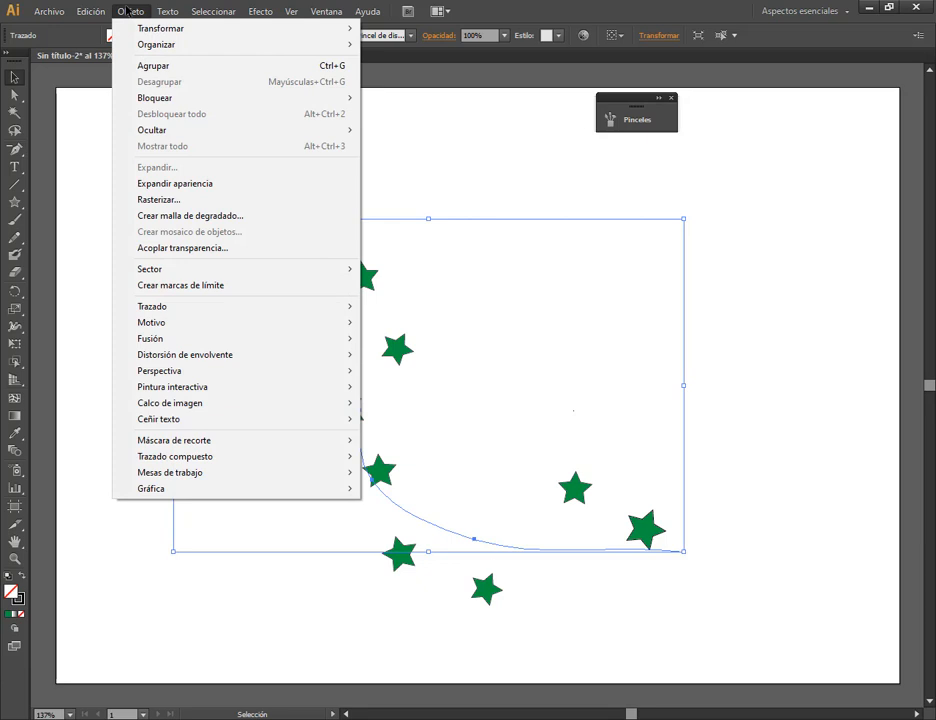
{"action": "left_click", "coordinate": [232, 186]}
{"action": "left_click", "coordinate": [738, 332]}
- Ungroup the expanded stars so that each one can be moved separately
{"action": "double_click", "coordinate": [341, 203]}
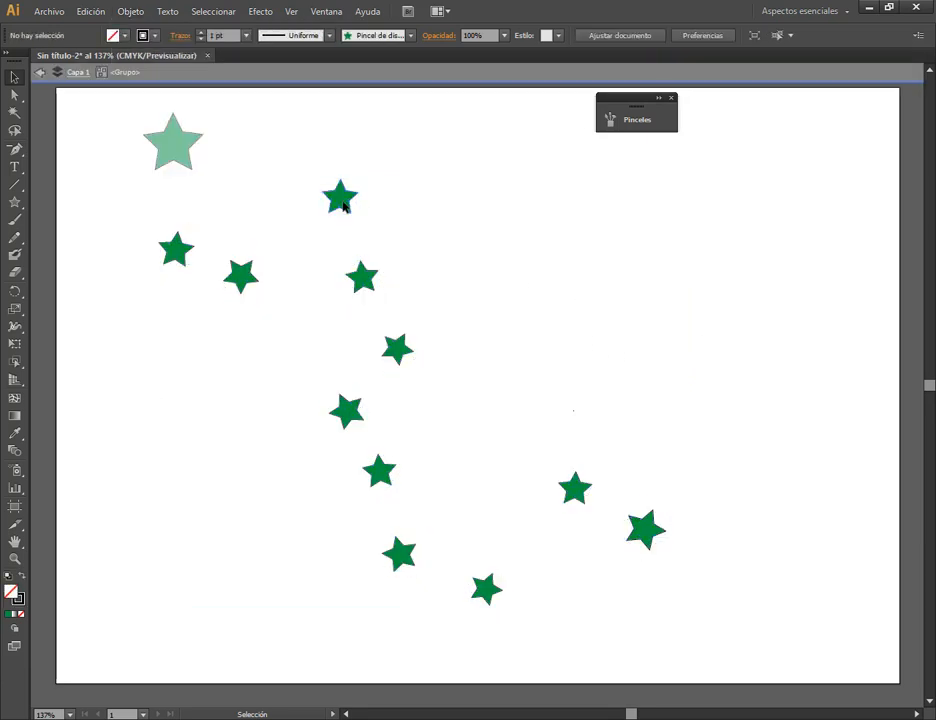
{"action": "double_click", "coordinate": [391, 205]}
{"action": "left_click", "coordinate": [340, 198]}
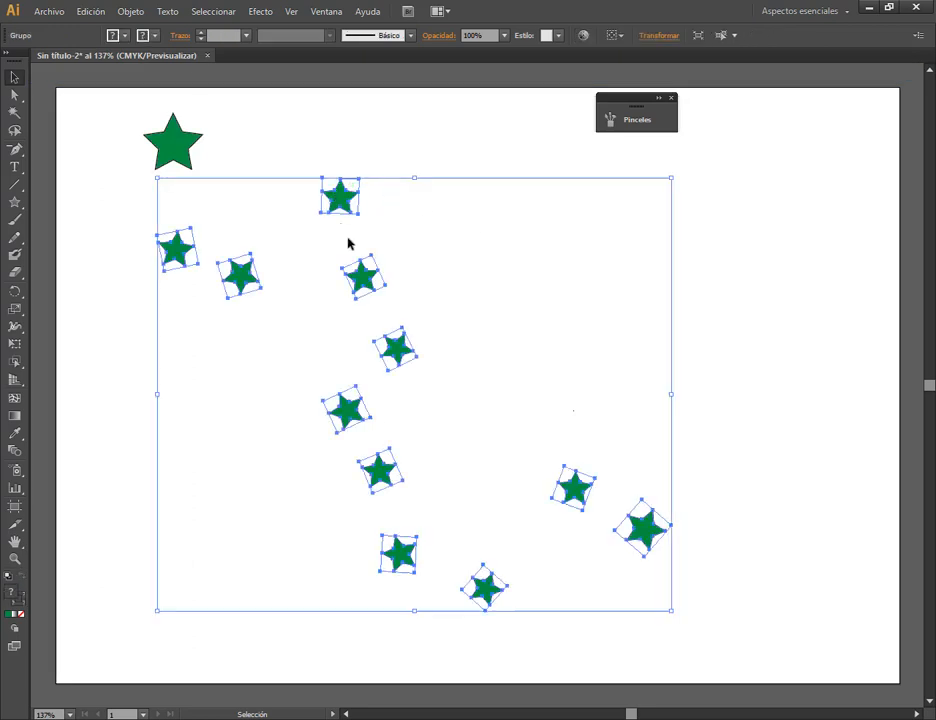
{"action": "left_click", "coordinate": [130, 11]}
{"action": "left_click", "coordinate": [175, 82]}
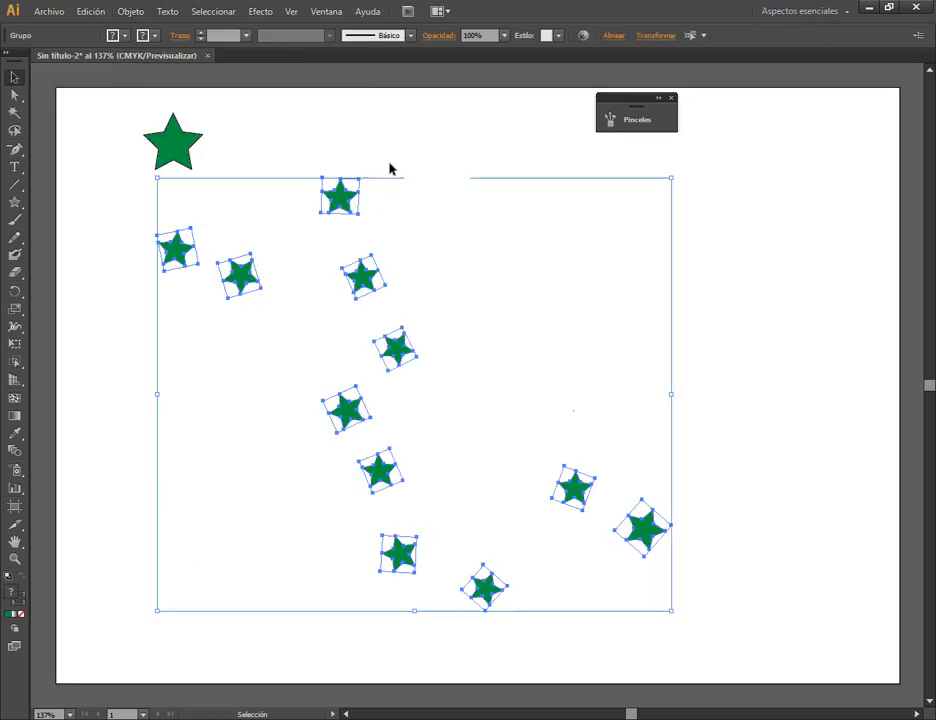
- Reposition the individual stars freehand into a tighter arrangement across the artboard's middle
{"action": "left_click_drag", "start_coordinate": [340, 196], "coordinate": [331, 231]}
{"action": "left_click_drag", "start_coordinate": [260, 280], "coordinate": [296, 278]}
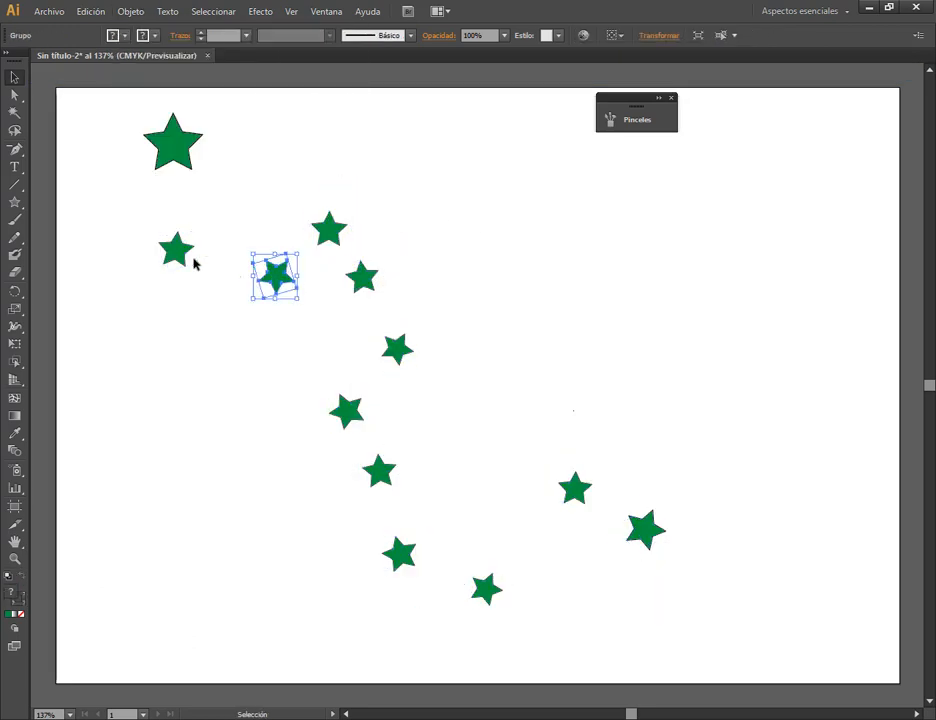
{"action": "left_click_drag", "start_coordinate": [194, 263], "coordinate": [294, 238]}
{"action": "left_click", "coordinate": [186, 234]}
{"action": "left_click_drag", "start_coordinate": [180, 252], "coordinate": [258, 226]}
{"action": "left_click_drag", "start_coordinate": [361, 279], "coordinate": [348, 269]}
{"action": "left_click_drag", "start_coordinate": [354, 410], "coordinate": [375, 321]}
{"action": "left_click_drag", "start_coordinate": [379, 483], "coordinate": [363, 411]}
{"action": "left_click_drag", "start_coordinate": [410, 545], "coordinate": [322, 463]}
{"action": "left_click_drag", "start_coordinate": [494, 577], "coordinate": [462, 434]}
{"action": "left_click_drag", "start_coordinate": [575, 490], "coordinate": [552, 383]}
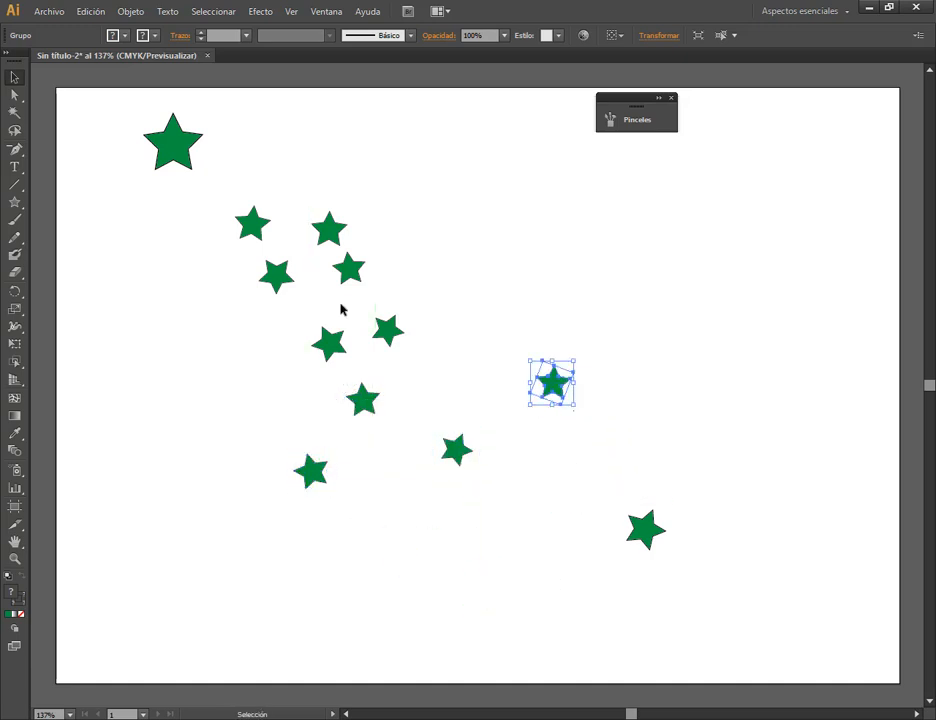
{"action": "left_click_drag", "start_coordinate": [278, 290], "coordinate": [299, 368]}
- Delete all the stars on the artboard, including the original source star
{"action": "left_click", "coordinate": [652, 538]}
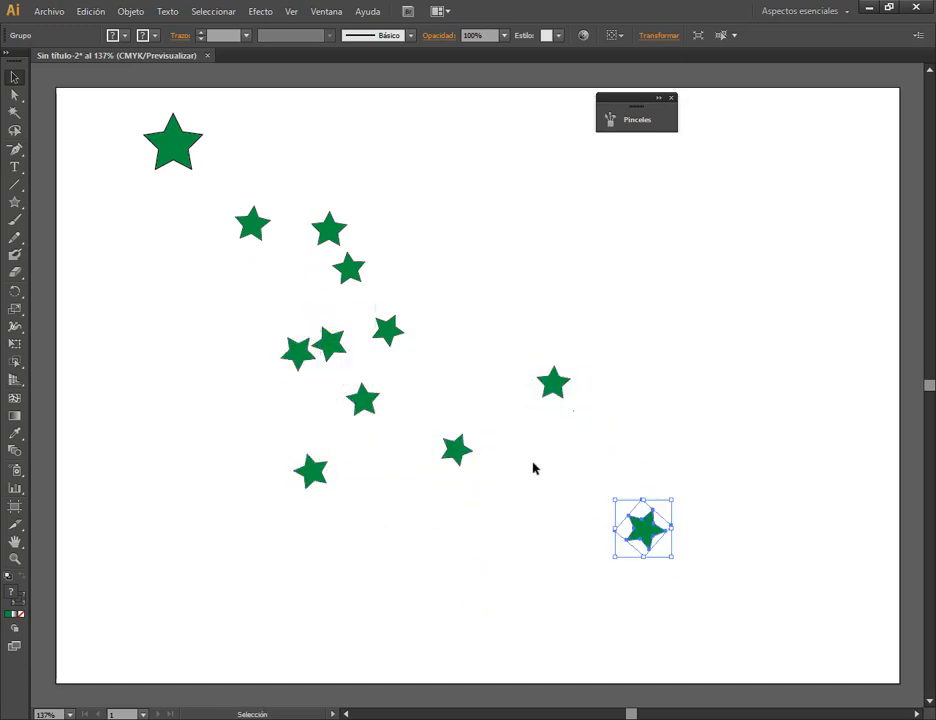
{"action": "left_click_drag", "start_coordinate": [108, 108], "coordinate": [640, 540]}
{"action": "key", "text": "Delete"}
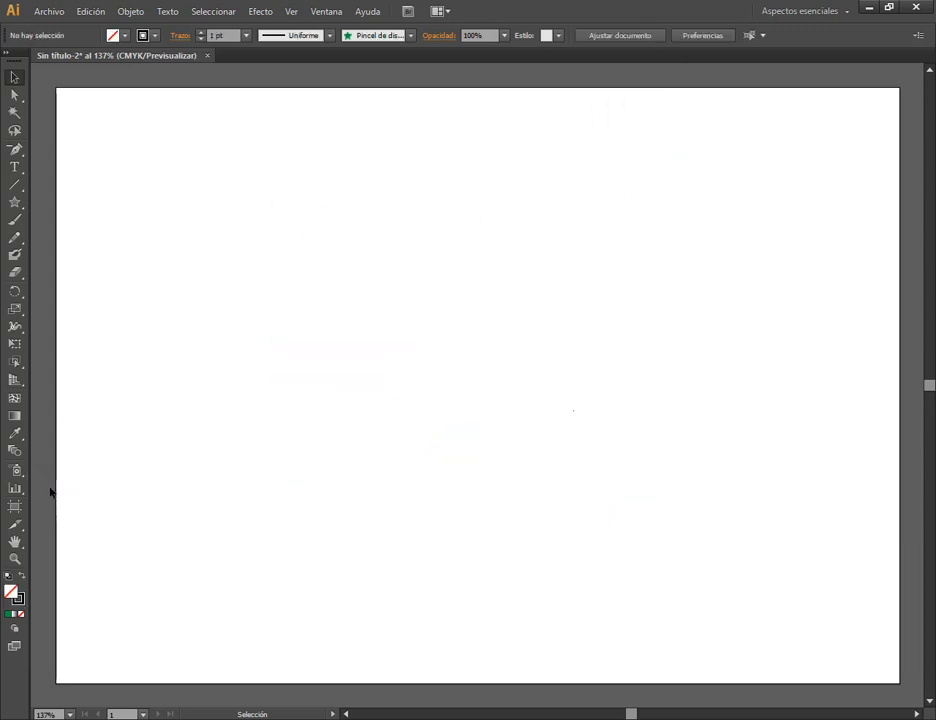
- Show the set of symbol tools grouped with the Symbol Sprayer (Rociar símbolo)
{"action": "left_click", "coordinate": [15, 471]}
{"action": "left_click", "coordinate": [15, 471]}
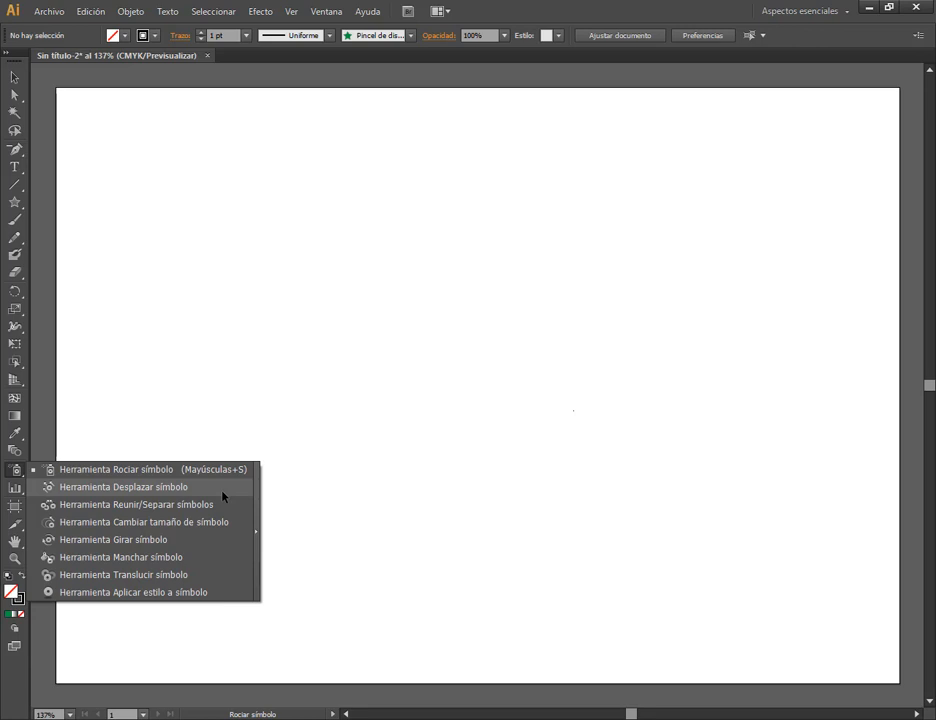
- Paint a long wavy stroke across the artboard with the star scatter brush and move it slightly up and left
{"action": "key", "text": "b"}
{"action": "left_click_drag", "start_coordinate": [175, 212], "coordinate": [338, 327]}
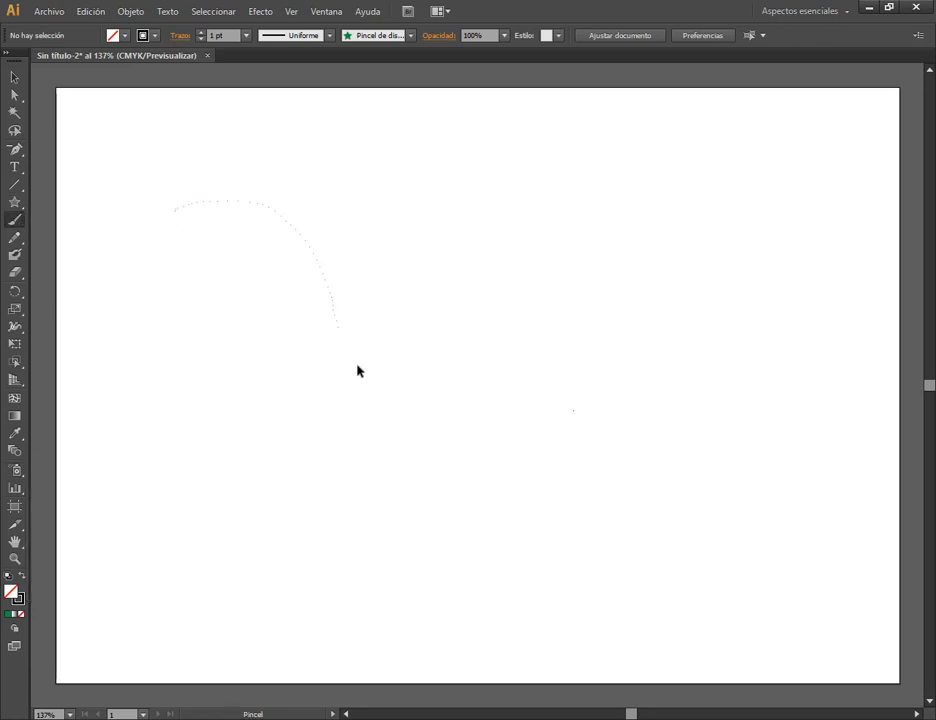
{"action": "left_click_drag", "start_coordinate": [357, 370], "coordinate": [820, 425]}
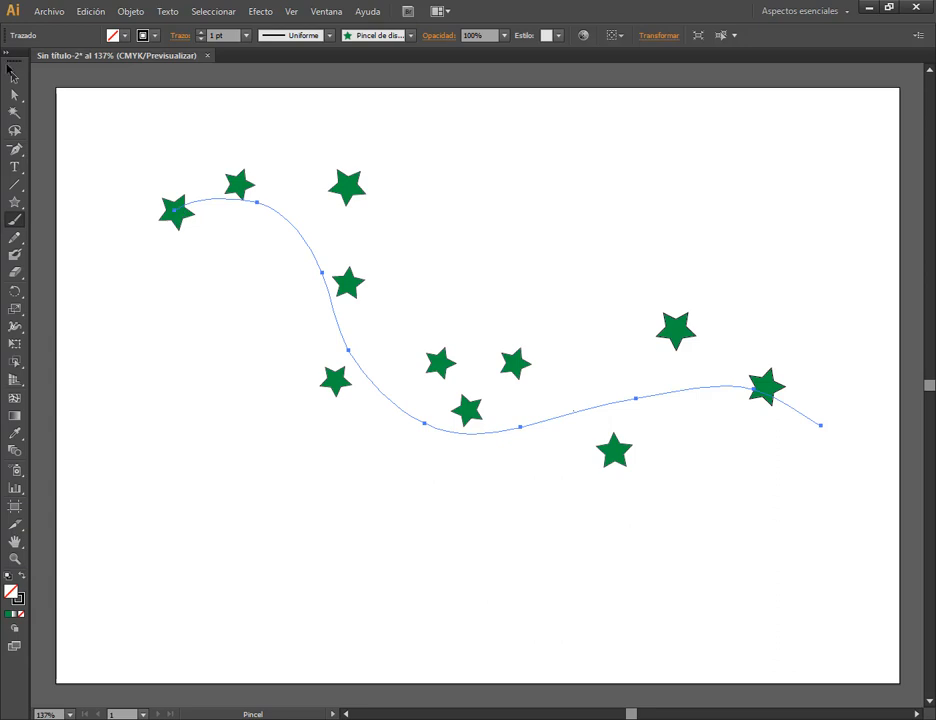
{"action": "left_click", "coordinate": [9, 70]}
{"action": "left_click", "coordinate": [272, 125]}
{"action": "left_click_drag", "start_coordinate": [358, 183], "coordinate": [330, 151]}
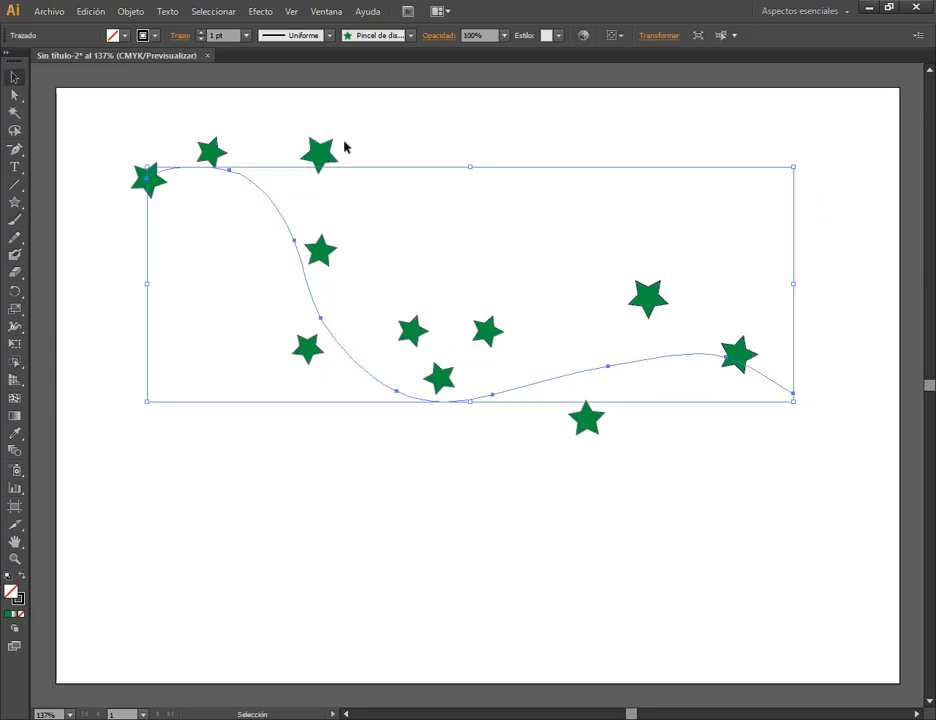
- Review the star scatter brush's options without changing them, then collapse the brush list
{"action": "left_click", "coordinate": [362, 11]}
{"action": "mouse_move", "coordinate": [326, 11]}
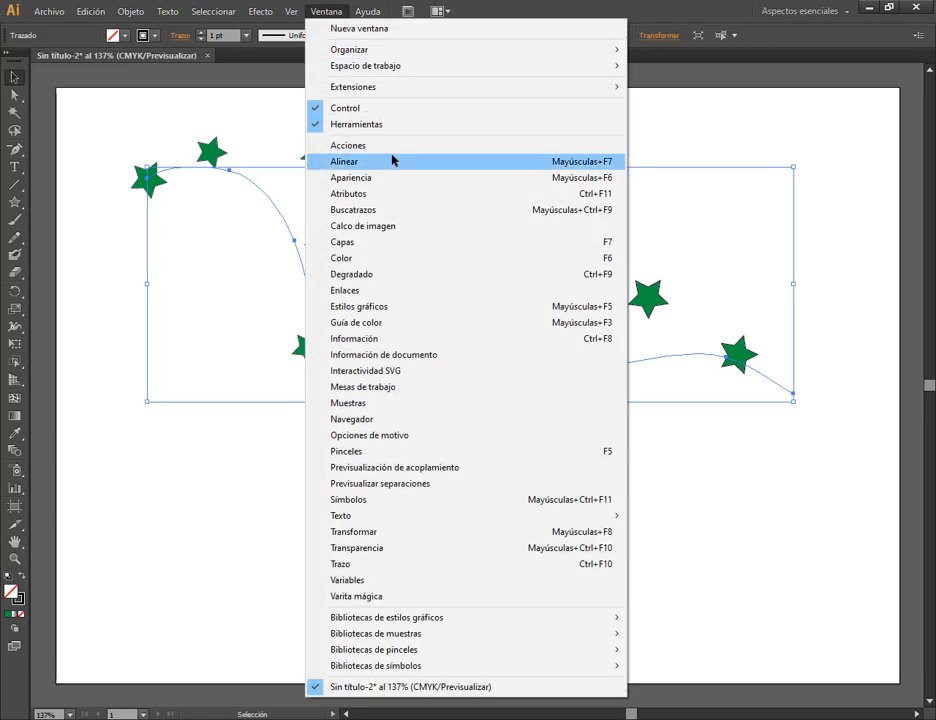
{"action": "left_click", "coordinate": [368, 455]}
{"action": "double_click", "coordinate": [440, 160]}
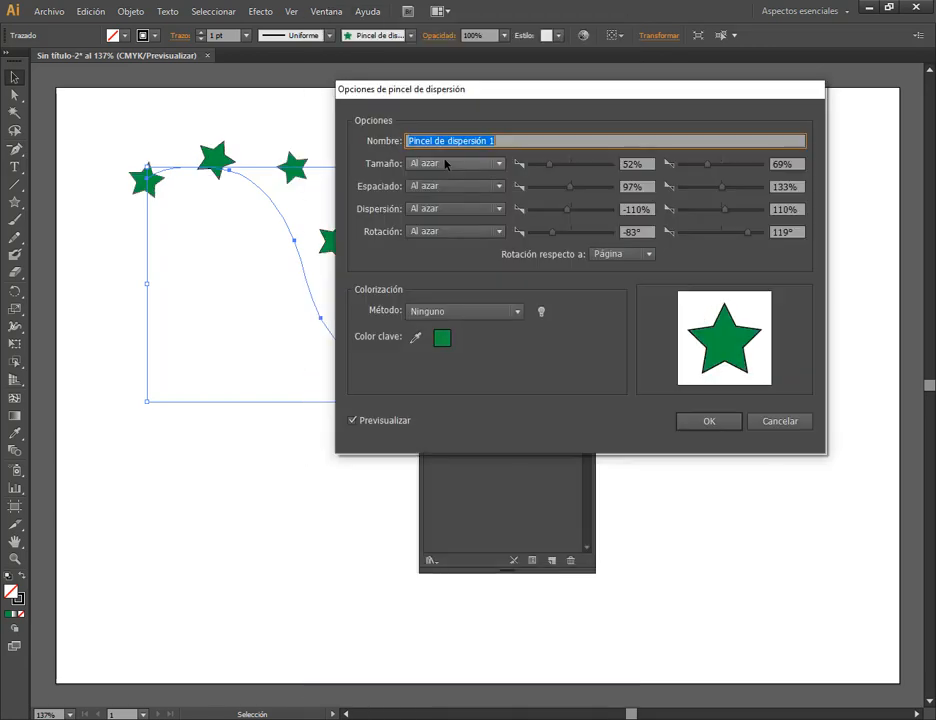
{"action": "left_click", "coordinate": [790, 421]}
{"action": "left_click", "coordinate": [637, 119]}
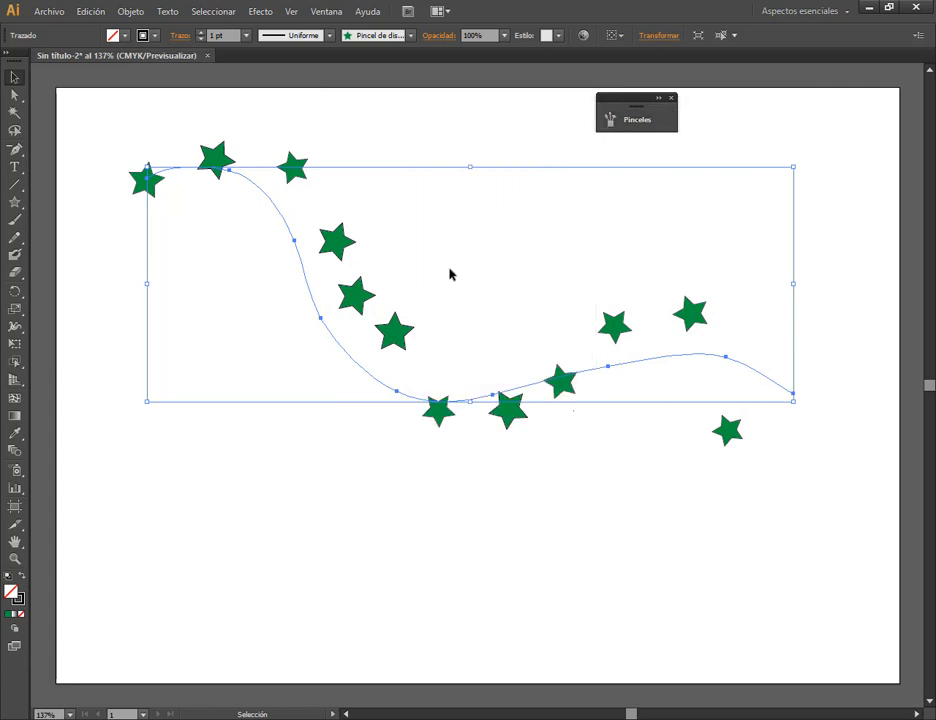
- Delete the wavy star stroke and close the Brushes (Pinceles) panel
{"action": "key", "text": "Delete"}
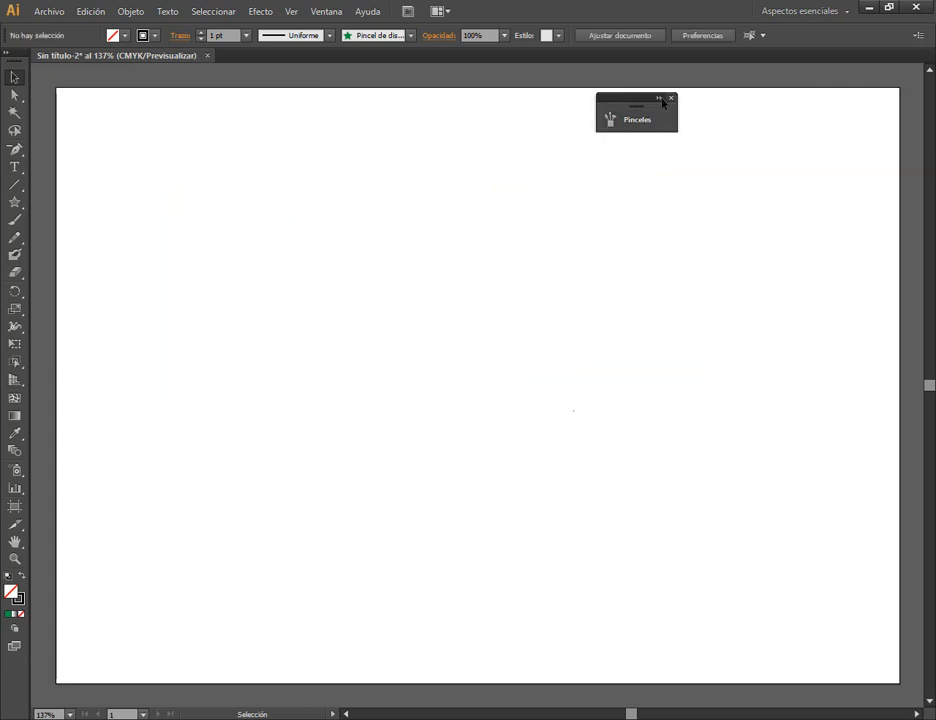
{"action": "left_click", "coordinate": [670, 98]}
- Show the Symbols (Símbolos) panel and place it over the artboard's upper-right area
{"action": "left_click", "coordinate": [326, 12]}
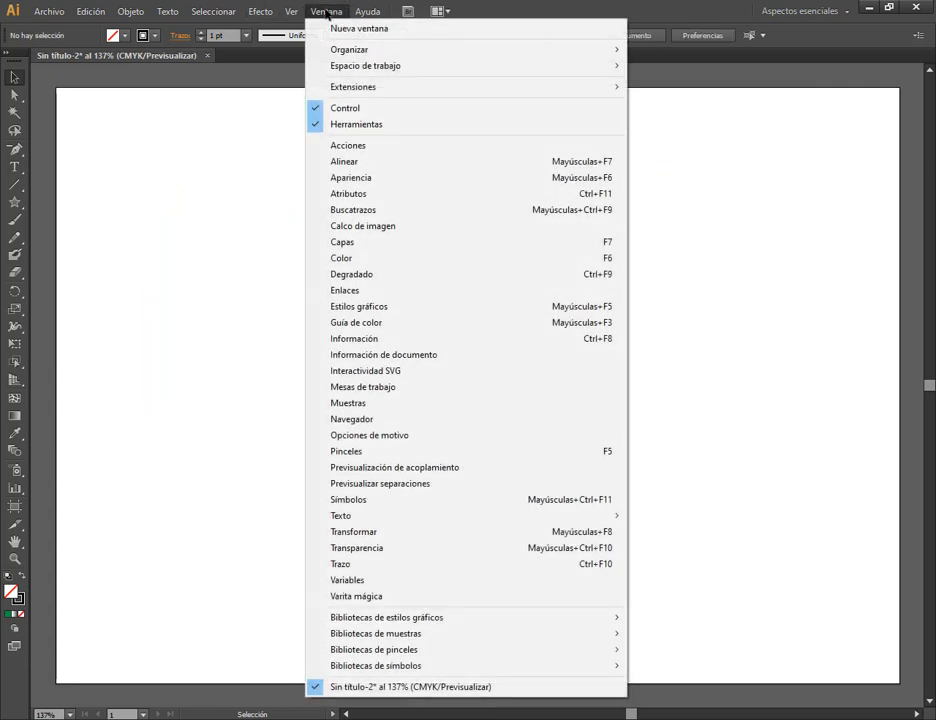
{"action": "left_click", "coordinate": [400, 499]}
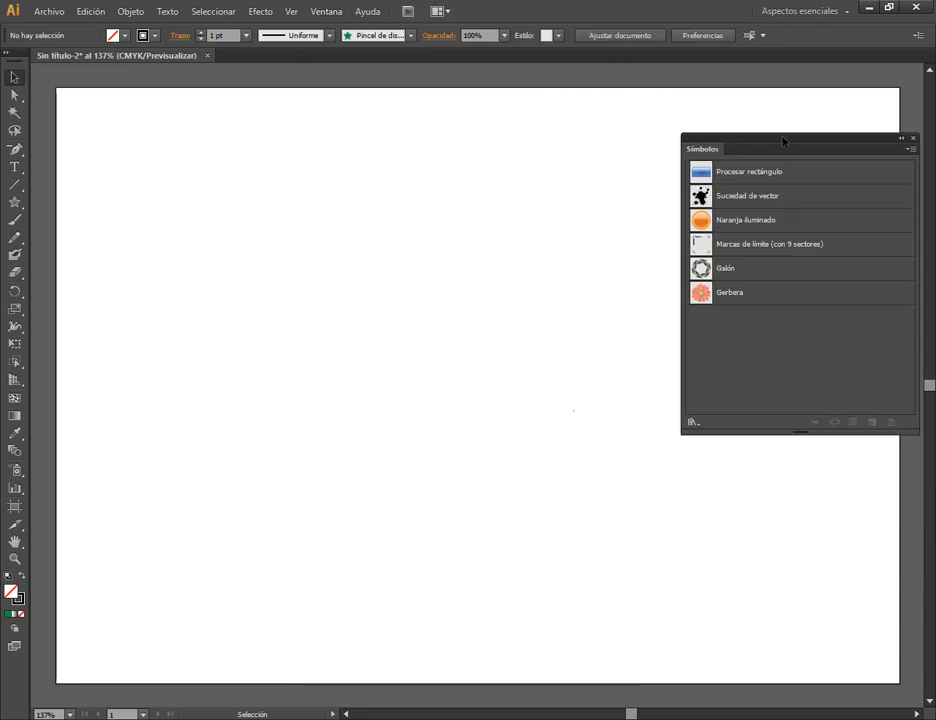
{"action": "left_click_drag", "start_coordinate": [783, 141], "coordinate": [713, 109]}
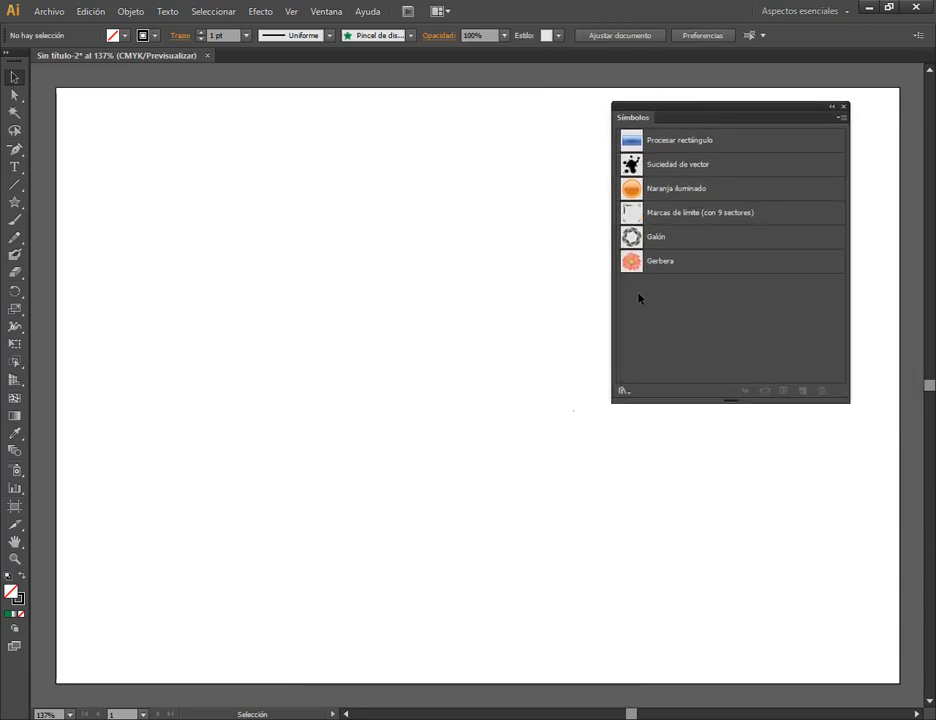
- Open the Naturaleza symbol library, add the Mariposa and Mariquita symbols to the document's symbols, and close the library
{"action": "left_click", "coordinate": [622, 390]}
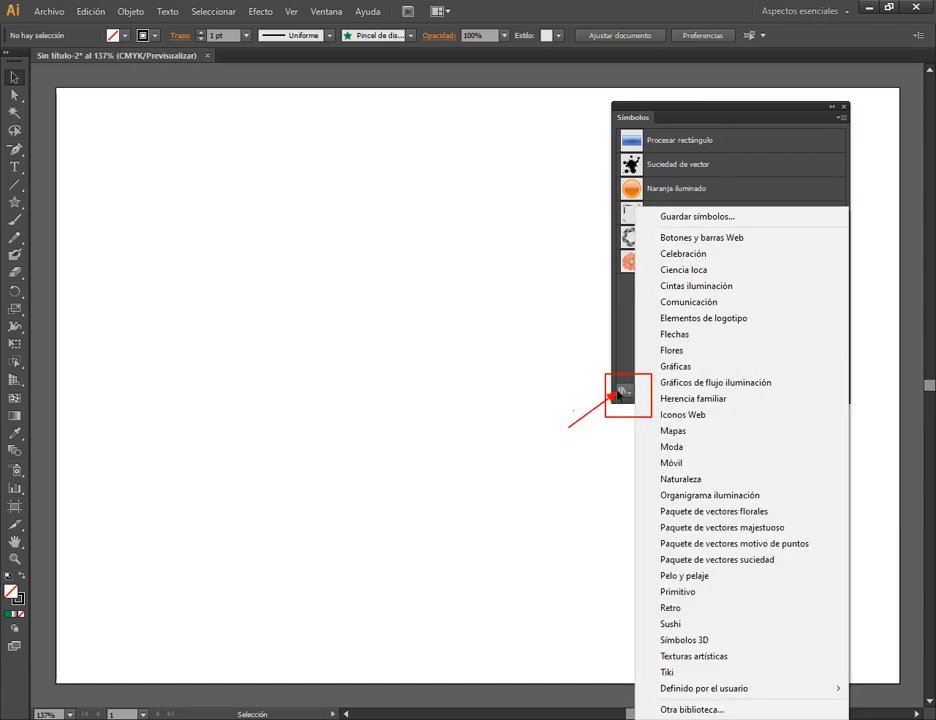
{"action": "left_click", "coordinate": [627, 380]}
{"action": "left_click", "coordinate": [622, 389]}
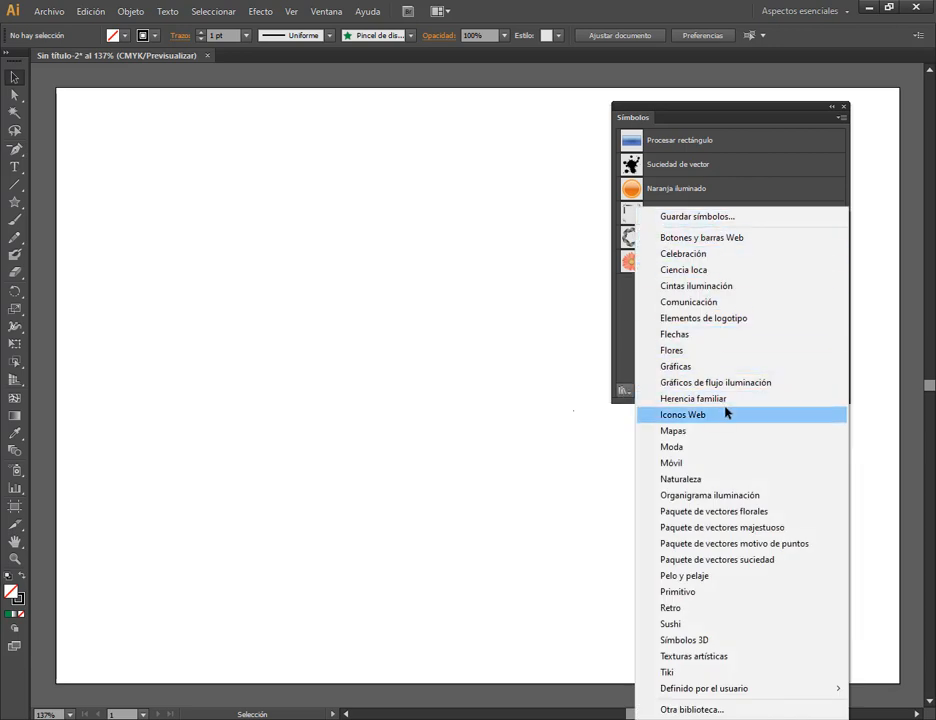
{"action": "left_click", "coordinate": [718, 479]}
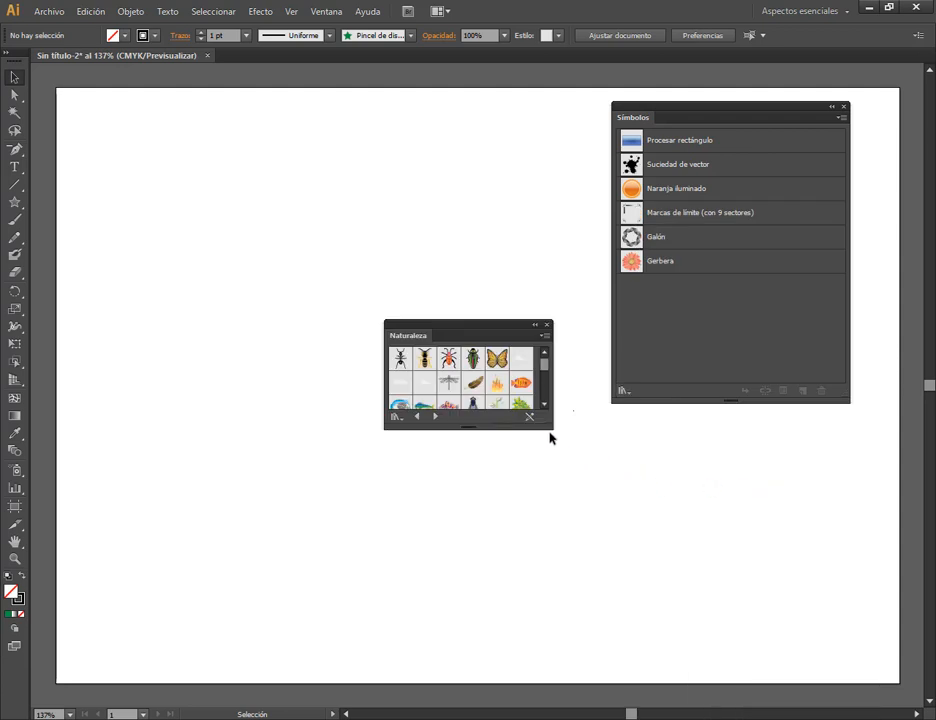
{"action": "left_click_drag", "start_coordinate": [552, 430], "coordinate": [579, 602]}
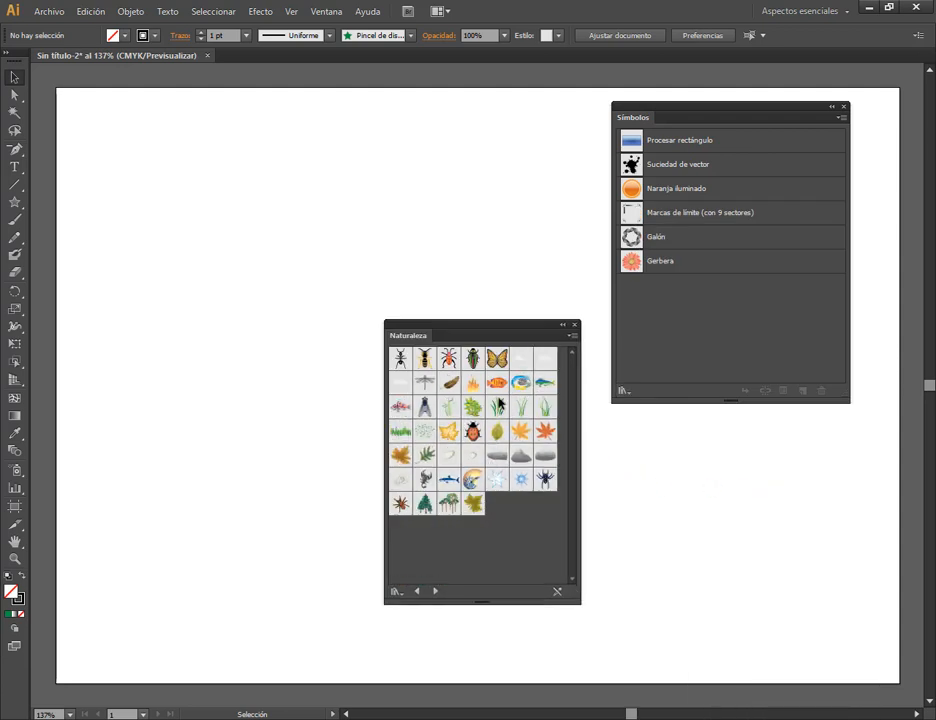
{"action": "left_click", "coordinate": [497, 358]}
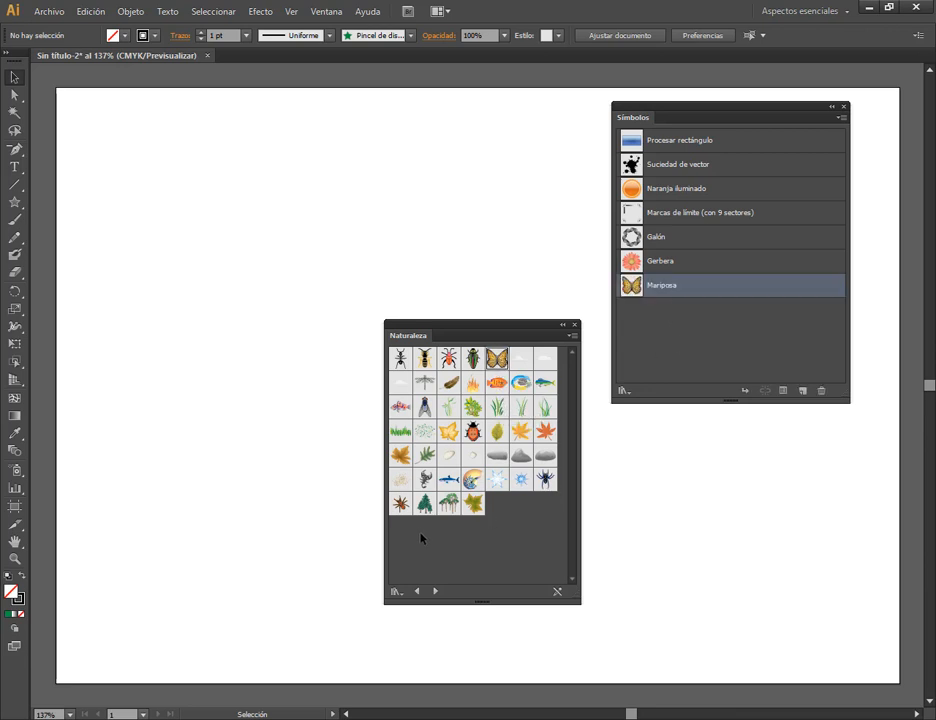
{"action": "left_click", "coordinate": [473, 431]}
{"action": "left_click", "coordinate": [575, 324]}
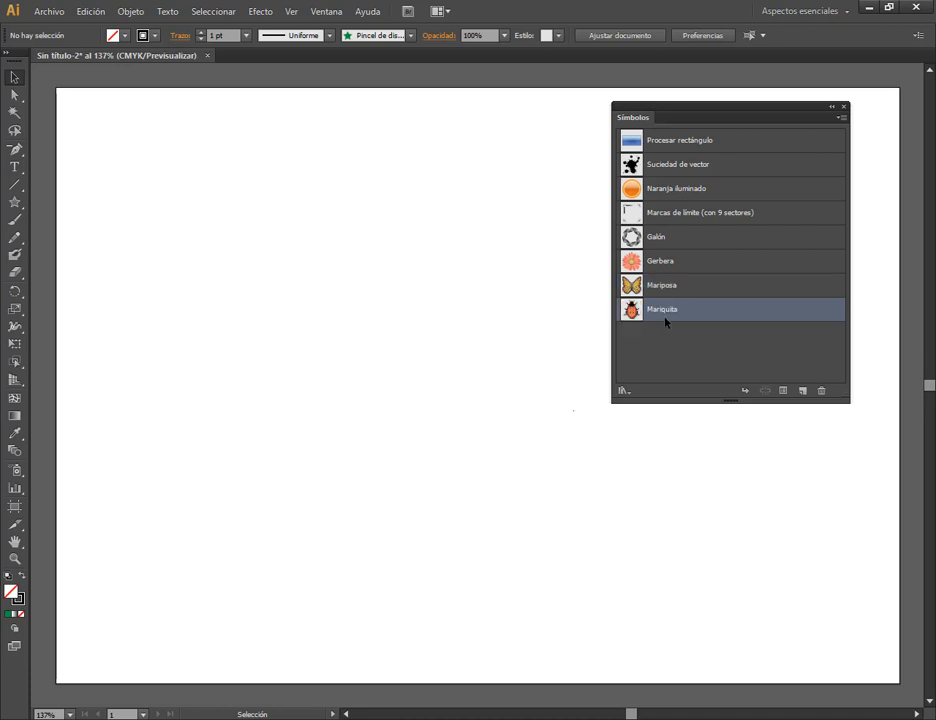
- Choose the Mariposa symbol and detach the symbol tools as a floating bar over the upper middle of the artboard
{"action": "left_click", "coordinate": [669, 288]}
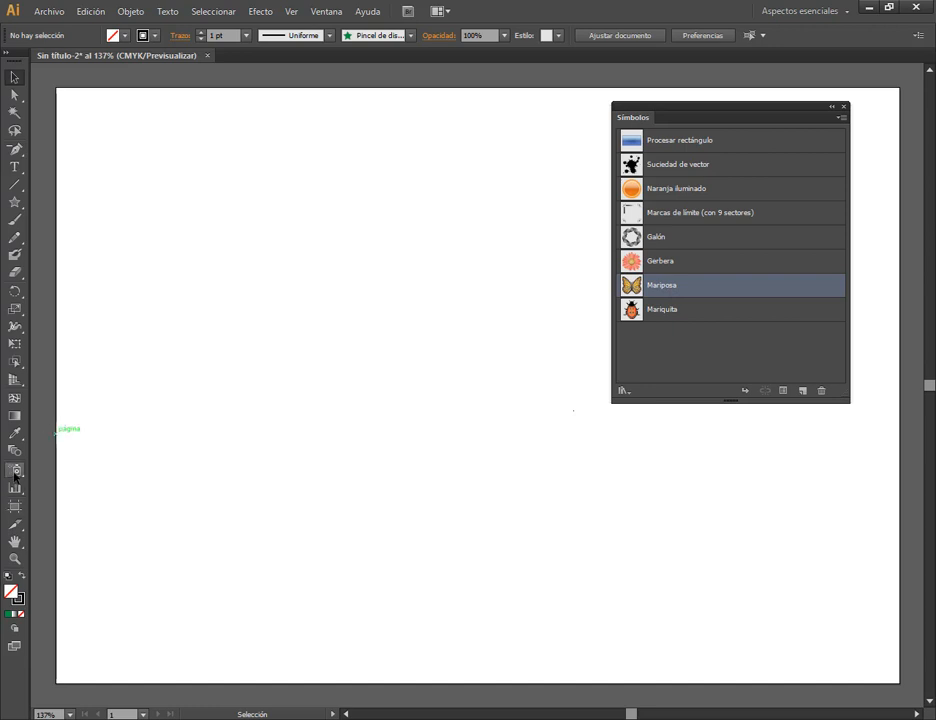
{"action": "mouse_move", "coordinate": [14, 476]}
{"action": "left_mouse_down"}
{"action": "mouse_move", "coordinate": [251, 507]}
{"action": "mouse_move", "coordinate": [258, 516]}
{"action": "mouse_move", "coordinate": [160, 472]}
{"action": "mouse_move", "coordinate": [158, 590]}
{"action": "mouse_move", "coordinate": [158, 580]}
{"action": "mouse_move", "coordinate": [203, 563]}
{"action": "left_mouse_up"}
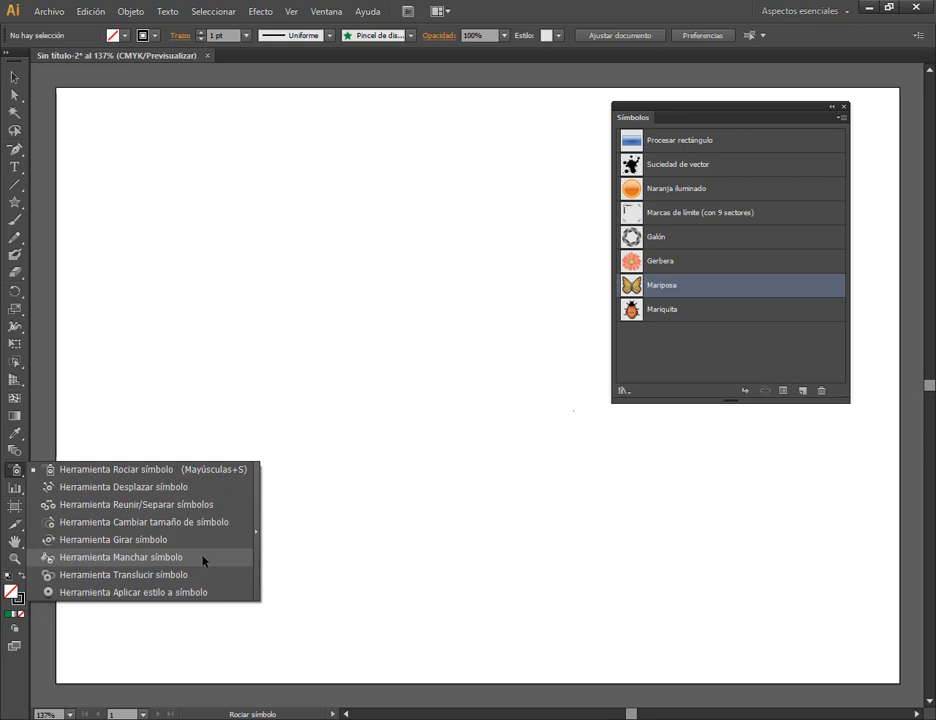
{"action": "left_click_drag", "start_coordinate": [187, 569], "coordinate": [256, 558]}
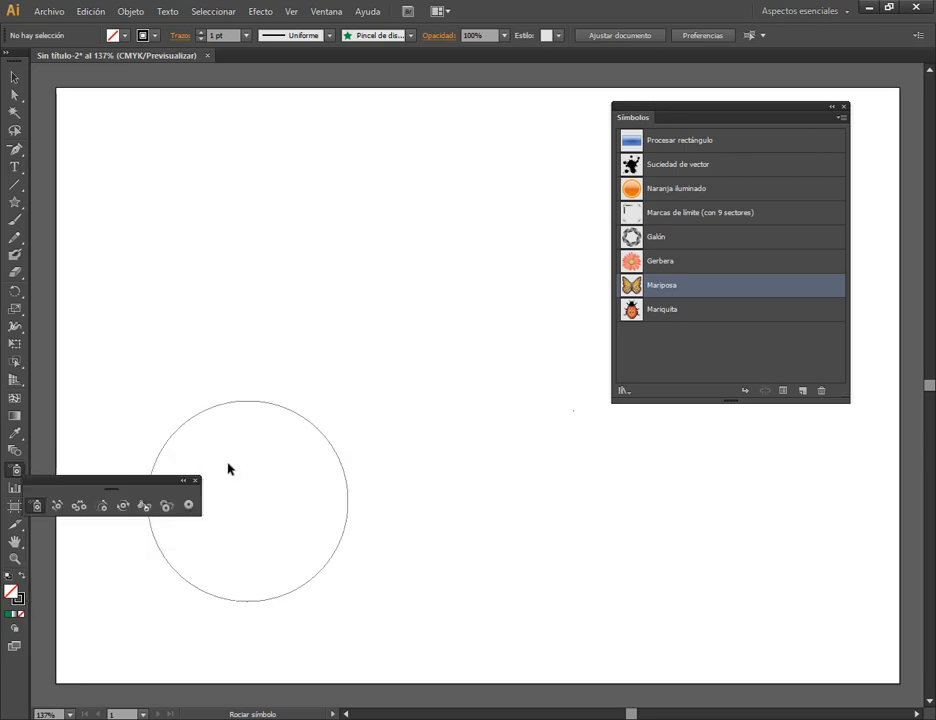
{"action": "left_click_drag", "start_coordinate": [129, 484], "coordinate": [141, 460]}
{"action": "left_click_drag", "start_coordinate": [194, 408], "coordinate": [418, 148]}
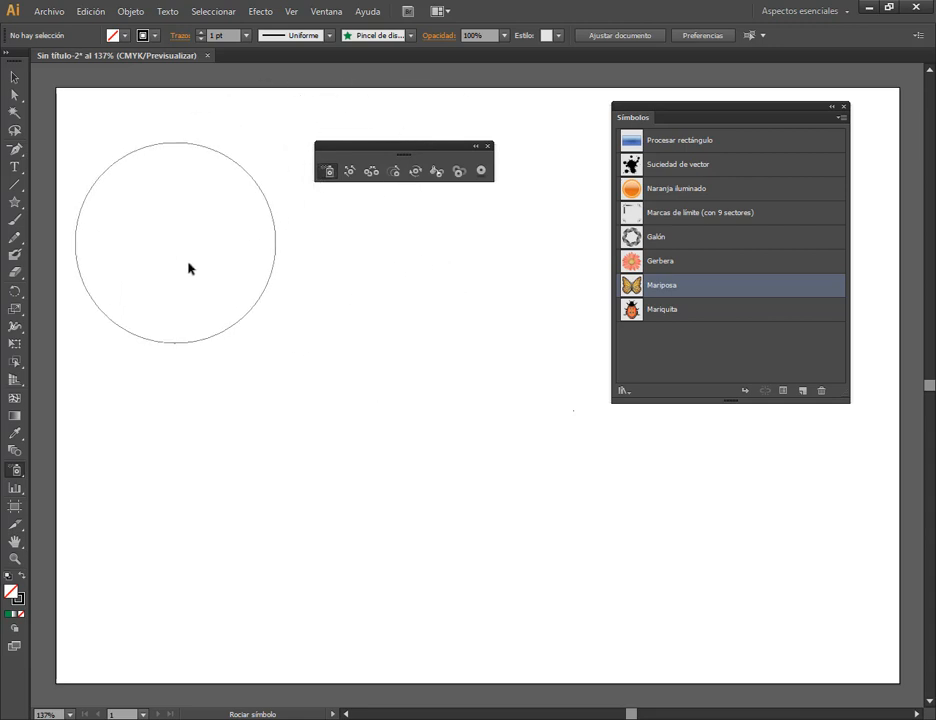
- Spray a long winding trail of Mariposa butterflies across the artboard, plus scattered ones along its lower edge and in the gaps
{"action": "mouse_move", "coordinate": [157, 255]}
{"action": "left_mouse_down"}
{"action": "mouse_move", "coordinate": [162, 222]}
{"action": "mouse_move", "coordinate": [185, 239]}
{"action": "mouse_move", "coordinate": [231, 304]}
{"action": "mouse_move", "coordinate": [275, 404]}
{"action": "mouse_move", "coordinate": [339, 443]}
{"action": "mouse_move", "coordinate": [578, 500]}
{"action": "mouse_move", "coordinate": [698, 512]}
{"action": "mouse_move", "coordinate": [670, 566]}
{"action": "mouse_move", "coordinate": [536, 465]}
{"action": "mouse_move", "coordinate": [447, 228]}
{"action": "left_mouse_up"}
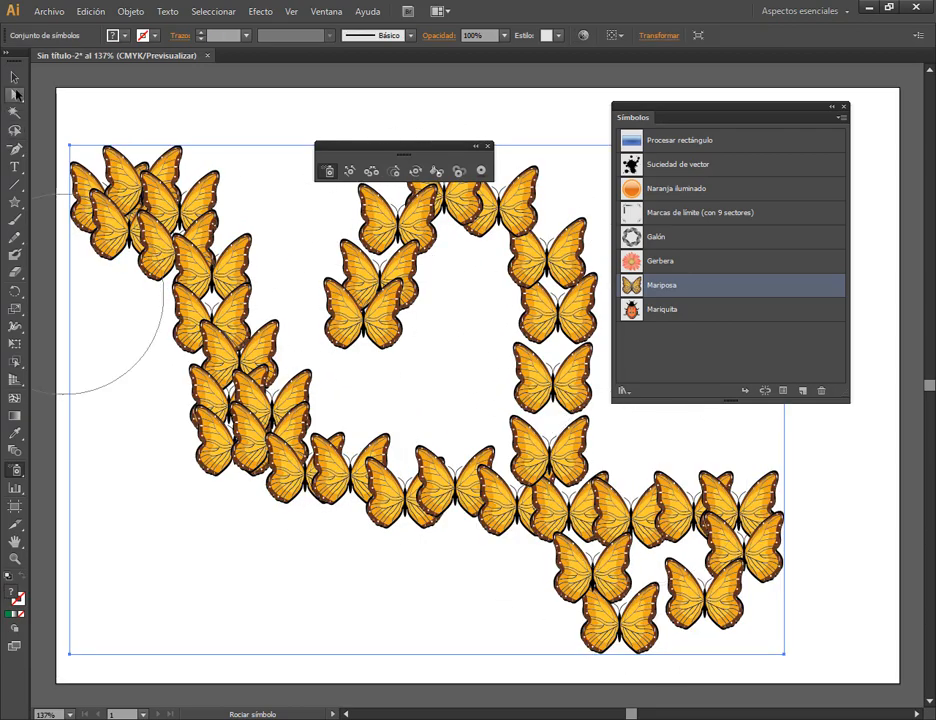
{"action": "left_click", "coordinate": [94, 472]}
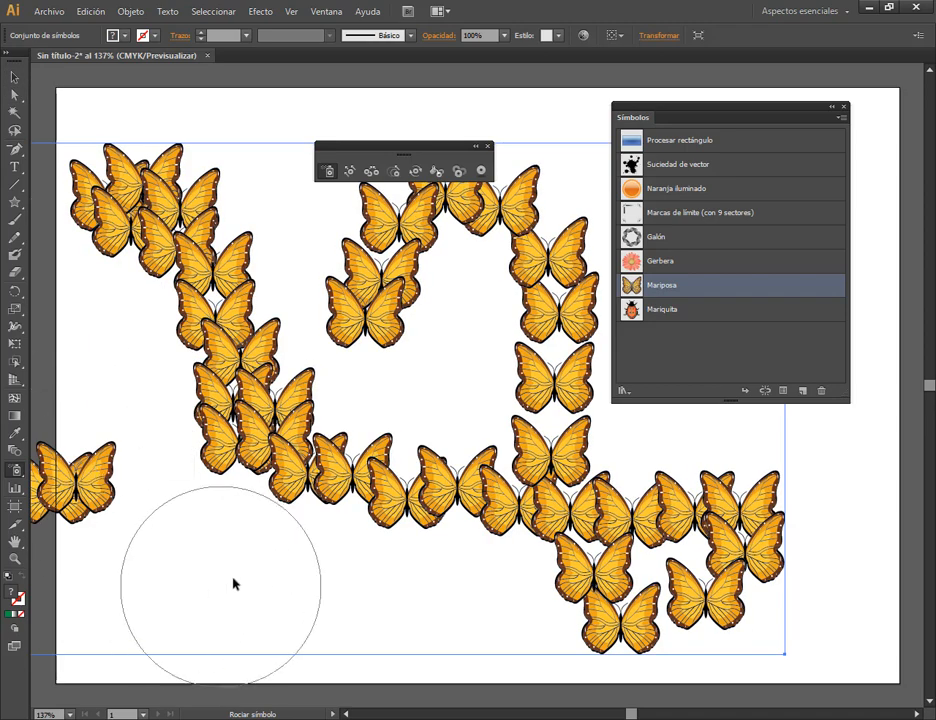
{"action": "left_click", "coordinate": [380, 612]}
{"action": "left_click", "coordinate": [489, 608]}
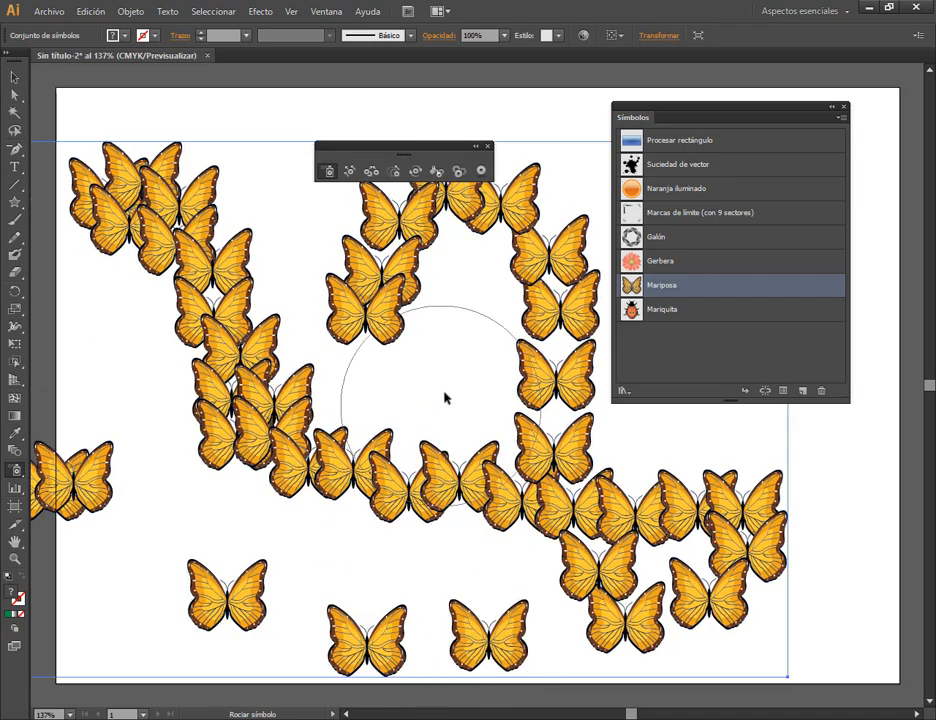
{"action": "mouse_move", "coordinate": [467, 322]}
{"action": "left_mouse_down"}
{"action": "mouse_move", "coordinate": [447, 368]}
{"action": "mouse_move", "coordinate": [363, 416]}
{"action": "mouse_move", "coordinate": [253, 290]}
{"action": "mouse_move", "coordinate": [84, 298]}
{"action": "mouse_move", "coordinate": [157, 439]}
{"action": "mouse_move", "coordinate": [272, 550]}
{"action": "left_mouse_up"}
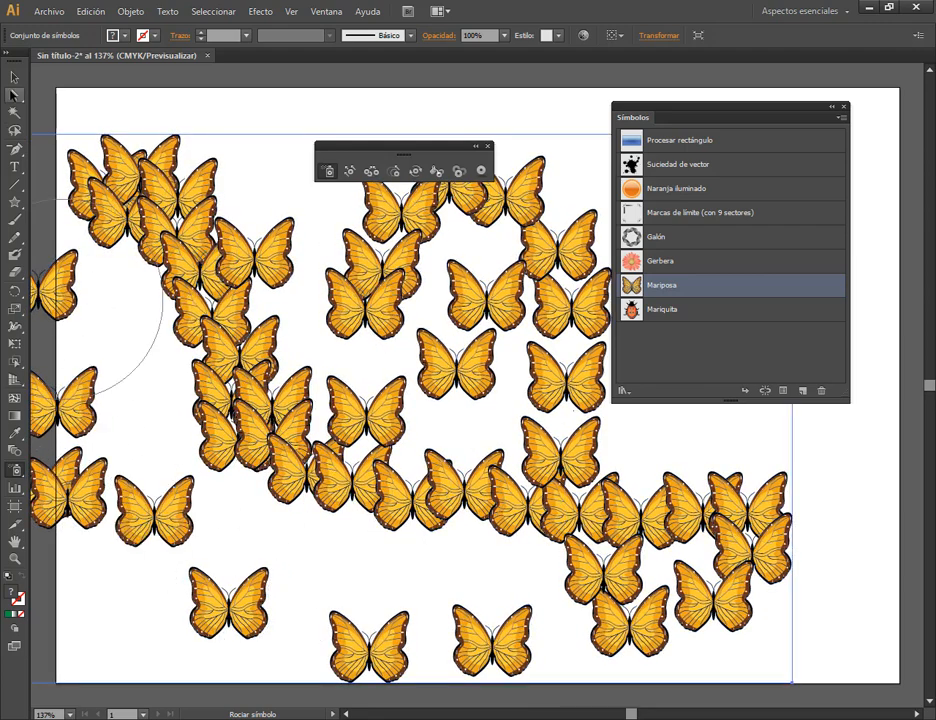
- Spray more Mariposa butterflies into the empty areas along the artboard's left, bottom and right edges
{"action": "left_click", "coordinate": [14, 94]}
{"action": "key", "text": "ctrl+minus"}
{"action": "key", "text": "ctrl+minus"}
{"action": "left_click_drag", "start_coordinate": [324, 256], "coordinate": [532, 136]}
{"action": "left_click_drag", "start_coordinate": [498, 263], "coordinate": [327, 329]}
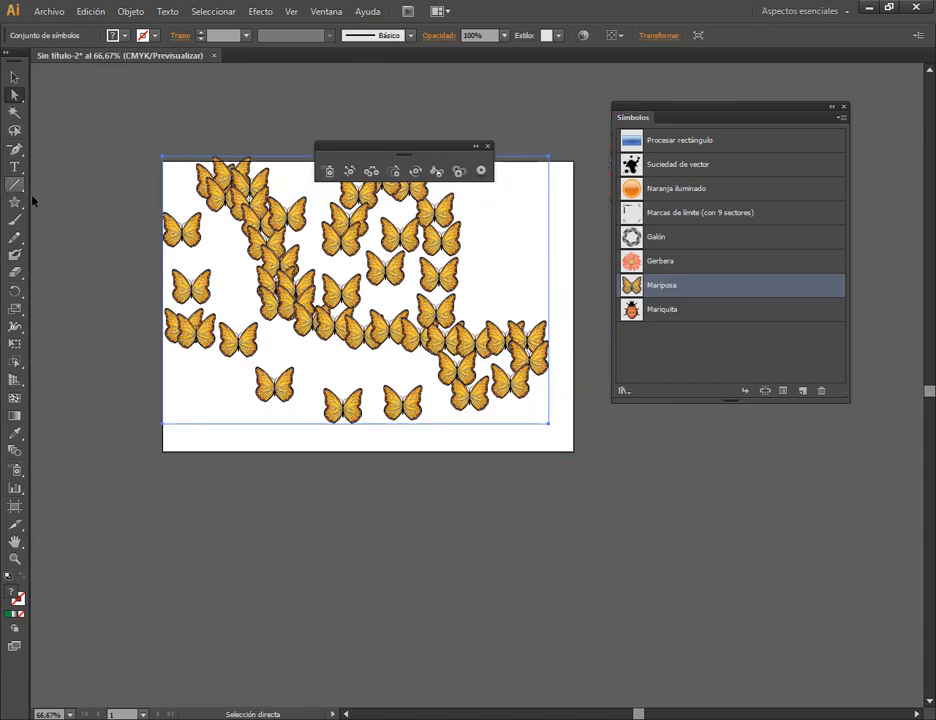
{"action": "left_click", "coordinate": [331, 171]}
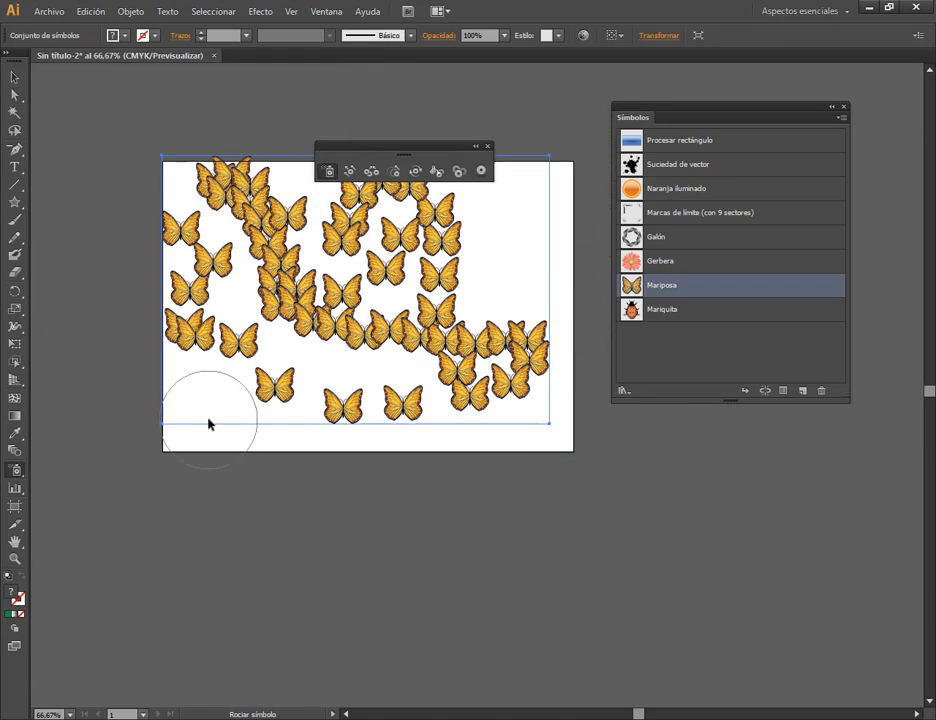
{"action": "mouse_move", "coordinate": [209, 424]}
{"action": "left_mouse_down"}
{"action": "mouse_move", "coordinate": [358, 376]}
{"action": "mouse_move", "coordinate": [350, 368]}
{"action": "mouse_move", "coordinate": [306, 418]}
{"action": "mouse_move", "coordinate": [278, 424]}
{"action": "mouse_move", "coordinate": [390, 415]}
{"action": "left_mouse_up"}
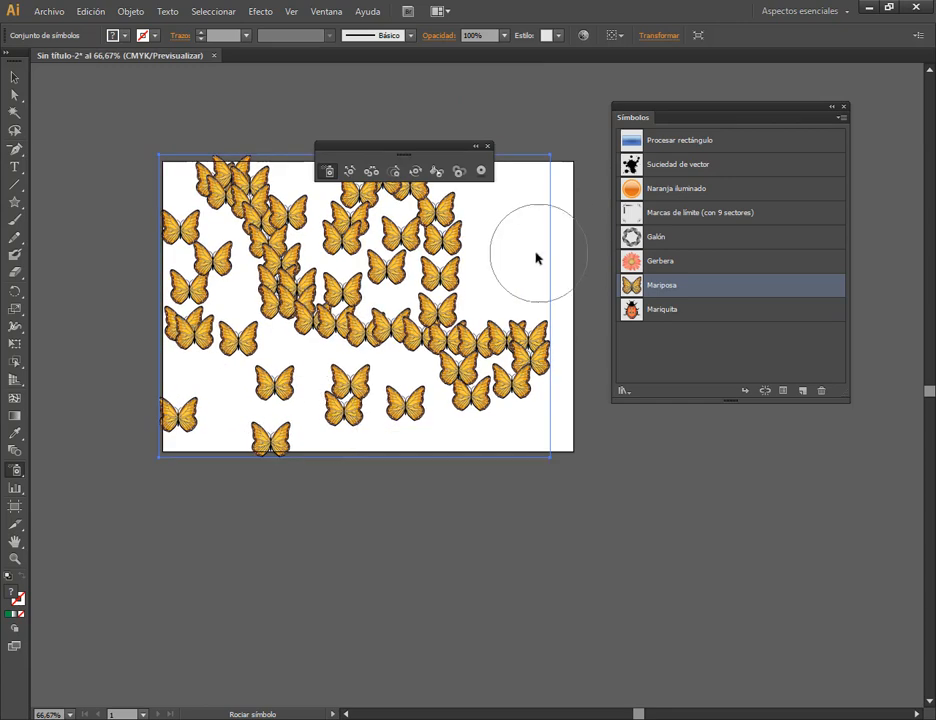
{"action": "mouse_move", "coordinate": [536, 258]}
{"action": "left_mouse_down"}
{"action": "mouse_move", "coordinate": [501, 207]}
{"action": "mouse_move", "coordinate": [493, 290]}
{"action": "mouse_move", "coordinate": [537, 443]}
{"action": "mouse_move", "coordinate": [528, 366]}
{"action": "left_mouse_up"}
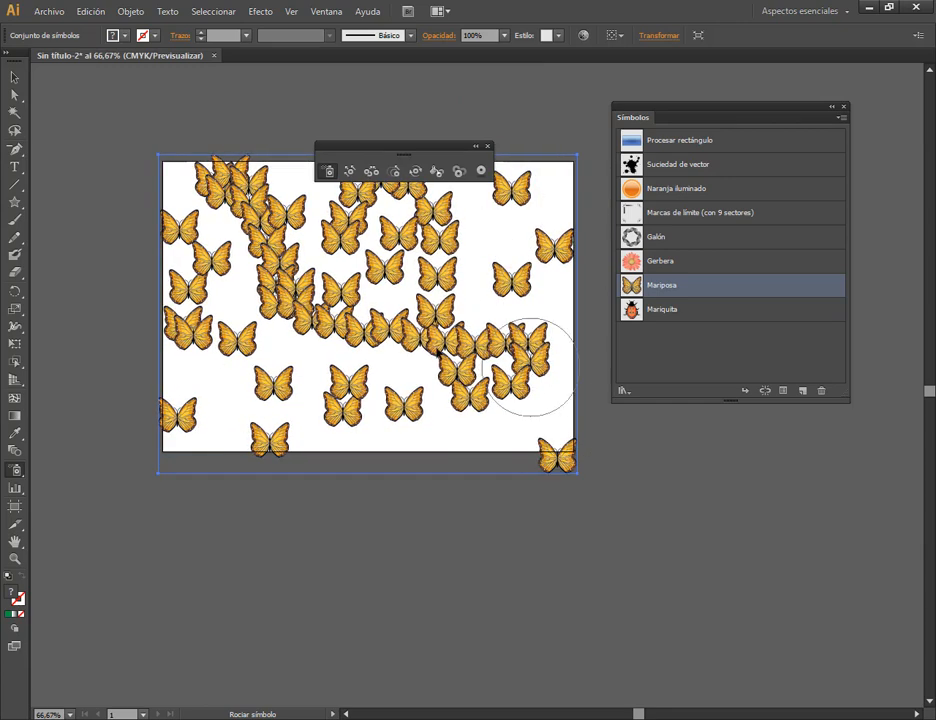
- Place the Símbolos panel clear of most of the artwork and move the butterfly set slightly right and down
{"action": "scroll", "coordinate": [382, 282], "scroll_direction": "up", "scroll_amount": 1, "text": "alt"}
{"action": "left_click", "coordinate": [13, 79]}
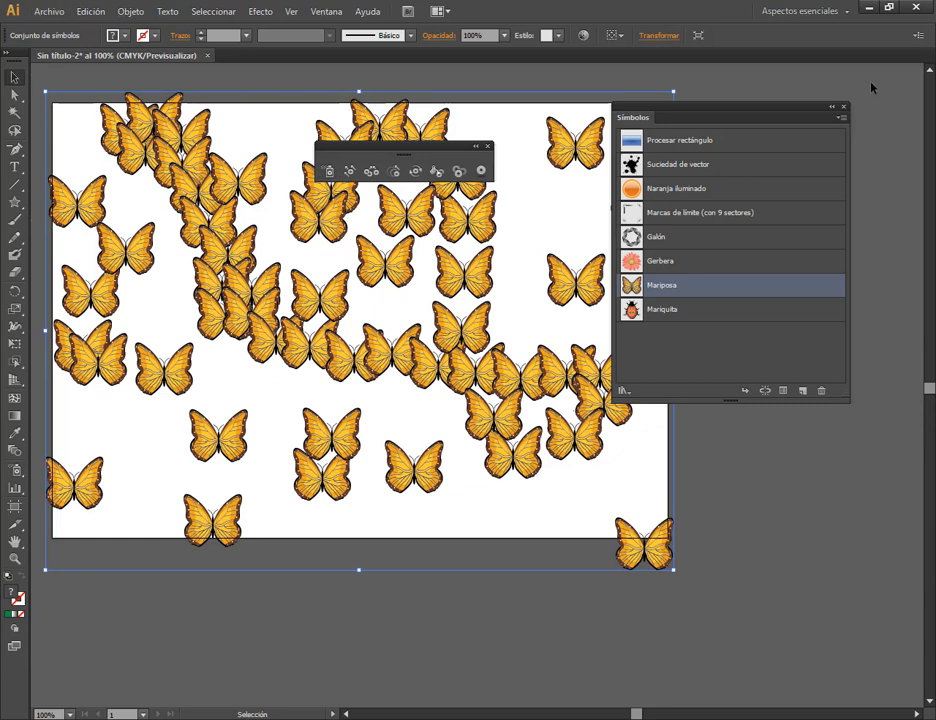
{"action": "left_click_drag", "start_coordinate": [717, 125], "coordinate": [802, 104]}
{"action": "left_click_drag", "start_coordinate": [448, 239], "coordinate": [490, 275]}
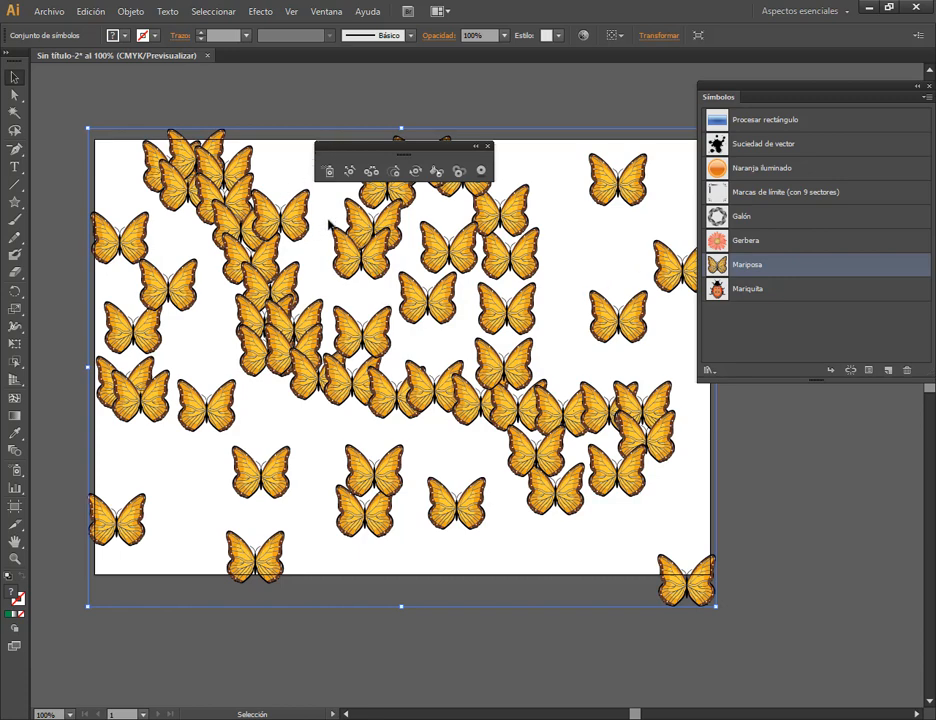
- Spread the crowded butterflies more evenly across the artboard with the Symbol Shifter (Desplazar símbolo)
{"action": "left_click", "coordinate": [348, 172]}
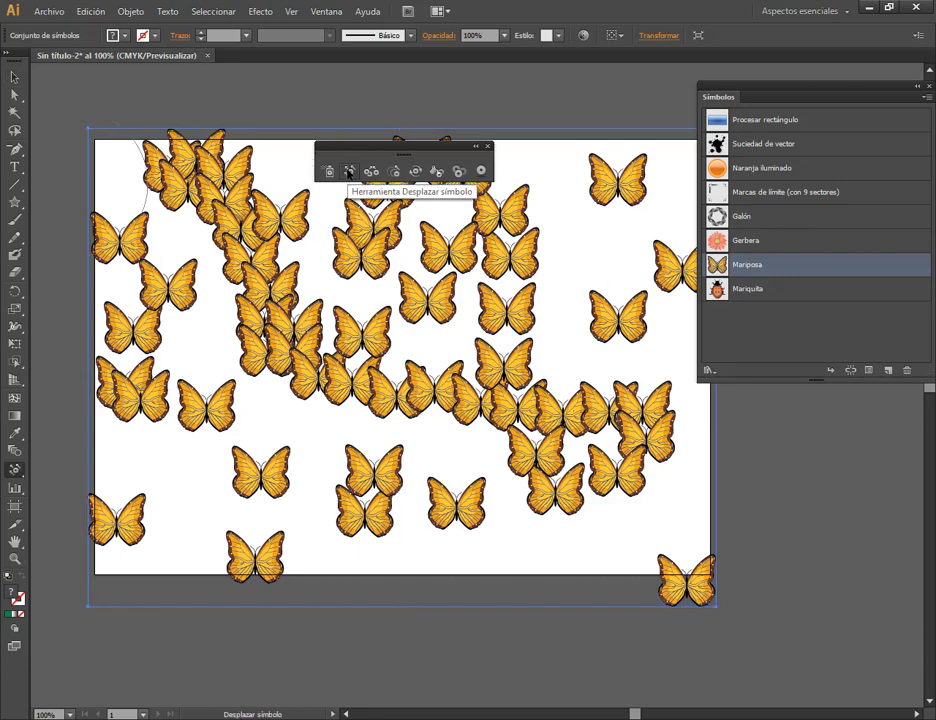
{"action": "mouse_move", "coordinate": [281, 340]}
{"action": "left_mouse_down"}
{"action": "mouse_move", "coordinate": [272, 389]}
{"action": "mouse_move", "coordinate": [228, 406]}
{"action": "mouse_move", "coordinate": [210, 394]}
{"action": "mouse_move", "coordinate": [184, 476]}
{"action": "mouse_move", "coordinate": [165, 454]}
{"action": "mouse_move", "coordinate": [160, 414]}
{"action": "mouse_move", "coordinate": [143, 391]}
{"action": "mouse_move", "coordinate": [127, 461]}
{"action": "left_mouse_up"}
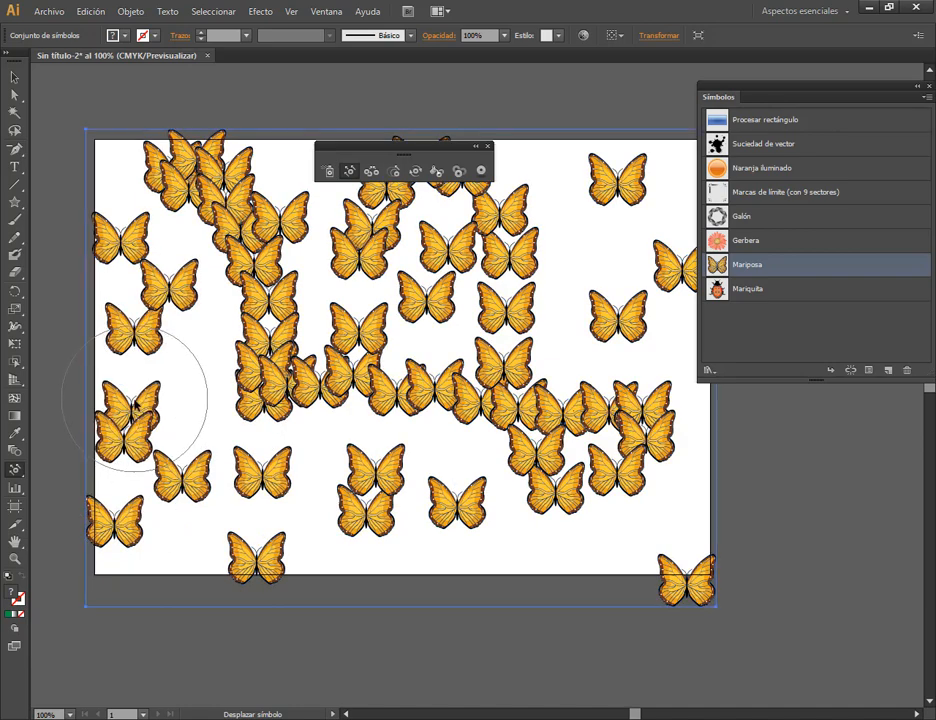
{"action": "mouse_move", "coordinate": [136, 398]}
{"action": "left_mouse_down"}
{"action": "mouse_move", "coordinate": [200, 372]}
{"action": "mouse_move", "coordinate": [194, 382]}
{"action": "left_mouse_up"}
{"action": "mouse_move", "coordinate": [594, 502]}
{"action": "left_mouse_down"}
{"action": "mouse_move", "coordinate": [564, 482]}
{"action": "mouse_move", "coordinate": [545, 565]}
{"action": "mouse_move", "coordinate": [531, 551]}
{"action": "mouse_move", "coordinate": [541, 470]}
{"action": "mouse_move", "coordinate": [478, 476]}
{"action": "mouse_move", "coordinate": [614, 481]}
{"action": "mouse_move", "coordinate": [654, 525]}
{"action": "mouse_move", "coordinate": [631, 435]}
{"action": "mouse_move", "coordinate": [625, 430]}
{"action": "mouse_move", "coordinate": [584, 487]}
{"action": "mouse_move", "coordinate": [565, 410]}
{"action": "mouse_move", "coordinate": [621, 364]}
{"action": "mouse_move", "coordinate": [501, 364]}
{"action": "mouse_move", "coordinate": [498, 398]}
{"action": "mouse_move", "coordinate": [425, 352]}
{"action": "mouse_move", "coordinate": [408, 434]}
{"action": "mouse_move", "coordinate": [357, 390]}
{"action": "mouse_move", "coordinate": [323, 427]}
{"action": "mouse_move", "coordinate": [336, 350]}
{"action": "mouse_move", "coordinate": [441, 313]}
{"action": "mouse_move", "coordinate": [341, 330]}
{"action": "mouse_move", "coordinate": [285, 318]}
{"action": "mouse_move", "coordinate": [330, 305]}
{"action": "mouse_move", "coordinate": [340, 320]}
{"action": "mouse_move", "coordinate": [230, 365]}
{"action": "mouse_move", "coordinate": [212, 343]}
{"action": "mouse_move", "coordinate": [253, 283]}
{"action": "mouse_move", "coordinate": [236, 310]}
{"action": "mouse_move", "coordinate": [247, 285]}
{"action": "mouse_move", "coordinate": [245, 210]}
{"action": "mouse_move", "coordinate": [275, 287]}
{"action": "mouse_move", "coordinate": [321, 300]}
{"action": "mouse_move", "coordinate": [172, 232]}
{"action": "left_mouse_up"}
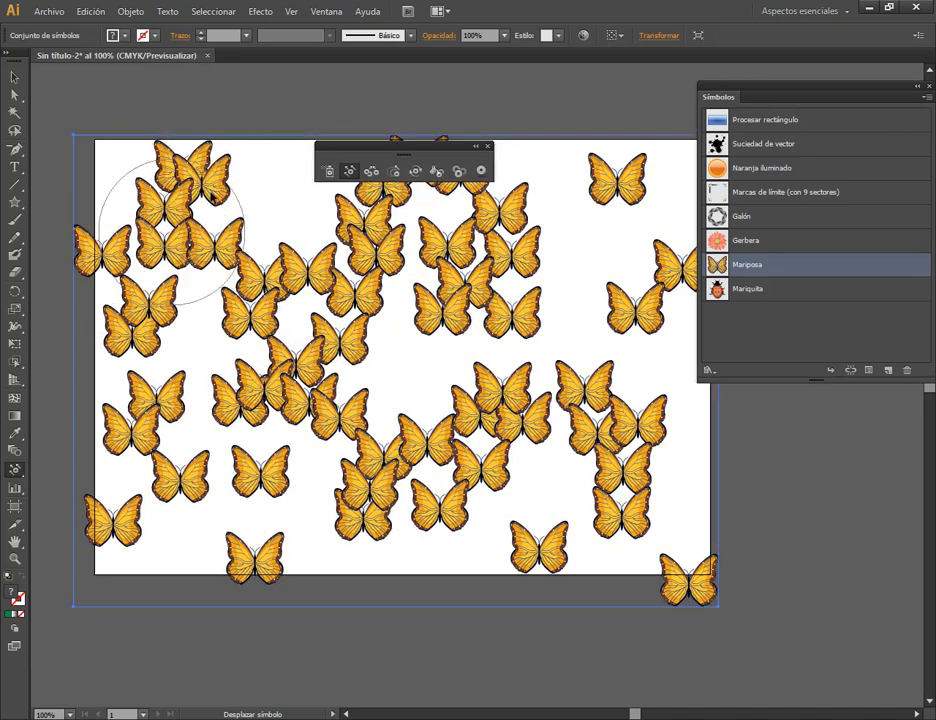
{"action": "left_click_drag", "start_coordinate": [216, 197], "coordinate": [277, 162]}
{"action": "left_click_drag", "start_coordinate": [567, 214], "coordinate": [592, 200]}
- Scale the whole butterfly set down proportionally and centre it so it fits inside the artboard
{"action": "left_click", "coordinate": [14, 76]}
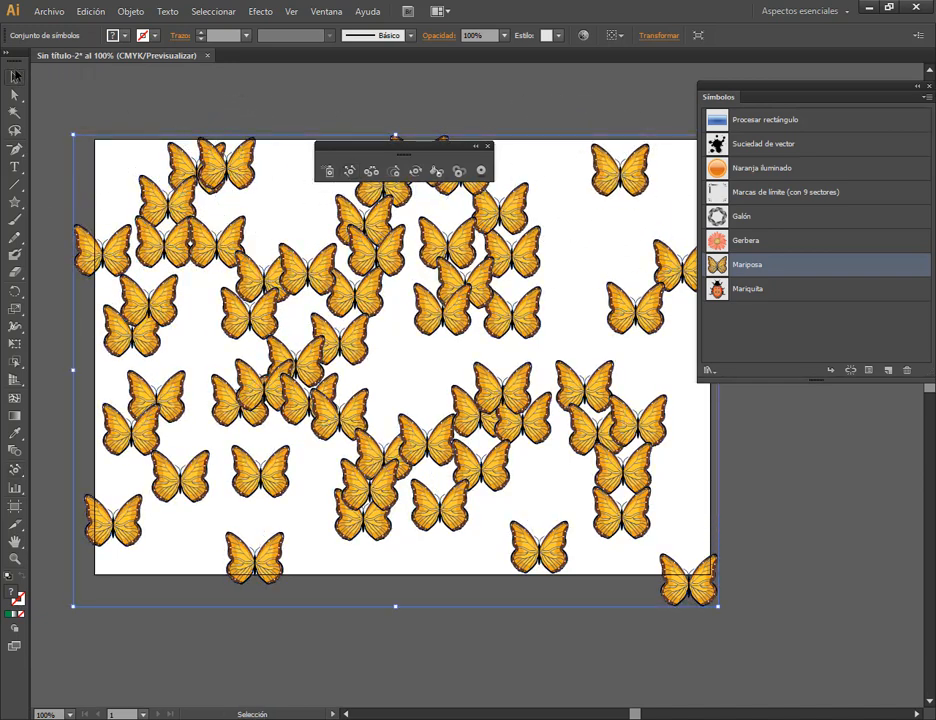
{"action": "left_click", "coordinate": [136, 8]}
{"action": "left_click", "coordinate": [576, 84]}
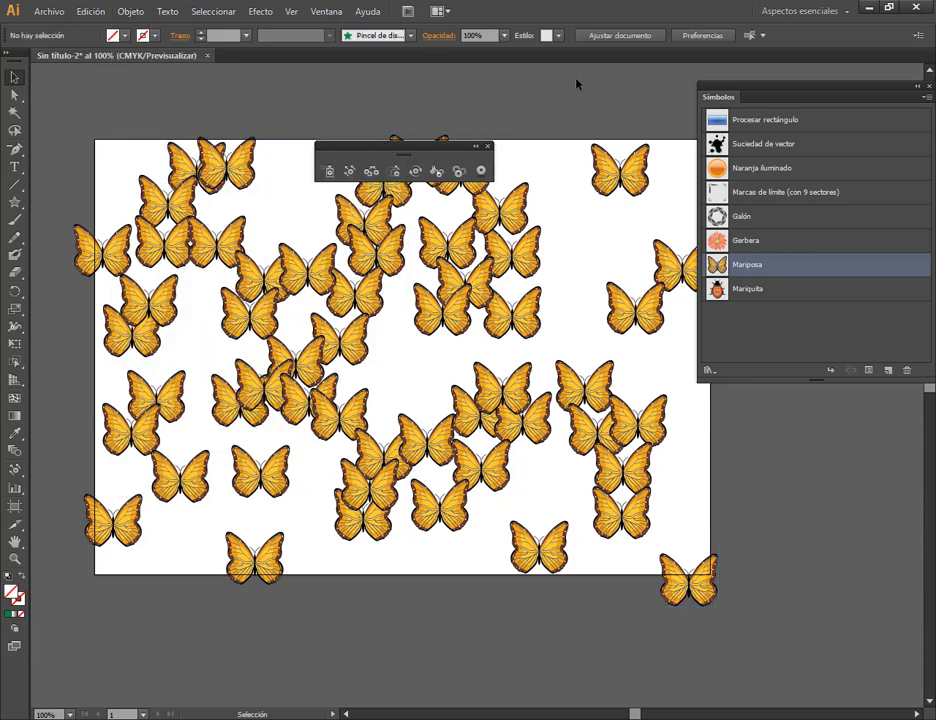
{"action": "left_click", "coordinate": [637, 198]}
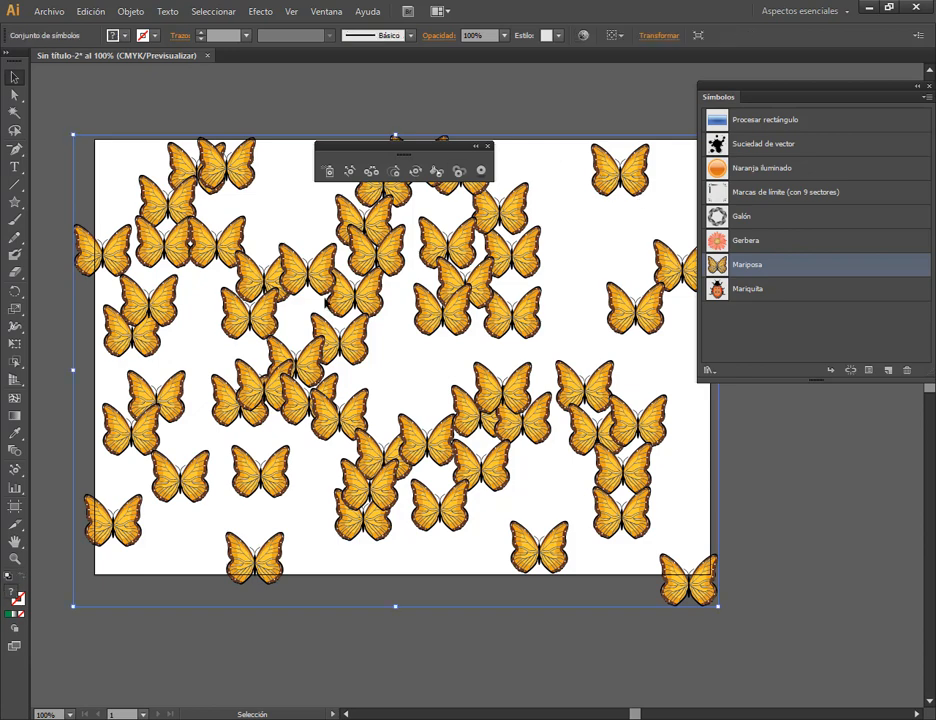
{"action": "left_click", "coordinate": [719, 609]}
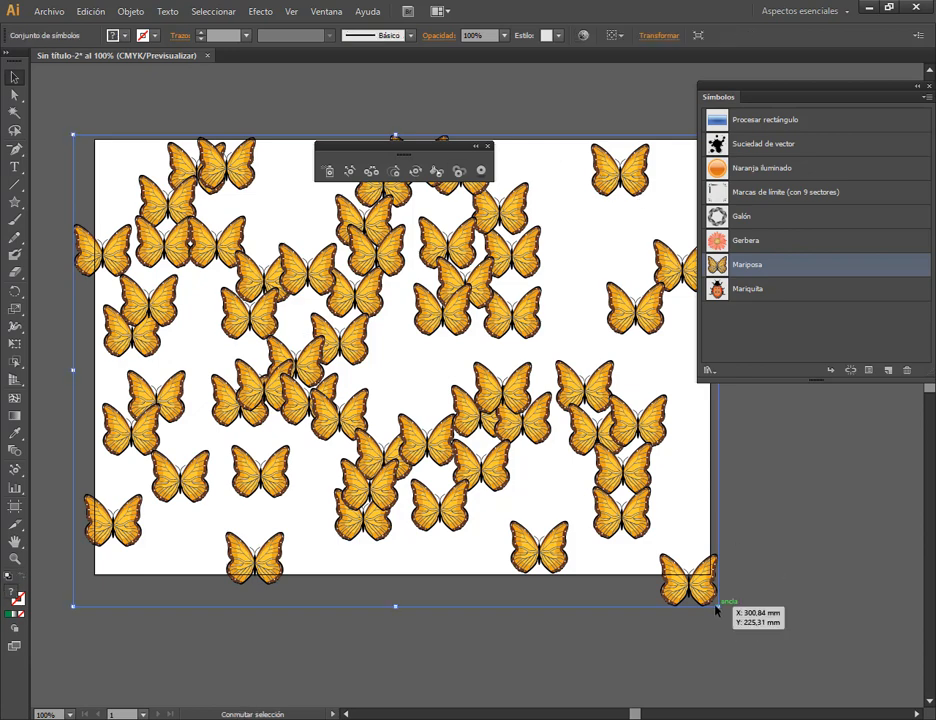
{"action": "left_click_drag", "start_coordinate": [720, 612], "coordinate": [605, 522]}
{"action": "left_click_drag", "start_coordinate": [558, 444], "coordinate": [613, 472]}
- Set the Symbol Sprayer's (Rociar símbolo) diameter to 13 mm and spray a few more butterflies on the artboard's right side
{"action": "left_click", "coordinate": [349, 172]}
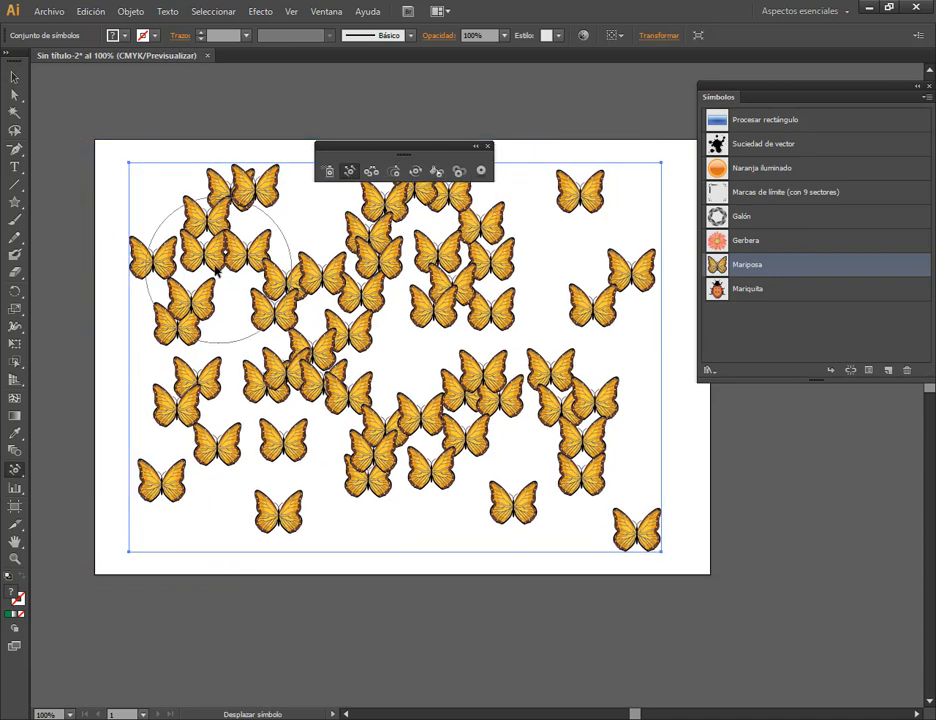
{"action": "left_click", "coordinate": [329, 172]}
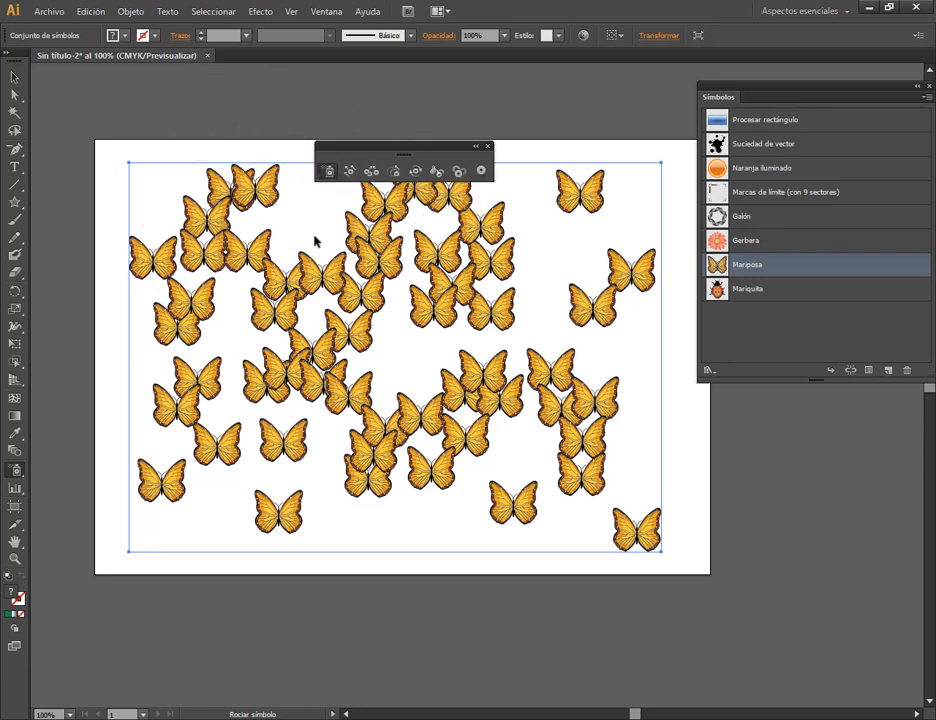
{"action": "double_click", "coordinate": [329, 172]}
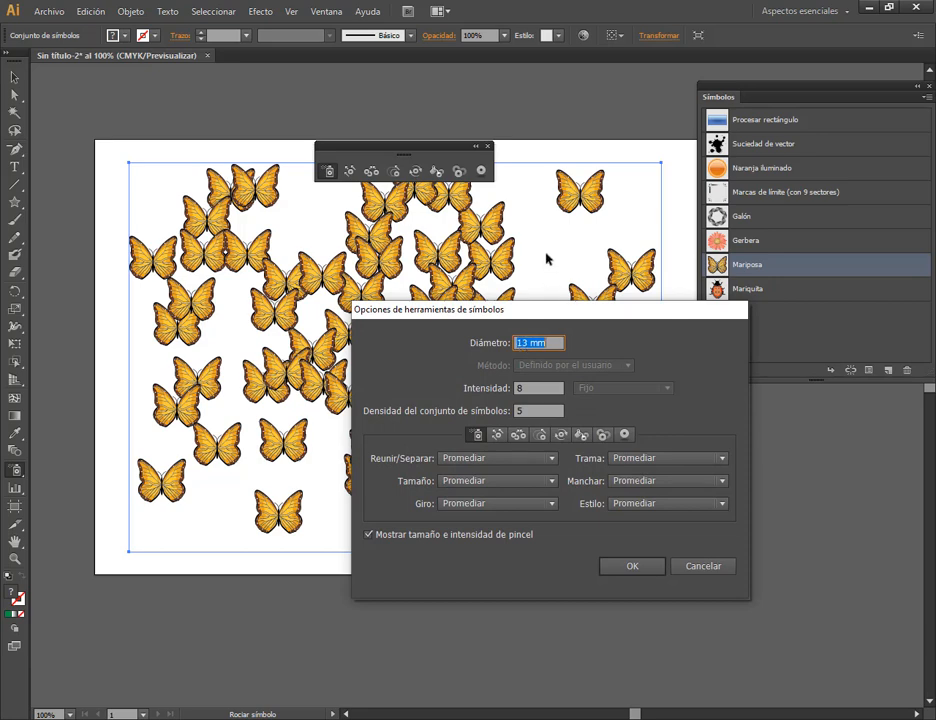
{"action": "left_click", "coordinate": [636, 569]}
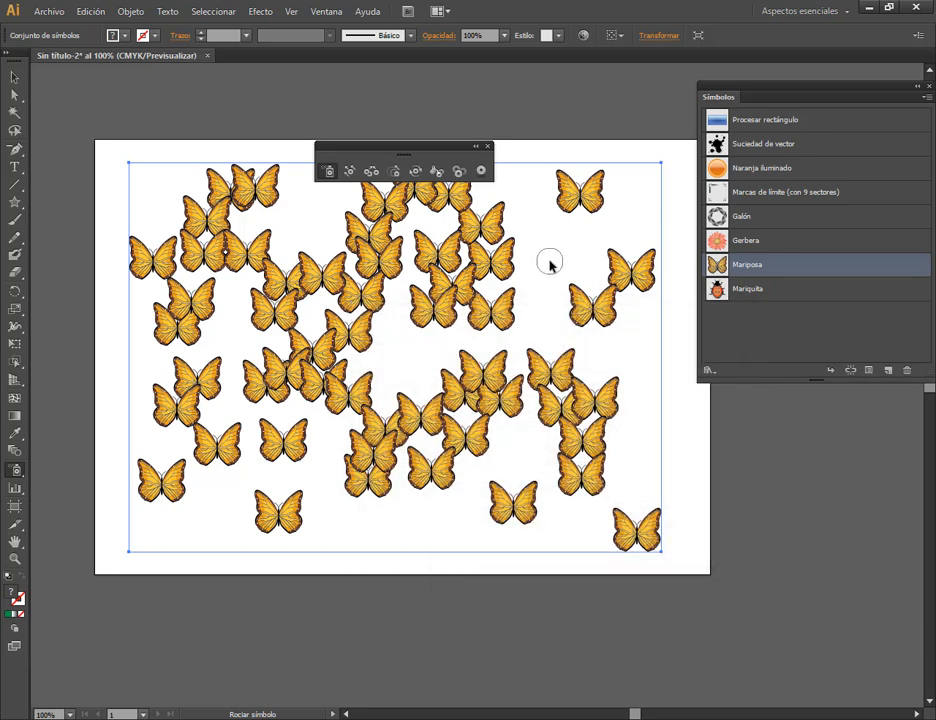
{"action": "left_click", "coordinate": [549, 264]}
{"action": "mouse_move", "coordinate": [547, 334]}
{"action": "left_mouse_down"}
{"action": "mouse_move", "coordinate": [638, 370]}
{"action": "mouse_move", "coordinate": [650, 365]}
{"action": "left_mouse_up"}
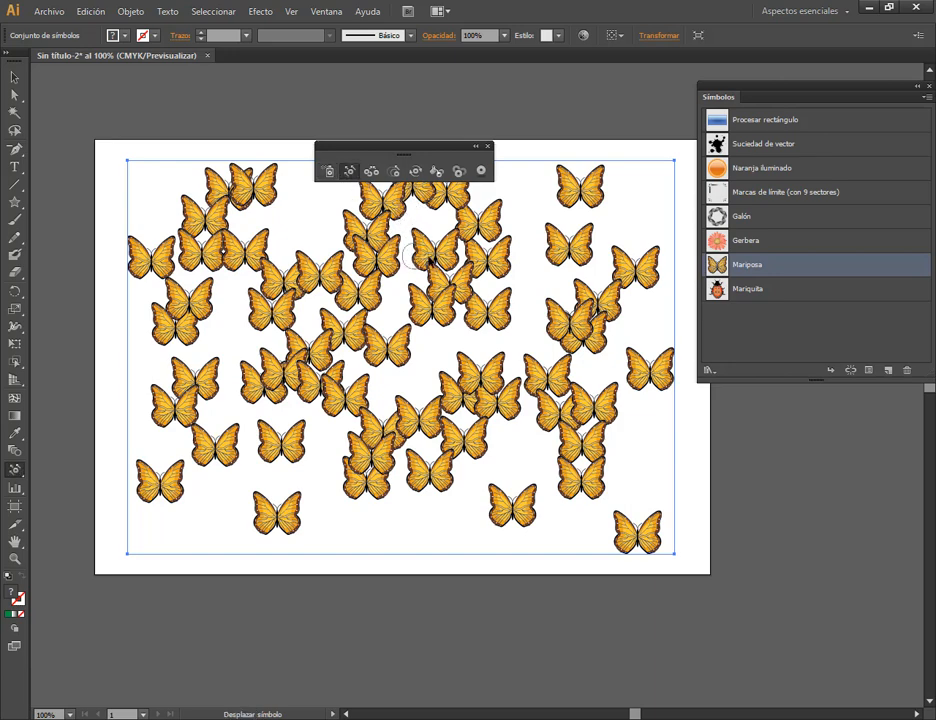
- Nudge individual butterflies at the upper right and upper left of the set with the Symbol Shifter (Desplazar símbolo)
{"action": "left_click_drag", "start_coordinate": [569, 244], "coordinate": [556, 261]}
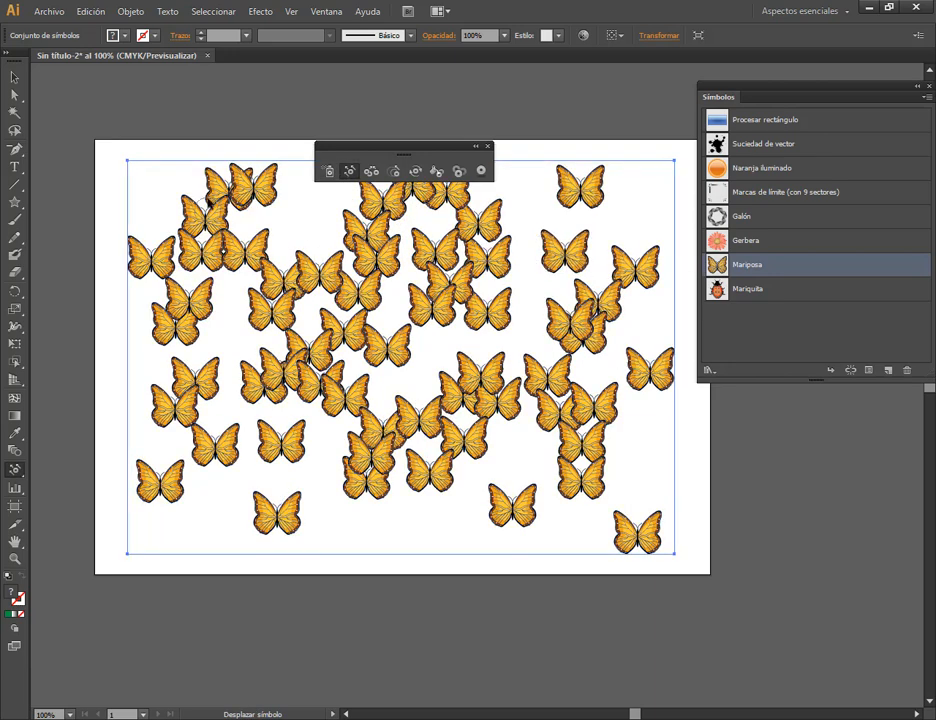
{"action": "mouse_move", "coordinate": [247, 189]}
{"action": "left_mouse_down"}
{"action": "mouse_move", "coordinate": [326, 218]}
{"action": "mouse_move", "coordinate": [295, 207]}
{"action": "mouse_move", "coordinate": [299, 171]}
{"action": "mouse_move", "coordinate": [325, 158]}
{"action": "mouse_move", "coordinate": [255, 186]}
{"action": "mouse_move", "coordinate": [291, 212]}
{"action": "mouse_move", "coordinate": [192, 175]}
{"action": "mouse_move", "coordinate": [212, 183]}
{"action": "mouse_move", "coordinate": [180, 185]}
{"action": "left_mouse_up"}
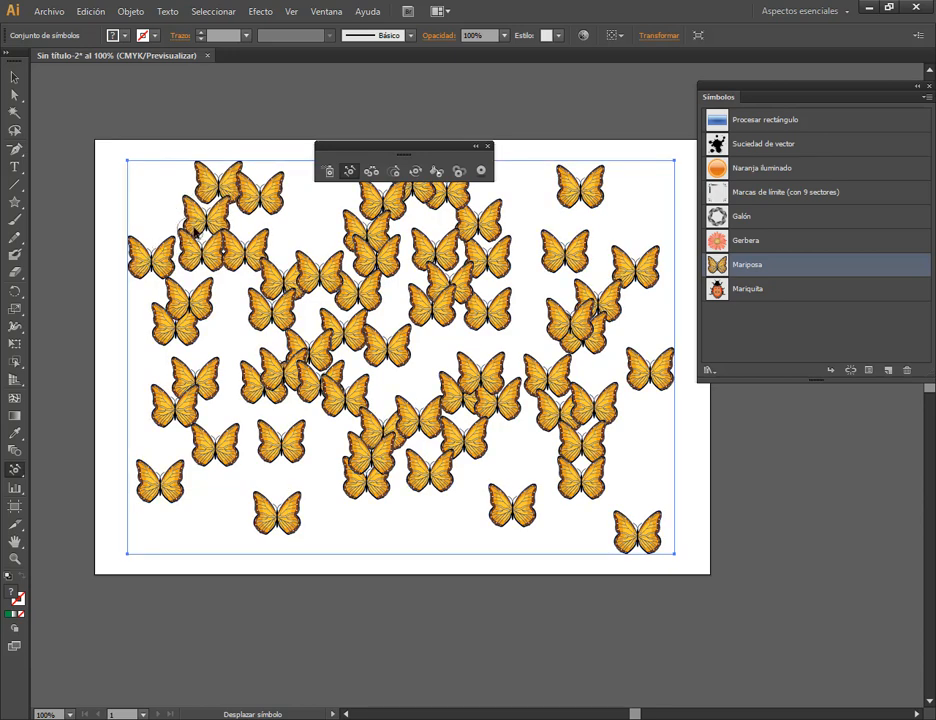
{"action": "mouse_move", "coordinate": [209, 225]}
{"action": "left_mouse_down"}
{"action": "mouse_move", "coordinate": [178, 209]}
{"action": "mouse_move", "coordinate": [189, 230]}
{"action": "left_mouse_up"}
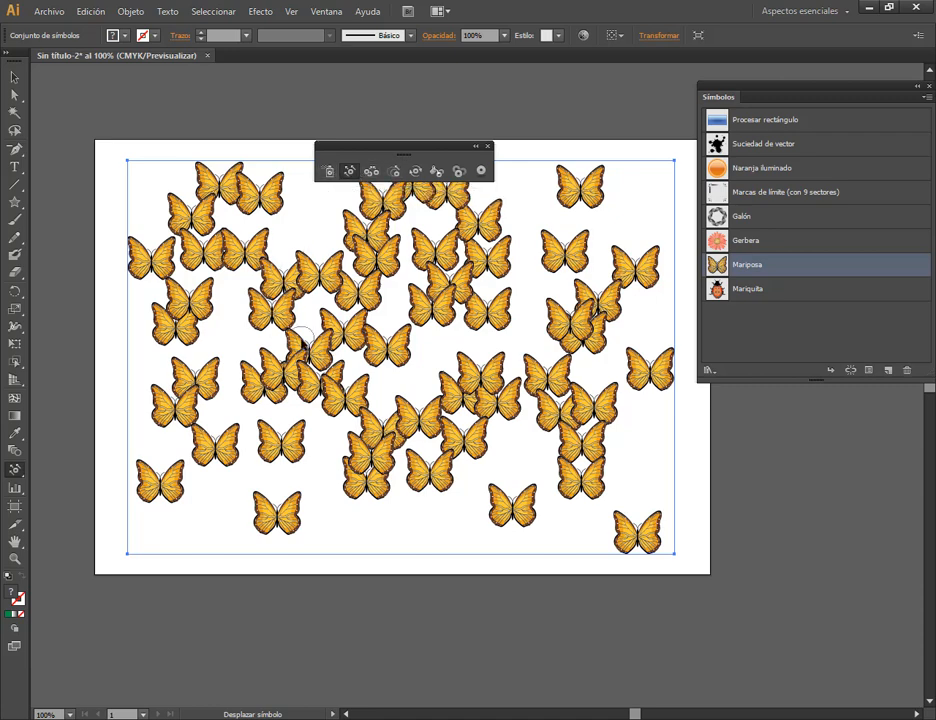
- Set the Symbol Shifter's (Desplazar símbolo) diameter to 51 mm and spread out the butterflies in the lower half of the artboard
{"action": "double_click", "coordinate": [345, 172]}
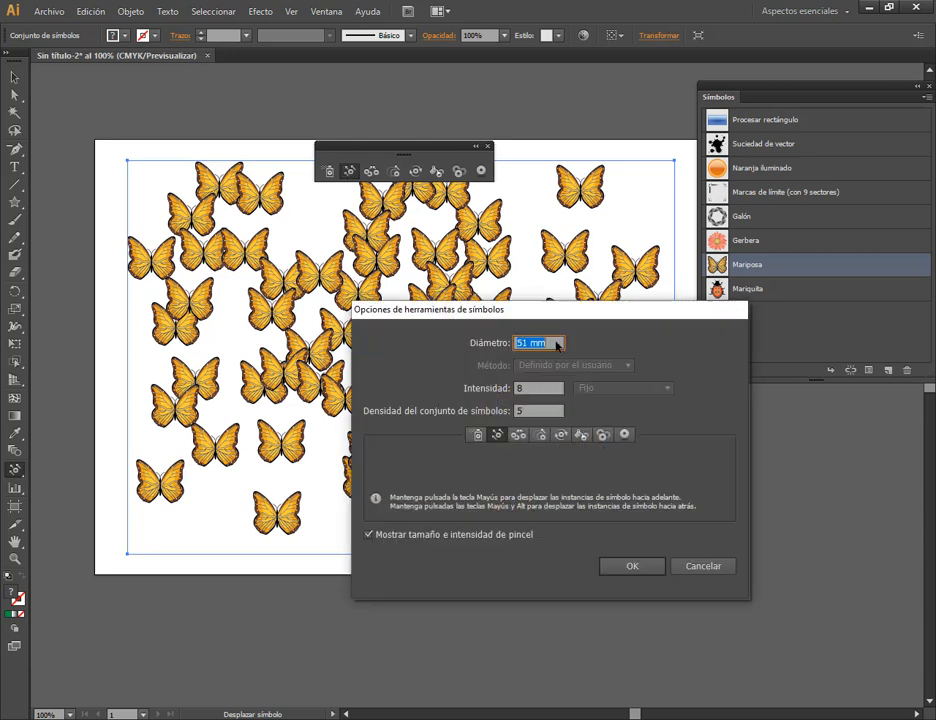
{"action": "left_click", "coordinate": [629, 567]}
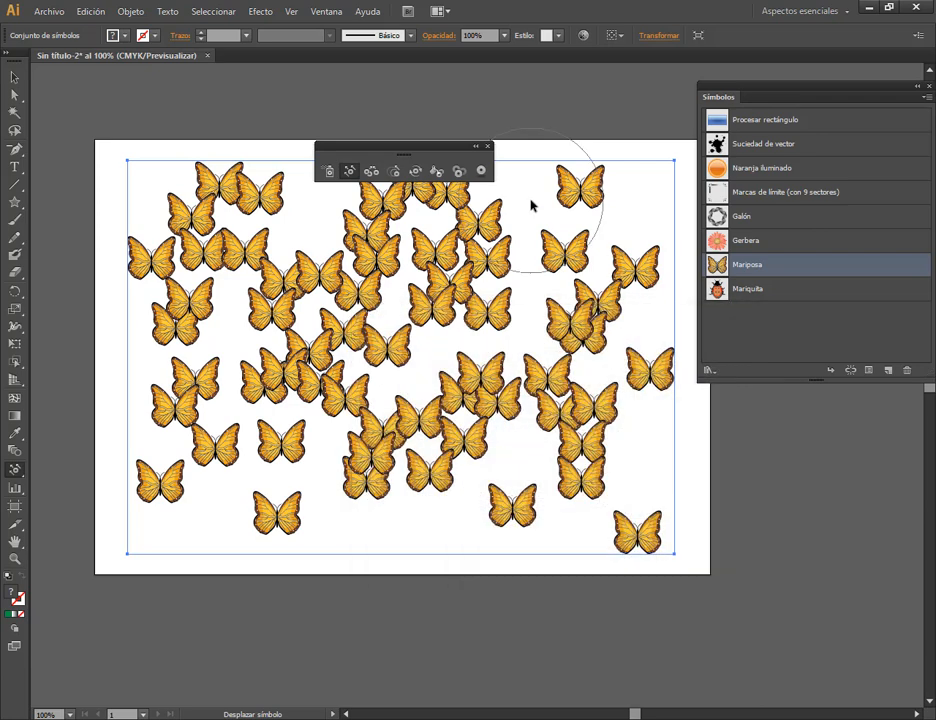
{"action": "mouse_move", "coordinate": [278, 382]}
{"action": "left_mouse_down"}
{"action": "mouse_move", "coordinate": [307, 359]}
{"action": "mouse_move", "coordinate": [343, 463]}
{"action": "mouse_move", "coordinate": [332, 470]}
{"action": "left_mouse_up"}
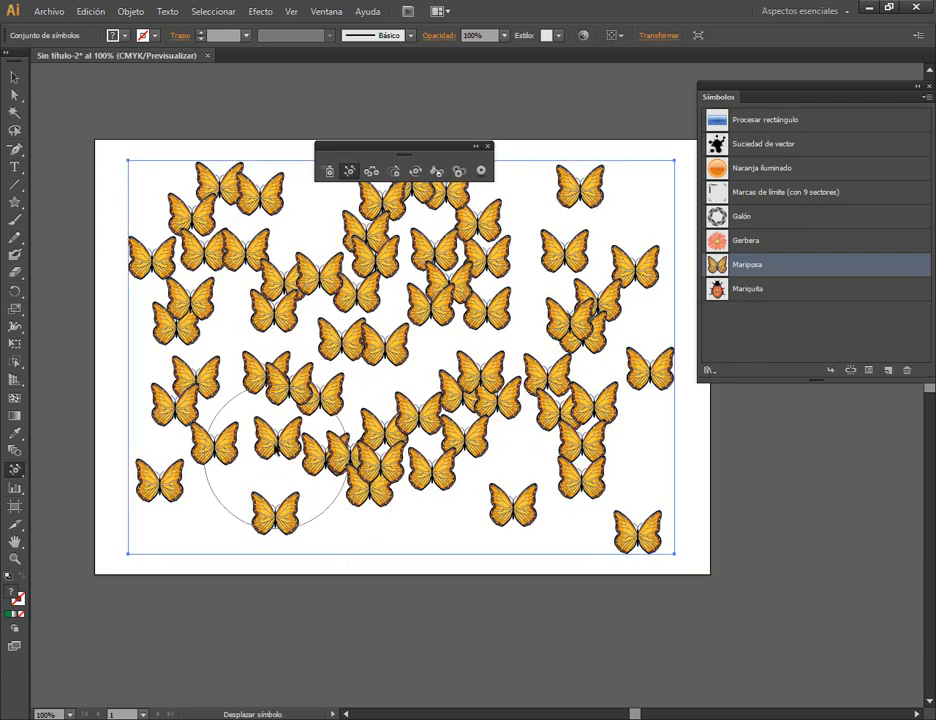
{"action": "left_click_drag", "start_coordinate": [274, 452], "coordinate": [195, 546]}
{"action": "left_click_drag", "start_coordinate": [163, 478], "coordinate": [158, 548]}
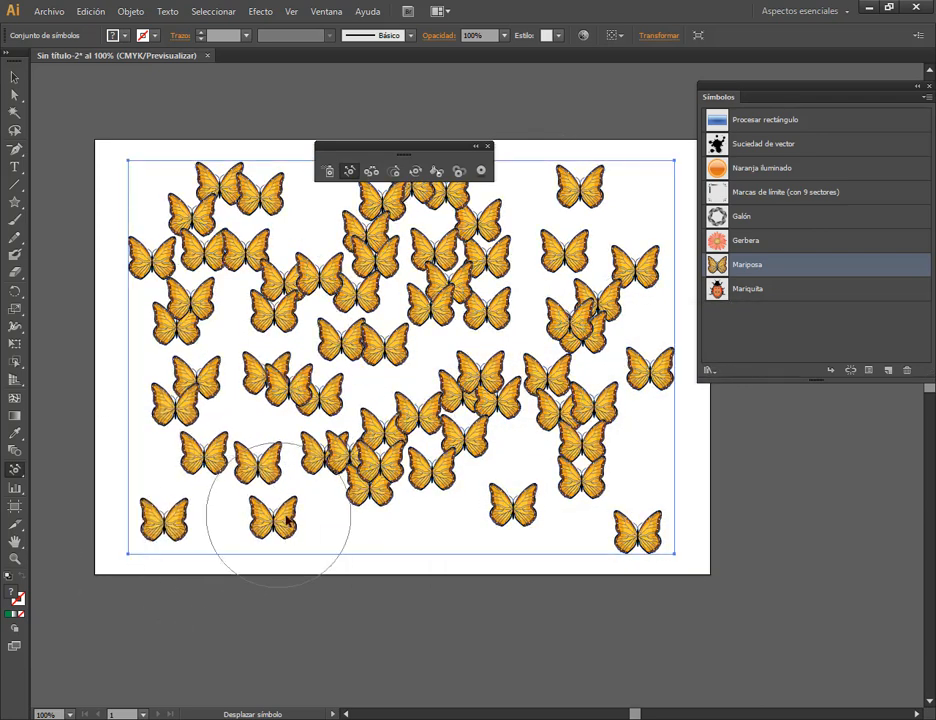
{"action": "left_click_drag", "start_coordinate": [288, 518], "coordinate": [305, 574]}
{"action": "left_click_drag", "start_coordinate": [520, 511], "coordinate": [482, 579]}
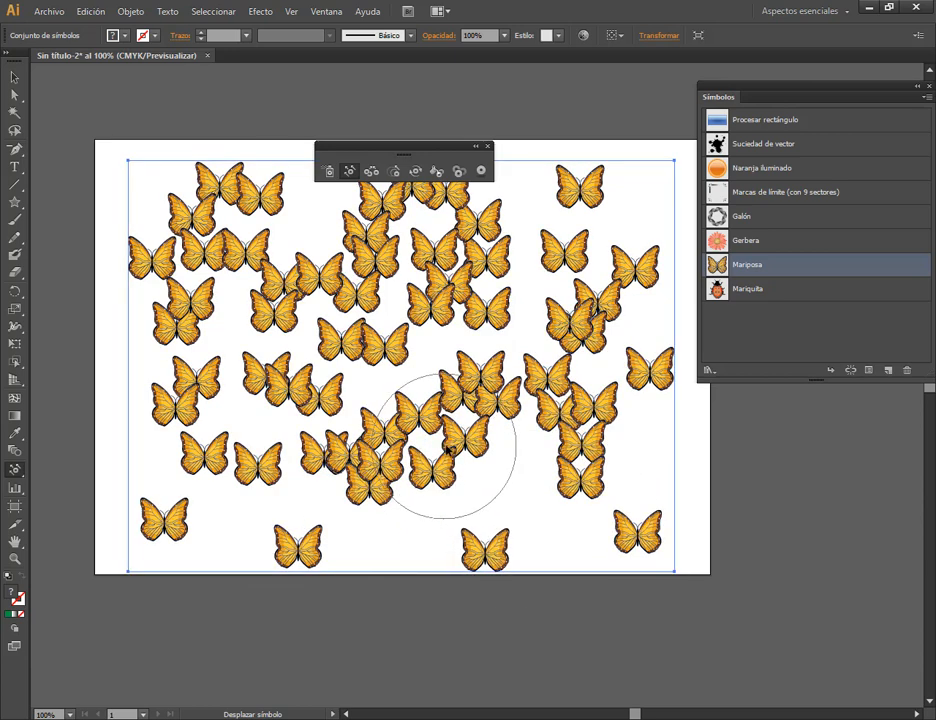
{"action": "left_click_drag", "start_coordinate": [452, 452], "coordinate": [502, 490]}
{"action": "left_click_drag", "start_coordinate": [408, 421], "coordinate": [424, 352]}
{"action": "left_click_drag", "start_coordinate": [402, 455], "coordinate": [464, 538]}
{"action": "left_click_drag", "start_coordinate": [370, 449], "coordinate": [364, 508]}
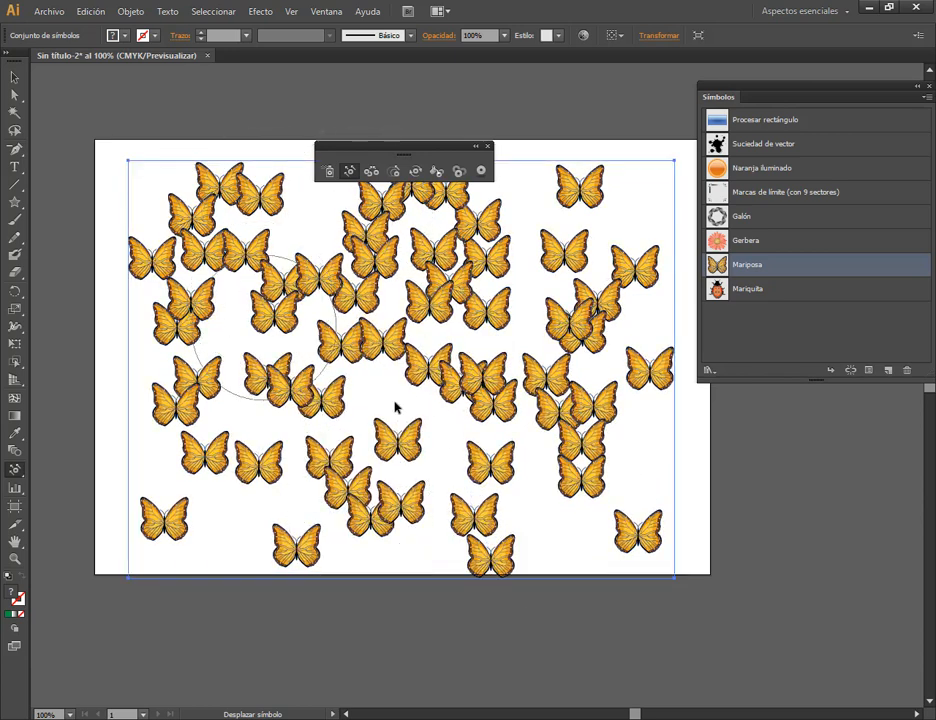
- Delete the butterfly set and spray seven separate Mariposa symbols across the empty artboard with the Symbol Sprayer (Rociar símbolo)
{"action": "left_click", "coordinate": [13, 79]}
{"action": "key", "text": "Delete"}
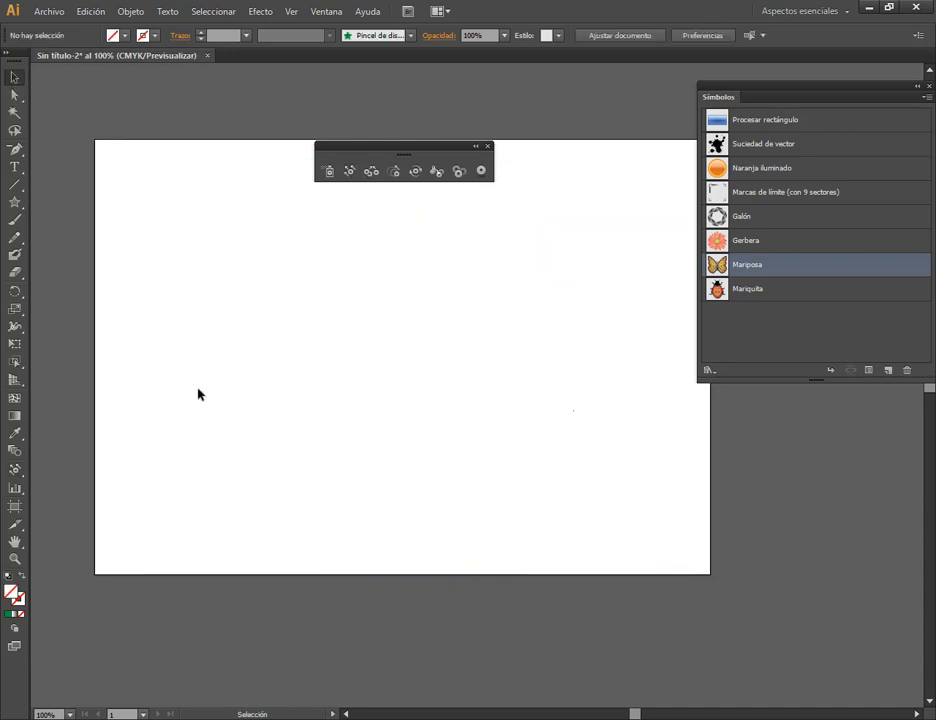
{"action": "left_click", "coordinate": [329, 171]}
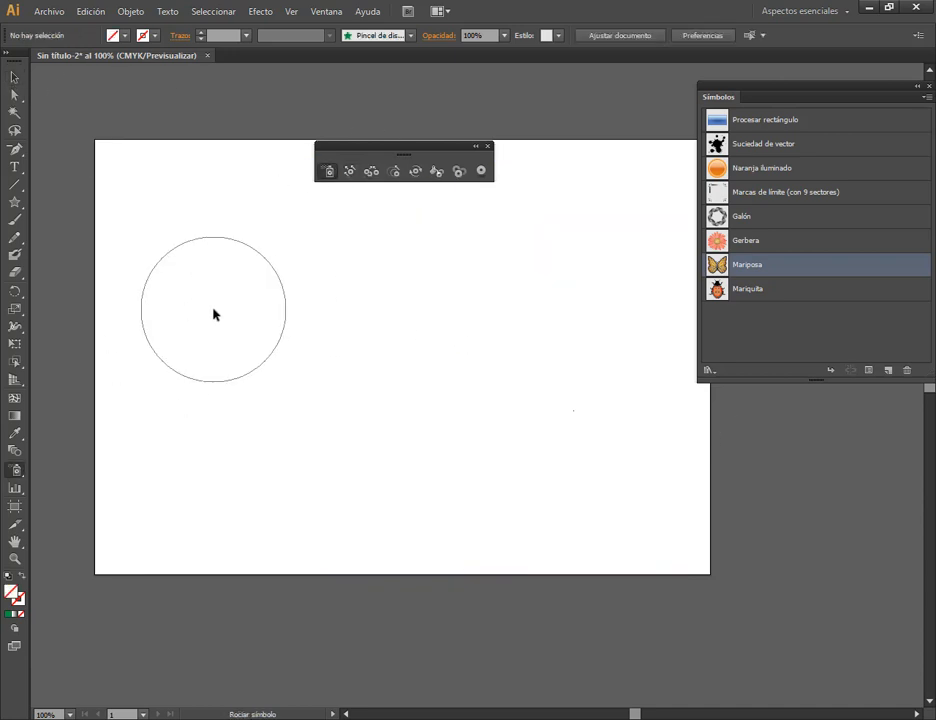
{"action": "left_click", "coordinate": [214, 311]}
{"action": "left_click", "coordinate": [343, 272]}
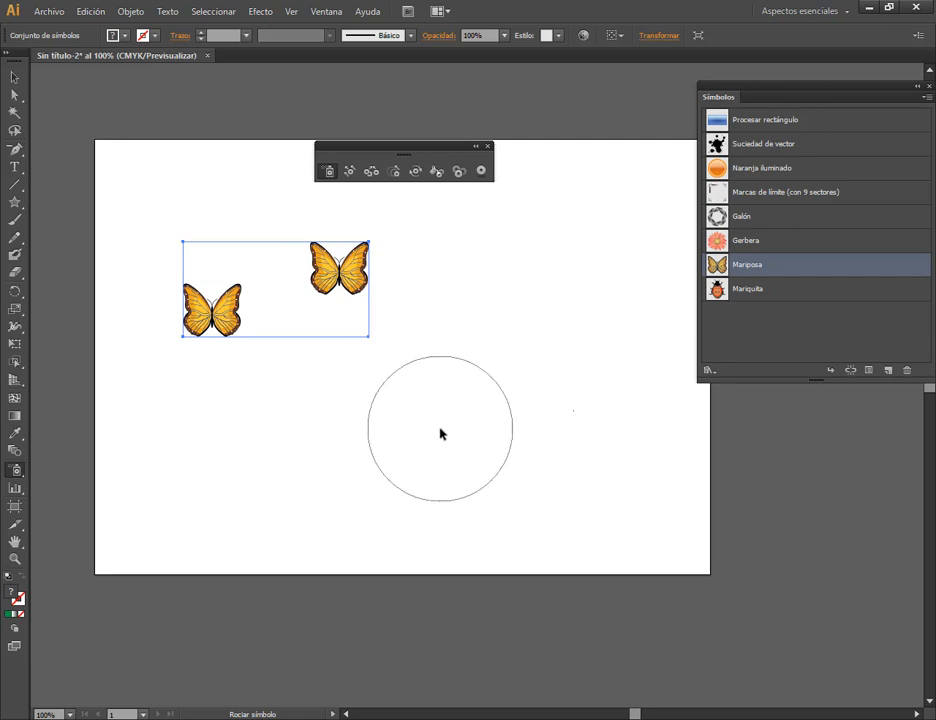
{"action": "left_click", "coordinate": [440, 430]}
{"action": "left_click", "coordinate": [571, 322]}
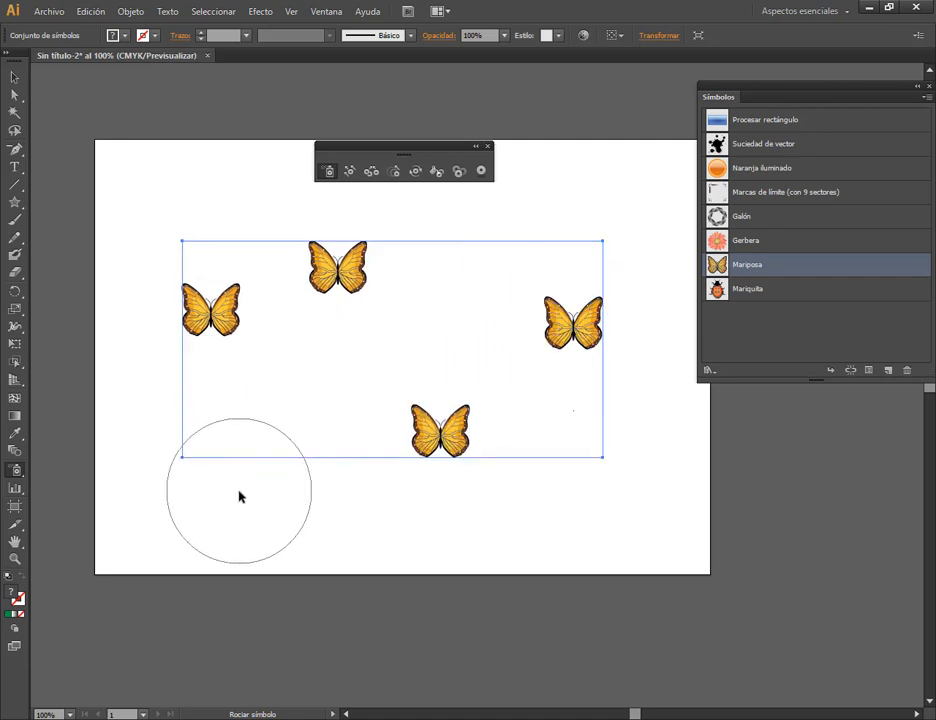
{"action": "left_click", "coordinate": [240, 494]}
{"action": "left_click", "coordinate": [332, 384]}
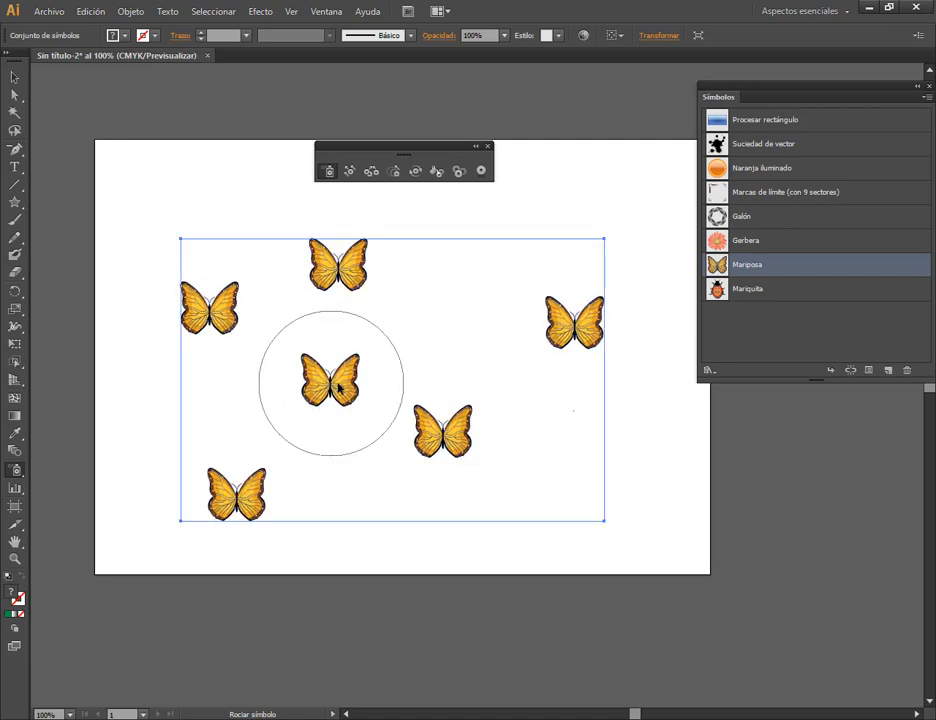
{"action": "left_click", "coordinate": [512, 200]}
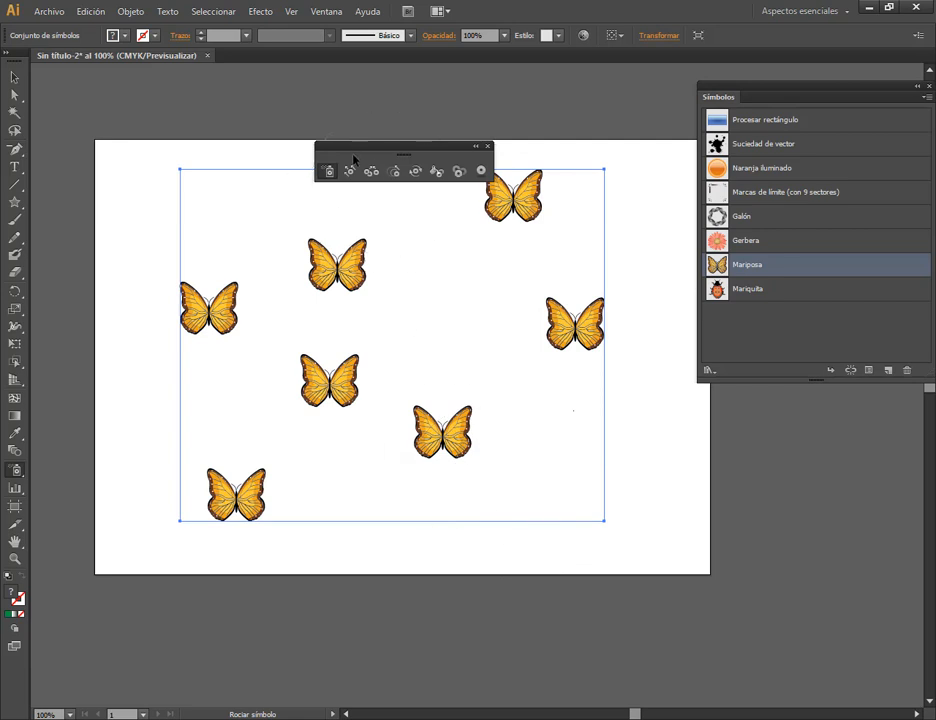
- Try the Symbol Scruncher (Reunir/Separar símbolos) on the butterflies left of the artboard's centre
{"action": "left_click", "coordinate": [370, 174]}
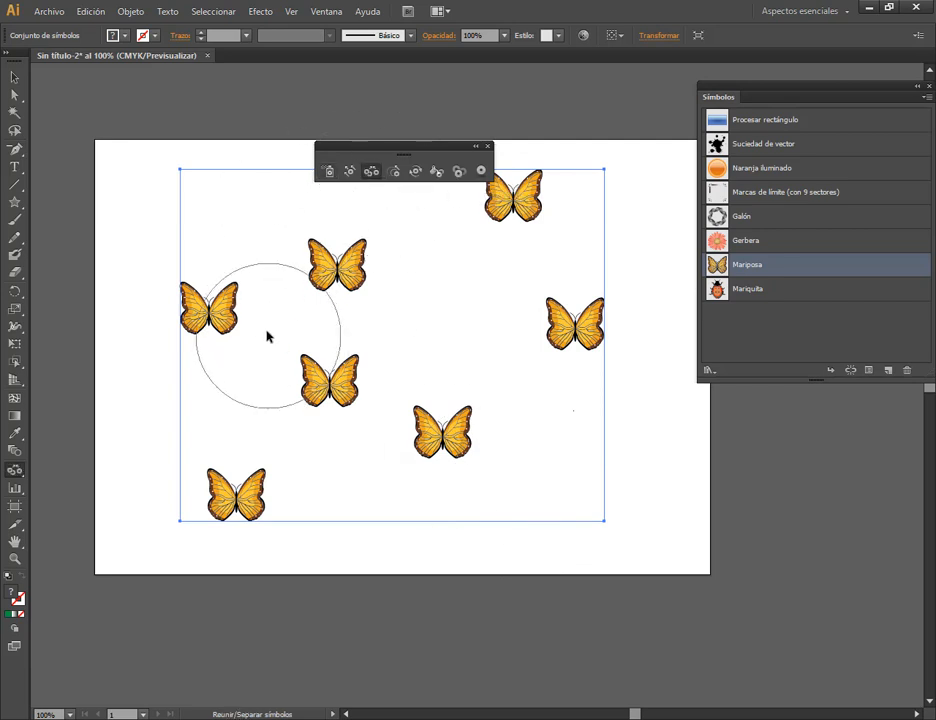
{"action": "mouse_move", "coordinate": [319, 277]}
{"action": "left_mouse_down"}
{"action": "mouse_move", "coordinate": [350, 289]}
{"action": "mouse_move", "coordinate": [338, 372]}
{"action": "mouse_move", "coordinate": [323, 419]}
{"action": "mouse_move", "coordinate": [308, 418]}
{"action": "mouse_move", "coordinate": [277, 452]}
{"action": "mouse_move", "coordinate": [400, 342]}
{"action": "mouse_move", "coordinate": [451, 281]}
{"action": "mouse_move", "coordinate": [405, 355]}
{"action": "mouse_move", "coordinate": [356, 364]}
{"action": "mouse_move", "coordinate": [409, 418]}
{"action": "mouse_move", "coordinate": [365, 388]}
{"action": "left_mouse_up"}
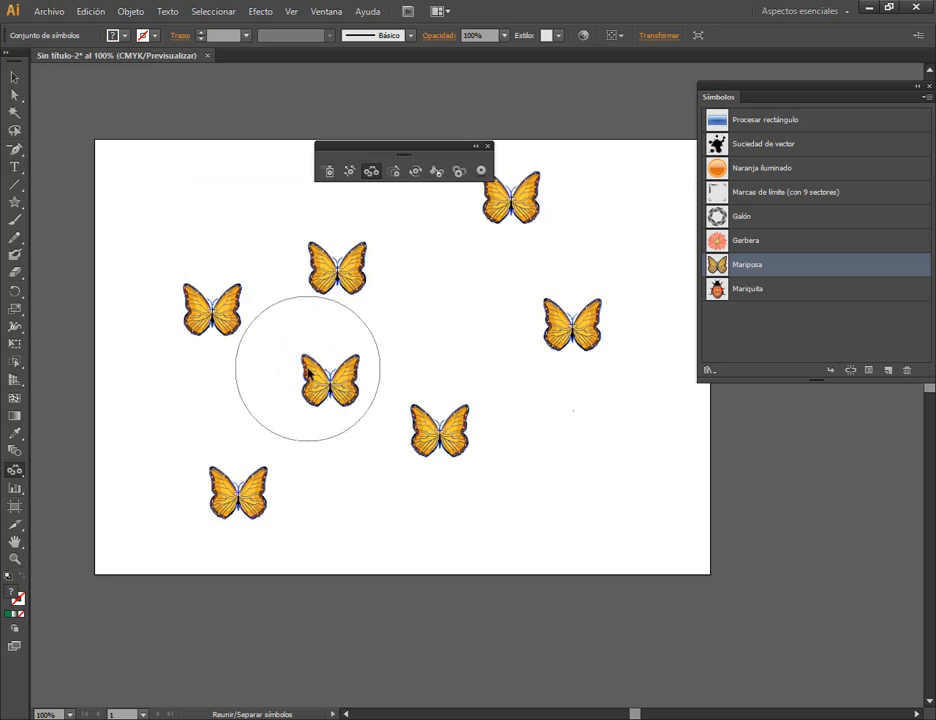
{"action": "mouse_move", "coordinate": [330, 270]}
{"action": "left_mouse_down"}
{"action": "mouse_move", "coordinate": [339, 316]}
{"action": "mouse_move", "coordinate": [389, 334]}
{"action": "left_mouse_up"}
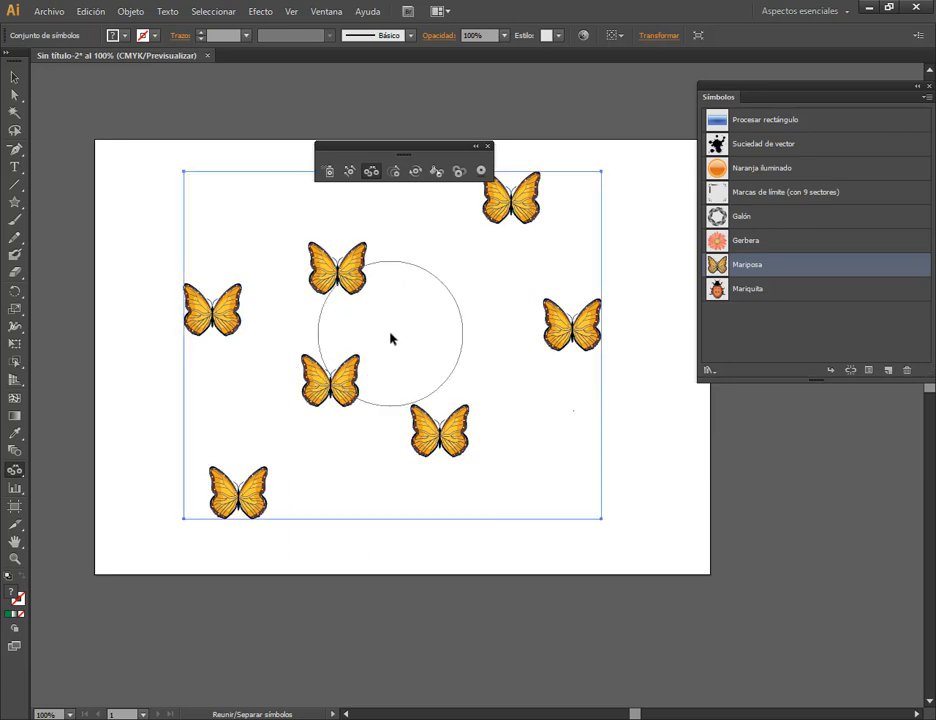
- Spray three more Mariposa symbols among the butterflies in the artboard's upper-left area
{"action": "left_click", "coordinate": [329, 170]}
{"action": "mouse_move", "coordinate": [270, 227]}
{"action": "left_mouse_down"}
{"action": "mouse_move", "coordinate": [283, 293]}
{"action": "mouse_move", "coordinate": [314, 286]}
{"action": "left_mouse_up"}
{"action": "left_click", "coordinate": [251, 382]}
- Apply the Symbol Scruncher (Reunir/Separar símbolos) to the clustered butterflies in the left half of the set
{"action": "left_click", "coordinate": [370, 172]}
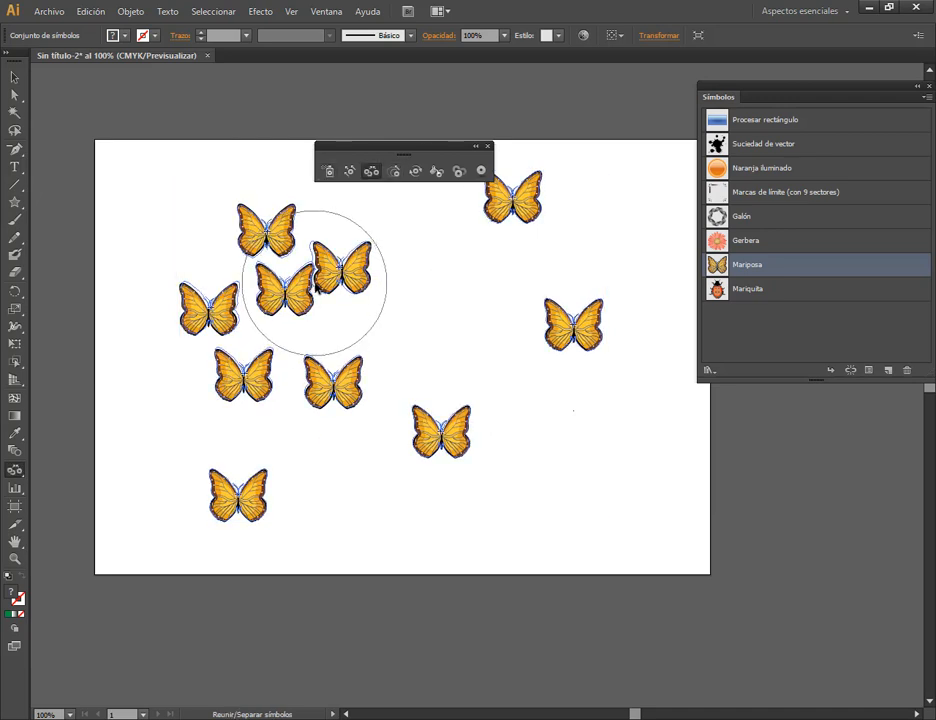
{"action": "mouse_move", "coordinate": [320, 288]}
{"action": "left_mouse_down"}
{"action": "mouse_move", "coordinate": [288, 243]}
{"action": "mouse_move", "coordinate": [278, 253]}
{"action": "mouse_move", "coordinate": [499, 209]}
{"action": "mouse_move", "coordinate": [378, 241]}
{"action": "left_mouse_up"}
{"action": "left_click_drag", "start_coordinate": [306, 268], "coordinate": [292, 259]}
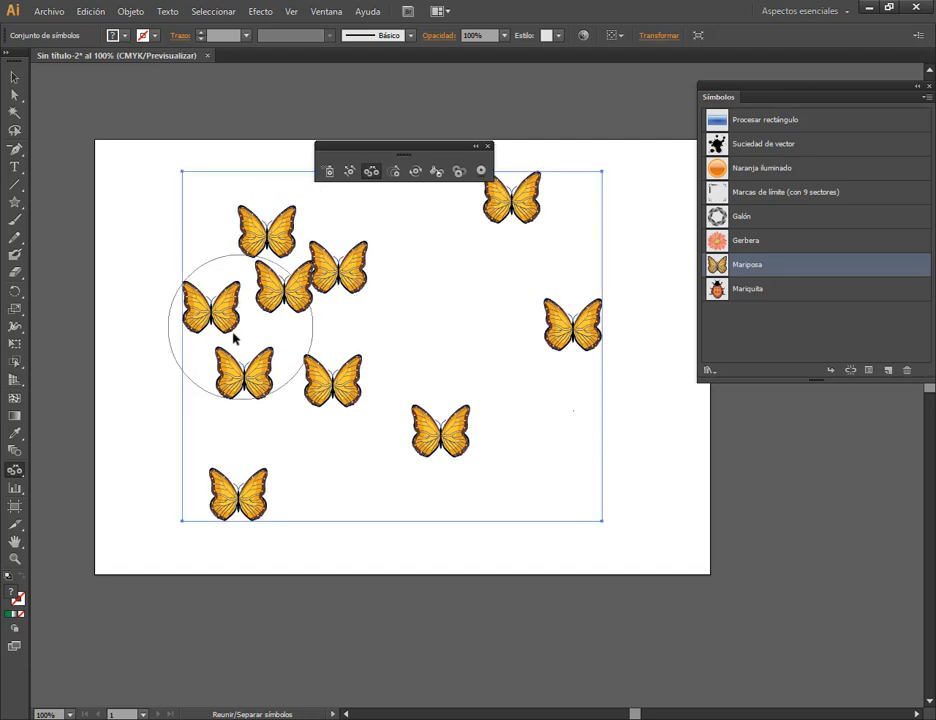
{"action": "left_click_drag", "start_coordinate": [231, 337], "coordinate": [232, 339]}
{"action": "left_click_drag", "start_coordinate": [272, 412], "coordinate": [272, 414]}
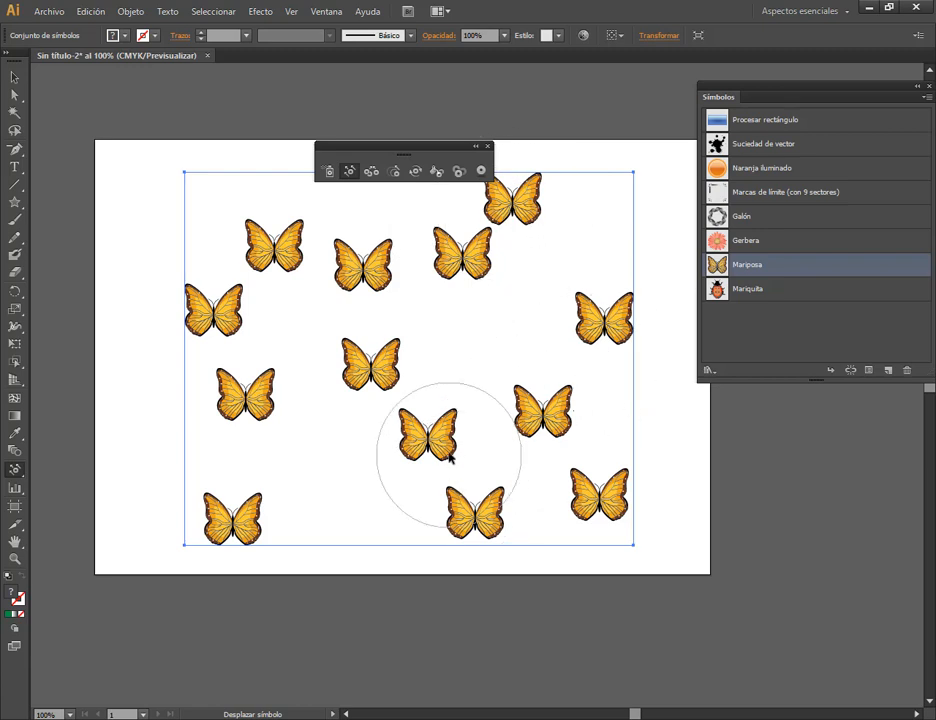
- Enlarge five butterflies around the set to different sizes with the Symbol Sizer (Cambiar tamaño de símbolo)
{"action": "left_click", "coordinate": [396, 173]}
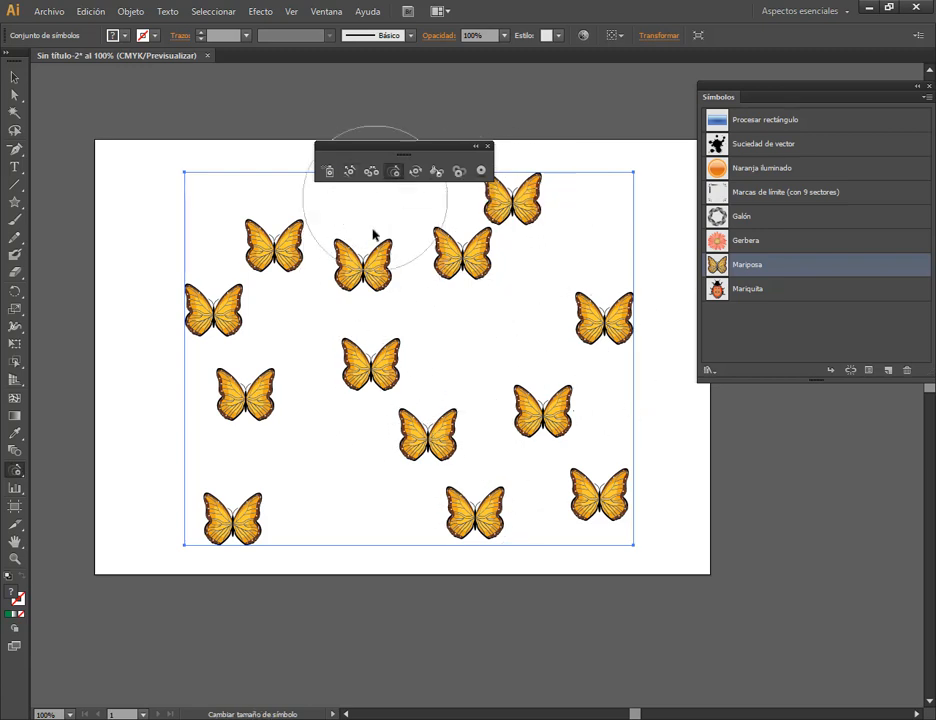
{"action": "left_click_drag", "start_coordinate": [370, 268], "coordinate": [377, 280]}
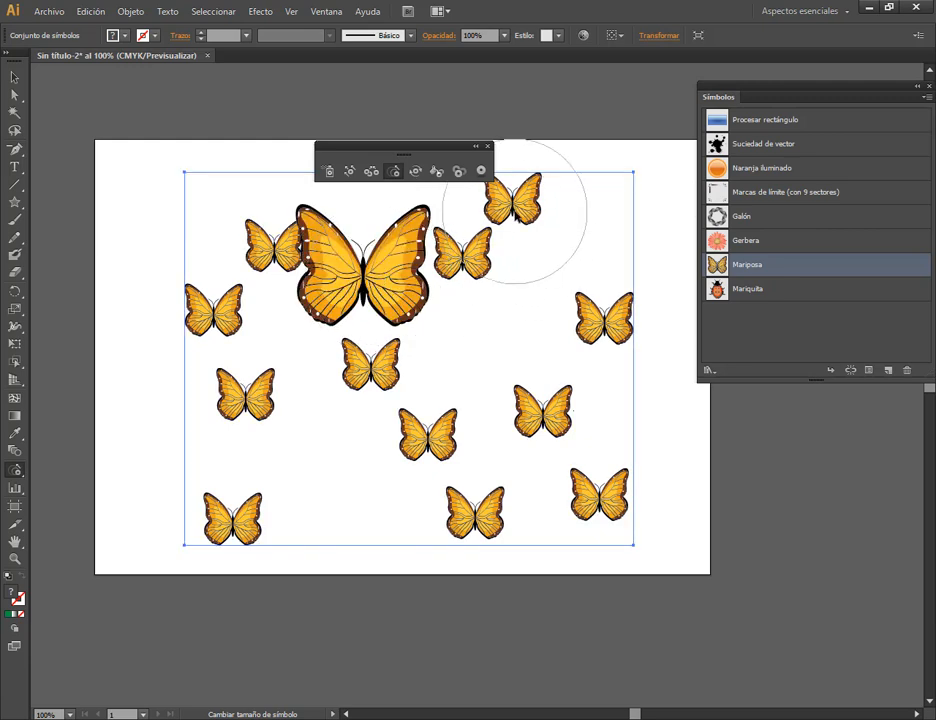
{"action": "mouse_move", "coordinate": [539, 209]}
{"action": "left_mouse_down"}
{"action": "mouse_move", "coordinate": [545, 182]}
{"action": "mouse_move", "coordinate": [500, 212]}
{"action": "left_mouse_up"}
{"action": "left_click_drag", "start_coordinate": [612, 322], "coordinate": [616, 326]}
{"action": "left_click_drag", "start_coordinate": [425, 437], "coordinate": [386, 455]}
{"action": "left_click_drag", "start_coordinate": [252, 537], "coordinate": [245, 530]}
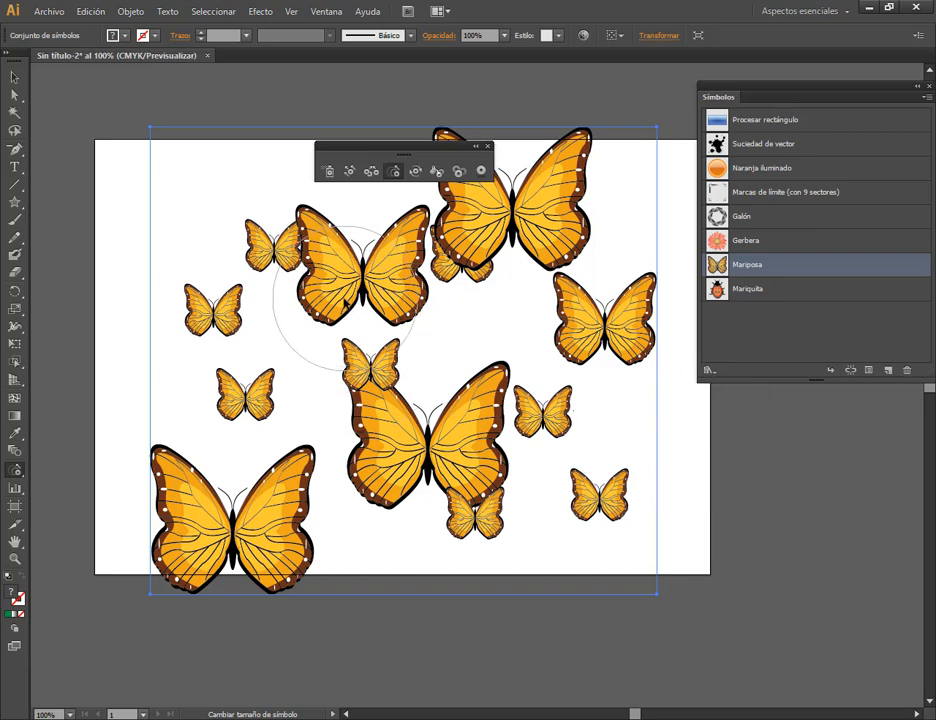
- Shrink various butterflies across the set with the Symbol Sizer (Cambiar tamaño de símbolo), then slightly enlarge the tiny ones at the far left
{"action": "left_click", "coordinate": [224, 313], "text": "alt"}
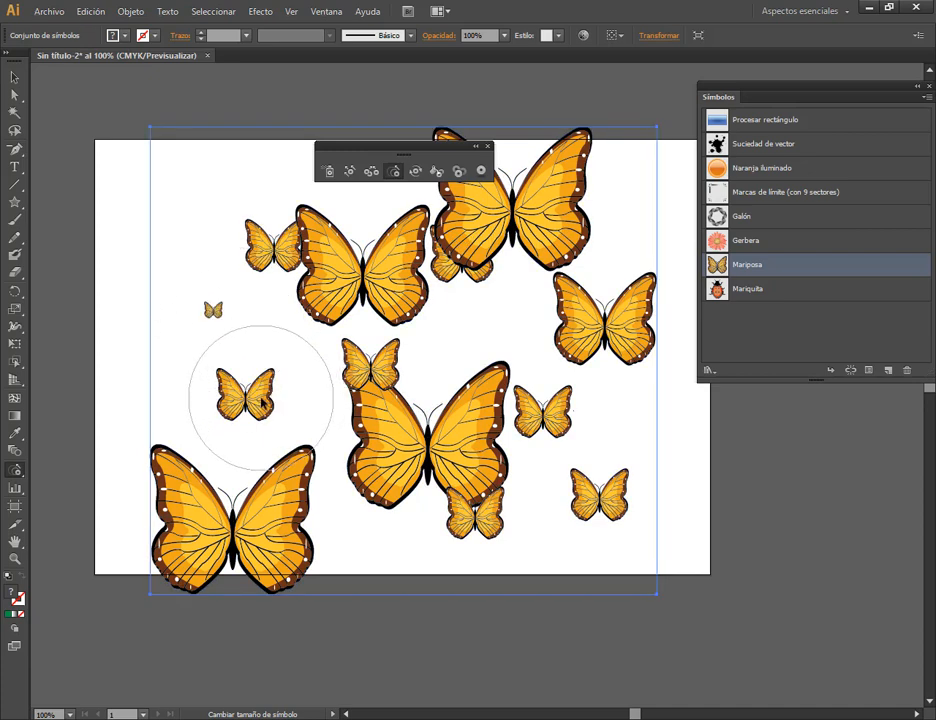
{"action": "left_click", "coordinate": [261, 403], "text": "alt"}
{"action": "left_click", "coordinate": [464, 432], "text": "alt"}
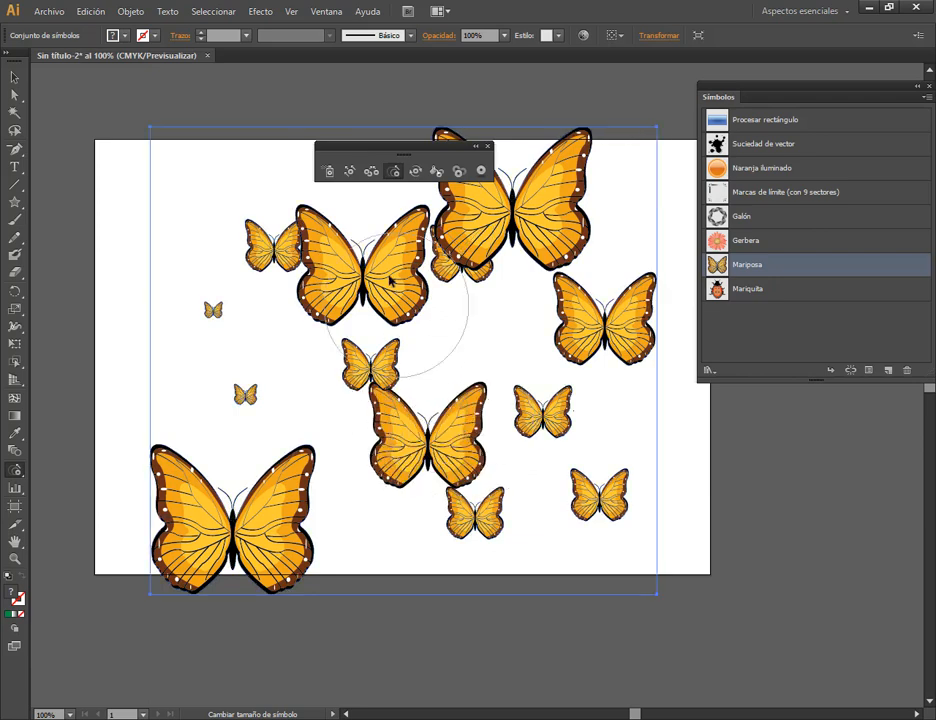
{"action": "left_click", "coordinate": [385, 270], "text": "alt"}
{"action": "left_click", "coordinate": [277, 247], "text": "alt"}
{"action": "left_click", "coordinate": [285, 252], "text": "alt"}
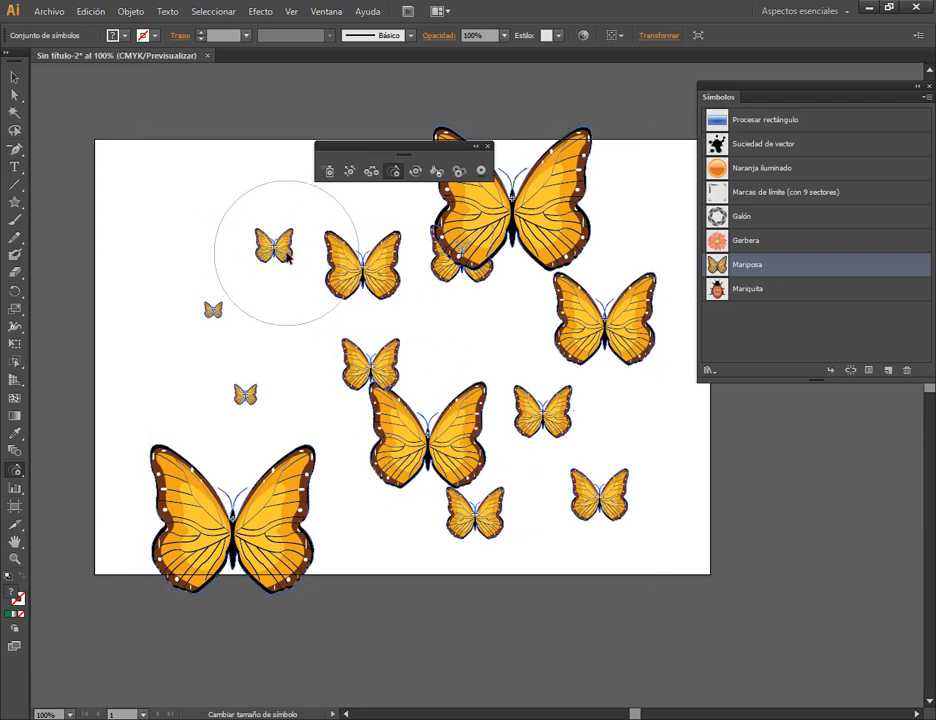
{"action": "left_click", "coordinate": [550, 428], "text": "alt"}
{"action": "left_click", "coordinate": [616, 337], "text": "alt"}
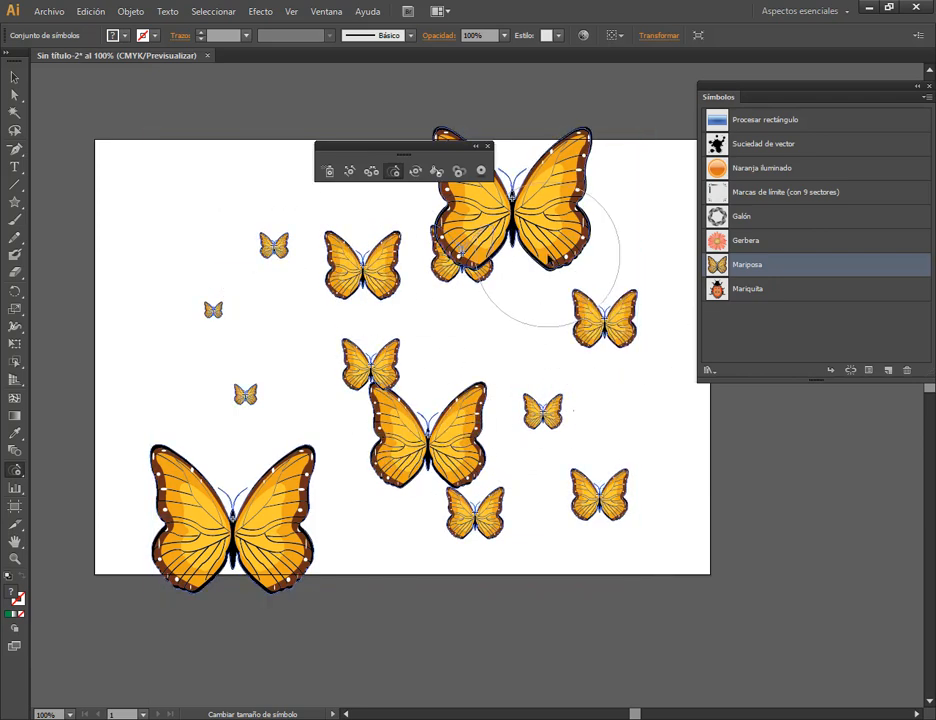
{"action": "left_click", "coordinate": [478, 518], "text": "alt"}
{"action": "left_click", "coordinate": [607, 517], "text": "alt"}
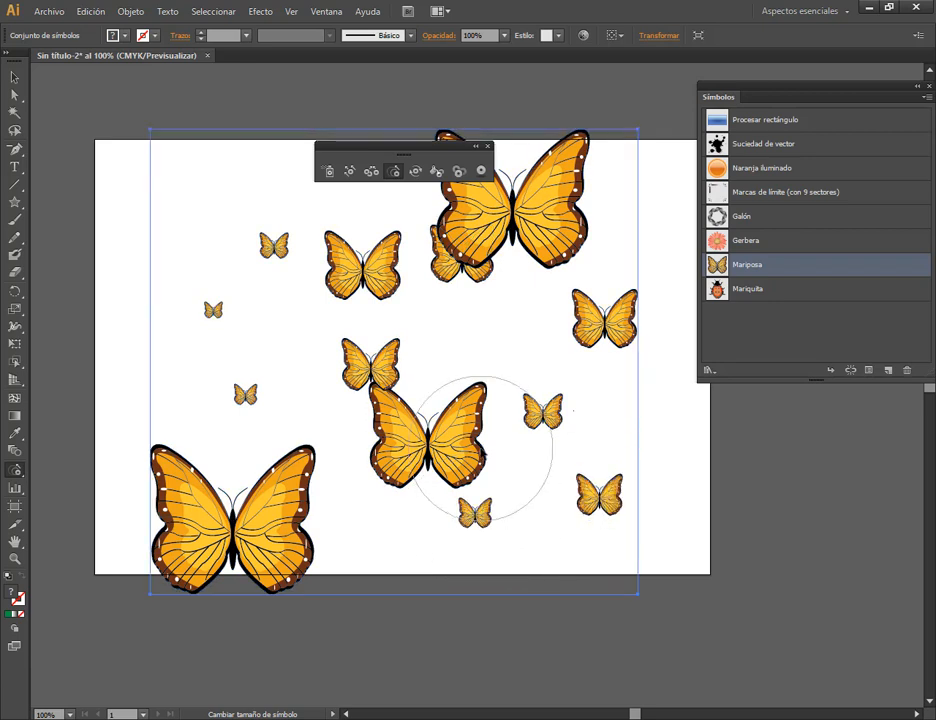
{"action": "left_click", "coordinate": [404, 408], "text": "alt"}
{"action": "left_click", "coordinate": [221, 323]}
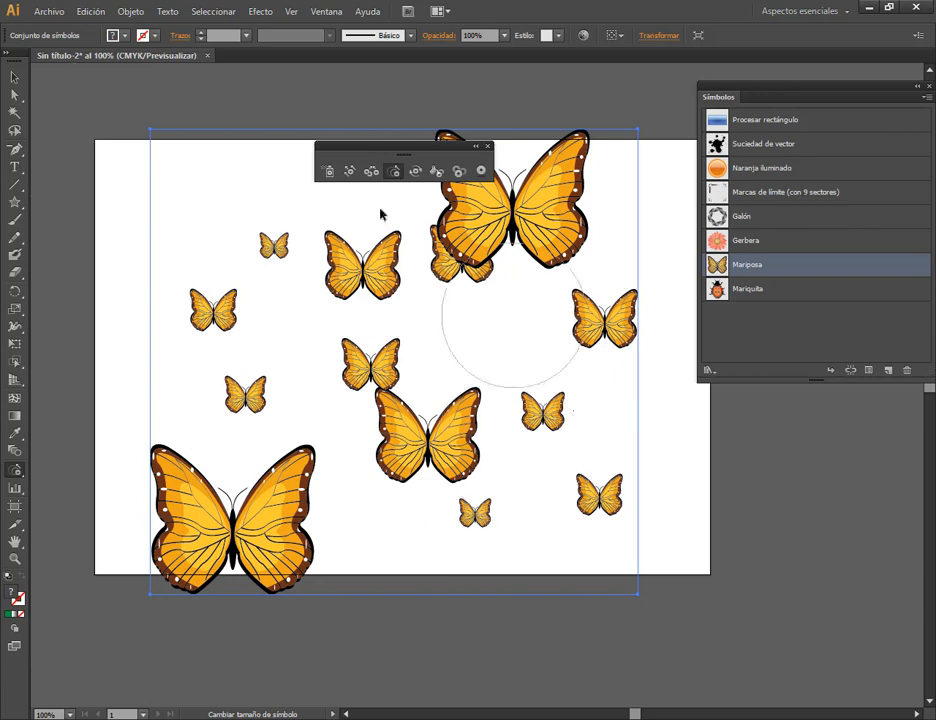
- Scale the whole butterfly set down proportionally, position it within the artboard and leave it selected
{"action": "left_click", "coordinate": [14, 77]}
{"action": "left_click", "coordinate": [84, 101]}
{"action": "mouse_move", "coordinate": [343, 270]}
{"action": "left_mouse_down"}
{"action": "mouse_move", "coordinate": [343, 241]}
{"action": "mouse_move", "coordinate": [343, 262]}
{"action": "left_mouse_up"}
{"action": "left_click_drag", "start_coordinate": [640, 125], "coordinate": [574, 184]}
{"action": "left_click_drag", "start_coordinate": [270, 244], "coordinate": [287, 232]}
{"action": "left_click", "coordinate": [736, 465]}
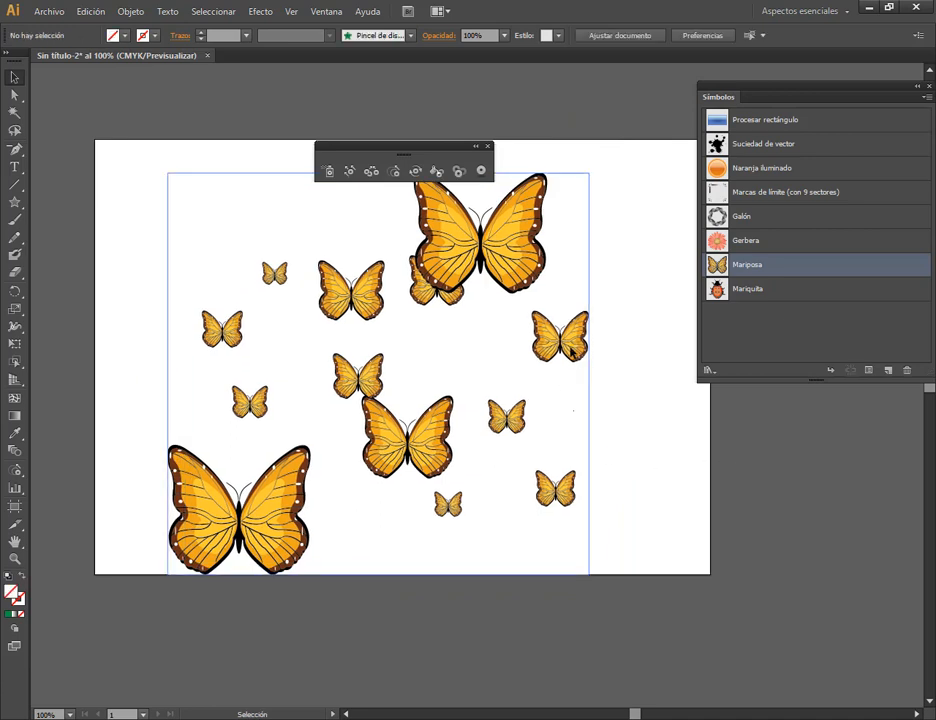
{"action": "left_click", "coordinate": [572, 347]}
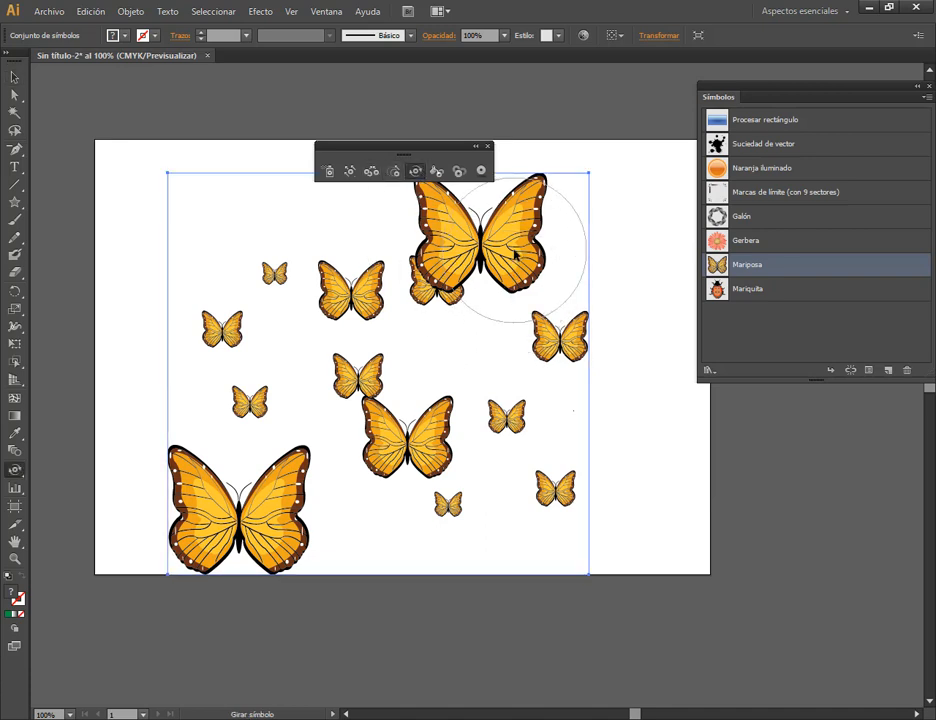
- Rotate several large and small butterflies in the symbol set to varied angles with the Symbol Spinner
{"action": "left_click_drag", "start_coordinate": [512, 251], "coordinate": [545, 282]}
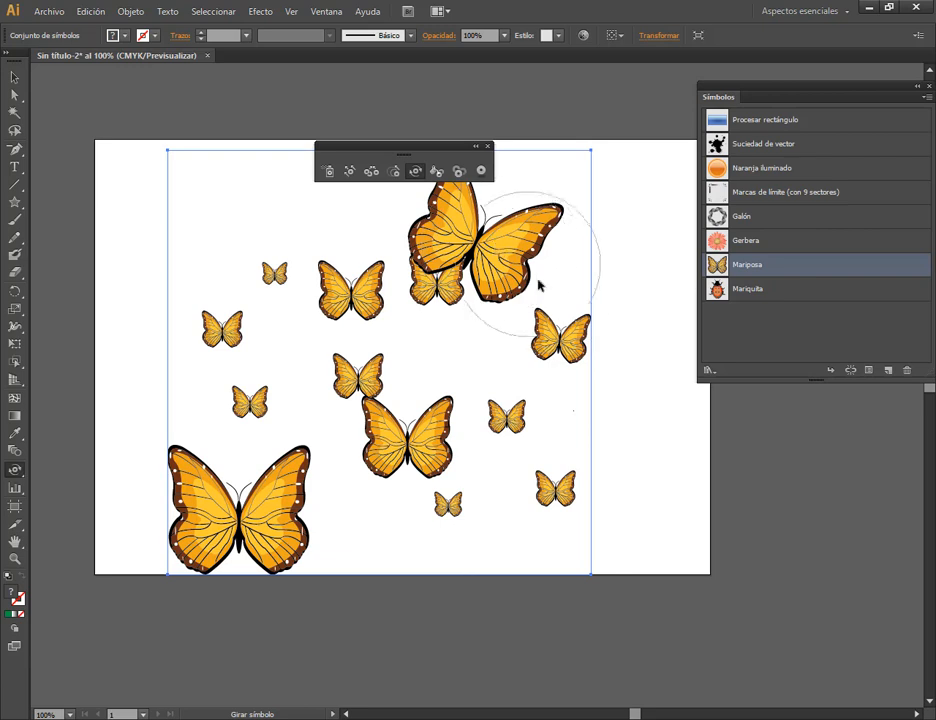
{"action": "mouse_move", "coordinate": [560, 334]}
{"action": "left_mouse_down"}
{"action": "mouse_move", "coordinate": [560, 324]}
{"action": "mouse_move", "coordinate": [537, 326]}
{"action": "mouse_move", "coordinate": [428, 439]}
{"action": "mouse_move", "coordinate": [430, 415]}
{"action": "mouse_move", "coordinate": [411, 393]}
{"action": "left_mouse_up"}
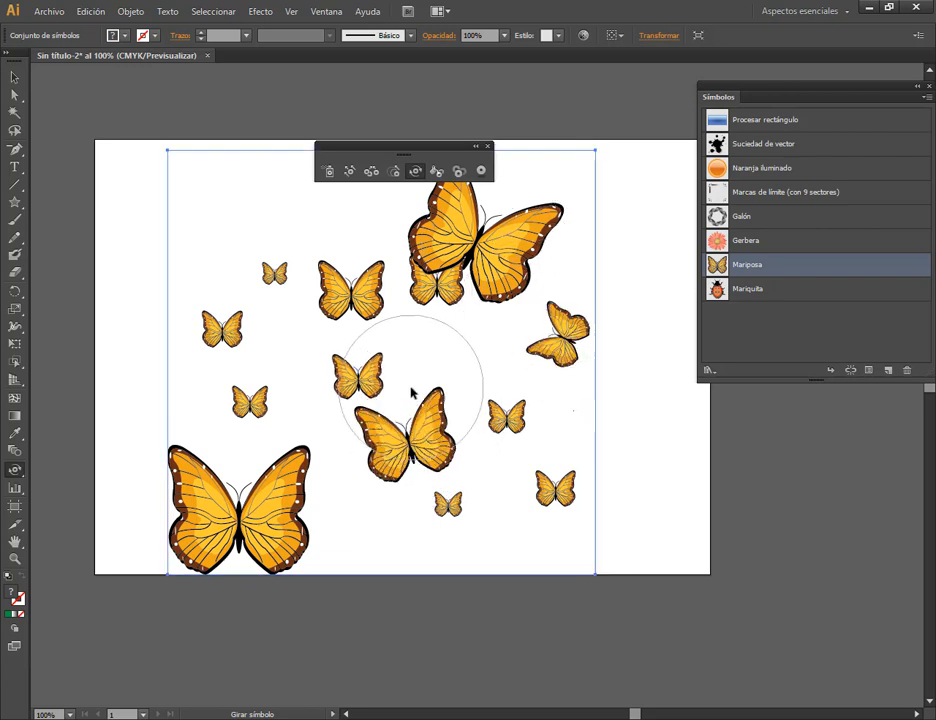
{"action": "left_click_drag", "start_coordinate": [497, 510], "coordinate": [489, 490]}
{"action": "left_click_drag", "start_coordinate": [234, 521], "coordinate": [225, 499]}
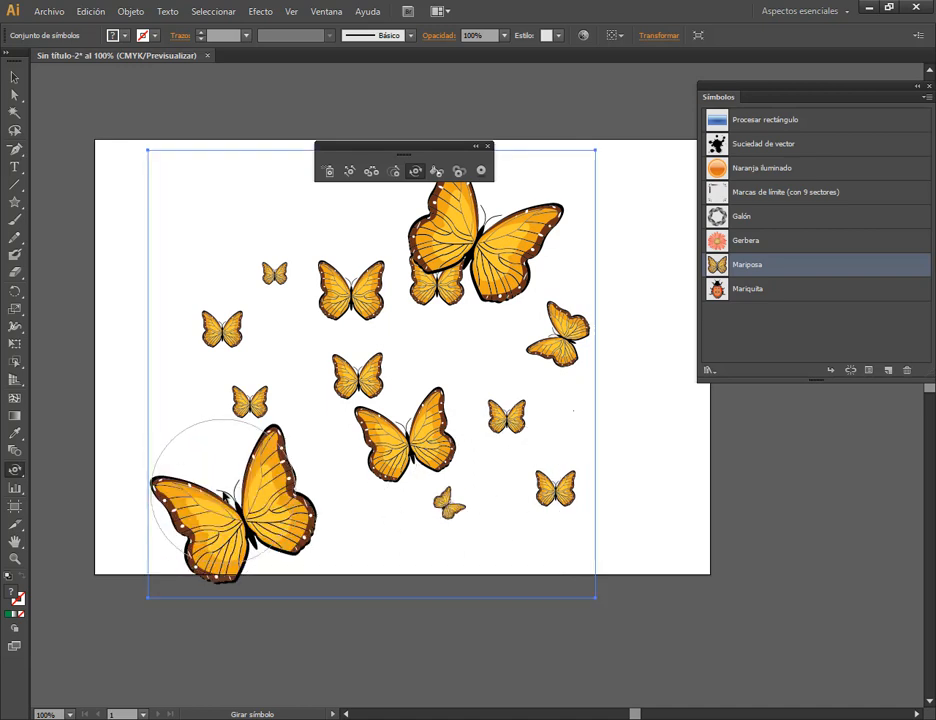
{"action": "mouse_move", "coordinate": [230, 328]}
{"action": "left_mouse_down"}
{"action": "mouse_move", "coordinate": [257, 328]}
{"action": "mouse_move", "coordinate": [246, 397]}
{"action": "mouse_move", "coordinate": [230, 397]}
{"action": "left_mouse_up"}
{"action": "left_click_drag", "start_coordinate": [556, 491], "coordinate": [565, 484]}
{"action": "mouse_move", "coordinate": [462, 527]}
{"action": "left_mouse_down"}
{"action": "mouse_move", "coordinate": [437, 559]}
{"action": "mouse_move", "coordinate": [374, 566]}
{"action": "left_mouse_up"}
- Delete the entire butterfly symbol set from the artboard
{"action": "left_click", "coordinate": [15, 78]}
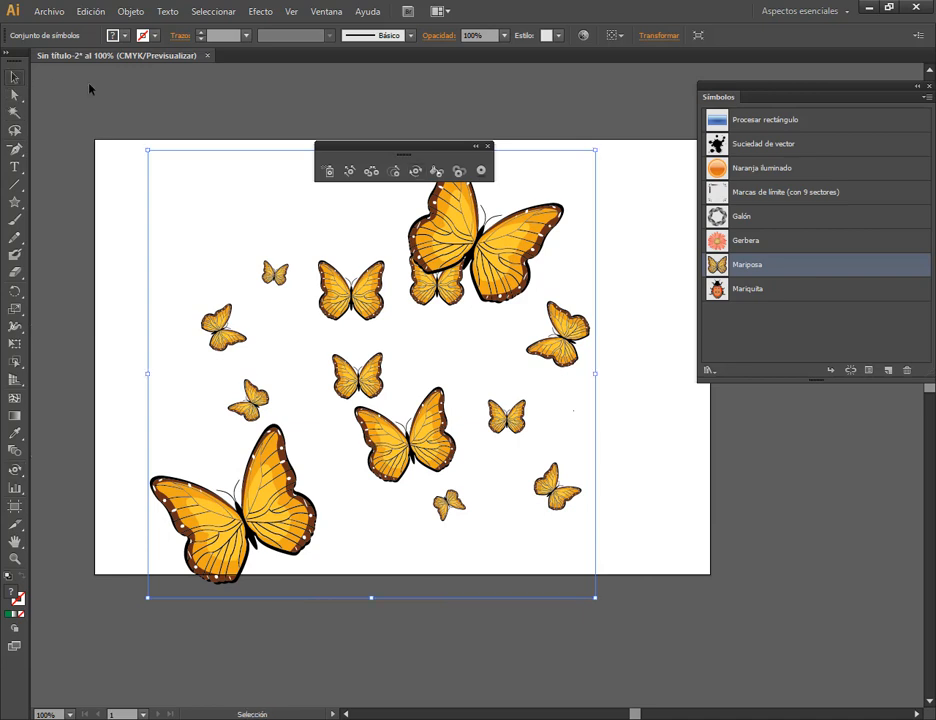
{"action": "left_click", "coordinate": [90, 88]}
{"action": "left_click_drag", "start_coordinate": [500, 270], "coordinate": [500, 253]}
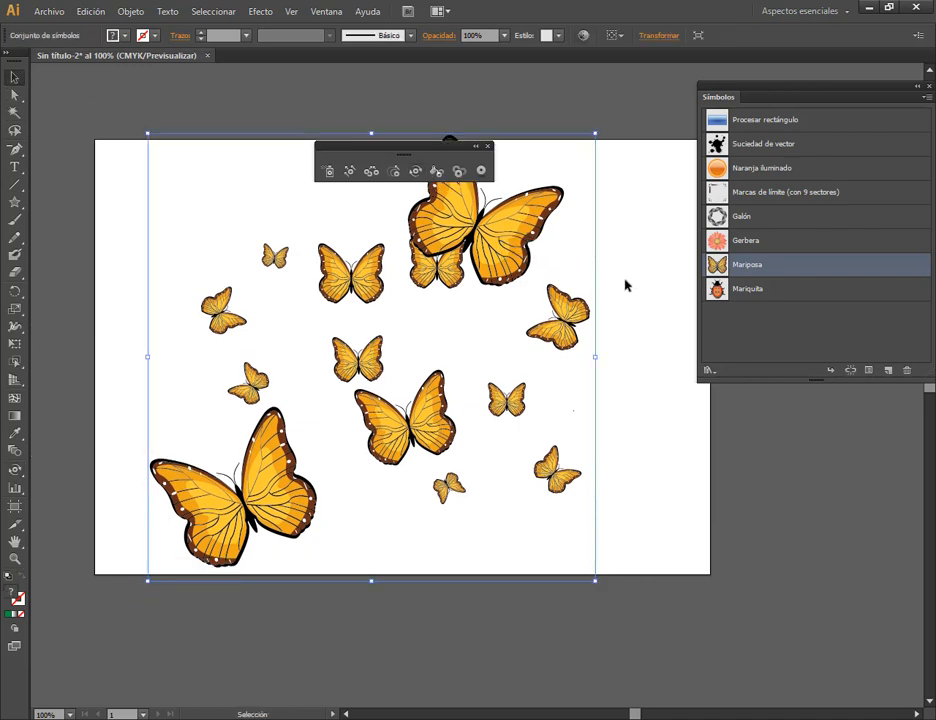
{"action": "key", "text": "Delete"}
- Spray a scattered set of Mariquita ladybug symbols across the artboard with the Symbol Sprayer
{"action": "left_click", "coordinate": [770, 291]}
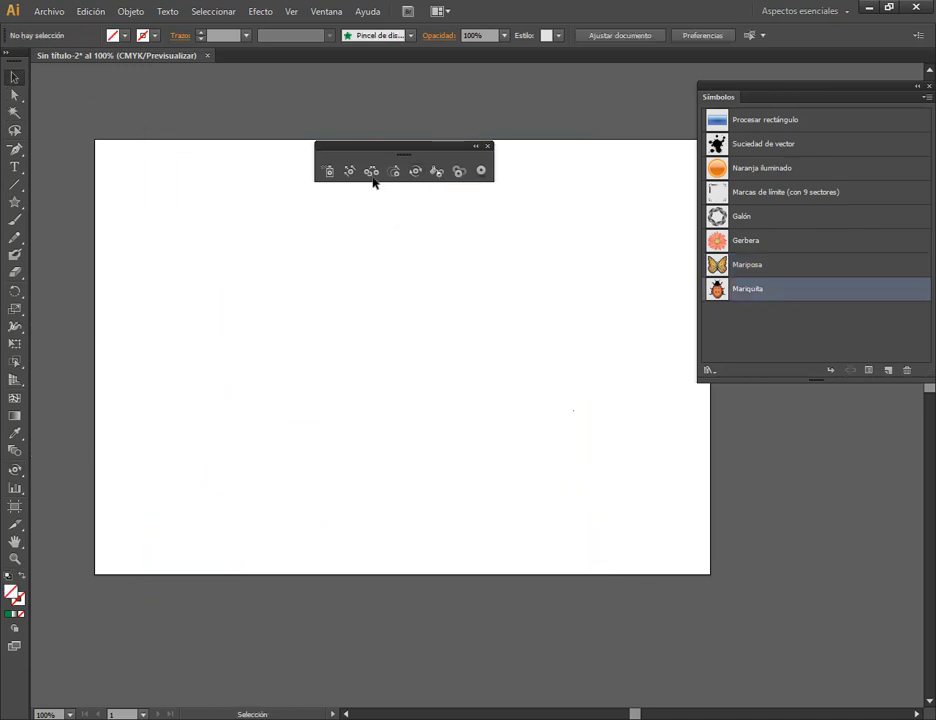
{"action": "left_click", "coordinate": [323, 175]}
{"action": "mouse_move", "coordinate": [219, 255]}
{"action": "left_mouse_down"}
{"action": "mouse_move", "coordinate": [358, 325]}
{"action": "mouse_move", "coordinate": [417, 252]}
{"action": "mouse_move", "coordinate": [506, 375]}
{"action": "mouse_move", "coordinate": [410, 416]}
{"action": "mouse_move", "coordinate": [313, 477]}
{"action": "mouse_move", "coordinate": [282, 468]}
{"action": "mouse_move", "coordinate": [224, 420]}
{"action": "mouse_move", "coordinate": [294, 356]}
{"action": "mouse_move", "coordinate": [368, 346]}
{"action": "mouse_move", "coordinate": [558, 278]}
{"action": "mouse_move", "coordinate": [660, 468]}
{"action": "mouse_move", "coordinate": [537, 505]}
{"action": "left_mouse_up"}
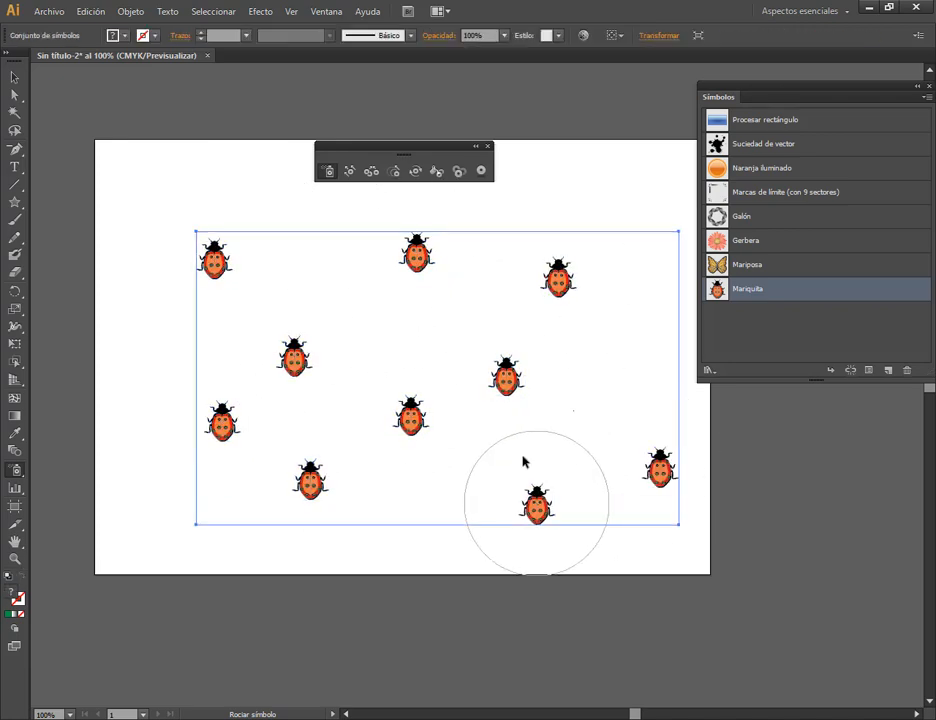
- Enlarge the ladybugs by varying amounts with the Symbol Sizer, making the lower-left one the largest
{"action": "left_click", "coordinate": [393, 175]}
{"action": "left_click", "coordinate": [416, 263]}
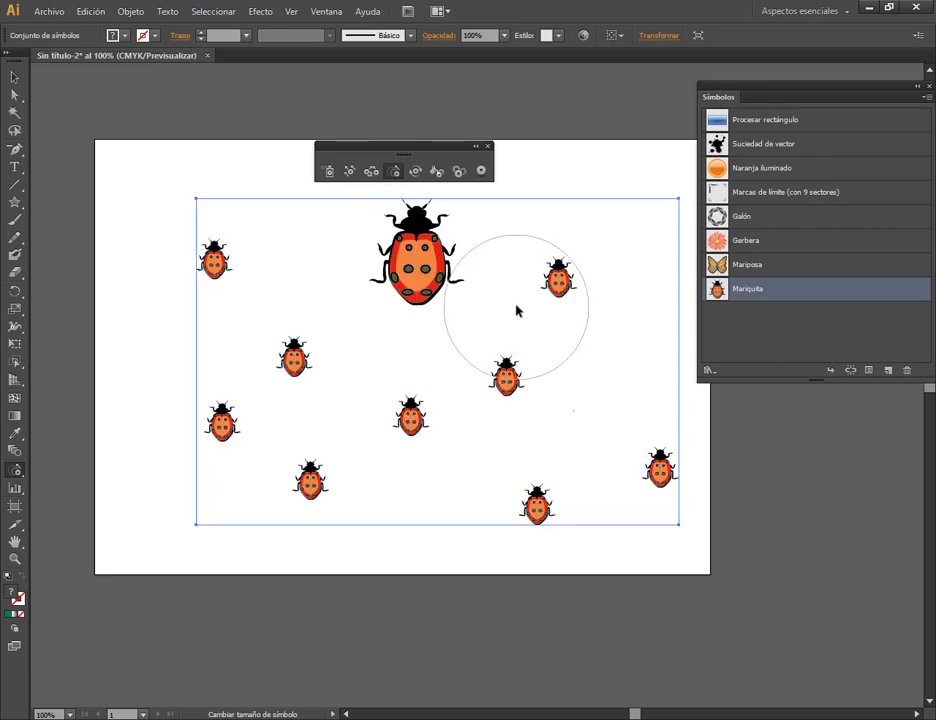
{"action": "left_click", "coordinate": [558, 289]}
{"action": "left_click", "coordinate": [506, 390]}
{"action": "left_click", "coordinate": [411, 423]}
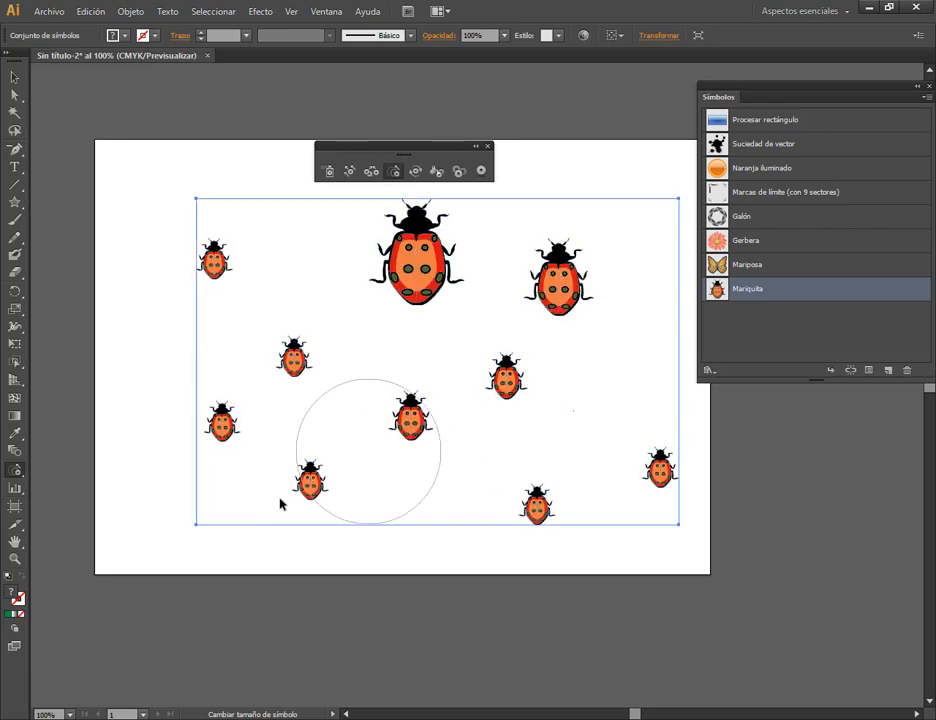
{"action": "left_click_drag", "start_coordinate": [308, 488], "coordinate": [308, 489]}
{"action": "left_click_drag", "start_coordinate": [224, 431], "coordinate": [227, 441]}
{"action": "left_click", "coordinate": [216, 266]}
{"action": "left_click", "coordinate": [295, 362]}
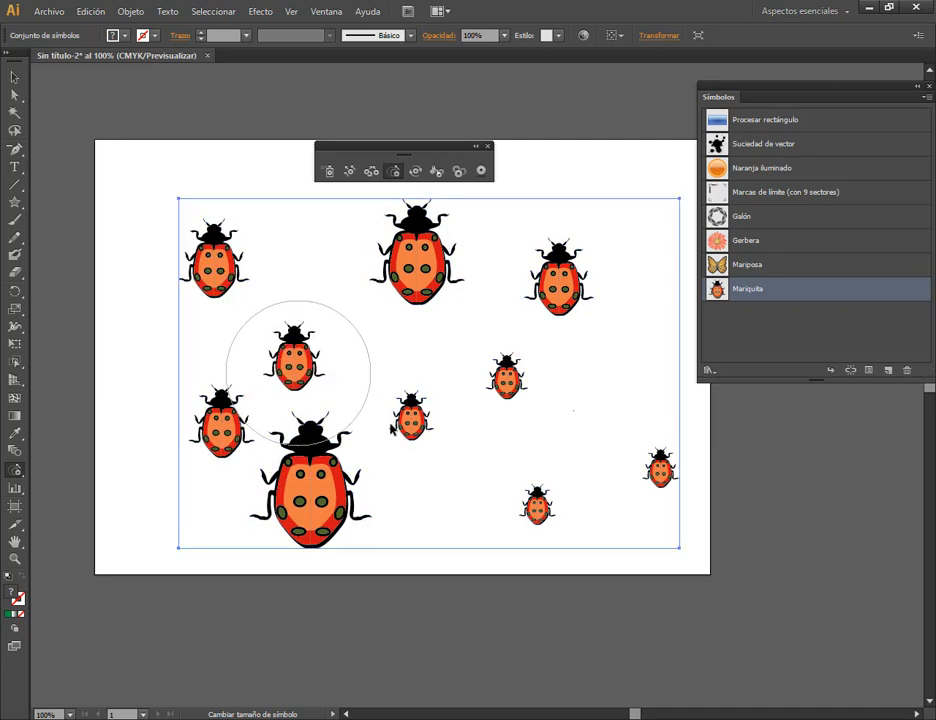
{"action": "left_click", "coordinate": [539, 514]}
{"action": "left_click", "coordinate": [664, 526]}
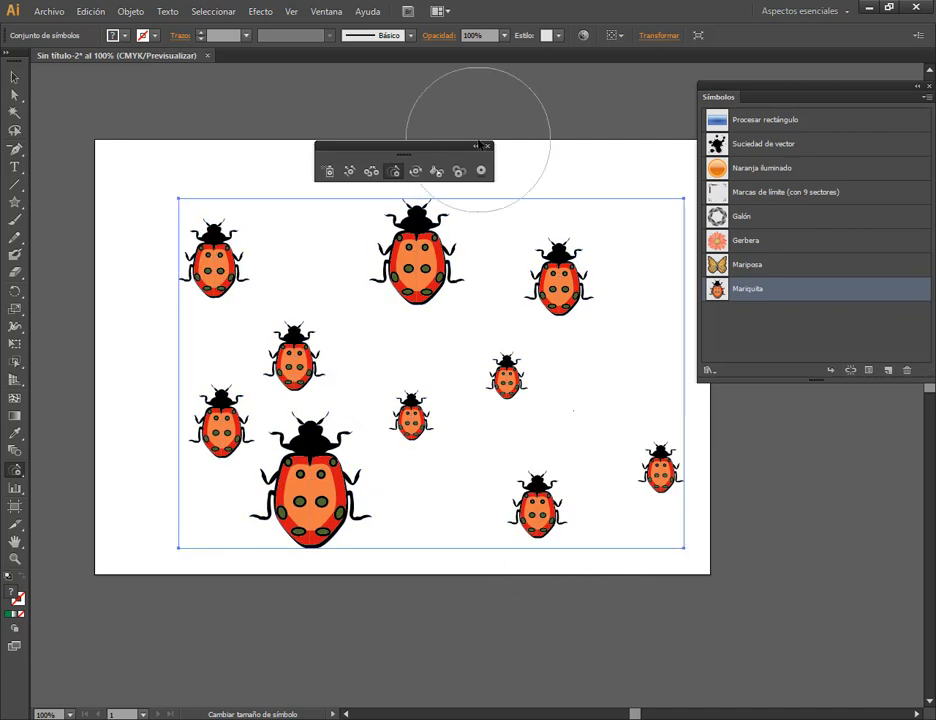
- Rotate the ladybugs to varied directions with the Symbol Spinner, pointing the largest one's head downward
{"action": "left_click", "coordinate": [411, 173]}
{"action": "mouse_move", "coordinate": [439, 272]}
{"action": "left_mouse_down"}
{"action": "mouse_move", "coordinate": [428, 272]}
{"action": "mouse_move", "coordinate": [548, 277]}
{"action": "mouse_move", "coordinate": [515, 320]}
{"action": "left_mouse_up"}
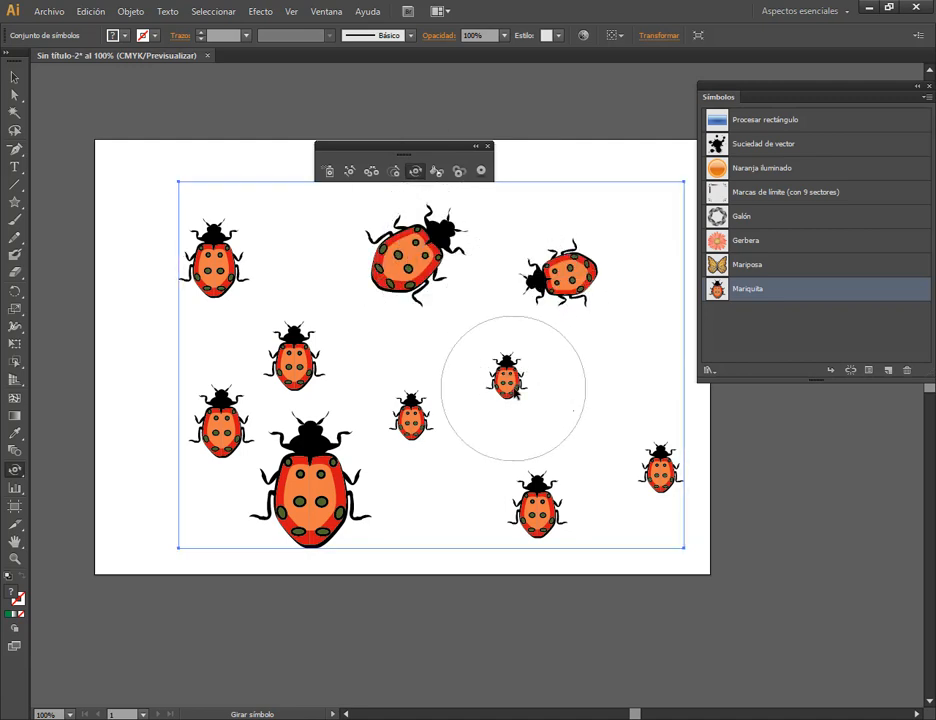
{"action": "mouse_move", "coordinate": [474, 508]}
{"action": "left_mouse_down"}
{"action": "mouse_move", "coordinate": [403, 423]}
{"action": "mouse_move", "coordinate": [296, 367]}
{"action": "mouse_move", "coordinate": [266, 363]}
{"action": "mouse_move", "coordinate": [227, 437]}
{"action": "left_mouse_up"}
{"action": "left_click_drag", "start_coordinate": [322, 503], "coordinate": [412, 553]}
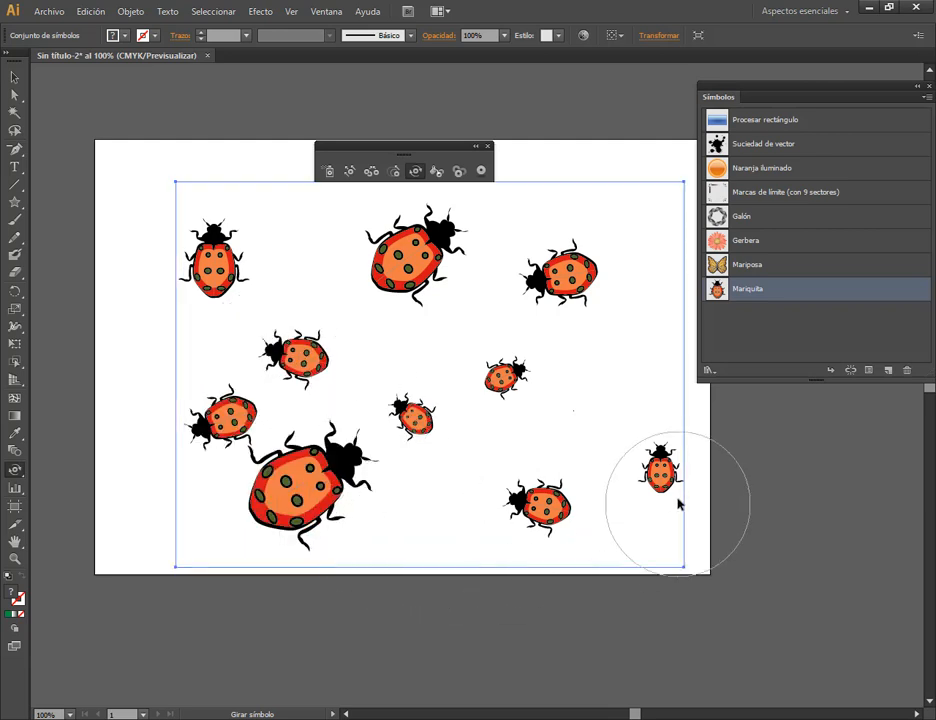
{"action": "left_click_drag", "start_coordinate": [643, 474], "coordinate": [600, 460]}
{"action": "mouse_move", "coordinate": [303, 486]}
{"action": "left_mouse_down"}
{"action": "mouse_move", "coordinate": [327, 547]}
{"action": "mouse_move", "coordinate": [325, 583]}
{"action": "left_mouse_up"}
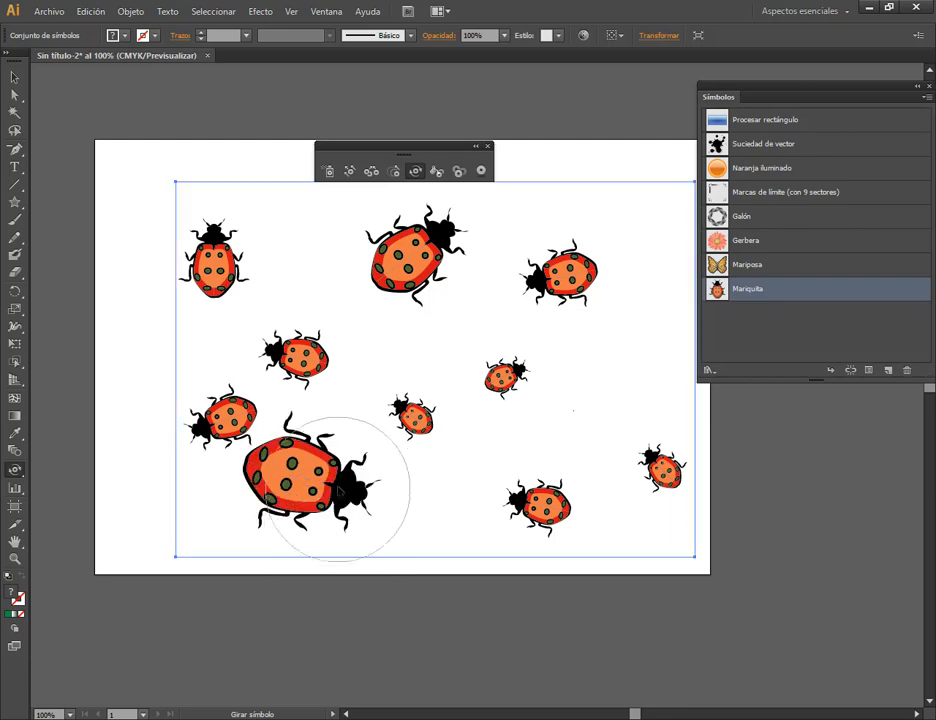
{"action": "left_click_drag", "start_coordinate": [337, 489], "coordinate": [243, 543]}
{"action": "mouse_move", "coordinate": [230, 271]}
{"action": "left_mouse_down"}
{"action": "mouse_move", "coordinate": [277, 254]}
{"action": "mouse_move", "coordinate": [133, 268]}
{"action": "left_mouse_up"}
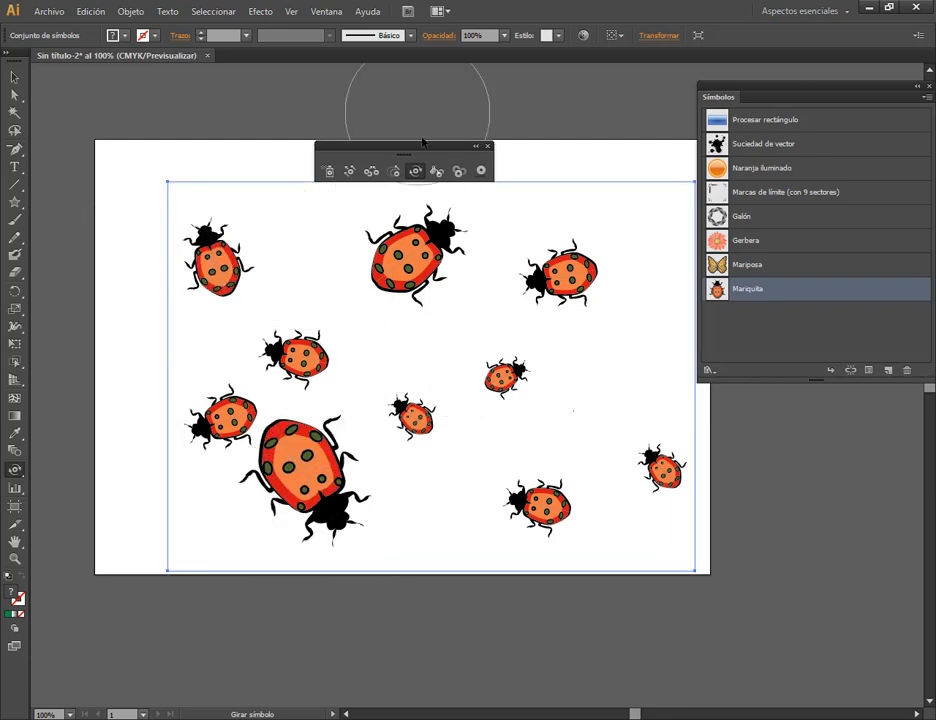
- Move the symbol tool strip above the artboard and try to recolor the upper-middle ladybug with the Symbol Stainer
{"action": "left_click_drag", "start_coordinate": [445, 148], "coordinate": [424, 93]}
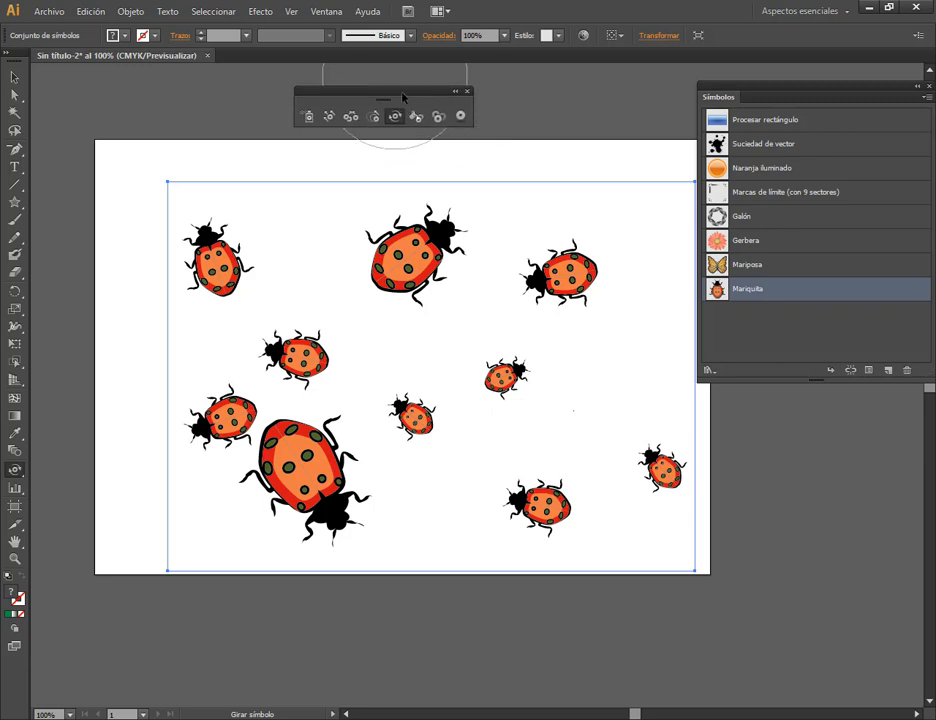
{"action": "left_click", "coordinate": [417, 116]}
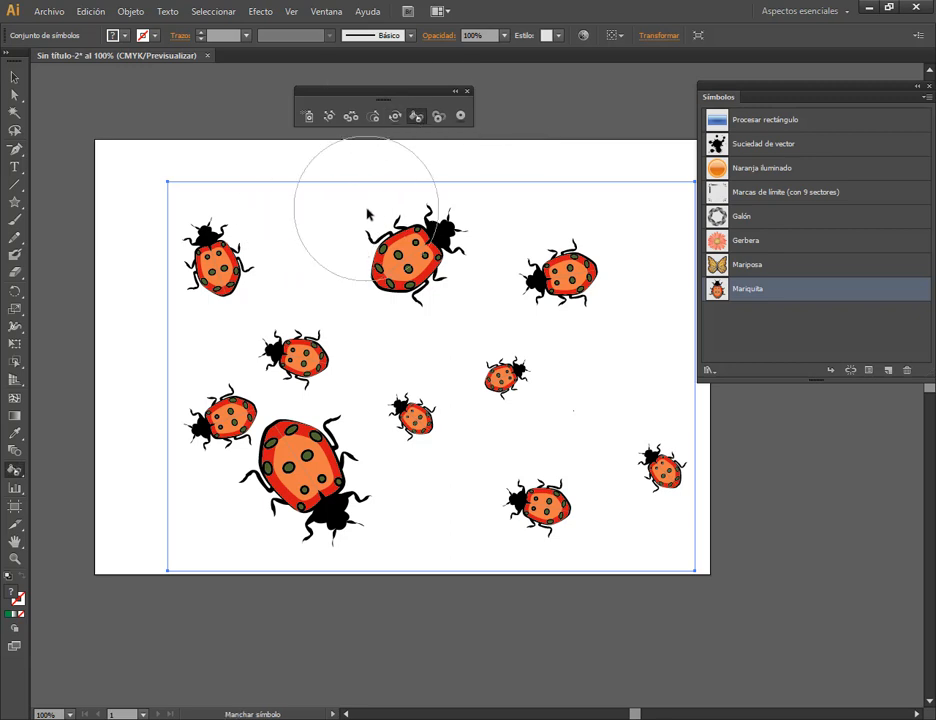
{"action": "left_click", "coordinate": [392, 232]}
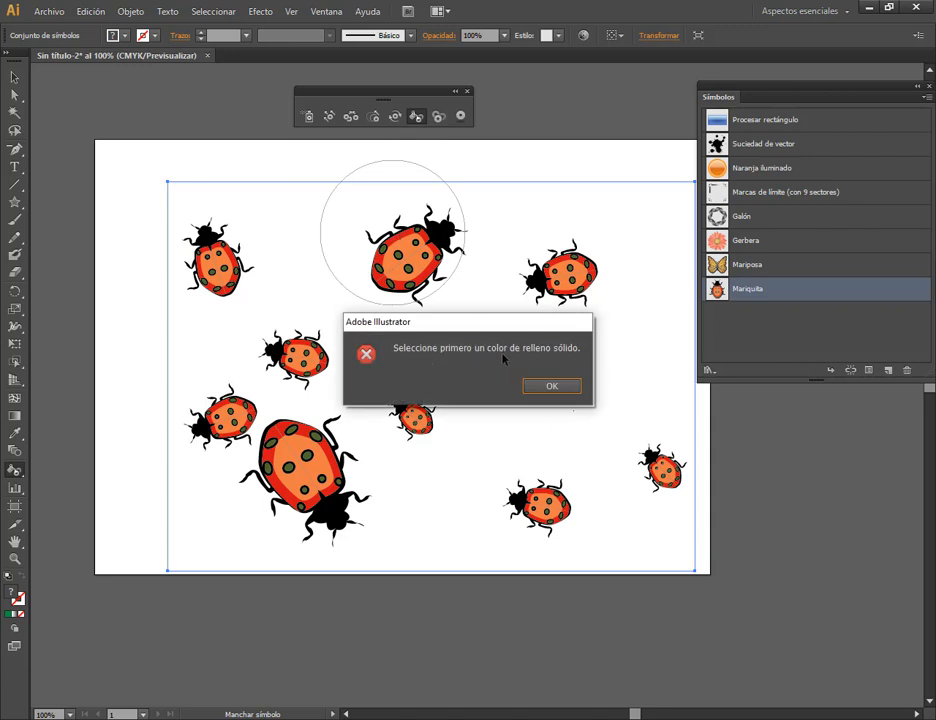
{"action": "left_click", "coordinate": [560, 390]}
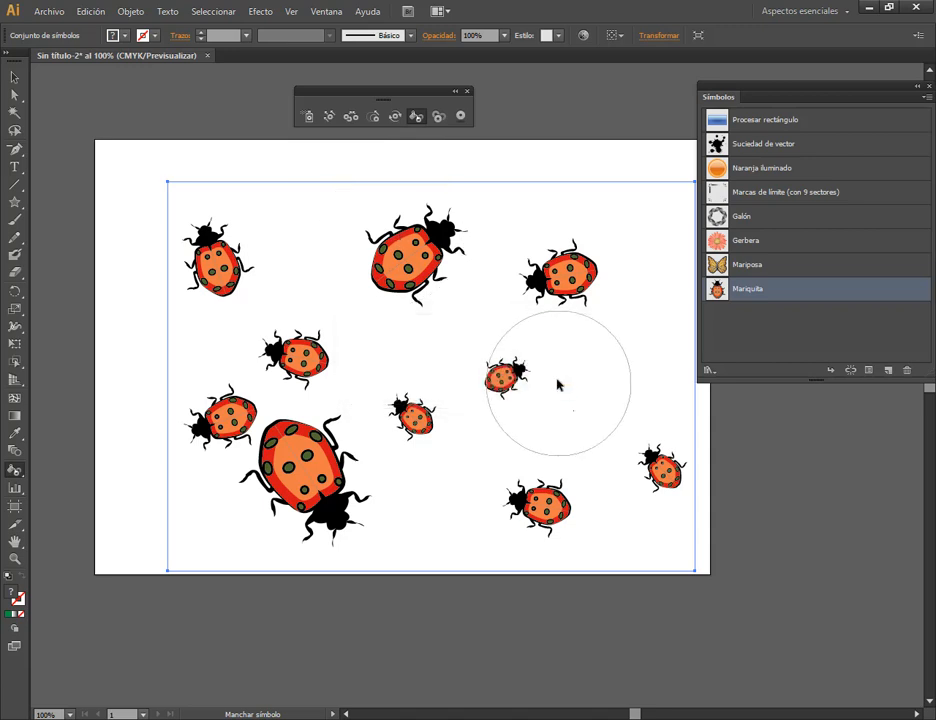
- Choose a blue fill and stain the three upper ladybugs, the largest one and the small one beside it
{"action": "left_click", "coordinate": [124, 36]}
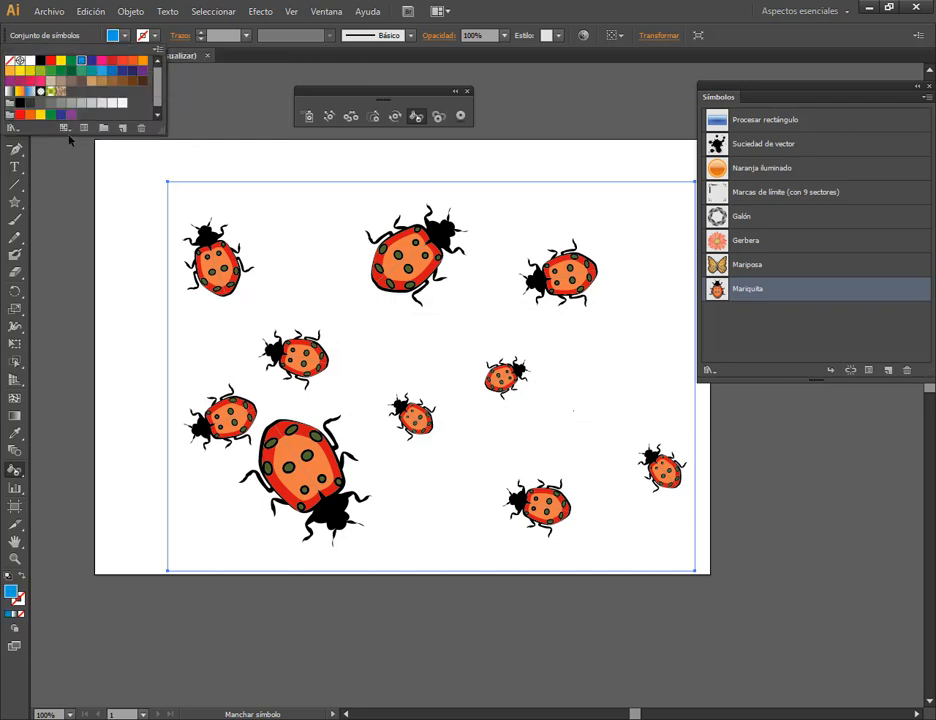
{"action": "left_click", "coordinate": [397, 249]}
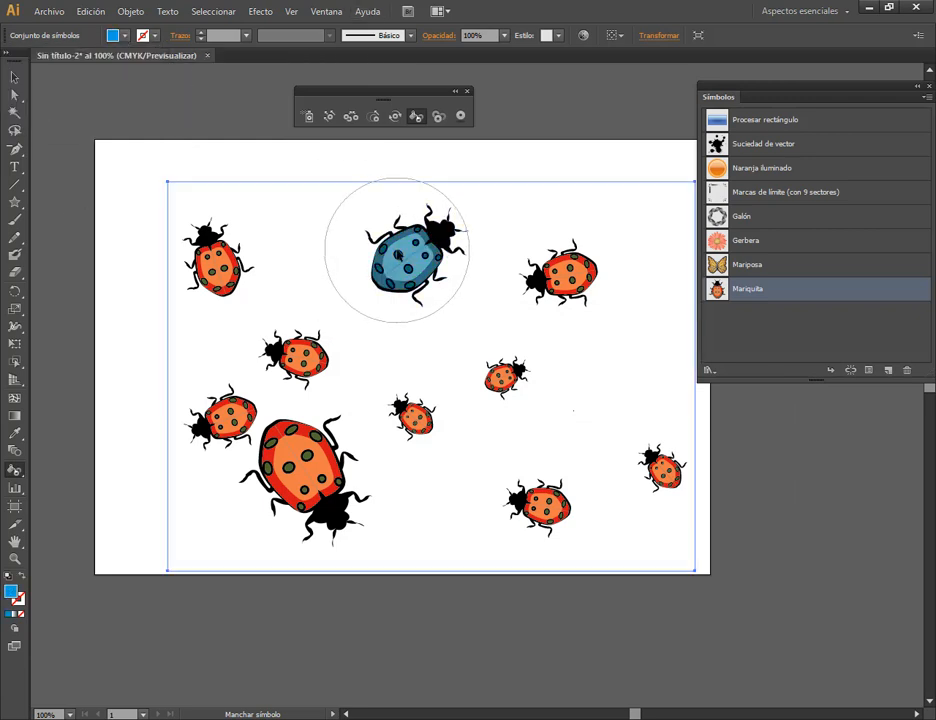
{"action": "left_click", "coordinate": [562, 276]}
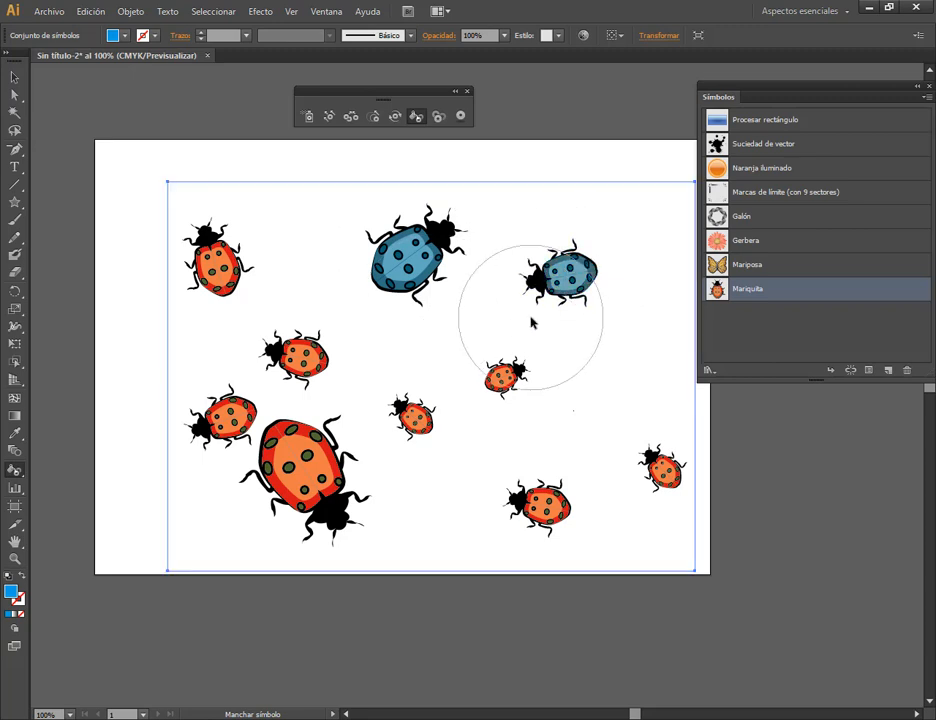
{"action": "left_click", "coordinate": [301, 470]}
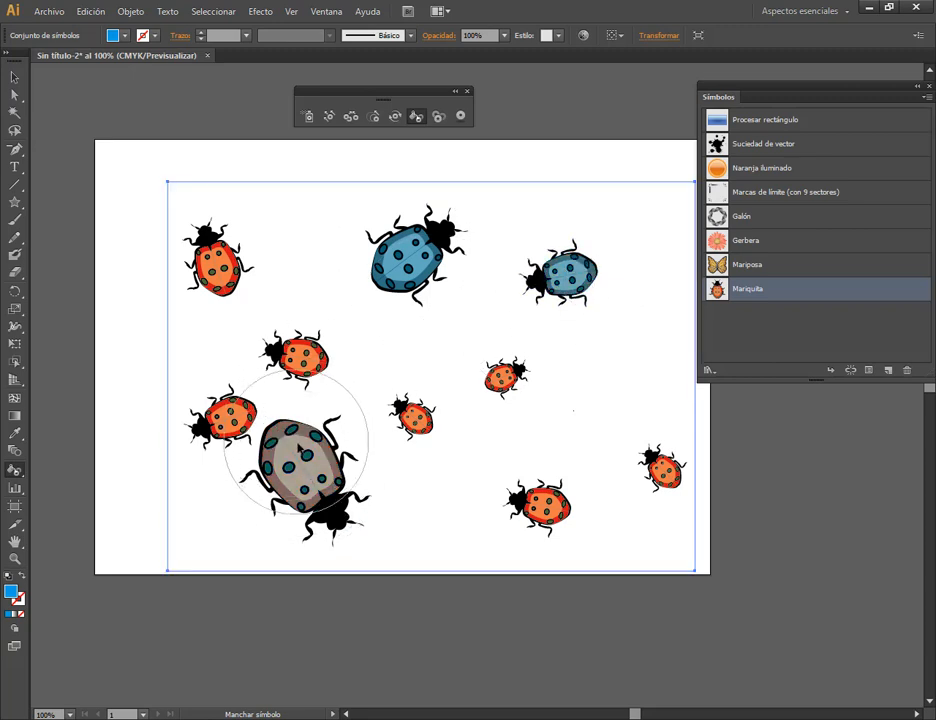
{"action": "left_click_drag", "start_coordinate": [328, 476], "coordinate": [326, 474]}
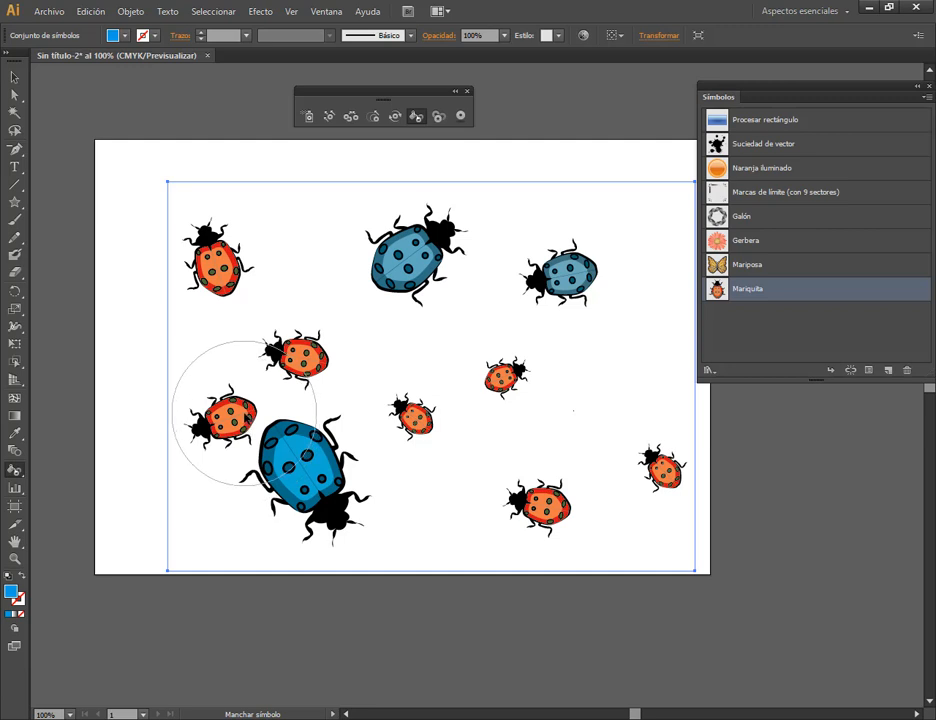
{"action": "left_click", "coordinate": [240, 408]}
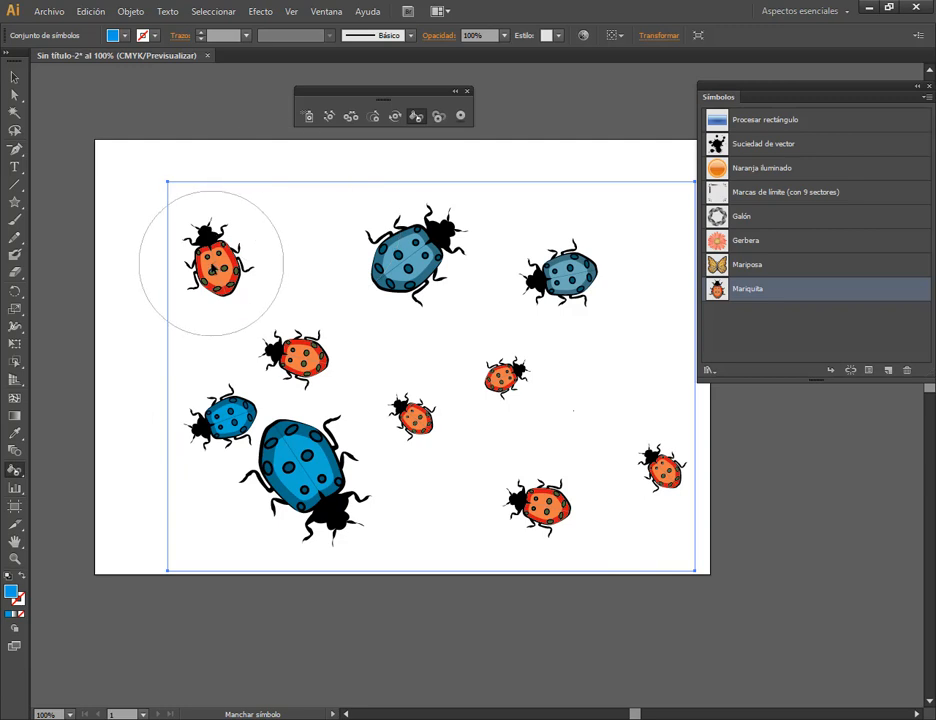
- Switch the fill to pink and stain the two lower-right ladybugs, the small center-right one and the middle-left one
{"action": "left_click", "coordinate": [124, 37]}
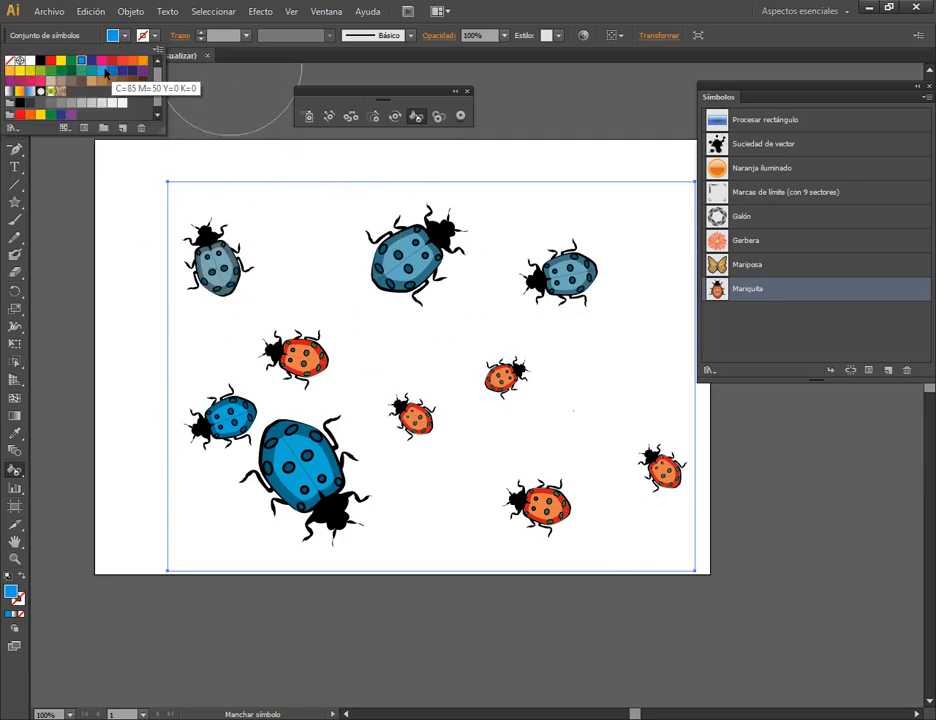
{"action": "left_click", "coordinate": [566, 516]}
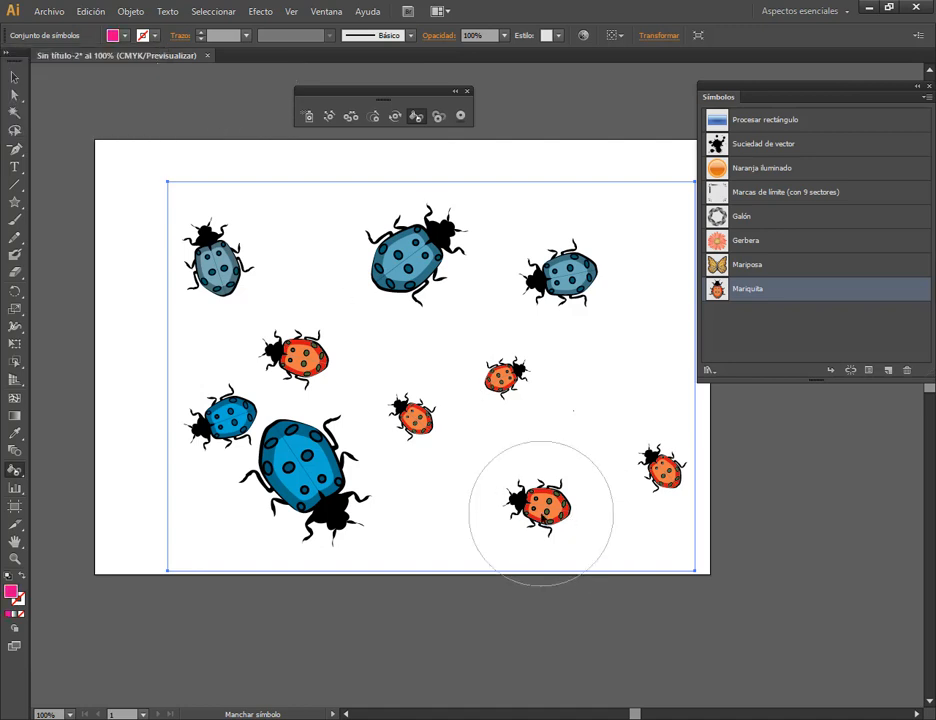
{"action": "left_click", "coordinate": [553, 513]}
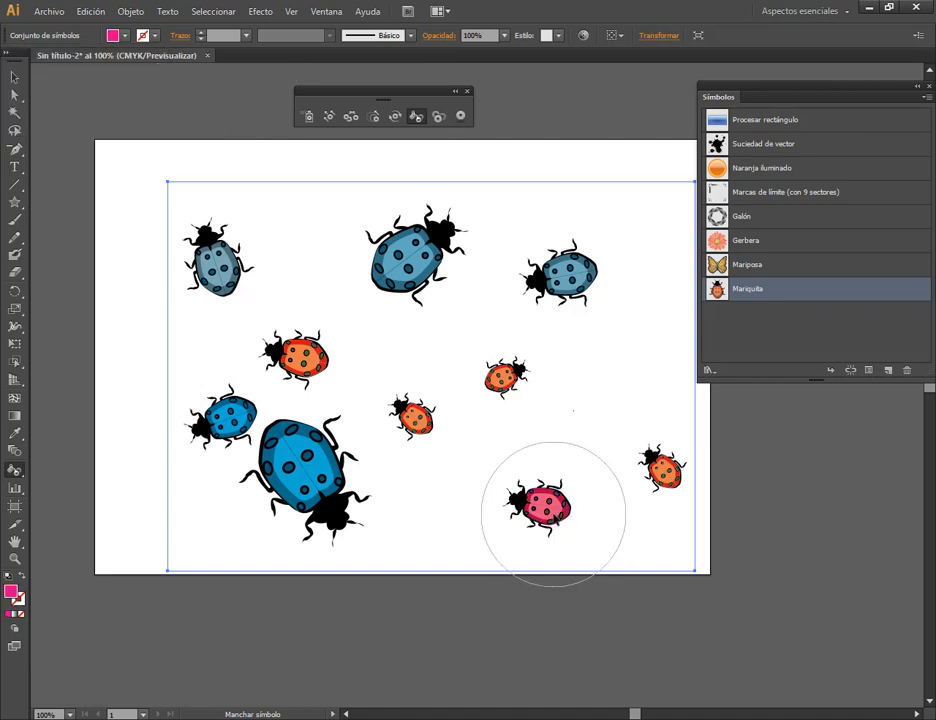
{"action": "left_click", "coordinate": [664, 468]}
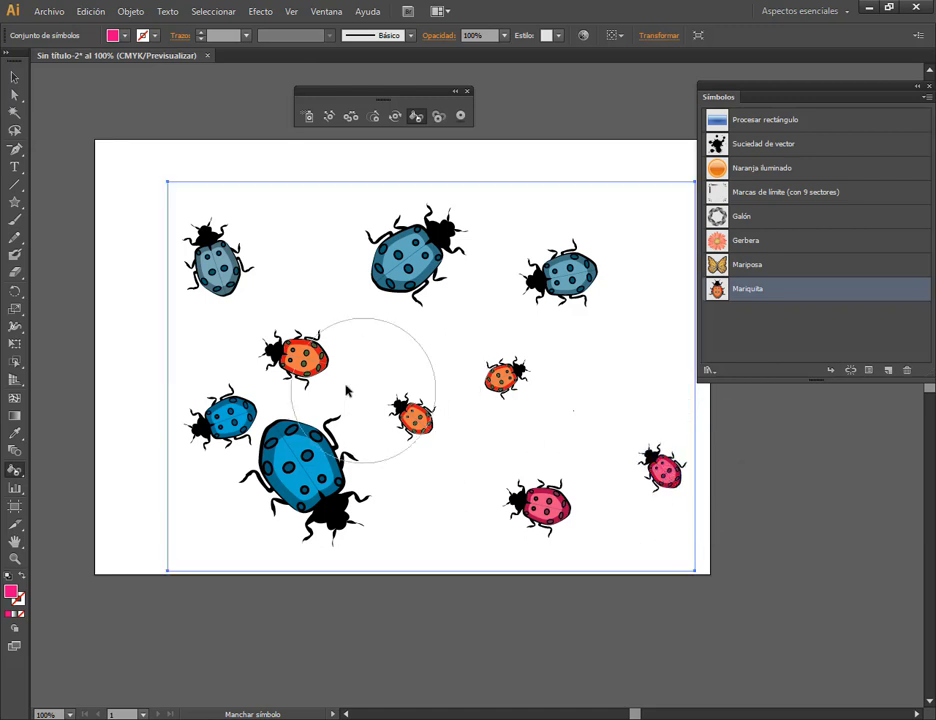
{"action": "left_click", "coordinate": [314, 357]}
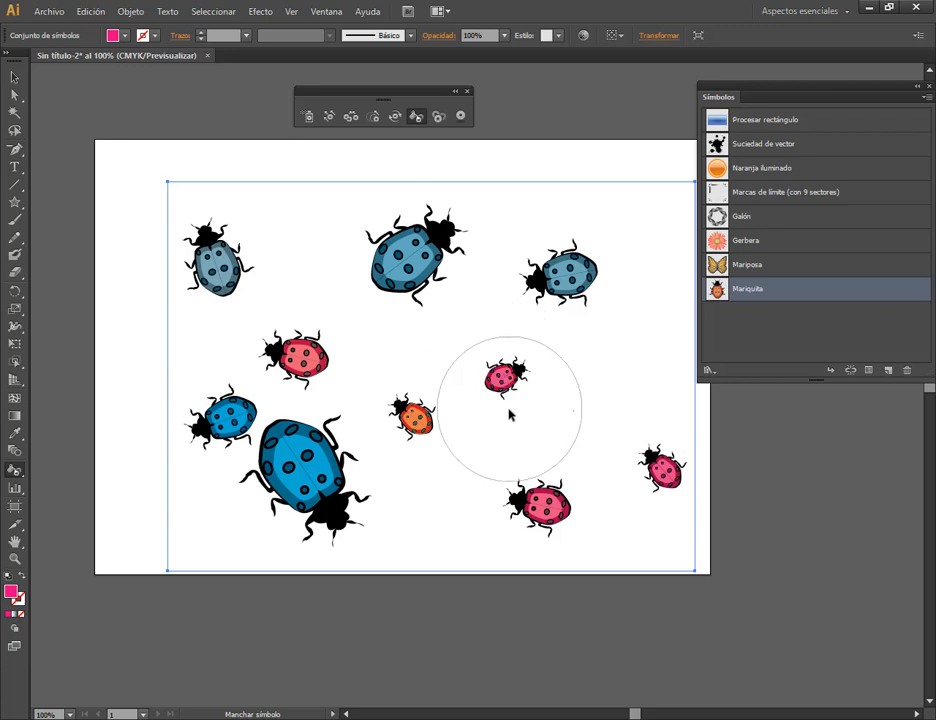
- Make the upper-middle ladybug, the pink middle-left one and the two lower-left blue ones translucent with the Symbol Screener
{"action": "left_click", "coordinate": [437, 117]}
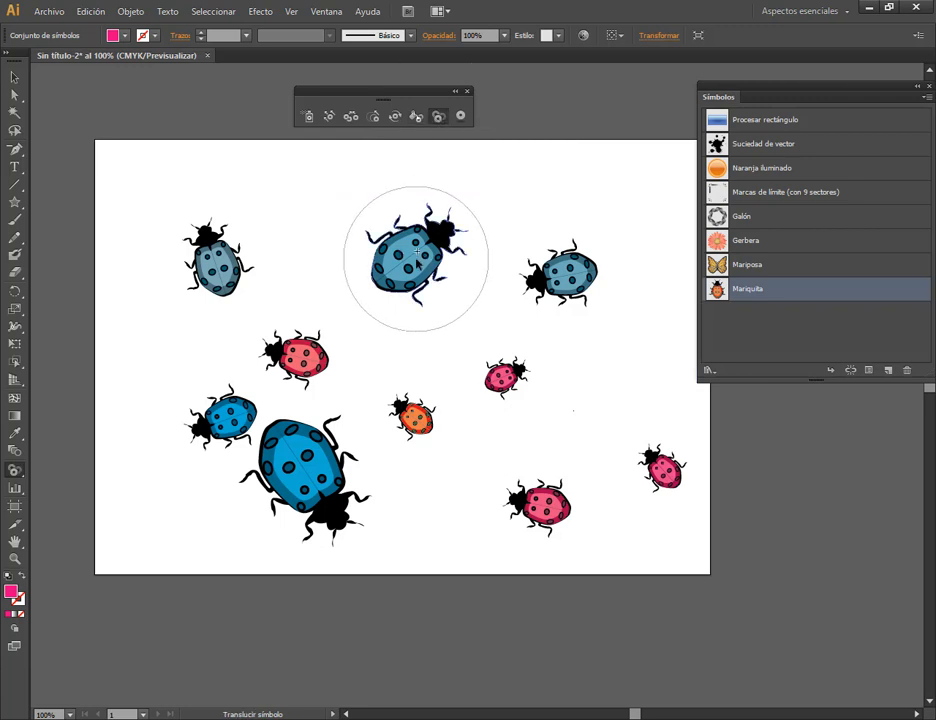
{"action": "left_click_drag", "start_coordinate": [417, 263], "coordinate": [418, 263]}
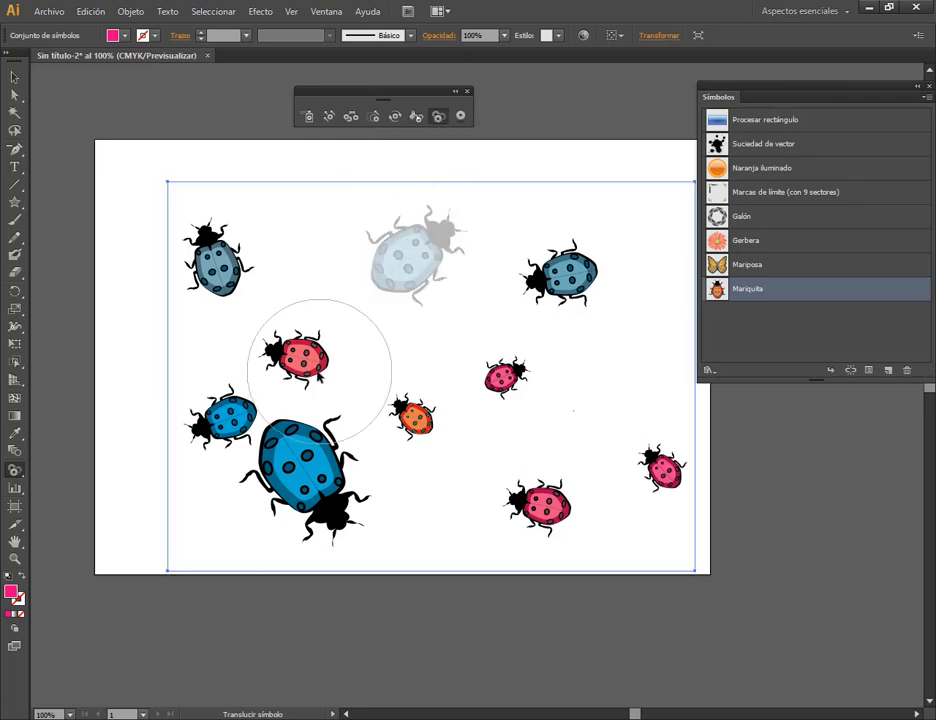
{"action": "left_click", "coordinate": [307, 363]}
{"action": "left_click_drag", "start_coordinate": [237, 423], "coordinate": [320, 476]}
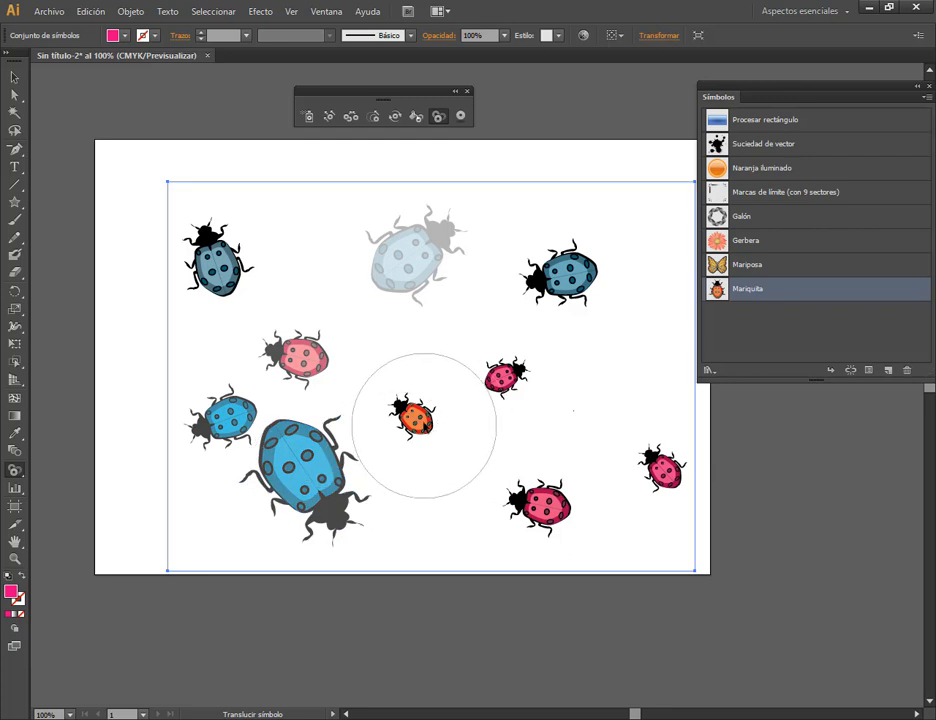
- Fade the largest ladybug out completely with the Symbol Screener and partially restore its opacity
{"action": "left_click", "coordinate": [283, 480]}
{"action": "left_click", "coordinate": [285, 481]}
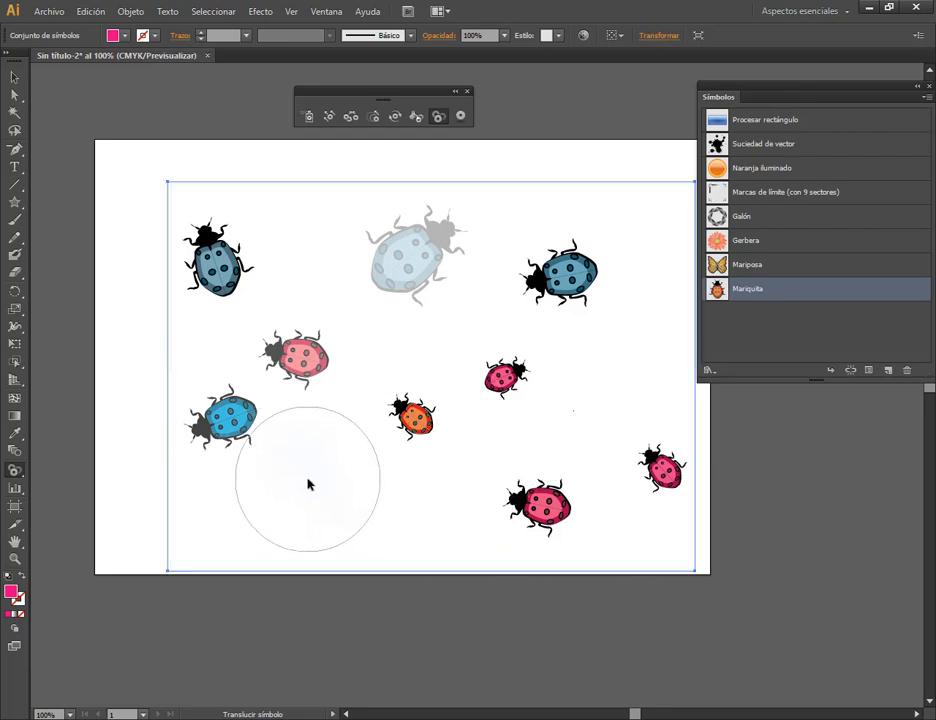
{"action": "left_click", "coordinate": [308, 485], "text": "alt"}
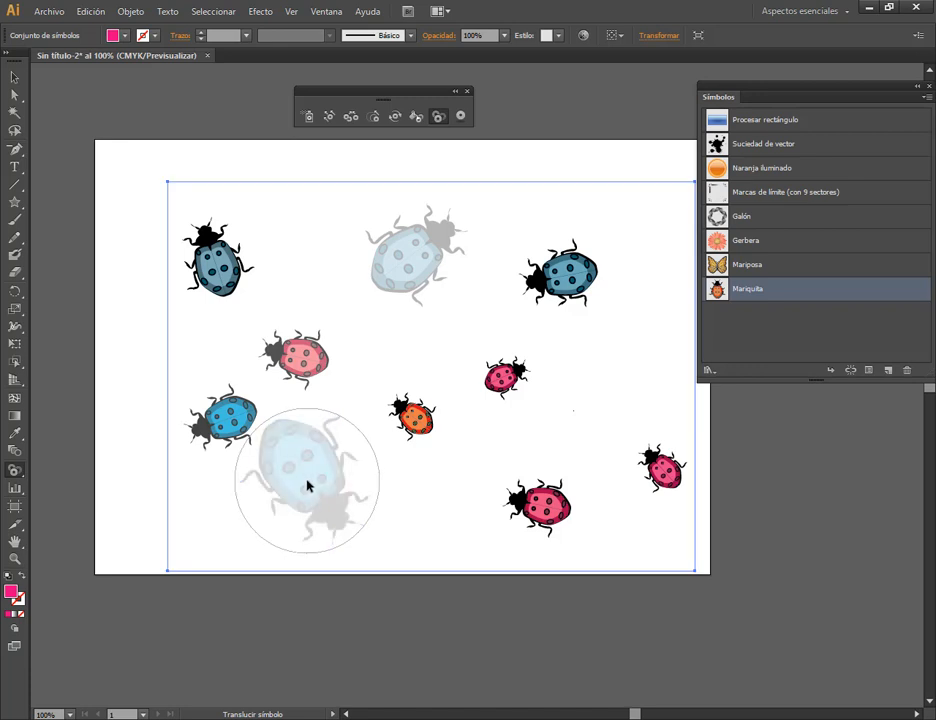
- With the Symbol Screener, partly restore the large lower-left ladybug's opacity, then fade the orange, upper-right blue and three right-side pink ladybugs
{"action": "left_click", "coordinate": [308, 485], "text": "alt"}
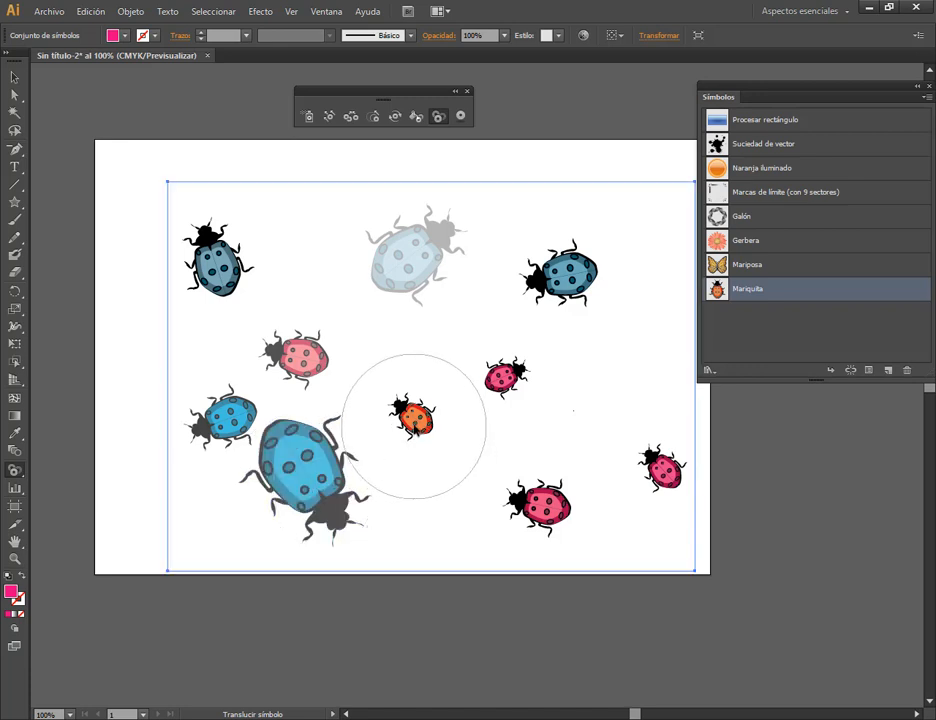
{"action": "left_click", "coordinate": [414, 418]}
{"action": "left_click_drag", "start_coordinate": [504, 378], "coordinate": [505, 396]}
{"action": "left_click_drag", "start_coordinate": [546, 292], "coordinate": [560, 292]}
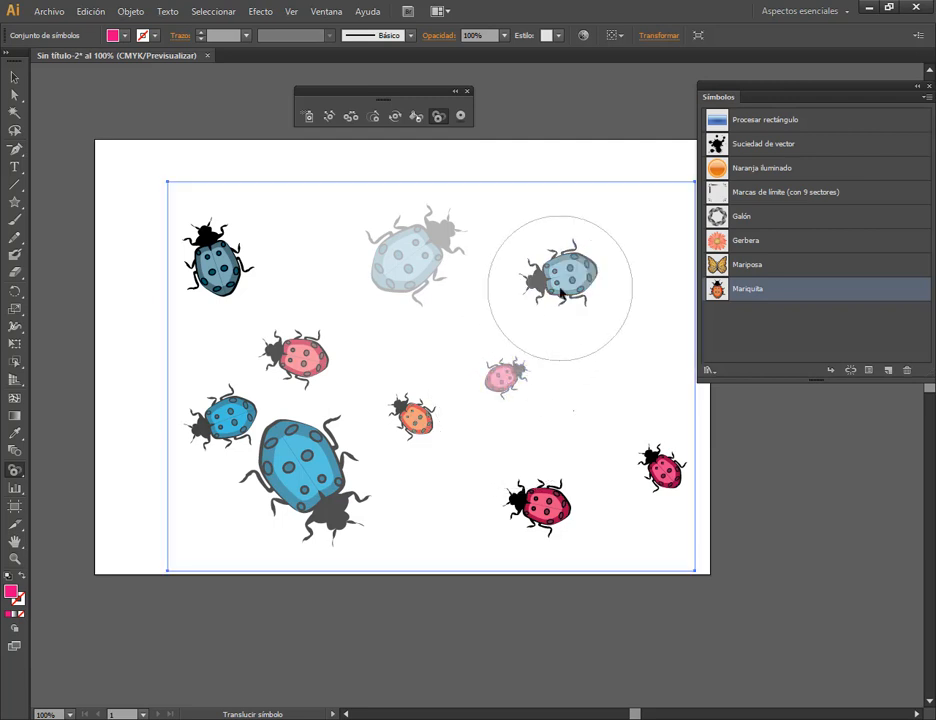
{"action": "left_click_drag", "start_coordinate": [538, 512], "coordinate": [545, 505]}
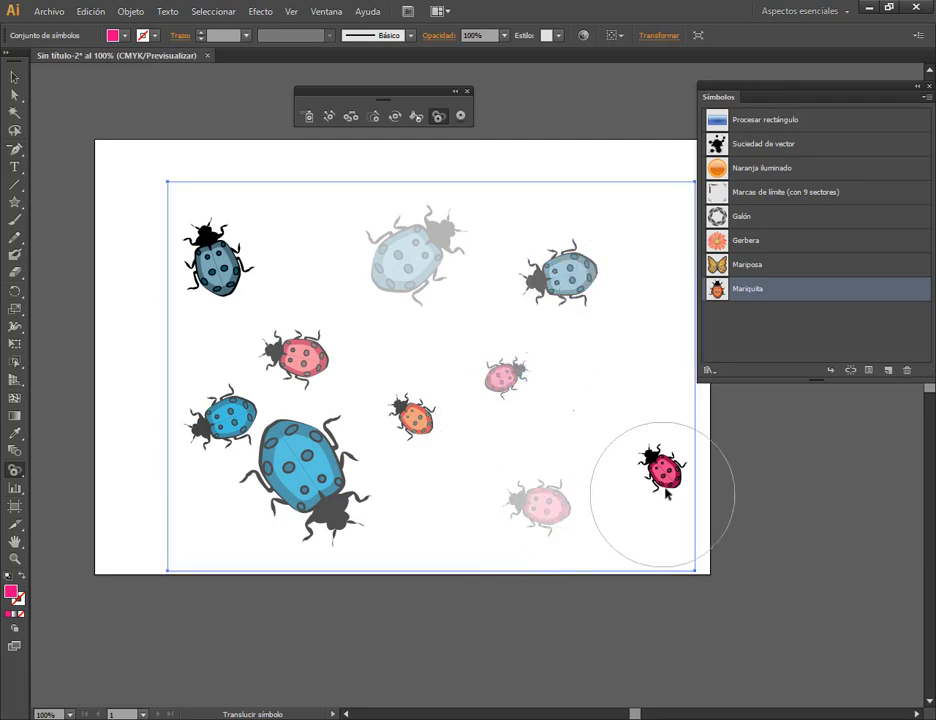
{"action": "left_click_drag", "start_coordinate": [666, 480], "coordinate": [666, 480]}
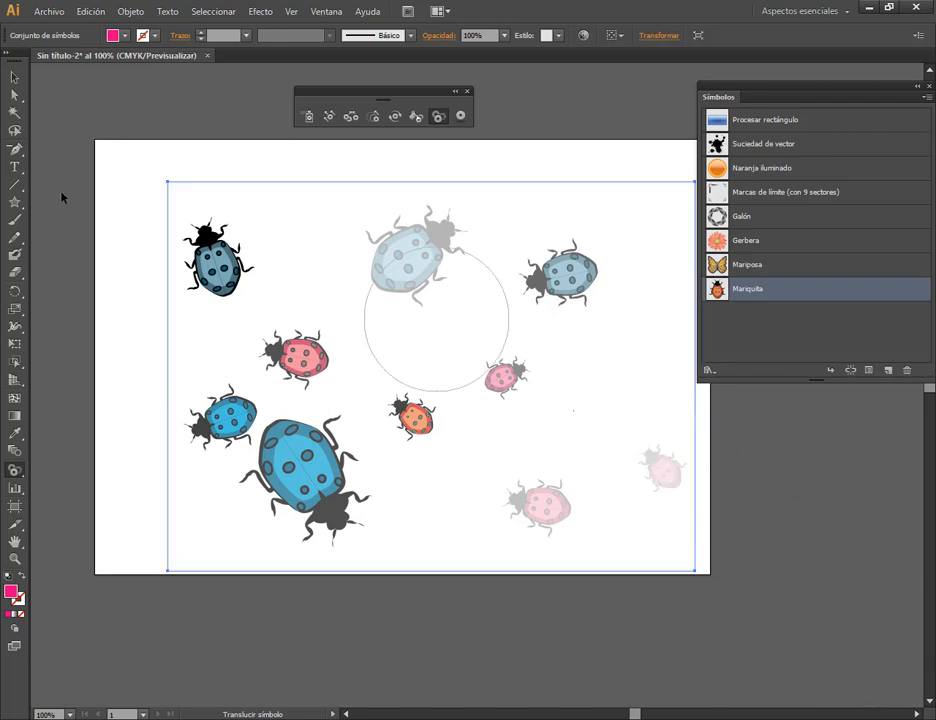
- Switch to the Selection tool and move the ladybug symbol set slightly up and to the left on the artboard
{"action": "key", "text": "v"}
{"action": "left_click", "coordinate": [107, 115]}
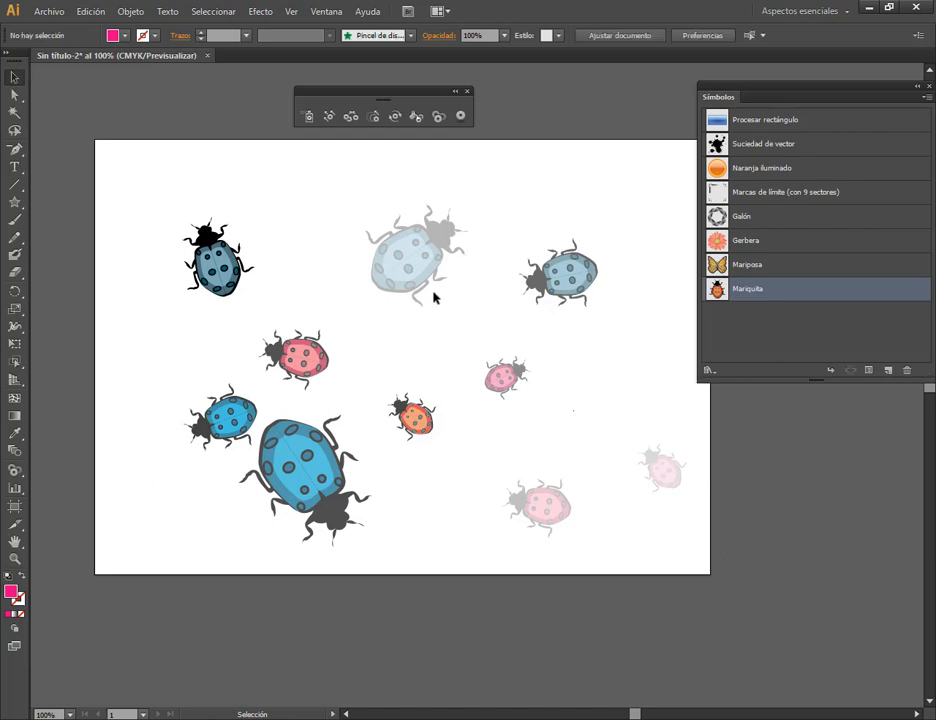
{"action": "left_click_drag", "start_coordinate": [408, 272], "coordinate": [398, 260]}
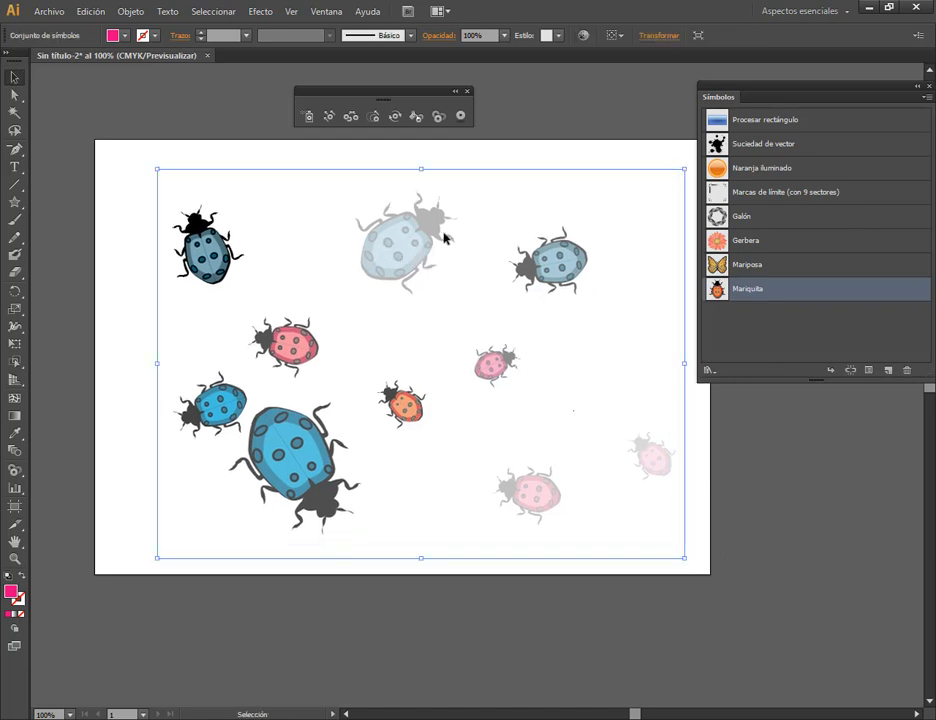
- Try to restyle the upper-middle ladybug with the Symbol Styler without choosing a graphic style
{"action": "left_click", "coordinate": [460, 117]}
{"action": "left_click", "coordinate": [393, 247]}
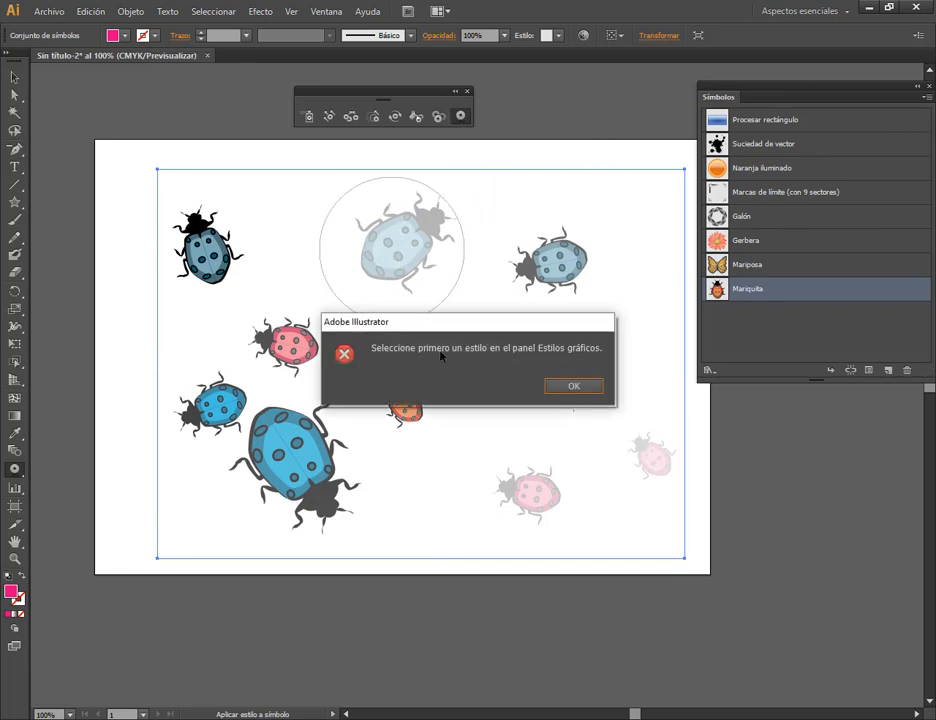
{"action": "left_click", "coordinate": [570, 386]}
{"action": "left_click", "coordinate": [329, 12]}
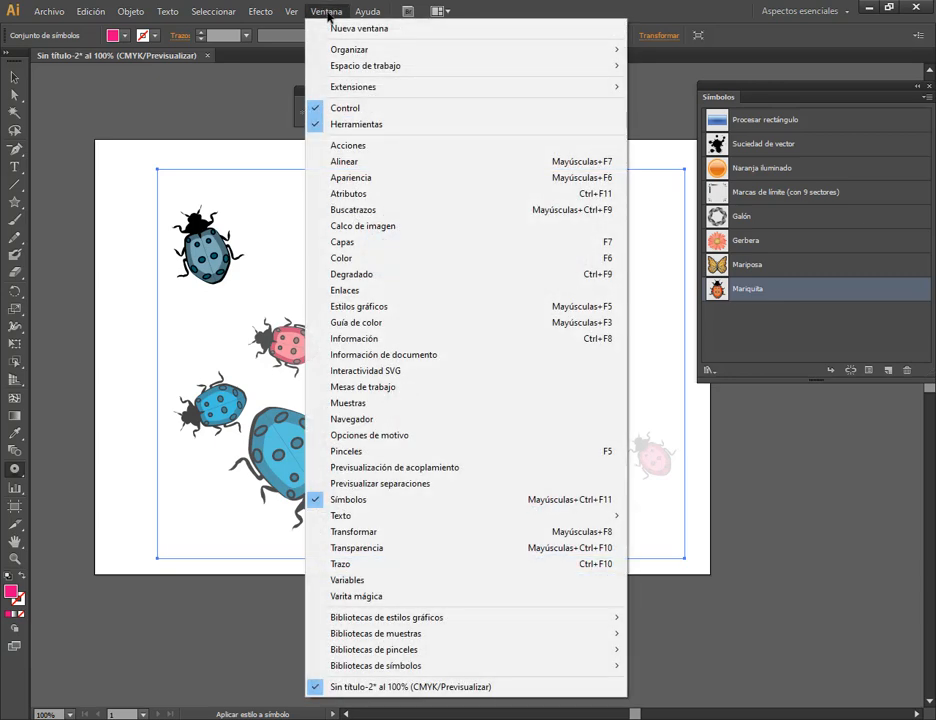
{"action": "left_click", "coordinate": [534, 6]}
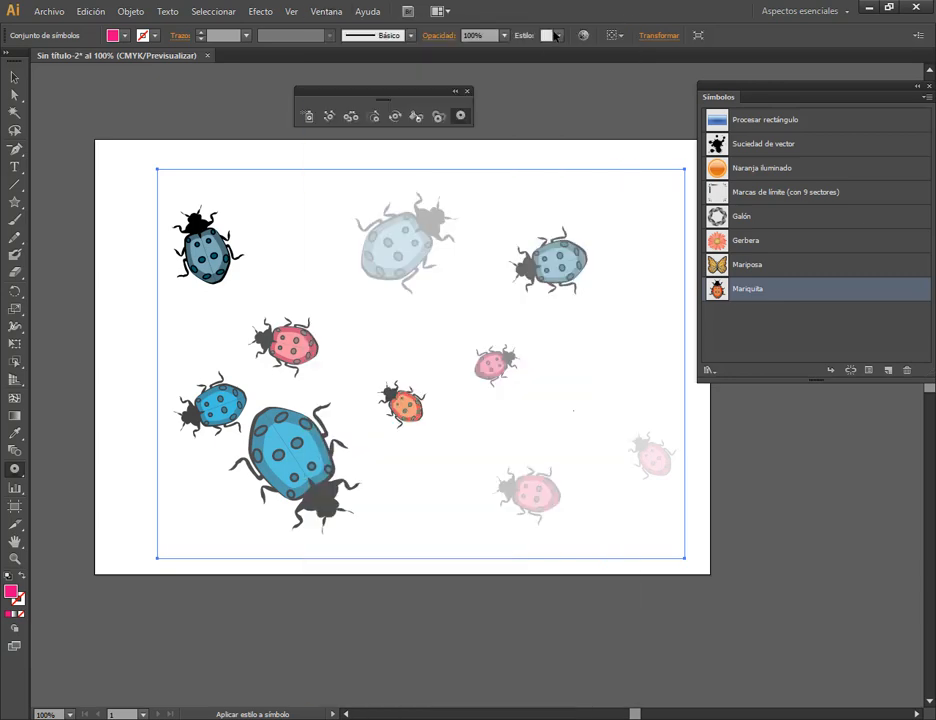
{"action": "left_click", "coordinate": [327, 12]}
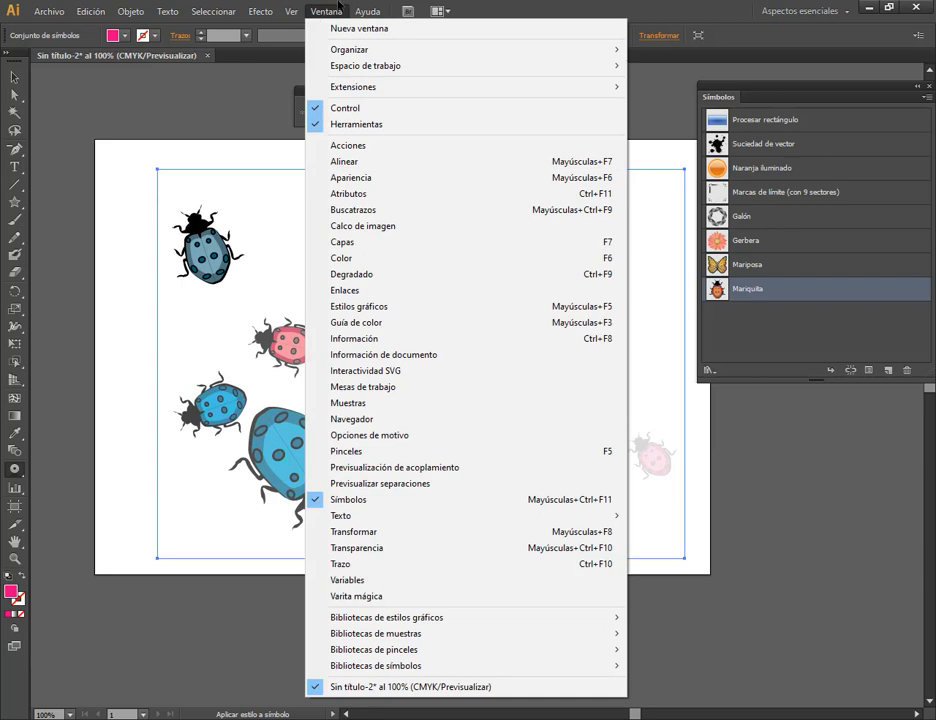
{"action": "left_click", "coordinate": [372, 10]}
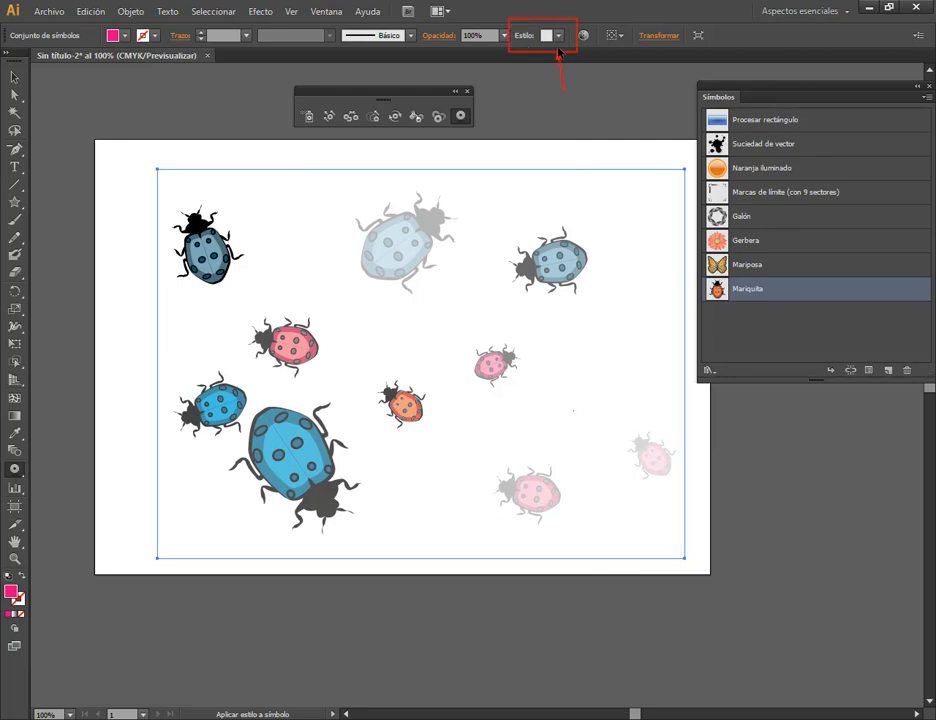
- Choose the green-and-yellow graphic style and apply it to the upper-middle, upper-right and orange center ladybugs with the Symbol Styler
{"action": "left_click", "coordinate": [559, 36]}
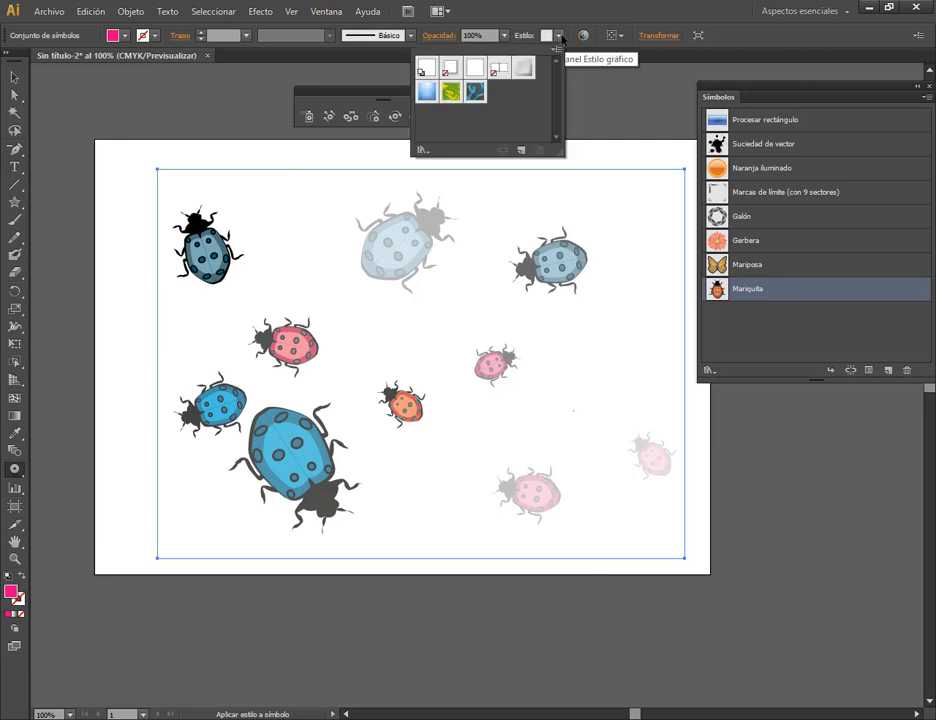
{"action": "left_click", "coordinate": [451, 96]}
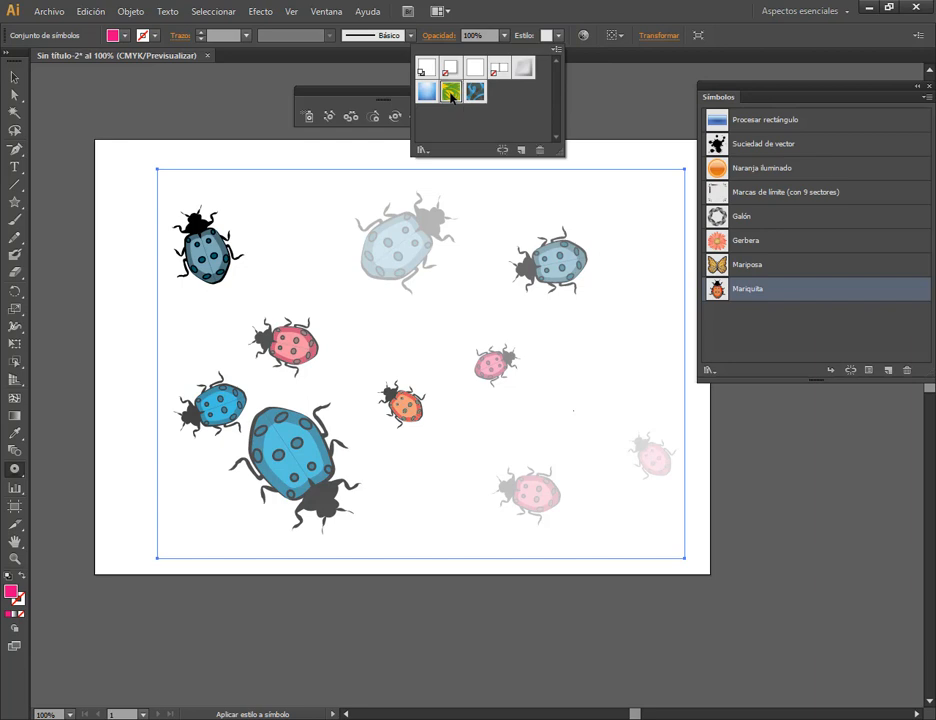
{"action": "left_click", "coordinate": [409, 257]}
{"action": "left_click", "coordinate": [553, 283]}
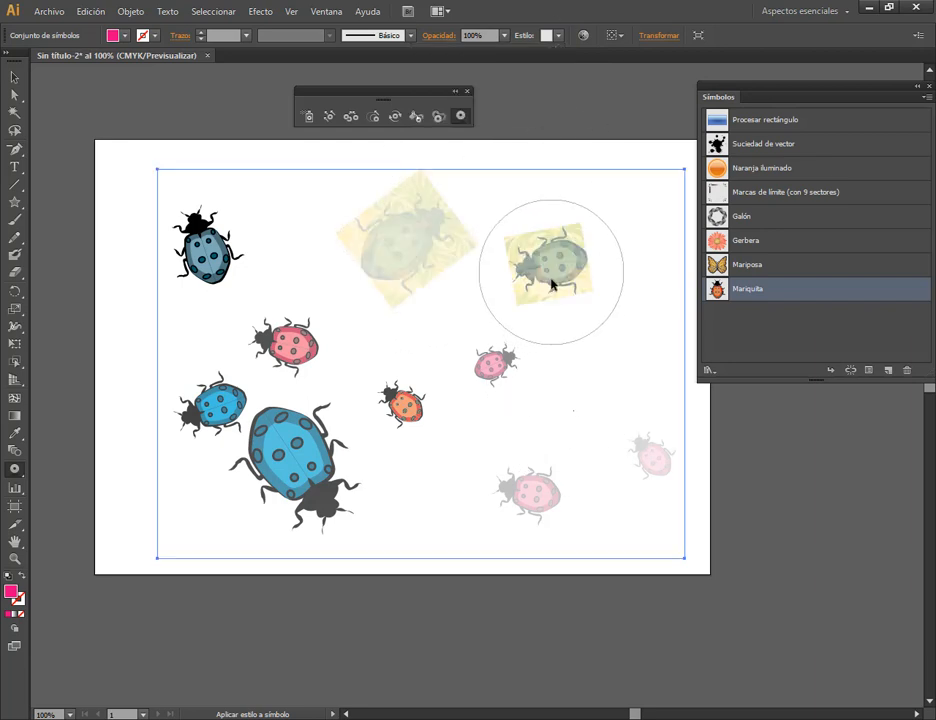
{"action": "left_click", "coordinate": [399, 410]}
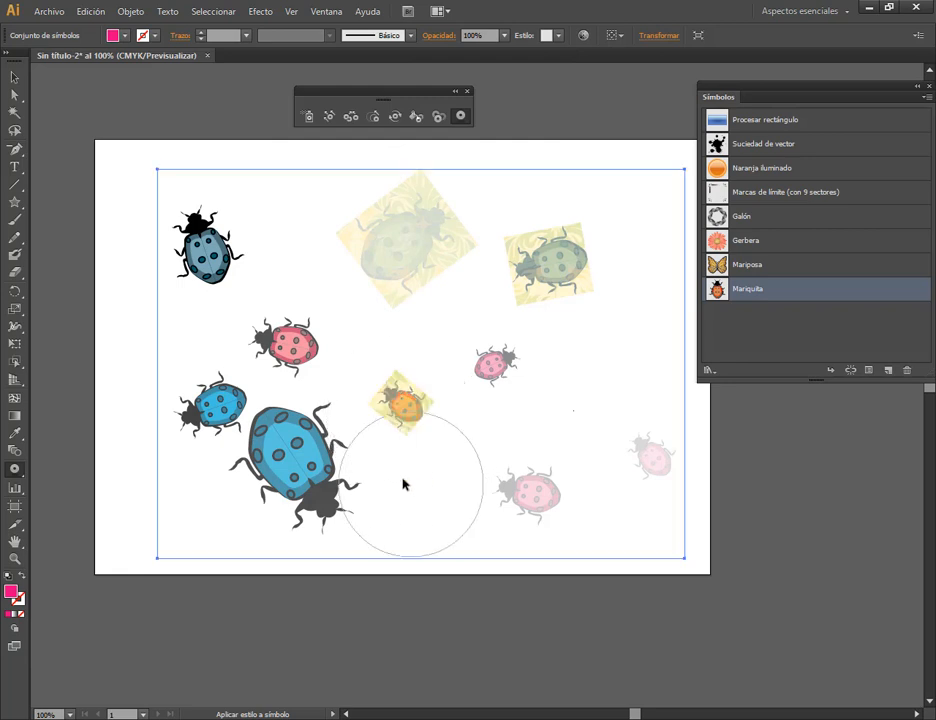
- Apply the same green-and-yellow style to the seven remaining ladybugs in the set
{"action": "left_click", "coordinate": [288, 342]}
{"action": "left_click", "coordinate": [285, 445]}
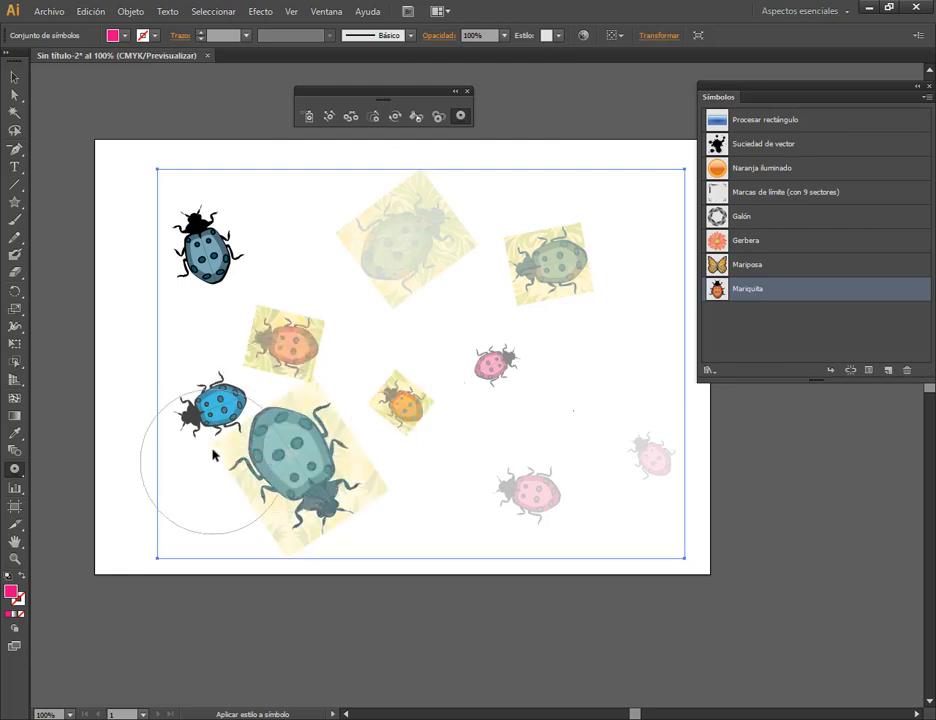
{"action": "left_click", "coordinate": [210, 410]}
{"action": "left_click", "coordinate": [206, 272]}
{"action": "left_click", "coordinate": [528, 492]}
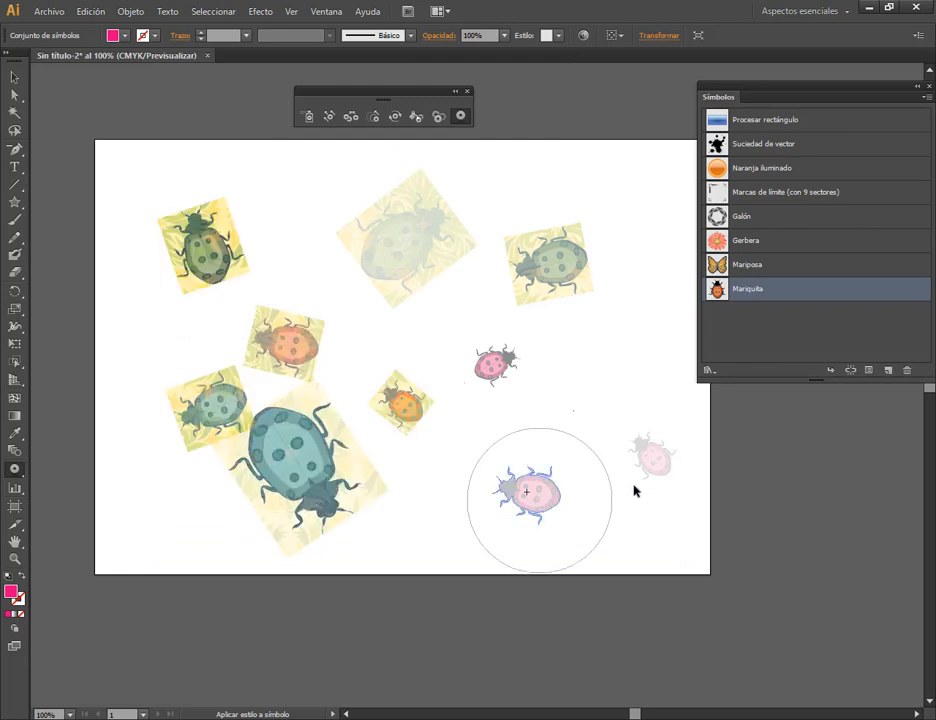
{"action": "left_click", "coordinate": [650, 455]}
{"action": "left_click", "coordinate": [492, 368]}
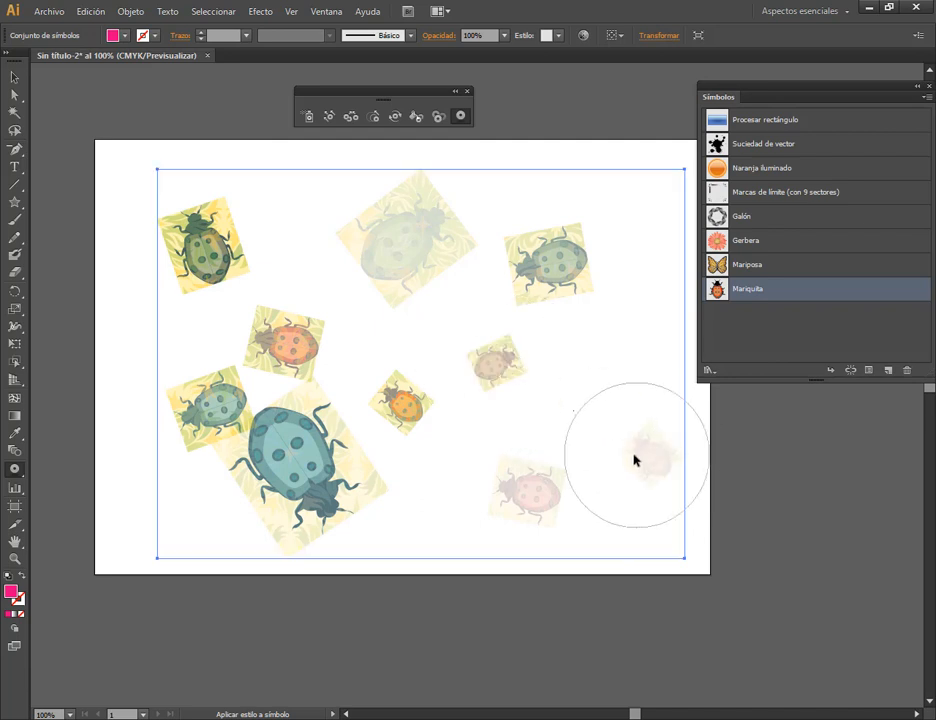
- Choose the light blue gradient graphic style and apply it to the three upper ladybugs and the pink middle-left one
{"action": "left_click", "coordinate": [557, 35]}
{"action": "left_click", "coordinate": [427, 91]}
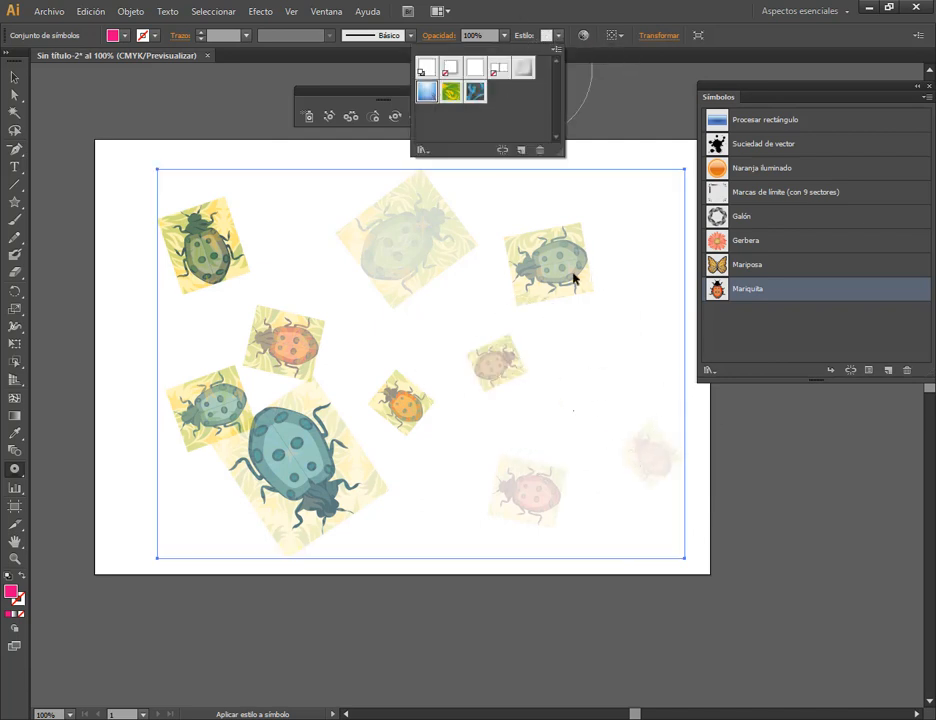
{"action": "left_click", "coordinate": [568, 260]}
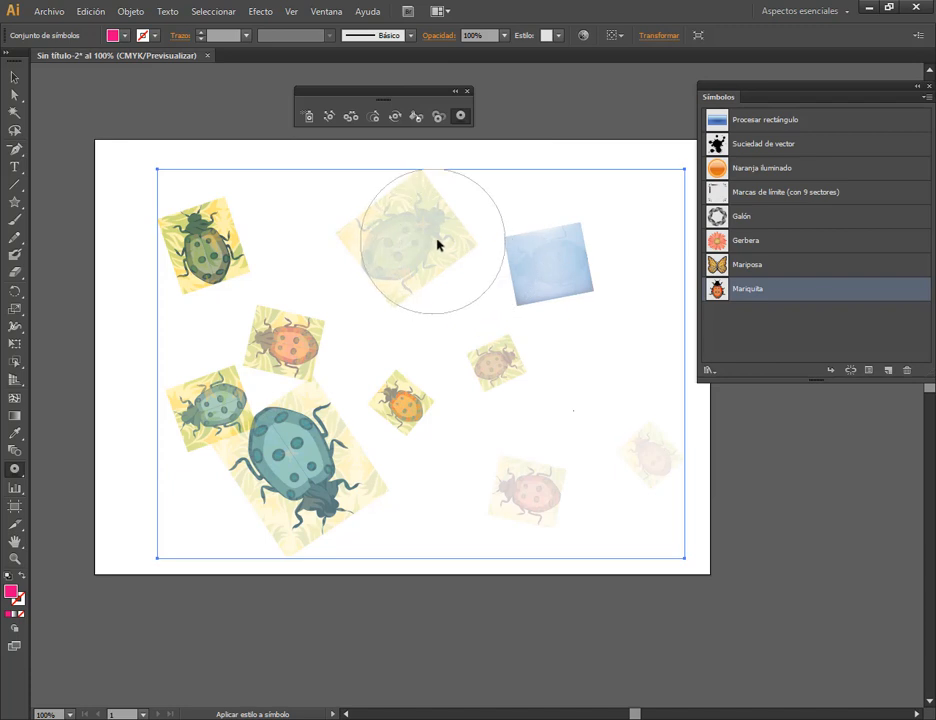
{"action": "left_click", "coordinate": [432, 194]}
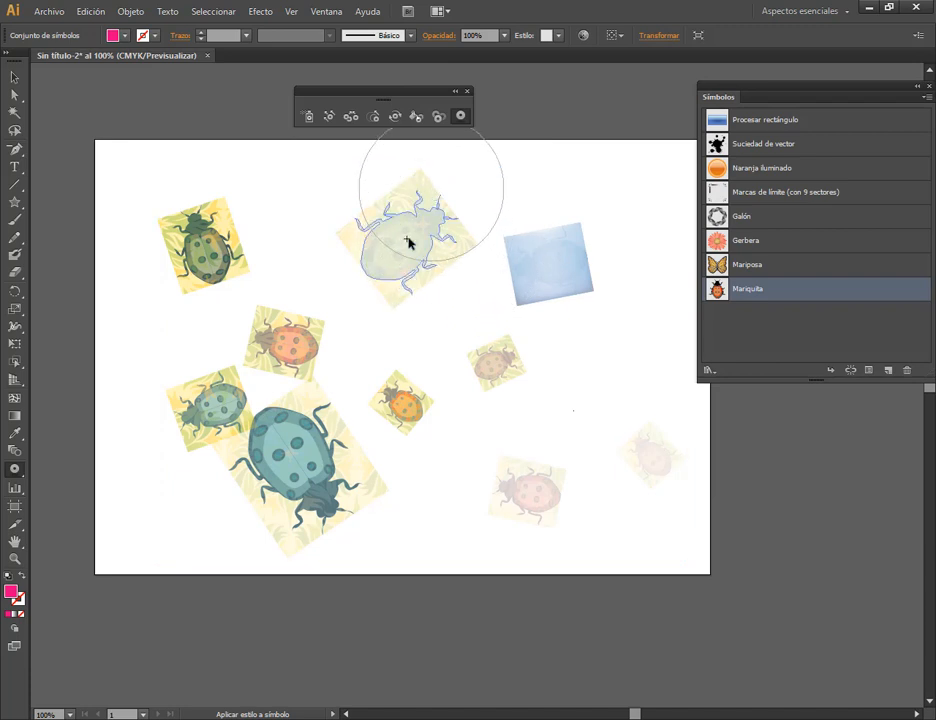
{"action": "left_click", "coordinate": [217, 258]}
{"action": "left_click", "coordinate": [289, 360]}
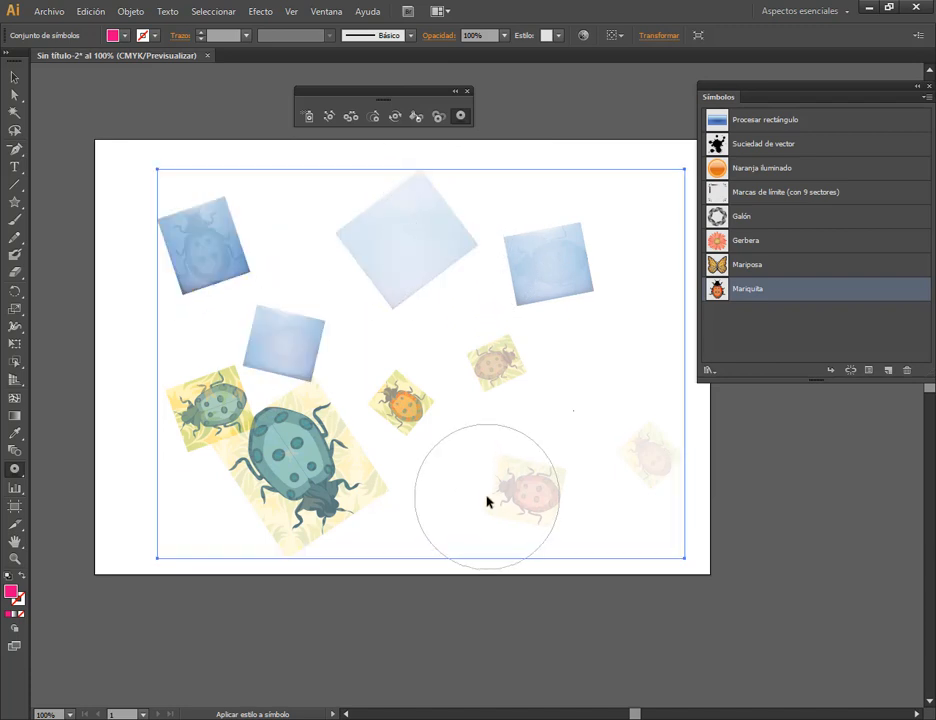
- Select the styled ladybug symbol set with the Selection tool and delete it from the artboard
{"action": "key", "text": "v"}
{"action": "left_click", "coordinate": [583, 338]}
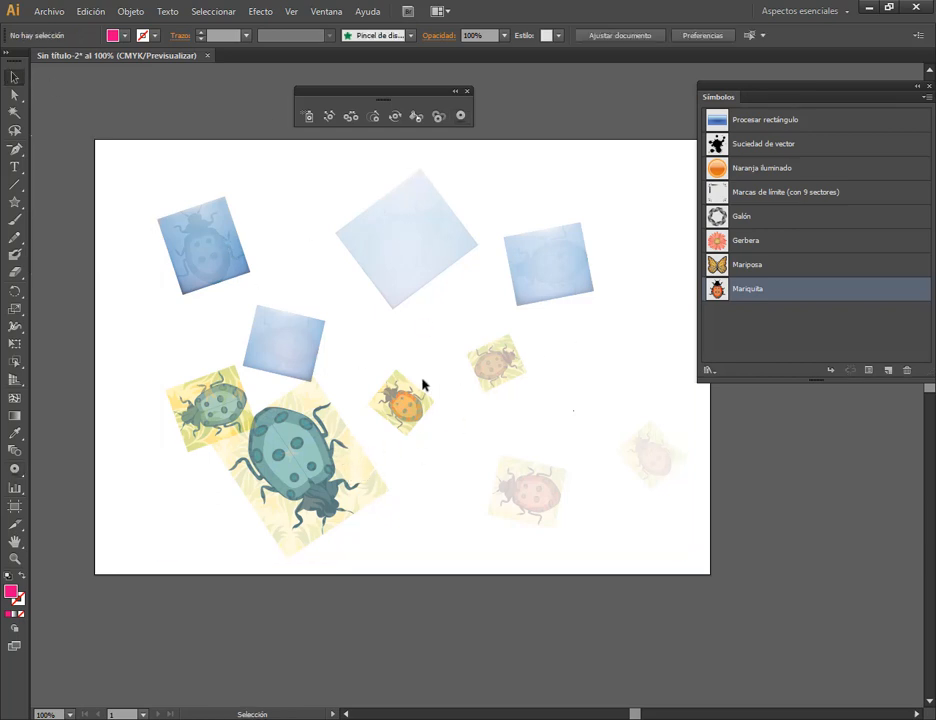
{"action": "left_click_drag", "start_coordinate": [410, 395], "coordinate": [436, 348]}
{"action": "key", "text": "Delete"}
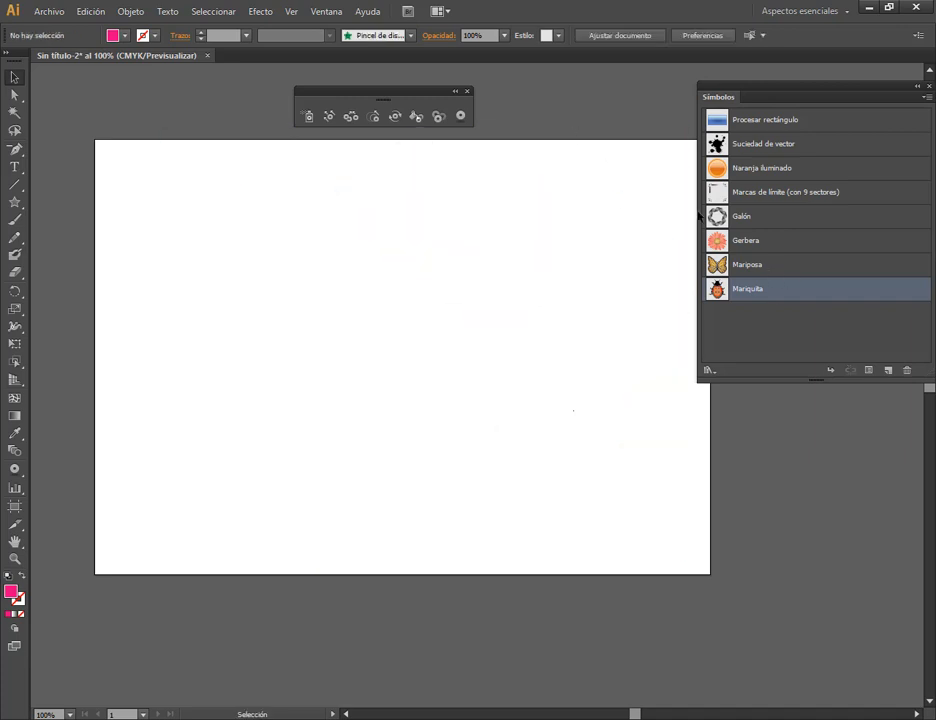
- Spray a new set of Mariquita symbols across the artboard, shift it slightly upward and delete it
{"action": "left_click", "coordinate": [308, 116]}
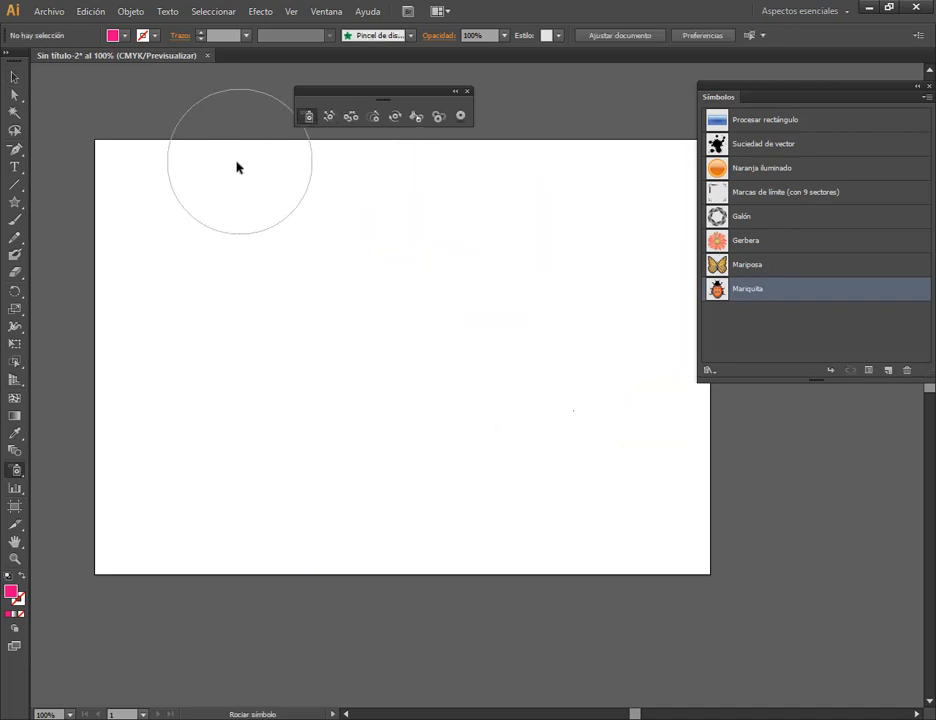
{"action": "left_click", "coordinate": [193, 208]}
{"action": "mouse_move", "coordinate": [267, 316]}
{"action": "left_mouse_down"}
{"action": "mouse_move", "coordinate": [277, 348]}
{"action": "mouse_move", "coordinate": [584, 424]}
{"action": "mouse_move", "coordinate": [704, 405]}
{"action": "left_mouse_up"}
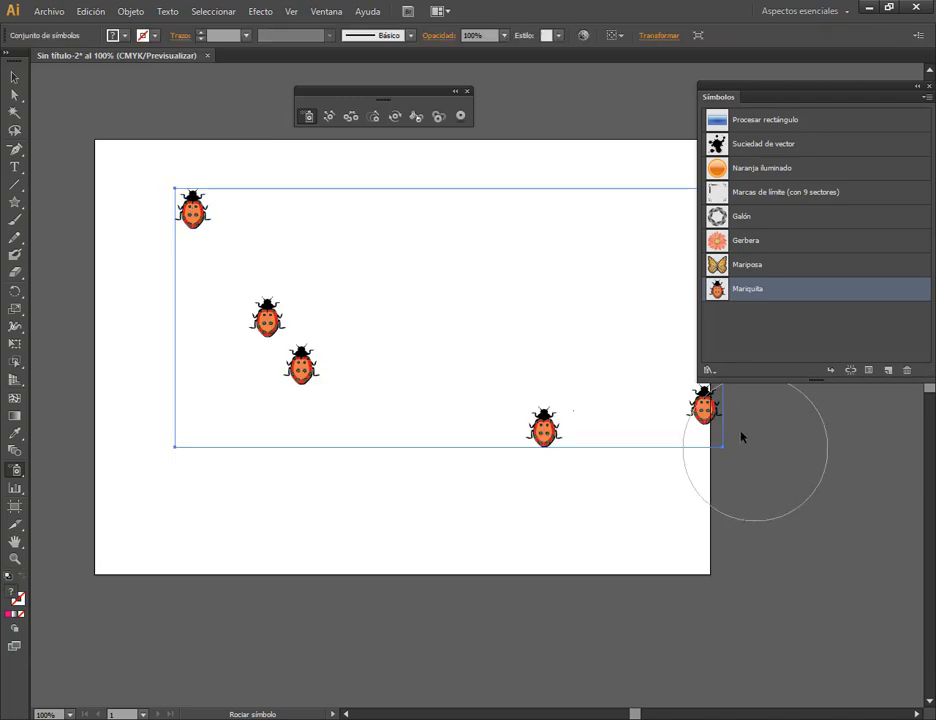
{"action": "mouse_move", "coordinate": [569, 228]}
{"action": "left_mouse_down"}
{"action": "mouse_move", "coordinate": [527, 226]}
{"action": "mouse_move", "coordinate": [399, 428]}
{"action": "mouse_move", "coordinate": [138, 399]}
{"action": "mouse_move", "coordinate": [236, 265]}
{"action": "mouse_move", "coordinate": [462, 238]}
{"action": "left_mouse_up"}
{"action": "left_click", "coordinate": [14, 77]}
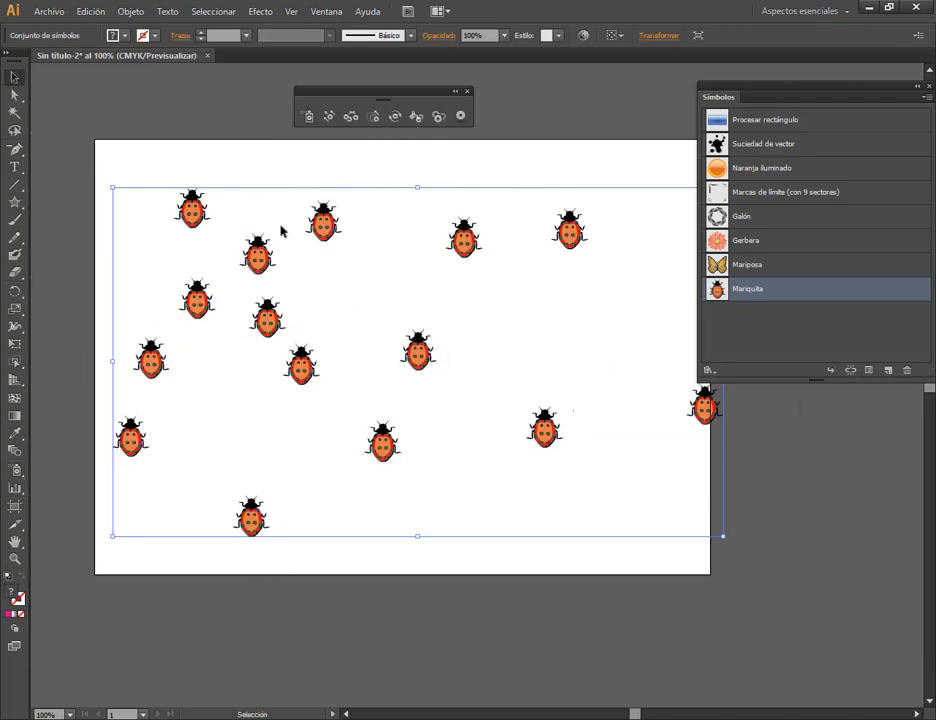
{"action": "left_click_drag", "start_coordinate": [422, 371], "coordinate": [415, 346]}
{"action": "key", "text": "Delete"}
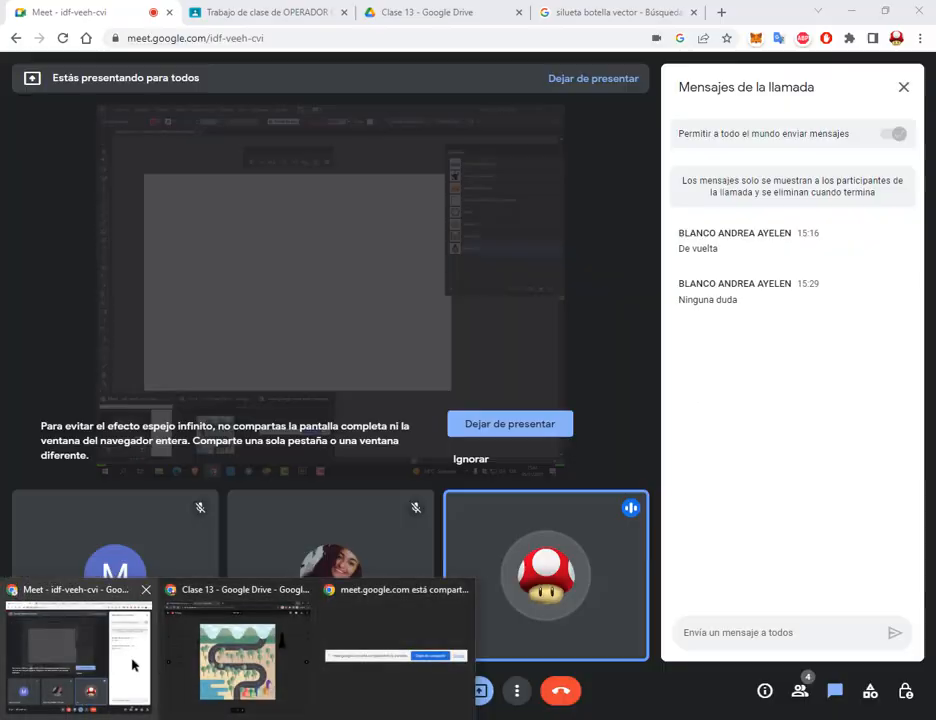
- Switch to the Google Meet window to check the call's messages and return to Illustrator
{"action": "left_click", "coordinate": [132, 664]}
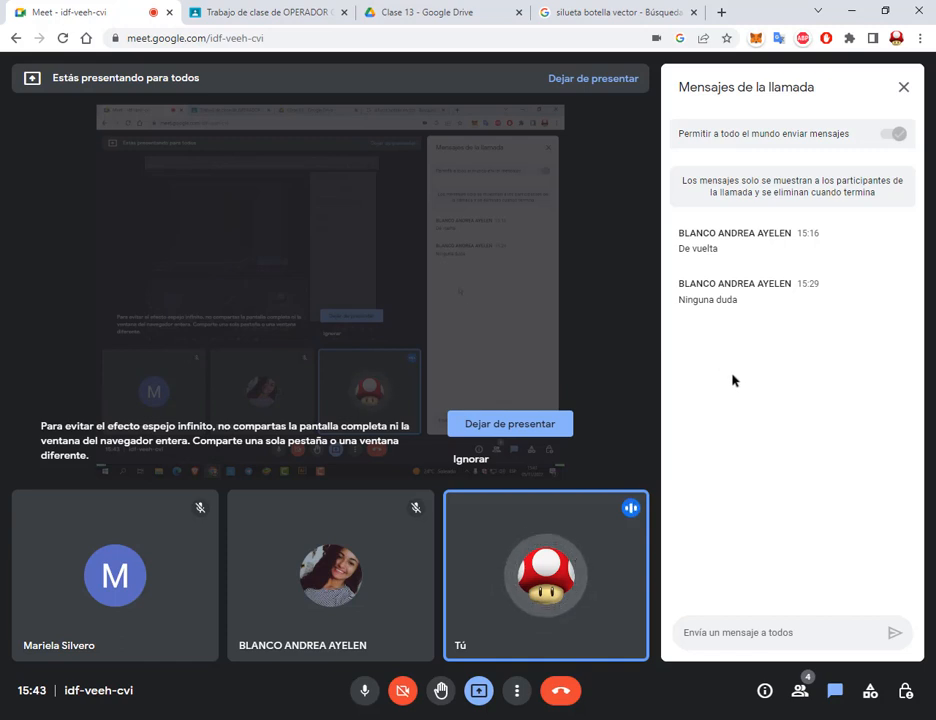
{"action": "left_click", "coordinate": [851, 10]}
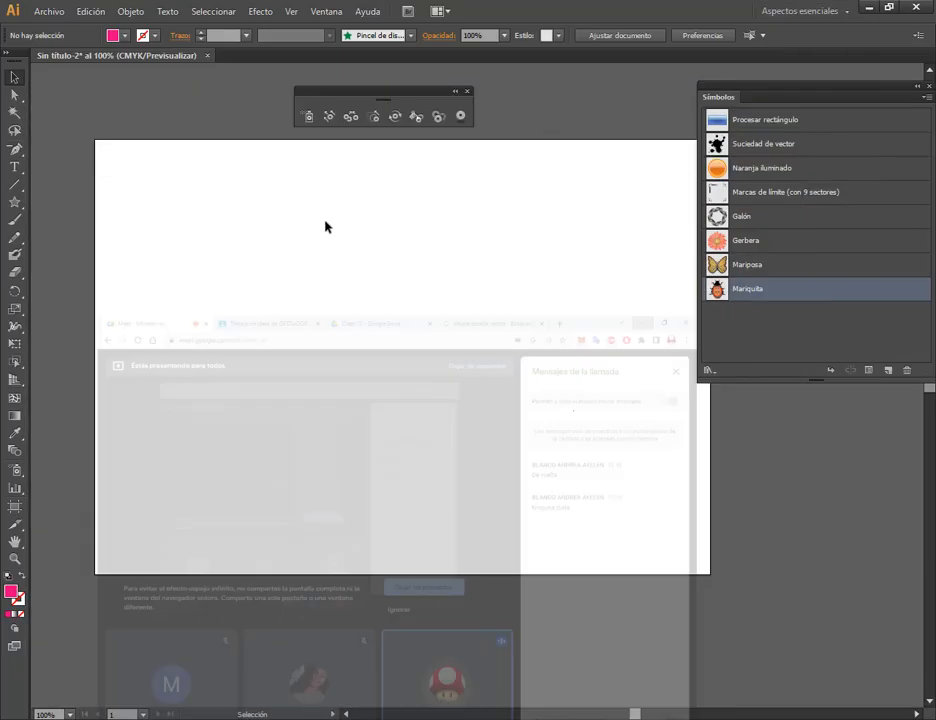
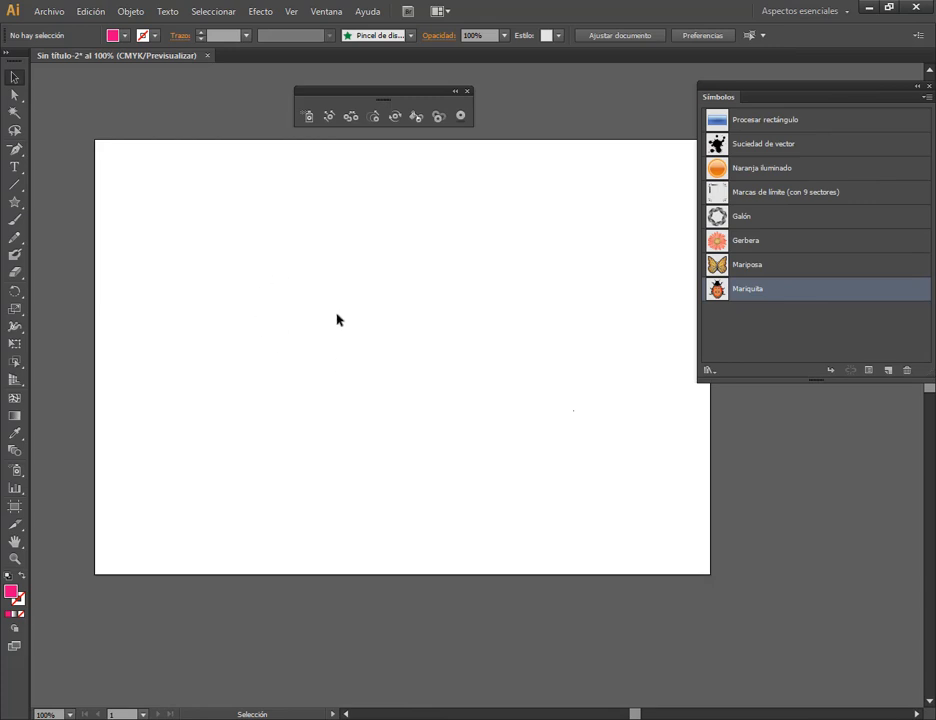
- Paint a long wavy stroke with the green star scatter brush across the upper part of the artboard
{"action": "left_click", "coordinate": [15, 219]}
{"action": "mouse_move", "coordinate": [152, 204]}
{"action": "left_mouse_down"}
{"action": "mouse_move", "coordinate": [226, 198]}
{"action": "mouse_move", "coordinate": [576, 237]}
{"action": "mouse_move", "coordinate": [598, 231]}
{"action": "left_mouse_up"}
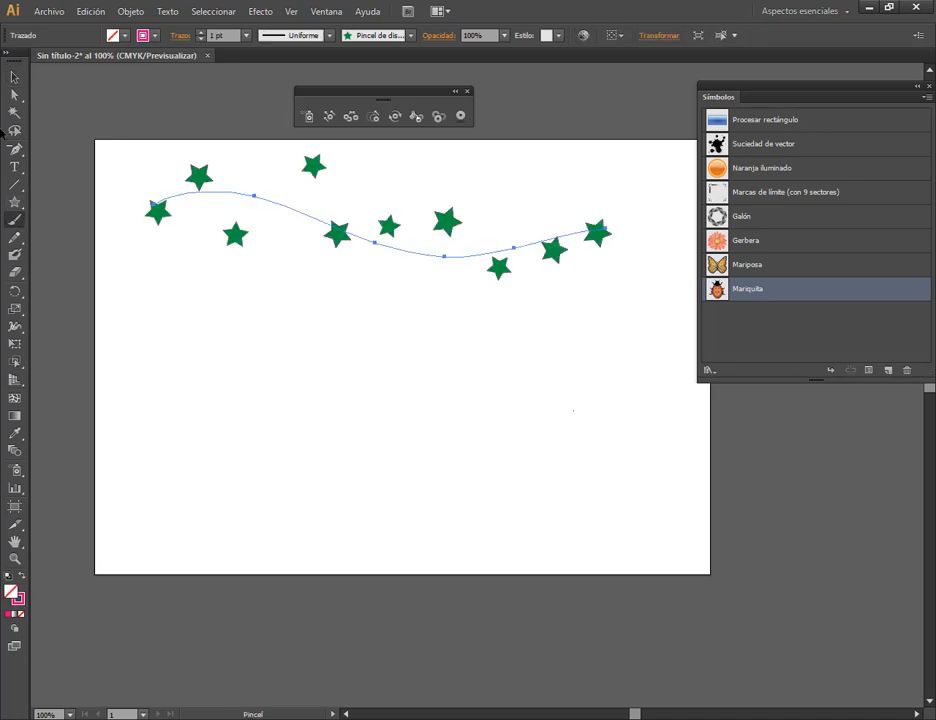
{"action": "key", "text": "v"}
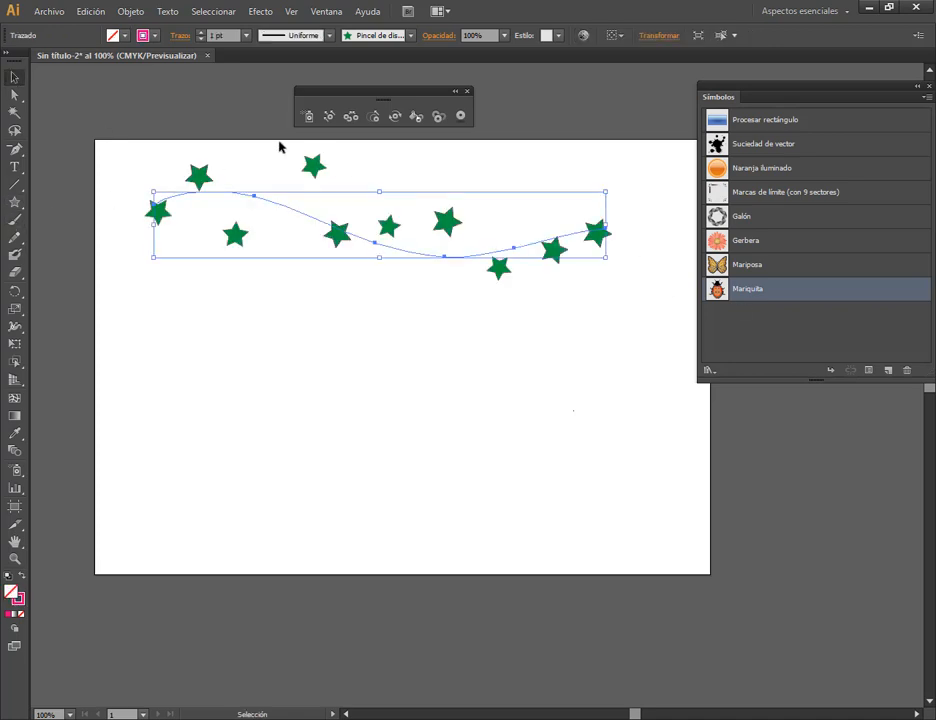
- Spray Mariquita symbols in two loose rows across the lower half of the artboard and select the star brush stroke above
{"action": "left_click", "coordinate": [308, 117]}
{"action": "mouse_move", "coordinate": [188, 412]}
{"action": "left_mouse_down"}
{"action": "mouse_move", "coordinate": [349, 457]}
{"action": "mouse_move", "coordinate": [656, 506]}
{"action": "mouse_move", "coordinate": [468, 560]}
{"action": "mouse_move", "coordinate": [205, 510]}
{"action": "mouse_move", "coordinate": [120, 430]}
{"action": "left_mouse_up"}
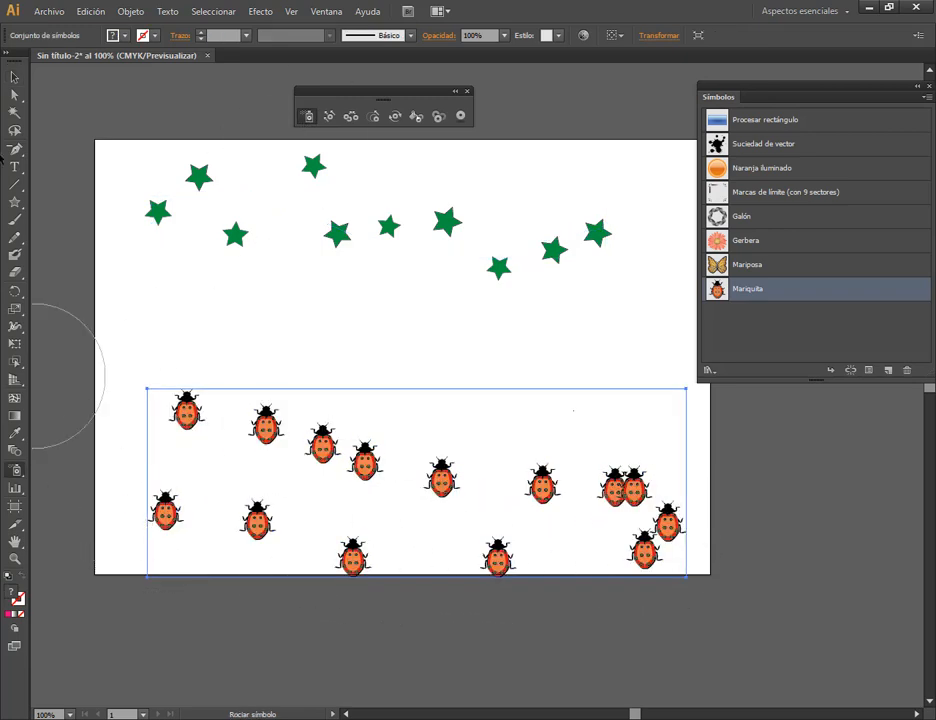
{"action": "key", "text": "v"}
{"action": "left_click", "coordinate": [286, 310]}
{"action": "left_click", "coordinate": [238, 234]}
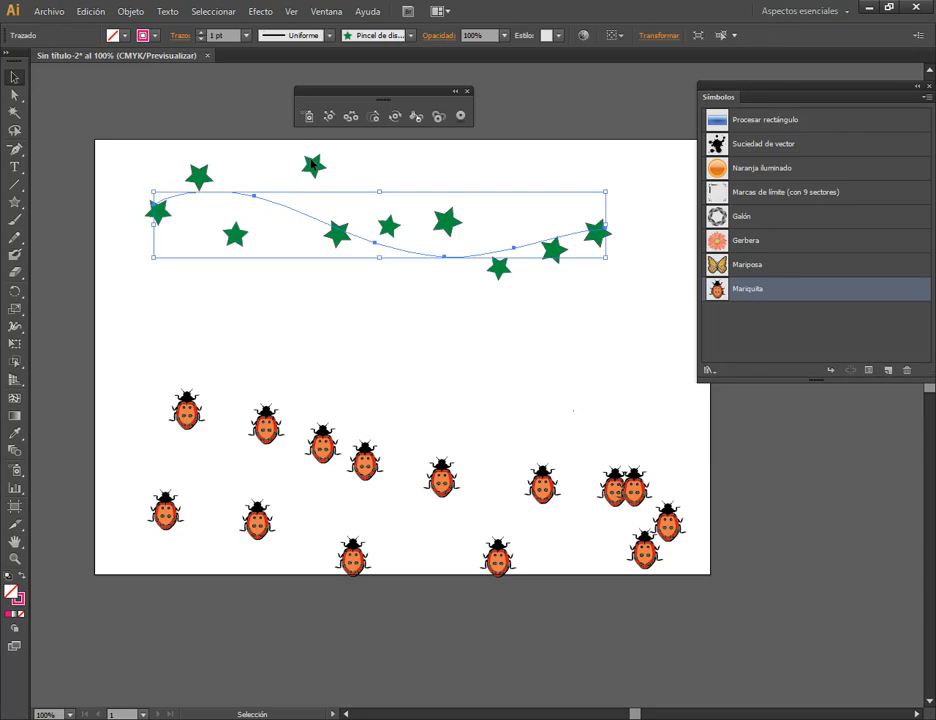
- Reapply the green star scatter brush to the selected wavy stroke several times and open the brush's options
{"action": "left_click", "coordinate": [327, 12]}
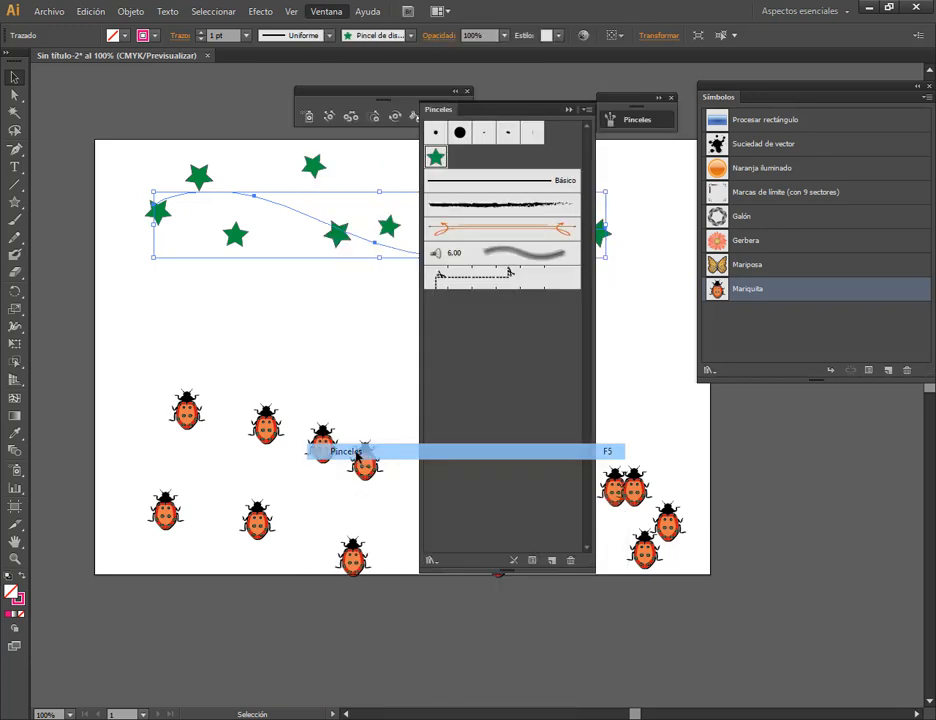
{"action": "left_click", "coordinate": [380, 451]}
{"action": "left_click", "coordinate": [437, 160]}
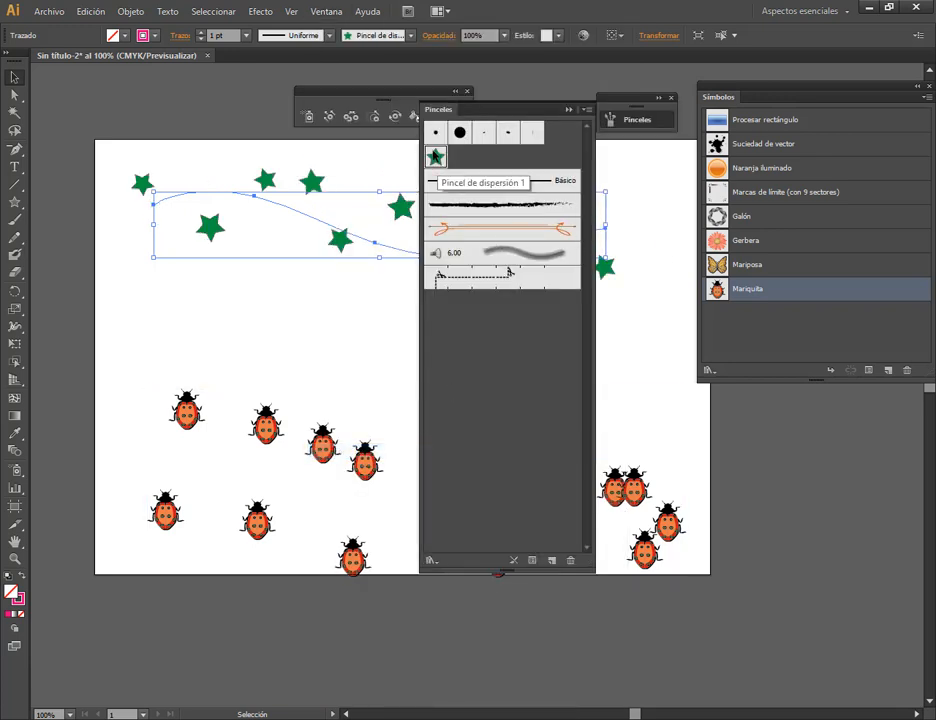
{"action": "left_click_drag", "start_coordinate": [474, 111], "coordinate": [647, 279]}
{"action": "left_click", "coordinate": [611, 321]}
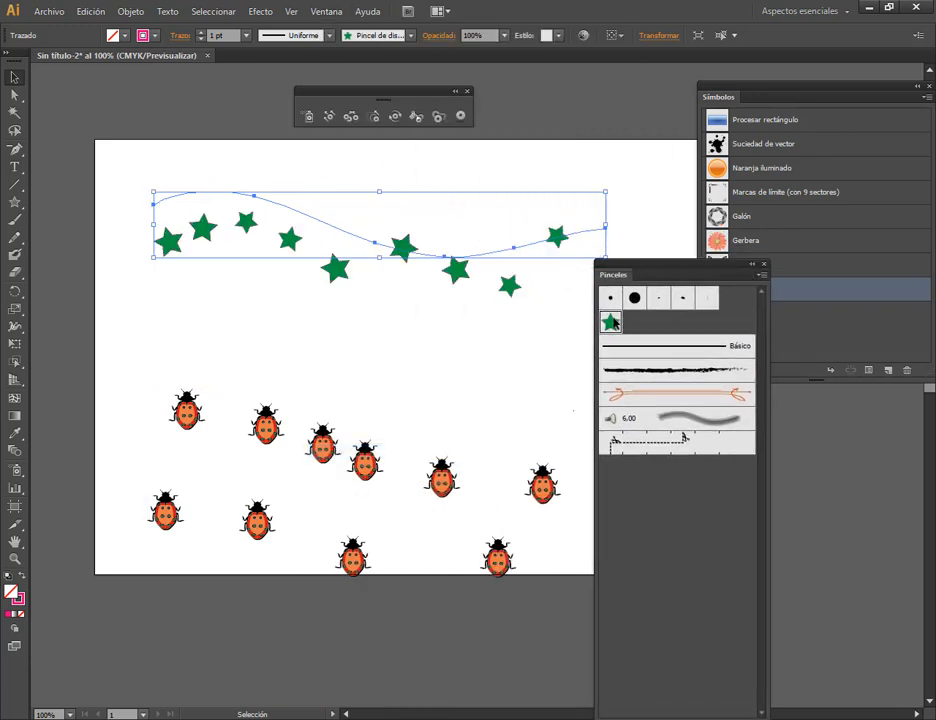
{"action": "left_click", "coordinate": [611, 321]}
{"action": "left_click", "coordinate": [611, 322]}
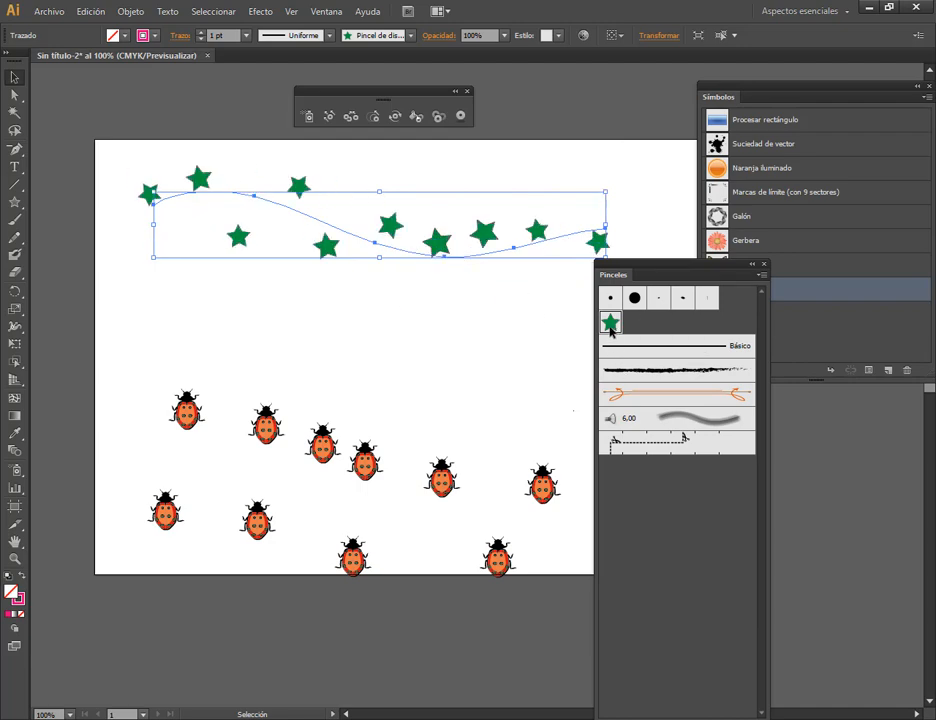
{"action": "left_click", "coordinate": [611, 322]}
{"action": "double_click", "coordinate": [611, 322]}
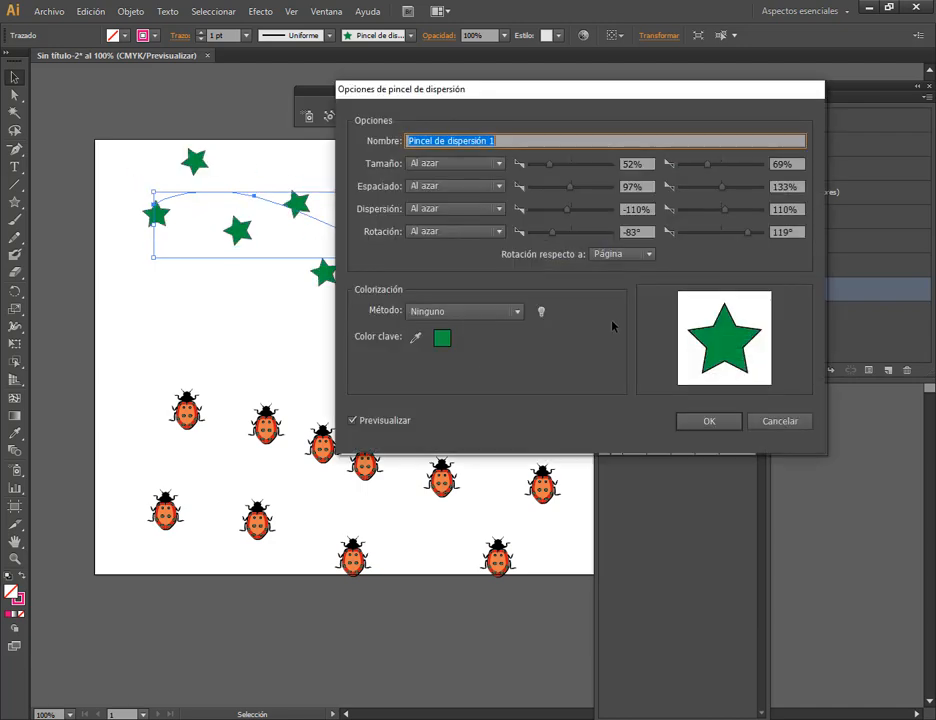
- Set the star scatter brush's random size range to 26% minimum and 80% maximum and apply it to the existing stroke
{"action": "left_click_drag", "start_coordinate": [505, 92], "coordinate": [531, 277]}
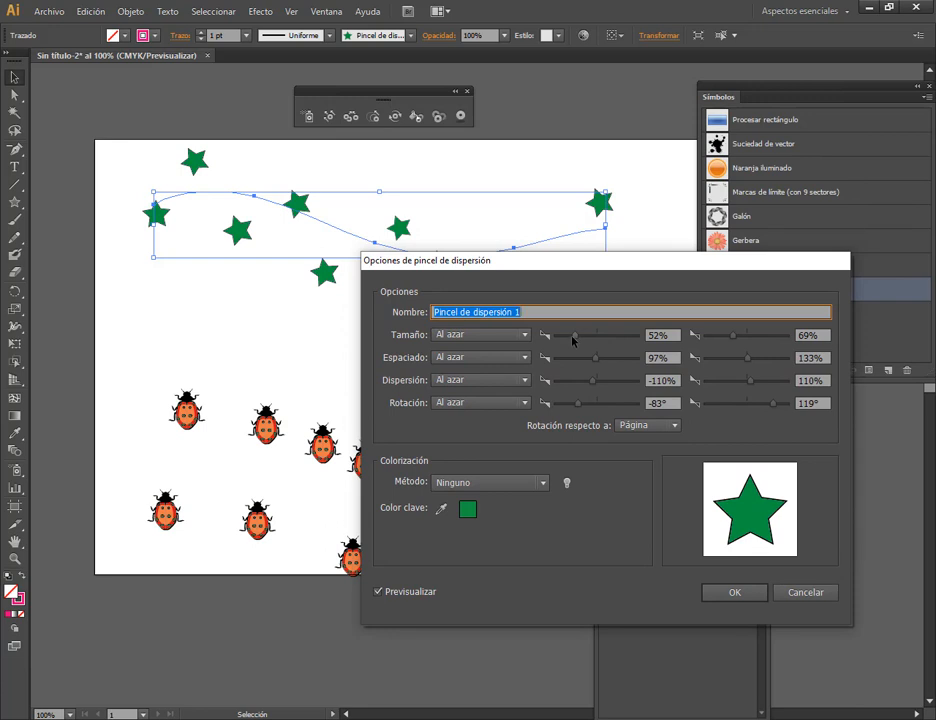
{"action": "left_click_drag", "start_coordinate": [572, 340], "coordinate": [518, 330]}
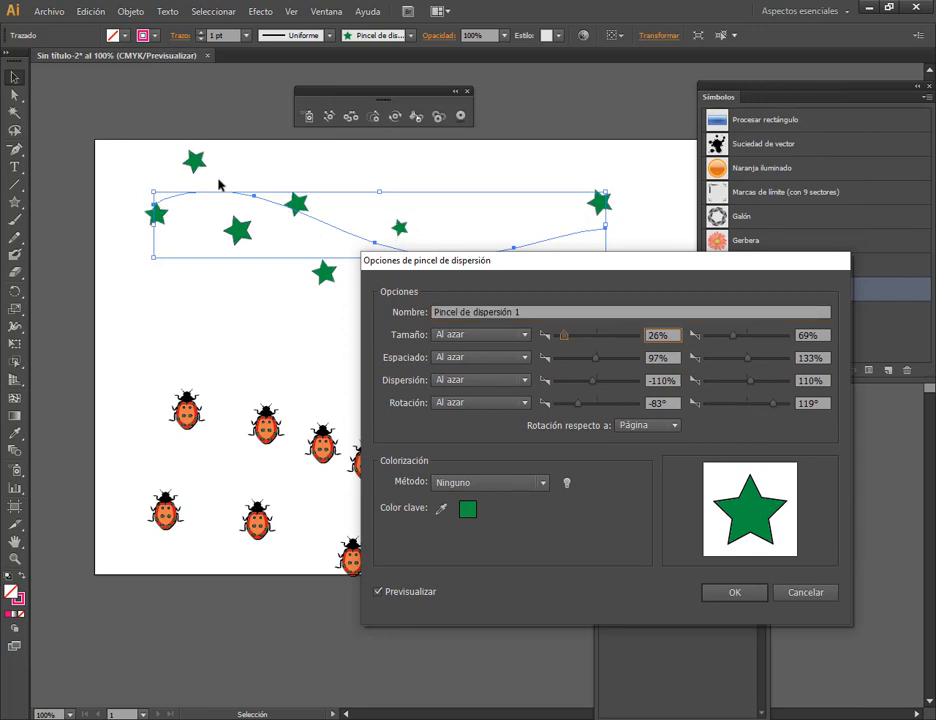
{"action": "left_click_drag", "start_coordinate": [729, 340], "coordinate": [614, 212]}
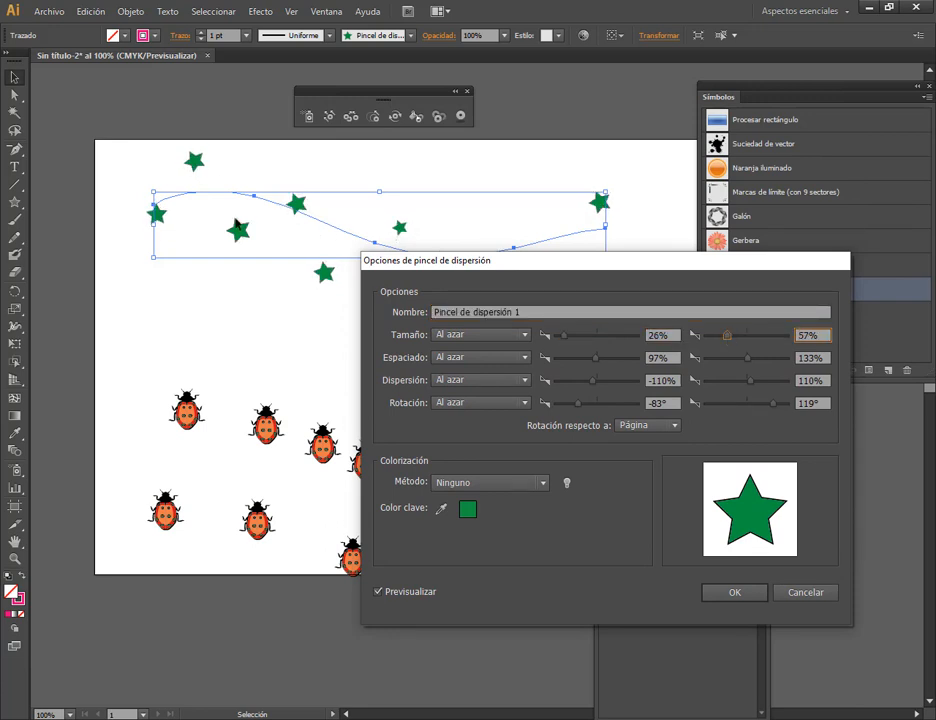
{"action": "left_click", "coordinate": [739, 340]}
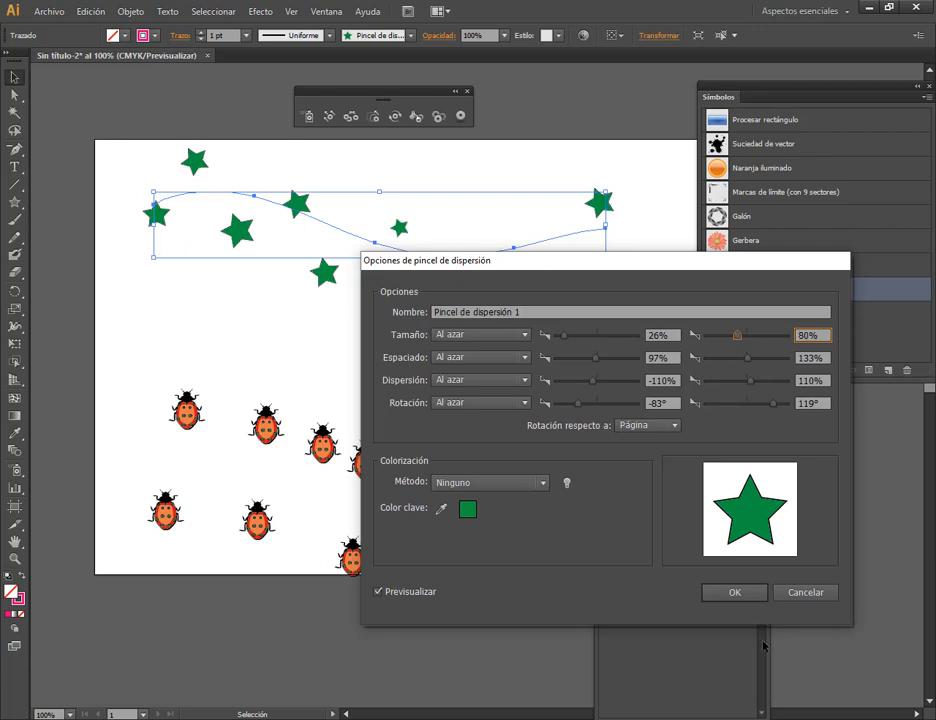
{"action": "left_click", "coordinate": [740, 592]}
{"action": "left_click", "coordinate": [442, 384]}
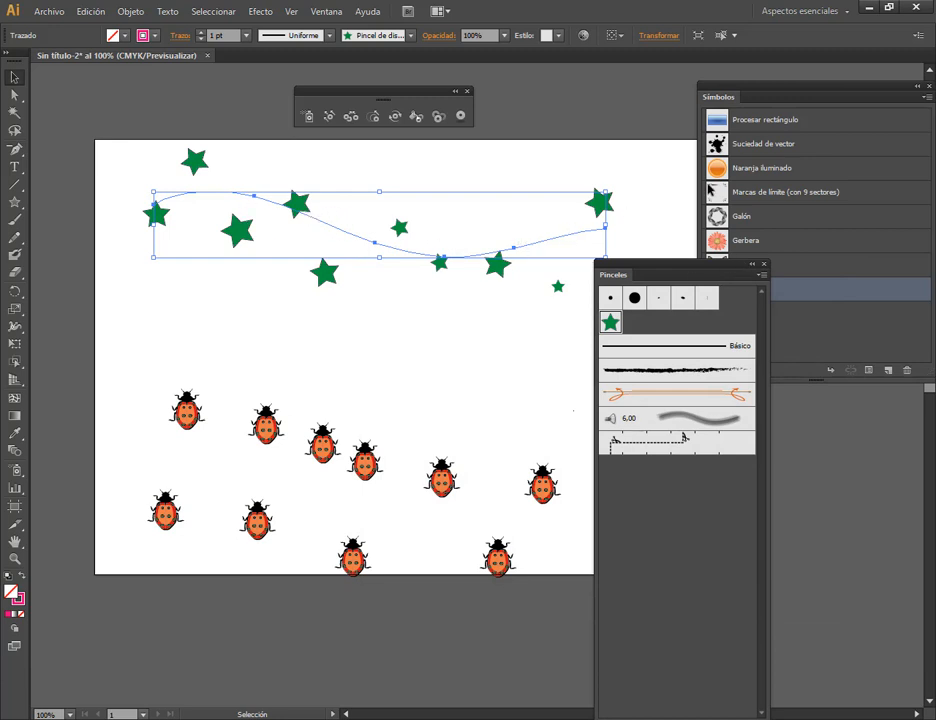
- Collapse the Brushes panel, shift the ladybug symbol set slightly up and left, and deselect it
{"action": "left_click", "coordinate": [754, 265]}
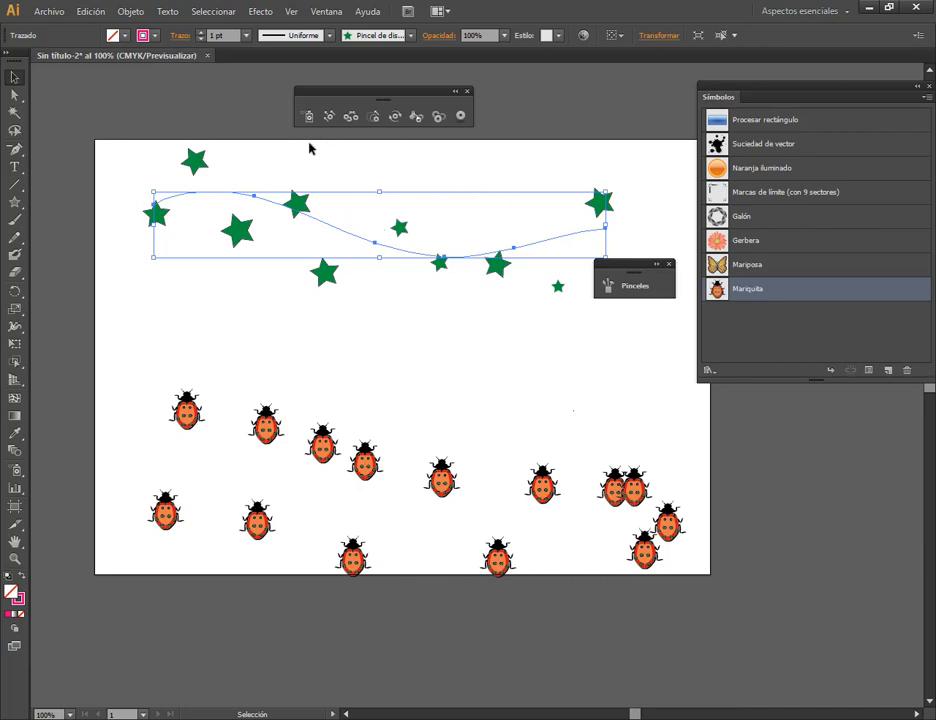
{"action": "left_click", "coordinate": [368, 468]}
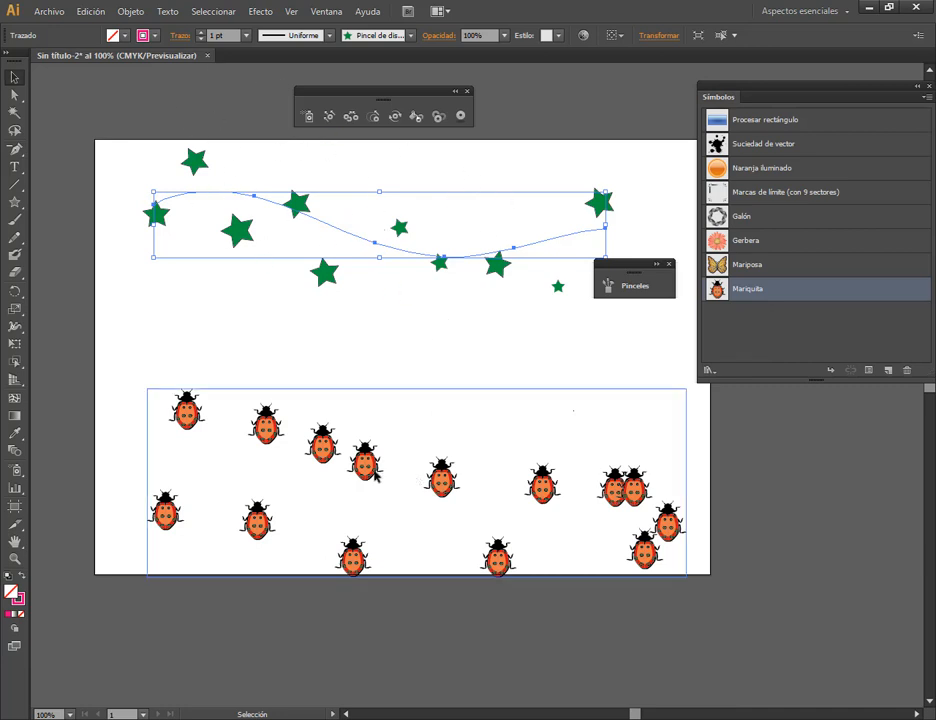
{"action": "left_click_drag", "start_coordinate": [368, 468], "coordinate": [353, 436]}
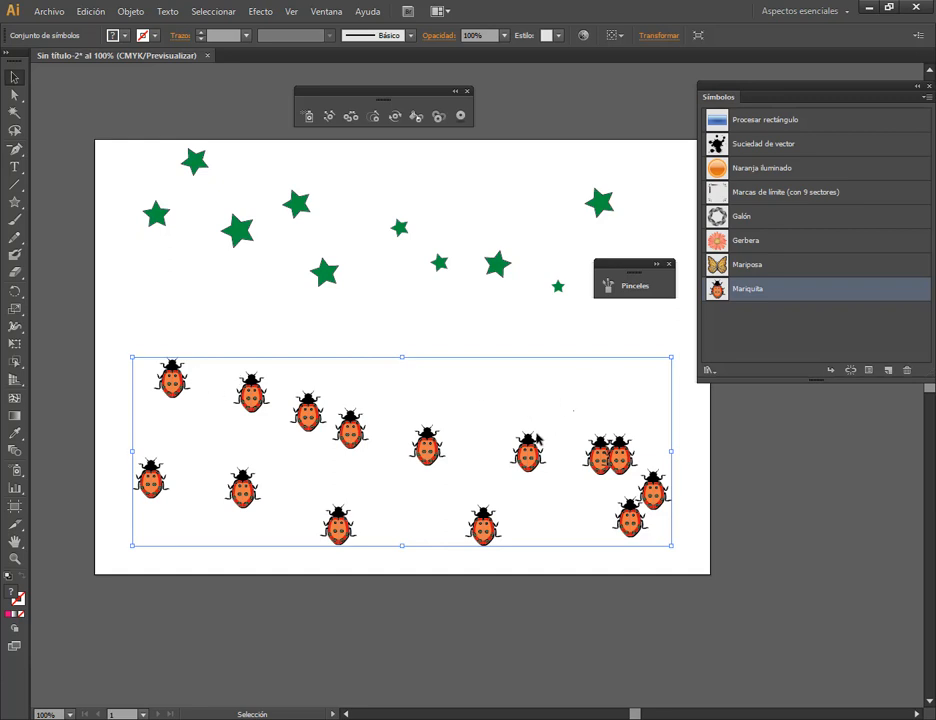
{"action": "left_click", "coordinate": [340, 655]}
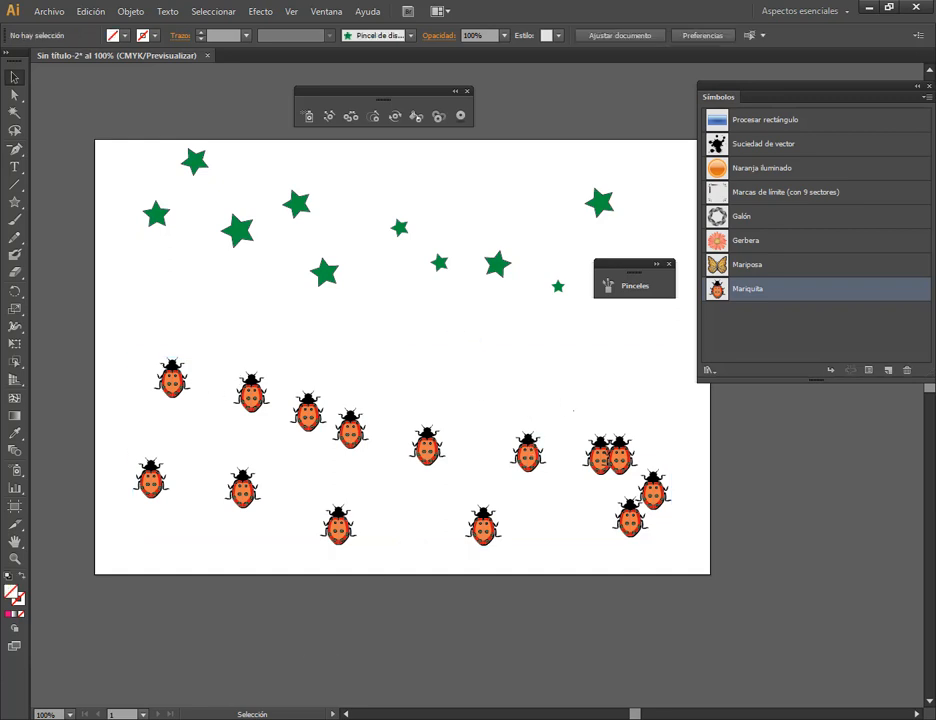
- Switch to the Google Meet window to check the call's messages and return to Illustrator
{"action": "left_click", "coordinate": [77, 650]}
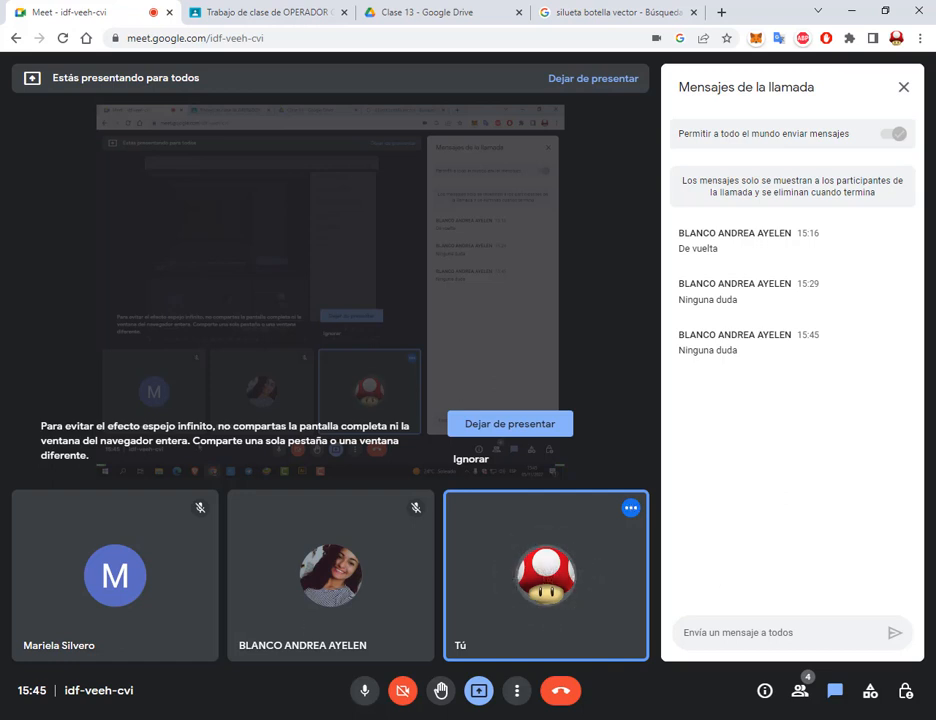
{"action": "key", "text": "alt+Tab"}
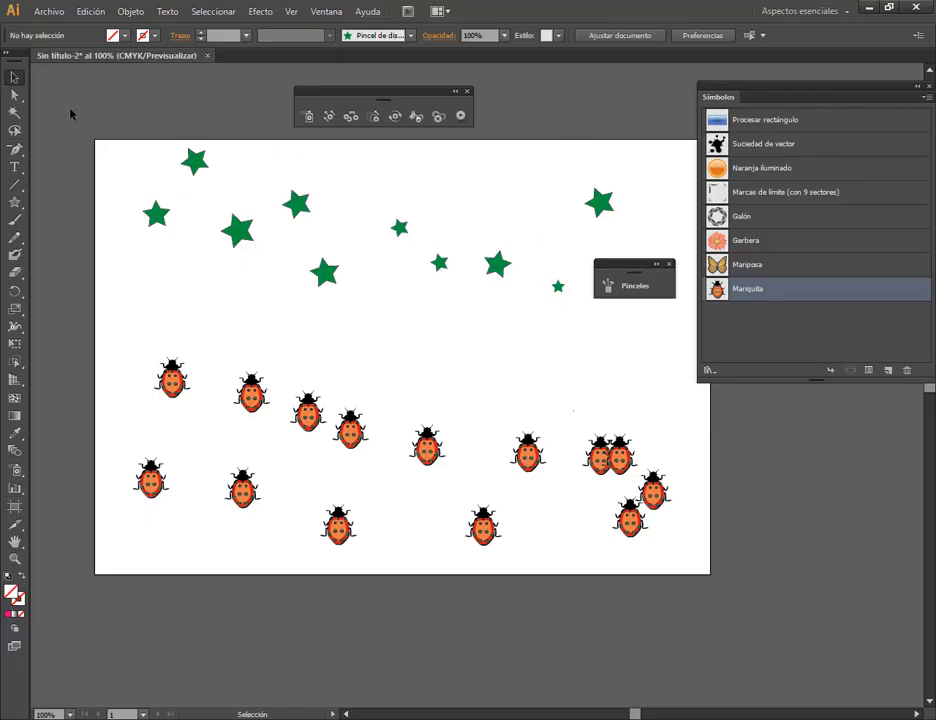
- Delete all the stars and ladybugs from the artboard and close the floating Brushes and symbolism tool panels
{"action": "left_click_drag", "start_coordinate": [70, 113], "coordinate": [680, 600]}
{"action": "key", "text": "Delete"}
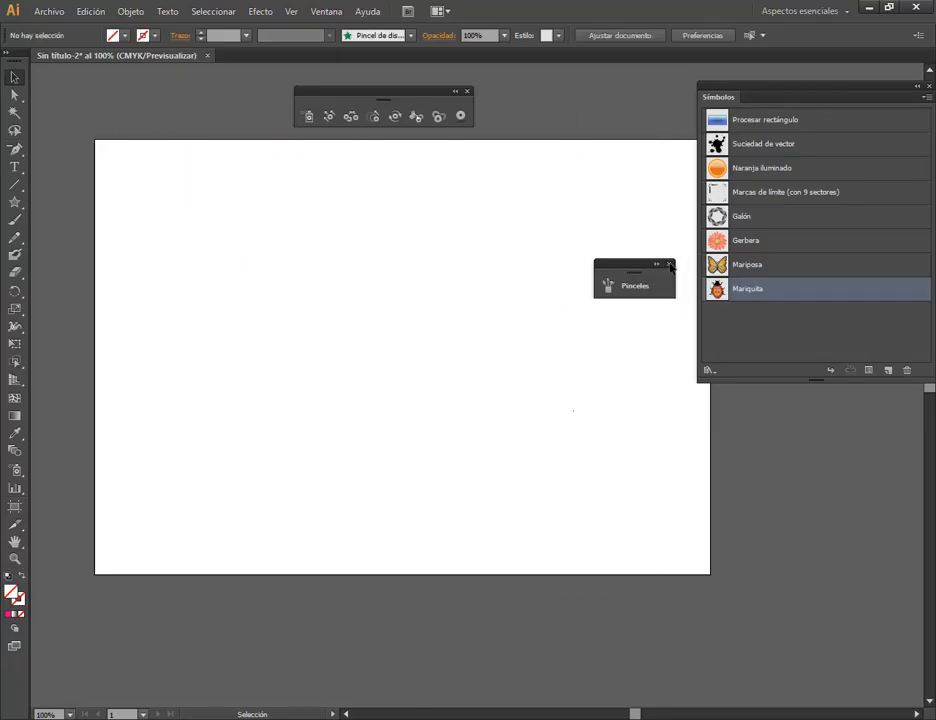
{"action": "left_click", "coordinate": [670, 265]}
{"action": "left_click", "coordinate": [467, 93]}
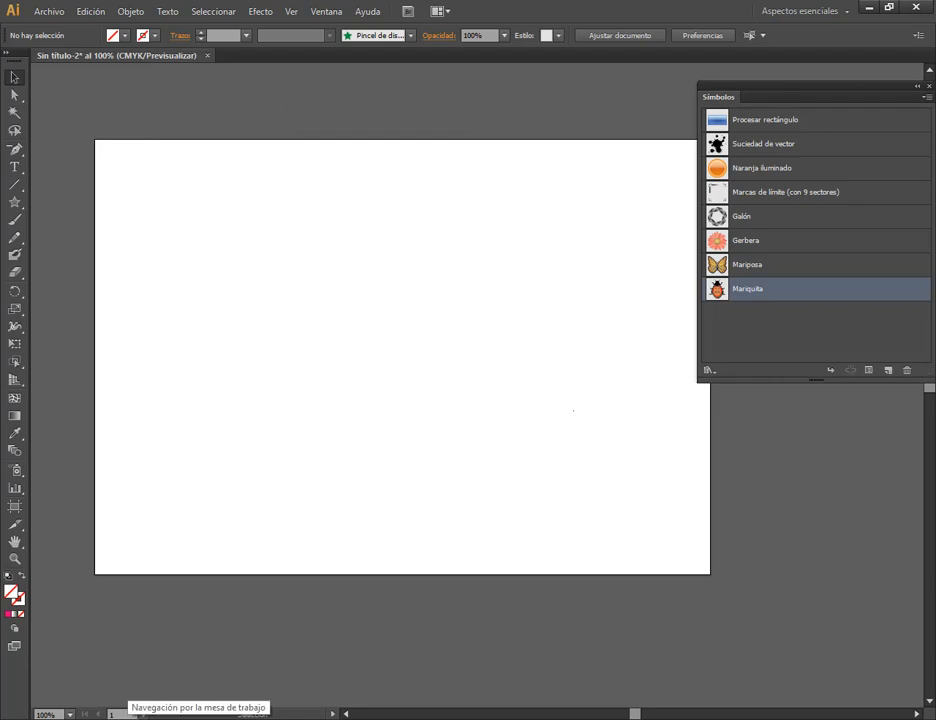
- Place Pista.jpg from the file explorer beside the artboard's left edge as a reference and close the Symbols panel
{"action": "mouse_move", "coordinate": [135, 710]}
{"action": "left_click", "coordinate": [236, 655]}
{"action": "left_click_drag", "start_coordinate": [565, 178], "coordinate": [81, 281]}
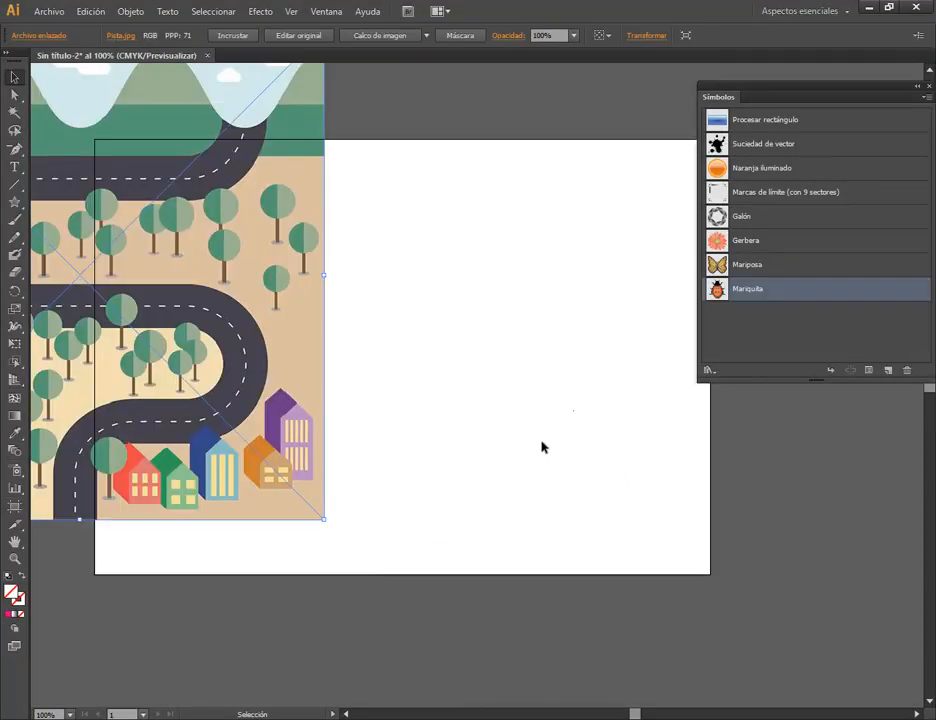
{"action": "scroll", "coordinate": [673, 470], "scroll_direction": "left", "scroll_amount": 6}
{"action": "scroll", "coordinate": [673, 470], "scroll_direction": "up", "scroll_amount": 2}
{"action": "left_click_drag", "start_coordinate": [569, 424], "coordinate": [329, 396]}
{"action": "left_click", "coordinate": [460, 178]}
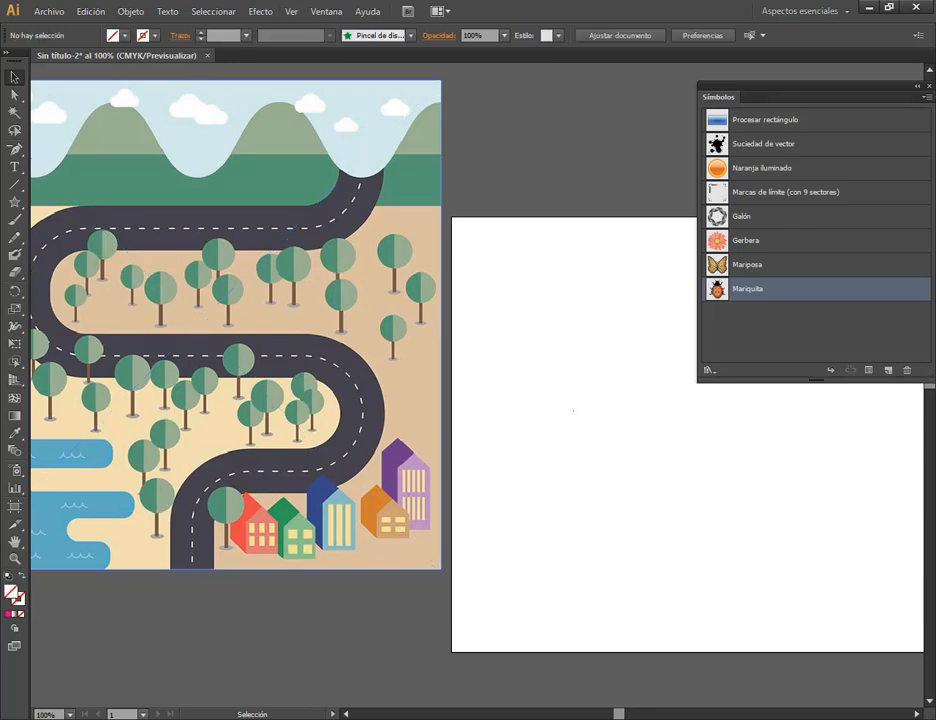
{"action": "left_click", "coordinate": [929, 87]}
{"action": "key", "text": "alt"}
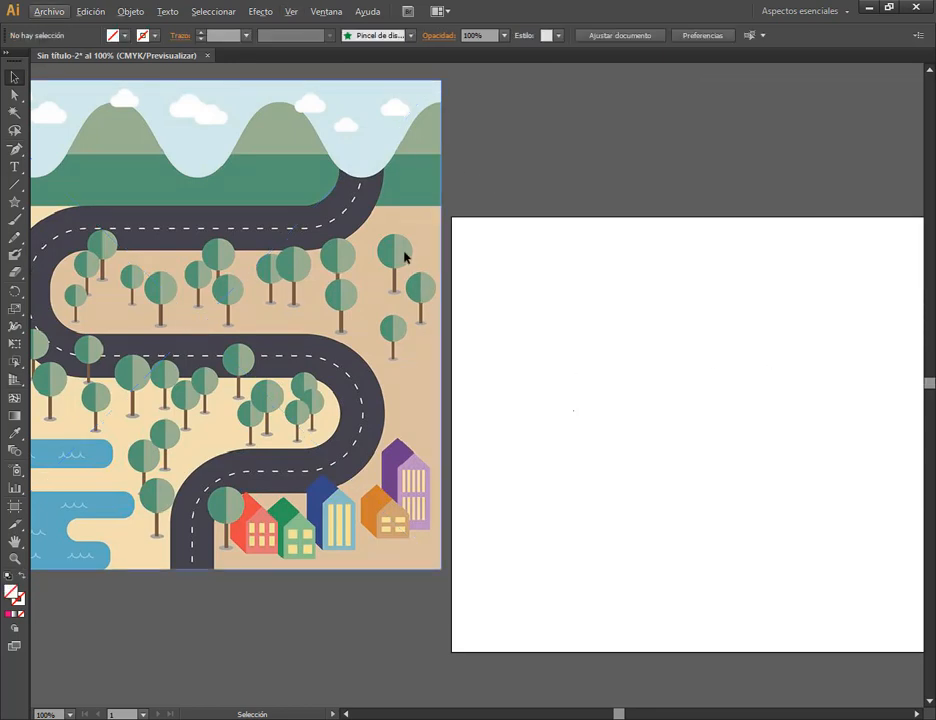
- Draw a circle for the tree crown near the artboard's upper left with the default white fill and black stroke
{"action": "scroll", "coordinate": [399, 267], "scroll_direction": "right", "scroll_amount": 2}
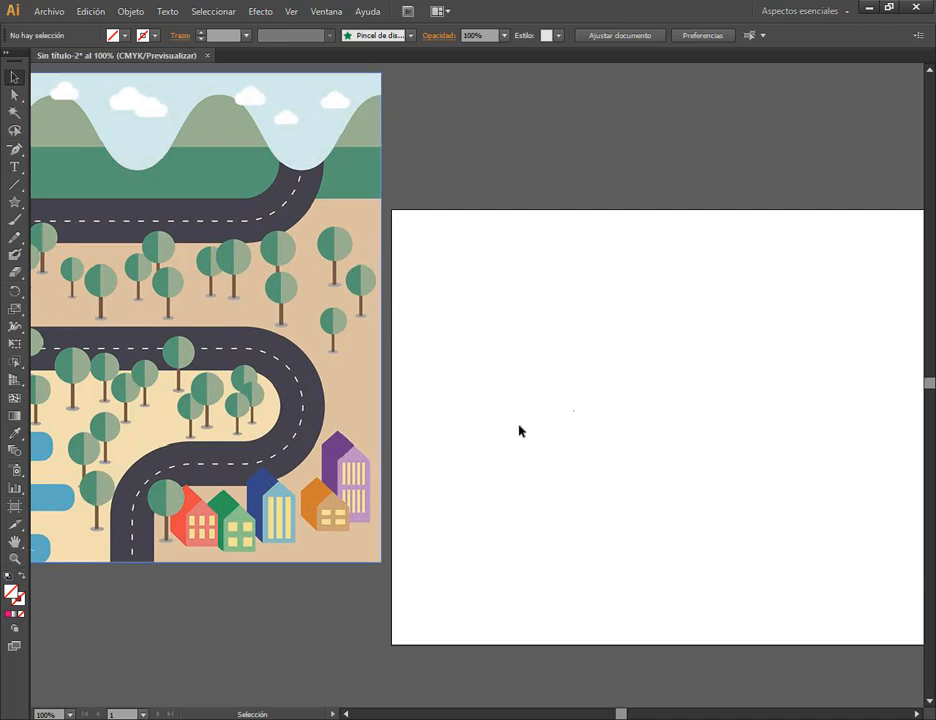
{"action": "scroll", "coordinate": [549, 430], "scroll_direction": "down", "scroll_amount": 1}
{"action": "scroll", "coordinate": [295, 430], "scroll_direction": "up", "scroll_amount": 1}
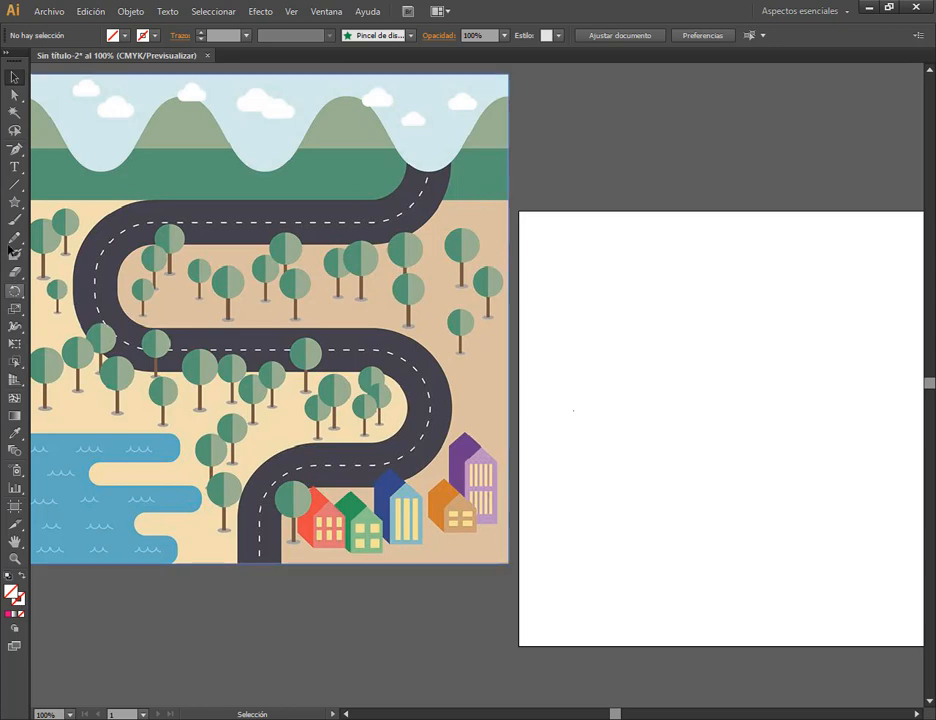
{"action": "left_click", "coordinate": [13, 203]}
{"action": "left_click_drag", "start_coordinate": [13, 203], "coordinate": [48, 236]}
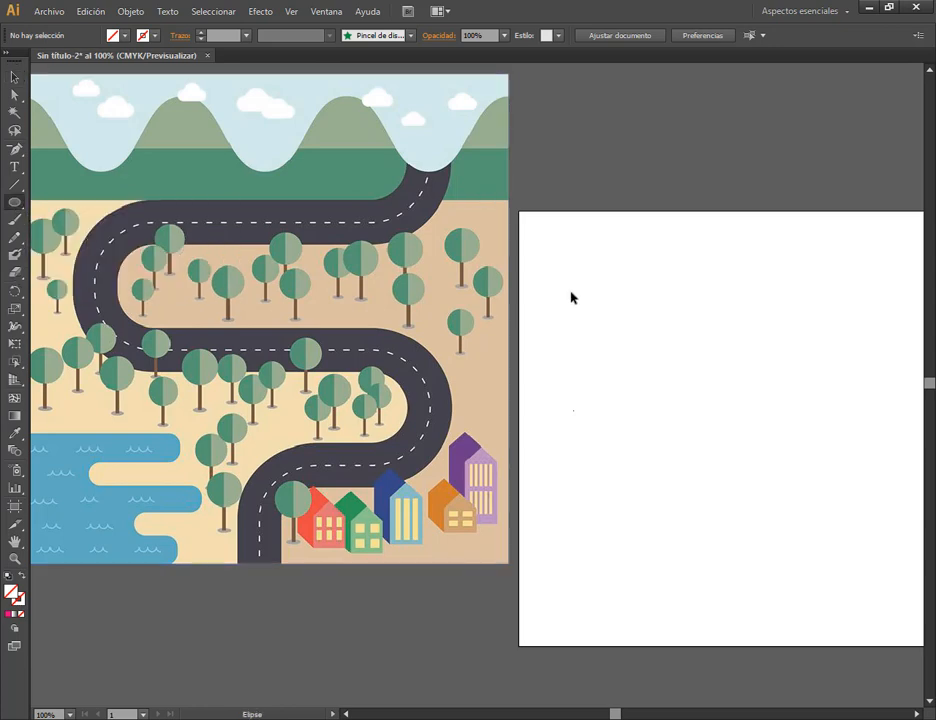
{"action": "scroll", "coordinate": [606, 262], "scroll_direction": "up", "scroll_amount": 1}
{"action": "left_click_drag", "start_coordinate": [594, 255], "coordinate": [570, 405]}
{"action": "key", "text": "space"}
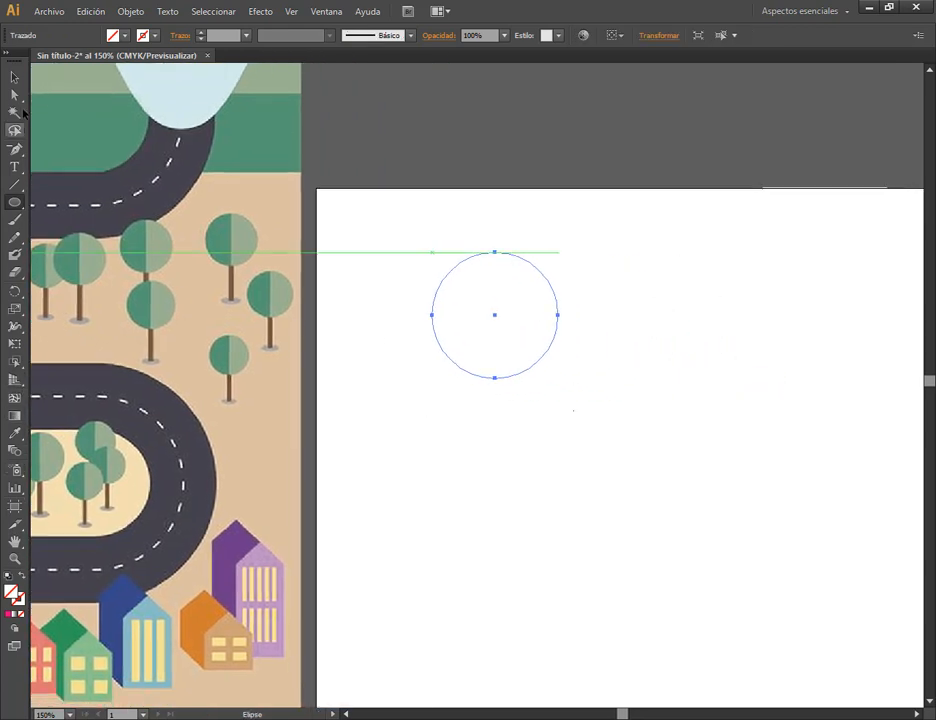
{"action": "left_click", "coordinate": [9, 576]}
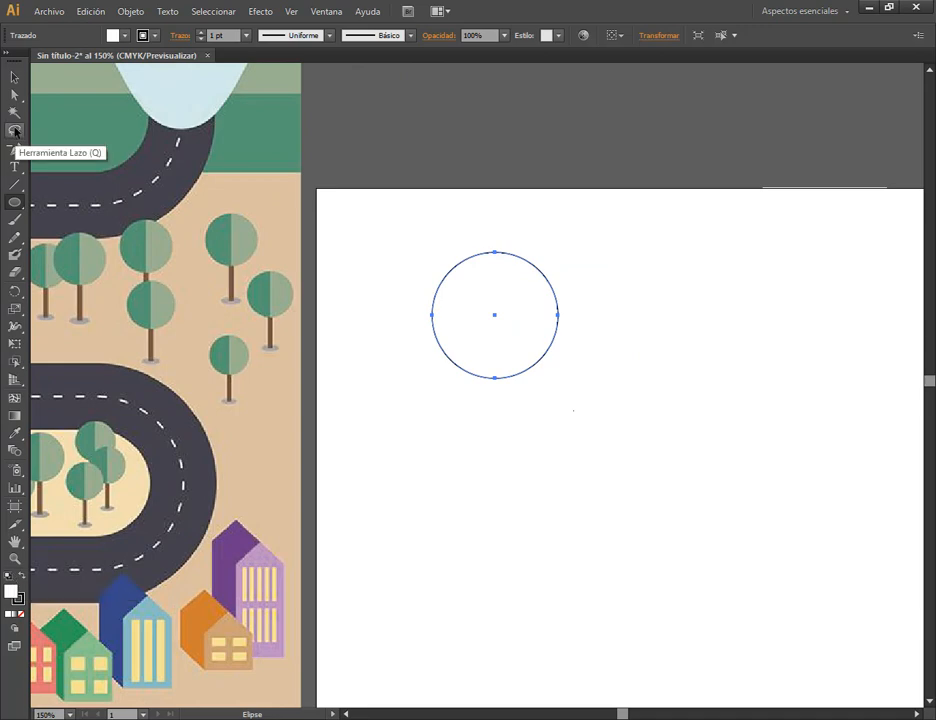
- Draw a vertical line through the circle's centre, extending slightly past both edges, and select it together with the circle
{"action": "left_click", "coordinate": [15, 77]}
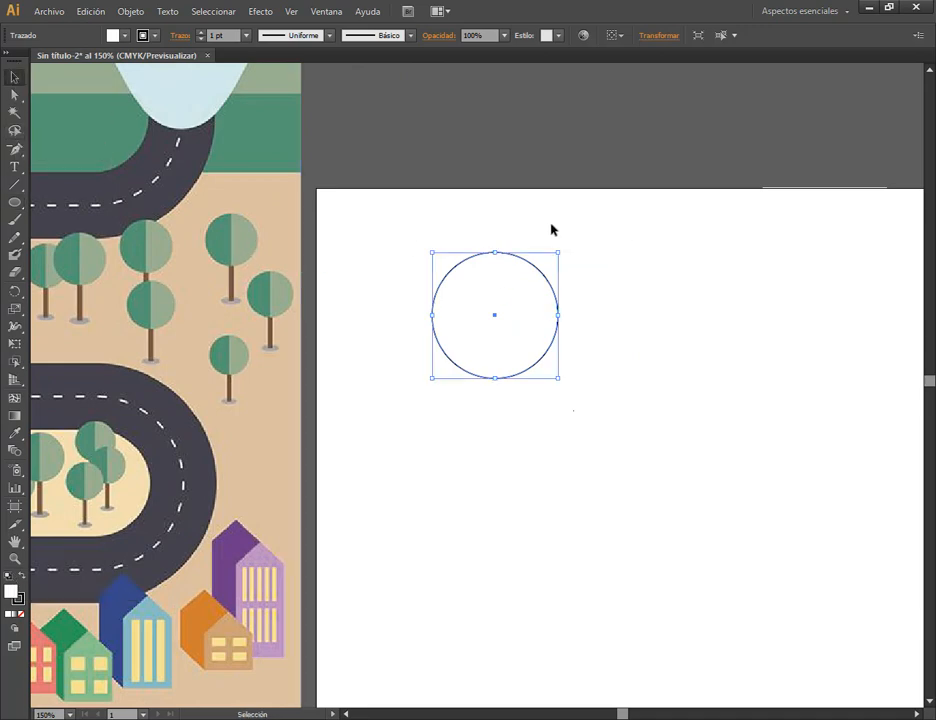
{"action": "left_click", "coordinate": [15, 184]}
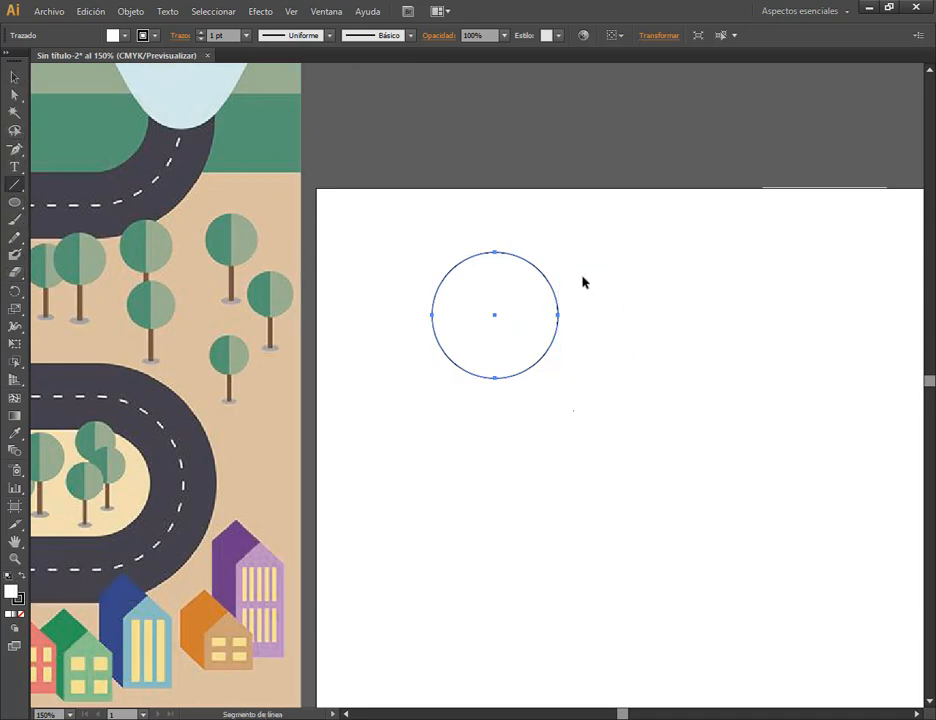
{"action": "left_click_drag", "start_coordinate": [494, 243], "coordinate": [503, 397]}
{"action": "key", "text": "v"}
{"action": "left_click_drag", "start_coordinate": [445, 234], "coordinate": [501, 261]}
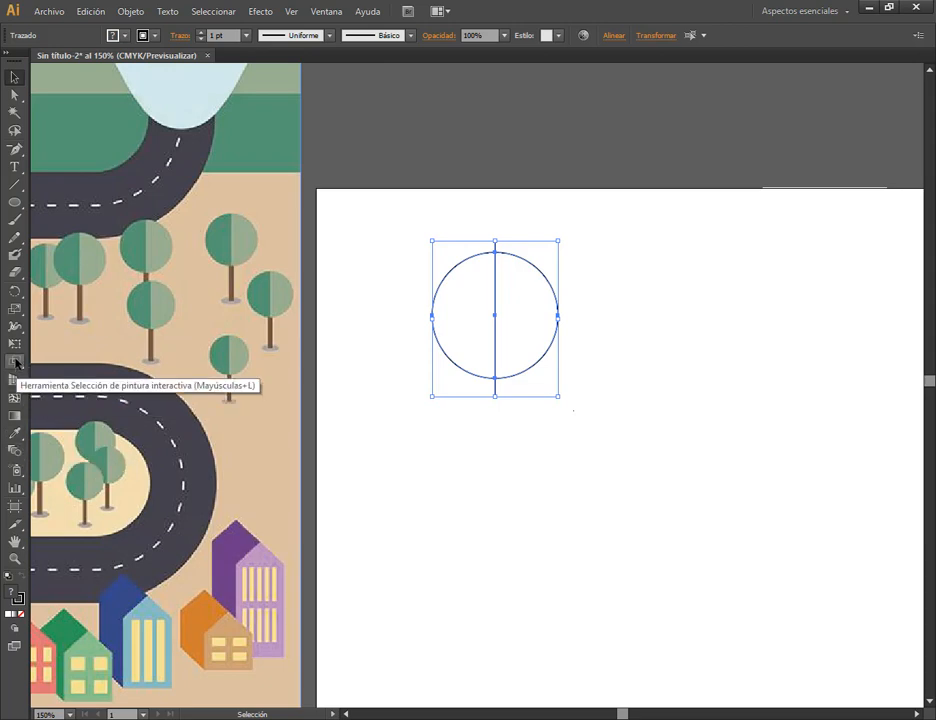
- Detach the Live Paint tool group and convert the circle and line into a Live Paint group
{"action": "mouse_move", "coordinate": [16, 363]}
{"action": "left_mouse_down"}
{"action": "mouse_move", "coordinate": [63, 360]}
{"action": "mouse_move", "coordinate": [270, 388]}
{"action": "mouse_move", "coordinate": [322, 384]}
{"action": "left_mouse_up"}
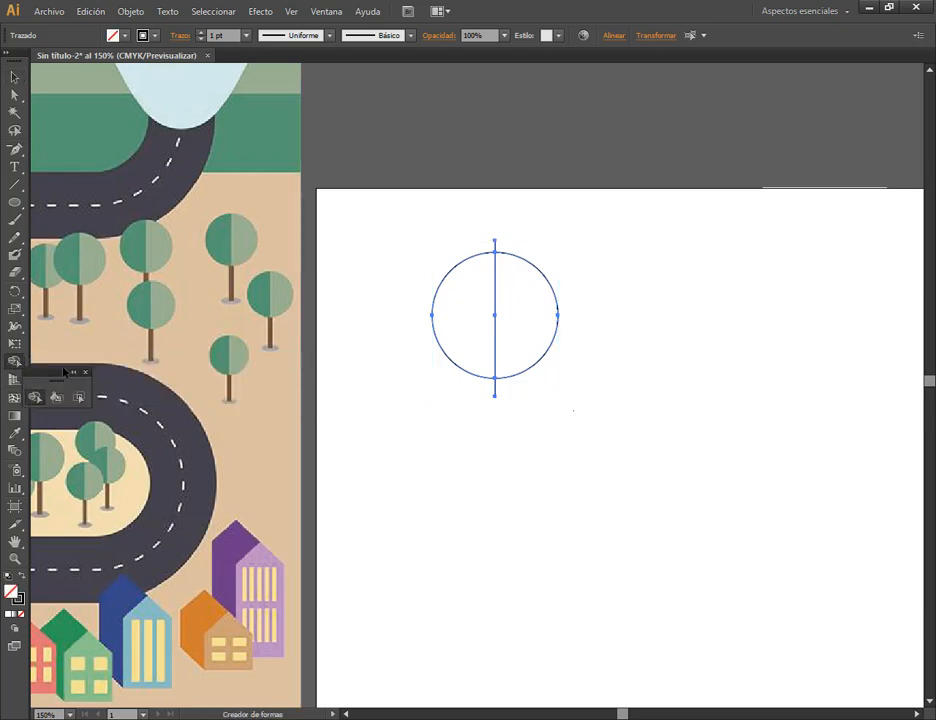
{"action": "mouse_move", "coordinate": [52, 374]}
{"action": "left_mouse_down"}
{"action": "mouse_move", "coordinate": [340, 267]}
{"action": "mouse_move", "coordinate": [480, 110]}
{"action": "left_mouse_up"}
{"action": "left_click", "coordinate": [472, 136]}
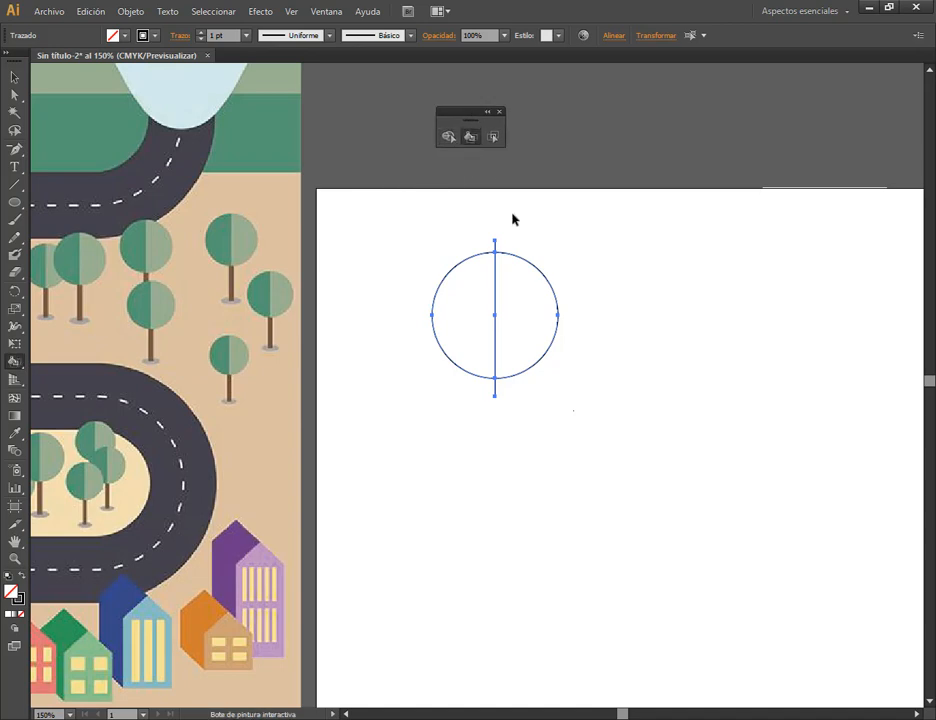
{"action": "left_click", "coordinate": [468, 292]}
- Colour the circle's left half dark green and its right half light green, sampling both colours from a tree in the reference image
{"action": "left_click", "coordinate": [492, 137]}
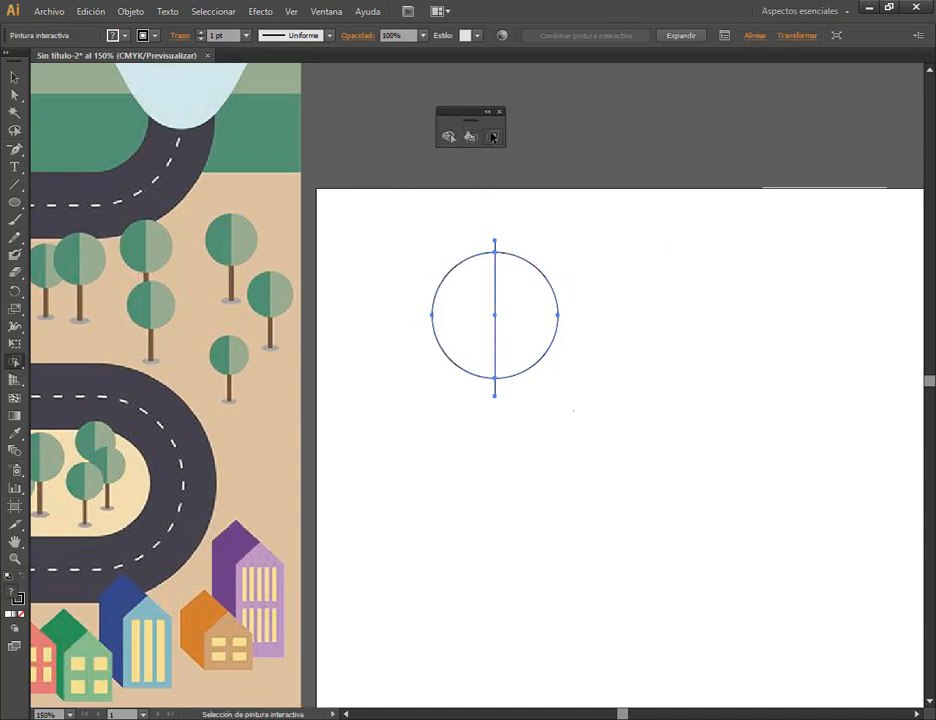
{"action": "left_click", "coordinate": [475, 336]}
{"action": "key", "text": "i"}
{"action": "left_click", "coordinate": [261, 299]}
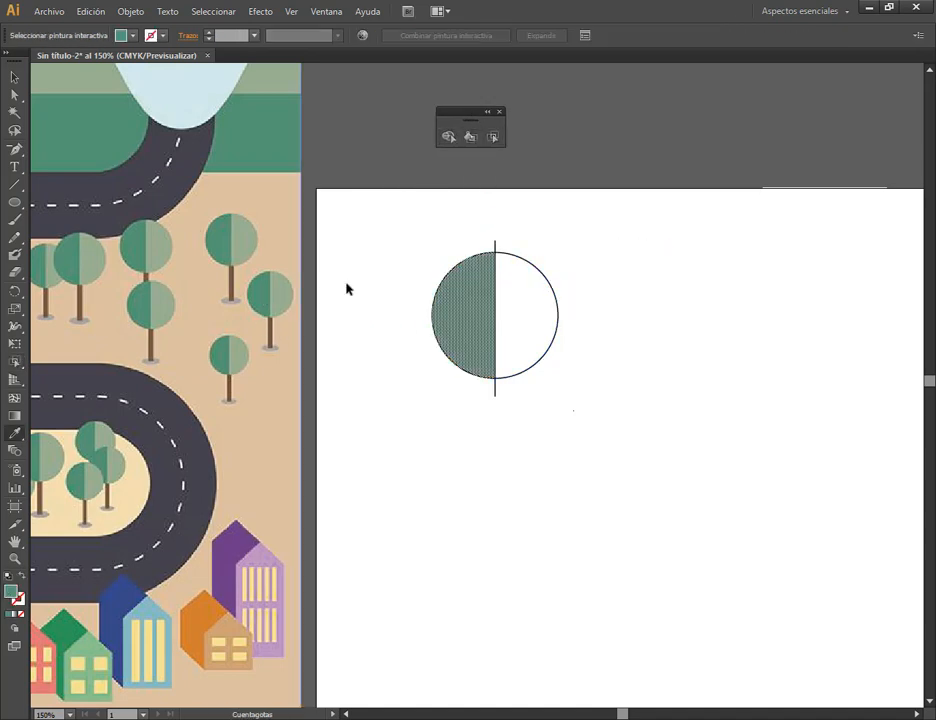
{"action": "left_click", "coordinate": [537, 318]}
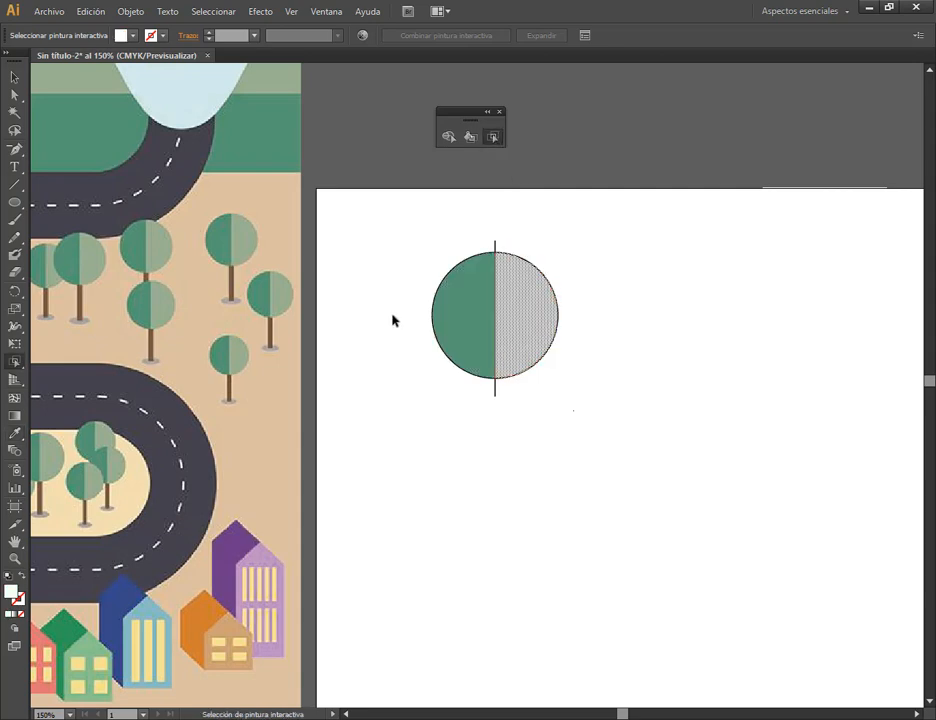
{"action": "left_click", "coordinate": [283, 298]}
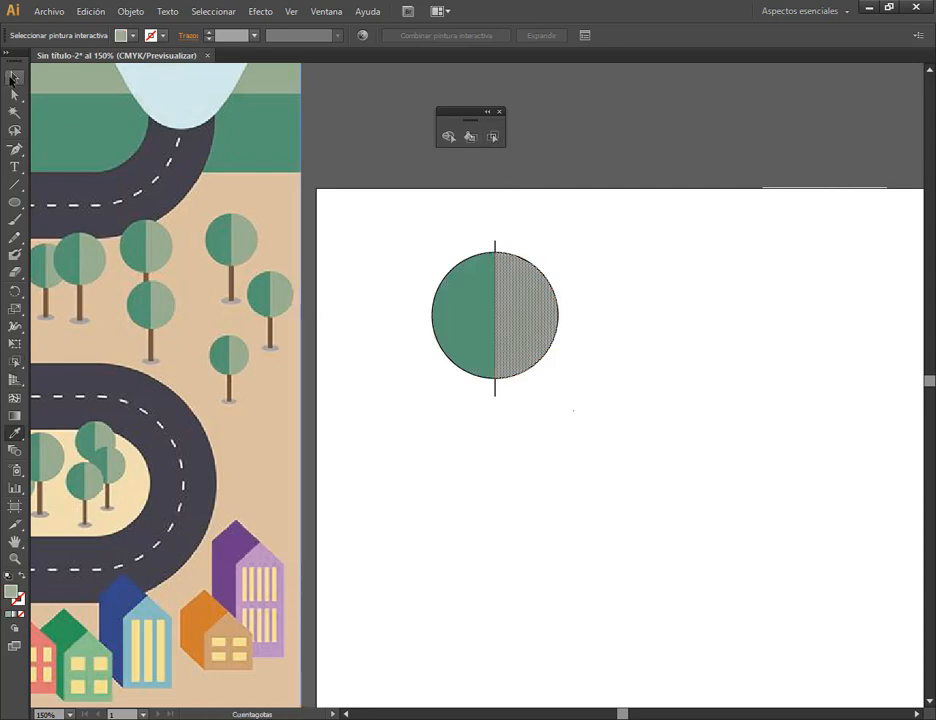
- Remove the stroke from the two-tone crown's Live Paint group and move the crown slightly up and left on the artboard
{"action": "left_click", "coordinate": [13, 78]}
{"action": "left_click", "coordinate": [483, 280]}
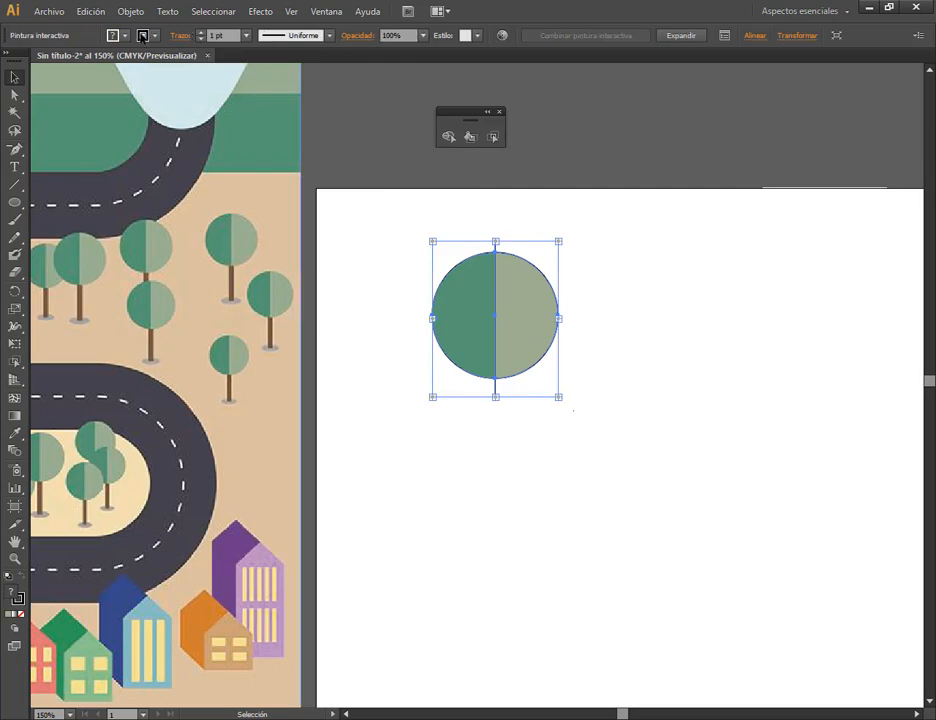
{"action": "left_click", "coordinate": [143, 37]}
{"action": "left_click", "coordinate": [9, 60]}
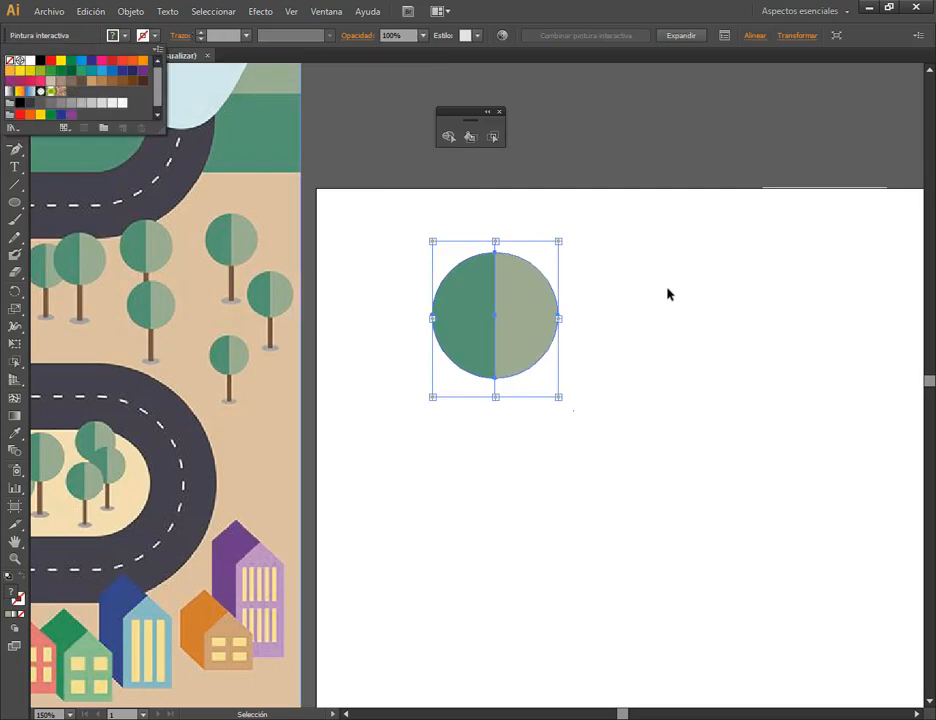
{"action": "left_click_drag", "start_coordinate": [503, 276], "coordinate": [486, 243]}
{"action": "left_click", "coordinate": [658, 278]}
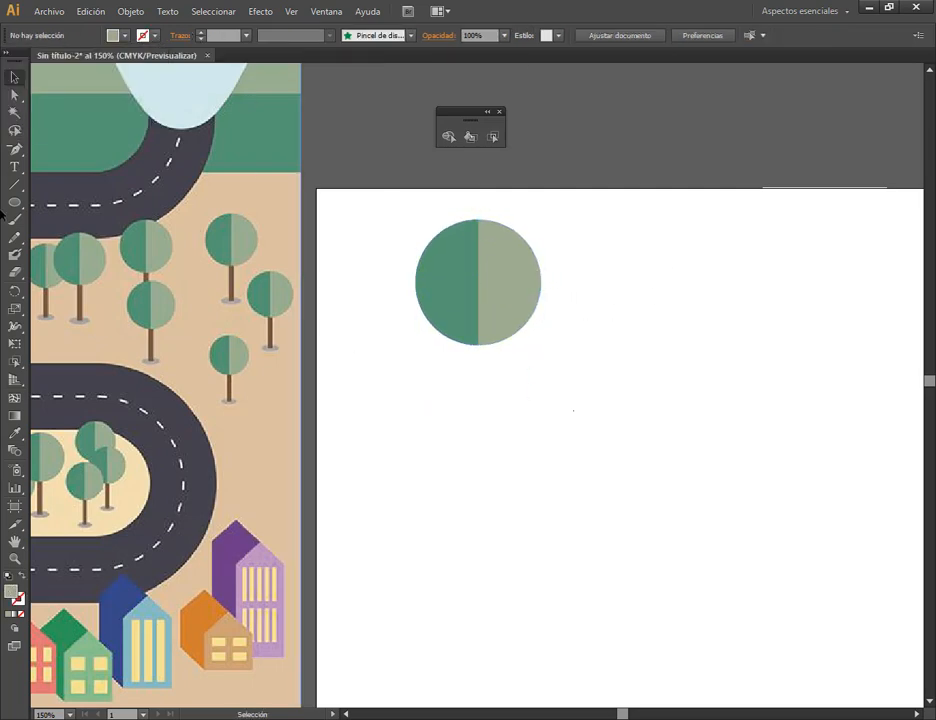
- Draw a narrow vertical rectangle below the crown as the trunk and fill it with the brown sampled from a reference tree
{"action": "left_click_drag", "start_coordinate": [13, 203], "coordinate": [90, 200]}
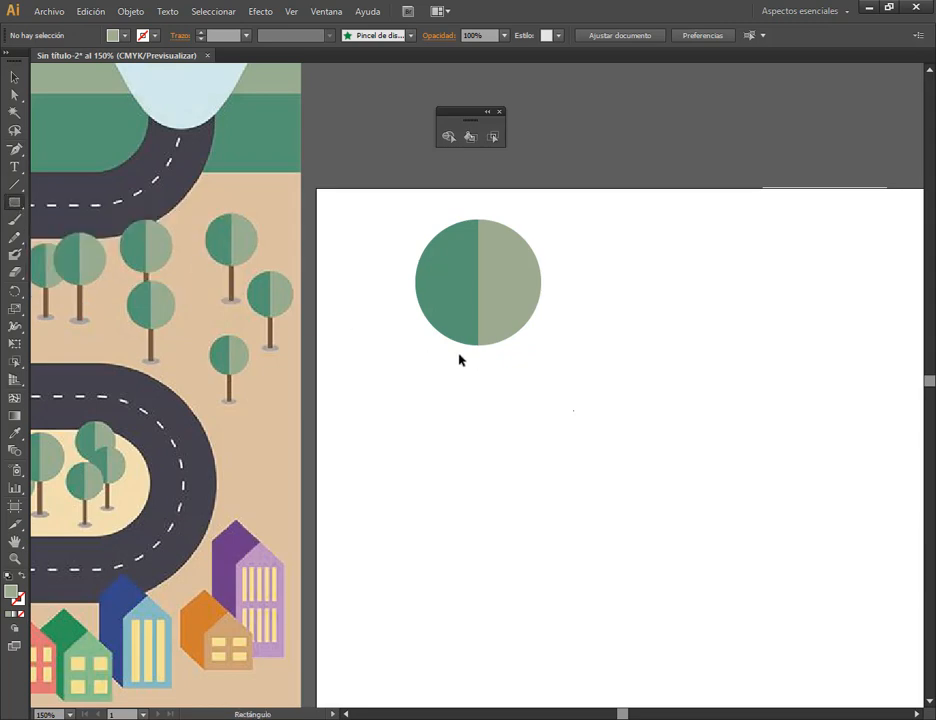
{"action": "left_click_drag", "start_coordinate": [461, 357], "coordinate": [478, 494]}
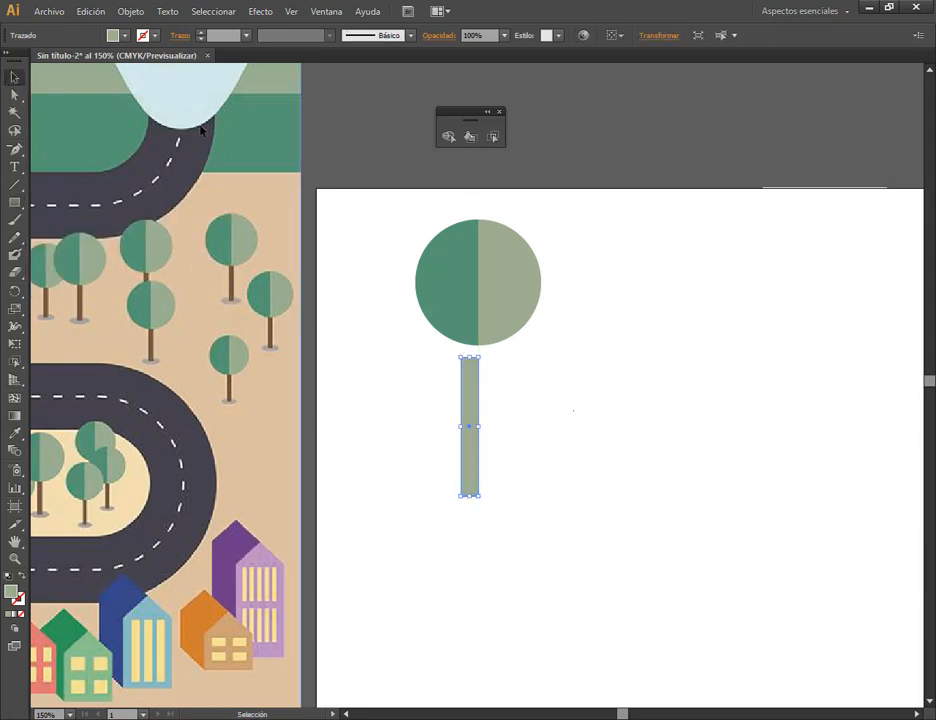
{"action": "key", "text": "i"}
{"action": "left_click", "coordinate": [271, 333]}
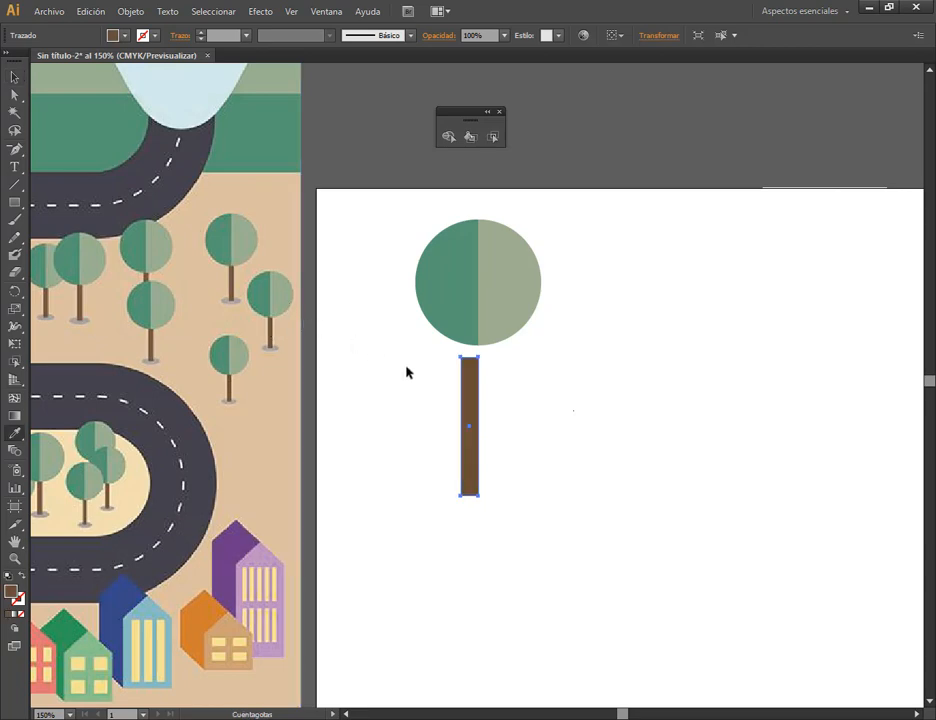
- Move the trunk up so it overlaps the crown's lower edge at its centre, and scale it slightly narrower and shorter
{"action": "key", "text": "v"}
{"action": "left_click_drag", "start_coordinate": [478, 397], "coordinate": [487, 376]}
{"action": "left_click", "coordinate": [616, 387]}
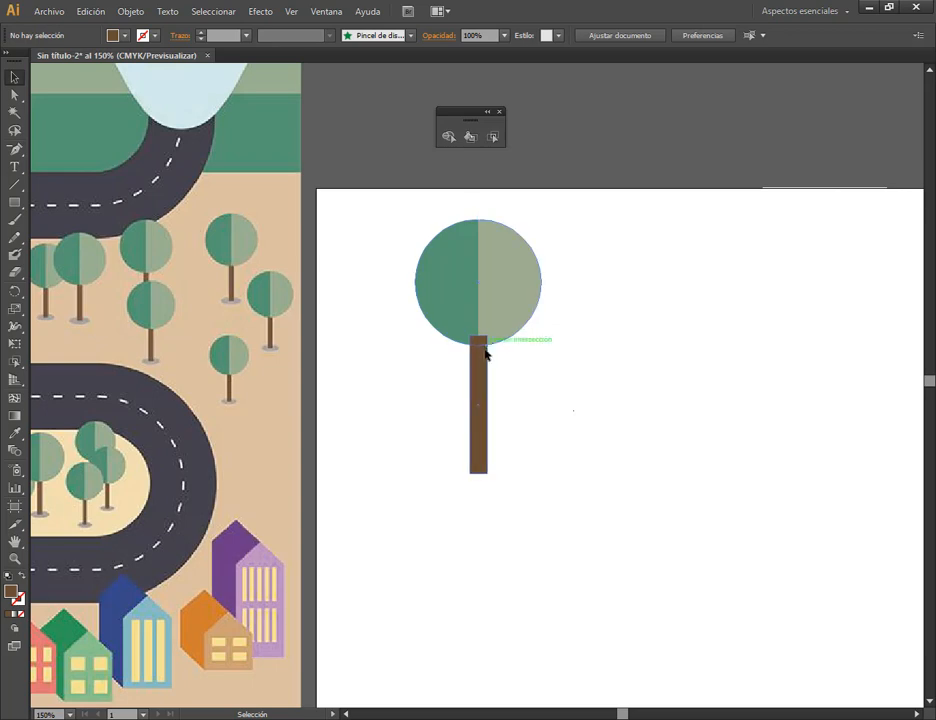
{"action": "left_click", "coordinate": [479, 438]}
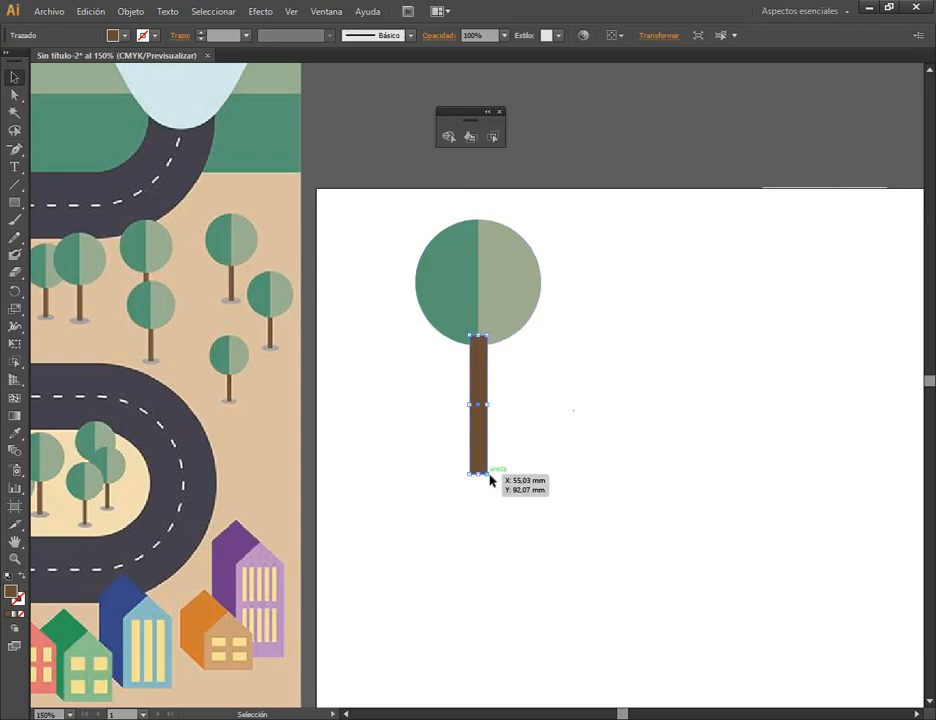
{"action": "left_click_drag", "start_coordinate": [487, 478], "coordinate": [481, 462]}
{"action": "left_click", "coordinate": [617, 463]}
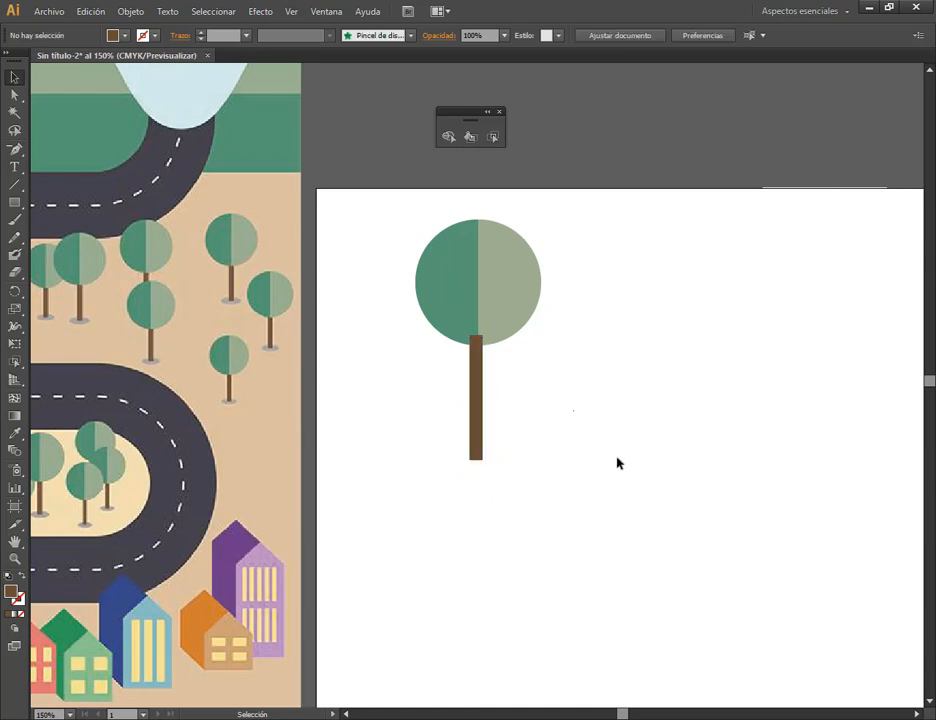
- Send the trunk to the back so its upper end sits behind the crown
{"action": "left_click", "coordinate": [477, 382]}
{"action": "left_click", "coordinate": [131, 11]}
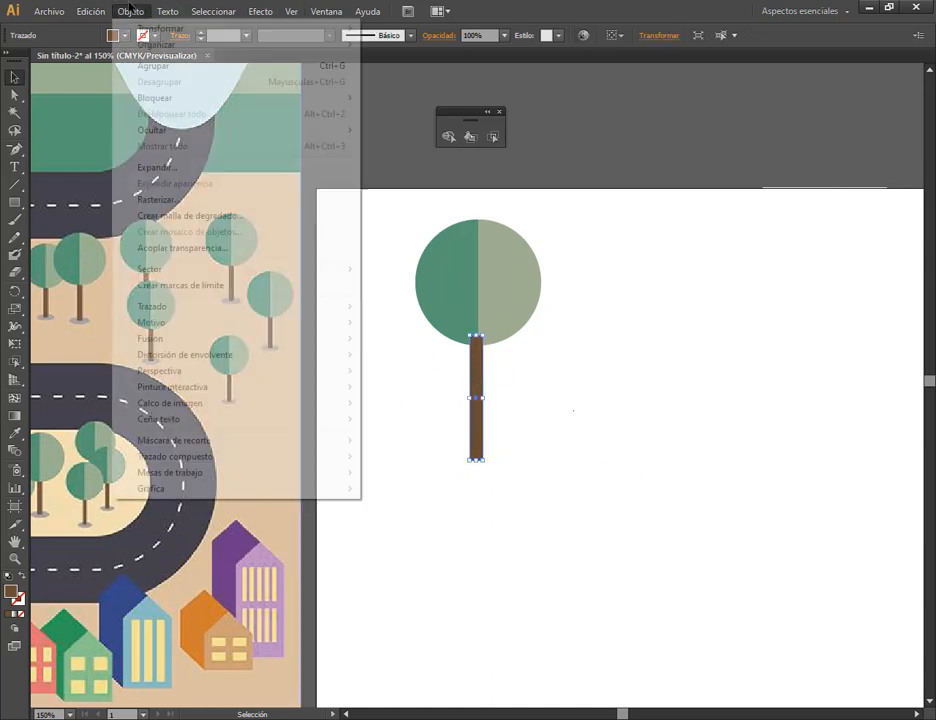
{"action": "mouse_move", "coordinate": [200, 44]}
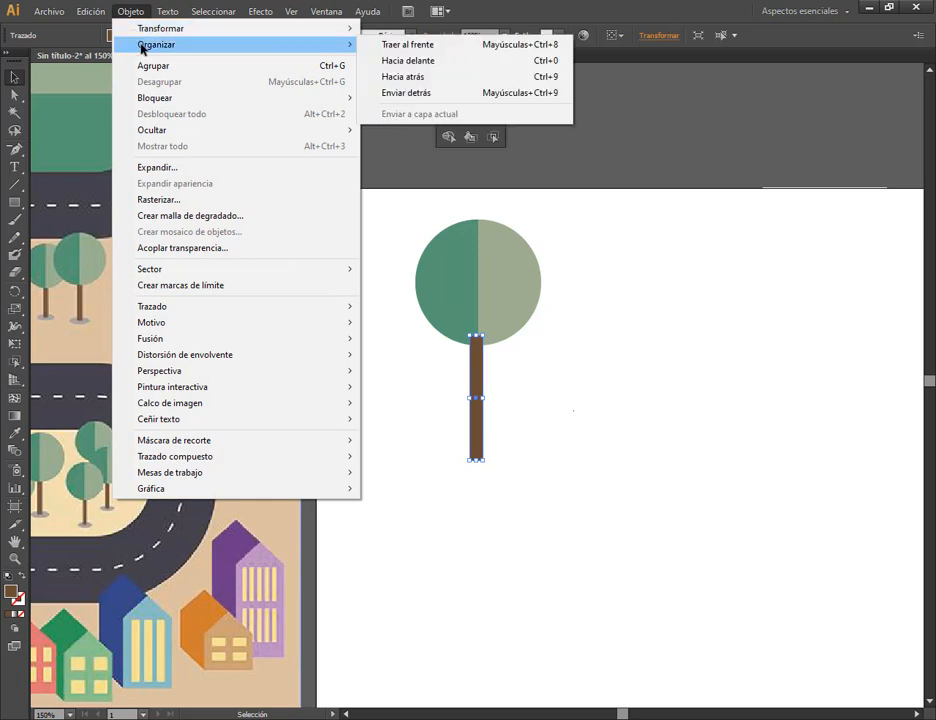
{"action": "left_click", "coordinate": [455, 93]}
{"action": "left_click", "coordinate": [618, 358]}
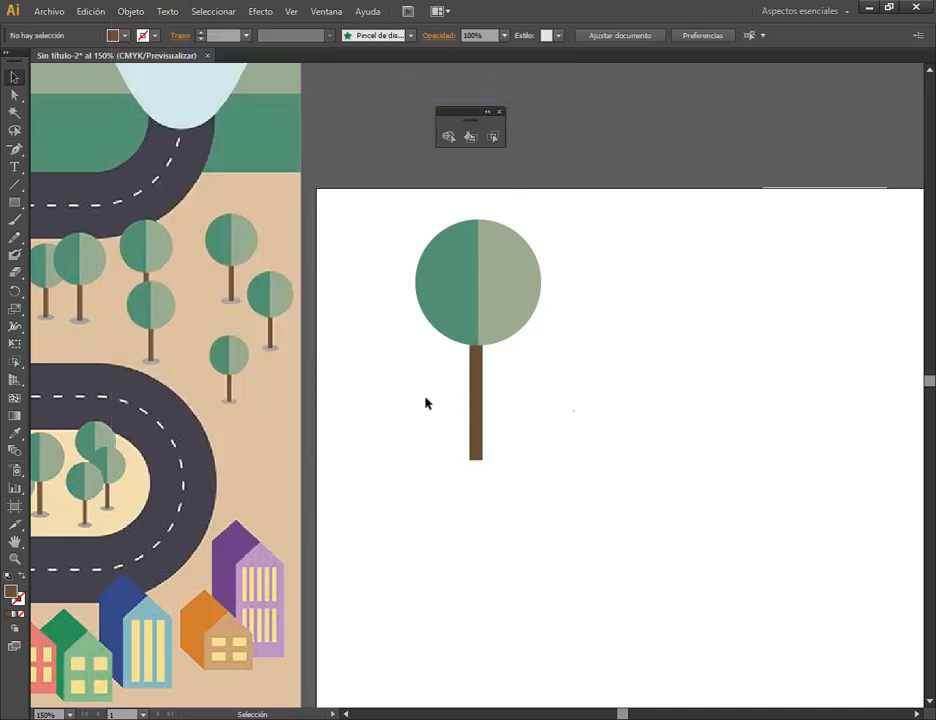
{"action": "left_click_drag", "start_coordinate": [425, 403], "coordinate": [528, 326]}
{"action": "left_click", "coordinate": [393, 305]}
- Draw a small flat ellipse at the trunk's base as the ground shadow and move it clear below the trunk
{"action": "left_click_drag", "start_coordinate": [14, 202], "coordinate": [68, 238]}
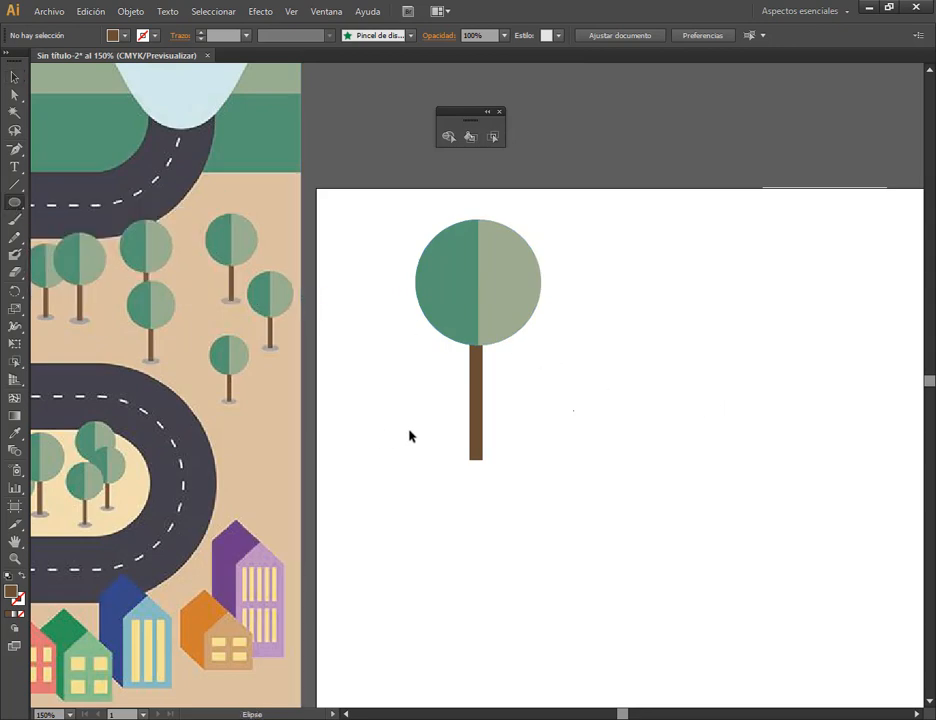
{"action": "left_click_drag", "start_coordinate": [454, 458], "coordinate": [501, 472]}
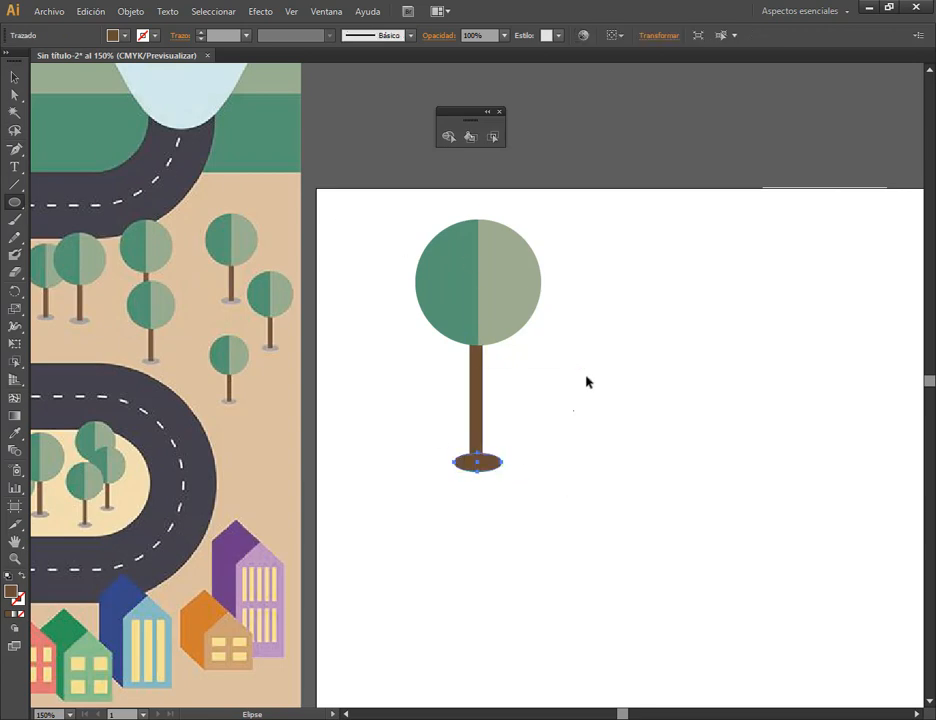
{"action": "key", "text": "v"}
{"action": "left_click", "coordinate": [547, 450]}
{"action": "left_click_drag", "start_coordinate": [484, 462], "coordinate": [482, 540]}
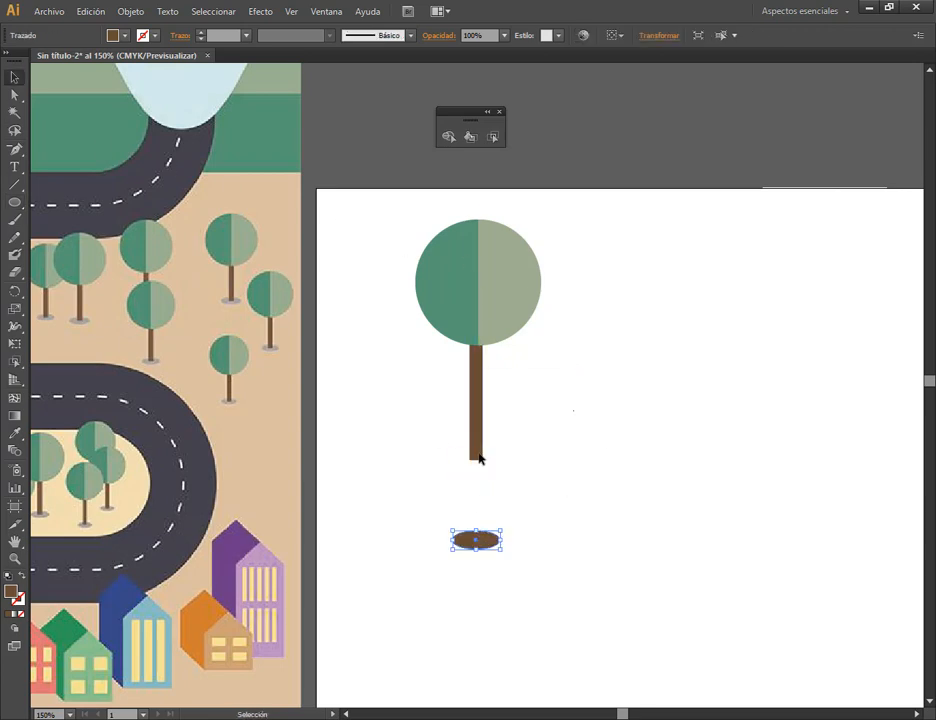
- Shorten the trunk slightly from its lower end and place the shadow ellipse over its base
{"action": "left_click", "coordinate": [479, 400]}
{"action": "left_click_drag", "start_coordinate": [478, 462], "coordinate": [478, 452]}
{"action": "left_click", "coordinate": [656, 464]}
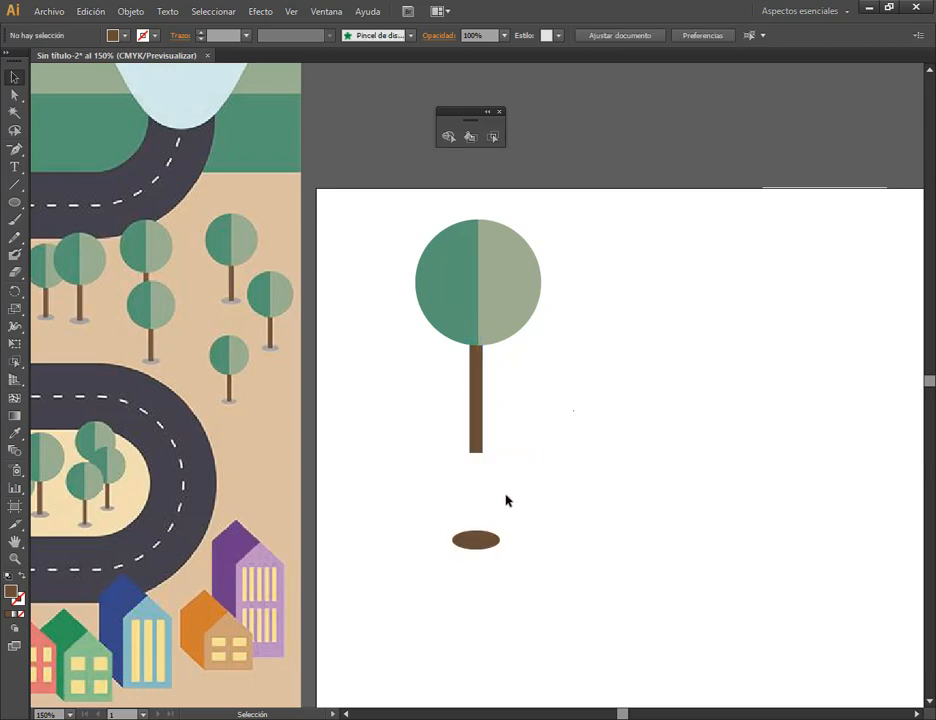
{"action": "left_click_drag", "start_coordinate": [477, 545], "coordinate": [478, 456]}
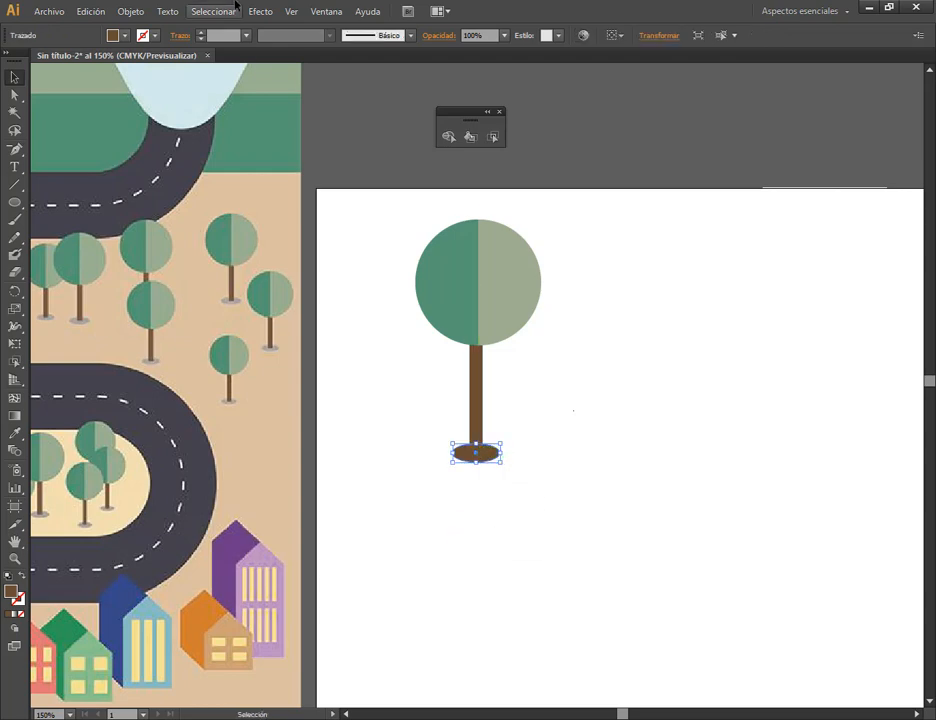
- Send the shadow ellipse to the back and fill it with a light grey swatch
{"action": "left_click", "coordinate": [131, 11]}
{"action": "mouse_move", "coordinate": [150, 43]}
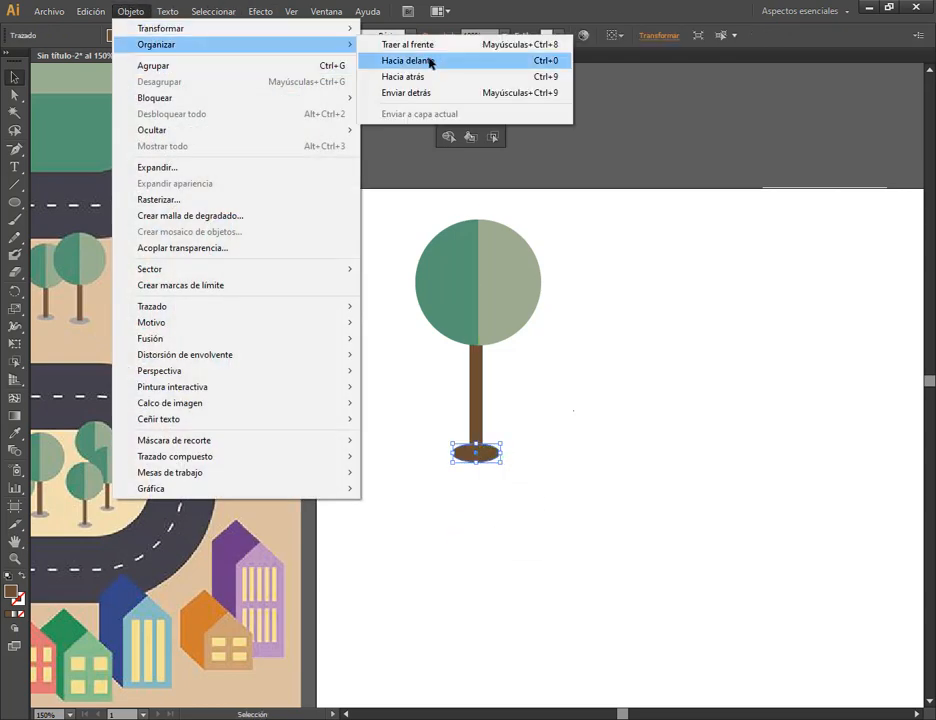
{"action": "left_click", "coordinate": [428, 93]}
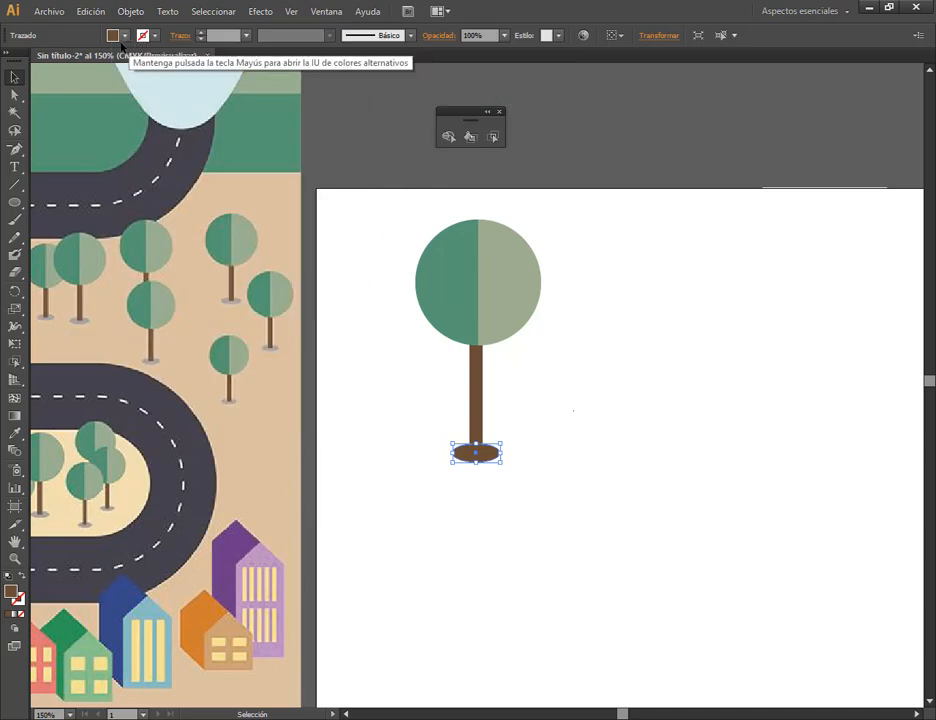
{"action": "left_click", "coordinate": [122, 39]}
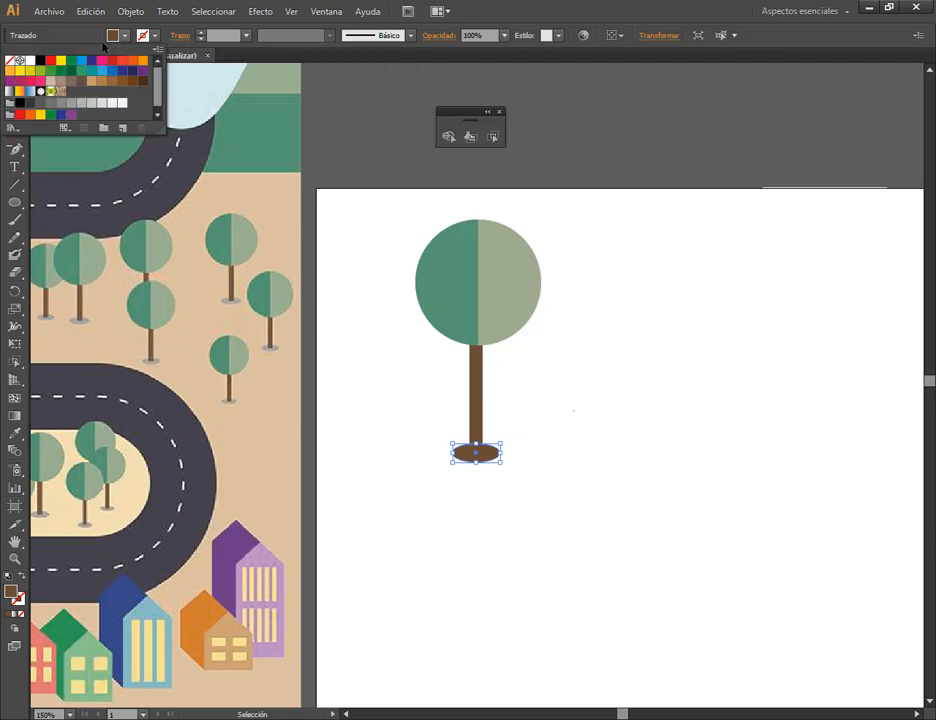
{"action": "left_click", "coordinate": [82, 103]}
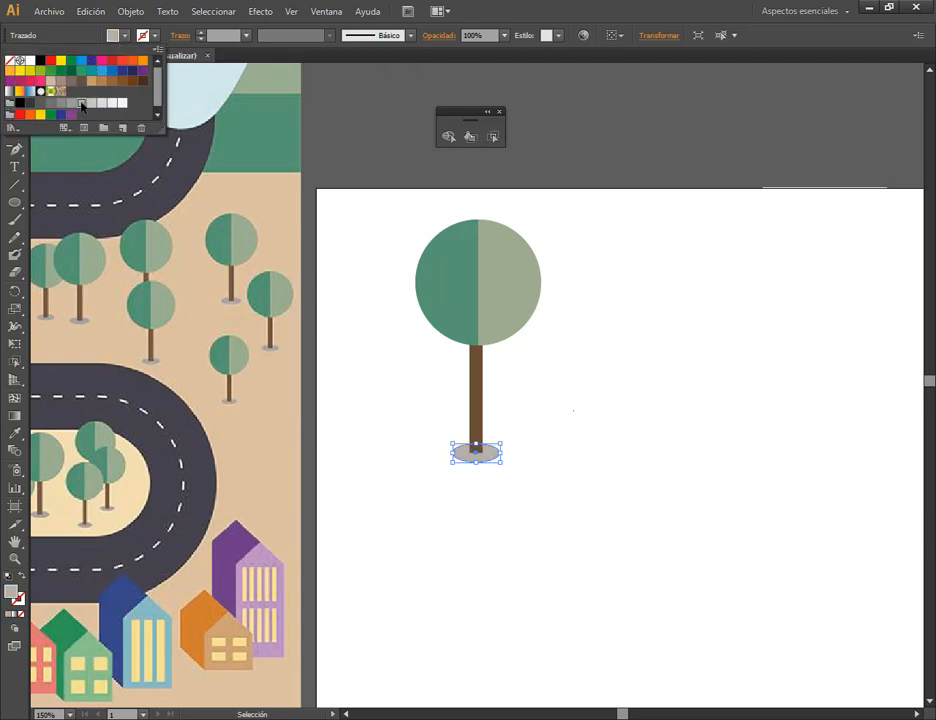
{"action": "left_click", "coordinate": [656, 371]}
{"action": "left_click", "coordinate": [516, 512]}
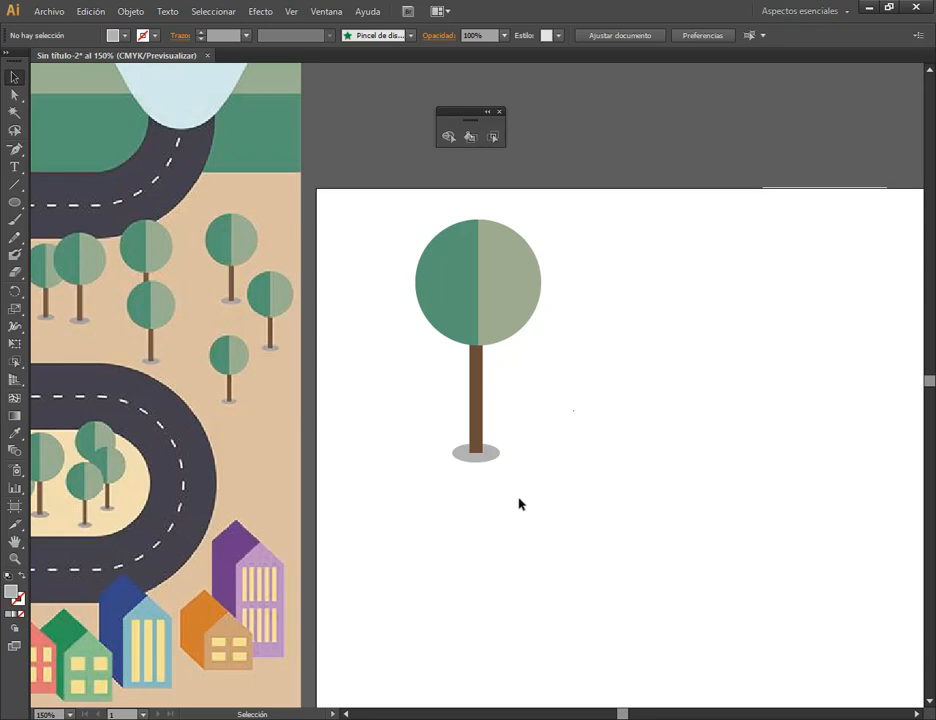
- Align the crown, trunk and shadow ellipse to one another by their horizontal centres
{"action": "left_click_drag", "start_coordinate": [437, 516], "coordinate": [516, 302]}
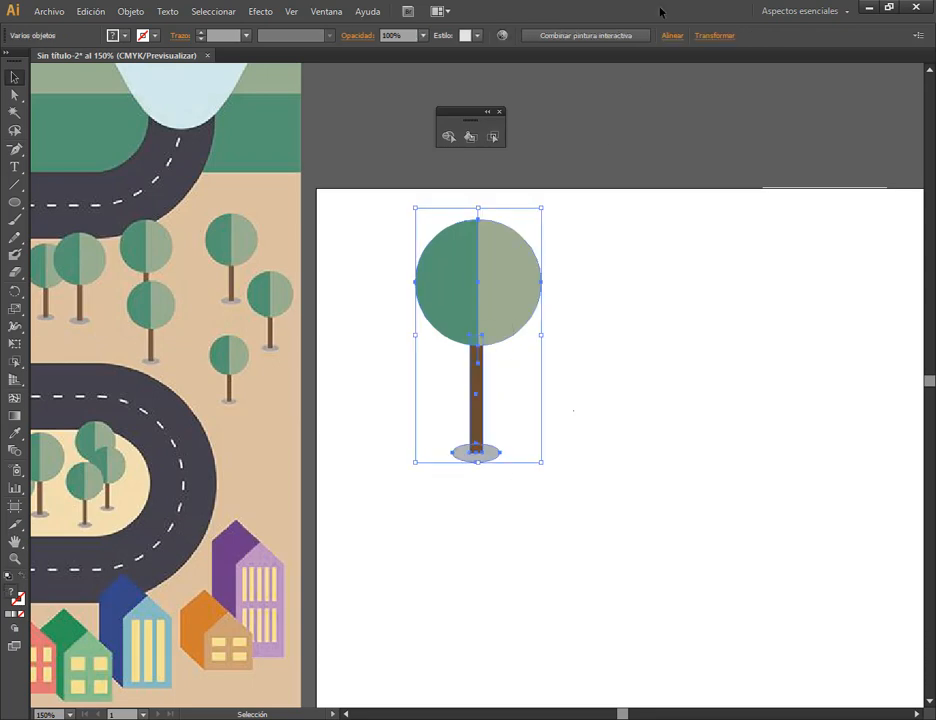
{"action": "left_click", "coordinate": [673, 36]}
{"action": "left_click", "coordinate": [556, 75]}
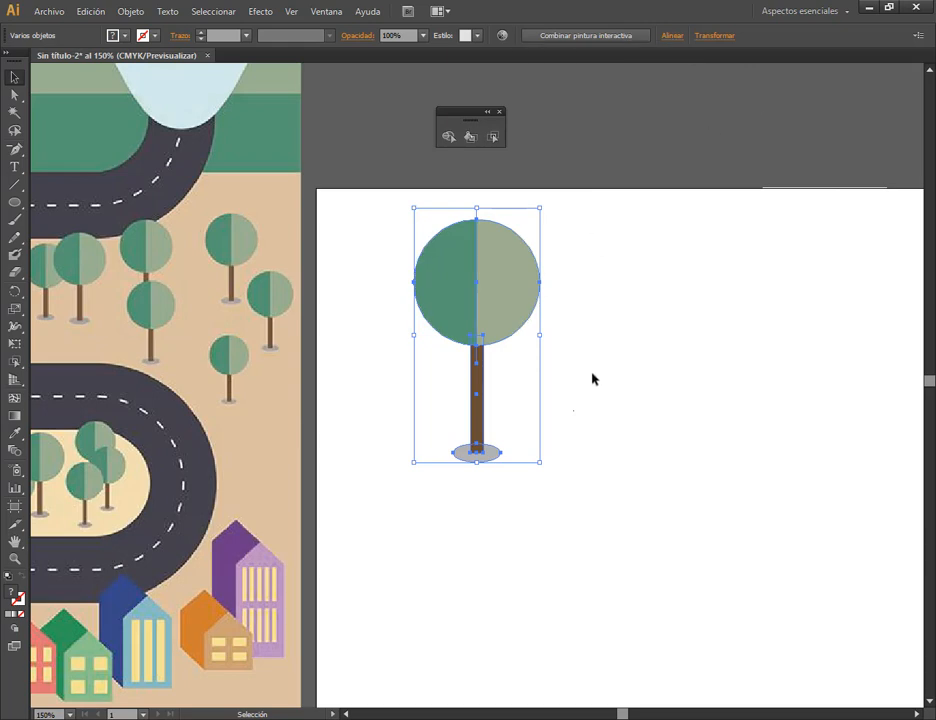
{"action": "left_click_drag", "start_coordinate": [637, 238], "coordinate": [443, 508]}
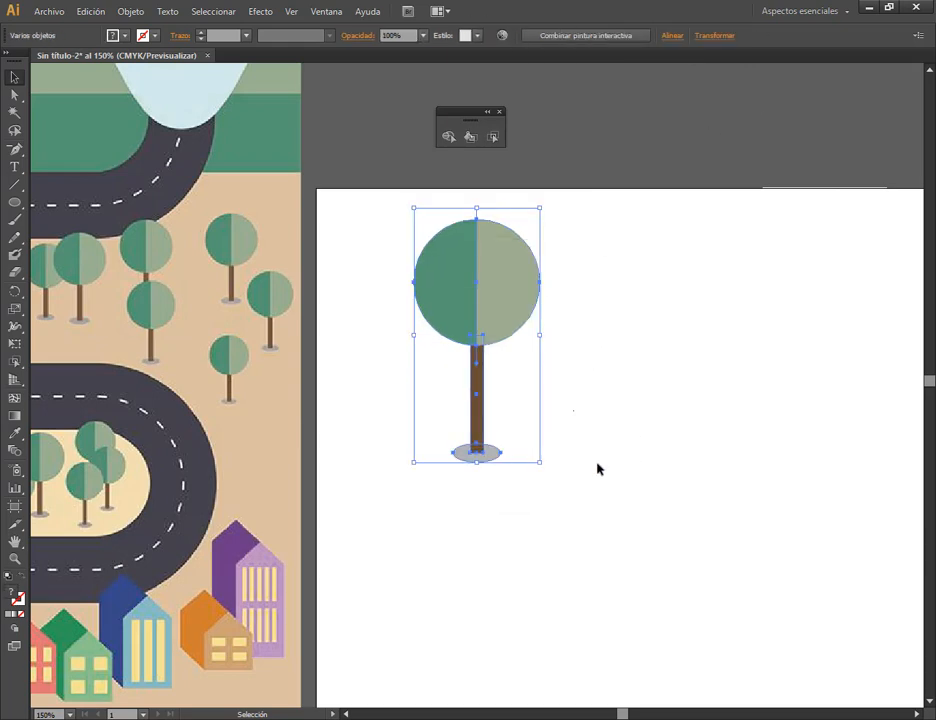
{"action": "left_click", "coordinate": [703, 449]}
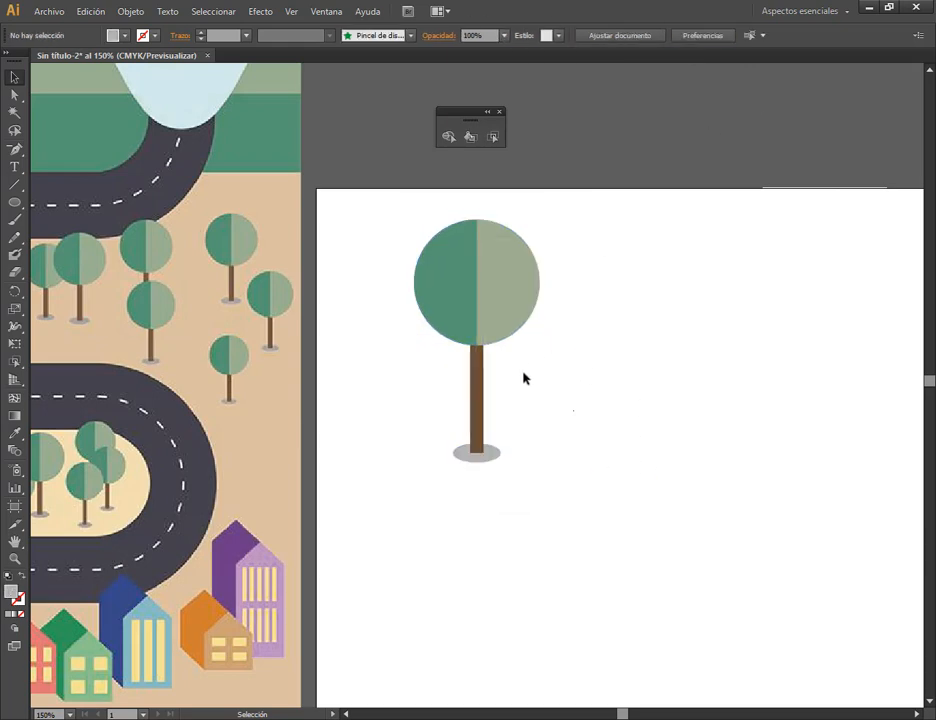
- Narrow the trunk slightly on both sides, keeping it centred under the crown
{"action": "scroll", "coordinate": [494, 377], "scroll_direction": "up", "scroll_amount": 5}
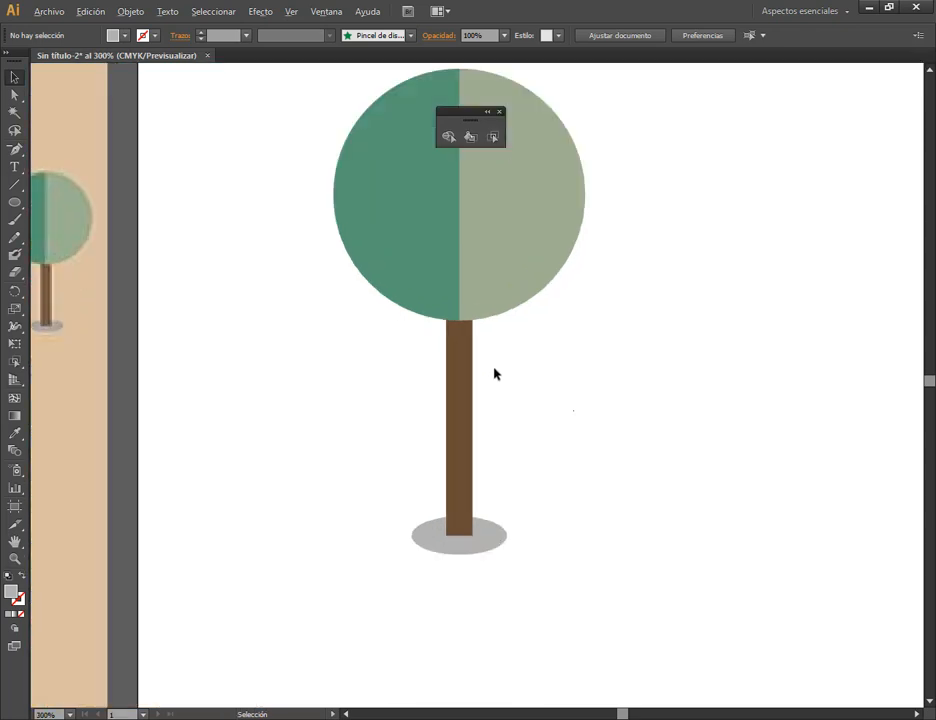
{"action": "left_click", "coordinate": [447, 420]}
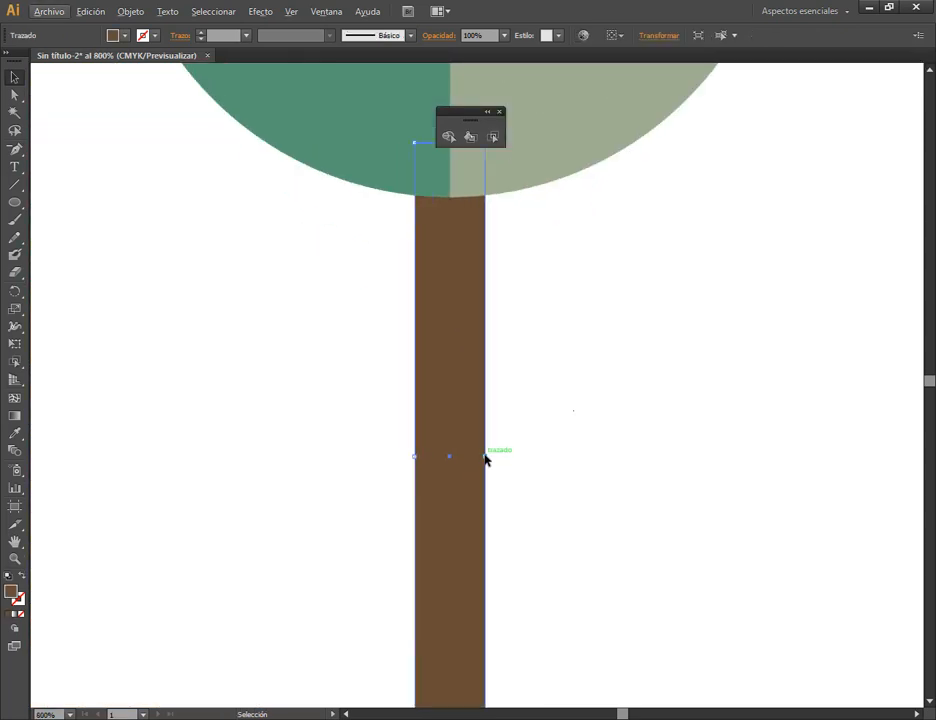
{"action": "left_click_drag", "start_coordinate": [485, 456], "coordinate": [477, 455]}
{"action": "left_click", "coordinate": [625, 424]}
{"action": "scroll", "coordinate": [625, 424], "scroll_direction": "down", "scroll_amount": 5}
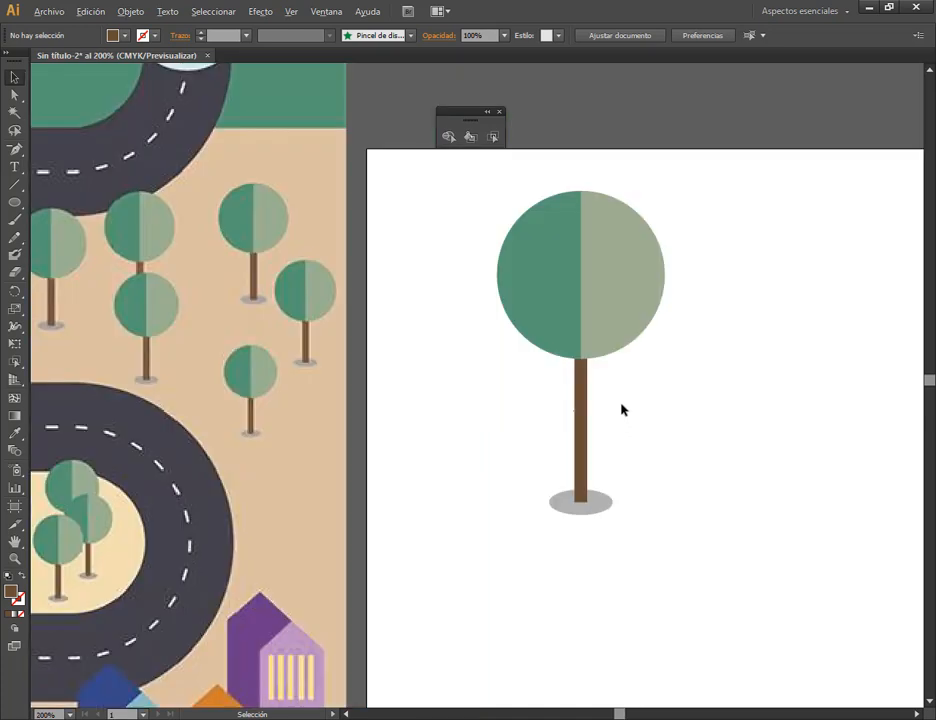
- Lower the crown slightly over the trunk and group the crown, trunk and shadow as one tree
{"action": "left_click_drag", "start_coordinate": [654, 430], "coordinate": [596, 417]}
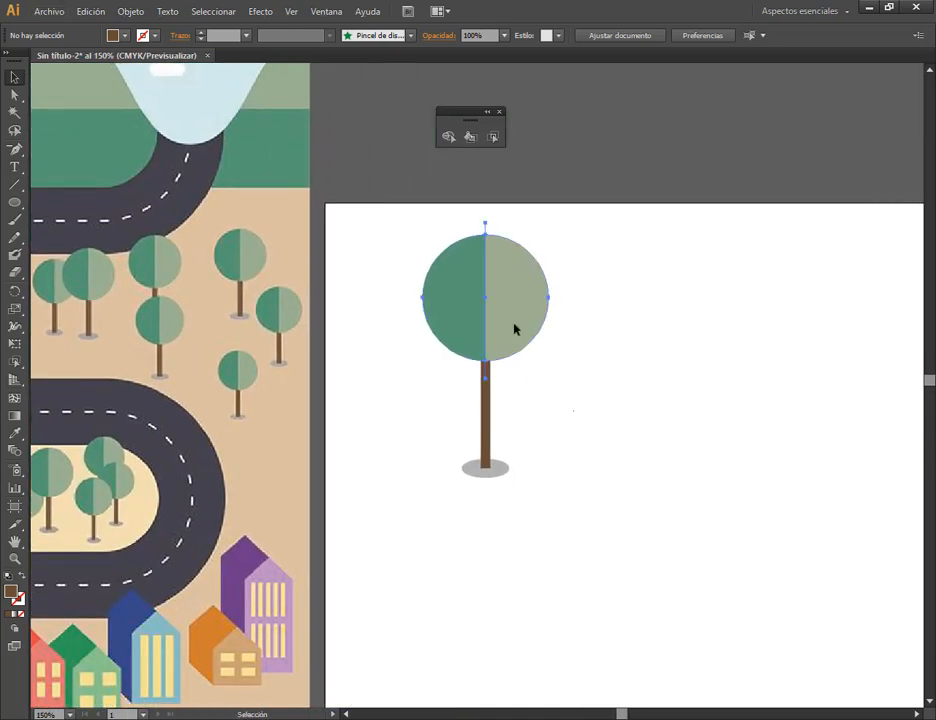
{"action": "left_click_drag", "start_coordinate": [512, 328], "coordinate": [512, 334]}
{"action": "left_click", "coordinate": [577, 403]}
{"action": "left_click_drag", "start_coordinate": [608, 334], "coordinate": [470, 545]}
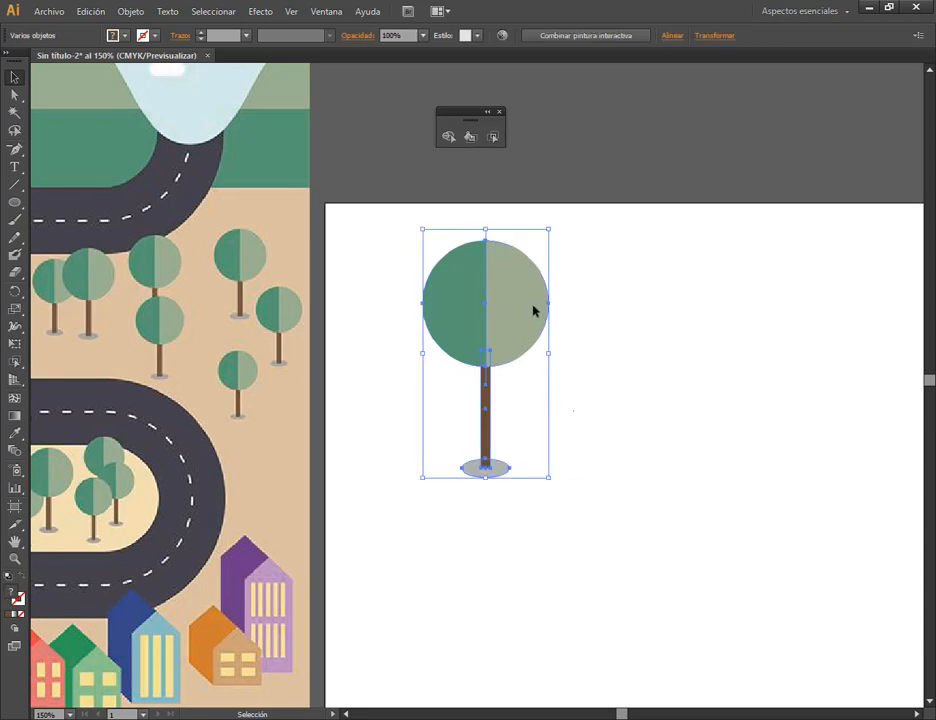
{"action": "key", "text": "ctrl+g"}
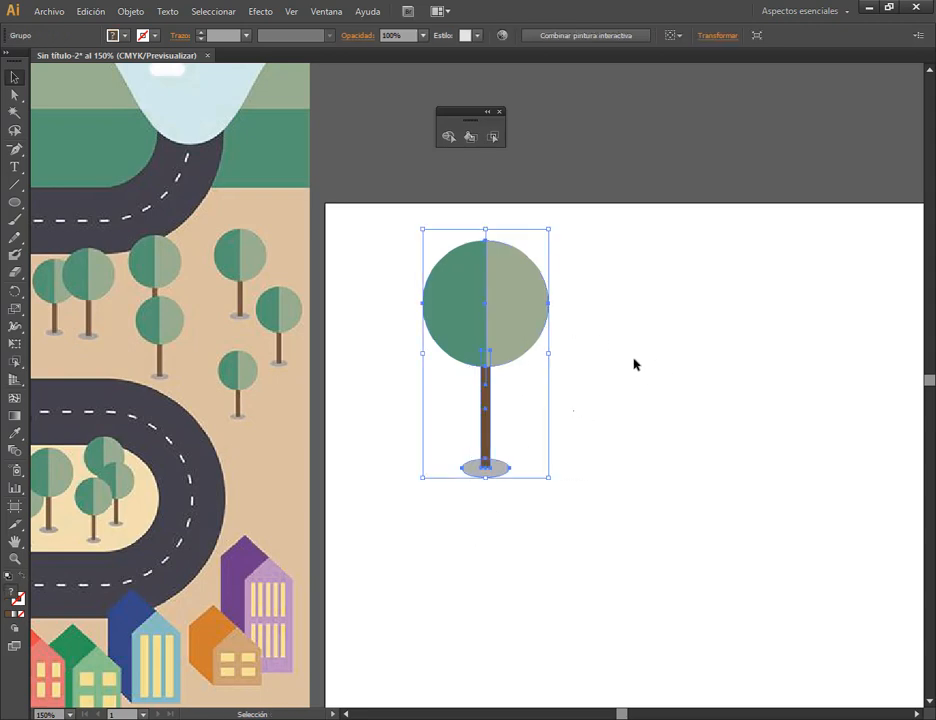
- Save the grouped tree as a new symbol named "Arbol" with its type set to Gráfico
{"action": "left_click", "coordinate": [326, 11]}
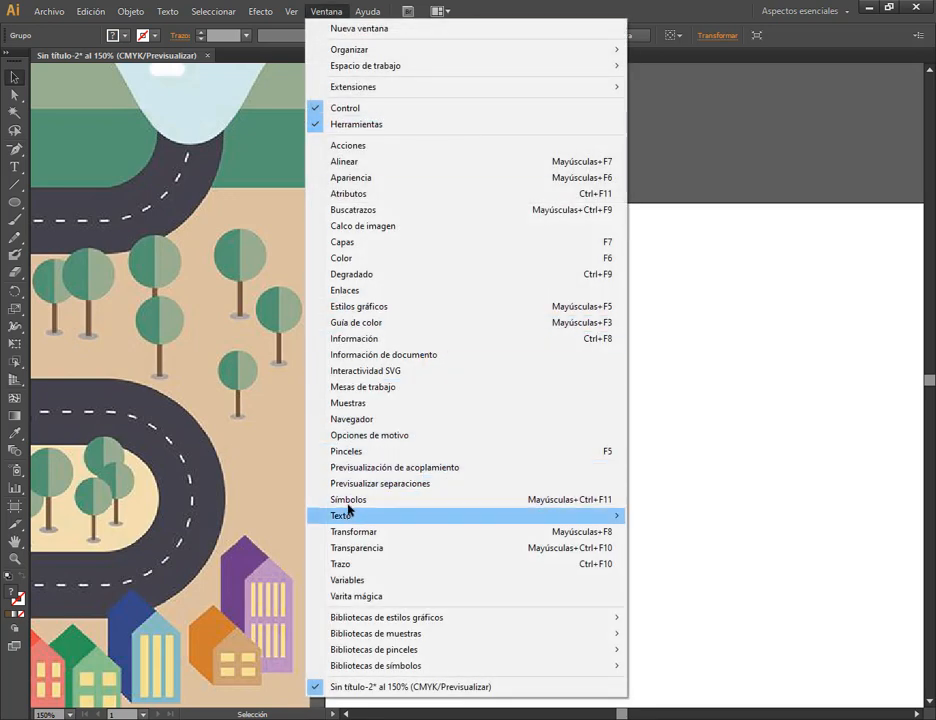
{"action": "left_click", "coordinate": [348, 499]}
{"action": "left_click_drag", "start_coordinate": [533, 288], "coordinate": [706, 262]}
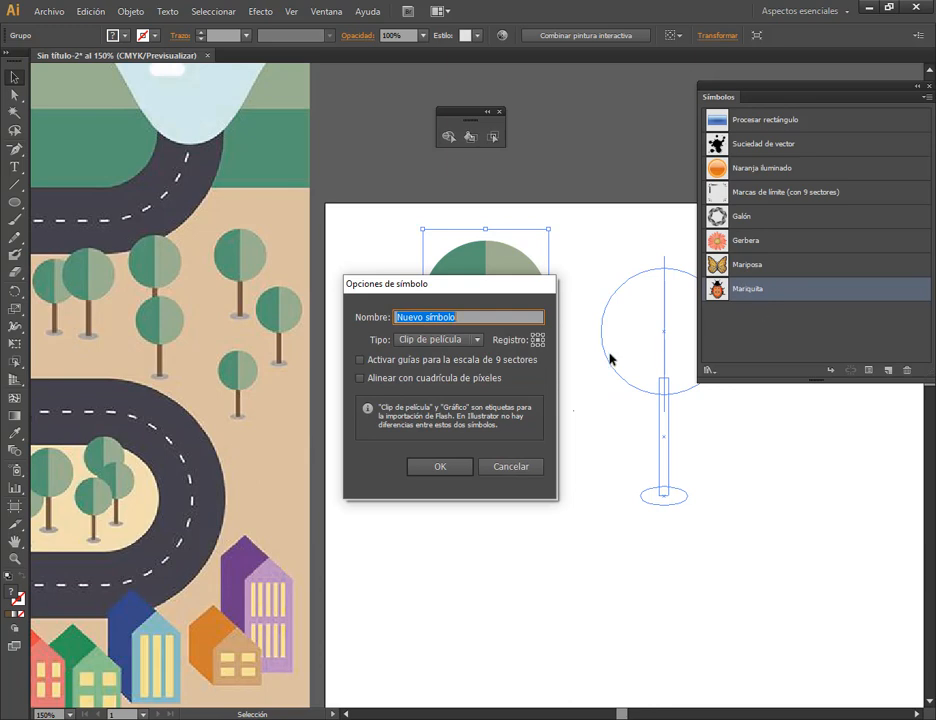
{"action": "left_click", "coordinate": [455, 340]}
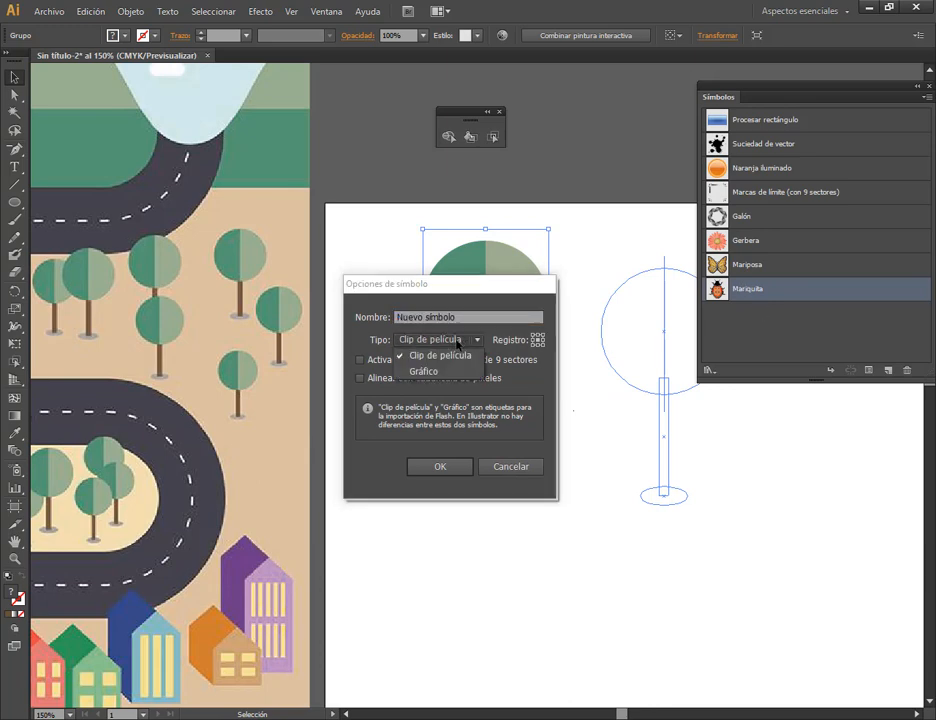
{"action": "left_click", "coordinate": [427, 372]}
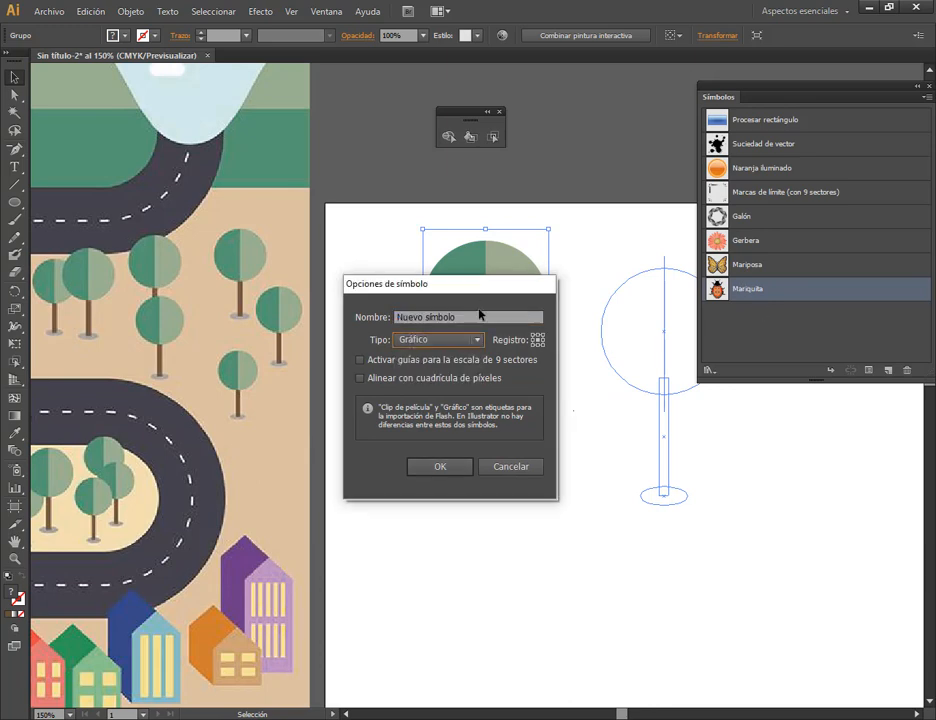
{"action": "left_click_drag", "start_coordinate": [479, 313], "coordinate": [365, 329]}
{"action": "type", "text": "A"}
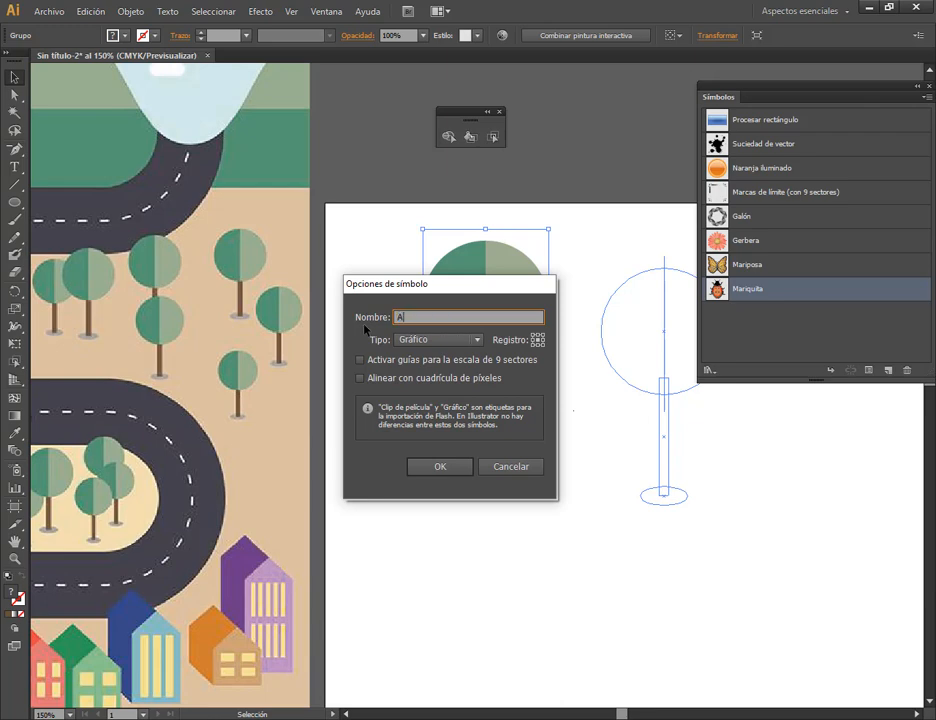
{"action": "type", "text": "rbol"}
{"action": "key", "text": "Return"}
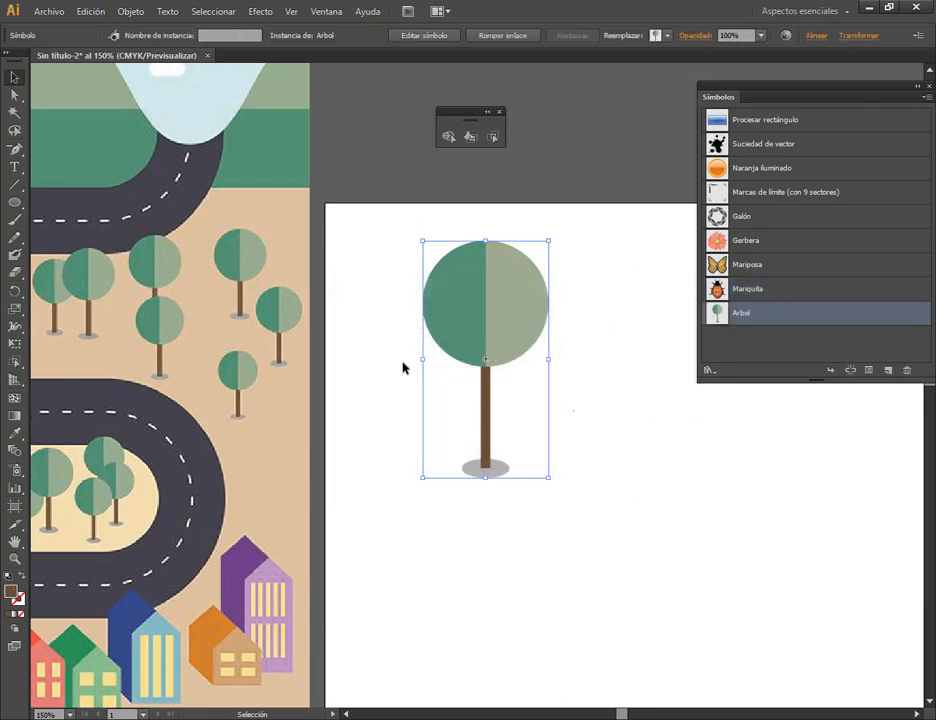
- Move the tree instance to the artboard's upper-left corner and close the floating Live Paint tools panel
{"action": "left_click_drag", "start_coordinate": [517, 340], "coordinate": [412, 165]}
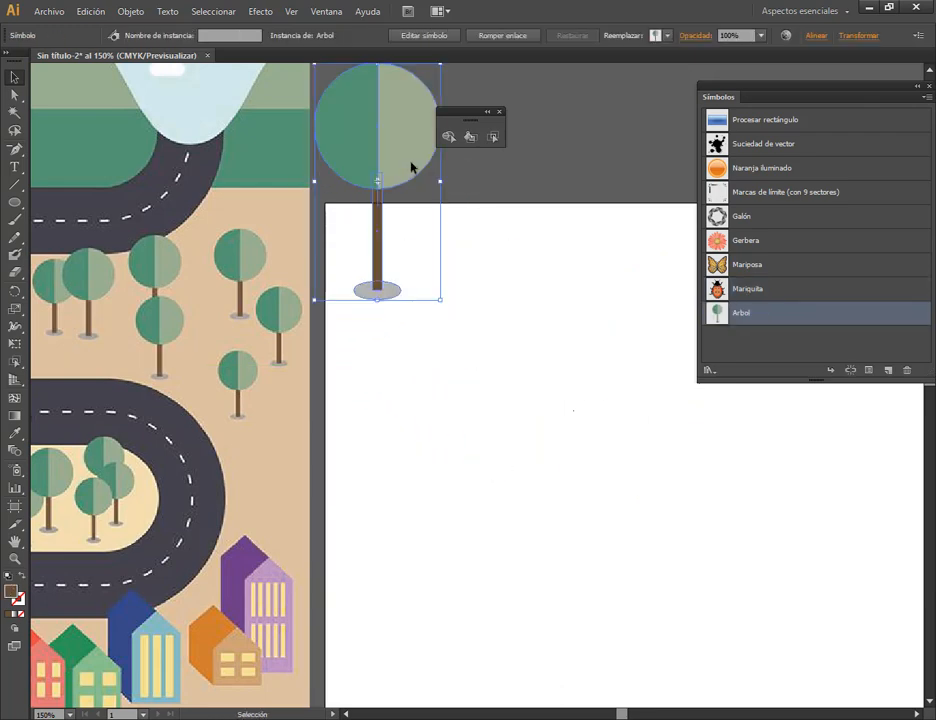
{"action": "left_click", "coordinate": [481, 367]}
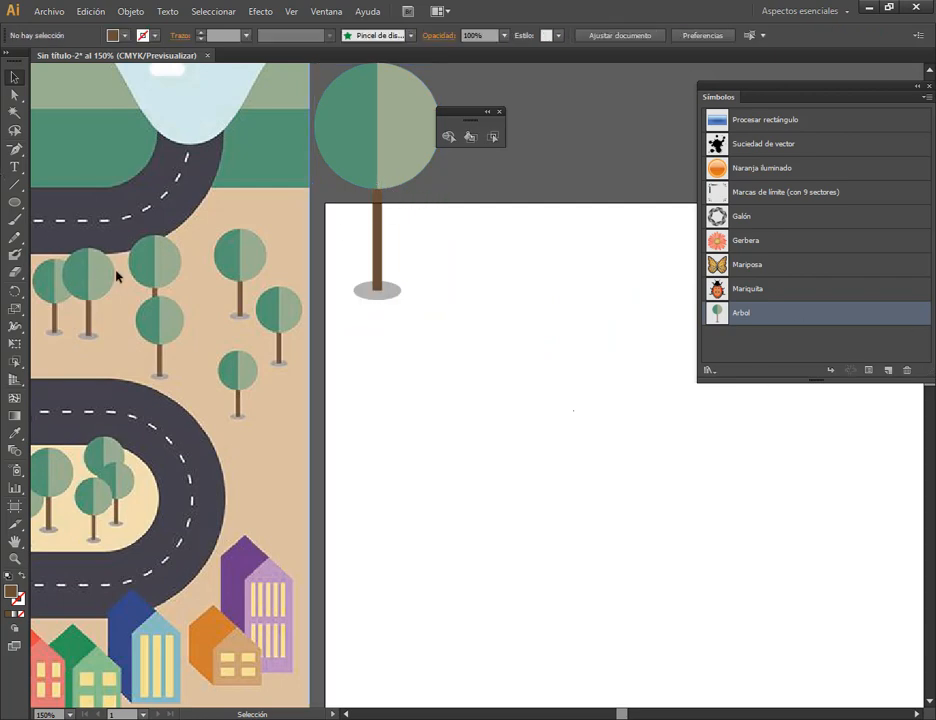
{"action": "left_click", "coordinate": [501, 112]}
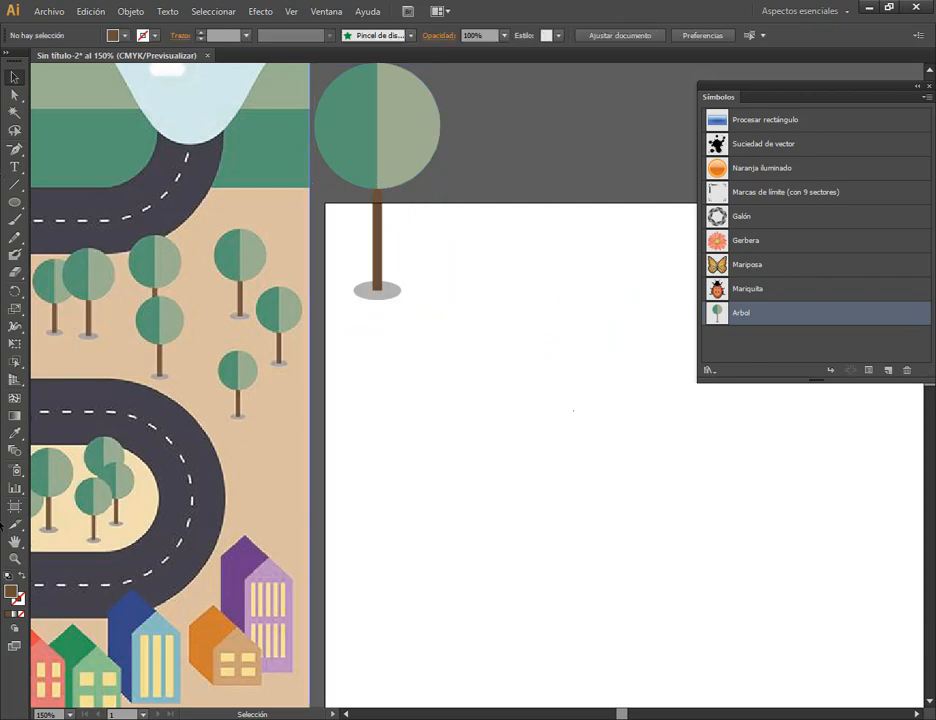
- Spray instances of the Arbol symbol across the artboard with the Symbol Sprayer
{"action": "left_click", "coordinate": [15, 471]}
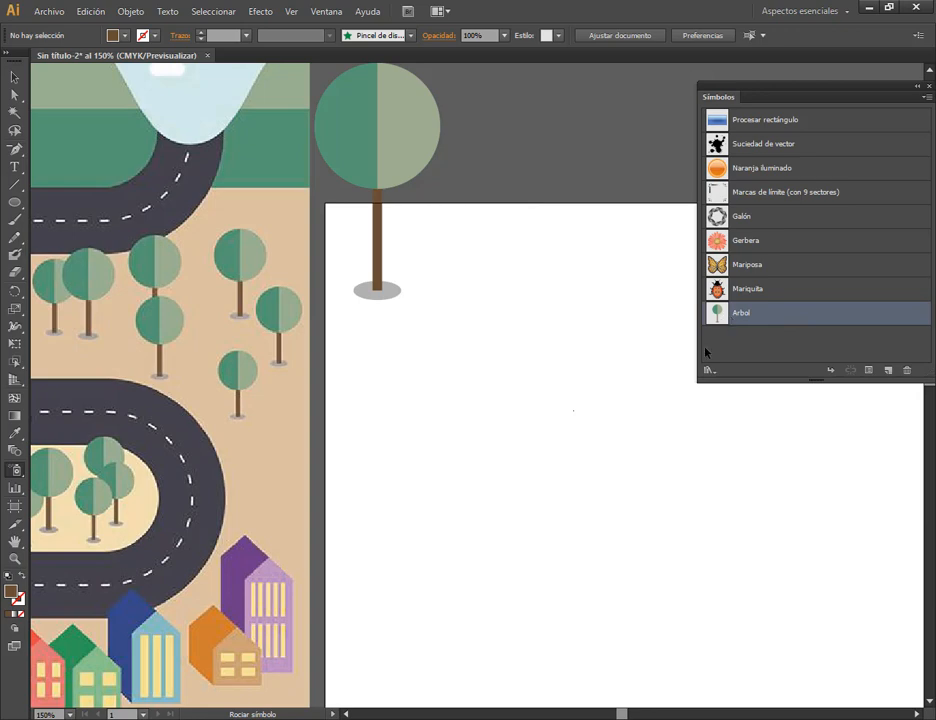
{"action": "scroll", "coordinate": [586, 471], "scroll_direction": "down", "scroll_amount": 1, "text": "alt"}
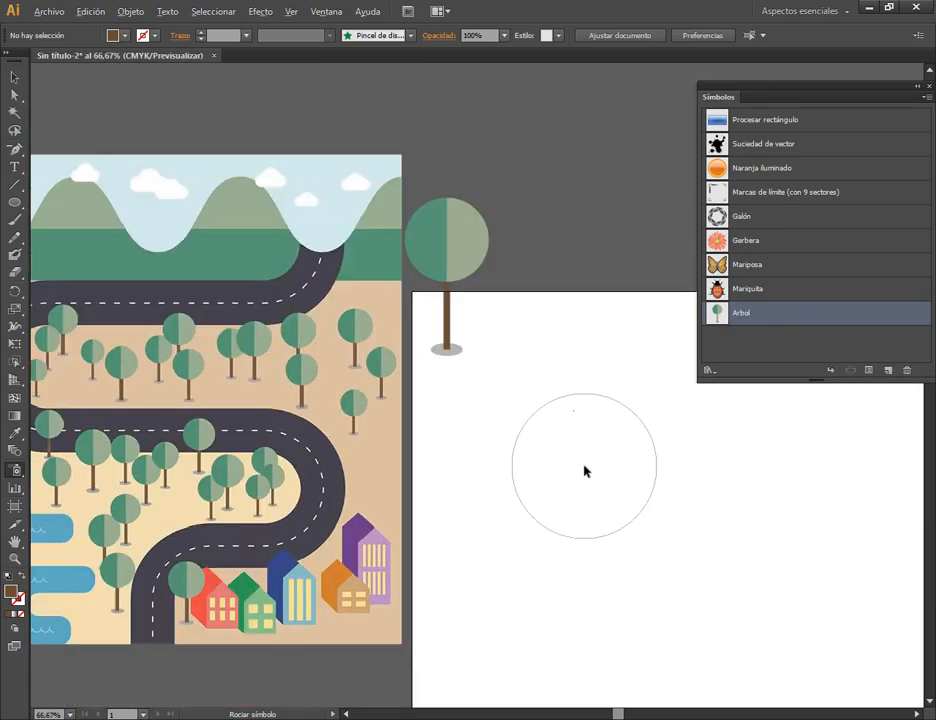
{"action": "scroll", "coordinate": [622, 470], "scroll_direction": "down", "scroll_amount": 1}
{"action": "scroll", "coordinate": [595, 449], "scroll_direction": "up", "scroll_amount": 2}
{"action": "left_click", "coordinate": [543, 420]}
{"action": "left_click", "coordinate": [693, 443]}
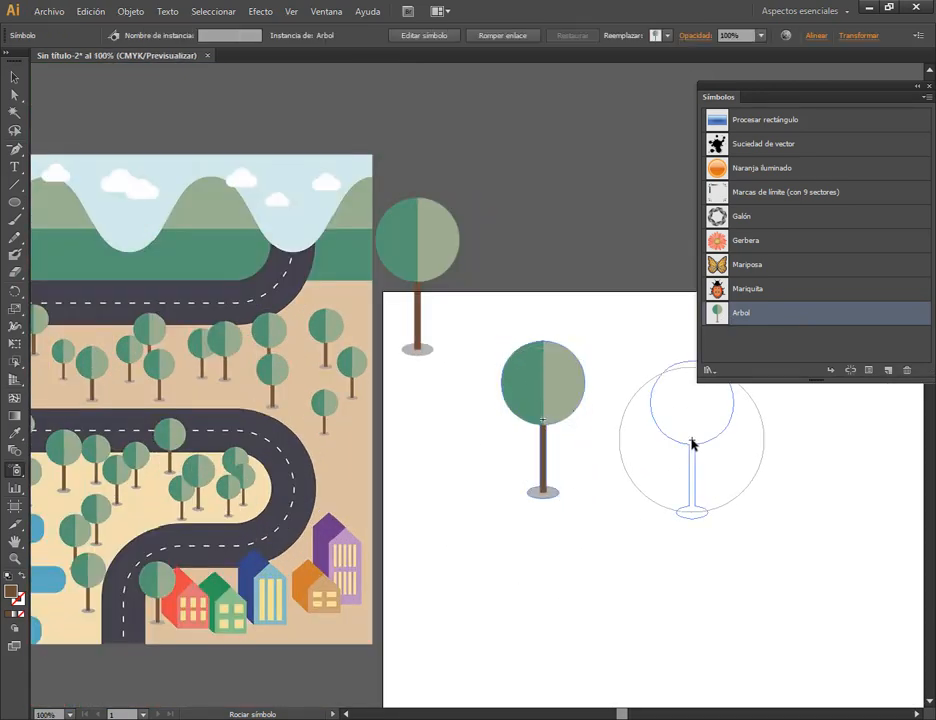
{"action": "scroll", "coordinate": [729, 547], "scroll_direction": "down", "scroll_amount": 2, "text": "alt"}
{"action": "scroll", "coordinate": [729, 564], "scroll_direction": "up", "scroll_amount": 1, "text": "alt"}
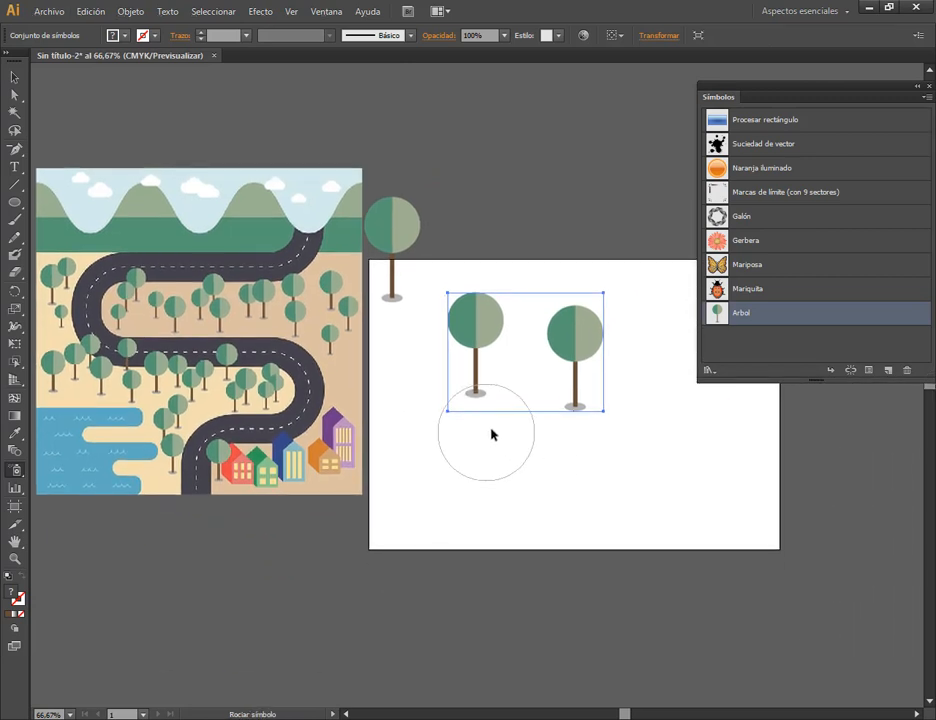
{"action": "mouse_move", "coordinate": [472, 455]}
{"action": "left_mouse_down"}
{"action": "mouse_move", "coordinate": [543, 489]}
{"action": "mouse_move", "coordinate": [576, 447]}
{"action": "mouse_move", "coordinate": [700, 462]}
{"action": "mouse_move", "coordinate": [726, 503]}
{"action": "left_mouse_up"}
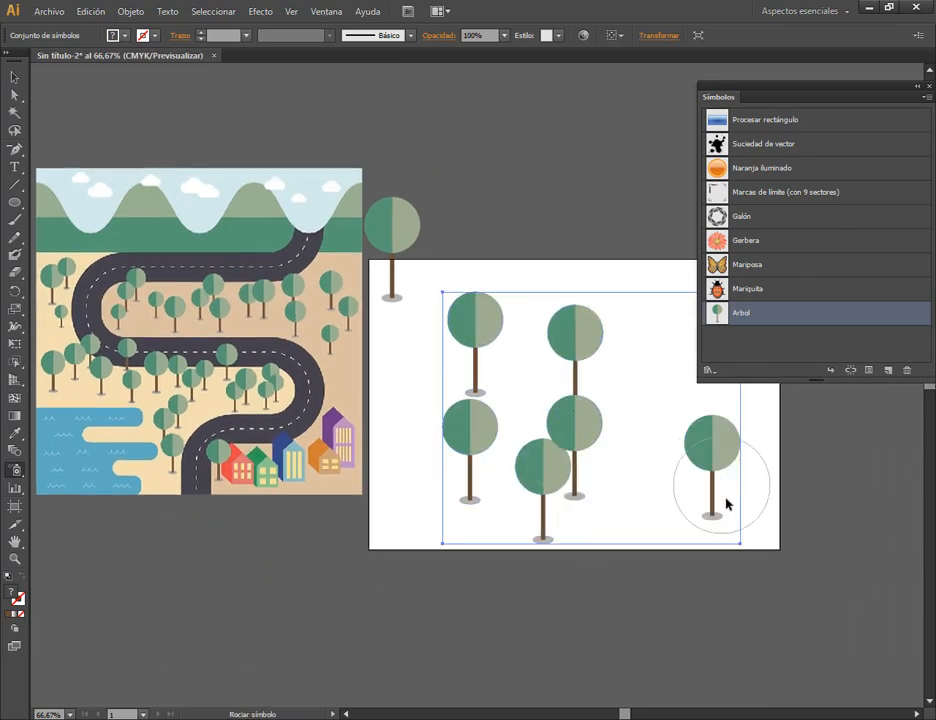
{"action": "mouse_move", "coordinate": [663, 500]}
{"action": "left_mouse_down"}
{"action": "mouse_move", "coordinate": [660, 433]}
{"action": "mouse_move", "coordinate": [674, 373]}
{"action": "mouse_move", "coordinate": [644, 293]}
{"action": "left_mouse_up"}
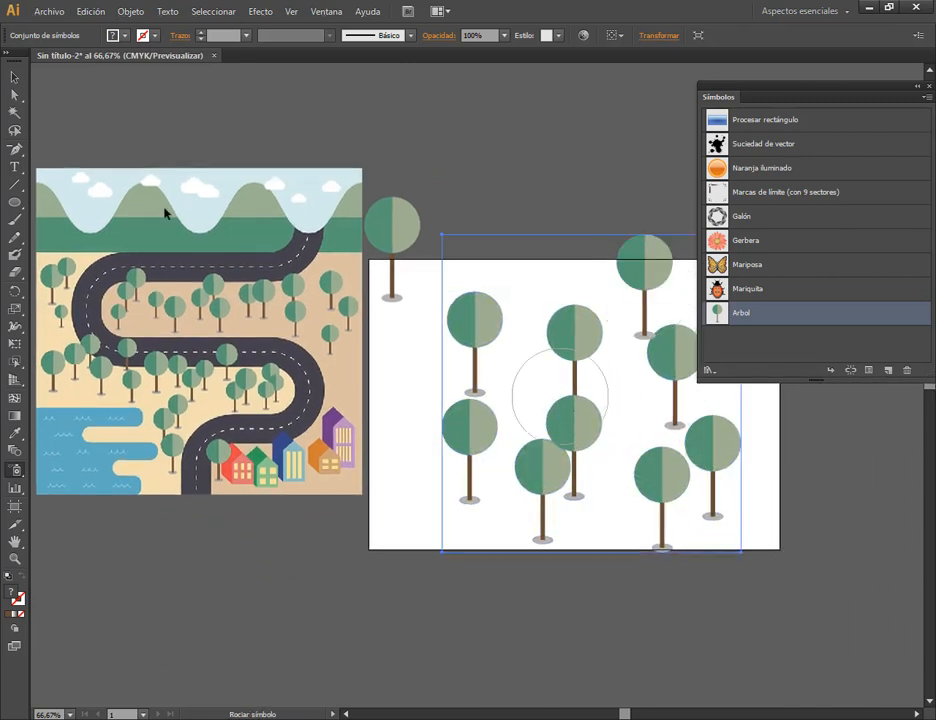
- Try deleting the sprayed trees and shrinking the tree artwork inside the Arbol symbol
{"action": "key", "text": "v"}
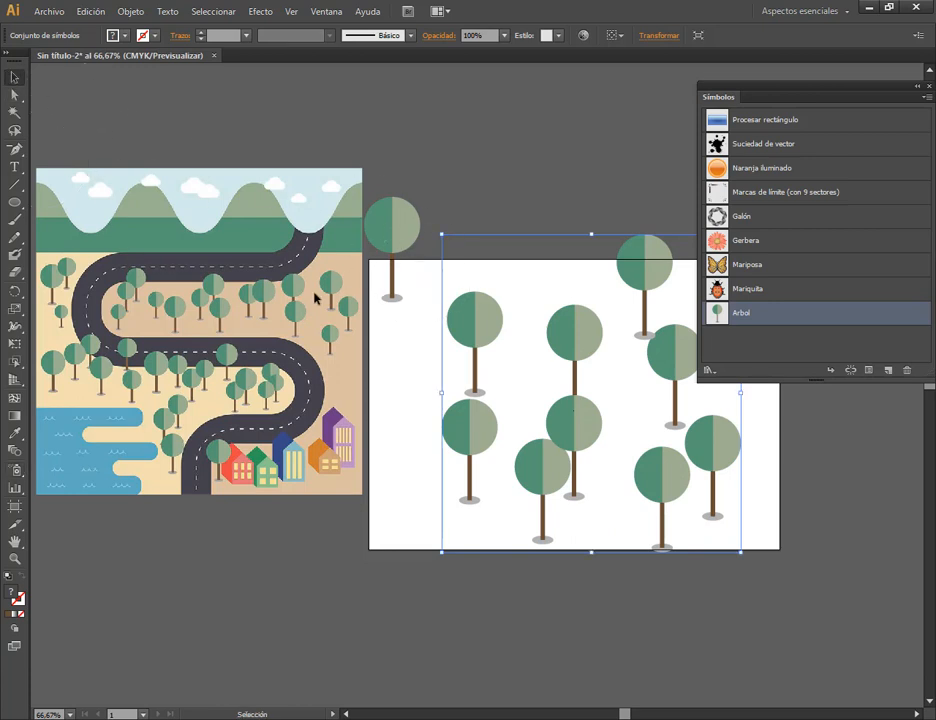
{"action": "double_click", "coordinate": [718, 313]}
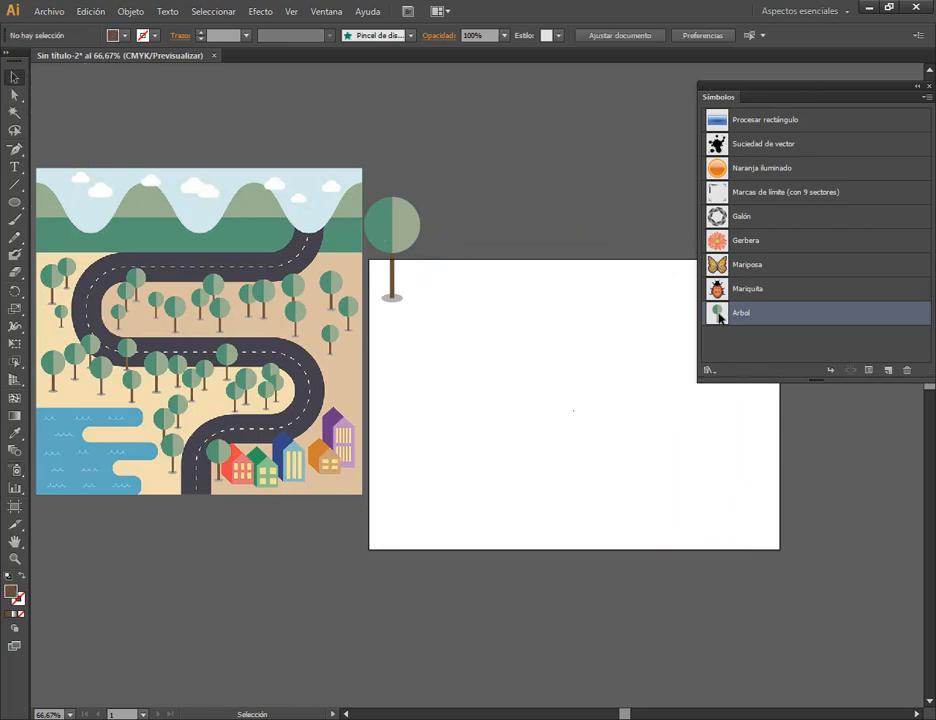
{"action": "left_click", "coordinate": [501, 368]}
{"action": "left_click_drag", "start_coordinate": [420, 309], "coordinate": [488, 413]}
{"action": "double_click", "coordinate": [320, 370]}
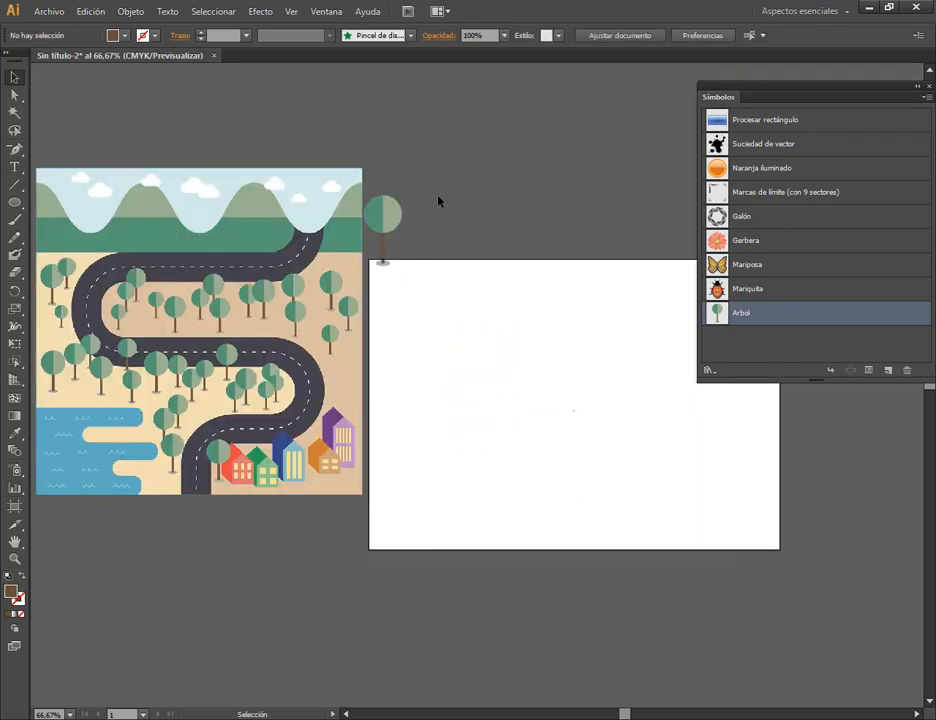
{"action": "left_click_drag", "start_coordinate": [385, 217], "coordinate": [404, 166]}
{"action": "left_click", "coordinate": [562, 232]}
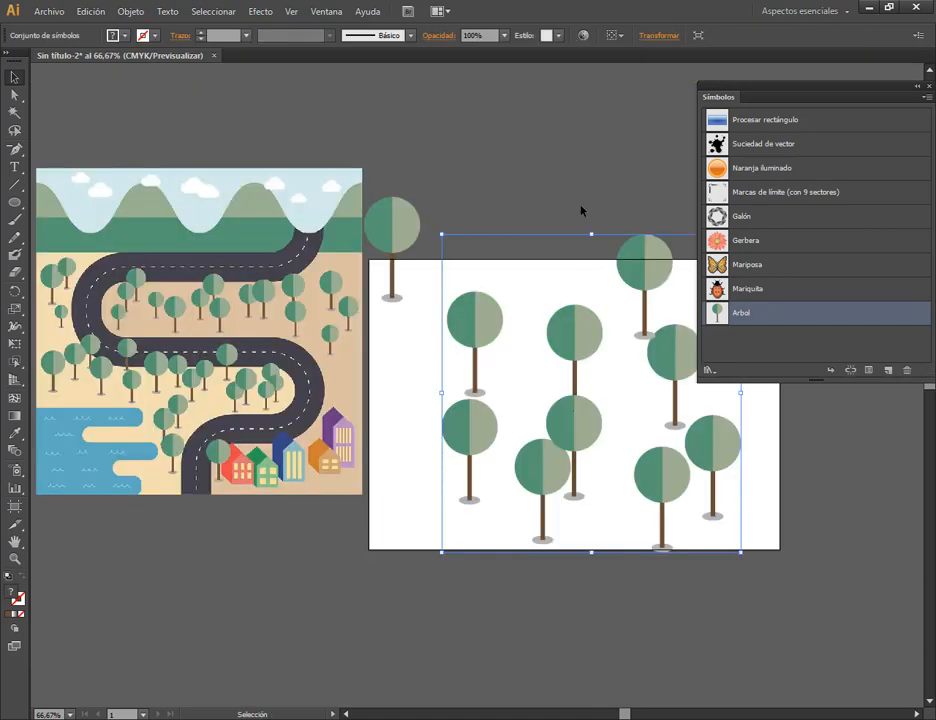
- Edit the Arbol symbol and scale its tree down proportionally in two passes to about half its size
{"action": "left_click", "coordinate": [582, 210]}
{"action": "double_click", "coordinate": [719, 314]}
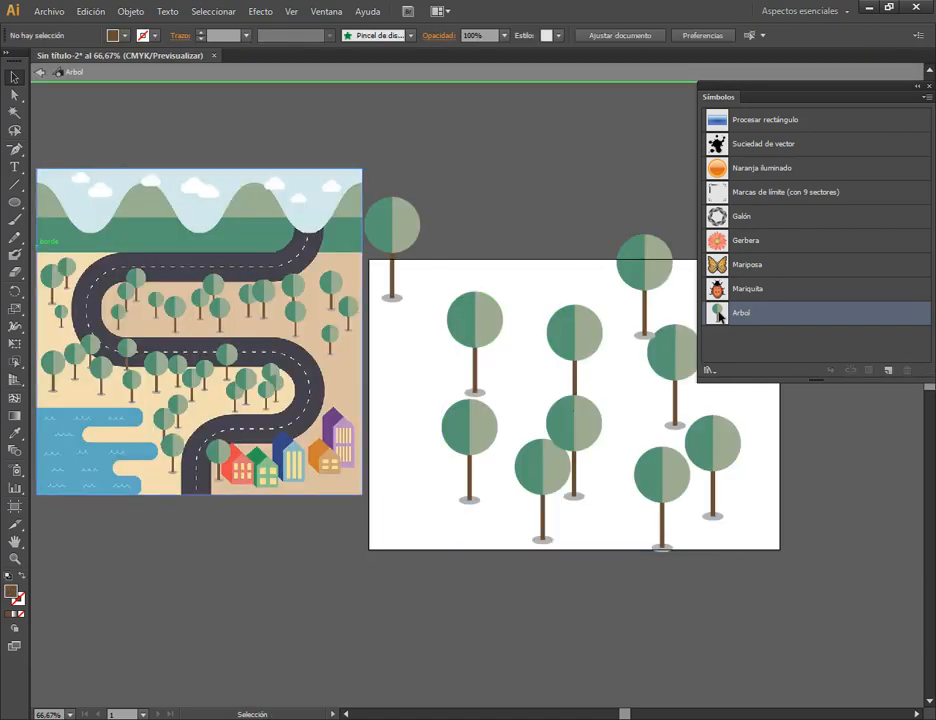
{"action": "left_click", "coordinate": [463, 377]}
{"action": "left_click_drag", "start_coordinate": [424, 288], "coordinate": [487, 407]}
{"action": "double_click", "coordinate": [334, 399]}
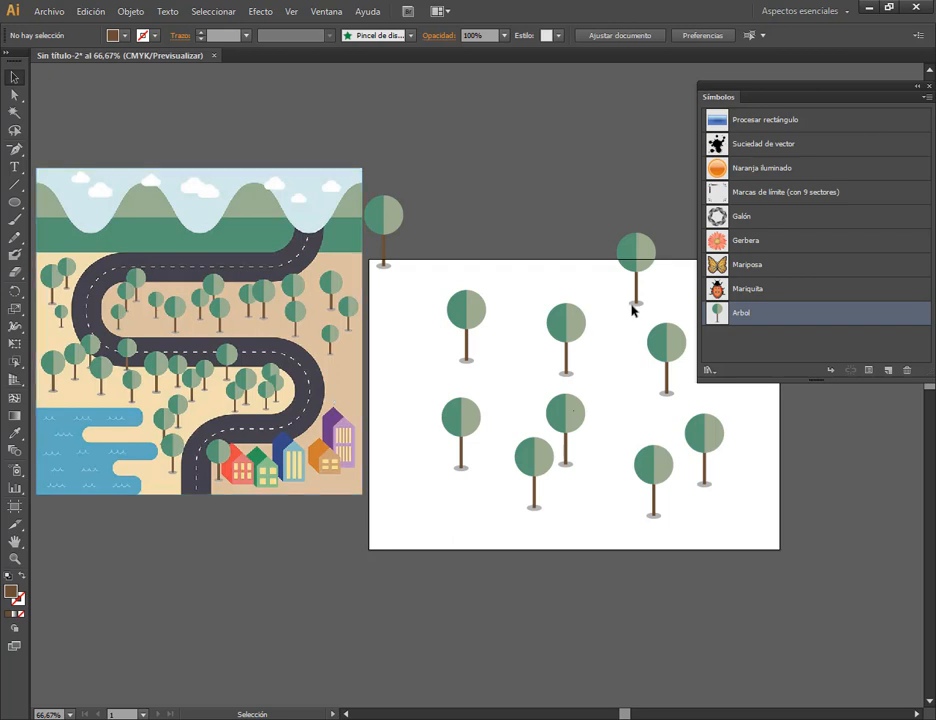
{"action": "double_click", "coordinate": [714, 316]}
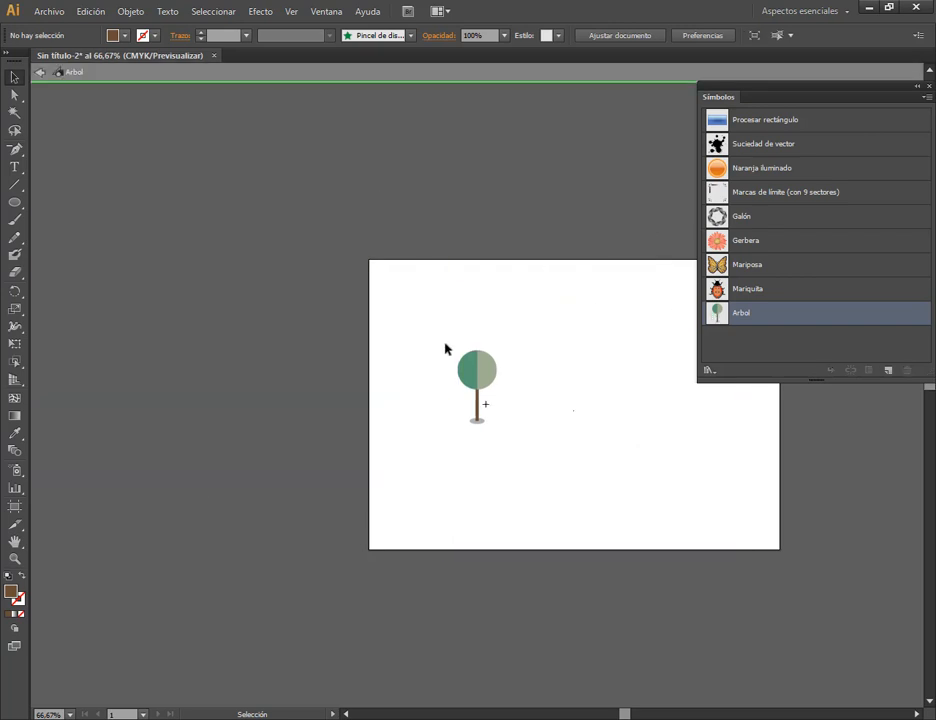
{"action": "left_click_drag", "start_coordinate": [446, 348], "coordinate": [488, 406]}
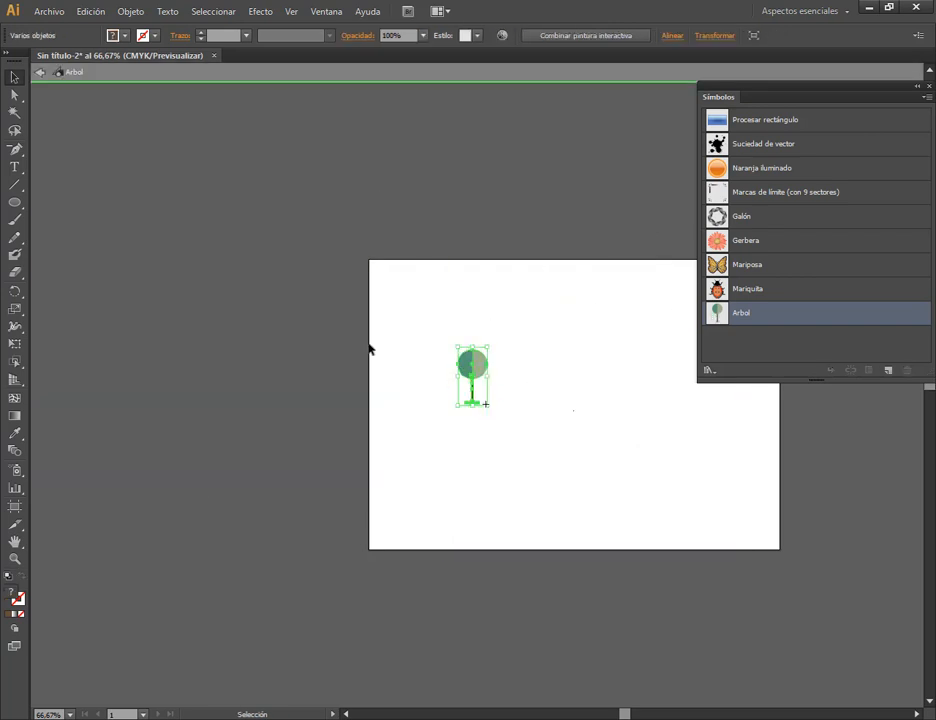
{"action": "double_click", "coordinate": [292, 331]}
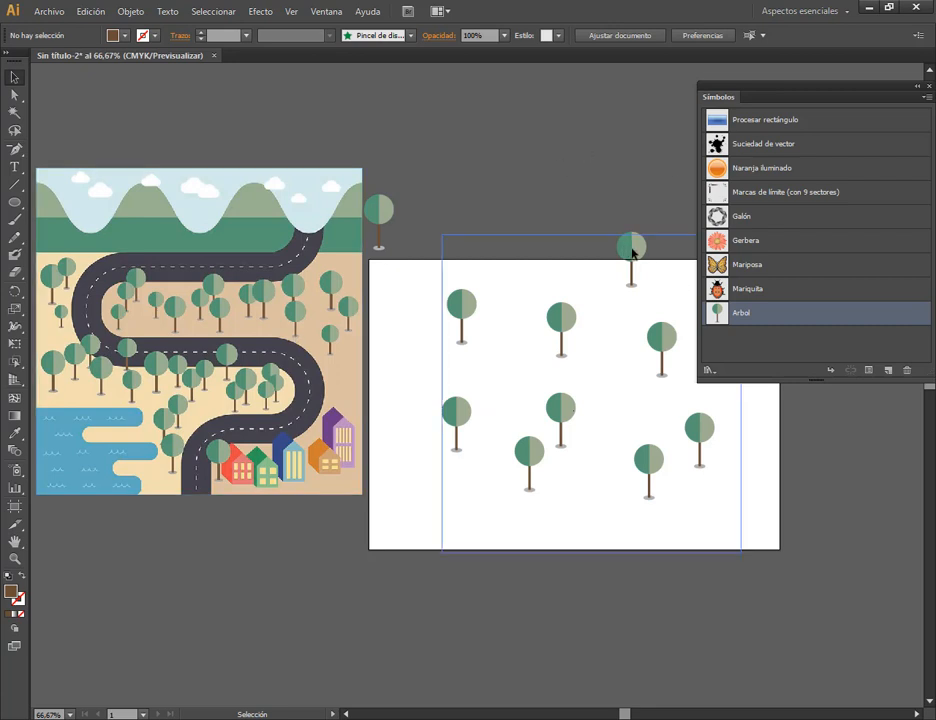
- Move the single tree instance above the road illustration and delete the sprayed set of trees
{"action": "left_click_drag", "start_coordinate": [386, 218], "coordinate": [338, 116]}
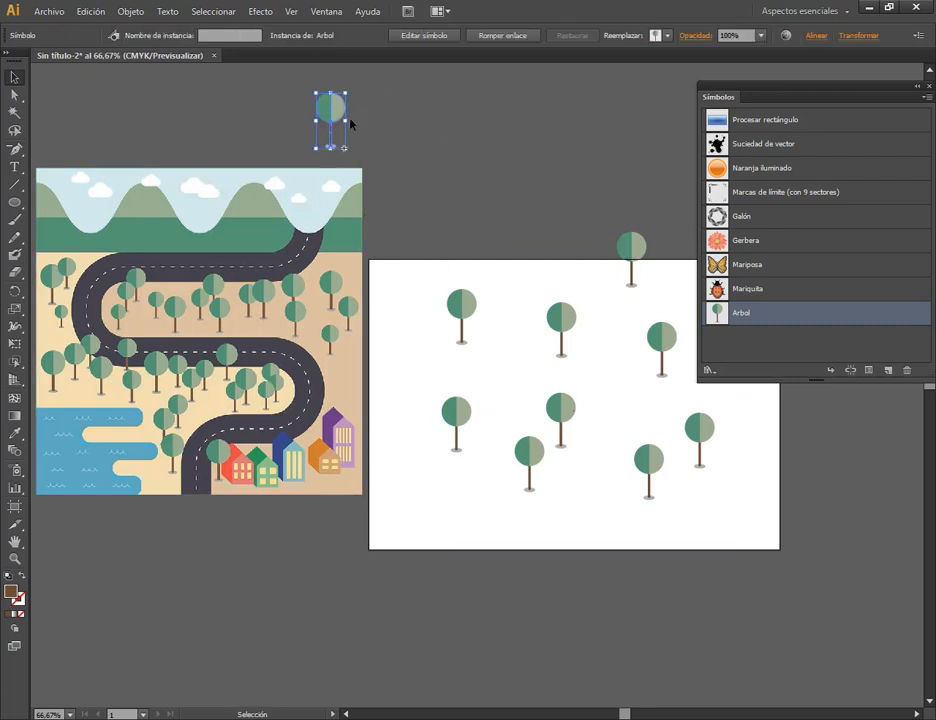
{"action": "left_click", "coordinate": [352, 130]}
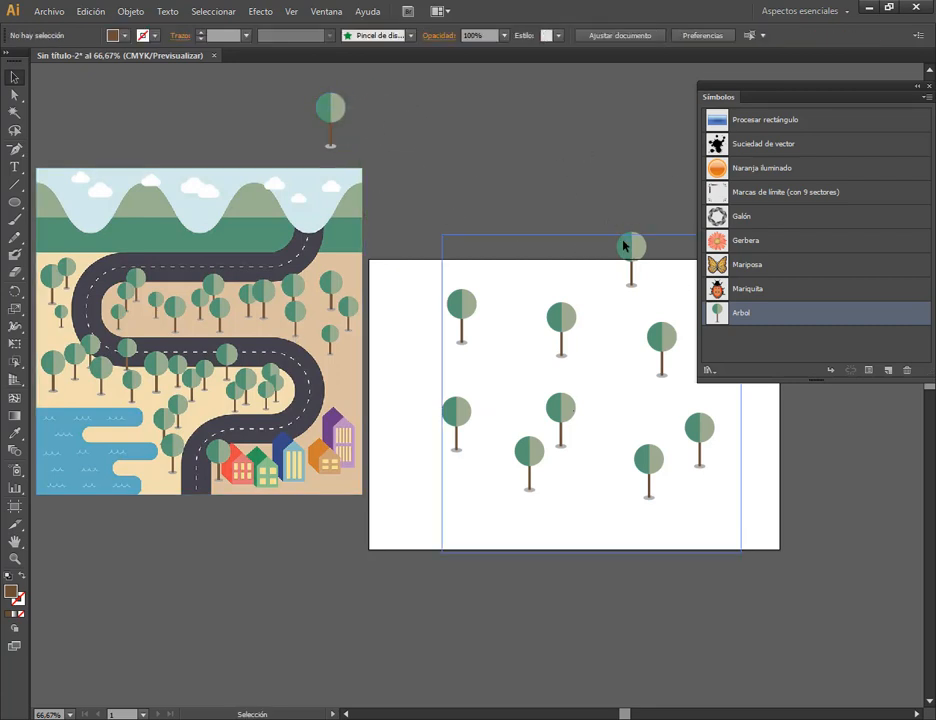
{"action": "left_click_drag", "start_coordinate": [644, 268], "coordinate": [615, 294]}
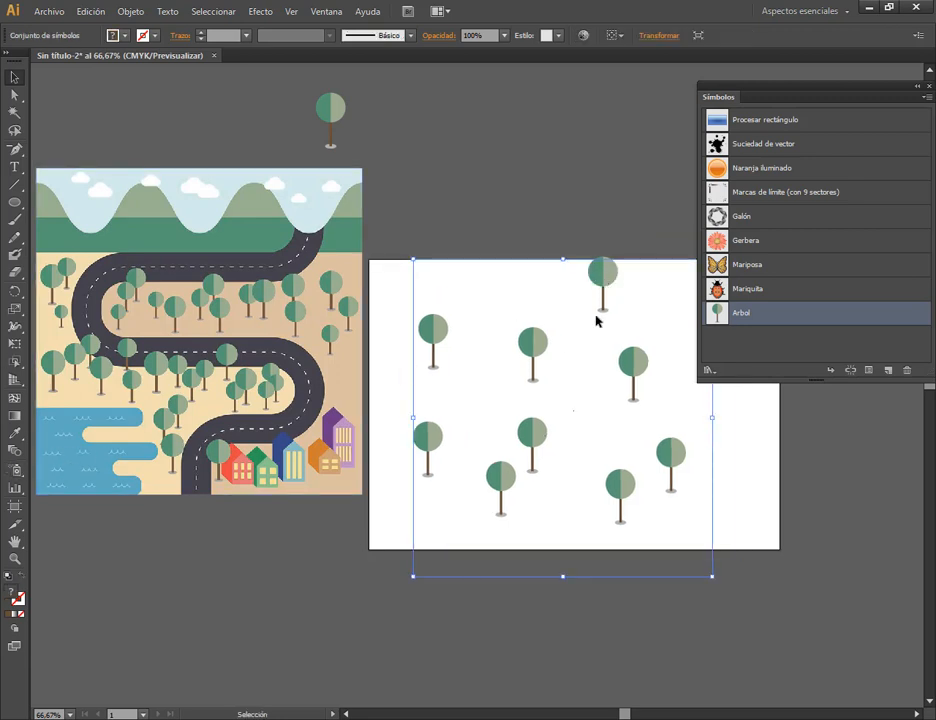
{"action": "key", "text": "Delete"}
- Spray a new set of Arbol trees with the Symbol Sprayer along the artboard's upper area and across its middle
{"action": "left_click", "coordinate": [14, 469]}
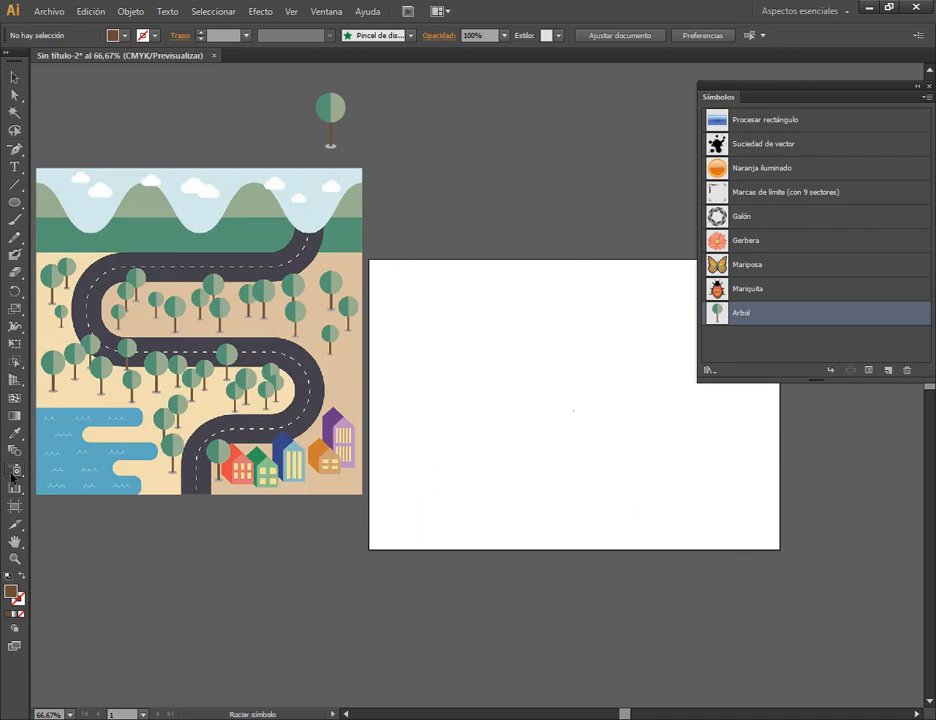
{"action": "mouse_move", "coordinate": [434, 366]}
{"action": "left_mouse_down"}
{"action": "mouse_move", "coordinate": [449, 326]}
{"action": "mouse_move", "coordinate": [439, 356]}
{"action": "mouse_move", "coordinate": [472, 407]}
{"action": "left_mouse_up"}
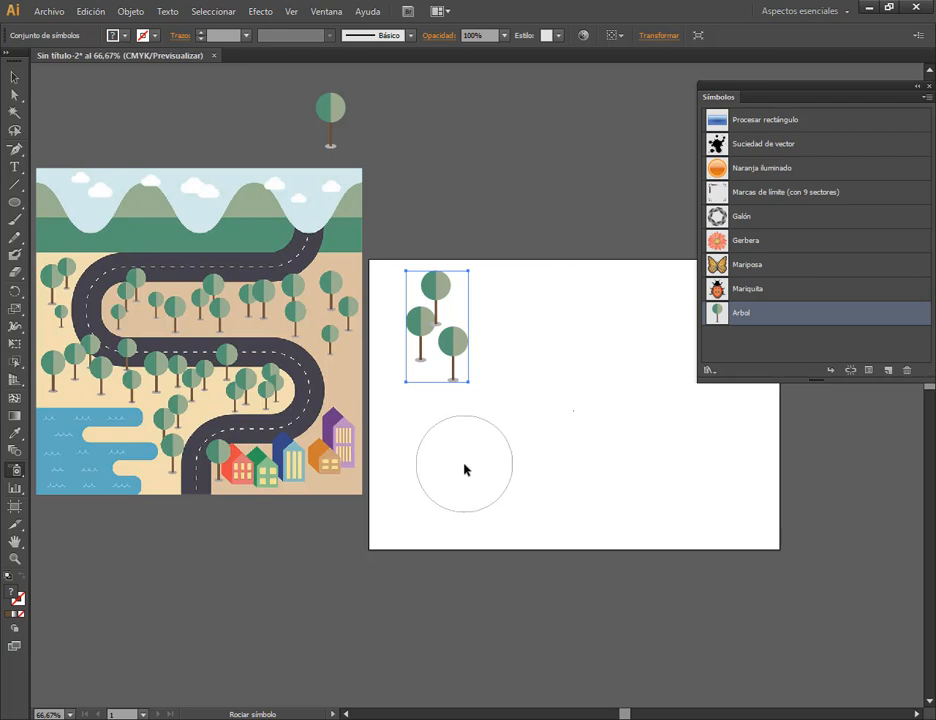
{"action": "mouse_move", "coordinate": [478, 462]}
{"action": "left_mouse_down"}
{"action": "mouse_move", "coordinate": [592, 438]}
{"action": "mouse_move", "coordinate": [621, 452]}
{"action": "mouse_move", "coordinate": [622, 474]}
{"action": "mouse_move", "coordinate": [587, 457]}
{"action": "mouse_move", "coordinate": [541, 461]}
{"action": "mouse_move", "coordinate": [535, 472]}
{"action": "mouse_move", "coordinate": [565, 485]}
{"action": "mouse_move", "coordinate": [674, 455]}
{"action": "mouse_move", "coordinate": [695, 485]}
{"action": "mouse_move", "coordinate": [645, 515]}
{"action": "left_mouse_up"}
{"action": "mouse_move", "coordinate": [593, 326]}
{"action": "left_mouse_down"}
{"action": "mouse_move", "coordinate": [560, 270]}
{"action": "mouse_move", "coordinate": [610, 334]}
{"action": "mouse_move", "coordinate": [685, 300]}
{"action": "left_mouse_up"}
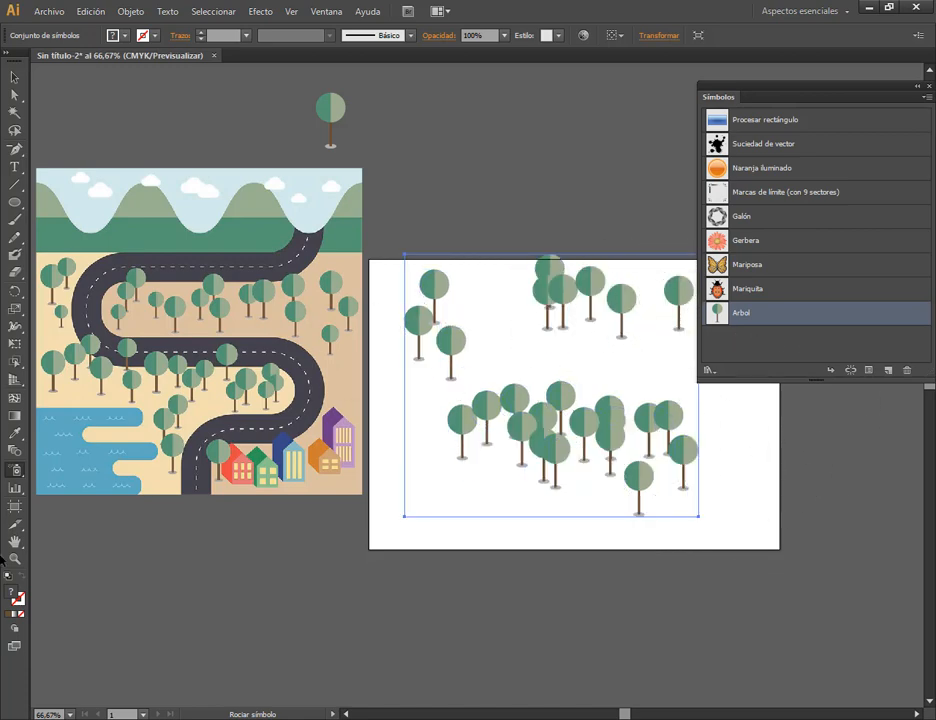
- Try to shrink the three sprayed trees near the artboard's upper-left corner with the Symbol Sizer tool
{"action": "left_click", "coordinate": [15, 473]}
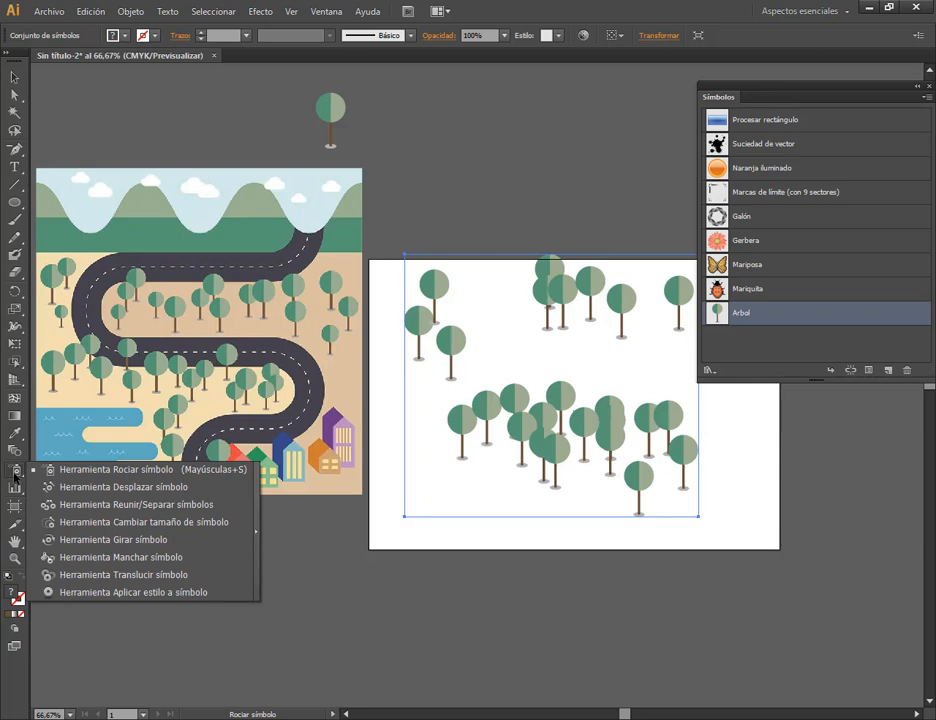
{"action": "left_click", "coordinate": [130, 522]}
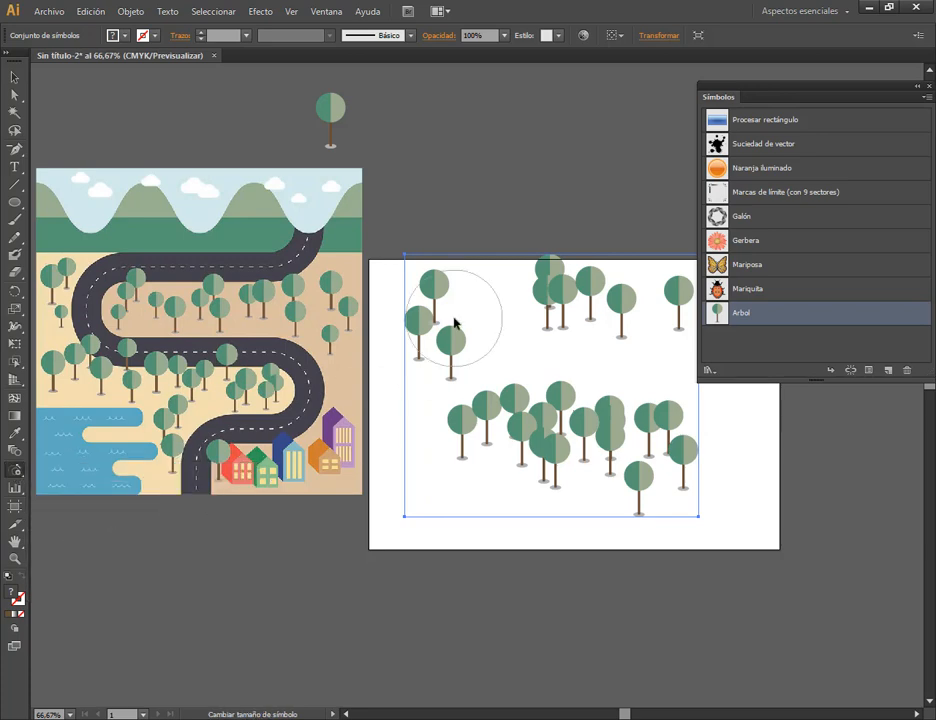
{"action": "left_click_drag", "start_coordinate": [455, 351], "coordinate": [457, 351]}
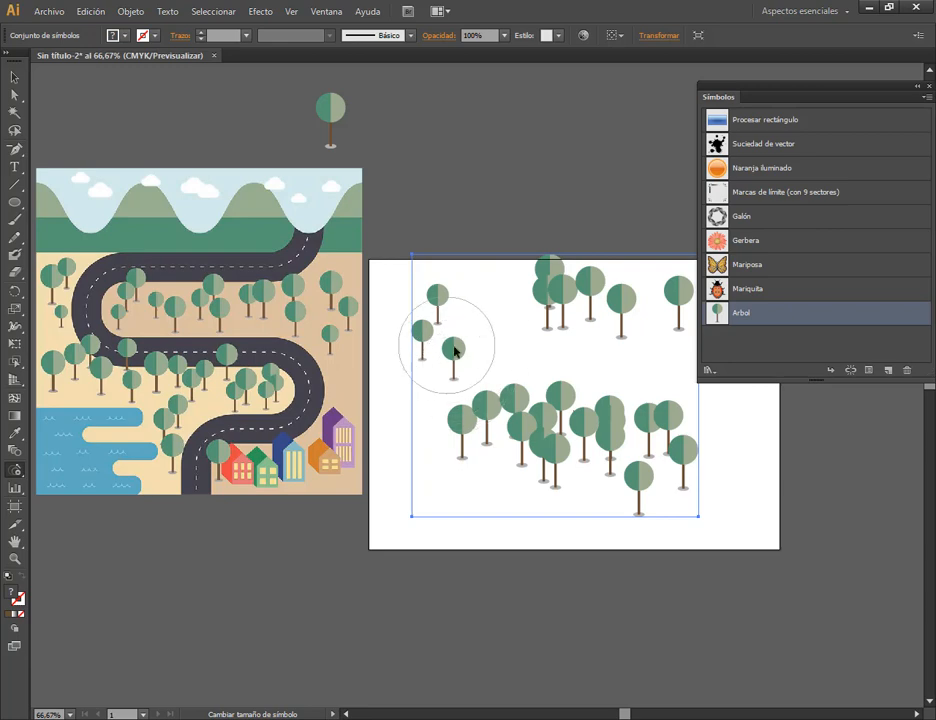
{"action": "left_click_drag", "start_coordinate": [436, 332], "coordinate": [446, 334]}
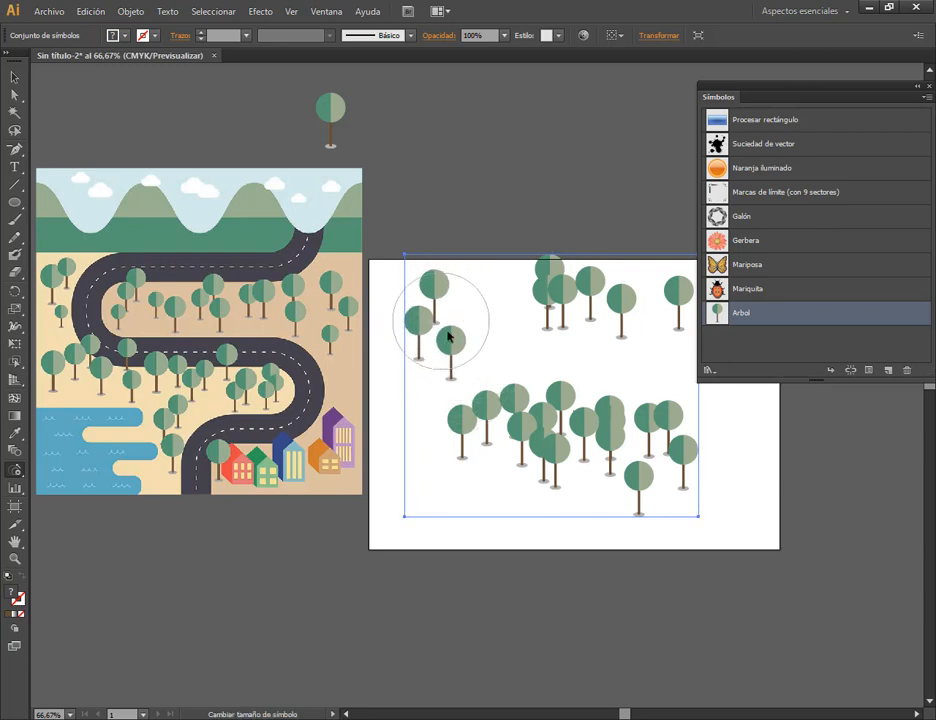
- Set the Symbol Sizer diameter to 27 mm and try enlarging a single tree near the artboard's upper-left corner
{"action": "double_click", "coordinate": [16, 472]}
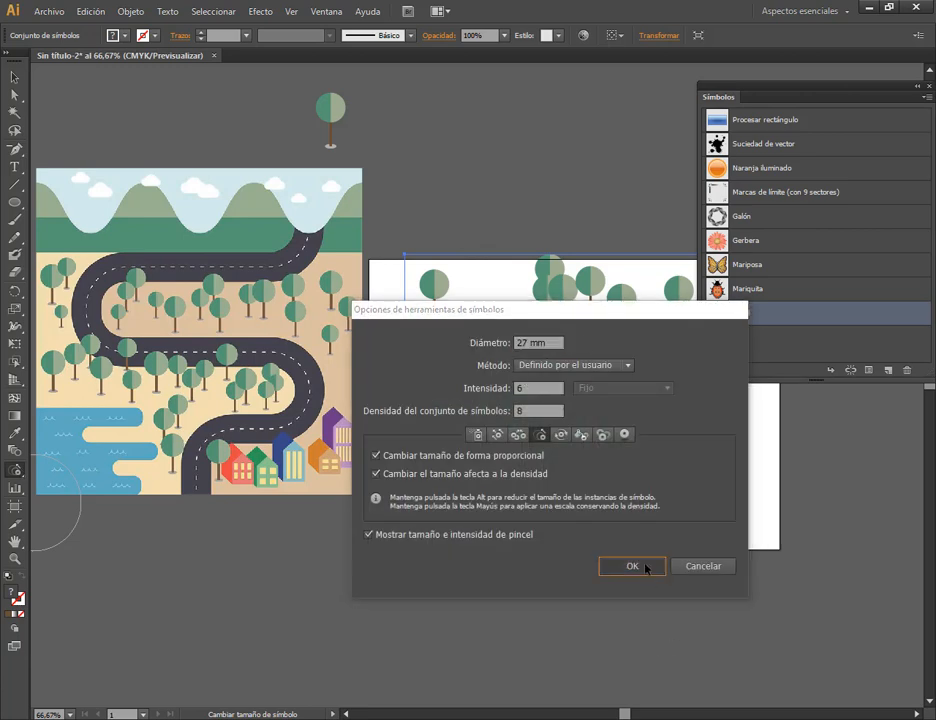
{"action": "left_click", "coordinate": [632, 566]}
{"action": "mouse_move", "coordinate": [468, 346]}
{"action": "left_mouse_down"}
{"action": "mouse_move", "coordinate": [455, 355]}
{"action": "mouse_move", "coordinate": [436, 283]}
{"action": "mouse_move", "coordinate": [445, 302]}
{"action": "left_mouse_up"}
{"action": "mouse_move", "coordinate": [457, 359]}
{"action": "left_mouse_down"}
{"action": "mouse_move", "coordinate": [453, 372]}
{"action": "mouse_move", "coordinate": [445, 334]}
{"action": "mouse_move", "coordinate": [476, 351]}
{"action": "mouse_move", "coordinate": [447, 324]}
{"action": "mouse_move", "coordinate": [450, 333]}
{"action": "left_mouse_up"}
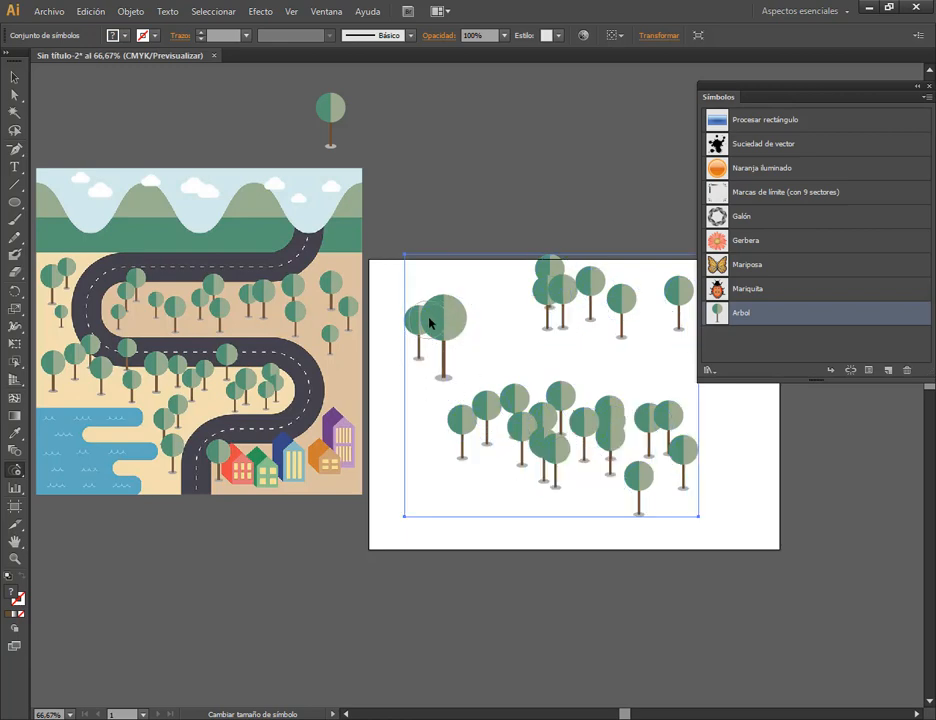
{"action": "key", "text": "ctrl+z"}
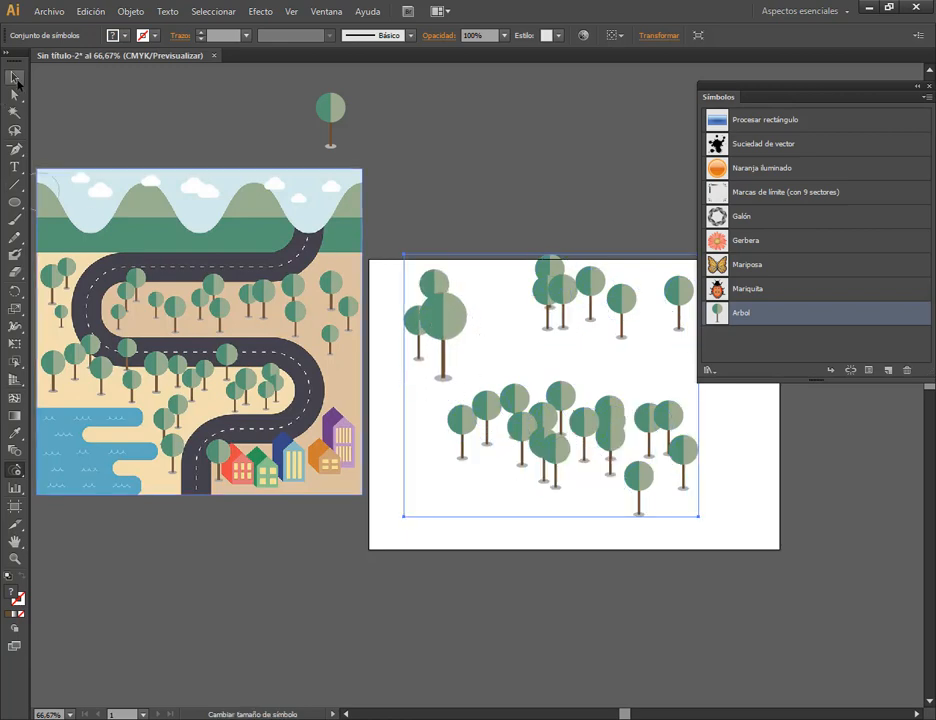
- Delete the whole sprayed set of trees from the artboard
{"action": "left_click", "coordinate": [14, 77]}
{"action": "left_click", "coordinate": [510, 144]}
{"action": "left_click", "coordinate": [628, 302]}
{"action": "key", "text": "Delete"}
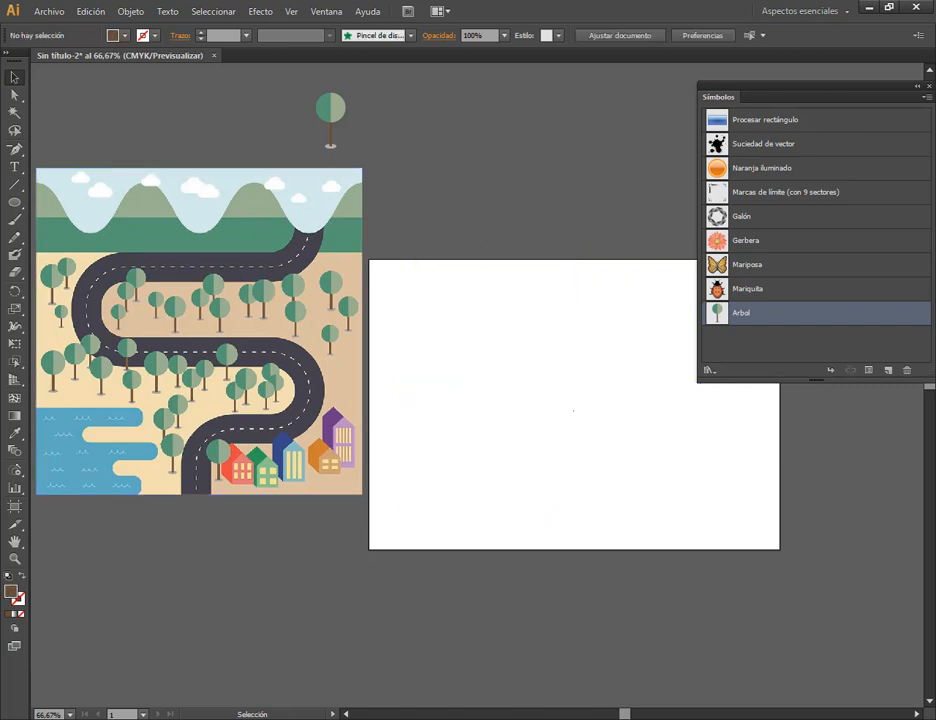
- Collapse the symbols list and move the road illustration straight down so it sits beside the artboard
{"action": "scroll", "coordinate": [254, 520], "scroll_direction": "left", "scroll_amount": 3}
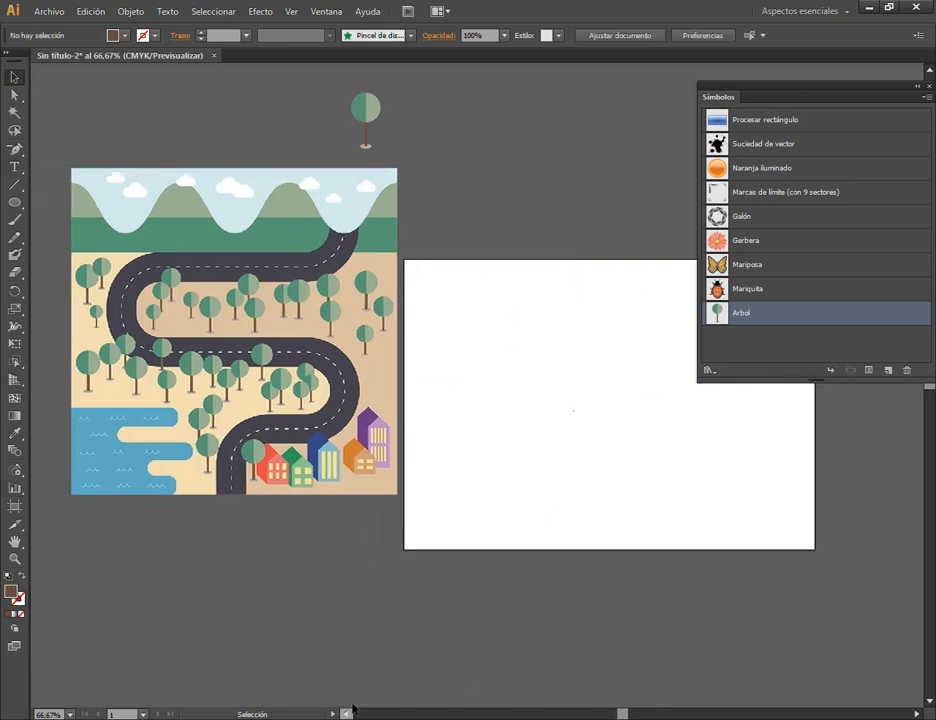
{"action": "left_click", "coordinate": [917, 87]}
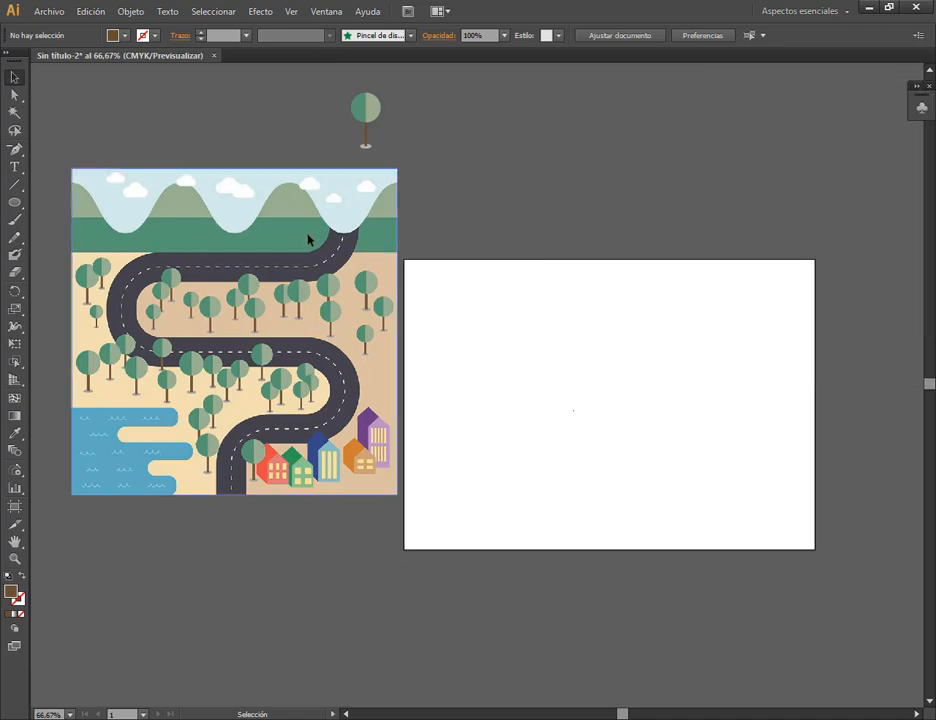
{"action": "left_click_drag", "start_coordinate": [308, 238], "coordinate": [308, 305]}
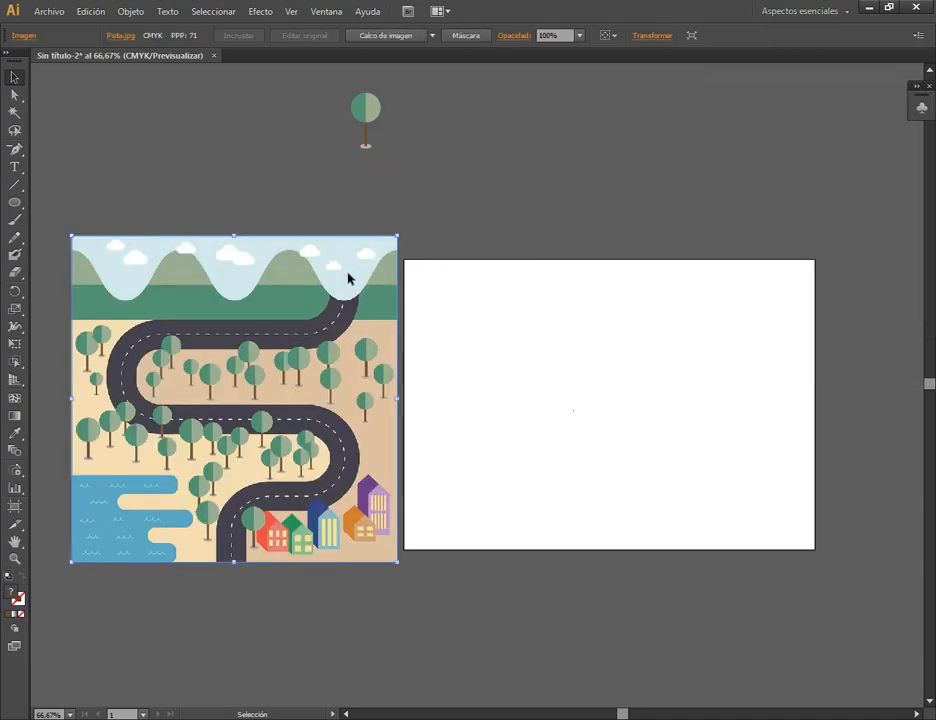
- Lock the layer Capa 1 and add a new layer for the redrawing
{"action": "left_click", "coordinate": [326, 11]}
{"action": "left_click", "coordinate": [386, 243]}
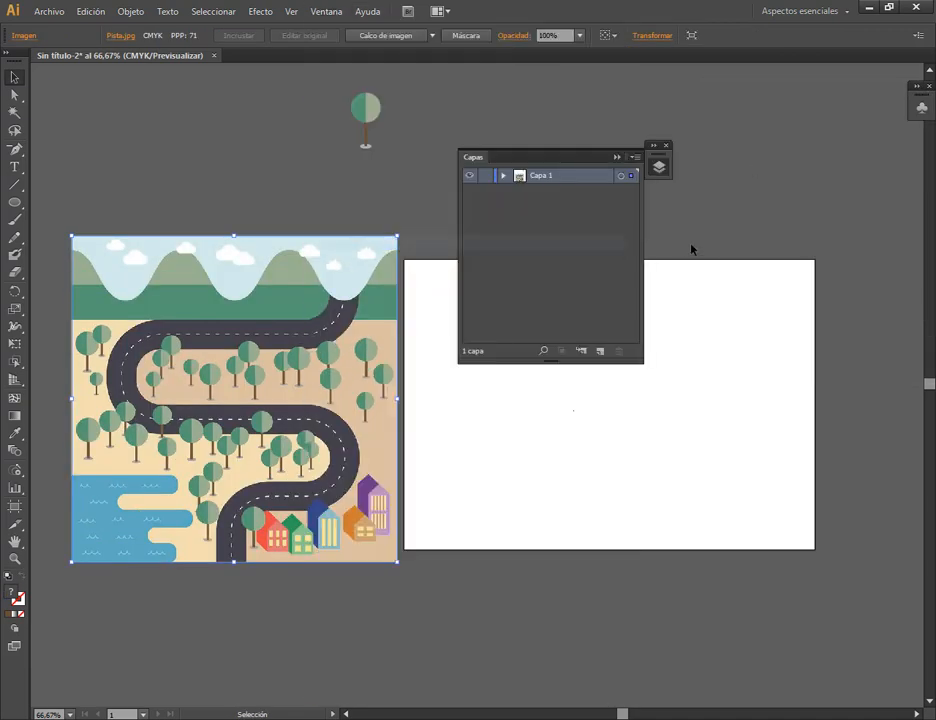
{"action": "left_click", "coordinate": [486, 175]}
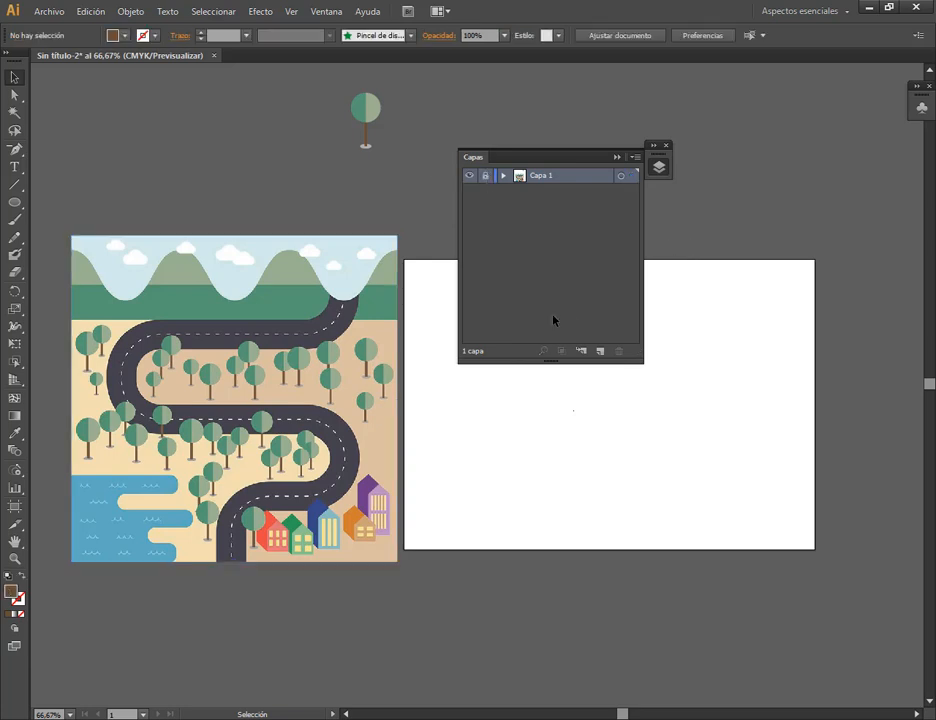
{"action": "left_click", "coordinate": [601, 351]}
{"action": "left_click", "coordinate": [617, 157]}
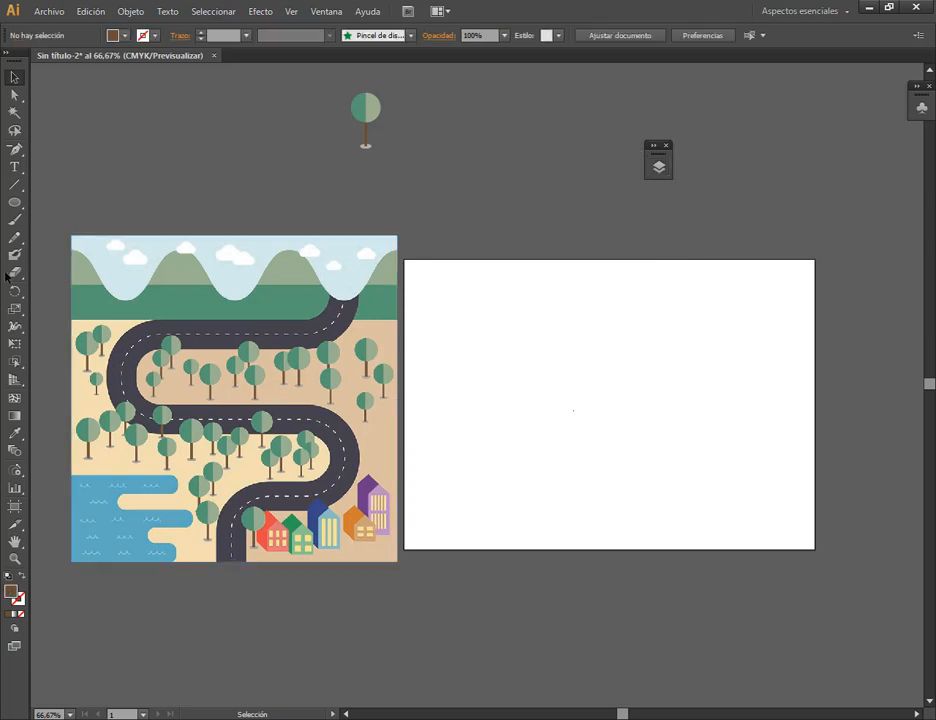
- Draw a brown rectangle spanning the artboard's full width over slightly less than its upper half
{"action": "left_click_drag", "start_coordinate": [15, 202], "coordinate": [70, 202]}
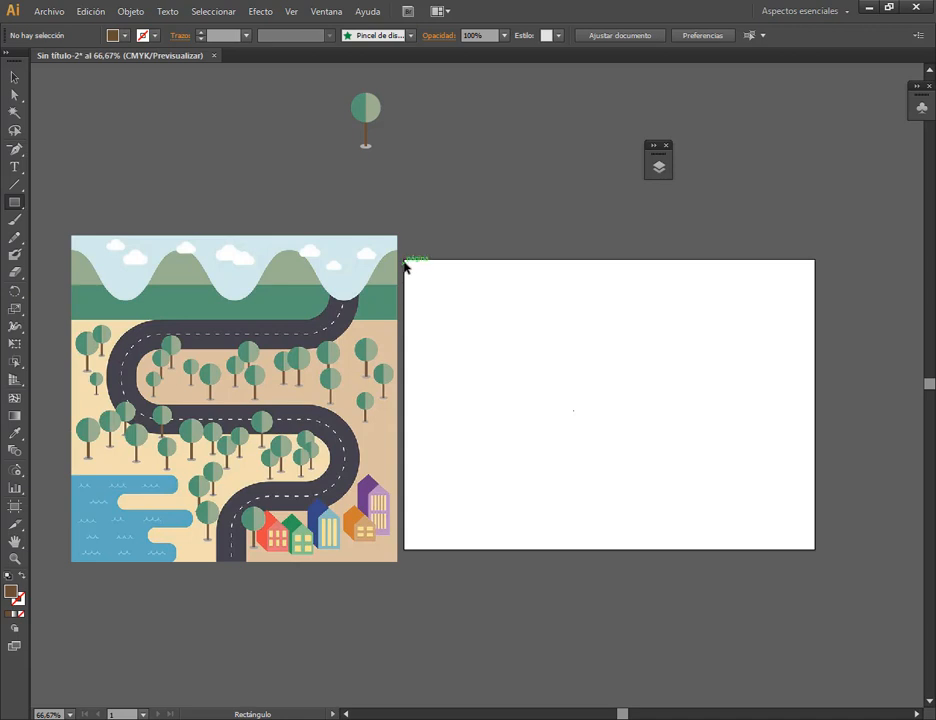
{"action": "left_click_drag", "start_coordinate": [404, 261], "coordinate": [815, 389]}
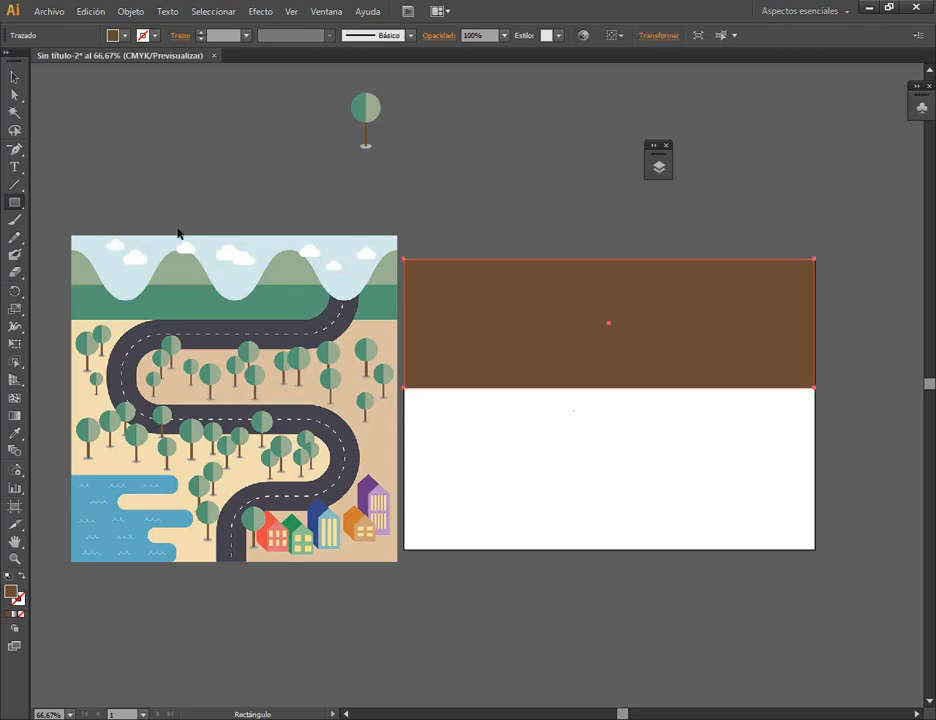
{"action": "key", "text": "v"}
{"action": "left_click", "coordinate": [694, 497]}
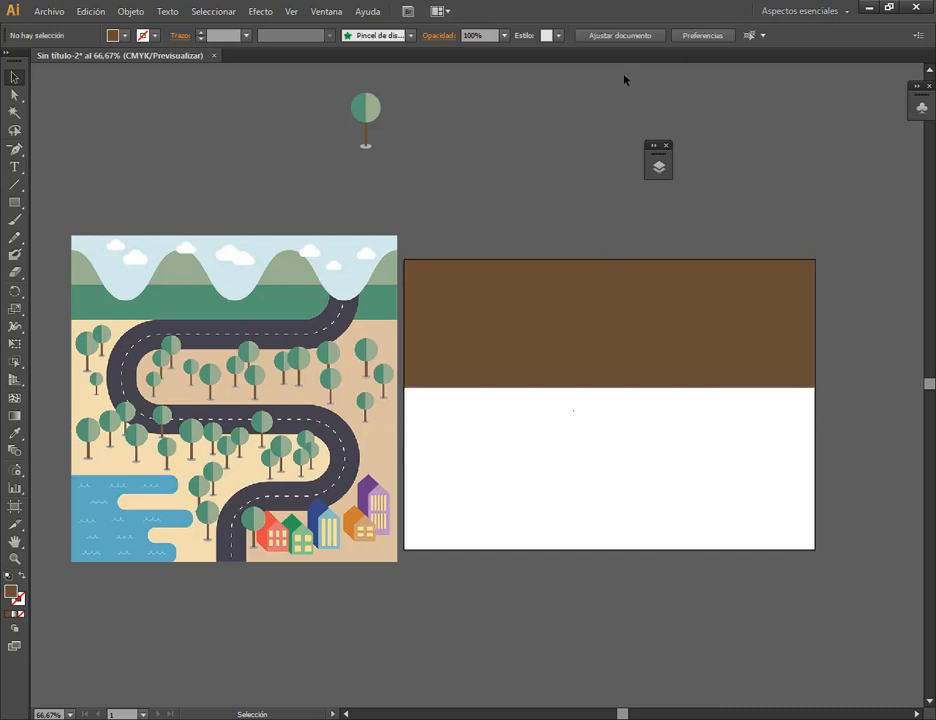
- Resize the artboard Mesa de trabajo 1 to 200 mm wide and 200 mm high
{"action": "left_click", "coordinate": [620, 37]}
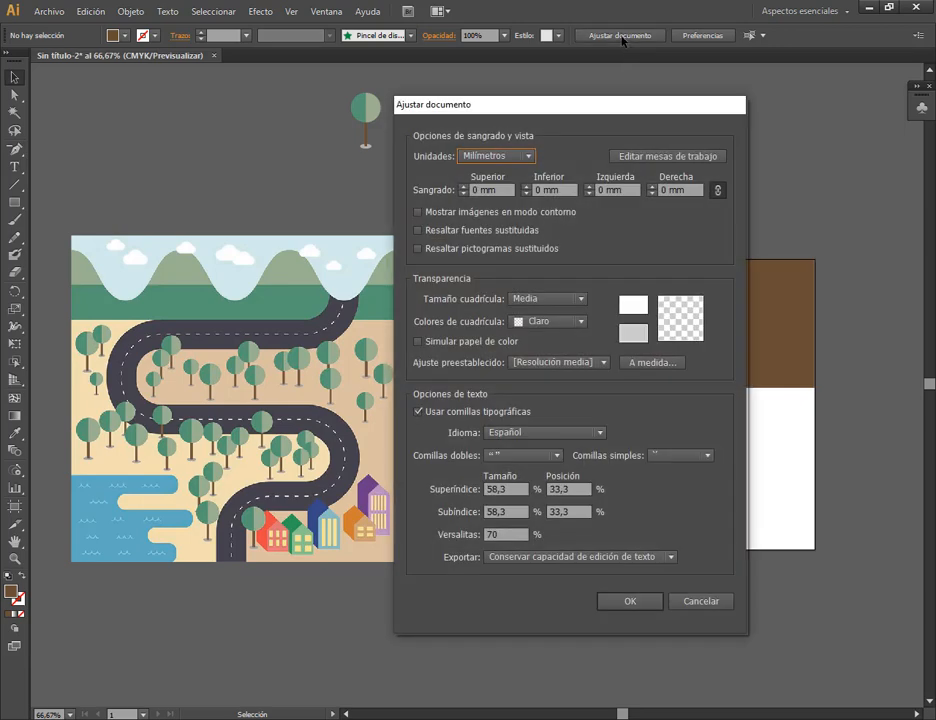
{"action": "left_click", "coordinate": [667, 156]}
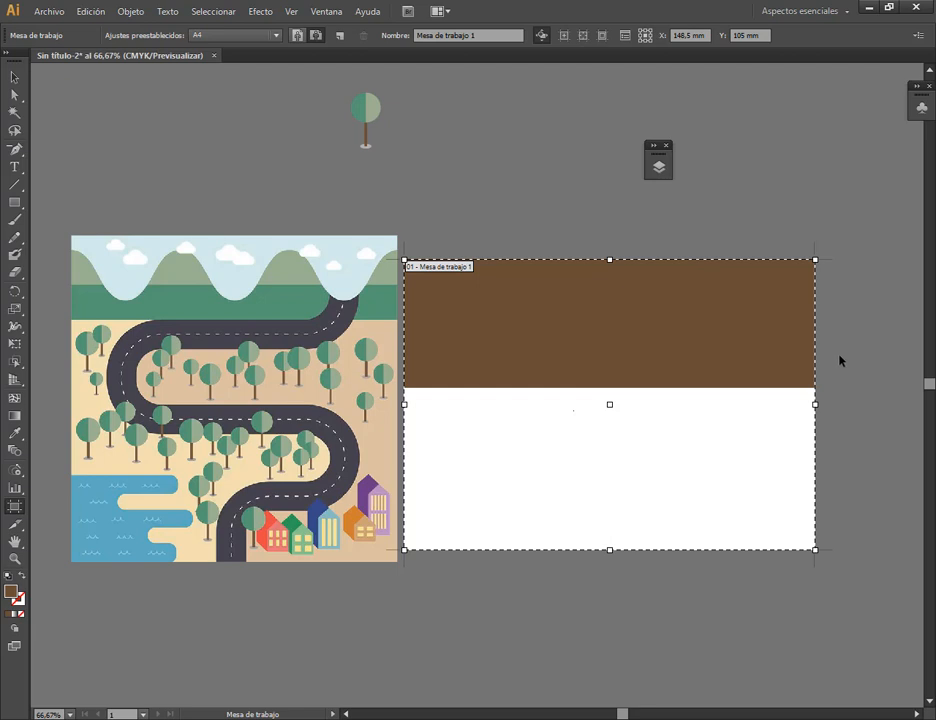
{"action": "left_click", "coordinate": [247, 38]}
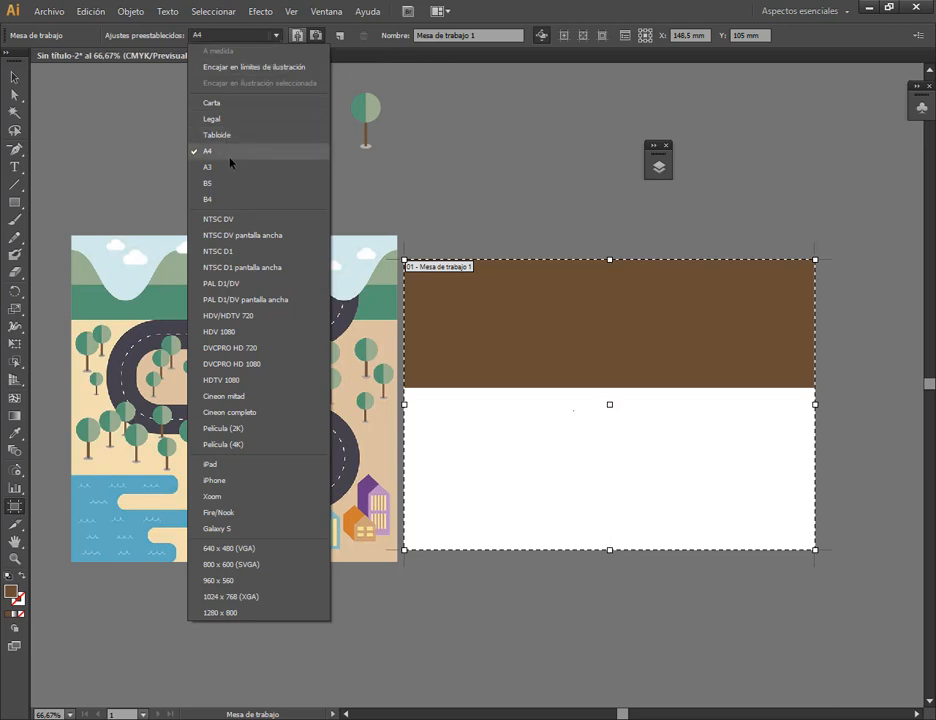
{"action": "left_click", "coordinate": [242, 37]}
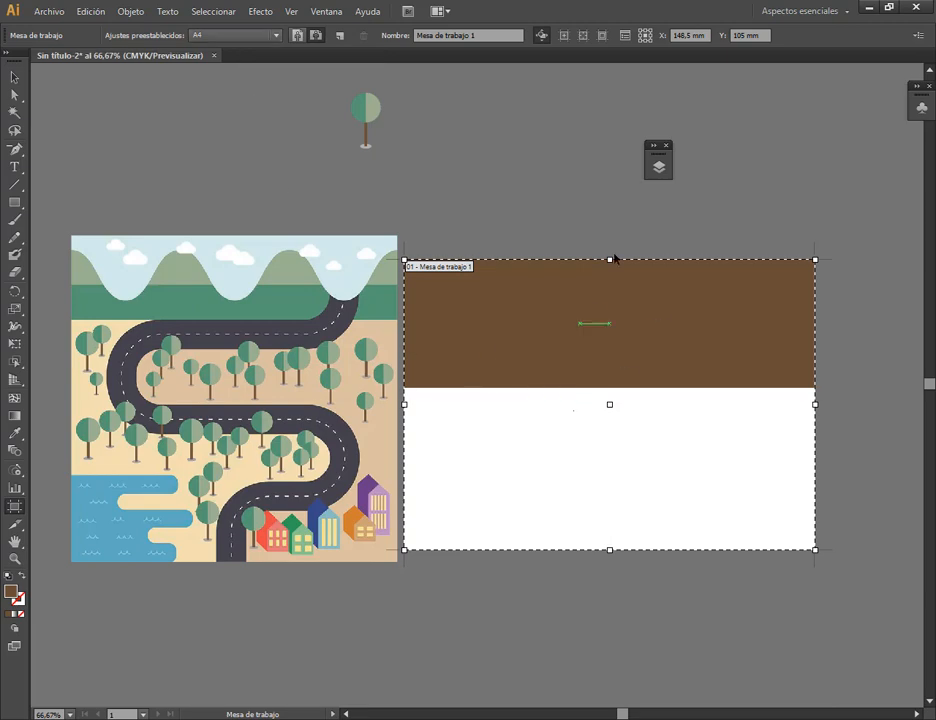
{"action": "left_click", "coordinate": [623, 38]}
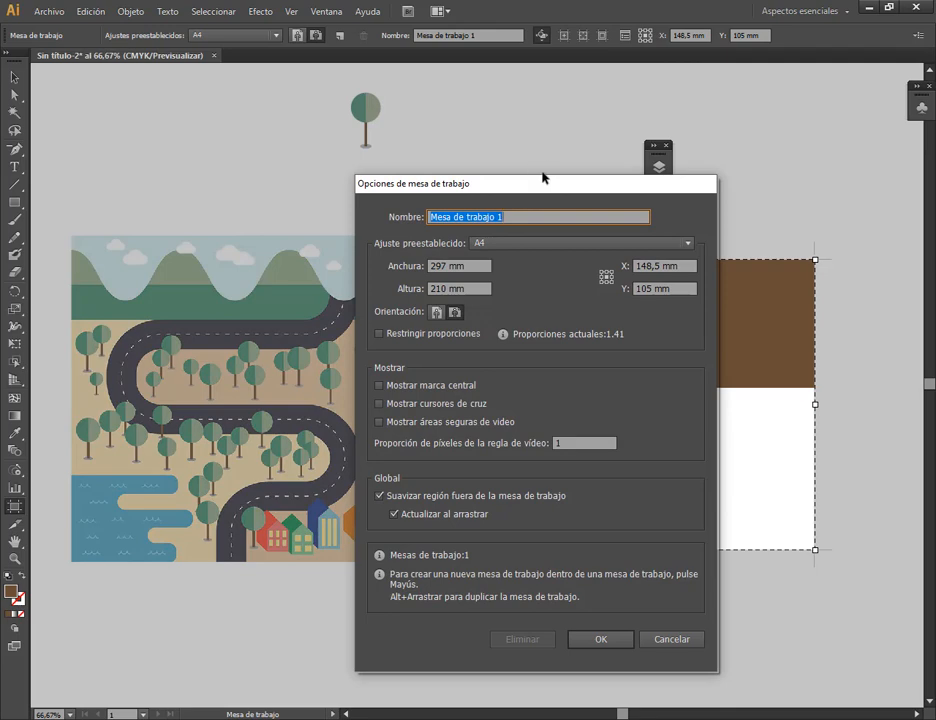
{"action": "left_click_drag", "start_coordinate": [543, 178], "coordinate": [301, 80]}
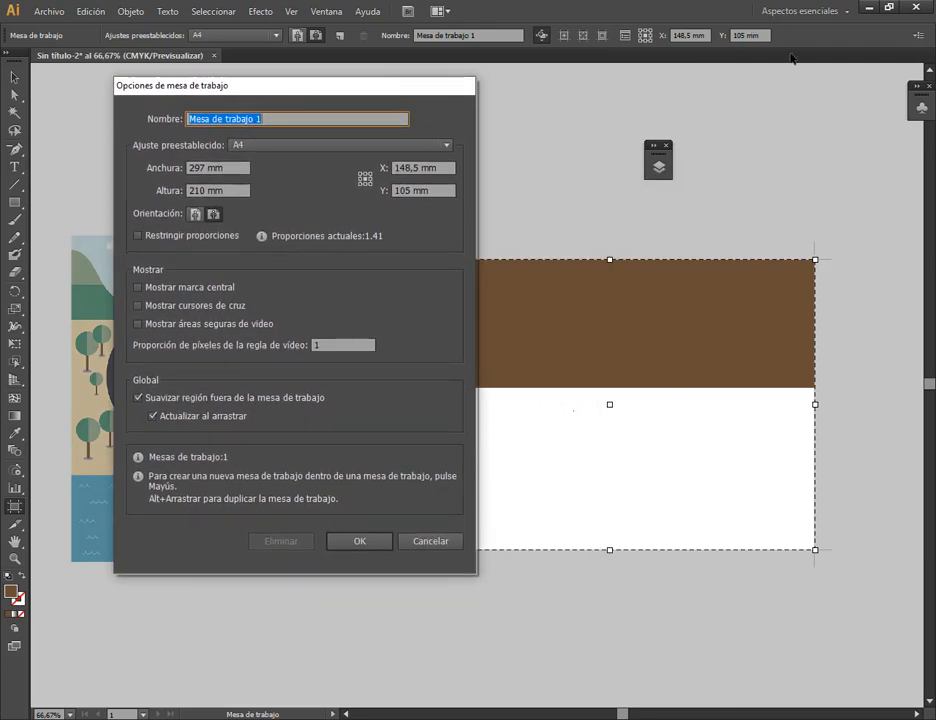
{"action": "left_click", "coordinate": [210, 168]}
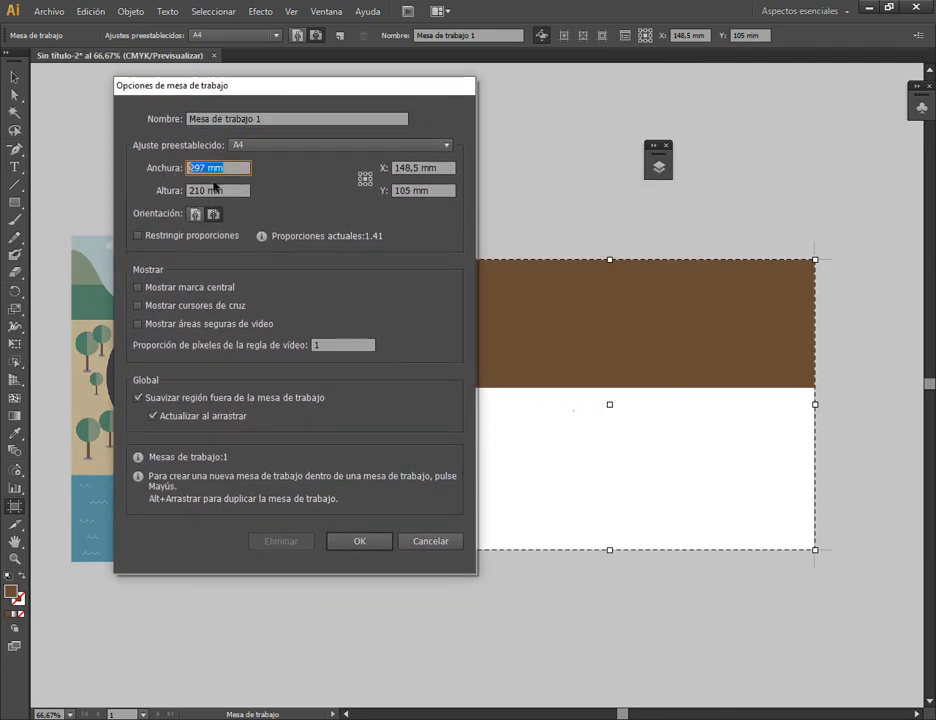
{"action": "left_click", "coordinate": [237, 172]}
{"action": "left_click_drag", "start_coordinate": [237, 172], "coordinate": [179, 167]}
{"action": "type", "text": "200"}
{"action": "left_click", "coordinate": [240, 190]}
{"action": "type", "text": "200"}
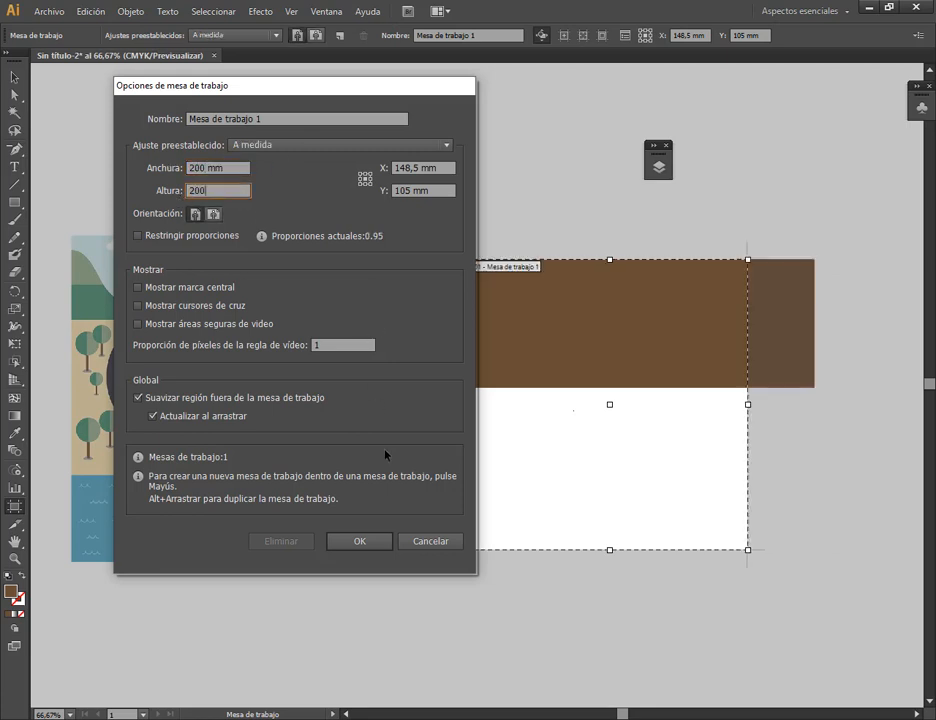
{"action": "left_click", "coordinate": [357, 540]}
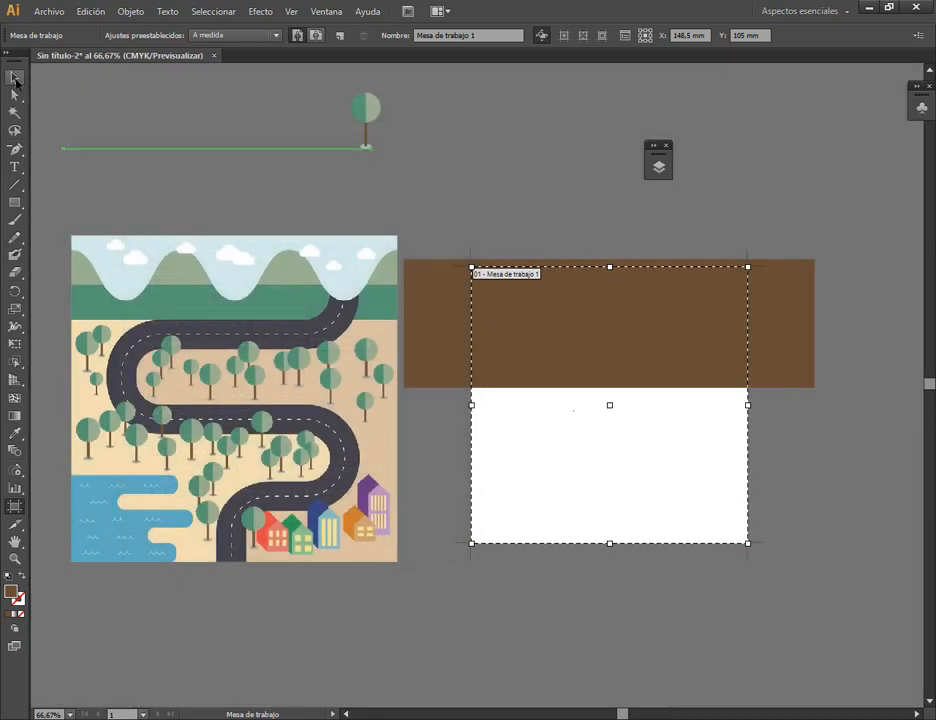
- Align the brown rectangle with the artboard's top edge and narrow it on both sides to the artboard's width
{"action": "left_click", "coordinate": [15, 78]}
{"action": "left_click", "coordinate": [615, 227]}
{"action": "mouse_move", "coordinate": [660, 305]}
{"action": "left_mouse_down"}
{"action": "mouse_move", "coordinate": [660, 320]}
{"action": "mouse_move", "coordinate": [659, 312]}
{"action": "left_mouse_up"}
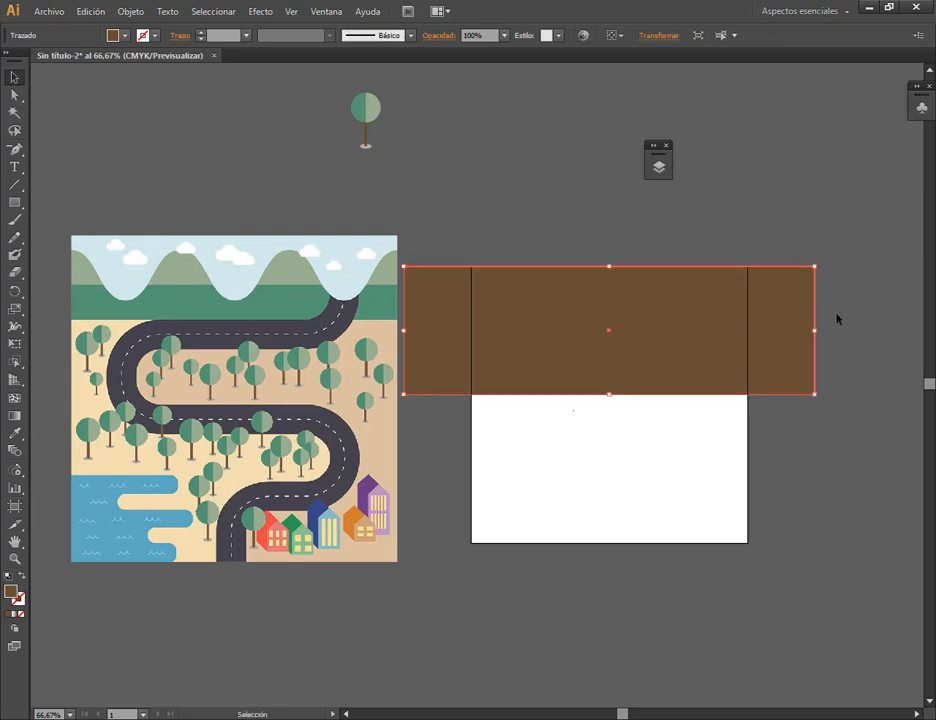
{"action": "left_click_drag", "start_coordinate": [815, 333], "coordinate": [747, 330]}
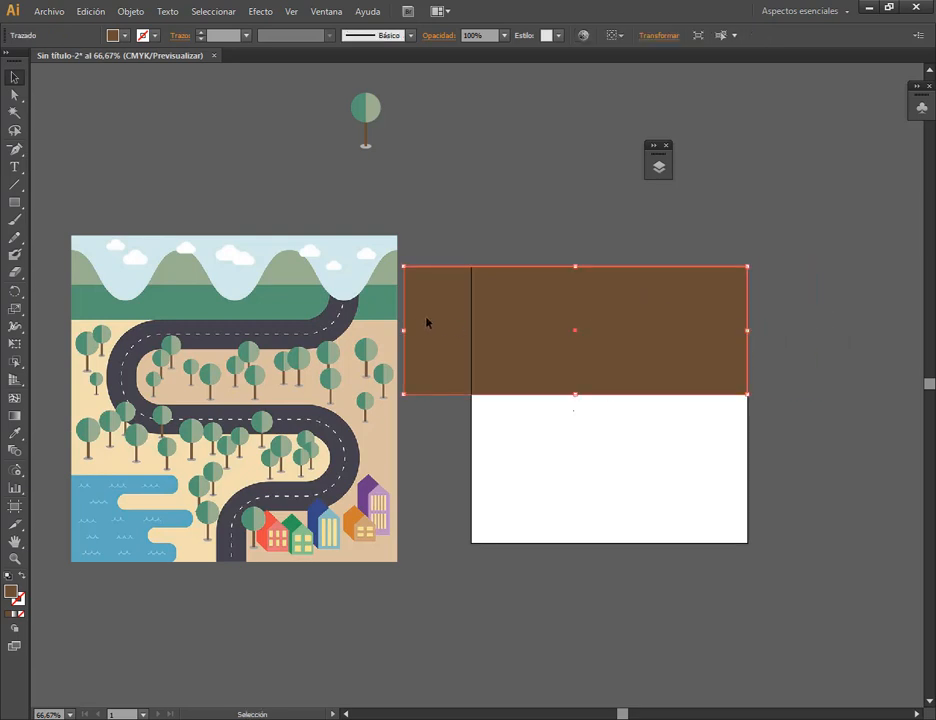
{"action": "left_click_drag", "start_coordinate": [407, 335], "coordinate": [474, 332]}
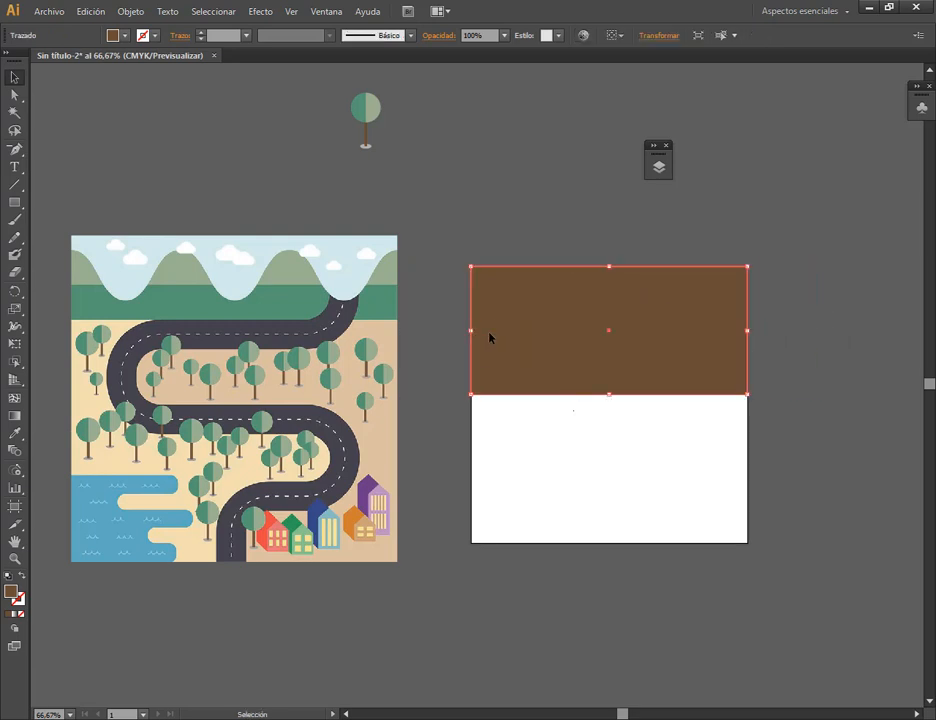
- Fill the upper rectangle with the light blue sampled from the sky in the road illustration
{"action": "key", "text": "i"}
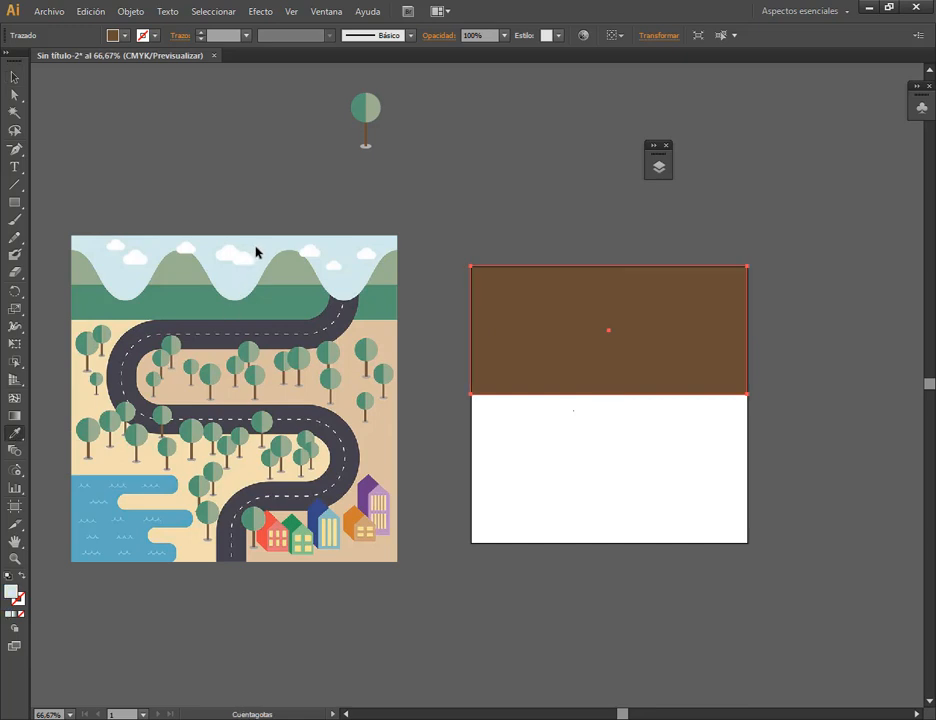
{"action": "left_click", "coordinate": [257, 253]}
{"action": "left_click", "coordinate": [14, 77]}
{"action": "left_click", "coordinate": [640, 240]}
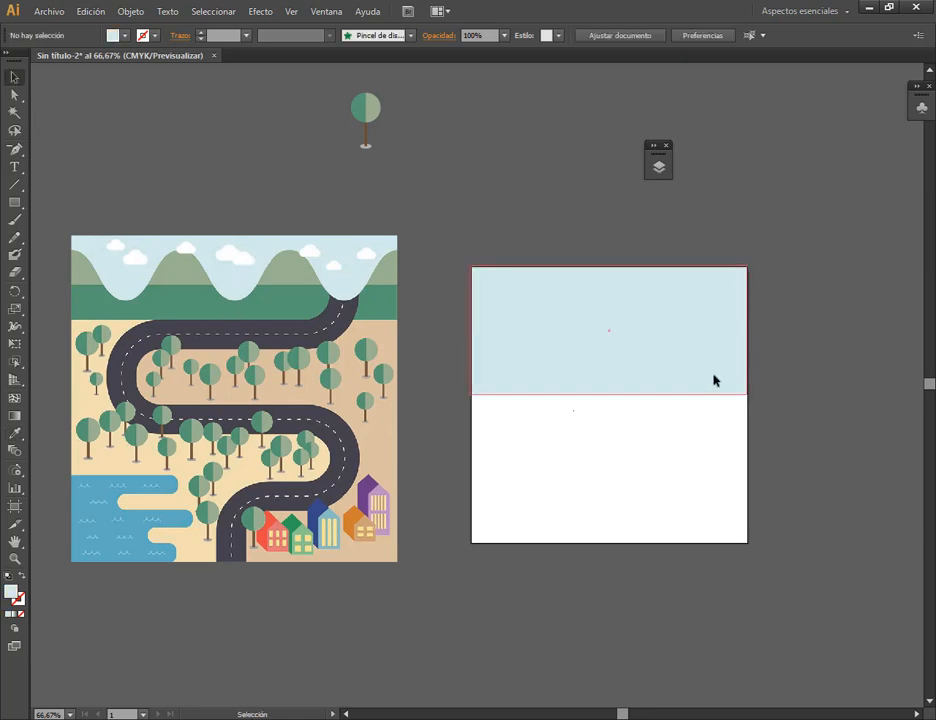
- Draw a full-width rectangle over the artboard's lower part, overlapping the sky, and fill it with the illustration's light sand color
{"action": "left_click", "coordinate": [14, 202]}
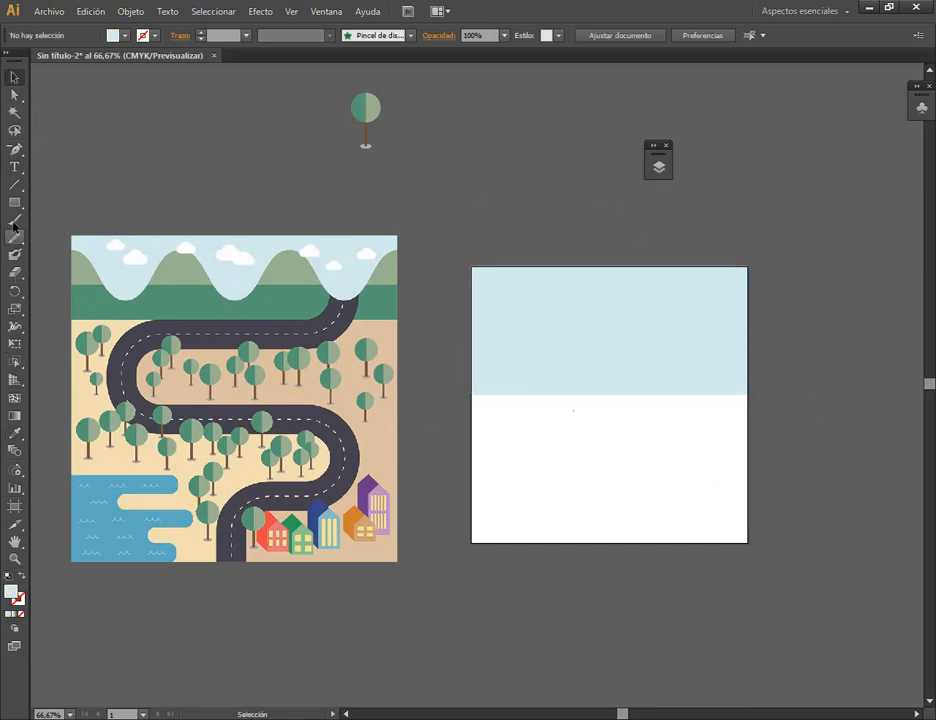
{"action": "left_click_drag", "start_coordinate": [473, 544], "coordinate": [747, 375]}
{"action": "left_click", "coordinate": [14, 415]}
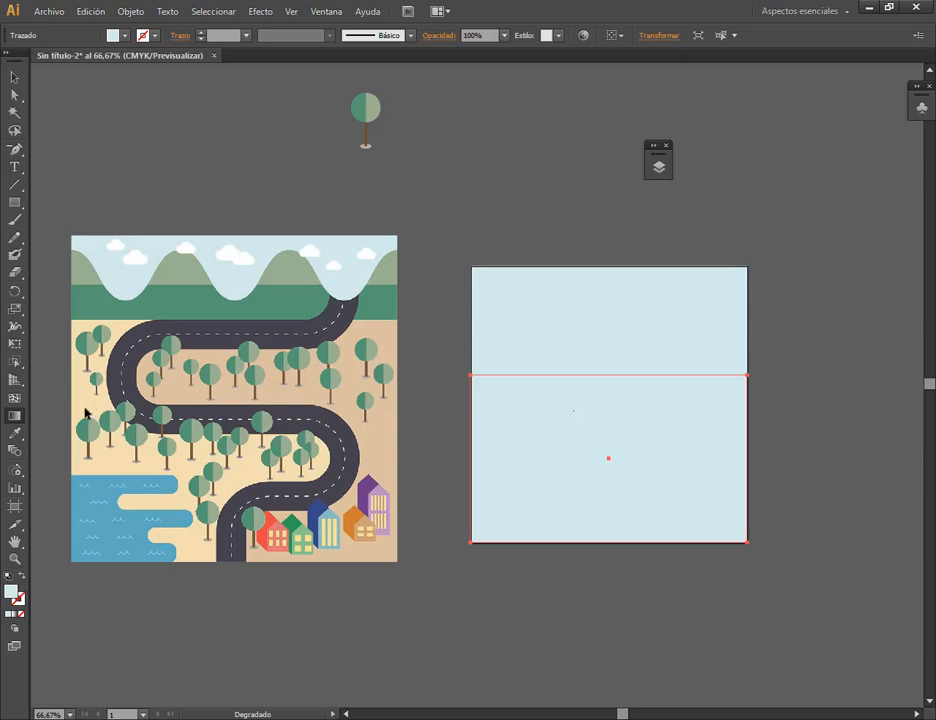
{"action": "key", "text": "i"}
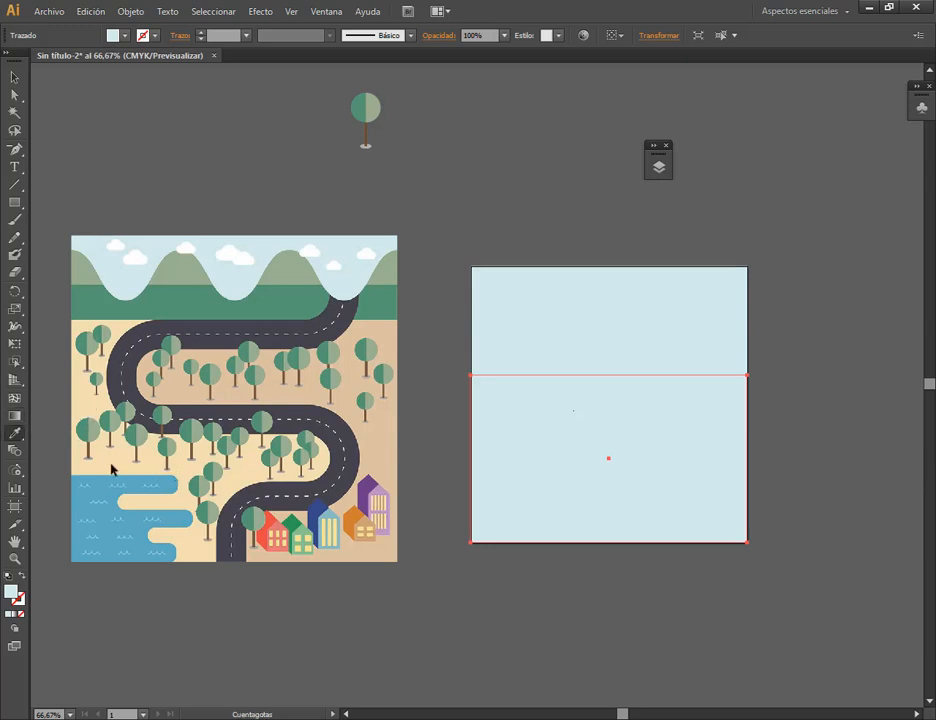
{"action": "key", "text": "v"}
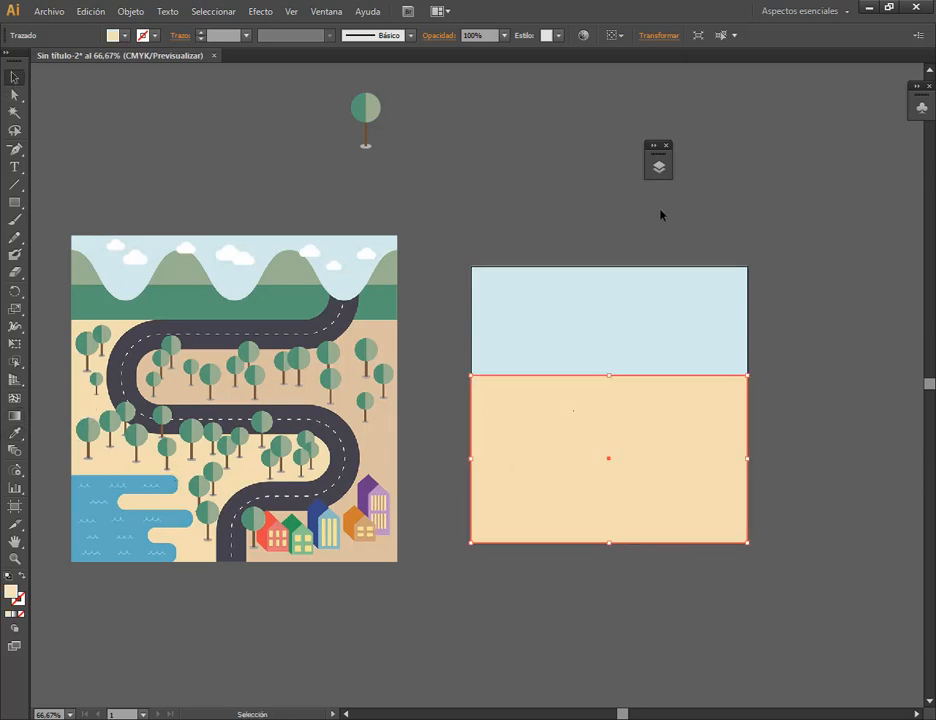
{"action": "left_click", "coordinate": [660, 213]}
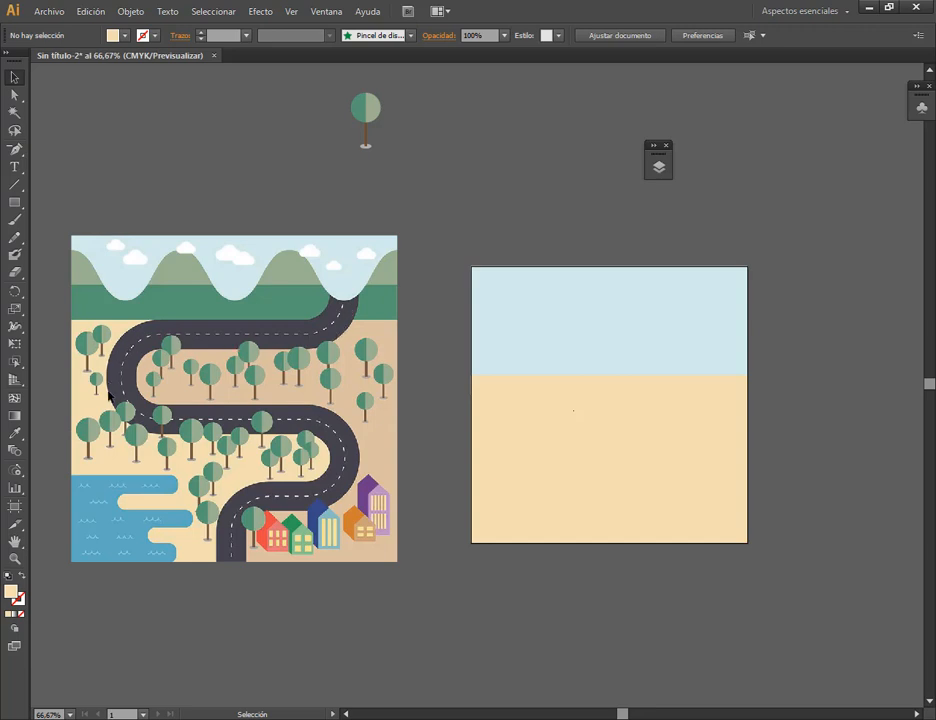
- Draw an open Pen path from the artboard's bottom centre zigzagging upward through six corners, ending in the sky at about X 153, Y 55 mm
{"action": "left_click", "coordinate": [13, 148]}
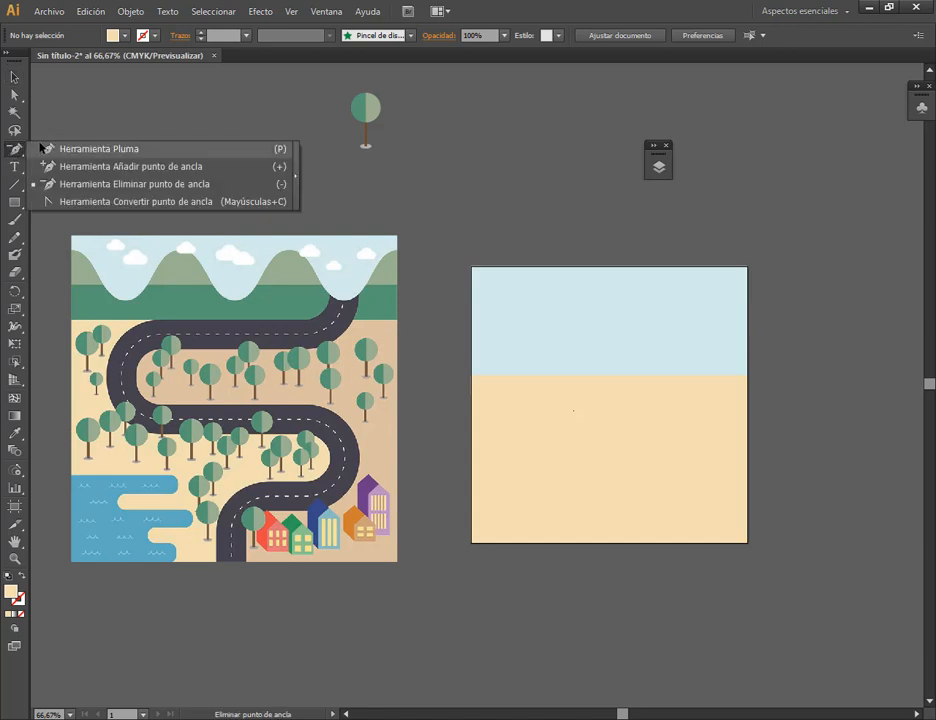
{"action": "left_click", "coordinate": [59, 150]}
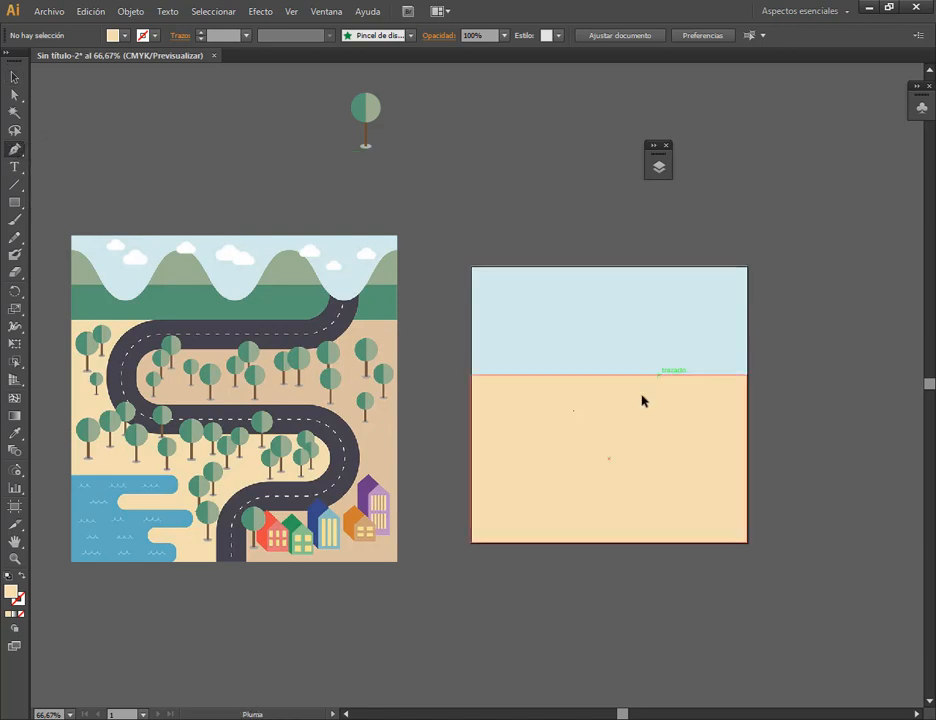
{"action": "left_click", "coordinate": [608, 546]}
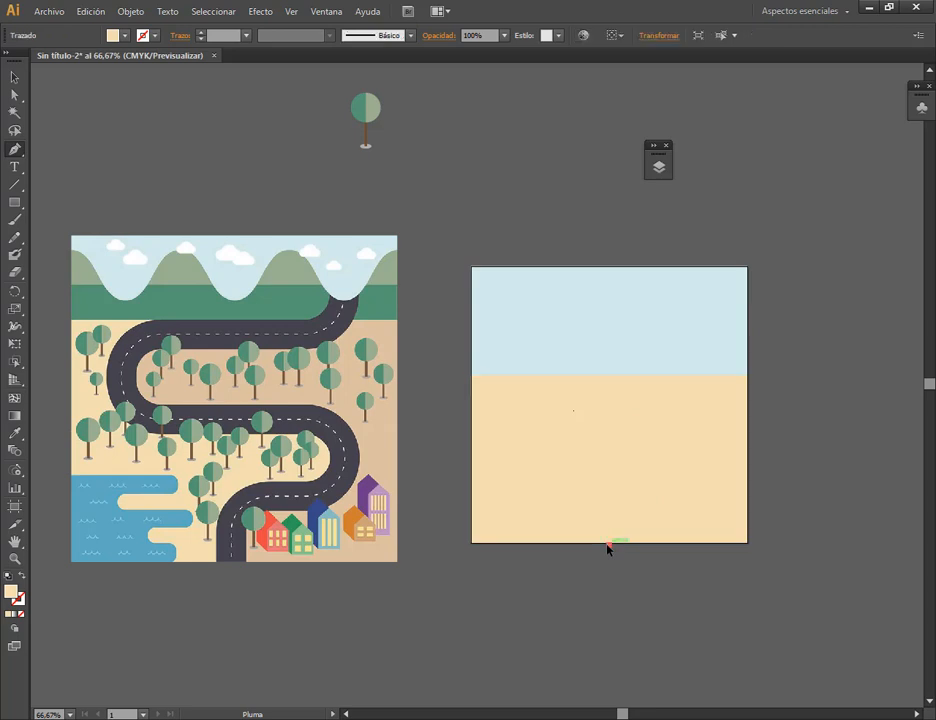
{"action": "left_click", "coordinate": [609, 493]}
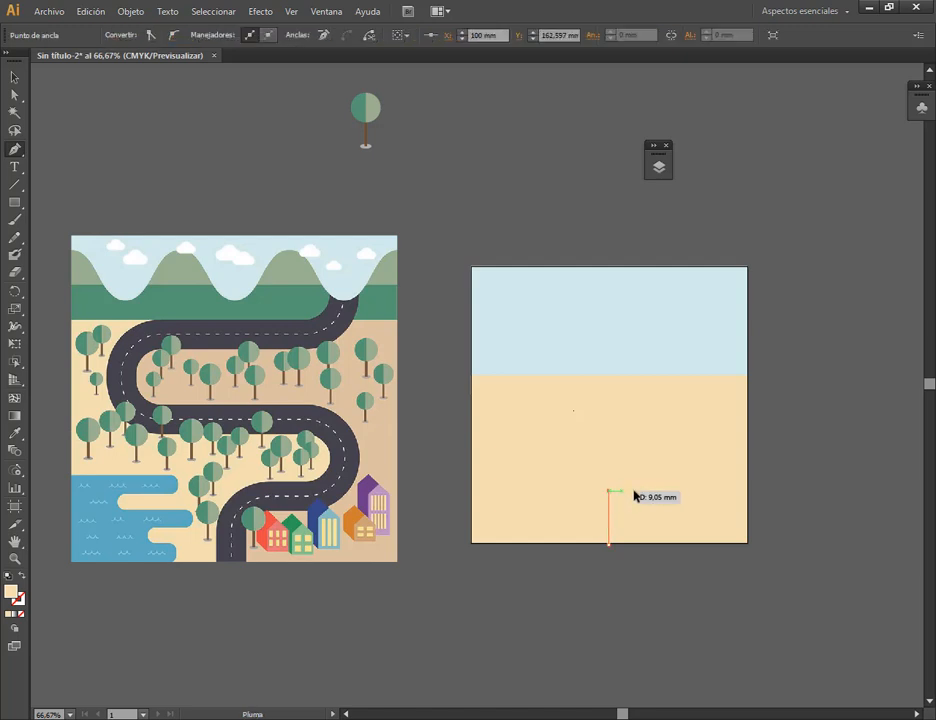
{"action": "left_click", "coordinate": [682, 491]}
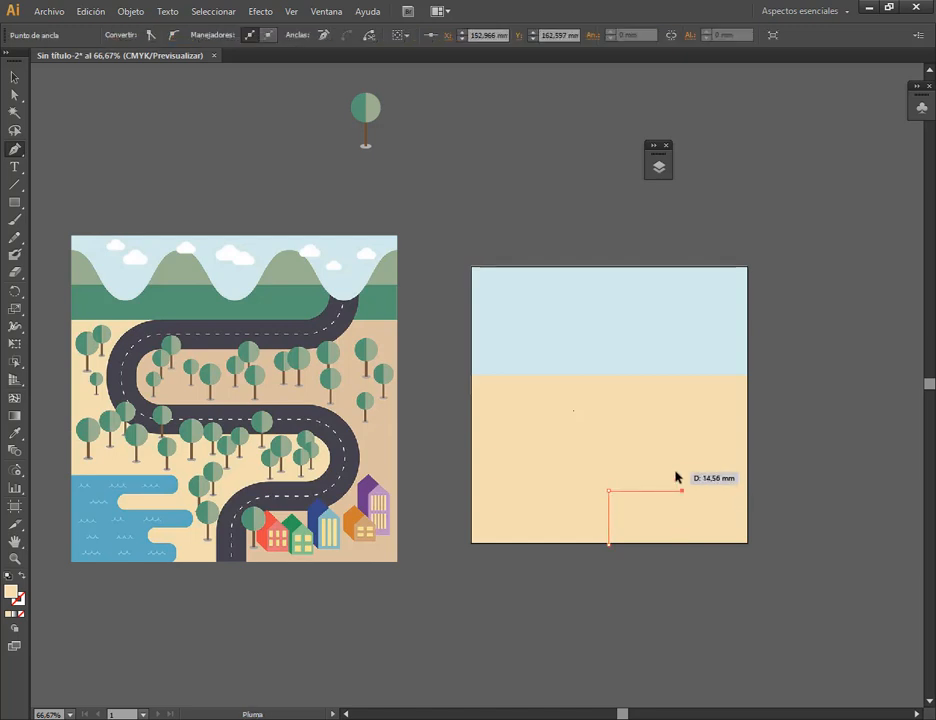
{"action": "left_click", "coordinate": [682, 432]}
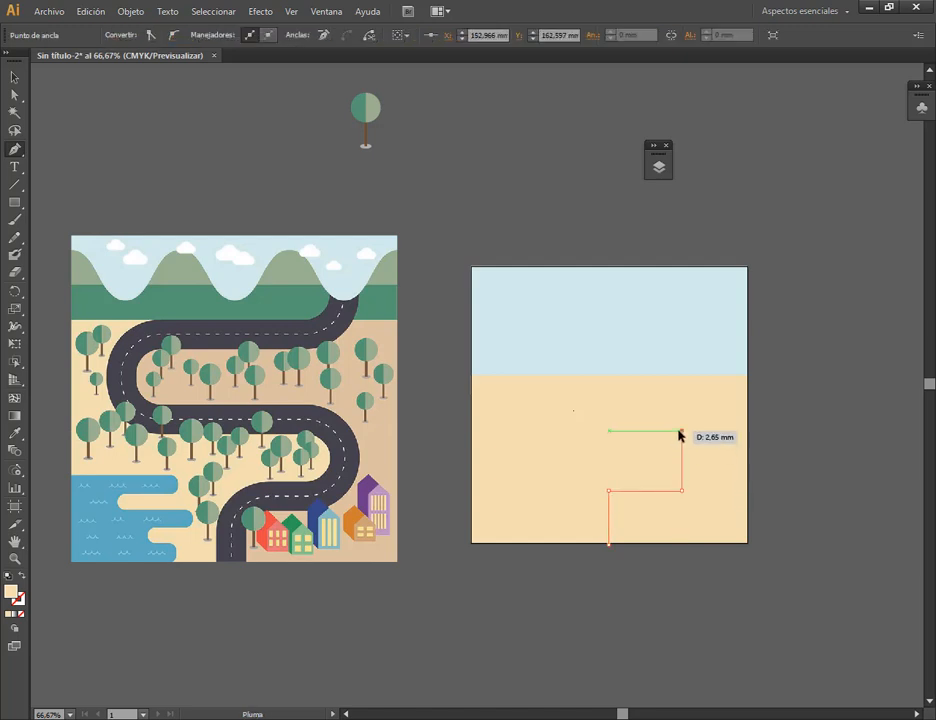
{"action": "left_click", "coordinate": [543, 432]}
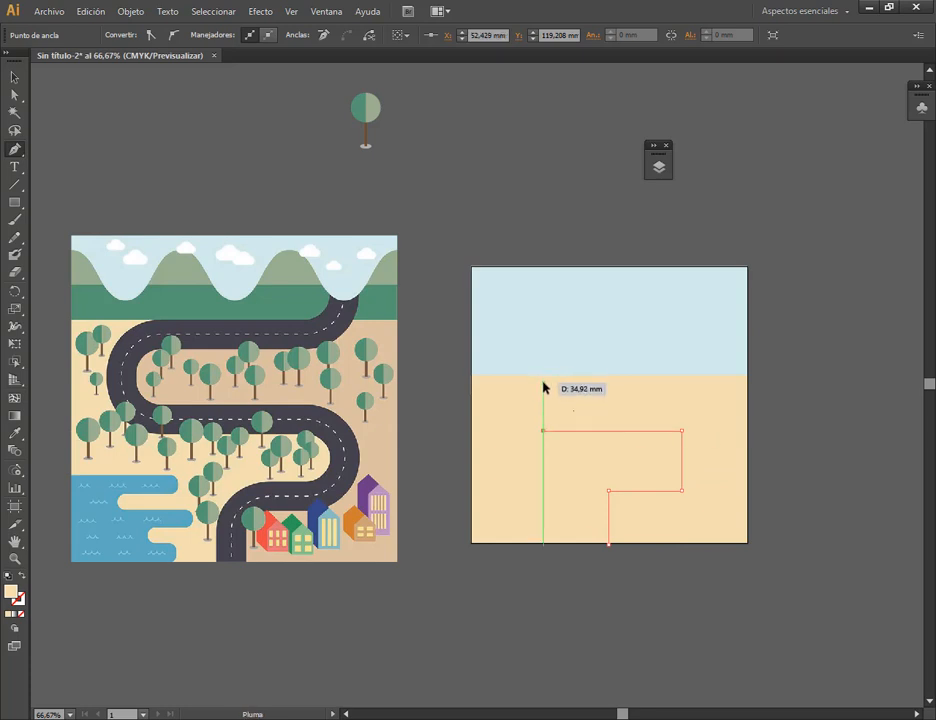
{"action": "left_click", "coordinate": [543, 383]}
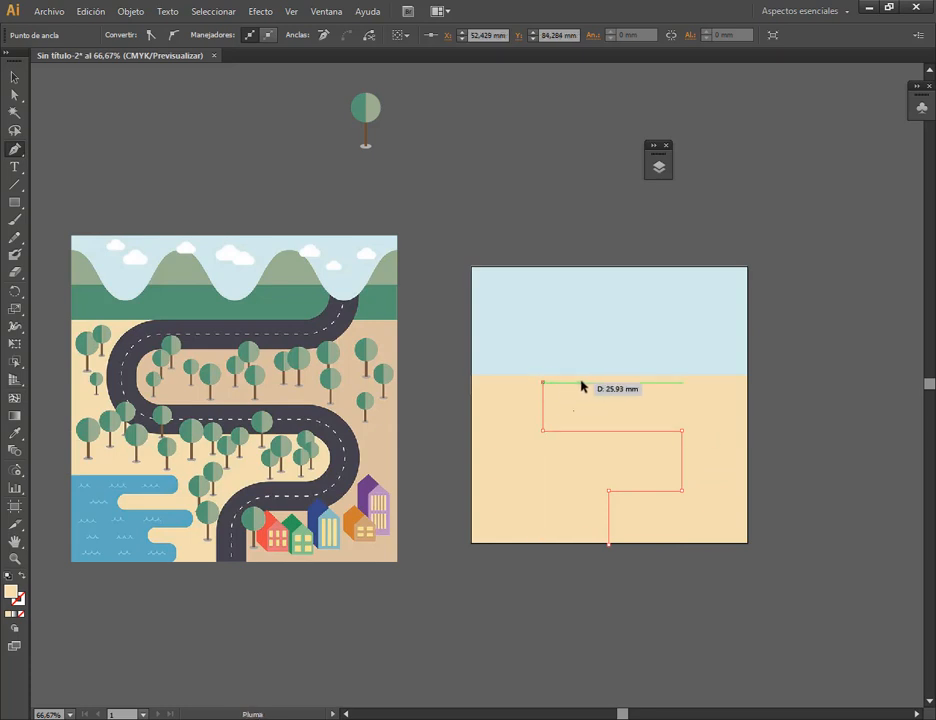
{"action": "left_click", "coordinate": [668, 383]}
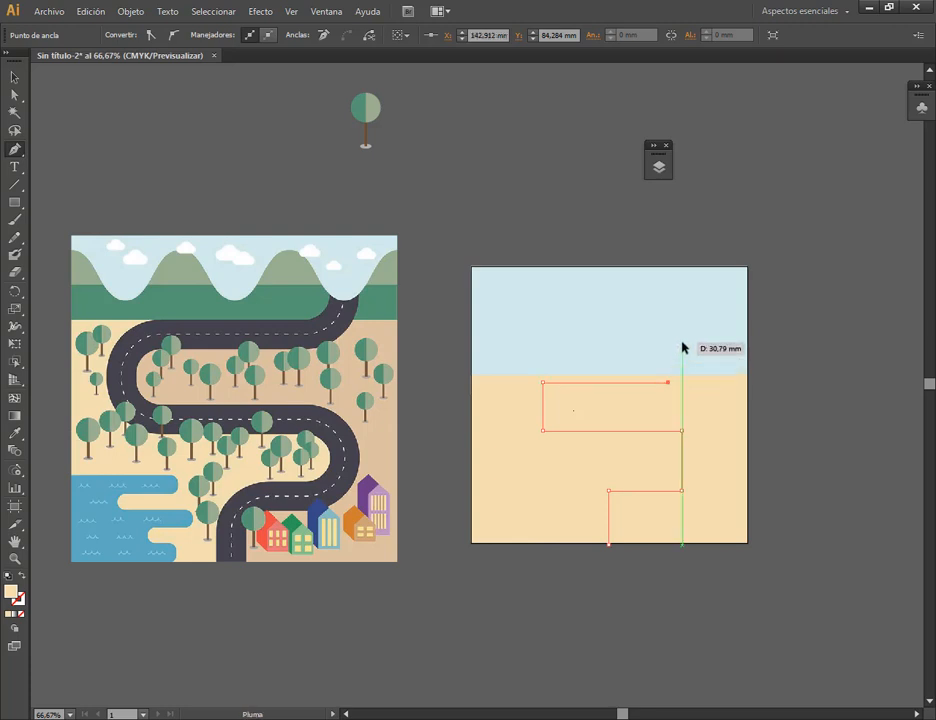
{"action": "left_click", "coordinate": [683, 347]}
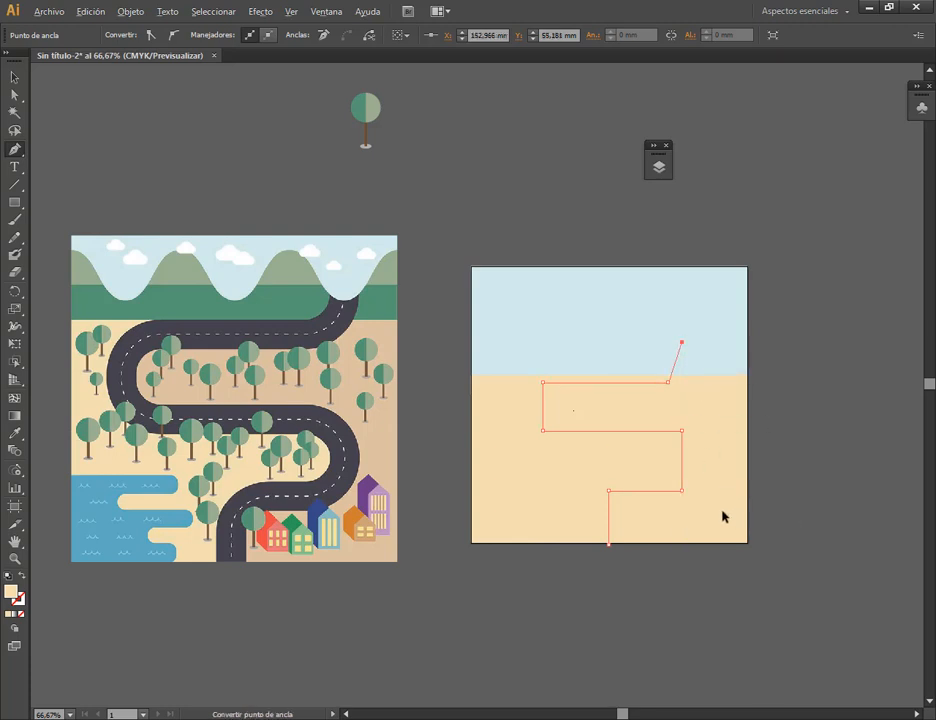
- Try to convert the road path's first corner above the artboard's bottom edge into a smooth point
{"action": "scroll", "coordinate": [708, 530], "scroll_direction": "up", "scroll_amount": 1}
{"action": "scroll", "coordinate": [718, 500], "scroll_direction": "up", "scroll_amount": 1}
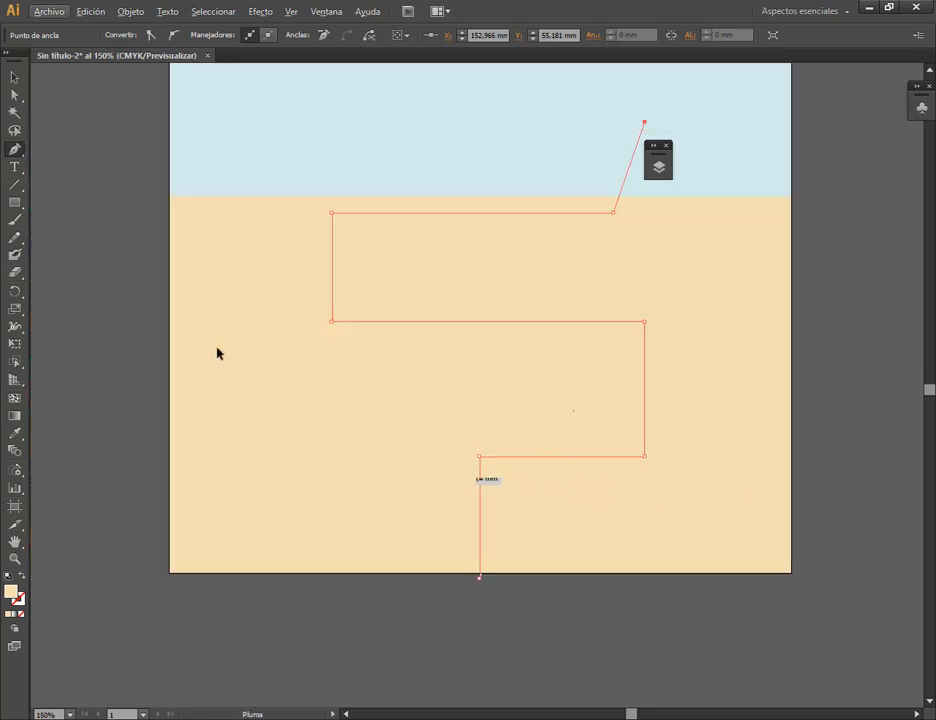
{"action": "left_click", "coordinate": [13, 95]}
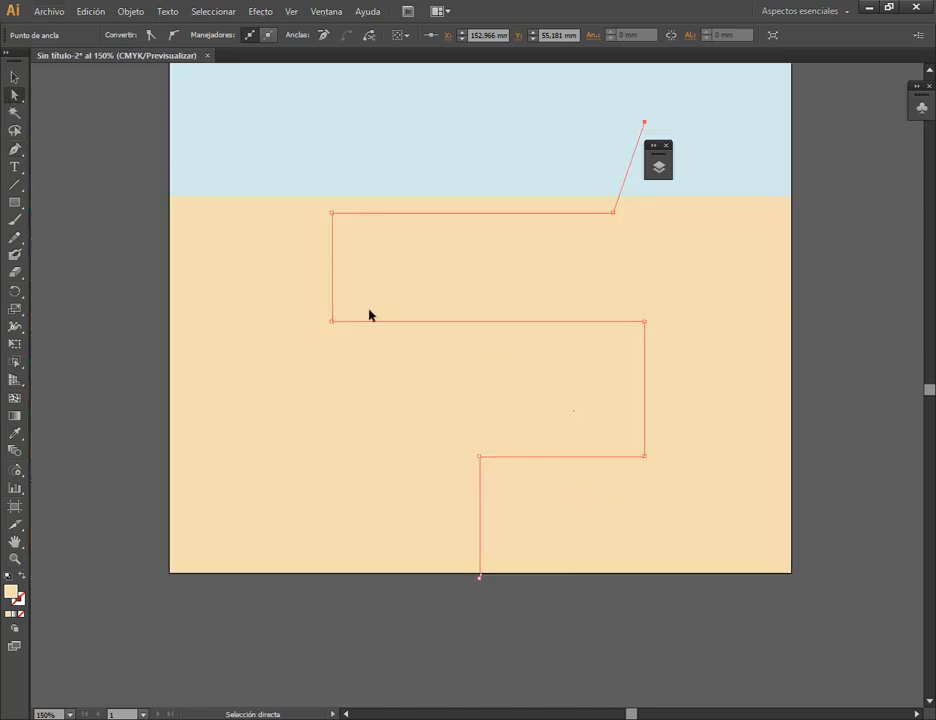
{"action": "left_click", "coordinate": [480, 457]}
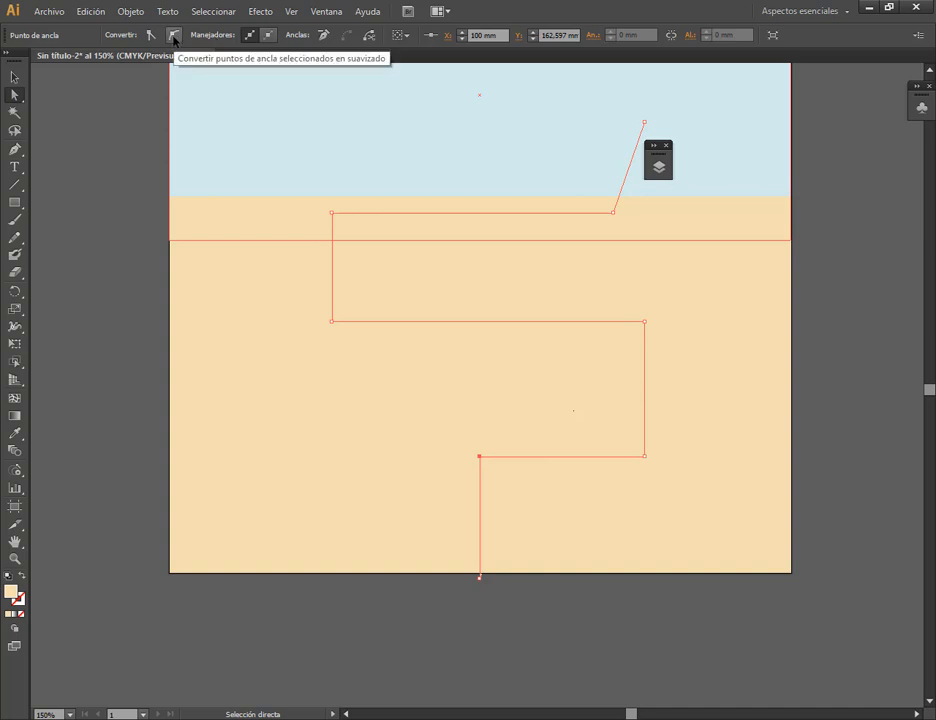
{"action": "left_click", "coordinate": [174, 39]}
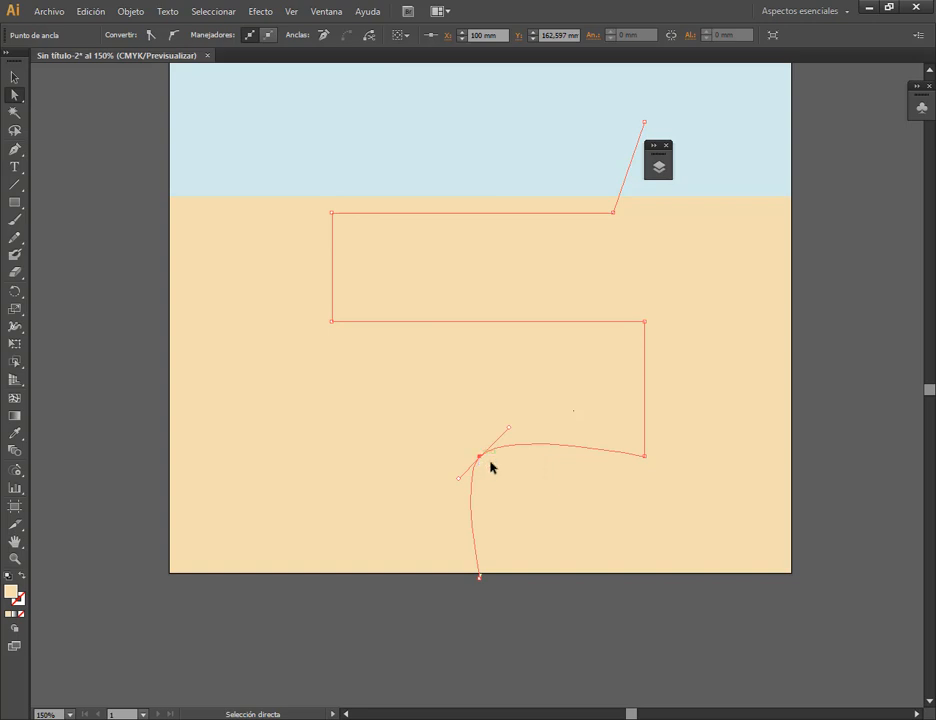
{"action": "key", "text": "ctrl+z"}
- Add anchor points on both sides of the road path's three lowest corners, six points in all
{"action": "scroll", "coordinate": [591, 503], "scroll_direction": "up", "scroll_amount": 1}
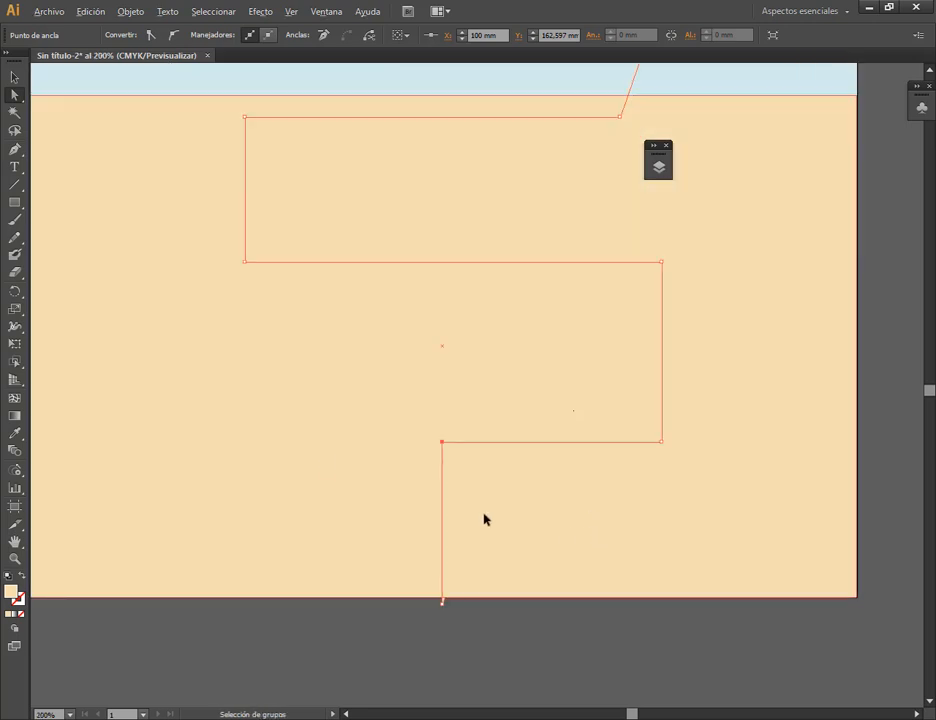
{"action": "left_click", "coordinate": [14, 158]}
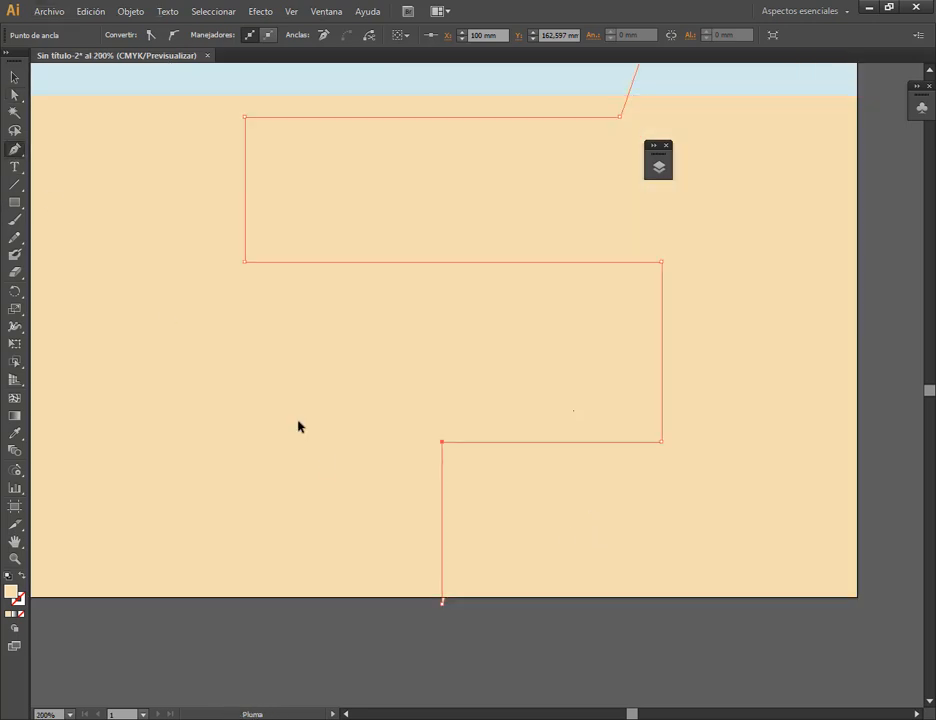
{"action": "left_click", "coordinate": [442, 496]}
{"action": "left_click", "coordinate": [492, 441]}
{"action": "scroll", "coordinate": [539, 540], "scroll_direction": "up", "scroll_amount": 1}
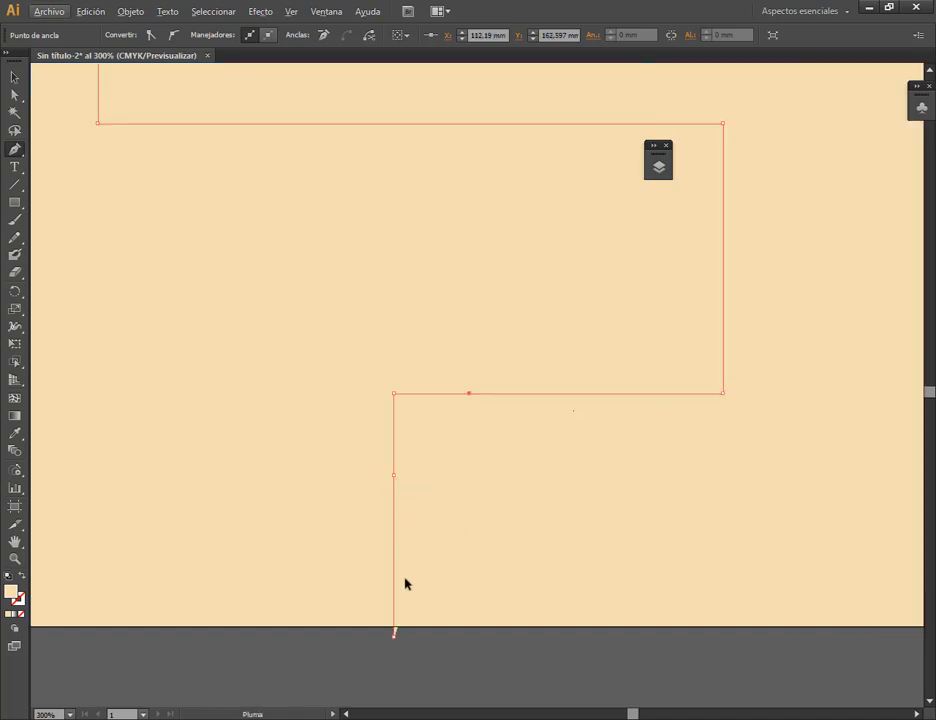
{"action": "left_click", "coordinate": [636, 394]}
{"action": "left_click", "coordinate": [724, 326]}
{"action": "left_click", "coordinate": [723, 189]}
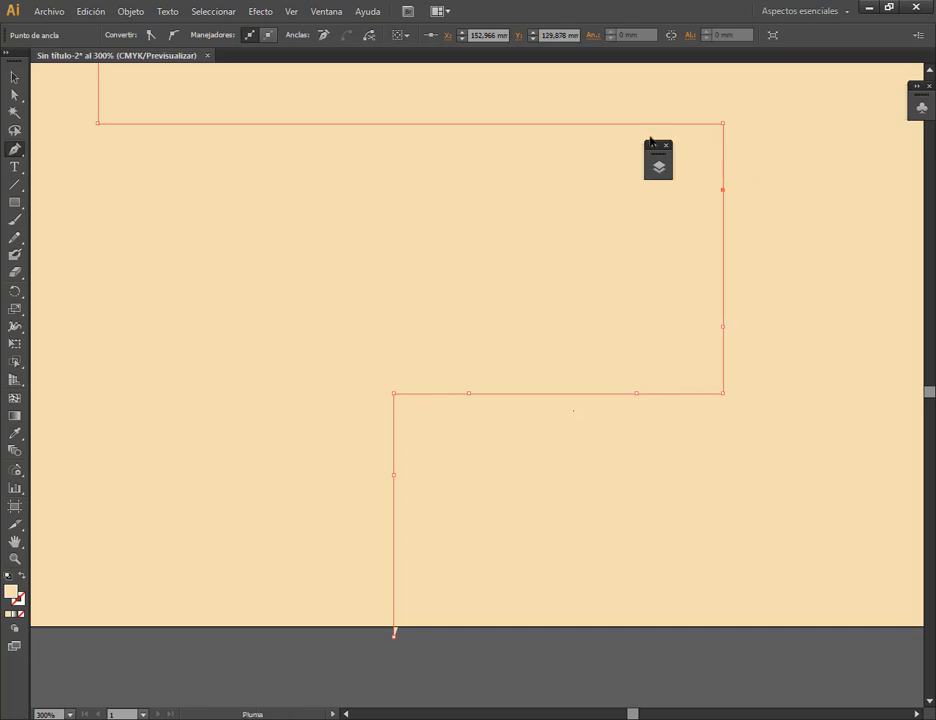
{"action": "left_click", "coordinate": [638, 124]}
- Convert the road path's lowest corner into a smooth point and move it slightly inward to about X 102, Y 164.5 mm
{"action": "scroll", "coordinate": [422, 600], "scroll_direction": "up", "scroll_amount": 1}
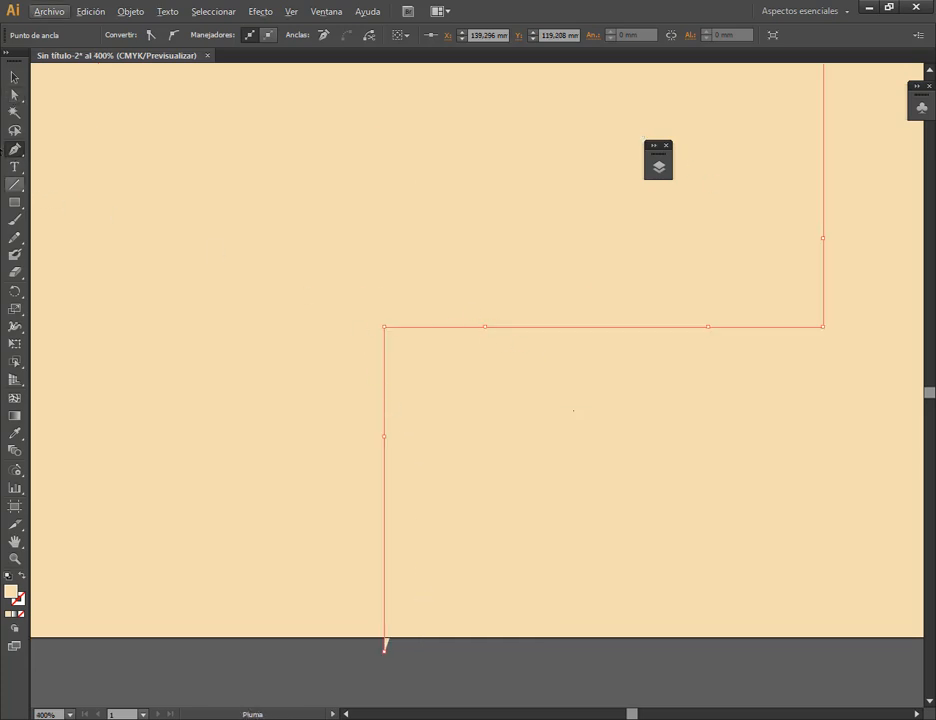
{"action": "left_click", "coordinate": [14, 94]}
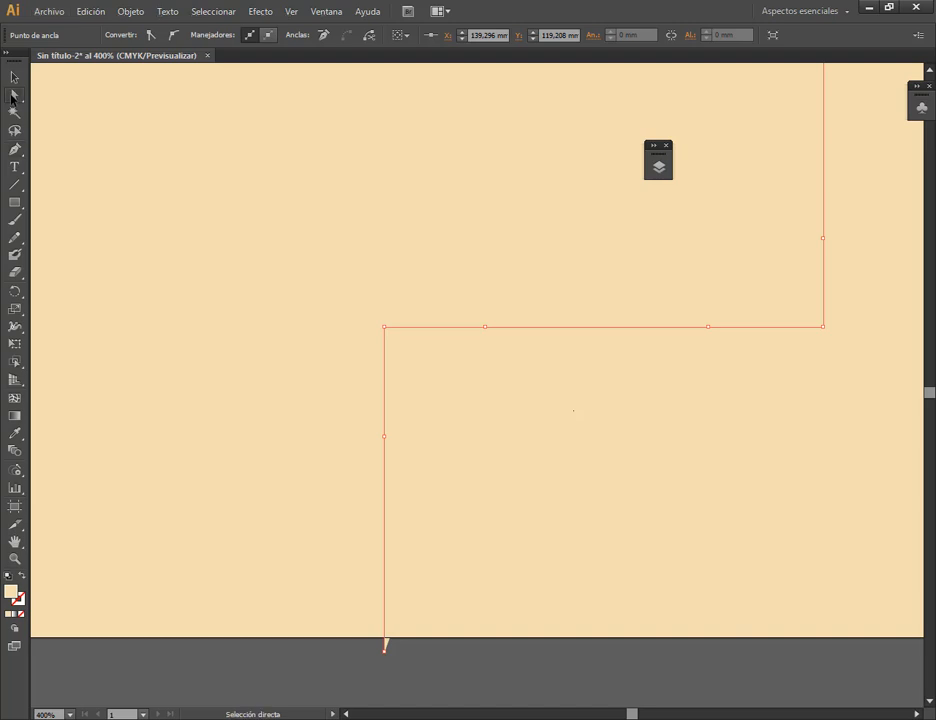
{"action": "left_click", "coordinate": [385, 327]}
{"action": "left_click", "coordinate": [173, 35]}
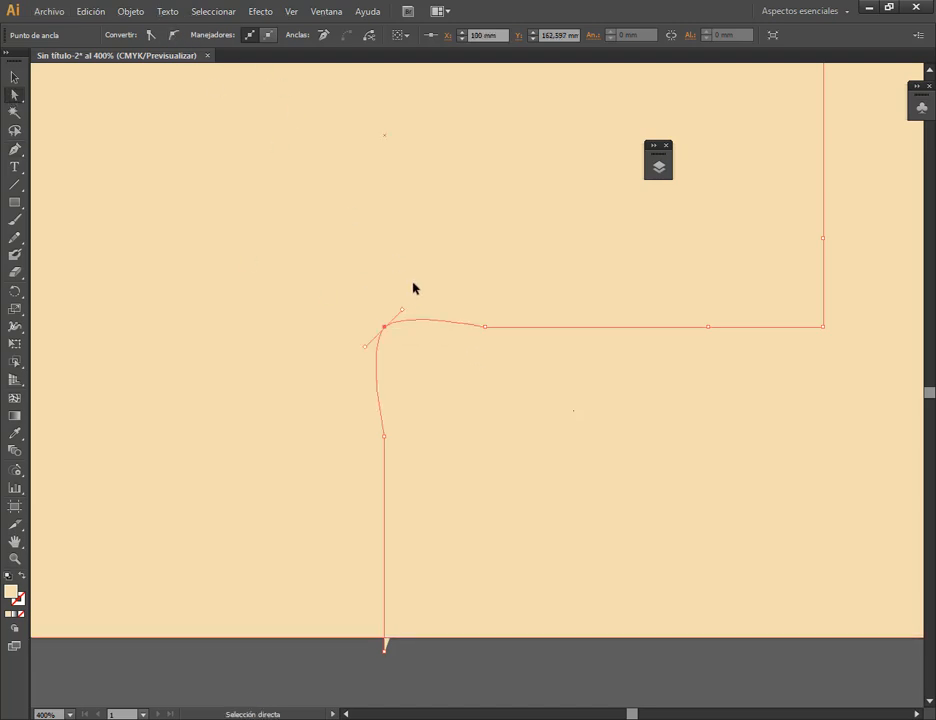
{"action": "left_click_drag", "start_coordinate": [388, 328], "coordinate": [402, 346]}
- Detach the Pen tool group as a floating palette and lengthen the smooth corner point's handles with the Convert Anchor Point tool
{"action": "left_click", "coordinate": [14, 148]}
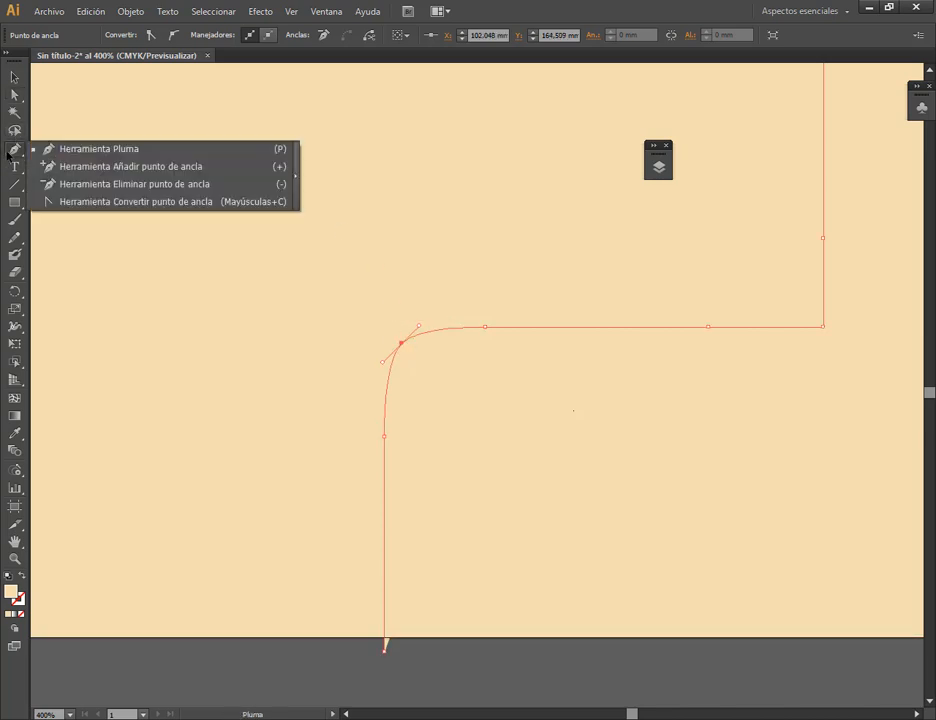
{"action": "left_click", "coordinate": [300, 178]}
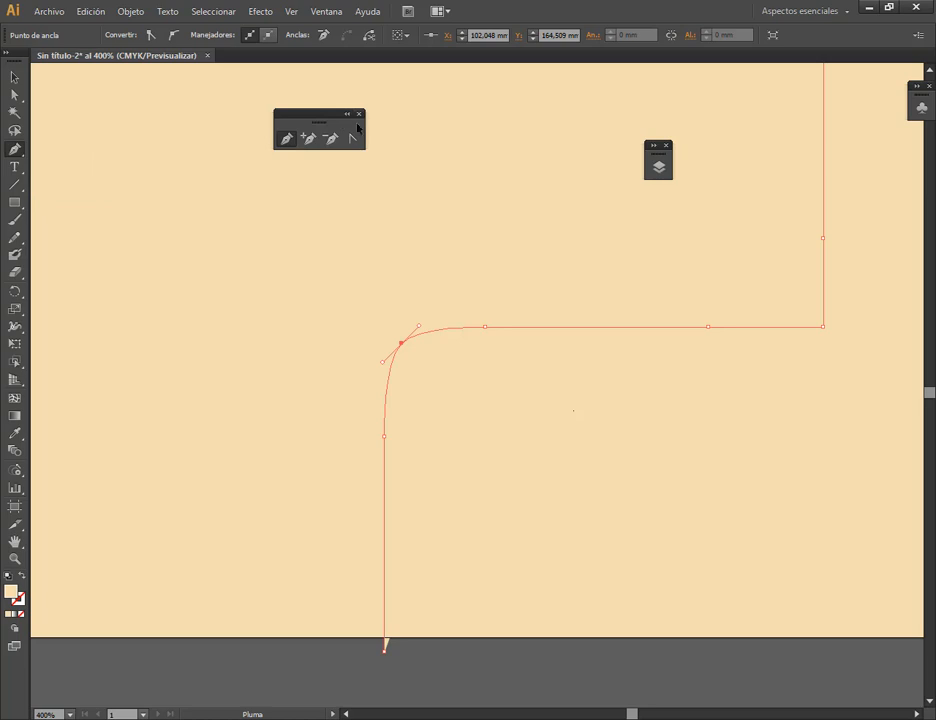
{"action": "left_click", "coordinate": [354, 138]}
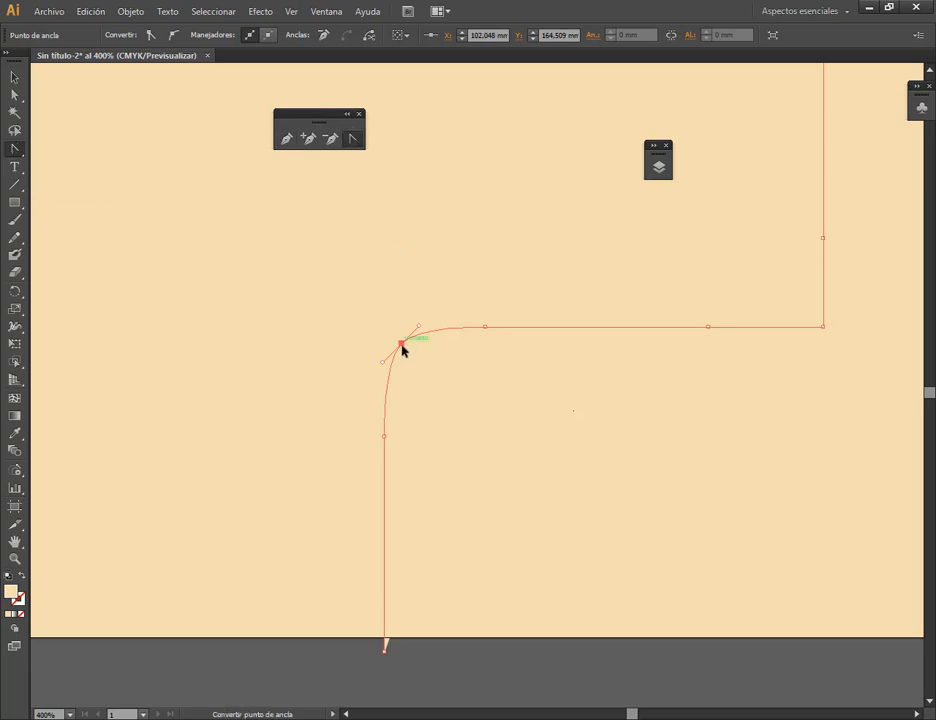
{"action": "left_click_drag", "start_coordinate": [402, 347], "coordinate": [431, 314]}
- Move the rounded corner's two neighbouring anchors away from it, one to about X 118.6 mm and the other to about Y 186.7 mm
{"action": "left_click", "coordinate": [14, 95]}
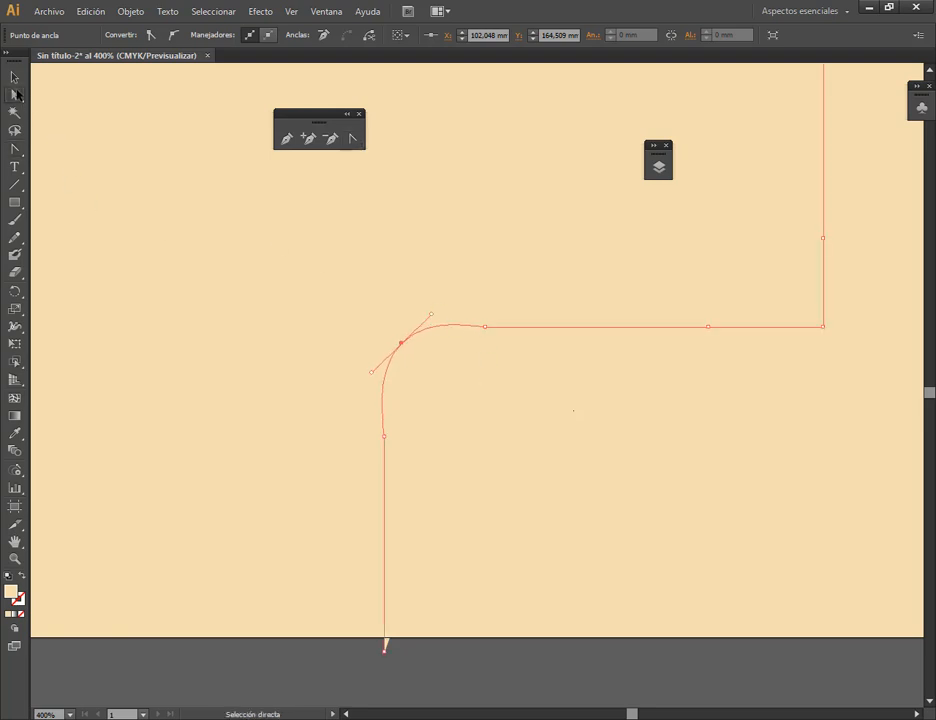
{"action": "left_click_drag", "start_coordinate": [487, 329], "coordinate": [539, 328]}
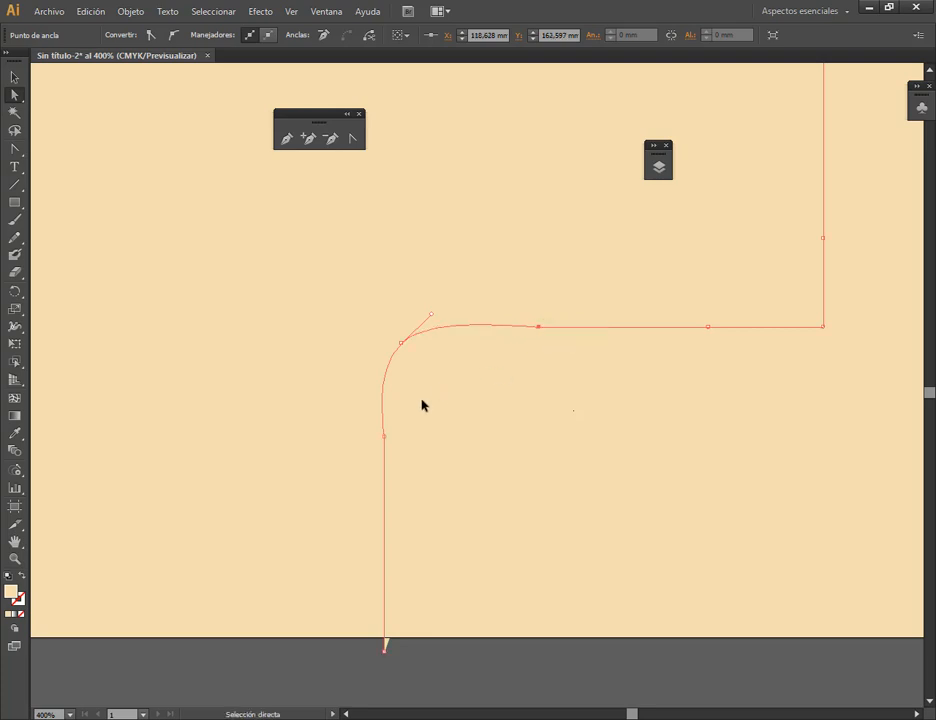
{"action": "left_click_drag", "start_coordinate": [388, 438], "coordinate": [386, 527]}
- Reshape the rounded corner by moving its middle anchor onto the vertical segment and pointing its upper handle straight up
{"action": "left_click", "coordinate": [405, 348]}
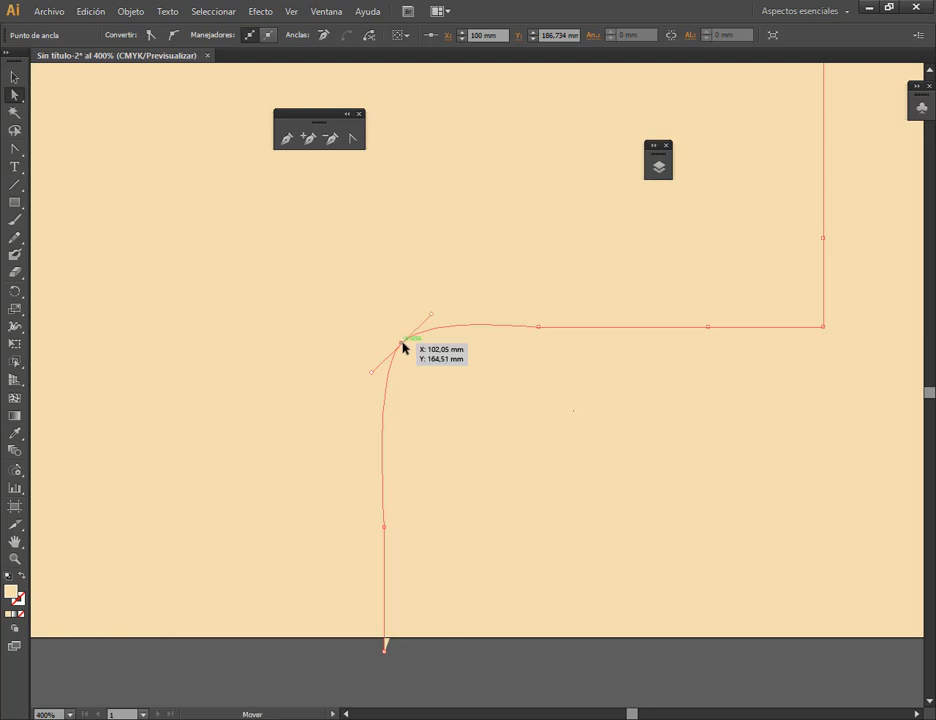
{"action": "left_click_drag", "start_coordinate": [405, 347], "coordinate": [432, 317]}
{"action": "left_click", "coordinate": [351, 139]}
{"action": "key", "text": "a"}
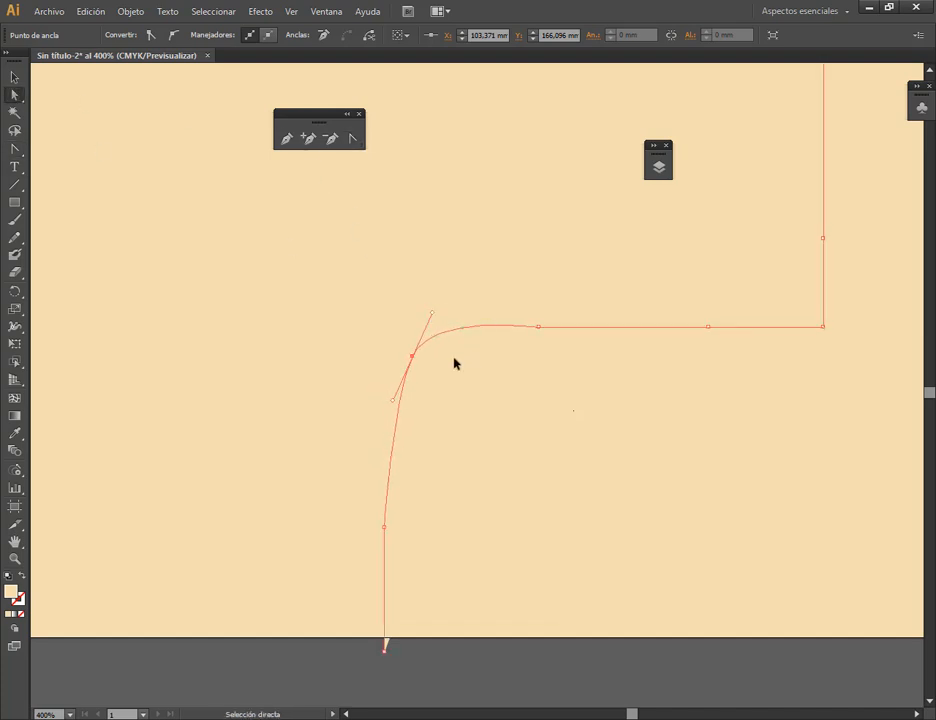
{"action": "left_click_drag", "start_coordinate": [413, 363], "coordinate": [386, 322]}
{"action": "left_click", "coordinate": [350, 139]}
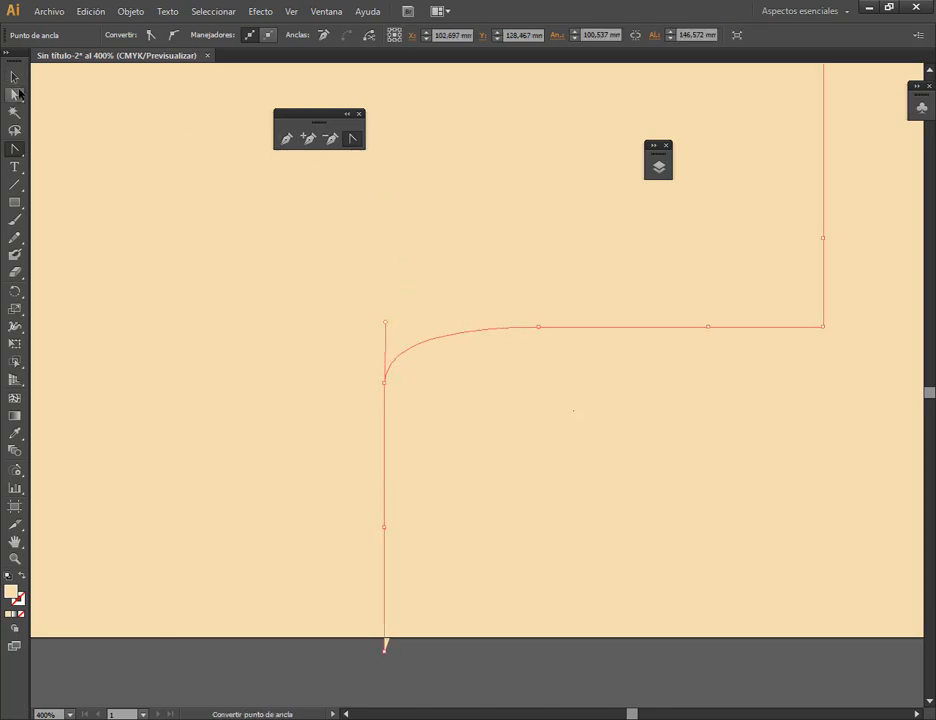
- Give the road path the default black stroke and no fill
{"action": "left_click", "coordinate": [18, 92]}
{"action": "left_click", "coordinate": [709, 434]}
{"action": "left_click", "coordinate": [425, 342]}
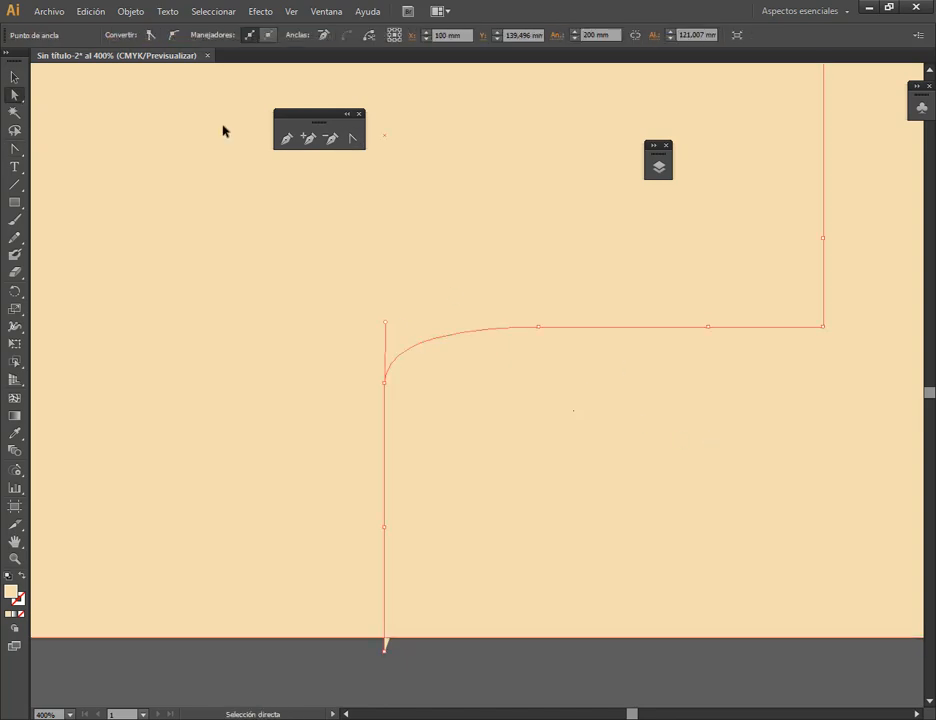
{"action": "left_click", "coordinate": [8, 577]}
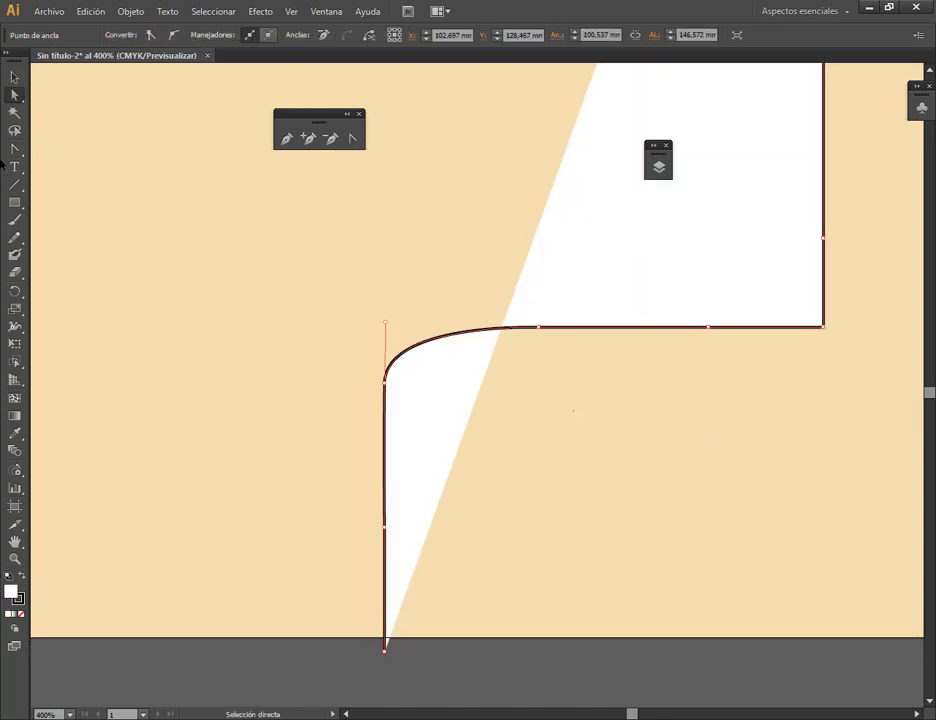
{"action": "left_click", "coordinate": [20, 614]}
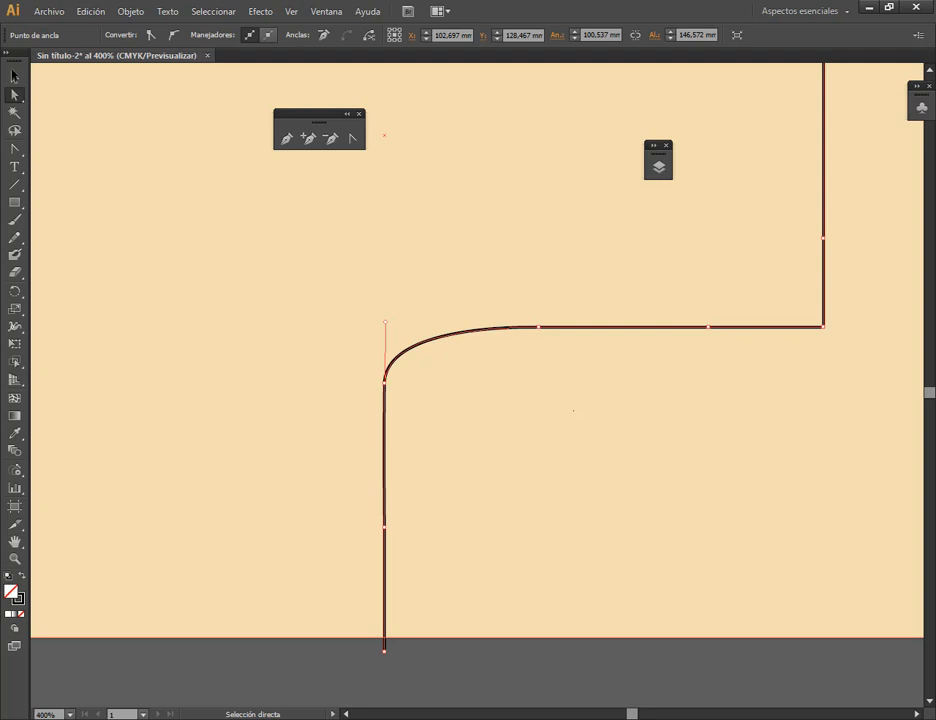
- Draw a vertical line with a black 1 pt stroke outside the artboard's lower-left corner and shift it slightly down and outward
{"action": "left_click", "coordinate": [14, 76]}
{"action": "left_click", "coordinate": [226, 322]}
{"action": "scroll", "coordinate": [451, 405], "scroll_direction": "down", "scroll_amount": 4}
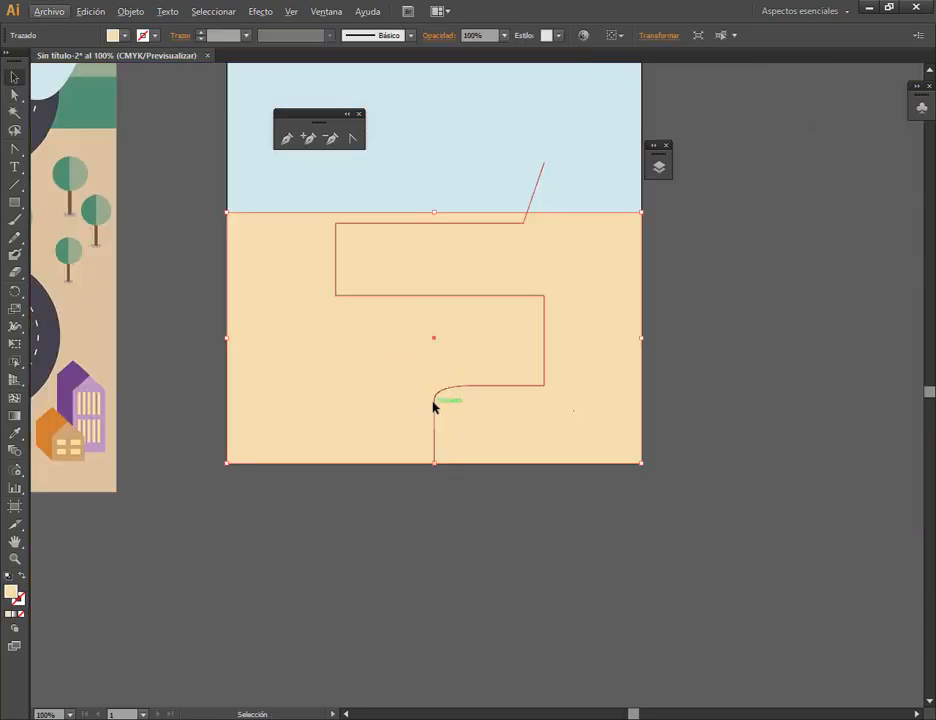
{"action": "left_click_drag", "start_coordinate": [433, 468], "coordinate": [697, 468]}
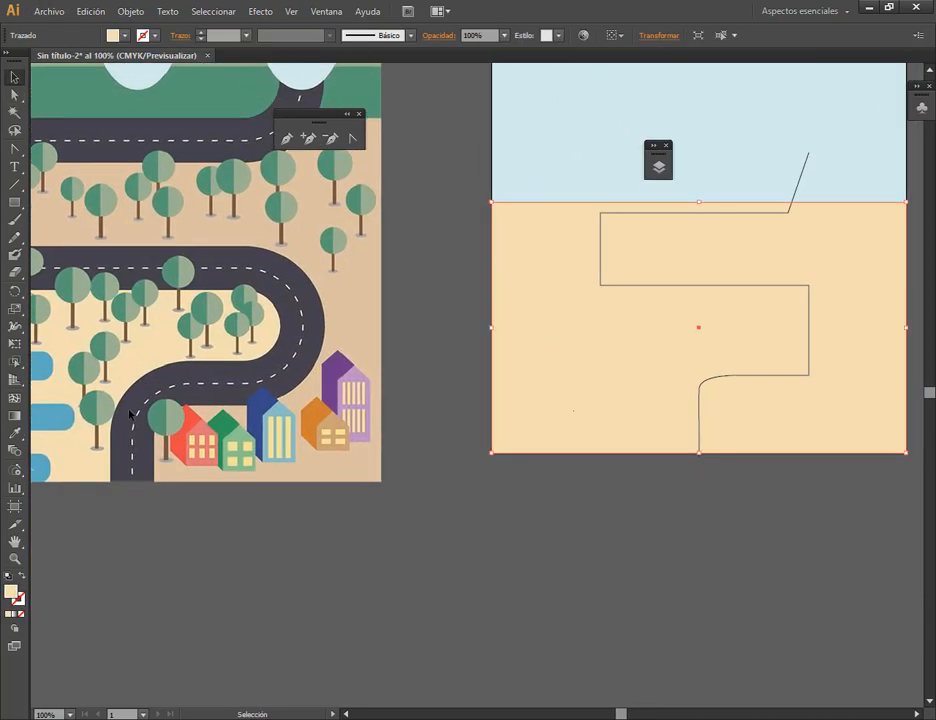
{"action": "left_click", "coordinate": [13, 187]}
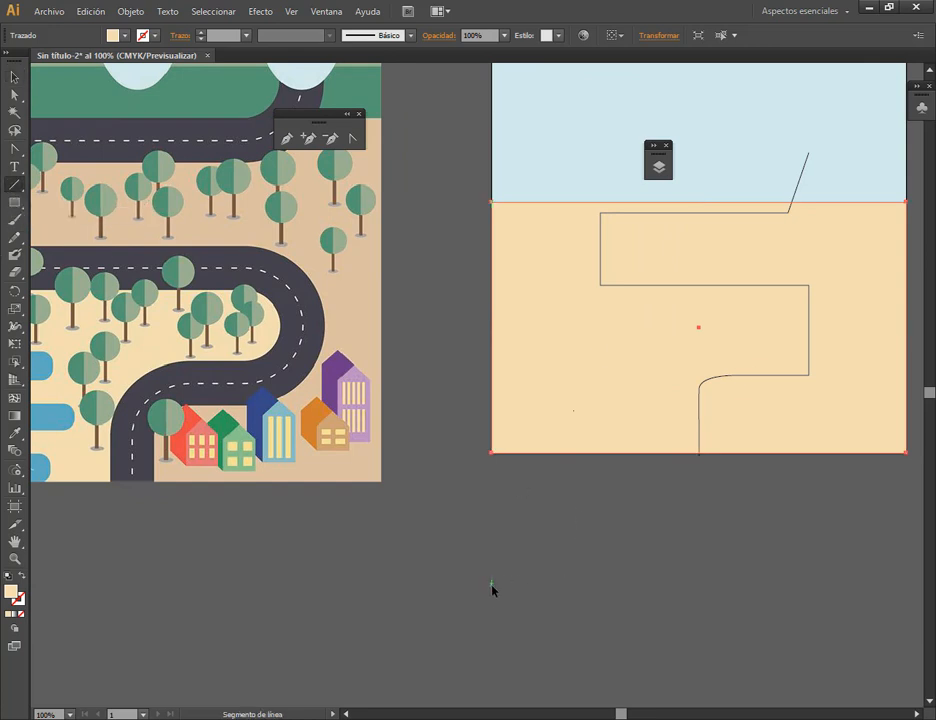
{"action": "left_click_drag", "start_coordinate": [445, 622], "coordinate": [460, 458]}
{"action": "left_click", "coordinate": [146, 35]}
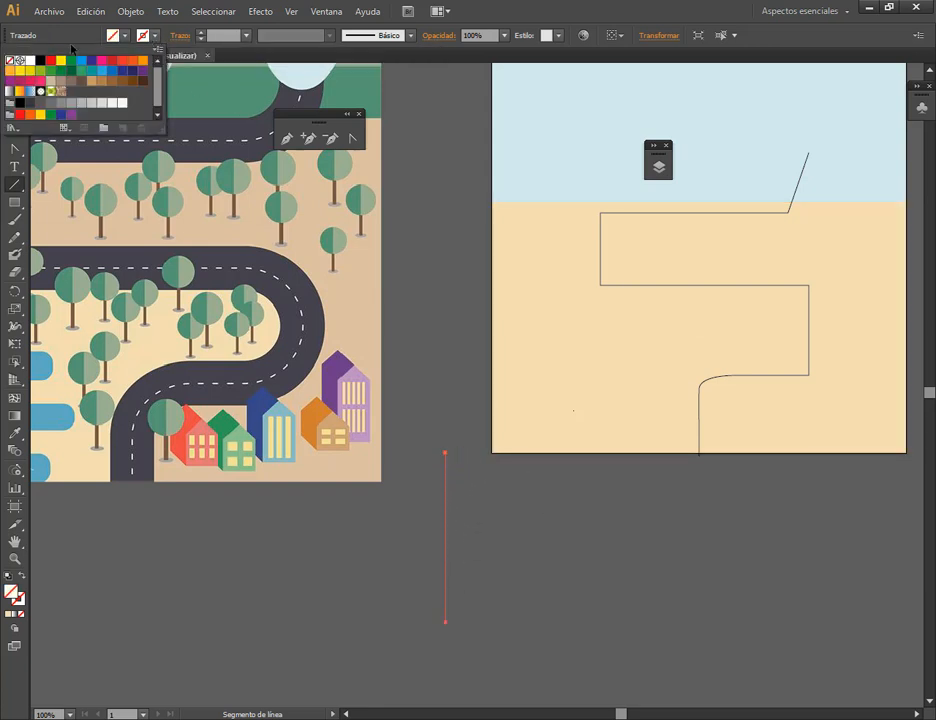
{"action": "left_click", "coordinate": [40, 61]}
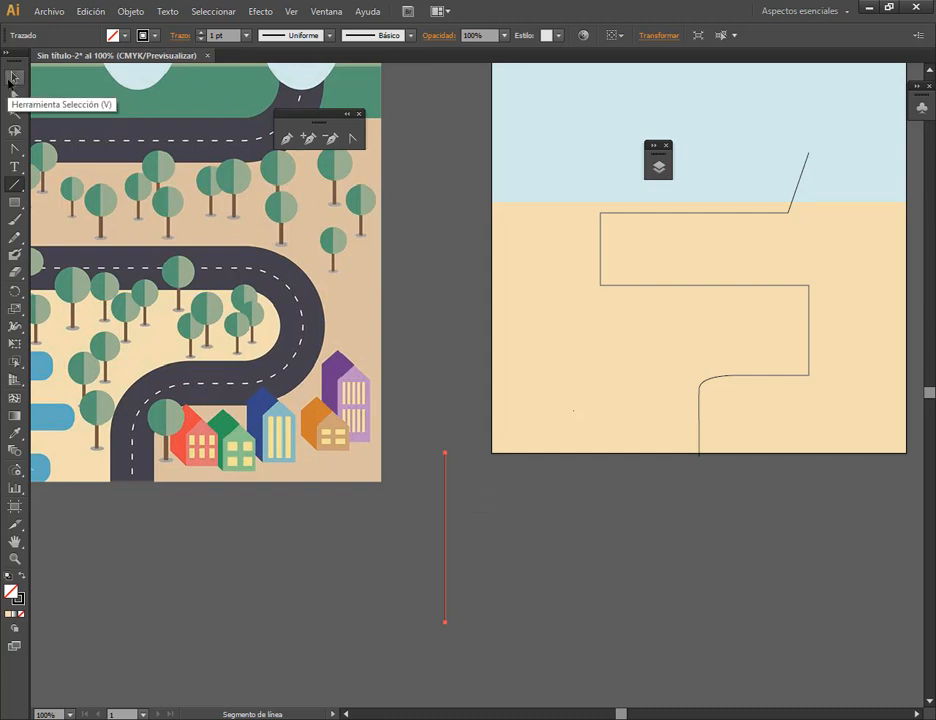
{"action": "left_click", "coordinate": [15, 77]}
{"action": "left_click", "coordinate": [441, 504]}
{"action": "left_click_drag", "start_coordinate": [445, 507], "coordinate": [429, 544]}
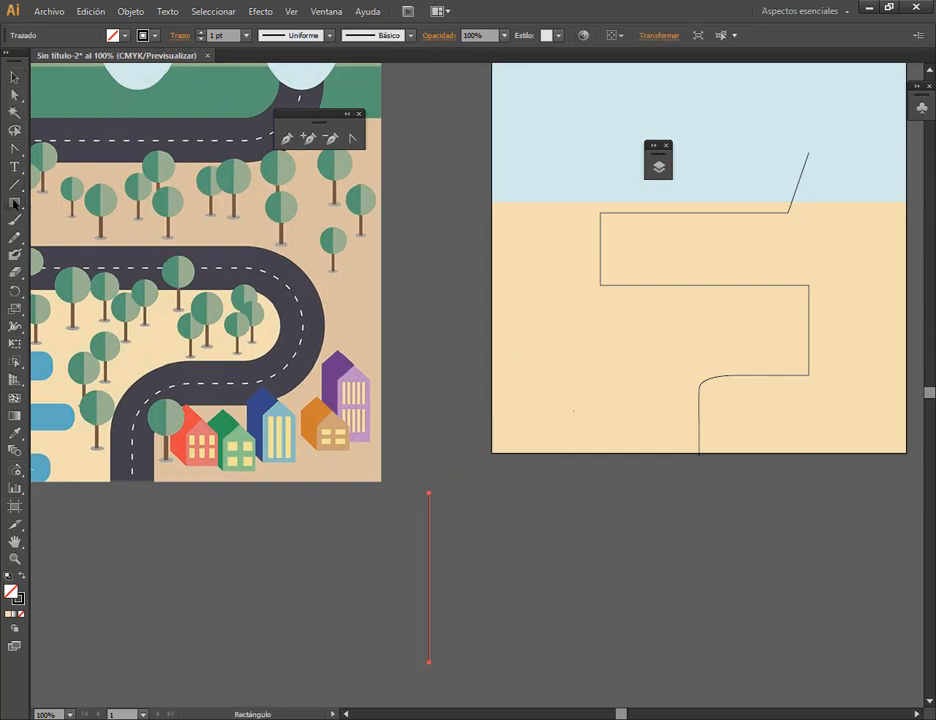
- Draw a circle about 54 mm in diameter and place its left anchor on the vertical line's upper end
{"action": "left_click_drag", "start_coordinate": [15, 202], "coordinate": [70, 240]}
{"action": "left_click_drag", "start_coordinate": [482, 499], "coordinate": [595, 611]}
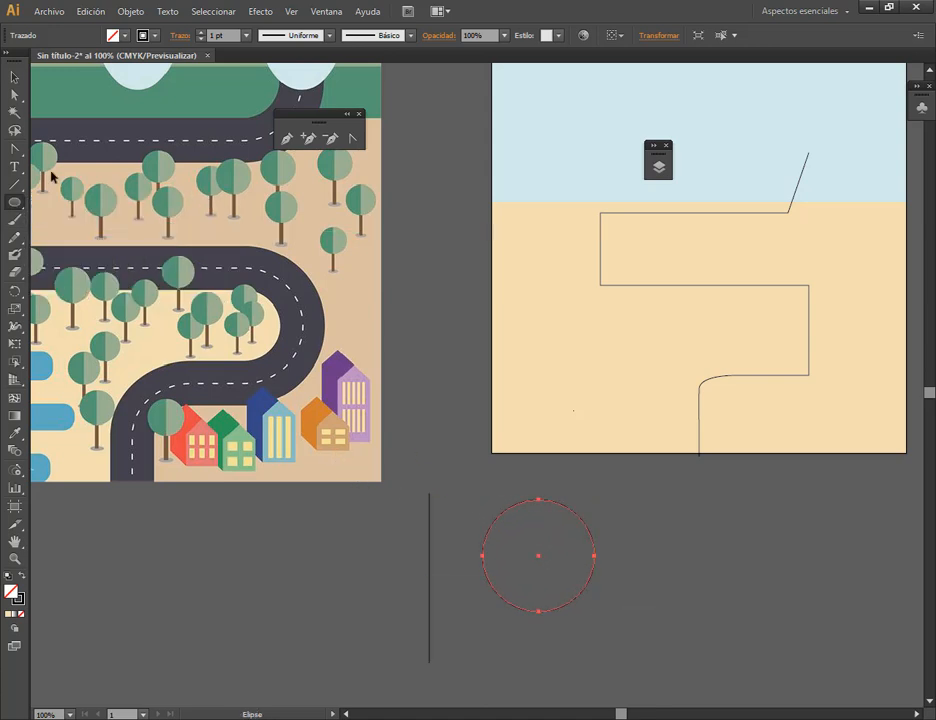
{"action": "left_click", "coordinate": [15, 77]}
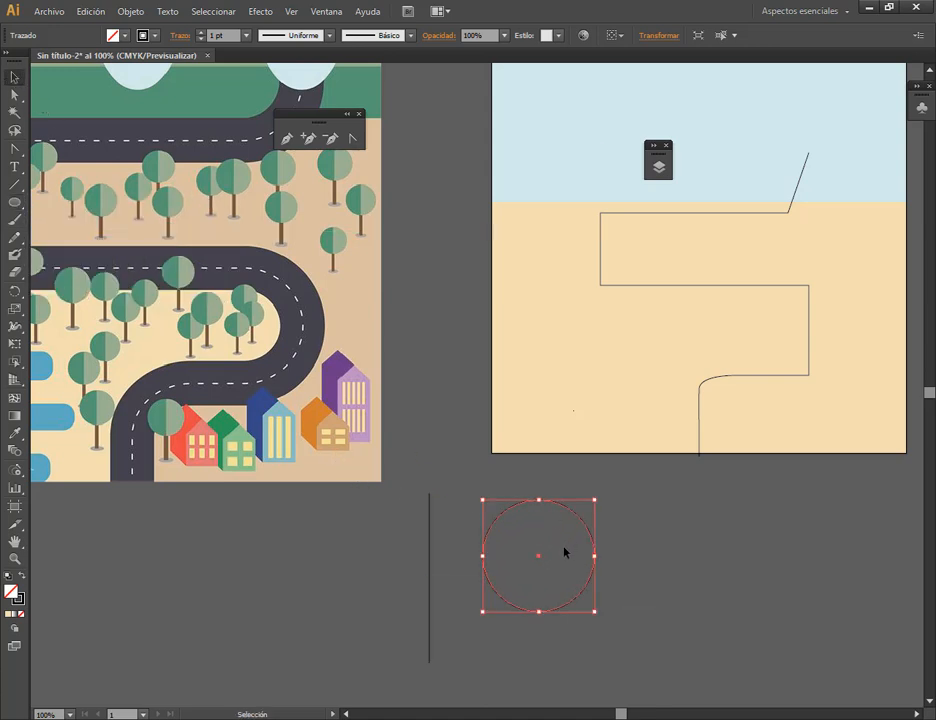
{"action": "left_click_drag", "start_coordinate": [524, 533], "coordinate": [492, 467]}
{"action": "left_click_drag", "start_coordinate": [510, 513], "coordinate": [464, 405]}
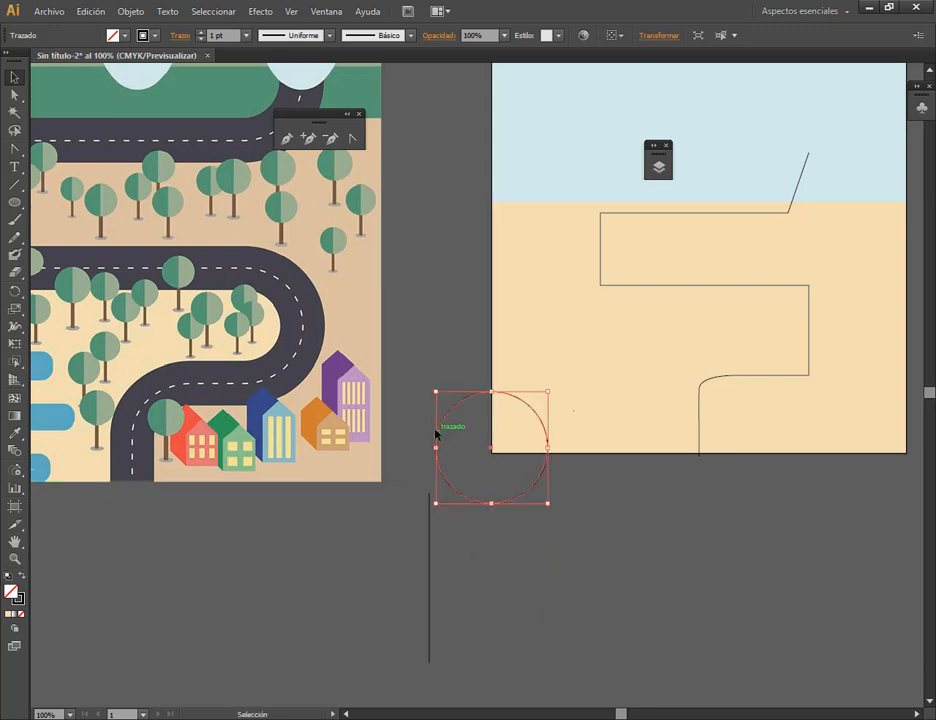
{"action": "left_click", "coordinate": [420, 430]}
{"action": "left_click_drag", "start_coordinate": [436, 452], "coordinate": [430, 493]}
{"action": "left_click", "coordinate": [572, 549]}
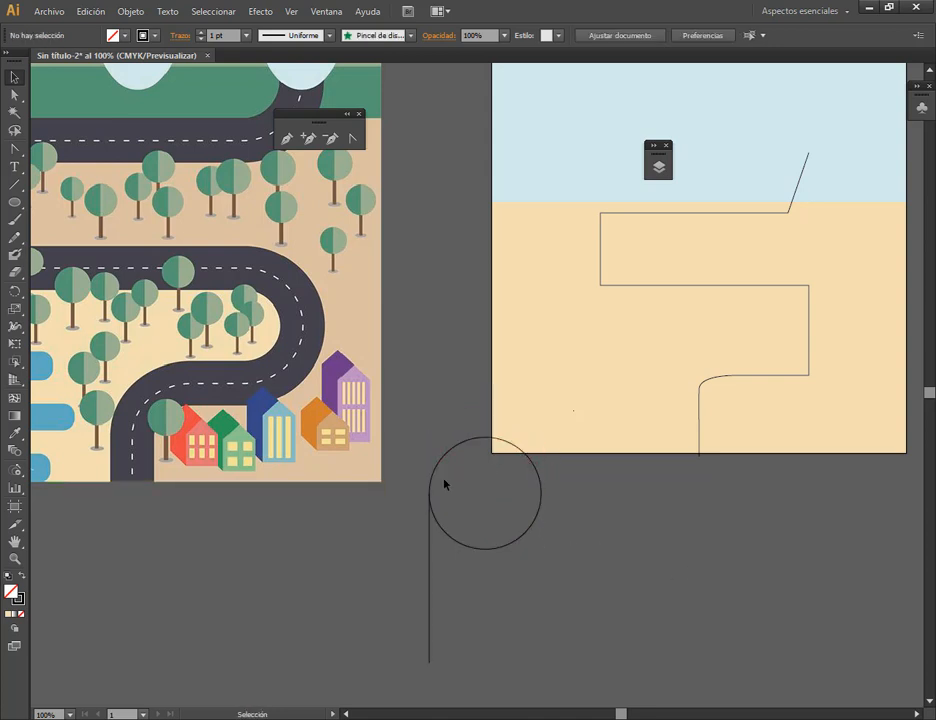
- Delete the circle's bottom and right anchors, keeping only the upper-left quarter arc above the vertical line
{"action": "left_click", "coordinate": [536, 477]}
{"action": "left_click", "coordinate": [13, 95]}
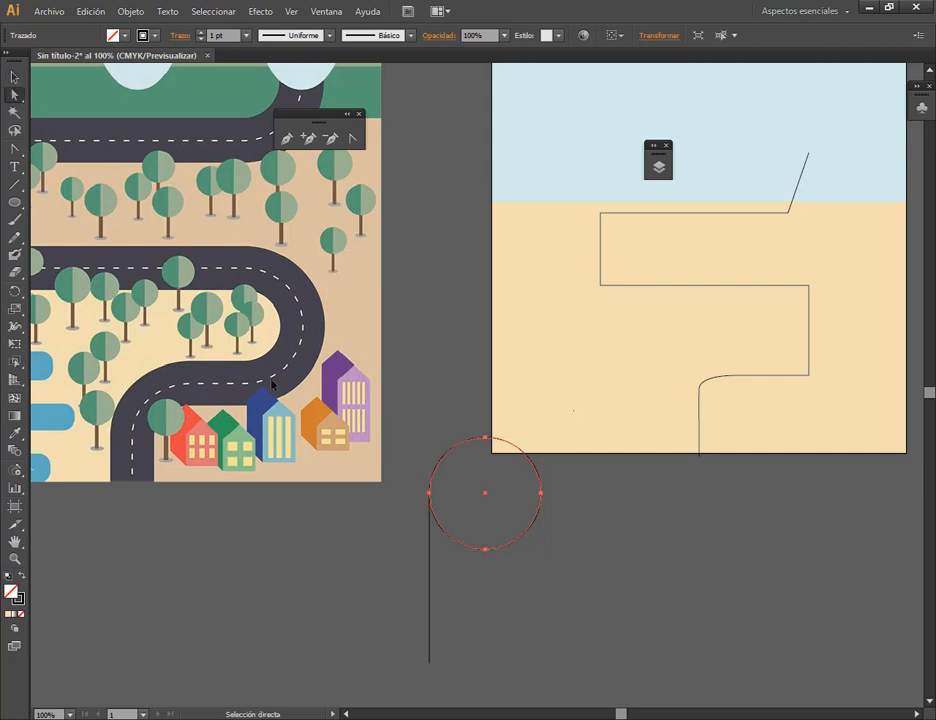
{"action": "left_click", "coordinate": [484, 549]}
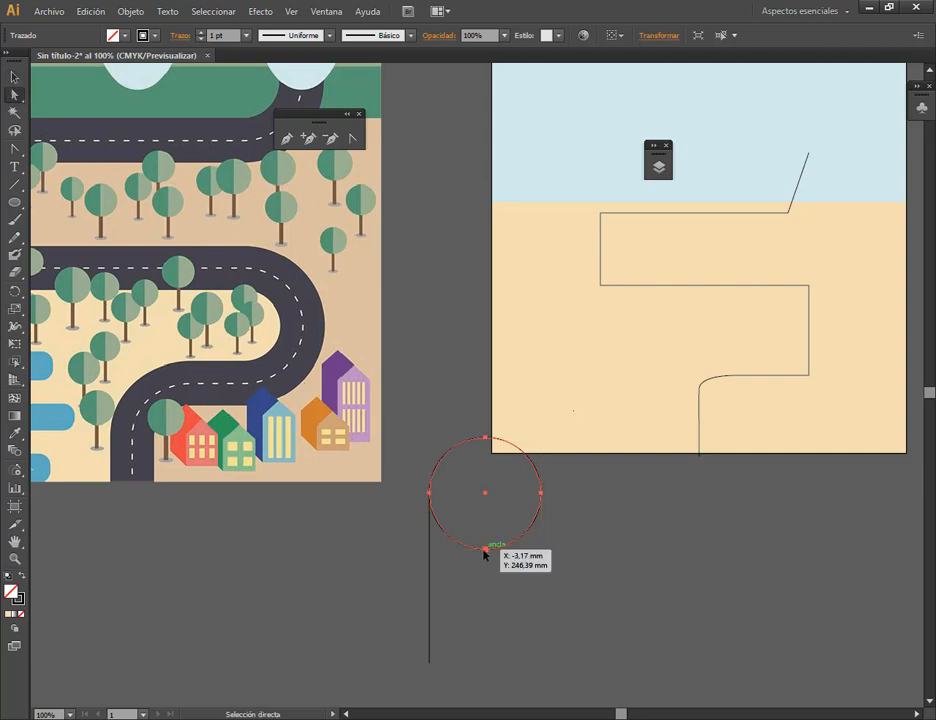
{"action": "key", "text": "Delete"}
{"action": "left_click", "coordinate": [539, 496]}
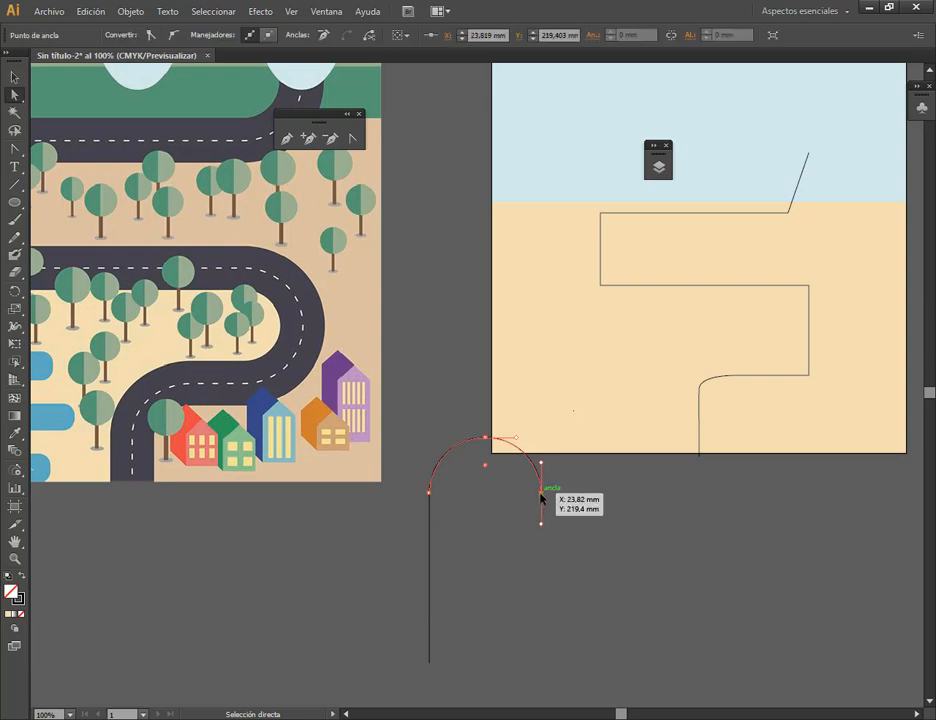
{"action": "key", "text": "Delete"}
{"action": "left_click", "coordinate": [14, 76]}
{"action": "left_click", "coordinate": [494, 514]}
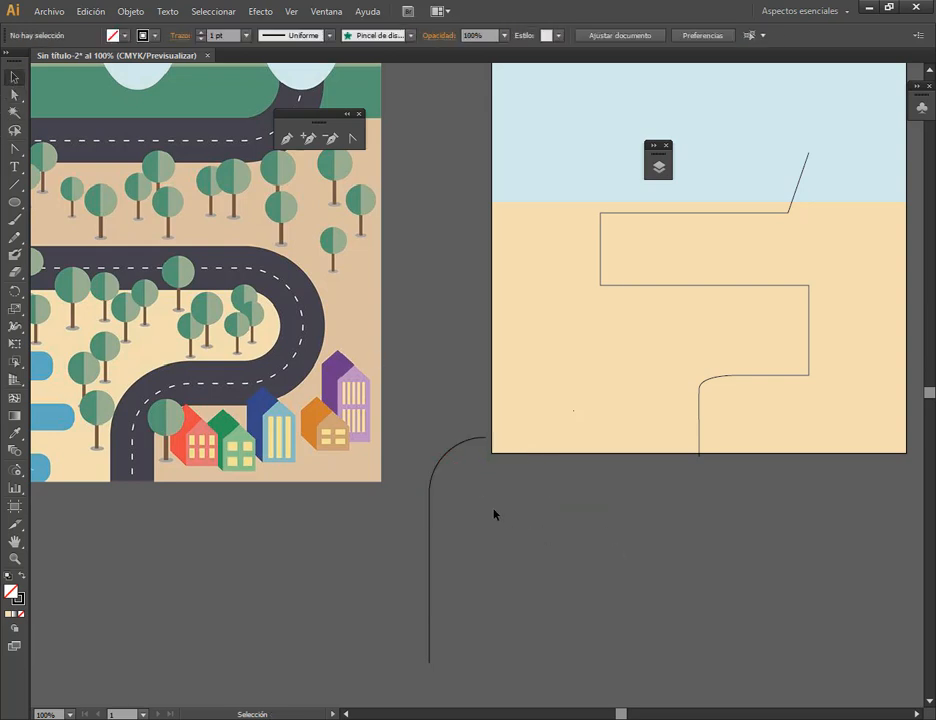
- Move the quarter arc and vertical line together down and to the left, and draw a horizontal line rightward from the arc's free end
{"action": "left_click", "coordinate": [430, 530]}
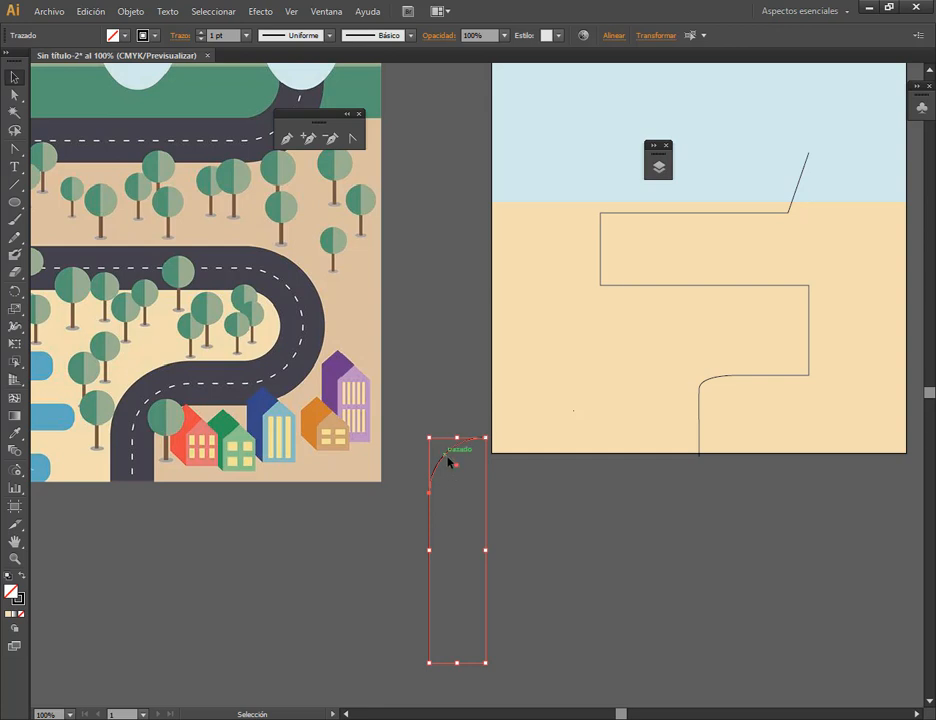
{"action": "left_click_drag", "start_coordinate": [448, 461], "coordinate": [424, 494]}
{"action": "left_click", "coordinate": [522, 521]}
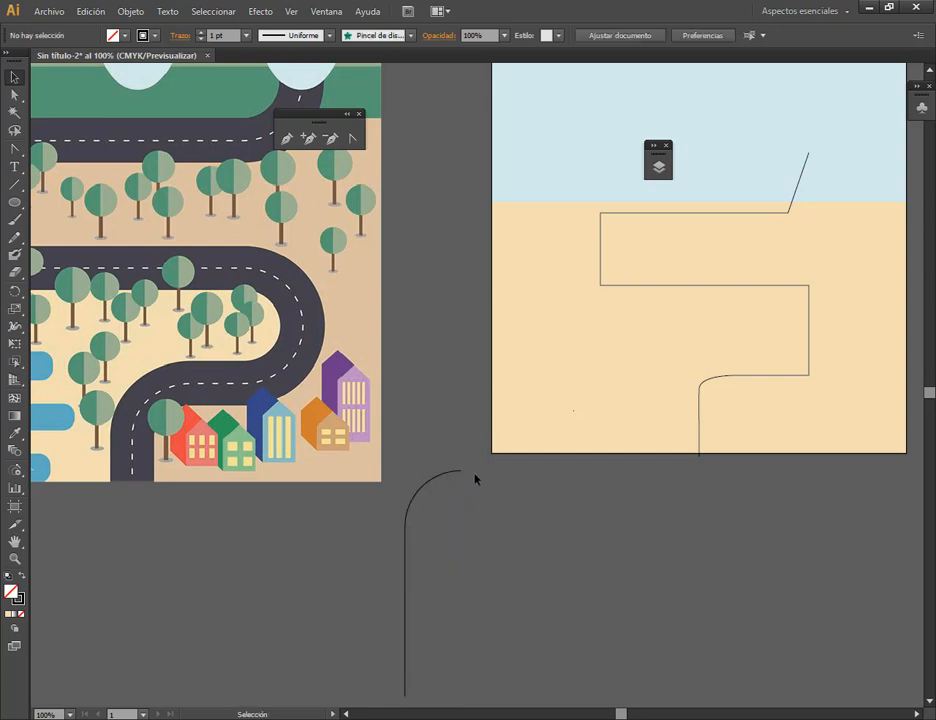
{"action": "left_click", "coordinate": [14, 186]}
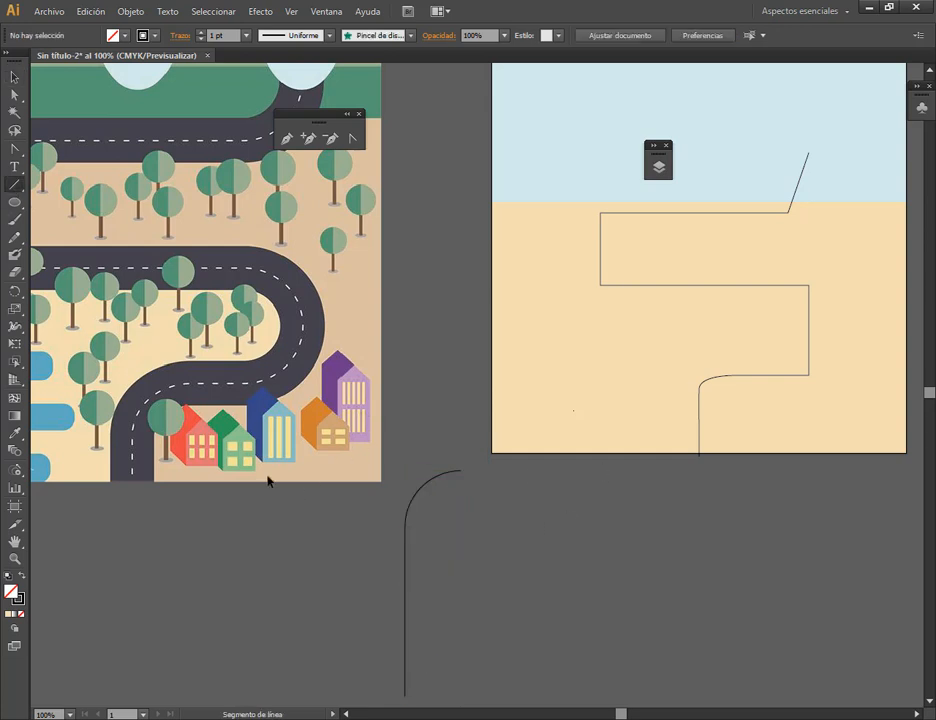
{"action": "left_click_drag", "start_coordinate": [465, 471], "coordinate": [629, 472]}
{"action": "key", "text": "v"}
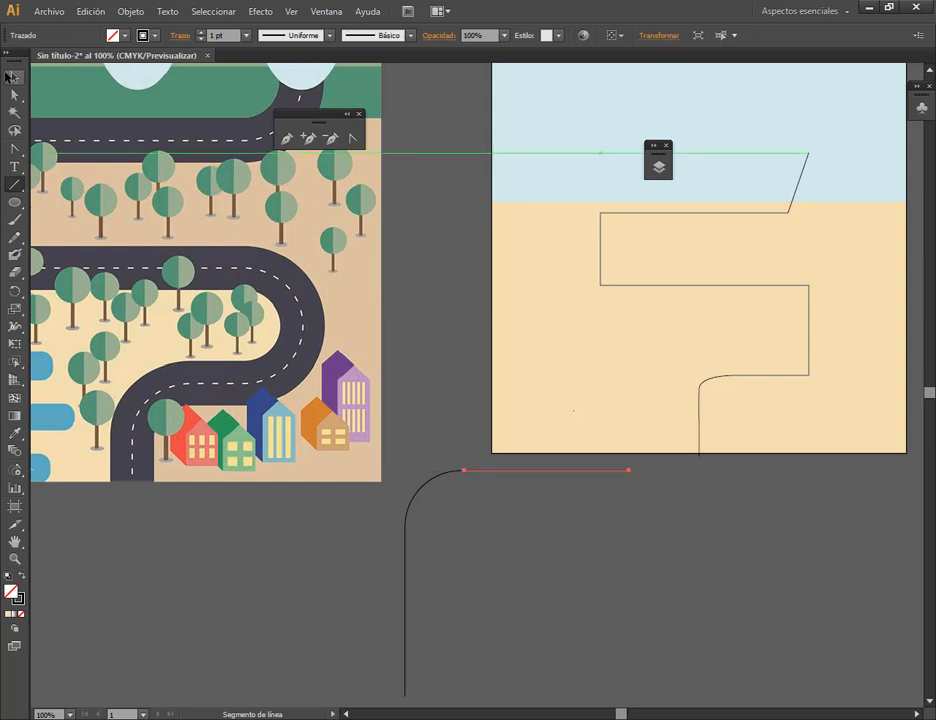
{"action": "left_click", "coordinate": [495, 320]}
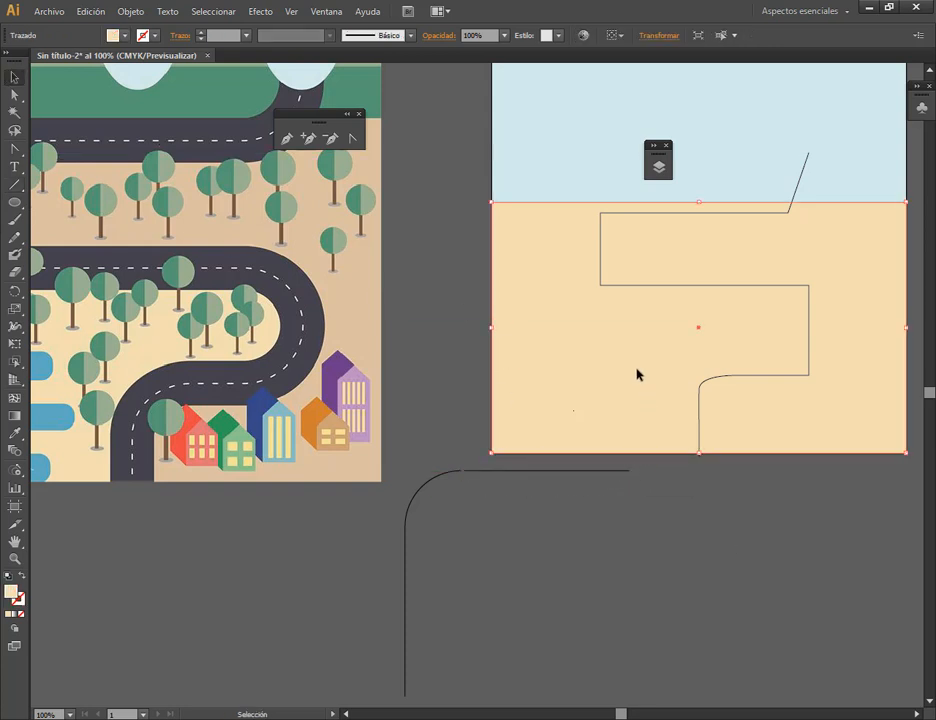
- Draw a circle about 78 mm in diameter with default stroke and no fill, its bottom anchor on the horizontal line's right end
{"action": "left_click", "coordinate": [13, 203]}
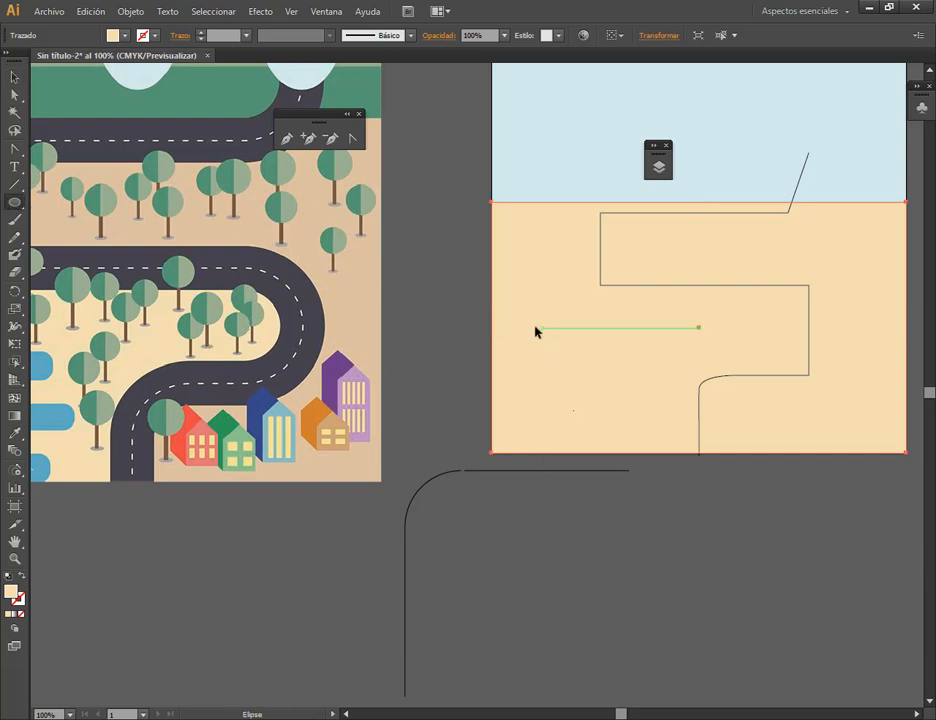
{"action": "left_click_drag", "start_coordinate": [526, 328], "coordinate": [665, 492]}
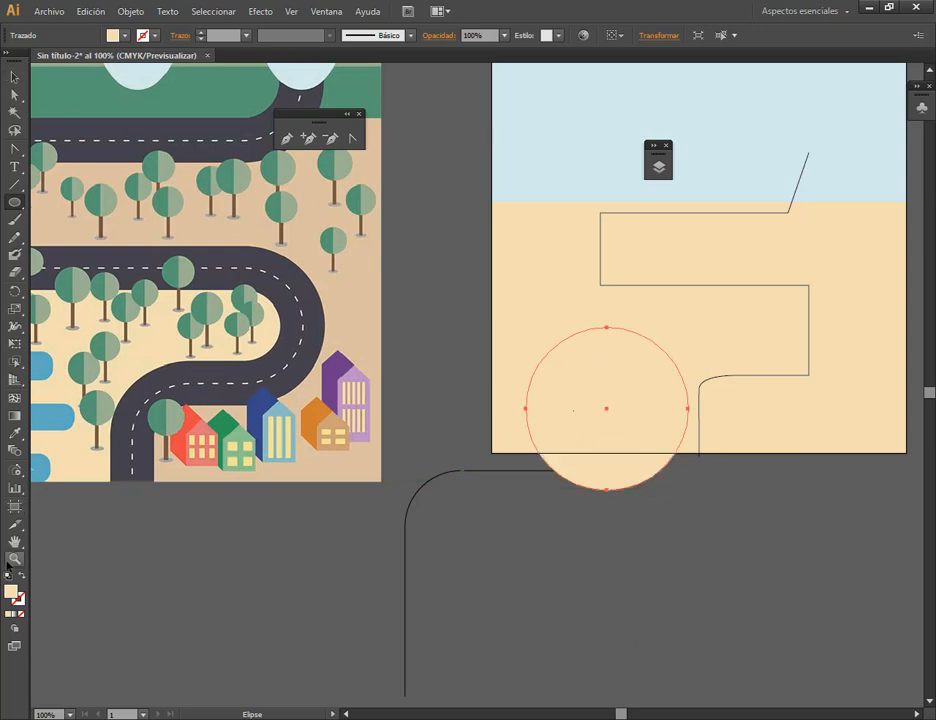
{"action": "left_click", "coordinate": [8, 576]}
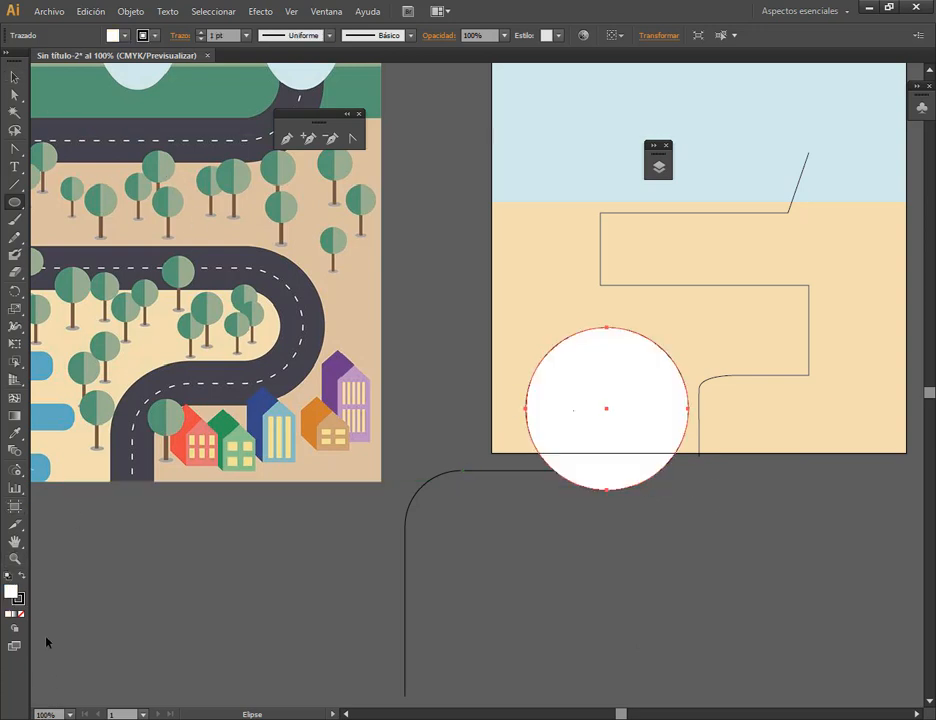
{"action": "left_click", "coordinate": [21, 614]}
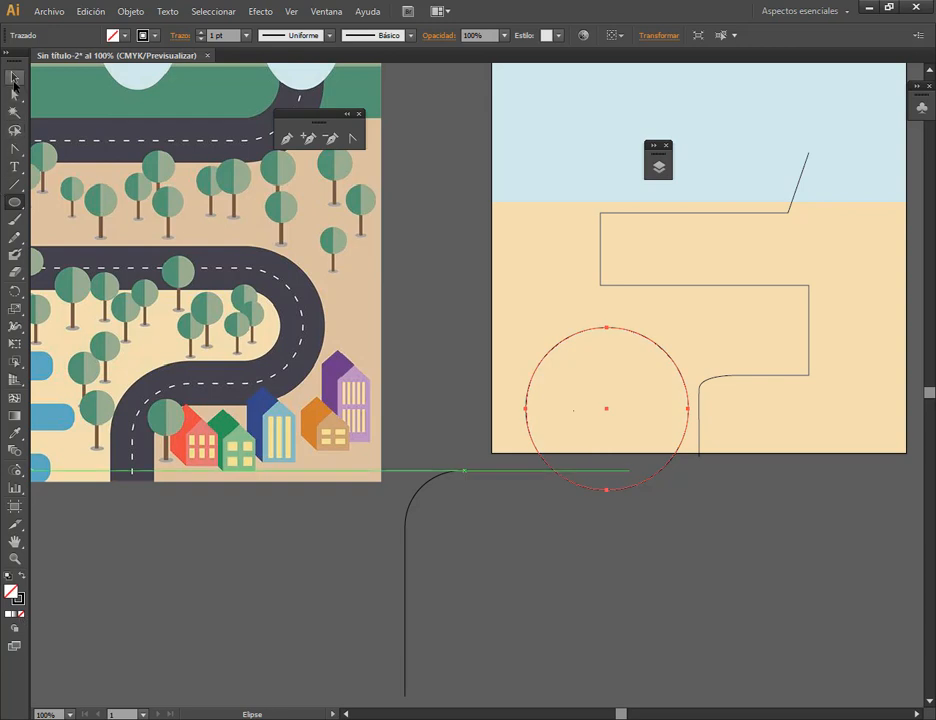
{"action": "left_click", "coordinate": [14, 77]}
{"action": "left_click", "coordinate": [642, 540]}
{"action": "left_click_drag", "start_coordinate": [606, 491], "coordinate": [630, 477]}
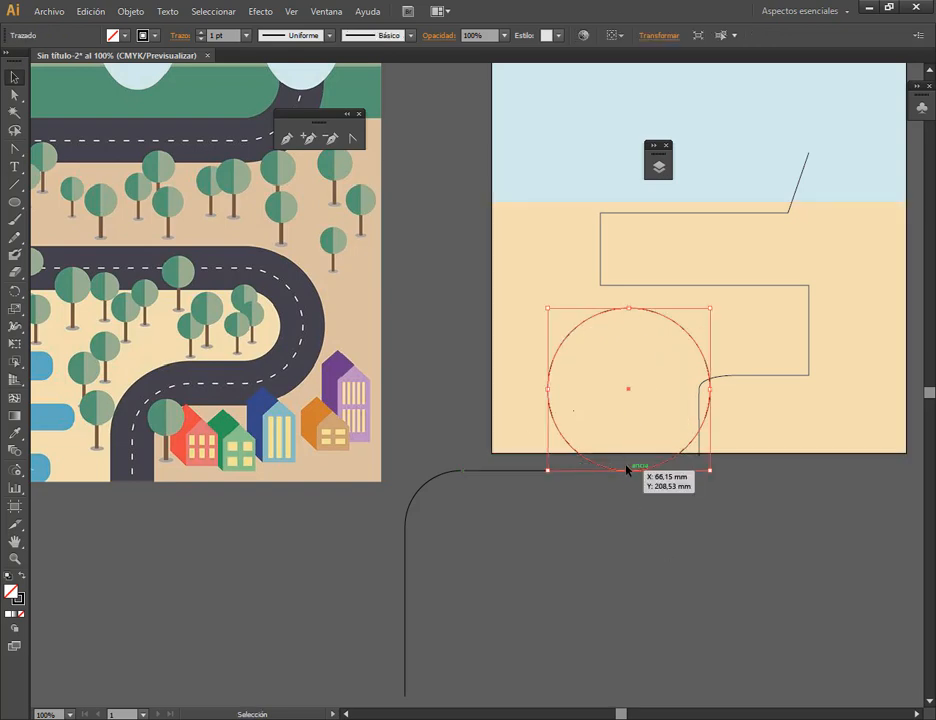
- Delete the larger circle's left anchor to keep only its right half as the road bend
{"action": "key", "text": "a"}
{"action": "left_click", "coordinate": [548, 388]}
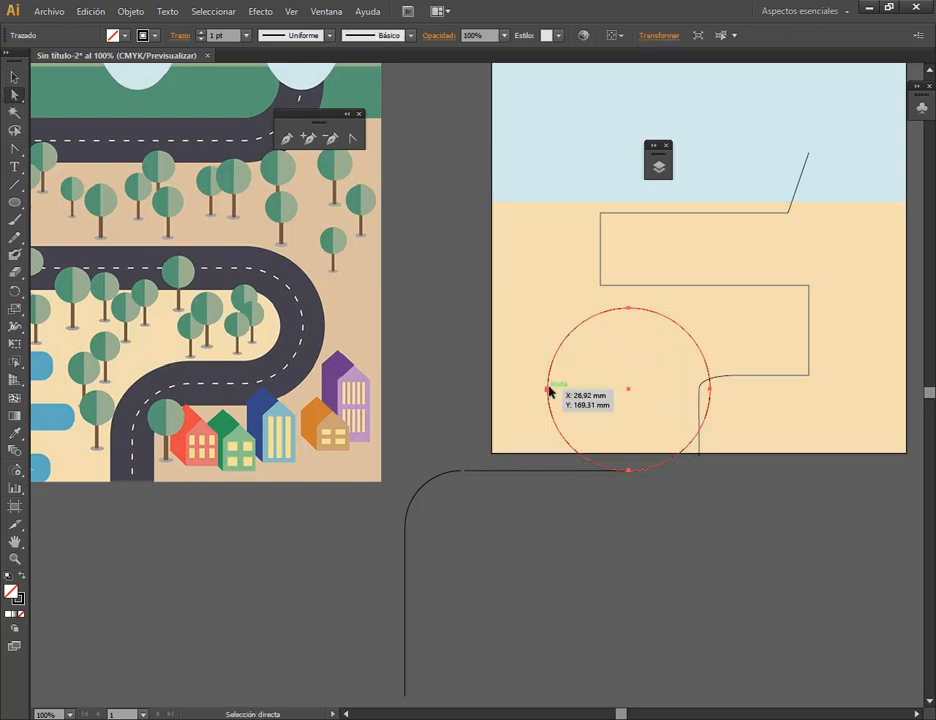
{"action": "key", "text": "Delete"}
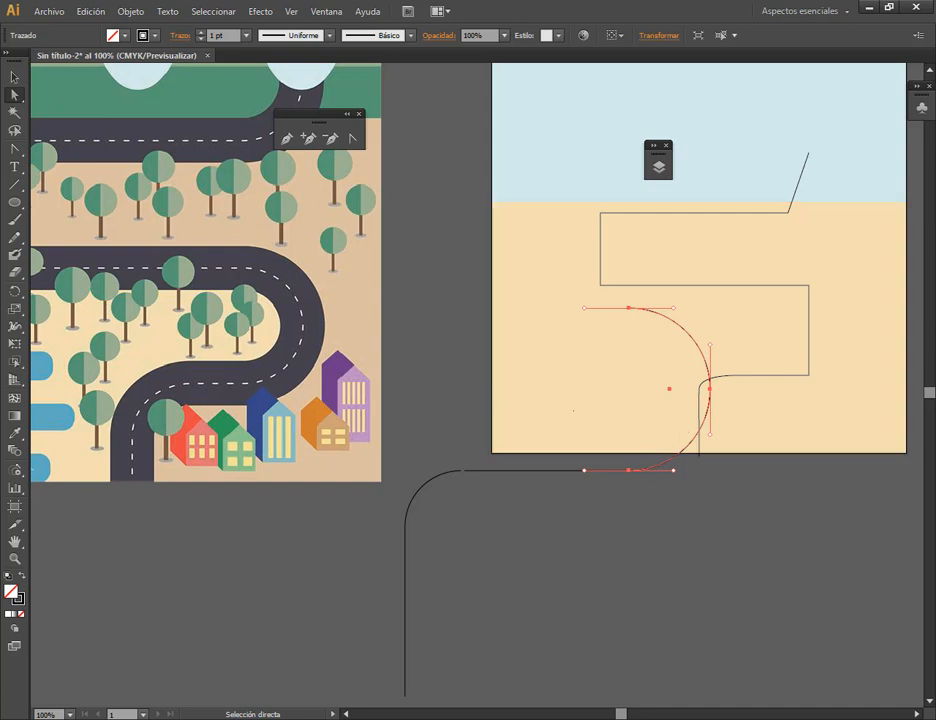
{"action": "left_click", "coordinate": [12, 79]}
{"action": "left_click", "coordinate": [683, 578]}
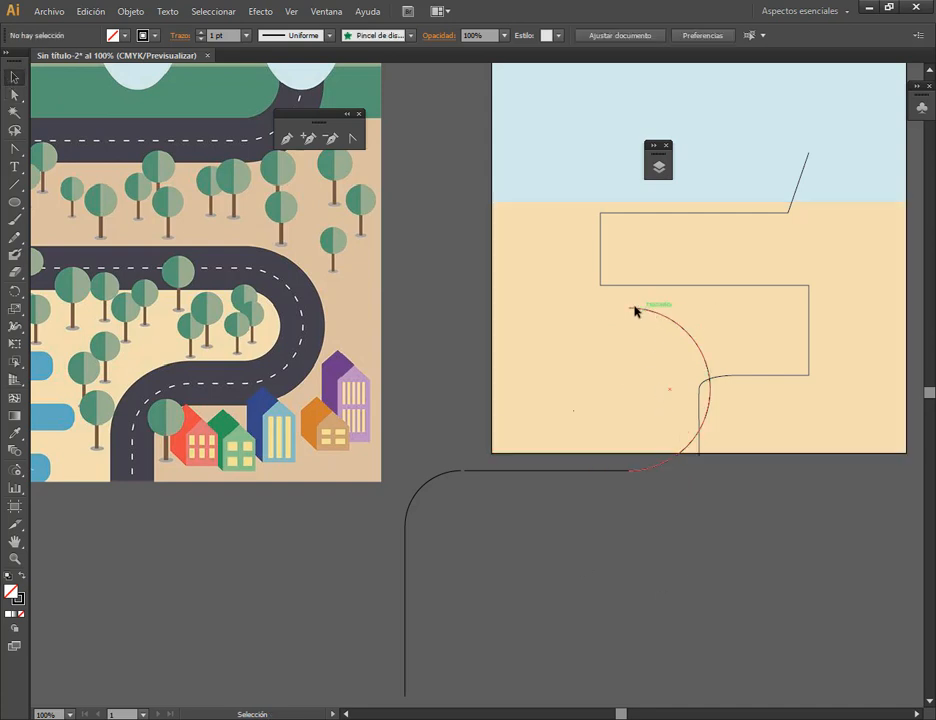
- Draw a long horizontal line leftward from the semicircle's upper end, reaching over the reference illustration
{"action": "left_click", "coordinate": [14, 184]}
{"action": "key", "text": "space"}
{"action": "left_click_drag", "start_coordinate": [588, 413], "coordinate": [626, 443]}
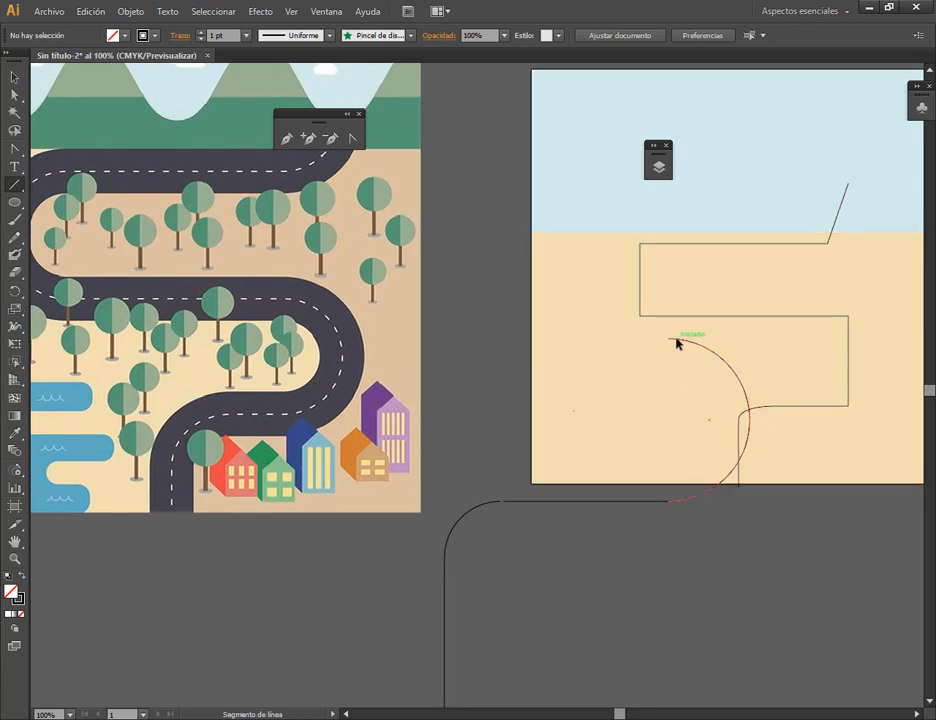
{"action": "left_click_drag", "start_coordinate": [670, 343], "coordinate": [328, 340]}
{"action": "left_click", "coordinate": [14, 94]}
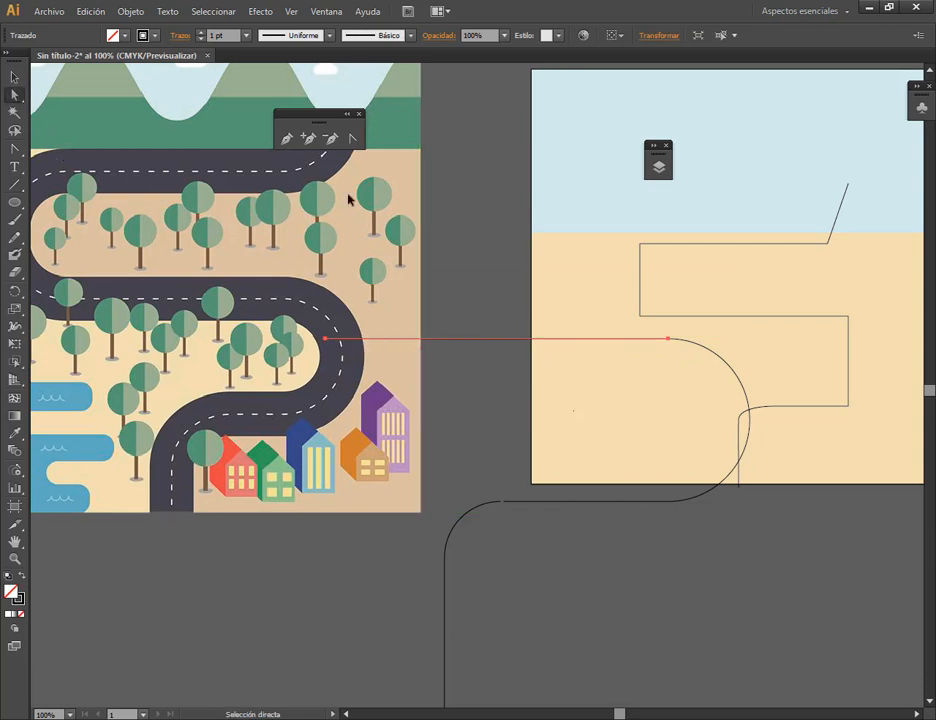
{"action": "left_click", "coordinate": [523, 238]}
- Move the quarter arc and vertical line together so the arc's end meets the lower horizontal line's start without a gap
{"action": "left_click", "coordinate": [14, 77]}
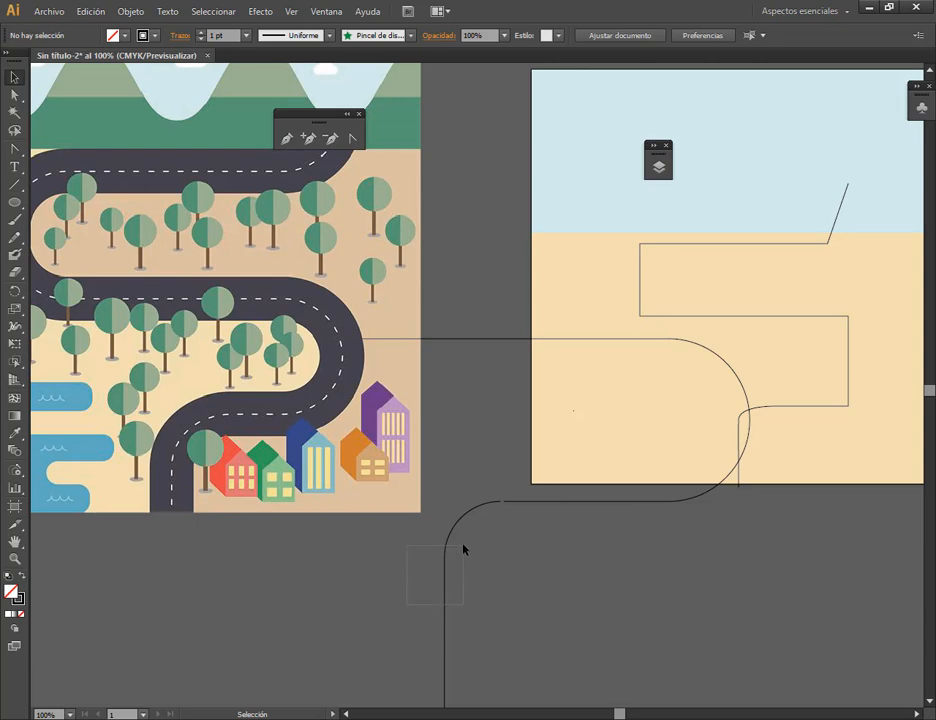
{"action": "left_click_drag", "start_coordinate": [463, 549], "coordinate": [466, 548]}
{"action": "scroll", "coordinate": [500, 500], "scroll_direction": "up", "scroll_amount": 9}
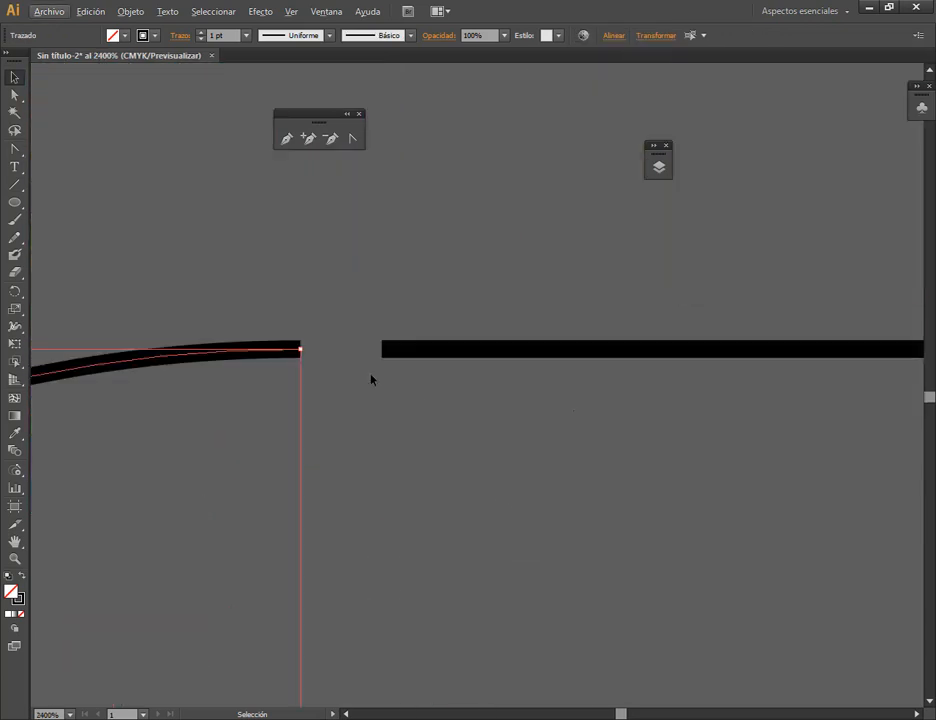
{"action": "left_click_drag", "start_coordinate": [283, 350], "coordinate": [380, 350]}
{"action": "left_click", "coordinate": [510, 503]}
{"action": "scroll", "coordinate": [518, 500], "scroll_direction": "down", "scroll_amount": 9}
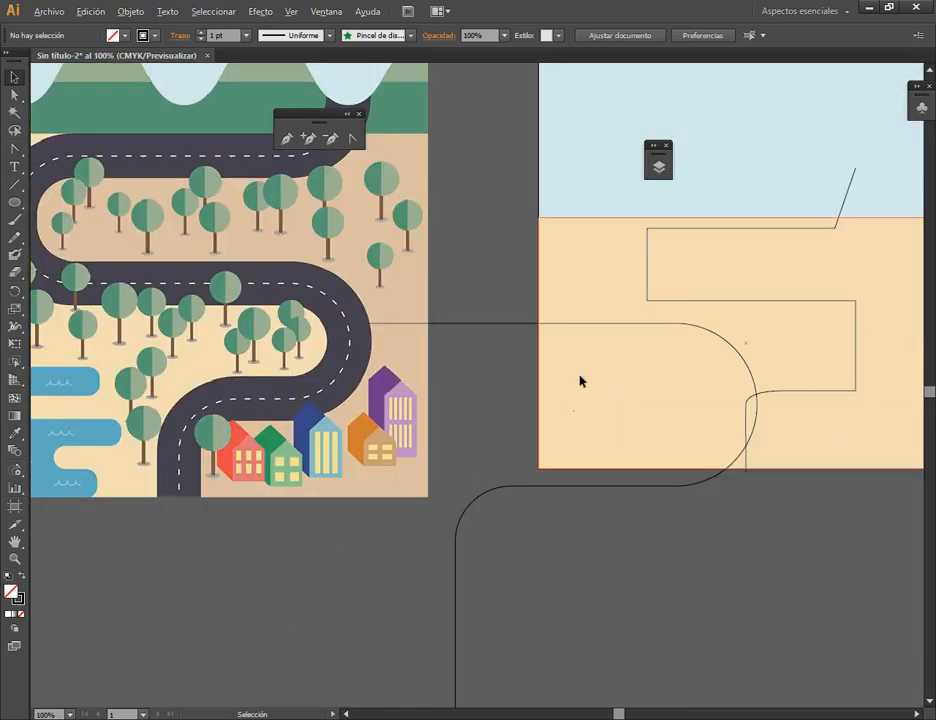
- Duplicate the semicircle and place the copy between the reference illustration and the artboard, above the long horizontal line
{"action": "left_click", "coordinate": [527, 324]}
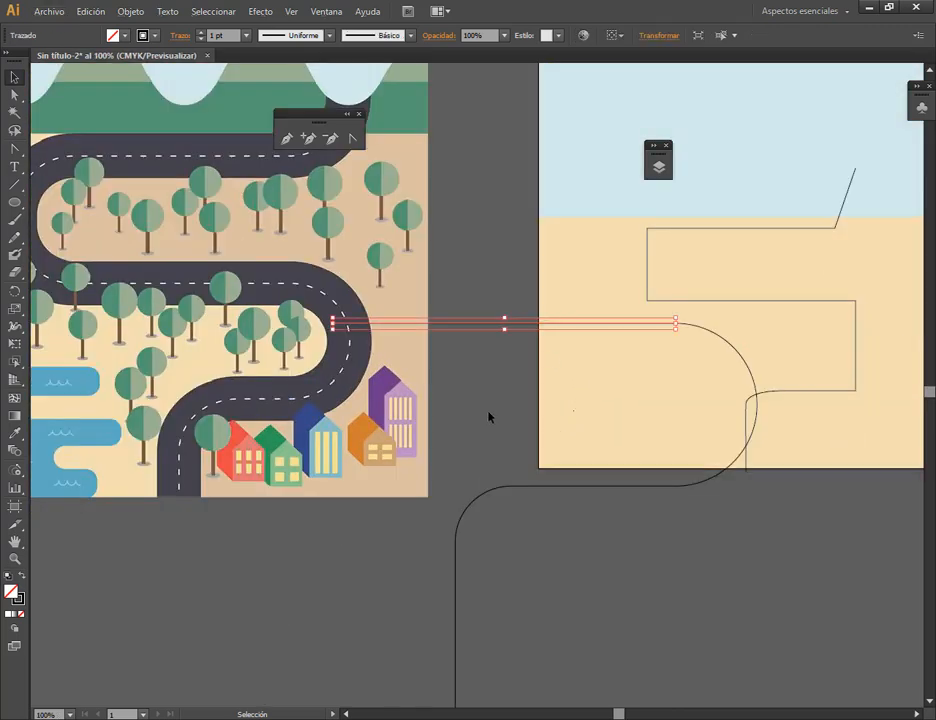
{"action": "left_click_drag", "start_coordinate": [489, 416], "coordinate": [544, 441]}
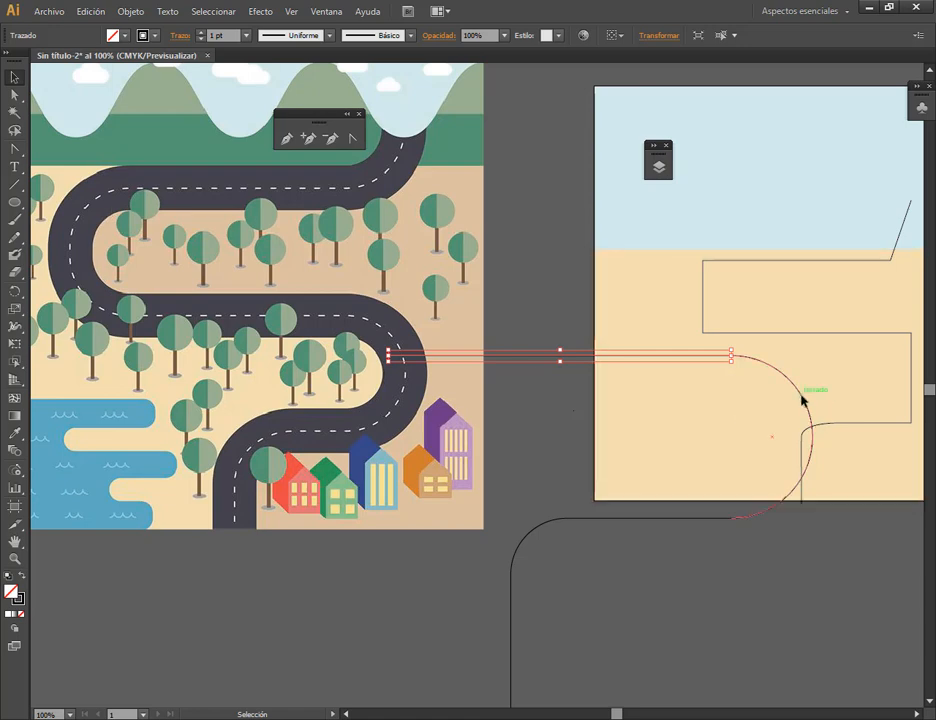
{"action": "left_click_drag", "start_coordinate": [801, 400], "coordinate": [572, 214]}
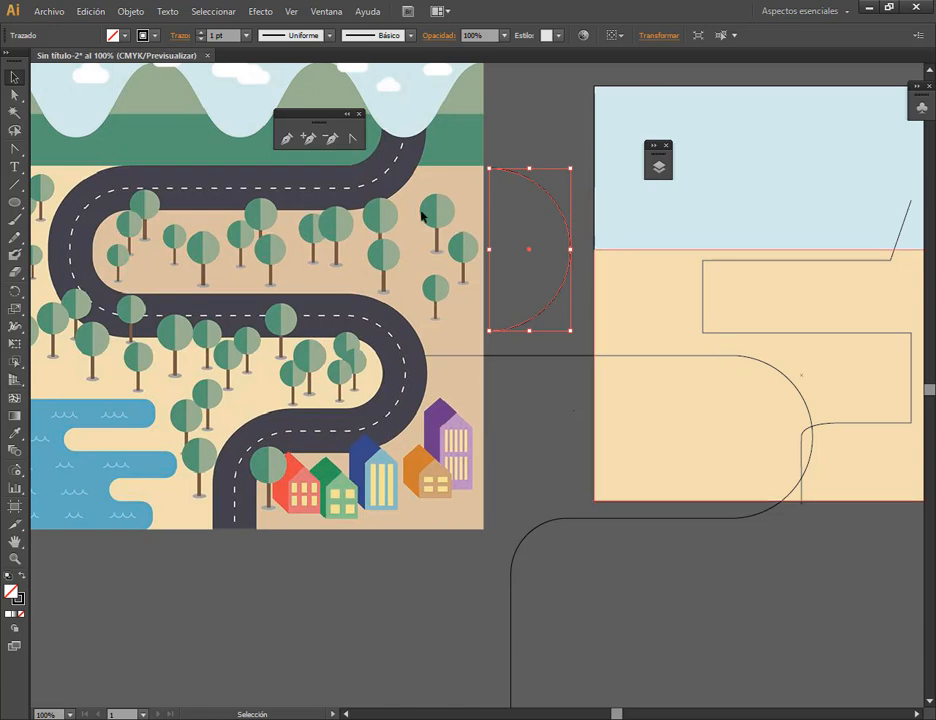
- Reflect the duplicated semicircle across the vertical axis so it bulges to the left
{"action": "left_click", "coordinate": [167, 11]}
{"action": "mouse_move", "coordinate": [131, 11]}
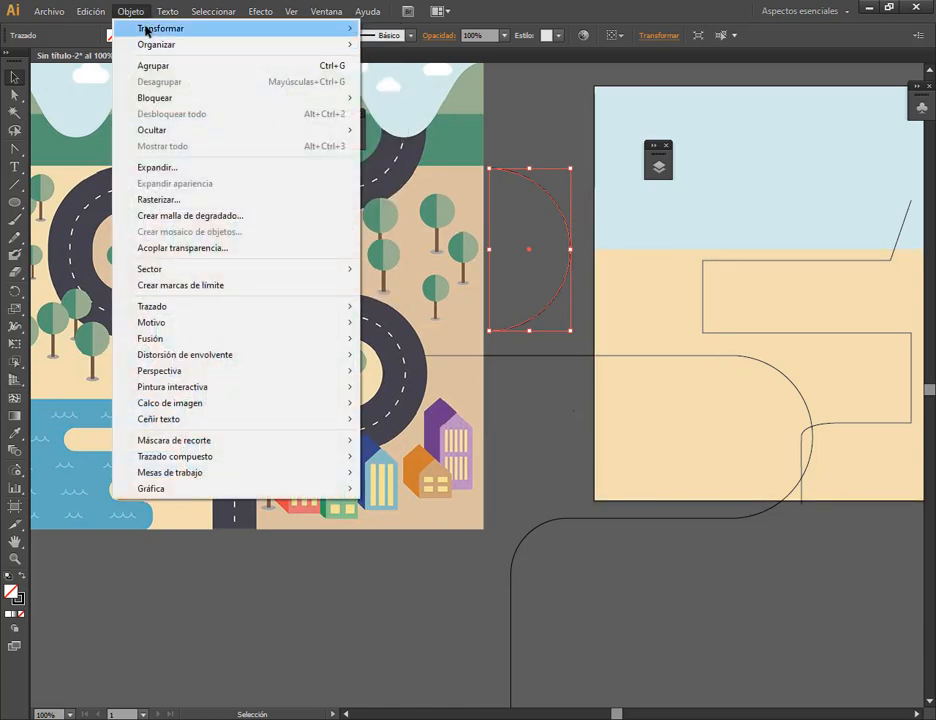
{"action": "mouse_move", "coordinate": [160, 28]}
{"action": "left_click", "coordinate": [381, 84]}
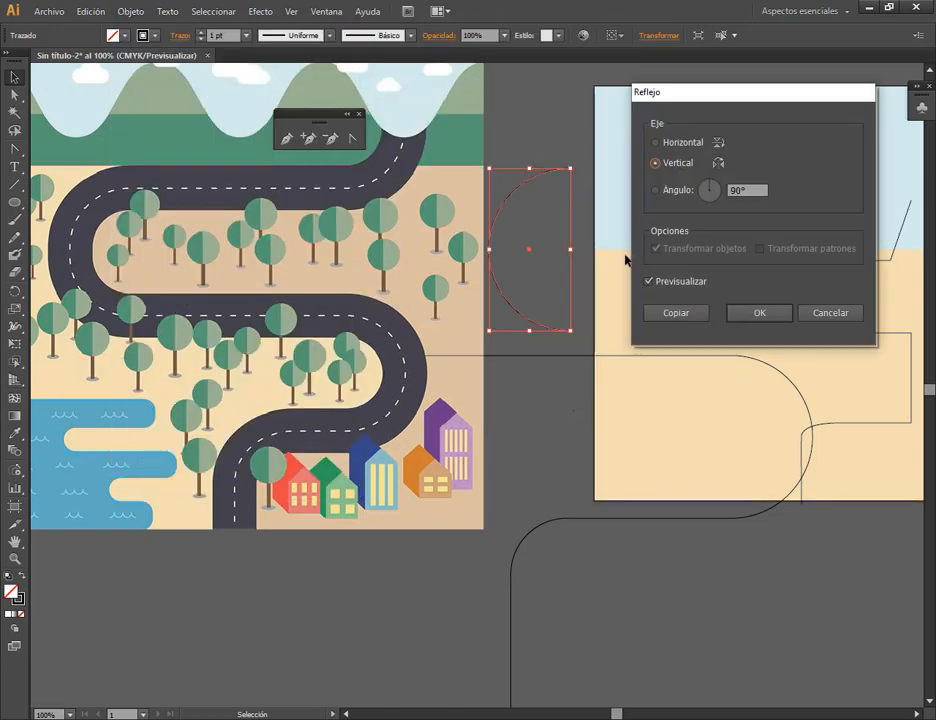
{"action": "left_click", "coordinate": [760, 313]}
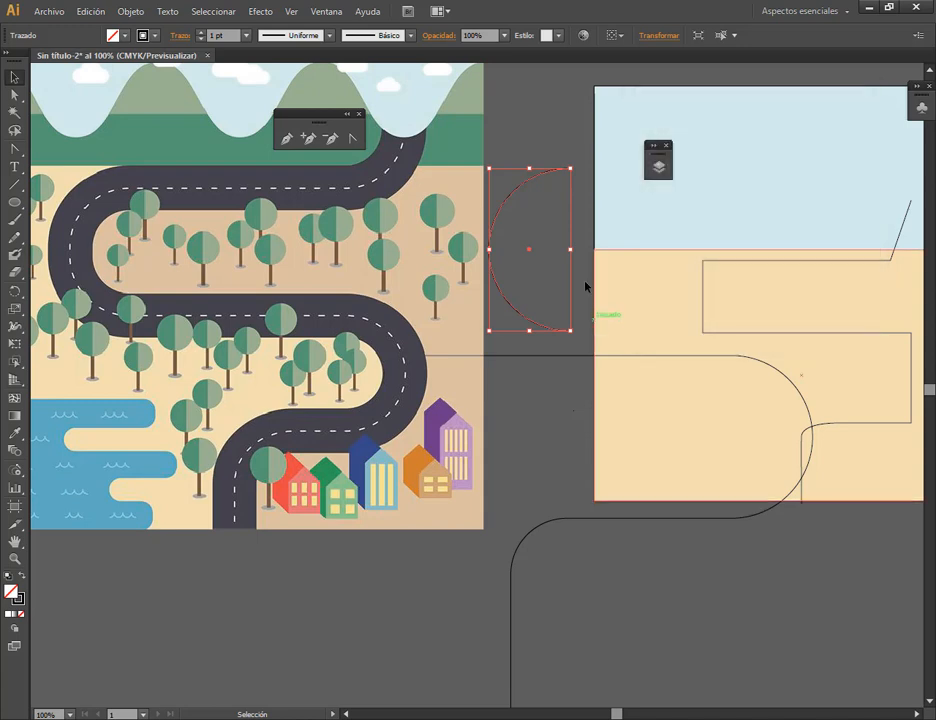
- Enlarge the reflected semicircle proportionally and attach its lower end to the left end of the long horizontal line
{"action": "left_click_drag", "start_coordinate": [573, 170], "coordinate": [594, 124]}
{"action": "left_click", "coordinate": [579, 305]}
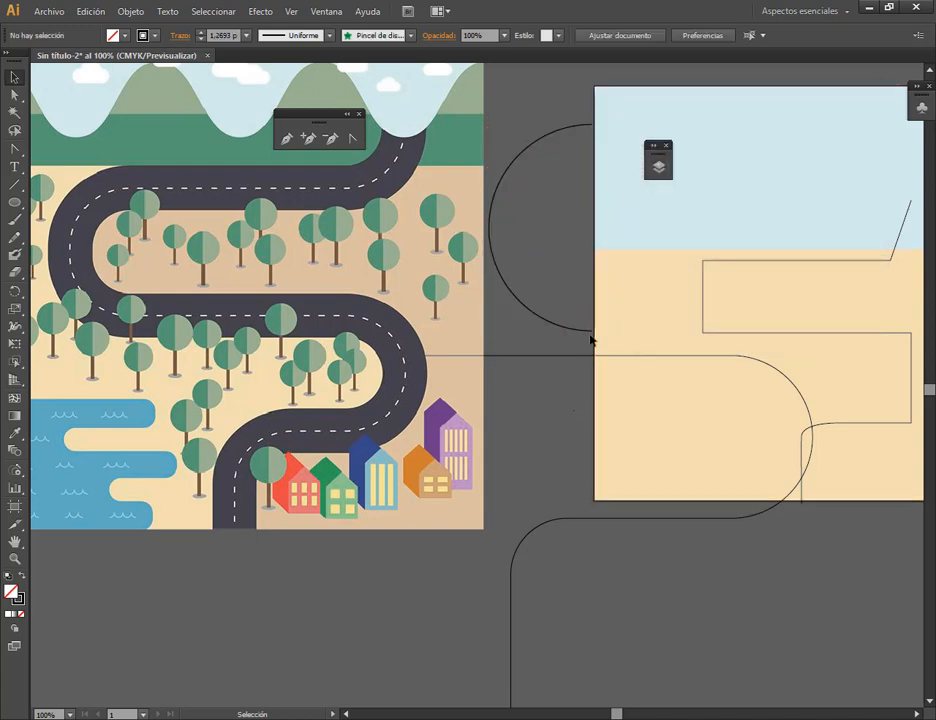
{"action": "left_click_drag", "start_coordinate": [590, 336], "coordinate": [386, 358]}
- Scale all the curved road segments down together to less than half size, placing them in the empty area below the reference illustration
{"action": "scroll", "coordinate": [530, 445], "scroll_direction": "down", "scroll_amount": 3}
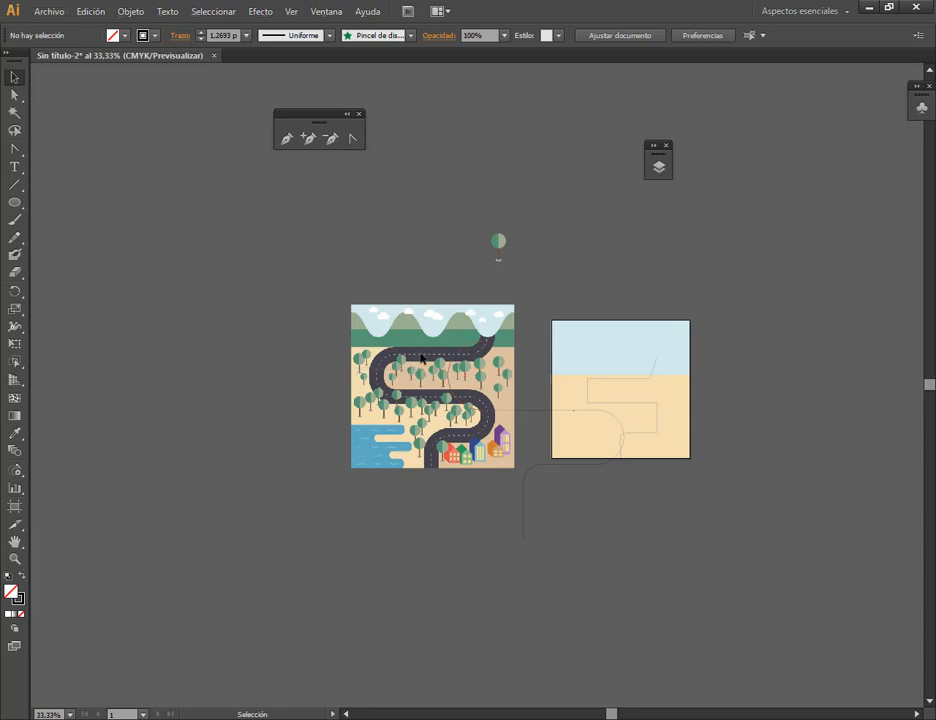
{"action": "left_click_drag", "start_coordinate": [551, 547], "coordinate": [553, 557]}
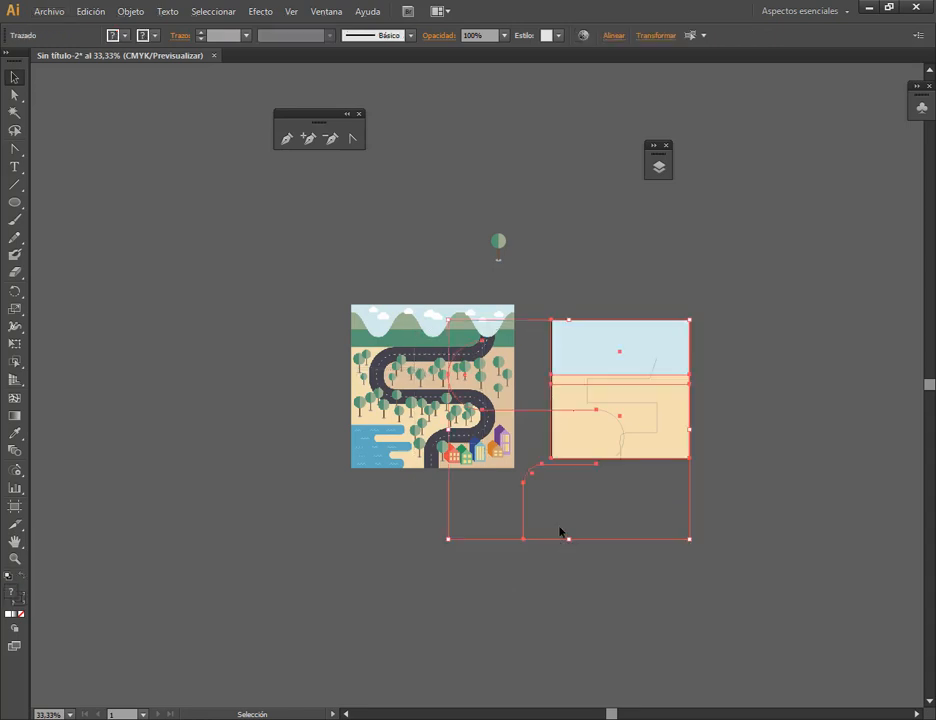
{"action": "left_click", "coordinate": [576, 636]}
{"action": "left_click_drag", "start_coordinate": [461, 431], "coordinate": [431, 325]}
{"action": "scroll", "coordinate": [584, 498], "scroll_direction": "up", "scroll_amount": 2}
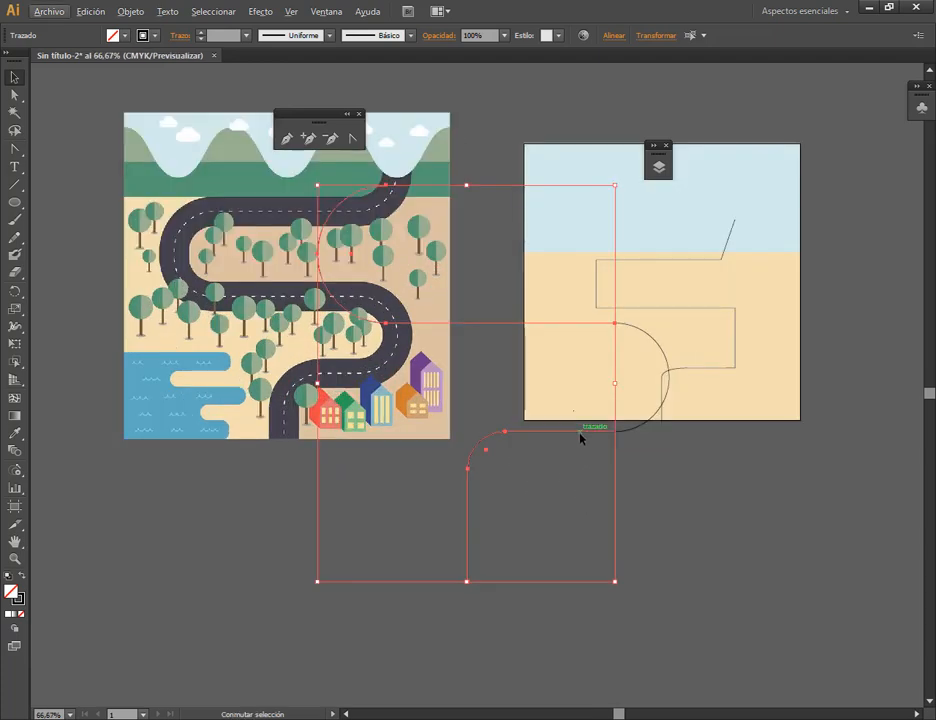
{"action": "left_click", "coordinate": [641, 430], "text": "shift"}
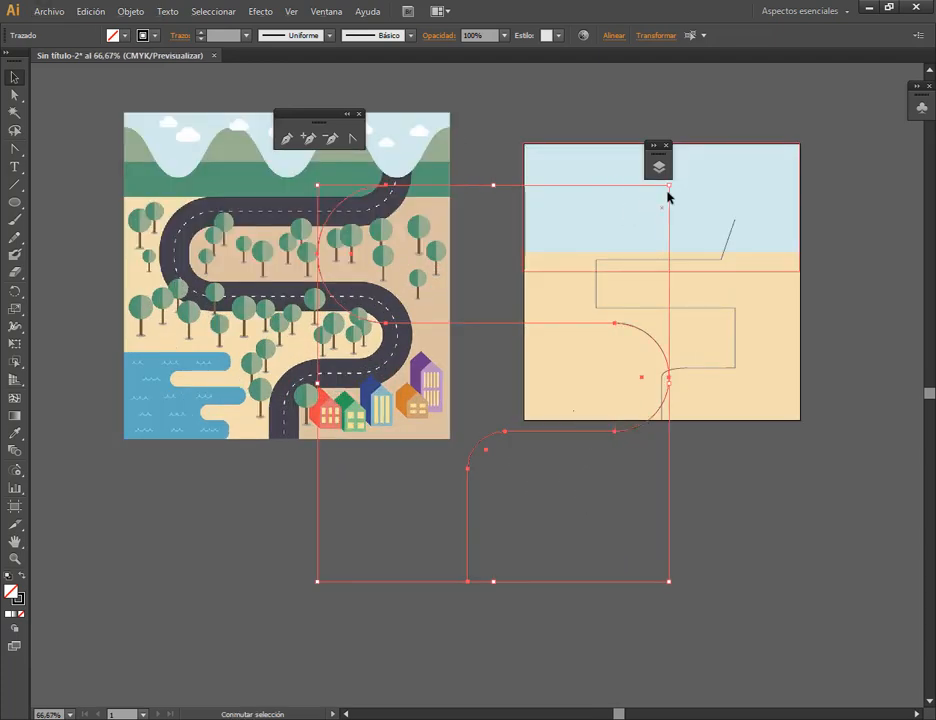
{"action": "left_click_drag", "start_coordinate": [668, 189], "coordinate": [501, 538]}
{"action": "left_click", "coordinate": [600, 493]}
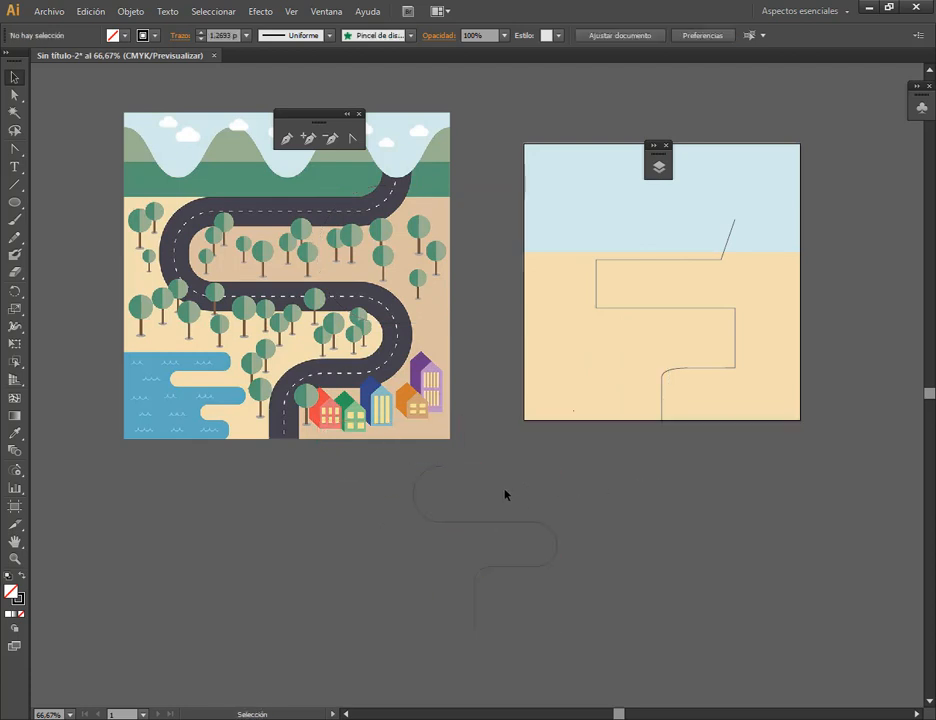
- Duplicate the road's middle horizontal line and join the copy's left end to the upper end of the left semicircle
{"action": "scroll", "coordinate": [503, 493], "scroll_direction": "up", "scroll_amount": 1}
{"action": "key", "text": "alt"}
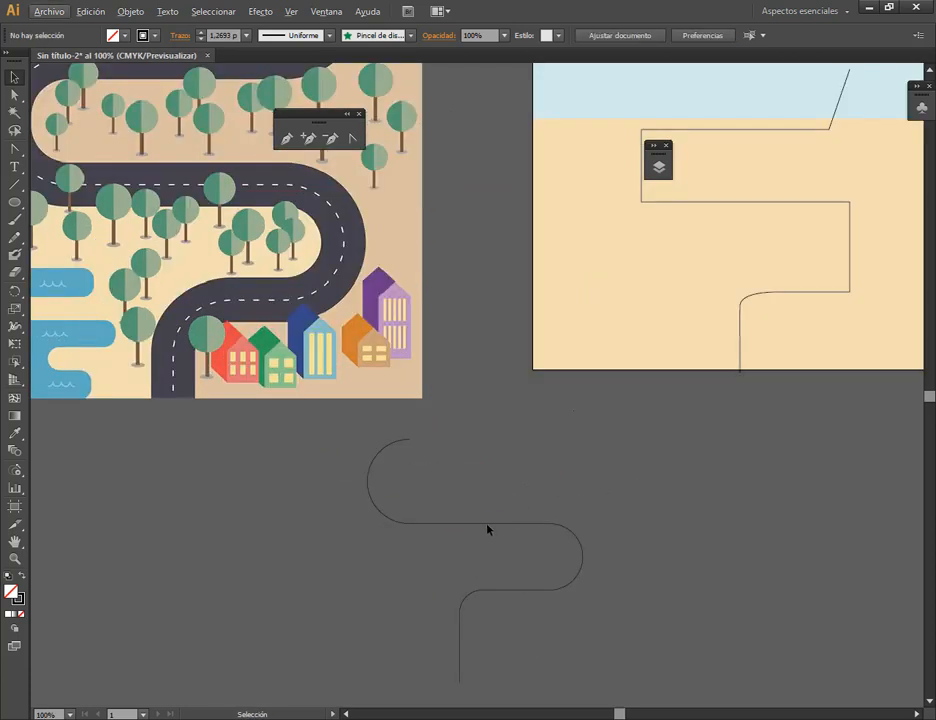
{"action": "left_click_drag", "start_coordinate": [488, 527], "coordinate": [510, 443]}
{"action": "left_click", "coordinate": [428, 455]}
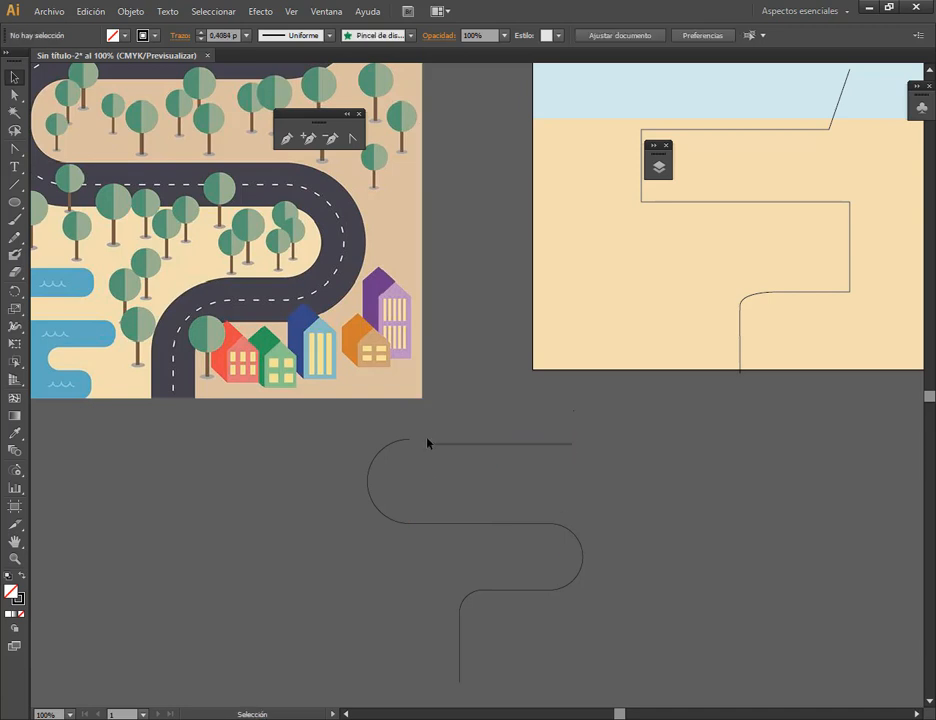
{"action": "left_click_drag", "start_coordinate": [428, 443], "coordinate": [414, 439]}
{"action": "left_click_drag", "start_coordinate": [409, 443], "coordinate": [409, 443]}
- Shorten the uppermost horizontal line by moving its right end anchor inward to the left
{"action": "left_click_drag", "start_coordinate": [619, 458], "coordinate": [617, 514]}
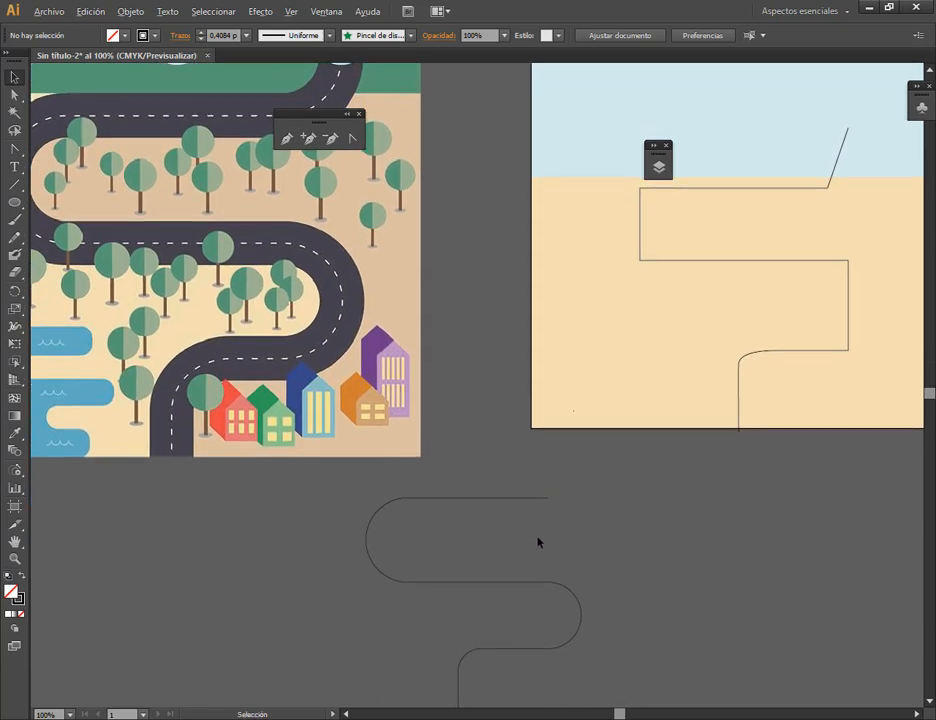
{"action": "scroll", "coordinate": [530, 534], "scroll_direction": "up", "scroll_amount": 3}
{"action": "left_click_drag", "start_coordinate": [596, 536], "coordinate": [593, 457]}
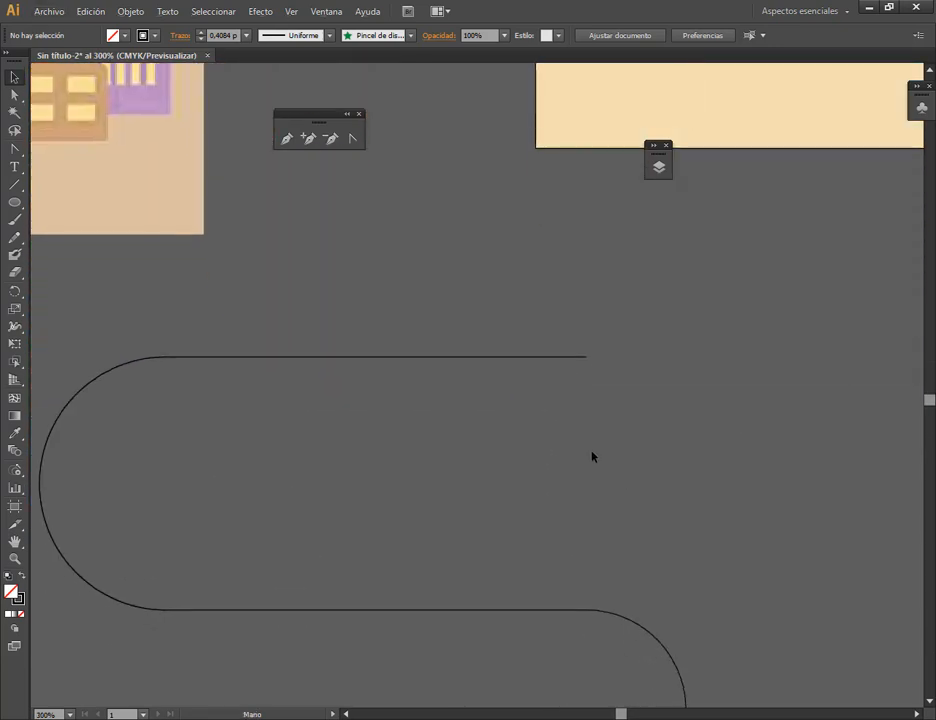
{"action": "left_click", "coordinate": [14, 95]}
{"action": "left_click_drag", "start_coordinate": [520, 306], "coordinate": [663, 432]}
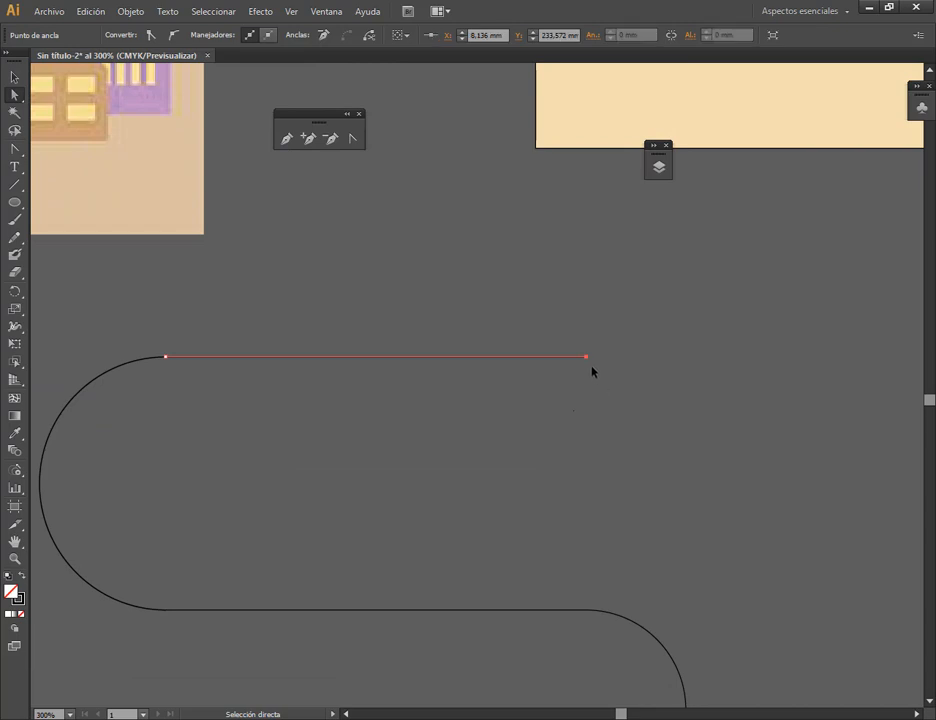
{"action": "left_click_drag", "start_coordinate": [586, 357], "coordinate": [494, 361]}
- Draw a small circle and position it so its lowest anchor meets the right end of the uppermost line
{"action": "key", "text": "l"}
{"action": "left_click_drag", "start_coordinate": [480, 267], "coordinate": [569, 377]}
{"action": "left_click", "coordinate": [14, 76]}
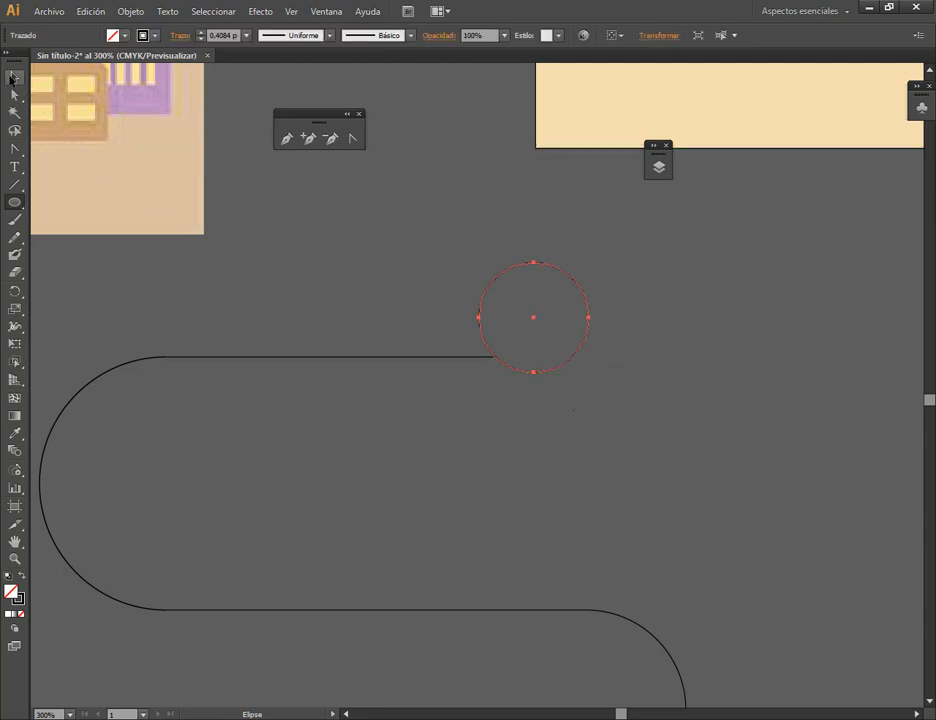
{"action": "left_click", "coordinate": [558, 347]}
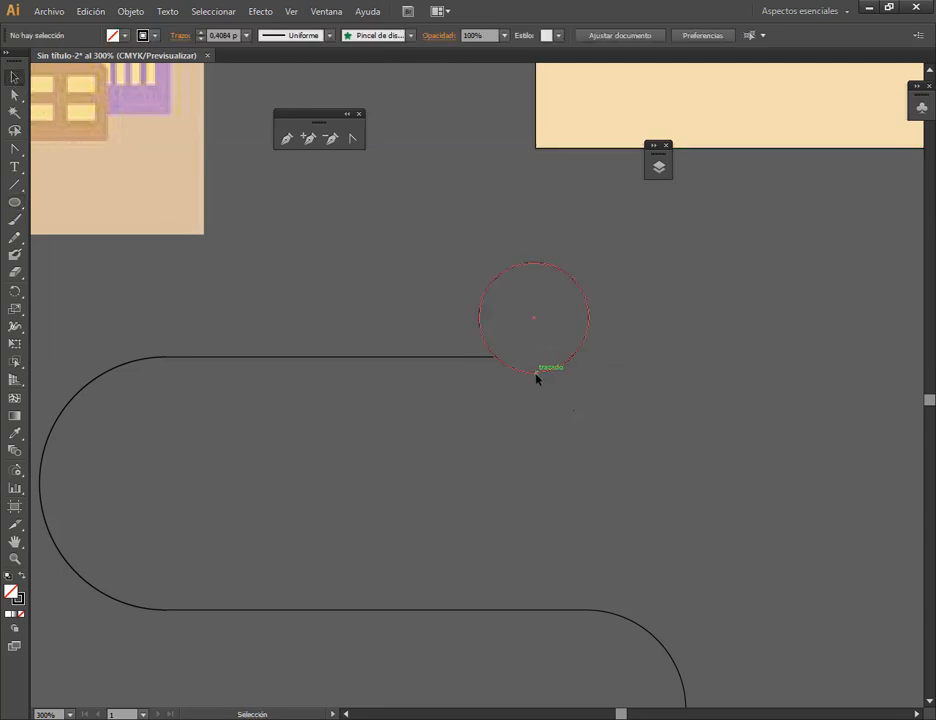
{"action": "left_click_drag", "start_coordinate": [533, 374], "coordinate": [496, 364]}
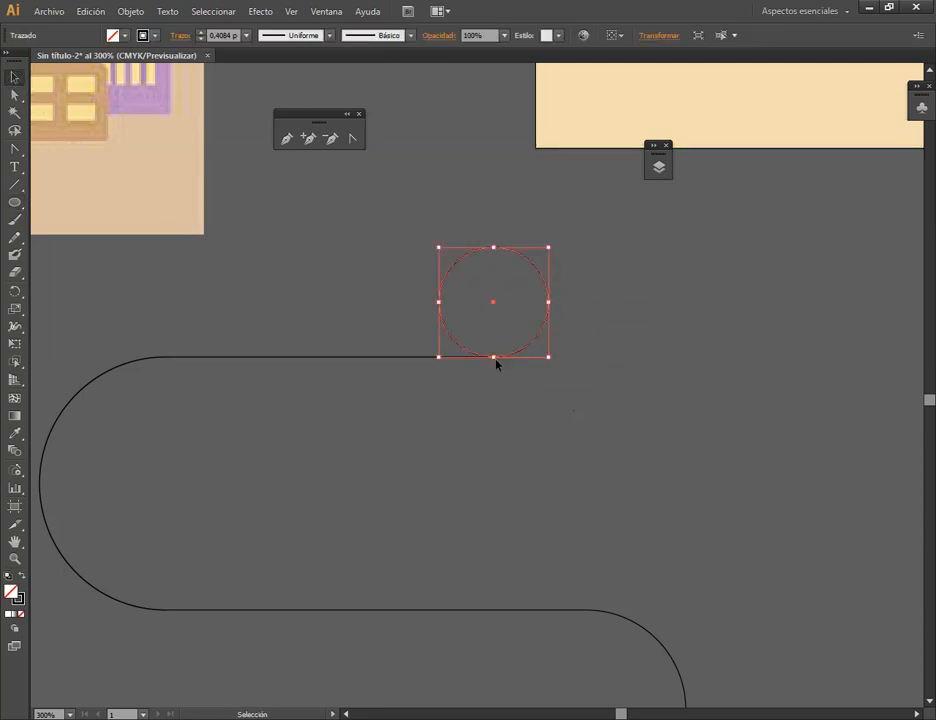
- Delete part of the small circle to keep only its lower-right quarter arc as the road's upward bend
{"action": "key", "text": "a"}
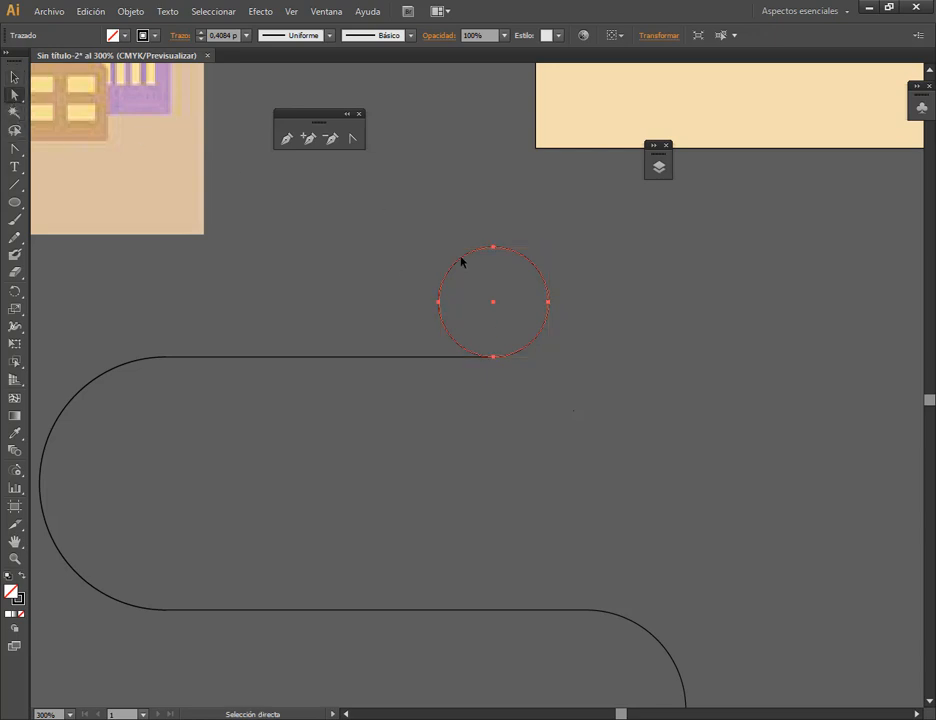
{"action": "left_click_drag", "start_coordinate": [490, 308], "coordinate": [500, 309]}
{"action": "key", "text": "Delete"}
{"action": "left_click", "coordinate": [14, 77]}
{"action": "left_click", "coordinate": [575, 290]}
- Shorten the road's lowest horizontal line from its left end, keeping its right end on the semicircle
{"action": "scroll", "coordinate": [575, 290], "scroll_direction": "down", "scroll_amount": 4}
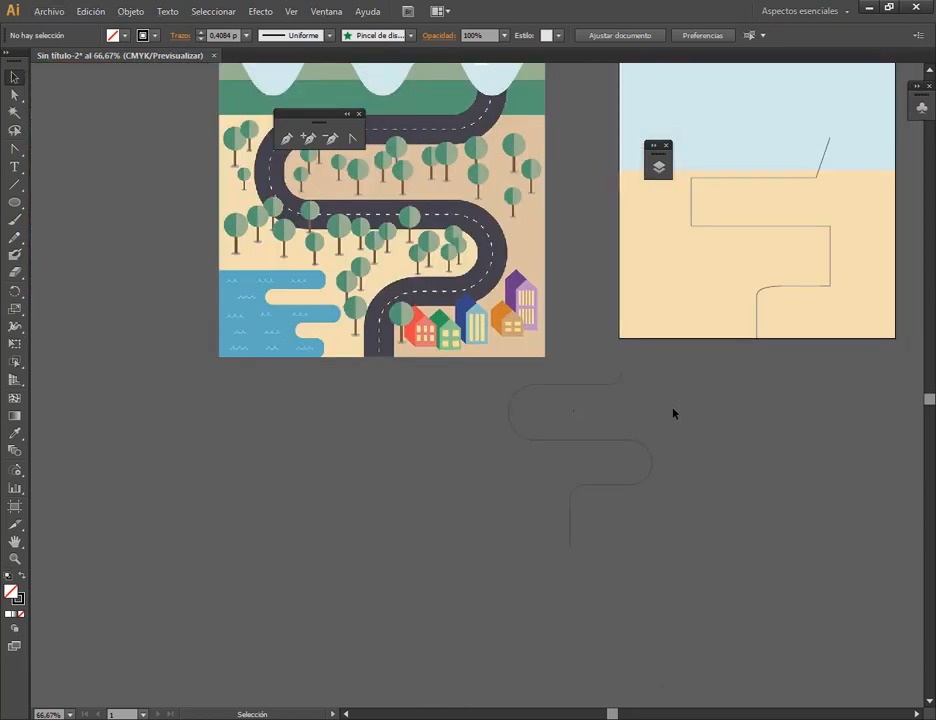
{"action": "scroll", "coordinate": [674, 464], "scroll_direction": "up", "scroll_amount": 1}
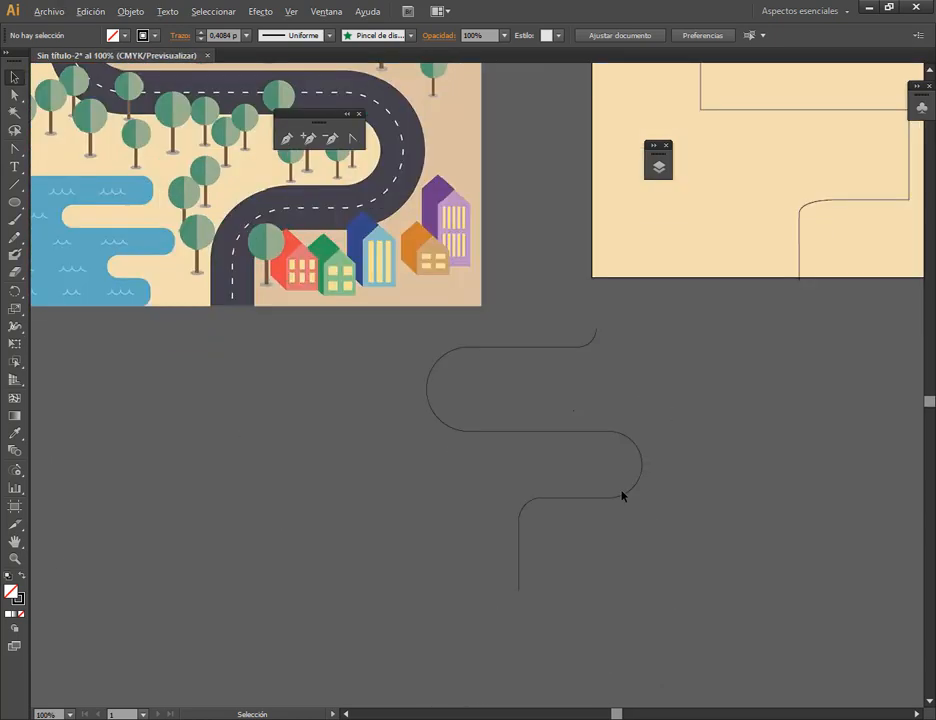
{"action": "left_click", "coordinate": [562, 499]}
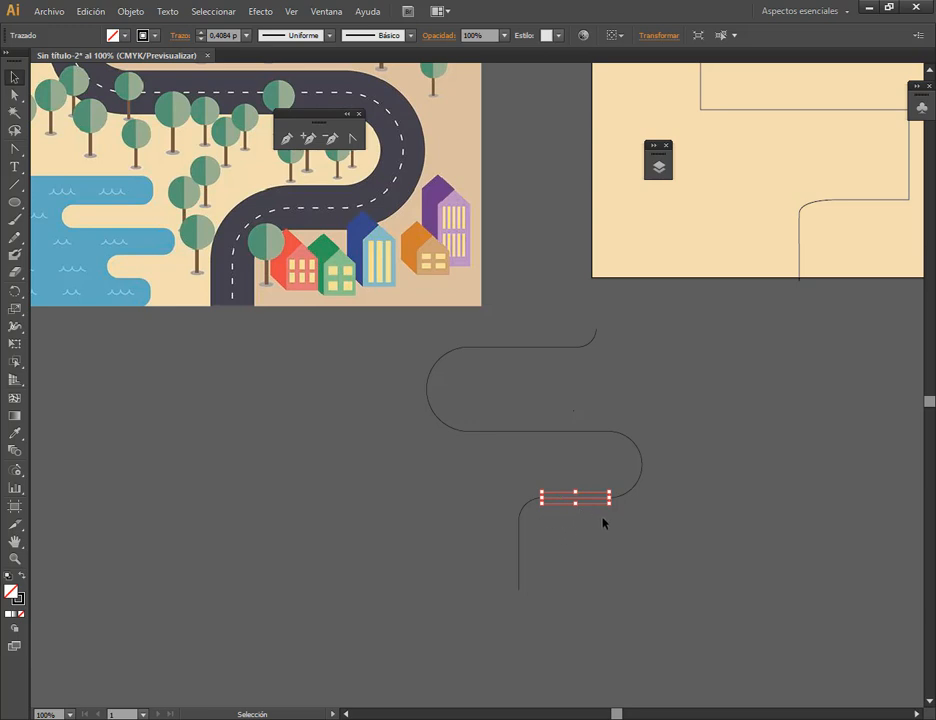
{"action": "scroll", "coordinate": [583, 518], "scroll_direction": "up", "scroll_amount": 4}
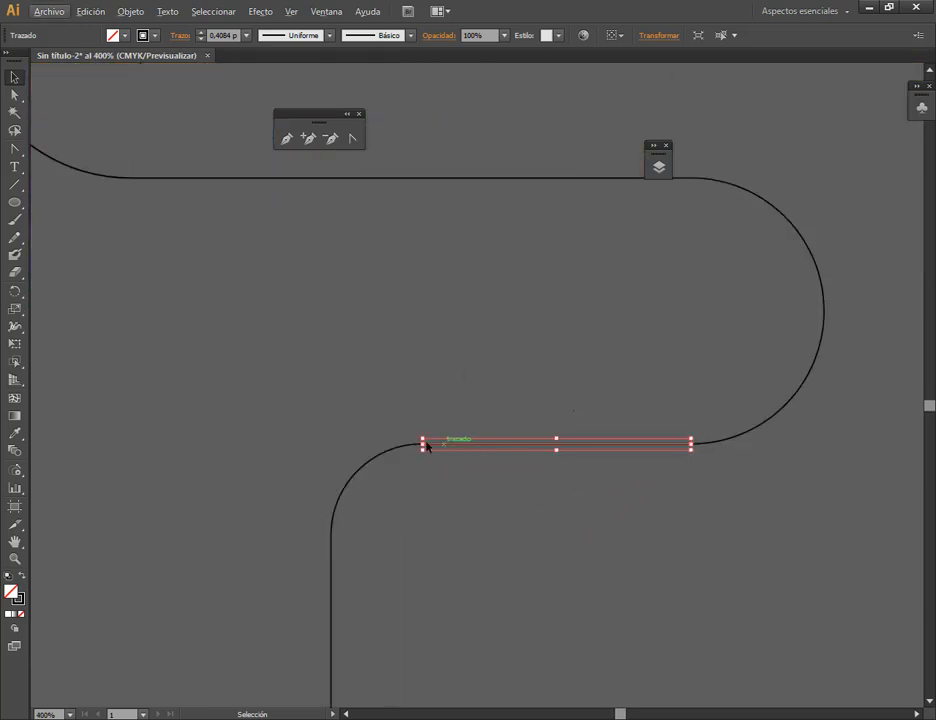
{"action": "left_click_drag", "start_coordinate": [422, 445], "coordinate": [537, 445]}
- Move the lower quarter arc and vertical line together to meet the shortened line's left end
{"action": "left_click_drag", "start_coordinate": [498, 478], "coordinate": [498, 478]}
{"action": "left_click", "coordinate": [409, 450]}
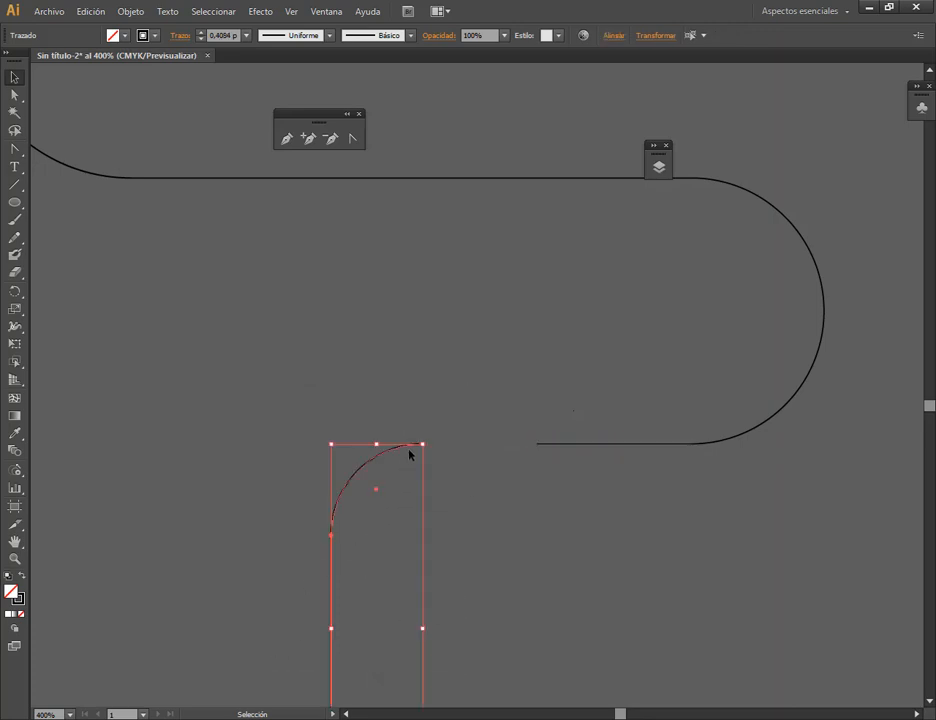
{"action": "left_click_drag", "start_coordinate": [411, 449], "coordinate": [537, 444]}
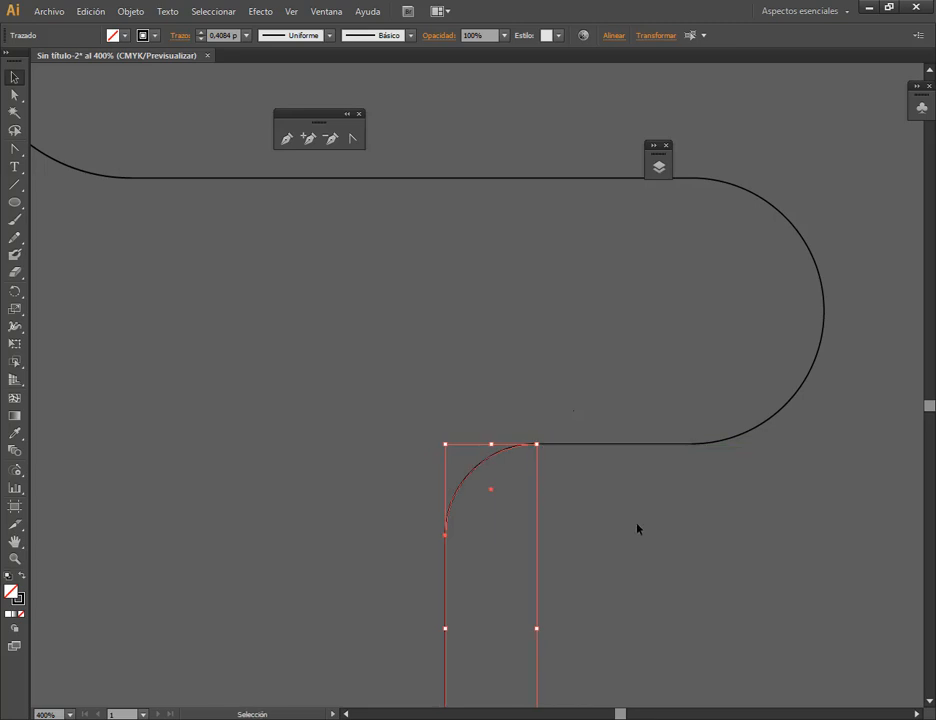
{"action": "left_click", "coordinate": [692, 502]}
- Delete the old angular road path from the artboard
{"action": "scroll", "coordinate": [692, 502], "scroll_direction": "down", "scroll_amount": 4}
{"action": "left_click_drag", "start_coordinate": [781, 443], "coordinate": [690, 505]}
{"action": "left_click_drag", "start_coordinate": [650, 427], "coordinate": [570, 418]}
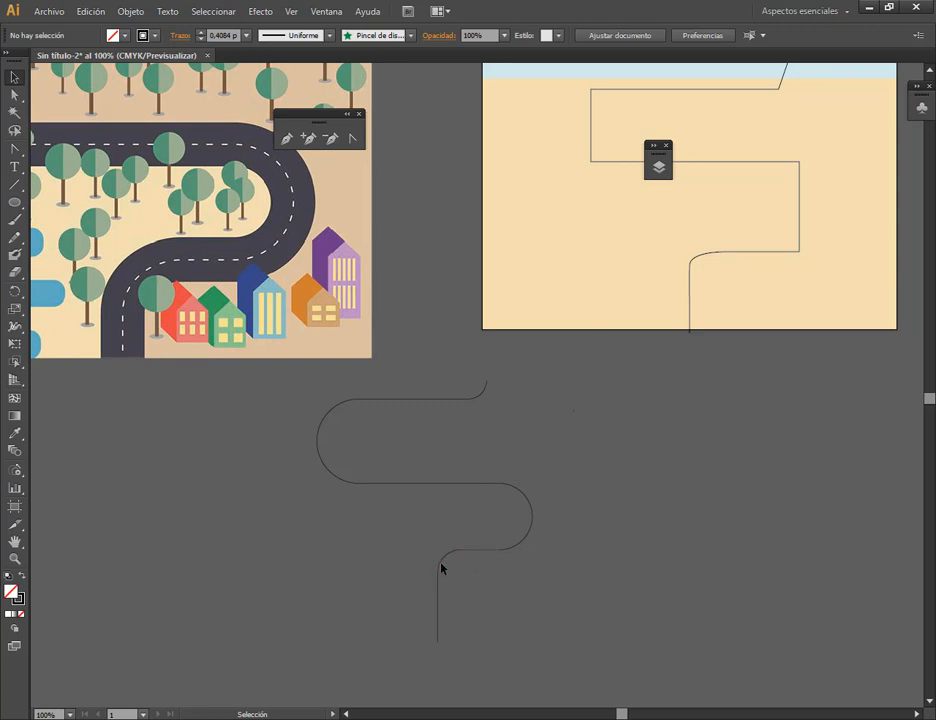
{"action": "left_click", "coordinate": [689, 279]}
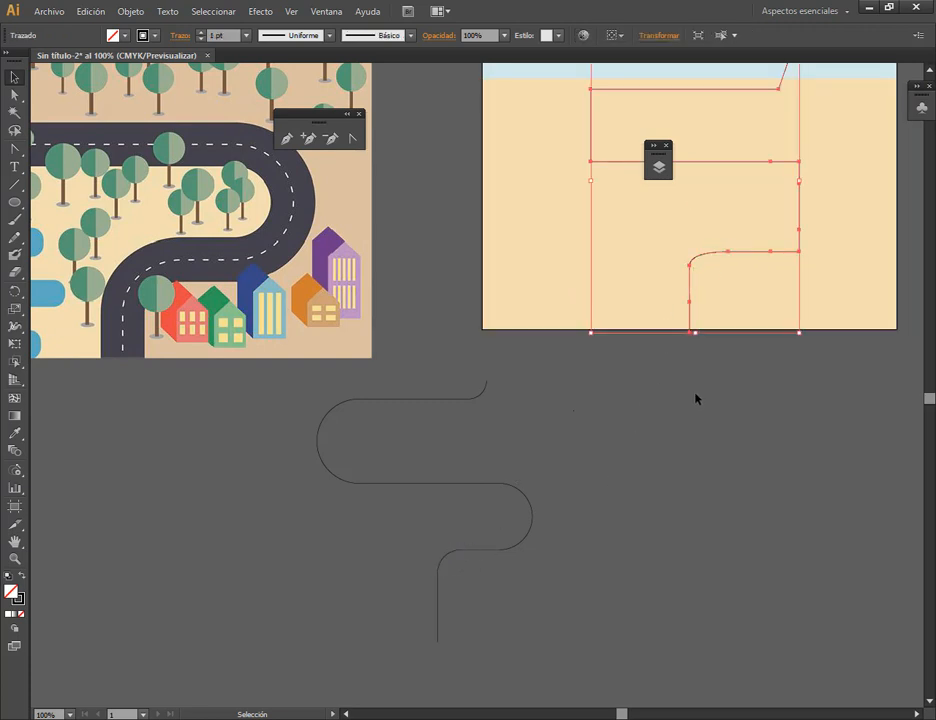
{"action": "left_click", "coordinate": [694, 388]}
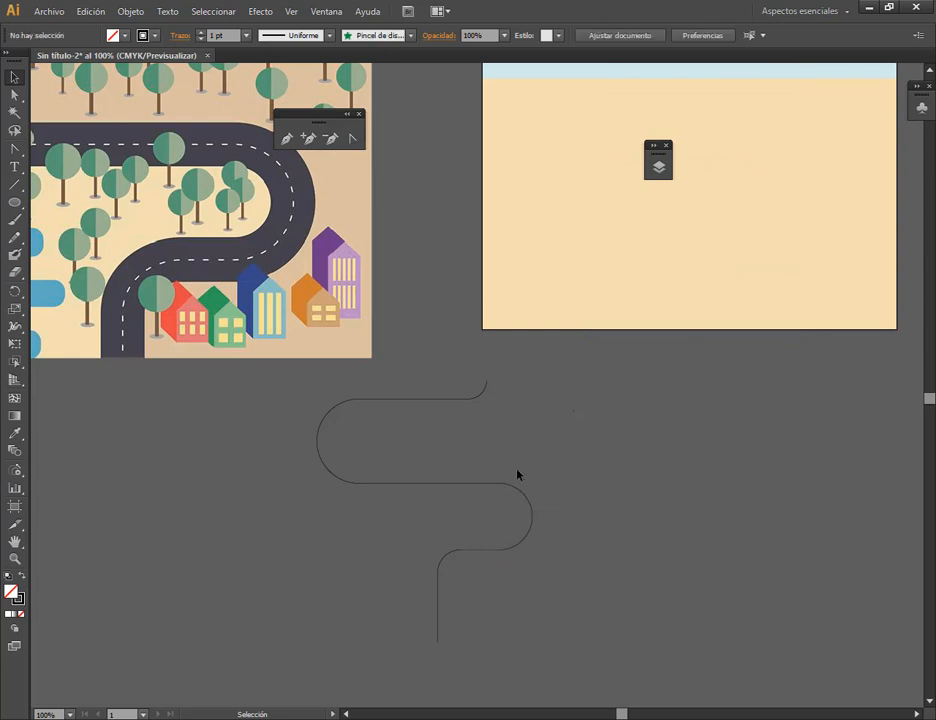
- Enlarge the right semicircle proportionally down and to the left, keeping its upper-right corner fixed
{"action": "scroll", "coordinate": [466, 606], "scroll_direction": "up", "scroll_amount": 2}
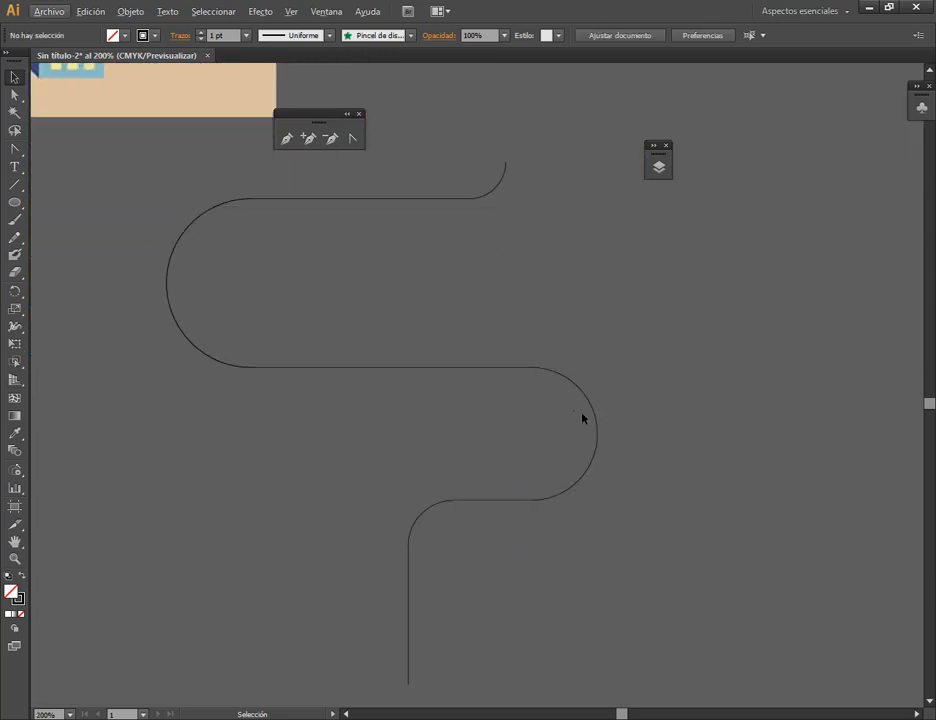
{"action": "left_click", "coordinate": [594, 408]}
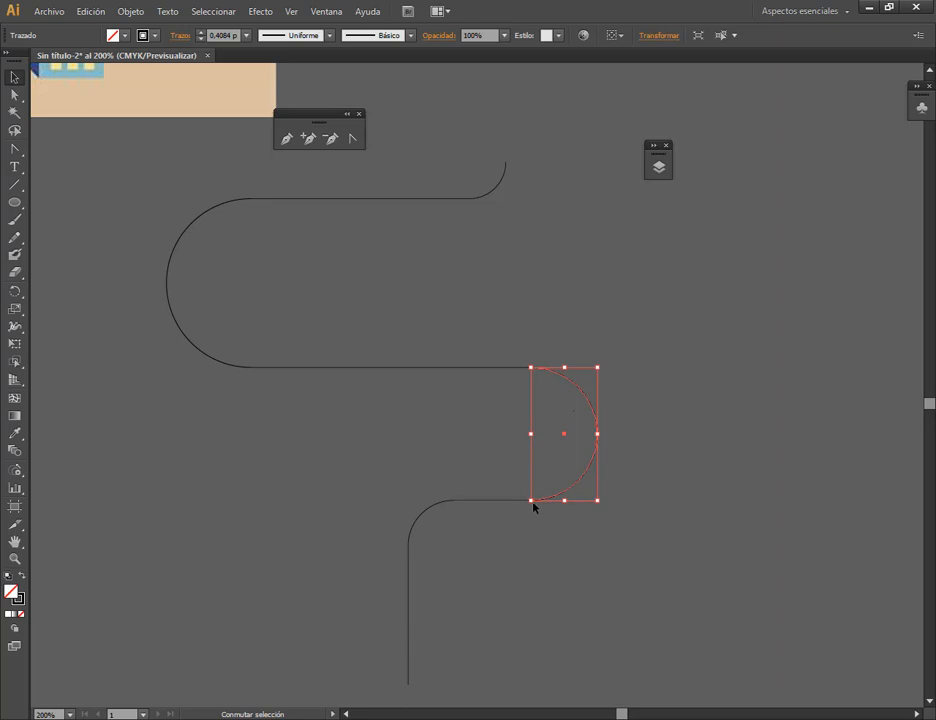
{"action": "left_click_drag", "start_coordinate": [531, 502], "coordinate": [509, 526]}
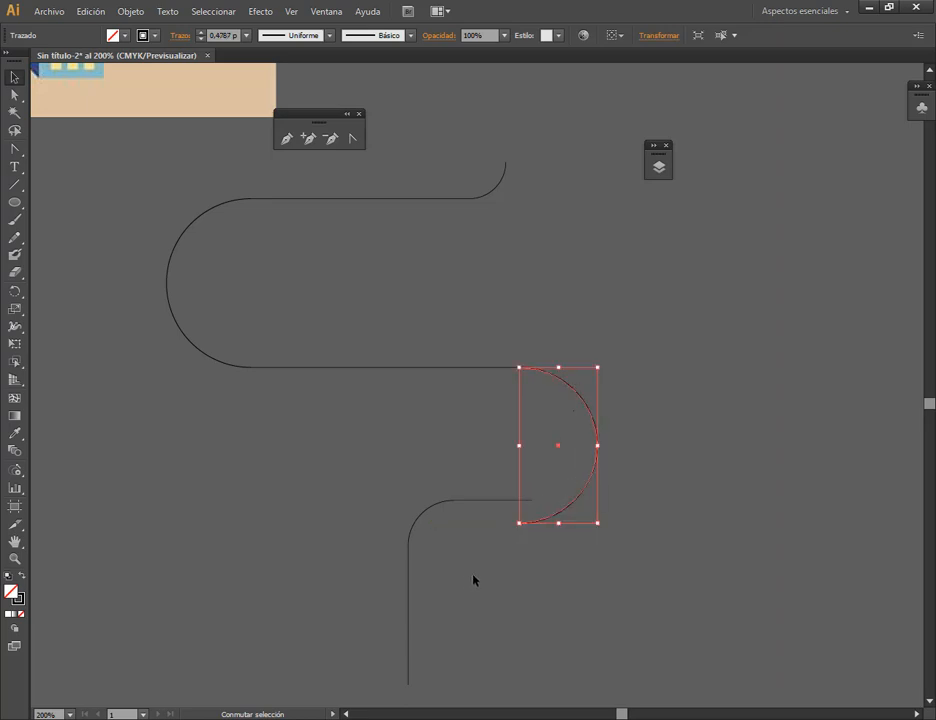
- Move the lowest horizontal line, quarter arc and vertical line together so the line's right end meets the enlarged semicircle's lower end
{"action": "left_click_drag", "start_coordinate": [476, 640], "coordinate": [474, 636]}
{"action": "scroll", "coordinate": [538, 508], "scroll_direction": "up", "scroll_amount": 4}
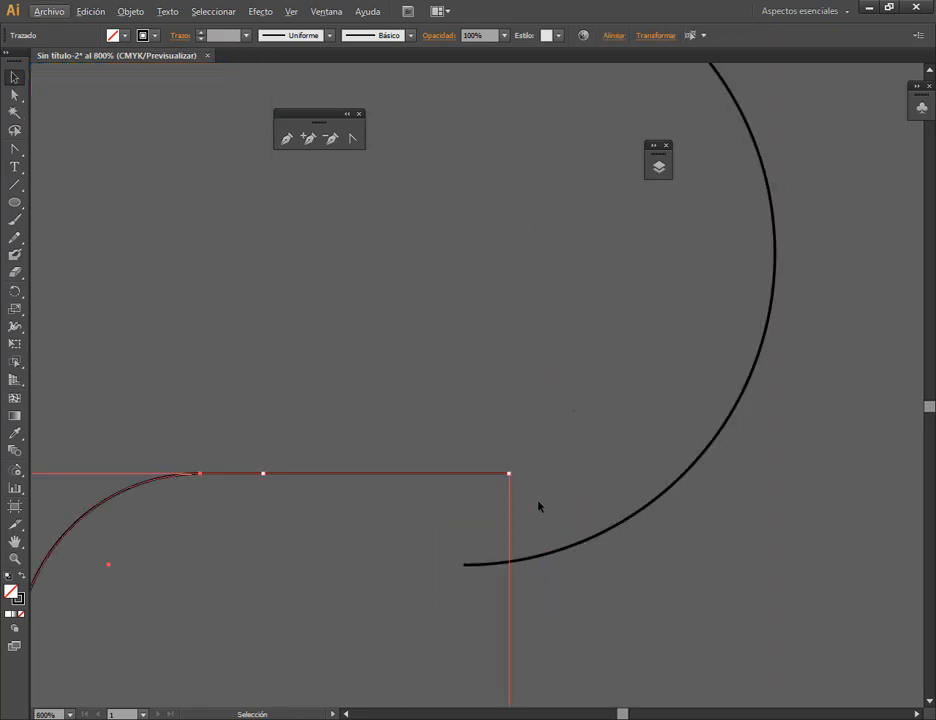
{"action": "left_click_drag", "start_coordinate": [486, 478], "coordinate": [420, 545]}
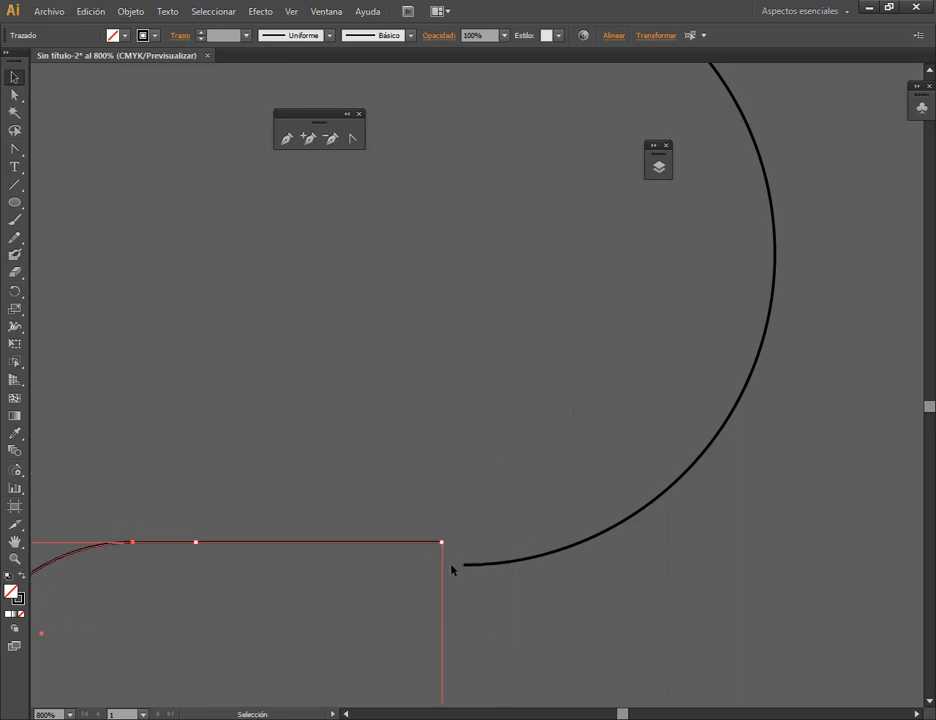
{"action": "left_click", "coordinate": [452, 527]}
{"action": "scroll", "coordinate": [386, 498], "scroll_direction": "down", "scroll_amount": 2}
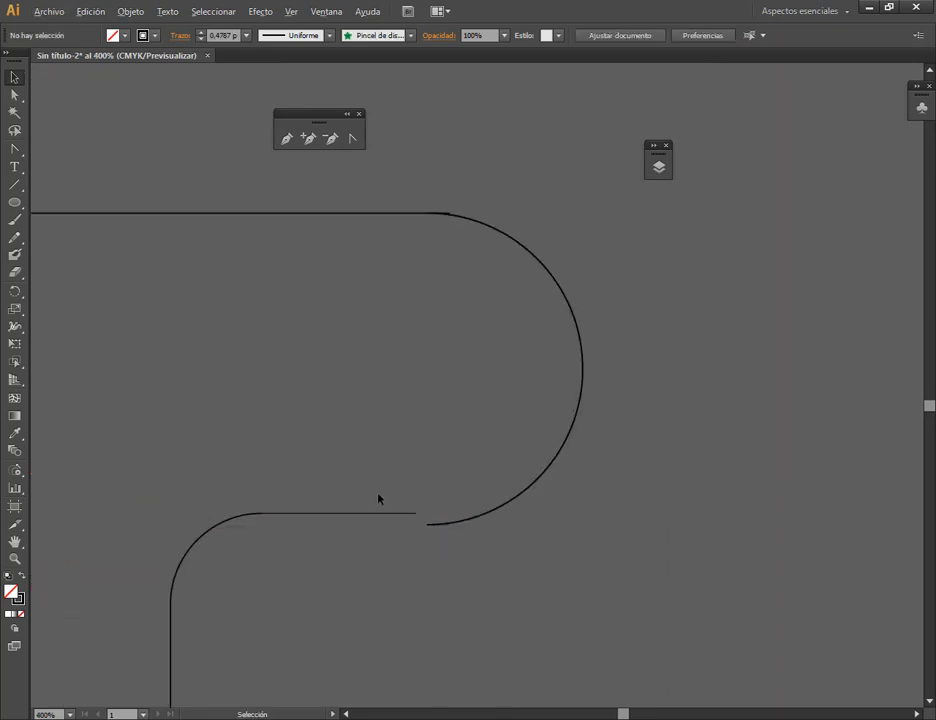
{"action": "left_click_drag", "start_coordinate": [326, 485], "coordinate": [160, 662]}
{"action": "scroll", "coordinate": [351, 600], "scroll_direction": "up", "scroll_amount": 2}
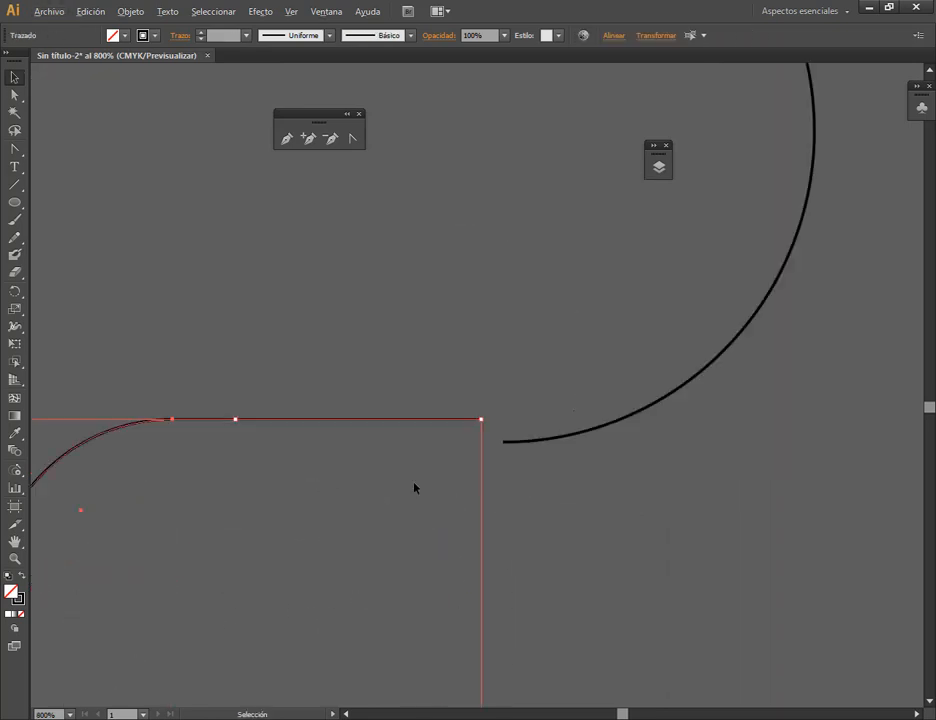
{"action": "left_click_drag", "start_coordinate": [478, 422], "coordinate": [518, 482]}
{"action": "left_click", "coordinate": [615, 560]}
{"action": "left_click", "coordinate": [486, 415]}
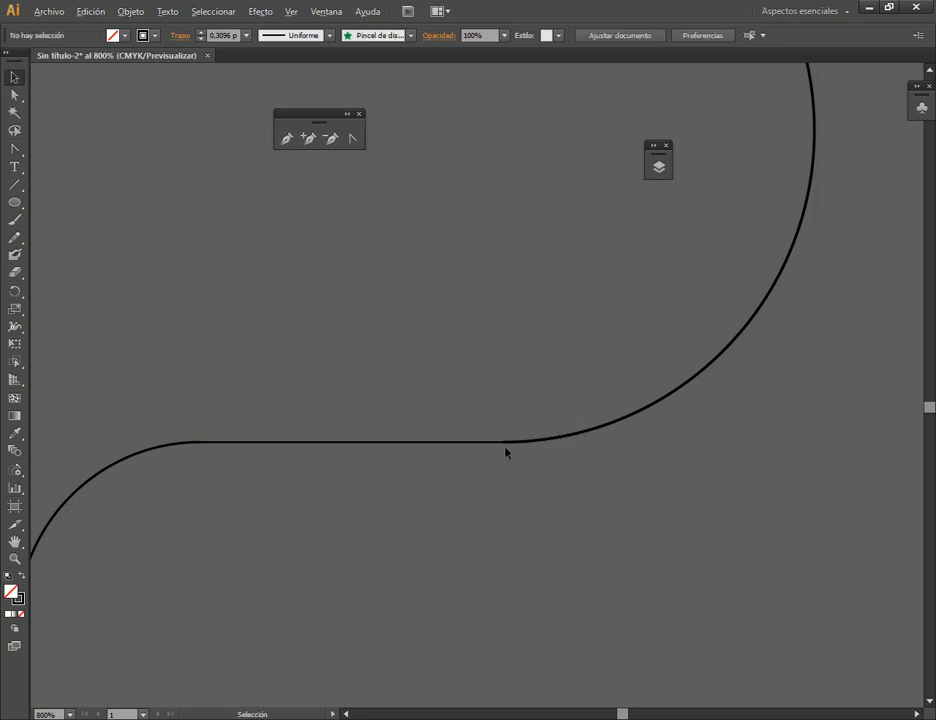
- Check the joint and stroke weights where the lowest horizontal line meets the right semicircle
{"action": "scroll", "coordinate": [505, 452], "scroll_direction": "up", "scroll_amount": 5}
{"action": "left_click", "coordinate": [454, 455]}
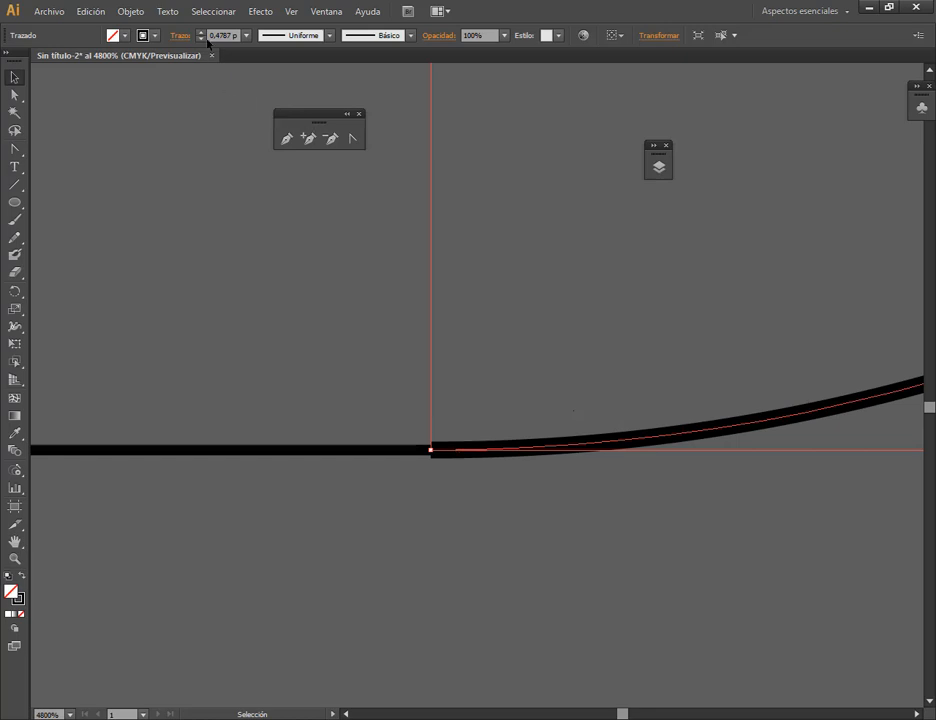
{"action": "left_click", "coordinate": [366, 450]}
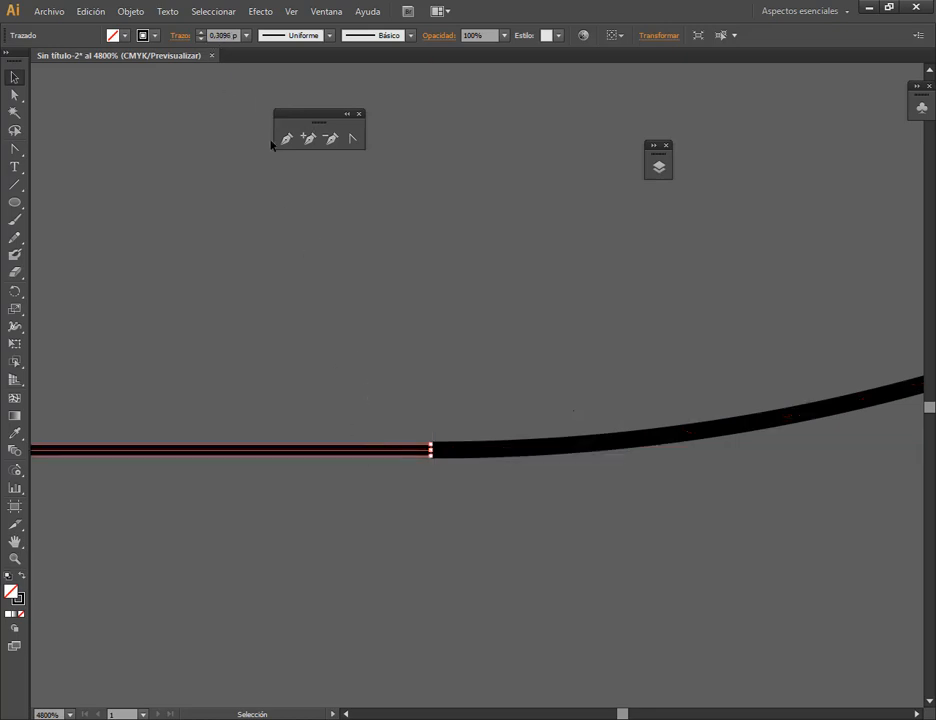
{"action": "left_click", "coordinate": [501, 547]}
{"action": "scroll", "coordinate": [414, 501], "scroll_direction": "down", "scroll_amount": 6}
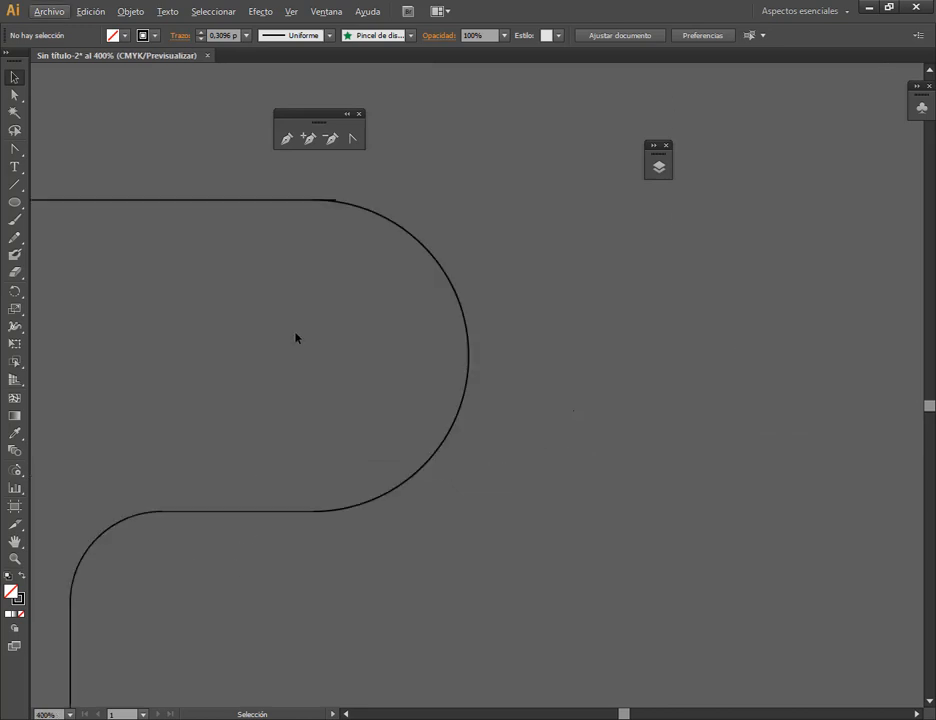
- Shorten the middle horizontal line so its right end meets the upper end of the enlarged right semicircle
{"action": "scroll", "coordinate": [318, 195], "scroll_direction": "up", "scroll_amount": 1}
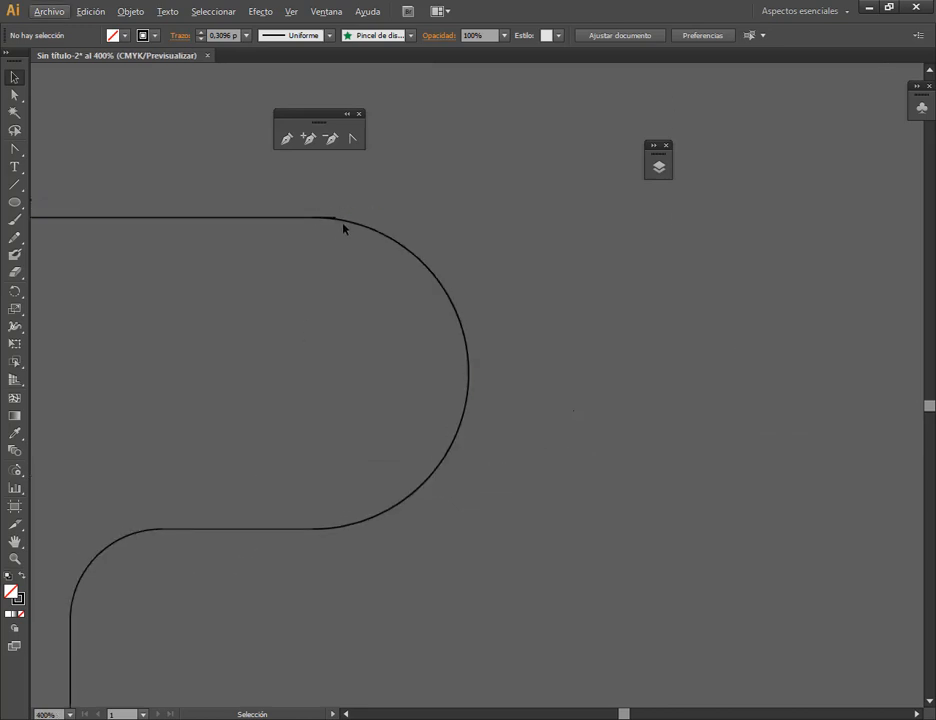
{"action": "left_click", "coordinate": [334, 217]}
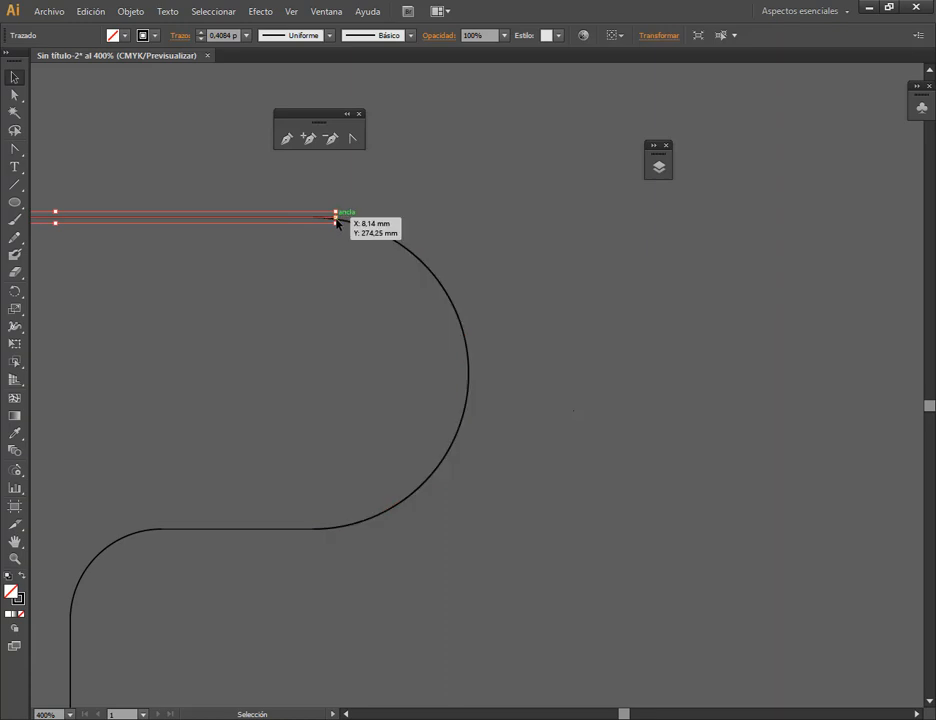
{"action": "left_click_drag", "start_coordinate": [334, 220], "coordinate": [317, 219]}
{"action": "left_click", "coordinate": [575, 312]}
{"action": "scroll", "coordinate": [483, 403], "scroll_direction": "down", "scroll_amount": 4}
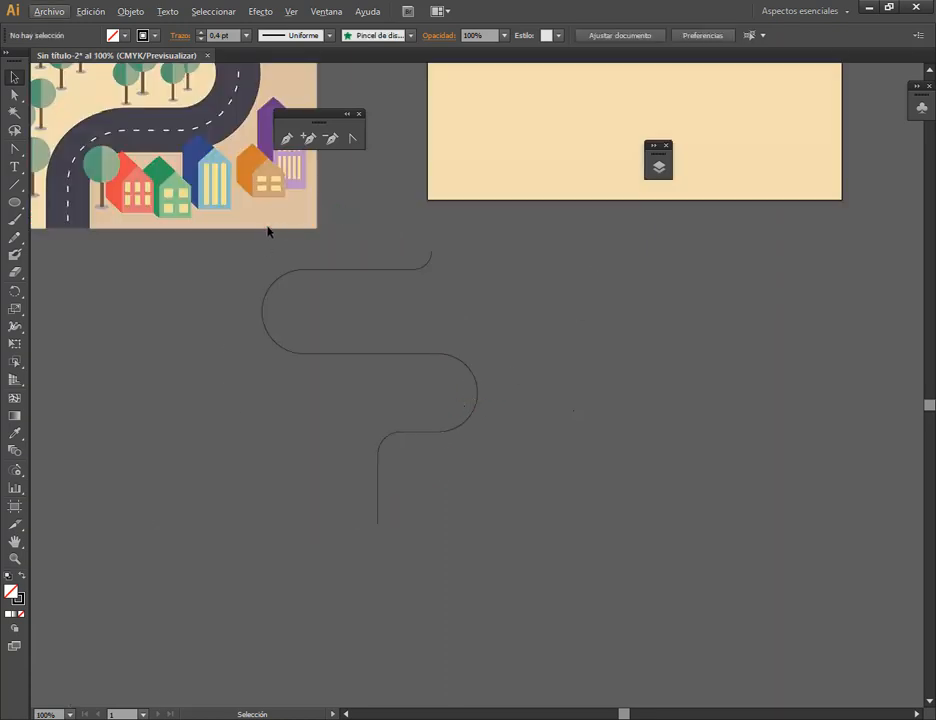
- Try stroke weights of 10 pt, 80 pt and 60 pt on all segments of the winding road path
{"action": "left_click_drag", "start_coordinate": [260, 257], "coordinate": [505, 549]}
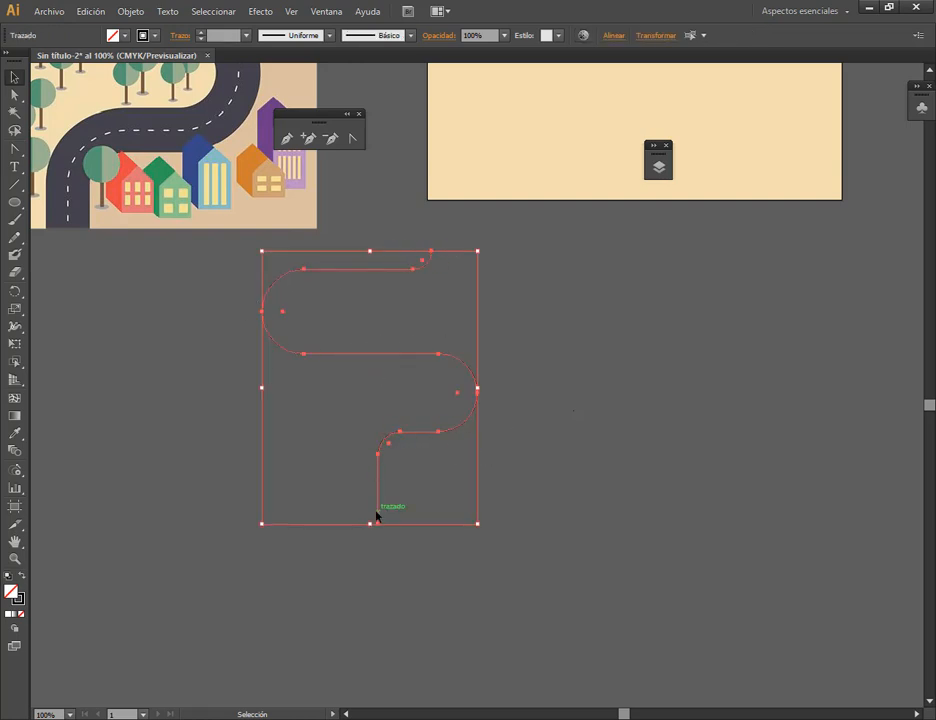
{"action": "left_click", "coordinate": [246, 36]}
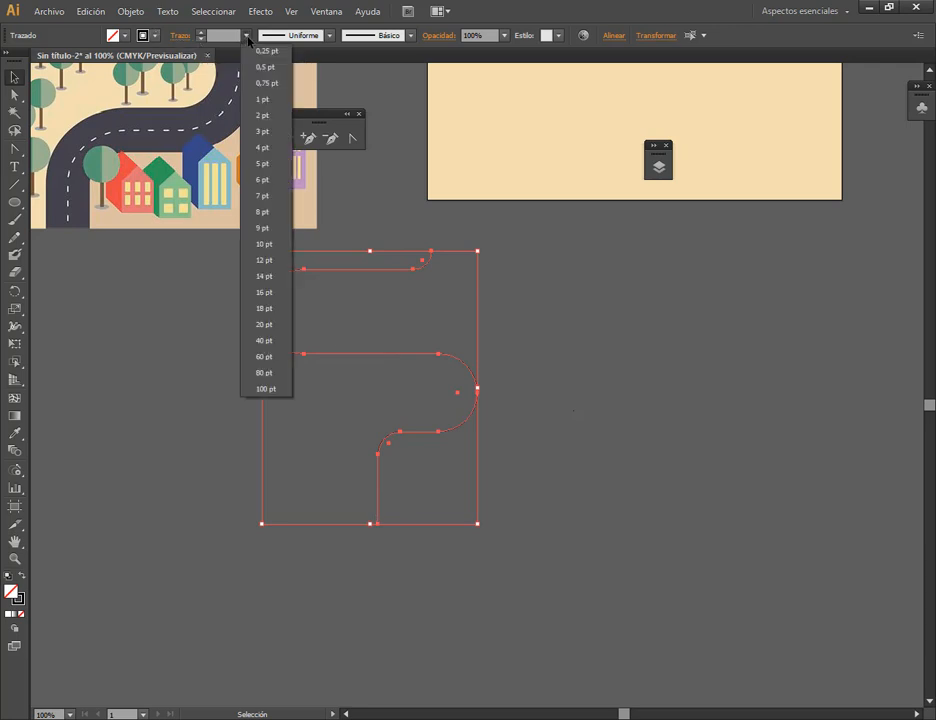
{"action": "left_click", "coordinate": [264, 244]}
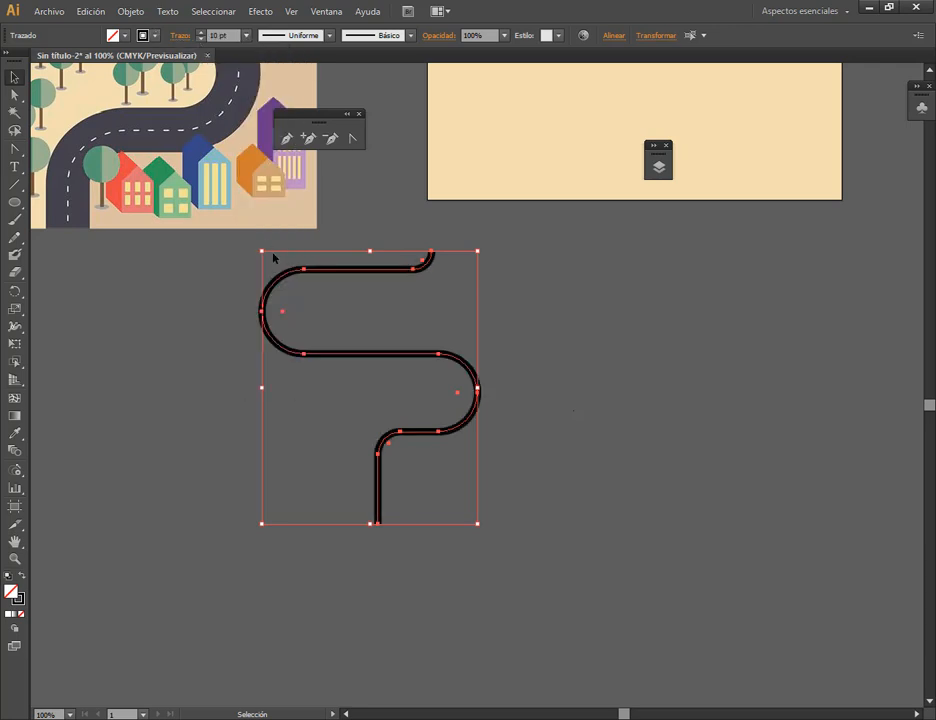
{"action": "left_click", "coordinate": [246, 36]}
{"action": "left_click", "coordinate": [274, 382]}
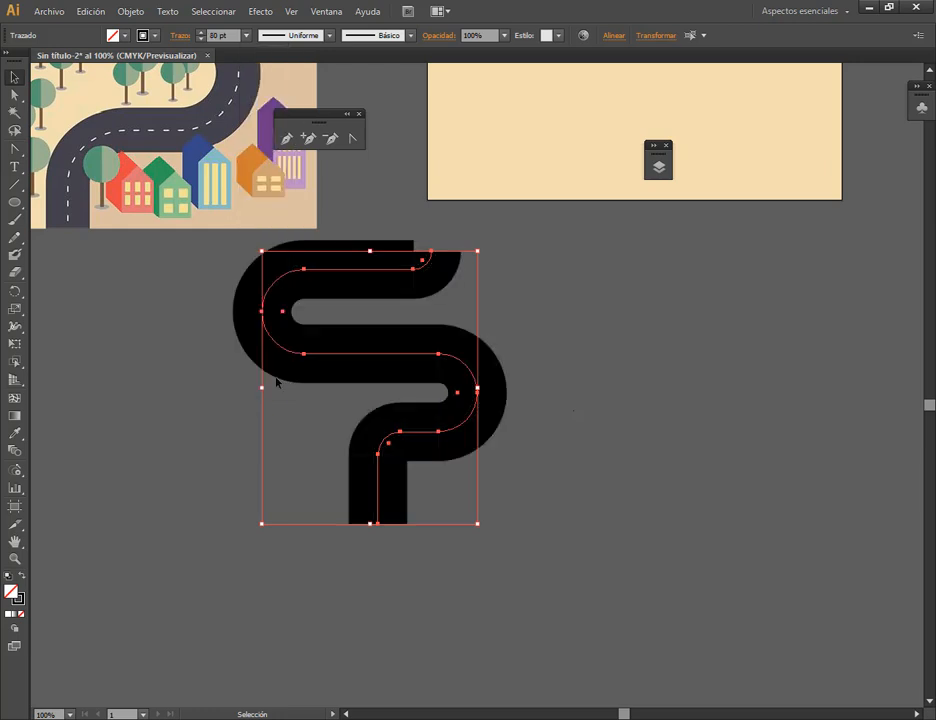
{"action": "left_click", "coordinate": [246, 36]}
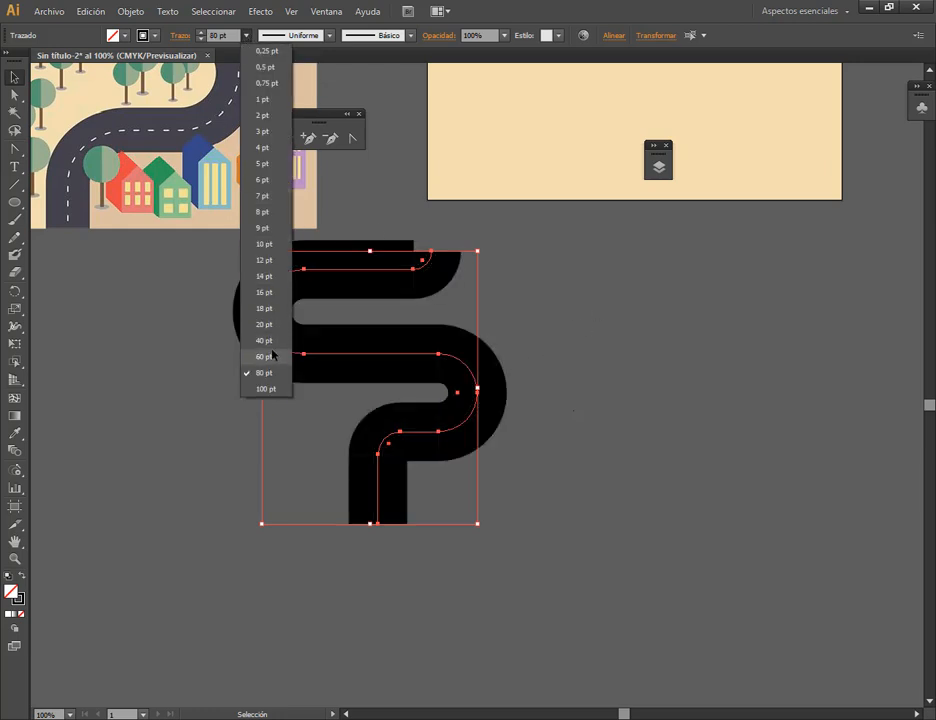
{"action": "left_click", "coordinate": [273, 356]}
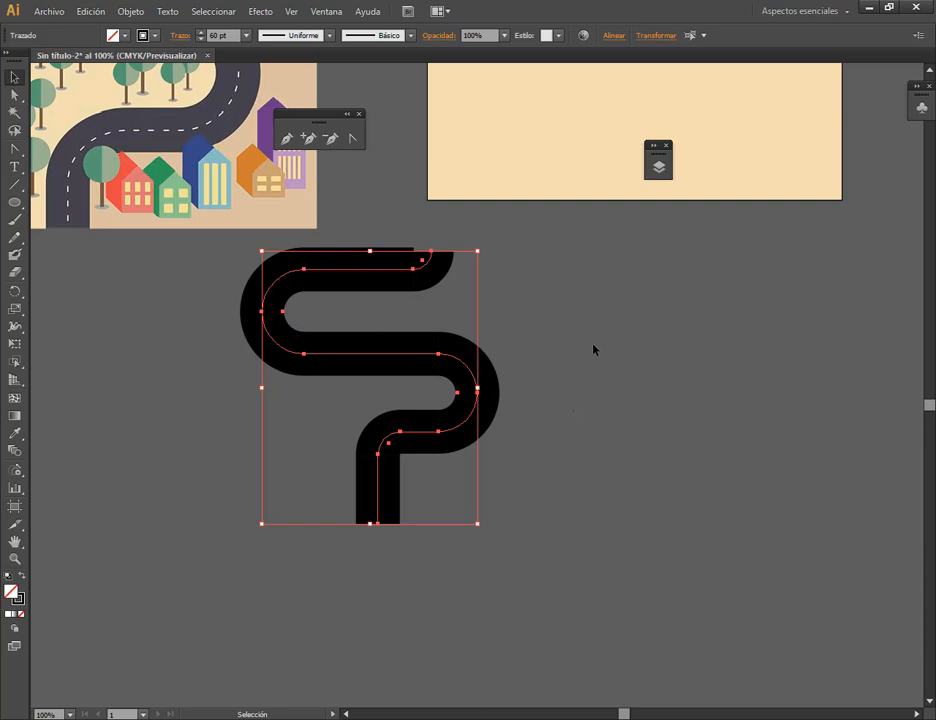
{"action": "left_click", "coordinate": [520, 300]}
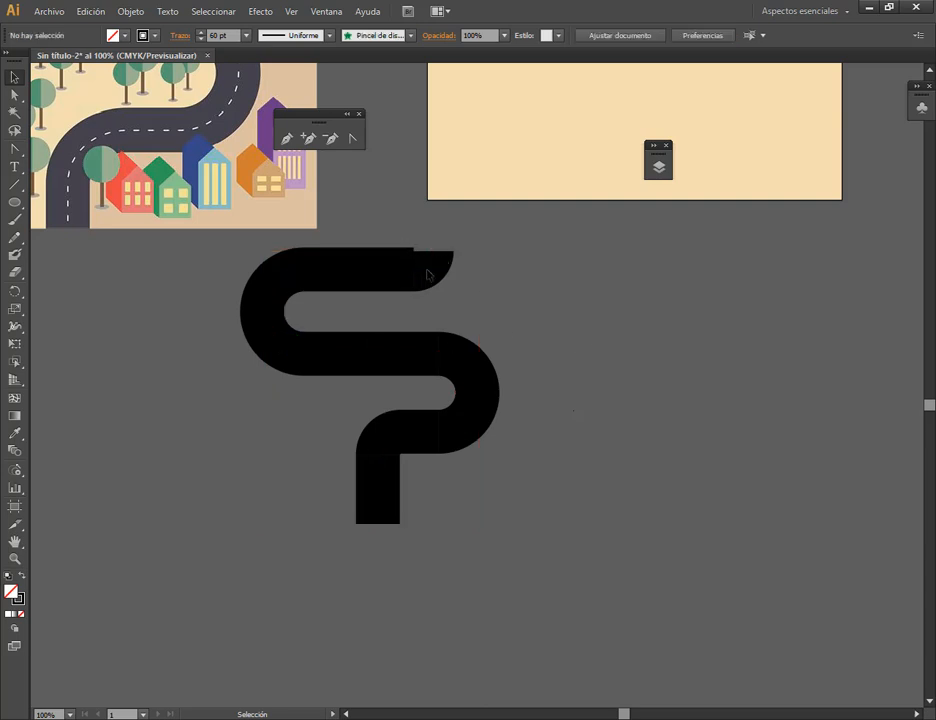
- Try shifting the uppermost quarter arc away from the top horizontal line, and undo the move
{"action": "left_click_drag", "start_coordinate": [530, 287], "coordinate": [561, 450]}
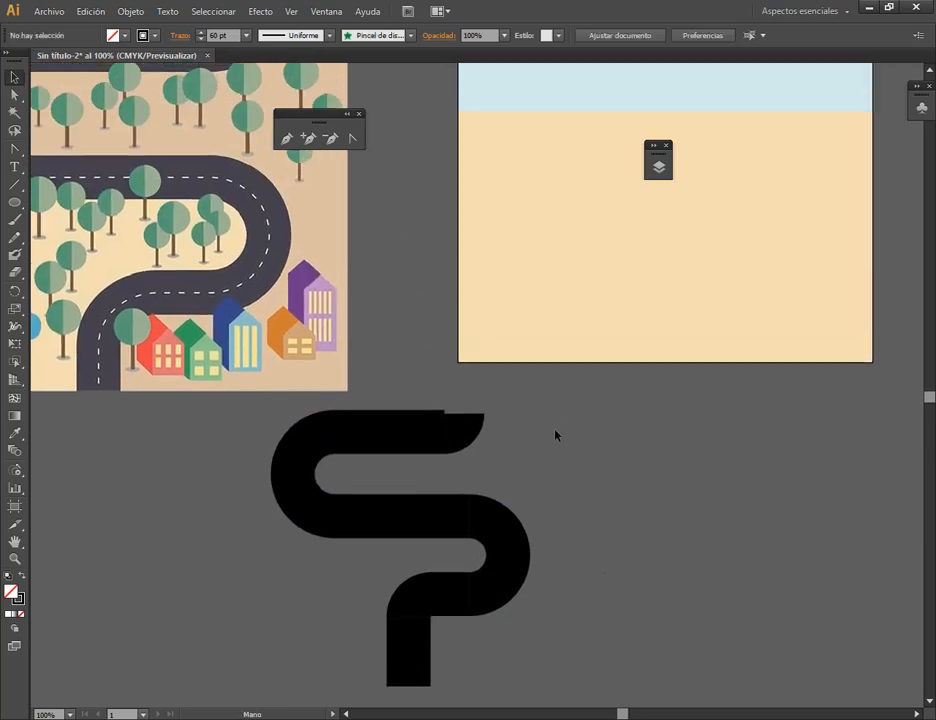
{"action": "left_click_drag", "start_coordinate": [551, 504], "coordinate": [586, 613]}
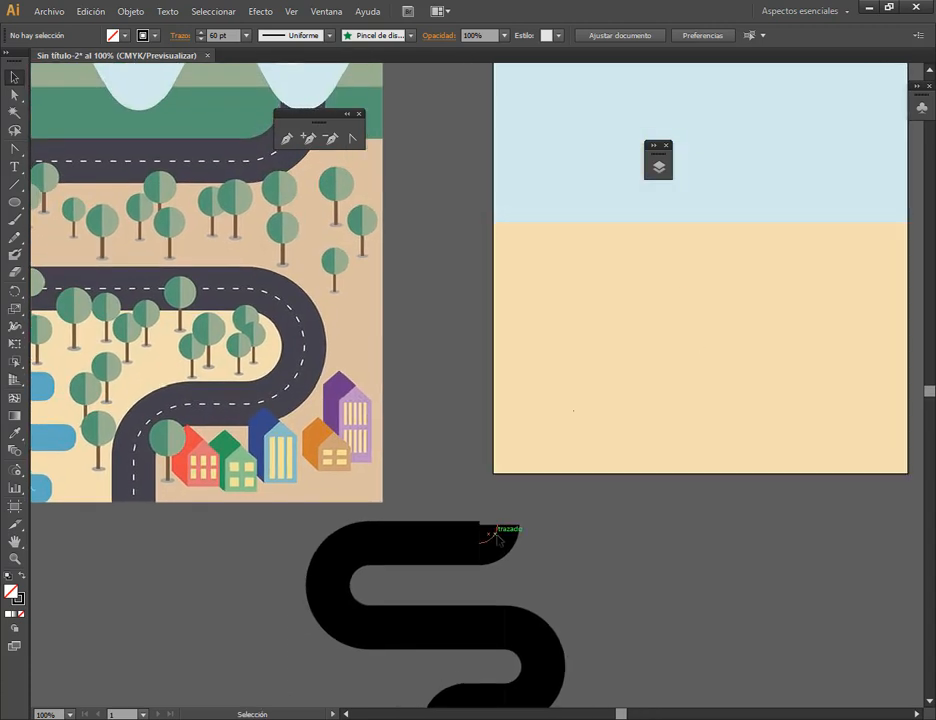
{"action": "left_click", "coordinate": [496, 534]}
{"action": "scroll", "coordinate": [507, 541], "scroll_direction": "up", "scroll_amount": 6}
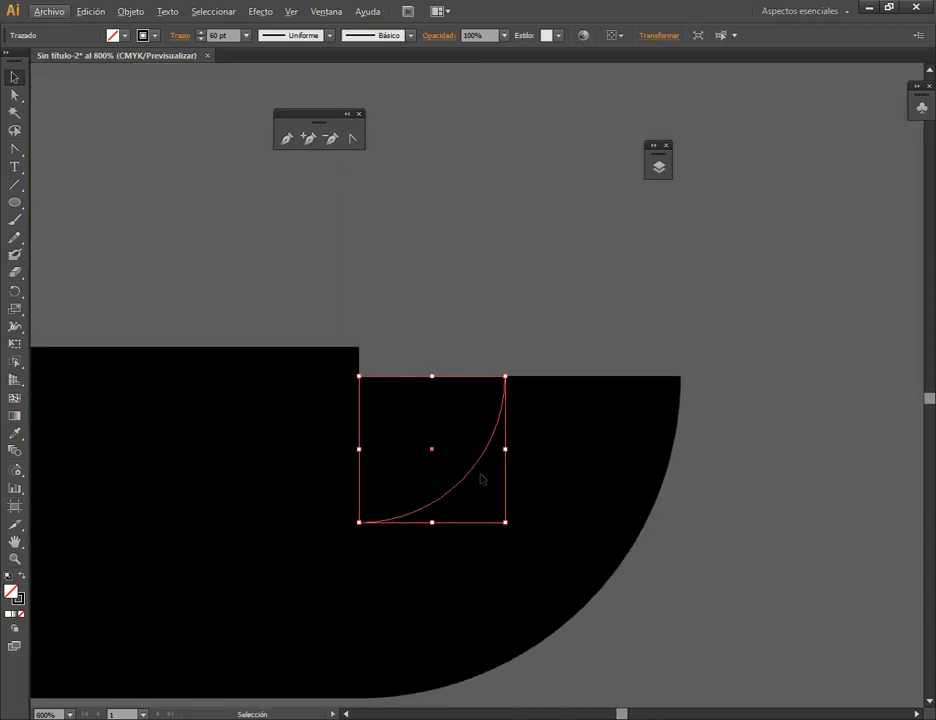
{"action": "left_click_drag", "start_coordinate": [480, 464], "coordinate": [548, 444]}
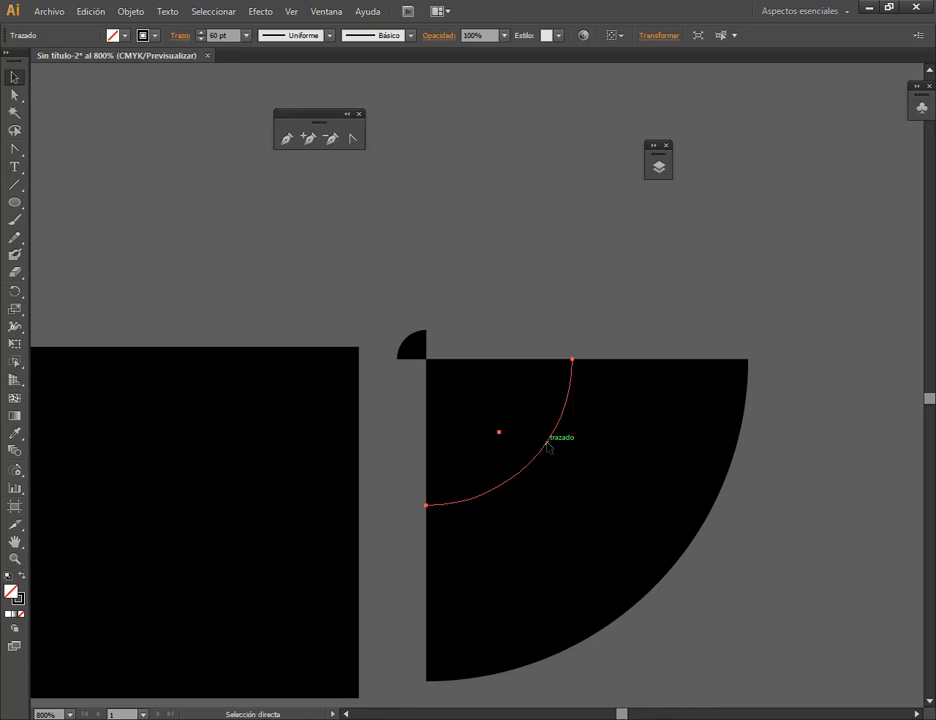
{"action": "scroll", "coordinate": [503, 313], "scroll_direction": "down", "scroll_amount": 8}
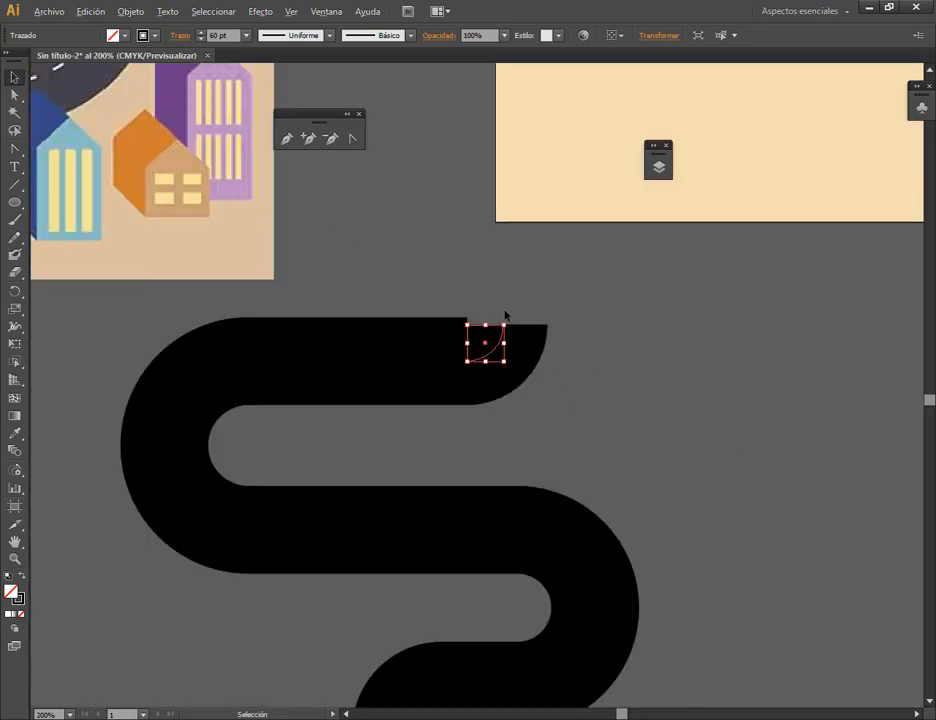
- Set the stroke weight of all road path segments to 40 pt
{"action": "left_click", "coordinate": [441, 387]}
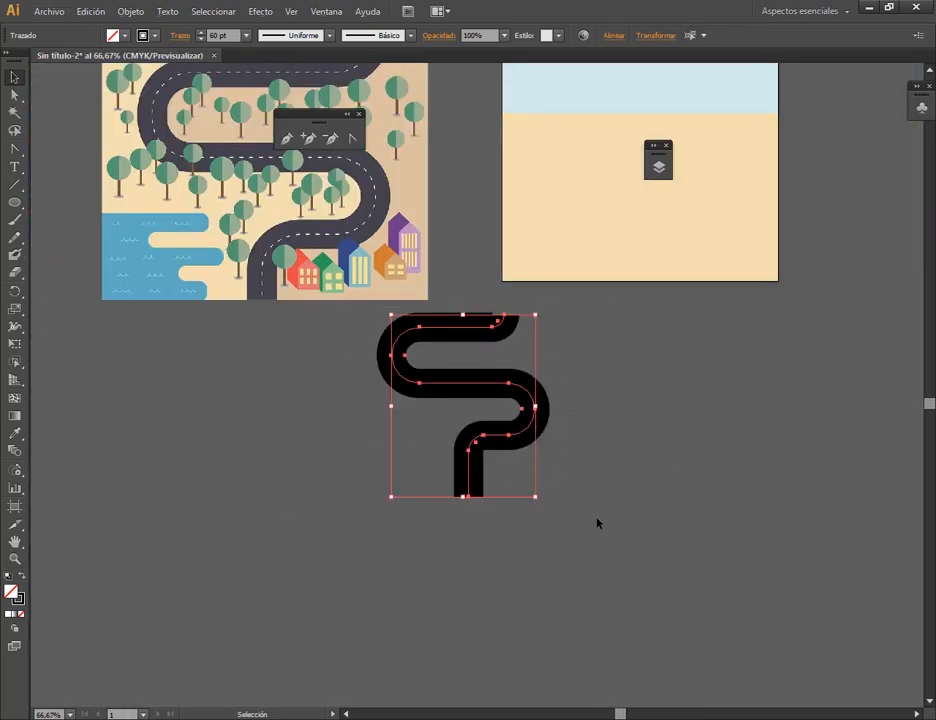
{"action": "left_click", "coordinate": [246, 35]}
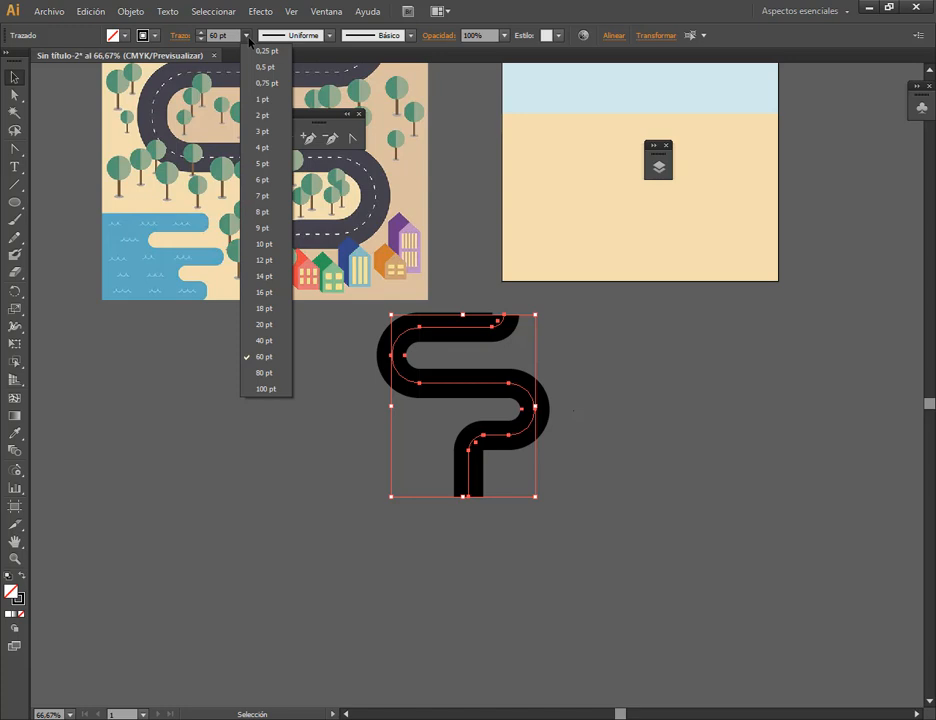
{"action": "left_click", "coordinate": [285, 342]}
{"action": "left_click", "coordinate": [651, 410]}
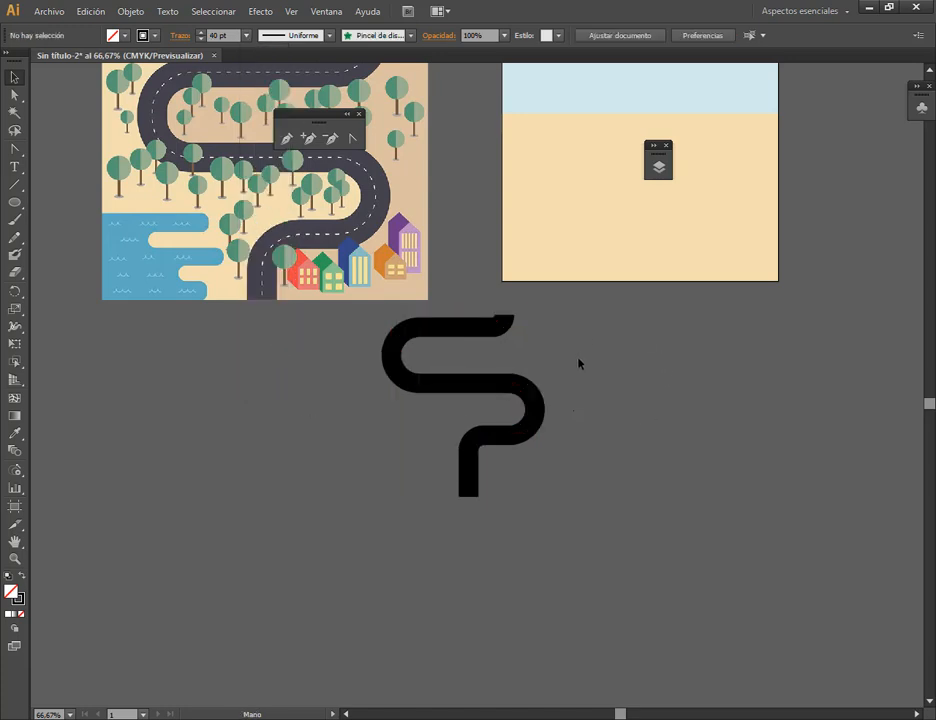
- Enlarge the uppermost quarter arc proportionally up and to the right from its joint, and reset its stroke weight to 40 pt
{"action": "scroll", "coordinate": [578, 363], "scroll_direction": "up", "scroll_amount": 4}
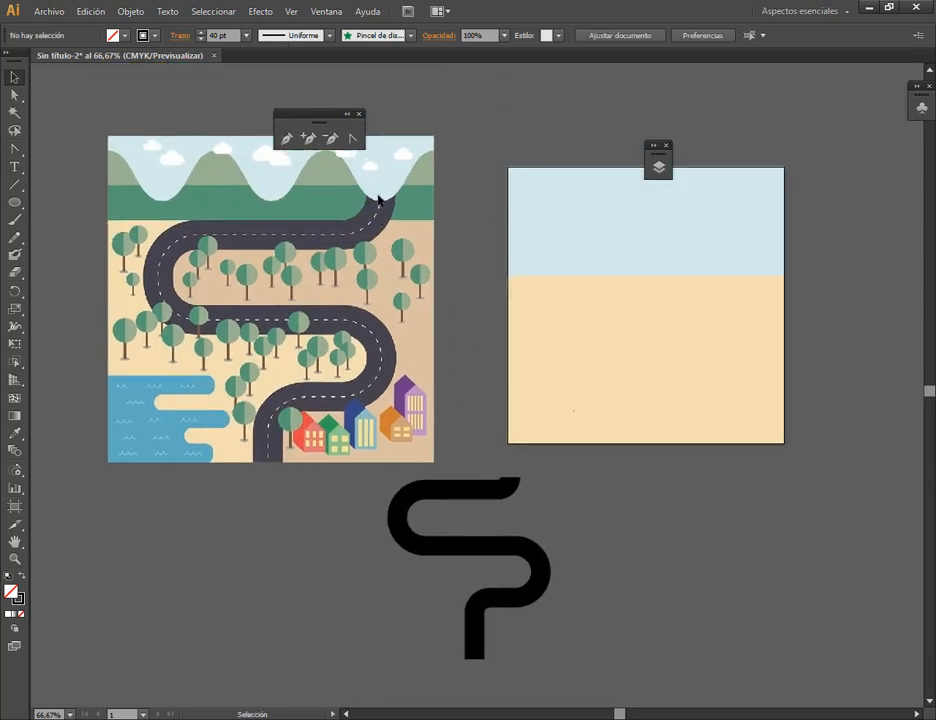
{"action": "scroll", "coordinate": [522, 491], "scroll_direction": "up", "scroll_amount": 5}
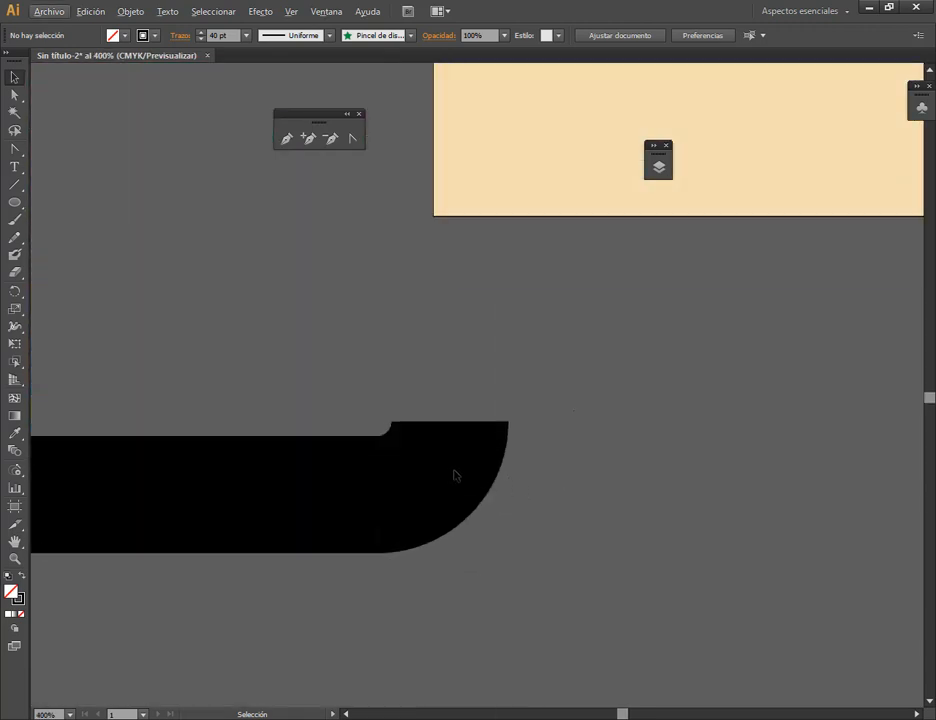
{"action": "left_click", "coordinate": [431, 473]}
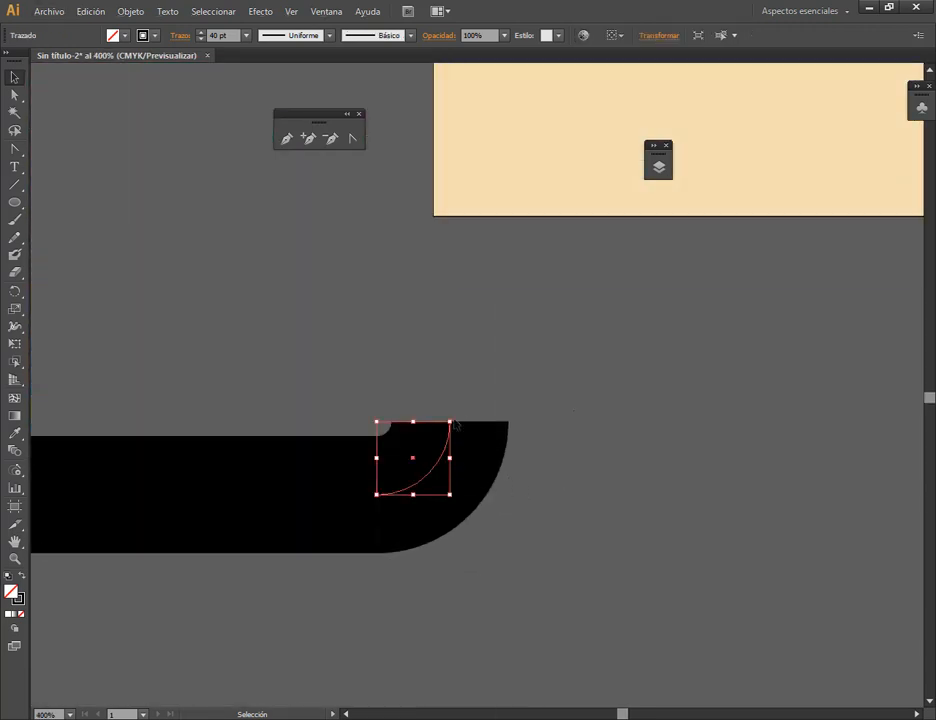
{"action": "left_click_drag", "start_coordinate": [449, 422], "coordinate": [507, 369]}
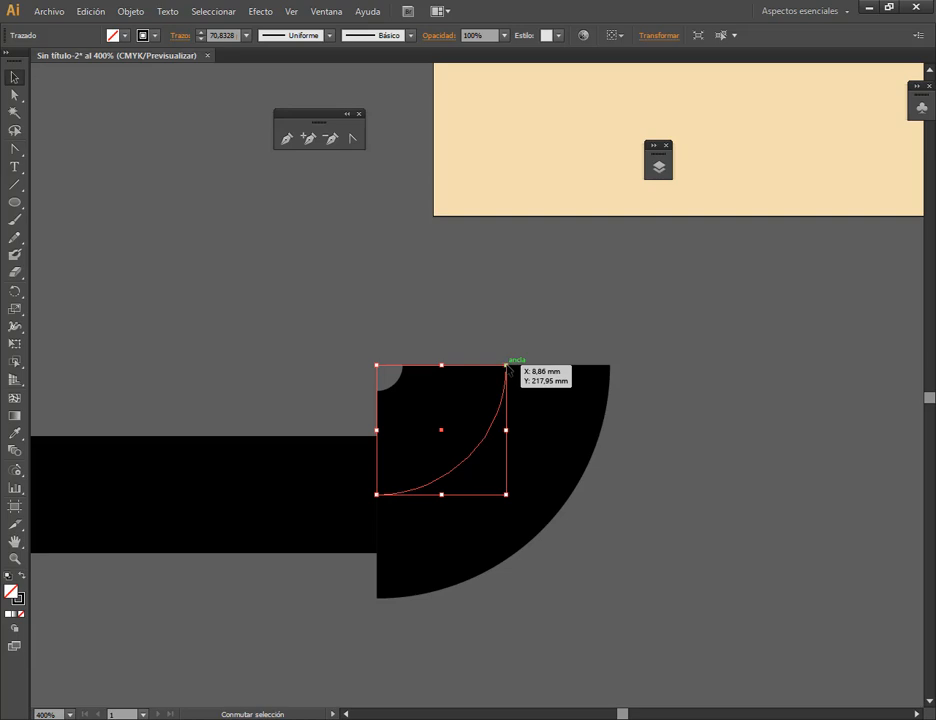
{"action": "left_click", "coordinate": [246, 35]}
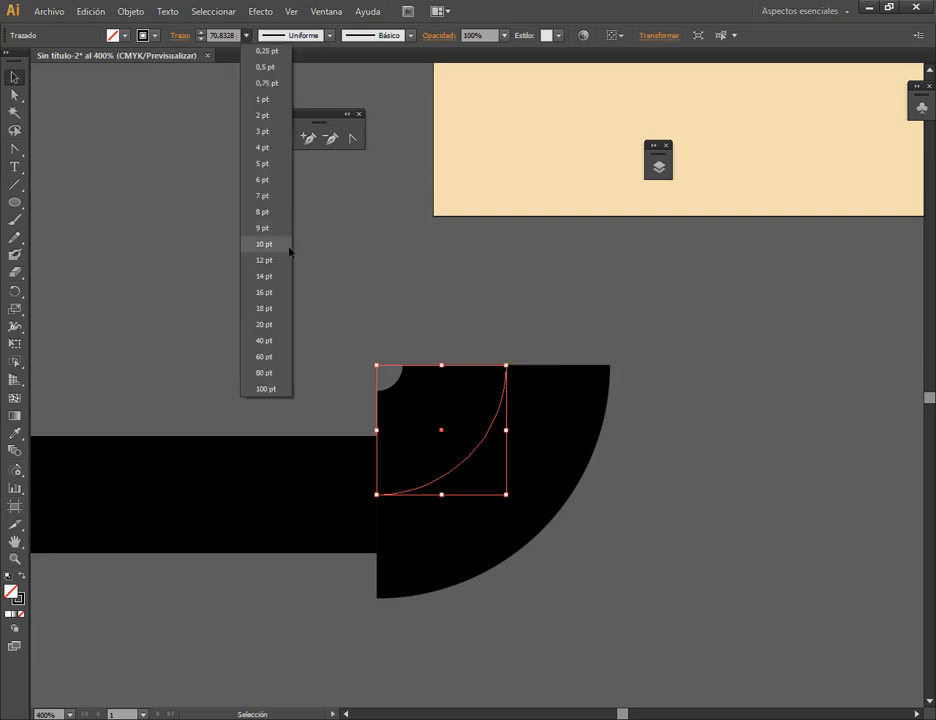
{"action": "left_click", "coordinate": [277, 346]}
{"action": "left_click", "coordinate": [670, 461]}
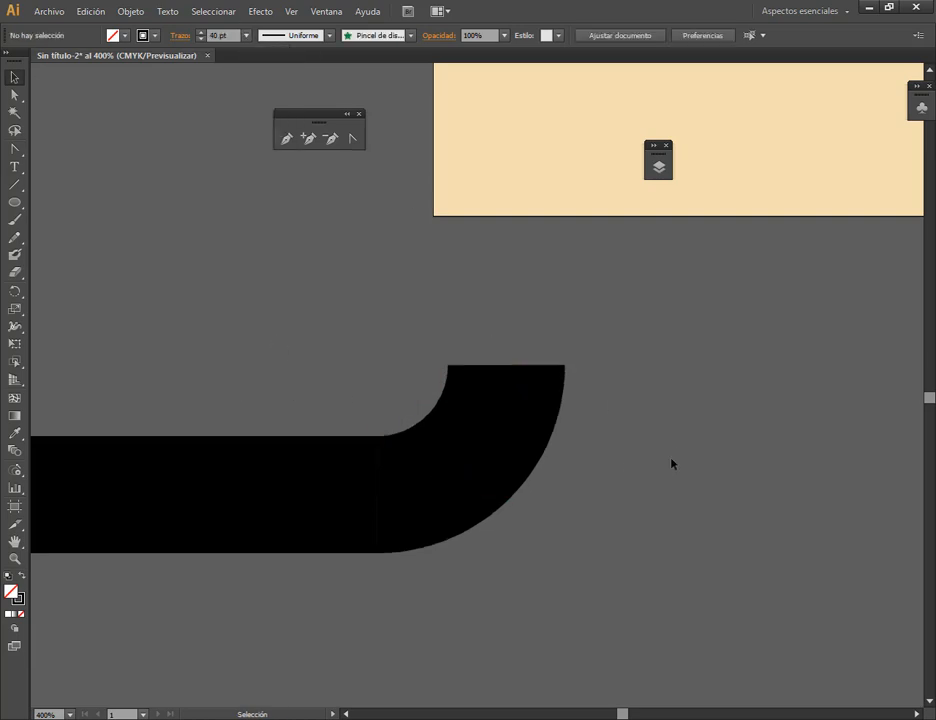
- Move the complete road onto the artboard so its lower end sits on the artboard's bottom edge
{"action": "scroll", "coordinate": [690, 420], "scroll_direction": "down", "scroll_amount": 5}
{"action": "left_click_drag", "start_coordinate": [754, 422], "coordinate": [607, 480]}
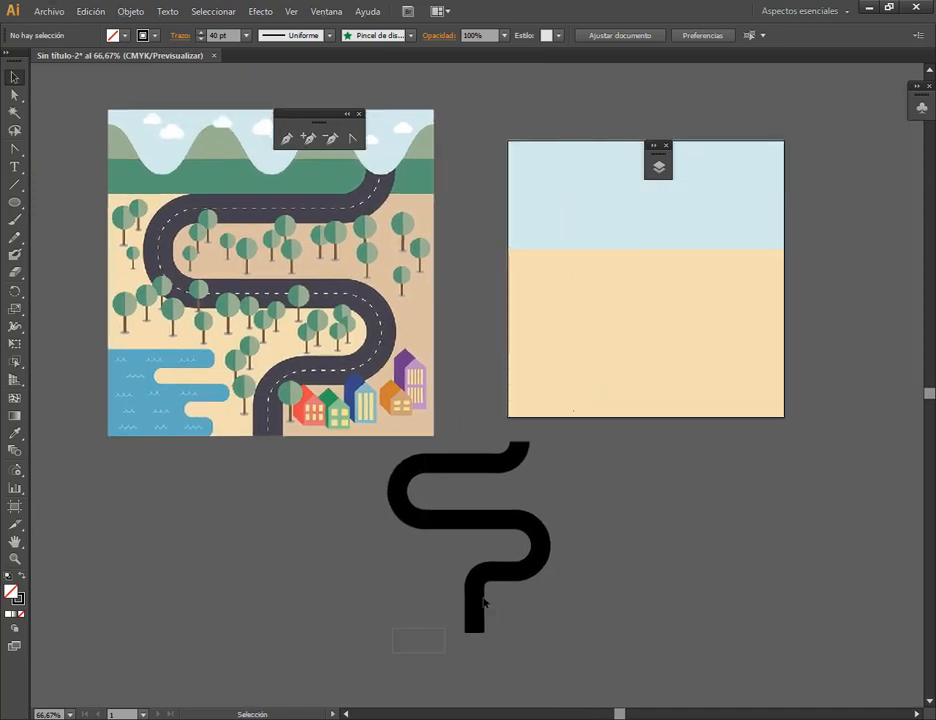
{"action": "left_click_drag", "start_coordinate": [483, 601], "coordinate": [703, 241]}
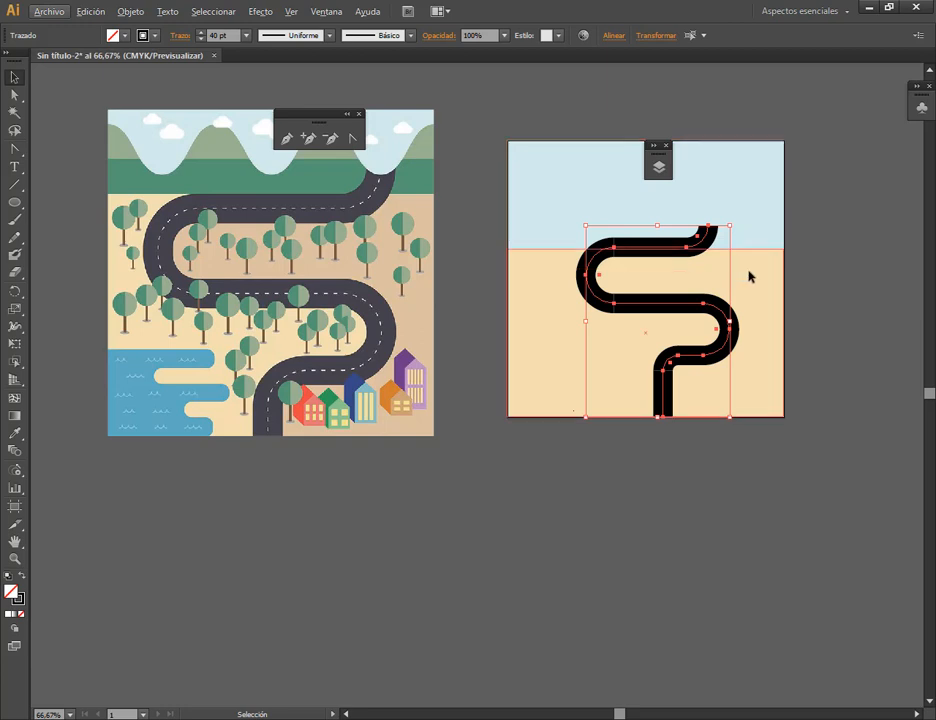
{"action": "left_click", "coordinate": [852, 292]}
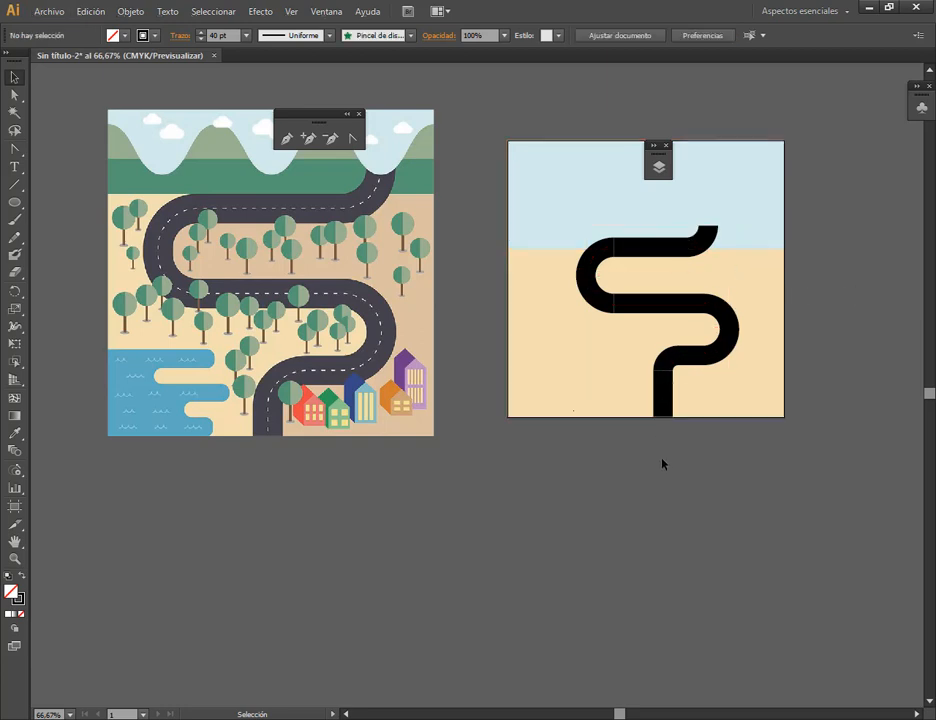
- Examine the road's fit on the artboard and undo its placement there
{"action": "scroll", "coordinate": [668, 426], "scroll_direction": "up", "scroll_amount": 4}
{"action": "scroll", "coordinate": [685, 373], "scroll_direction": "down", "scroll_amount": 5}
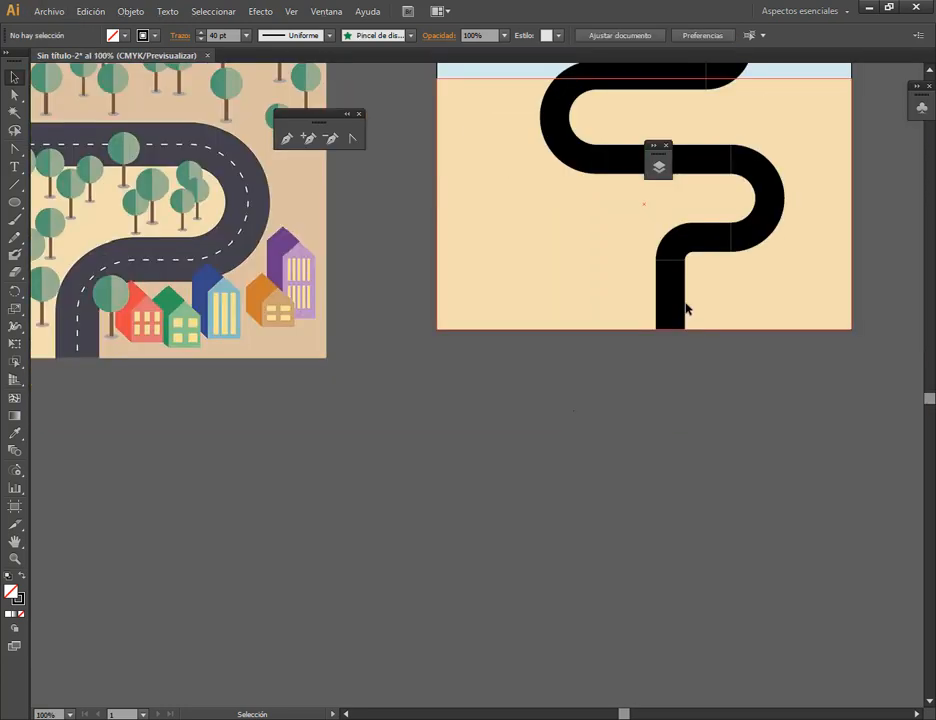
{"action": "scroll", "coordinate": [666, 383], "scroll_direction": "up", "scroll_amount": 2}
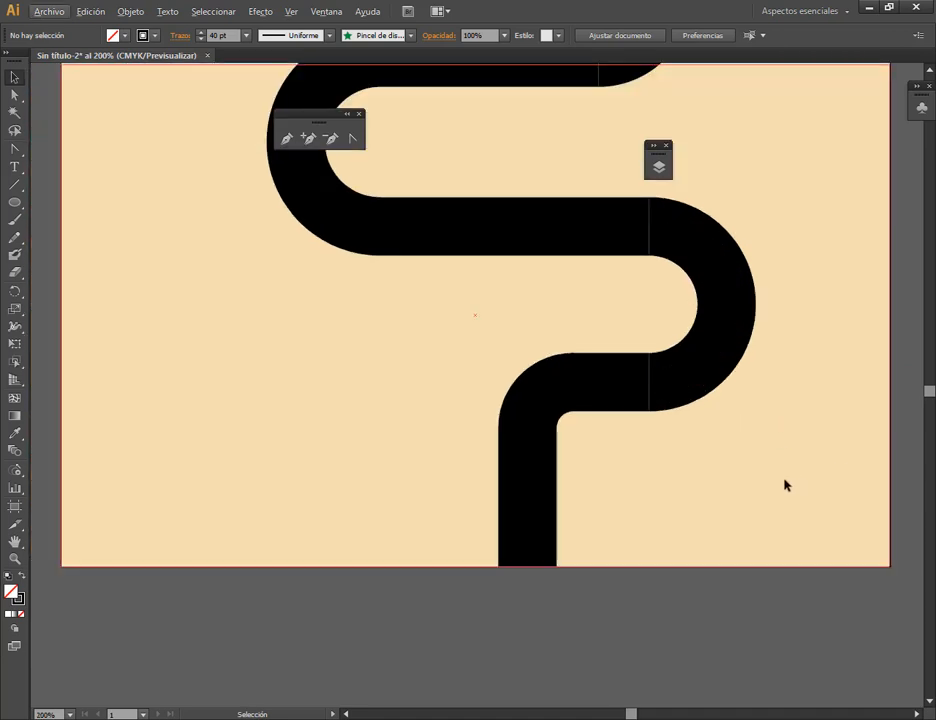
{"action": "scroll", "coordinate": [683, 409], "scroll_direction": "up", "scroll_amount": 3}
{"action": "scroll", "coordinate": [626, 312], "scroll_direction": "down", "scroll_amount": 5}
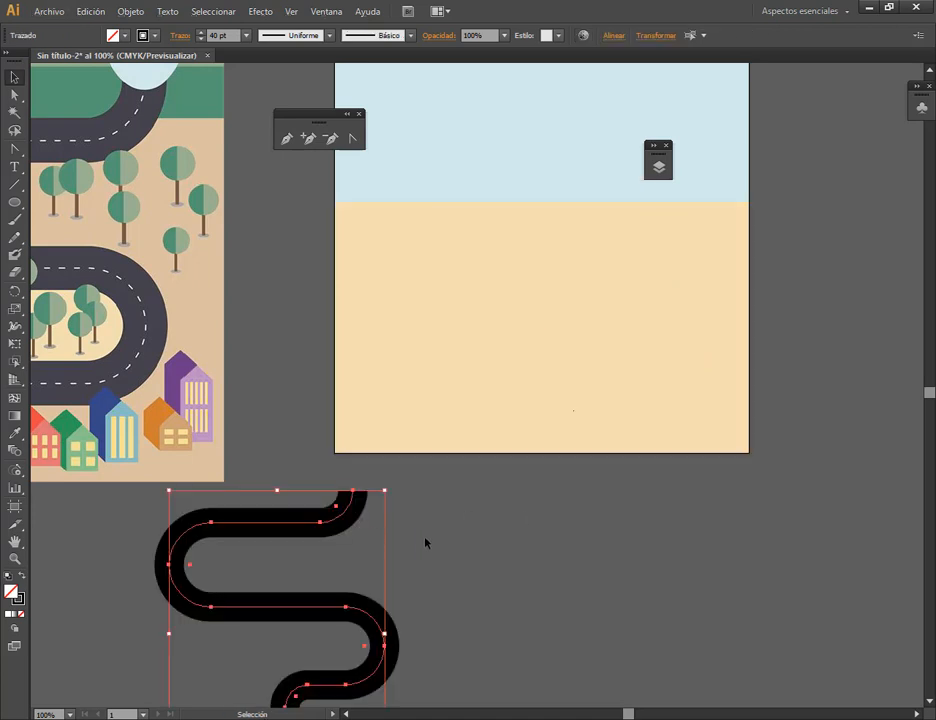
{"action": "scroll", "coordinate": [426, 540], "scroll_direction": "down", "scroll_amount": 1}
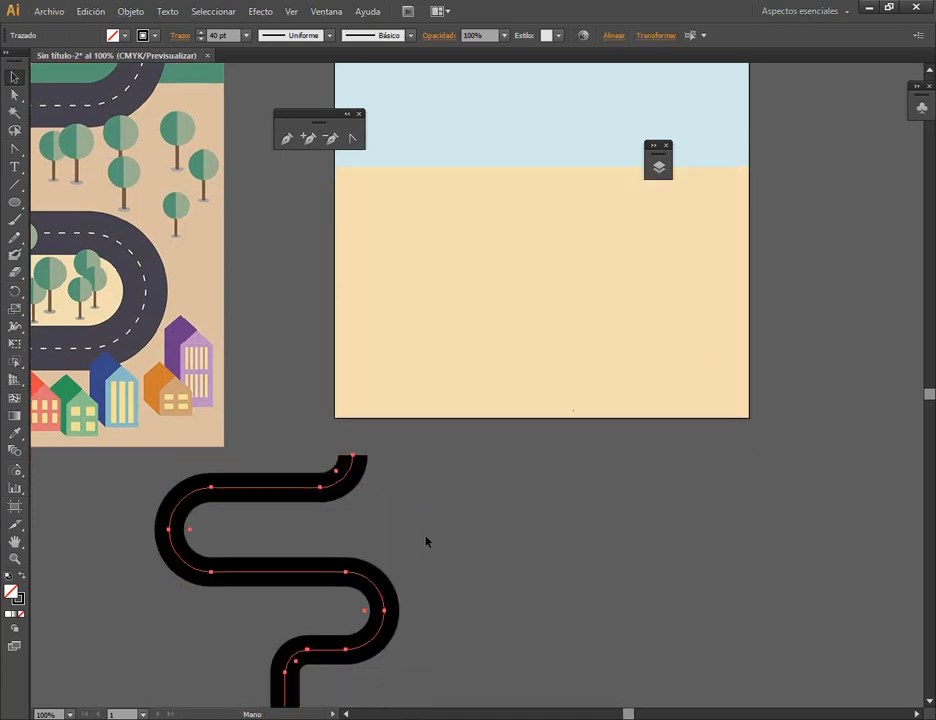
{"action": "scroll", "coordinate": [464, 562], "scroll_direction": "down", "scroll_amount": 1}
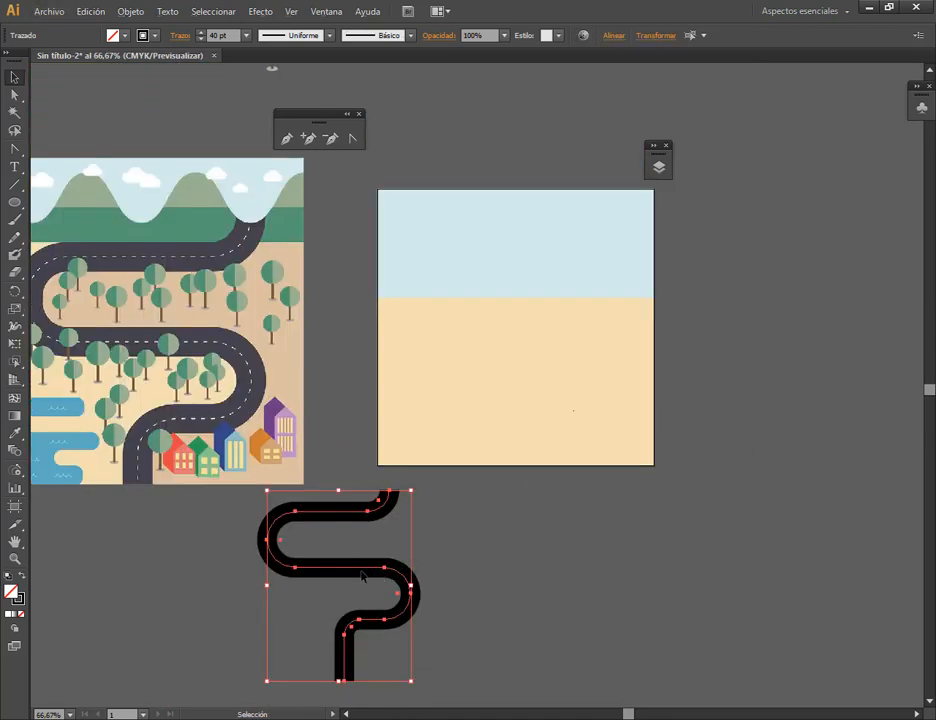
- Place the complete road below the reference illustration and duplicate it to just beneath the artboard
{"action": "left_click_drag", "start_coordinate": [539, 515], "coordinate": [342, 617]}
{"action": "left_click_drag", "start_coordinate": [464, 497], "coordinate": [280, 590]}
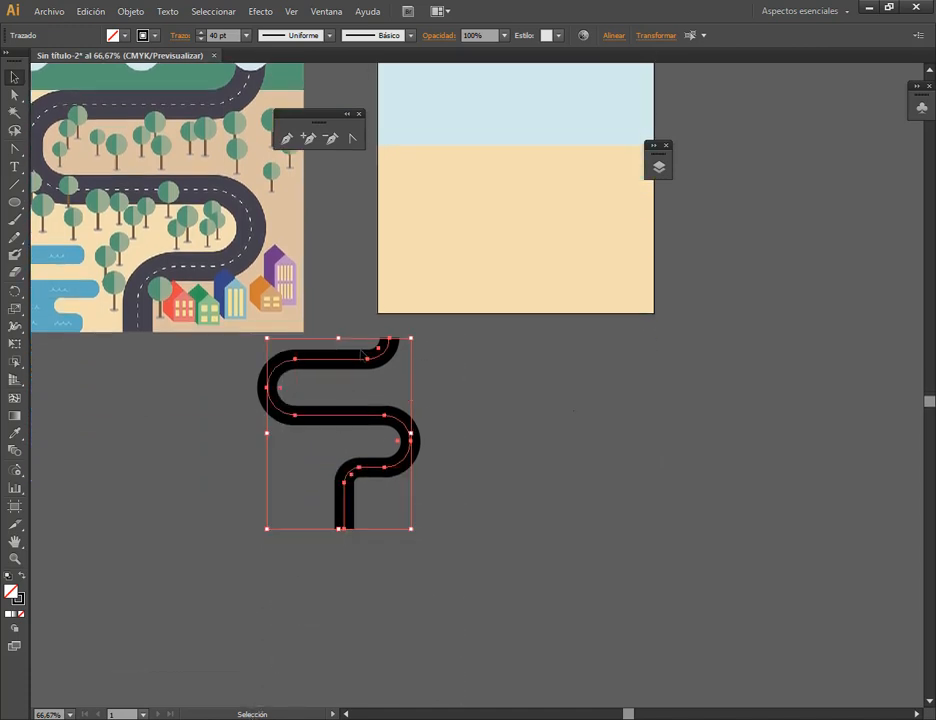
{"action": "left_click", "coordinate": [306, 381]}
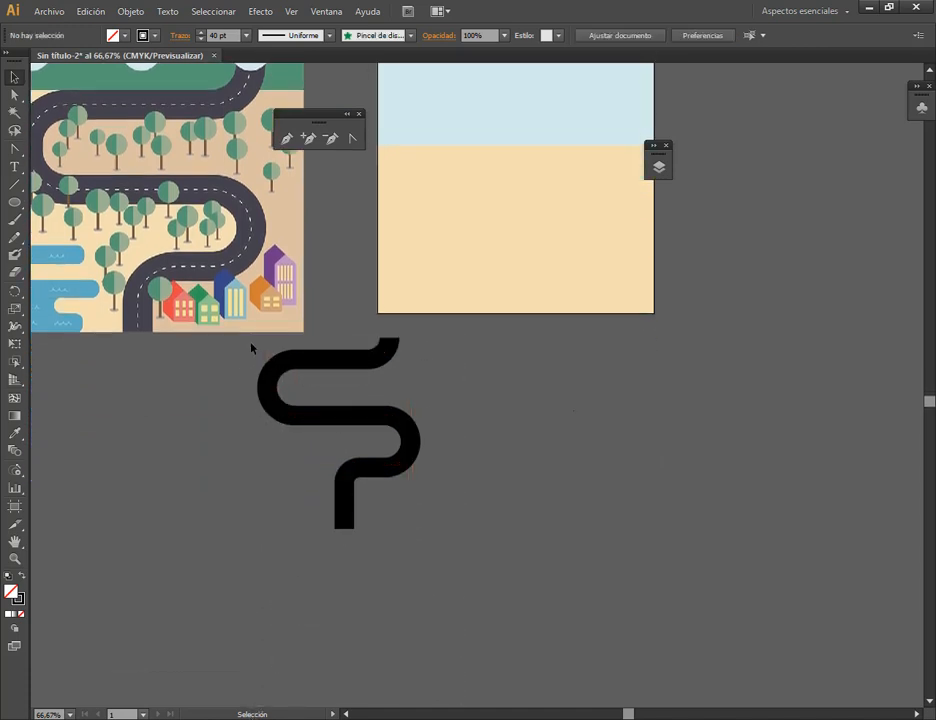
{"action": "left_click_drag", "start_coordinate": [251, 347], "coordinate": [533, 585]}
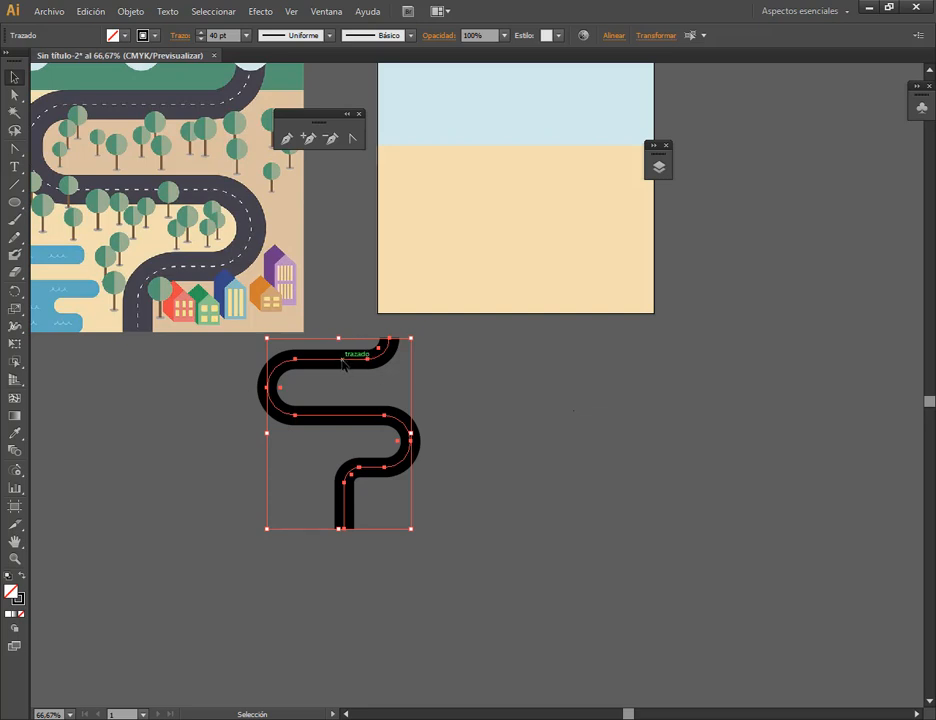
{"action": "left_click_drag", "start_coordinate": [342, 365], "coordinate": [566, 333]}
{"action": "scroll", "coordinate": [646, 366], "scroll_direction": "up", "scroll_amount": 2}
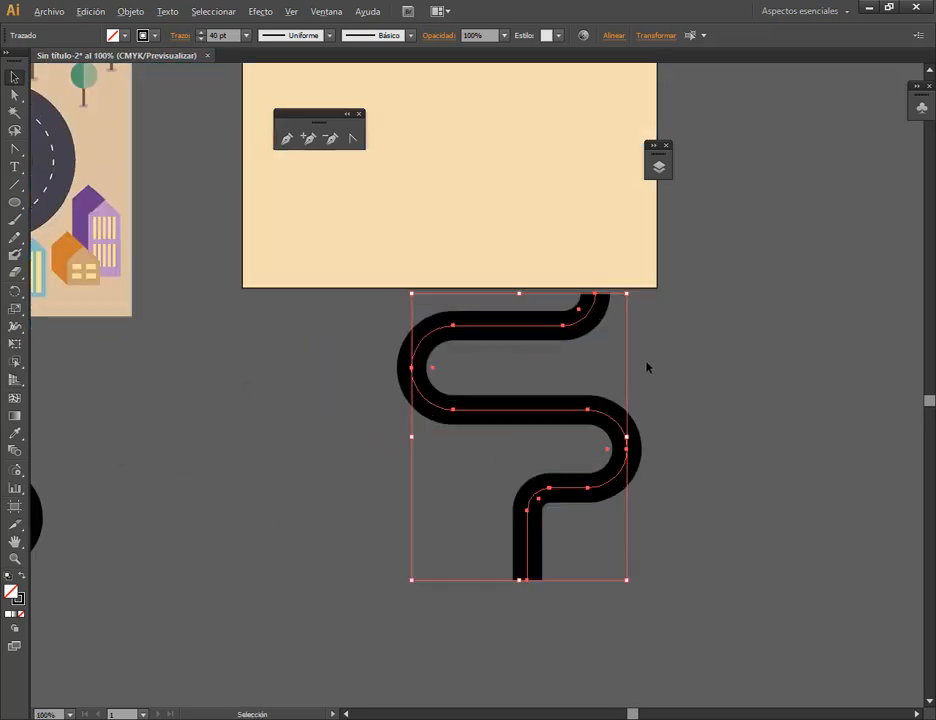
{"action": "scroll", "coordinate": [587, 332], "scroll_direction": "down", "scroll_amount": 1}
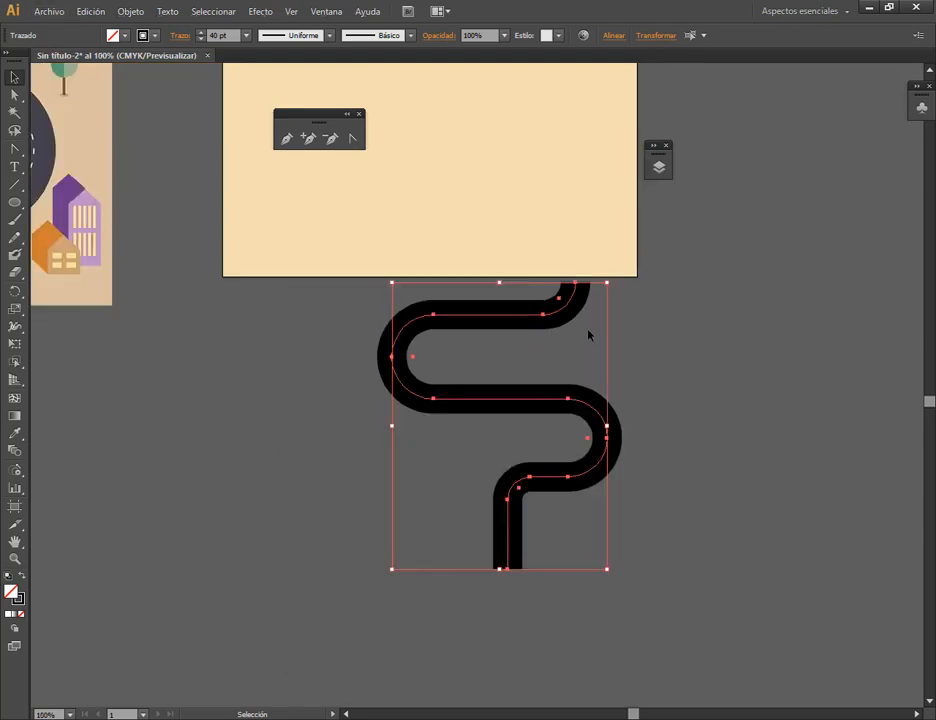
- Try to unite the duplicated road's stroked segments with Pathfinder, and undo the union
{"action": "left_click", "coordinate": [326, 11]}
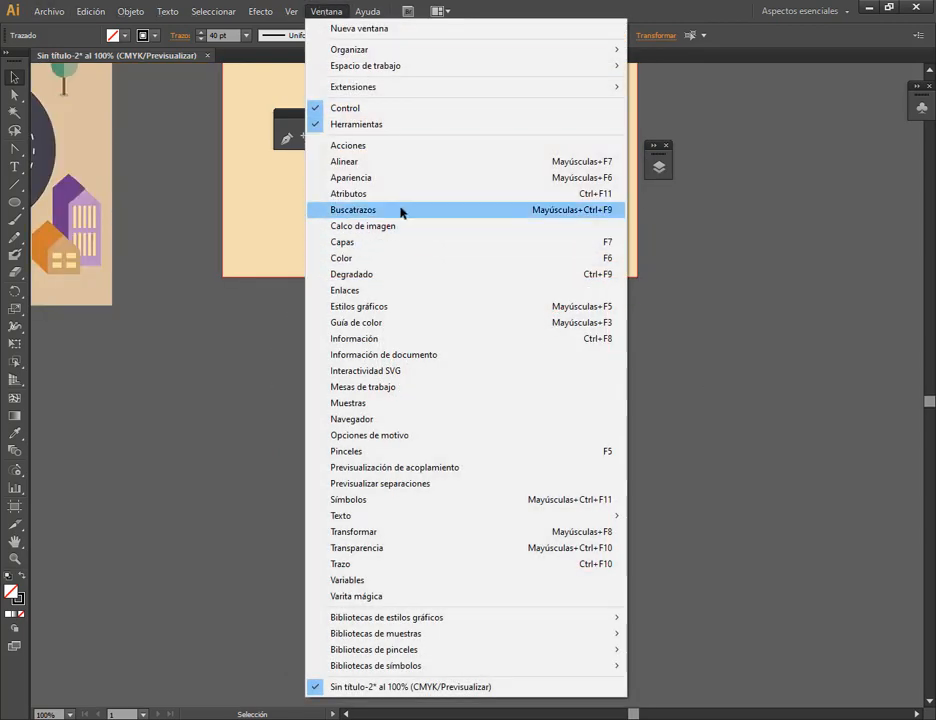
{"action": "left_click", "coordinate": [403, 210]}
{"action": "left_click", "coordinate": [708, 354]}
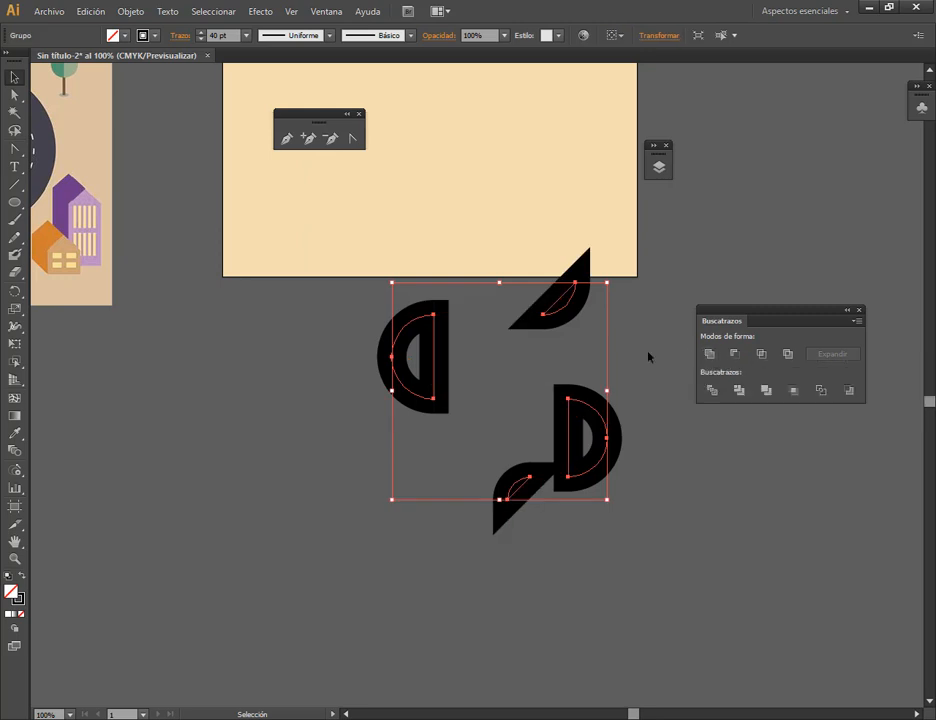
{"action": "left_click", "coordinate": [91, 11]}
{"action": "left_click", "coordinate": [104, 28]}
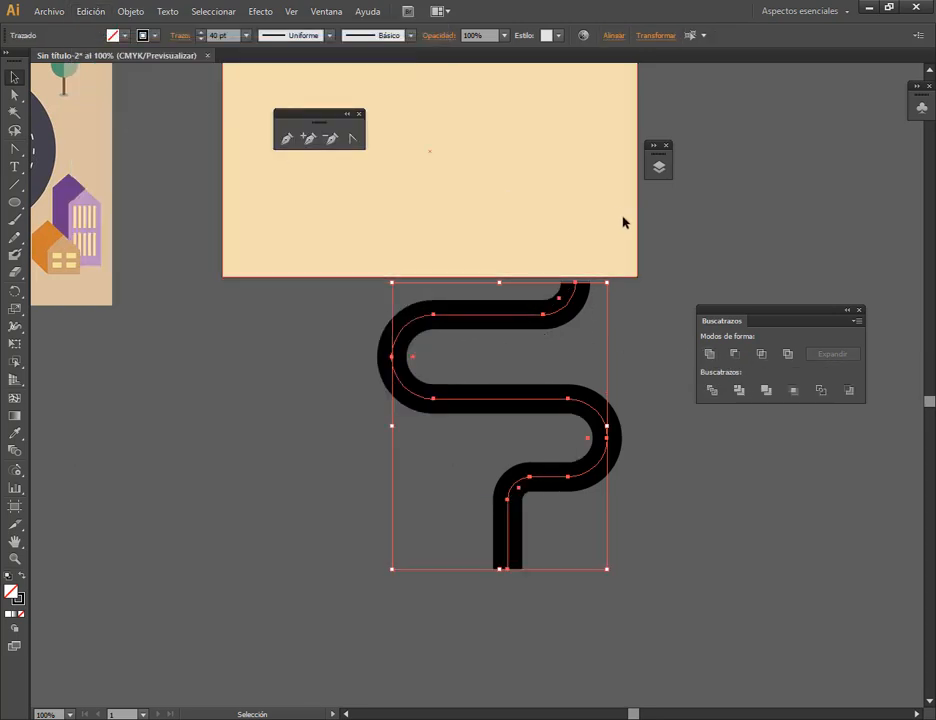
- Expand the fill and stroke of the duplicated road's segments into filled shapes
{"action": "left_click", "coordinate": [133, 12]}
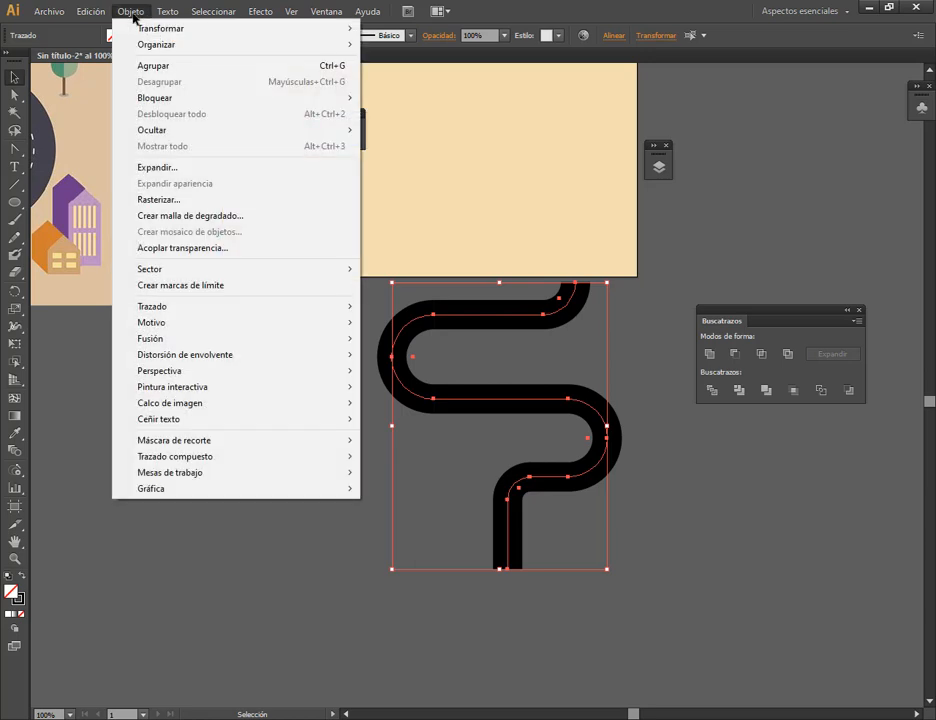
{"action": "left_click", "coordinate": [166, 168]}
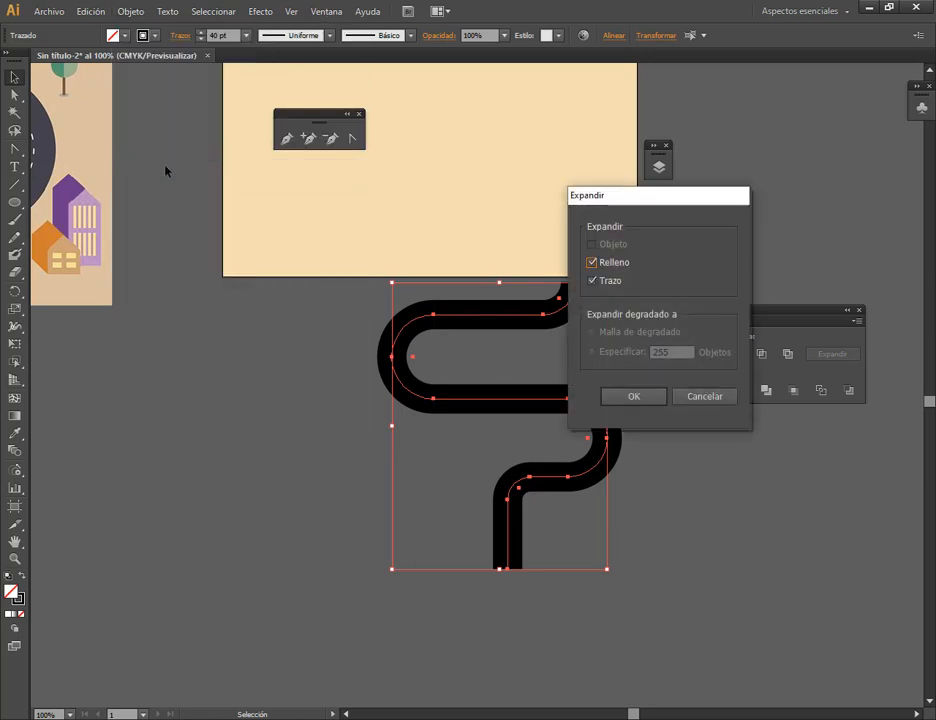
{"action": "left_click", "coordinate": [648, 397]}
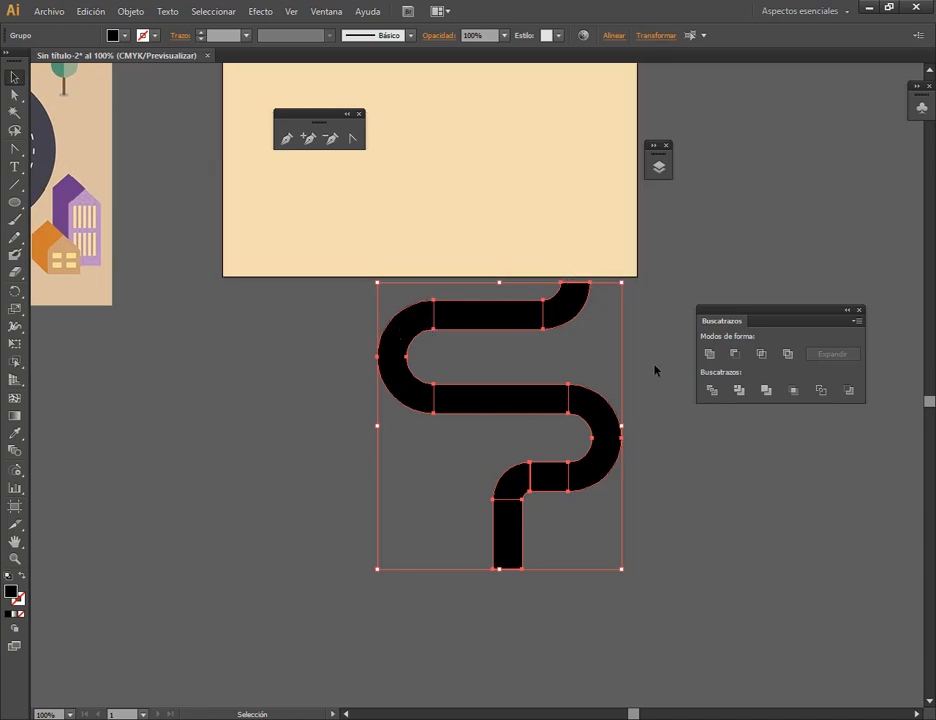
- Examine the expanded road pieces one by one, from the uppermost curve to the lowest vertical segment
{"action": "left_click", "coordinate": [655, 370]}
{"action": "left_click", "coordinate": [562, 306]}
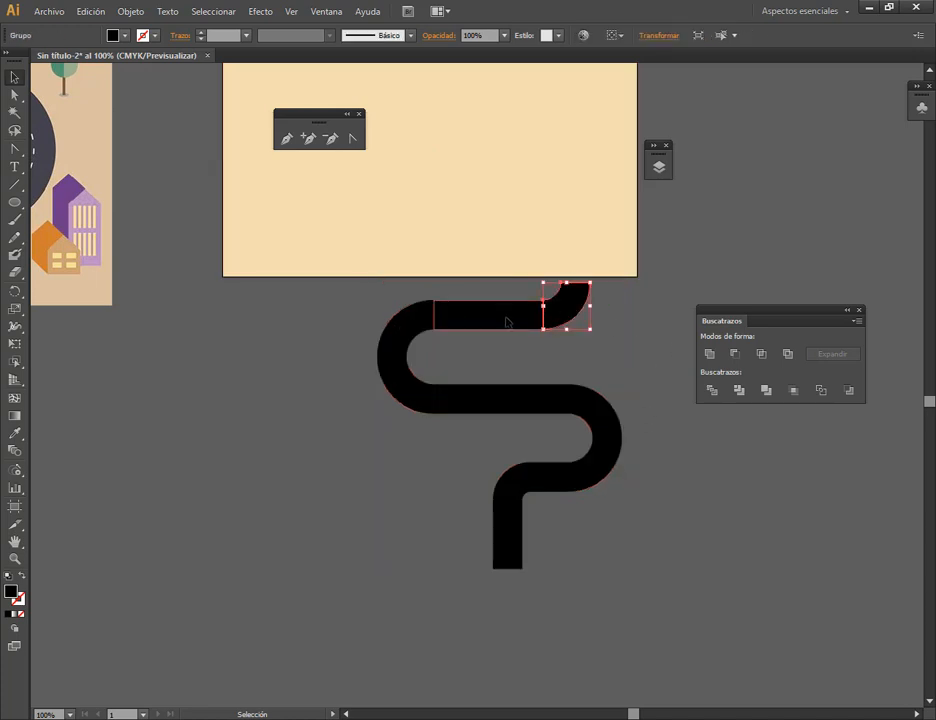
{"action": "left_click", "coordinate": [507, 321]}
{"action": "left_click", "coordinate": [421, 326]}
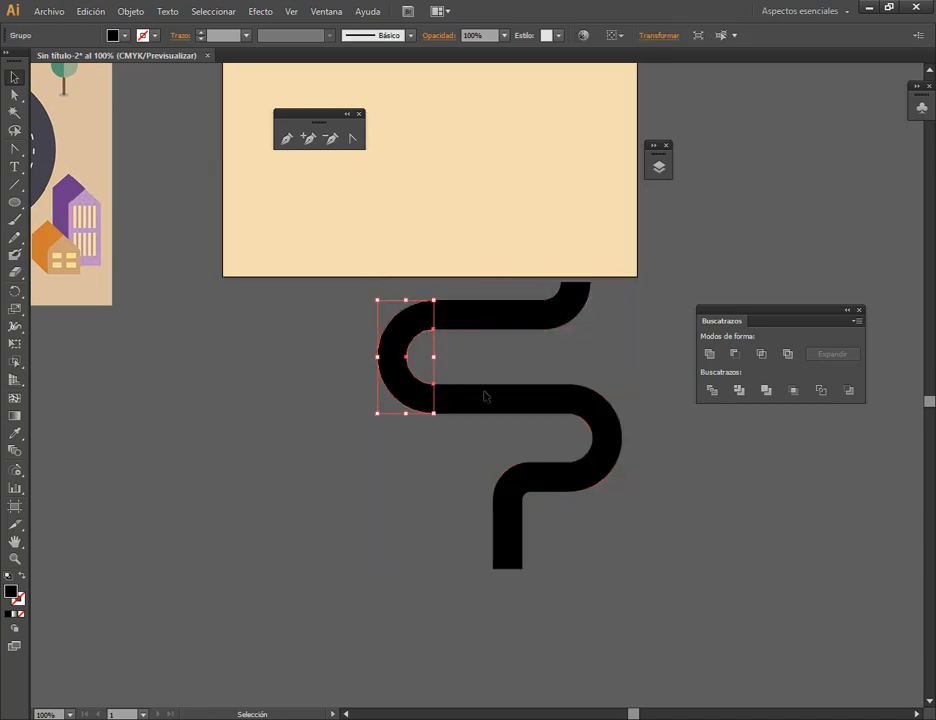
{"action": "left_click", "coordinate": [600, 420]}
{"action": "left_click", "coordinate": [545, 478]}
{"action": "left_click", "coordinate": [512, 487]}
{"action": "left_click", "coordinate": [512, 530]}
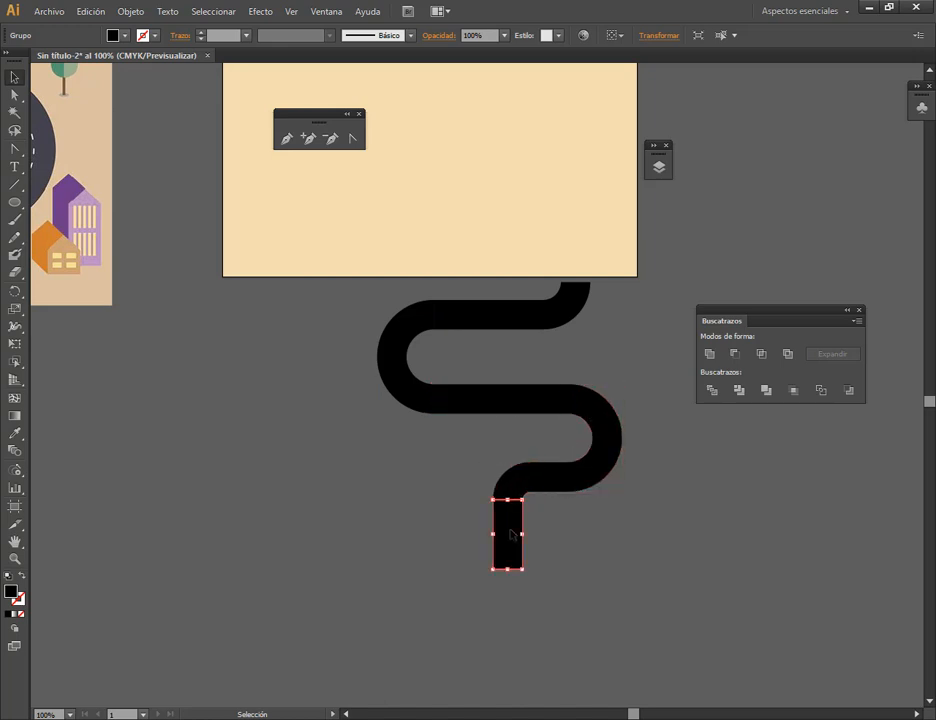
- Give the road's lowest vertical segment a pink stroke with a weight of 12 pt
{"action": "left_click", "coordinate": [155, 36]}
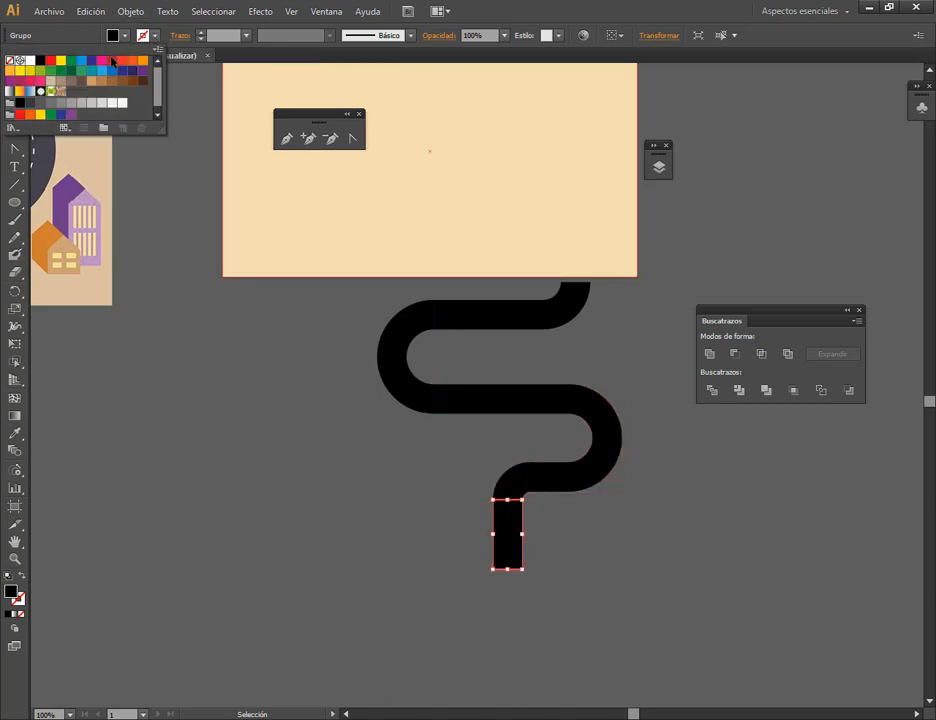
{"action": "left_click", "coordinate": [101, 60]}
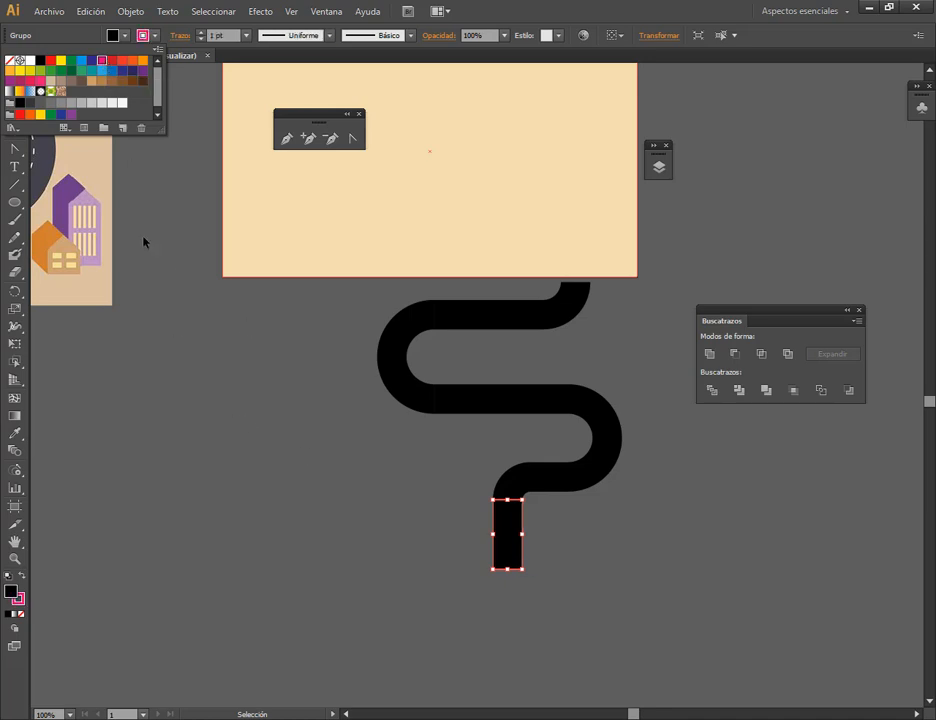
{"action": "left_click", "coordinate": [224, 35]}
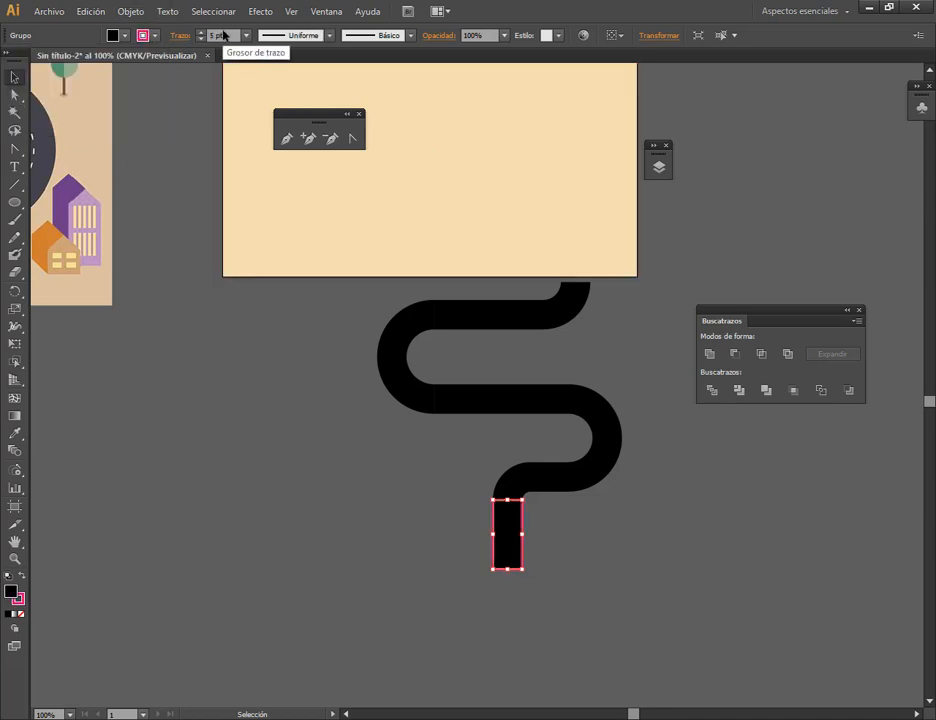
{"action": "type", "text": "12"}
{"action": "key", "text": "Return"}
{"action": "left_click", "coordinate": [450, 666]}
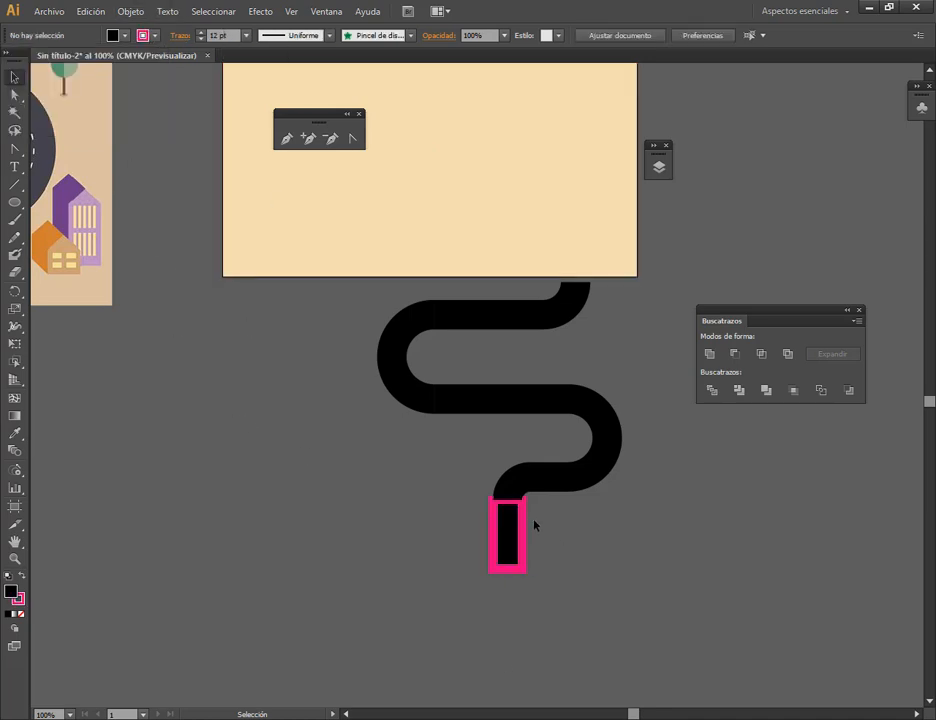
- Undo the pink stroke changes and the expansion, restoring the duplicated road's 40 pt stroked paths
{"action": "key", "text": "ctrl+z"}
{"action": "key", "text": "ctrl+z"}
{"action": "key", "text": "ctrl+z"}
{"action": "key", "text": "ctrl+z"}
{"action": "key", "text": "ctrl+z"}
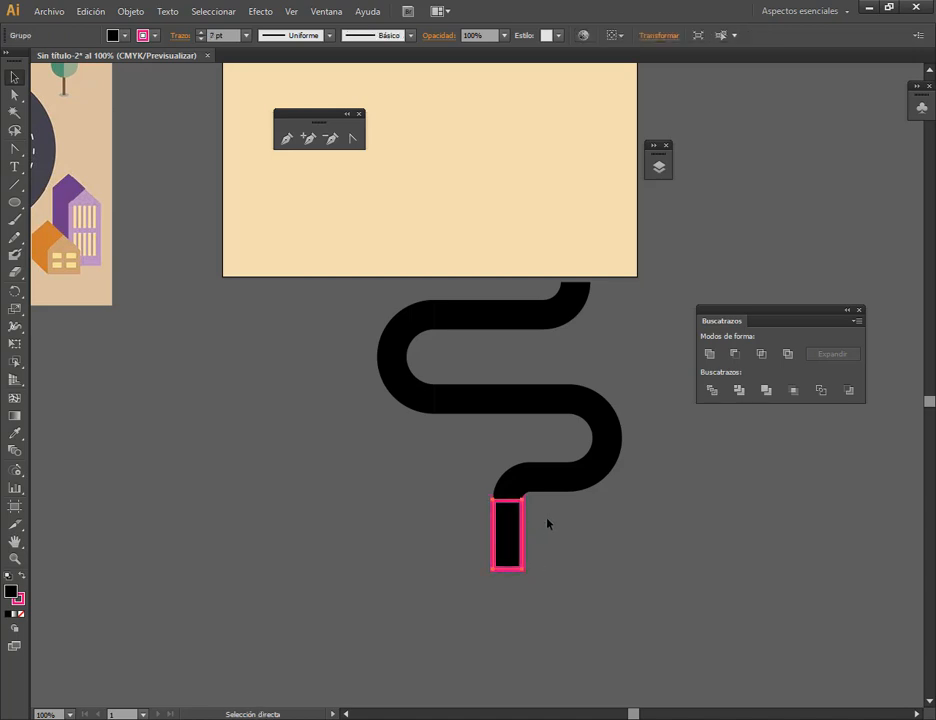
{"action": "key", "text": "ctrl+z"}
{"action": "key", "text": "ctrl+z"}
{"action": "key", "text": "ctrl+z"}
{"action": "key", "text": "ctrl+z"}
{"action": "key", "text": "ctrl+z"}
{"action": "left_click", "coordinate": [614, 541]}
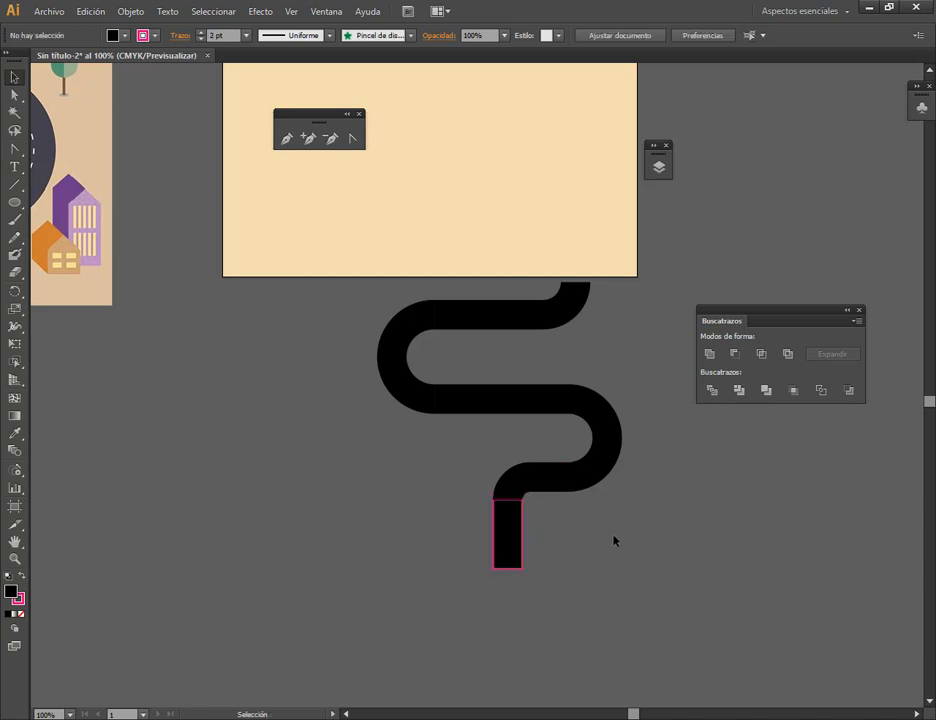
{"action": "key", "text": "ctrl+z"}
{"action": "left_click", "coordinate": [389, 567]}
{"action": "key", "text": "ctrl+z"}
{"action": "key", "text": "ctrl+z"}
- Try to unite all of the duplicated road's unexpanded paths again, and undo the union
{"action": "left_click_drag", "start_coordinate": [390, 585], "coordinate": [548, 397]}
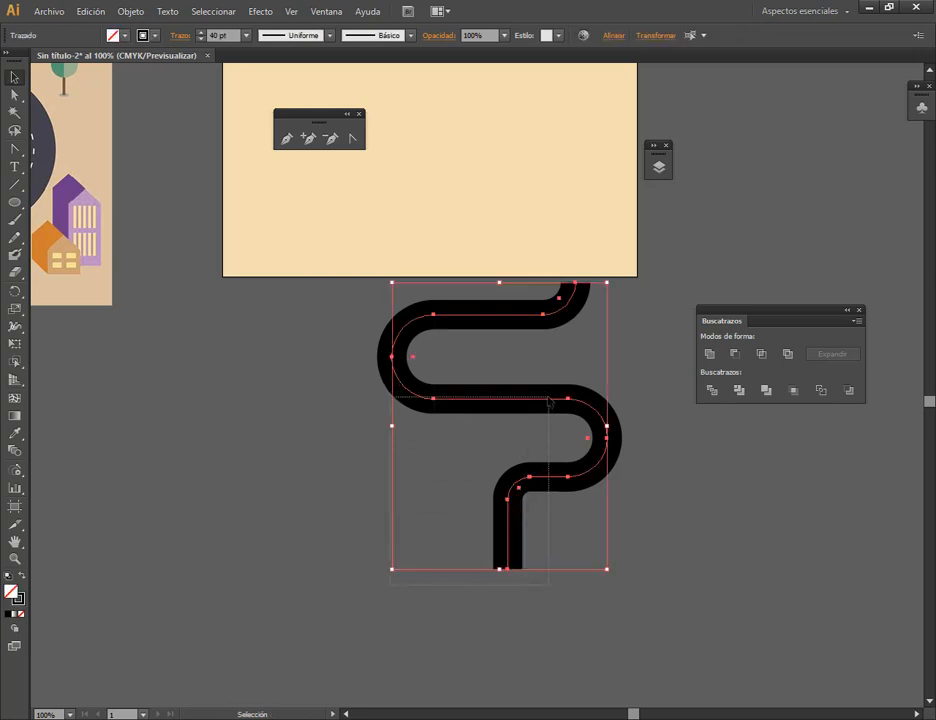
{"action": "left_click_drag", "start_coordinate": [341, 621], "coordinate": [659, 295]}
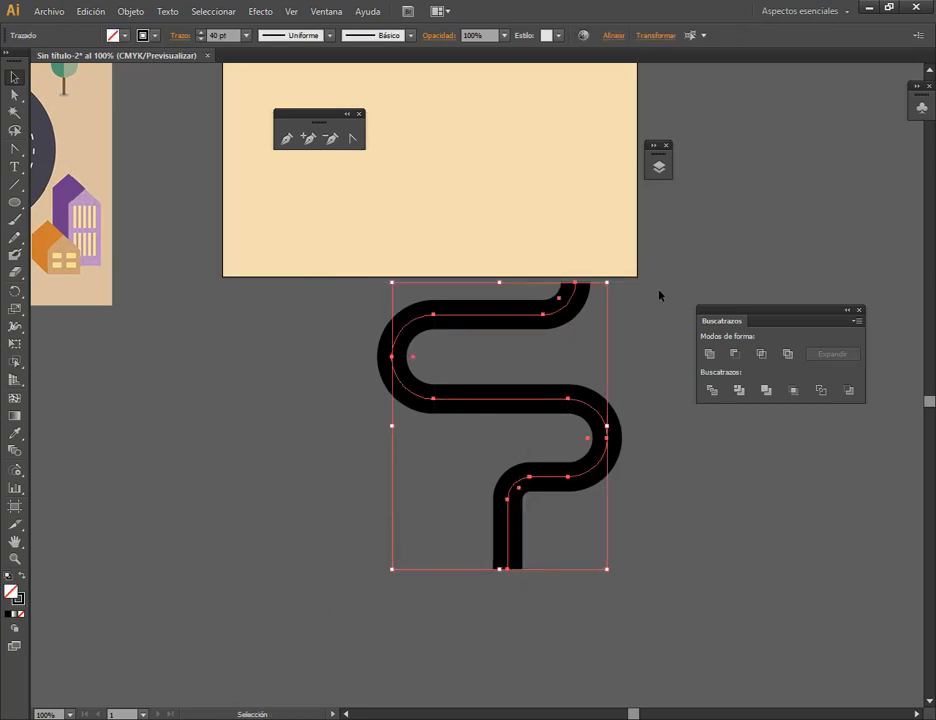
{"action": "left_click", "coordinate": [710, 353]}
{"action": "key", "text": "ctrl+z"}
- Expand the fill and stroke of the duplicated road and unite its pieces into a single shape
{"action": "left_click", "coordinate": [130, 11]}
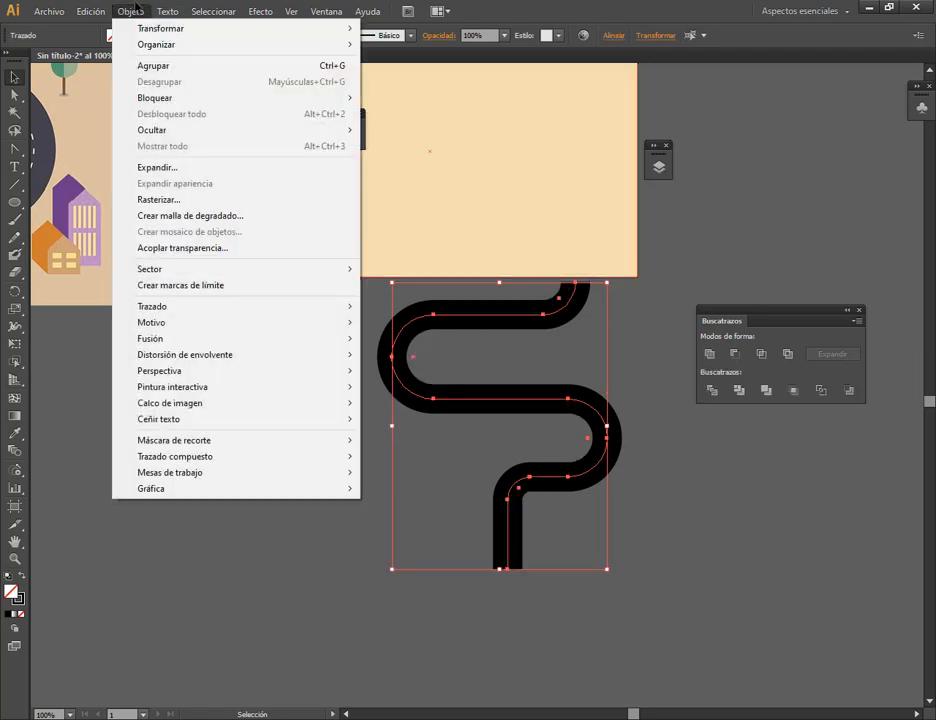
{"action": "left_click", "coordinate": [196, 168]}
{"action": "left_click", "coordinate": [627, 396]}
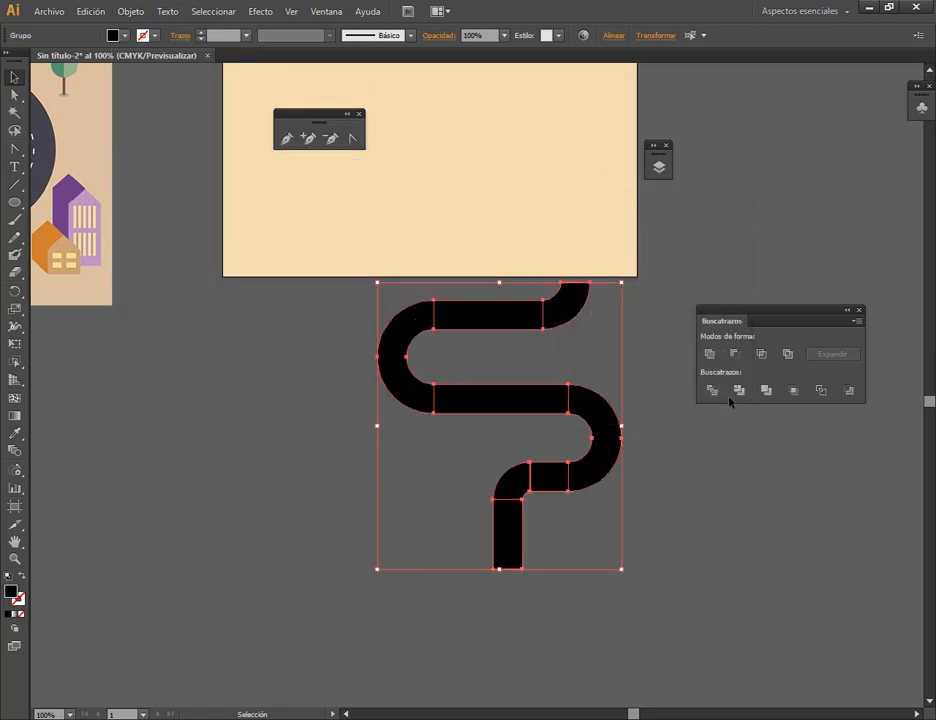
{"action": "left_click", "coordinate": [710, 353]}
{"action": "left_click", "coordinate": [670, 355]}
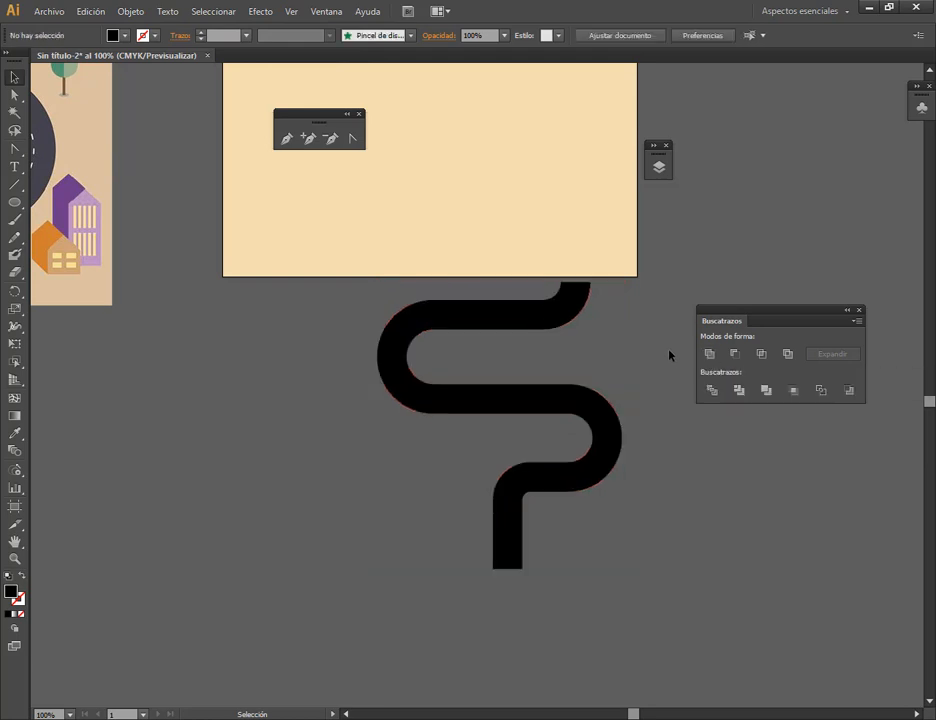
- Move the united road onto the artboard so its lower end extends slightly past the artboard's bottom edge
{"action": "scroll", "coordinate": [602, 501], "scroll_direction": "up", "scroll_amount": 3}
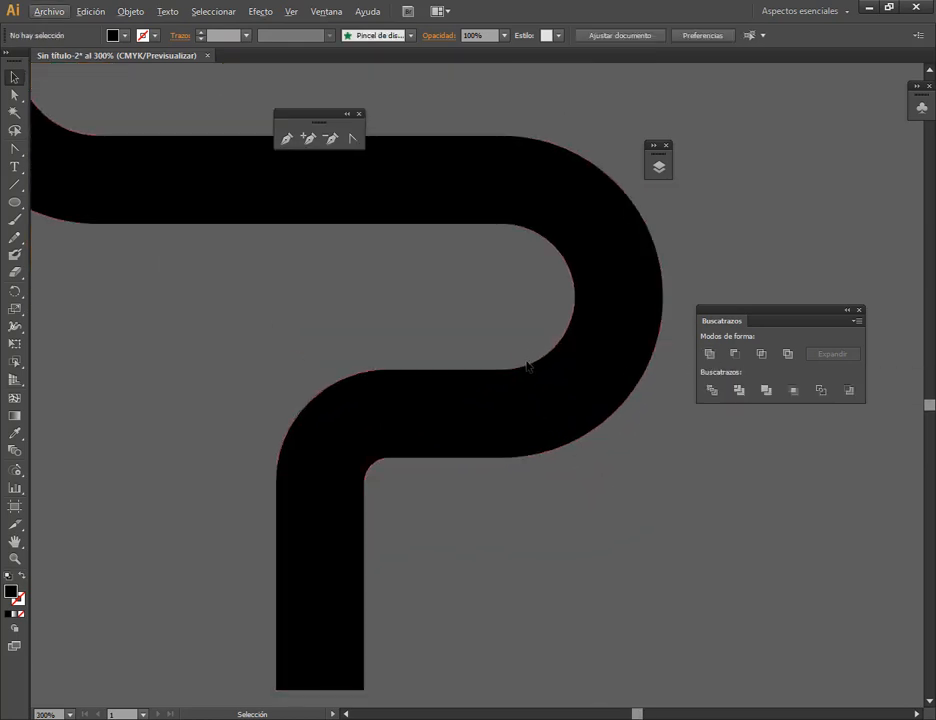
{"action": "scroll", "coordinate": [562, 472], "scroll_direction": "down", "scroll_amount": 4}
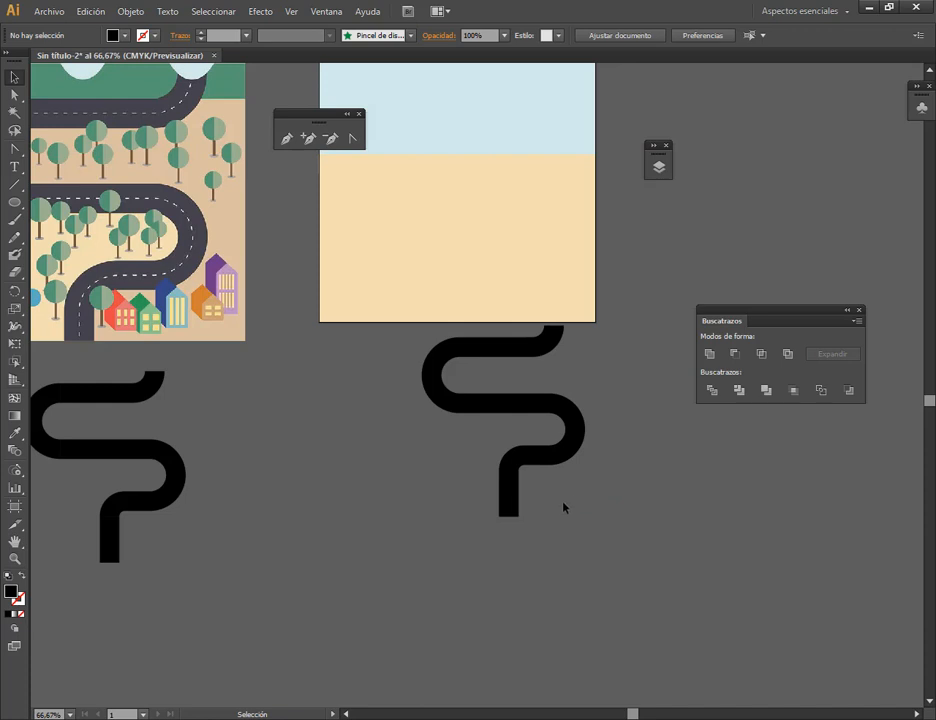
{"action": "left_click_drag", "start_coordinate": [609, 441], "coordinate": [564, 257]}
{"action": "left_click", "coordinate": [734, 210]}
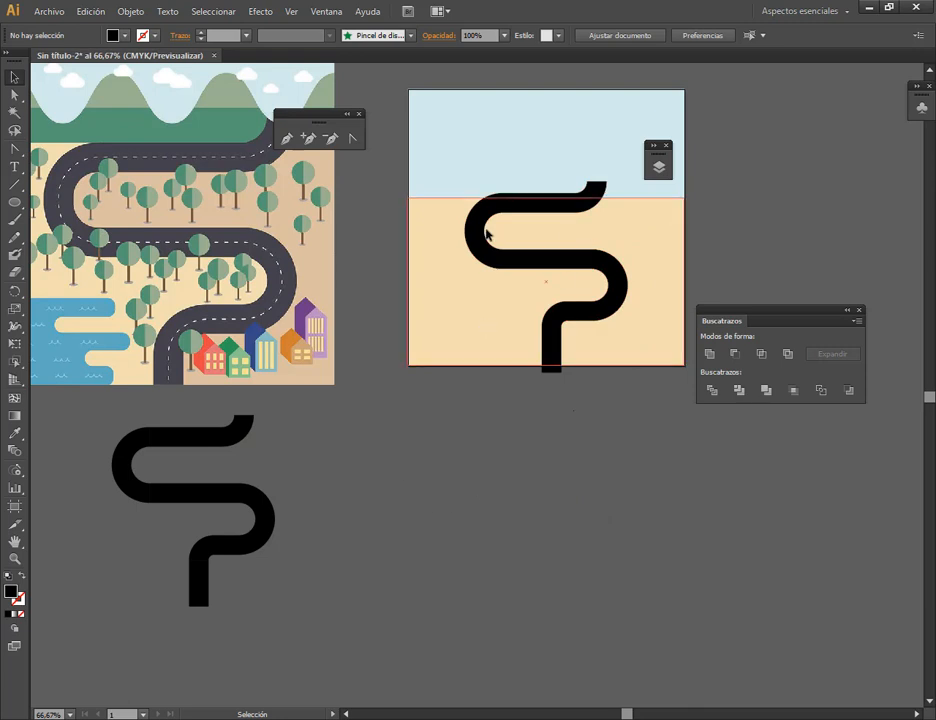
{"action": "left_click_drag", "start_coordinate": [420, 443], "coordinate": [469, 543]}
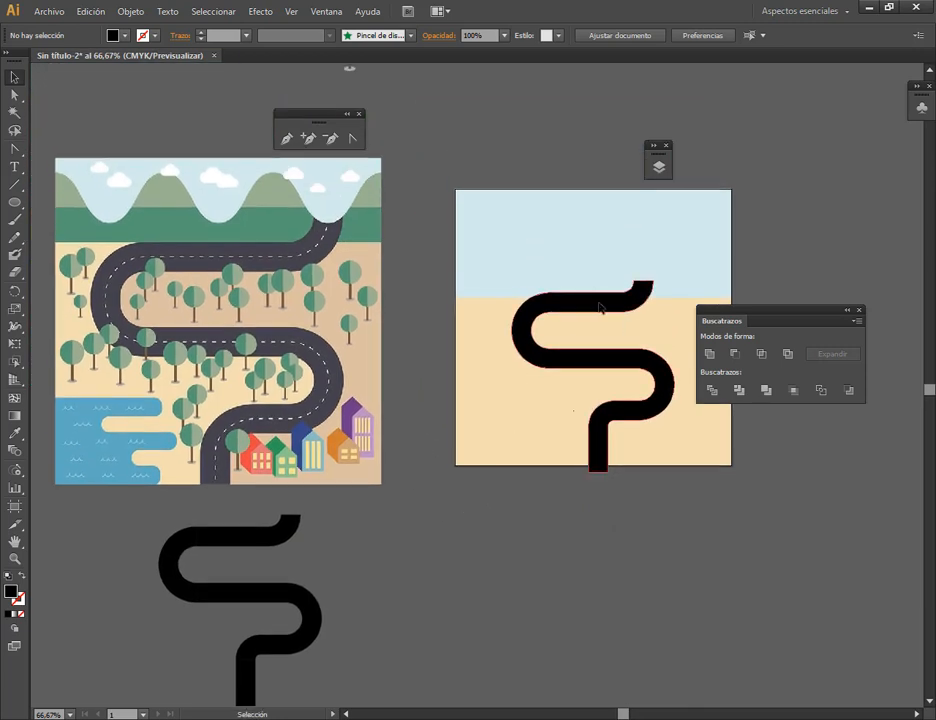